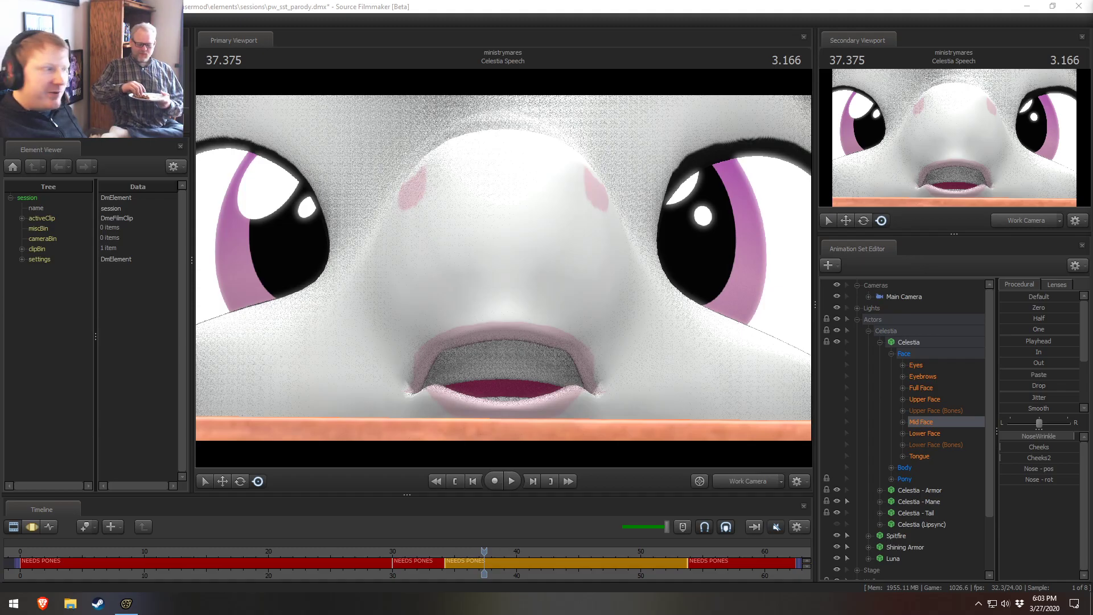
- Widen the element tree panel and the main 3D view, narrowing the right-hand panels
{"action": "left_click_drag", "start_coordinate": [191, 230], "coordinate": [188, 235]}
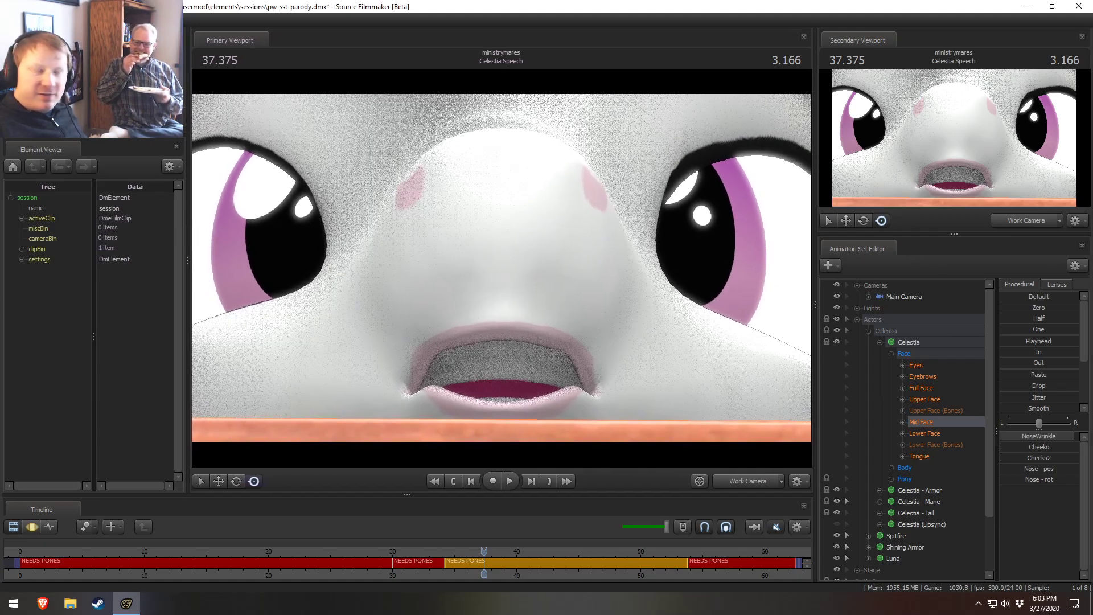
{"action": "left_click_drag", "start_coordinate": [102, 136], "coordinate": [102, 143]}
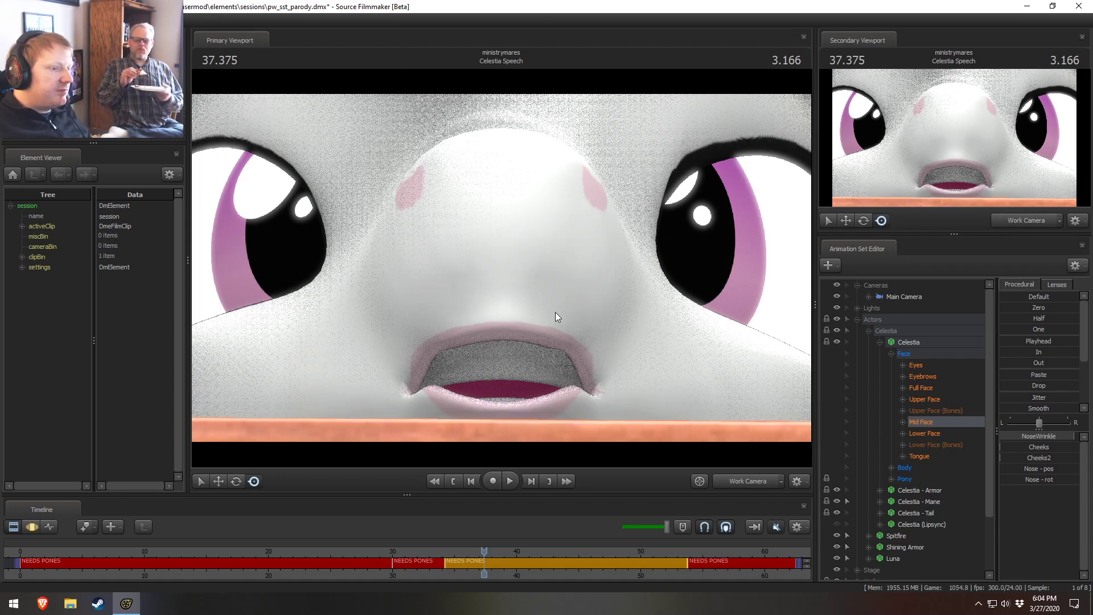
{"action": "left_click_drag", "start_coordinate": [815, 351], "coordinate": [840, 361]}
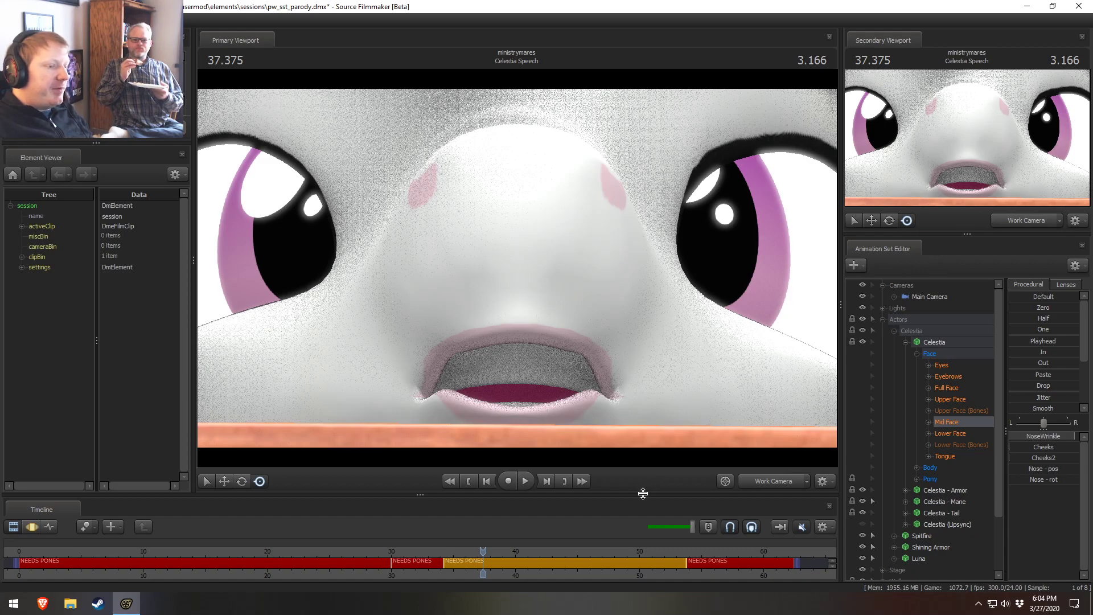
- Make the timeline taller and widen the 3D view, animation set list and element tree
{"action": "left_click_drag", "start_coordinate": [643, 493], "coordinate": [635, 454]}
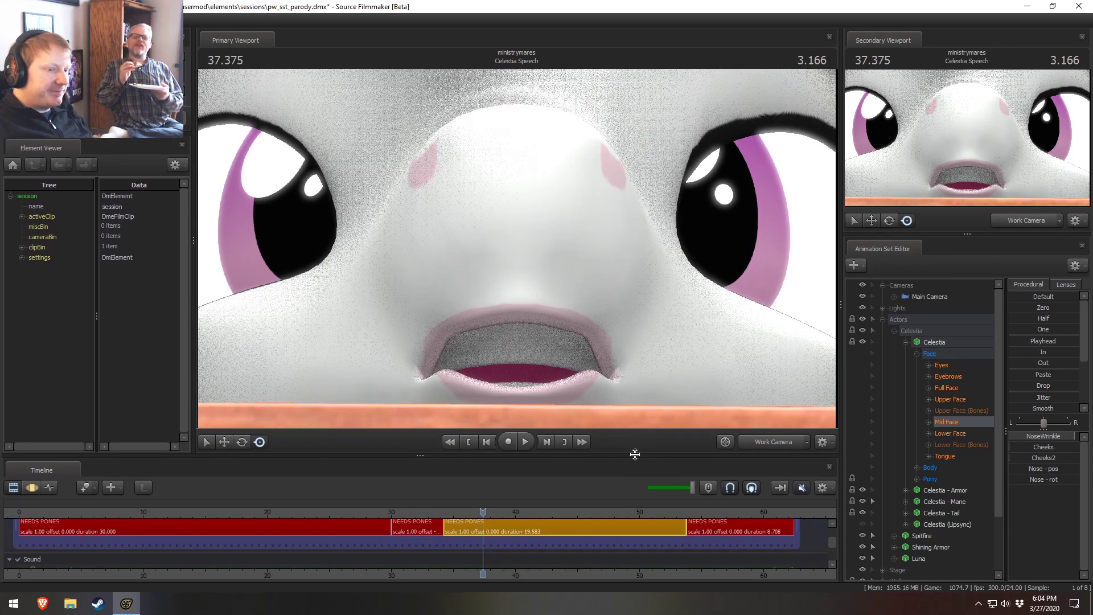
{"action": "left_click_drag", "start_coordinate": [841, 254], "coordinate": [848, 254]}
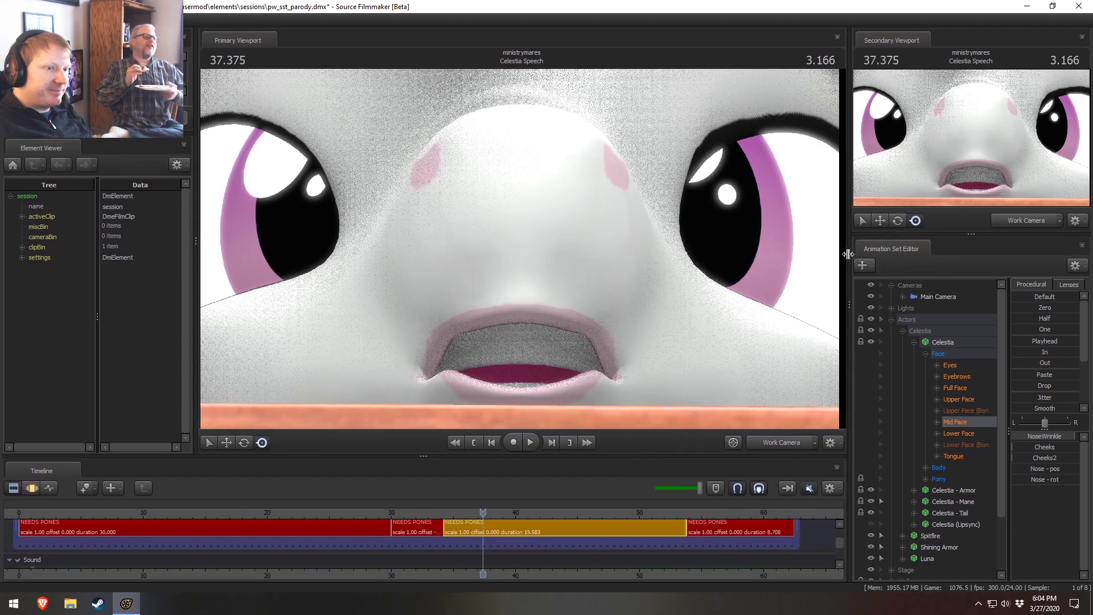
{"action": "left_click_drag", "start_coordinate": [747, 456], "coordinate": [740, 441]}
{"action": "left_click_drag", "start_coordinate": [852, 272], "coordinate": [808, 267]}
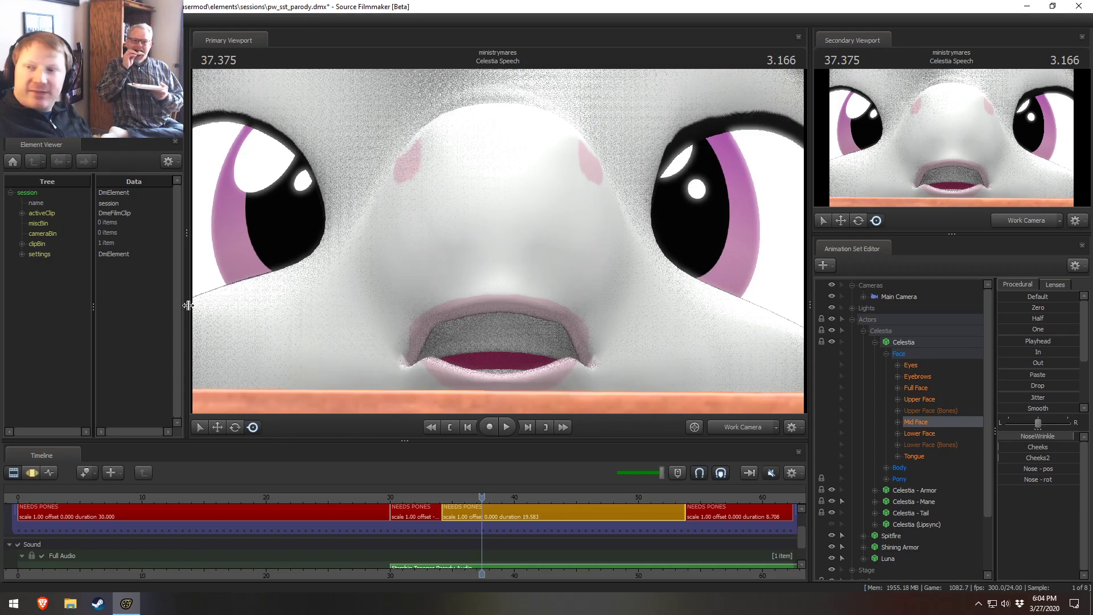
{"action": "left_click_drag", "start_coordinate": [192, 305], "coordinate": [188, 417]}
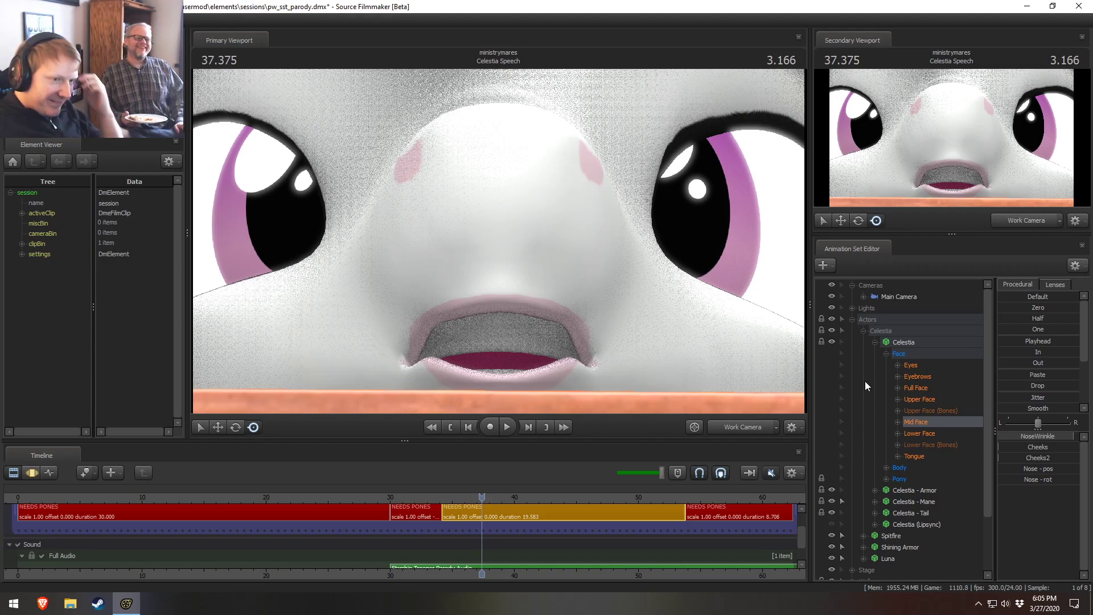
- Collapse the Actors group and hide the Stage group in the scene list
{"action": "left_click", "coordinate": [852, 320]}
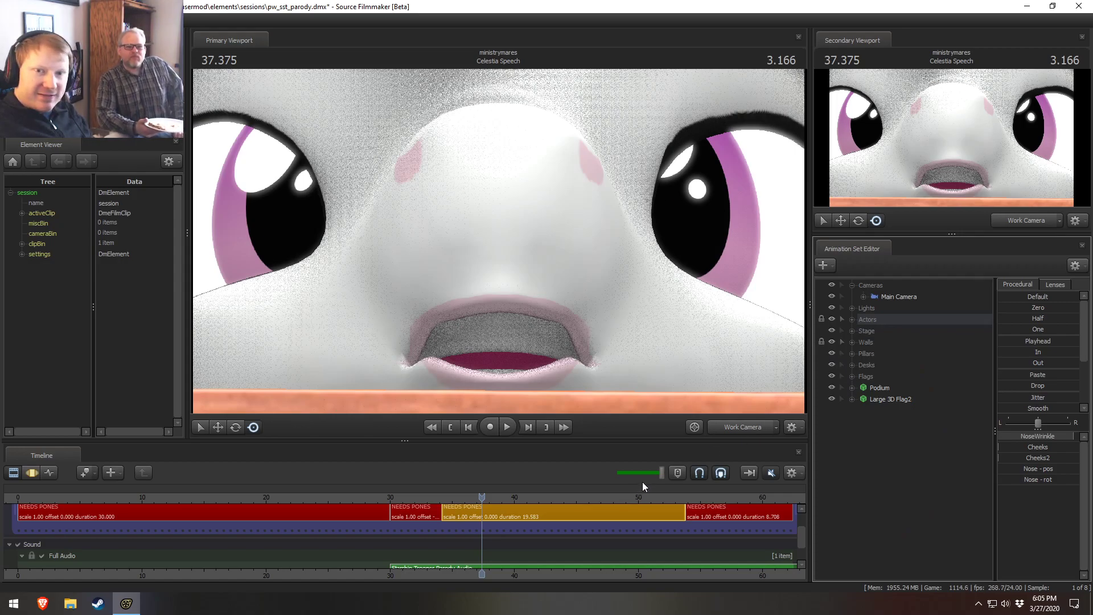
{"action": "key", "text": "F3"}
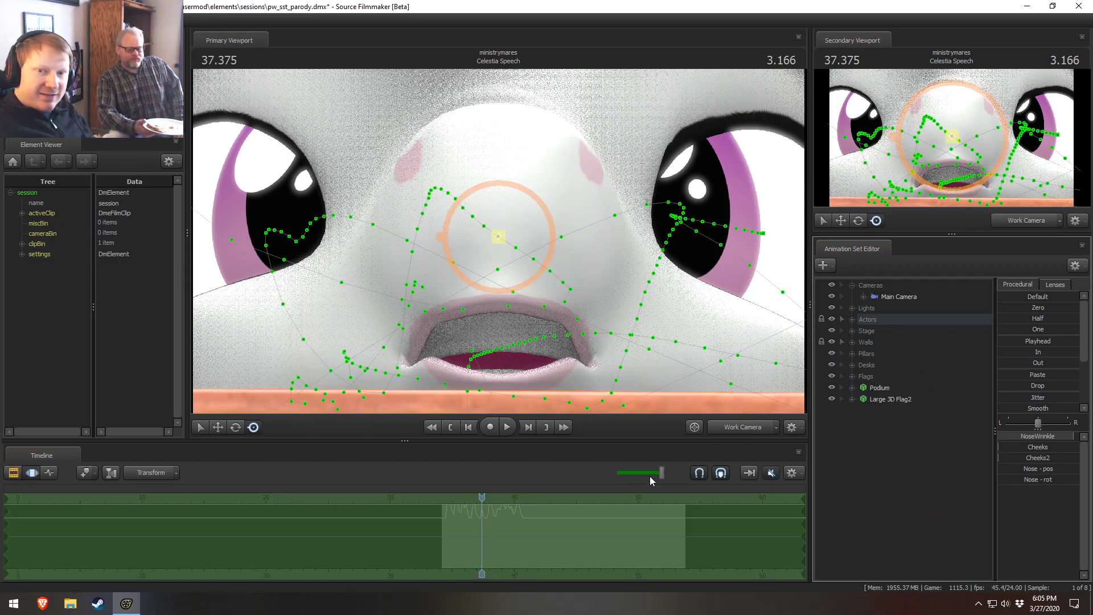
{"action": "left_click", "coordinate": [831, 331]}
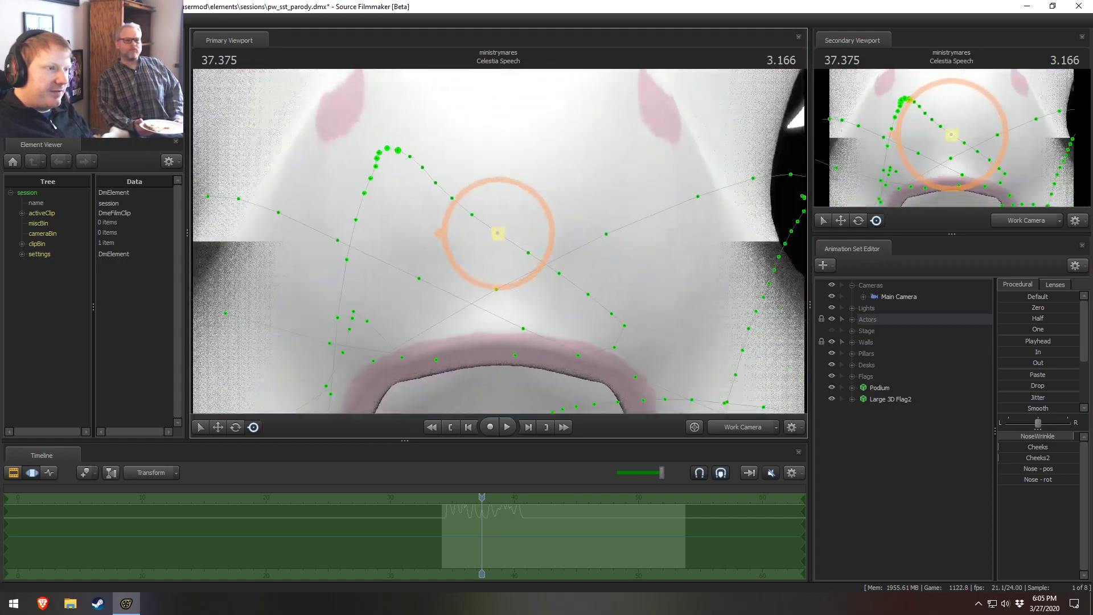
{"action": "scroll", "coordinate": [499, 241], "scroll_direction": "down", "scroll_amount": 5}
{"action": "scroll", "coordinate": [498, 245], "scroll_direction": "down", "scroll_amount": 4}
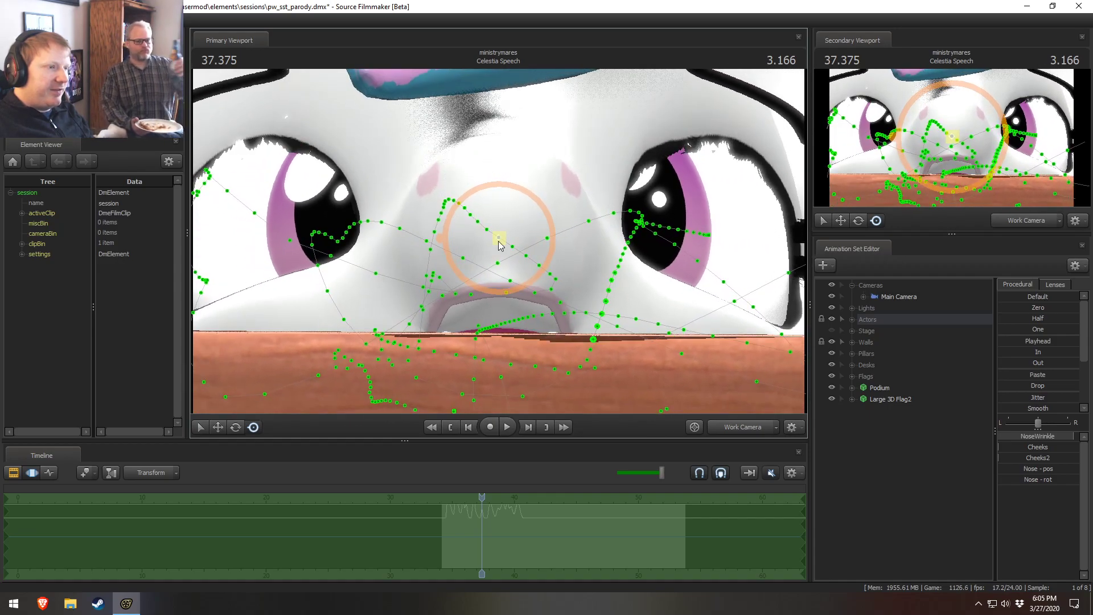
{"action": "key", "text": "F3"}
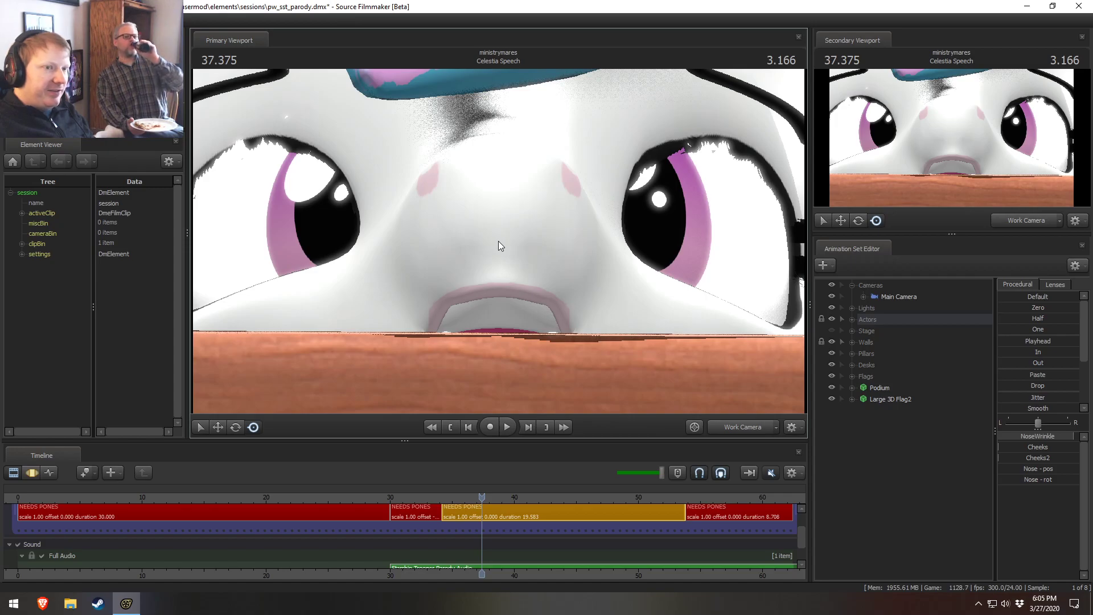
- Fly the work camera back so the pony's head shows above the podium
{"action": "left_click_drag", "start_coordinate": [501, 238], "coordinate": [495, 239]}
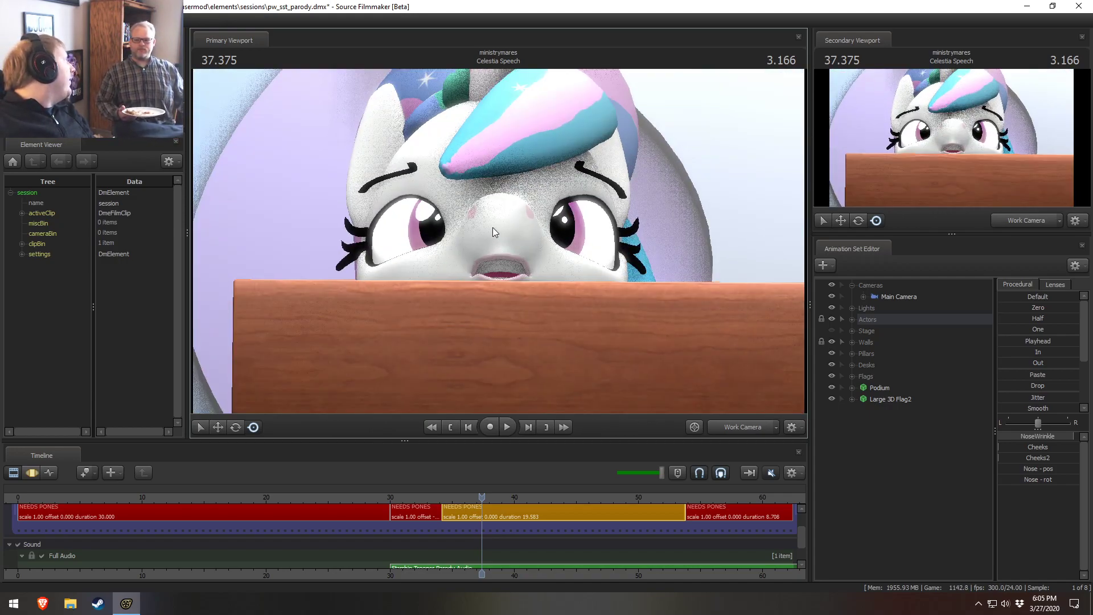
{"action": "left_click_drag", "start_coordinate": [501, 238], "coordinate": [499, 245]}
{"action": "key", "text": "s"}
{"action": "key", "text": "w"}
{"action": "key", "text": "s"}
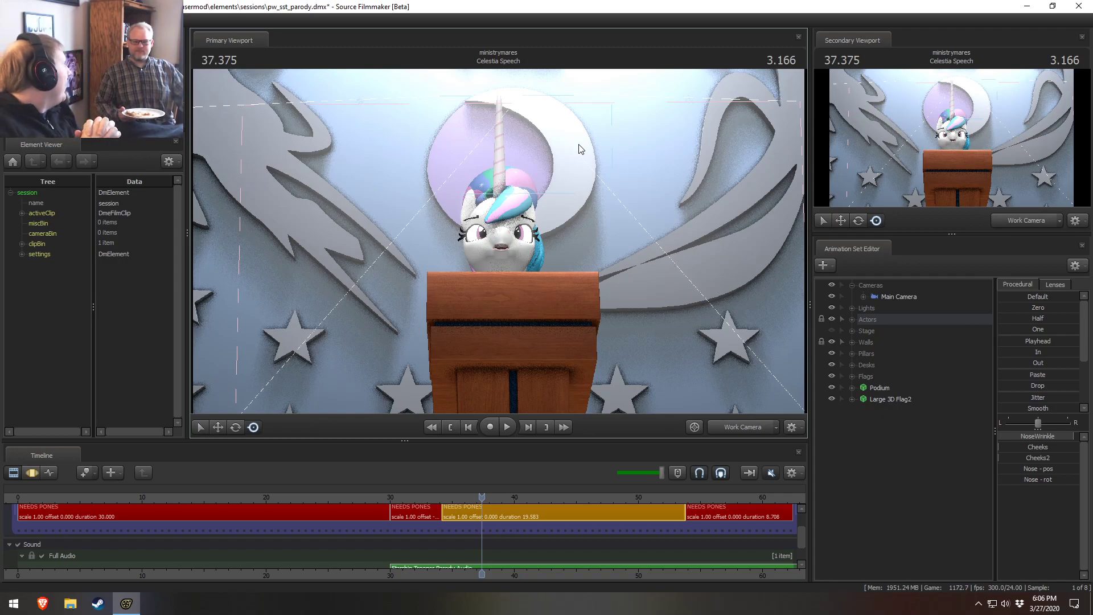
{"action": "key", "text": "w"}
{"action": "left_click_drag", "start_coordinate": [624, 272], "coordinate": [498, 241]}
{"action": "key", "text": "w"}
{"action": "key", "text": "s"}
{"action": "key", "text": "w"}
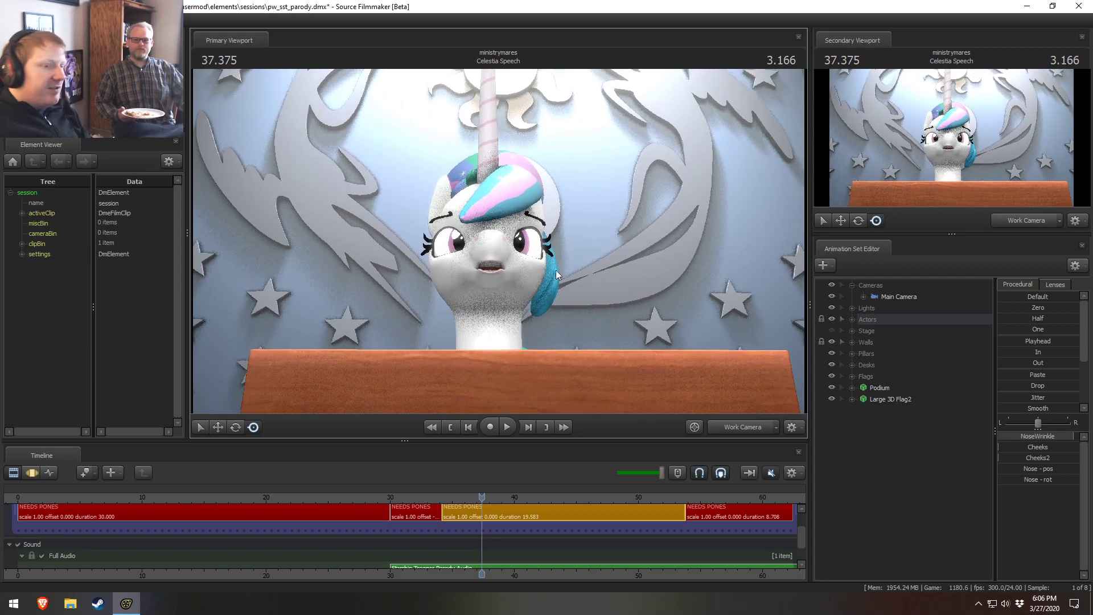
- Give the Main Camera a 50 mm lens and view the scene through it
{"action": "left_click", "coordinate": [894, 298]}
{"action": "key", "text": "F3"}
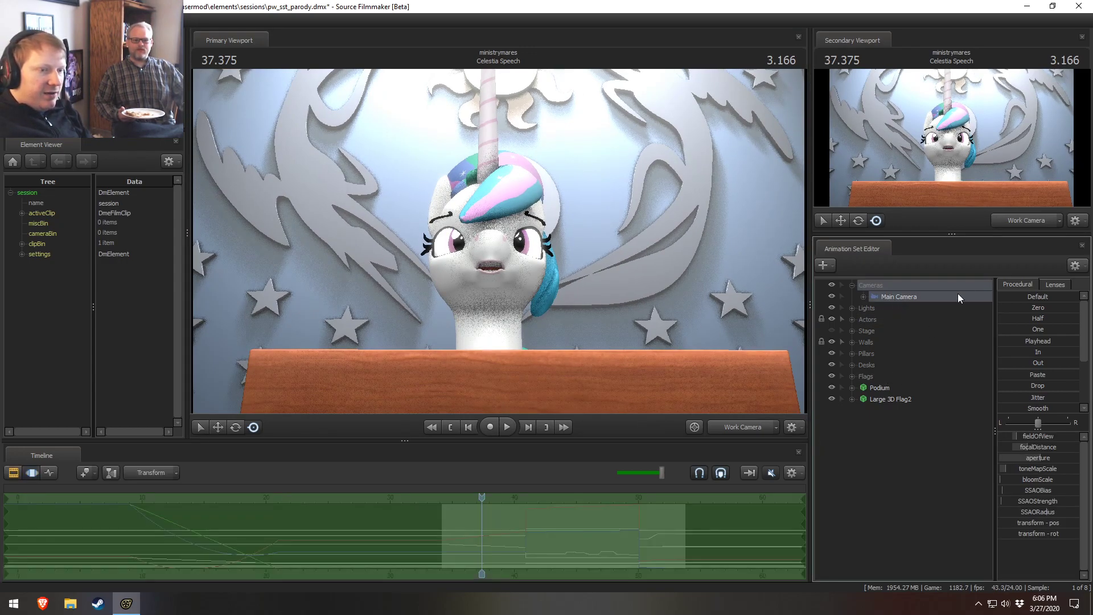
{"action": "left_click", "coordinate": [1054, 285]}
{"action": "left_click", "coordinate": [1021, 362]}
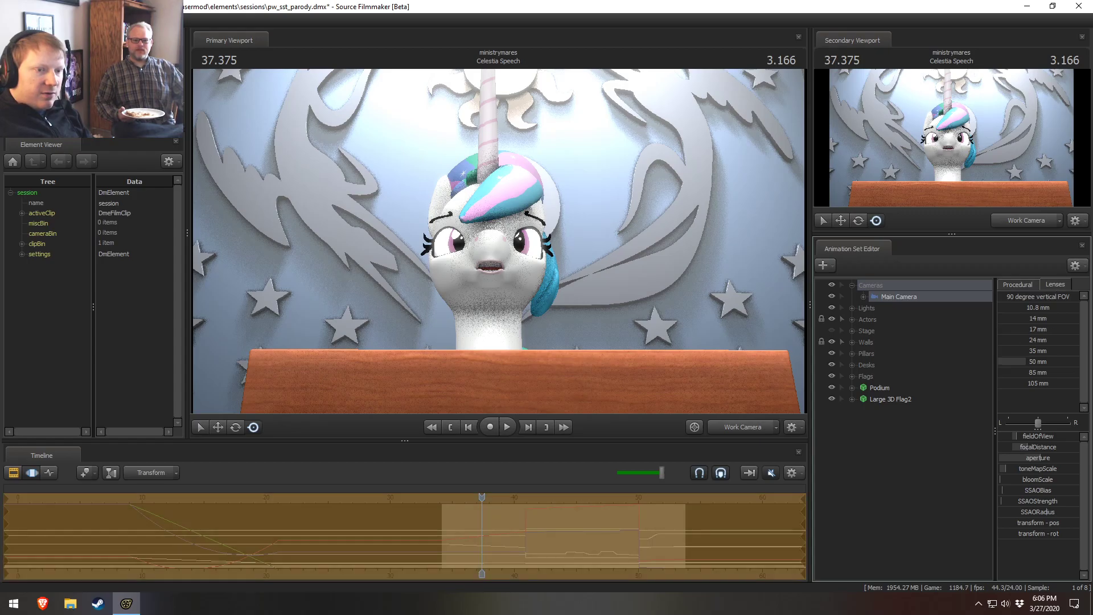
{"action": "left_click", "coordinate": [743, 427]}
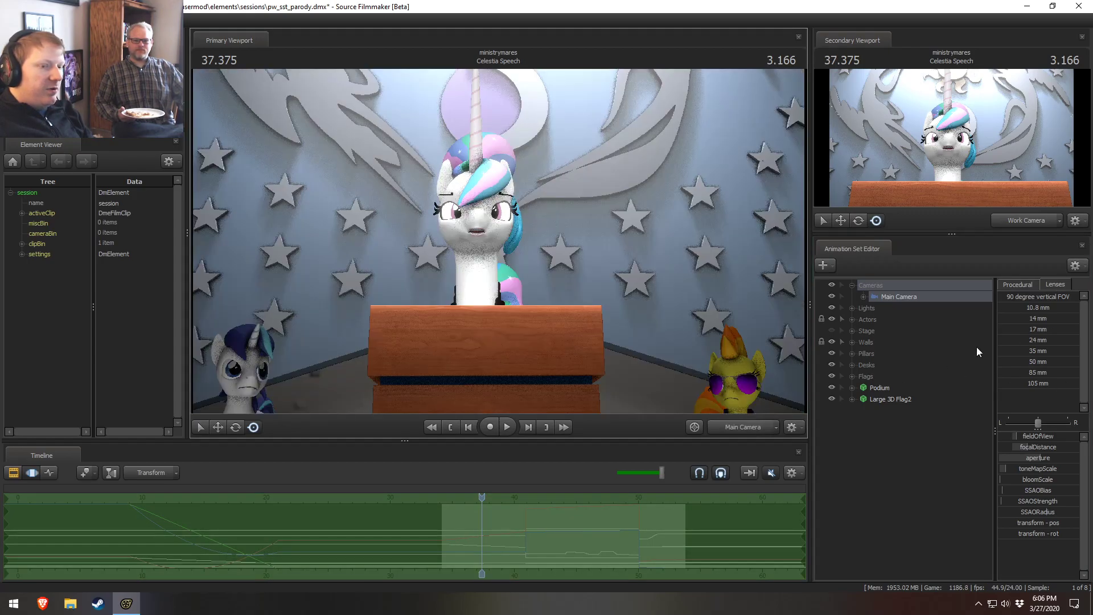
{"action": "left_click", "coordinate": [1021, 364]}
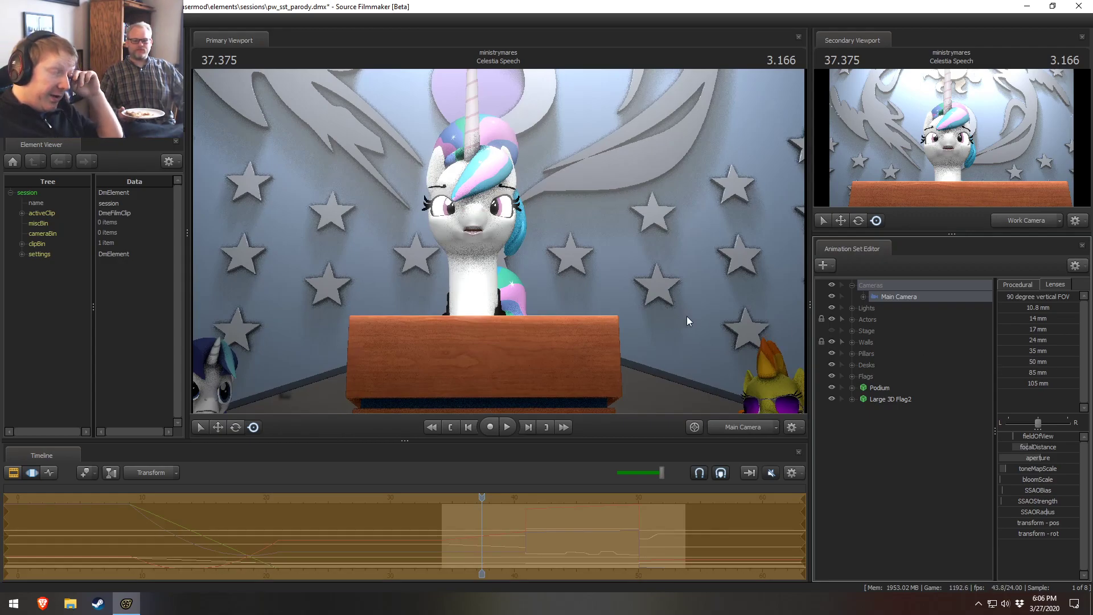
{"action": "key", "text": "F2"}
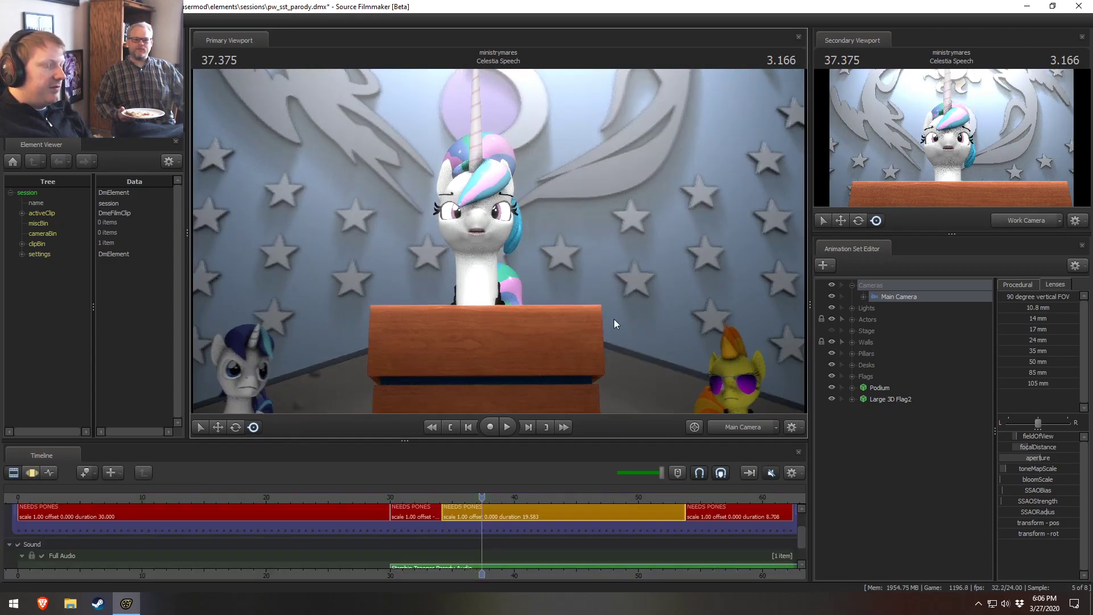
- Play the shot briefly, stopping at 38.333
{"action": "scroll", "coordinate": [631, 314], "scroll_direction": "up", "scroll_amount": 3}
{"action": "scroll", "coordinate": [630, 313], "scroll_direction": "up", "scroll_amount": 3}
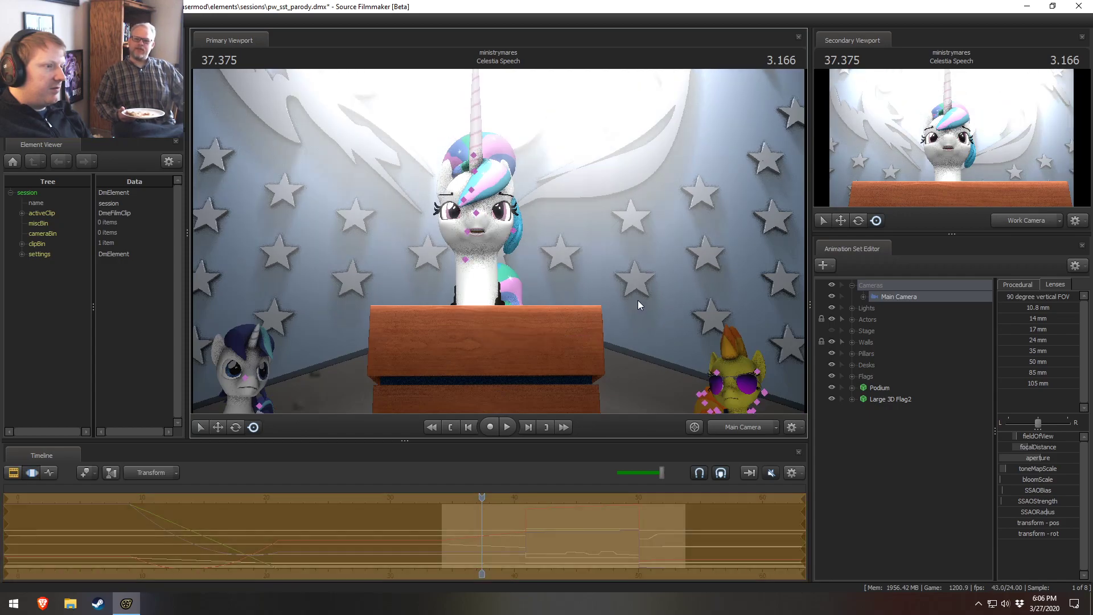
{"action": "key", "text": "space"}
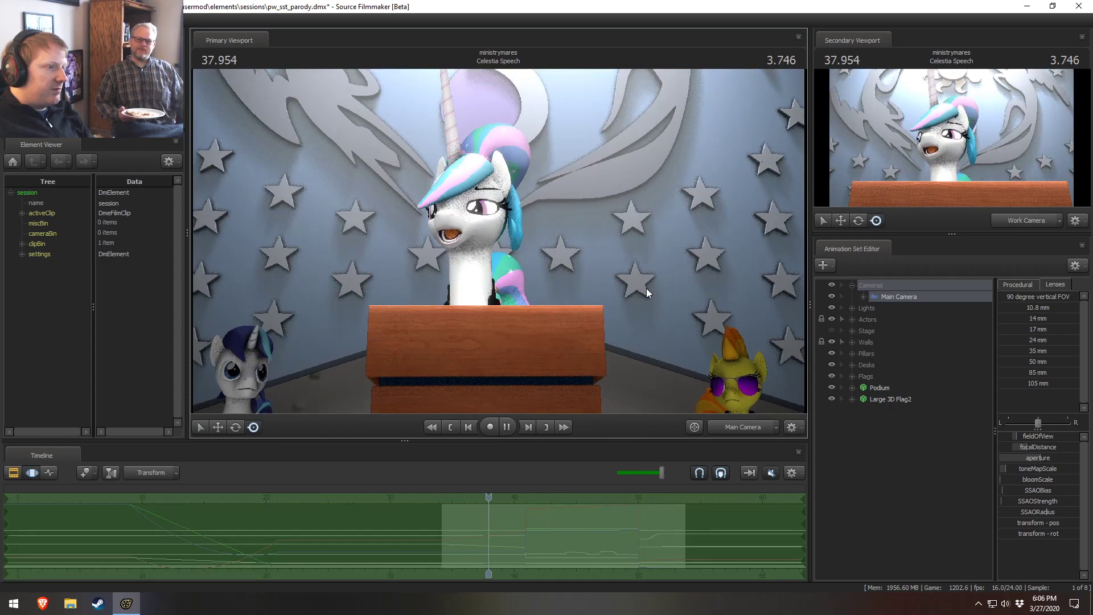
{"action": "key", "text": "space"}
{"action": "key", "text": "F2"}
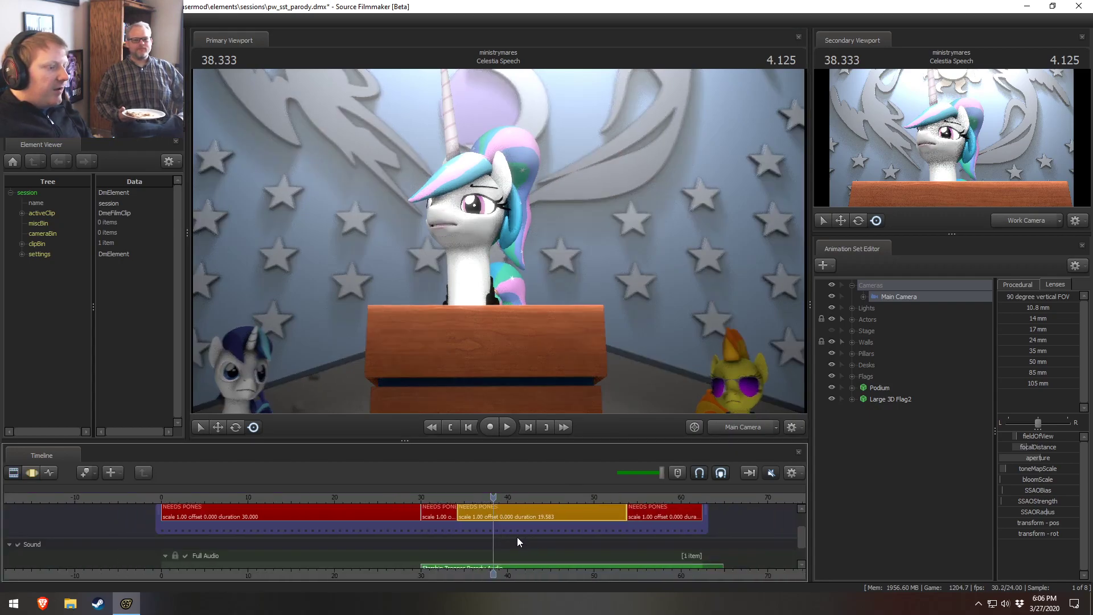
{"action": "scroll", "coordinate": [560, 541], "scroll_direction": "up", "scroll_amount": 2}
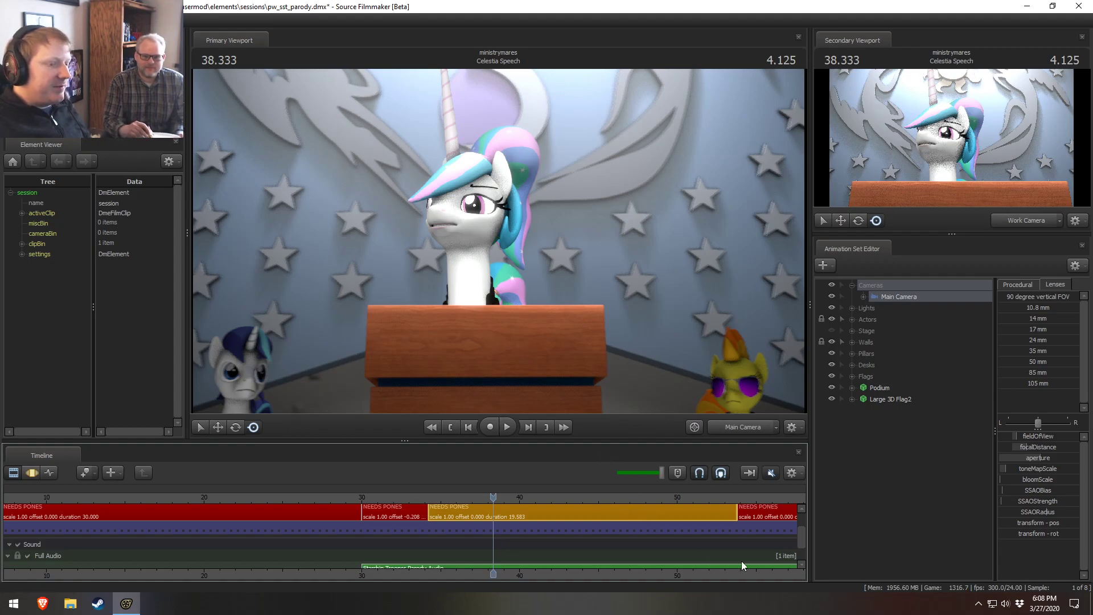
- Move the playhead to the start of the Fluttershy Speech shot and play it
{"action": "left_click_drag", "start_coordinate": [805, 541], "coordinate": [803, 533]}
{"action": "scroll", "coordinate": [619, 555], "scroll_direction": "up", "scroll_amount": 2}
{"action": "scroll", "coordinate": [569, 540], "scroll_direction": "down", "scroll_amount": 5}
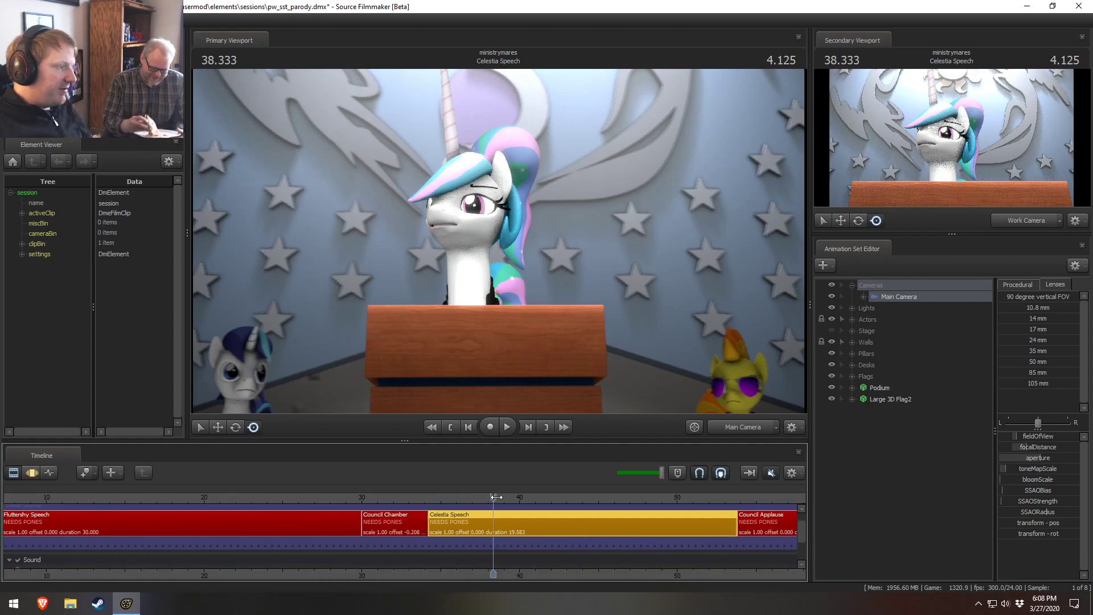
{"action": "left_click_drag", "start_coordinate": [105, 497], "coordinate": [85, 496]}
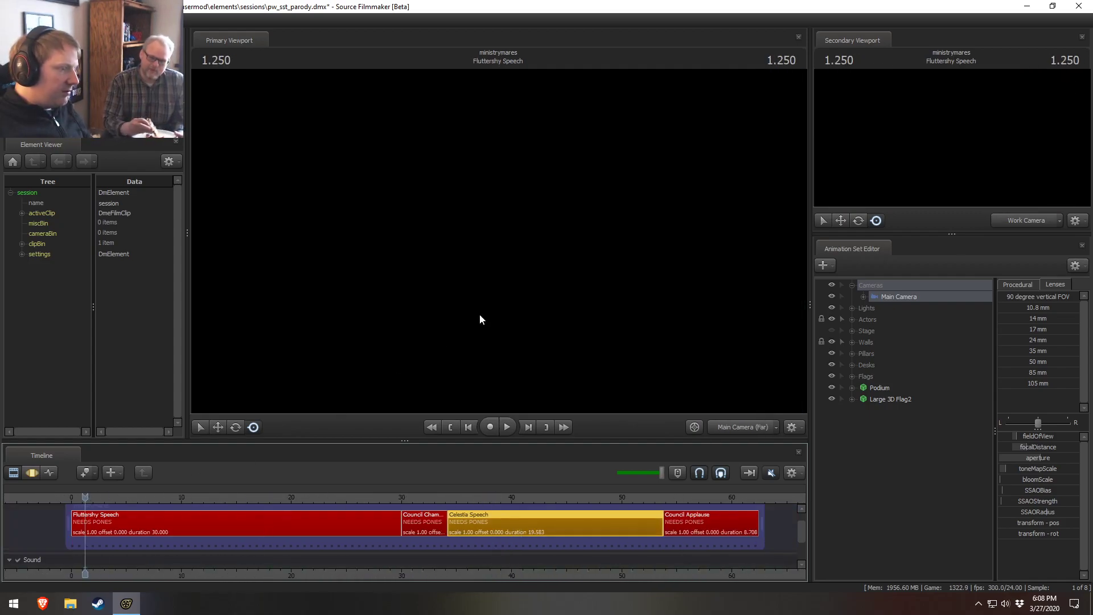
{"action": "right_click", "coordinate": [478, 315]}
{"action": "left_click", "coordinate": [551, 352]}
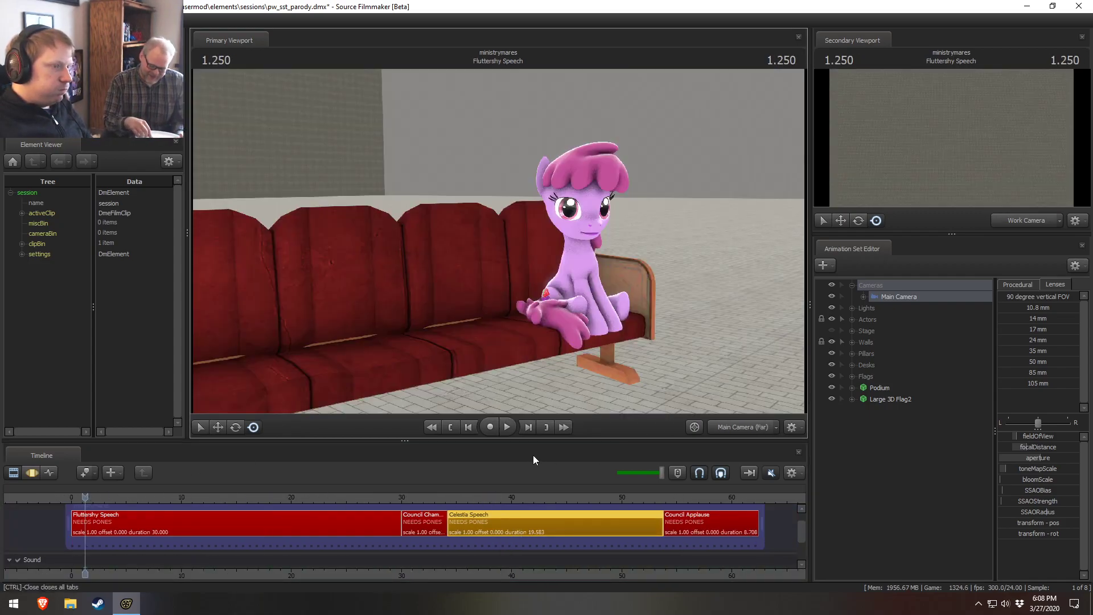
{"action": "left_click_drag", "start_coordinate": [94, 497], "coordinate": [71, 497]}
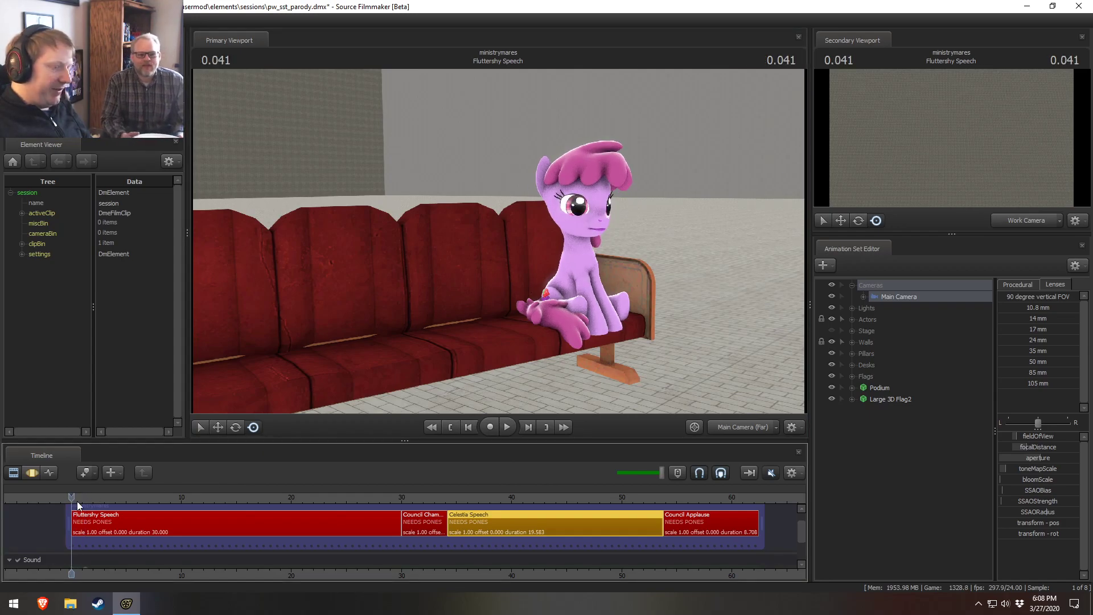
{"action": "middle_click_drag", "start_coordinate": [438, 574], "coordinate": [424, 568]}
{"action": "scroll", "coordinate": [423, 568], "scroll_direction": "up", "scroll_amount": 1}
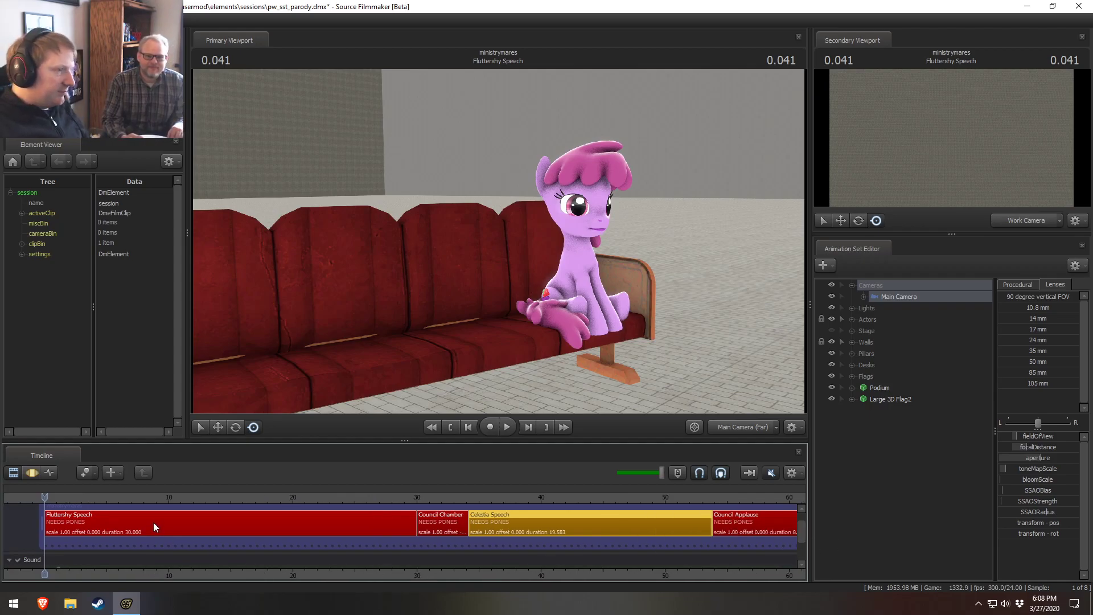
{"action": "key", "text": "space"}
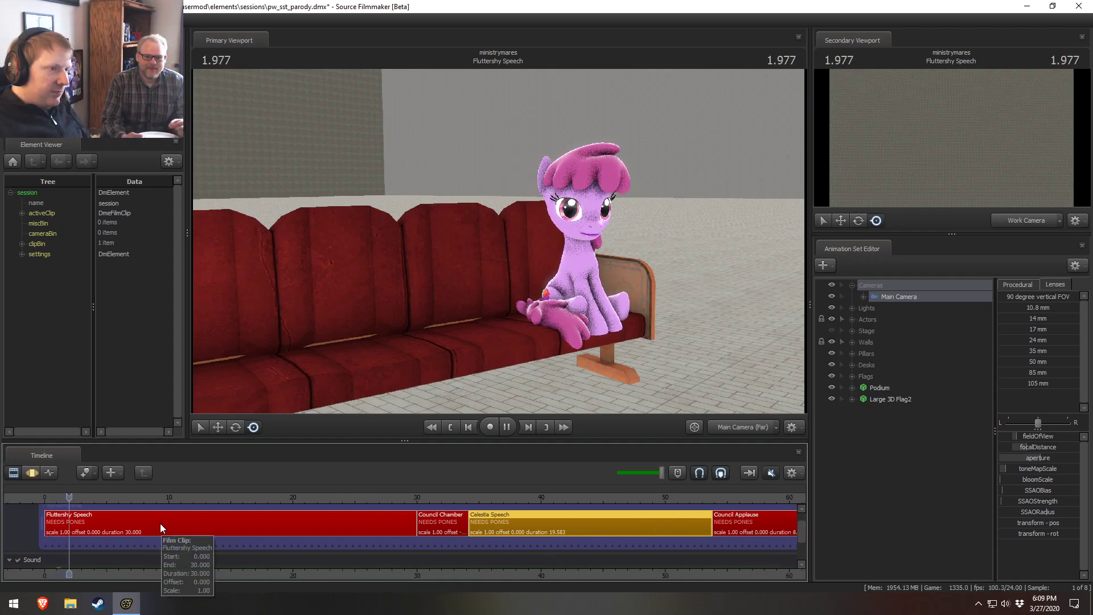
- Dismiss the invalid manipulation warning and orbit the Work Camera in on the pony on the sofa
{"action": "left_click", "coordinate": [773, 360]}
{"action": "left_click", "coordinate": [545, 319]}
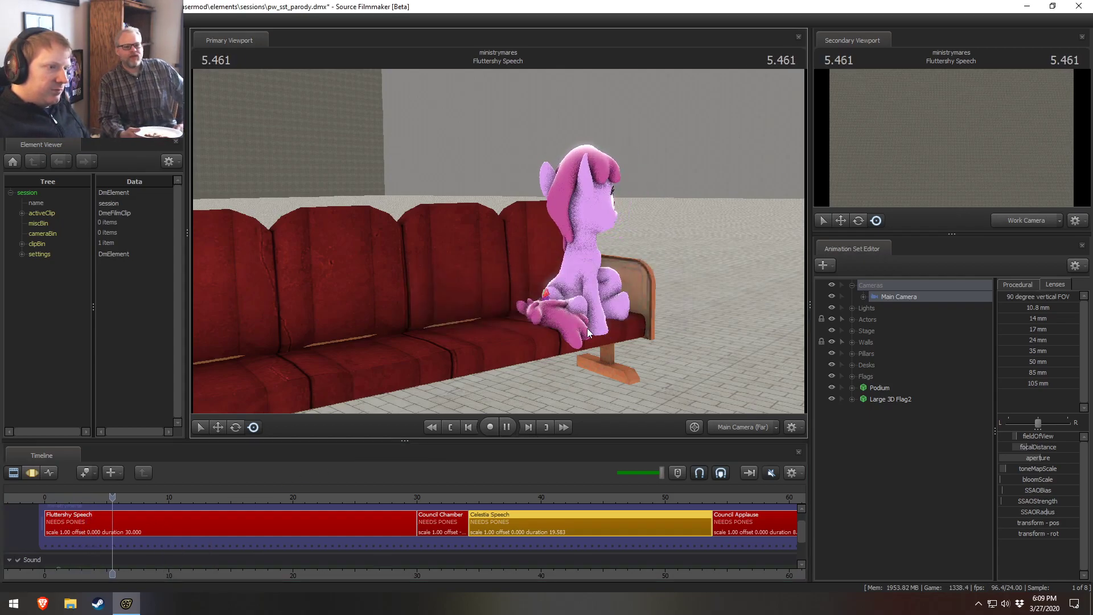
{"action": "left_click", "coordinate": [750, 430]}
{"action": "left_click_drag", "start_coordinate": [572, 350], "coordinate": [626, 348]}
{"action": "left_click_drag", "start_coordinate": [497, 241], "coordinate": [497, 240]}
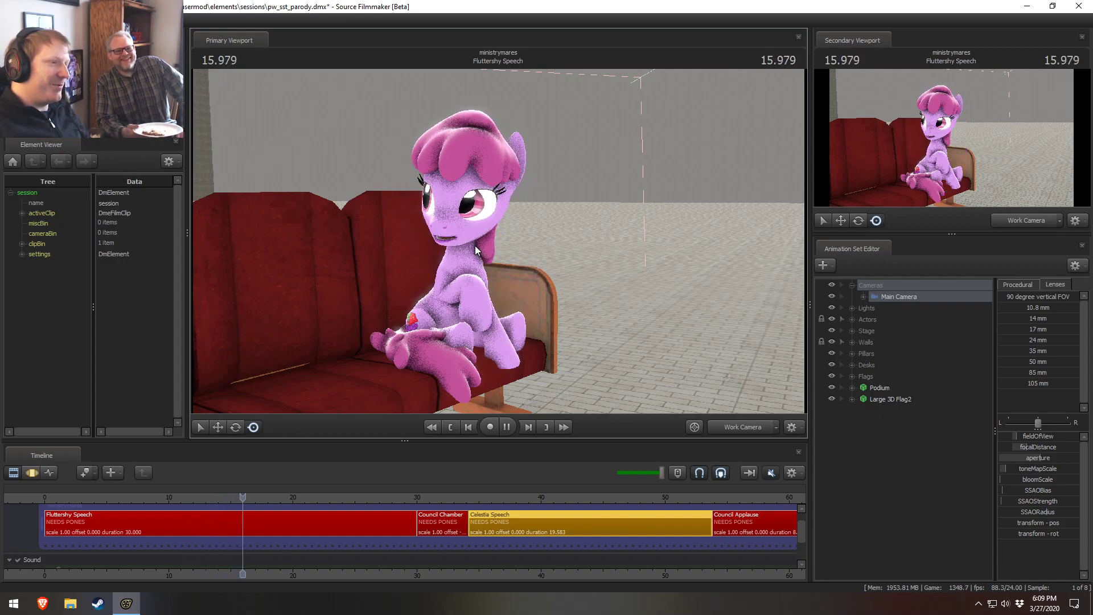
- Select the Fluttershy Speech clip in the timeline's clip view
{"action": "key", "text": "F3"}
{"action": "key", "text": "F2"}
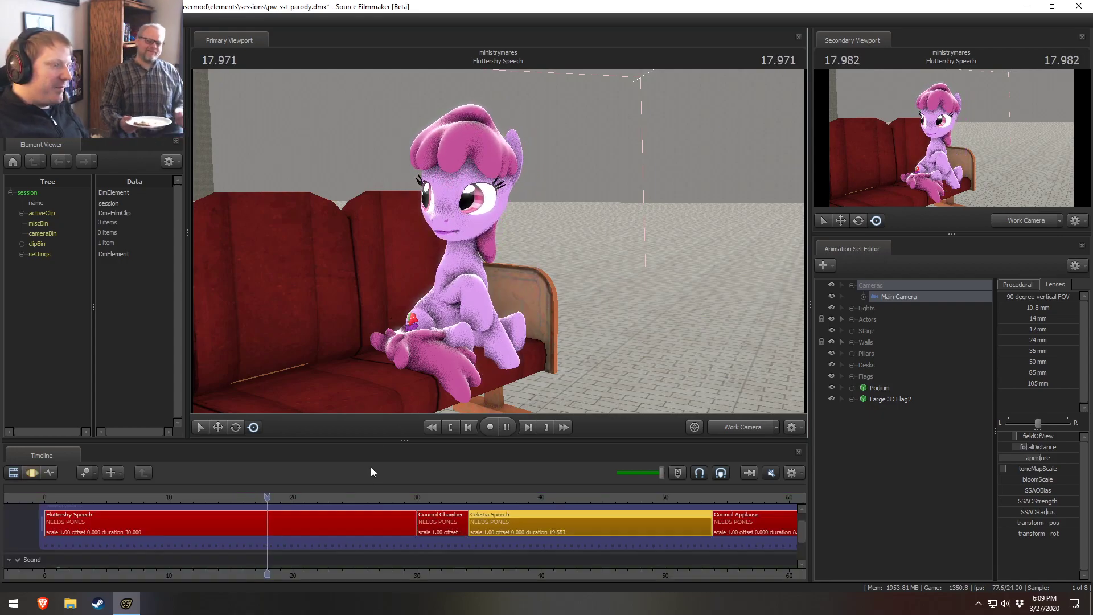
{"action": "left_click", "coordinate": [343, 517]}
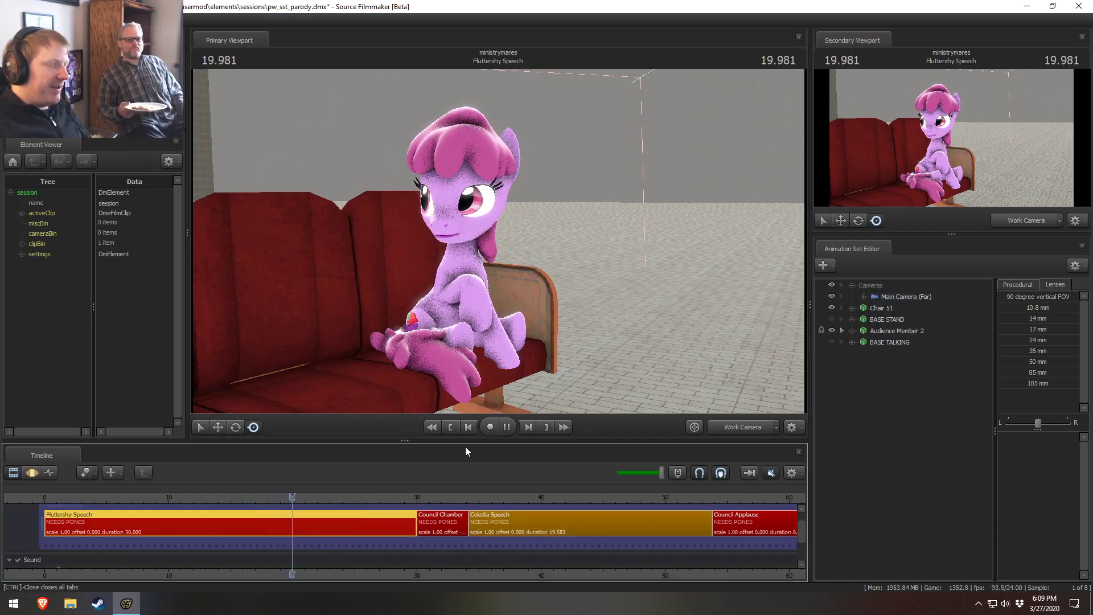
- Show Audience Member 2's motion curves, pause at 6.458 s and zoom the timeline
{"action": "left_click", "coordinate": [878, 334]}
{"action": "key", "text": "F3"}
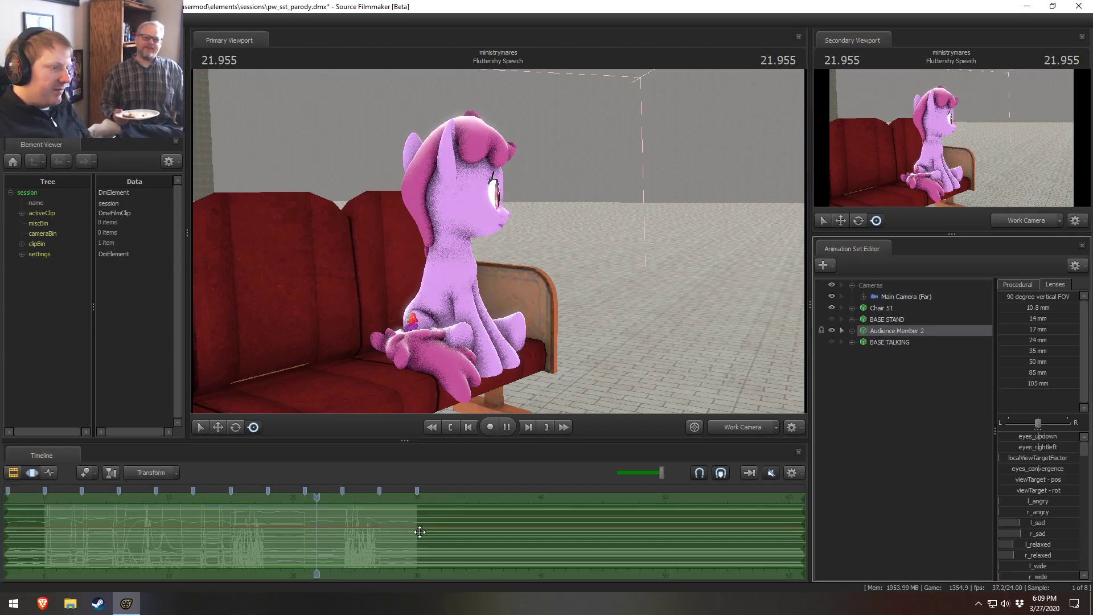
{"action": "scroll", "coordinate": [352, 544], "scroll_direction": "down", "scroll_amount": 3}
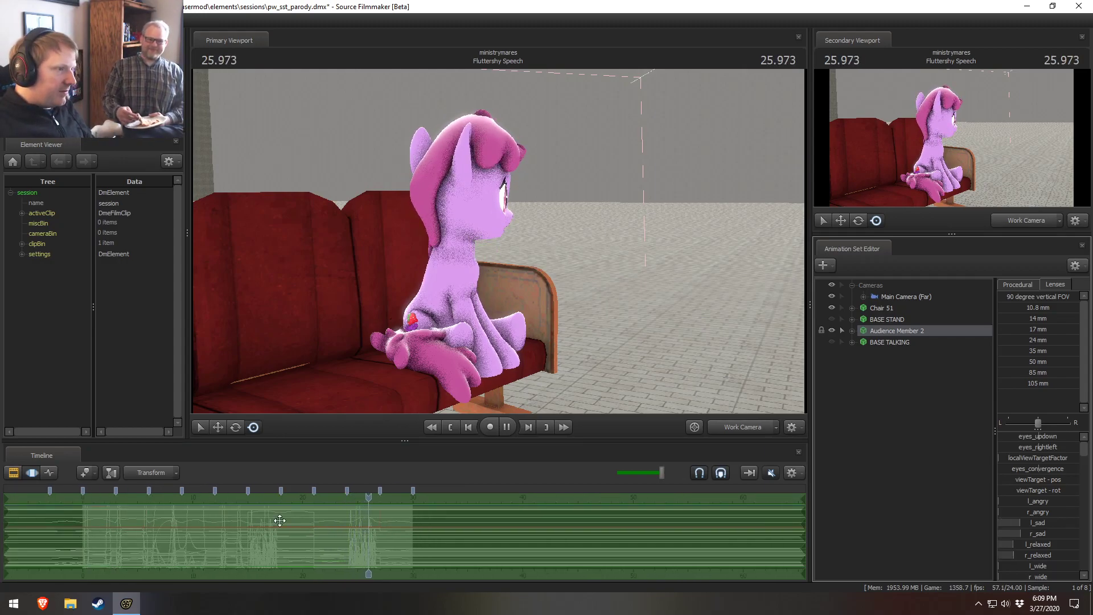
{"action": "key", "text": "space"}
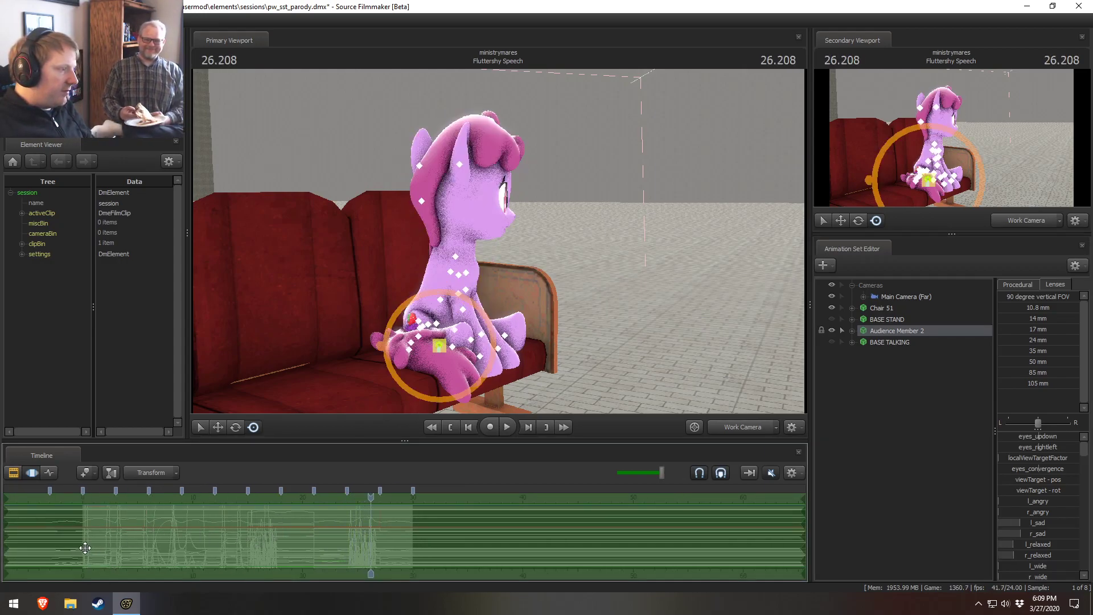
{"action": "left_click", "coordinate": [154, 522]}
{"action": "scroll", "coordinate": [153, 521], "scroll_direction": "up", "scroll_amount": 2}
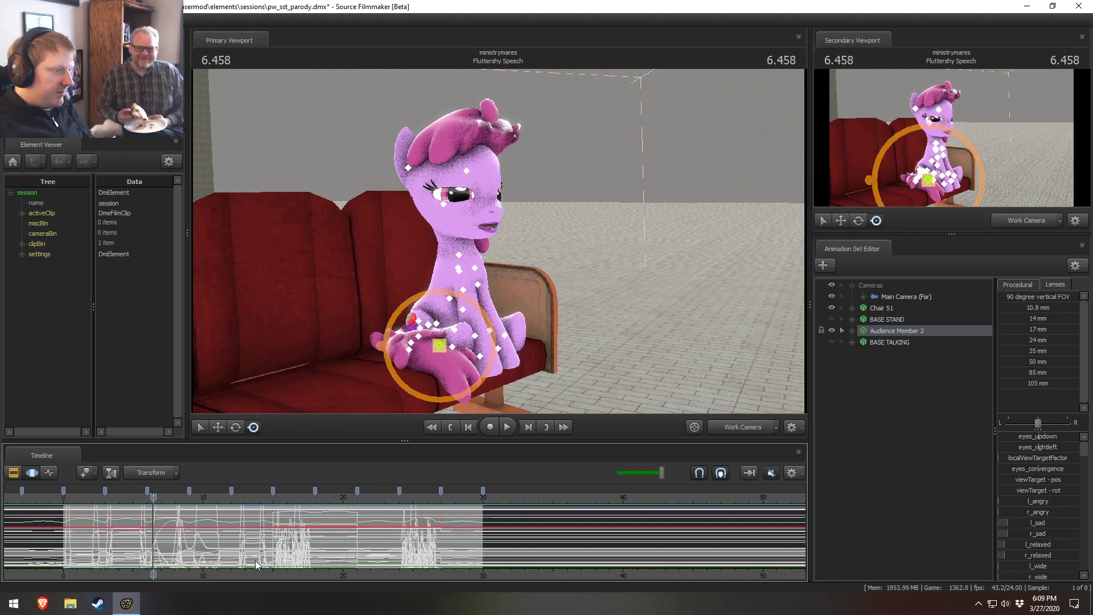
{"action": "middle_click_drag", "start_coordinate": [265, 569], "coordinate": [329, 579]}
{"action": "scroll", "coordinate": [433, 572], "scroll_direction": "up", "scroll_amount": 4}
{"action": "scroll", "coordinate": [351, 562], "scroll_direction": "up", "scroll_amount": 1}
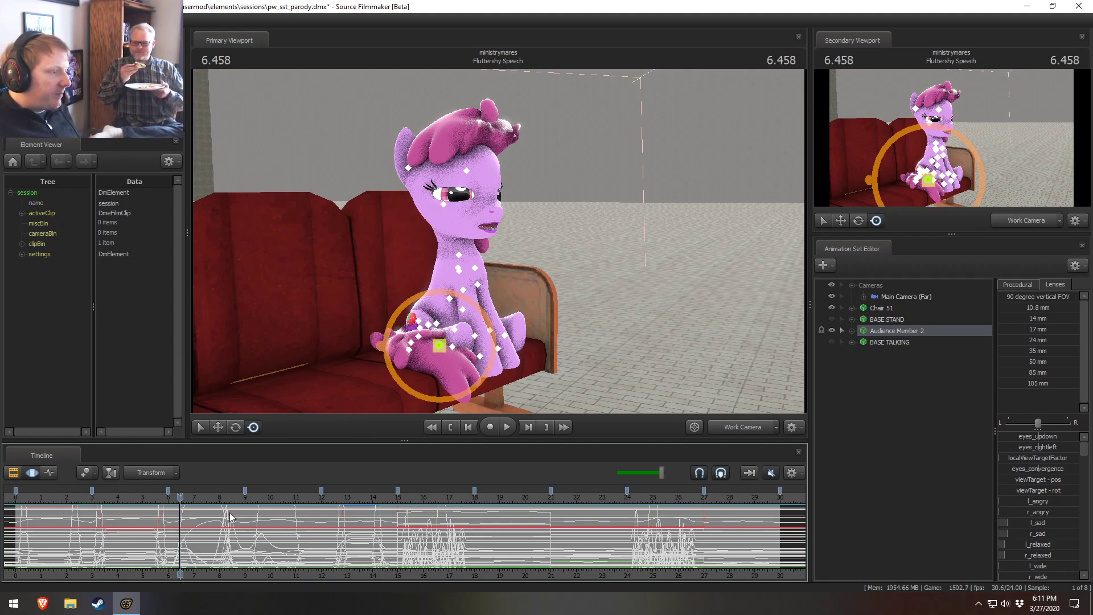
{"action": "left_click", "coordinate": [267, 499]}
{"action": "left_click", "coordinate": [317, 509]}
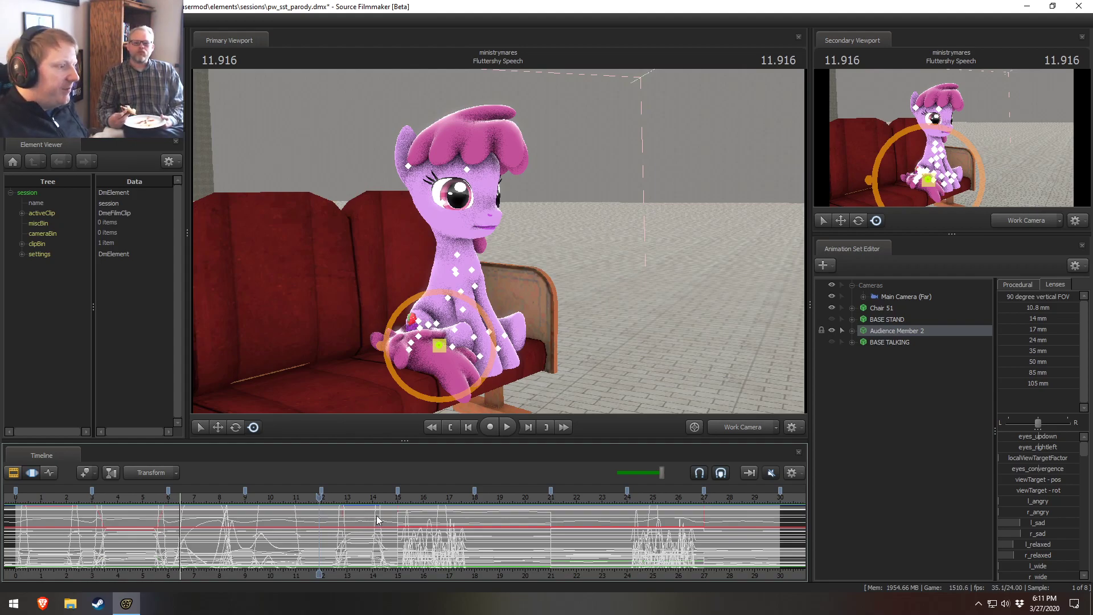
{"action": "left_click", "coordinate": [346, 504]}
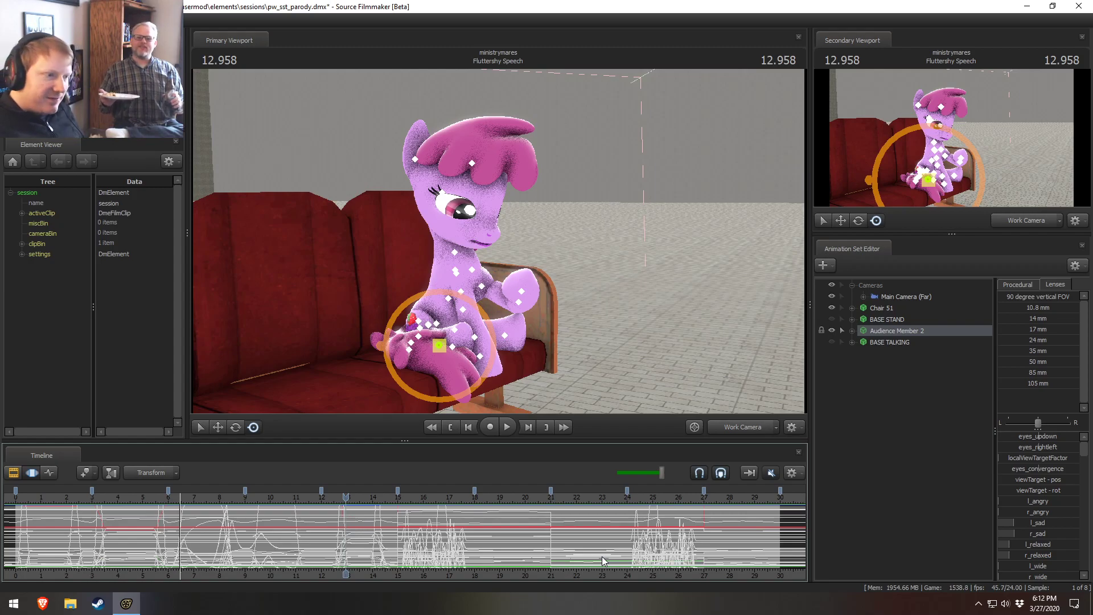
{"action": "left_click_drag", "start_coordinate": [171, 501], "coordinate": [383, 525]}
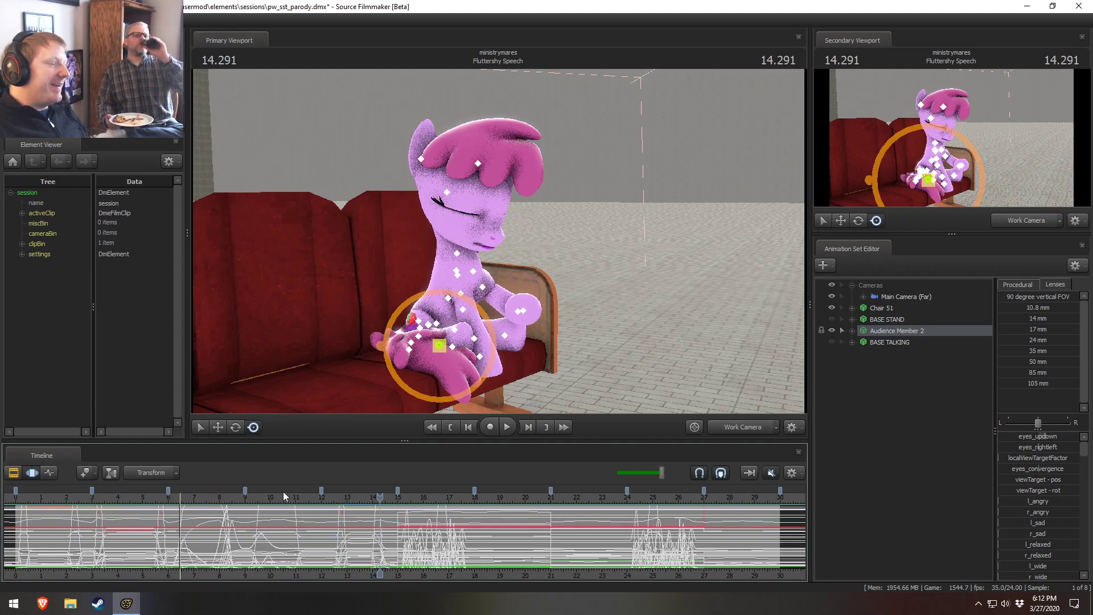
{"action": "left_click_drag", "start_coordinate": [266, 501], "coordinate": [316, 521]}
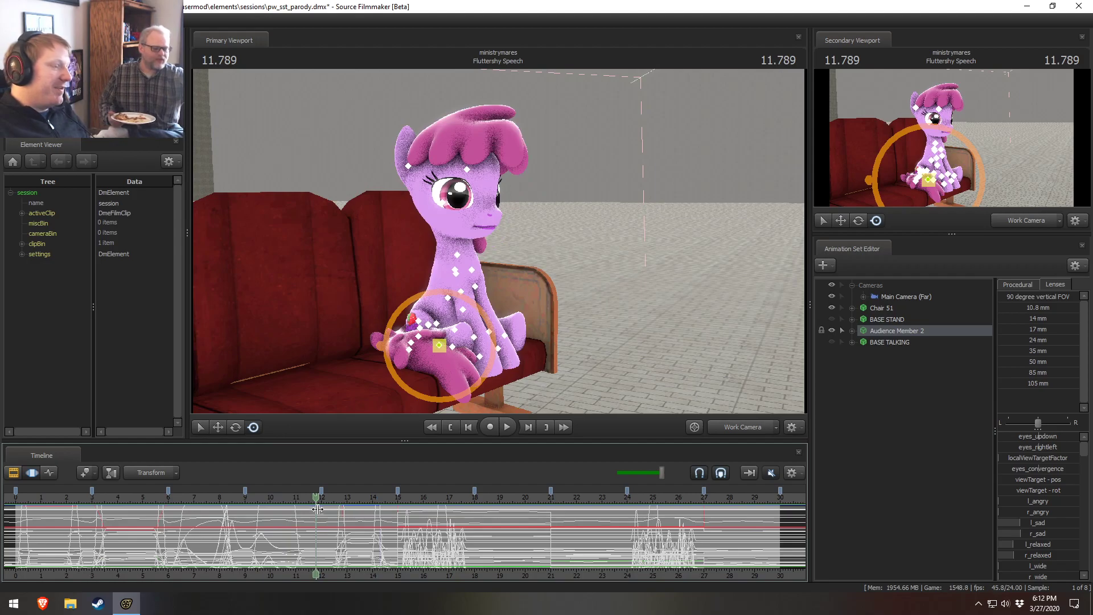
{"action": "left_click", "coordinate": [322, 499]}
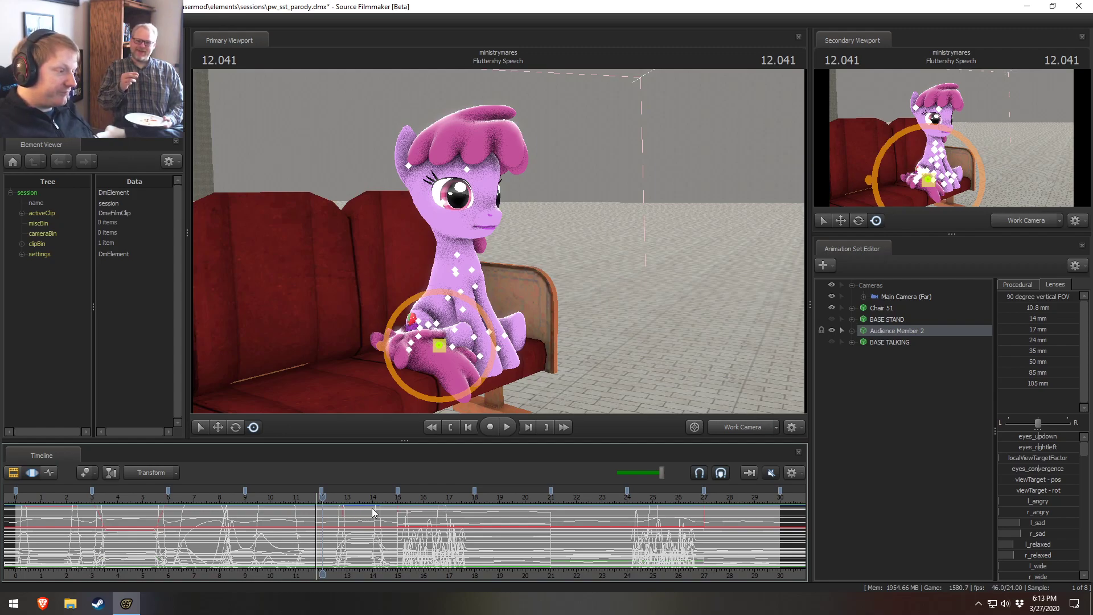
{"action": "left_click_drag", "start_coordinate": [362, 502], "coordinate": [544, 518]}
{"action": "mouse_move", "coordinate": [540, 517]}
{"action": "left_mouse_down"}
{"action": "mouse_move", "coordinate": [550, 515]}
{"action": "mouse_move", "coordinate": [528, 516]}
{"action": "mouse_move", "coordinate": [551, 516]}
{"action": "mouse_move", "coordinate": [489, 527]}
{"action": "mouse_move", "coordinate": [535, 531]}
{"action": "mouse_move", "coordinate": [426, 519]}
{"action": "mouse_move", "coordinate": [437, 501]}
{"action": "left_mouse_up"}
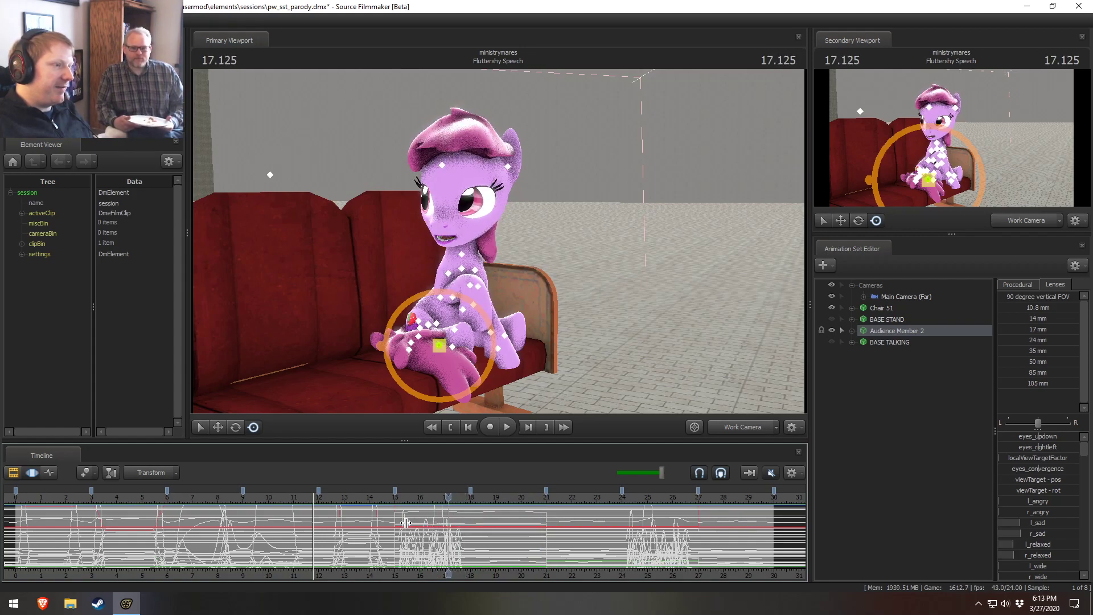
{"action": "left_click", "coordinate": [404, 523]}
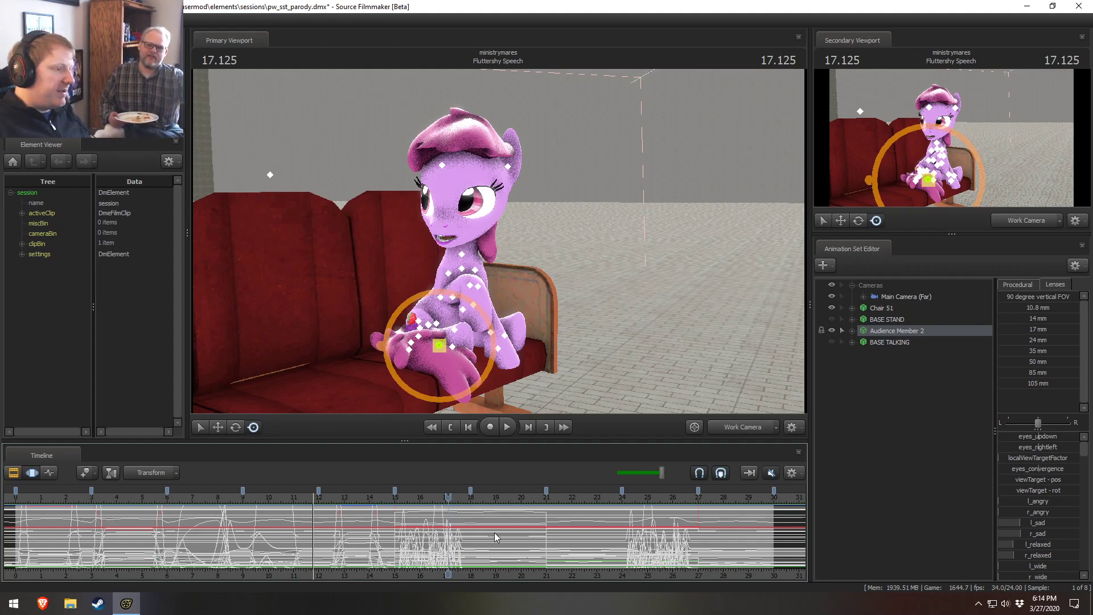
- Scrub and play the end of the shot around 28.5 s, settling near 27 s
{"action": "middle_click_drag", "start_coordinate": [500, 536], "coordinate": [655, 527]}
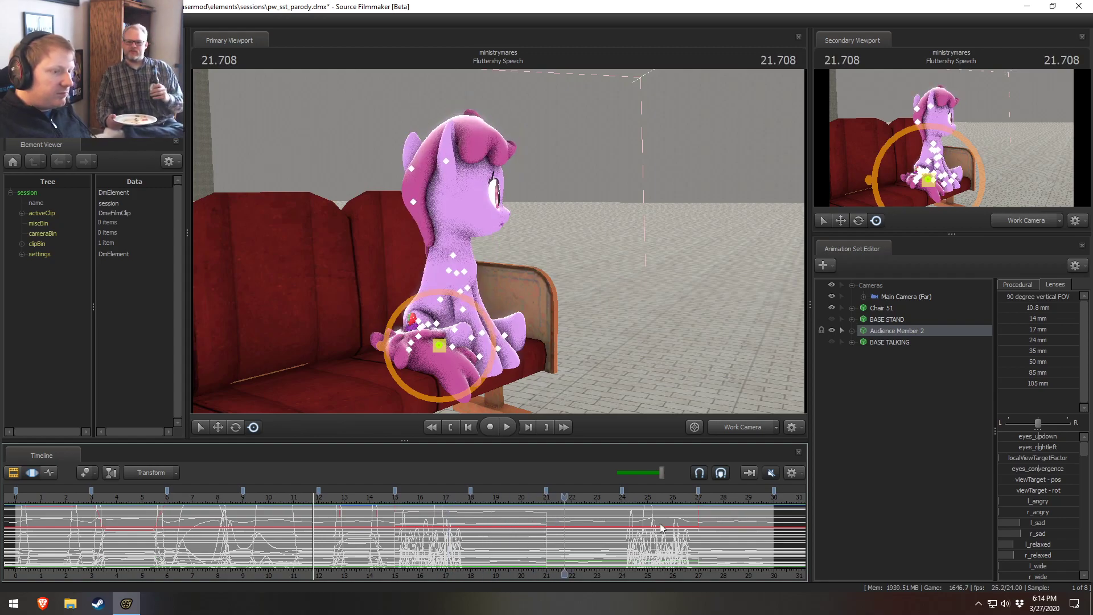
{"action": "scroll", "coordinate": [552, 529], "scroll_direction": "down", "scroll_amount": 4}
{"action": "middle_click_drag", "start_coordinate": [492, 532], "coordinate": [328, 533]}
{"action": "scroll", "coordinate": [569, 535], "scroll_direction": "down", "scroll_amount": 2}
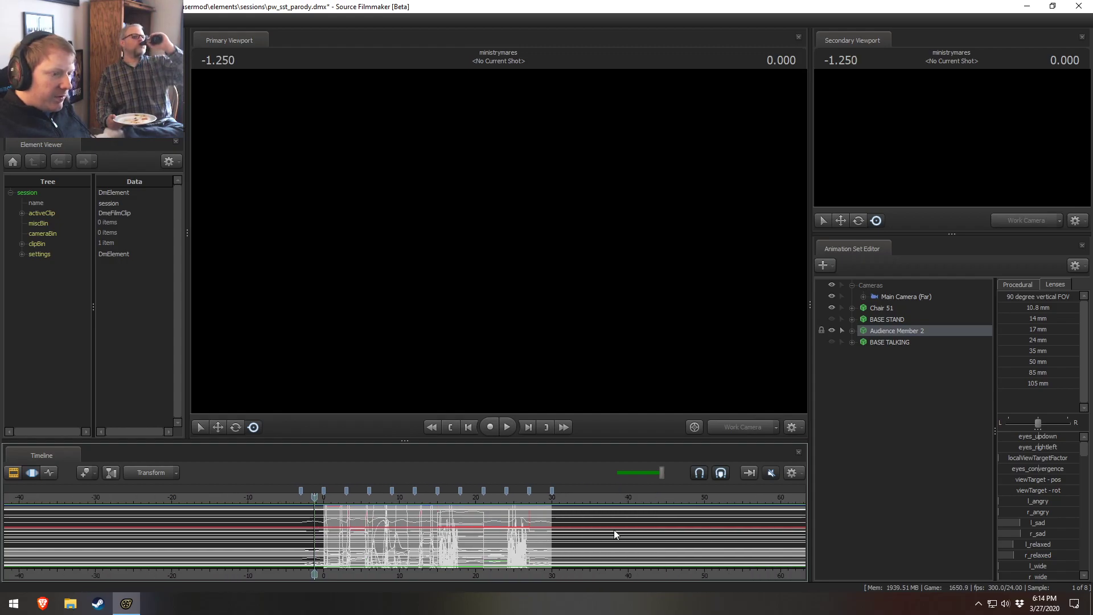
{"action": "left_click_drag", "start_coordinate": [537, 503], "coordinate": [537, 499]}
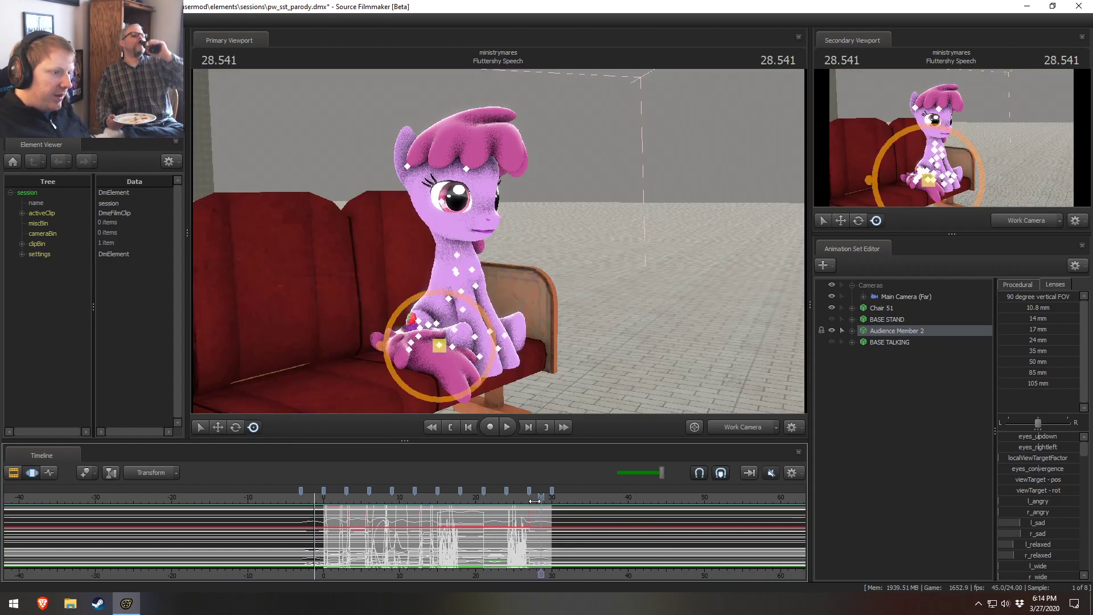
{"action": "key", "text": "space"}
{"action": "scroll", "coordinate": [536, 528], "scroll_direction": "up", "scroll_amount": 4}
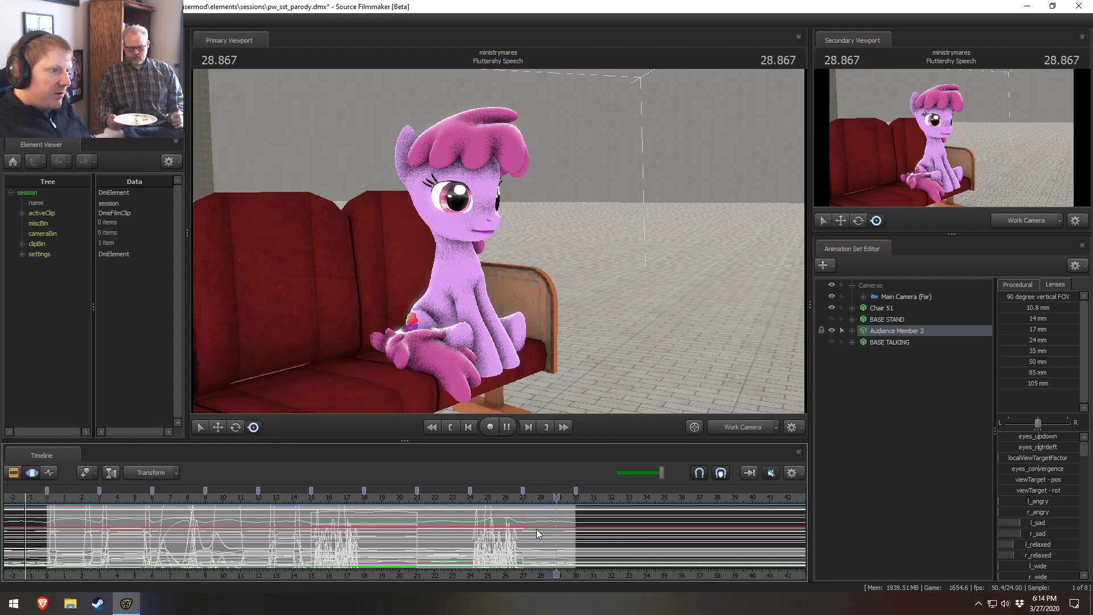
{"action": "key", "text": "space"}
{"action": "left_click_drag", "start_coordinate": [549, 497], "coordinate": [525, 497]}
- Jump to the Council Chamber shot, fly the Work Camera toward the podium, and select the three Male Template sets
{"action": "key", "text": "F2"}
{"action": "scroll", "coordinate": [465, 533], "scroll_direction": "down", "scroll_amount": 5}
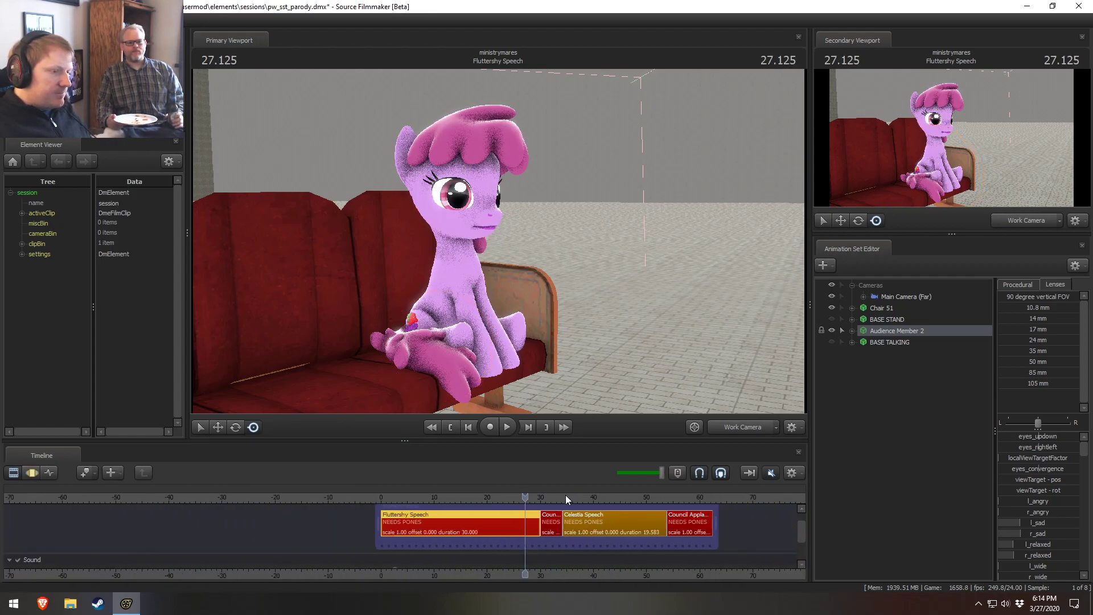
{"action": "left_click", "coordinate": [565, 498]}
{"action": "left_click", "coordinate": [731, 427]}
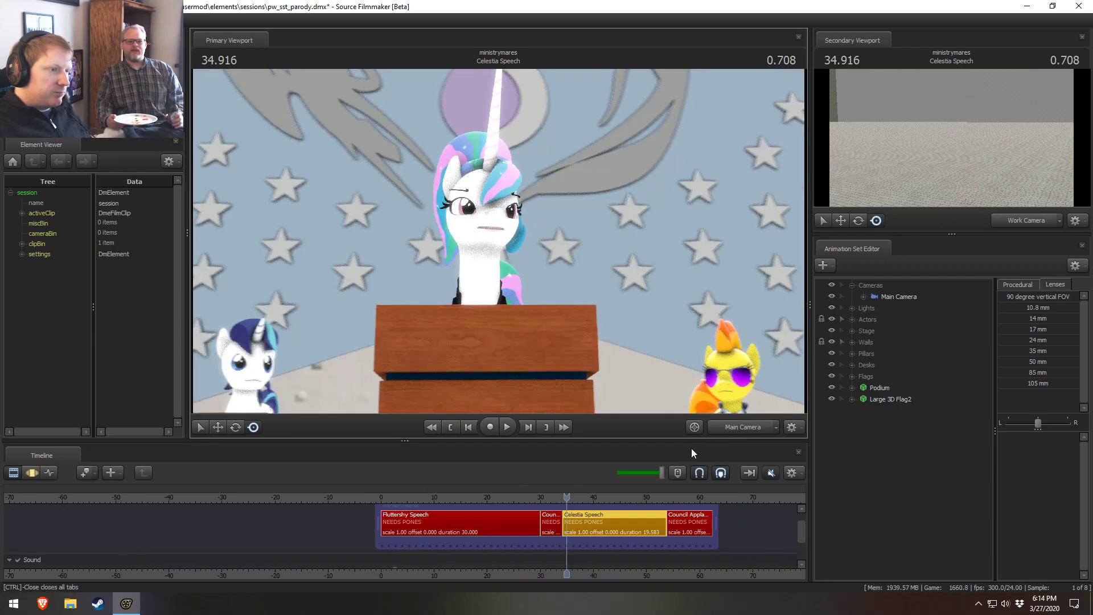
{"action": "left_click", "coordinate": [546, 498]}
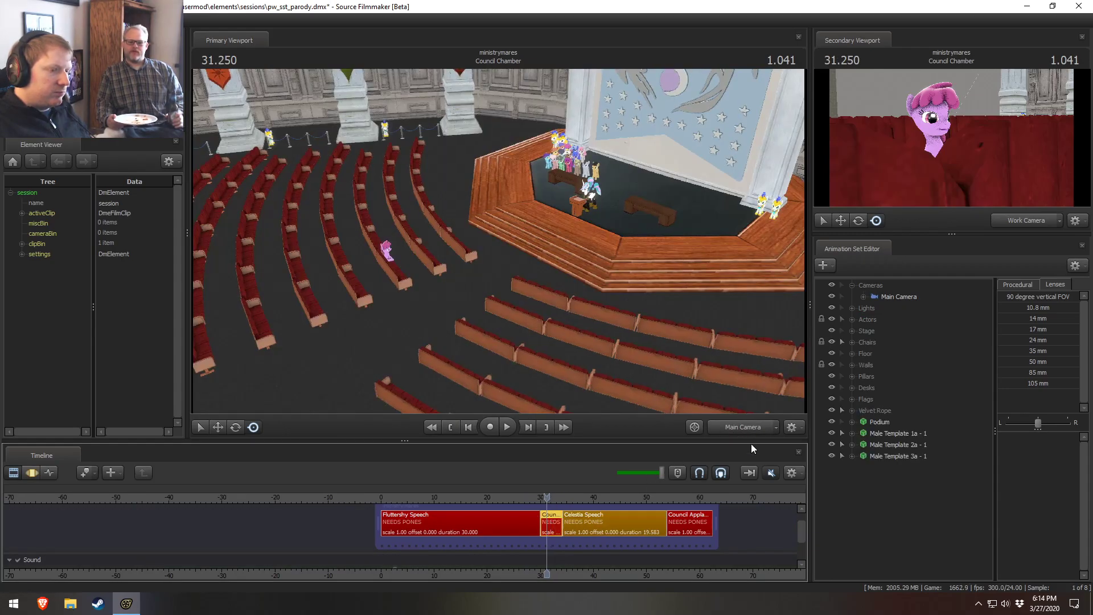
{"action": "left_click", "coordinate": [738, 427]}
{"action": "left_click_drag", "start_coordinate": [684, 404], "coordinate": [673, 376]}
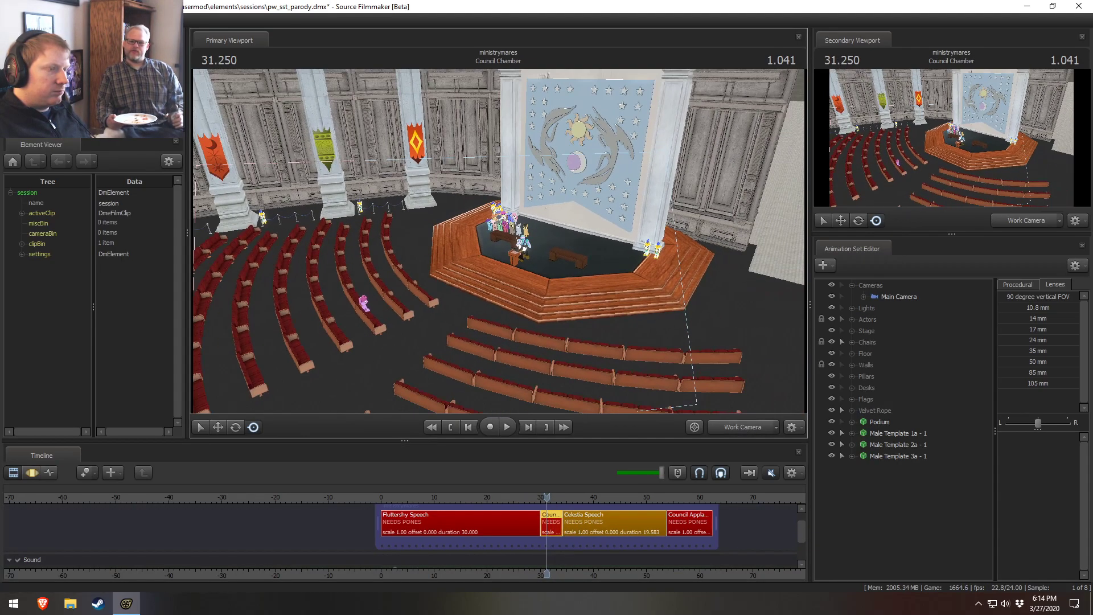
{"action": "mouse_move", "coordinate": [497, 240]}
{"action": "left_mouse_down"}
{"action": "mouse_move", "coordinate": [504, 254]}
{"action": "mouse_move", "coordinate": [498, 241]}
{"action": "left_mouse_up"}
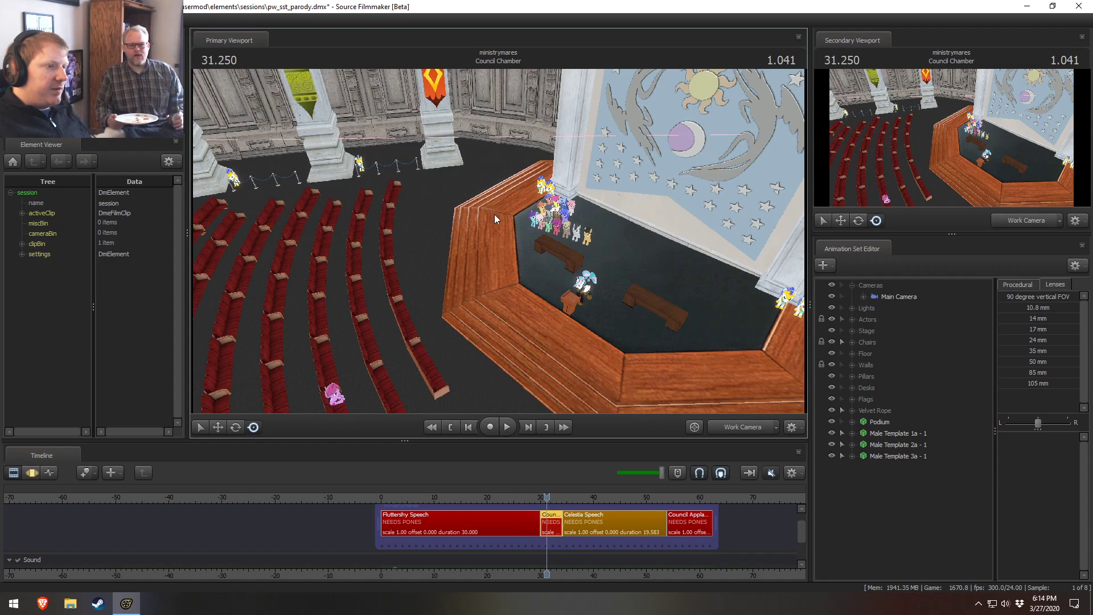
{"action": "left_click_drag", "start_coordinate": [889, 431], "coordinate": [889, 459]}
{"action": "key", "text": "F2"}
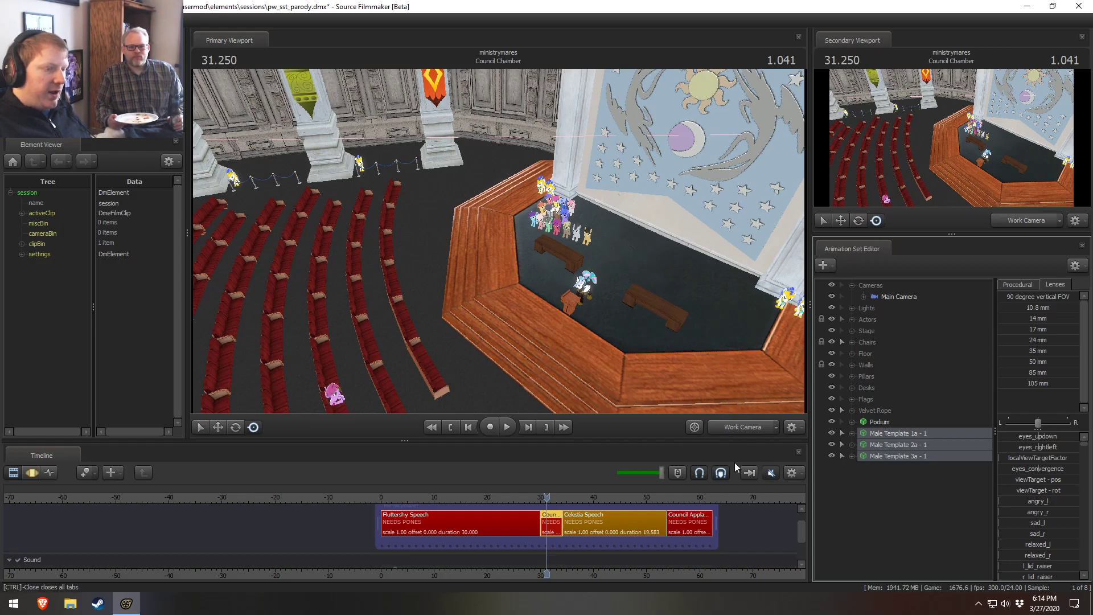
- Fly the work camera closer to the crowd of audience ponies
{"action": "left_click_drag", "start_coordinate": [657, 353], "coordinate": [497, 241]}
{"action": "key", "text": "w"}
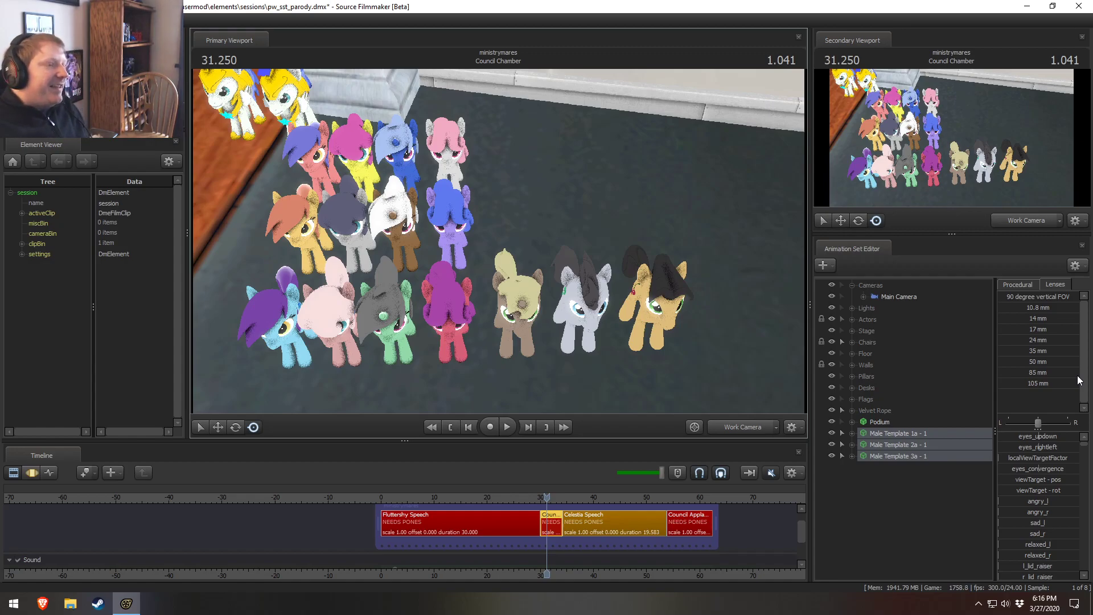
{"action": "key", "text": "s"}
{"action": "left_click_drag", "start_coordinate": [644, 294], "coordinate": [644, 295]}
{"action": "mouse_move", "coordinate": [498, 239]}
{"action": "left_mouse_down"}
{"action": "mouse_move", "coordinate": [514, 236]}
{"action": "mouse_move", "coordinate": [498, 241]}
{"action": "left_mouse_up"}
{"action": "key", "text": "w"}
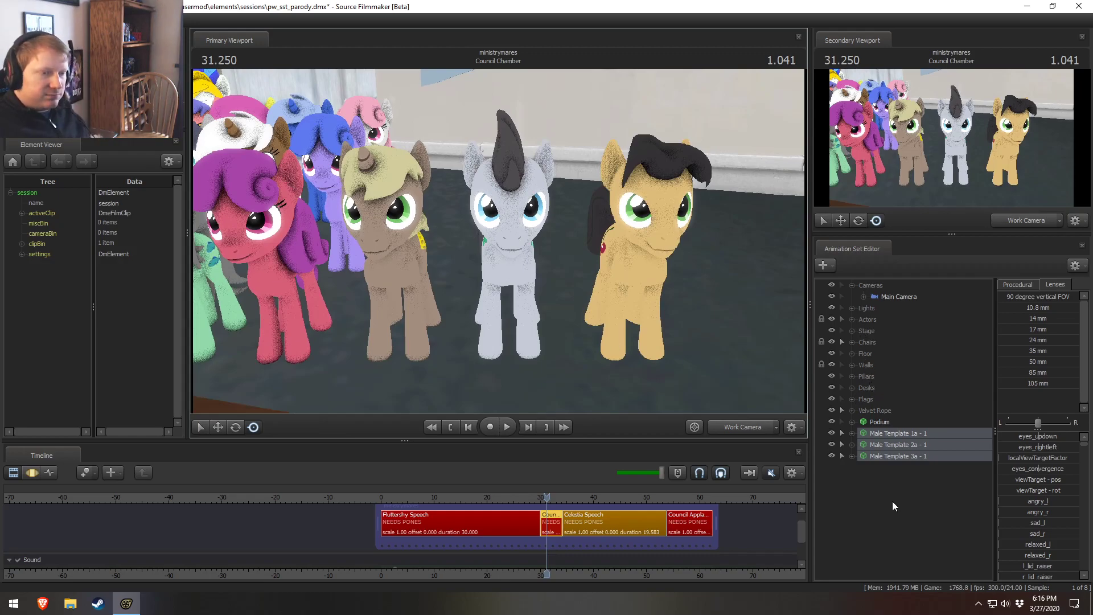
{"action": "mouse_move", "coordinate": [500, 240]}
{"action": "left_mouse_down"}
{"action": "mouse_move", "coordinate": [541, 206]}
{"action": "mouse_move", "coordinate": [497, 234]}
{"action": "left_mouse_up"}
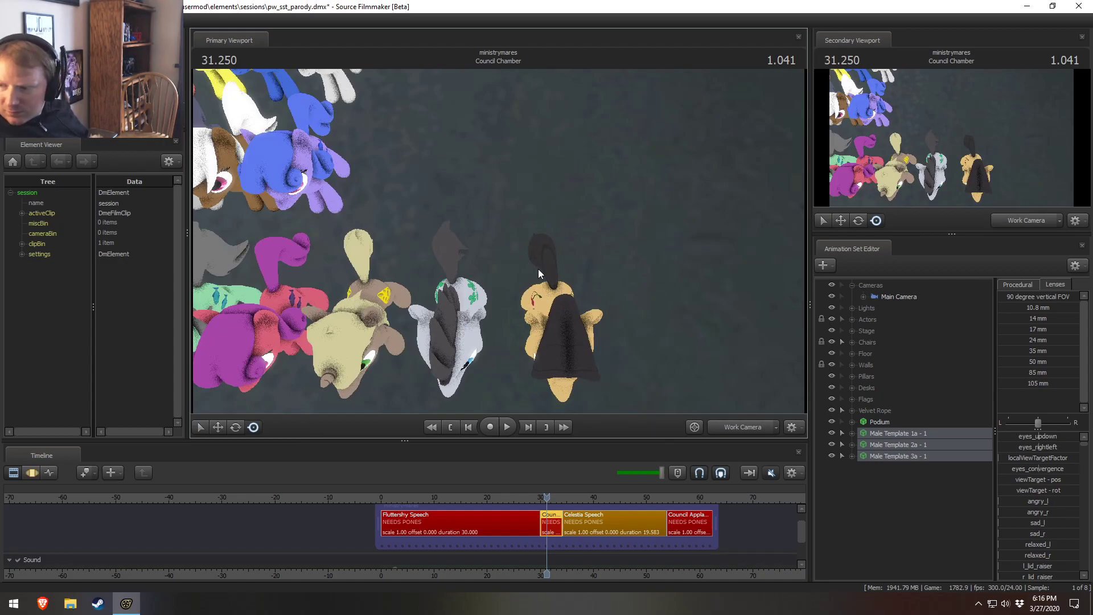
{"action": "mouse_move", "coordinate": [538, 273]}
{"action": "left_mouse_down"}
{"action": "mouse_move", "coordinate": [552, 261]}
{"action": "mouse_move", "coordinate": [554, 283]}
{"action": "left_mouse_up"}
{"action": "key", "text": "a"}
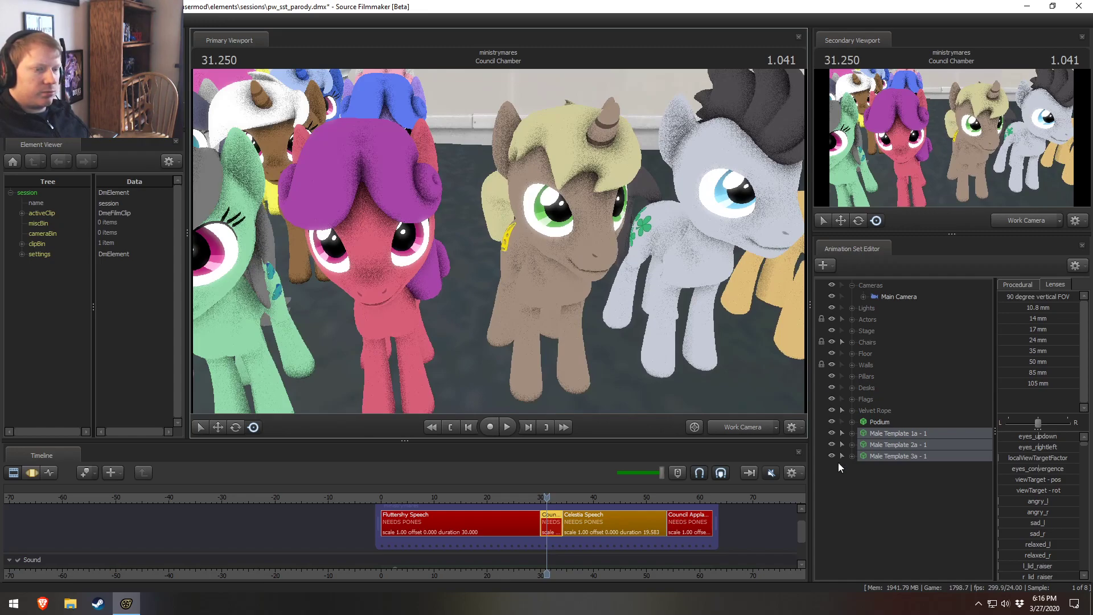
- Open the Pony SFM folder in File Explorer, then return to SFM and select Male Template 1a
{"action": "left_click", "coordinate": [70, 603]}
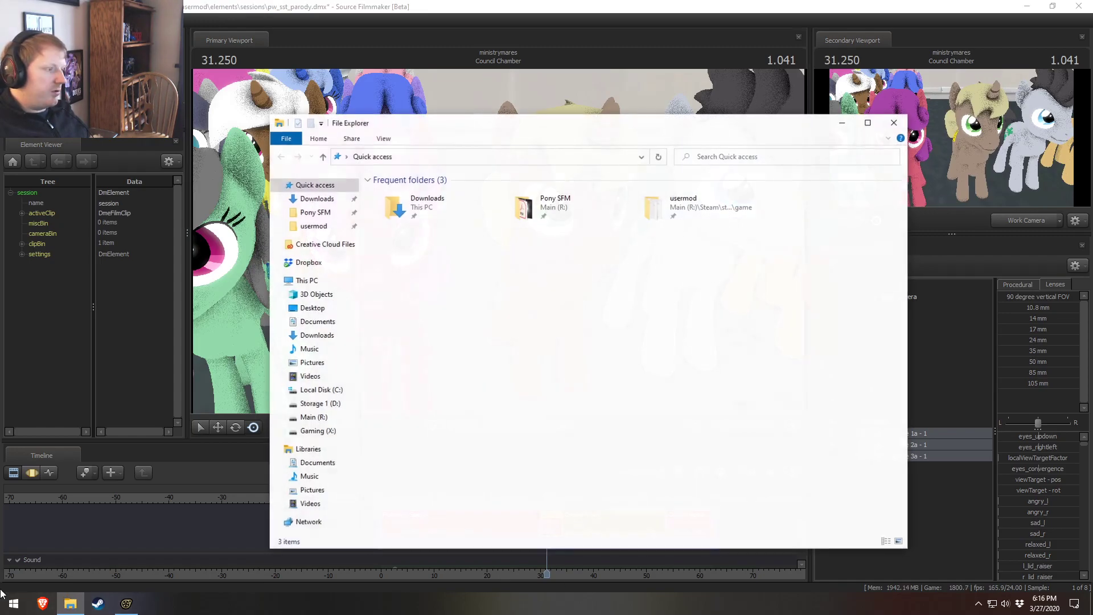
{"action": "key", "text": "super"}
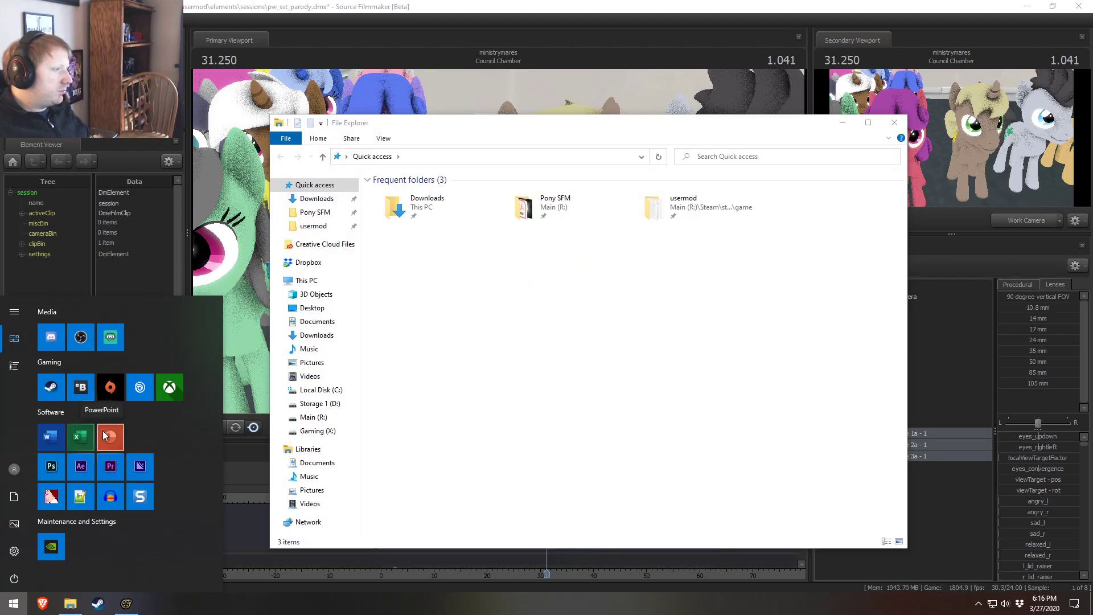
{"action": "left_click", "coordinate": [104, 430]}
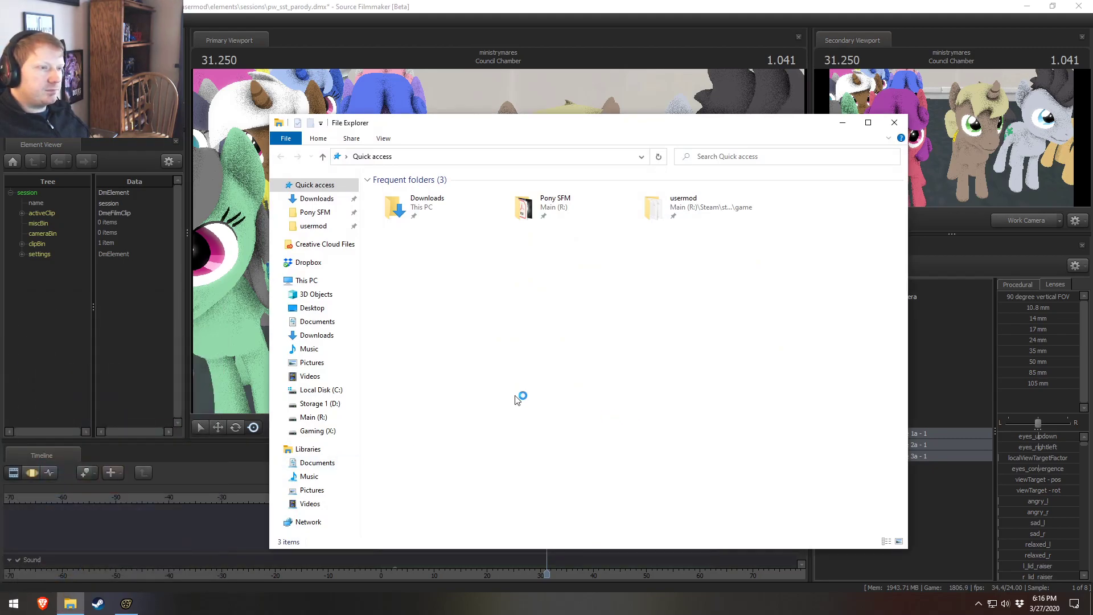
{"action": "double_click", "coordinate": [541, 208]}
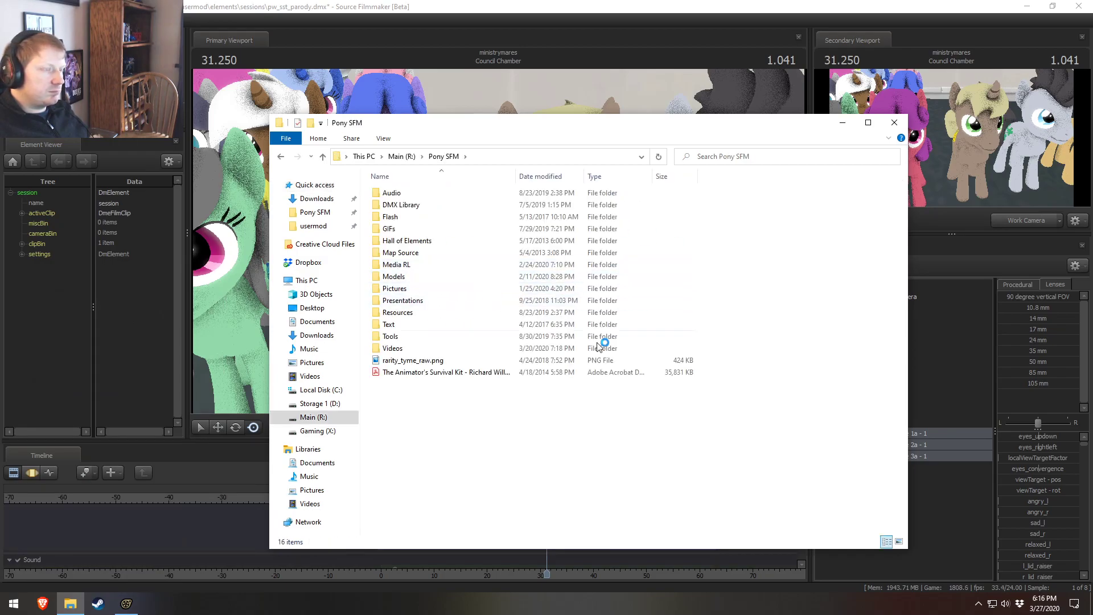
{"action": "key", "text": "alt+Tab"}
{"action": "left_click", "coordinate": [899, 433]}
- Show Male Template 1a's vn_trumpeter game model in the Element Viewer
{"action": "right_click", "coordinate": [904, 433]}
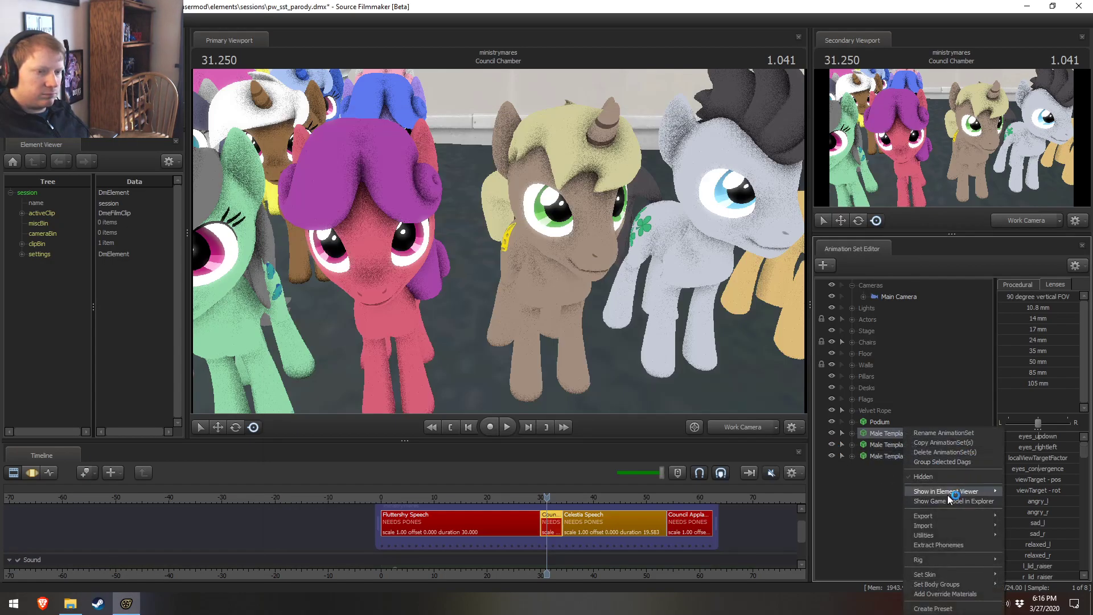
{"action": "mouse_move", "coordinate": [962, 491]}
{"action": "left_click", "coordinate": [1030, 504]}
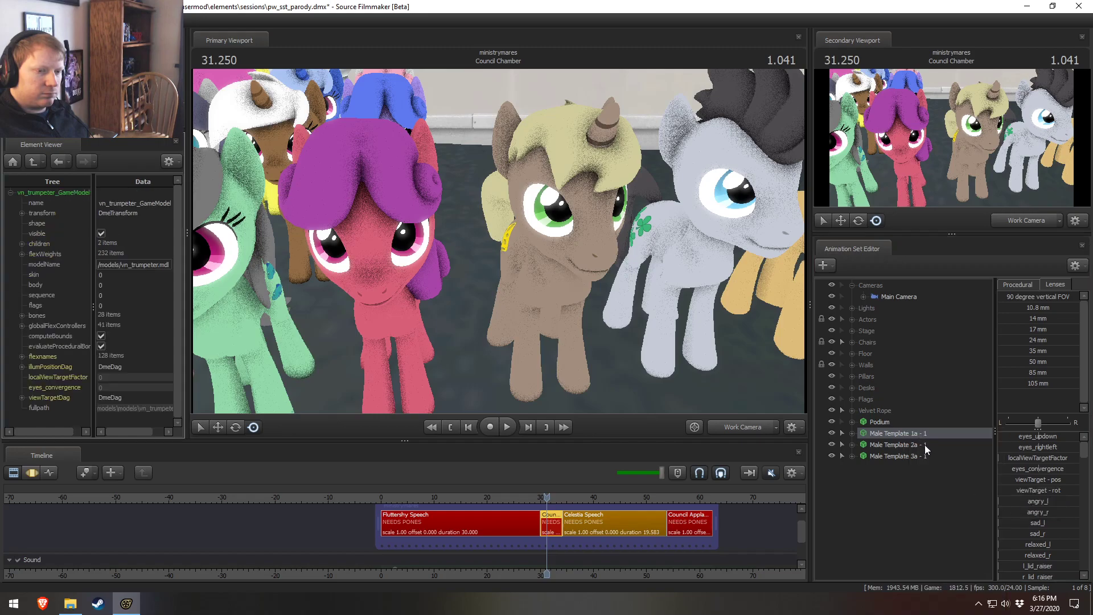
{"action": "right_click", "coordinate": [920, 445]}
{"action": "right_click", "coordinate": [906, 439]}
{"action": "left_click", "coordinate": [905, 433]}
- Add override materials to Male Template 1a, then remove them again
{"action": "right_click", "coordinate": [890, 436]}
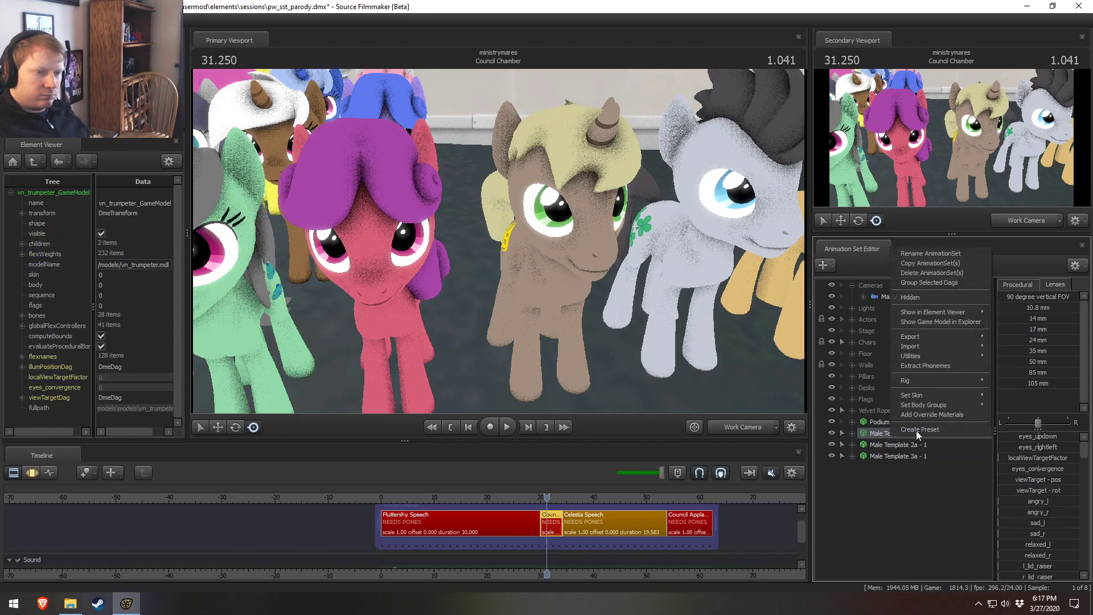
{"action": "left_click", "coordinate": [928, 415]}
{"action": "right_click", "coordinate": [909, 434]}
{"action": "left_click", "coordinate": [930, 412]}
{"action": "right_click", "coordinate": [898, 435]}
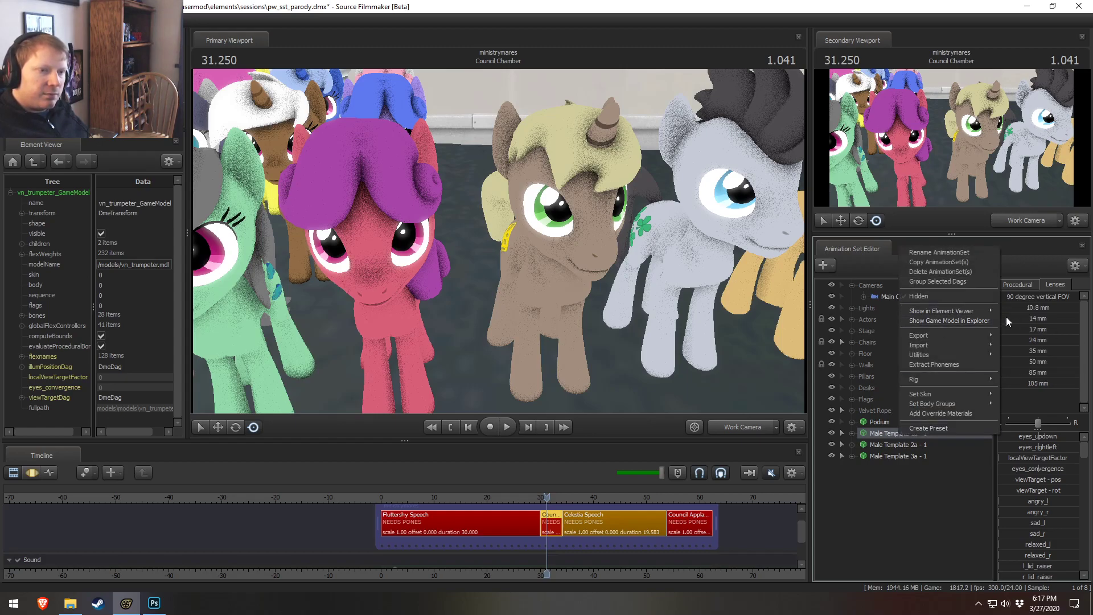
- Locate vn_trumpeter.mdl in the usermod models folder and return to SFM
{"action": "left_click", "coordinate": [986, 322]}
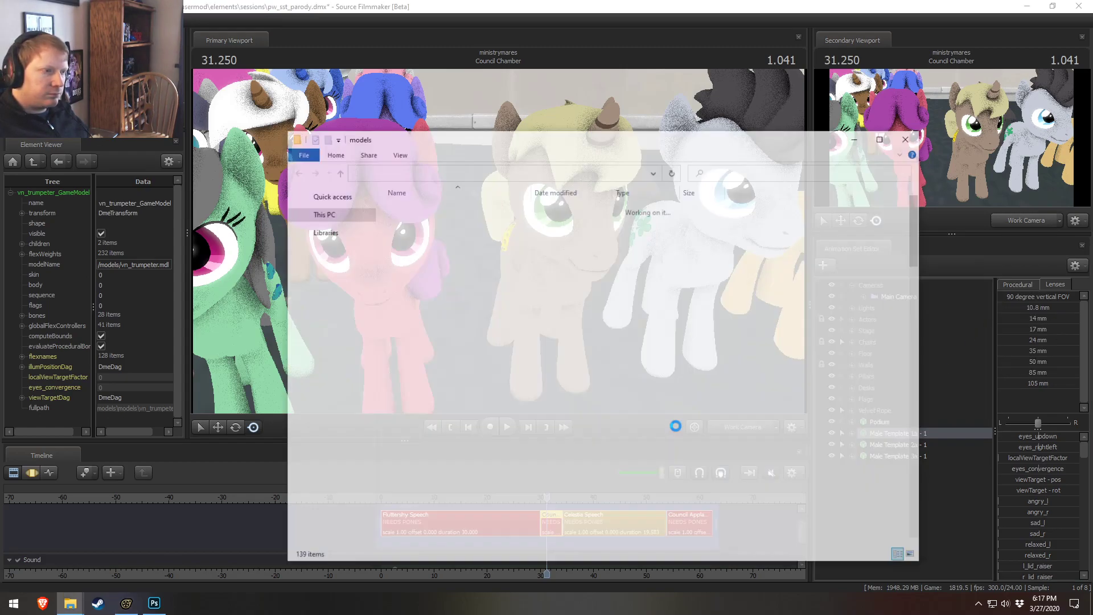
{"action": "scroll", "coordinate": [551, 457], "scroll_direction": "down", "scroll_amount": 2}
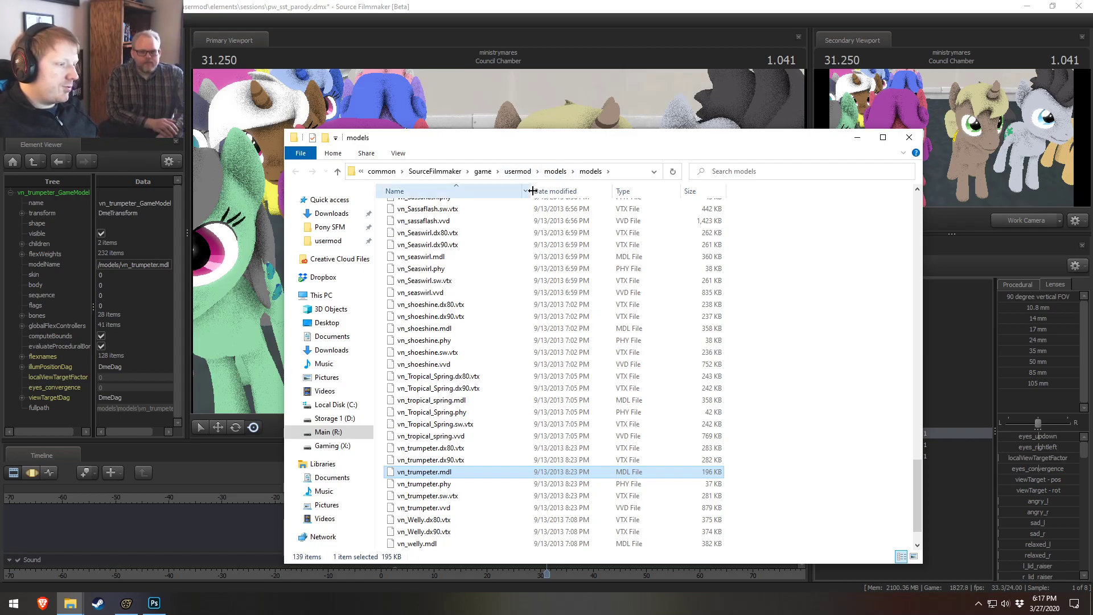
{"action": "key", "text": "alt+Tab"}
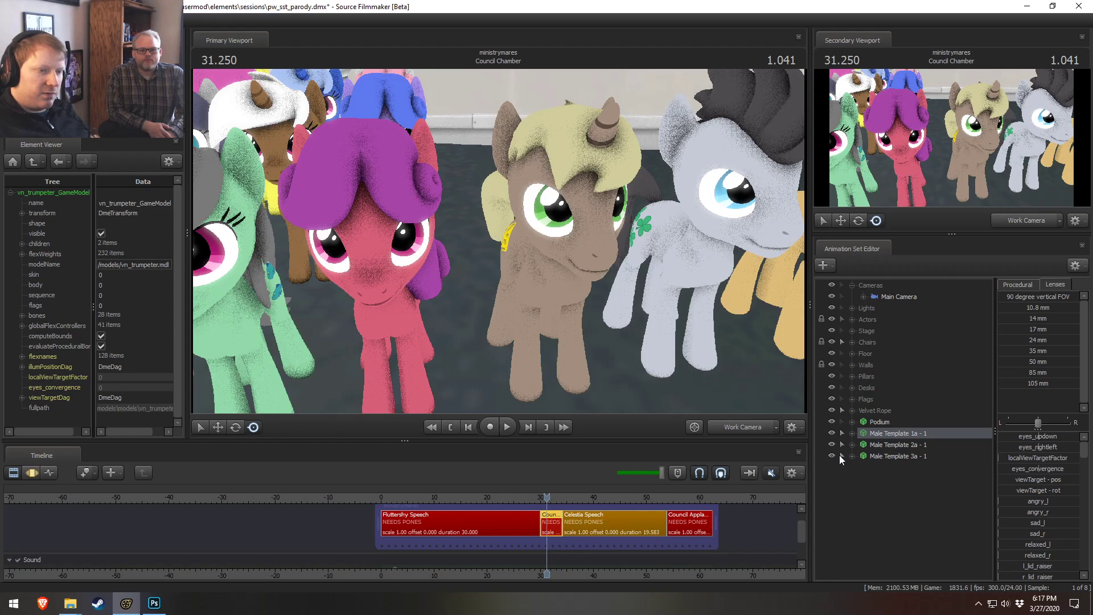
- Add override materials to the Male Template 1a animation set
{"action": "left_click", "coordinate": [851, 433]}
{"action": "left_click", "coordinate": [852, 433]}
{"action": "right_click", "coordinate": [855, 433]}
{"action": "left_click", "coordinate": [889, 428]}
{"action": "right_click", "coordinate": [889, 432]}
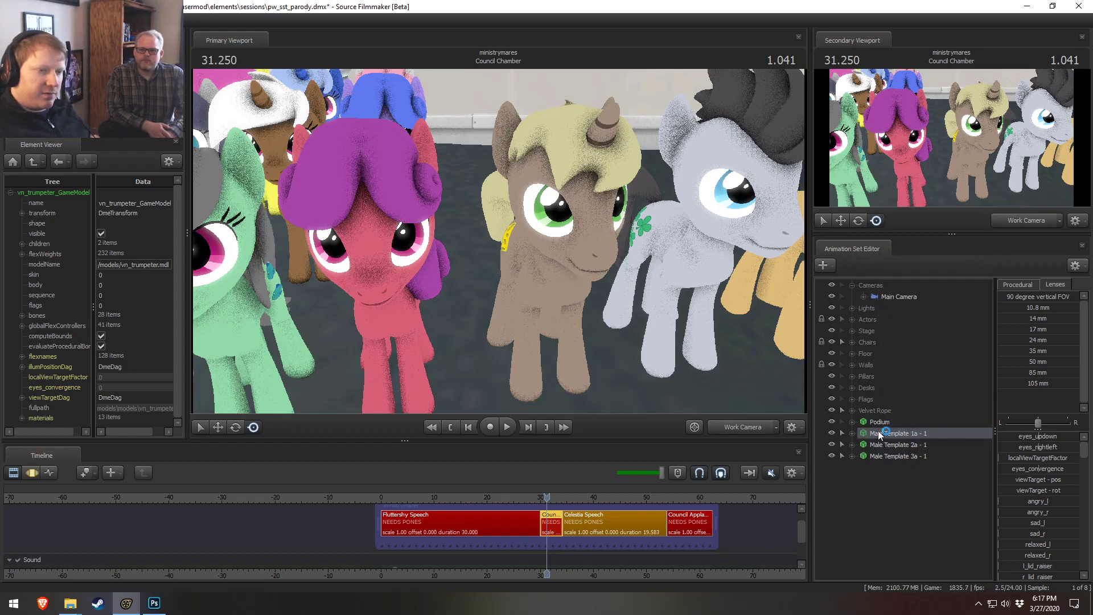
{"action": "right_click", "coordinate": [879, 433]}
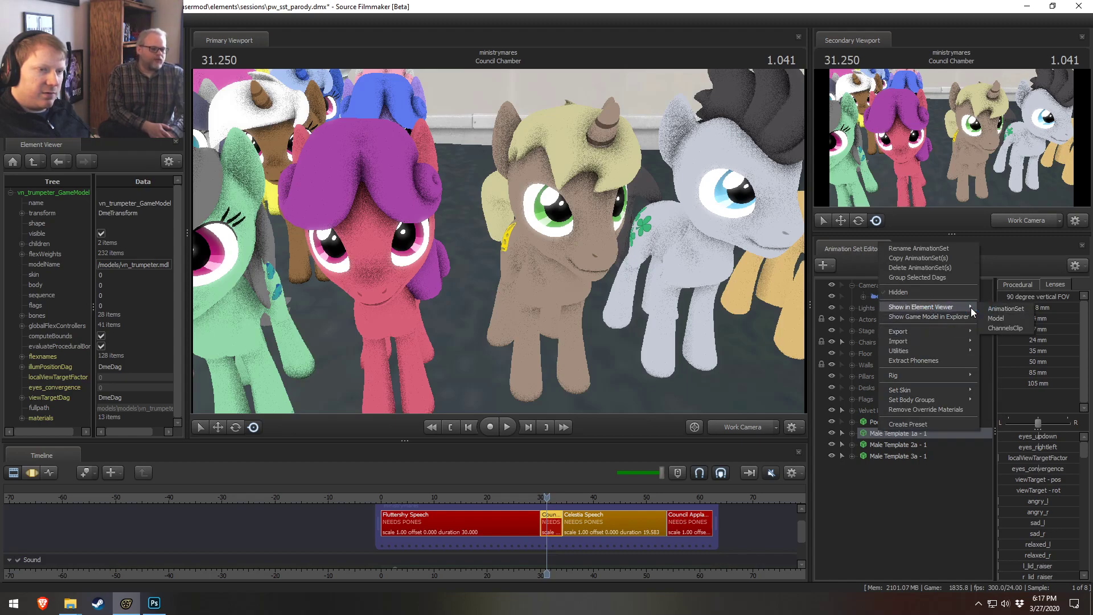
{"action": "left_click", "coordinate": [995, 318]}
- Expand materials > body in the Element Viewer and select the body material's mtlName path
{"action": "left_click", "coordinate": [22, 418]}
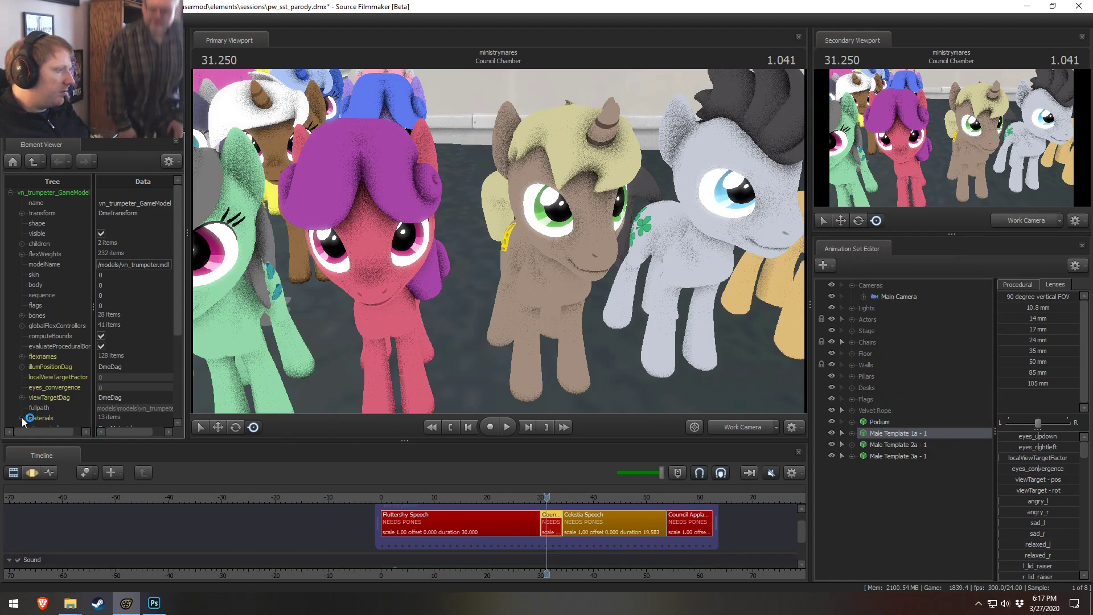
{"action": "scroll", "coordinate": [27, 419], "scroll_direction": "down", "scroll_amount": 5}
{"action": "left_click", "coordinate": [33, 309]}
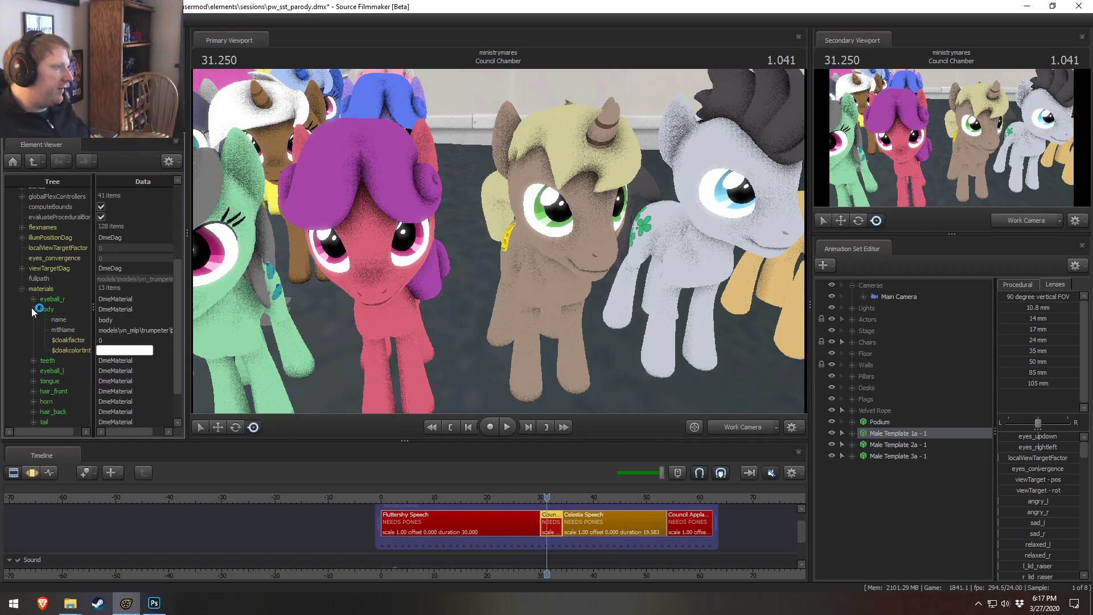
{"action": "left_click", "coordinate": [111, 332]}
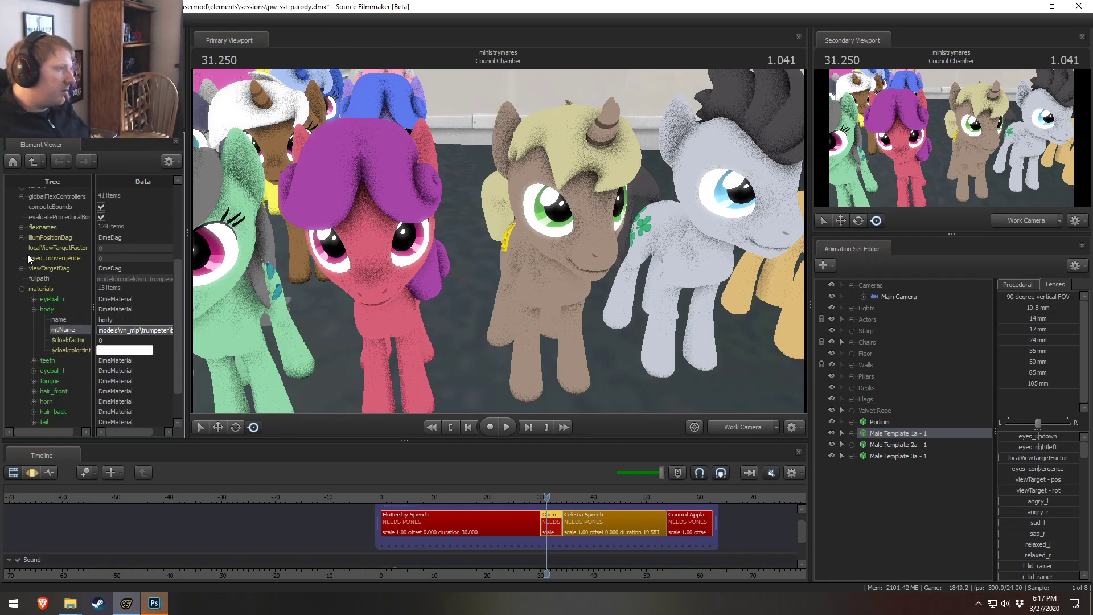
- Remove the override materials from Male Template 1a
{"action": "left_click", "coordinate": [21, 290]}
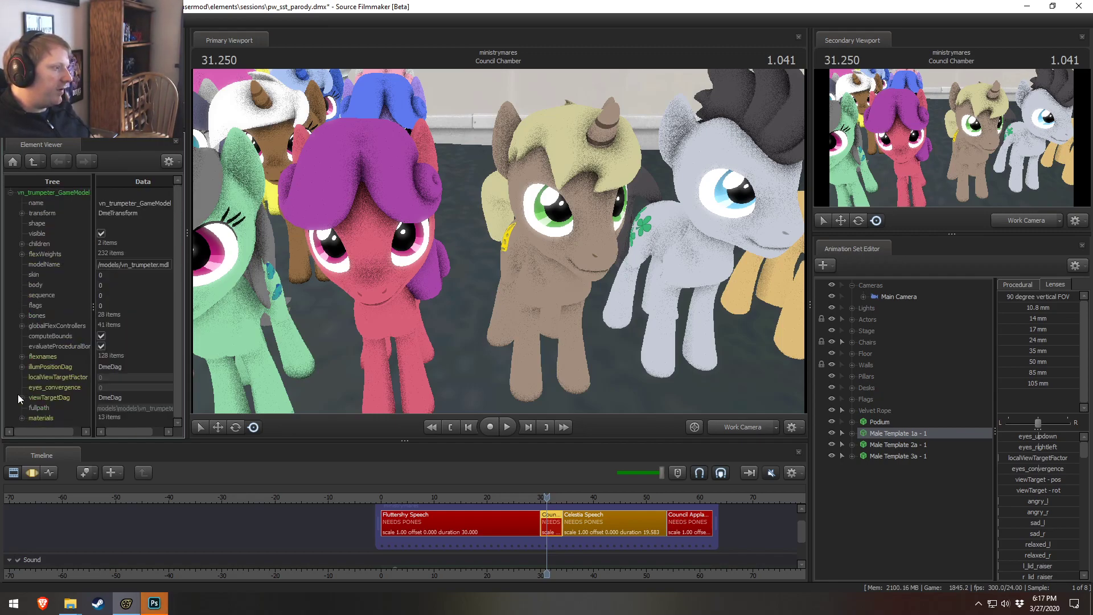
{"action": "right_click", "coordinate": [918, 436]}
{"action": "mouse_move", "coordinate": [935, 407]}
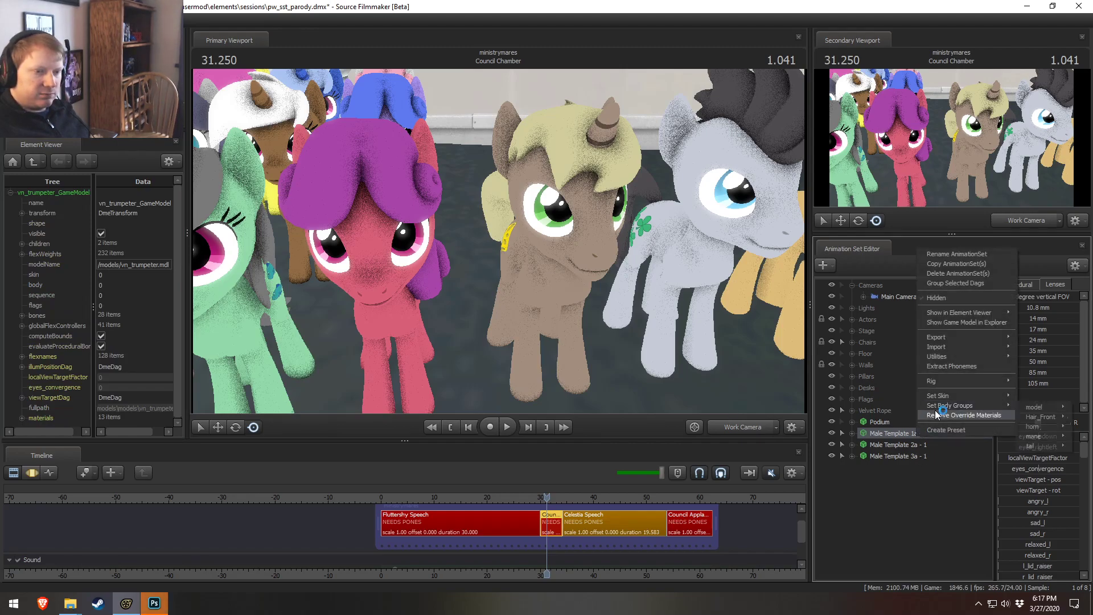
{"action": "key", "text": "Escape"}
{"action": "left_click", "coordinate": [98, 603]}
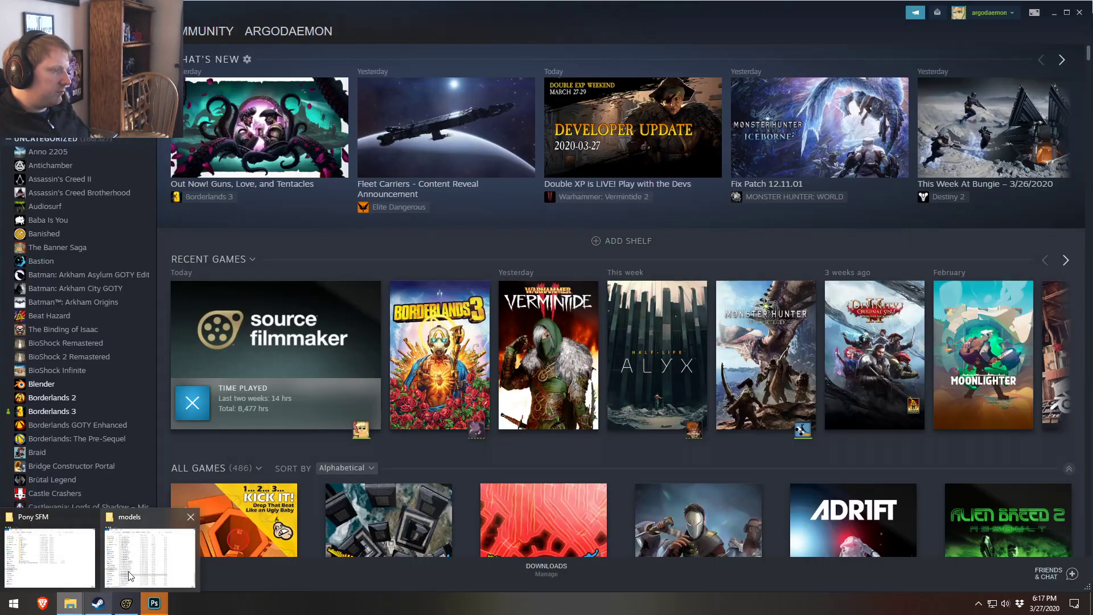
{"action": "left_click", "coordinate": [127, 602]}
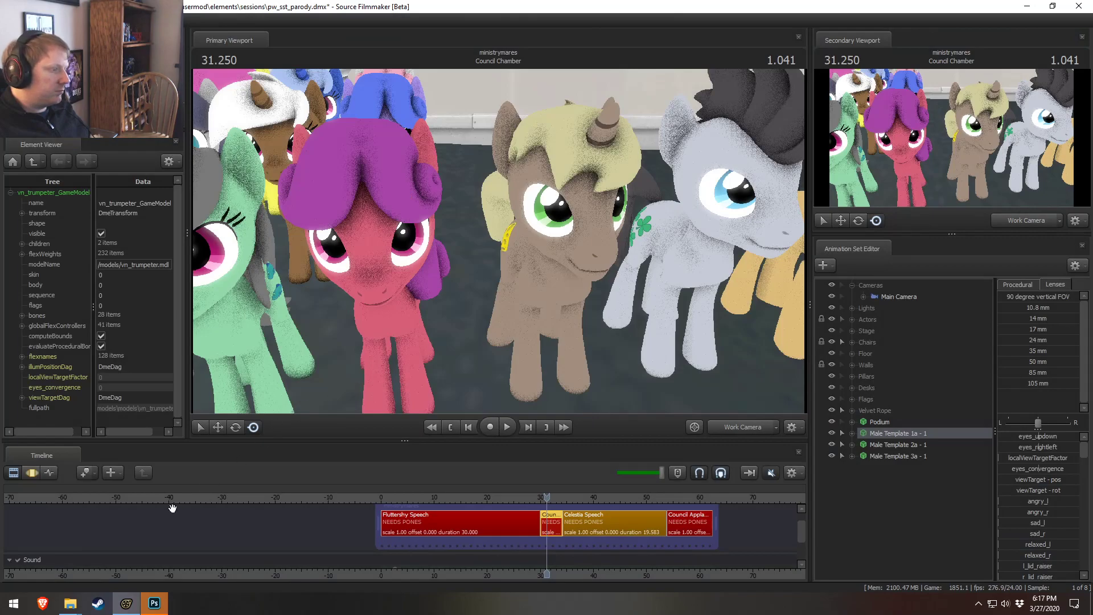
- Bring the models Explorer window forward and go up into usermod's materials folder
{"action": "mouse_move", "coordinate": [70, 602]}
{"action": "left_click", "coordinate": [51, 546]}
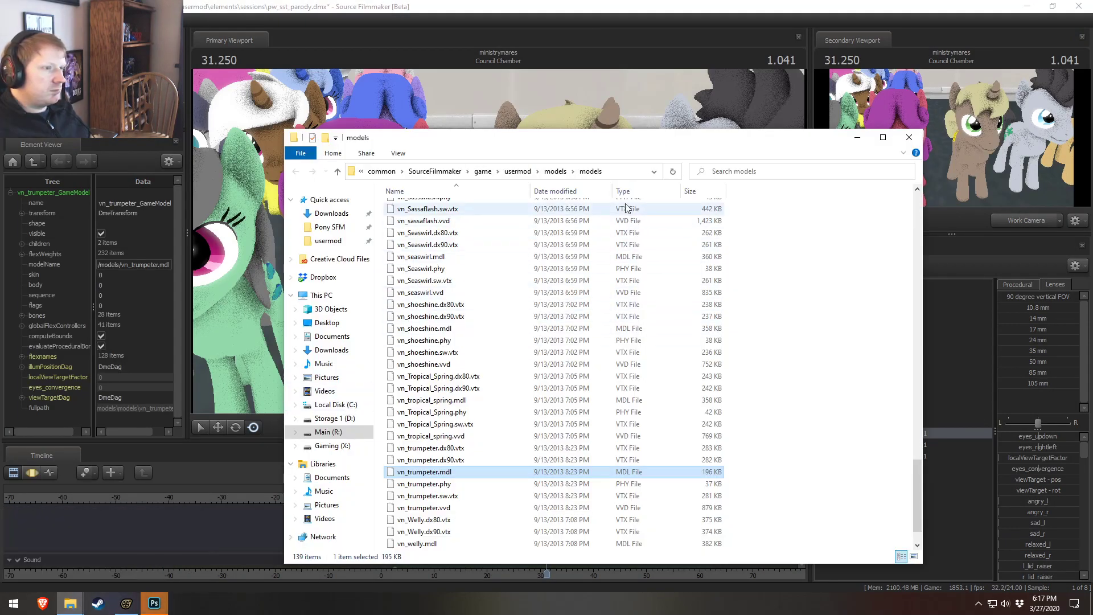
{"action": "left_click", "coordinate": [517, 171]}
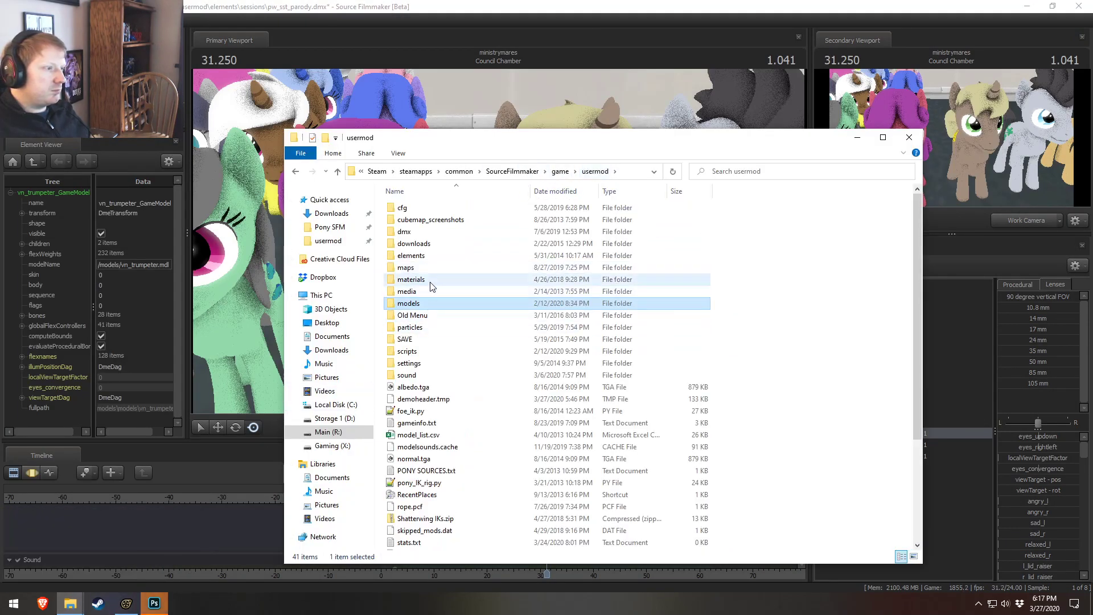
{"action": "double_click", "coordinate": [411, 279]}
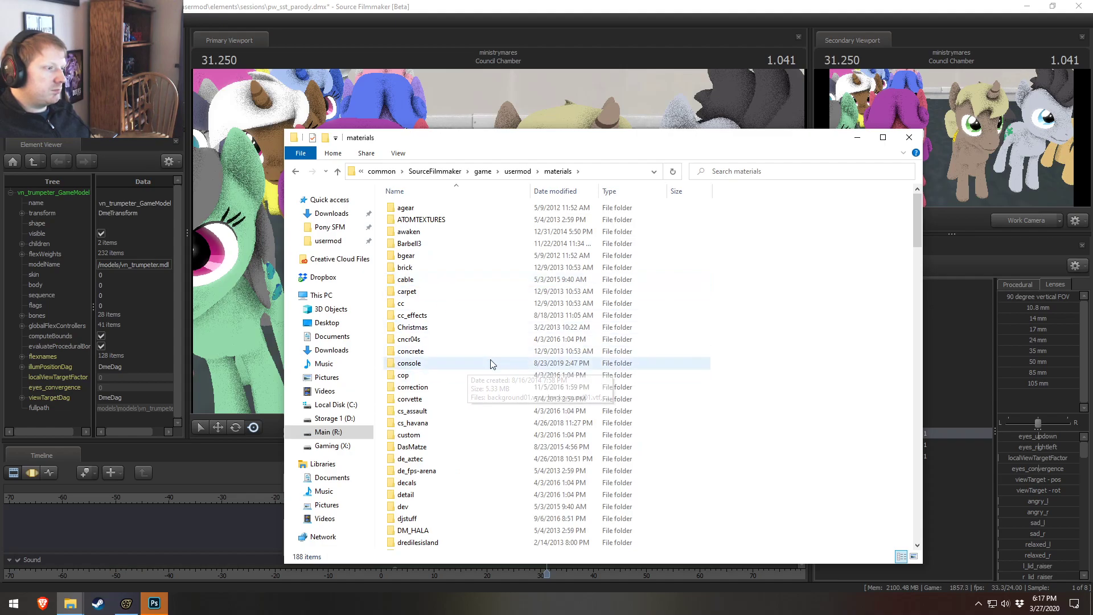
{"action": "scroll", "coordinate": [418, 407], "scroll_direction": "down", "scroll_amount": 5}
{"action": "scroll", "coordinate": [418, 407], "scroll_direction": "down", "scroll_amount": 10}
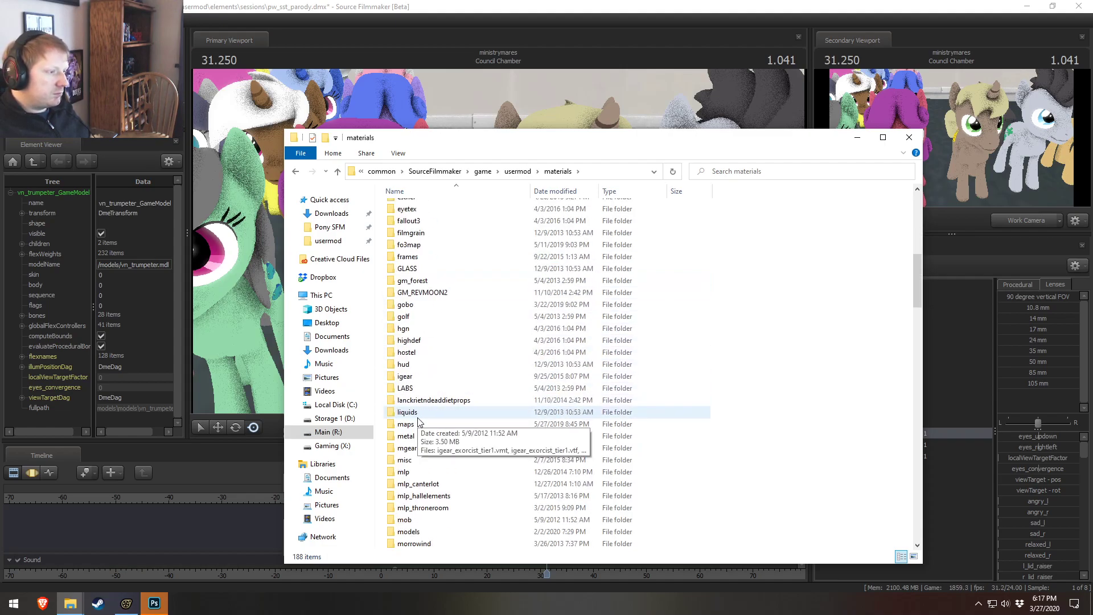
- Go to \models\VN_mlp\Trumpeter via the address bar and open body.tga in Photoshop
{"action": "left_click", "coordinate": [611, 173]}
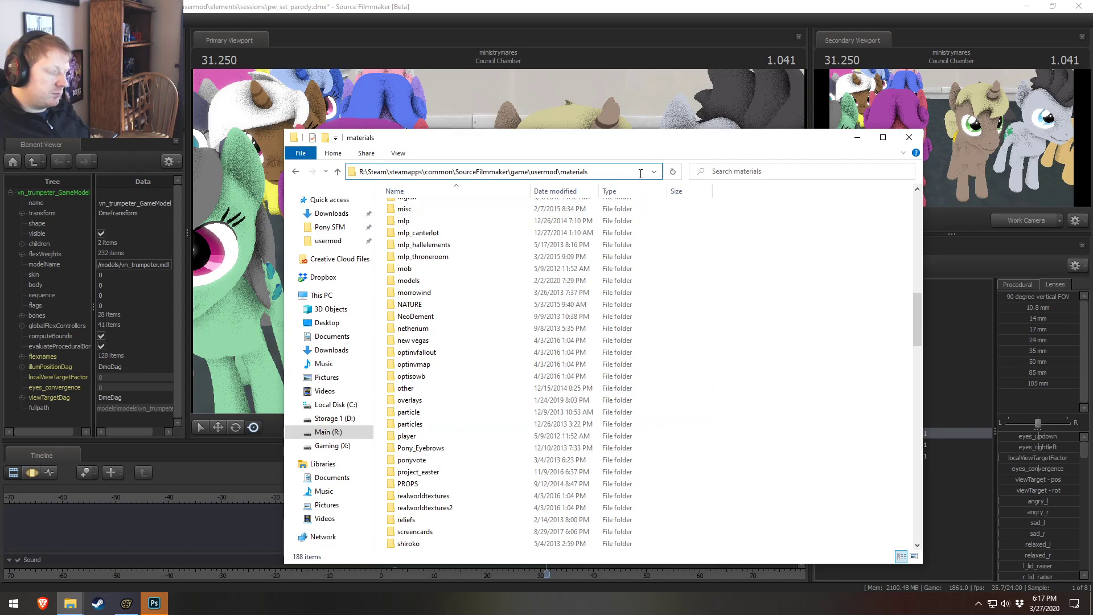
{"action": "type", "text": "\\models\\VN_mlp\\Trumpeter"}
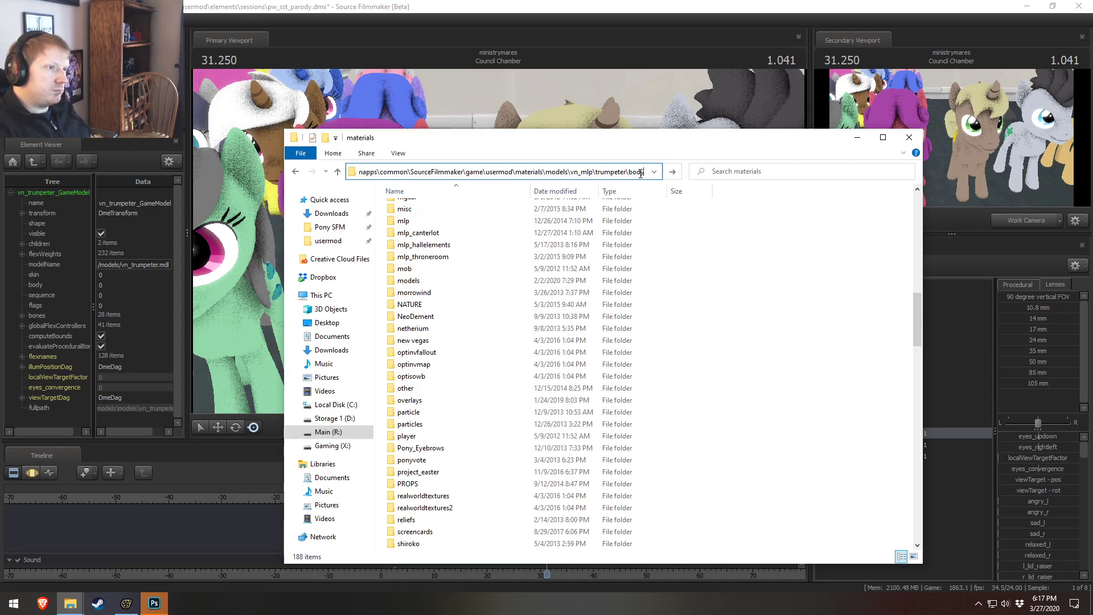
{"action": "key", "text": "Return"}
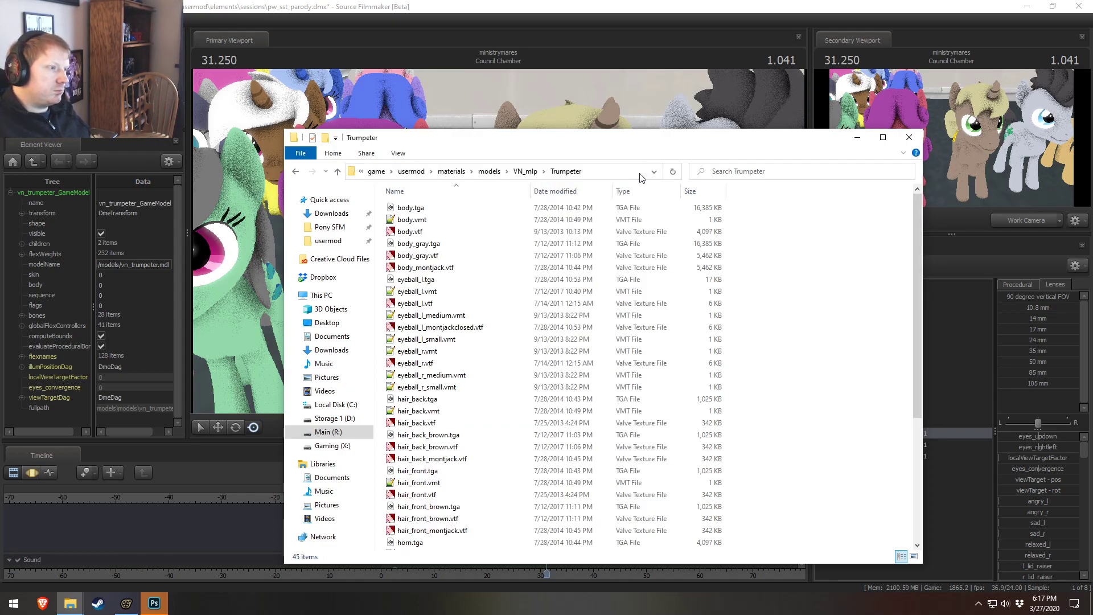
{"action": "double_click", "coordinate": [424, 209]}
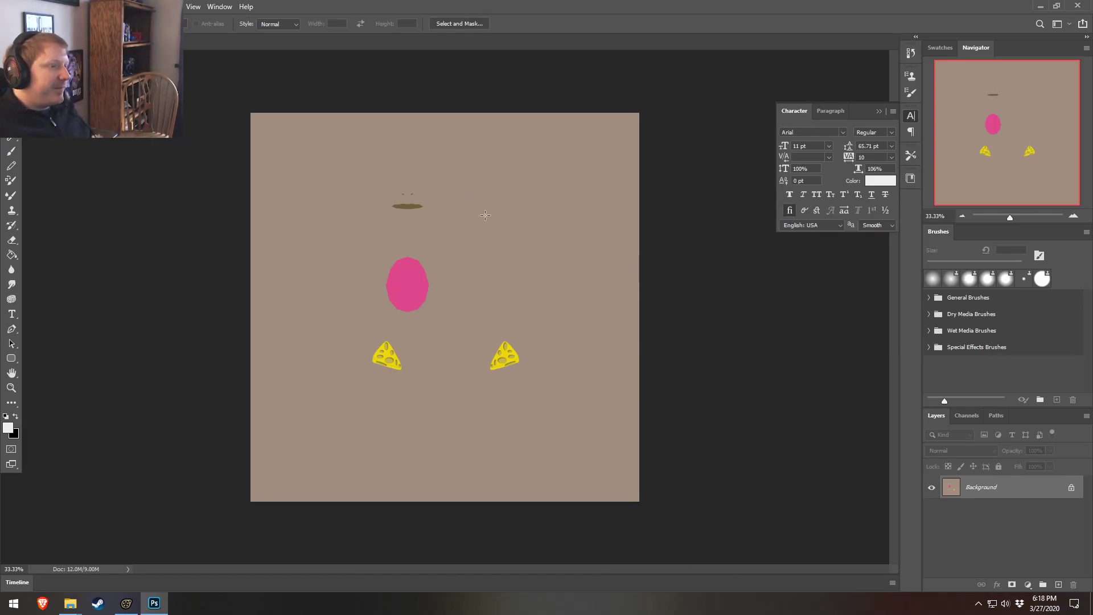
{"action": "scroll", "coordinate": [599, 206], "scroll_direction": "up", "scroll_amount": 1, "text": "alt"}
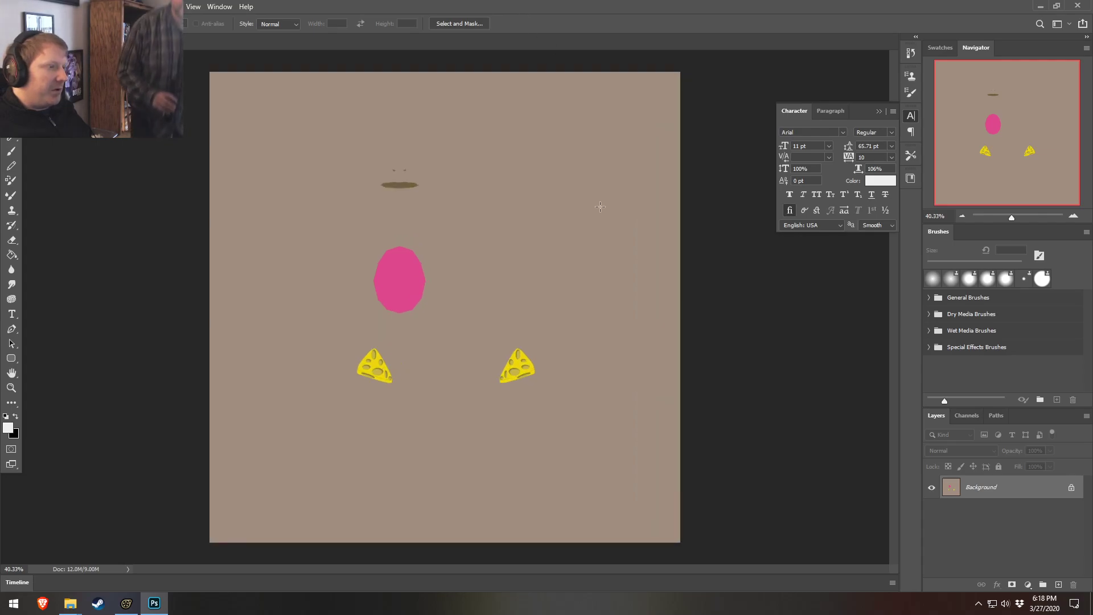
{"action": "scroll", "coordinate": [513, 215], "scroll_direction": "up", "scroll_amount": 1, "text": "alt"}
{"action": "scroll", "coordinate": [501, 203], "scroll_direction": "down", "scroll_amount": 1, "text": "alt"}
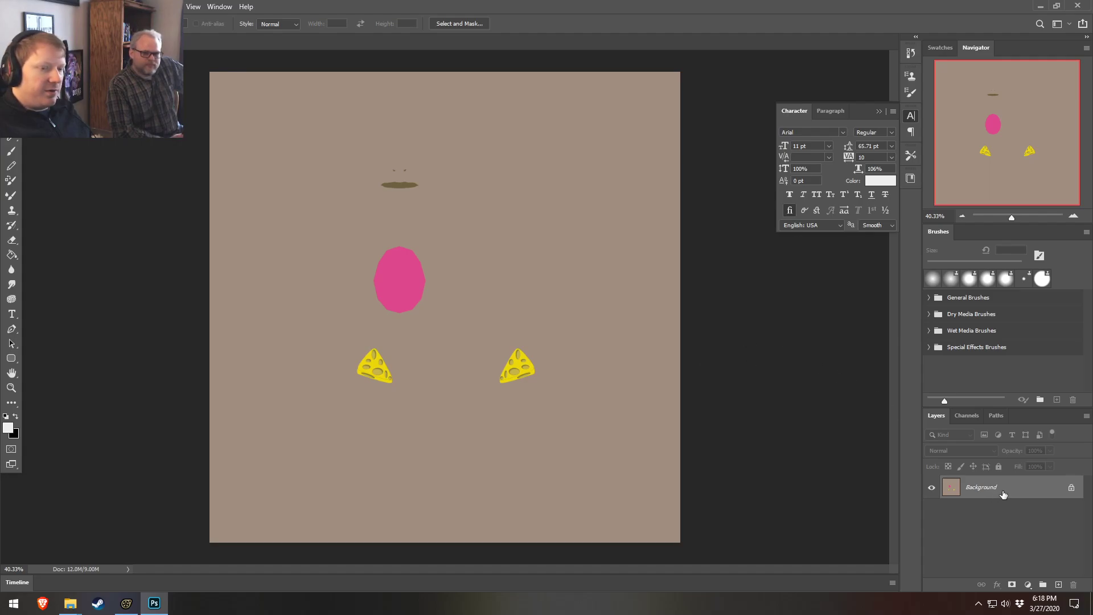
- Bring the Trumpeter Explorer window forward and go up to the models folder
{"action": "mouse_move", "coordinate": [70, 603]}
{"action": "left_click", "coordinate": [149, 555]}
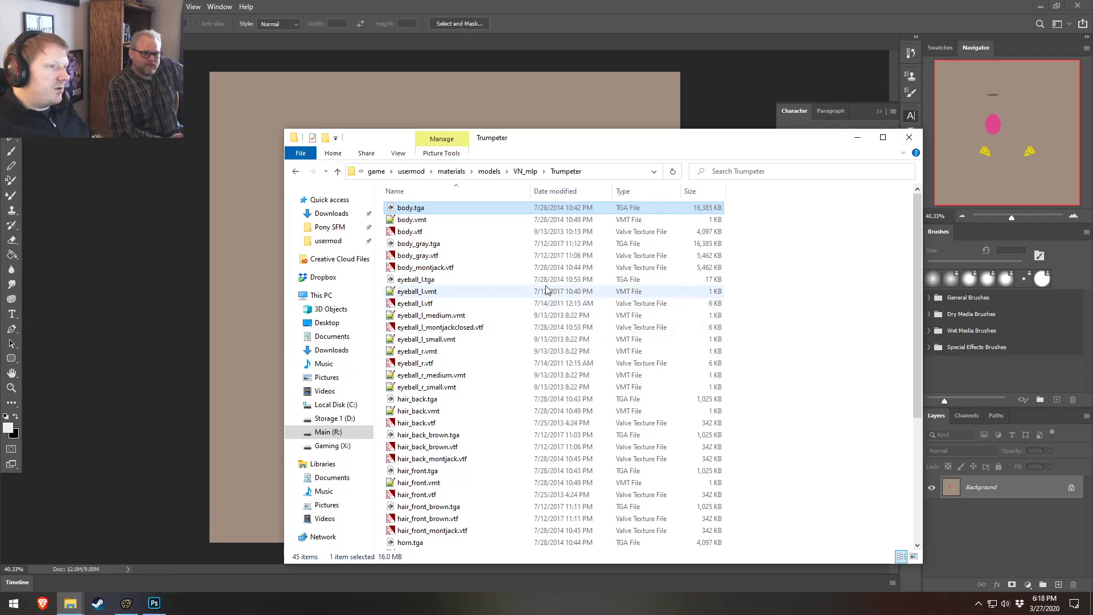
{"action": "left_click", "coordinate": [525, 171]}
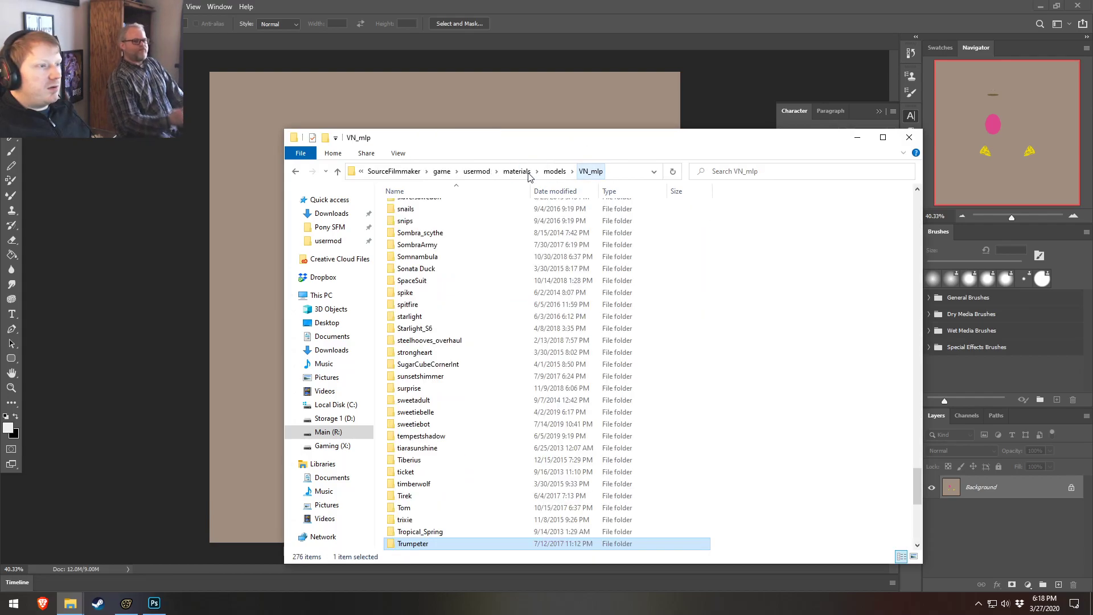
{"action": "left_click", "coordinate": [558, 171]}
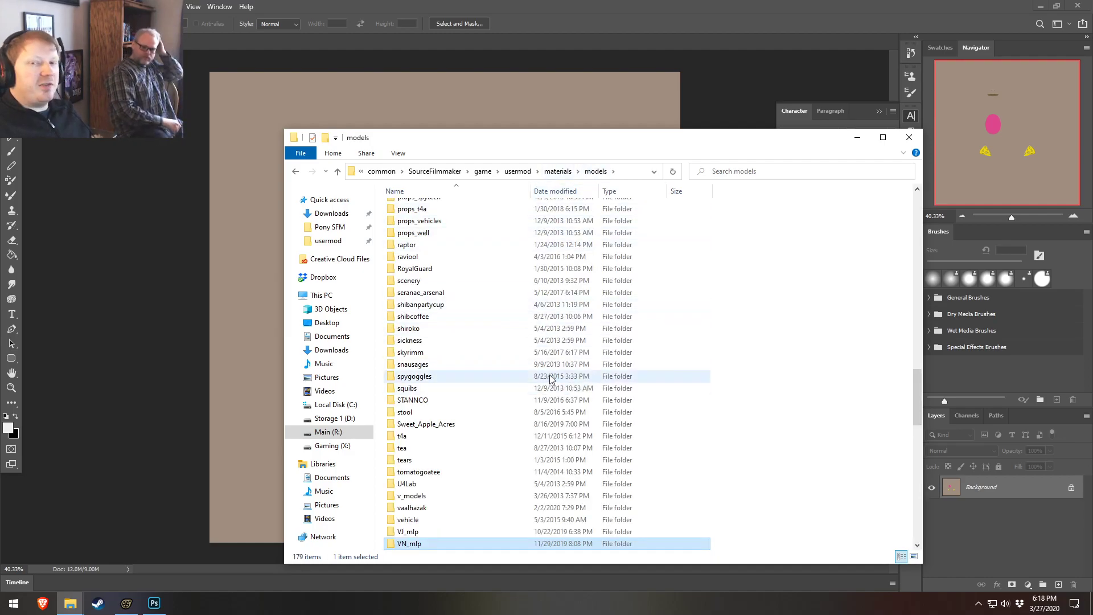
{"action": "scroll", "coordinate": [550, 377], "scroll_direction": "down", "scroll_amount": 8}
{"action": "scroll", "coordinate": [550, 391], "scroll_direction": "up", "scroll_amount": 1}
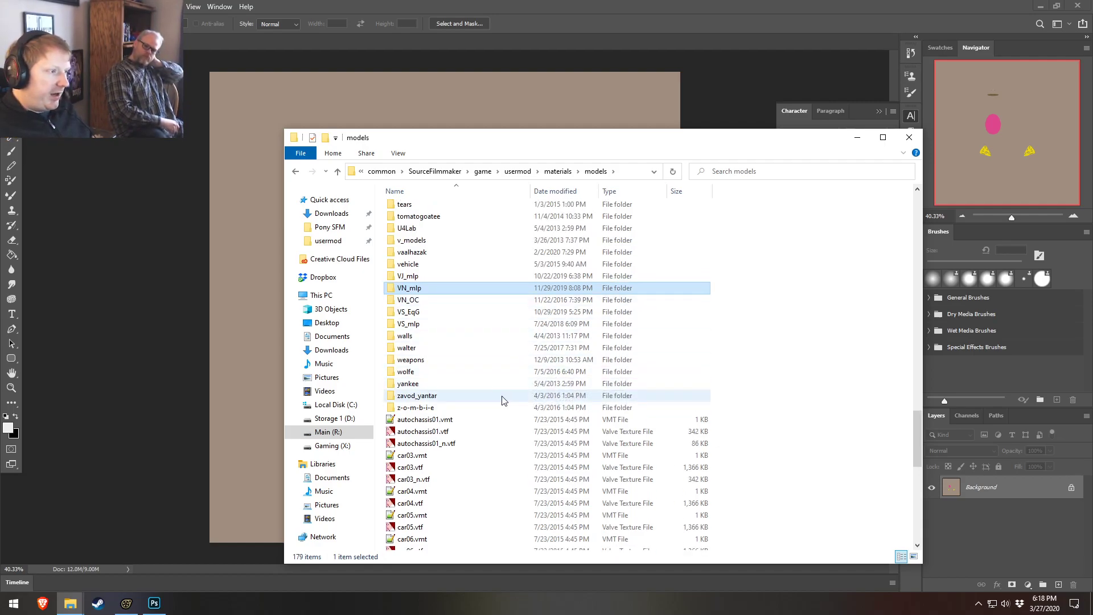
{"action": "scroll", "coordinate": [504, 397], "scroll_direction": "up", "scroll_amount": 2}
{"action": "scroll", "coordinate": [487, 407], "scroll_direction": "up", "scroll_amount": 3}
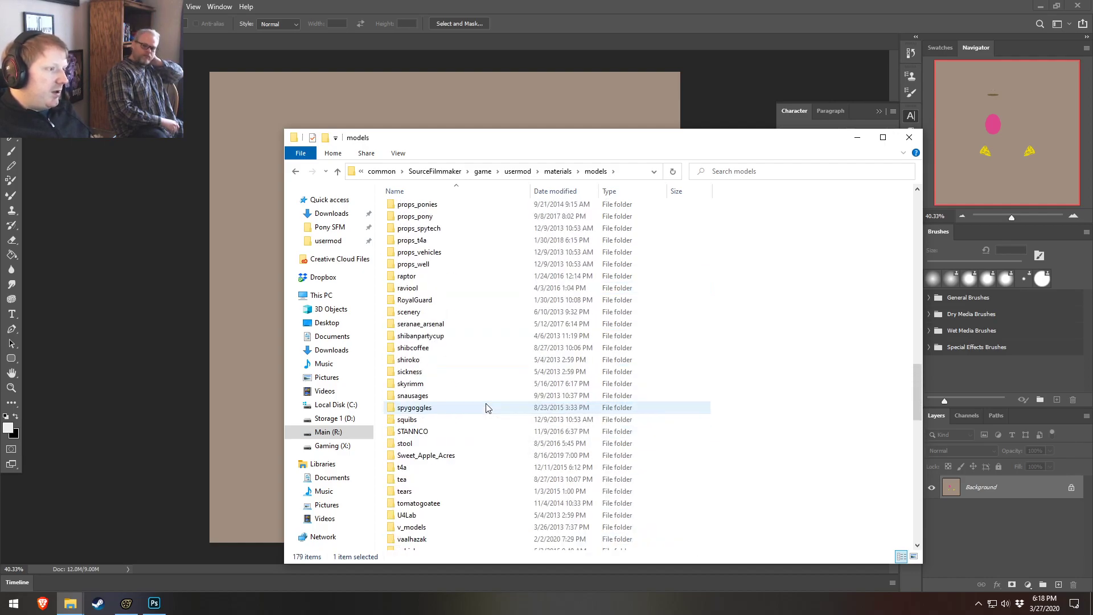
{"action": "scroll", "coordinate": [486, 408], "scroll_direction": "down", "scroll_amount": 5}
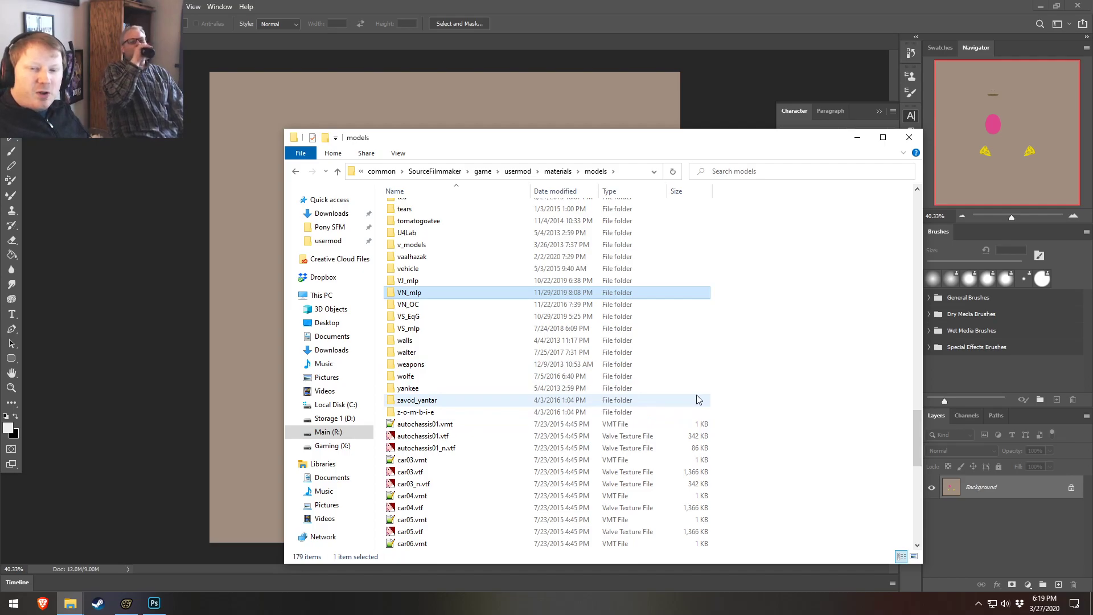
{"action": "left_click_drag", "start_coordinate": [493, 144], "coordinate": [472, 124]}
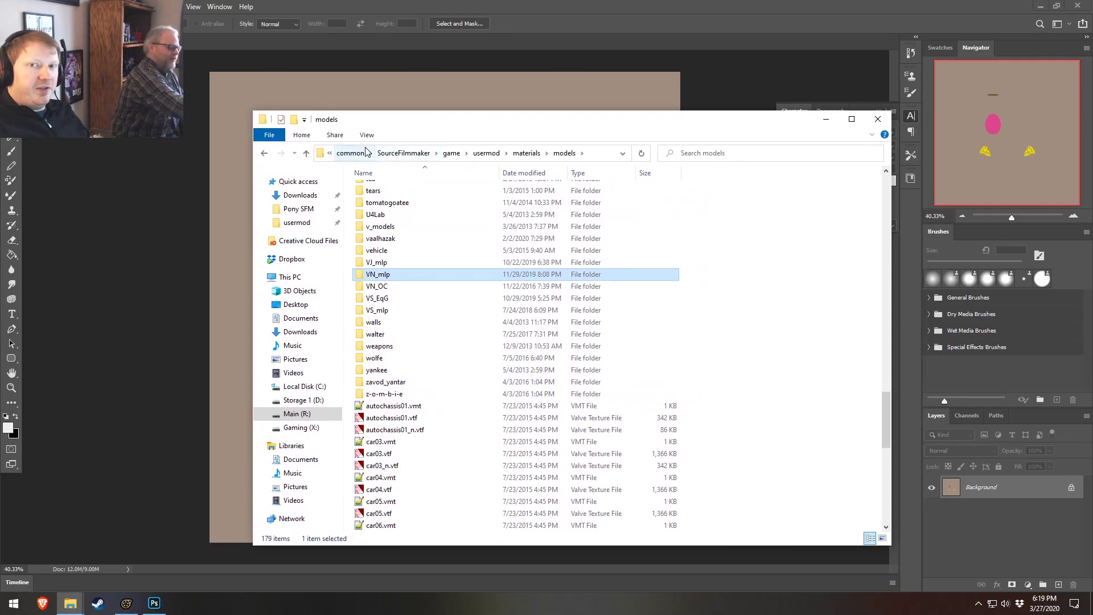
{"action": "left_click_drag", "start_coordinate": [387, 122], "coordinate": [367, 103]}
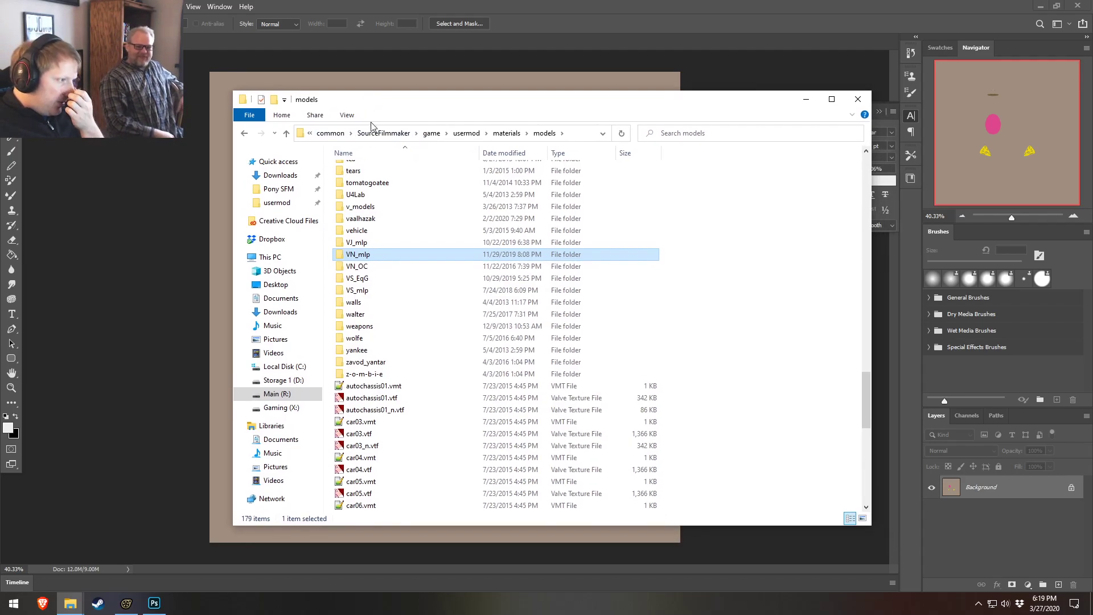
- Open VN_mlp > Deep_Blue and open body_grey.tga in Photoshop
{"action": "double_click", "coordinate": [365, 256]}
{"action": "scroll", "coordinate": [367, 262], "scroll_direction": "down", "scroll_amount": 20}
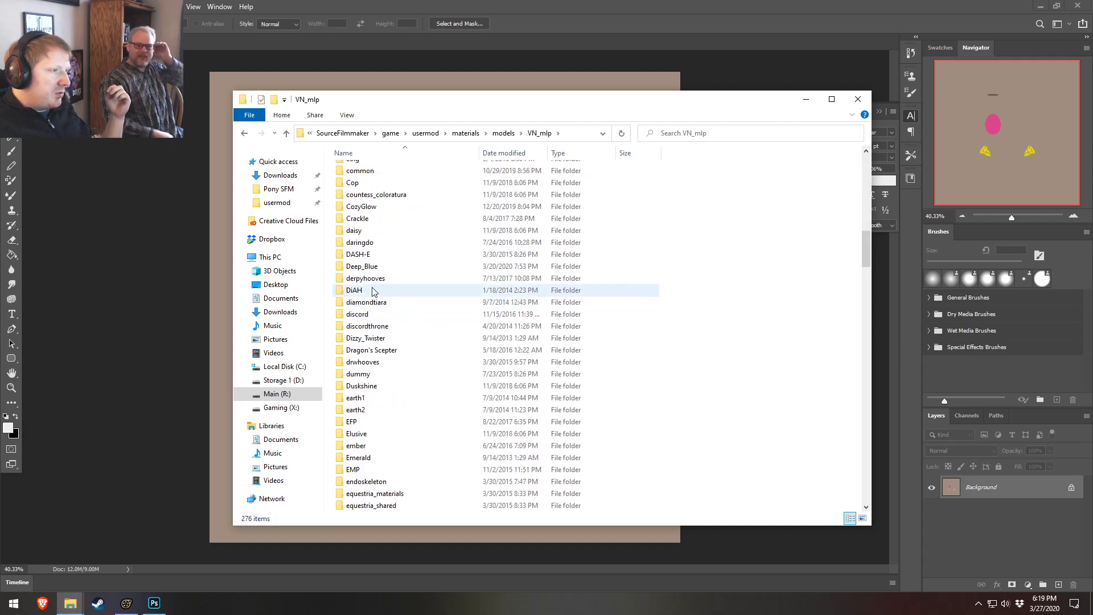
{"action": "double_click", "coordinate": [366, 267]}
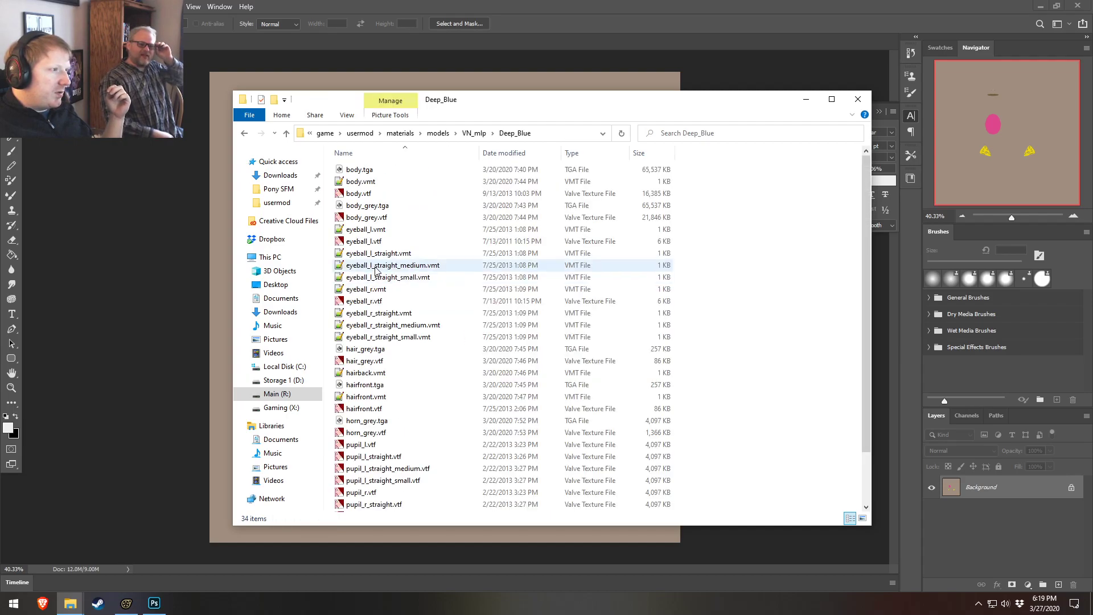
{"action": "double_click", "coordinate": [364, 206]}
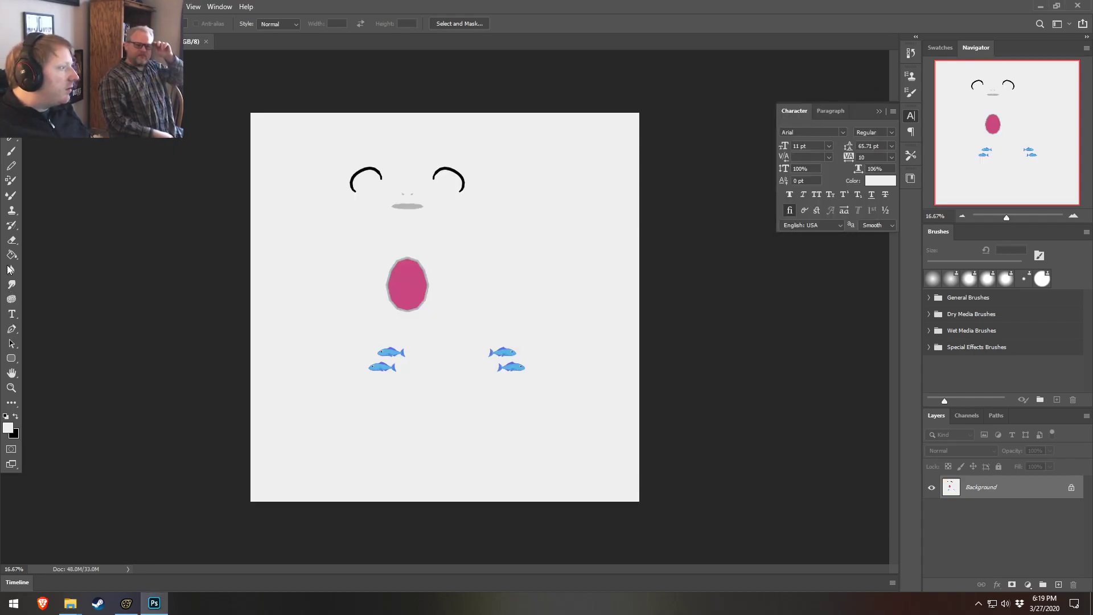
- Magic-wand the face texture's white background, then switch to the cheese texture and redock the tools
{"action": "key", "text": "w"}
{"action": "left_click", "coordinate": [265, 171]}
{"action": "key", "text": "ctrl+Tab"}
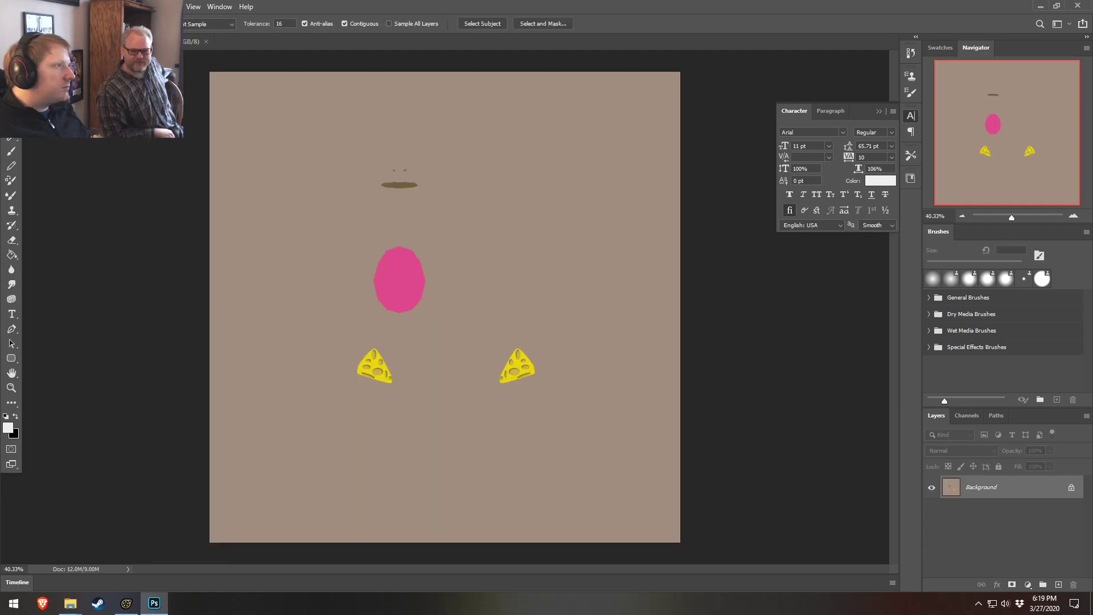
{"action": "left_click", "coordinate": [17, 46]}
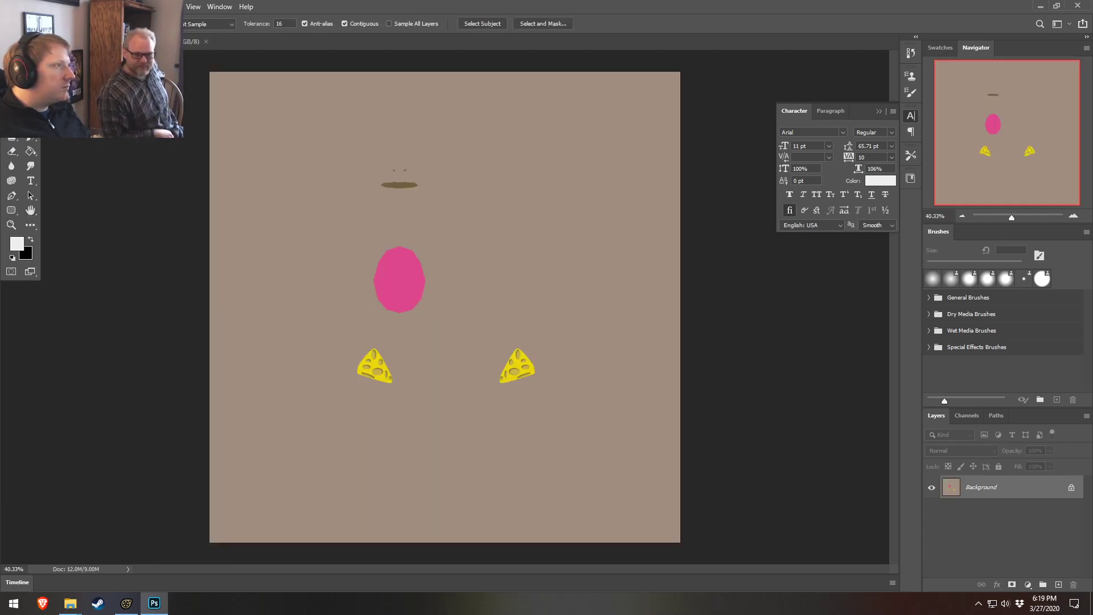
{"action": "left_click", "coordinate": [35, 45]}
{"action": "left_click_drag", "start_coordinate": [11, 47], "coordinate": [2, 85]}
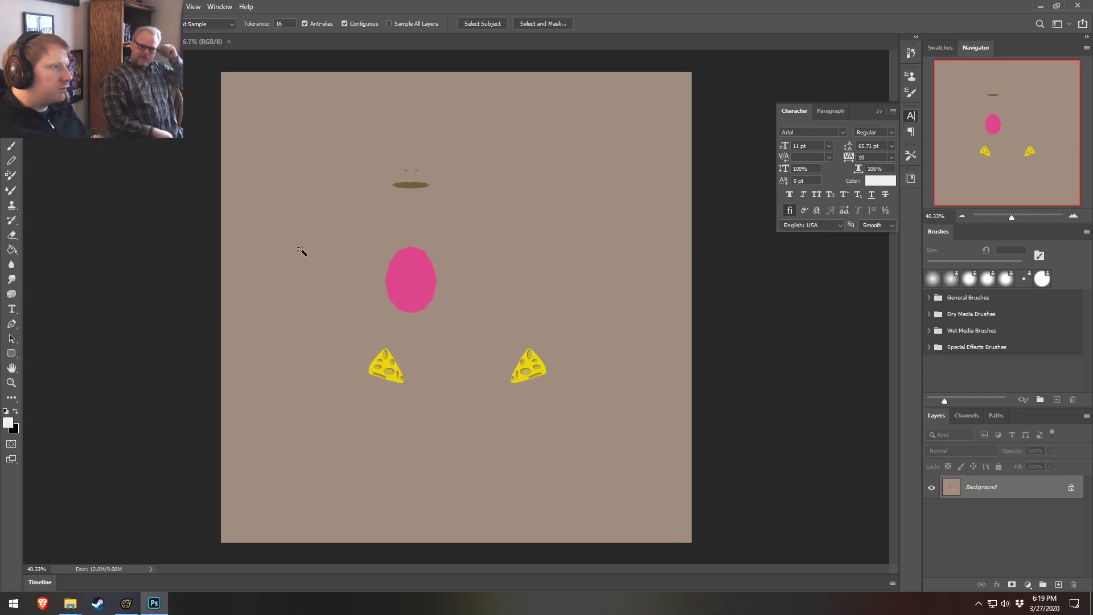
- Convert the locked Background layer into an ordinary layer named Layer 0
{"action": "right_click", "coordinate": [1019, 493]}
{"action": "left_click", "coordinate": [1032, 355]}
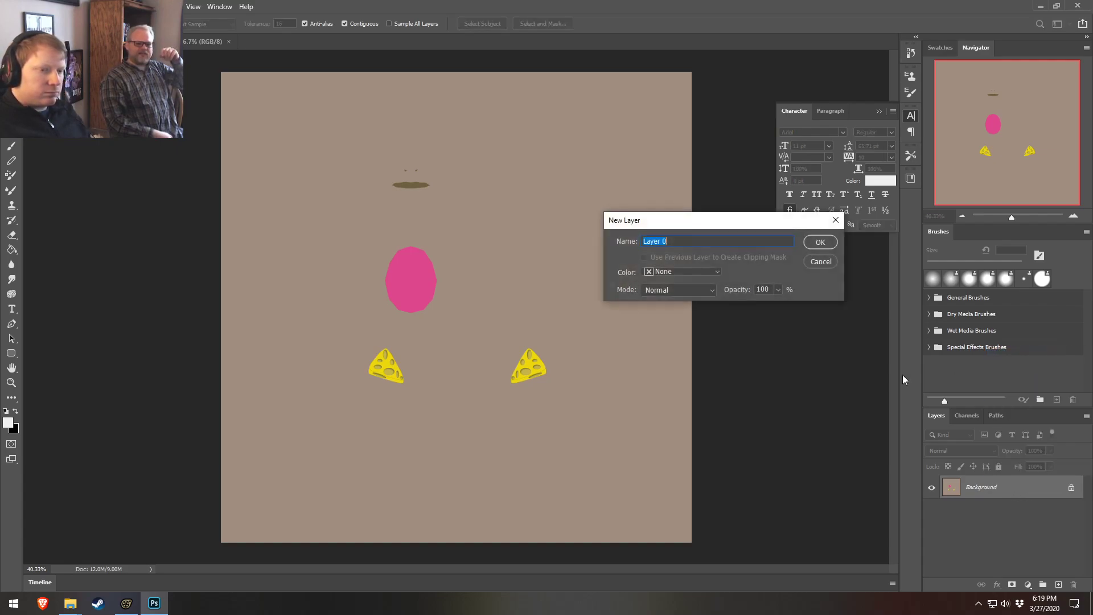
{"action": "left_click", "coordinate": [819, 243]}
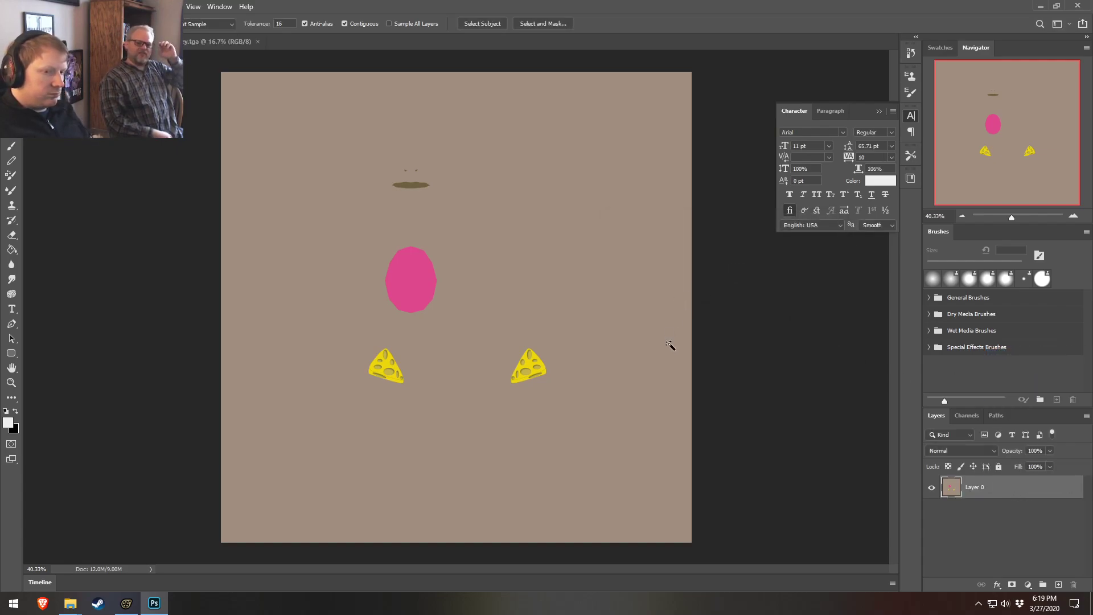
{"action": "key", "text": "ctrl+shift+n"}
{"action": "key", "text": "Escape"}
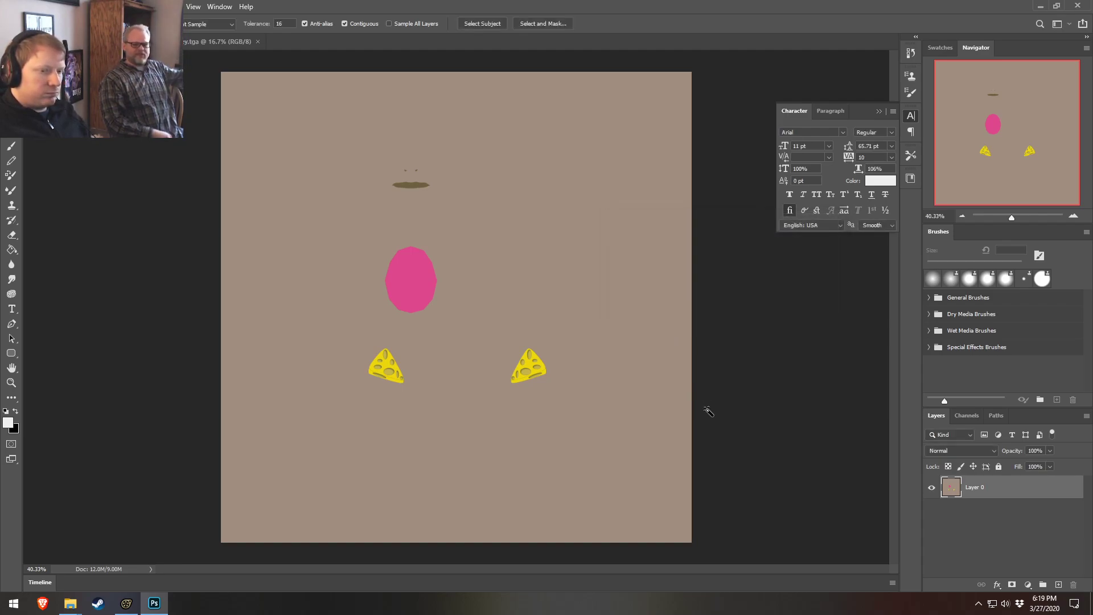
- Magic-wand the pink oval and both cheese wedges, then add four holes in the left wedge
{"action": "left_click", "coordinate": [411, 283]}
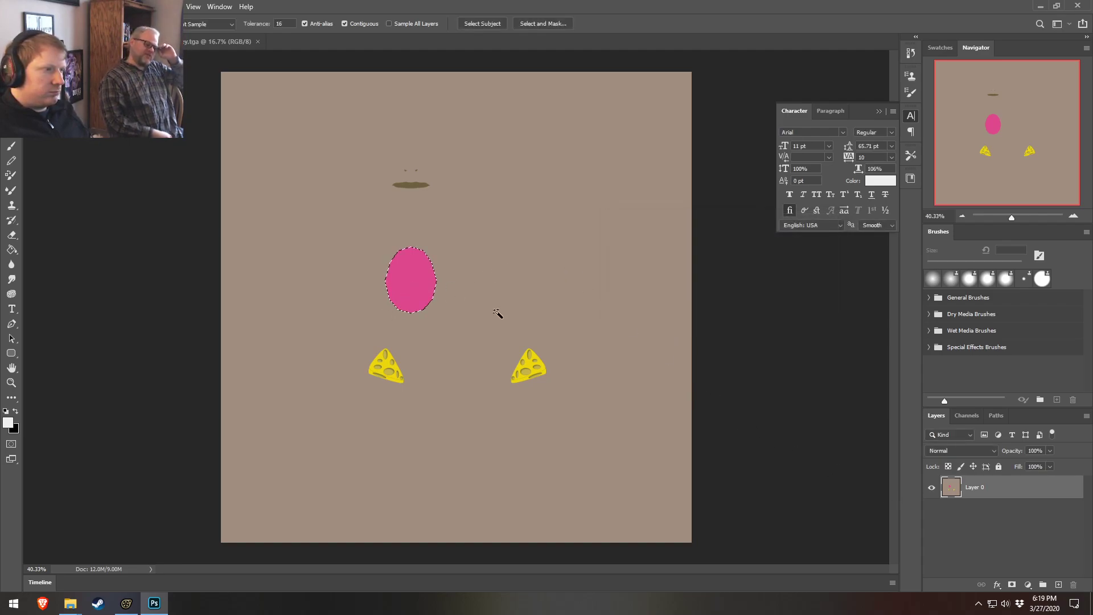
{"action": "scroll", "coordinate": [420, 230], "scroll_direction": "up", "scroll_amount": 3, "text": "alt"}
{"action": "left_click", "coordinate": [370, 455], "text": "shift"}
{"action": "left_click", "coordinate": [592, 462], "text": "shift"}
{"action": "scroll", "coordinate": [375, 485], "scroll_direction": "up", "scroll_amount": 2}
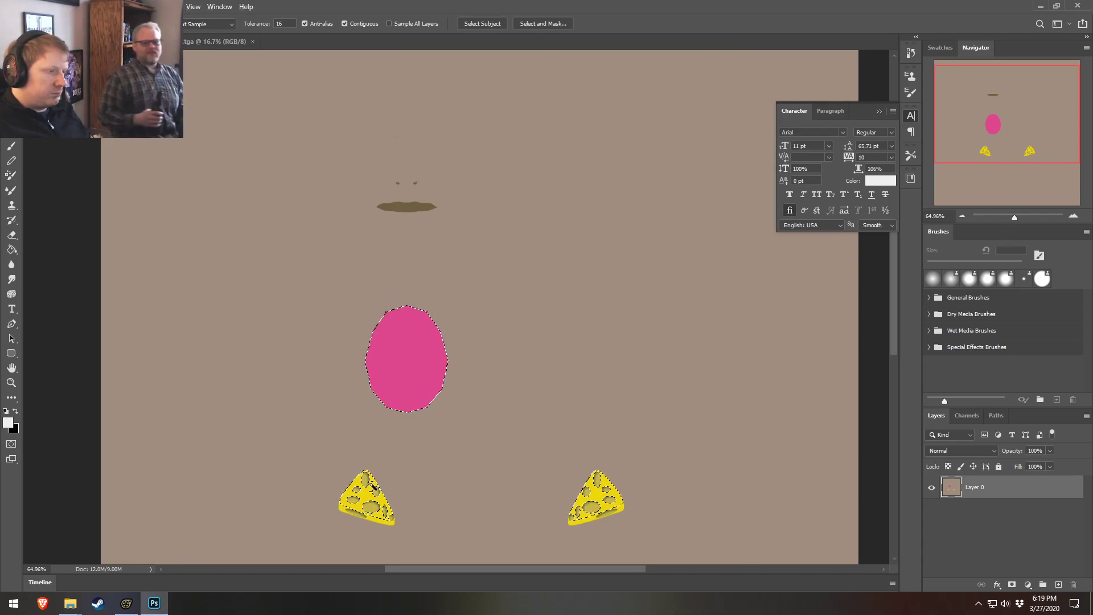
{"action": "scroll", "coordinate": [374, 485], "scroll_direction": "up", "scroll_amount": 8, "text": "alt"}
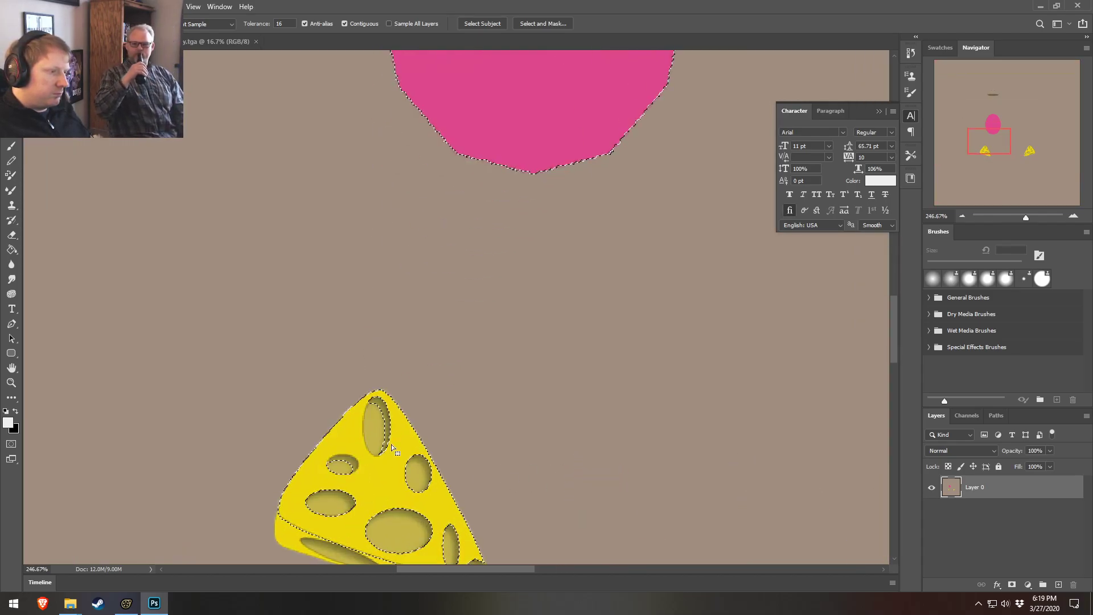
{"action": "scroll", "coordinate": [390, 441], "scroll_direction": "down", "scroll_amount": 2}
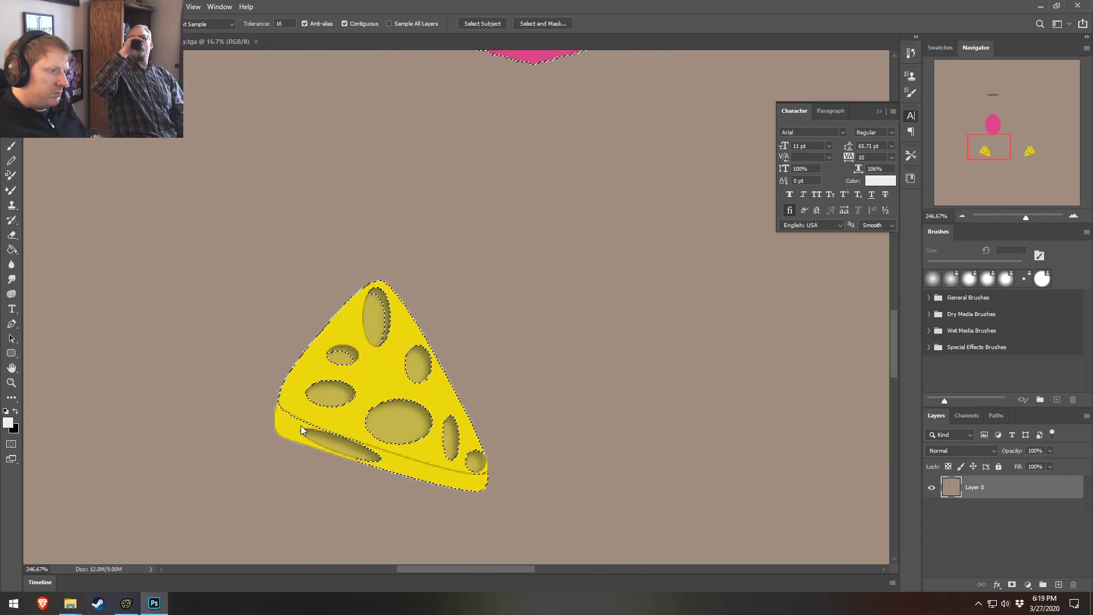
{"action": "left_click", "coordinate": [344, 441], "text": "alt"}
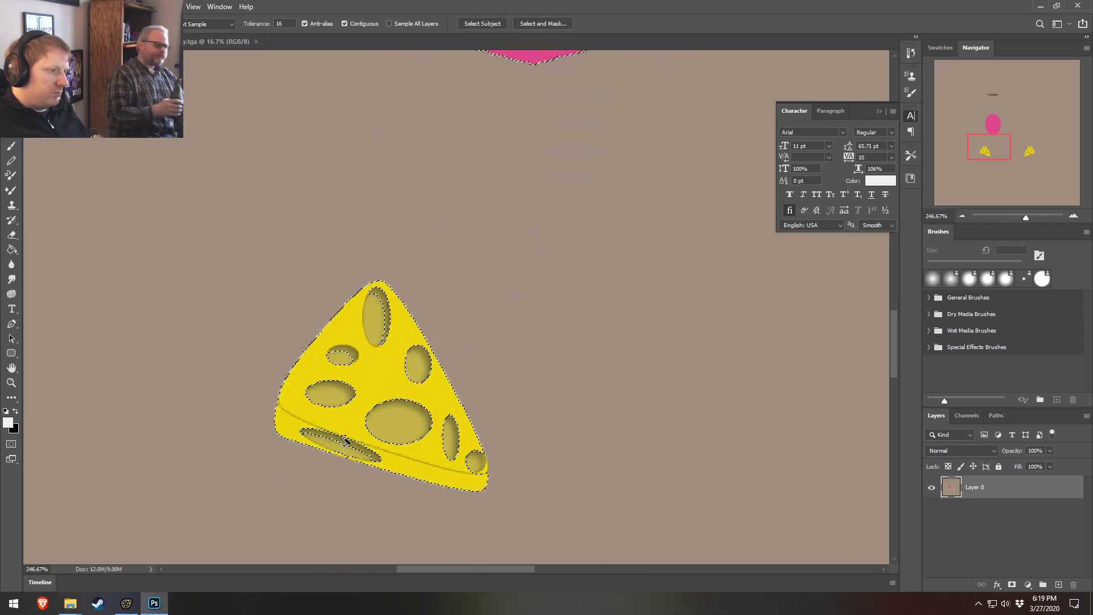
{"action": "left_click", "coordinate": [341, 355], "text": "shift"}
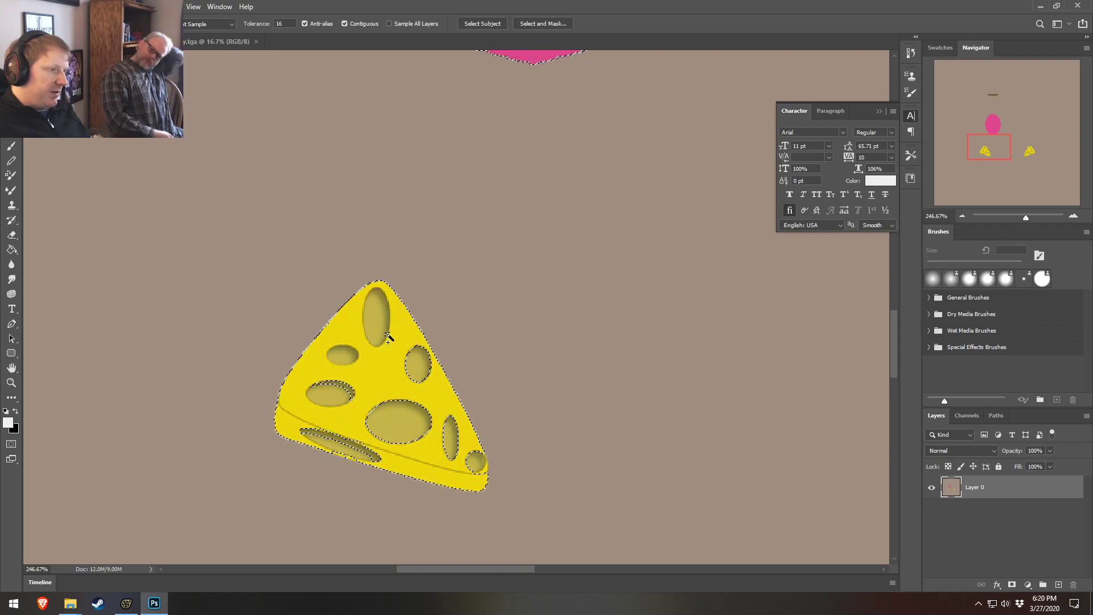
{"action": "left_click", "coordinate": [419, 369], "text": "shift"}
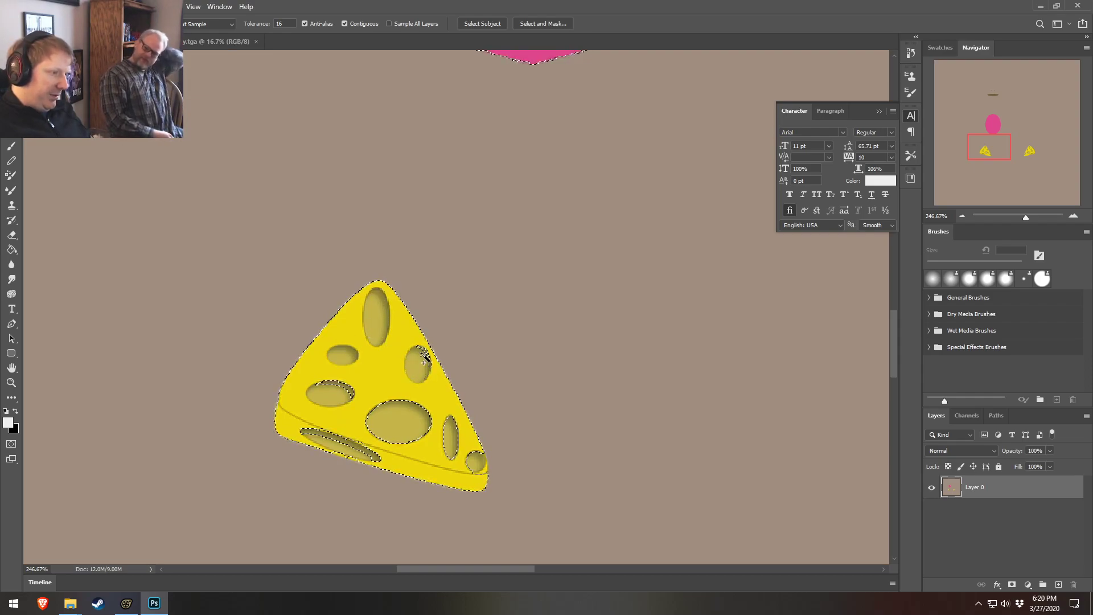
{"action": "left_click", "coordinate": [424, 421], "text": "shift"}
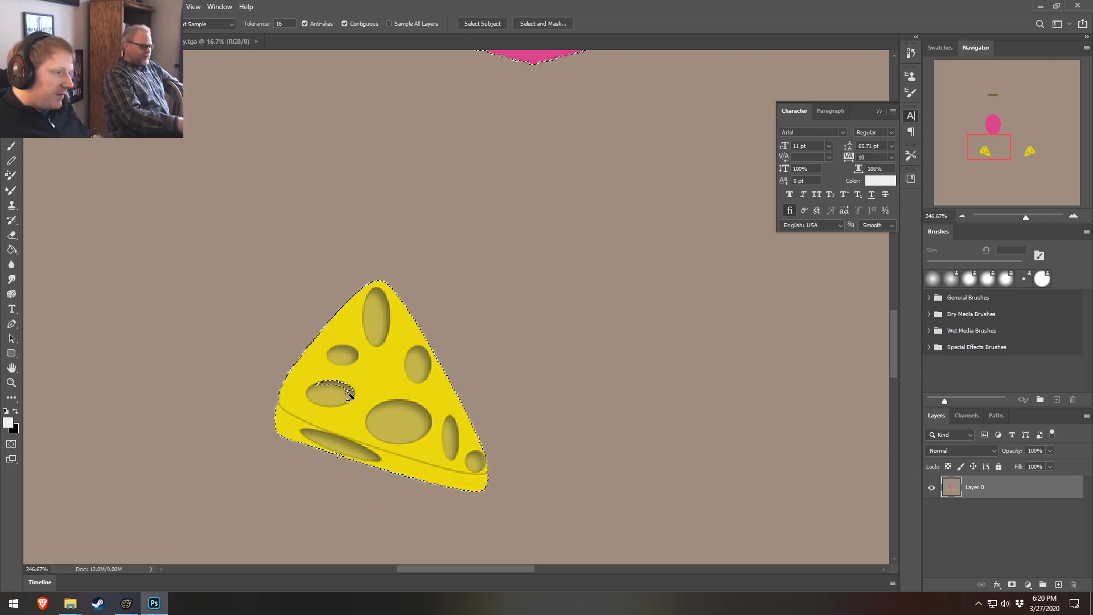
- Add the right wedge's bottom face and all its holes to the Magic Wand selection
{"action": "scroll", "coordinate": [360, 466], "scroll_direction": "up", "scroll_amount": 6, "text": "alt"}
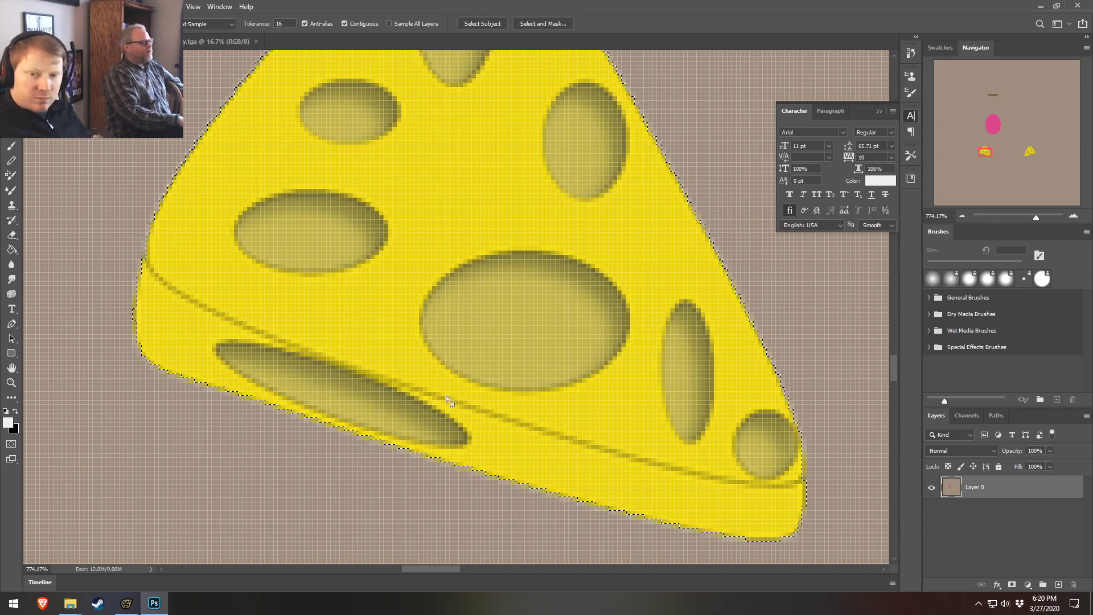
{"action": "scroll", "coordinate": [488, 335], "scroll_direction": "down", "scroll_amount": 2, "text": "alt"}
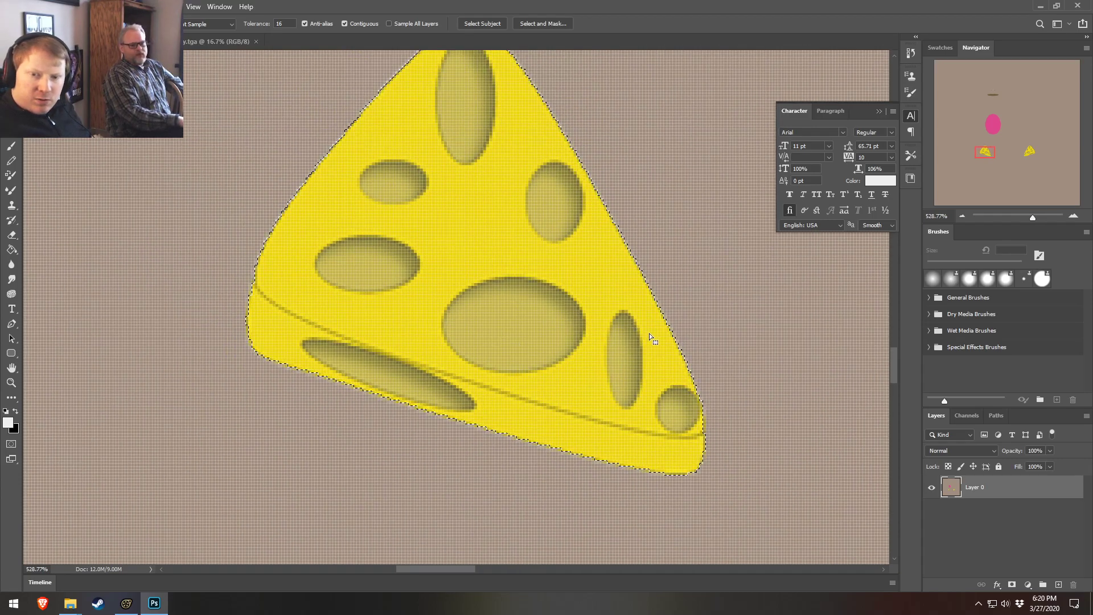
{"action": "scroll", "coordinate": [614, 343], "scroll_direction": "down", "scroll_amount": 5, "text": "alt"}
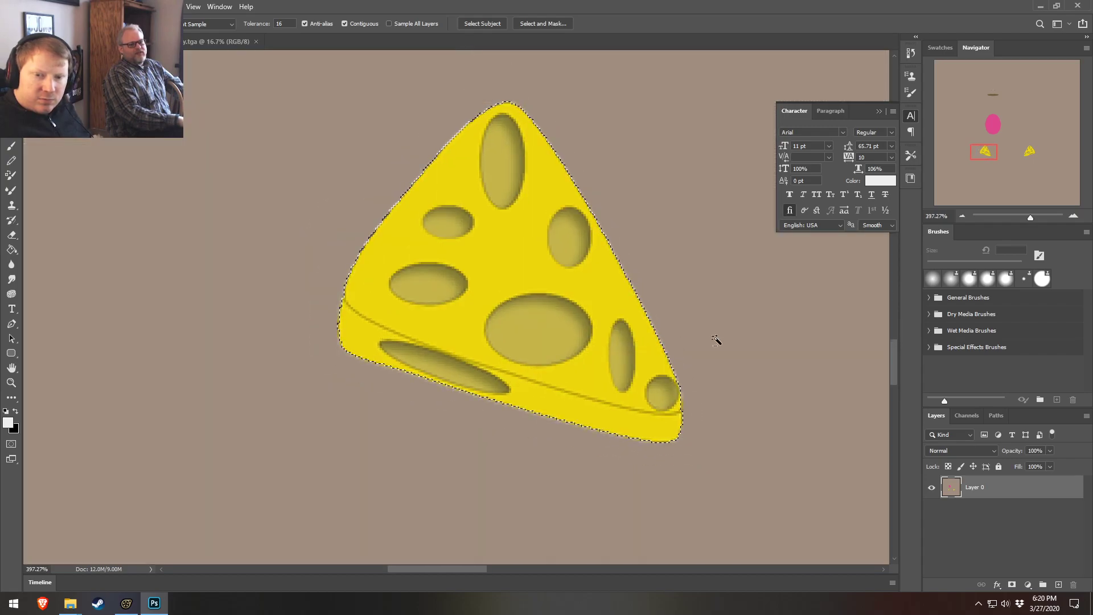
{"action": "scroll", "coordinate": [755, 348], "scroll_direction": "down", "scroll_amount": 4, "text": "alt"}
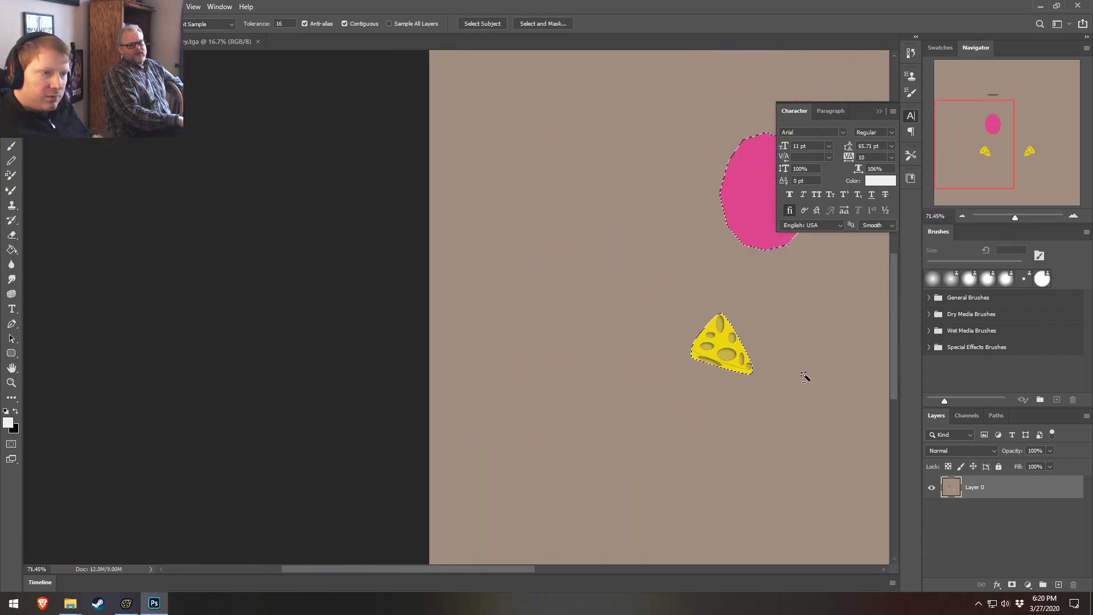
{"action": "scroll", "coordinate": [558, 378], "scroll_direction": "up", "scroll_amount": 9, "text": "alt"}
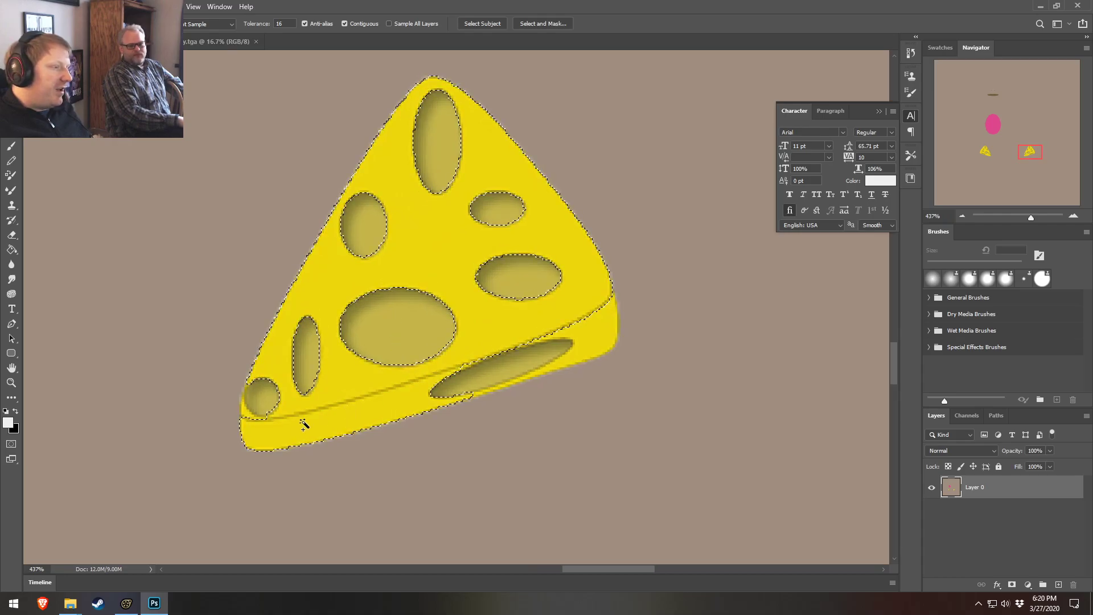
{"action": "left_click", "coordinate": [281, 408], "text": "shift"}
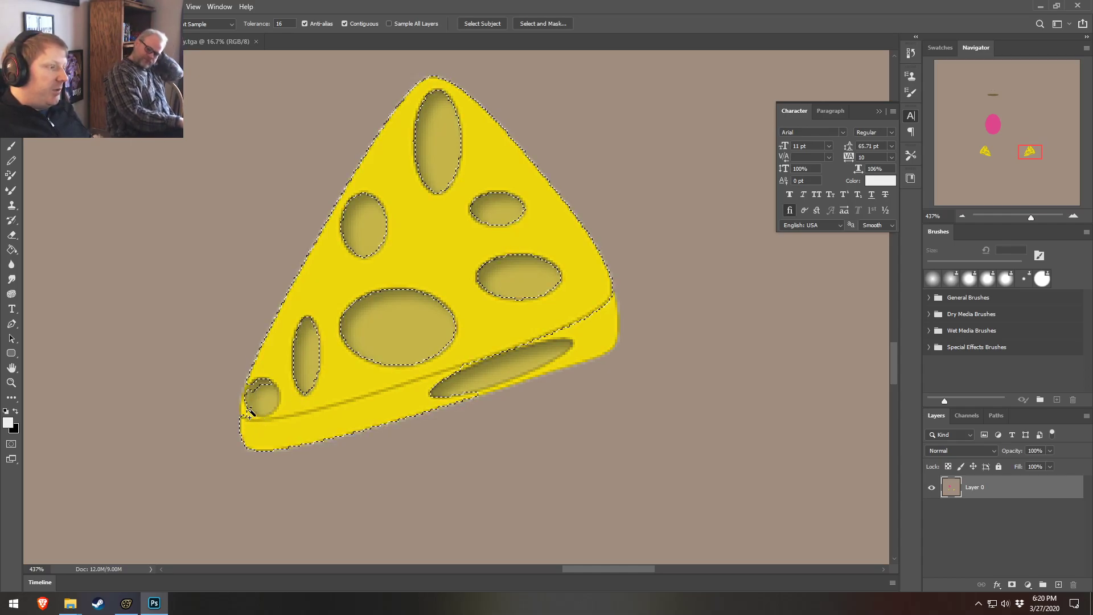
{"action": "left_click", "coordinate": [250, 390], "text": "shift"}
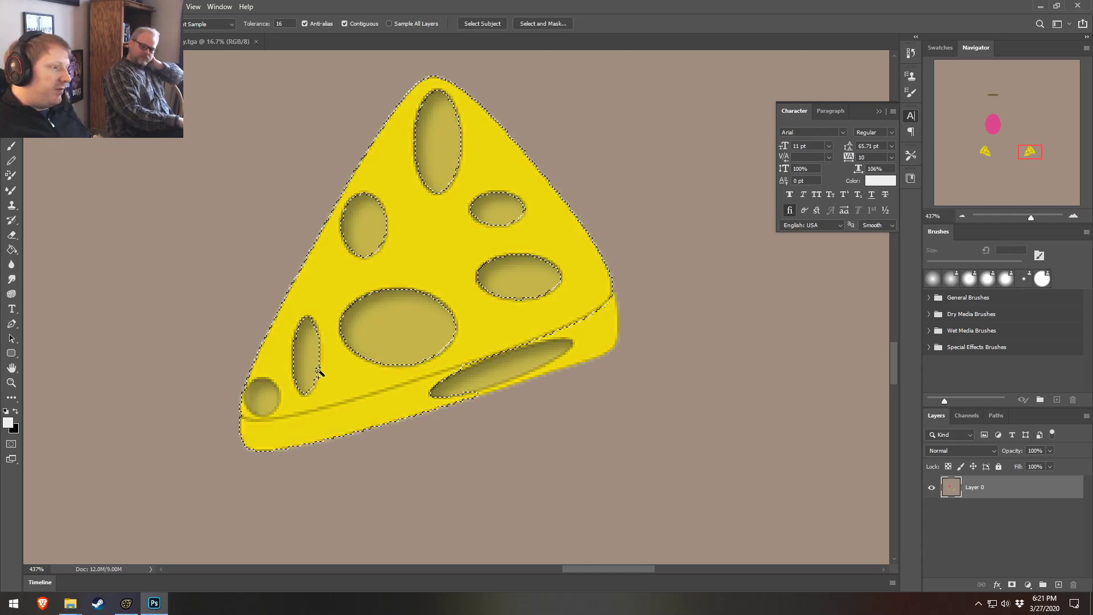
{"action": "left_click", "coordinate": [297, 367], "text": "shift"}
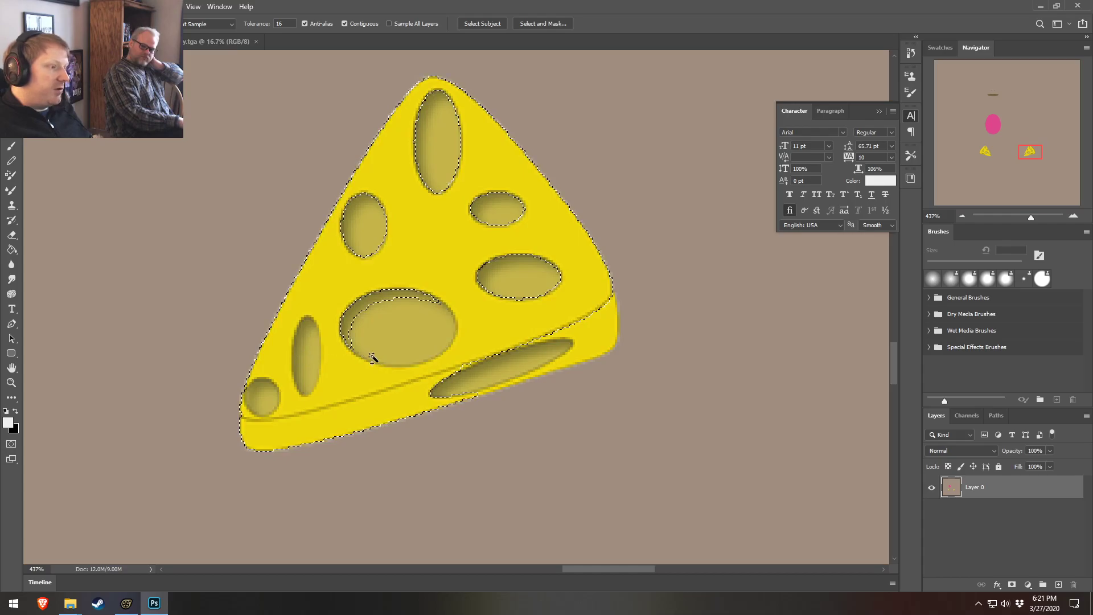
{"action": "left_click", "coordinate": [360, 303], "text": "shift"}
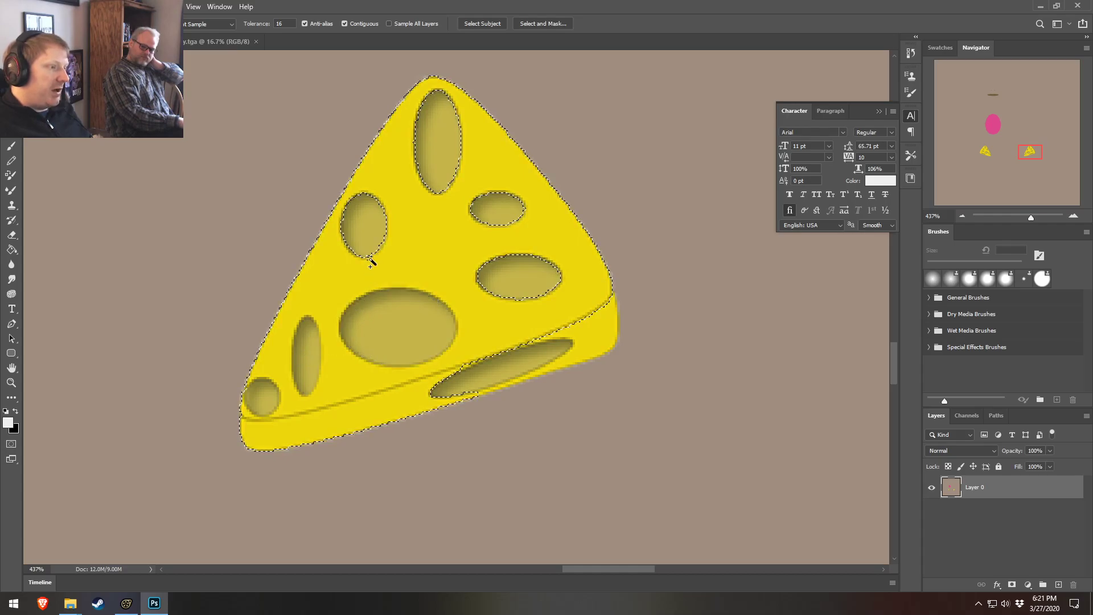
{"action": "left_click", "coordinate": [357, 209], "text": "shift"}
{"action": "left_click", "coordinate": [426, 129], "text": "shift"}
{"action": "left_click", "coordinate": [422, 117], "text": "shift"}
{"action": "left_click", "coordinate": [485, 211], "text": "shift"}
{"action": "left_click", "coordinate": [510, 269], "text": "shift"}
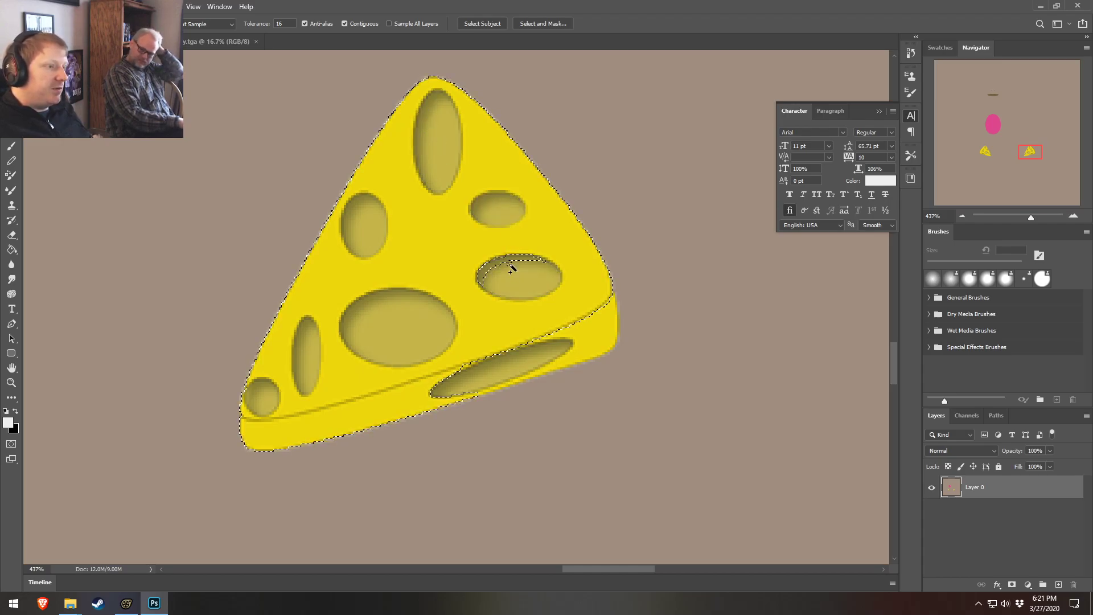
{"action": "left_click", "coordinate": [505, 262], "text": "shift"}
{"action": "left_click", "coordinate": [485, 362], "text": "shift"}
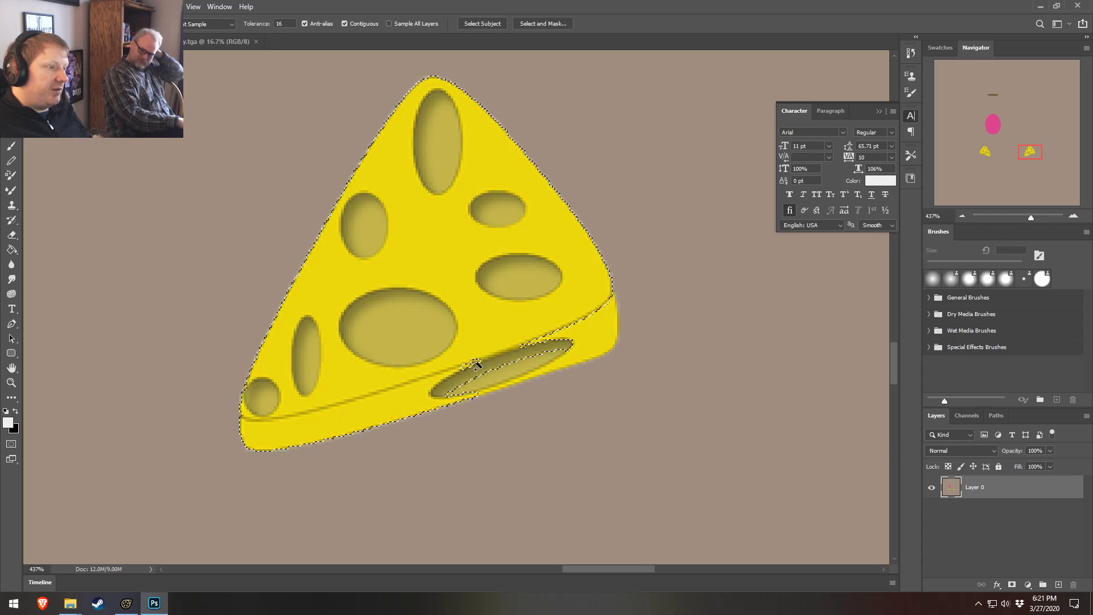
{"action": "left_click", "coordinate": [531, 346], "text": "shift"}
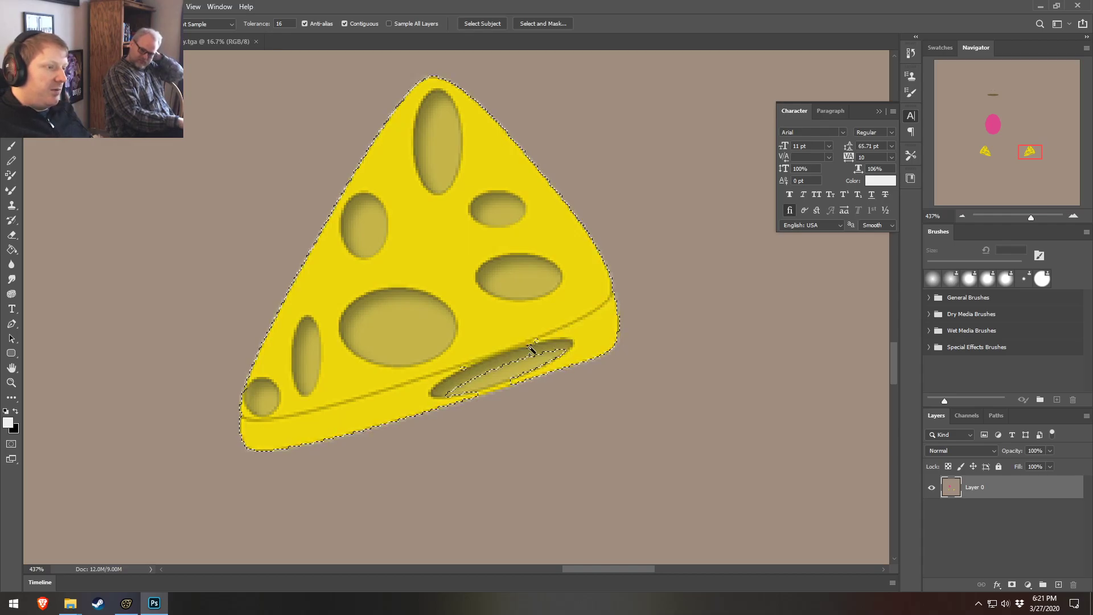
{"action": "left_click", "coordinate": [494, 377], "text": "shift"}
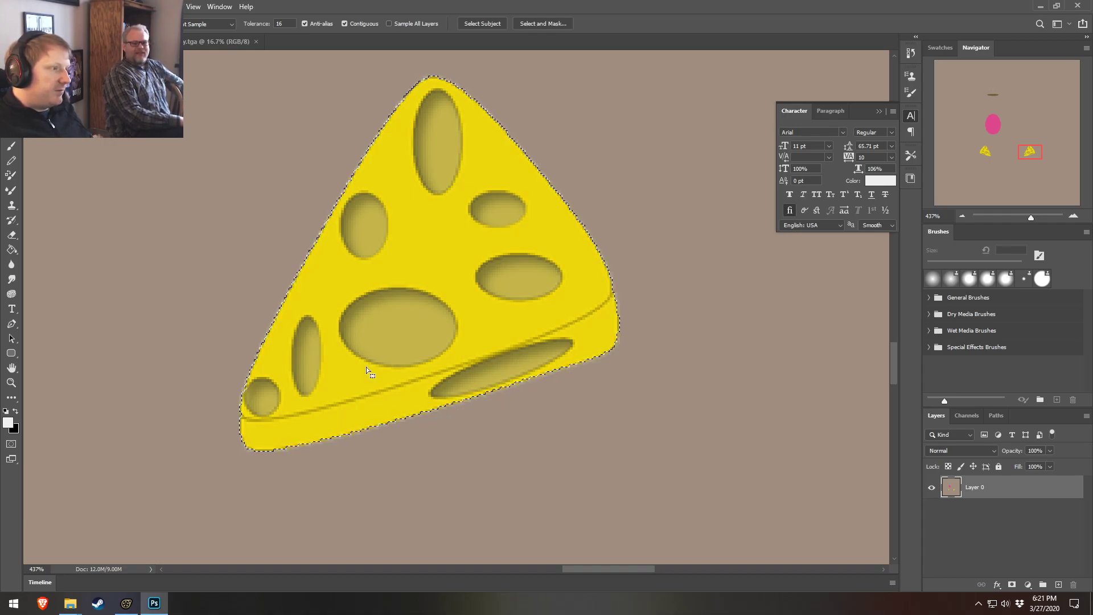
- Copy the selected oval and cheese wedges onto a new layer with Ctrl+J
{"action": "scroll", "coordinate": [430, 310], "scroll_direction": "down", "scroll_amount": 6, "text": "alt"}
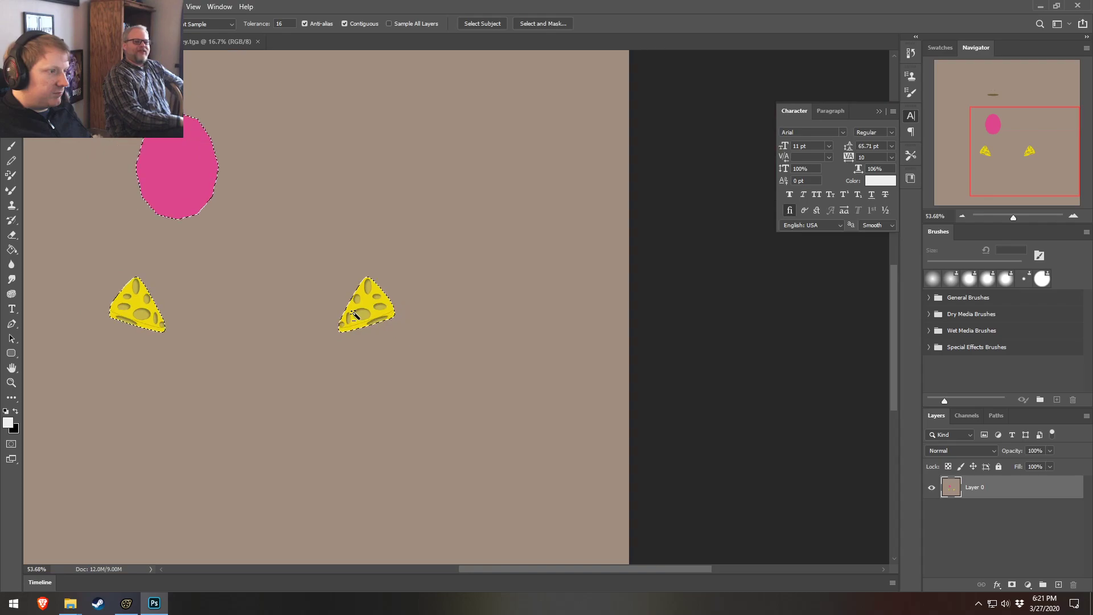
{"action": "scroll", "coordinate": [247, 231], "scroll_direction": "down", "scroll_amount": 3, "text": "alt"}
{"action": "scroll", "coordinate": [422, 285], "scroll_direction": "up", "scroll_amount": 5, "text": "alt"}
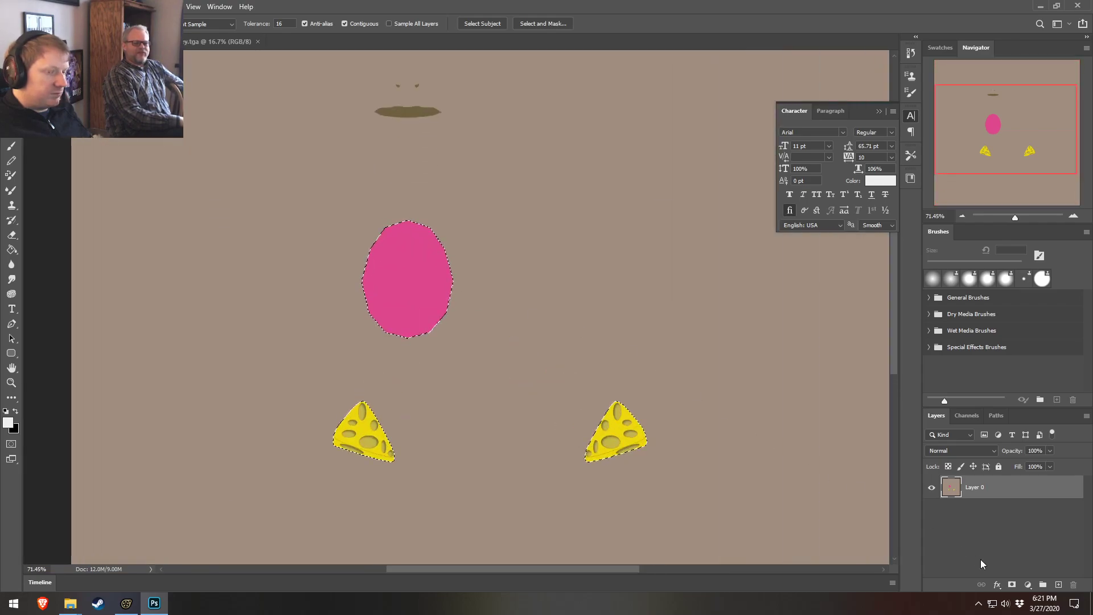
{"action": "key", "text": "ctrl+j"}
- Add Layer 2 above Layer 0 and fill a rectangle at the canvas's upper left with white
{"action": "left_click", "coordinate": [1001, 511]}
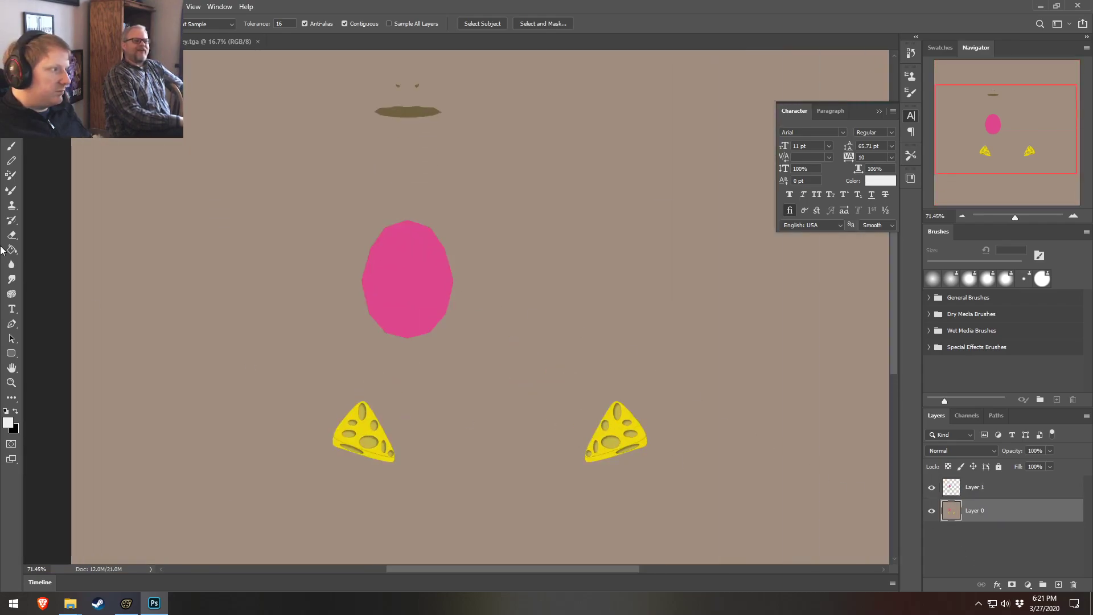
{"action": "key", "text": "m"}
{"action": "key", "text": "ctrl+shift+n"}
{"action": "key", "text": "Return"}
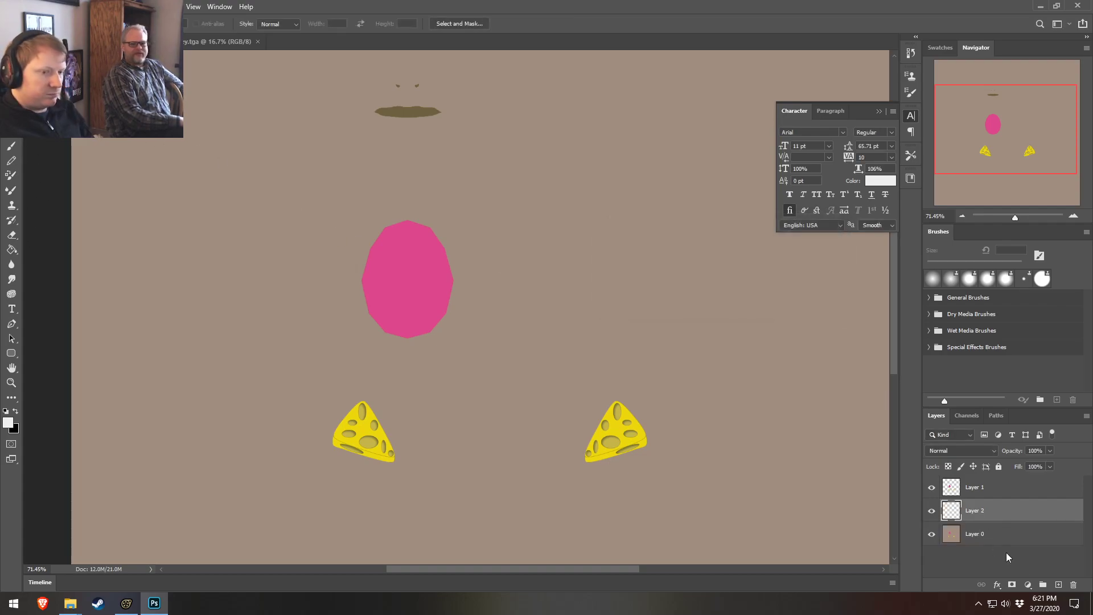
{"action": "left_click_drag", "start_coordinate": [131, 144], "coordinate": [233, 231]}
{"action": "left_click", "coordinate": [12, 250]}
{"action": "left_click", "coordinate": [215, 197]}
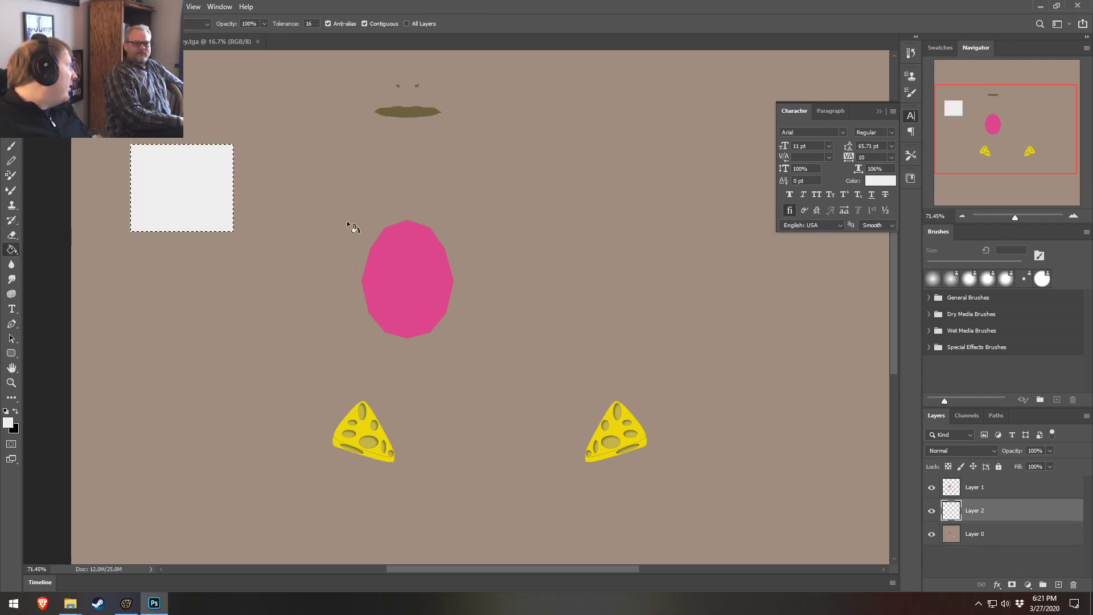
- Switch to the Move tool and make Layer 0 the active layer
{"action": "key", "text": "v"}
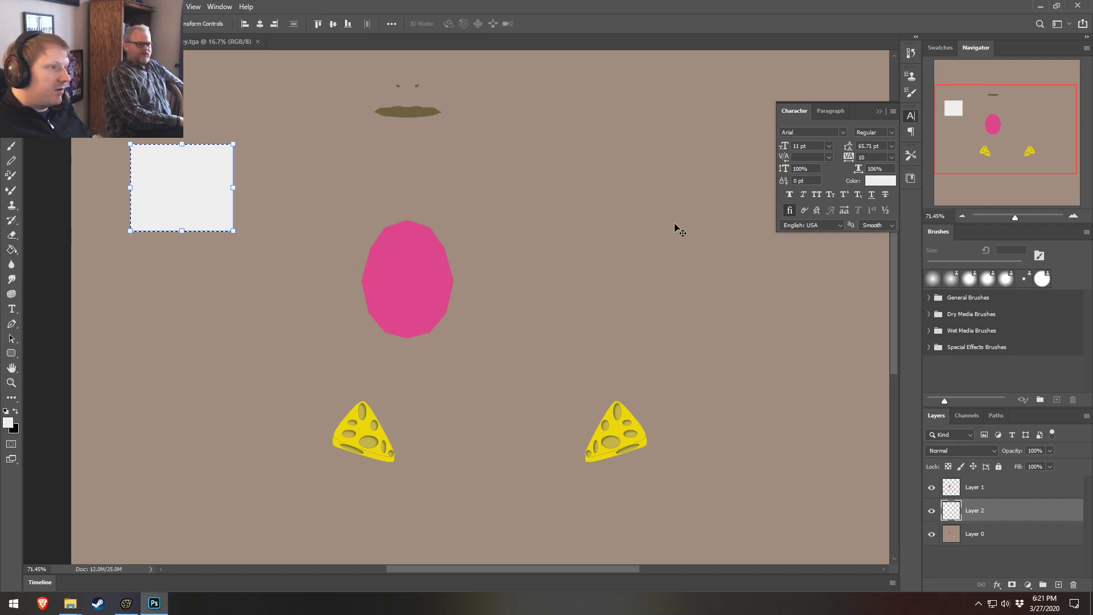
{"action": "left_click", "coordinate": [1003, 488]}
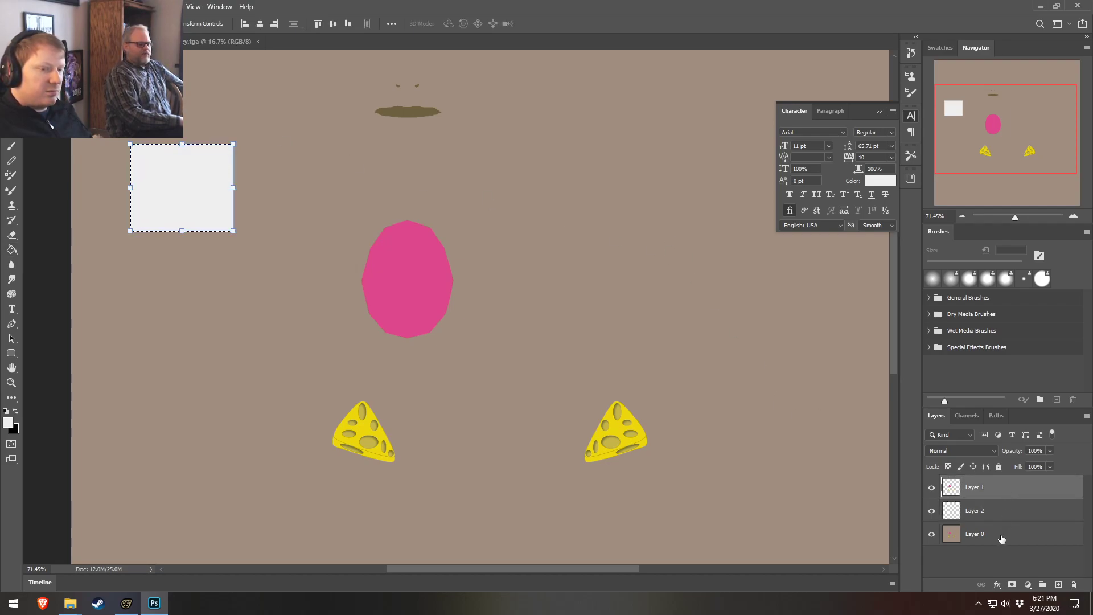
{"action": "left_click", "coordinate": [1000, 537]}
{"action": "left_click", "coordinate": [64, 6]}
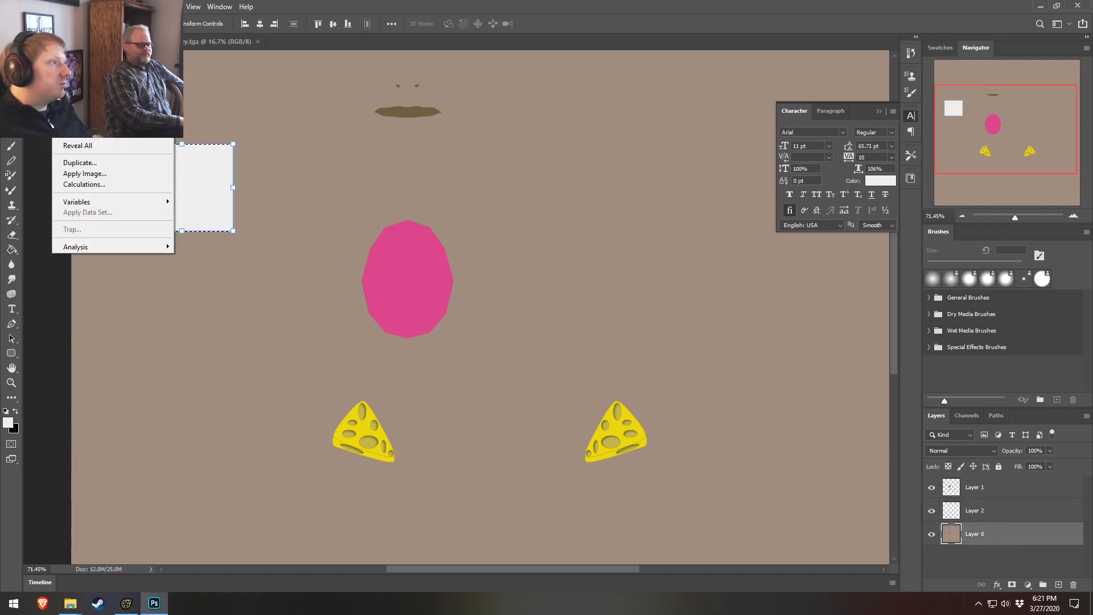
- Open and cancel the Black & White dialog, then dismiss the move error message
{"action": "mouse_move", "coordinate": [142, 35]}
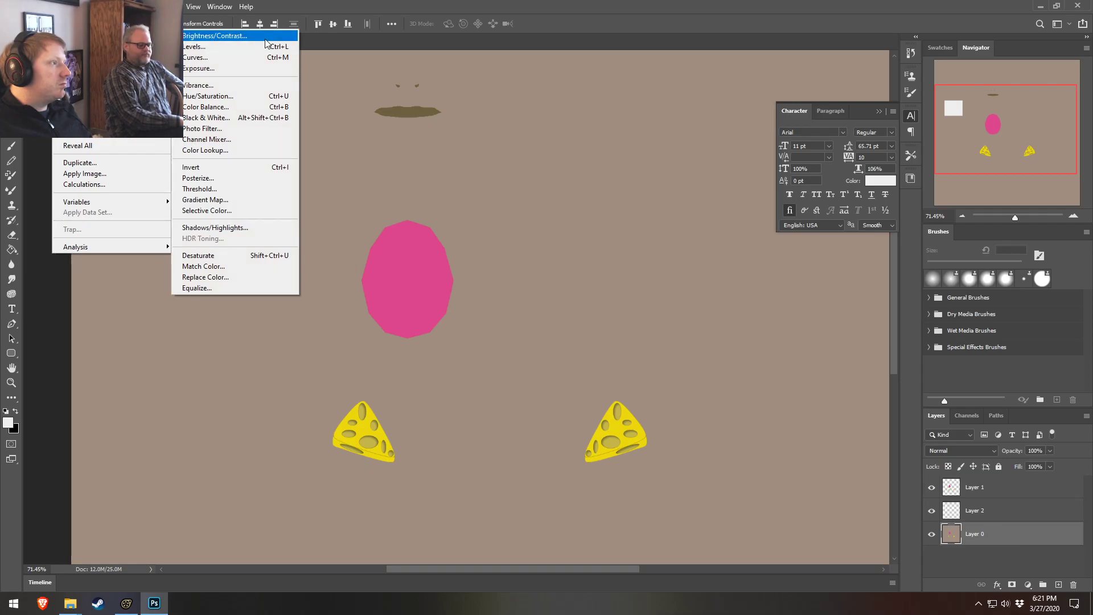
{"action": "left_click", "coordinate": [206, 118]}
{"action": "key", "text": "Return"}
{"action": "left_click", "coordinate": [992, 566]}
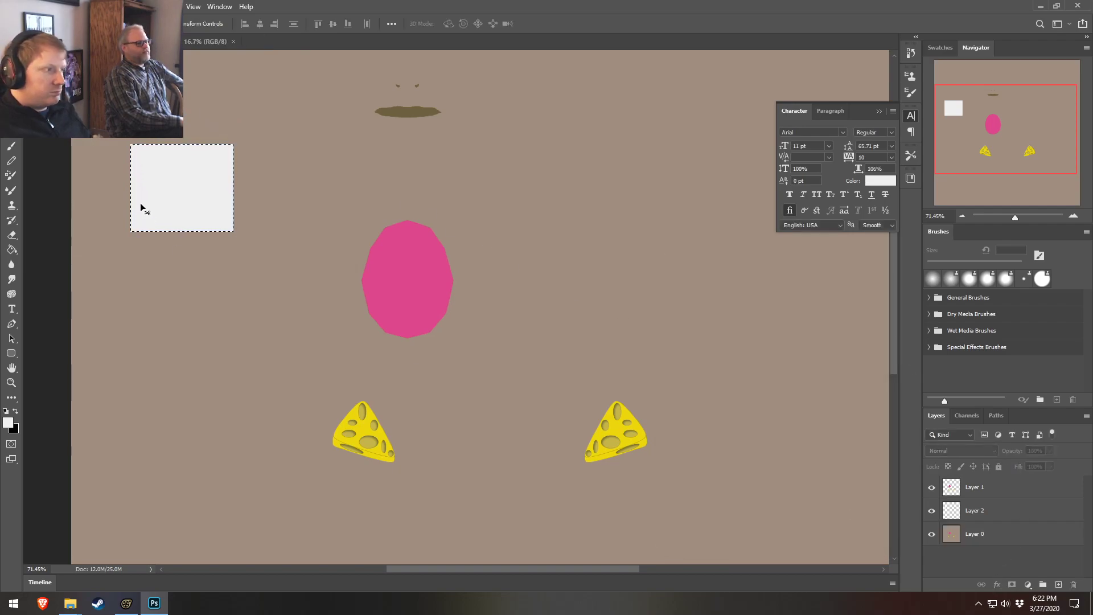
{"action": "left_click", "coordinate": [143, 211]}
{"action": "key", "text": "Return"}
- Deselect the white rectangle and make Layer 0 the active layer
{"action": "key", "text": "m"}
{"action": "right_click", "coordinate": [224, 97]}
{"action": "left_click", "coordinate": [228, 101]}
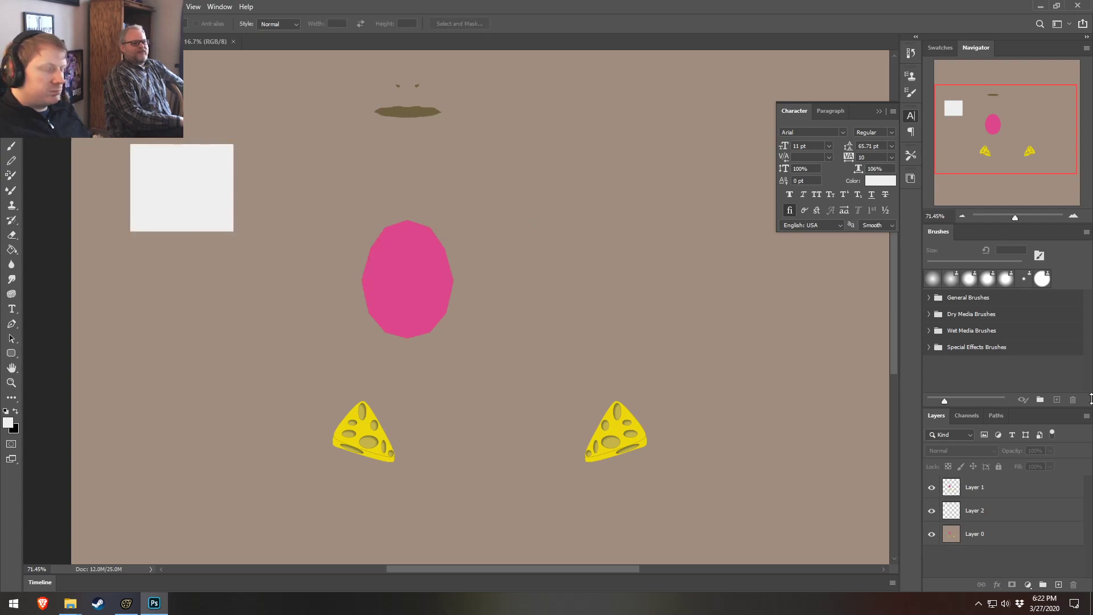
{"action": "left_click", "coordinate": [995, 540]}
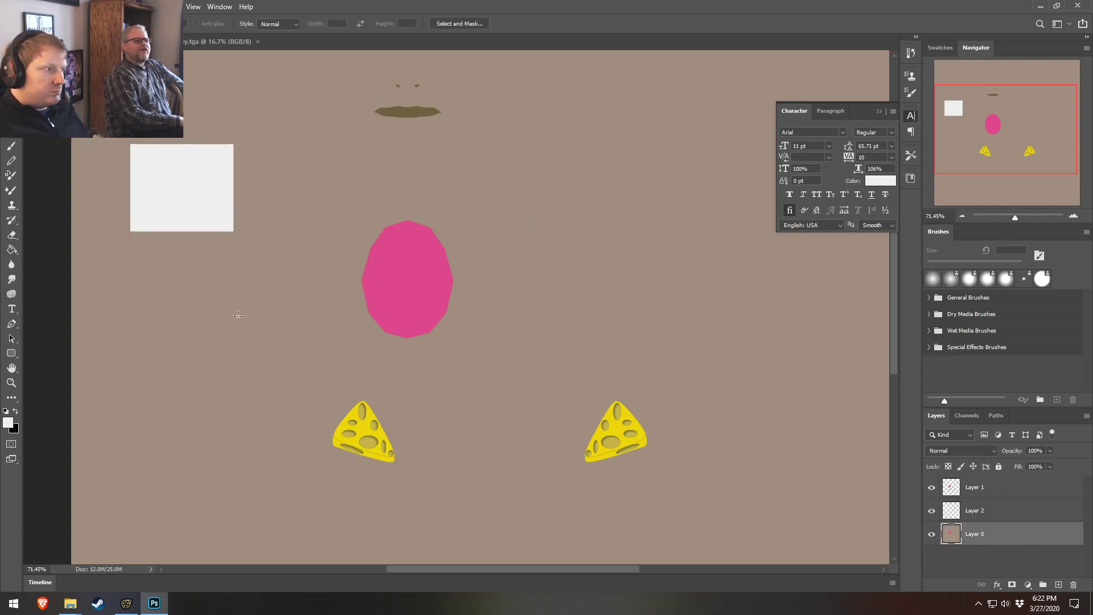
- Open and cancel Color Balance, then bring back the Image > Adjustments list
{"action": "left_click", "coordinate": [132, 7]}
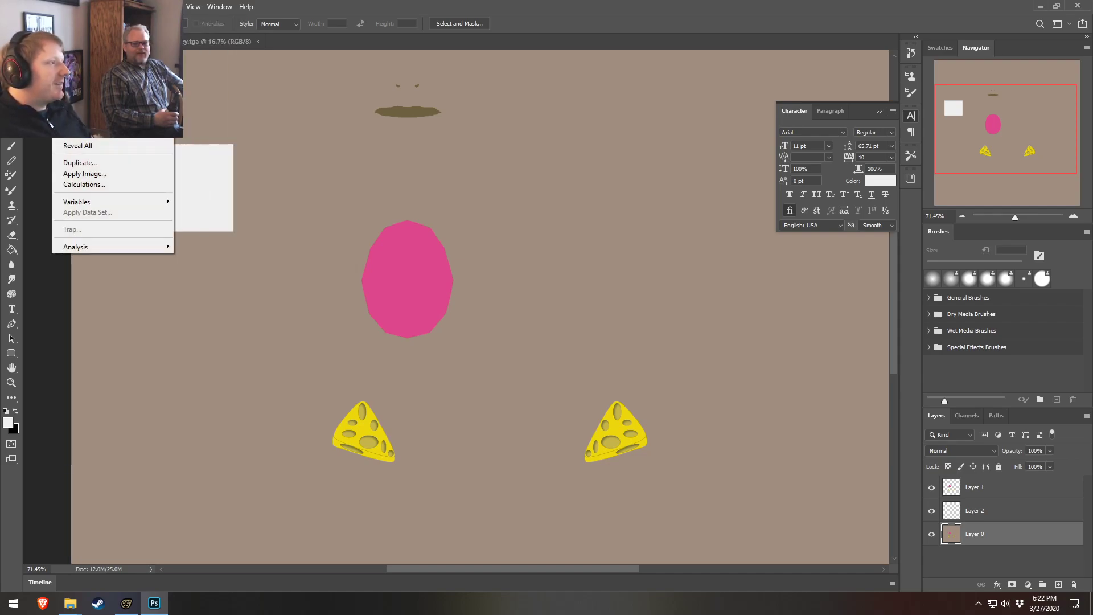
{"action": "mouse_move", "coordinate": [114, 33]}
{"action": "left_click", "coordinate": [208, 106]}
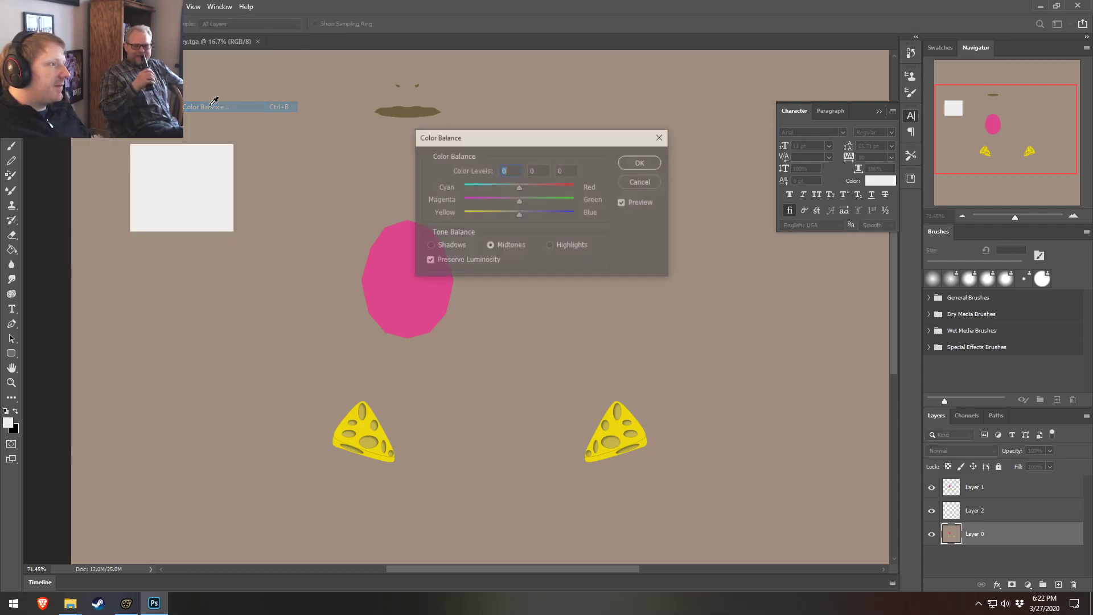
{"action": "key", "text": "Escape"}
{"action": "left_click", "coordinate": [64, 7]}
{"action": "mouse_move", "coordinate": [113, 34]}
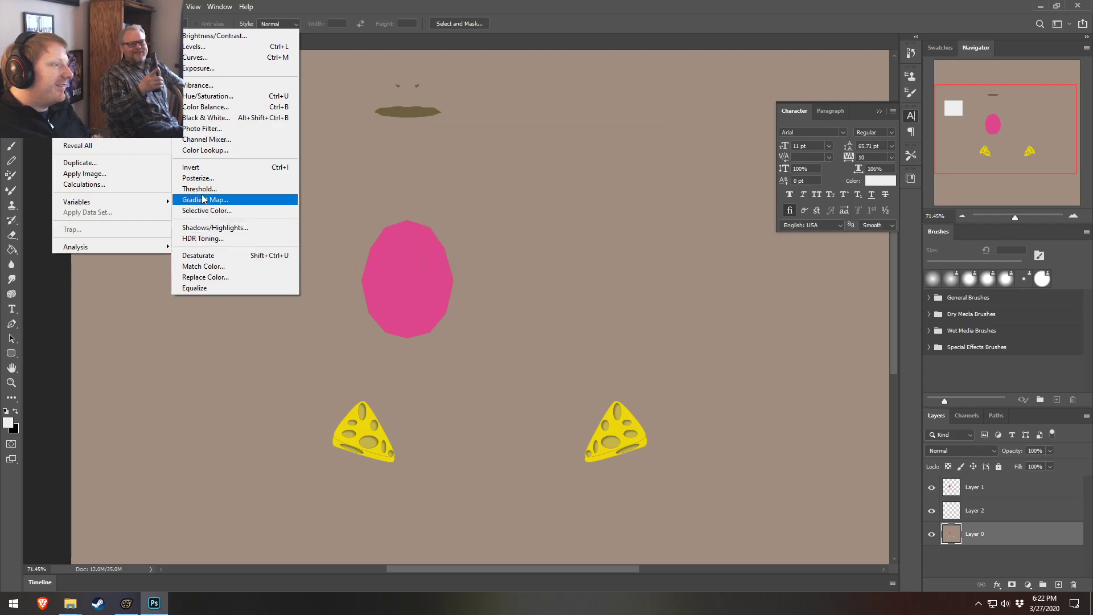
- Apply Black & White to Layer 0 with Reds 300, Yellows 300, Cyans 49 and Blues 115
{"action": "left_click", "coordinate": [208, 117]}
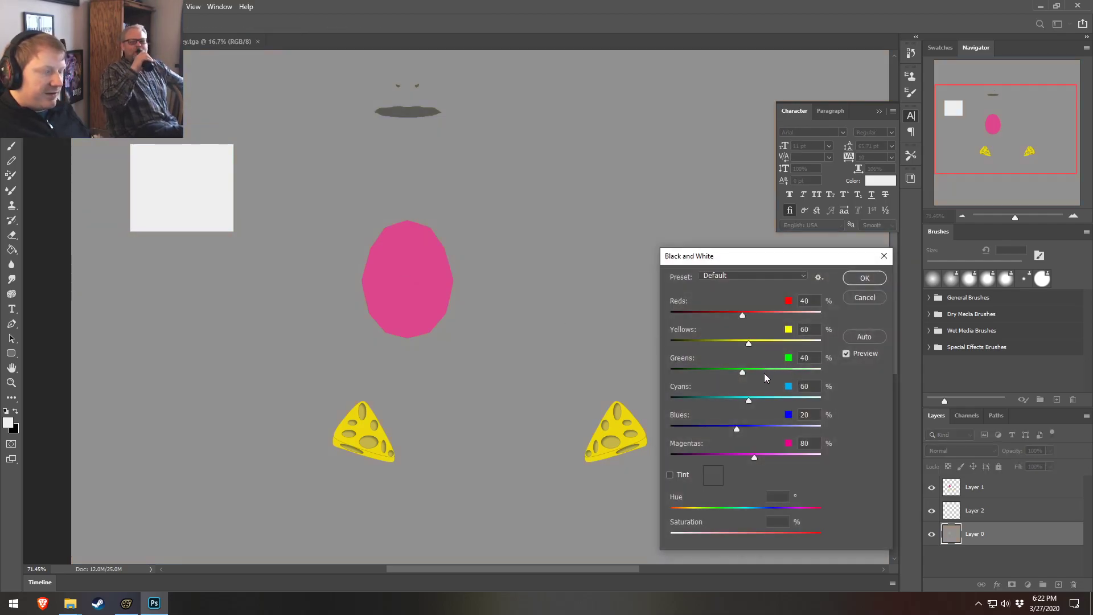
{"action": "left_click_drag", "start_coordinate": [764, 402], "coordinate": [745, 401]}
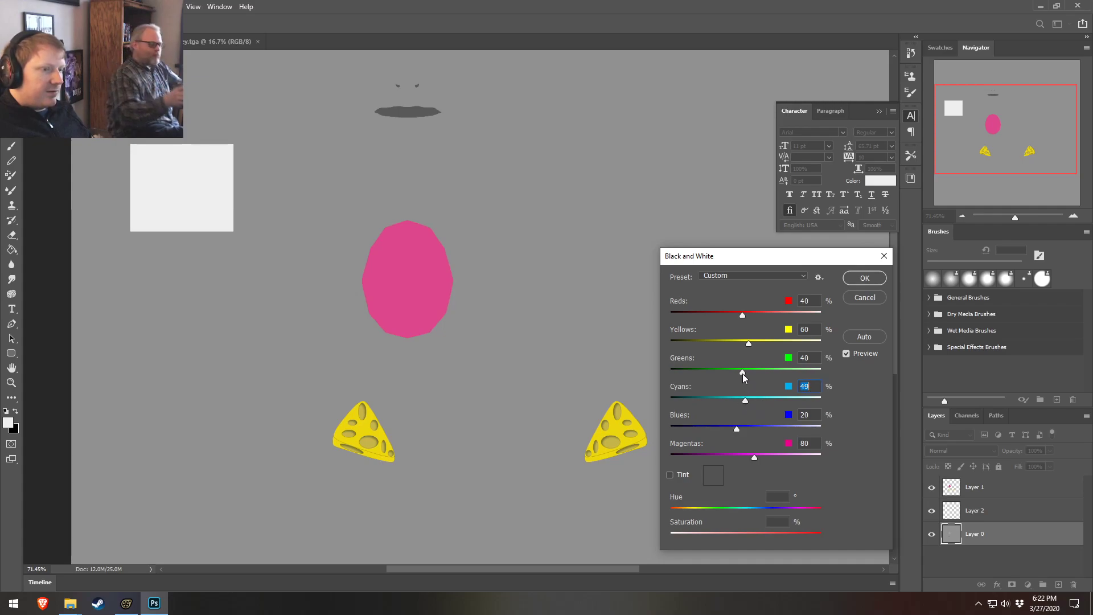
{"action": "left_click_drag", "start_coordinate": [748, 344], "coordinate": [781, 345]}
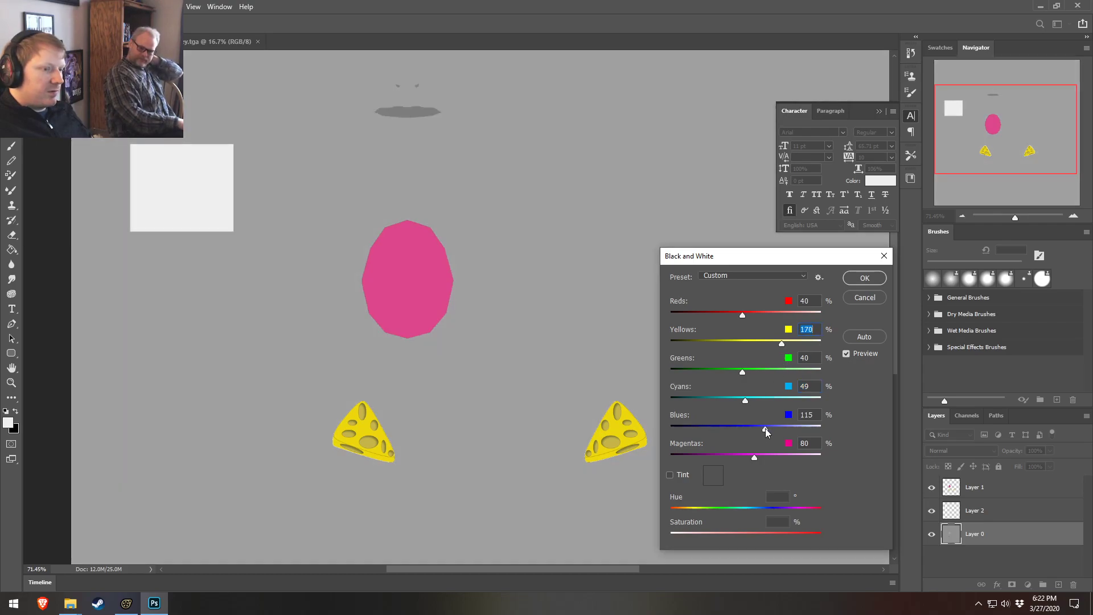
{"action": "left_click", "coordinate": [766, 425]}
{"action": "left_click_drag", "start_coordinate": [742, 314], "coordinate": [846, 350]}
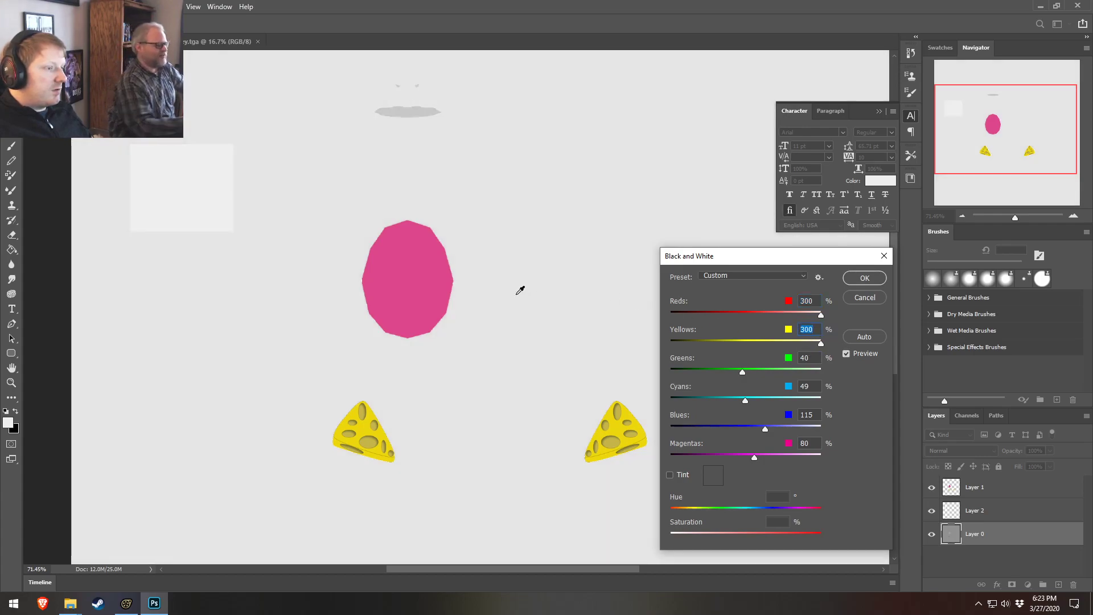
{"action": "left_click", "coordinate": [864, 278]}
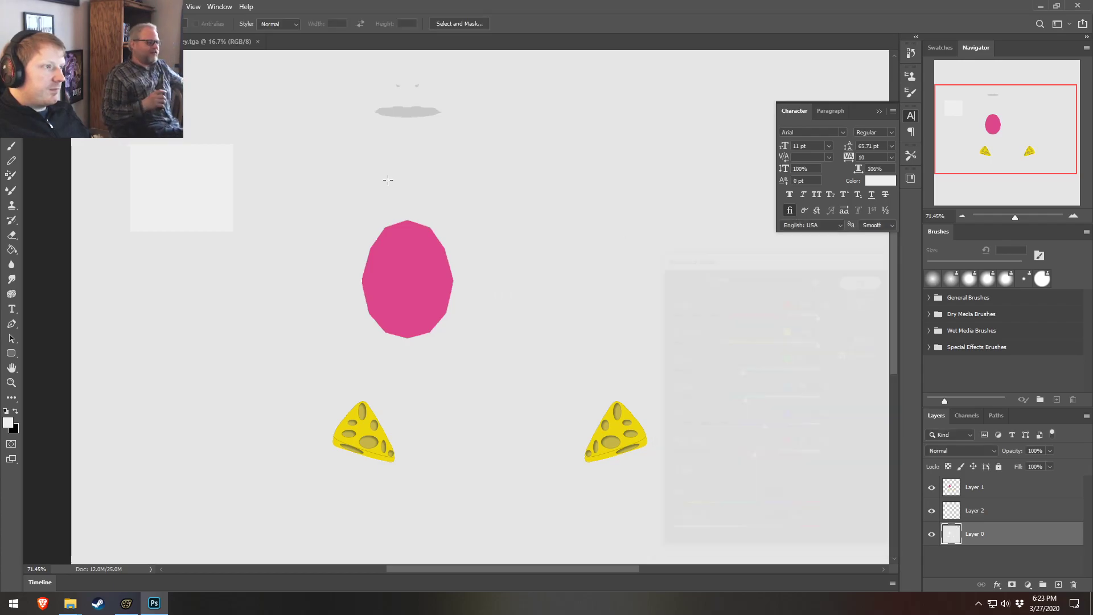
{"action": "left_click", "coordinate": [85, 6]}
- Apply Brightness/Contrast with Brightness 5 and Contrast 39, then zoom to fit the canvas
{"action": "mouse_move", "coordinate": [63, 6]}
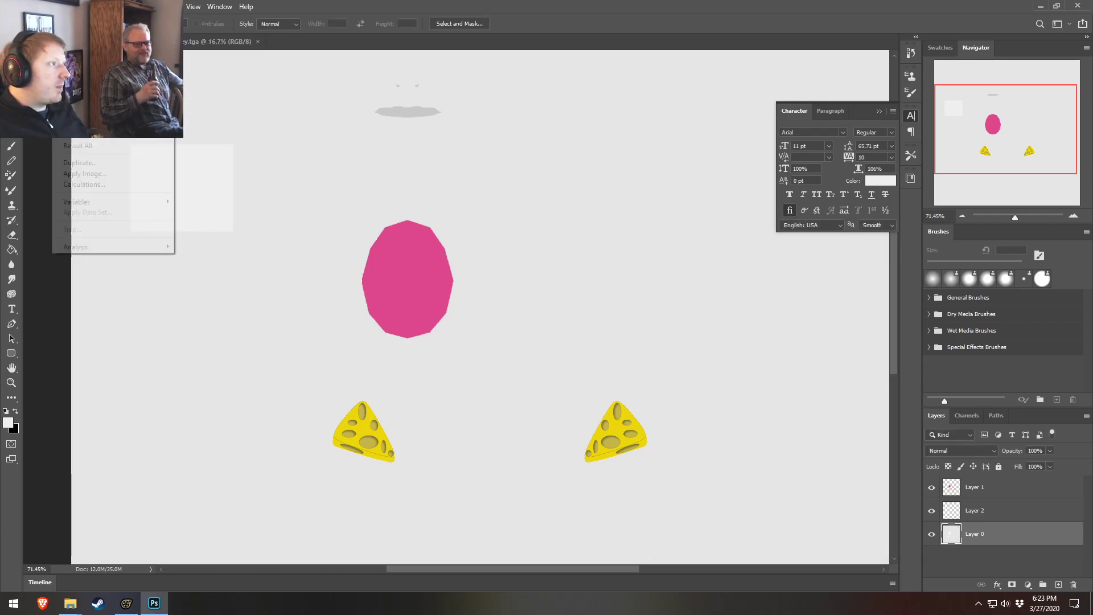
{"action": "mouse_move", "coordinate": [114, 36]}
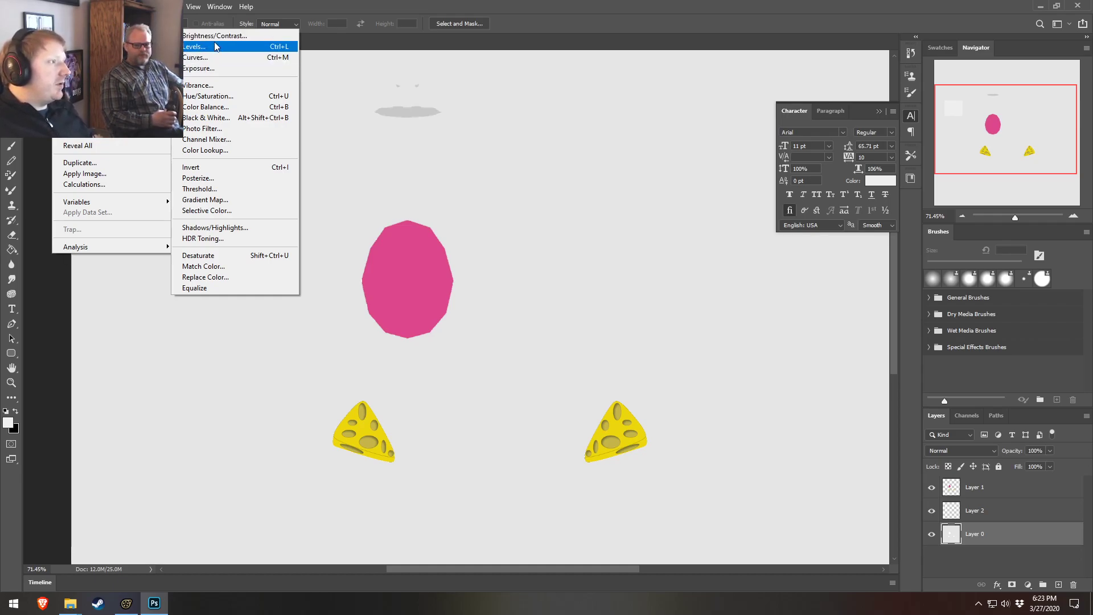
{"action": "left_click", "coordinate": [216, 35]}
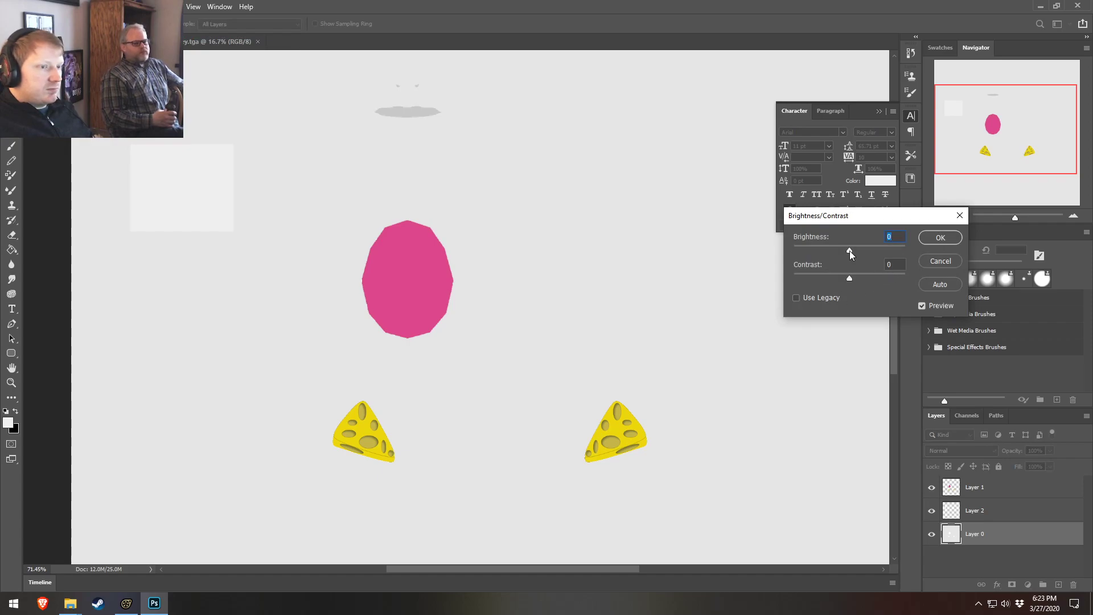
{"action": "left_click_drag", "start_coordinate": [849, 251], "coordinate": [865, 252]}
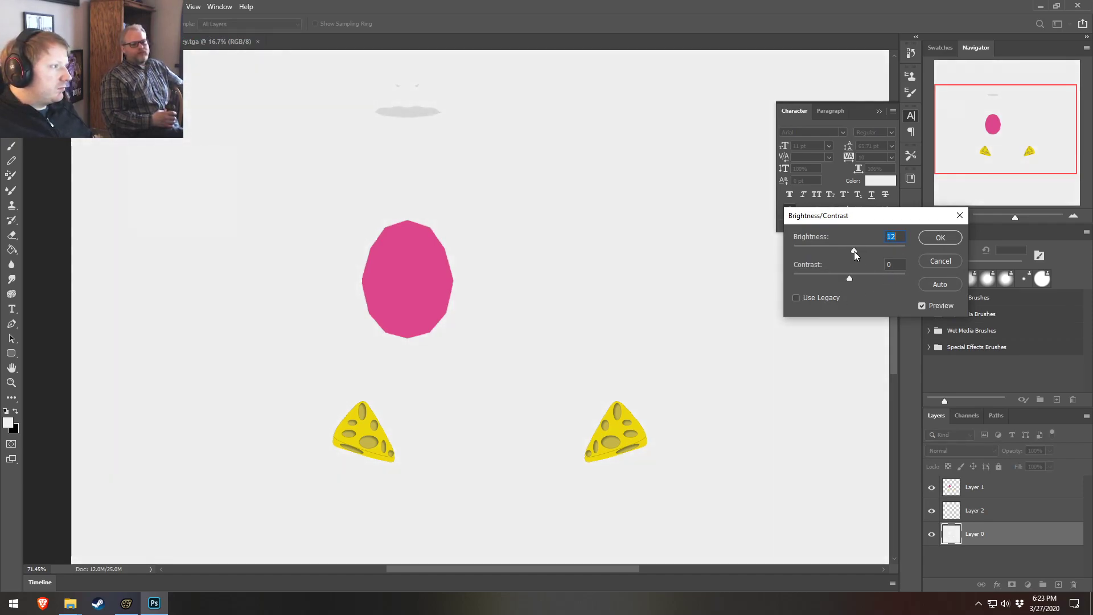
{"action": "left_click_drag", "start_coordinate": [851, 278], "coordinate": [863, 280]}
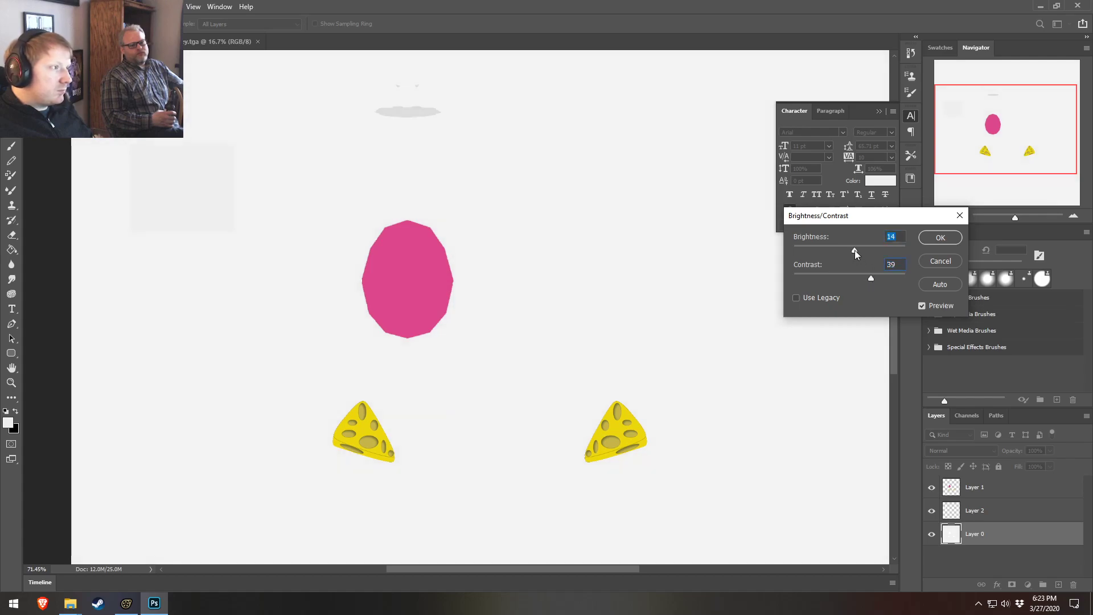
{"action": "left_click_drag", "start_coordinate": [853, 254], "coordinate": [852, 254]}
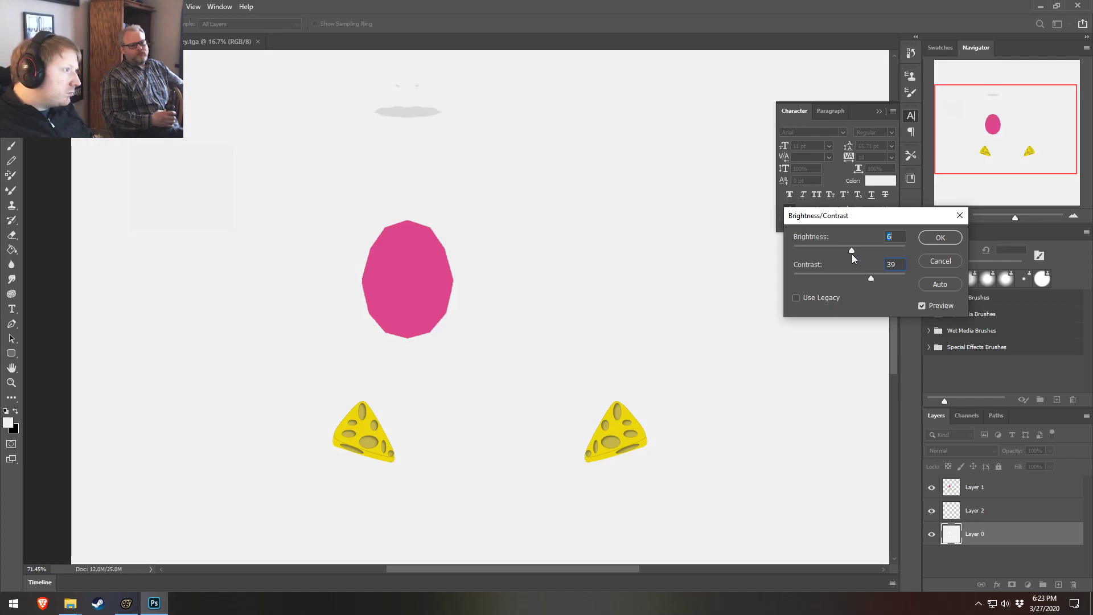
{"action": "left_click_drag", "start_coordinate": [852, 255], "coordinate": [852, 254]}
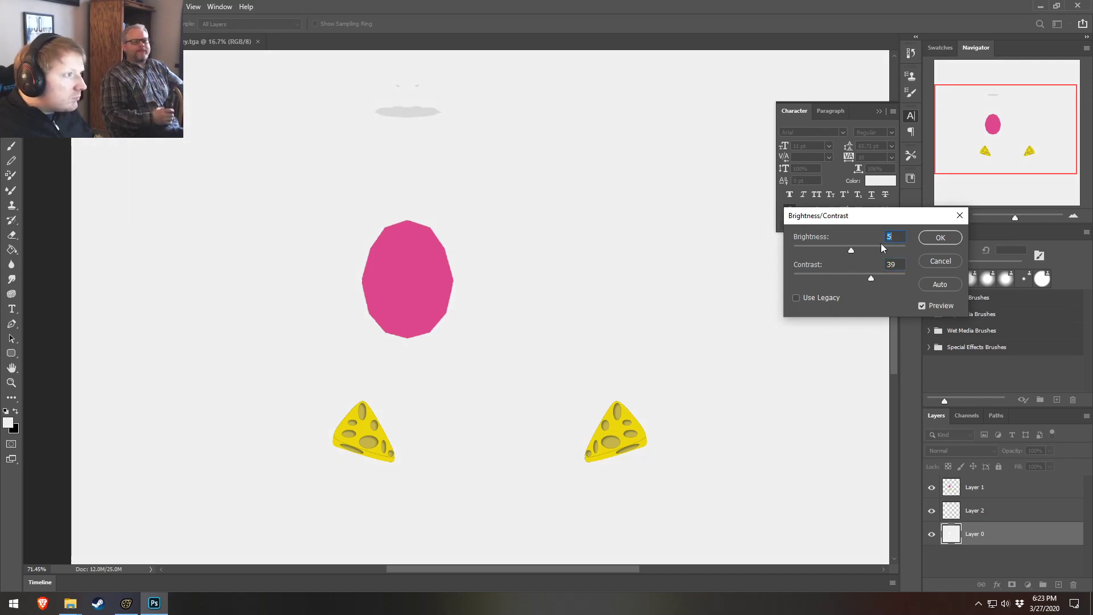
{"action": "left_click", "coordinate": [938, 238]}
{"action": "scroll", "coordinate": [557, 269], "scroll_direction": "up", "scroll_amount": 3}
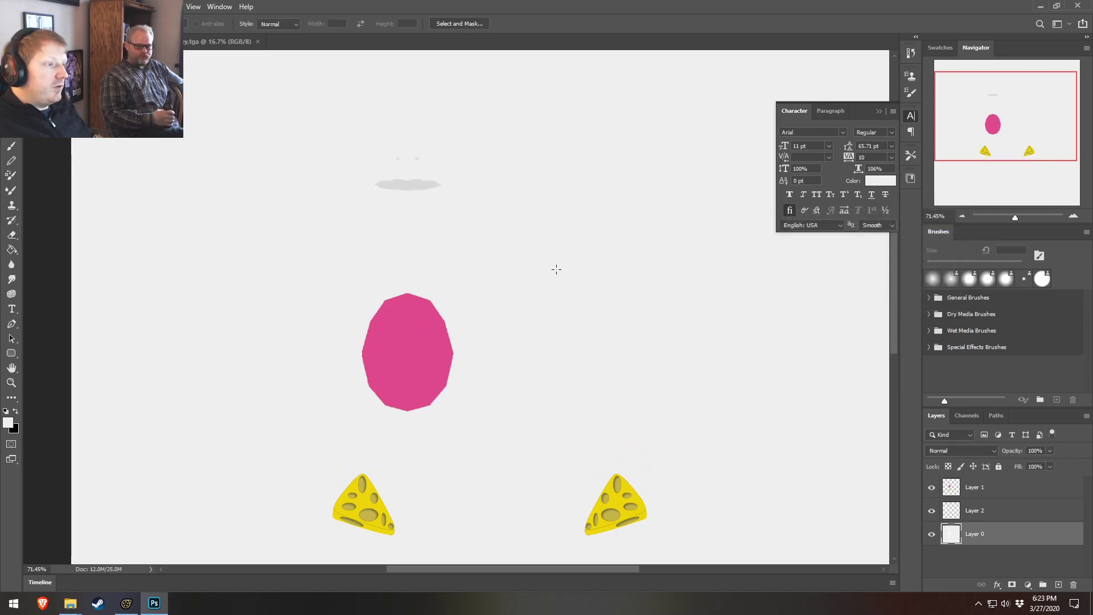
{"action": "scroll", "coordinate": [619, 268], "scroll_direction": "up", "scroll_amount": 1}
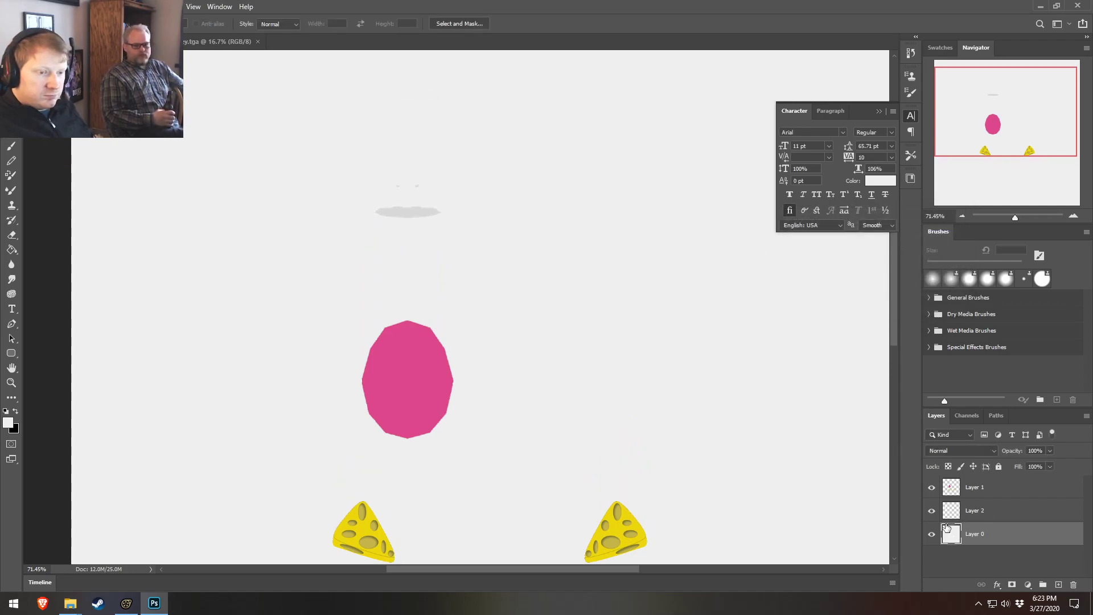
{"action": "scroll", "coordinate": [436, 292], "scroll_direction": "down", "scroll_amount": 3, "text": "alt"}
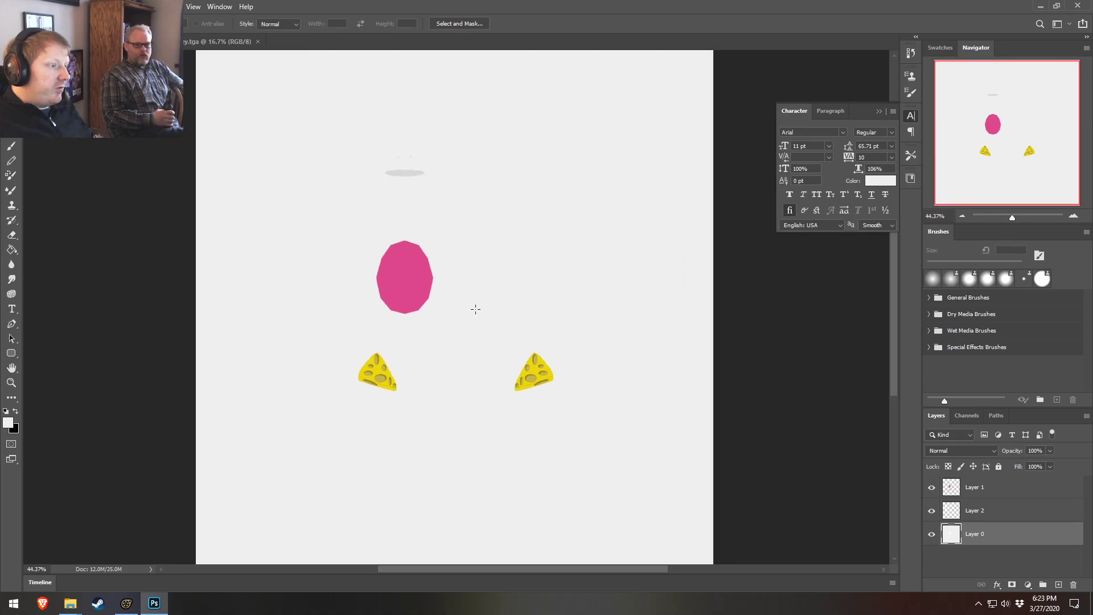
- In Source Filmmaker, pull the work camera back to show more of the pony crowd
{"action": "left_click", "coordinate": [126, 603]}
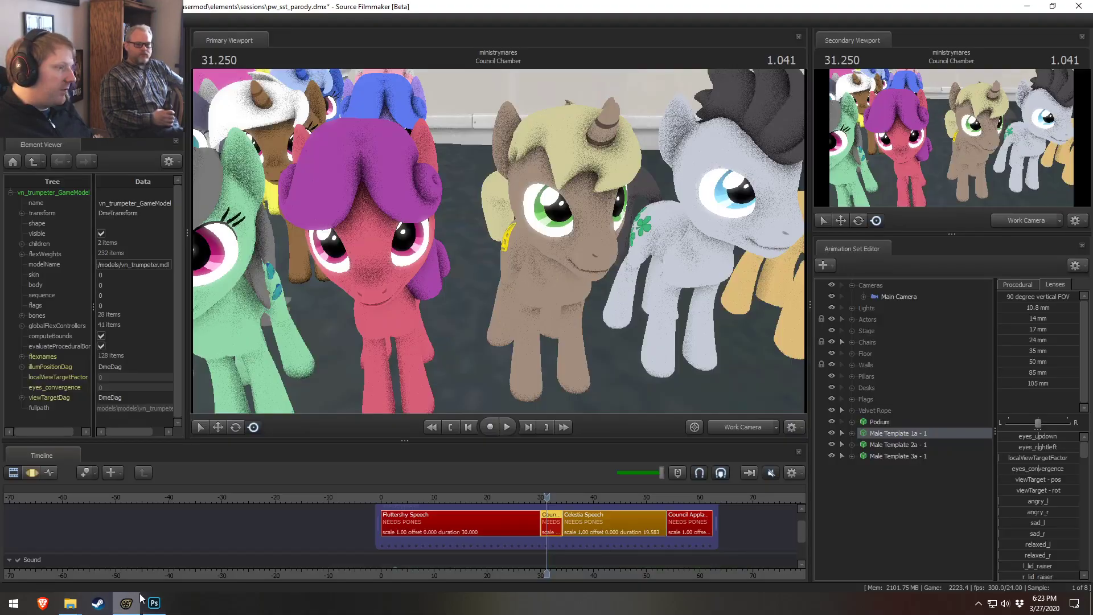
{"action": "left_click_drag", "start_coordinate": [730, 424], "coordinate": [677, 387]}
{"action": "left_click_drag", "start_coordinate": [500, 245], "coordinate": [499, 244]}
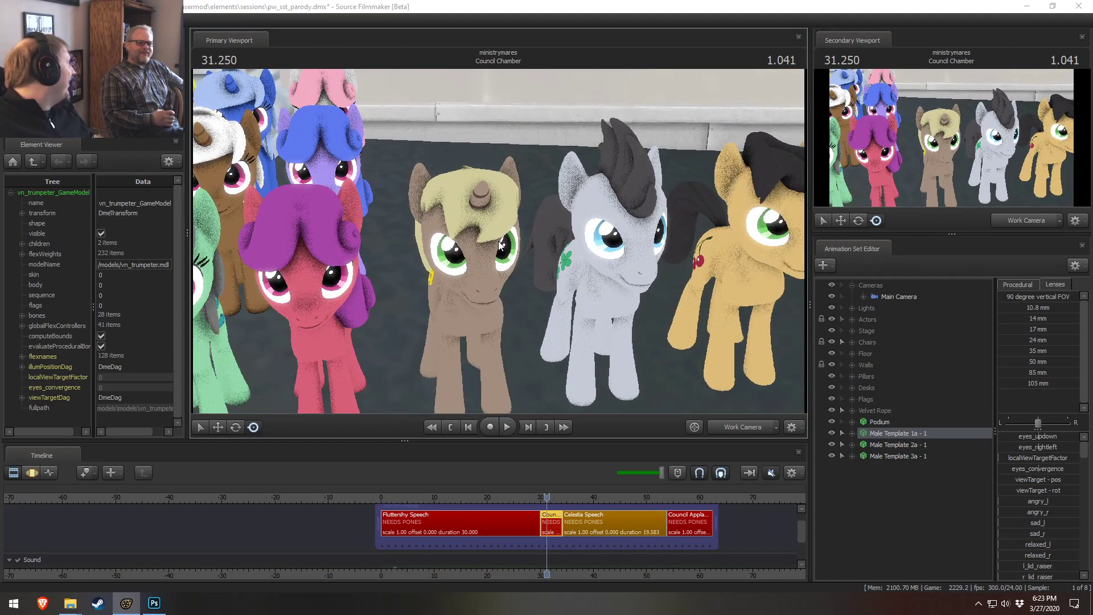
- Return to Photoshop and bring up its File menu
{"action": "key", "text": "alt+Tab"}
{"action": "key", "text": "alt+f"}
{"action": "key", "text": "Right"}
{"action": "key", "text": "Escape"}
{"action": "key", "text": "alt+f"}
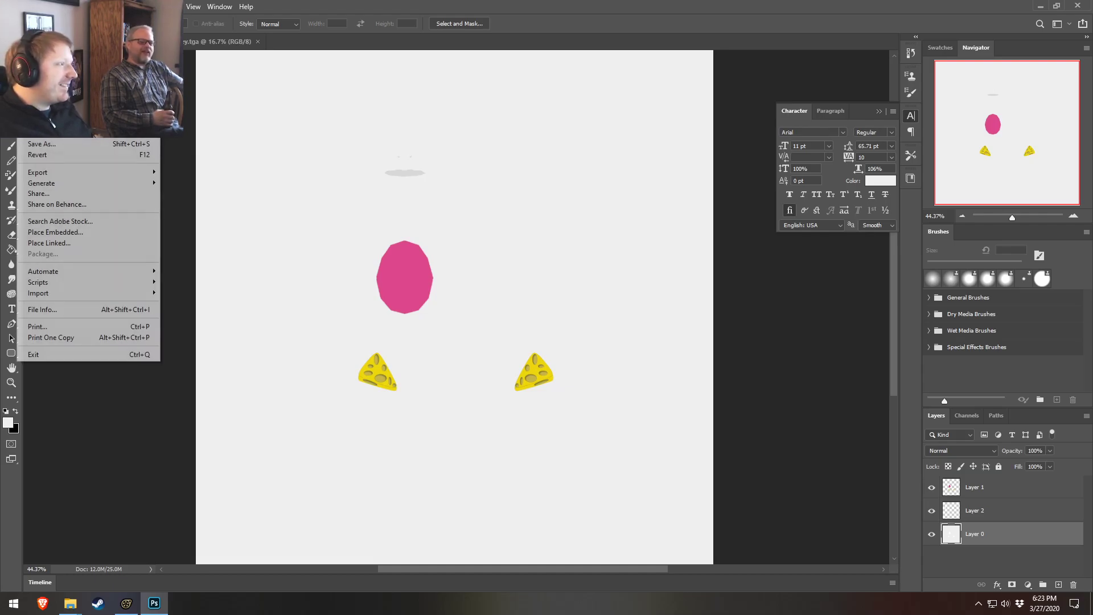
- Save the whitened body texture as a Targa file, accepting the Targa options
{"action": "left_click", "coordinate": [35, 145]}
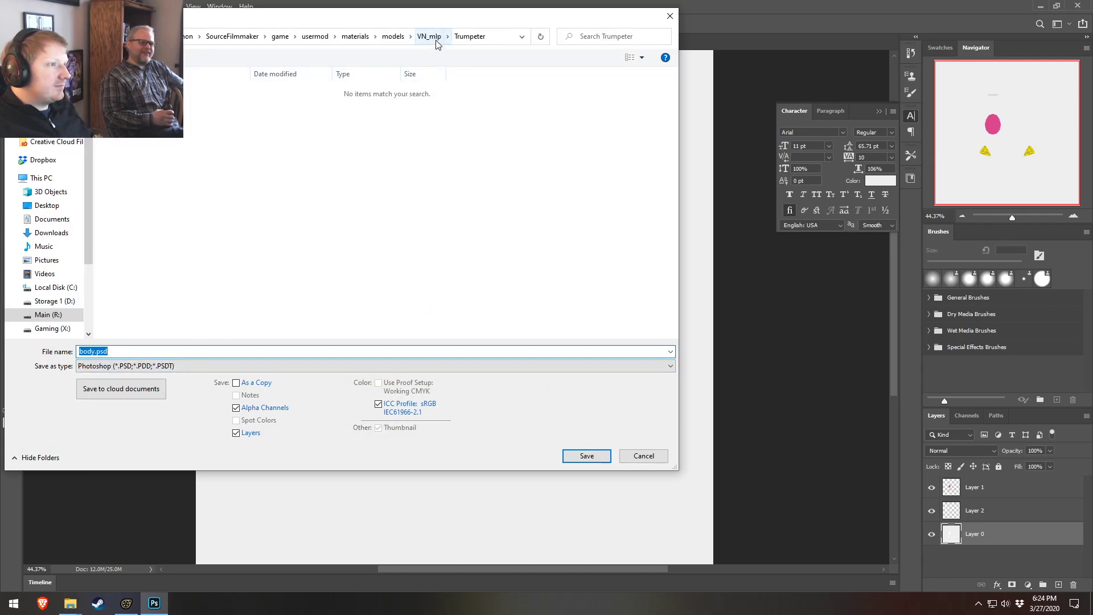
{"action": "left_click", "coordinate": [101, 365]}
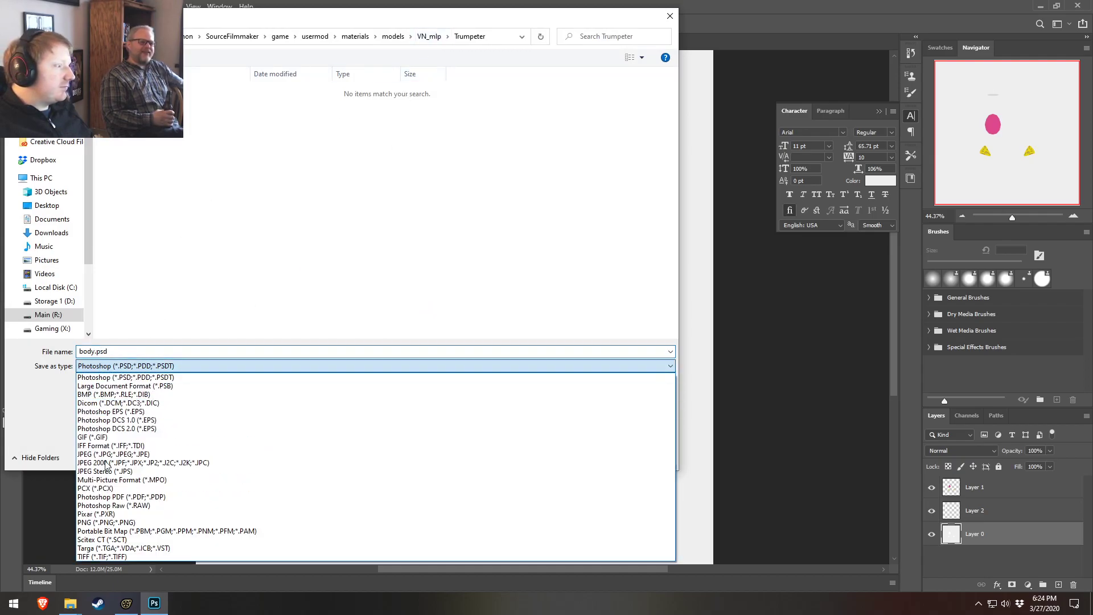
{"action": "left_click", "coordinate": [114, 544]}
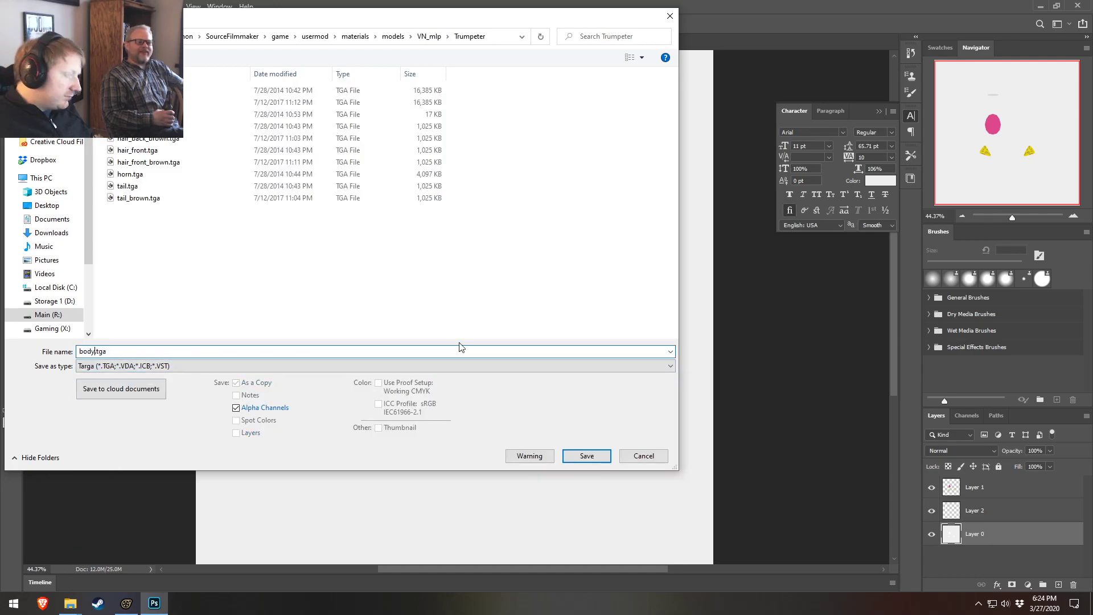
{"action": "key", "text": "Return"}
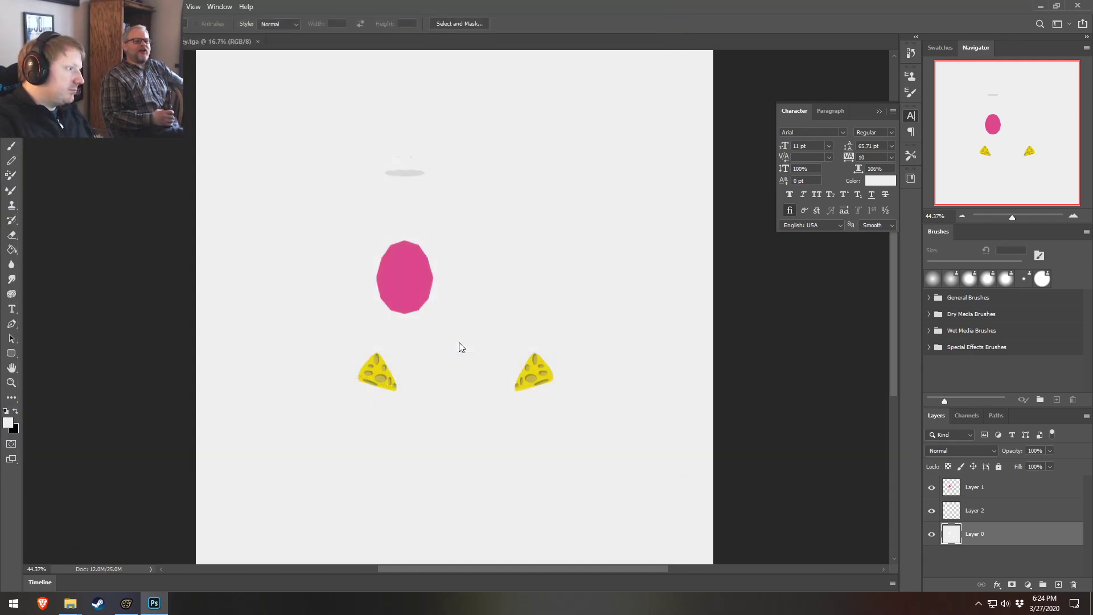
{"action": "left_click", "coordinate": [568, 201]}
- Bring File Explorer forward and navigate to the VN_mlp\Trumpeter folder
{"action": "key", "text": "alt+Tab"}
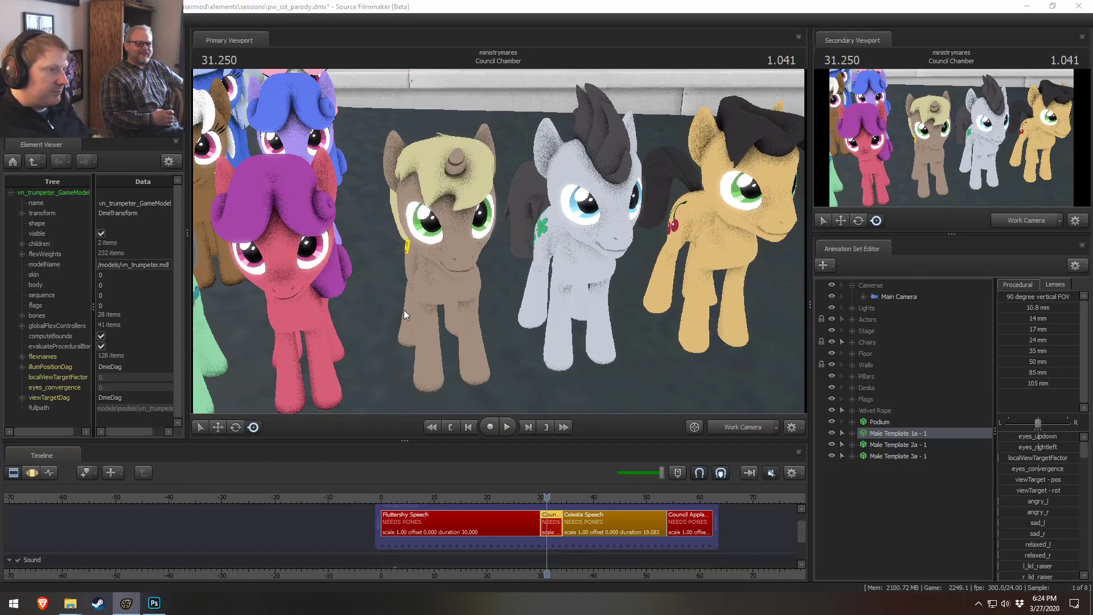
{"action": "key", "text": "alt+Tab"}
{"action": "mouse_move", "coordinate": [70, 603]}
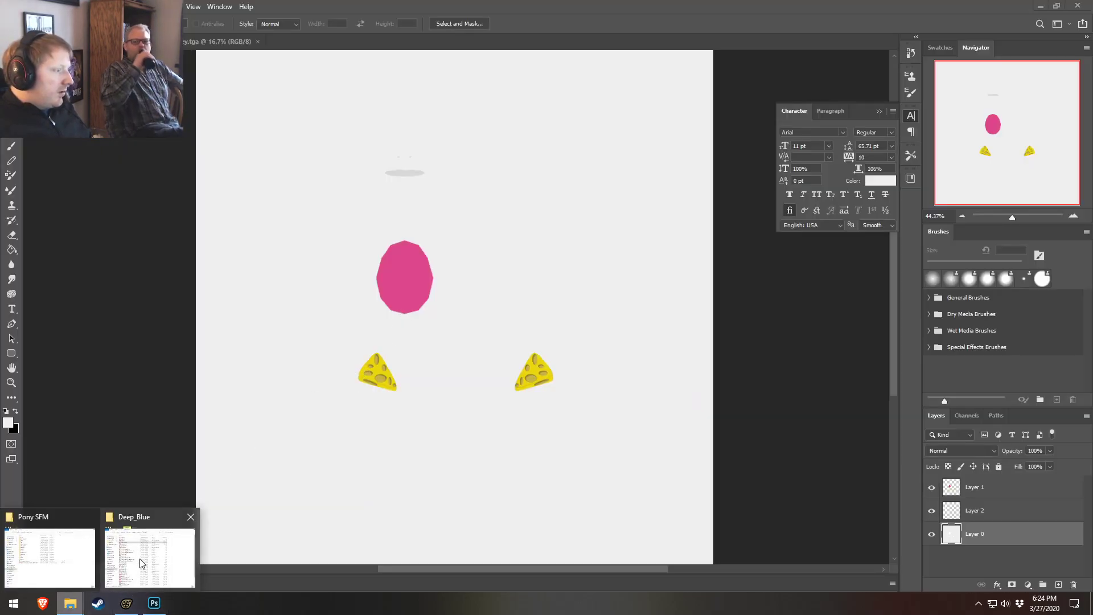
{"action": "left_click", "coordinate": [85, 558]}
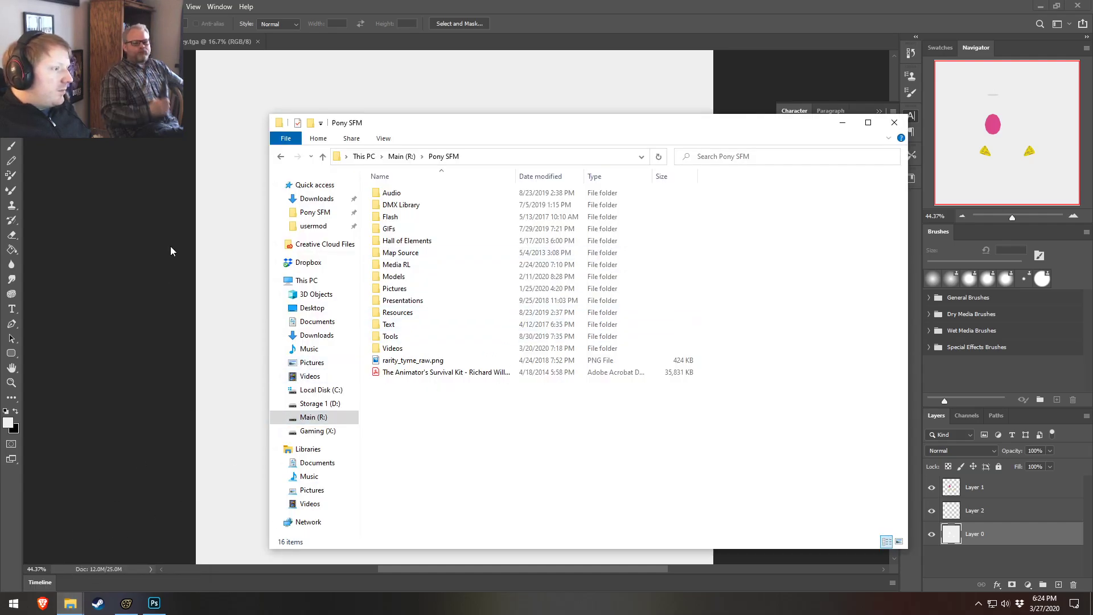
{"action": "mouse_move", "coordinate": [70, 602]}
{"action": "left_click", "coordinate": [156, 552]}
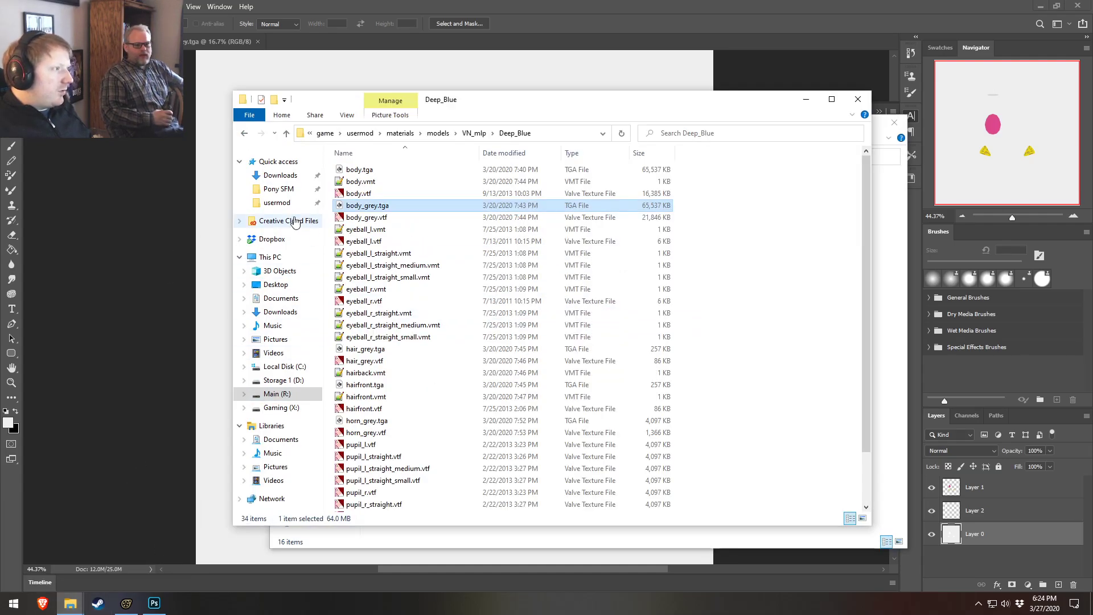
{"action": "left_click", "coordinate": [244, 133]}
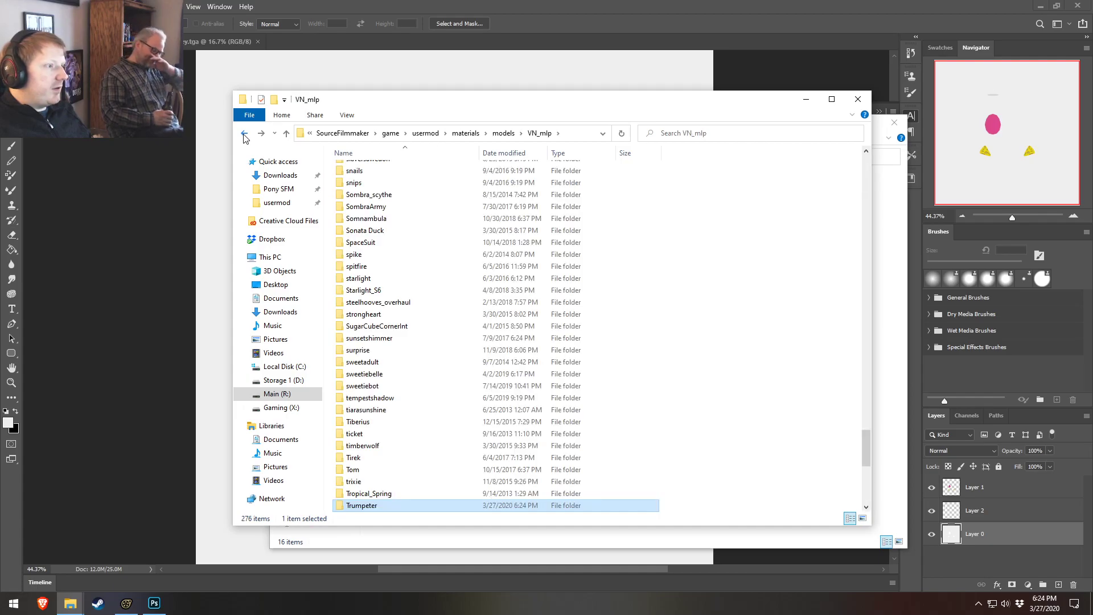
{"action": "left_click", "coordinate": [261, 134]}
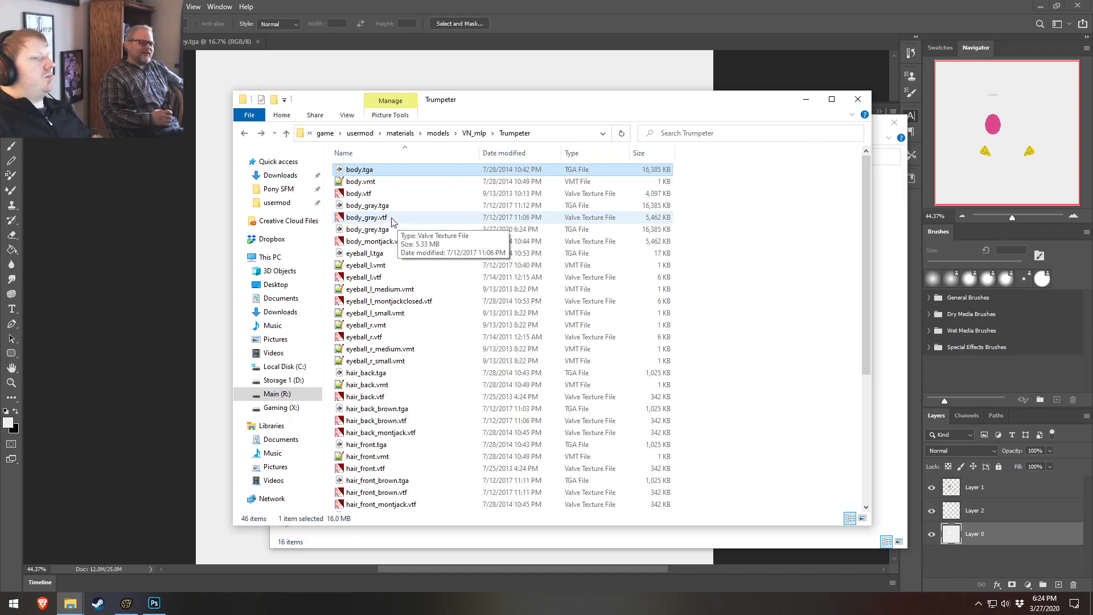
- Check the new body_grey.tga, then open body_gray.vtf in VTFEdit
{"action": "double_click", "coordinate": [382, 218]}
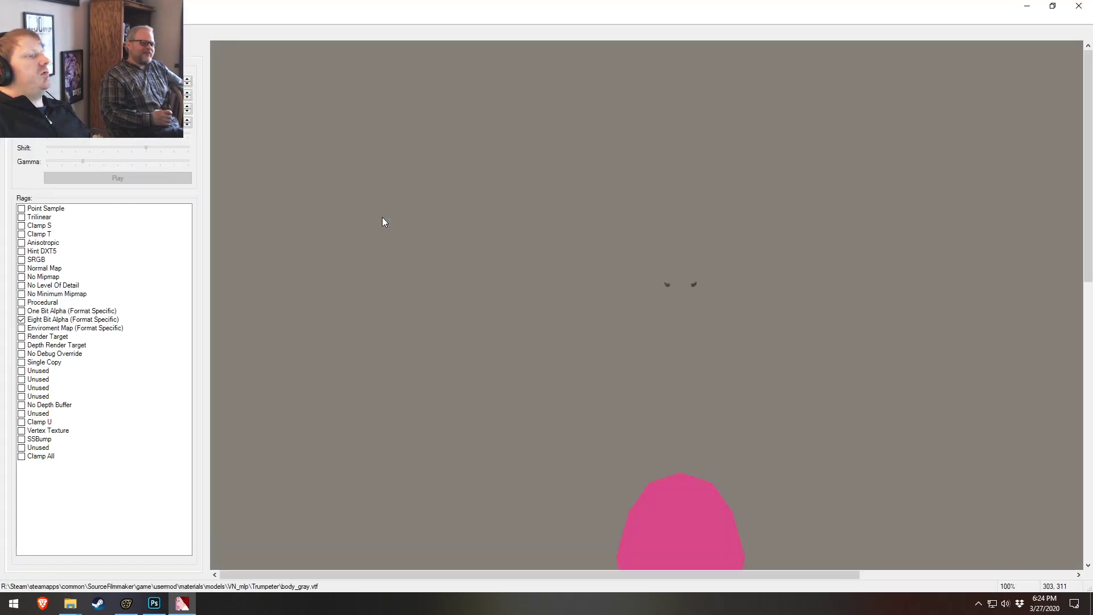
{"action": "scroll", "coordinate": [660, 370], "scroll_direction": "down", "scroll_amount": 5}
{"action": "scroll", "coordinate": [685, 401], "scroll_direction": "up", "scroll_amount": 5}
{"action": "left_click", "coordinate": [1077, 6]}
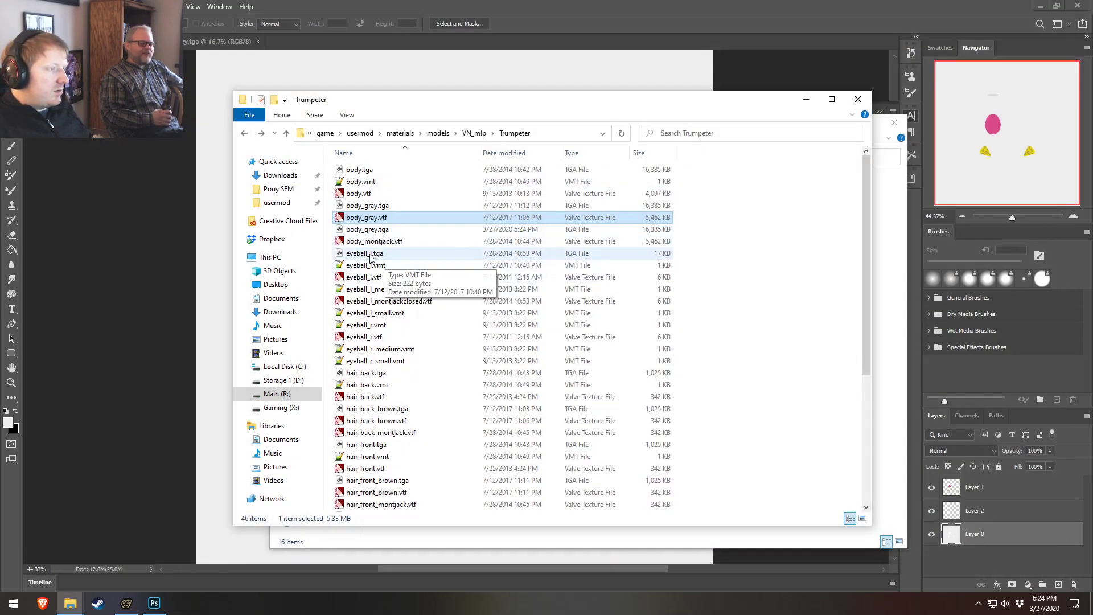
{"action": "left_click", "coordinate": [374, 230]}
{"action": "left_click", "coordinate": [375, 230]}
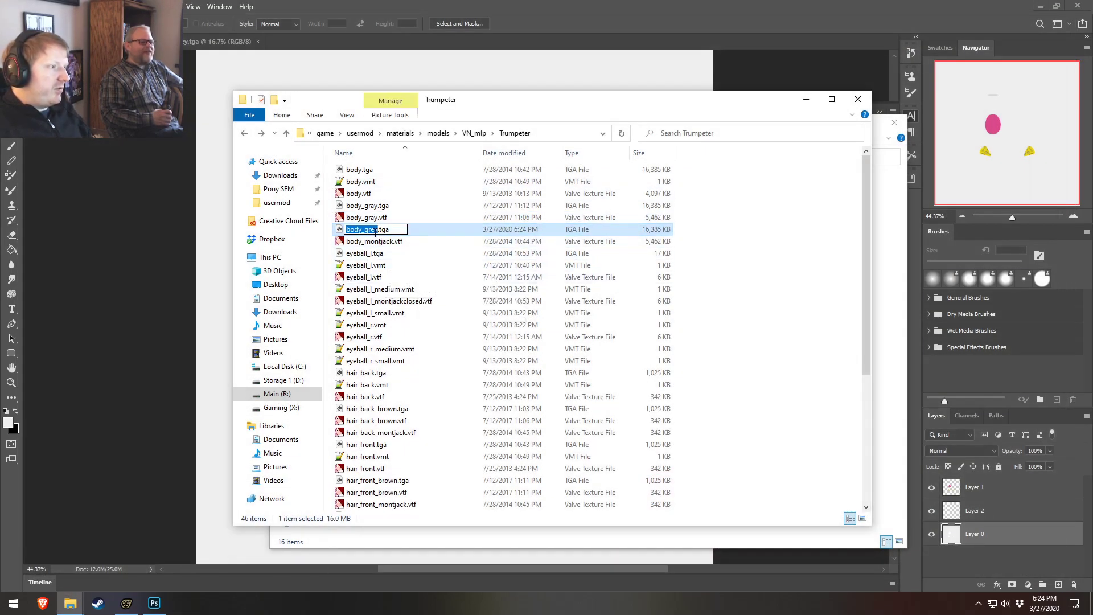
{"action": "left_click", "coordinate": [381, 217]}
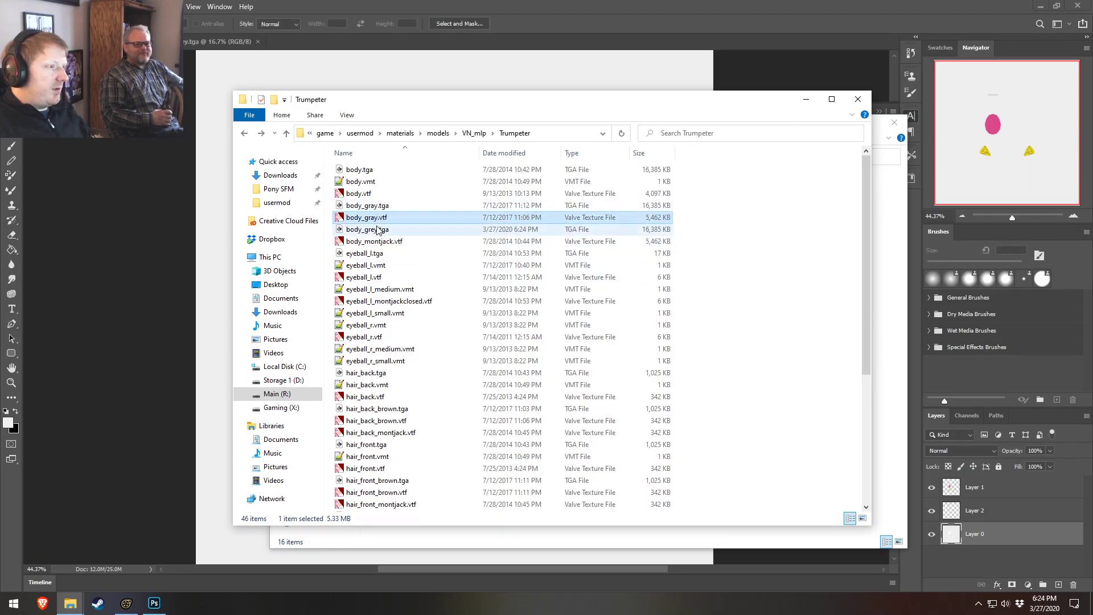
{"action": "left_click", "coordinate": [377, 230]}
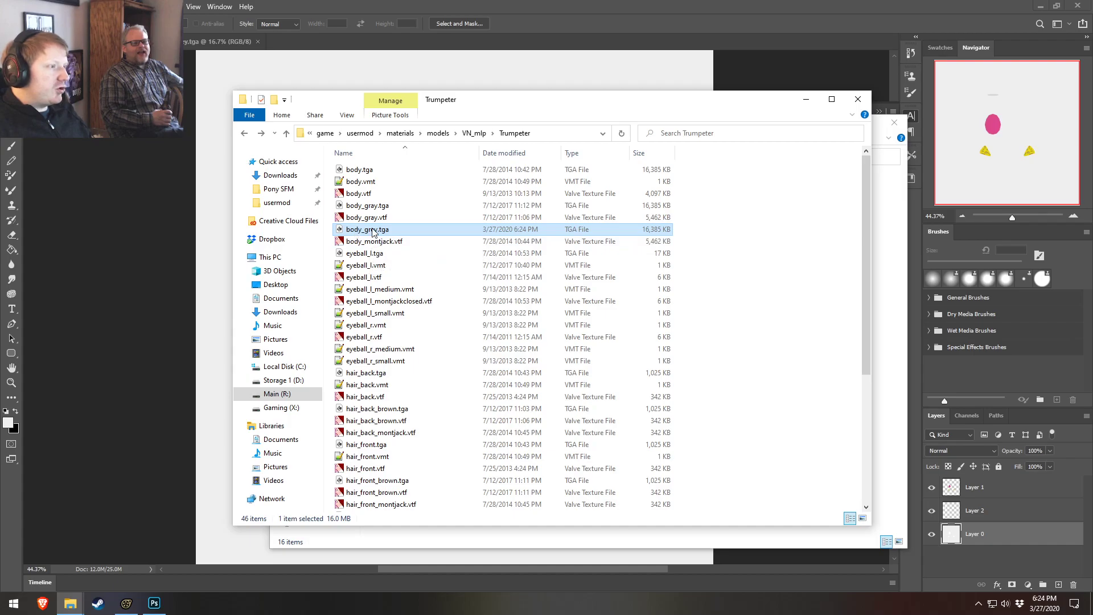
{"action": "double_click", "coordinate": [367, 218]}
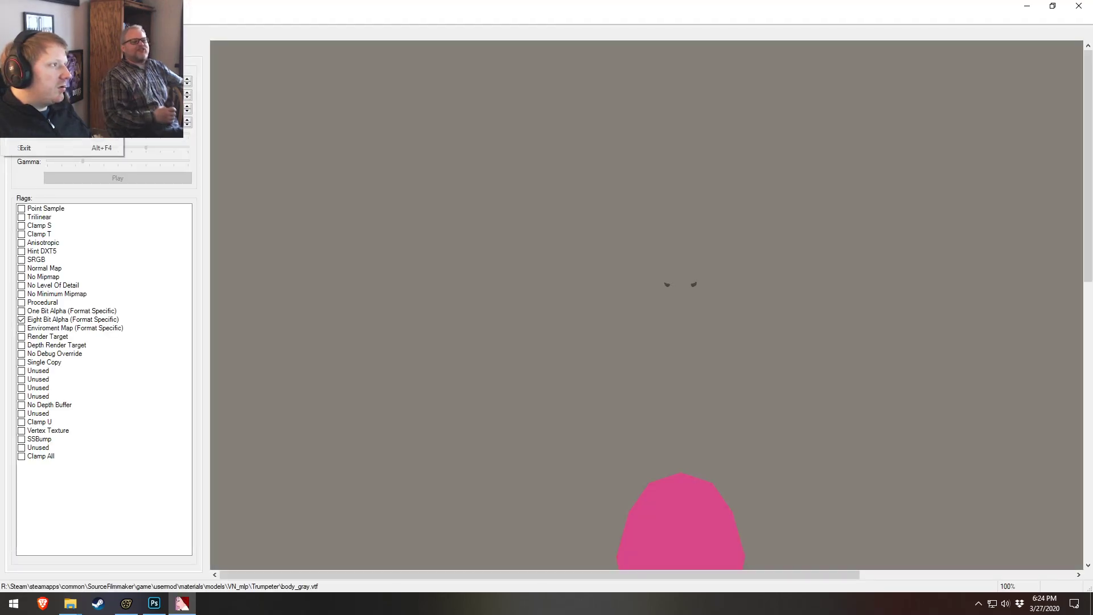
- Import body_grey.tga from the VN_mlp\Trumpeter folder into VTFEdit
{"action": "left_click", "coordinate": [34, 103]}
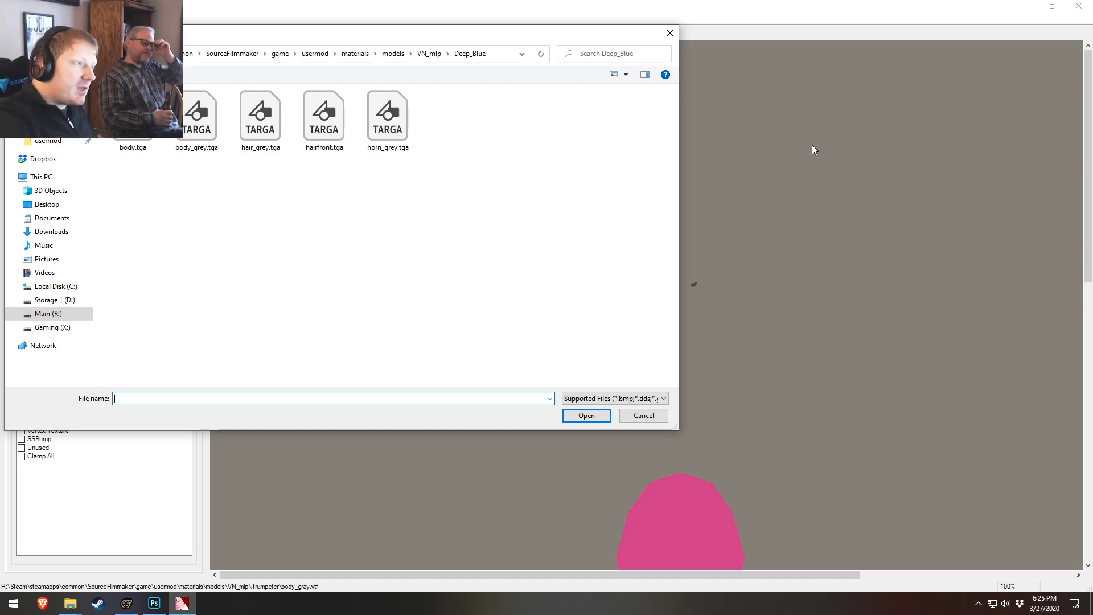
{"action": "left_click", "coordinate": [429, 54]}
{"action": "scroll", "coordinate": [249, 265], "scroll_direction": "down", "scroll_amount": 20}
{"action": "scroll", "coordinate": [249, 265], "scroll_direction": "down", "scroll_amount": 20}
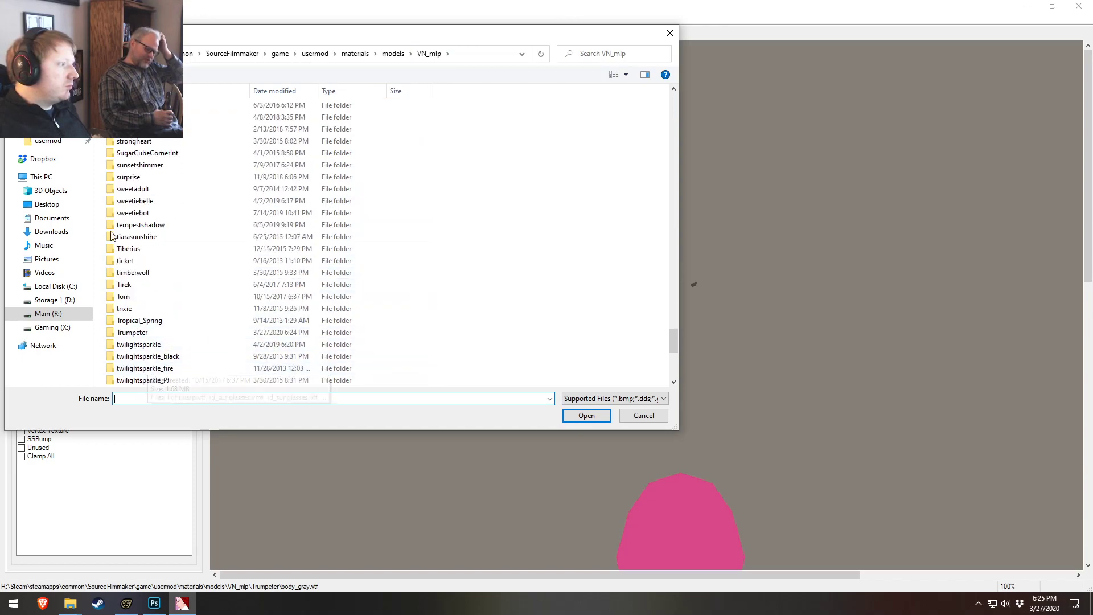
{"action": "double_click", "coordinate": [141, 333]}
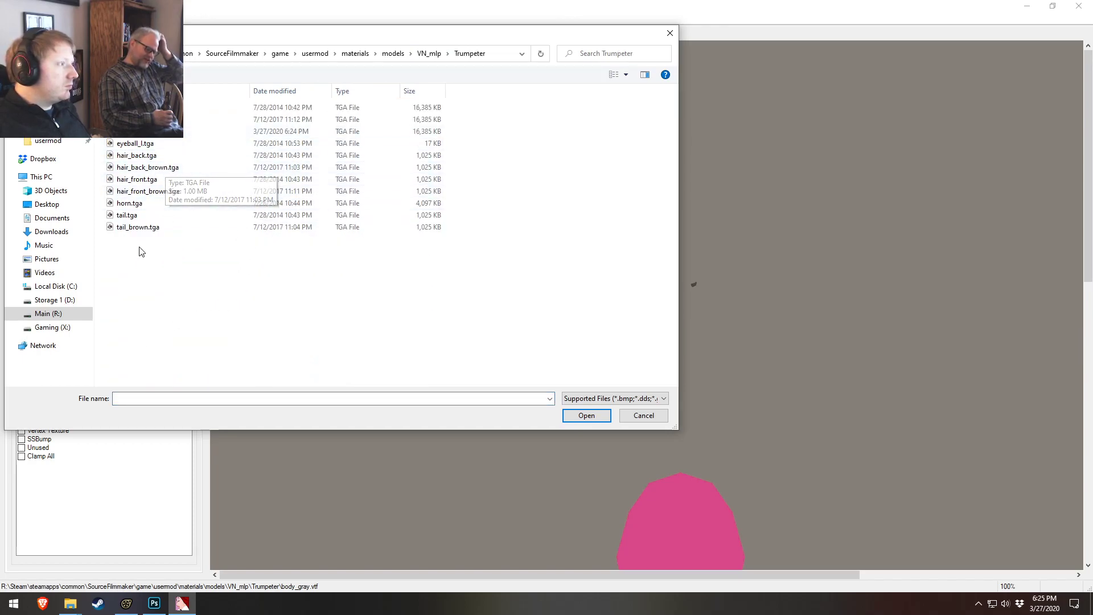
{"action": "left_click", "coordinate": [228, 107]}
{"action": "left_click", "coordinate": [228, 131]}
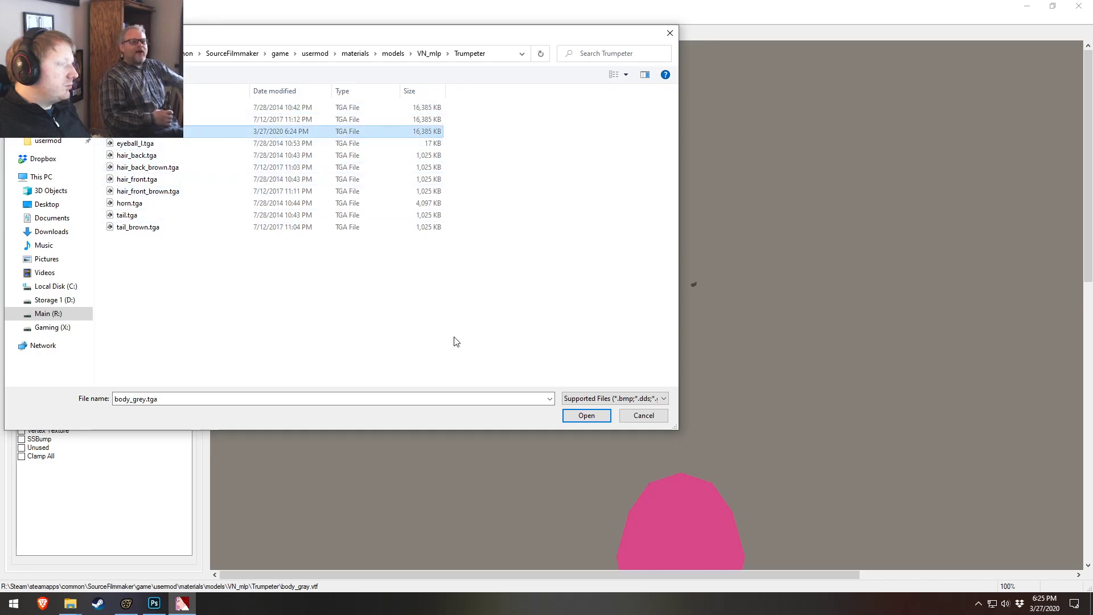
{"action": "left_click", "coordinate": [586, 415]}
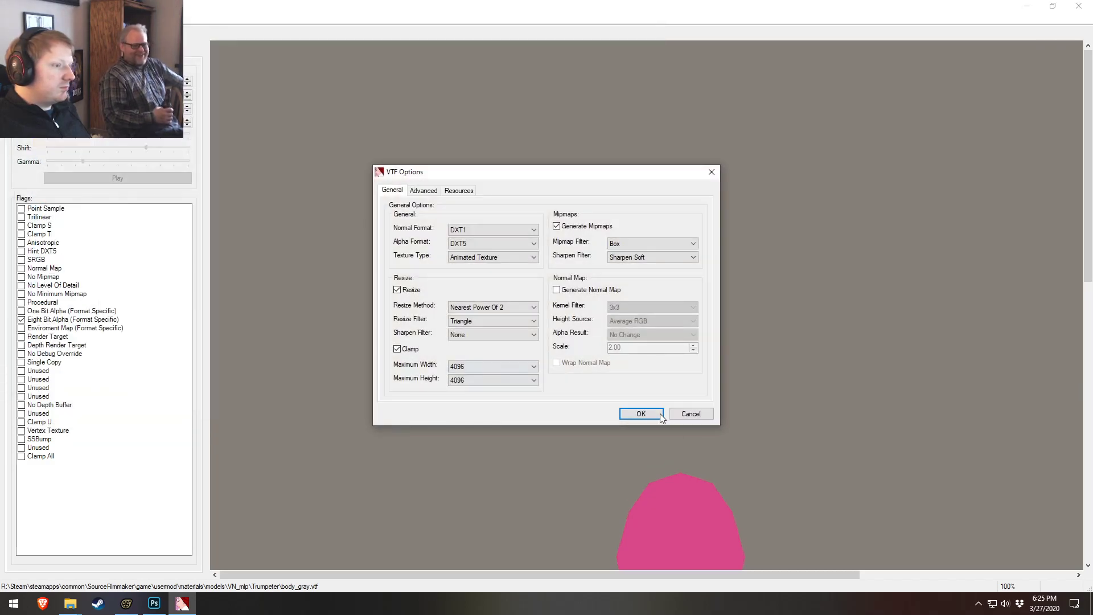
- Convert with default settings, save as body_grey.vtf, and close VTFEdit
{"action": "left_click", "coordinate": [647, 415]}
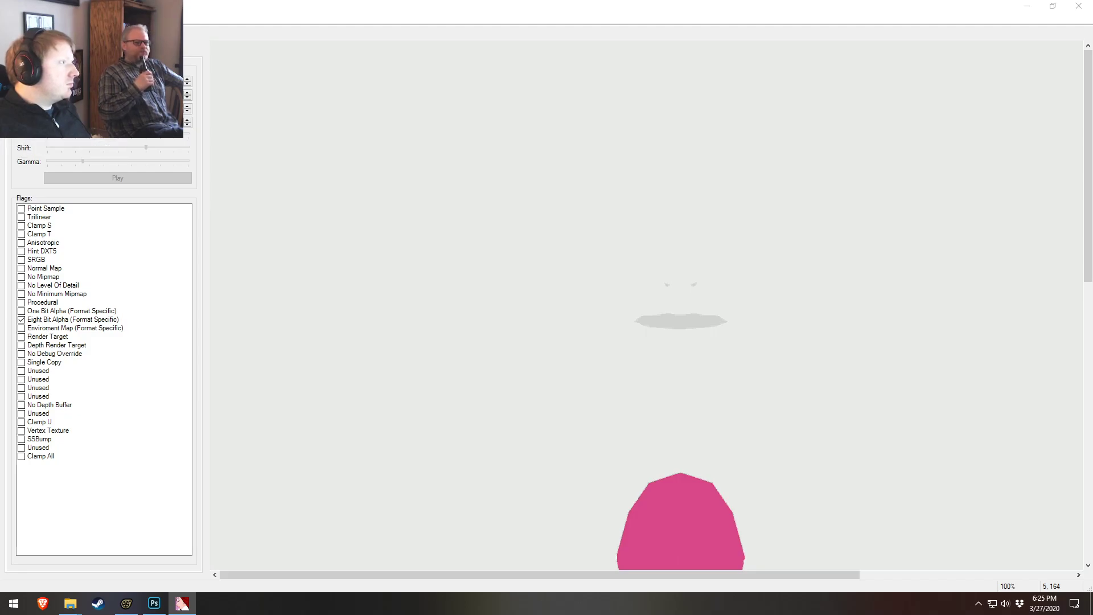
{"action": "key", "text": "ctrl+s"}
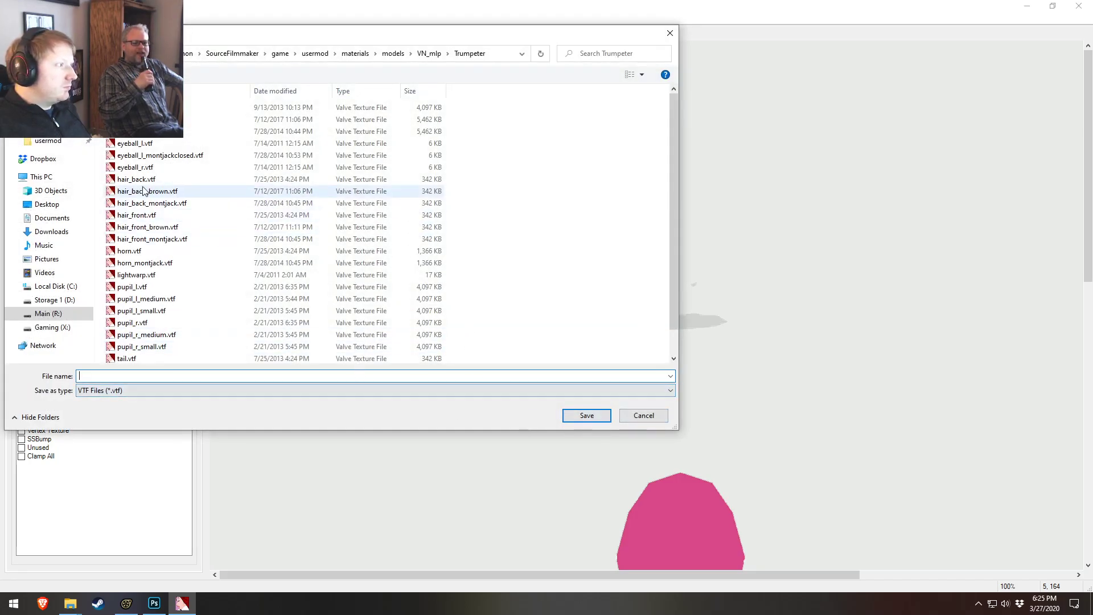
{"action": "left_click", "coordinate": [140, 119]}
{"action": "left_click", "coordinate": [108, 376]}
{"action": "left_click", "coordinate": [108, 376]}
{"action": "key", "text": "BackSpace"}
{"action": "type", "text": "ey.vtf"}
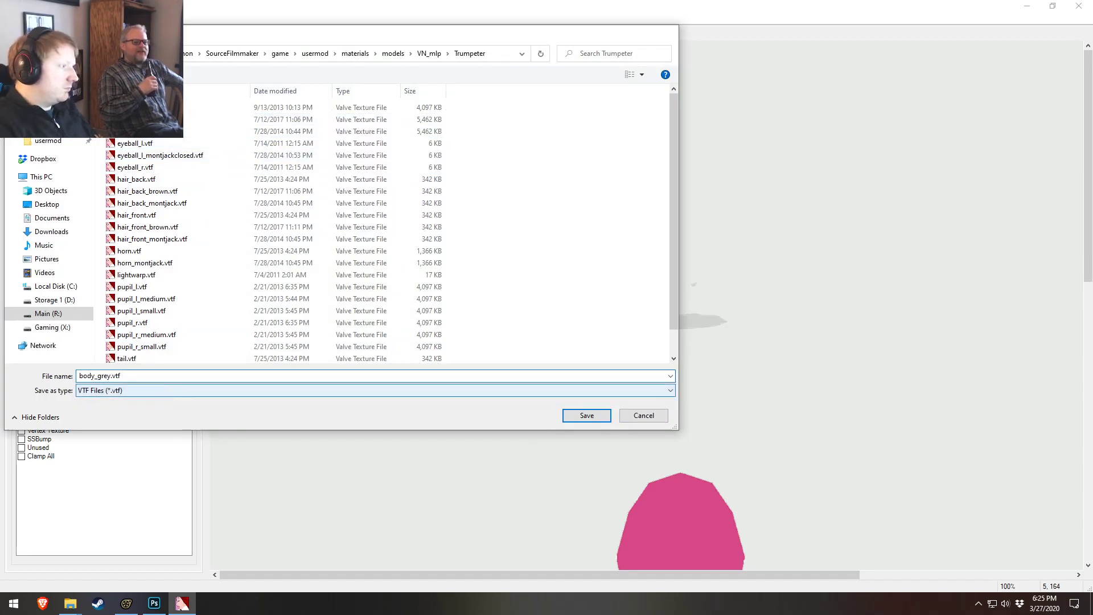
{"action": "key", "text": "Return"}
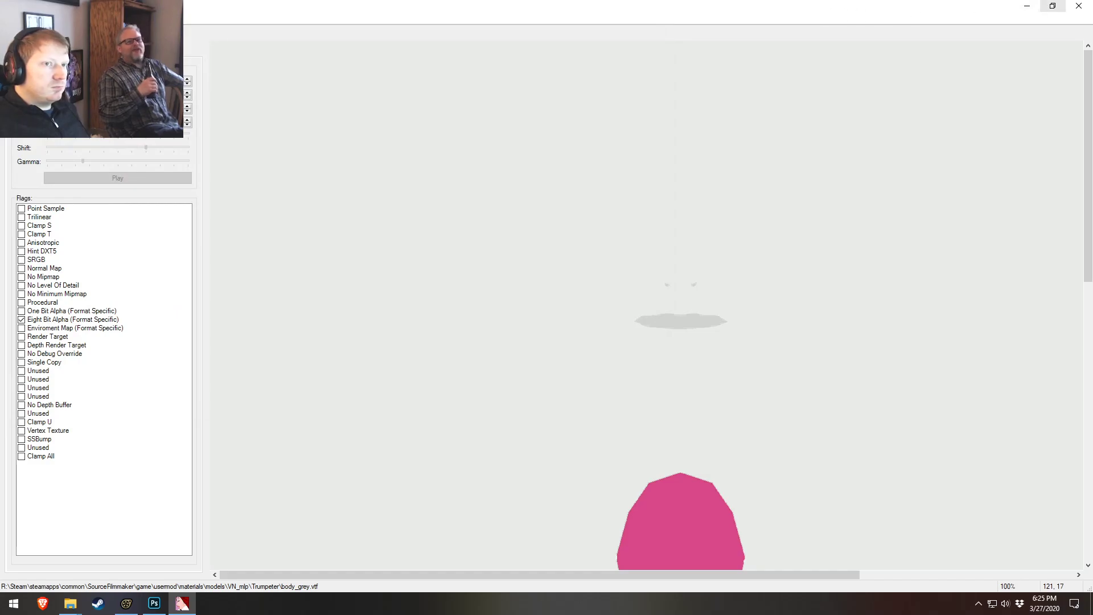
{"action": "left_click", "coordinate": [1078, 5]}
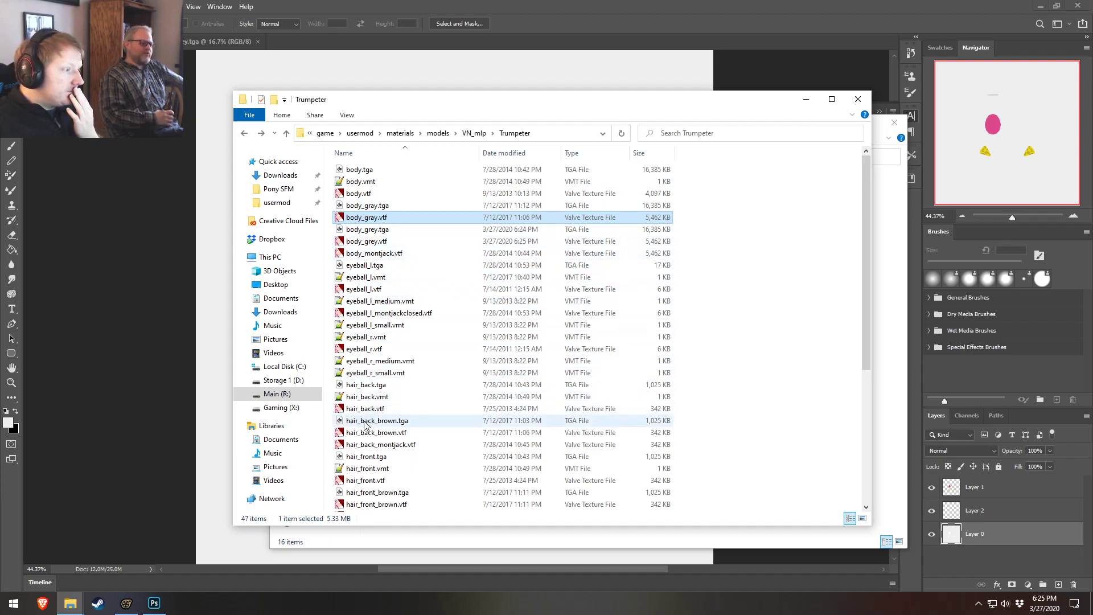
- Open hair_back.tga and fill its tan canvas with white using the Paint Bucket
{"action": "left_click", "coordinate": [365, 386]}
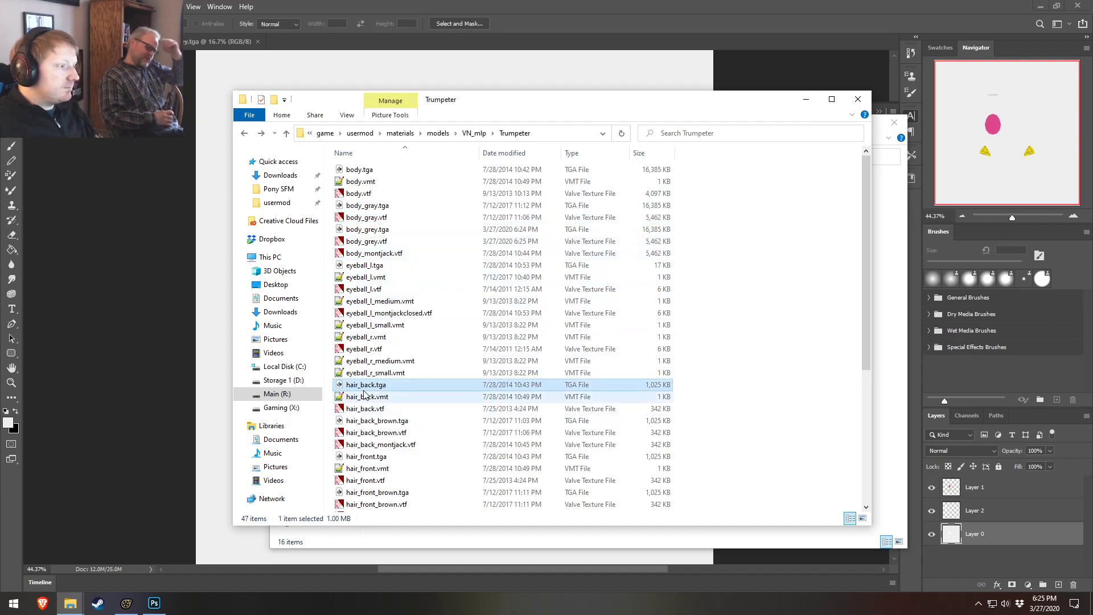
{"action": "double_click", "coordinate": [373, 386]}
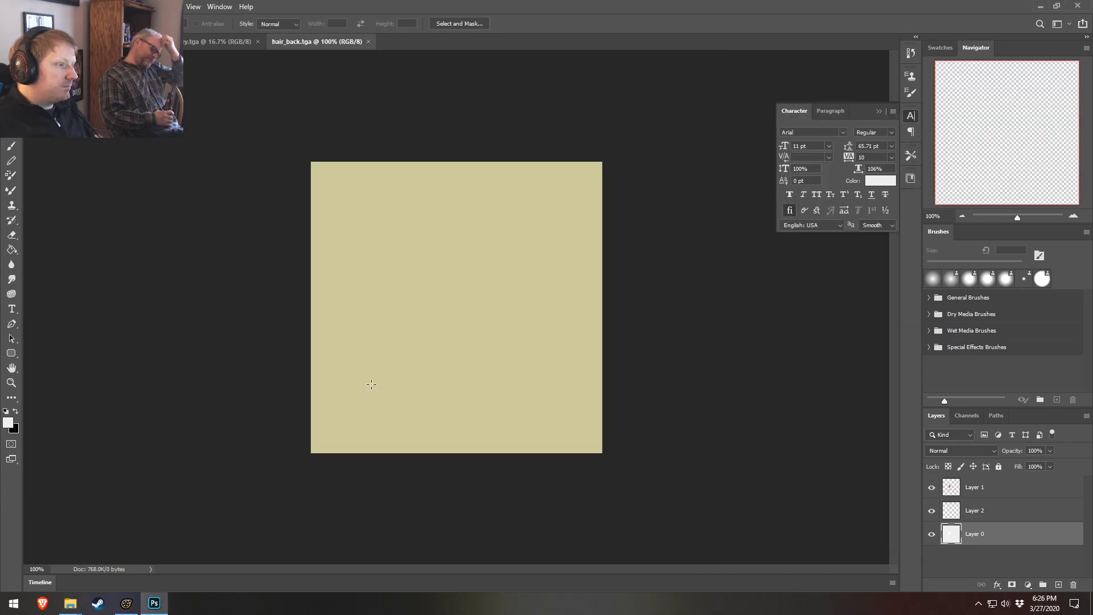
{"action": "left_click", "coordinate": [11, 249]}
{"action": "left_click", "coordinate": [417, 275]}
- Save the white image as hair.tga in Targa format at 32 bits/pixel
{"action": "key", "text": "alt+f"}
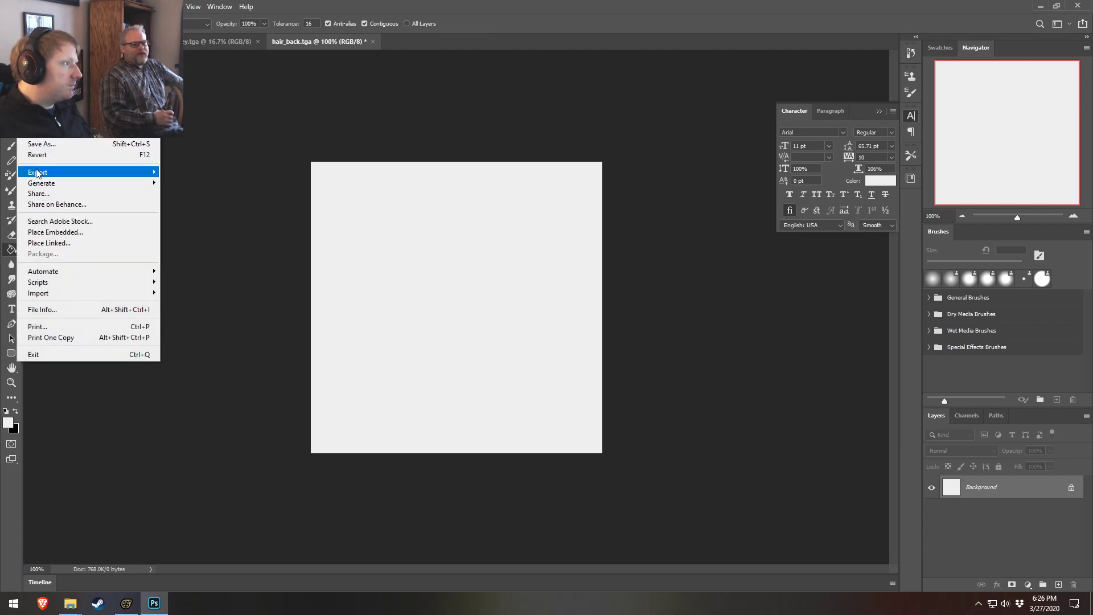
{"action": "mouse_move", "coordinate": [38, 173]}
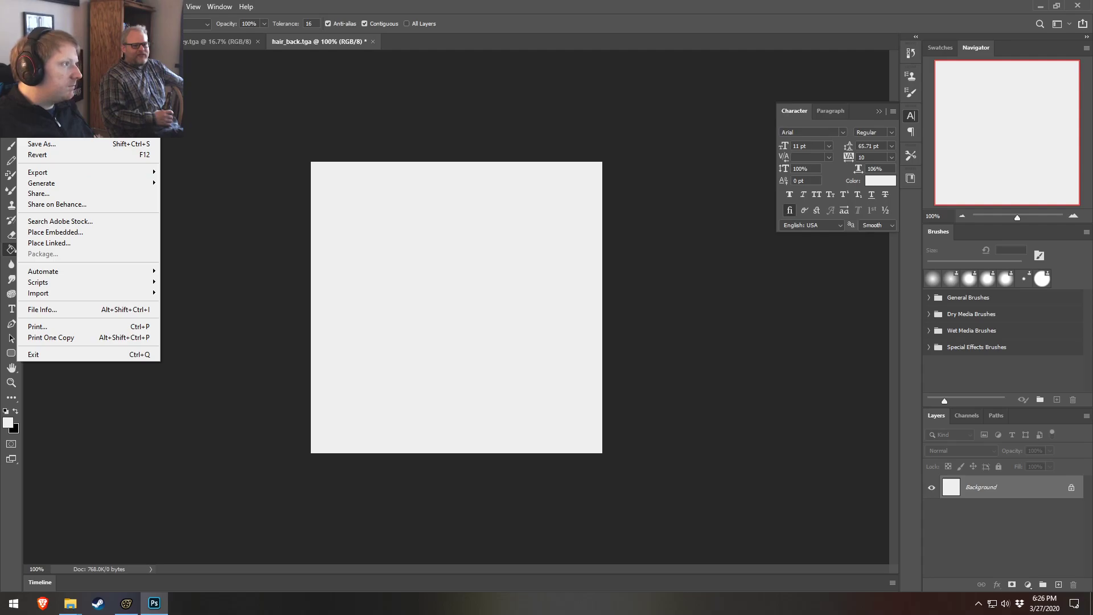
{"action": "left_click", "coordinate": [41, 144]}
{"action": "left_click", "coordinate": [167, 366]}
{"action": "left_click", "coordinate": [167, 367]}
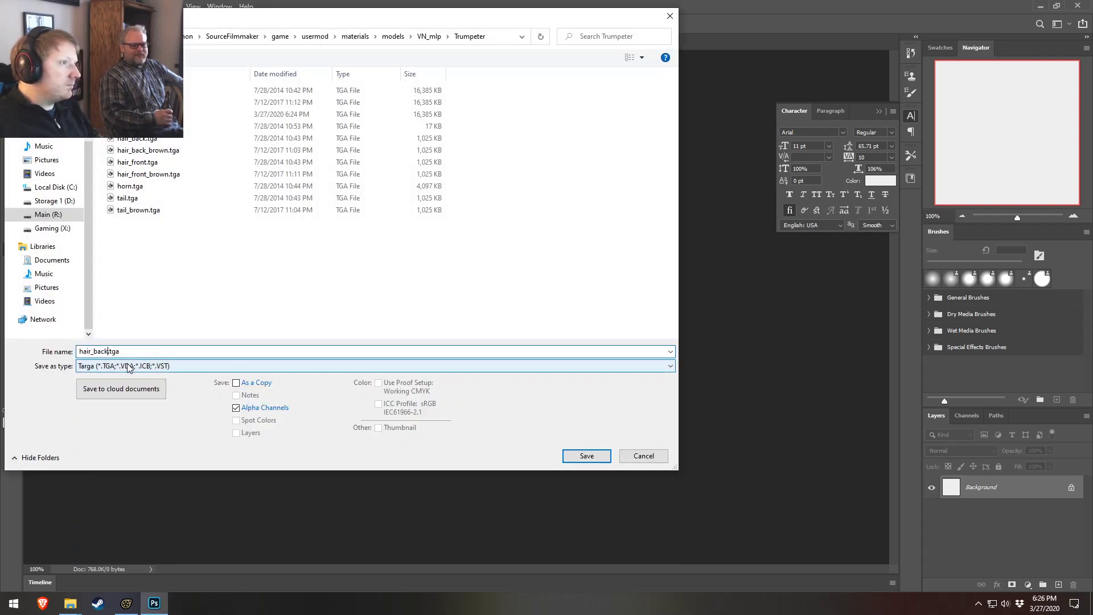
{"action": "key", "text": "BackSpace"}
{"action": "key", "text": "BackSpace"}
{"action": "key", "text": "BackSpace"}
{"action": "left_click", "coordinate": [587, 456]}
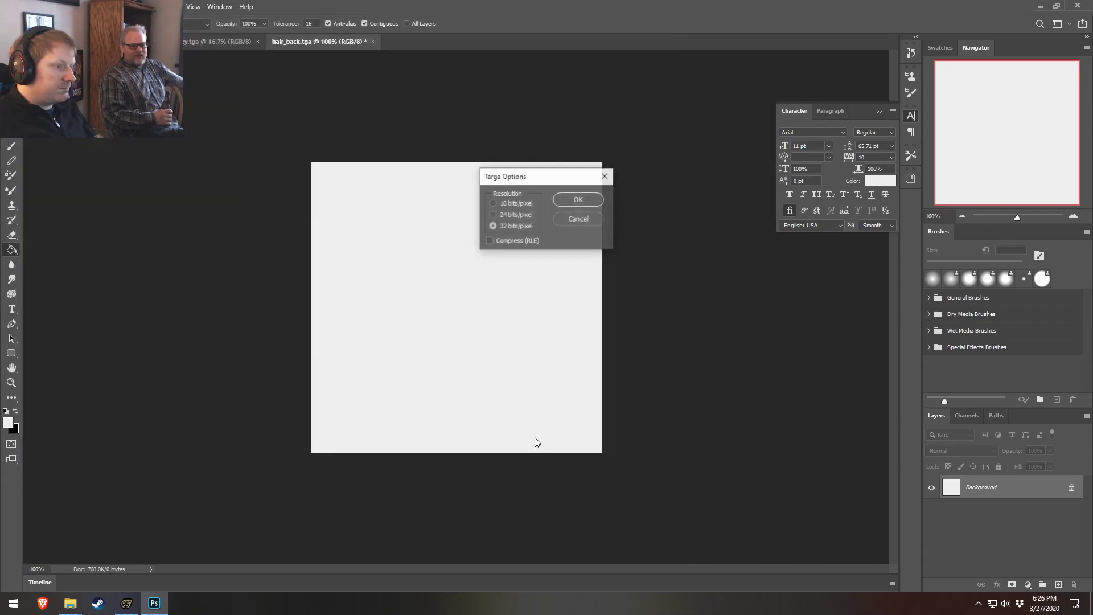
{"action": "left_click", "coordinate": [586, 196]}
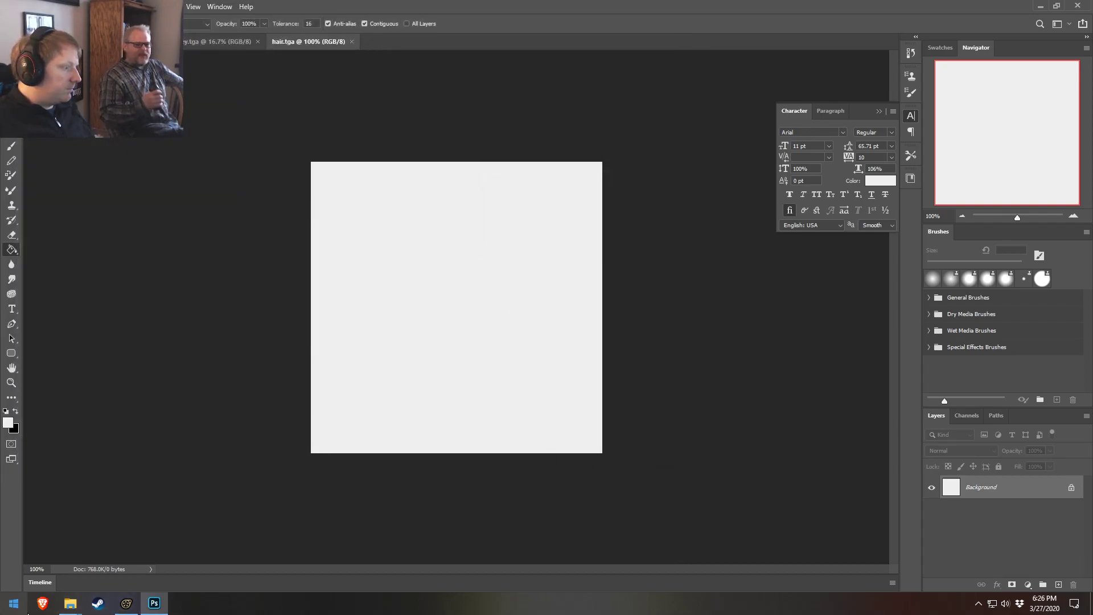
{"action": "mouse_move", "coordinate": [70, 603]}
{"action": "left_click", "coordinate": [152, 546]}
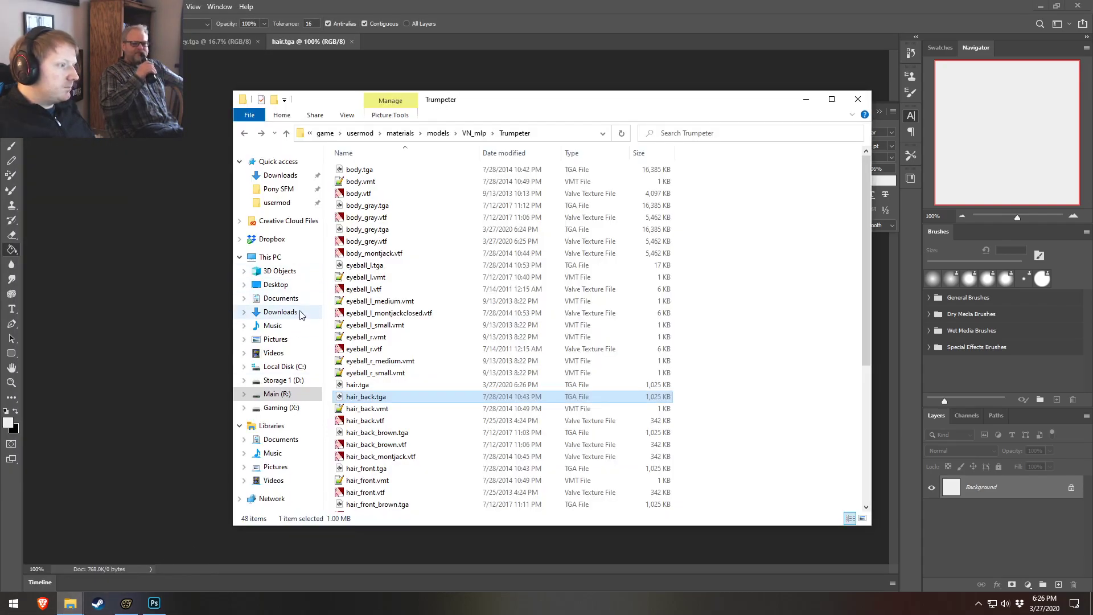
- Import hair.tga into VTFEdit with the default conversion settings
{"action": "double_click", "coordinate": [367, 241]}
{"action": "key", "text": "alt+f"}
{"action": "key", "text": "i"}
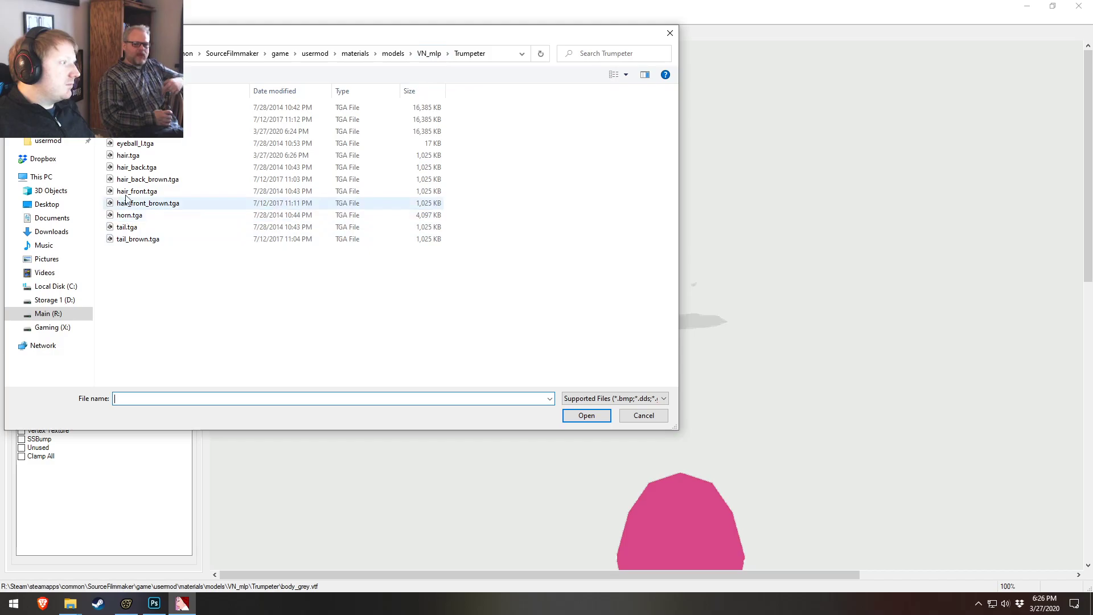
{"action": "double_click", "coordinate": [127, 156]}
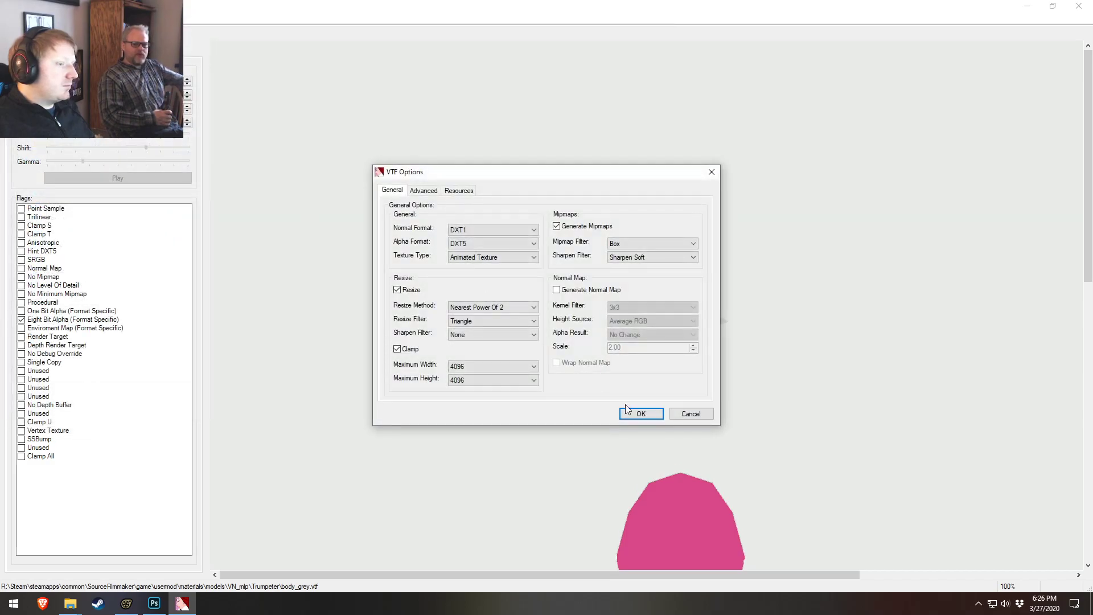
{"action": "left_click", "coordinate": [630, 415]}
- Save the converted texture as hair.vtf in the Trumpeter folder and close VTFEdit
{"action": "left_click", "coordinate": [13, 31]}
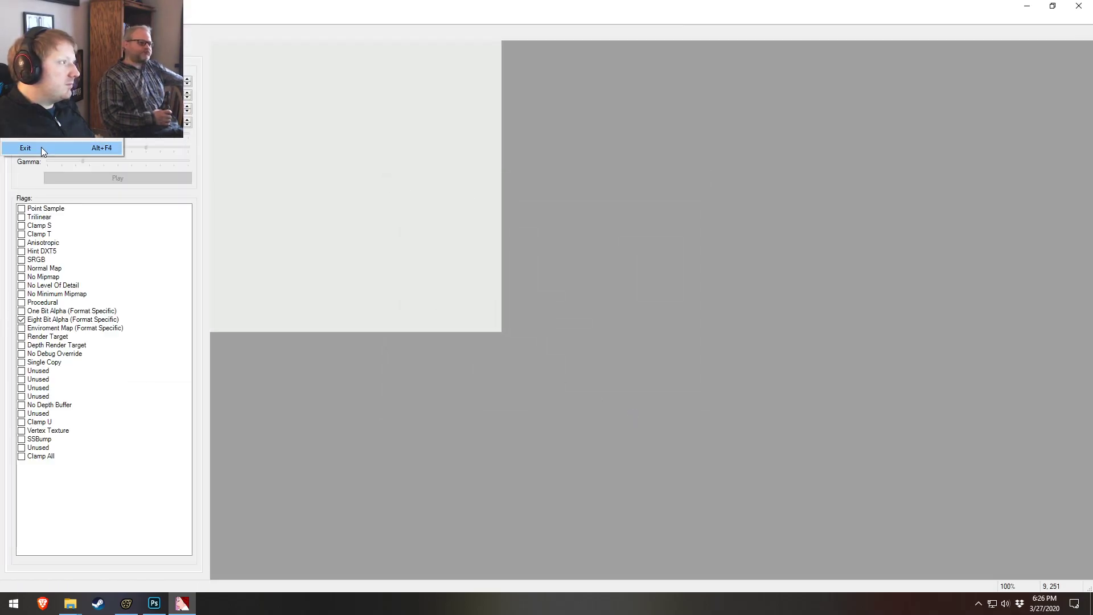
{"action": "left_click", "coordinate": [34, 94]}
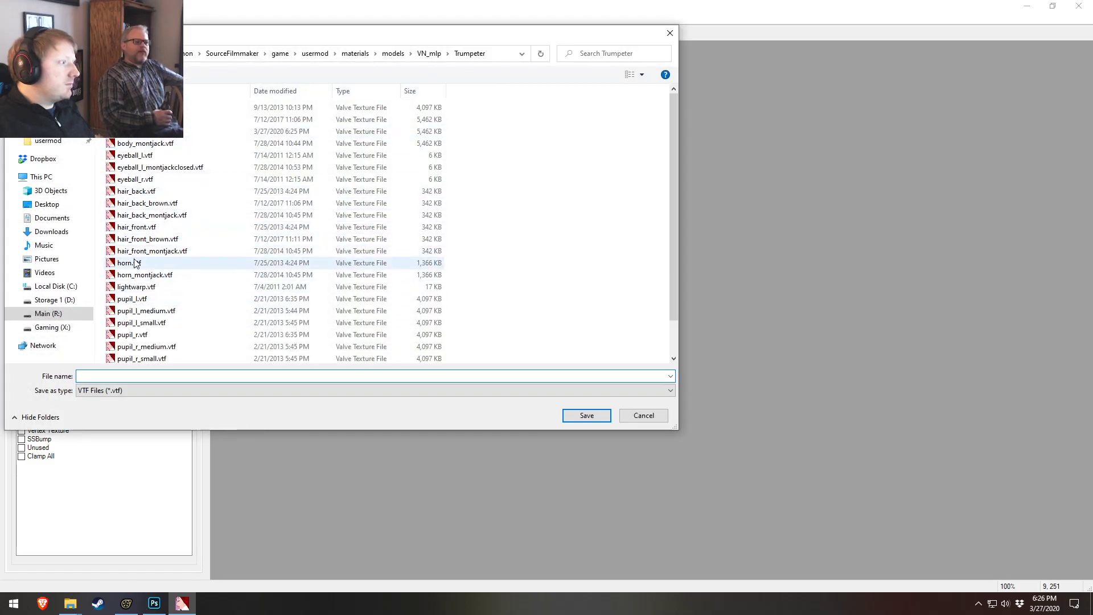
{"action": "left_click", "coordinate": [141, 194]}
{"action": "double_click", "coordinate": [108, 376]}
{"action": "left_click", "coordinate": [108, 376]}
{"action": "key", "text": "BackSpace"}
{"action": "key", "text": "BackSpace"}
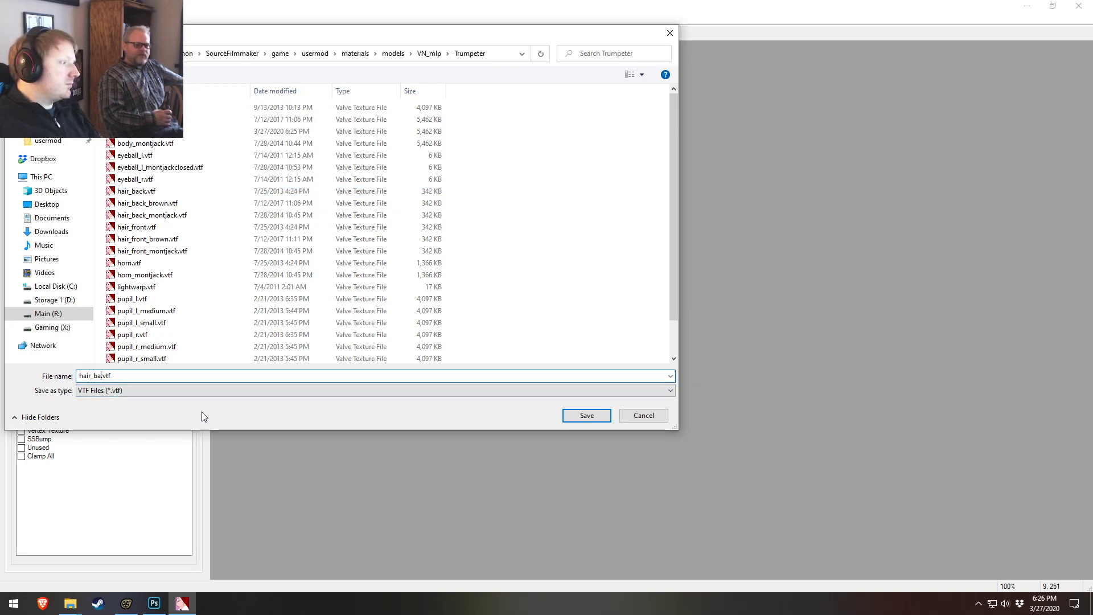
{"action": "key", "text": "BackSpace"}
{"action": "left_click", "coordinate": [597, 412]}
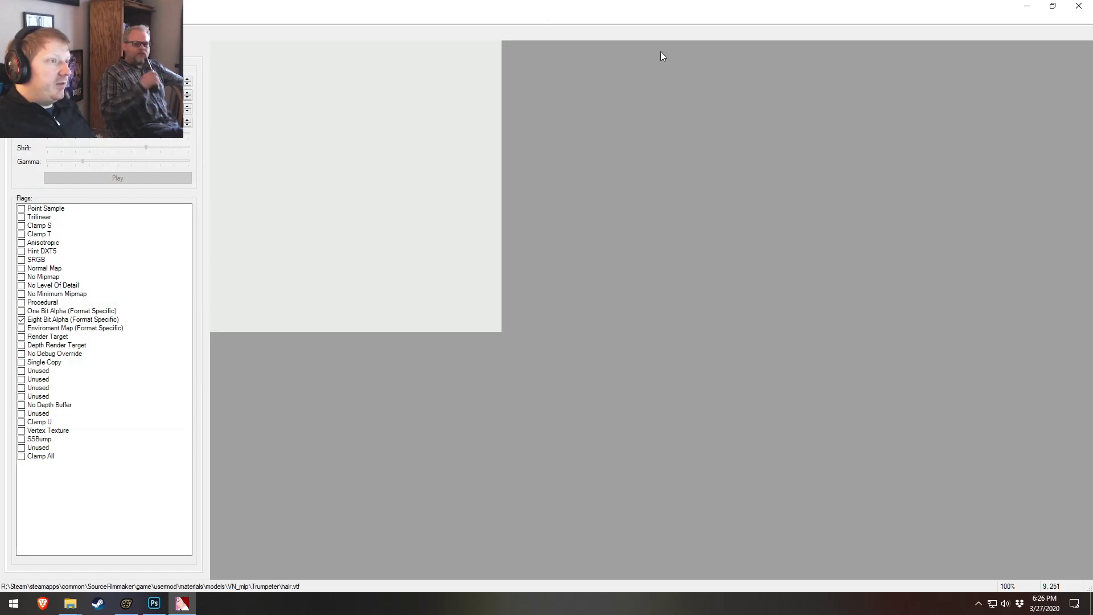
{"action": "left_click", "coordinate": [1078, 6]}
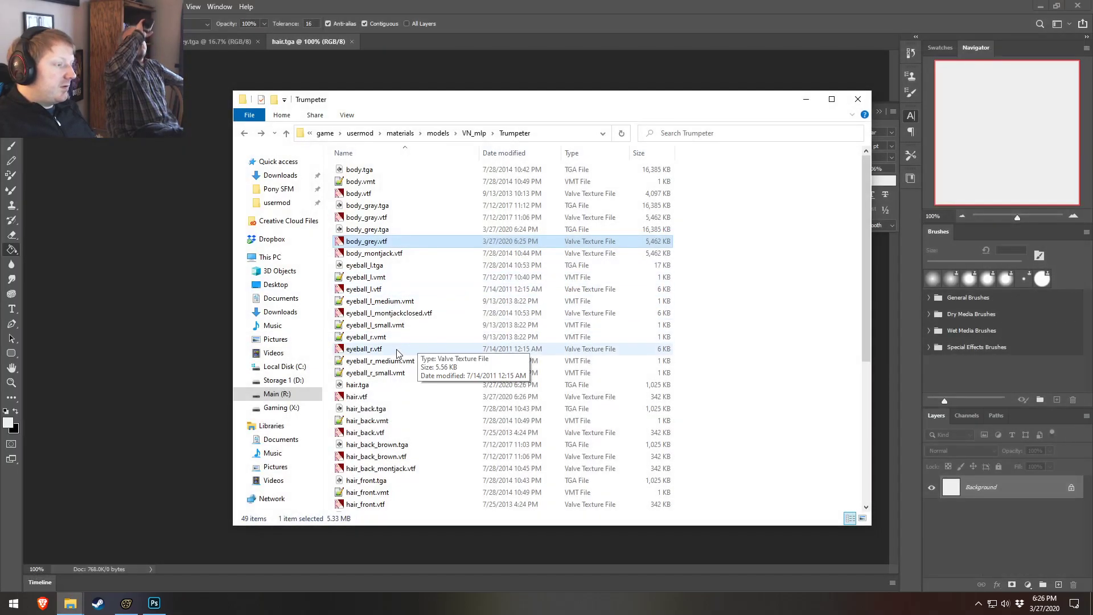
- Open Trumpeter's body.vmt in Notepad++, dismissing the update prompt
{"action": "scroll", "coordinate": [387, 424], "scroll_direction": "down", "scroll_amount": 7}
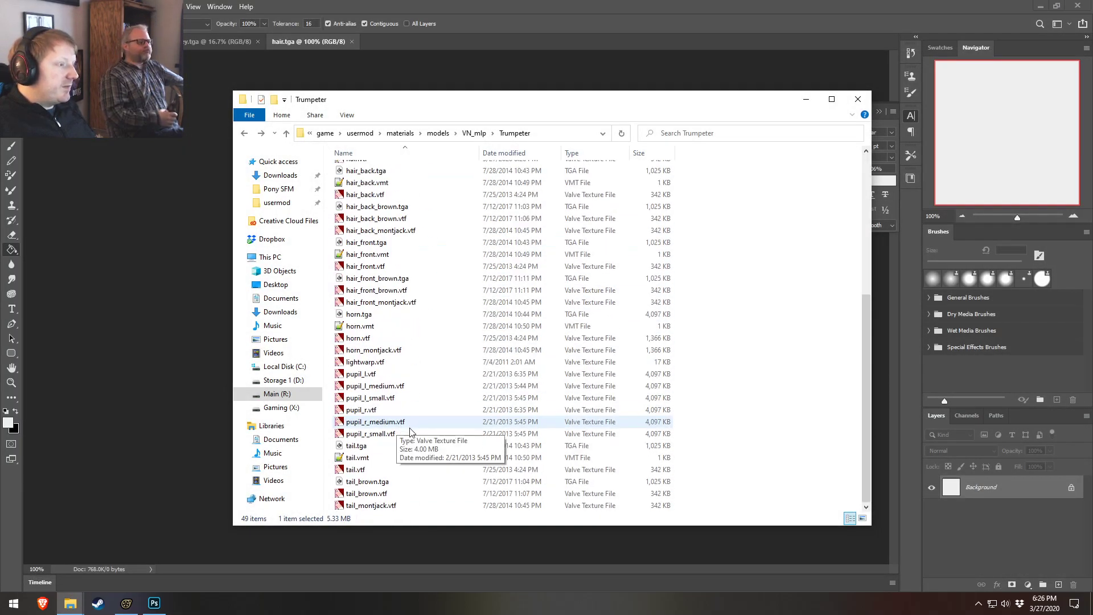
{"action": "left_click", "coordinate": [507, 2]}
{"action": "mouse_move", "coordinate": [73, 605]}
{"action": "left_click", "coordinate": [150, 561]}
{"action": "scroll", "coordinate": [336, 302], "scroll_direction": "up", "scroll_amount": 7}
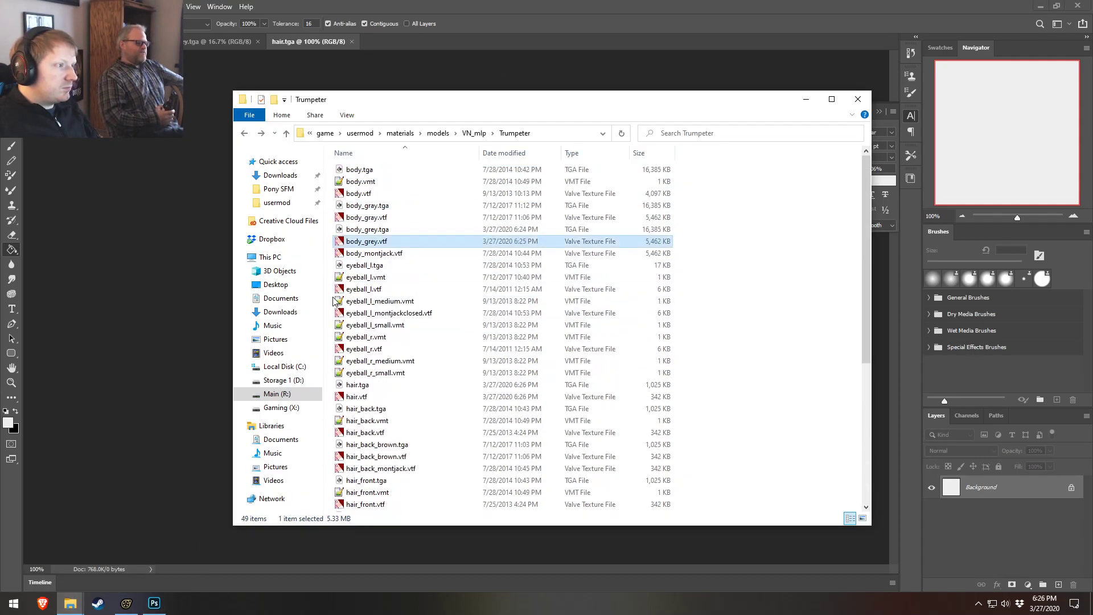
{"action": "double_click", "coordinate": [417, 184]}
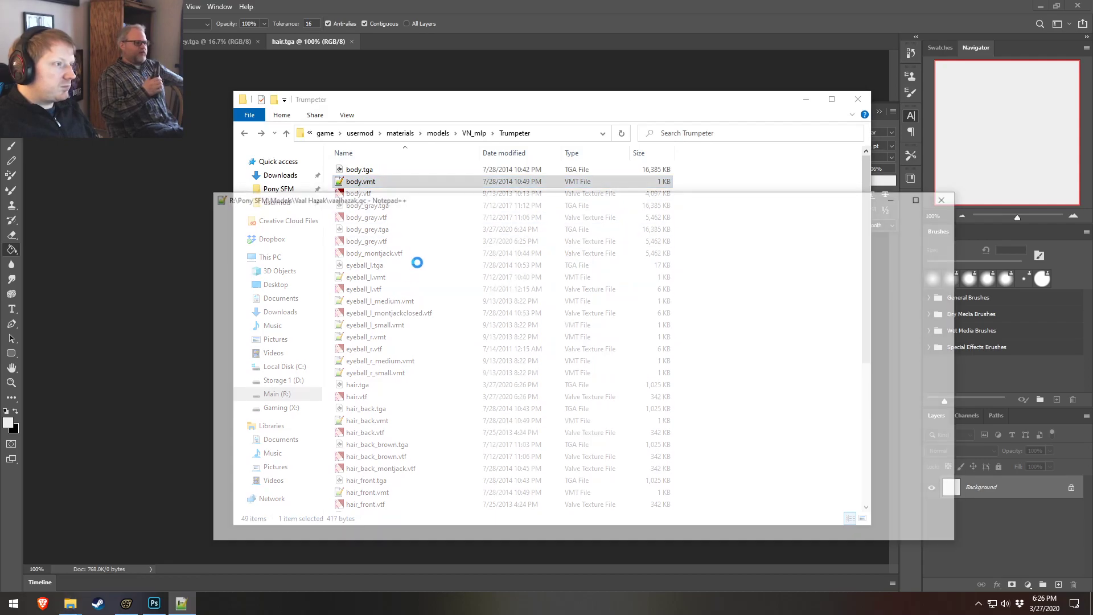
{"action": "left_click", "coordinate": [620, 334]}
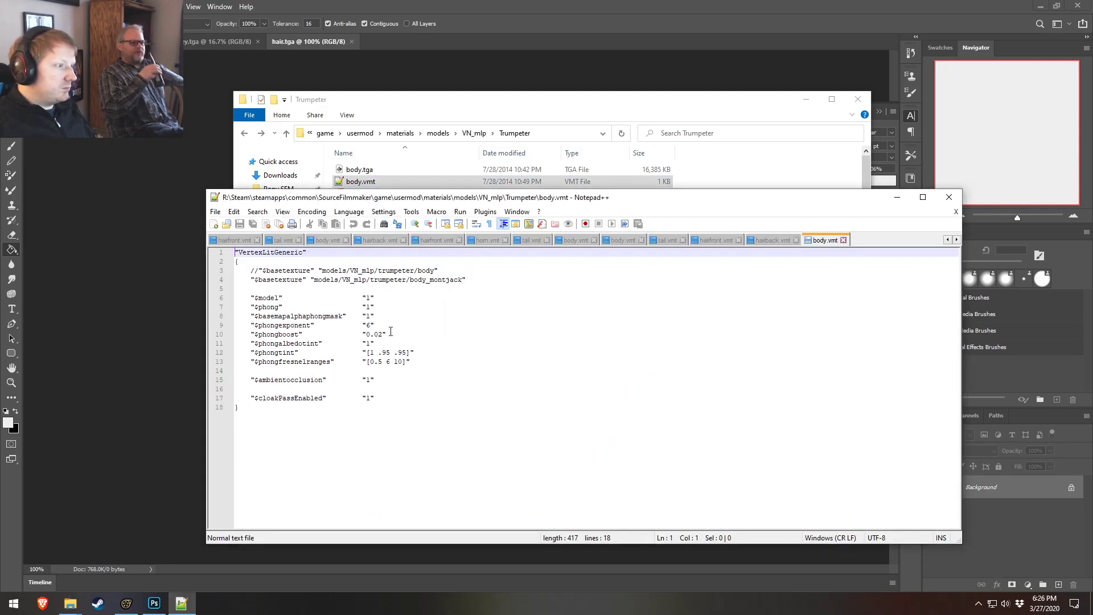
- Change the $basetexture from body_montjack to body_grey and save body.vmt
{"action": "left_click", "coordinate": [406, 316]}
{"action": "left_click_drag", "start_coordinate": [462, 280], "coordinate": [412, 282]}
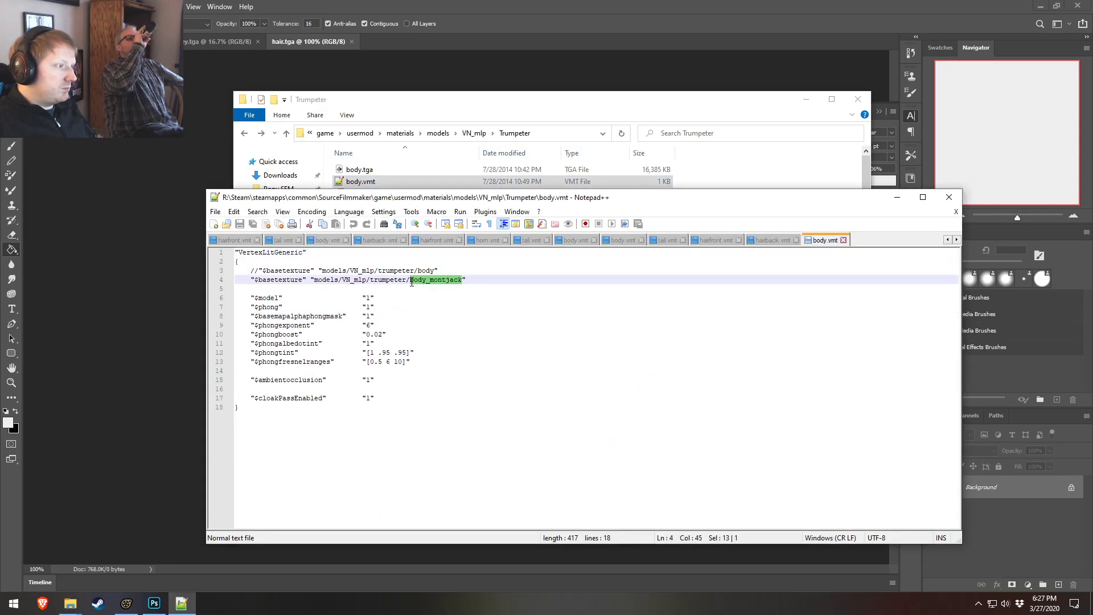
{"action": "left_click", "coordinate": [437, 280]}
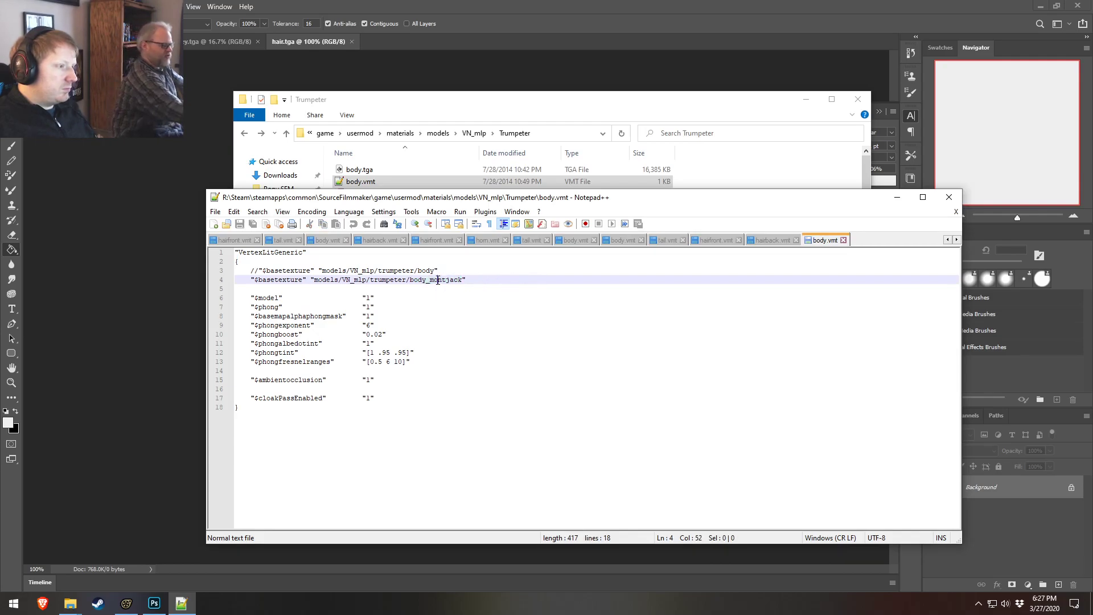
{"action": "key", "text": "ctrl+d"}
{"action": "key", "text": "ctrl+z"}
{"action": "key", "text": "ctrl+z"}
{"action": "key", "text": "ctrl+z"}
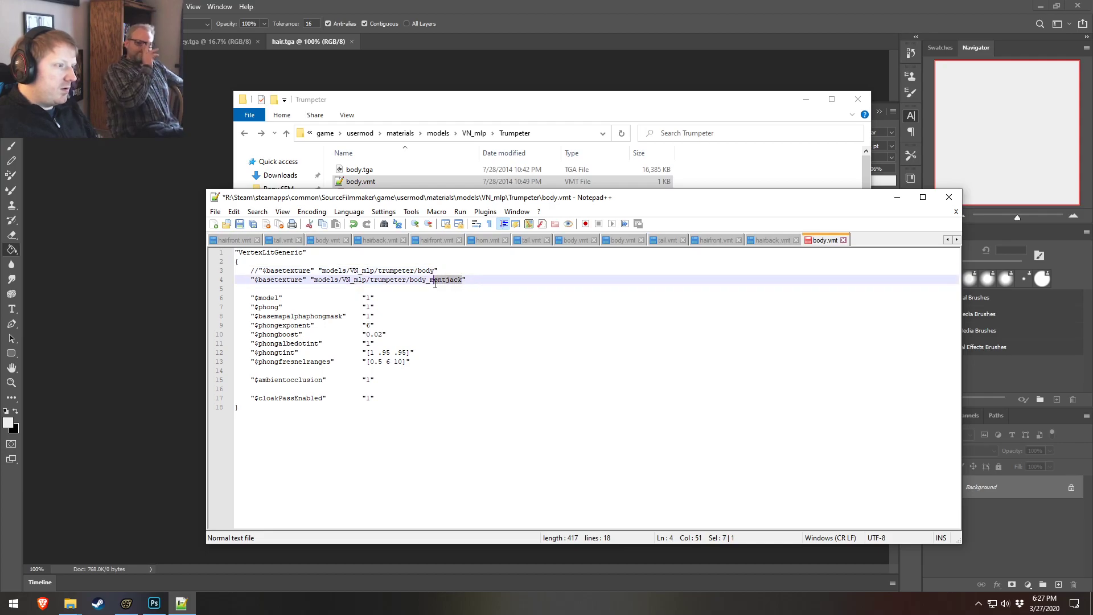
{"action": "type", "text": "grey"}
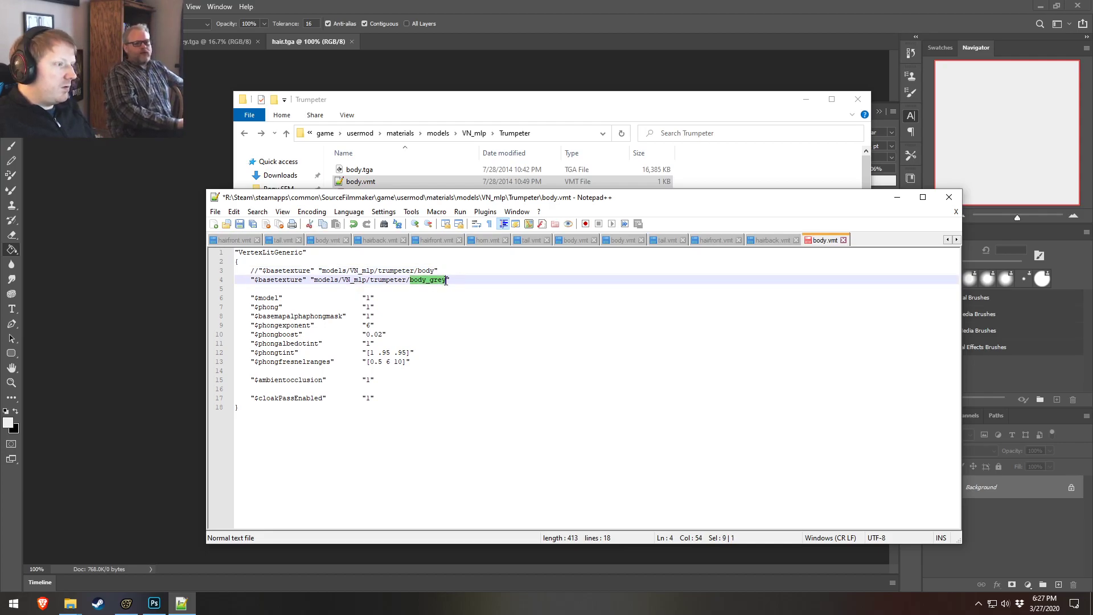
{"action": "triple_click", "coordinate": [442, 280]}
{"action": "key", "text": "ctrl+c"}
{"action": "left_click", "coordinate": [465, 305]}
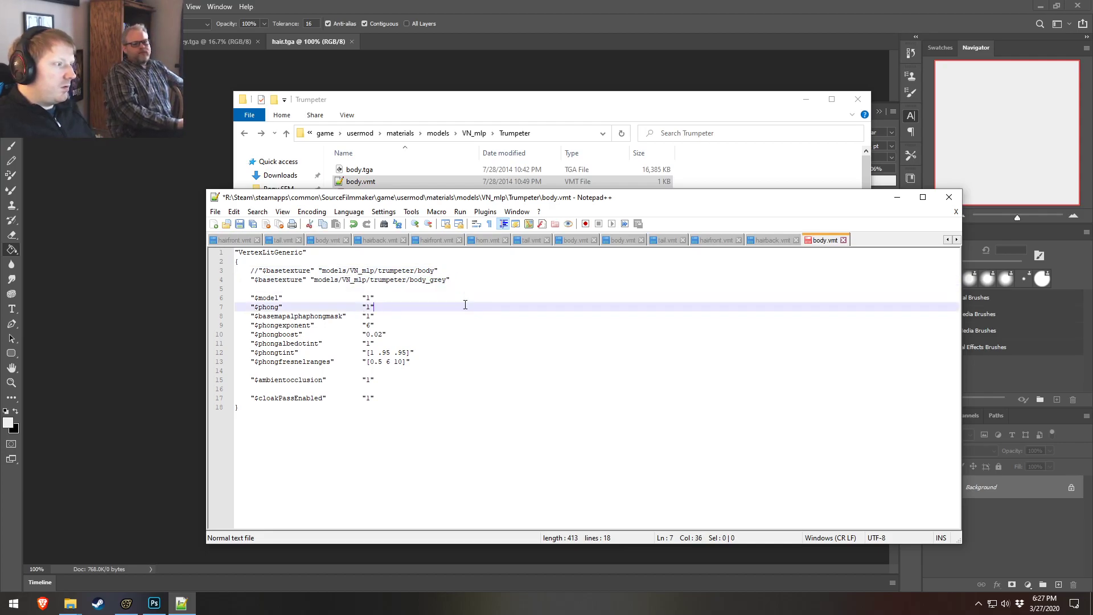
{"action": "left_click", "coordinate": [430, 285]}
{"action": "key", "text": "ctrl+s"}
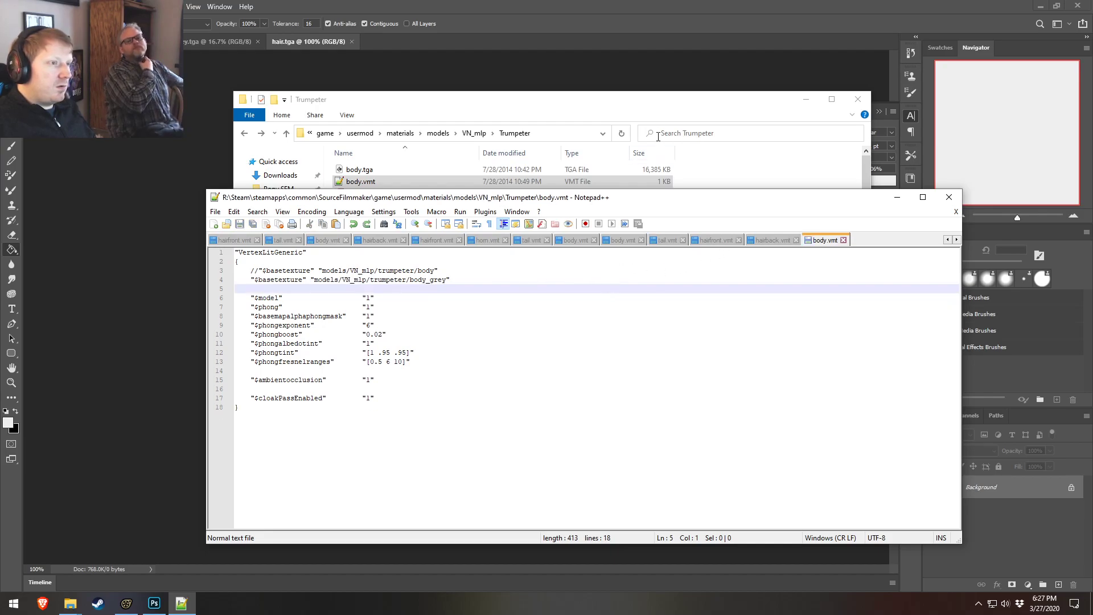
{"action": "left_click", "coordinate": [657, 140]}
{"action": "scroll", "coordinate": [355, 350], "scroll_direction": "down", "scroll_amount": 2}
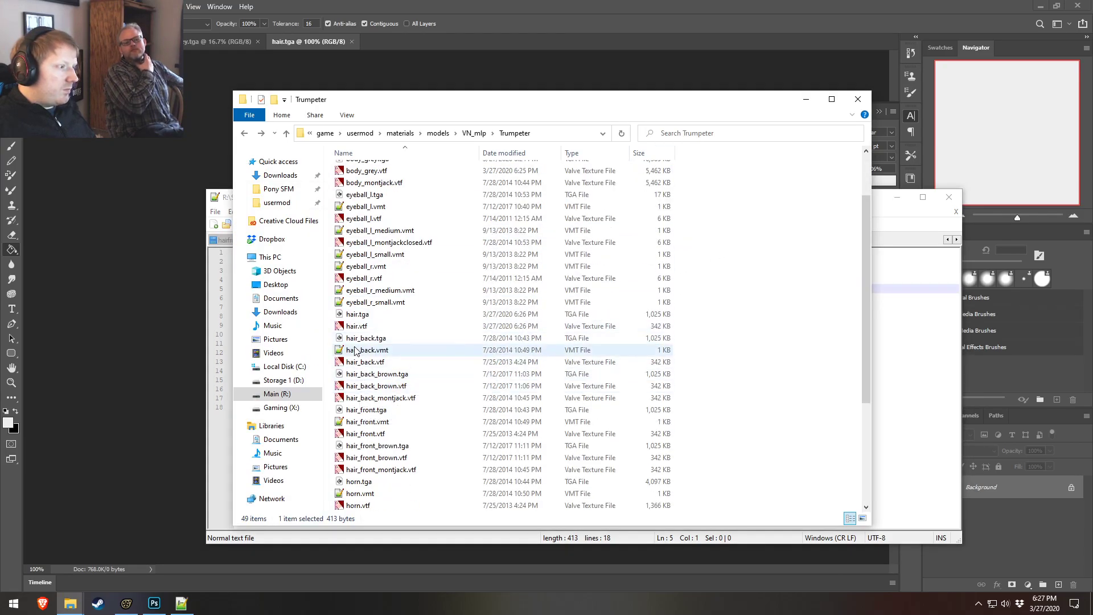
- In hair_back.vmt, replace back_montjack with hair_grey in $basetexture and save
{"action": "double_click", "coordinate": [367, 350]}
{"action": "left_click_drag", "start_coordinate": [495, 282], "coordinate": [261, 277]}
{"action": "key", "text": "ctrl+v"}
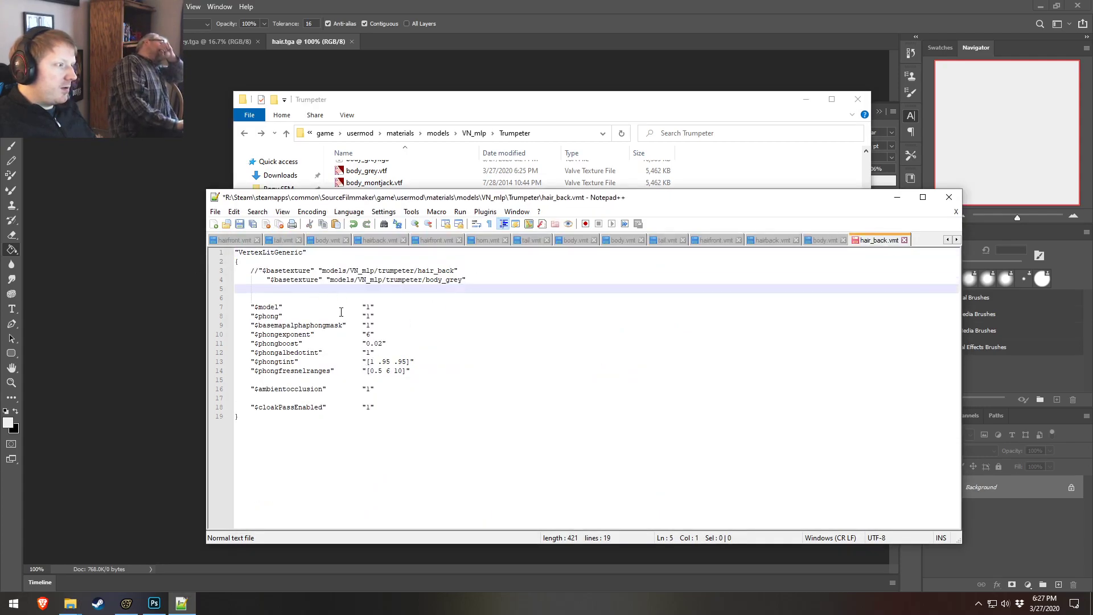
{"action": "key", "text": "ctrl+z"}
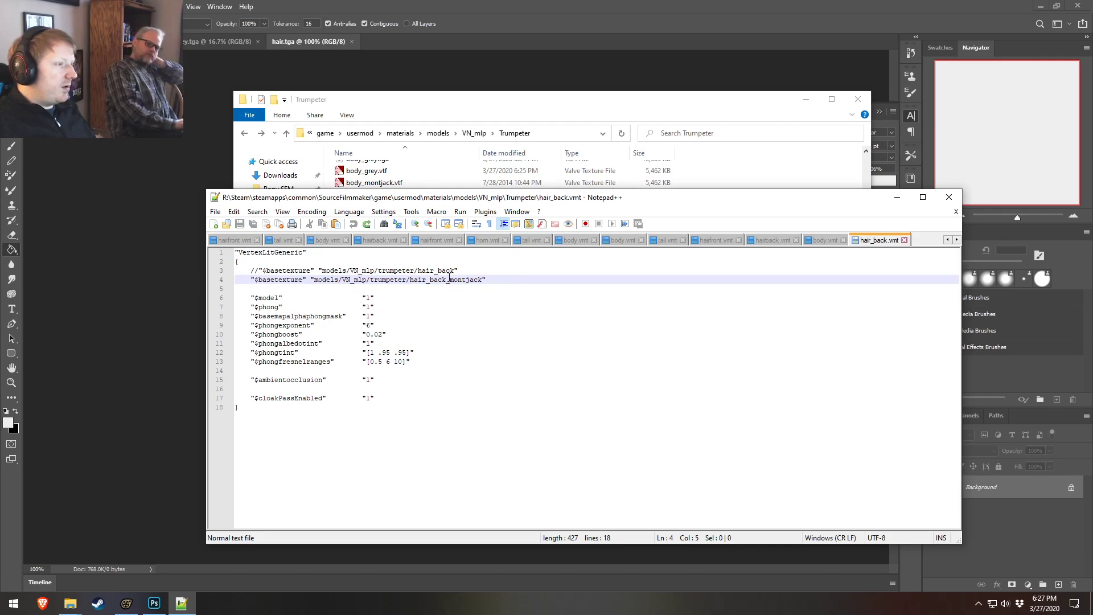
{"action": "left_click_drag", "start_coordinate": [478, 280], "coordinate": [429, 283]}
{"action": "type", "text": "g"}
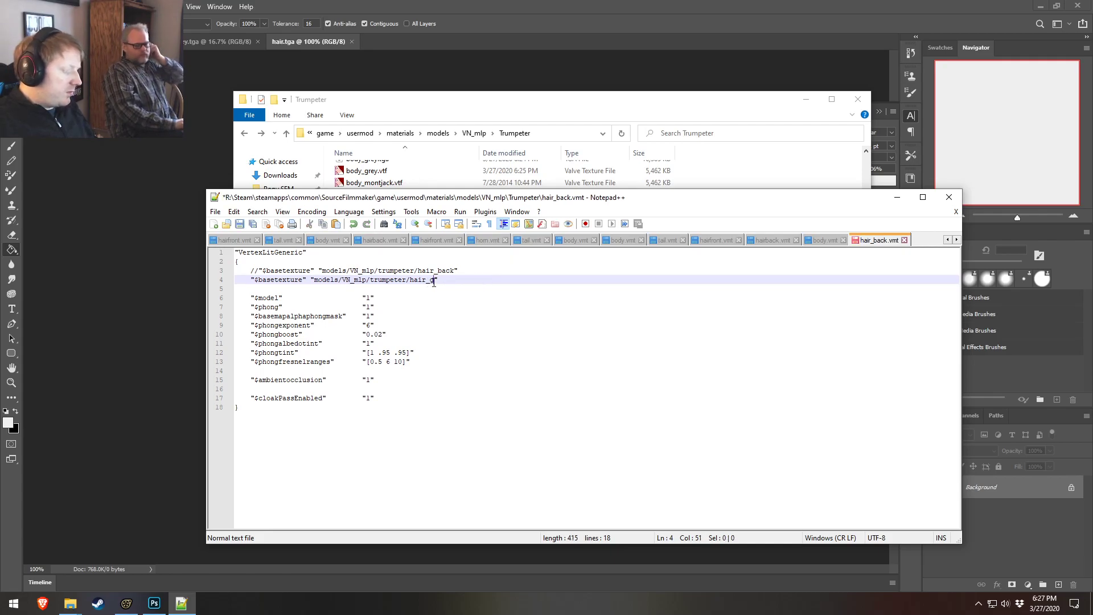
{"action": "left_click", "coordinate": [468, 288]}
{"action": "key", "text": "ctrl+s"}
{"action": "key", "text": "alt+Tab"}
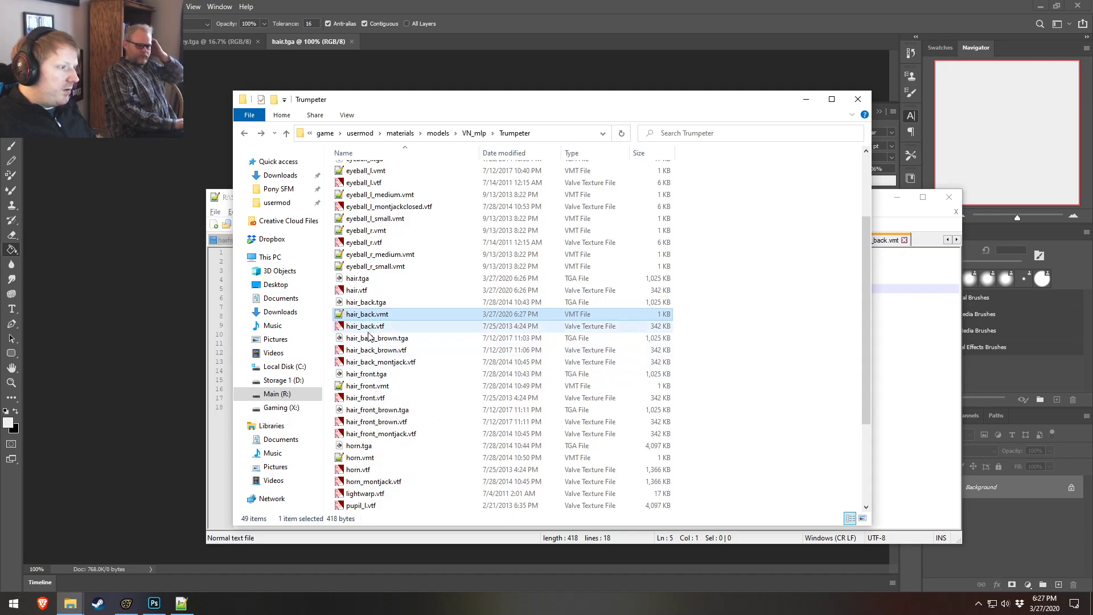
- In hair_front.vmt, replace front_montjack with hair_grey in $basetexture and save
{"action": "double_click", "coordinate": [380, 387]}
{"action": "left_click", "coordinate": [484, 280]}
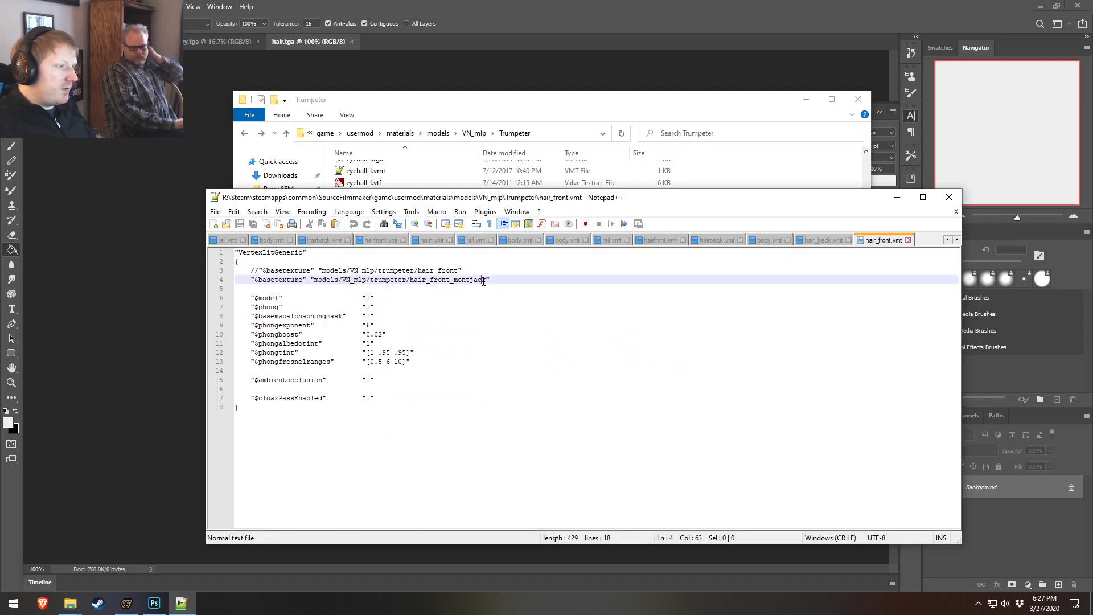
{"action": "left_click_drag", "start_coordinate": [487, 280], "coordinate": [435, 282]}
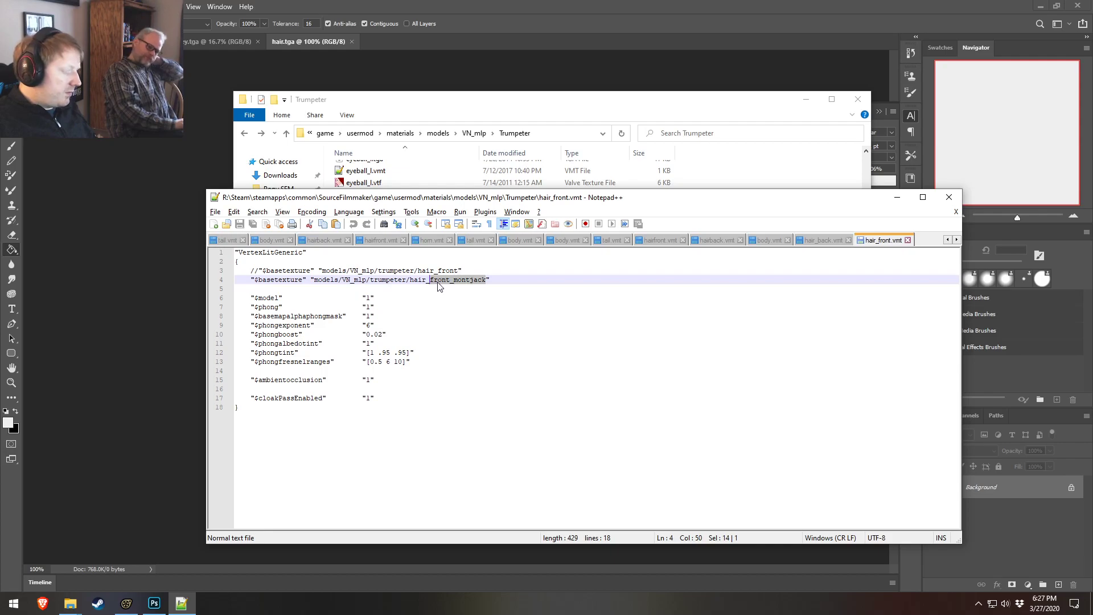
{"action": "type", "text": "grey"}
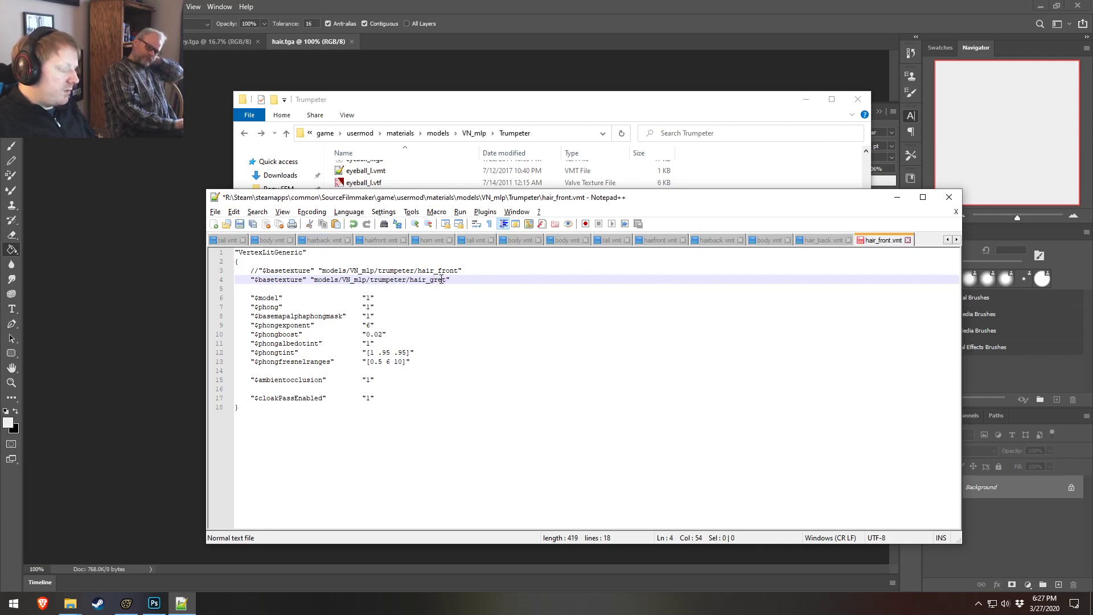
{"action": "key", "text": "ctrl+s"}
{"action": "key", "text": "alt+Tab"}
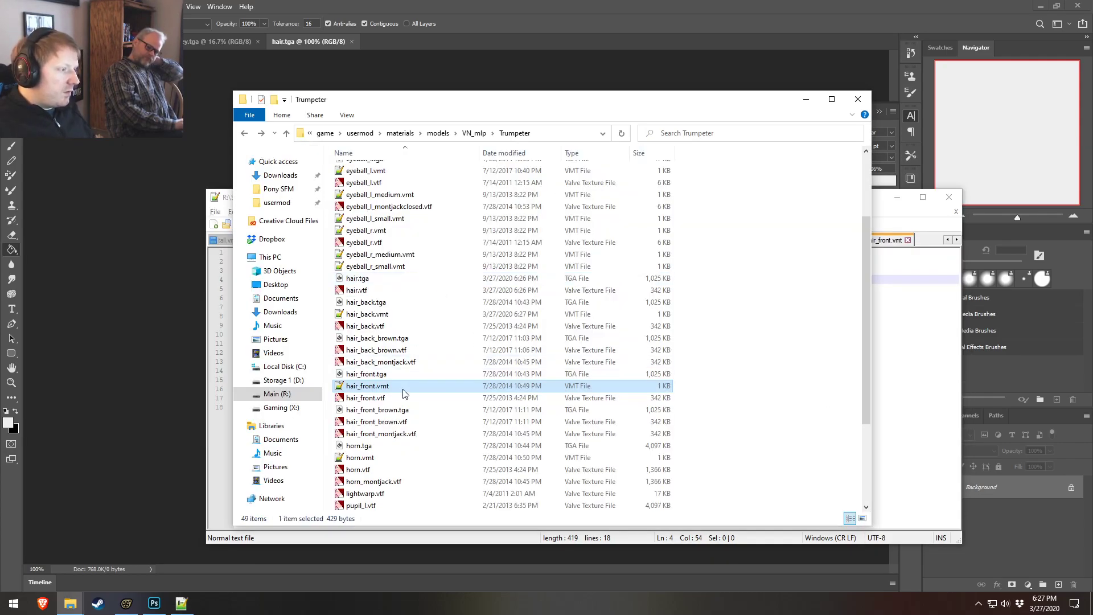
- Point tail.vmt's $basetexture at hair_grey, save it, and close Notepad++
{"action": "scroll", "coordinate": [362, 401], "scroll_direction": "down", "scroll_amount": 2}
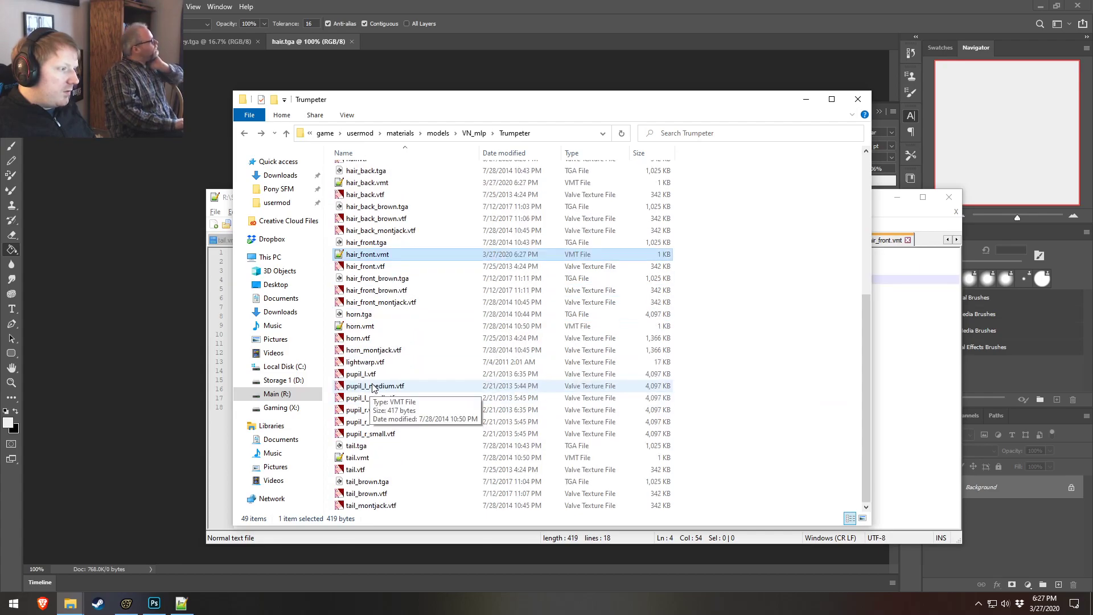
{"action": "double_click", "coordinate": [367, 459]}
{"action": "left_click", "coordinate": [430, 280]}
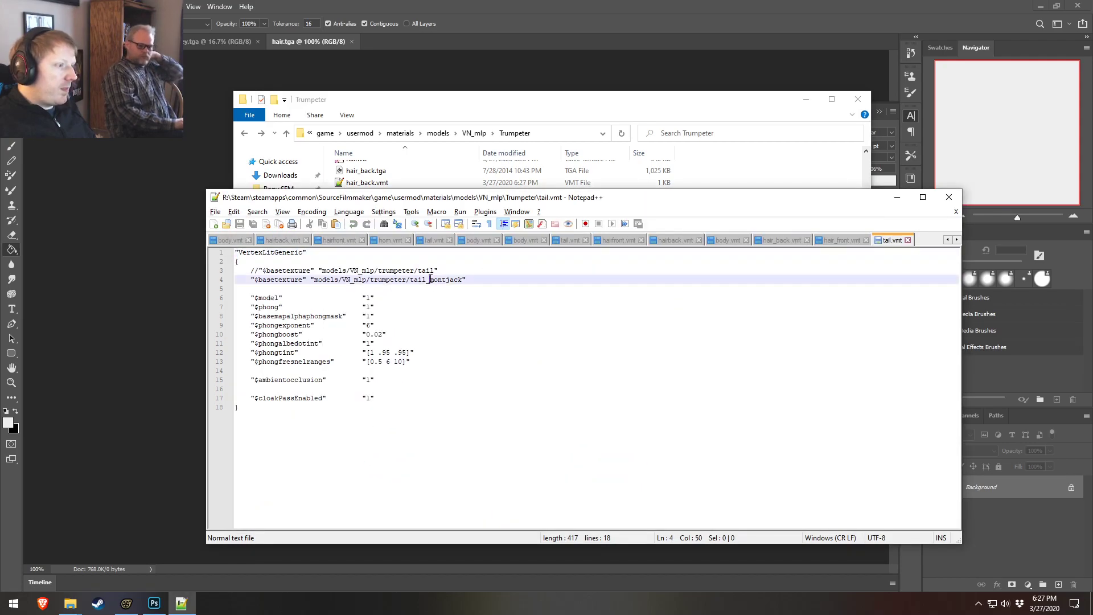
{"action": "double_click", "coordinate": [460, 279]}
{"action": "left_click", "coordinate": [461, 279]}
{"action": "left_click_drag", "start_coordinate": [462, 279], "coordinate": [412, 279]}
{"action": "type", "text": "hair_grey"}
{"action": "left_click", "coordinate": [449, 297]}
{"action": "key", "text": "ctrl+s"}
{"action": "key", "text": "alt+F4"}
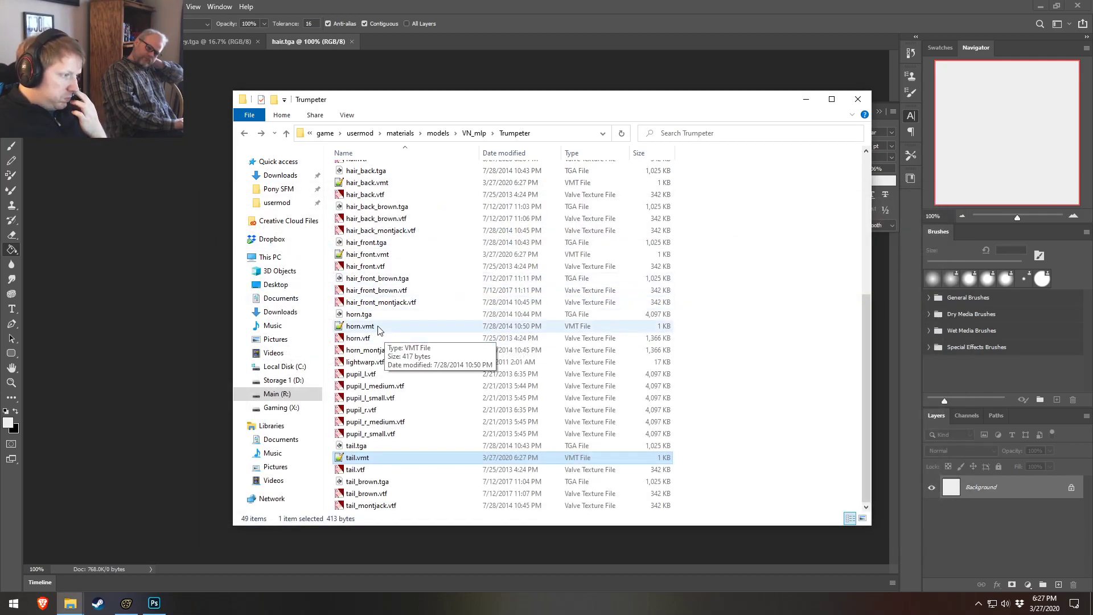
- Open horn.tga and fill a rectangular selection with white on a new layer
{"action": "double_click", "coordinate": [361, 314]}
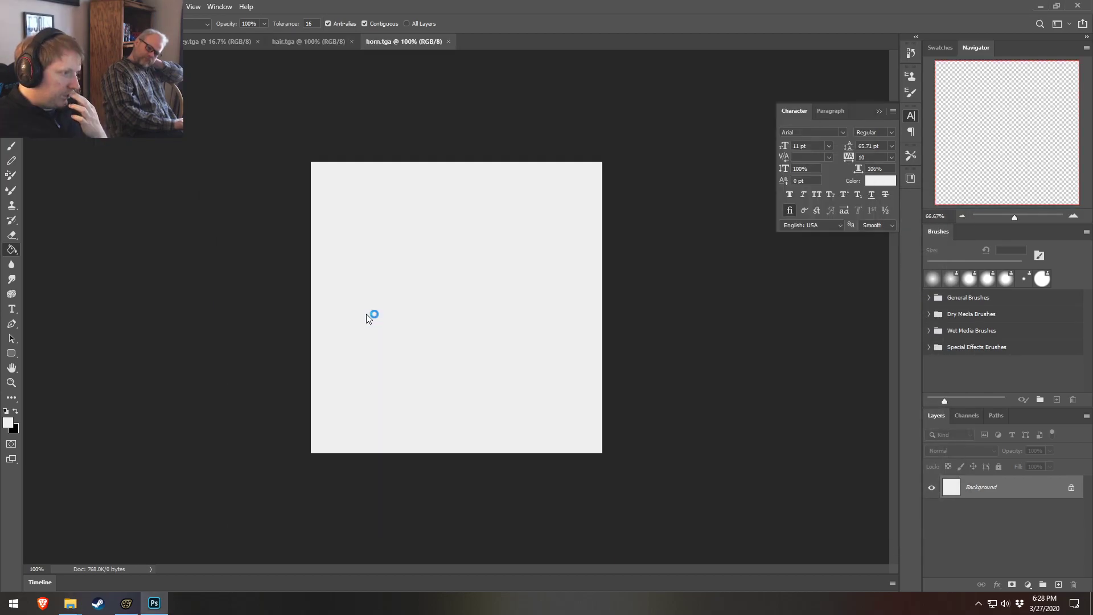
{"action": "key", "text": "m"}
{"action": "left_click_drag", "start_coordinate": [329, 149], "coordinate": [445, 232]}
{"action": "left_click", "coordinate": [12, 250]}
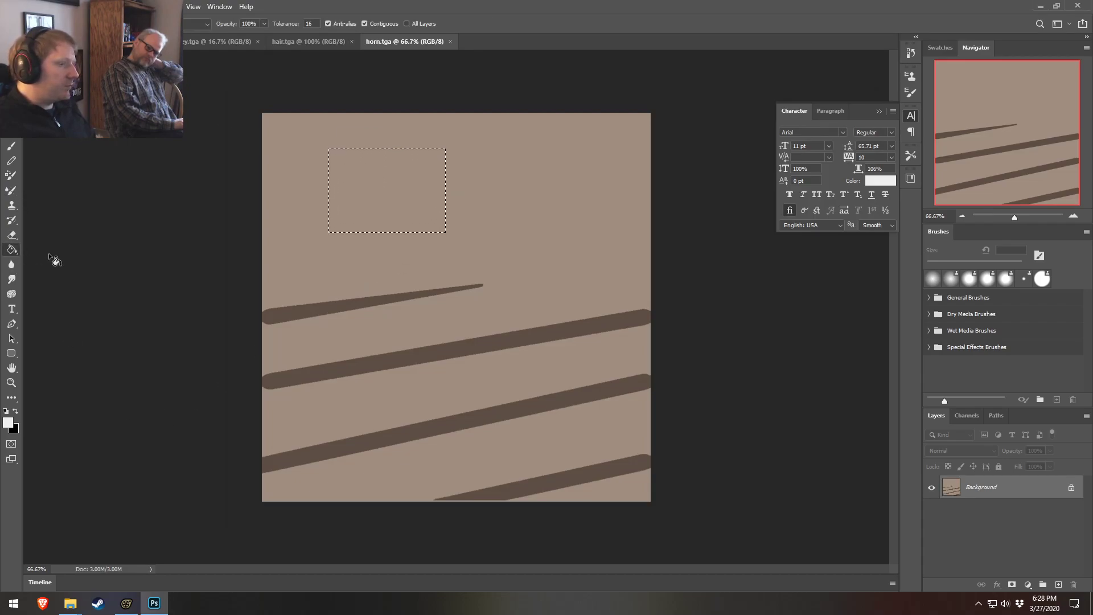
{"action": "key", "text": "ctrl+shift+n"}
{"action": "left_click", "coordinate": [819, 239]}
{"action": "left_click", "coordinate": [430, 202]}
{"action": "key", "text": "v"}
{"action": "key", "text": "m"}
{"action": "right_click", "coordinate": [234, 123]}
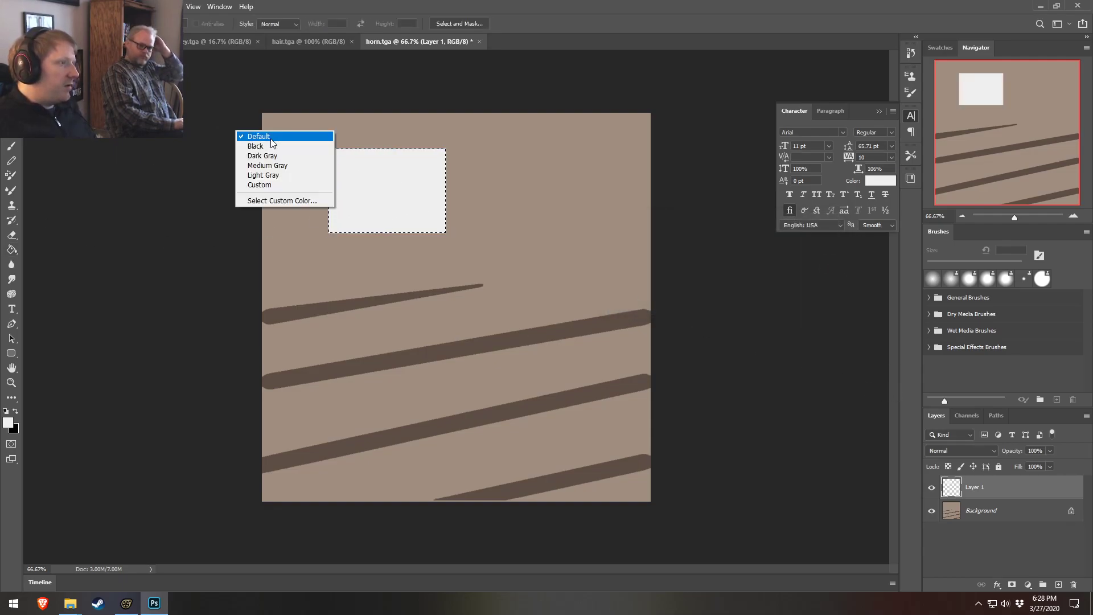
{"action": "right_click", "coordinate": [322, 123]}
{"action": "left_click", "coordinate": [353, 130]}
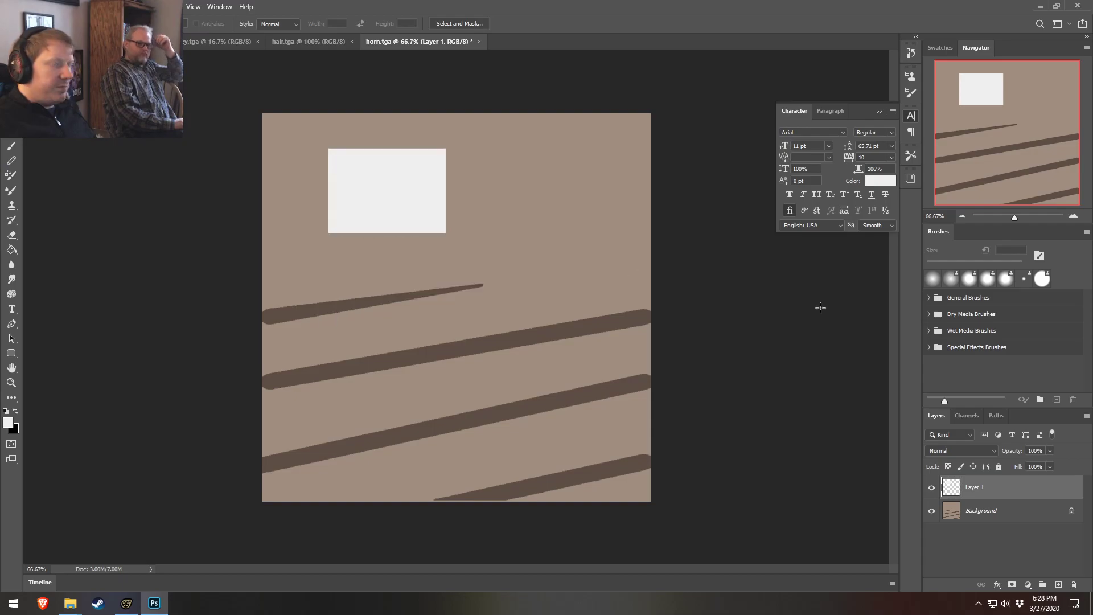
- Apply Black & White to the Background layer with Reds and Yellows at 300
{"action": "left_click", "coordinate": [1008, 512]}
{"action": "left_click", "coordinate": [87, 6]}
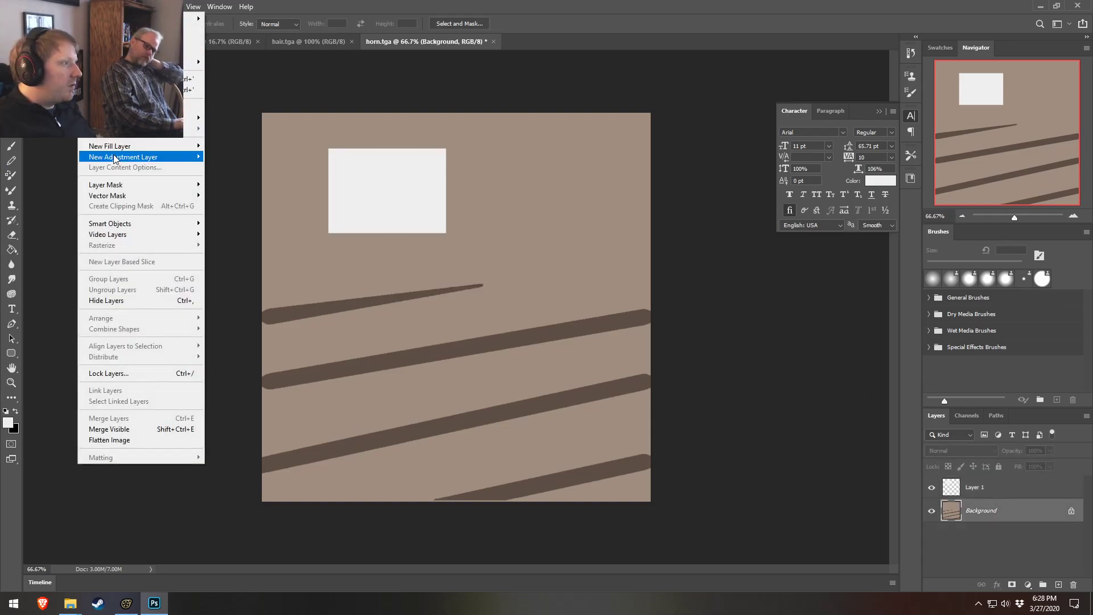
{"action": "mouse_move", "coordinate": [62, 6]}
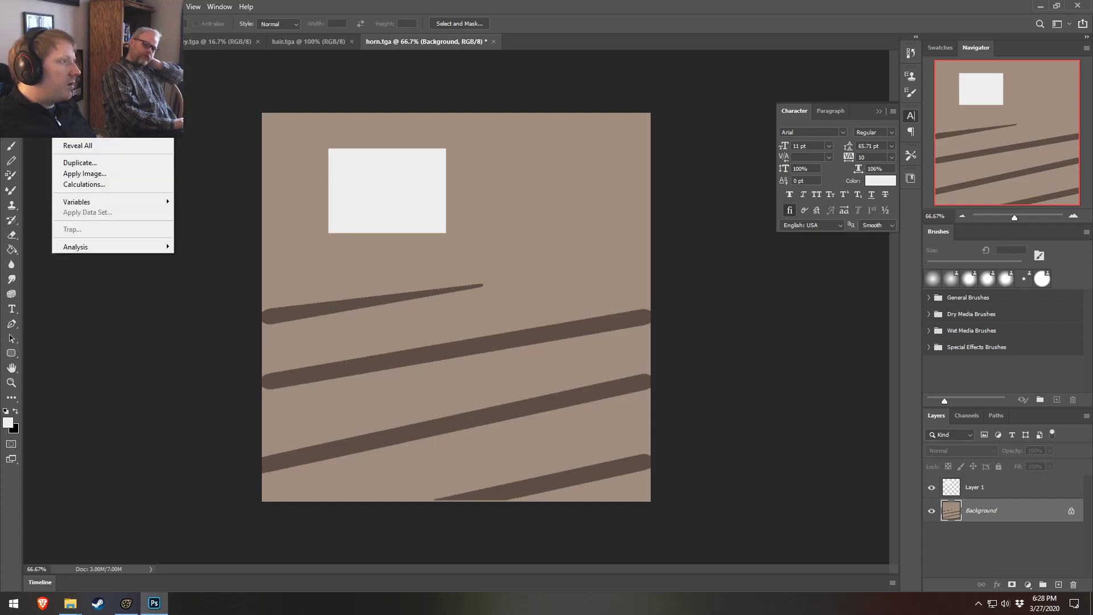
{"action": "mouse_move", "coordinate": [85, 35]}
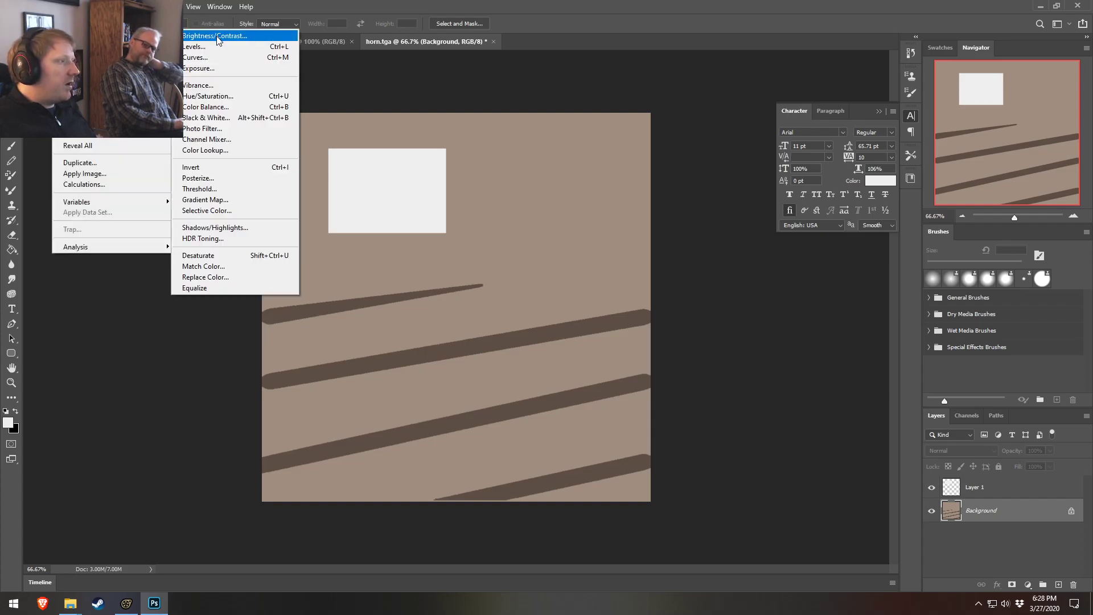
{"action": "left_click", "coordinate": [205, 118]}
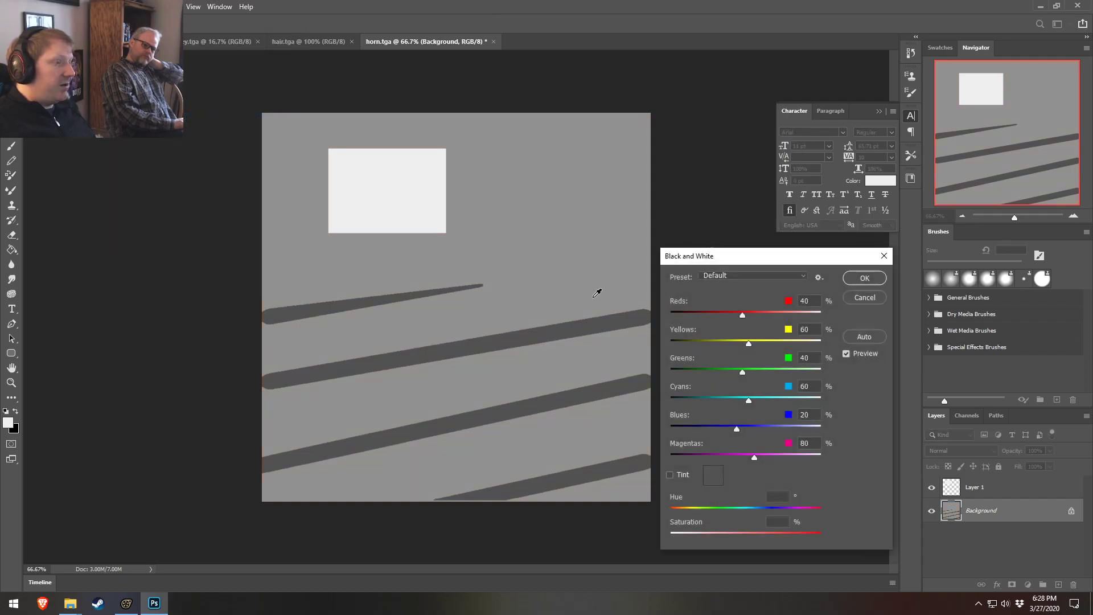
{"action": "left_click_drag", "start_coordinate": [742, 314], "coordinate": [831, 316]}
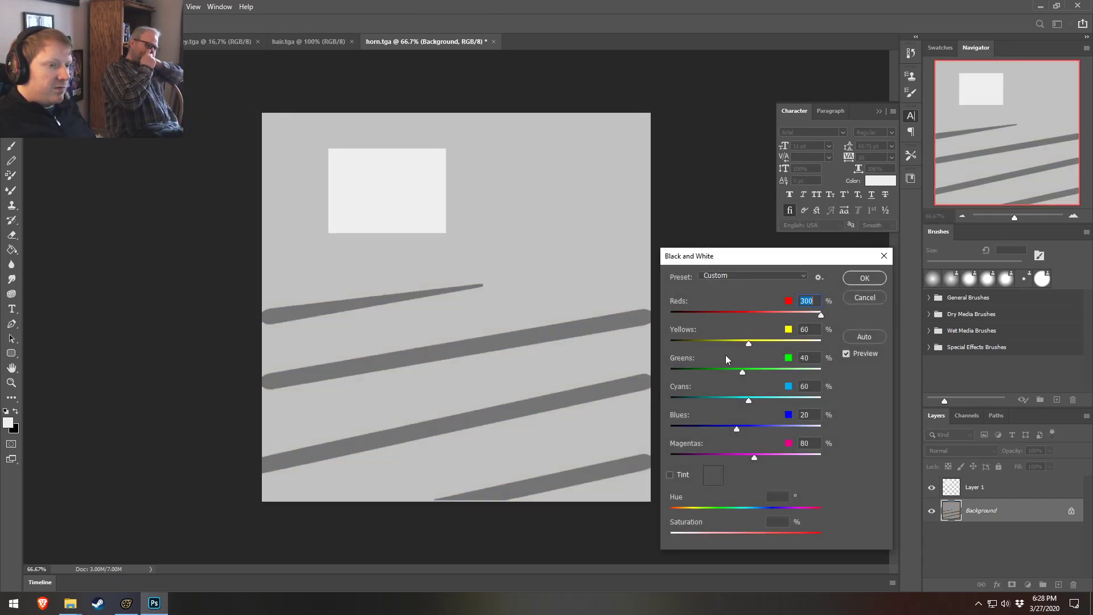
{"action": "left_click_drag", "start_coordinate": [749, 343], "coordinate": [899, 345]}
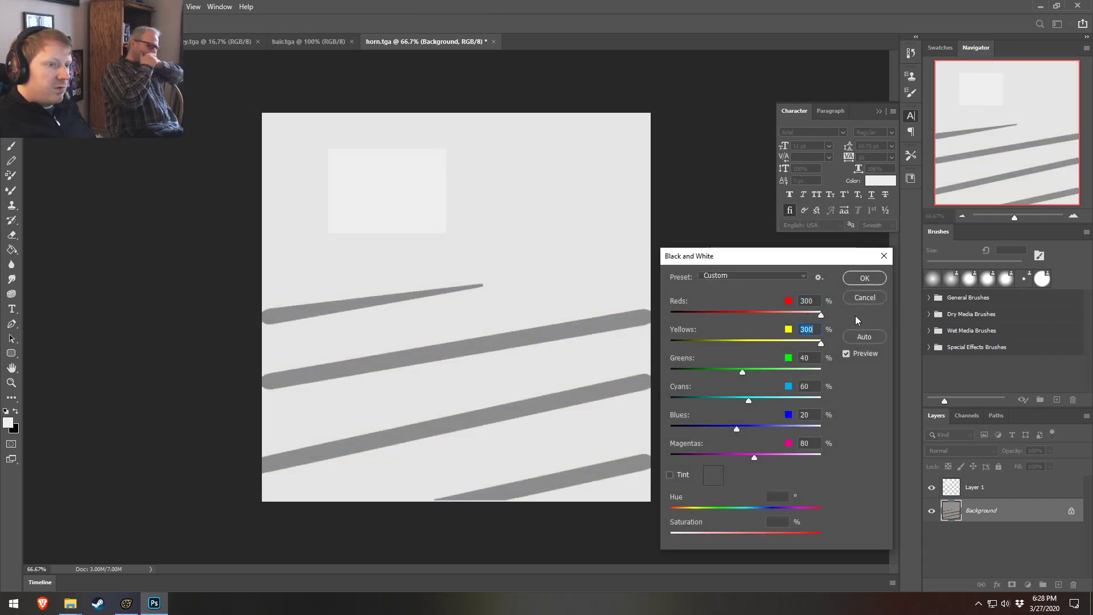
{"action": "left_click", "coordinate": [862, 277]}
- Lighten the Background with Brightness/Contrast at Brightness 9, Contrast 22
{"action": "left_click", "coordinate": [63, 6]}
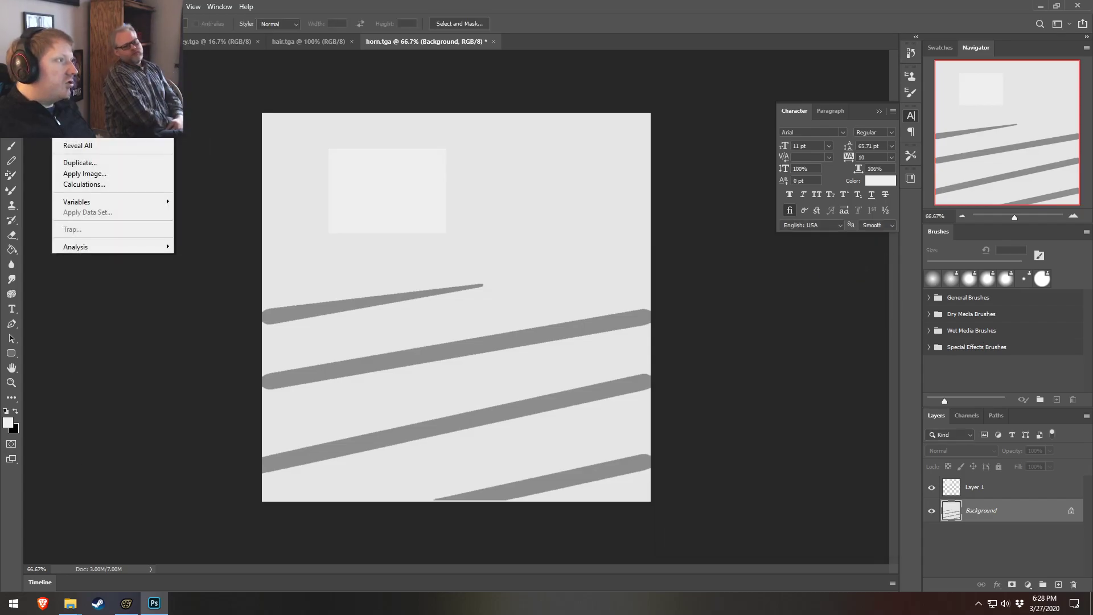
{"action": "mouse_move", "coordinate": [148, 35]}
{"action": "left_click", "coordinate": [233, 37]}
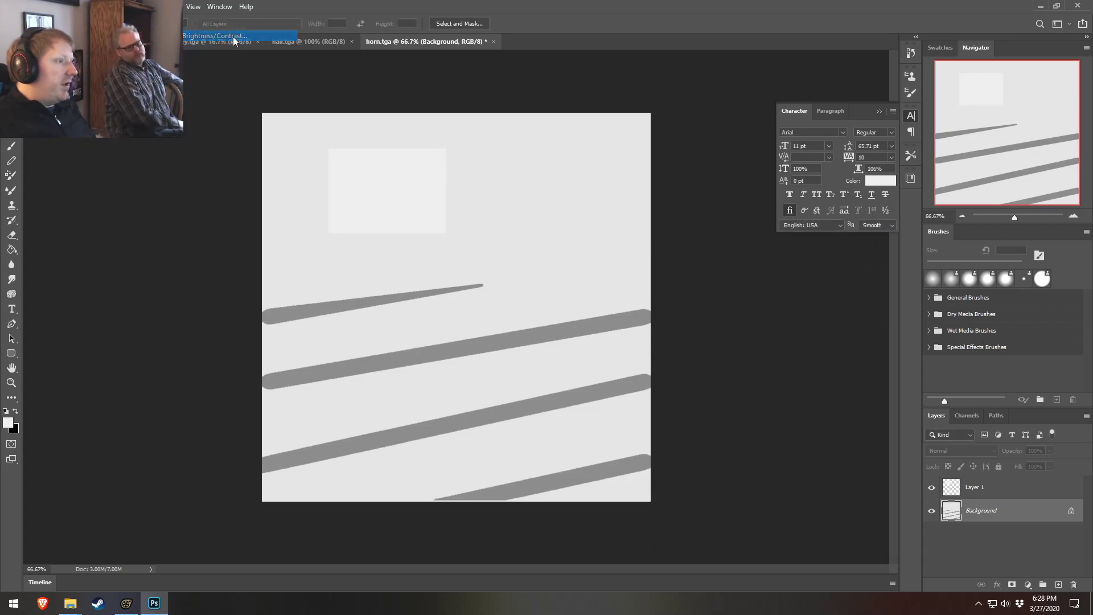
{"action": "left_click_drag", "start_coordinate": [848, 256], "coordinate": [854, 279]}
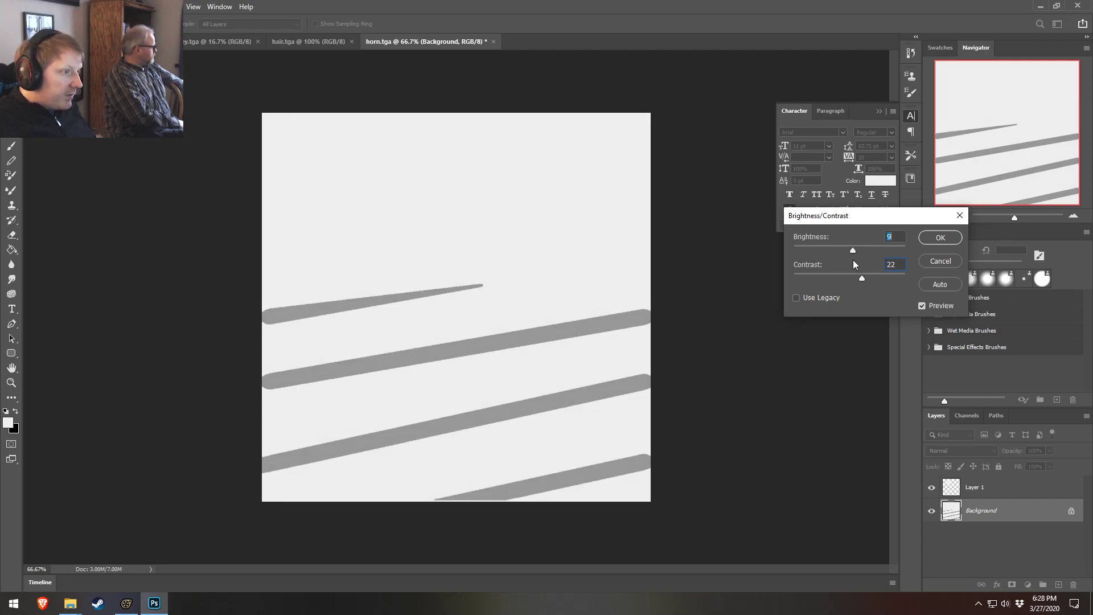
{"action": "left_click", "coordinate": [939, 237]}
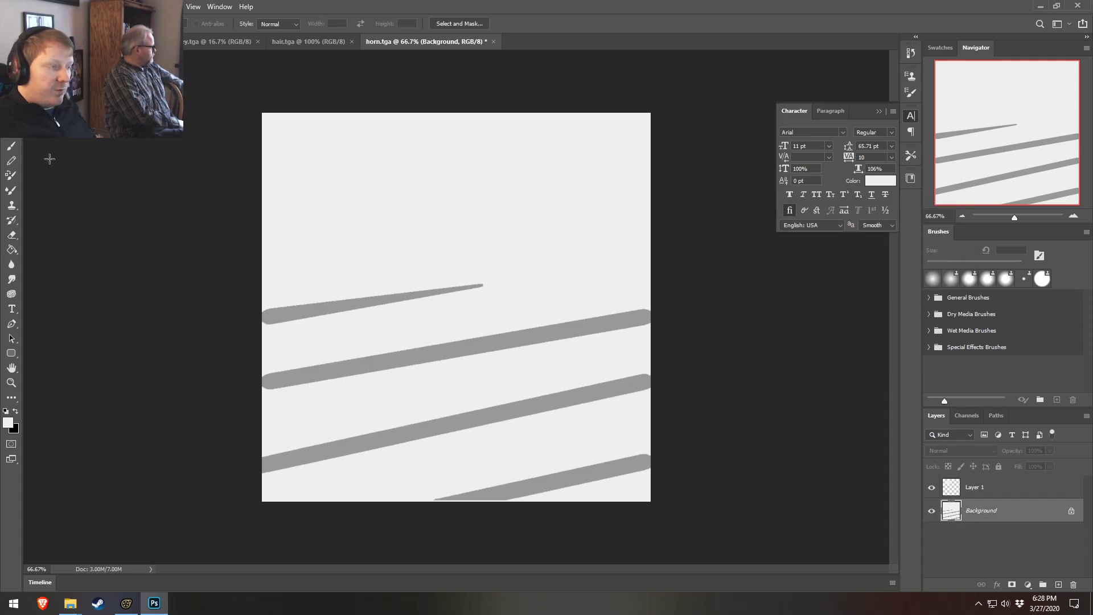
{"action": "left_click", "coordinate": [11, 6]}
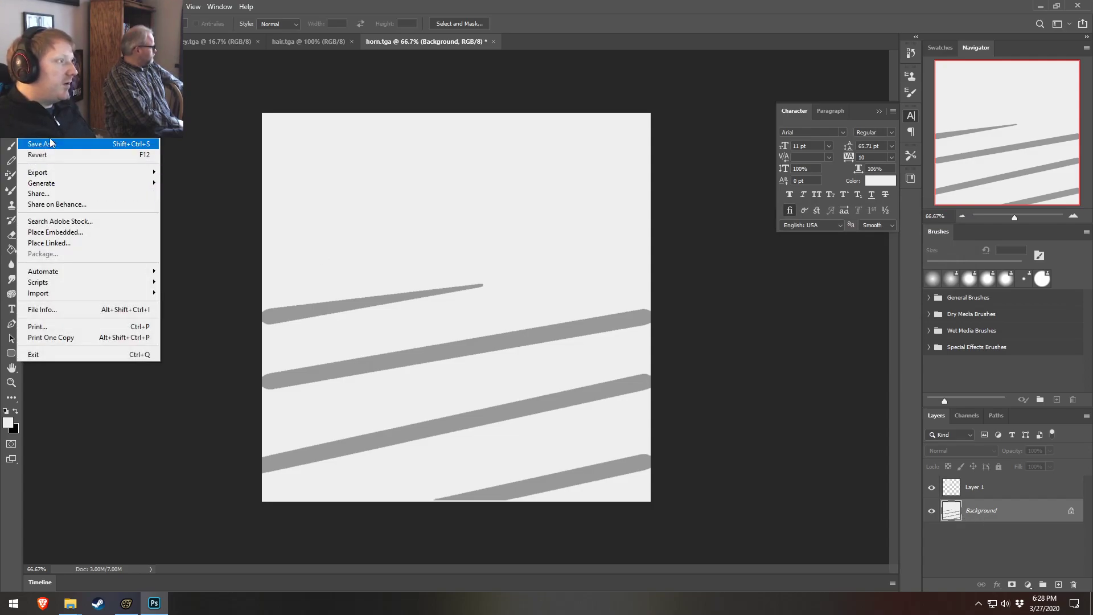
- Hide the white patch layer and save the image as 32-bit Targa horn_grey.tga
{"action": "left_click", "coordinate": [1002, 486]}
{"action": "left_click", "coordinate": [931, 487]}
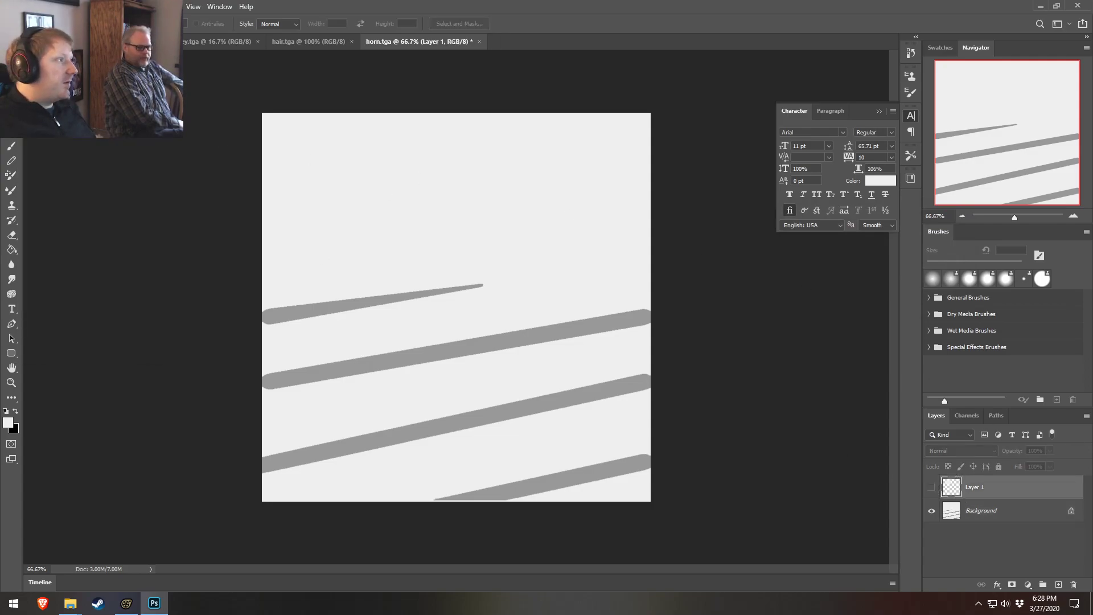
{"action": "left_click", "coordinate": [11, 7]}
{"action": "left_click", "coordinate": [40, 142]}
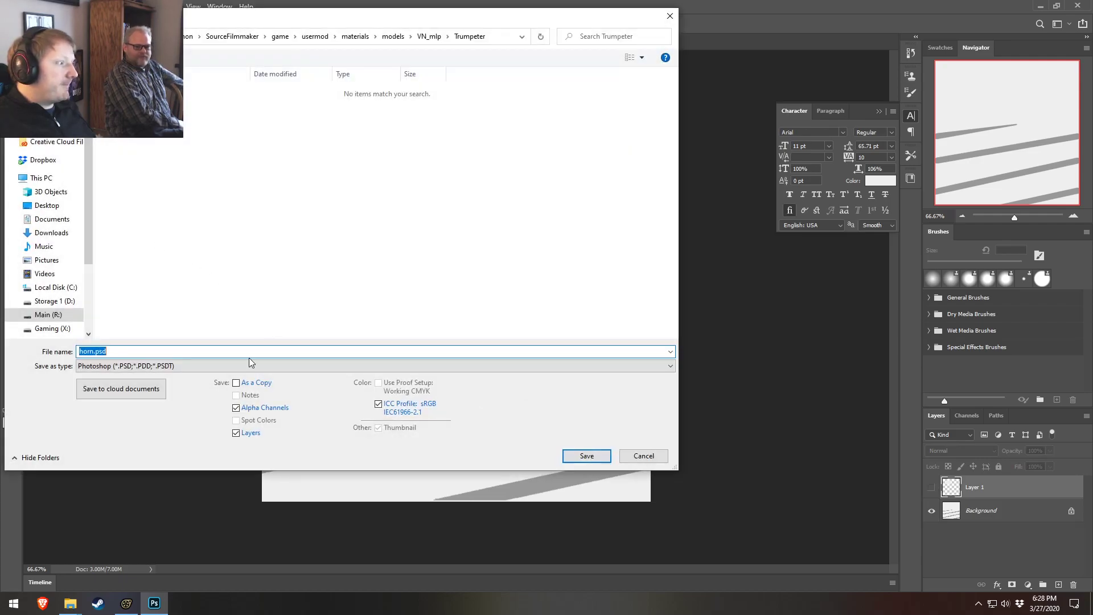
{"action": "left_click", "coordinate": [174, 367]}
{"action": "left_click", "coordinate": [165, 551]}
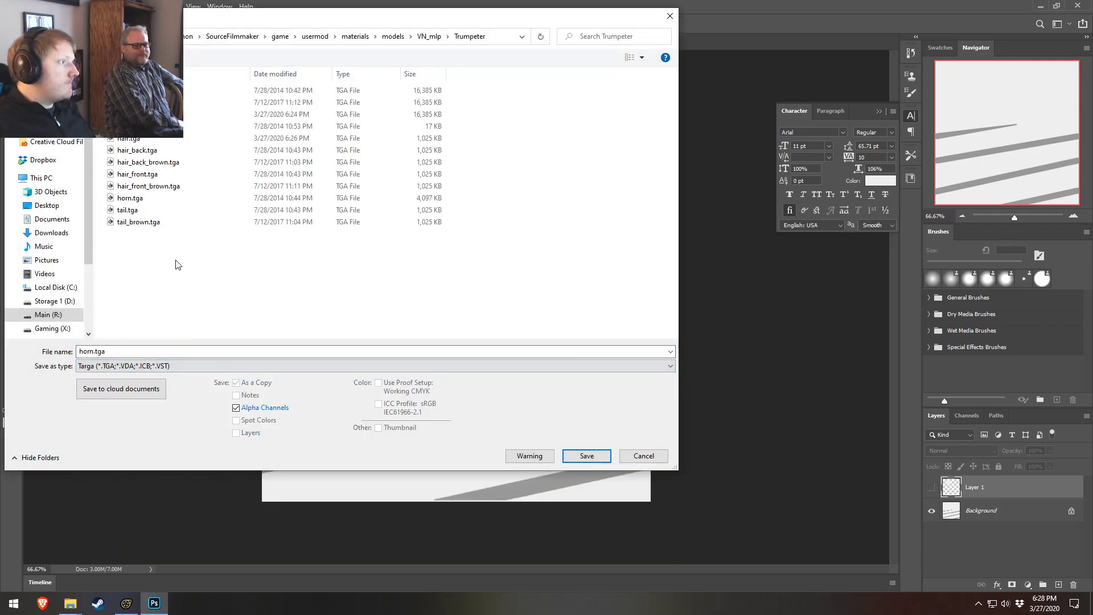
{"action": "left_click", "coordinate": [108, 351]}
{"action": "type", "text": "_grey"}
{"action": "key", "text": "Return"}
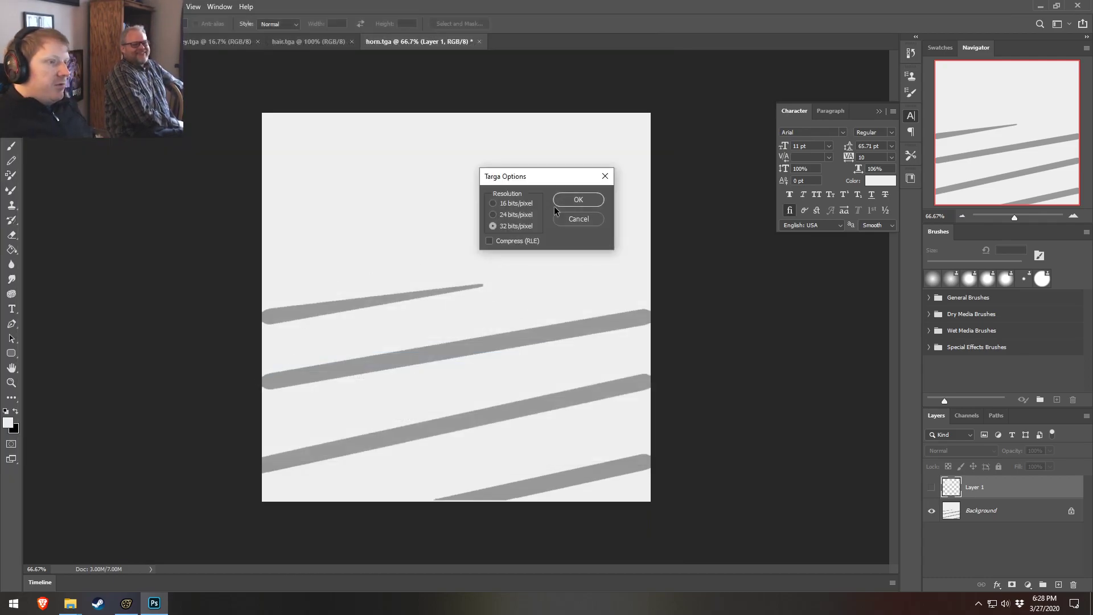
{"action": "left_click", "coordinate": [572, 200]}
- Bring the Trumpeter folder window to the front
{"action": "mouse_move", "coordinate": [70, 603]}
{"action": "left_click", "coordinate": [146, 549]}
{"action": "scroll", "coordinate": [361, 385], "scroll_direction": "down", "scroll_amount": 1}
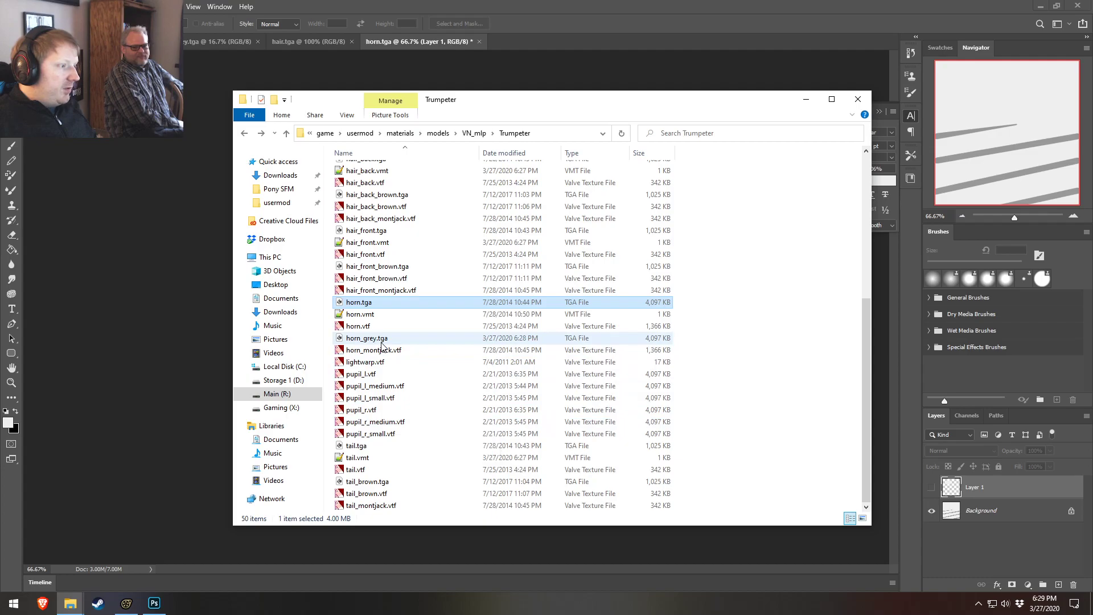
- Open horn.vtf in VTFEdit and import horn_grey.tga as its image
{"action": "double_click", "coordinate": [364, 326]}
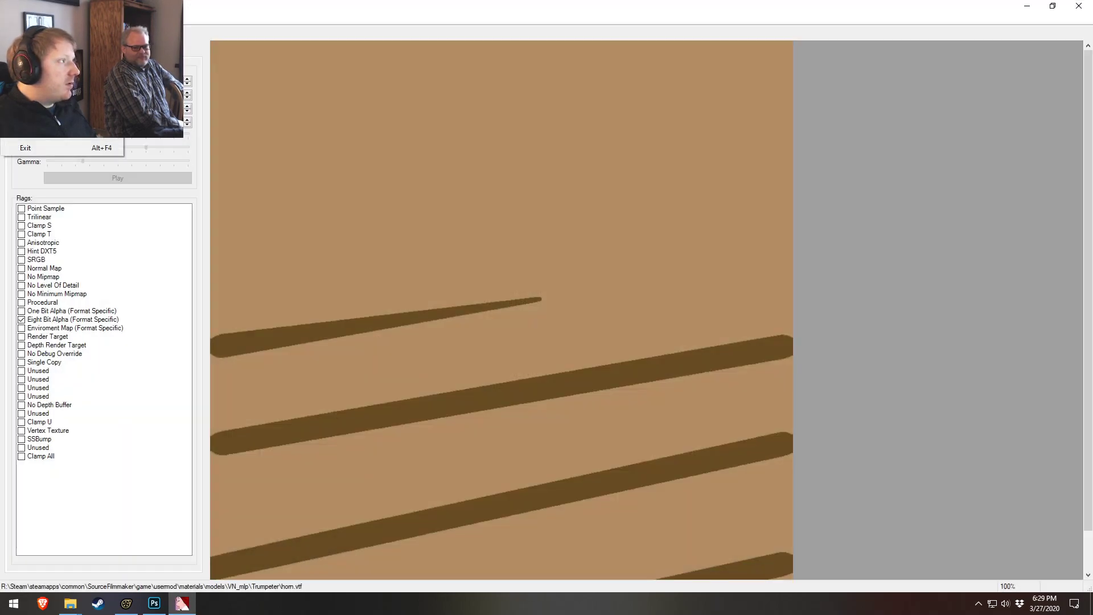
{"action": "left_click", "coordinate": [34, 91]}
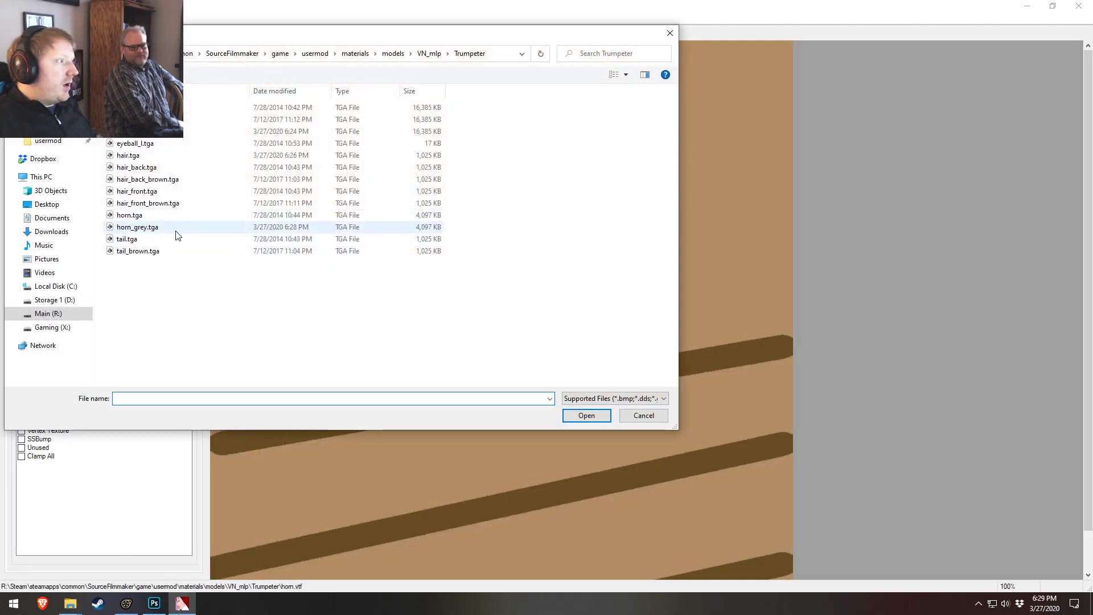
{"action": "double_click", "coordinate": [137, 227]}
{"action": "left_click", "coordinate": [628, 411]}
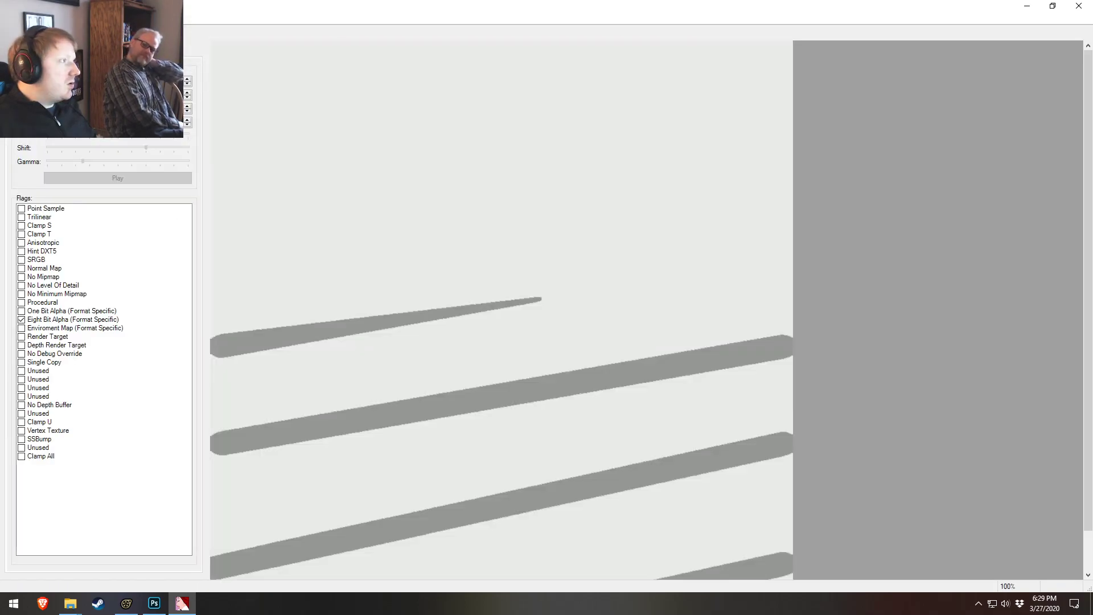
- Save the texture as horn_grey.vtf and close VTFEdit
{"action": "key", "text": "alt+f"}
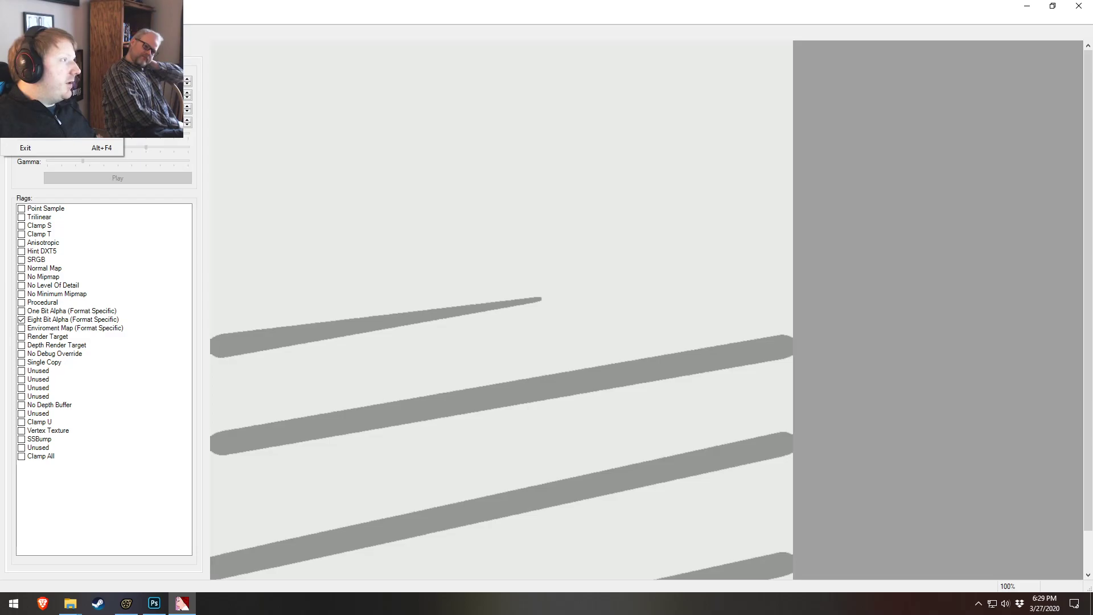
{"action": "key", "text": "a"}
{"action": "left_click", "coordinate": [130, 275]}
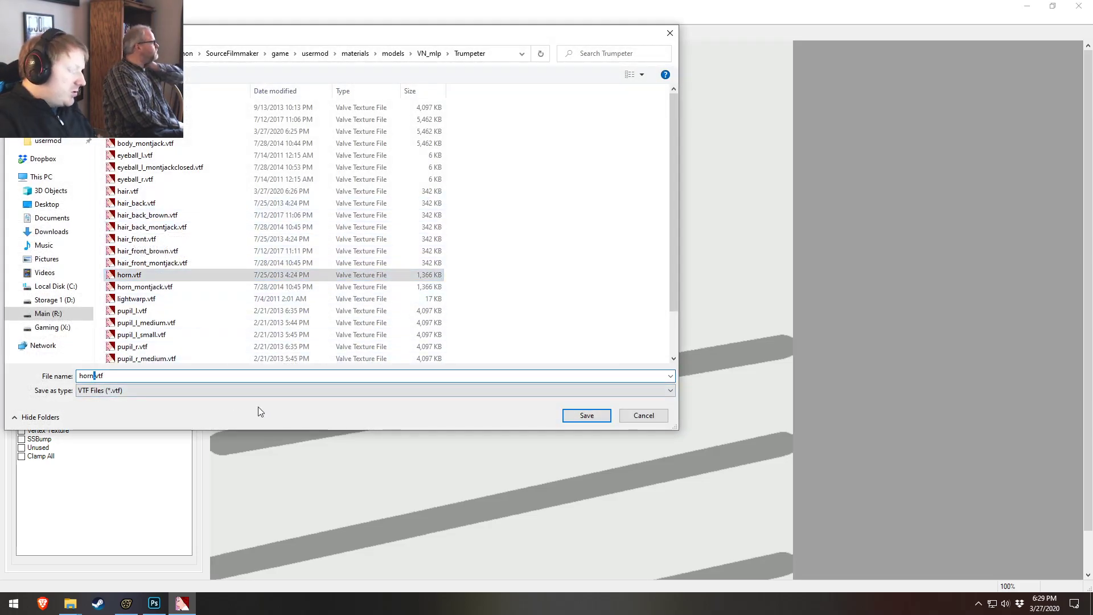
{"action": "type", "text": "_grey"}
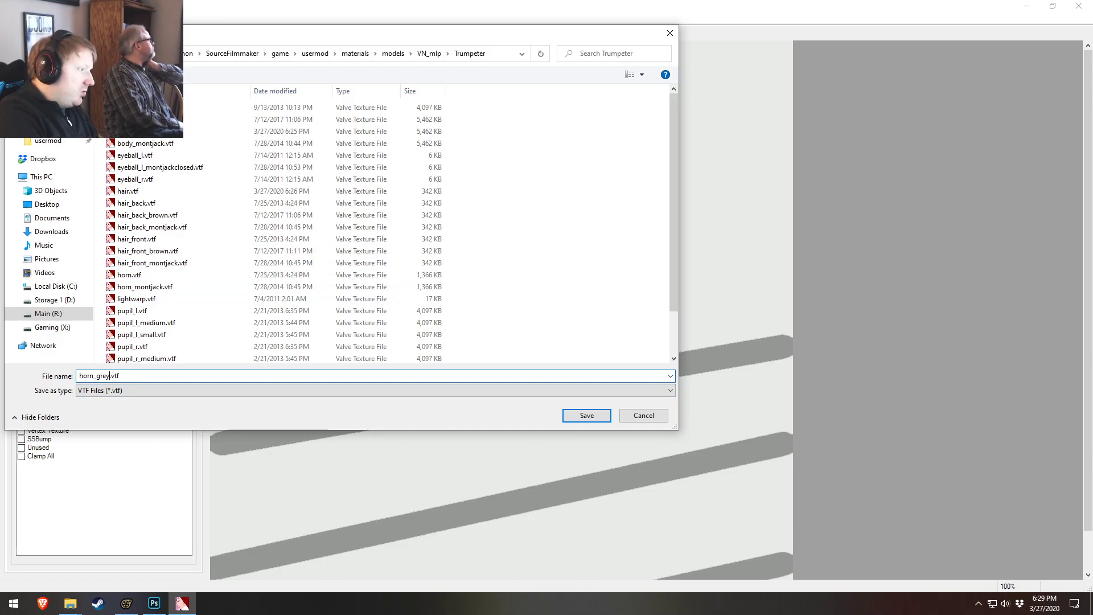
{"action": "key", "text": "Return"}
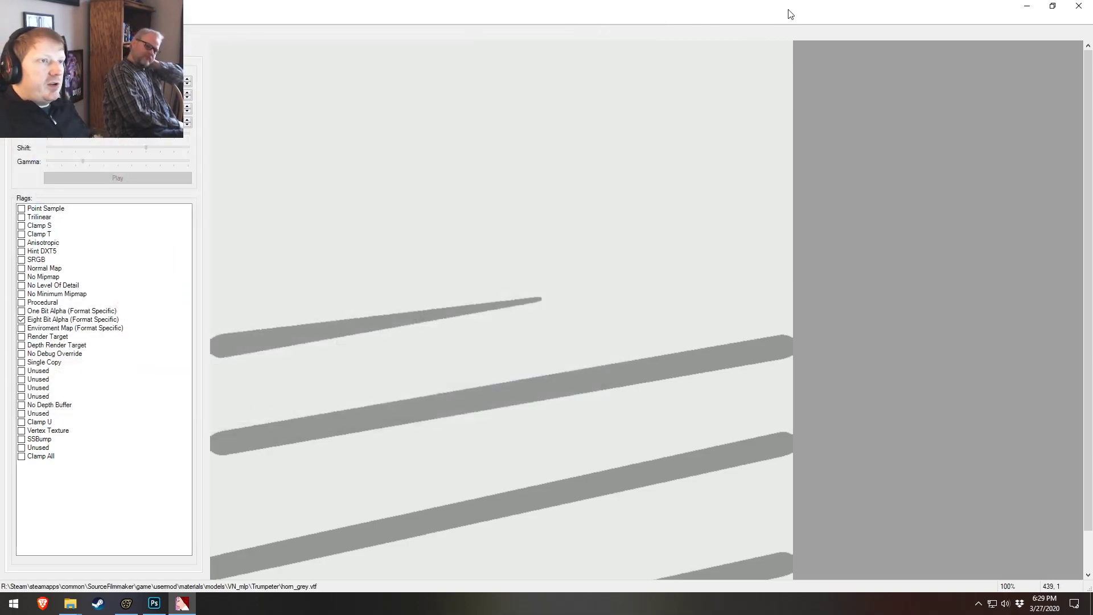
{"action": "left_click", "coordinate": [1078, 5]}
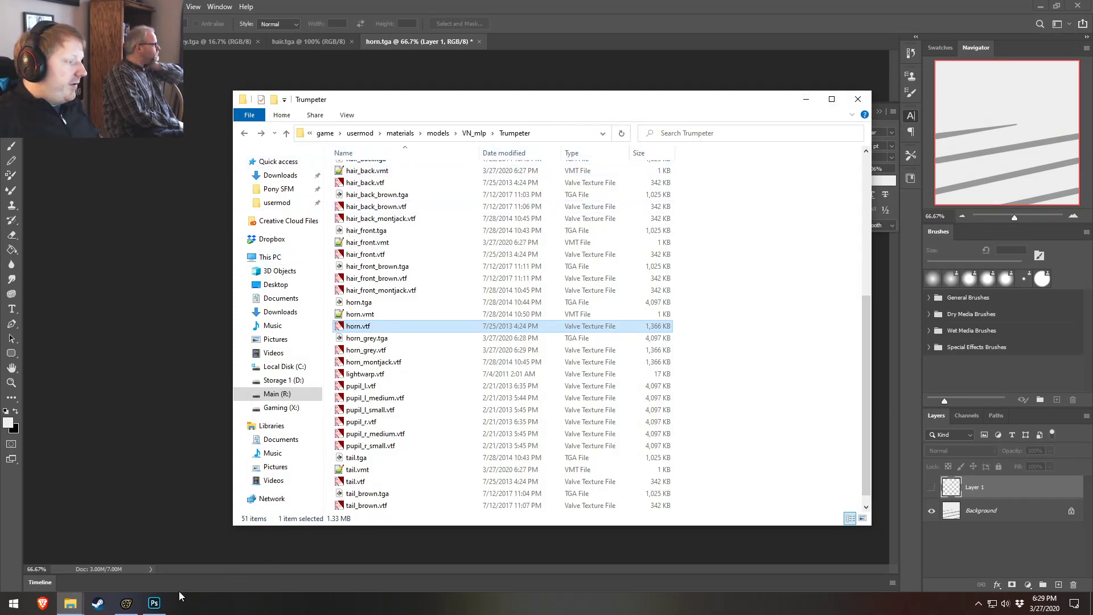
- Change horn.vmt's $basetexture from horn_montjack to horn_grey and save it
{"action": "mouse_move", "coordinate": [127, 612]}
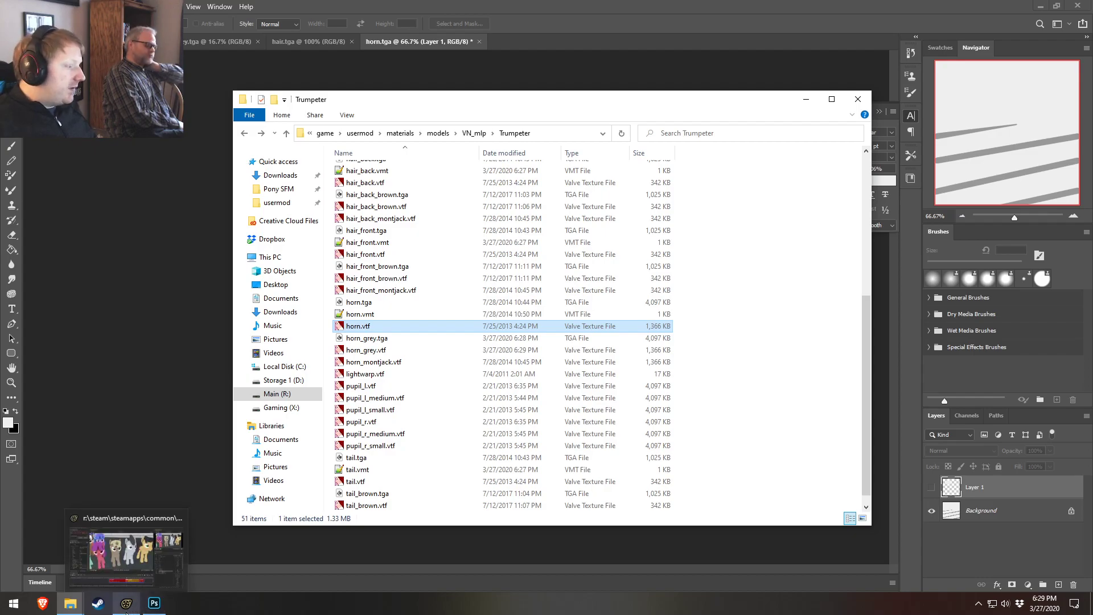
{"action": "right_click", "coordinate": [127, 612]}
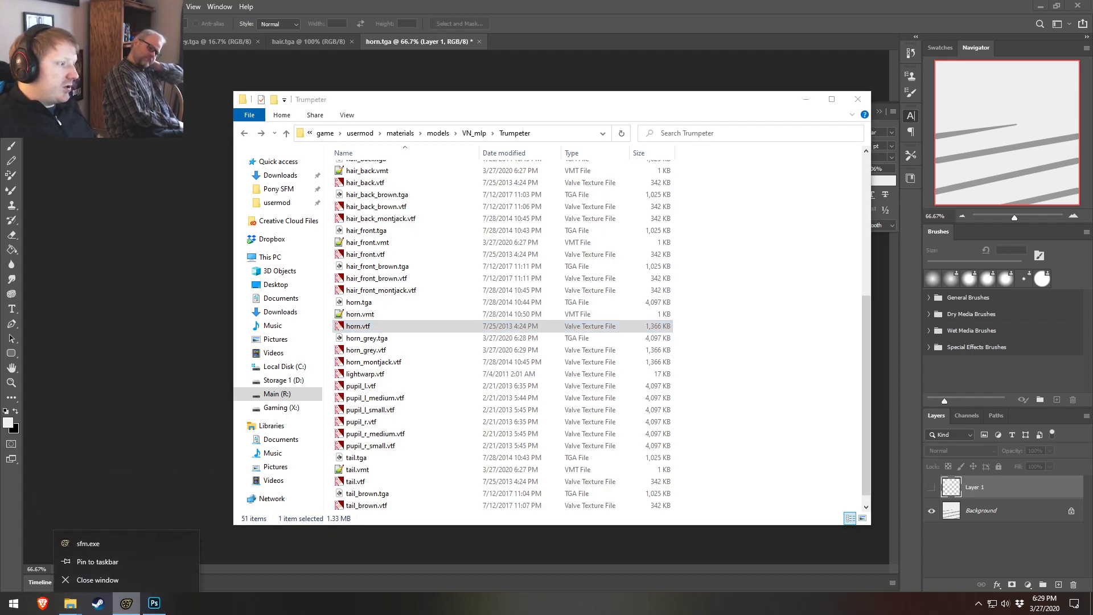
{"action": "left_click", "coordinate": [360, 313]}
{"action": "key", "text": "Return"}
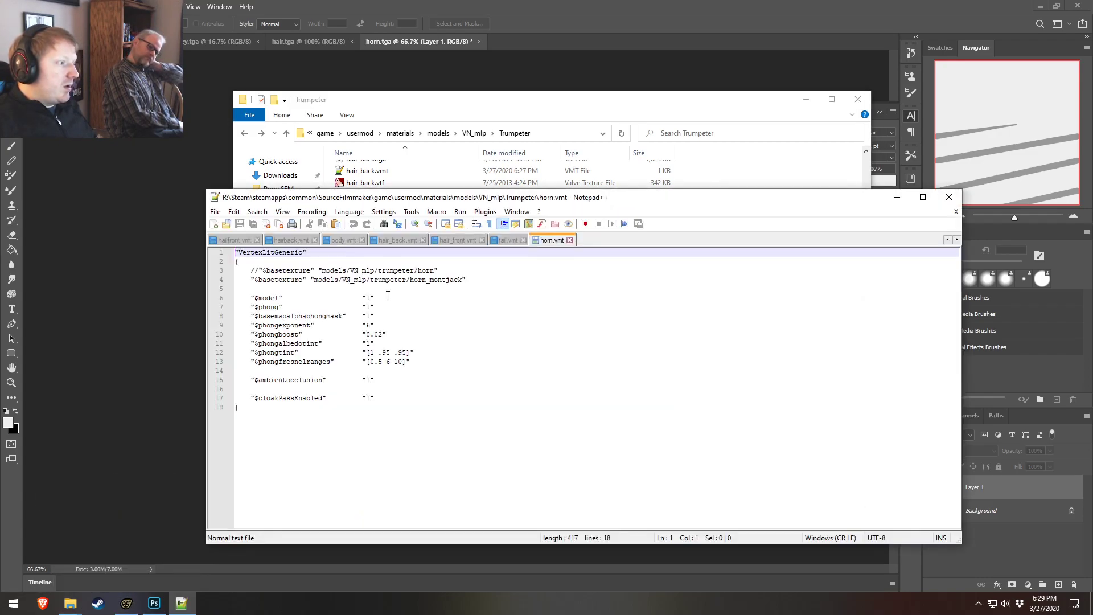
{"action": "left_click_drag", "start_coordinate": [462, 280], "coordinate": [431, 280]}
{"action": "type", "text": "grey"}
{"action": "left_click", "coordinate": [487, 307]}
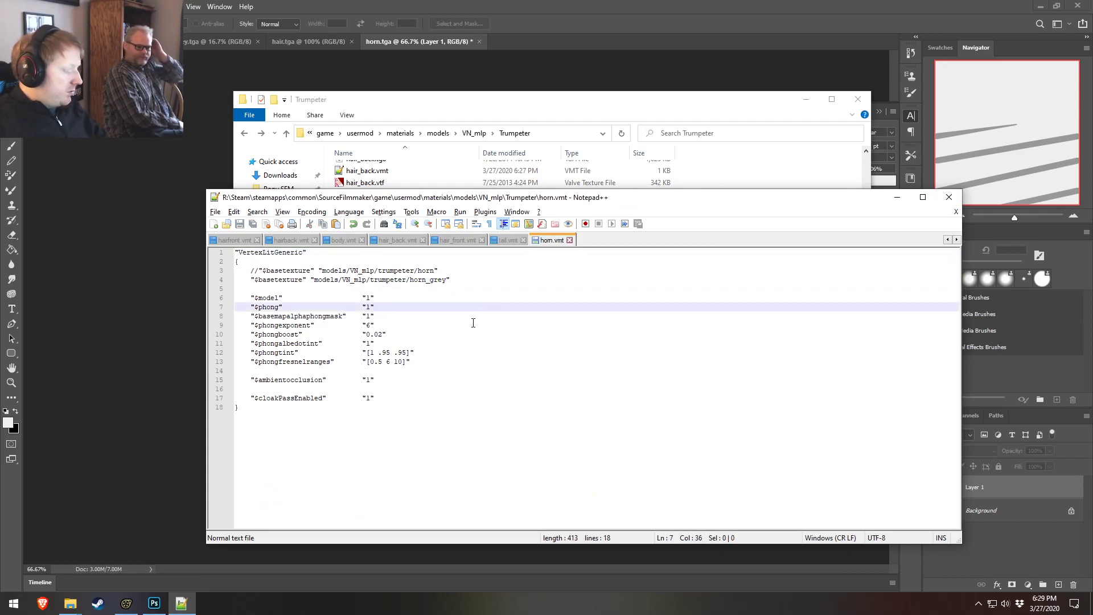
{"action": "key", "text": "alt+F4"}
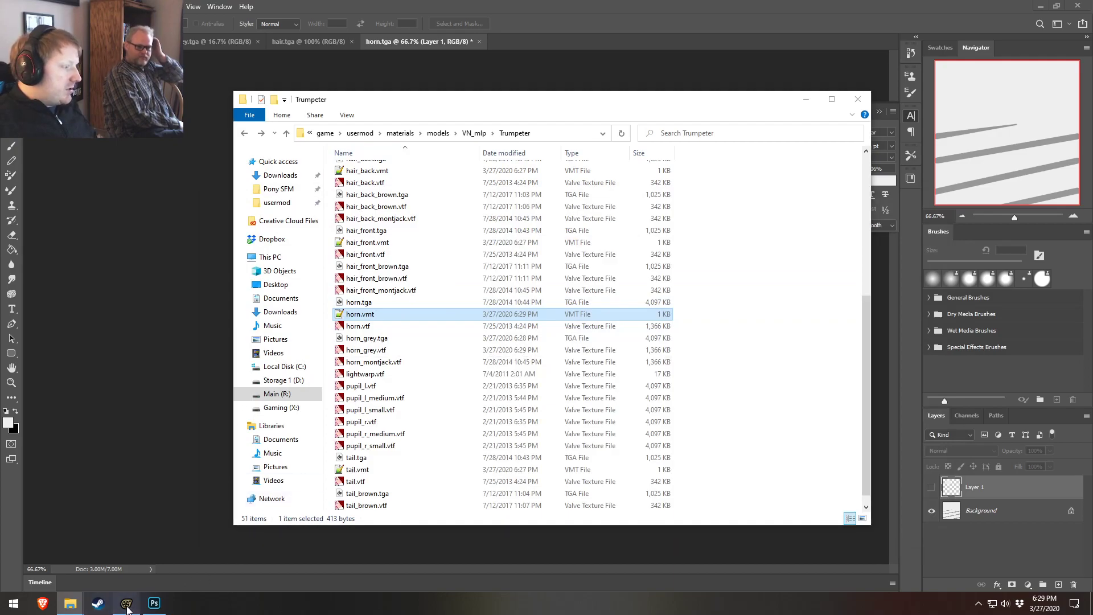
{"action": "left_click", "coordinate": [126, 604]}
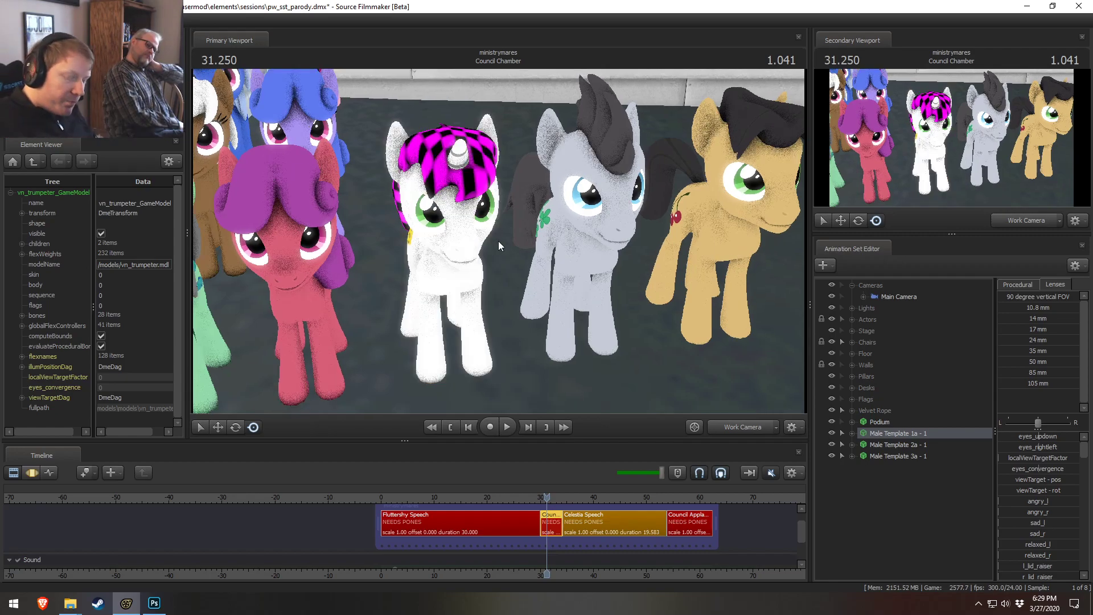
- Orbit the view behind the ponies, then bring up the Trumpeter folder in Explorer
{"action": "left_click_drag", "start_coordinate": [498, 241], "coordinate": [552, 280]}
{"action": "key", "text": "alt+Tab"}
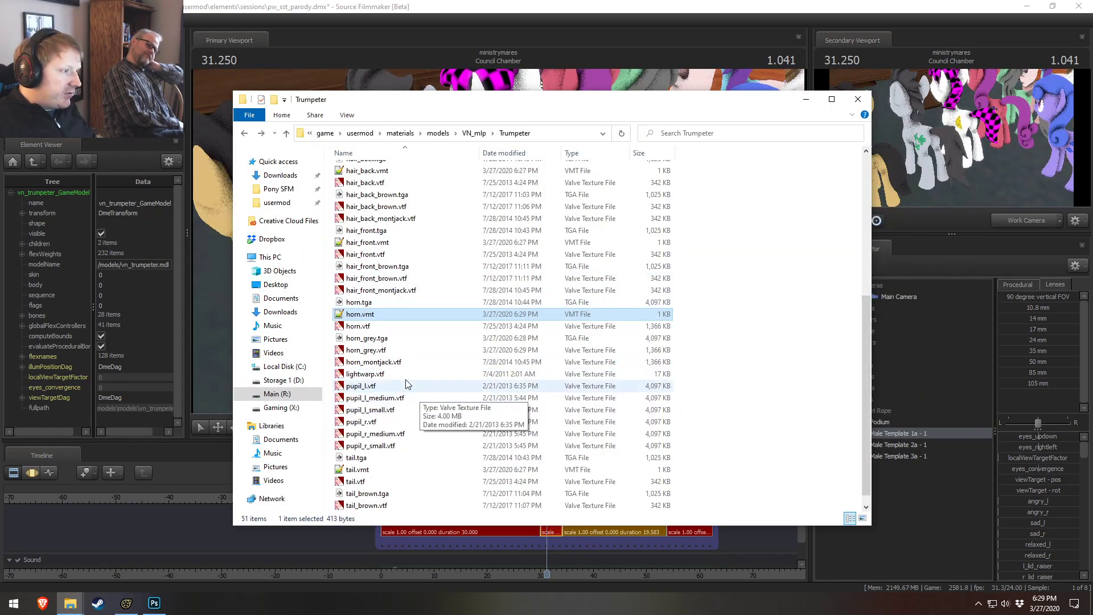
{"action": "scroll", "coordinate": [384, 380], "scroll_direction": "down", "scroll_amount": 1}
{"action": "scroll", "coordinate": [384, 380], "scroll_direction": "up", "scroll_amount": 4}
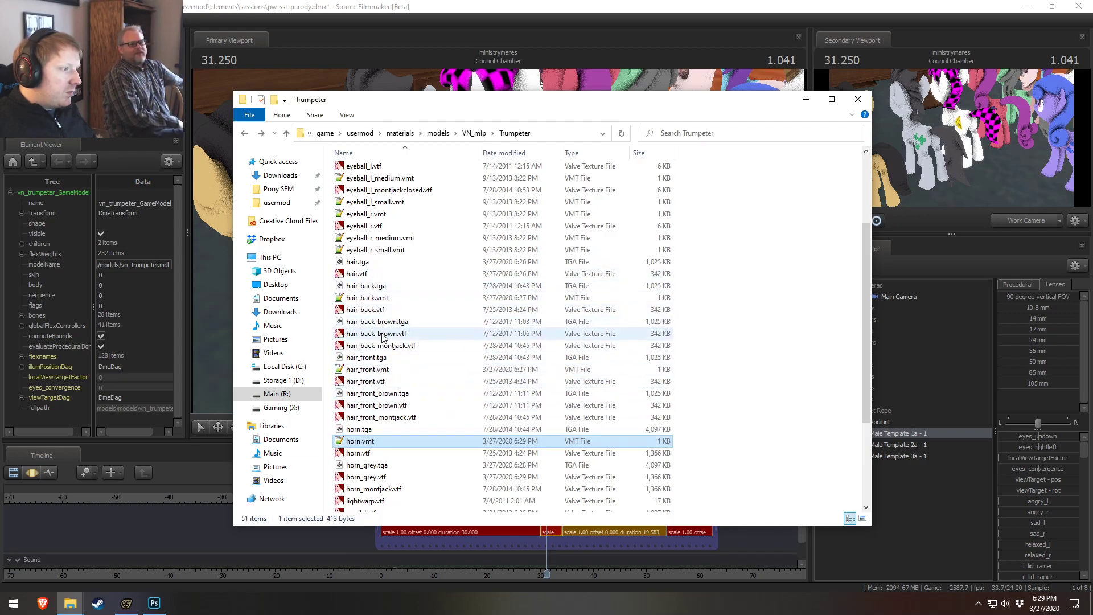
- Open hair_back.vtf in VTFEdit and import the grey striped image
{"action": "double_click", "coordinate": [378, 311]}
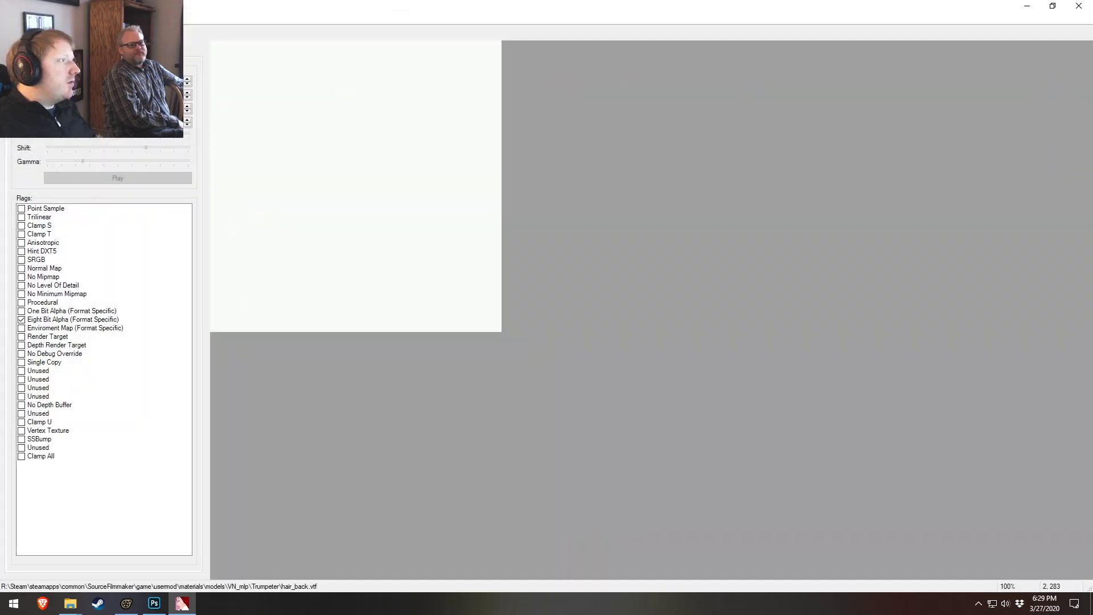
{"action": "key", "text": "ctrl+i"}
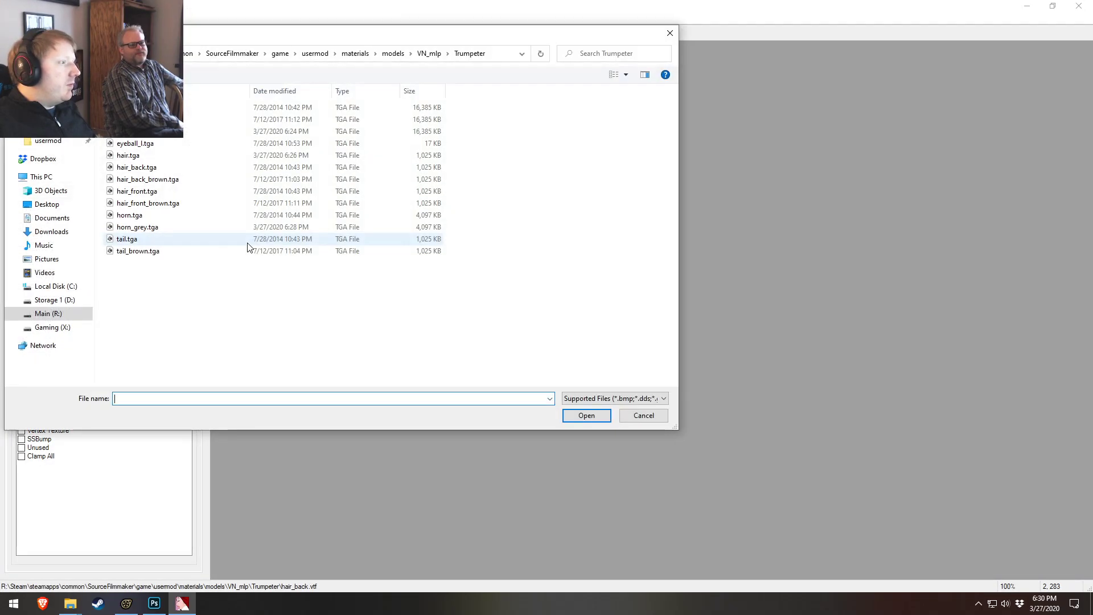
{"action": "double_click", "coordinate": [137, 227]}
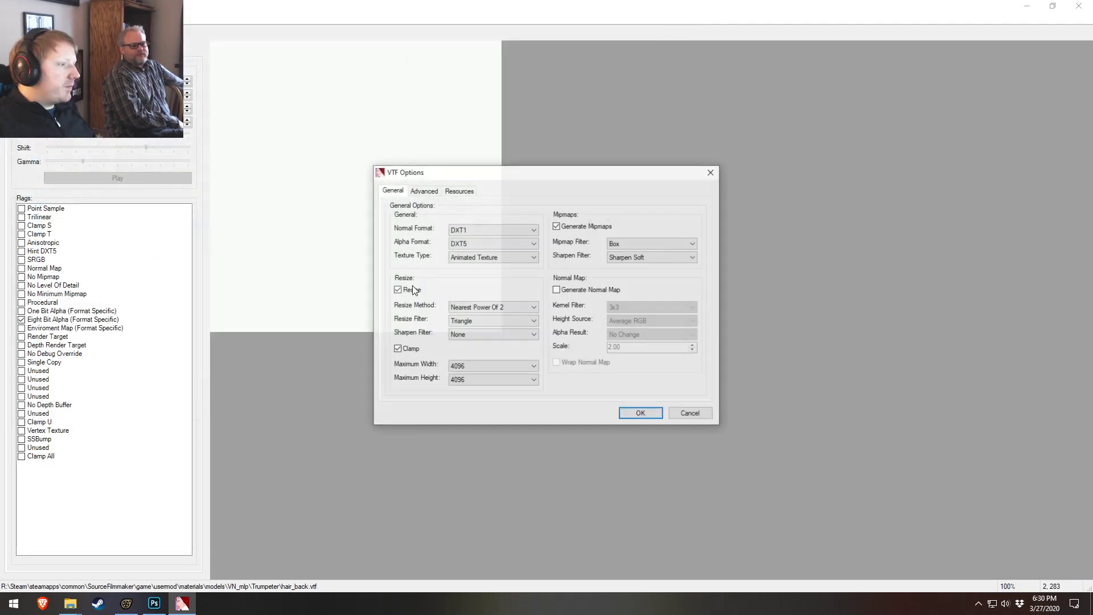
{"action": "left_click", "coordinate": [631, 409]}
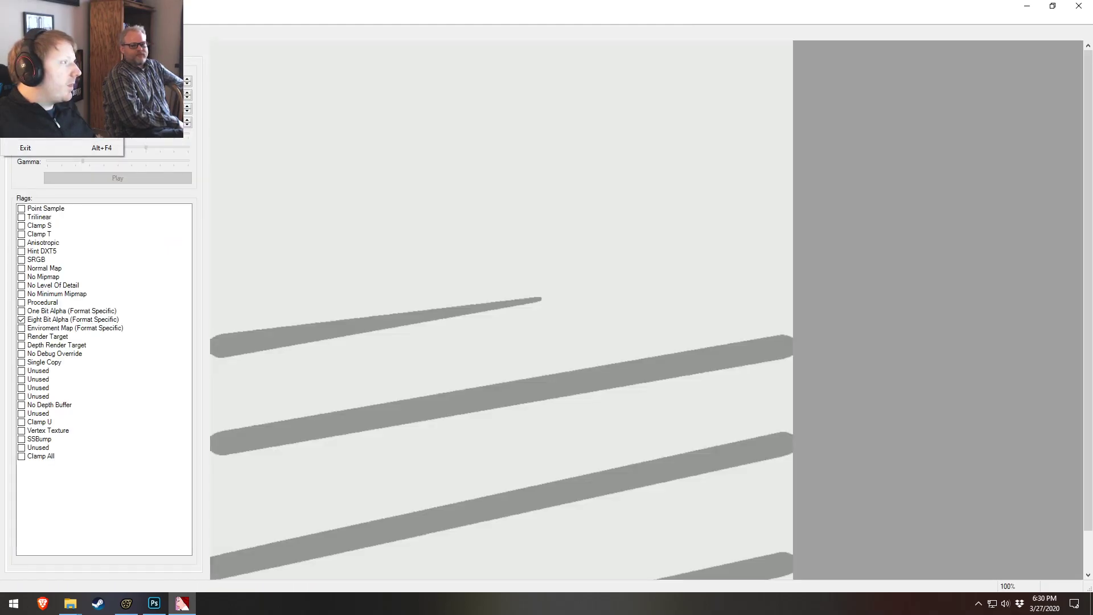
- Save the texture as hair_grey.vtf and return to Source Filmmaker
{"action": "key", "text": "ctrl+s"}
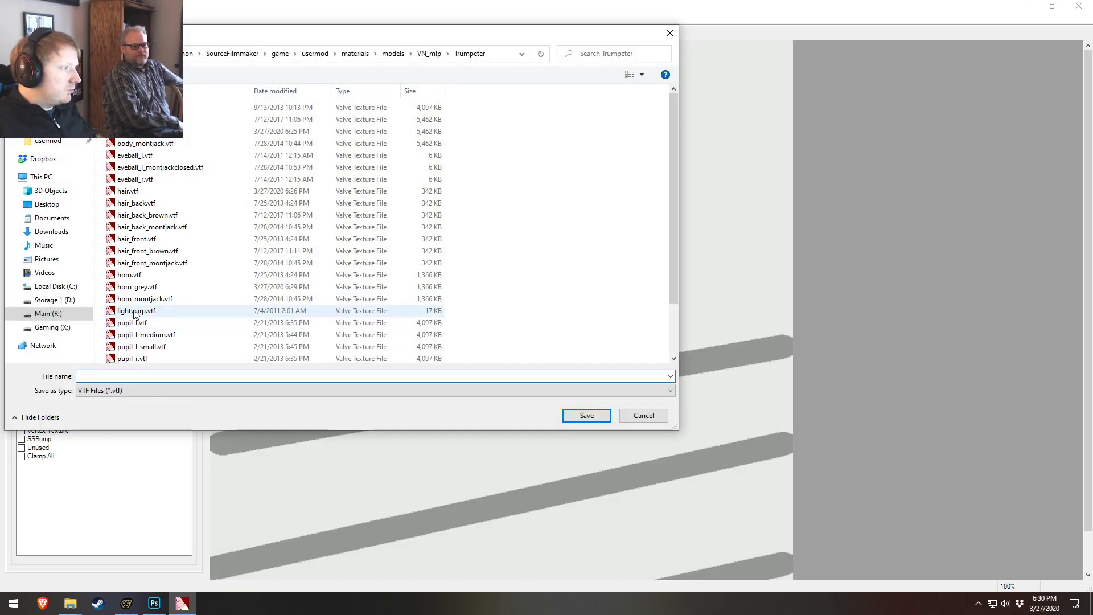
{"action": "scroll", "coordinate": [142, 319], "scroll_direction": "down", "scroll_amount": 1}
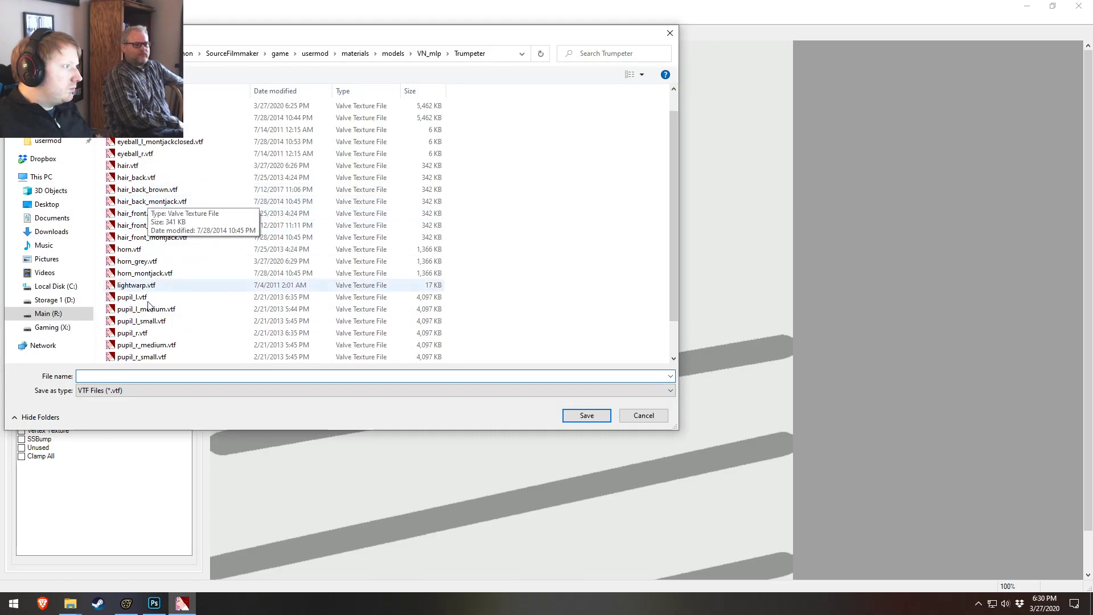
{"action": "left_click", "coordinate": [127, 166]}
{"action": "left_click", "coordinate": [103, 375]}
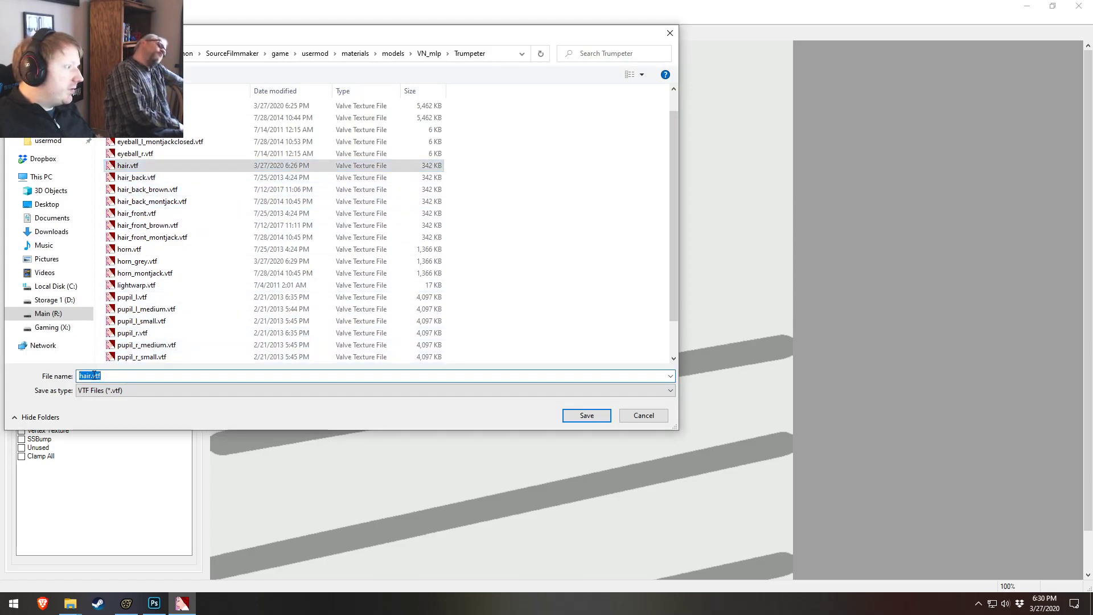
{"action": "left_click", "coordinate": [92, 376]}
{"action": "type", "text": "_hg"}
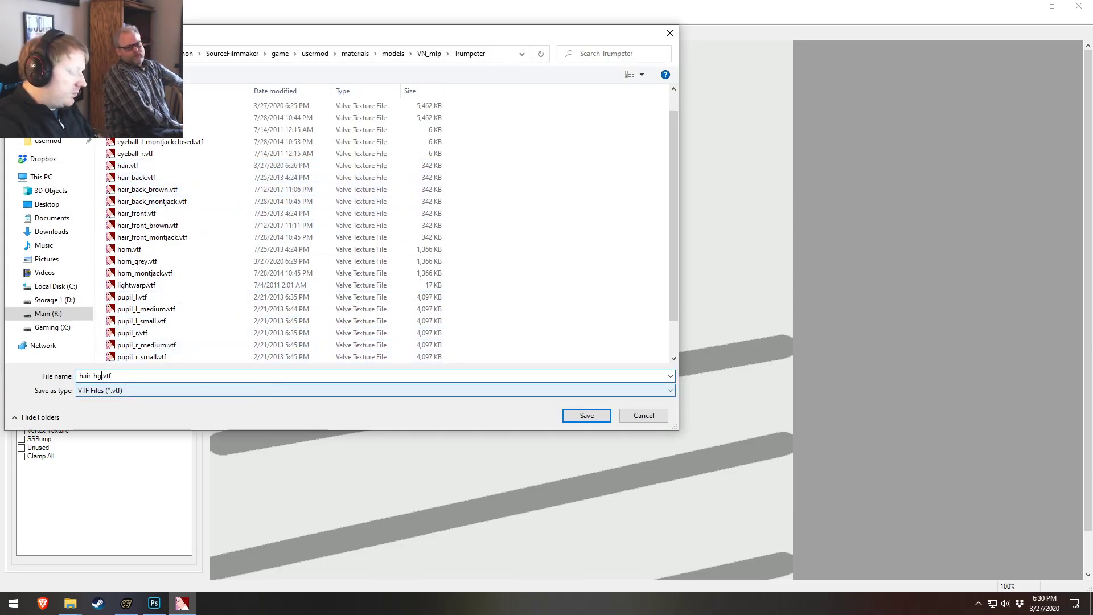
{"action": "type", "text": "rey"}
{"action": "key", "text": "Return"}
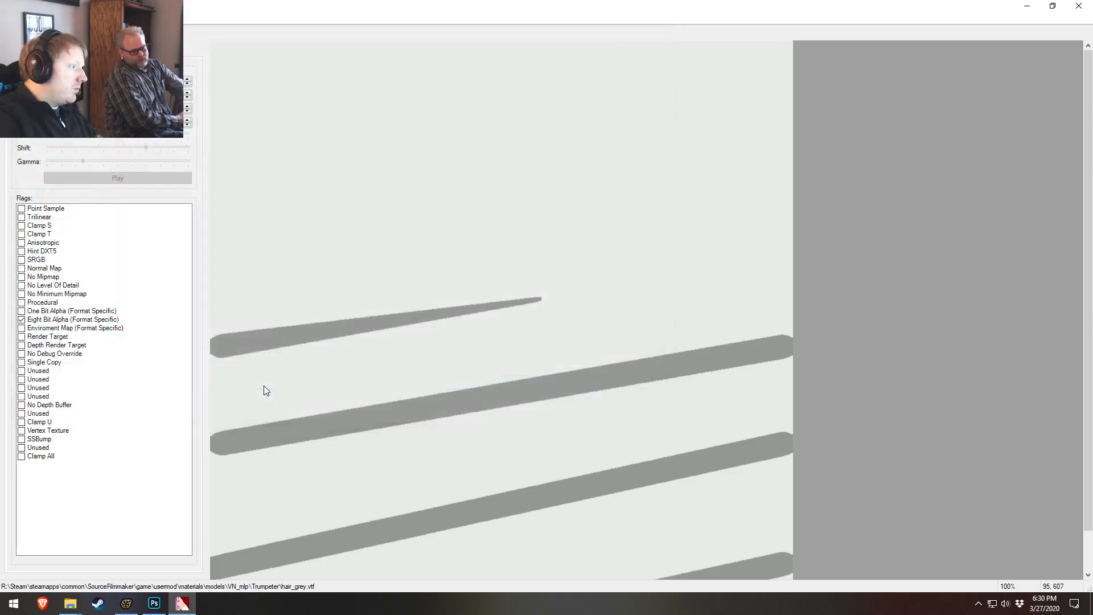
{"action": "left_click", "coordinate": [135, 606]}
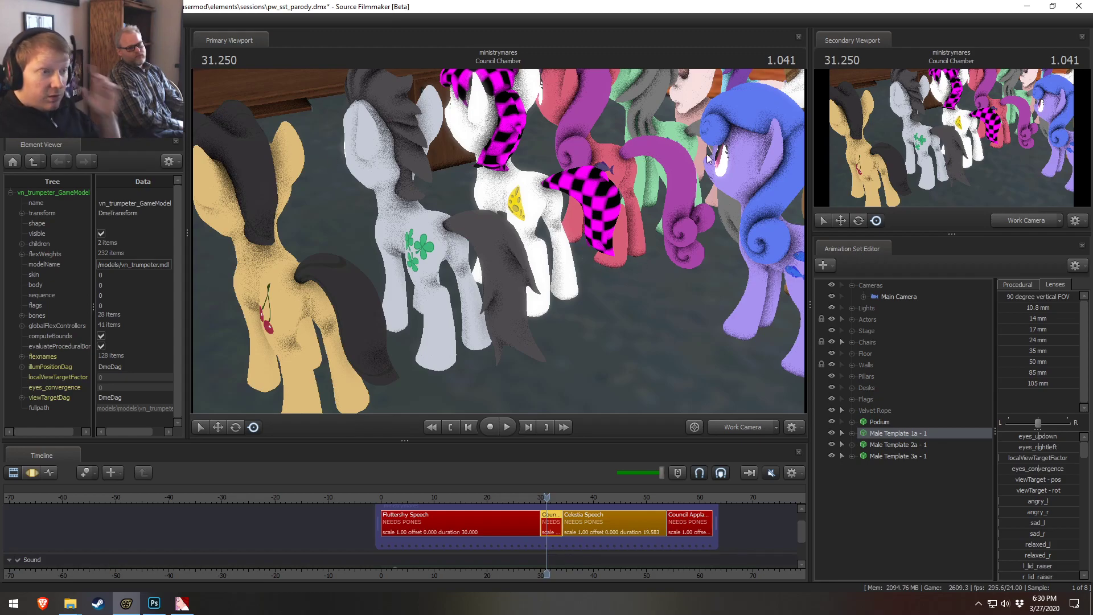
- Open hair_back.vmt from the Trumpeter folder to confirm it uses the hair_grey texture
{"action": "mouse_move", "coordinate": [497, 240]}
{"action": "left_mouse_down"}
{"action": "mouse_move", "coordinate": [506, 308]}
{"action": "mouse_move", "coordinate": [477, 244]}
{"action": "left_mouse_up"}
{"action": "key", "text": "alt+Tab"}
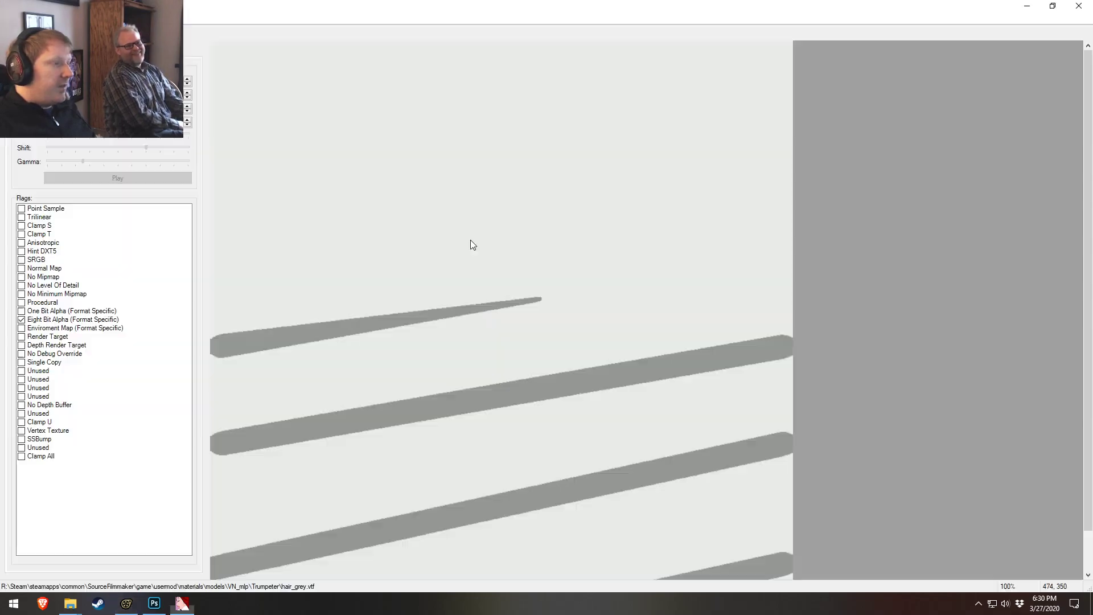
{"action": "mouse_move", "coordinate": [70, 603]}
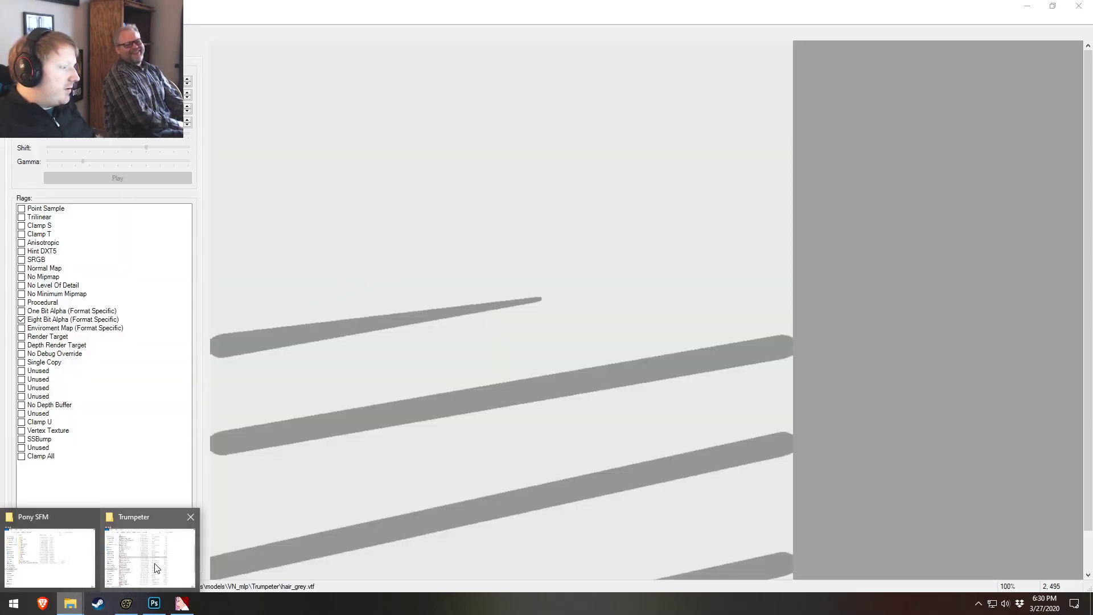
{"action": "left_click", "coordinate": [151, 553]}
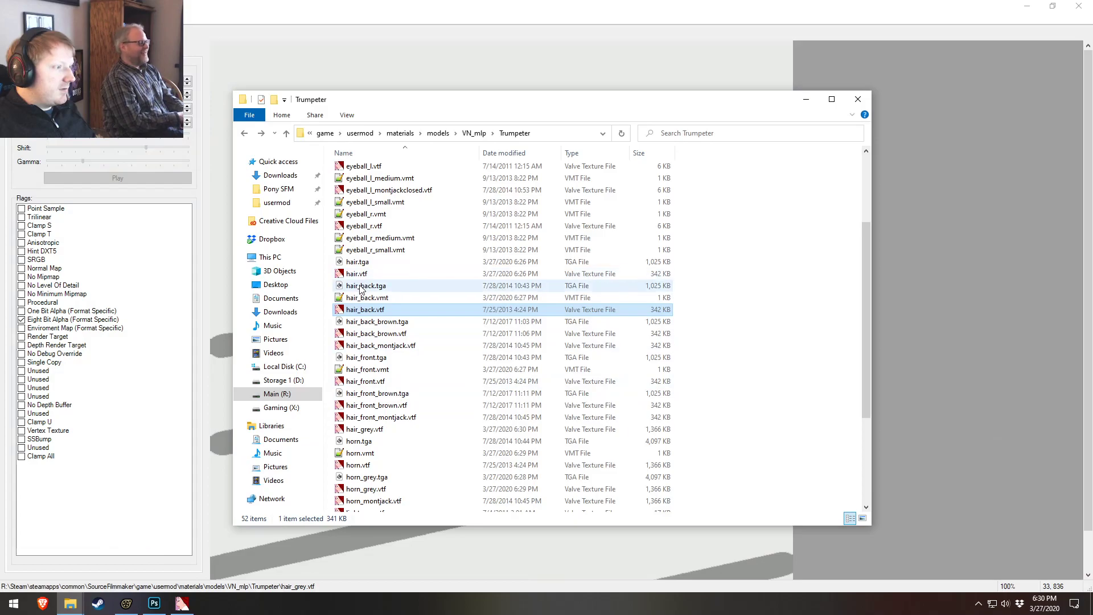
{"action": "double_click", "coordinate": [367, 297]}
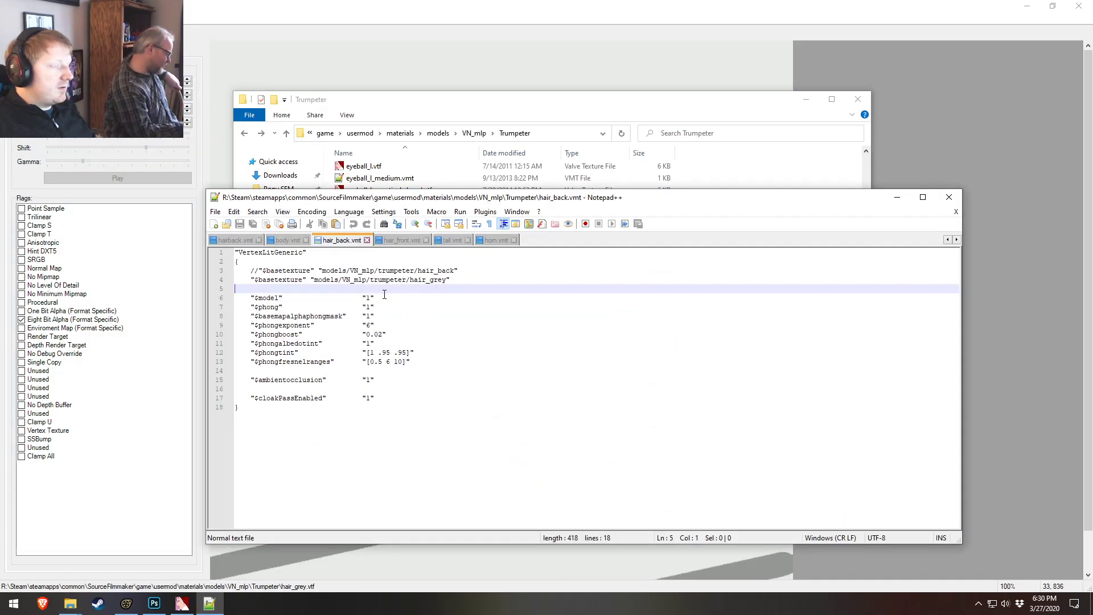
{"action": "left_click", "coordinate": [9, 19]}
- Import hair.tga into VTFEdit as the texture
{"action": "left_click", "coordinate": [10, 19]}
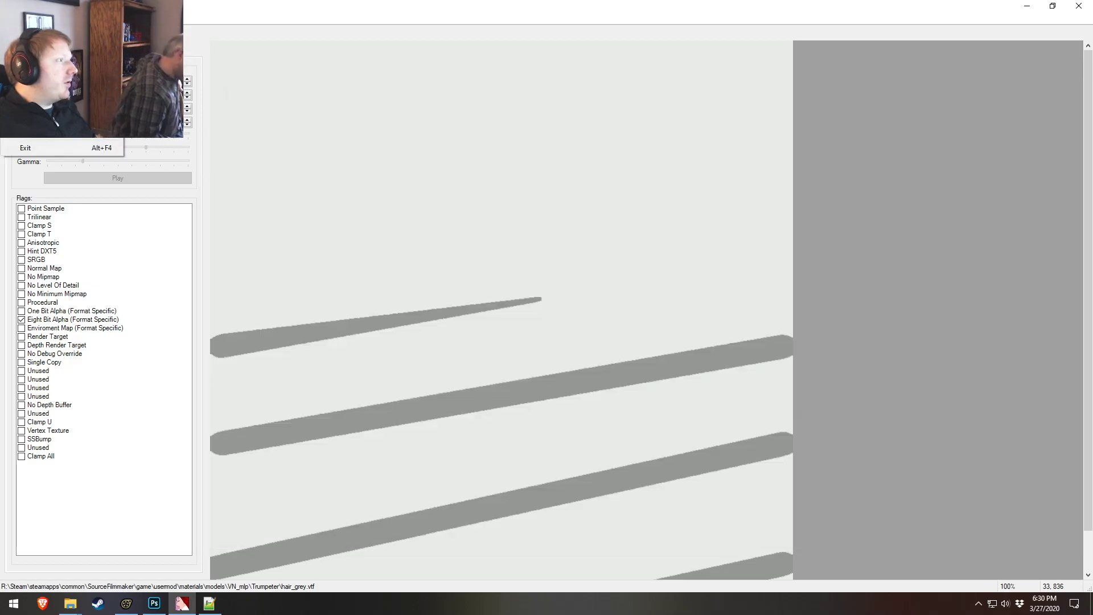
{"action": "left_click", "coordinate": [29, 101]}
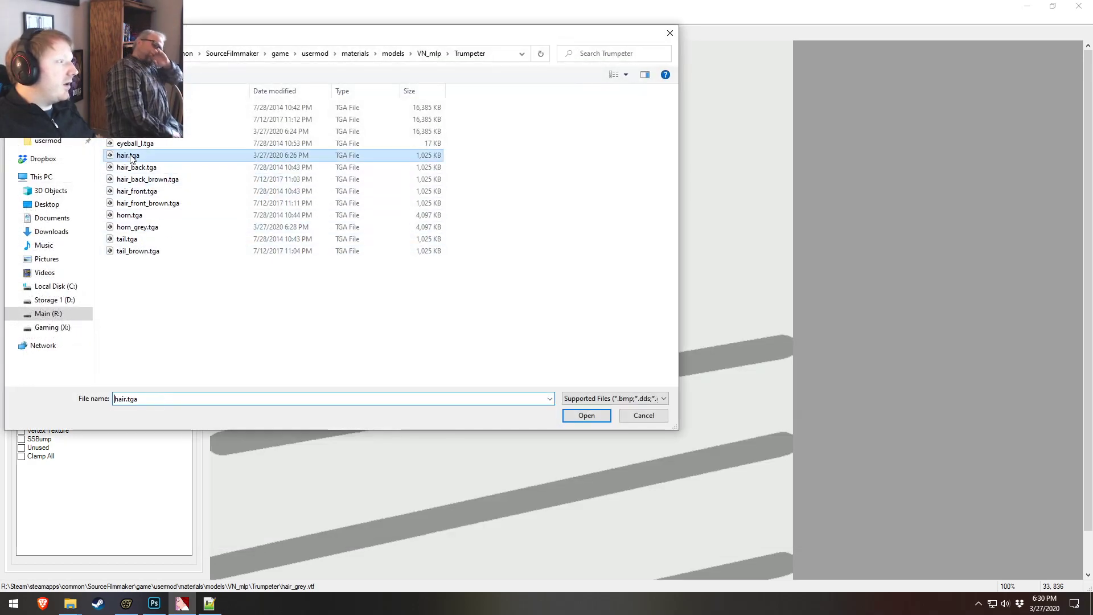
{"action": "double_click", "coordinate": [128, 154]}
{"action": "left_click", "coordinate": [639, 413]}
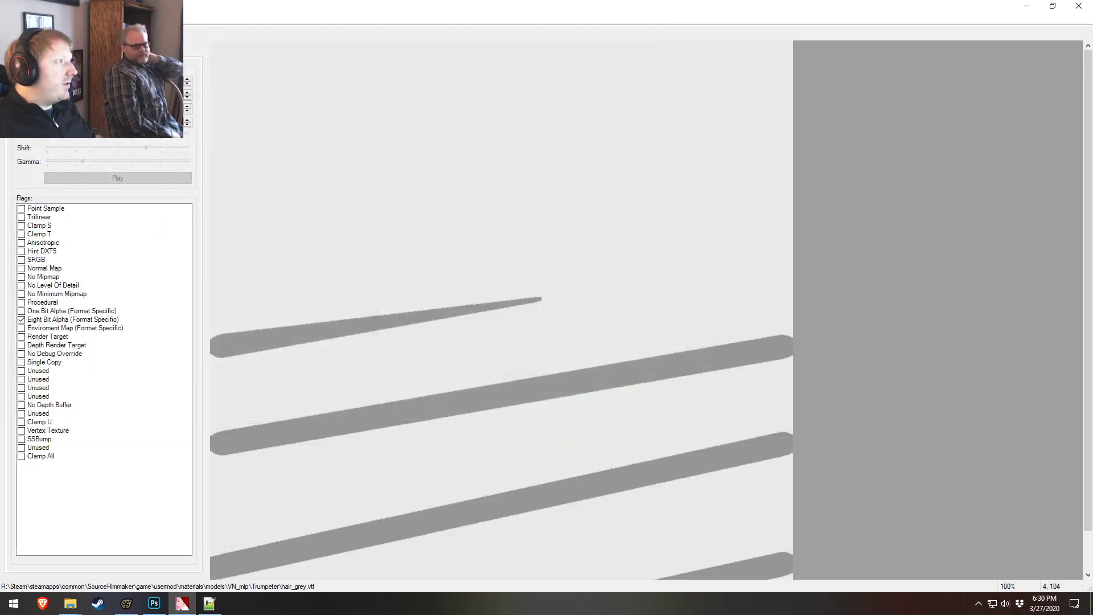
{"action": "key", "text": "ctrl+i"}
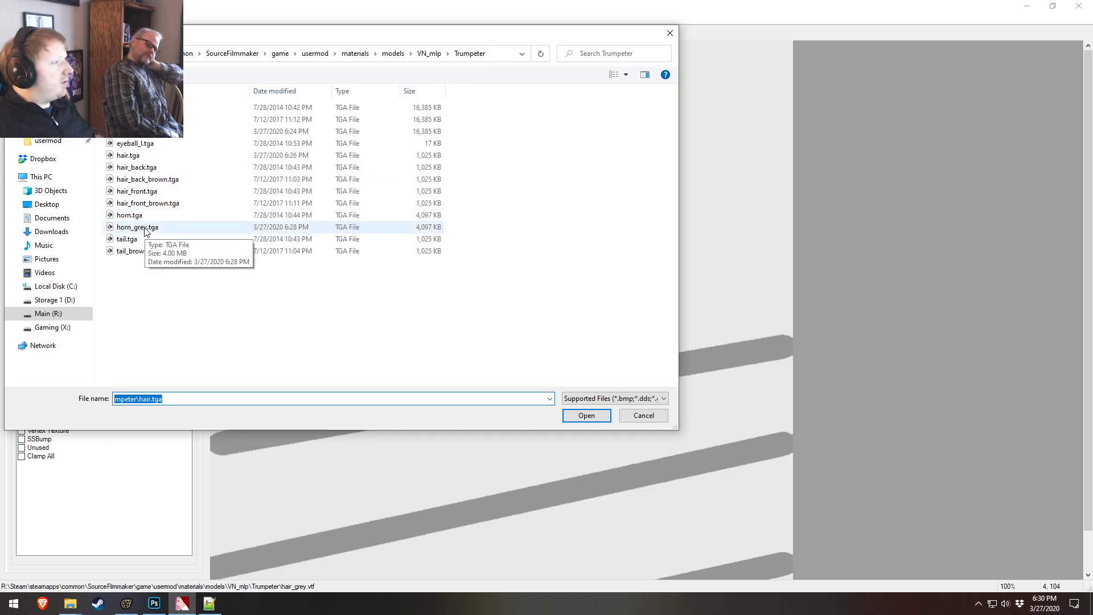
- In Photoshop, save the hair.tga document as a 32-bit Targa named hair_grey.tga
{"action": "left_click", "coordinate": [154, 604]}
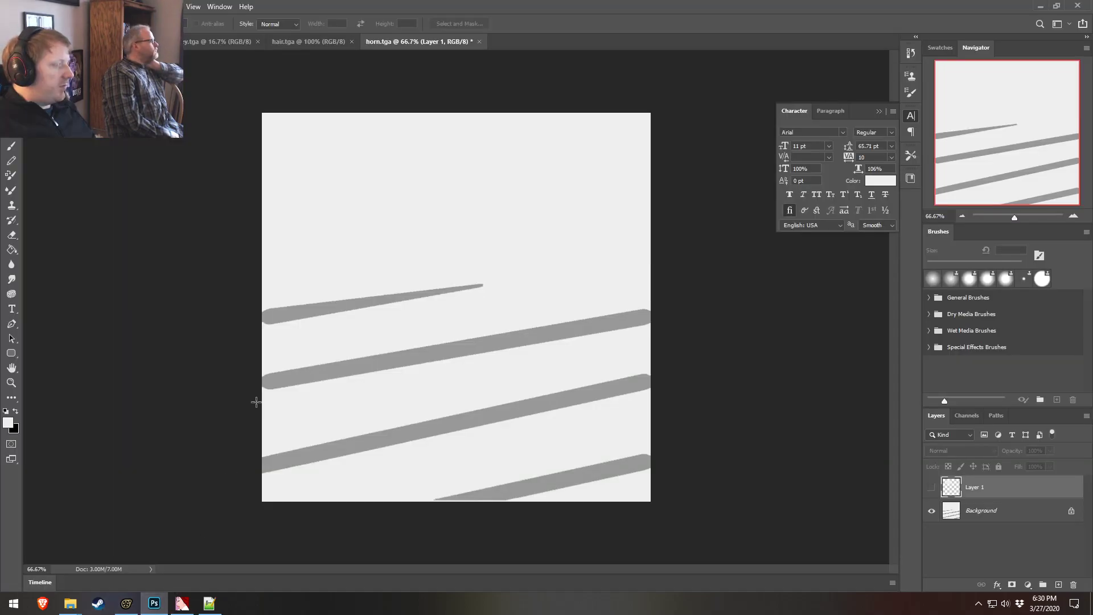
{"action": "left_click", "coordinate": [305, 42]}
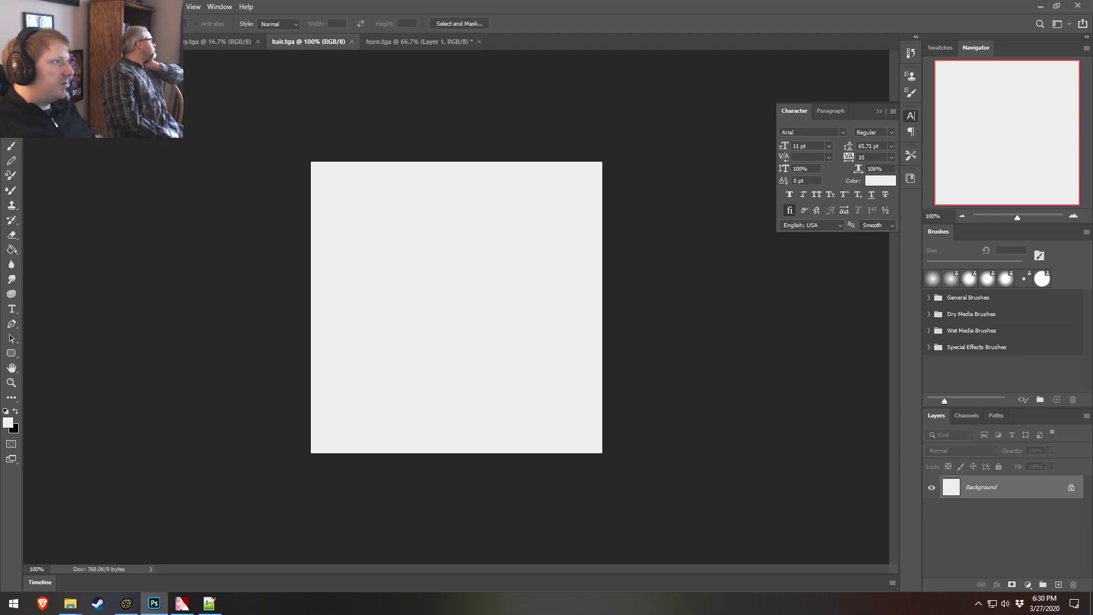
{"action": "left_click", "coordinate": [9, 6]}
{"action": "left_click", "coordinate": [50, 144]}
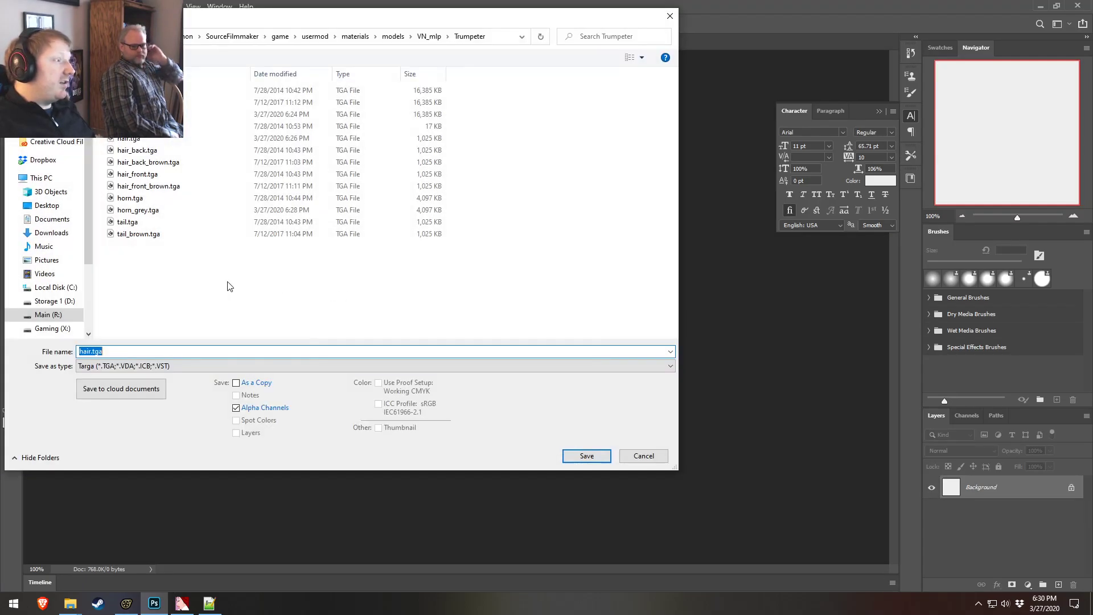
{"action": "left_click", "coordinate": [129, 150]}
{"action": "left_click", "coordinate": [129, 140]}
{"action": "double_click", "coordinate": [90, 351]}
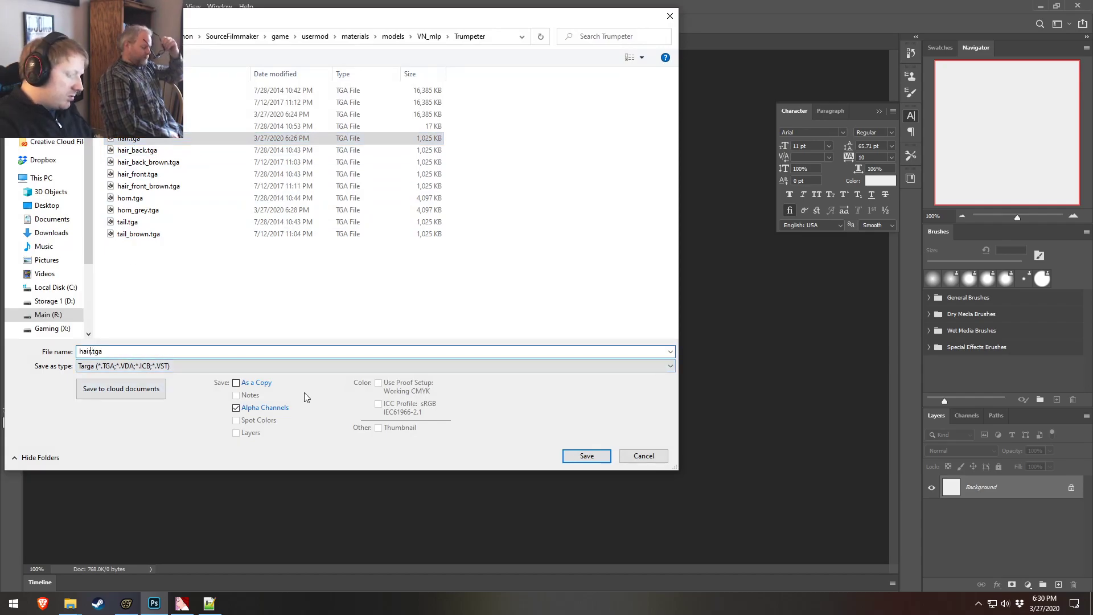
{"action": "type", "text": "_g"}
{"action": "key", "text": "Return"}
{"action": "left_click", "coordinate": [574, 200]}
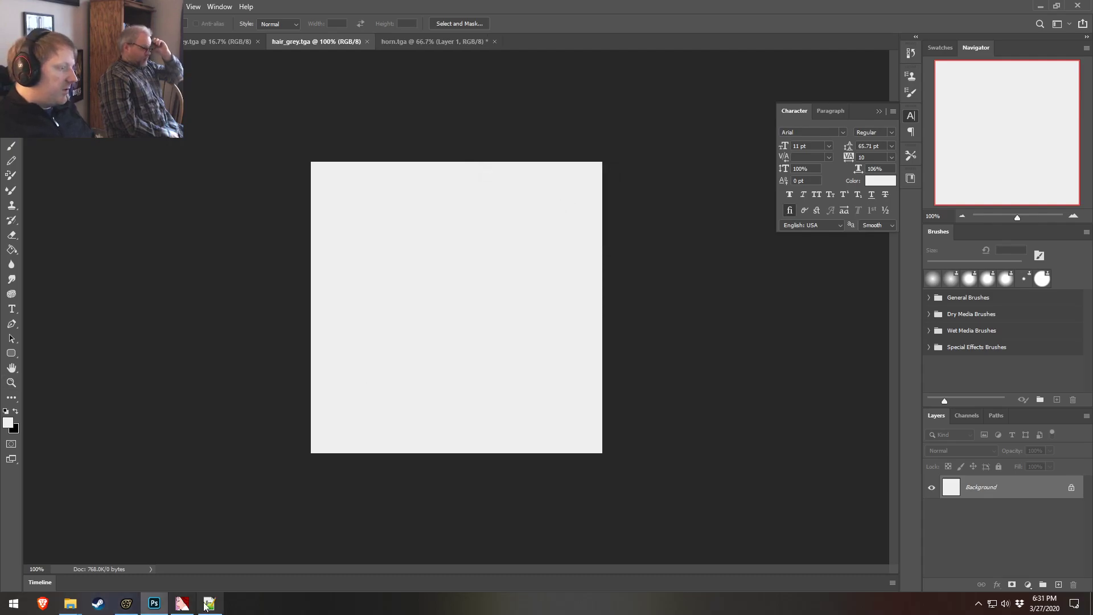
{"action": "left_click", "coordinate": [185, 602]}
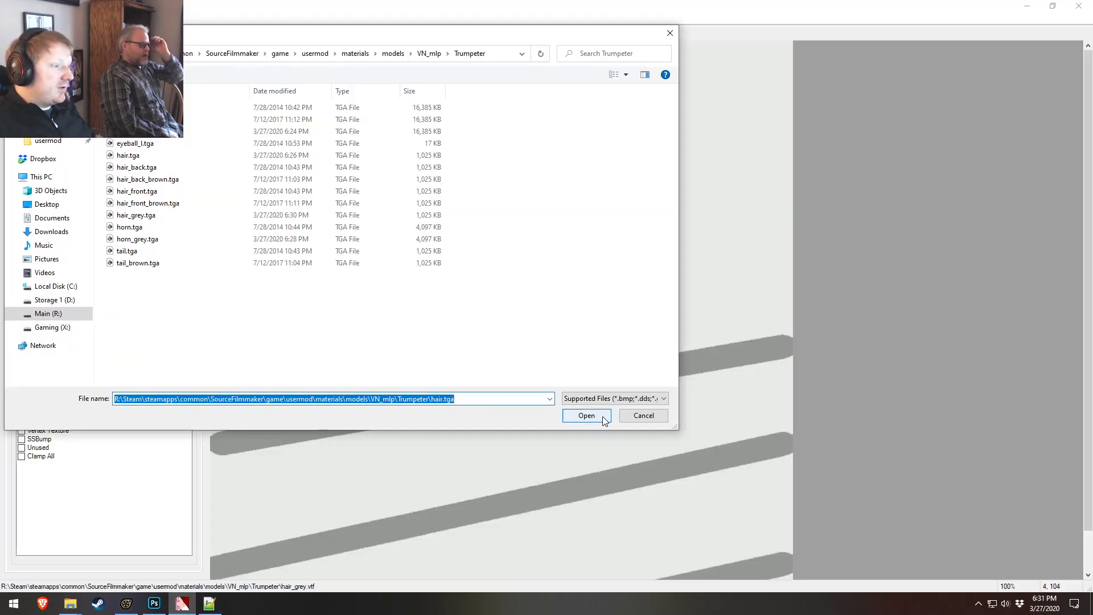
- Import hair_grey.tga and save it over the existing hair_grey.vtf
{"action": "double_click", "coordinate": [142, 217]}
{"action": "left_click", "coordinate": [630, 412]}
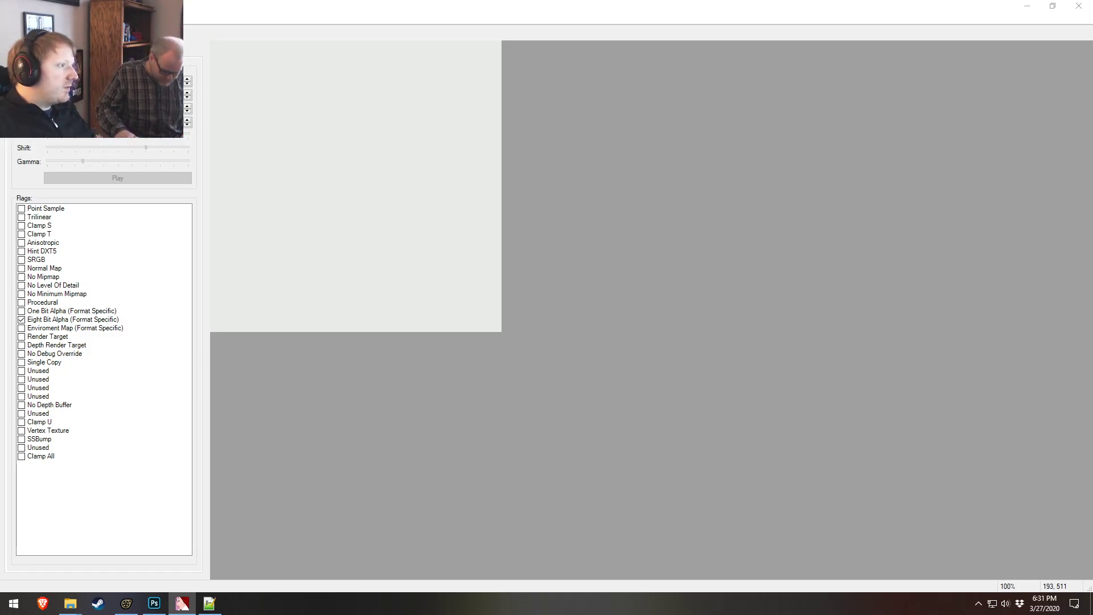
{"action": "key", "text": "ctrl+s"}
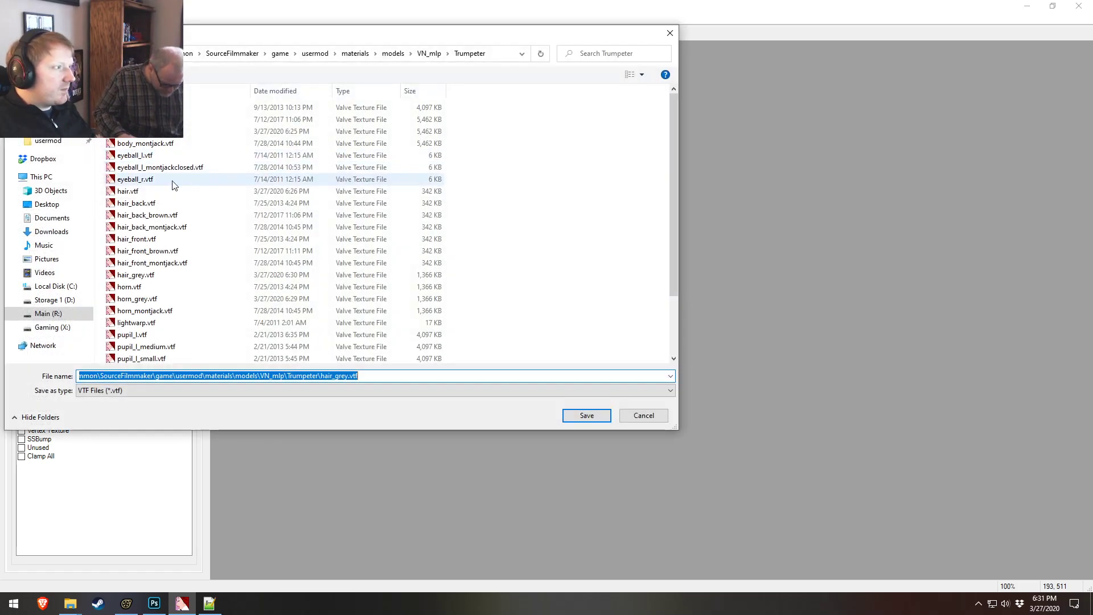
{"action": "double_click", "coordinate": [140, 275]}
{"action": "left_click", "coordinate": [590, 306]}
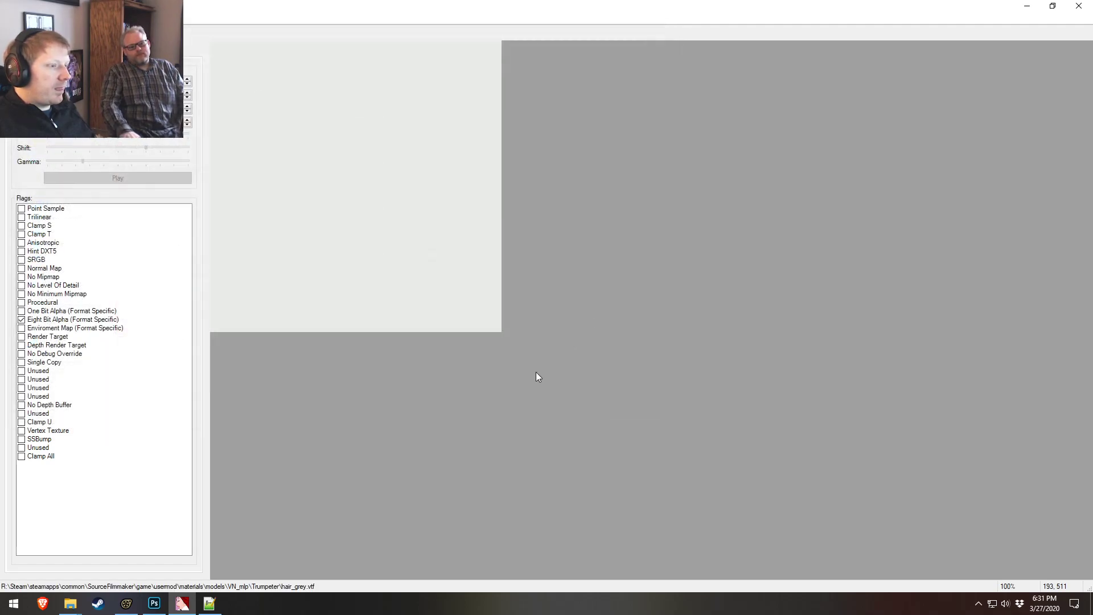
{"action": "left_click", "coordinate": [127, 604]}
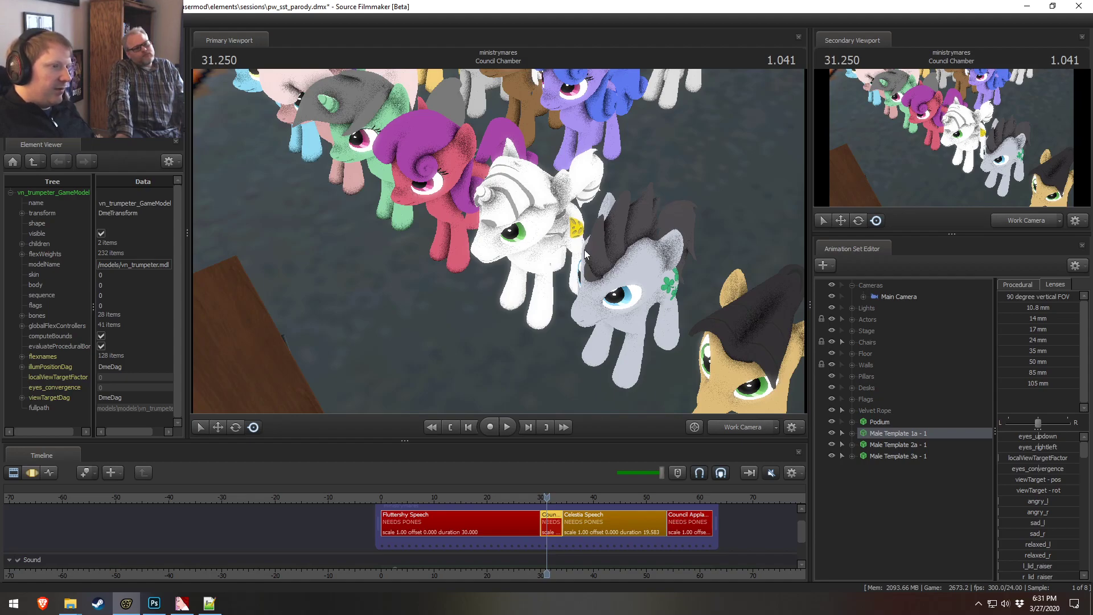
- Orbit around the ponies to check Trumpeter's new hair, then save the session
{"action": "middle_click_drag", "start_coordinate": [604, 232], "coordinate": [492, 248]}
{"action": "left_click_drag", "start_coordinate": [499, 241], "coordinate": [518, 254], "text": "alt"}
{"action": "scroll", "coordinate": [545, 535], "scroll_direction": "up", "scroll_amount": 3}
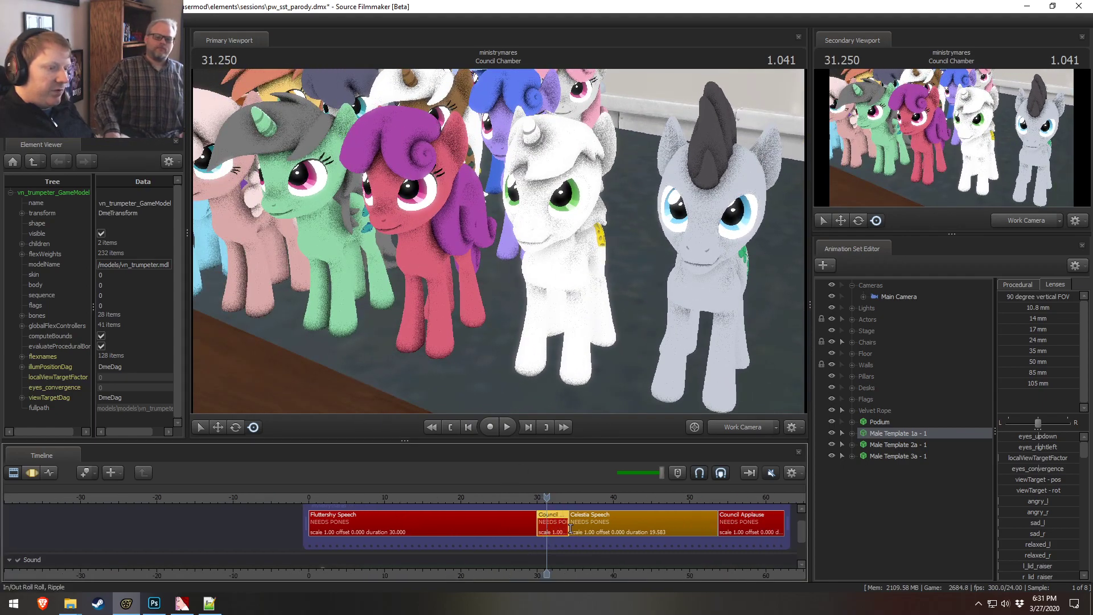
{"action": "key", "text": "ctrl+s"}
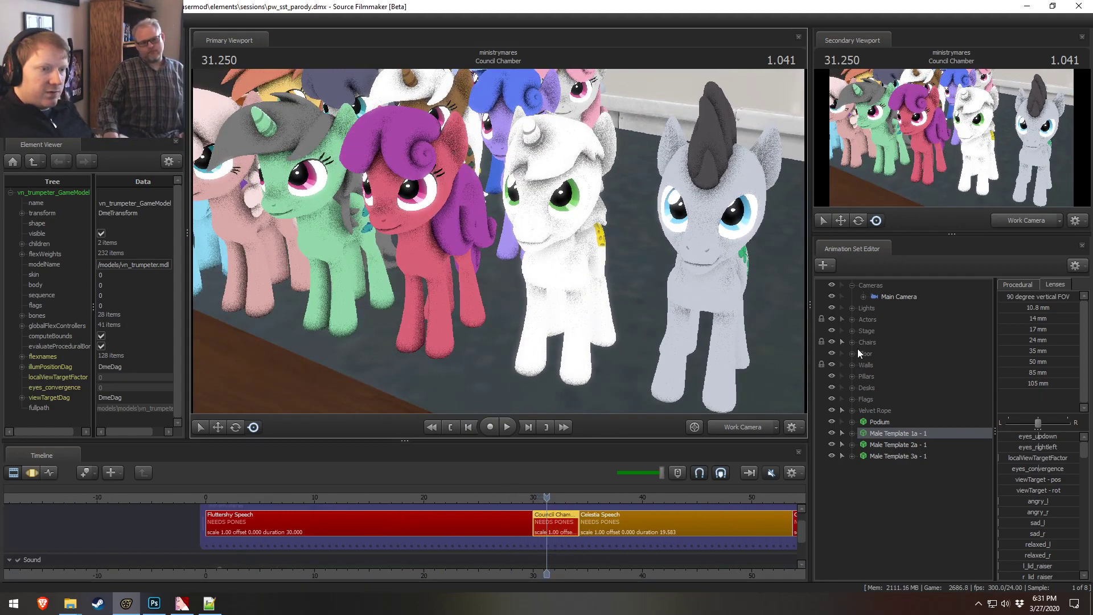
- Select audience pony Female Template 1a under Actors > Audience and frame it
{"action": "left_click", "coordinate": [852, 320]}
{"action": "left_click", "coordinate": [862, 376]}
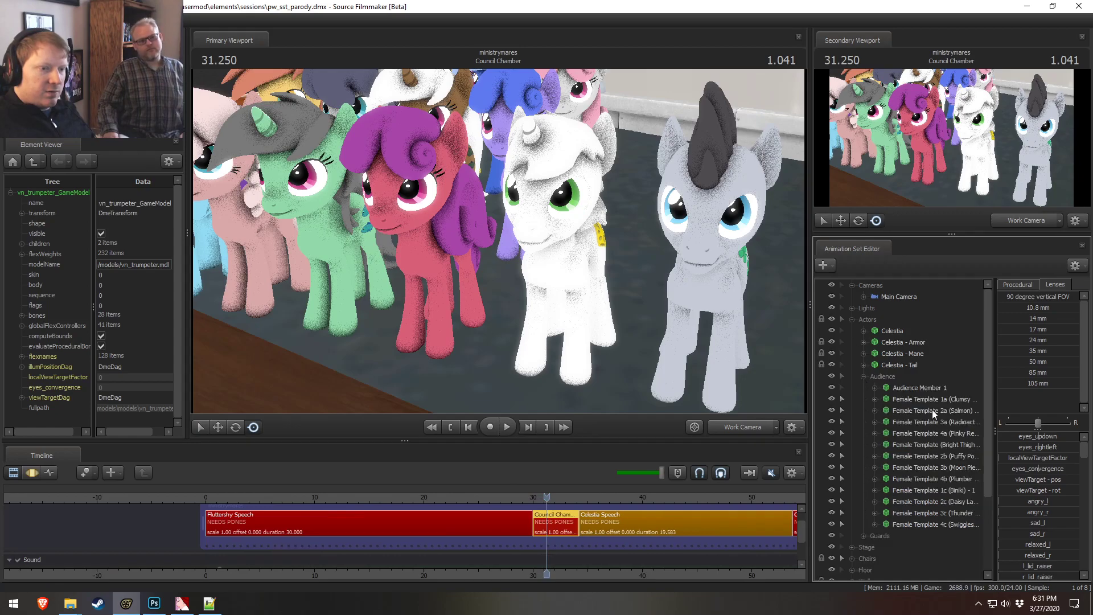
{"action": "left_click", "coordinate": [930, 401]}
{"action": "key", "text": "F3"}
{"action": "key", "text": "f"}
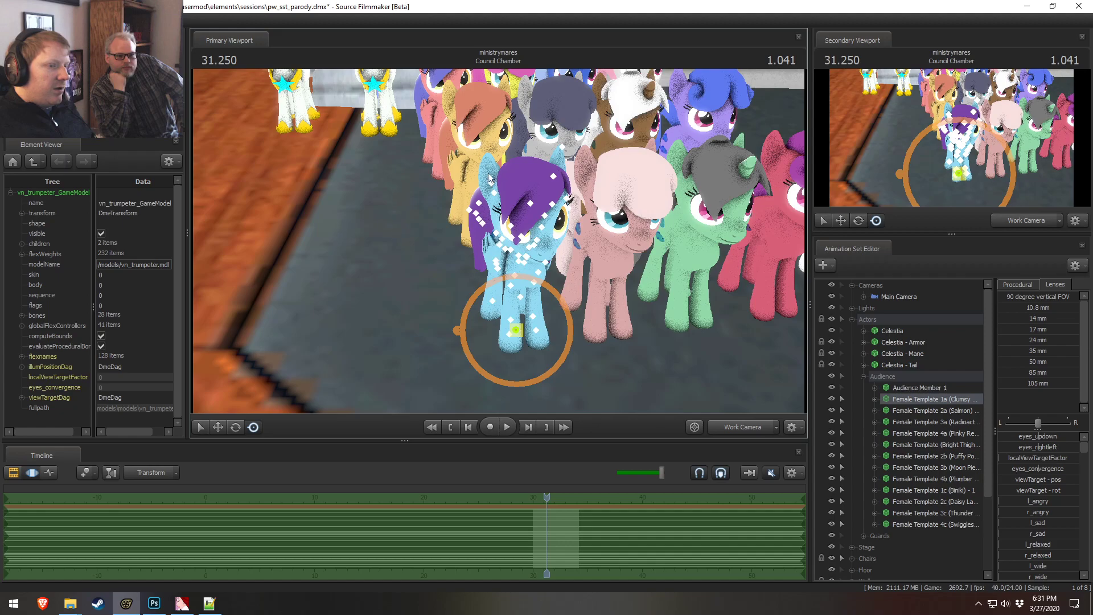
- Strip Female Template 1a's override materials, leaving the blue pony with its purple diamond-patterned hat
{"action": "right_click", "coordinate": [913, 400]}
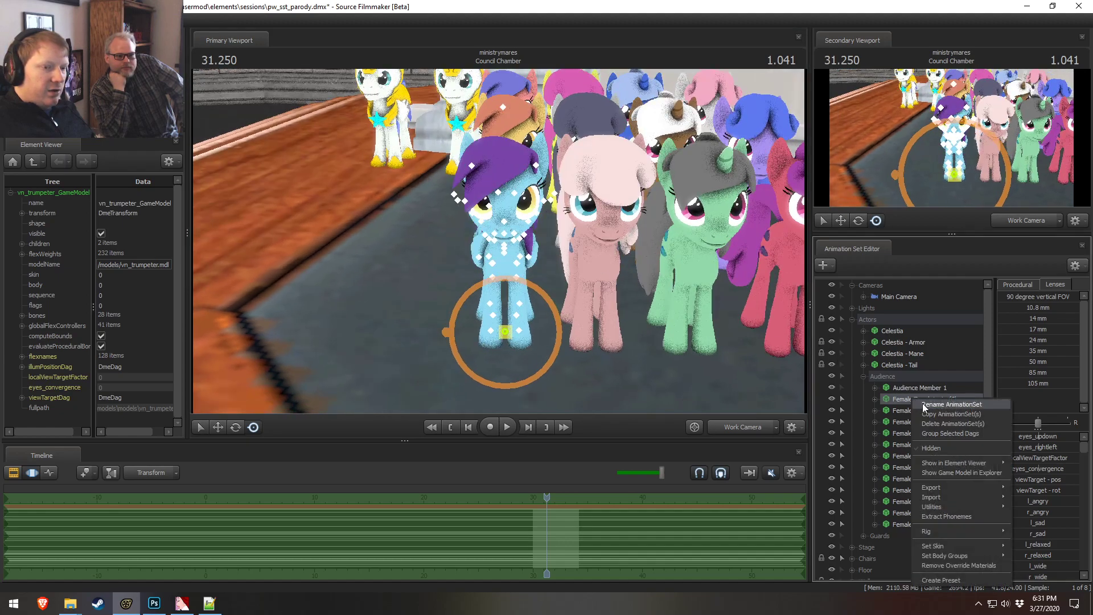
{"action": "left_click", "coordinate": [942, 563]}
{"action": "left_click_drag", "start_coordinate": [504, 244], "coordinate": [546, 255]}
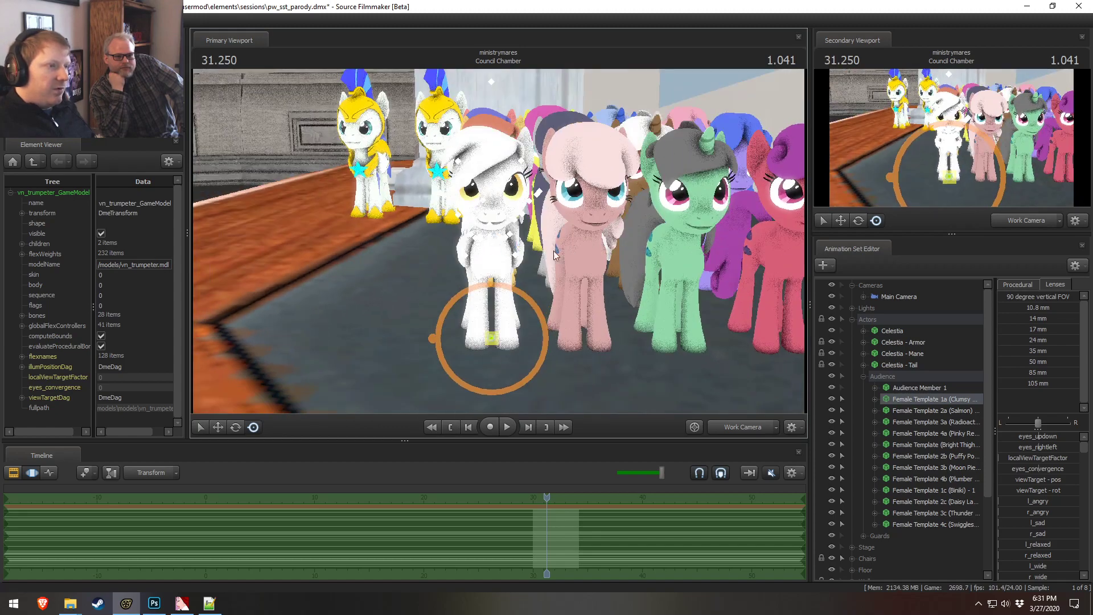
{"action": "left_click_drag", "start_coordinate": [664, 240], "coordinate": [603, 275]}
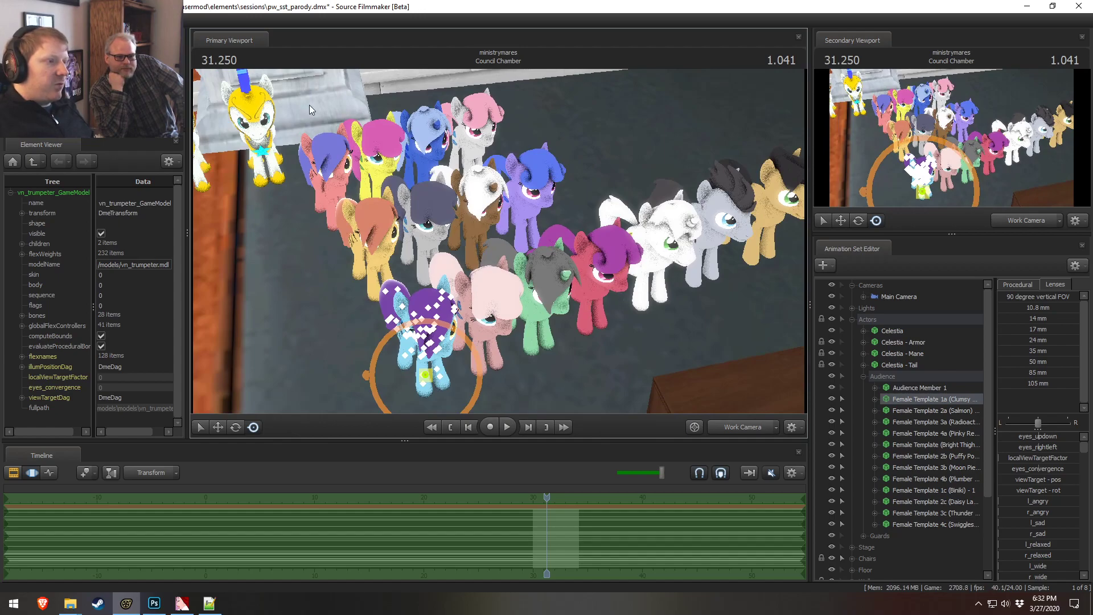
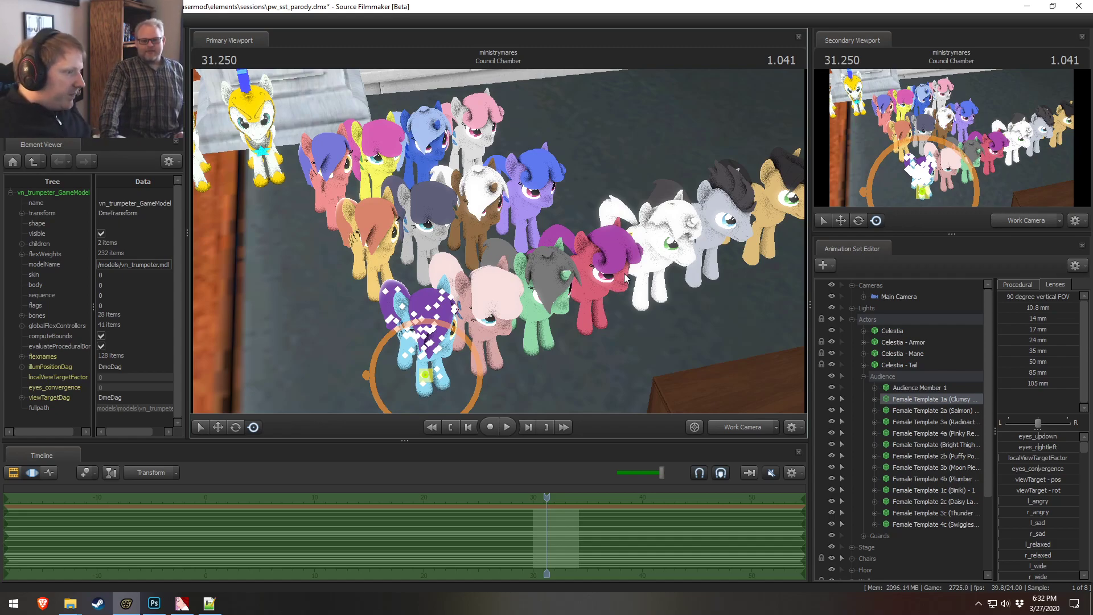
- Select the yellow pony's Right Wing Closed control and drag the wing upward out of place
{"action": "left_click_drag", "start_coordinate": [642, 288], "coordinate": [503, 237]}
{"action": "left_click_drag", "start_coordinate": [570, 173], "coordinate": [516, 258]}
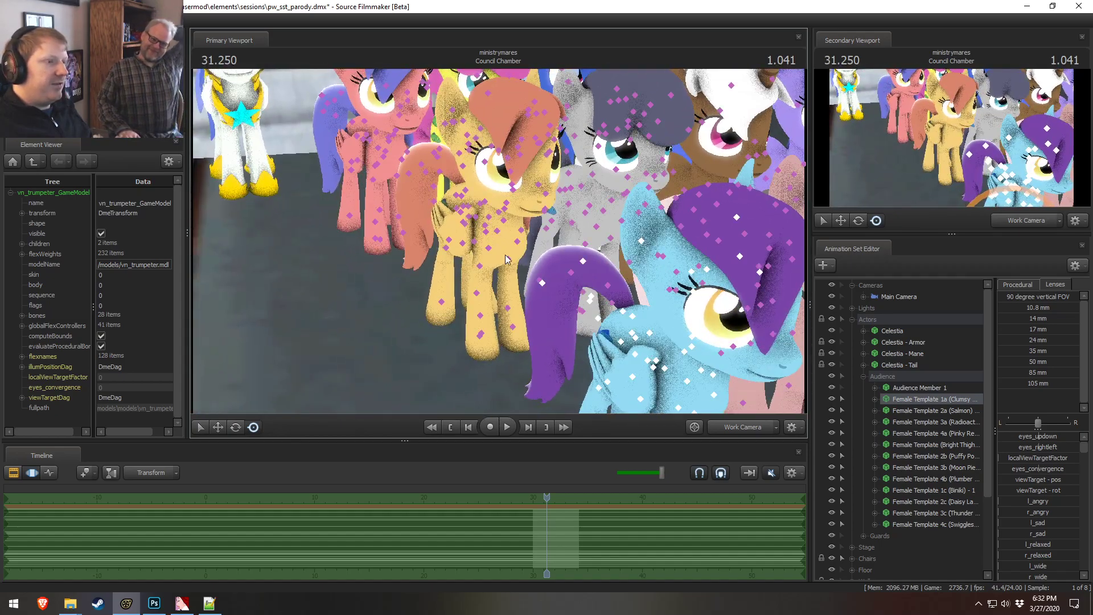
{"action": "left_click", "coordinate": [475, 222]}
{"action": "left_click_drag", "start_coordinate": [476, 222], "coordinate": [500, 248]}
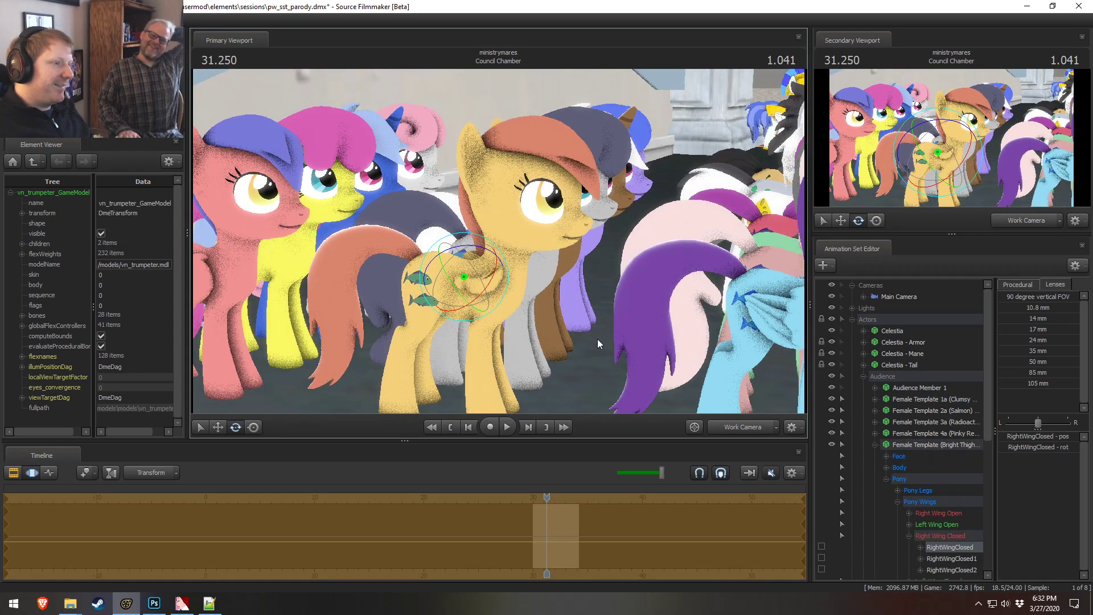
{"action": "key", "text": "w"}
{"action": "left_click_drag", "start_coordinate": [479, 259], "coordinate": [238, 98]}
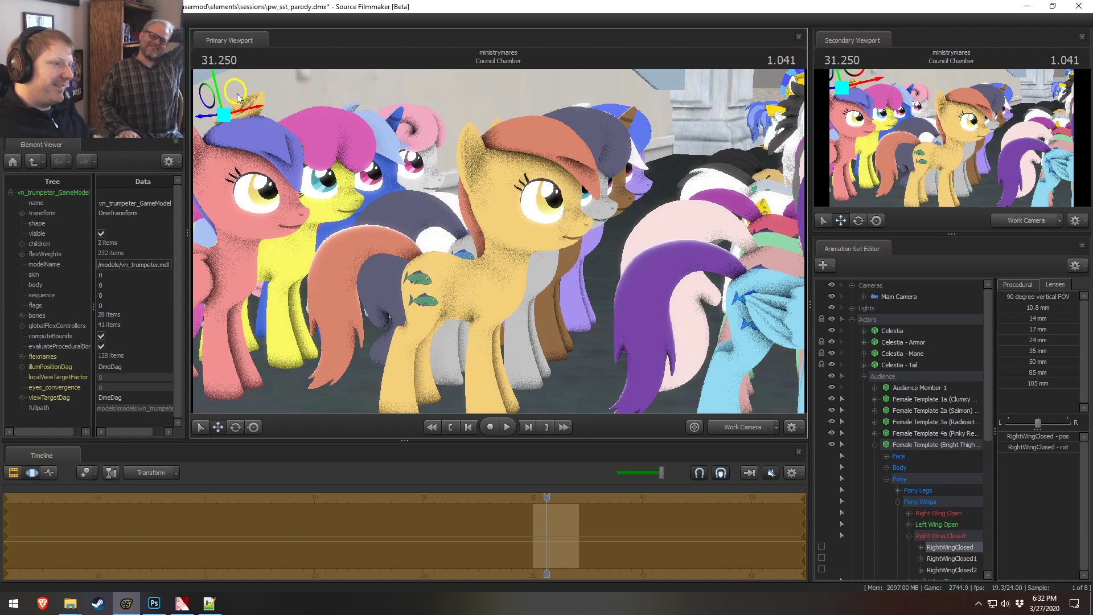
{"action": "left_click_drag", "start_coordinate": [443, 231], "coordinate": [489, 233]}
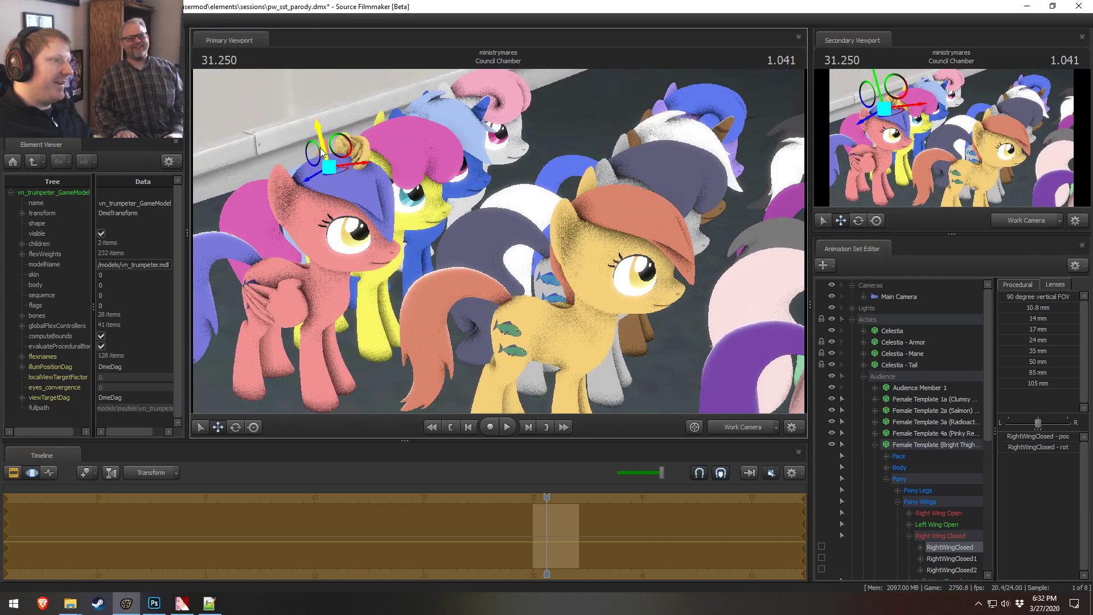
- Show the clips and wing motion in the timeline, then rotate the yellow pony's wing
{"action": "key", "text": "F2"}
{"action": "left_click_drag", "start_coordinate": [330, 142], "coordinate": [364, 148]}
{"action": "left_click_drag", "start_coordinate": [498, 242], "coordinate": [423, 130]}
{"action": "key", "text": "e"}
{"action": "key", "text": "F3"}
{"action": "left_click_drag", "start_coordinate": [335, 121], "coordinate": [314, 91]}
- Undo the wing rotation and camera moves, then switch to the texture viewer showing hair_grey.vtf
{"action": "key", "text": "ctrl+z"}
{"action": "key", "text": "ctrl+z"}
{"action": "key", "text": "ctrl+z"}
{"action": "key", "text": "ctrl+z"}
{"action": "key", "text": "ctrl+z"}
{"action": "key", "text": "ctrl+z"}
{"action": "key", "text": "ctrl+z"}
{"action": "key", "text": "ctrl+z"}
{"action": "key", "text": "ctrl+z"}
{"action": "key", "text": "ctrl+z"}
{"action": "key", "text": "ctrl+z"}
{"action": "key", "text": "ctrl+z"}
{"action": "key", "text": "ctrl+z"}
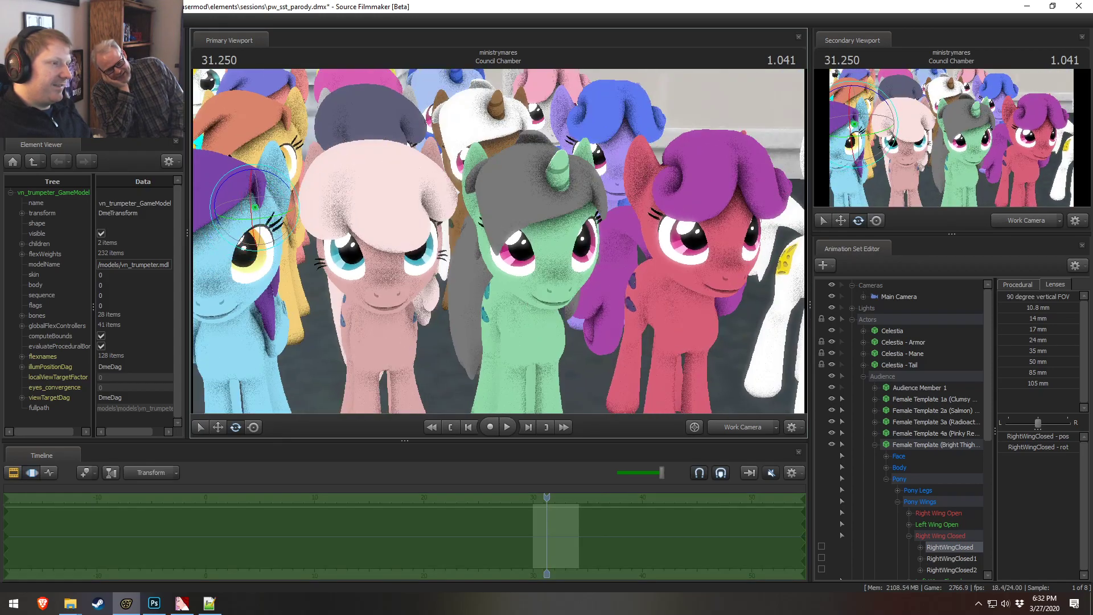
{"action": "key", "text": "ctrl+z"}
{"action": "key", "text": "ctrl+z"}
{"action": "key", "text": "ctrl+z"}
{"action": "key", "text": "ctrl+z"}
{"action": "key", "text": "ctrl+z"}
{"action": "key", "text": "ctrl+z"}
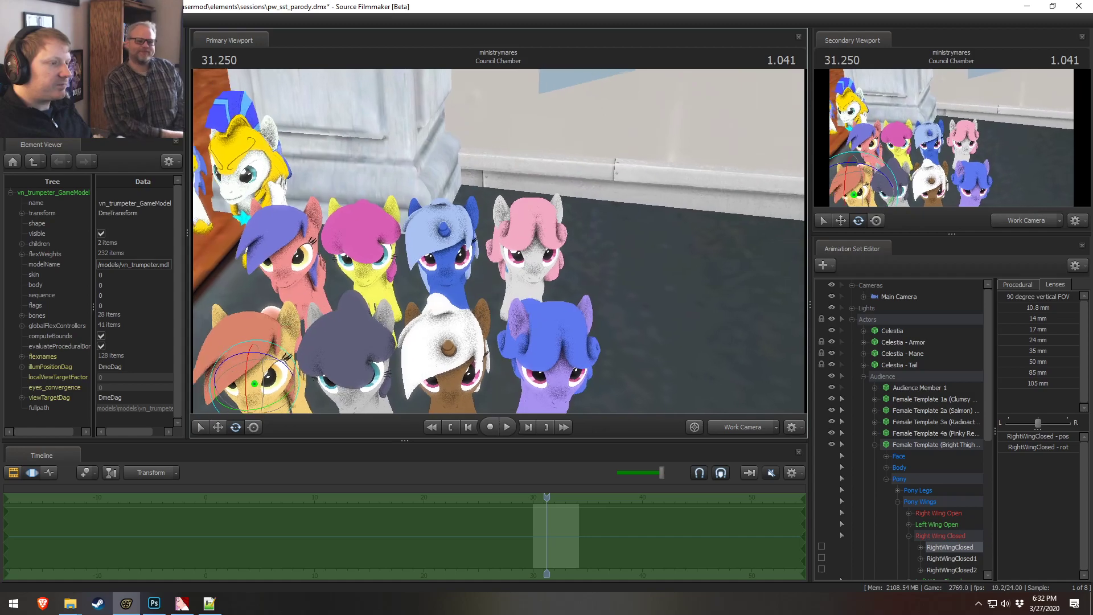
{"action": "key", "text": "ctrl+z"}
{"action": "key", "text": "ctrl+z"}
{"action": "key", "text": "ctrl+z"}
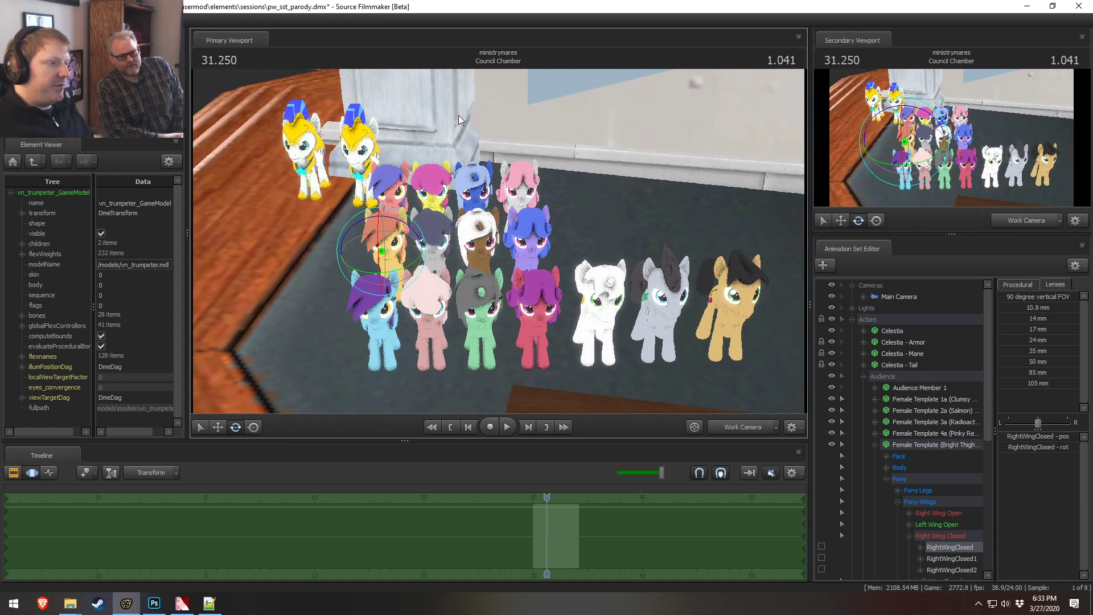
{"action": "key", "text": "ctrl+z"}
{"action": "key", "text": "ctrl+z"}
{"action": "key", "text": "ctrl+z"}
{"action": "key", "text": "ctrl+z"}
{"action": "key", "text": "ctrl+z"}
{"action": "key", "text": "ctrl+z"}
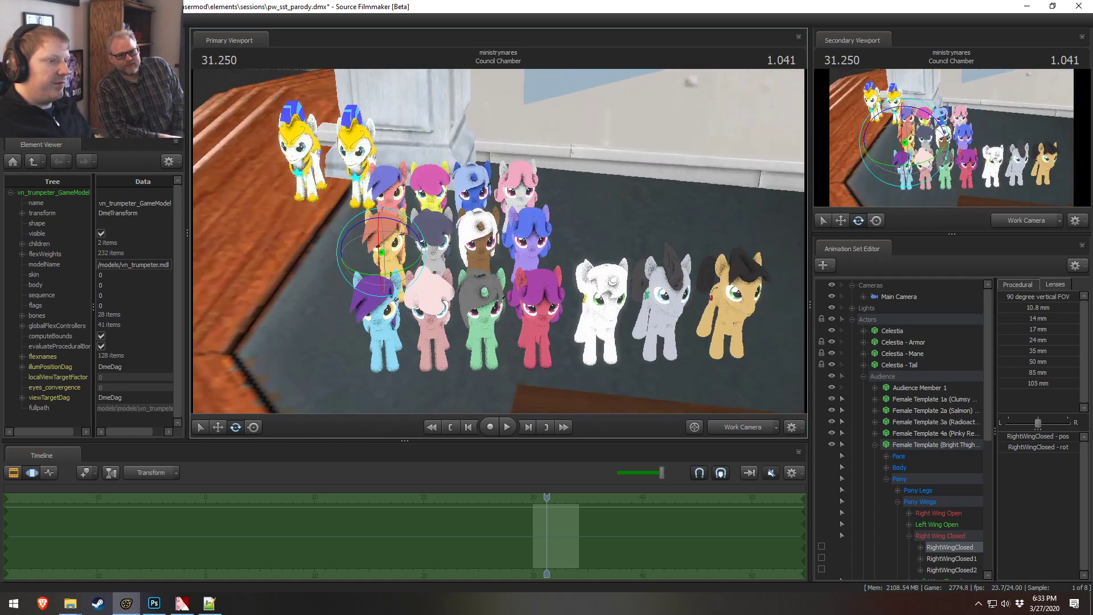
{"action": "key", "text": "ctrl+z"}
{"action": "key", "text": "ctrl+z"}
{"action": "key", "text": "ctrl+z"}
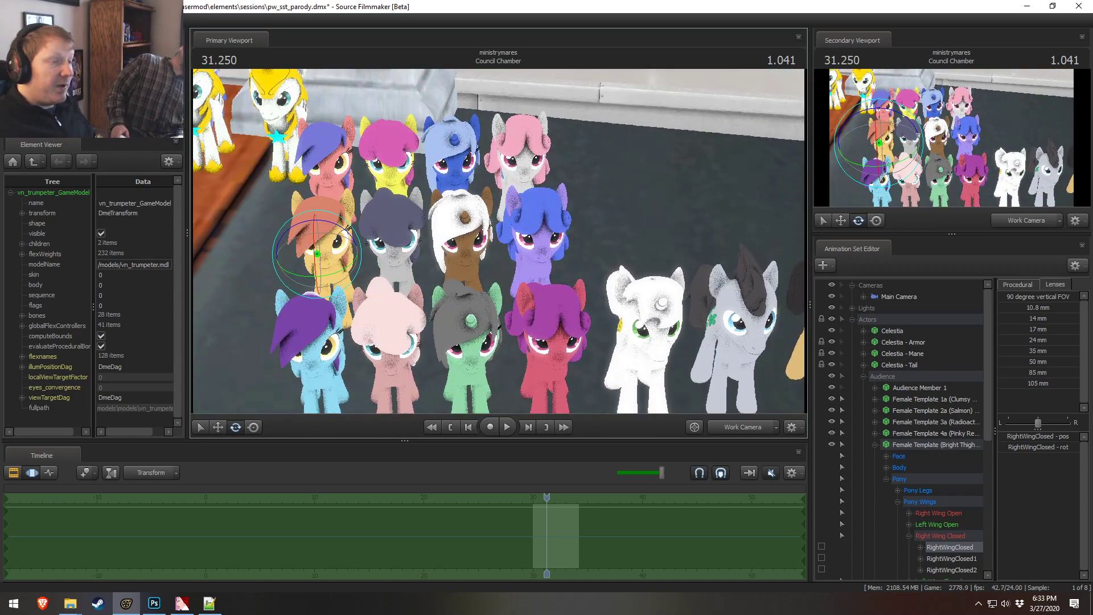
{"action": "key", "text": "ctrl+z"}
{"action": "key", "text": "ctrl+z"}
{"action": "key", "text": "ctrl+z"}
{"action": "key", "text": "ctrl+z"}
{"action": "key", "text": "ctrl+z"}
{"action": "key", "text": "ctrl+z"}
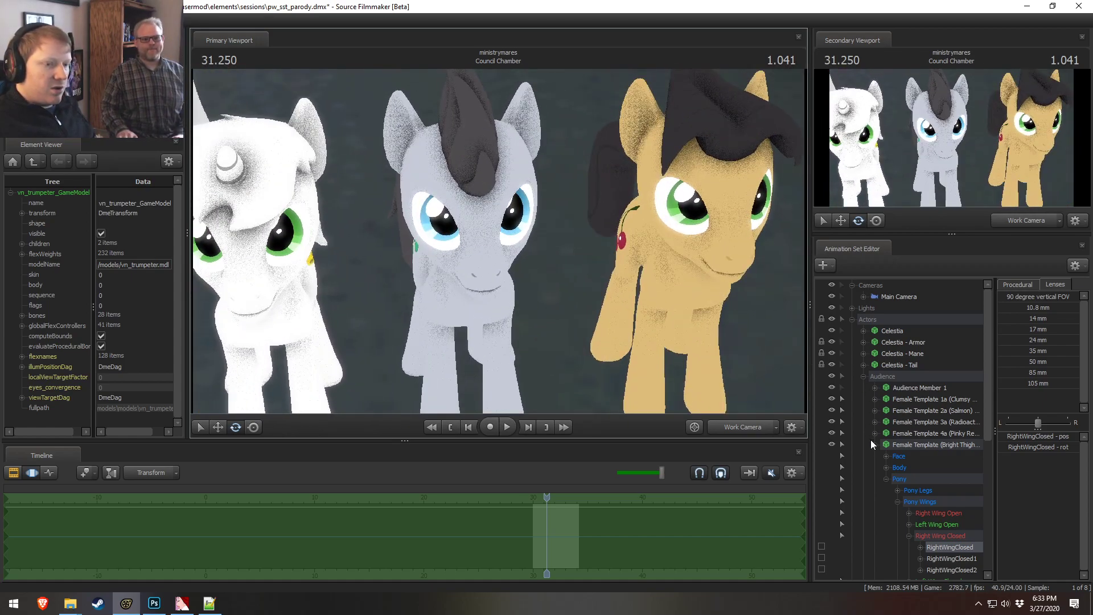
{"action": "key", "text": "alt+Tab"}
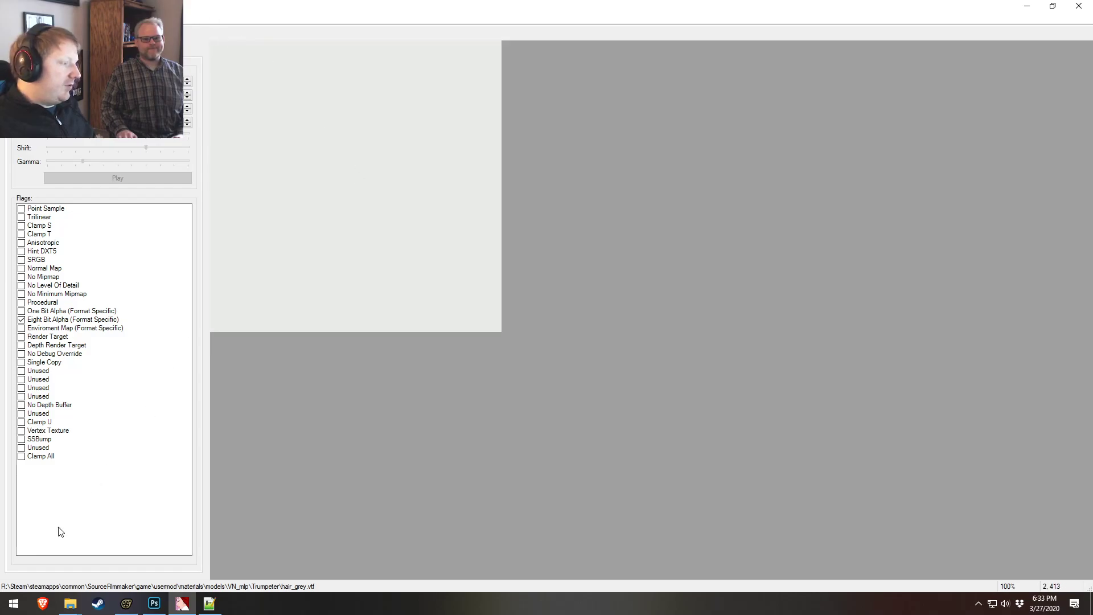
- Glance at the Trumpeter textures folder, then return to Source Filmmaker viewing through Main Camera
{"action": "left_click", "coordinate": [67, 604]}
{"action": "key", "text": "alt+Tab"}
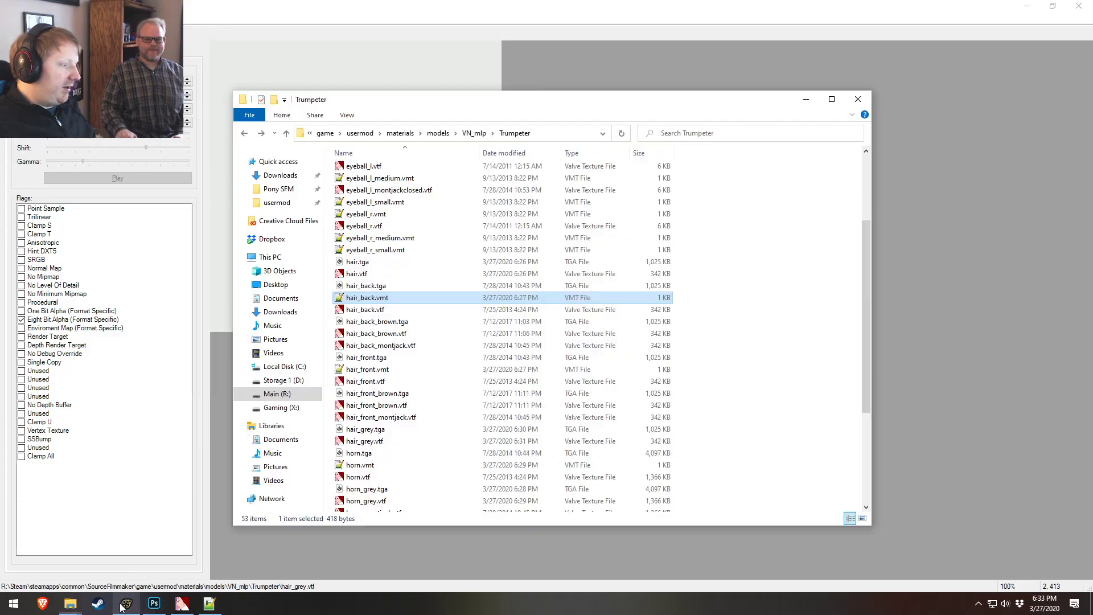
{"action": "key", "text": "alt+Tab"}
{"action": "left_click", "coordinate": [763, 430]}
{"action": "left_click", "coordinate": [778, 357]}
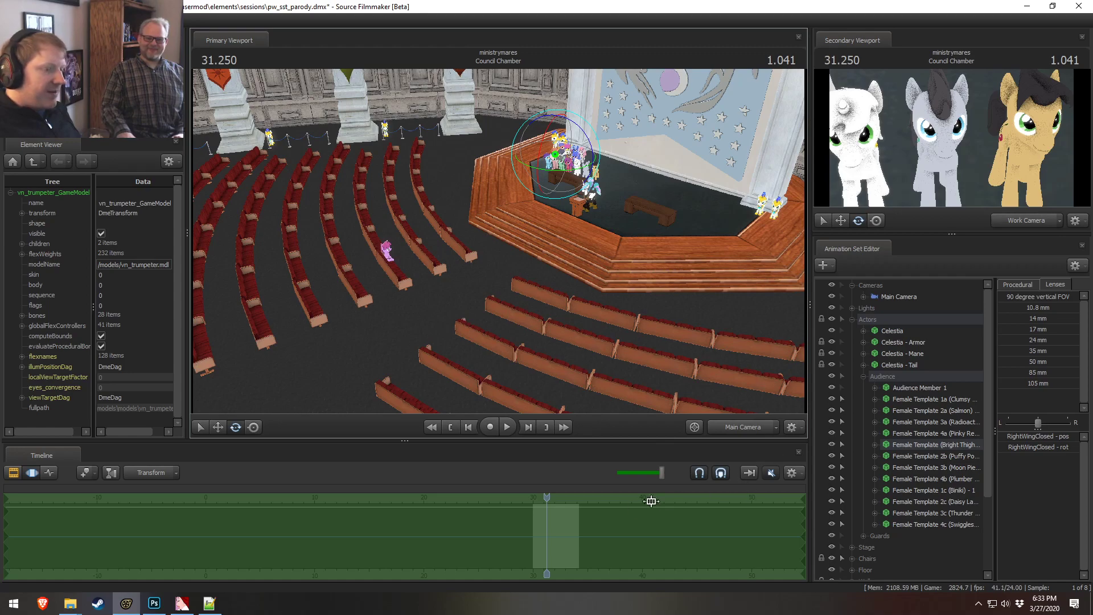
- Show the film clips in the timeline, zoom the ruler, and set the time to 30.416
{"action": "key", "text": "F2"}
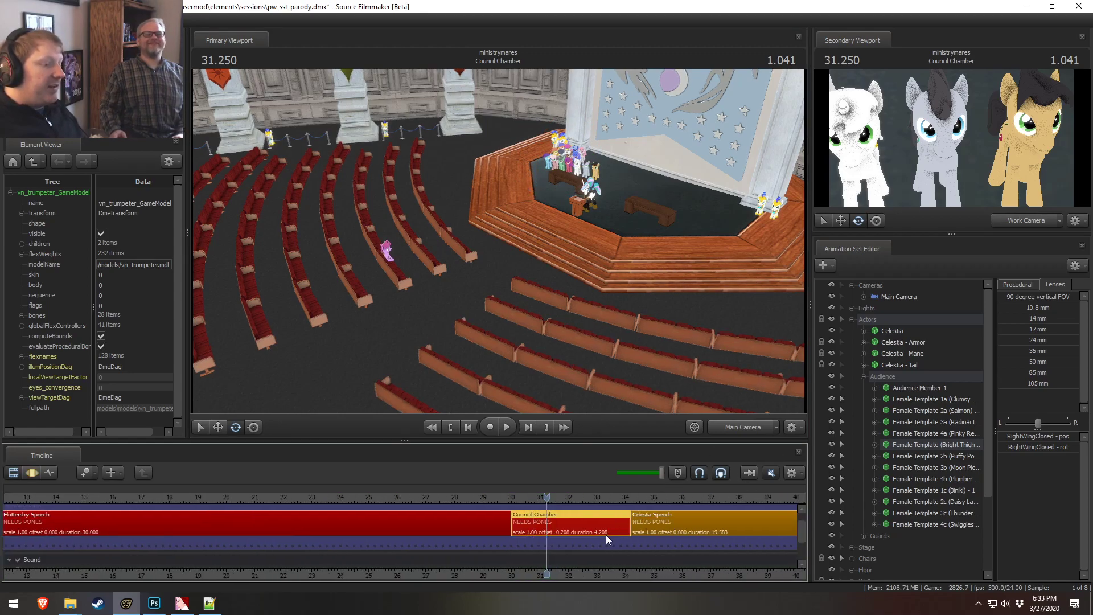
{"action": "scroll", "coordinate": [643, 524], "scroll_direction": "up", "scroll_amount": 3}
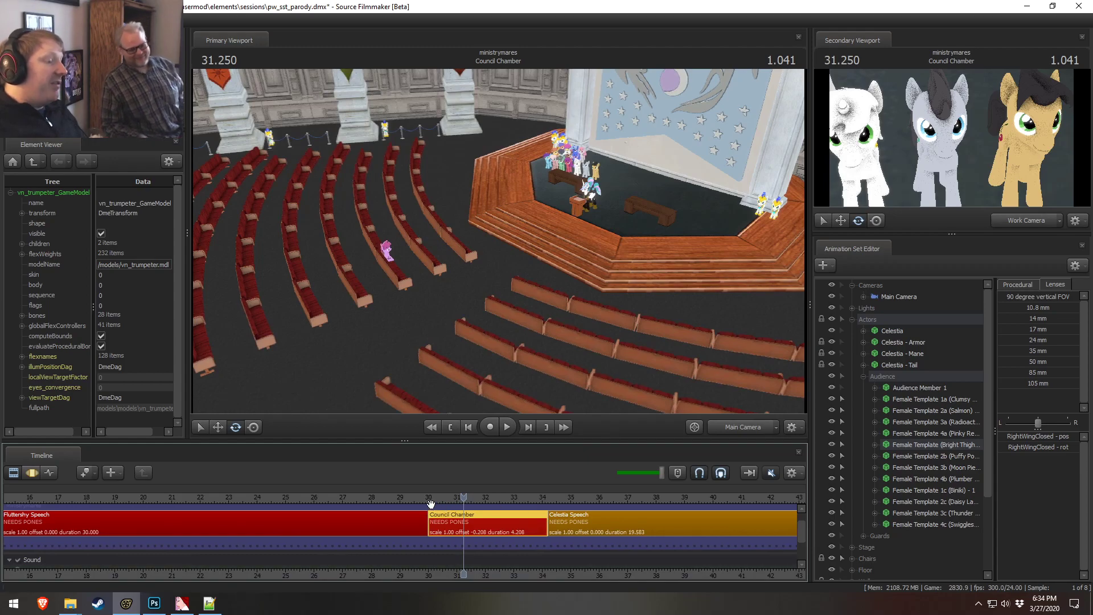
{"action": "left_click", "coordinate": [440, 501]}
- Inspect the session root's session and render settings in the Element Viewer, then collapse them
{"action": "left_click", "coordinate": [11, 162]}
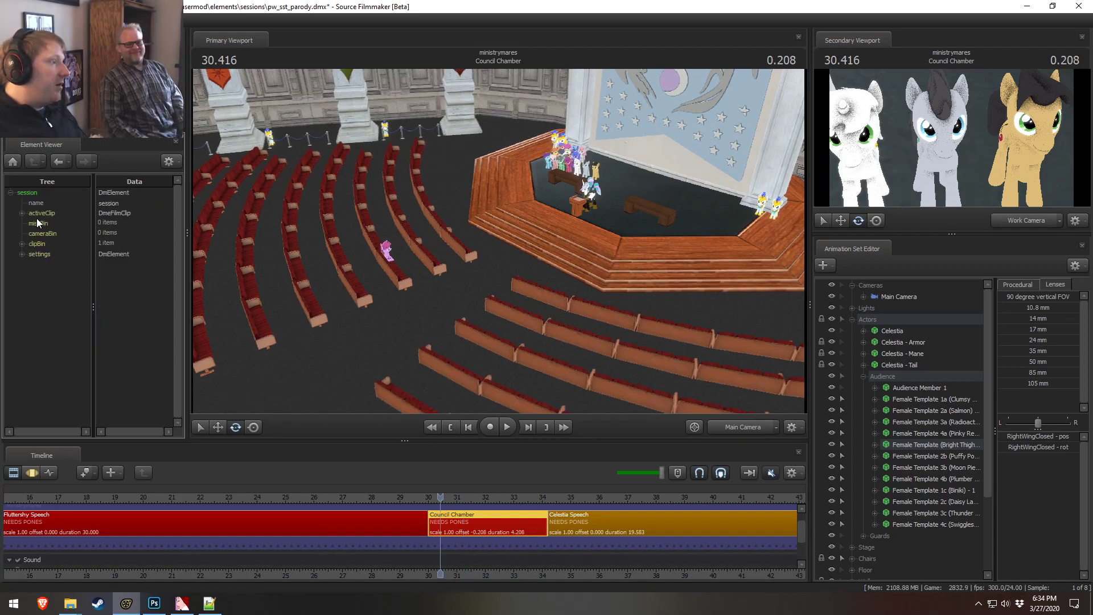
{"action": "left_click", "coordinate": [21, 254]}
{"action": "left_click", "coordinate": [33, 305]}
{"action": "left_click", "coordinate": [33, 305]}
{"action": "left_click", "coordinate": [21, 254]}
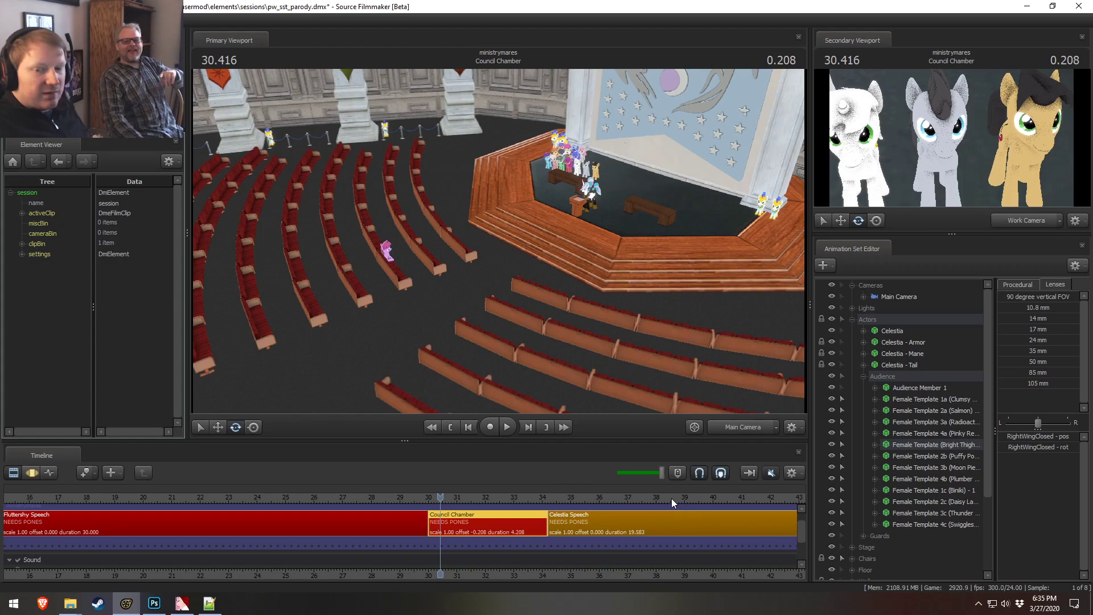
- Switch to Work Camera, orbit around the three new ponies, and bring up the Trumpeter folder
{"action": "left_click", "coordinate": [744, 430]}
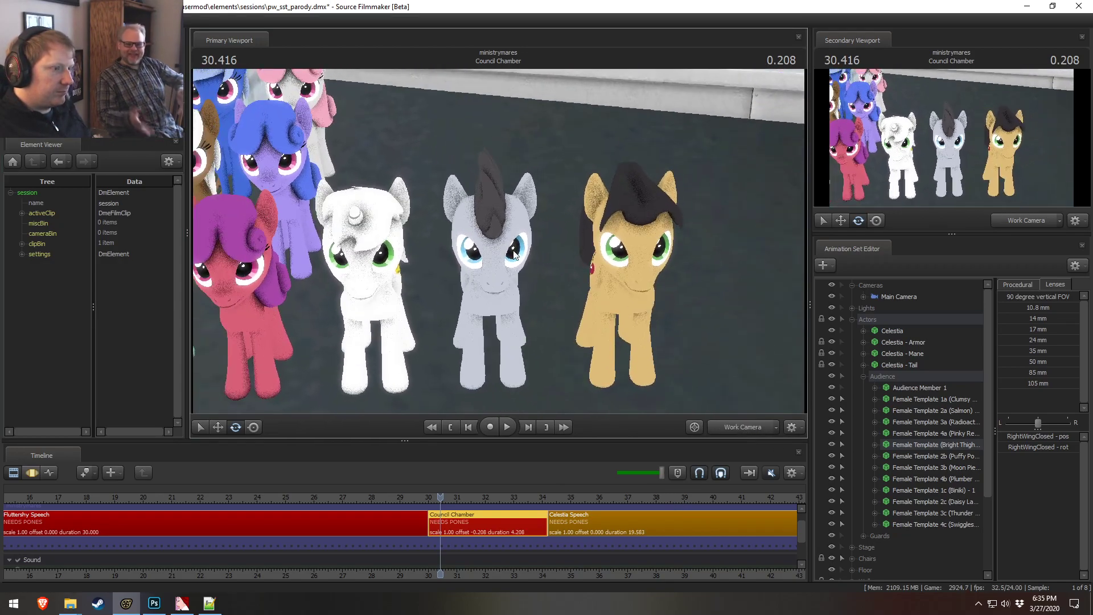
{"action": "left_click_drag", "start_coordinate": [578, 295], "coordinate": [498, 230]}
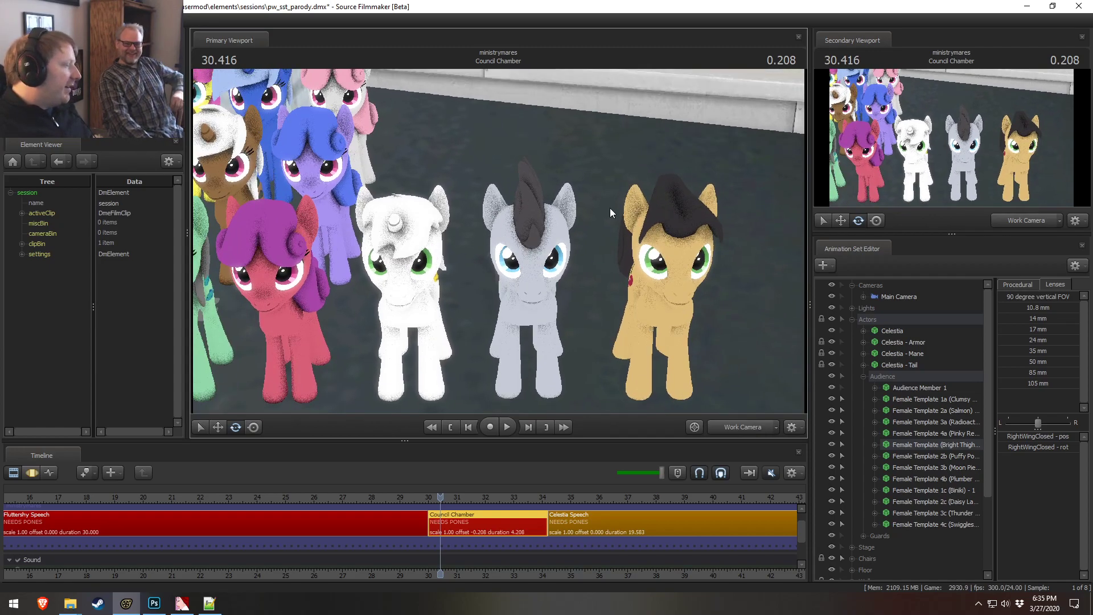
{"action": "left_click_drag", "start_coordinate": [603, 214], "coordinate": [499, 245]}
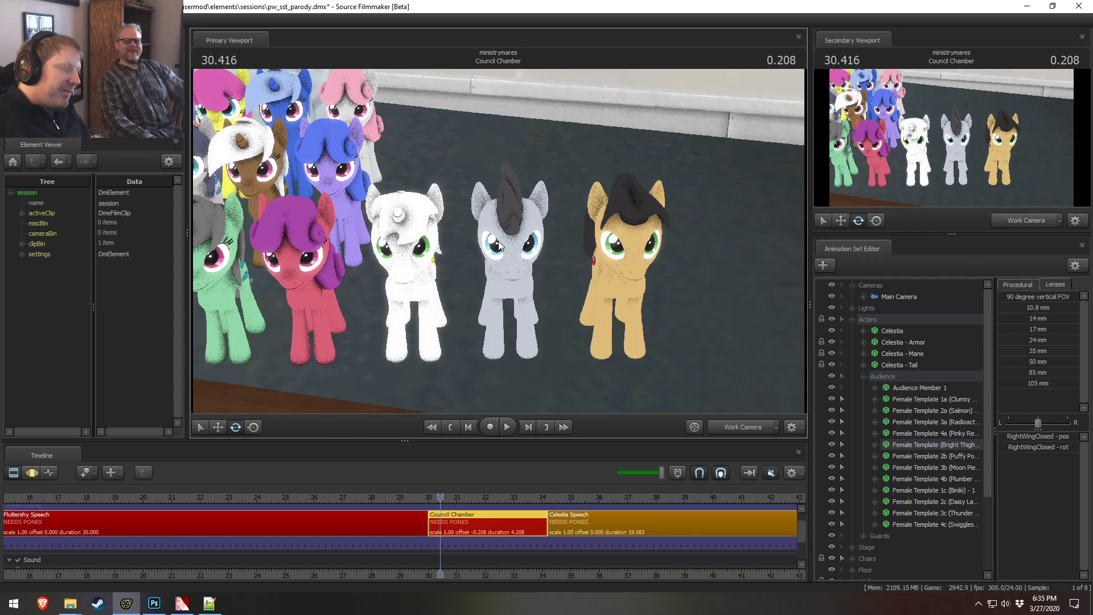
{"action": "left_click_drag", "start_coordinate": [478, 187], "coordinate": [499, 241]}
{"action": "left_click", "coordinate": [70, 603]}
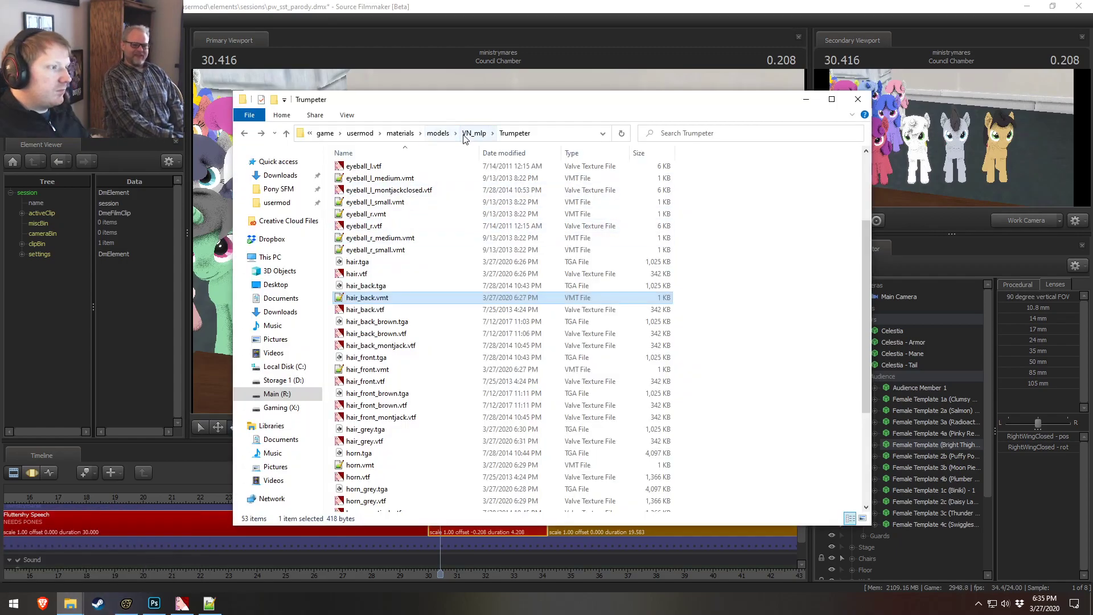
- Go from VN_mlp into Lucky_Clover and open its body.vmt in Notepad++
{"action": "left_click", "coordinate": [474, 133]}
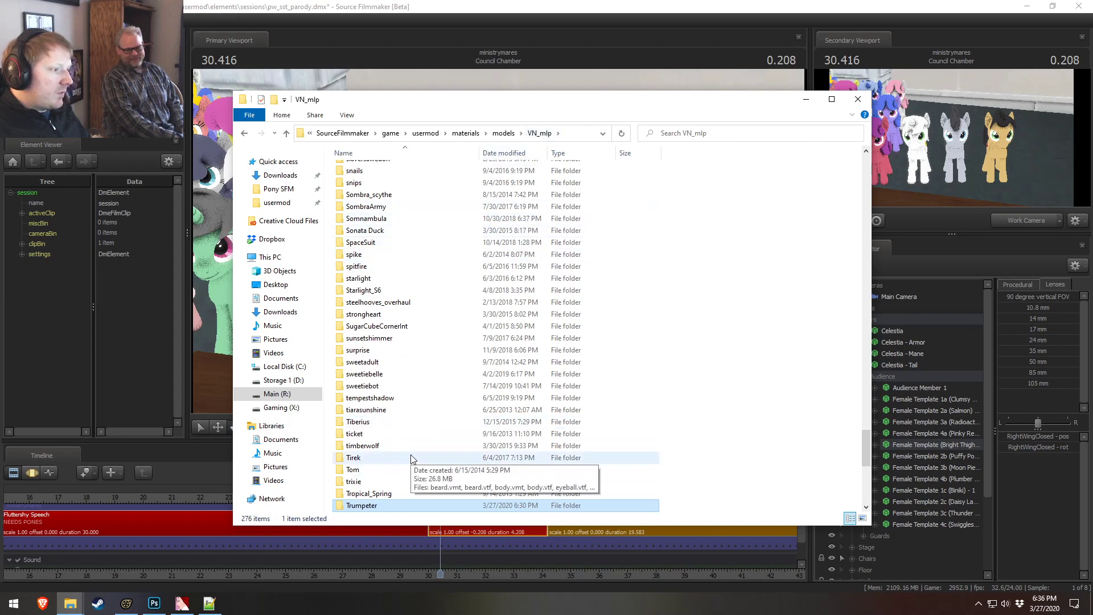
{"action": "scroll", "coordinate": [404, 447], "scroll_direction": "up", "scroll_amount": 2}
{"action": "scroll", "coordinate": [403, 446], "scroll_direction": "up", "scroll_amount": 20}
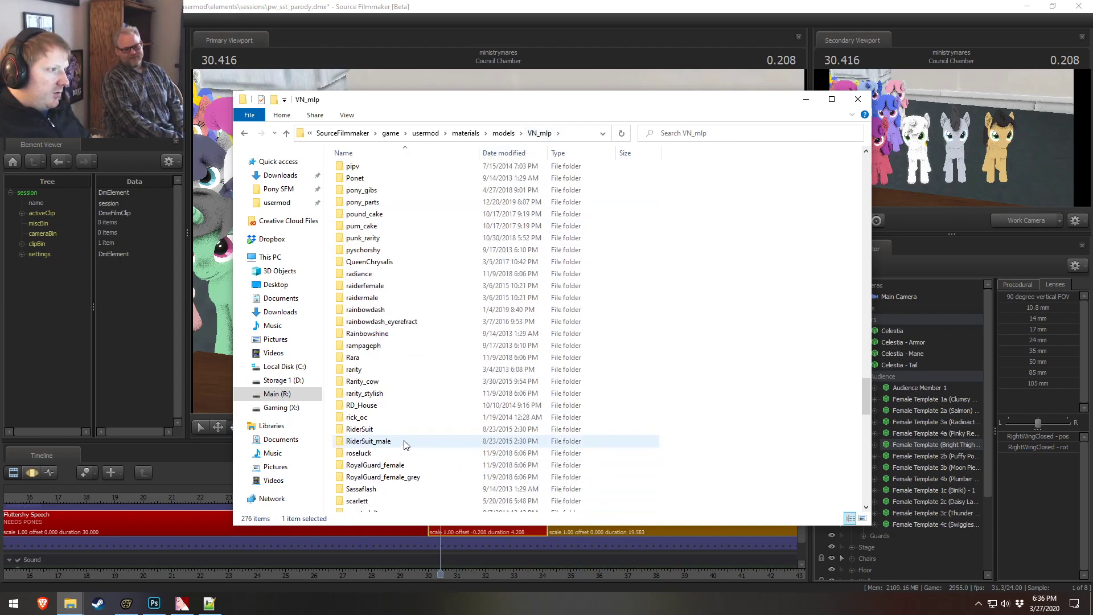
{"action": "scroll", "coordinate": [404, 443], "scroll_direction": "up", "scroll_amount": 3}
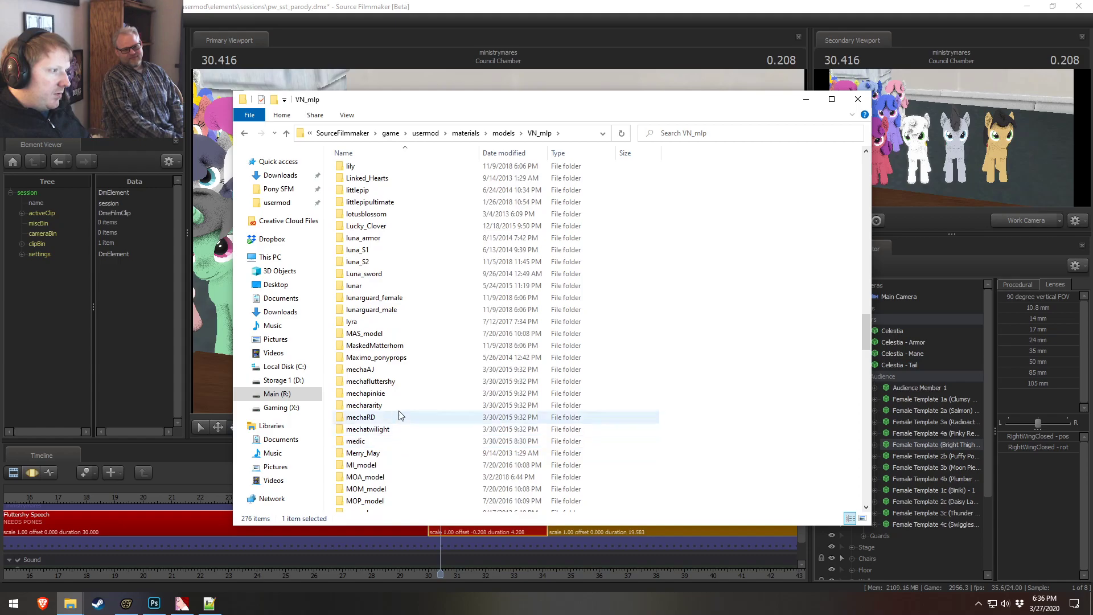
{"action": "double_click", "coordinate": [371, 229]}
{"action": "double_click", "coordinate": [361, 170]}
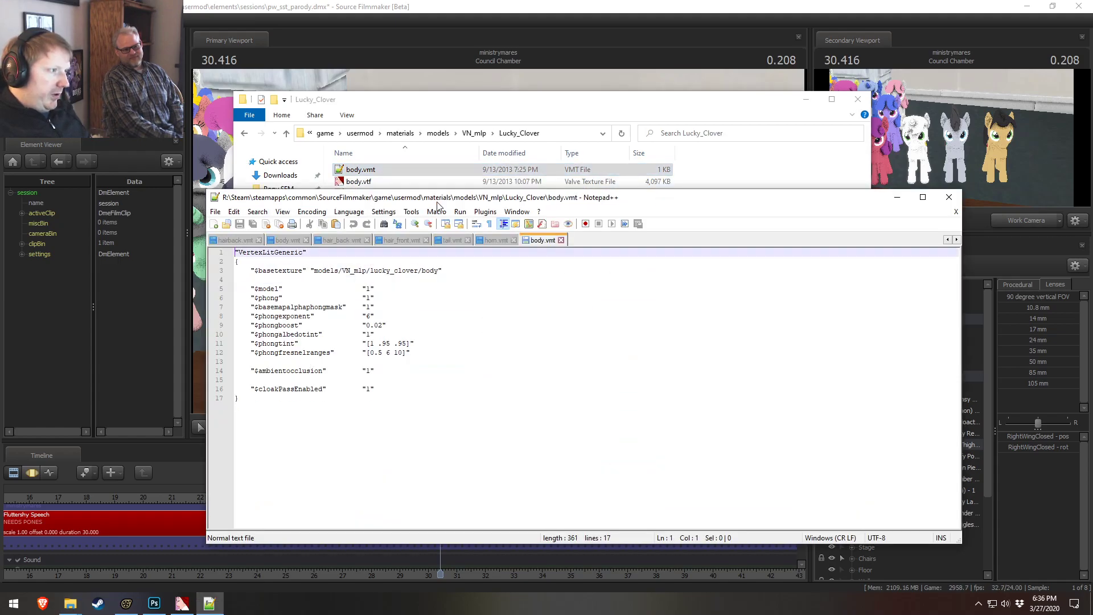
- In body.vmt, comment out the original texture line and insert the copied horn_grey $basetexture line
{"action": "left_click", "coordinate": [490, 241]}
{"action": "left_click_drag", "start_coordinate": [450, 279], "coordinate": [196, 277]}
{"action": "key", "text": "ctrl+c"}
{"action": "left_click", "coordinate": [542, 240]}
{"action": "left_click", "coordinate": [260, 270]}
{"action": "type", "text": "//"}
{"action": "left_click", "coordinate": [485, 270]}
{"action": "key", "text": "Return"}
{"action": "key", "text": "ctrl+v"}
{"action": "left_click", "coordinate": [485, 271]}
{"action": "key", "text": "Delete"}
{"action": "key", "text": "Delete"}
{"action": "key", "text": "Delete"}
{"action": "key", "text": "Delete"}
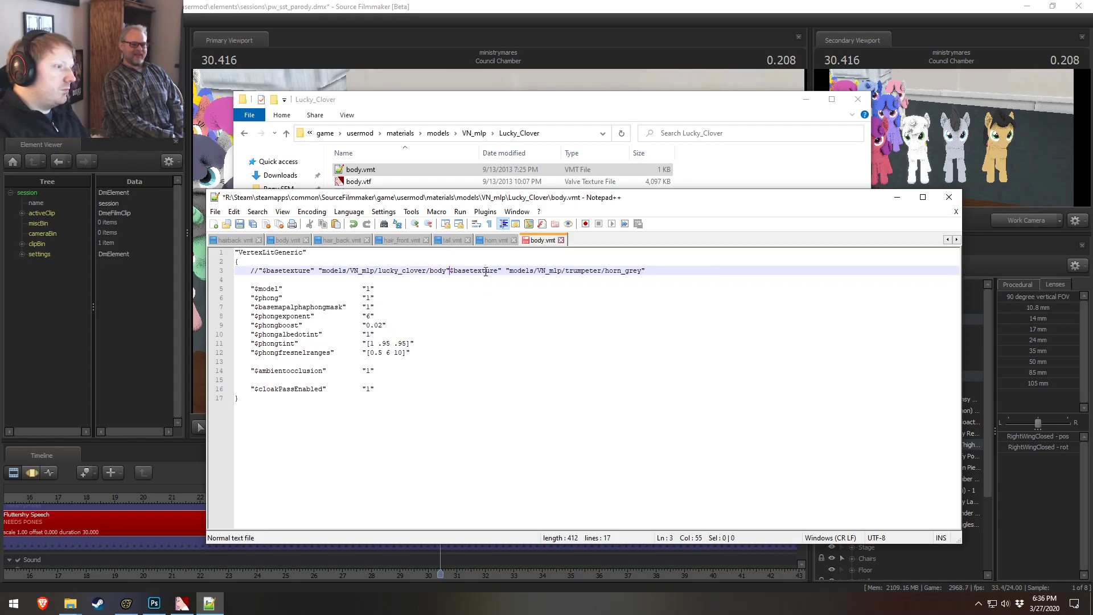
{"action": "type", "text": "\""}
{"action": "key", "text": "Left"}
{"action": "key", "text": "Return"}
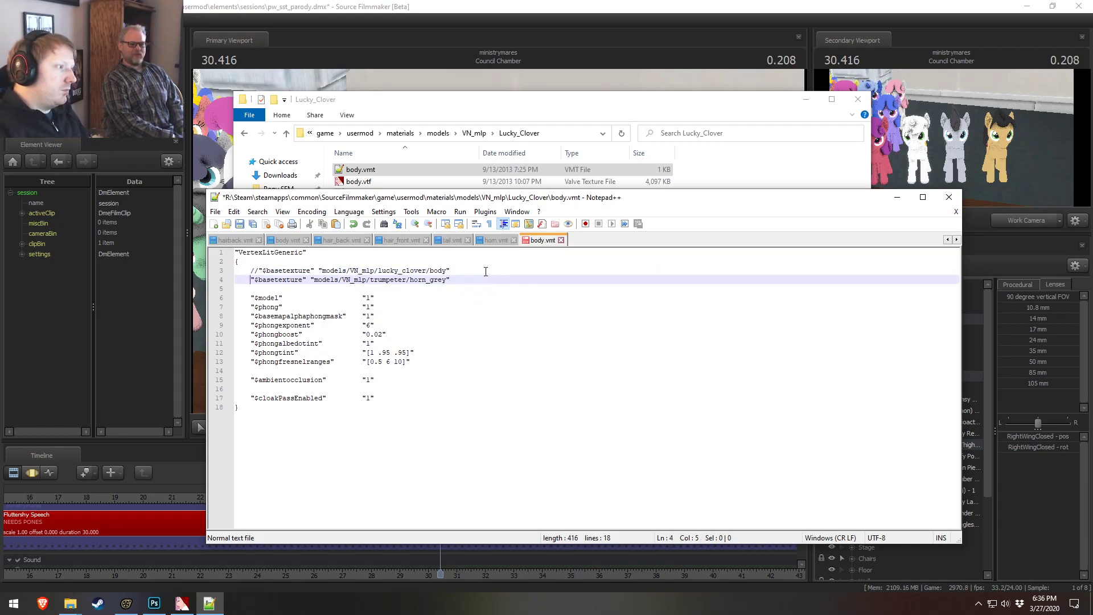
{"action": "left_click_drag", "start_coordinate": [475, 280], "coordinate": [470, 274]}
{"action": "key", "text": "ctrl+c"}
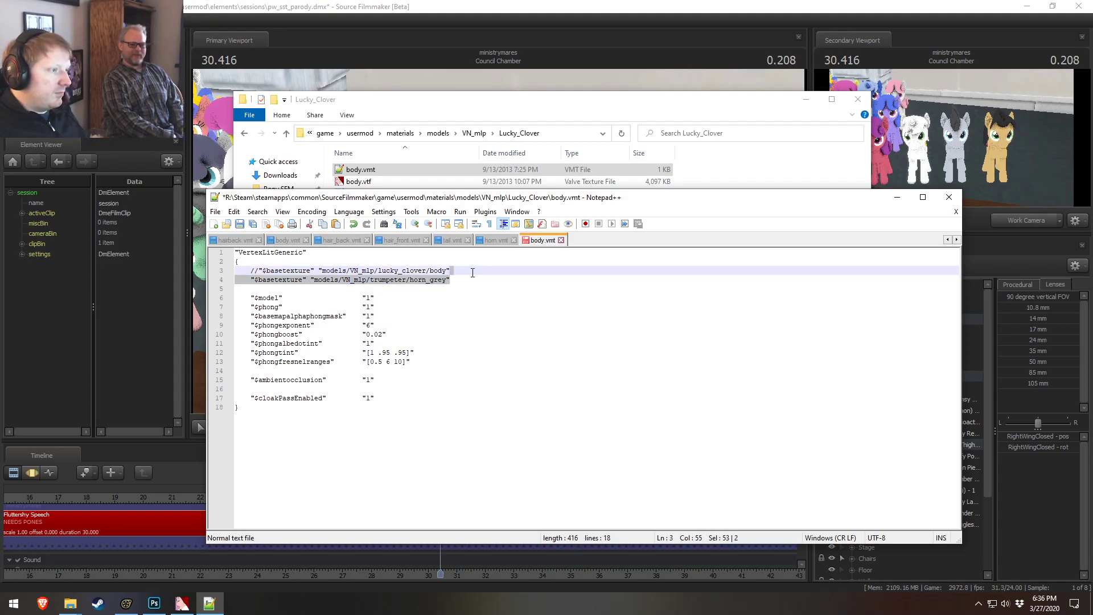
{"action": "key", "text": "ctrl+s"}
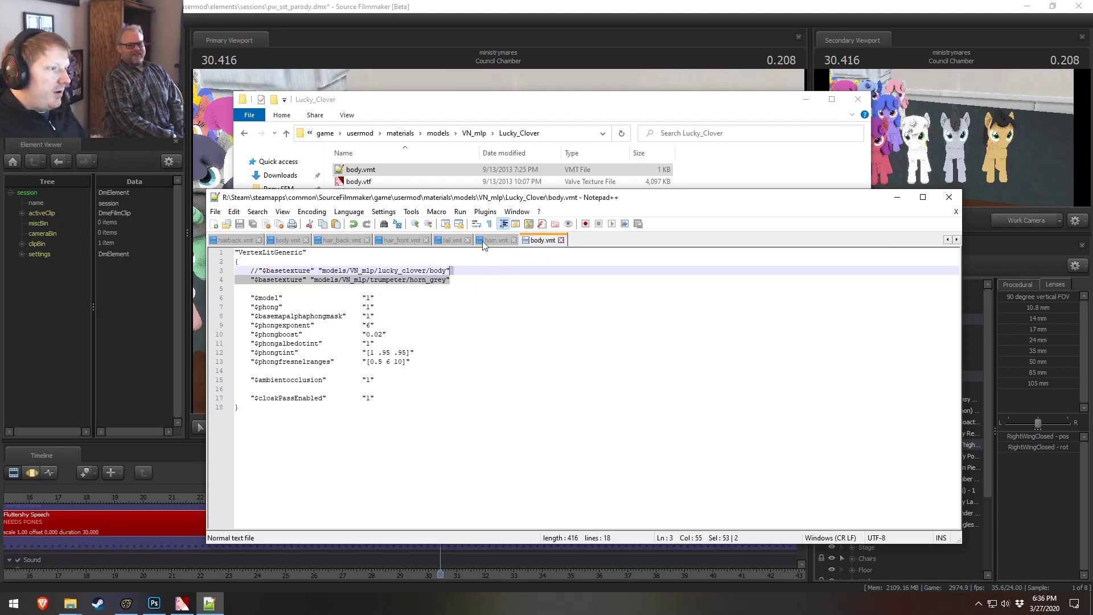
- Change the new texture path from horn_grey to body_grey and save body.vmt
{"action": "left_click", "coordinate": [509, 113]}
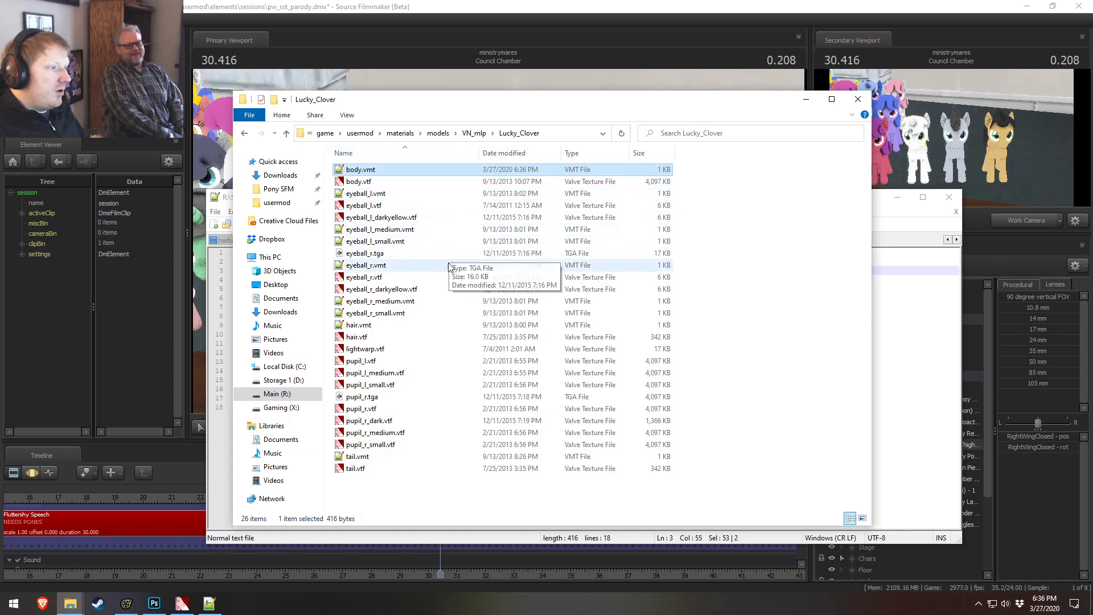
{"action": "key", "text": "alt+Tab"}
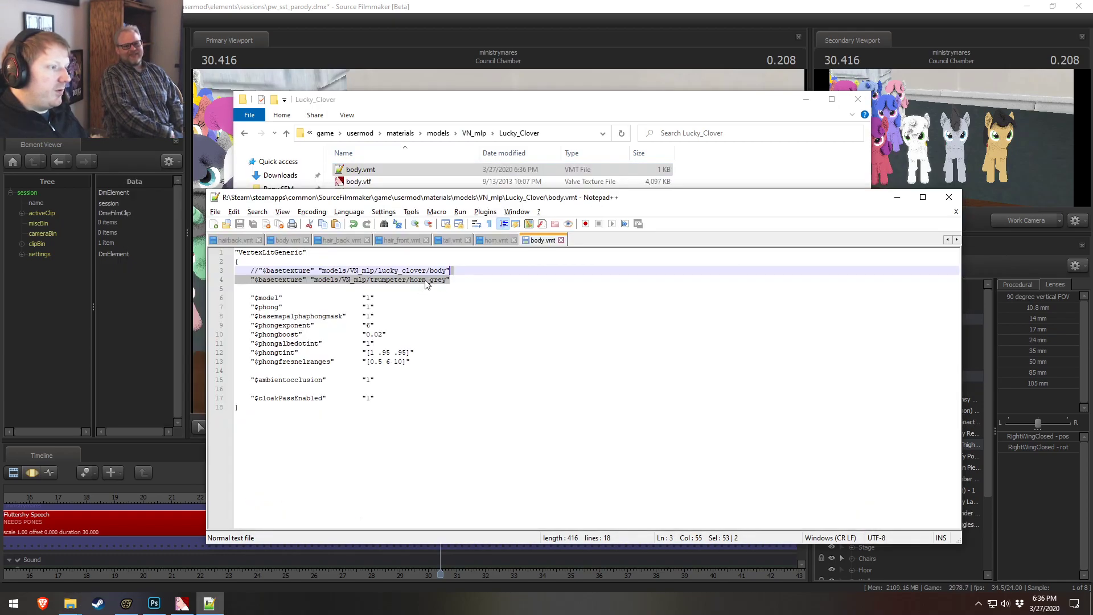
{"action": "left_click", "coordinate": [427, 281]}
{"action": "key", "text": "BackSpace"}
{"action": "key", "text": "BackSpace"}
{"action": "key", "text": "BackSpace"}
{"action": "key", "text": "BackSpace"}
{"action": "type", "text": "bod"}
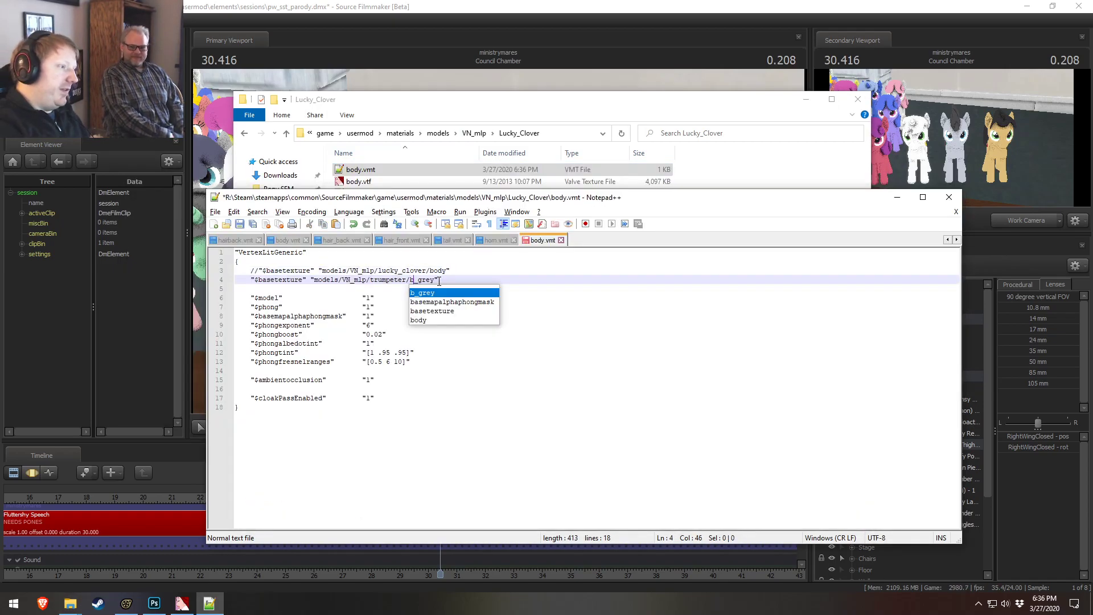
{"action": "type", "text": "y"}
{"action": "key", "text": "ctrl+s"}
- Open Lucky_Clover's hair.vmt and tail.vmt in Notepad++
{"action": "key", "text": "alt+Tab"}
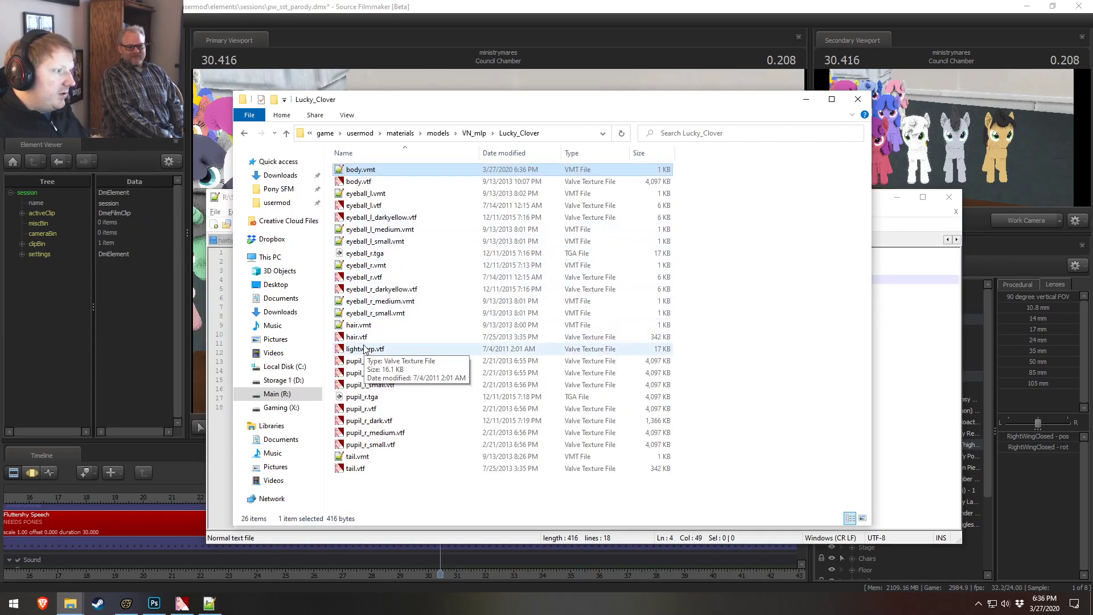
{"action": "left_click", "coordinate": [362, 327]}
{"action": "double_click", "coordinate": [362, 327]}
{"action": "key", "text": "alt+Tab"}
{"action": "left_click", "coordinate": [353, 456]}
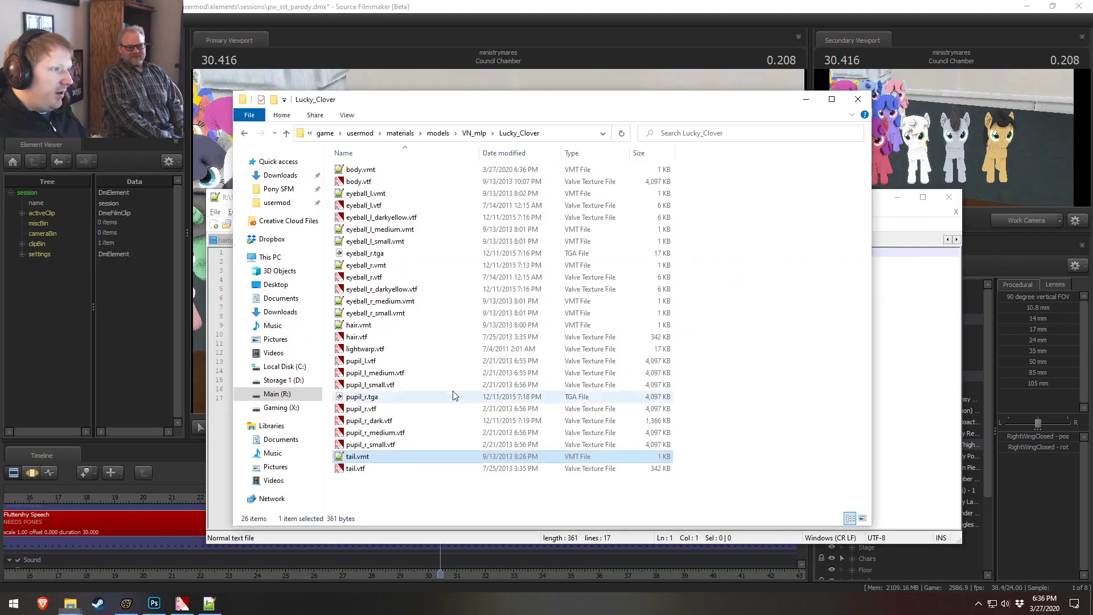
{"action": "double_click", "coordinate": [353, 456]}
- In hair.vmt, add a trumpeter/hair_grey $basetexture line and comment out the original one
{"action": "left_click", "coordinate": [587, 239]}
{"action": "left_click", "coordinate": [427, 275]}
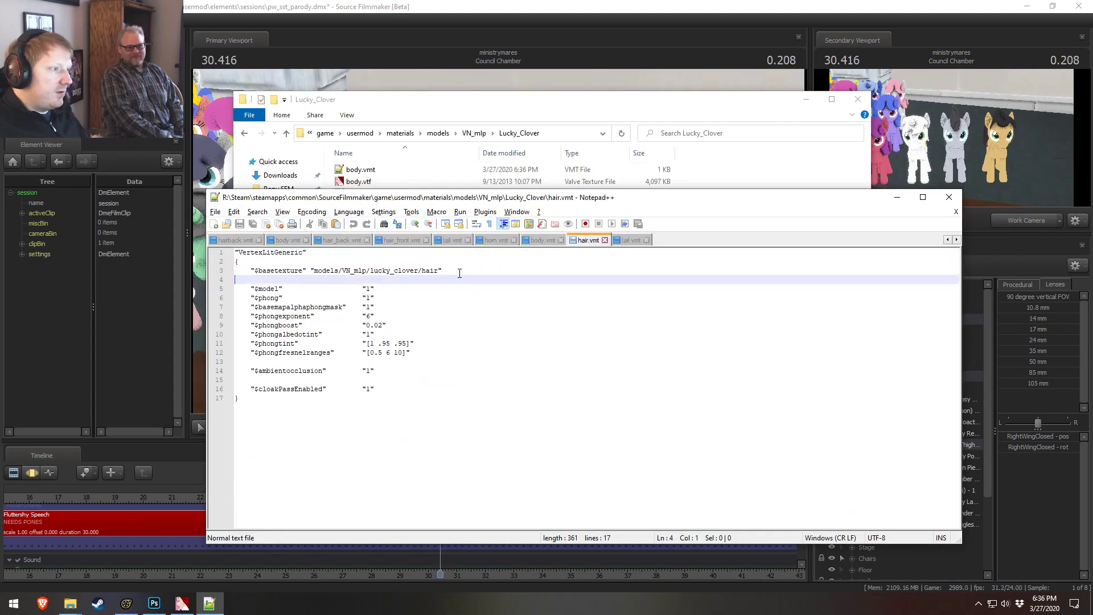
{"action": "key", "text": "Return"}
{"action": "key", "text": "ctrl+v"}
{"action": "left_click", "coordinate": [427, 281]}
{"action": "type", "text": "hair"}
{"action": "left_click", "coordinate": [252, 271]}
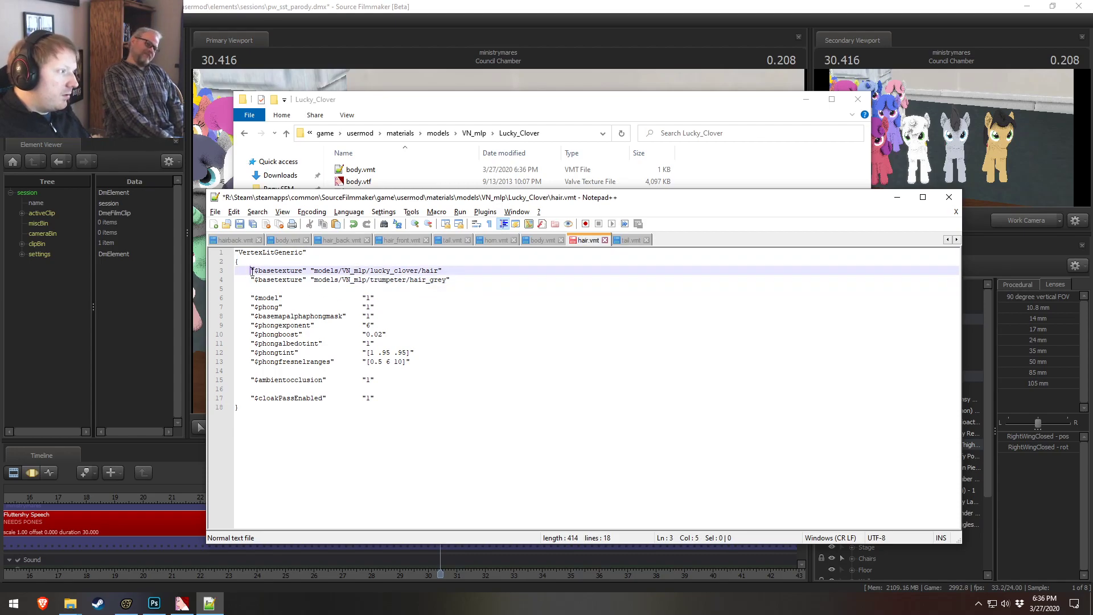
{"action": "type", "text": "//"}
- In tail.vmt, add a trumpeter/hair_grey $basetexture line, comment out the original, and save
{"action": "left_click", "coordinate": [629, 240]}
{"action": "key", "text": "ctrl+Tab"}
{"action": "left_click", "coordinate": [628, 239]}
{"action": "left_click", "coordinate": [456, 271]}
{"action": "key", "text": "Return"}
{"action": "key", "text": "ctrl+v"}
{"action": "left_click_drag", "start_coordinate": [439, 271], "coordinate": [415, 280]}
{"action": "type", "text": "hair"}
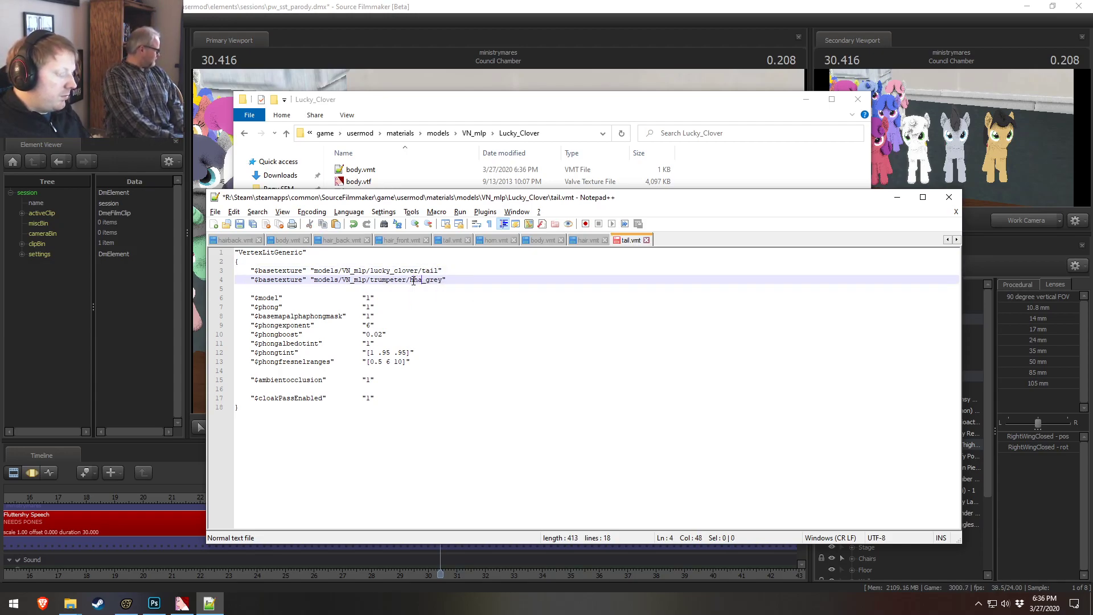
{"action": "left_click", "coordinate": [251, 271]}
{"action": "type", "text": "//"}
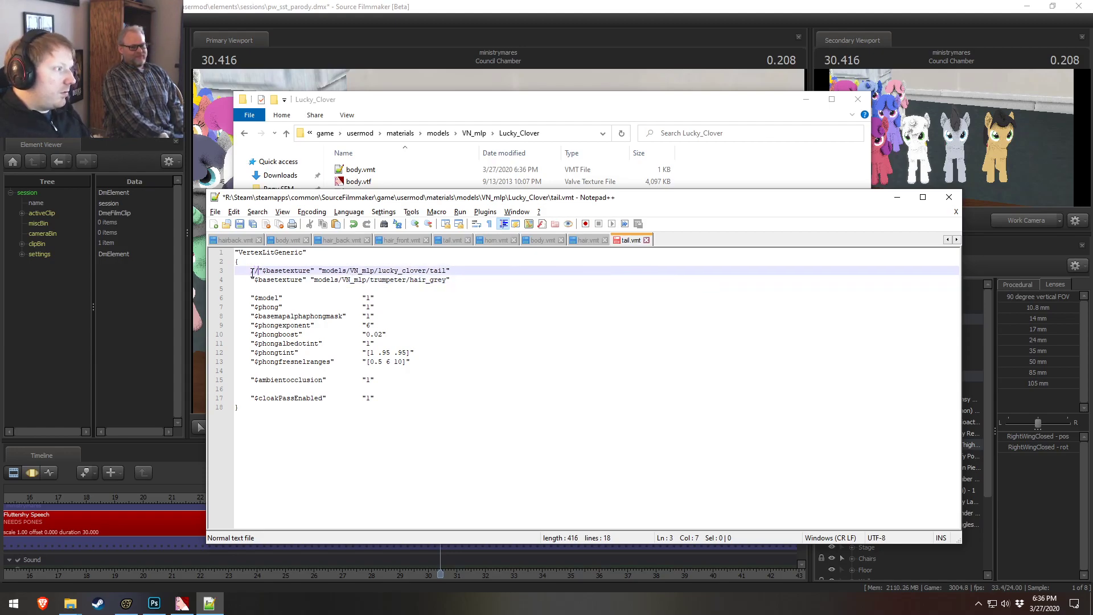
{"action": "key", "text": "ctrl+s"}
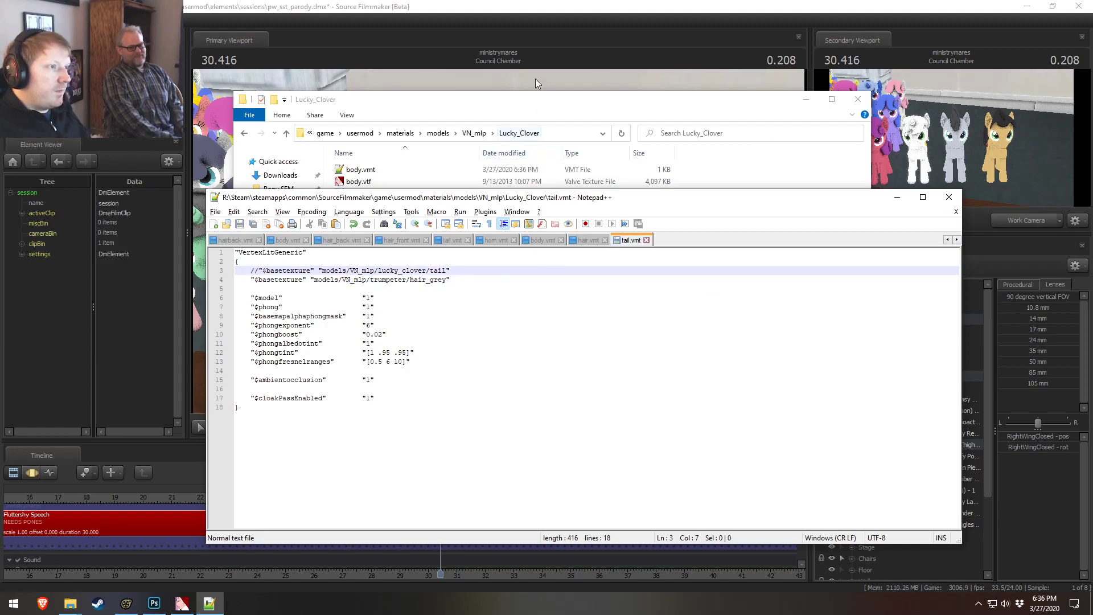
- Check the ponies in Source Filmmaker, then return to the Lucky_Clover folder
{"action": "left_click", "coordinate": [535, 103]}
{"action": "left_click", "coordinate": [617, 6]}
{"action": "left_click_drag", "start_coordinate": [671, 180], "coordinate": [498, 246]}
{"action": "key", "text": "alt+Tab"}
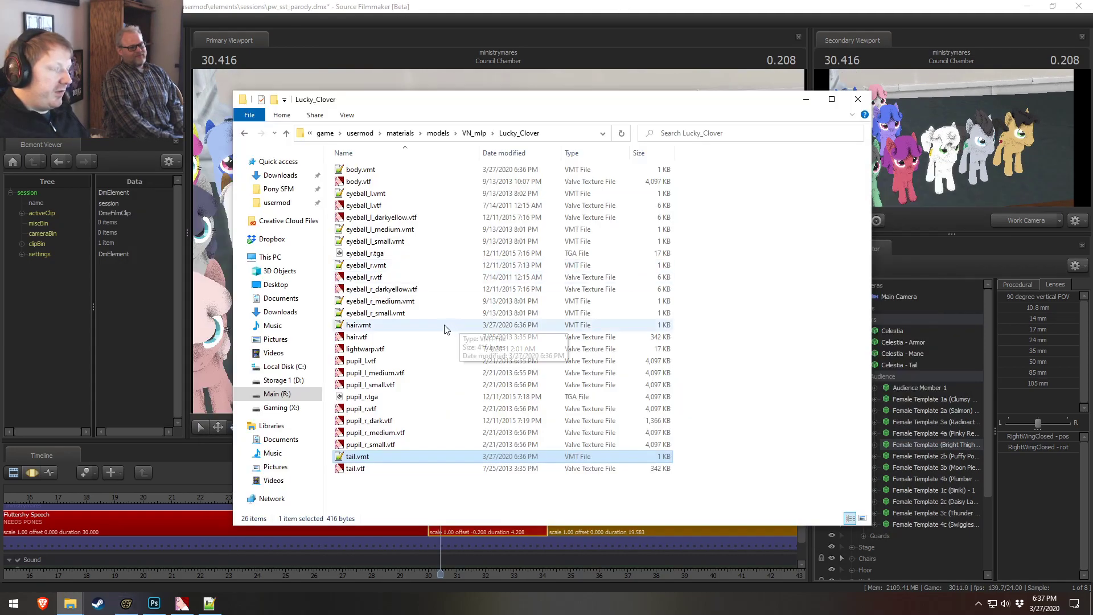
- Go up to VN_mlp and open the Cherry_Fizzy folder
{"action": "left_click", "coordinate": [467, 133]}
{"action": "scroll", "coordinate": [494, 235], "scroll_direction": "up", "scroll_amount": 15}
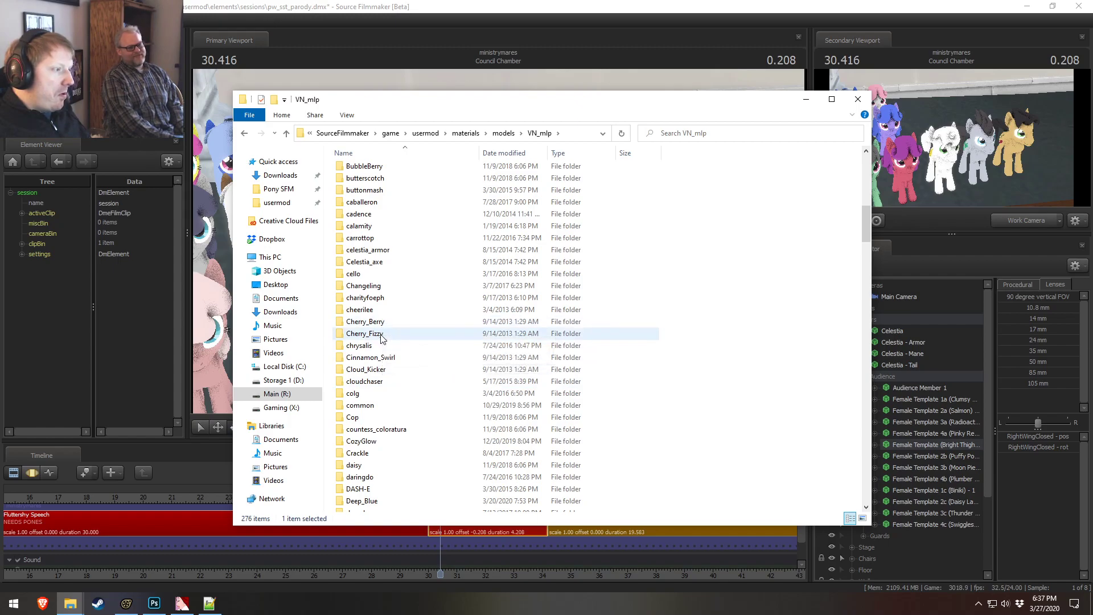
{"action": "left_click", "coordinate": [496, 323]}
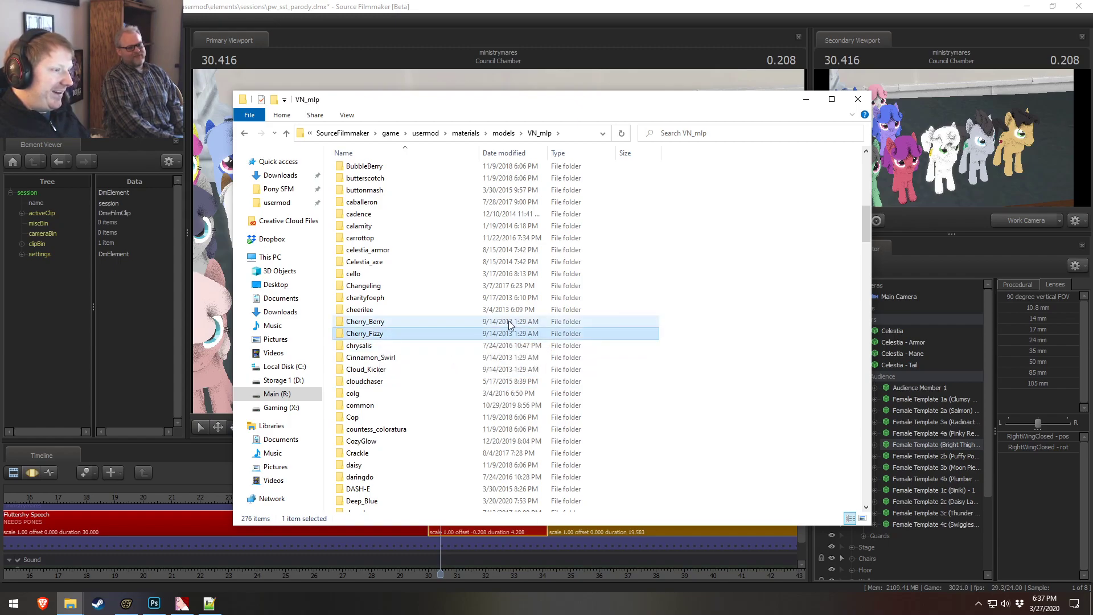
{"action": "left_click", "coordinate": [484, 335]}
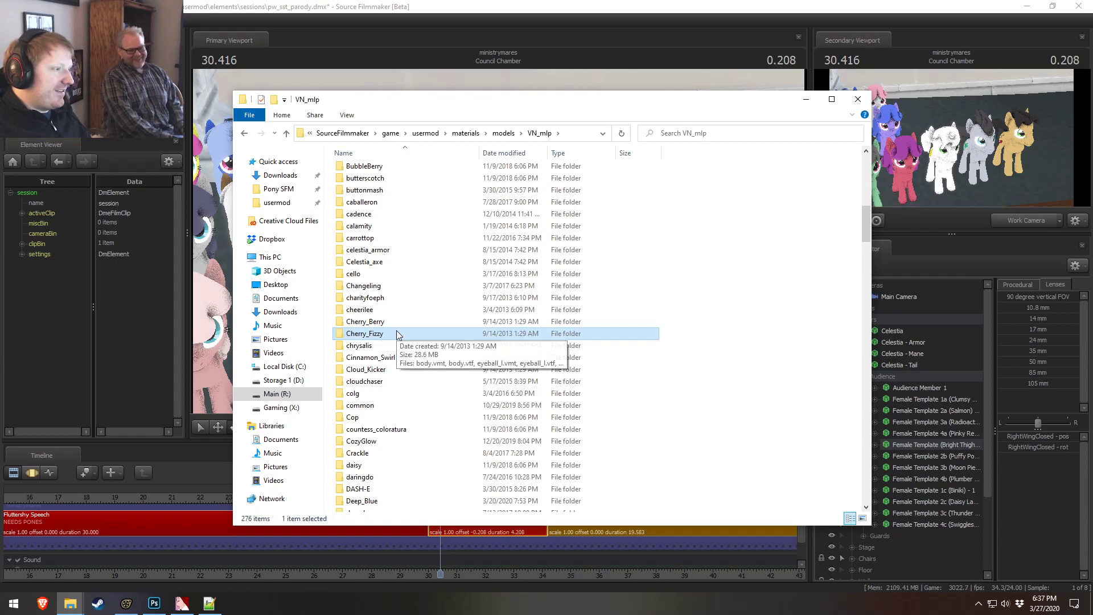
{"action": "double_click", "coordinate": [380, 334]}
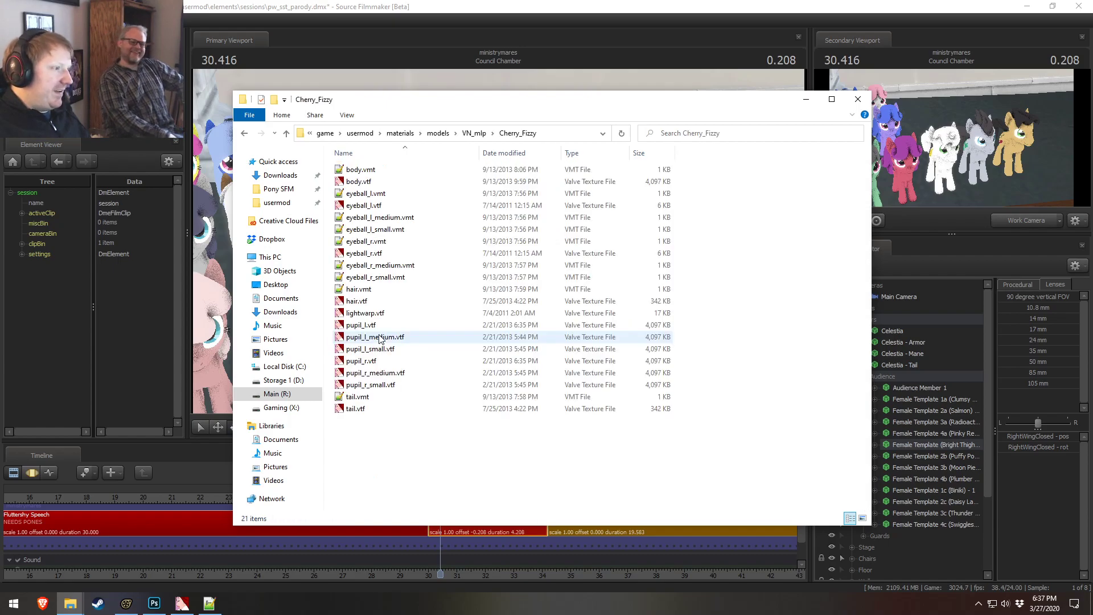
- Preview Cherry_Fizzy's hair.vtf, close it, and open body.vmt in Notepad++
{"action": "double_click", "coordinate": [371, 301]}
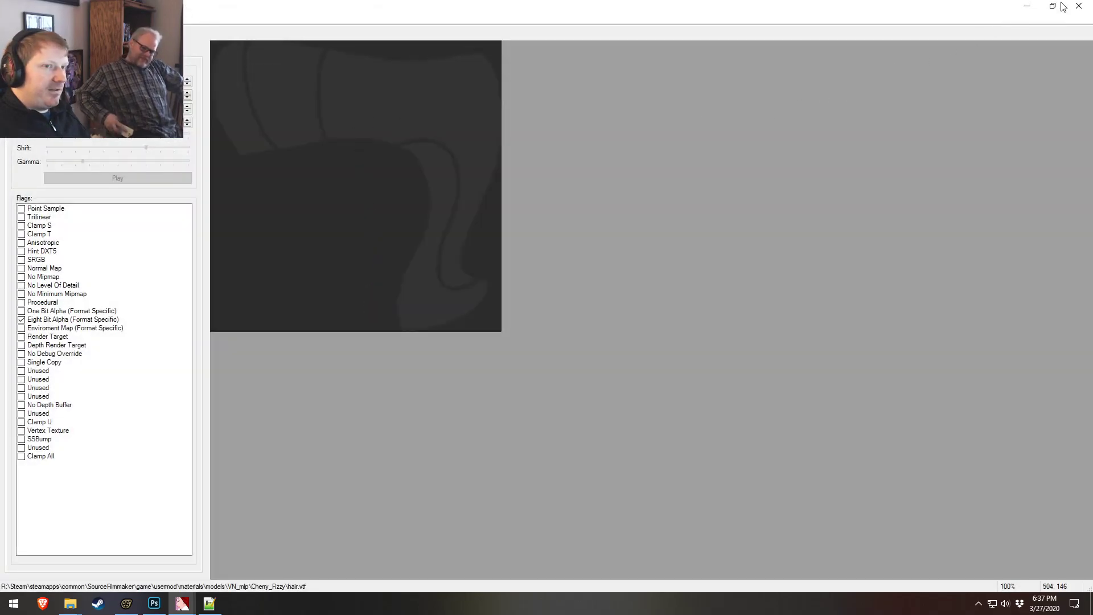
{"action": "left_click", "coordinate": [1083, 6]}
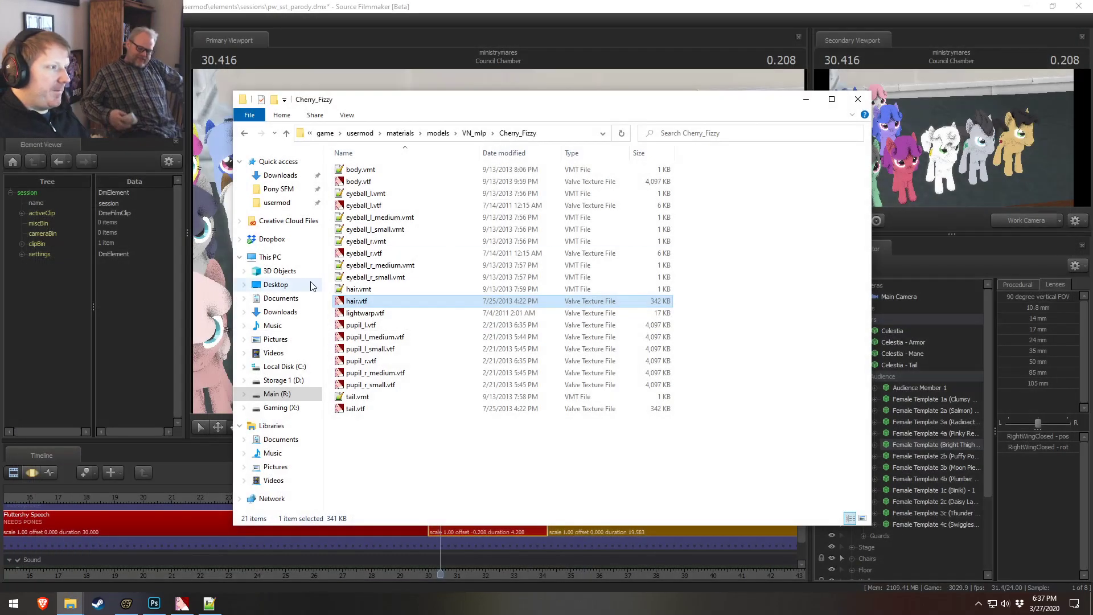
{"action": "double_click", "coordinate": [361, 169]}
- In Cherry_Fizzy's body.vmt, add a trumpeter body_grey texture line, comment out the original, and save
{"action": "left_click", "coordinate": [450, 277]}
{"action": "type", "text": "\"$basetexture\" \"models/VN_mlp/trumpeter/horn_grey\""}
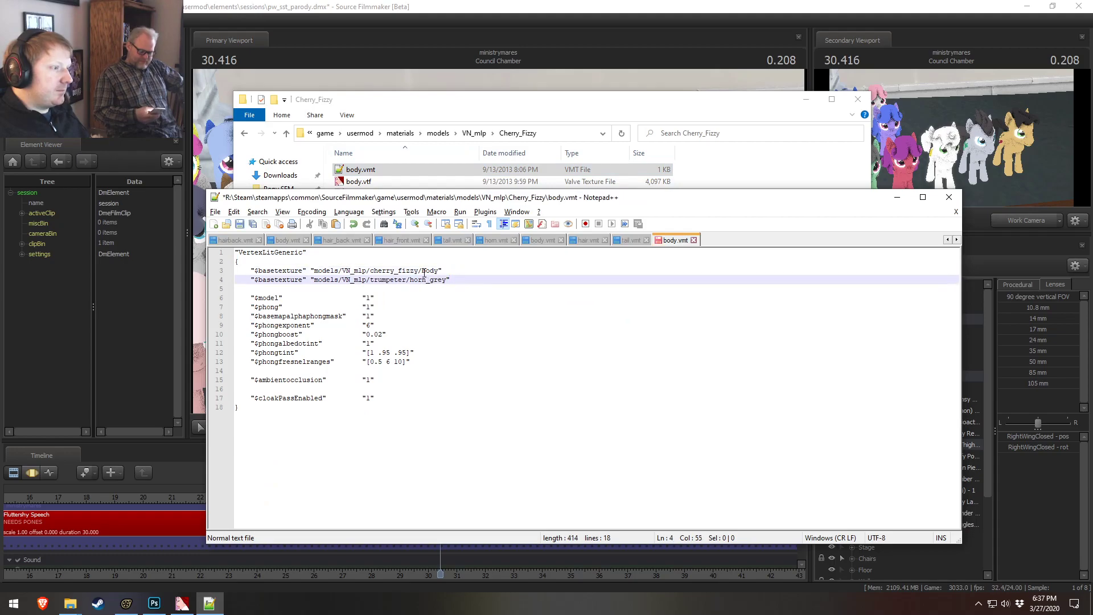
{"action": "left_click_drag", "start_coordinate": [424, 280], "coordinate": [421, 281]}
{"action": "type", "text": "body"}
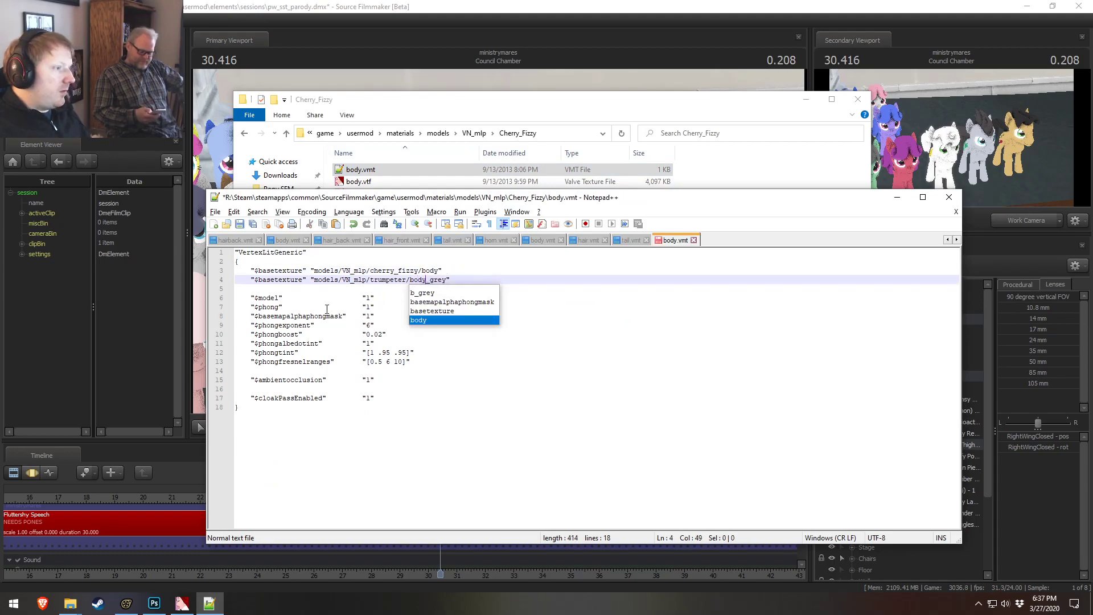
{"action": "left_click", "coordinate": [250, 280]}
{"action": "type", "text": "//"}
{"action": "key", "text": "ctrl+s"}
{"action": "key", "text": "BackSpace"}
{"action": "key", "text": "BackSpace"}
{"action": "left_click", "coordinate": [249, 273]}
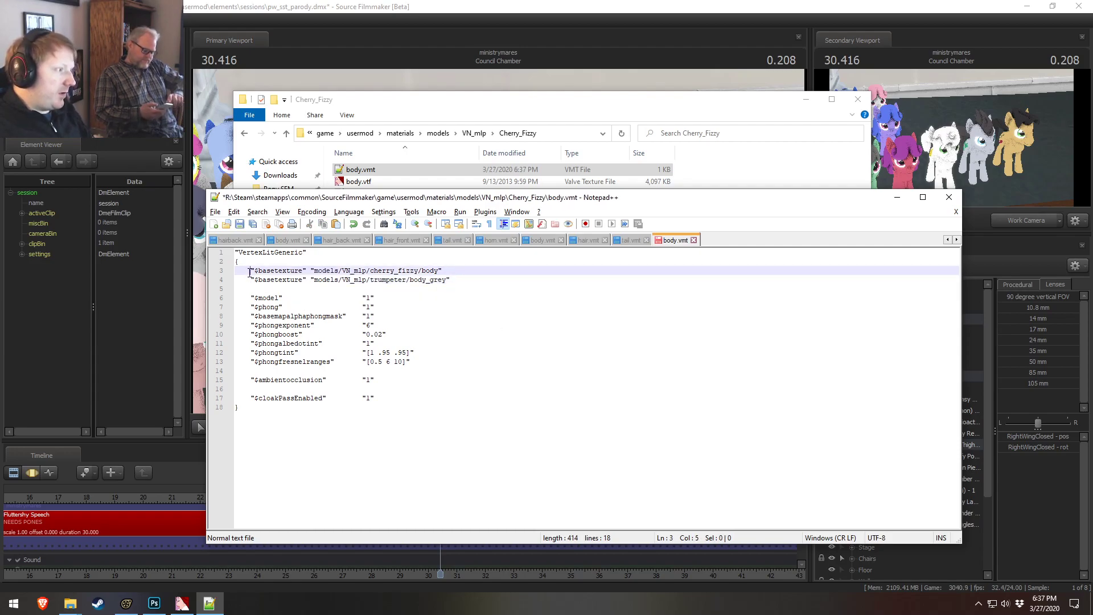
{"action": "type", "text": "//"}
{"action": "key", "text": "ctrl+s"}
- Open Cherry_Fizzy's hair.vmt and tail.vmt in Notepad++
{"action": "left_click", "coordinate": [364, 170]}
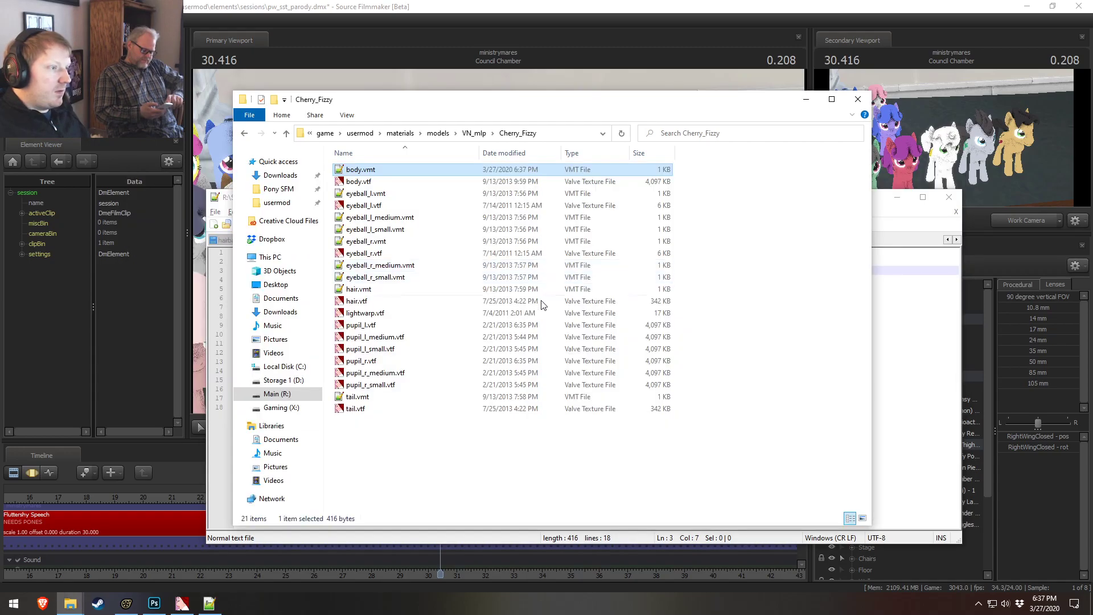
{"action": "double_click", "coordinate": [359, 288]}
{"action": "left_click", "coordinate": [512, 99]}
{"action": "double_click", "coordinate": [357, 396]}
{"action": "left_click", "coordinate": [209, 603]}
- Copy Lucky_Clover's hair_grey line into Cherry_Fizzy's hair.vmt and comment out the original texture line
{"action": "left_click", "coordinate": [718, 240]}
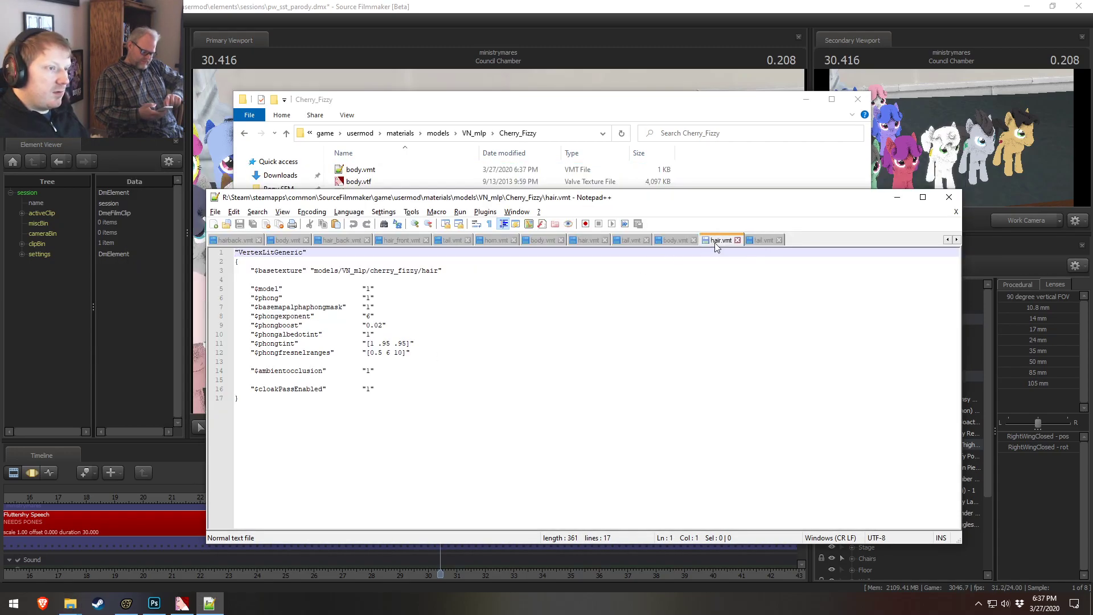
{"action": "left_click", "coordinate": [588, 240]}
{"action": "left_click", "coordinate": [450, 279]}
{"action": "key", "text": "shift+Up"}
{"action": "key", "text": "ctrl+c"}
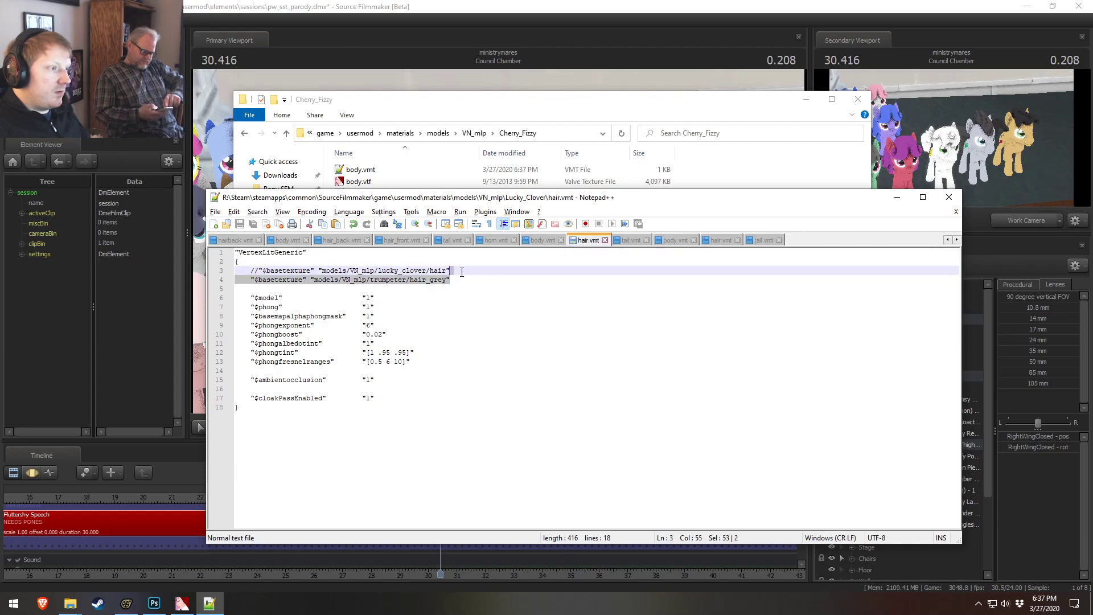
{"action": "left_click", "coordinate": [718, 240]}
{"action": "key", "text": "ctrl+v"}
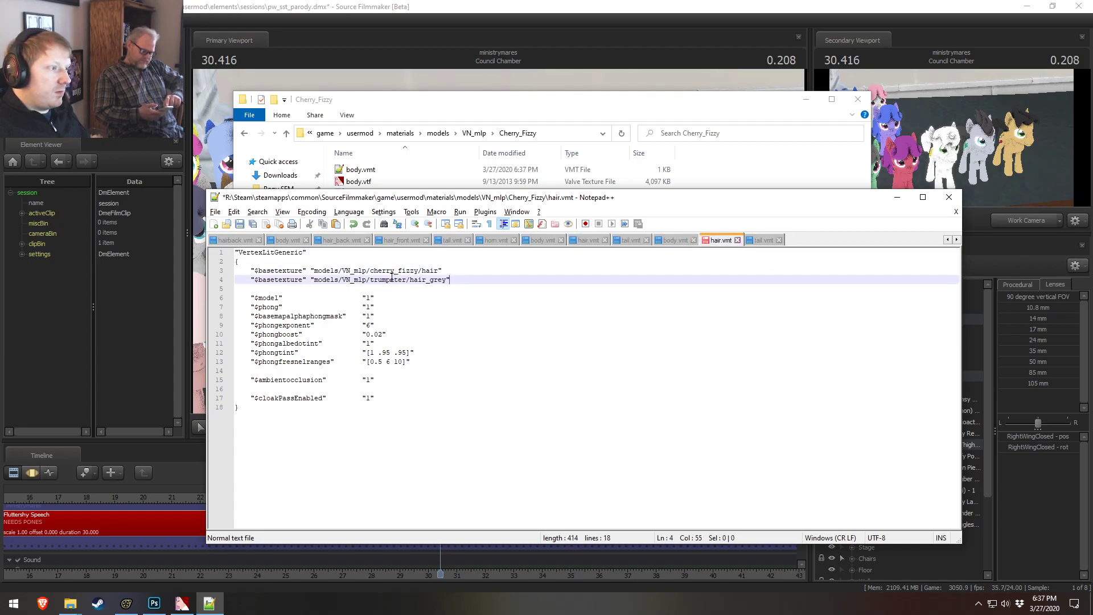
{"action": "left_click", "coordinate": [252, 270]}
{"action": "type", "text": "//"}
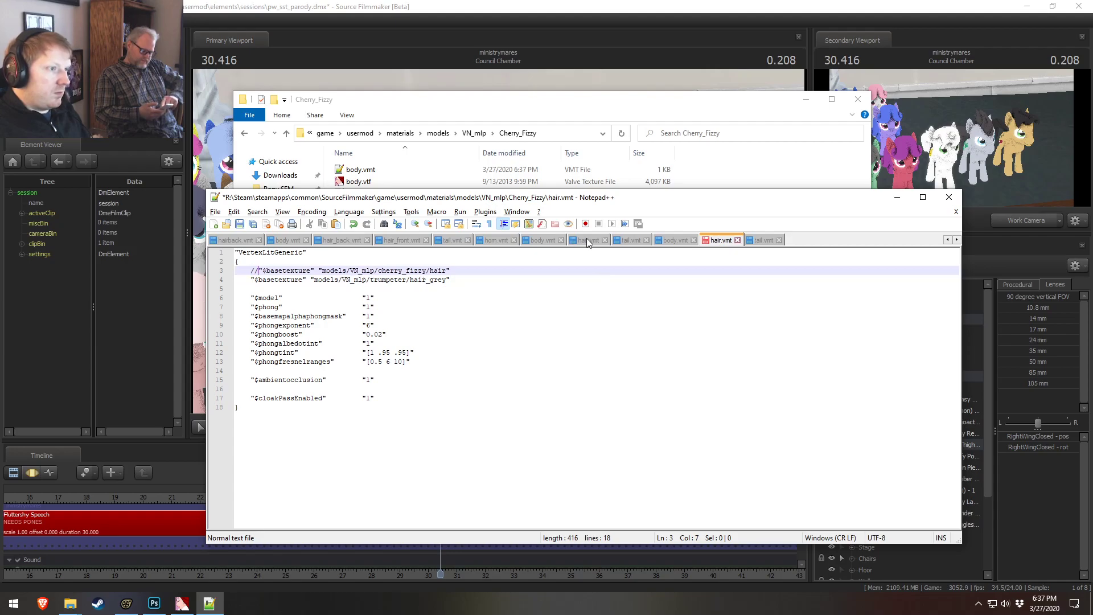
- Paste the hair_grey line into Cherry_Fizzy's tail.vmt, comment out the original, and save
{"action": "left_click", "coordinate": [765, 240]}
{"action": "left_click", "coordinate": [451, 270]}
{"action": "key", "text": "ctrl+v"}
{"action": "left_click", "coordinate": [243, 270]}
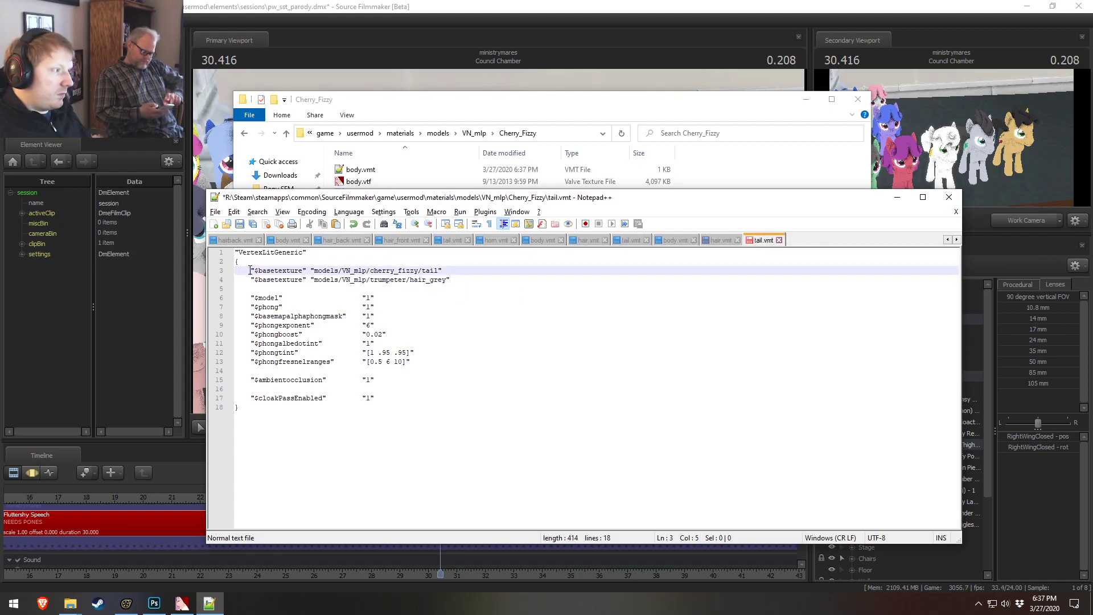
{"action": "type", "text": "//"}
{"action": "key", "text": "ctrl+s"}
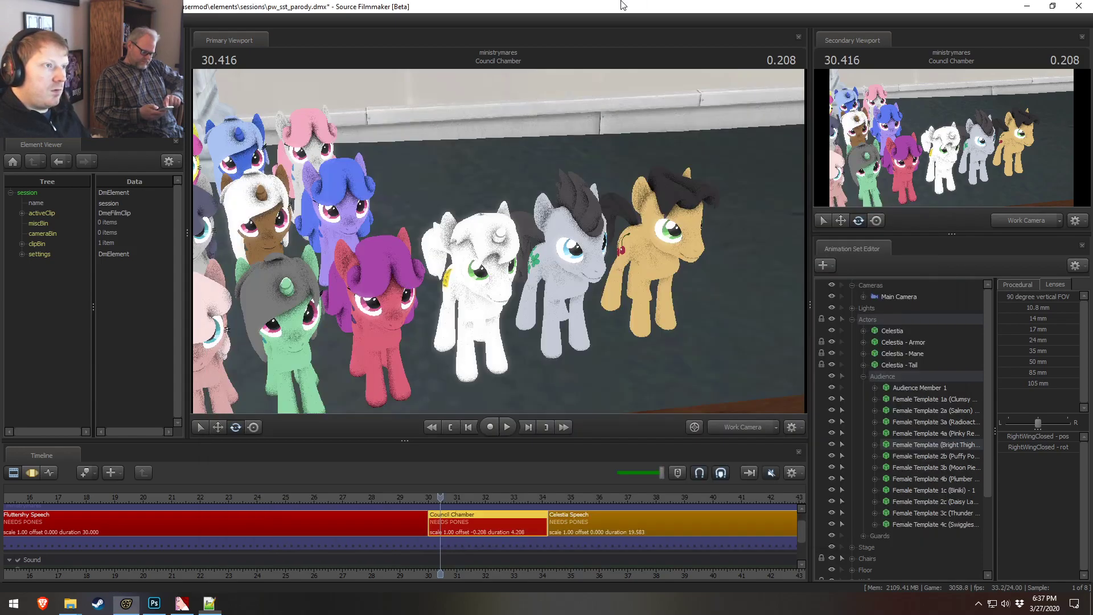
- Back in Source Filmmaker, frame the three grey-textured males and collapse the Audience and Actors groups
{"action": "key", "text": "alt+Tab"}
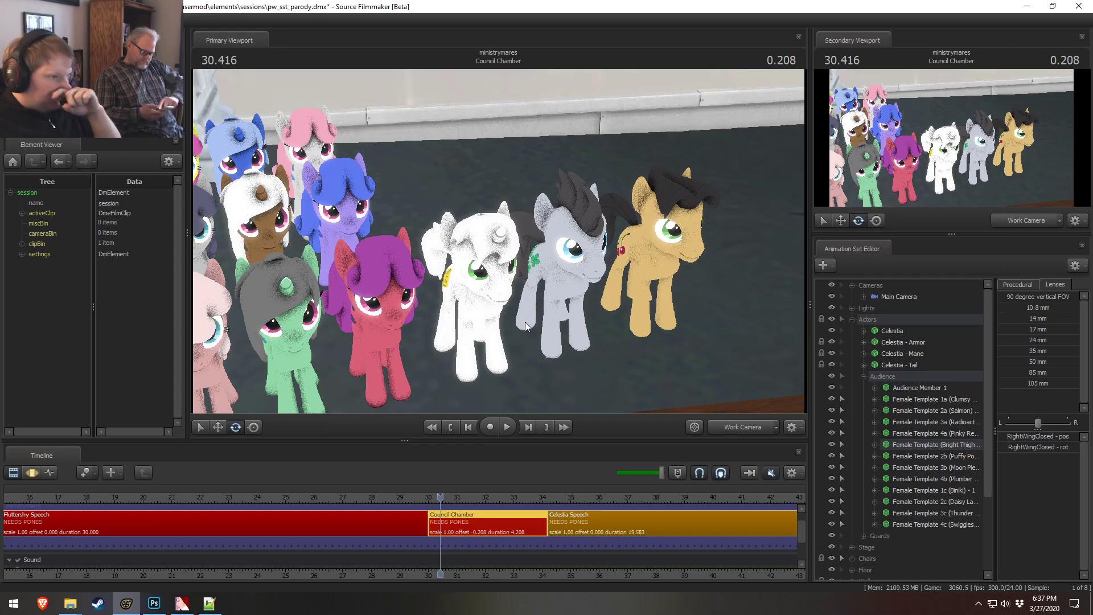
{"action": "left_click_drag", "start_coordinate": [630, 382], "coordinate": [992, 405]}
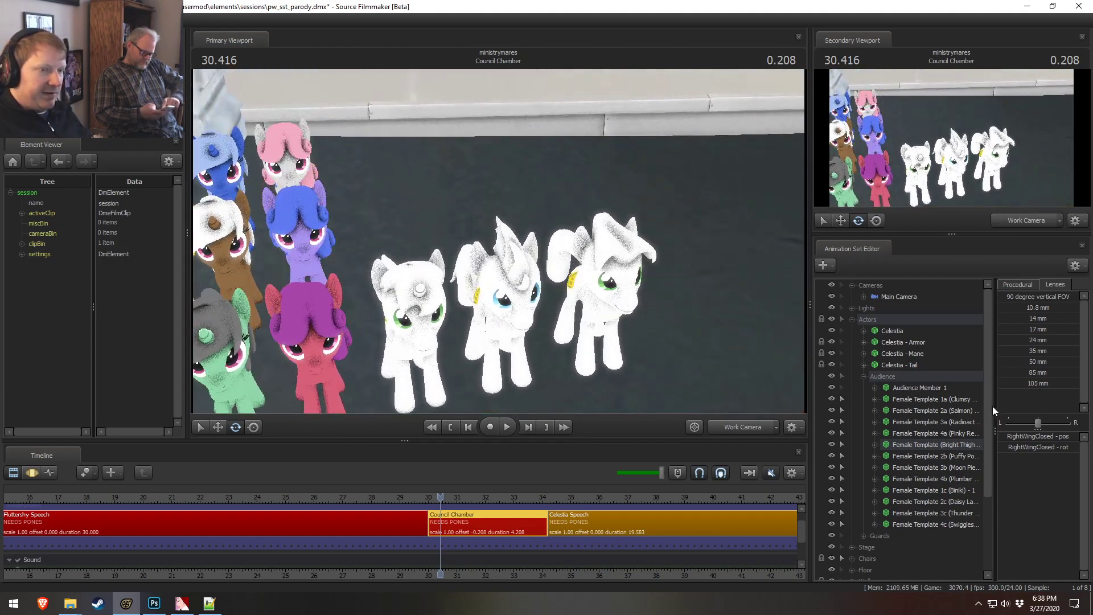
{"action": "left_click", "coordinate": [863, 376]}
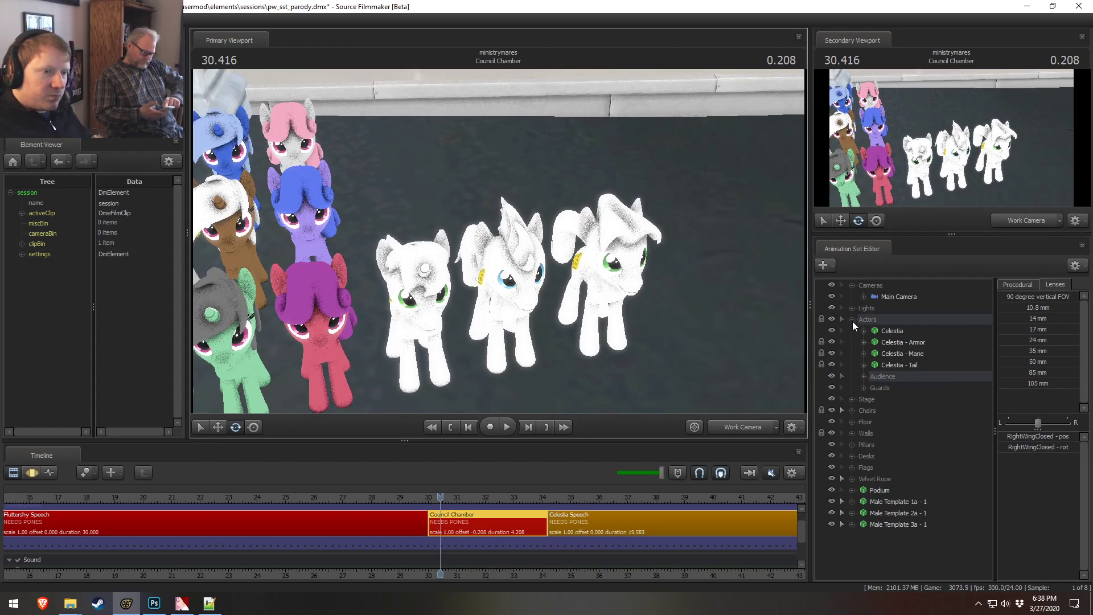
{"action": "left_click", "coordinate": [852, 319]}
- Add override materials to Male Template 3a
{"action": "right_click", "coordinate": [905, 432]}
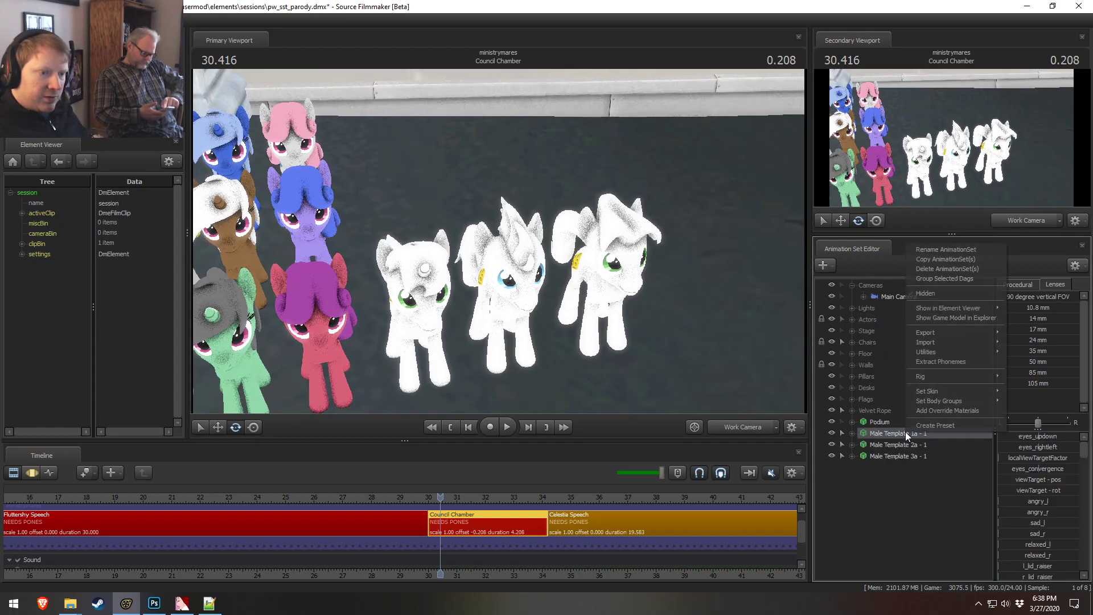
{"action": "left_click", "coordinate": [909, 435]}
{"action": "right_click", "coordinate": [908, 434]}
{"action": "left_click", "coordinate": [924, 433]}
{"action": "right_click", "coordinate": [889, 457]}
{"action": "left_click", "coordinate": [907, 440]}
- Show Male Template 1a's model and its materials list in the Element Viewer
{"action": "left_click", "coordinate": [881, 431]}
{"action": "right_click", "coordinate": [881, 431]}
{"action": "mouse_move", "coordinate": [917, 303]}
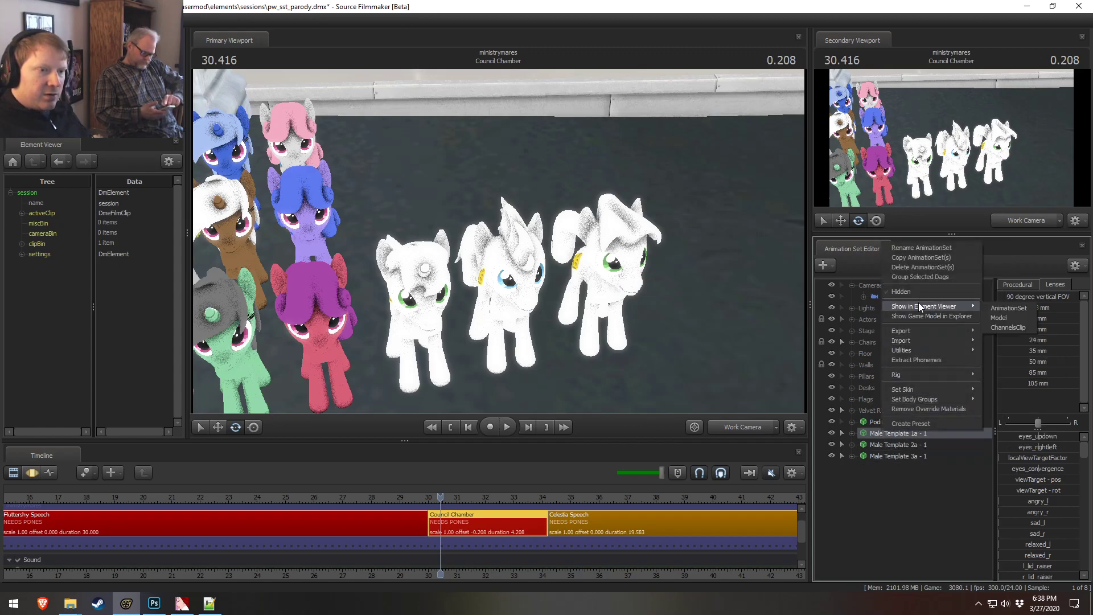
{"action": "left_click", "coordinate": [1002, 317]}
{"action": "left_click", "coordinate": [13, 416]}
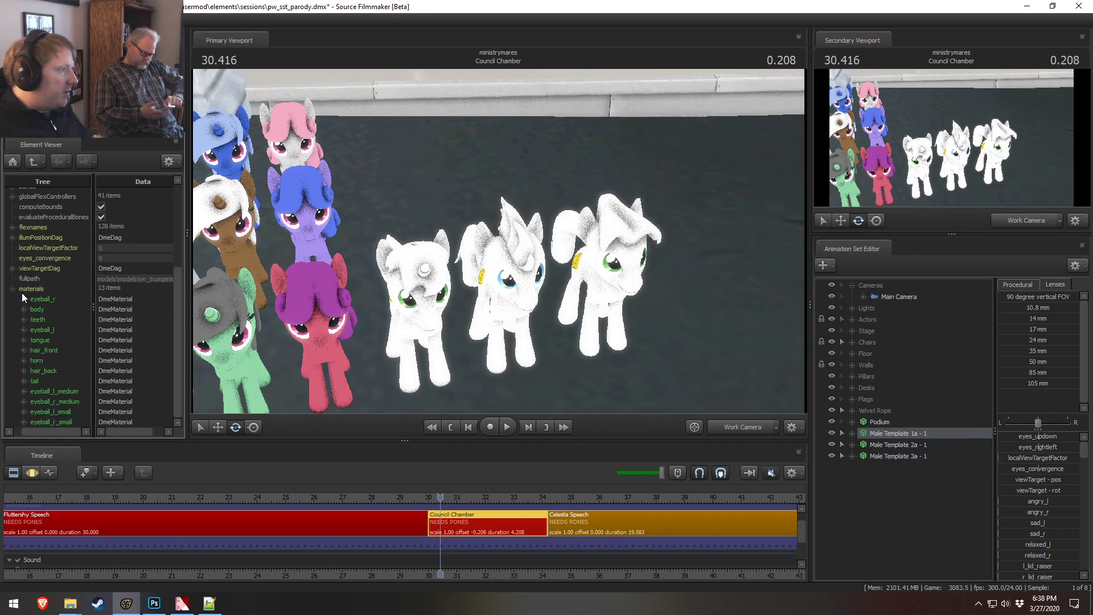
- Add a $color vector3 attribute to the body material, set to white
{"action": "left_click", "coordinate": [23, 309]}
{"action": "right_click", "coordinate": [45, 309]}
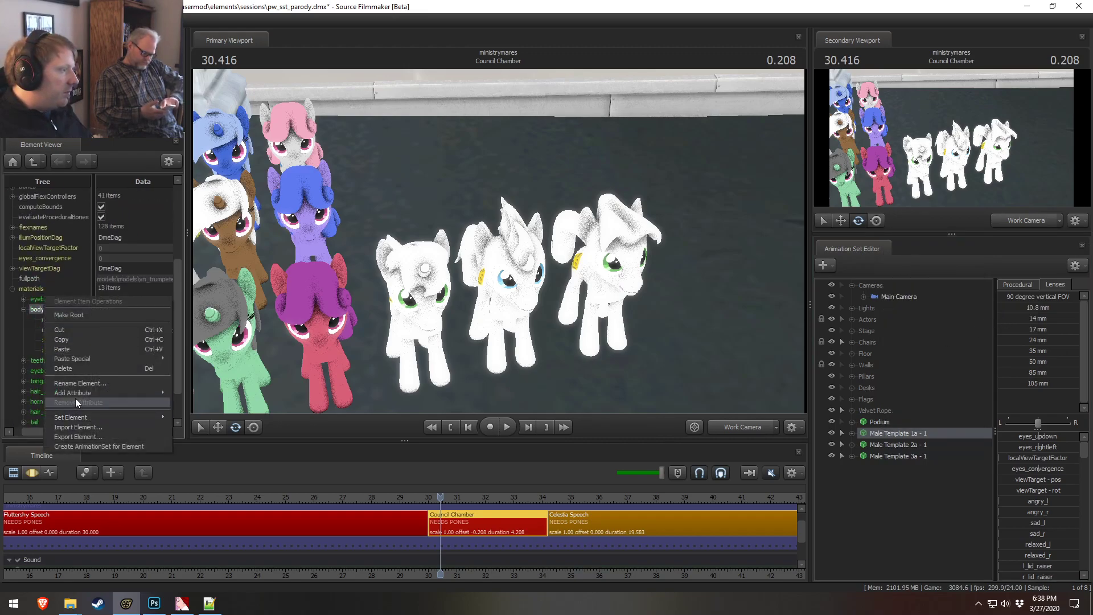
{"action": "mouse_move", "coordinate": [96, 393]}
{"action": "left_click", "coordinate": [192, 435]}
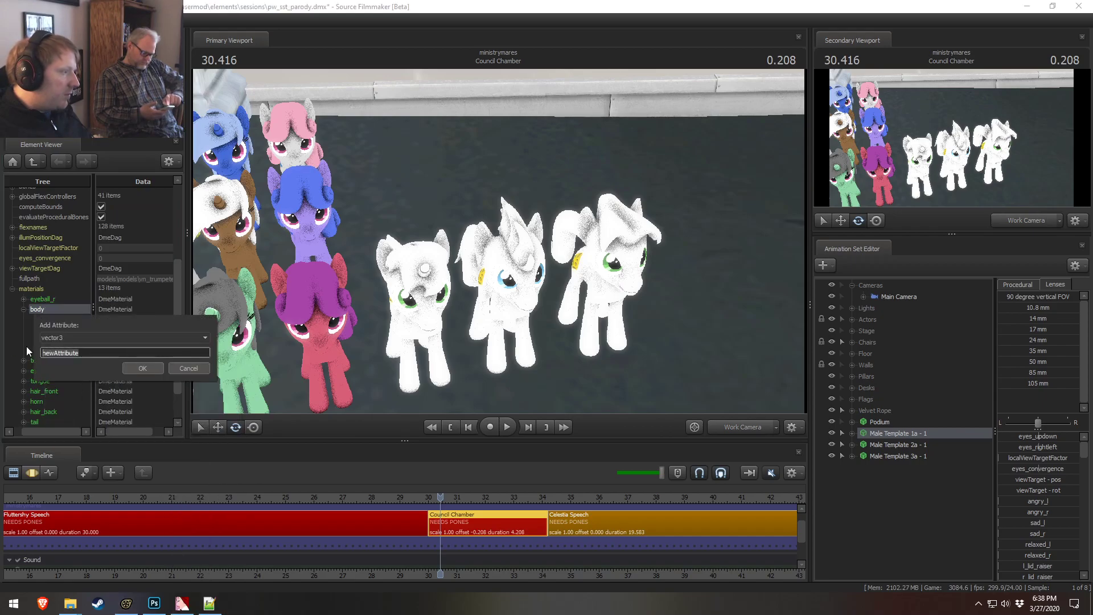
{"action": "type", "text": "$color"}
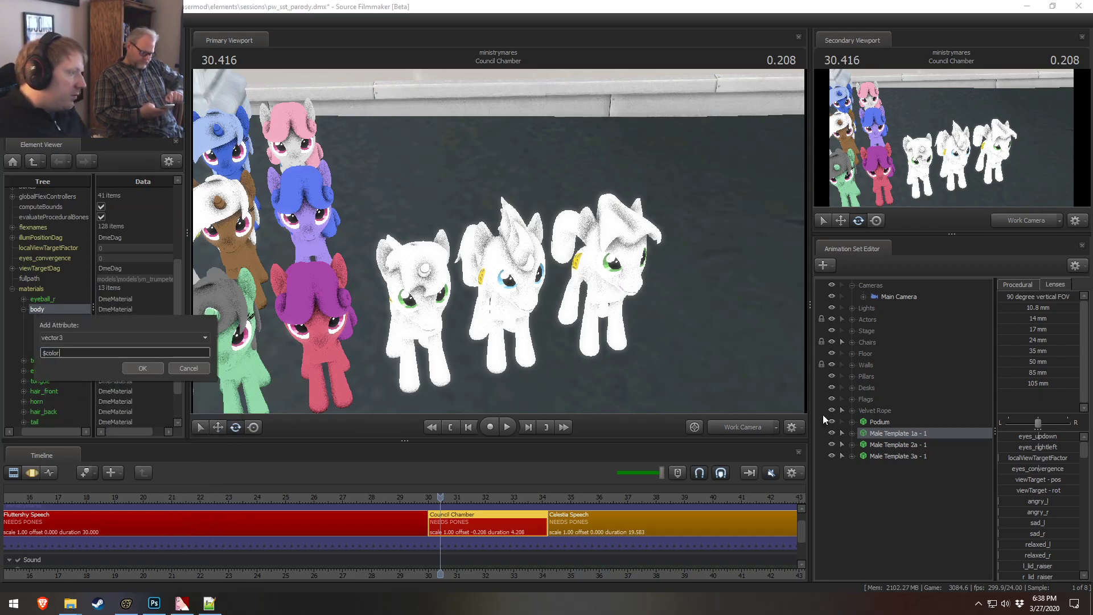
{"action": "left_click", "coordinate": [141, 368]}
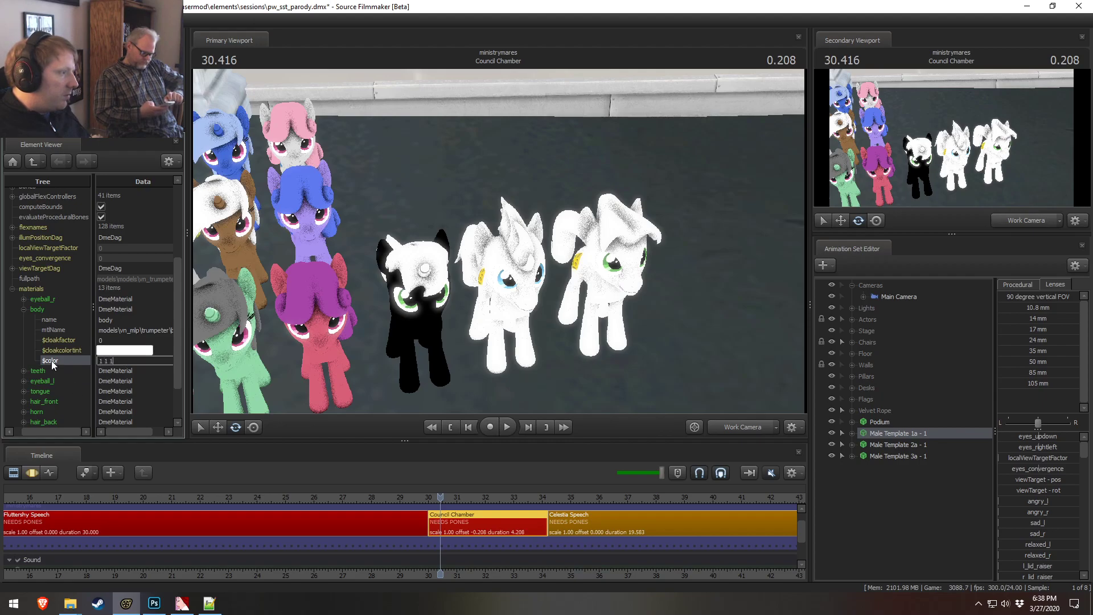
{"action": "left_click", "coordinate": [58, 351]}
{"action": "scroll", "coordinate": [45, 376], "scroll_direction": "down", "scroll_amount": 2}
- Add a $color vector3 attribute to the horn material, set to 1 1 1
{"action": "left_click", "coordinate": [23, 360]}
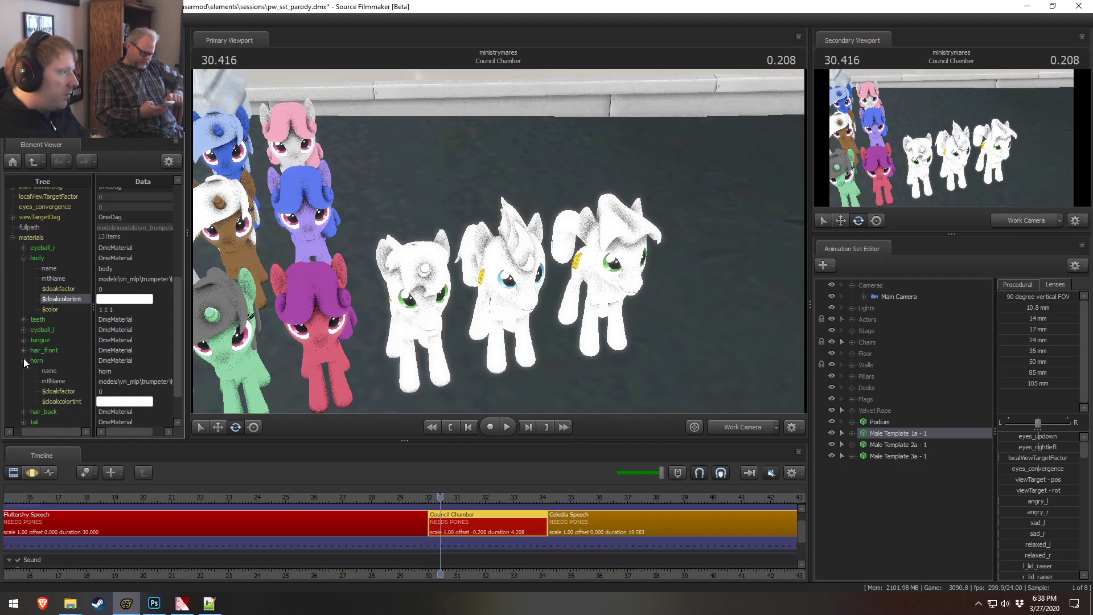
{"action": "left_click", "coordinate": [44, 362]}
{"action": "right_click", "coordinate": [40, 362]}
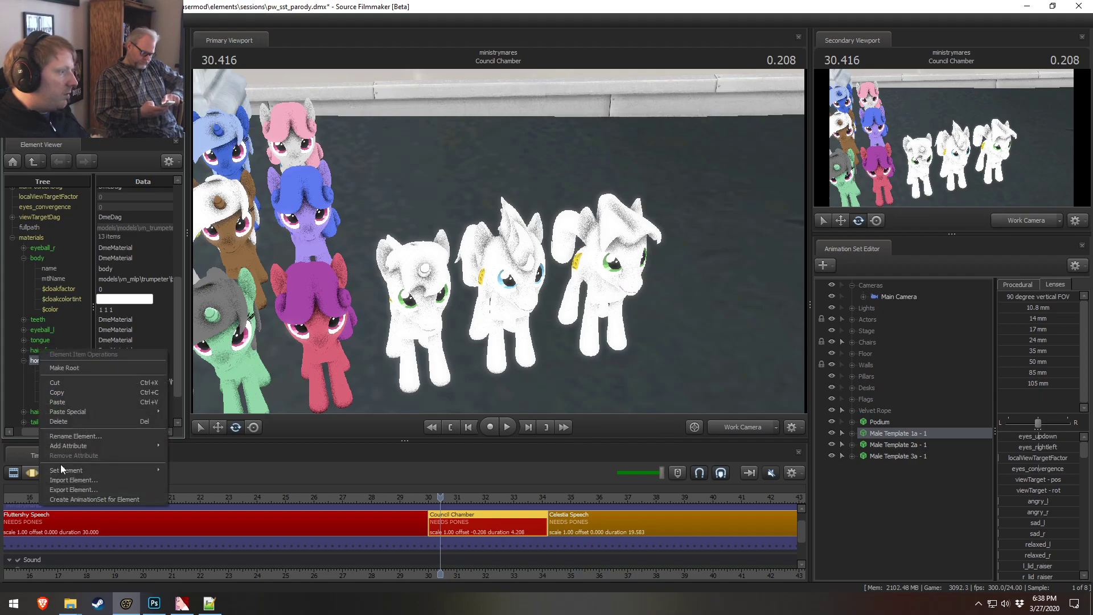
{"action": "left_click", "coordinate": [182, 432]}
{"action": "type", "text": "$color"}
{"action": "left_click", "coordinate": [140, 420]}
{"action": "left_click", "coordinate": [126, 412]}
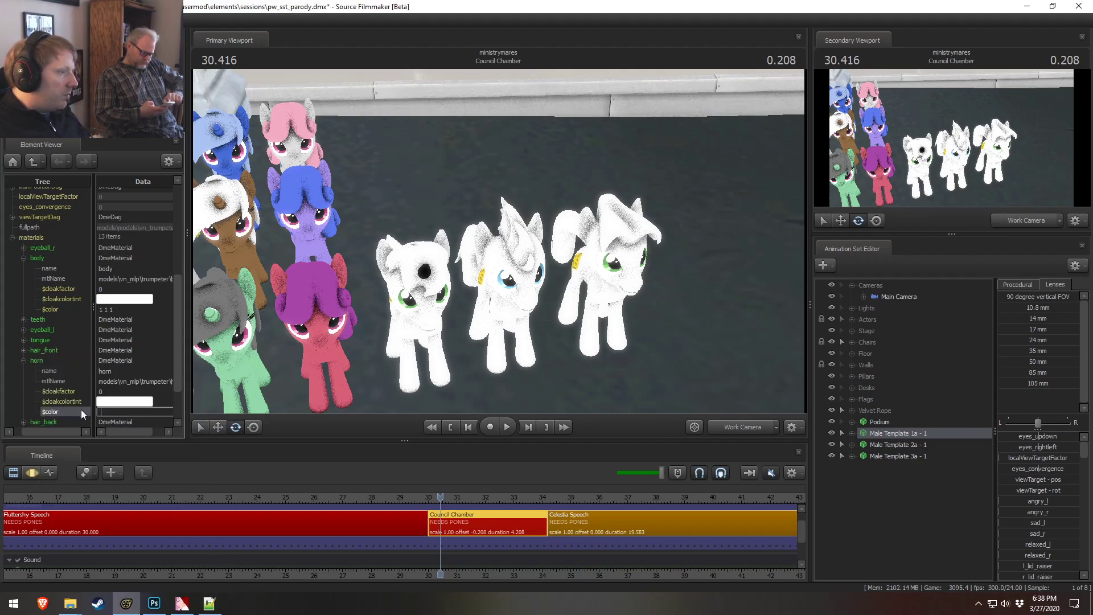
{"action": "type", "text": "1 1 1"}
{"action": "left_click", "coordinate": [23, 361]}
- Add a $color vector3 attribute to the hair_back material with value 1
{"action": "left_click", "coordinate": [23, 371]}
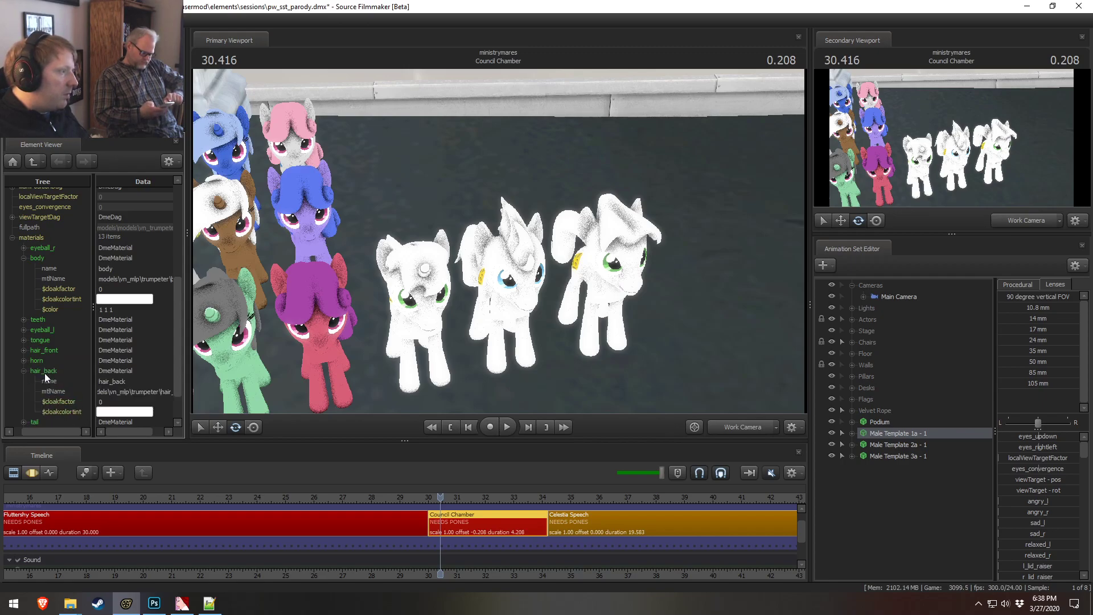
{"action": "right_click", "coordinate": [46, 376]}
{"action": "mouse_move", "coordinate": [76, 458]}
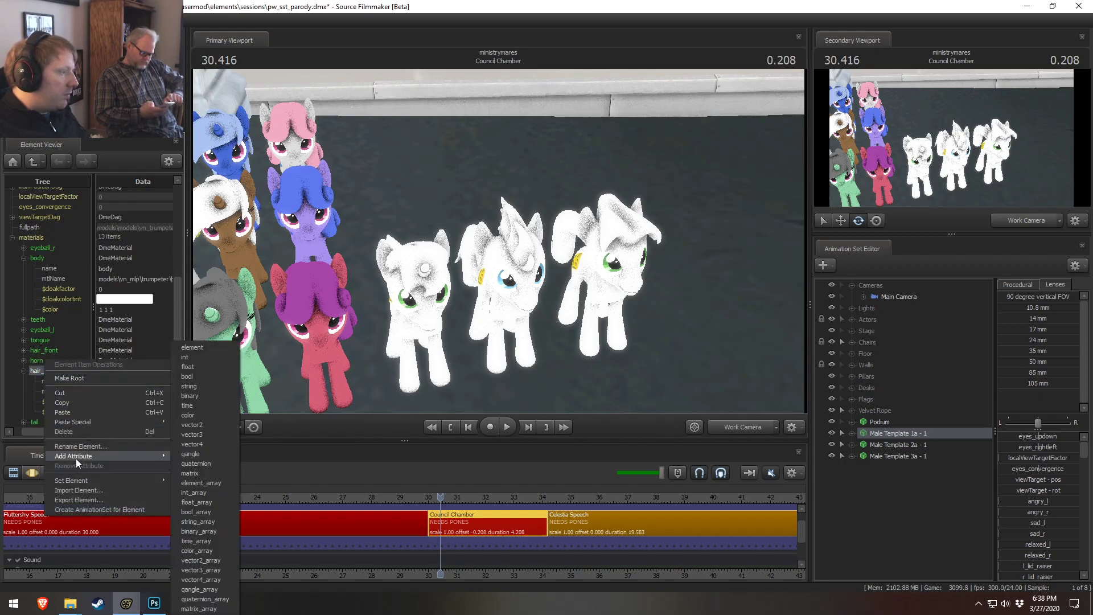
{"action": "left_click", "coordinate": [191, 434]}
{"action": "type", "text": "$color"}
{"action": "key", "text": "Return"}
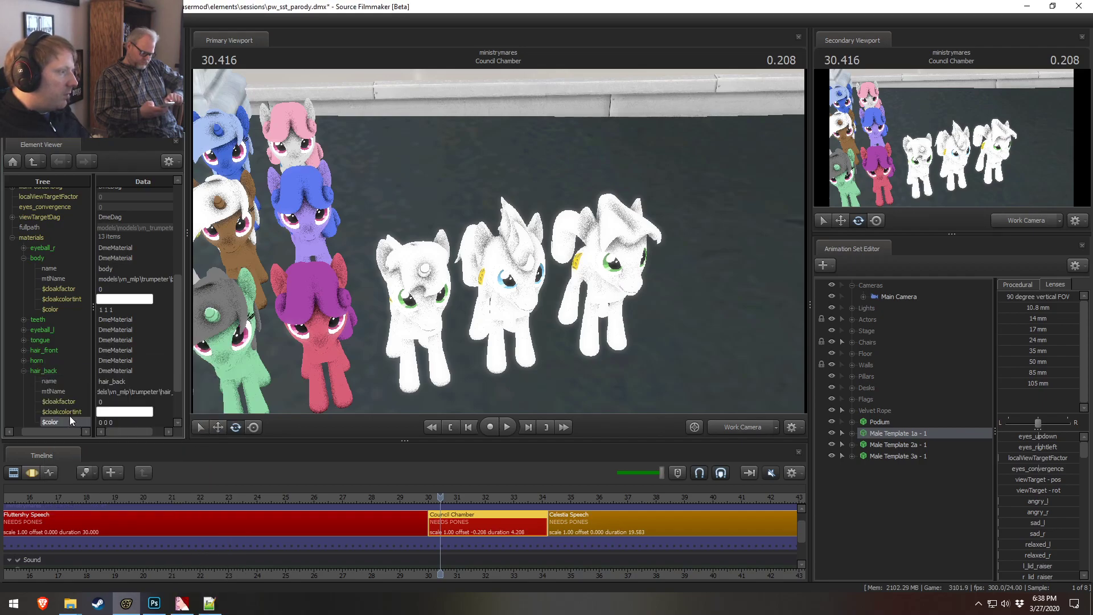
{"action": "type", "text": "1 1 1"}
{"action": "left_click", "coordinate": [22, 371]}
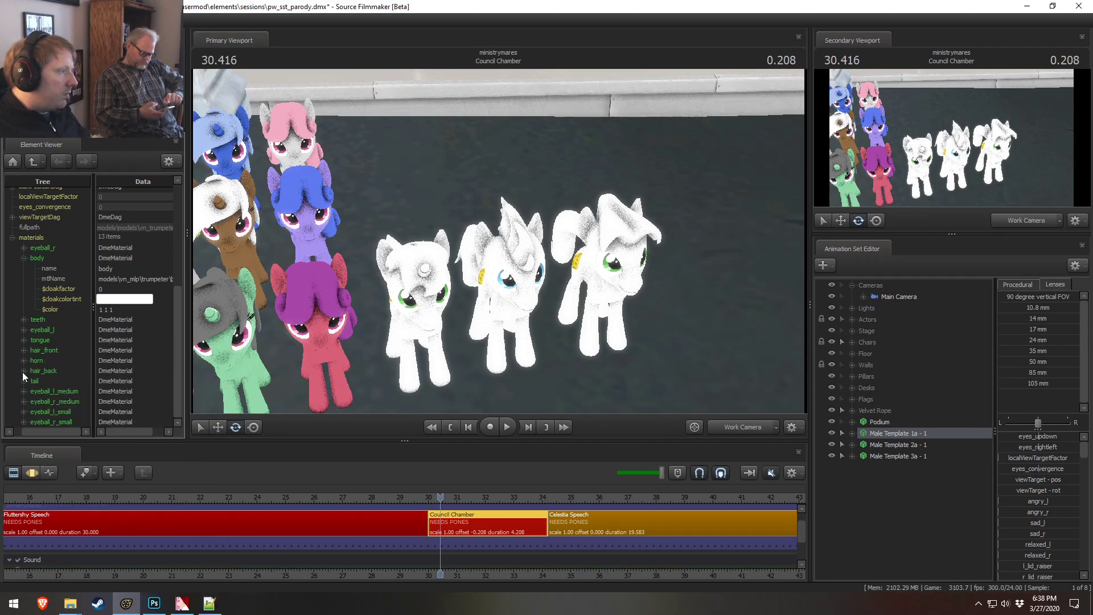
- Add a $color vector3 attribute to the hair_front material, set to 1 1 1
{"action": "left_click", "coordinate": [24, 350]}
{"action": "right_click", "coordinate": [52, 350]}
{"action": "mouse_move", "coordinate": [85, 432]}
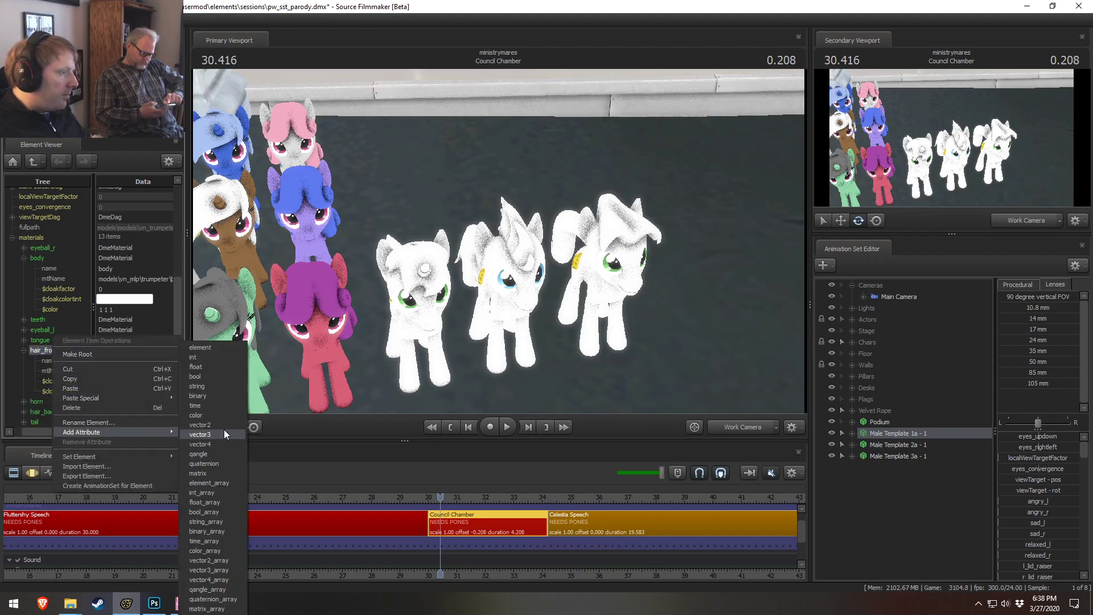
{"action": "left_click", "coordinate": [193, 436]}
{"action": "type", "text": "$color"}
{"action": "left_click", "coordinate": [135, 409]}
{"action": "left_click", "coordinate": [105, 401]}
{"action": "type", "text": "1 1 1"}
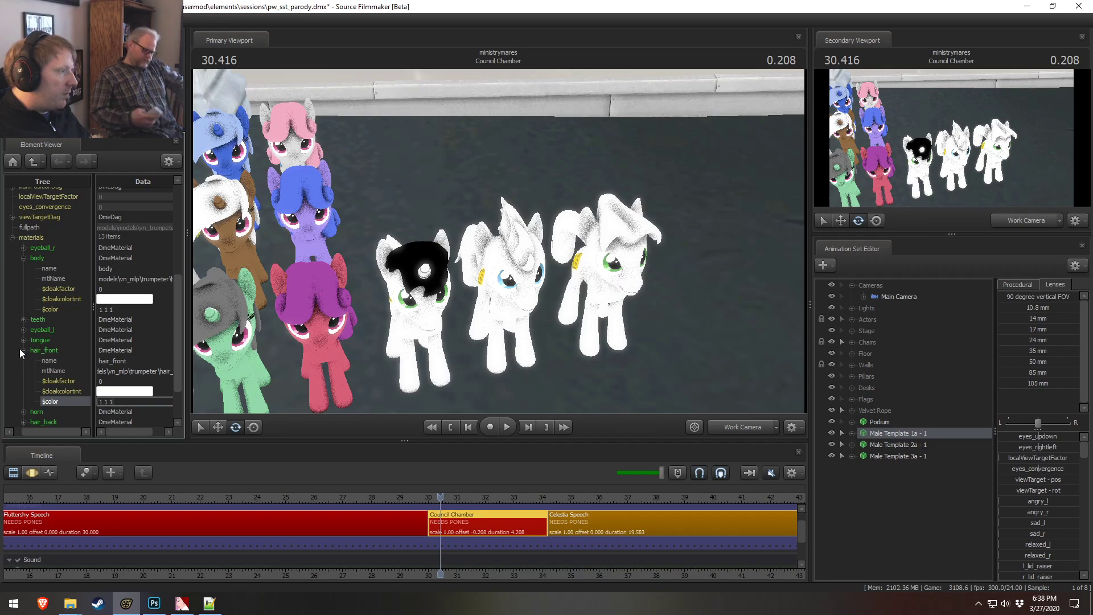
{"action": "left_click", "coordinate": [23, 350]}
- Add a $color vector3 attribute to the tail material, set to 1 1 1
{"action": "left_click", "coordinate": [24, 380]}
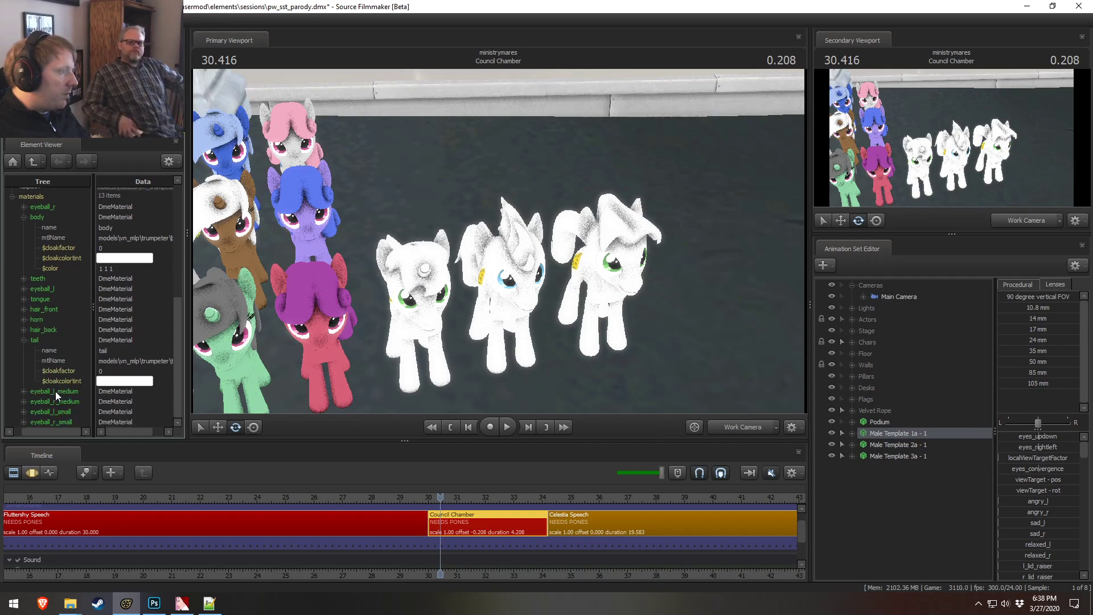
{"action": "right_click", "coordinate": [45, 339]}
{"action": "mouse_move", "coordinate": [80, 421]}
{"action": "left_click", "coordinate": [202, 434]}
{"action": "type", "text": "$color"}
{"action": "left_click", "coordinate": [150, 398]}
{"action": "left_click", "coordinate": [111, 391]}
{"action": "type", "text": "1 1 1"}
{"action": "key", "text": "shift+Tab"}
{"action": "left_click_drag", "start_coordinate": [310, 329], "coordinate": [493, 245]}
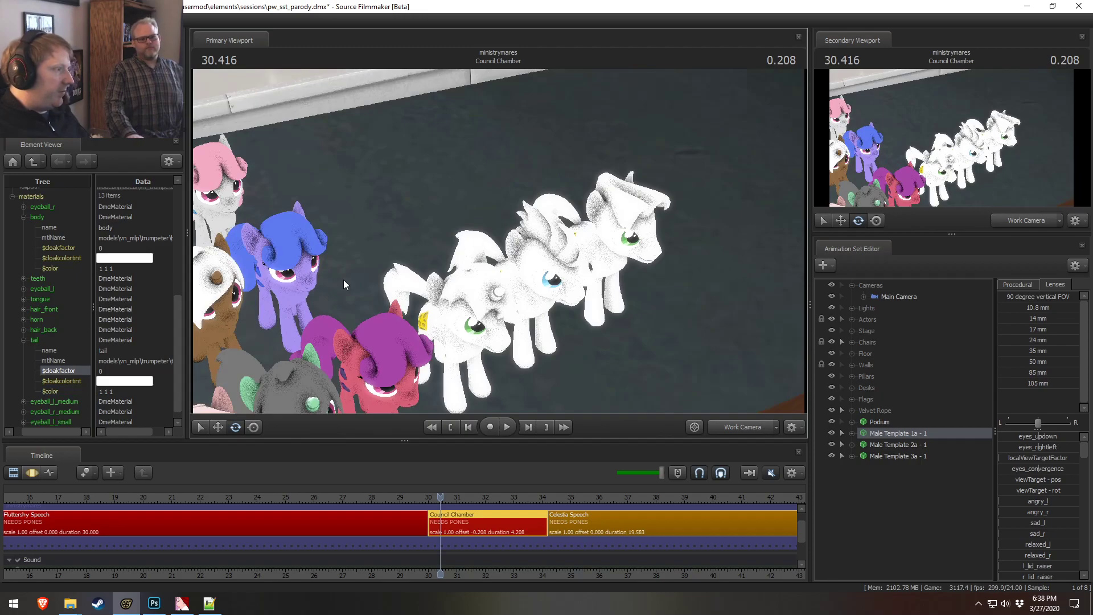
{"action": "left_click", "coordinate": [23, 340]}
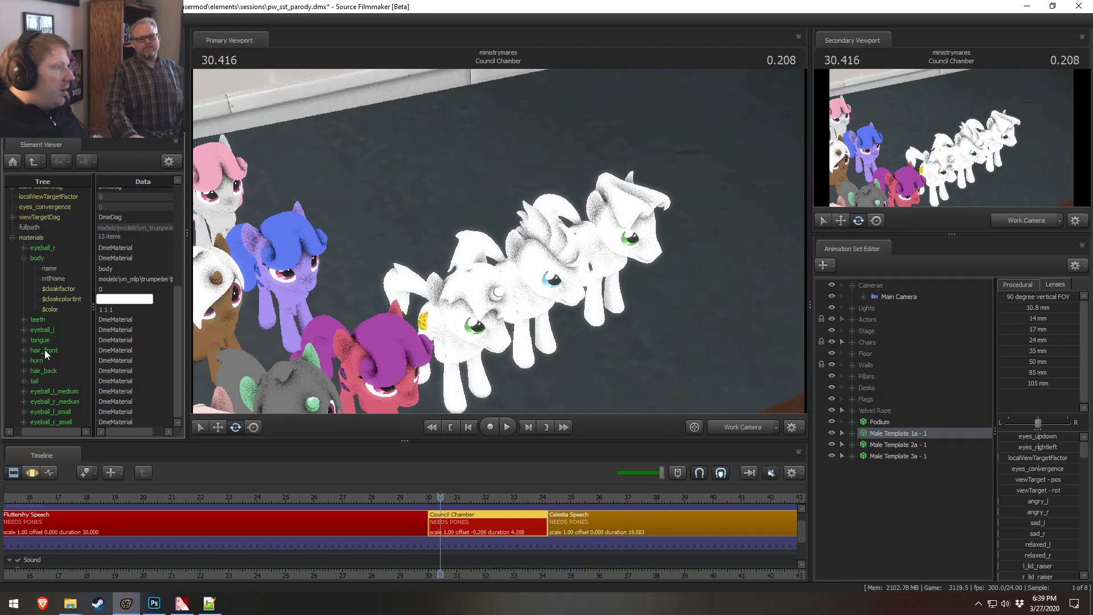
{"action": "left_click", "coordinate": [23, 258]}
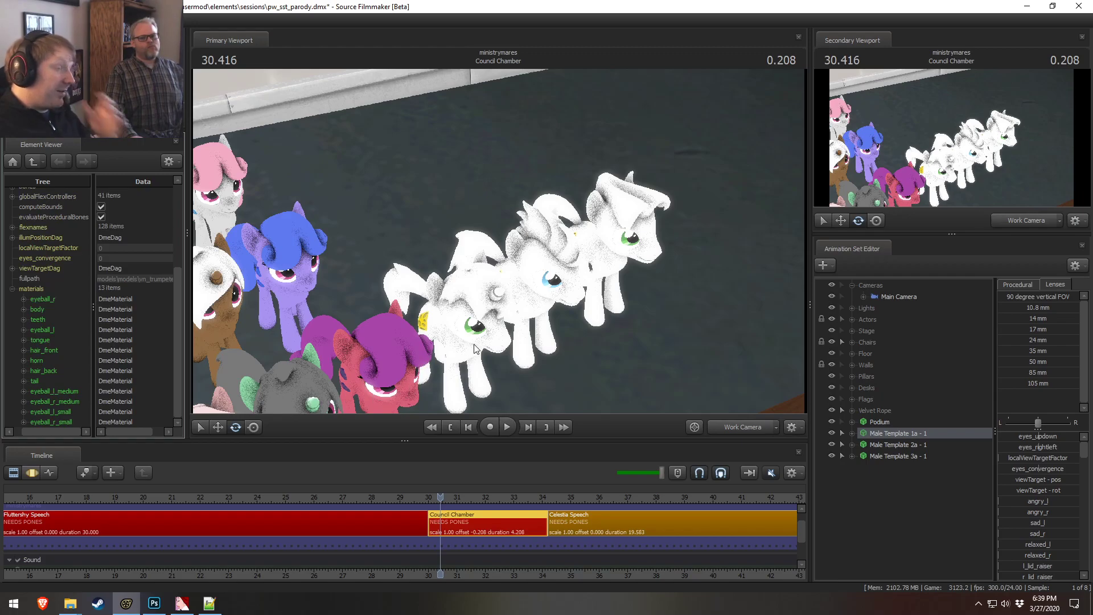
{"action": "left_click_drag", "start_coordinate": [467, 335], "coordinate": [464, 296]}
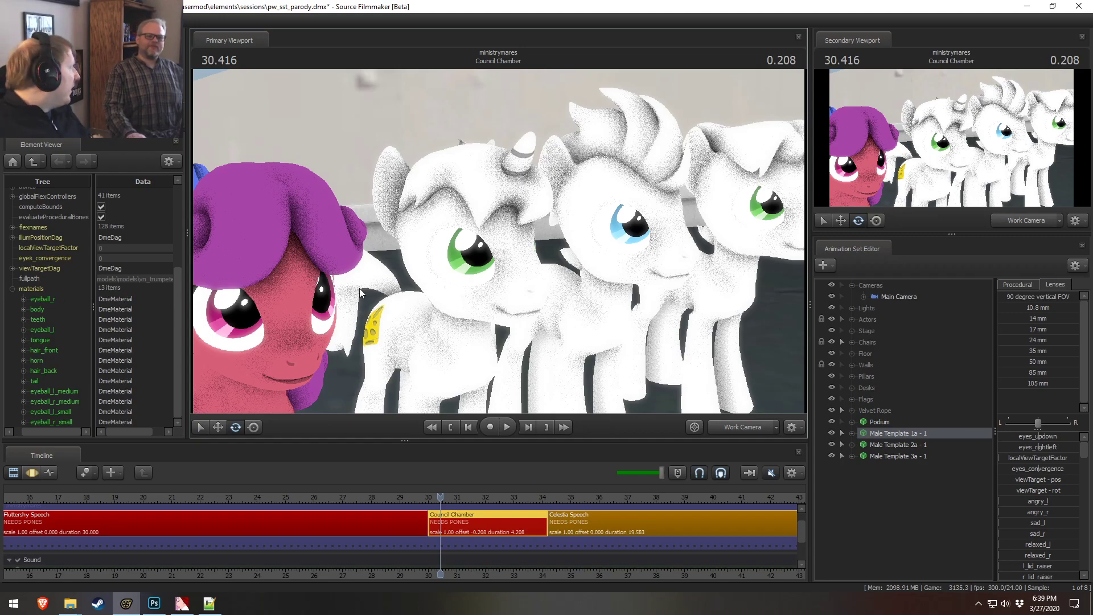
{"action": "left_click_drag", "start_coordinate": [485, 318], "coordinate": [498, 244]}
{"action": "left_click_drag", "start_coordinate": [368, 283], "coordinate": [487, 240]}
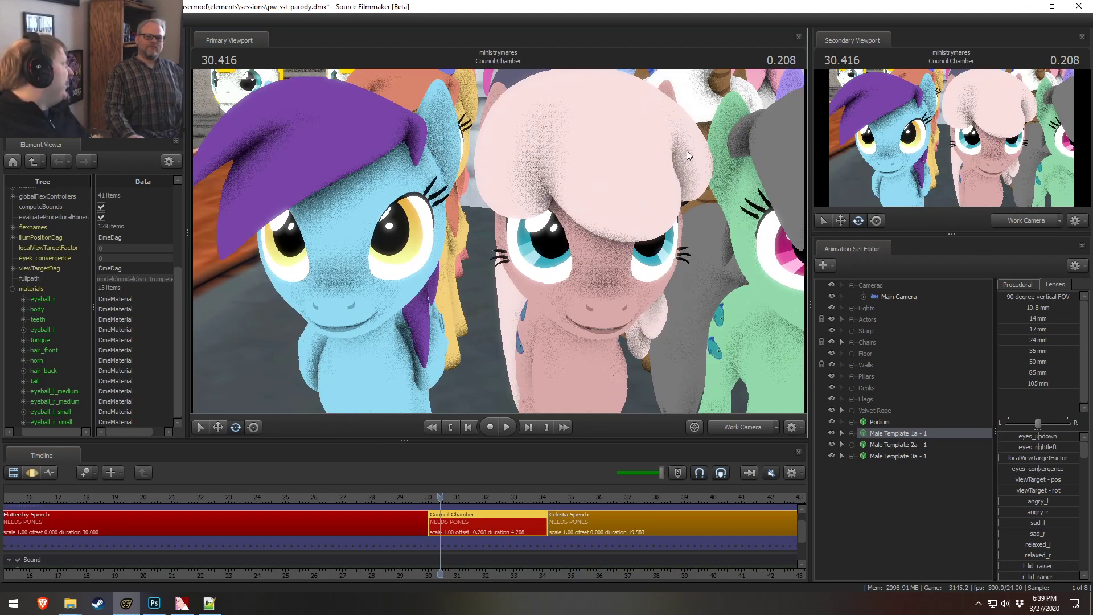
{"action": "left_click_drag", "start_coordinate": [740, 177], "coordinate": [825, 176]}
{"action": "key", "text": "w"}
{"action": "left_click_drag", "start_coordinate": [498, 241], "coordinate": [464, 307]}
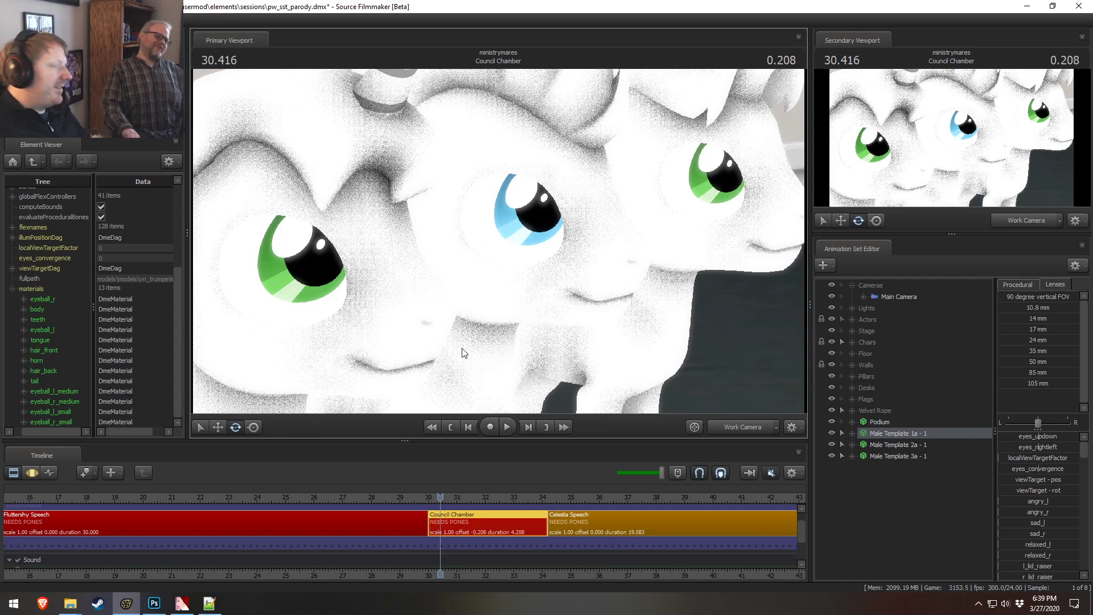
{"action": "left_click_drag", "start_coordinate": [468, 364], "coordinate": [500, 246]}
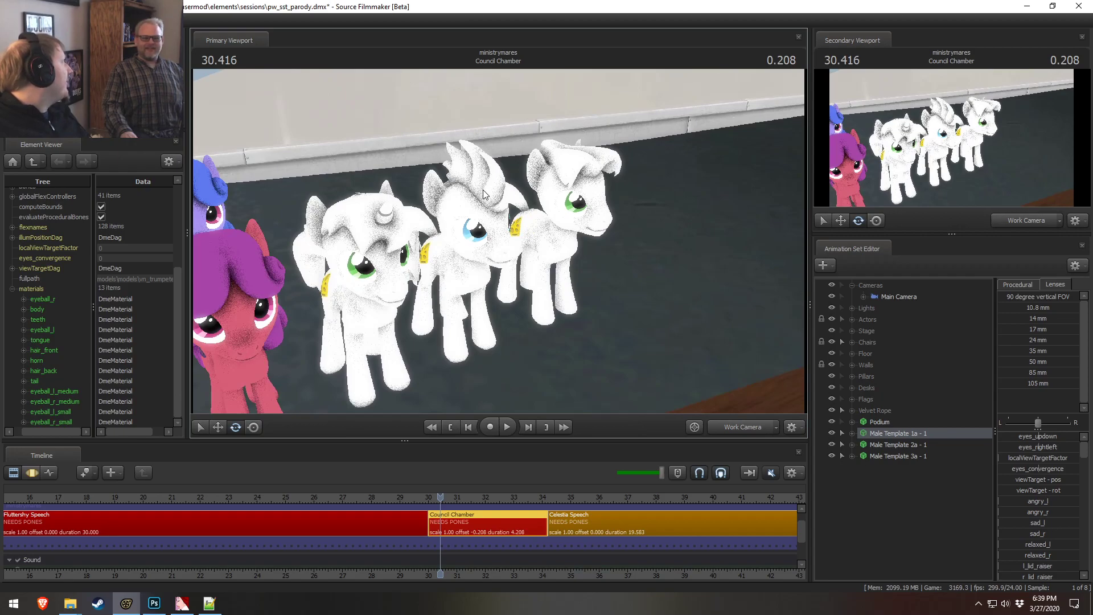
{"action": "left_click_drag", "start_coordinate": [582, 273], "coordinate": [579, 273]}
{"action": "left_click_drag", "start_coordinate": [499, 245], "coordinate": [500, 245]}
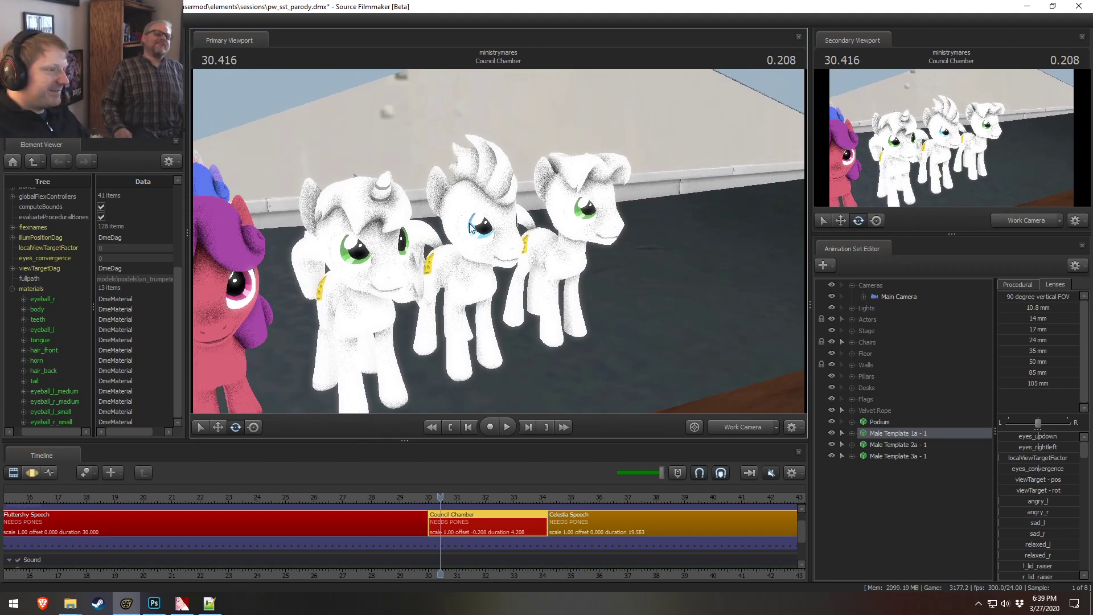
{"action": "left_click_drag", "start_coordinate": [498, 242], "coordinate": [518, 224]}
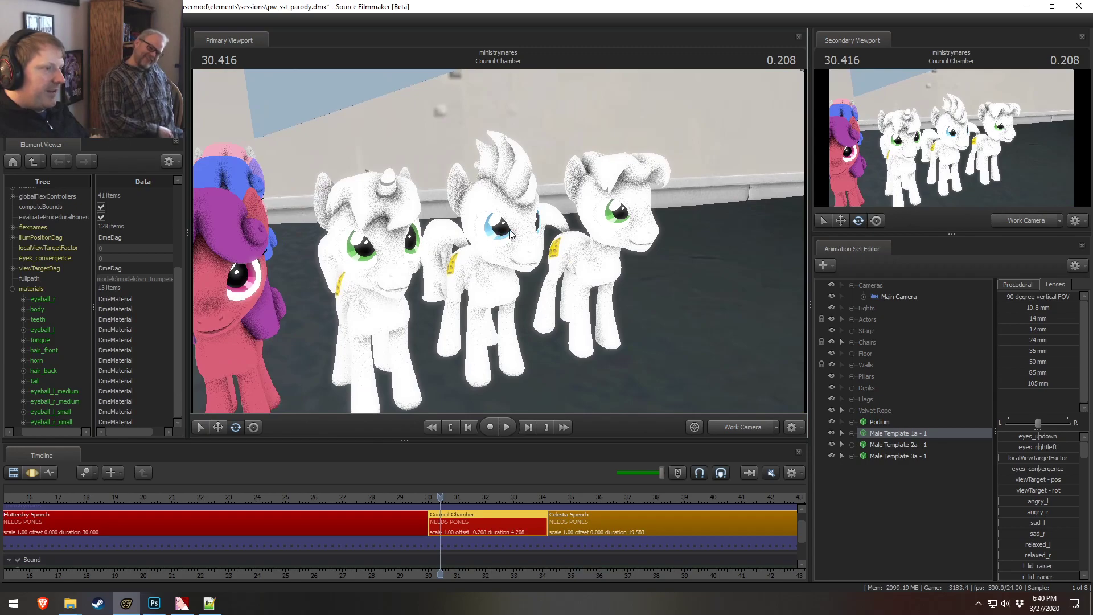
{"action": "key", "text": "alt+Tab"}
{"action": "left_click", "coordinate": [442, 297]}
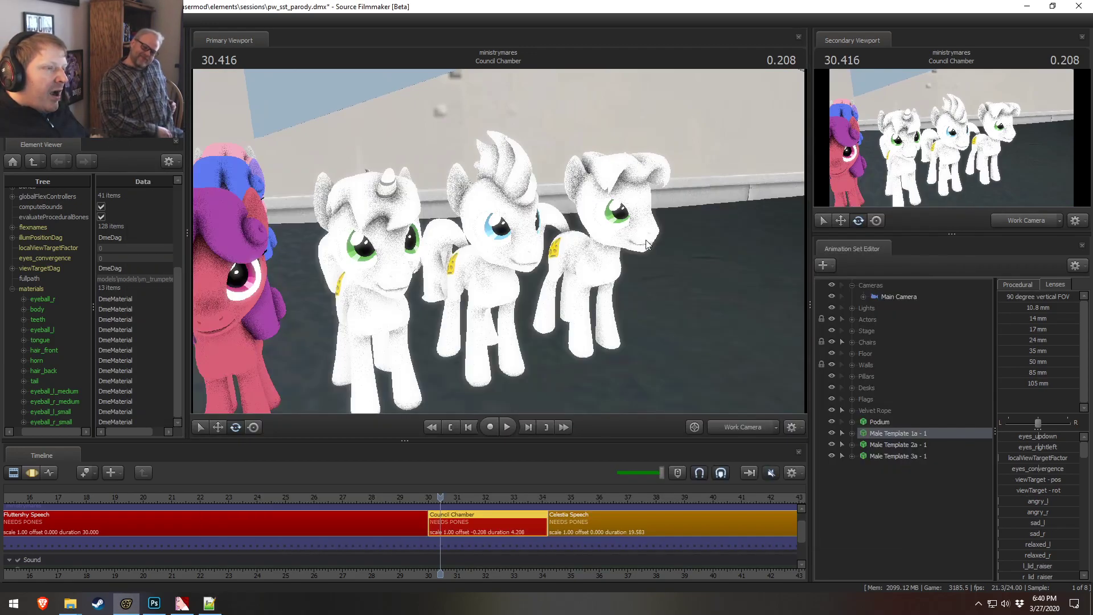
{"action": "key", "text": "alt+Tab"}
- Show Male Template 2a's model and add a $color vector3 attribute to its body material
{"action": "right_click", "coordinate": [897, 449]}
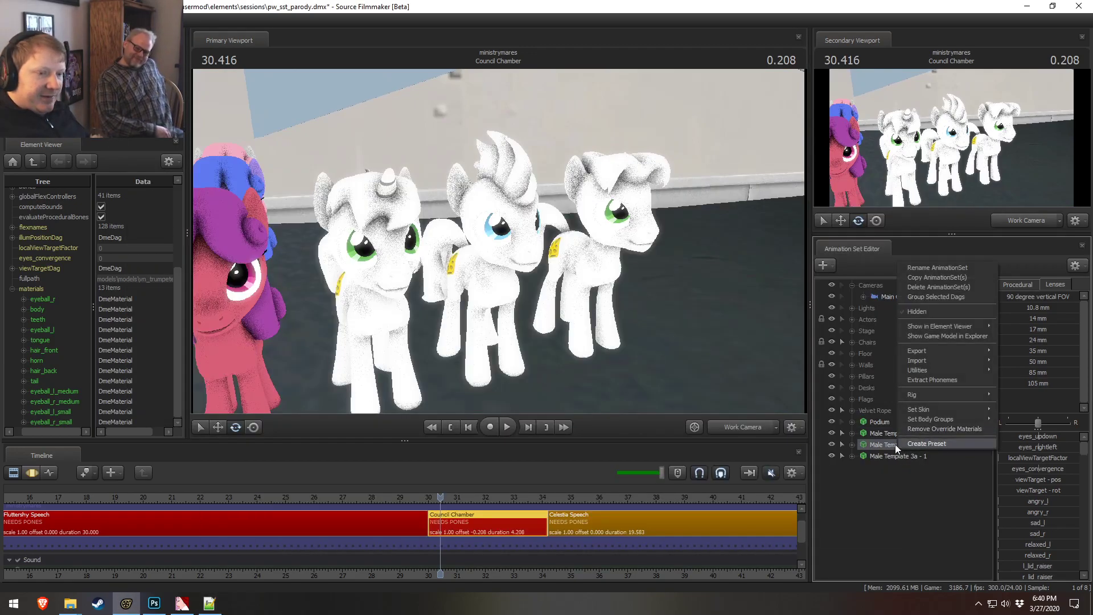
{"action": "mouse_move", "coordinate": [968, 326]}
{"action": "left_click", "coordinate": [1015, 338]}
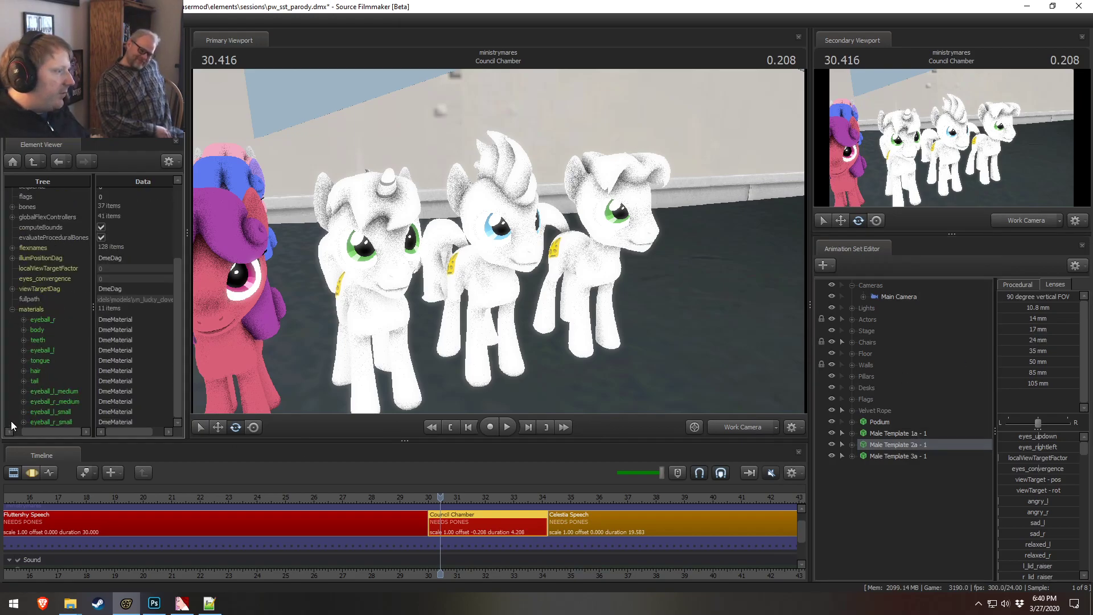
{"action": "right_click", "coordinate": [44, 332]}
{"action": "mouse_move", "coordinate": [66, 415]}
{"action": "left_click", "coordinate": [193, 434]}
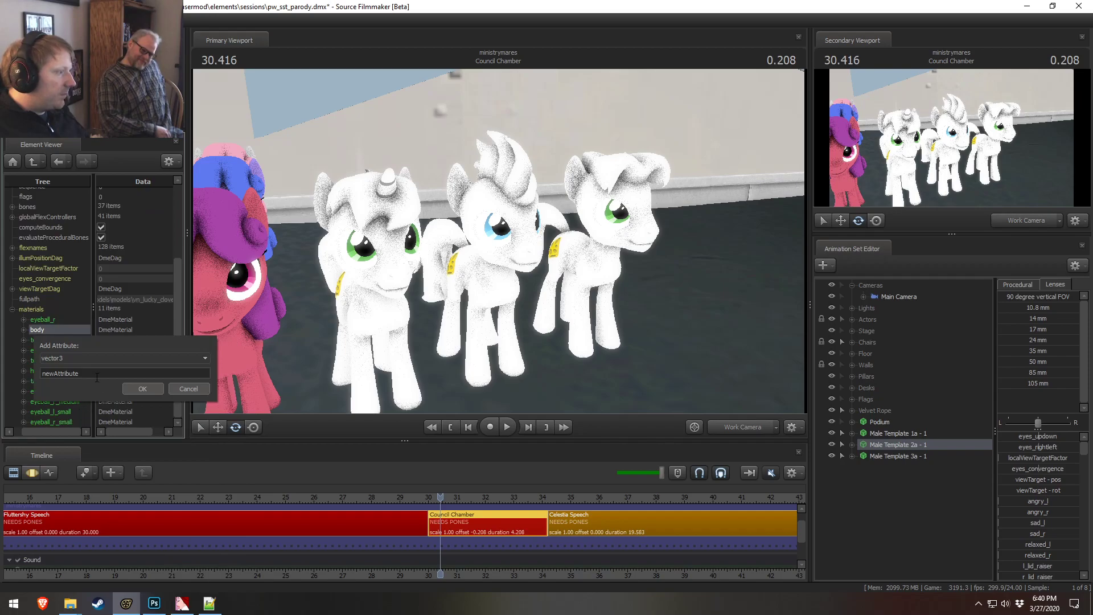
{"action": "left_click", "coordinate": [42, 372]}
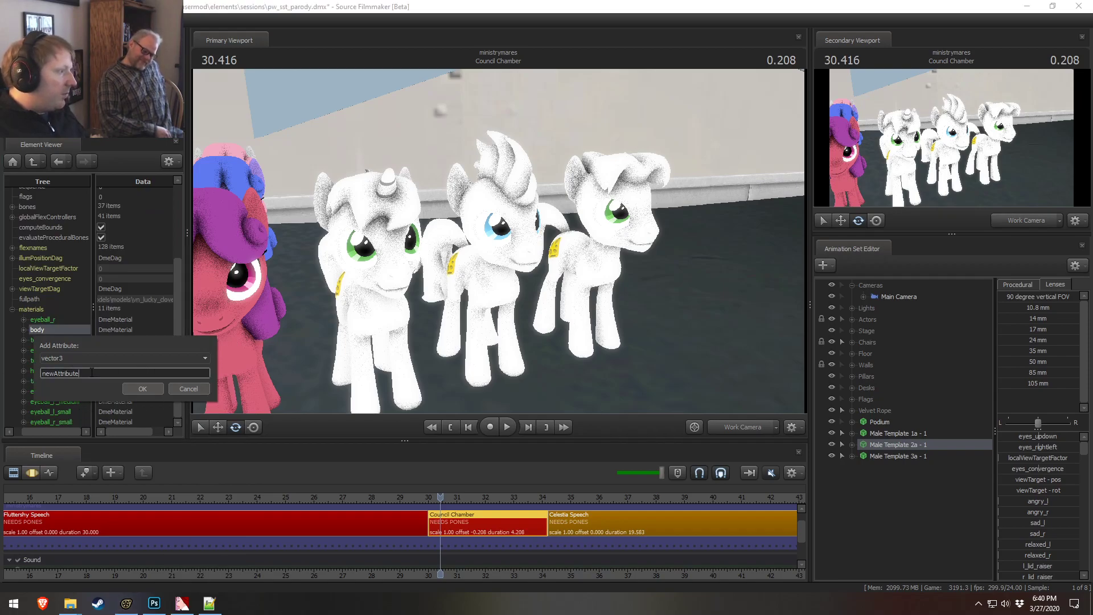
{"action": "type", "text": "$c"}
{"action": "type", "text": "olo"}
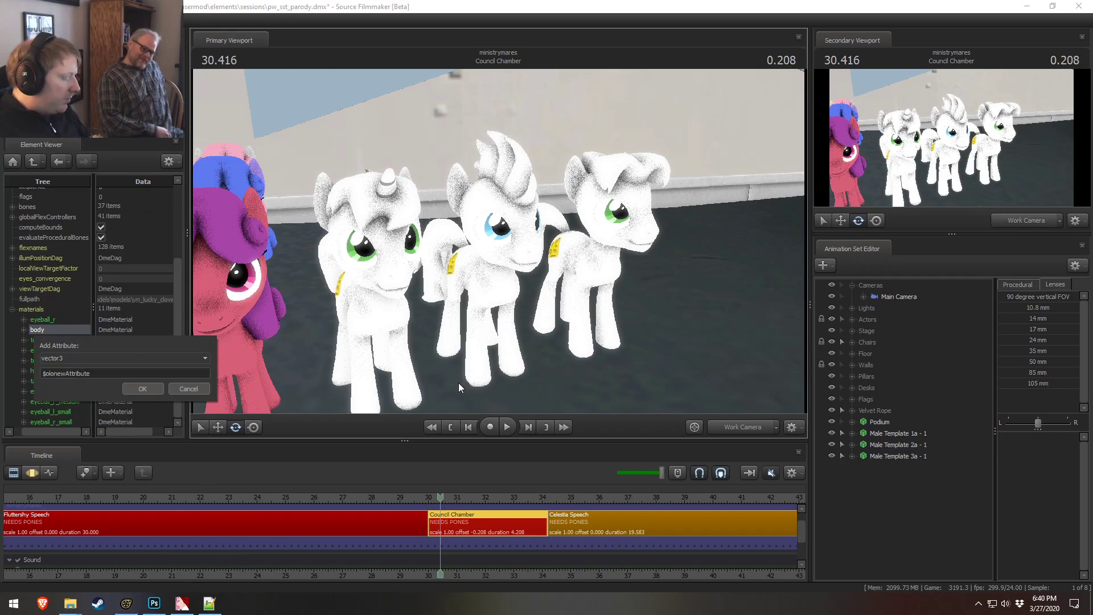
{"action": "left_click_drag", "start_coordinate": [114, 373], "coordinate": [46, 373]}
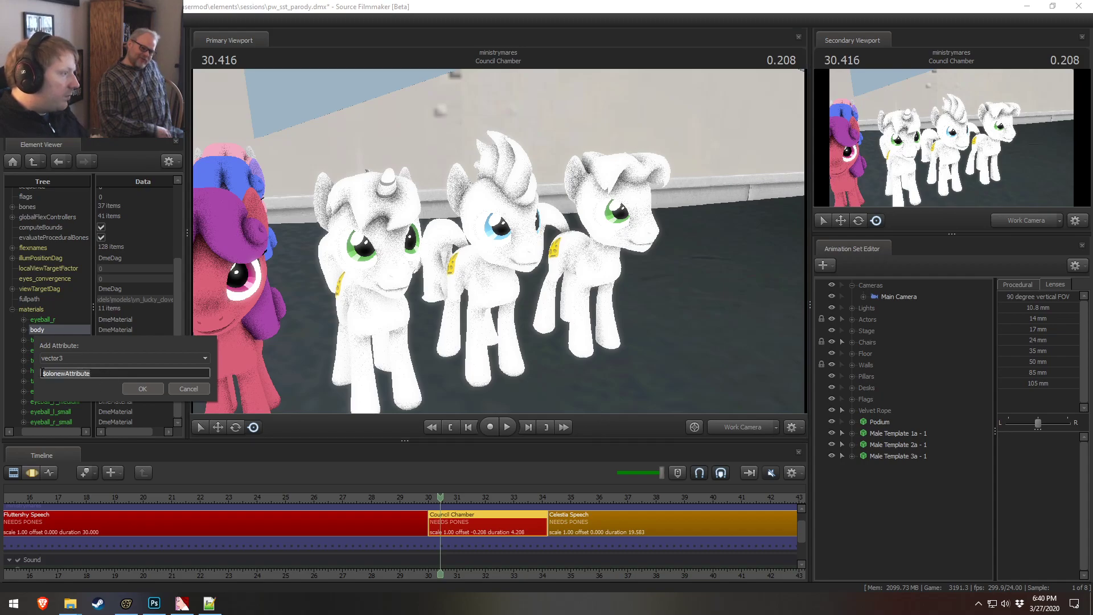
{"action": "key", "text": "BackSpace"}
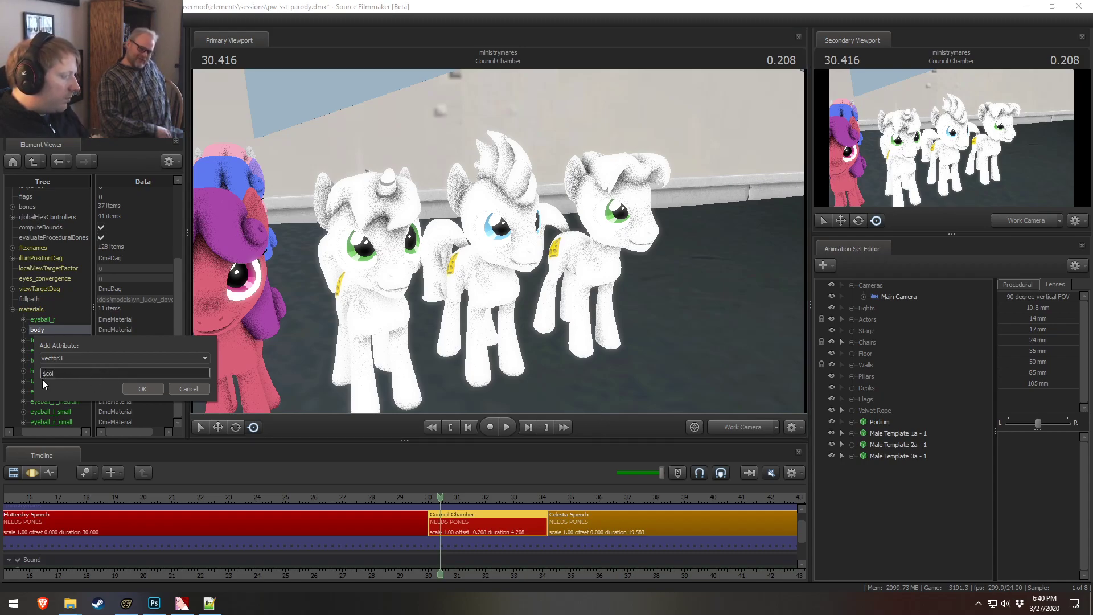
{"action": "type", "text": "color"}
{"action": "left_click", "coordinate": [159, 388]}
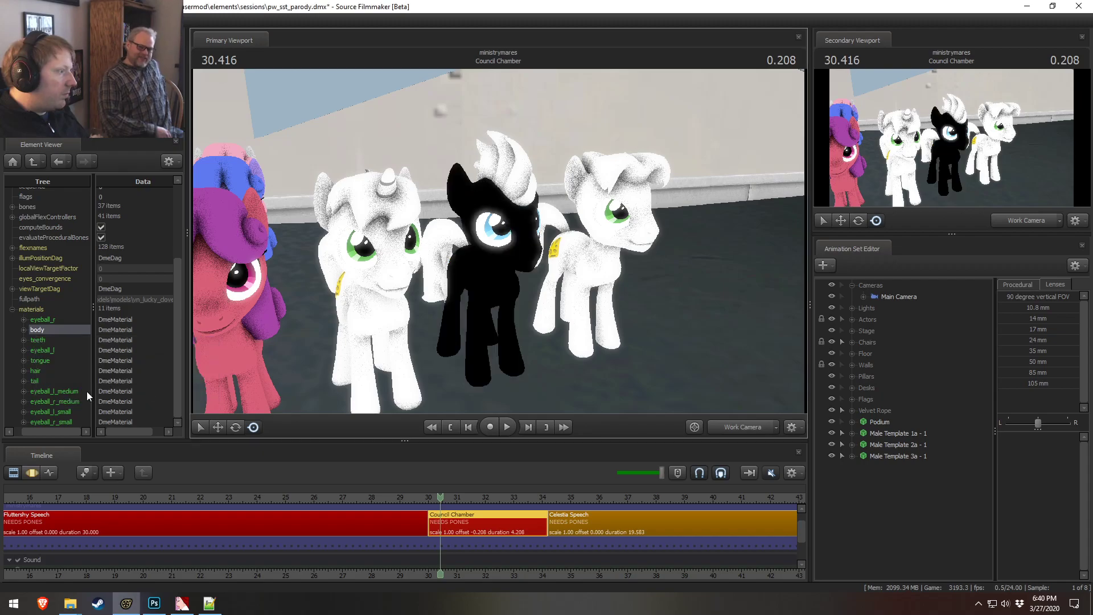
- Set the body's $color value to 1 and expand the hair and tail materials
{"action": "left_click", "coordinate": [24, 330]}
{"action": "left_click", "coordinate": [87, 380]}
{"action": "type", "text": "1 1 1"}
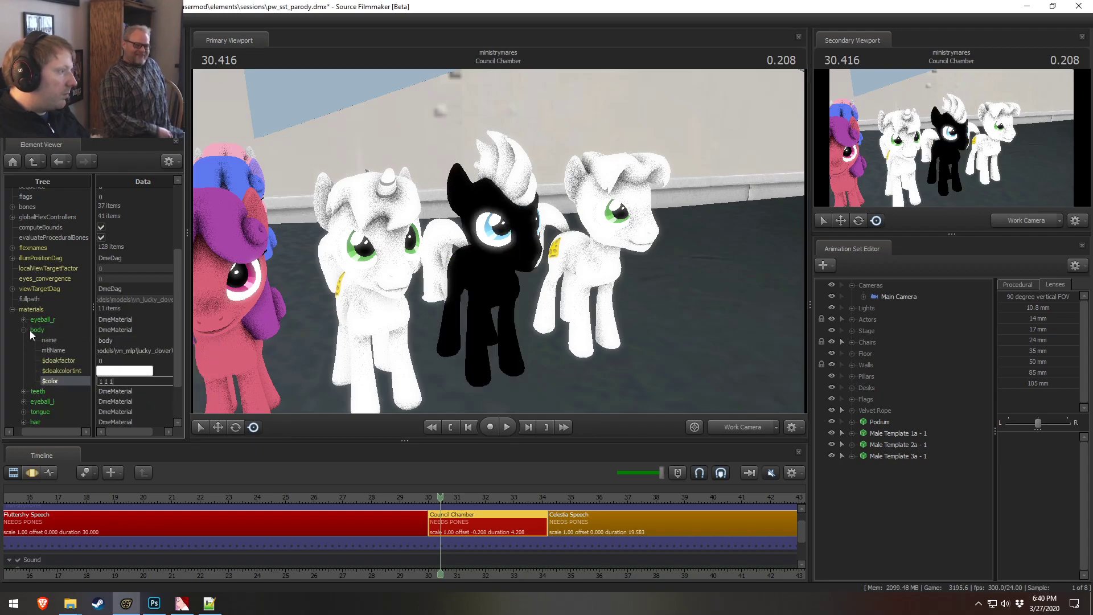
{"action": "left_click", "coordinate": [27, 330]}
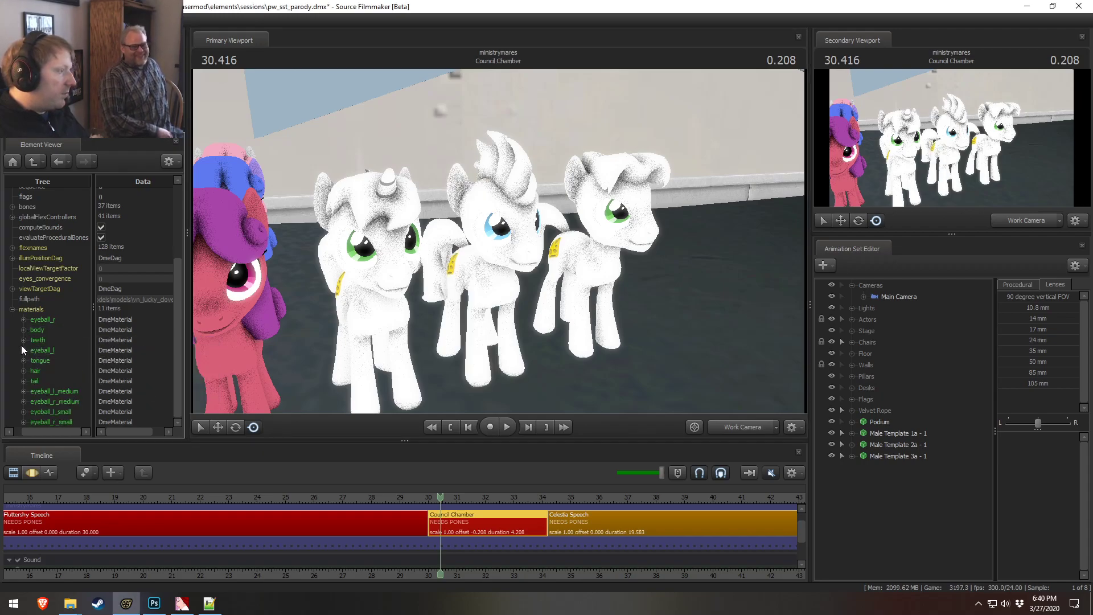
{"action": "left_click", "coordinate": [24, 370]}
{"action": "left_click", "coordinate": [23, 422]}
{"action": "scroll", "coordinate": [32, 412], "scroll_direction": "down", "scroll_amount": 3}
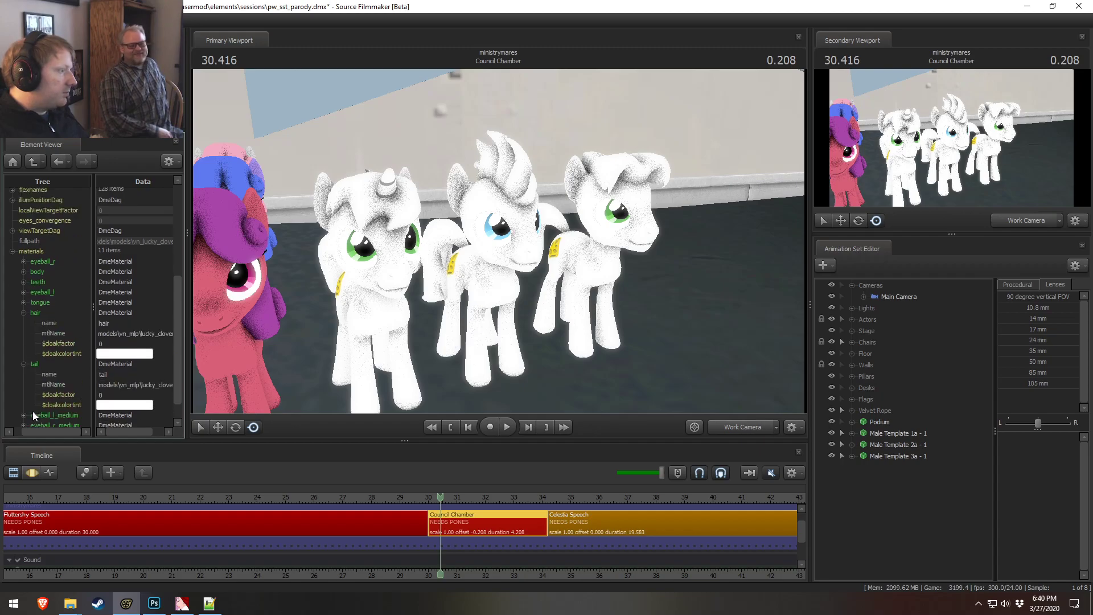
- Restore the playhead to 30.708, add a $color attribute to the hair material, then undo it
{"action": "right_click", "coordinate": [35, 289]}
{"action": "mouse_move", "coordinate": [70, 373]}
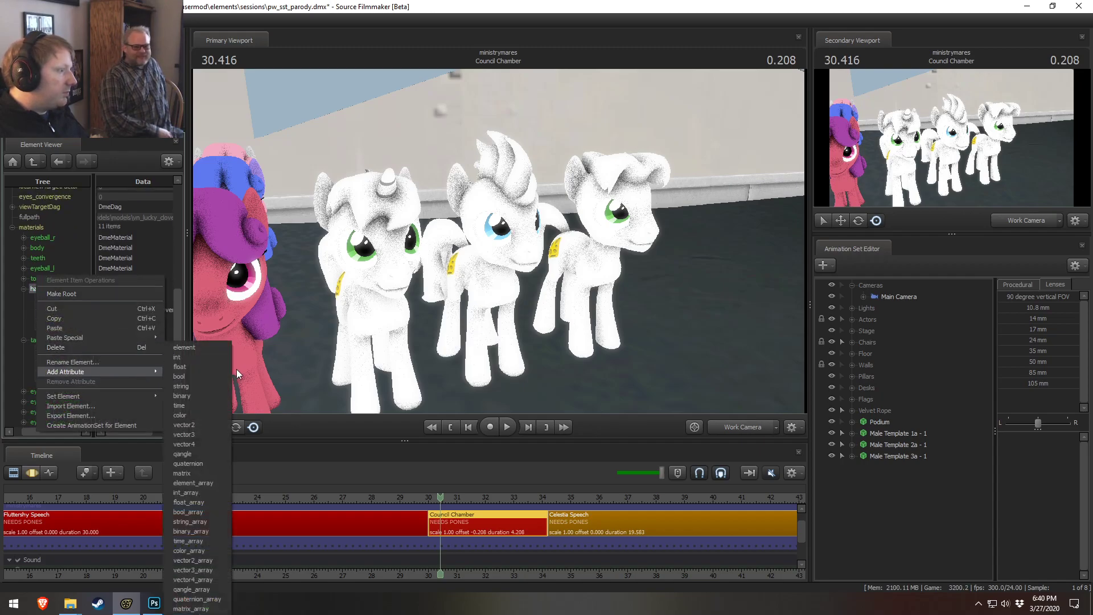
{"action": "left_click", "coordinate": [384, 294]}
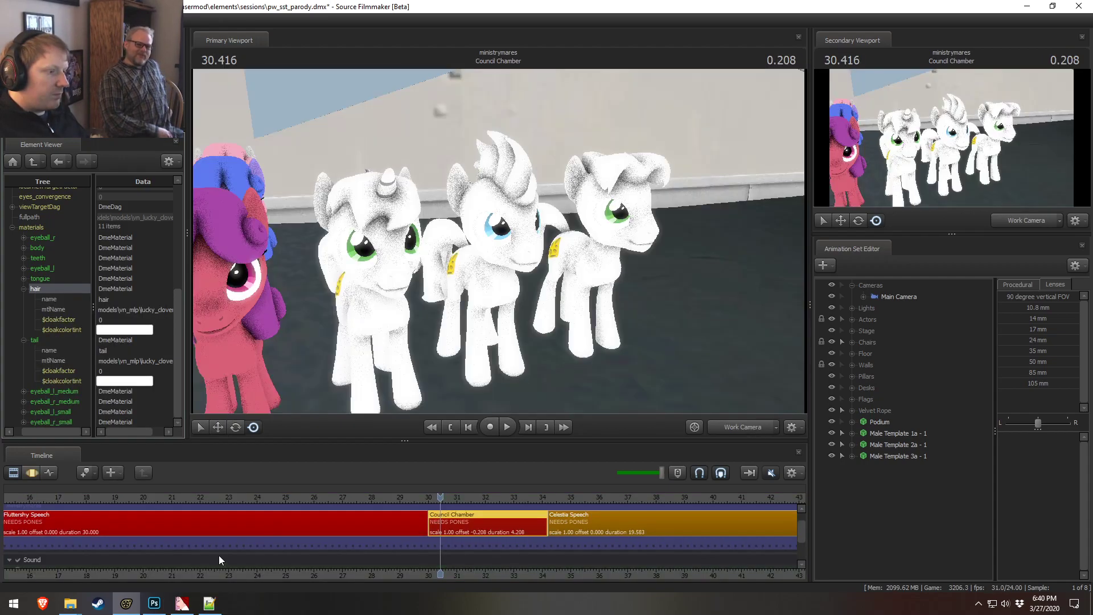
{"action": "left_click", "coordinate": [221, 560]}
{"action": "key", "text": "Right"}
{"action": "key", "text": "Right"}
{"action": "key", "text": "Right"}
{"action": "key", "text": "Right"}
{"action": "key", "text": "Right"}
{"action": "key", "text": "Right"}
{"action": "key", "text": "Right"}
{"action": "key", "text": "Right"}
{"action": "key", "text": "Right"}
{"action": "key", "text": "Left"}
{"action": "key", "text": "Left"}
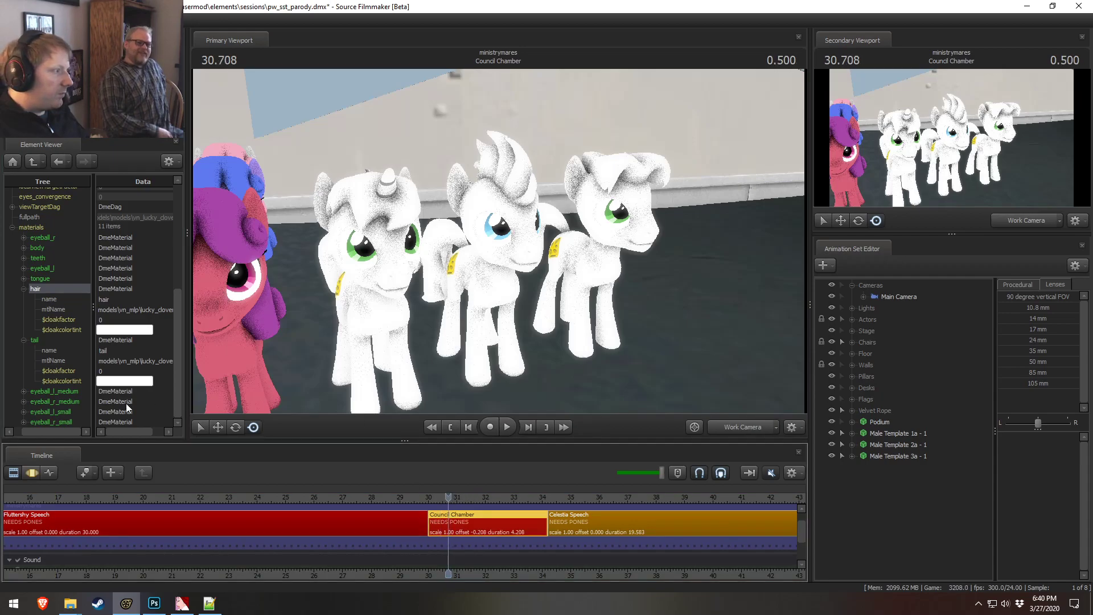
{"action": "right_click", "coordinate": [49, 288]}
{"action": "mouse_move", "coordinate": [85, 373]}
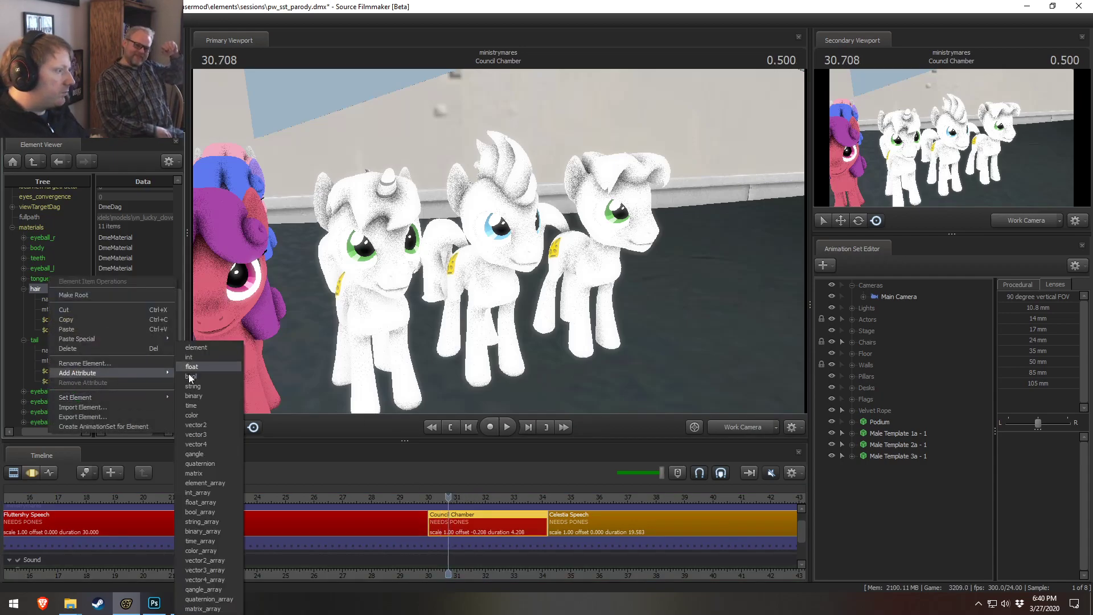
{"action": "left_click", "coordinate": [196, 434]}
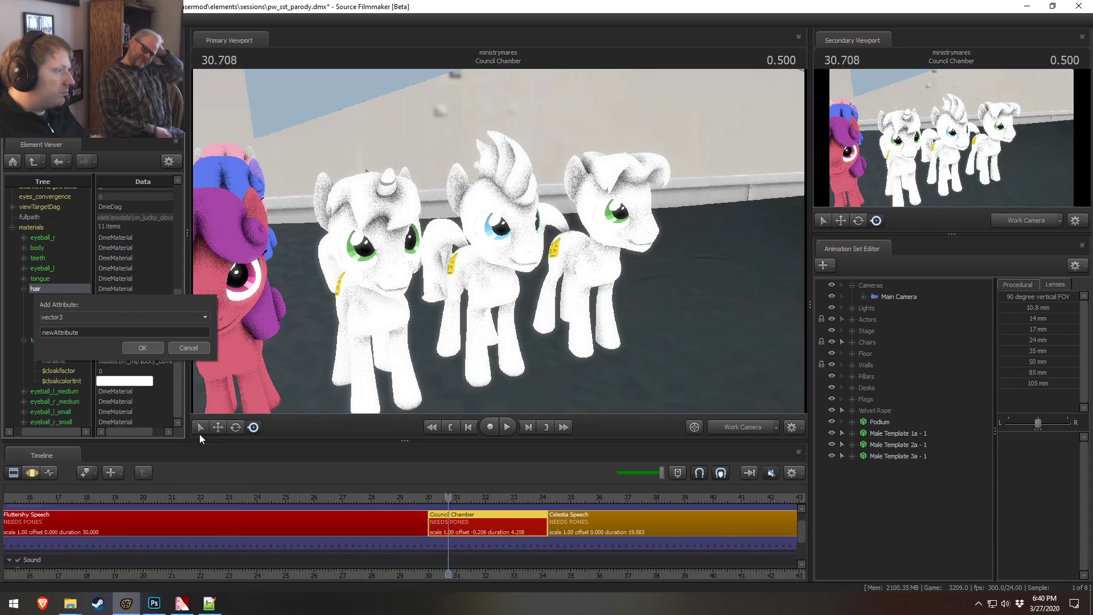
{"action": "left_click", "coordinate": [144, 349]}
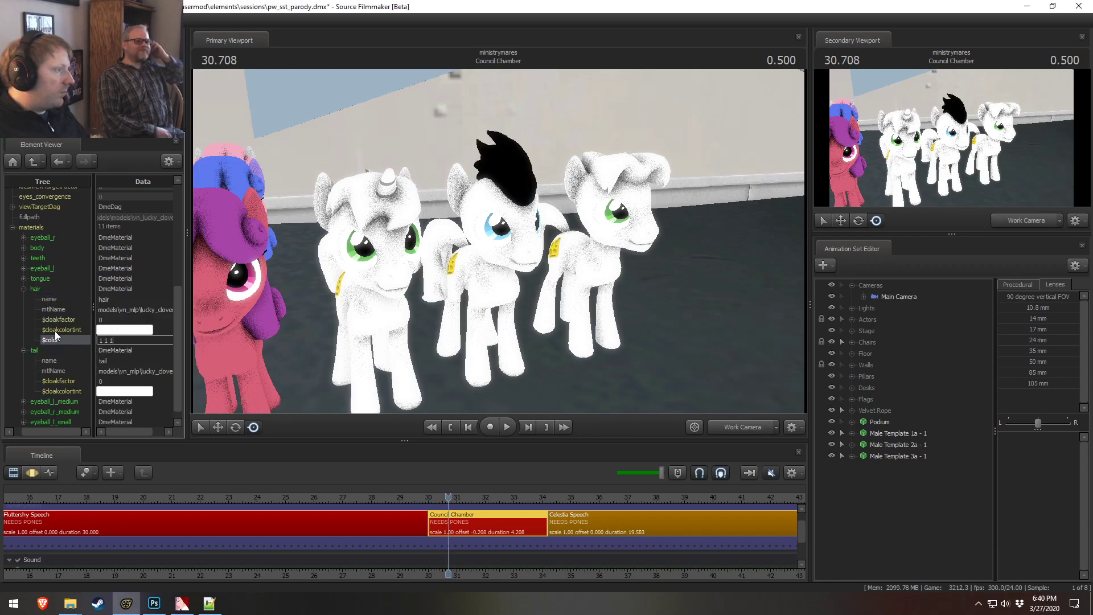
{"action": "key", "text": "ctrl+z"}
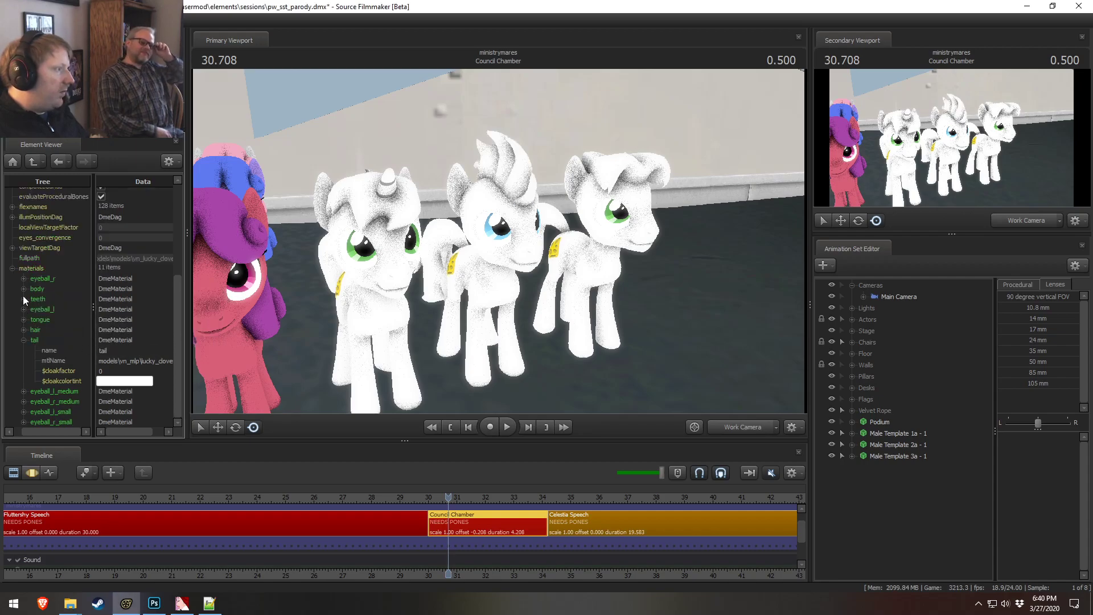
- Add a $color vector3 attribute to the tail material, set to 1 1 1
{"action": "right_click", "coordinate": [40, 340]}
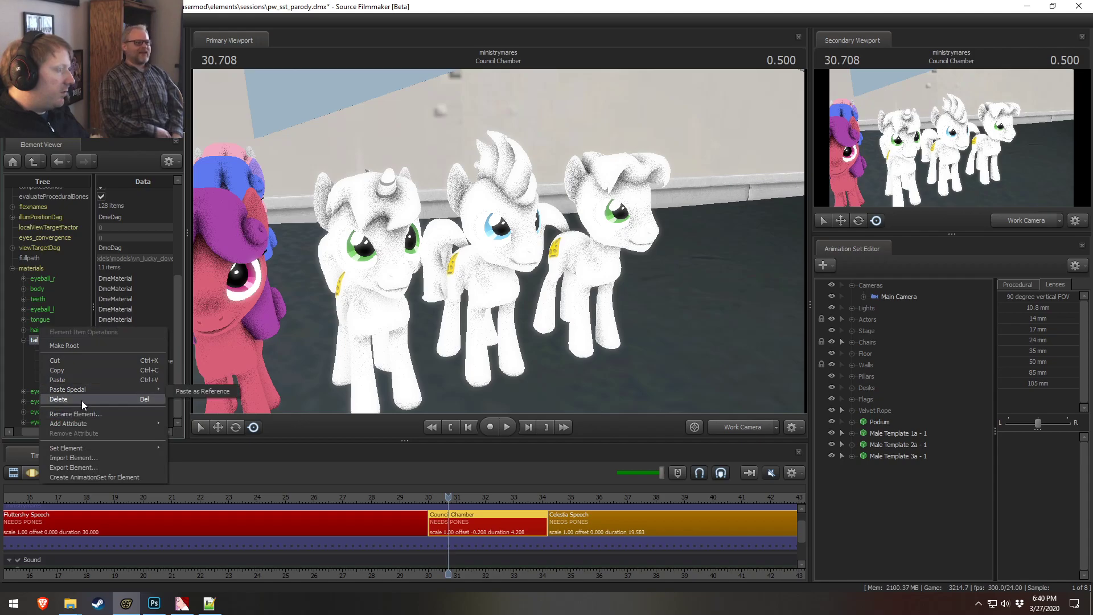
{"action": "mouse_move", "coordinate": [77, 424]}
{"action": "left_click", "coordinate": [197, 428]}
{"action": "double_click", "coordinate": [93, 387]}
{"action": "type", "text": "$color"}
{"action": "left_click", "coordinate": [123, 399]}
{"action": "left_click", "coordinate": [107, 392]}
{"action": "type", "text": "1 1 1"}
{"action": "left_click", "coordinate": [23, 340]}
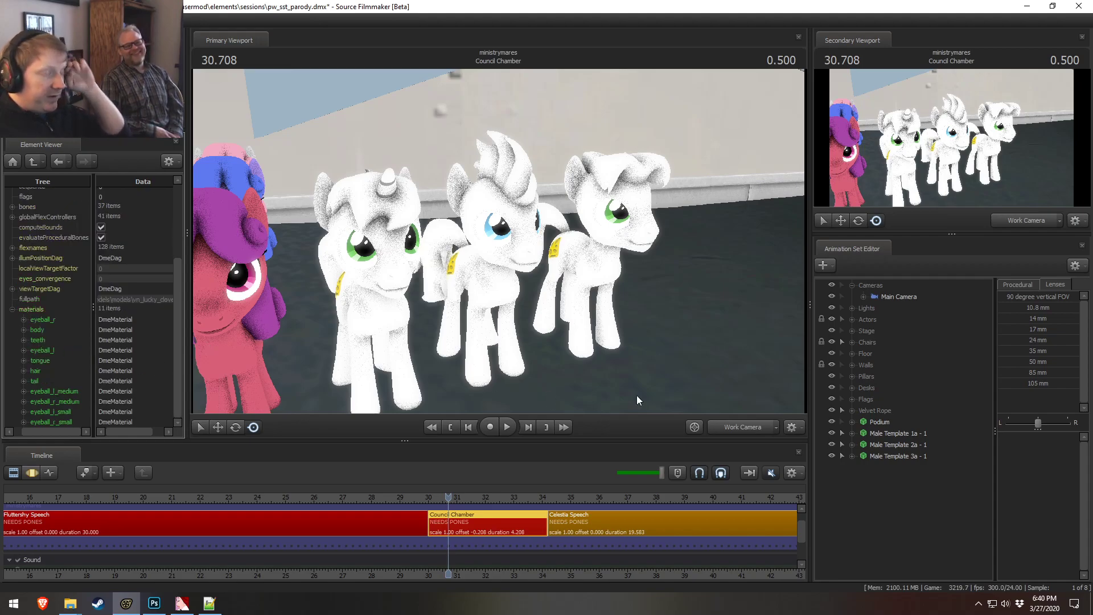
- Show Male Template 3a - 1's materials and add a $color vector3 attribute to the body
{"action": "right_click", "coordinate": [908, 456]}
{"action": "mouse_move", "coordinate": [947, 327]}
{"action": "left_click", "coordinate": [1024, 336]}
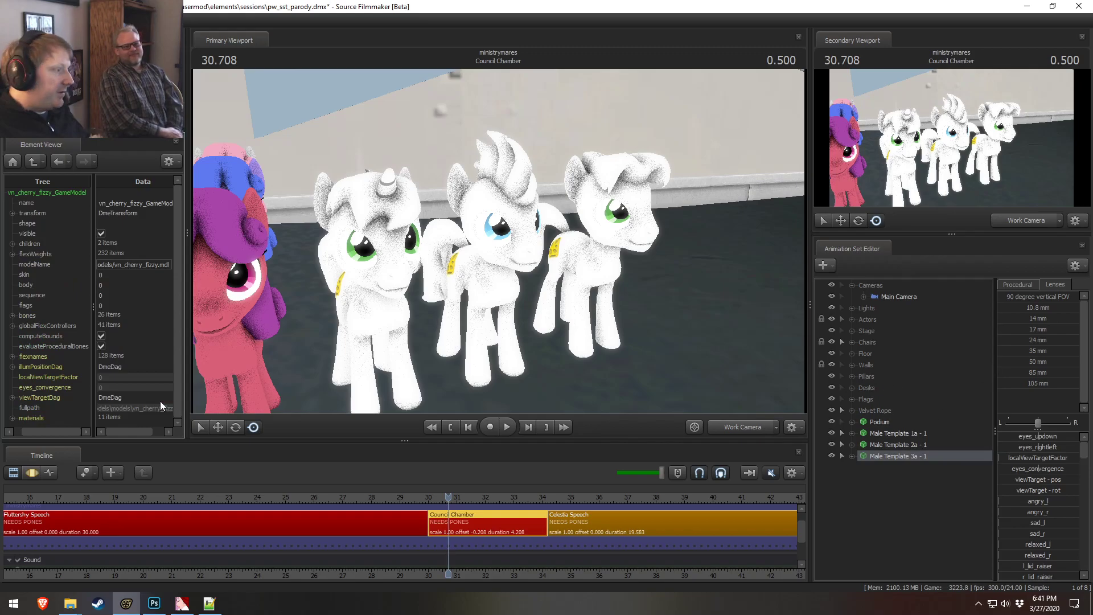
{"action": "left_click", "coordinate": [12, 418]}
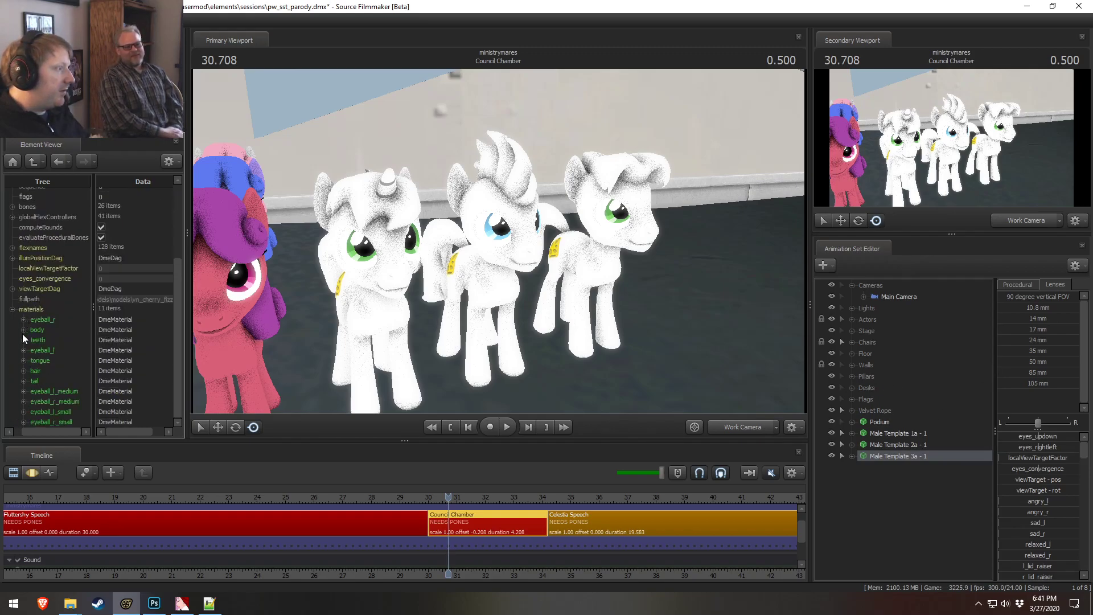
{"action": "right_click", "coordinate": [31, 330]}
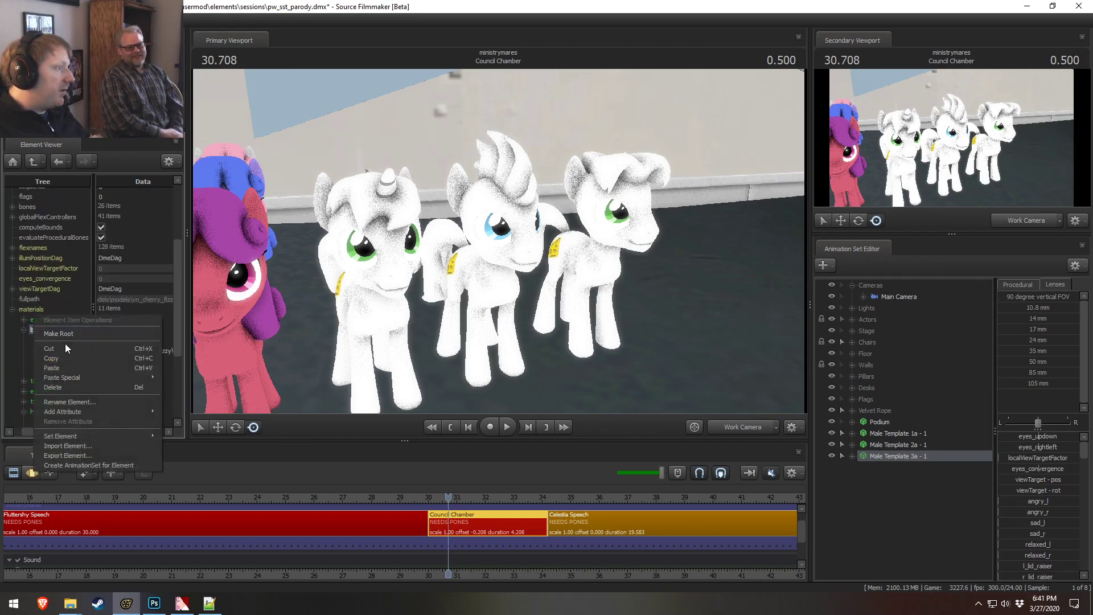
{"action": "mouse_move", "coordinate": [81, 411]}
{"action": "left_click", "coordinate": [183, 431]}
{"action": "double_click", "coordinate": [60, 373]}
{"action": "type", "text": "$color"}
{"action": "left_click", "coordinate": [142, 388]}
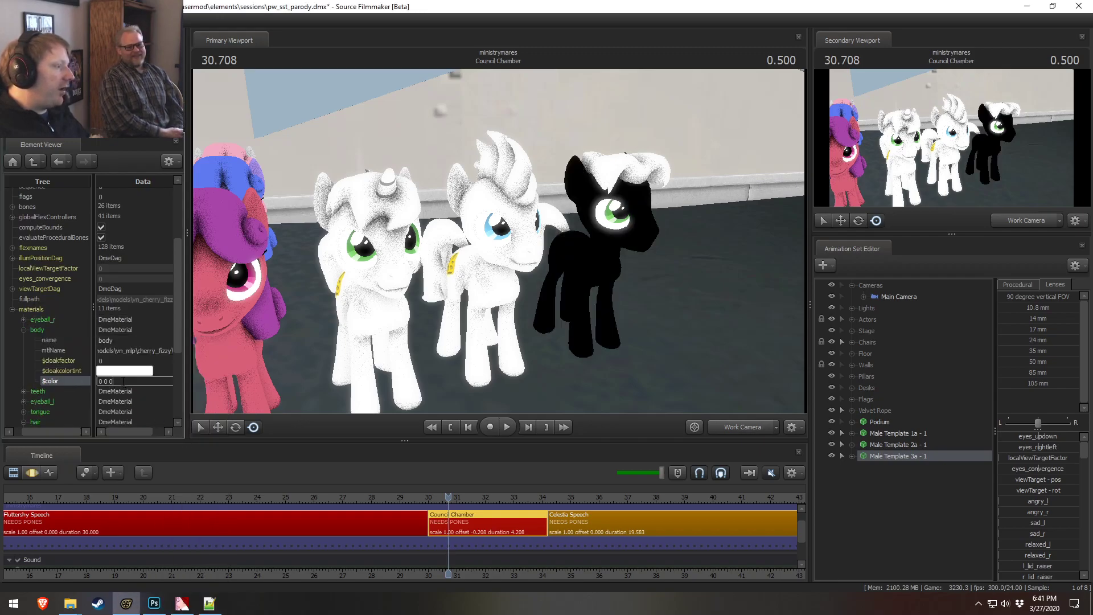
{"action": "left_click", "coordinate": [23, 330]}
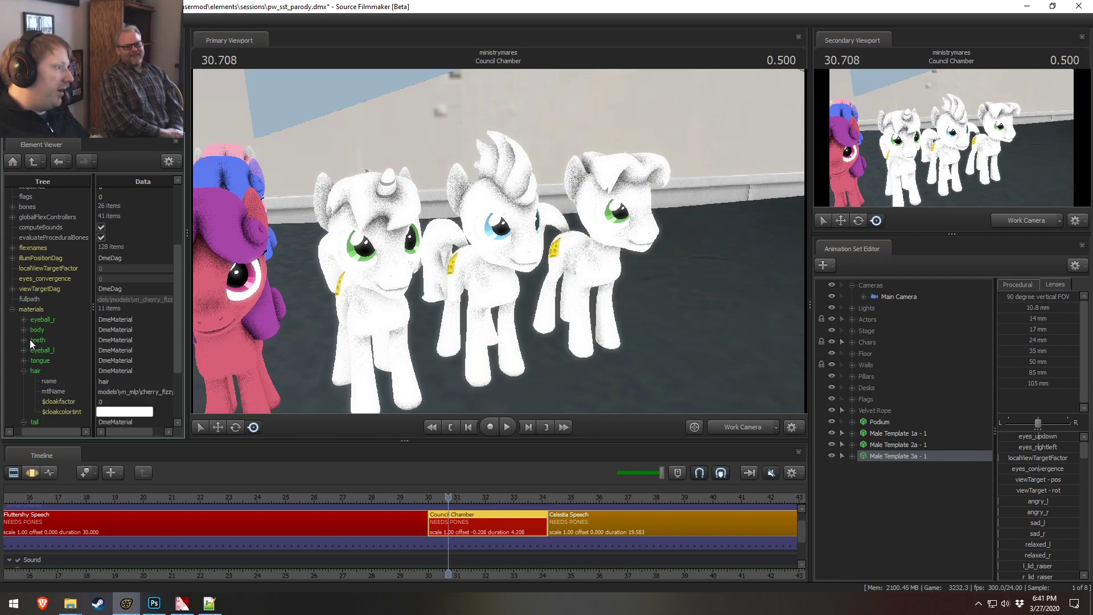
- Add a $color vector3 attribute to the hair material, set to 1 1 1
{"action": "right_click", "coordinate": [46, 371]}
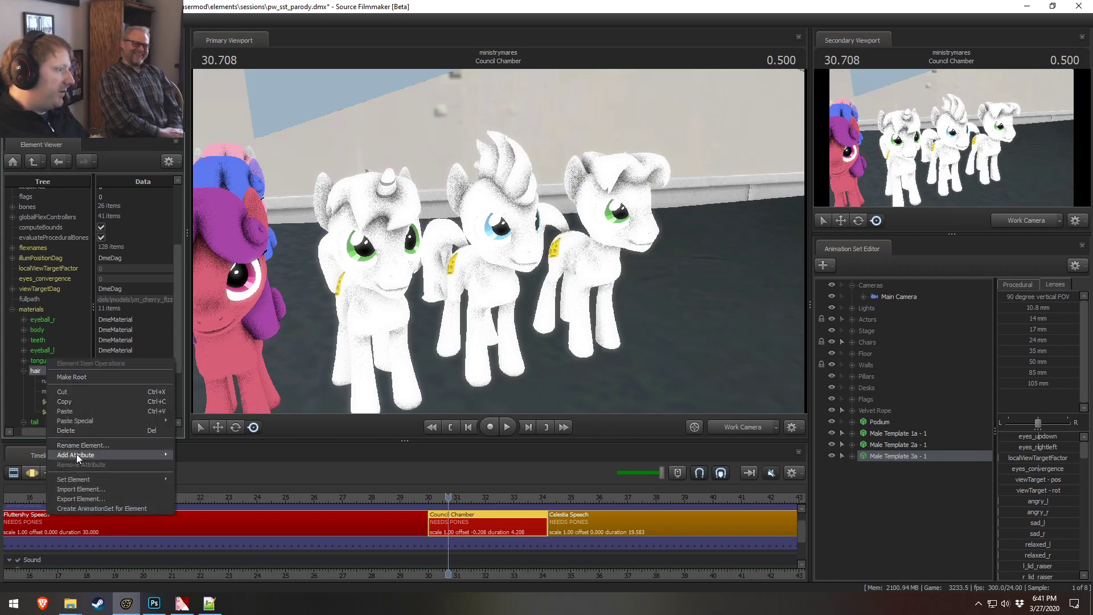
{"action": "mouse_move", "coordinate": [76, 454]}
{"action": "left_click", "coordinate": [199, 435]}
{"action": "type", "text": "$color"}
{"action": "left_click", "coordinate": [142, 429]}
{"action": "left_click", "coordinate": [100, 421]}
{"action": "type", "text": "1"}
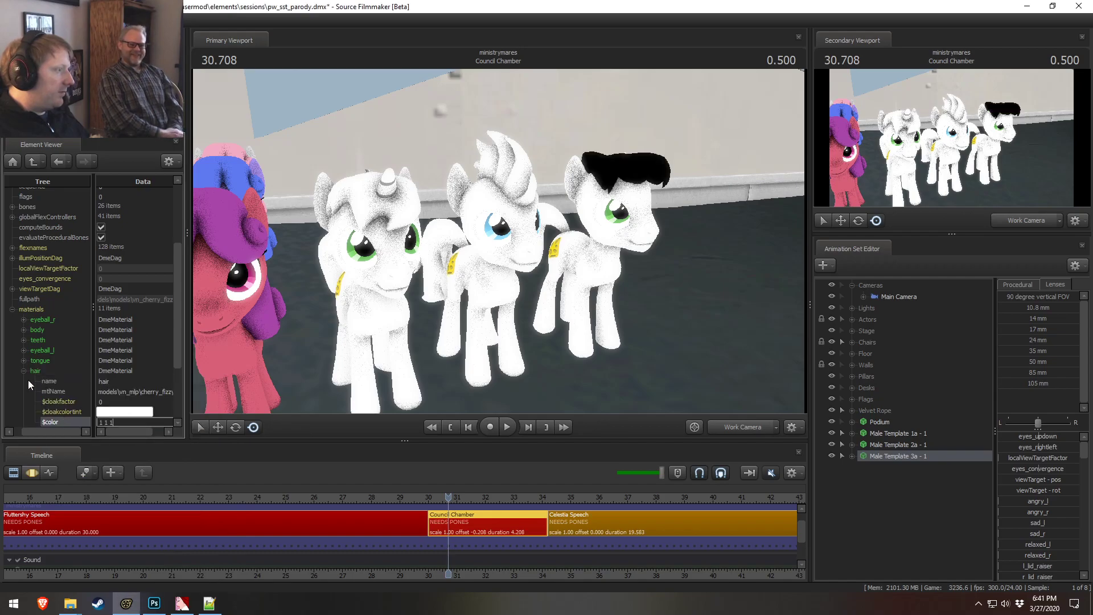
{"action": "type", "text": " 1 1"}
{"action": "key", "text": "Return"}
{"action": "left_click", "coordinate": [23, 370]}
- Add a $color vector3 attribute to the tail material with value 1
{"action": "right_click", "coordinate": [46, 342]}
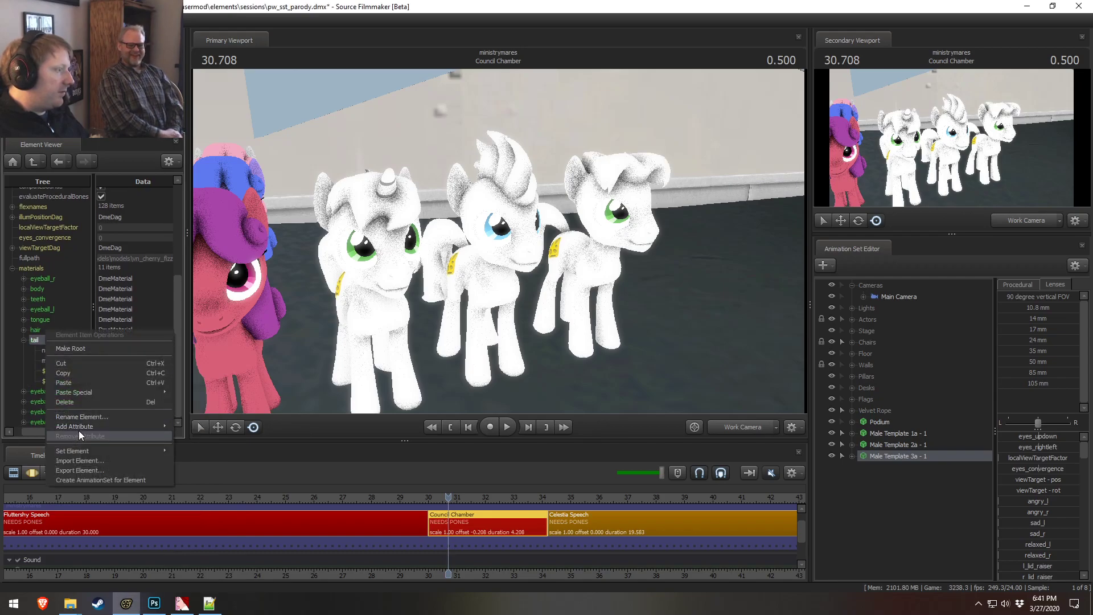
{"action": "mouse_move", "coordinate": [80, 426]}
{"action": "left_click", "coordinate": [199, 436]}
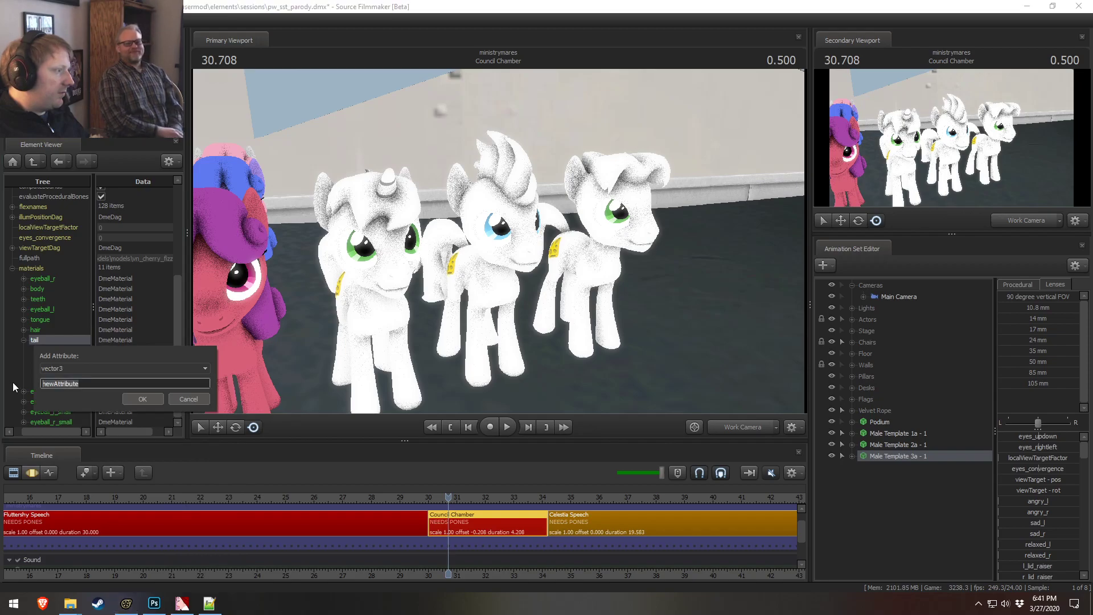
{"action": "type", "text": "$color"}
{"action": "left_click", "coordinate": [124, 399]}
{"action": "left_click", "coordinate": [53, 391]}
{"action": "type", "text": "1 1 1"}
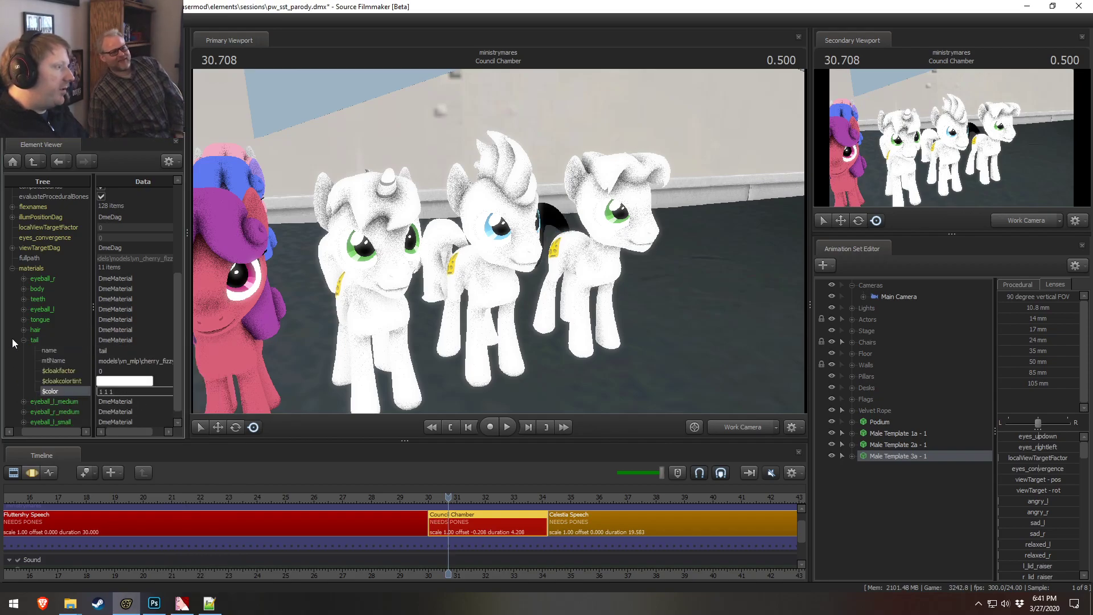
{"action": "left_click", "coordinate": [23, 339]}
- Set the playhead to 30.500 and raise the camera to look down over the ponies
{"action": "left_click_drag", "start_coordinate": [499, 246], "coordinate": [499, 246]}
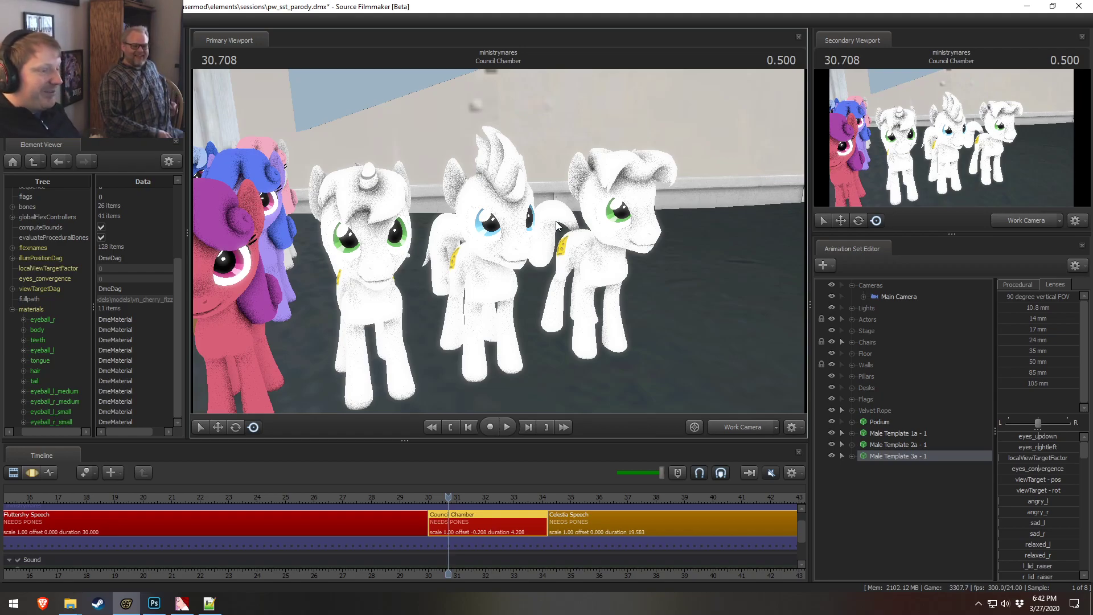
{"action": "mouse_move", "coordinate": [445, 500]}
{"action": "left_mouse_down"}
{"action": "mouse_move", "coordinate": [436, 500]}
{"action": "mouse_move", "coordinate": [445, 503]}
{"action": "left_mouse_up"}
{"action": "left_click", "coordinate": [443, 494]}
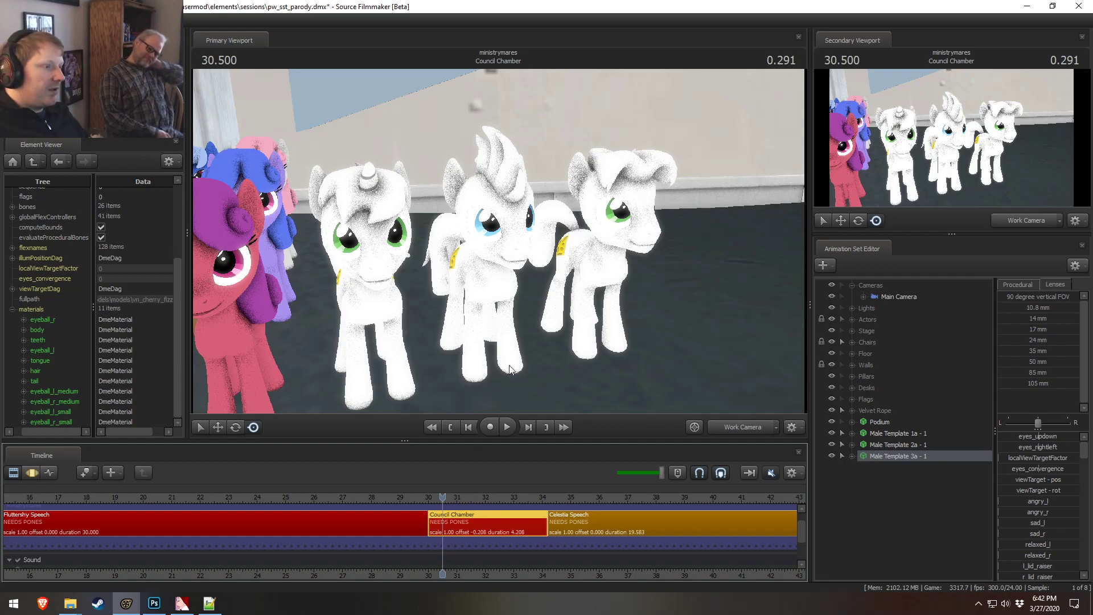
{"action": "left_click_drag", "start_coordinate": [506, 371], "coordinate": [501, 360]}
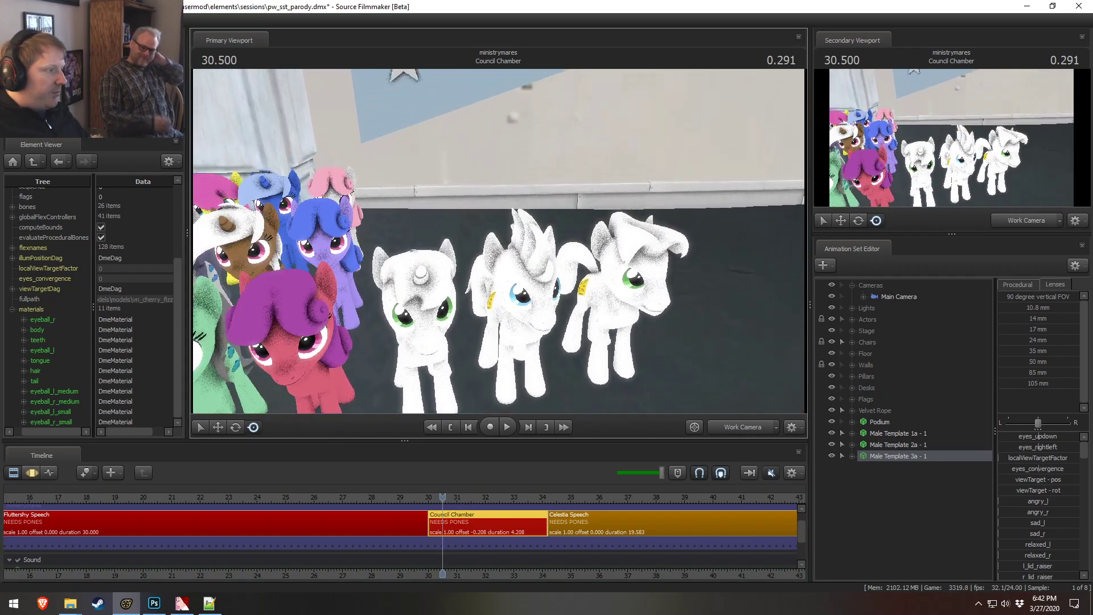
{"action": "left_click_drag", "start_coordinate": [498, 240], "coordinate": [499, 248]}
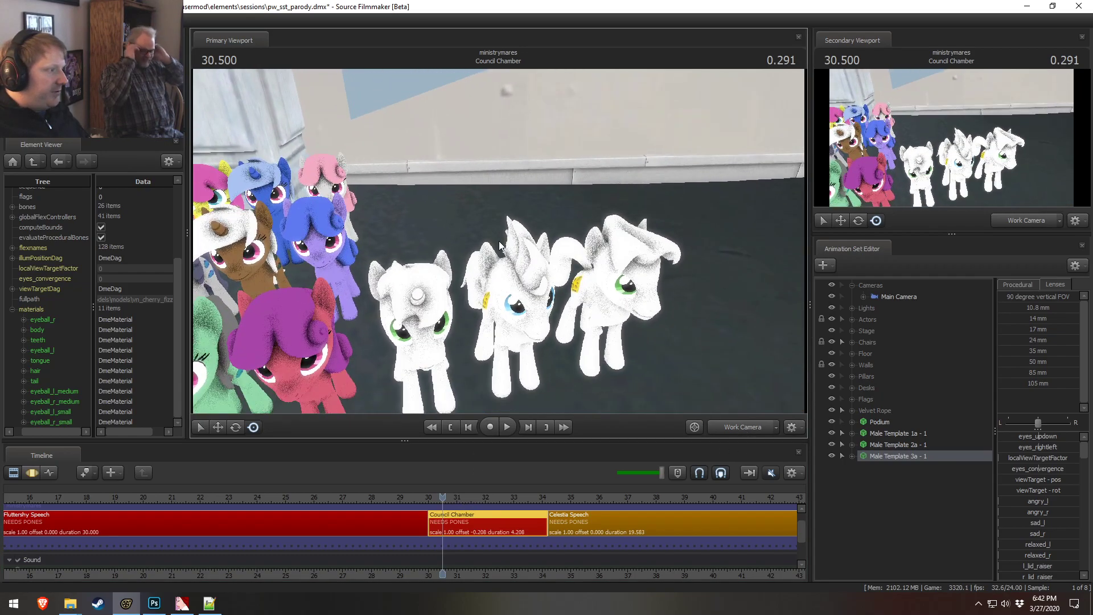
{"action": "left_click", "coordinate": [15, 312]}
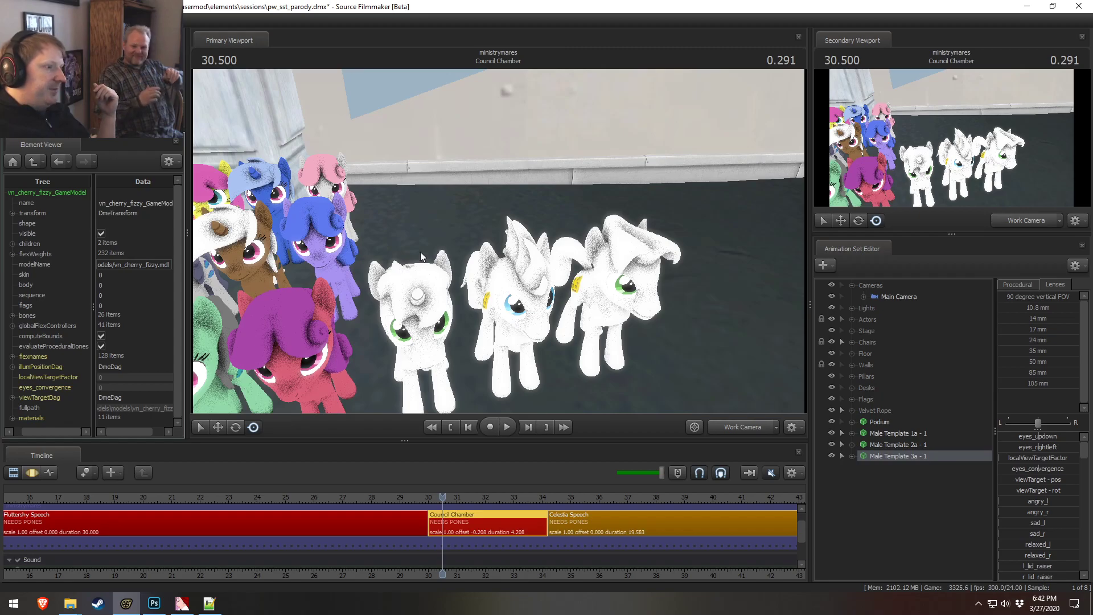
- Select Male Templates 1a, 2a and 3a and duplicate the three animation sets
{"action": "left_click", "coordinate": [877, 437], "text": "shift"}
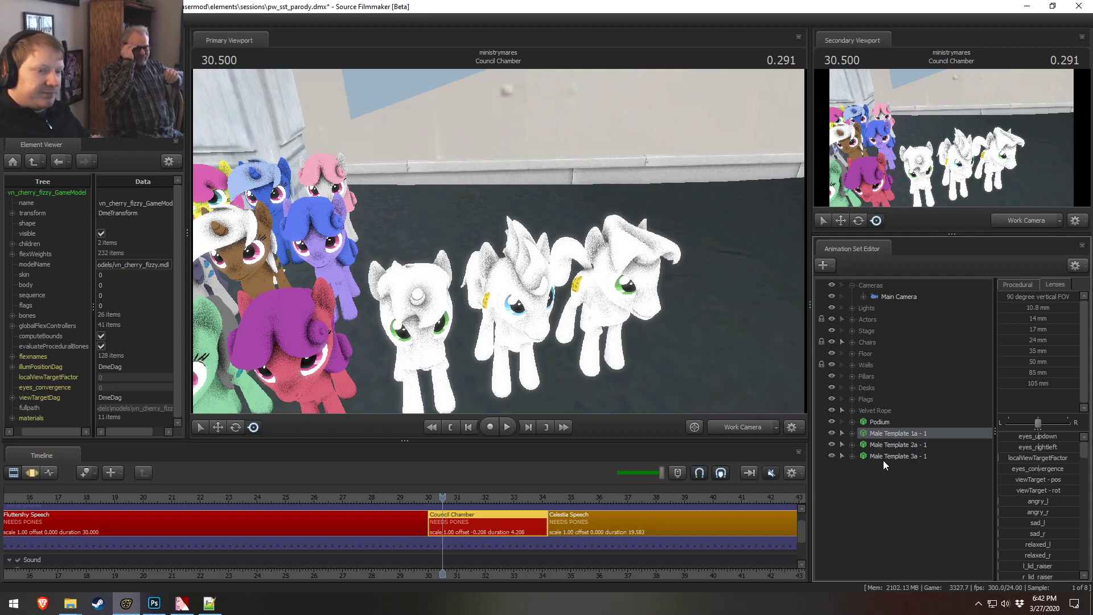
{"action": "right_click", "coordinate": [893, 458]}
{"action": "left_click", "coordinate": [917, 321]}
{"action": "right_click", "coordinate": [928, 444]}
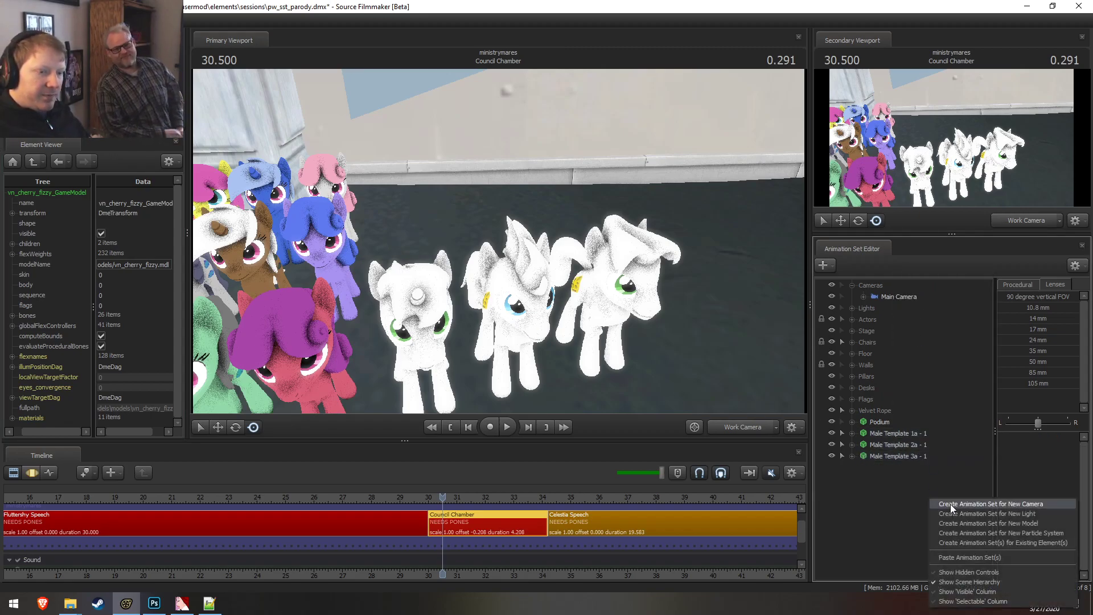
{"action": "left_click", "coordinate": [978, 558]}
{"action": "right_click", "coordinate": [917, 468]}
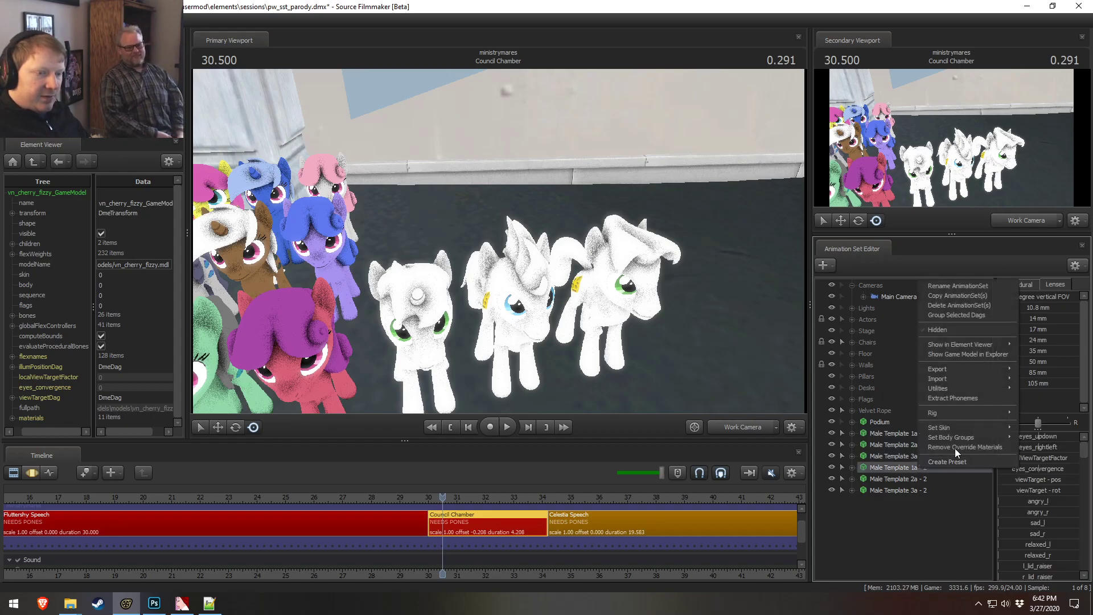
{"action": "left_click", "coordinate": [865, 336]}
- Expand and collapse the Actors and Audience groups to check their members
{"action": "left_click", "coordinate": [851, 318]}
{"action": "left_click", "coordinate": [851, 318]}
{"action": "left_click", "coordinate": [851, 317]}
{"action": "left_click", "coordinate": [862, 376]}
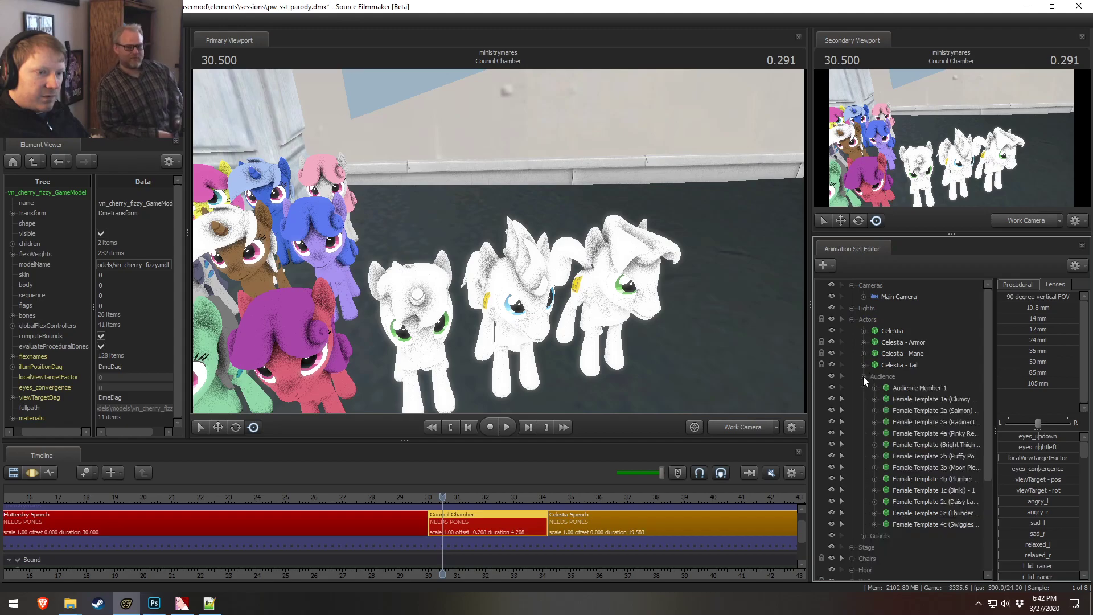
{"action": "left_click", "coordinate": [861, 376]}
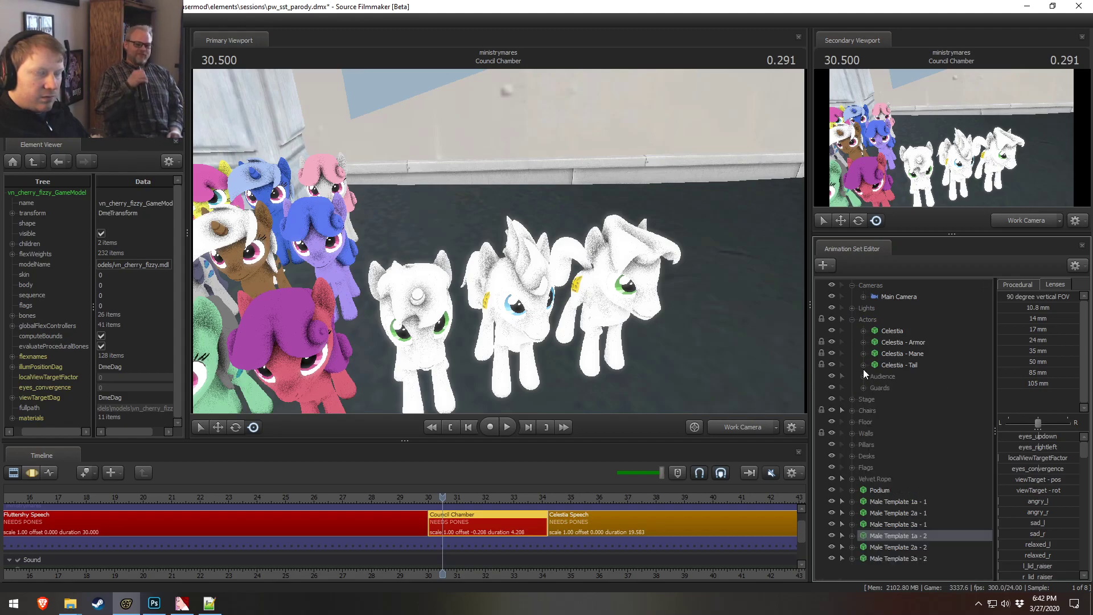
{"action": "left_click", "coordinate": [852, 319]}
- Rename the copies of Male Template 1a and 2a to Male Template 1b and 2b - 2
{"action": "right_click", "coordinate": [917, 465]}
{"action": "left_click", "coordinate": [935, 295]}
{"action": "left_click", "coordinate": [543, 294]}
{"action": "key", "text": "BackSpace"}
{"action": "type", "text": "b - 2"}
{"action": "left_click", "coordinate": [530, 309]}
{"action": "right_click", "coordinate": [923, 475]}
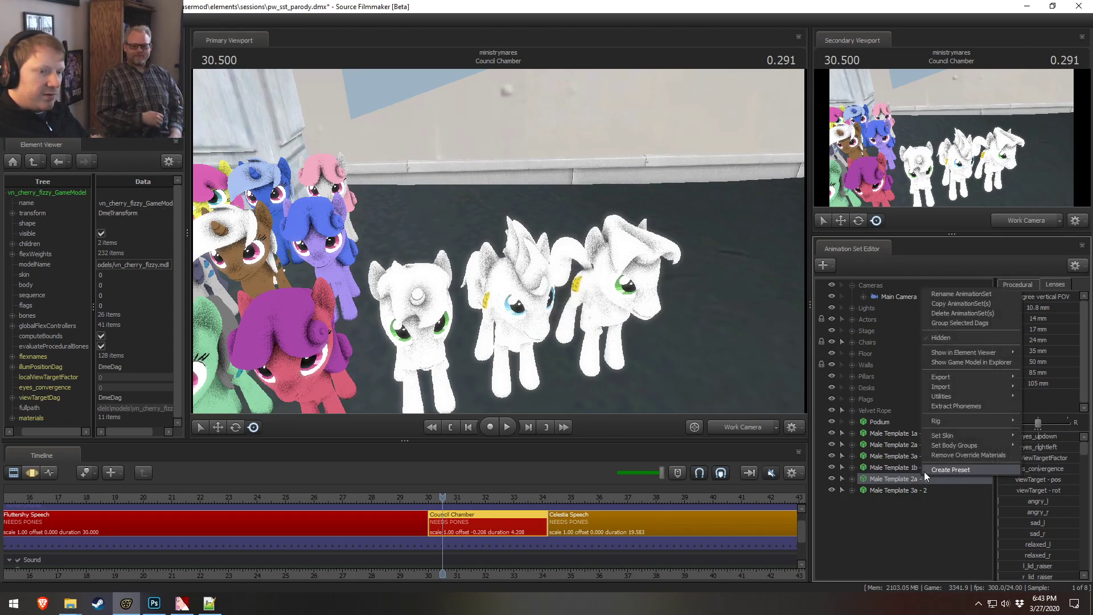
{"action": "left_click", "coordinate": [944, 295]}
{"action": "left_click", "coordinate": [547, 293]}
{"action": "key", "text": "BackSpace"}
{"action": "type", "text": "b"}
{"action": "left_click", "coordinate": [530, 309]}
- Rename the remaining copies to Male Template 3b - 1 and Male Template 2b - 1
{"action": "left_click", "coordinate": [894, 489]}
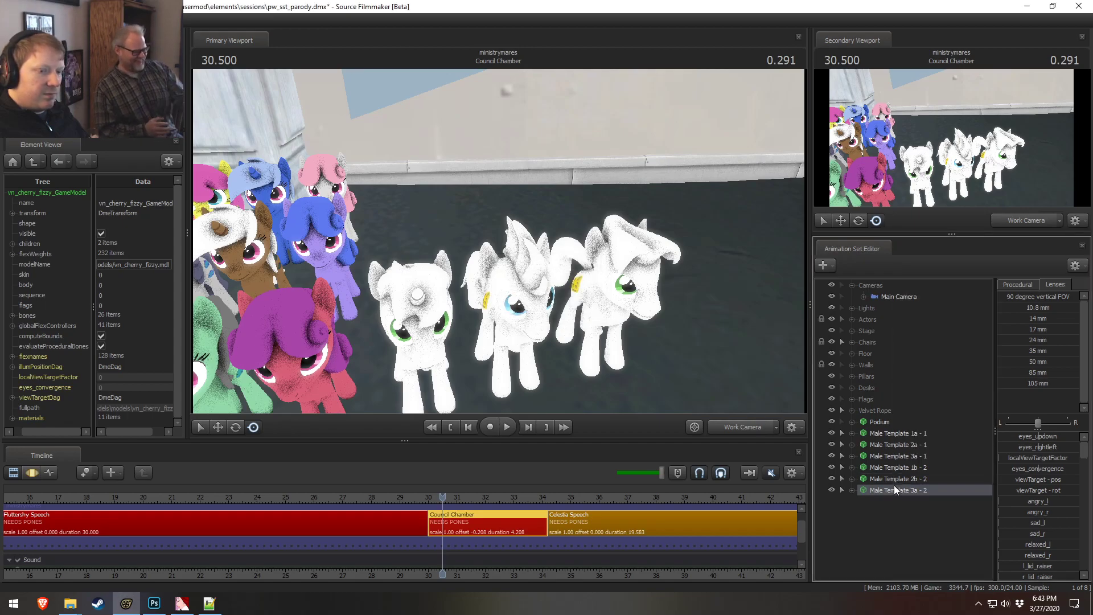
{"action": "right_click", "coordinate": [894, 485]}
{"action": "left_click", "coordinate": [917, 300]}
{"action": "left_click", "coordinate": [544, 294]}
{"action": "key", "text": "BackSpace"}
{"action": "type", "text": "1"}
{"action": "left_click", "coordinate": [529, 308]}
{"action": "left_click", "coordinate": [925, 478]}
{"action": "right_click", "coordinate": [924, 477]}
{"action": "left_click", "coordinate": [930, 296]}
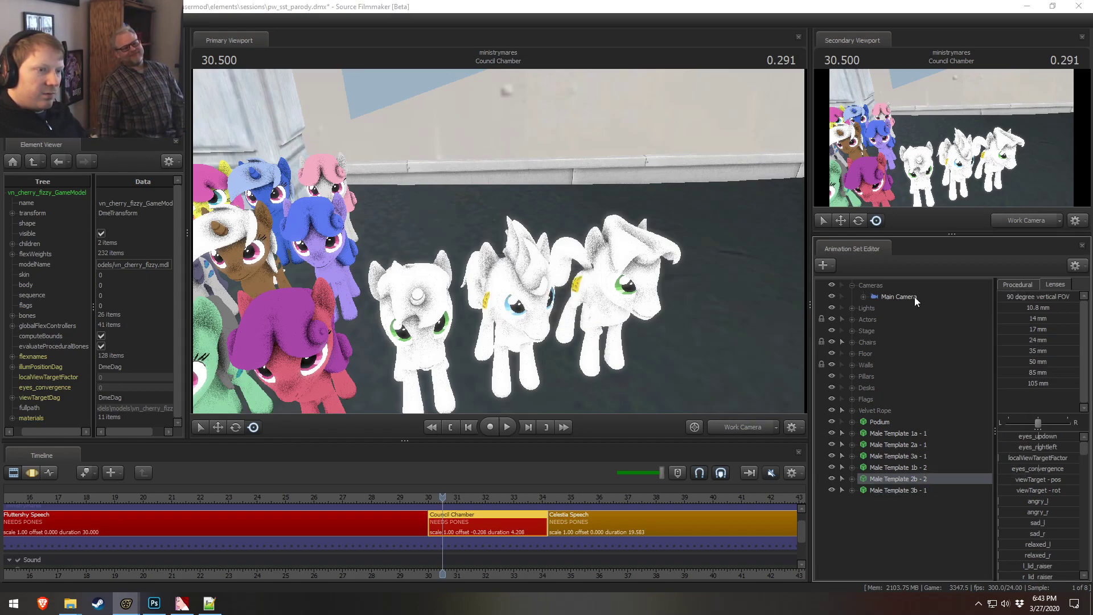
{"action": "left_click", "coordinate": [557, 295]}
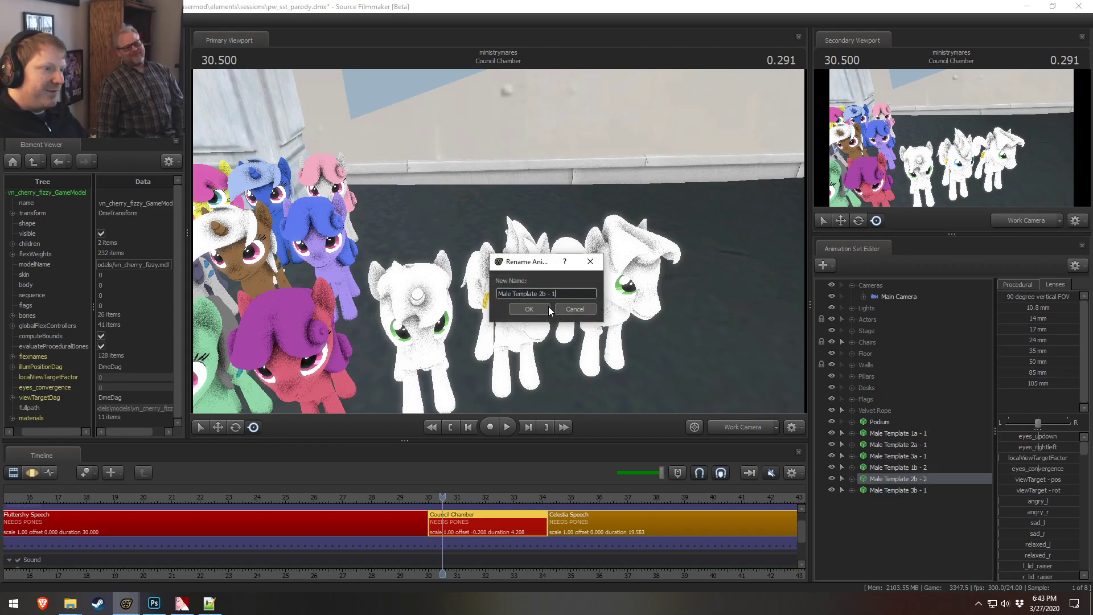
{"action": "left_click", "coordinate": [529, 308]}
- Bring up the context options for the Male Template 1b entry
{"action": "right_click", "coordinate": [900, 461]}
{"action": "right_click", "coordinate": [896, 469]}
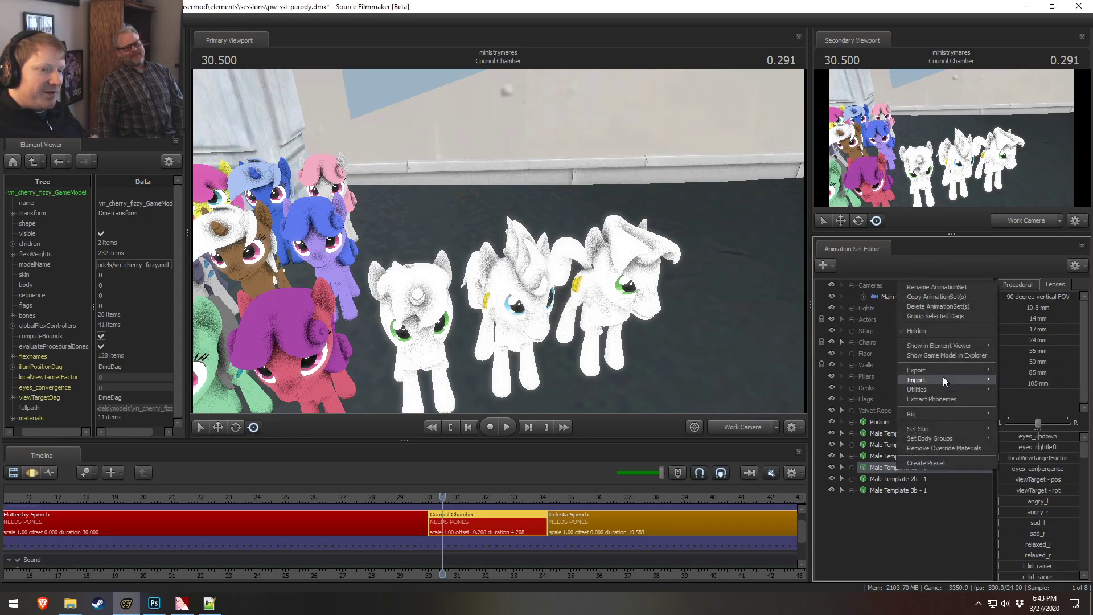
{"action": "mouse_move", "coordinate": [930, 380]}
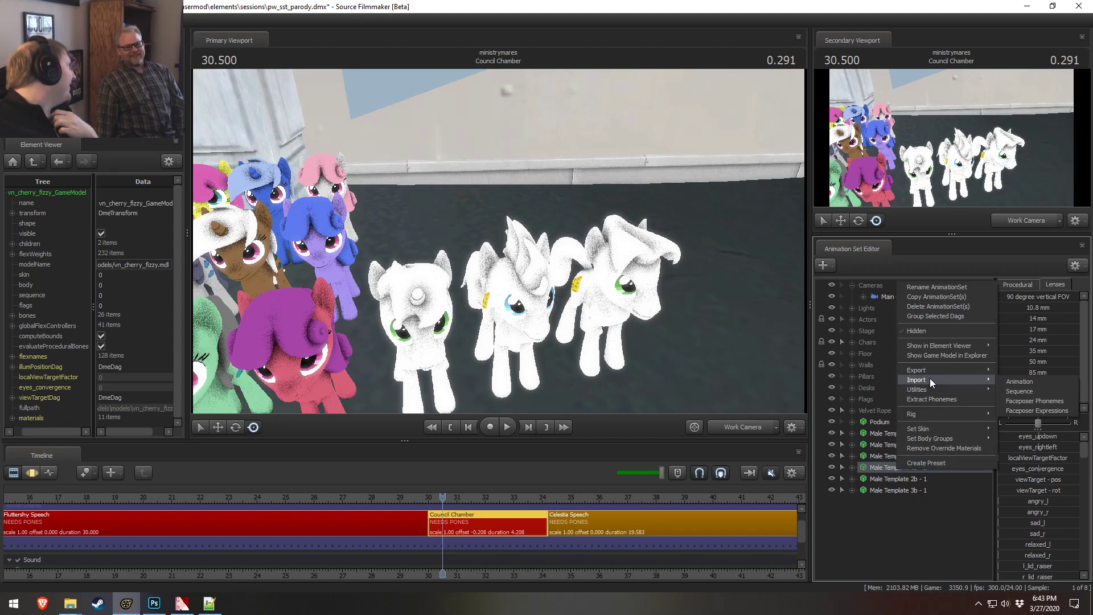
{"action": "mouse_move", "coordinate": [949, 428]}
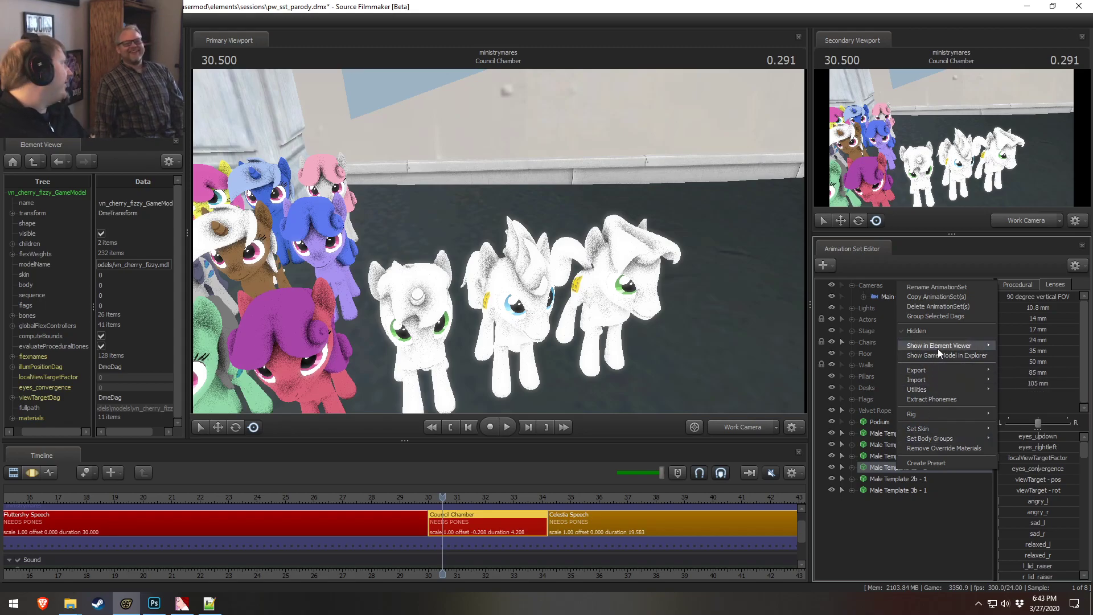
{"action": "mouse_move", "coordinate": [940, 343]}
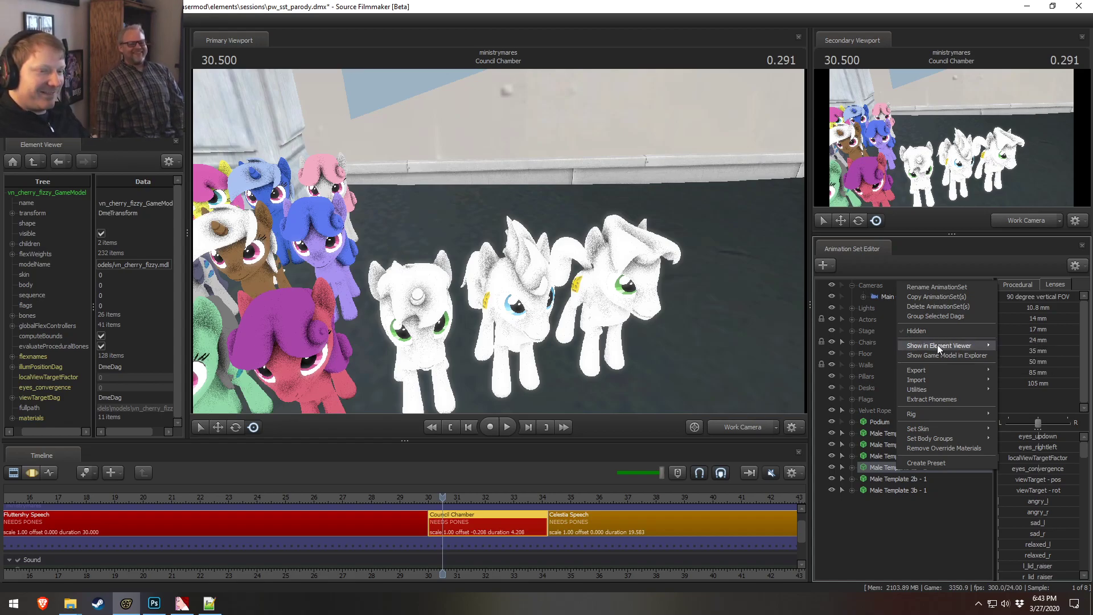
- Look through the Male Template 1b options, closing the list without changes
{"action": "left_click", "coordinate": [940, 542]}
{"action": "right_click", "coordinate": [926, 464]}
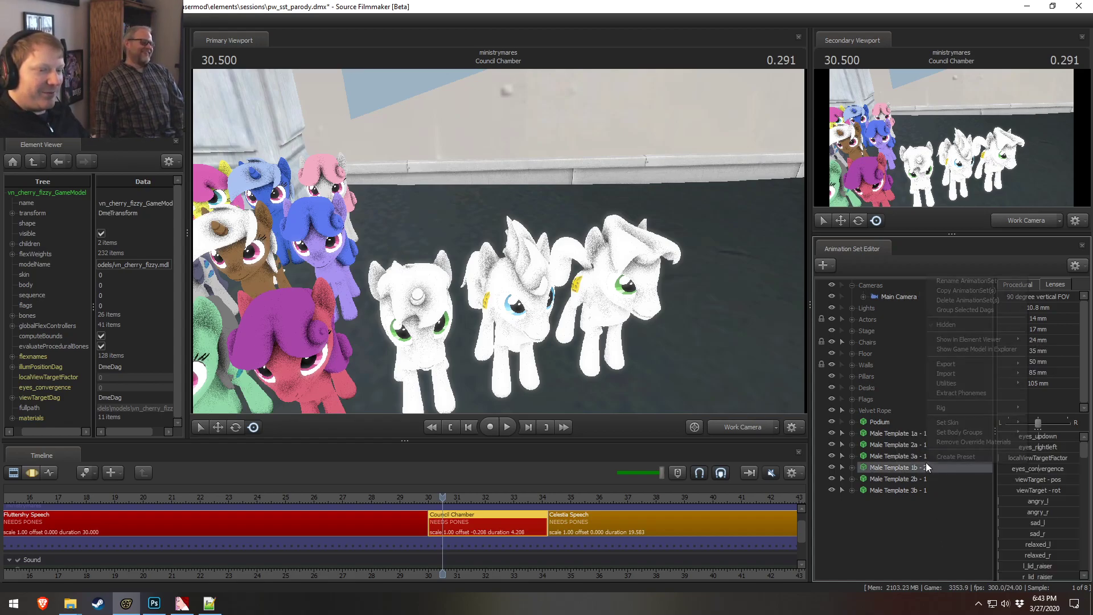
{"action": "mouse_move", "coordinate": [956, 383]}
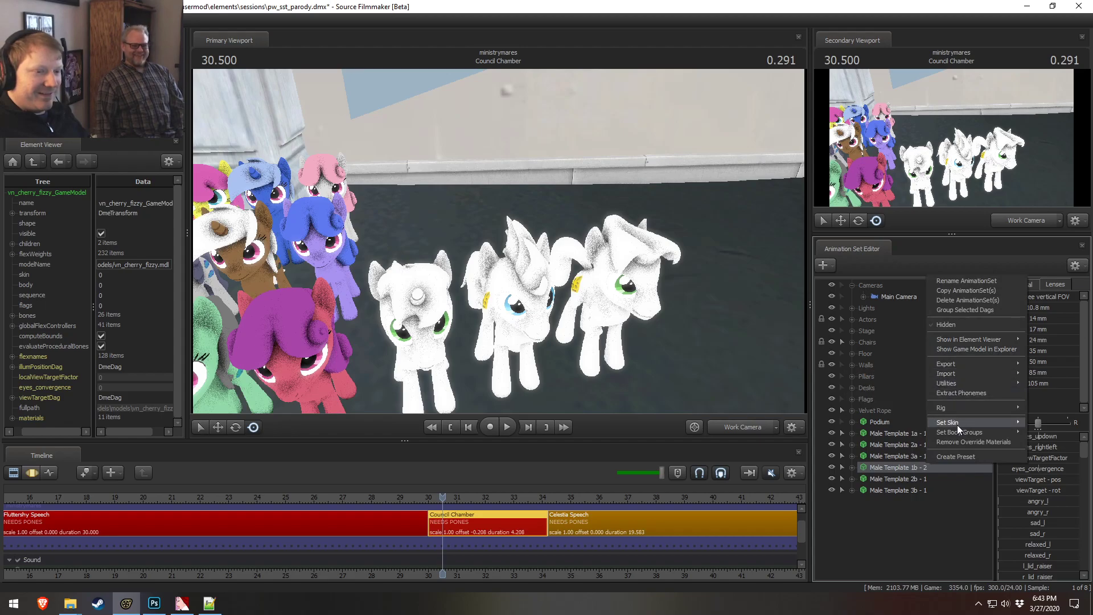
{"action": "mouse_move", "coordinate": [964, 339]}
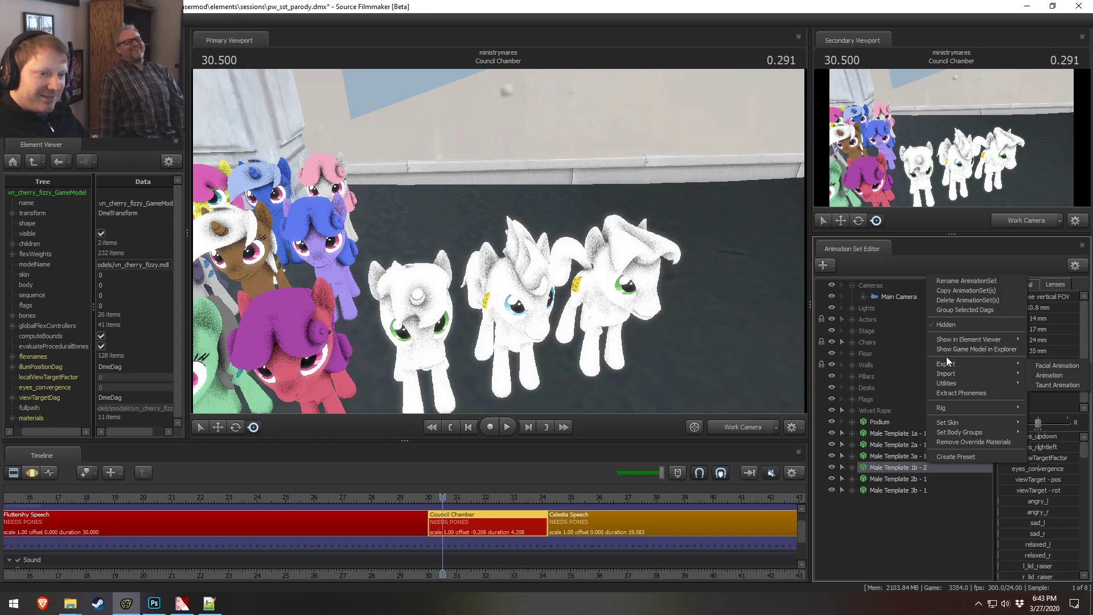
{"action": "left_click", "coordinate": [917, 466]}
- Rename Male Template 1b - 2 to Male Template 1b - 1
{"action": "right_click", "coordinate": [923, 467]}
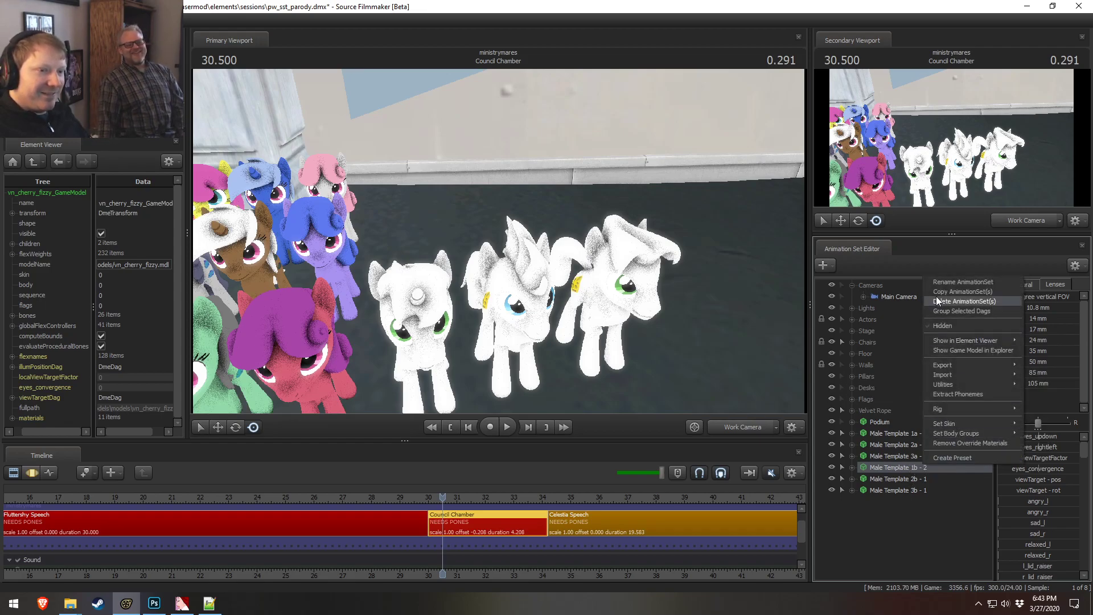
{"action": "left_click", "coordinate": [939, 283]}
{"action": "left_click", "coordinate": [555, 294]}
{"action": "key", "text": "BackSpace"}
{"action": "type", "text": "1b - 2"}
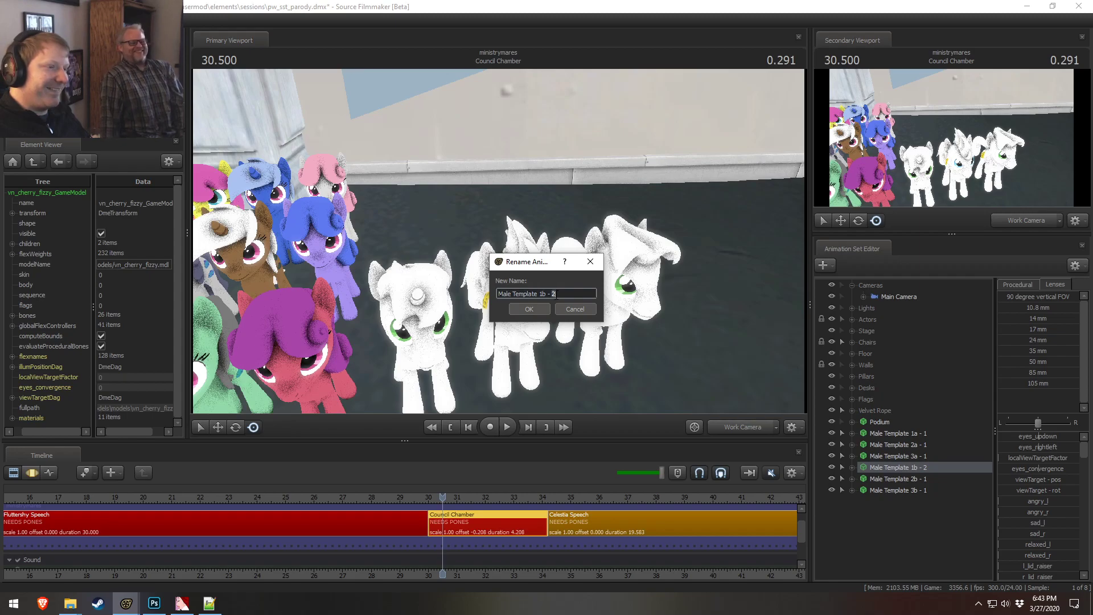
{"action": "left_click", "coordinate": [542, 308]}
- Select Male Templates 1b through 3b, then copy and paste the three animation sets
{"action": "right_click", "coordinate": [897, 488]}
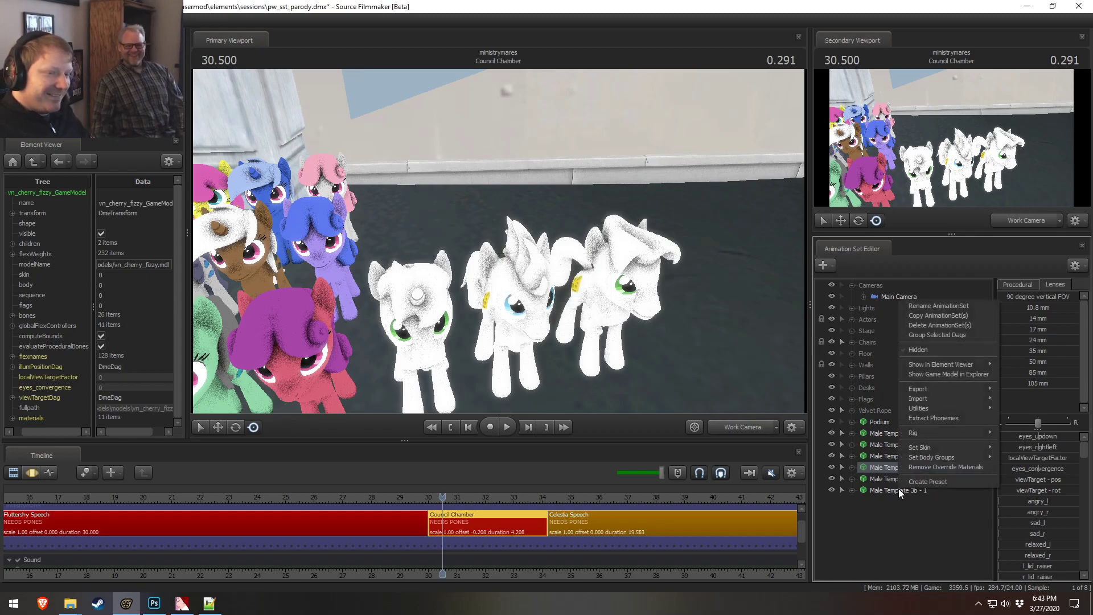
{"action": "left_click", "coordinate": [889, 490]}
{"action": "left_click", "coordinate": [896, 470]}
{"action": "left_click", "coordinate": [902, 490], "text": "shift"}
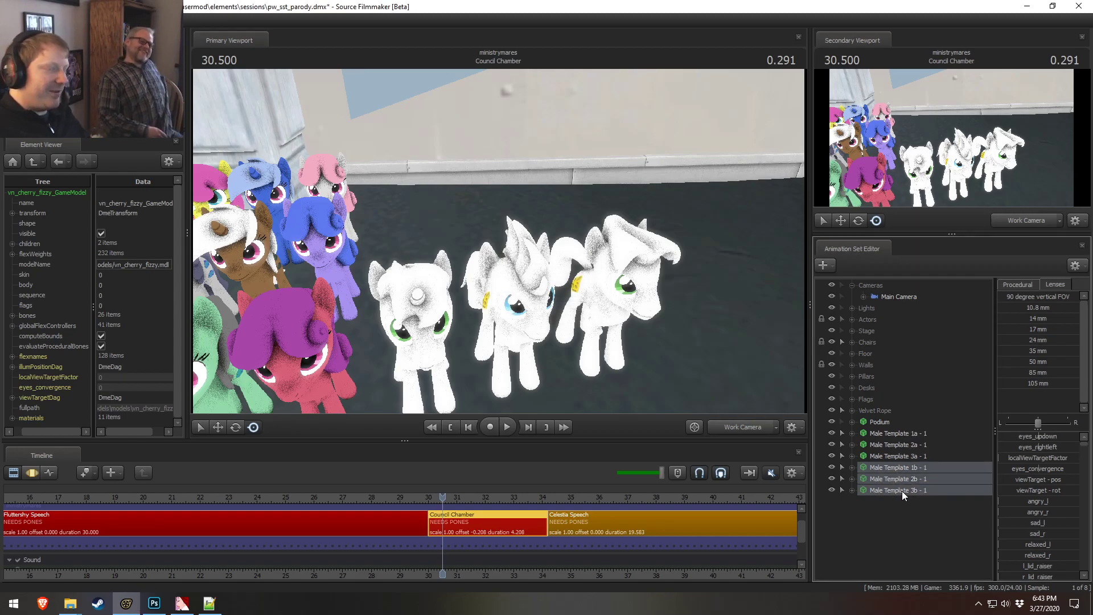
{"action": "right_click", "coordinate": [903, 488]}
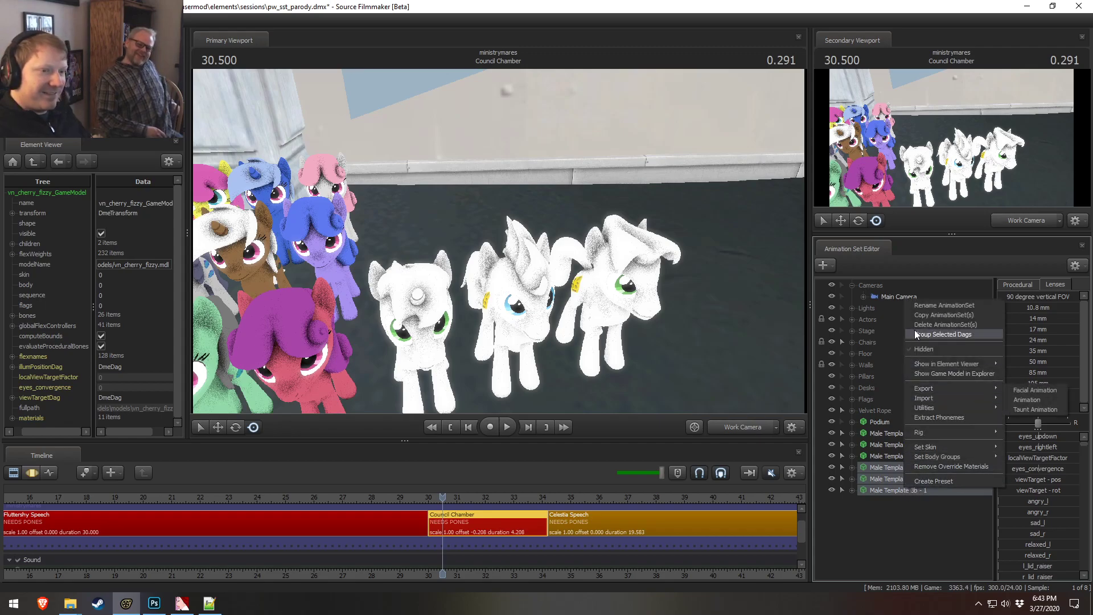
{"action": "left_click", "coordinate": [912, 312]}
{"action": "right_click", "coordinate": [899, 493]}
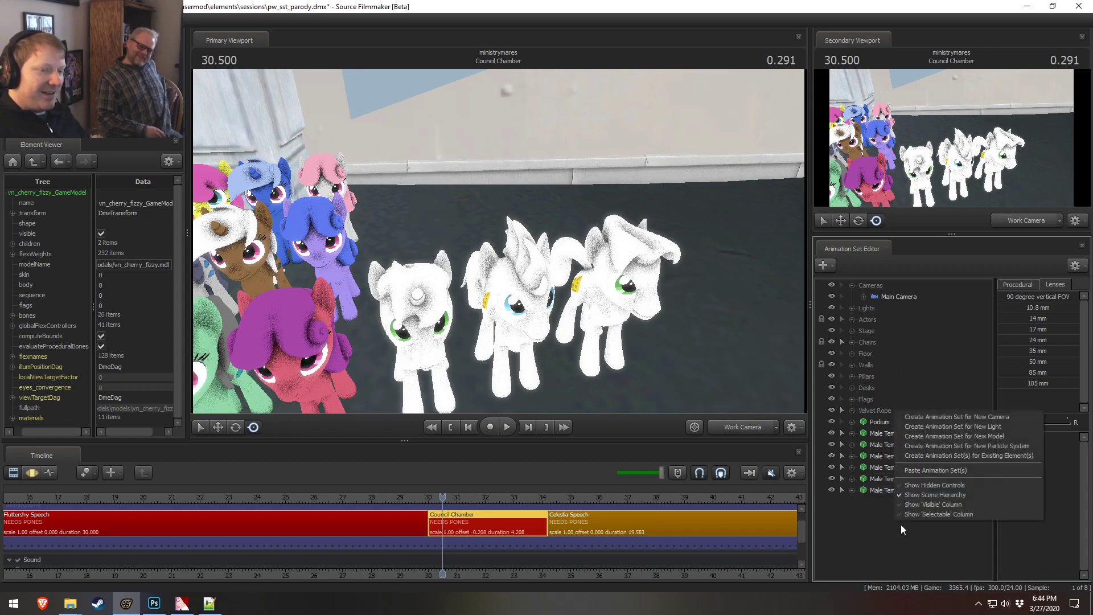
{"action": "left_click", "coordinate": [944, 469]}
- Rename the pasted Male Template 1b - 2 to Male Template 1c - 1
{"action": "right_click", "coordinate": [927, 503]}
{"action": "left_click", "coordinate": [925, 502]}
{"action": "right_click", "coordinate": [924, 502]}
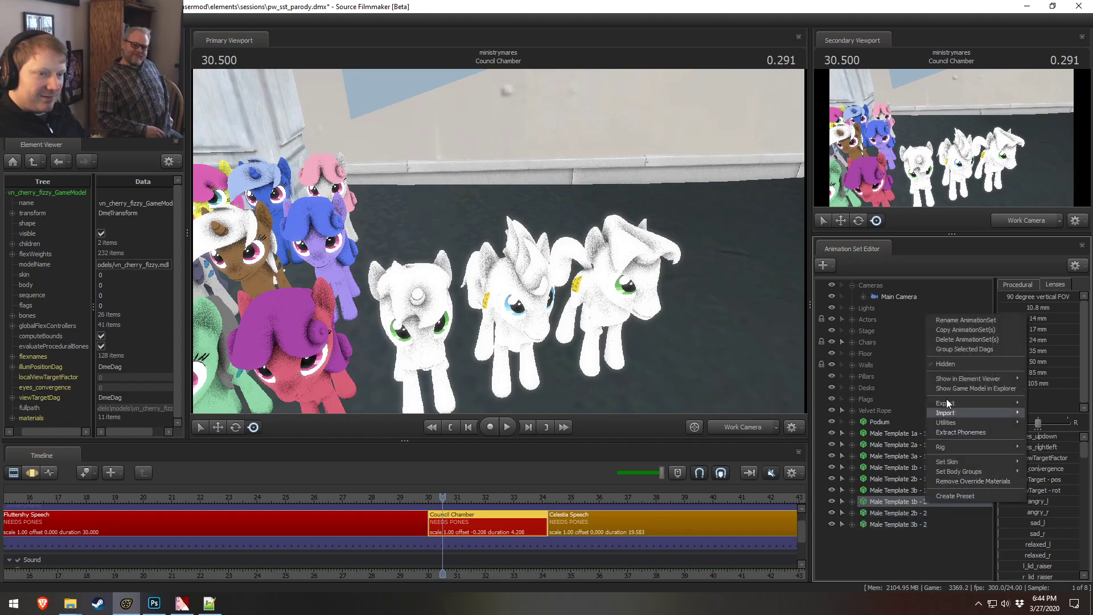
{"action": "left_click", "coordinate": [957, 322]}
{"action": "key", "text": "End"}
{"action": "key", "text": "BackSpace"}
{"action": "key", "text": "BackSpace"}
{"action": "key", "text": "BackSpace"}
{"action": "key", "text": "BackSpace"}
{"action": "key", "text": "BackSpace"}
{"action": "type", "text": "c - 1"}
{"action": "left_click", "coordinate": [544, 309]}
- Rename the pasted Male Template 2b - 2 to Male Template 2c - 1
{"action": "left_click", "coordinate": [899, 509]}
{"action": "right_click", "coordinate": [899, 508]}
{"action": "left_click", "coordinate": [917, 323]}
{"action": "left_click", "coordinate": [545, 293]}
{"action": "key", "text": "BackSpace"}
{"action": "type", "text": "c"}
{"action": "key", "text": "End"}
{"action": "key", "text": "BackSpace"}
{"action": "type", "text": "1"}
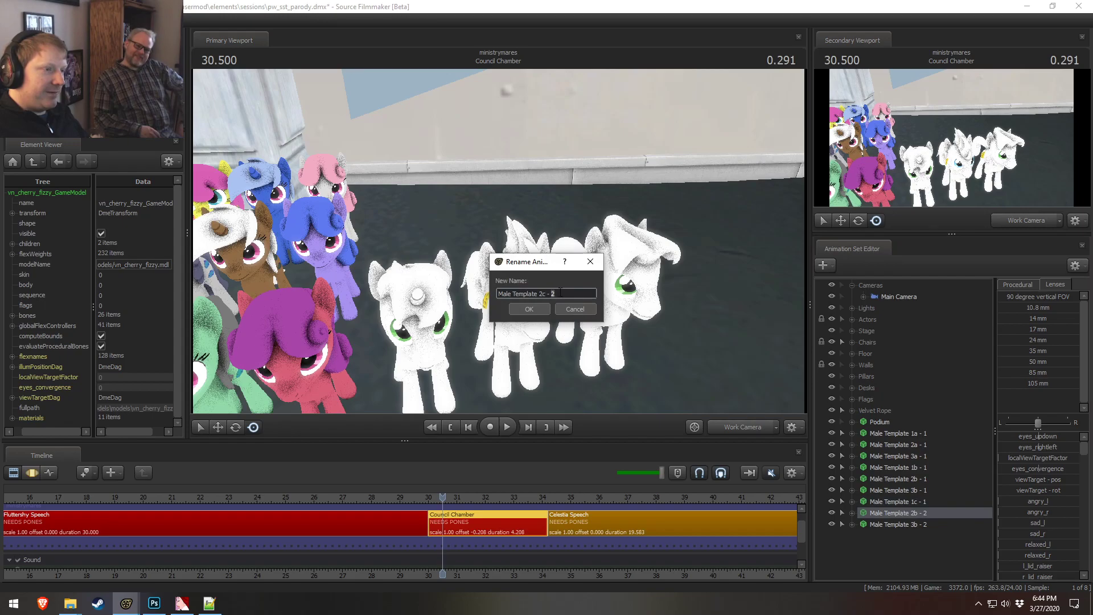
{"action": "left_click", "coordinate": [544, 309]}
- Rename the pasted Male Template 3b - 2 to Male Template 3c - 1
{"action": "left_click", "coordinate": [905, 524]}
{"action": "right_click", "coordinate": [905, 525]}
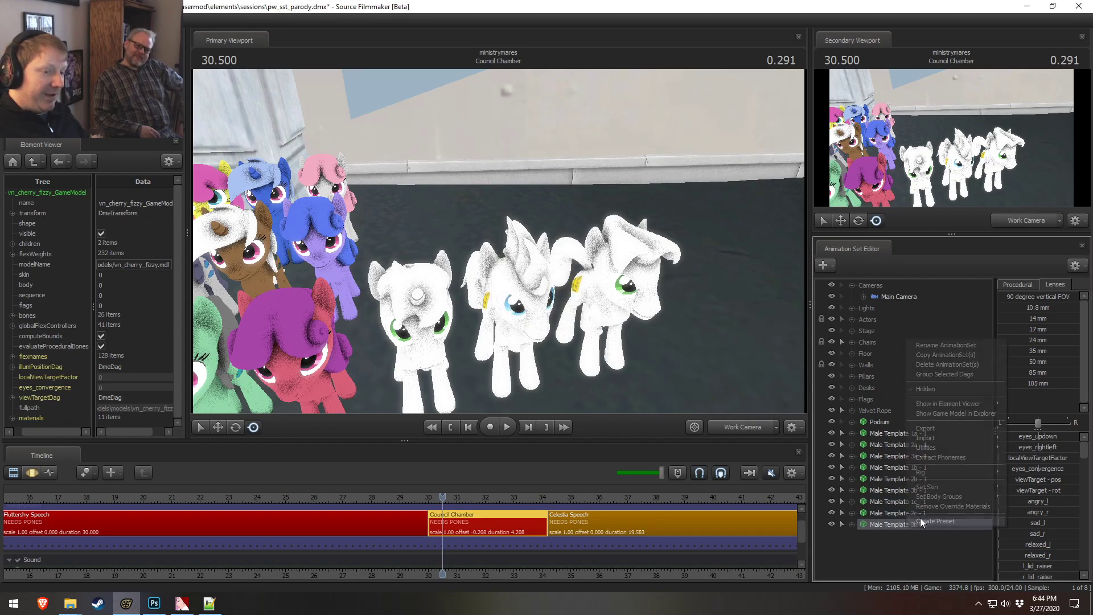
{"action": "left_click", "coordinate": [925, 346]}
{"action": "left_click", "coordinate": [547, 294]}
{"action": "key", "text": "BackSpace"}
{"action": "type", "text": "c"}
{"action": "key", "text": "End"}
{"action": "key", "text": "BackSpace"}
{"action": "type", "text": "1"}
{"action": "left_click", "coordinate": [548, 309]}
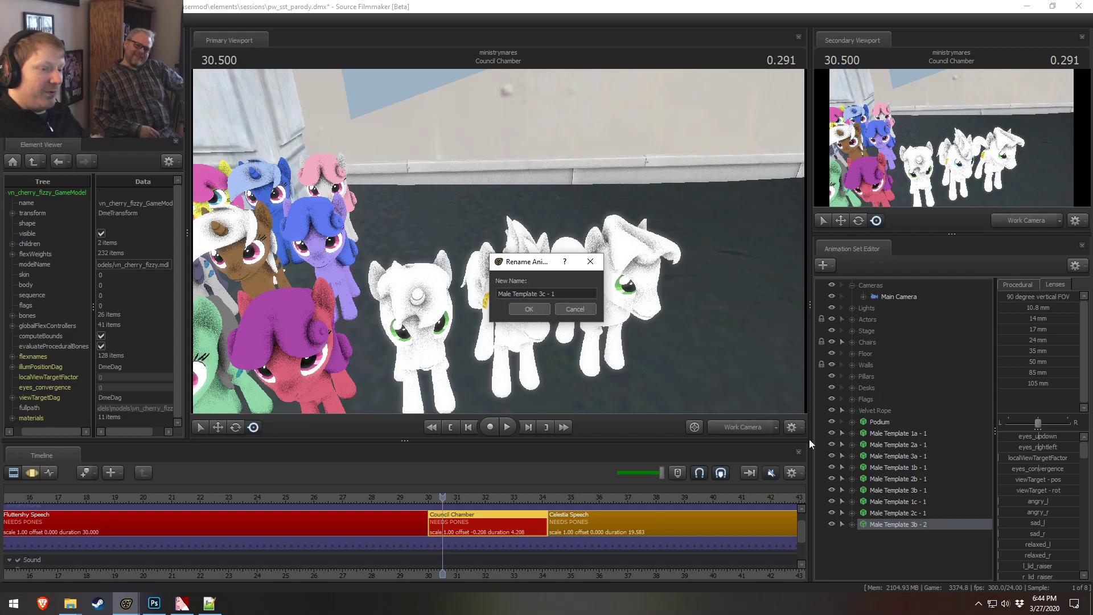
- Select Male Templates 1b through 3c and move them back behind the originals
{"action": "left_click", "coordinate": [913, 467]}
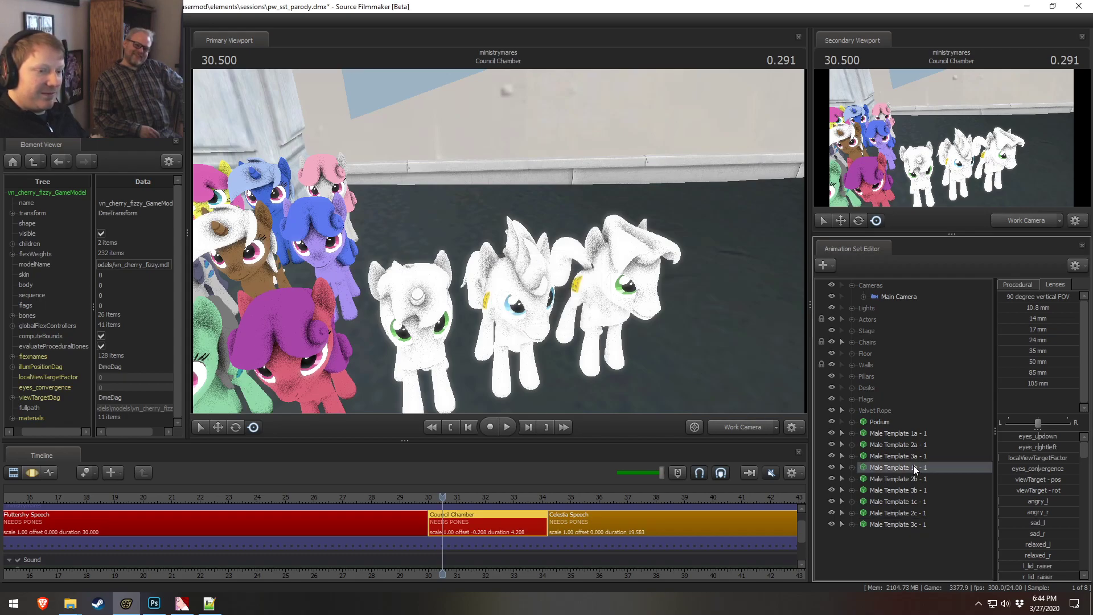
{"action": "left_click", "coordinate": [909, 524], "text": "shift"}
{"action": "left_click_drag", "start_coordinate": [512, 239], "coordinate": [531, 285]}
{"action": "key", "text": "F3"}
{"action": "key", "text": "s"}
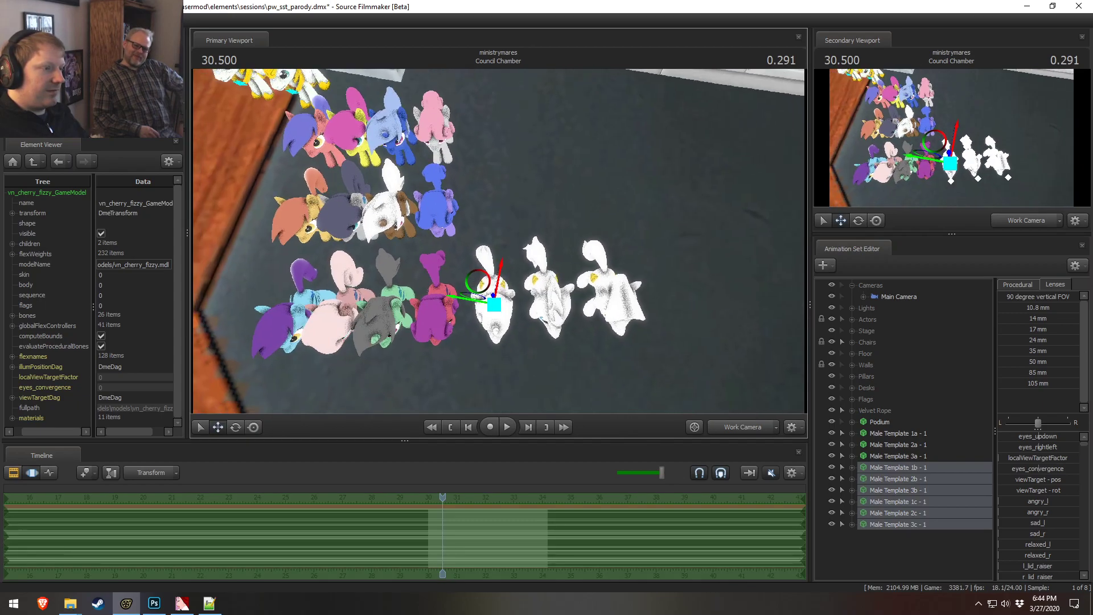
{"action": "left_click_drag", "start_coordinate": [475, 287], "coordinate": [561, 284]}
- Keep only the c template ponies selected and move them further back into their own row
{"action": "left_click", "coordinate": [899, 468], "text": "ctrl"}
{"action": "left_click", "coordinate": [899, 479], "text": "ctrl"}
{"action": "left_click", "coordinate": [901, 489], "text": "ctrl"}
{"action": "left_click", "coordinate": [910, 501]}
{"action": "left_click", "coordinate": [897, 524], "text": "shift"}
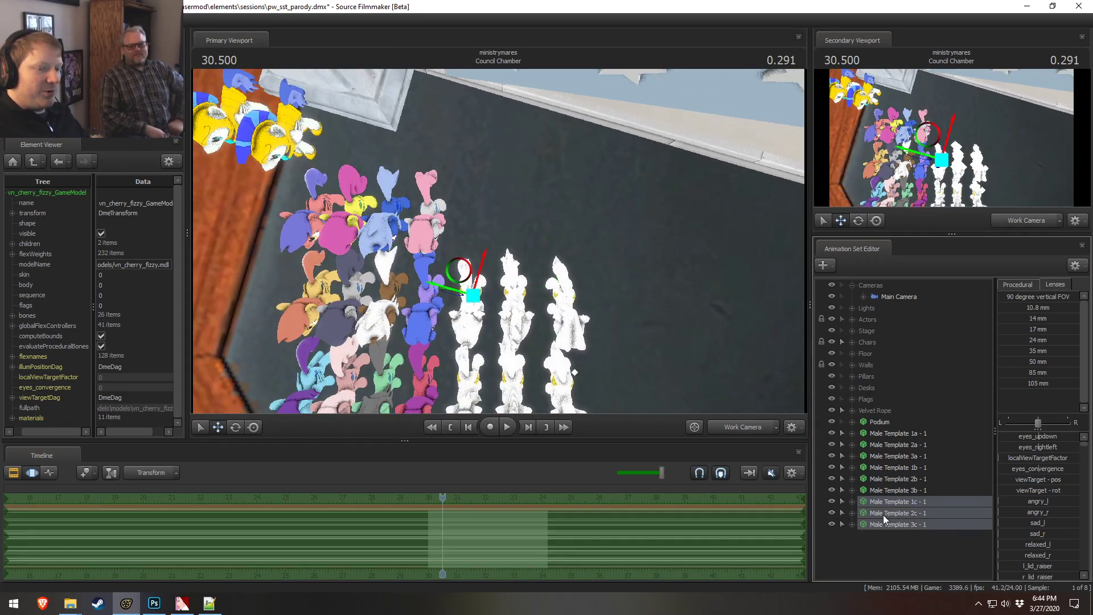
{"action": "left_click_drag", "start_coordinate": [471, 303], "coordinate": [460, 196]}
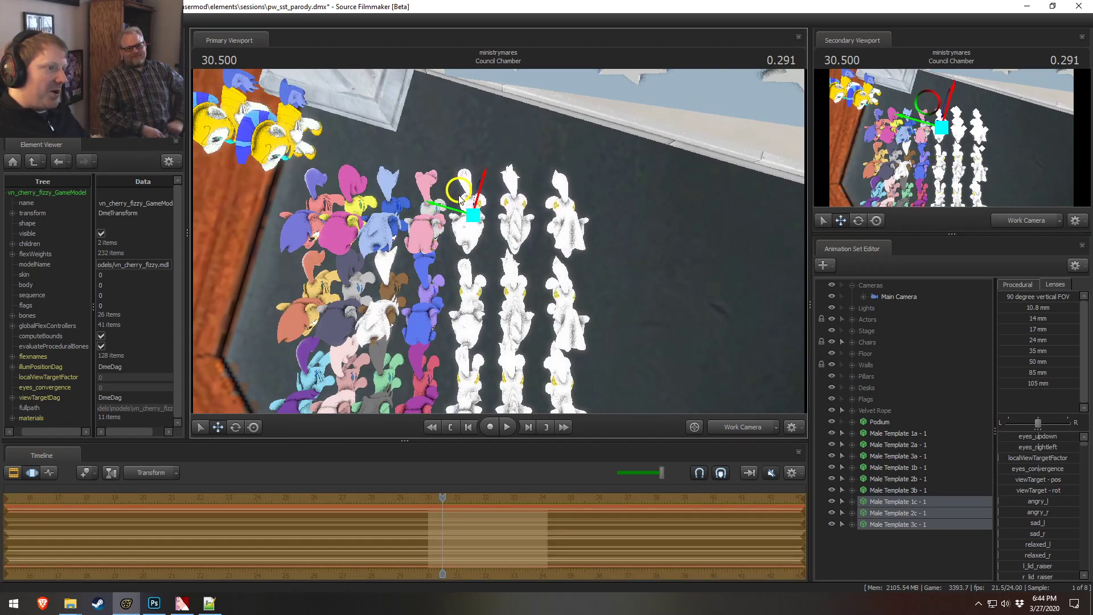
- Orbit the view down over the crowd and select the Male Template 1a pony
{"action": "left_click_drag", "start_coordinate": [460, 196], "coordinate": [537, 240]}
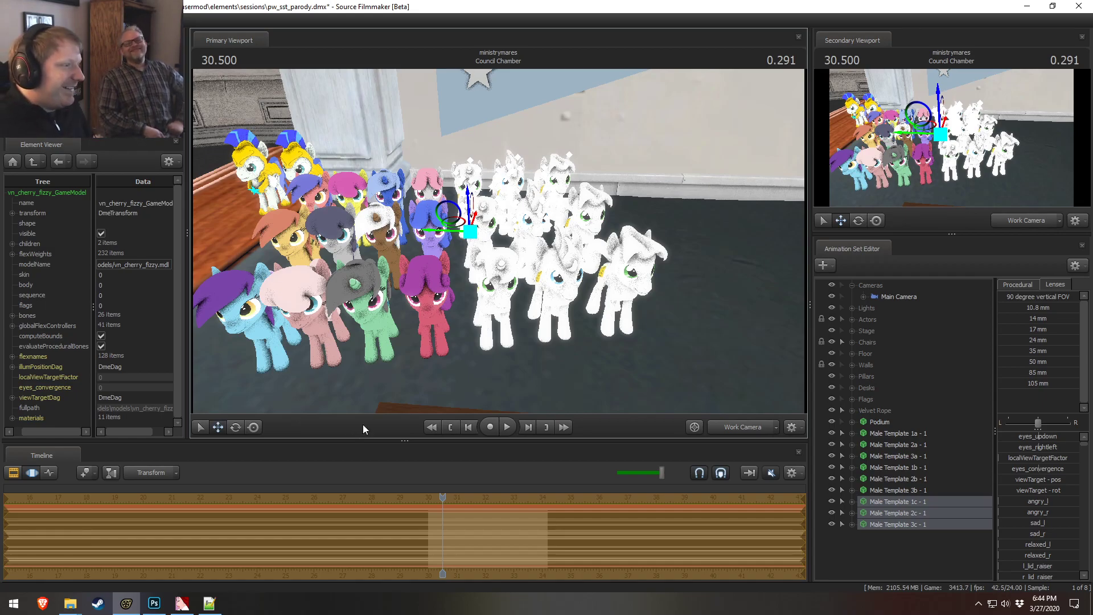
{"action": "mouse_move", "coordinate": [564, 336]}
{"action": "left_mouse_down"}
{"action": "mouse_move", "coordinate": [568, 387]}
{"action": "mouse_move", "coordinate": [567, 358]}
{"action": "mouse_move", "coordinate": [580, 342]}
{"action": "mouse_move", "coordinate": [569, 322]}
{"action": "mouse_move", "coordinate": [569, 339]}
{"action": "left_mouse_up"}
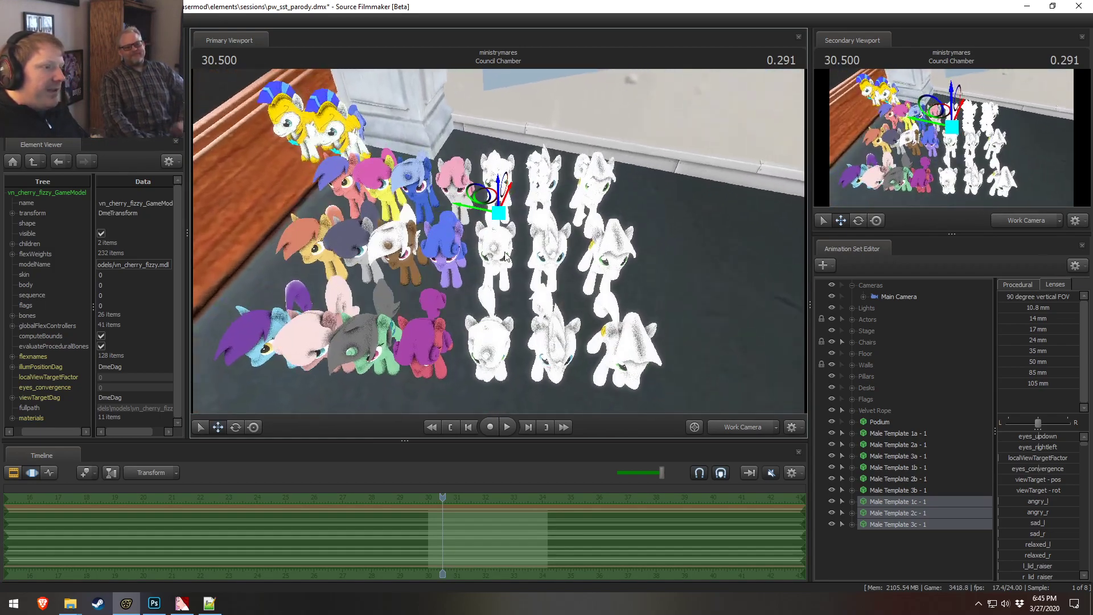
{"action": "left_click", "coordinate": [895, 435]}
{"action": "left_click_drag", "start_coordinate": [670, 339], "coordinate": [631, 287]}
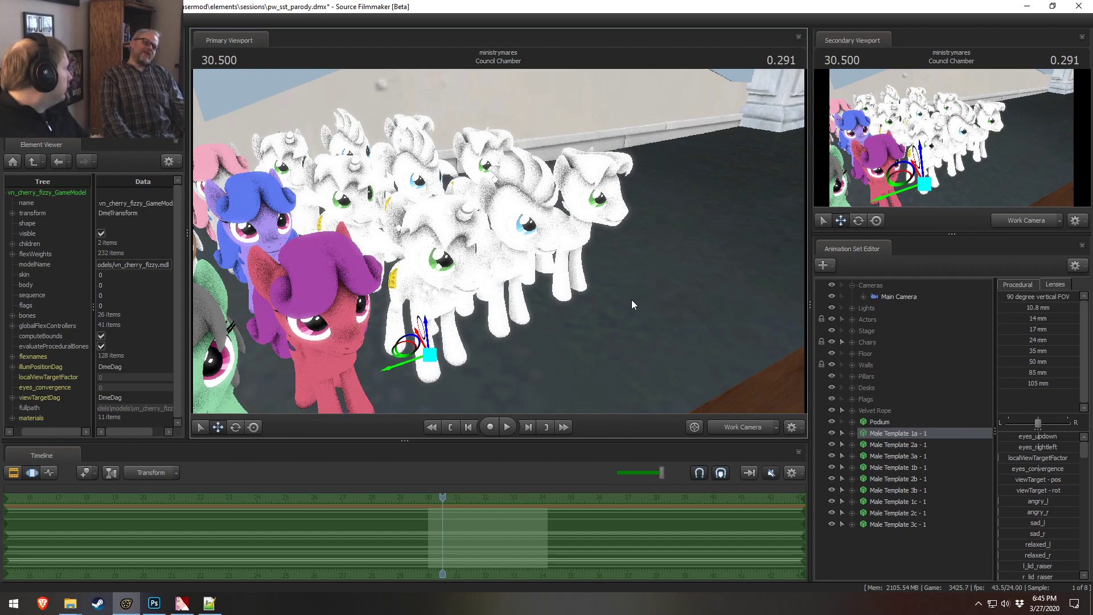
{"action": "left_click_drag", "start_coordinate": [600, 290], "coordinate": [447, 234]}
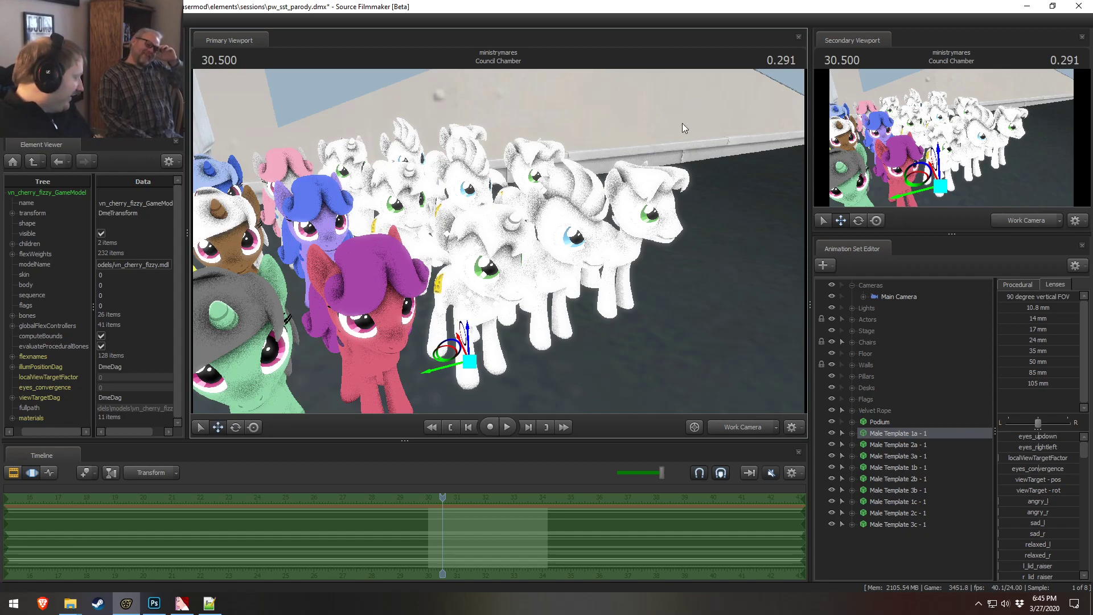
- Show Male Template 1a's vn_trumpeter_GameModel in the Element Viewer and orbit closer to the white ponies
{"action": "right_click", "coordinate": [924, 438]}
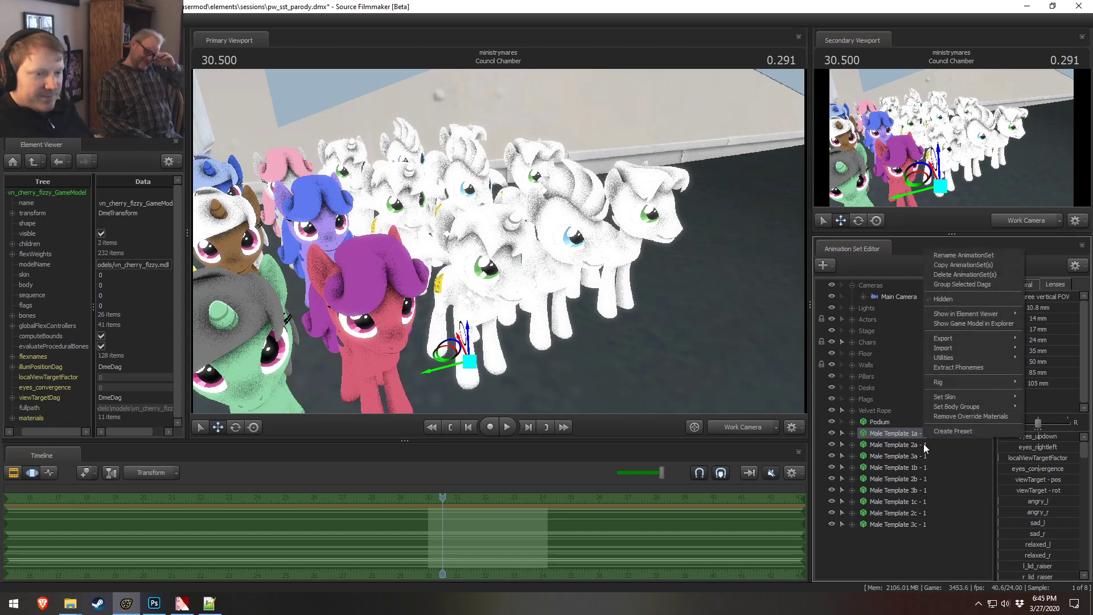
{"action": "mouse_move", "coordinate": [997, 314]}
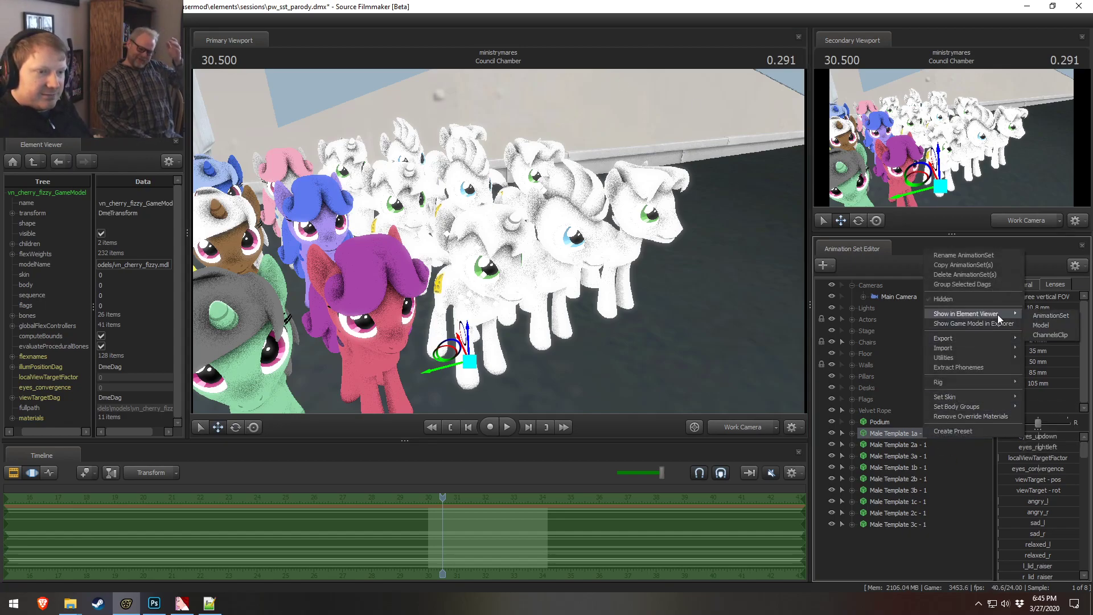
{"action": "left_click", "coordinate": [1040, 325]}
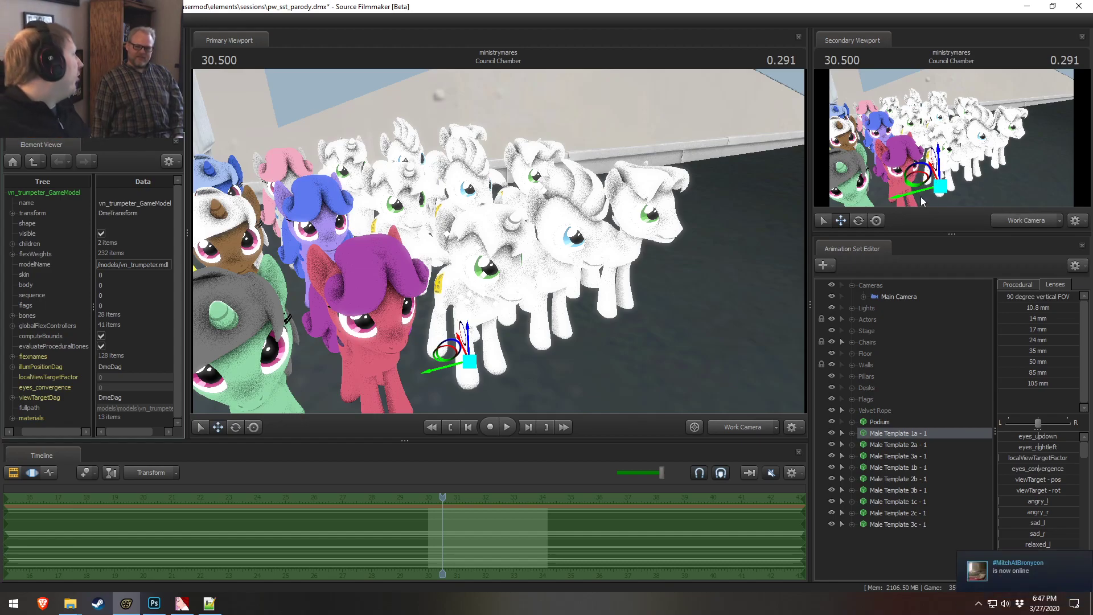
{"action": "left_click_drag", "start_coordinate": [599, 239], "coordinate": [499, 246]}
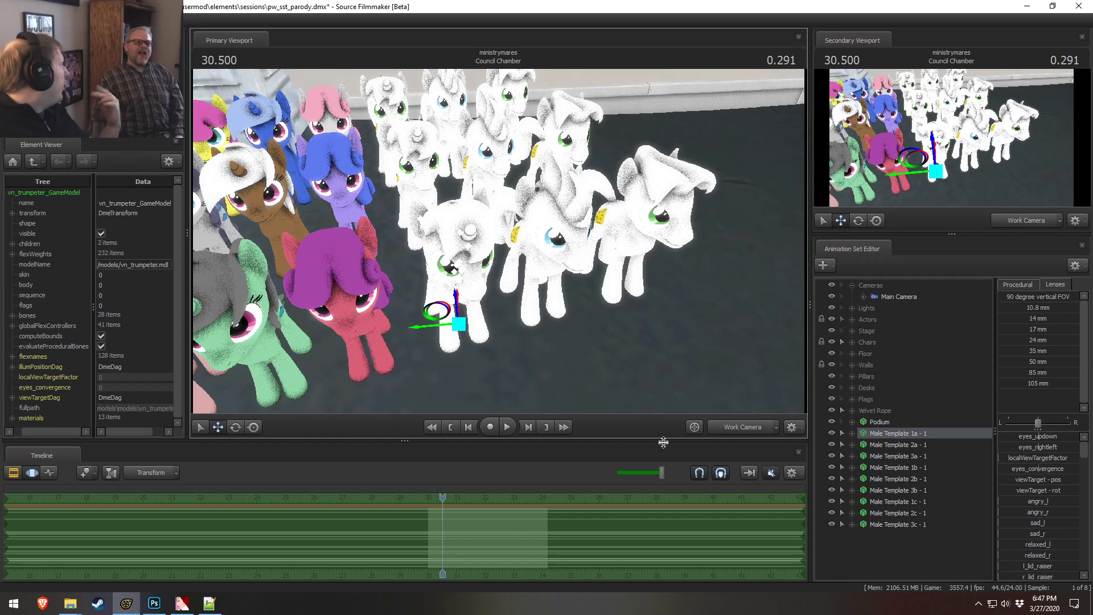
{"action": "left_click_drag", "start_coordinate": [537, 255], "coordinate": [575, 242]}
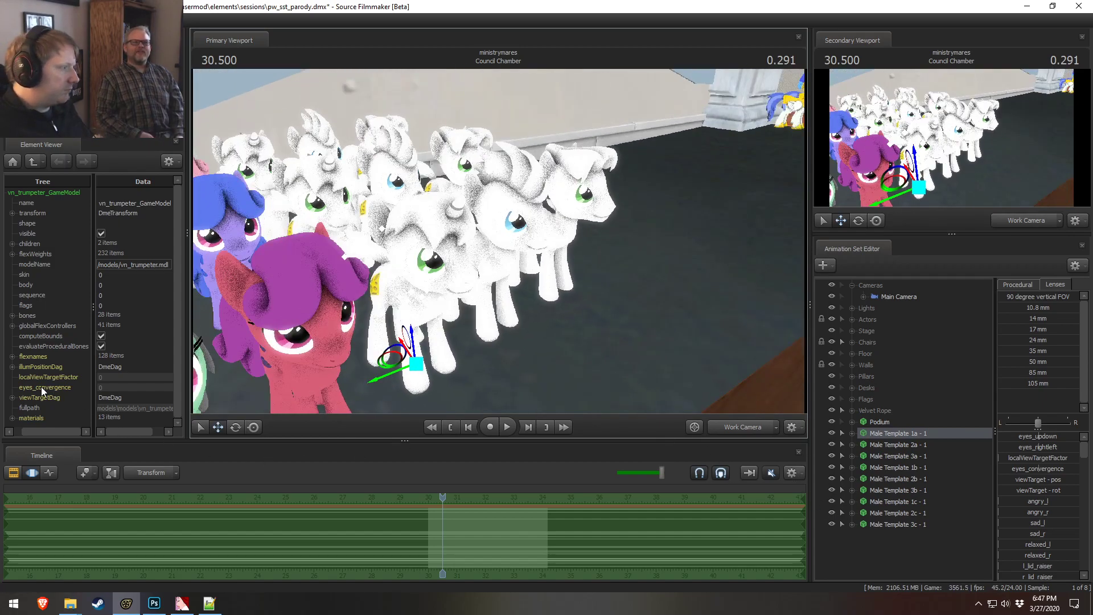
- Expand the model's materials and the body, tail, horn and hair_front material settings
{"action": "left_click", "coordinate": [12, 417]}
{"action": "left_click", "coordinate": [23, 309]}
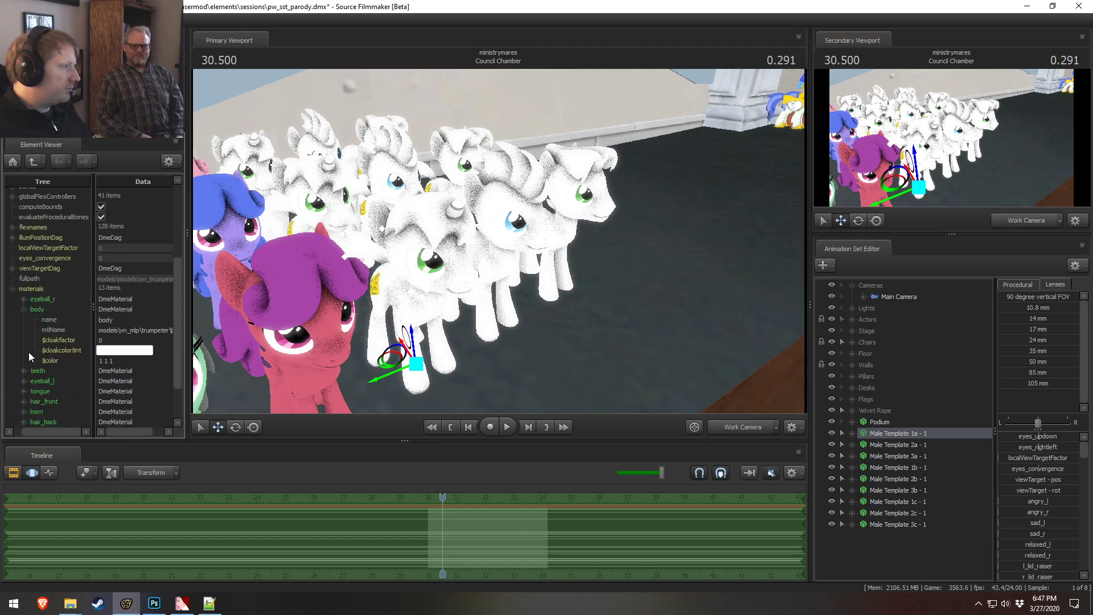
{"action": "scroll", "coordinate": [29, 367], "scroll_direction": "down", "scroll_amount": 2}
{"action": "left_click", "coordinate": [23, 381]}
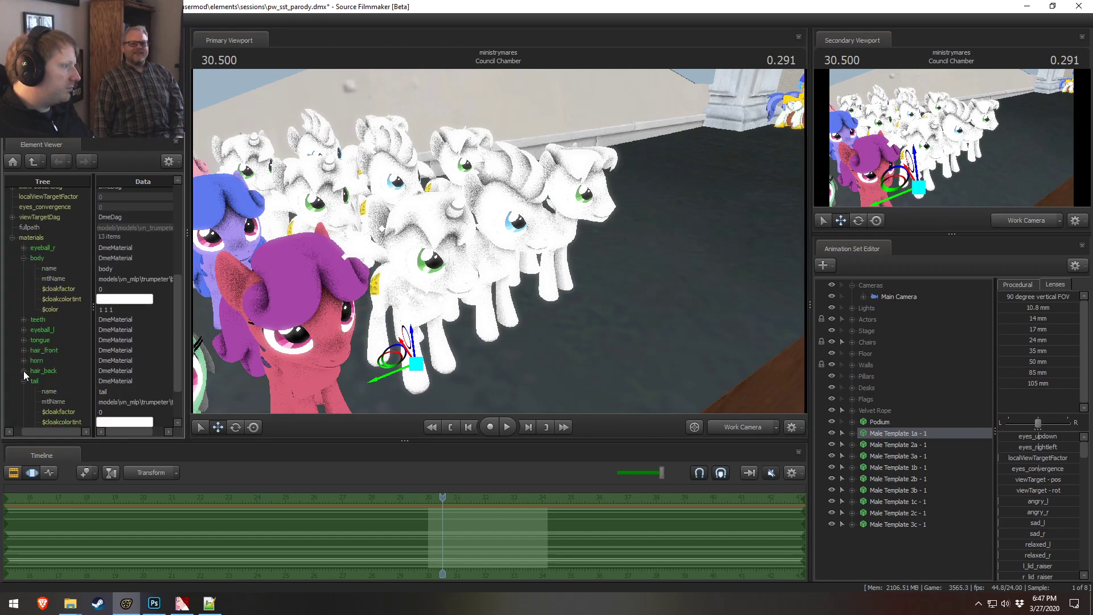
{"action": "left_click", "coordinate": [23, 360]}
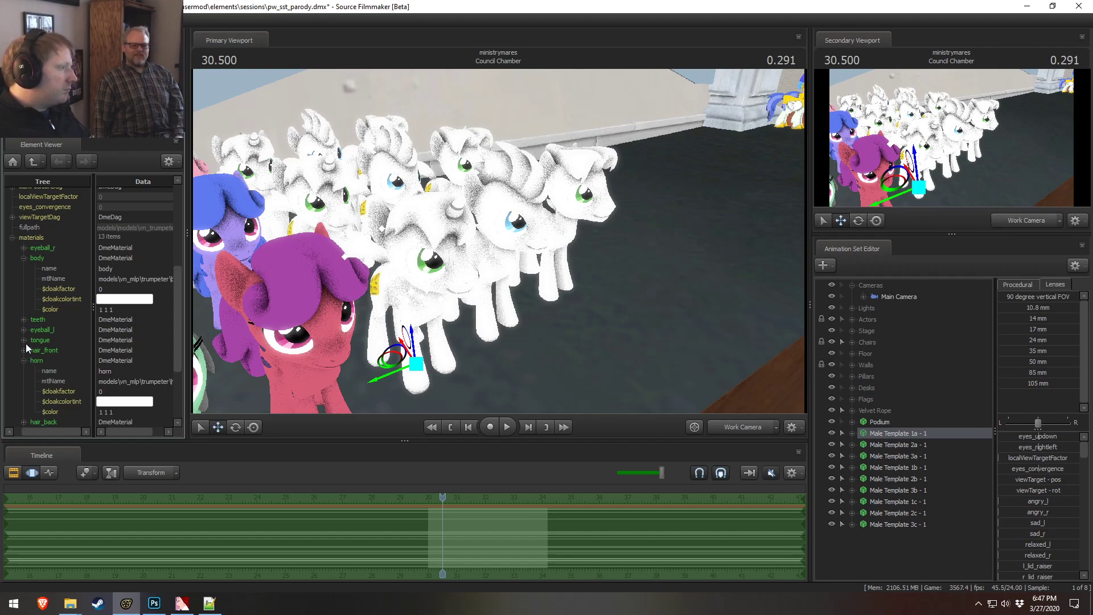
{"action": "left_click", "coordinate": [24, 350]}
{"action": "scroll", "coordinate": [23, 365], "scroll_direction": "down", "scroll_amount": 5}
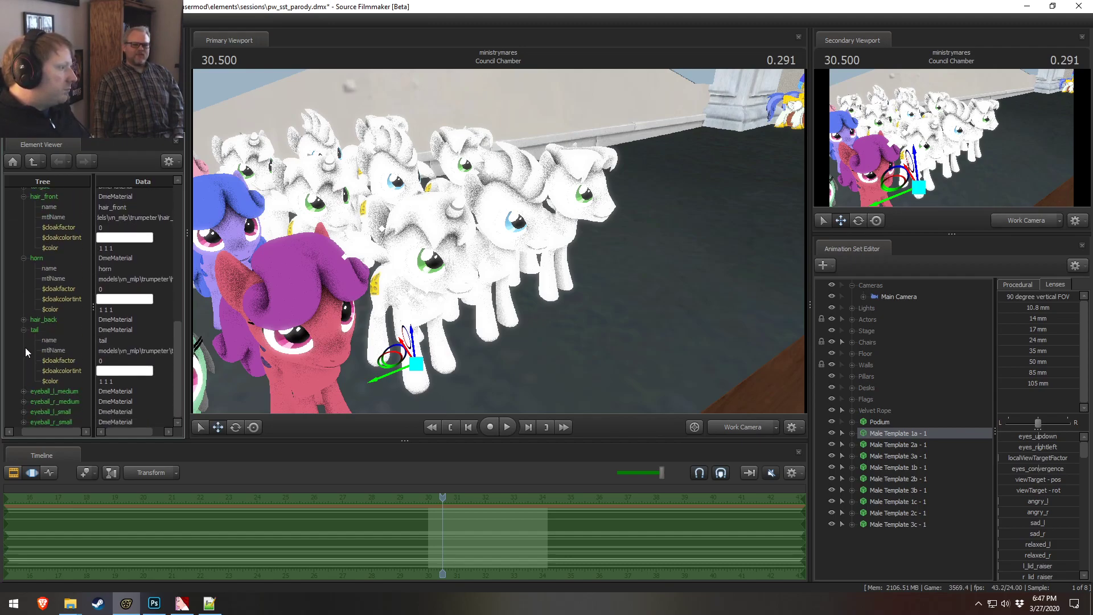
{"action": "scroll", "coordinate": [23, 319], "scroll_direction": "up", "scroll_amount": 5}
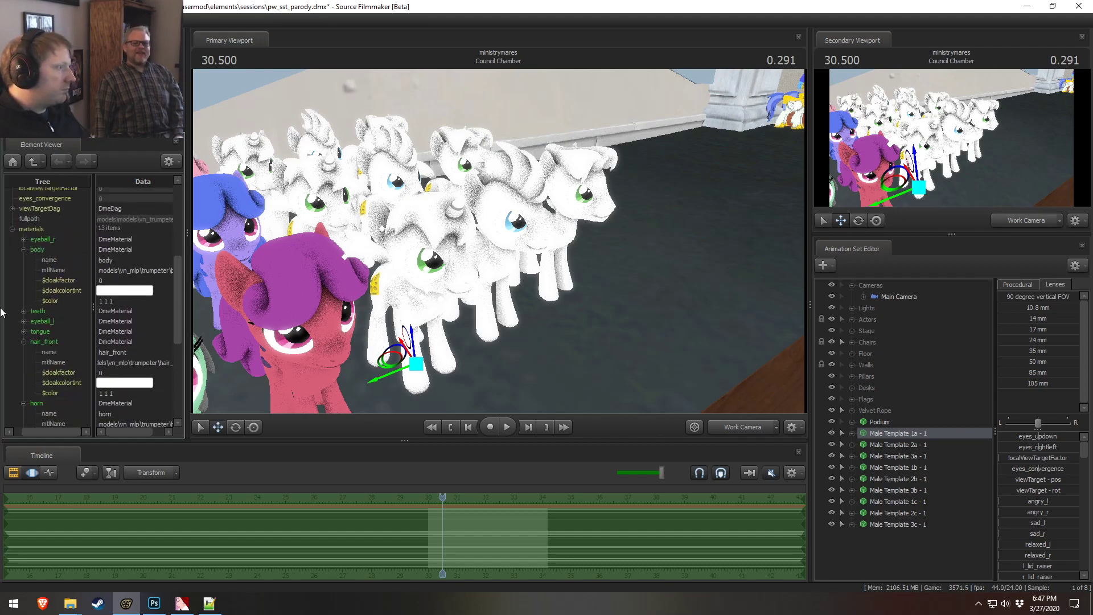
- Set the body material $color to 0.8 0.8 0.8, then darken it to 0.7 grey
{"action": "left_click", "coordinate": [107, 301]}
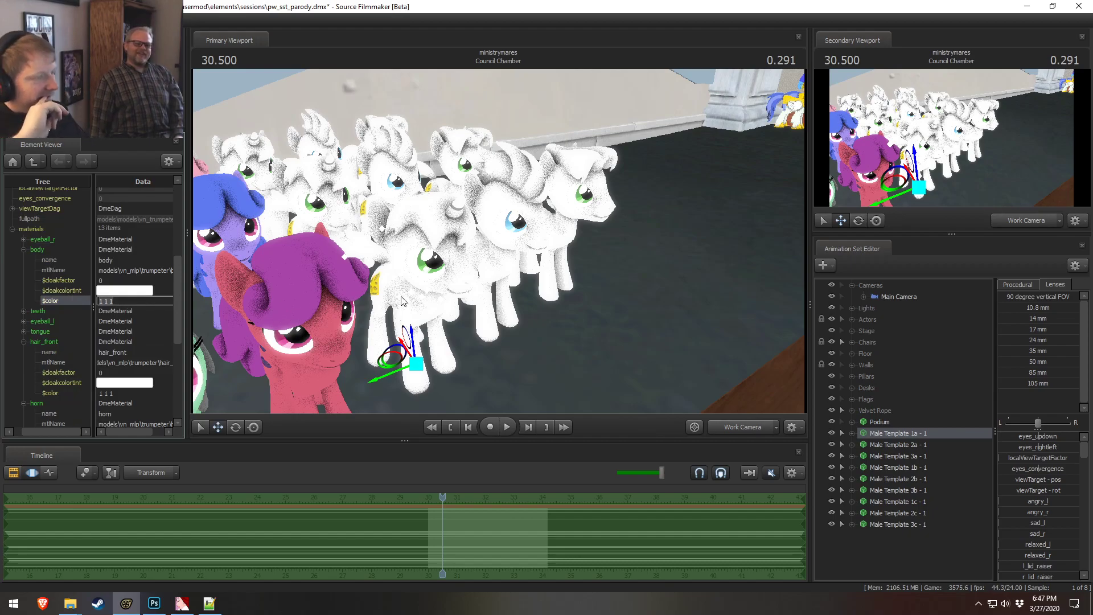
{"action": "type", "text": "0.8 0.8 0."}
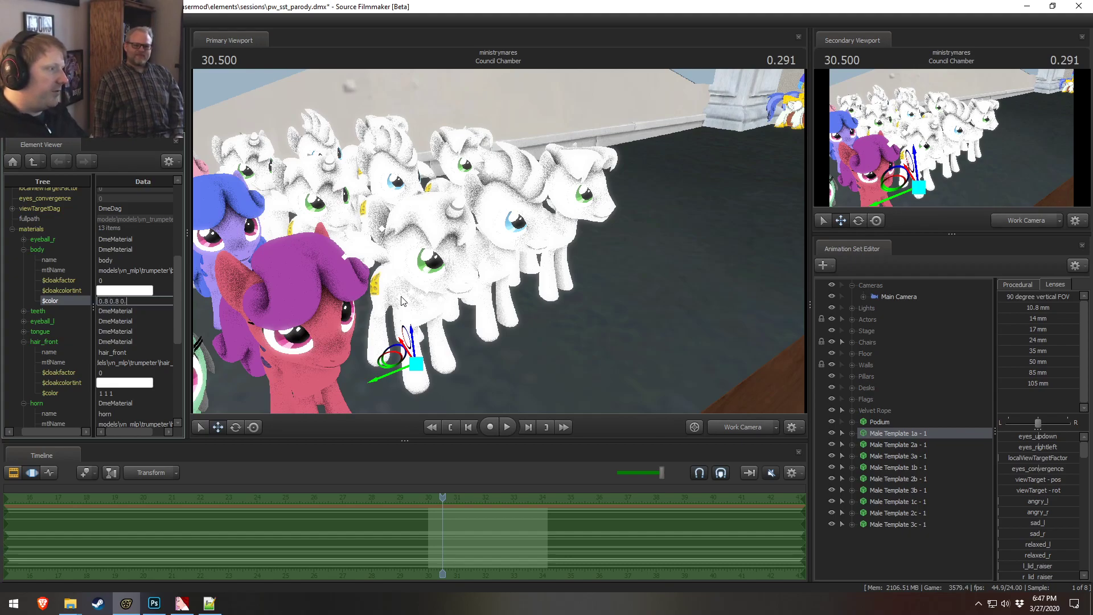
{"action": "type", "text": "8"}
{"action": "key", "text": "Return"}
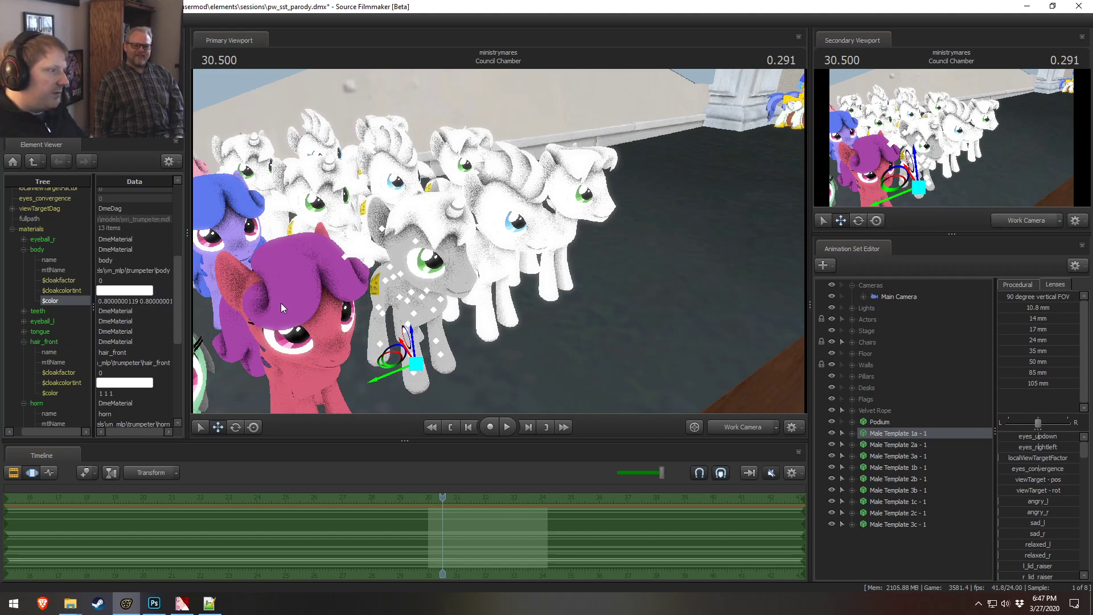
{"action": "double_click", "coordinate": [115, 301]}
{"action": "type", "text": "0.7 0.7 0.7"}
{"action": "key", "text": "Return"}
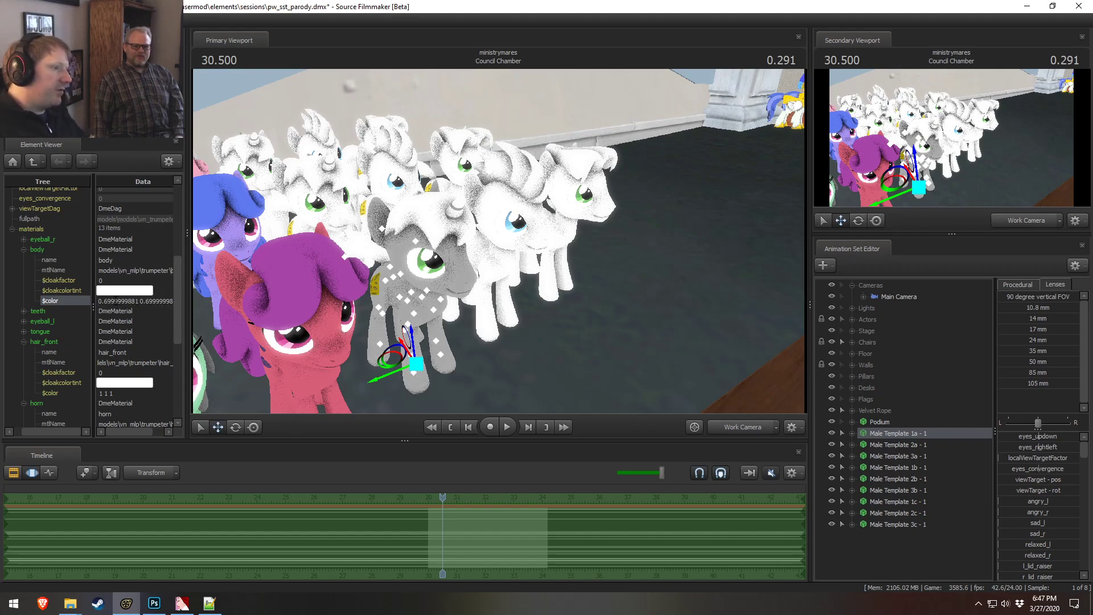
{"action": "mouse_move", "coordinate": [272, 325]}
{"action": "left_mouse_down"}
{"action": "mouse_move", "coordinate": [285, 322]}
{"action": "mouse_move", "coordinate": [272, 326]}
{"action": "left_mouse_up"}
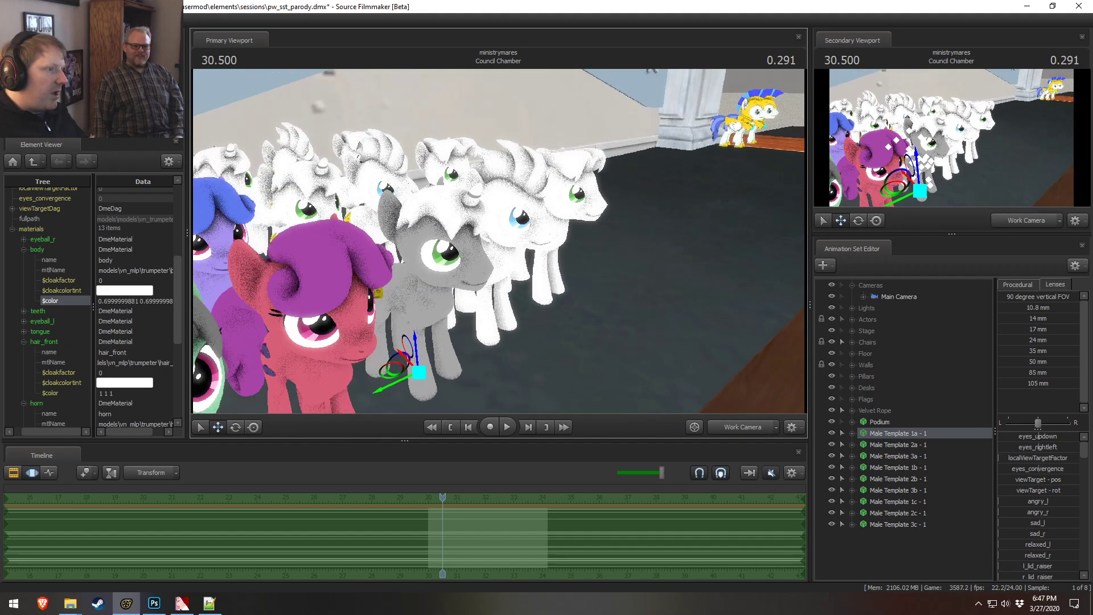
- Set the horn material $color to 0.7 0.7 0.7
{"action": "scroll", "coordinate": [116, 401], "scroll_direction": "down", "scroll_amount": 2}
{"action": "double_click", "coordinate": [117, 397]}
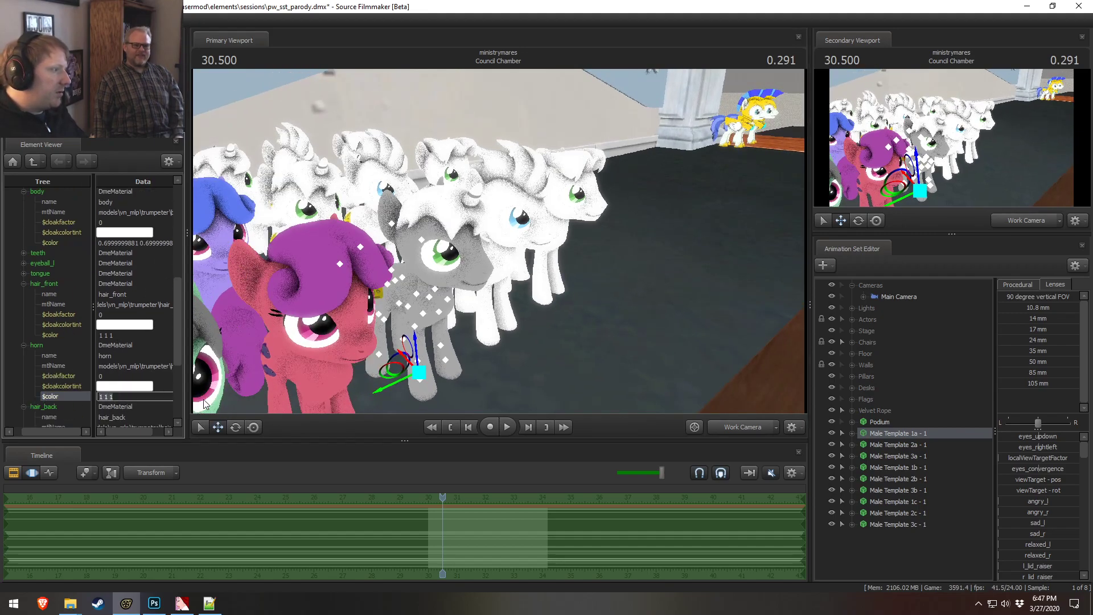
{"action": "type", "text": "0.7 0.7 0.7"}
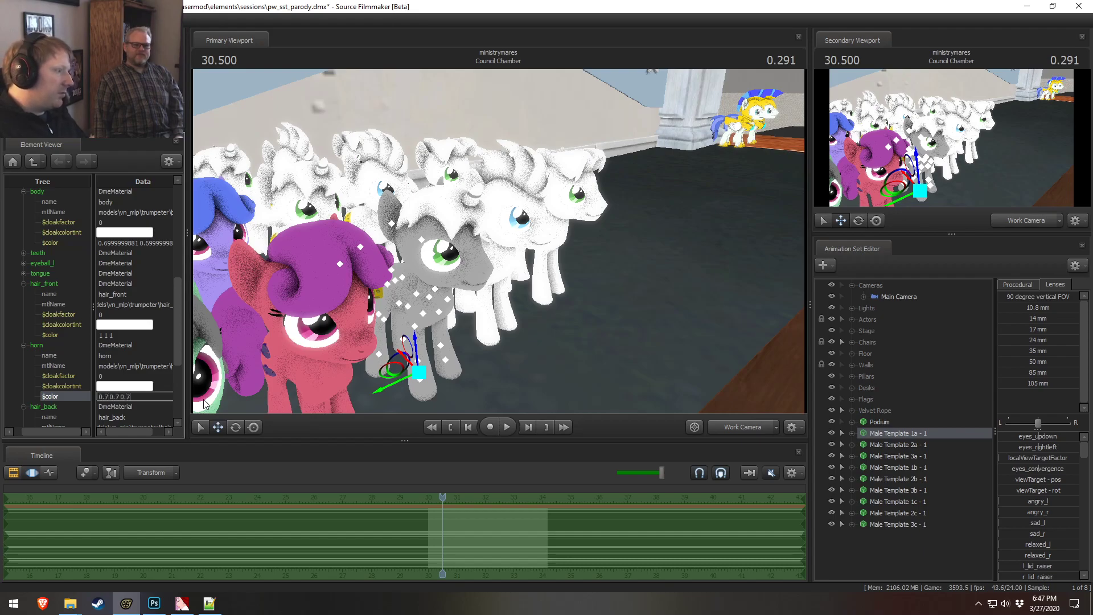
{"action": "key", "text": "Return"}
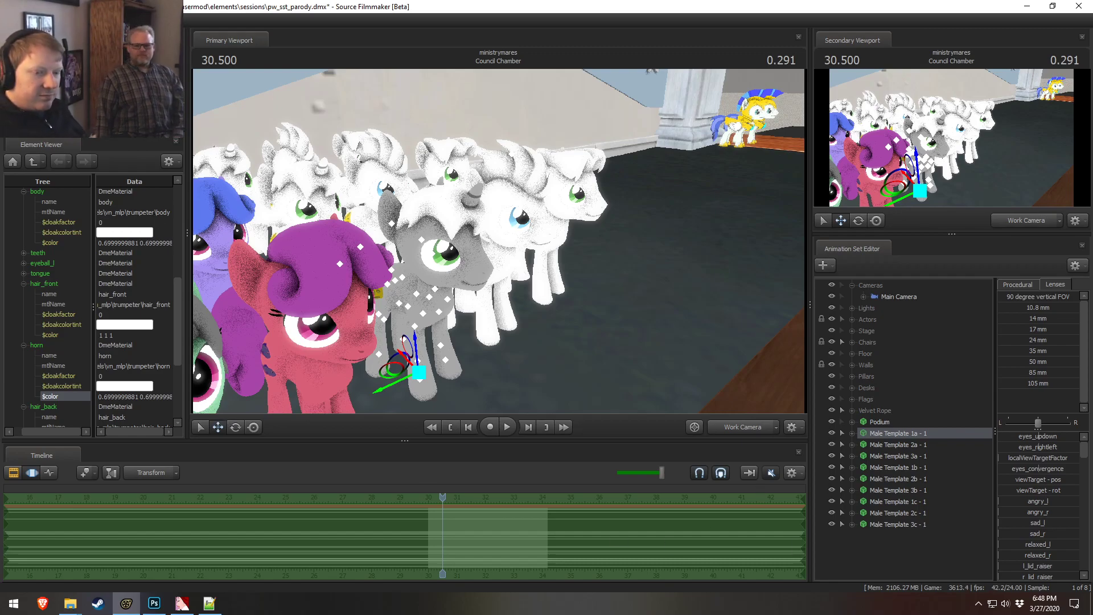
- Try olive-yellow 0.7 0.7 0, then a green variant, as the hair_front $color
{"action": "right_click", "coordinate": [1005, 604]}
{"action": "left_click", "coordinate": [705, 557]}
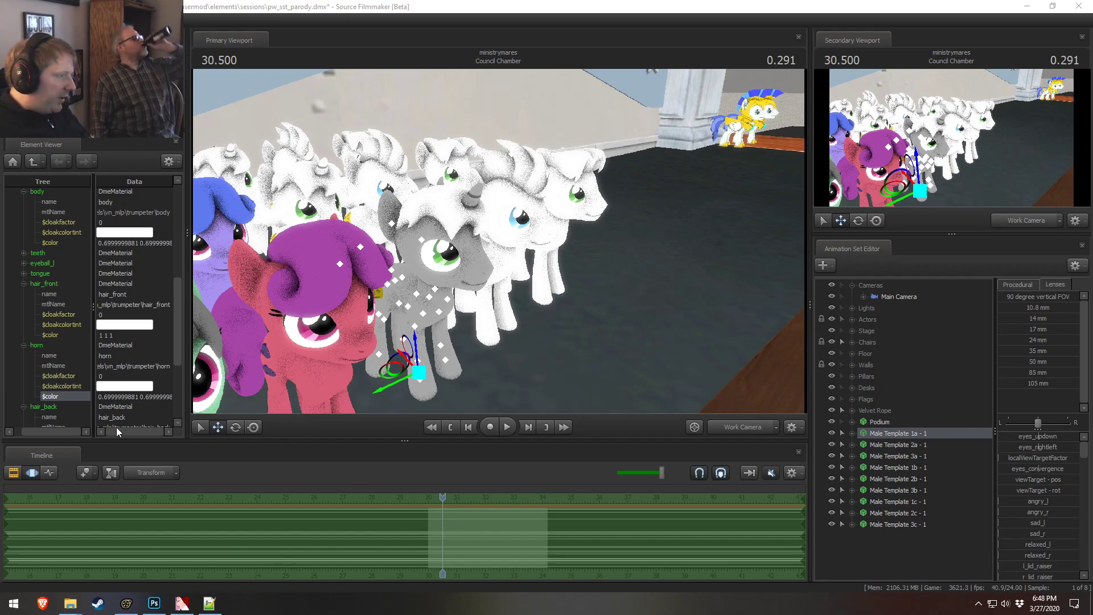
{"action": "scroll", "coordinate": [123, 301], "scroll_direction": "down", "scroll_amount": 1}
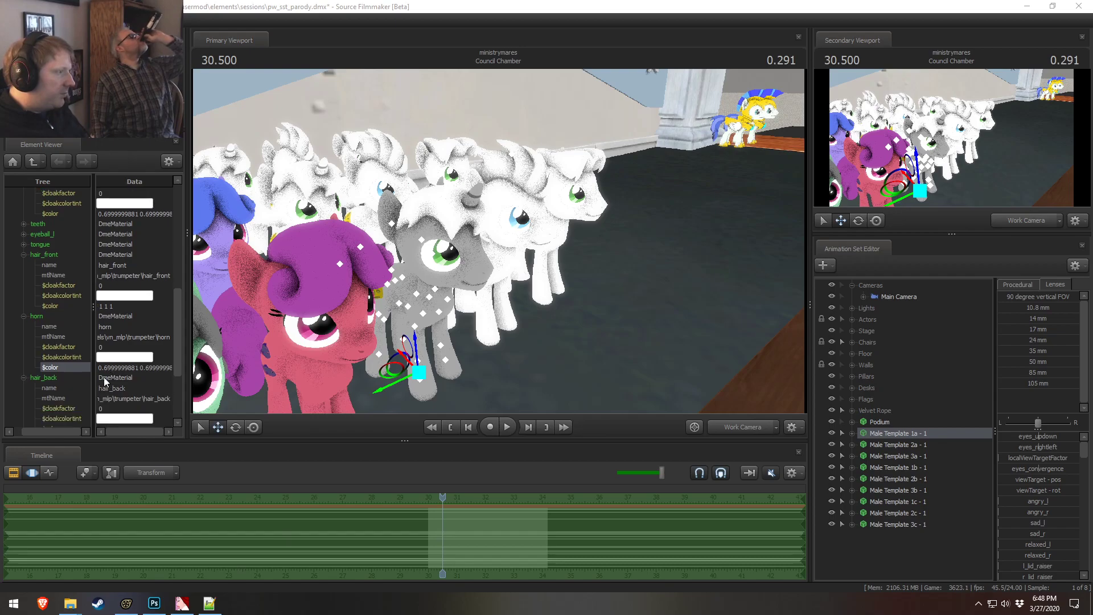
{"action": "left_click", "coordinate": [126, 306]}
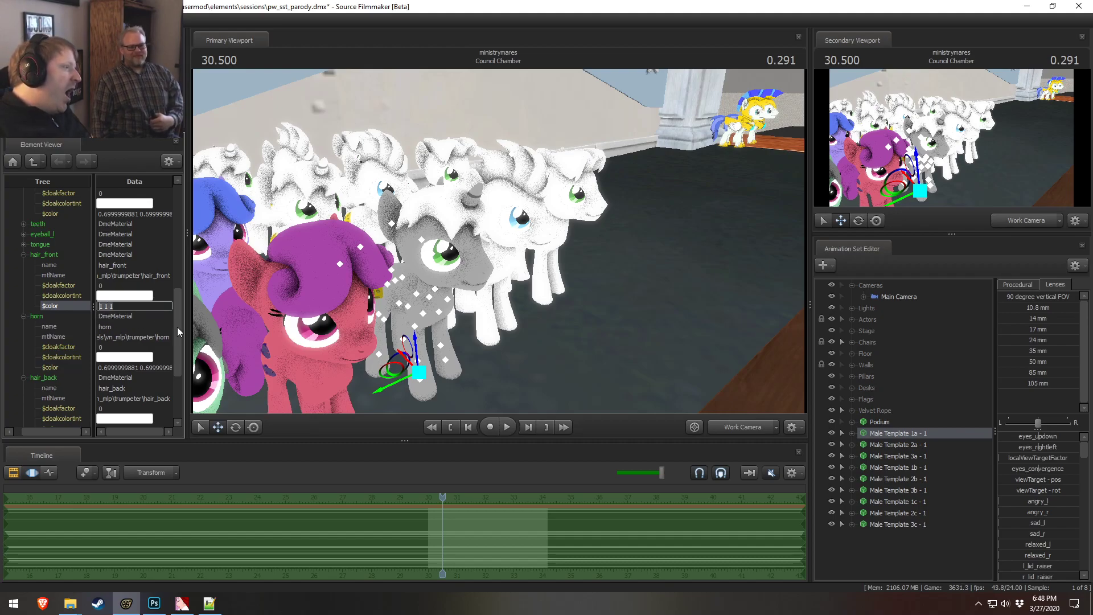
{"action": "type", "text": "0."}
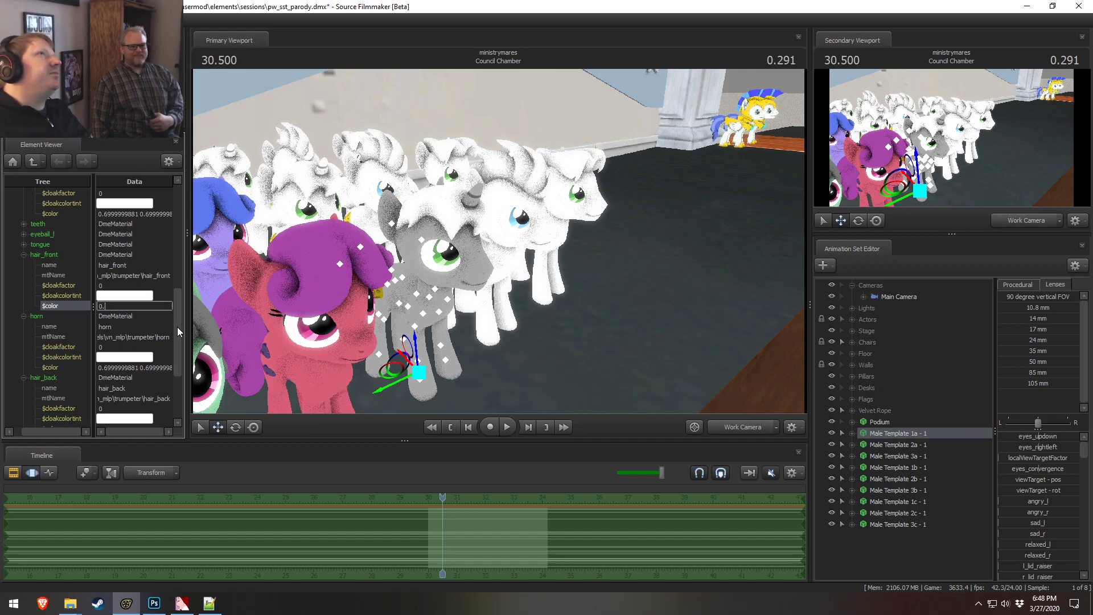
{"action": "type", "text": "7 0.7 0."}
{"action": "key", "text": "Return"}
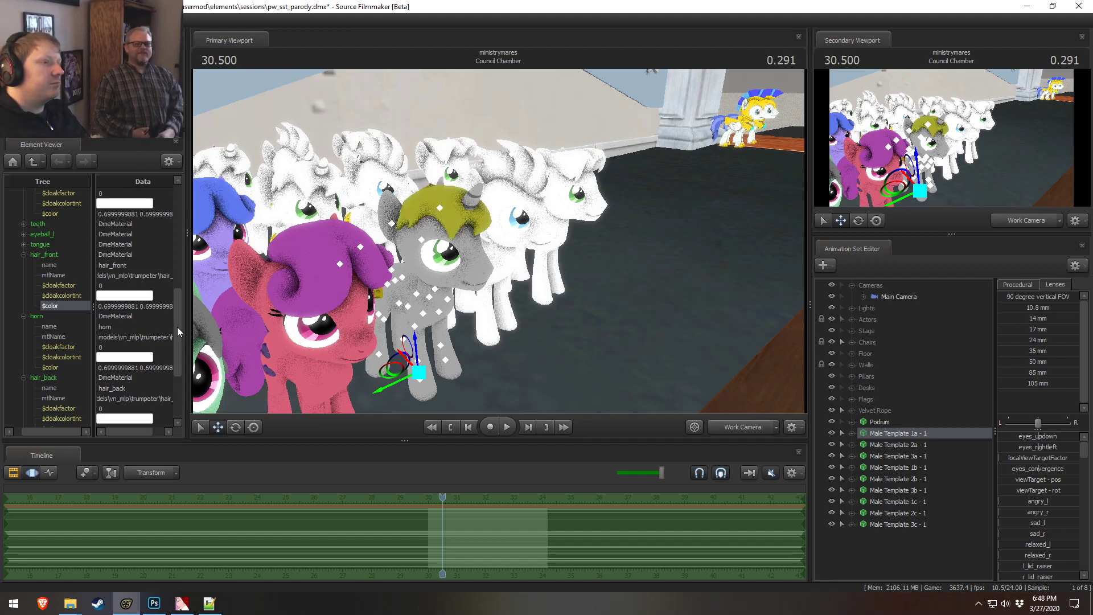
{"action": "left_click_drag", "start_coordinate": [109, 306], "coordinate": [137, 307]}
{"action": "double_click", "coordinate": [137, 307]}
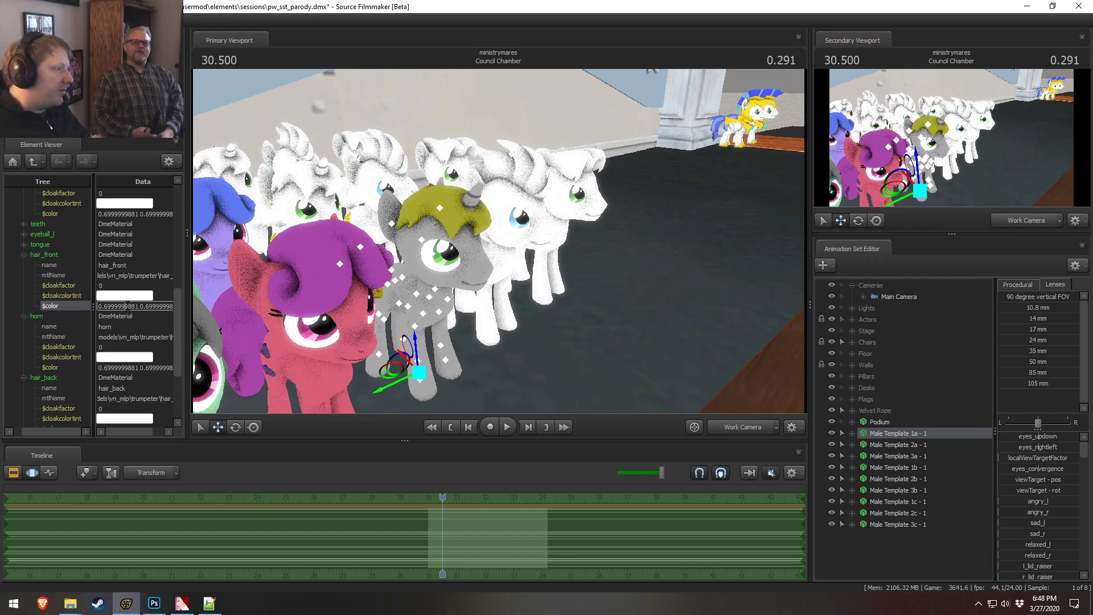
{"action": "type", "text": "0.4"}
{"action": "key", "text": "Return"}
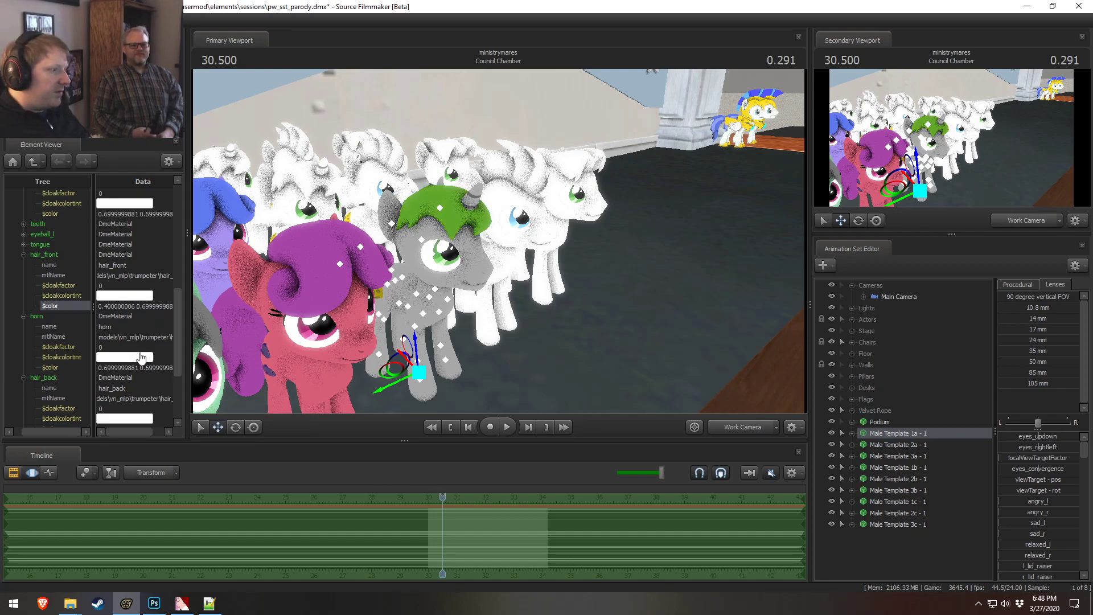
- Change the hair_front colour to brown 0.7 0.4 0.3, then darker 0.4 0.2 0.1
{"action": "left_click_drag", "start_coordinate": [188, 393], "coordinate": [243, 393]}
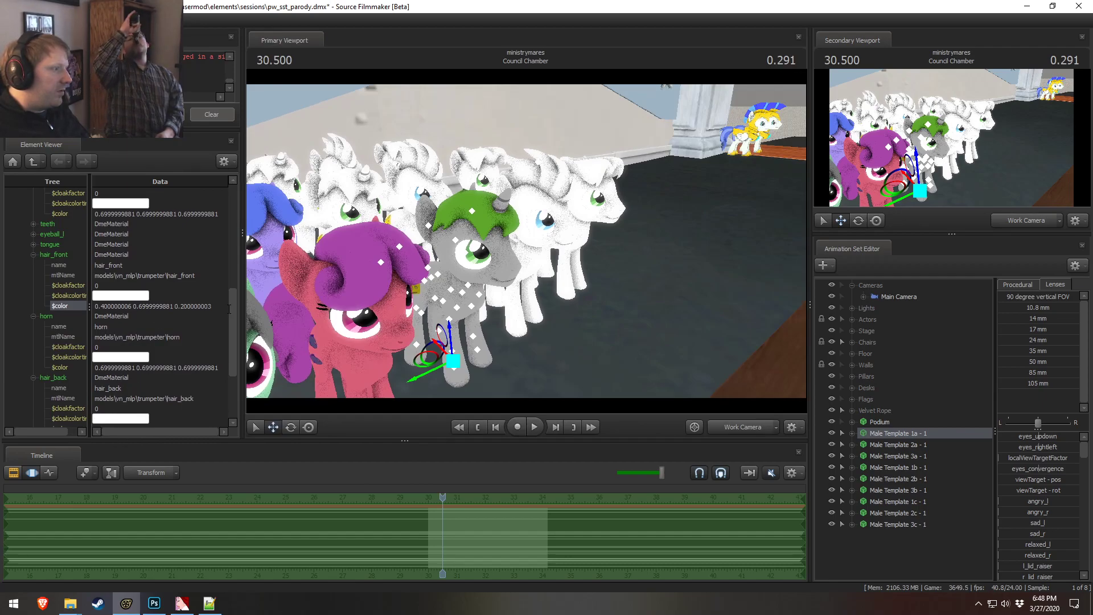
{"action": "double_click", "coordinate": [219, 308]}
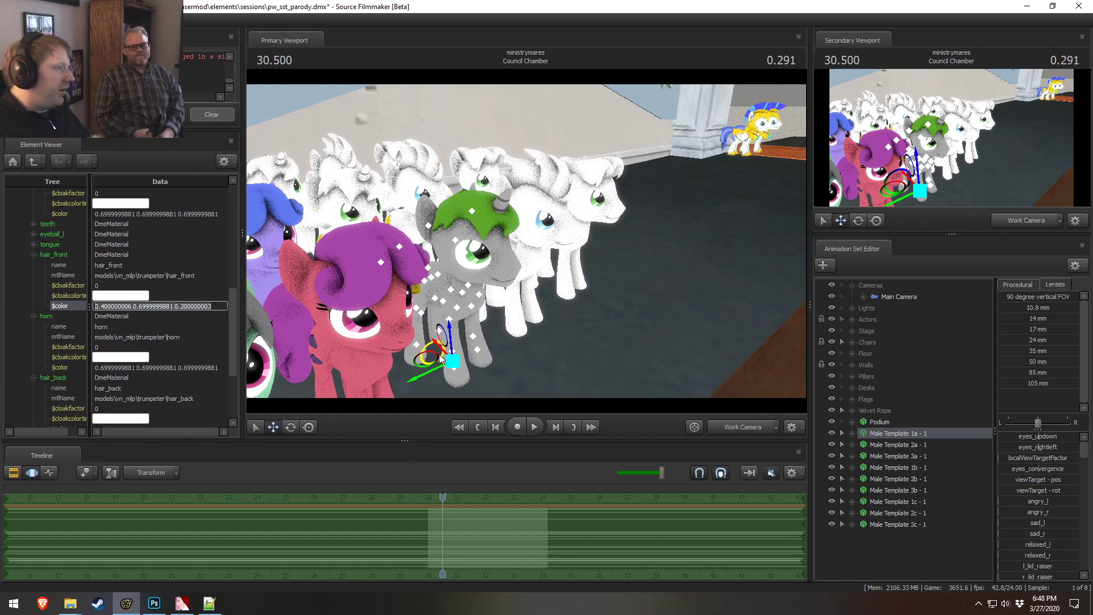
{"action": "type", "text": "0.7 0.4 0.3"}
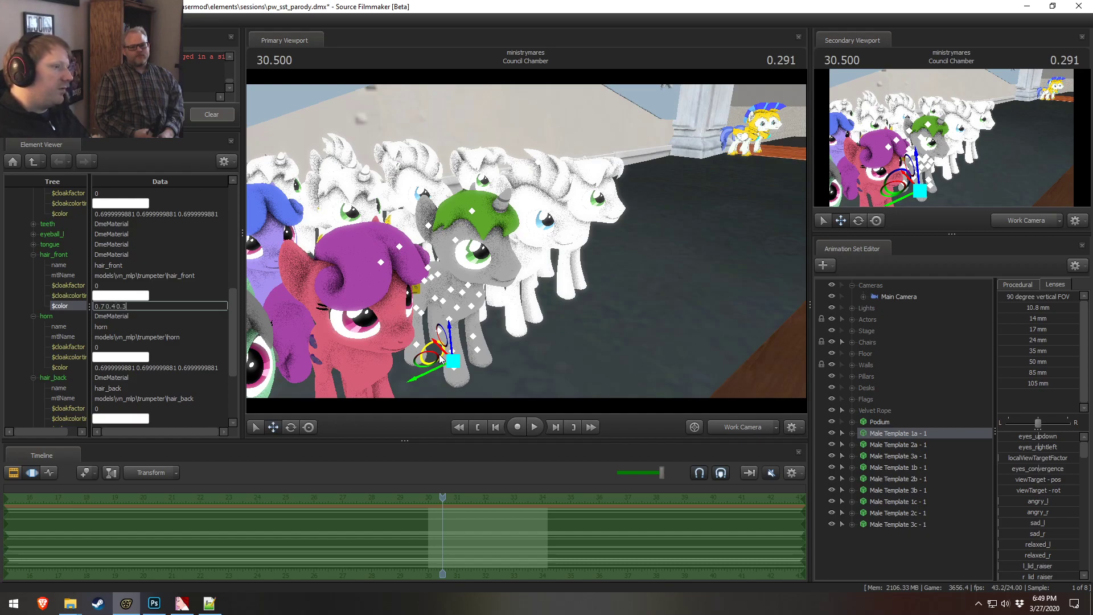
{"action": "key", "text": "Return"}
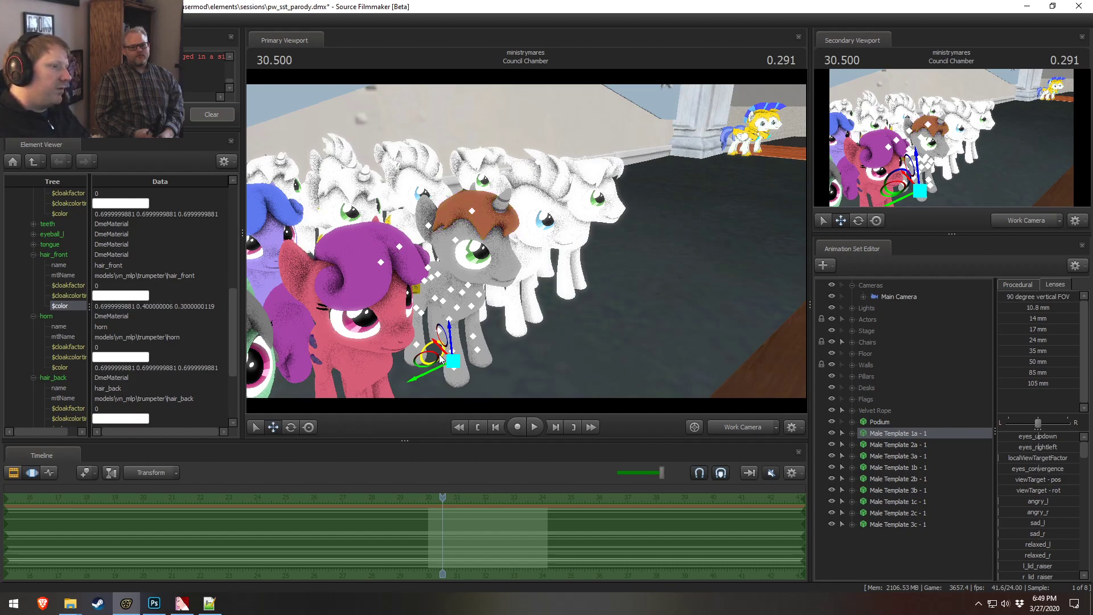
{"action": "double_click", "coordinate": [122, 306]}
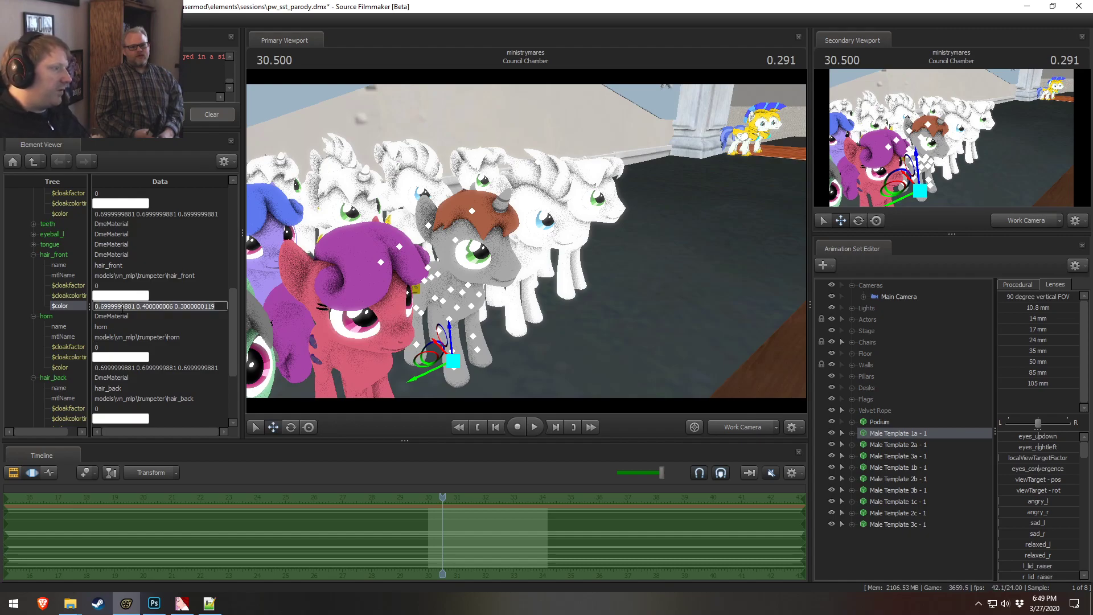
{"action": "key", "text": "ctrl+a"}
{"action": "type", "text": "0.4 0.2 0.1"}
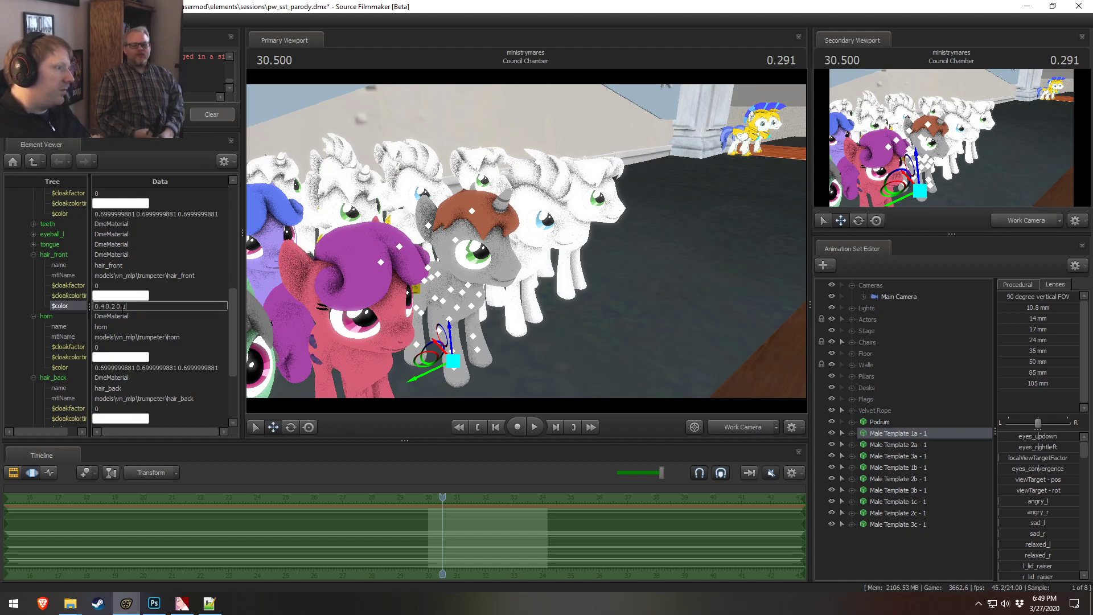
{"action": "key", "text": "Return"}
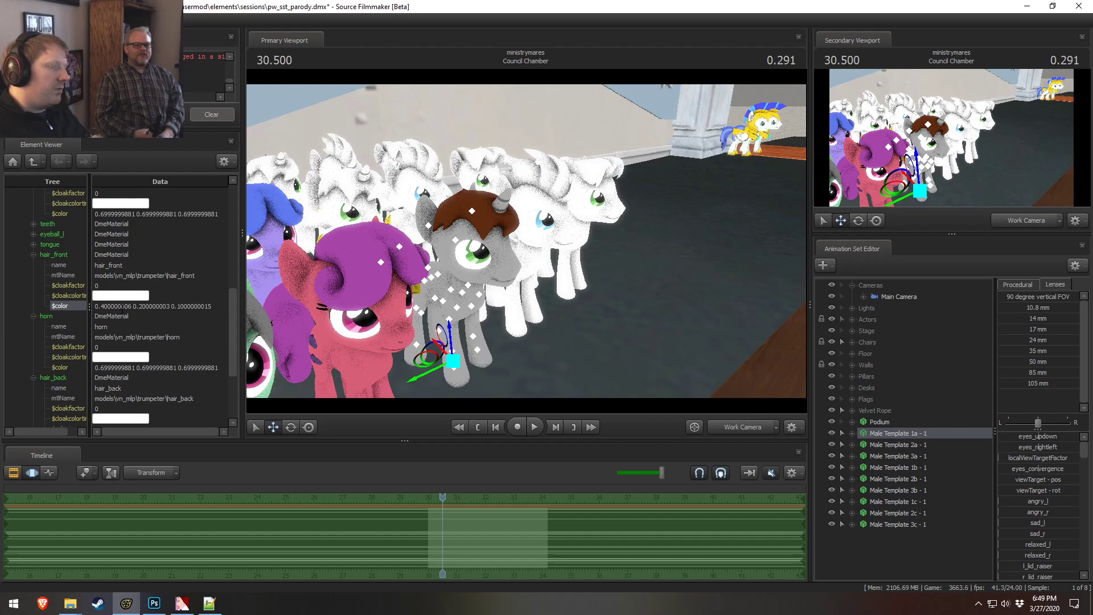
- Set the body $color to black 0 0 0, then to grey 0.6 0.6 0.6
{"action": "mouse_move", "coordinate": [534, 271]}
{"action": "left_mouse_down"}
{"action": "mouse_move", "coordinate": [489, 273]}
{"action": "mouse_move", "coordinate": [534, 271]}
{"action": "left_mouse_up"}
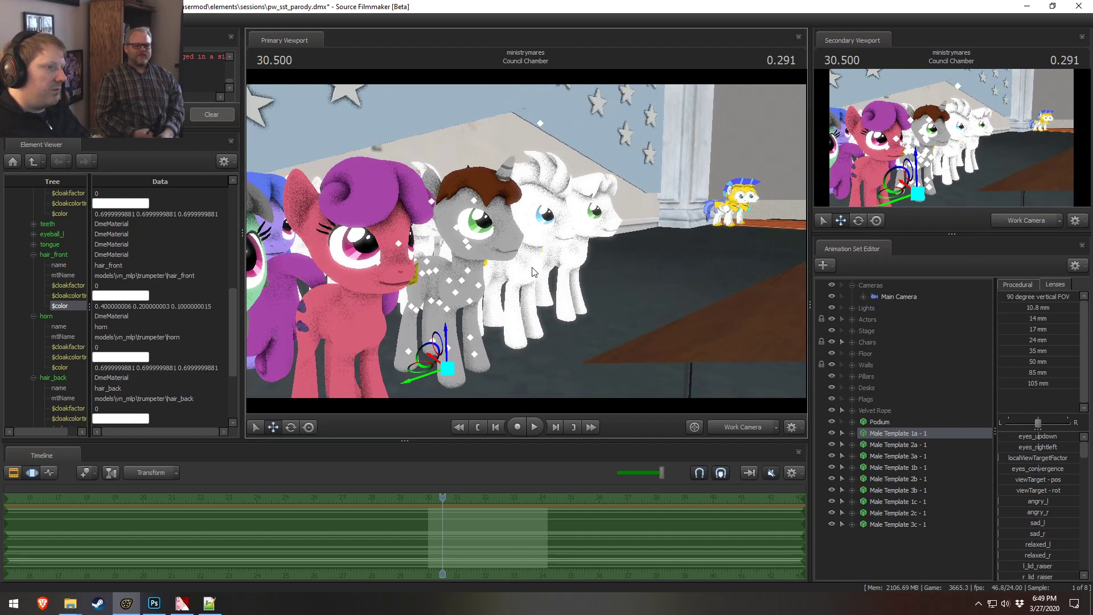
{"action": "double_click", "coordinate": [176, 213]}
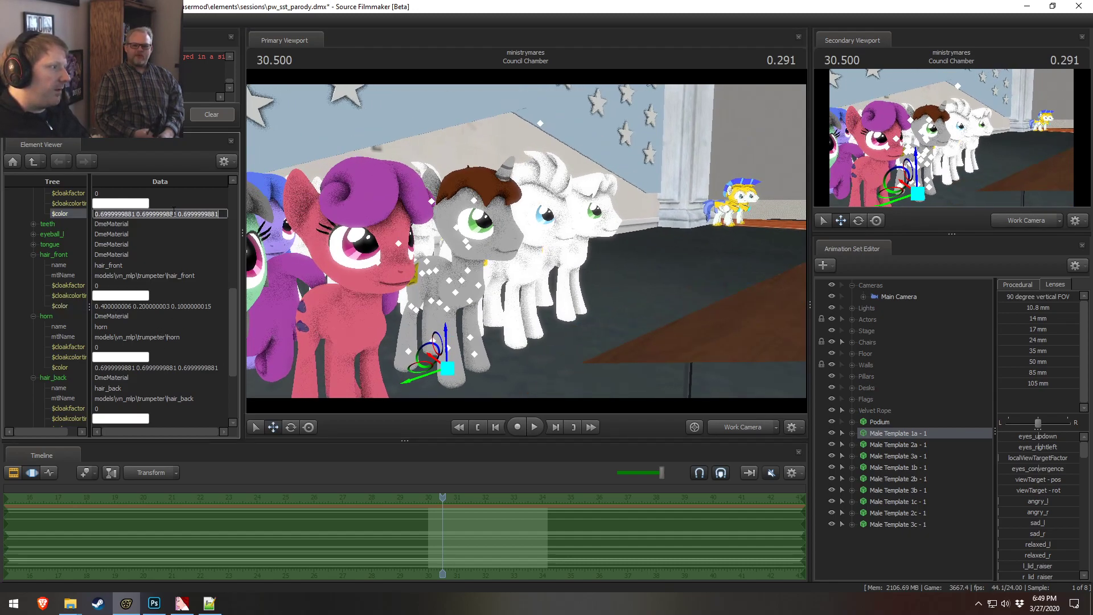
{"action": "key", "text": "ctrl+a"}
{"action": "type", "text": "0 0 0"}
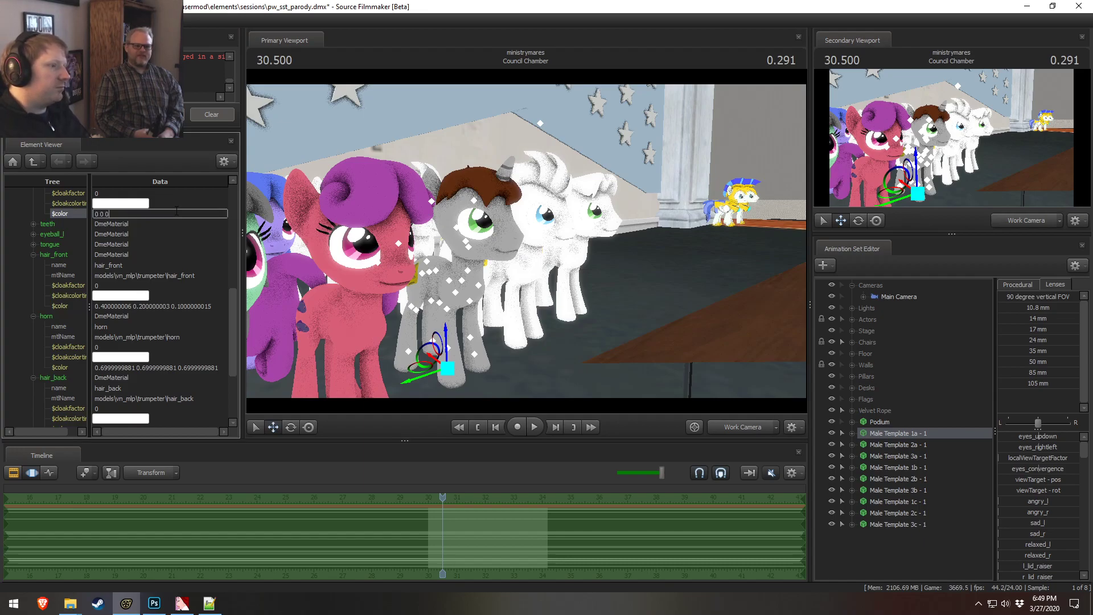
{"action": "key", "text": "Return"}
{"action": "double_click", "coordinate": [152, 213]}
{"action": "key", "text": "ctrl+a"}
{"action": "type", "text": "0.6 0.6 0.6"}
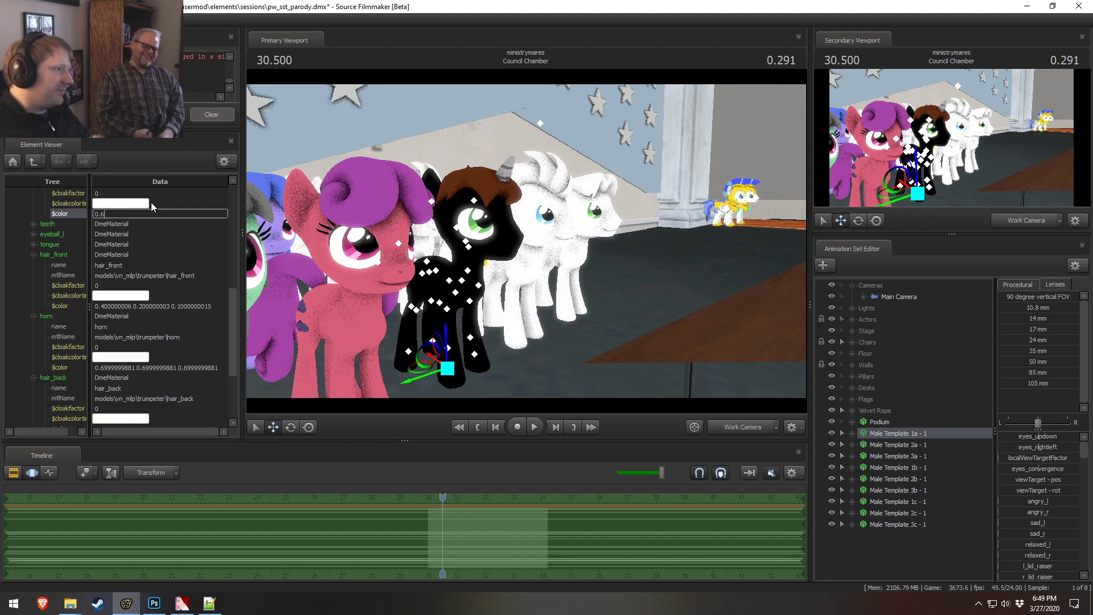
{"action": "key", "text": "Return"}
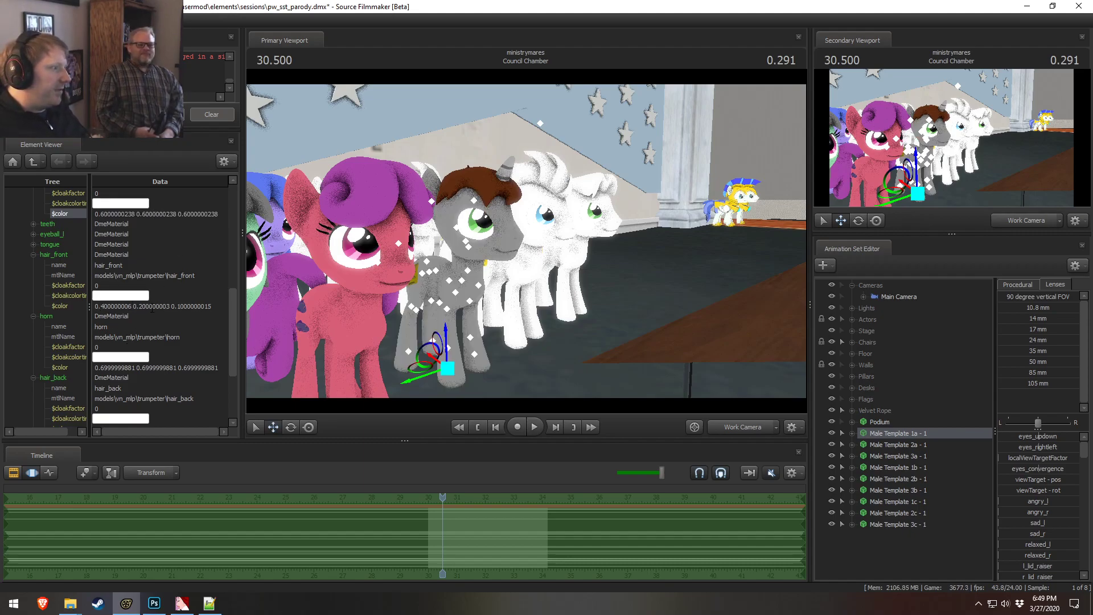
- Set the hair_front colour to 0.5 0.3 0.2, then lower the blue value to 0.1
{"action": "double_click", "coordinate": [152, 306]}
{"action": "key", "text": "ctrl+a"}
{"action": "type", "text": "0"}
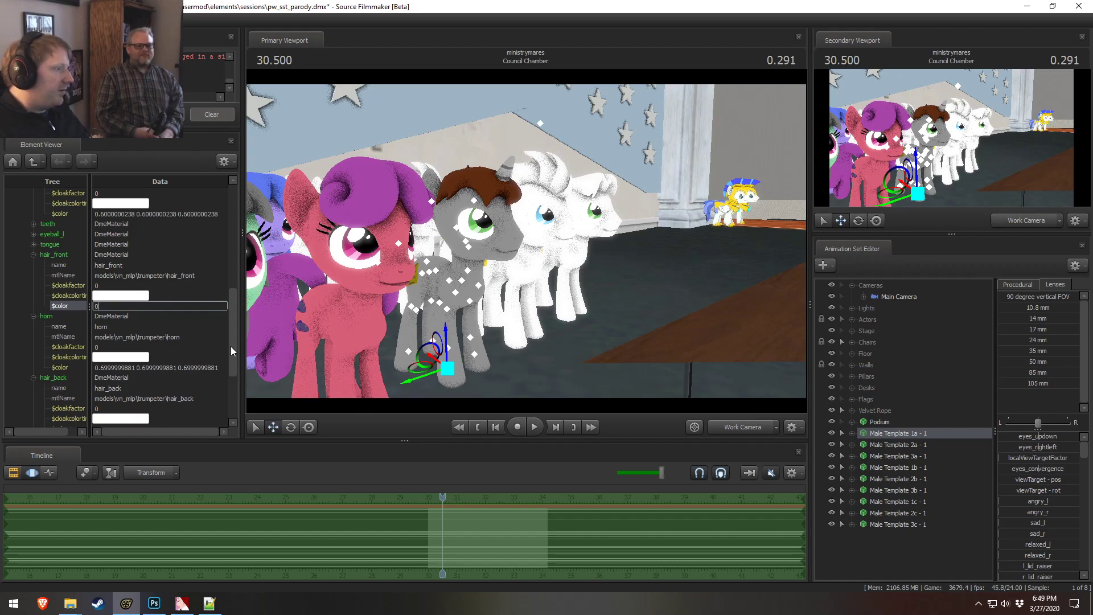
{"action": "type", "text": ".5 0.3000000119 0.2"}
{"action": "key", "text": "Return"}
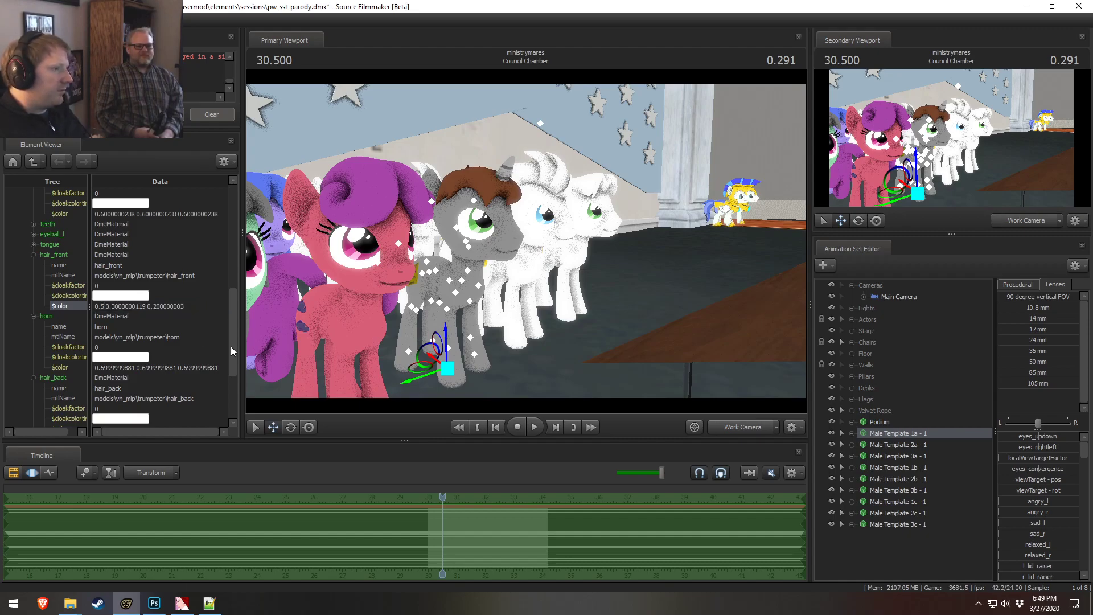
{"action": "left_click_drag", "start_coordinate": [557, 244], "coordinate": [389, 307], "text": "alt"}
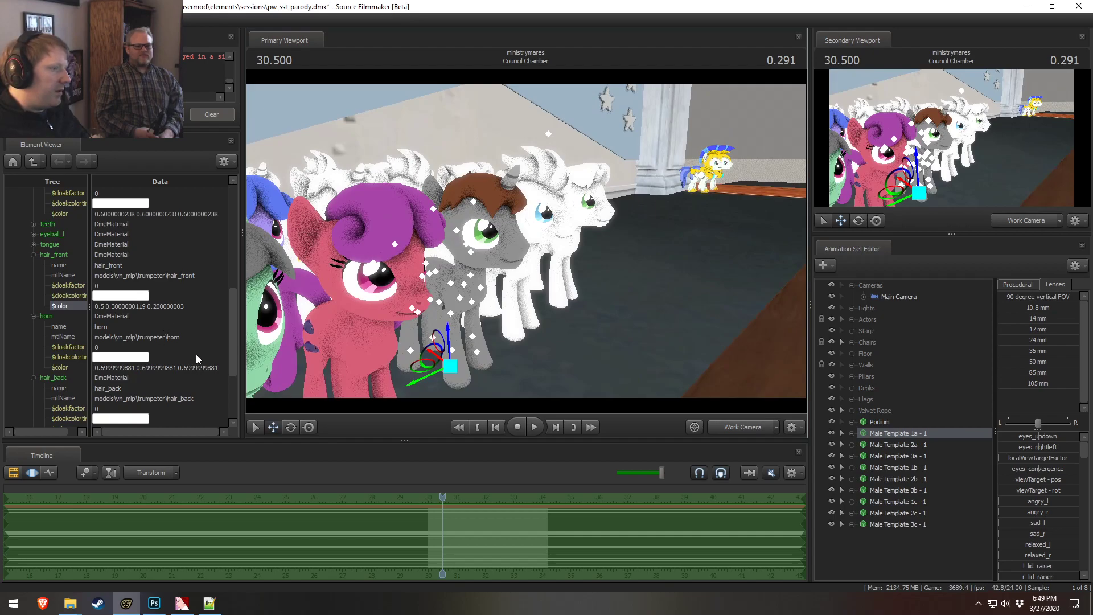
{"action": "left_click", "coordinate": [166, 306]}
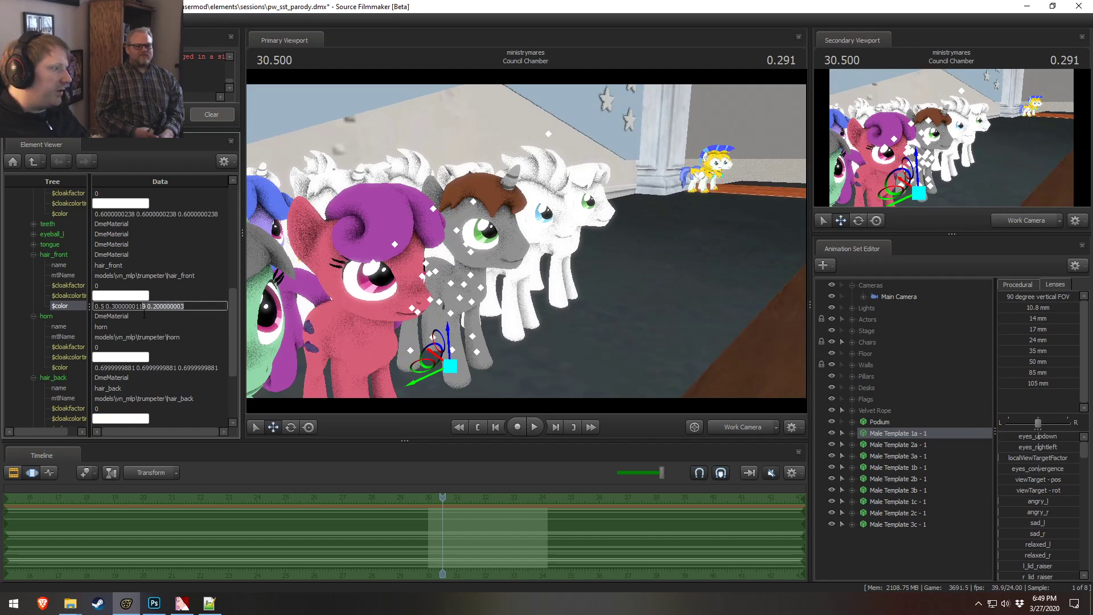
{"action": "key", "text": "BackSpace"}
{"action": "type", "text": "1"}
{"action": "left_click", "coordinate": [175, 279]}
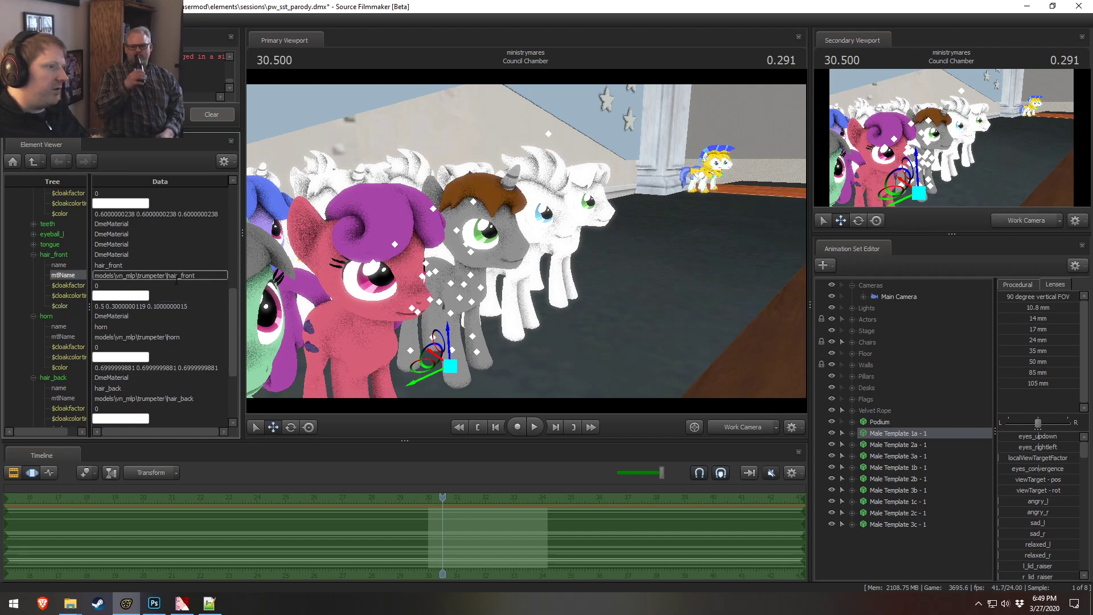
{"action": "left_click_drag", "start_coordinate": [501, 245], "coordinate": [341, 301]}
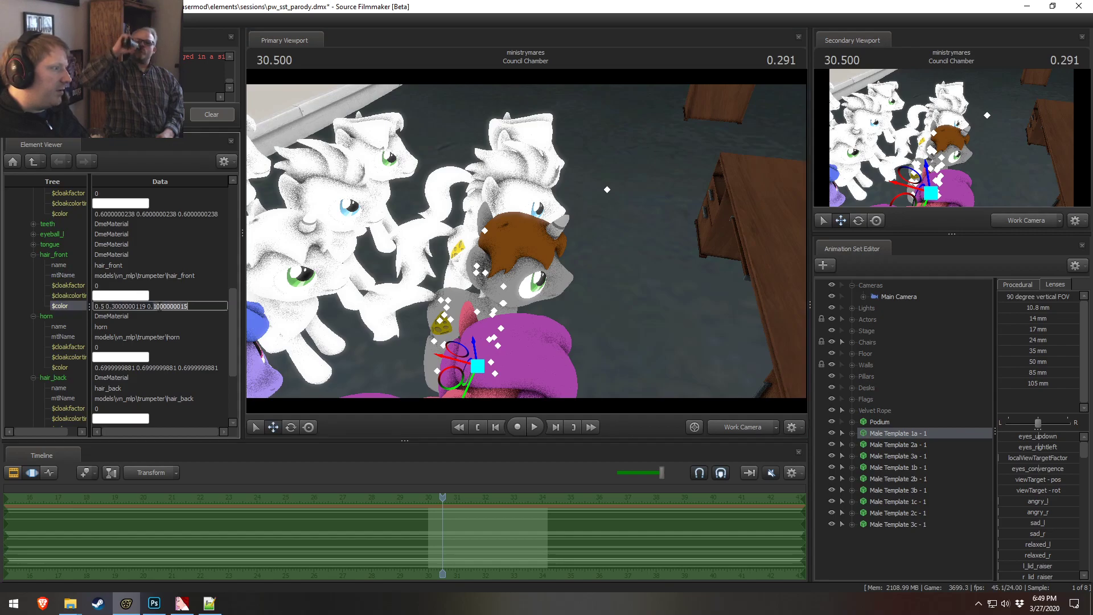
- Copy the hair_front colour 0.5 0.3 0.1 into the hair_back and tail $color fields
{"action": "left_click", "coordinate": [201, 305]}
{"action": "key", "text": "ctrl+a"}
{"action": "key", "text": "ctrl+c"}
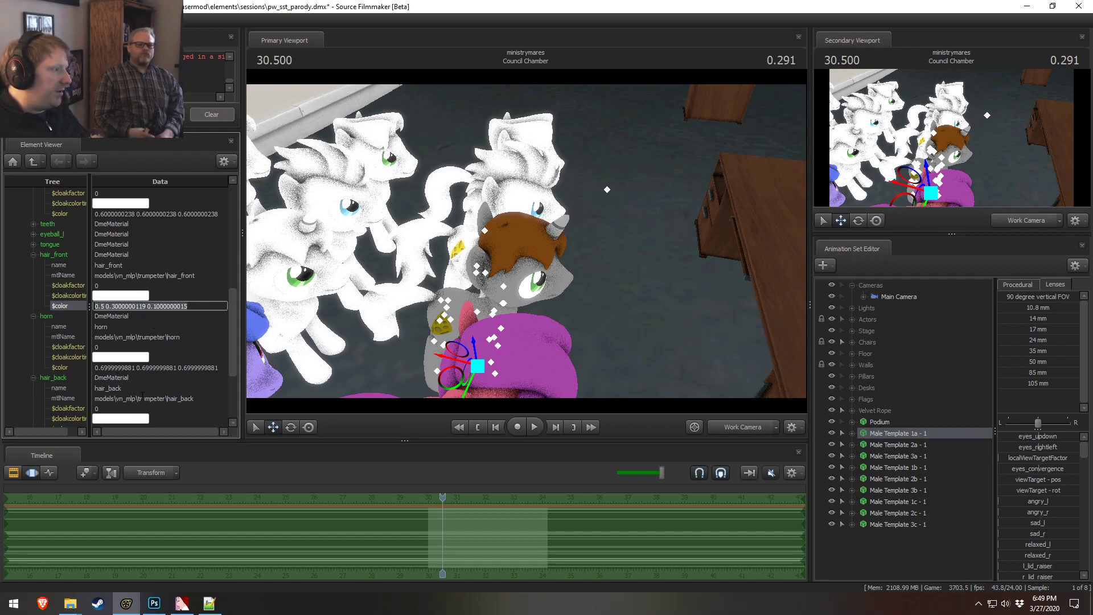
{"action": "scroll", "coordinate": [123, 410], "scroll_direction": "down", "scroll_amount": 4}
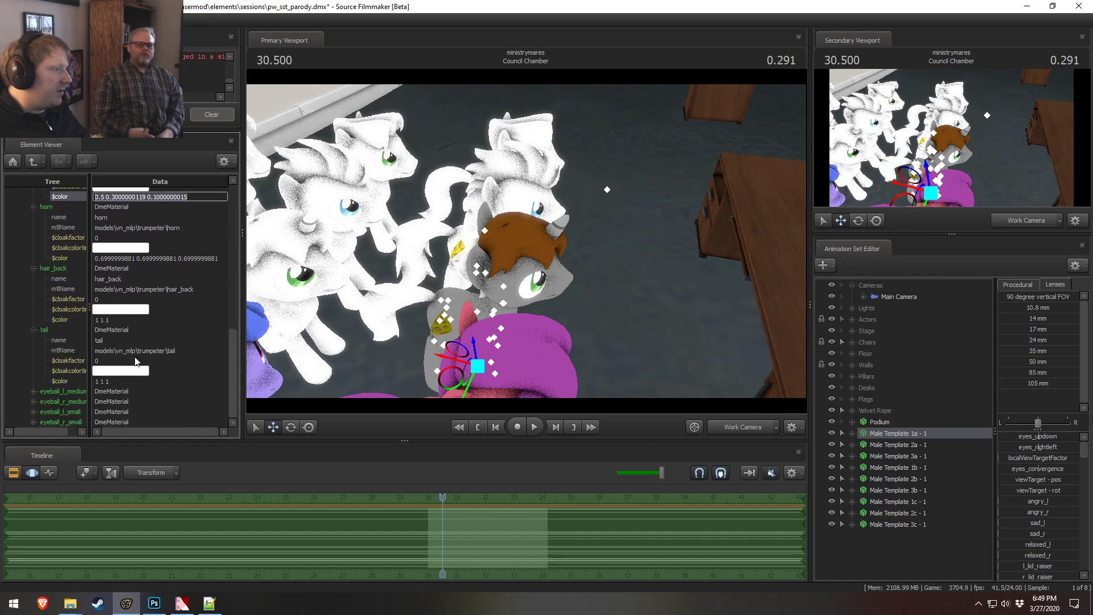
{"action": "left_click", "coordinate": [115, 320]}
{"action": "key", "text": "ctrl+a"}
{"action": "key", "text": "ctrl+v"}
{"action": "left_click", "coordinate": [120, 381]}
{"action": "key", "text": "ctrl+a"}
{"action": "key", "text": "ctrl+v"}
{"action": "key", "text": "Return"}
{"action": "mouse_move", "coordinate": [525, 239]}
{"action": "left_mouse_down"}
{"action": "mouse_move", "coordinate": [495, 254]}
{"action": "mouse_move", "coordinate": [530, 247]}
{"action": "left_mouse_up"}
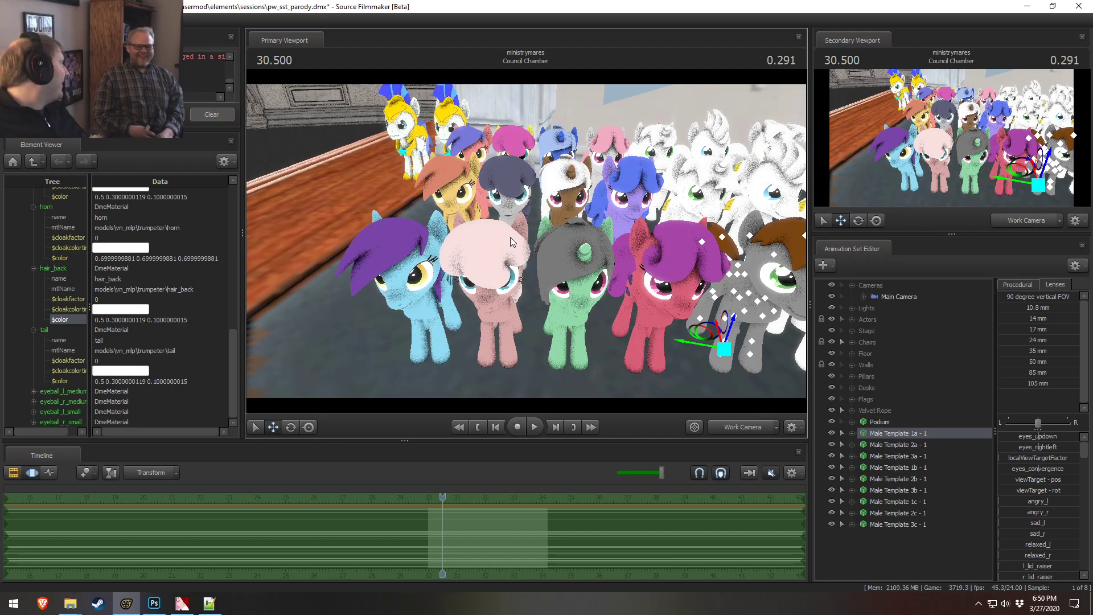
- Bring the camera to the grey unicorn's face and open its Lower Face controls
{"action": "left_click_drag", "start_coordinate": [589, 271], "coordinate": [620, 265]}
{"action": "mouse_move", "coordinate": [490, 232]}
{"action": "left_mouse_down"}
{"action": "mouse_move", "coordinate": [458, 223]}
{"action": "mouse_move", "coordinate": [503, 234]}
{"action": "mouse_move", "coordinate": [509, 251]}
{"action": "mouse_move", "coordinate": [510, 228]}
{"action": "left_mouse_up"}
{"action": "key", "text": "w"}
{"action": "key", "text": "w"}
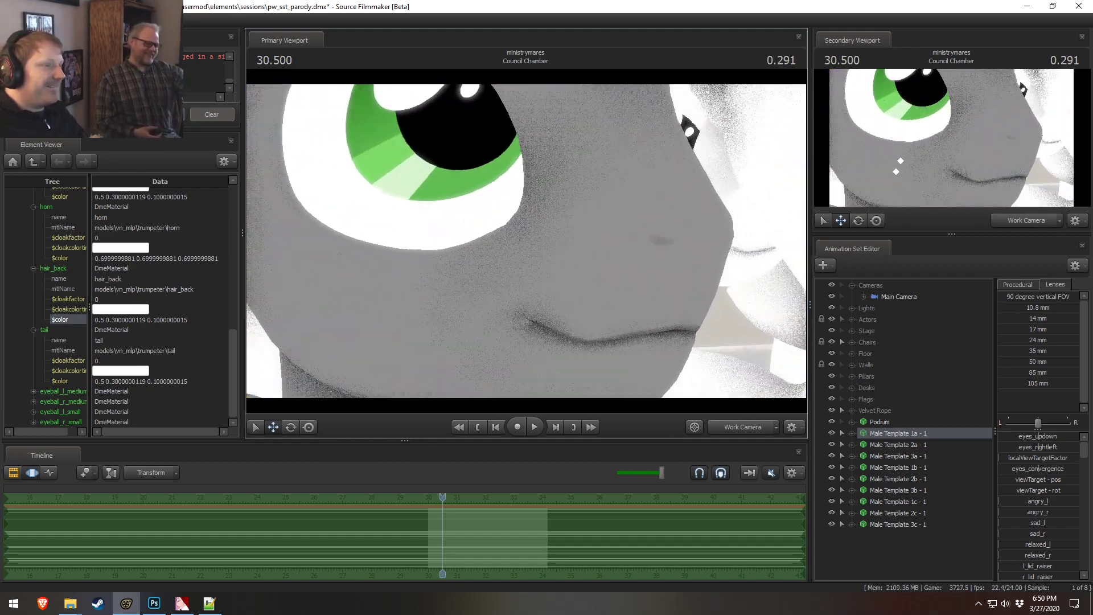
{"action": "left_click_drag", "start_coordinate": [785, 393], "coordinate": [787, 396]}
{"action": "left_click", "coordinate": [849, 433]}
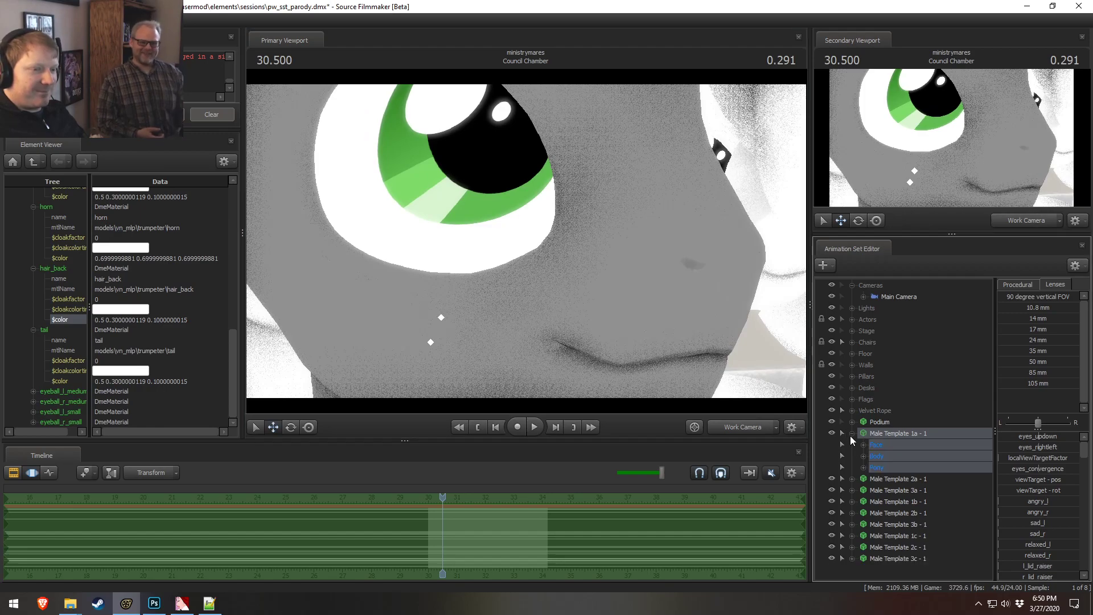
{"action": "left_click", "coordinate": [862, 445]}
{"action": "left_click", "coordinate": [903, 491]}
{"action": "left_click_drag", "start_coordinate": [1016, 437], "coordinate": [894, 441]}
{"action": "key", "text": "s"}
{"action": "left_click_drag", "start_coordinate": [672, 370], "coordinate": [527, 241]}
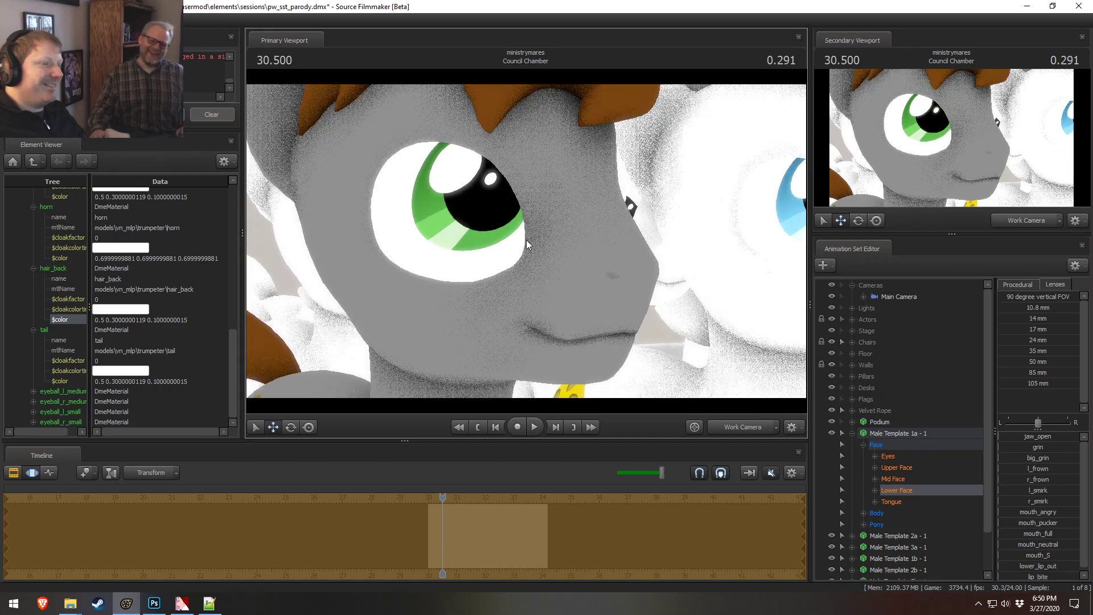
- Turn the eyes aside and use r_smirk, big_grin and jaw_open for a closed smile
{"action": "left_click", "coordinate": [899, 456]}
{"action": "mouse_move", "coordinate": [1019, 436]}
{"action": "left_mouse_down"}
{"action": "mouse_move", "coordinate": [1045, 436]}
{"action": "mouse_move", "coordinate": [1003, 438]}
{"action": "left_mouse_up"}
{"action": "left_click", "coordinate": [903, 491]}
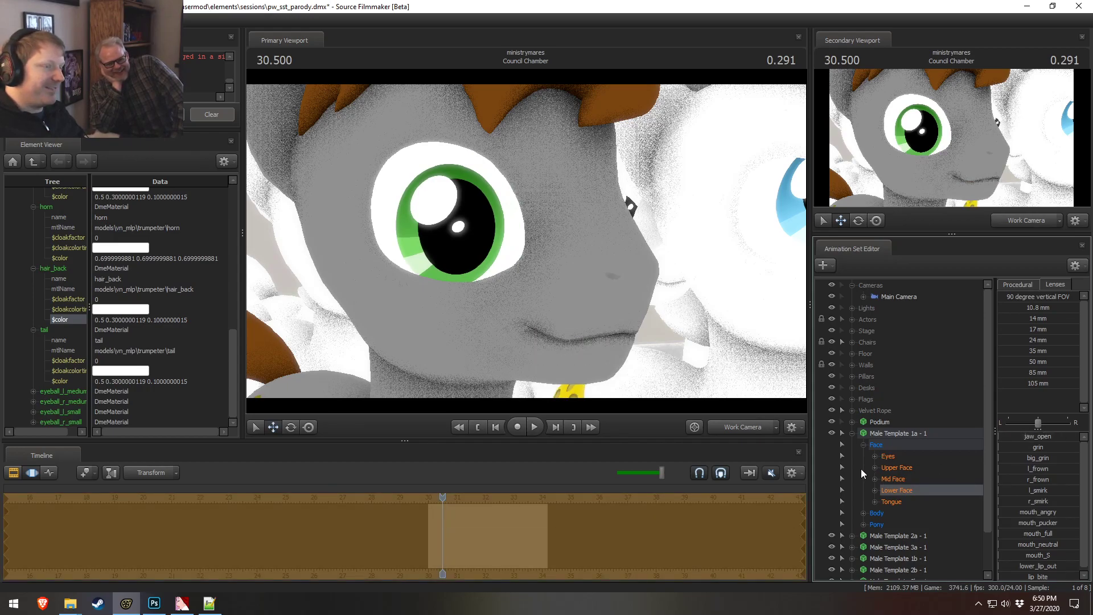
{"action": "left_click_drag", "start_coordinate": [1036, 500], "coordinate": [1005, 501]}
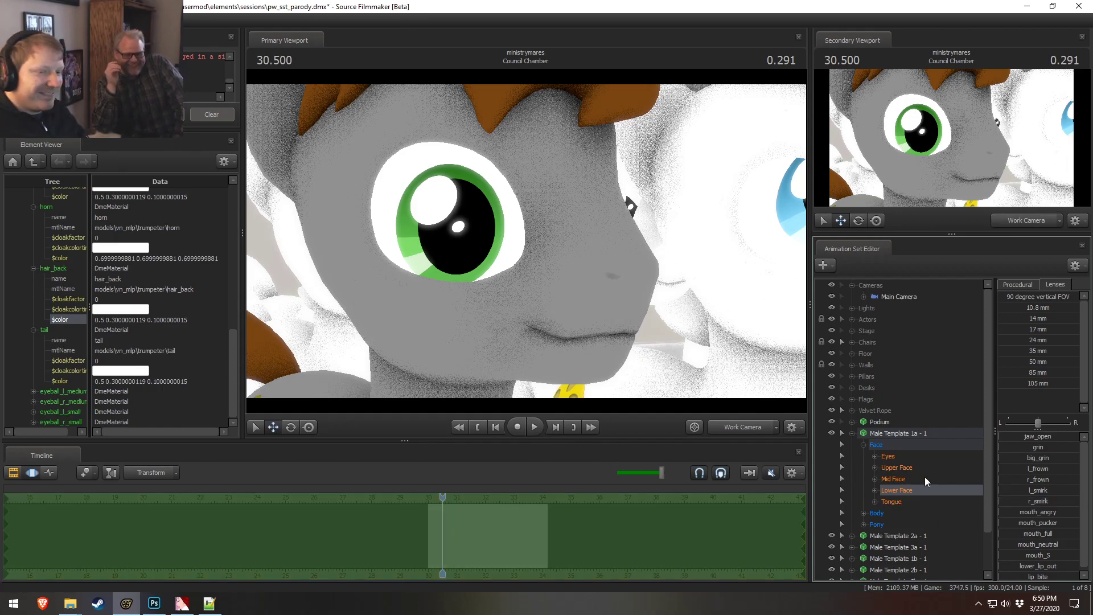
{"action": "left_click_drag", "start_coordinate": [1050, 459], "coordinate": [1084, 457]}
{"action": "left_click_drag", "start_coordinate": [1010, 436], "coordinate": [1073, 437]}
{"action": "left_click_drag", "start_coordinate": [526, 241], "coordinate": [625, 306]}
{"action": "key", "text": "s"}
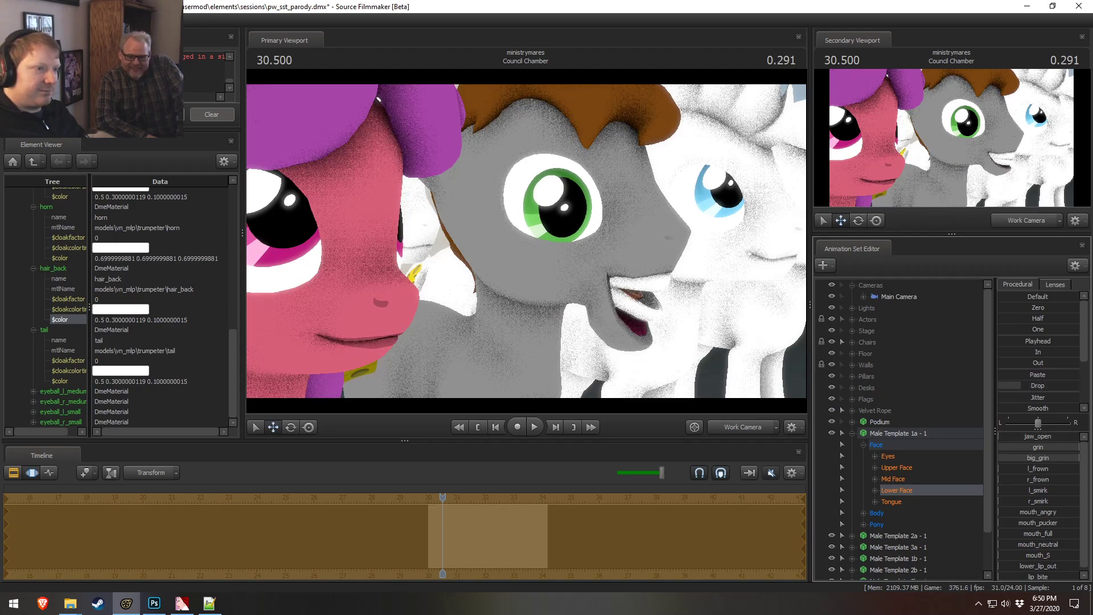
{"action": "left_click_drag", "start_coordinate": [1038, 447], "coordinate": [1059, 408]}
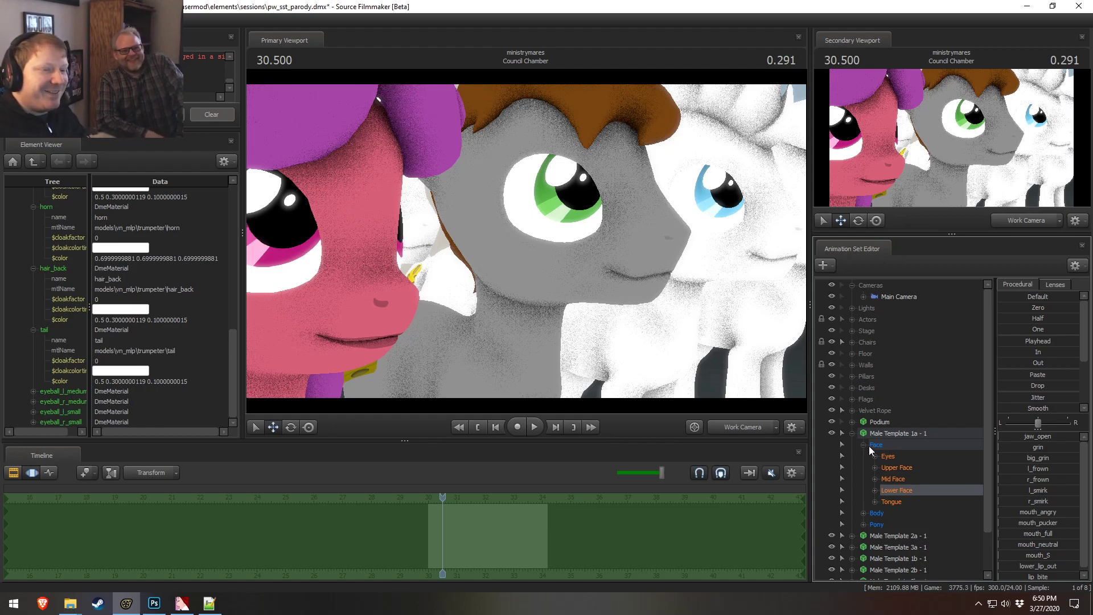
- Rename Male Template 1a - 1 by adding the character's name in brackets after 1a
{"action": "left_click", "coordinate": [919, 434]}
{"action": "left_click", "coordinate": [852, 319]}
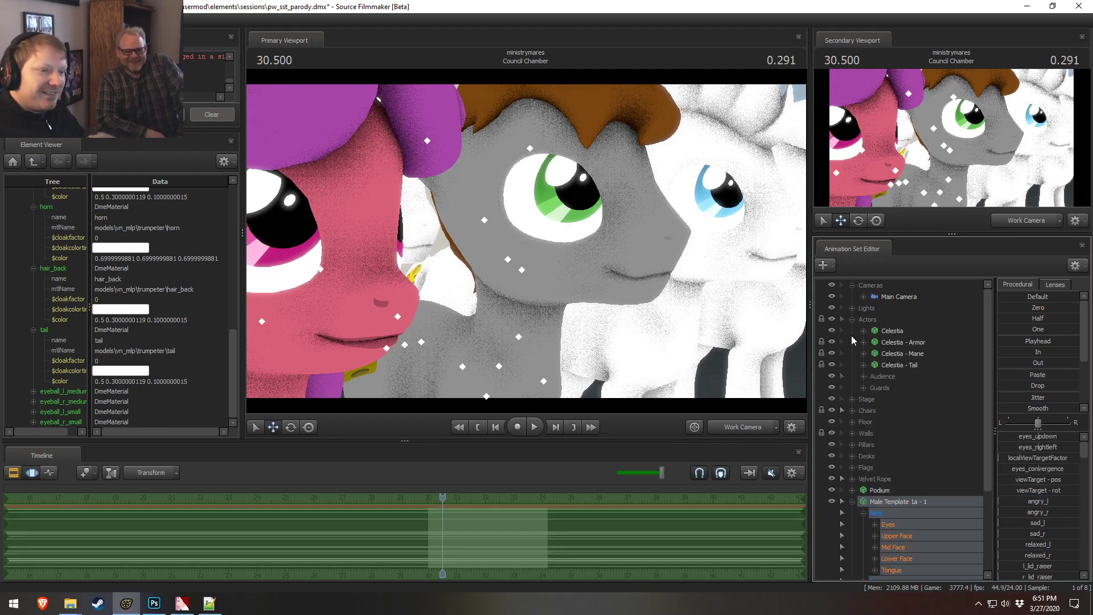
{"action": "left_click", "coordinate": [863, 376]}
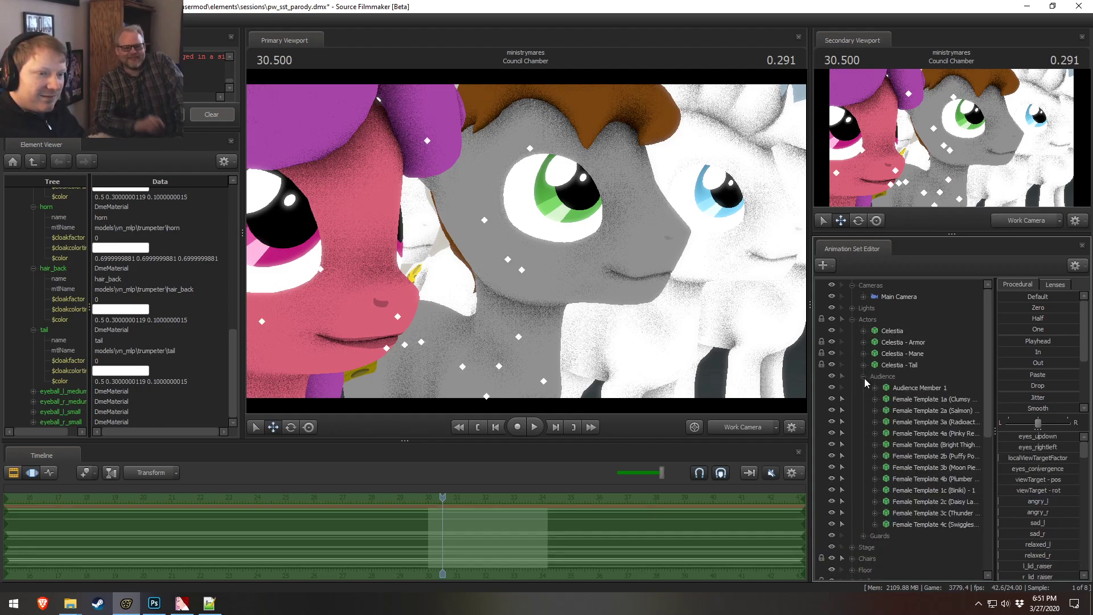
{"action": "left_click", "coordinate": [864, 377]}
{"action": "left_click", "coordinate": [852, 321]}
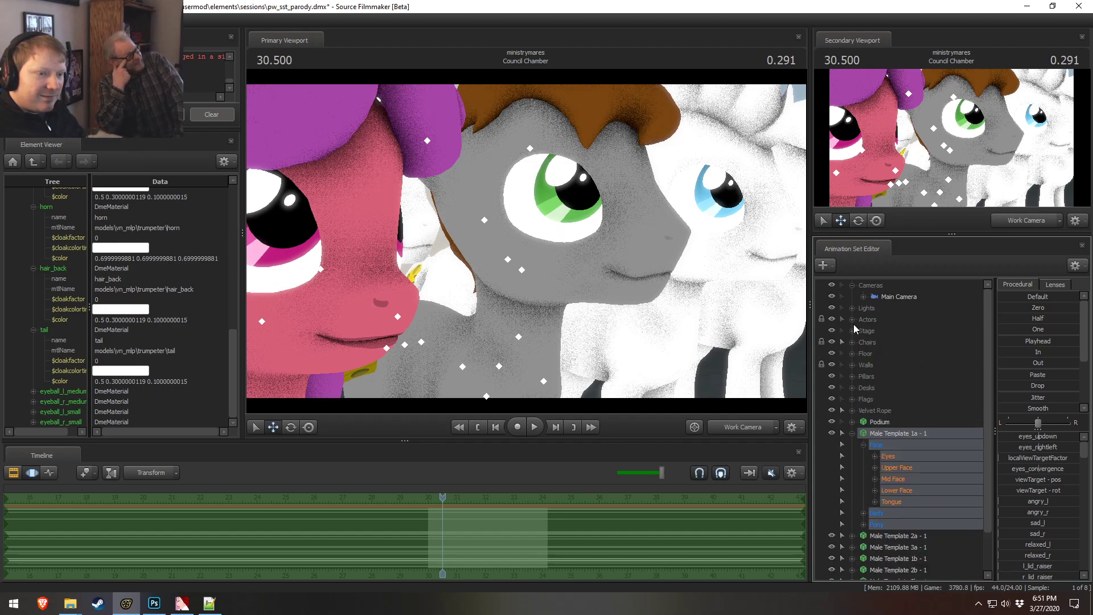
{"action": "double_click", "coordinate": [918, 435]}
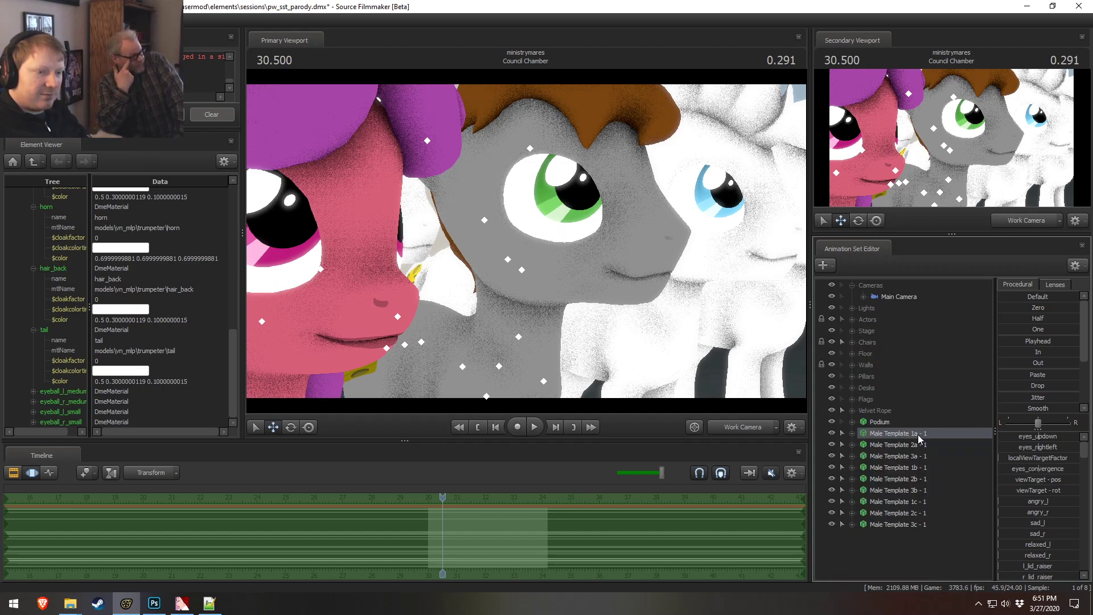
{"action": "right_click", "coordinate": [917, 435]}
{"action": "left_click", "coordinate": [958, 252]}
{"action": "left_click", "coordinate": [547, 293]}
{"action": "type", "text": "(Michael Bae) - 1"}
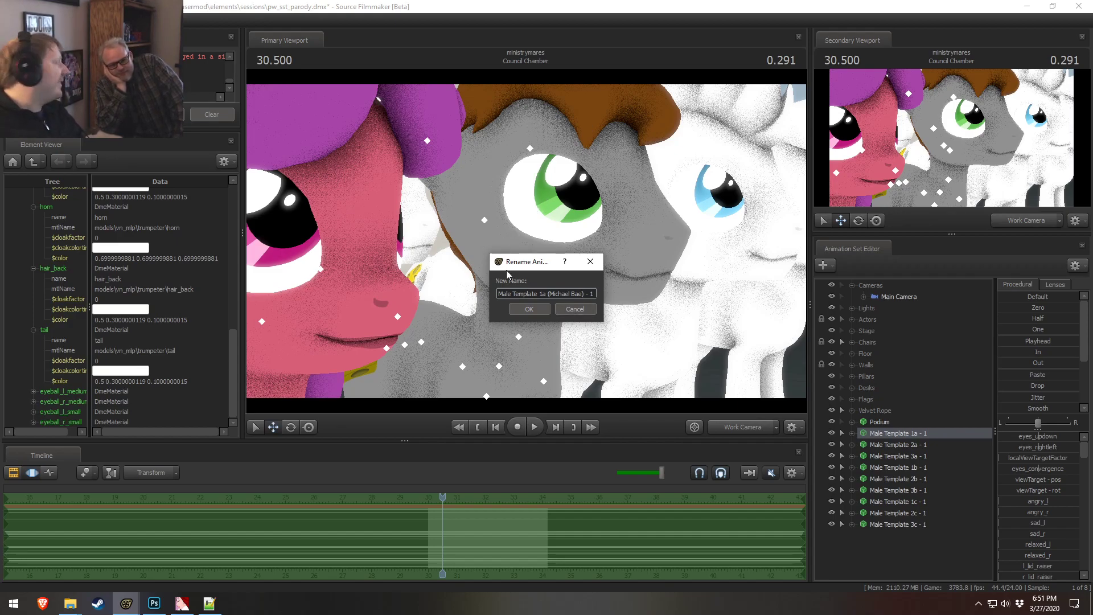
{"action": "left_click", "coordinate": [537, 314]}
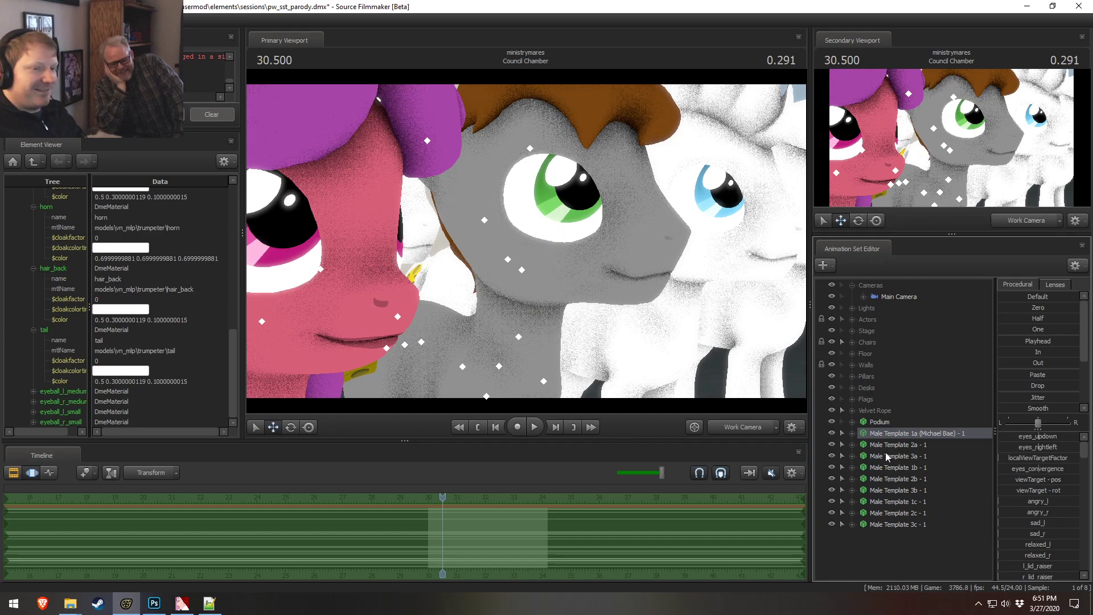
- Fly the camera across the rows of ponies and select Male Template 2a - 1
{"action": "left_click_drag", "start_coordinate": [995, 451], "coordinate": [973, 450]}
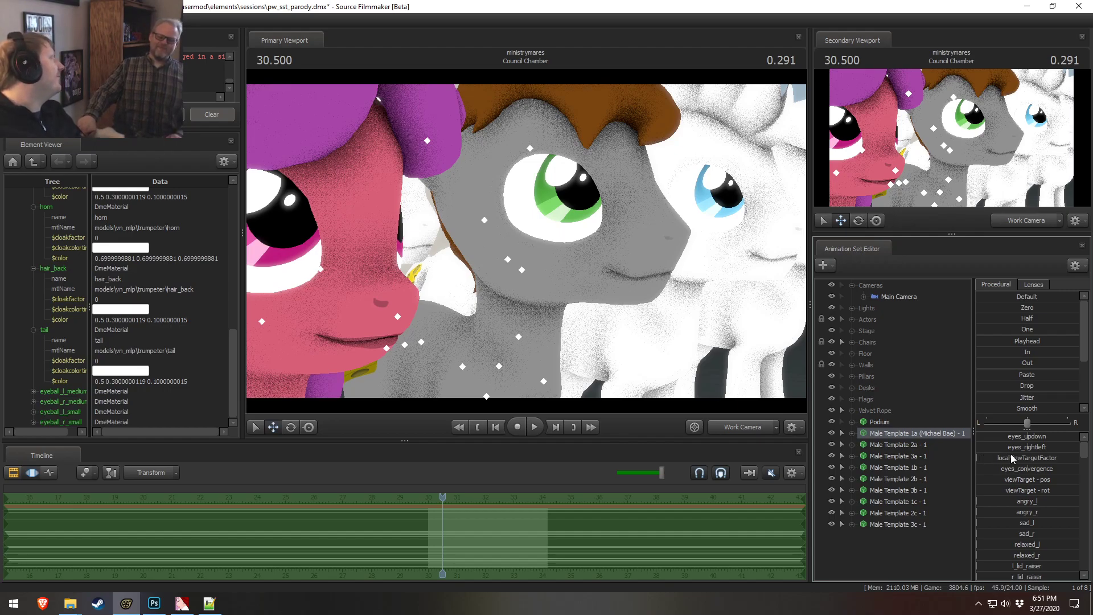
{"action": "left_click_drag", "start_coordinate": [604, 273], "coordinate": [684, 287]}
{"action": "key", "text": "s"}
{"action": "key", "text": "w"}
{"action": "key", "text": "d"}
{"action": "key", "text": "a"}
{"action": "key", "text": "d"}
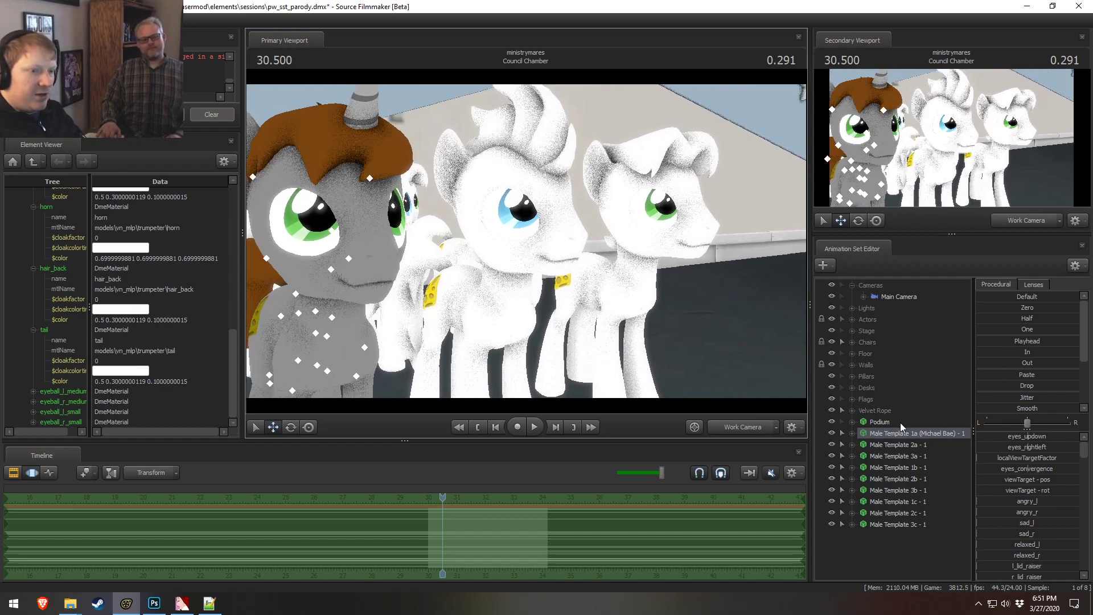
{"action": "left_click", "coordinate": [890, 446]}
{"action": "left_click_drag", "start_coordinate": [647, 330], "coordinate": [648, 331]}
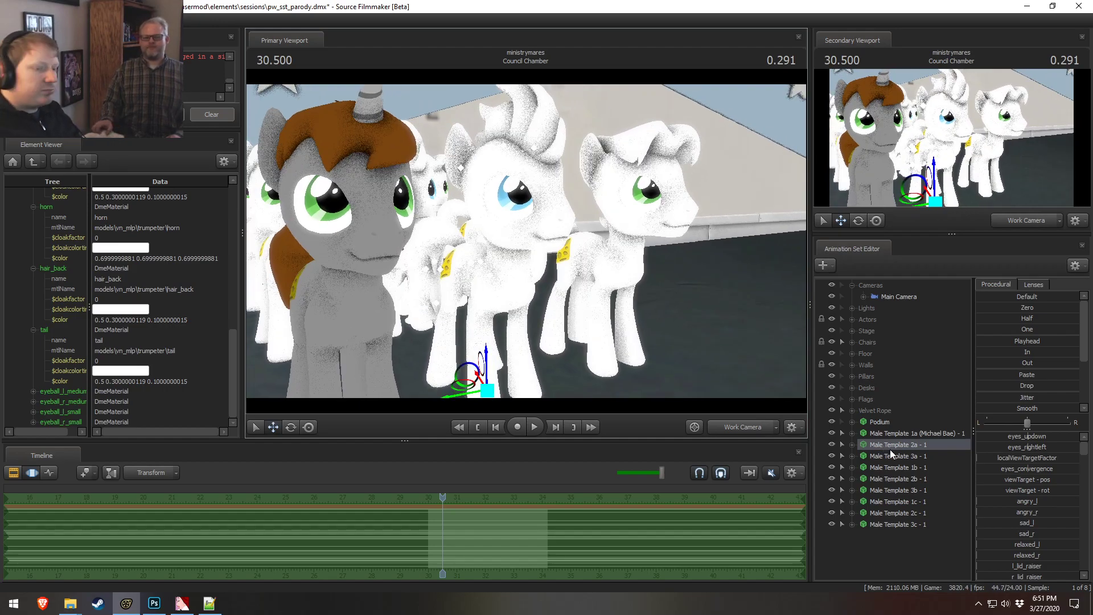
- Show Male Template 2a in the Element Viewer and expand its body material
{"action": "right_click", "coordinate": [892, 446]}
{"action": "mouse_move", "coordinate": [967, 323]}
{"action": "left_click", "coordinate": [1011, 334]}
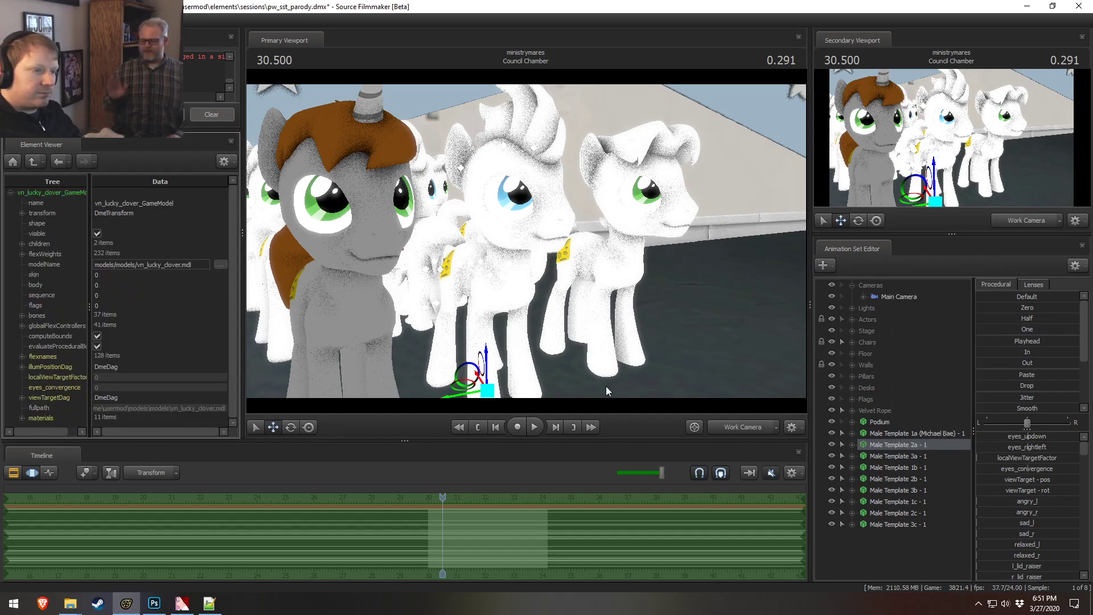
{"action": "left_click", "coordinate": [22, 418]}
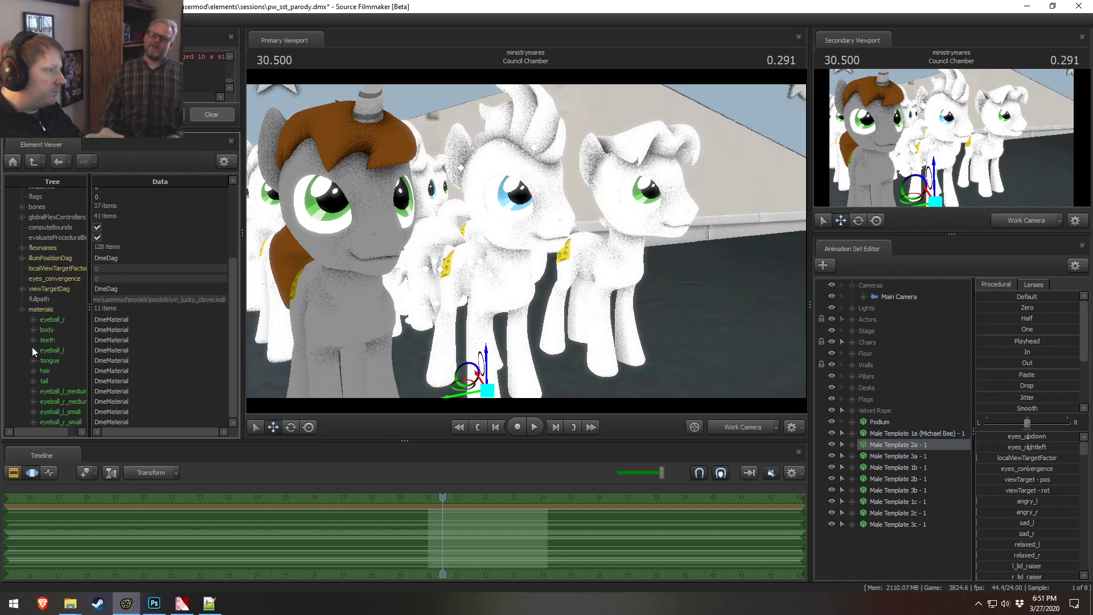
{"action": "left_click", "coordinate": [34, 329]}
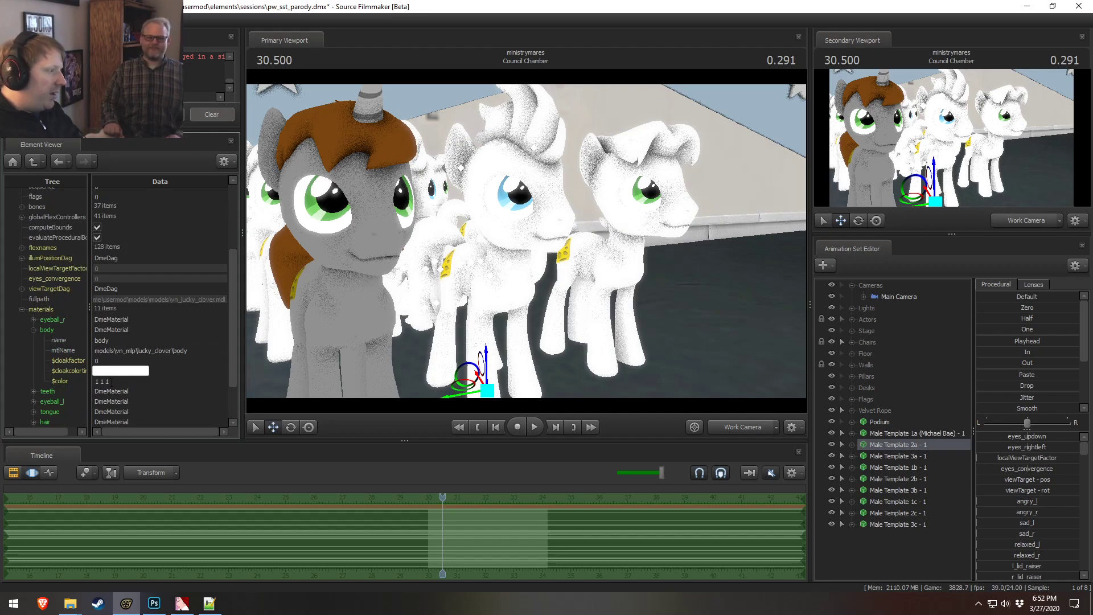
- Try pale green body colours such as 0.7 0.9 0.7 and 0.6 0.9 0.6
{"action": "double_click", "coordinate": [111, 382]}
{"action": "type", "text": "0.7 0.9 0.7"}
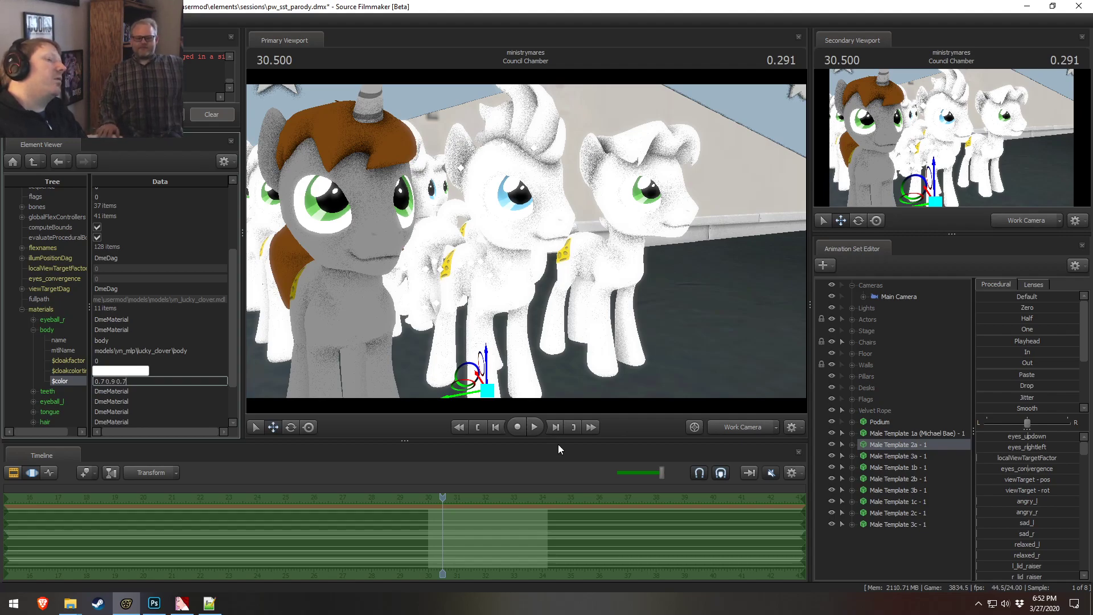
{"action": "key", "text": "Return"}
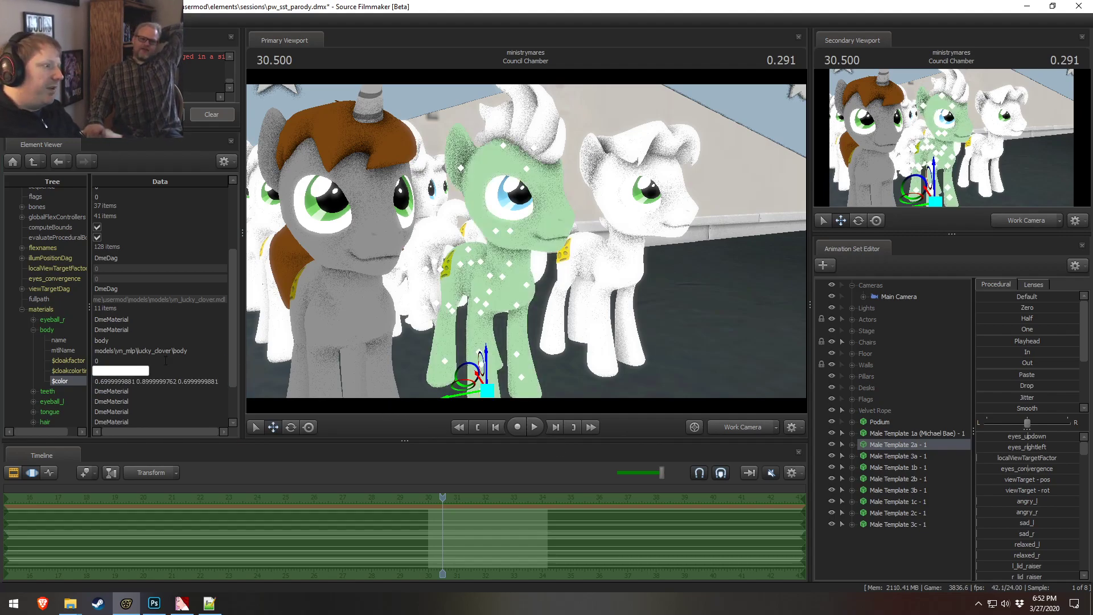
{"action": "left_click", "coordinate": [135, 381]}
{"action": "key", "text": "ctrl+a"}
{"action": "type", "text": "0"}
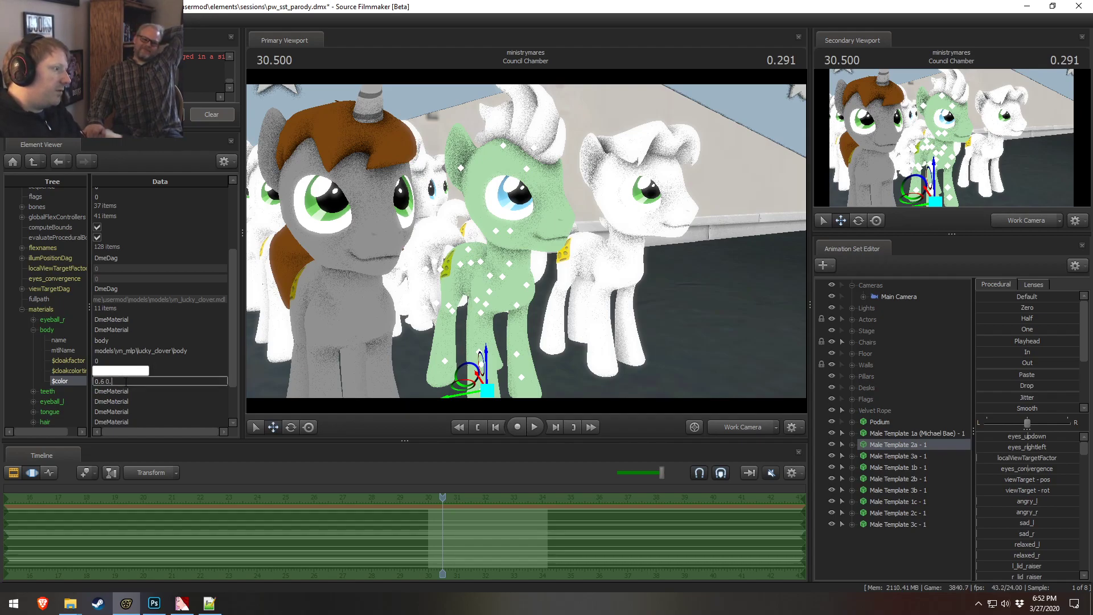
{"action": "type", "text": ".6 0.9 0.6"}
{"action": "key", "text": "Return"}
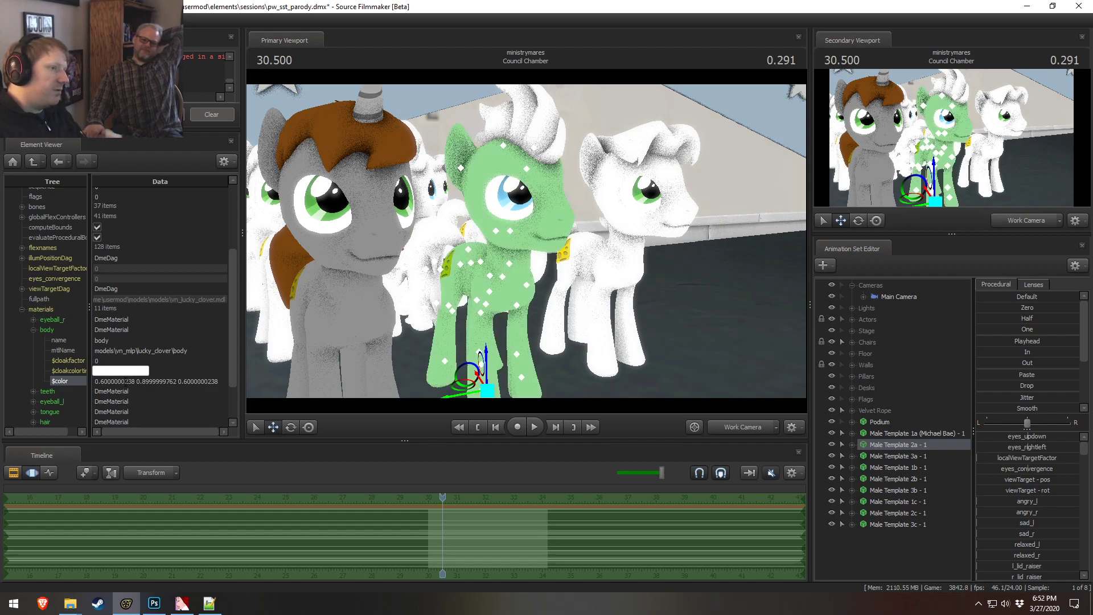
{"action": "left_click", "coordinate": [151, 382]}
{"action": "type", "text": "8"}
{"action": "key", "text": "Return"}
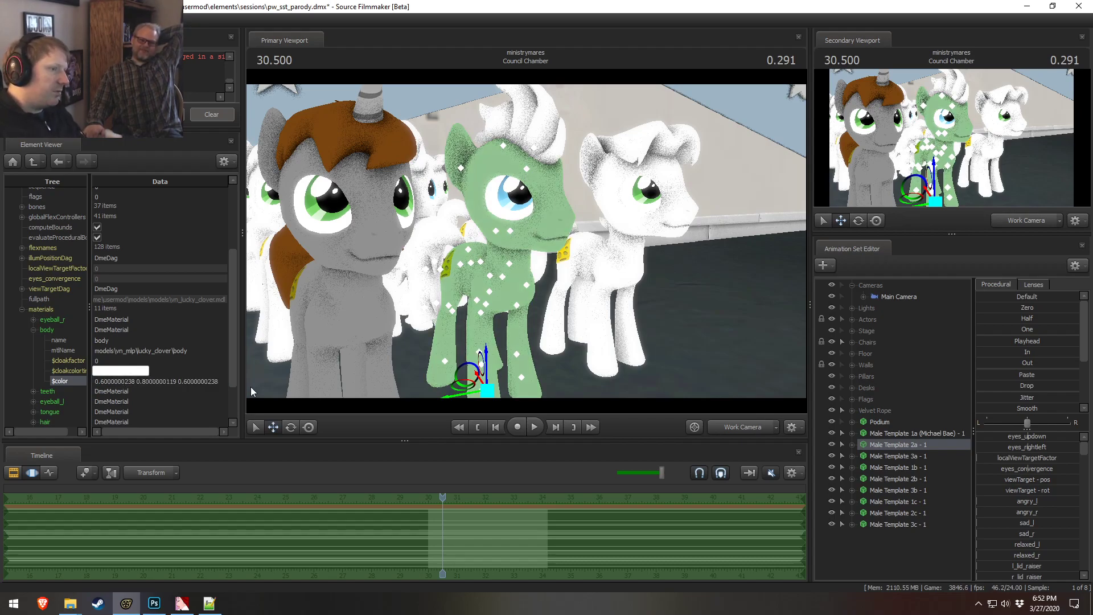
{"action": "left_click_drag", "start_coordinate": [110, 382], "coordinate": [191, 382]}
{"action": "type", "text": "4"}
{"action": "type", "text": "4"}
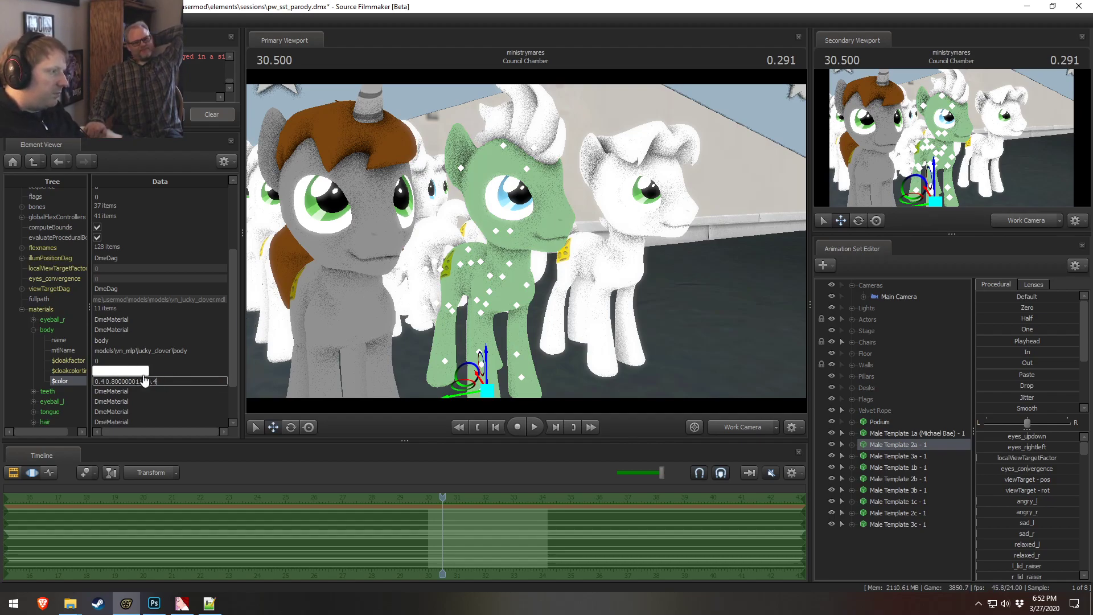
{"action": "key", "text": "Return"}
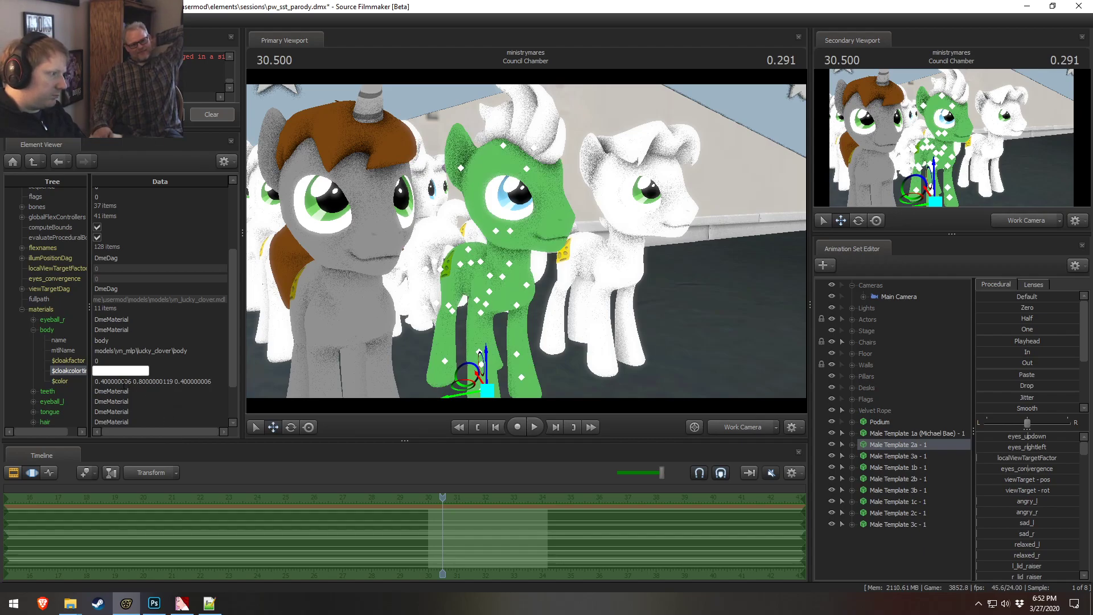
- Settle the body colour on a darker green, 0.4 0.7 0.4
{"action": "left_click_drag", "start_coordinate": [100, 382], "coordinate": [134, 382]}
{"action": "type", "text": "2"}
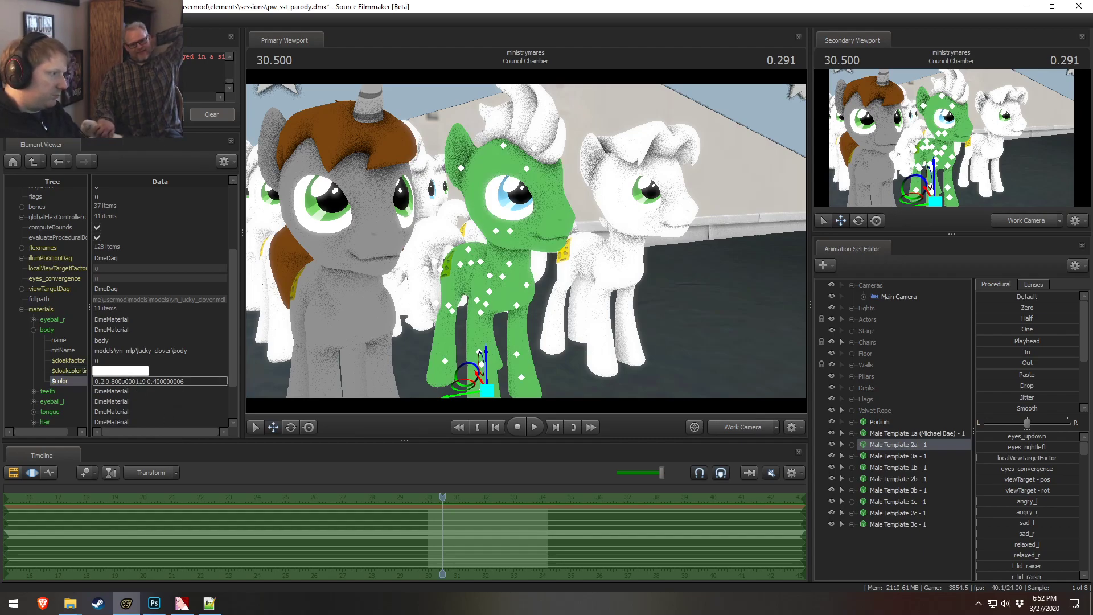
{"action": "key", "text": "BackSpace"}
{"action": "type", "text": "3"}
{"action": "left_click_drag", "start_coordinate": [152, 381], "coordinate": [184, 382]}
{"action": "type", "text": "0.3"}
{"action": "left_click_drag", "start_coordinate": [112, 381], "coordinate": [146, 382]}
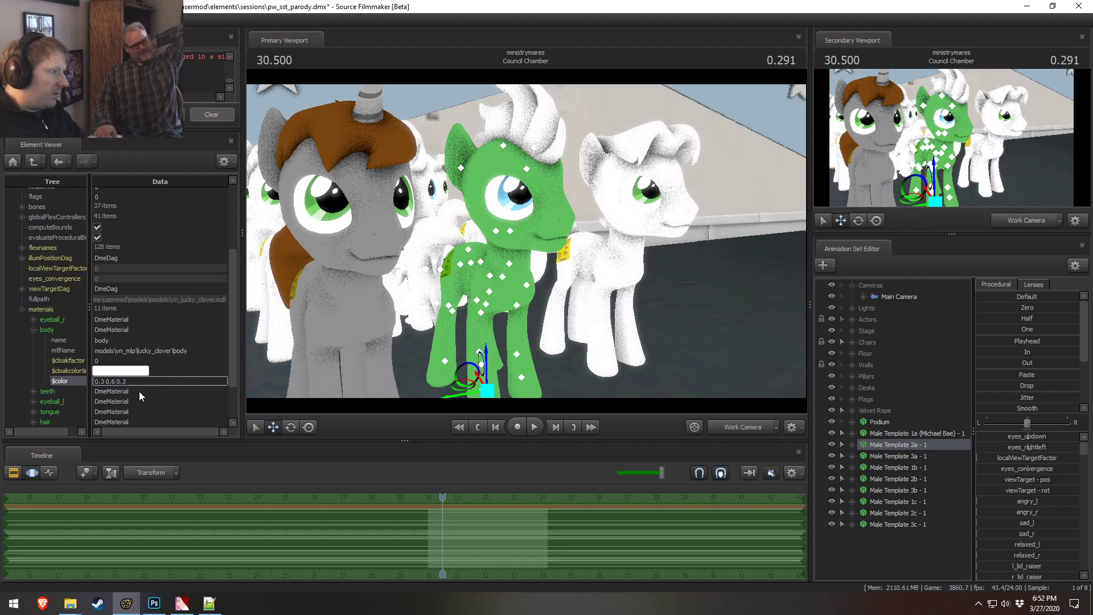
{"action": "left_click", "coordinate": [138, 391]}
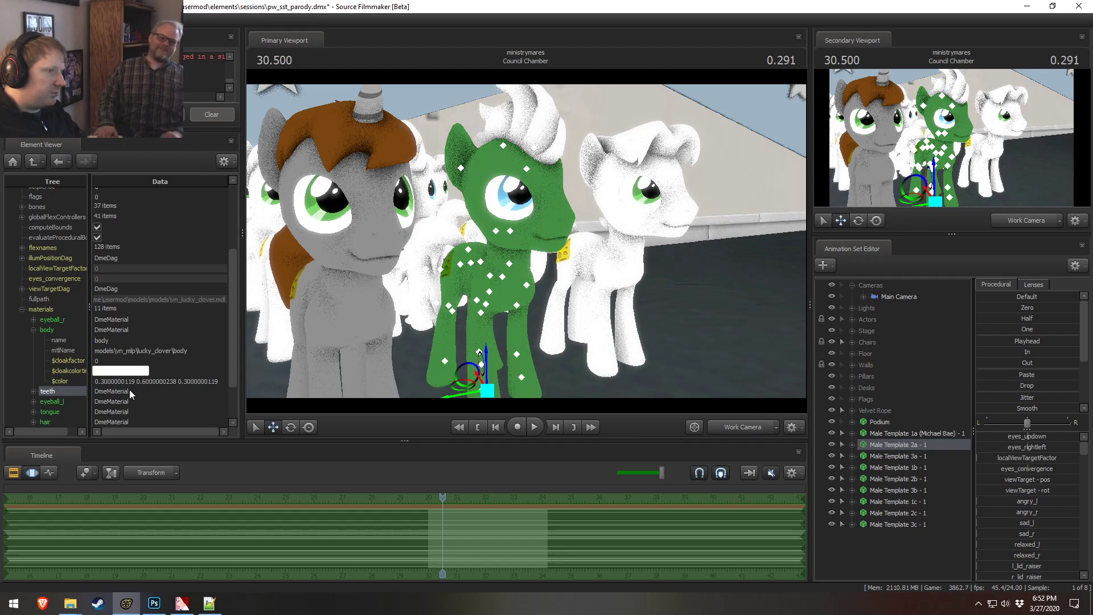
{"action": "left_click_drag", "start_coordinate": [141, 381], "coordinate": [157, 381]}
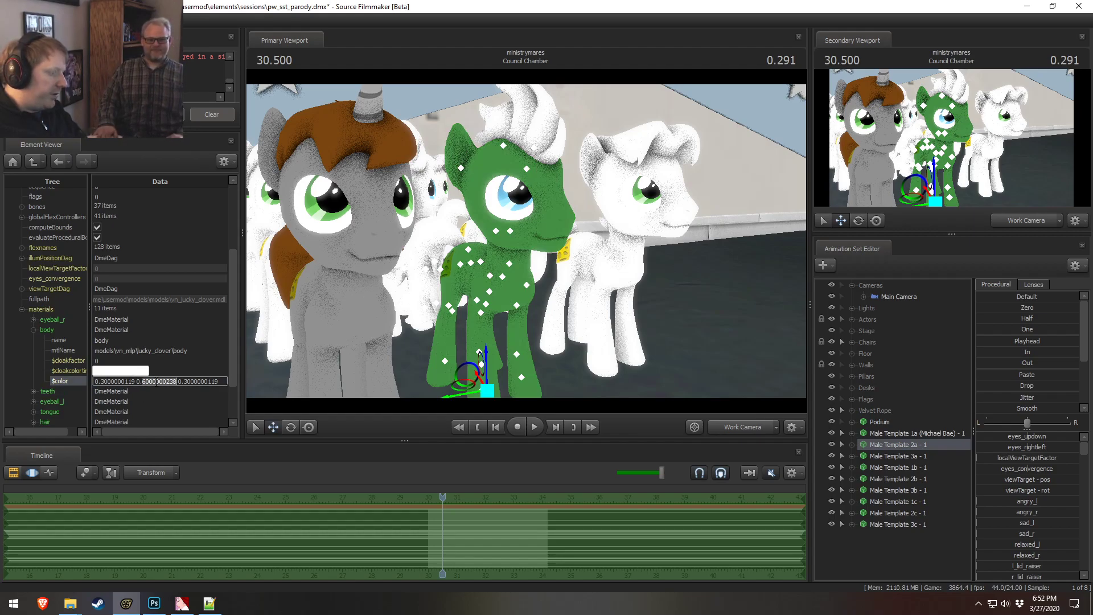
{"action": "type", "text": "7"}
{"action": "left_click", "coordinate": [162, 389]}
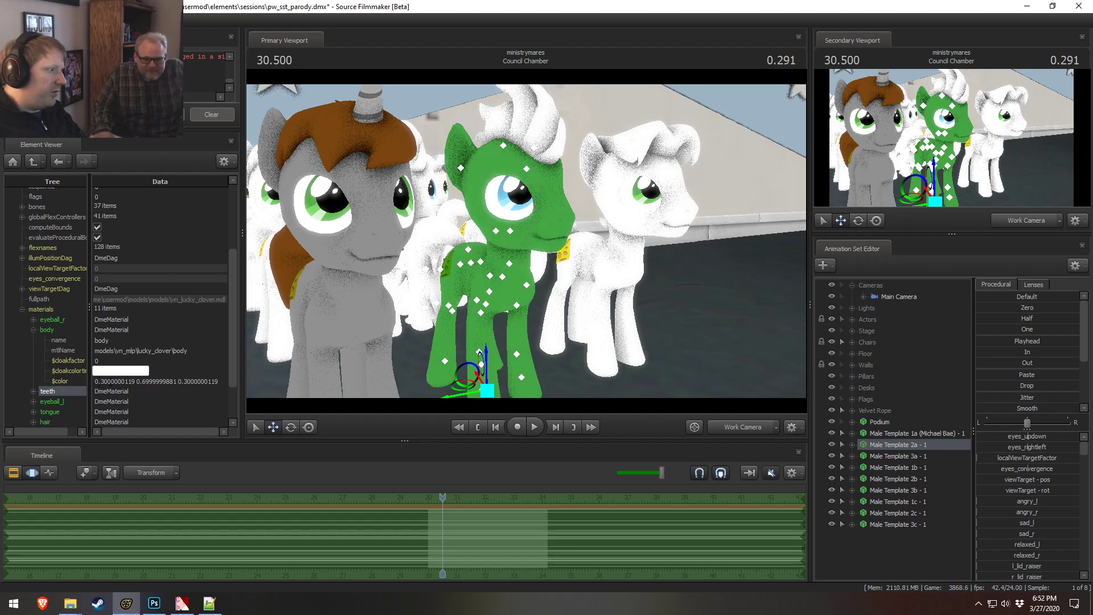
{"action": "left_click_drag", "start_coordinate": [101, 381], "coordinate": [137, 381]}
{"action": "type", "text": "4"}
{"action": "double_click", "coordinate": [164, 382]}
{"action": "type", "text": "0.4"}
{"action": "left_click", "coordinate": [151, 389]}
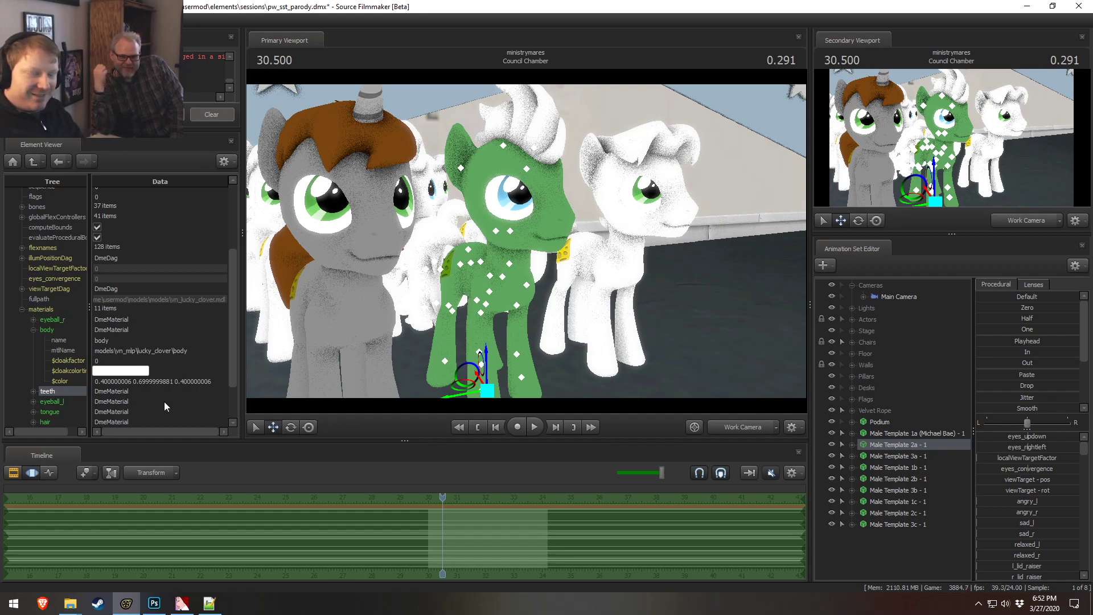
- Give the hair material a light purple colour, 0.6 0.6 0.8
{"action": "left_click", "coordinate": [33, 329]}
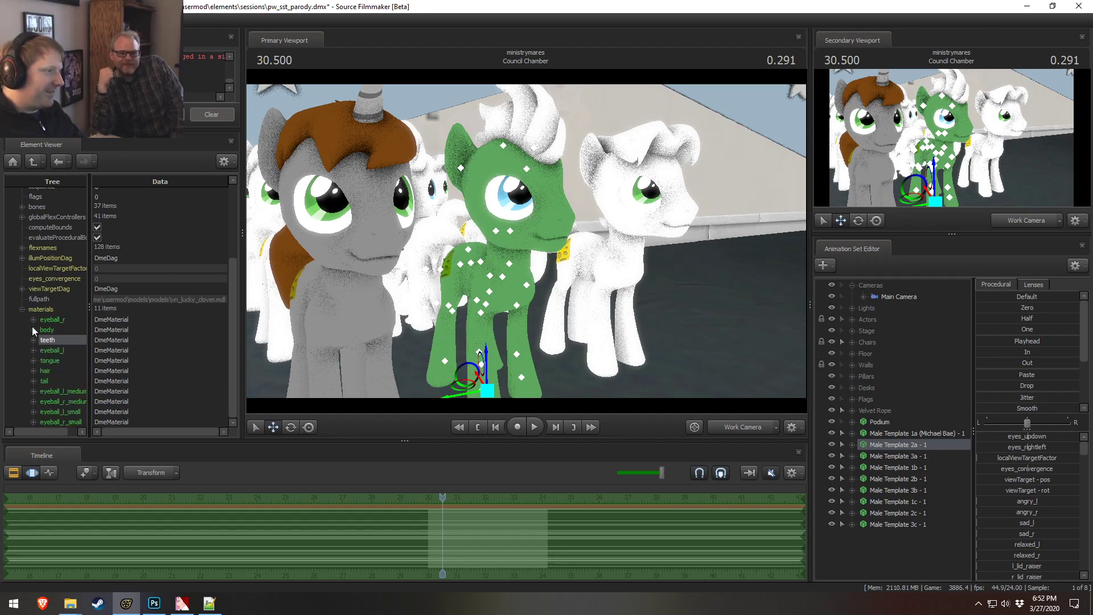
{"action": "left_click", "coordinate": [34, 370]}
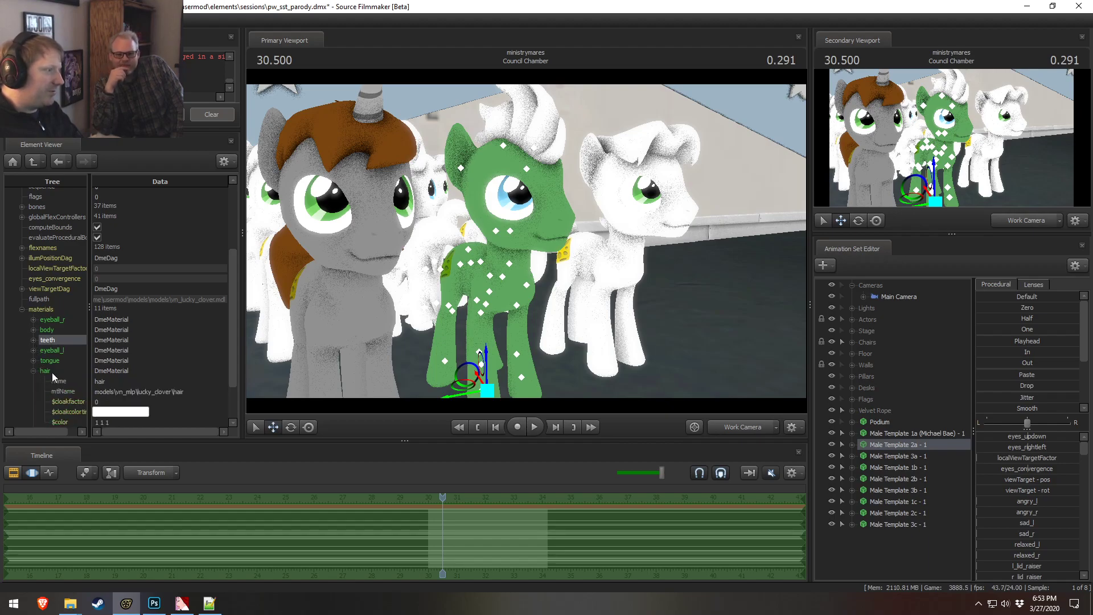
{"action": "scroll", "coordinate": [127, 394], "scroll_direction": "down", "scroll_amount": 1}
{"action": "double_click", "coordinate": [128, 394]}
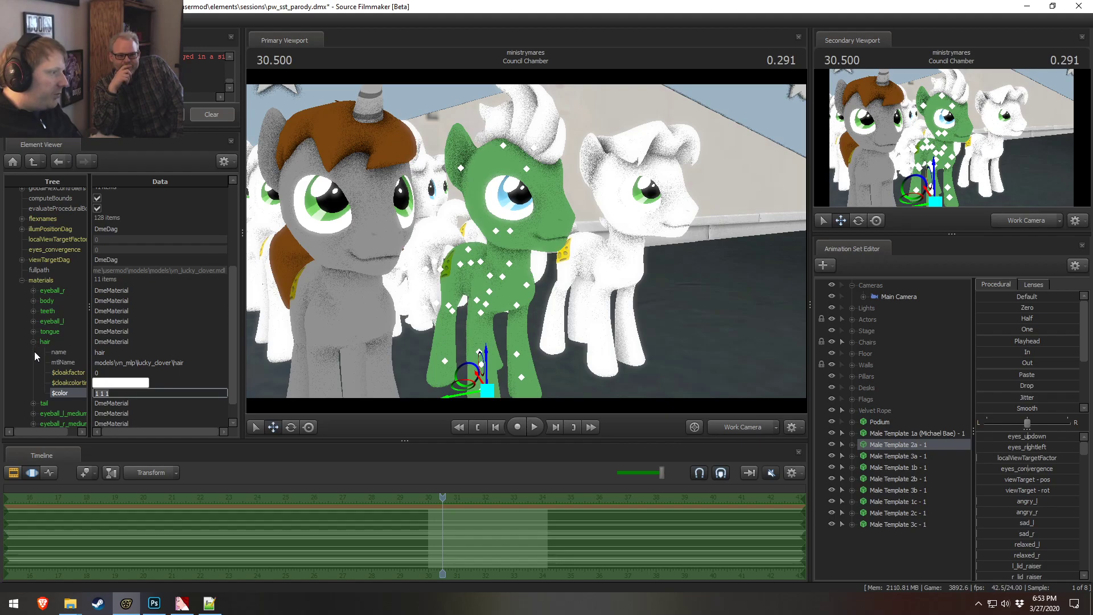
{"action": "key", "text": "Return"}
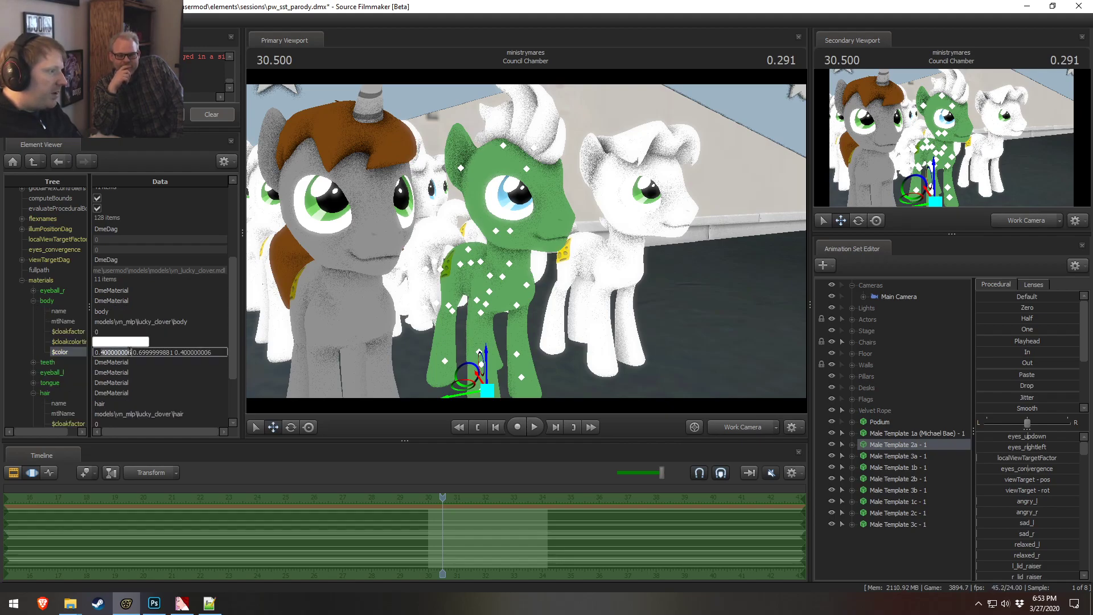
{"action": "double_click", "coordinate": [114, 393]}
{"action": "type", "text": "0.400000006 0.6999999881 0.400000006"}
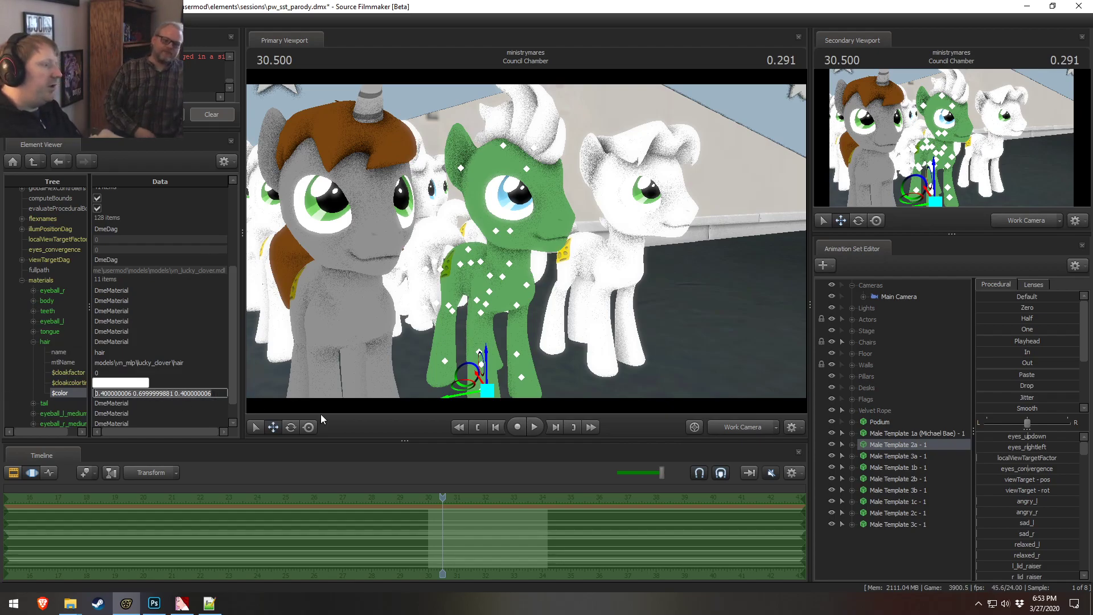
{"action": "type", "text": "0.4 0."}
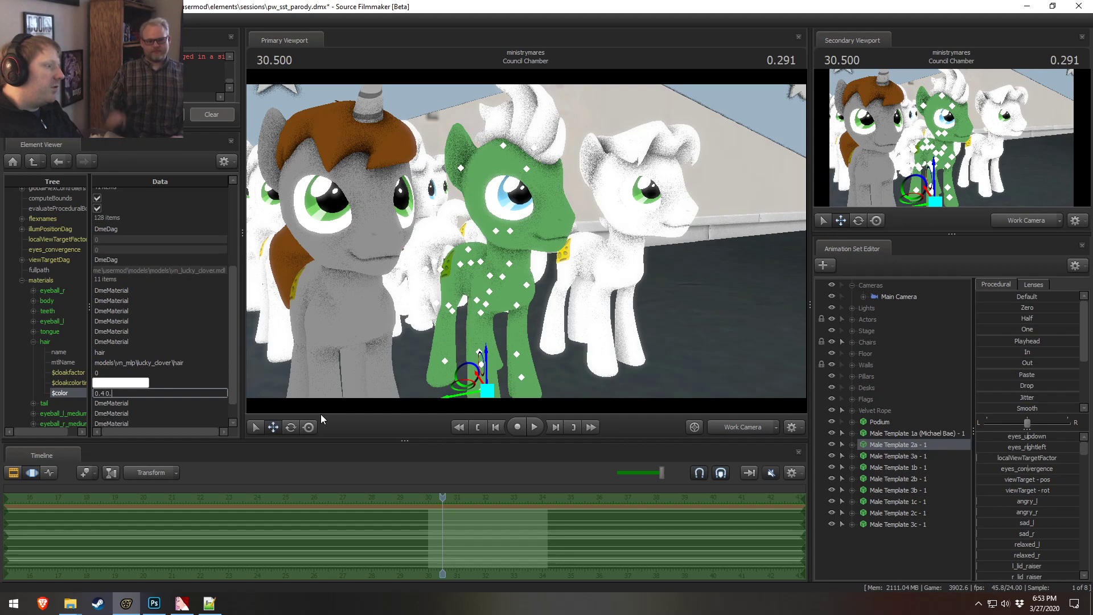
{"action": "type", "text": "4 0.4.7"}
{"action": "key", "text": "Return"}
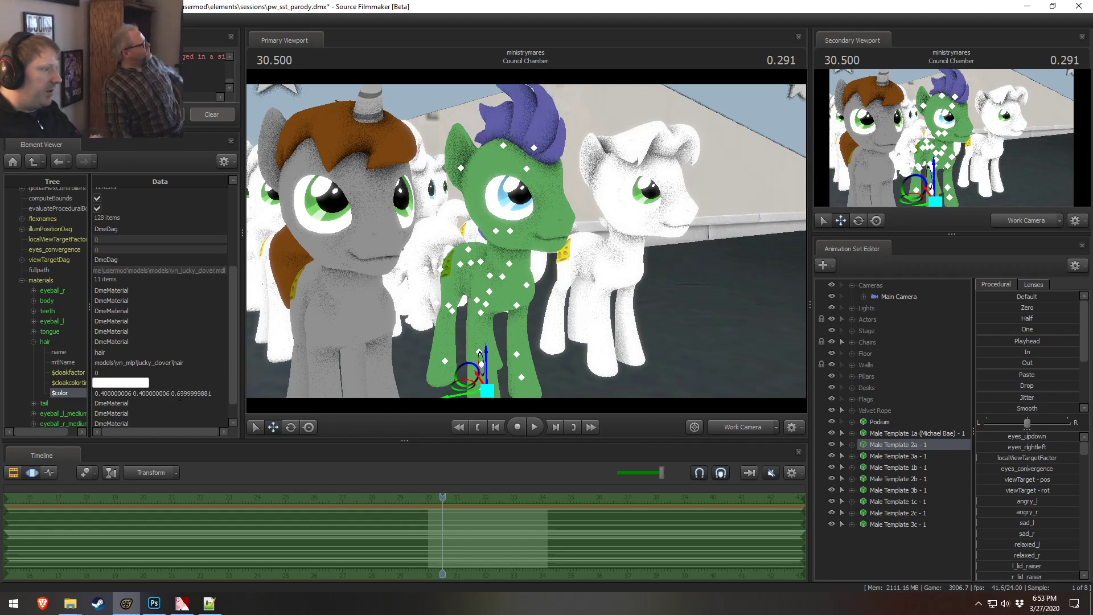
{"action": "left_click", "coordinate": [147, 392]}
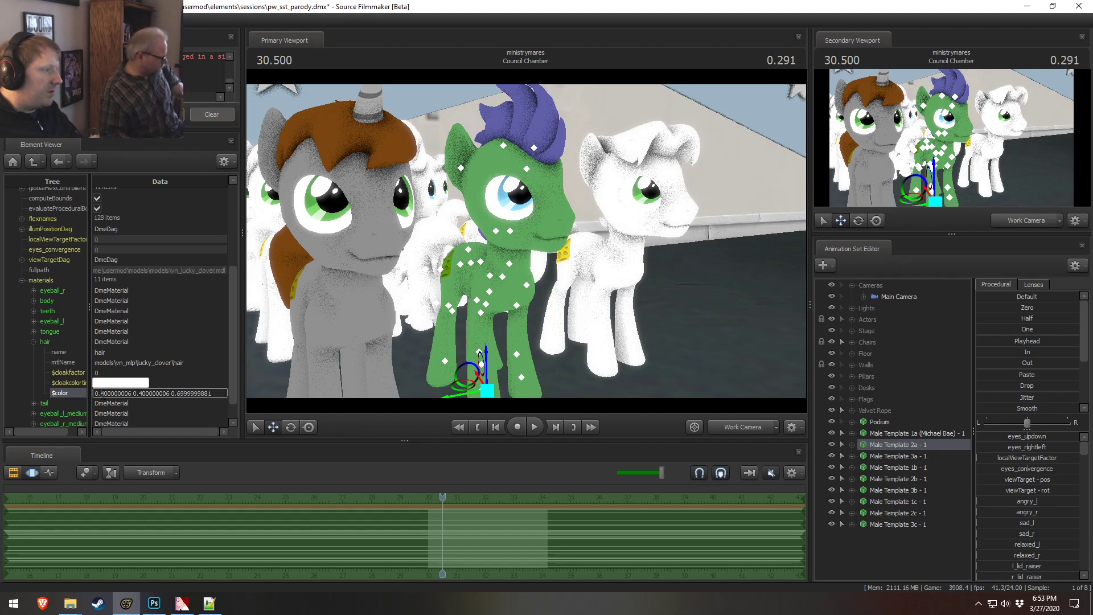
{"action": "double_click", "coordinate": [117, 392]}
{"action": "type", "text": "6"}
{"action": "double_click", "coordinate": [133, 393]}
{"action": "type", "text": "6"}
{"action": "double_click", "coordinate": [149, 393]}
{"action": "type", "text": "8"}
{"action": "left_click", "coordinate": [146, 405]}
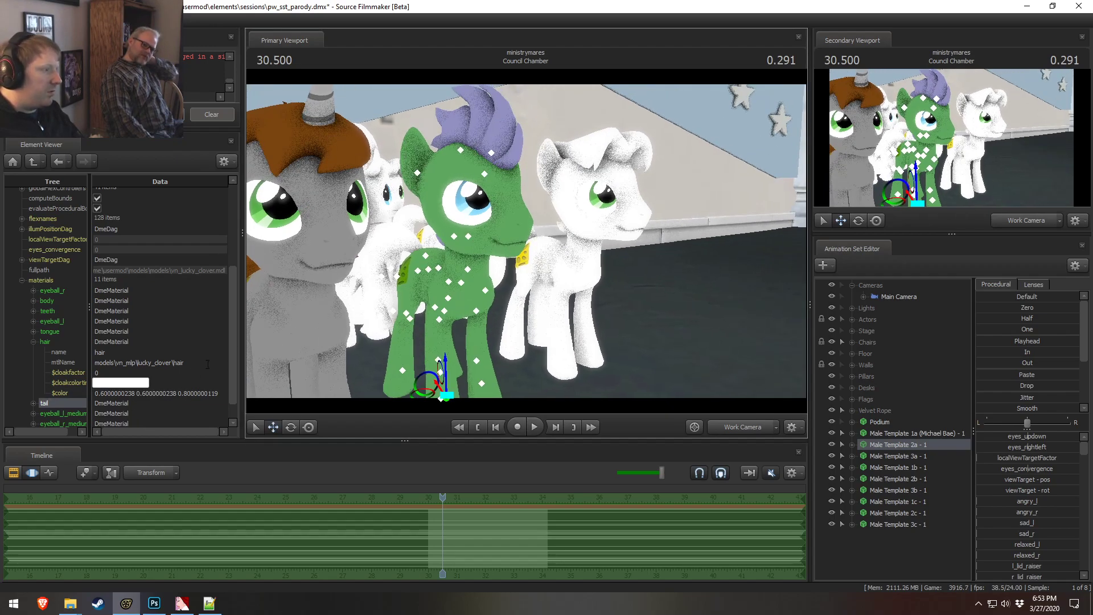
- Adjust the hair colour to lavender 0.5 0.5 0.8, undoing a trial 0.4 red value
{"action": "double_click", "coordinate": [118, 394]}
{"action": "type", "text": "5"}
{"action": "double_click", "coordinate": [120, 392]}
{"action": "type", "text": "5"}
{"action": "left_click", "coordinate": [62, 414]}
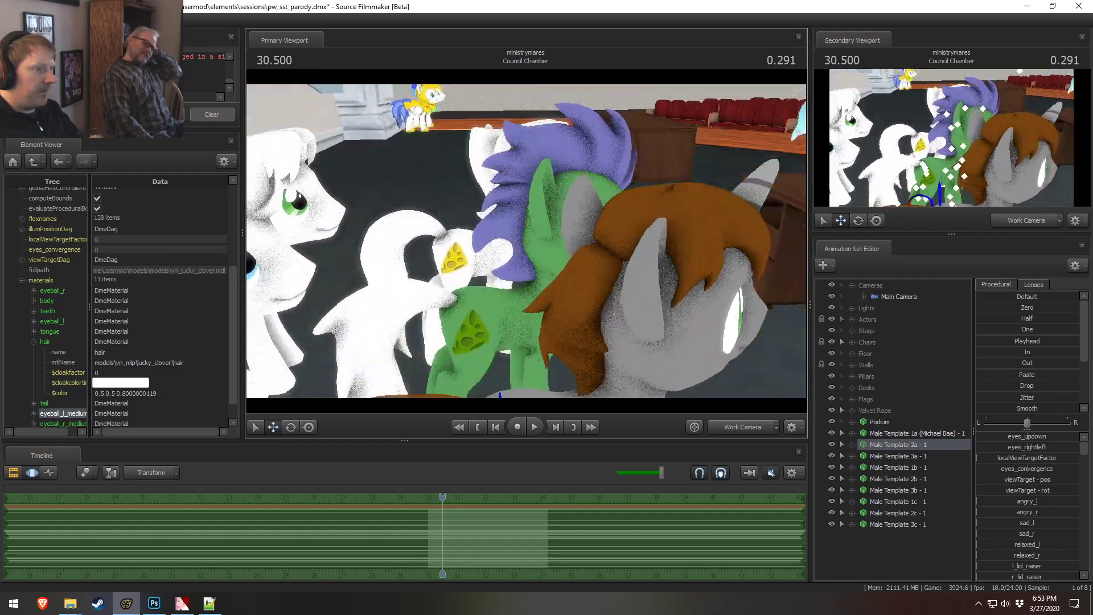
{"action": "left_click_drag", "start_coordinate": [526, 241], "coordinate": [535, 239]}
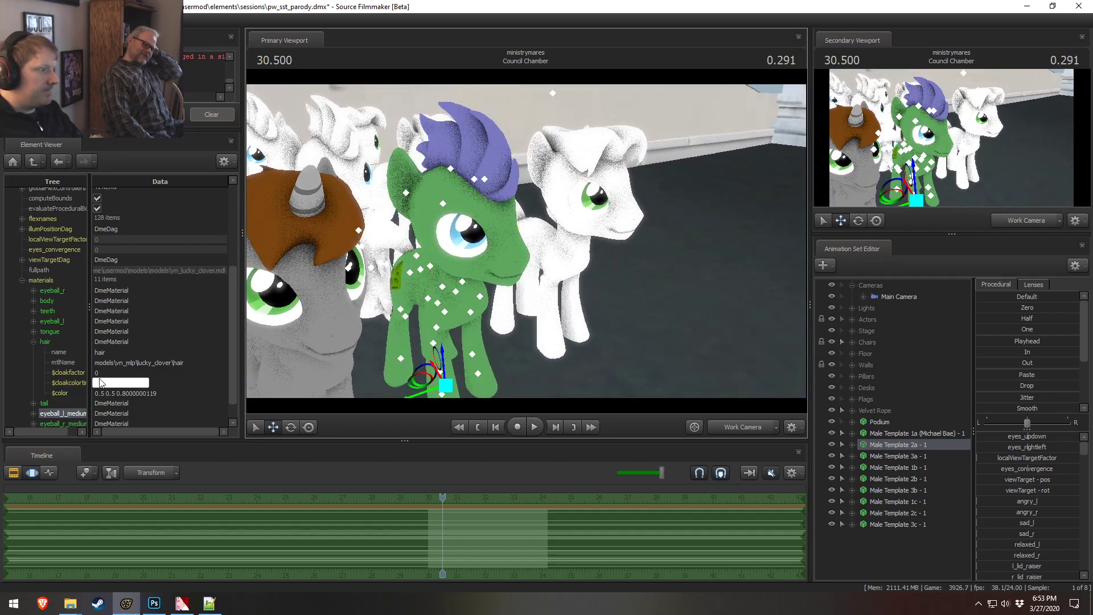
{"action": "double_click", "coordinate": [142, 393]}
{"action": "type", "text": "4"}
{"action": "left_click", "coordinate": [68, 372]}
{"action": "left_click_drag", "start_coordinate": [474, 257], "coordinate": [526, 242]}
{"action": "key", "text": "ctrl+z"}
{"action": "double_click", "coordinate": [139, 393]}
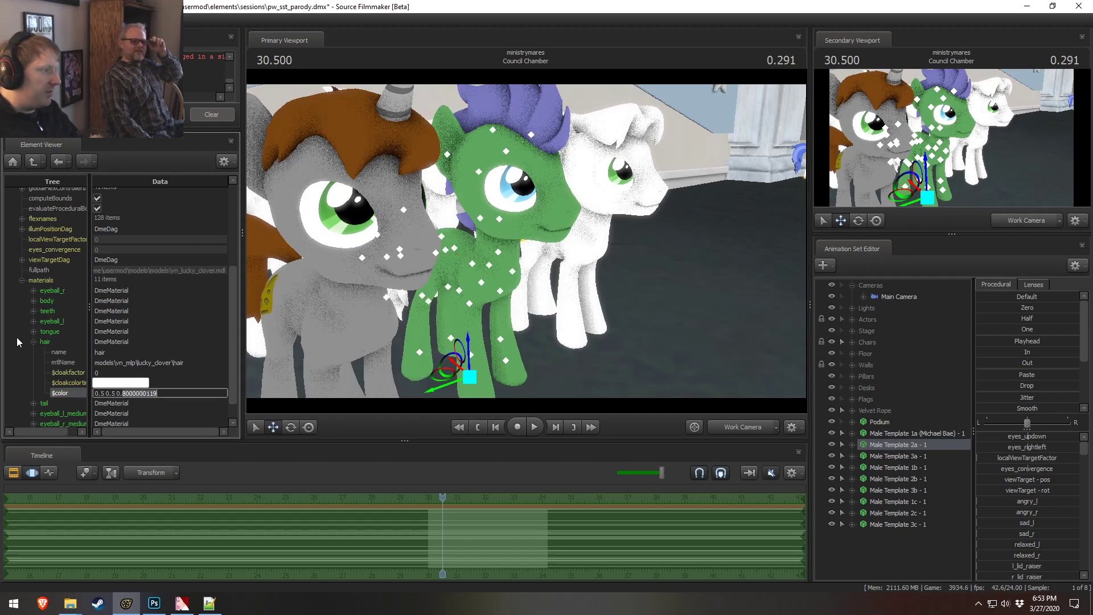
- Set the tail colour to match the lavender hair colour, replacing a trial black 0 0 0
{"action": "left_click", "coordinate": [33, 403]}
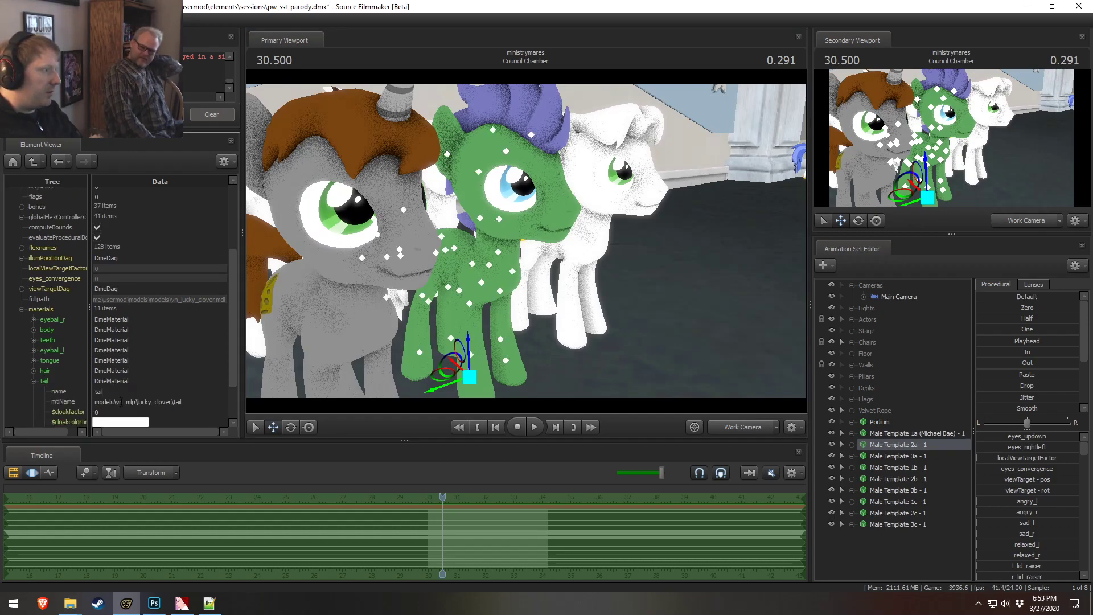
{"action": "left_click", "coordinate": [33, 319]}
{"action": "double_click", "coordinate": [131, 381]}
{"action": "type", "text": "0 0 0"}
{"action": "left_click", "coordinate": [145, 353]}
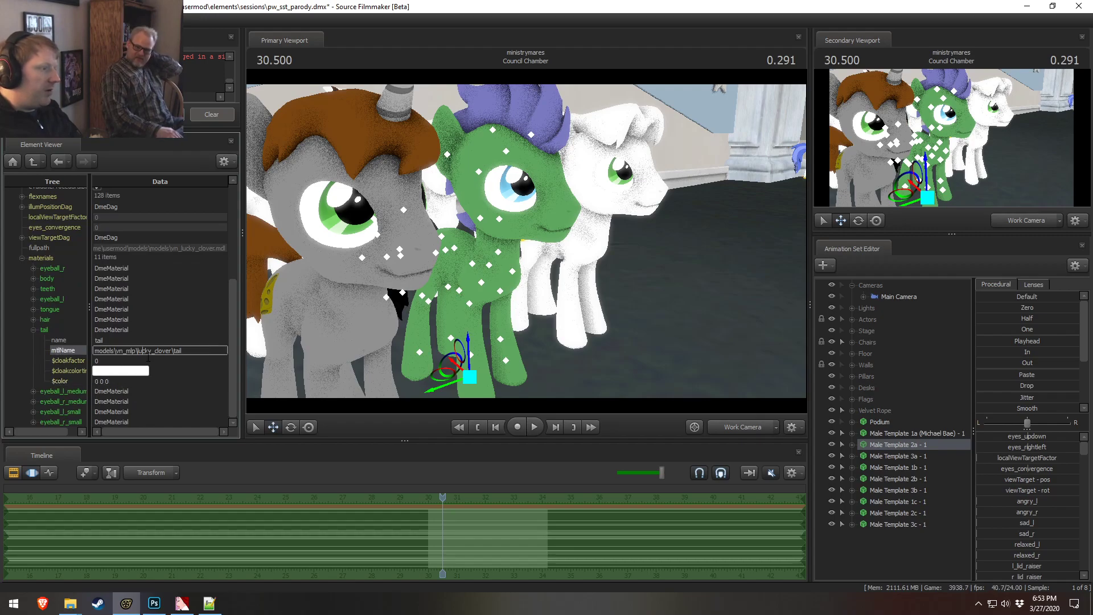
{"action": "left_click_drag", "start_coordinate": [426, 292], "coordinate": [273, 350]}
{"action": "double_click", "coordinate": [116, 380]}
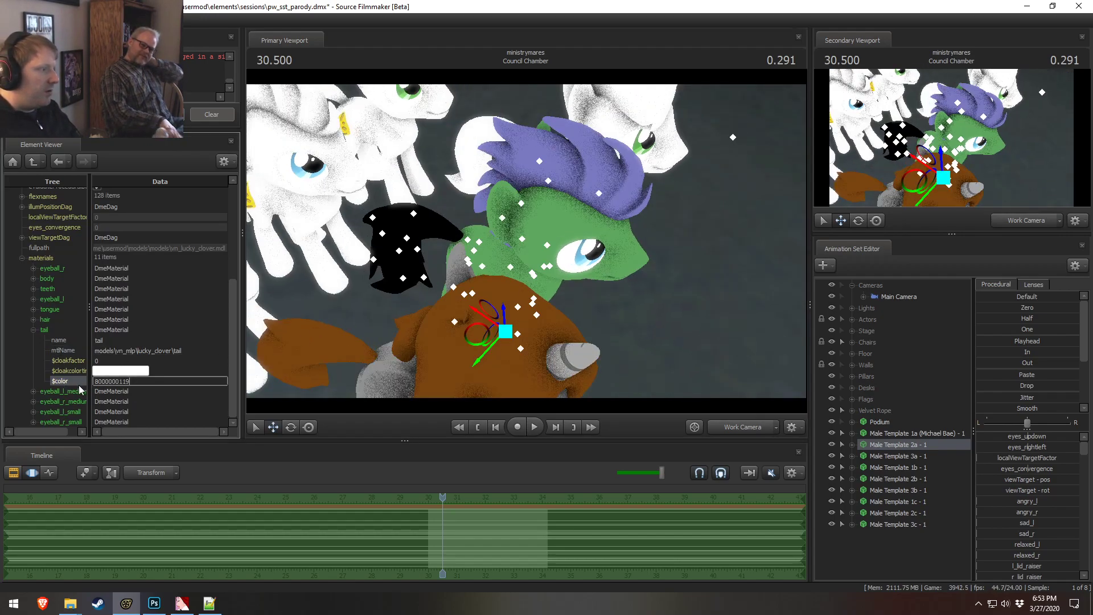
{"action": "left_click", "coordinate": [33, 319]}
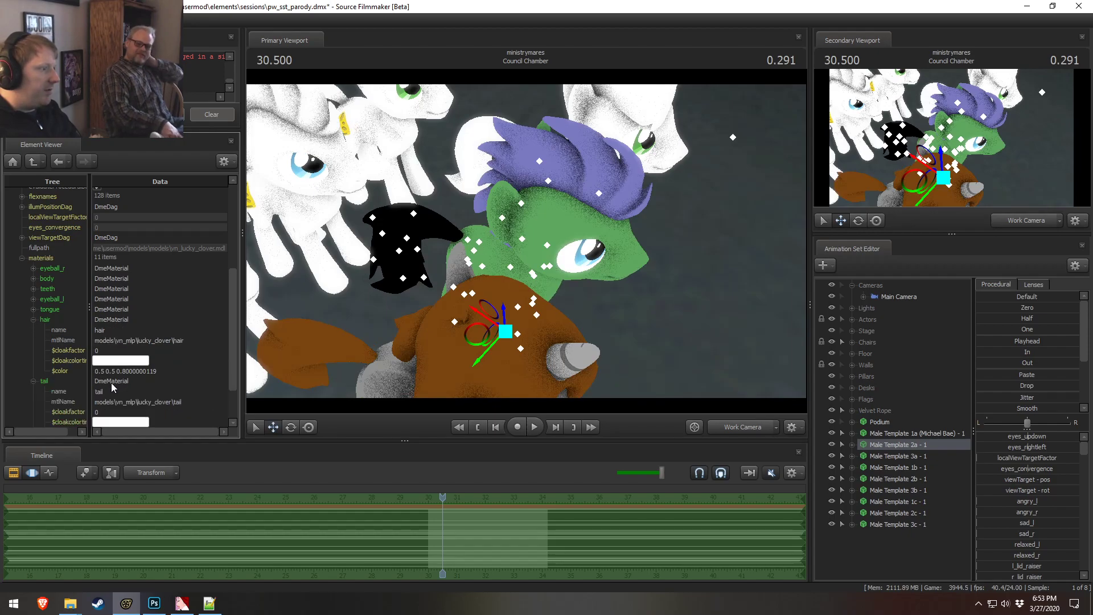
{"action": "double_click", "coordinate": [72, 369]}
{"action": "left_click", "coordinate": [33, 319]}
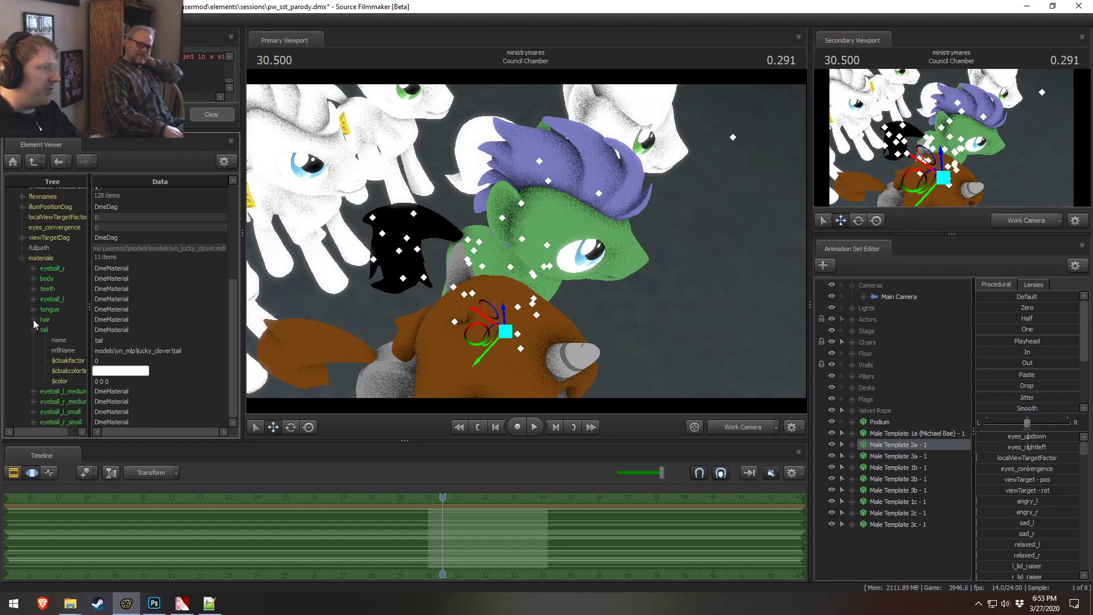
{"action": "double_click", "coordinate": [63, 381]}
{"action": "type", "text": "0.5 0.5 0.8000000119"}
{"action": "left_click", "coordinate": [136, 355]}
{"action": "left_click_drag", "start_coordinate": [297, 316], "coordinate": [297, 316]}
{"action": "mouse_move", "coordinate": [528, 246]}
{"action": "left_mouse_down"}
{"action": "mouse_move", "coordinate": [570, 253]}
{"action": "mouse_move", "coordinate": [527, 246]}
{"action": "left_mouse_up"}
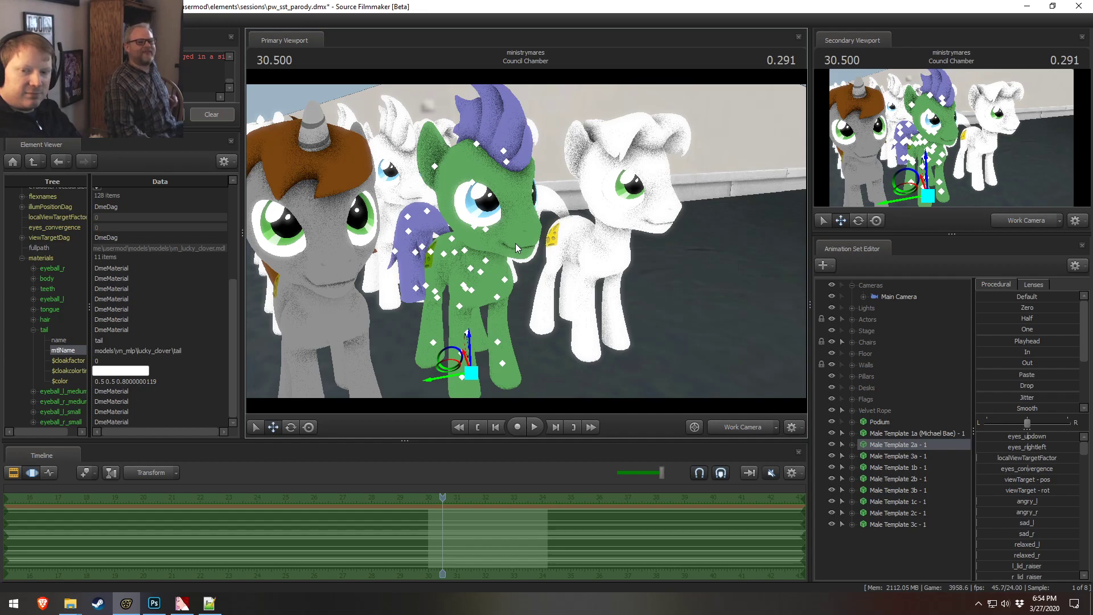
- Rename the Male Template 2a set by appending the pony's character name in brackets
{"action": "right_click", "coordinate": [927, 442]}
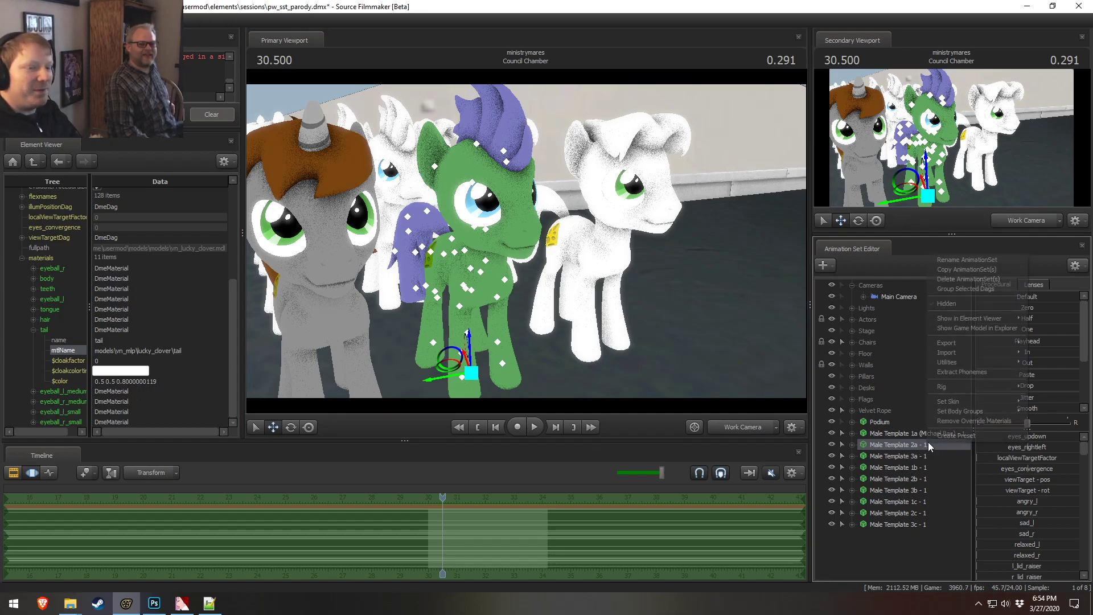
{"action": "left_click", "coordinate": [956, 263]}
{"action": "left_click", "coordinate": [549, 294]}
{"action": "type", "text": "("}
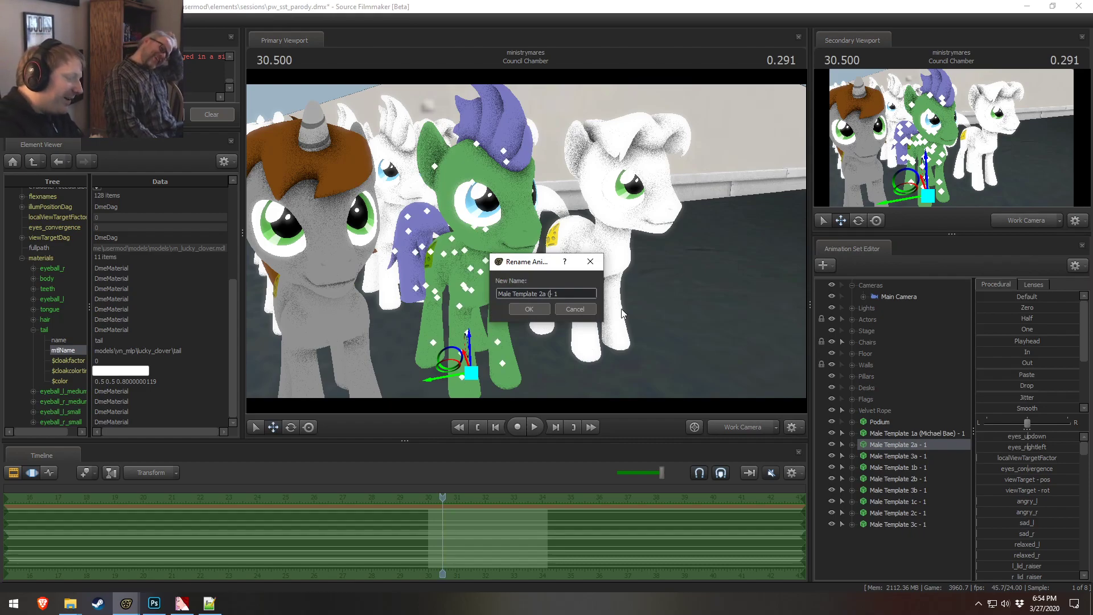
{"action": "type", "text": "Tommy Pot)"}
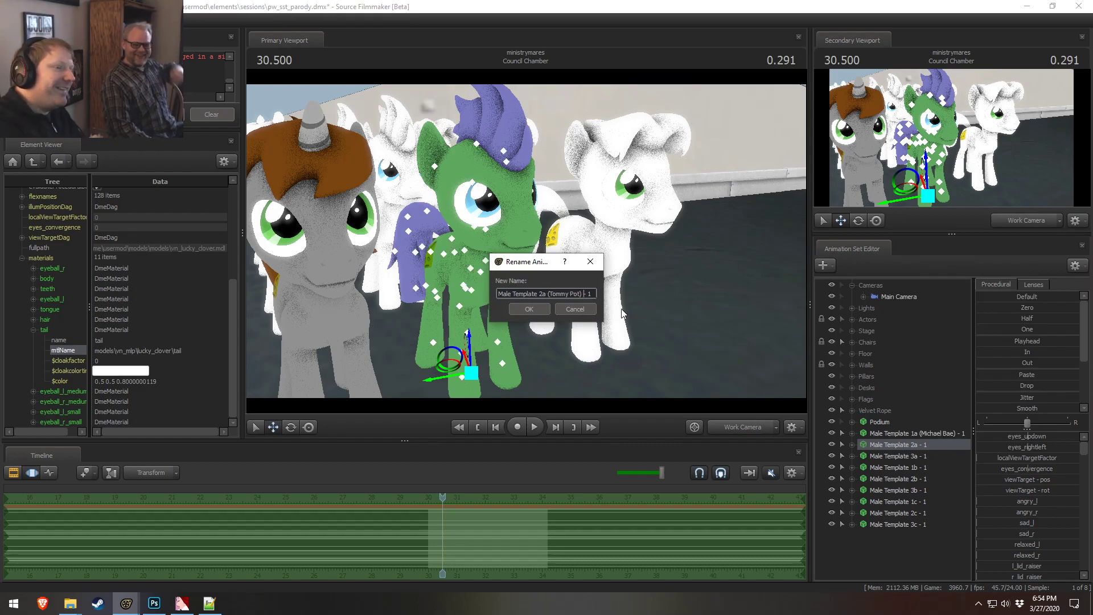
{"action": "key", "text": "Return"}
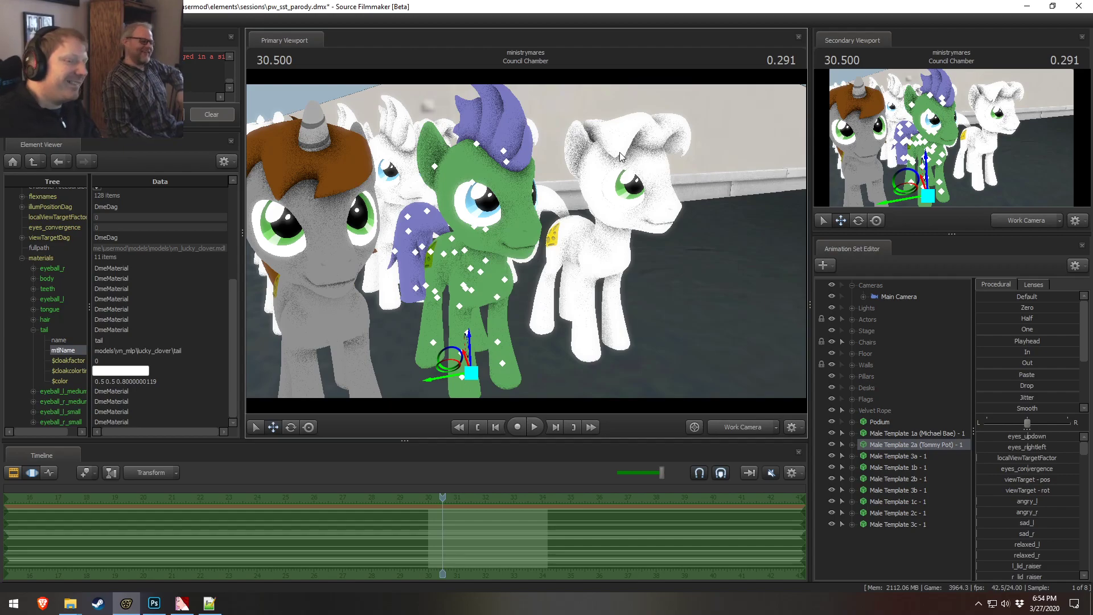
- Open Male Template 3a in the Element Viewer, expand its body material, and edit its colour
{"action": "right_click", "coordinate": [898, 456]}
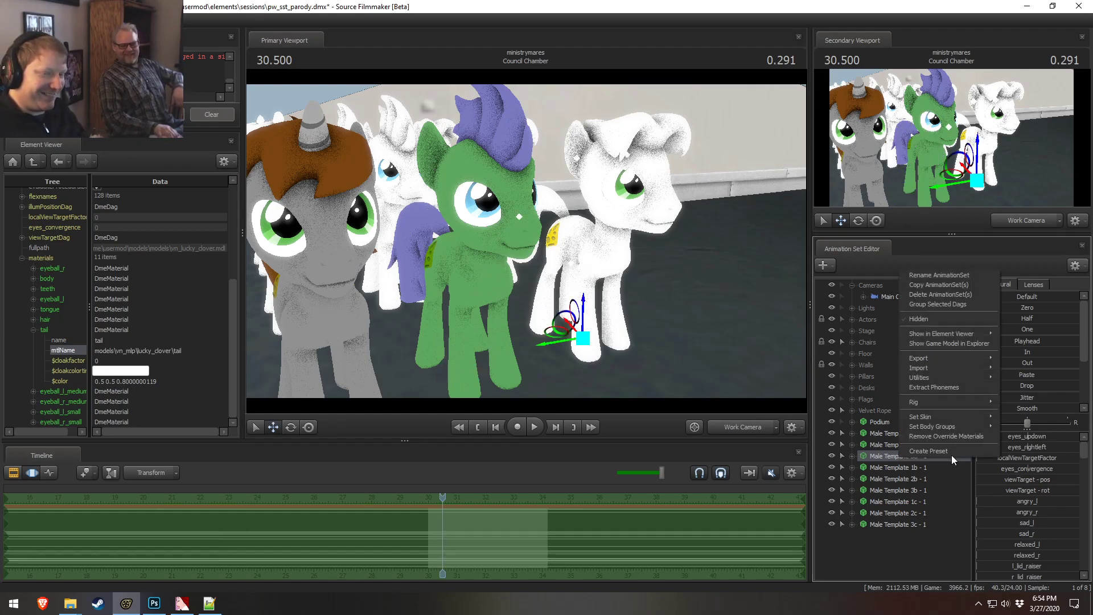
{"action": "mouse_move", "coordinate": [969, 334]}
{"action": "left_click", "coordinate": [1005, 344]}
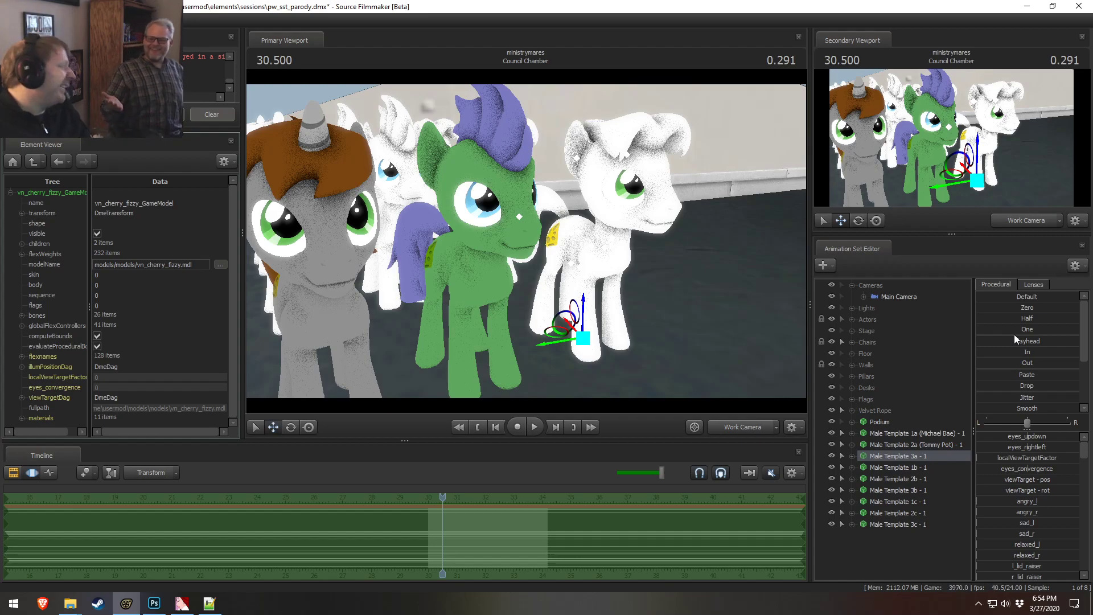
{"action": "key", "text": "w"}
{"action": "left_click_drag", "start_coordinate": [475, 317], "coordinate": [564, 310]}
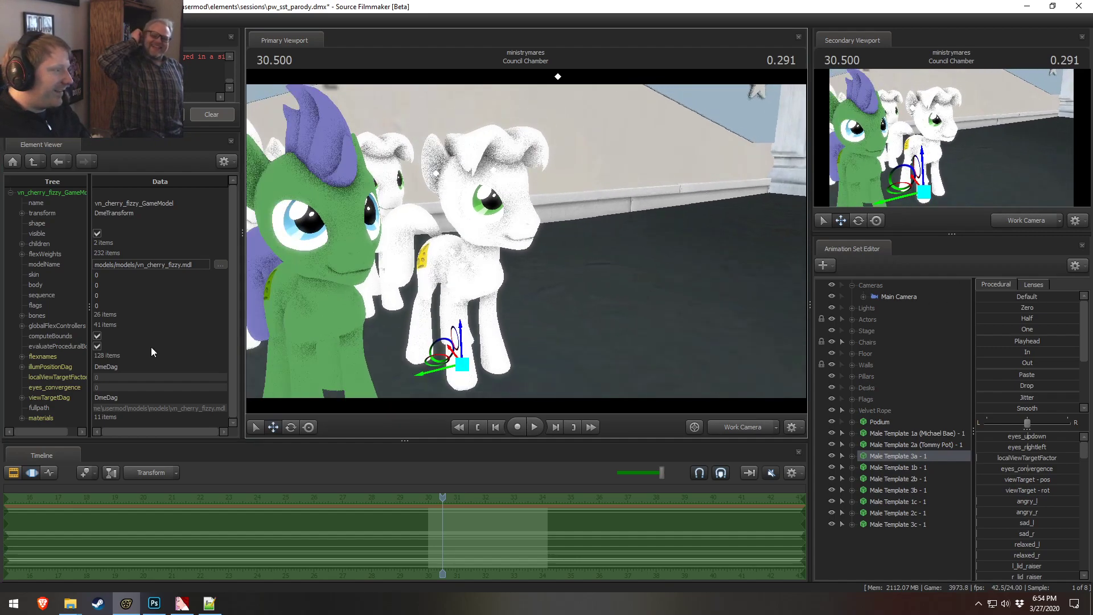
{"action": "left_click", "coordinate": [22, 418]}
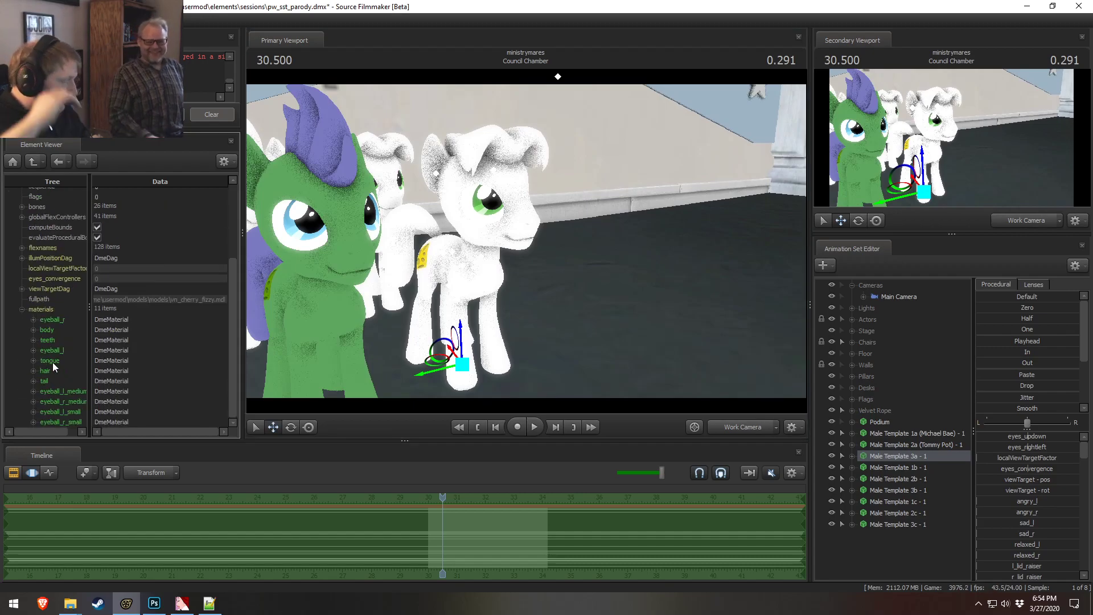
{"action": "left_click_drag", "start_coordinate": [563, 310], "coordinate": [531, 310]}
{"action": "left_click_drag", "start_coordinate": [531, 246], "coordinate": [531, 246]}
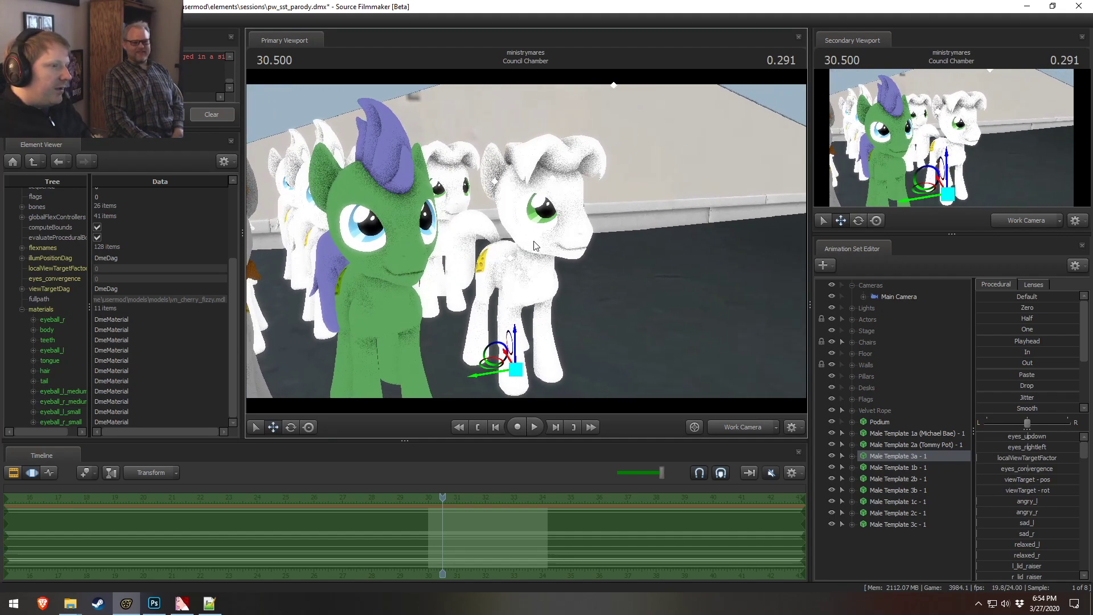
{"action": "left_click", "coordinate": [33, 330]}
{"action": "left_click", "coordinate": [63, 380]}
- Set Male Template 3a's body colour to tan 0.7 0.6 0.4 and expand hair and tail materials
{"action": "type", "text": "0"}
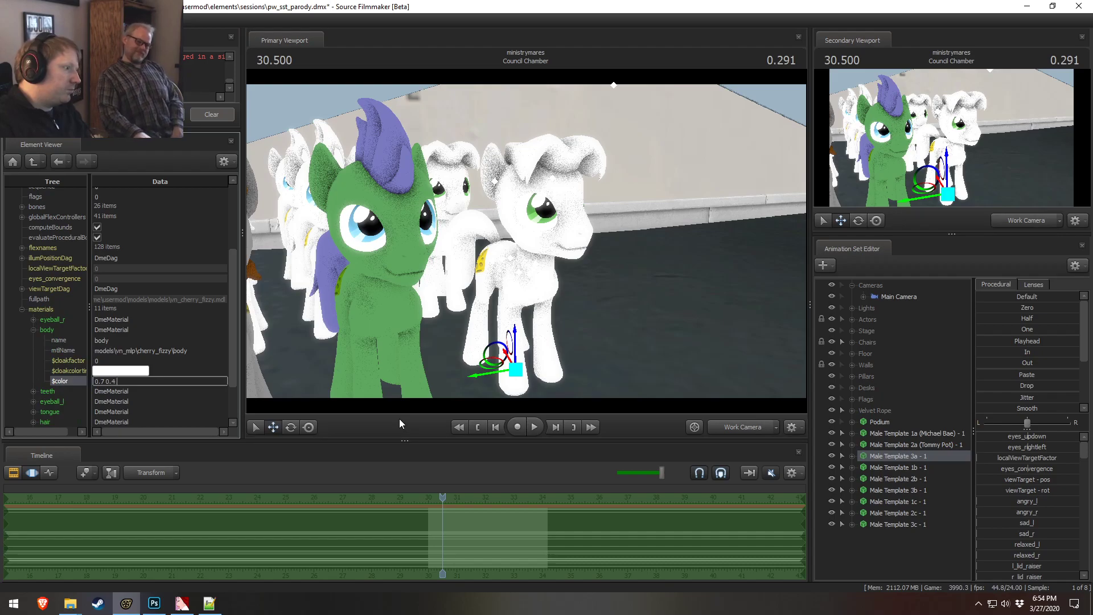
{"action": "type", "text": ".7 0.6 0."}
{"action": "key", "text": "Return"}
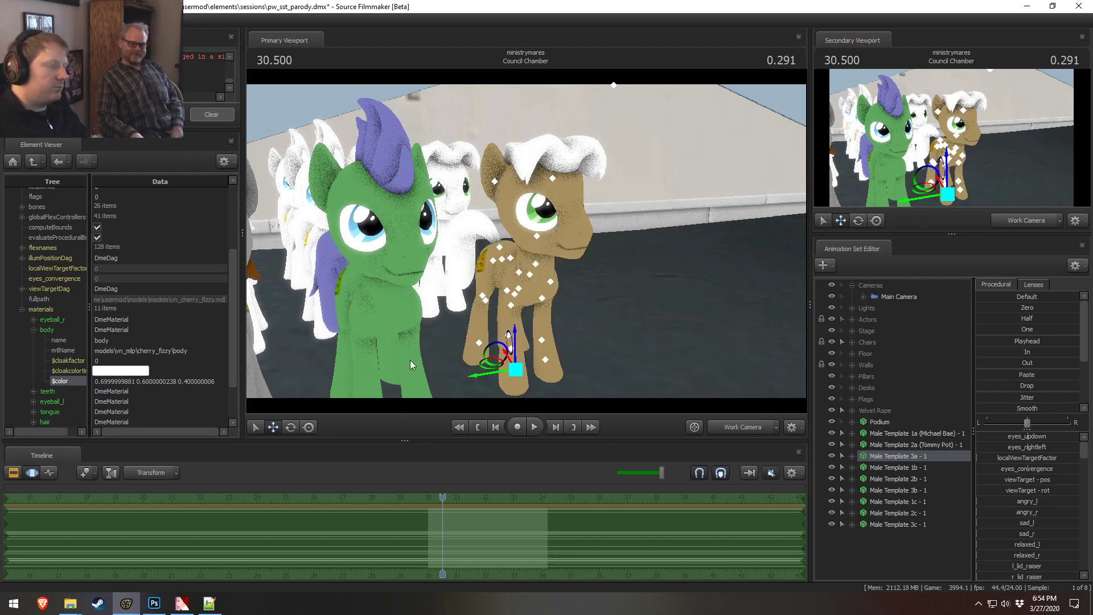
{"action": "scroll", "coordinate": [93, 383], "scroll_direction": "down", "scroll_amount": 2}
{"action": "left_click", "coordinate": [33, 379]}
{"action": "left_click", "coordinate": [33, 372]}
{"action": "scroll", "coordinate": [70, 395], "scroll_direction": "down", "scroll_amount": 4}
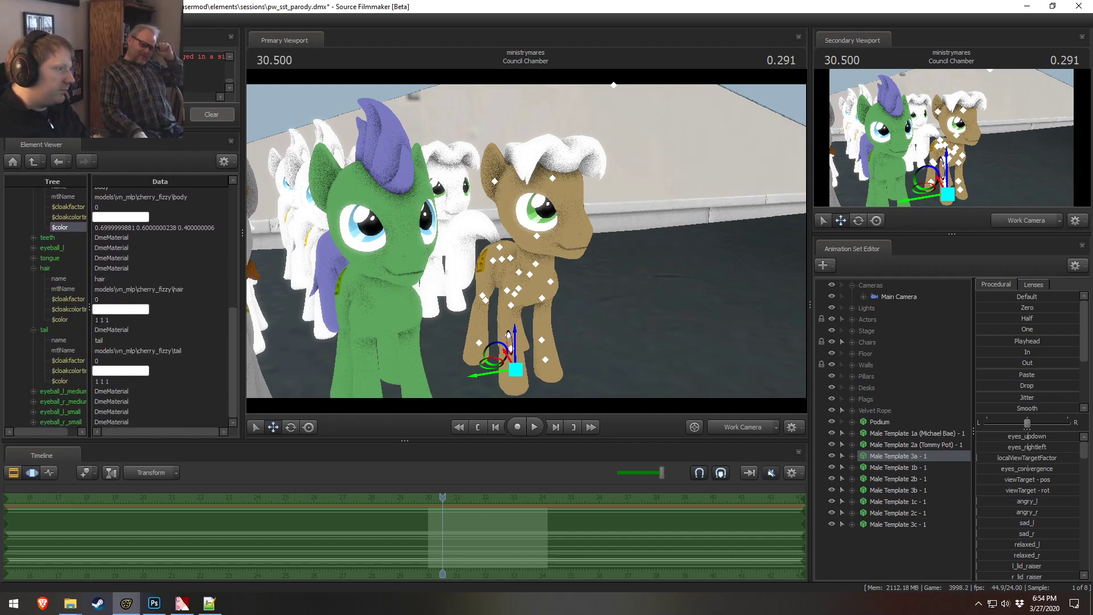
{"action": "left_click", "coordinate": [100, 319]}
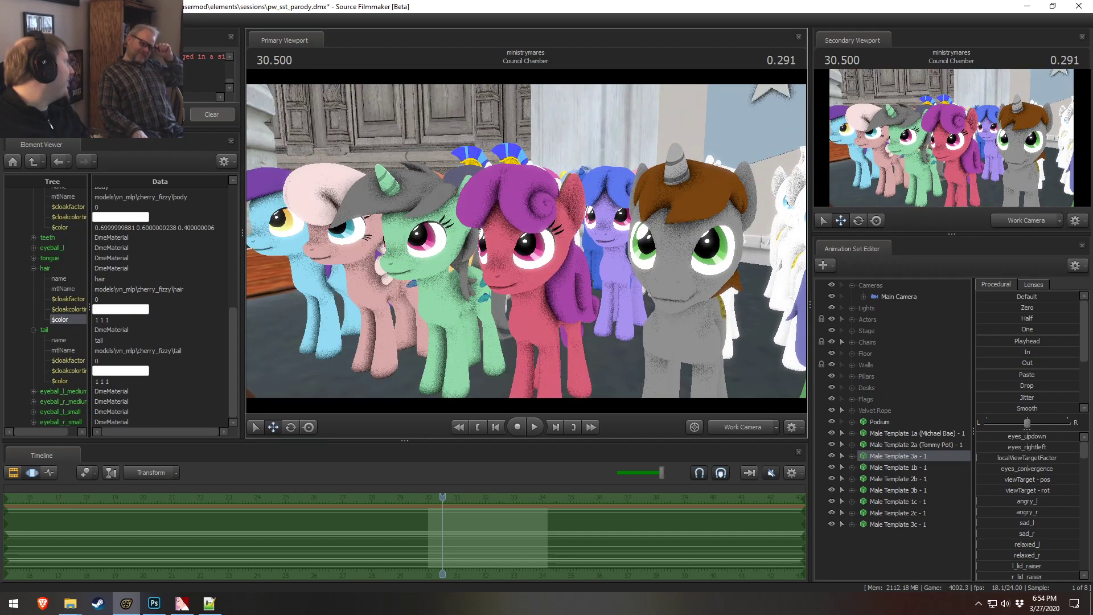
{"action": "left_click_drag", "start_coordinate": [525, 243], "coordinate": [524, 244]}
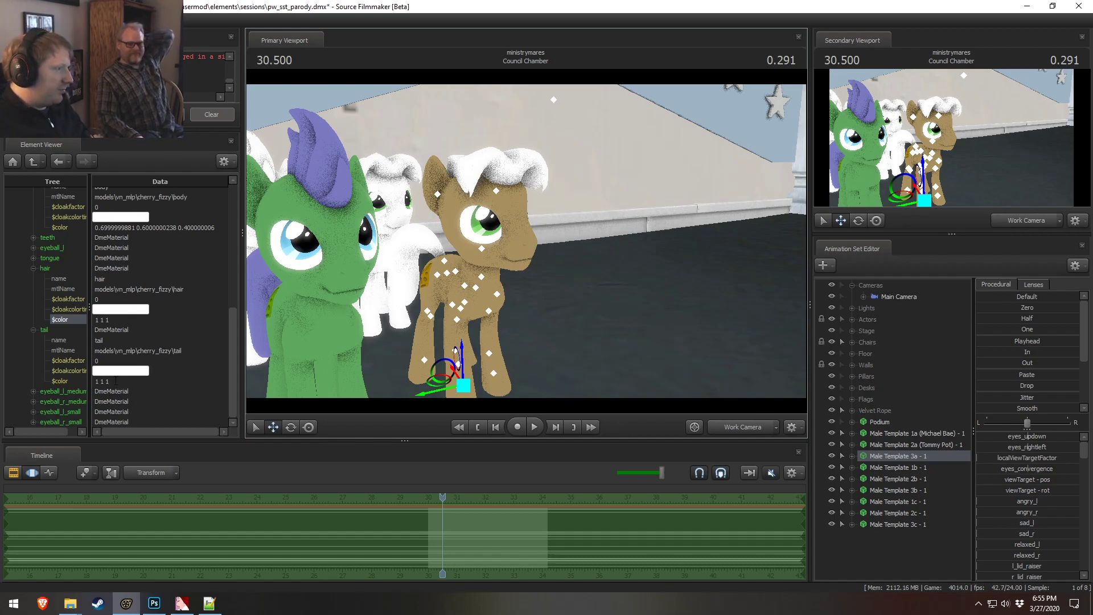
- Change the mane colour to yellow 1 1 0 and tilt the tan pony's head upward
{"action": "left_click", "coordinate": [125, 319]}
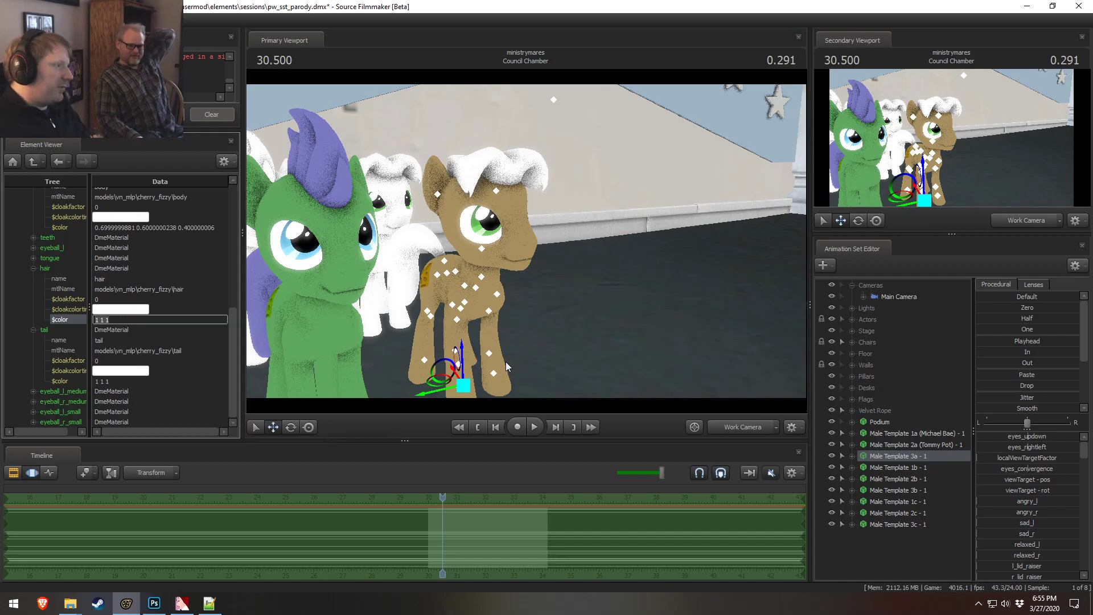
{"action": "key", "text": "End"}
{"action": "key", "text": "BackSpace"}
{"action": "type", "text": "0"}
{"action": "key", "text": "Return"}
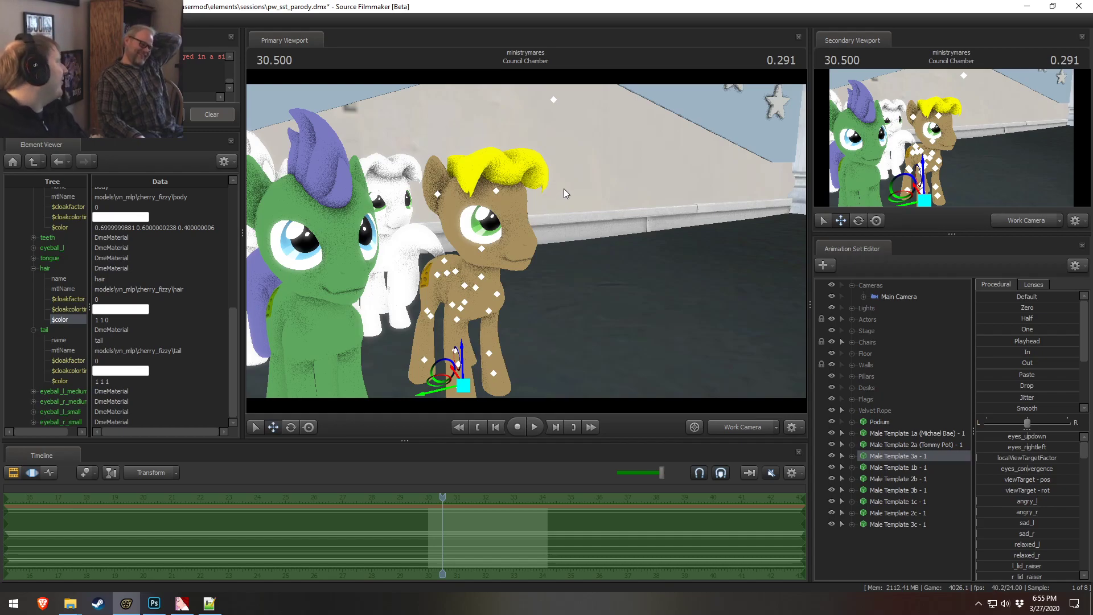
{"action": "left_click", "coordinate": [481, 248]}
{"action": "left_click_drag", "start_coordinate": [490, 267], "coordinate": [334, 268]}
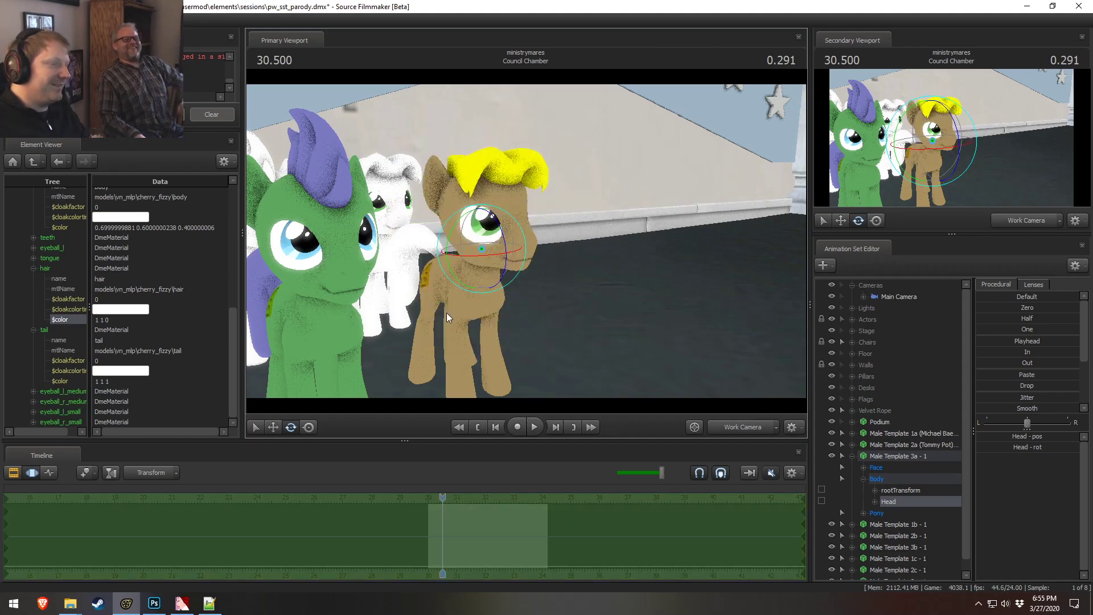
- Change the hair colour to 1 1 0.4 and orbit around the tan pony to check it
{"action": "double_click", "coordinate": [121, 381]}
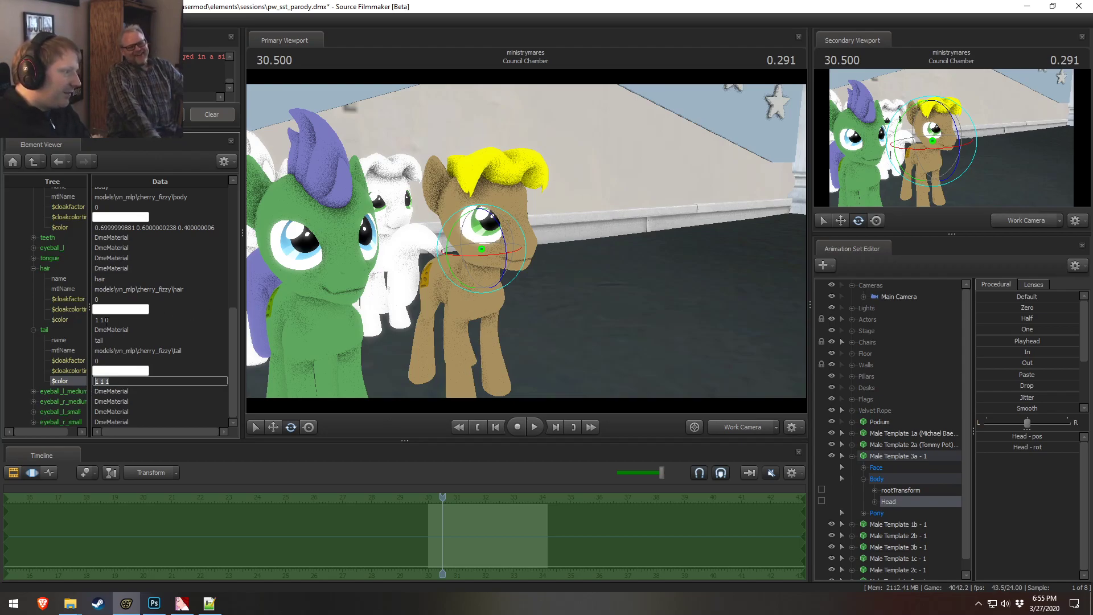
{"action": "double_click", "coordinate": [107, 320]}
{"action": "type", "text": ".4"}
{"action": "key", "text": "Return"}
{"action": "mouse_move", "coordinate": [314, 112]}
{"action": "left_mouse_down"}
{"action": "mouse_move", "coordinate": [387, 114]}
{"action": "mouse_move", "coordinate": [333, 118]}
{"action": "left_mouse_up"}
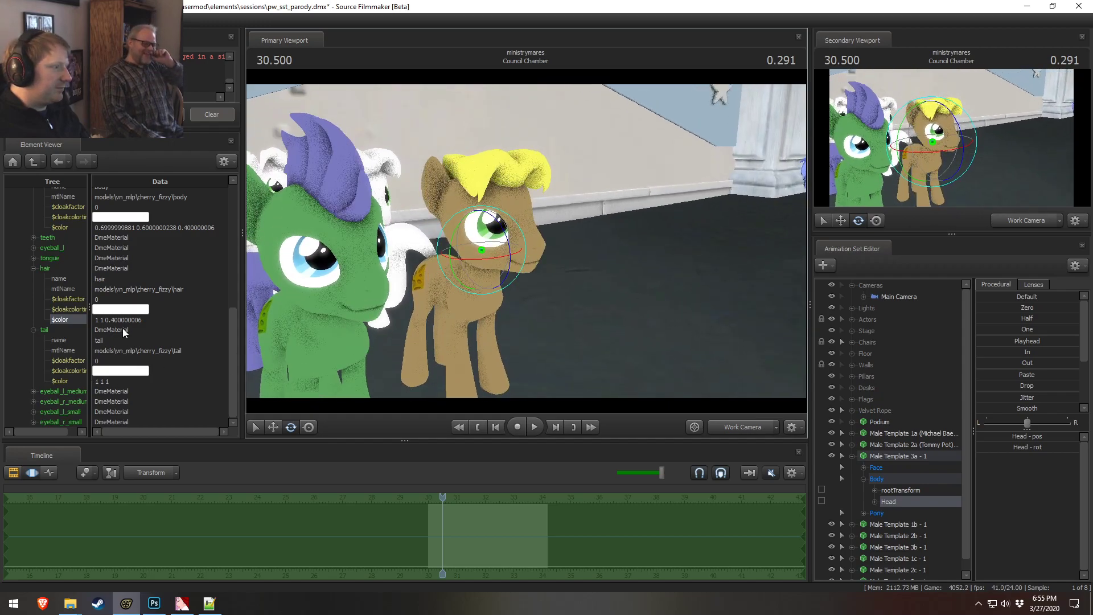
{"action": "double_click", "coordinate": [49, 319]}
{"action": "key", "text": "ctrl+c"}
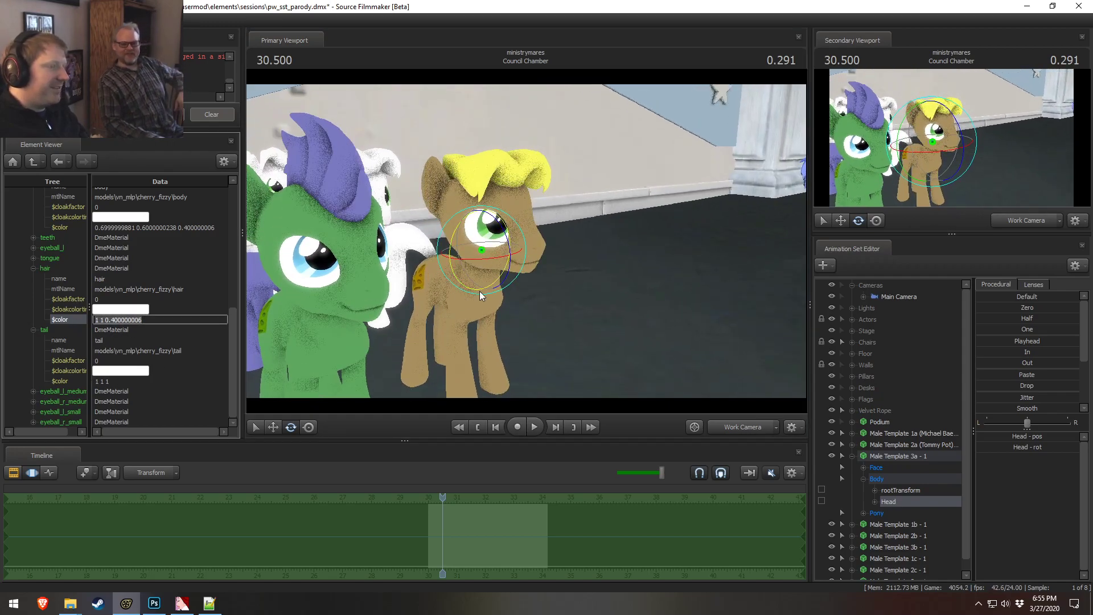
{"action": "left_click_drag", "start_coordinate": [536, 294], "coordinate": [575, 247], "text": "alt"}
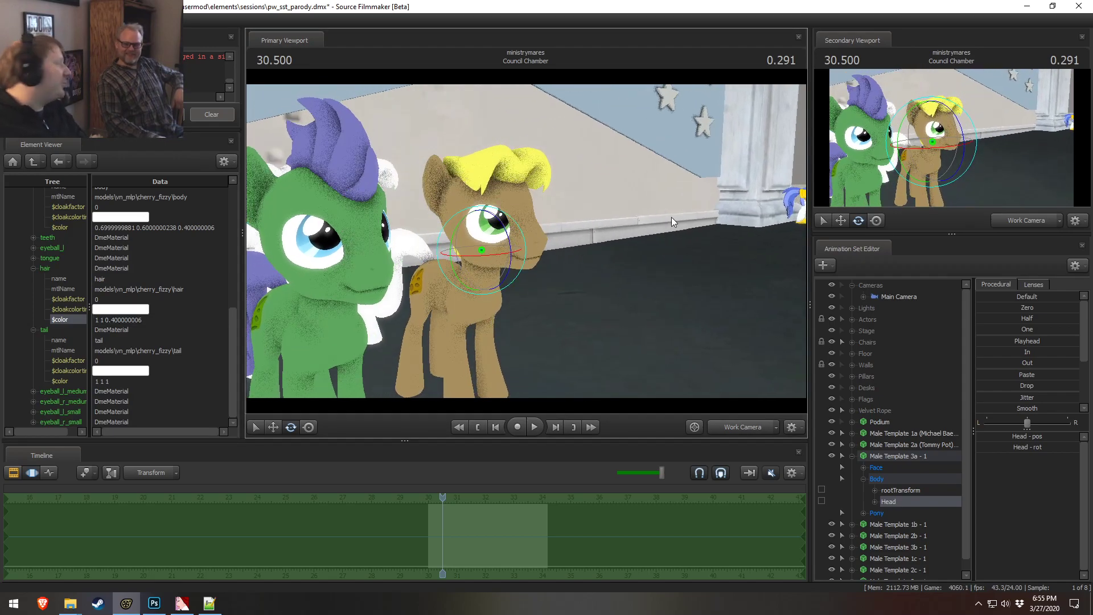
{"action": "left_click_drag", "start_coordinate": [573, 179], "coordinate": [455, 185], "text": "alt"}
{"action": "mouse_move", "coordinate": [502, 244]}
{"action": "left_mouse_down", "text": "alt"}
{"action": "mouse_move", "coordinate": [456, 243]}
{"action": "mouse_move", "coordinate": [512, 256]}
{"action": "mouse_move", "coordinate": [506, 239]}
{"action": "left_mouse_up", "text": "alt"}
- Move the view around the scene to inspect the green, grey and tan ponies
{"action": "key", "text": "w"}
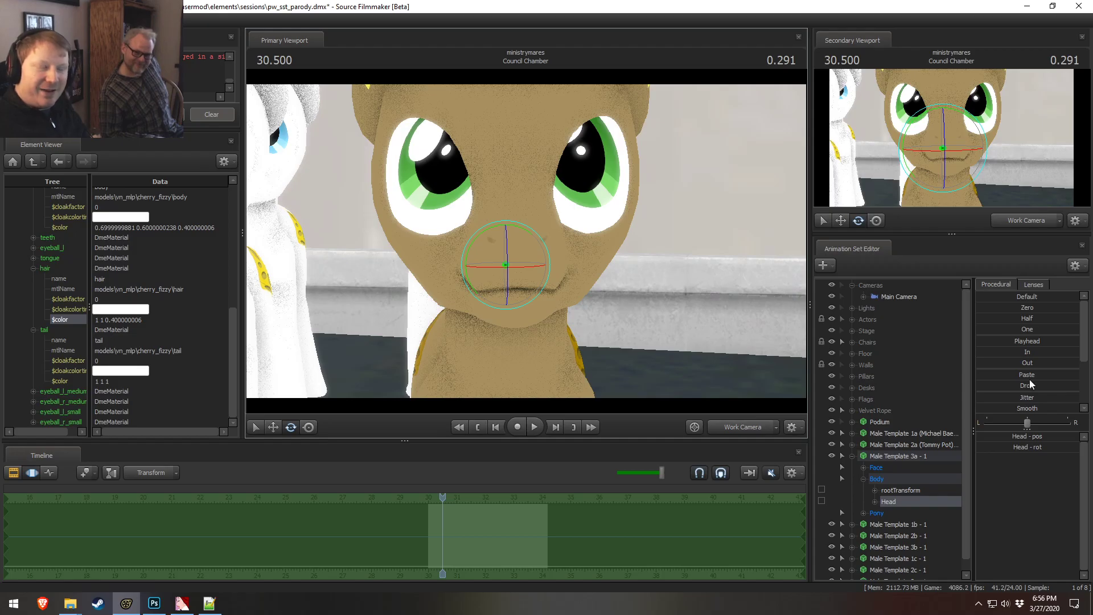
{"action": "mouse_move", "coordinate": [526, 241]}
{"action": "left_mouse_down"}
{"action": "mouse_move", "coordinate": [496, 242]}
{"action": "mouse_move", "coordinate": [538, 241]}
{"action": "mouse_move", "coordinate": [507, 241]}
{"action": "left_mouse_up"}
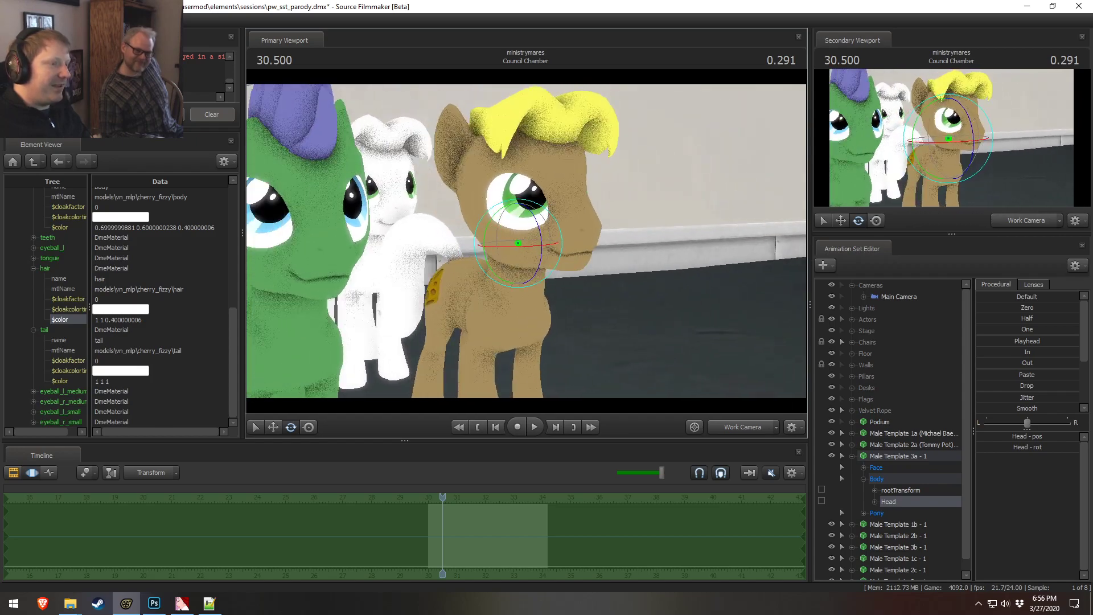
{"action": "left_click_drag", "start_coordinate": [561, 218], "coordinate": [527, 246]}
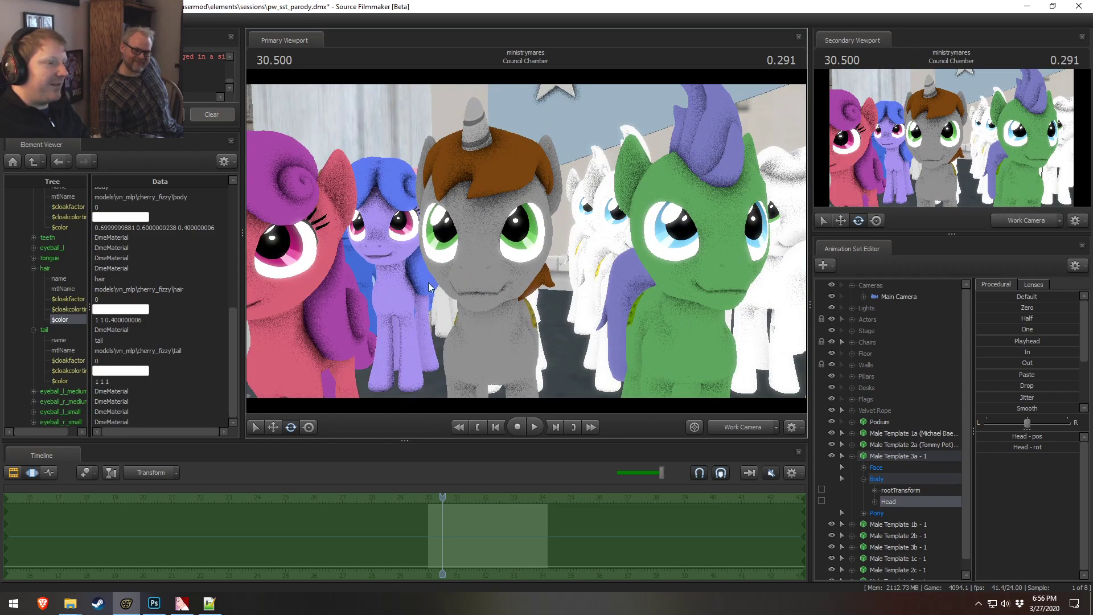
{"action": "left_click_drag", "start_coordinate": [487, 320], "coordinate": [488, 272]}
{"action": "mouse_move", "coordinate": [526, 239]}
{"action": "left_mouse_down"}
{"action": "mouse_move", "coordinate": [538, 226]}
{"action": "mouse_move", "coordinate": [535, 237]}
{"action": "left_mouse_up"}
{"action": "left_click_drag", "start_coordinate": [481, 269], "coordinate": [481, 270]}
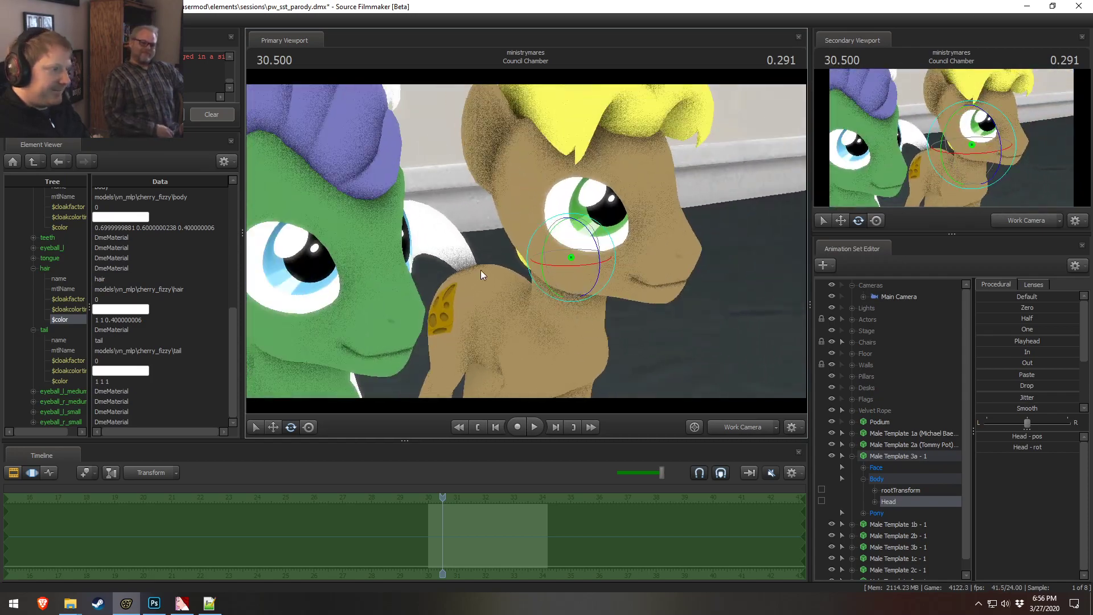
- Copy the hair colour 1 1 0.4 into the tail colour and collapse Male Template 3a
{"action": "double_click", "coordinate": [132, 320]}
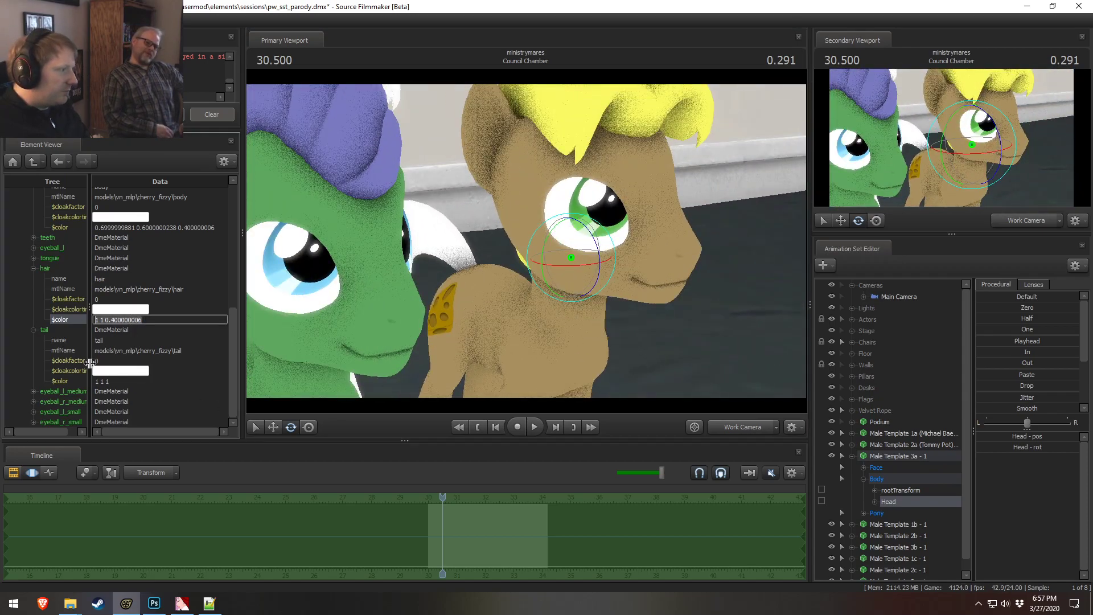
{"action": "left_click", "coordinate": [120, 381]}
{"action": "key", "text": "ctrl+v"}
{"action": "left_click", "coordinate": [137, 351]}
{"action": "left_click_drag", "start_coordinate": [541, 288], "coordinate": [541, 288]}
{"action": "left_click", "coordinate": [852, 456]}
- Rename the Male Template 3a set, adding the pony's character name in parentheses
{"action": "right_click", "coordinate": [918, 456]}
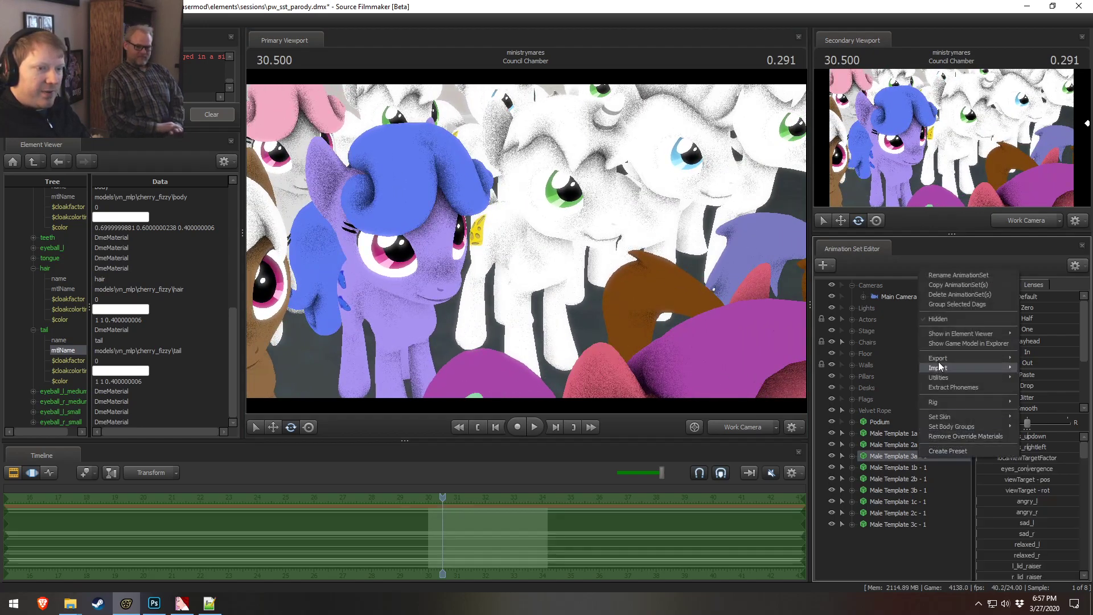
{"action": "left_click", "coordinate": [943, 275]}
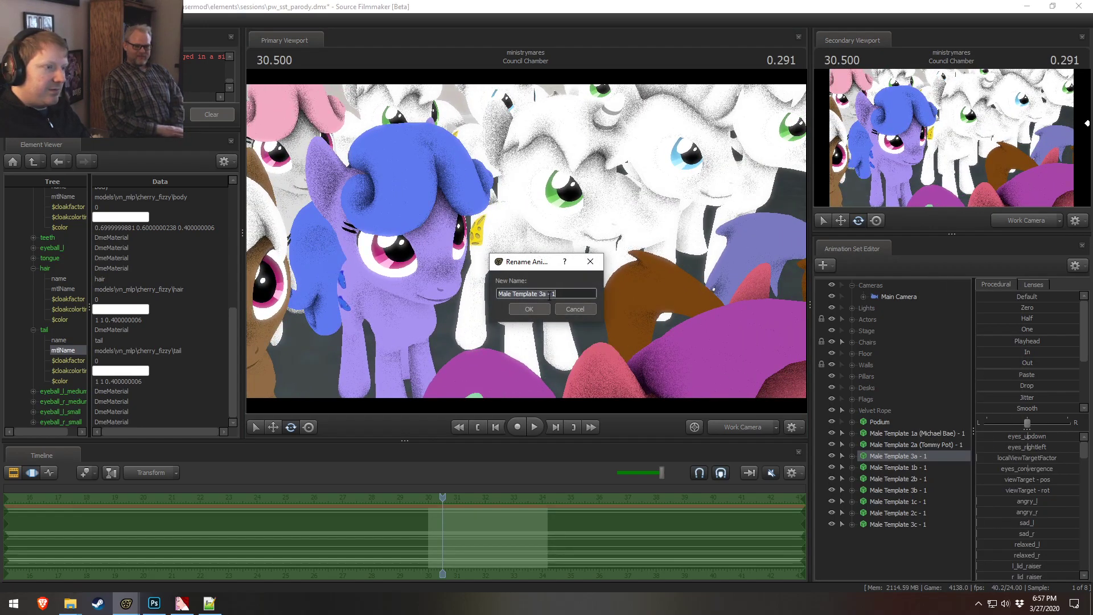
{"action": "type", "text": "()"}
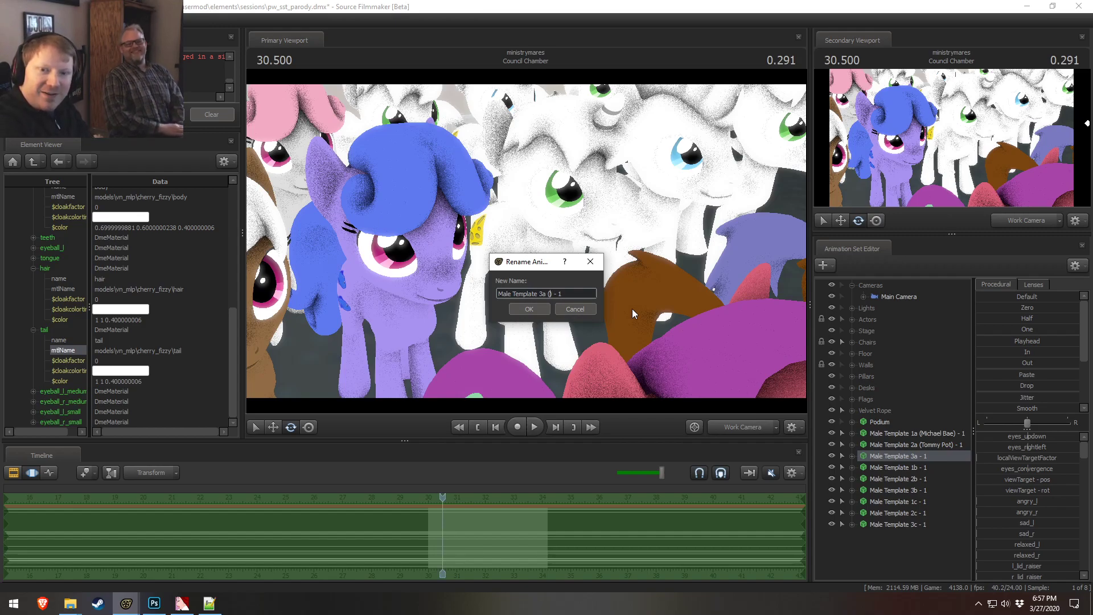
{"action": "type", "text": "Covenant"}
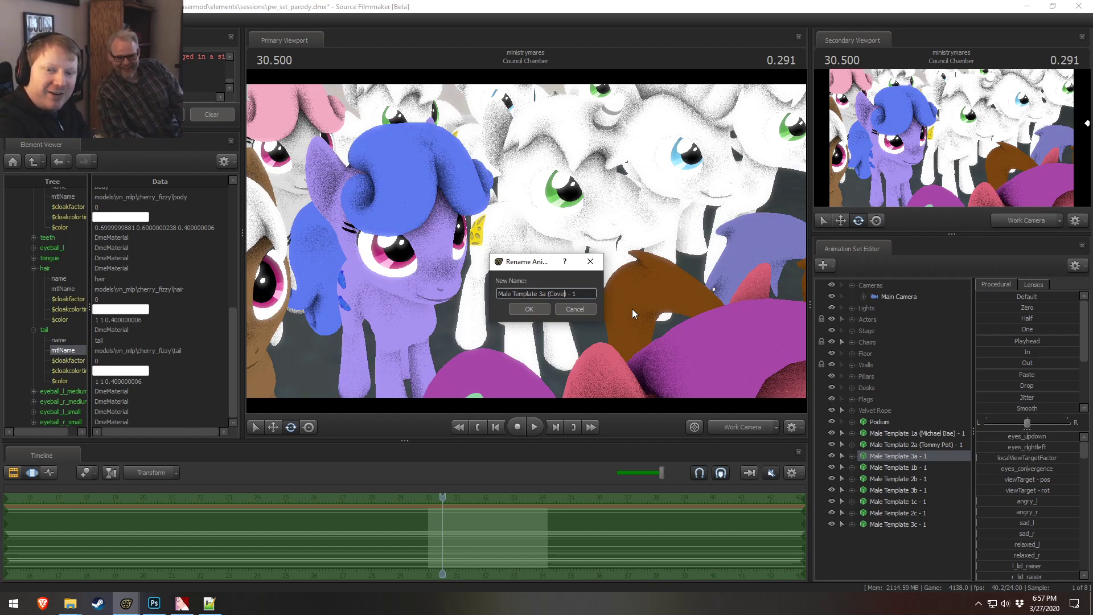
{"action": "type", "text": " Curnel"}
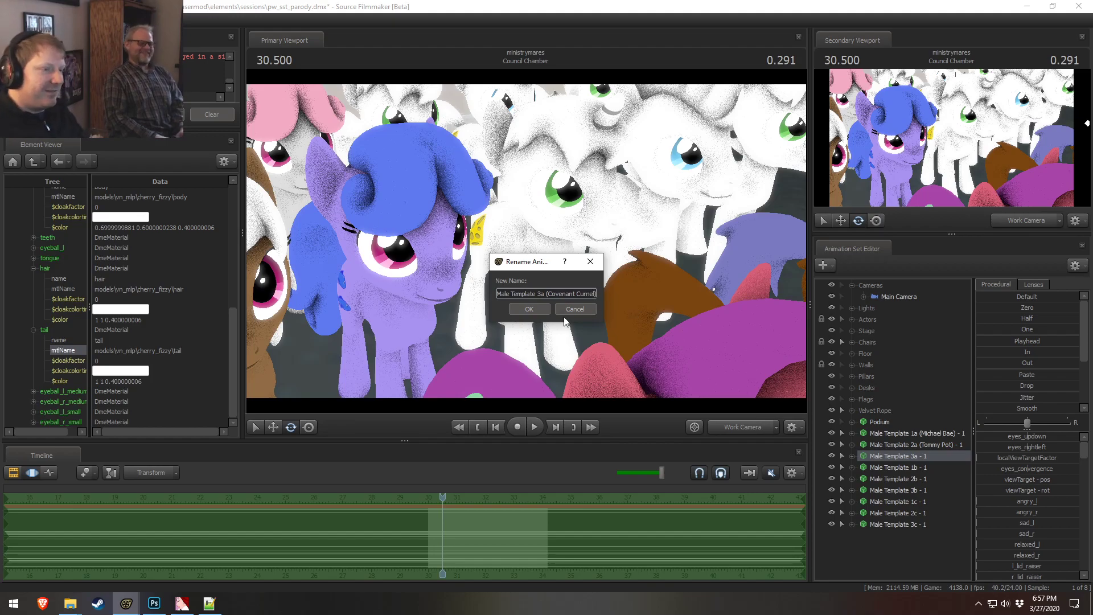
{"action": "left_click", "coordinate": [535, 309]}
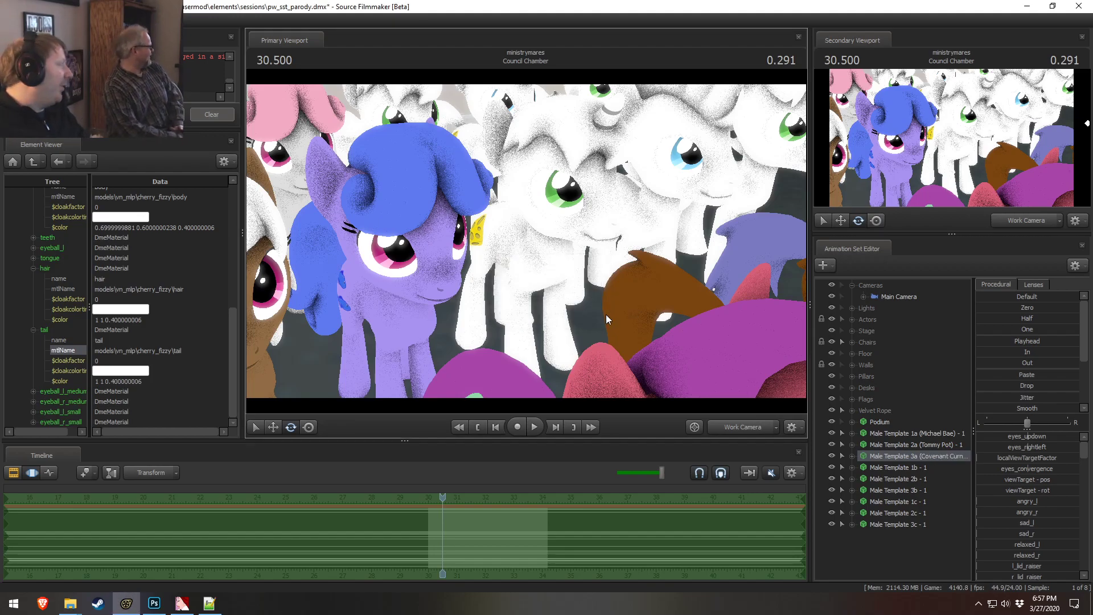
{"action": "left_click_drag", "start_coordinate": [535, 309], "coordinate": [535, 232]}
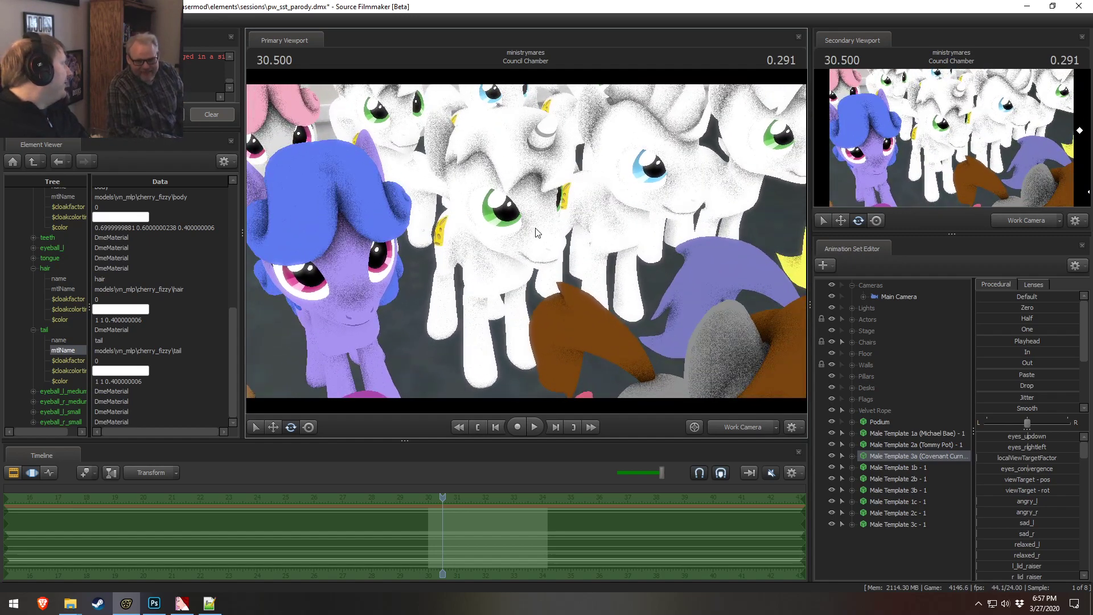
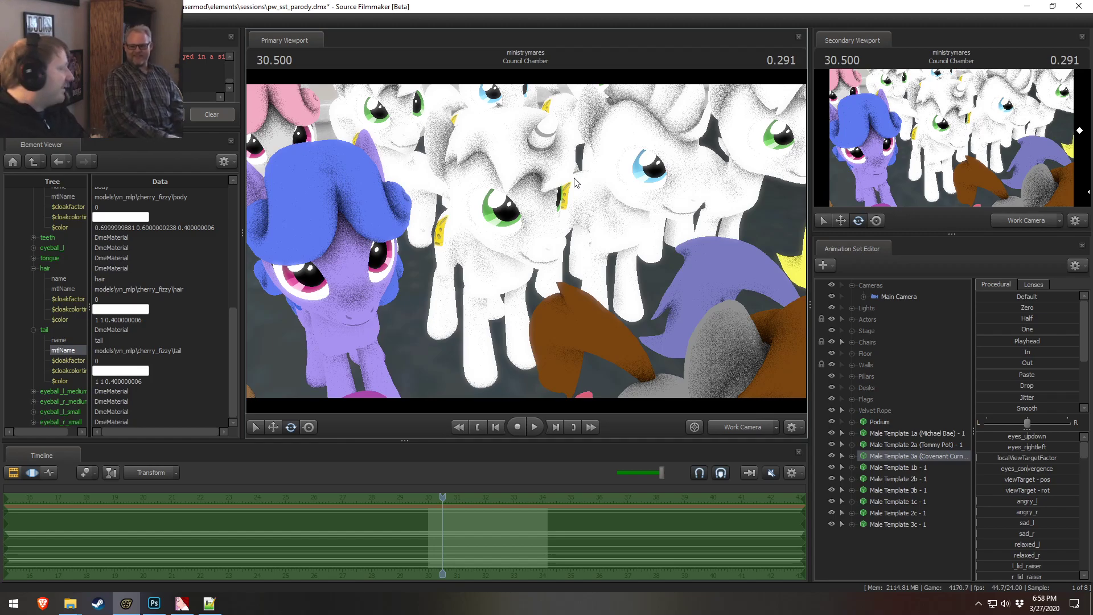
- Show a male template's model in the Element Viewer and expand its body, hair_back and horn materials
{"action": "right_click", "coordinate": [918, 467]}
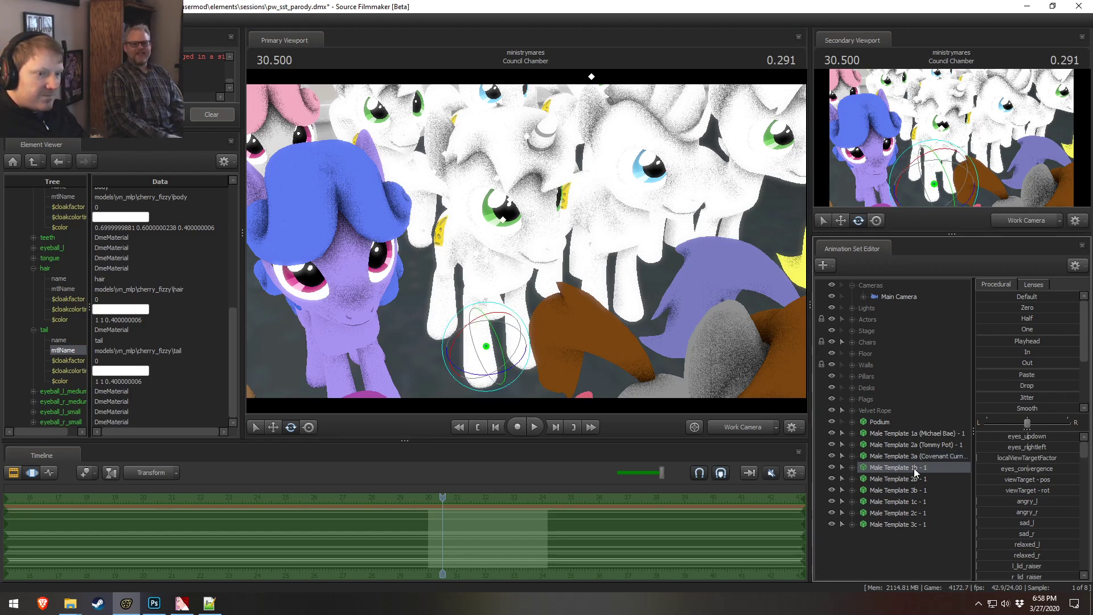
{"action": "mouse_move", "coordinate": [980, 344]}
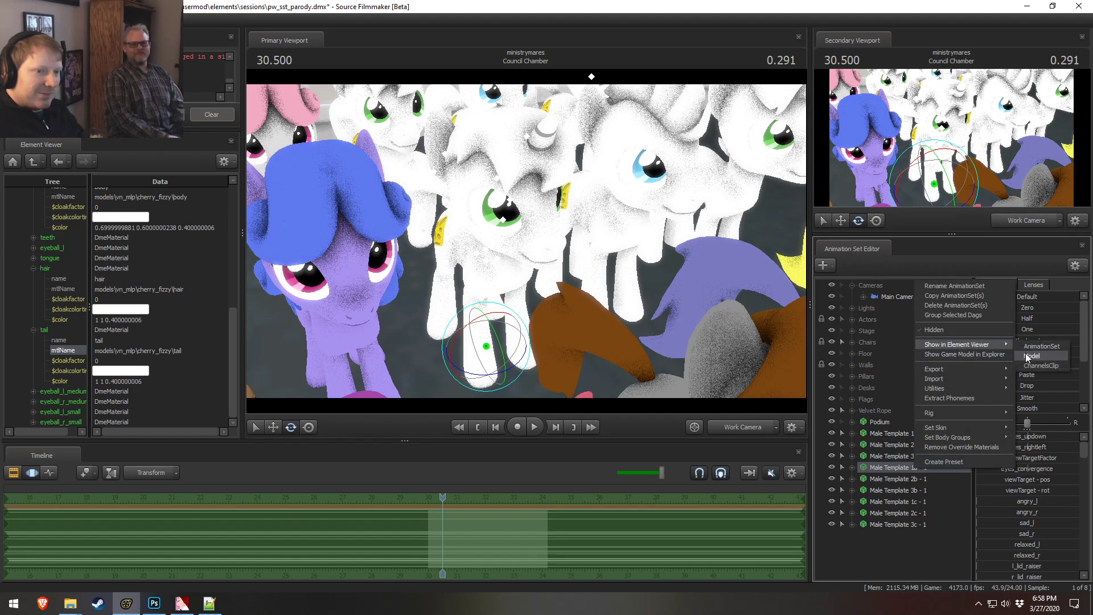
{"action": "left_click", "coordinate": [1029, 356]}
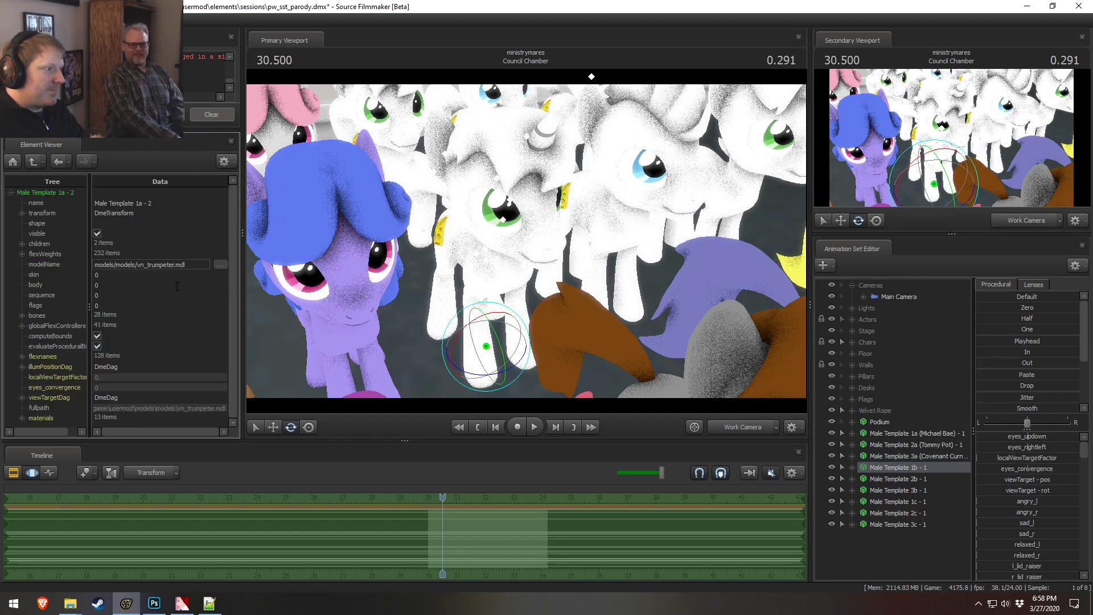
{"action": "left_click_drag", "start_coordinate": [497, 264], "coordinate": [515, 256]}
{"action": "left_click", "coordinate": [25, 416]}
{"action": "scroll", "coordinate": [17, 375], "scroll_direction": "down", "scroll_amount": 4}
{"action": "left_click", "coordinate": [33, 309]}
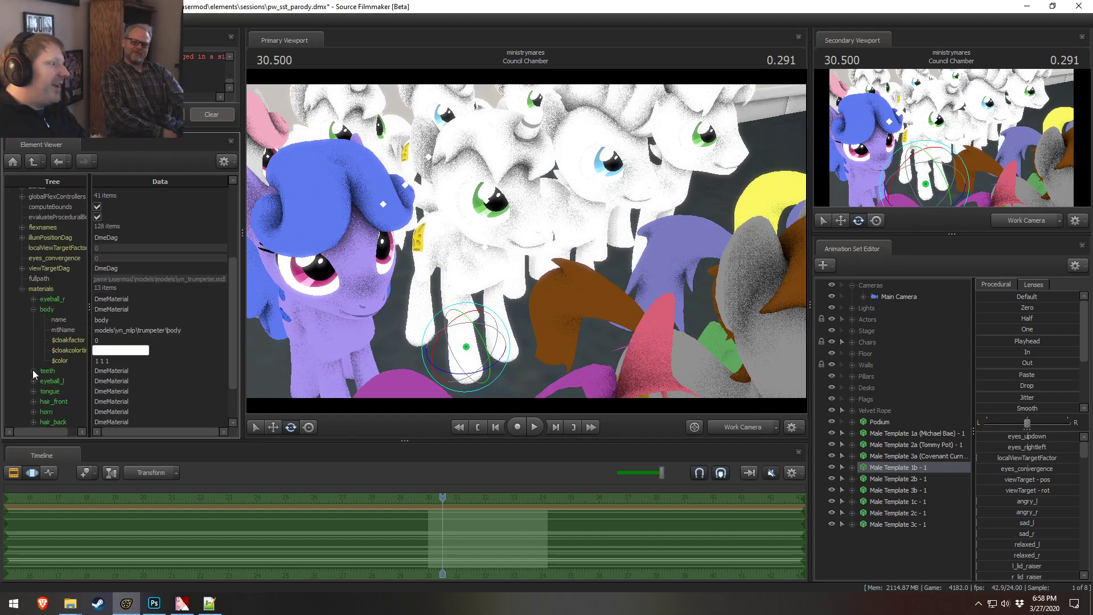
{"action": "scroll", "coordinate": [35, 360], "scroll_direction": "down", "scroll_amount": 2}
{"action": "left_click", "coordinate": [34, 380]}
{"action": "scroll", "coordinate": [35, 370], "scroll_direction": "down", "scroll_amount": 1}
{"action": "left_click", "coordinate": [34, 361]}
{"action": "scroll", "coordinate": [35, 352], "scroll_direction": "down", "scroll_amount": 5}
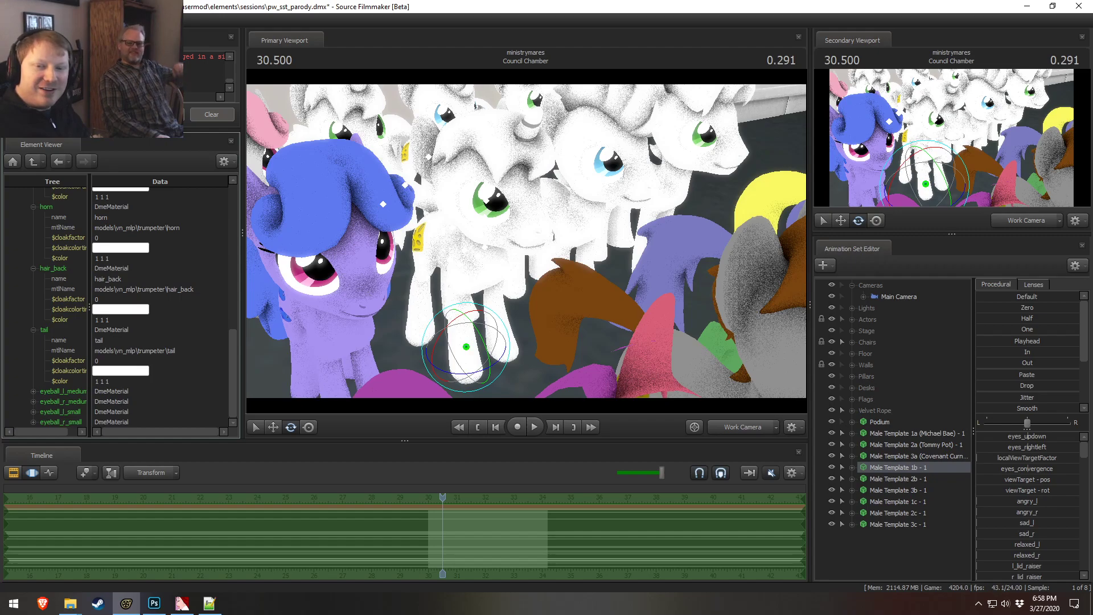
- Show Male Template 1b's model in the Element Viewer
{"action": "left_click_drag", "start_coordinate": [493, 262], "coordinate": [472, 259]}
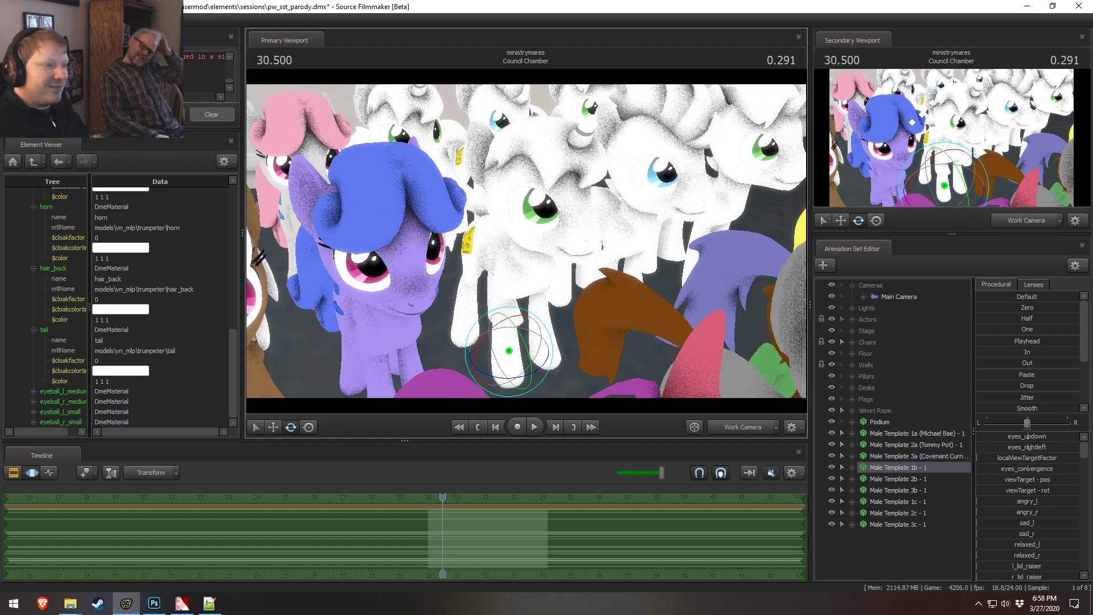
{"action": "right_click", "coordinate": [901, 470]}
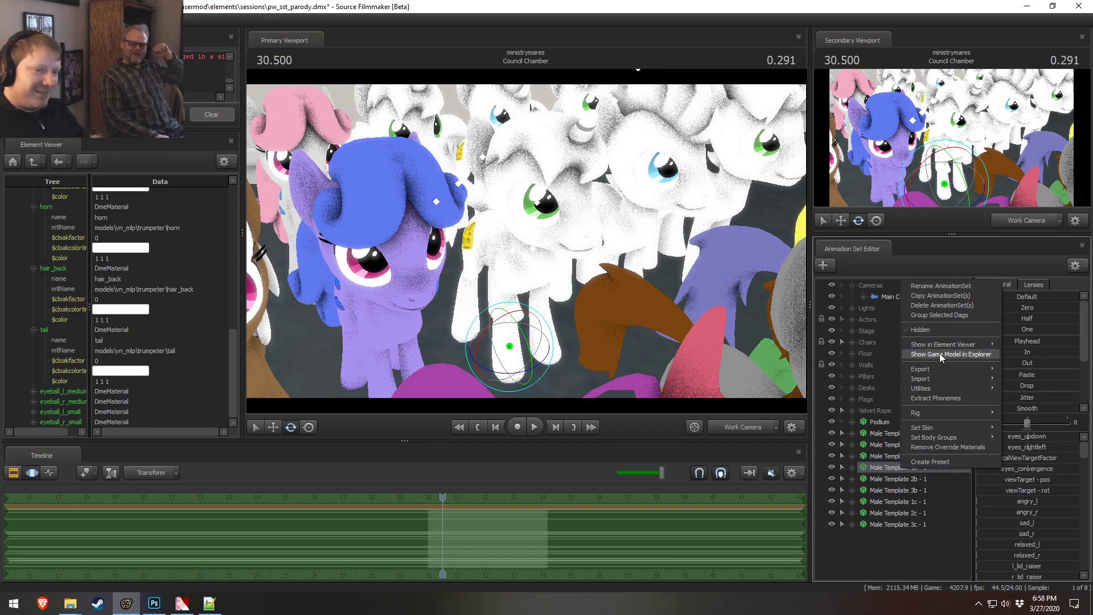
{"action": "mouse_move", "coordinate": [944, 346]}
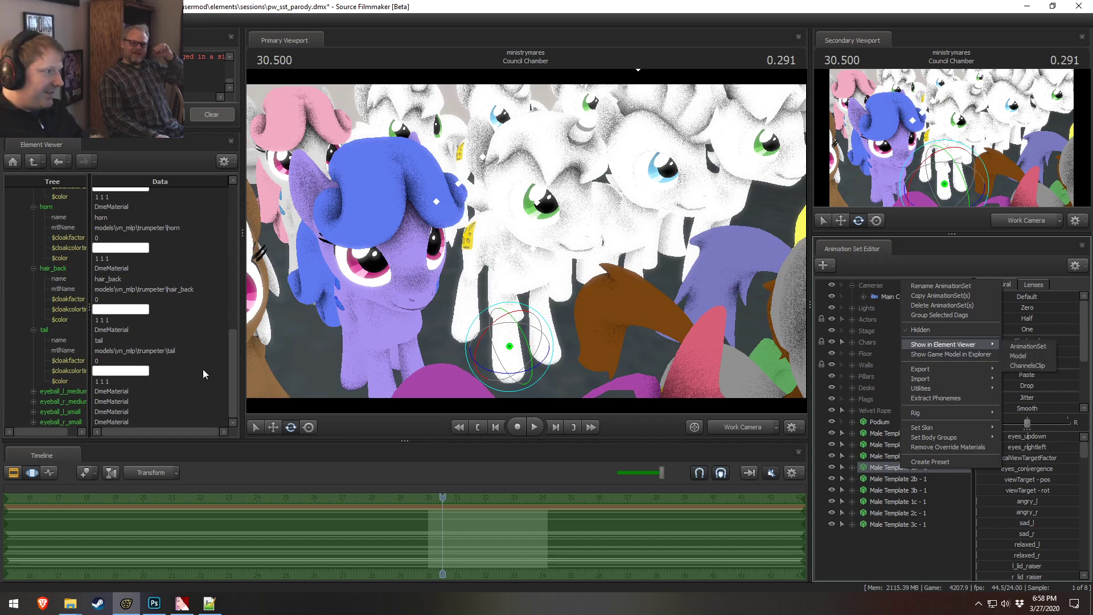
{"action": "left_click", "coordinate": [1017, 356]}
{"action": "left_click_drag", "start_coordinate": [570, 342], "coordinate": [526, 237]}
- Set the body material's $color to 0.6 0.3 0.7
{"action": "key", "text": "w"}
{"action": "key", "text": "s"}
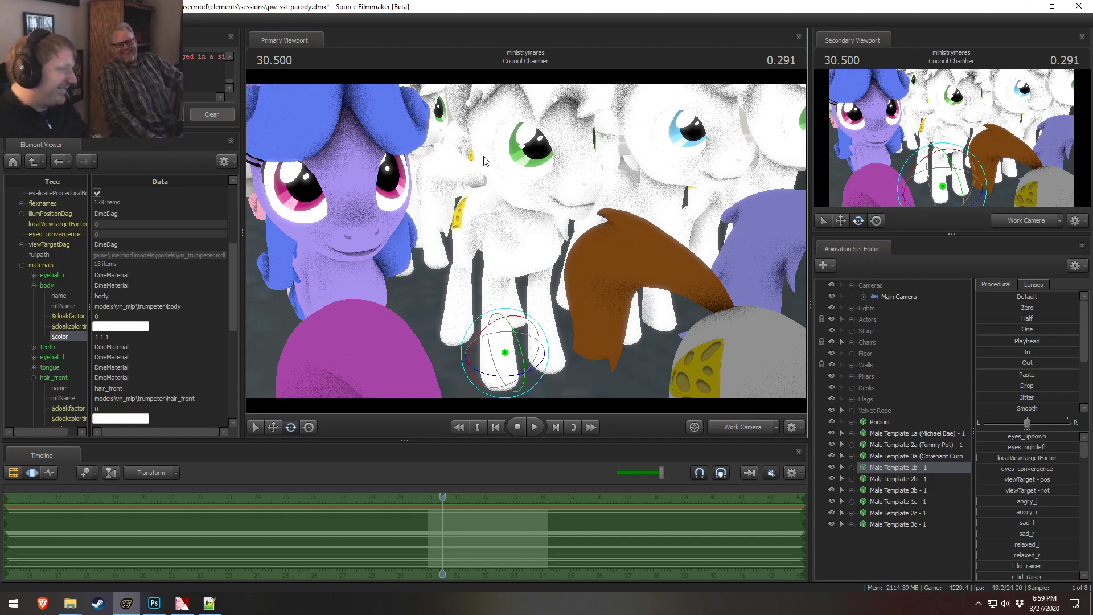
{"action": "double_click", "coordinate": [111, 338]}
{"action": "left_click_drag", "start_coordinate": [461, 254], "coordinate": [555, 239]}
{"action": "left_click_drag", "start_coordinate": [365, 307], "coordinate": [351, 312]}
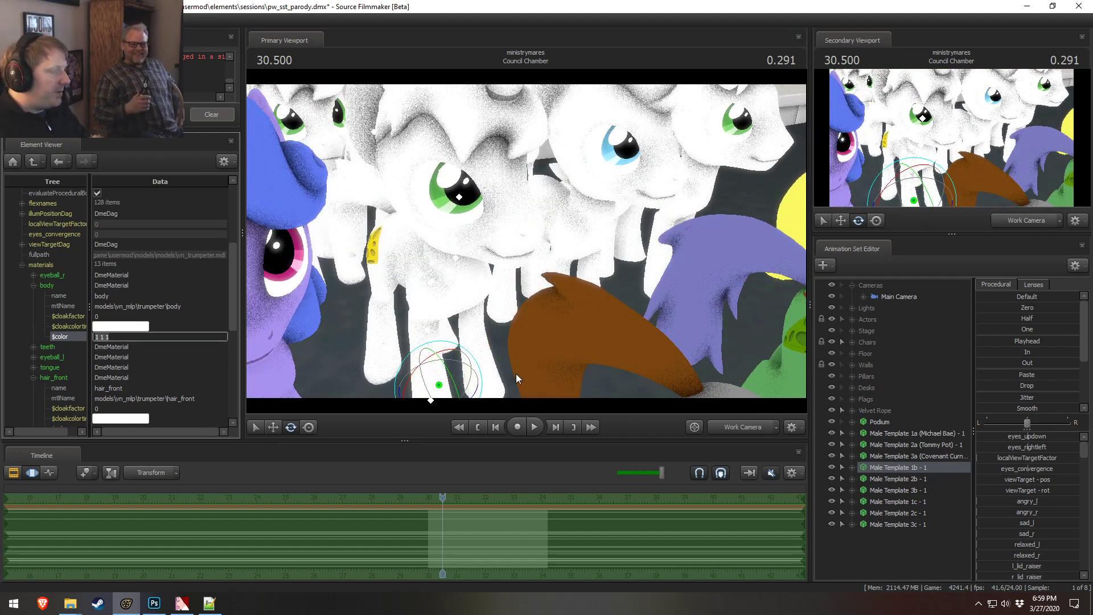
{"action": "type", "text": "0.6 0.3"}
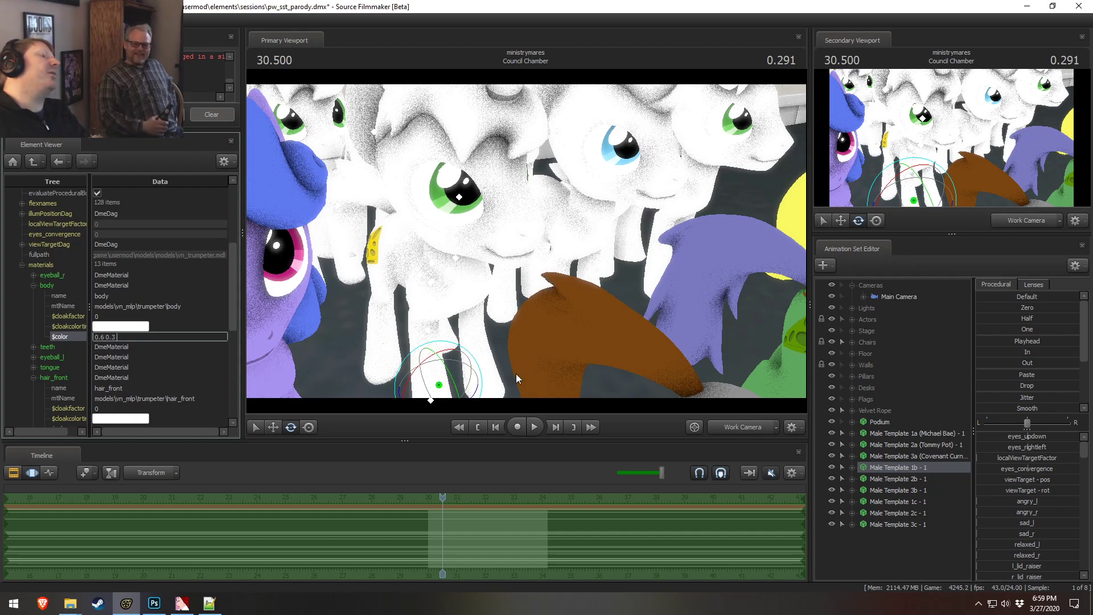
{"action": "type", "text": " 0.7"}
{"action": "key", "text": "Return"}
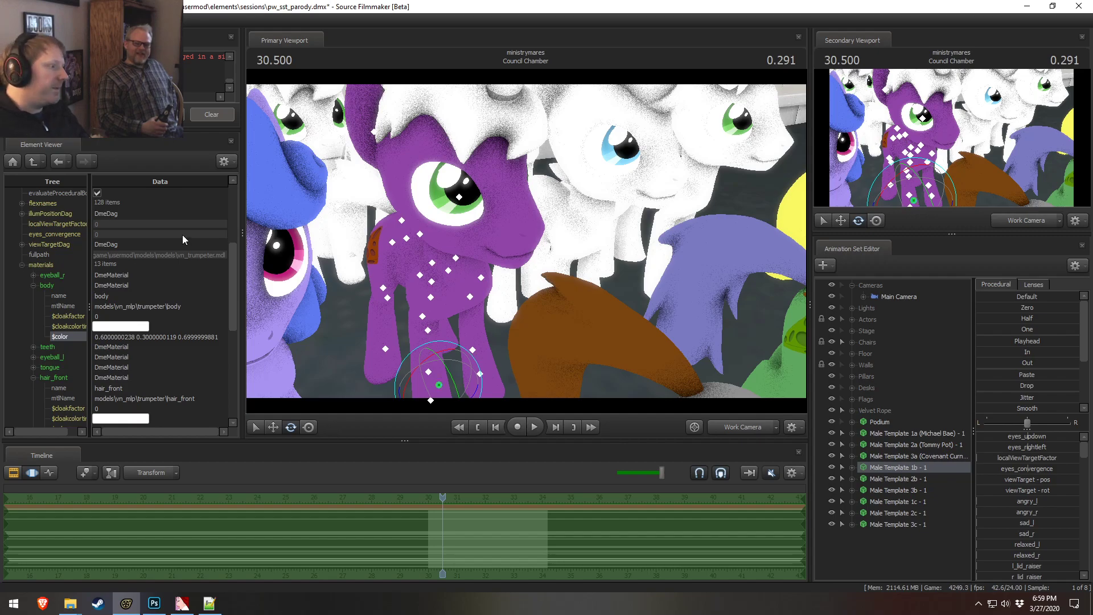
- Lighten the body colour by changing its middle value to 0.5, giving 0.6 0.5 0.7
{"action": "double_click", "coordinate": [143, 337]}
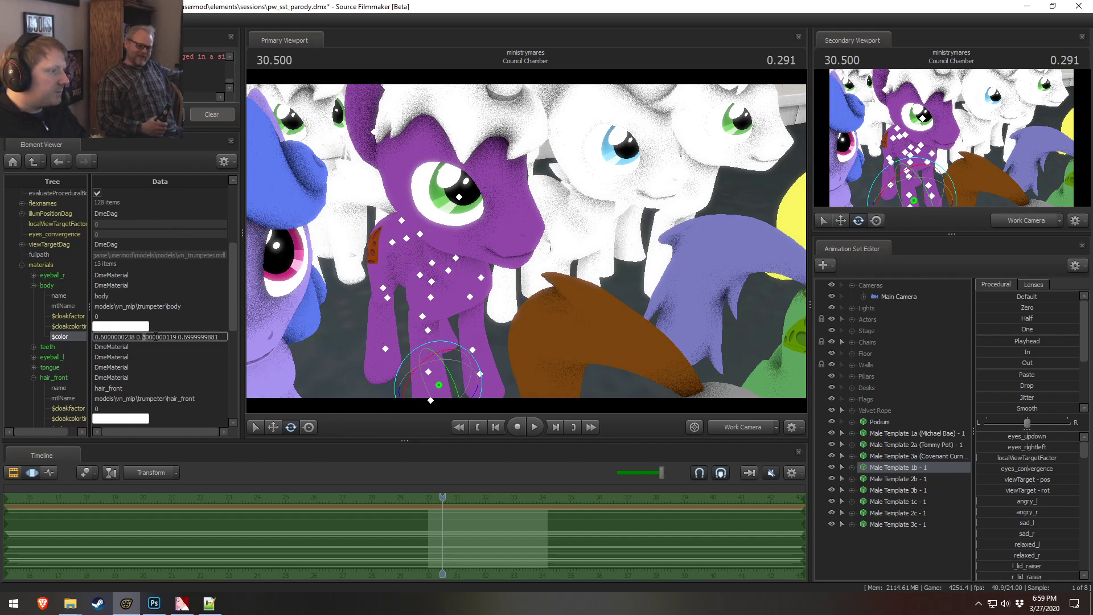
{"action": "left_click_drag", "start_coordinate": [142, 336], "coordinate": [177, 337]}
{"action": "type", "text": "5"}
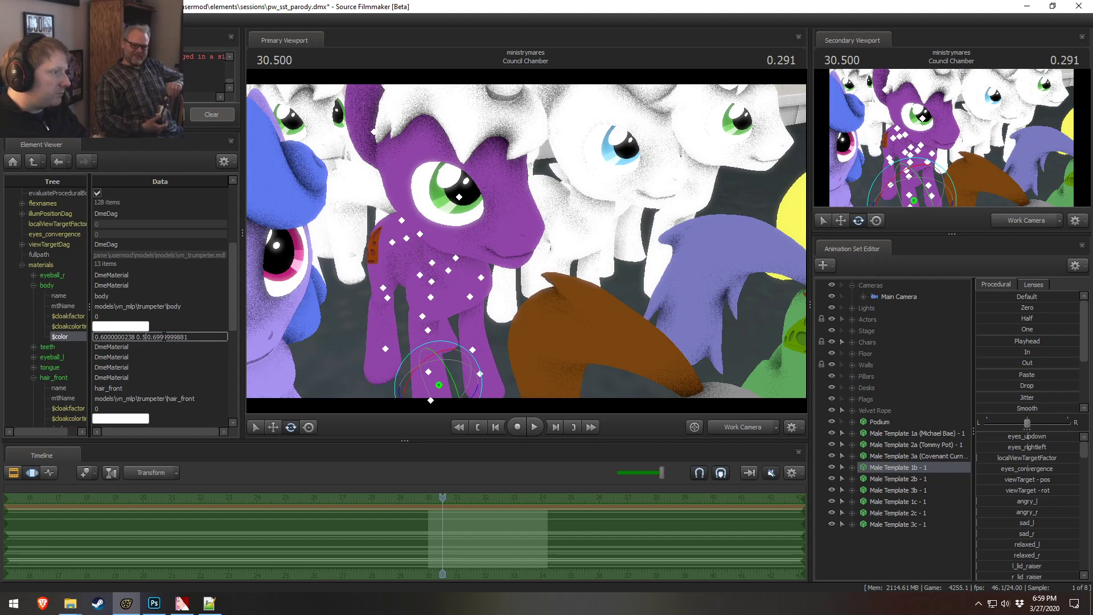
{"action": "key", "text": "Return"}
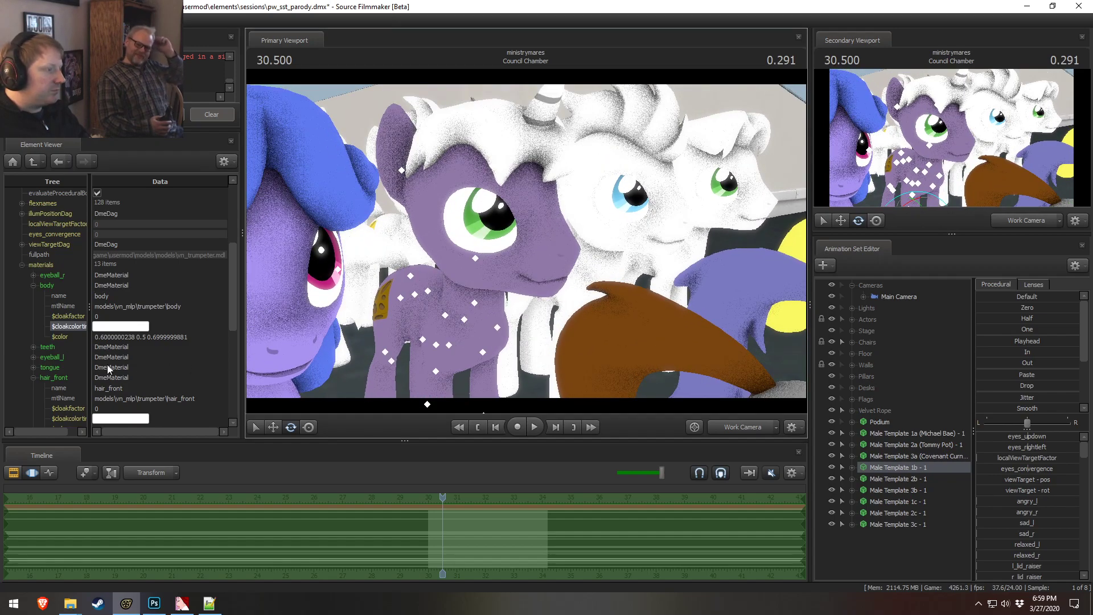
{"action": "scroll", "coordinate": [102, 370], "scroll_direction": "down", "scroll_amount": 4}
- Try a grey 0.4 0.4 0.4 on the hair_front $color
{"action": "double_click", "coordinate": [90, 310]}
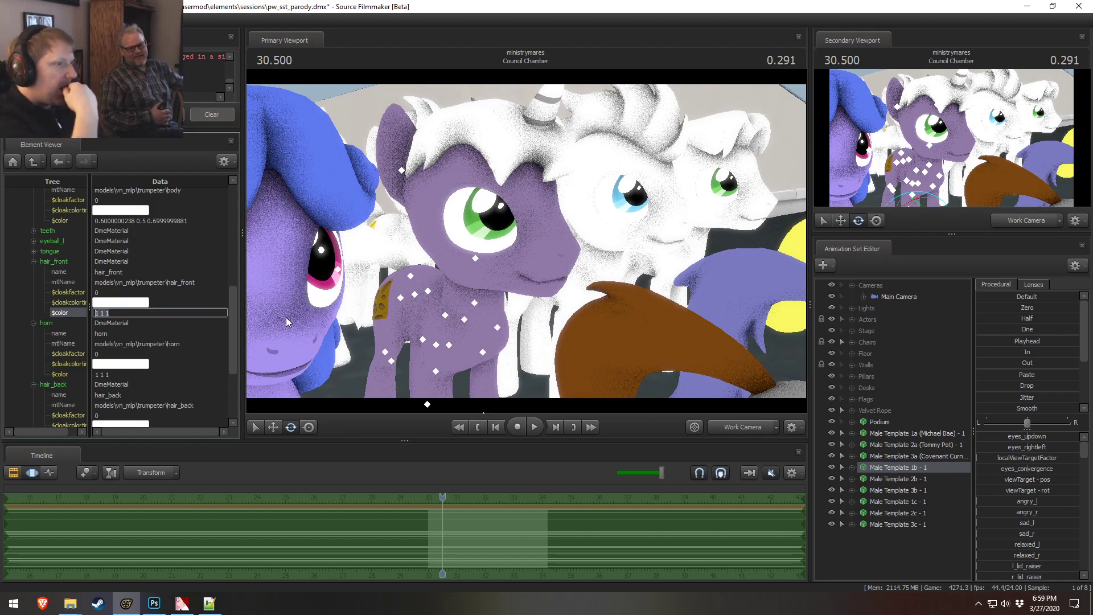
{"action": "key", "text": "BackSpace"}
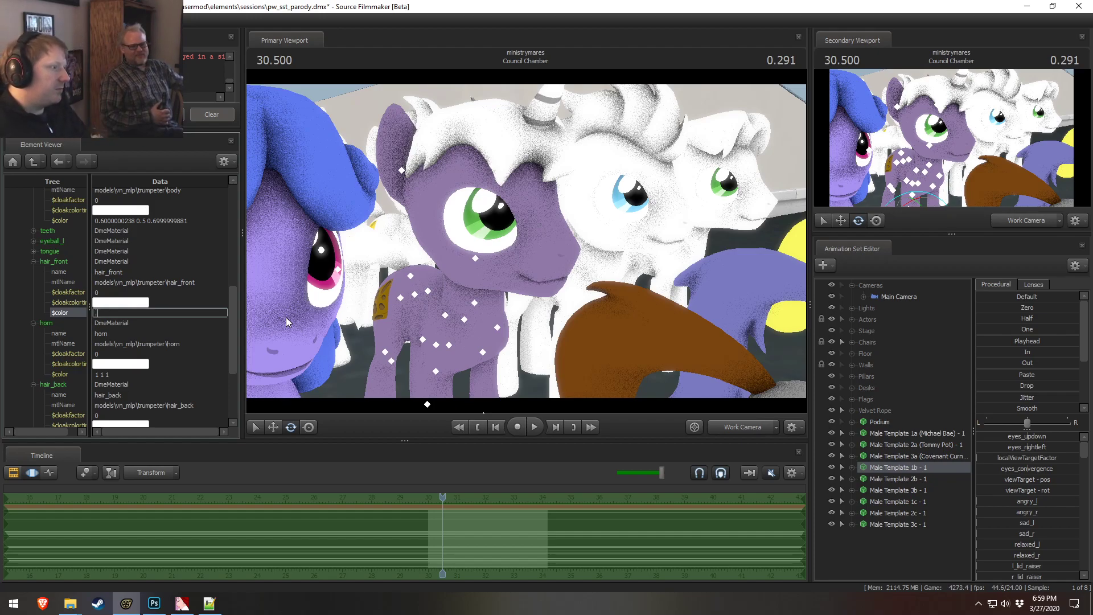
{"action": "type", "text": "0.4 0.4 0.4"}
{"action": "key", "text": "Tab"}
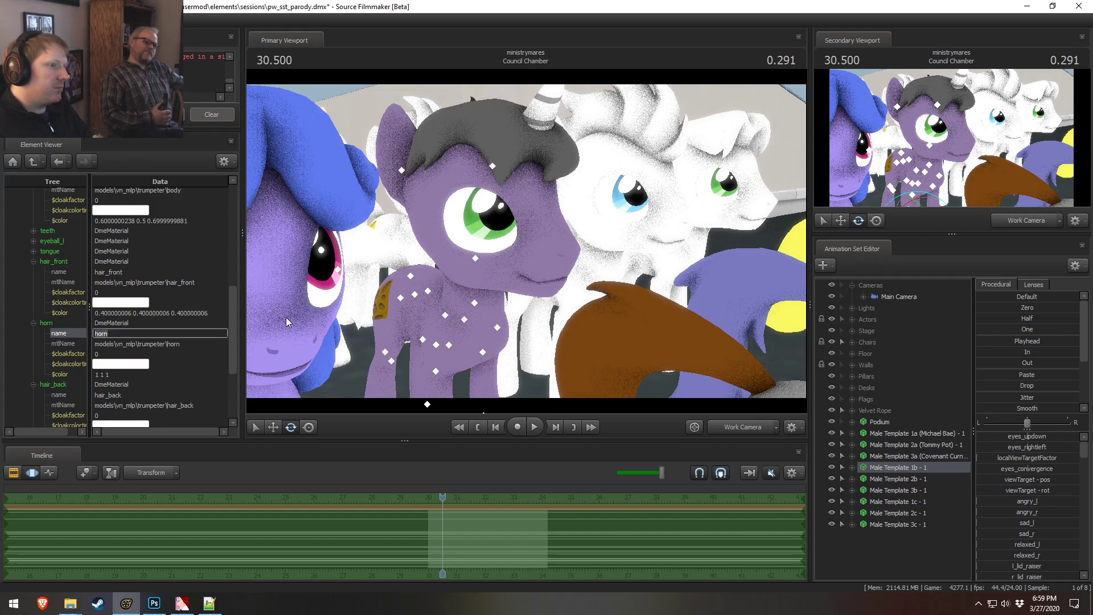
{"action": "key", "text": "Return"}
{"action": "key", "text": "F2"}
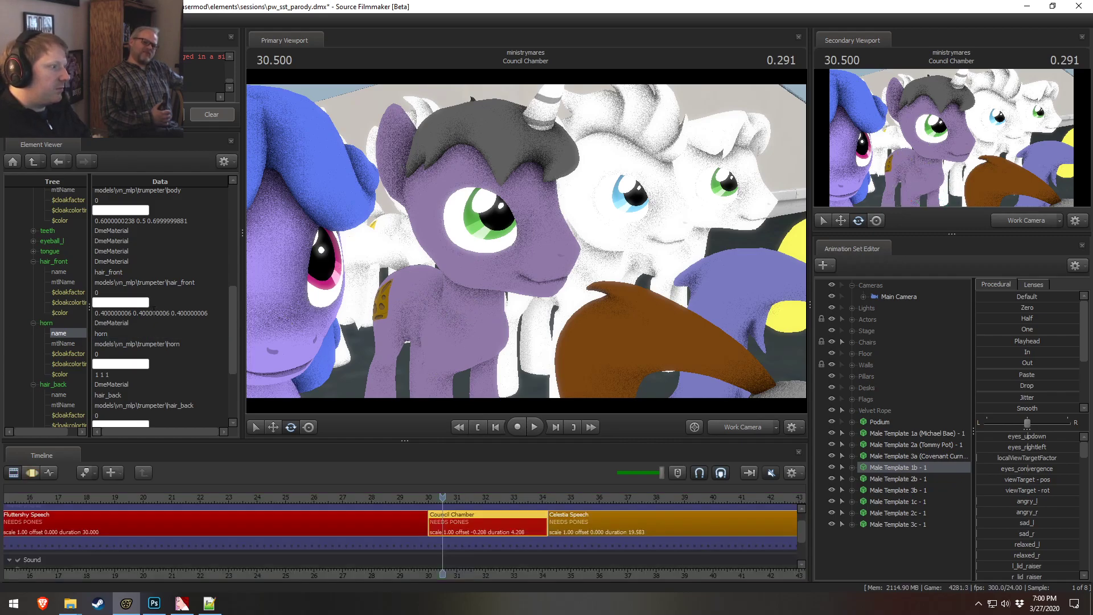
{"action": "double_click", "coordinate": [187, 313]}
{"action": "type", "text": "6"}
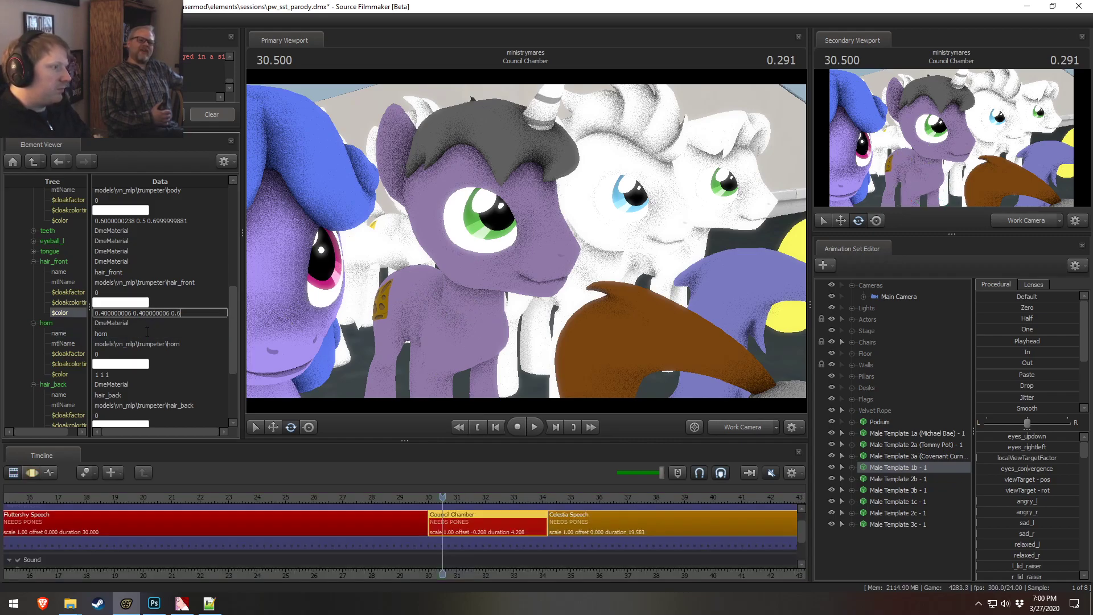
{"action": "double_click", "coordinate": [146, 332]}
- Try olive 0.7 0.7 0.3 and then brown variants on the front hair colour
{"action": "left_click_drag", "start_coordinate": [272, 299], "coordinate": [249, 316]}
{"action": "triple_click", "coordinate": [126, 314]}
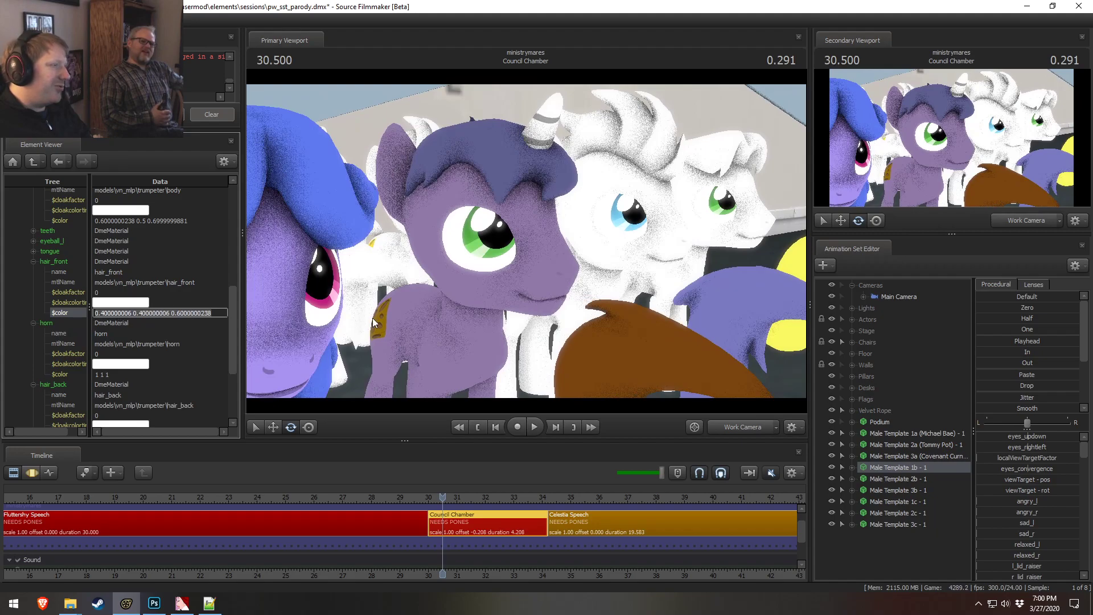
{"action": "type", "text": "0.7 0."}
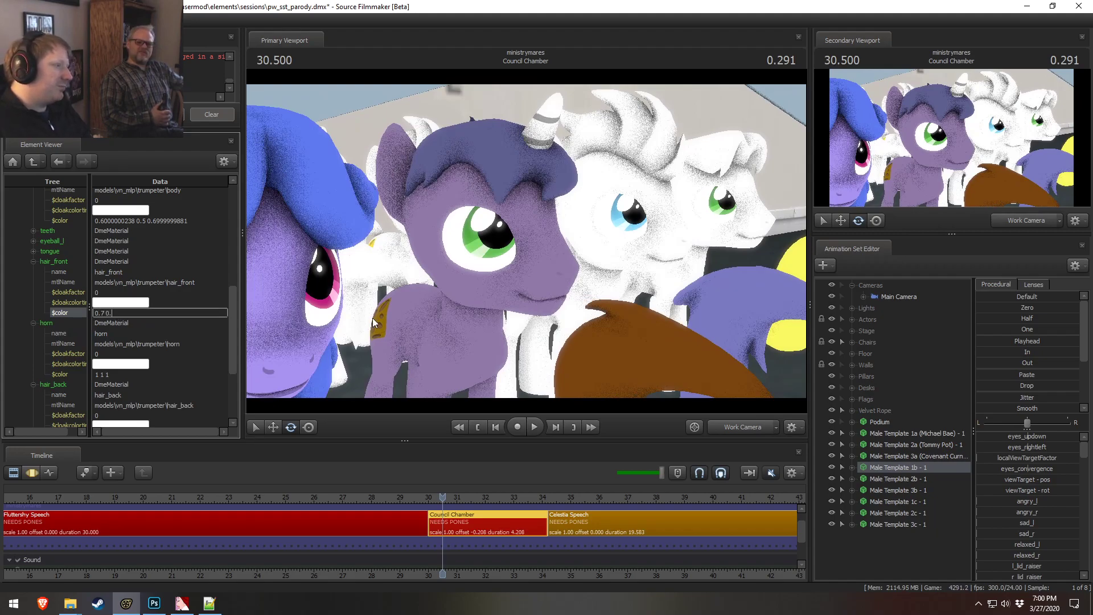
{"action": "type", "text": "7 0.3"}
{"action": "key", "text": "Return"}
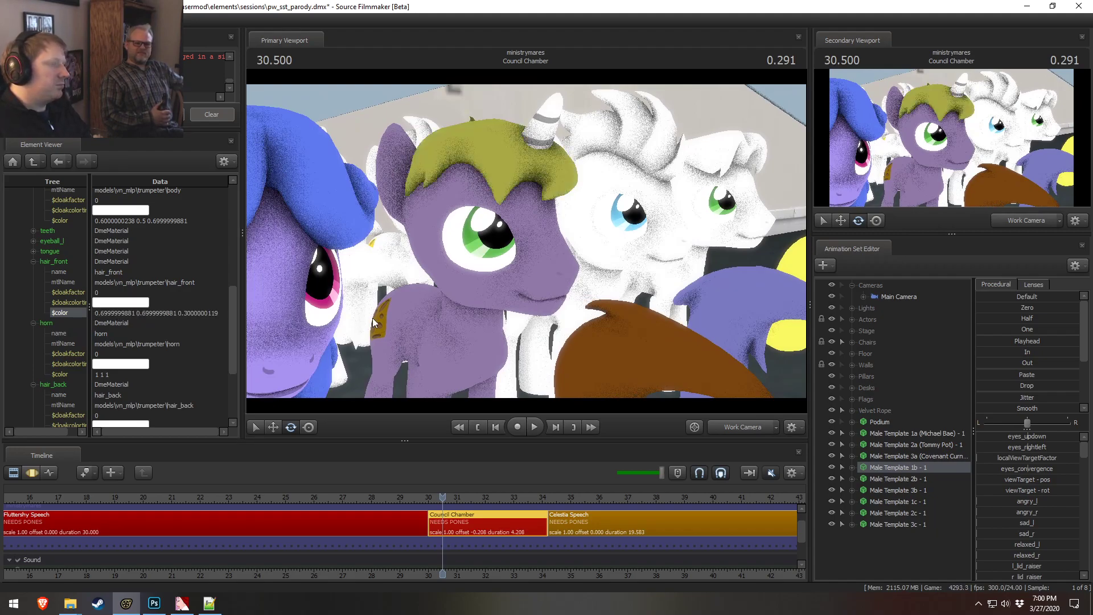
{"action": "left_click", "coordinate": [224, 320]}
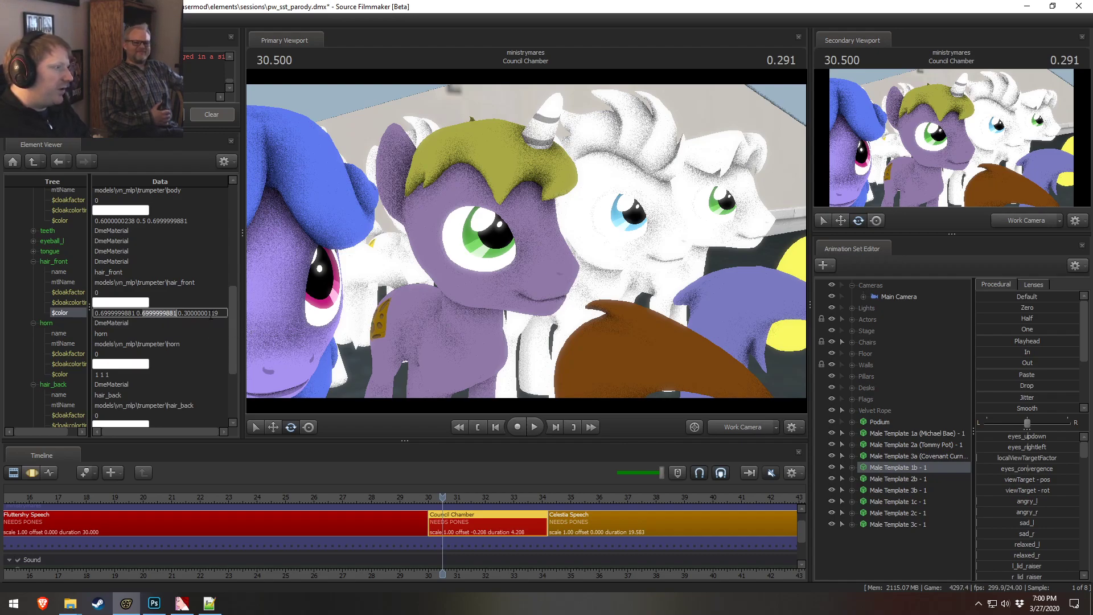
{"action": "type", "text": "0.5"}
{"action": "key", "text": "Return"}
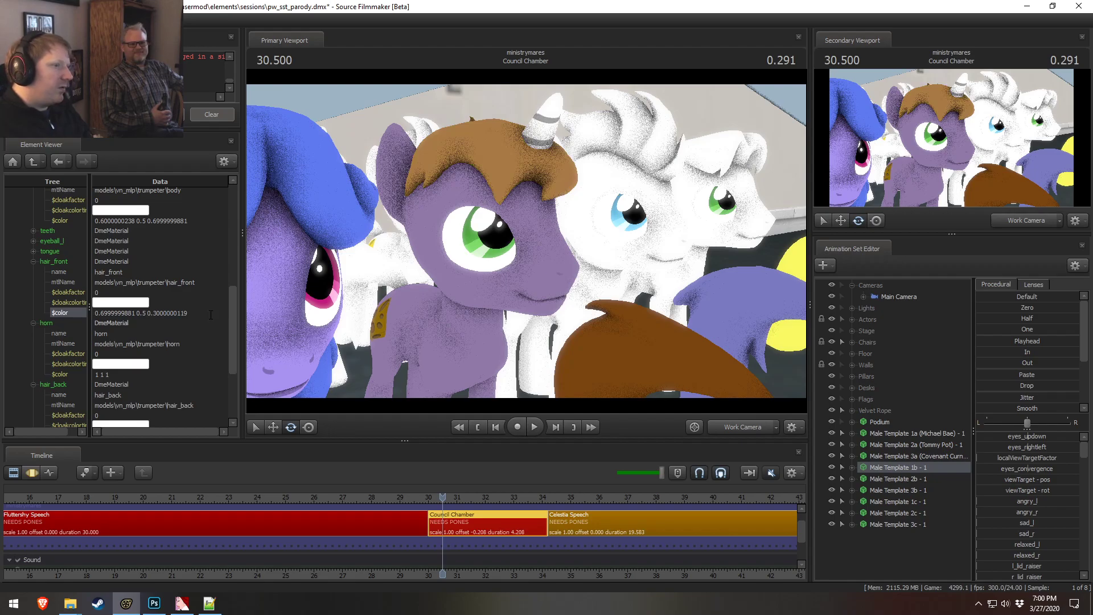
{"action": "left_click_drag", "start_coordinate": [101, 313], "coordinate": [149, 315]}
{"action": "double_click", "coordinate": [165, 314]}
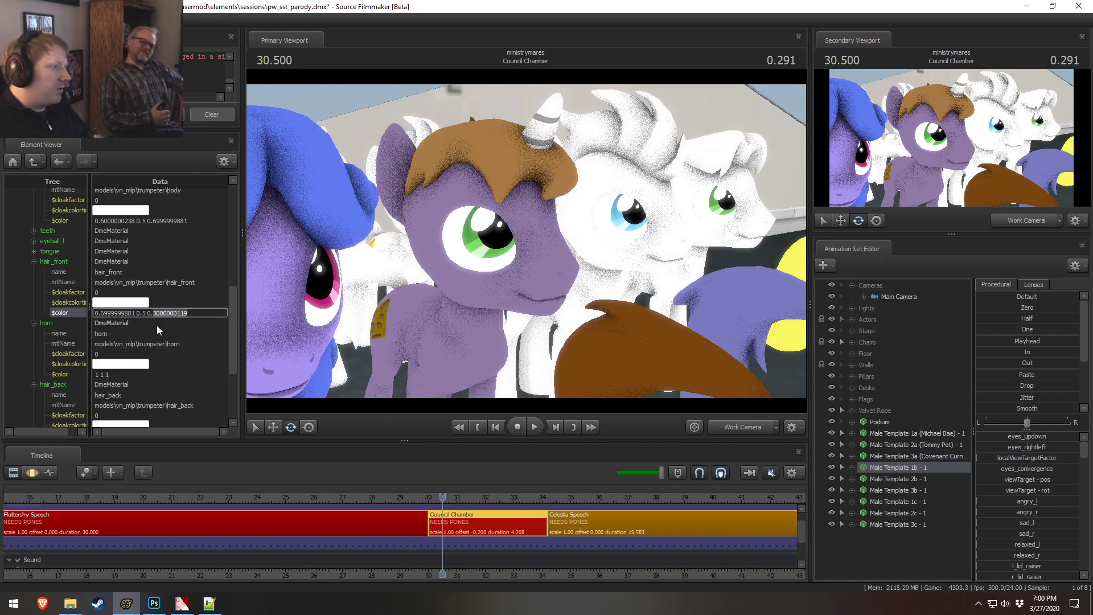
{"action": "type", "text": "1"}
{"action": "key", "text": "Return"}
- Set the front mane $color to orange 1 0.5 0 and fly closer to the pony
{"action": "left_click_drag", "start_coordinate": [343, 289], "coordinate": [447, 262]}
{"action": "key", "text": "s"}
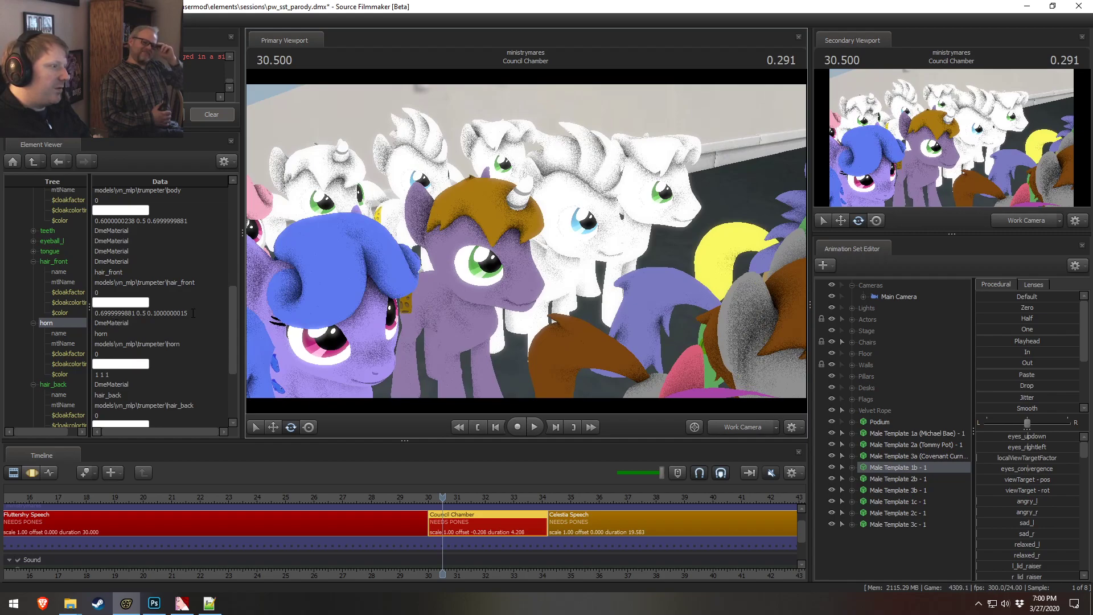
{"action": "double_click", "coordinate": [193, 313]}
{"action": "key", "text": "BackSpace"}
{"action": "type", "text": "1 0.5"}
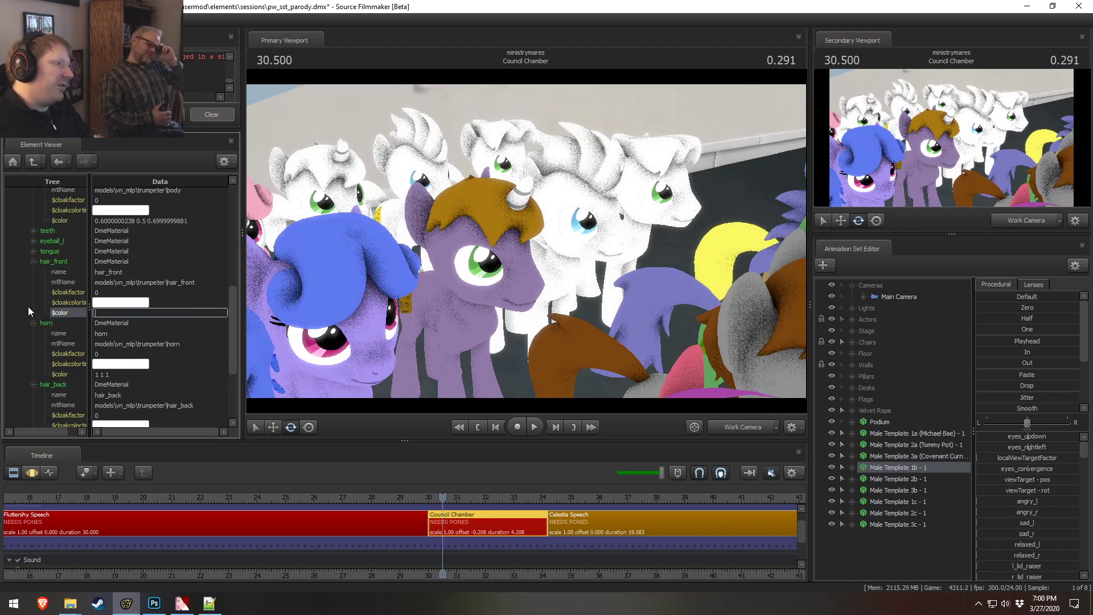
{"action": "type", "text": " 0"}
{"action": "key", "text": "Return"}
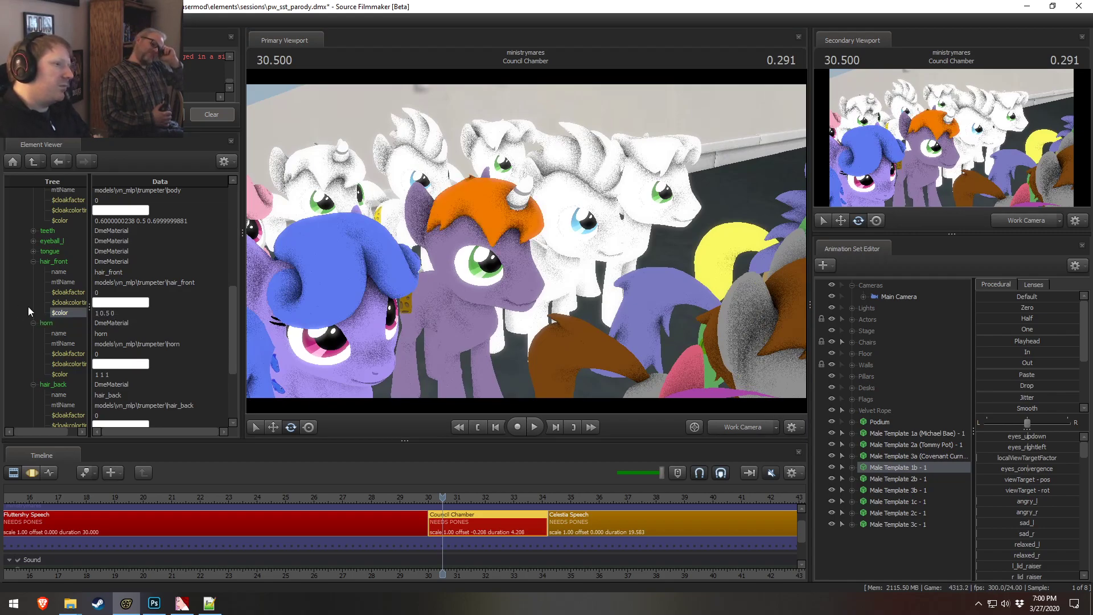
{"action": "left_click_drag", "start_coordinate": [433, 256], "coordinate": [435, 303]}
{"action": "left_click_drag", "start_coordinate": [274, 239], "coordinate": [512, 245]}
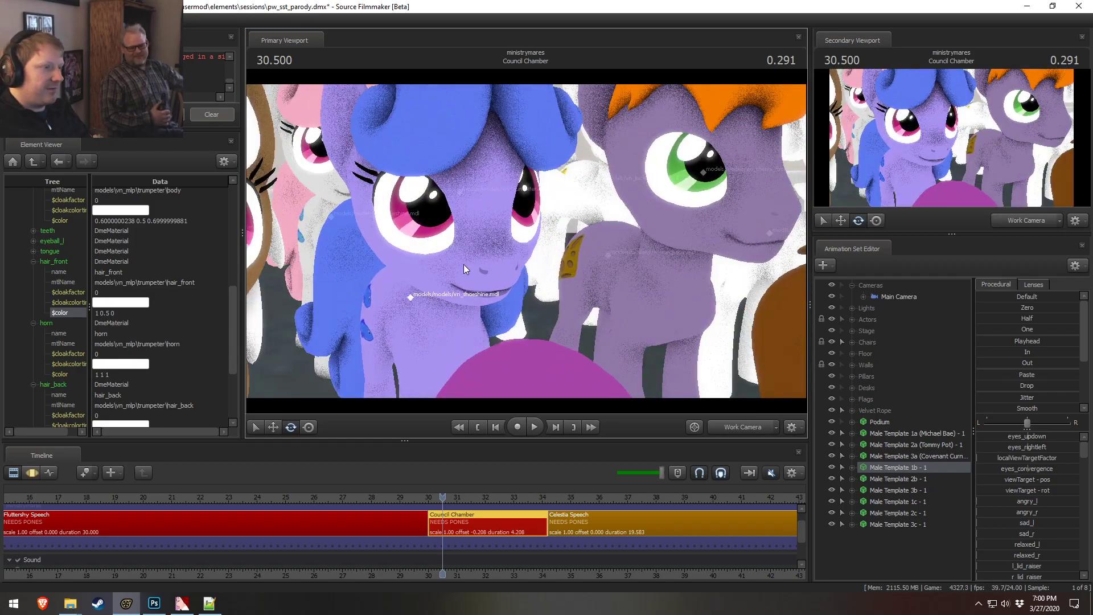
- In the Motion Editor, turn the blue-maned pony's head and adjust its jaw_open slider
{"action": "key", "text": "F2"}
{"action": "left_click", "coordinate": [443, 267]}
{"action": "left_click_drag", "start_coordinate": [436, 275], "coordinate": [478, 274]}
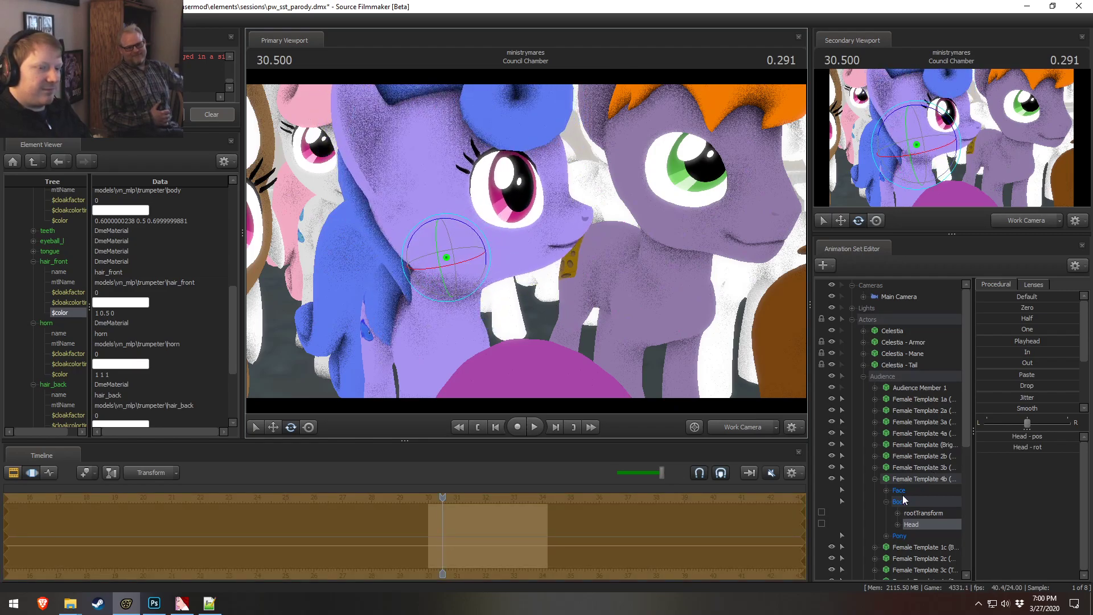
{"action": "left_click", "coordinate": [885, 490]}
{"action": "left_click", "coordinate": [918, 535]}
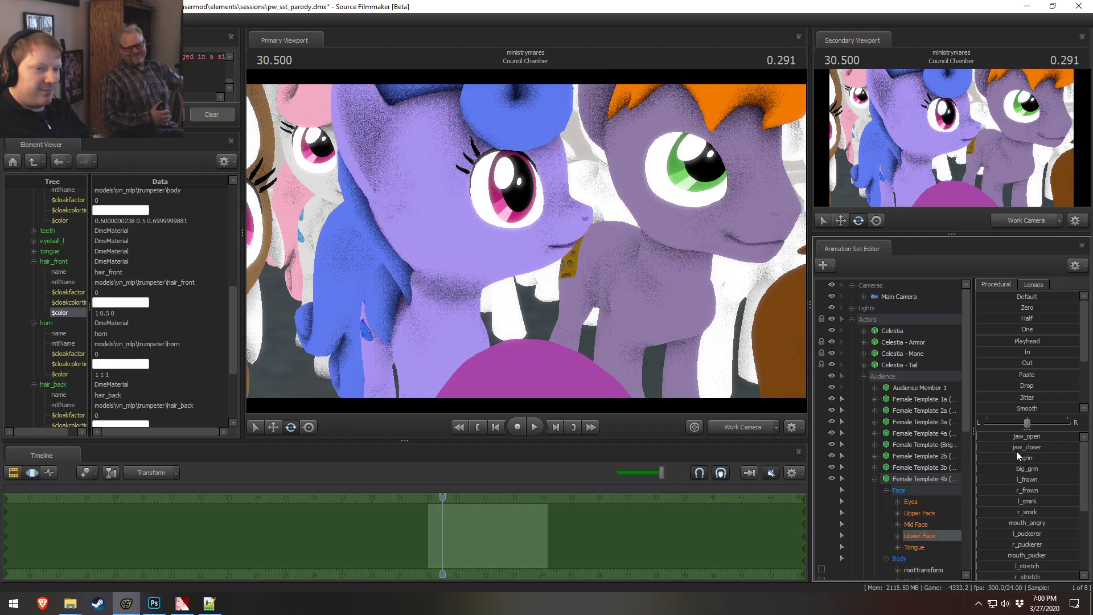
{"action": "left_click", "coordinate": [1021, 437]}
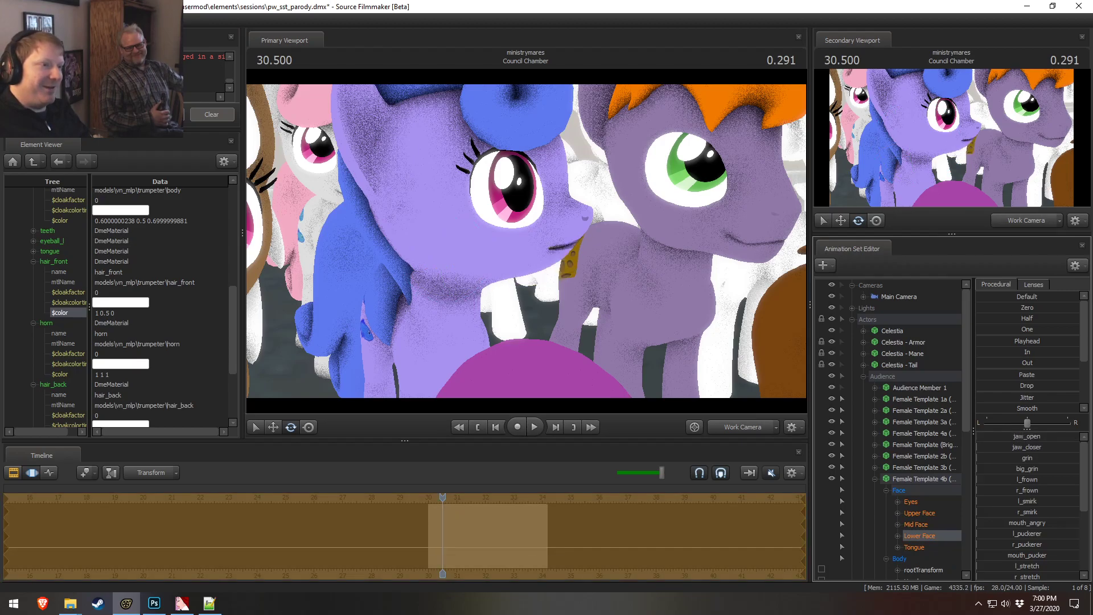
- Turn and tilt the orange-maned pony's head and adjust its lower-face jaw_open slider
{"action": "left_click_drag", "start_coordinate": [463, 352], "coordinate": [566, 238]}
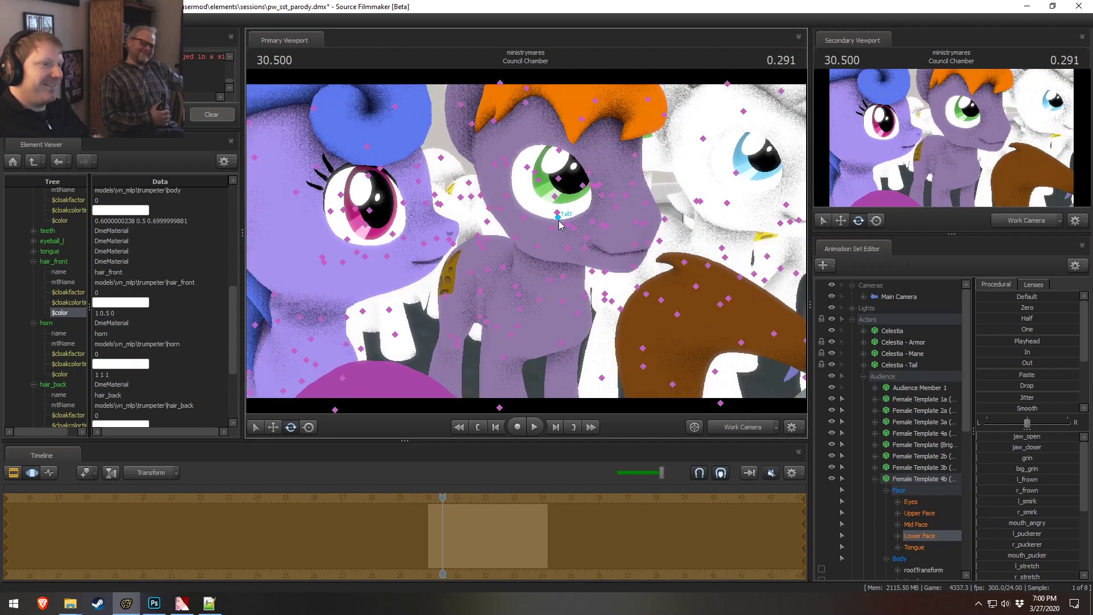
{"action": "left_click", "coordinate": [556, 230]}
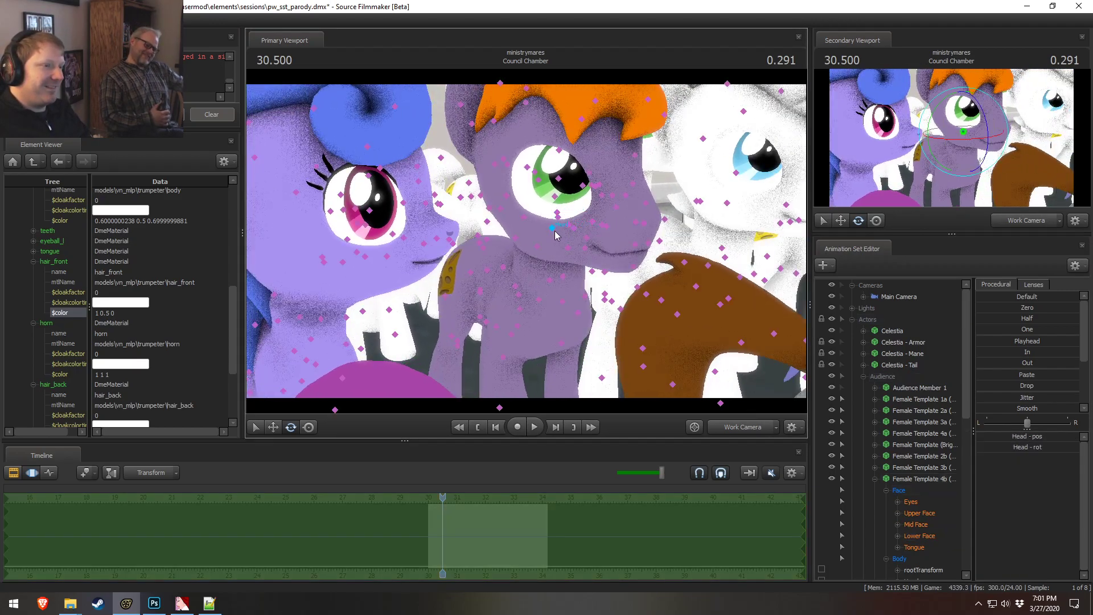
{"action": "left_click_drag", "start_coordinate": [554, 232], "coordinate": [515, 227]}
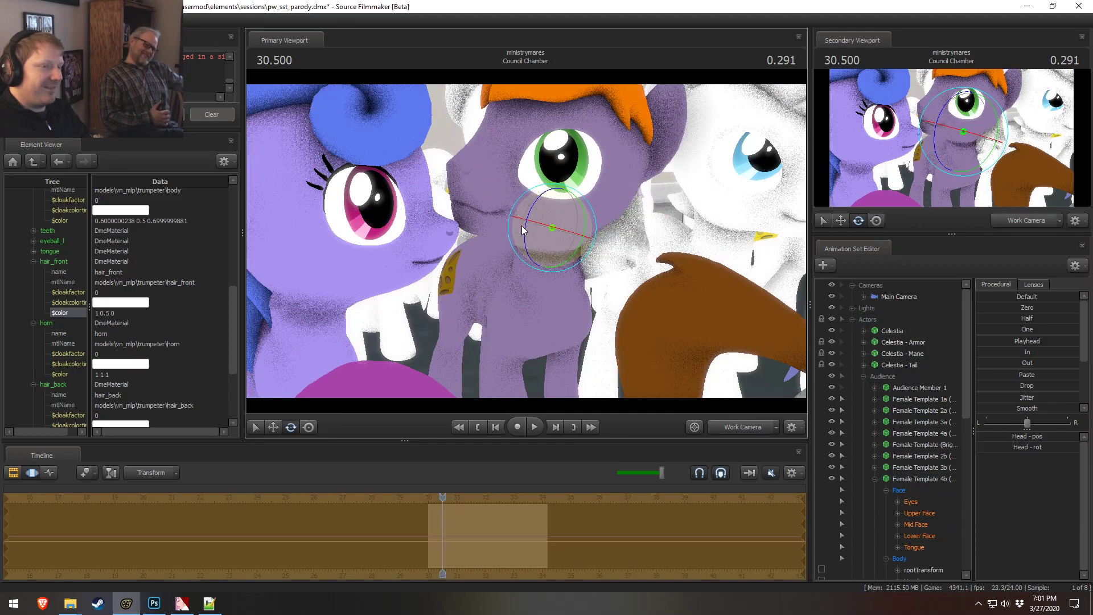
{"action": "scroll", "coordinate": [892, 460], "scroll_direction": "down", "scroll_amount": 5}
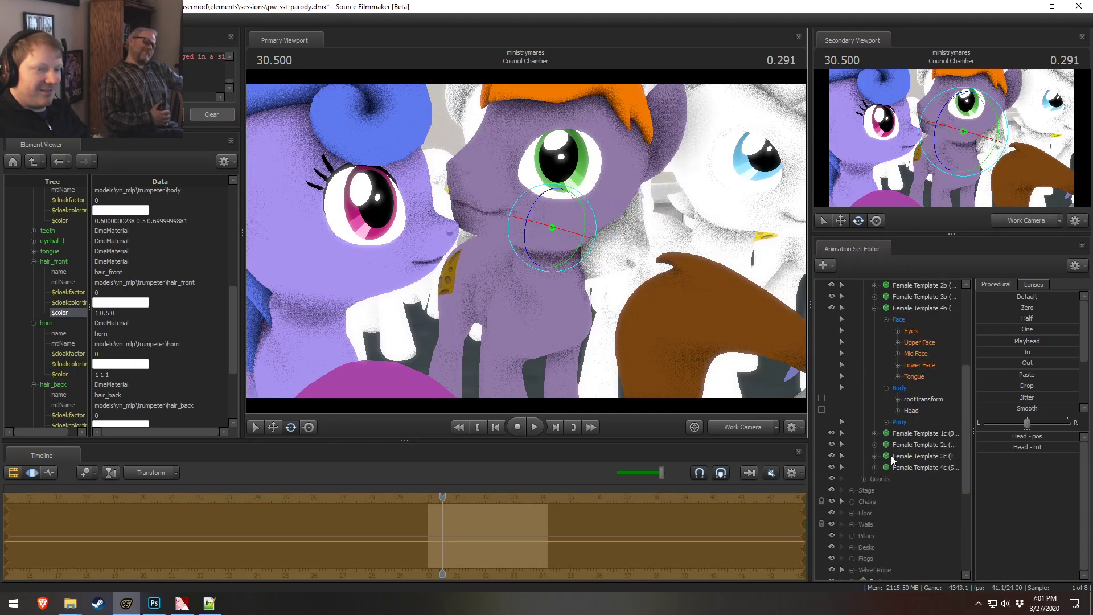
{"action": "scroll", "coordinate": [888, 457], "scroll_direction": "up", "scroll_amount": 5}
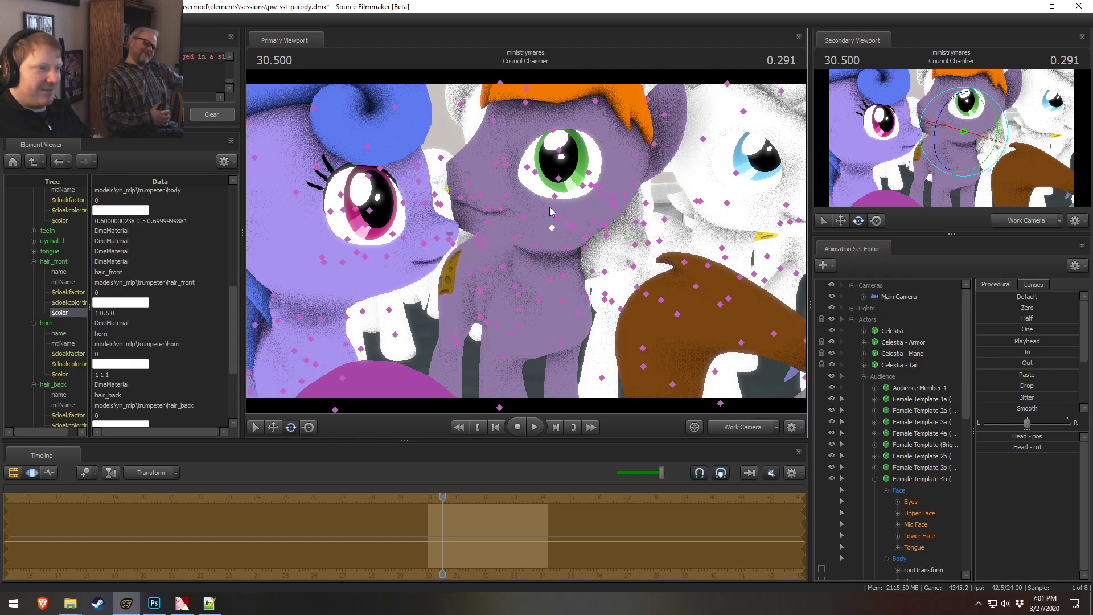
{"action": "left_click_drag", "start_coordinate": [548, 240], "coordinate": [401, 232]}
{"action": "key", "text": "w"}
{"action": "scroll", "coordinate": [854, 513], "scroll_direction": "down", "scroll_amount": 10}
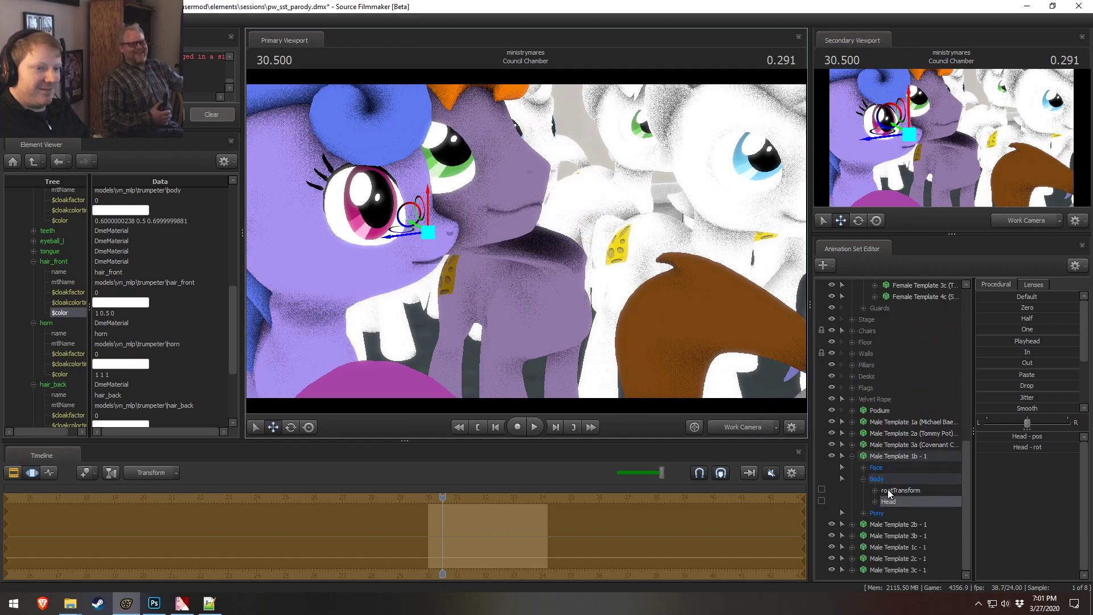
{"action": "left_click", "coordinate": [858, 467]}
{"action": "left_click", "coordinate": [863, 467]}
{"action": "left_click", "coordinate": [896, 513]}
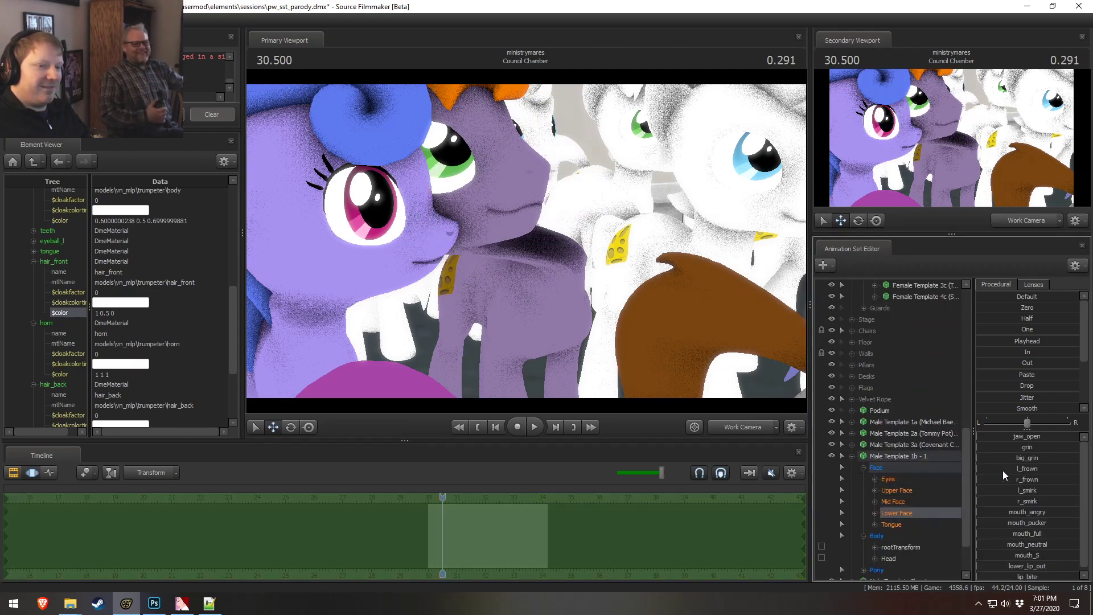
{"action": "left_click", "coordinate": [1027, 440]}
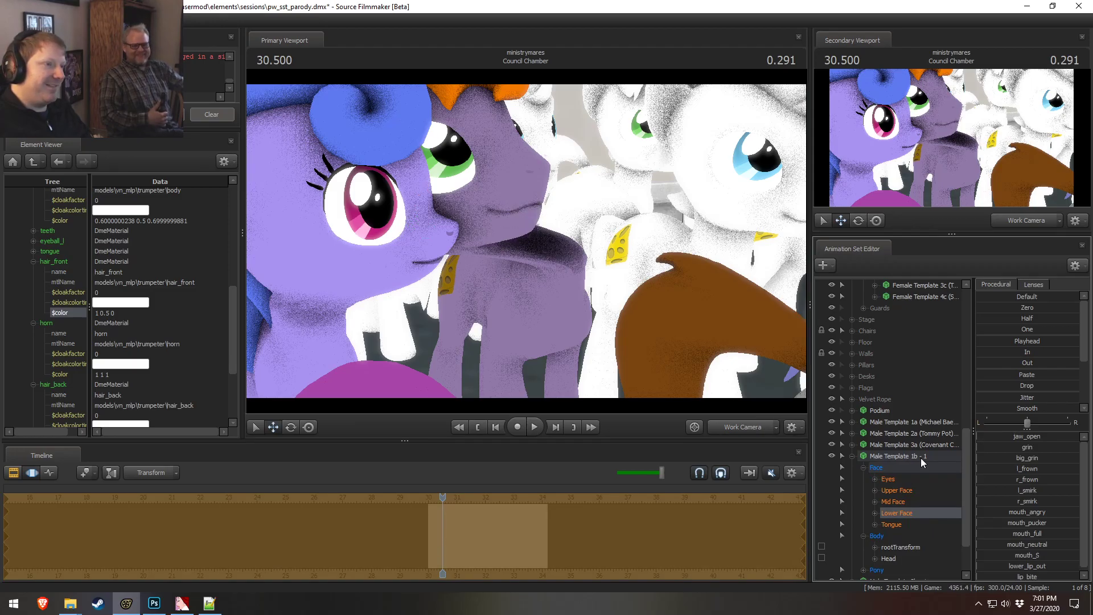
{"action": "left_click_drag", "start_coordinate": [677, 362], "coordinate": [527, 245]}
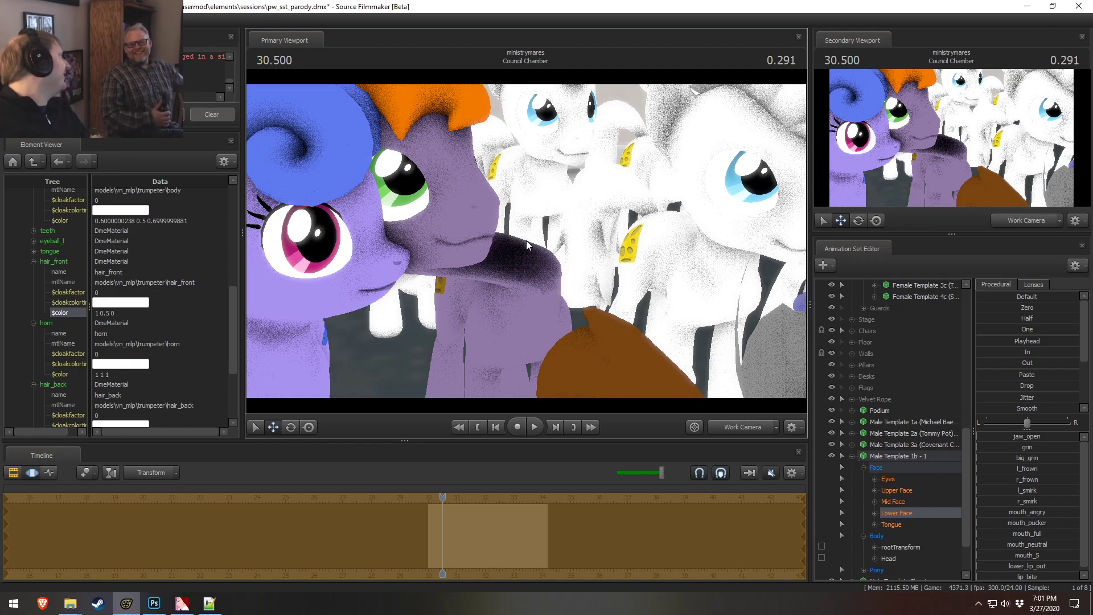
{"action": "left_click_drag", "start_coordinate": [526, 244], "coordinate": [401, 265]}
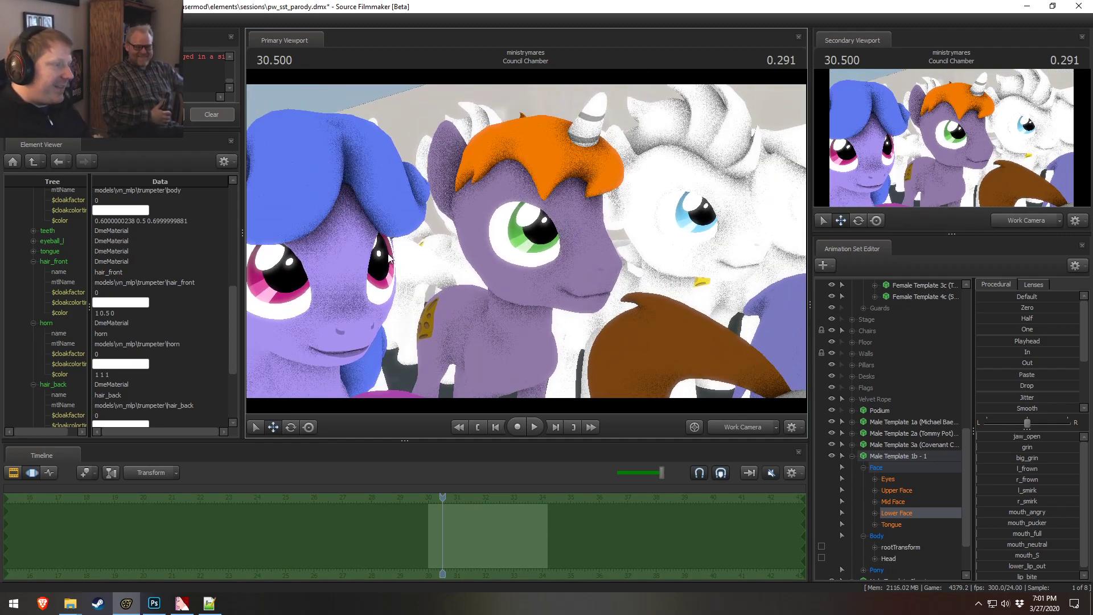
- Try a darker orange and then purple 0.6 0.4 0.8 on the front mane $color
{"action": "double_click", "coordinate": [104, 313]}
{"action": "type", "text": "1 "}
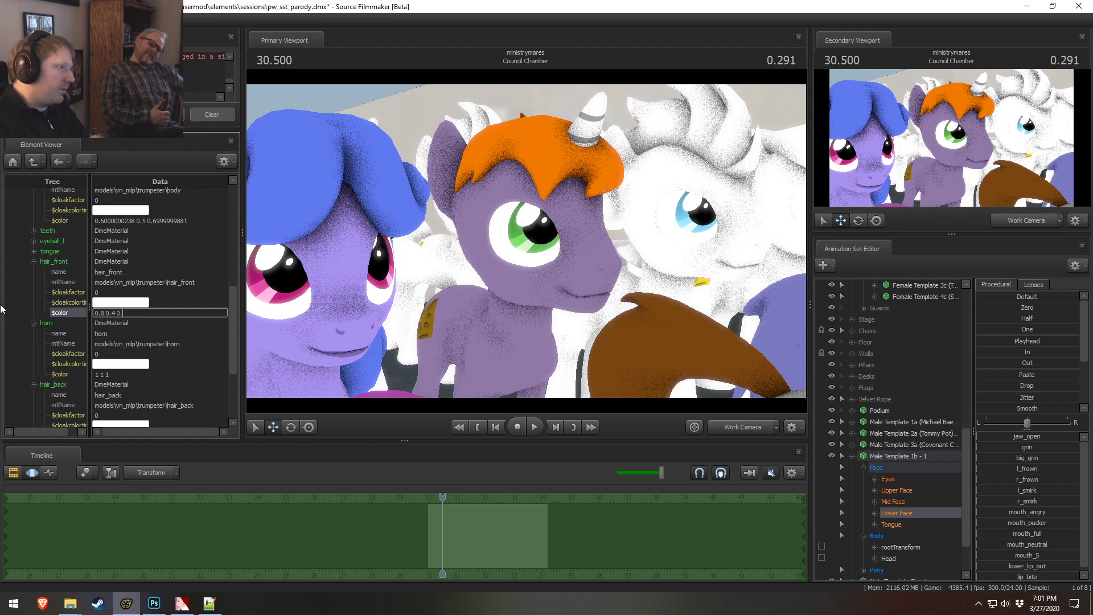
{"action": "type", "text": "1"}
{"action": "key", "text": "Return"}
{"action": "left_click_drag", "start_coordinate": [526, 241], "coordinate": [525, 241]}
{"action": "double_click", "coordinate": [191, 312]}
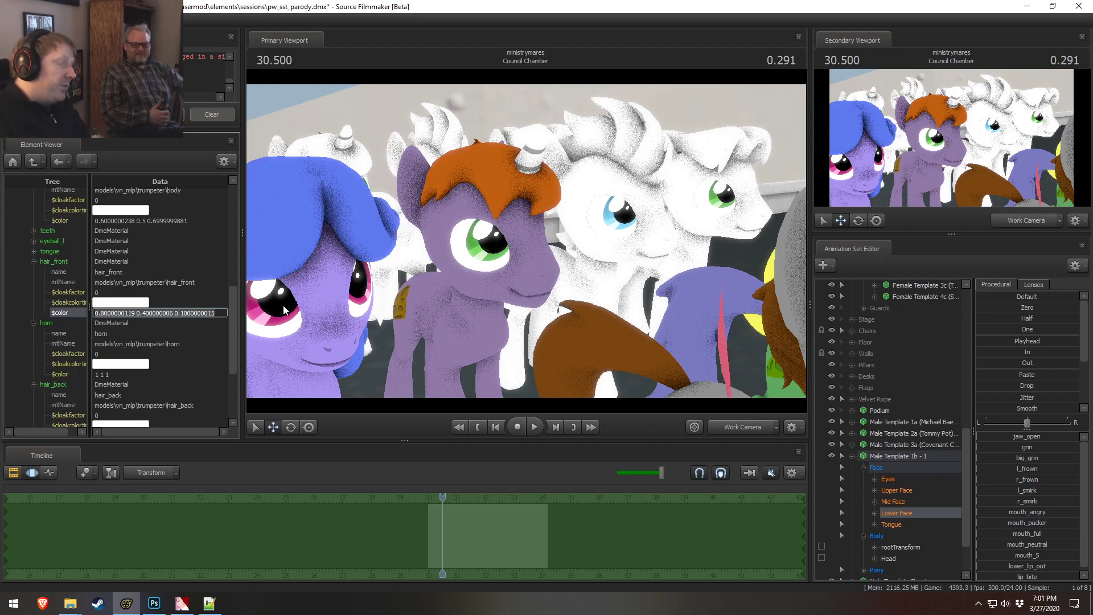
{"action": "type", "text": "0.6 0."}
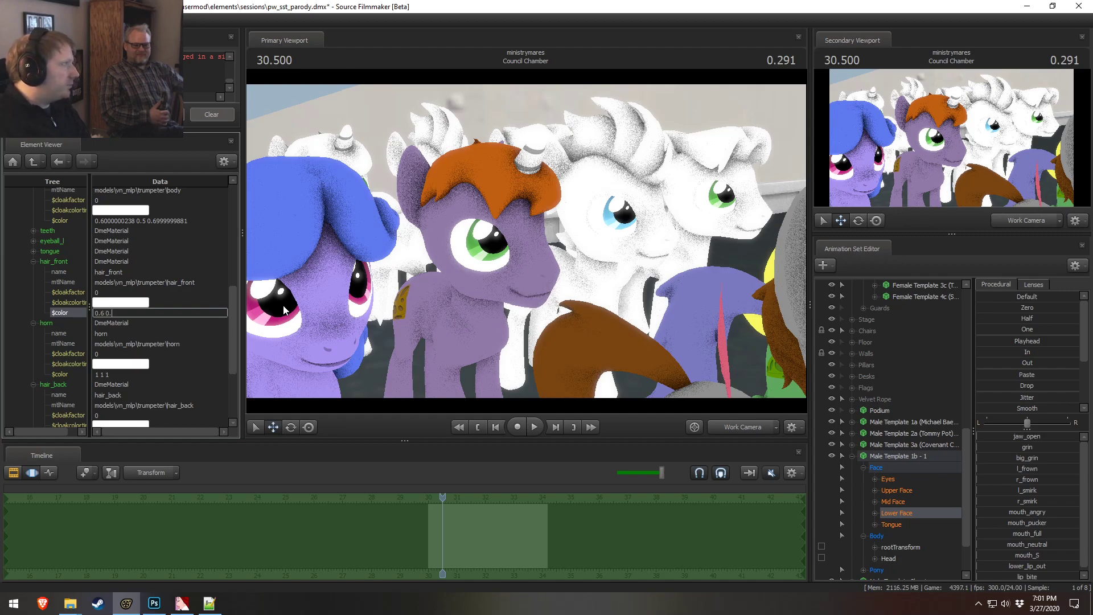
{"action": "type", "text": "4 0.8"}
{"action": "key", "text": "Return"}
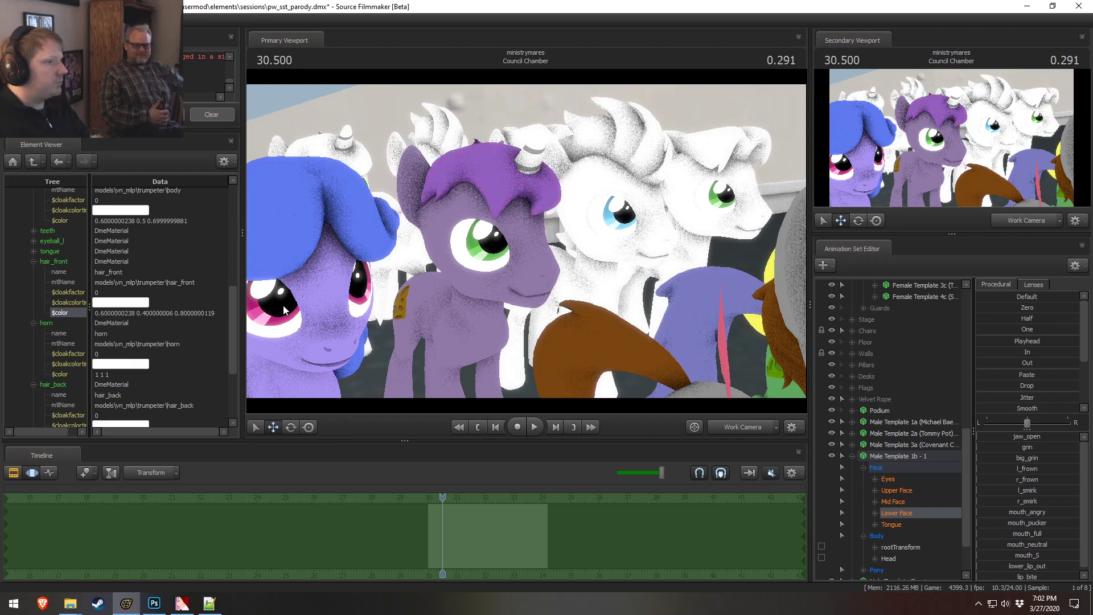
{"action": "left_click", "coordinate": [220, 313]}
{"action": "left_click", "coordinate": [371, 308]}
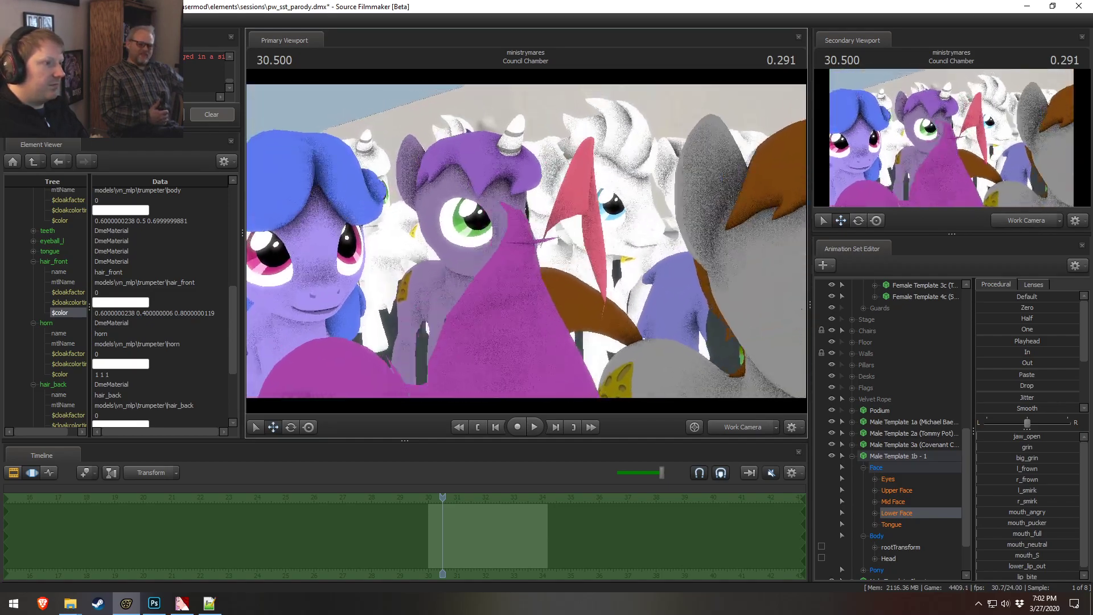
- Try green mane colours, from bright 0 1 0 down to 0.2 0.6 0.2
{"action": "left_click", "coordinate": [147, 314]}
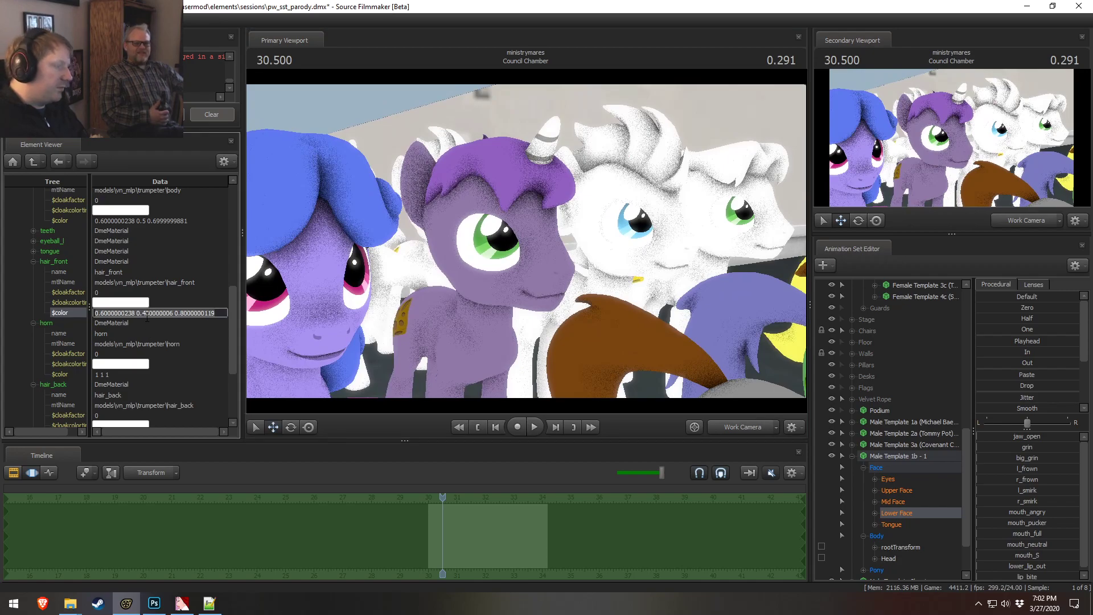
{"action": "key", "text": "ctrl+a"}
{"action": "type", "text": "0 1 0"}
{"action": "key", "text": "Return"}
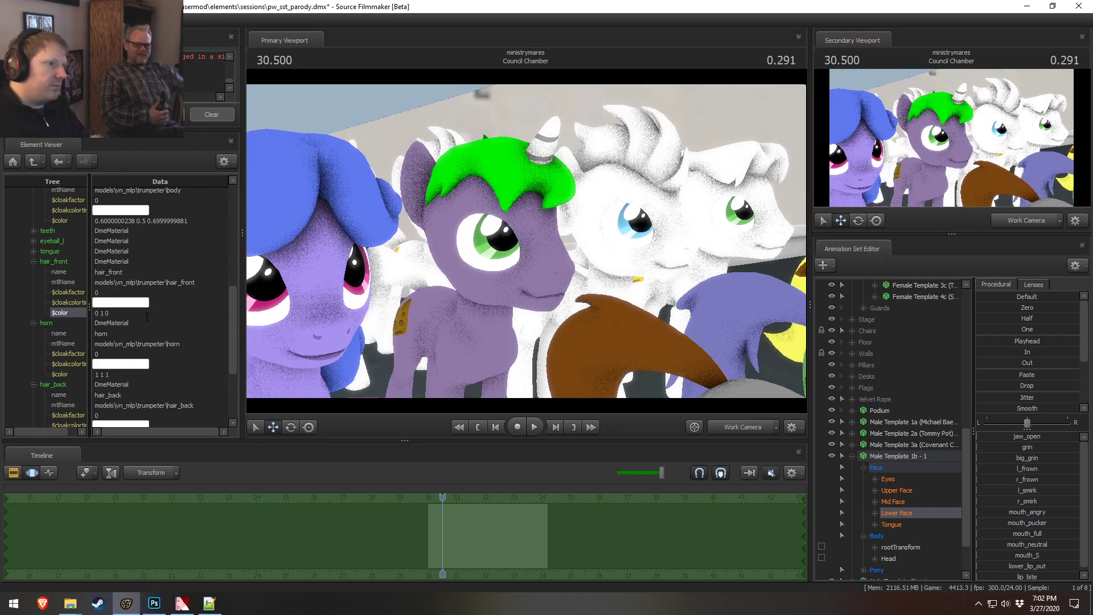
{"action": "left_click", "coordinate": [123, 315]}
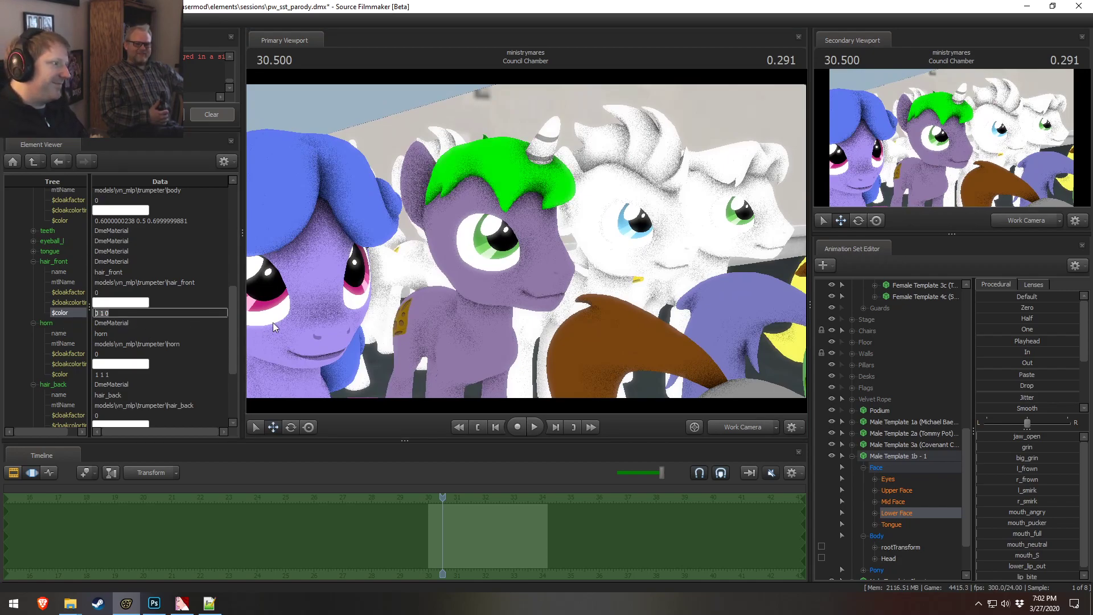
{"action": "type", "text": "0."}
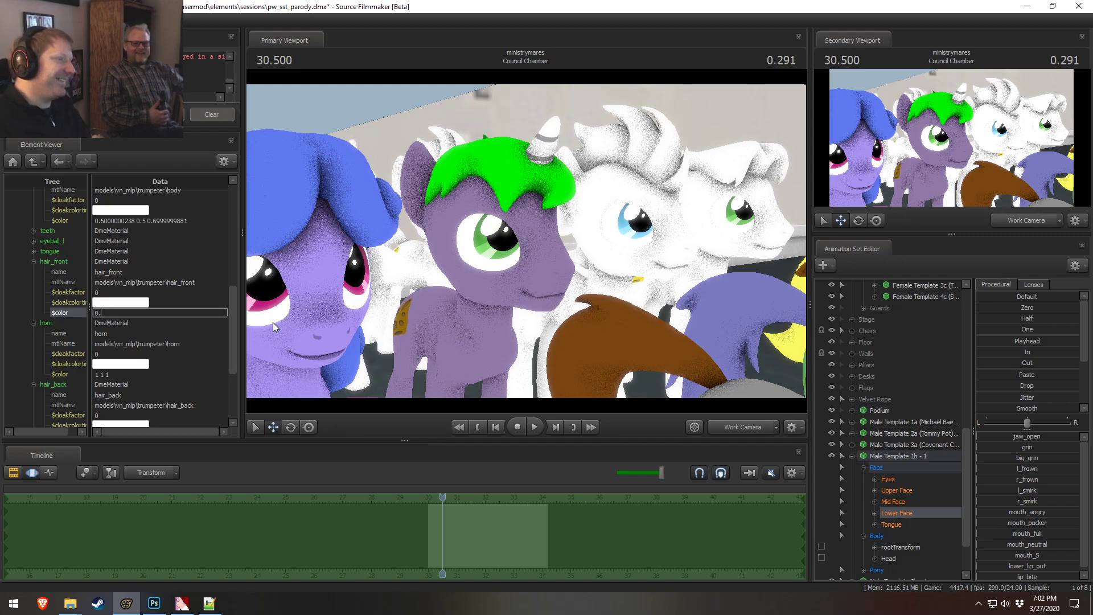
{"action": "type", "text": "5 1 0.5"}
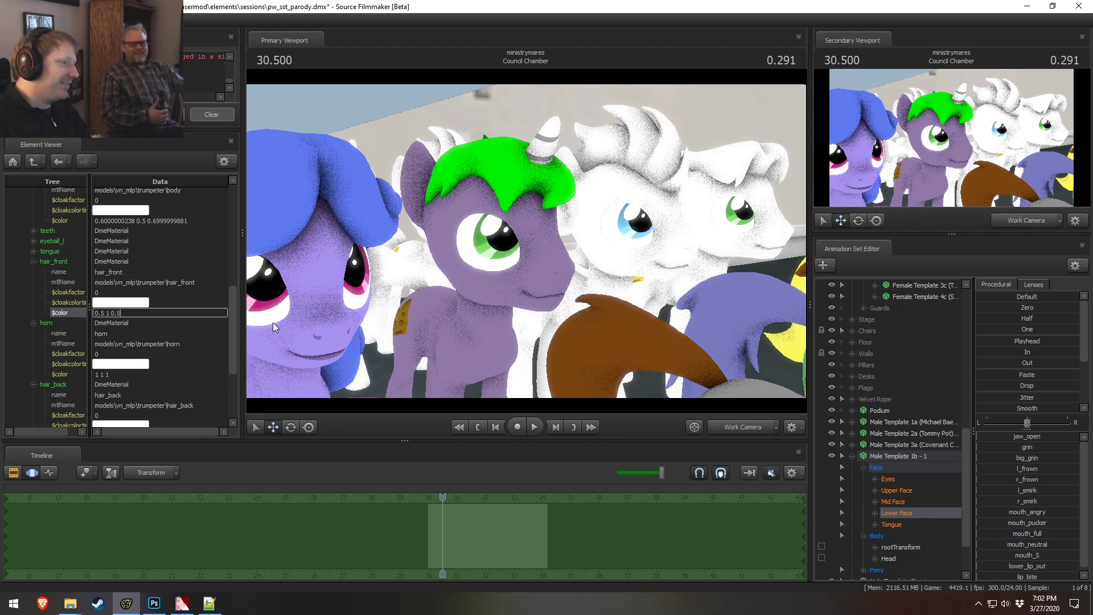
{"action": "key", "text": "Return"}
{"action": "left_click", "coordinate": [129, 313]}
{"action": "type", "text": "0.2"}
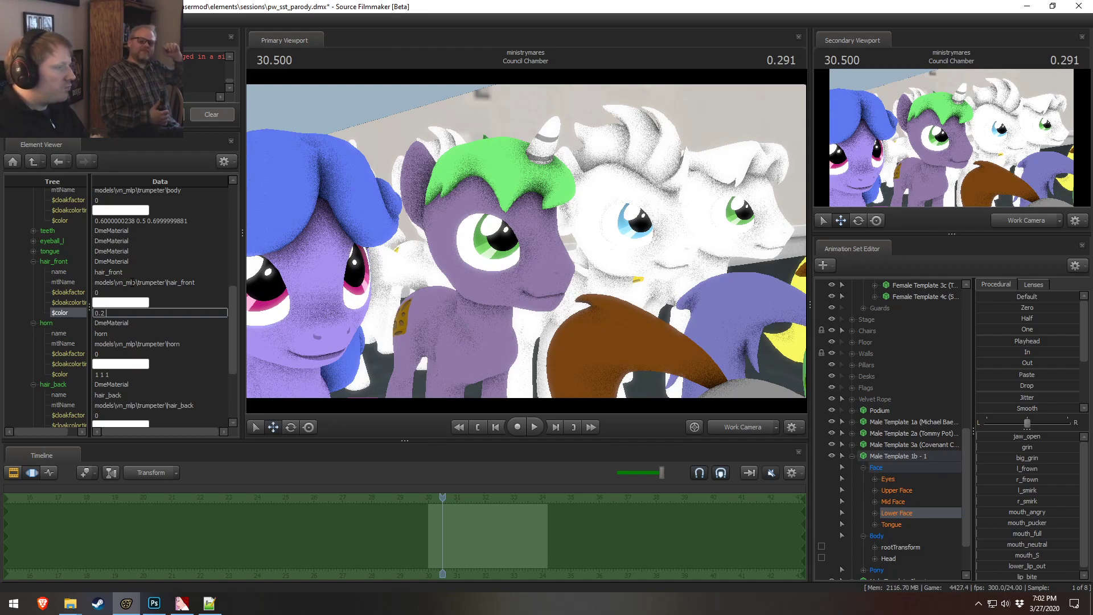
{"action": "type", "text": " 0.6 0.2"}
{"action": "key", "text": "Return"}
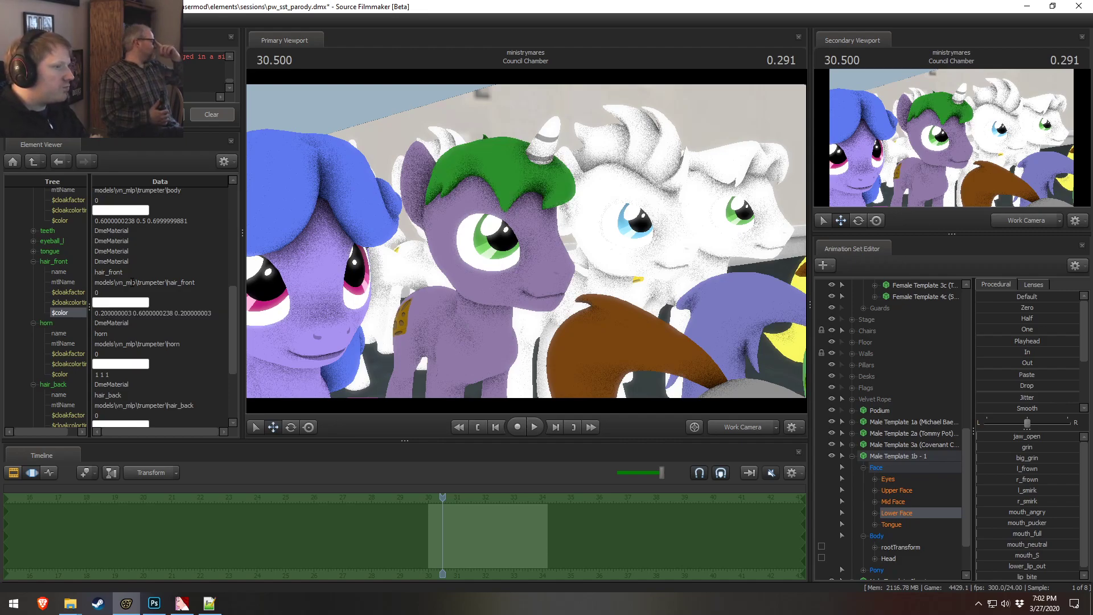
- Change the red and blue values to 0.3, committing the mane colour 0.3 0.6 0.3
{"action": "left_click_drag", "start_coordinate": [266, 188], "coordinate": [255, 324]}
{"action": "key", "text": "s"}
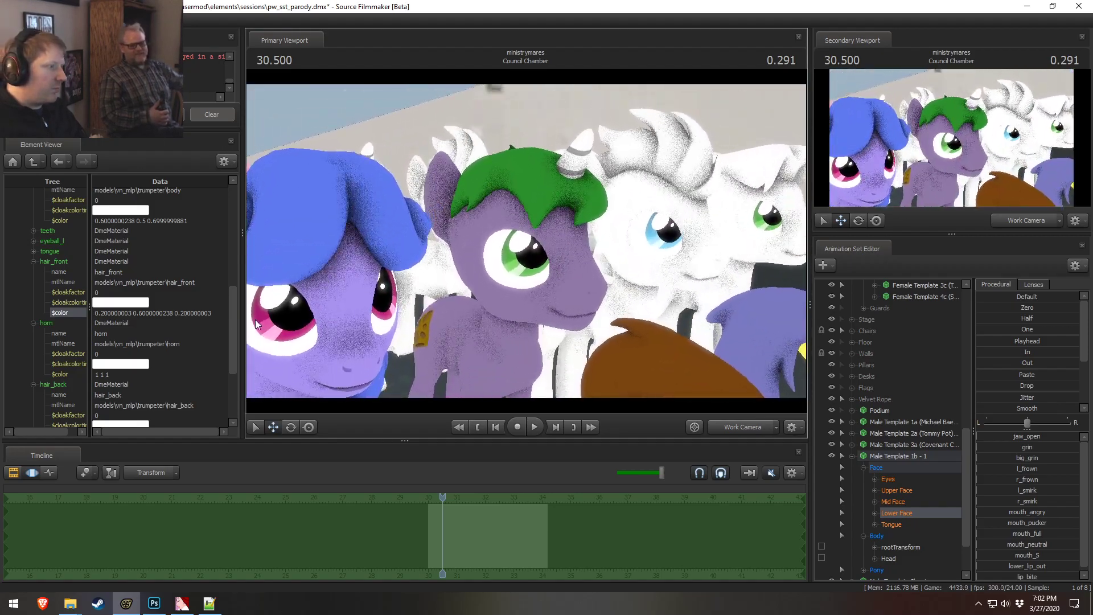
{"action": "double_click", "coordinate": [114, 313]}
{"action": "type", "text": "0.3"}
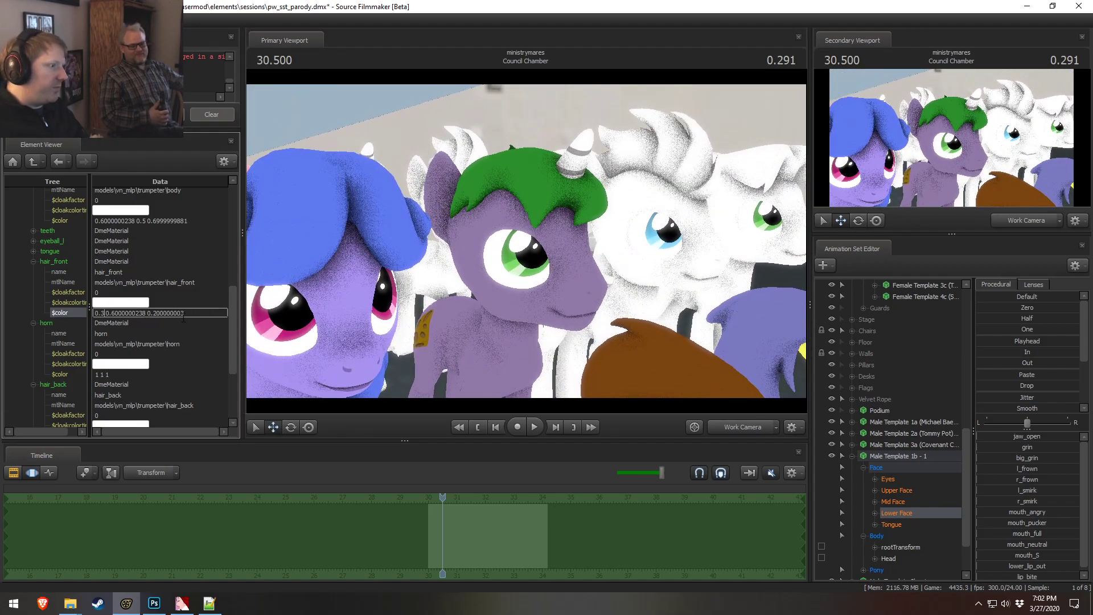
{"action": "double_click", "coordinate": [168, 313]}
{"action": "type", "text": "0.3"}
{"action": "left_click", "coordinate": [62, 282]}
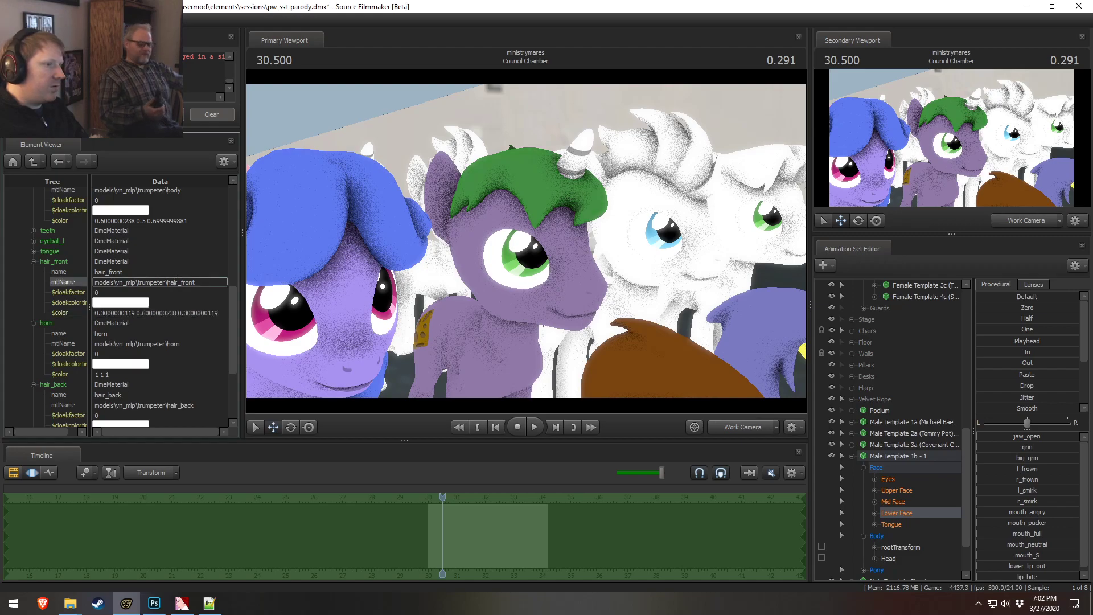
{"action": "double_click", "coordinate": [139, 313]}
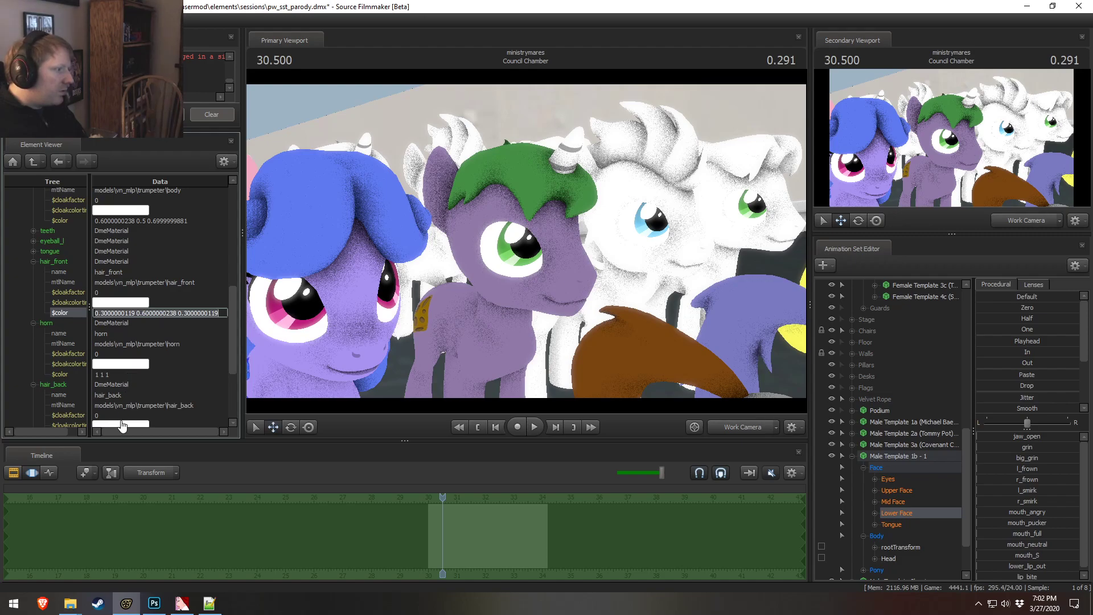
- Paste the green 0.3 0.6 0.3 into the hair_back $color
{"action": "scroll", "coordinate": [123, 397], "scroll_direction": "down", "scroll_amount": 2}
{"action": "double_click", "coordinate": [124, 378]}
{"action": "type", "text": "0.3000000119 0.6000000238 0.3000000119"}
{"action": "scroll", "coordinate": [123, 393], "scroll_direction": "down", "scroll_amount": 2}
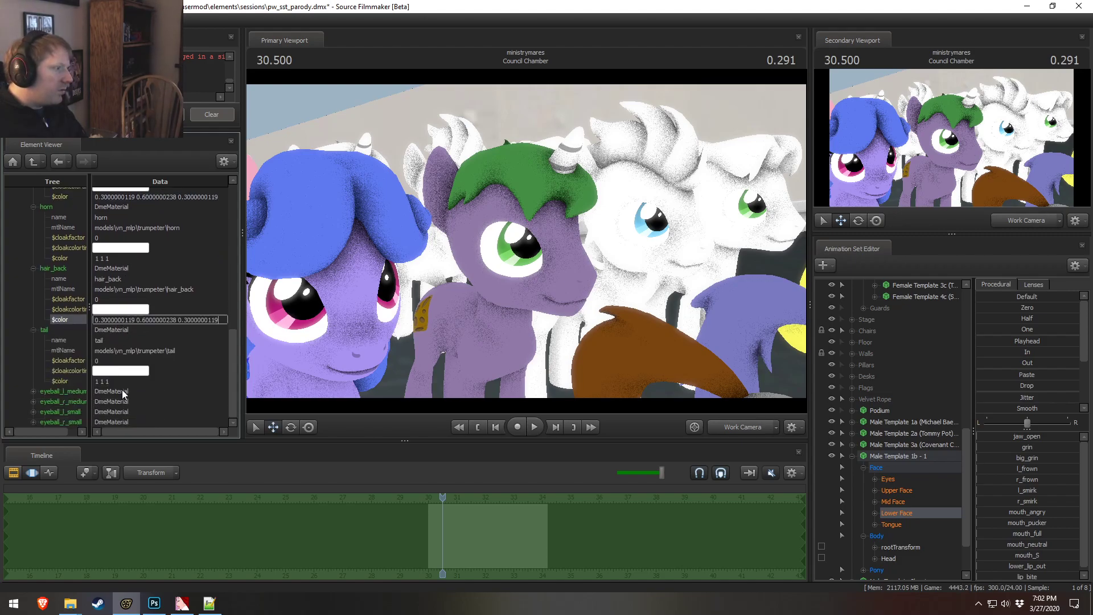
{"action": "key", "text": "Return"}
{"action": "scroll", "coordinate": [142, 308], "scroll_direction": "up", "scroll_amount": 4}
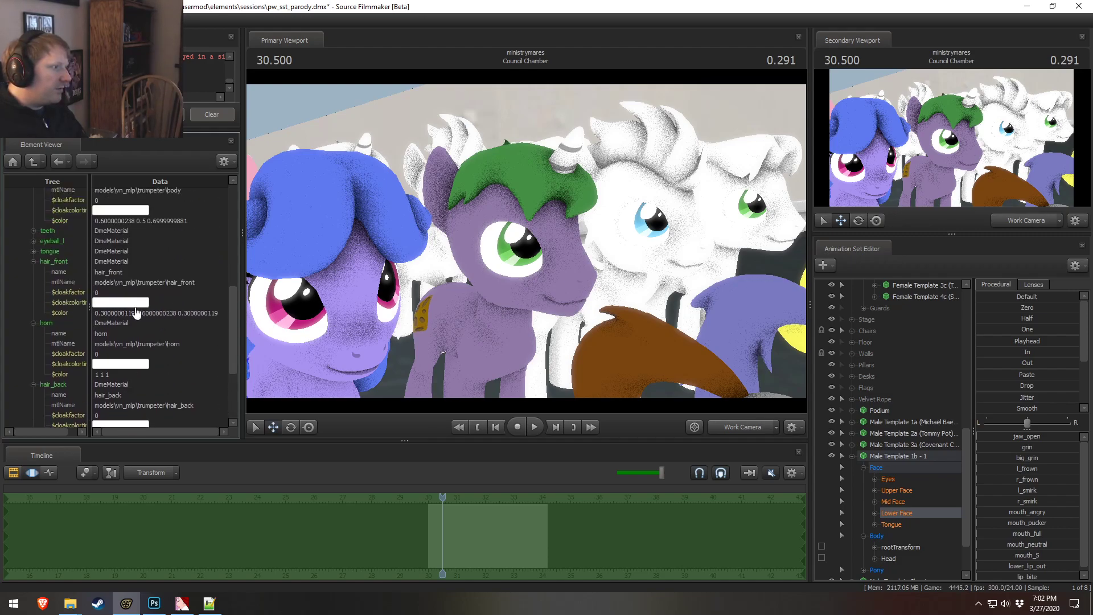
{"action": "scroll", "coordinate": [123, 287], "scroll_direction": "up", "scroll_amount": 2}
- Set the horn $color to the body's 0.6 0.5 0.7 and fly the camera around the crowd
{"action": "double_click", "coordinate": [173, 279]}
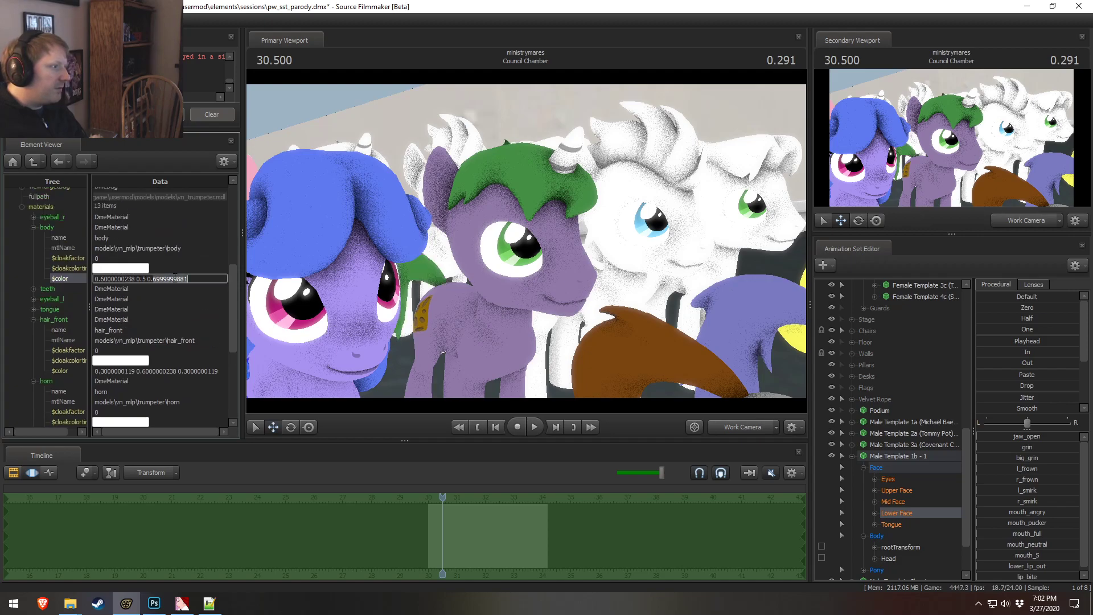
{"action": "scroll", "coordinate": [170, 285], "scroll_direction": "down", "scroll_amount": 3}
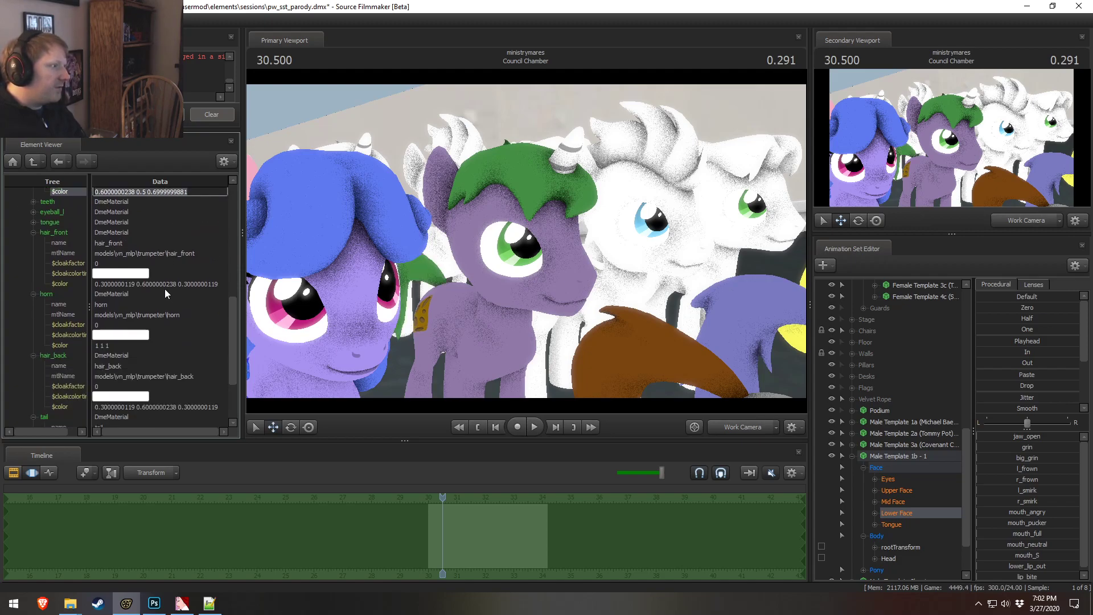
{"action": "scroll", "coordinate": [136, 312], "scroll_direction": "down", "scroll_amount": 1}
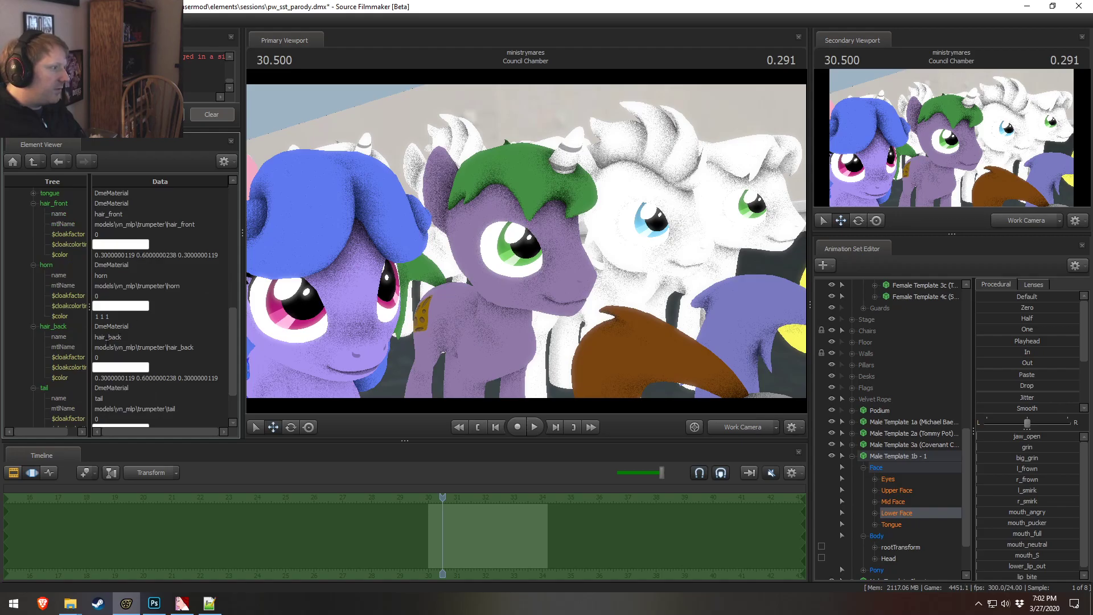
{"action": "type", "text": "0.6 0.5 0.7"}
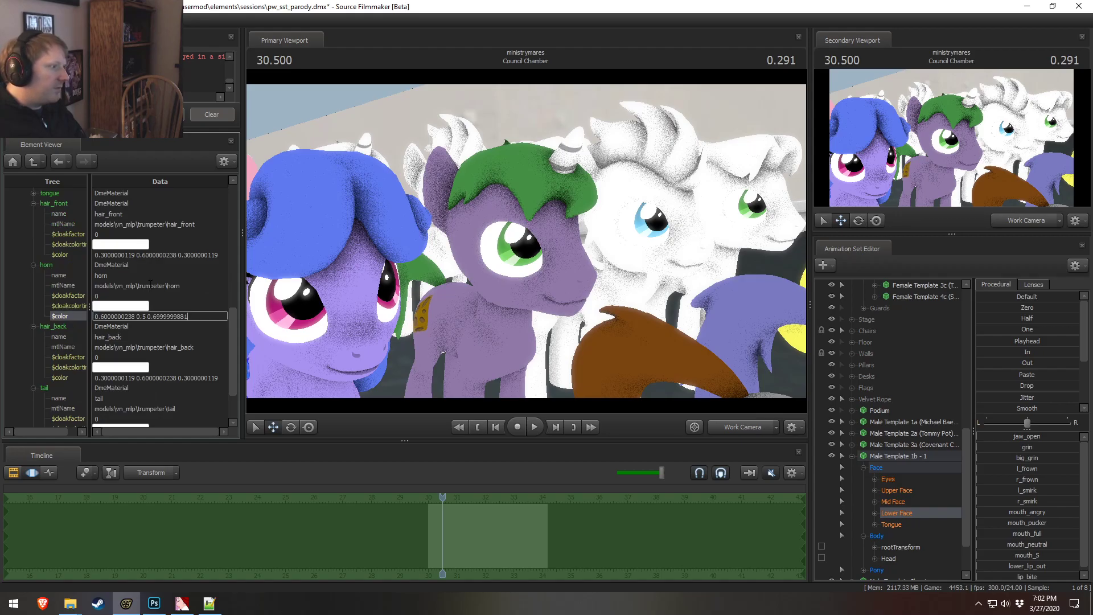
{"action": "key", "text": "Return"}
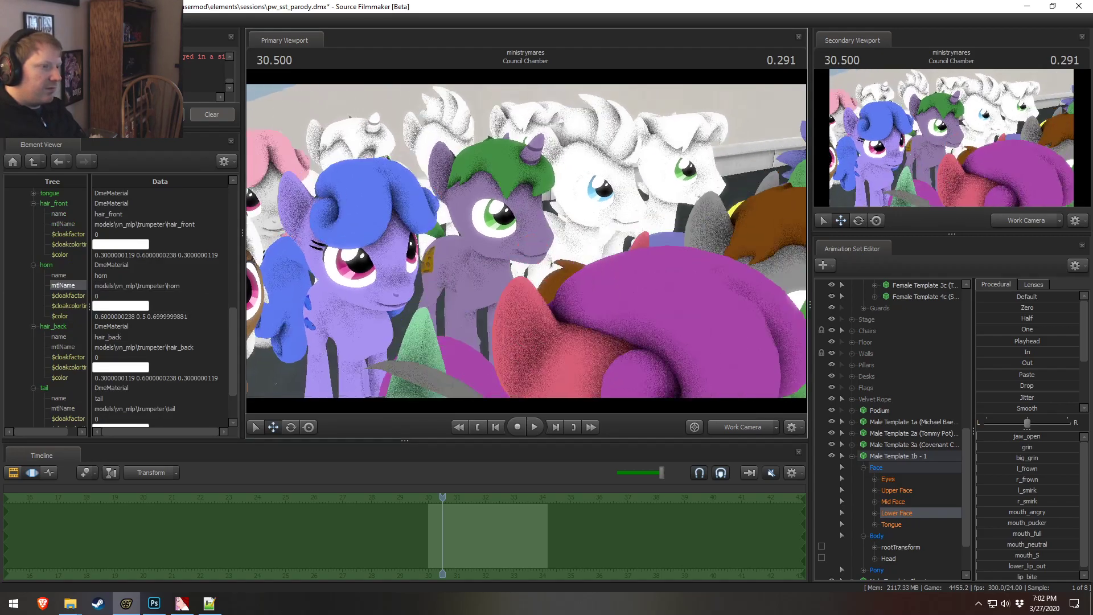
{"action": "left_click_drag", "start_coordinate": [533, 246], "coordinate": [533, 245]}
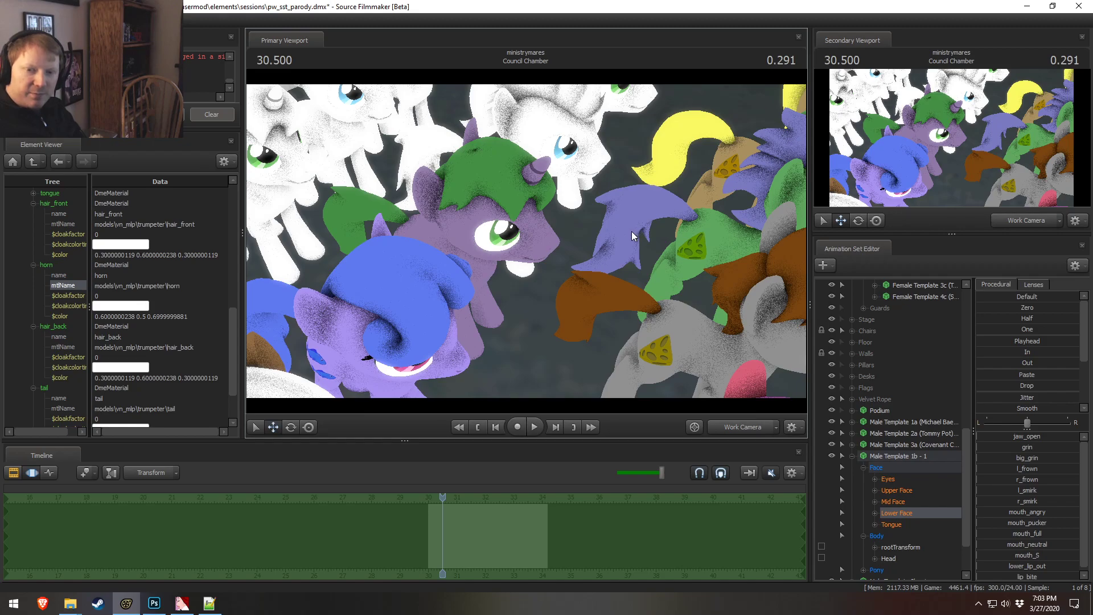
{"action": "left_click_drag", "start_coordinate": [635, 259], "coordinate": [521, 233]}
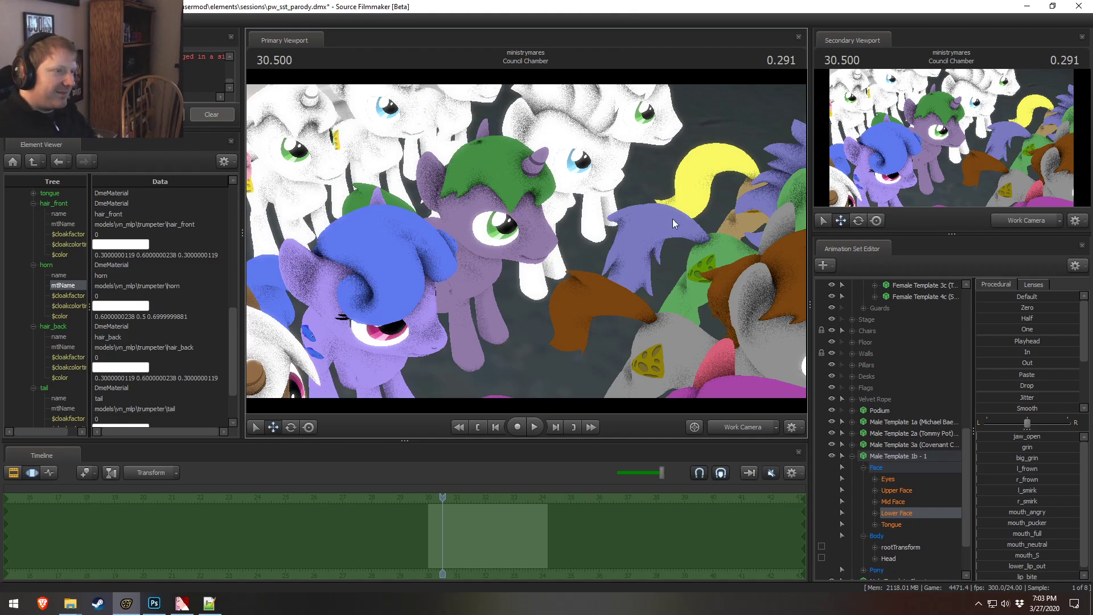
{"action": "left_click_drag", "start_coordinate": [557, 318], "coordinate": [493, 277]}
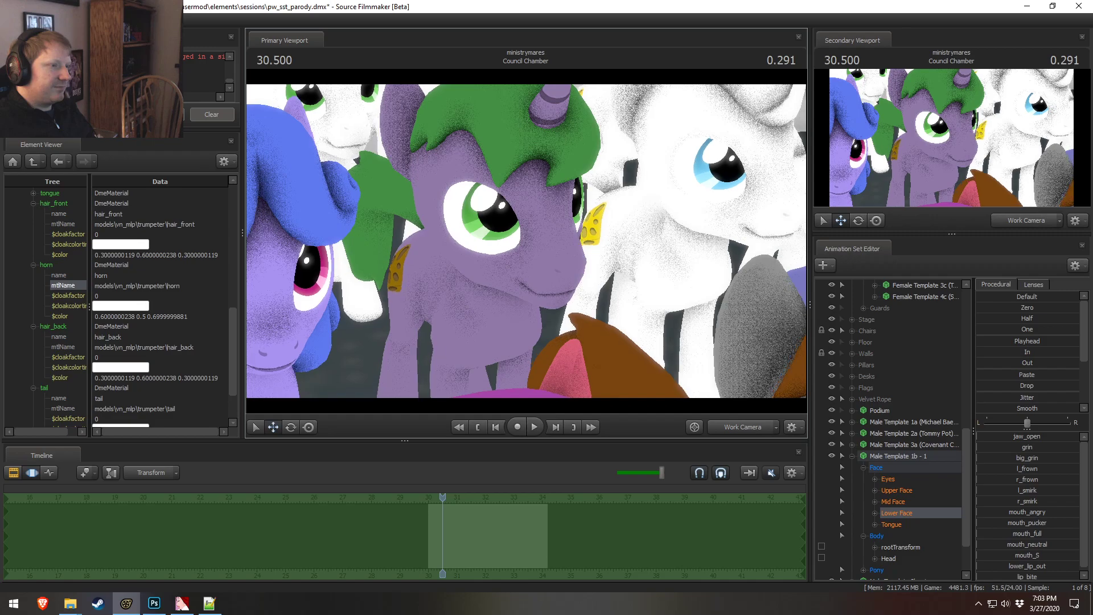
- Rename the Male Template 1b - 1 set to include '(Water Lime)'
{"action": "left_click", "coordinate": [852, 456]}
{"action": "right_click", "coordinate": [918, 515]}
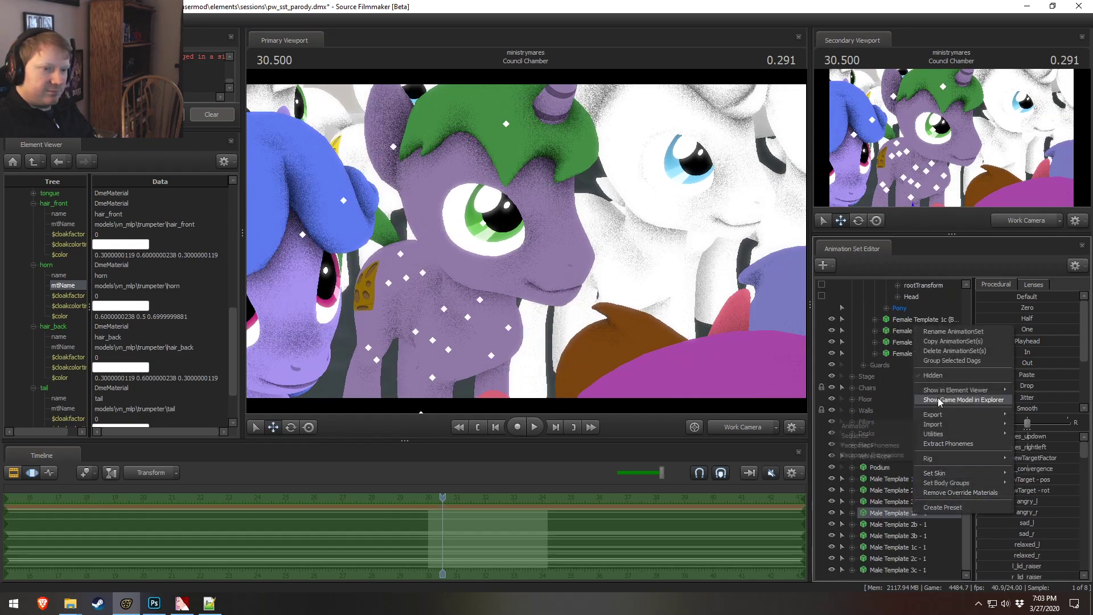
{"action": "left_click", "coordinate": [952, 331]}
{"action": "type", "text": "() - 1"}
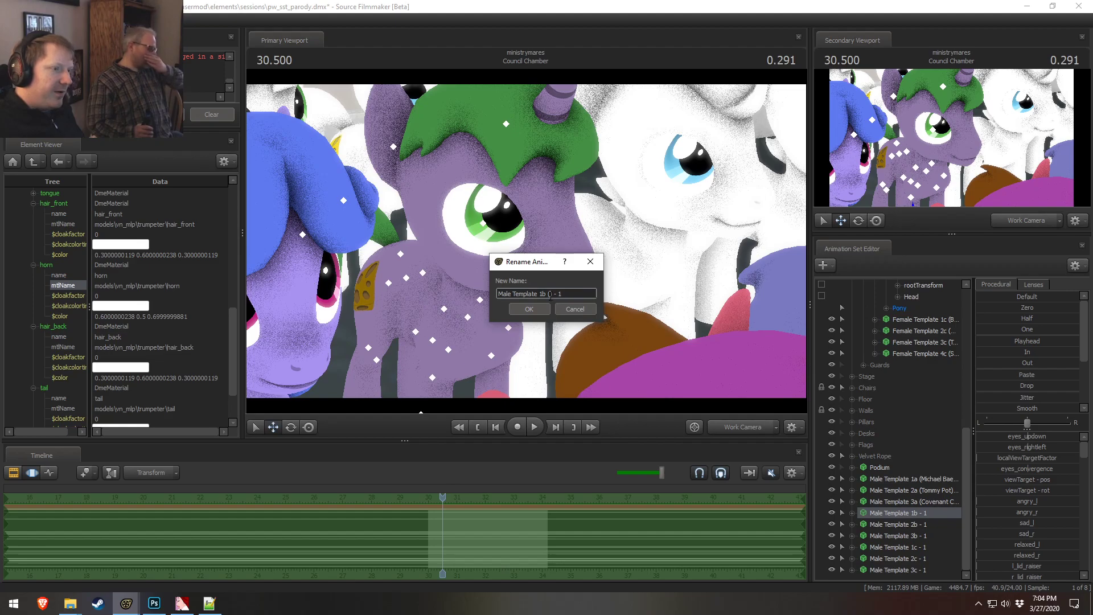
{"action": "type", "text": "Water Lime"}
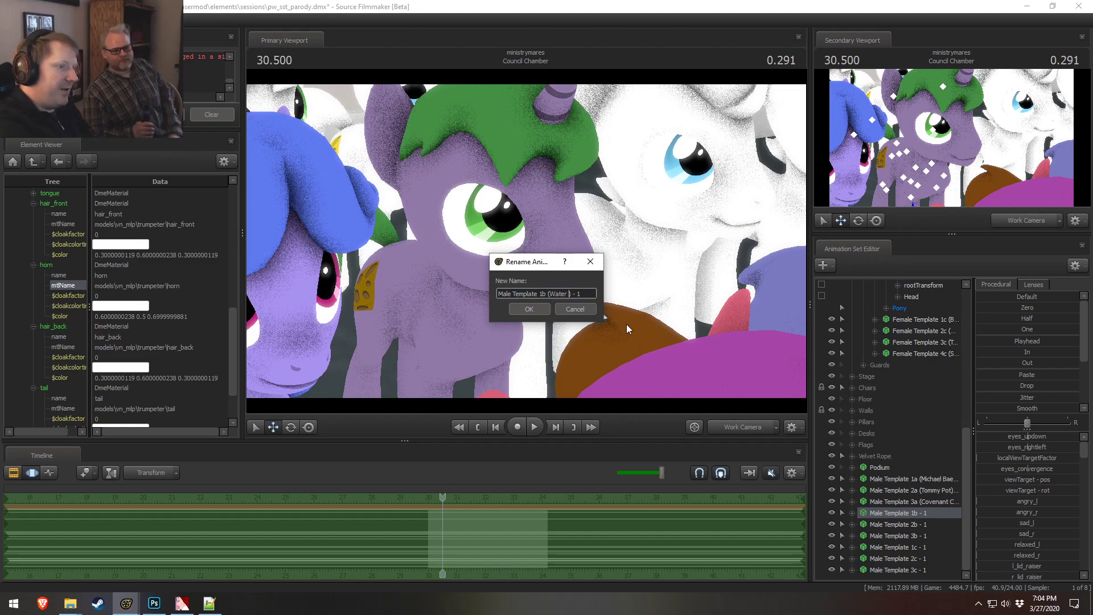
{"action": "key", "text": "Return"}
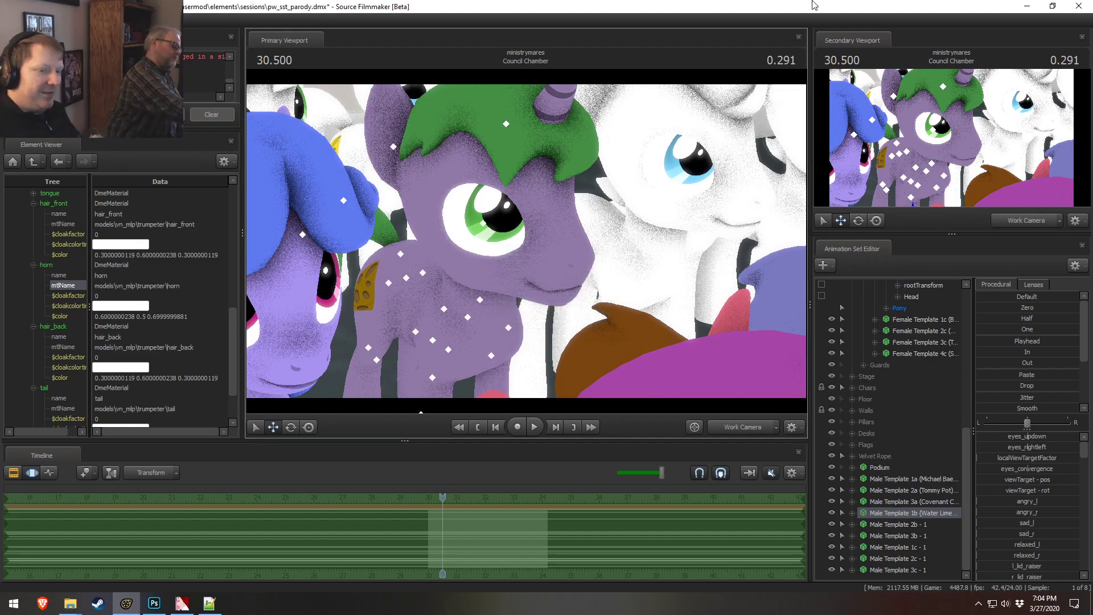
- Select Male Template 2b - 1 and show its model materials in the Element Viewer, expanding body
{"action": "left_click_drag", "start_coordinate": [607, 200], "coordinate": [636, 205]}
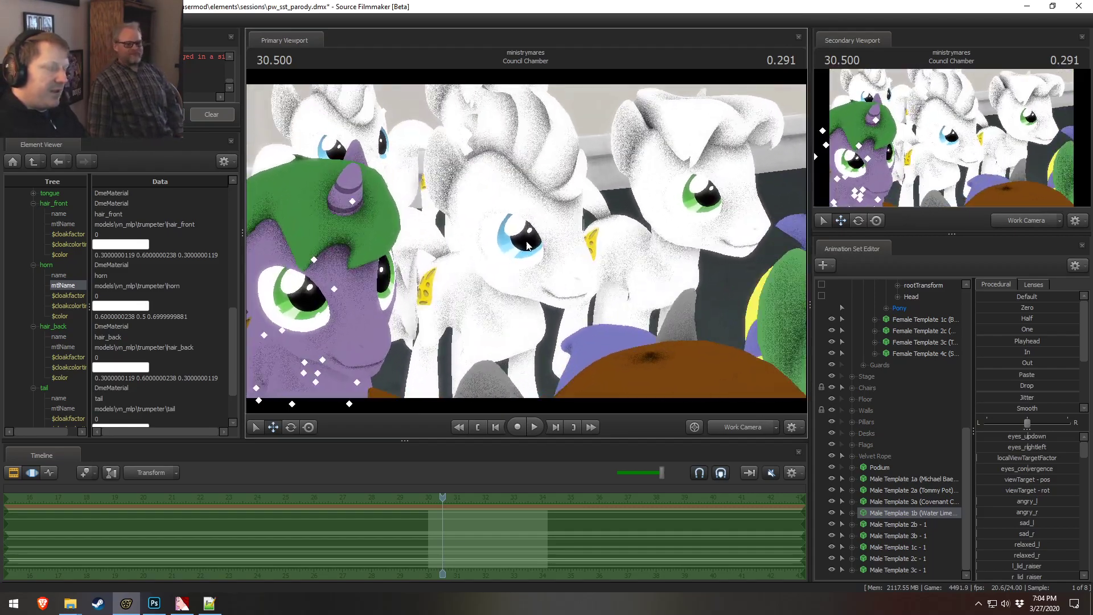
{"action": "left_click", "coordinate": [888, 524]}
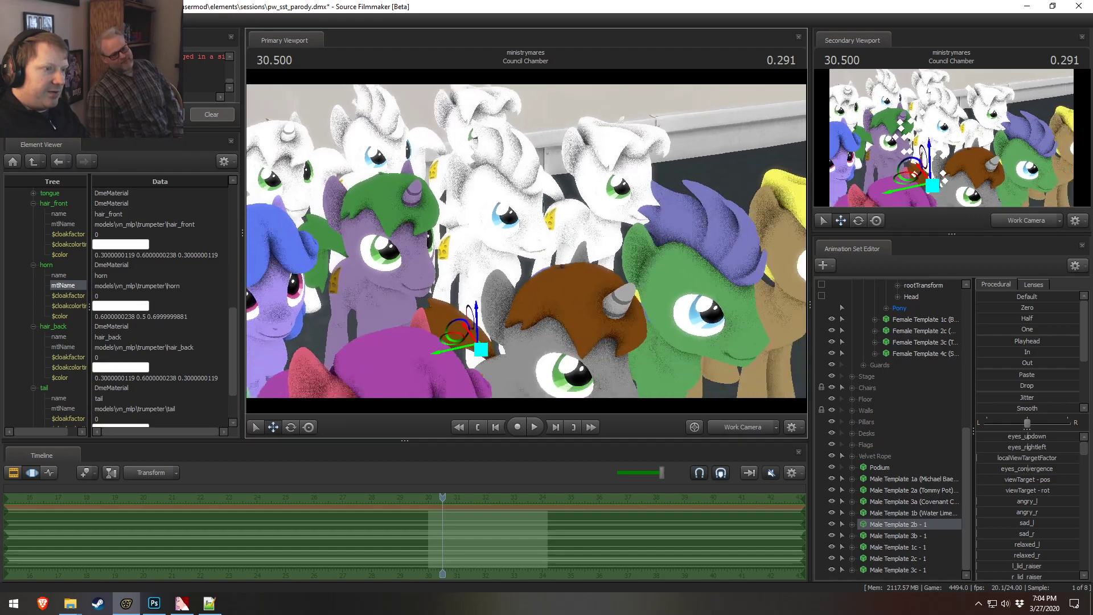
{"action": "left_click_drag", "start_coordinate": [494, 358], "coordinate": [494, 357]}
{"action": "left_click_drag", "start_coordinate": [498, 235], "coordinate": [498, 235]}
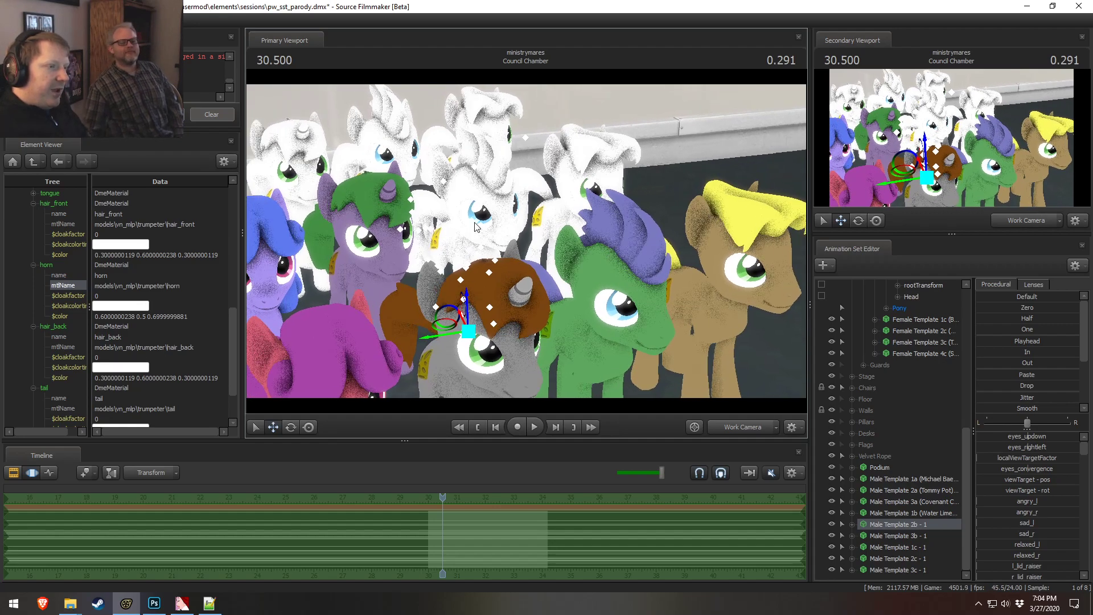
{"action": "left_click_drag", "start_coordinate": [542, 191], "coordinate": [542, 191]}
{"action": "right_click", "coordinate": [891, 524]}
{"action": "mouse_move", "coordinate": [939, 398]}
{"action": "left_click", "coordinate": [1017, 410]}
{"action": "left_click", "coordinate": [22, 423]}
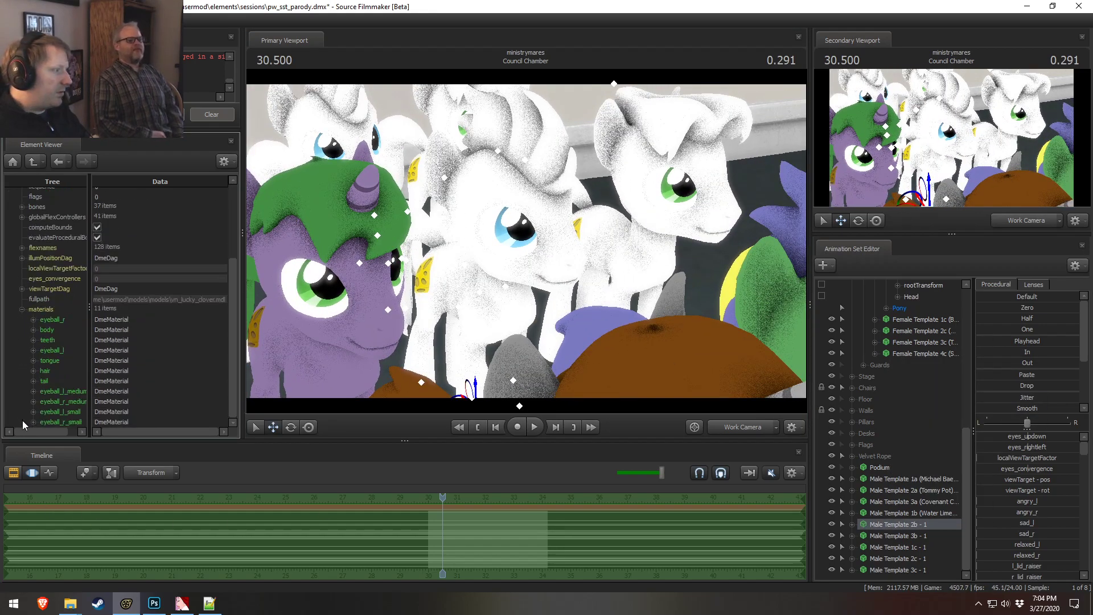
{"action": "left_click", "coordinate": [33, 330]}
- Set the body $color to 0.8 0.5 0.5 to make it pink, then collapse the body material
{"action": "right_click", "coordinate": [69, 360]}
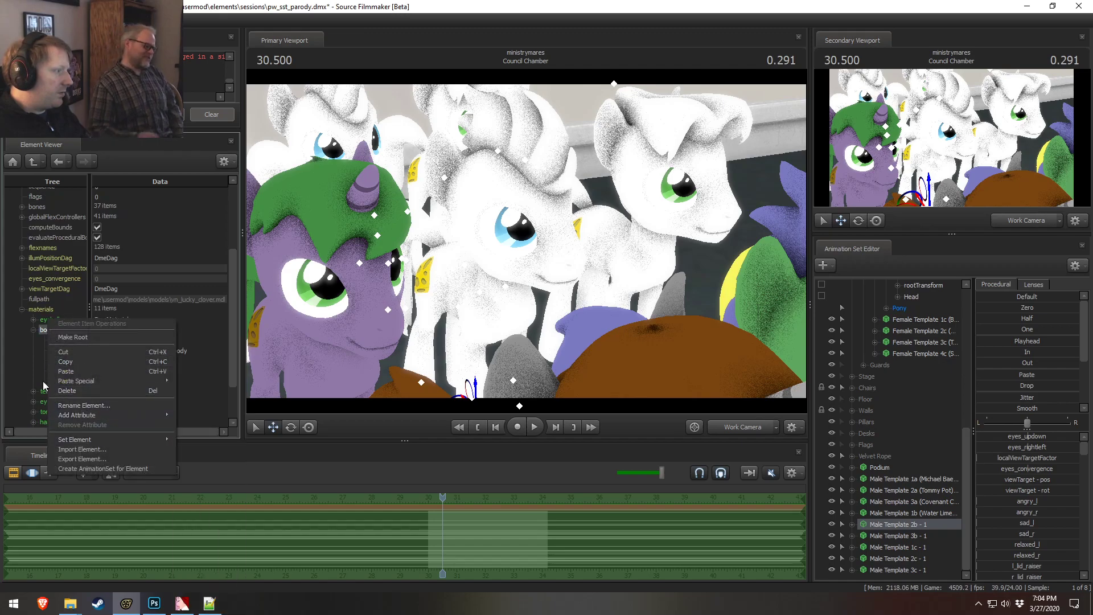
{"action": "left_click", "coordinate": [78, 377]}
{"action": "left_click", "coordinate": [64, 381]}
{"action": "left_click", "coordinate": [63, 381]}
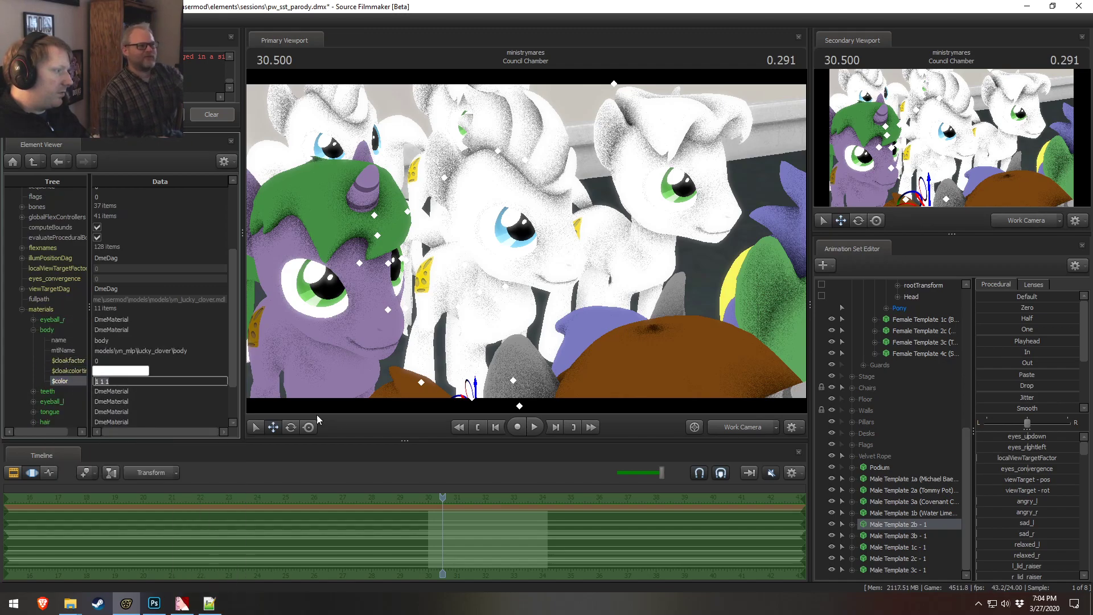
{"action": "type", "text": "0."}
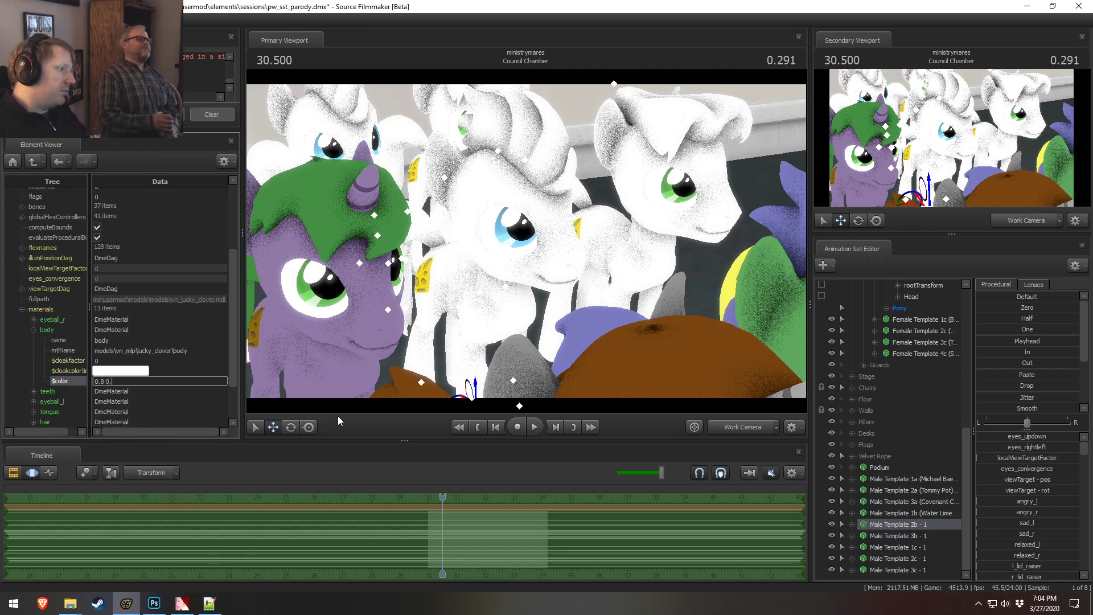
{"action": "type", "text": "8000000119 0.5 0.5"}
{"action": "key", "text": "Return"}
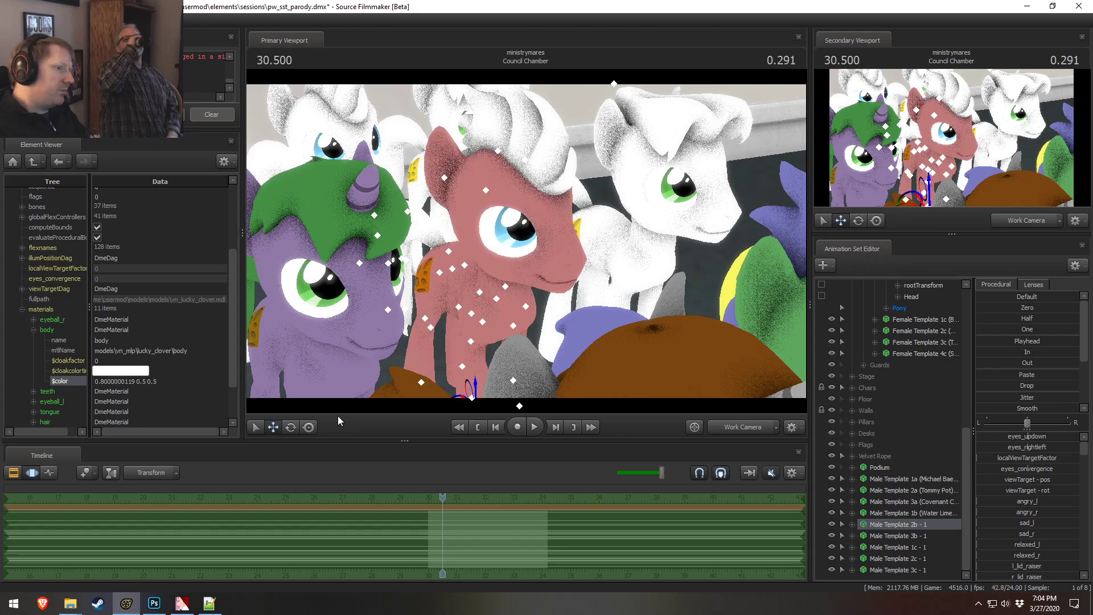
{"action": "left_click_drag", "start_coordinate": [622, 275], "coordinate": [401, 286]}
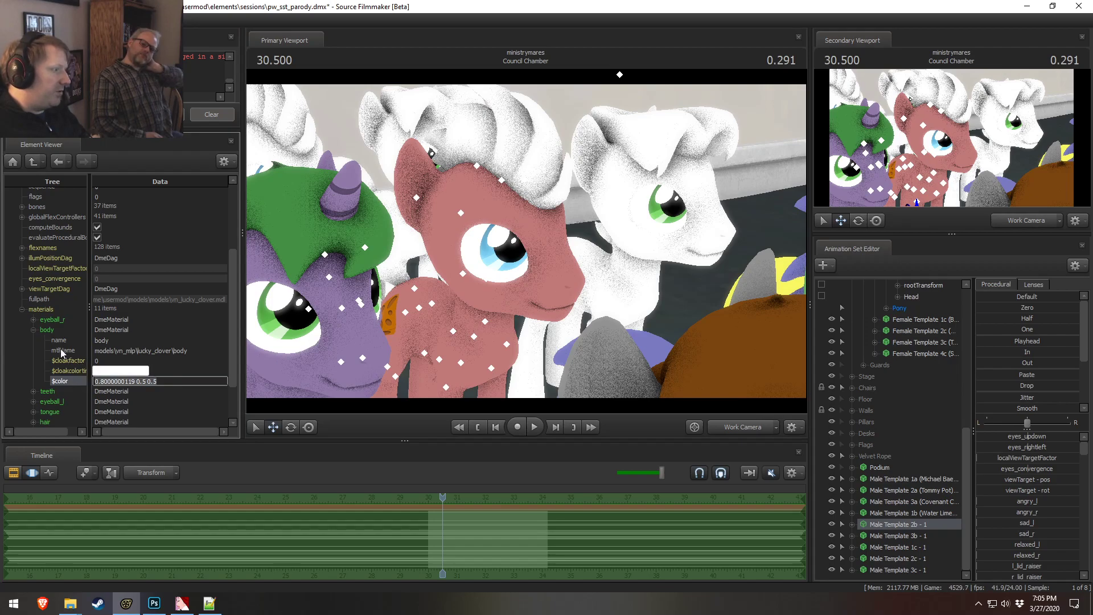
{"action": "left_click", "coordinate": [34, 330]}
- Expand the hair and tail materials and enter a first greenish hair colour value
{"action": "left_click", "coordinate": [33, 371]}
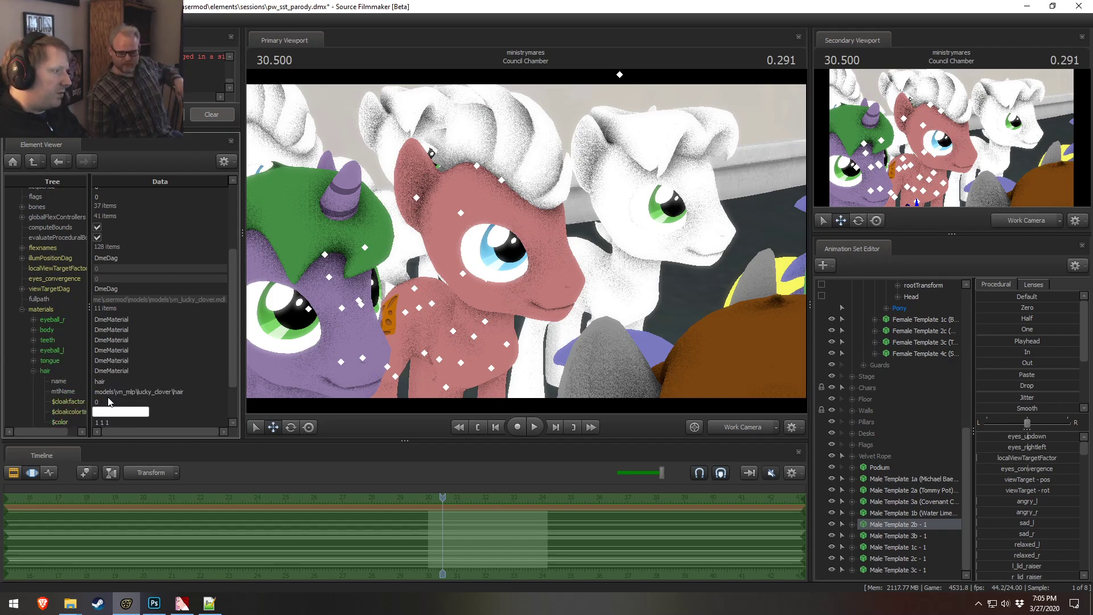
{"action": "left_click", "coordinate": [33, 382]}
{"action": "left_click", "coordinate": [136, 319]}
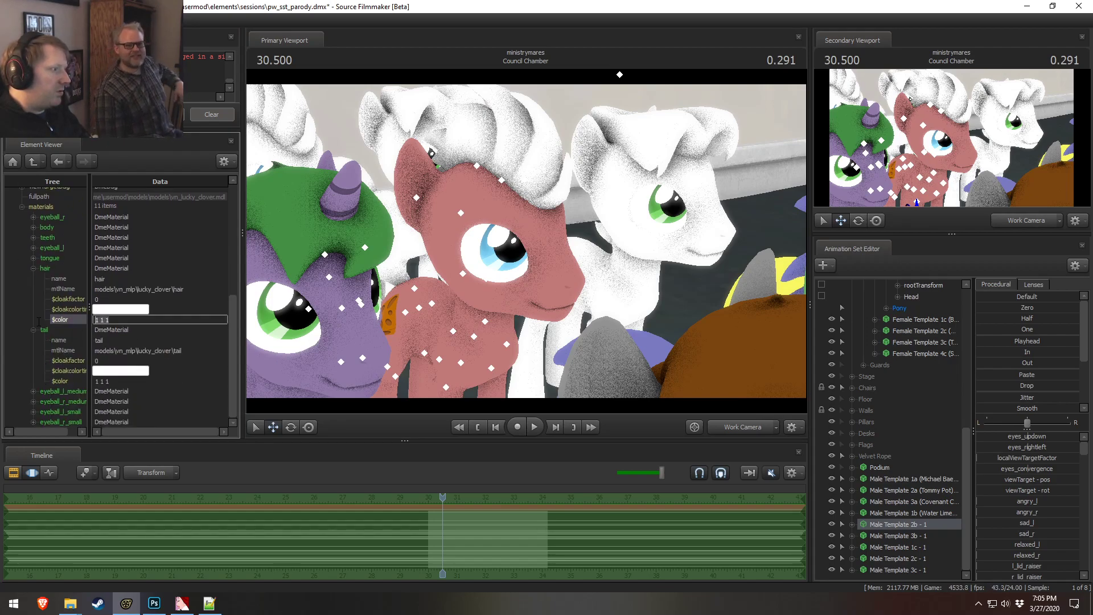
{"action": "type", "text": "0.4 0."}
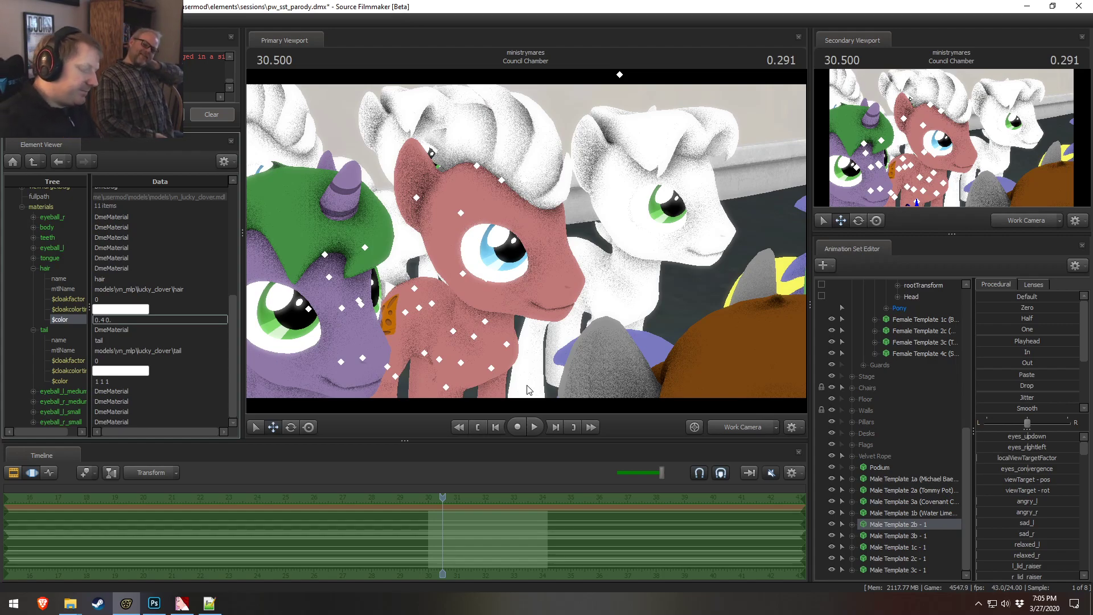
{"action": "type", "text": "8 0"}
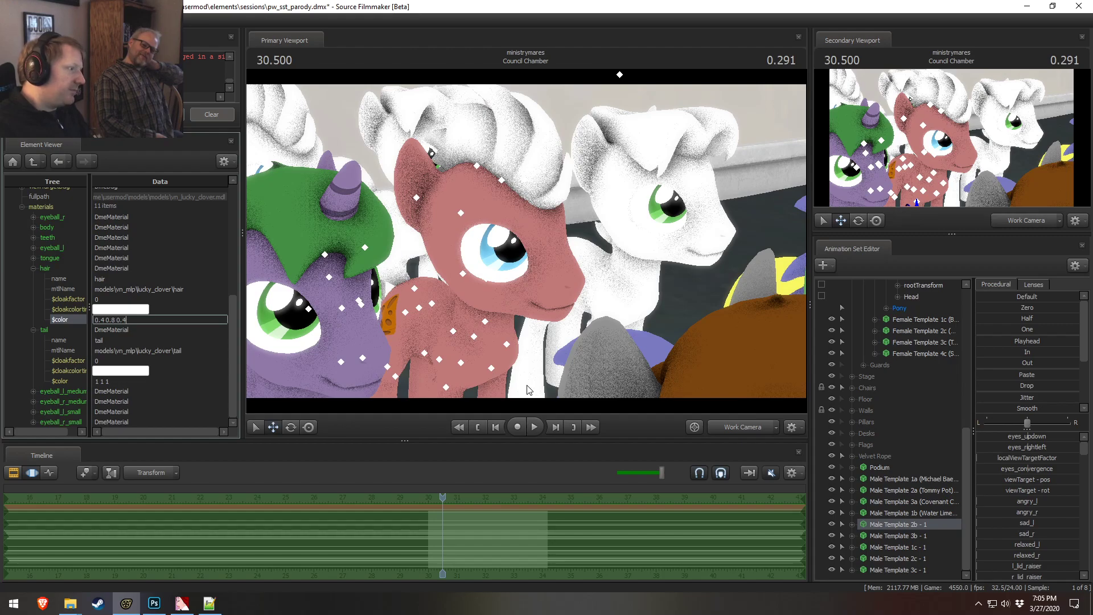
{"action": "type", "text": ".4"}
{"action": "key", "text": "Return"}
- Experiment with the hair $color, replacing each of its three numbers with new values
{"action": "left_click", "coordinate": [116, 319]}
{"action": "double_click", "coordinate": [117, 320]}
{"action": "type", "text": "0.8"}
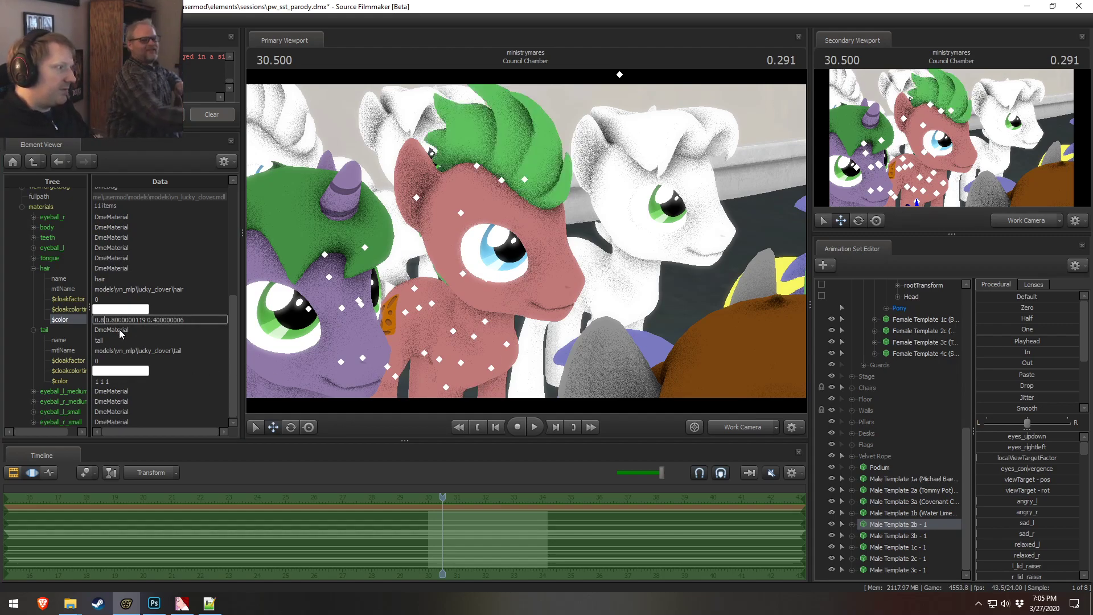
{"action": "left_click", "coordinate": [121, 331]}
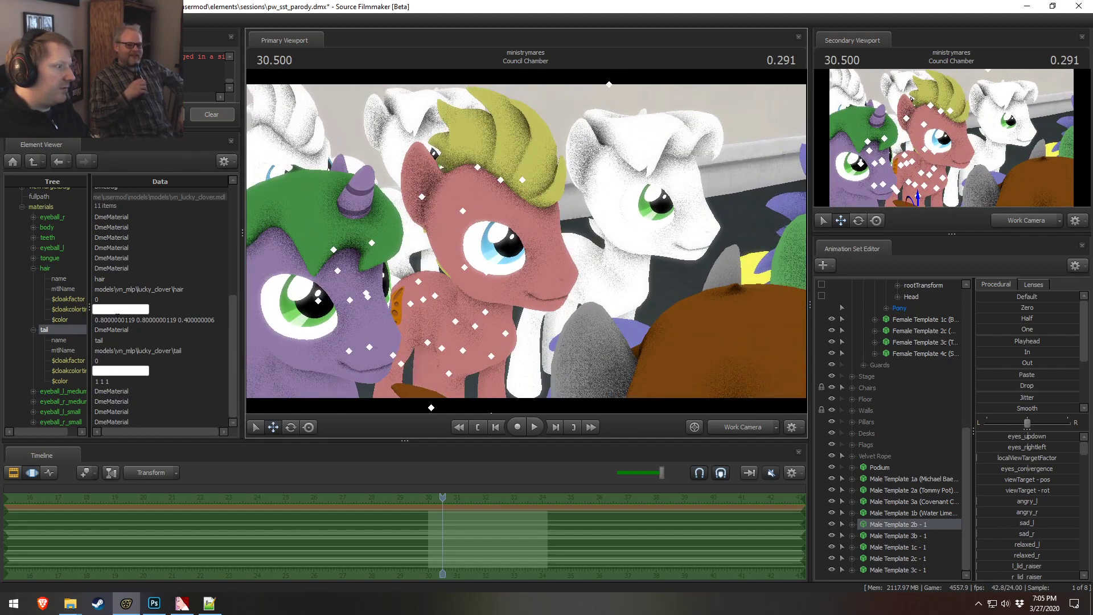
{"action": "double_click", "coordinate": [112, 320]}
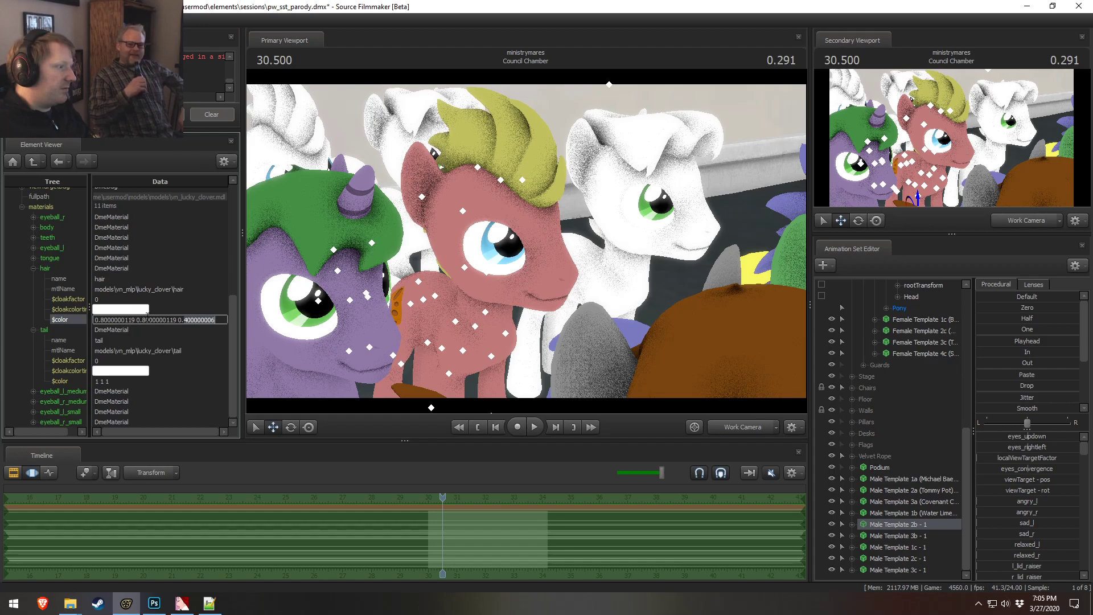
{"action": "double_click", "coordinate": [113, 320]}
{"action": "type", "text": "7"}
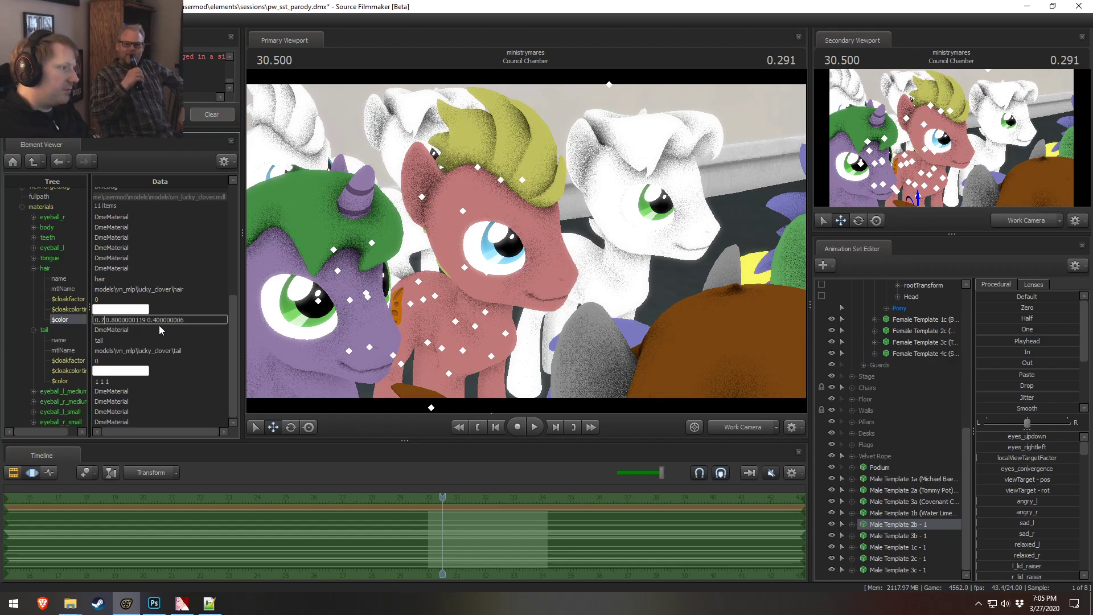
{"action": "double_click", "coordinate": [130, 320]}
{"action": "type", "text": "7"}
{"action": "double_click", "coordinate": [142, 319]}
{"action": "type", "text": "3"}
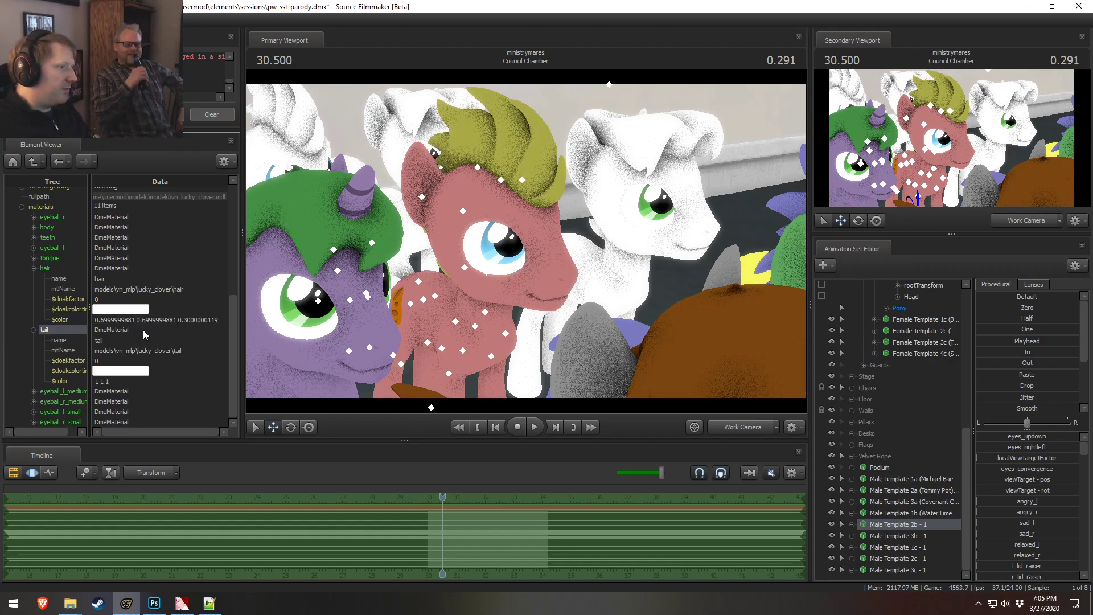
{"action": "left_click", "coordinate": [153, 339]}
- Raise the middle (green) number of the hair colour to 8
{"action": "mouse_move", "coordinate": [542, 242]}
{"action": "left_mouse_down"}
{"action": "mouse_move", "coordinate": [541, 259]}
{"action": "mouse_move", "coordinate": [526, 256]}
{"action": "mouse_move", "coordinate": [543, 242]}
{"action": "left_mouse_up"}
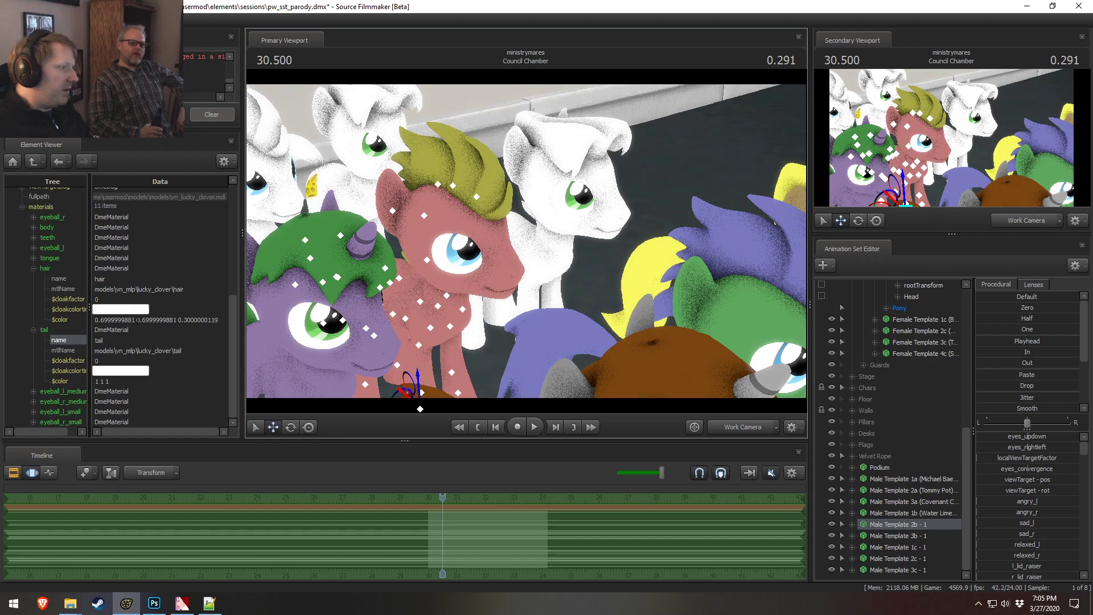
{"action": "left_click", "coordinate": [152, 319]}
{"action": "double_click", "coordinate": [152, 319]}
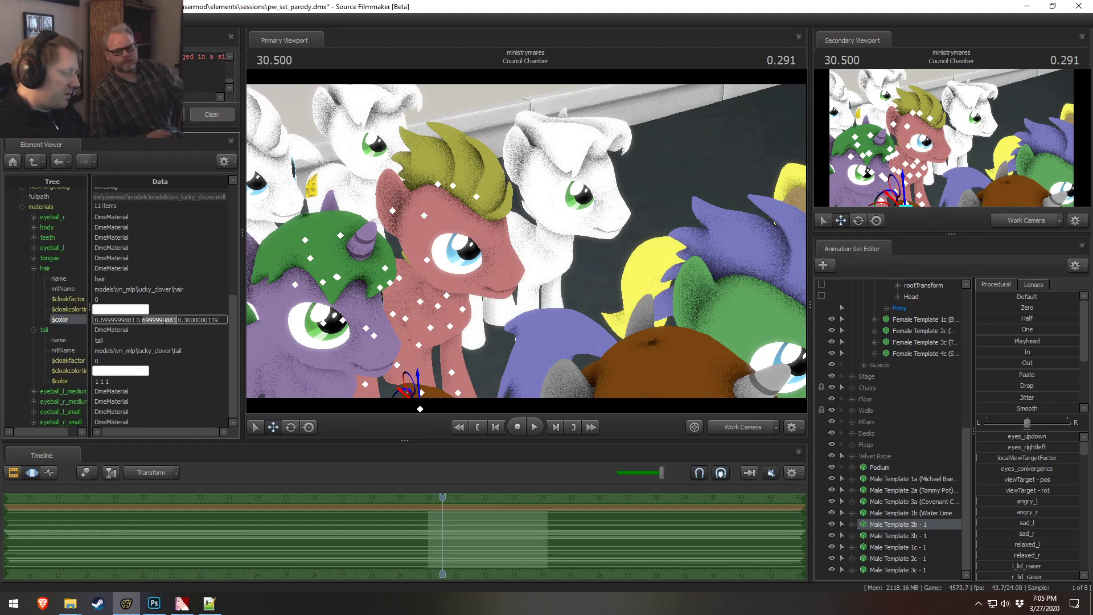
{"action": "type", "text": "8"}
{"action": "key", "text": "Return"}
{"action": "left_click", "coordinate": [163, 287]}
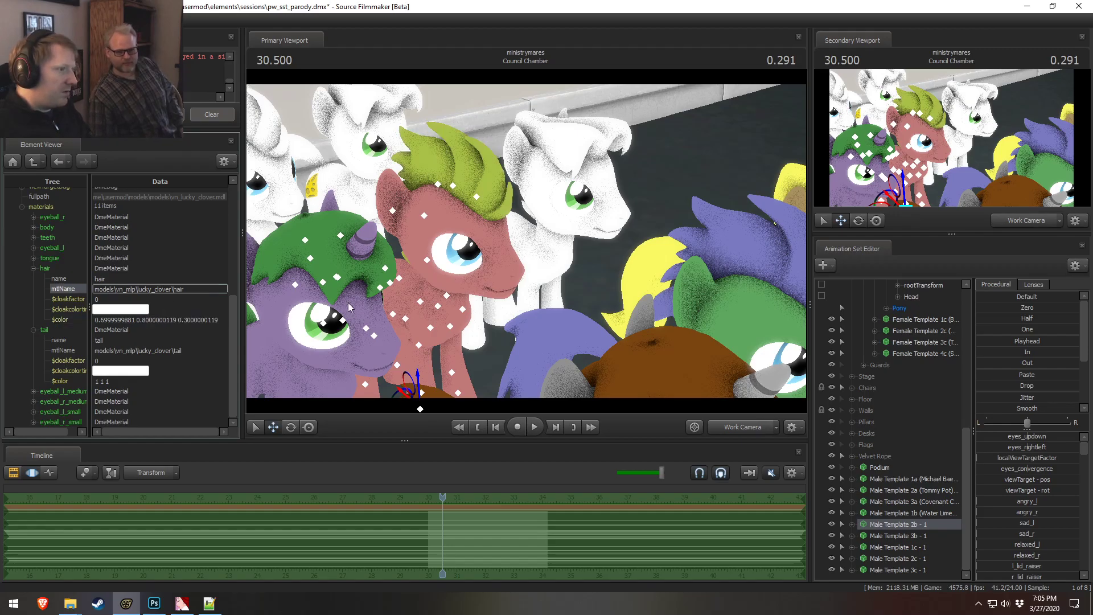
- Set the hair $color to 0.8 0.9 0.4 for a lime-green mane
{"action": "left_click_drag", "start_coordinate": [526, 242], "coordinate": [433, 254], "text": "alt"}
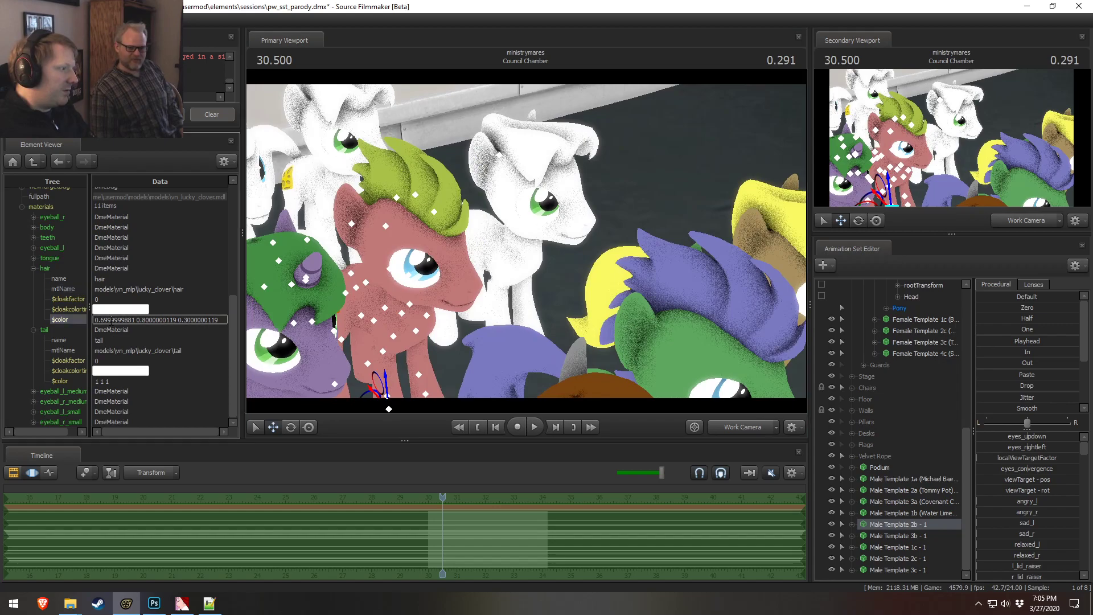
{"action": "double_click", "coordinate": [133, 319]}
{"action": "type", "text": "0.8"}
{"action": "double_click", "coordinate": [125, 319]}
{"action": "type", "text": "0.9"}
{"action": "double_click", "coordinate": [140, 320]}
{"action": "type", "text": "0.4"}
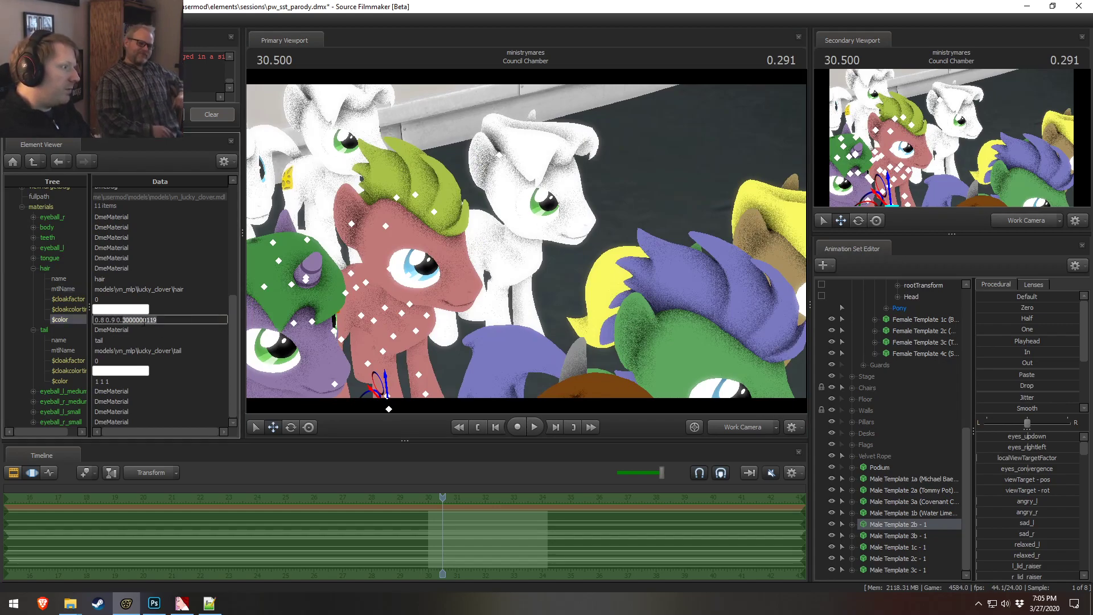
{"action": "key", "text": "Return"}
{"action": "middle_click_drag", "start_coordinate": [300, 324], "coordinate": [522, 243]}
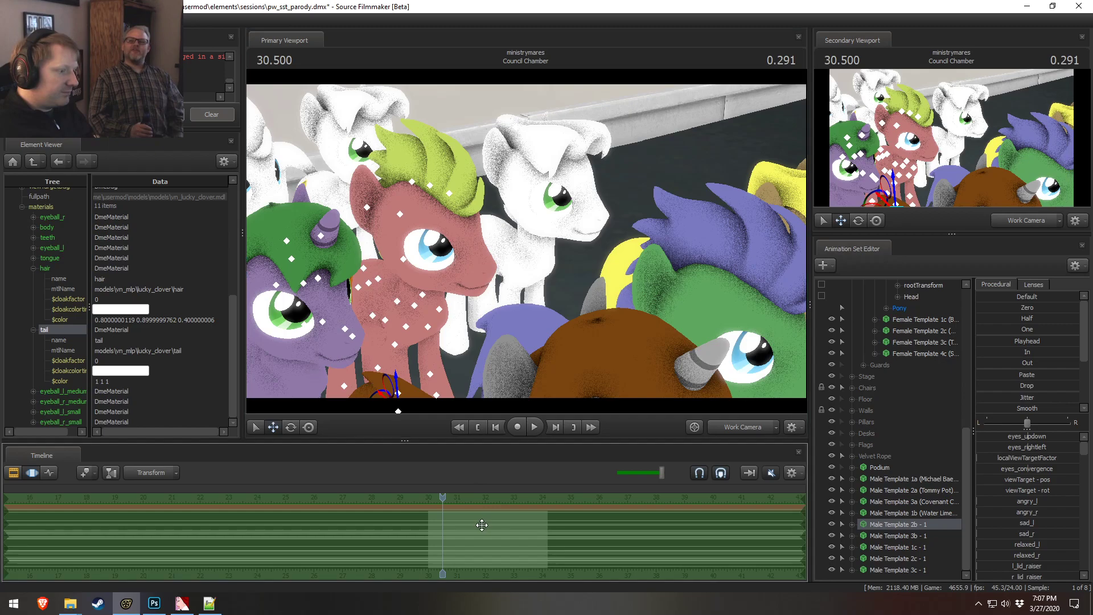
- Show Male Template 2b's model materials in the Element Viewer, cancelling an accidental rename
{"action": "right_click", "coordinate": [905, 524]}
{"action": "mouse_move", "coordinate": [946, 398]}
{"action": "left_click", "coordinate": [1016, 410]}
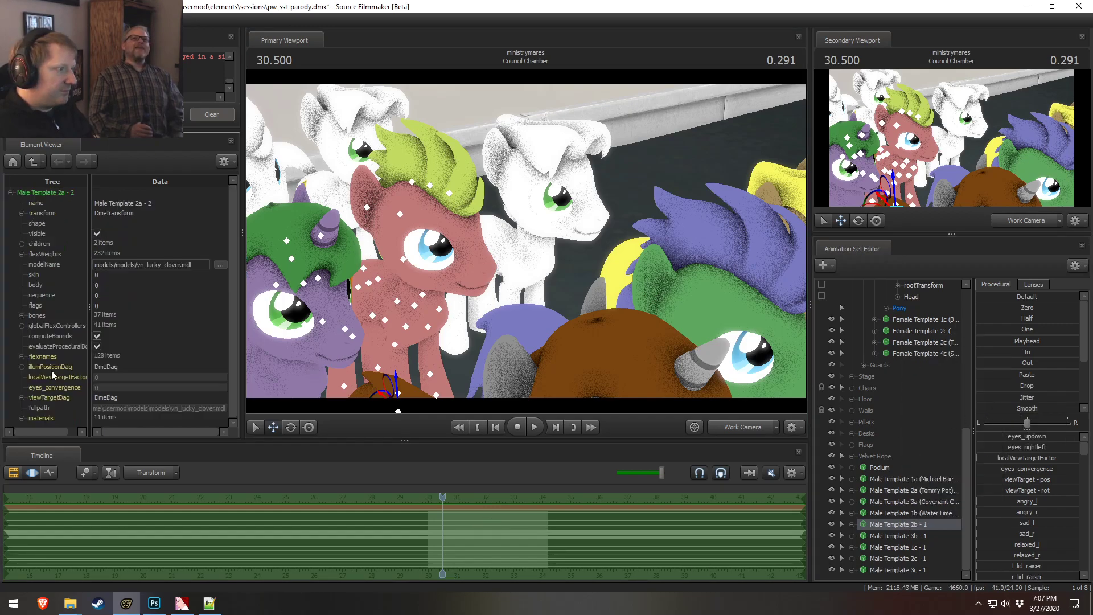
{"action": "left_click", "coordinate": [22, 417]}
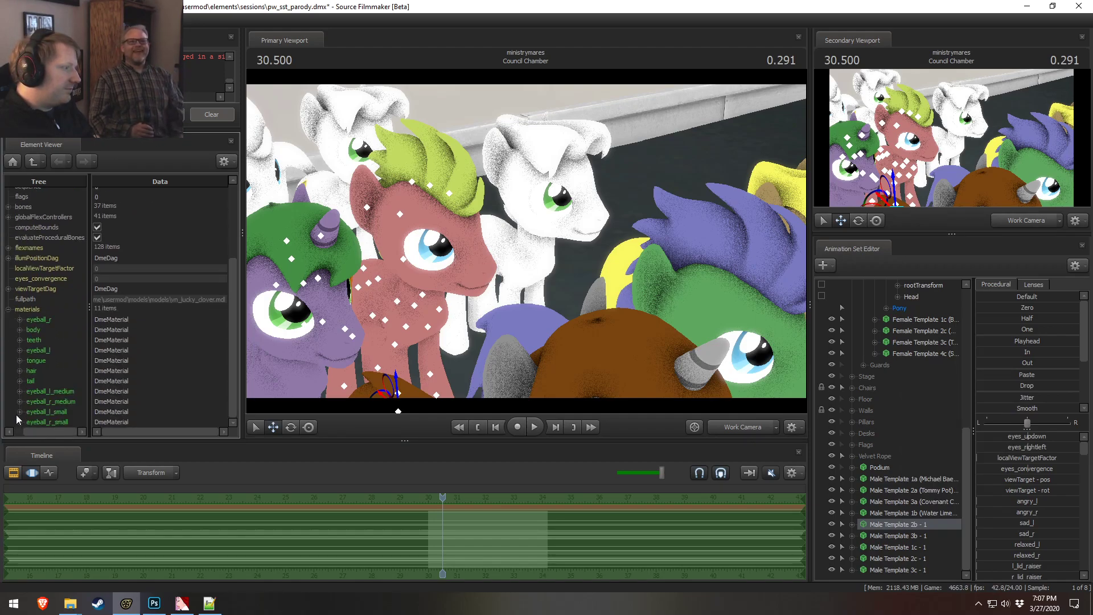
{"action": "right_click", "coordinate": [909, 525]}
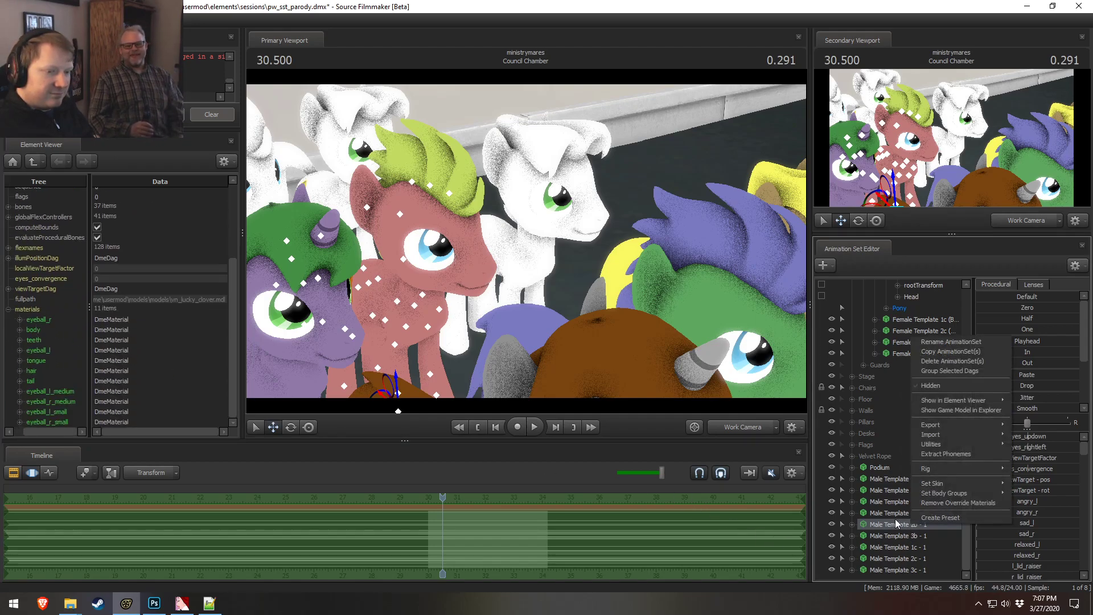
{"action": "right_click", "coordinate": [927, 530]}
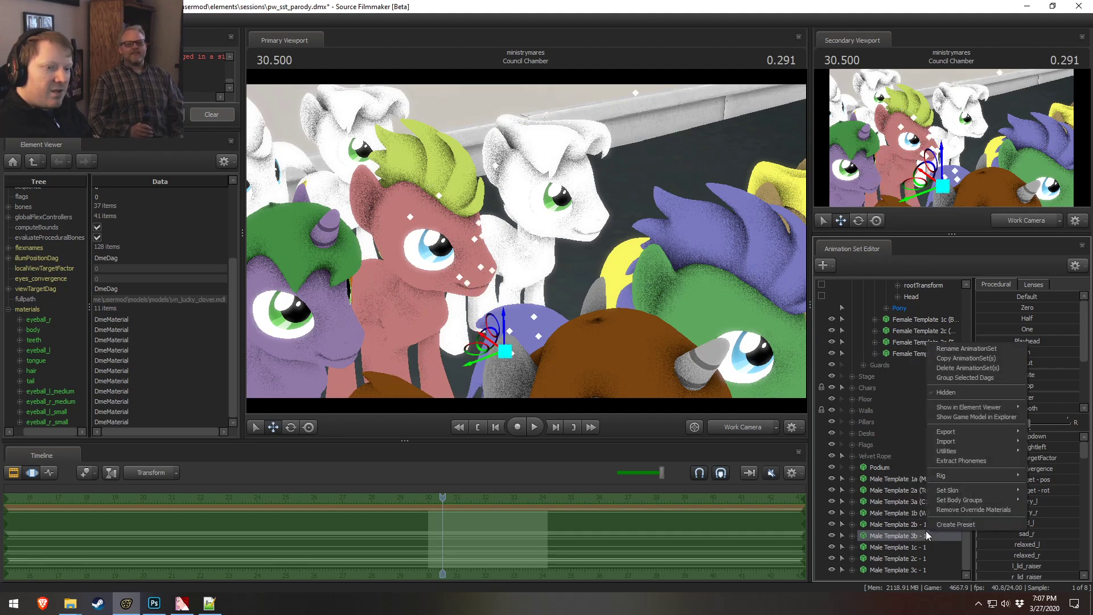
{"action": "left_click", "coordinate": [958, 345]}
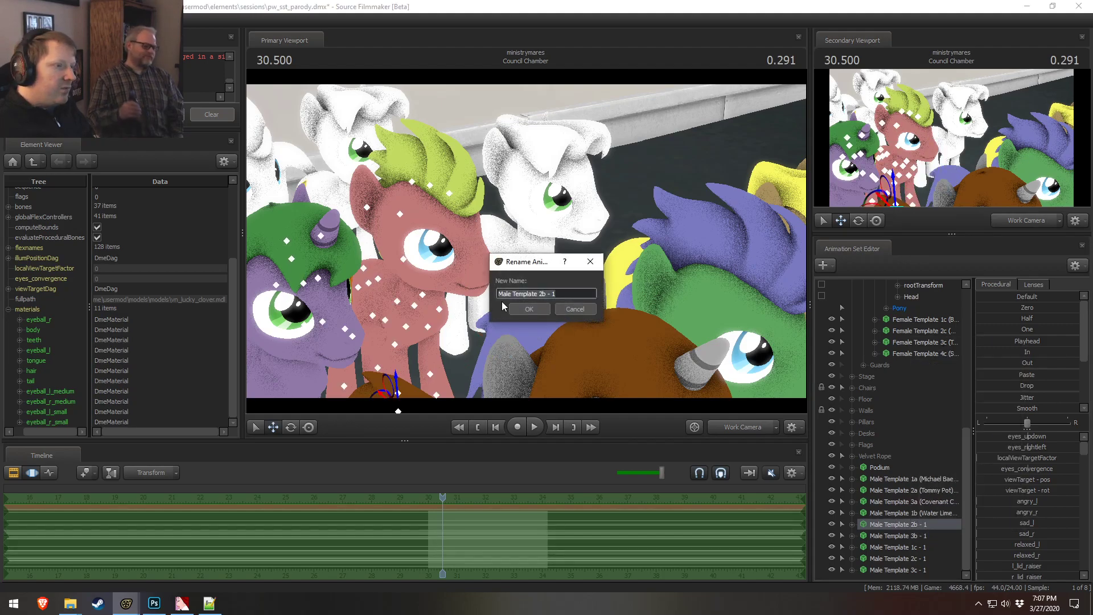
{"action": "left_click", "coordinate": [594, 311]}
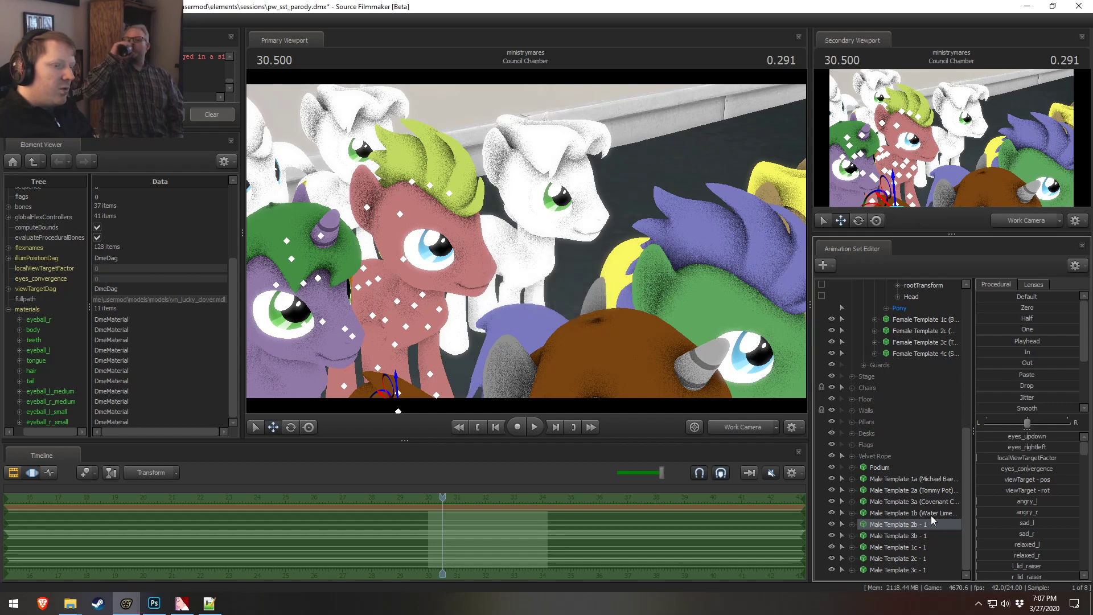
- Expand the body material and change its $color to 0.7 0.4 0.4
{"action": "left_click", "coordinate": [21, 329]}
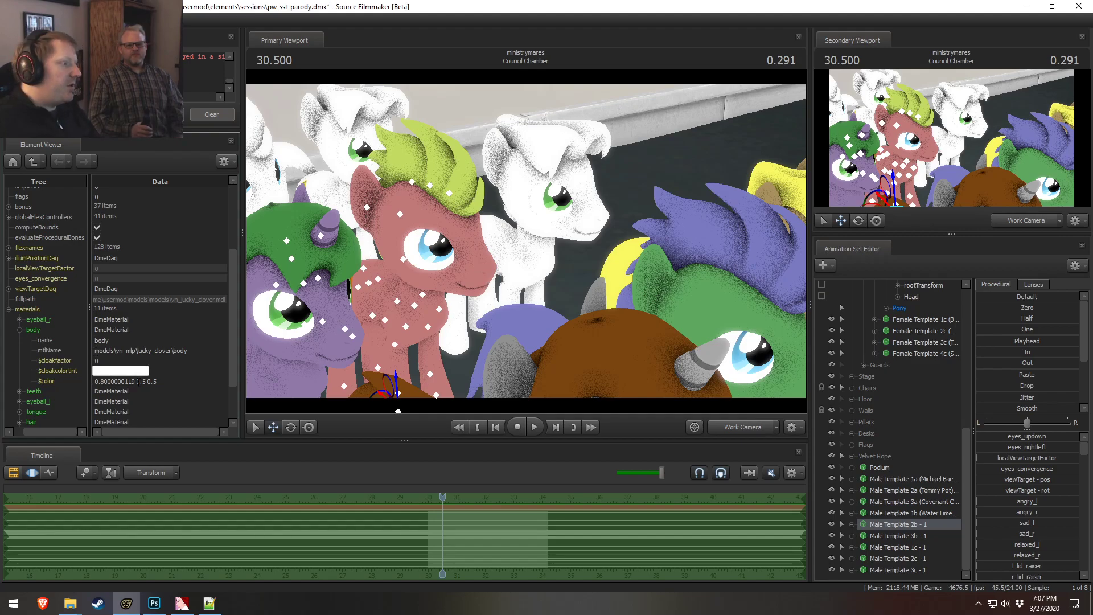
{"action": "double_click", "coordinate": [118, 381]}
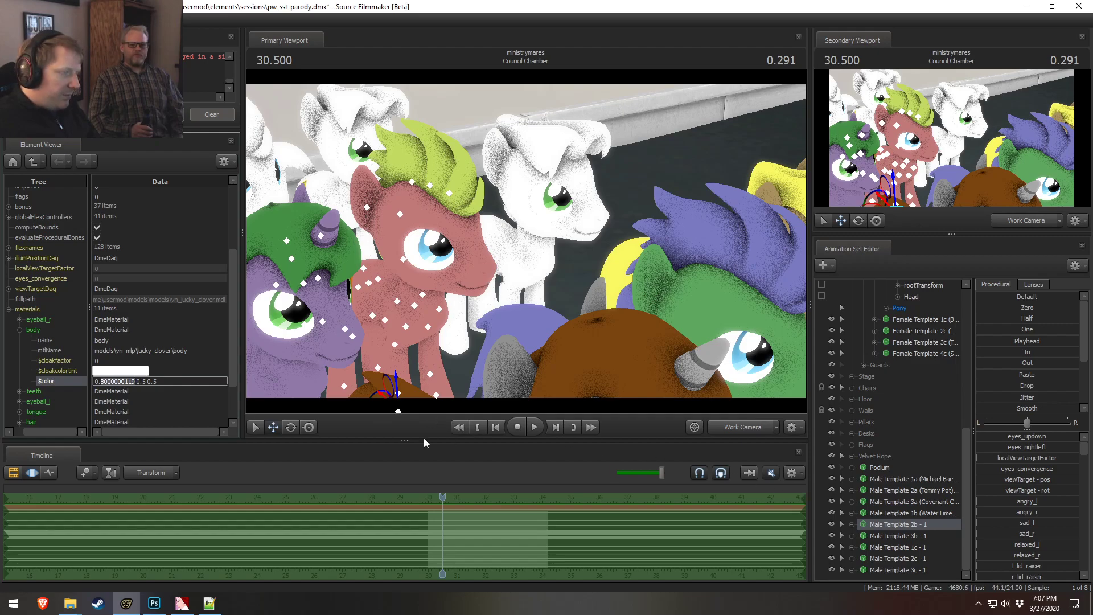
{"action": "type", "text": "0.9"}
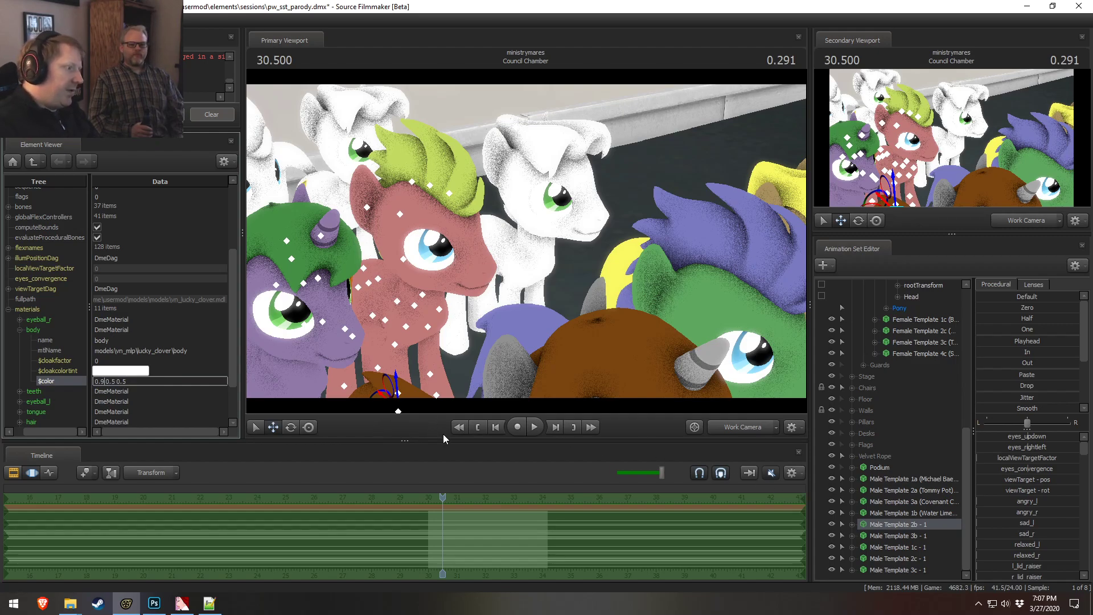
{"action": "left_click", "coordinate": [176, 360]}
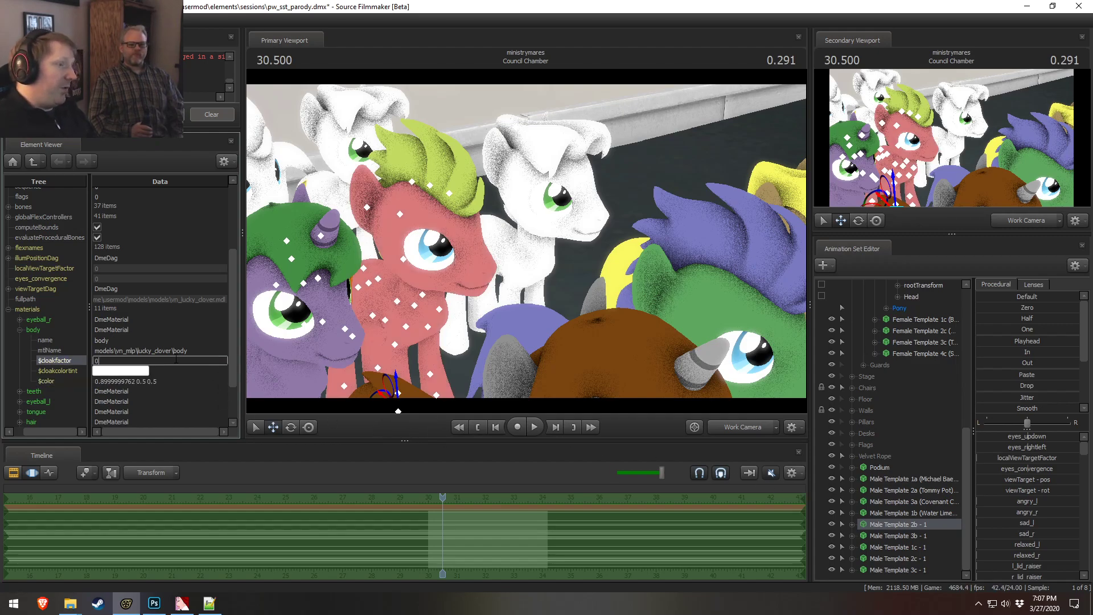
{"action": "left_click", "coordinate": [103, 381]}
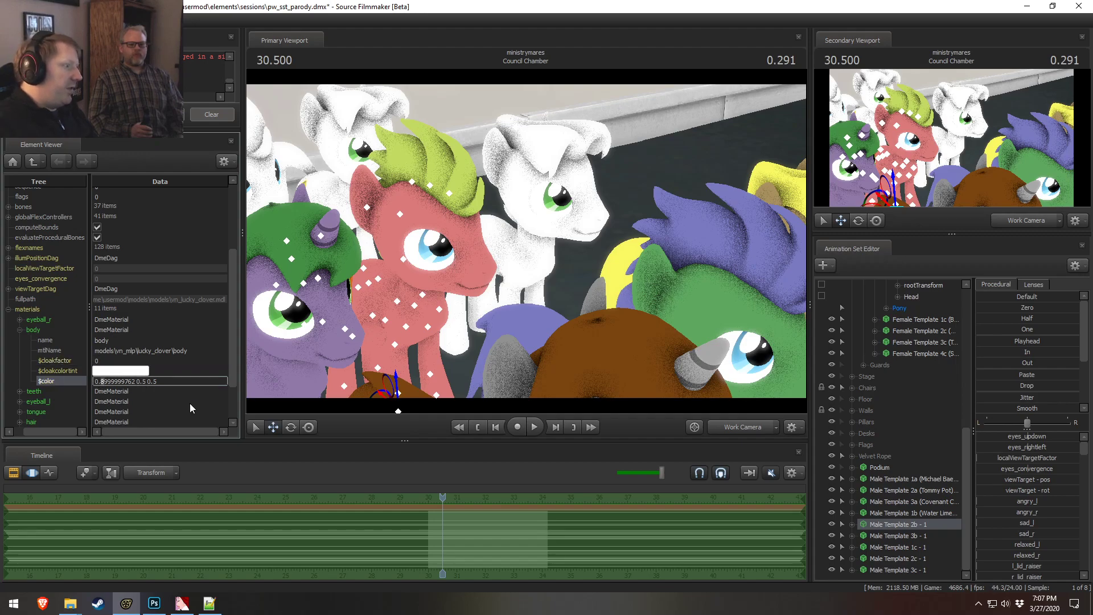
{"action": "key", "text": "BackSpace"}
{"action": "key", "text": "Delete"}
{"action": "key", "text": "Delete"}
{"action": "key", "text": "Delete"}
{"action": "key", "text": "Delete"}
{"action": "key", "text": "Delete"}
{"action": "key", "text": "Delete"}
{"action": "key", "text": "Delete"}
{"action": "key", "text": "Delete"}
{"action": "key", "text": "Delete"}
{"action": "key", "text": "Delete"}
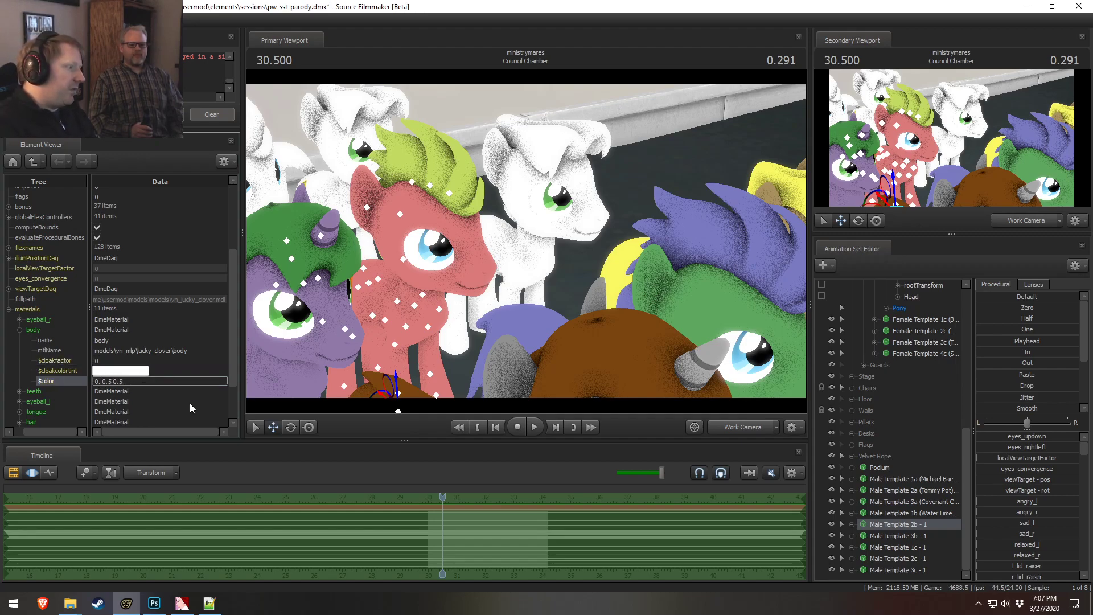
{"action": "type", "text": "7 0.4"}
{"action": "key", "text": "Delete"}
{"action": "key", "text": "Delete"}
{"action": "key", "text": "Delete"}
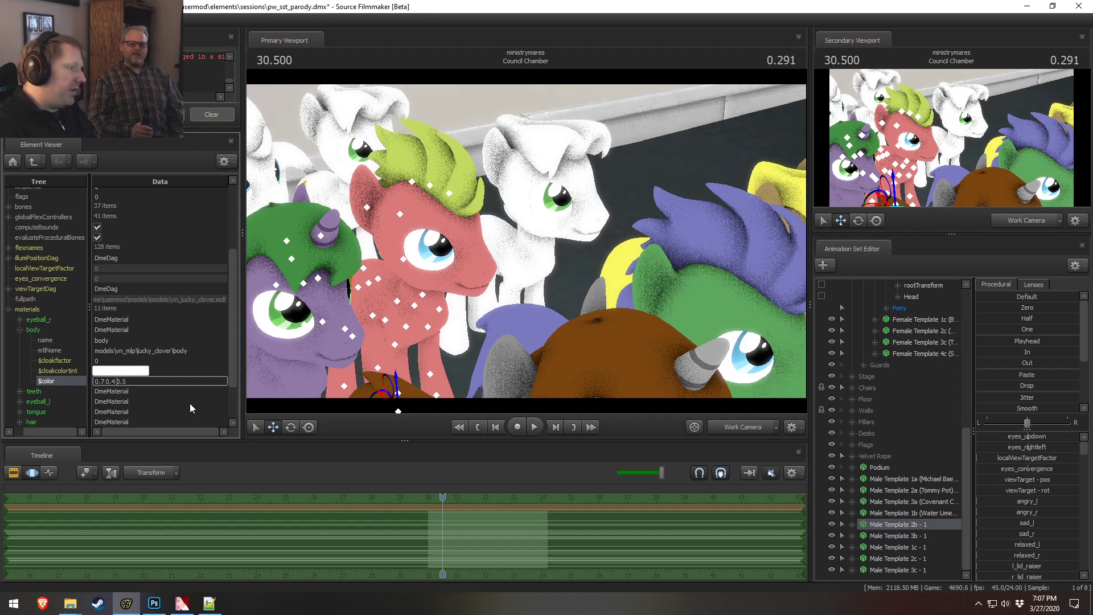
{"action": "key", "text": "Delete"}
{"action": "type", "text": "4"}
{"action": "key", "text": "Return"}
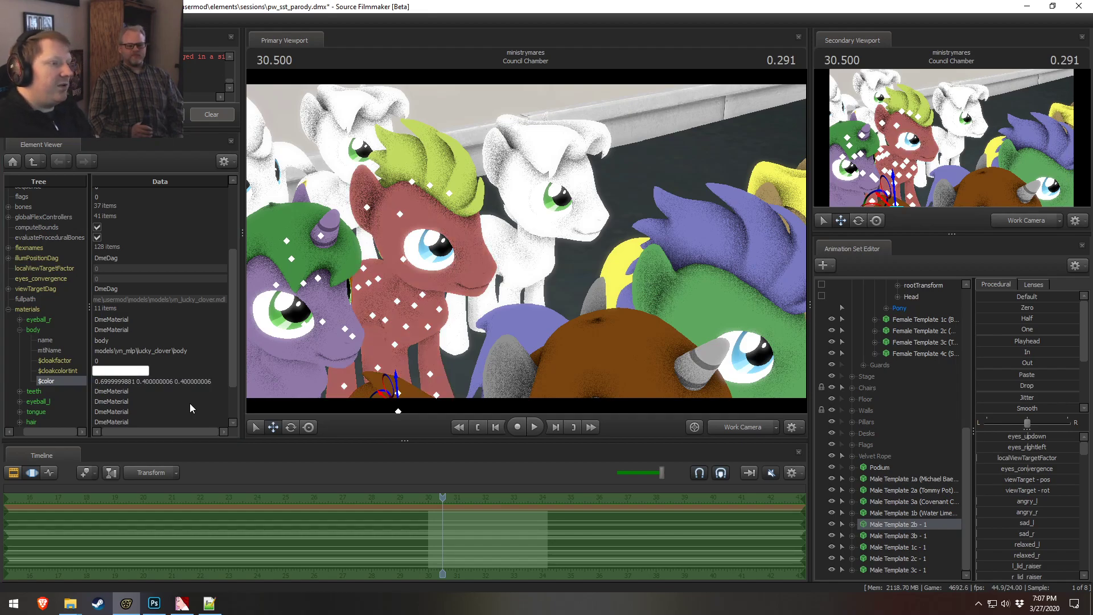
- Adjust the body $color's first number to make it 0.8 0.4 0.4
{"action": "left_click", "coordinate": [103, 381]}
{"action": "key", "text": "BackSpace"}
{"action": "type", "text": "8"}
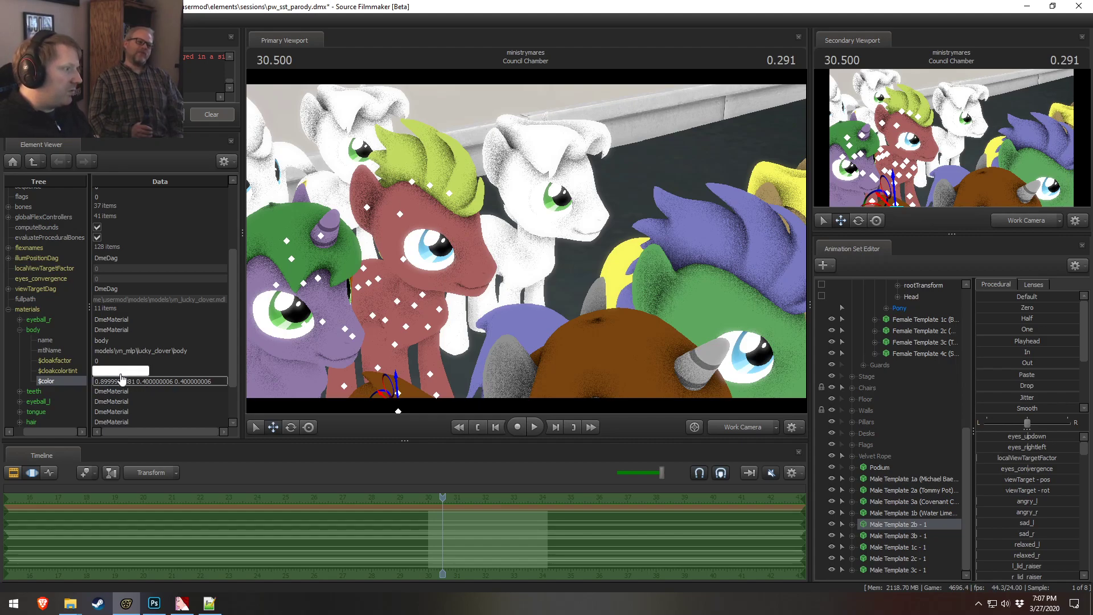
{"action": "key", "text": "Delete"}
{"action": "key", "text": "Delete"}
{"action": "key", "text": "Delete"}
{"action": "key", "text": "Delete"}
{"action": "key", "text": "Delete"}
{"action": "key", "text": "Delete"}
{"action": "key", "text": "Delete"}
{"action": "key", "text": "Delete"}
{"action": "key", "text": "Delete"}
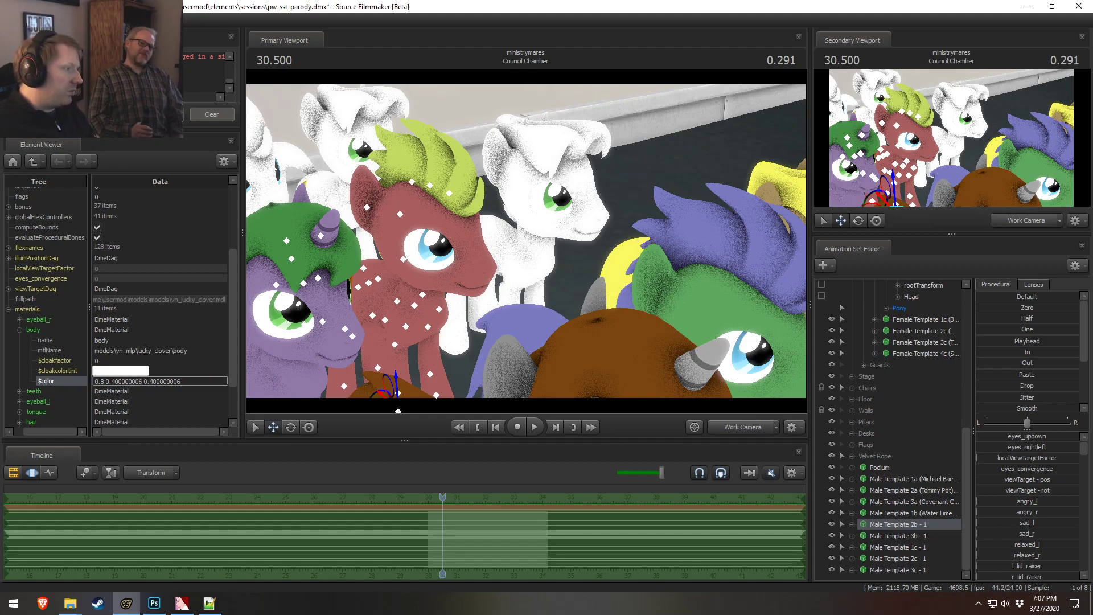
{"action": "left_click", "coordinate": [49, 350]}
{"action": "key", "text": "s"}
{"action": "key", "text": "w"}
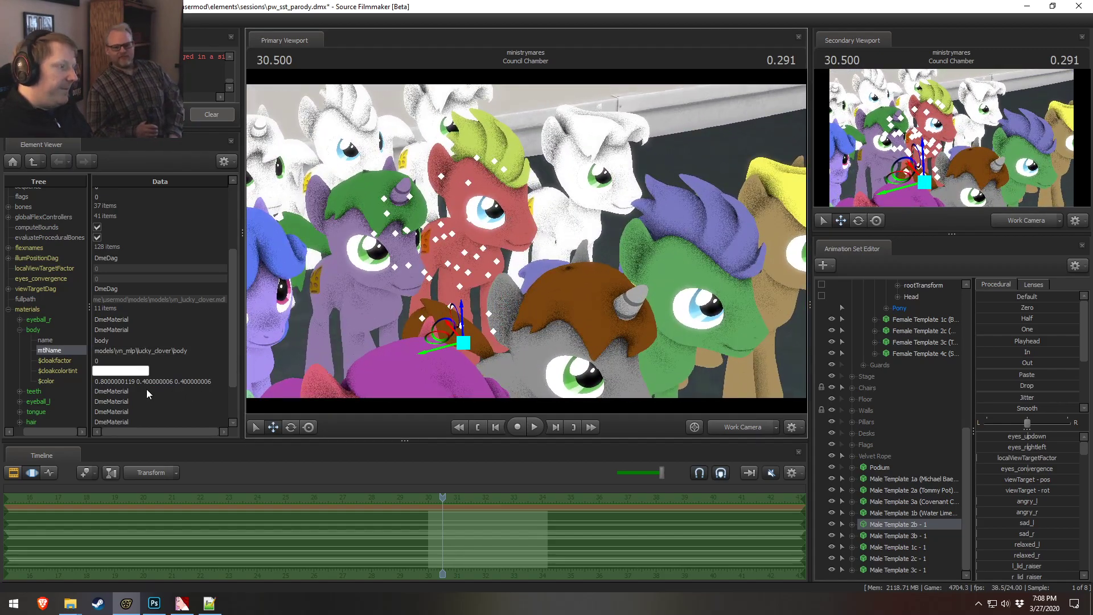
- Collapse the body material and expand the hair and tail materials
{"action": "double_click", "coordinate": [155, 381]}
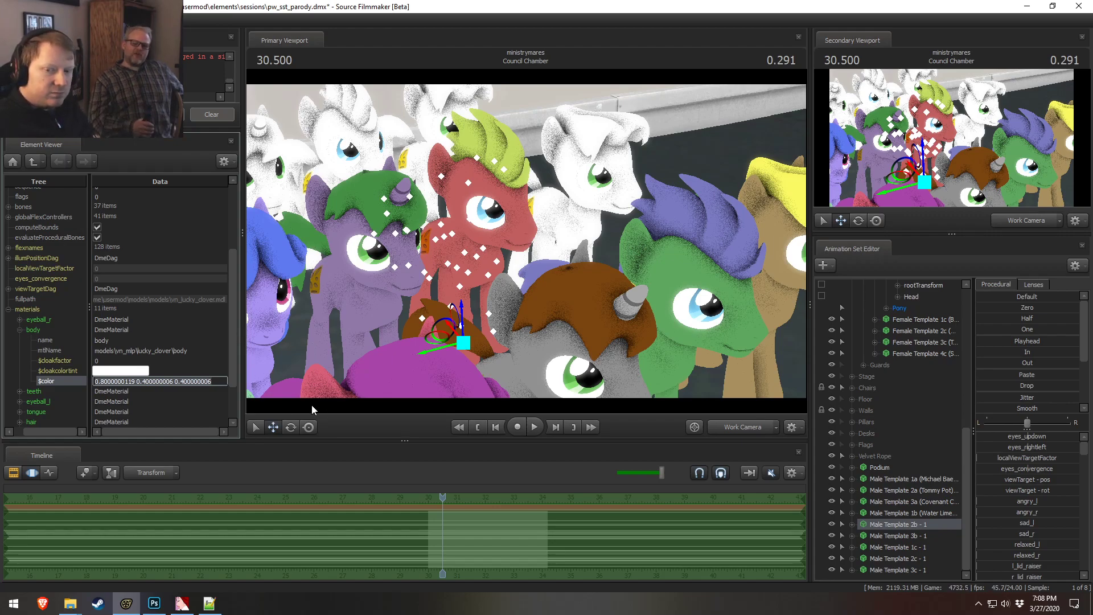
{"action": "left_click", "coordinate": [19, 330]}
{"action": "right_click_drag", "start_coordinate": [526, 242], "coordinate": [526, 242]}
{"action": "left_click", "coordinate": [21, 379]}
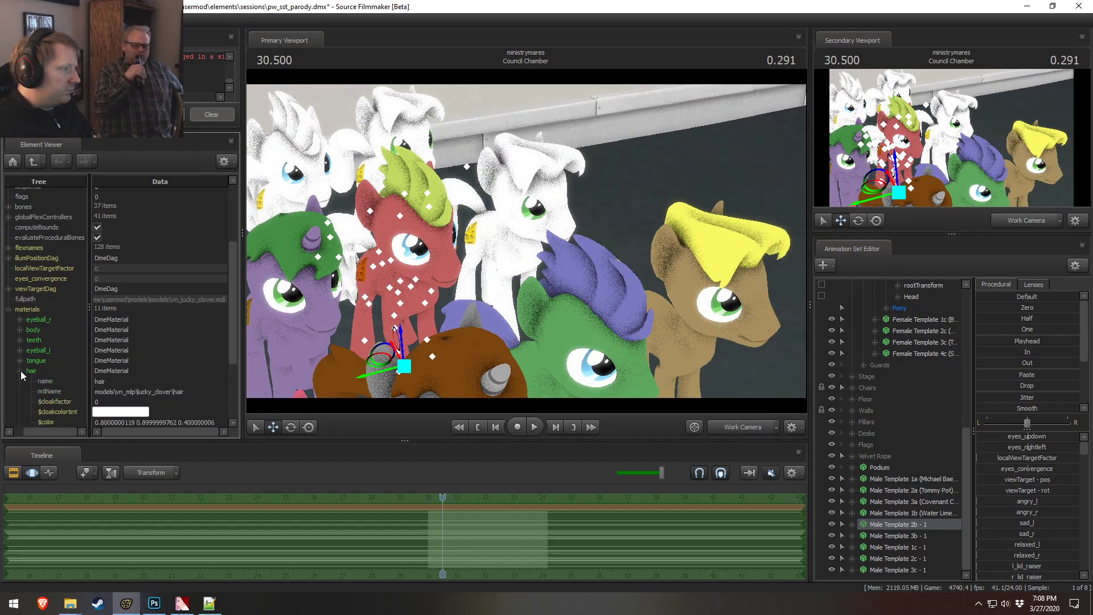
{"action": "left_click", "coordinate": [20, 370]}
{"action": "left_click", "coordinate": [145, 394]}
{"action": "scroll", "coordinate": [146, 394], "scroll_direction": "down", "scroll_amount": 3}
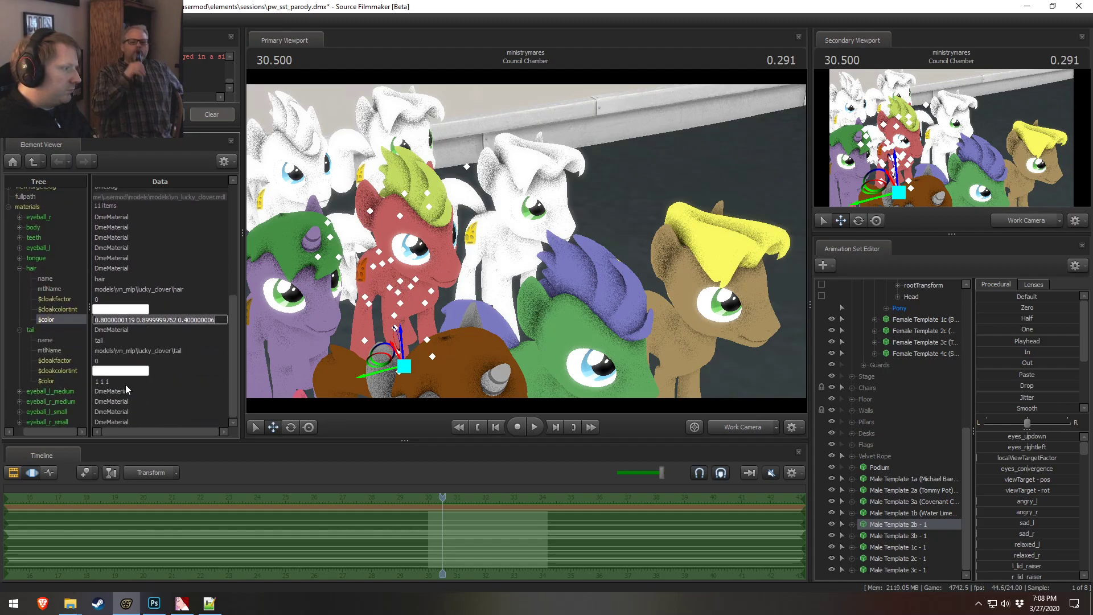
{"action": "left_click", "coordinate": [131, 333]}
{"action": "right_click_drag", "start_coordinate": [526, 242], "coordinate": [505, 256]}
- Set hair $color to 0.7 0.8 0.3, then copy and paste it into tail $color
{"action": "double_click", "coordinate": [117, 320]}
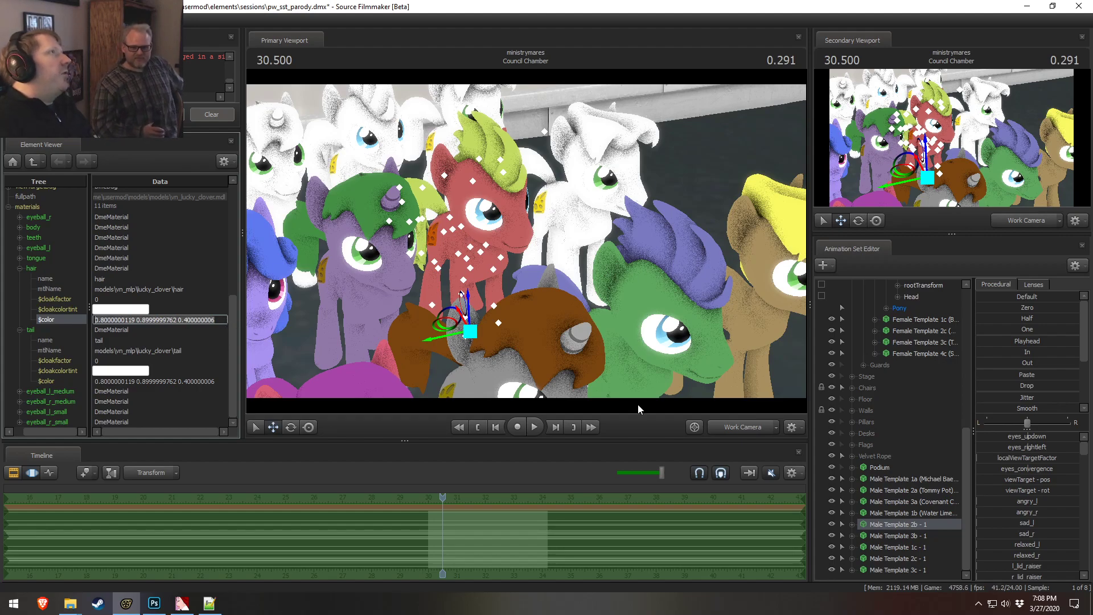
{"action": "type", "text": "0.7 0.8 0.3"}
{"action": "key", "text": "Return"}
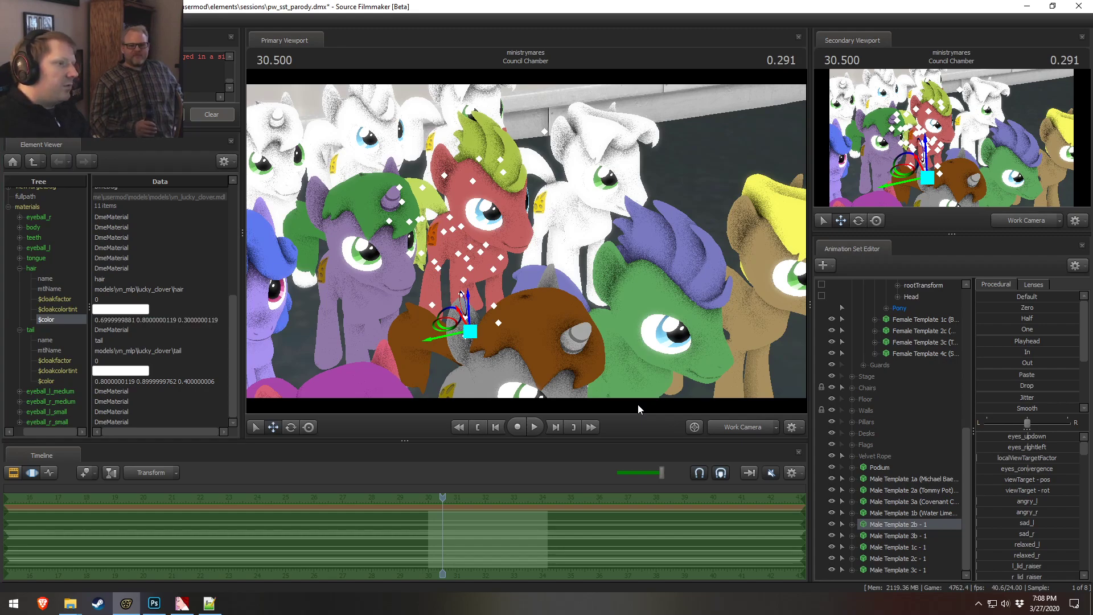
{"action": "left_click", "coordinate": [177, 316]}
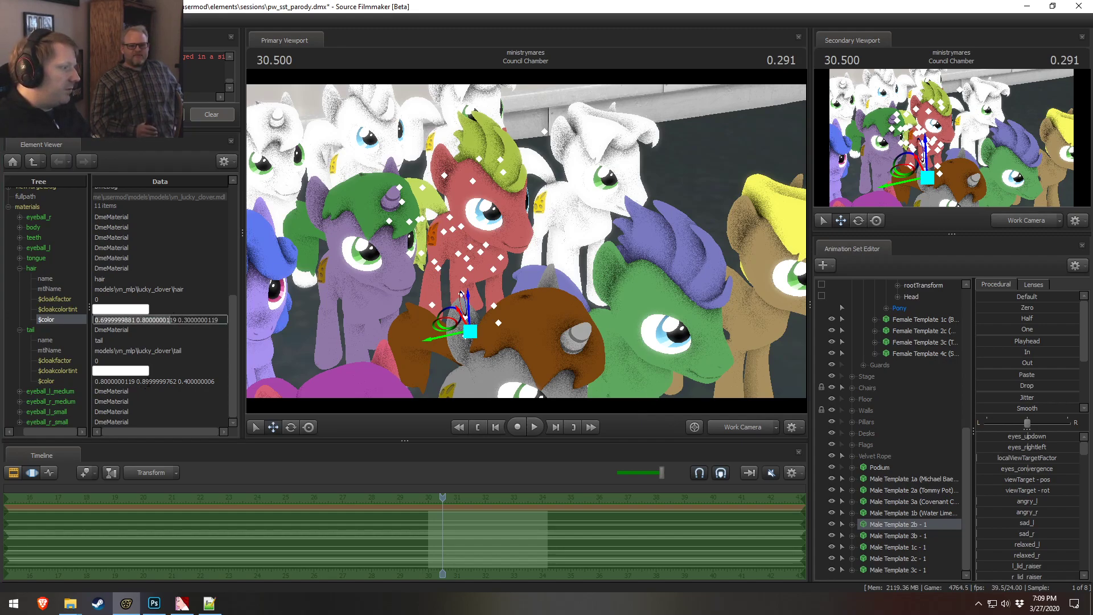
{"action": "left_click_drag", "start_coordinate": [221, 322], "coordinate": [93, 323]}
{"action": "key", "text": "ctrl+c"}
{"action": "triple_click", "coordinate": [111, 381]}
{"action": "key", "text": "ctrl+v"}
{"action": "left_click_drag", "start_coordinate": [462, 296], "coordinate": [461, 295]}
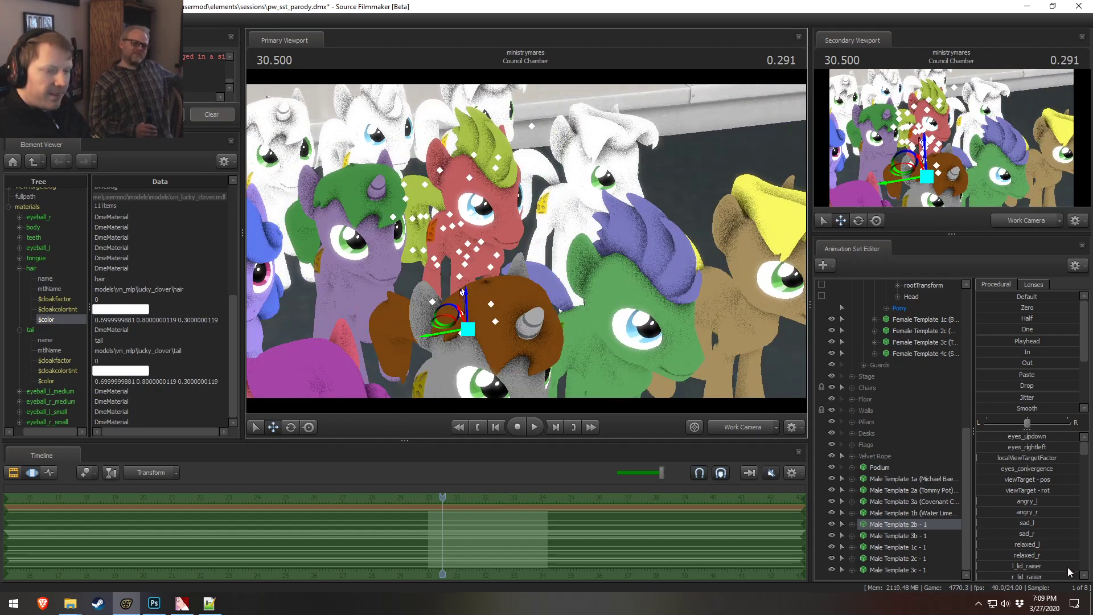
- Rename Male Template 2b by inserting '(Clumsy Reaper)' after '2b' in its name
{"action": "right_click", "coordinate": [904, 525]}
{"action": "left_click", "coordinate": [945, 432]}
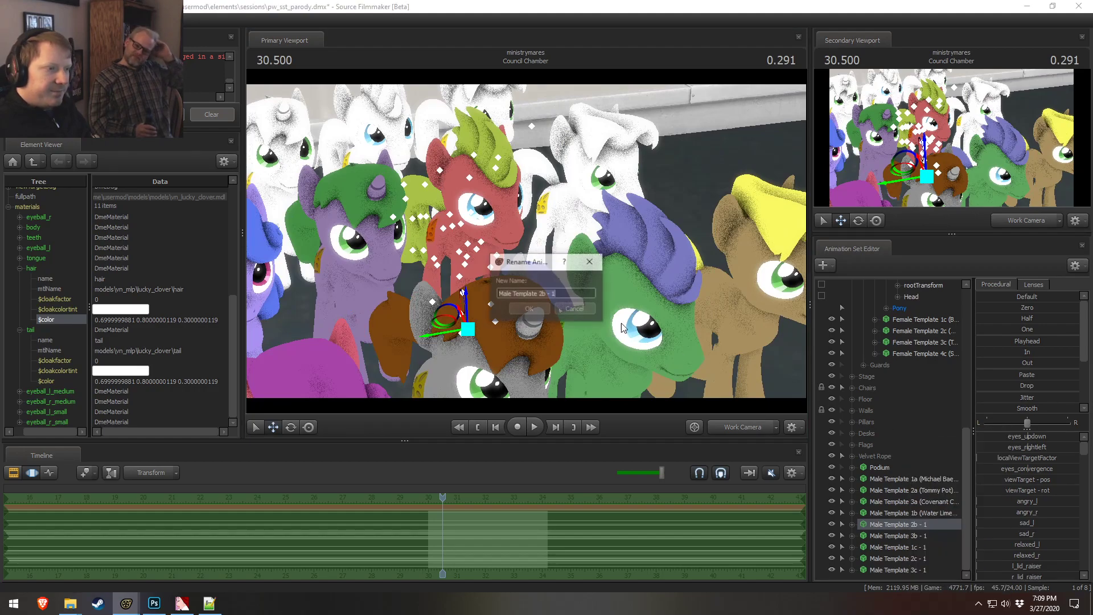
{"action": "left_click", "coordinate": [543, 292]}
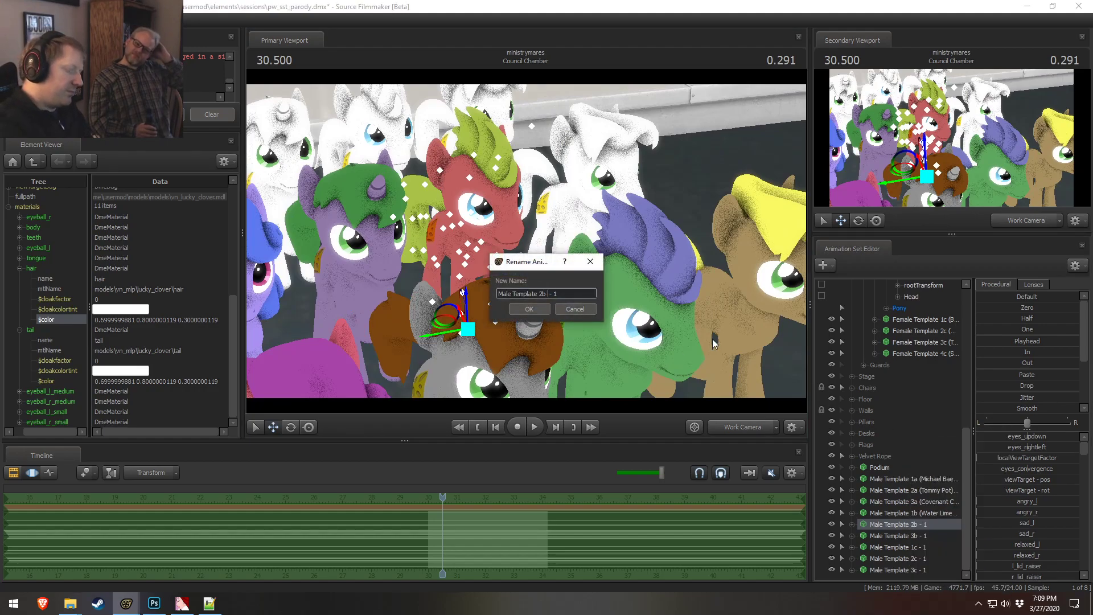
{"action": "type", "text": "("}
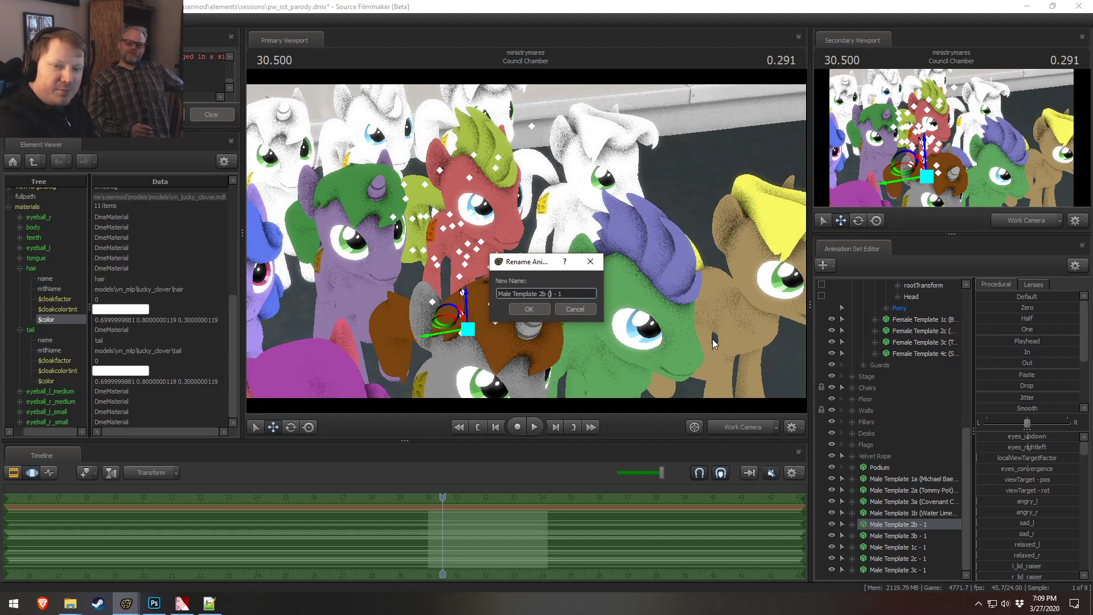
{"action": "type", "text": "Clumsy Reaper"}
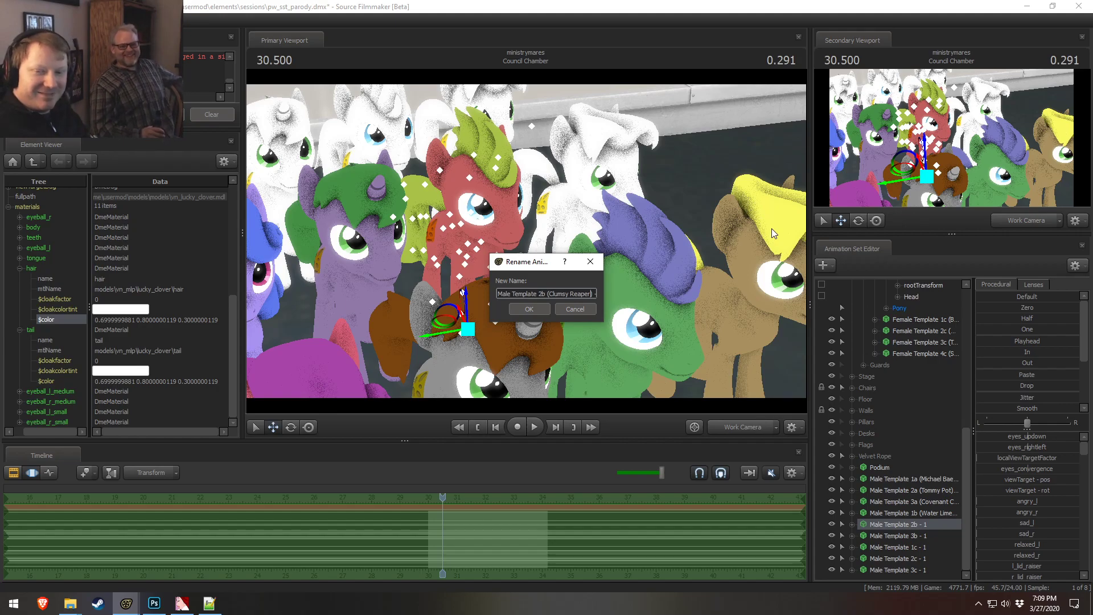
{"action": "left_click", "coordinate": [531, 312]}
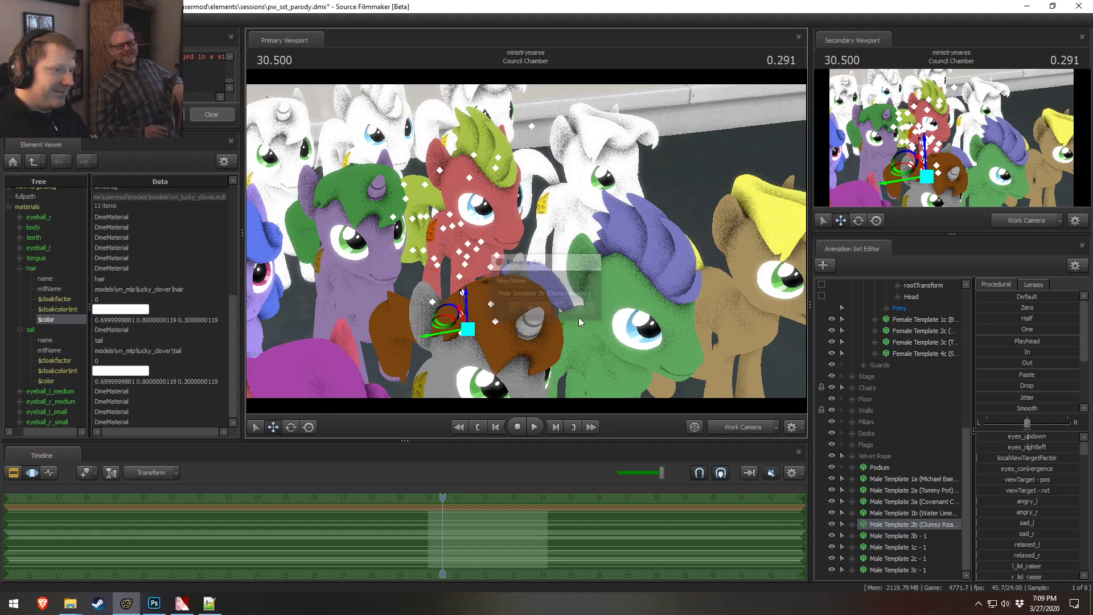
- Show Male Template 3b in the Element Viewer with its hair, tail and body materials expanded
{"action": "right_click", "coordinate": [894, 535]}
{"action": "mouse_move", "coordinate": [937, 412]}
{"action": "left_click", "coordinate": [1018, 423]}
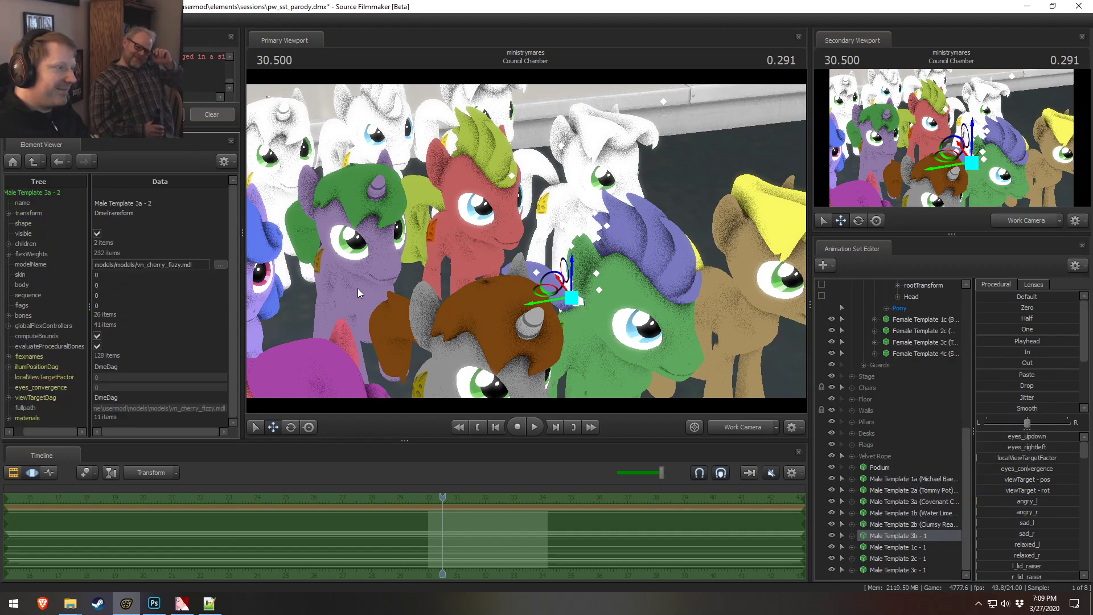
{"action": "left_click", "coordinate": [11, 418]}
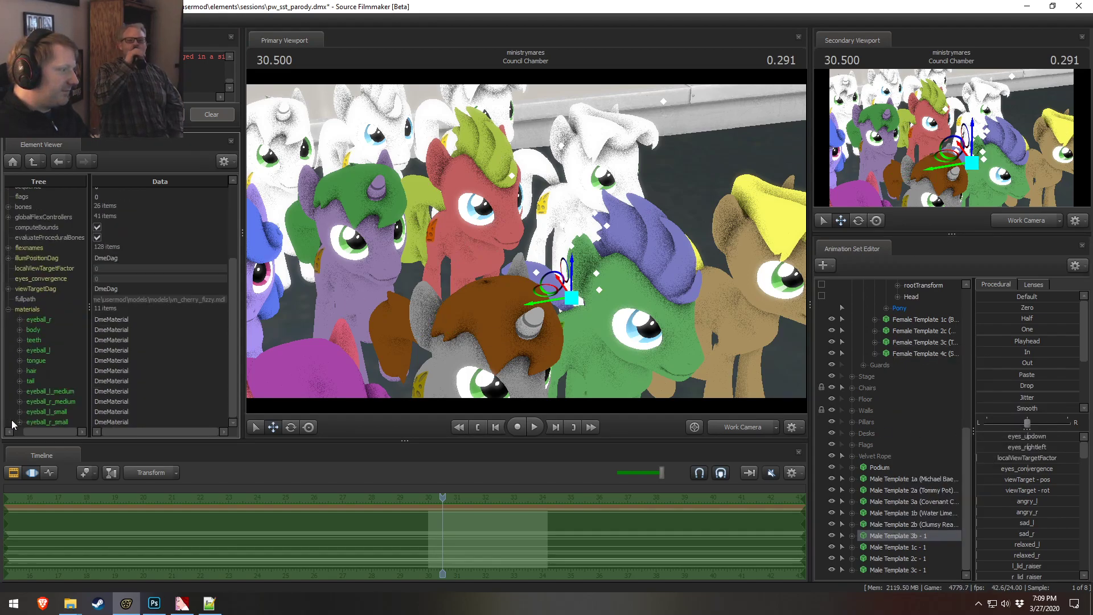
{"action": "left_click", "coordinate": [19, 381]}
{"action": "left_click", "coordinate": [19, 370]}
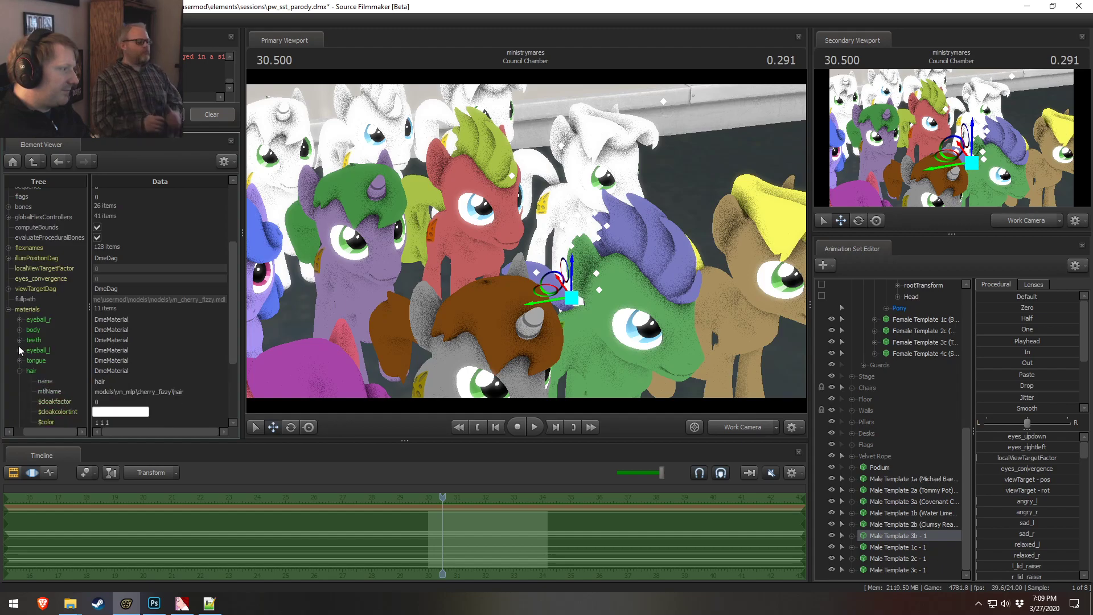
{"action": "left_click", "coordinate": [19, 330]}
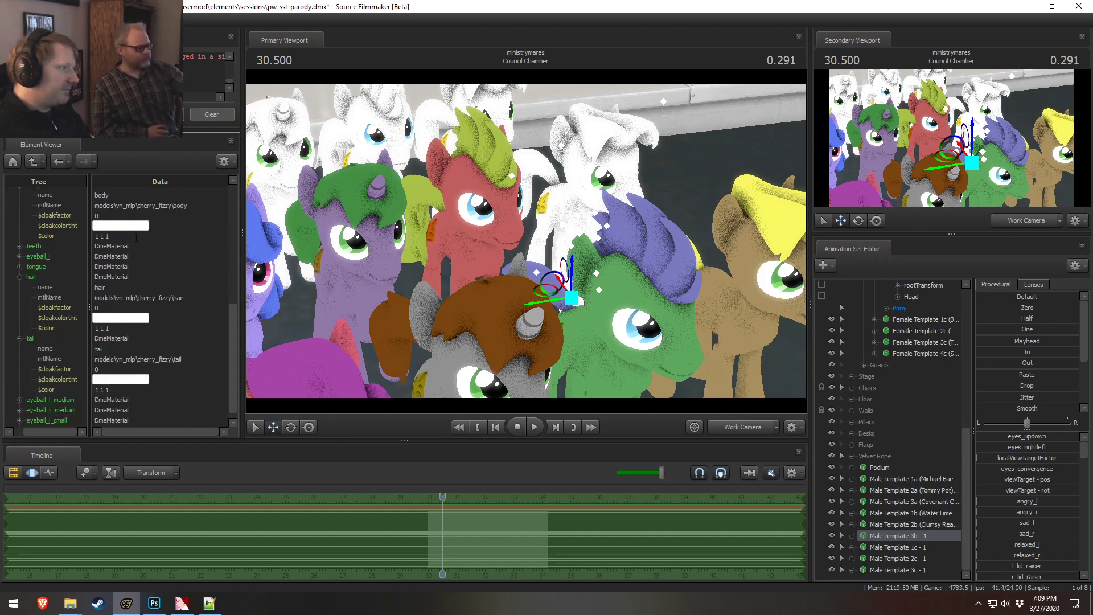
{"action": "left_click_drag", "start_coordinate": [595, 237], "coordinate": [653, 197]}
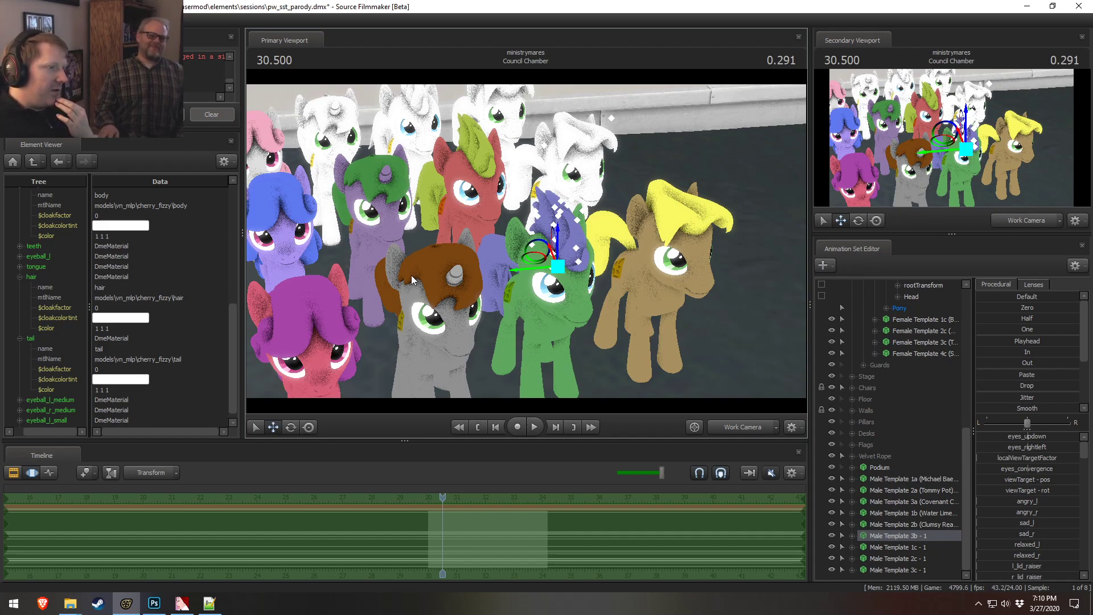
{"action": "left_click_drag", "start_coordinate": [426, 268], "coordinate": [426, 268]}
{"action": "left_click_drag", "start_coordinate": [495, 295], "coordinate": [526, 246]}
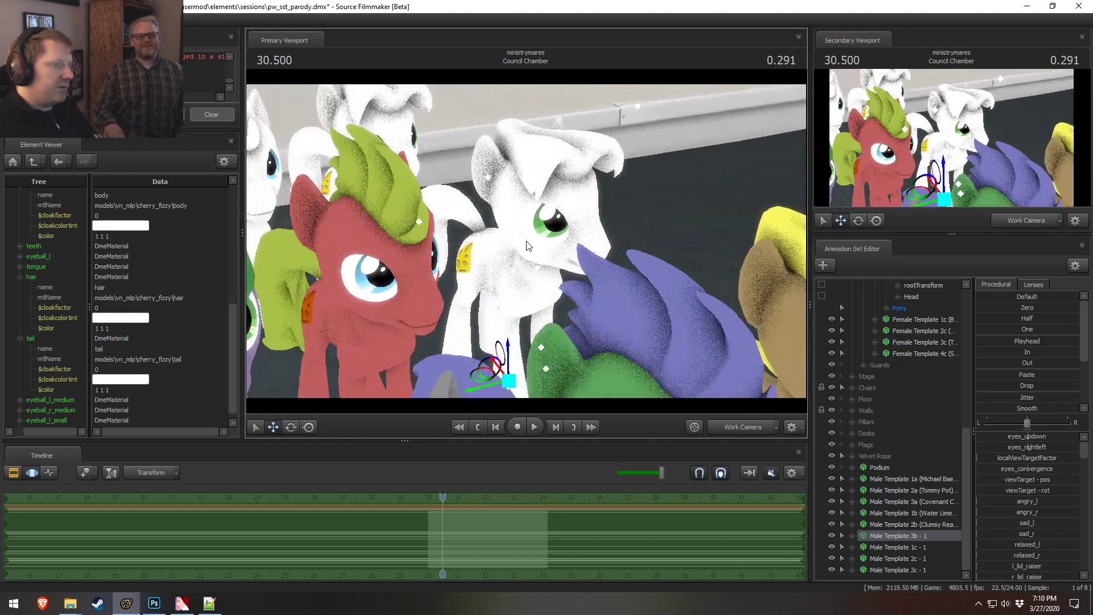
- Try body $color values 0.4 0.6 0.8, then 100 0 0 on Male Template 3b
{"action": "double_click", "coordinate": [200, 236]}
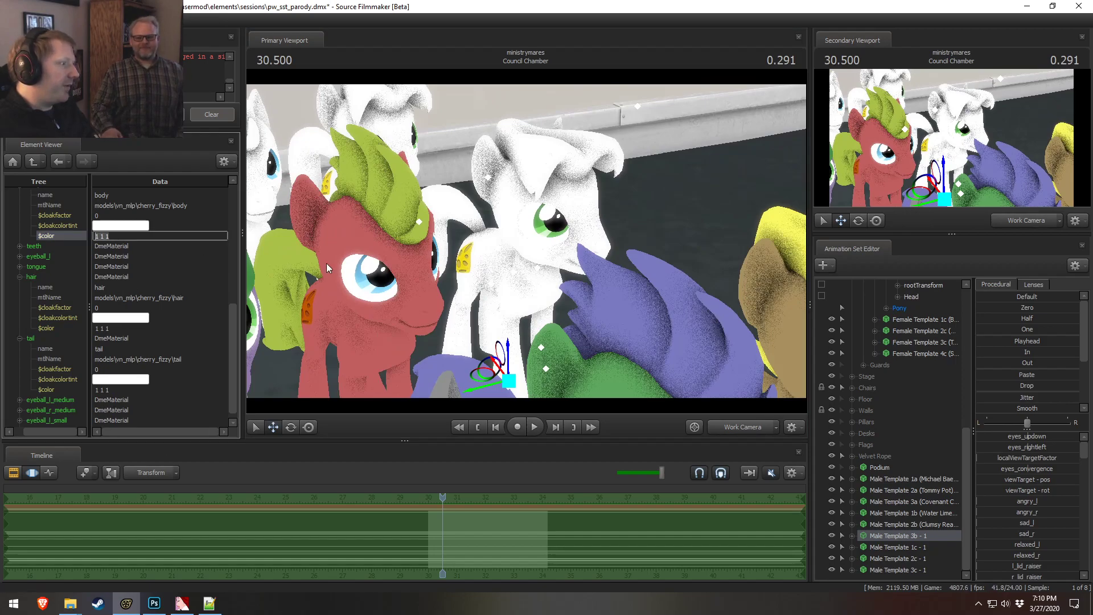
{"action": "type", "text": "0.4 0.6 0.8"}
{"action": "key", "text": "Return"}
{"action": "left_click_drag", "start_coordinate": [483, 272], "coordinate": [561, 245]}
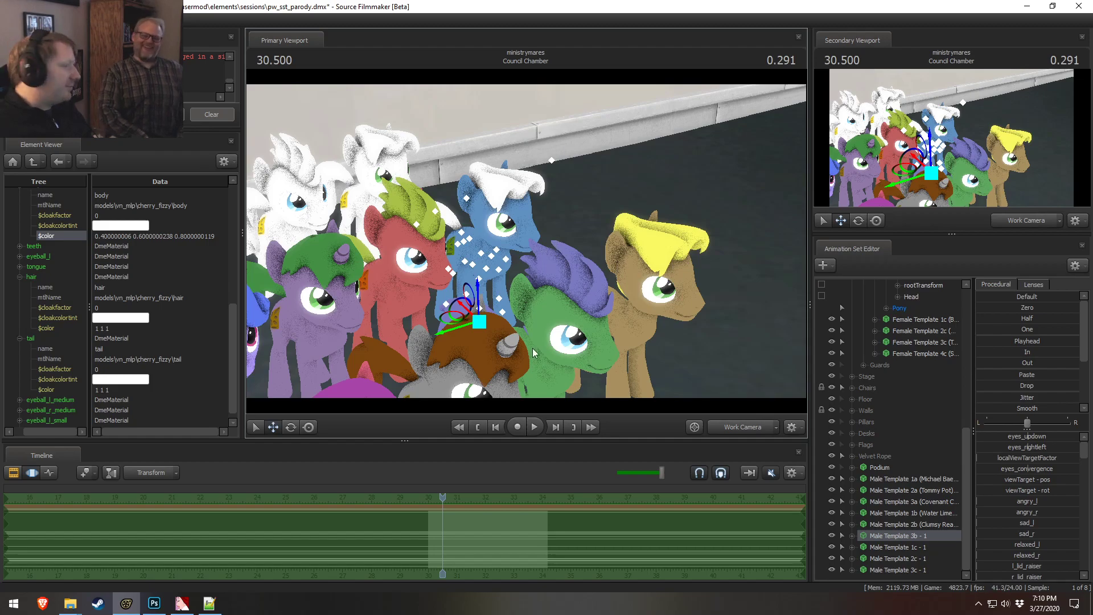
{"action": "scroll", "coordinate": [82, 262], "scroll_direction": "up", "scroll_amount": 1}
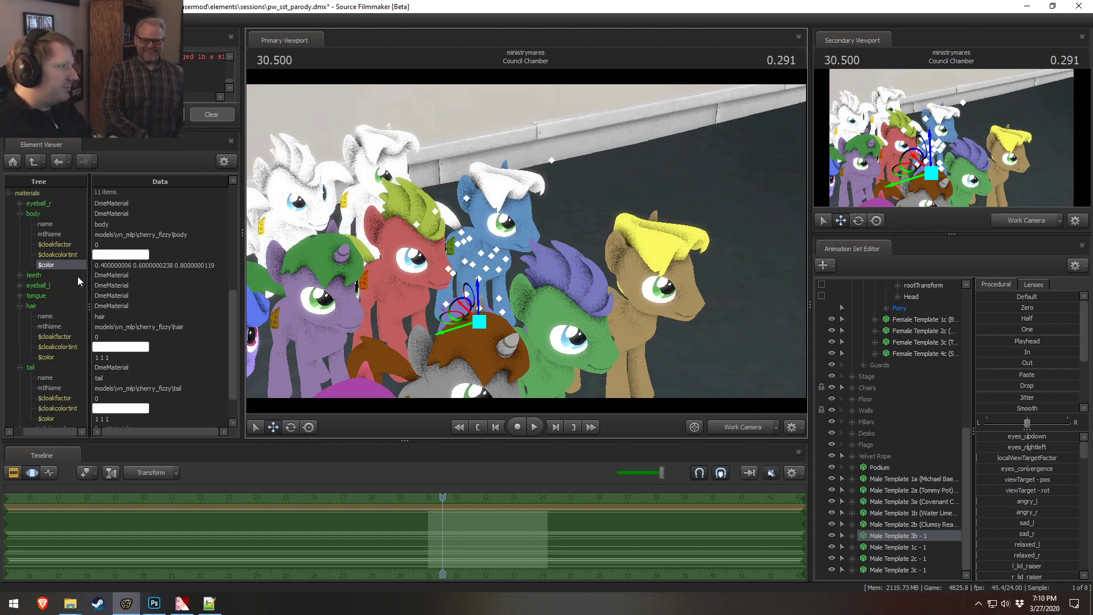
{"action": "double_click", "coordinate": [194, 265]}
{"action": "key", "text": "ctrl+a"}
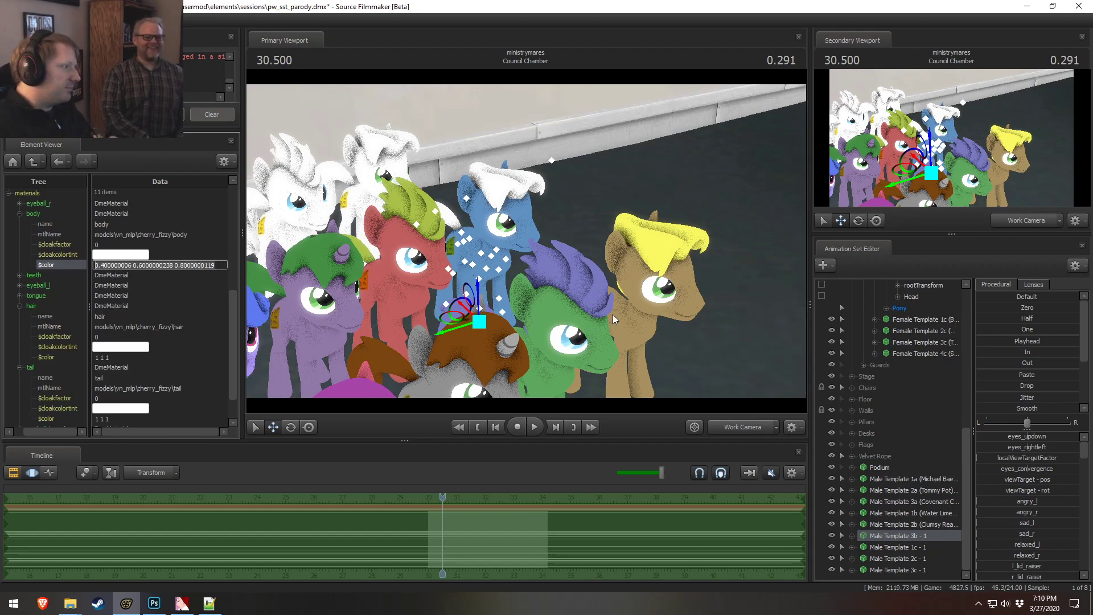
{"action": "type", "text": "100 0 0"}
{"action": "key", "text": "Return"}
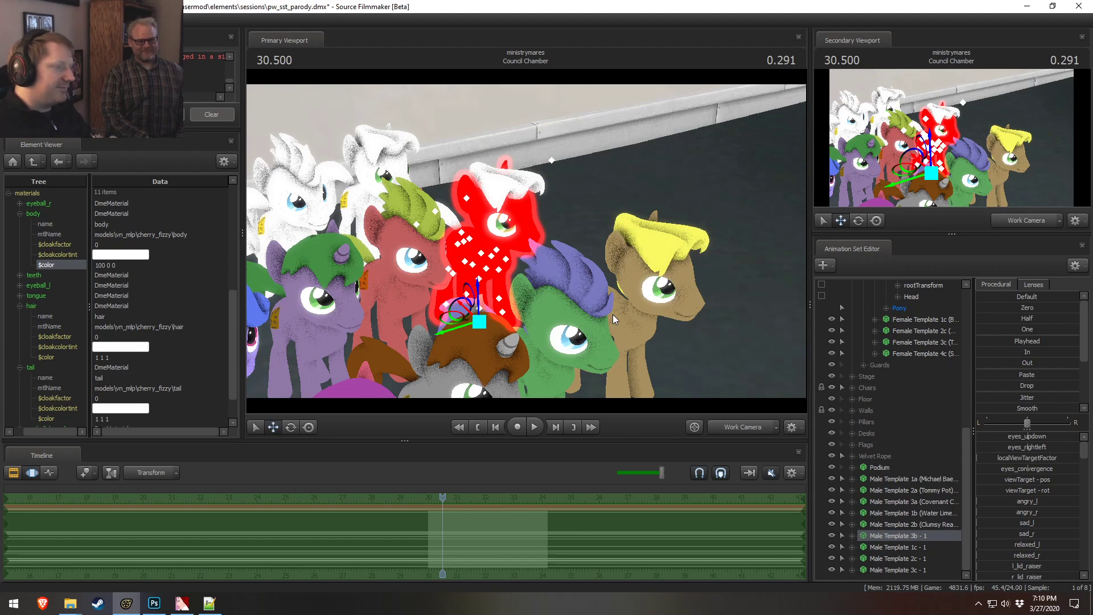
{"action": "left_click_drag", "start_coordinate": [681, 295], "coordinate": [547, 240]}
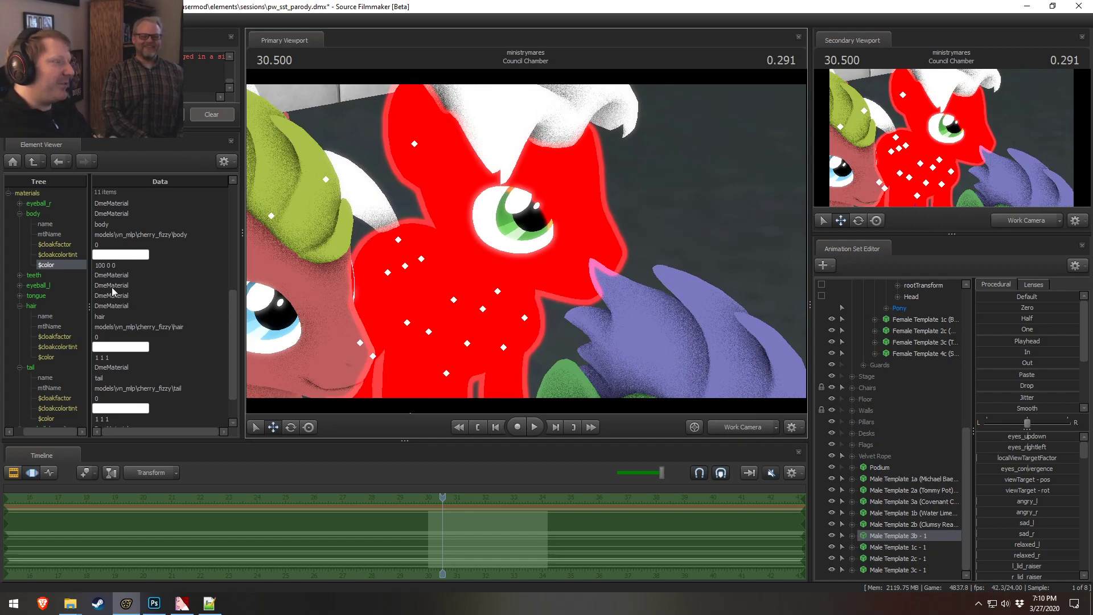
- Boost the body colour to 10000 0 0, then switch it to green 0 10000 0
{"action": "double_click", "coordinate": [104, 265]}
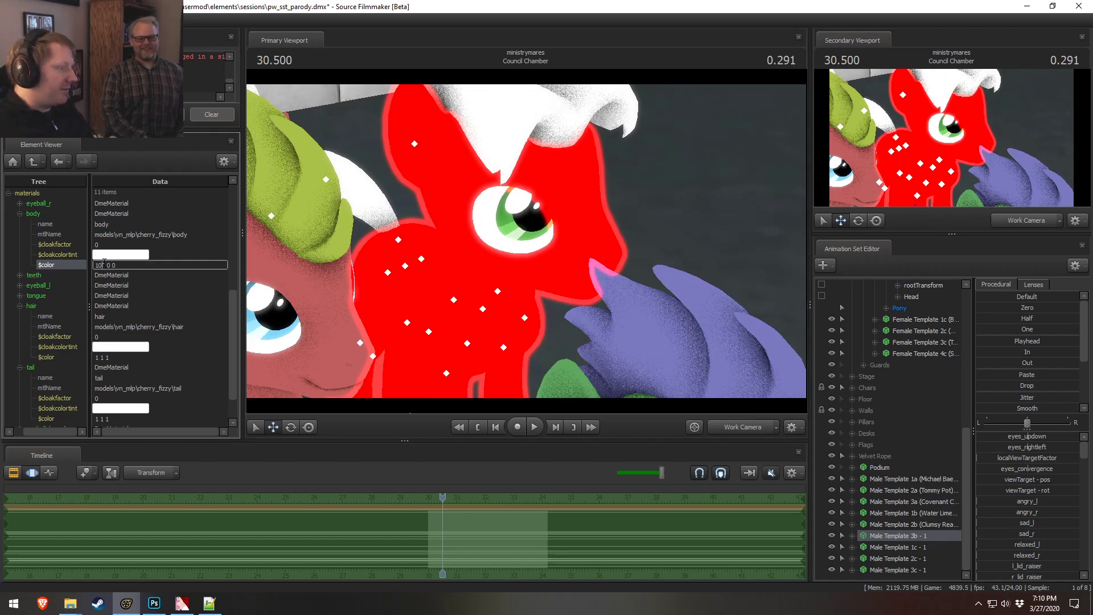
{"action": "type", "text": "000"}
{"action": "key", "text": "shift+Tab"}
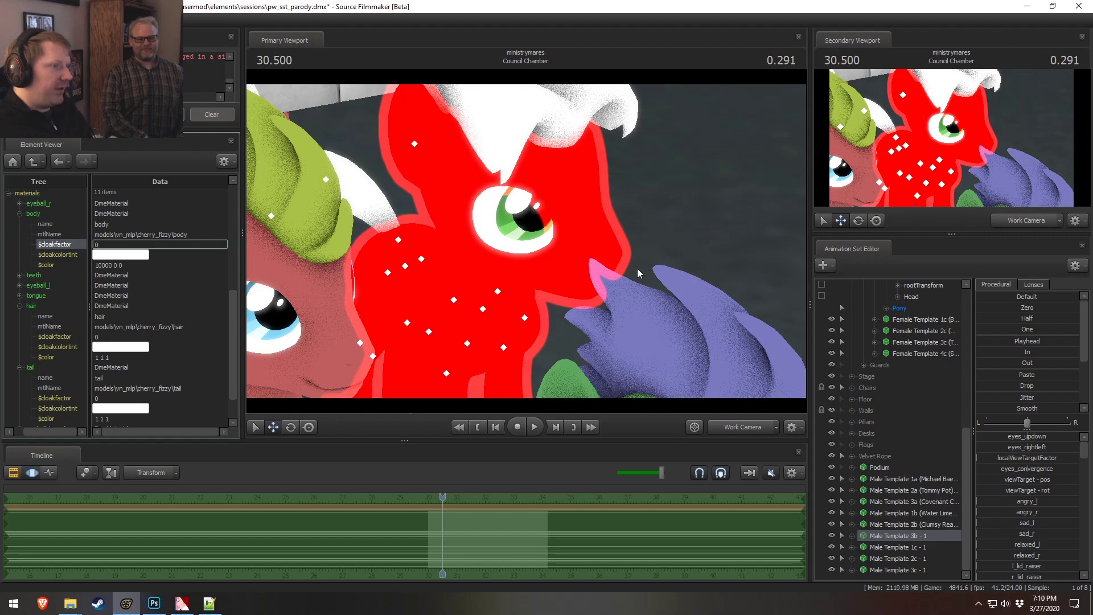
{"action": "left_click_drag", "start_coordinate": [690, 287], "coordinate": [507, 254]}
{"action": "key", "text": "Tab"}
{"action": "key", "text": "Tab"}
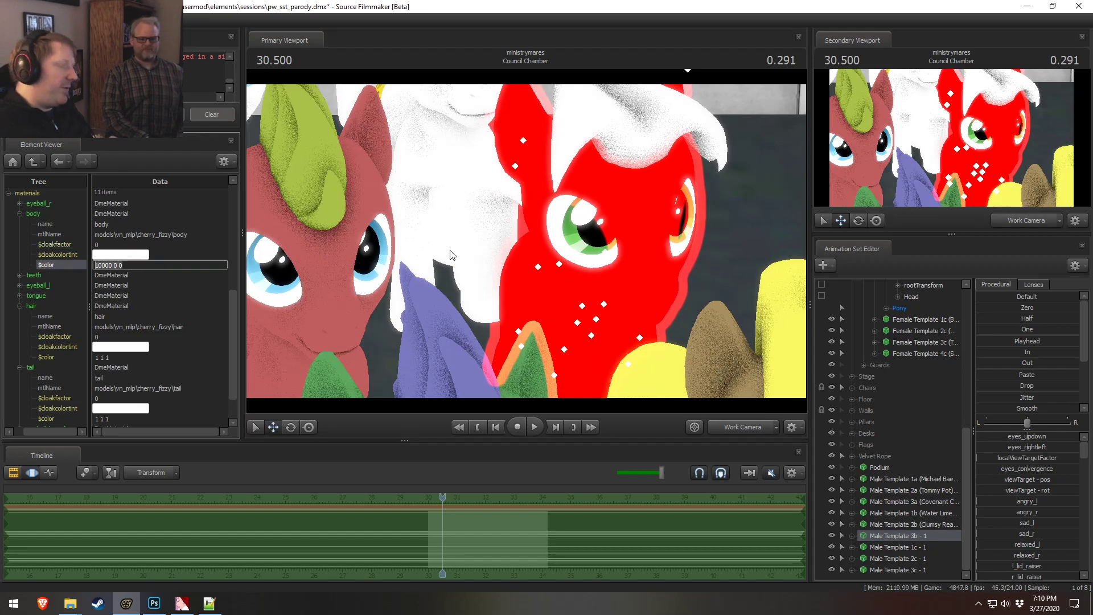
{"action": "type", "text": "0 10000 0"}
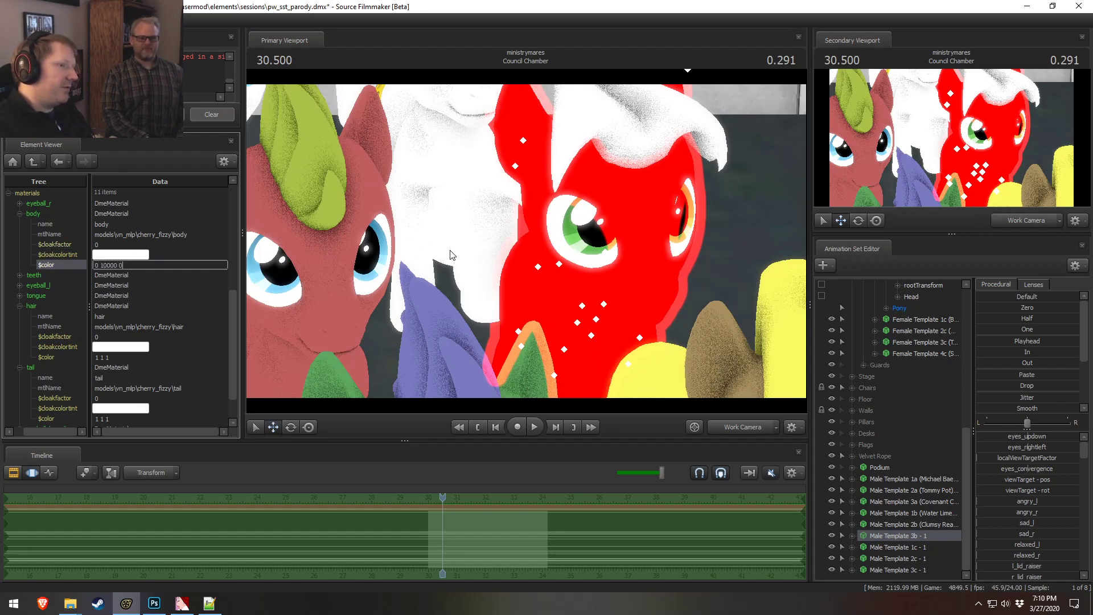
{"action": "key", "text": "Return"}
{"action": "left_click_drag", "start_coordinate": [449, 255], "coordinate": [517, 256]}
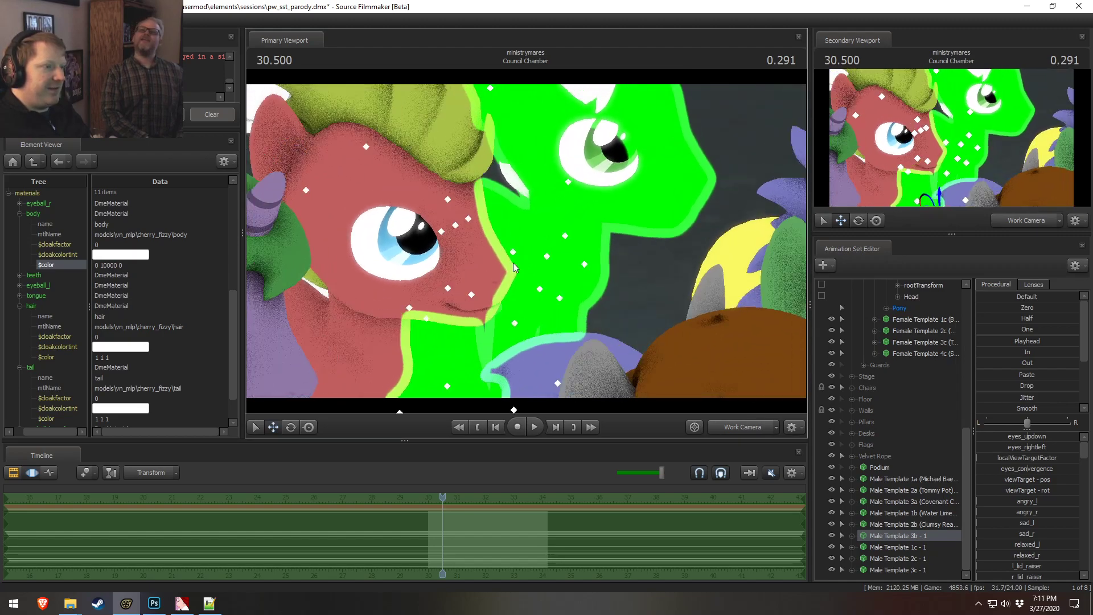
{"action": "left_click_drag", "start_coordinate": [460, 321], "coordinate": [534, 238]}
- Push the green body value further toward 0 1000000 0 for an overdriven glow
{"action": "left_click", "coordinate": [111, 265]}
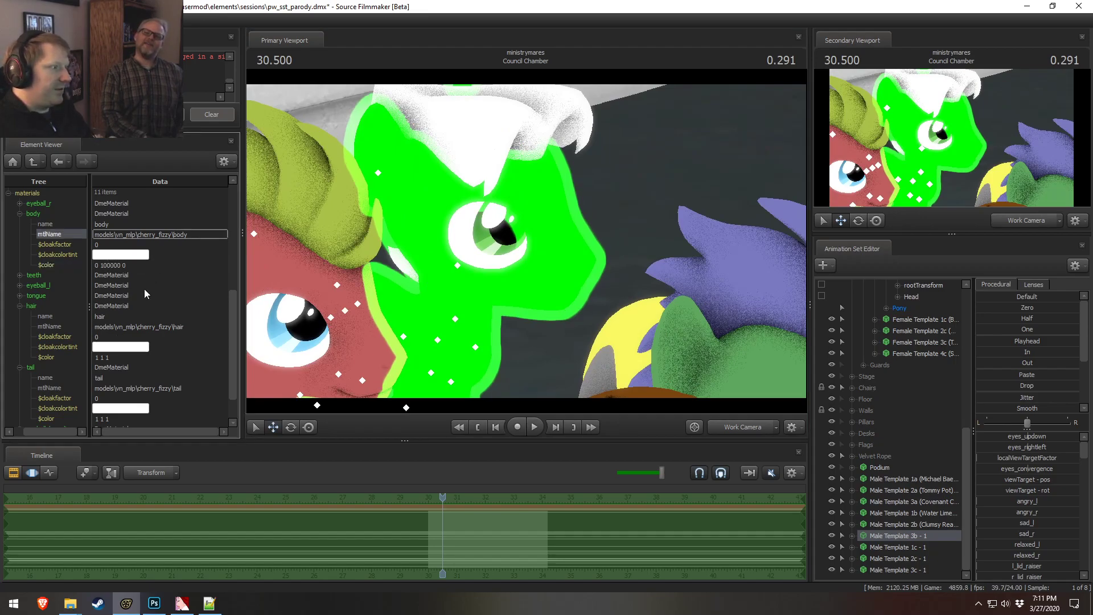
{"action": "type", "text": "0"}
{"action": "left_click", "coordinate": [152, 225]}
{"action": "left_click_drag", "start_coordinate": [479, 247], "coordinate": [479, 247]}
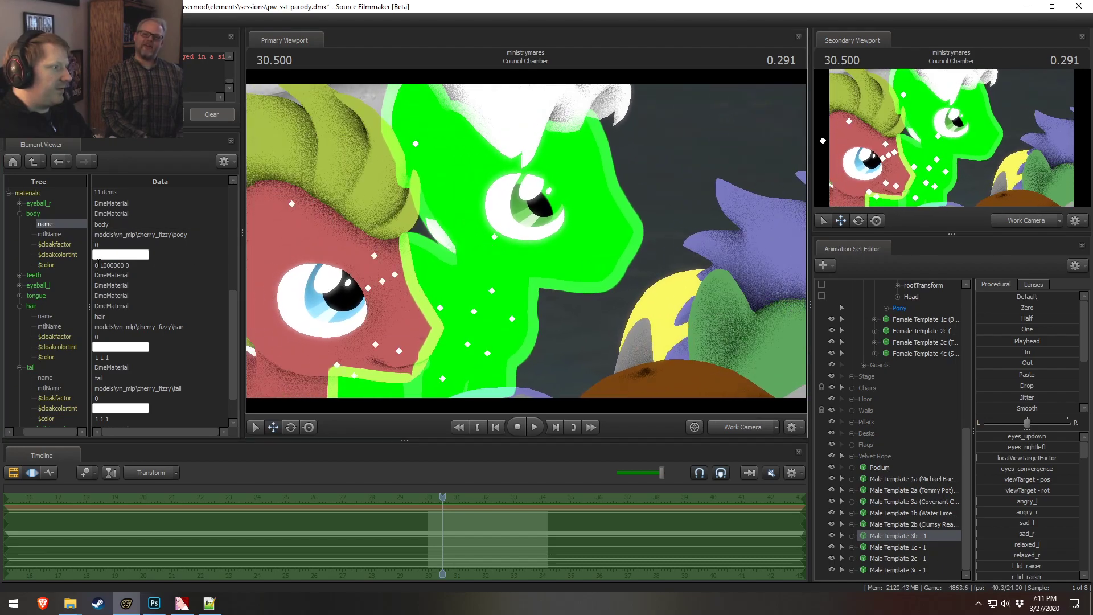
{"action": "left_click", "coordinate": [137, 265]}
{"action": "left_click_drag", "start_coordinate": [609, 291], "coordinate": [610, 292]}
{"action": "scroll", "coordinate": [19, 216], "scroll_direction": "up", "scroll_amount": 1}
{"action": "left_click", "coordinate": [33, 278]}
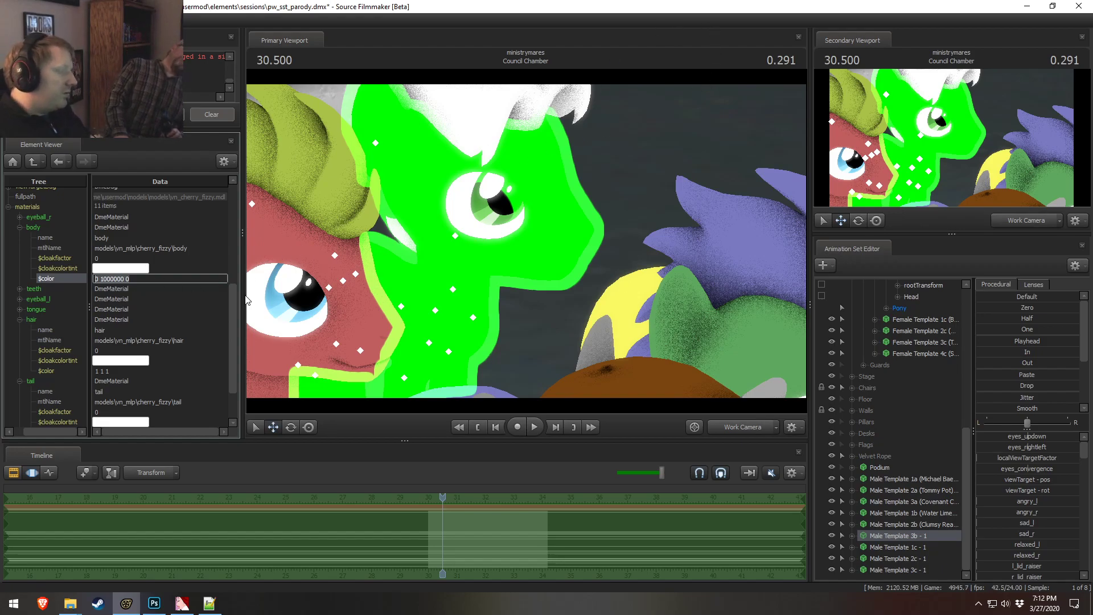
- Replace the green body $color with 0.4 0.6 0.7
{"action": "key", "text": "ctrl+a"}
{"action": "type", "text": "0.4 0.6 0.7"}
{"action": "key", "text": "Tab"}
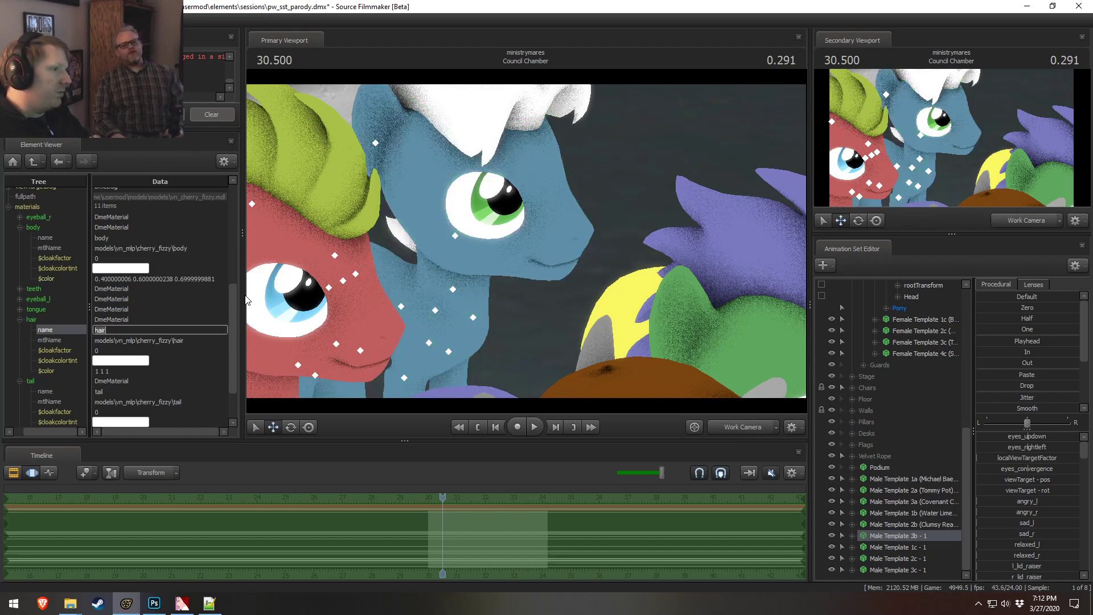
{"action": "left_click_drag", "start_coordinate": [572, 281], "coordinate": [572, 281]}
{"action": "key", "text": "s"}
- Raise the body colour's last component to 0.8, giving 0.4 0.6 0.8
{"action": "key", "text": "w"}
{"action": "double_click", "coordinate": [200, 281]}
{"action": "type", "text": "8"}
{"action": "key", "text": "Return"}
{"action": "left_click_drag", "start_coordinate": [510, 316], "coordinate": [510, 316]}
{"action": "key", "text": "s"}
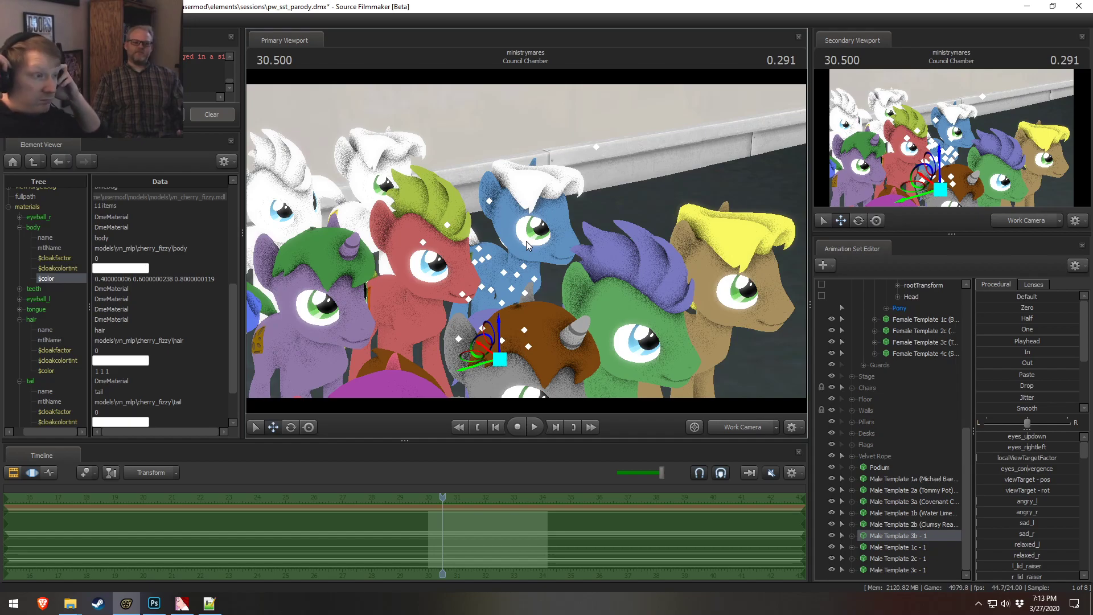
- Lighten the hair $color step by step through 0.8 and 0.9 to 0.95
{"action": "right_click_drag", "start_coordinate": [526, 241], "coordinate": [526, 241]}
{"action": "double_click", "coordinate": [108, 370]}
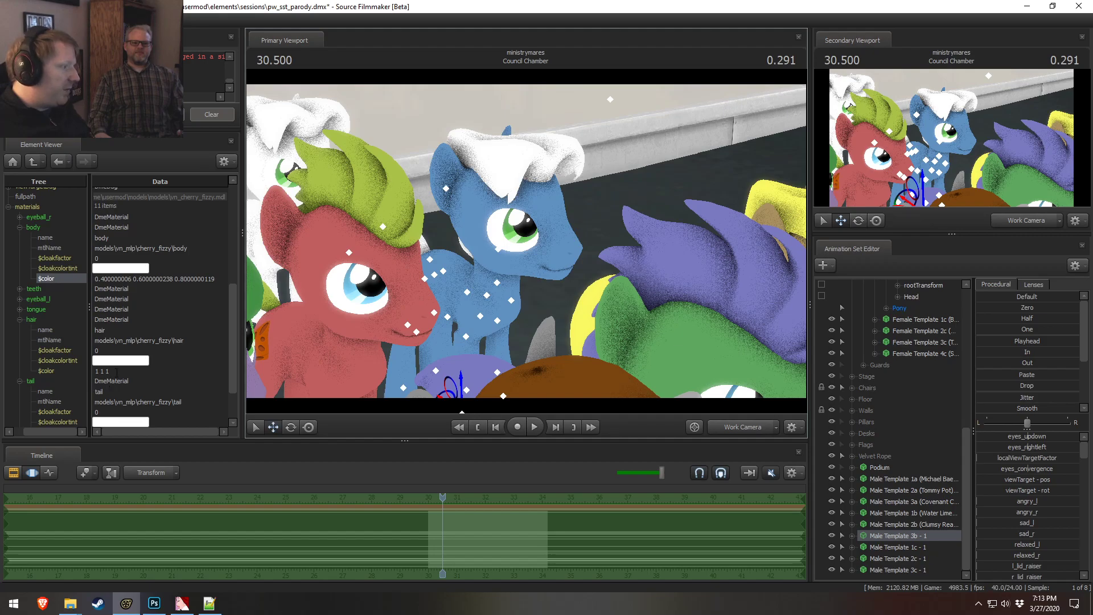
{"action": "type", "text": "0.8 0.80"}
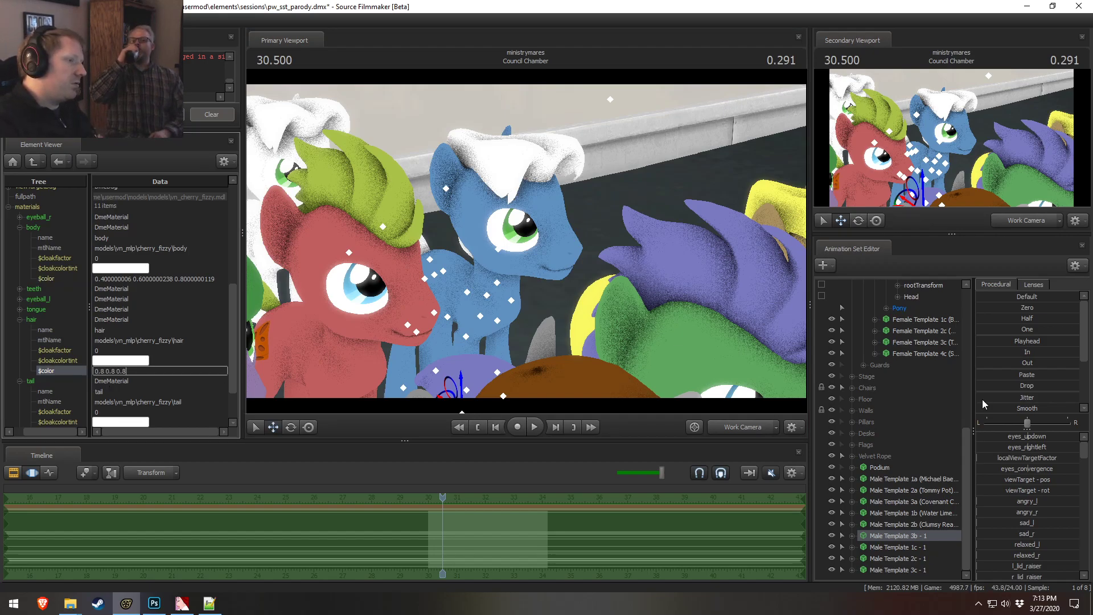
{"action": "key", "text": "Tab"}
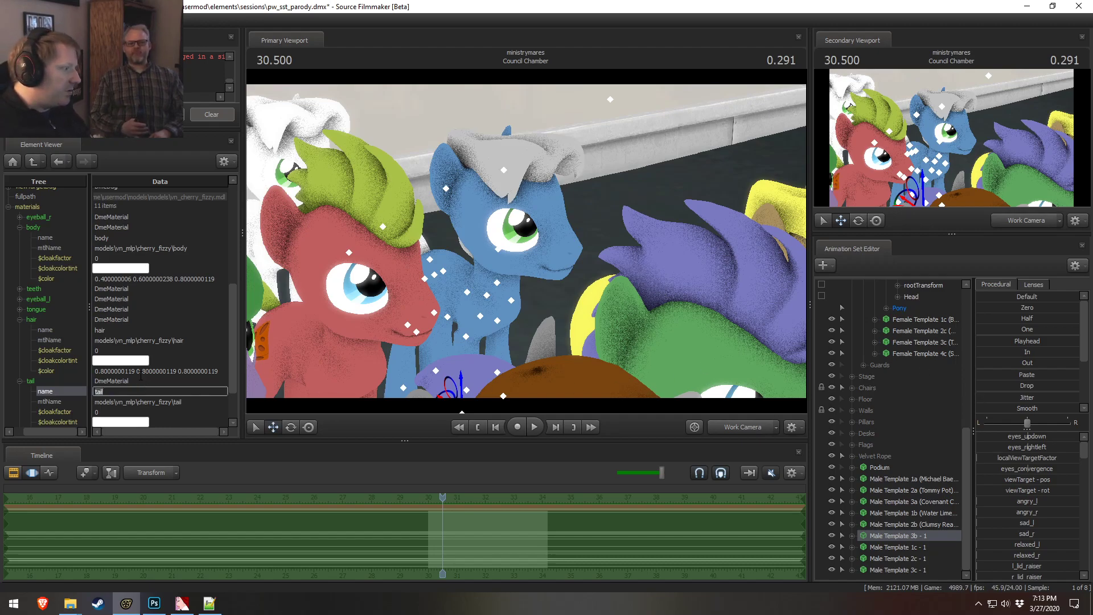
{"action": "double_click", "coordinate": [142, 371]}
{"action": "type", "text": "0.9 0."}
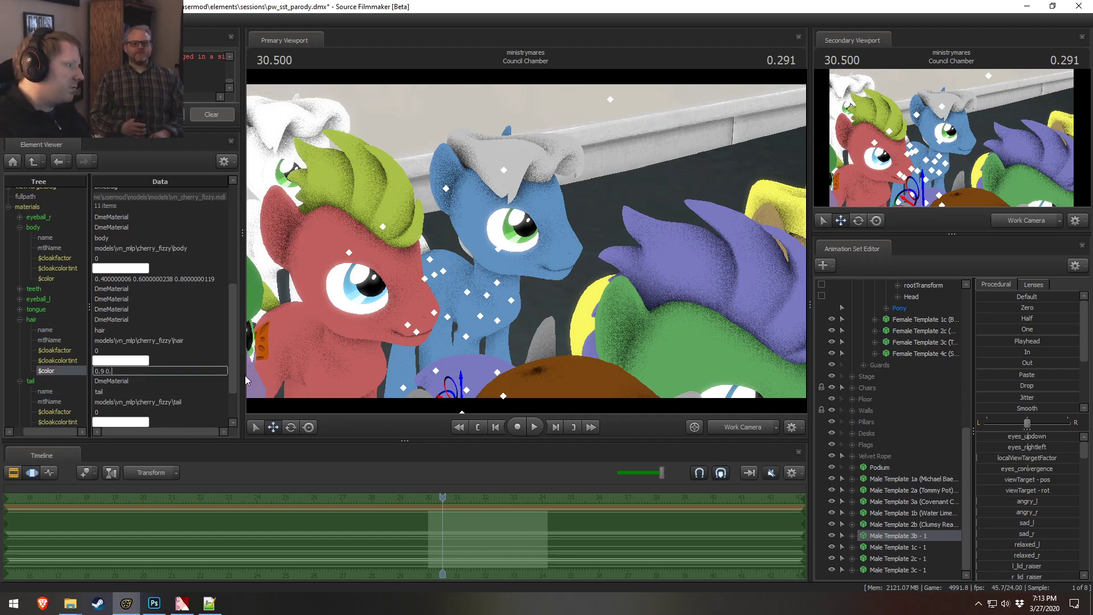
{"action": "type", "text": "9 0.9"}
{"action": "key", "text": "Tab"}
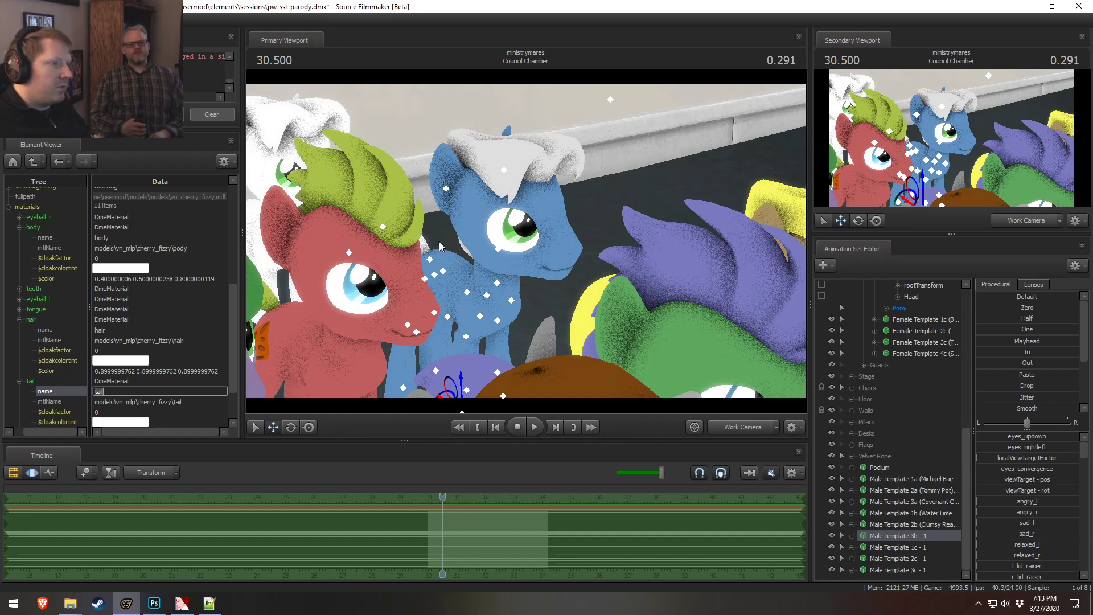
{"action": "left_click", "coordinate": [118, 370]}
{"action": "key", "text": "ctrl+a"}
{"action": "type", "text": "0"}
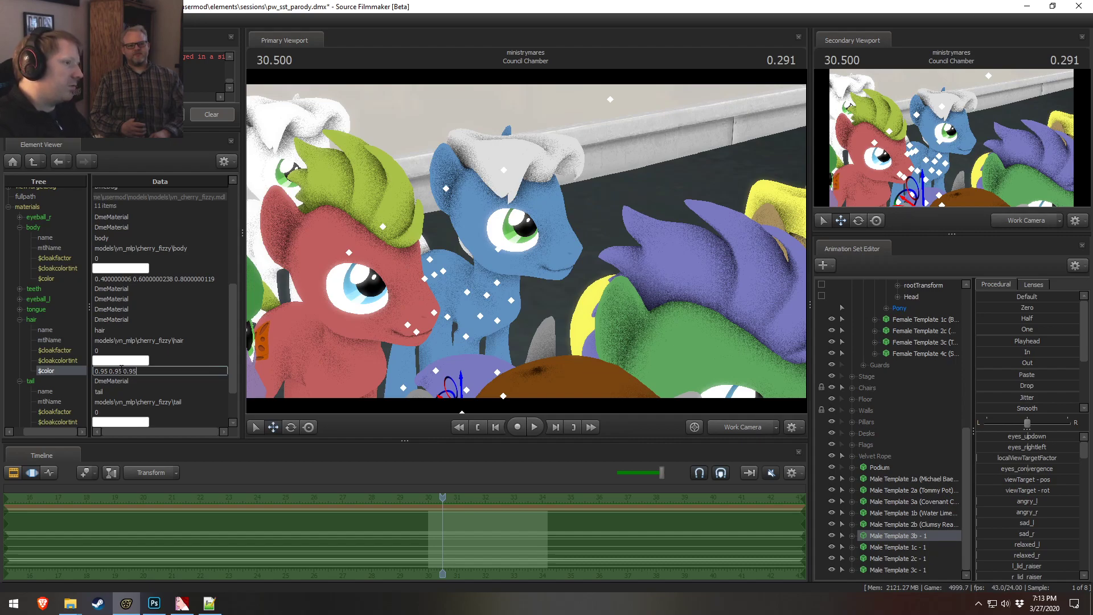
{"action": "key", "text": "Return"}
- Copy the 0.95 hair colour into the tail $color
{"action": "left_click", "coordinate": [124, 389]}
{"action": "left_click", "coordinate": [118, 370]}
{"action": "scroll", "coordinate": [118, 318], "scroll_direction": "down", "scroll_amount": 2}
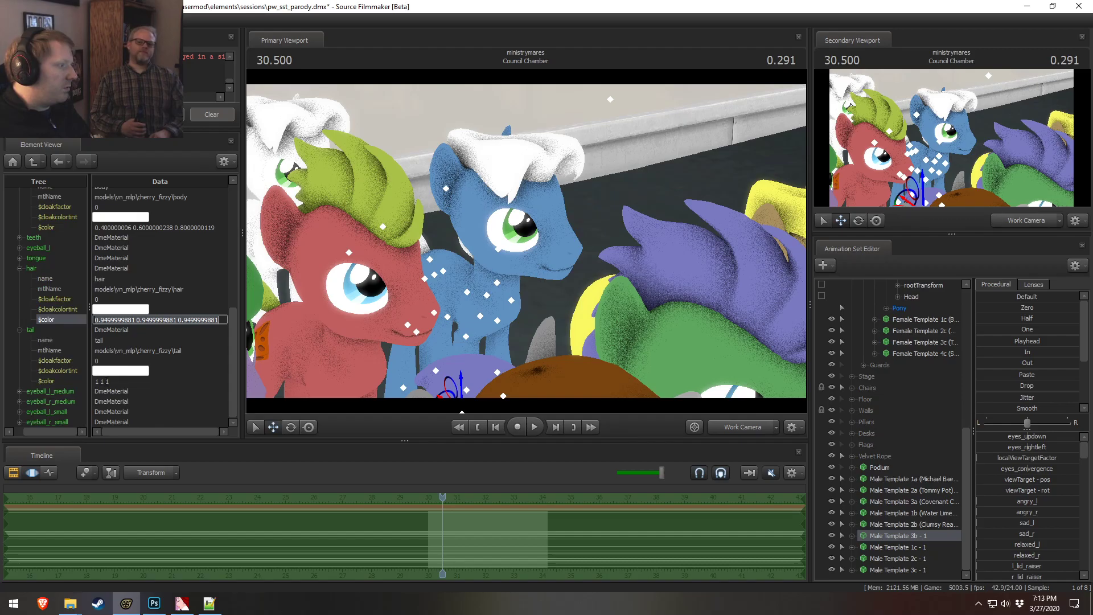
{"action": "left_click", "coordinate": [160, 381]}
{"action": "type", "text": "0.9499999881 0.9499999881 0.9499999881"}
{"action": "key", "text": "Return"}
{"action": "left_click", "coordinate": [45, 340]}
- Set the hair $color to a slightly greyer 0.93
{"action": "mouse_move", "coordinate": [319, 353]}
{"action": "left_mouse_down"}
{"action": "mouse_move", "coordinate": [296, 336]}
{"action": "mouse_move", "coordinate": [284, 341]}
{"action": "mouse_move", "coordinate": [318, 352]}
{"action": "left_mouse_up"}
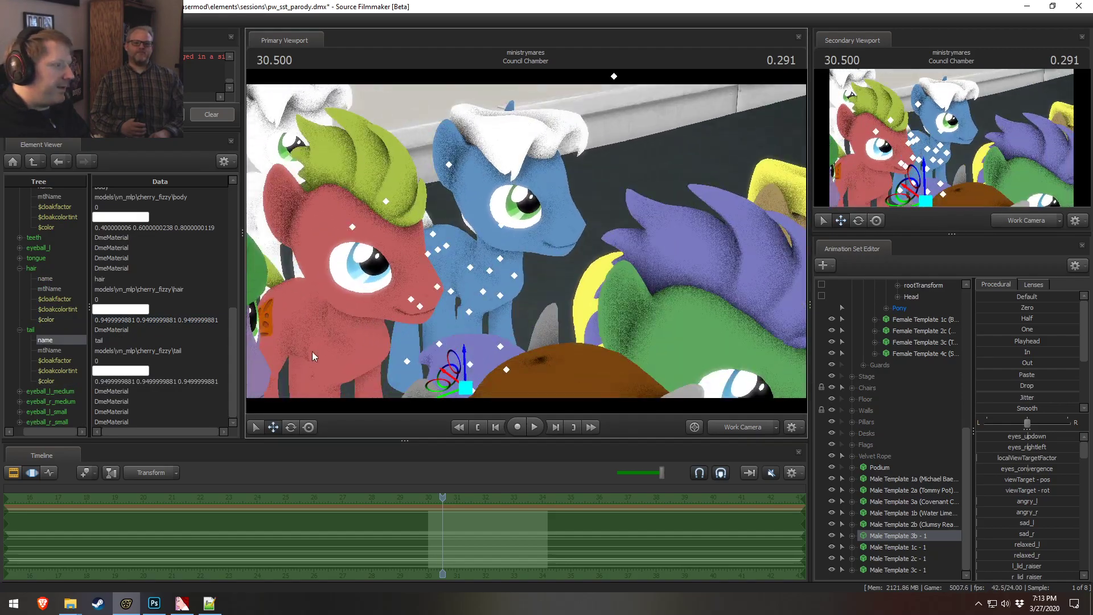
{"action": "left_click", "coordinate": [131, 319]}
{"action": "type", "text": "0"}
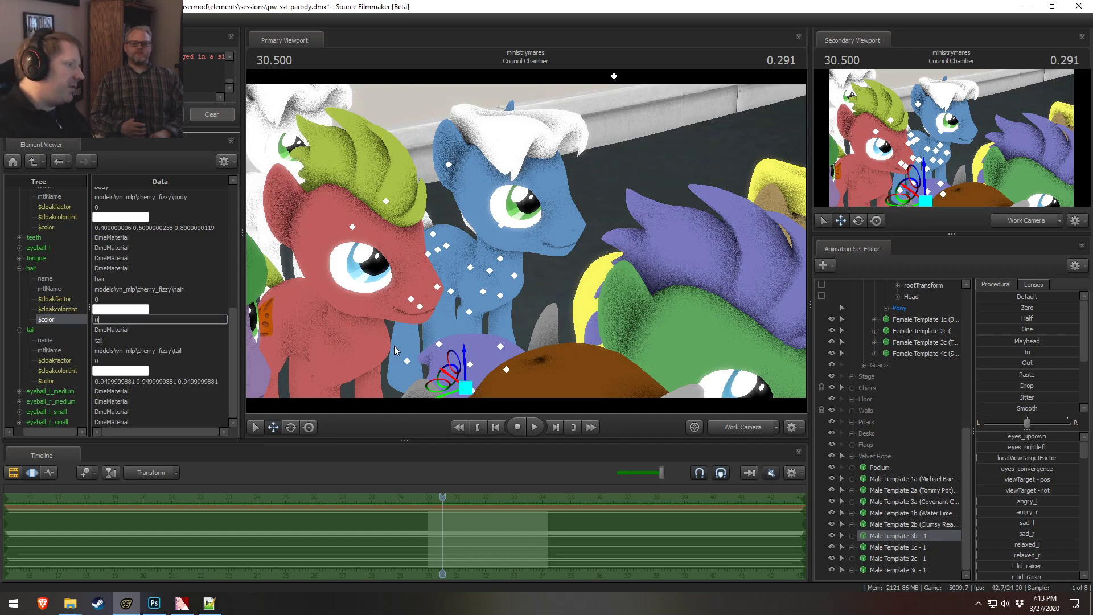
{"action": "type", "text": ".93 0.93 0.9"}
{"action": "key", "text": "Return"}
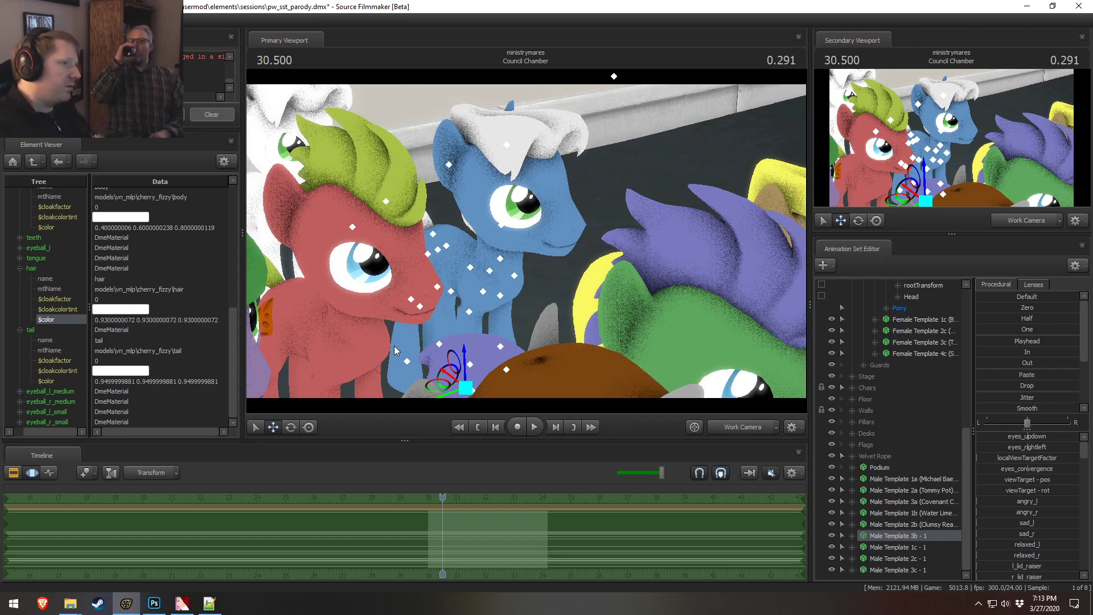
{"action": "left_click_drag", "start_coordinate": [394, 346], "coordinate": [370, 336]}
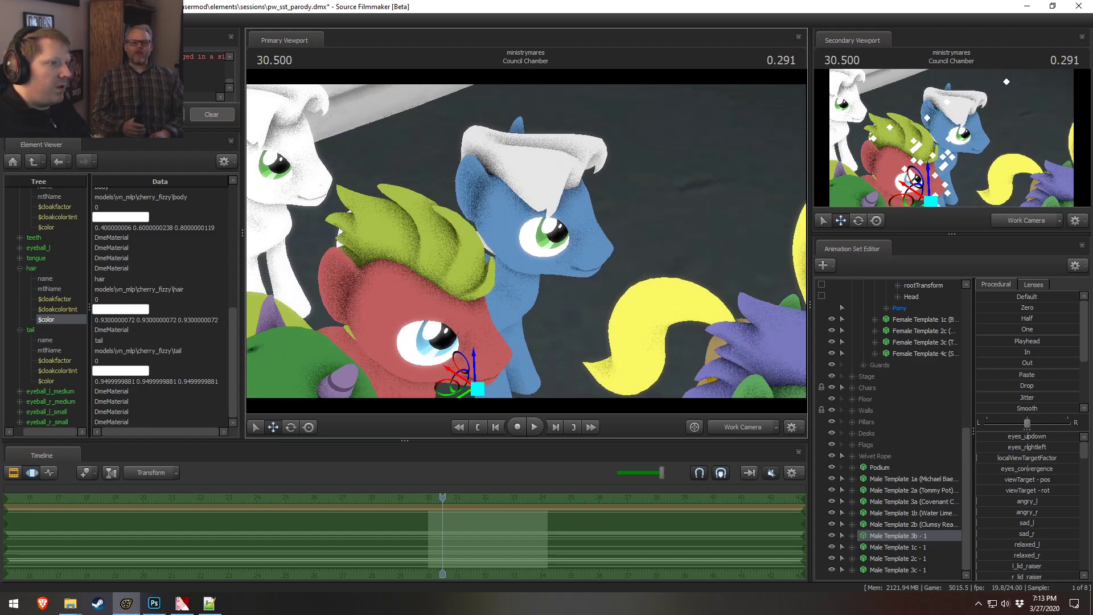
- Compare with viewport lighting toggled, then reset the tail $color to 1 1 1
{"action": "right_click", "coordinate": [578, 254]}
{"action": "left_click", "coordinate": [600, 282]}
{"action": "left_click_drag", "start_coordinate": [527, 245], "coordinate": [570, 244]}
{"action": "right_click", "coordinate": [570, 243]}
{"action": "left_click", "coordinate": [599, 278]}
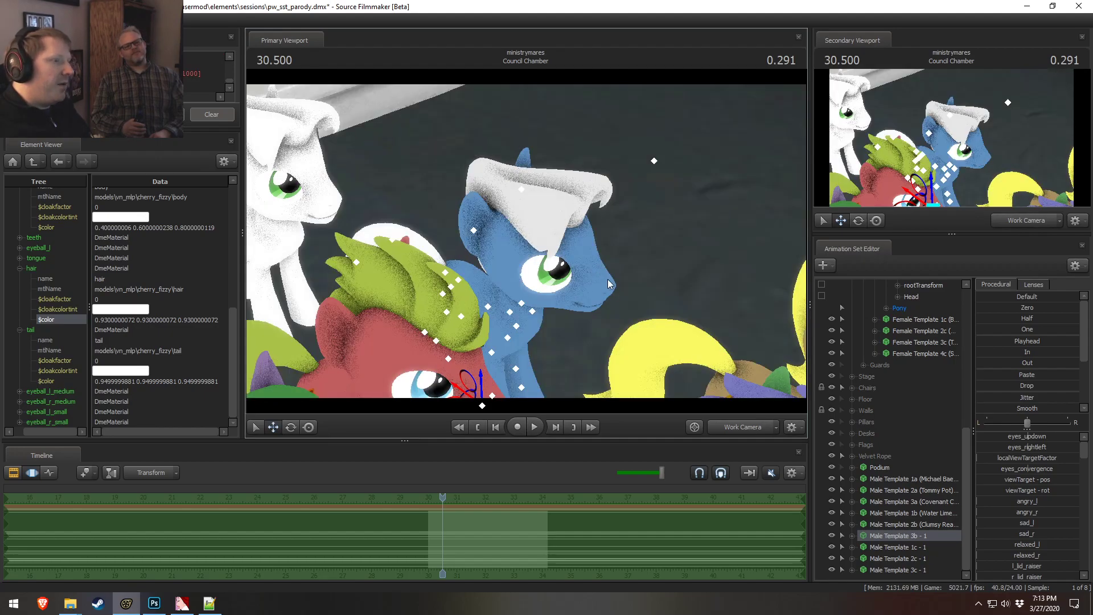
{"action": "double_click", "coordinate": [118, 381]}
{"action": "key", "text": "ctrl+a"}
{"action": "type", "text": "1 1 1"}
{"action": "key", "text": "shift+Tab"}
{"action": "key", "text": "shift+Tab"}
- Toggle viewport lighting again while viewing the blue pony's tail up close
{"action": "right_click", "coordinate": [545, 317]}
{"action": "left_click", "coordinate": [592, 349]}
{"action": "mouse_move", "coordinate": [530, 280]}
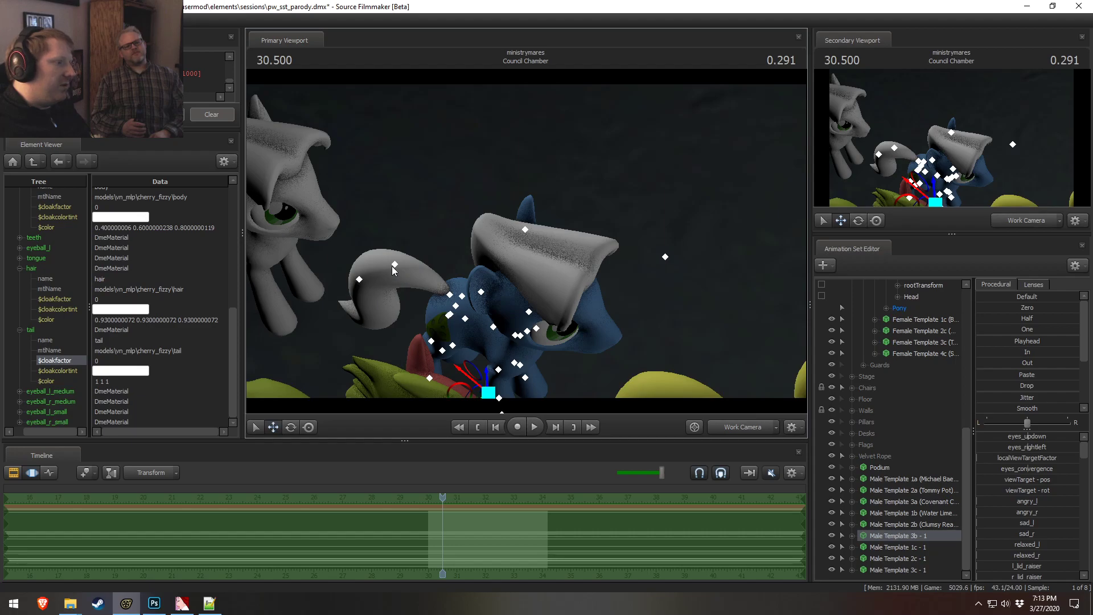
{"action": "left_click_drag", "start_coordinate": [530, 280], "coordinate": [514, 230]}
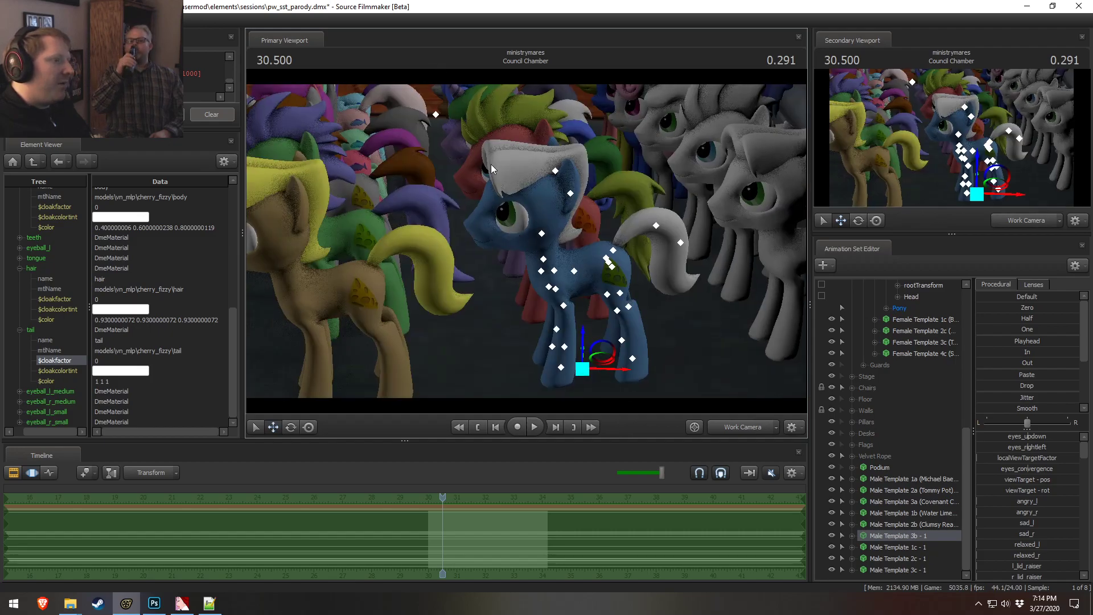
{"action": "key", "text": "ctrl"}
{"action": "key", "text": "ctrl"}
{"action": "key", "text": "ctrl"}
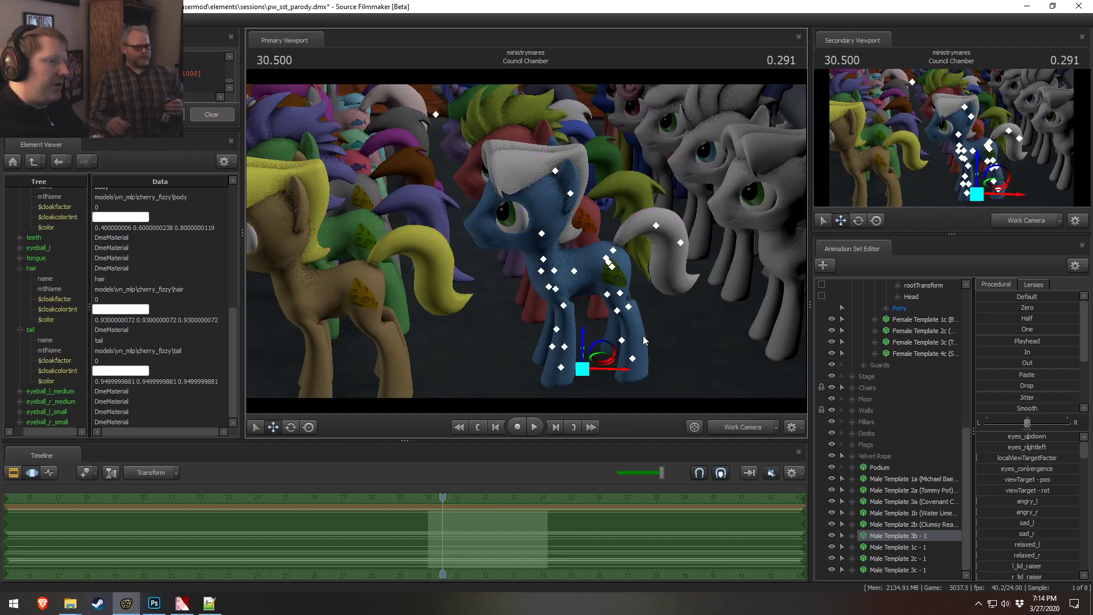
{"action": "key", "text": "ctrl"}
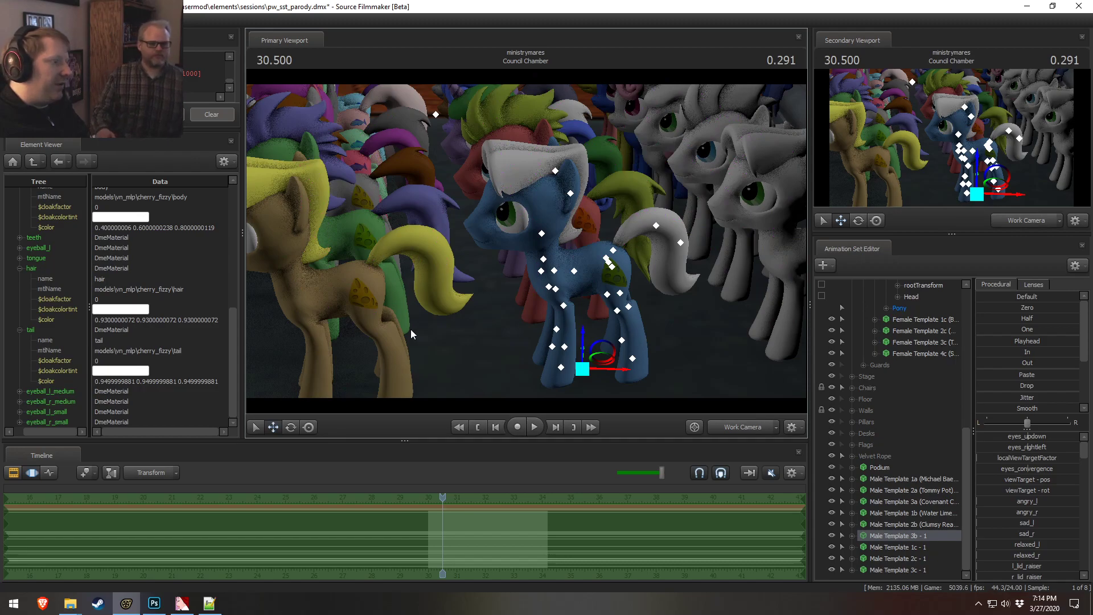
{"action": "mouse_move", "coordinate": [459, 328]}
{"action": "left_mouse_down"}
{"action": "mouse_move", "coordinate": [510, 233]}
{"action": "mouse_move", "coordinate": [541, 285]}
{"action": "mouse_move", "coordinate": [541, 341]}
{"action": "left_mouse_up"}
{"action": "right_click", "coordinate": [511, 235]}
{"action": "mouse_move", "coordinate": [558, 293]}
{"action": "left_click", "coordinate": [540, 263]}
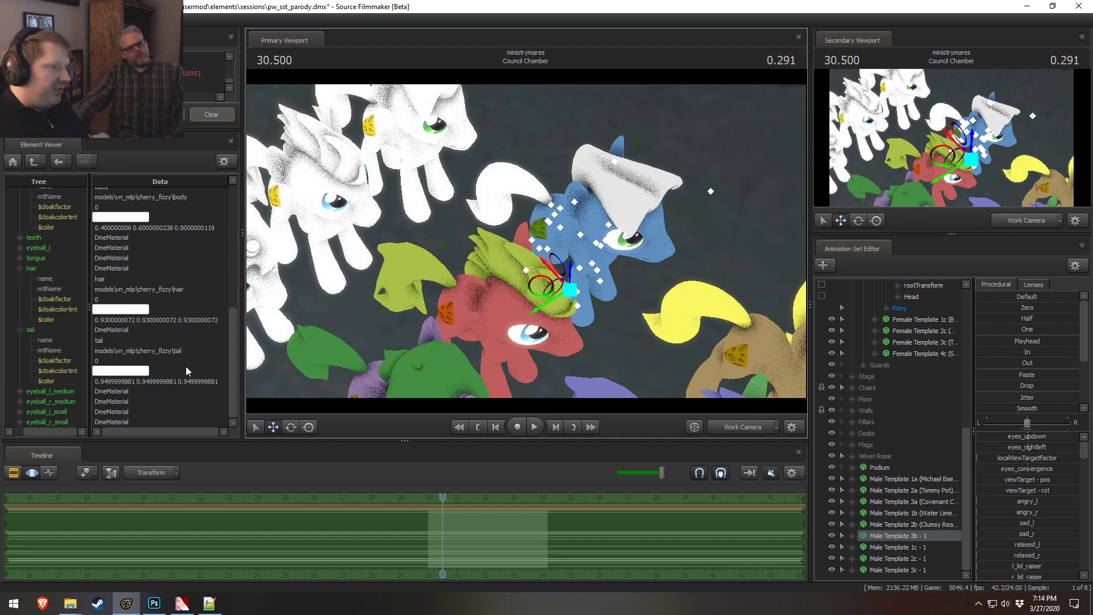
- Paste the hair's 0.93 value into the tail $color
{"action": "left_click", "coordinate": [141, 380]}
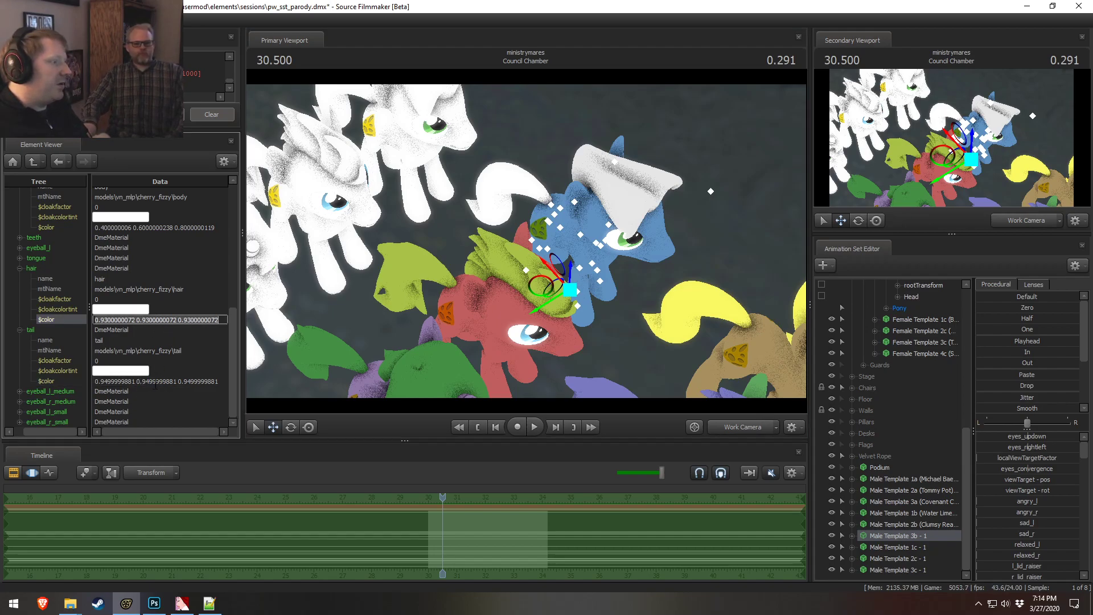
{"action": "key", "text": "ctrl+a"}
{"action": "type", "text": "0.9300000072 0.9300000072 0.9300000072"}
{"action": "key", "text": "Return"}
{"action": "middle_click_drag", "start_coordinate": [460, 257], "coordinate": [336, 279]}
- Rename Male Template 3b - 1, adding the character name in brackets before the '- 1' suffix
{"action": "right_click", "coordinate": [914, 535]}
{"action": "mouse_move", "coordinate": [959, 414]}
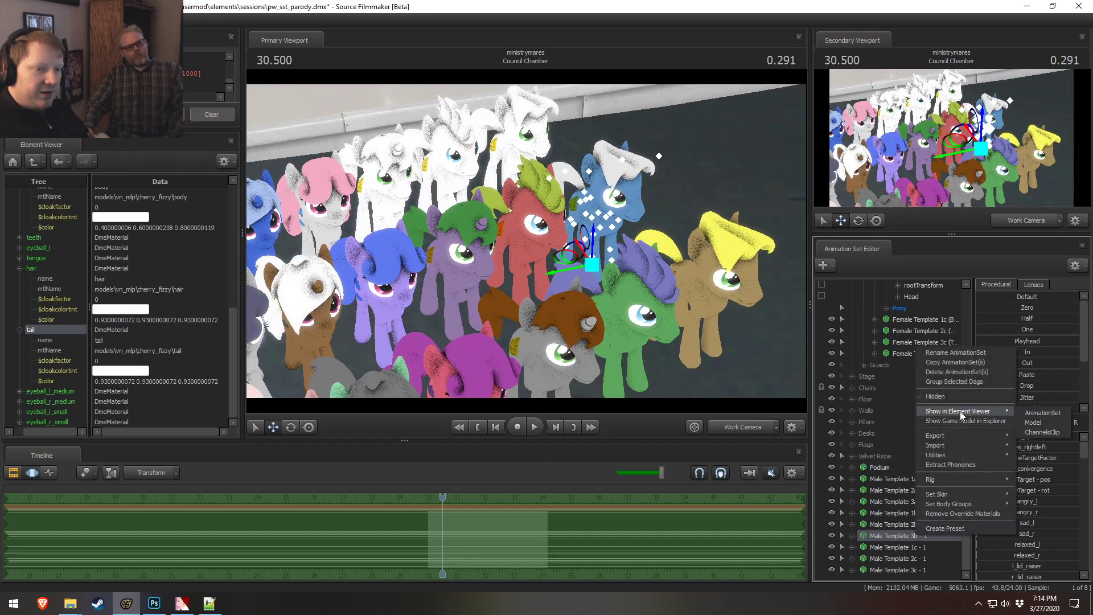
{"action": "left_click", "coordinate": [955, 352]}
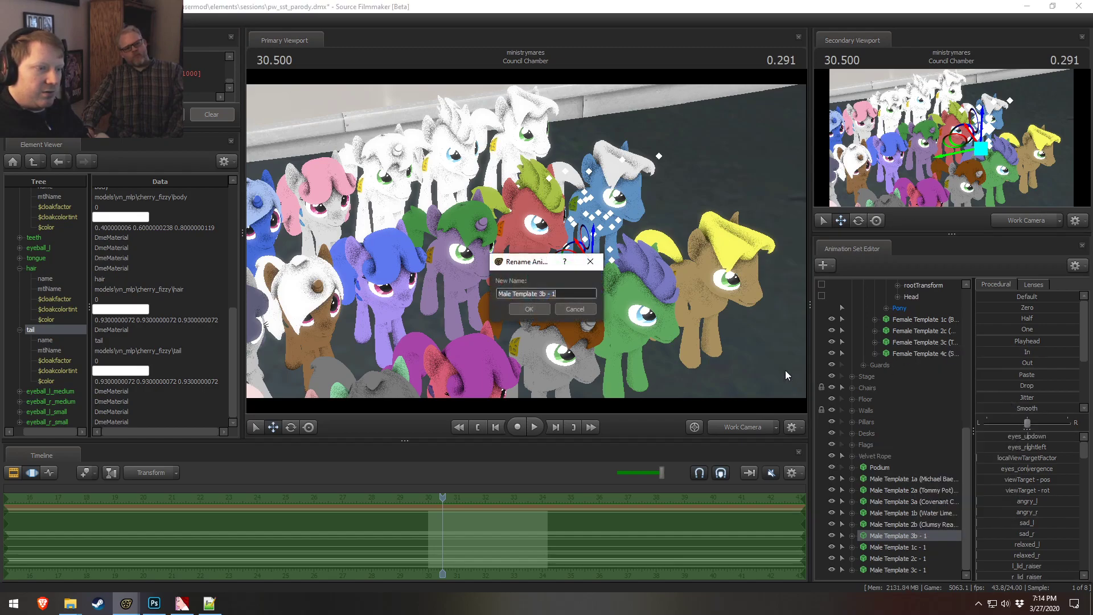
{"action": "left_click", "coordinate": [548, 294]}
{"action": "type", "text": "()"}
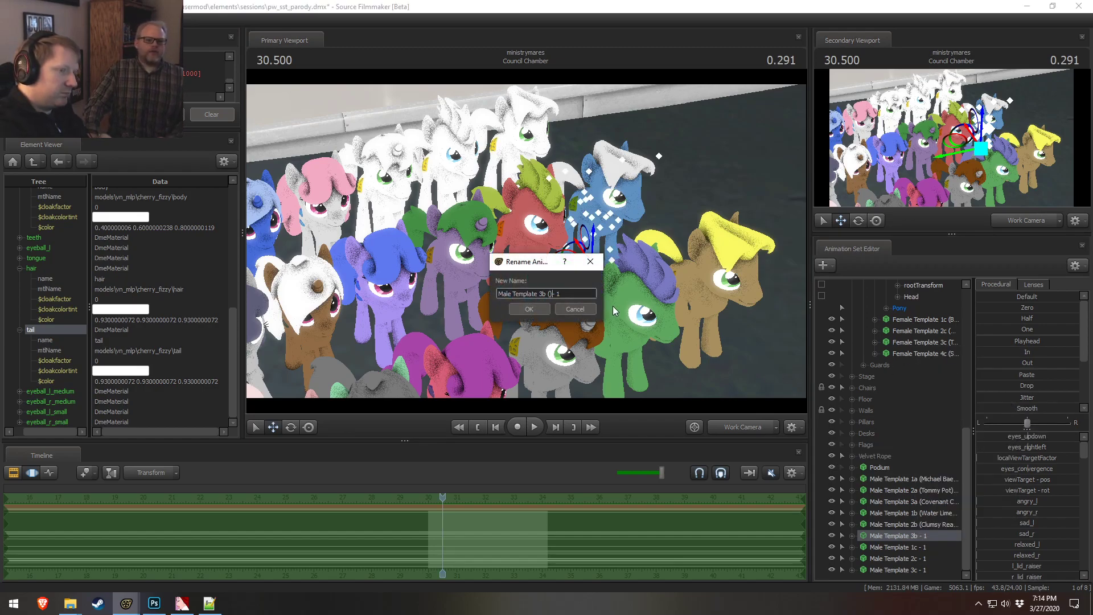
{"action": "key", "text": "Left"}
{"action": "key", "text": "Left"}
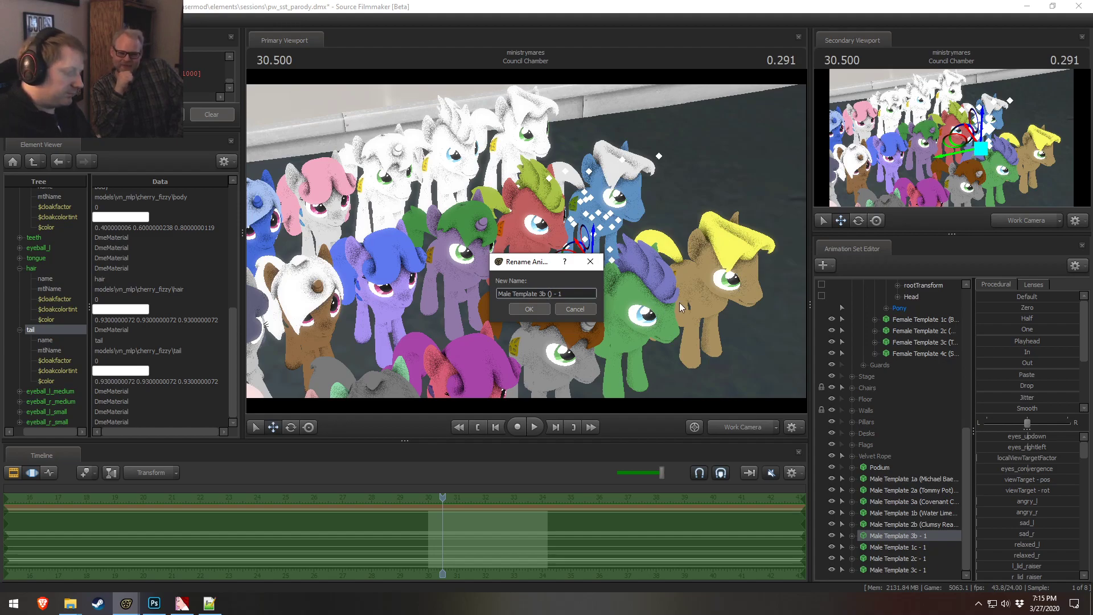
{"action": "type", "text": "Bob"}
{"action": "key", "text": "Return"}
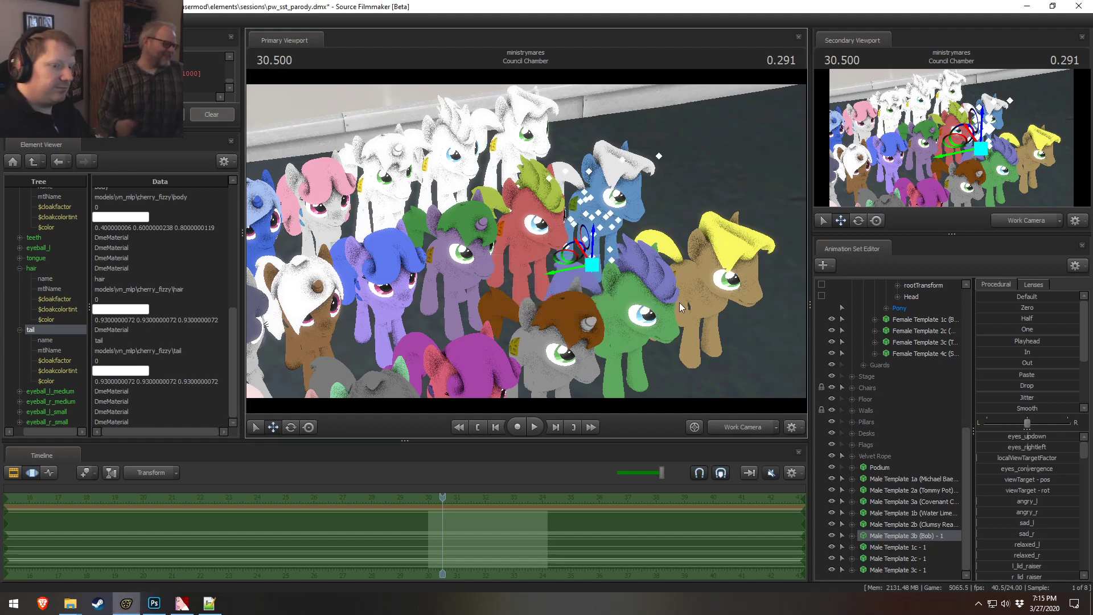
- Show the next male template's model properties in the Element Viewer
{"action": "right_click", "coordinate": [907, 550]}
{"action": "left_click", "coordinate": [1023, 438]}
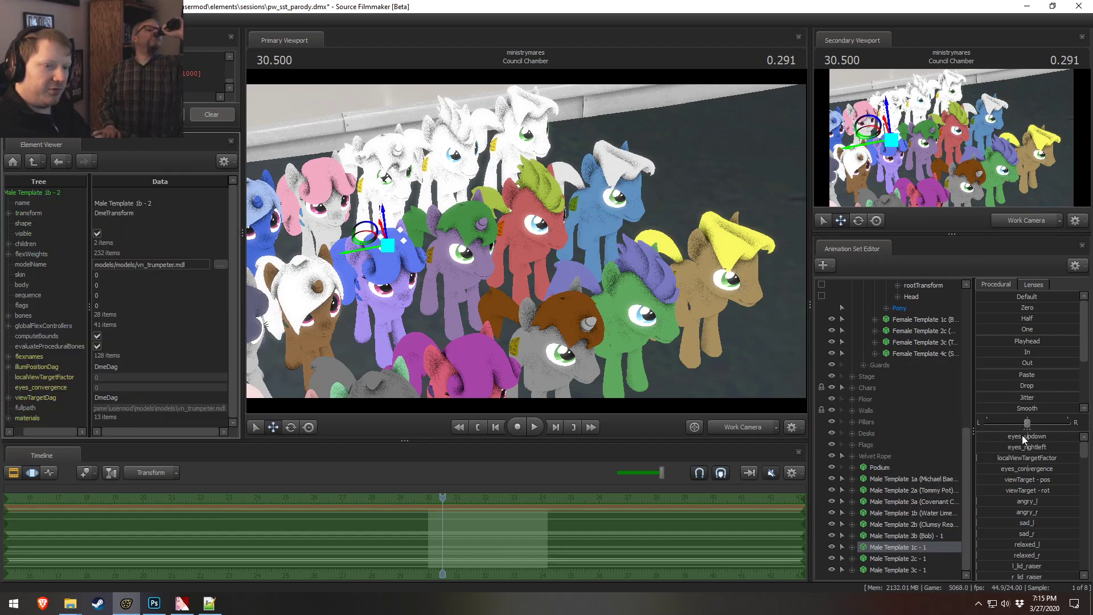
{"action": "left_click", "coordinate": [17, 431]}
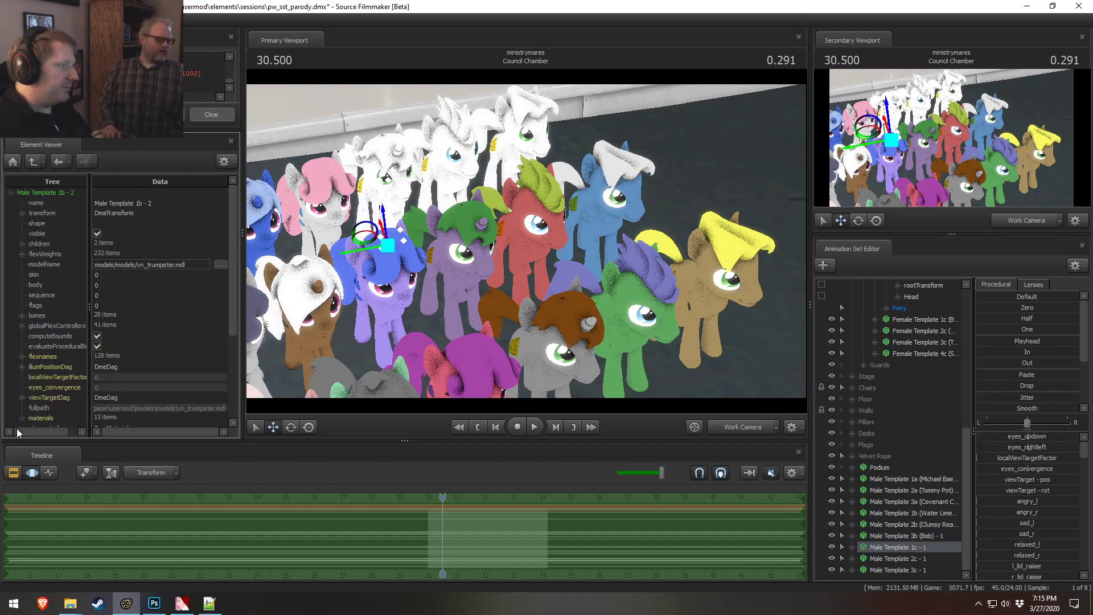
{"action": "scroll", "coordinate": [20, 391], "scroll_direction": "down", "scroll_amount": 4}
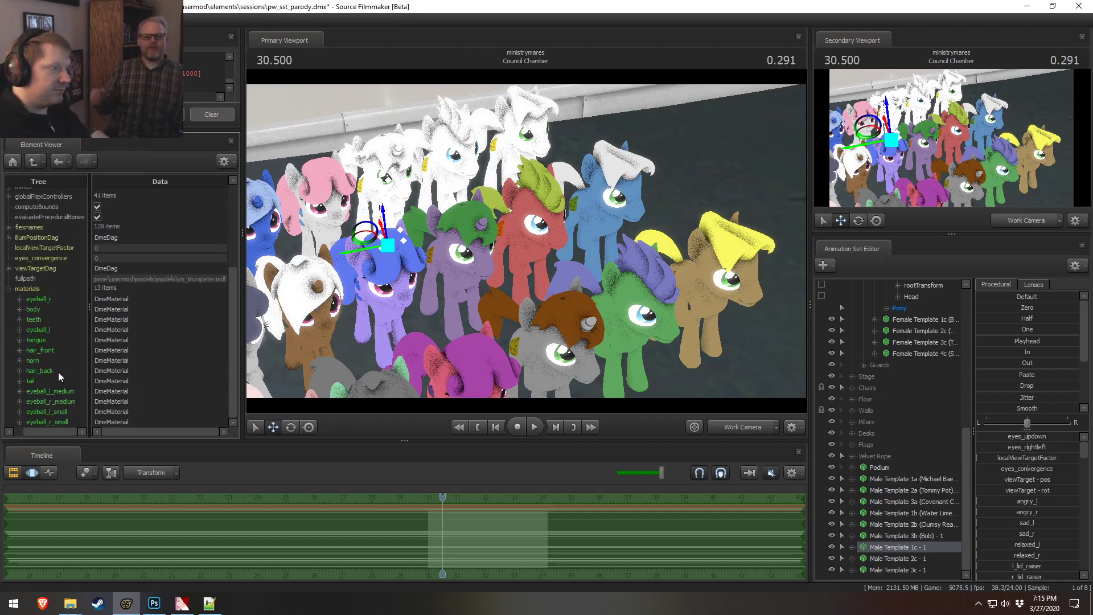
{"action": "left_click", "coordinate": [9, 431]}
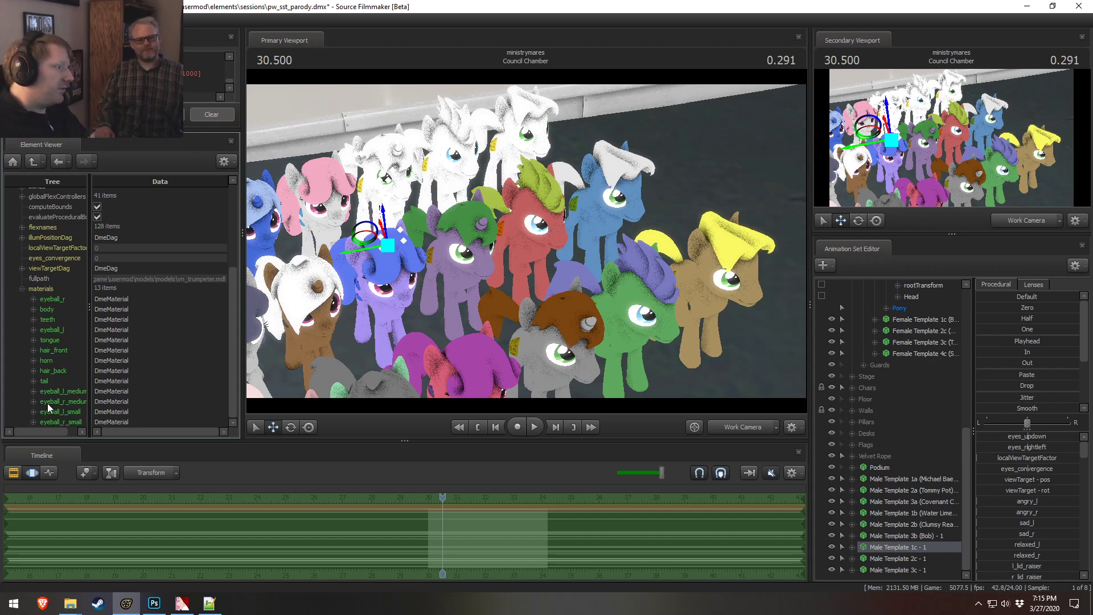
- Expand the tail, hair_back, horn, hair_front and body materials; body $color reads 1 1 1
{"action": "left_click", "coordinate": [33, 381]}
{"action": "left_click", "coordinate": [33, 370]}
{"action": "left_click", "coordinate": [33, 360]}
{"action": "left_click", "coordinate": [33, 350]}
{"action": "left_click", "coordinate": [33, 309]}
{"action": "left_click", "coordinate": [62, 361]}
{"action": "key", "text": "Return"}
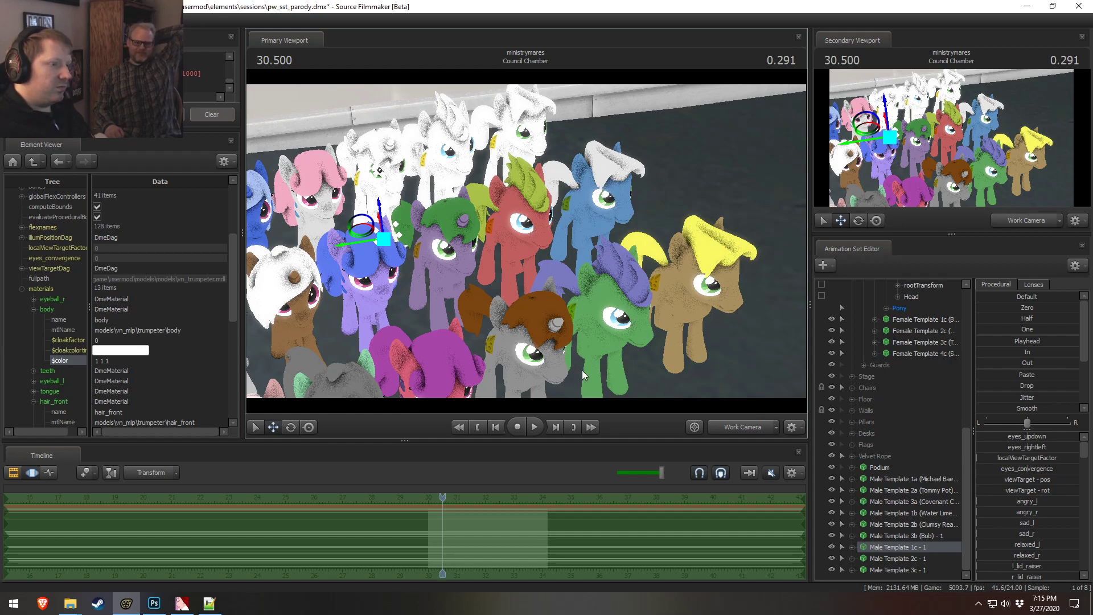
{"action": "left_click_drag", "start_coordinate": [582, 295], "coordinate": [524, 287]}
- Set Male Template 1c's body $color to 0.8 0.8 0.8 and review the grey pony
{"action": "key", "text": "w"}
{"action": "double_click", "coordinate": [116, 362]}
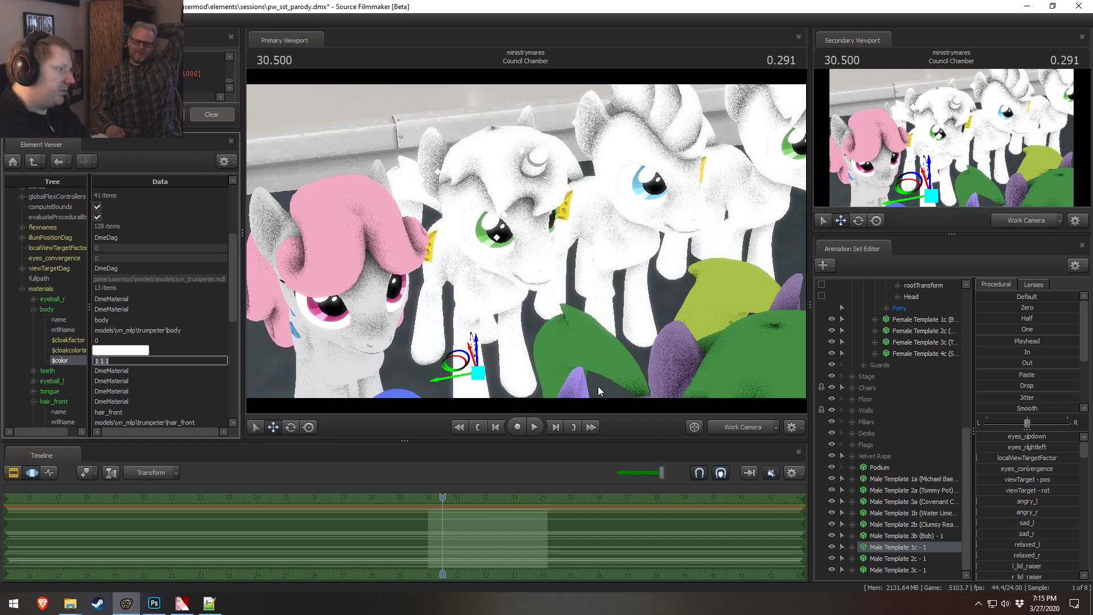
{"action": "type", "text": "0.8 0.8 0.8"}
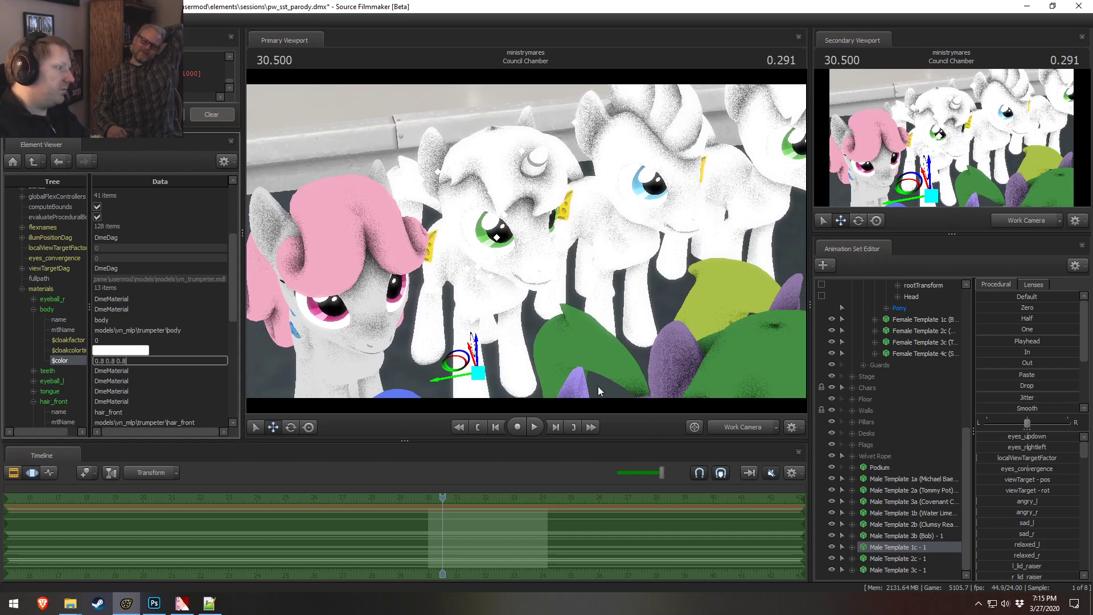
{"action": "key", "text": "Return"}
{"action": "left_click_drag", "start_coordinate": [598, 386], "coordinate": [610, 366]}
{"action": "key", "text": "s"}
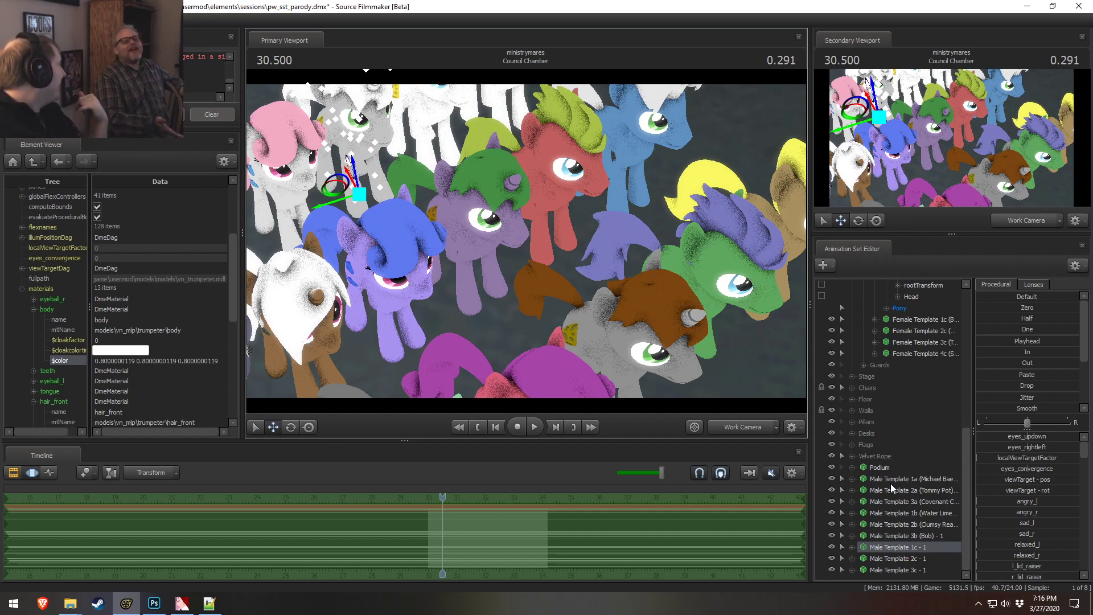
{"action": "left_click_drag", "start_coordinate": [527, 246], "coordinate": [526, 245]}
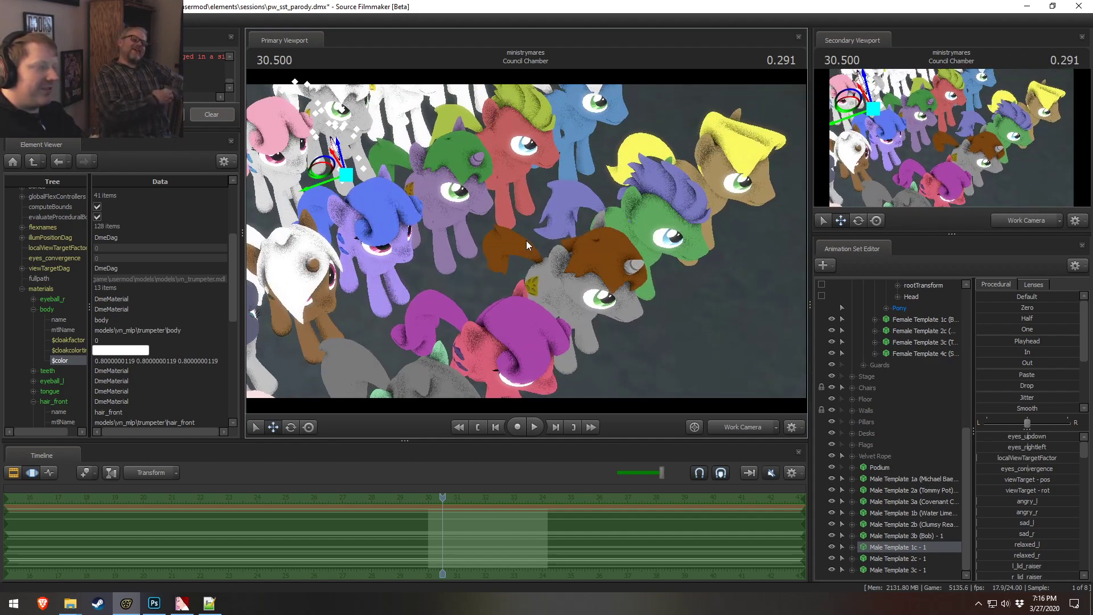
- Set Male Template 1a's body $color to 0.5 0.5 0.5
{"action": "right_click", "coordinate": [869, 478]}
{"action": "left_click", "coordinate": [1007, 359]}
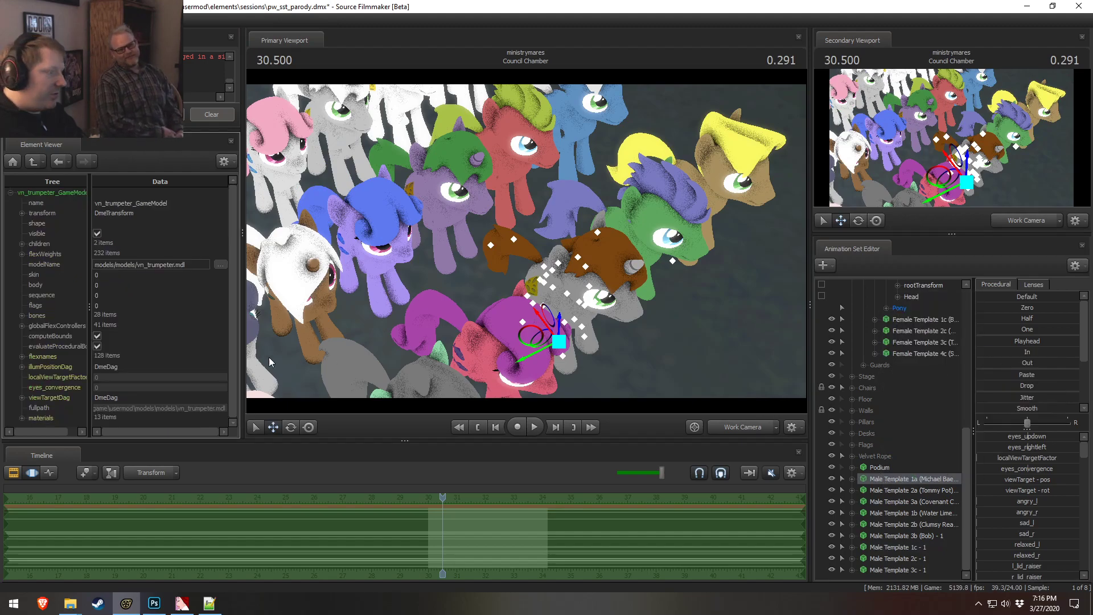
{"action": "left_click", "coordinate": [22, 418]}
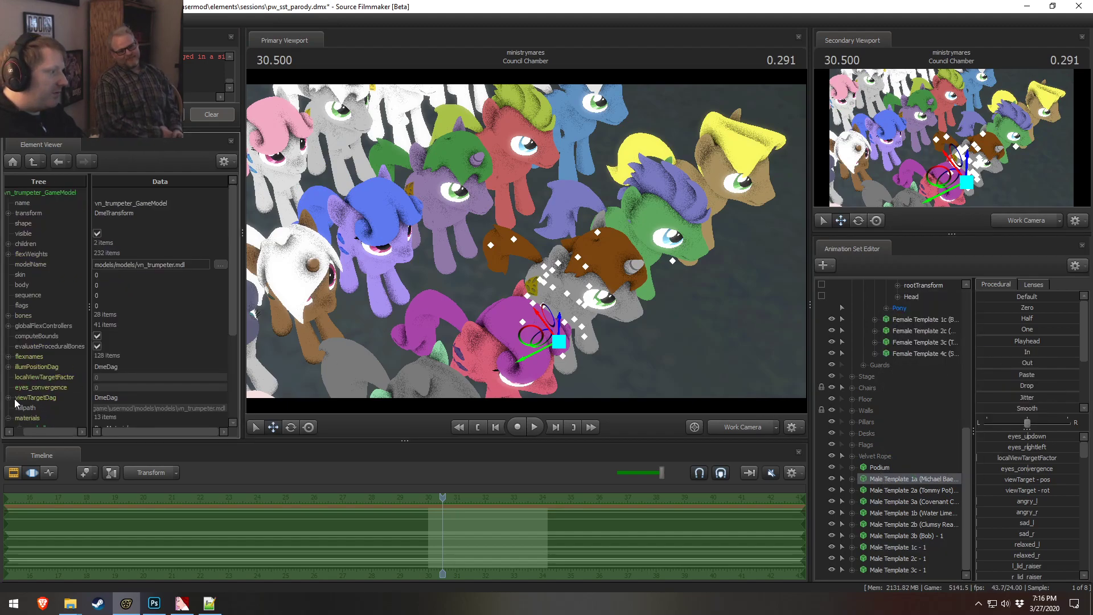
{"action": "scroll", "coordinate": [18, 402], "scroll_direction": "down", "scroll_amount": 4}
{"action": "left_click", "coordinate": [21, 310]}
{"action": "left_click", "coordinate": [146, 359]}
{"action": "double_click", "coordinate": [146, 360]}
{"action": "left_click", "coordinate": [158, 361]}
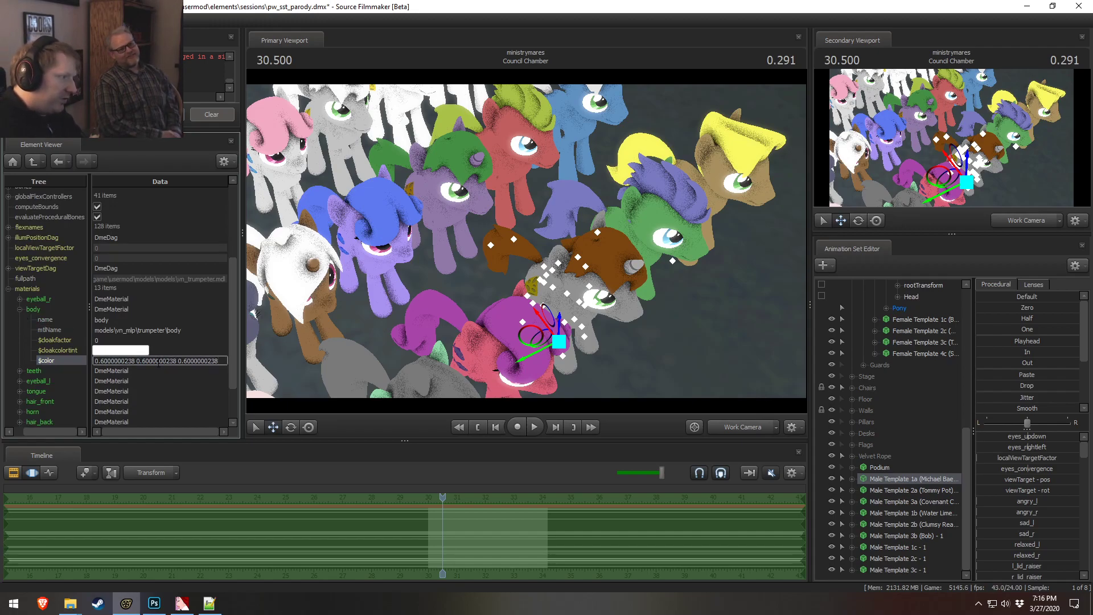
{"action": "key", "text": "ctrl+a"}
{"action": "type", "text": "0.5 0.5"}
{"action": "key", "text": "Return"}
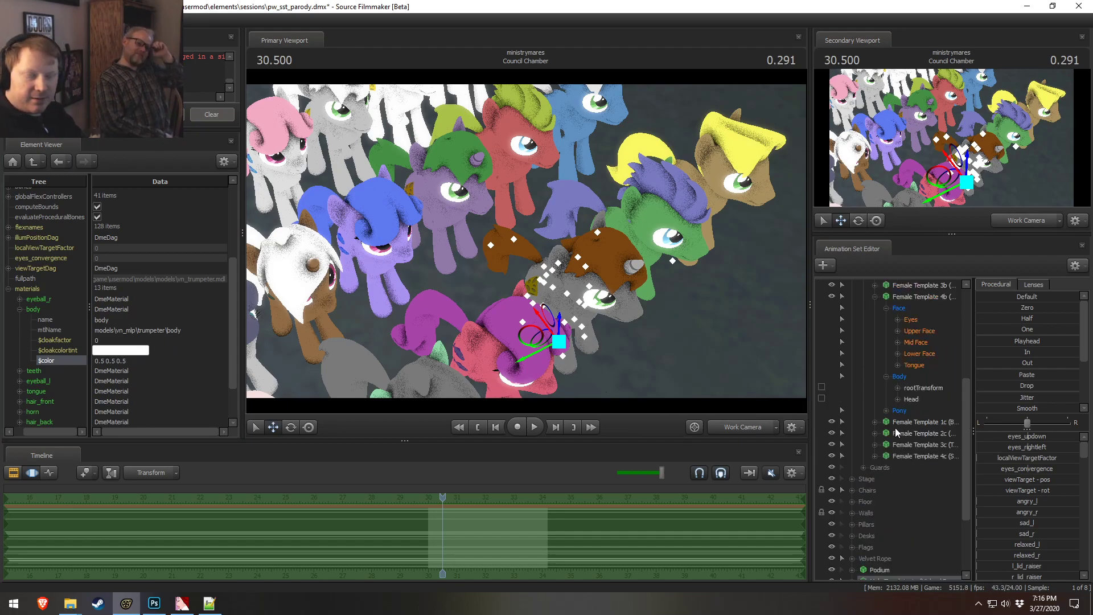
- Collapse the Audience group and show Male Template 1b - 2's model properties
{"action": "scroll", "coordinate": [895, 428], "scroll_direction": "up", "scroll_amount": 5}
{"action": "left_click", "coordinate": [863, 365]}
{"action": "scroll", "coordinate": [882, 455], "scroll_direction": "down", "scroll_amount": 1}
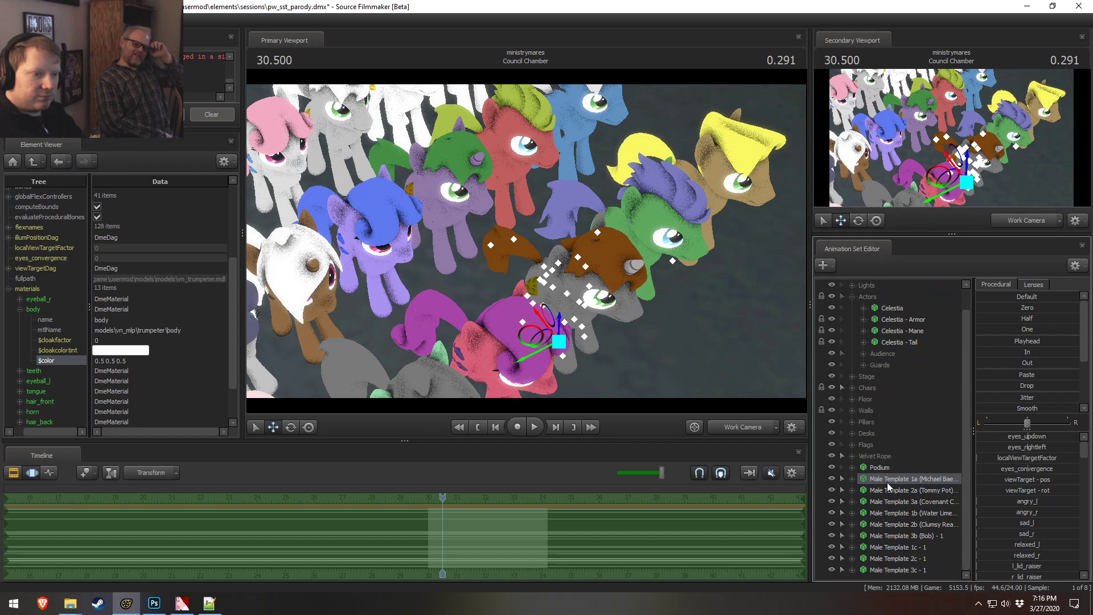
{"action": "left_click", "coordinate": [909, 547]}
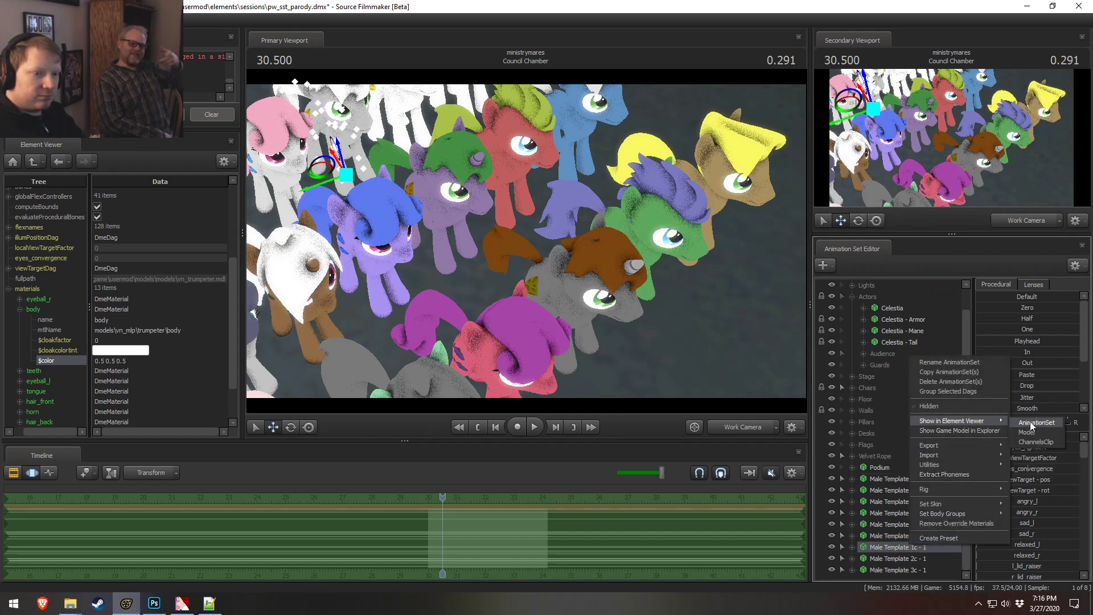
{"action": "left_click", "coordinate": [1033, 421]}
{"action": "left_click", "coordinate": [8, 418]}
- Fly the camera through the crowd to frame the grey pony up close
{"action": "left_click_drag", "start_coordinate": [432, 244], "coordinate": [365, 182]}
{"action": "key", "text": "w"}
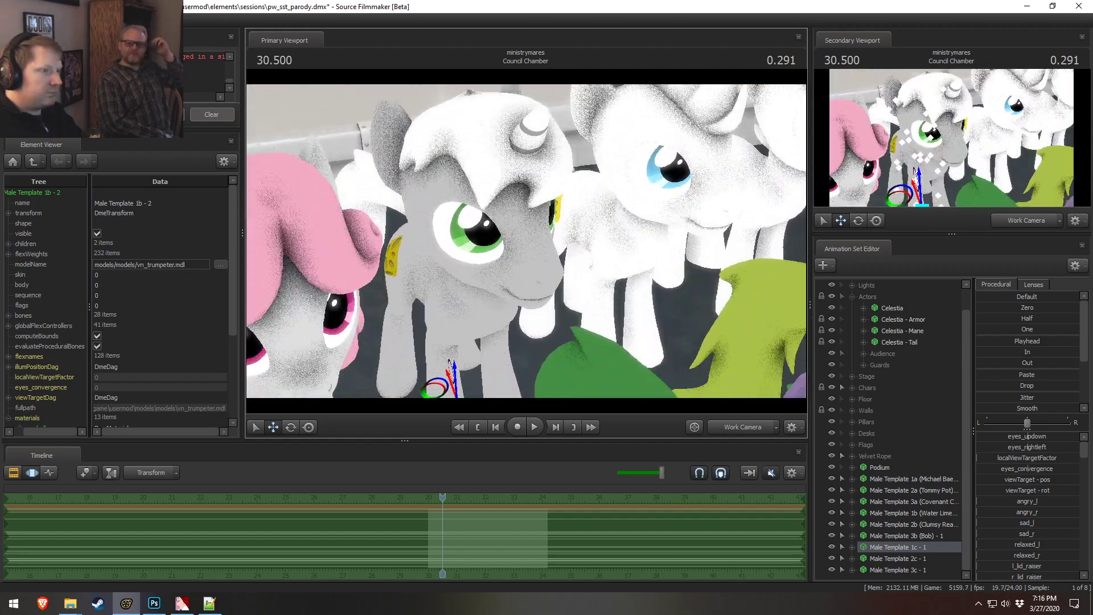
{"action": "left_click_drag", "start_coordinate": [512, 313], "coordinate": [515, 315]}
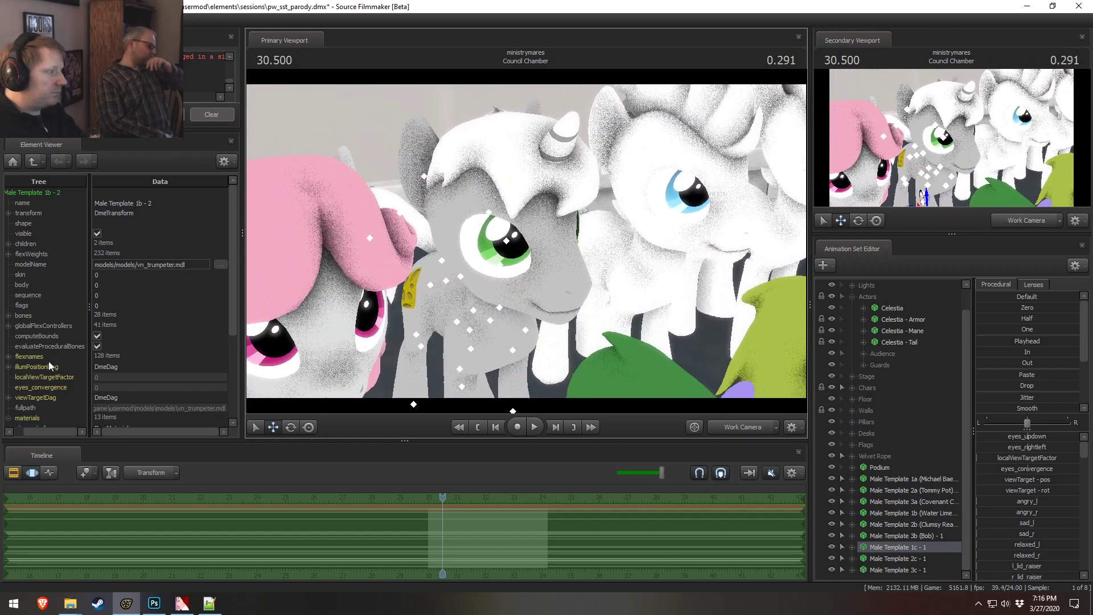
{"action": "scroll", "coordinate": [58, 359], "scroll_direction": "down", "scroll_amount": 4}
{"action": "left_click_drag", "start_coordinate": [470, 318], "coordinate": [526, 246]}
{"action": "key", "text": "w"}
{"action": "key", "text": "s"}
{"action": "key", "text": "w"}
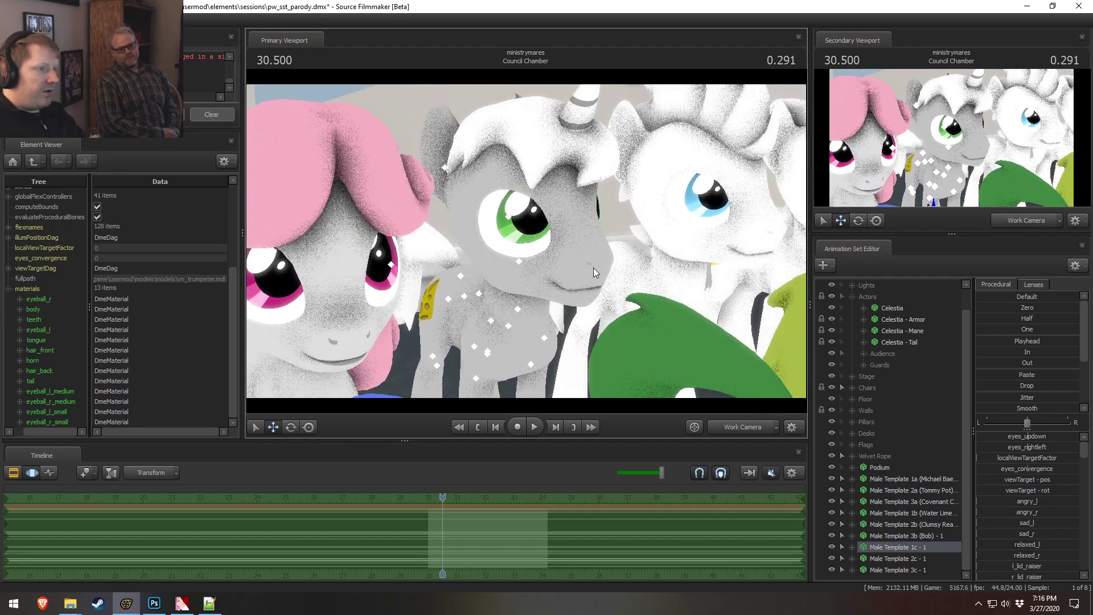
{"action": "left_click_drag", "start_coordinate": [593, 268], "coordinate": [528, 243]}
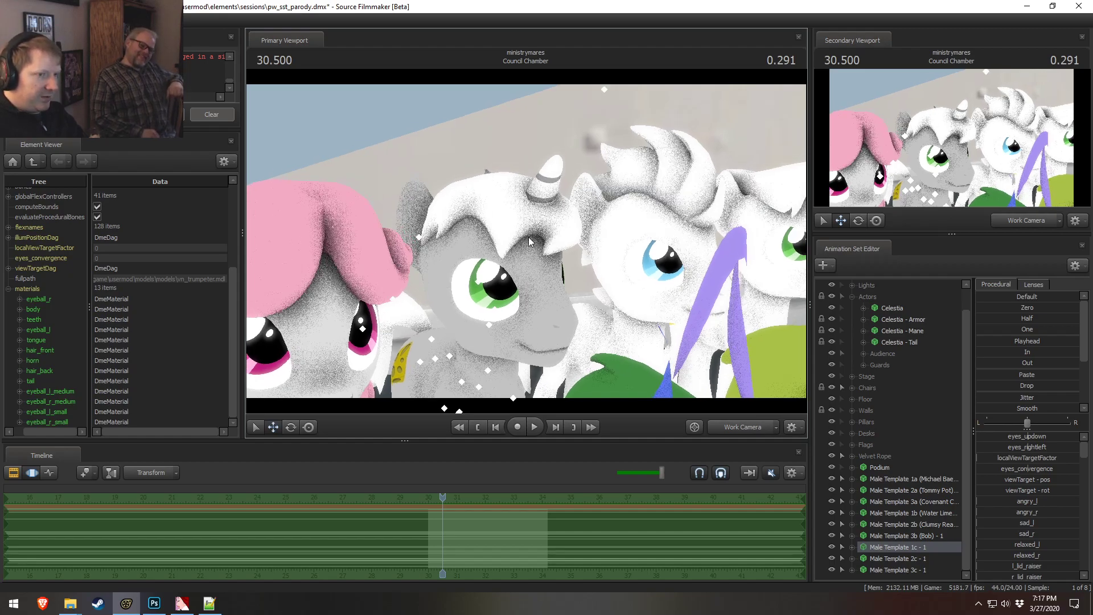
{"action": "left_click_drag", "start_coordinate": [528, 243], "coordinate": [521, 222]}
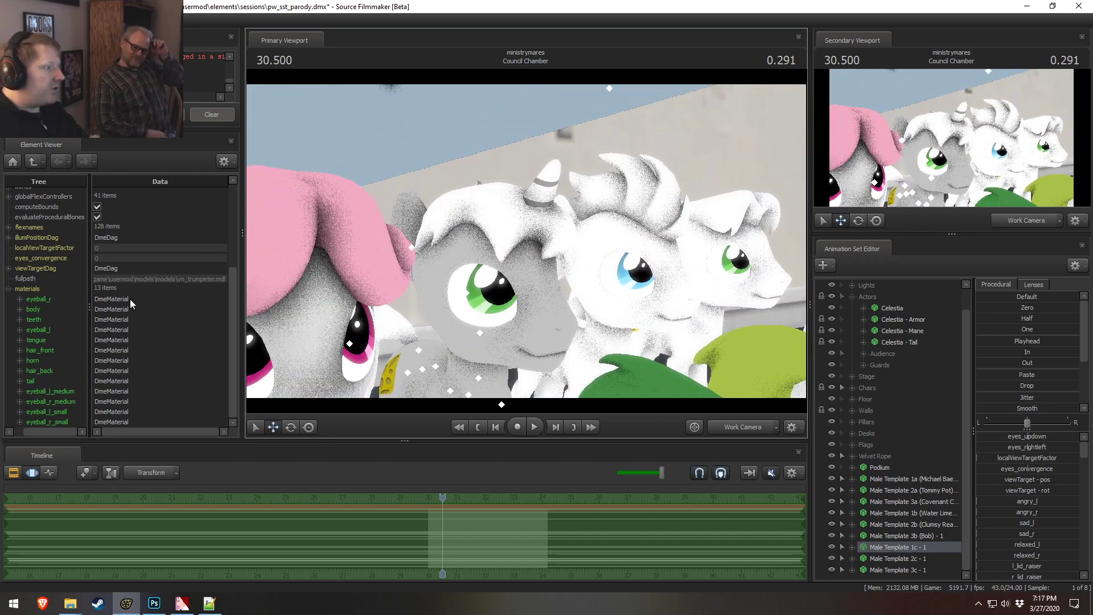
- Copy the body's 0.8 grey $color into the horn $color
{"action": "left_click", "coordinate": [19, 359]}
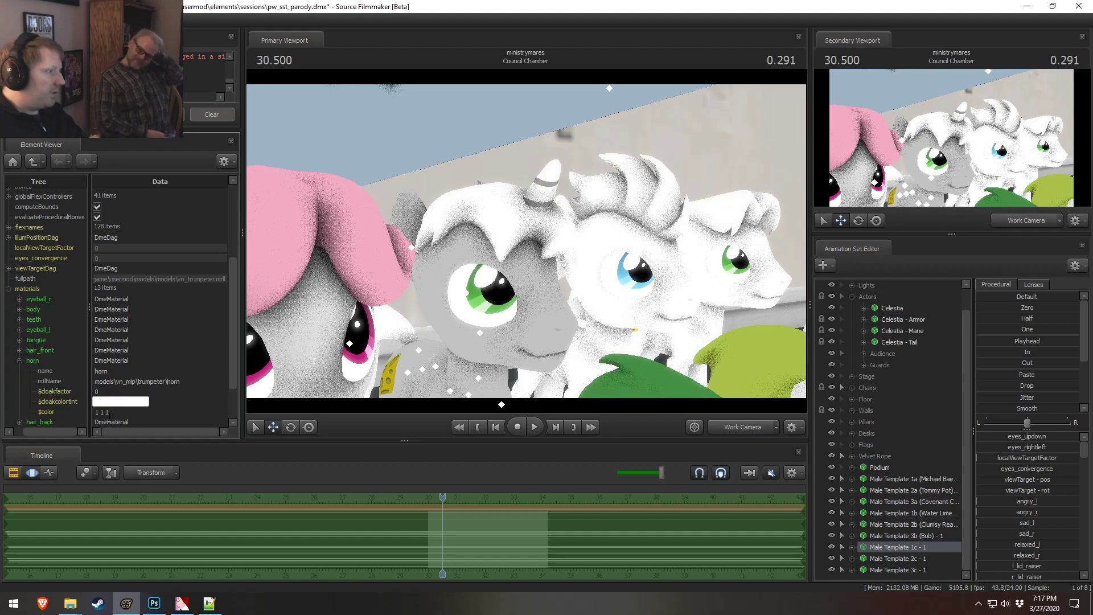
{"action": "left_click", "coordinate": [20, 310]}
{"action": "double_click", "coordinate": [117, 361]}
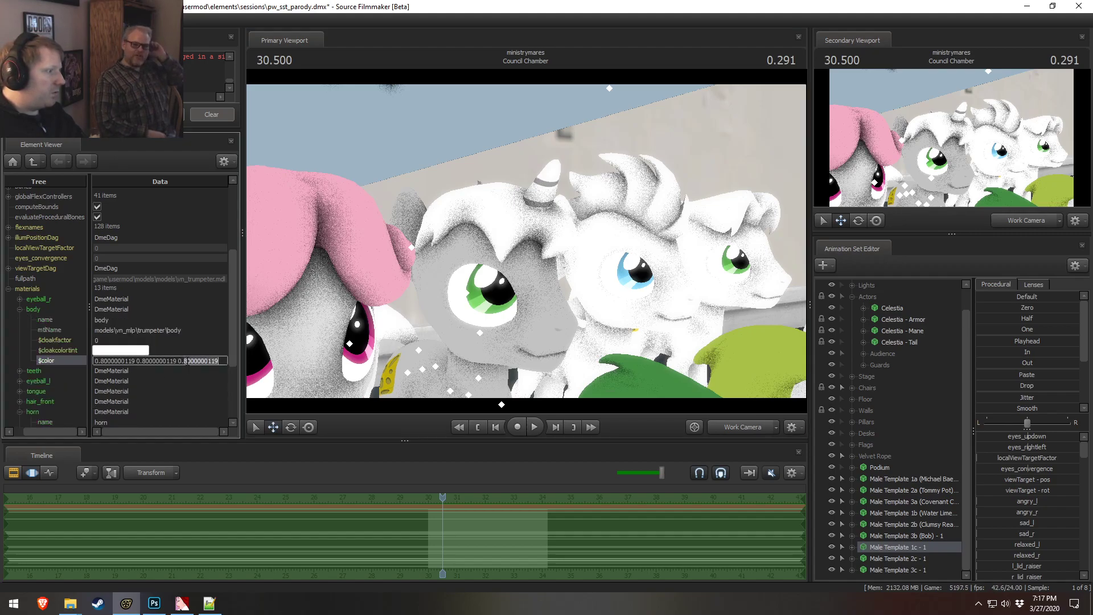
{"action": "scroll", "coordinate": [118, 377], "scroll_direction": "down", "scroll_amount": 1}
{"action": "scroll", "coordinate": [120, 409], "scroll_direction": "down", "scroll_amount": 2}
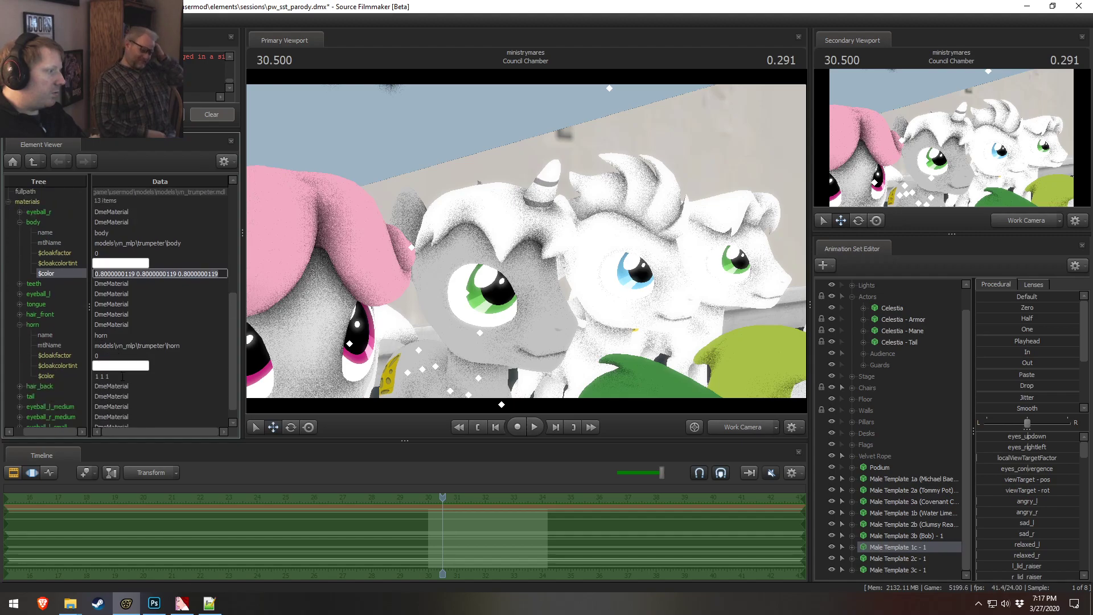
{"action": "double_click", "coordinate": [121, 376]}
{"action": "type", "text": "0.8000000119 0.8000000119 0.8000000119"}
{"action": "left_click", "coordinate": [19, 324]}
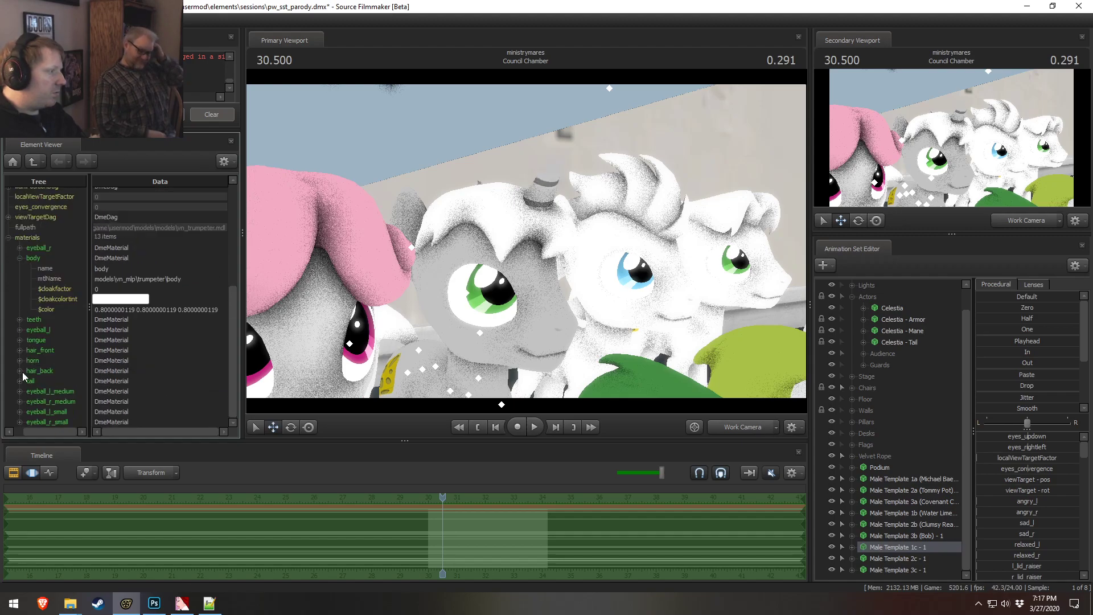
- Check the hair_back and hair_front colours, both still 1 1 1
{"action": "left_click", "coordinate": [20, 371]}
{"action": "scroll", "coordinate": [143, 380], "scroll_direction": "down", "scroll_amount": 2}
{"action": "double_click", "coordinate": [122, 370]}
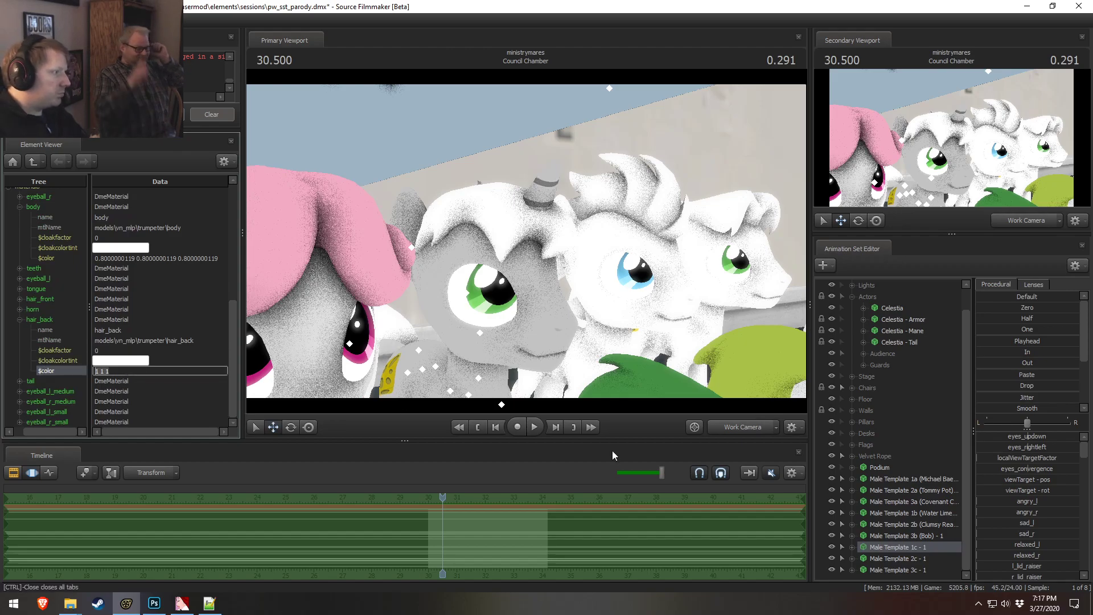
{"action": "left_click", "coordinate": [20, 299]}
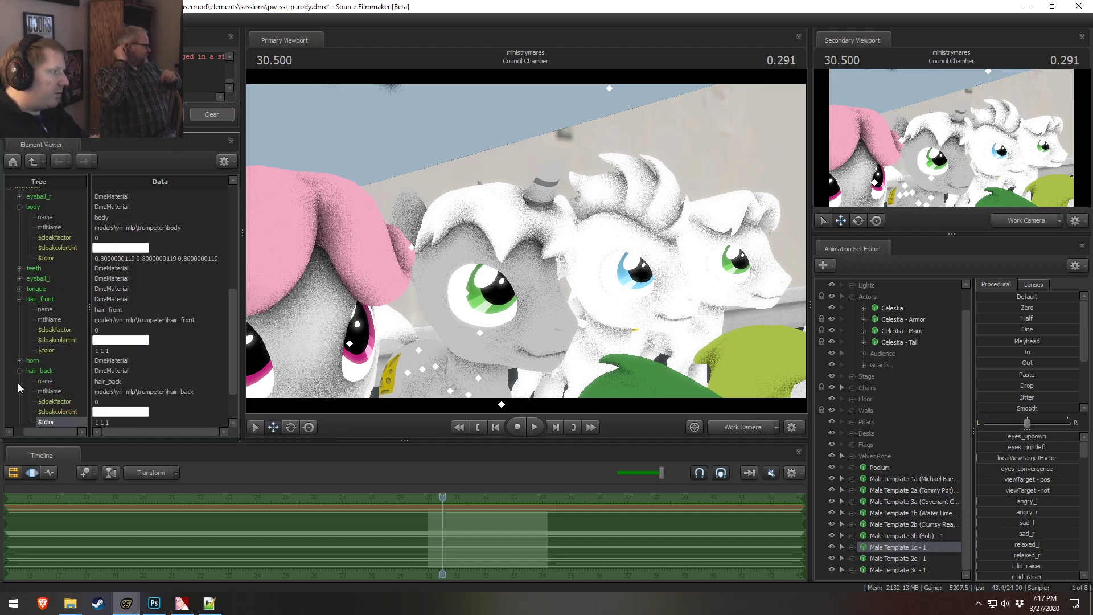
{"action": "scroll", "coordinate": [18, 383], "scroll_direction": "up", "scroll_amount": 1}
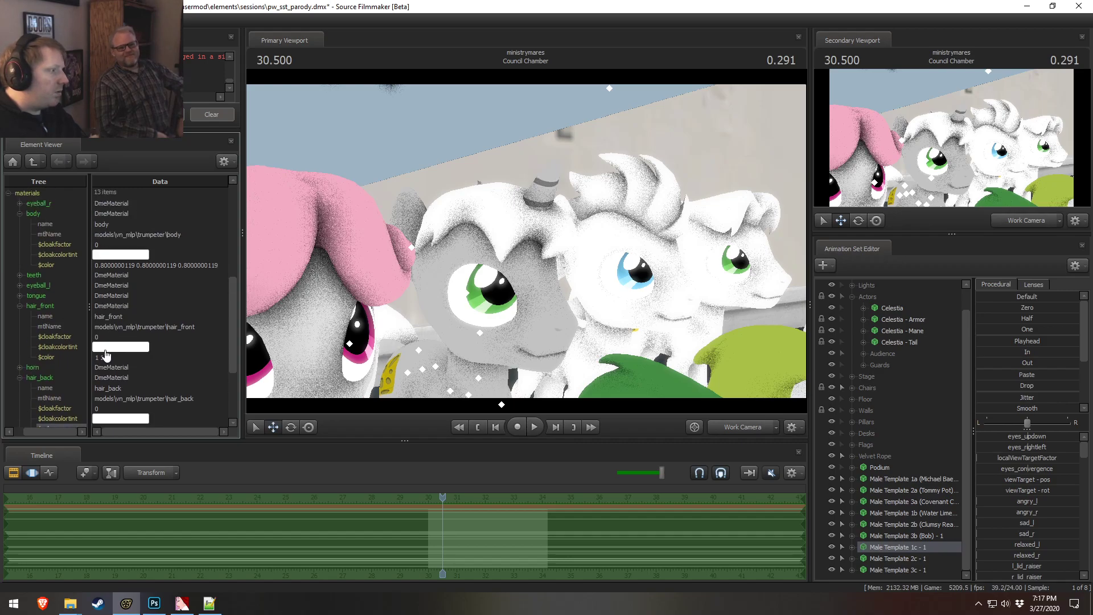
- Try front-mane colours of 0.6 0.6 0.9 and then 0.5 0.5 1 on the unicorn
{"action": "left_click", "coordinate": [125, 357]}
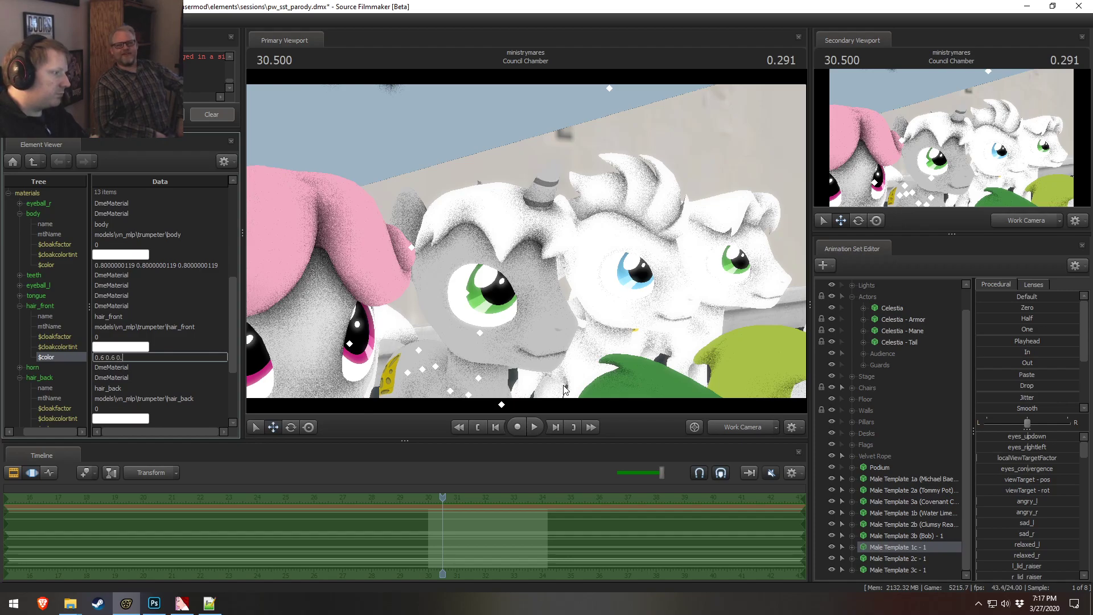
{"action": "type", "text": "0.6 0.6 0.9"}
{"action": "key", "text": "Return"}
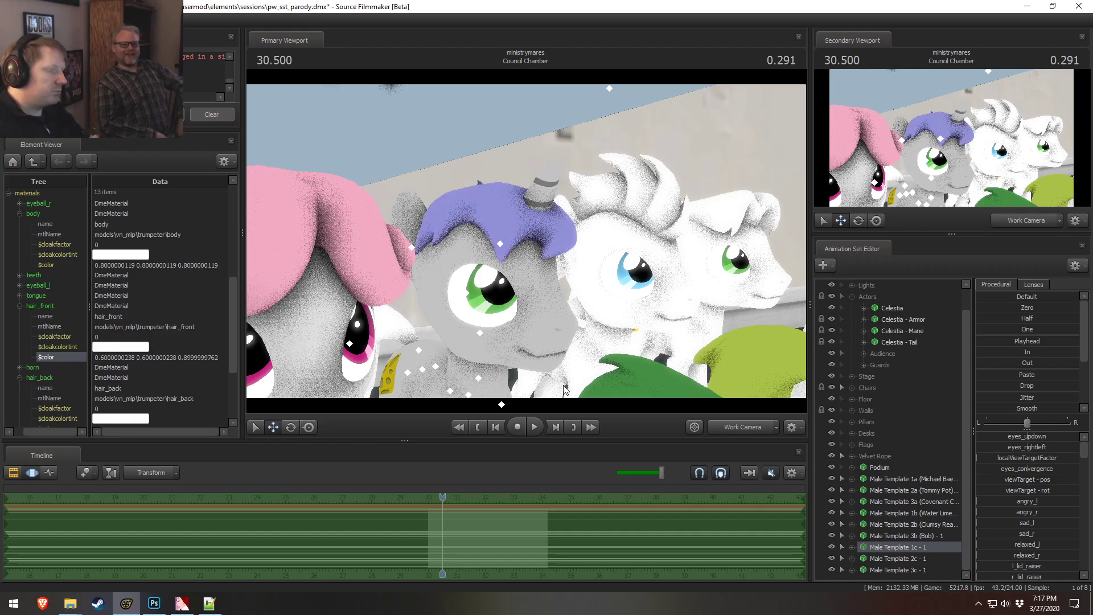
{"action": "left_click", "coordinate": [168, 357]}
{"action": "type", "text": "1"}
{"action": "key", "text": "BackSpace"}
{"action": "type", "text": "0.5 0.5 "}
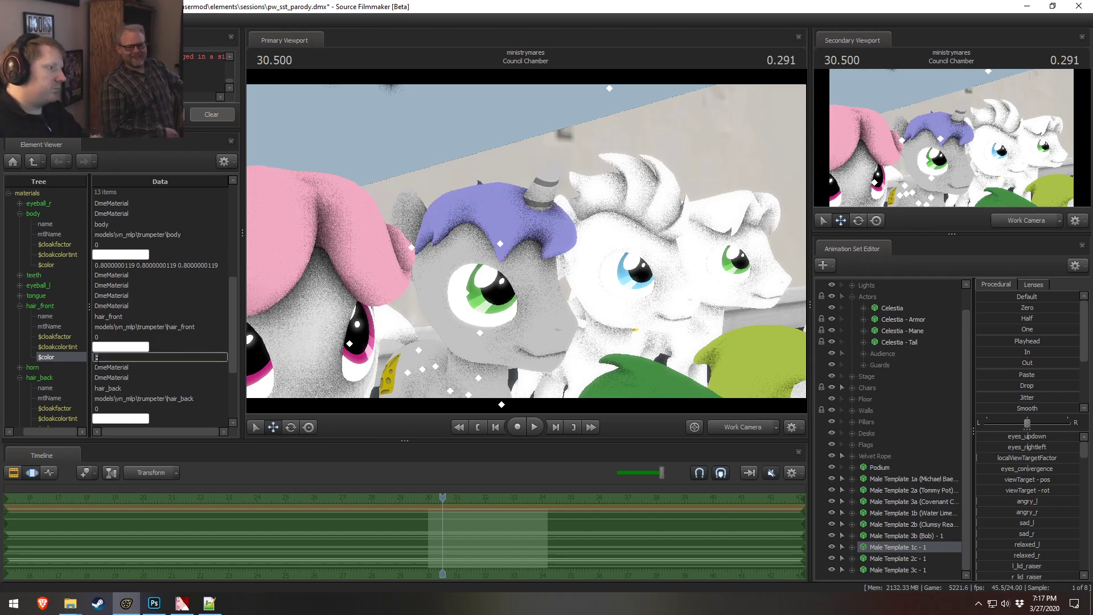
{"action": "type", "text": "1"}
{"action": "key", "text": "Return"}
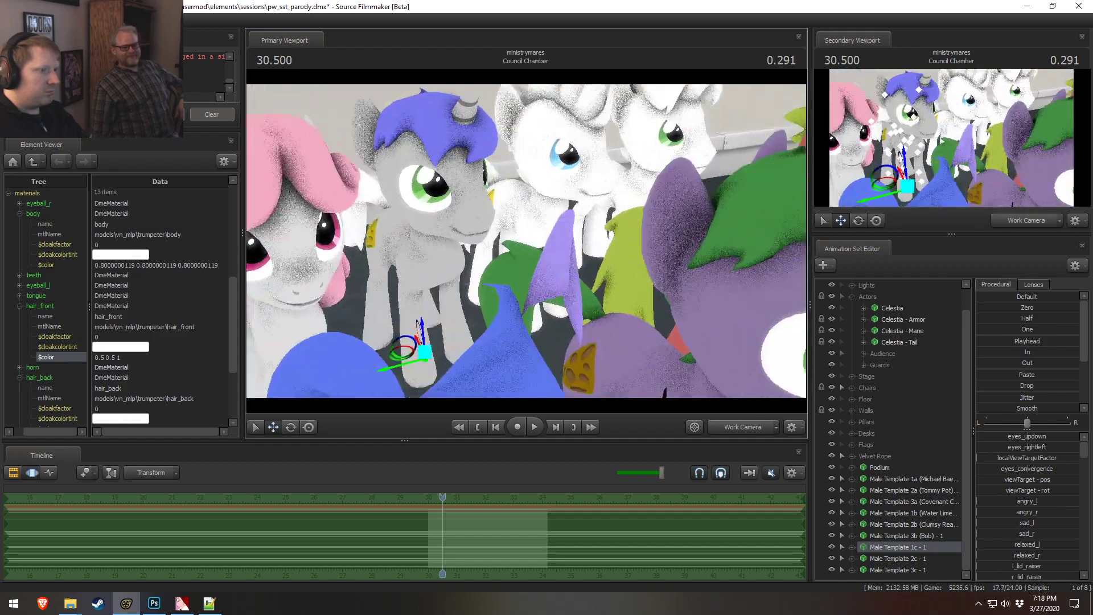
- Try front-mane colours of 0.6 0.6 1 and then a deeper blue 0.2 0.2 1
{"action": "double_click", "coordinate": [114, 358]}
{"action": "type", "text": "0.6 0.6"}
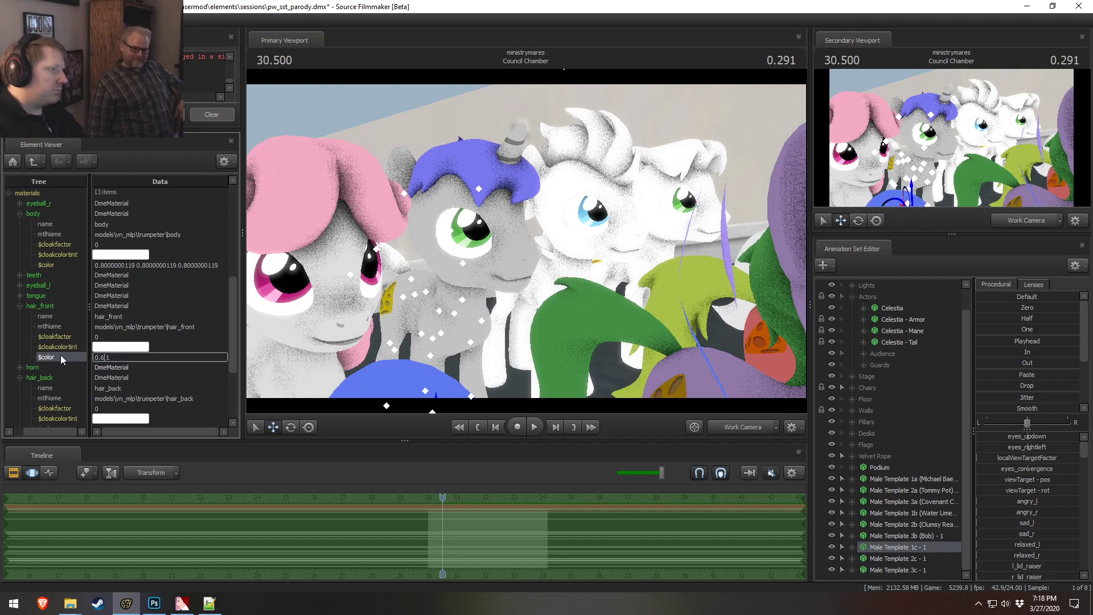
{"action": "key", "text": "Return"}
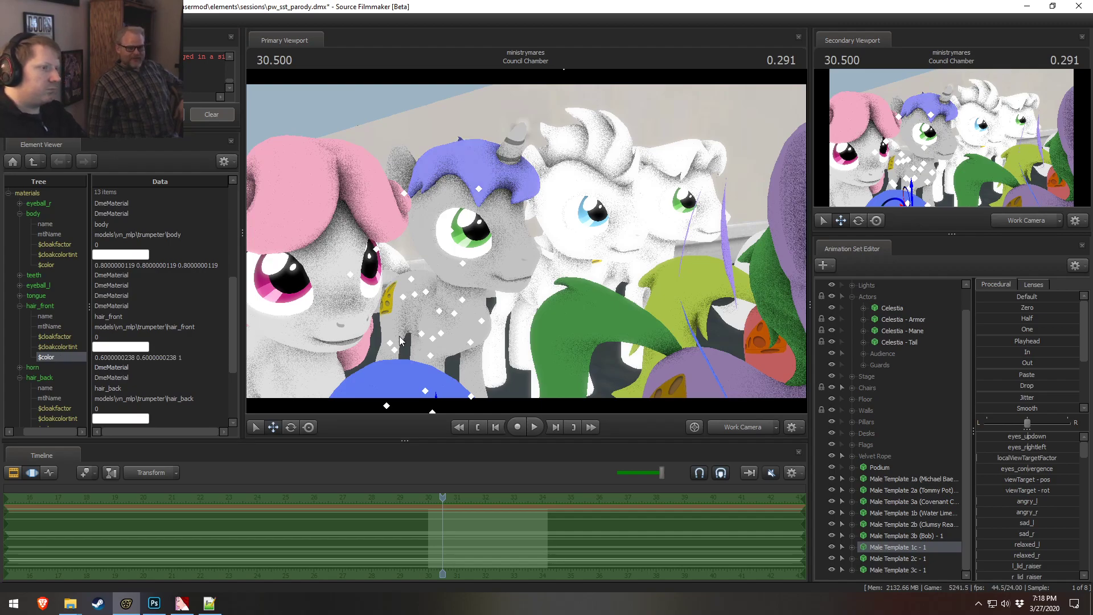
{"action": "double_click", "coordinate": [171, 357]}
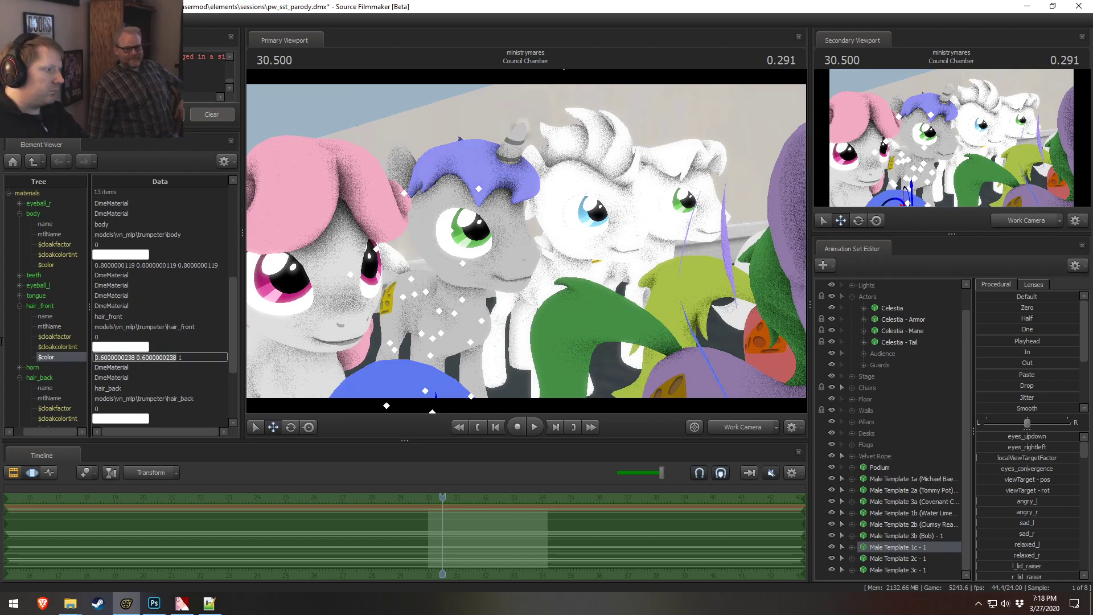
{"action": "type", "text": "0.2 0.2"}
{"action": "key", "text": "Return"}
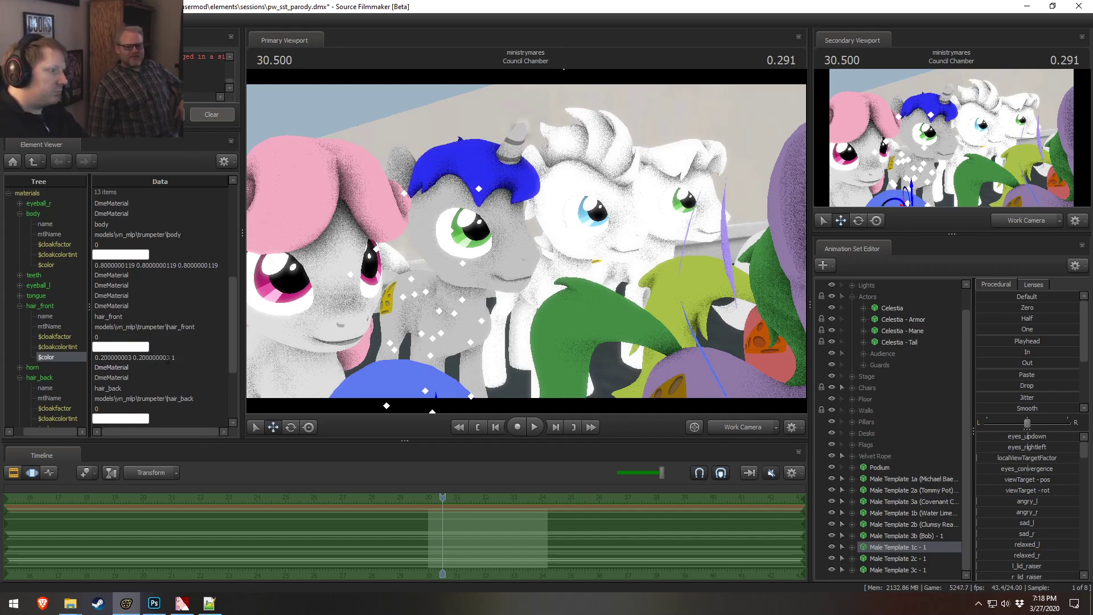
- Change the front mane to purple 0.4 0 0.4, then to grey 0.4 0.4 0.4
{"action": "double_click", "coordinate": [83, 354]}
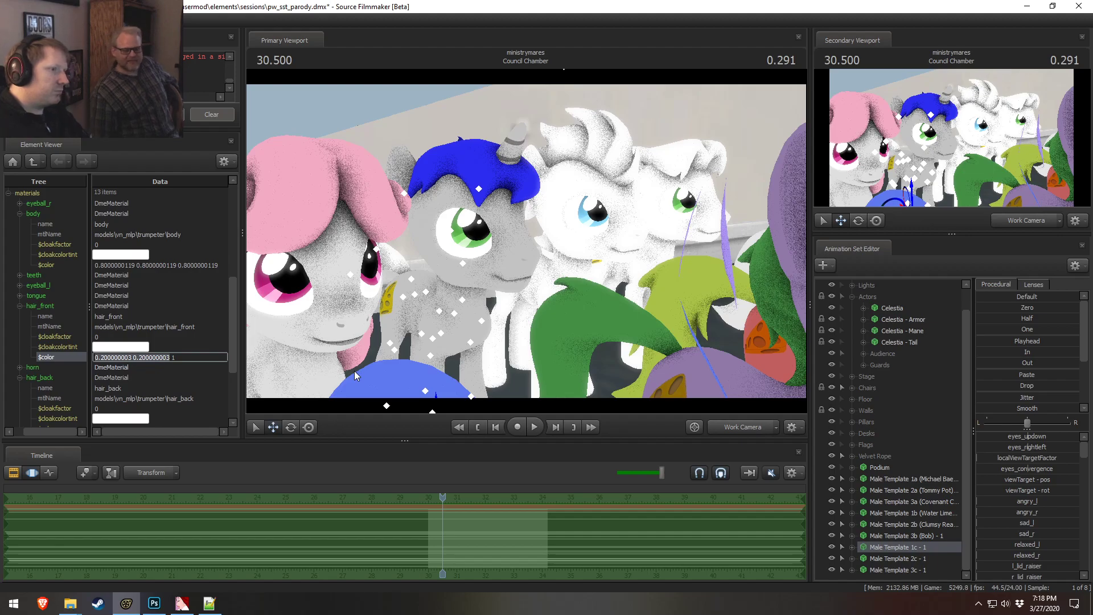
{"action": "type", "text": "4 0..4"}
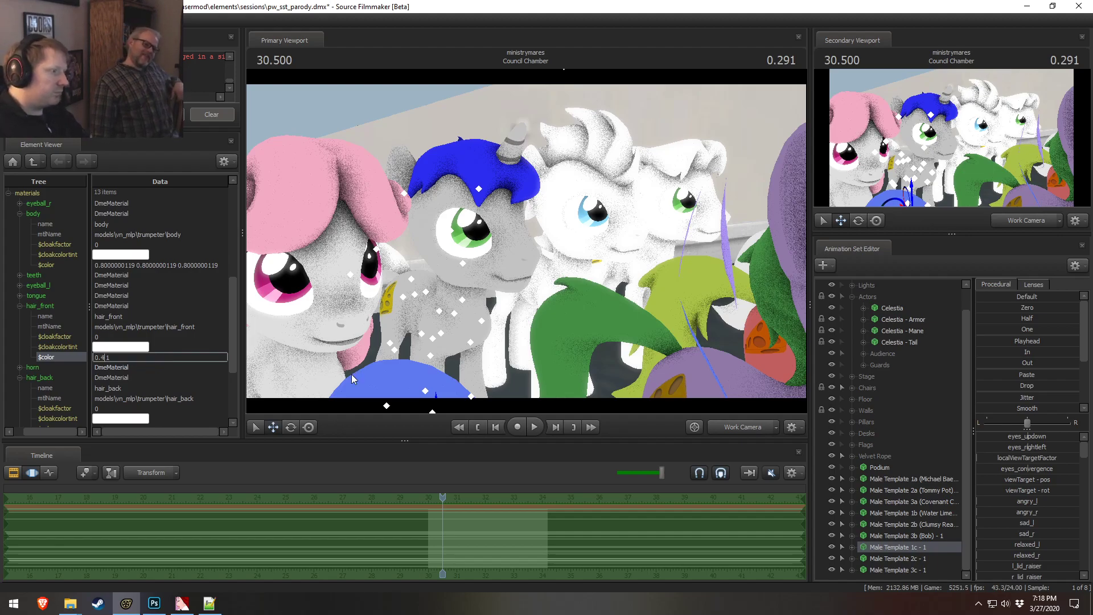
{"action": "key", "text": "Return"}
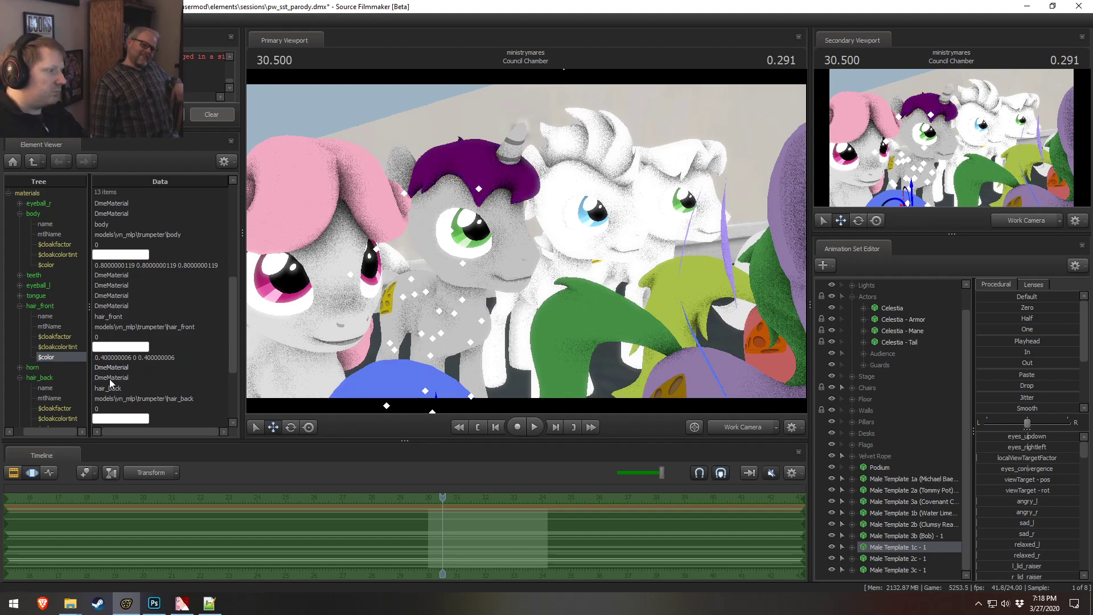
{"action": "left_click", "coordinate": [139, 358]}
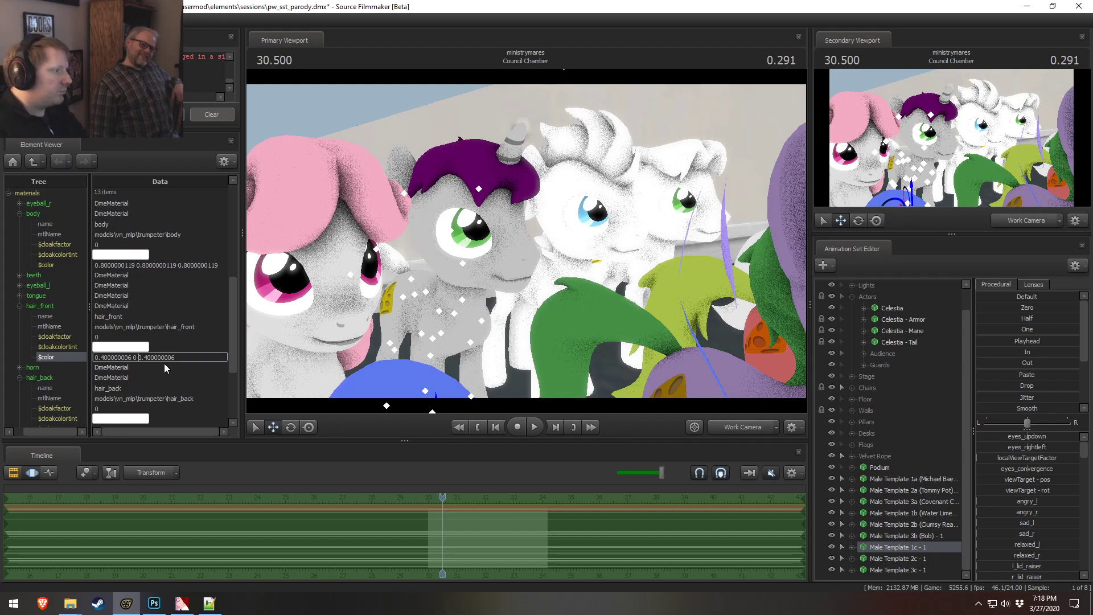
{"action": "type", "text": ".4"}
{"action": "key", "text": "Return"}
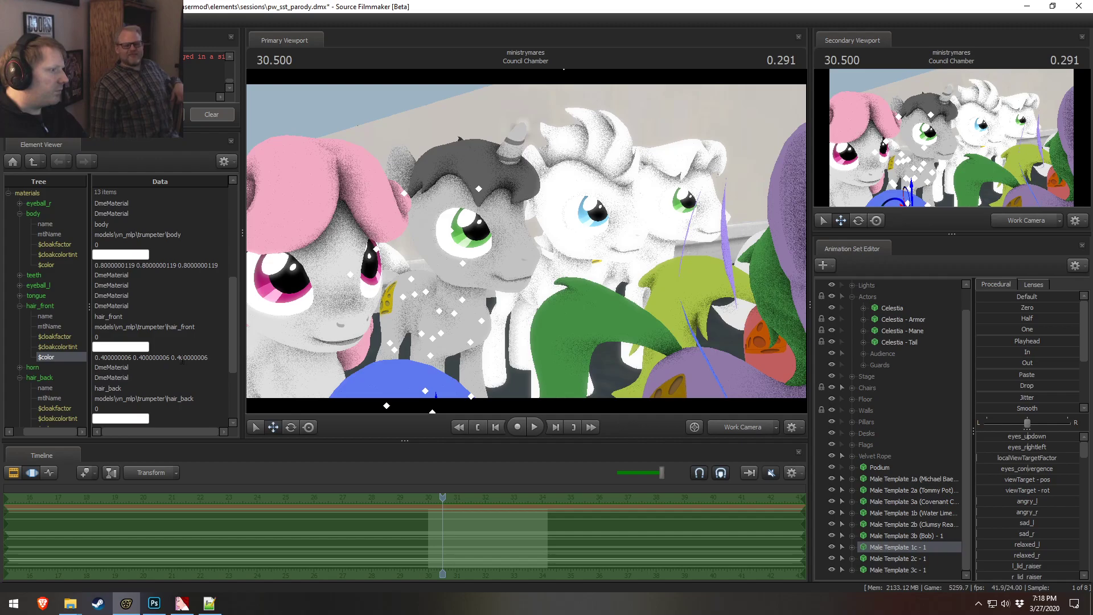
{"action": "double_click", "coordinate": [179, 357]}
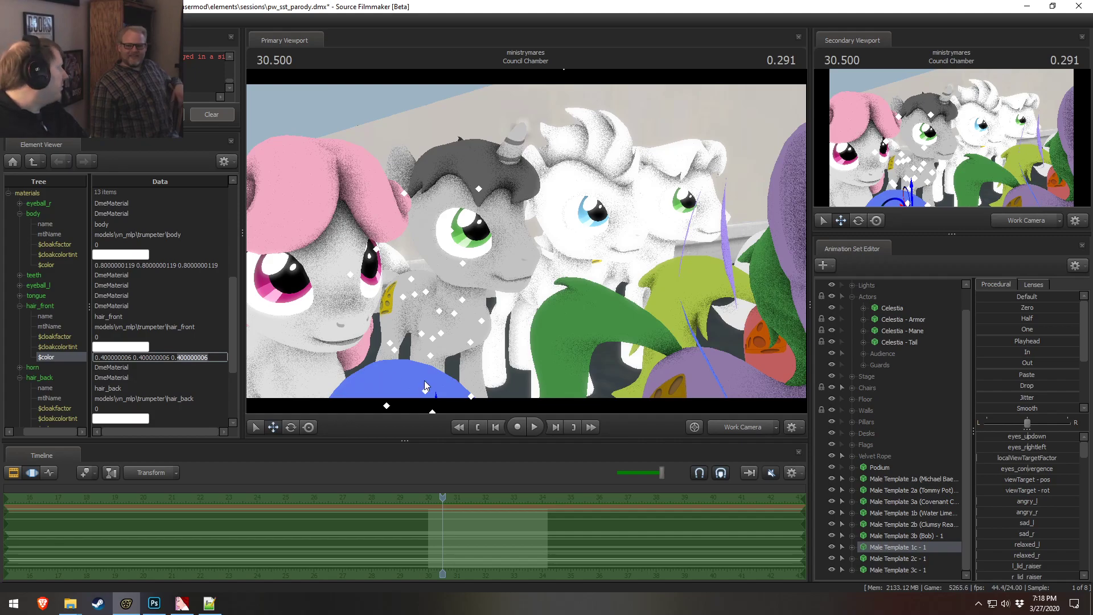
{"action": "left_click_drag", "start_coordinate": [502, 337], "coordinate": [557, 275]}
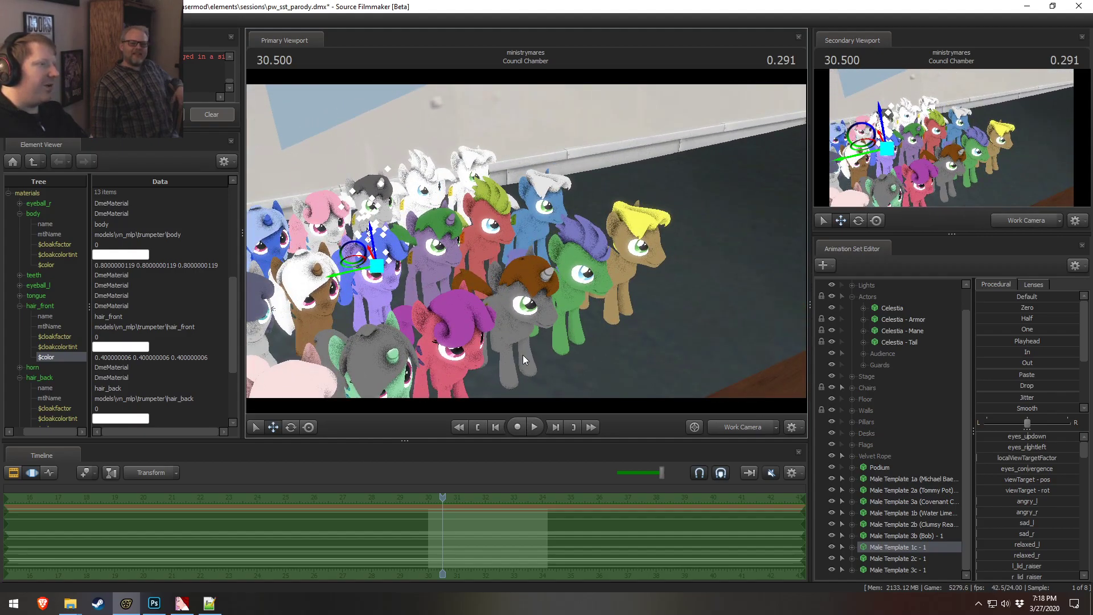
- Change the front mane's blue component so hair_front $color reads 0.4 0.4 0.8
{"action": "left_click_drag", "start_coordinate": [431, 214], "coordinate": [430, 214]}
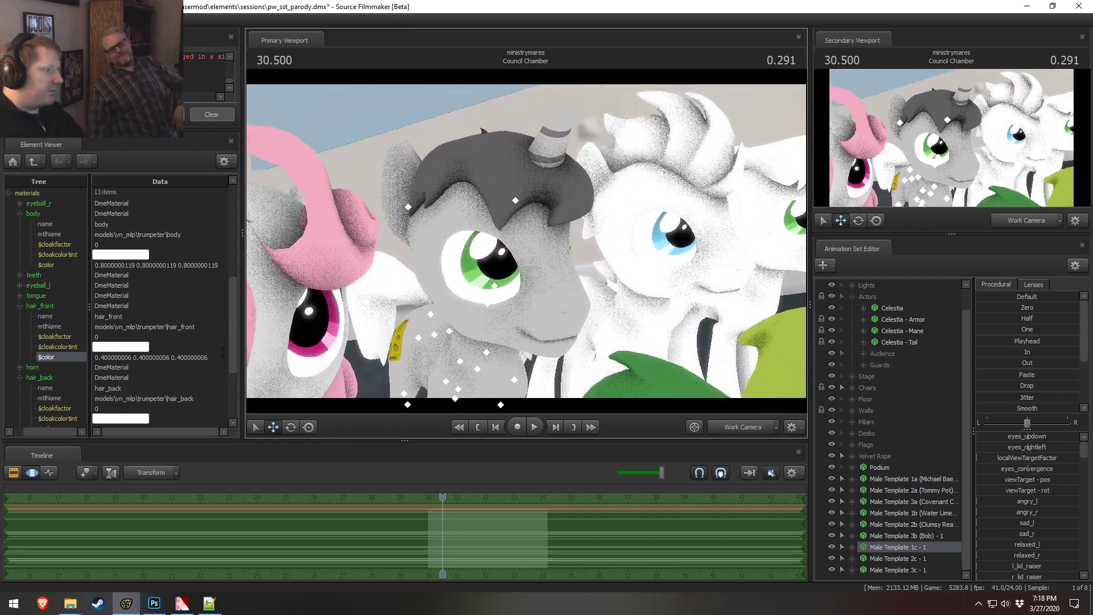
{"action": "double_click", "coordinate": [184, 357]}
{"action": "double_click", "coordinate": [191, 357]}
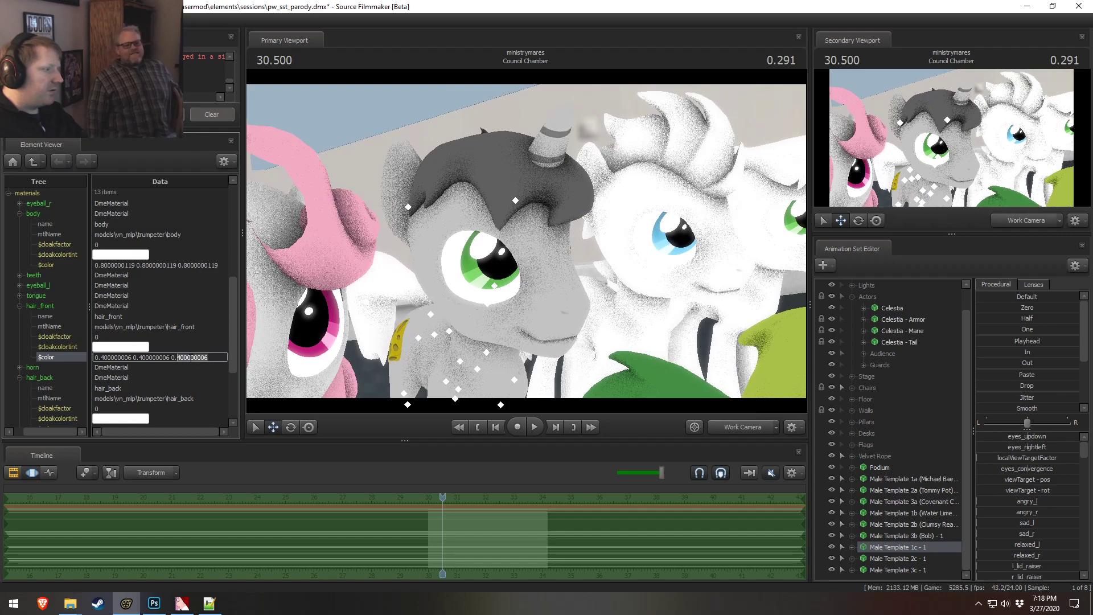
{"action": "type", "text": "8"}
{"action": "key", "text": "Return"}
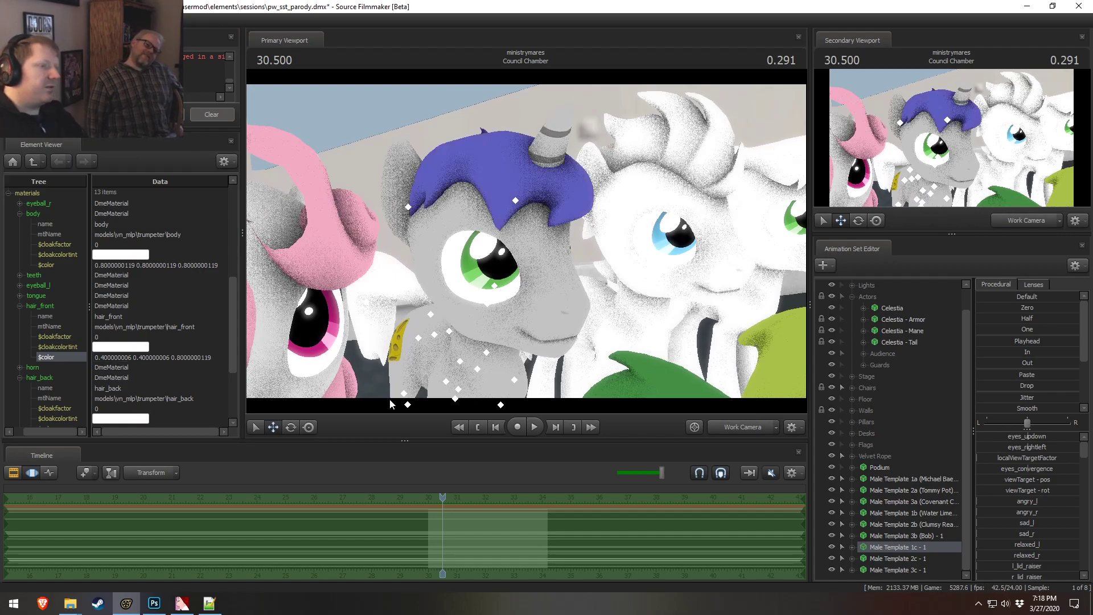
- Paste the 0.4 0.4 0.8 colour into the hair_back and tail $color fields
{"action": "left_click_drag", "start_coordinate": [569, 248], "coordinate": [570, 248]}
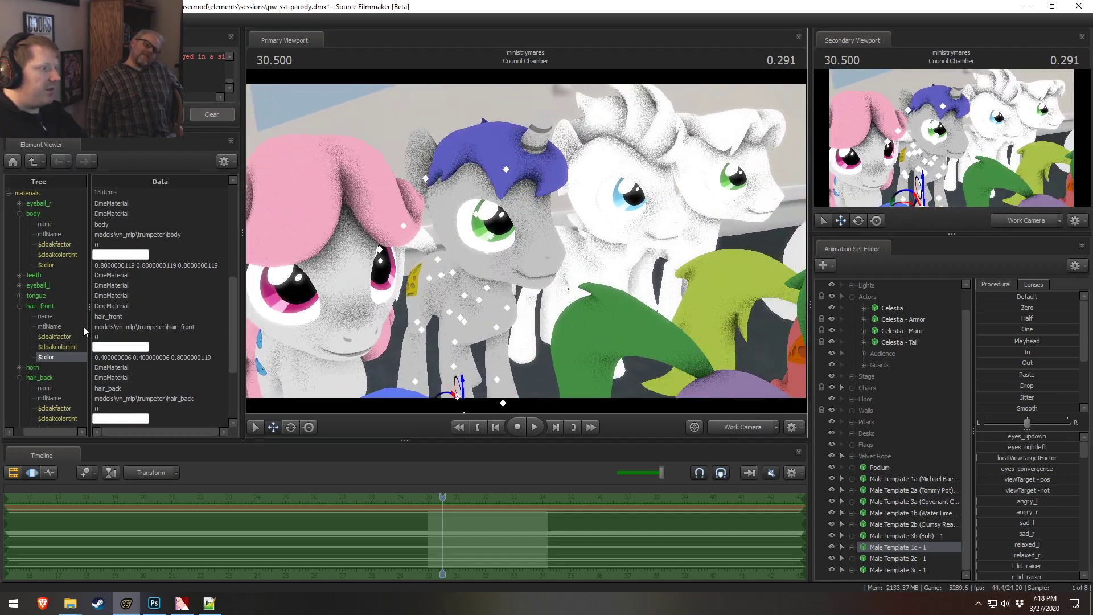
{"action": "scroll", "coordinate": [118, 357], "scroll_direction": "down", "scroll_amount": 3}
{"action": "left_click", "coordinate": [62, 341]}
{"action": "type", "text": "0.400000006 0.400000006 0.8000000119"}
{"action": "key", "text": "Return"}
{"action": "double_click", "coordinate": [114, 403]}
{"action": "type", "text": "0.400000006 0.400000006 0.8000000119"}
{"action": "key", "text": "Return"}
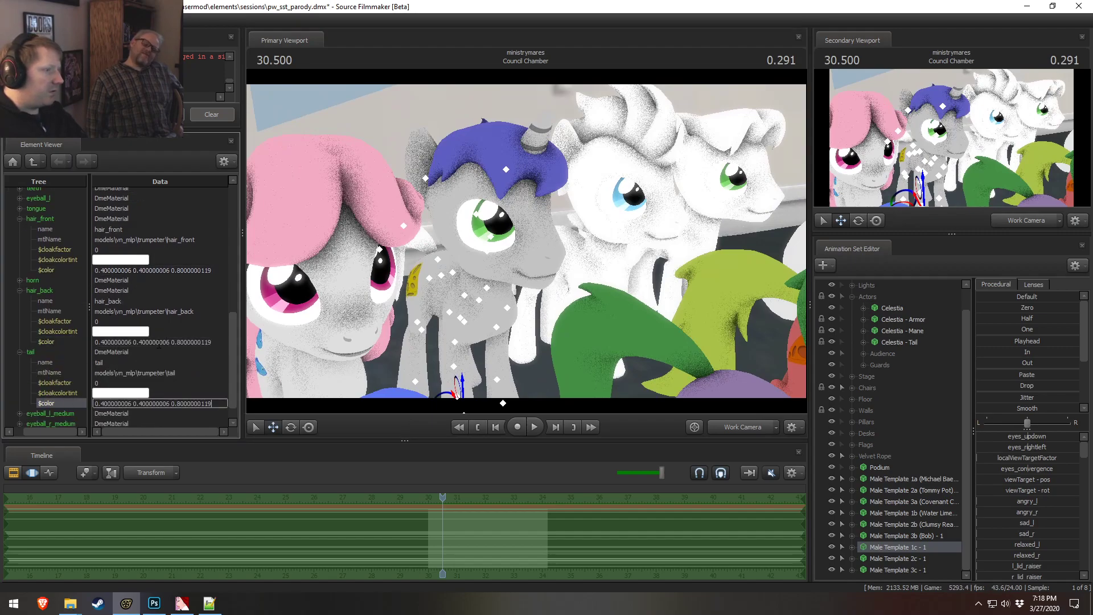
{"action": "mouse_move", "coordinate": [526, 242]}
{"action": "left_mouse_down"}
{"action": "mouse_move", "coordinate": [528, 220]}
{"action": "mouse_move", "coordinate": [527, 246]}
{"action": "left_mouse_up"}
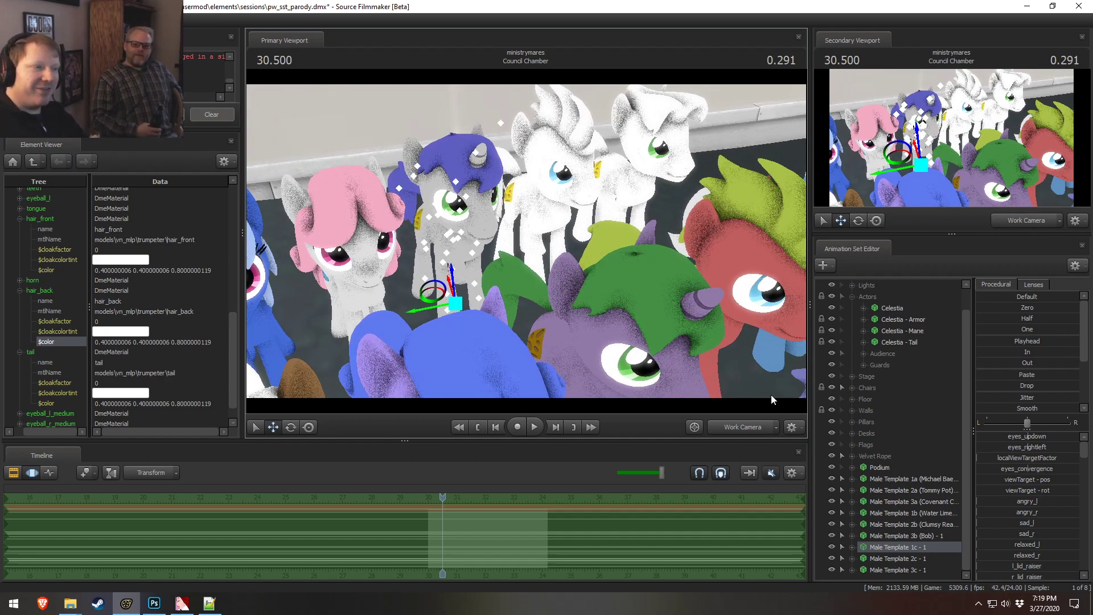
- Rename the Male Template 1c - 1 animation set to 'Male Template 1c (Bapkins) - 1'
{"action": "right_click", "coordinate": [883, 544]}
{"action": "left_click", "coordinate": [932, 363]}
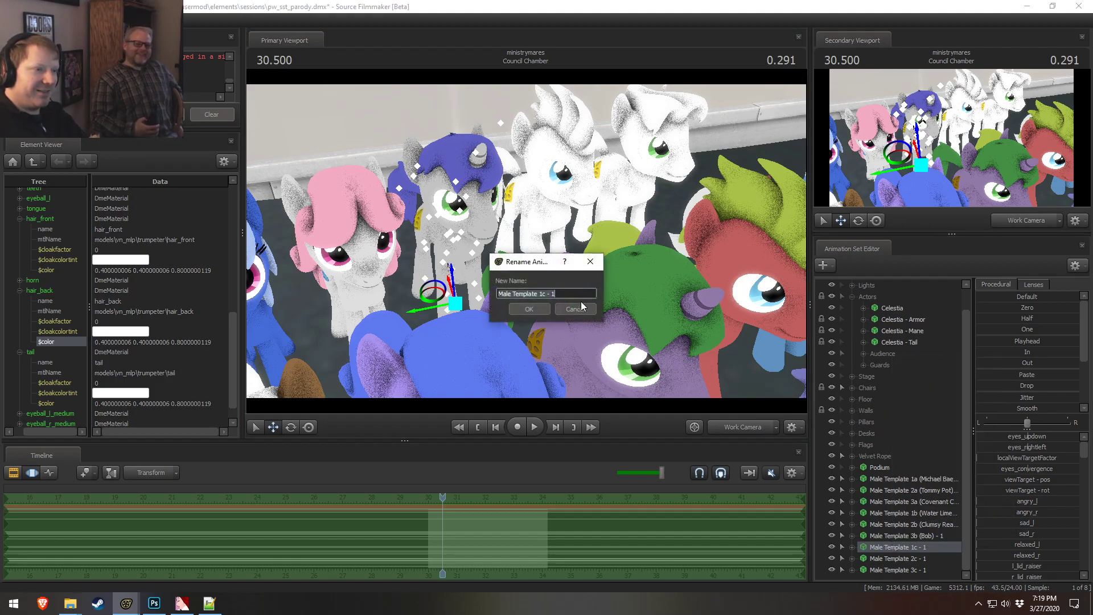
{"action": "type", "text": "()"}
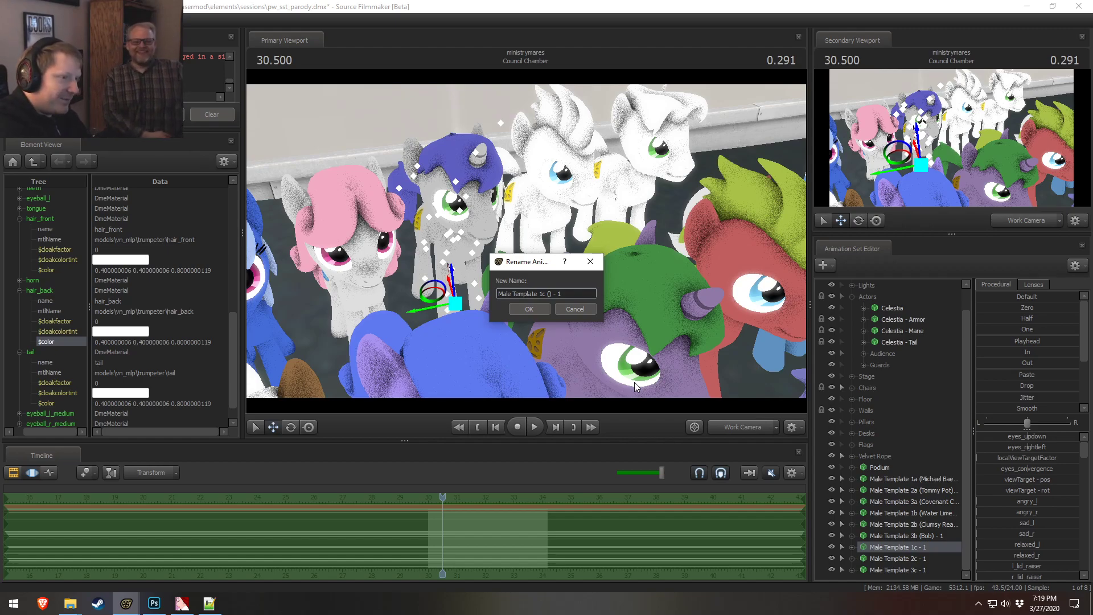
{"action": "type", "text": "Bapkin"}
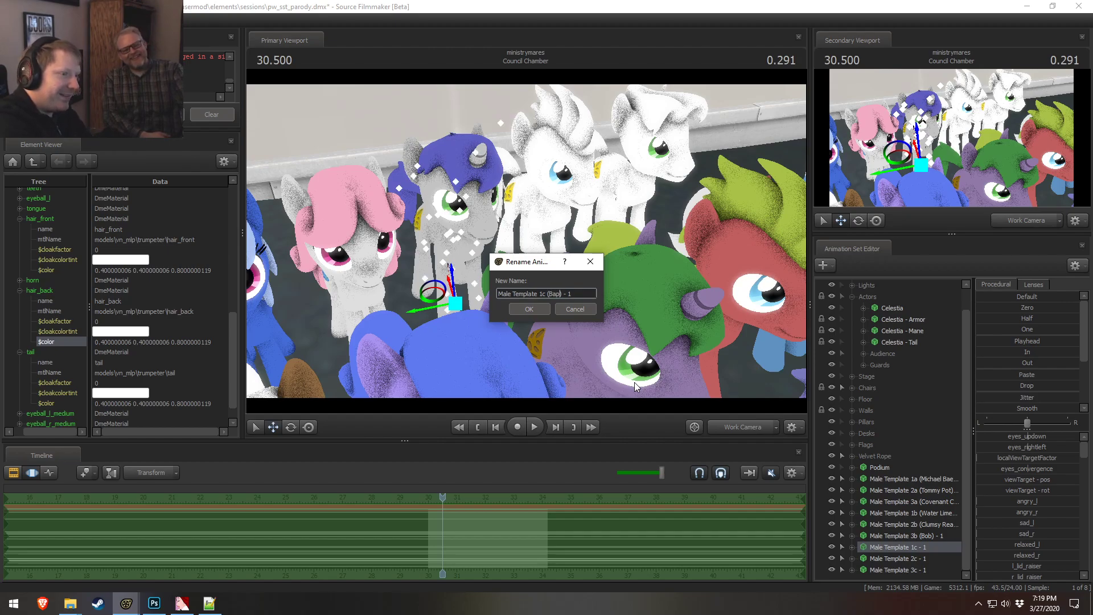
{"action": "type", "text": "s"}
{"action": "key", "text": "Return"}
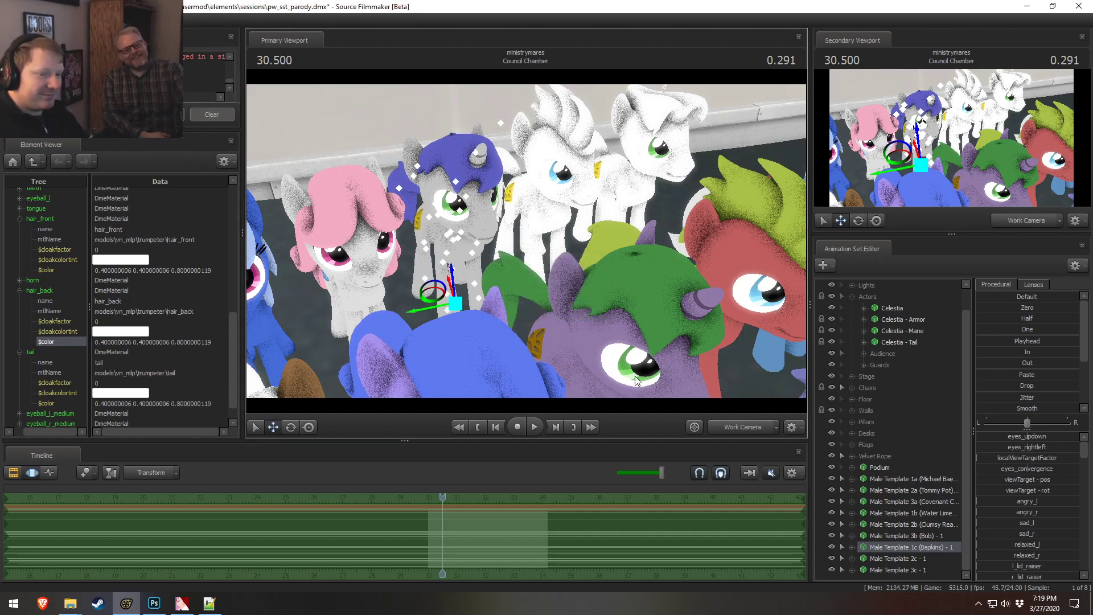
{"action": "right_click", "coordinate": [919, 560]}
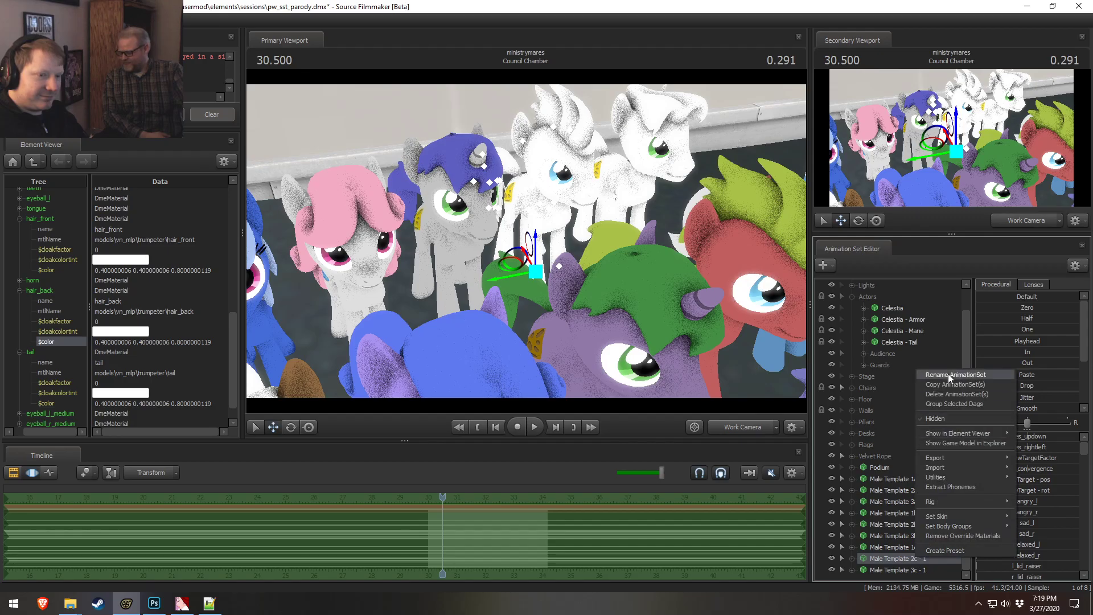
- Show Male Template 2c's lucky_clover model and expand its materials, including tail, hair and body
{"action": "left_click", "coordinate": [962, 384]}
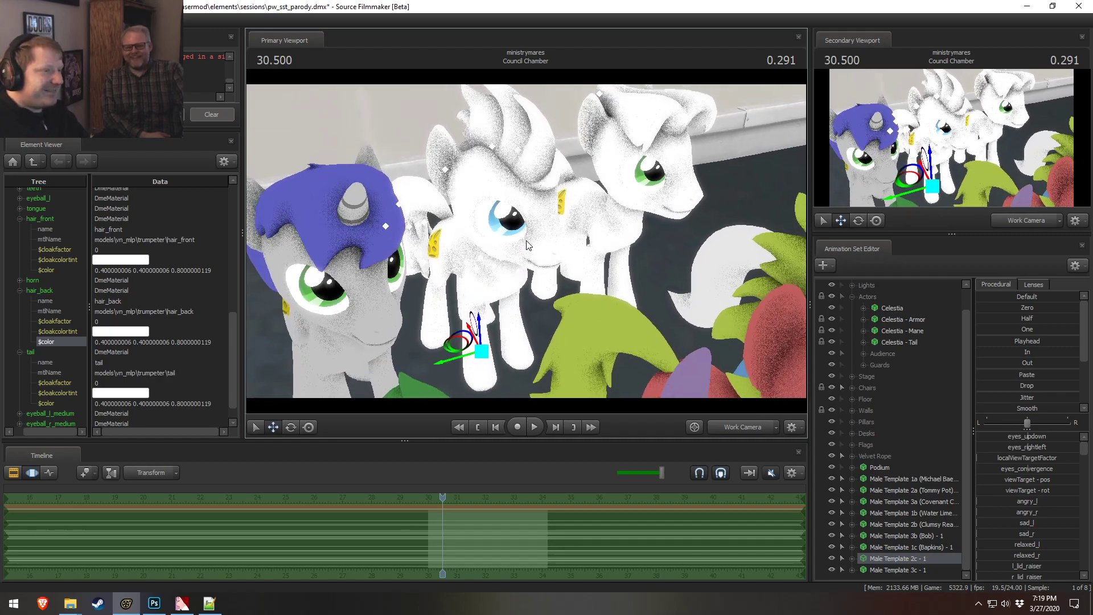
{"action": "right_click", "coordinate": [903, 561]}
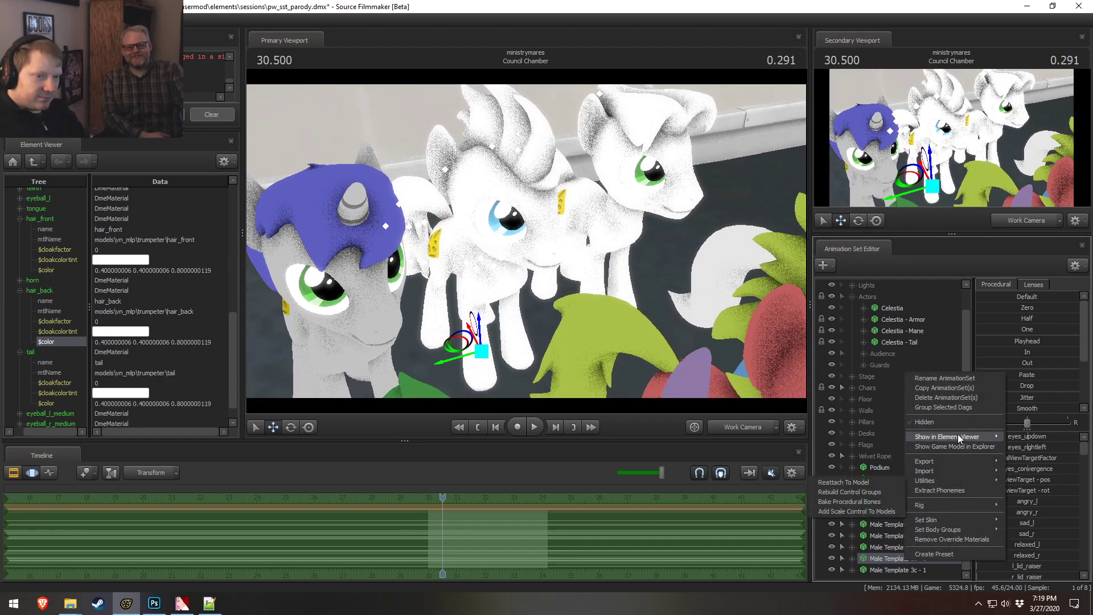
{"action": "mouse_move", "coordinate": [961, 436]}
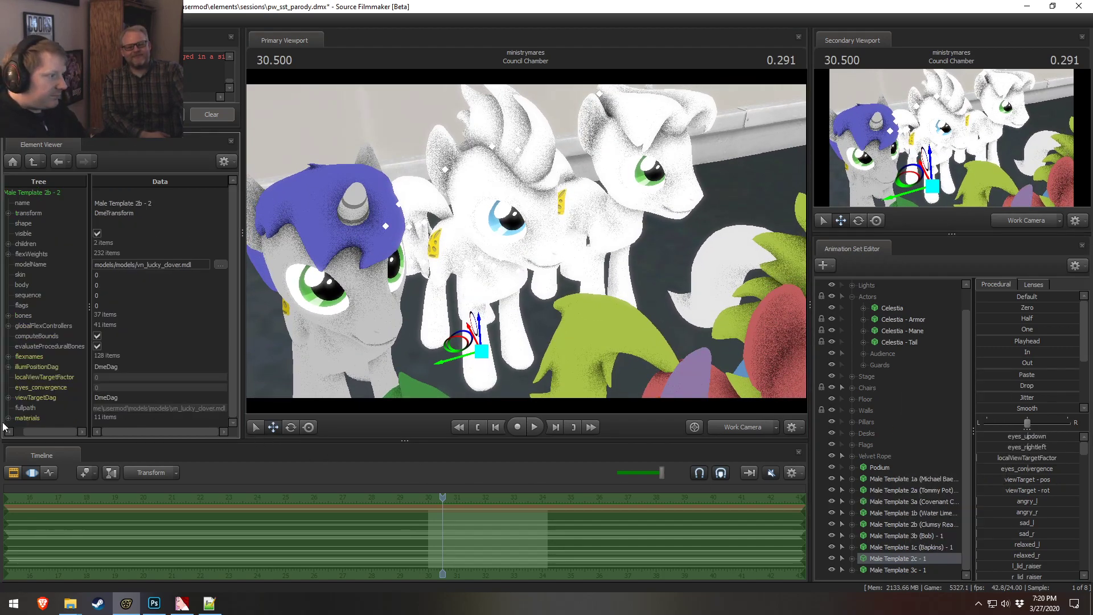
{"action": "left_click", "coordinate": [8, 418]}
{"action": "scroll", "coordinate": [10, 416], "scroll_direction": "down", "scroll_amount": 4}
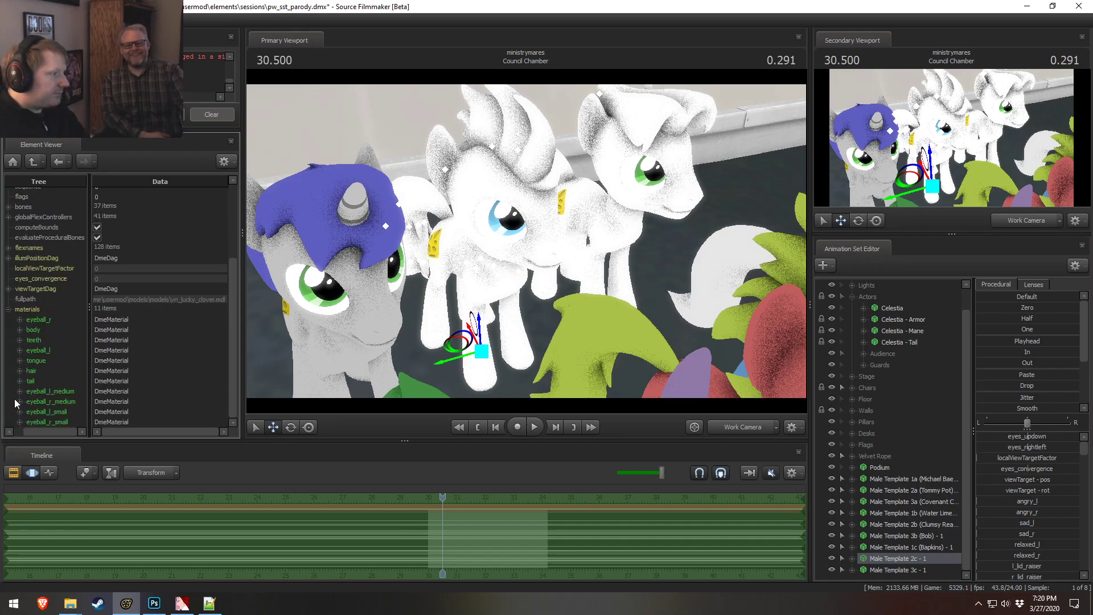
{"action": "left_click", "coordinate": [20, 381]}
{"action": "left_click", "coordinate": [20, 371]}
{"action": "left_click", "coordinate": [20, 329]}
{"action": "scroll", "coordinate": [20, 329], "scroll_direction": "down", "scroll_amount": 4}
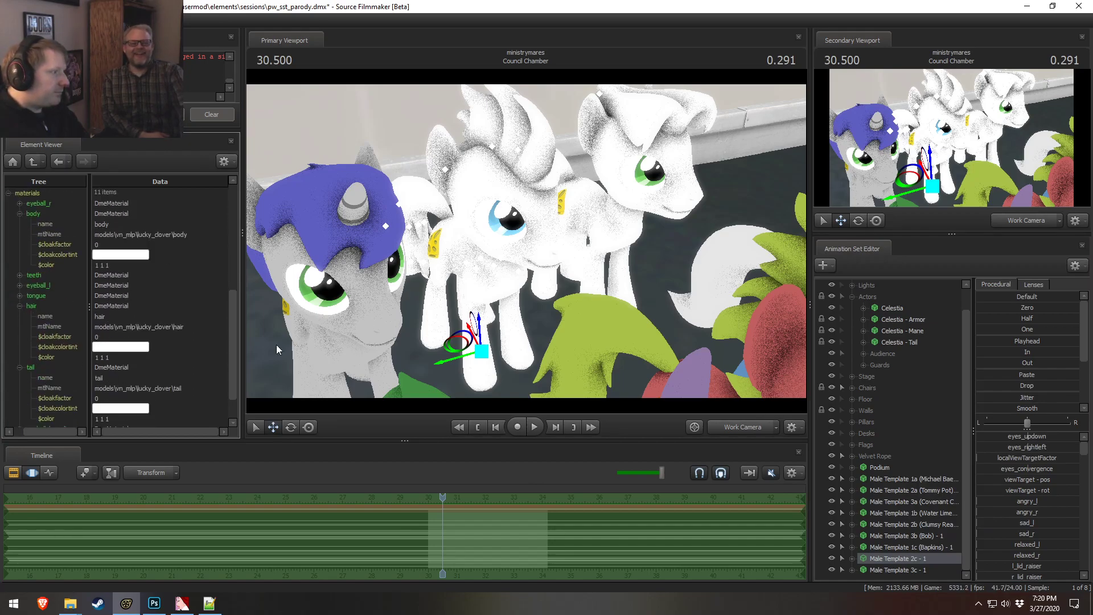
{"action": "key", "text": "s"}
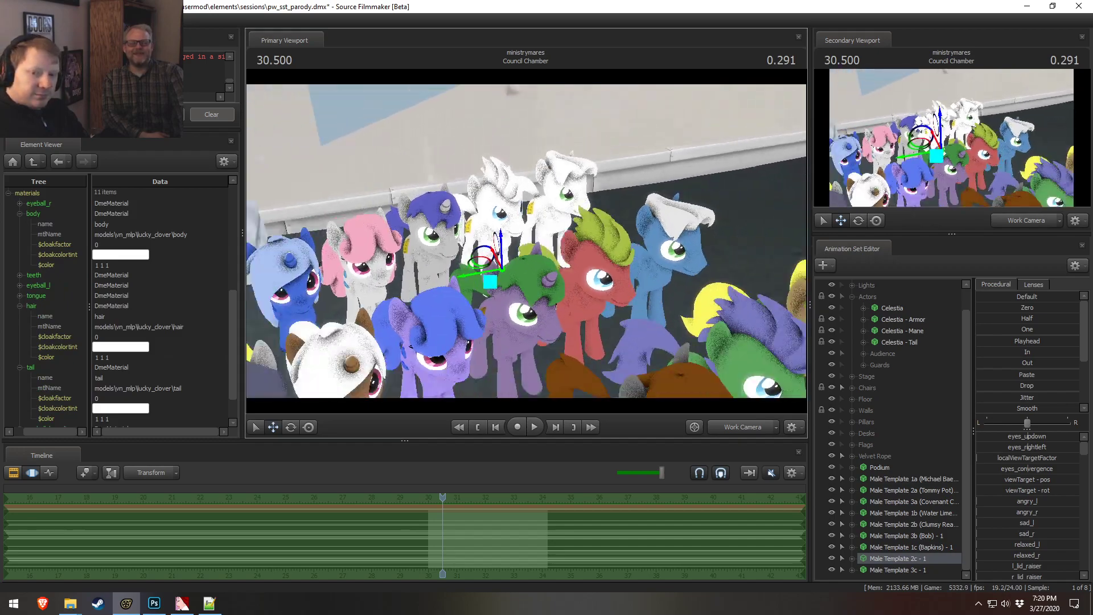
{"action": "key", "text": "d"}
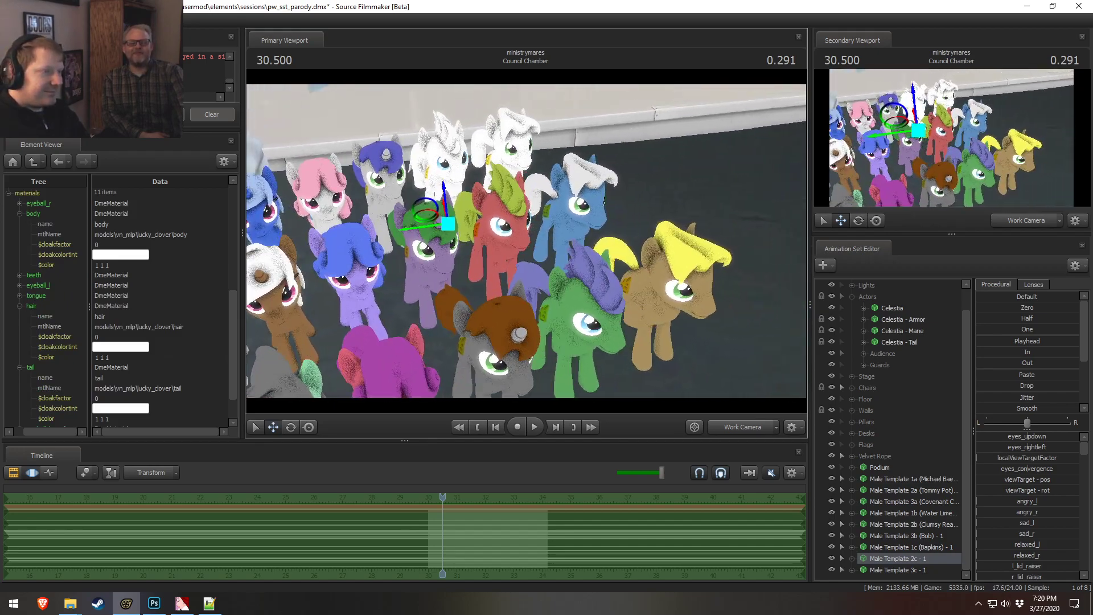
{"action": "left_click_drag", "start_coordinate": [527, 245], "coordinate": [575, 206]}
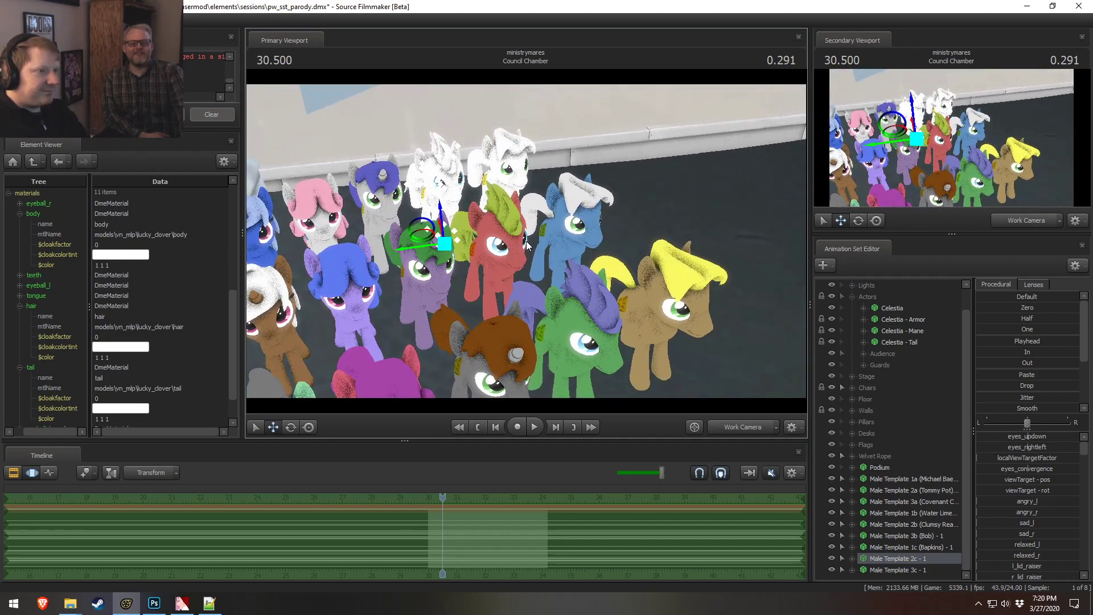
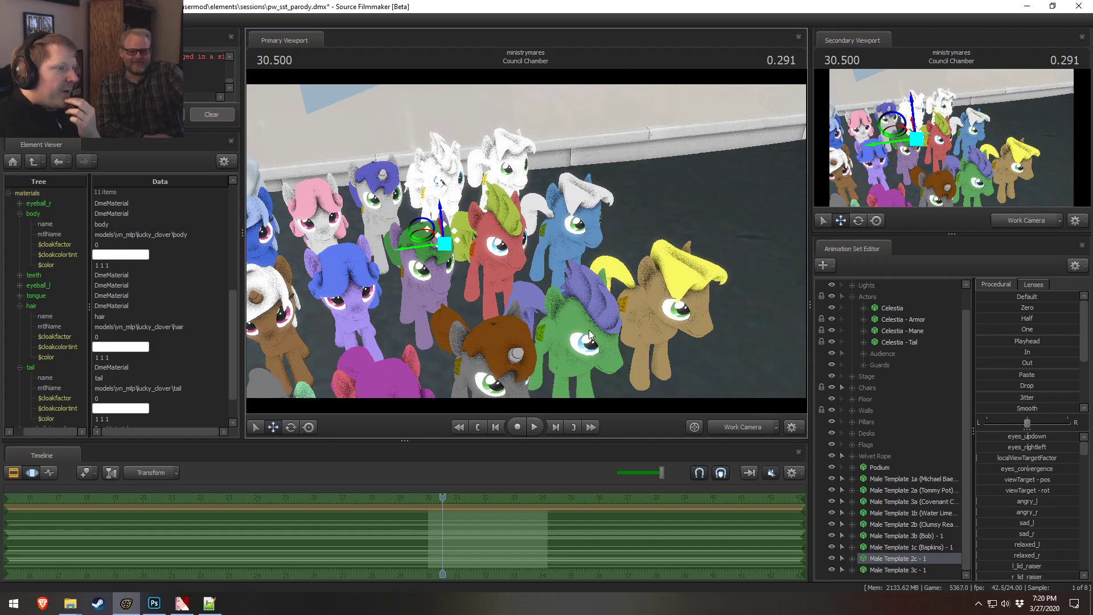
- Set the body $color to 0.8 0.6 0.1, then lower its green to 0.3 and trim the blue
{"action": "left_click_drag", "start_coordinate": [661, 330], "coordinate": [527, 245]}
{"action": "left_click", "coordinate": [120, 265]}
{"action": "type", "text": "0"}
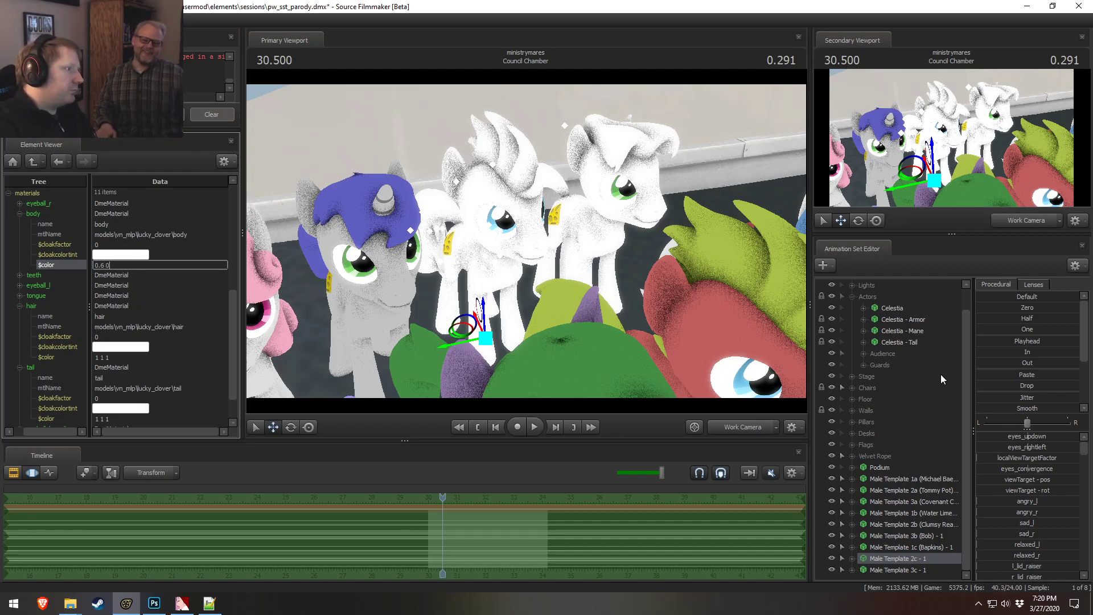
{"action": "type", "text": ".8 0.6 0.1"}
{"action": "key", "text": "Return"}
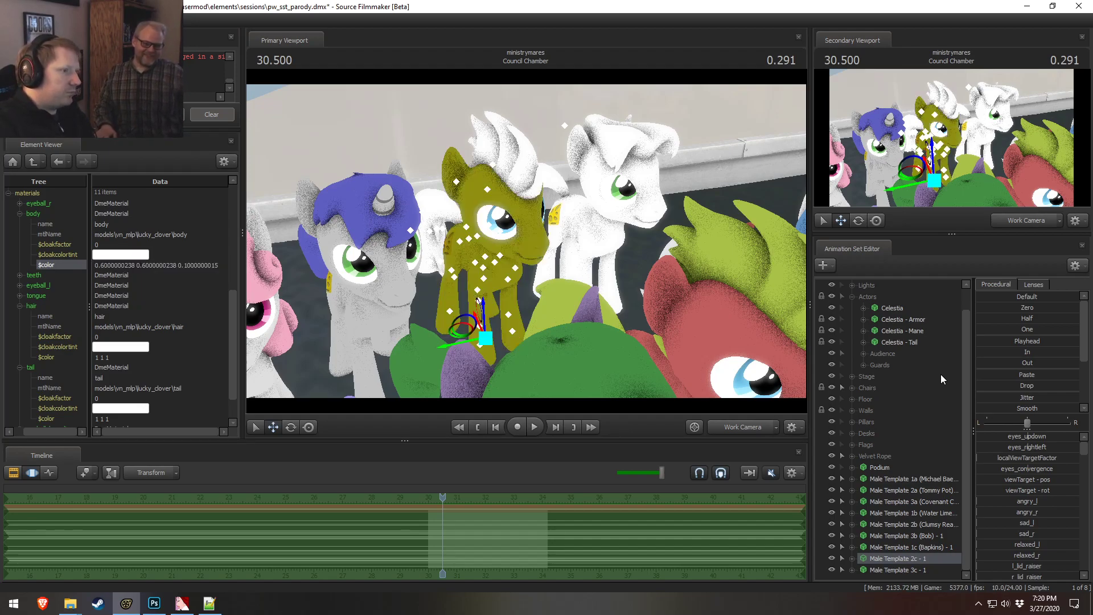
{"action": "double_click", "coordinate": [150, 265]}
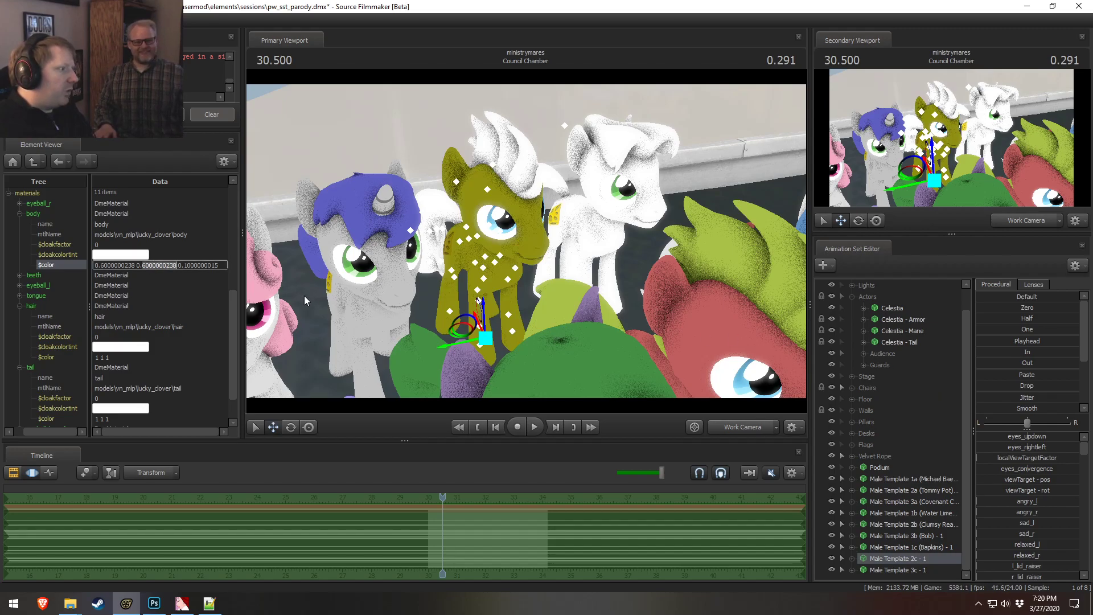
{"action": "type", "text": "3"}
{"action": "key", "text": "Return"}
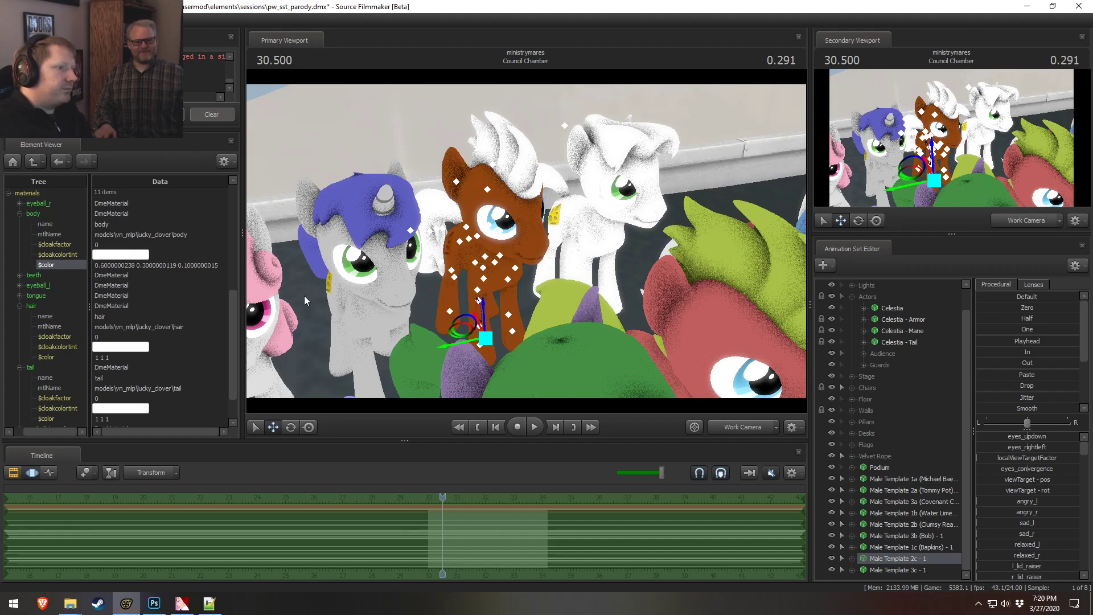
{"action": "left_click_drag", "start_coordinate": [303, 296], "coordinate": [341, 284]}
{"action": "left_click", "coordinate": [198, 265]}
{"action": "key", "text": "Return"}
{"action": "left_click", "coordinate": [201, 264]}
{"action": "left_click", "coordinate": [200, 238]}
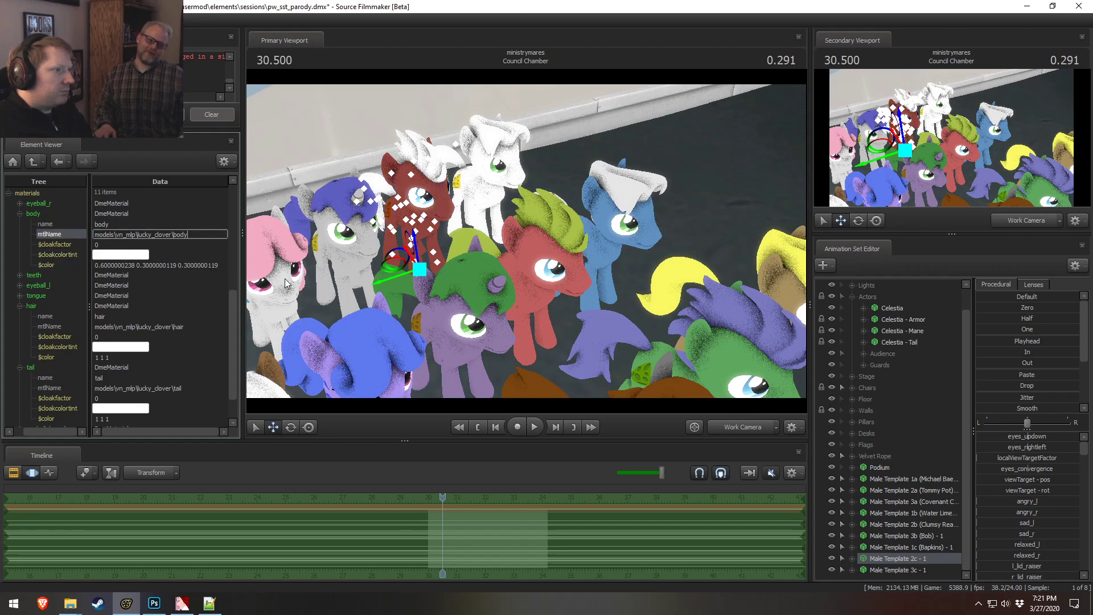
{"action": "double_click", "coordinate": [205, 265]}
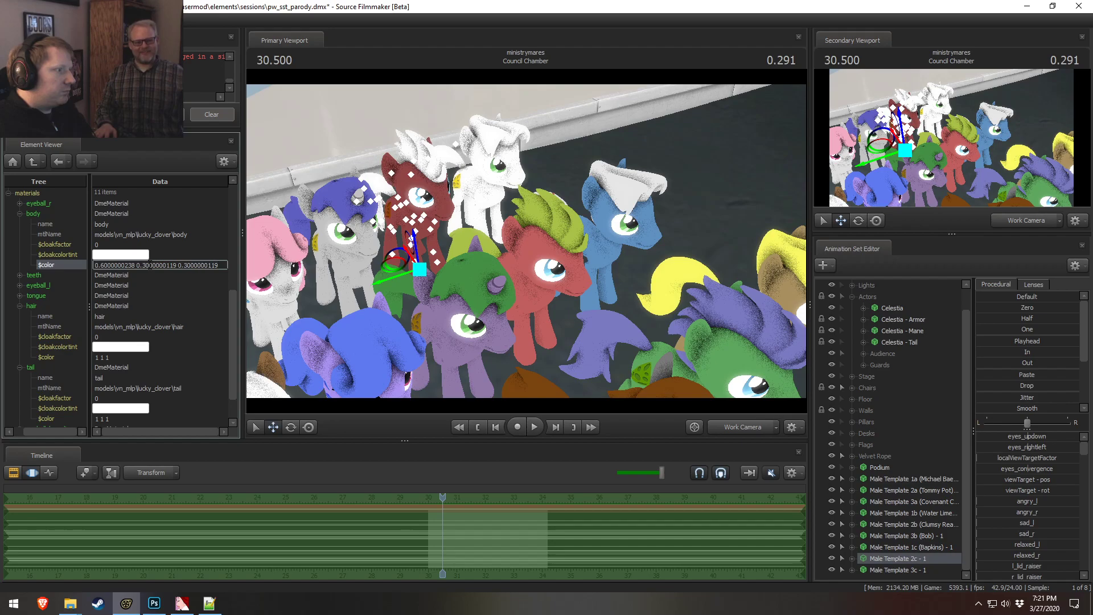
{"action": "type", "text": "2"}
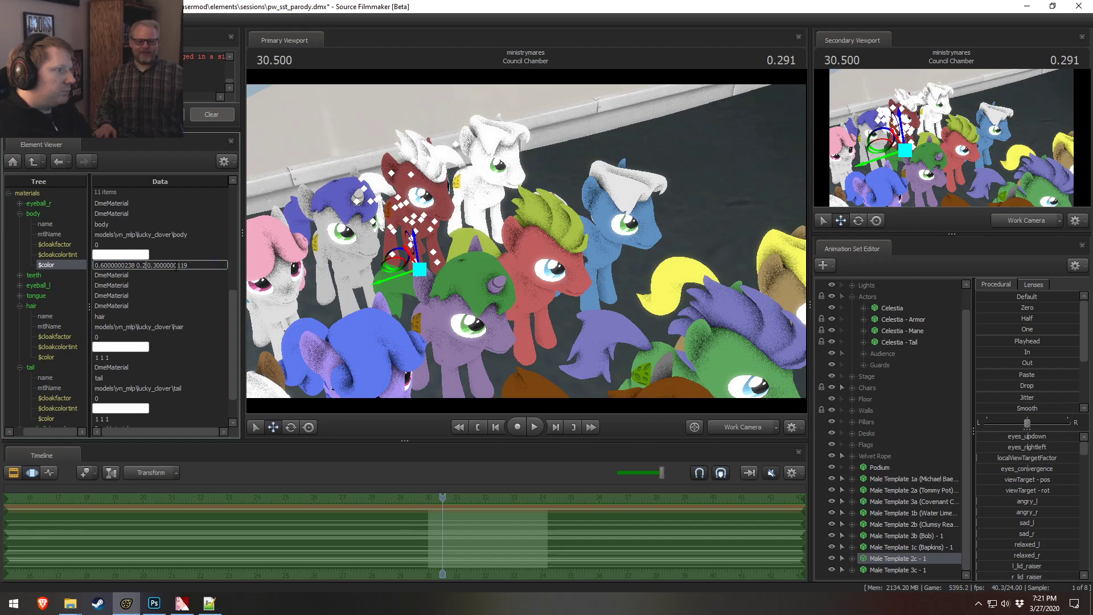
{"action": "type", "text": "2"}
{"action": "left_click", "coordinate": [172, 251]}
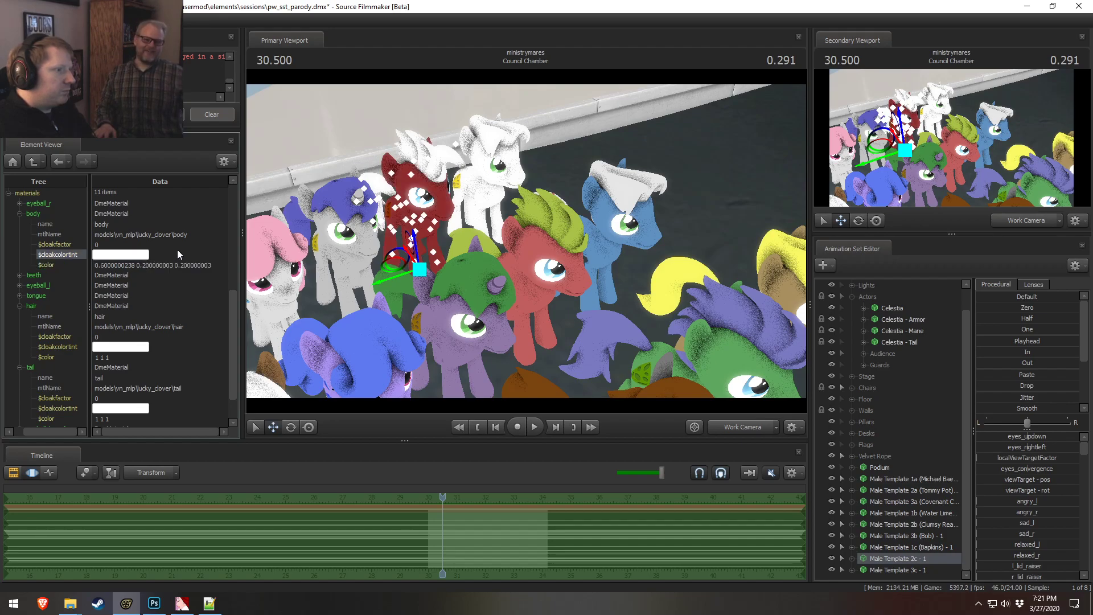
{"action": "double_click", "coordinate": [192, 245]}
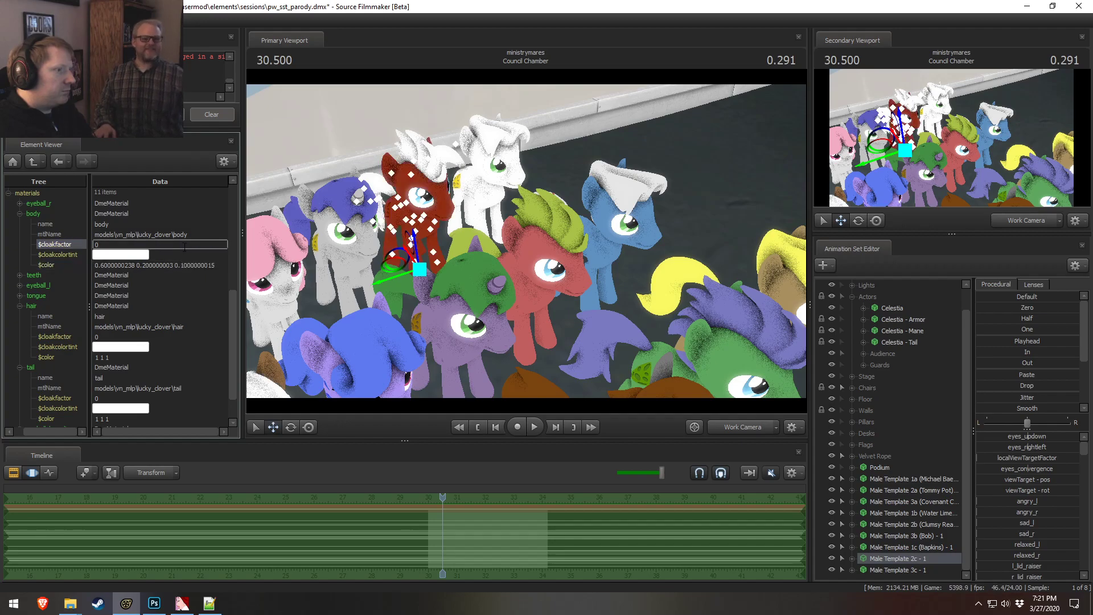
- Rework the body colour's red component until the value reads 0.6 0.3 0.2
{"action": "double_click", "coordinate": [117, 265]}
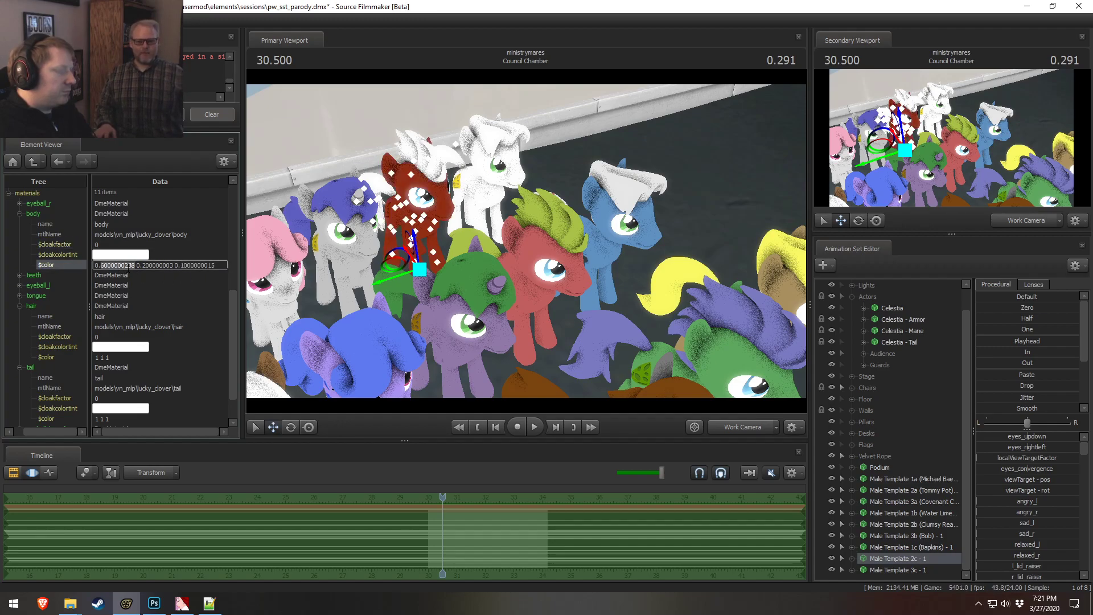
{"action": "type", "text": "5"}
{"action": "double_click", "coordinate": [163, 244]}
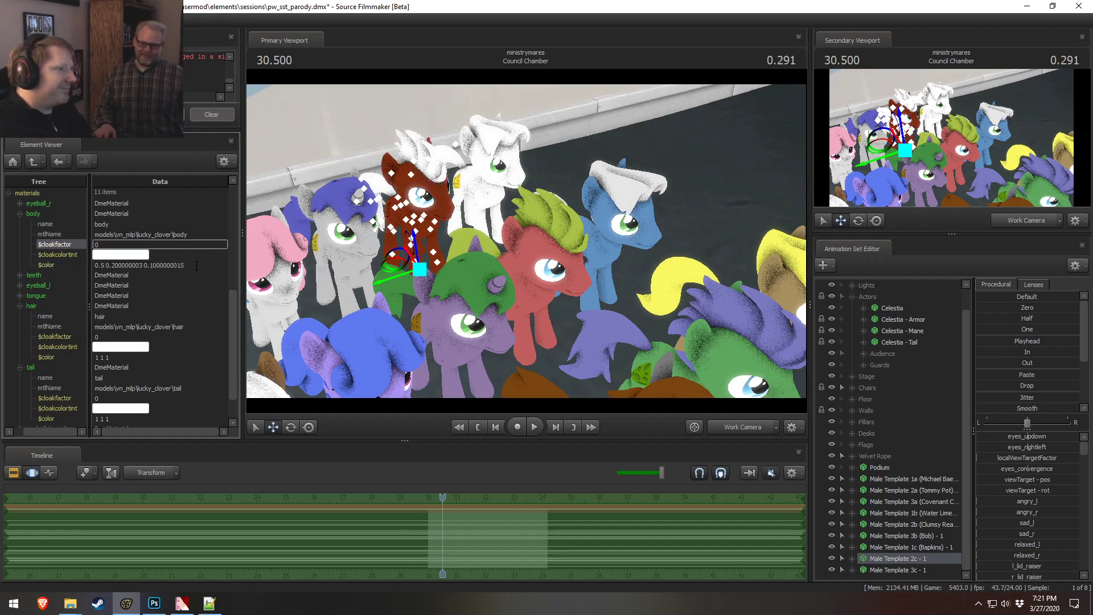
{"action": "double_click", "coordinate": [102, 265]}
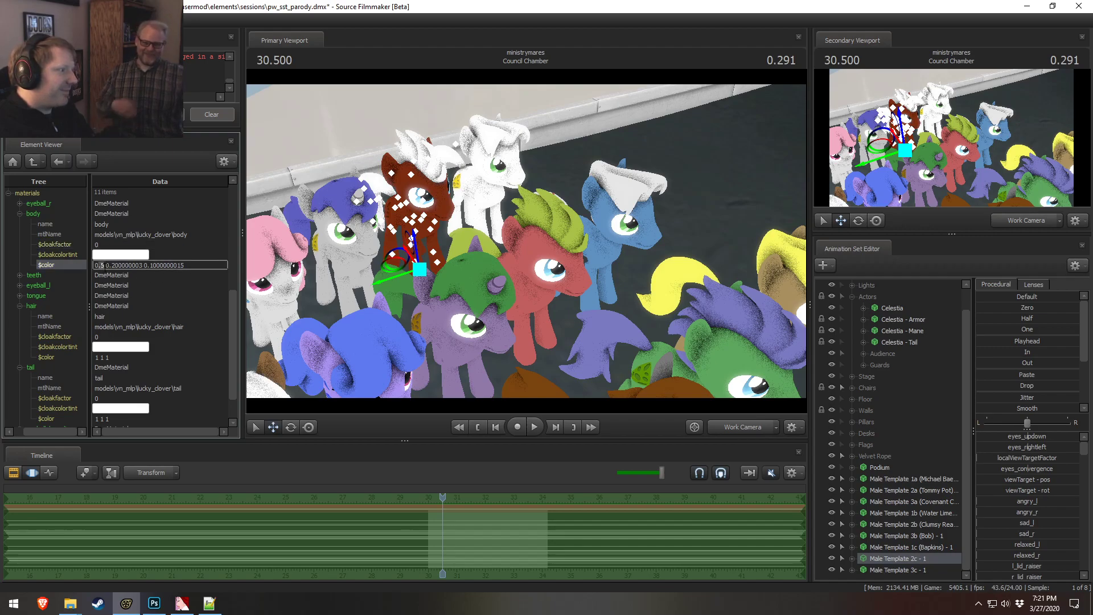
{"action": "key", "text": "Home"}
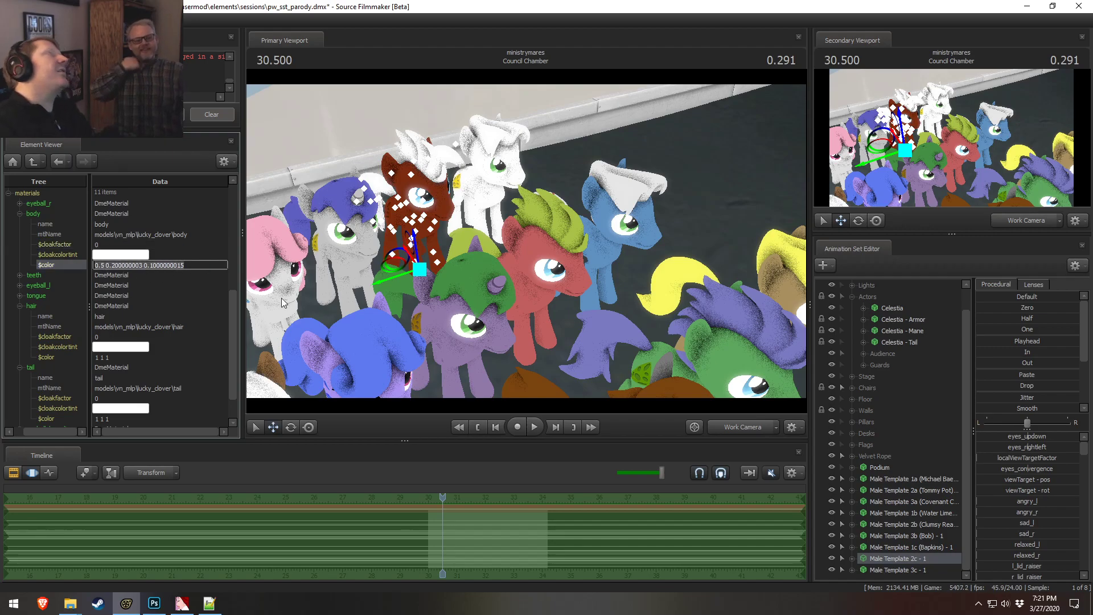
{"action": "key", "text": "shift+End"}
{"action": "type", "text": "6"}
{"action": "key", "text": "BackSpace"}
{"action": "type", "text": "0"}
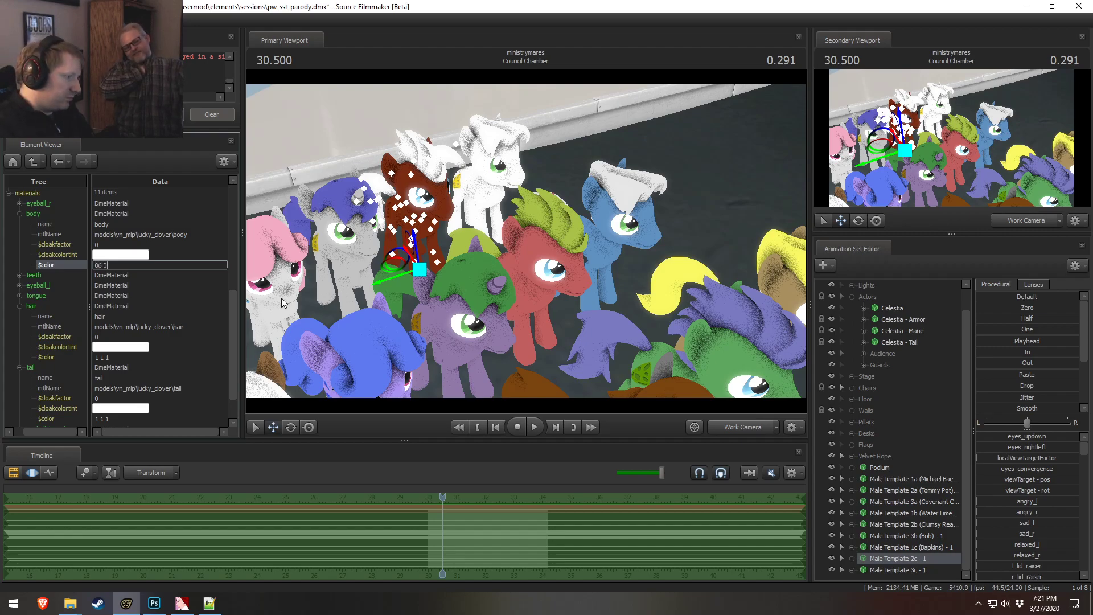
{"action": "key", "text": "Return"}
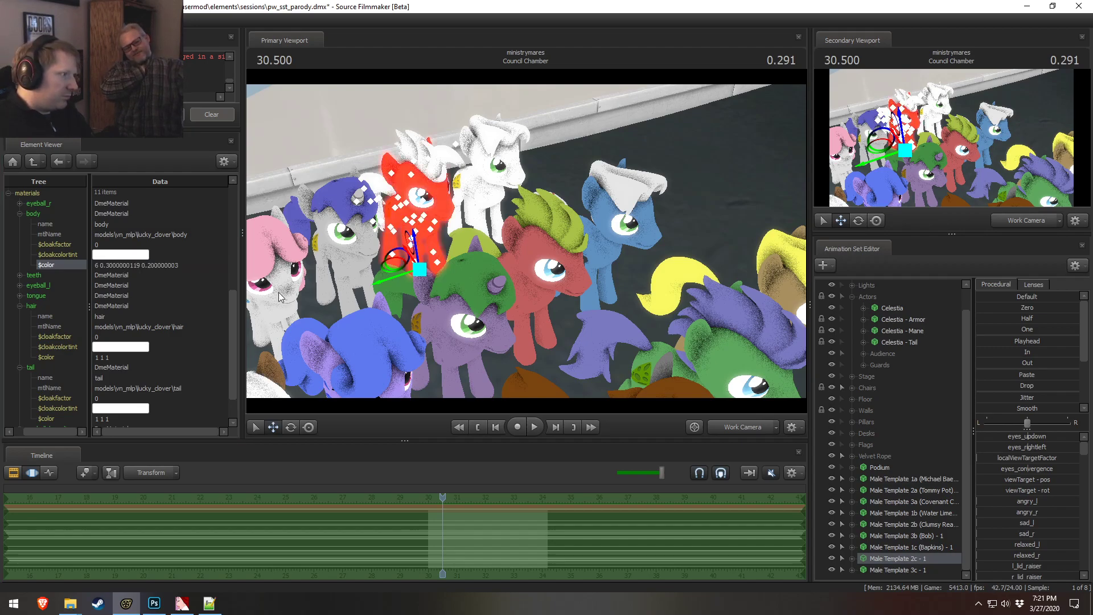
{"action": "left_click_drag", "start_coordinate": [100, 265], "coordinate": [90, 259]}
{"action": "type", "text": "0.6"}
{"action": "key", "text": "Return"}
{"action": "left_click_drag", "start_coordinate": [256, 166], "coordinate": [526, 245]}
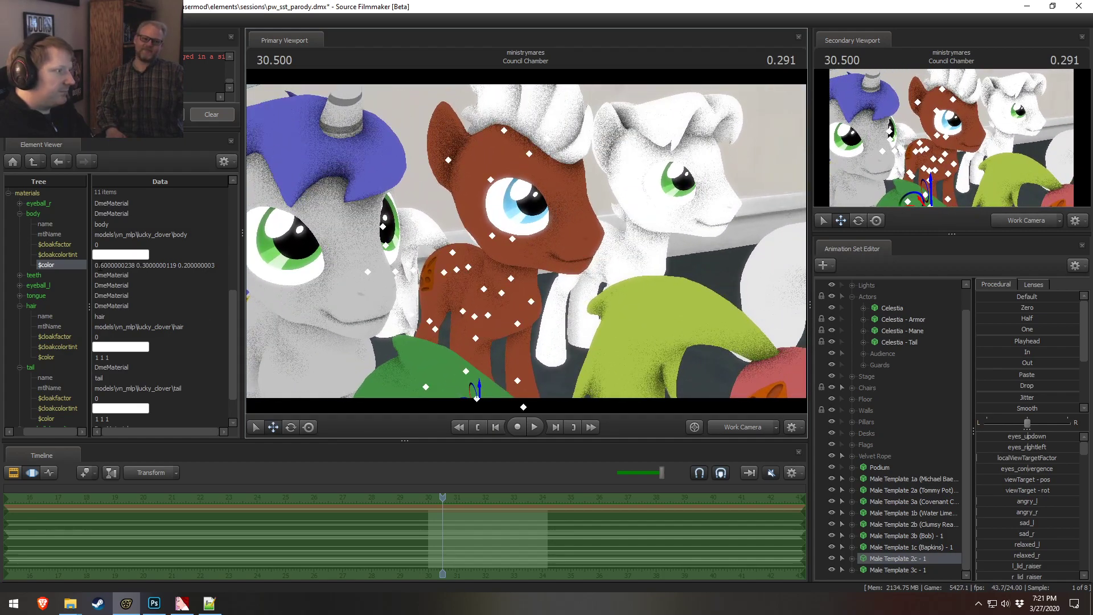
- Change the body colour to 0.6 0.4 0.2 and inspect the tan pony and a purple neighbour
{"action": "left_click", "coordinate": [145, 266]}
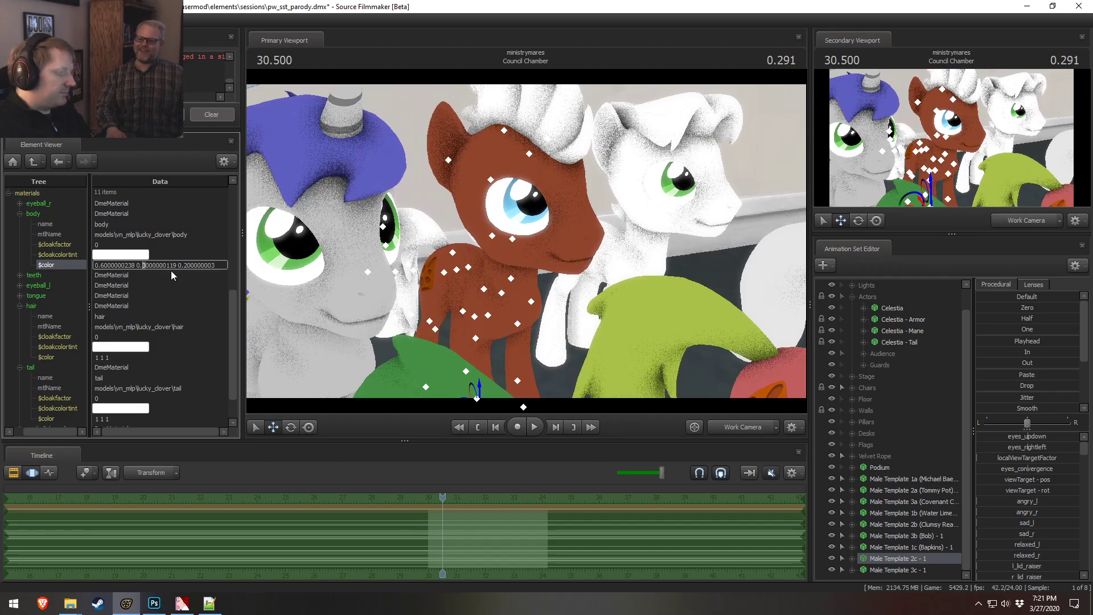
{"action": "left_click", "coordinate": [181, 237]}
{"action": "left_click_drag", "start_coordinate": [364, 245], "coordinate": [526, 241]}
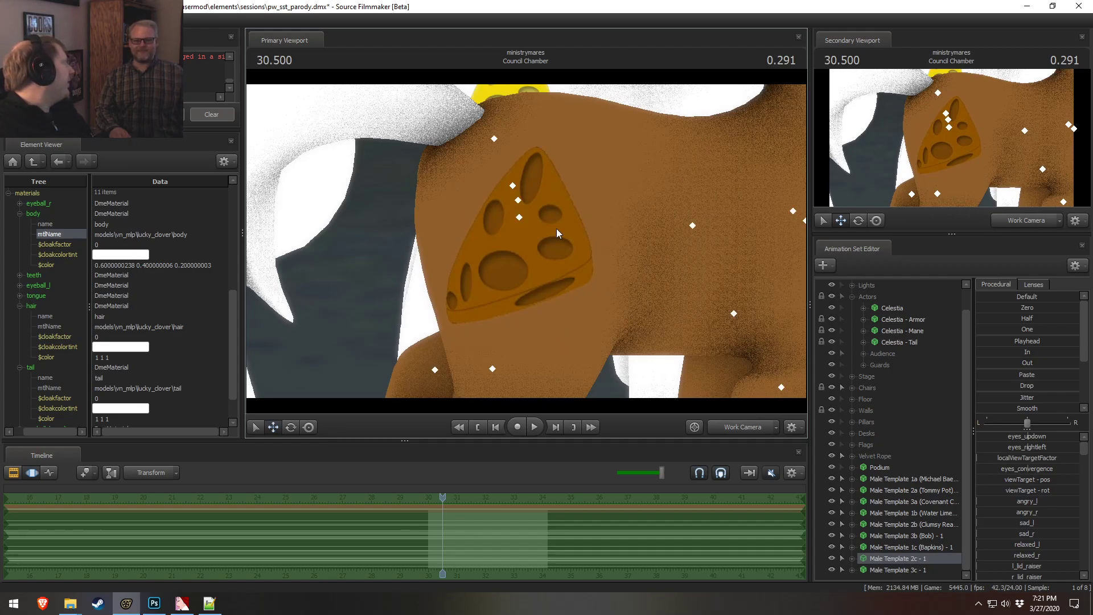
{"action": "left_click_drag", "start_coordinate": [727, 206], "coordinate": [726, 207]}
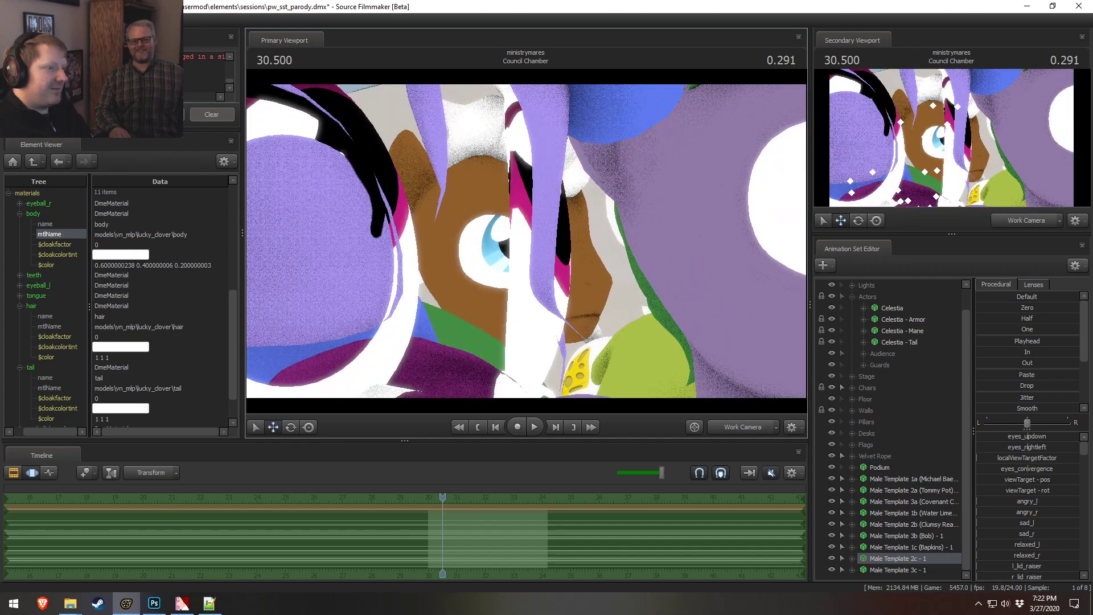
{"action": "left_click_drag", "start_coordinate": [626, 243], "coordinate": [626, 242]}
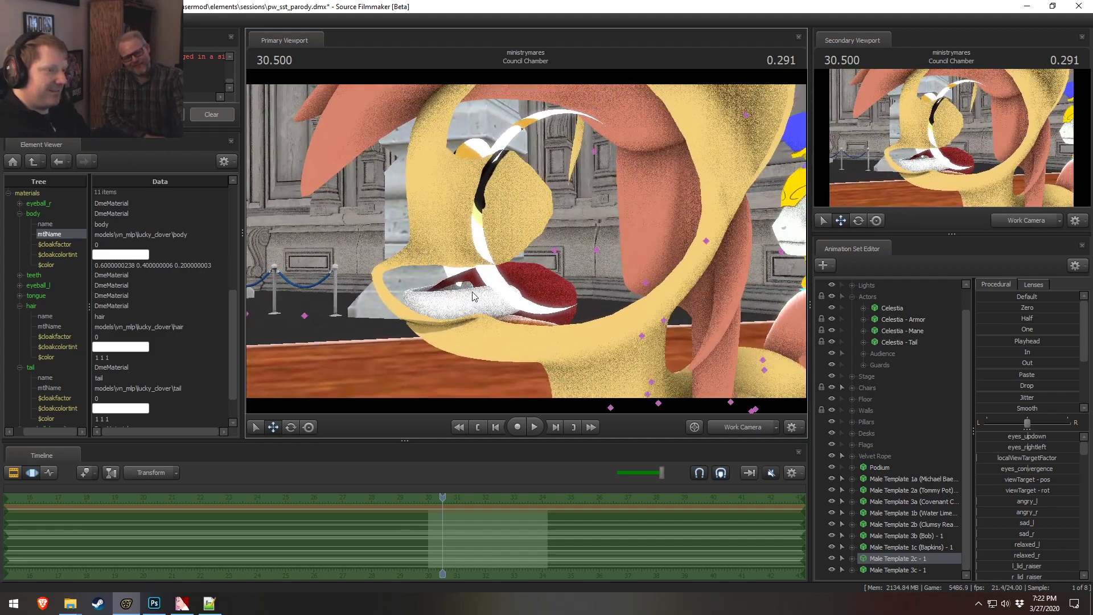
- Pose a female audience pony's face, opening its jaw and giving it a frown
{"action": "left_click", "coordinate": [641, 336]}
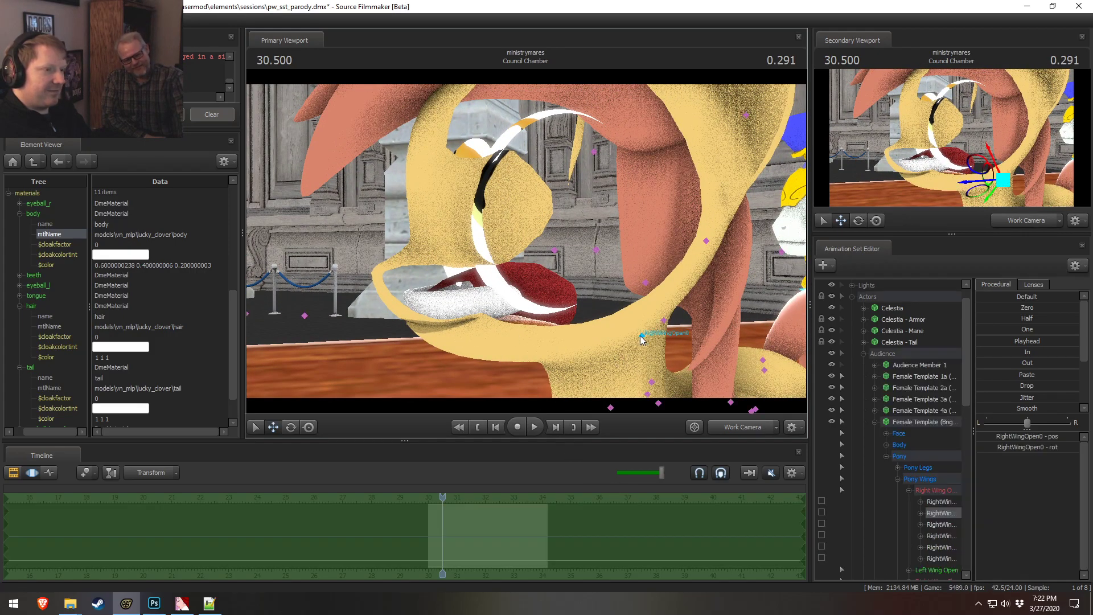
{"action": "double_click", "coordinate": [898, 434]}
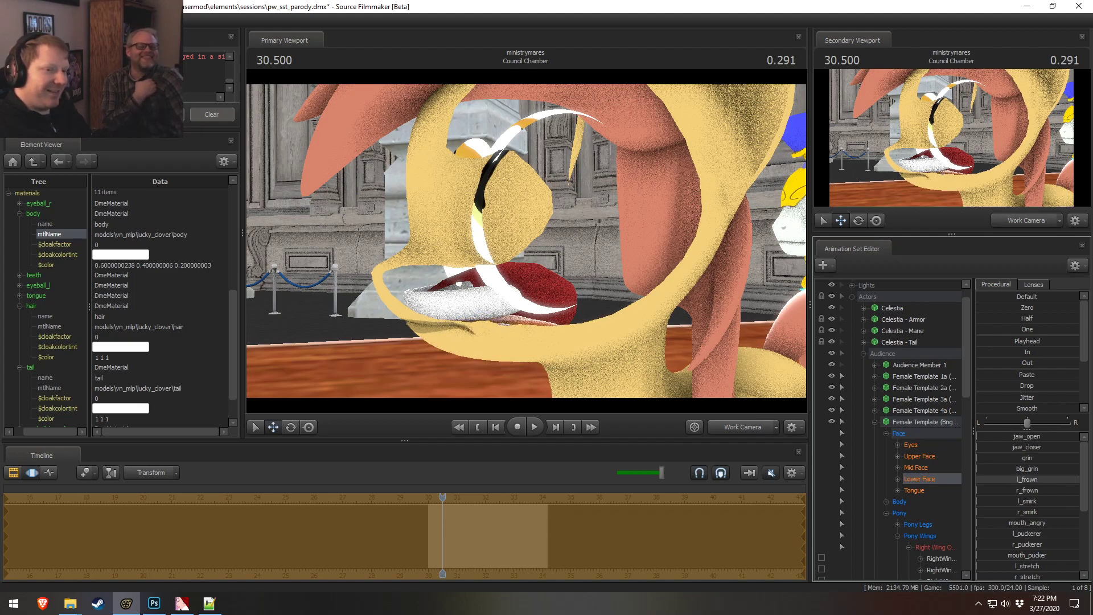
{"action": "left_click_drag", "start_coordinate": [1015, 438], "coordinate": [977, 437]}
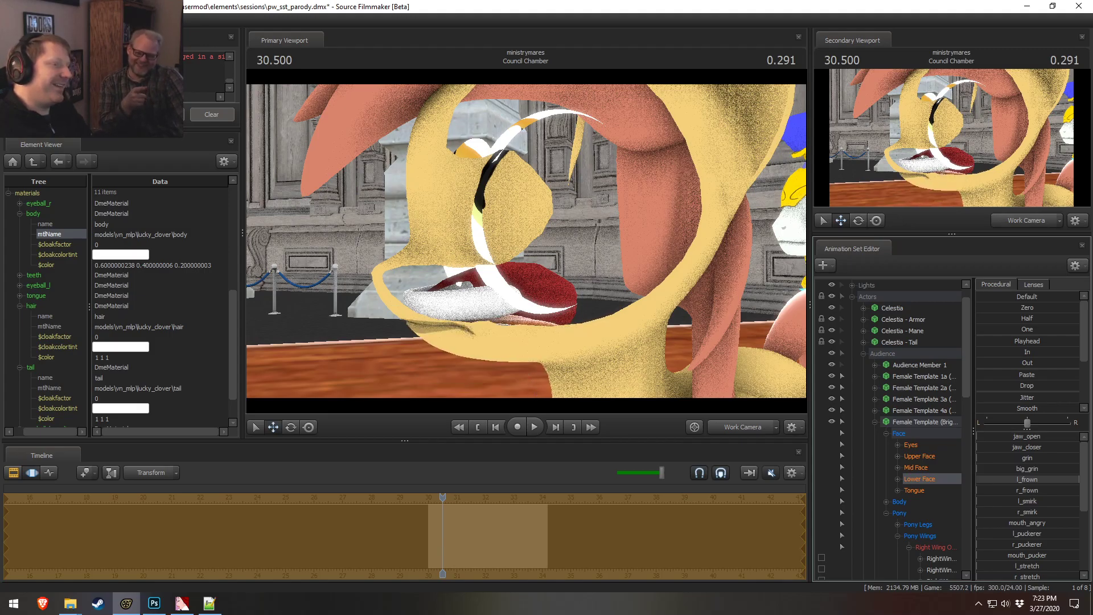
{"action": "mouse_move", "coordinate": [526, 239]}
{"action": "left_mouse_down"}
{"action": "mouse_move", "coordinate": [496, 239]}
{"action": "mouse_move", "coordinate": [531, 239]}
{"action": "mouse_move", "coordinate": [518, 239]}
{"action": "left_mouse_up"}
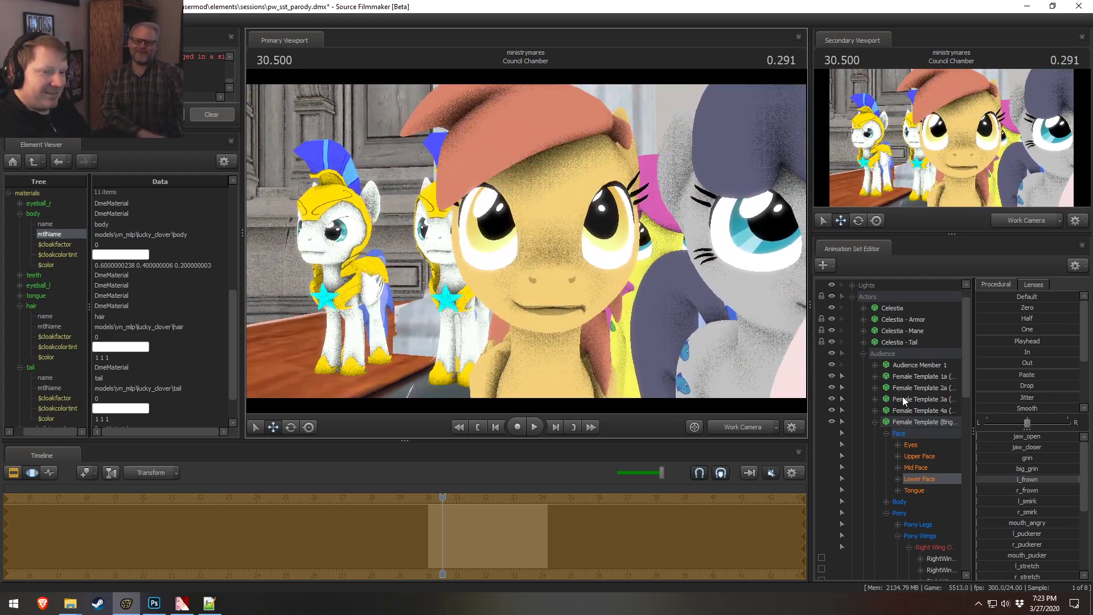
{"action": "left_click_drag", "start_coordinate": [1027, 490], "coordinate": [1047, 490]}
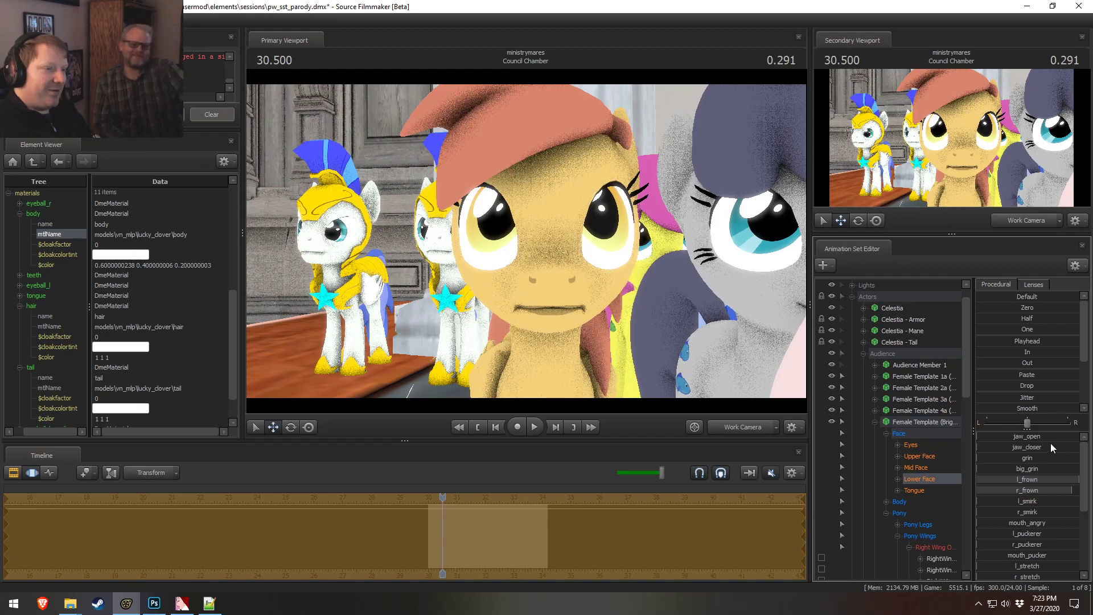
{"action": "left_click_drag", "start_coordinate": [1034, 439], "coordinate": [985, 438]}
{"action": "mouse_move", "coordinate": [626, 256]}
{"action": "left_mouse_down"}
{"action": "mouse_move", "coordinate": [643, 261]}
{"action": "mouse_move", "coordinate": [633, 268]}
{"action": "left_mouse_up"}
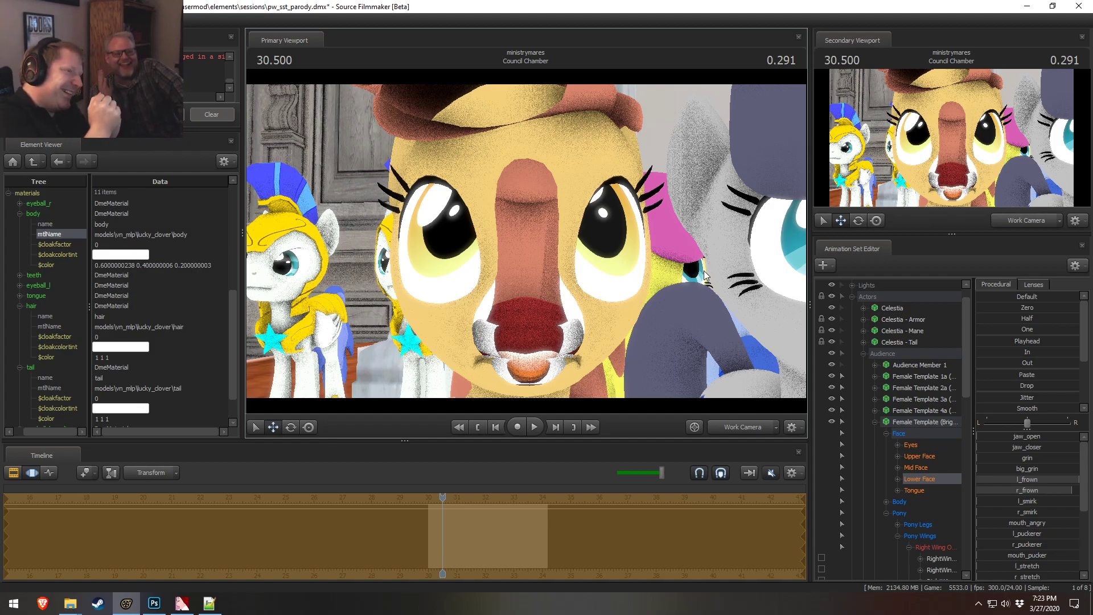
{"action": "right_click_drag", "start_coordinate": [718, 265], "coordinate": [527, 246]}
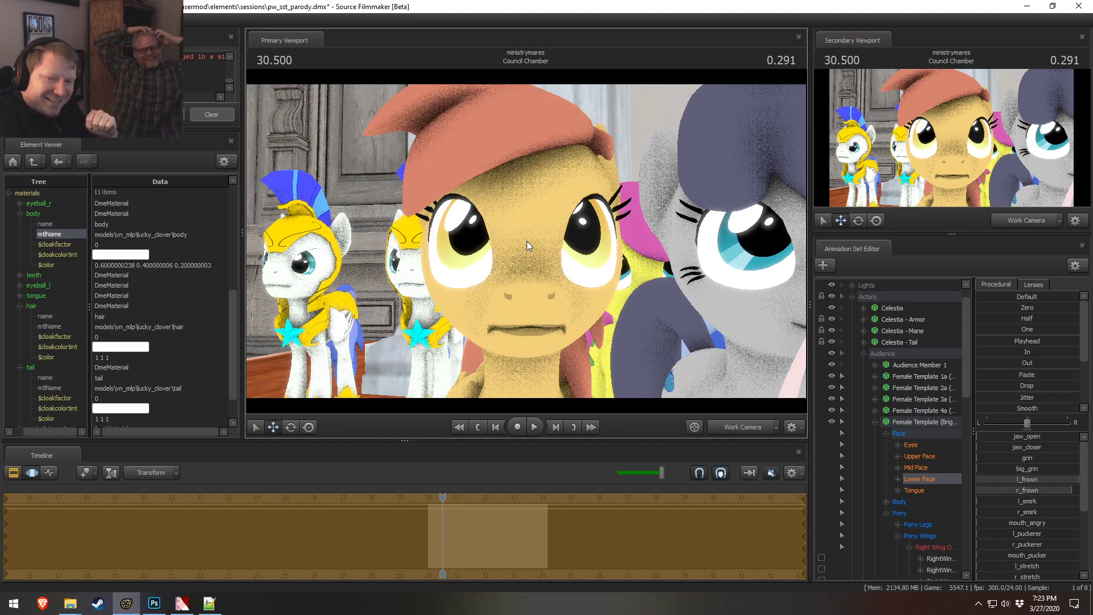
- Pan past the crowd and collapse the female templates' controls, including Female Template 4b
{"action": "left_click_drag", "start_coordinate": [526, 222], "coordinate": [828, 313]}
{"action": "key", "text": "d"}
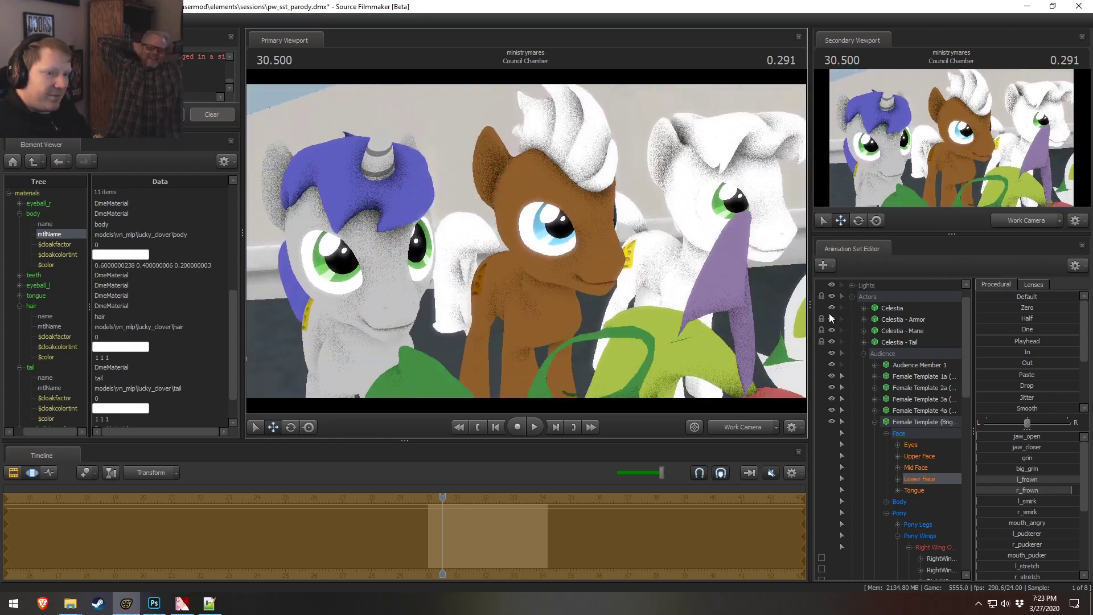
{"action": "left_click", "coordinate": [874, 422]}
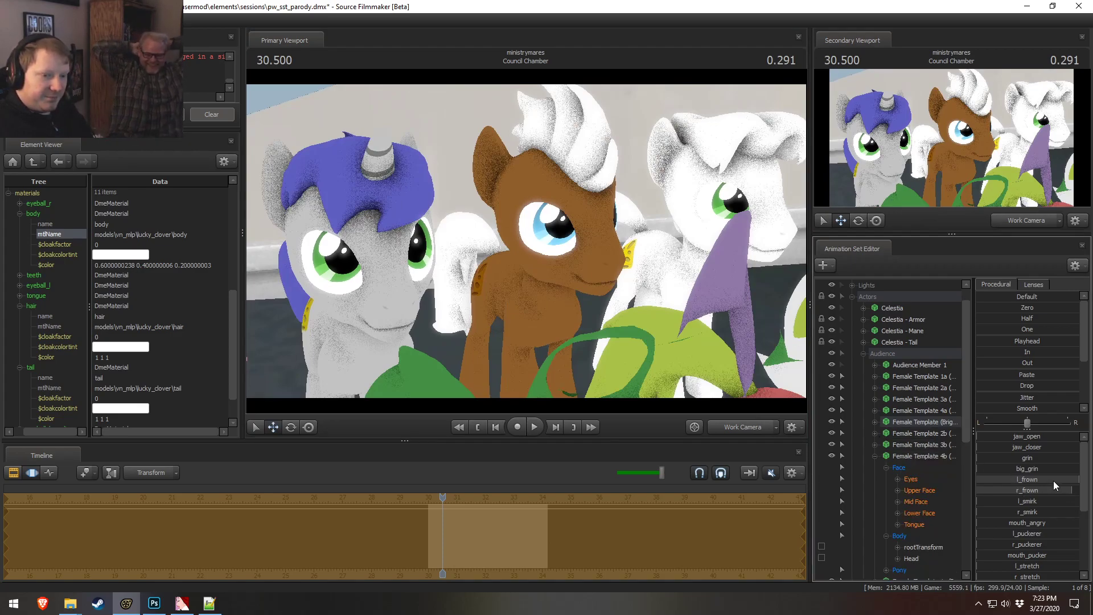
{"action": "left_click", "coordinate": [875, 456]}
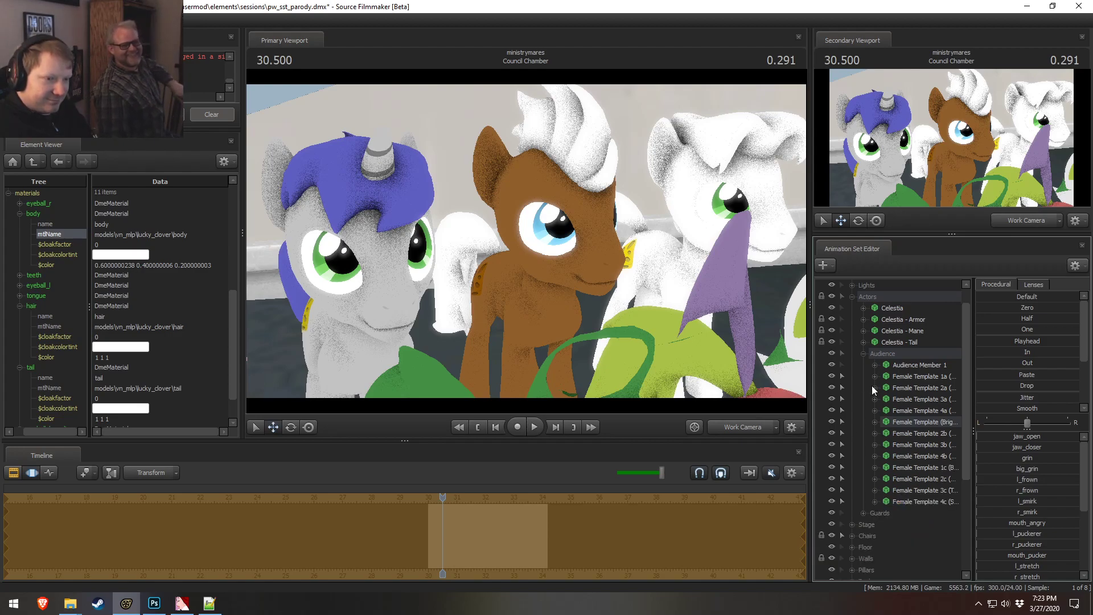
- Select Male Template 2c, frame the brown pony up close, and pick its hair $color value
{"action": "left_click", "coordinate": [852, 297]}
{"action": "left_click", "coordinate": [890, 512]}
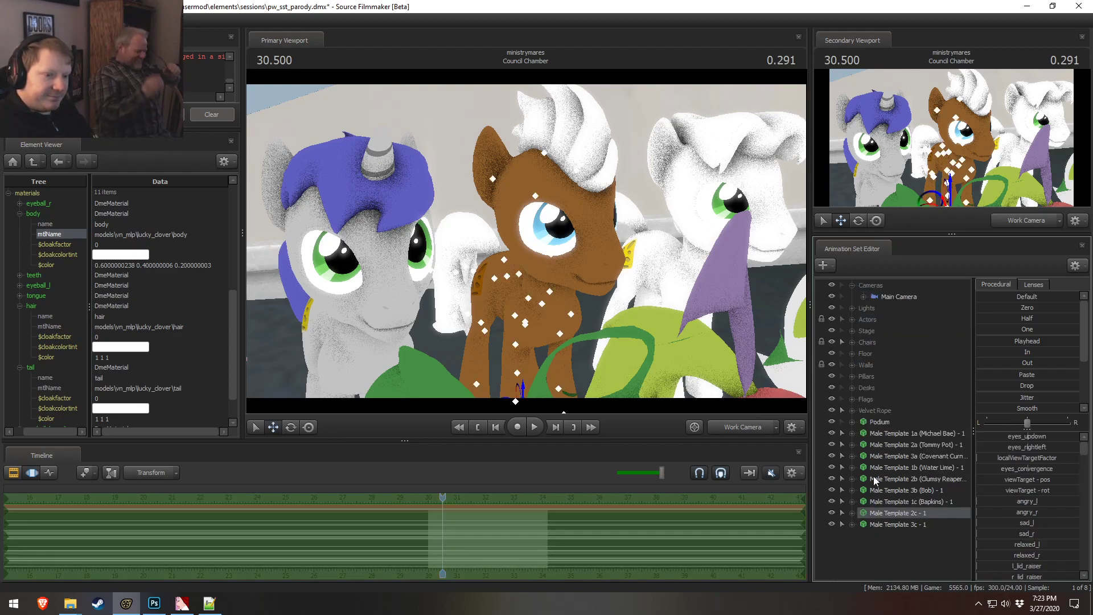
{"action": "scroll", "coordinate": [564, 238], "scroll_direction": "up", "scroll_amount": 3}
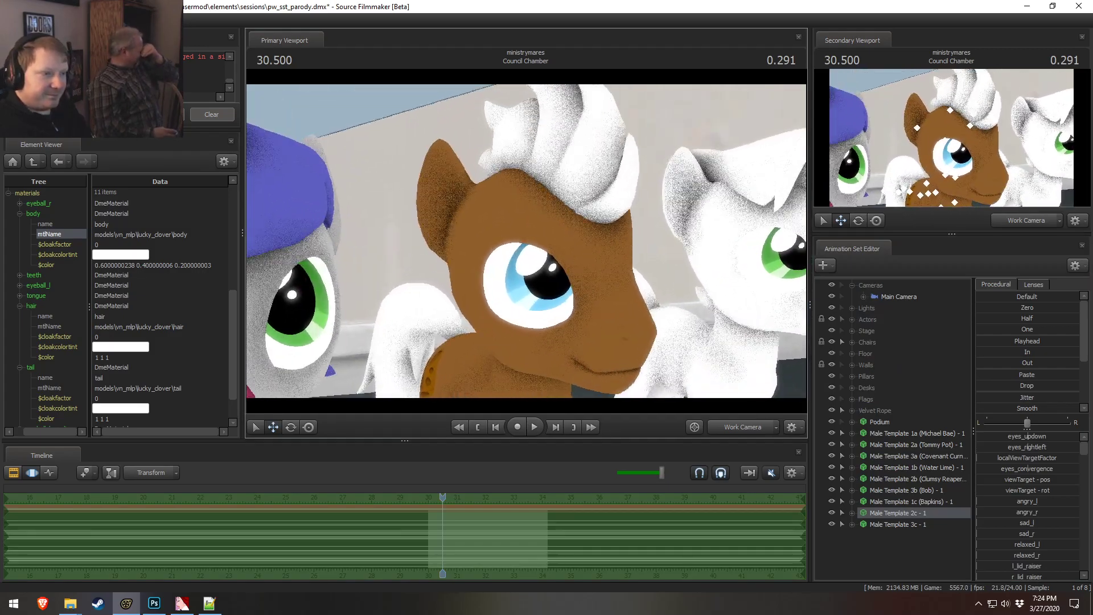
{"action": "left_click_drag", "start_coordinate": [562, 233], "coordinate": [525, 227]}
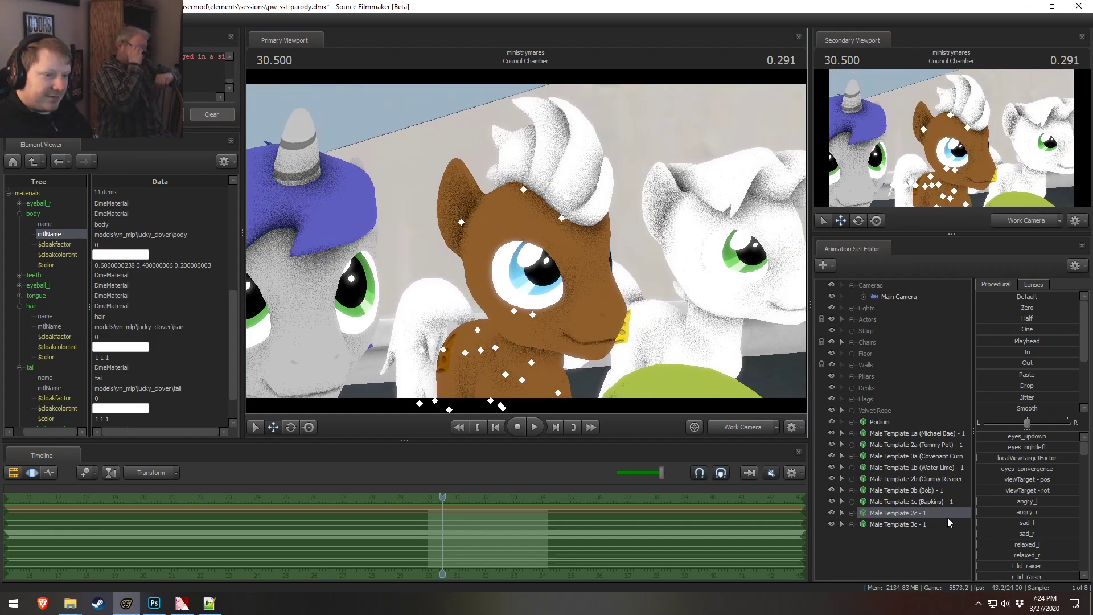
{"action": "right_click", "coordinate": [890, 511]}
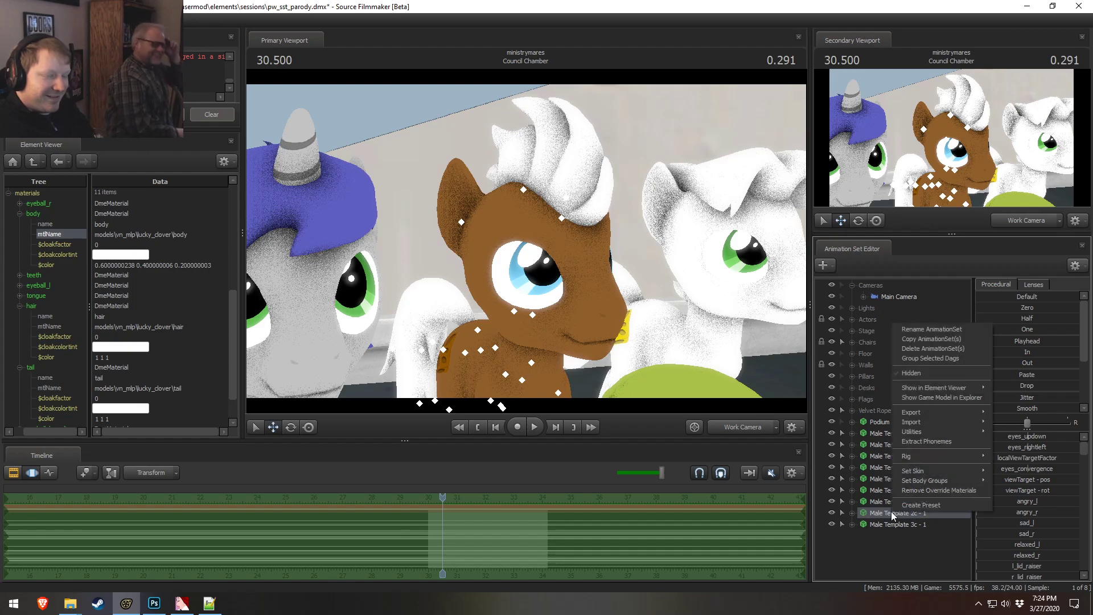
{"action": "left_click", "coordinate": [114, 357]}
{"action": "double_click", "coordinate": [114, 357]}
{"action": "left_click_drag", "start_coordinate": [325, 396], "coordinate": [524, 240]}
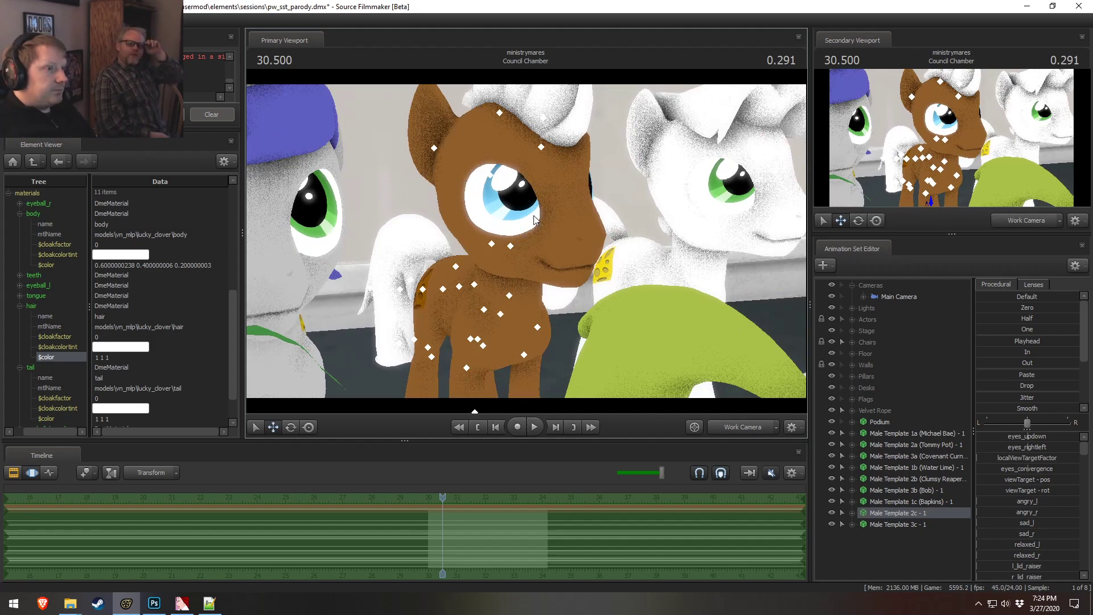
{"action": "left_click_drag", "start_coordinate": [555, 209], "coordinate": [541, 225]}
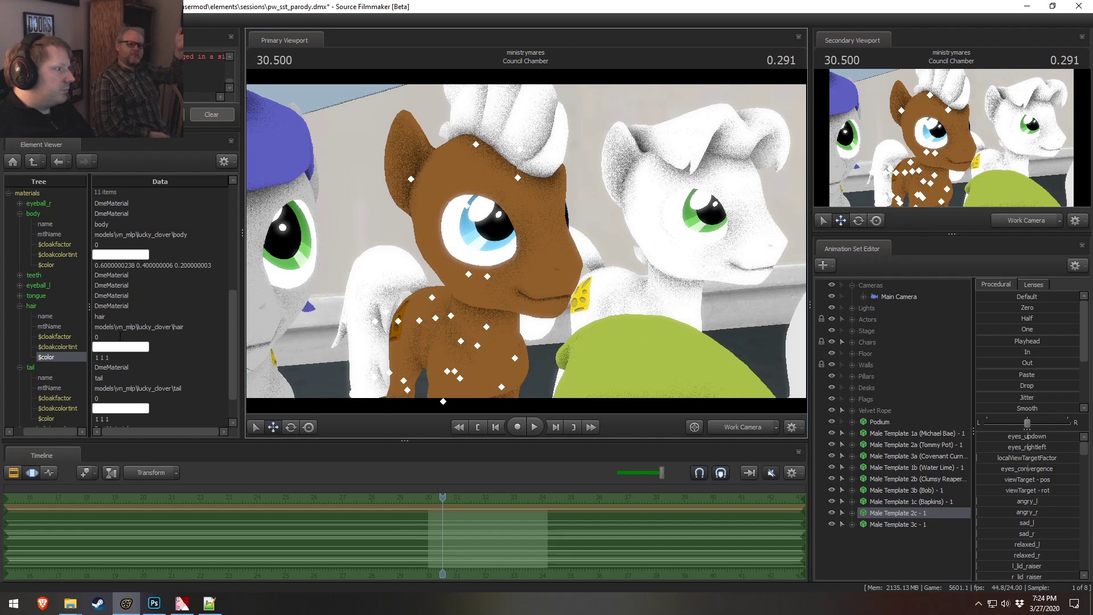
- Set Male Template 2c's hair $color to grey 0.4 0.4 0.4
{"action": "double_click", "coordinate": [114, 357]}
{"action": "type", "text": "0.4 0.4 0.4"}
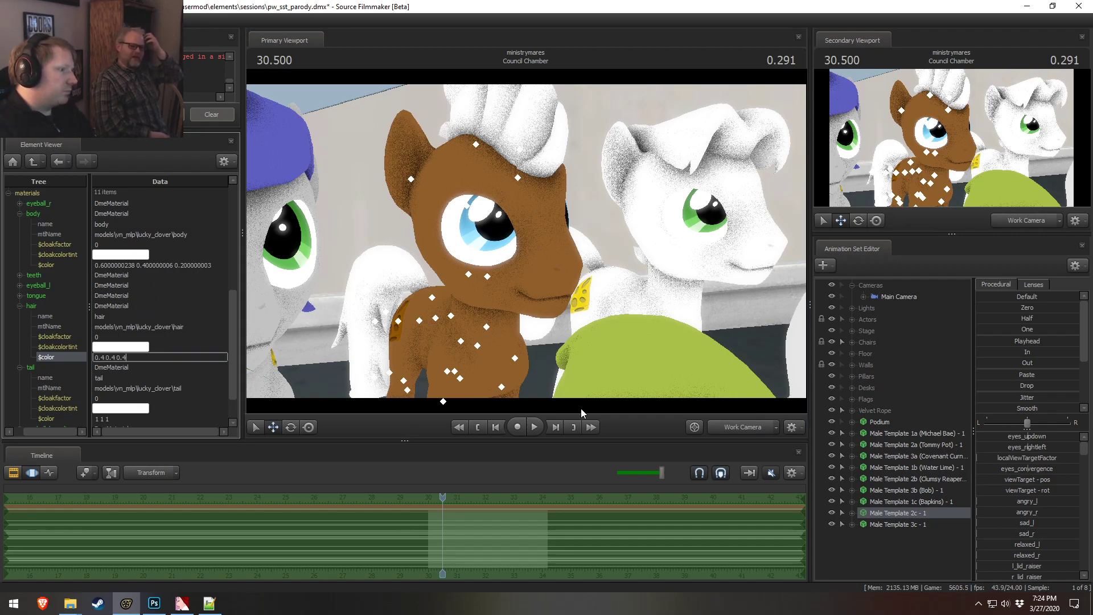
{"action": "key", "text": "Return"}
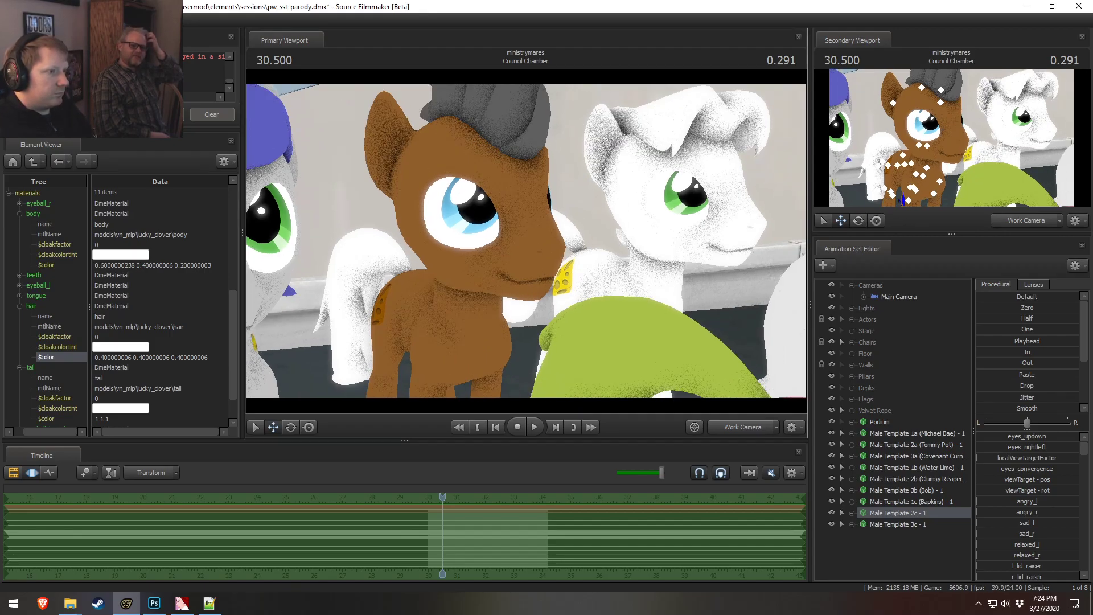
{"action": "right_click_drag", "start_coordinate": [526, 239], "coordinate": [526, 256]}
{"action": "right_click_drag", "start_coordinate": [362, 307], "coordinate": [362, 329]}
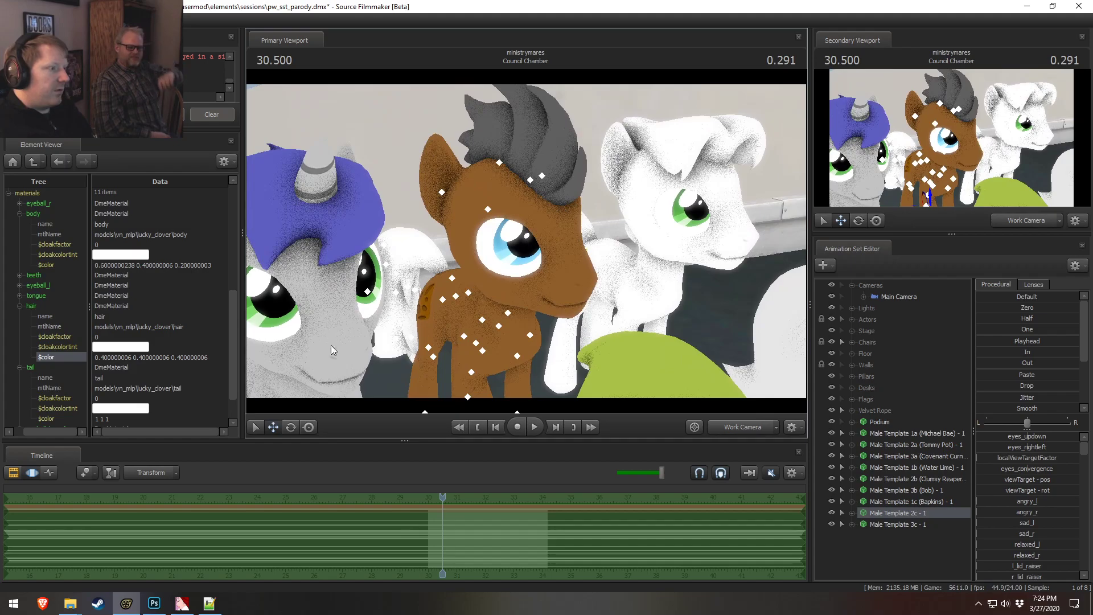
{"action": "double_click", "coordinate": [125, 357]}
{"action": "scroll", "coordinate": [125, 366], "scroll_direction": "down", "scroll_amount": 1}
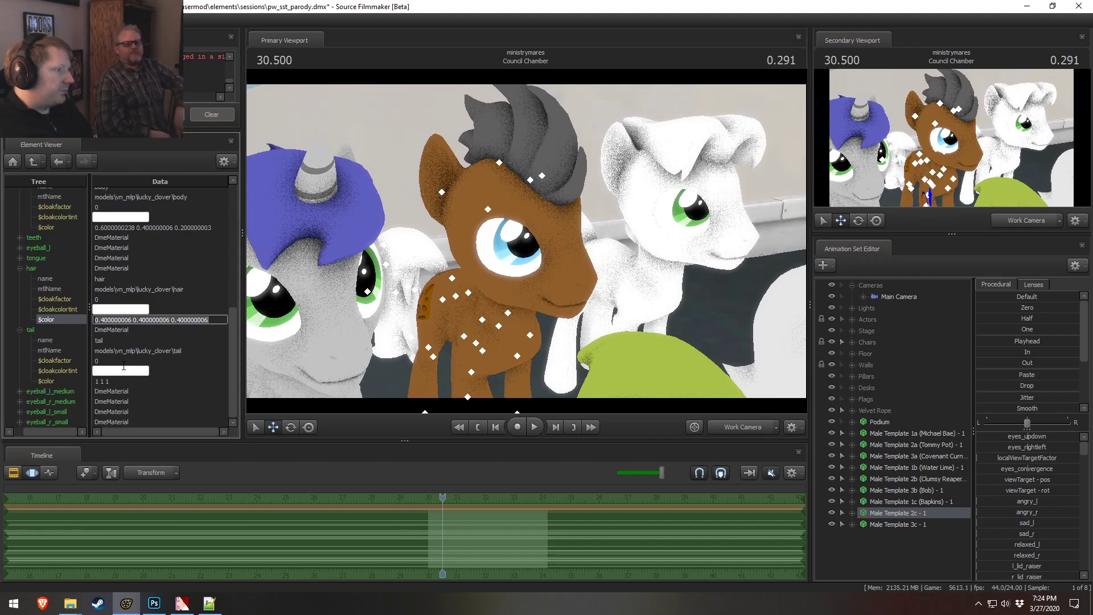
{"action": "double_click", "coordinate": [100, 391]}
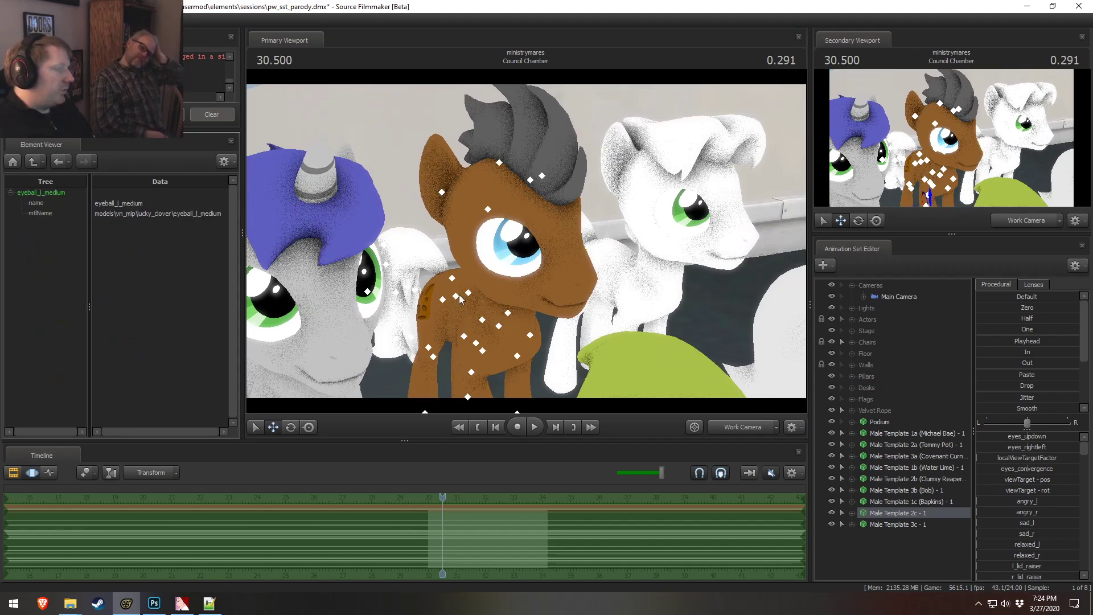
- Expand the model's tail material and set its $color to the same 0.4 0.4 0.4 grey
{"action": "right_click", "coordinate": [910, 513]}
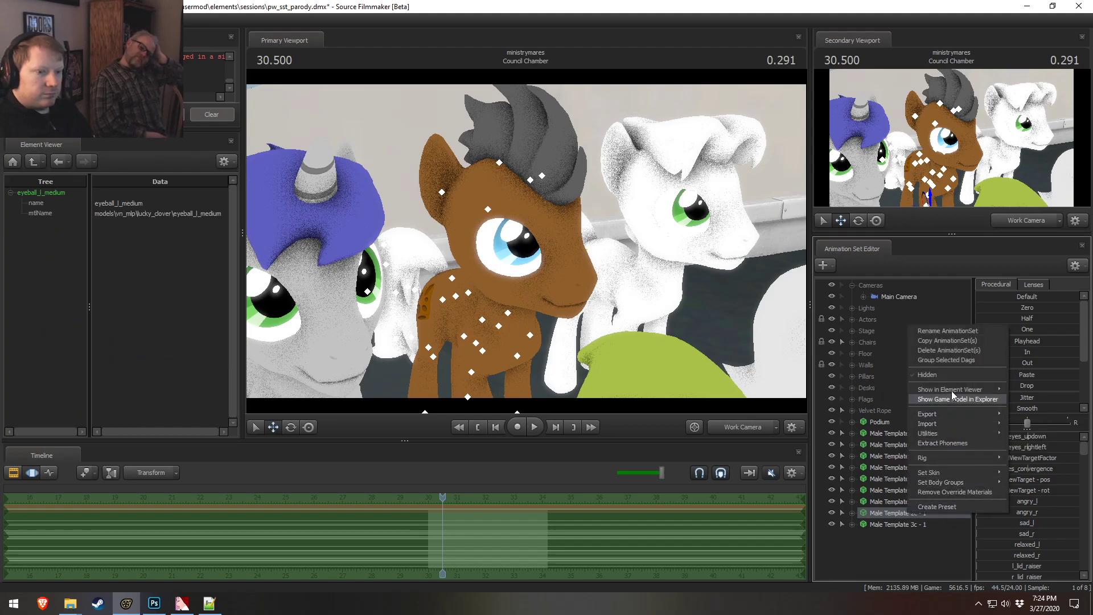
{"action": "left_click", "coordinate": [1026, 400]}
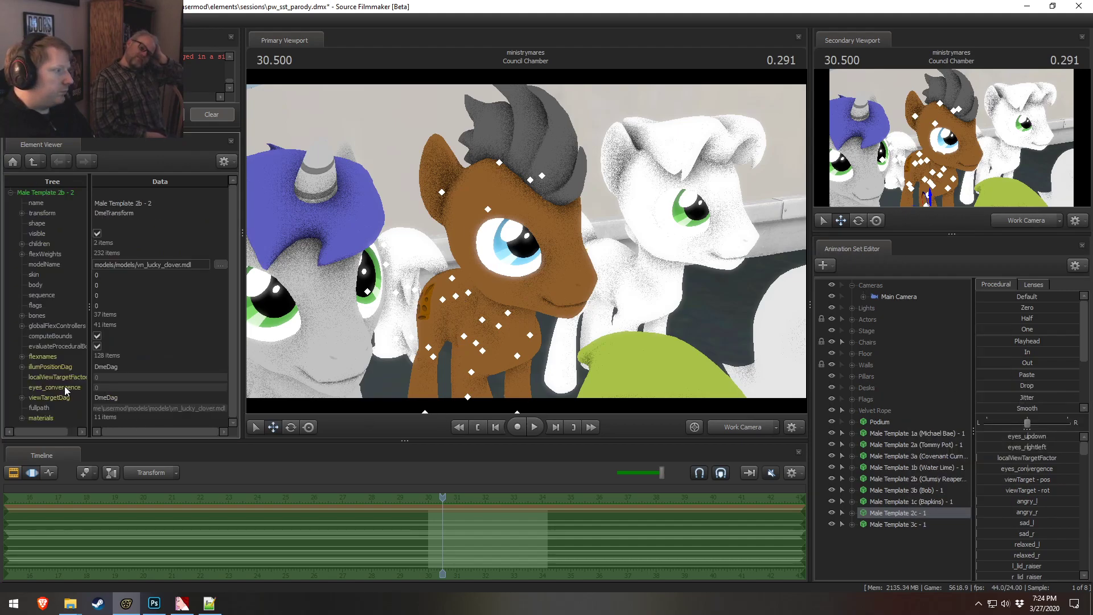
{"action": "left_click", "coordinate": [22, 418]}
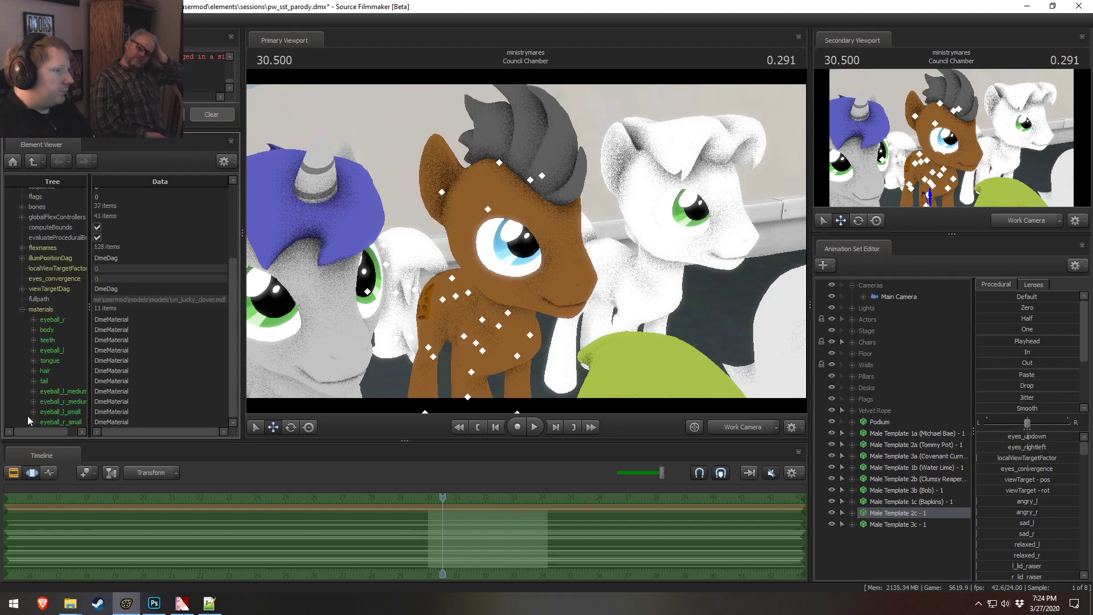
{"action": "left_click", "coordinate": [34, 381]}
{"action": "key", "text": "Return"}
{"action": "left_click", "coordinate": [63, 350]}
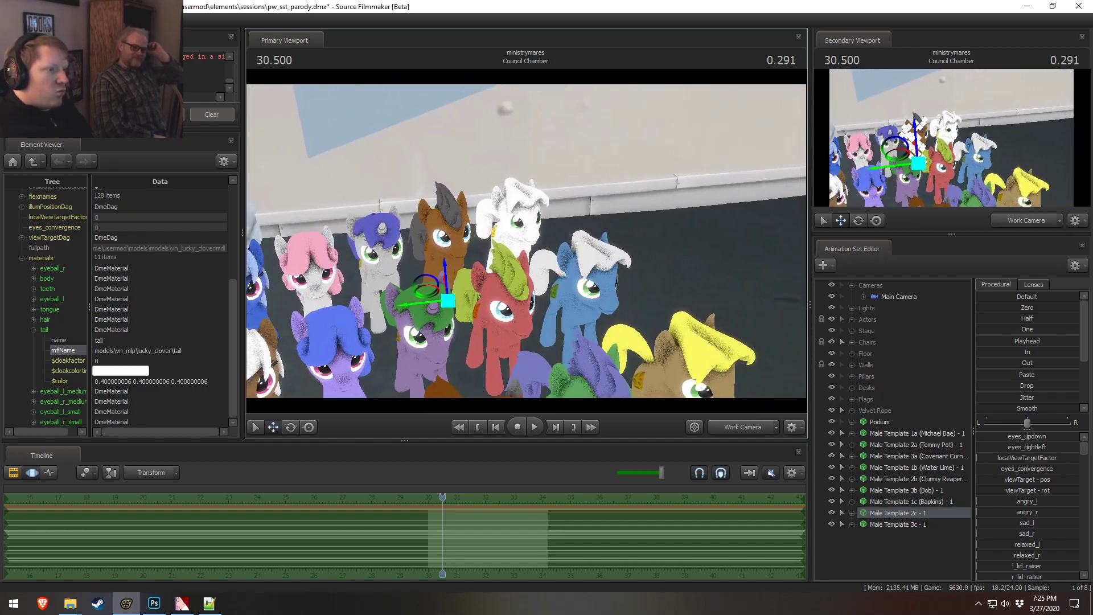
{"action": "left_click_drag", "start_coordinate": [414, 307], "coordinate": [414, 307]}
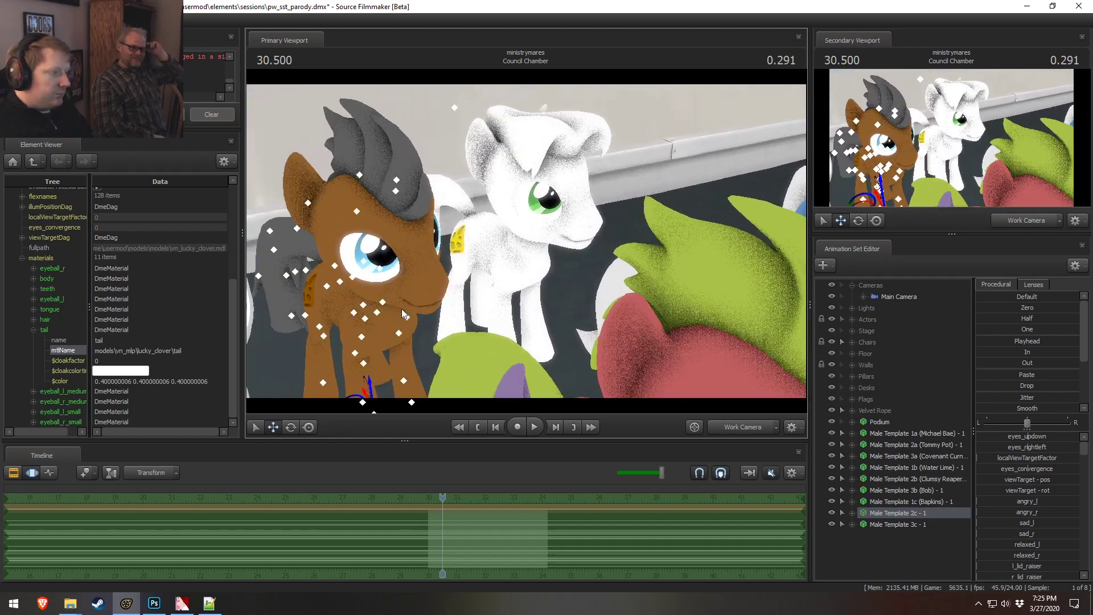
{"action": "left_click", "coordinate": [33, 330]}
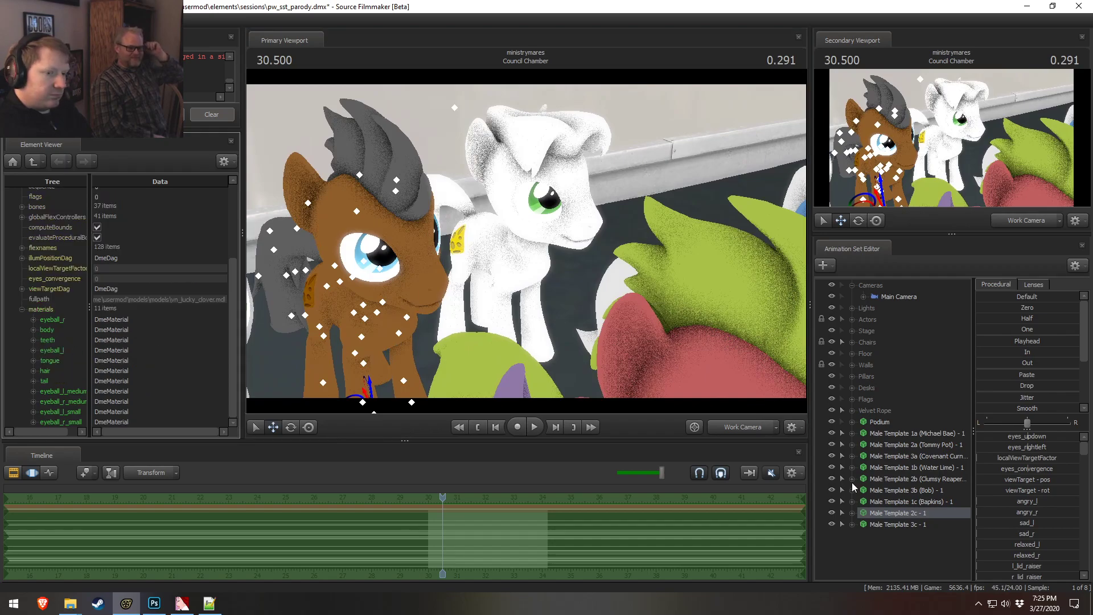
{"action": "right_click", "coordinate": [910, 513]}
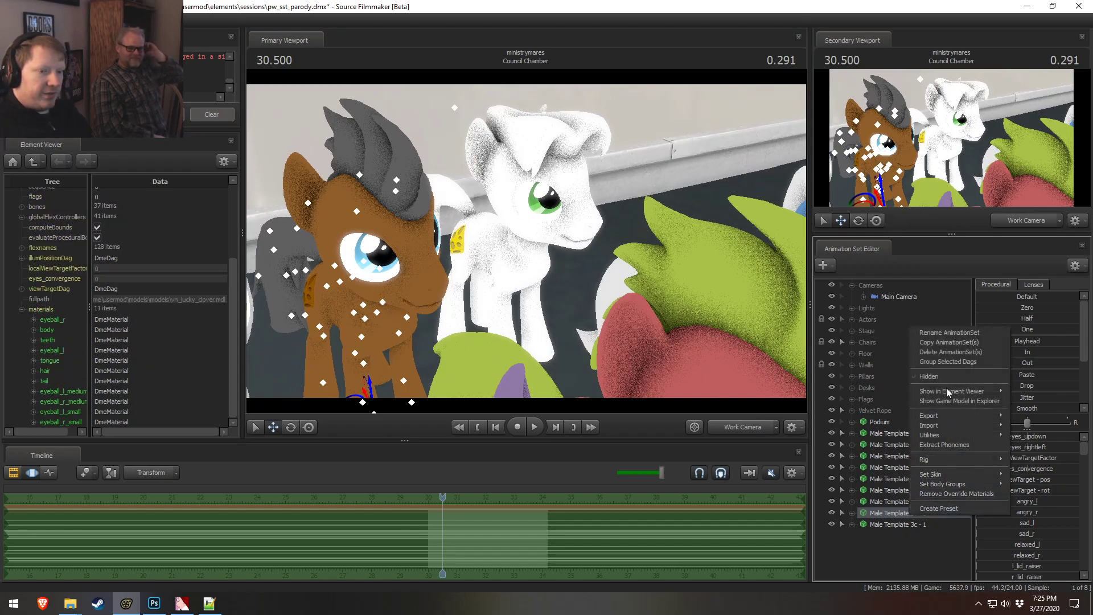
- Rename Male Template 2c with the character name 'Vanilla Bear'
{"action": "left_click", "coordinate": [941, 333]}
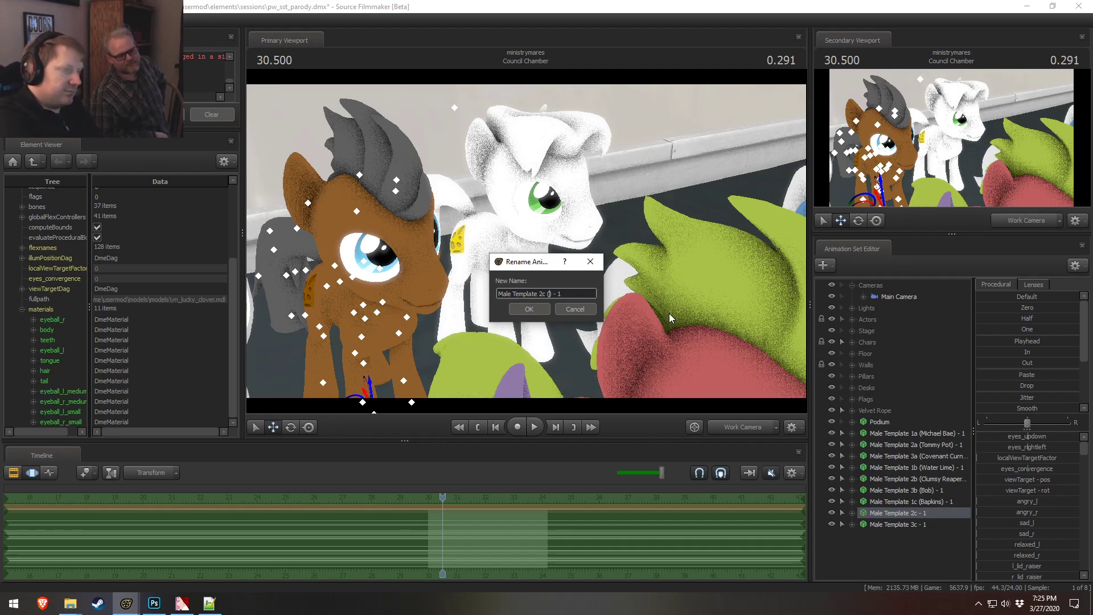
{"action": "type", "text": "Vain"}
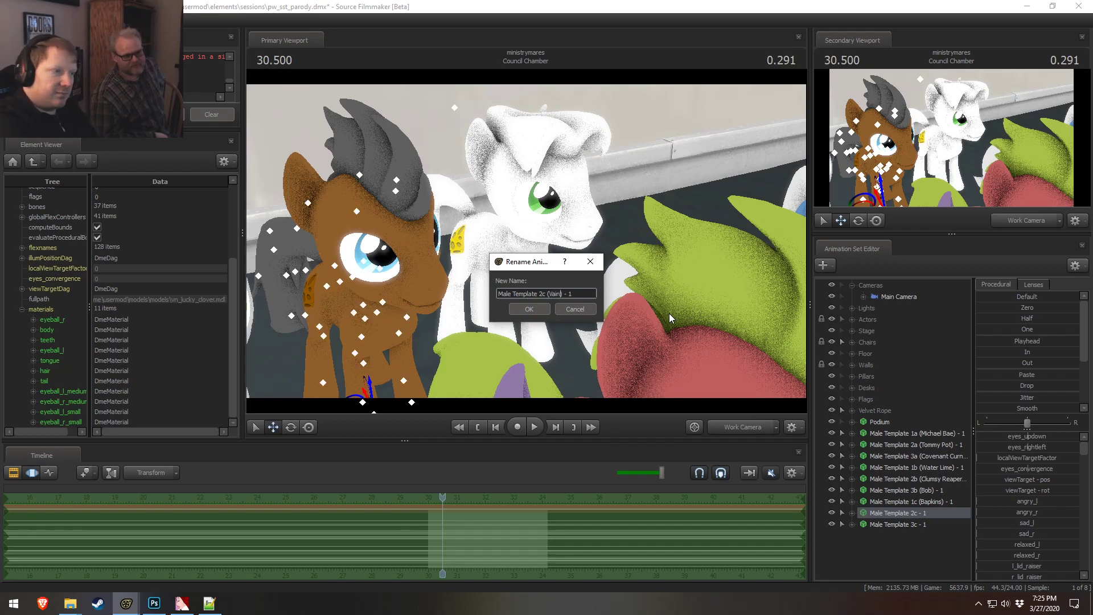
{"action": "type", "text": "nilla Bear"}
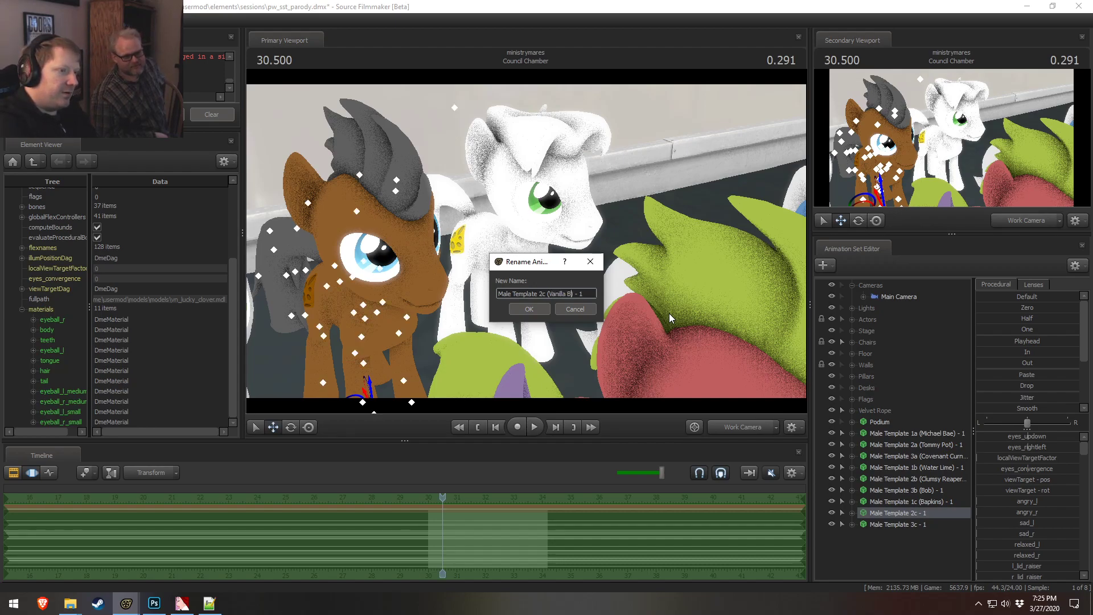
{"action": "key", "text": "Return"}
{"action": "middle_click_drag", "start_coordinate": [670, 318], "coordinate": [165, 313]}
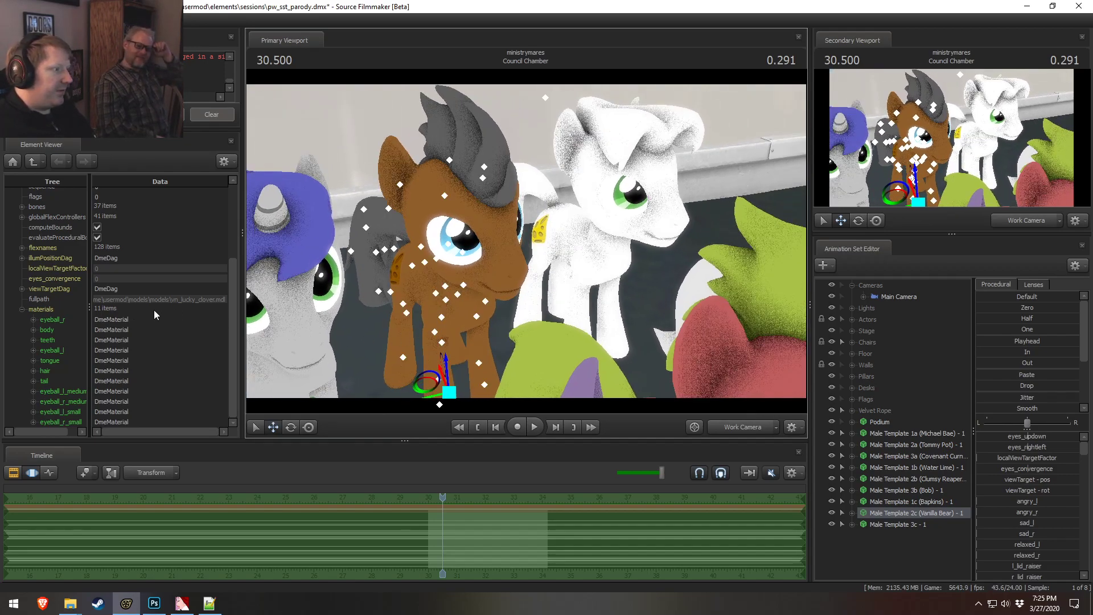
- Start replacing 'Vanilla Bear' in the set name with 'Chocolate Mousse'
{"action": "right_click", "coordinate": [930, 513]}
{"action": "left_click", "coordinate": [967, 331]}
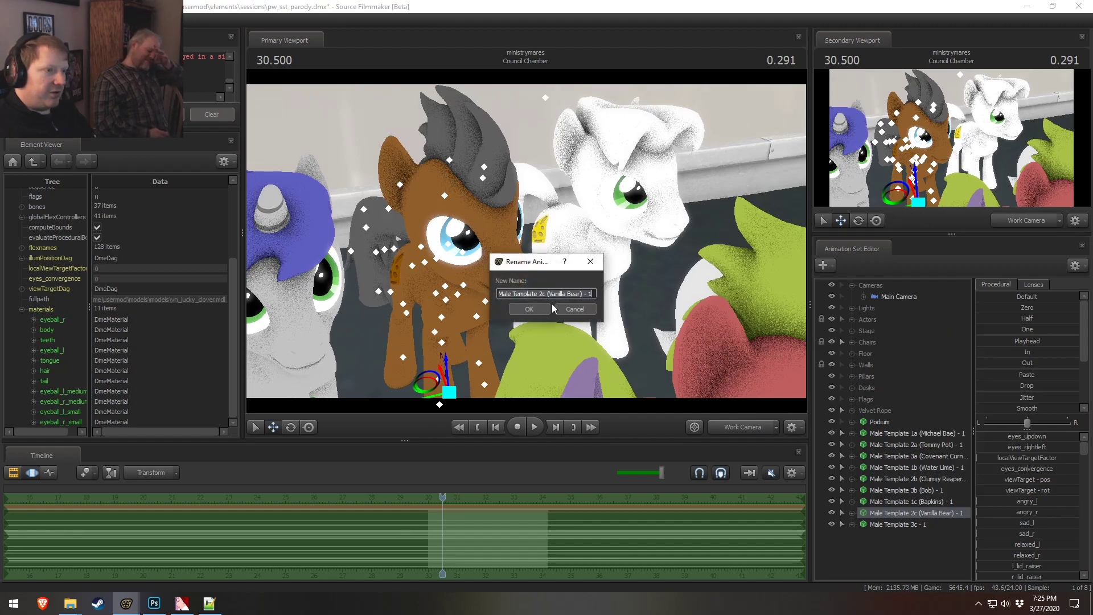
{"action": "left_click_drag", "start_coordinate": [580, 295], "coordinate": [548, 295]}
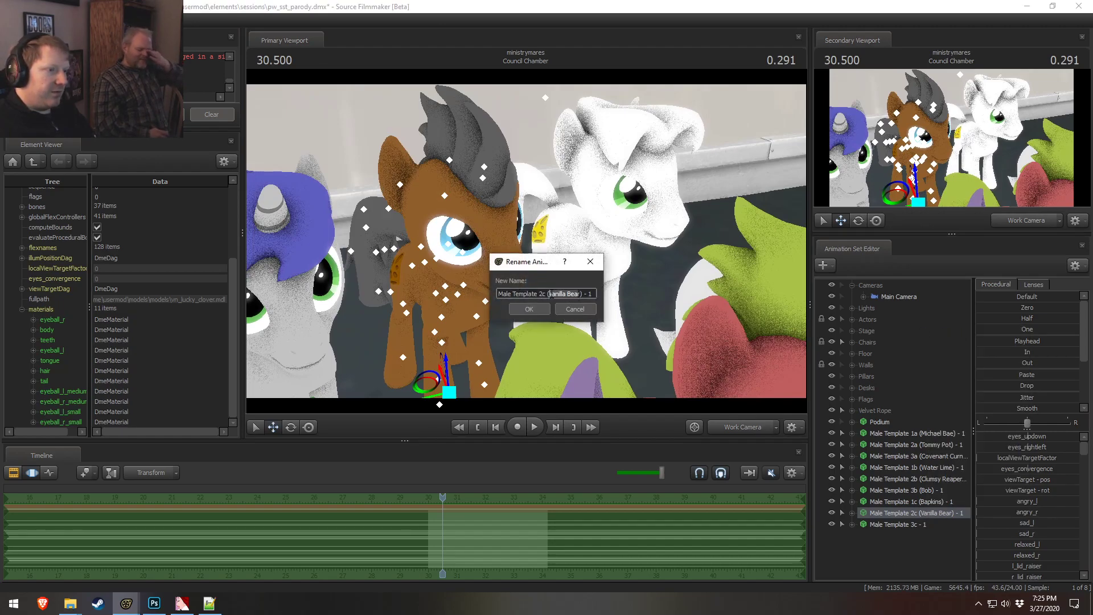
{"action": "type", "text": "Chocolate "}
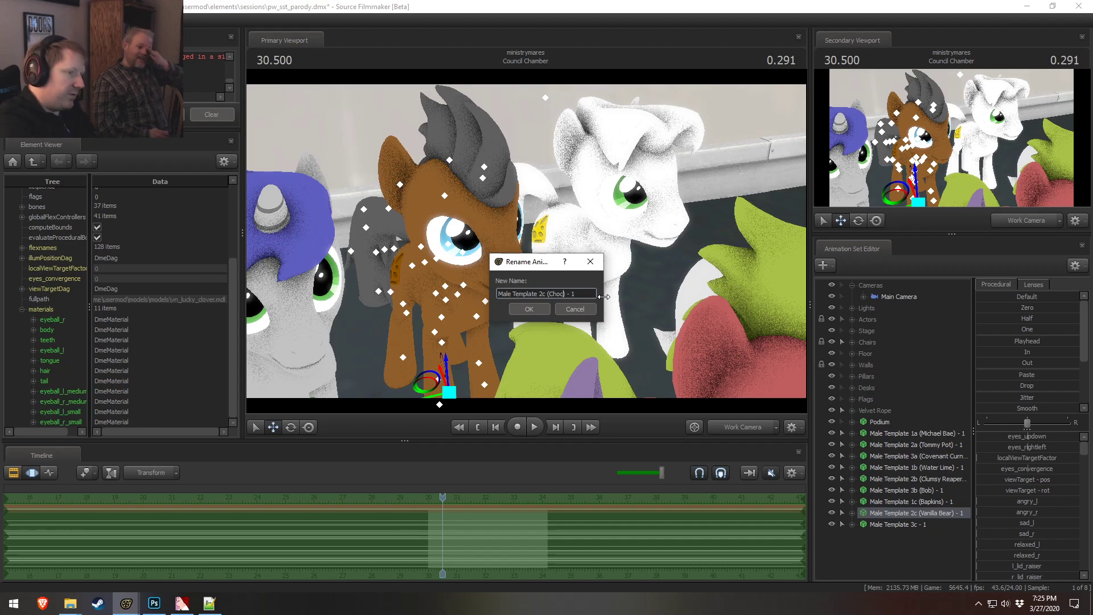
{"action": "type", "text": "Moos"}
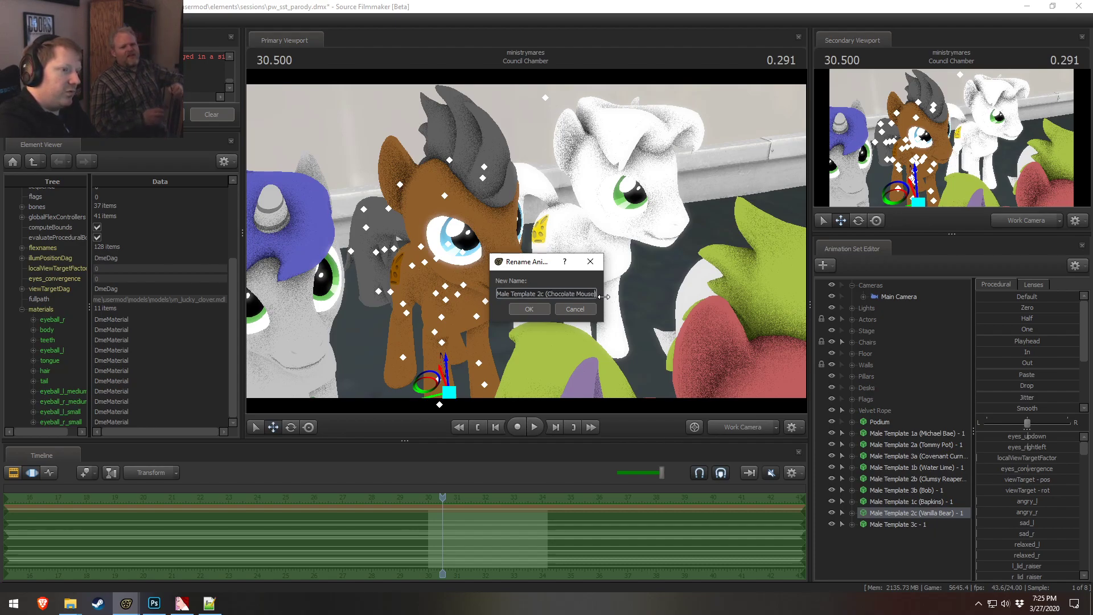
{"action": "key", "text": "BackSpace"}
{"action": "key", "text": "BackSpace"}
{"action": "key", "text": "BackSpace"}
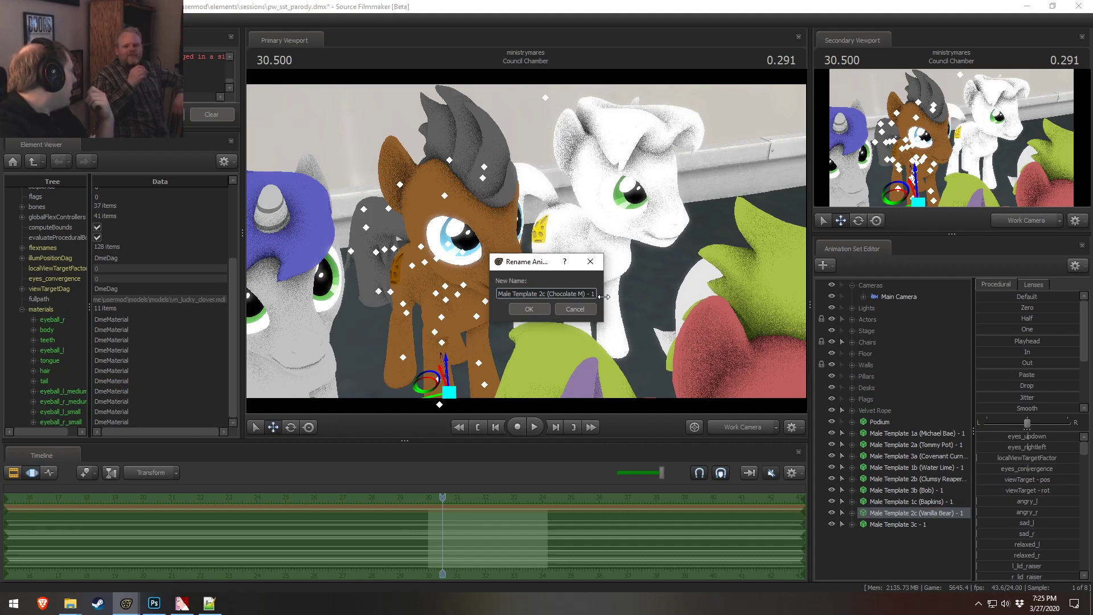
{"action": "type", "text": "ousse"}
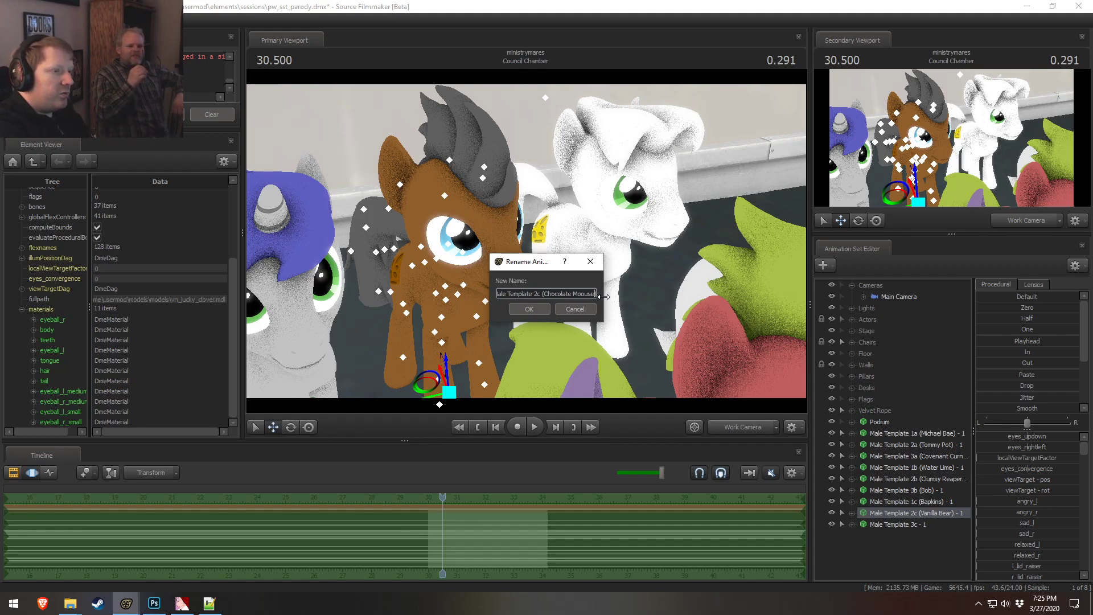
{"action": "key", "text": "BackSpace"}
{"action": "key", "text": "BackSpace"}
{"action": "key", "text": "BackSpace"}
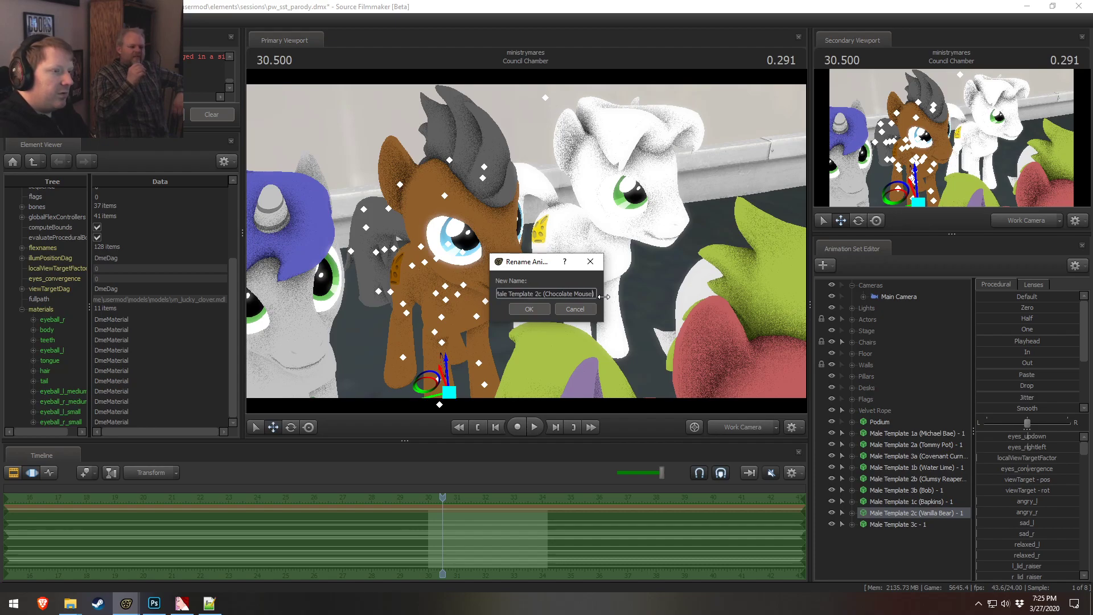
{"action": "key", "text": "BackSpace"}
{"action": "key", "text": "BackSpace"}
{"action": "key", "text": "BackSpace"}
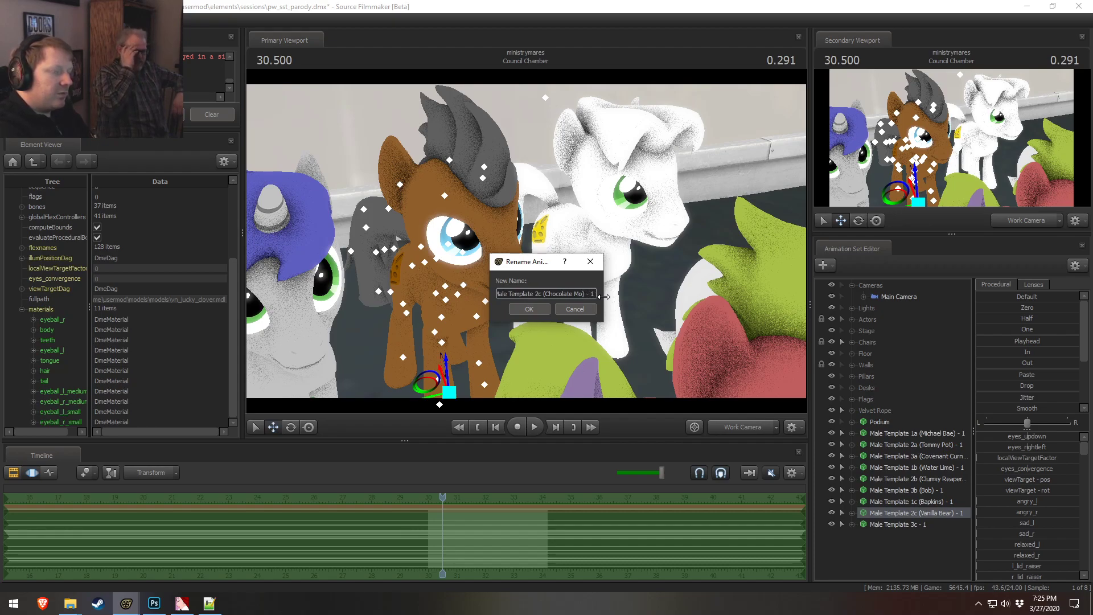
{"action": "type", "text": "u"}
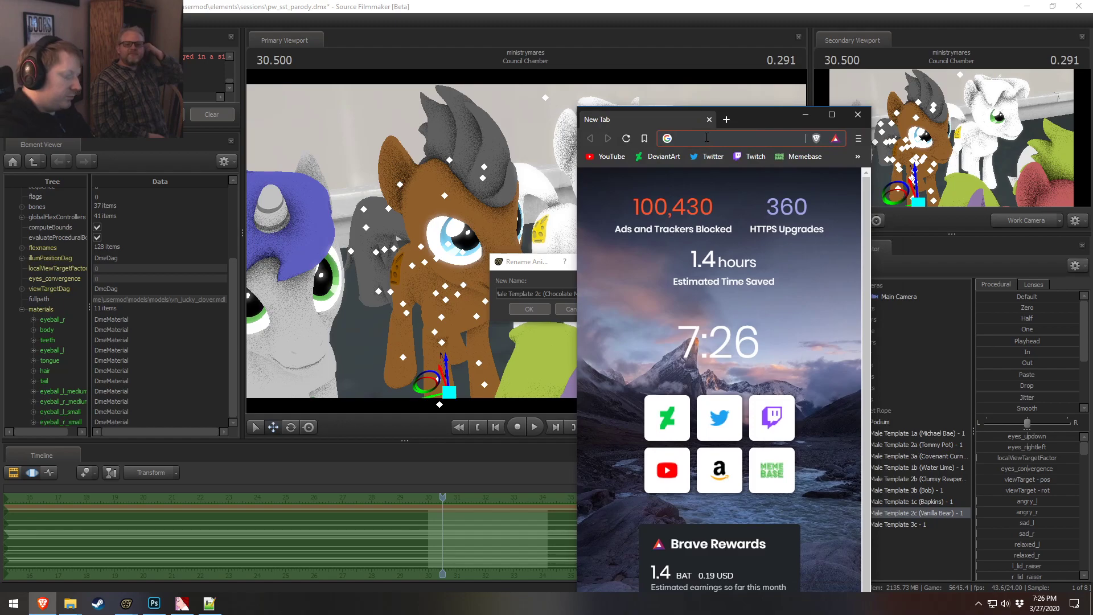
- Search 'chocolate moose' to confirm the spelling of mousse, then close the browser
{"action": "type", "text": "chocolate moos"}
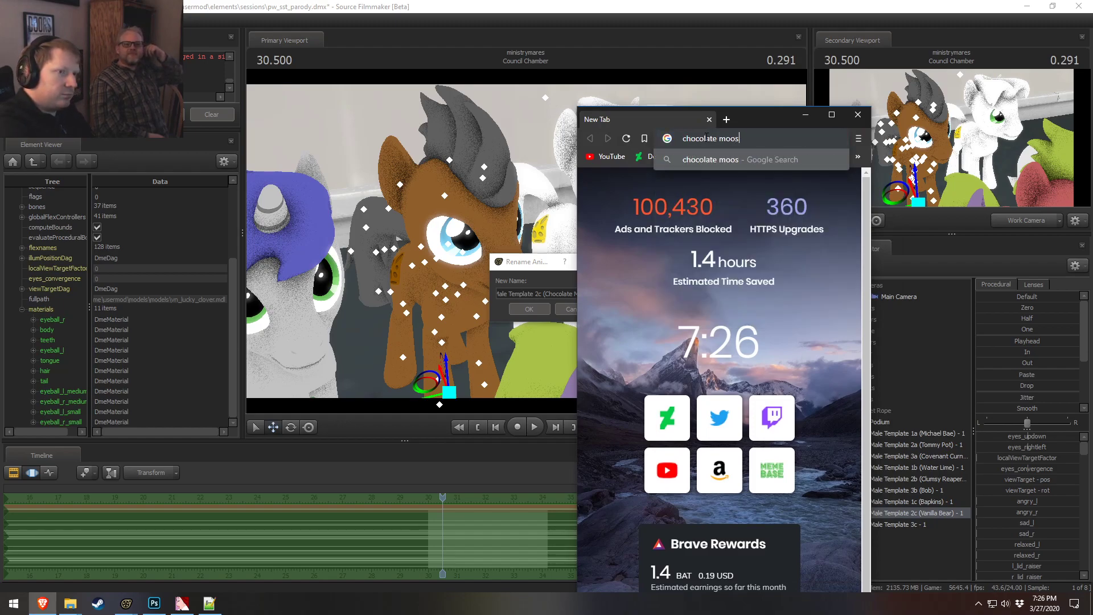
{"action": "type", "text": "e"}
{"action": "key", "text": "Return"}
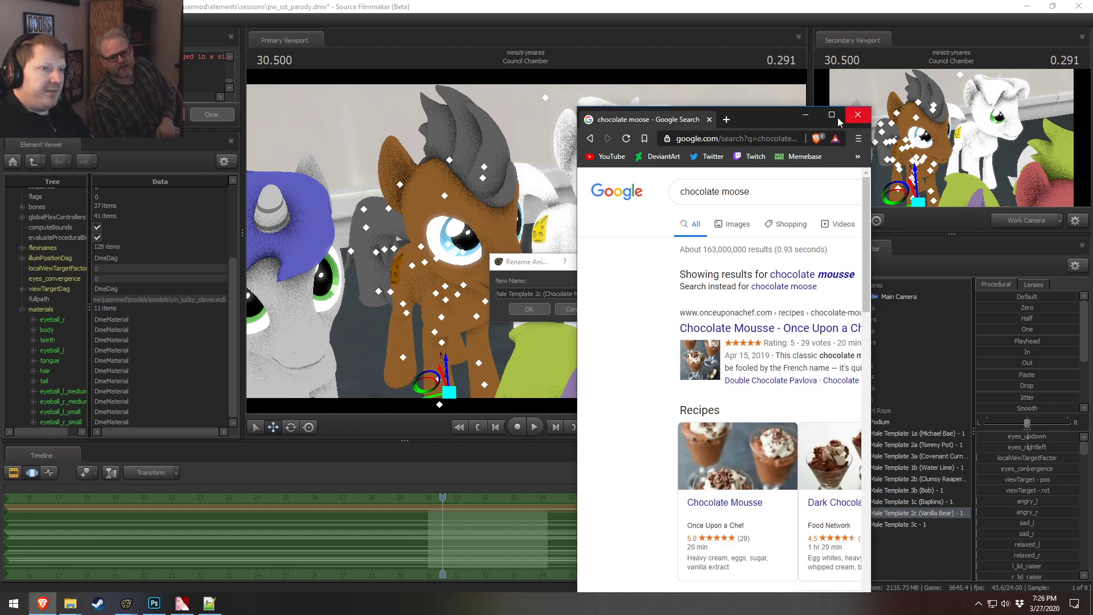
{"action": "left_click", "coordinate": [857, 116]}
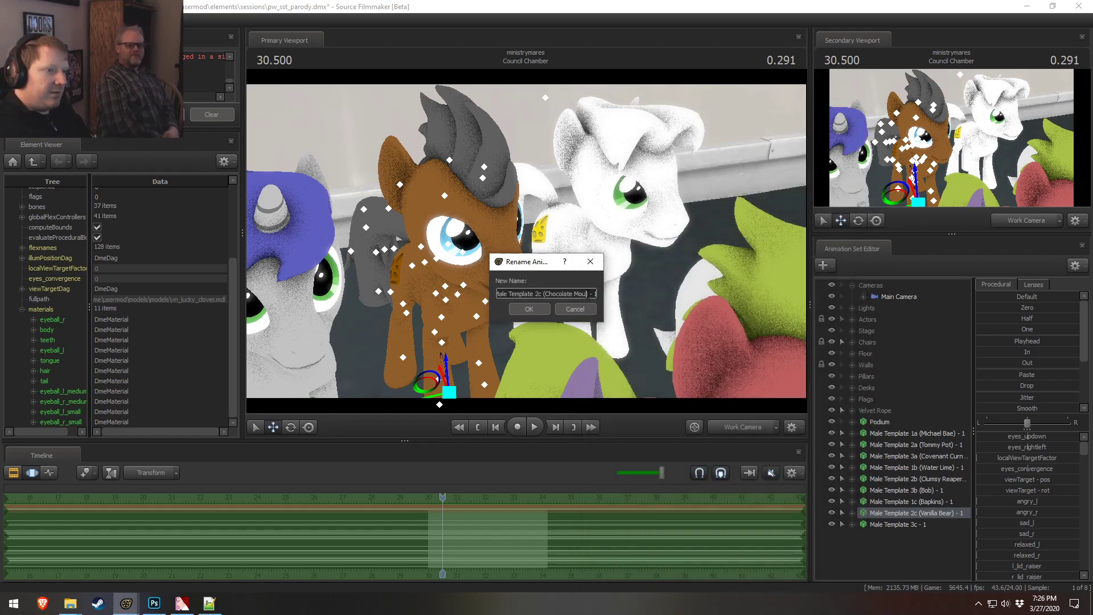
- Confirm the 'Male Template 2c (Chocolate Mousse)' name and show Male Template 3c's model in the Element Viewer
{"action": "type", "text": "sse"}
{"action": "left_click", "coordinate": [545, 312]}
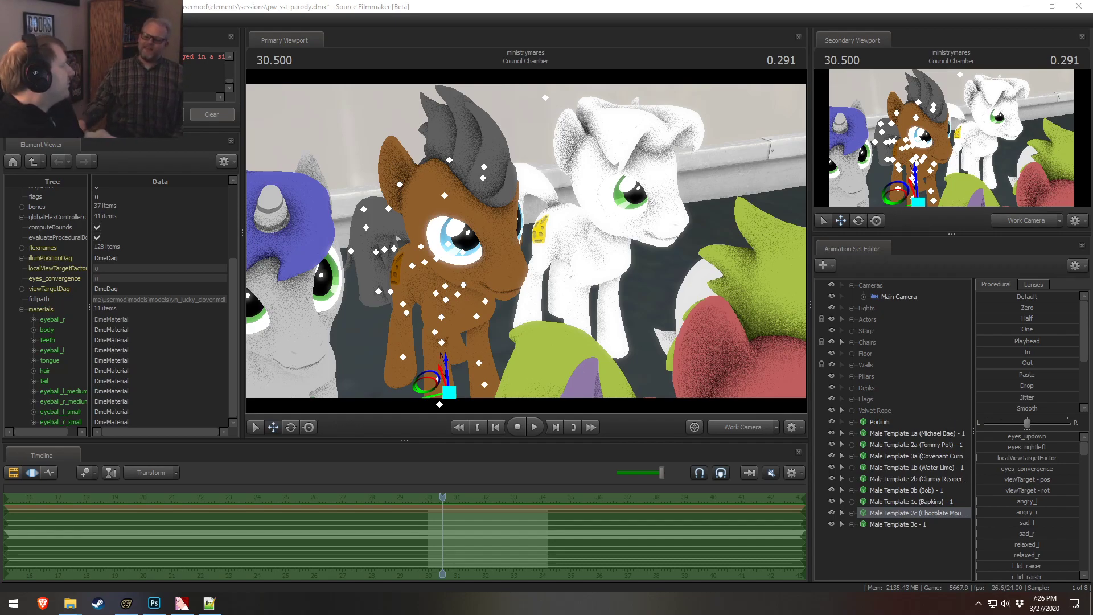
{"action": "right_click", "coordinate": [905, 524]}
{"action": "mouse_move", "coordinate": [962, 399]}
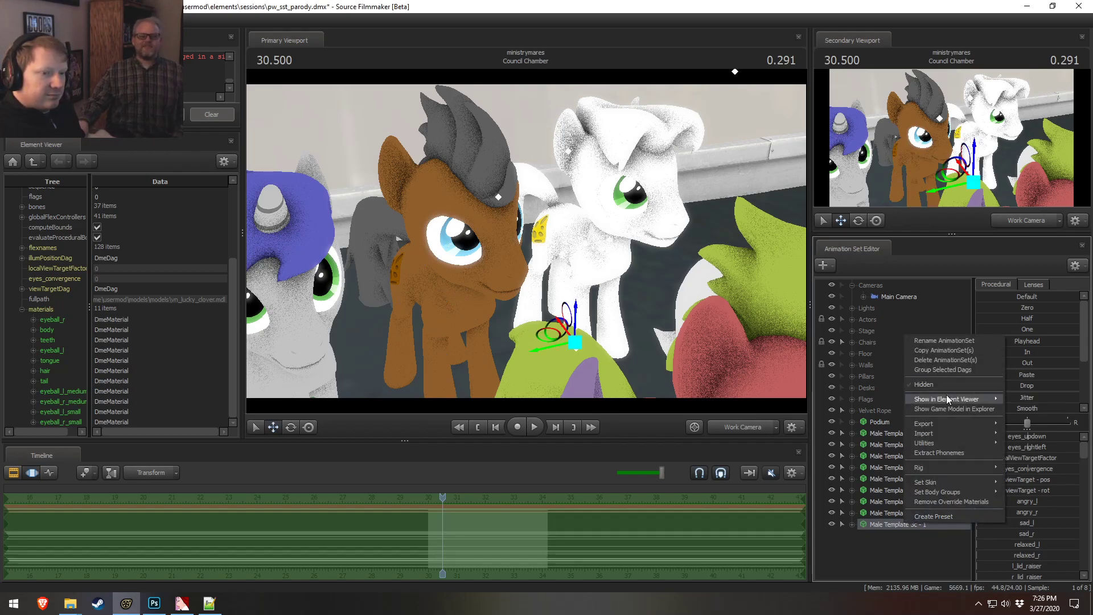
{"action": "left_click", "coordinate": [1021, 410]}
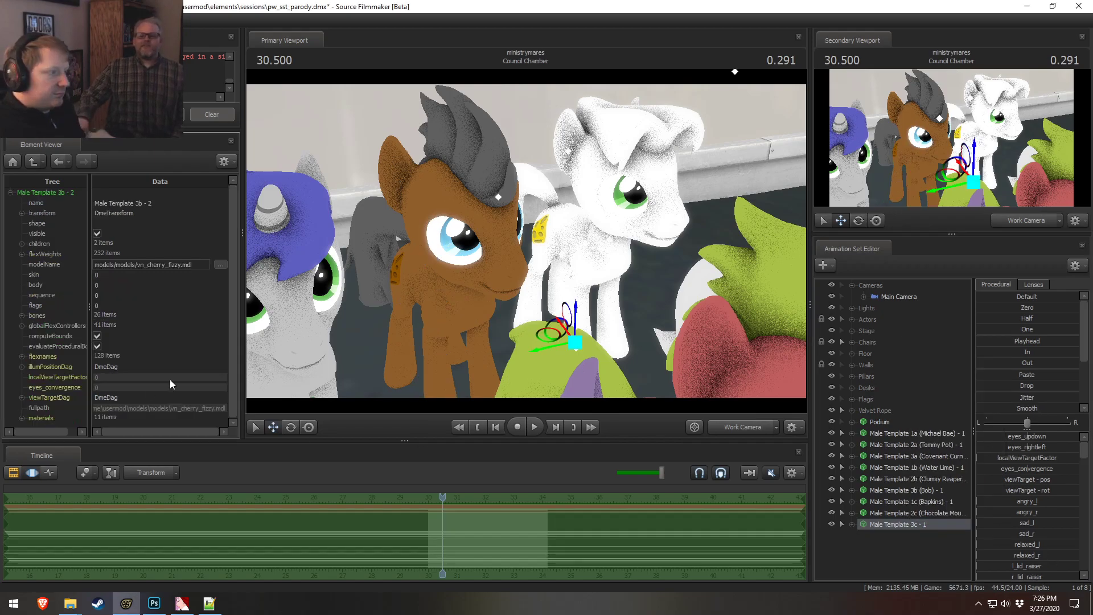
- Expand Male Template 3c's hair and body materials and select their $color values
{"action": "left_click", "coordinate": [24, 416]}
{"action": "left_click", "coordinate": [33, 370]}
{"action": "left_click", "coordinate": [33, 331]}
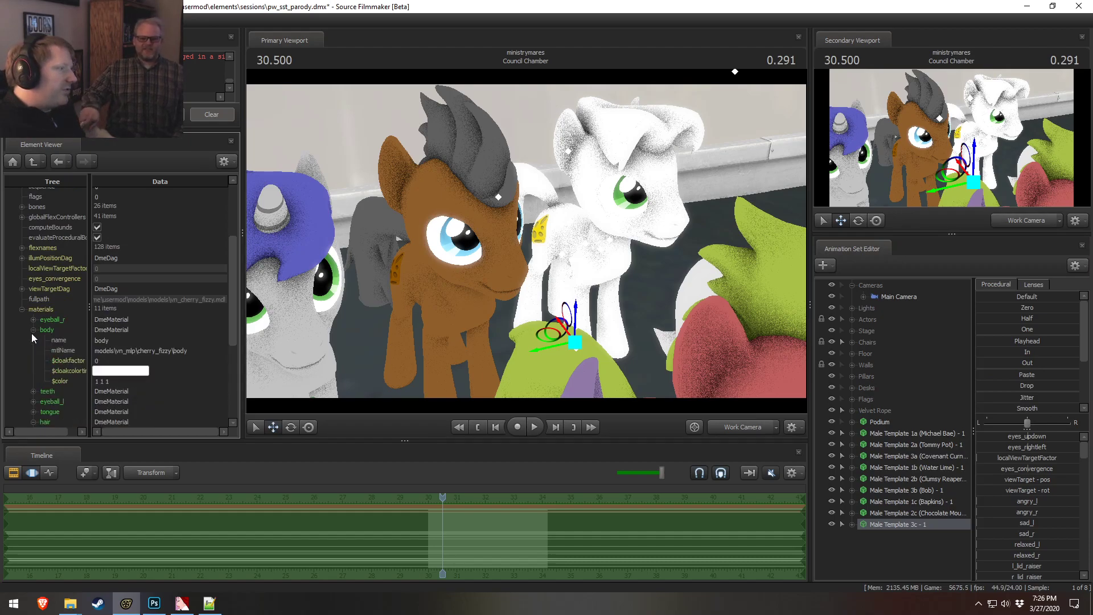
{"action": "scroll", "coordinate": [49, 357], "scroll_direction": "down", "scroll_amount": 3}
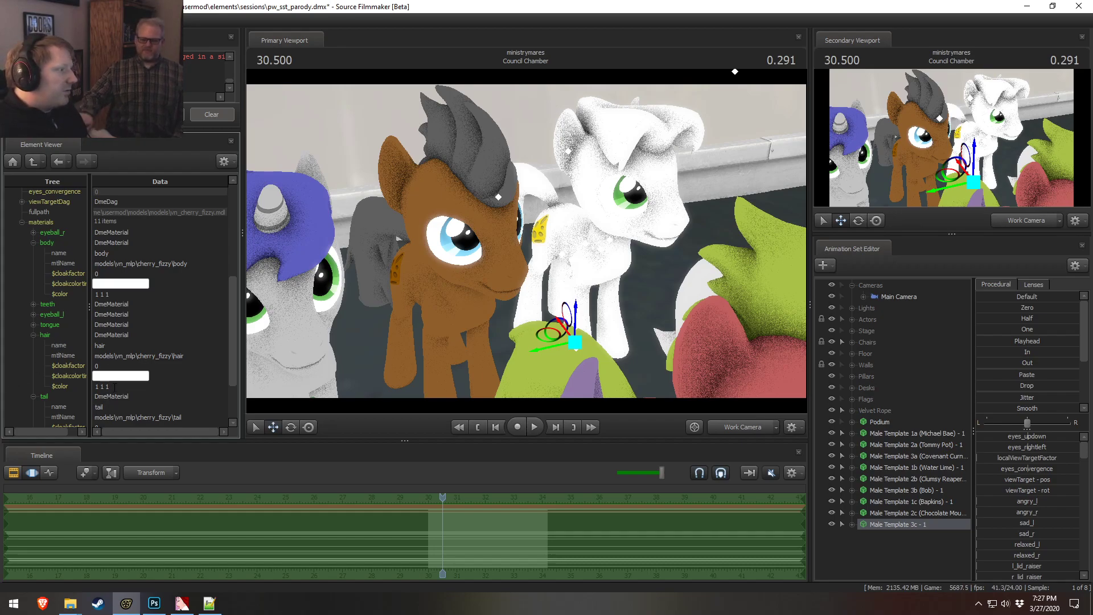
{"action": "left_click", "coordinate": [59, 387]}
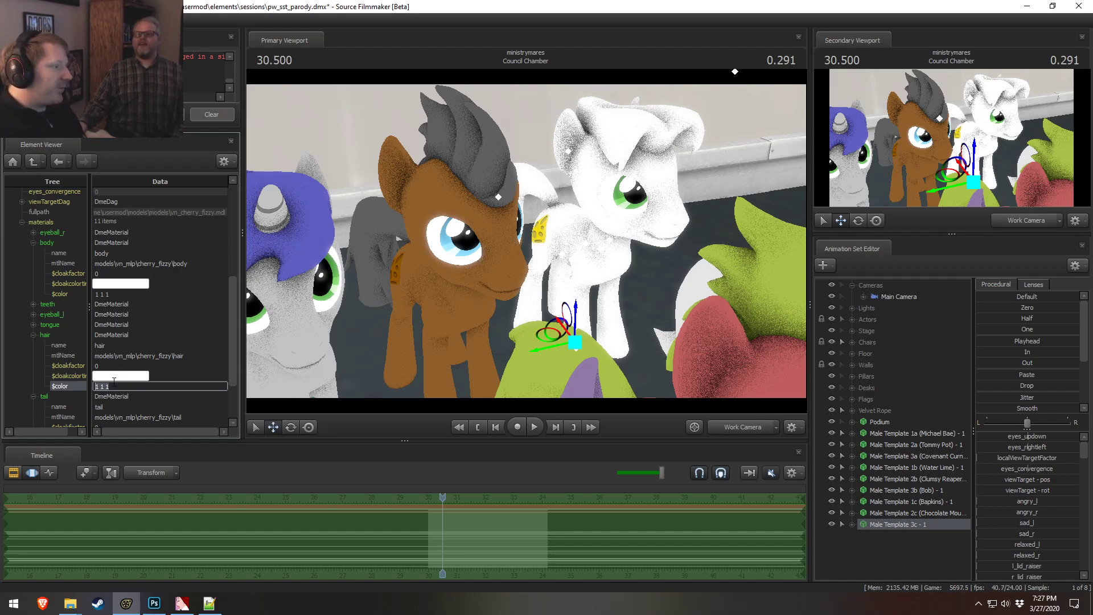
{"action": "left_click", "coordinate": [113, 294]}
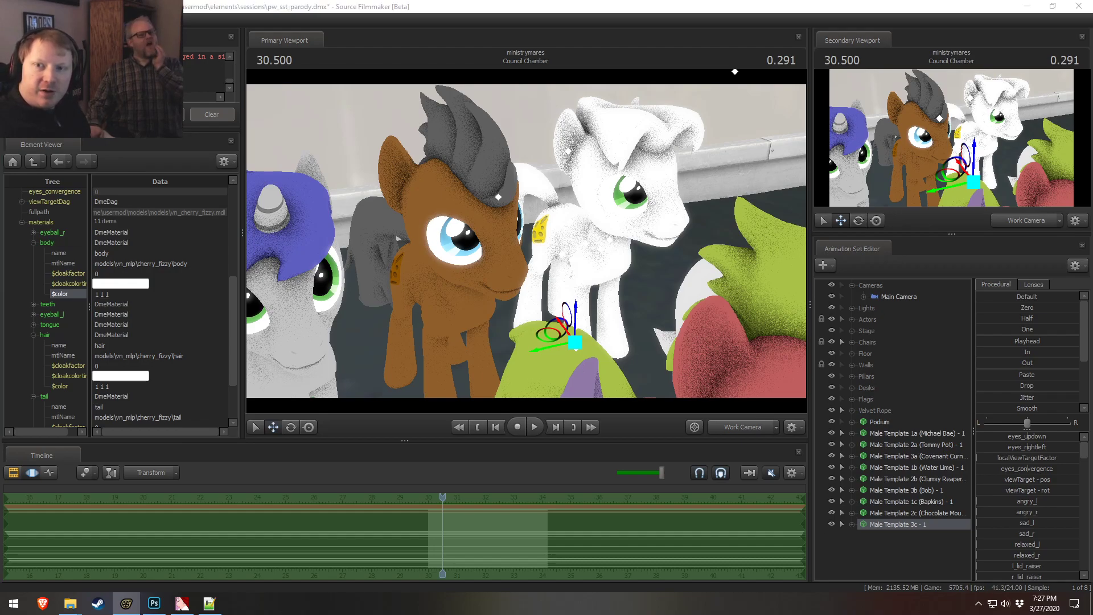
- Search 'chocolate mousse wiki' and open the Mousse article on Wikipedia
{"action": "key", "text": "alt+Tab"}
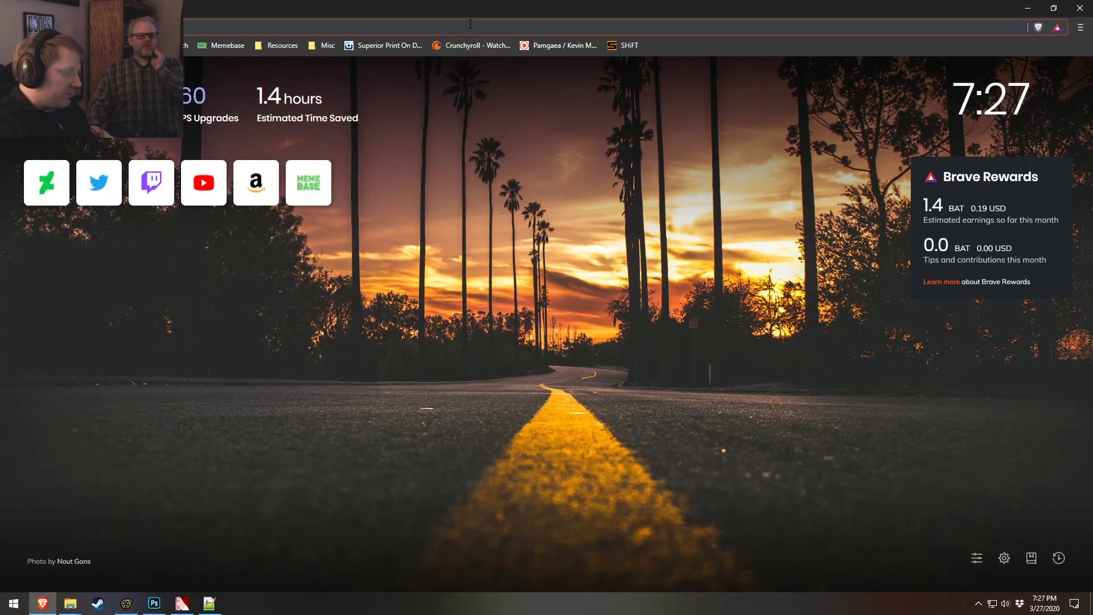
{"action": "key", "text": "BackSpace"}
{"action": "key", "text": "BackSpace"}
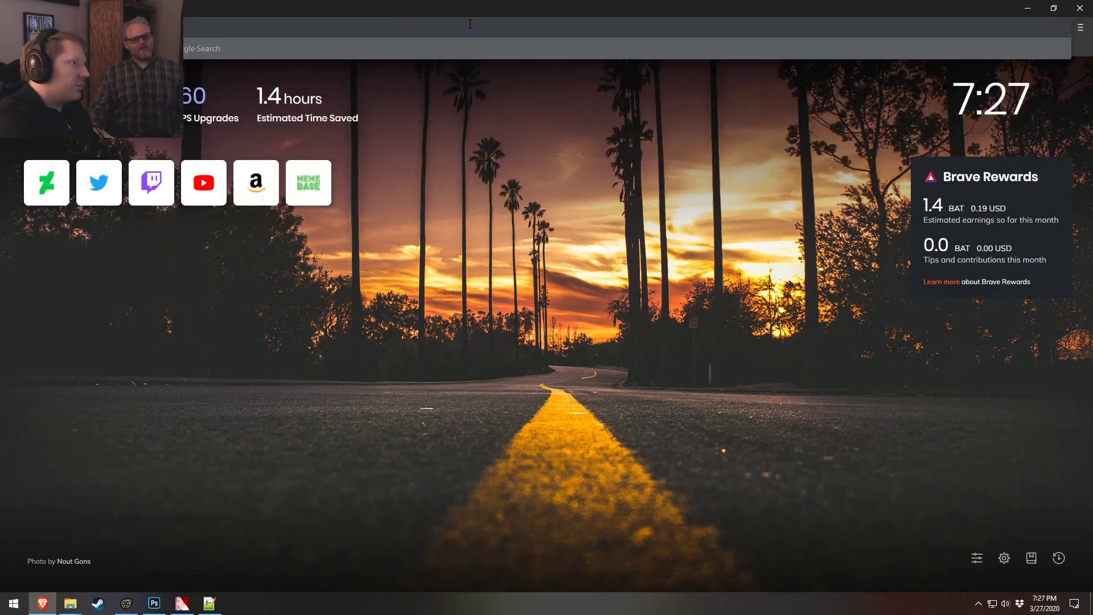
{"action": "key", "text": "Return"}
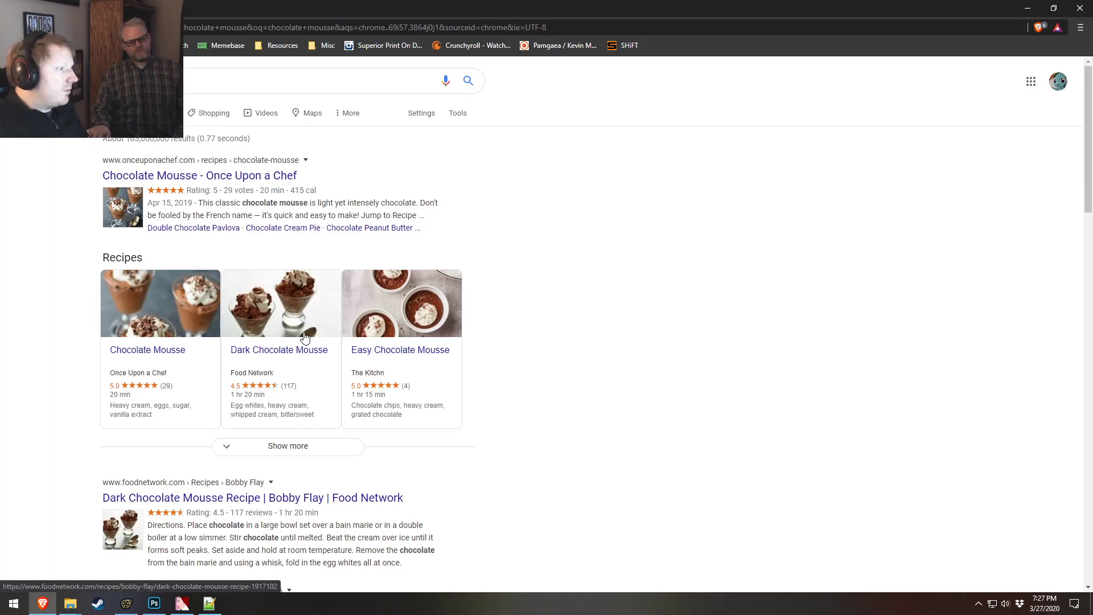
{"action": "scroll", "coordinate": [329, 461], "scroll_direction": "down", "scroll_amount": 4}
{"action": "scroll", "coordinate": [329, 461], "scroll_direction": "down", "scroll_amount": 10}
{"action": "scroll", "coordinate": [332, 455], "scroll_direction": "down", "scroll_amount": 4}
{"action": "scroll", "coordinate": [332, 451], "scroll_direction": "up", "scroll_amount": 18}
{"action": "left_click", "coordinate": [198, 79]}
{"action": "type", "text": "wiki"}
{"action": "key", "text": "Return"}
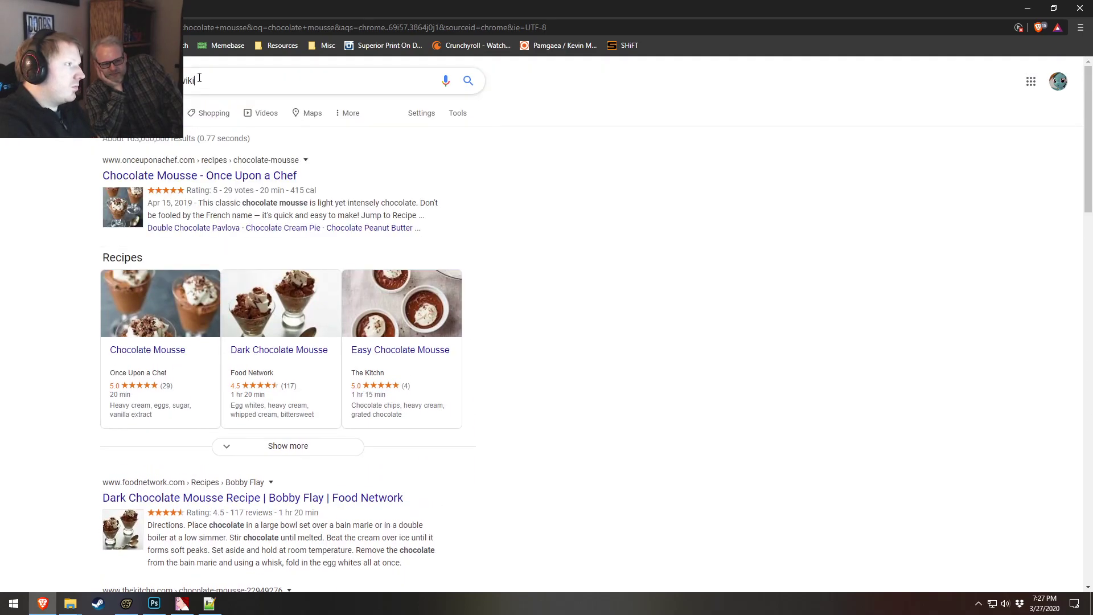
{"action": "left_click", "coordinate": [177, 181]}
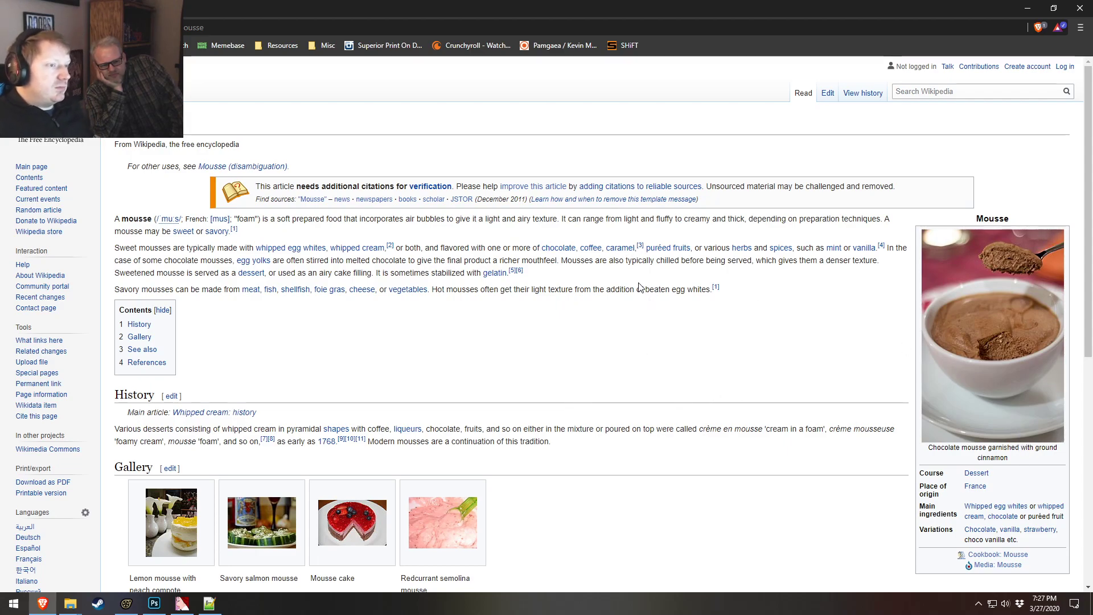
- Change the Wikipedia URL from Mousse to Flan, then move the SFM view toward the white pony
{"action": "scroll", "coordinate": [371, 292], "scroll_direction": "down", "scroll_amount": 5}
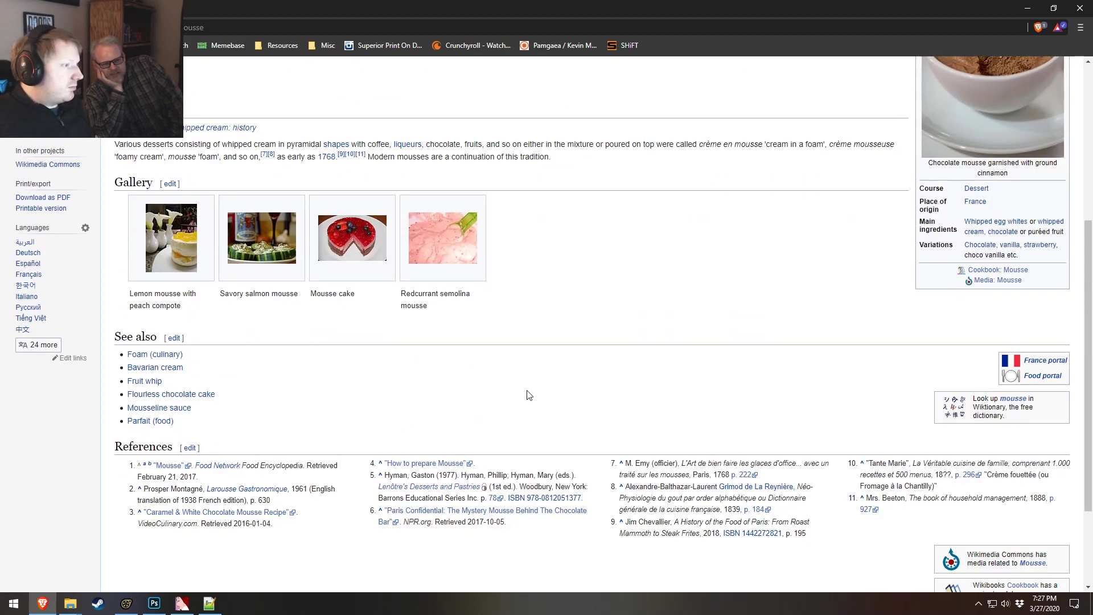
{"action": "scroll", "coordinate": [530, 391], "scroll_direction": "up", "scroll_amount": 5}
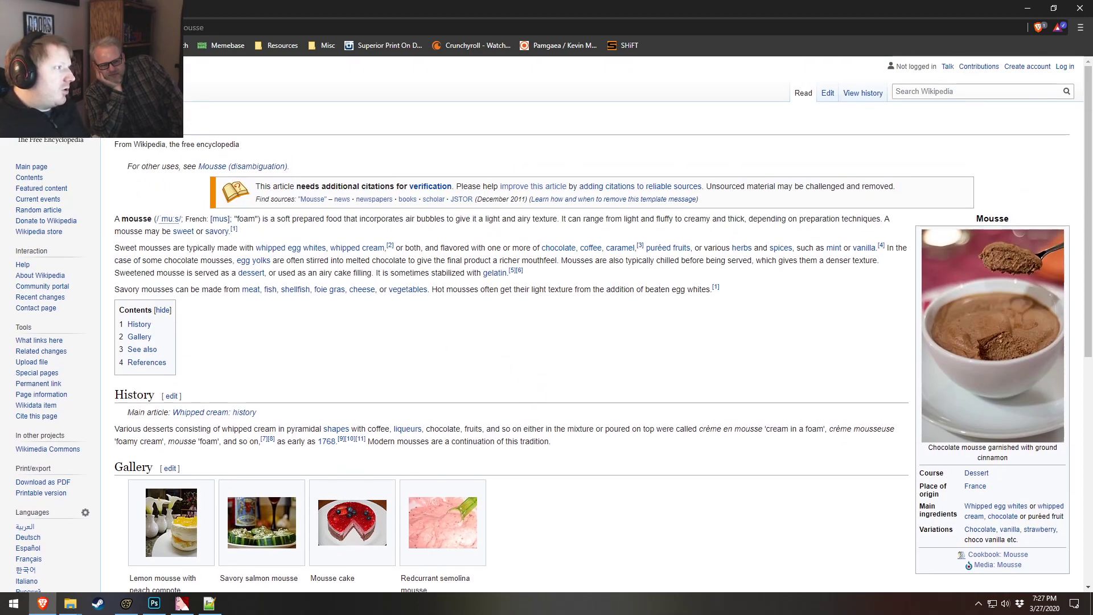
{"action": "double_click", "coordinate": [216, 28]}
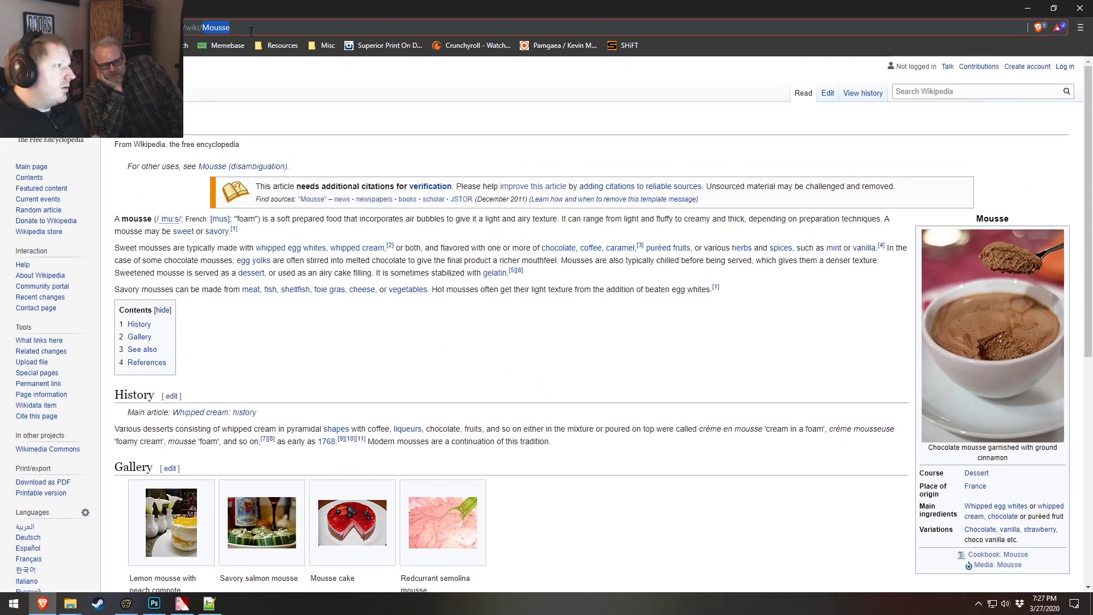
{"action": "type", "text": "Flan"}
{"action": "key", "text": "Return"}
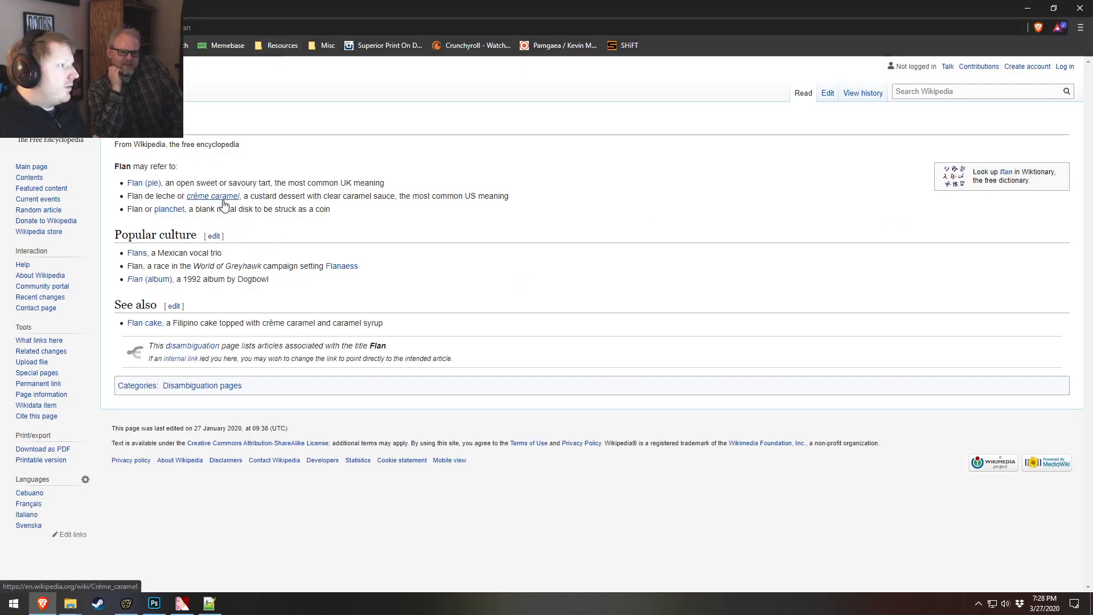
{"action": "mouse_move", "coordinate": [219, 201]}
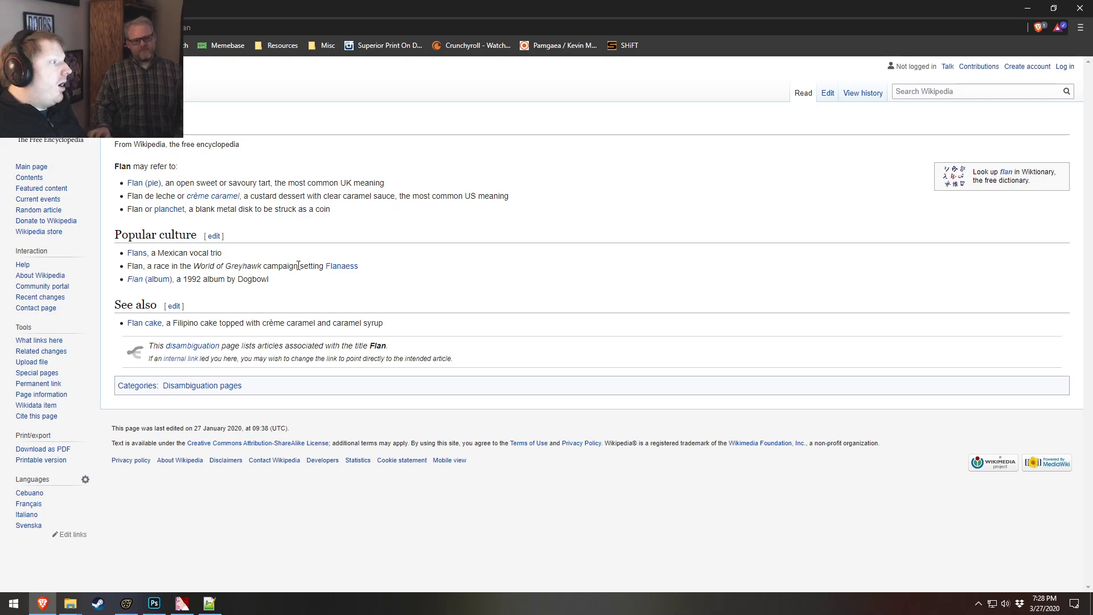
{"action": "mouse_move", "coordinate": [332, 270]}
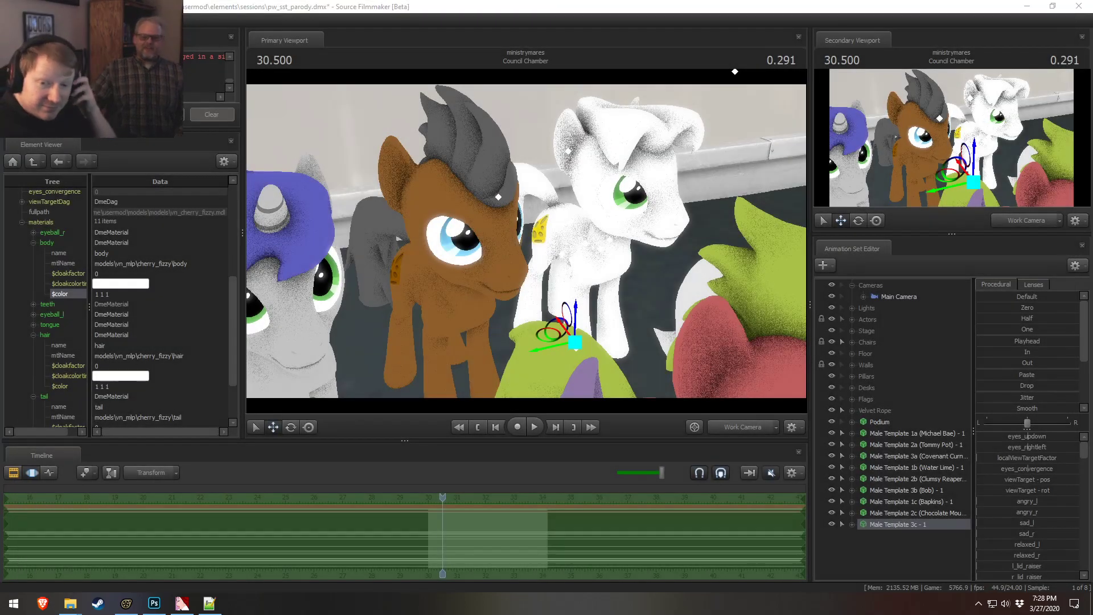
{"action": "left_click_drag", "start_coordinate": [432, 187], "coordinate": [527, 244]}
{"action": "key", "text": "w"}
- Show Male Template 3c's model in the Element Viewer and set its body $color to black (0 0 0)
{"action": "right_click", "coordinate": [931, 526]}
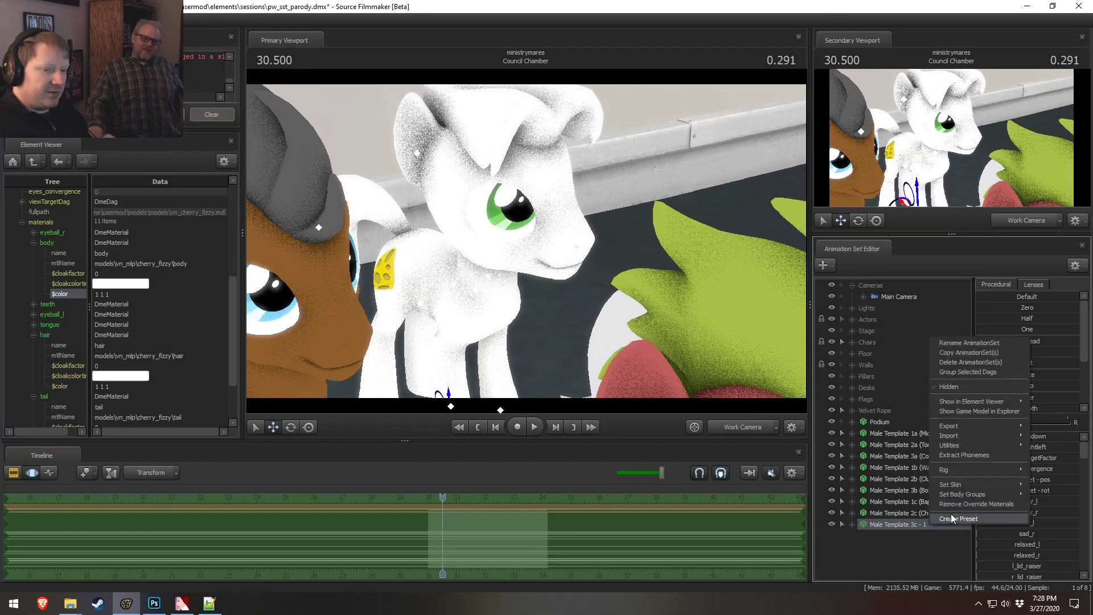
{"action": "mouse_move", "coordinate": [967, 406]}
{"action": "left_click", "coordinate": [1053, 420]}
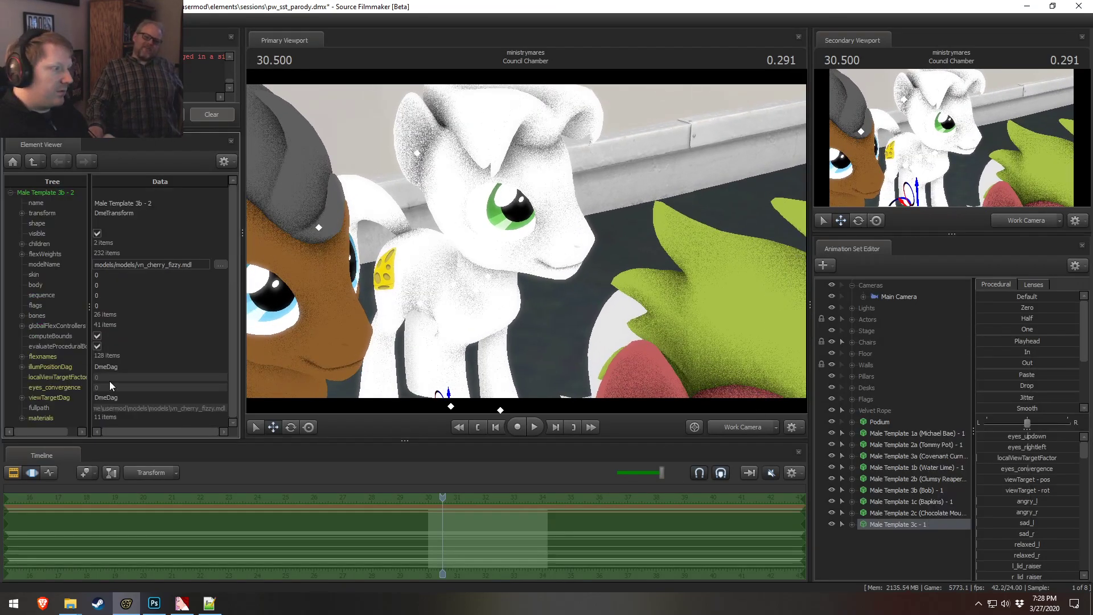
{"action": "left_click", "coordinate": [23, 418]}
{"action": "left_click", "coordinate": [34, 330]}
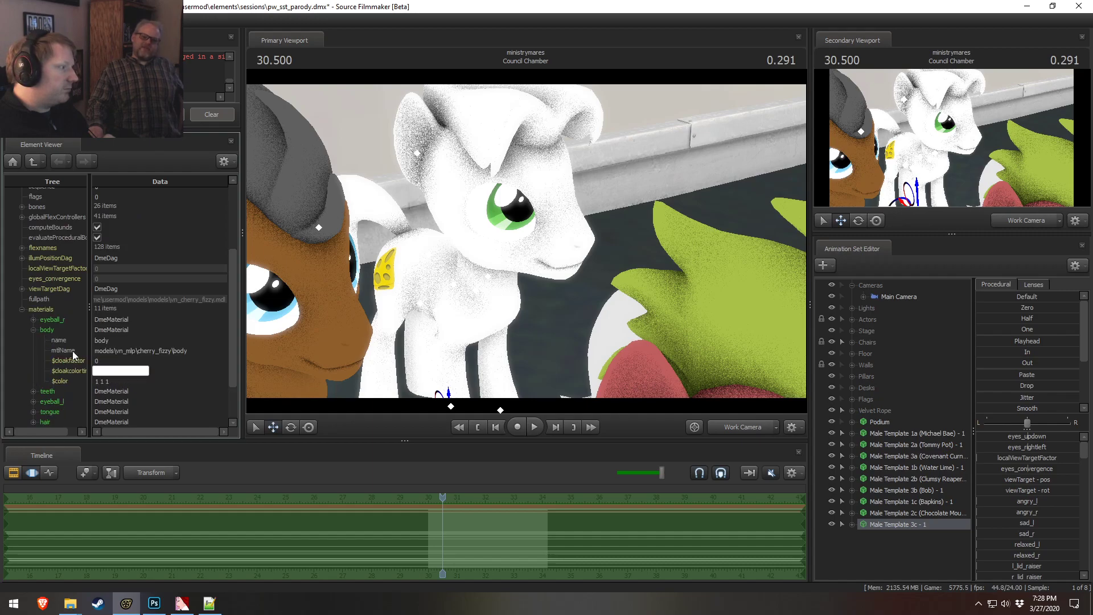
{"action": "scroll", "coordinate": [38, 334], "scroll_direction": "down", "scroll_amount": 2}
{"action": "scroll", "coordinate": [494, 244], "scroll_direction": "down", "scroll_amount": 5}
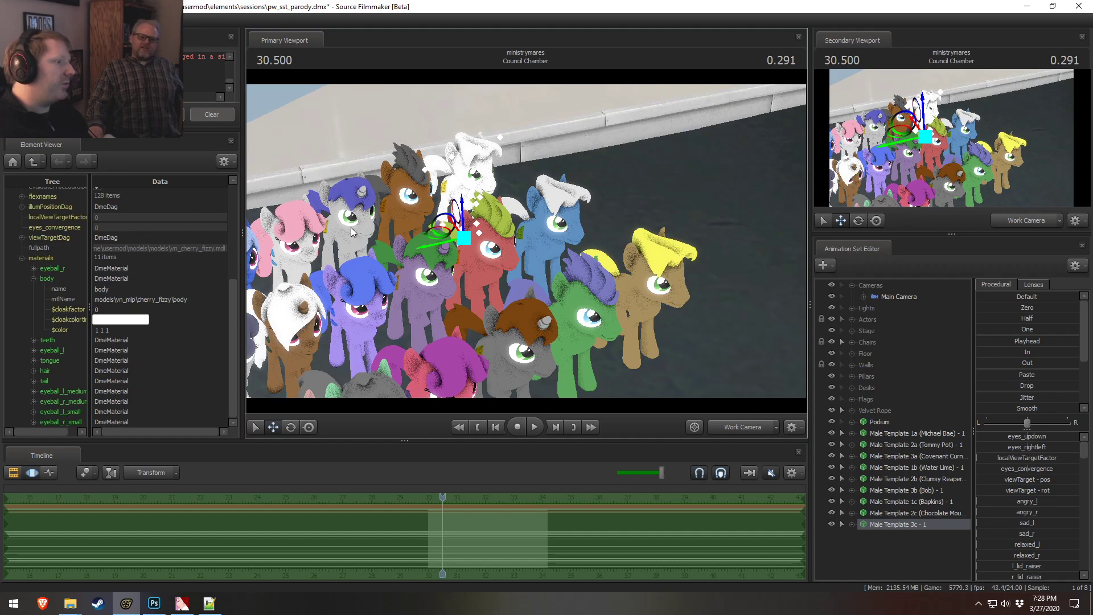
{"action": "scroll", "coordinate": [346, 237], "scroll_direction": "up", "scroll_amount": 6}
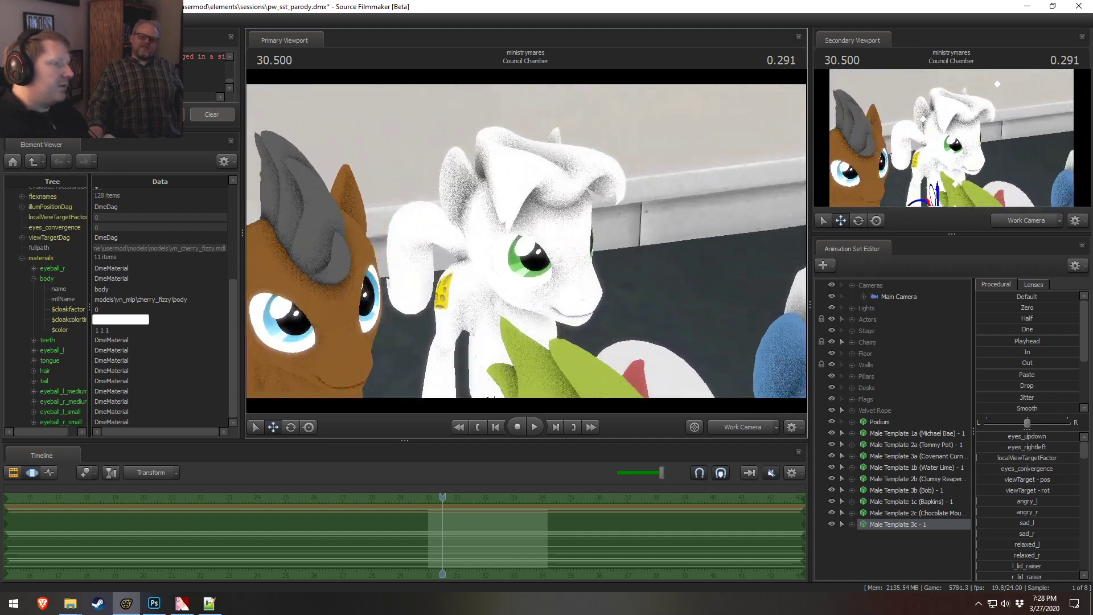
{"action": "scroll", "coordinate": [346, 238], "scroll_direction": "up", "scroll_amount": 3}
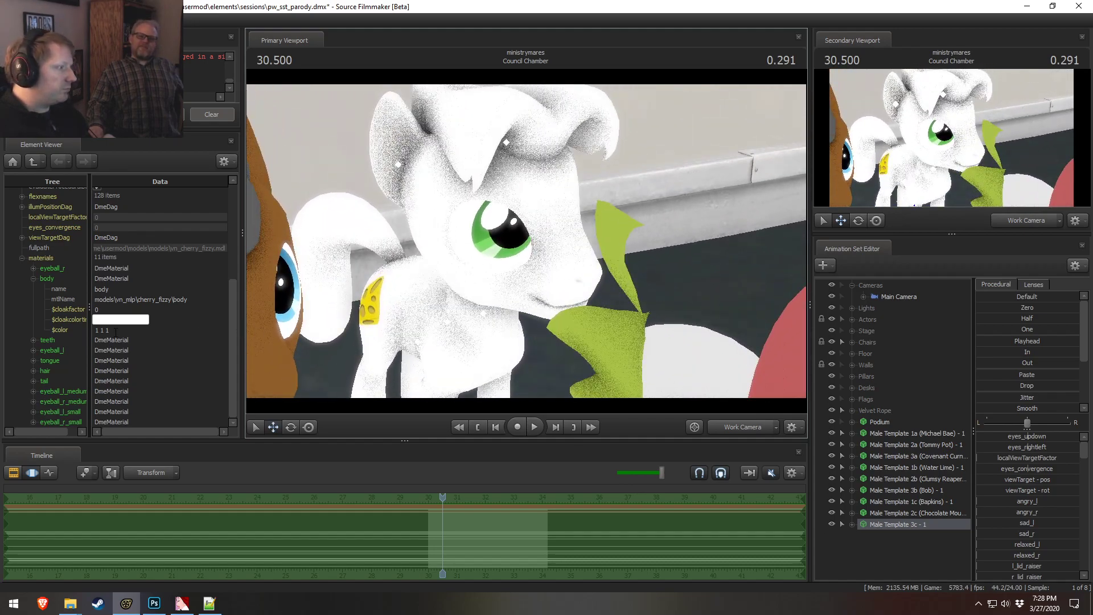
{"action": "double_click", "coordinate": [115, 330]}
{"action": "type", "text": "0 0 0"}
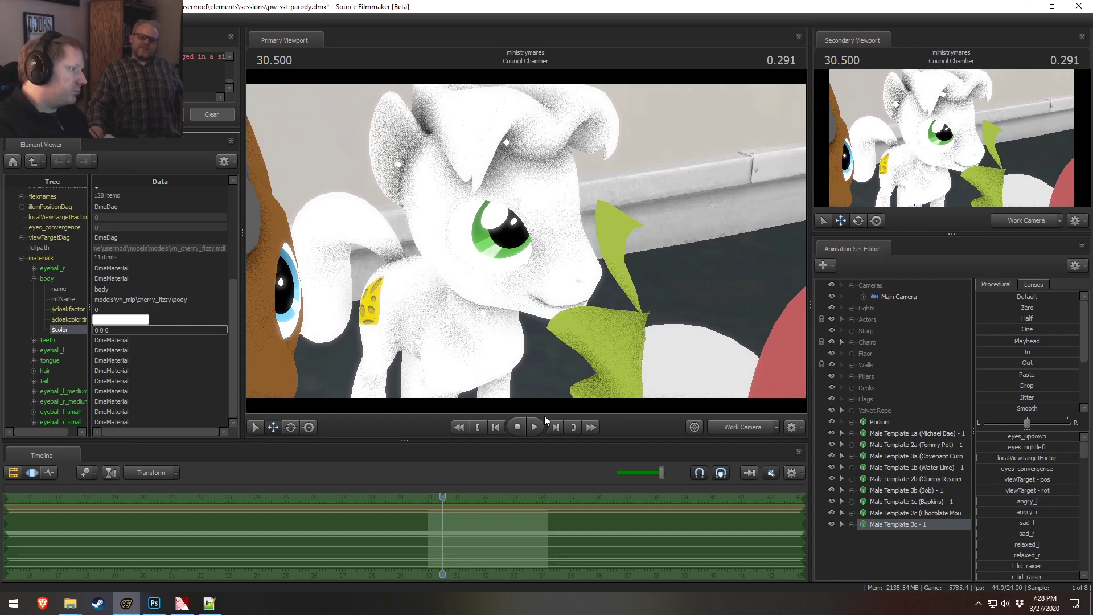
{"action": "key", "text": "Return"}
- Set the hair and tail material $color to red, 1 0 0
{"action": "left_click", "coordinate": [33, 381]}
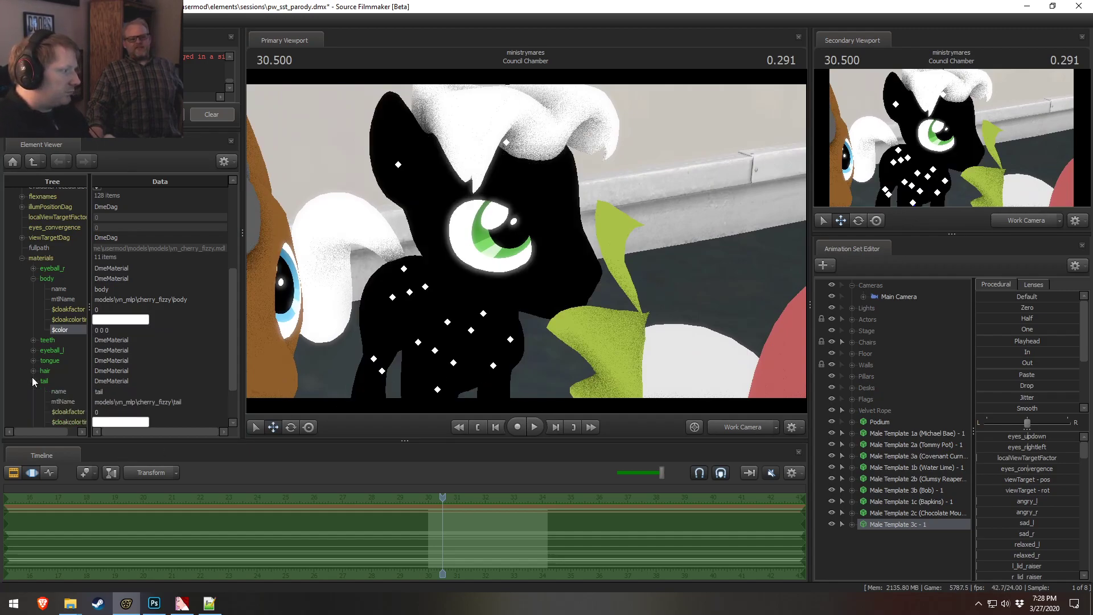
{"action": "left_click", "coordinate": [33, 370]}
{"action": "scroll", "coordinate": [37, 370], "scroll_direction": "down", "scroll_amount": 3}
{"action": "double_click", "coordinate": [121, 320]}
{"action": "type", "text": "1"}
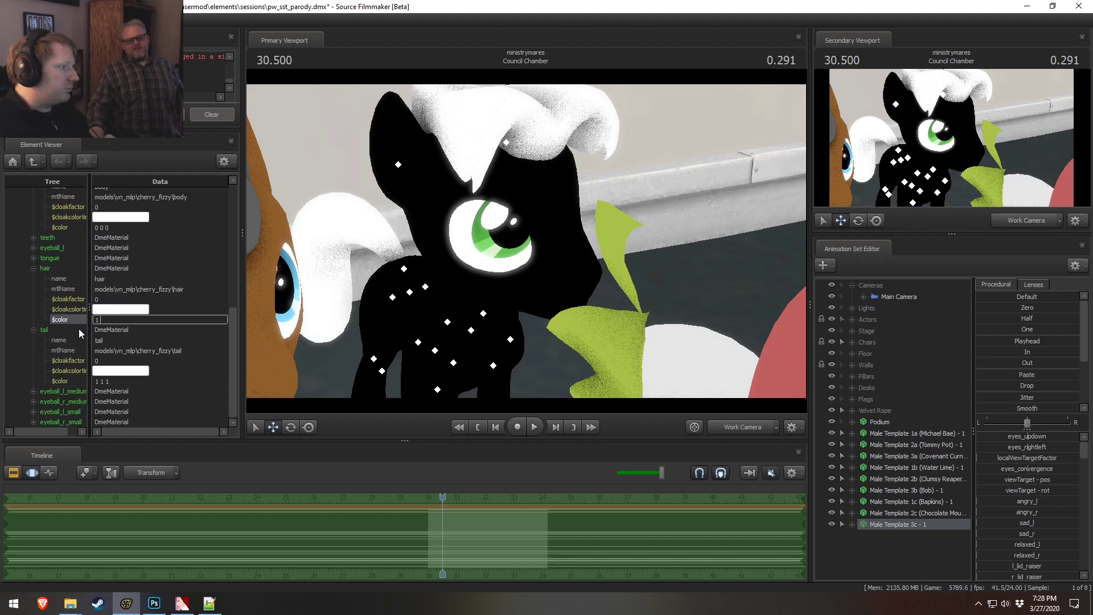
{"action": "type", "text": " 0 0"}
{"action": "key", "text": "Return"}
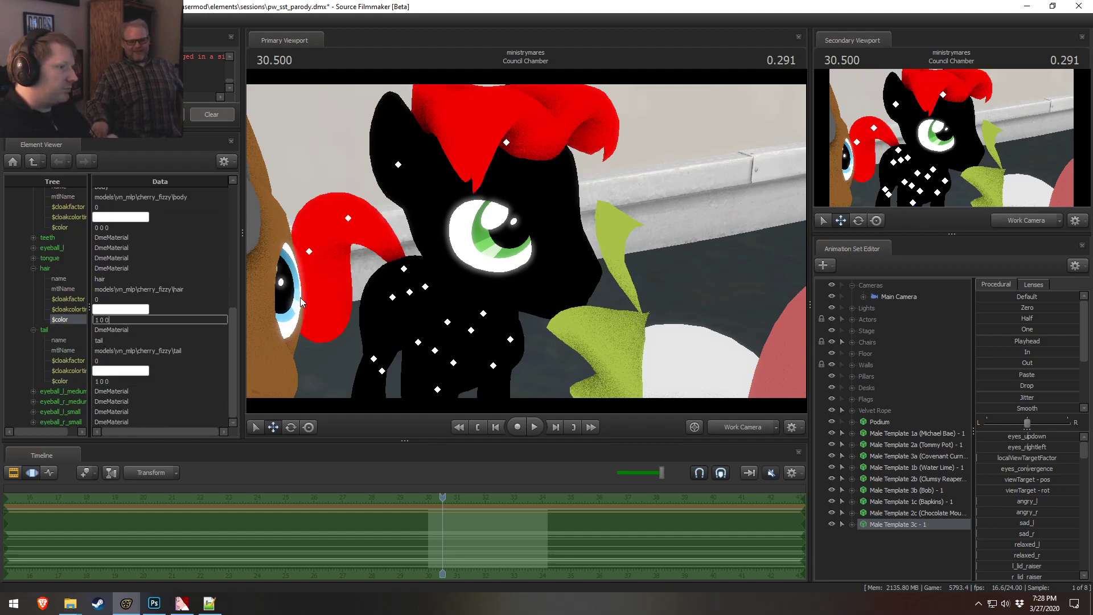
- Give Male Template 3c - 1 a wide toothy grin with the Lower Face big_grin slider
{"action": "left_click_drag", "start_coordinate": [508, 233], "coordinate": [509, 232]}
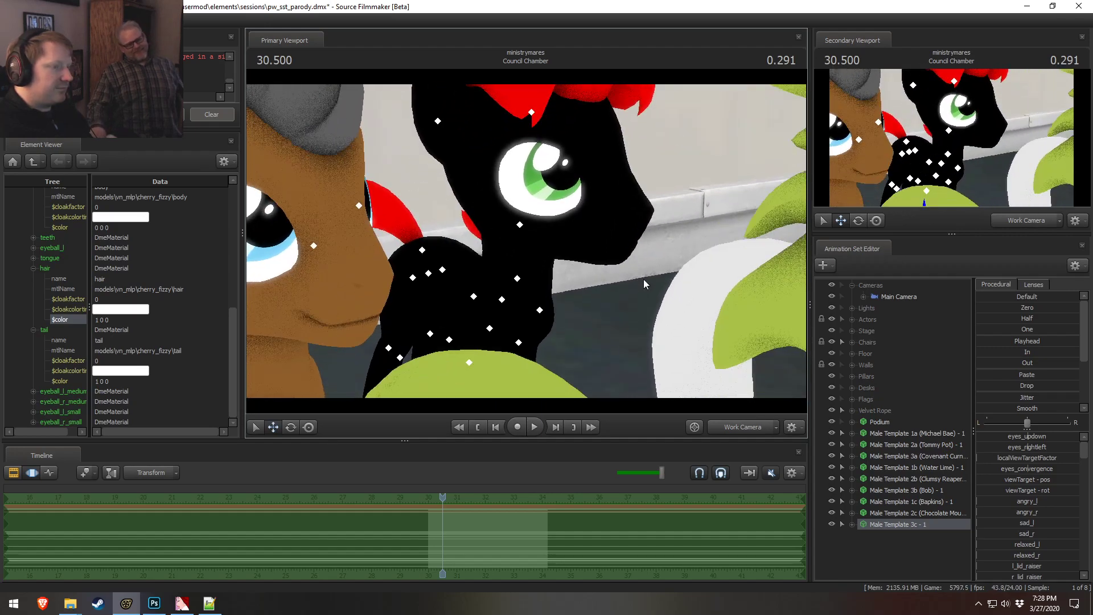
{"action": "left_click", "coordinate": [852, 524]}
{"action": "left_click", "coordinate": [871, 535]}
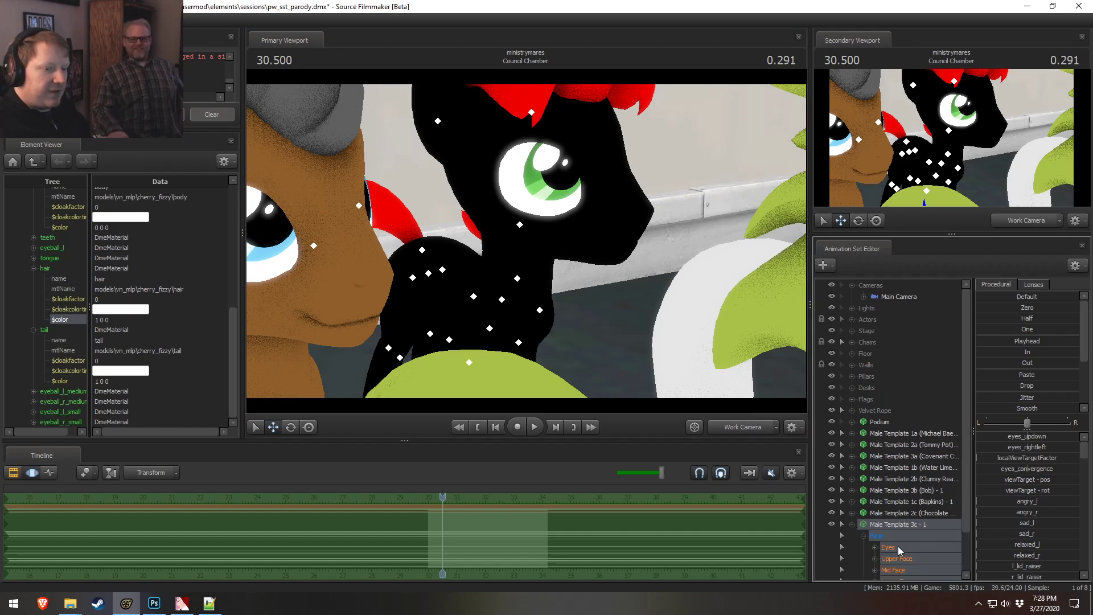
{"action": "scroll", "coordinate": [889, 566], "scroll_direction": "down", "scroll_amount": 2}
{"action": "left_click", "coordinate": [916, 536]}
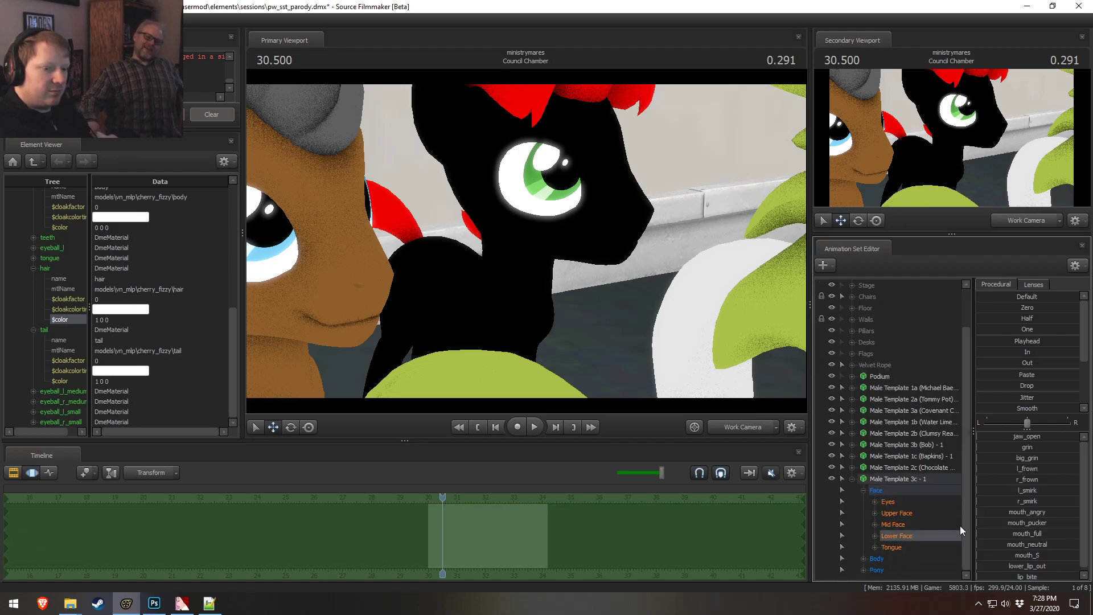
{"action": "left_click_drag", "start_coordinate": [1016, 457], "coordinate": [1075, 457]}
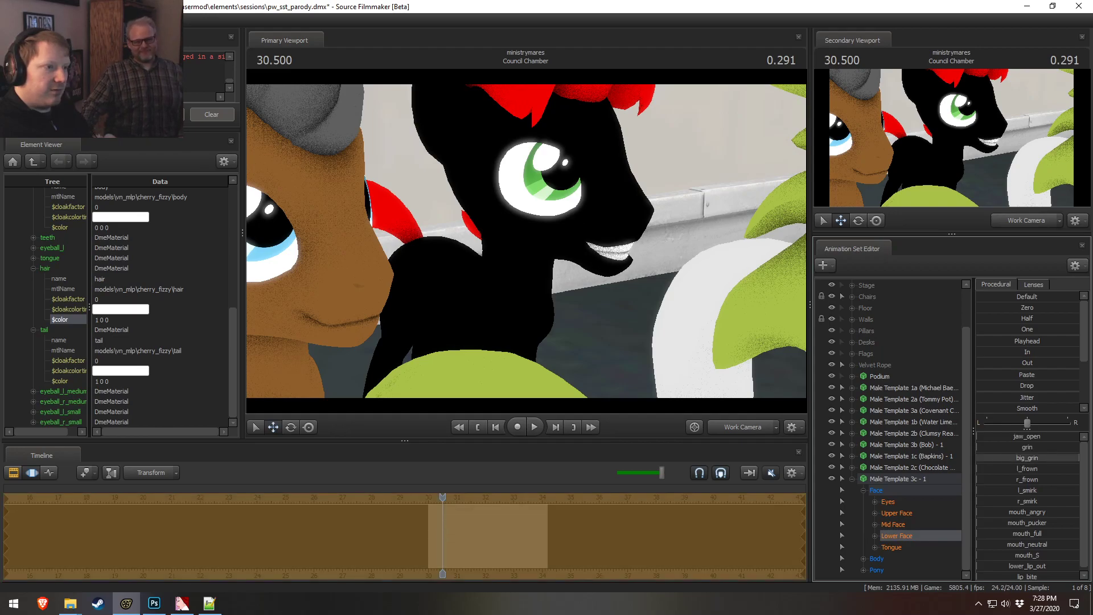
{"action": "left_click_drag", "start_coordinate": [782, 418], "coordinate": [962, 441]}
- Adjust the eye controls to shift the pony's gaze, then frame the black pony
{"action": "left_click", "coordinate": [897, 512]}
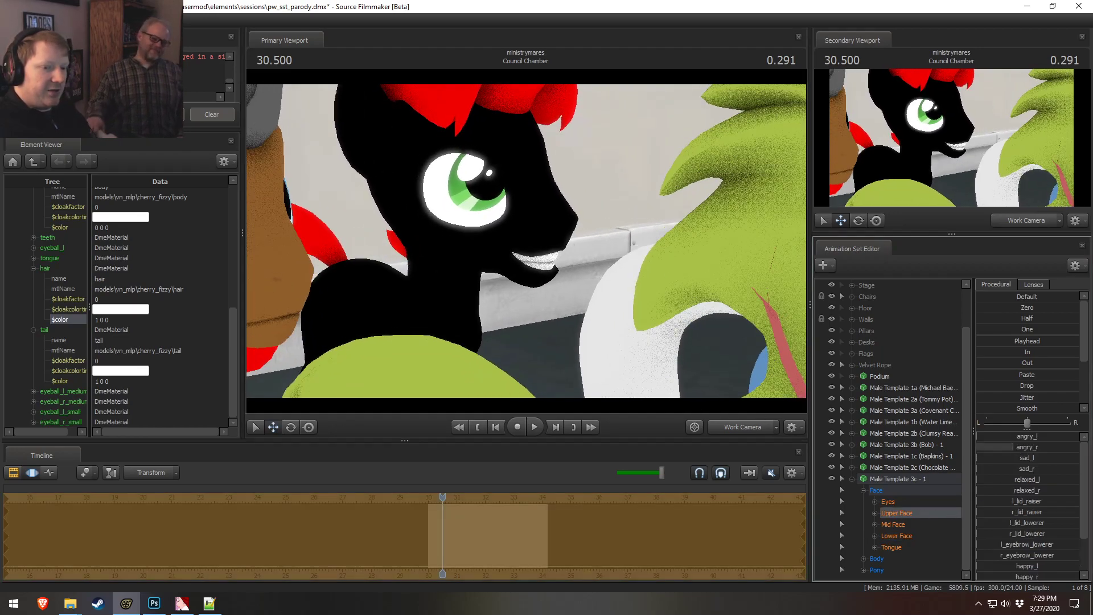
{"action": "left_click_drag", "start_coordinate": [550, 347], "coordinate": [550, 347]}
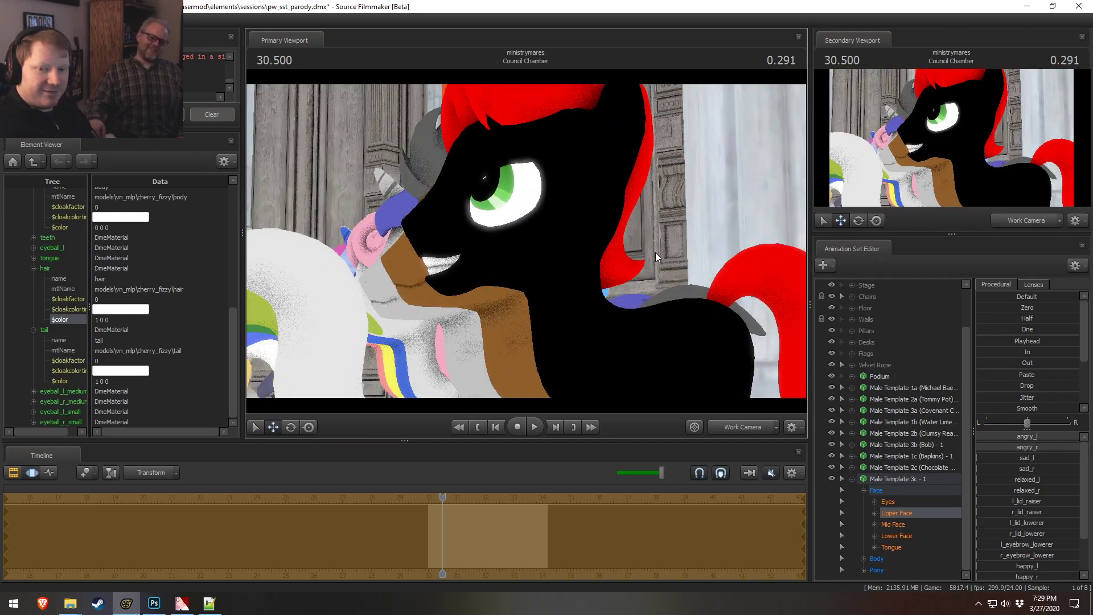
{"action": "left_click", "coordinate": [894, 501]}
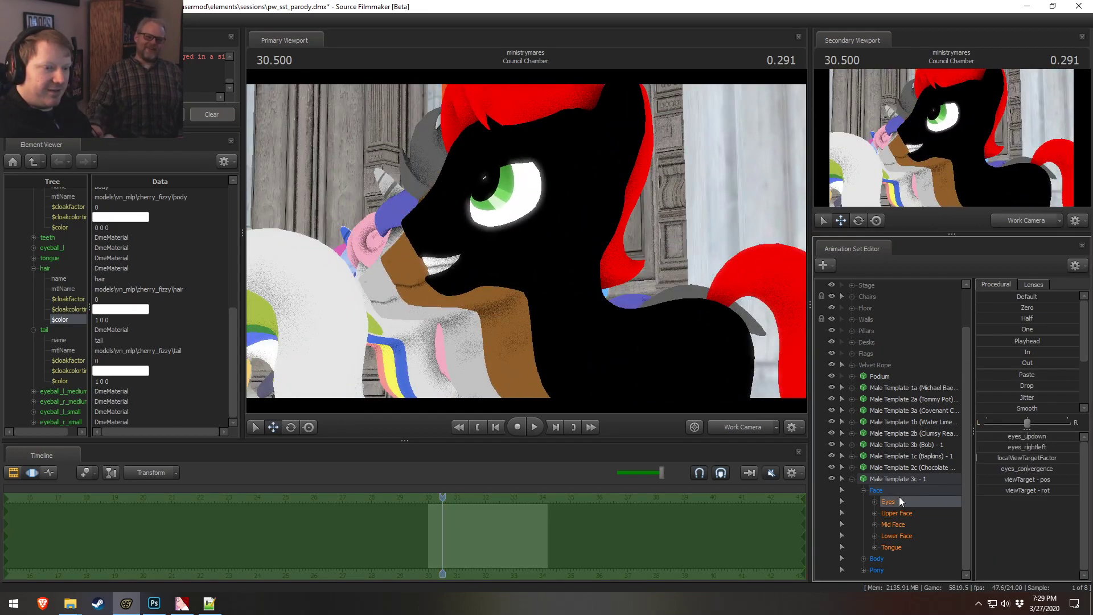
{"action": "left_click_drag", "start_coordinate": [1022, 427], "coordinate": [1034, 442]}
{"action": "left_click_drag", "start_coordinate": [778, 370], "coordinate": [778, 370]}
{"action": "left_click_drag", "start_coordinate": [526, 246], "coordinate": [529, 241]}
- Undo the black-and-red colours and the facial expression changes
{"action": "key", "text": "ctrl+z"}
{"action": "key", "text": "ctrl+z"}
{"action": "key", "text": "ctrl+z"}
{"action": "key", "text": "ctrl+z"}
{"action": "key", "text": "ctrl+z"}
{"action": "key", "text": "ctrl+z"}
{"action": "key", "text": "ctrl+z"}
{"action": "key", "text": "ctrl+z"}
{"action": "scroll", "coordinate": [184, 353], "scroll_direction": "up", "scroll_amount": 3}
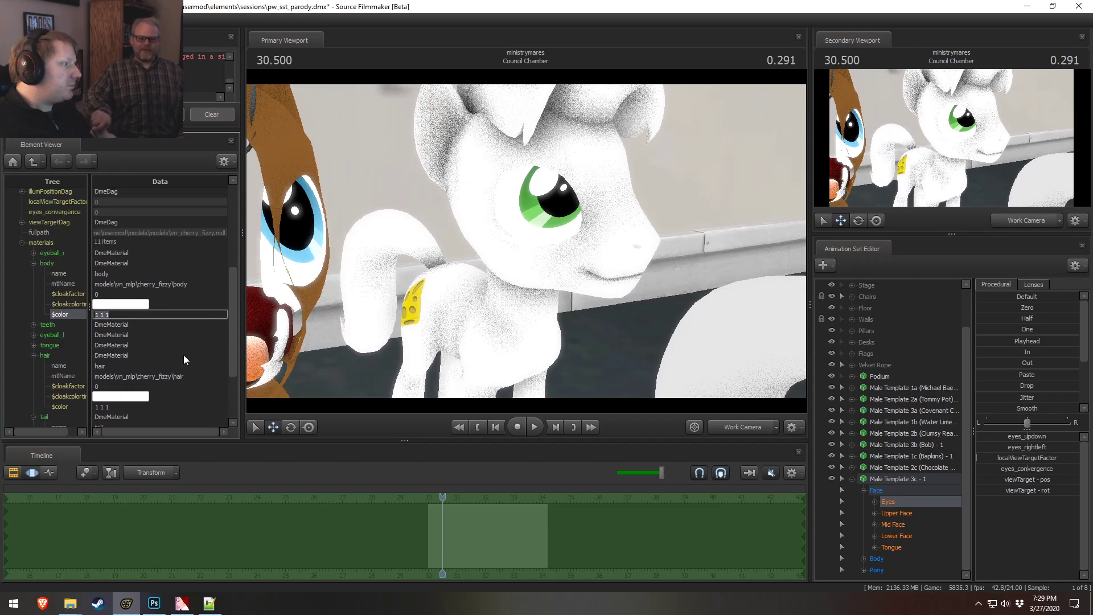
{"action": "left_click_drag", "start_coordinate": [574, 249], "coordinate": [574, 249]}
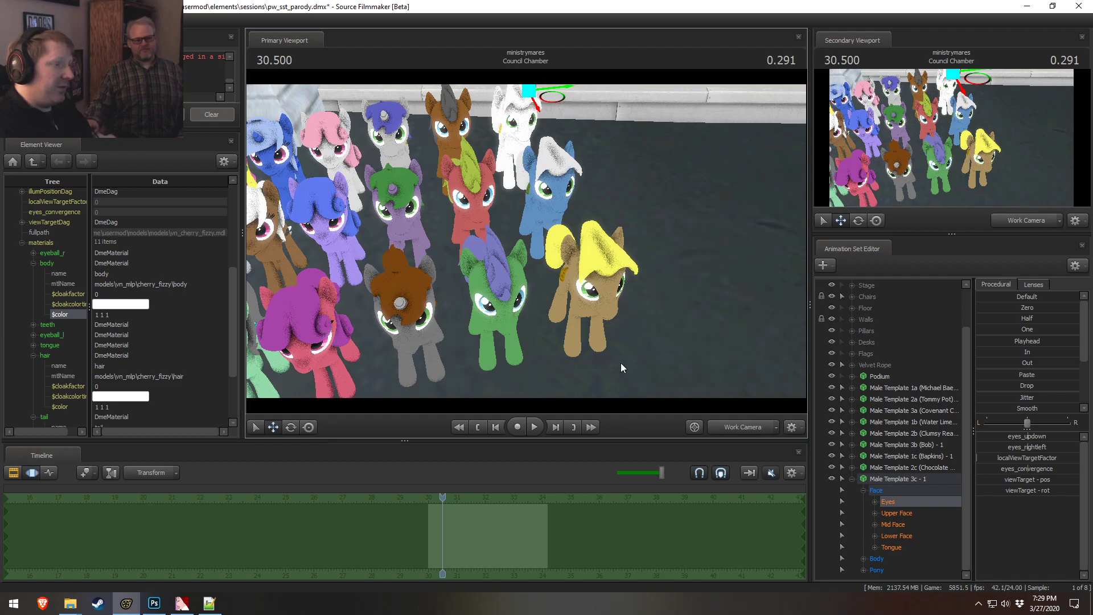
- Fly the Work Camera around and toward the pony crowd in the Council Chamber
{"action": "right_click_drag", "start_coordinate": [479, 297], "coordinate": [479, 319]}
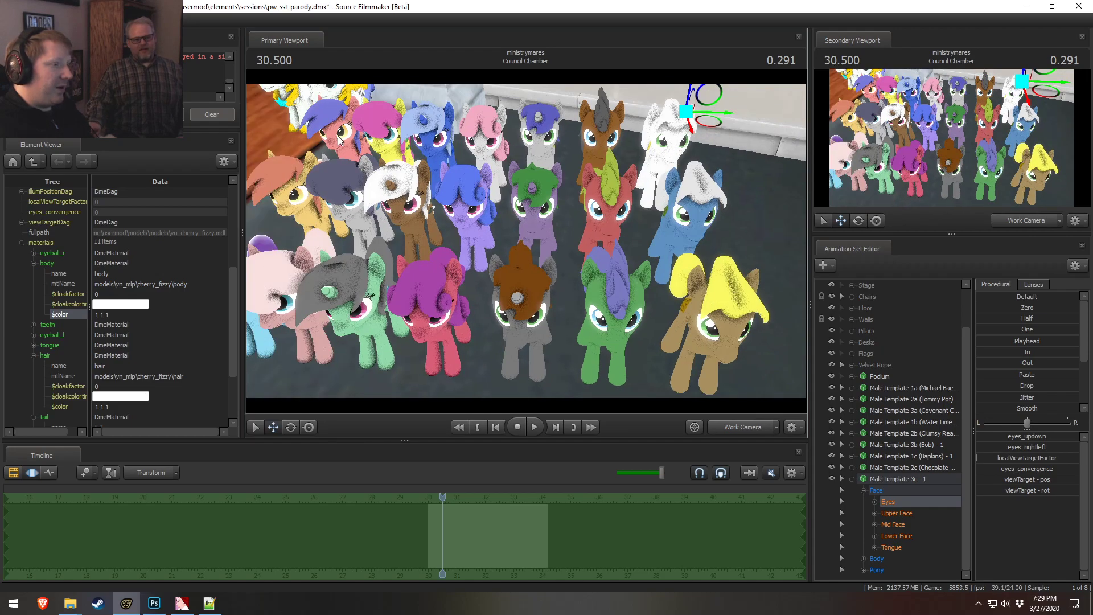
{"action": "left_click_drag", "start_coordinate": [420, 251], "coordinate": [525, 231]}
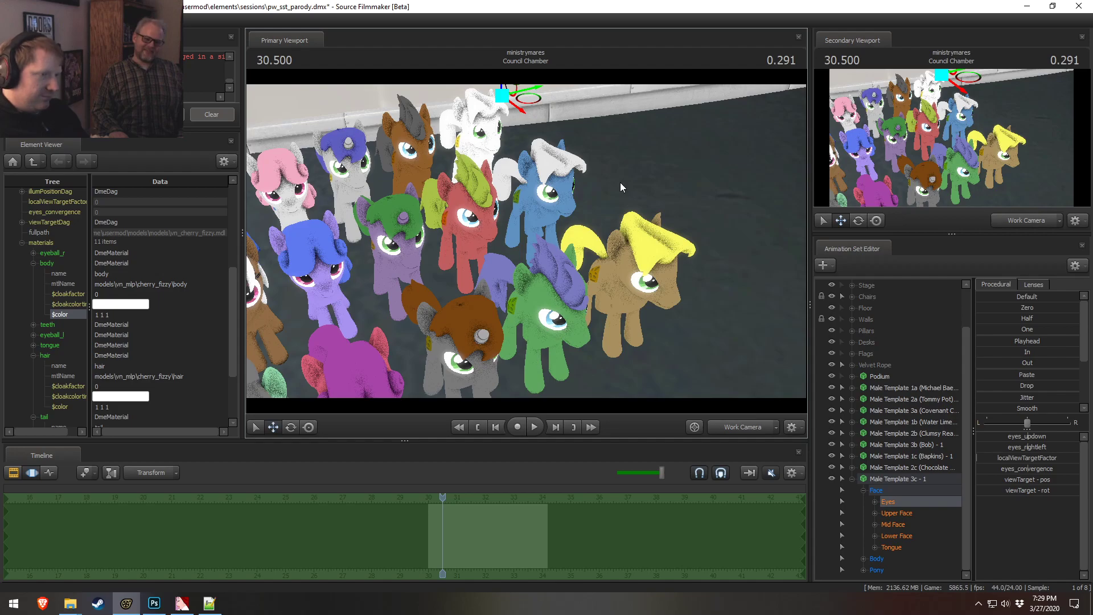
{"action": "mouse_move", "coordinate": [538, 188]}
{"action": "left_mouse_down"}
{"action": "mouse_move", "coordinate": [526, 179]}
{"action": "mouse_move", "coordinate": [538, 187]}
{"action": "left_mouse_up"}
{"action": "key", "text": "w"}
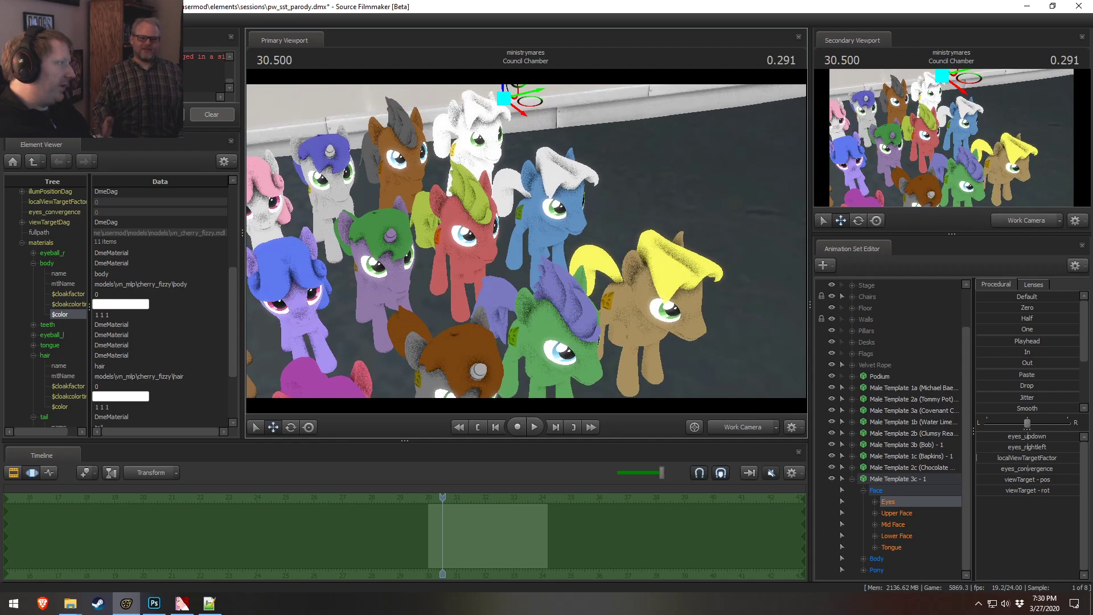
{"action": "left_click_drag", "start_coordinate": [533, 241], "coordinate": [534, 238]}
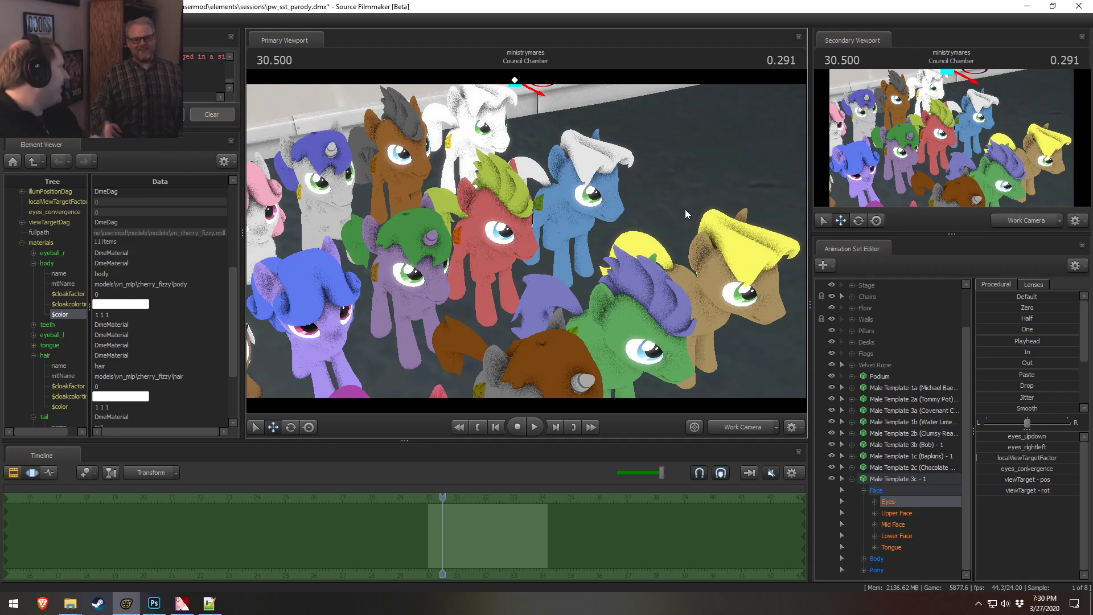
{"action": "left_click_drag", "start_coordinate": [674, 112], "coordinate": [674, 112]}
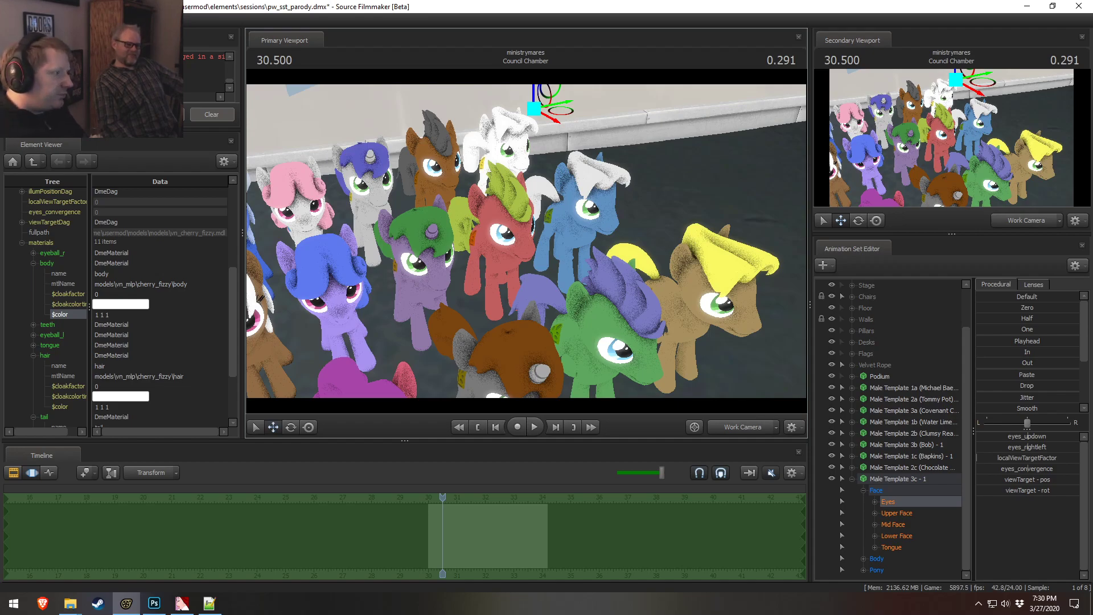
- Try a blue body $color of 0.2 0.3 0.8, then pink 0.8 0.4 0.7
{"action": "double_click", "coordinate": [106, 314]}
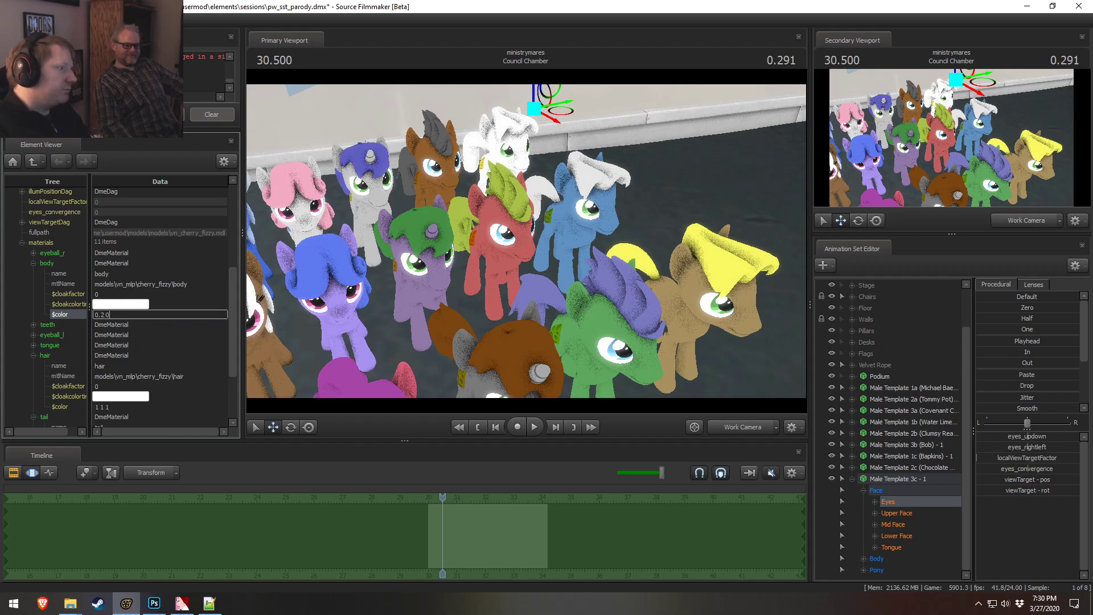
{"action": "key", "text": "Return"}
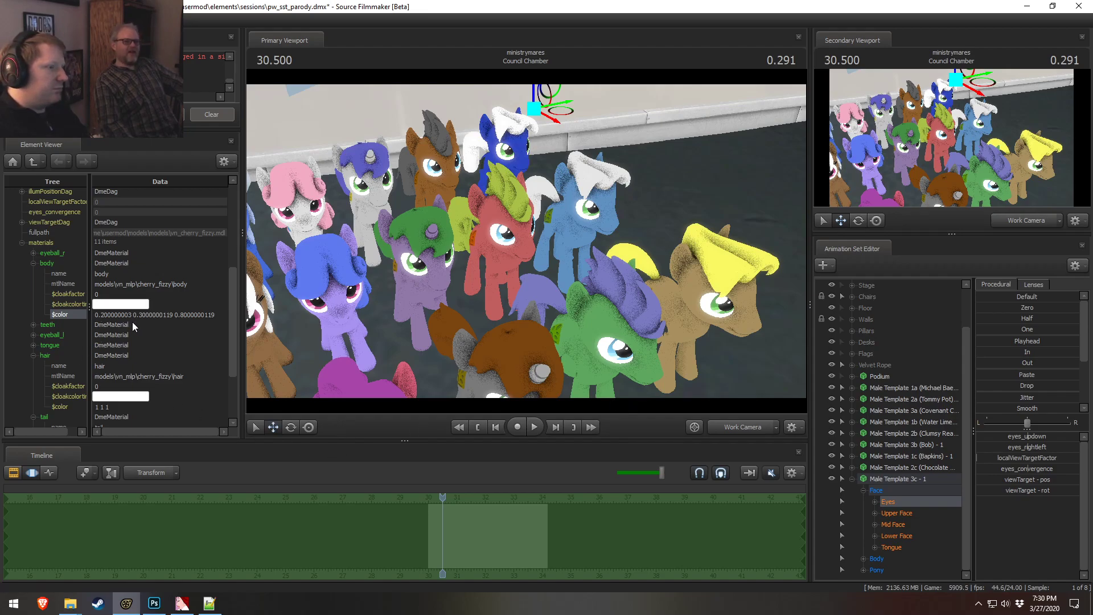
{"action": "left_click", "coordinate": [112, 314]}
{"action": "left_click_drag", "start_coordinate": [112, 315], "coordinate": [94, 315]}
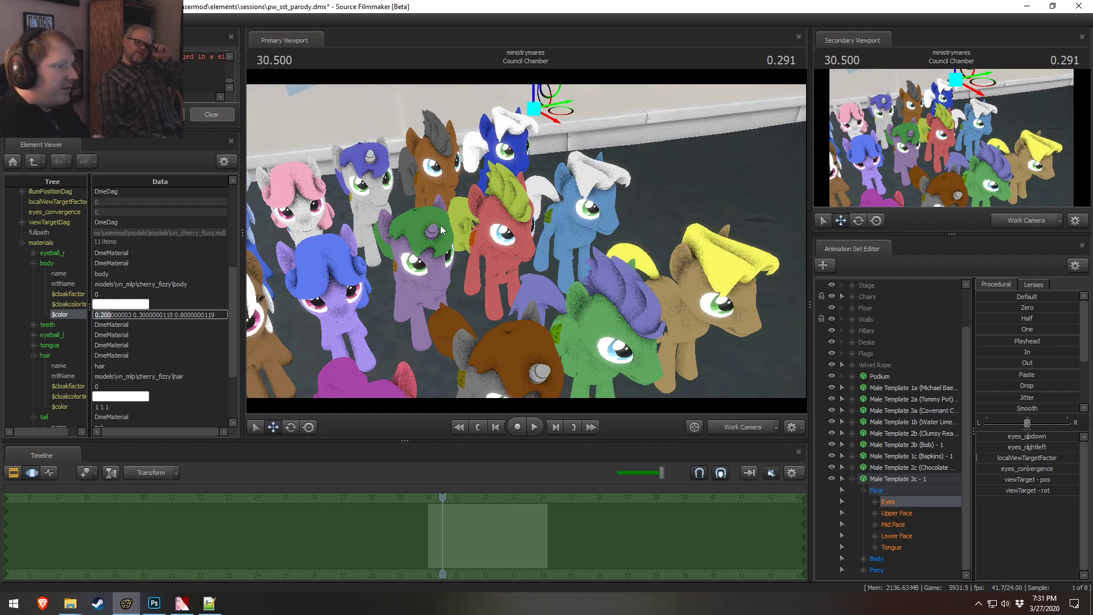
{"action": "triple_click", "coordinate": [162, 315]}
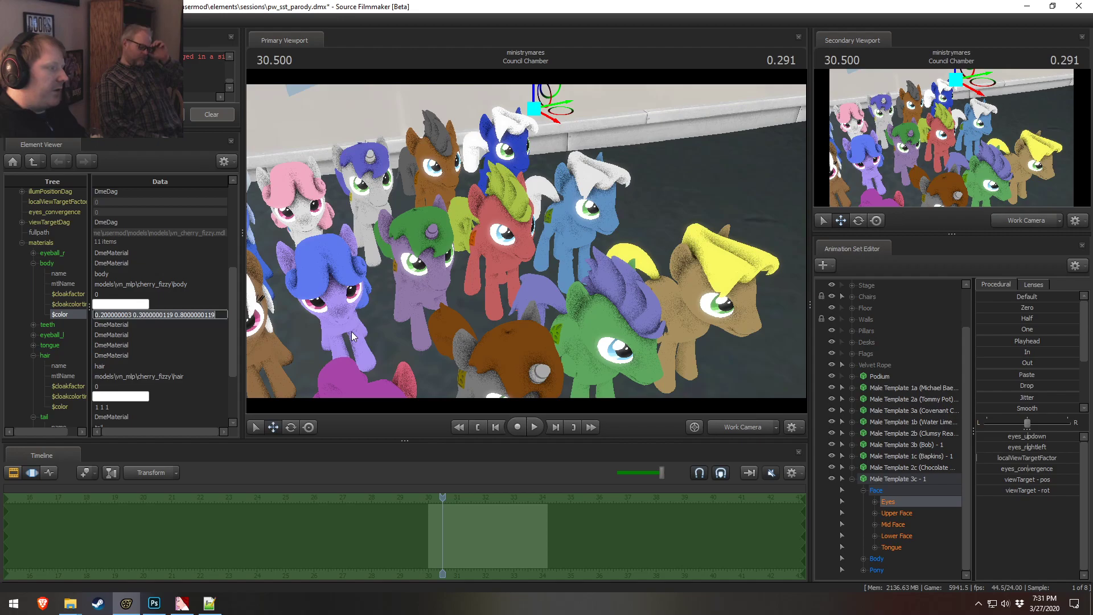
{"action": "key", "text": "ctrl+a"}
{"action": "type", "text": "0."}
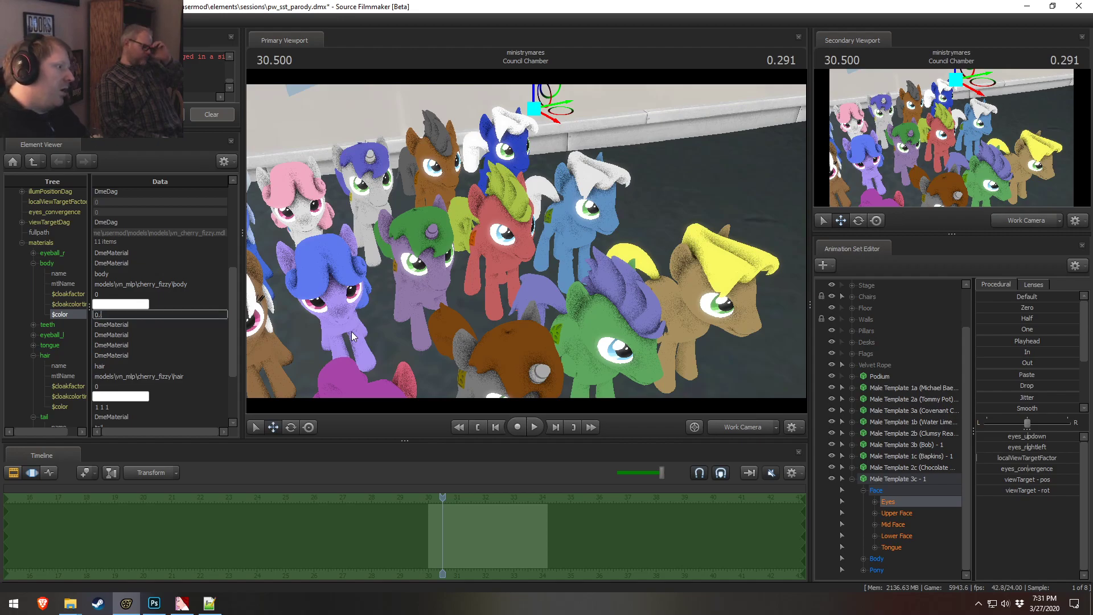
{"action": "type", "text": "8 0.4 0.7"}
{"action": "key", "text": "Return"}
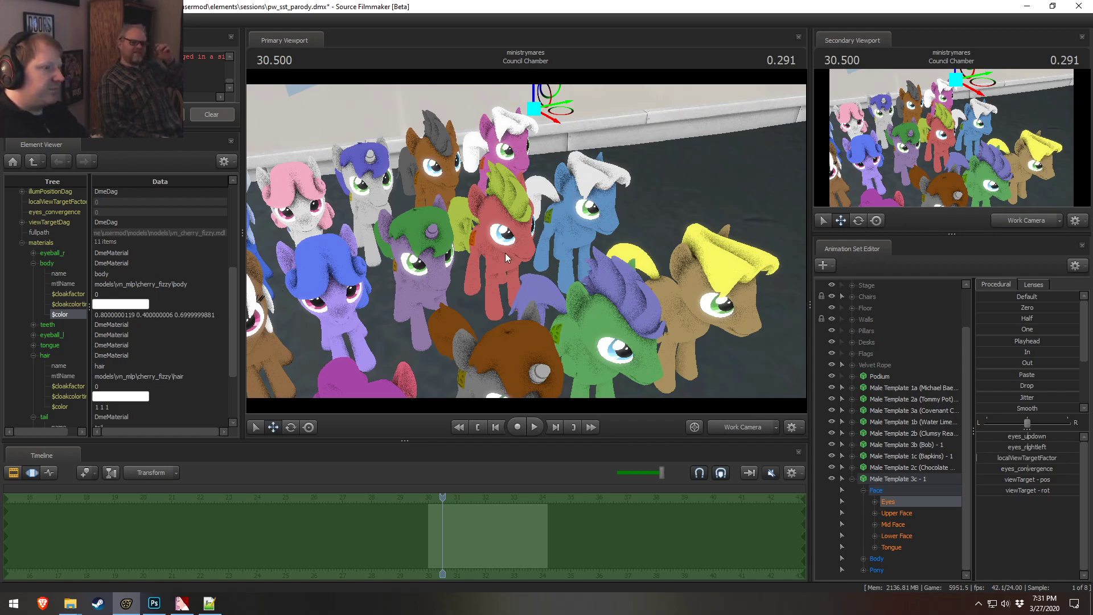
- Settle the body $color on salmon red, 0.8 0.4 0.4
{"action": "left_click", "coordinate": [205, 315]}
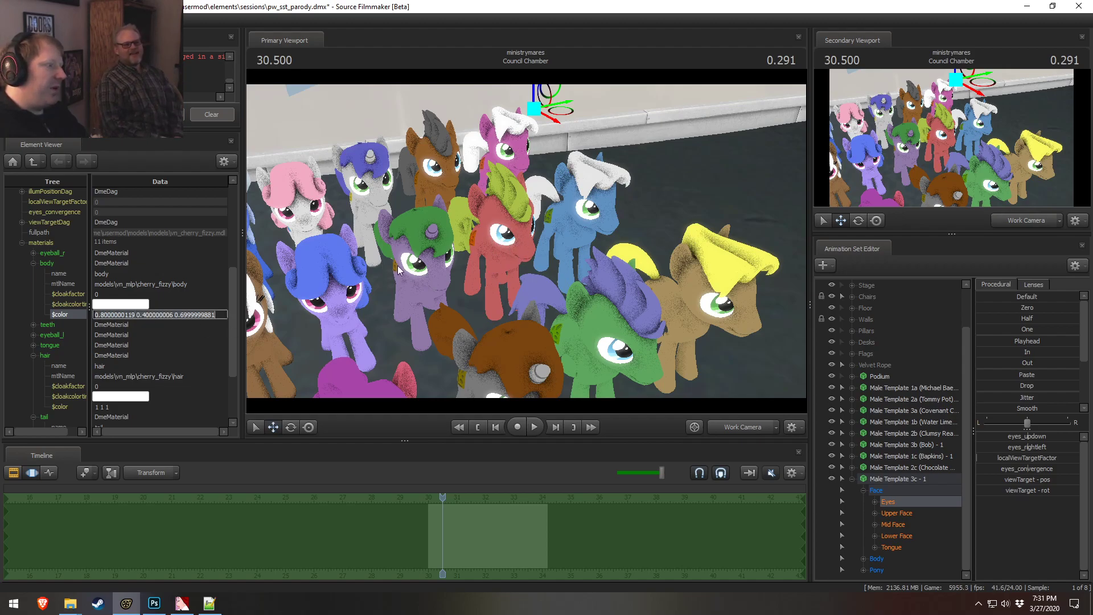
{"action": "type", "text": "0.8 0."}
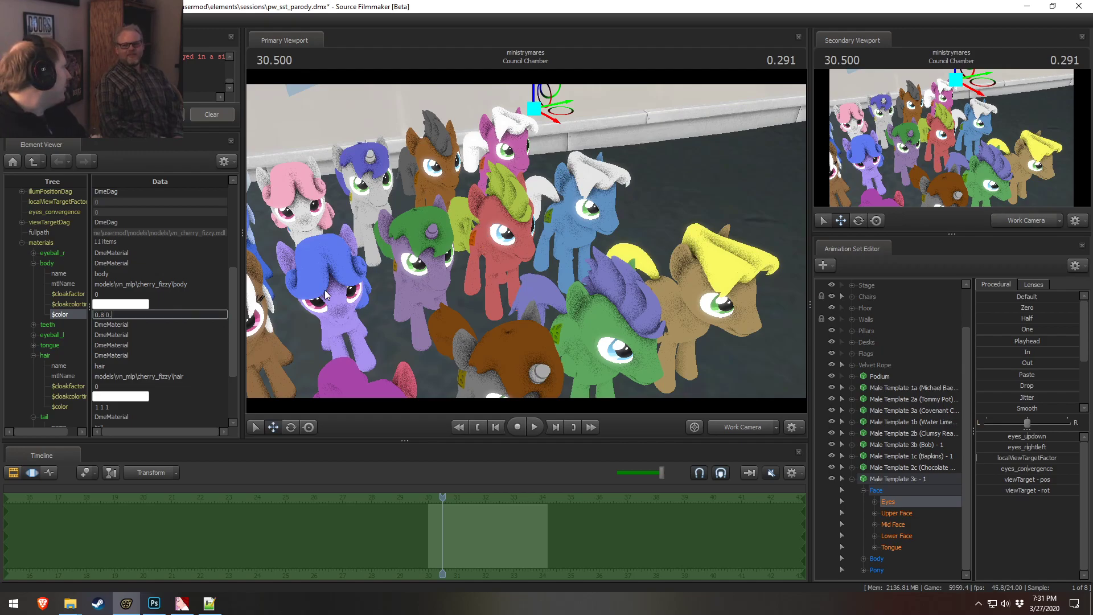
{"action": "type", "text": "4 0.4"}
{"action": "key", "text": "Return"}
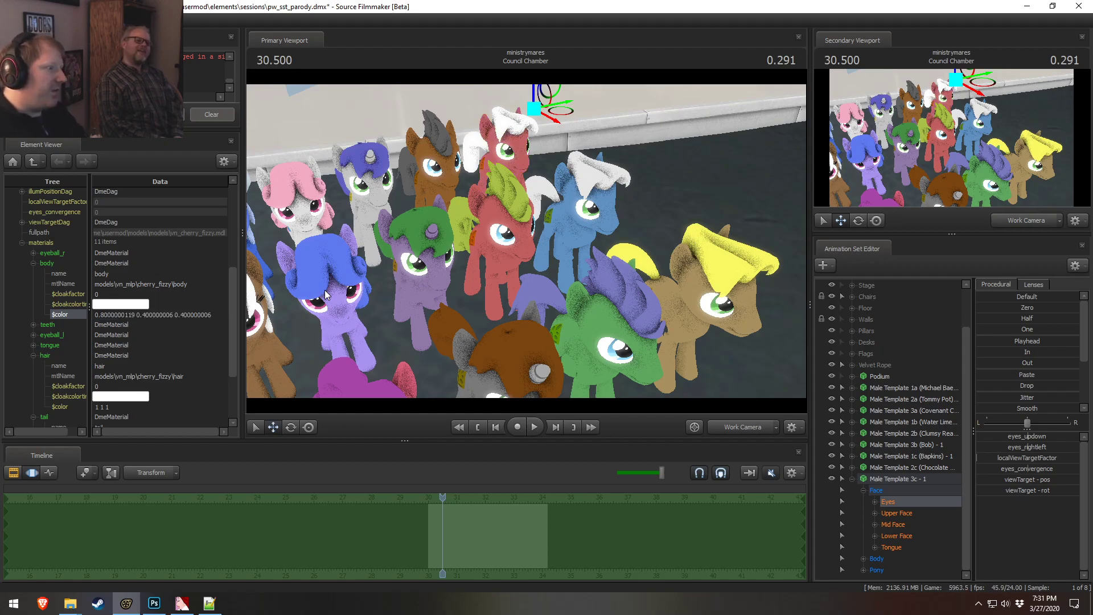
{"action": "left_click", "coordinate": [202, 315]}
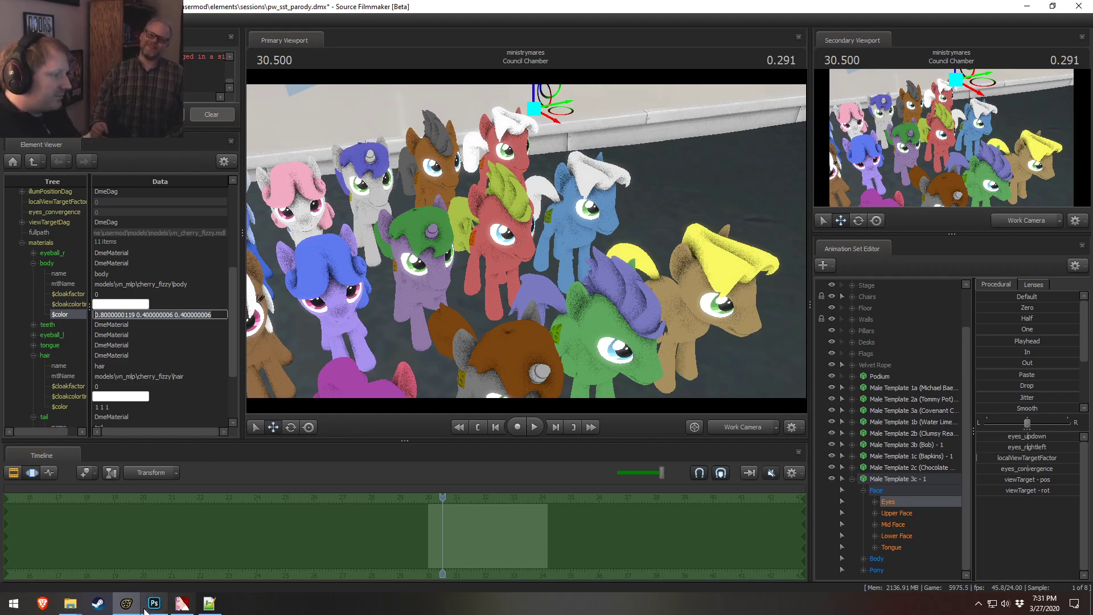
- In the browser, run a Google Images search for mlp stallions
{"action": "mouse_move", "coordinate": [70, 602]}
{"action": "left_click", "coordinate": [188, 586]}
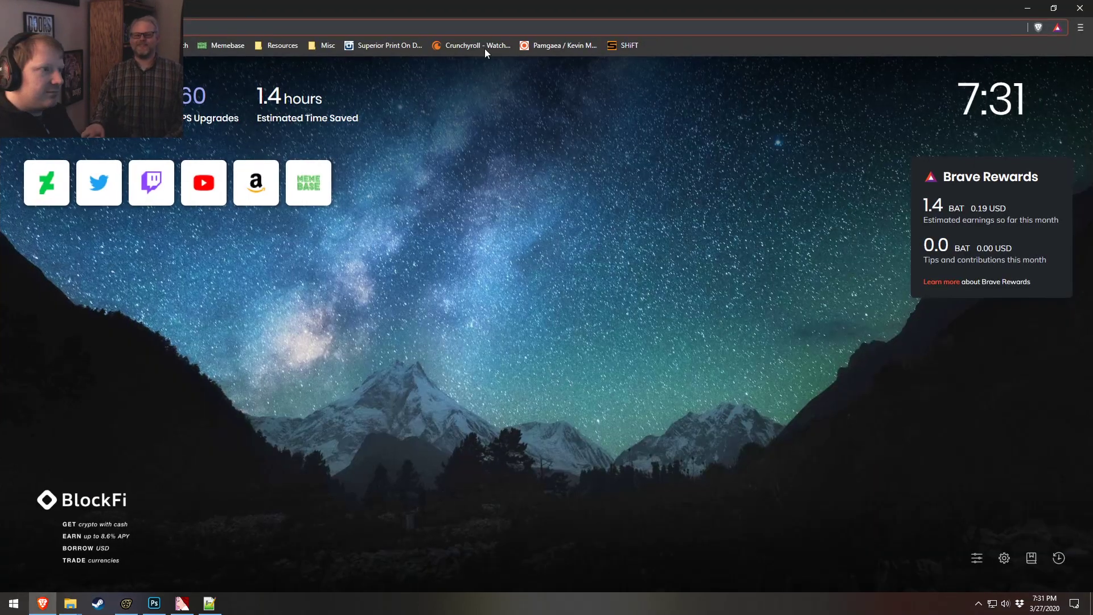
{"action": "left_click", "coordinate": [404, 29]}
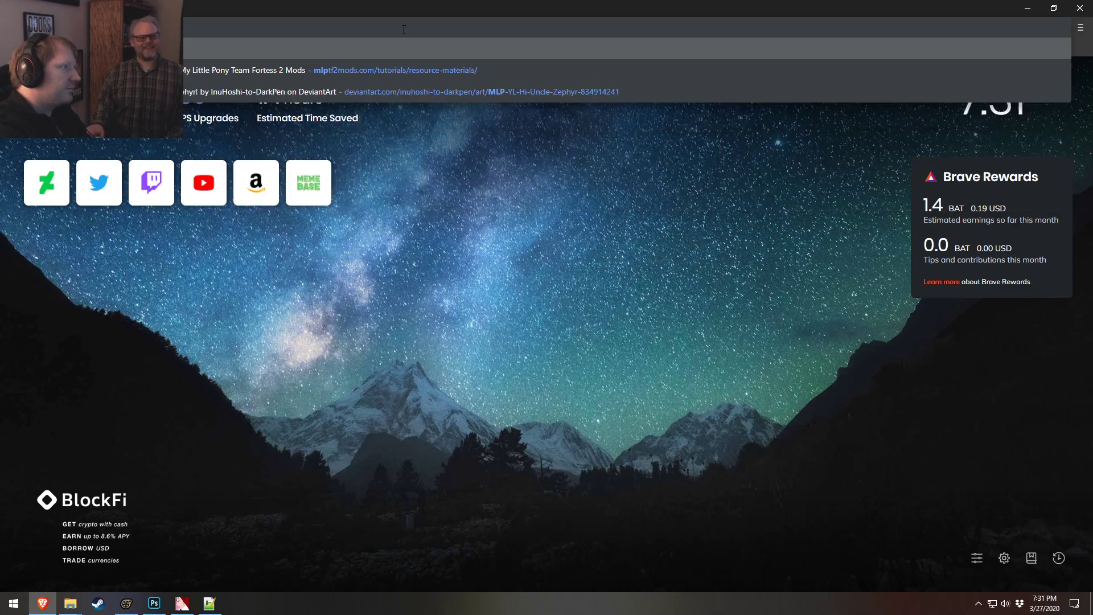
{"action": "key", "text": "Return"}
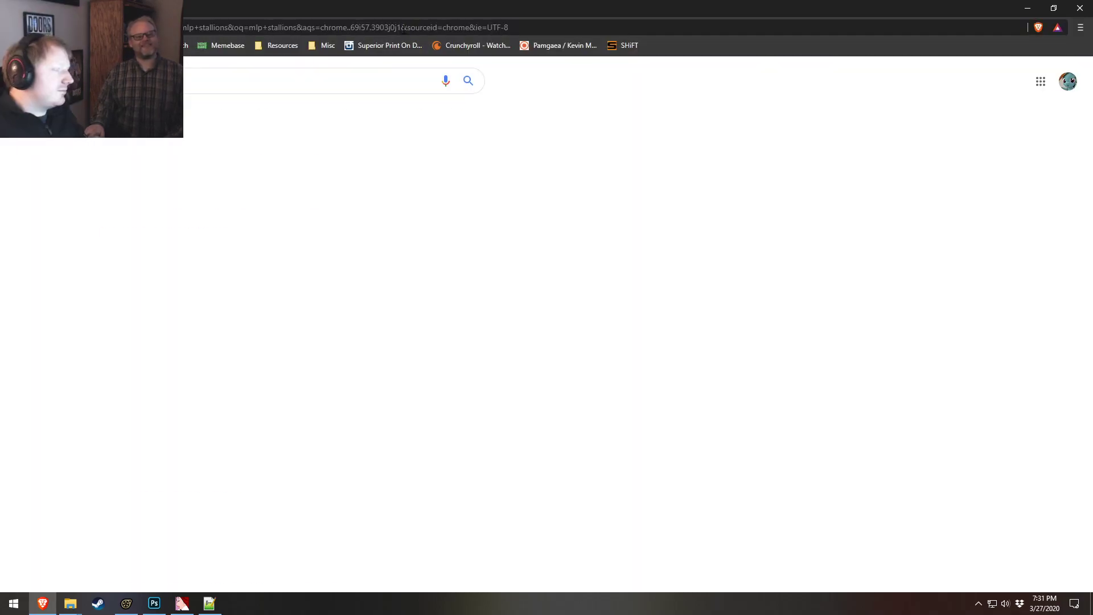
{"action": "left_click", "coordinate": [157, 113]}
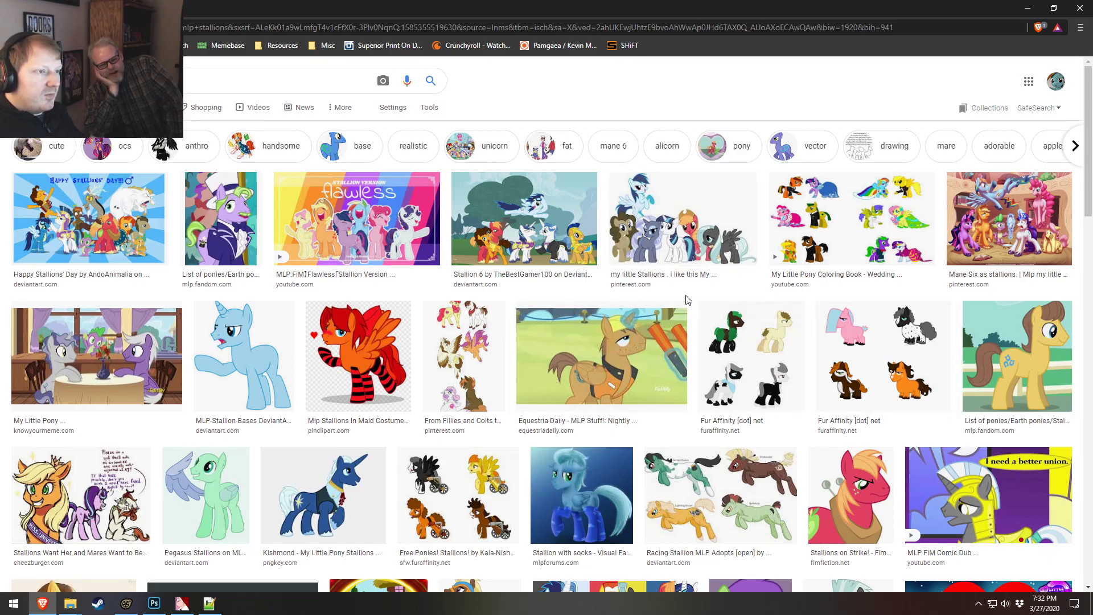
- Scroll through the mlp stallion image results
{"action": "scroll", "coordinate": [966, 352], "scroll_direction": "down", "scroll_amount": 3}
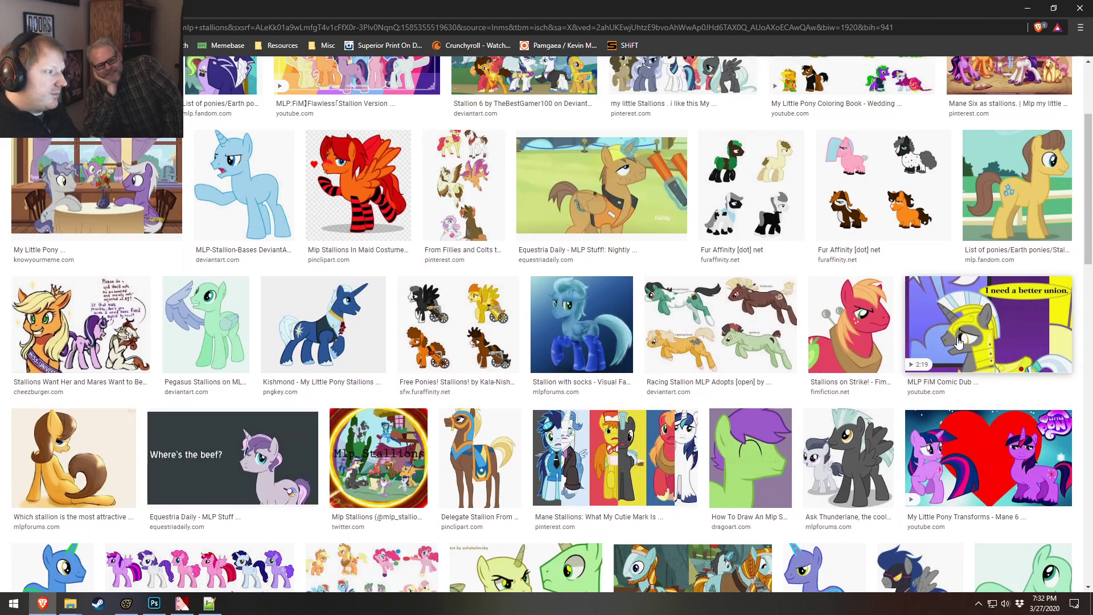
{"action": "scroll", "coordinate": [965, 352], "scroll_direction": "down", "scroll_amount": 1}
{"action": "scroll", "coordinate": [454, 383], "scroll_direction": "down", "scroll_amount": 3}
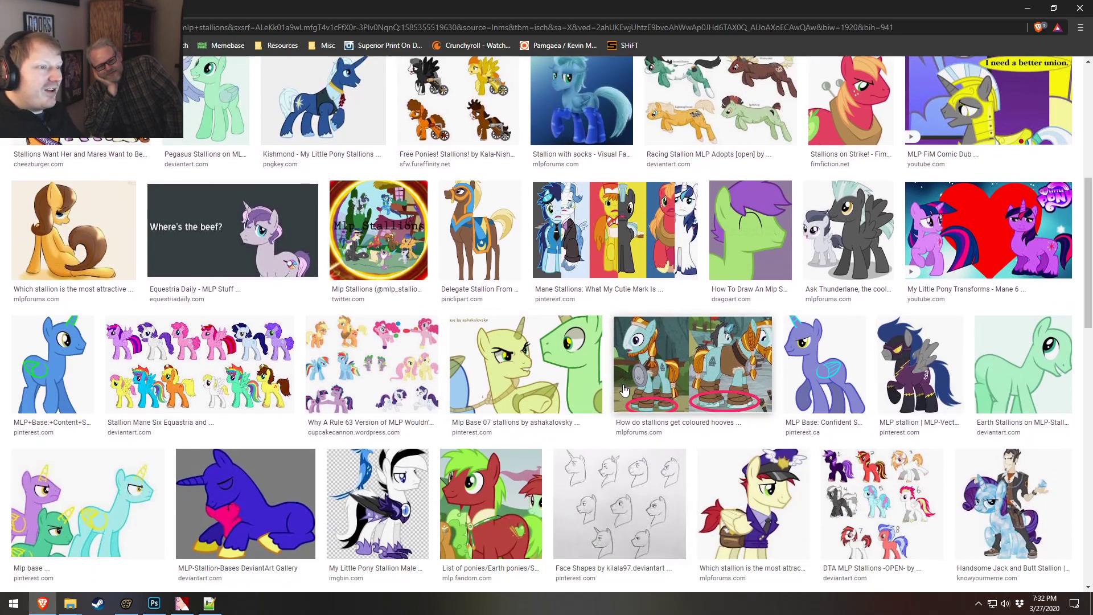
{"action": "scroll", "coordinate": [841, 442], "scroll_direction": "down", "scroll_amount": 4}
{"action": "scroll", "coordinate": [841, 441], "scroll_direction": "up", "scroll_amount": 3}
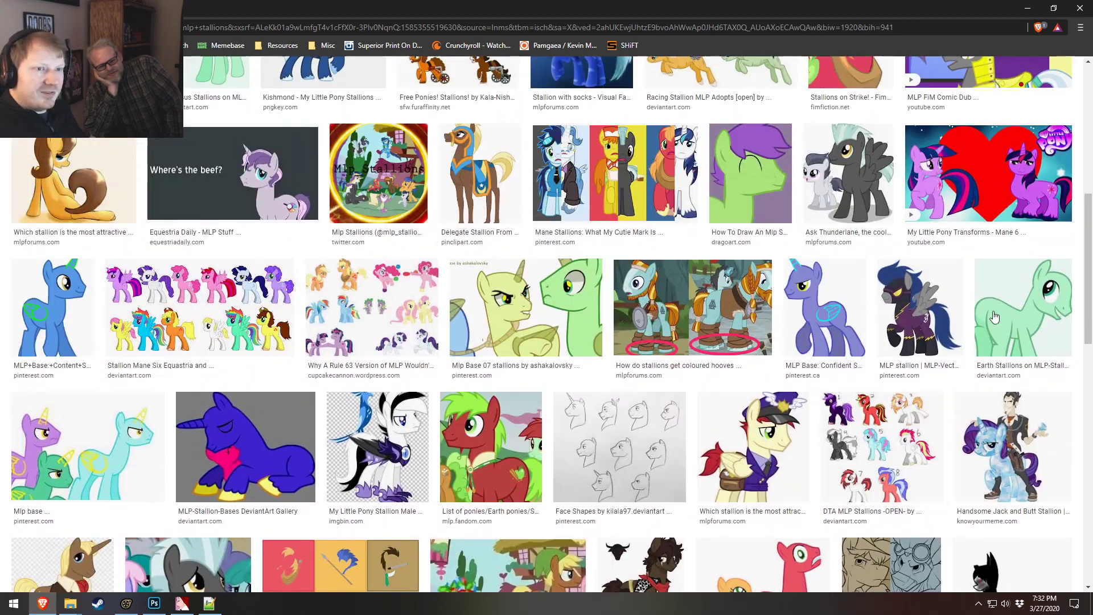
{"action": "scroll", "coordinate": [525, 434], "scroll_direction": "down", "scroll_amount": 5}
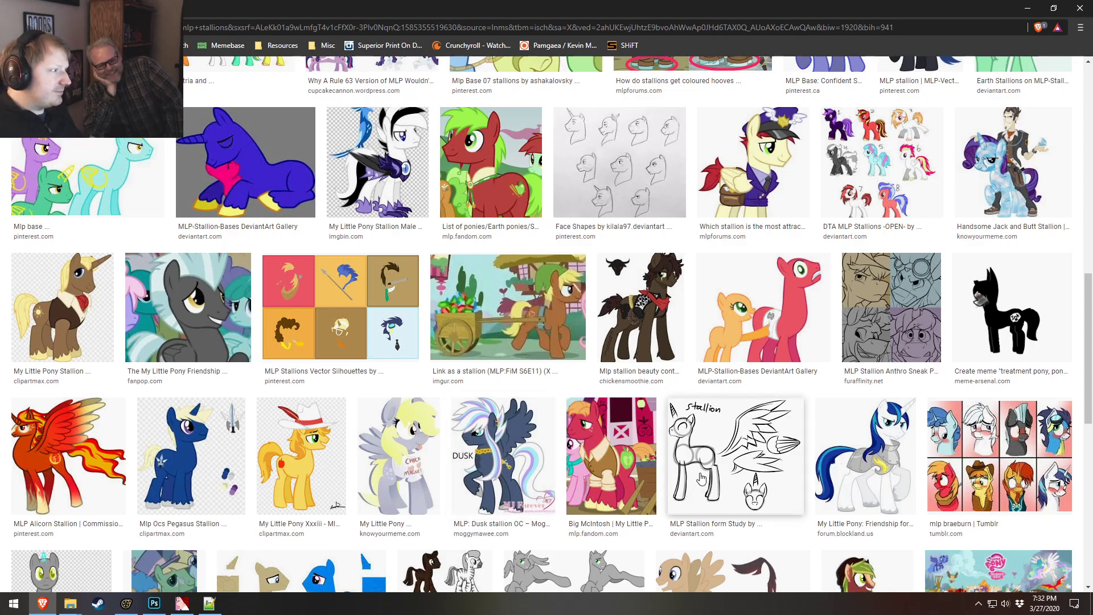
{"action": "scroll", "coordinate": [636, 460], "scroll_direction": "down", "scroll_amount": 9}
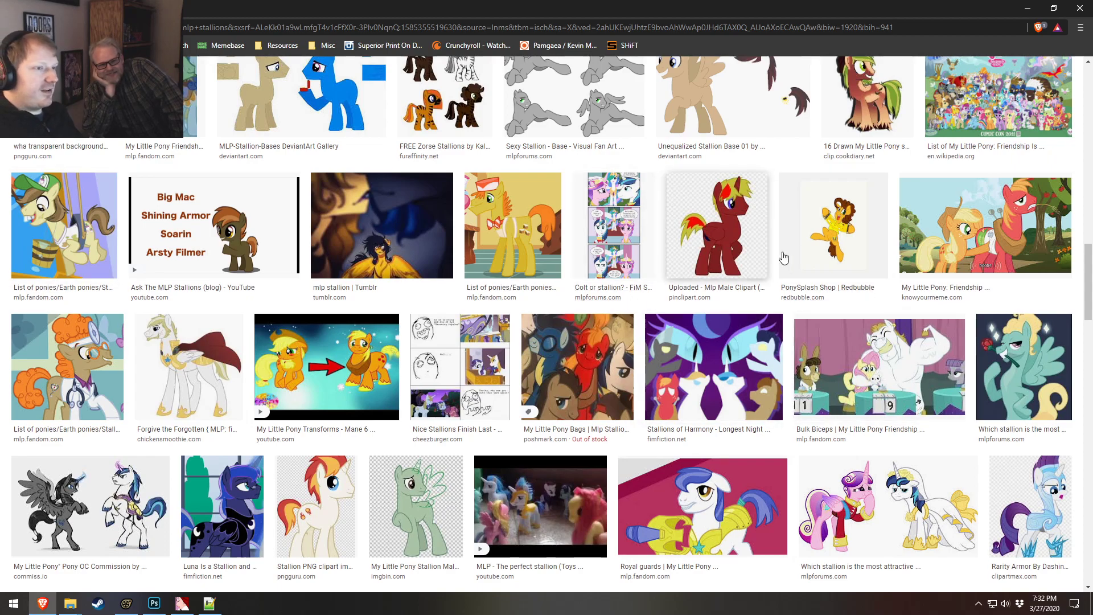
{"action": "scroll", "coordinate": [870, 364], "scroll_direction": "down", "scroll_amount": 2}
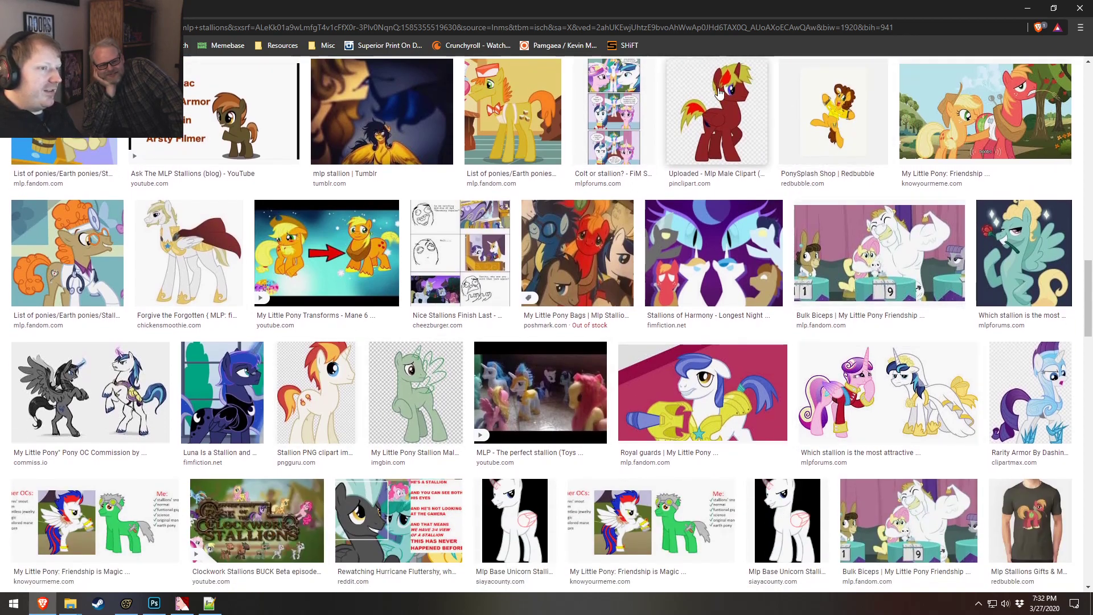
{"action": "scroll", "coordinate": [607, 355], "scroll_direction": "down", "scroll_amount": 3}
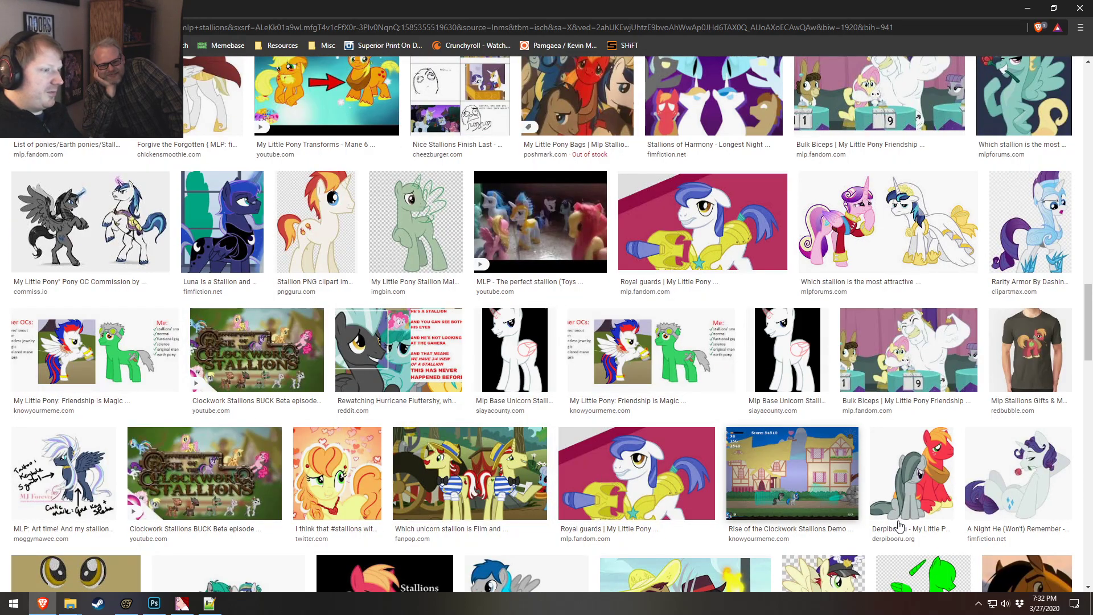
{"action": "scroll", "coordinate": [917, 515], "scroll_direction": "down", "scroll_amount": 3}
{"action": "scroll", "coordinate": [917, 515], "scroll_direction": "down", "scroll_amount": 4}
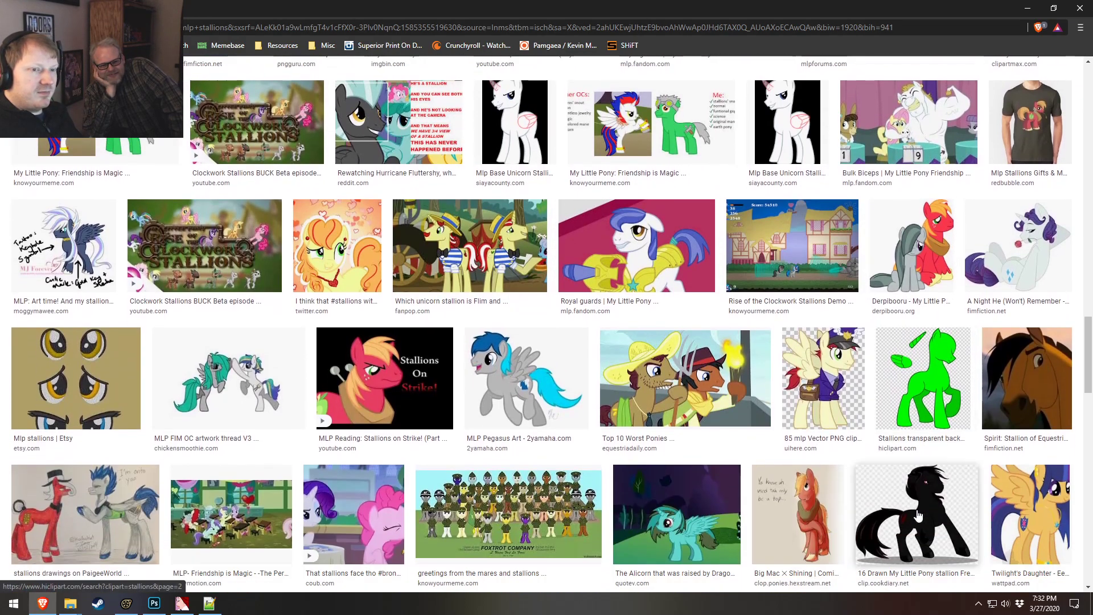
{"action": "scroll", "coordinate": [901, 504], "scroll_direction": "up", "scroll_amount": 7}
{"action": "scroll", "coordinate": [901, 505], "scroll_direction": "up", "scroll_amount": 15}
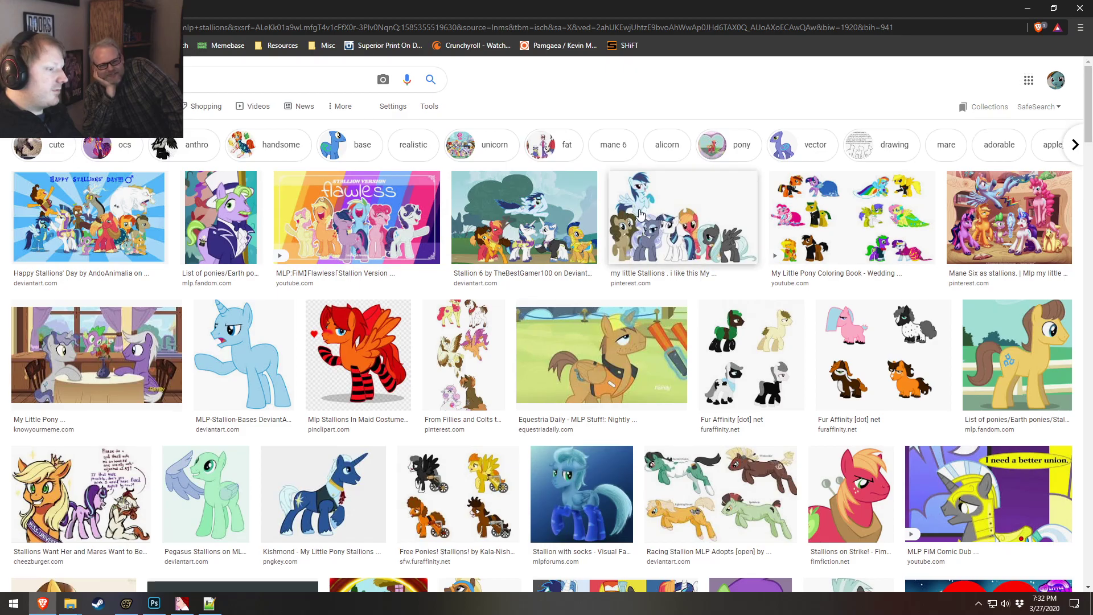
{"action": "scroll", "coordinate": [637, 196], "scroll_direction": "down", "scroll_amount": 6}
{"action": "scroll", "coordinate": [636, 194], "scroll_direction": "up", "scroll_amount": 6}
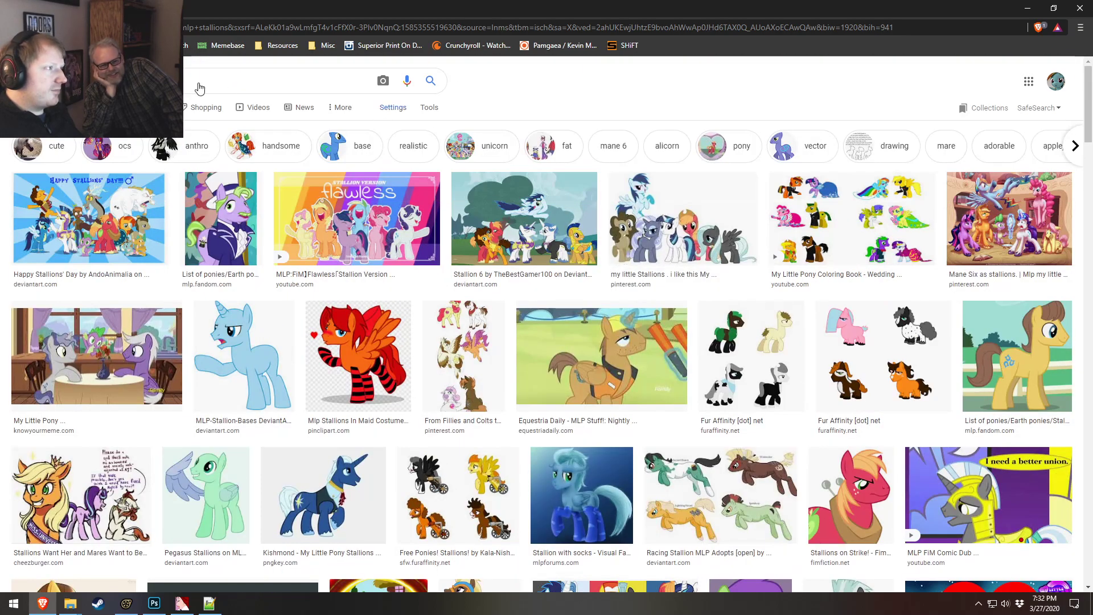
- Search for 'mlp derpy sad' and preview the Save Derpy | Know Your Meme result
{"action": "type", "text": "mop"}
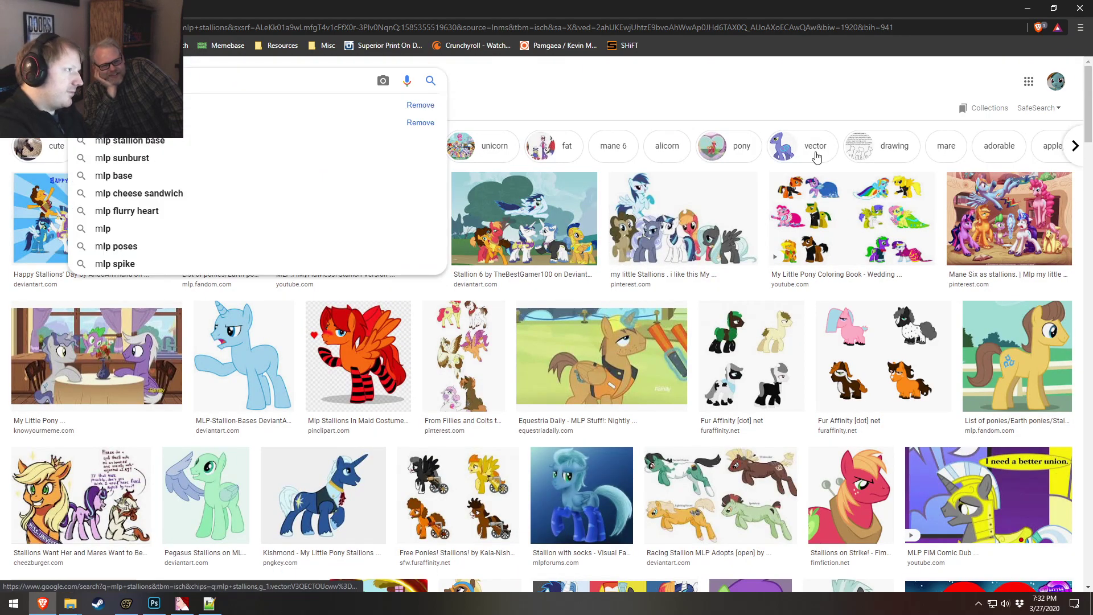
{"action": "key", "text": "BackSpace"}
{"action": "key", "text": "BackSpace"}
{"action": "type", "text": "lp derpy"}
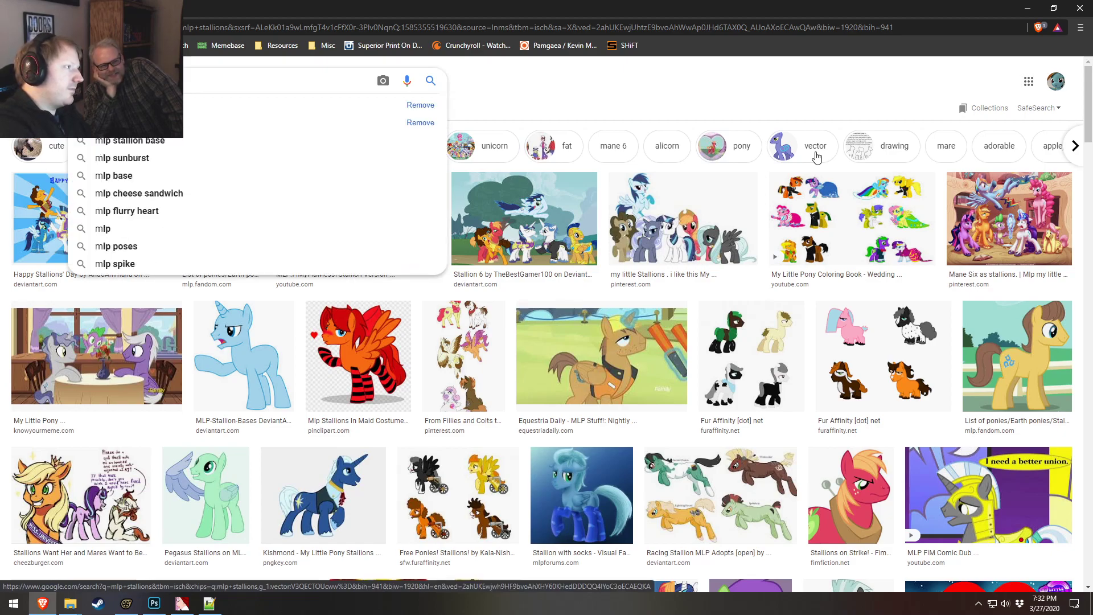
{"action": "key", "text": "Return"}
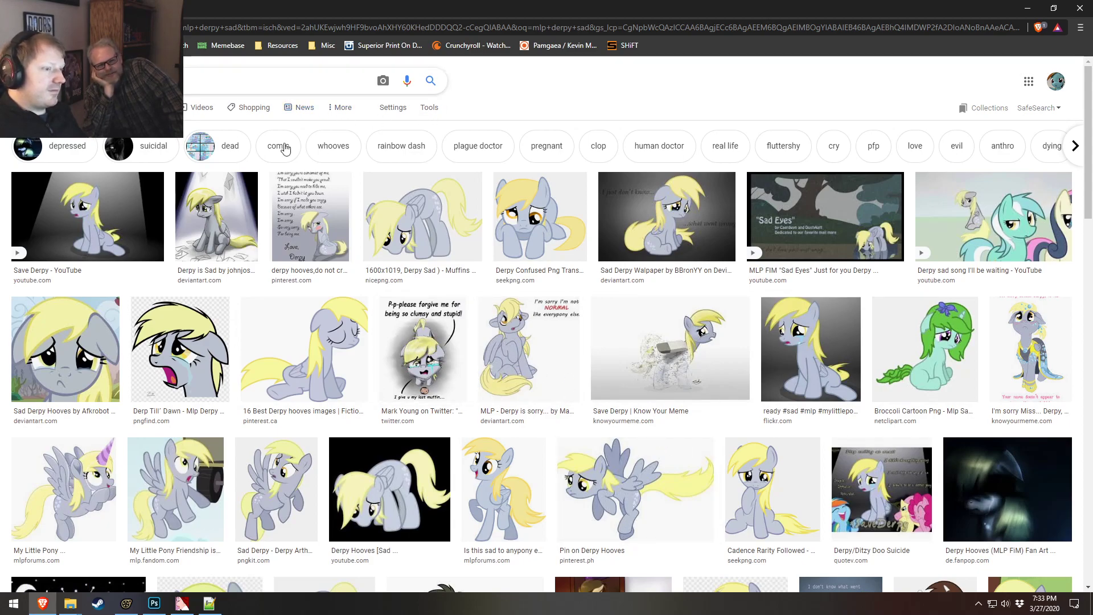
{"action": "left_click", "coordinate": [672, 349]}
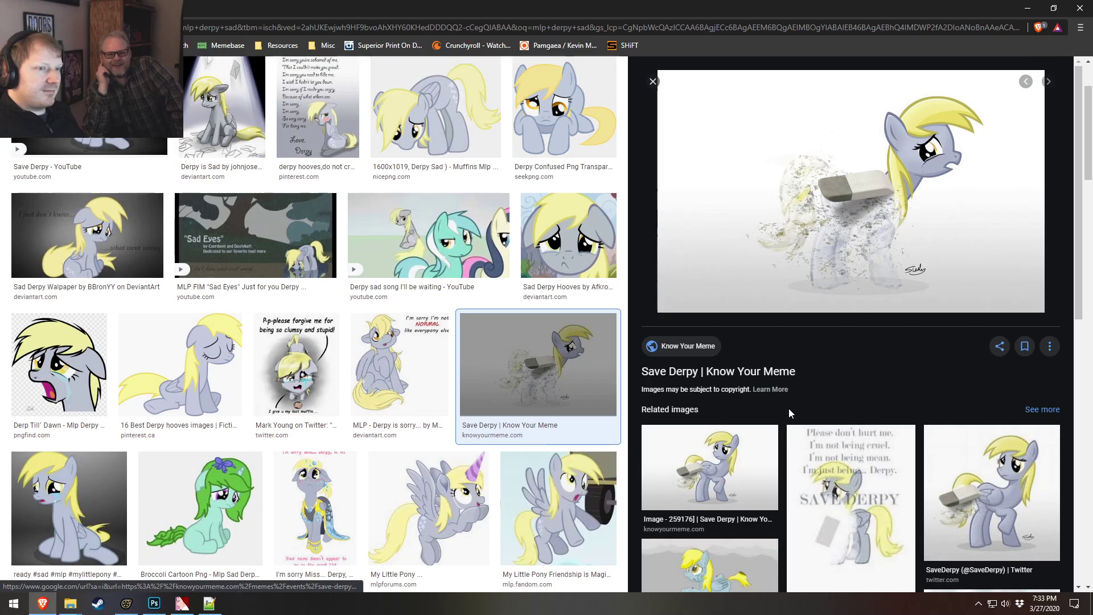
{"action": "left_click", "coordinate": [867, 205]}
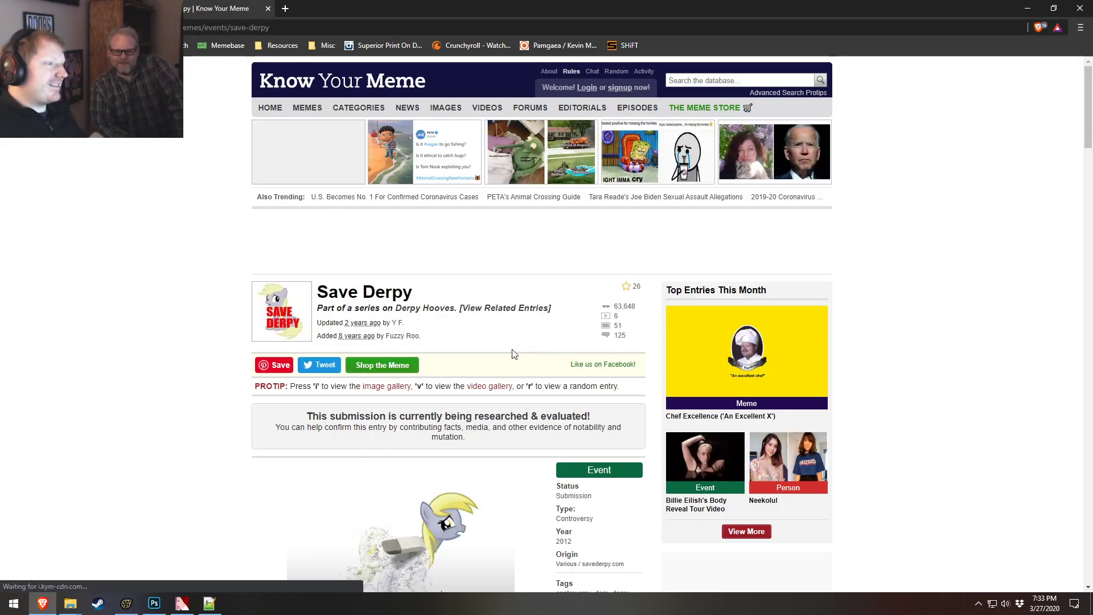
{"action": "scroll", "coordinate": [523, 349], "scroll_direction": "down", "scroll_amount": 8}
{"action": "left_click", "coordinate": [436, 227]}
{"action": "scroll", "coordinate": [509, 300], "scroll_direction": "down", "scroll_amount": 4}
{"action": "left_click", "coordinate": [469, 275]}
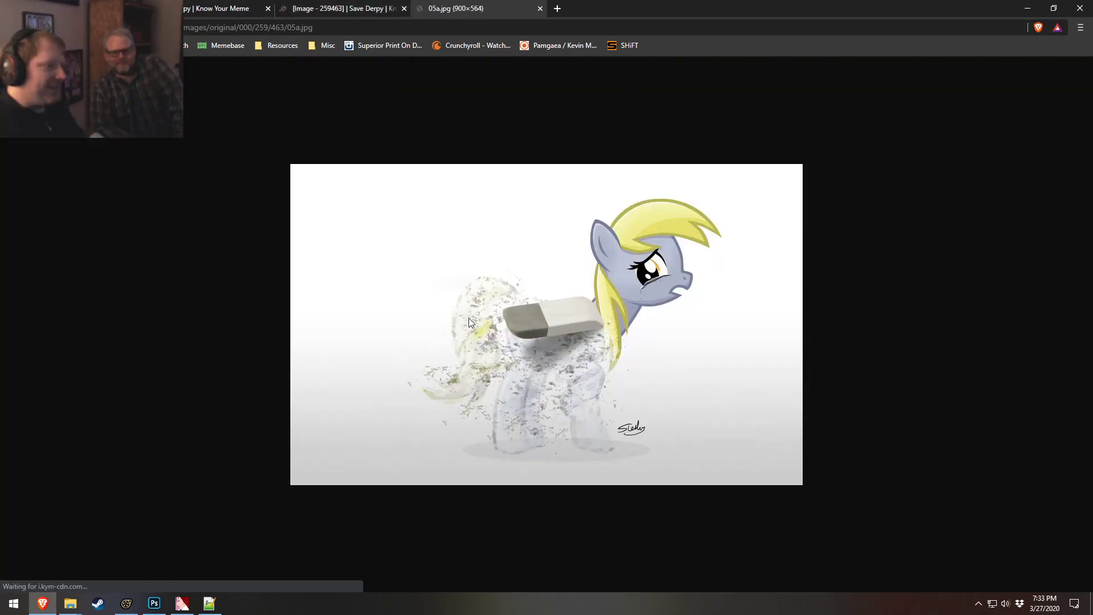
{"action": "scroll", "coordinate": [598, 381], "scroll_direction": "up", "scroll_amount": 6, "text": "ctrl"}
{"action": "scroll", "coordinate": [672, 428], "scroll_direction": "down", "scroll_amount": 2, "text": "ctrl"}
{"action": "scroll", "coordinate": [881, 296], "scroll_direction": "up", "scroll_amount": 5, "text": "ctrl"}
{"action": "left_click_drag", "start_coordinate": [444, 588], "coordinate": [993, 588]}
{"action": "left_click_drag", "start_coordinate": [1085, 168], "coordinate": [1087, 271]}
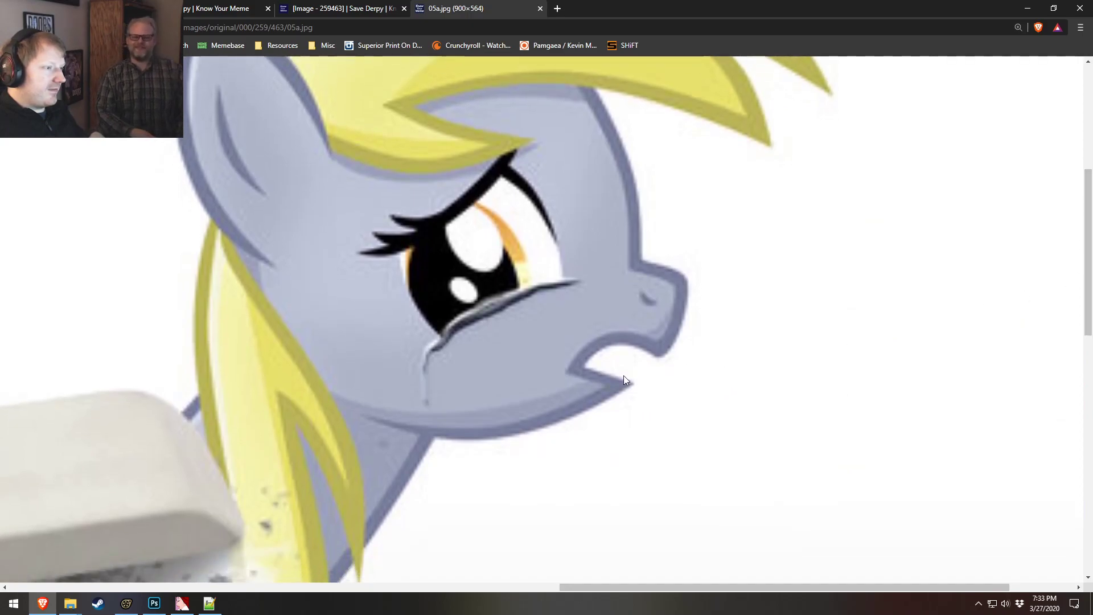
{"action": "scroll", "coordinate": [337, 350], "scroll_direction": "down", "scroll_amount": 3, "text": "ctrl"}
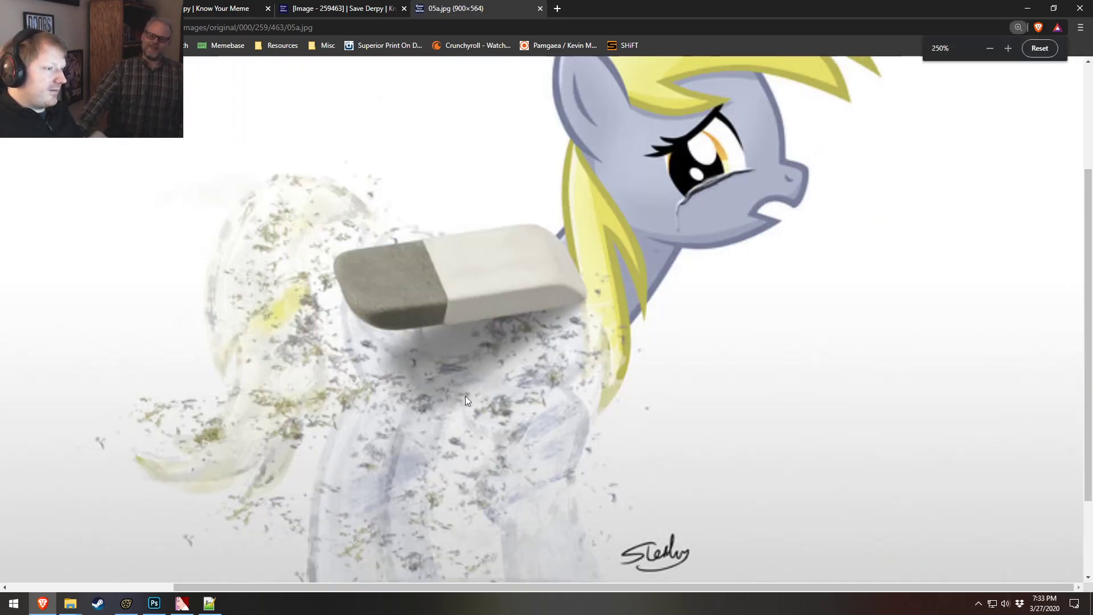
{"action": "scroll", "coordinate": [775, 491], "scroll_direction": "up", "scroll_amount": 1}
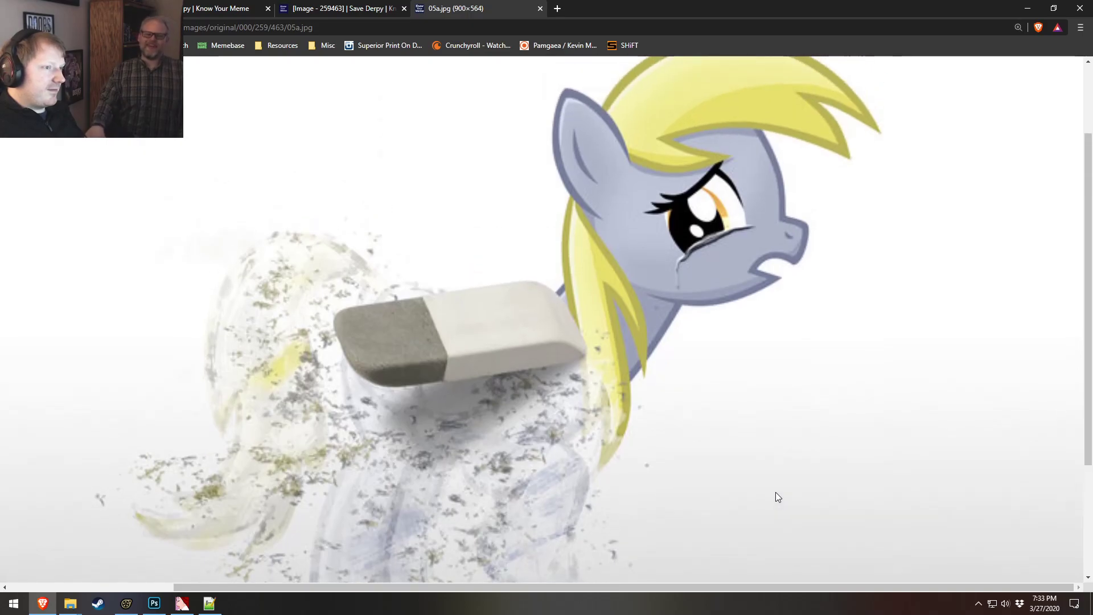
{"action": "left_click", "coordinate": [539, 8]}
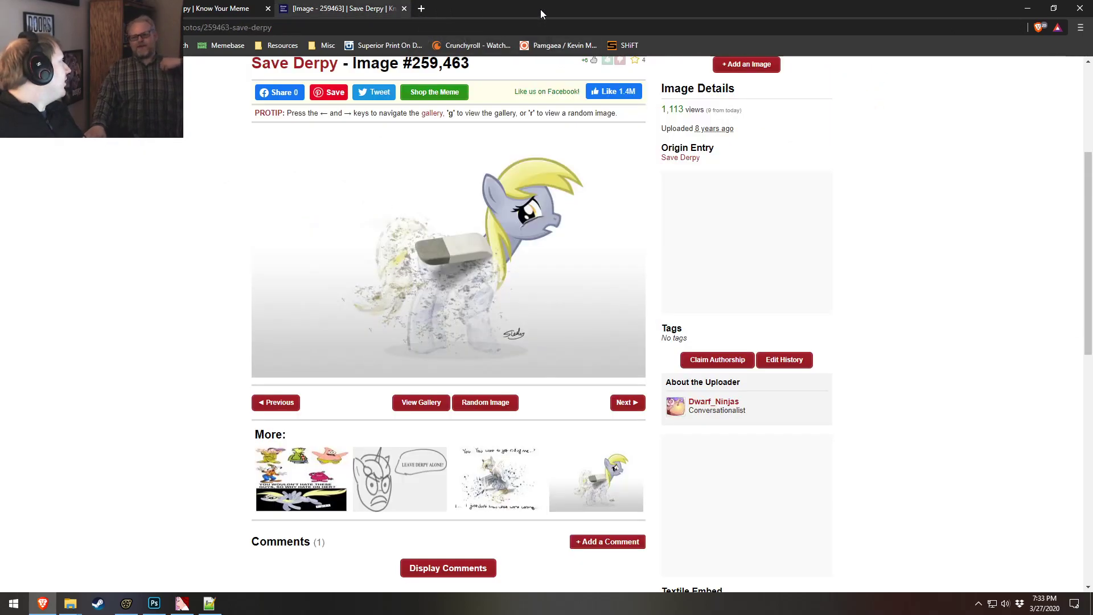
{"action": "left_click", "coordinate": [404, 8]}
- Close the Save Derpy article, scroll the sad Derpy results, and return to Source Filmmaker
{"action": "left_click", "coordinate": [267, 10]}
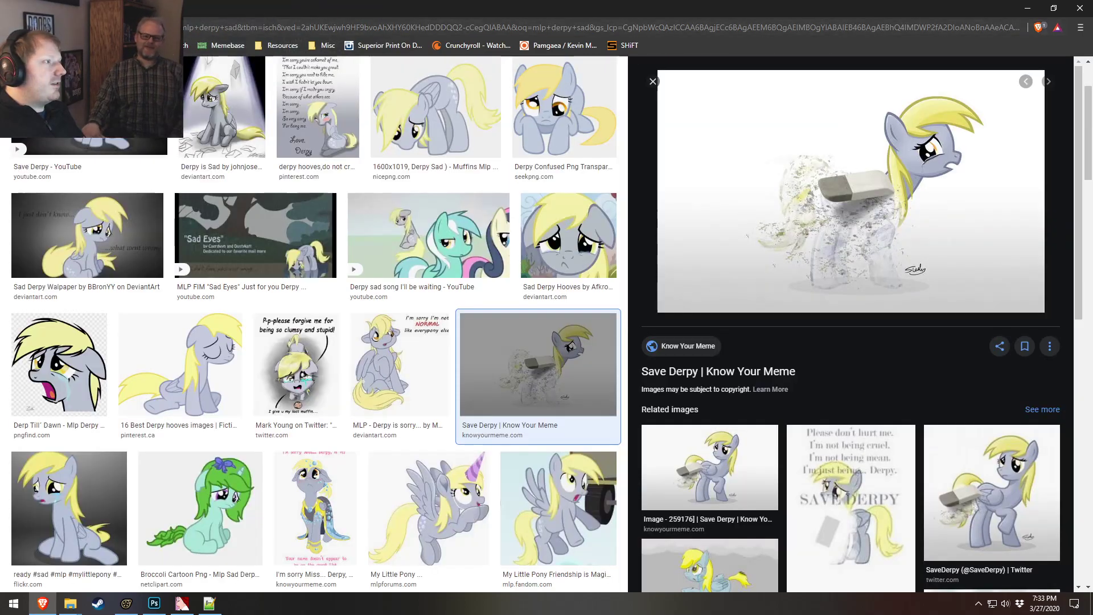
{"action": "scroll", "coordinate": [436, 309], "scroll_direction": "down", "scroll_amount": 5}
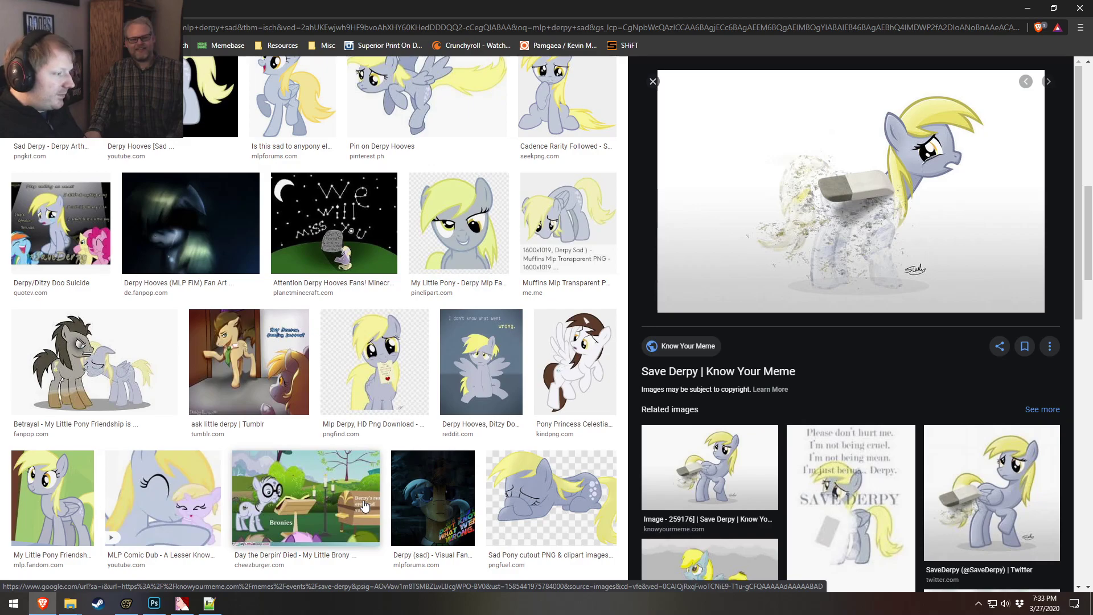
{"action": "scroll", "coordinate": [364, 505], "scroll_direction": "down", "scroll_amount": 5}
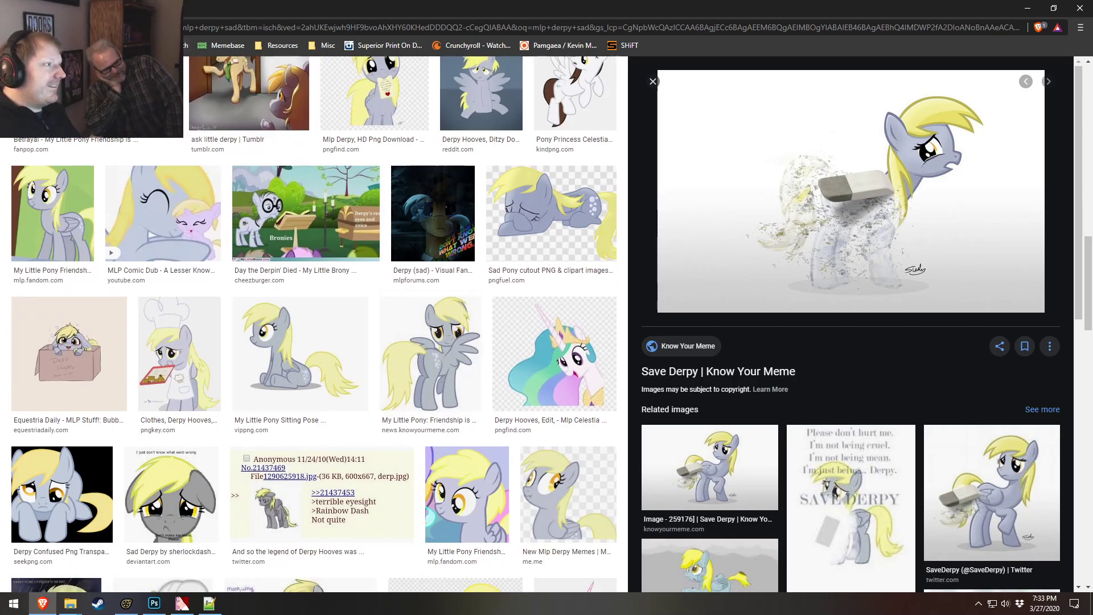
{"action": "key", "text": "alt+Tab"}
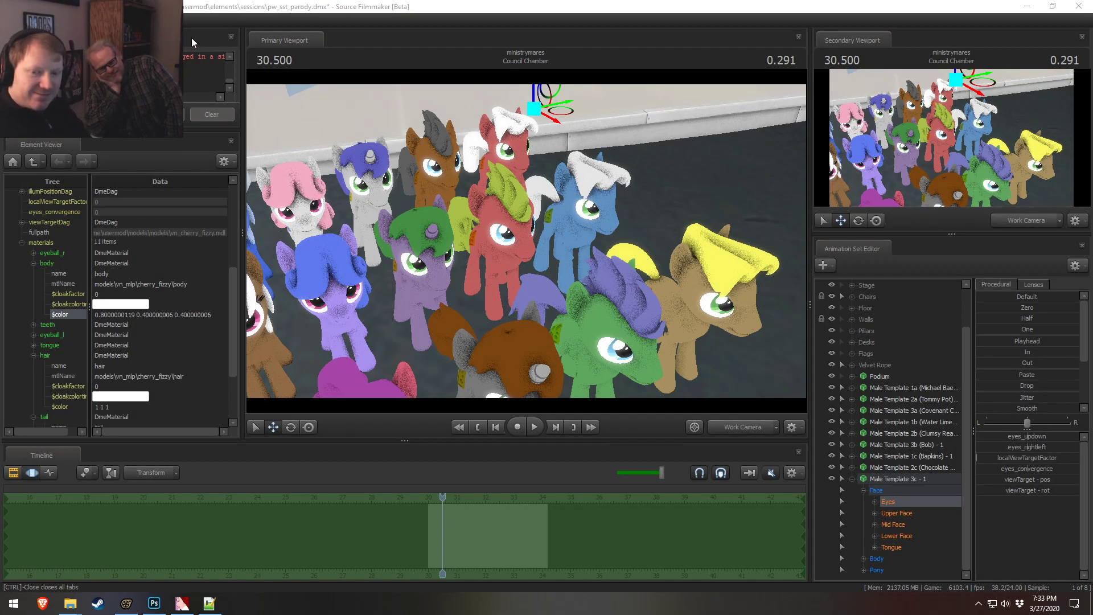
- Try a pinkish body $color of 0.8 0.7 0.7, then pale green 0.7 0.8 0.7
{"action": "left_click_drag", "start_coordinate": [396, 207], "coordinate": [469, 276]}
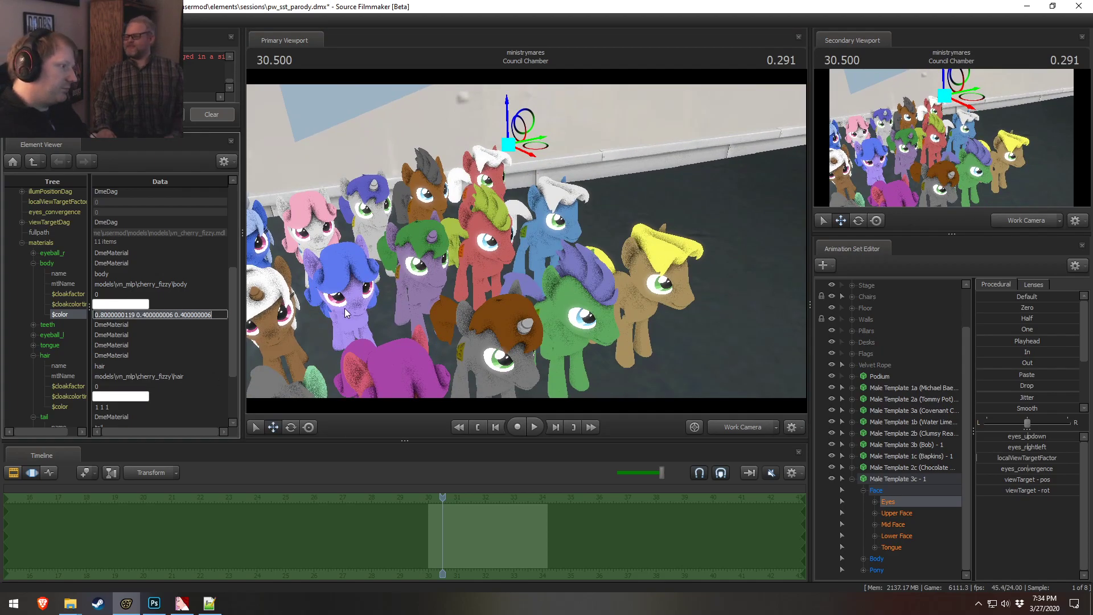
{"action": "type", "text": "0.8 0.7 0"}
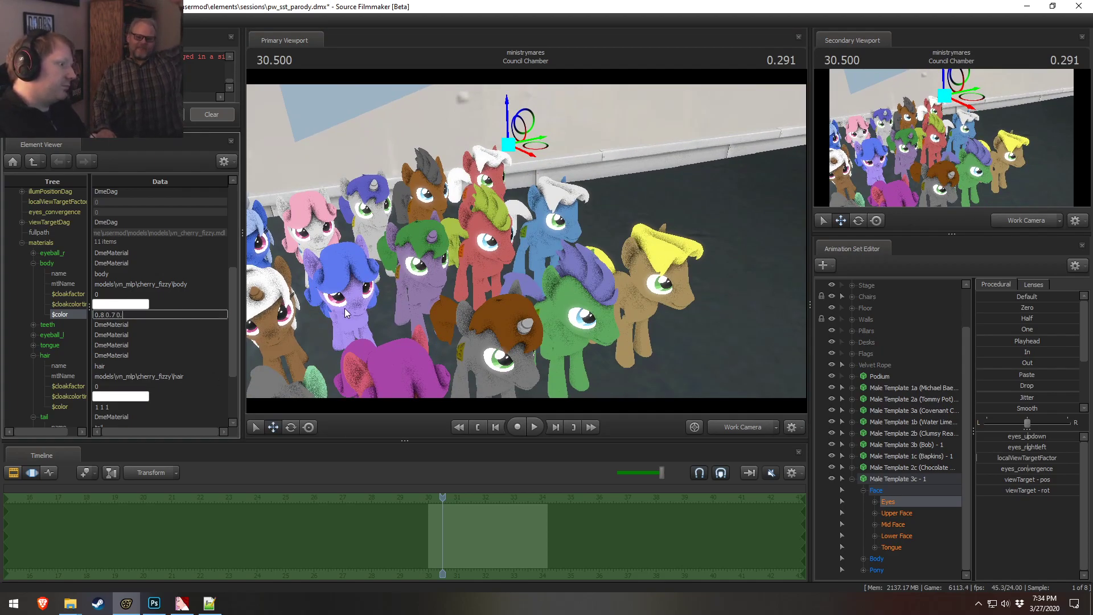
{"action": "type", "text": ".7"}
{"action": "key", "text": "Return"}
{"action": "right_click_drag", "start_coordinate": [344, 304], "coordinate": [322, 304]}
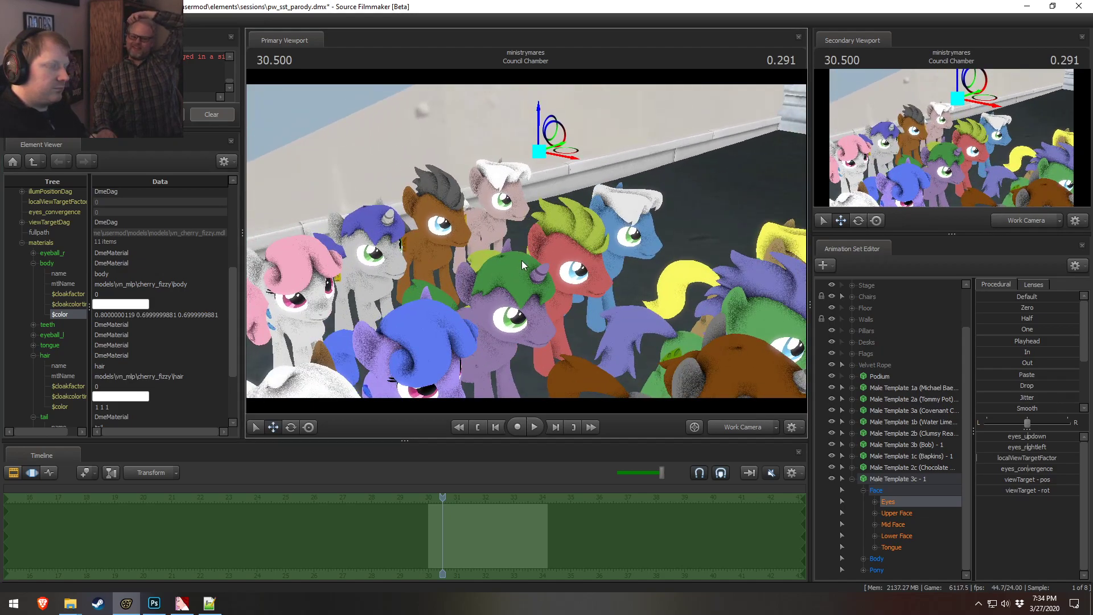
{"action": "triple_click", "coordinate": [169, 315]}
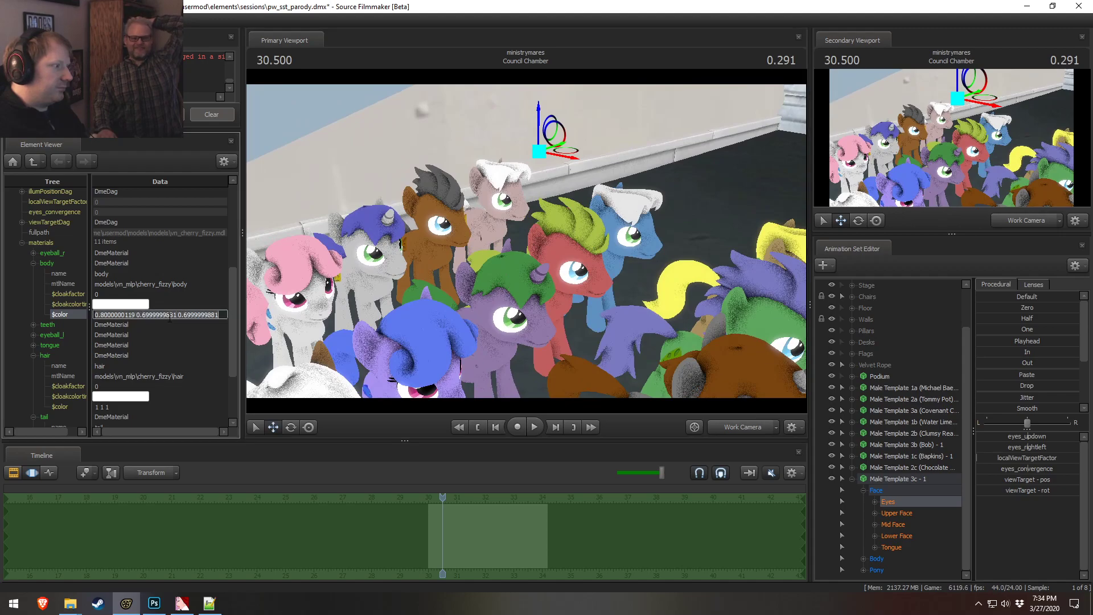
{"action": "key", "text": "BackSpace"}
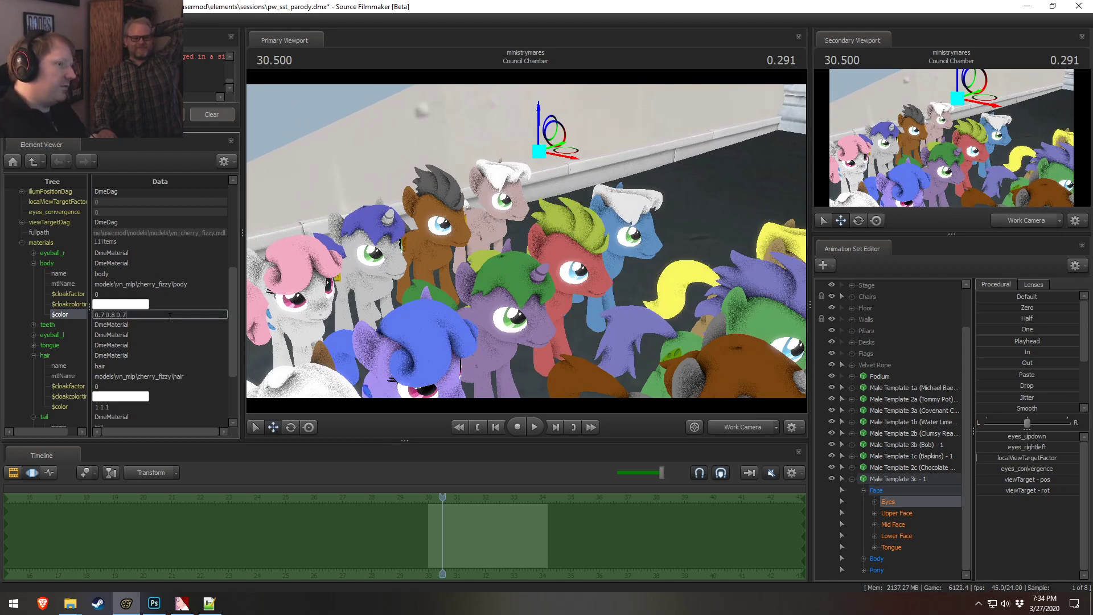
{"action": "key", "text": "Return"}
- Change the body $color to yellowish 0.7 0.7 0.2 and fine-tune it toward 0.8 0.7 0.1
{"action": "left_click_drag", "start_coordinate": [396, 244], "coordinate": [529, 224]}
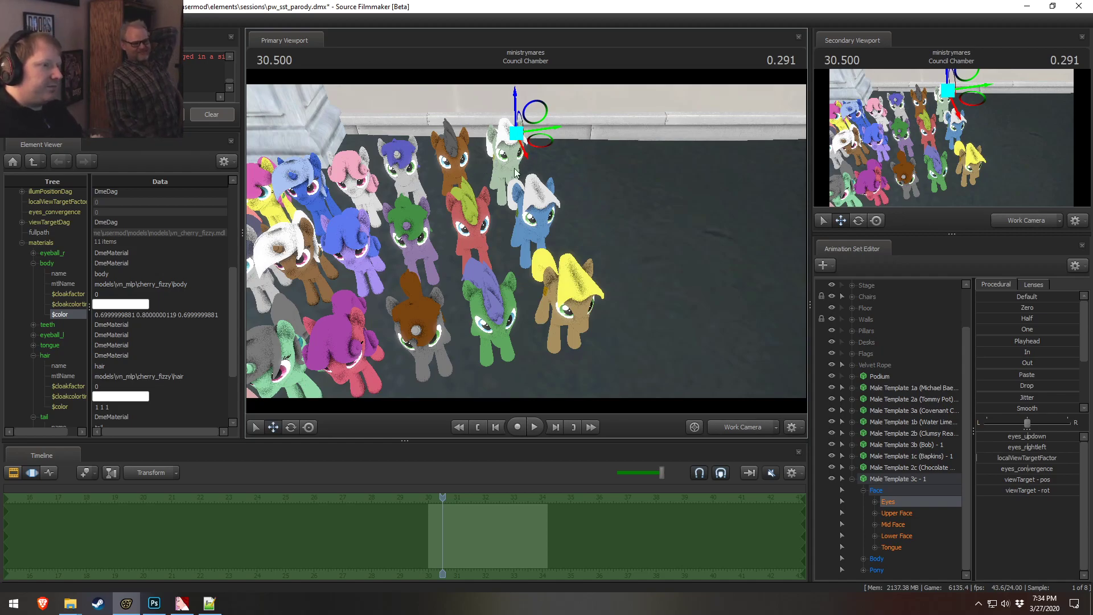
{"action": "double_click", "coordinate": [139, 316]}
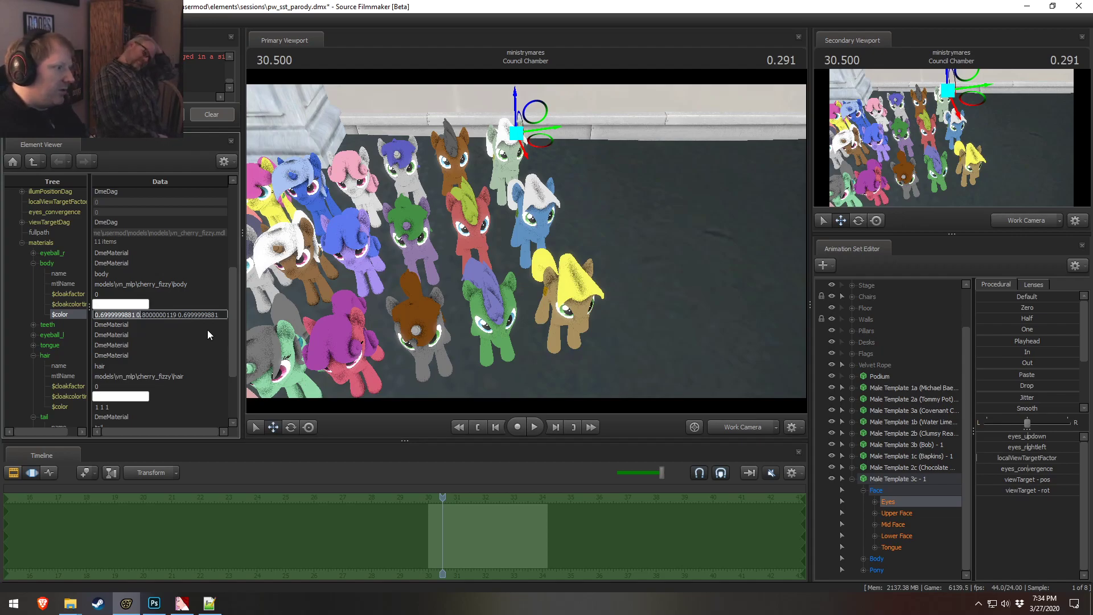
{"action": "type", "text": "0."}
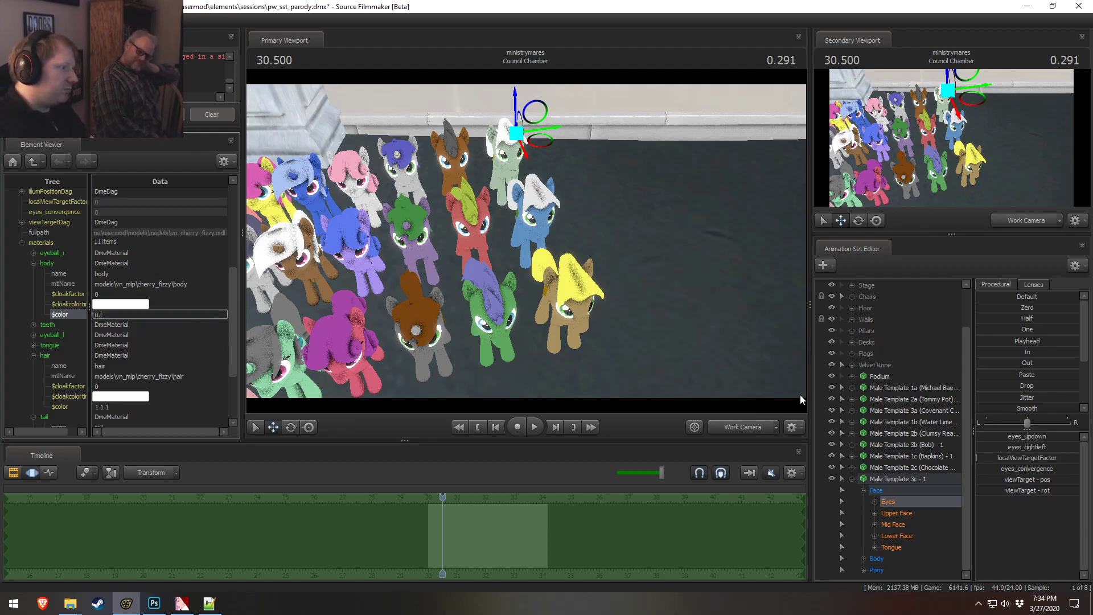
{"action": "type", "text": "7 0.7 0.2"}
{"action": "key", "text": "Return"}
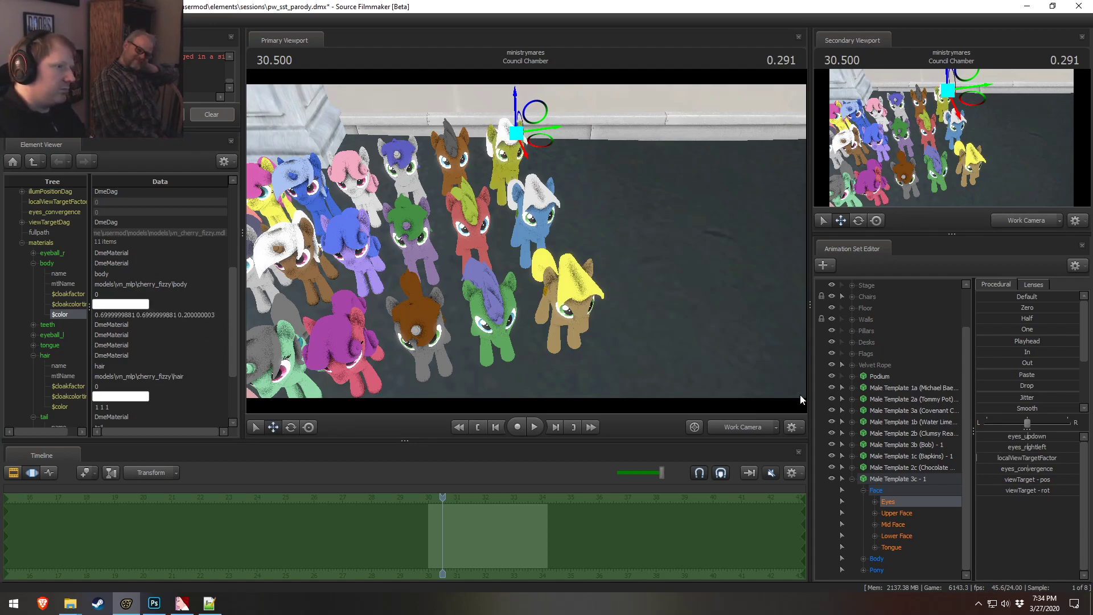
{"action": "double_click", "coordinate": [158, 315]}
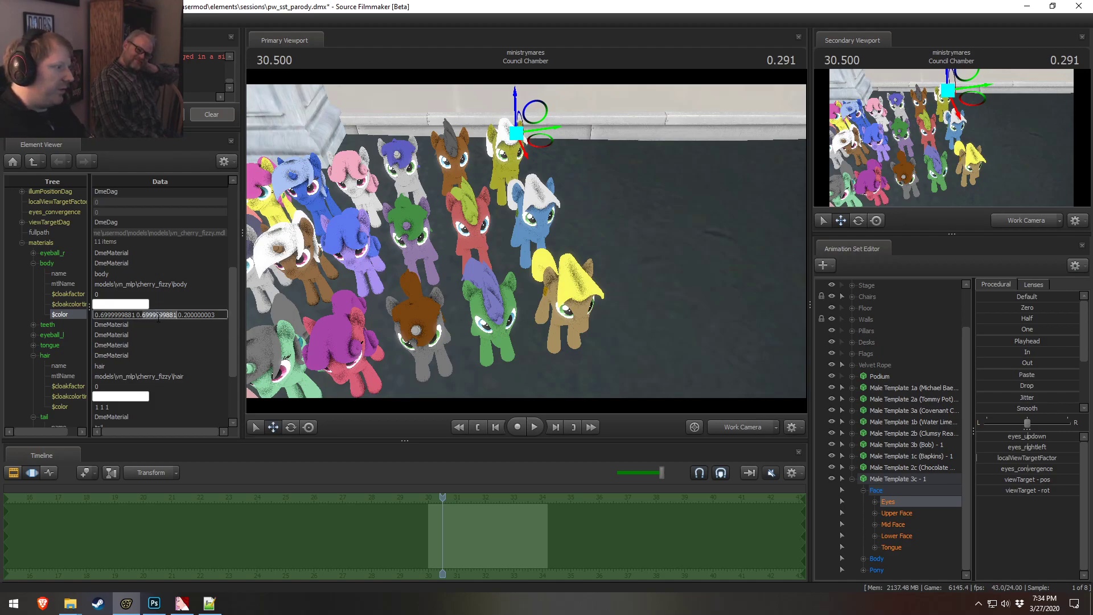
{"action": "type", "text": "9"}
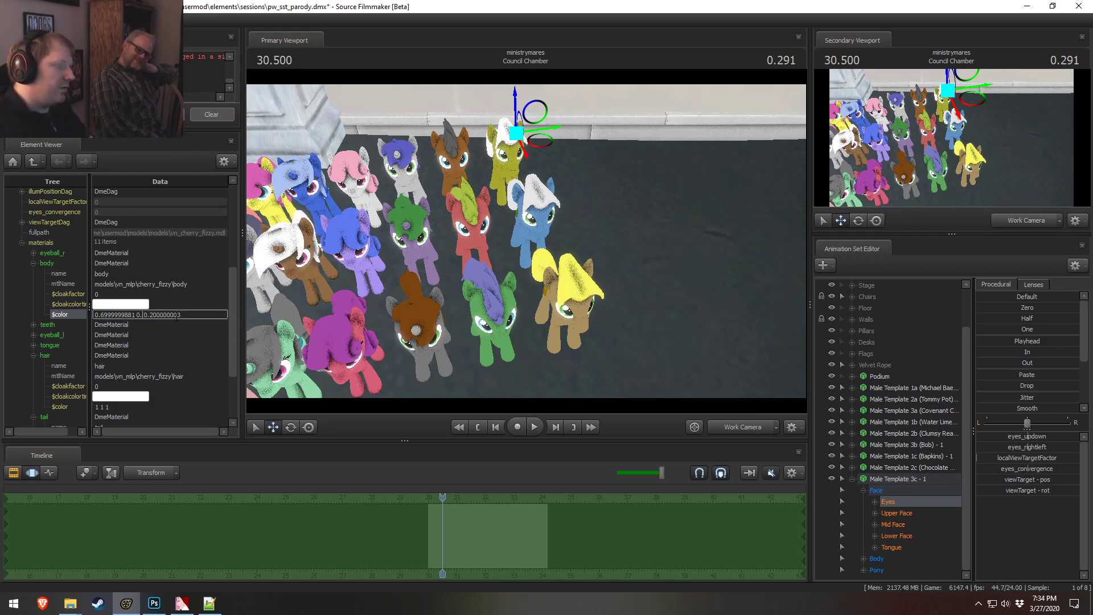
{"action": "type", "text": "6"}
{"action": "key", "text": "Return"}
{"action": "left_click", "coordinate": [199, 315]}
{"action": "left_click", "coordinate": [181, 300]}
{"action": "left_click", "coordinate": [135, 315]}
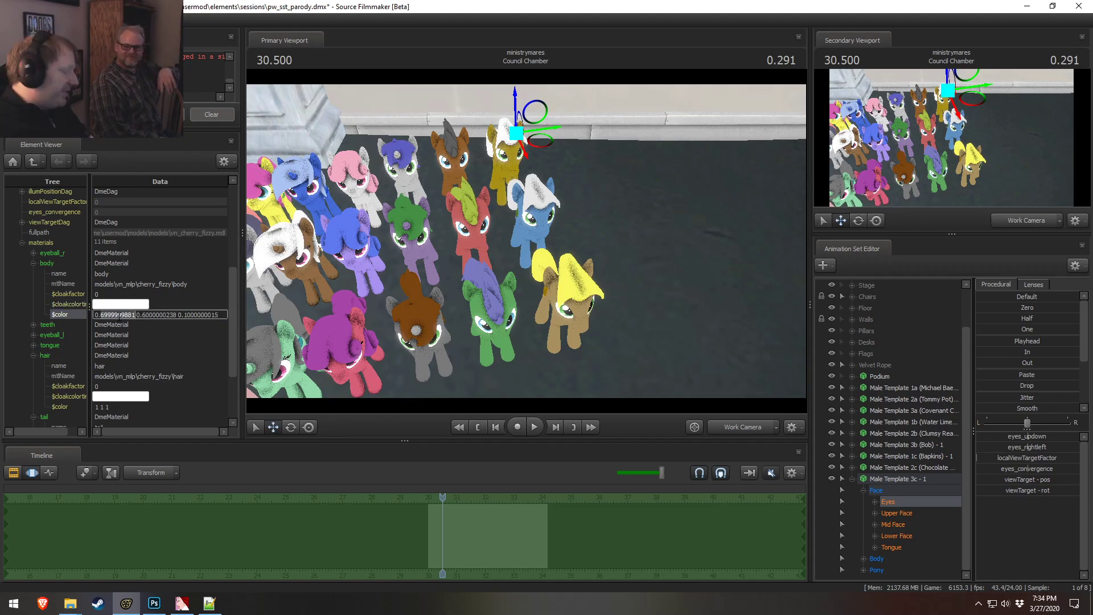
{"action": "type", "text": "8"}
{"action": "double_click", "coordinate": [128, 314]}
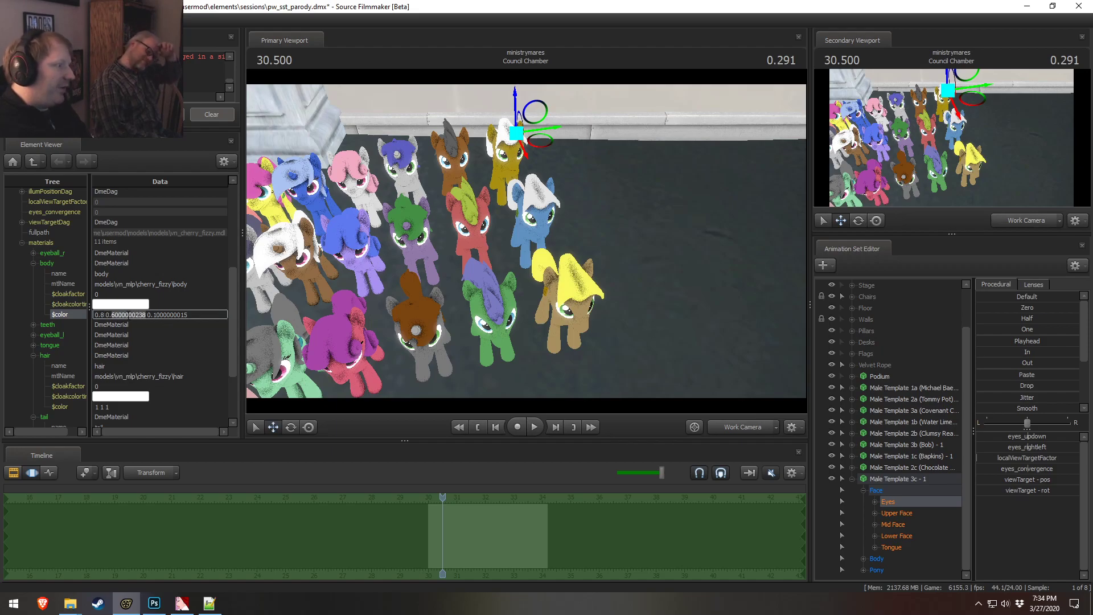
- Commit the golden yellow body colour and fly the camera to the yellow pony
{"action": "type", "text": "7"}
{"action": "left_click", "coordinate": [142, 284]}
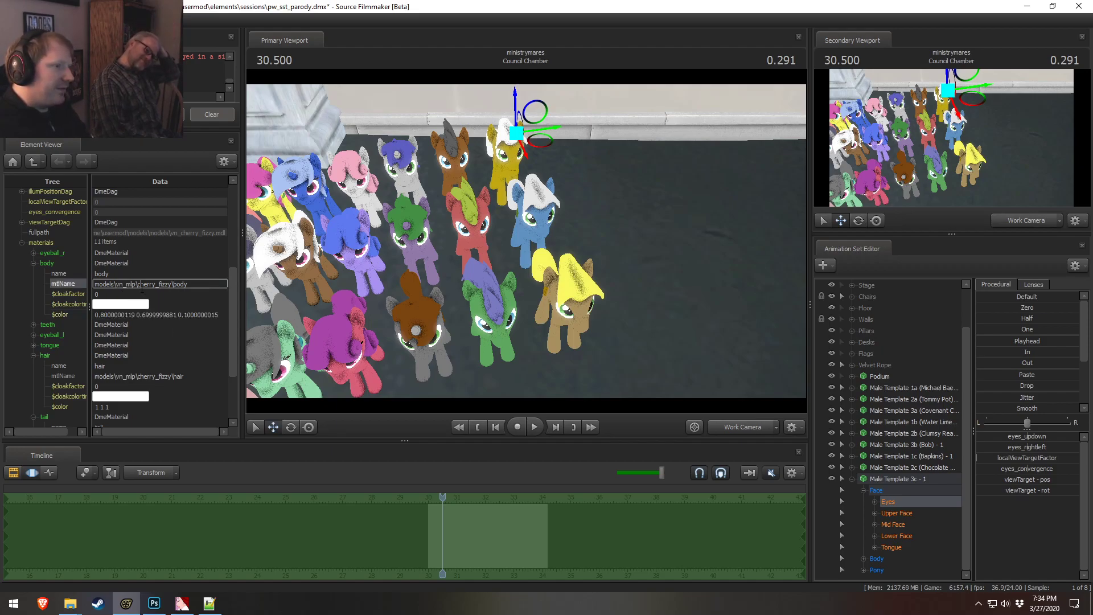
{"action": "left_click_drag", "start_coordinate": [435, 306], "coordinate": [436, 305]}
{"action": "left_click_drag", "start_coordinate": [535, 261], "coordinate": [535, 261]}
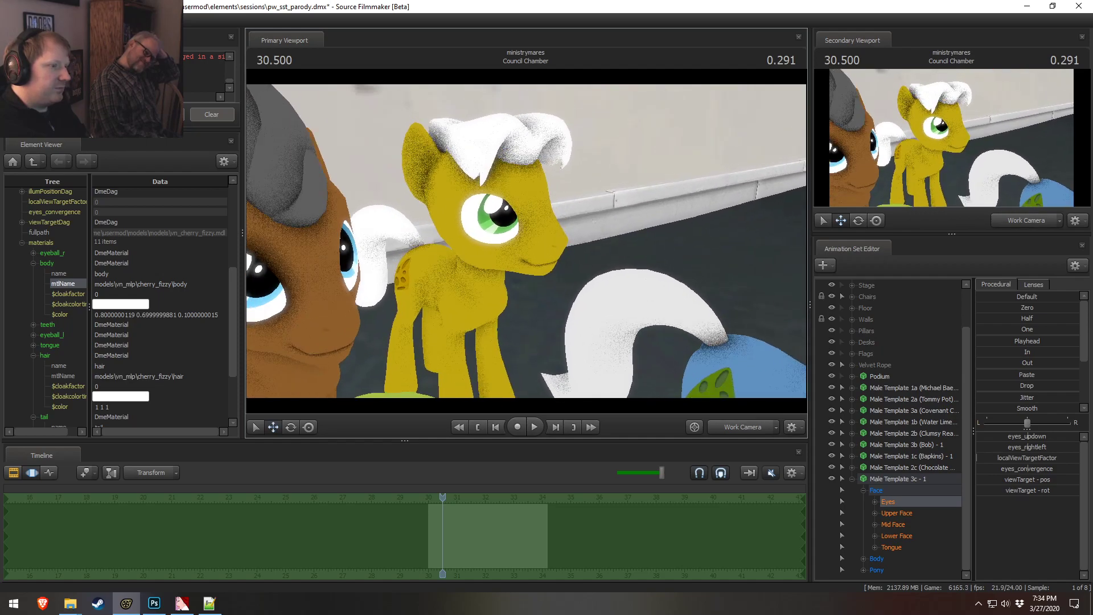
- Lower the body $color's blue value to 0.2 and pull back to a wider view
{"action": "scroll", "coordinate": [100, 347], "scroll_direction": "down", "scroll_amount": 1}
{"action": "double_click", "coordinate": [102, 378]}
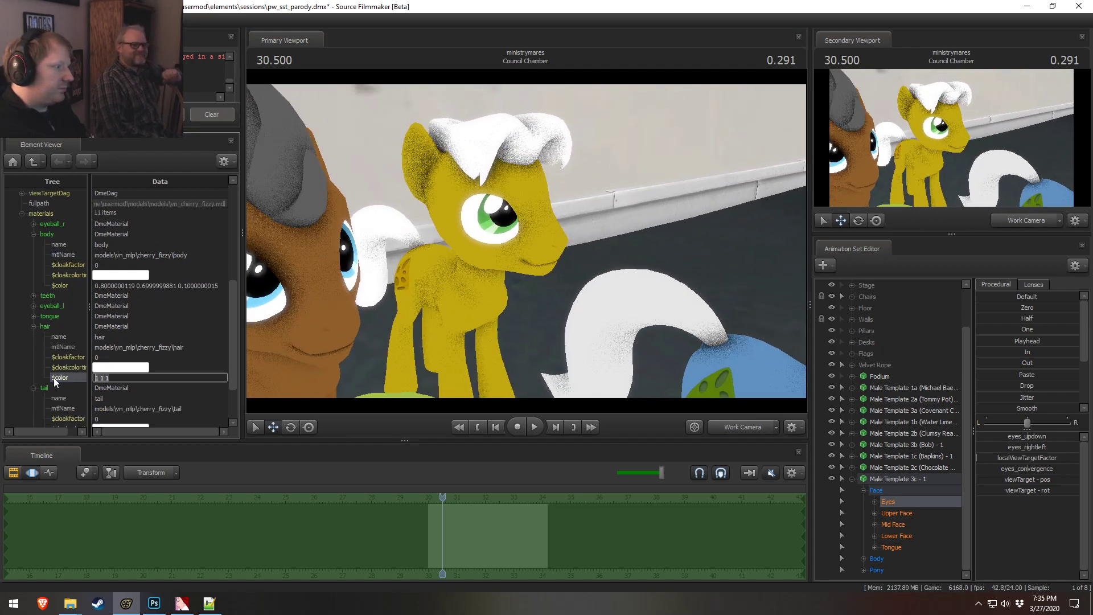
{"action": "double_click", "coordinate": [199, 285]}
{"action": "type", "text": "0.2"}
{"action": "double_click", "coordinate": [182, 266]}
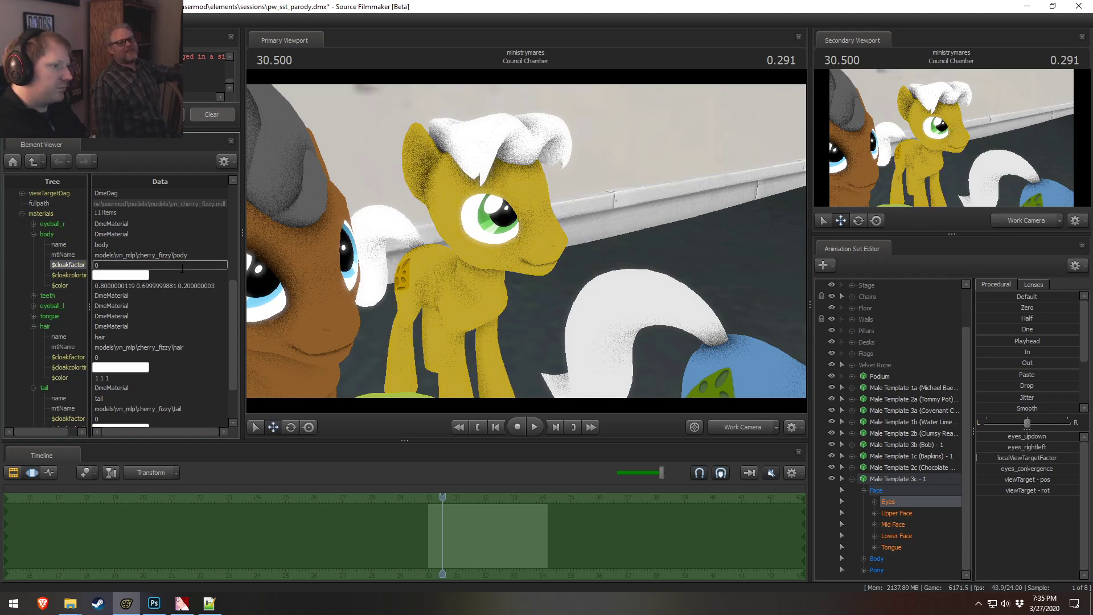
{"action": "key", "text": "Return"}
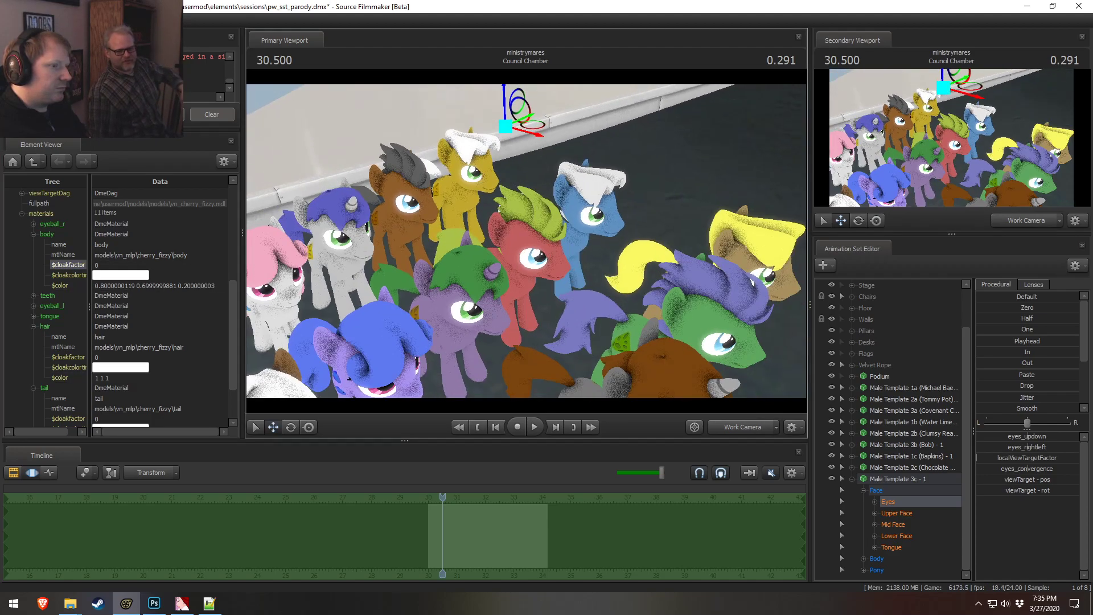
{"action": "mouse_move", "coordinate": [526, 239]}
{"action": "left_mouse_down"}
{"action": "mouse_move", "coordinate": [585, 262]}
{"action": "mouse_move", "coordinate": [527, 246]}
{"action": "left_mouse_up"}
- Compare the crowd with viewport Enable Lighting turned on and then off
{"action": "right_click", "coordinate": [532, 248]}
{"action": "left_click", "coordinate": [583, 258]}
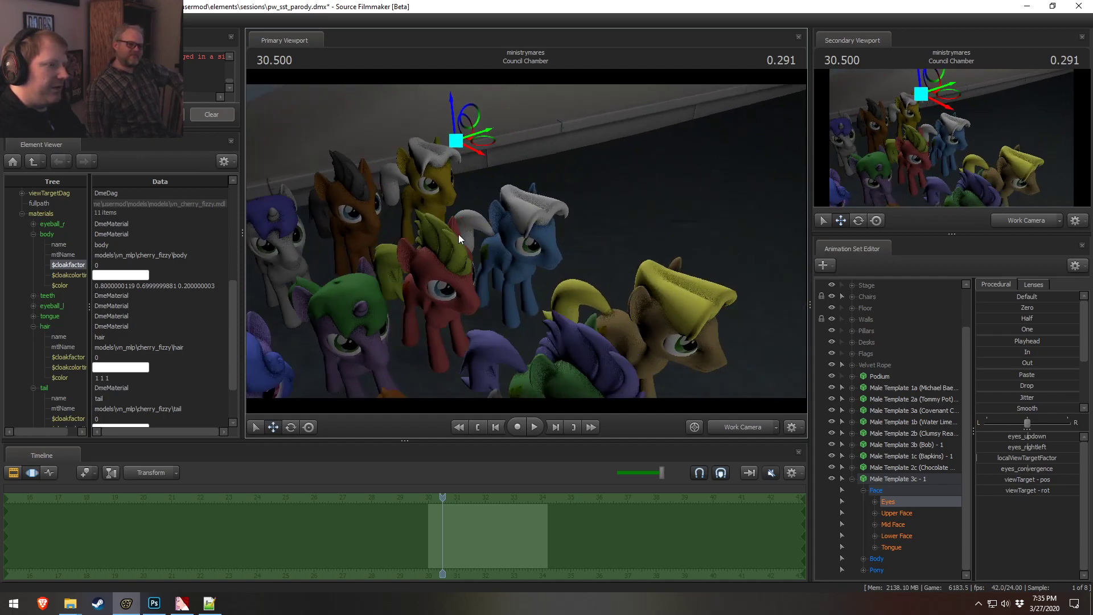
{"action": "right_click", "coordinate": [528, 259]}
{"action": "left_click", "coordinate": [555, 285]}
{"action": "left_click_drag", "start_coordinate": [554, 286], "coordinate": [523, 217]}
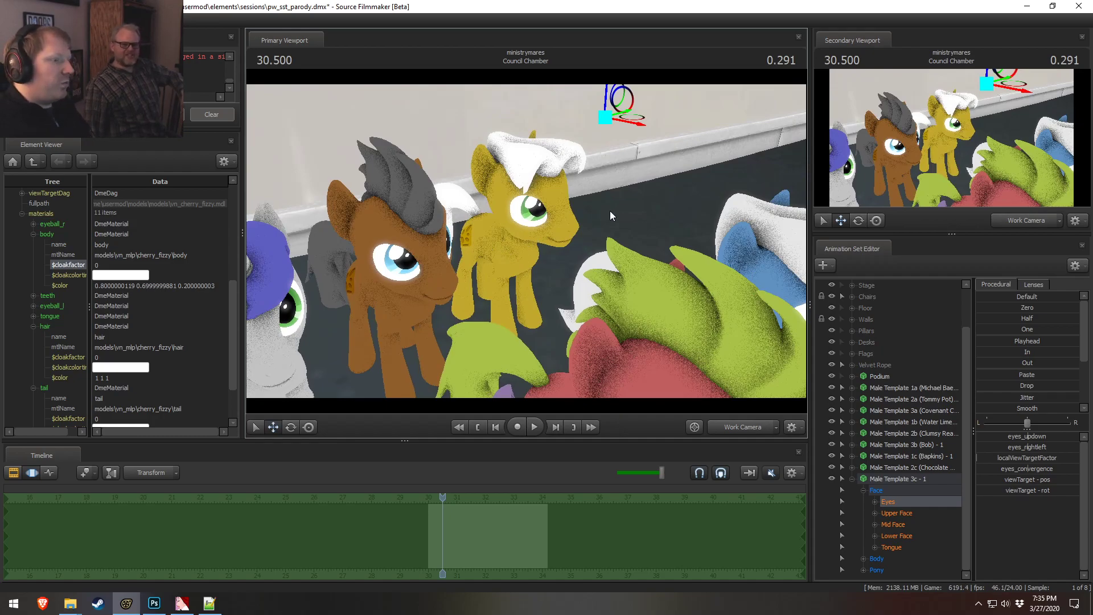
{"action": "left_click_drag", "start_coordinate": [513, 280], "coordinate": [535, 224]}
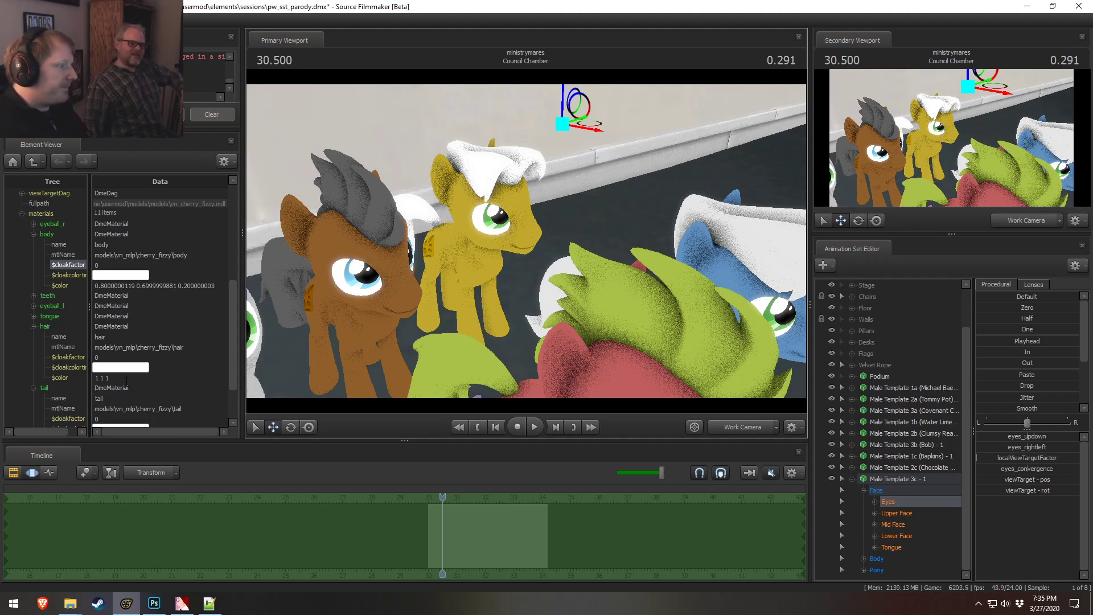
- Set the body $color's blue value to 0, making it 0.8 0.7 0
{"action": "double_click", "coordinate": [192, 285]}
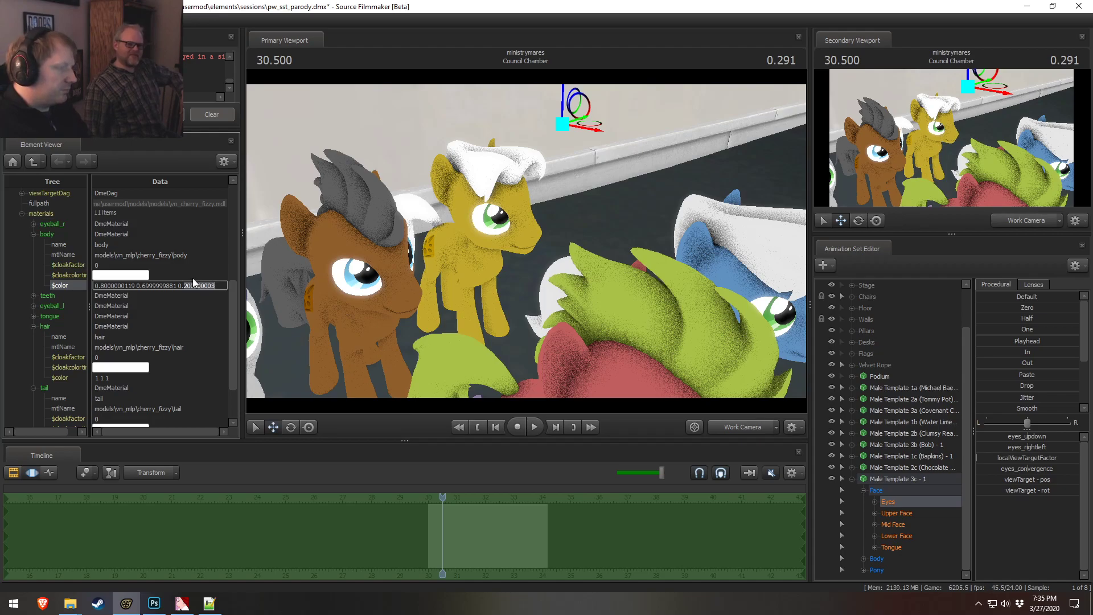
{"action": "type", "text": "0"}
{"action": "left_click", "coordinate": [195, 276]}
{"action": "left_click", "coordinate": [194, 255]}
- Recheck the yellow pony under lit and unlit previews, then fly in close
{"action": "left_click_drag", "start_coordinate": [467, 268], "coordinate": [535, 243]}
{"action": "right_click", "coordinate": [535, 243]}
{"action": "left_click", "coordinate": [572, 273]}
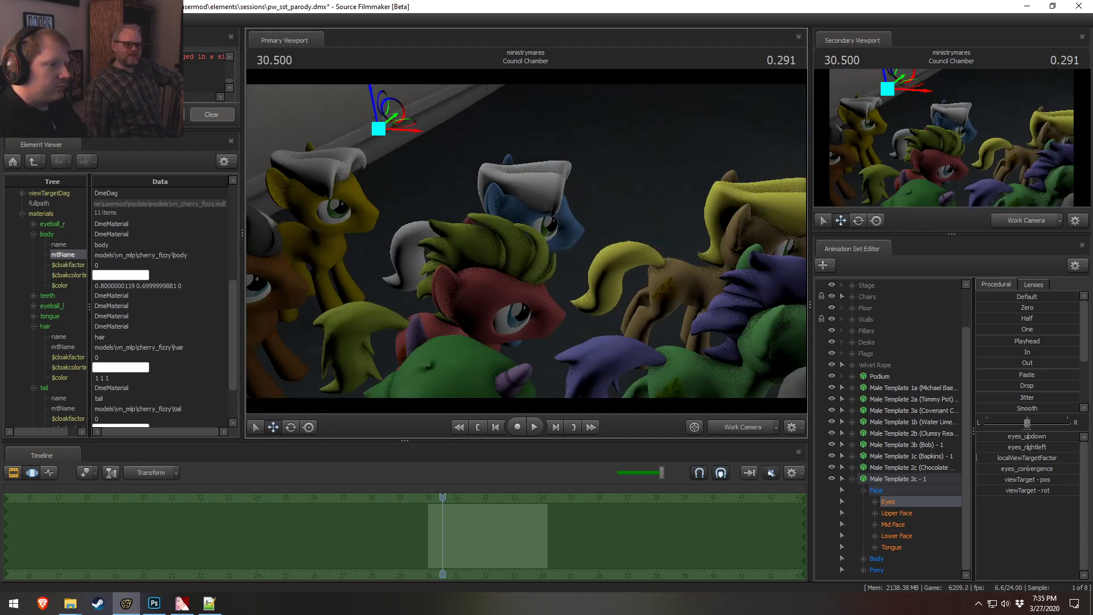
{"action": "left_click_drag", "start_coordinate": [571, 273], "coordinate": [517, 239]}
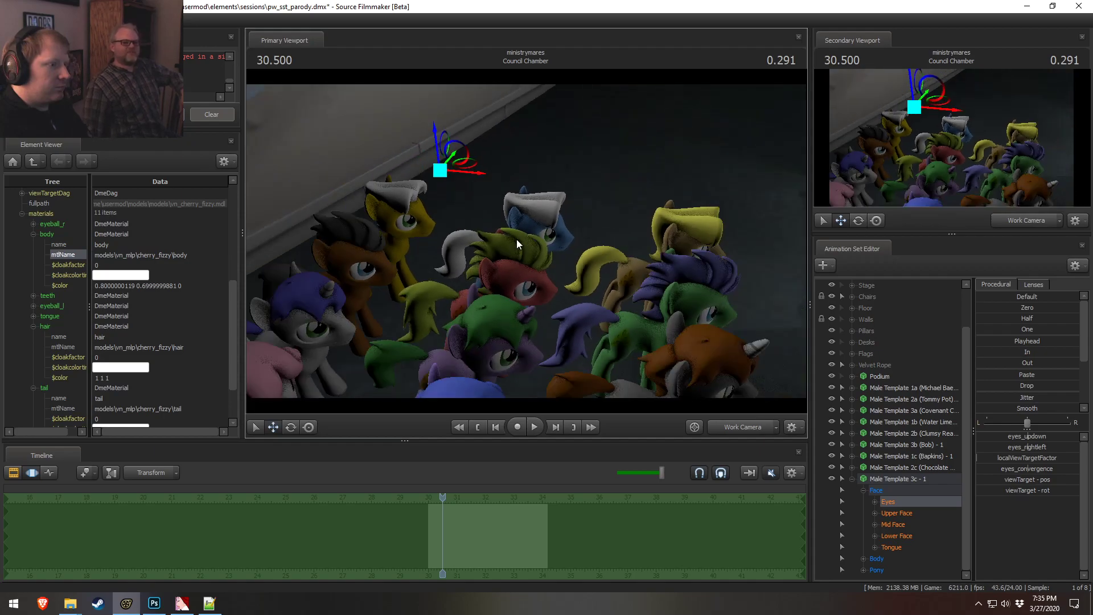
{"action": "right_click", "coordinate": [467, 245]}
{"action": "left_click", "coordinate": [484, 278]}
{"action": "left_click_drag", "start_coordinate": [483, 278], "coordinate": [410, 233]}
{"action": "key", "text": "w"}
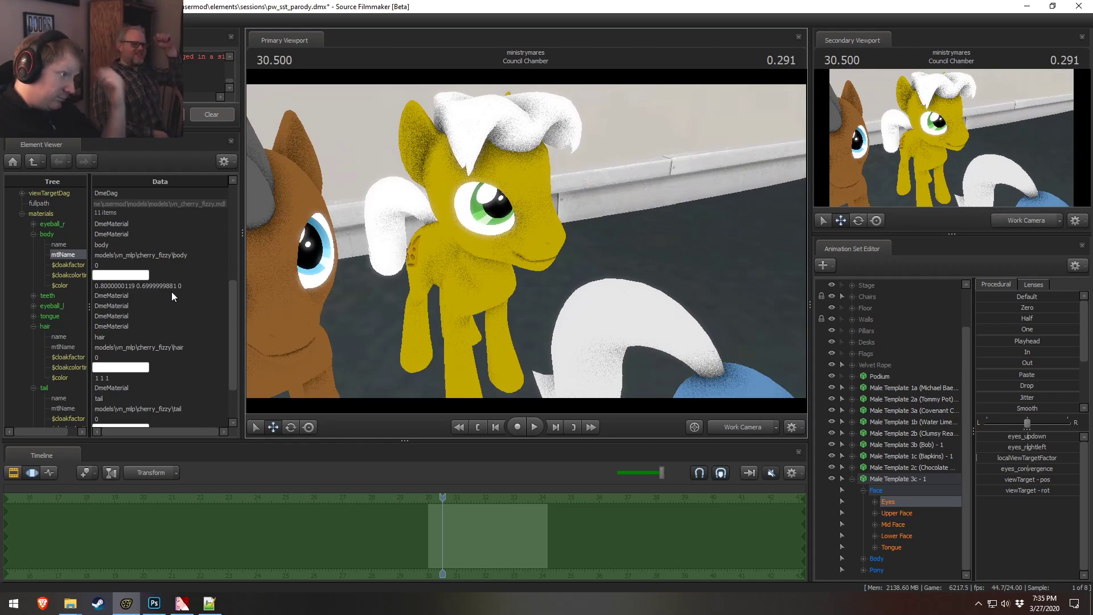
- Fly to the yellow pony and set its body $color to orange 0.8 0.4 0.2
{"action": "double_click", "coordinate": [110, 377]}
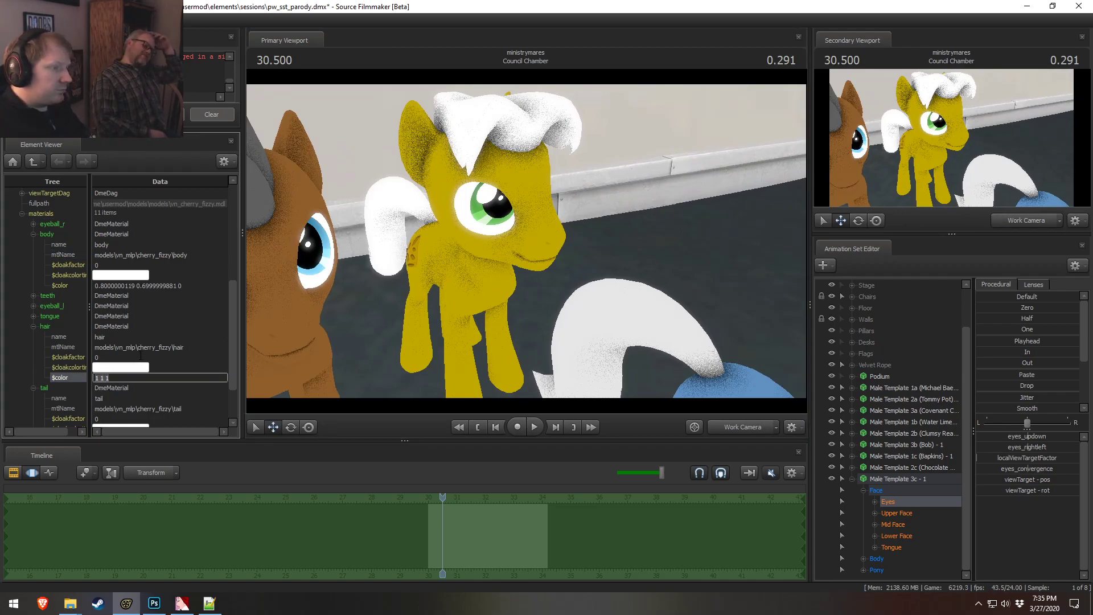
{"action": "key", "text": "s"}
{"action": "mouse_move", "coordinate": [526, 241]}
{"action": "left_mouse_down"}
{"action": "mouse_move", "coordinate": [523, 265]}
{"action": "mouse_move", "coordinate": [543, 254]}
{"action": "left_mouse_up"}
{"action": "key", "text": "w"}
{"action": "key", "text": "s"}
{"action": "key", "text": "s"}
{"action": "key", "text": "w"}
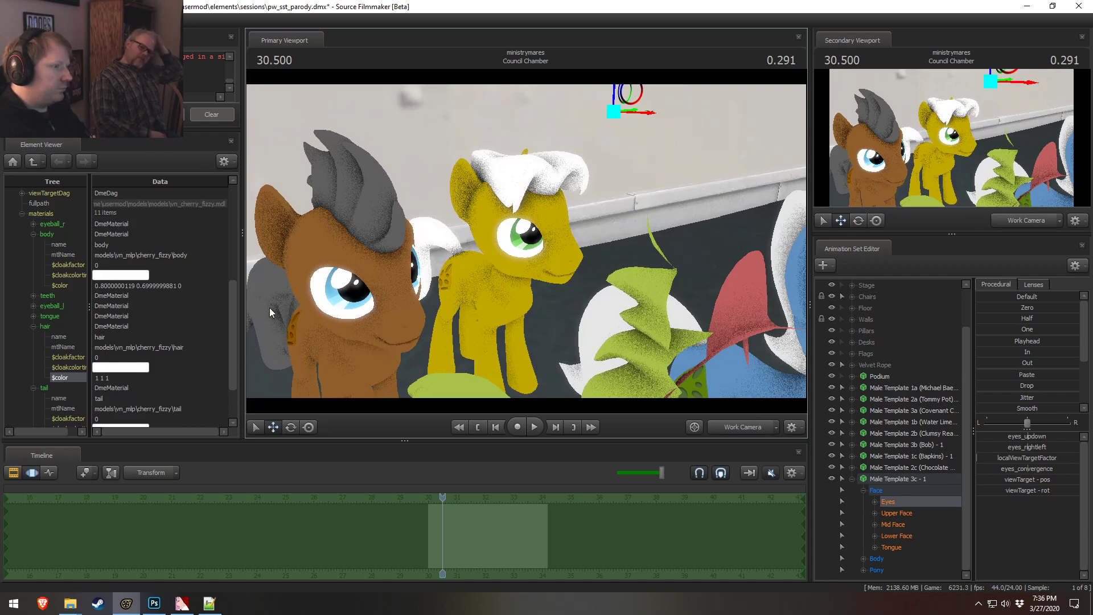
{"action": "left_click", "coordinate": [189, 284]}
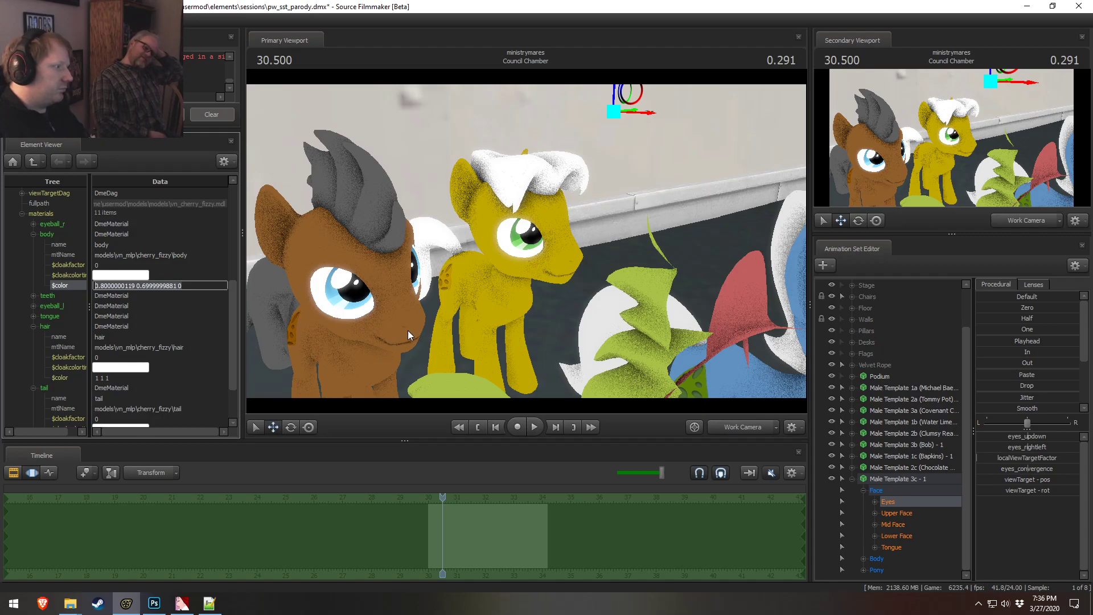
{"action": "type", "text": "0.8 0."}
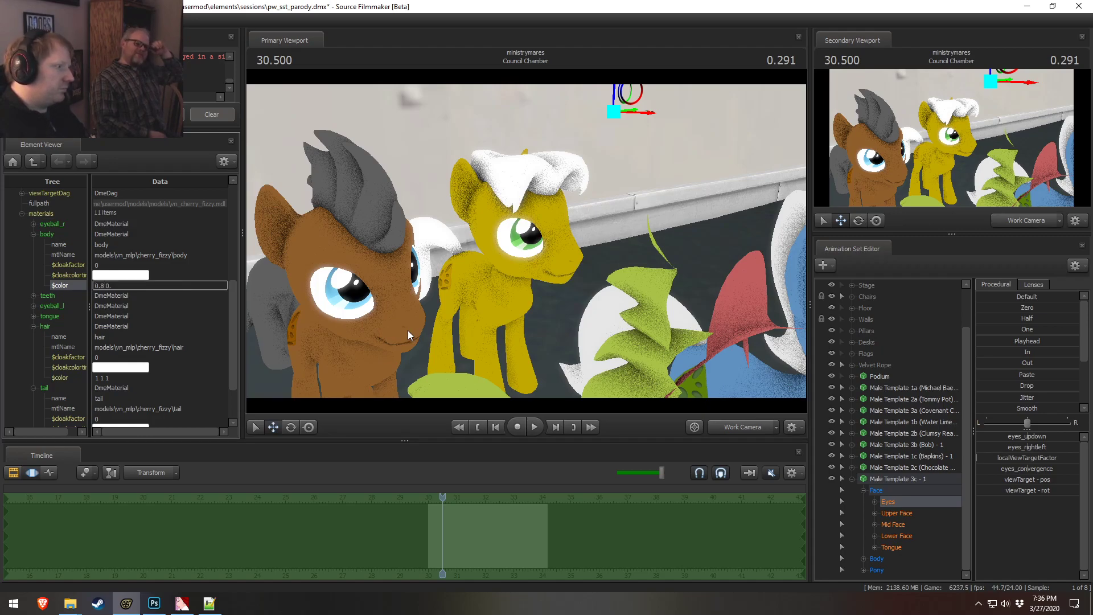
{"action": "type", "text": "4 0.2"}
{"action": "key", "text": "Return"}
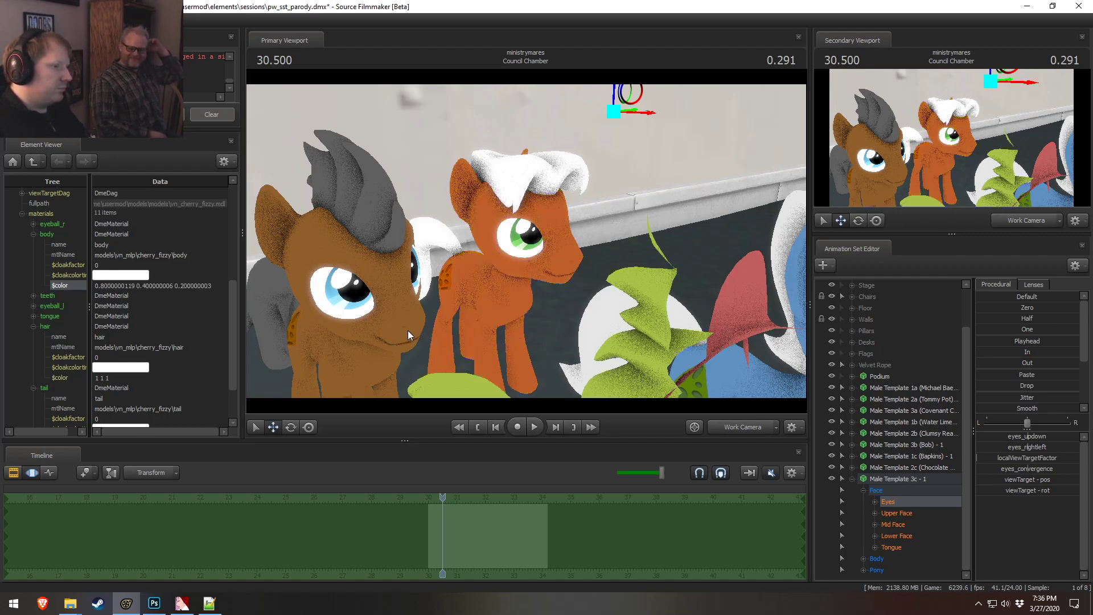
- Lower the blue to 0.1, then brighten the body colour to 0.9 0.5 0.1
{"action": "left_click_drag", "start_coordinate": [518, 294], "coordinate": [323, 310]}
{"action": "key", "text": "w"}
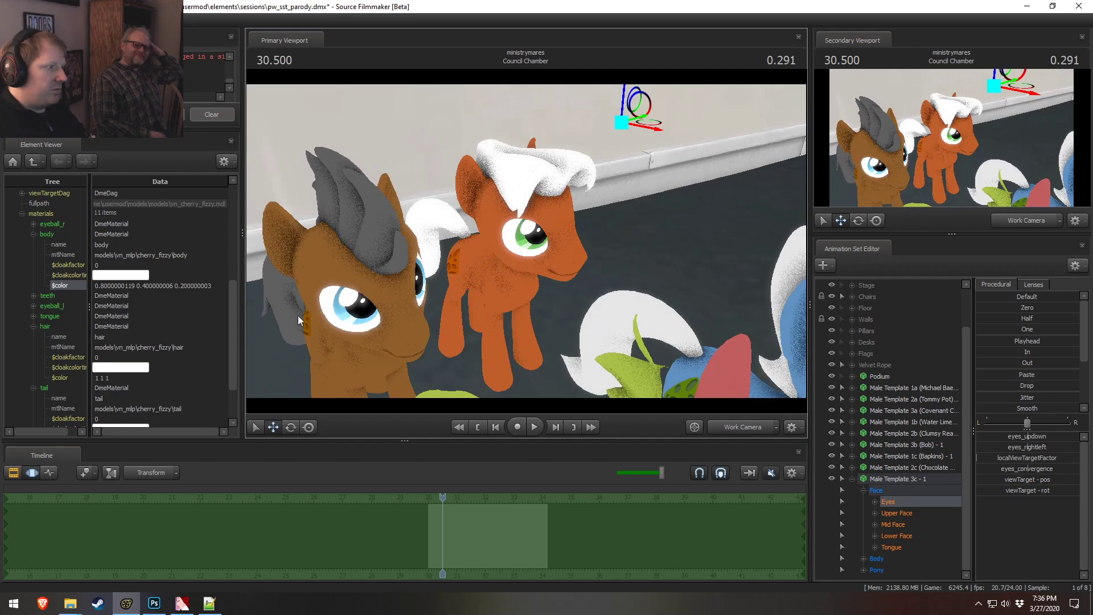
{"action": "left_click", "coordinate": [197, 265]}
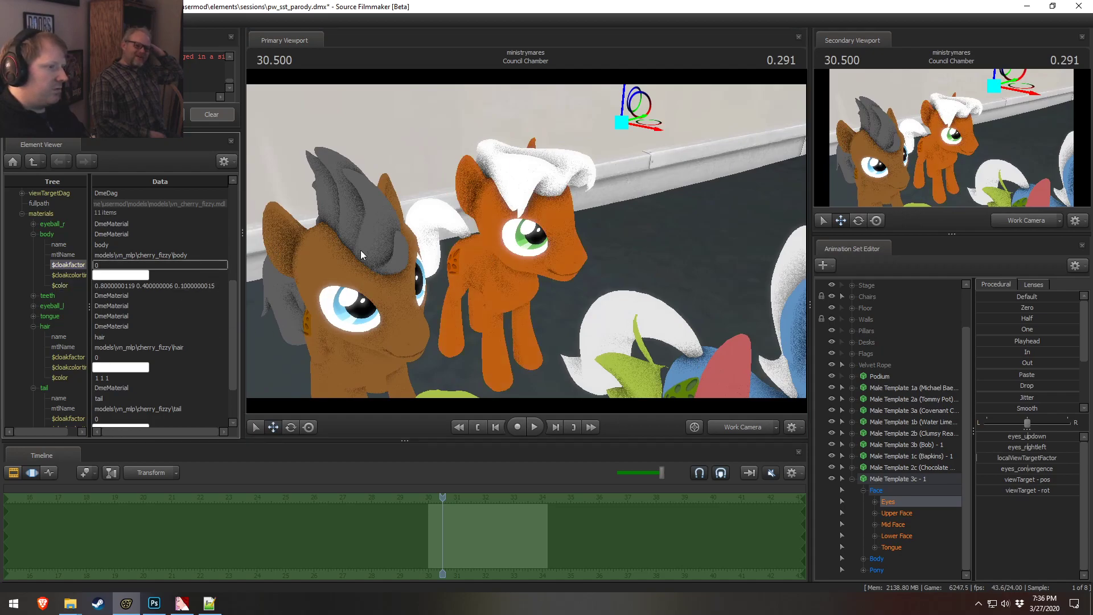
{"action": "double_click", "coordinate": [115, 285]}
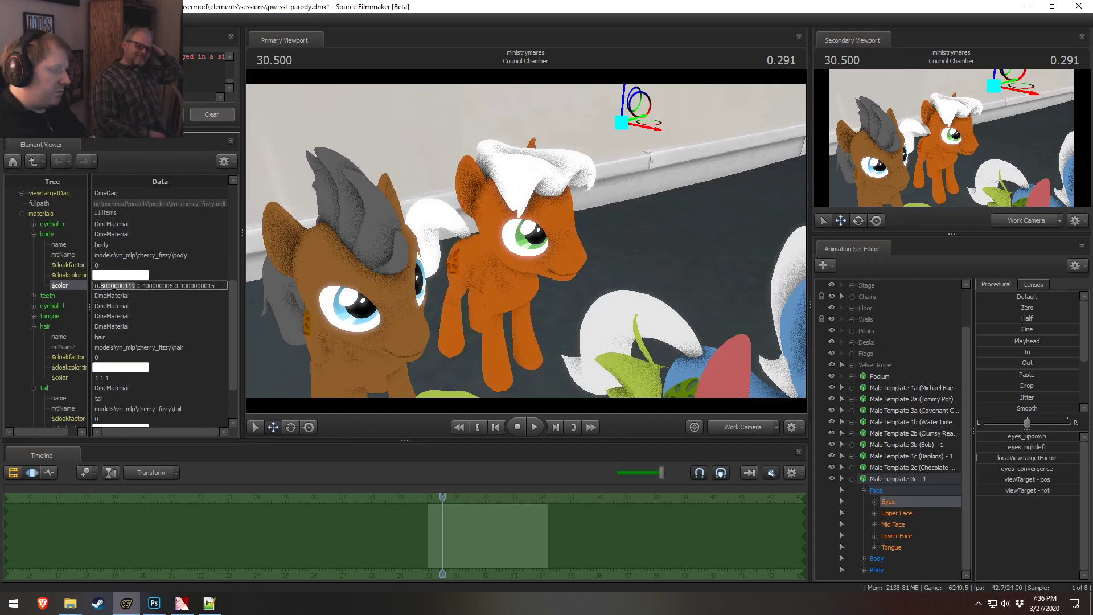
{"action": "type", "text": "9"}
{"action": "double_click", "coordinate": [127, 286]}
{"action": "type", "text": "5"}
{"action": "left_click", "coordinate": [141, 259]}
{"action": "left_click_drag", "start_coordinate": [529, 256], "coordinate": [548, 246]}
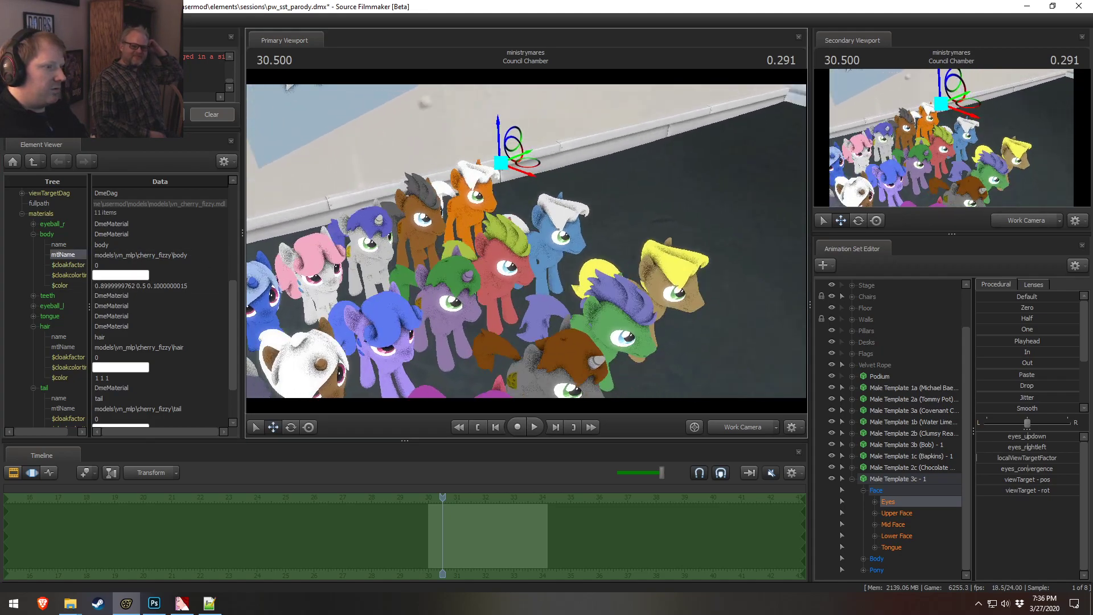
- Switch the viewport to progressive refinement with full lighting and frame the pony crowd
{"action": "right_click", "coordinate": [550, 246]}
{"action": "left_click", "coordinate": [571, 262]}
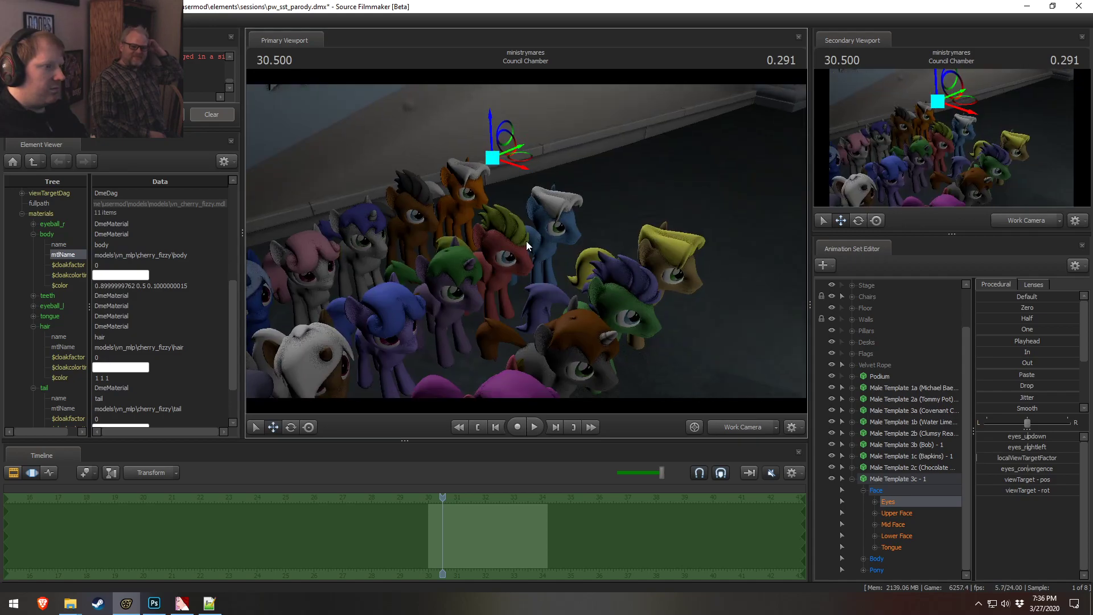
{"action": "right_click", "coordinate": [539, 233]}
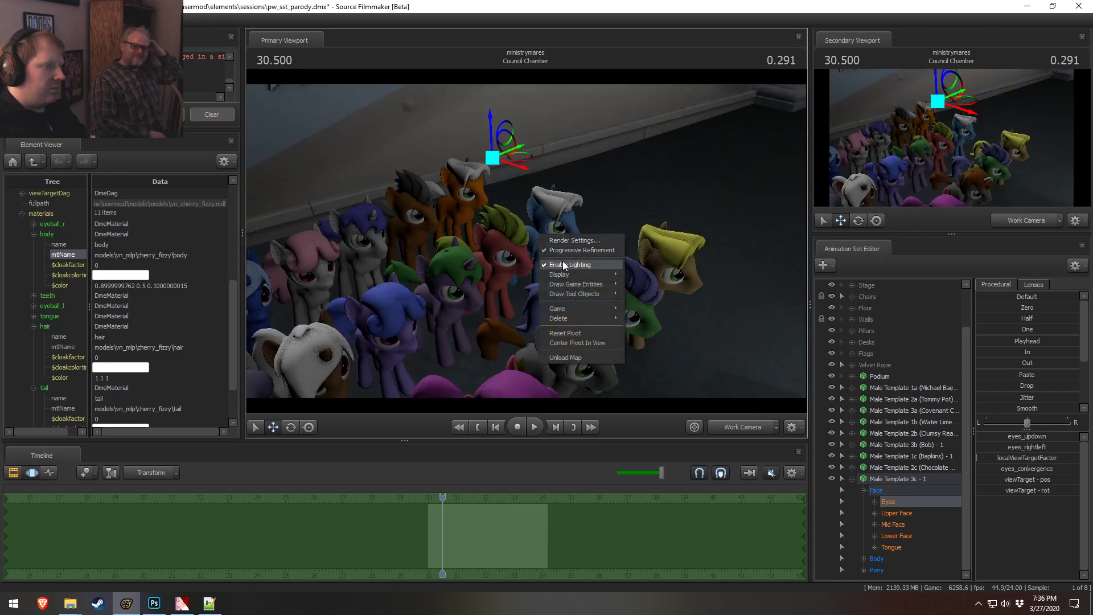
{"action": "left_click", "coordinate": [562, 260]}
{"action": "left_click_drag", "start_coordinate": [562, 261], "coordinate": [576, 278]}
{"action": "key", "text": "s"}
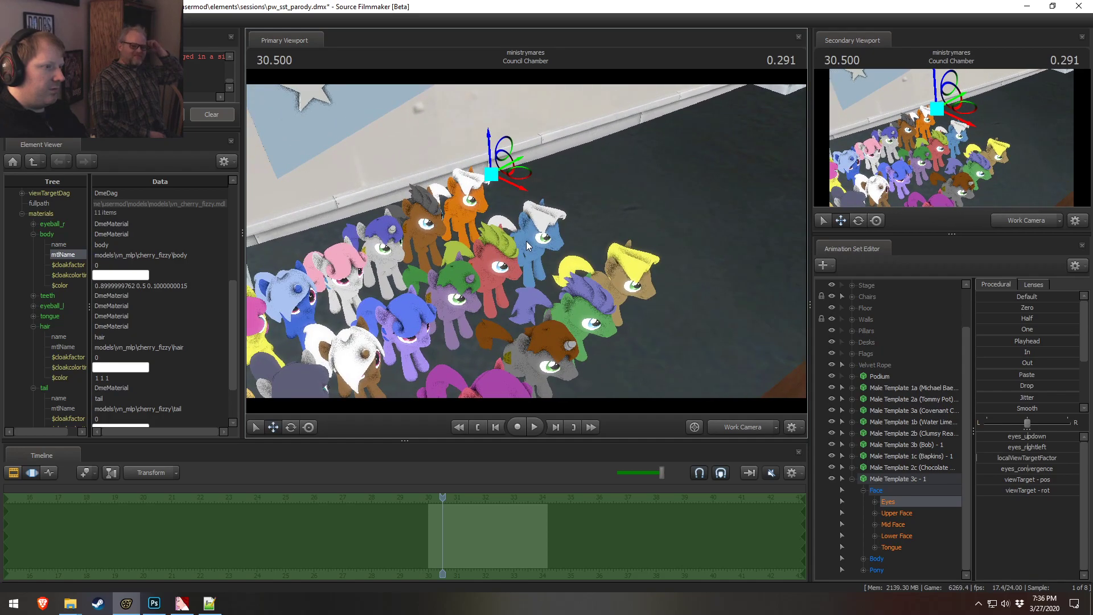
- Set the body $color to a very dark 0.2 0.2 0.2 and view it unlit
{"action": "double_click", "coordinate": [140, 285]}
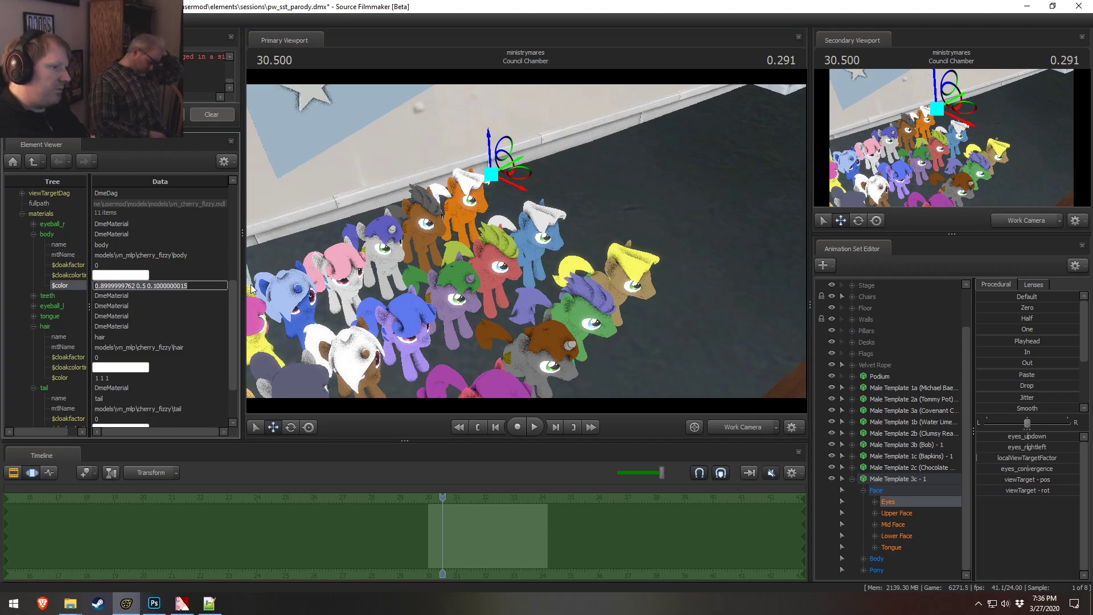
{"action": "type", "text": "0."}
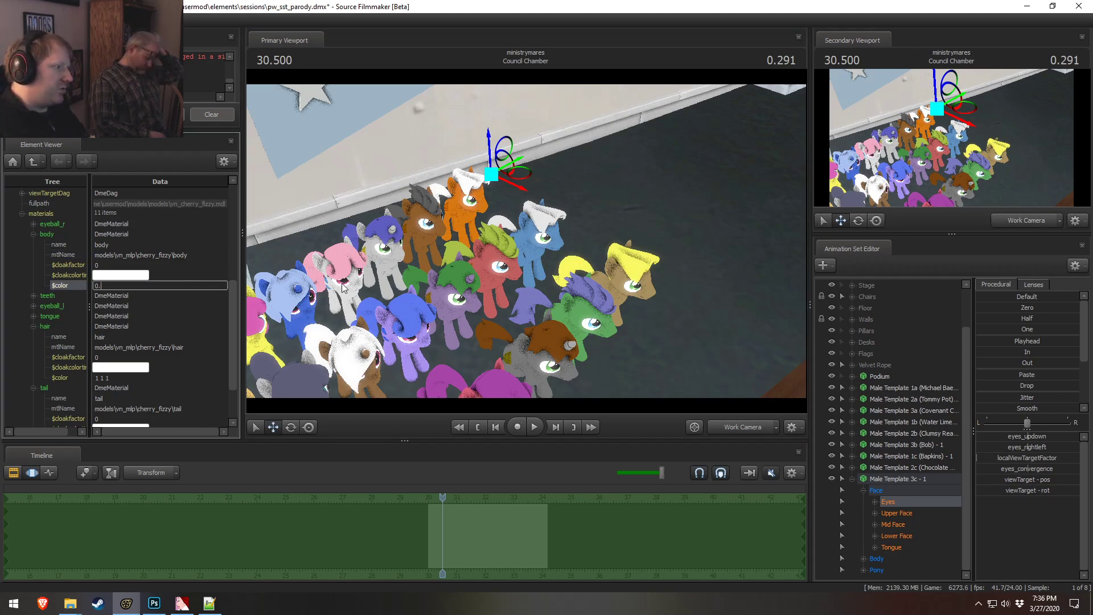
{"action": "type", "text": "2 0.2 0.2"}
{"action": "key", "text": "Return"}
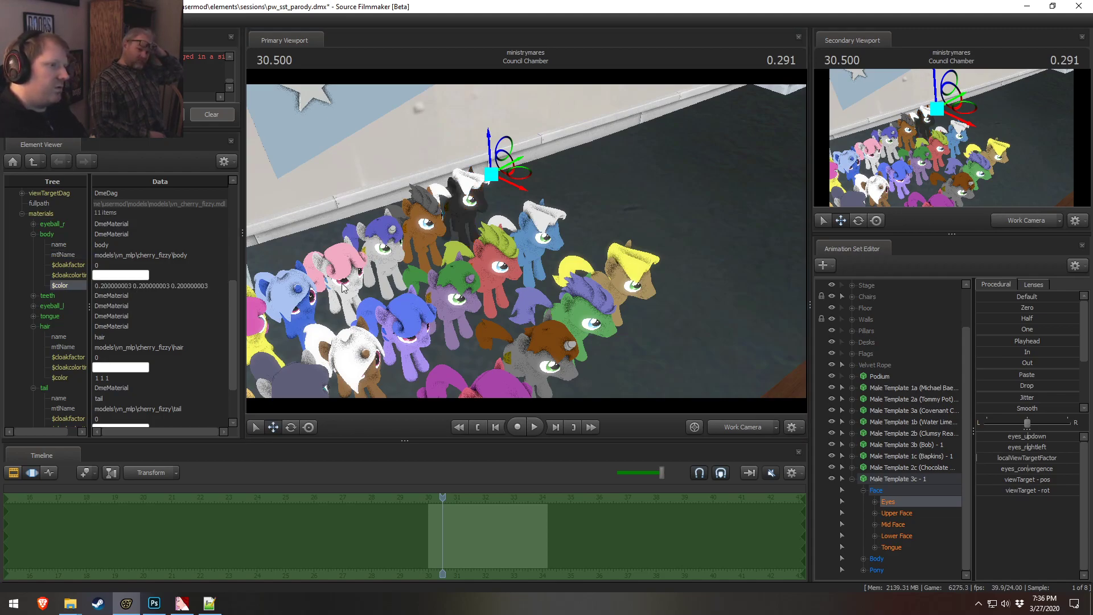
{"action": "left_click_drag", "start_coordinate": [495, 229], "coordinate": [527, 240]}
{"action": "key", "text": "w"}
{"action": "right_click", "coordinate": [527, 241]}
{"action": "left_click", "coordinate": [568, 273]}
{"action": "left_click_drag", "start_coordinate": [568, 273], "coordinate": [526, 240]}
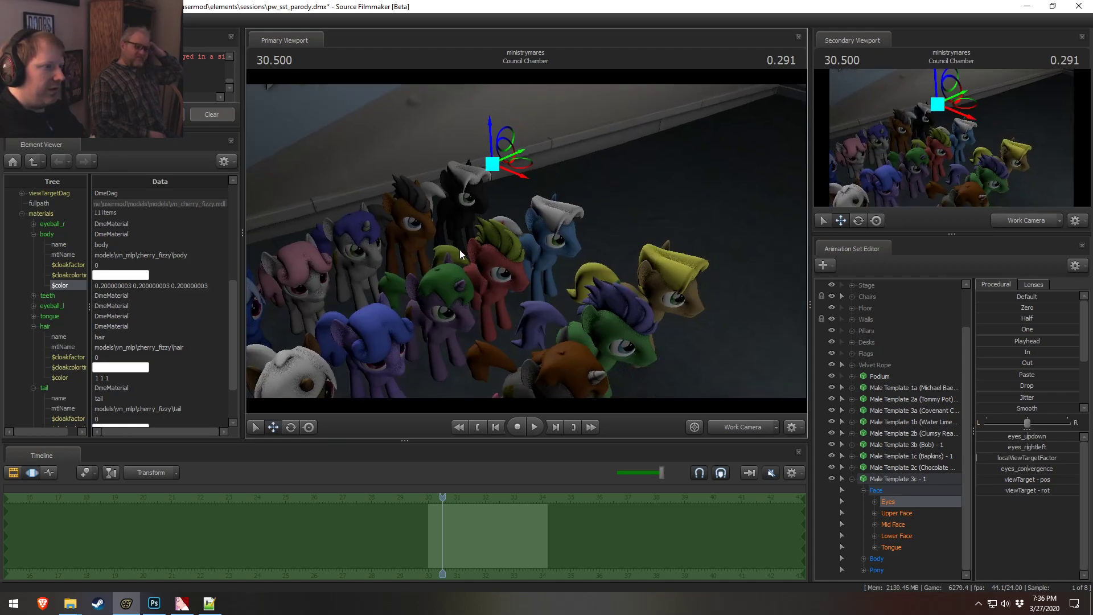
- Change the body colour to a 0.3 grey
{"action": "double_click", "coordinate": [126, 286]}
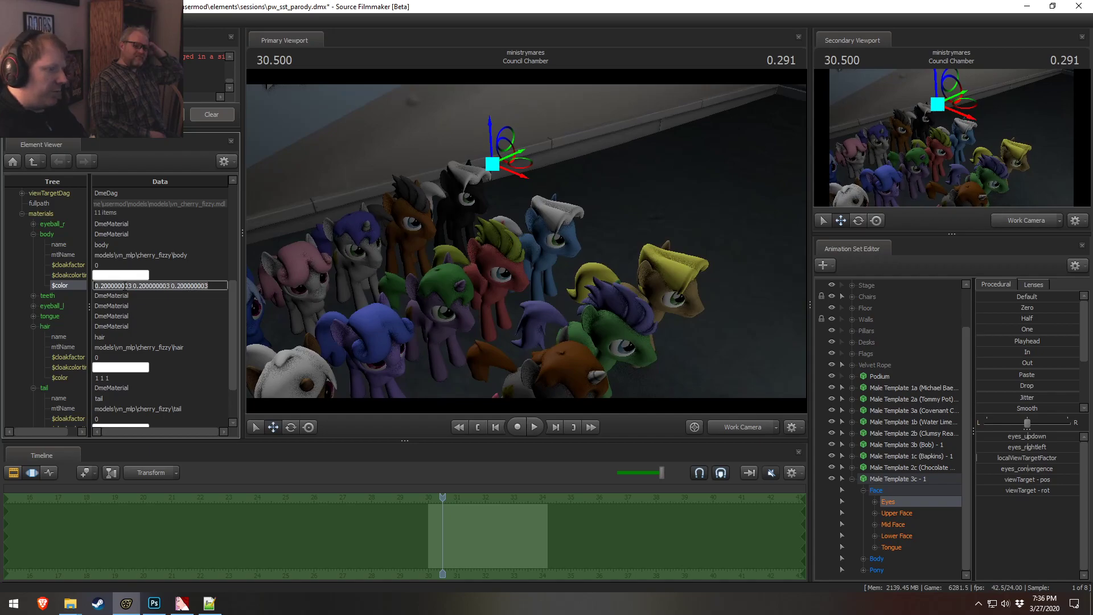
{"action": "key", "text": "ctrl+a"}
{"action": "type", "text": "0.6"}
{"action": "key", "text": "BackSpace"}
{"action": "type", "text": "3"}
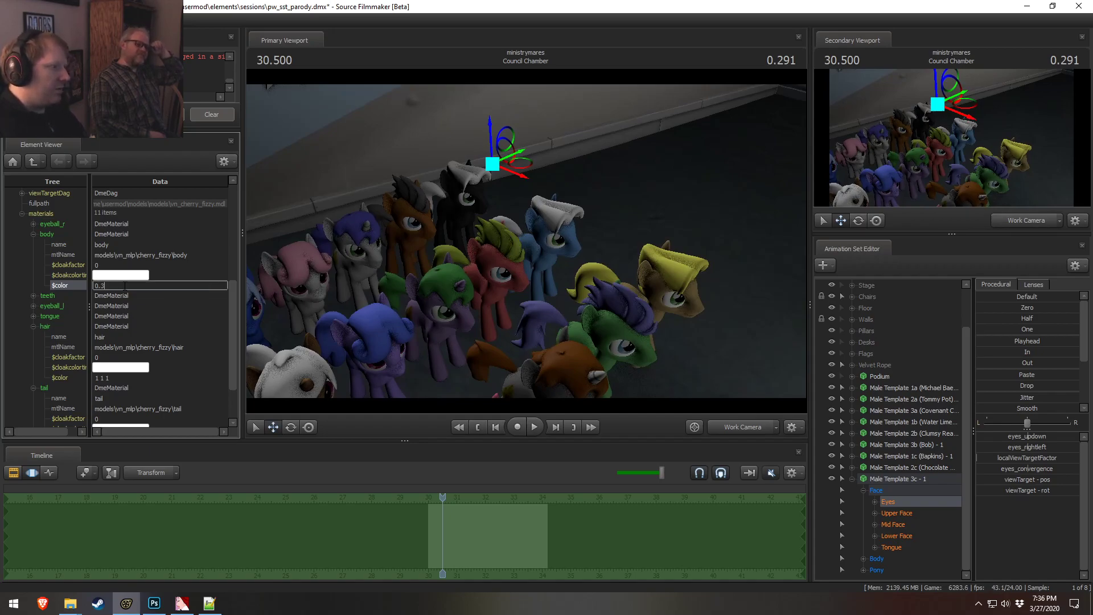
{"action": "key", "text": "Return"}
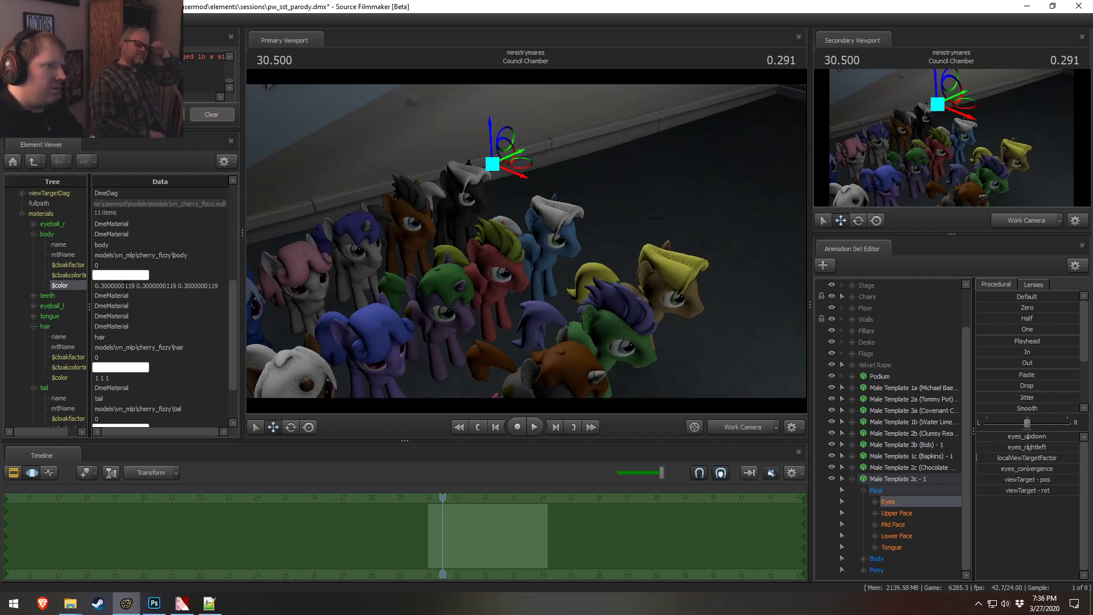
- Lighten the body colour to 0.4 0.4 0.4
{"action": "mouse_move", "coordinate": [526, 241]}
{"action": "left_mouse_down"}
{"action": "mouse_move", "coordinate": [563, 259]}
{"action": "mouse_move", "coordinate": [540, 260]}
{"action": "mouse_move", "coordinate": [526, 240]}
{"action": "left_mouse_up"}
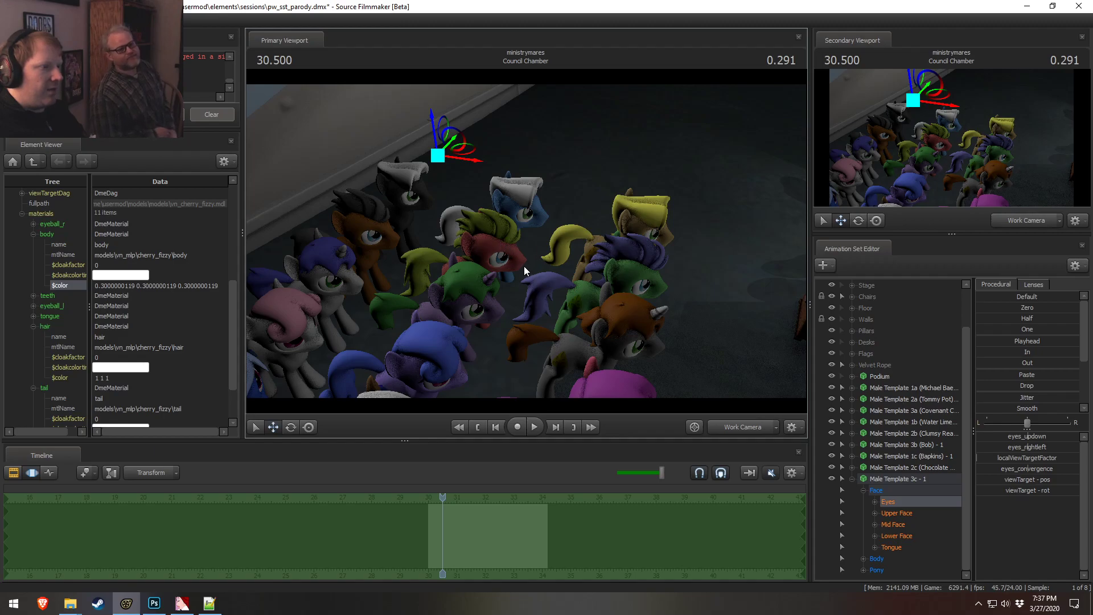
{"action": "double_click", "coordinate": [149, 285]}
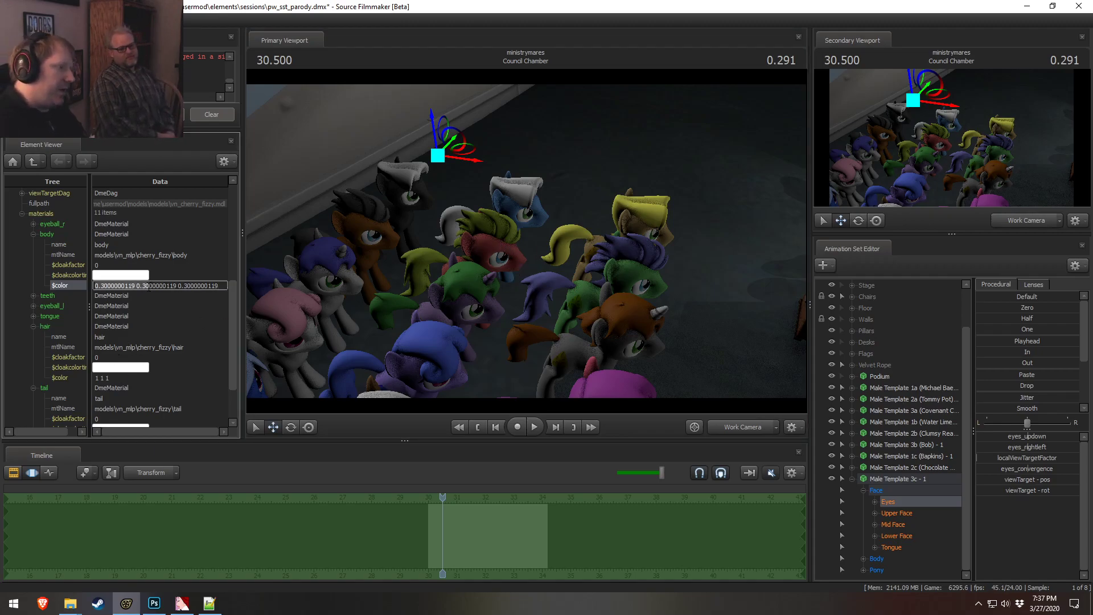
{"action": "key", "text": "ctrl+a"}
{"action": "type", "text": "0.4 0.4"}
{"action": "key", "text": "Return"}
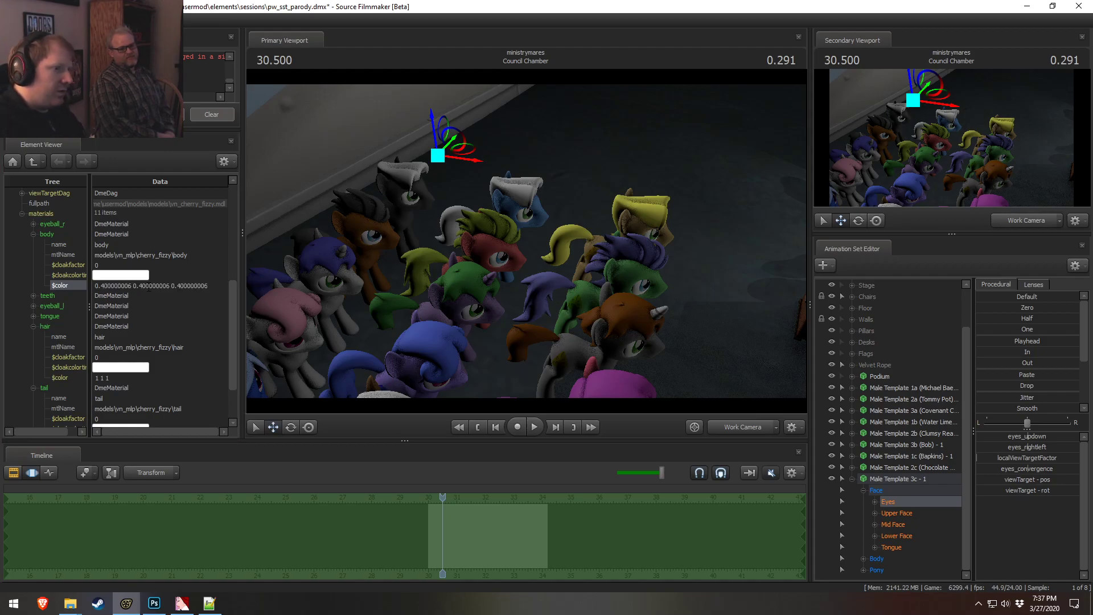
- Undo back to the 0.3 grey body, enable viewport lighting, and fly around the ponies
{"action": "key", "text": "ctrl+z"}
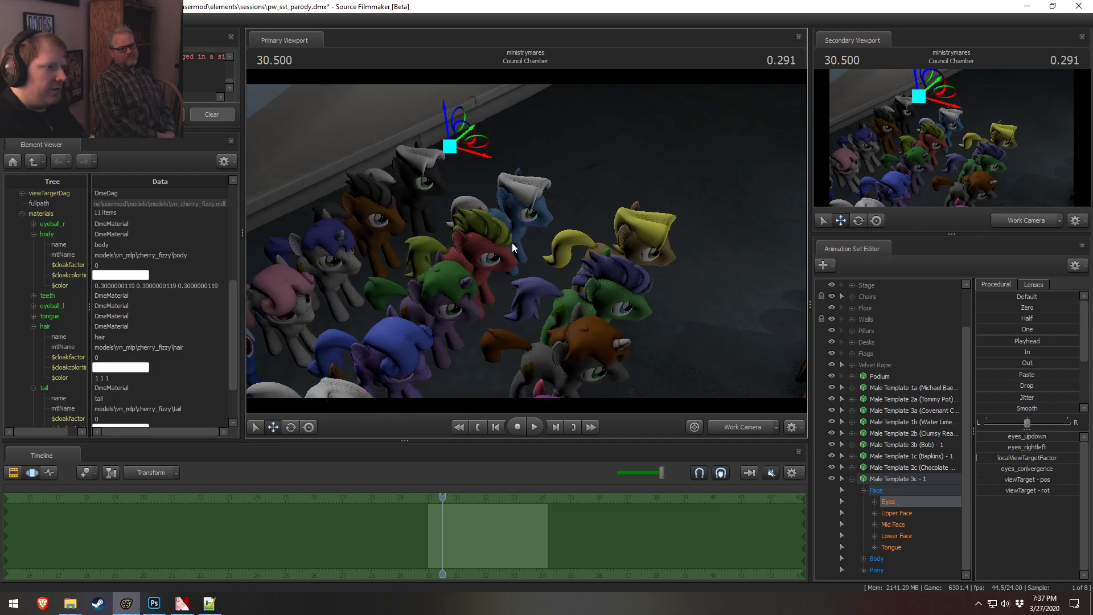
{"action": "right_click", "coordinate": [454, 197]}
{"action": "left_click", "coordinate": [497, 227]}
{"action": "left_click_drag", "start_coordinate": [497, 226], "coordinate": [618, 265]}
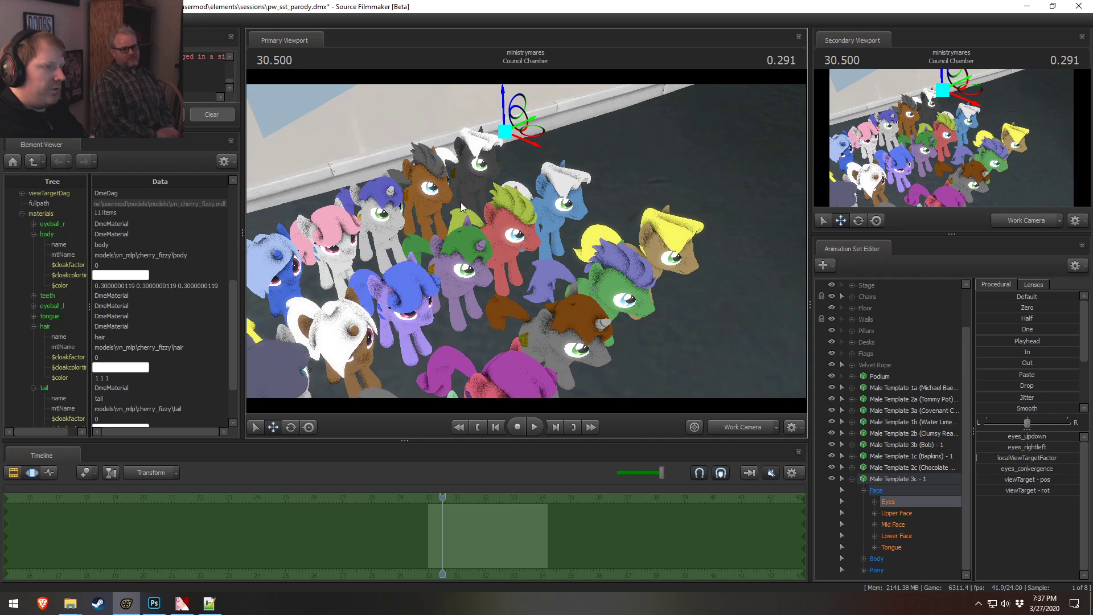
{"action": "left_click_drag", "start_coordinate": [541, 234], "coordinate": [541, 226]}
{"action": "left_click_drag", "start_coordinate": [272, 367], "coordinate": [272, 347]}
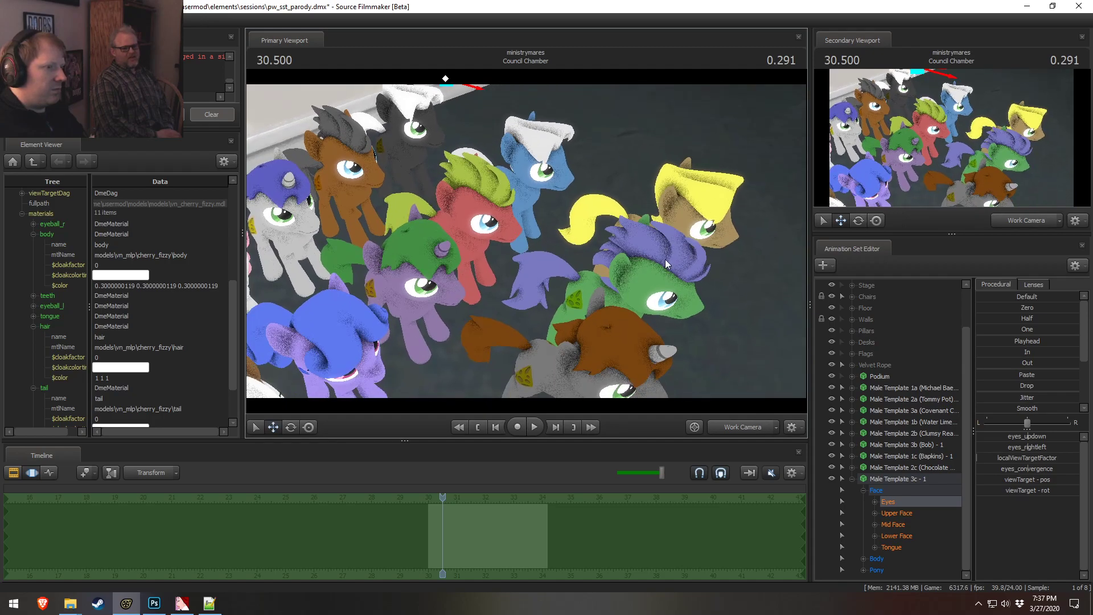
{"action": "left_click_drag", "start_coordinate": [664, 260], "coordinate": [663, 261]}
- Try purple hair colours 0.7 0.3 0.7, then a darker 0.5 0.2 0.5
{"action": "double_click", "coordinate": [142, 377]}
{"action": "type", "text": "0.7 0."}
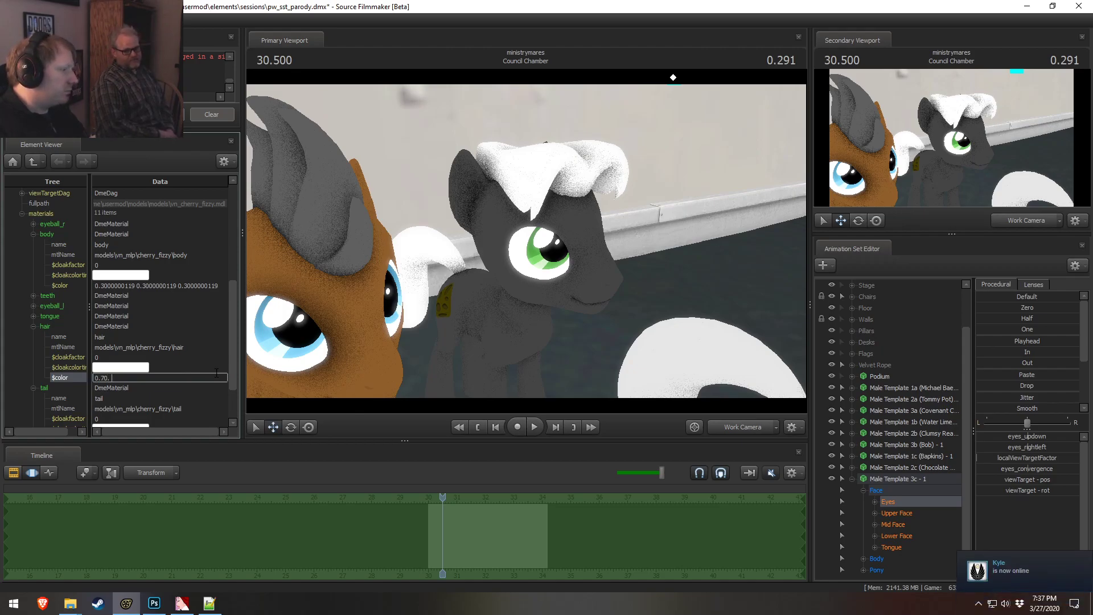
{"action": "type", "text": "3 0.7"}
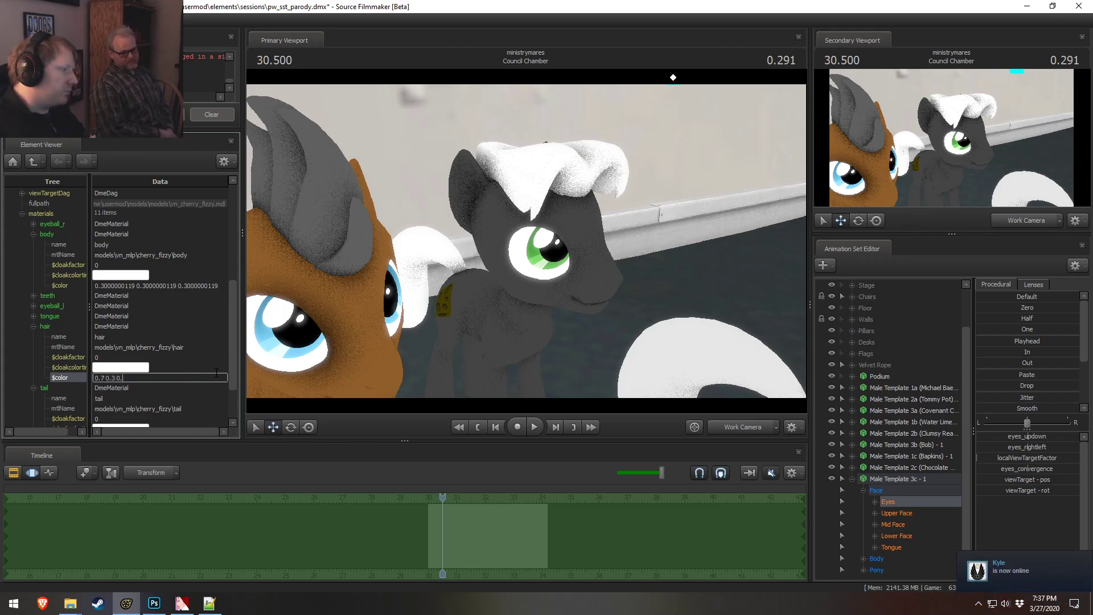
{"action": "key", "text": "Return"}
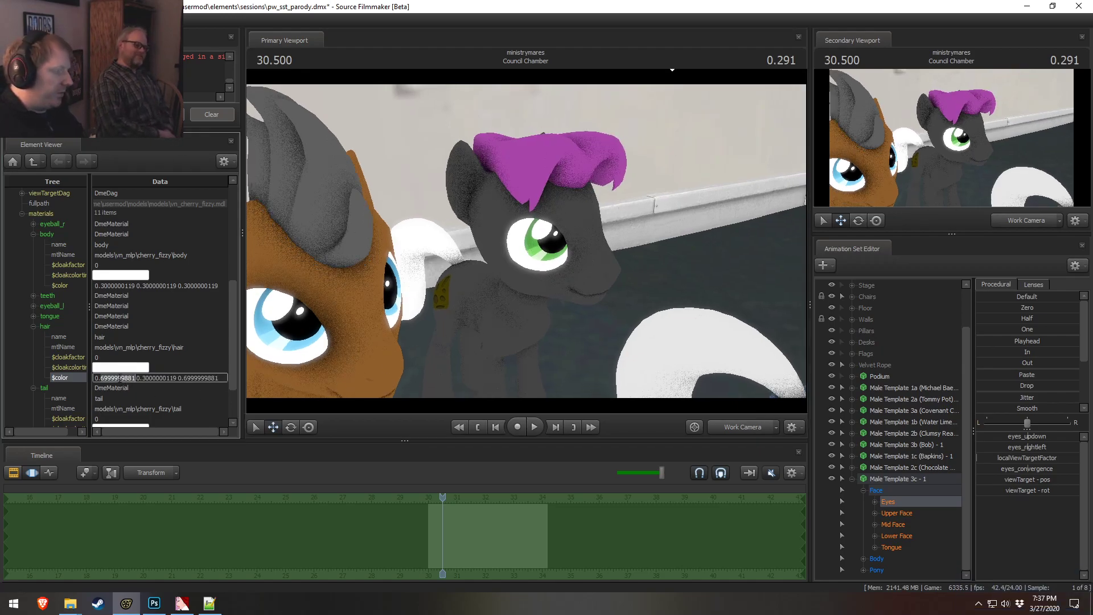
{"action": "double_click", "coordinate": [106, 377]}
{"action": "type", "text": "0.5"}
{"action": "double_click", "coordinate": [171, 377]}
{"action": "type", "text": "0.5"}
{"action": "double_click", "coordinate": [128, 378]}
{"action": "type", "text": "0.2"}
{"action": "key", "text": "Return"}
- Settle the hair $color on 0.5 0.3 0.5 and copy it to the tail
{"action": "double_click", "coordinate": [168, 357]}
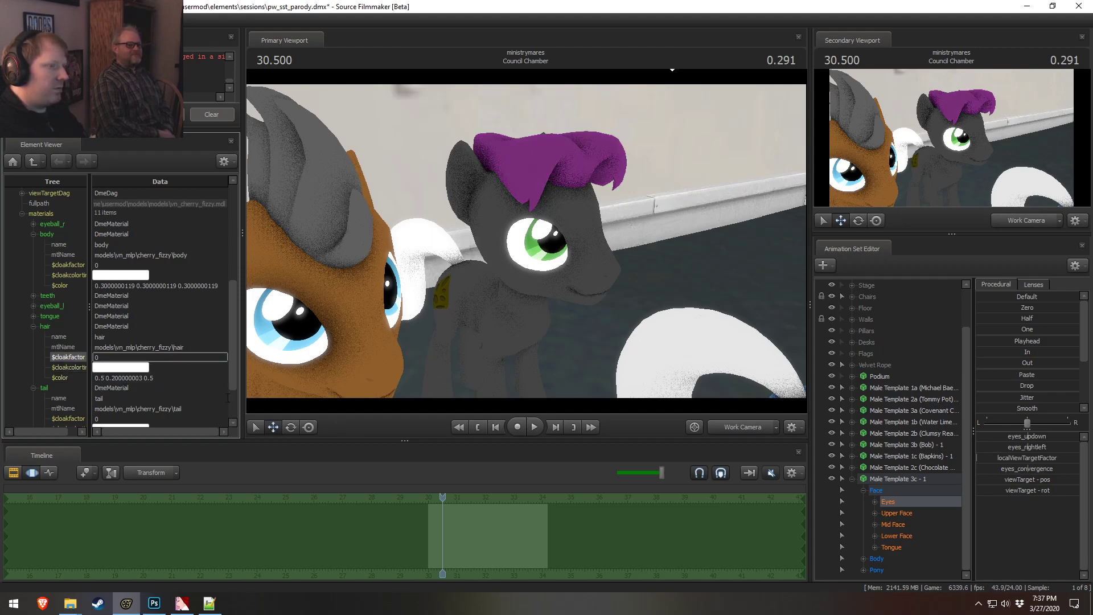
{"action": "left_click_drag", "start_coordinate": [273, 375], "coordinate": [287, 376]}
{"action": "left_click_drag", "start_coordinate": [111, 377], "coordinate": [118, 378]}
{"action": "type", "text": "3"}
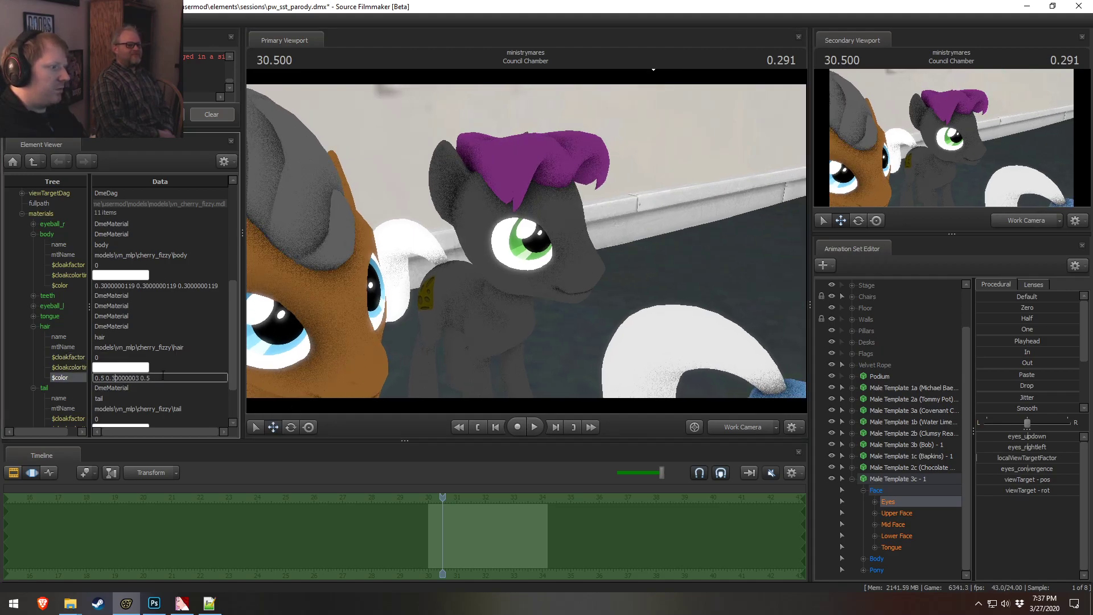
{"action": "key", "text": "Return"}
{"action": "double_click", "coordinate": [169, 357]}
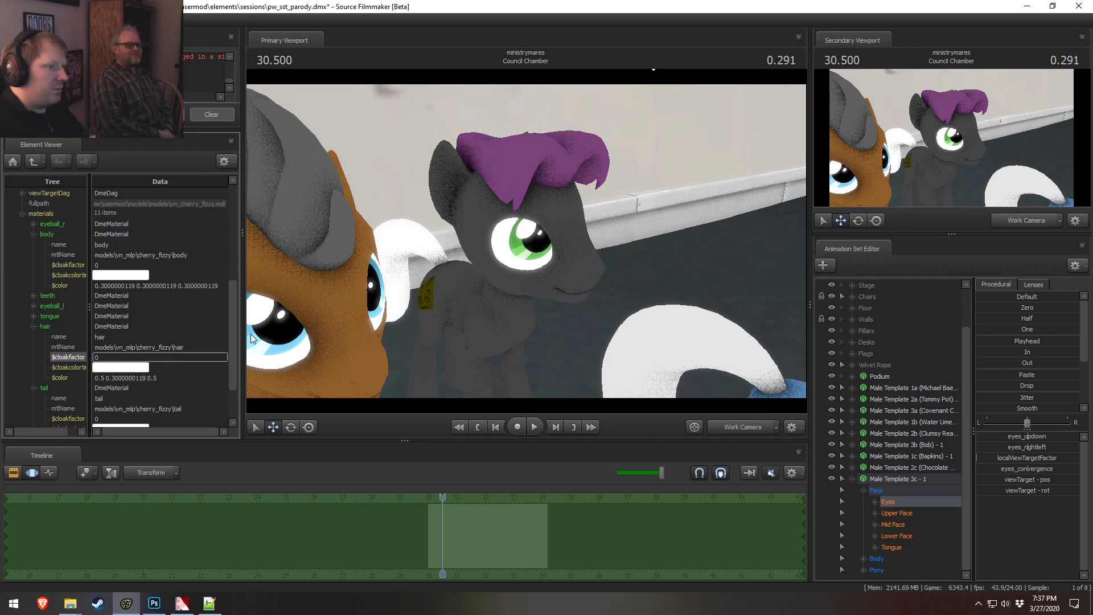
{"action": "key", "text": "Tab"}
{"action": "key", "text": "Tab"}
{"action": "key", "text": "Tab"}
{"action": "key", "text": "Tab"}
{"action": "key", "text": "Tab"}
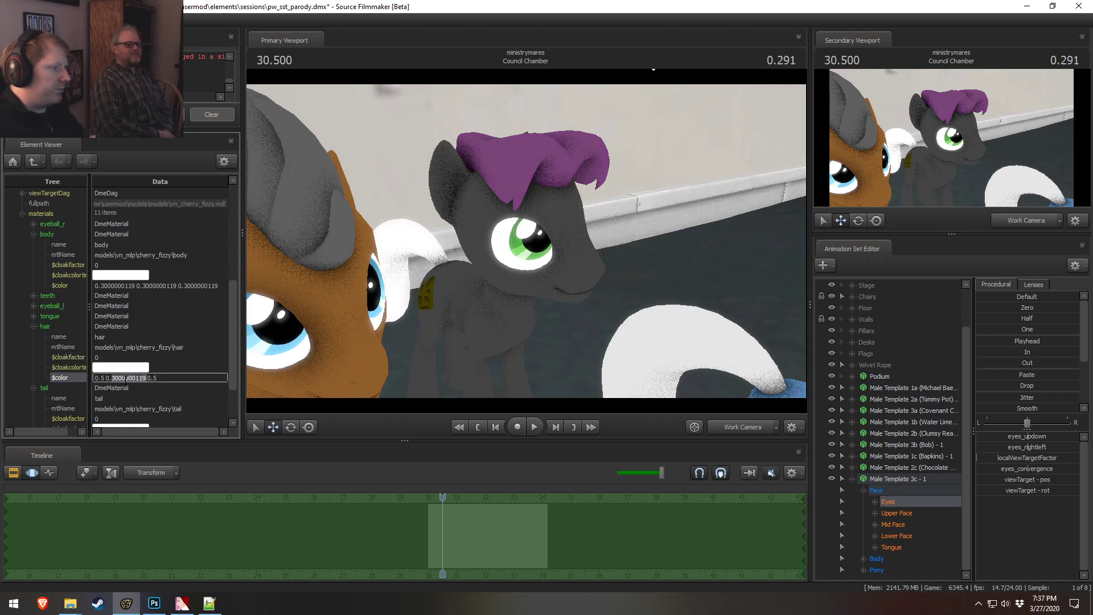
{"action": "left_click_drag", "start_coordinate": [527, 242], "coordinate": [563, 275]}
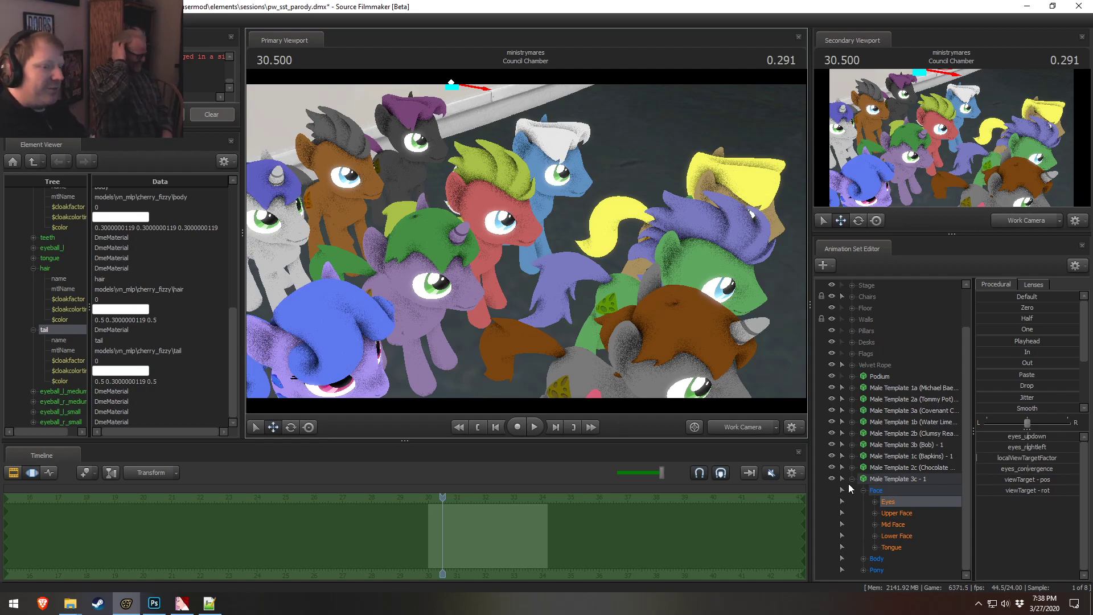
- Collapse the Face group and Male Template 3c in the Animation Set Editor
{"action": "left_click", "coordinate": [863, 490]}
{"action": "left_click", "coordinate": [853, 524]}
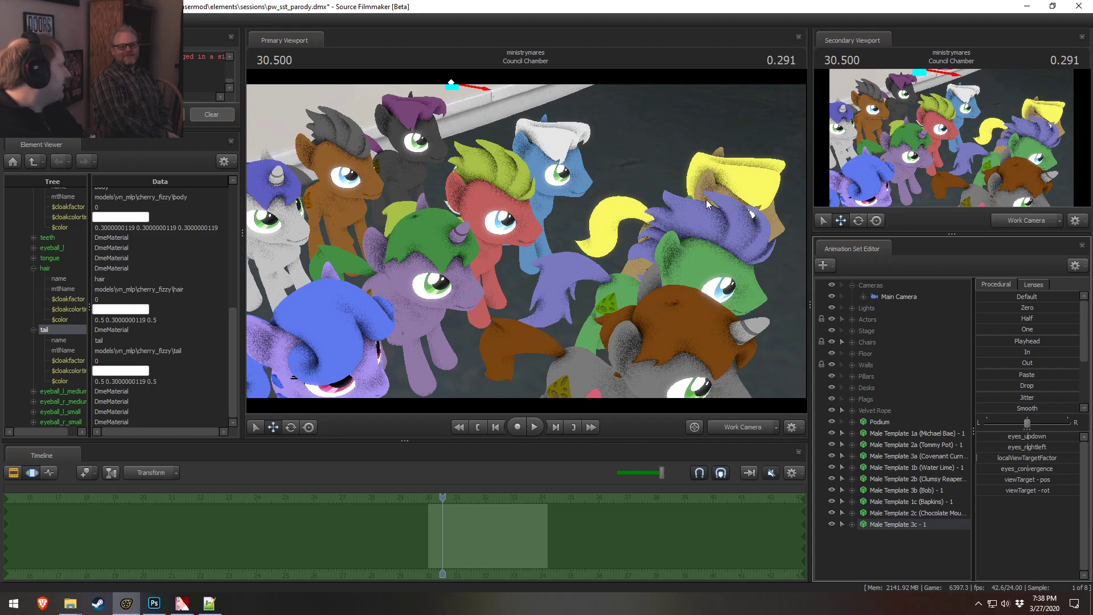
{"action": "left_click_drag", "start_coordinate": [562, 224], "coordinate": [526, 241]}
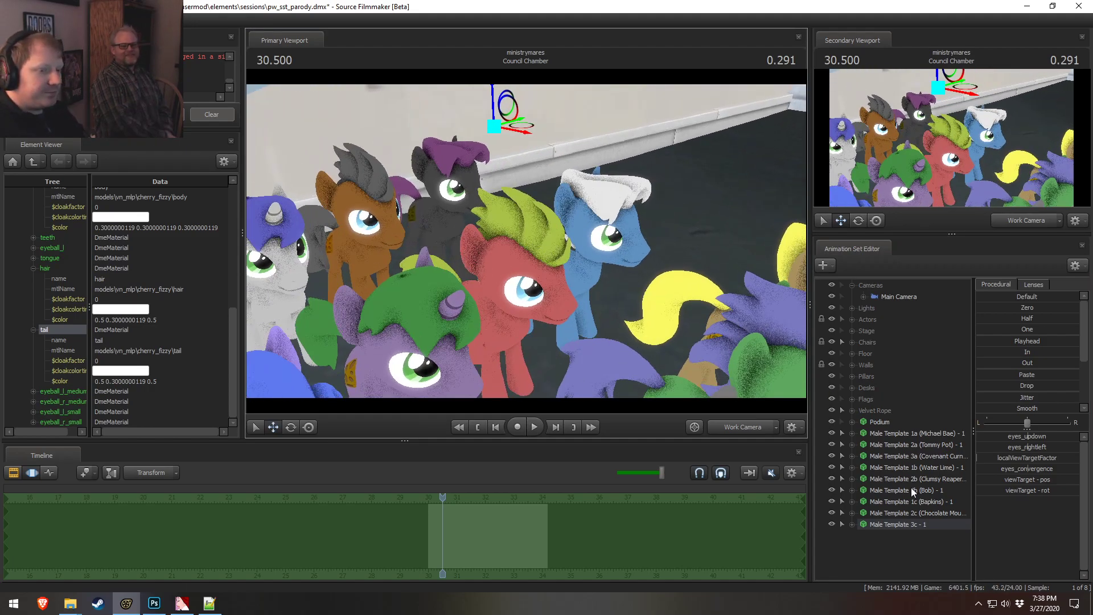
- Rename the animation set to 'Male Template 3c (Darkness Eternal)'
{"action": "left_click", "coordinate": [904, 524]}
{"action": "right_click", "coordinate": [904, 523]}
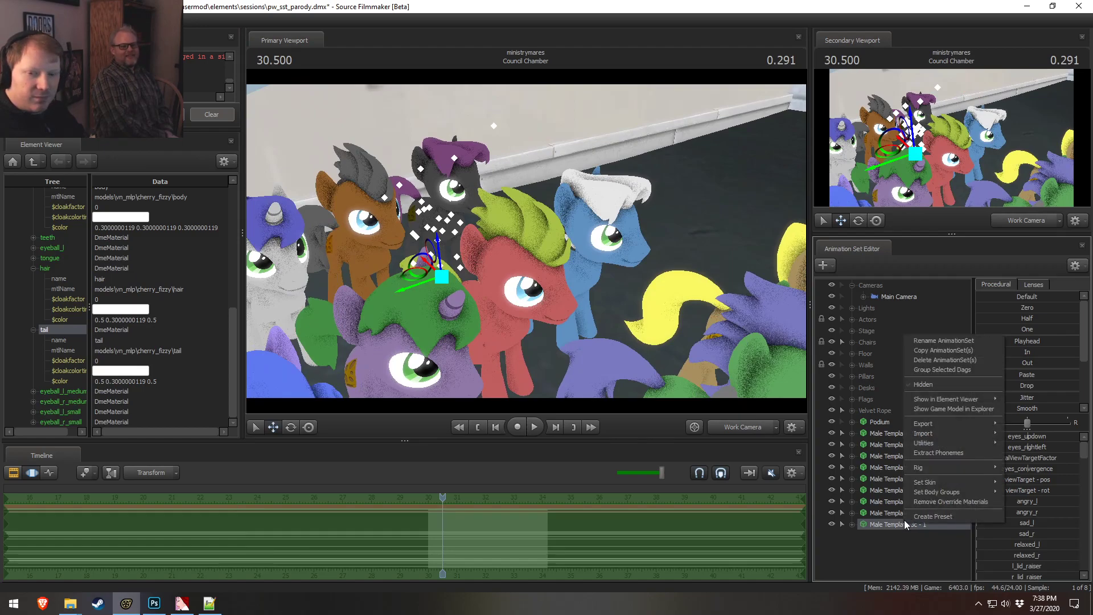
{"action": "left_click", "coordinate": [943, 341]}
{"action": "left_click", "coordinate": [546, 294]}
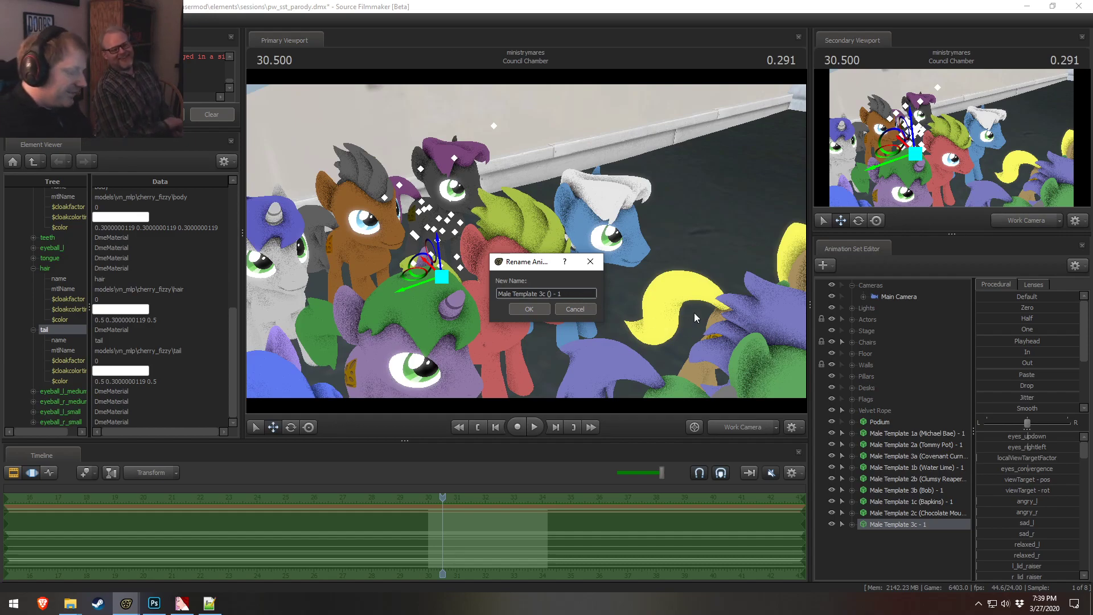
{"action": "type", "text": "SUMH"}
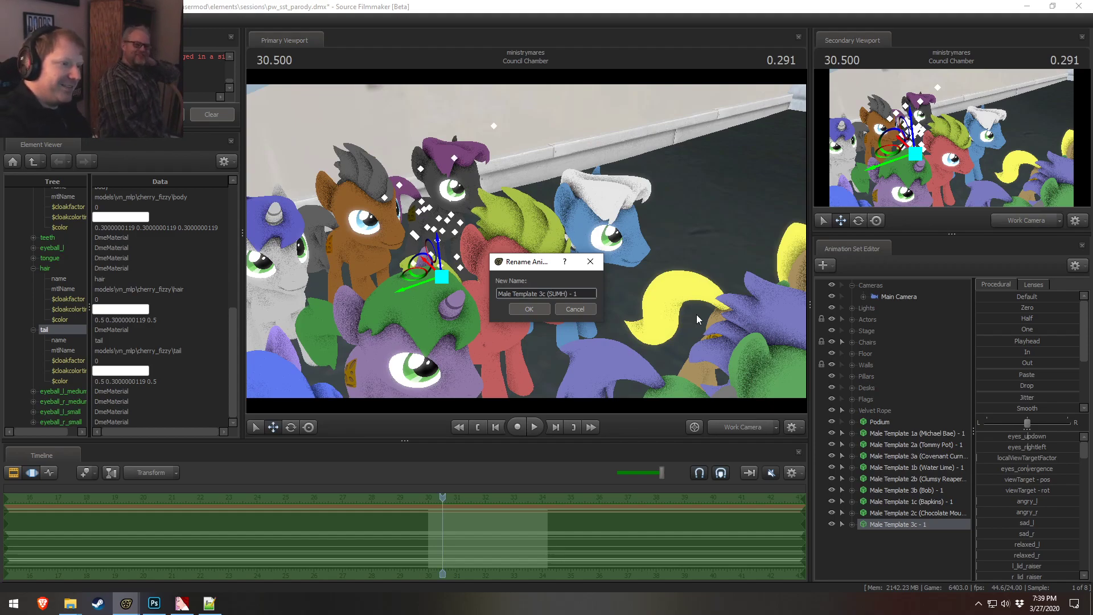
{"action": "key", "text": "BackSpace"}
{"action": "key", "text": "BackSpace"}
{"action": "key", "text": "BackSpace"}
{"action": "key", "text": "BackSpace"}
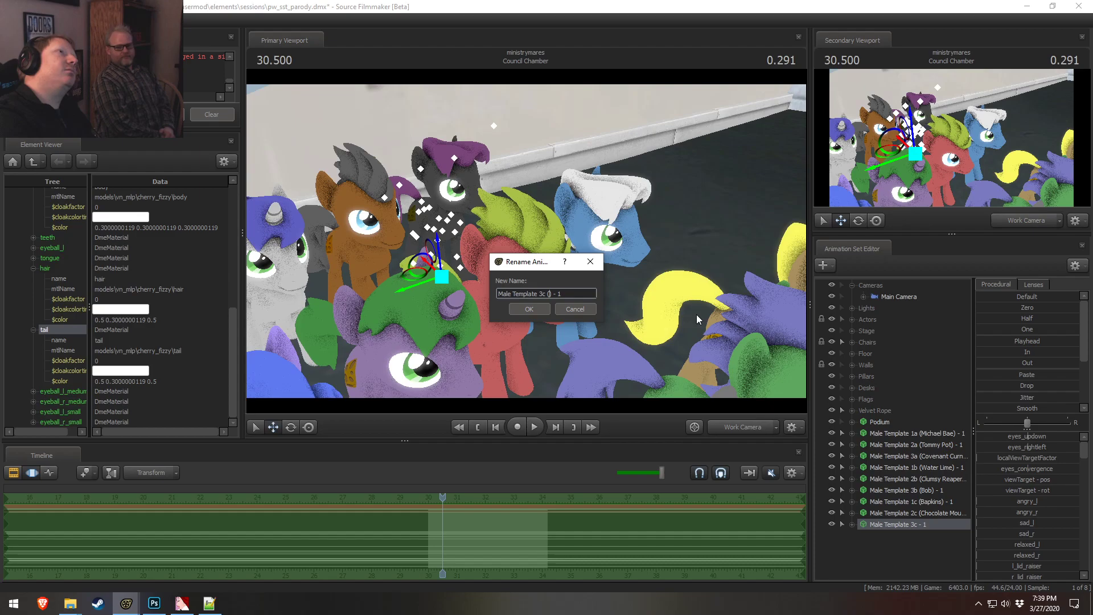
{"action": "type", "text": "Darkness Eternal"}
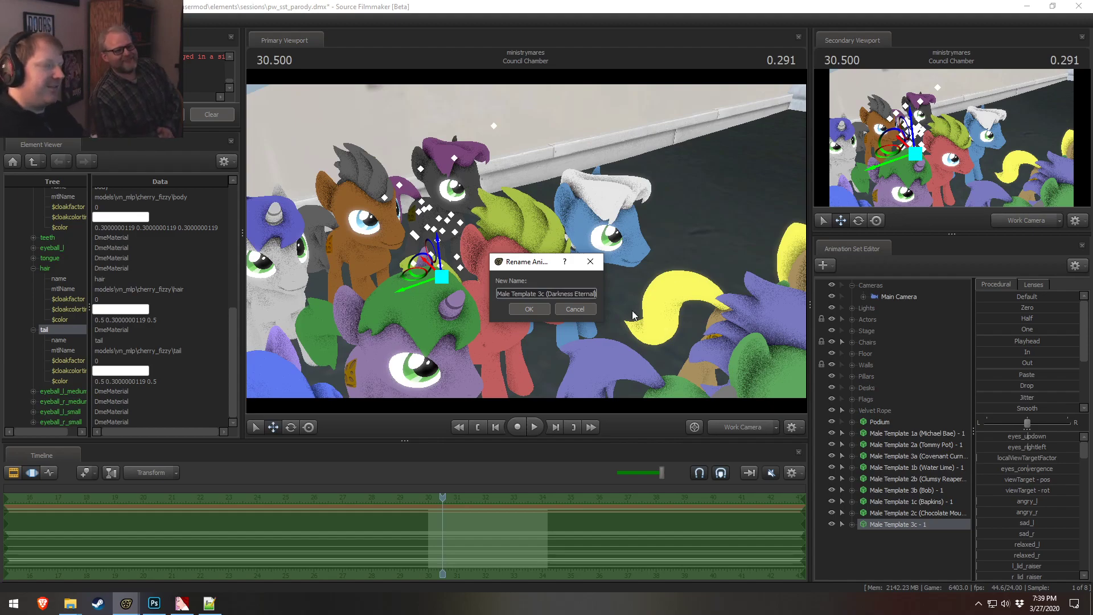
{"action": "key", "text": "Return"}
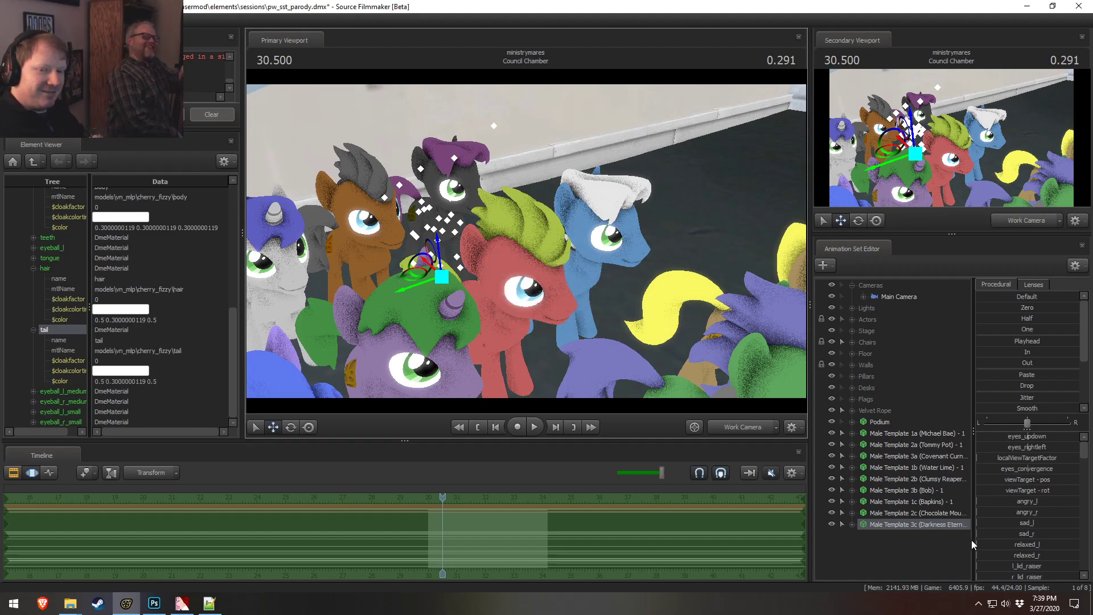
- Widen the set list, select the Male Template ponies, and fly out over the crowd
{"action": "left_click_drag", "start_coordinate": [973, 508], "coordinate": [995, 515]}
{"action": "left_click", "coordinate": [933, 493]}
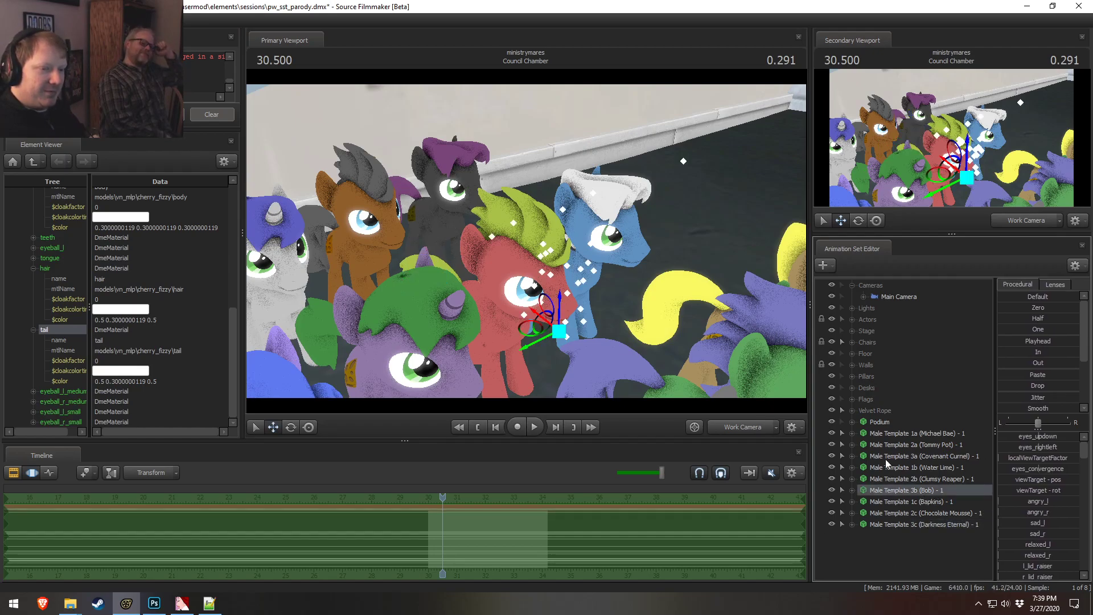
{"action": "left_click", "coordinate": [894, 436]}
{"action": "left_click_drag", "start_coordinate": [723, 343], "coordinate": [697, 361]}
{"action": "key", "text": "s"}
{"action": "key", "text": "w"}
{"action": "key", "text": "d"}
{"action": "key", "text": "a"}
{"action": "key", "text": "w"}
- Undo an accidental move of the selected ponies and reframe the chamber with shot clips showing
{"action": "key", "text": "t"}
{"action": "left_click_drag", "start_coordinate": [411, 399], "coordinate": [479, 225]}
{"action": "key", "text": "ctrl+z"}
{"action": "key", "text": "ctrl+z"}
{"action": "key", "text": "ctrl+z"}
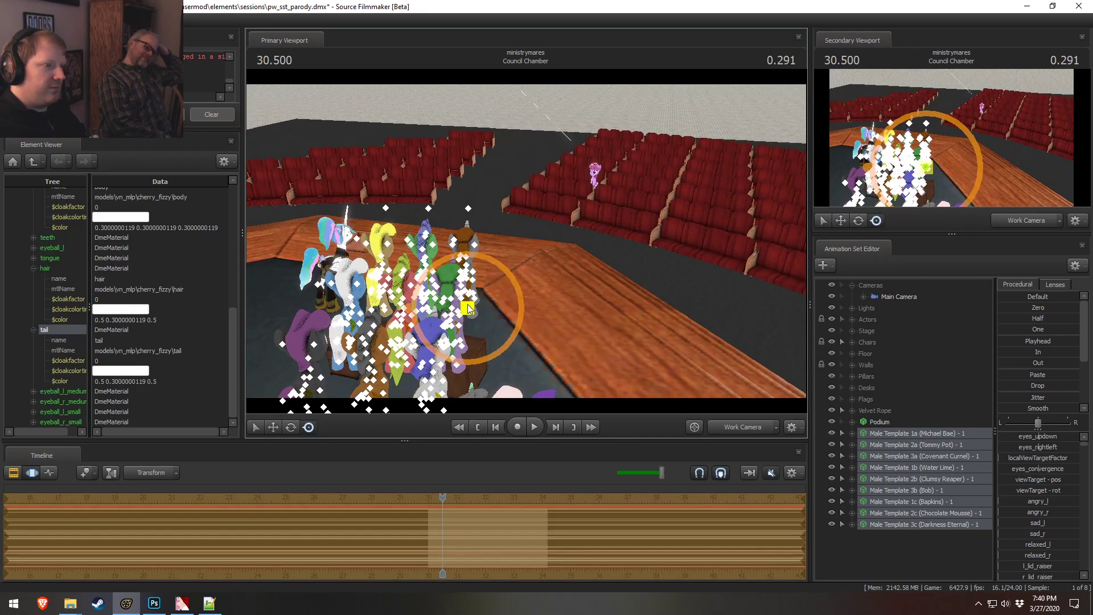
{"action": "left_click_drag", "start_coordinate": [503, 305], "coordinate": [503, 306]}
{"action": "left_click_drag", "start_coordinate": [554, 256], "coordinate": [525, 240]}
{"action": "key", "text": "ctrl+1"}
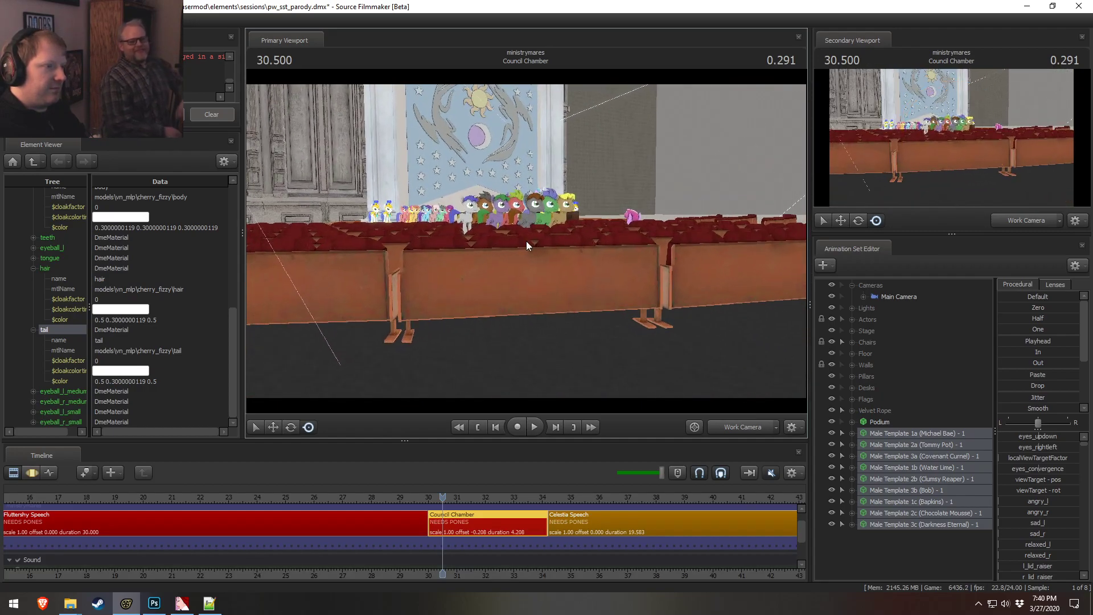
- Fly down to the seating and try lowering the selected ponies into the seats
{"action": "key", "text": "ctrl+2"}
{"action": "key", "text": "ctrl+3"}
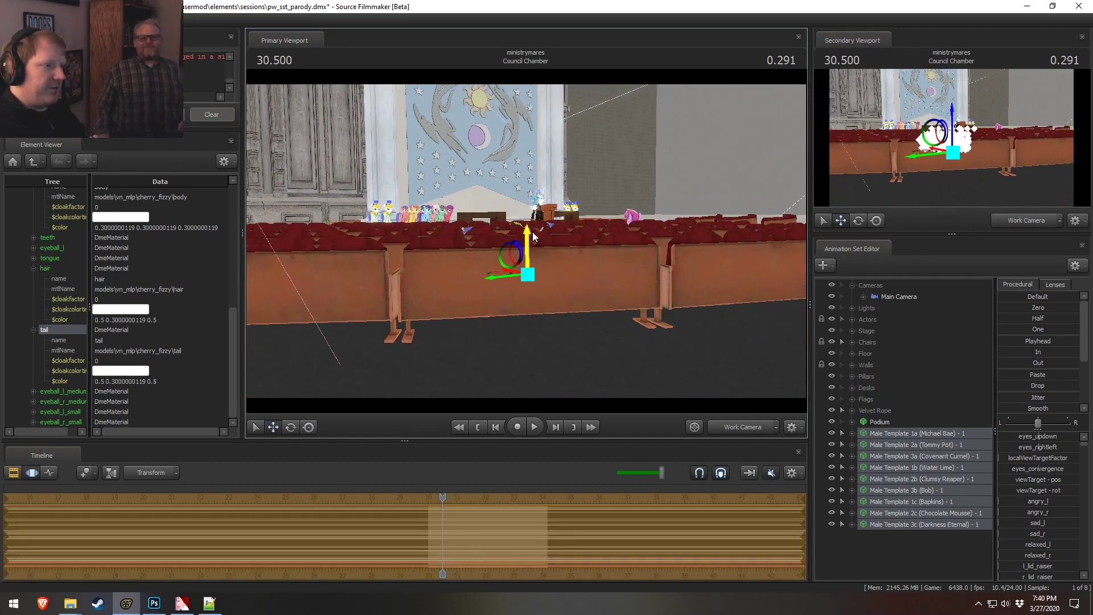
{"action": "left_click_drag", "start_coordinate": [527, 200], "coordinate": [527, 199]}
{"action": "left_click_drag", "start_coordinate": [511, 262], "coordinate": [554, 260]}
{"action": "key", "text": "e"}
{"action": "key", "text": "w"}
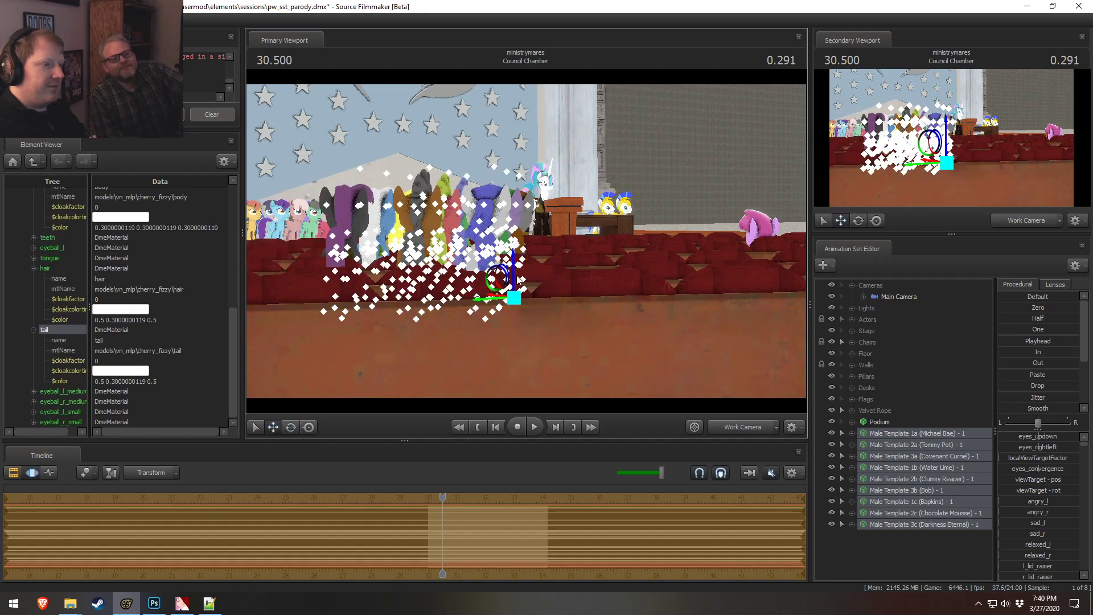
{"action": "left_click_drag", "start_coordinate": [516, 262], "coordinate": [611, 332]}
- Undo the tilt and seat move so the ponies stand back on the stage
{"action": "key", "text": "e"}
{"action": "key", "text": "ctrl+z"}
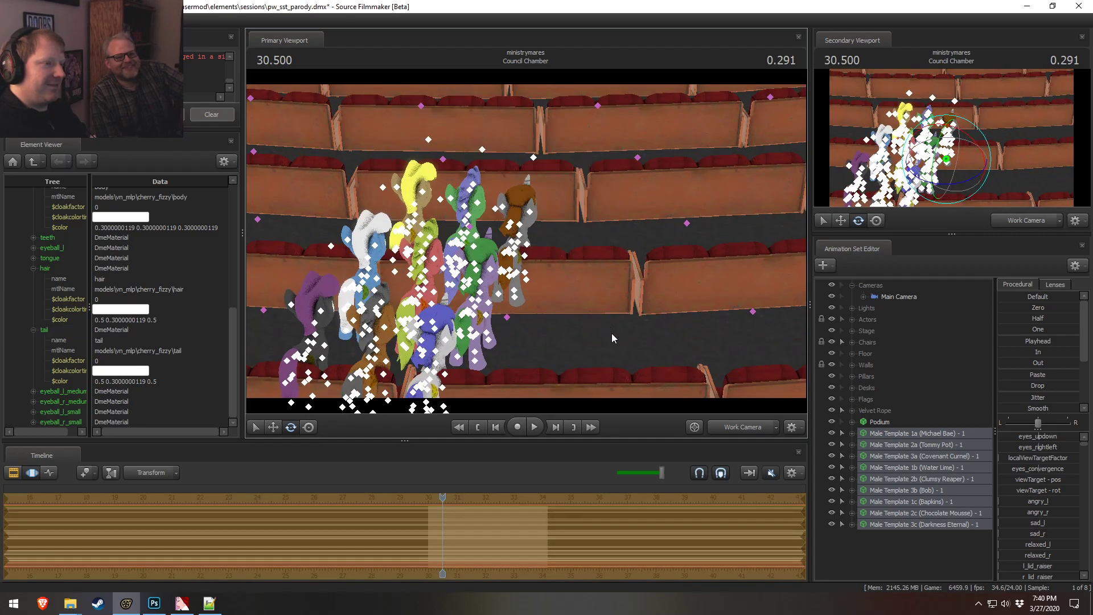
{"action": "key", "text": "ctrl+z"}
{"action": "key", "text": "ctrl+z"}
{"action": "key", "text": "ctrl+z"}
{"action": "key", "text": "ctrl+z"}
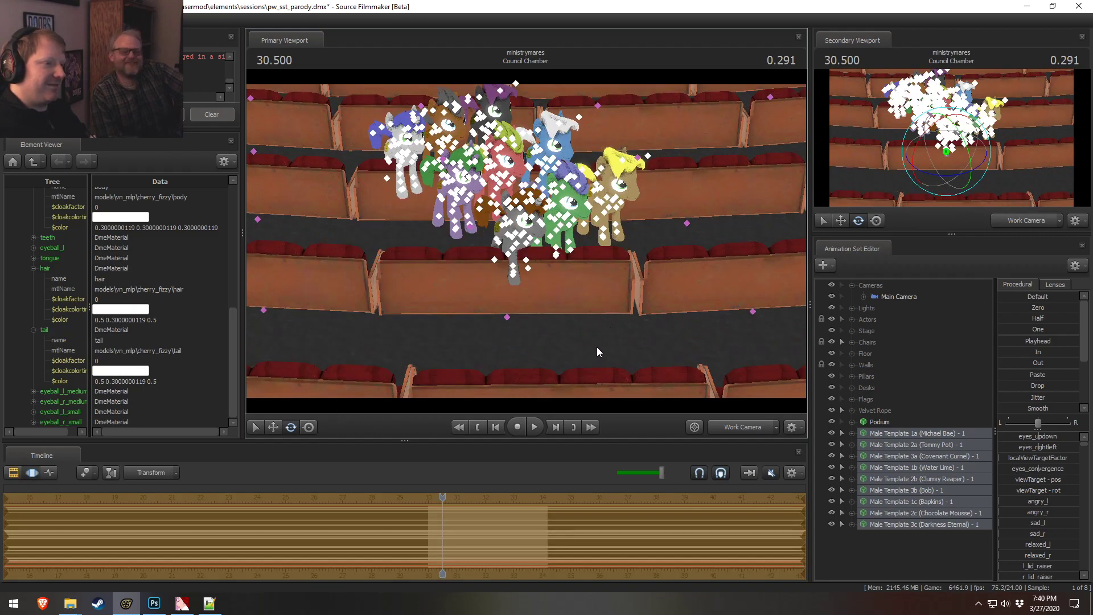
{"action": "left_click_drag", "start_coordinate": [596, 346], "coordinate": [637, 330]}
{"action": "mouse_move", "coordinate": [526, 241]}
{"action": "left_mouse_down"}
{"action": "mouse_move", "coordinate": [530, 199]}
{"action": "mouse_move", "coordinate": [528, 246]}
{"action": "left_mouse_up"}
{"action": "key", "text": "ctrl+z"}
{"action": "left_click_drag", "start_coordinate": [588, 207], "coordinate": [587, 206]}
{"action": "left_click_drag", "start_coordinate": [559, 305], "coordinate": [559, 305]}
{"action": "key", "text": "F2"}
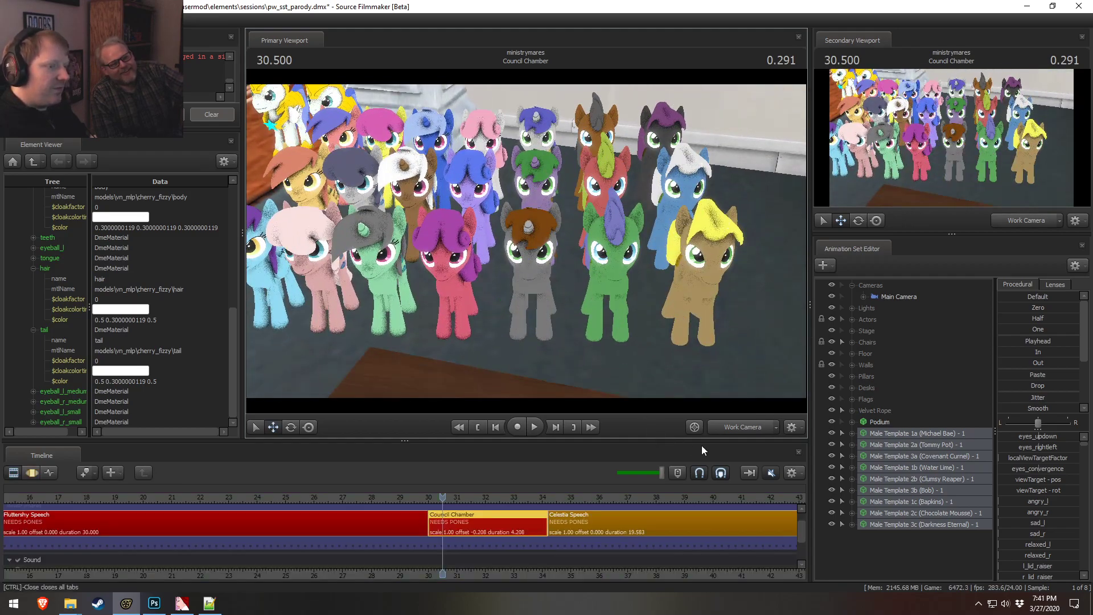
- Zoom out the clip editor, scrub, and play back the Celestia Speech shot
{"action": "scroll", "coordinate": [83, 500], "scroll_direction": "down", "scroll_amount": 3}
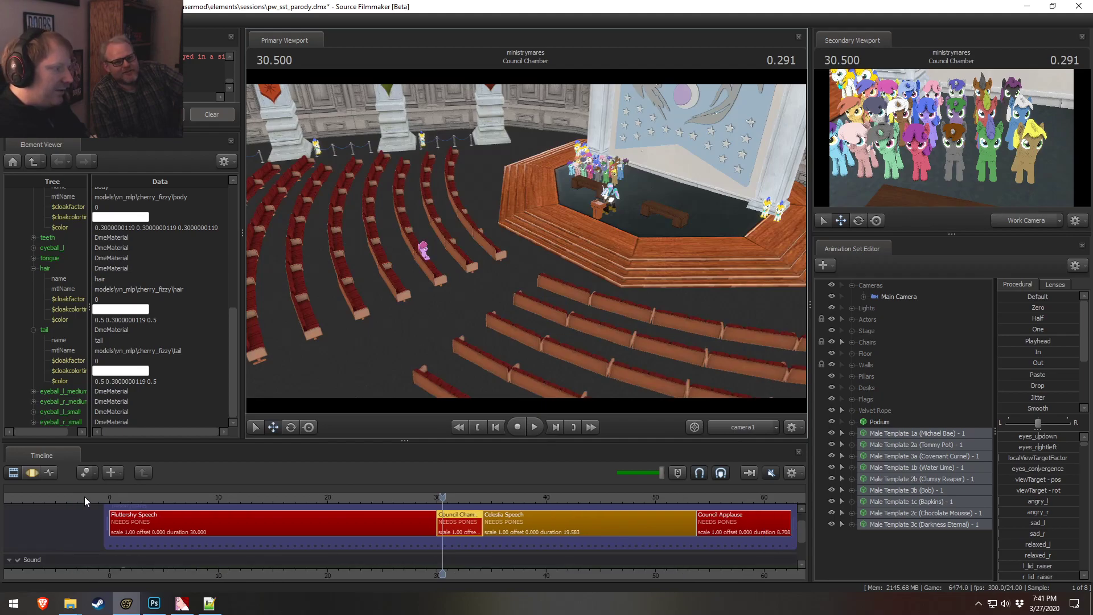
{"action": "left_click_drag", "start_coordinate": [134, 502], "coordinate": [445, 504]}
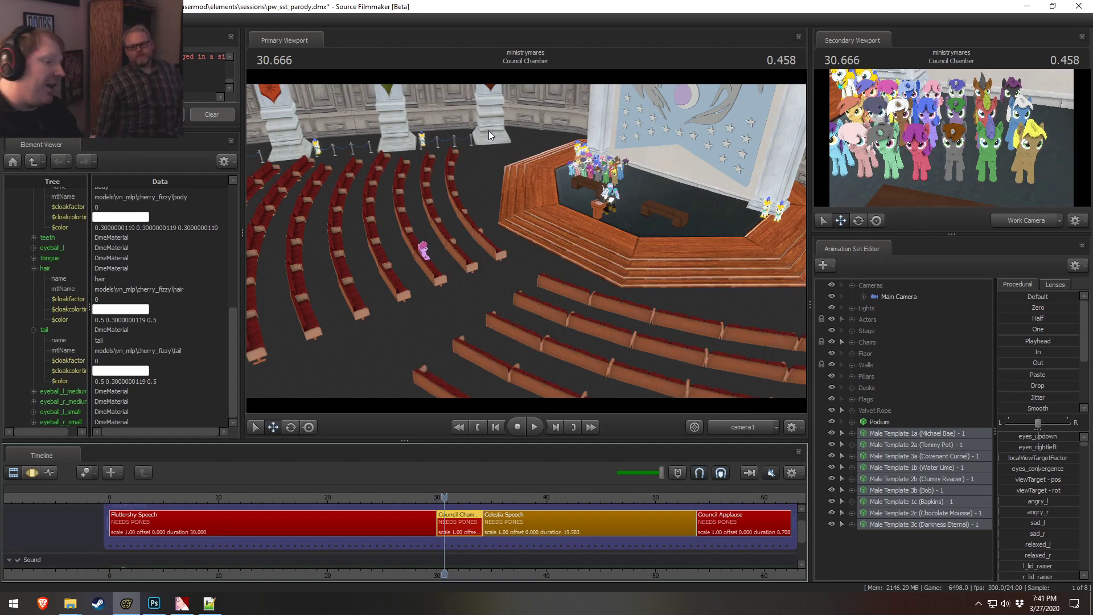
{"action": "left_click", "coordinate": [481, 510]}
{"action": "key", "text": "space"}
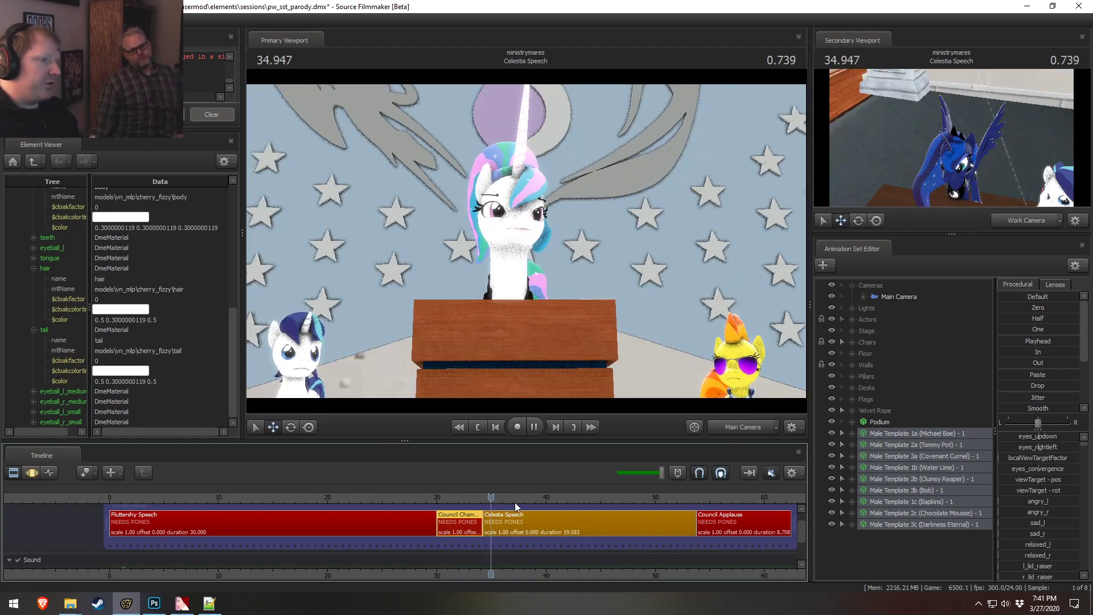
{"action": "key", "text": "space"}
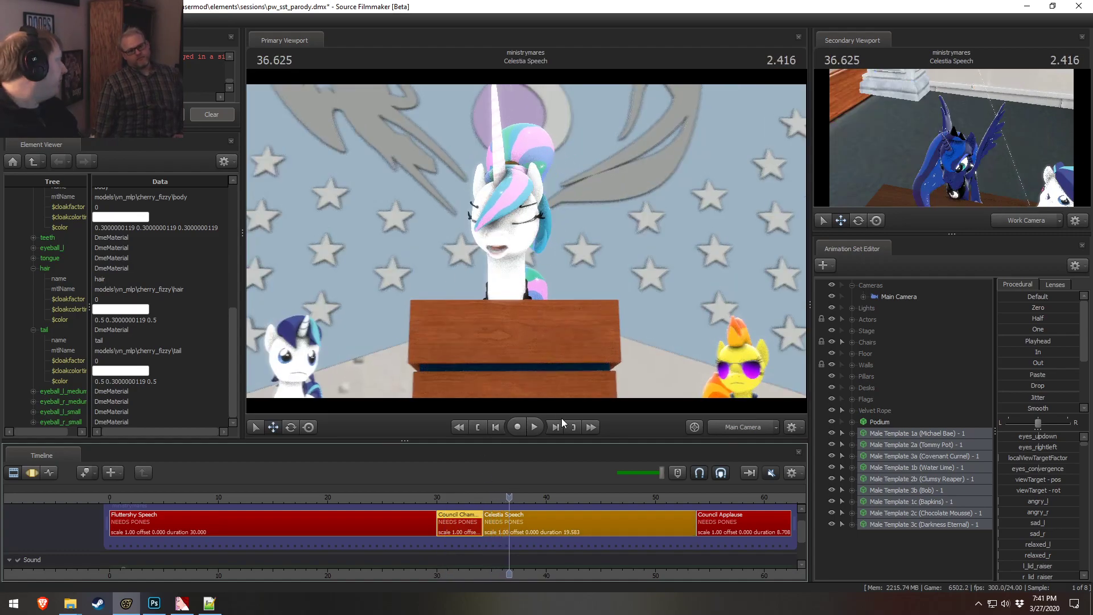
- Return to the Council Chamber shot and view it through camera1
{"action": "left_click", "coordinate": [441, 499]}
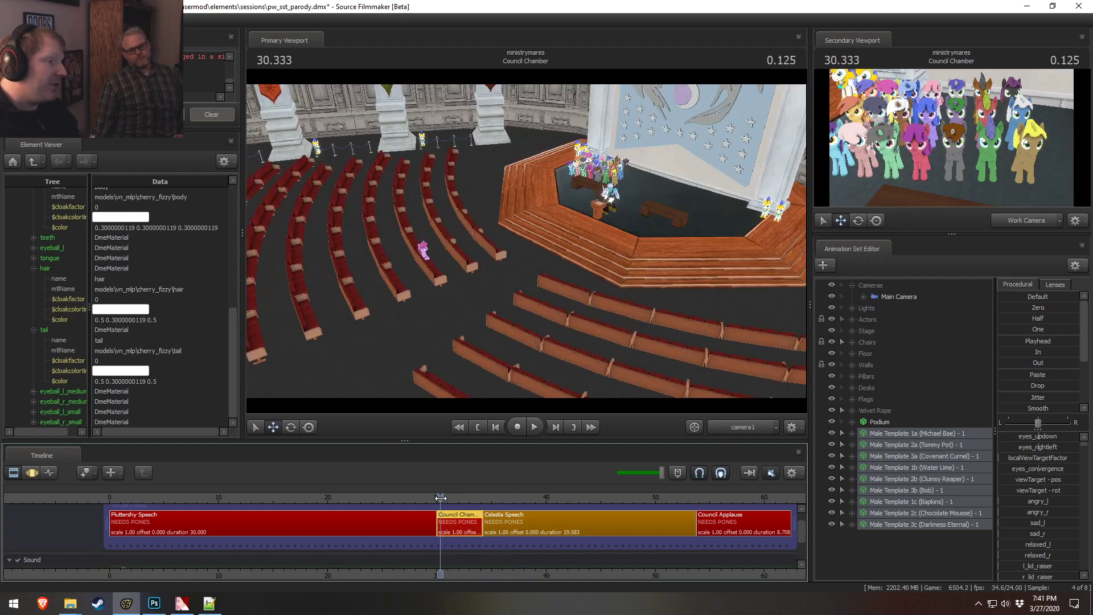
{"action": "left_click_drag", "start_coordinate": [701, 370], "coordinate": [556, 215], "text": "ctrl"}
{"action": "left_click", "coordinate": [732, 425]}
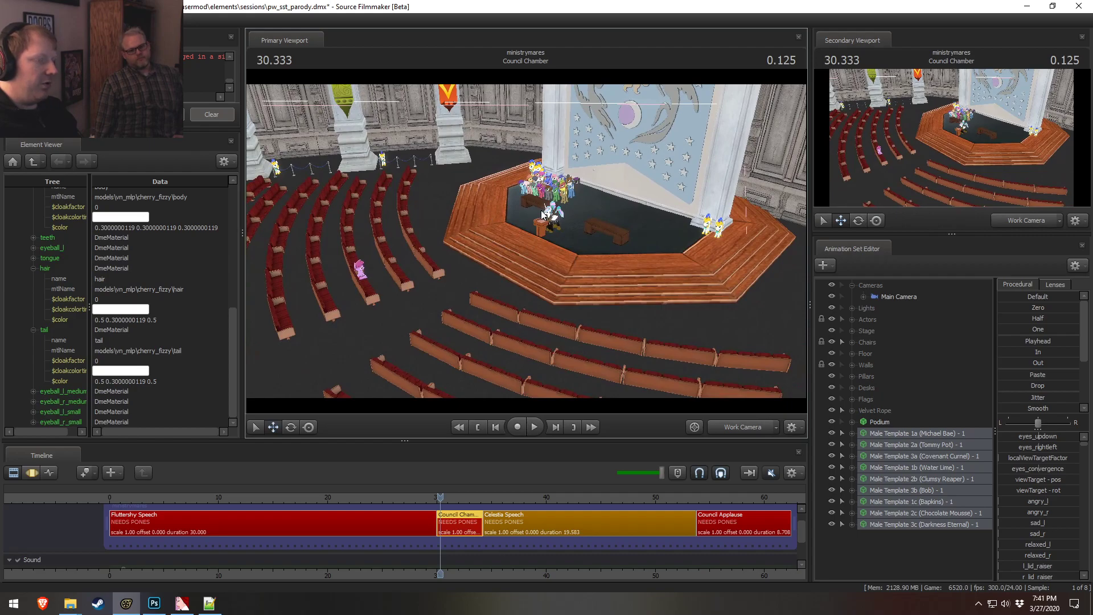
- Check the podium framing through camera1, then return to the free work view
{"action": "left_click_drag", "start_coordinate": [554, 254], "coordinate": [561, 250]}
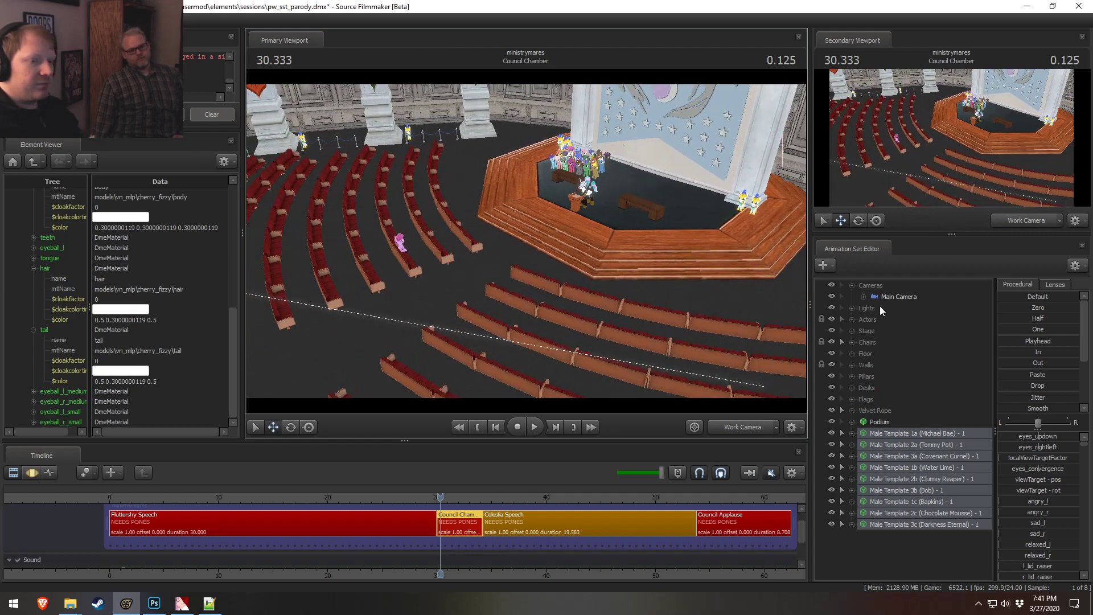
{"action": "left_click", "coordinate": [896, 296]}
{"action": "left_click", "coordinate": [730, 428]}
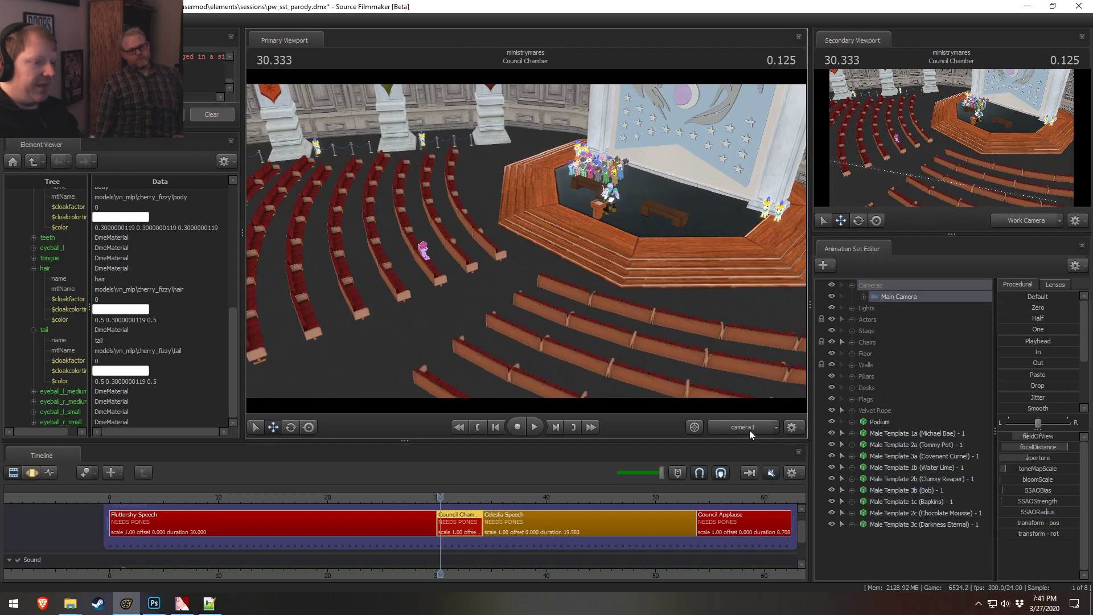
{"action": "left_click", "coordinate": [733, 428]}
{"action": "left_click_drag", "start_coordinate": [527, 239], "coordinate": [526, 239]}
{"action": "key", "text": "ctrl+2"}
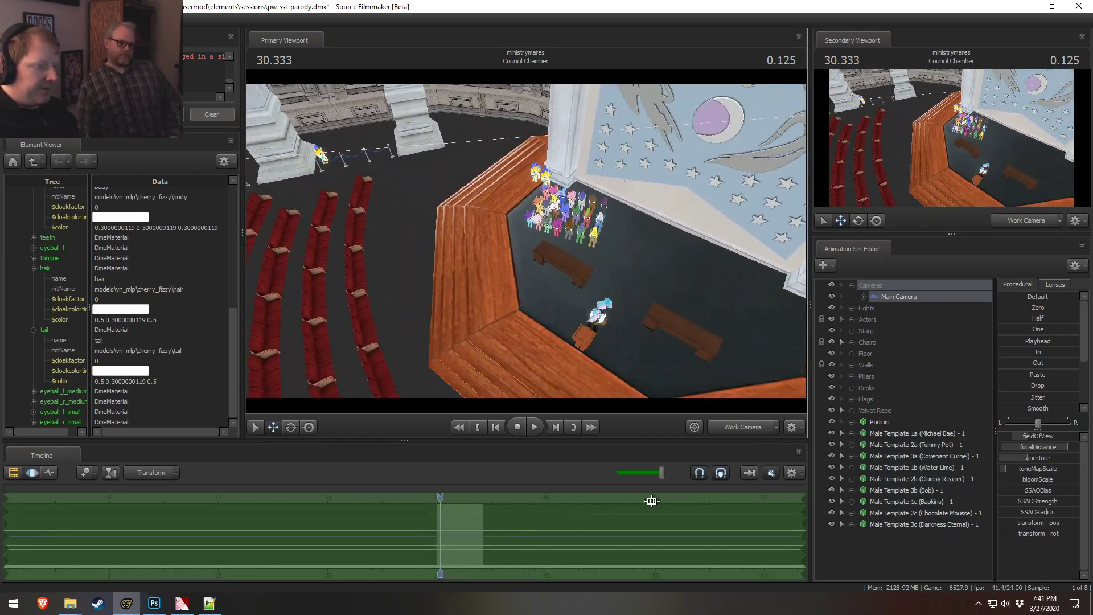
- Move Male Template 1a–3c into the Actors > Audience group
{"action": "left_click", "coordinate": [910, 432]}
{"action": "left_click", "coordinate": [903, 524], "text": "shift"}
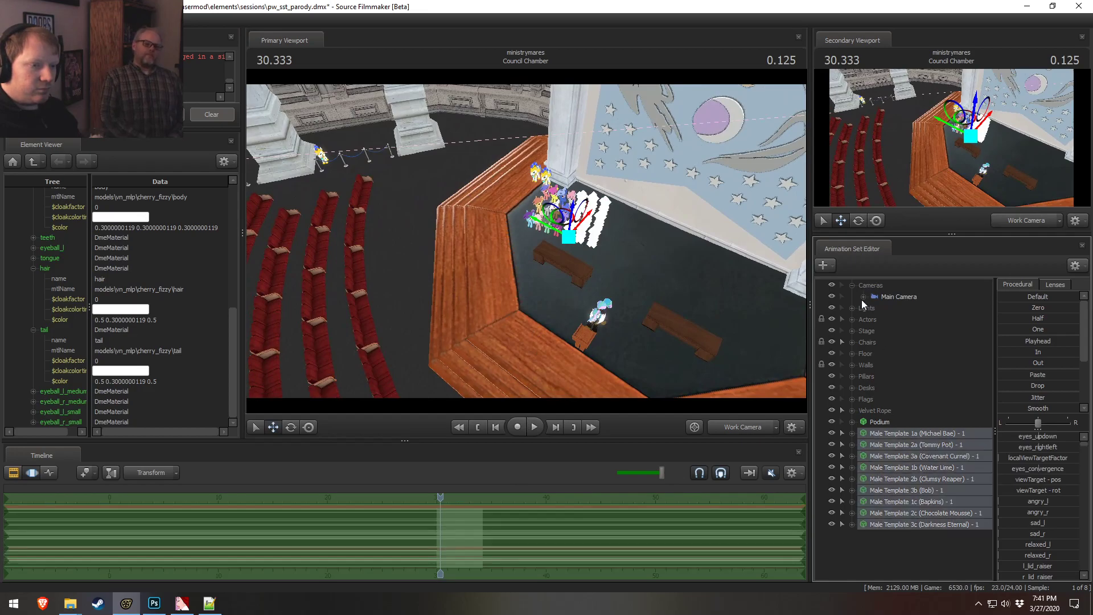
{"action": "left_click", "coordinate": [851, 319]}
{"action": "left_click_drag", "start_coordinate": [880, 368], "coordinate": [883, 358]}
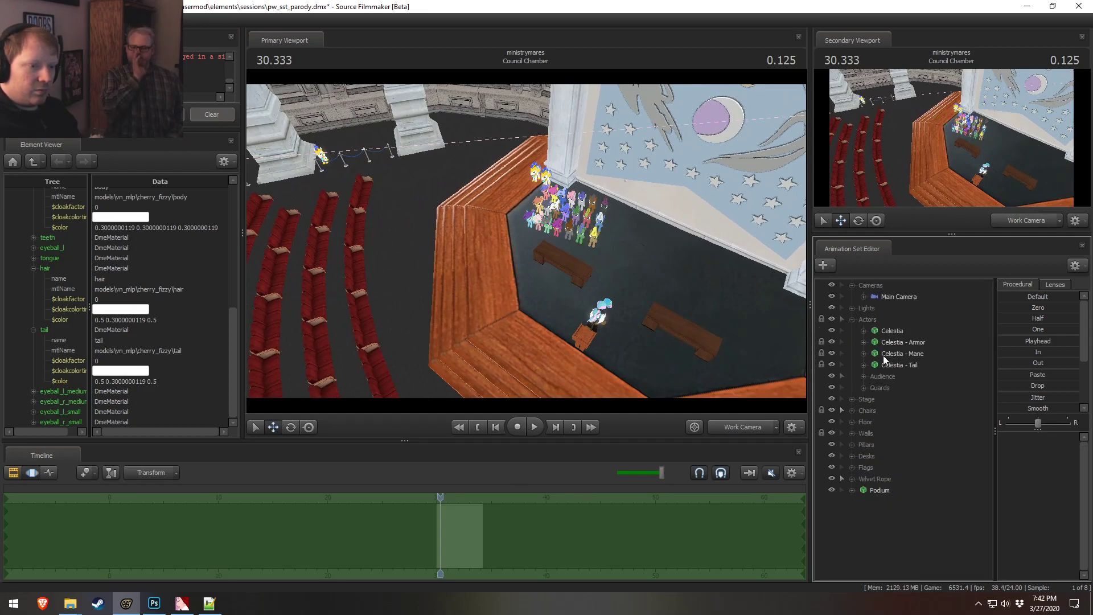
{"action": "left_click", "coordinate": [881, 377]}
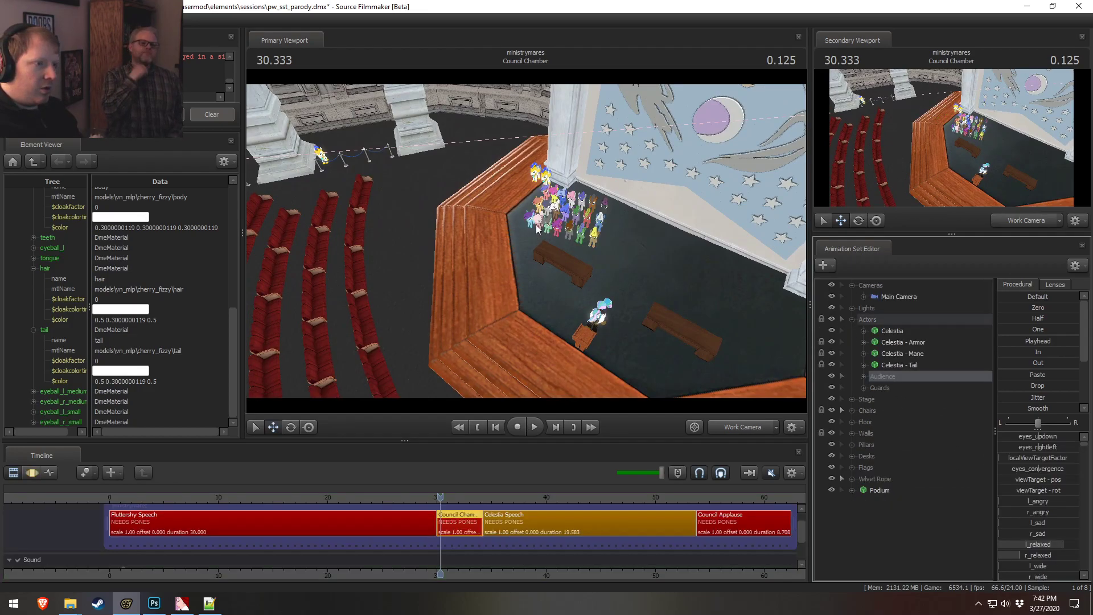
{"action": "key", "text": "ctrl+2"}
- Move the whole audience off the stage onto the floor beside the velvet rope
{"action": "left_click_drag", "start_coordinate": [698, 285], "coordinate": [483, 230]}
{"action": "left_click", "coordinate": [862, 377]}
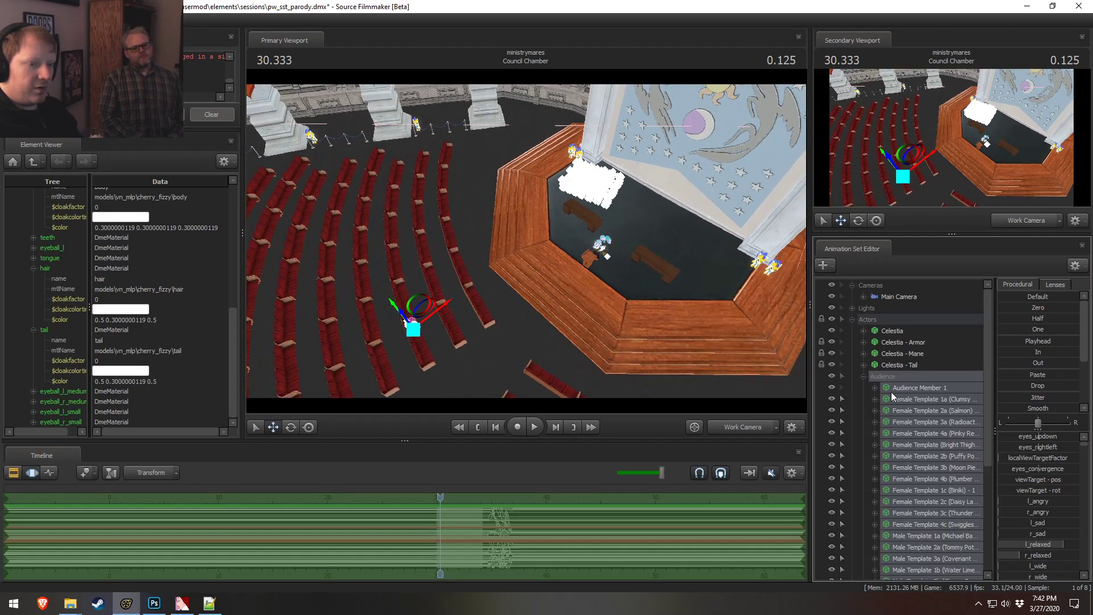
{"action": "left_click", "coordinate": [863, 376]}
{"action": "left_click_drag", "start_coordinate": [740, 342], "coordinate": [781, 359]}
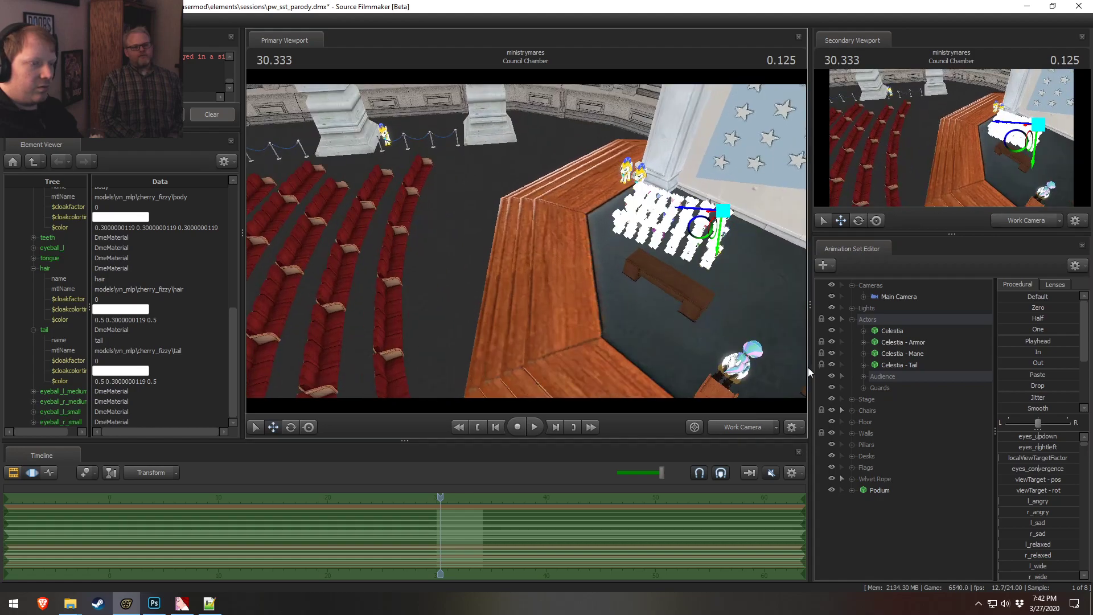
{"action": "left_click", "coordinate": [863, 377]}
{"action": "left_click_drag", "start_coordinate": [699, 340], "coordinate": [422, 144]}
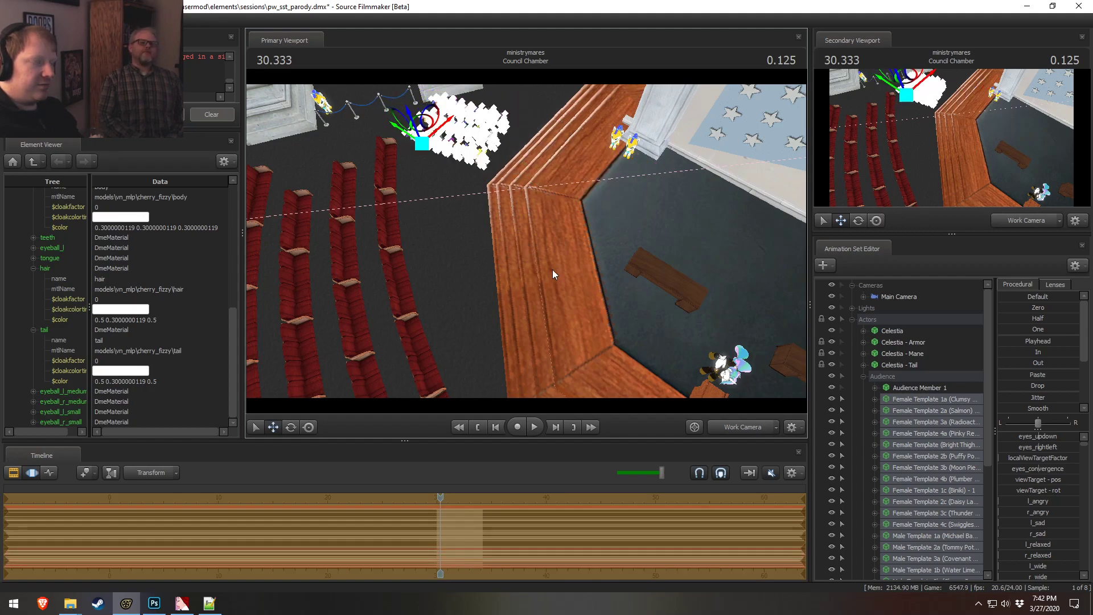
{"action": "key", "text": "F2"}
{"action": "left_click_drag", "start_coordinate": [563, 320], "coordinate": [414, 385]}
- Make Celestia Speech the active shot and fly the Work Camera around the podium and Spitfire's desk
{"action": "left_click", "coordinate": [512, 504]}
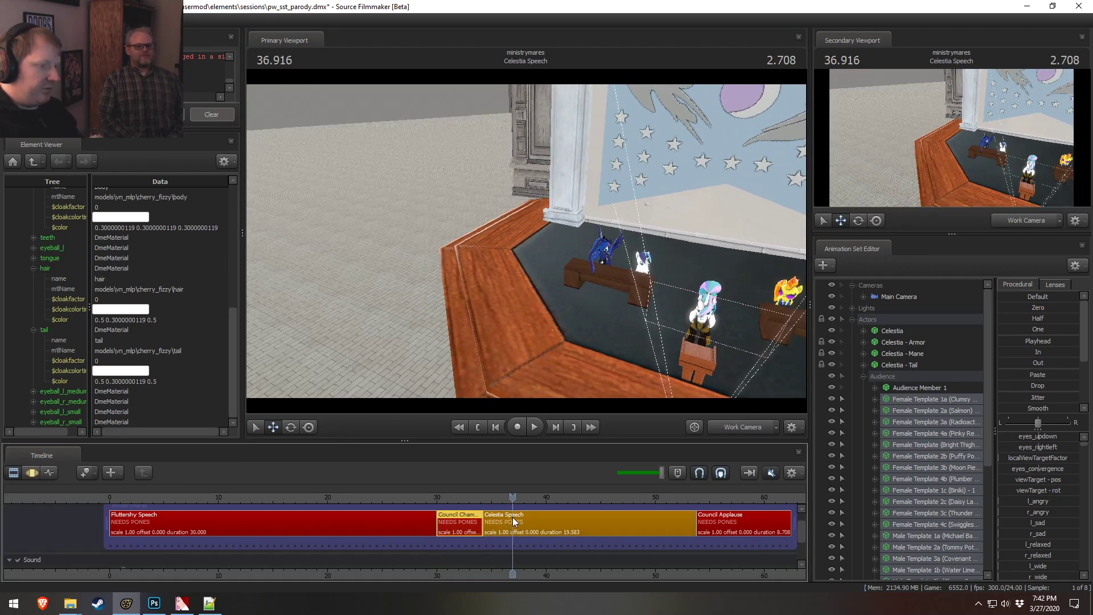
{"action": "left_click", "coordinate": [512, 517]}
{"action": "left_click_drag", "start_coordinate": [545, 360], "coordinate": [603, 261]}
{"action": "mouse_move", "coordinate": [525, 241]}
{"action": "left_mouse_down"}
{"action": "mouse_move", "coordinate": [586, 239]}
{"action": "mouse_move", "coordinate": [586, 278]}
{"action": "mouse_move", "coordinate": [583, 245]}
{"action": "mouse_move", "coordinate": [524, 241]}
{"action": "left_mouse_up"}
{"action": "key", "text": "w"}
{"action": "key", "text": "s"}
{"action": "key", "text": "w"}
{"action": "key", "text": "s"}
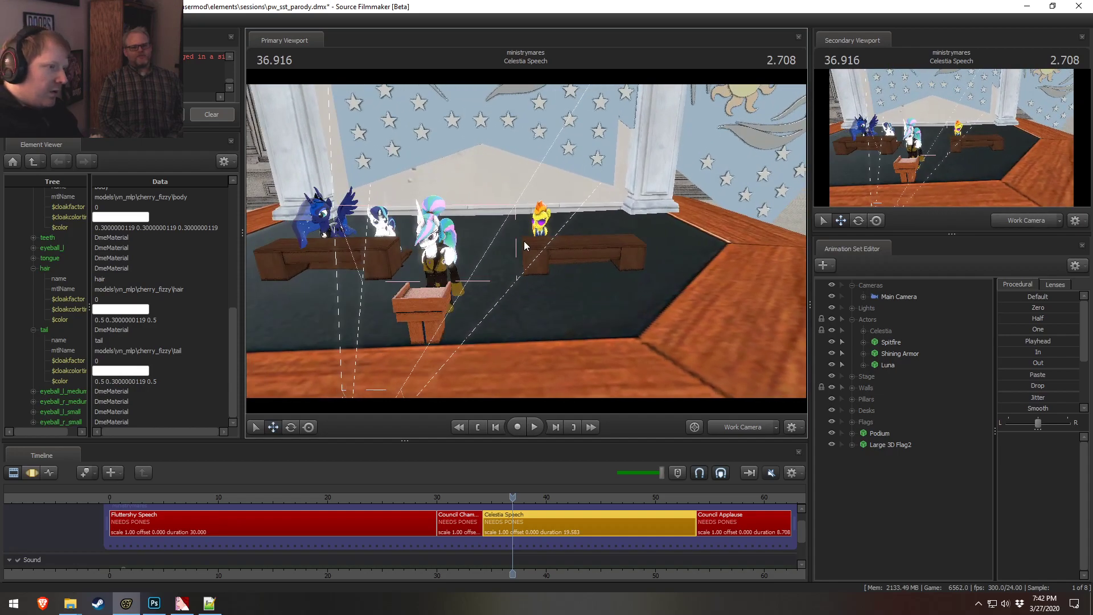
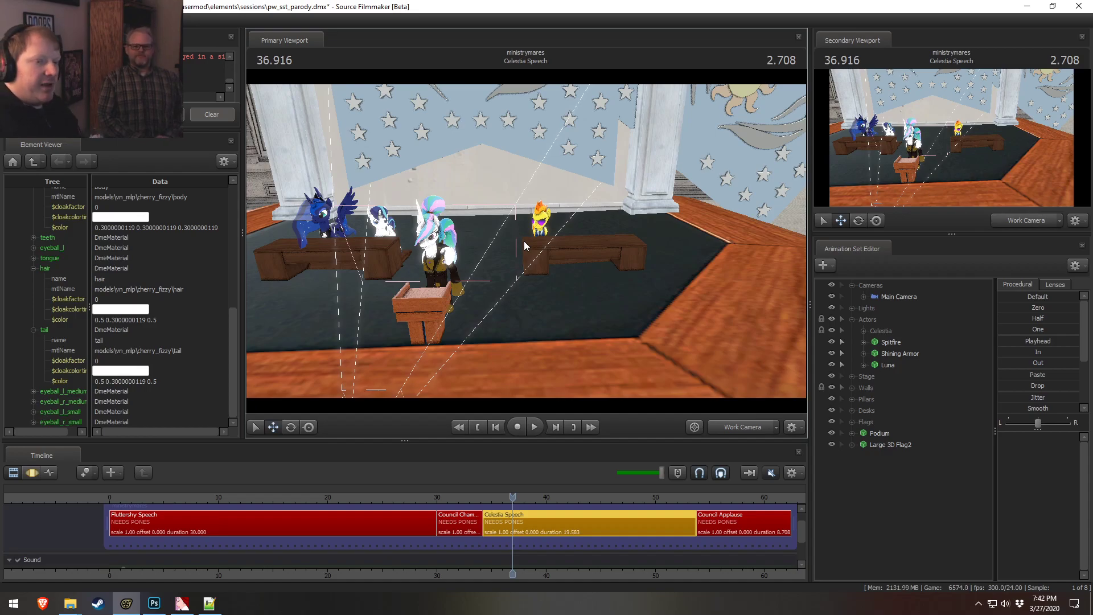
- Paste Spitfire, Shining Armor and Luna into the Council Chamber shot and drop them into Actors
{"action": "left_click_drag", "start_coordinate": [903, 343], "coordinate": [898, 364]}
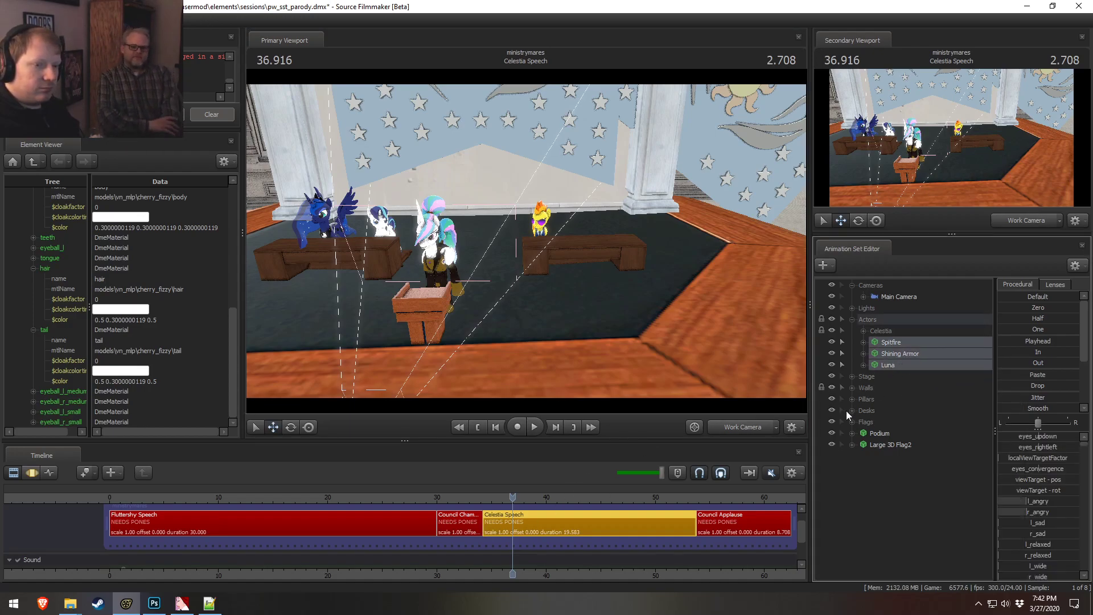
{"action": "left_click", "coordinate": [455, 516]}
{"action": "right_click", "coordinate": [917, 489]}
{"action": "left_click", "coordinate": [958, 524]}
{"action": "left_click_drag", "start_coordinate": [874, 326], "coordinate": [874, 322]}
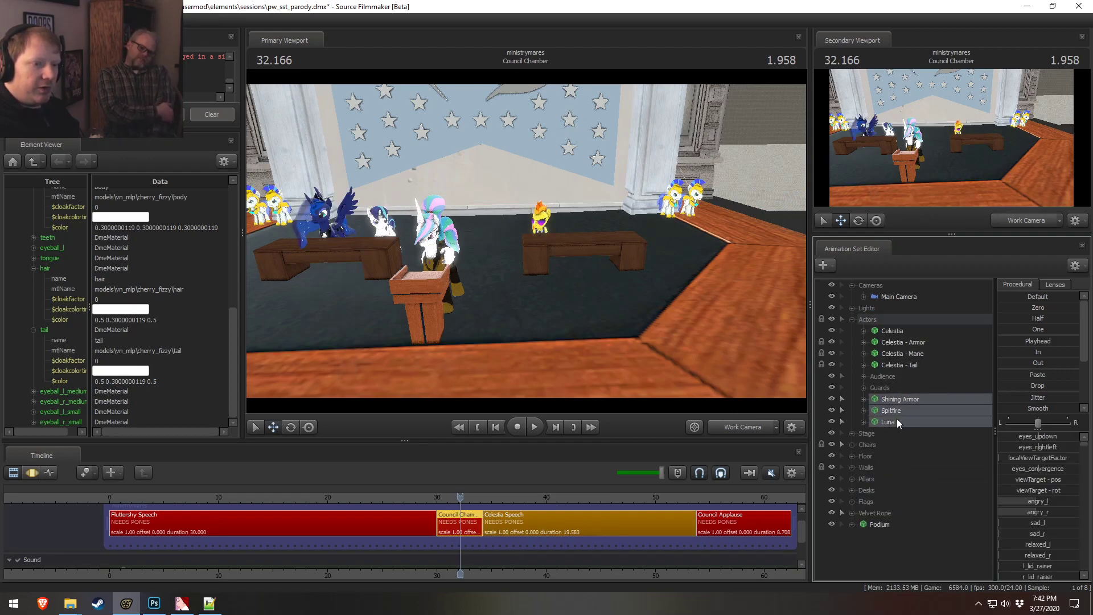
- Move the three characters below Celestia - Tail, then group Celestia's parts and name the group 'Celestia'
{"action": "left_click_drag", "start_coordinate": [885, 365], "coordinate": [888, 369]}
{"action": "right_click", "coordinate": [892, 330]}
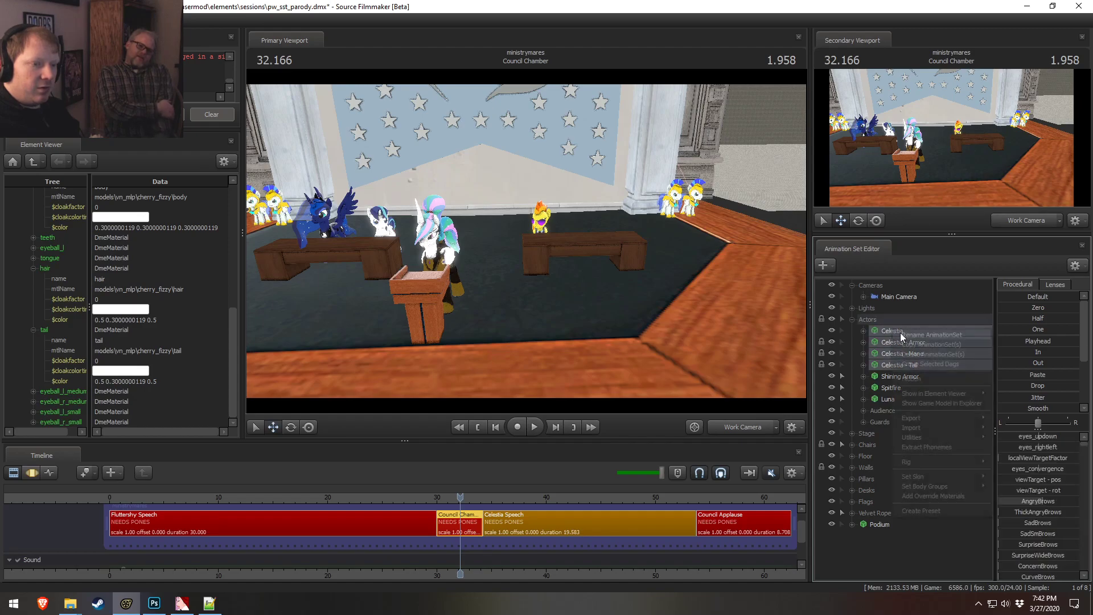
{"action": "left_click", "coordinate": [925, 363]}
{"action": "right_click", "coordinate": [908, 335]}
{"action": "left_click", "coordinate": [943, 343]}
{"action": "type", "text": "Celestia"}
{"action": "key", "text": "Return"}
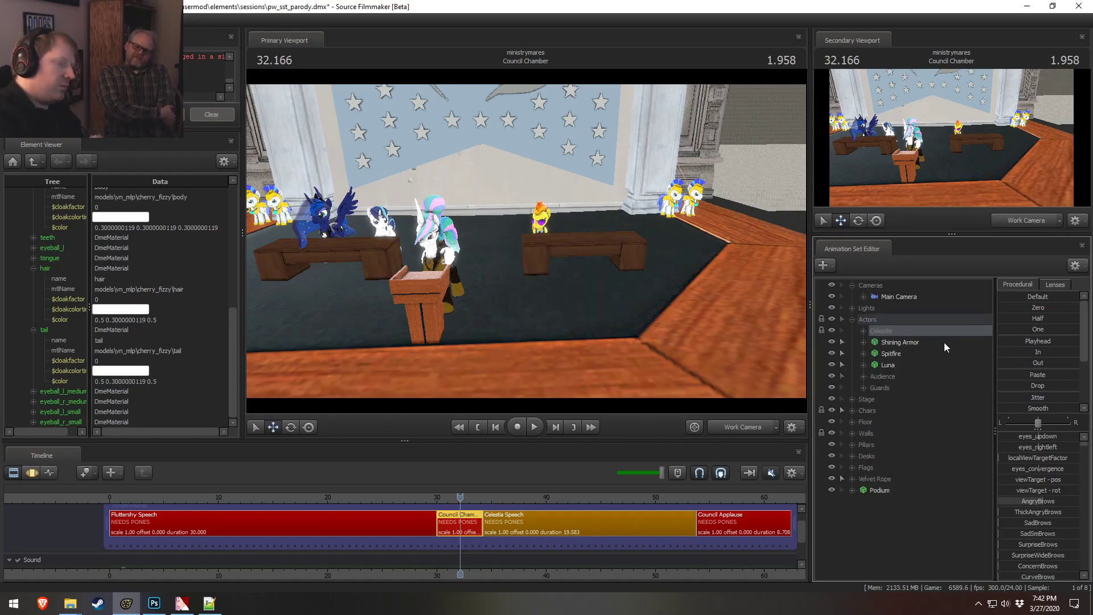
{"action": "mouse_move", "coordinate": [536, 245]}
{"action": "left_mouse_down"}
{"action": "mouse_move", "coordinate": [481, 246]}
{"action": "mouse_move", "coordinate": [526, 246]}
{"action": "left_mouse_up"}
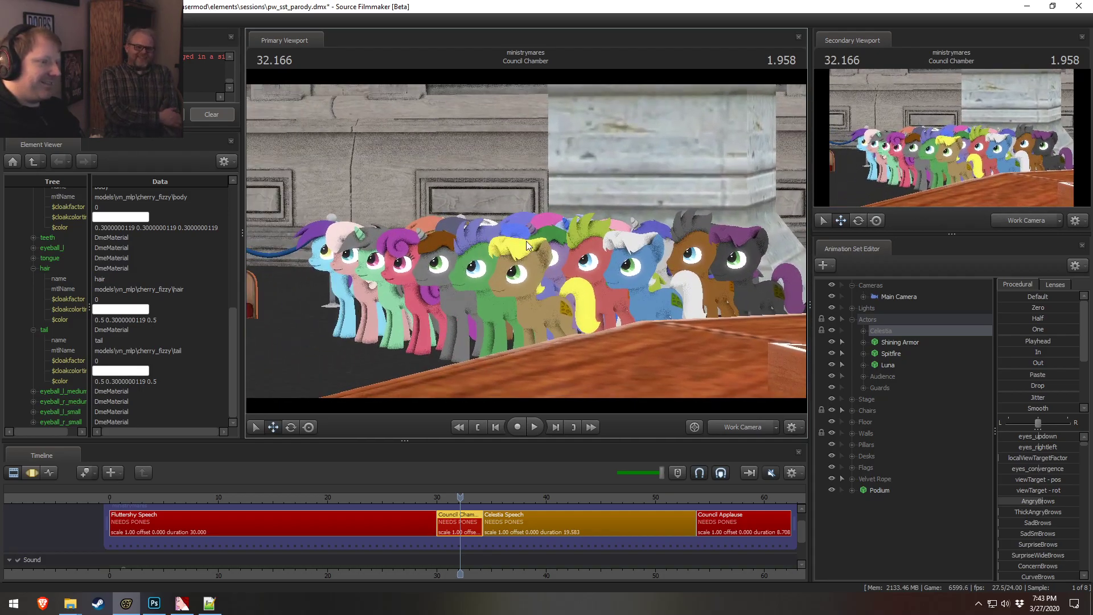
- Select the Audience group, undo a stray rotation, and move the crowd down onto the floor
{"action": "left_click", "coordinate": [879, 376]}
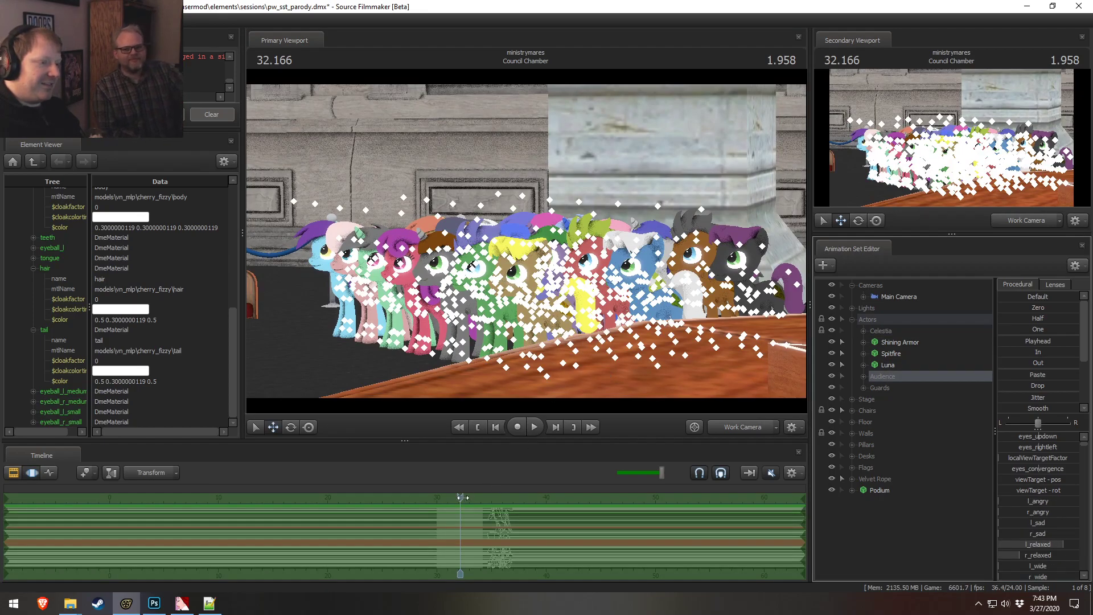
{"action": "left_click_drag", "start_coordinate": [528, 246], "coordinate": [527, 246]}
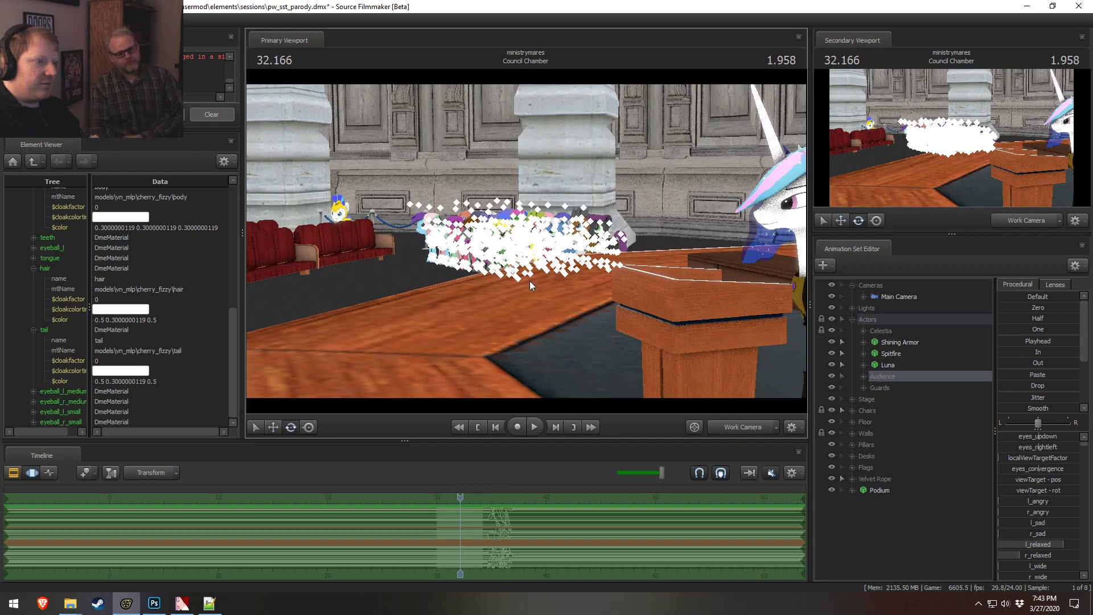
{"action": "left_click", "coordinate": [863, 376]}
{"action": "key", "text": "e"}
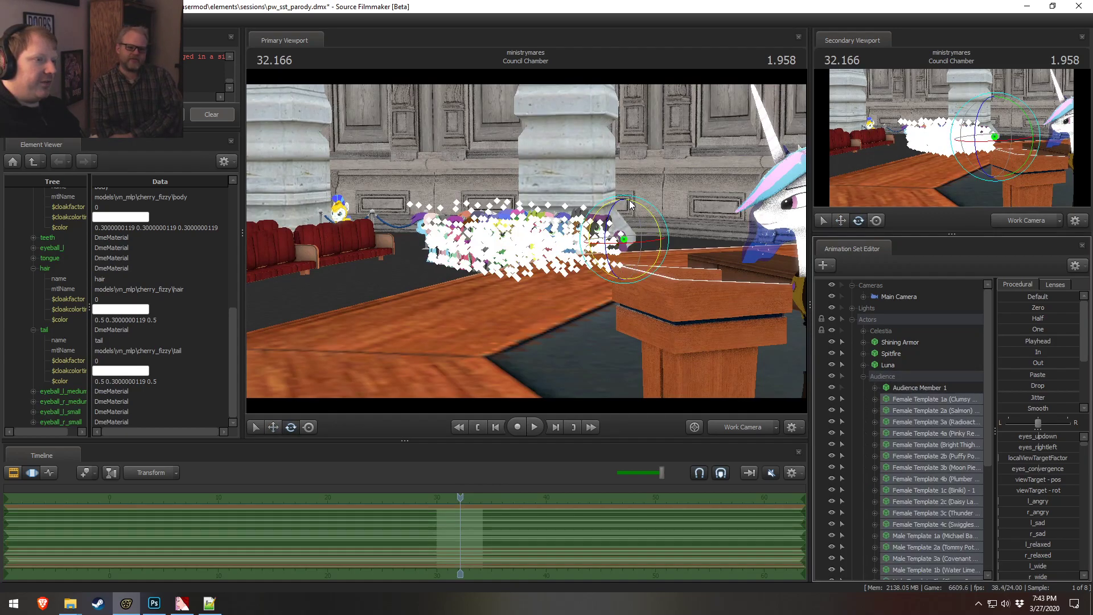
{"action": "left_click_drag", "start_coordinate": [634, 199], "coordinate": [677, 230]}
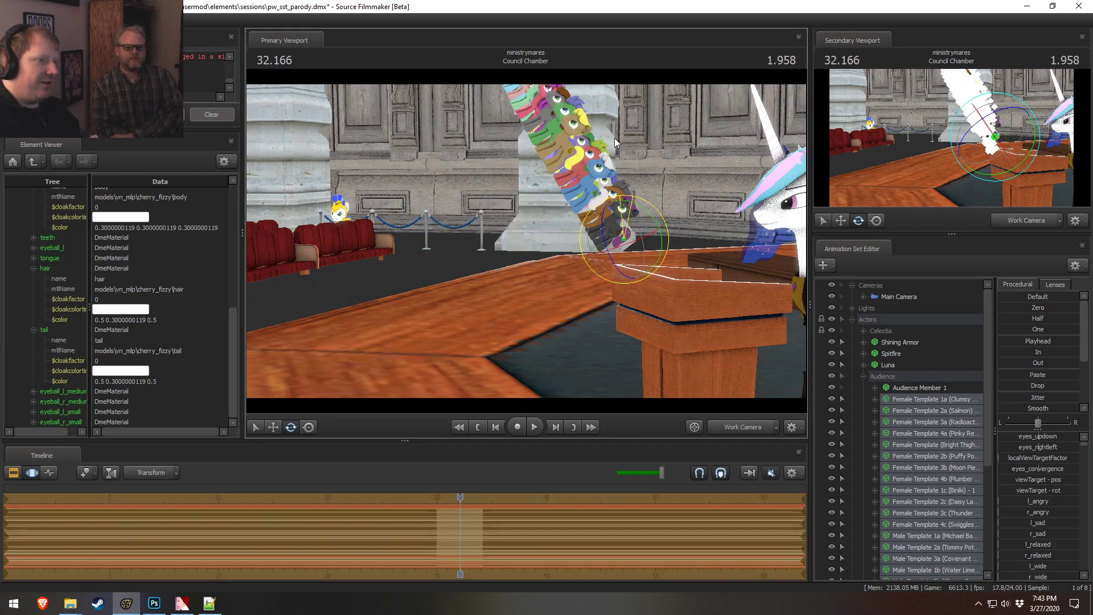
{"action": "key", "text": "ctrl+z"}
{"action": "key", "text": "ctrl+z"}
{"action": "left_click_drag", "start_coordinate": [614, 155], "coordinate": [590, 205]}
{"action": "key", "text": "w"}
{"action": "left_click_drag", "start_coordinate": [607, 249], "coordinate": [624, 283]}
- Fly the work camera along the pony crowd to inspect them up close, then face the stage
{"action": "key", "text": "w"}
{"action": "left_click_drag", "start_coordinate": [544, 343], "coordinate": [516, 370]}
{"action": "key", "text": "s"}
{"action": "key", "text": "w"}
{"action": "key", "text": "d"}
{"action": "left_click_drag", "start_coordinate": [527, 242], "coordinate": [526, 242]}
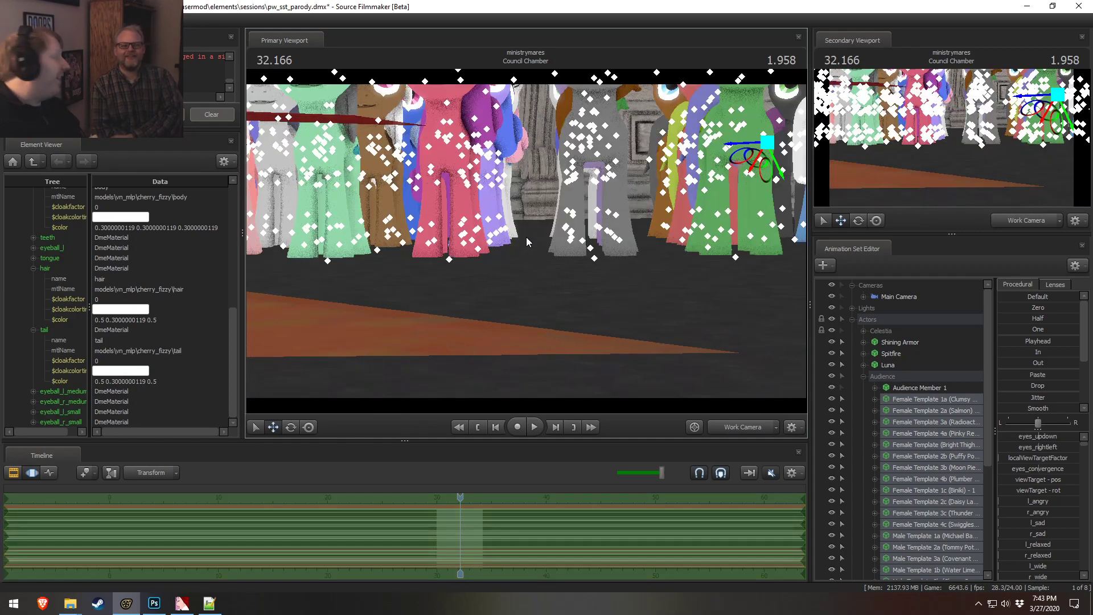
{"action": "left_click_drag", "start_coordinate": [436, 241], "coordinate": [422, 277]}
{"action": "key", "text": "F1"}
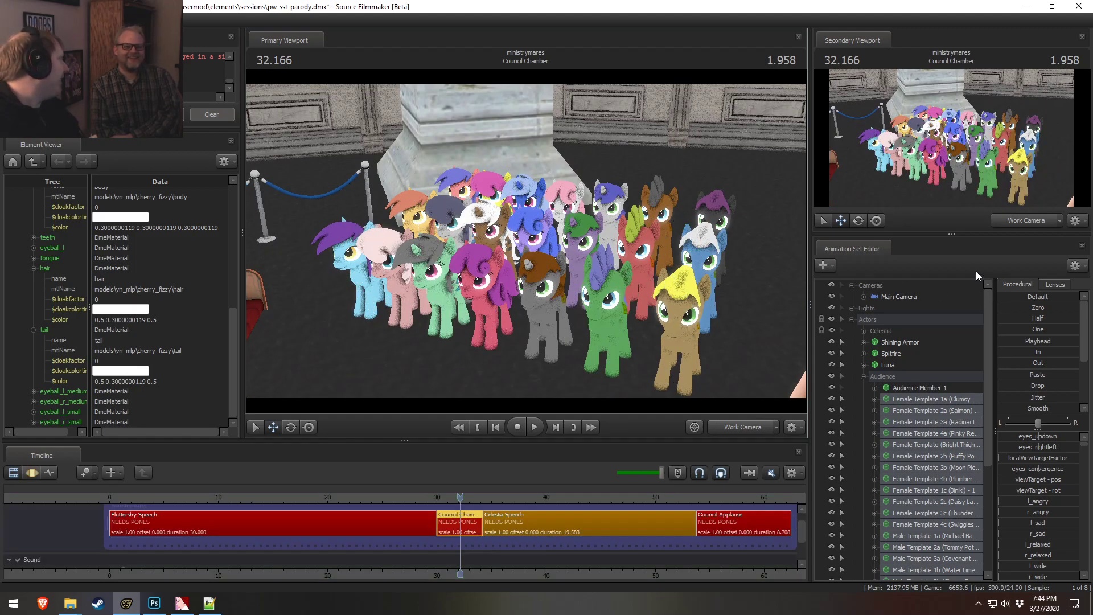
{"action": "left_click_drag", "start_coordinate": [538, 269], "coordinate": [537, 269]}
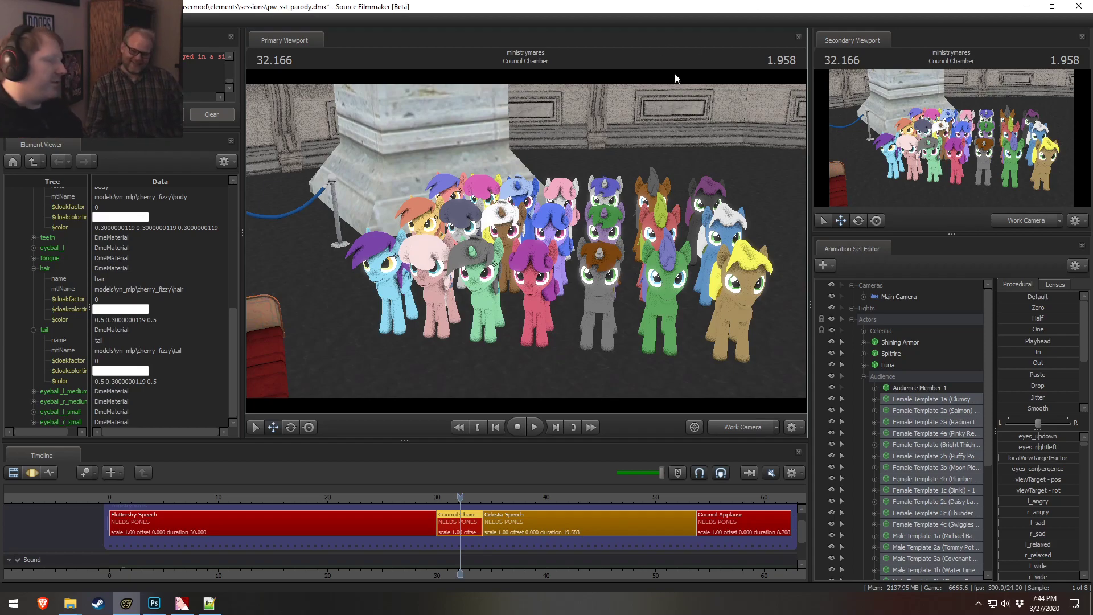
{"action": "left_click_drag", "start_coordinate": [560, 288], "coordinate": [526, 243]}
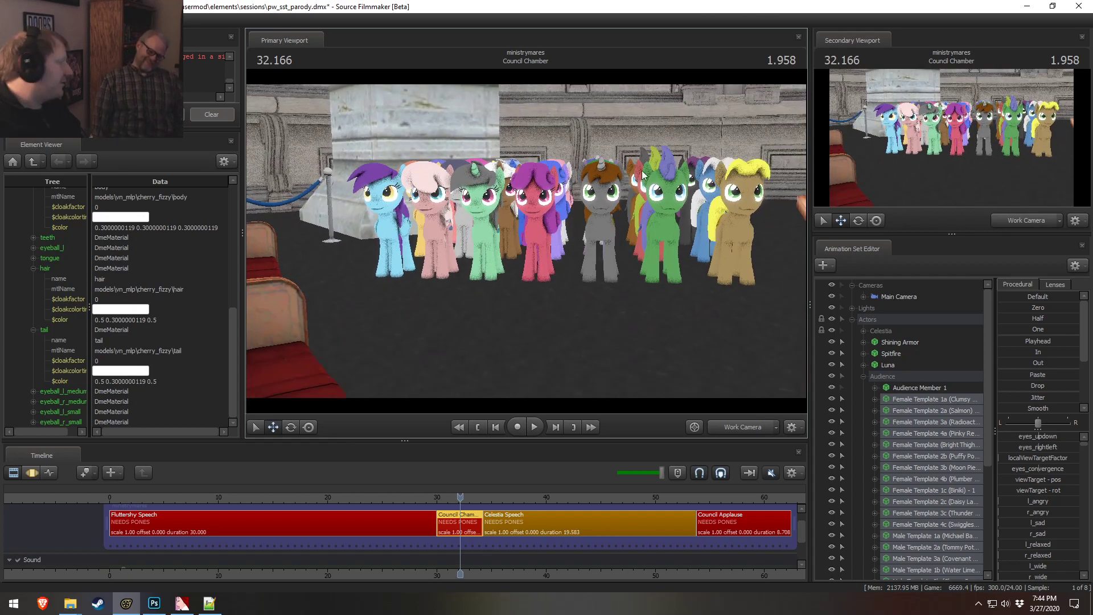
{"action": "left_click_drag", "start_coordinate": [597, 161], "coordinate": [779, 165]}
- In Celestia Speech, copy Desk 2 Under 1 through Desk 1 Under 4
{"action": "left_click", "coordinate": [607, 532]}
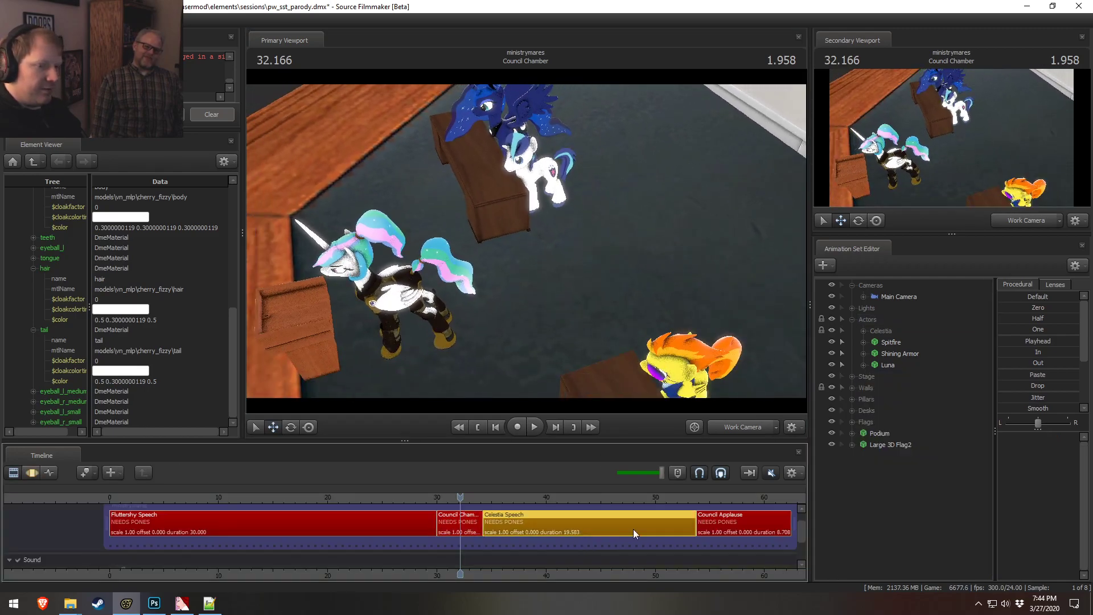
{"action": "left_click", "coordinate": [852, 411]}
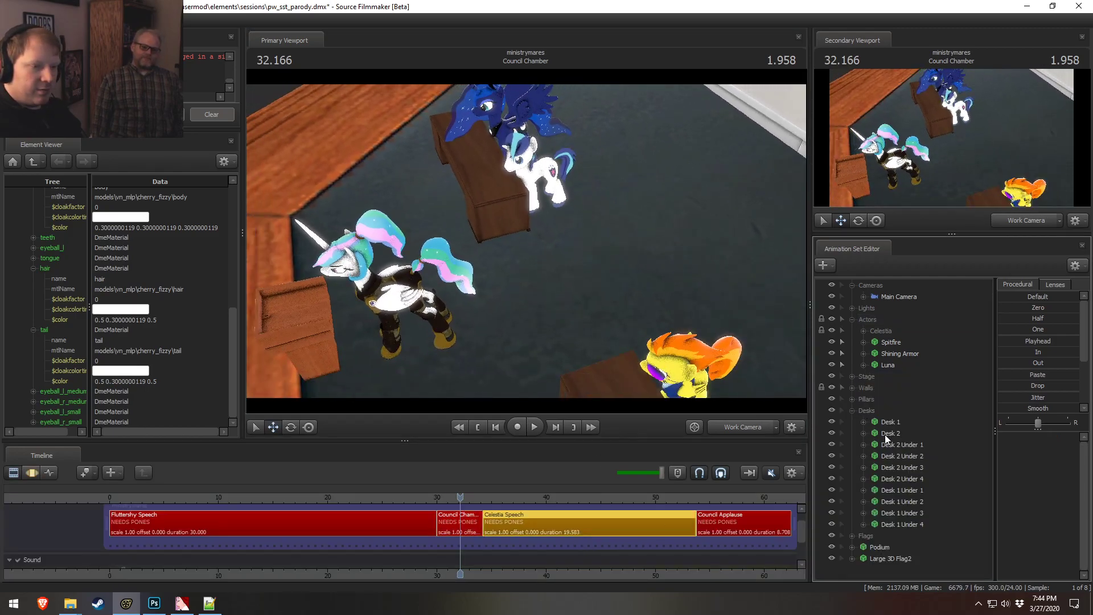
{"action": "left_click", "coordinate": [894, 444]}
{"action": "left_click", "coordinate": [917, 524], "text": "shift"}
{"action": "right_click", "coordinate": [917, 523]}
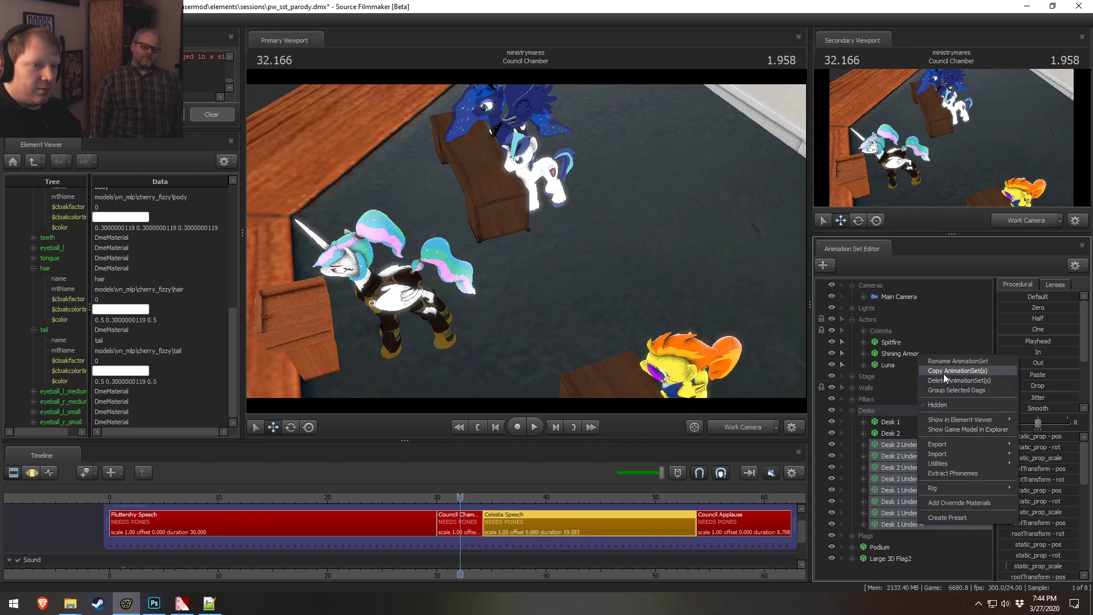
{"action": "left_click", "coordinate": [942, 374]}
- Paste the eight desk sets into Council Chamber and move them into the Desks group
{"action": "left_click", "coordinate": [462, 529]}
{"action": "right_click", "coordinate": [881, 536]}
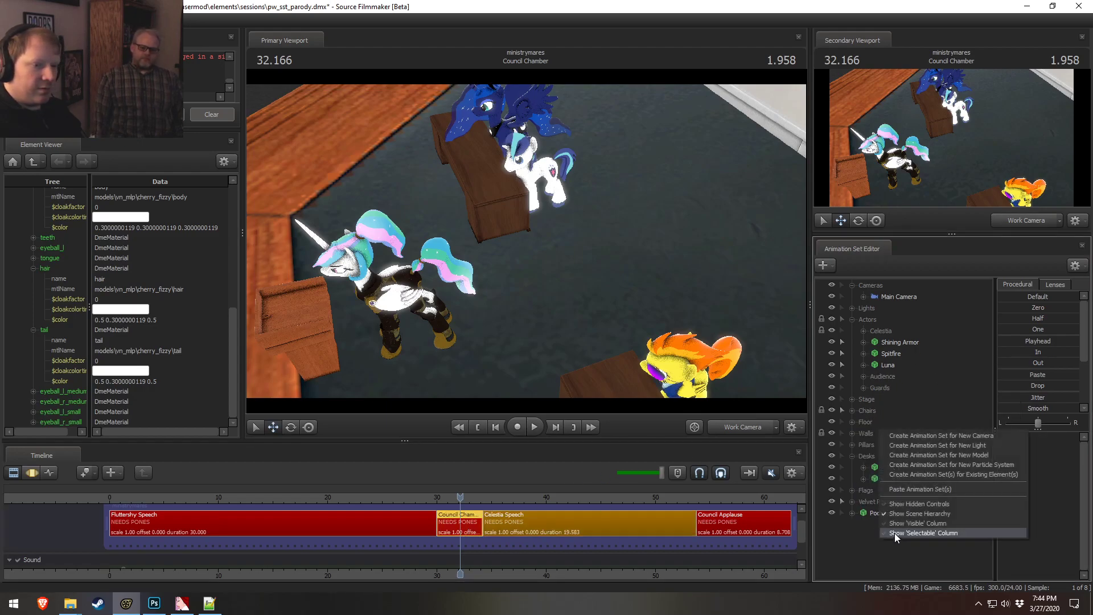
{"action": "left_click", "coordinate": [907, 488]}
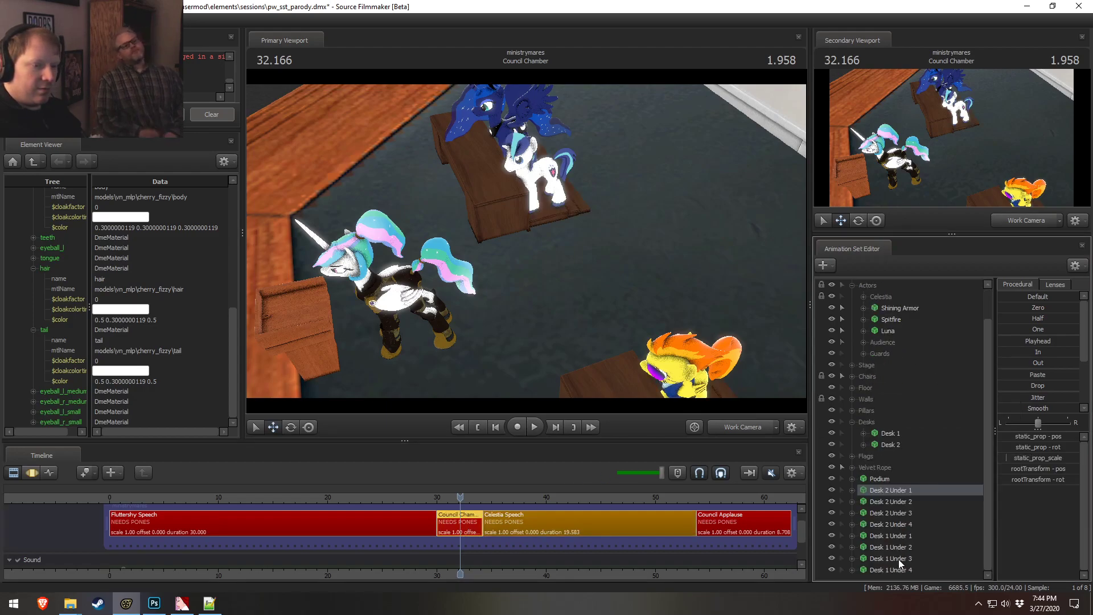
{"action": "left_click_drag", "start_coordinate": [893, 551], "coordinate": [866, 422]}
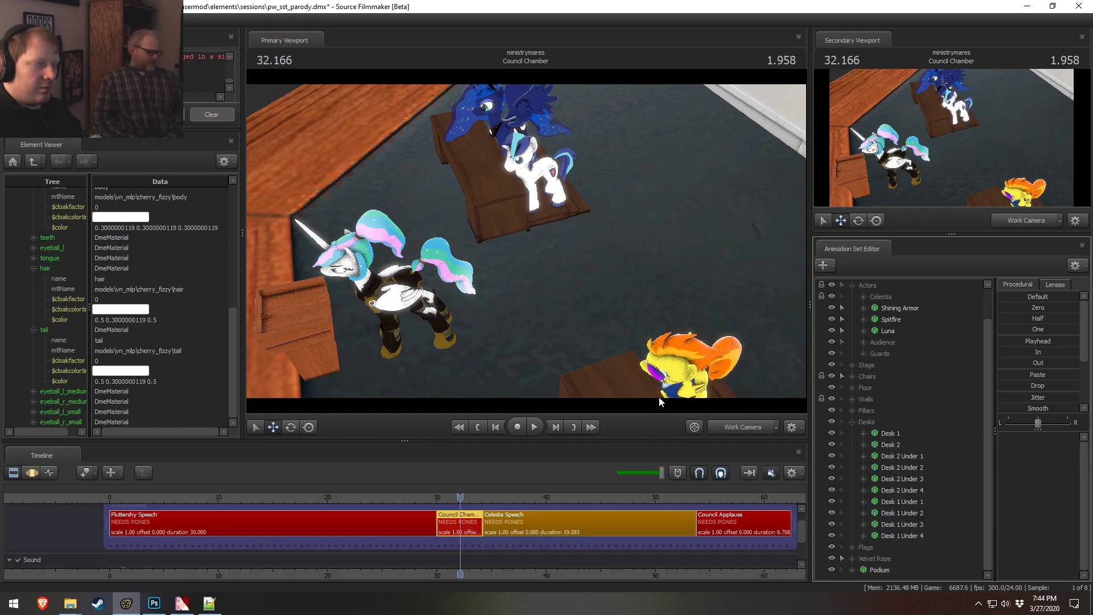
- Check camera1, inspect Celestia at the podium, and play the shot from the start
{"action": "left_click", "coordinate": [730, 426]}
{"action": "left_click", "coordinate": [731, 426], "text": "ctrl"}
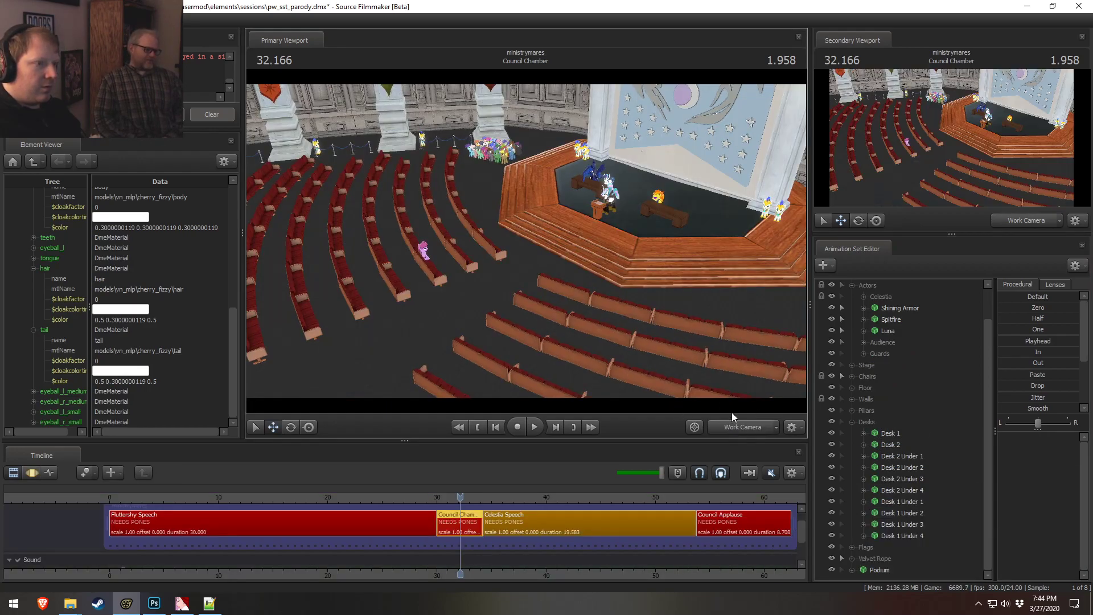
{"action": "left_click_drag", "start_coordinate": [526, 241], "coordinate": [495, 215]}
{"action": "key", "text": "d"}
{"action": "key", "text": "a"}
{"action": "key", "text": "w"}
{"action": "key", "text": "d"}
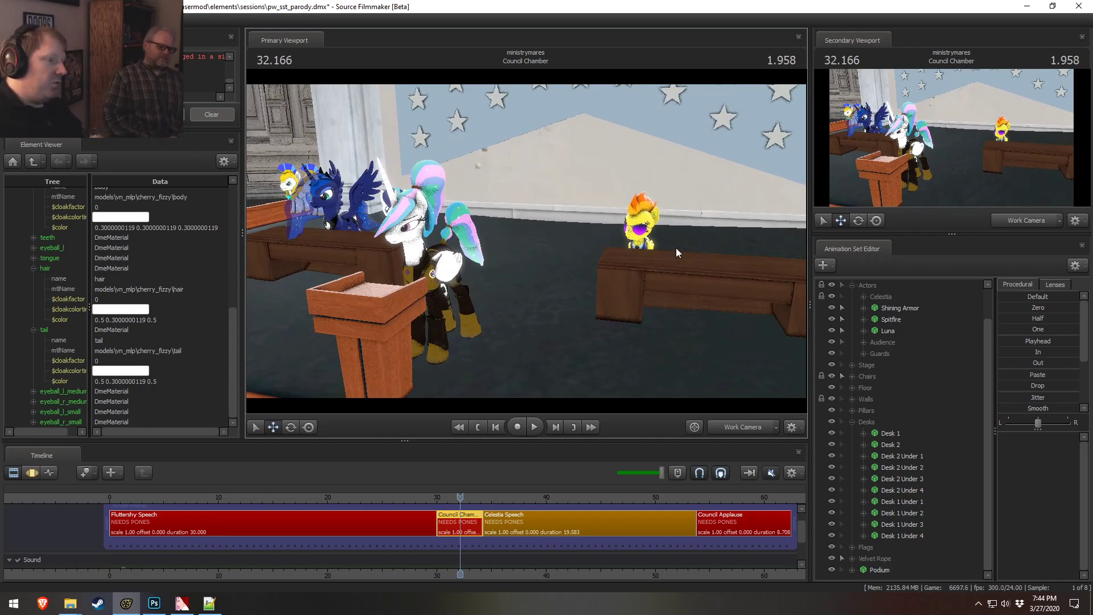
{"action": "key", "text": "space"}
{"action": "left_click", "coordinate": [438, 507]}
- Survey the stage and audience chairs from a wide view and collapse the Desks group
{"action": "left_click_drag", "start_coordinate": [524, 236], "coordinate": [711, 279]}
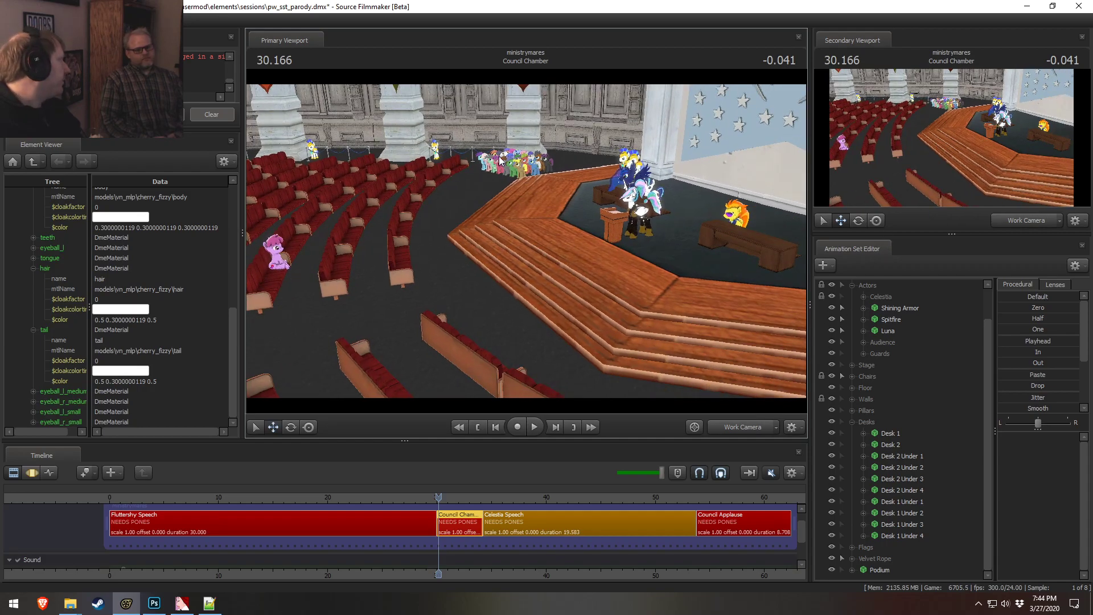
{"action": "left_click_drag", "start_coordinate": [590, 194], "coordinate": [626, 196]}
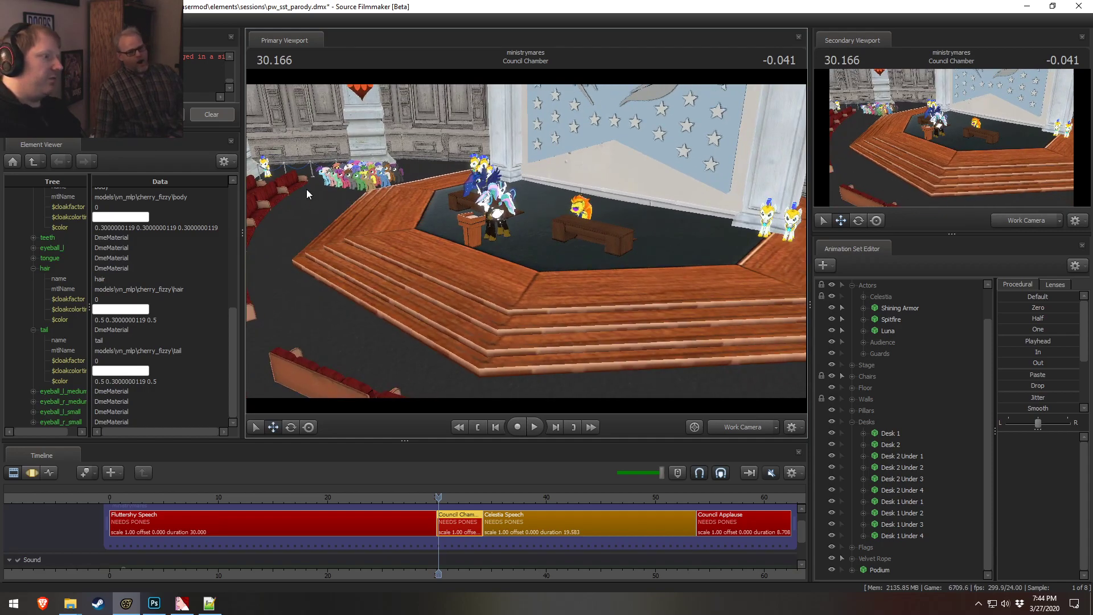
{"action": "left_click_drag", "start_coordinate": [407, 268], "coordinate": [544, 195]}
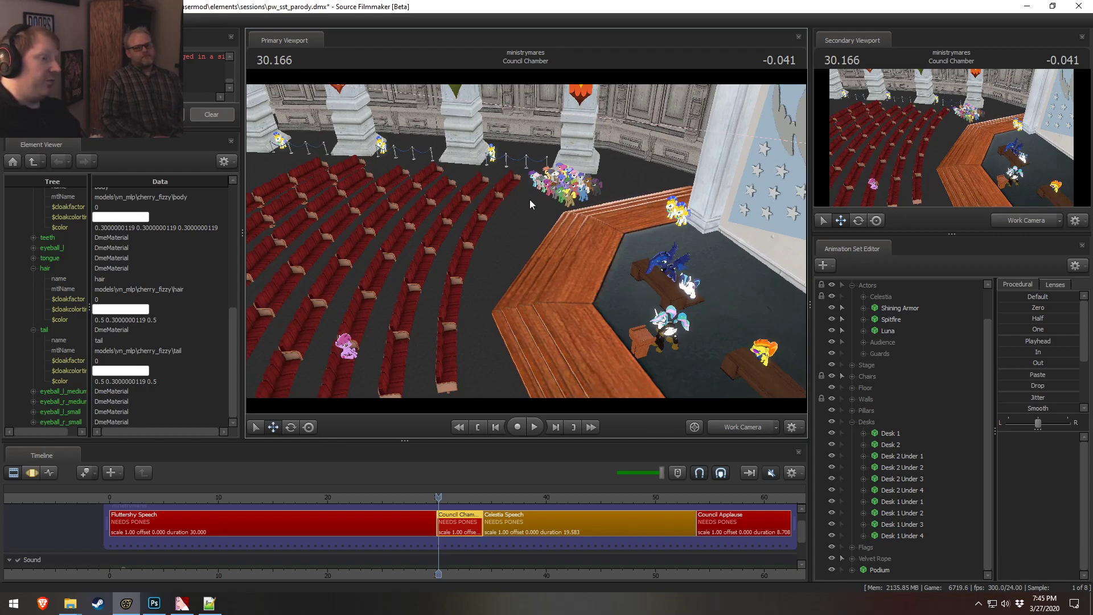
{"action": "left_click_drag", "start_coordinate": [529, 210], "coordinate": [523, 259]}
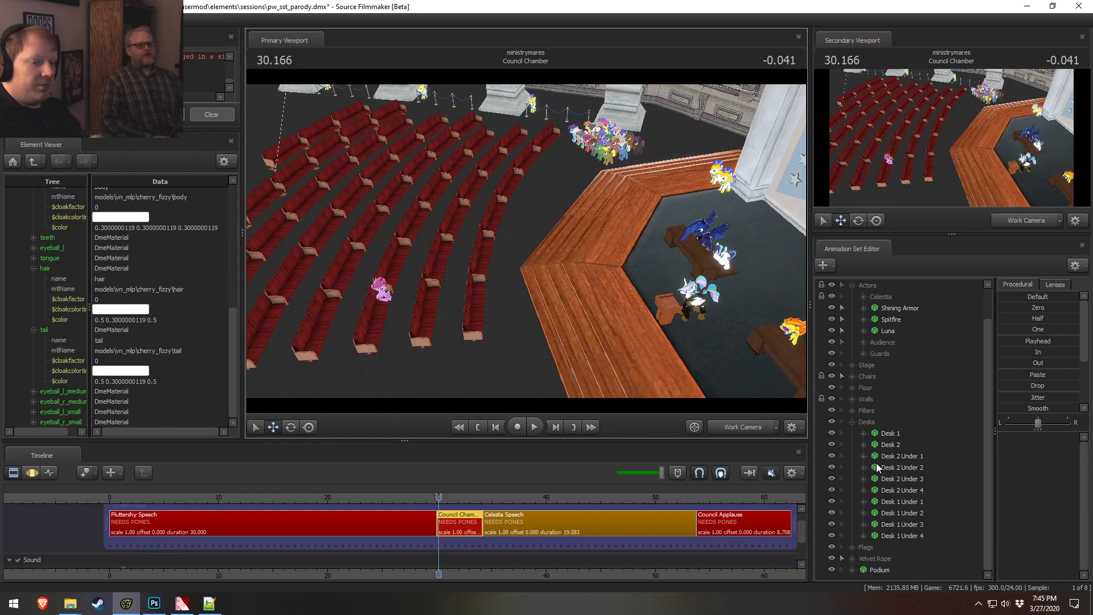
{"action": "left_click", "coordinate": [847, 421]}
{"action": "key", "text": "F3"}
{"action": "left_click_drag", "start_coordinate": [574, 338], "coordinate": [929, 131]}
- Close the secondary view, look over the chairs and star wall, and delete Audience Member 1
{"action": "left_click", "coordinate": [1082, 36]}
{"action": "left_click_drag", "start_coordinate": [525, 245], "coordinate": [525, 246]}
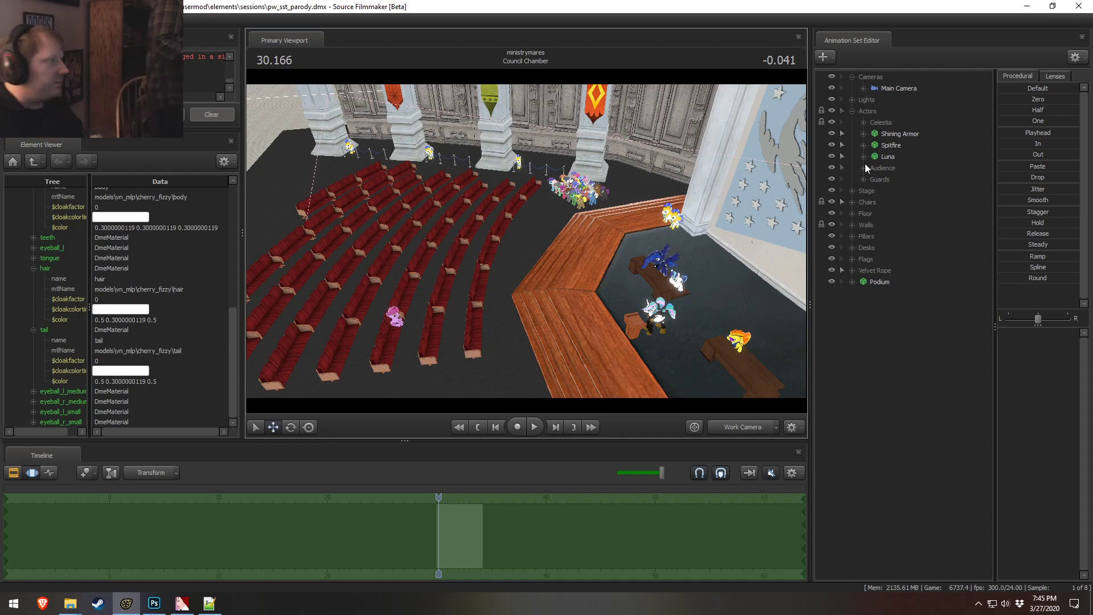
{"action": "left_click_drag", "start_coordinate": [795, 283], "coordinate": [908, 333]}
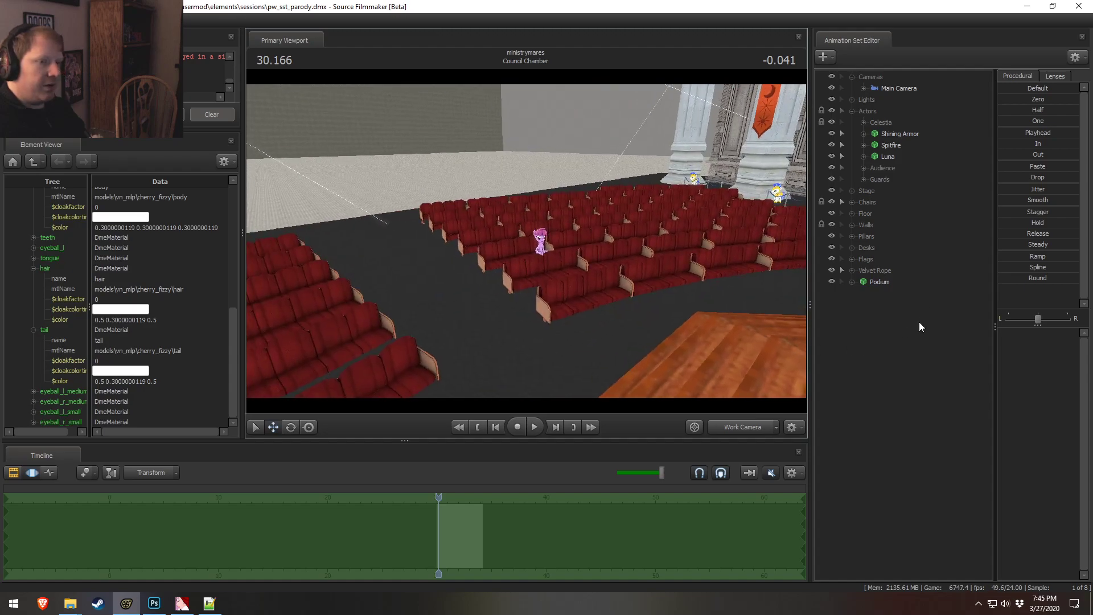
{"action": "left_click", "coordinate": [863, 167]}
{"action": "left_click", "coordinate": [917, 180]}
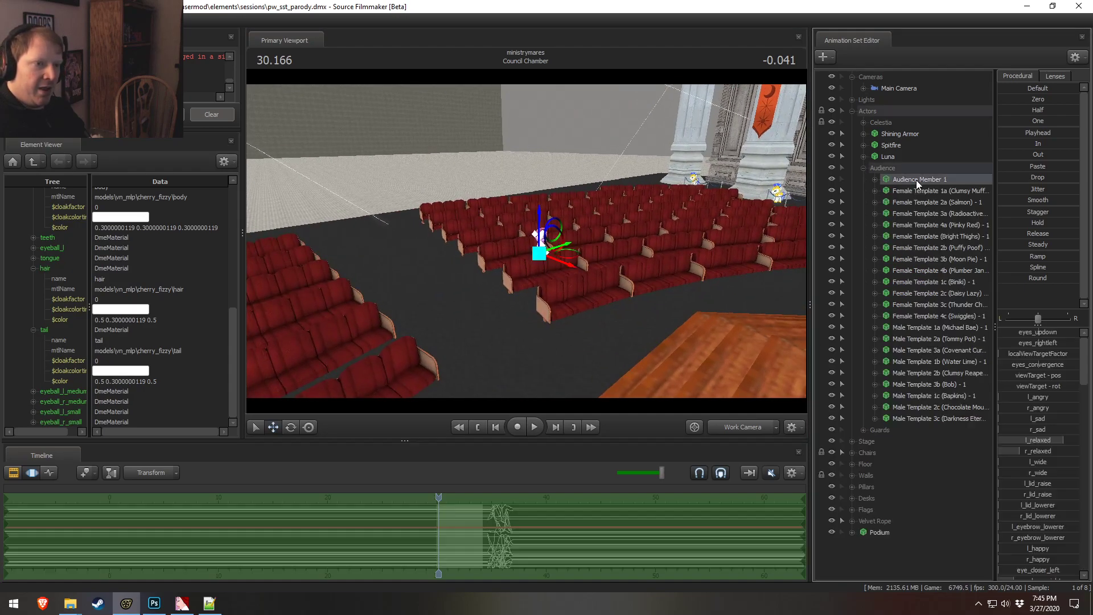
{"action": "right_click", "coordinate": [916, 180]}
{"action": "left_click", "coordinate": [959, 206]}
- Disable Enable Lighting, frame the podium and stage, and select Female Template 1a
{"action": "left_click_drag", "start_coordinate": [742, 384], "coordinate": [742, 384]}
{"action": "left_click_drag", "start_coordinate": [525, 241], "coordinate": [525, 241]}
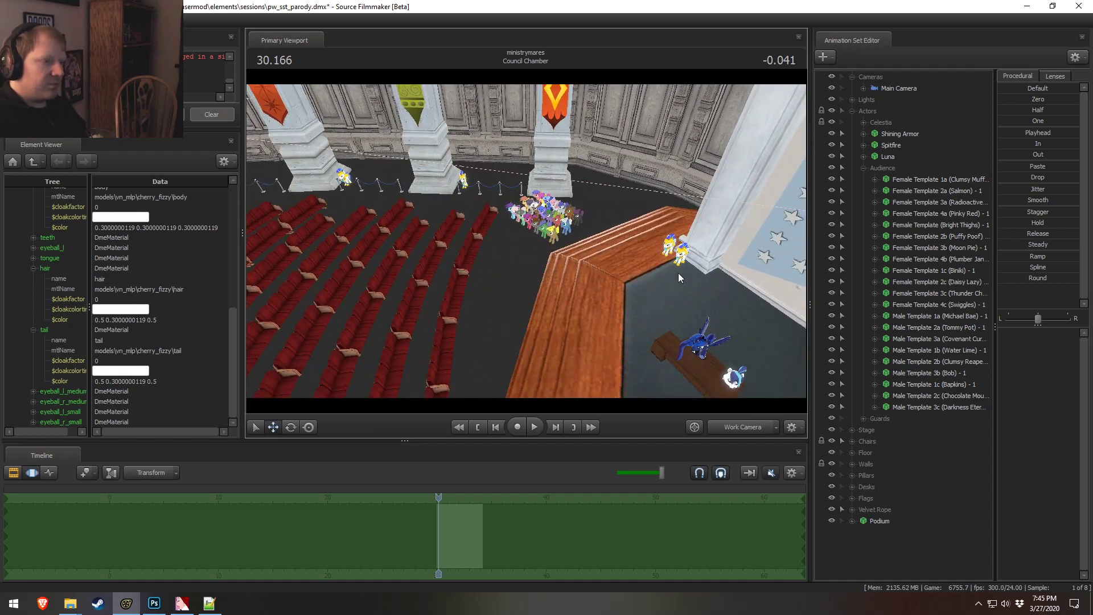
{"action": "right_click", "coordinate": [558, 305]}
{"action": "left_click", "coordinate": [756, 382]}
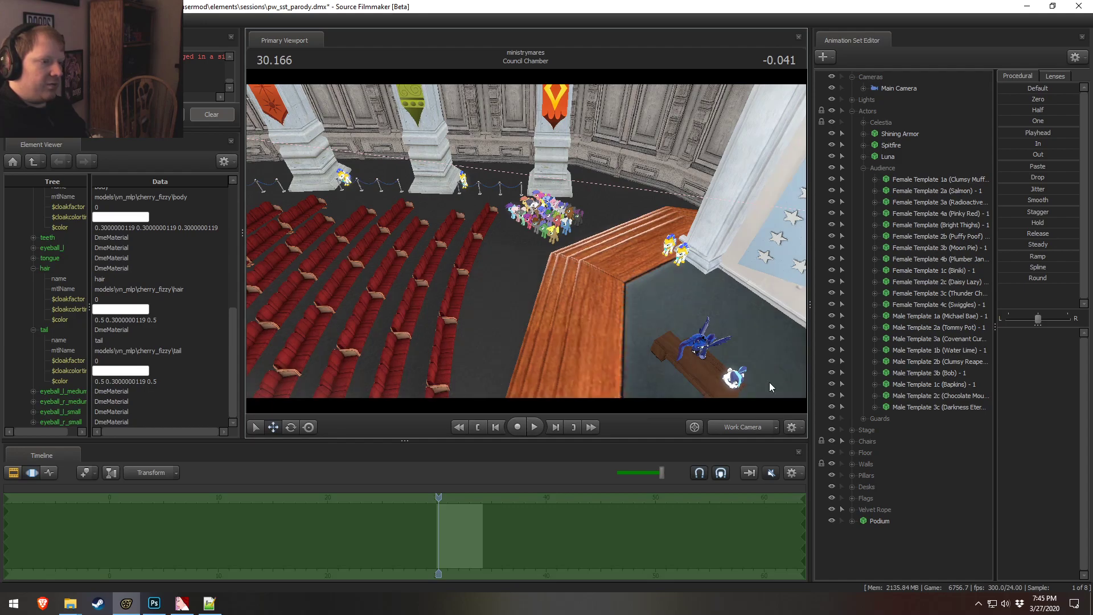
{"action": "key", "text": "F2"}
{"action": "left_click_drag", "start_coordinate": [644, 345], "coordinate": [546, 271]}
{"action": "right_click", "coordinate": [530, 267]}
{"action": "left_click", "coordinate": [546, 270]}
{"action": "left_click_drag", "start_coordinate": [541, 220], "coordinate": [540, 220]}
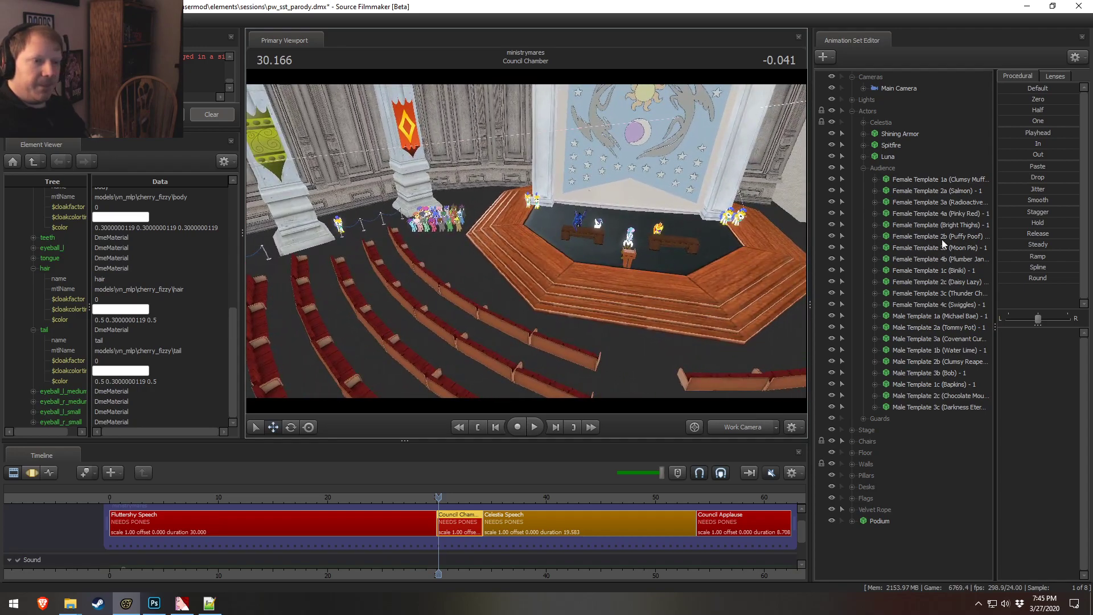
{"action": "left_click", "coordinate": [910, 180]}
- Select and copy all 21 audience ponies, then collapse the Audience group
{"action": "left_click", "coordinate": [922, 405], "text": "shift"}
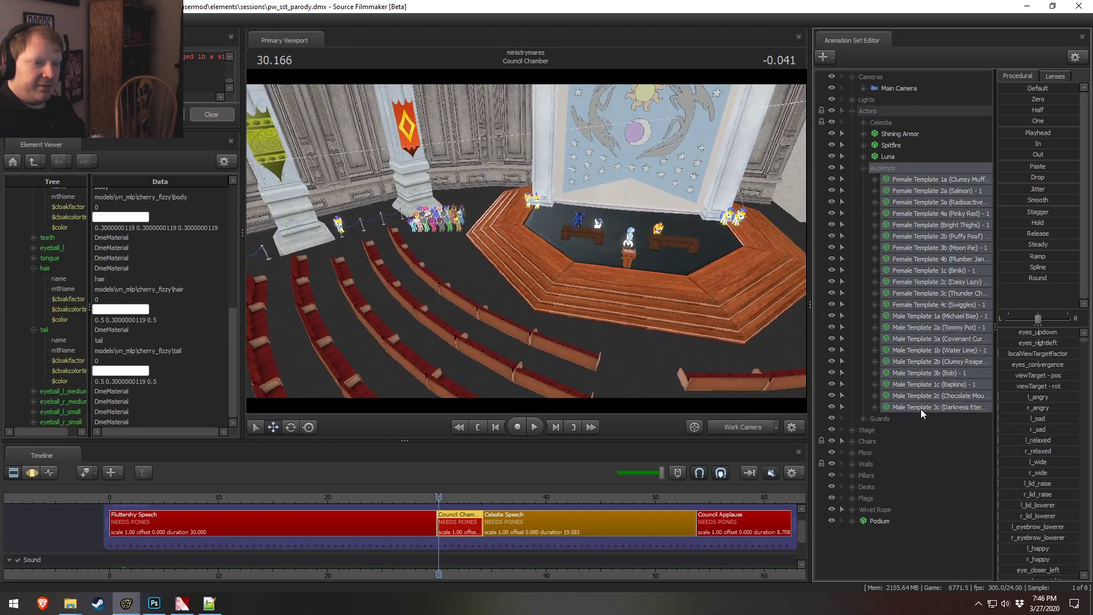
{"action": "right_click", "coordinate": [934, 295]}
{"action": "key", "text": "Escape"}
{"action": "left_click", "coordinate": [864, 167]}
{"action": "right_click", "coordinate": [896, 310]}
{"action": "left_click", "coordinate": [854, 344]}
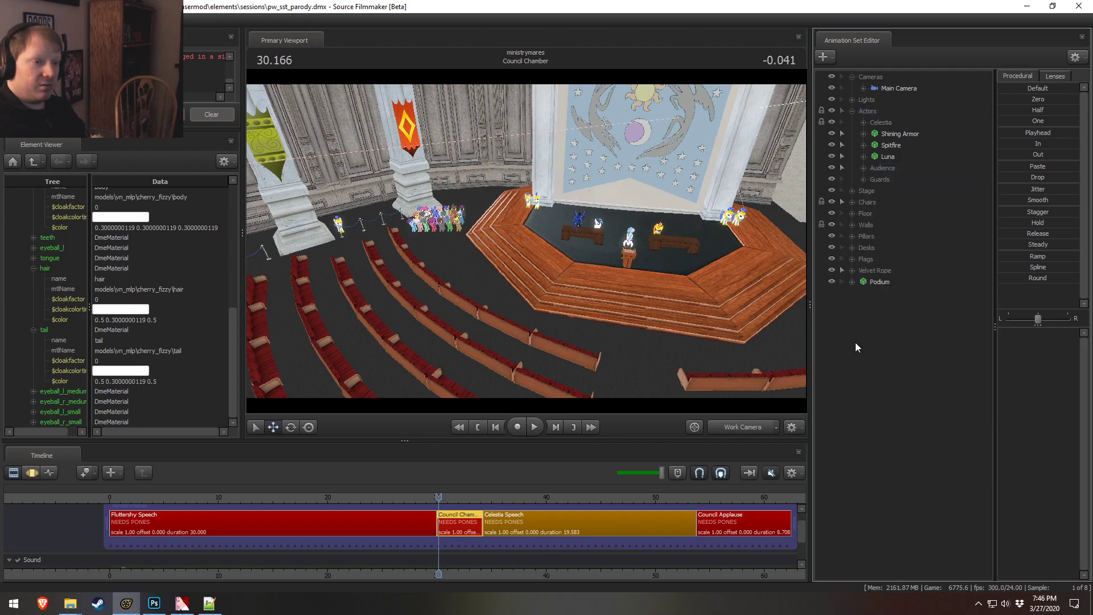
- Paste the second audience copy (- 2) and select all its ponies
{"action": "right_click", "coordinate": [877, 350]}
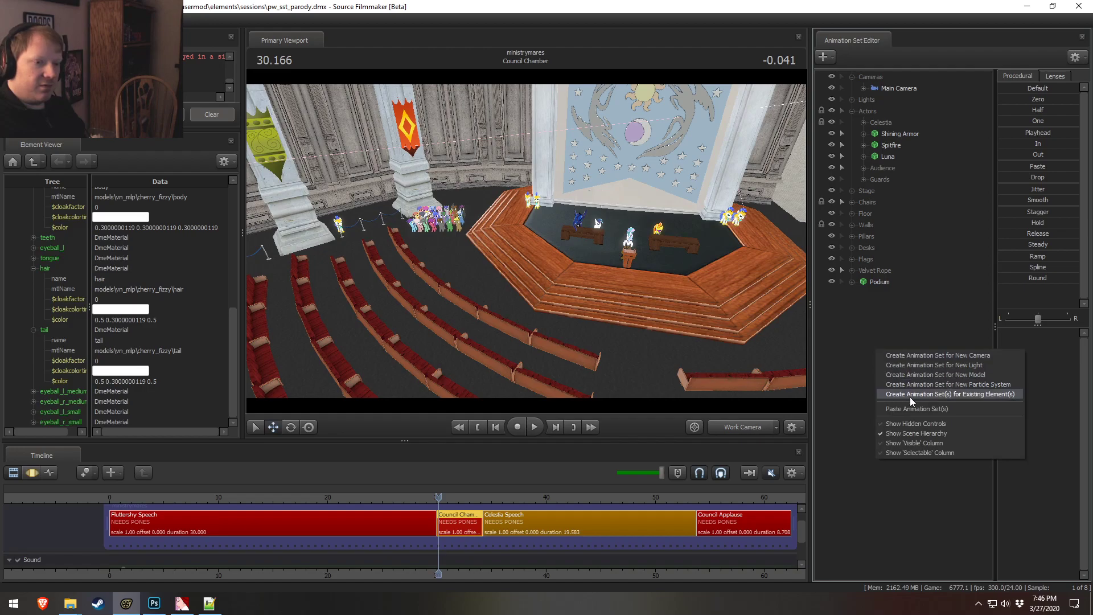
{"action": "left_click", "coordinate": [920, 407]}
{"action": "left_click", "coordinate": [884, 296]}
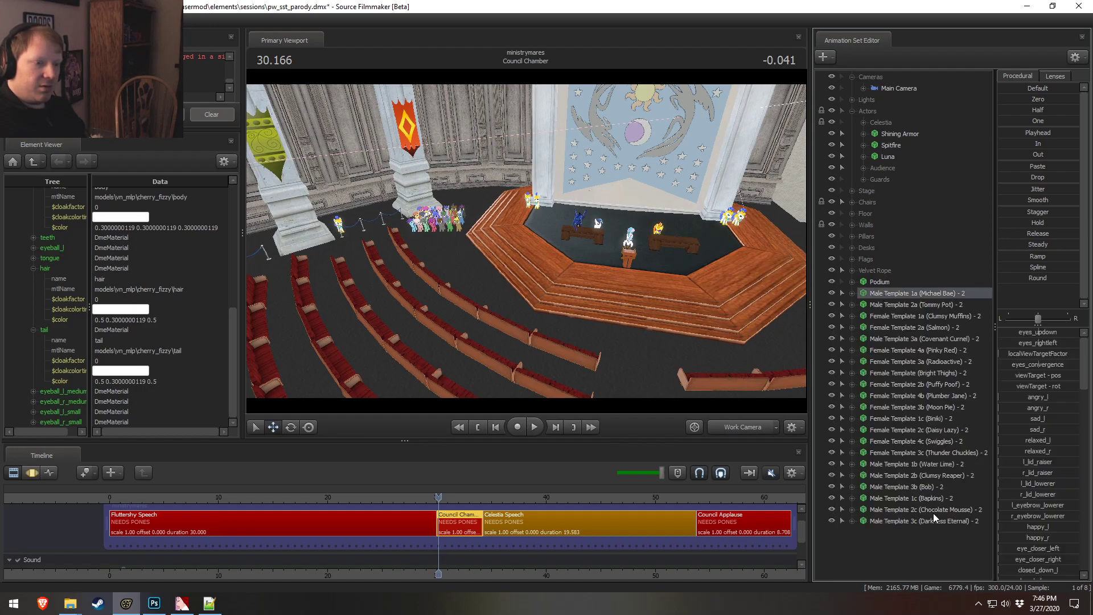
{"action": "left_click", "coordinate": [906, 511], "text": "shift"}
{"action": "key", "text": "F3"}
{"action": "left_click_drag", "start_coordinate": [580, 310], "coordinate": [463, 183]}
{"action": "right_click", "coordinate": [568, 310]}
{"action": "left_click", "coordinate": [589, 343]}
{"action": "mouse_move", "coordinate": [637, 334]}
{"action": "left_mouse_down"}
{"action": "mouse_move", "coordinate": [604, 329]}
{"action": "mouse_move", "coordinate": [527, 266]}
{"action": "mouse_move", "coordinate": [484, 257]}
{"action": "mouse_move", "coordinate": [565, 224]}
{"action": "left_mouse_up"}
{"action": "key", "text": "F2"}
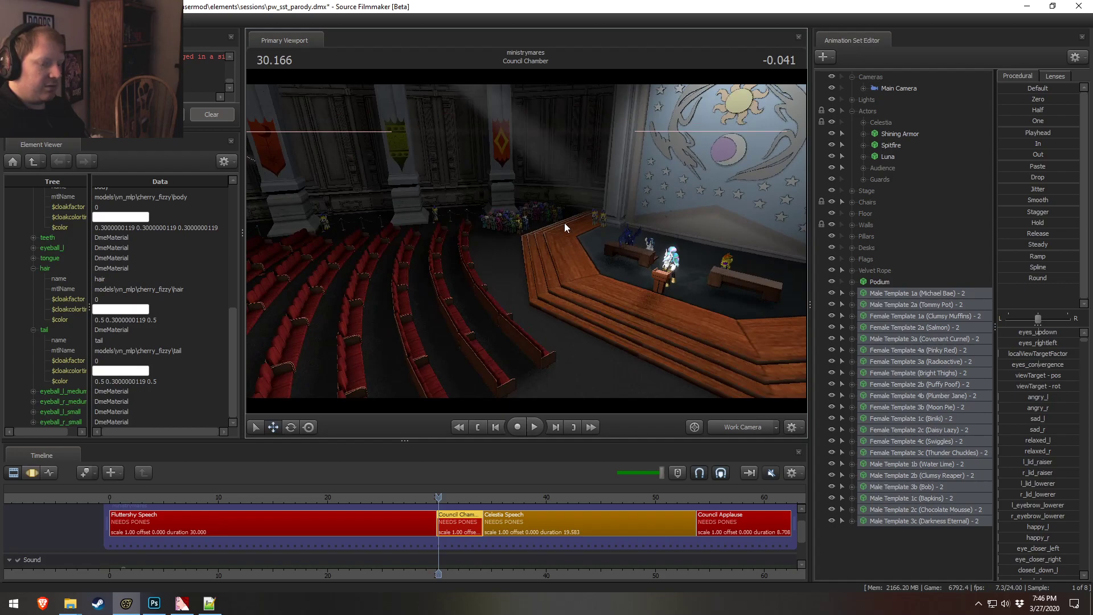
- With lighting preview off, paste the third audience copy (- 3) and select all its ponies
{"action": "right_click", "coordinate": [503, 281]}
{"action": "mouse_move", "coordinate": [515, 333]}
{"action": "left_click", "coordinate": [535, 312]}
{"action": "left_click_drag", "start_coordinate": [526, 241], "coordinate": [669, 377]}
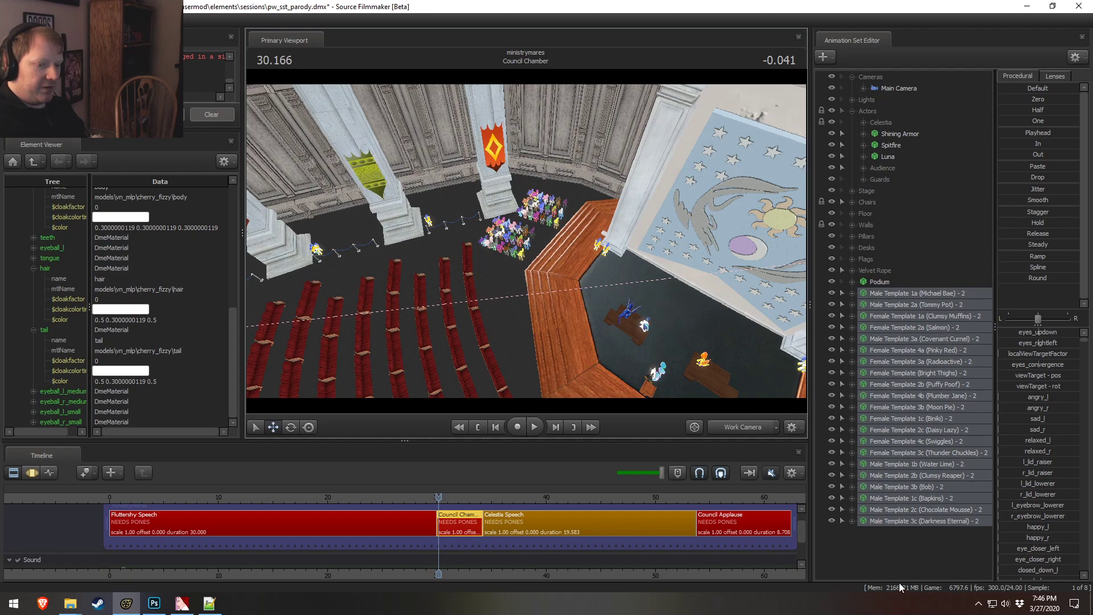
{"action": "right_click", "coordinate": [902, 561]}
{"action": "left_click", "coordinate": [928, 511]}
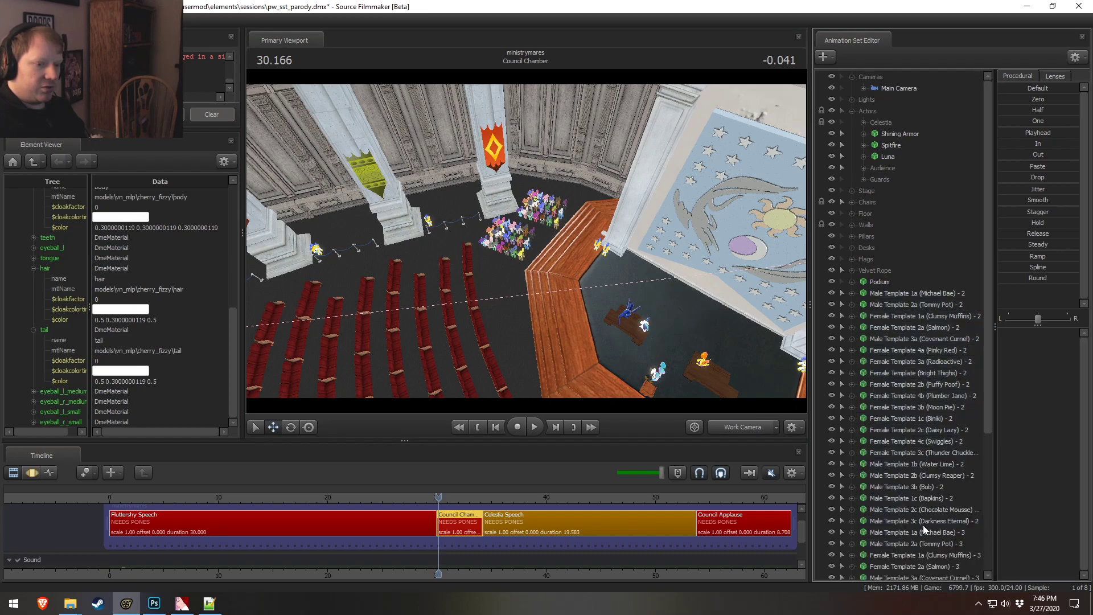
{"action": "left_click", "coordinate": [913, 532]}
{"action": "scroll", "coordinate": [913, 533], "scroll_direction": "down", "scroll_amount": 6}
{"action": "left_click", "coordinate": [923, 565], "text": "shift"}
{"action": "left_click_drag", "start_coordinate": [575, 273], "coordinate": [504, 304]}
- Paste the fourth audience copy (- 4) and move it left and down into the seats
{"action": "right_click", "coordinate": [883, 572]}
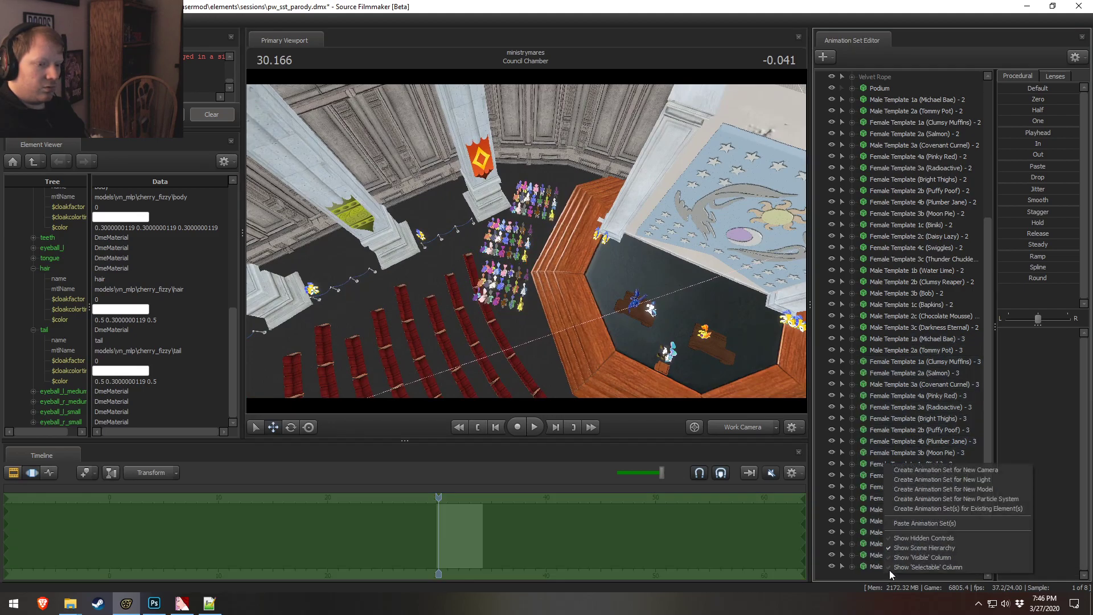
{"action": "left_click", "coordinate": [921, 524]}
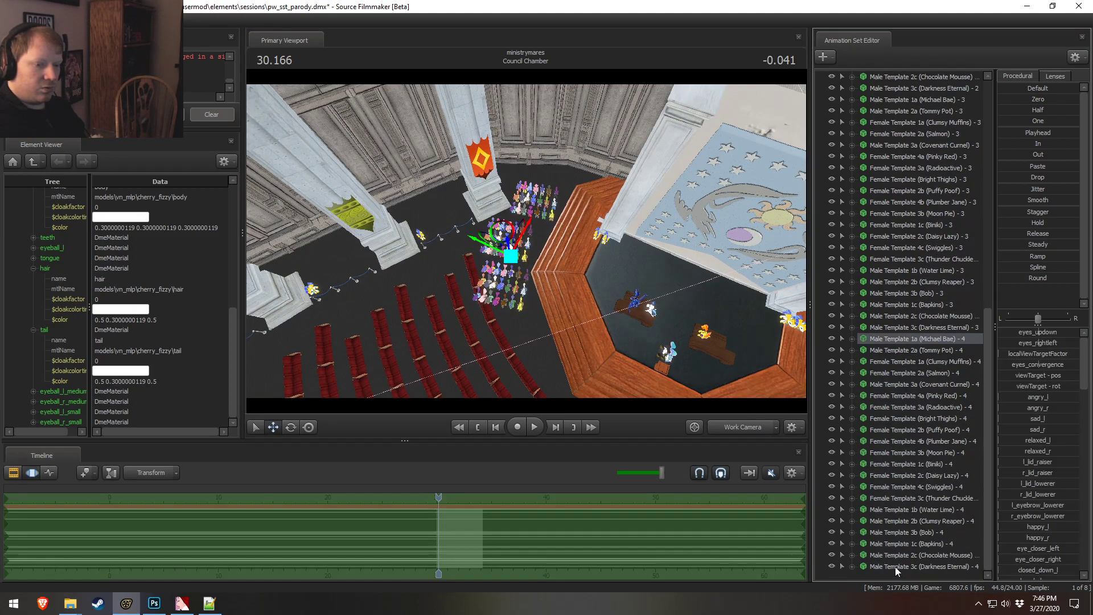
{"action": "left_click_drag", "start_coordinate": [496, 233], "coordinate": [433, 262]}
{"action": "key", "text": "w"}
{"action": "mouse_move", "coordinate": [526, 241]}
{"action": "left_mouse_down"}
{"action": "mouse_move", "coordinate": [523, 319]}
{"action": "mouse_move", "coordinate": [500, 353]}
{"action": "mouse_move", "coordinate": [500, 304]}
{"action": "mouse_move", "coordinate": [517, 291]}
{"action": "mouse_move", "coordinate": [547, 279]}
{"action": "mouse_move", "coordinate": [535, 307]}
{"action": "mouse_move", "coordinate": [532, 296]}
{"action": "mouse_move", "coordinate": [569, 299]}
{"action": "mouse_move", "coordinate": [526, 240]}
{"action": "left_mouse_up"}
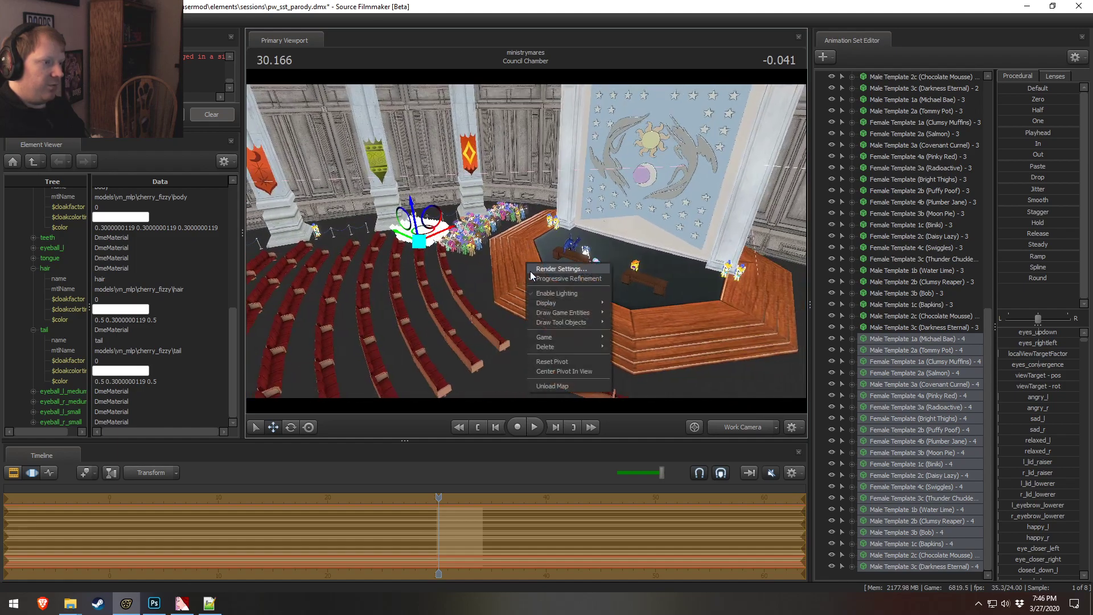
{"action": "key", "text": "F3"}
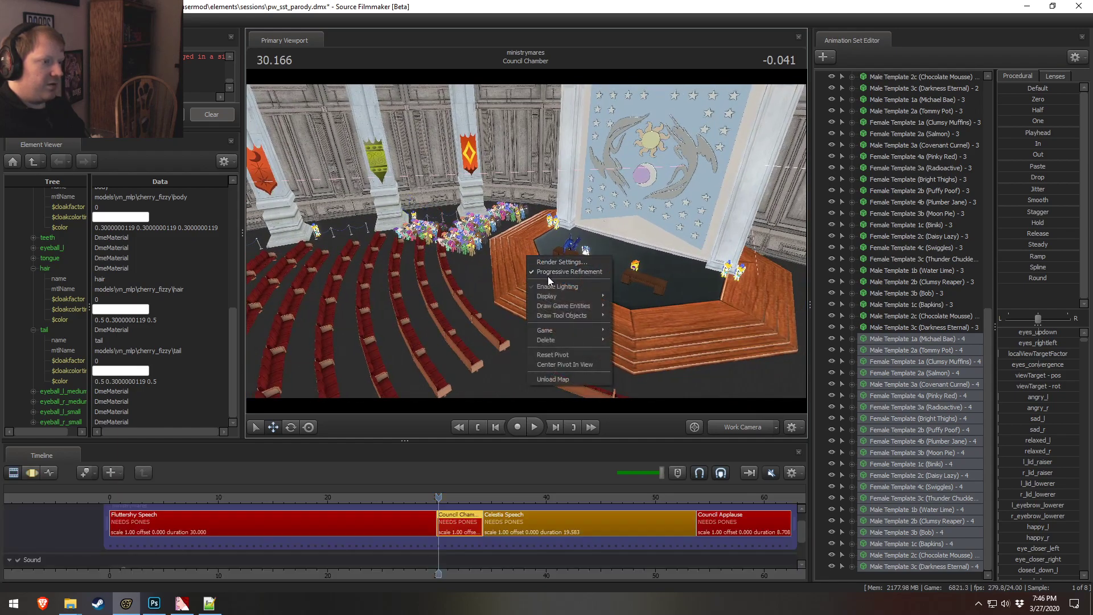
{"action": "left_click_drag", "start_coordinate": [545, 276], "coordinate": [480, 277]}
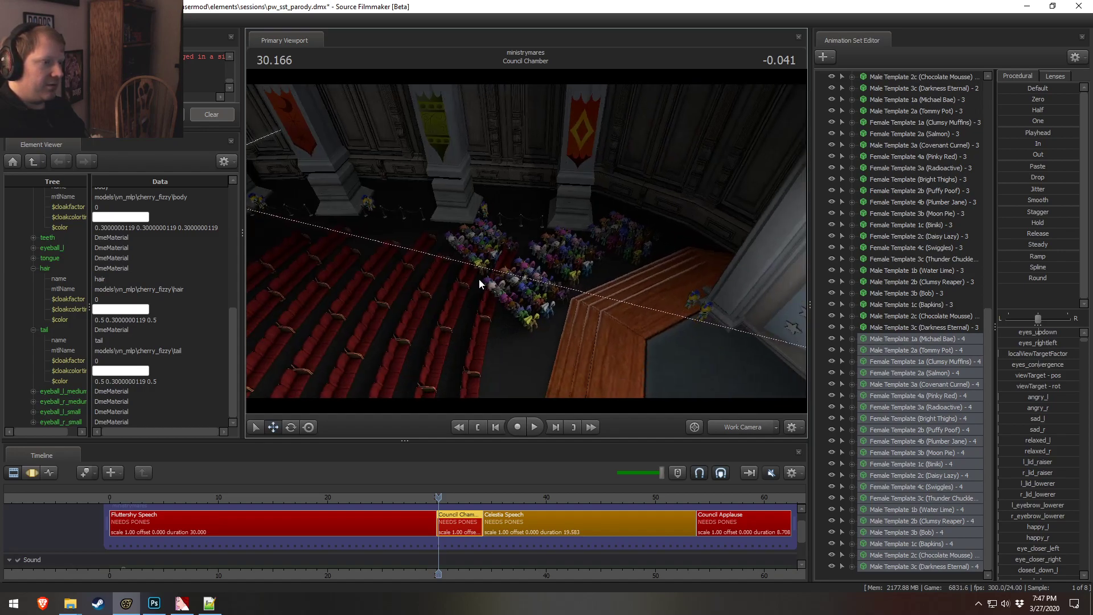
{"action": "left_click", "coordinate": [554, 368]}
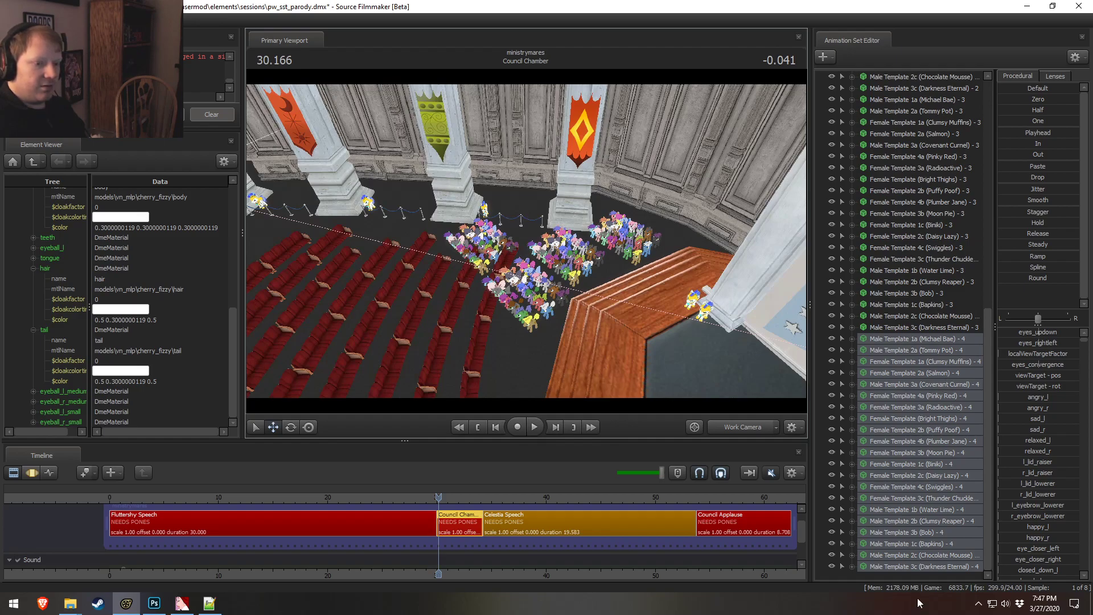
- Paste the fifth and sixth audience copies (- 5, - 6) and move them into the seat rows
{"action": "right_click", "coordinate": [917, 578]}
{"action": "left_click", "coordinate": [948, 529]}
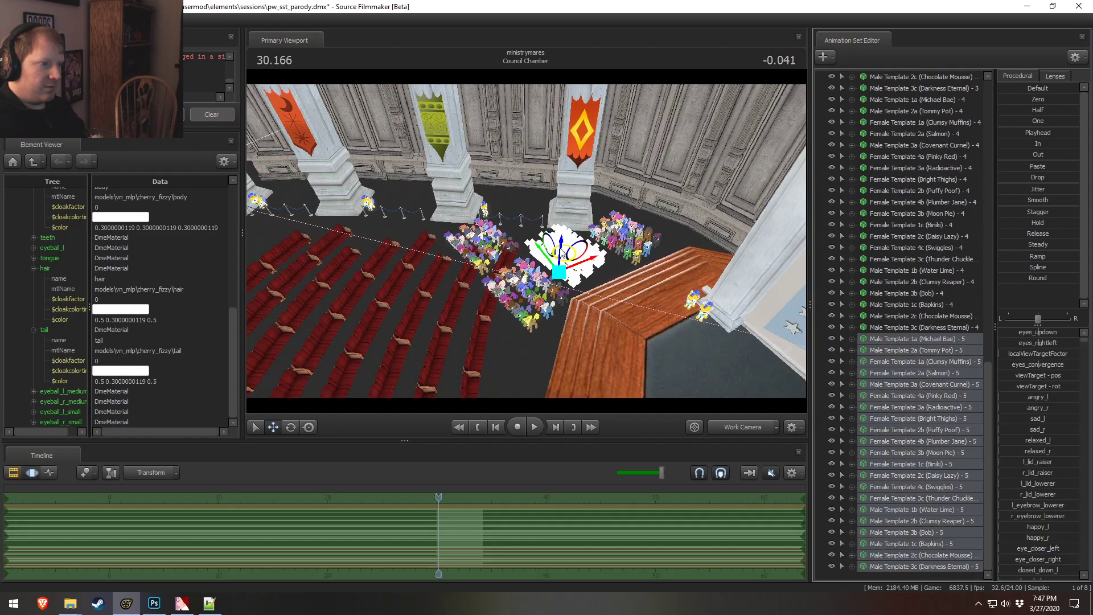
{"action": "left_click_drag", "start_coordinate": [549, 263], "coordinate": [433, 272]}
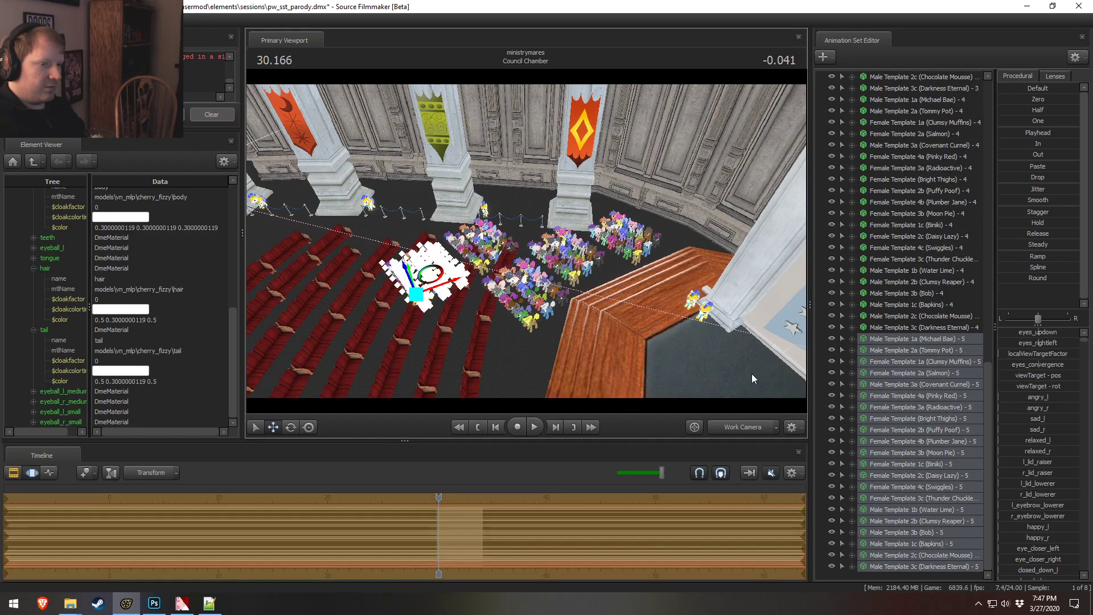
{"action": "right_click", "coordinate": [900, 572]}
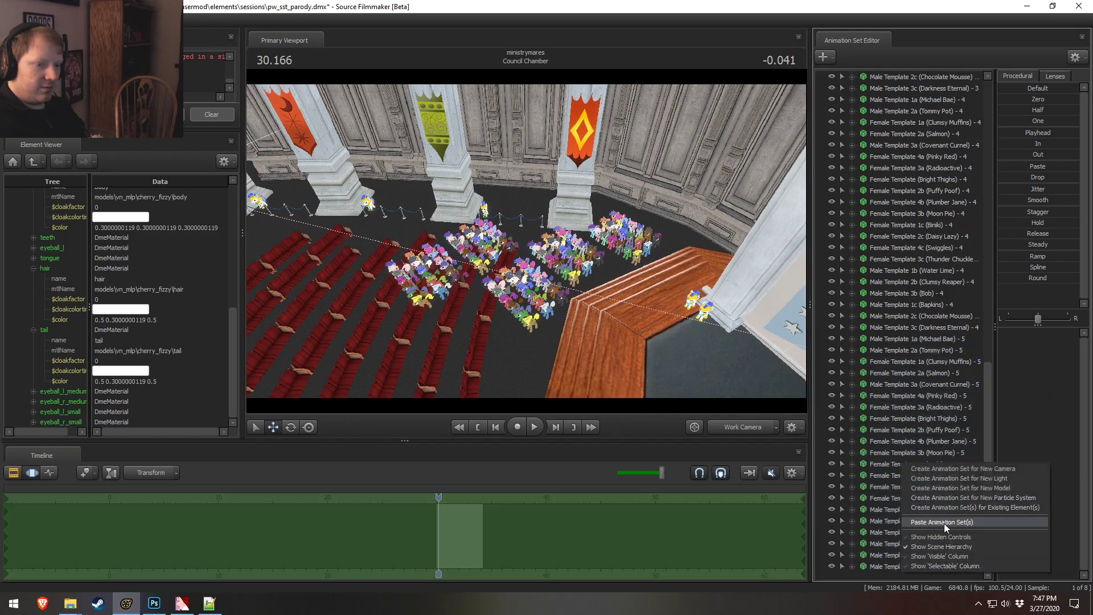
{"action": "left_click", "coordinate": [944, 523]}
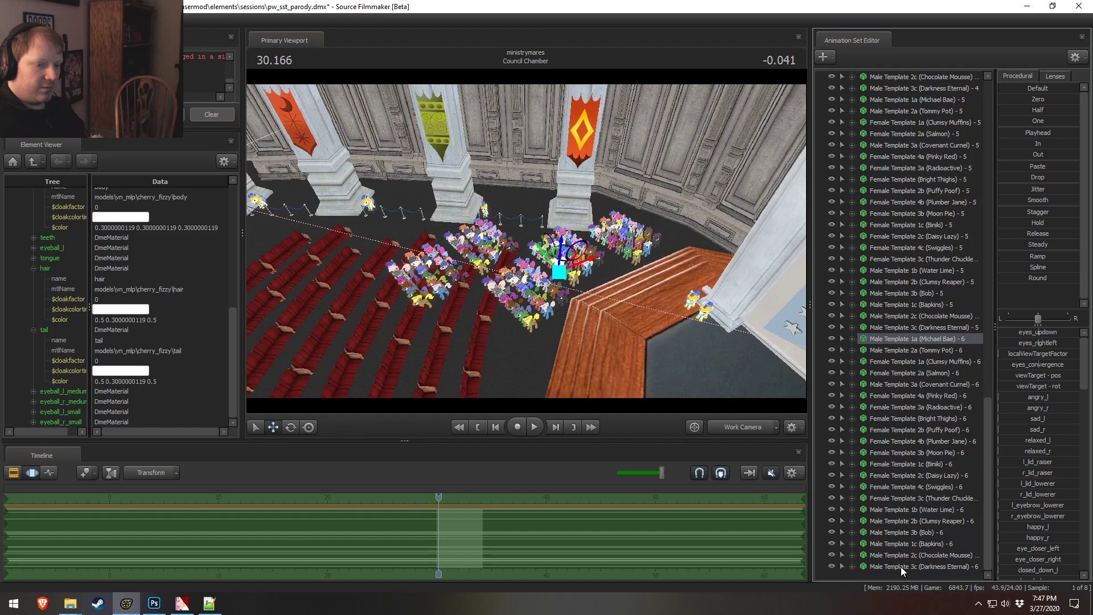
{"action": "left_click_drag", "start_coordinate": [557, 270], "coordinate": [663, 272]}
- Clear the crowd selection and view the filled seat rows toward the stage and podium
{"action": "key", "text": "F2"}
{"action": "key", "text": "F3"}
{"action": "left_click", "coordinate": [518, 322]}
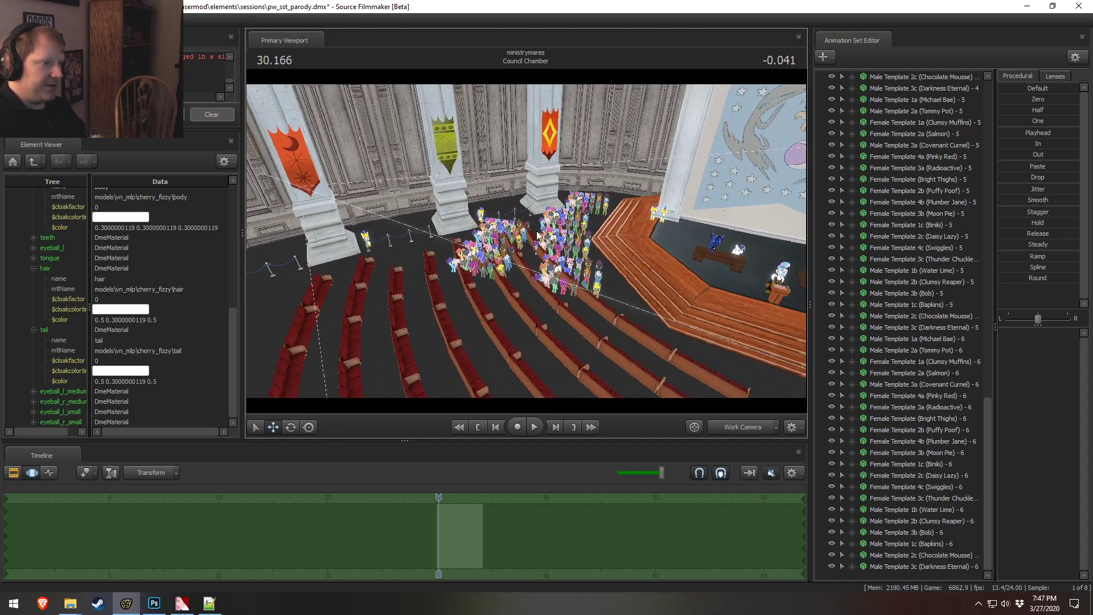
{"action": "right_click", "coordinate": [653, 272]}
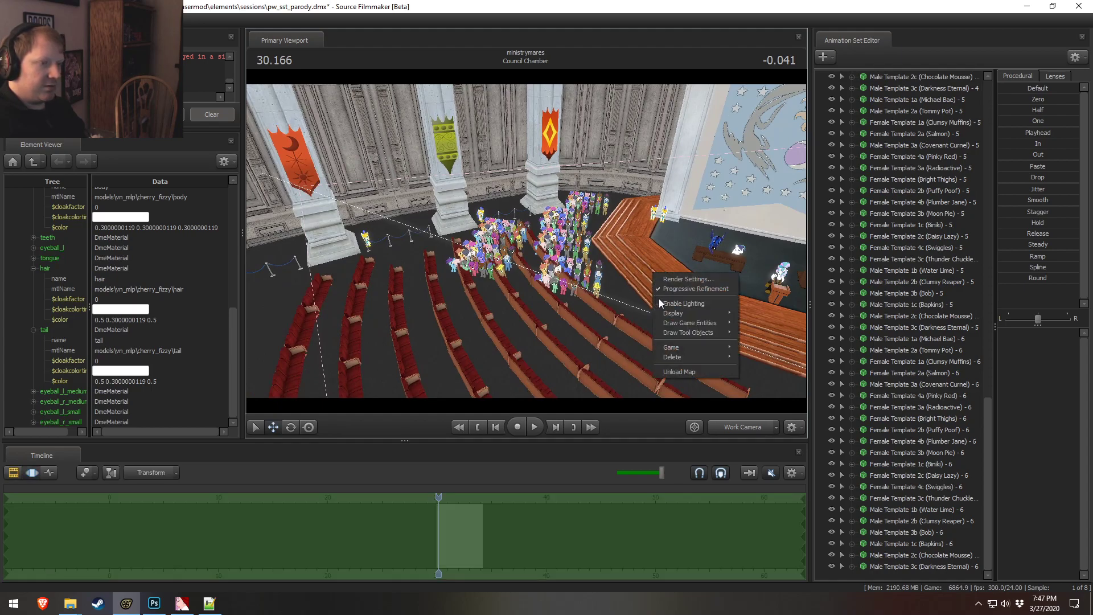
{"action": "key", "text": "F2"}
{"action": "left_click_drag", "start_coordinate": [654, 272], "coordinate": [604, 289]}
- Check the crowd through camera1, uncheck Enable Lighting, and rotate toward the pillars and banners
{"action": "right_click", "coordinate": [631, 301]}
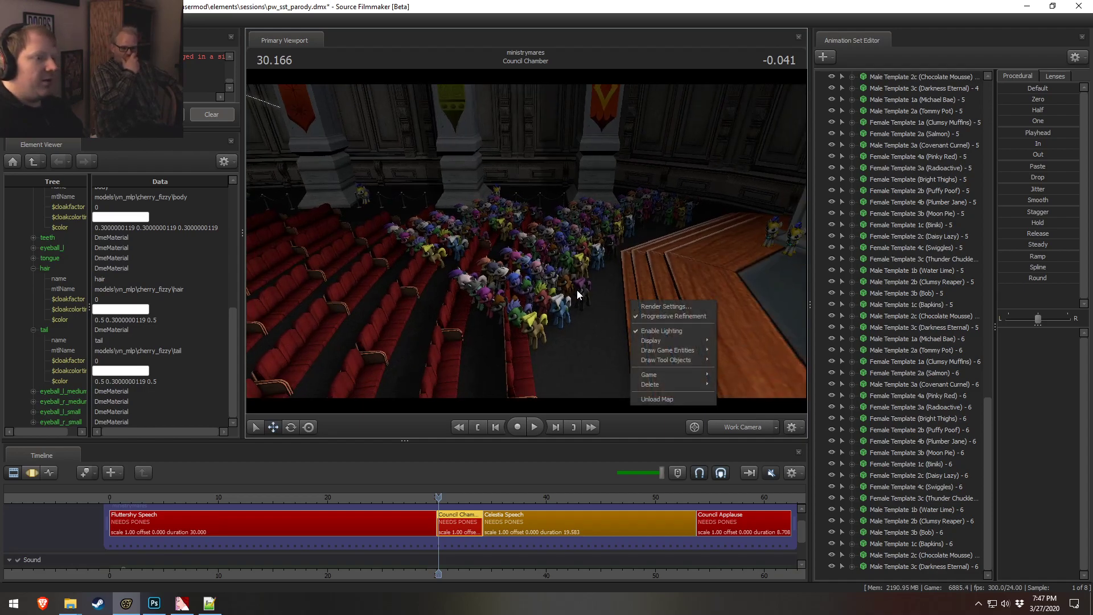
{"action": "key", "text": "F3"}
{"action": "left_click", "coordinate": [743, 431]}
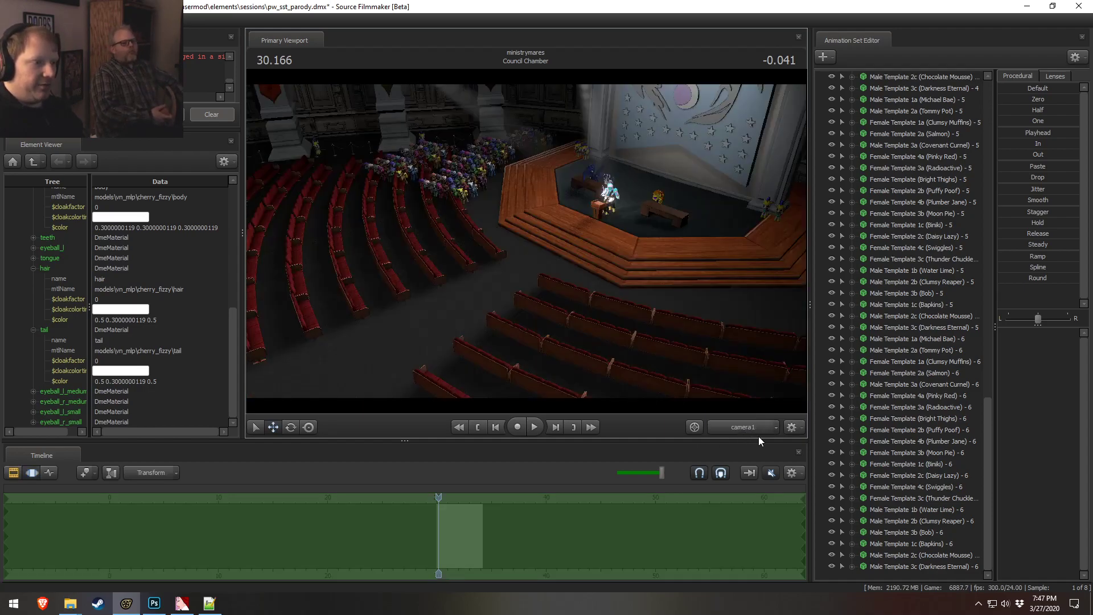
{"action": "key", "text": "F2"}
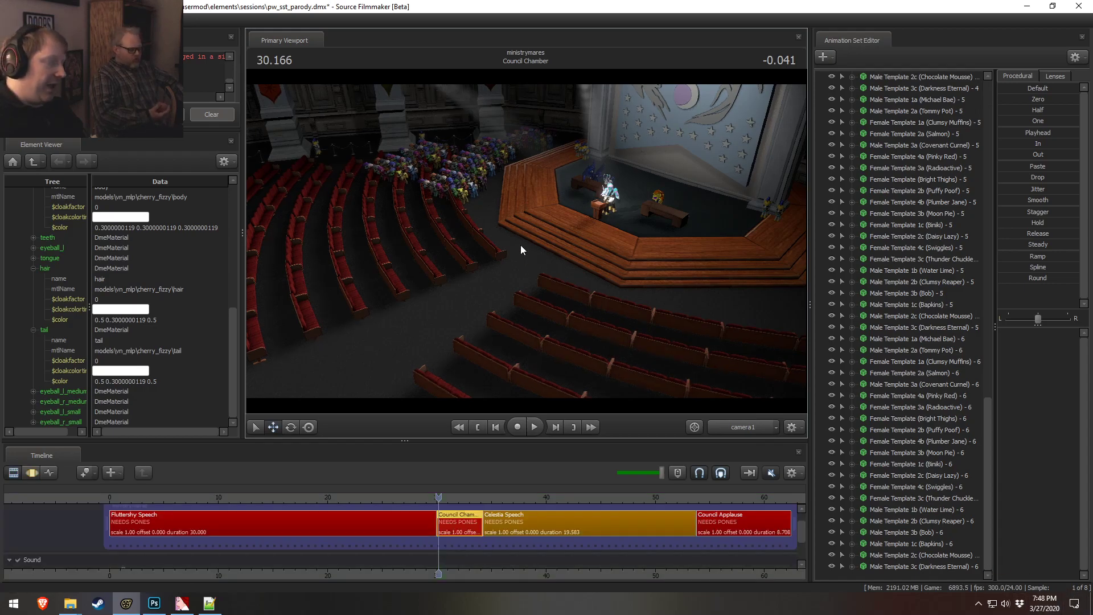
{"action": "right_click", "coordinate": [533, 232]}
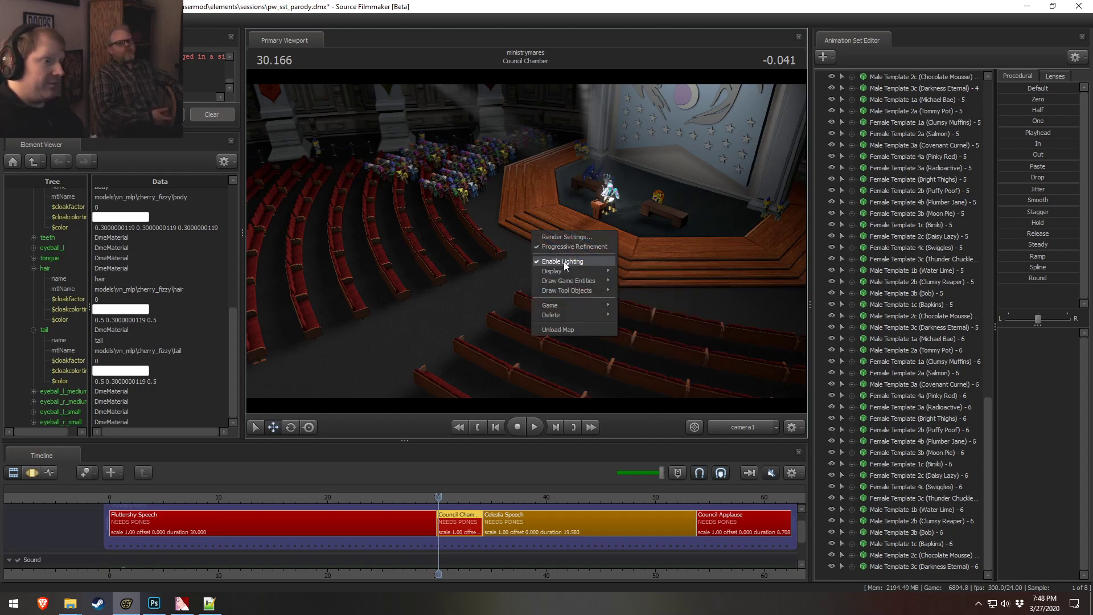
{"action": "left_click", "coordinate": [564, 261]}
{"action": "left_click_drag", "start_coordinate": [563, 255], "coordinate": [639, 264]}
- Paste a seventh copy of the audience templates and select the -7 ponies
{"action": "right_click", "coordinate": [895, 576]}
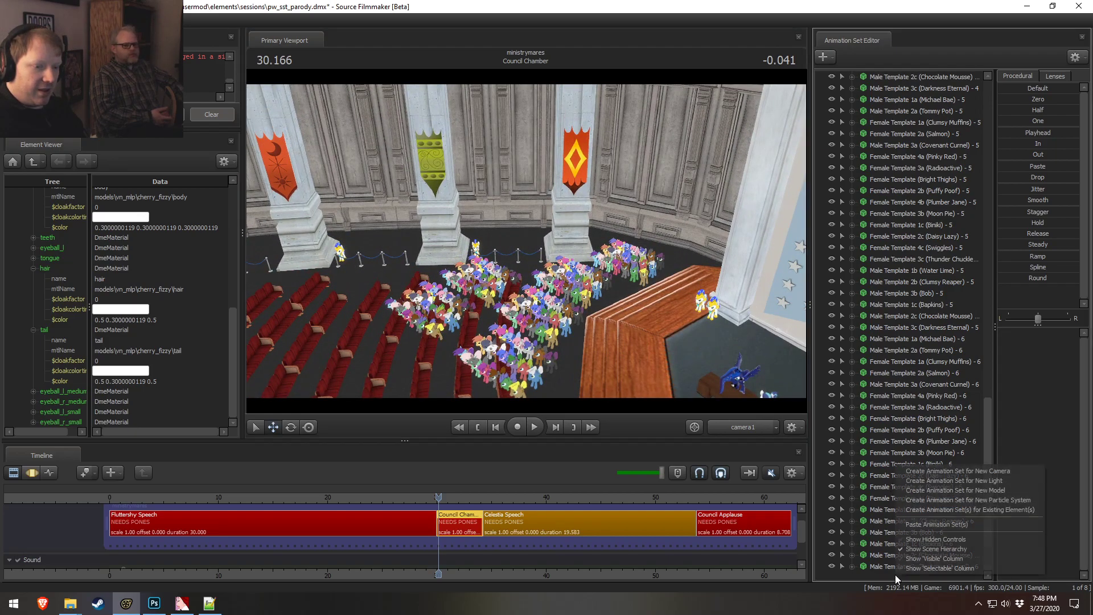
{"action": "left_click", "coordinate": [927, 527]}
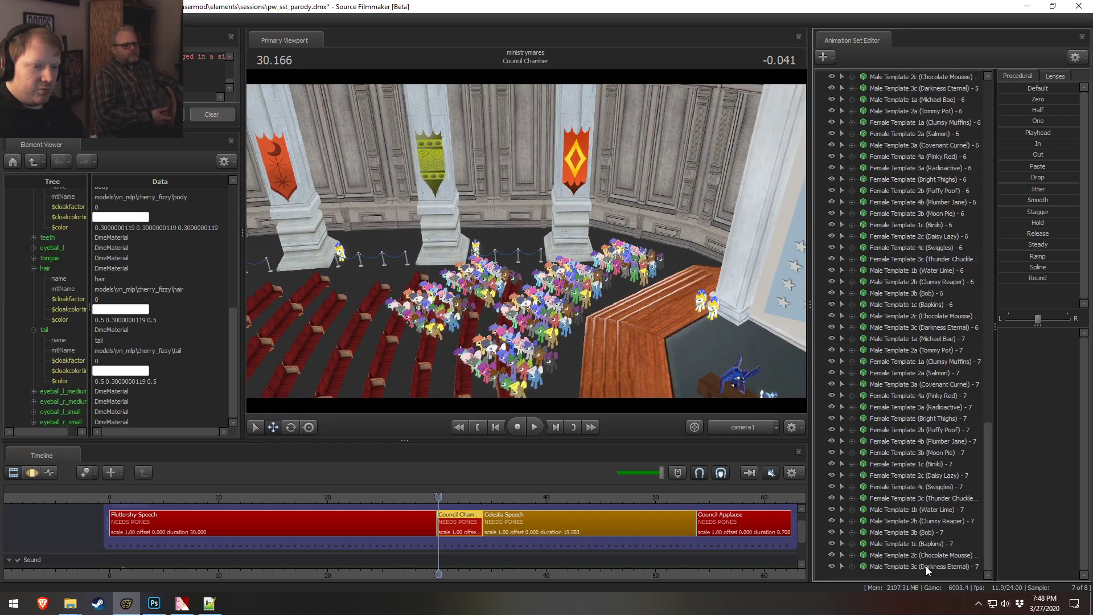
{"action": "left_click", "coordinate": [944, 339], "text": "shift"}
{"action": "left_click", "coordinate": [358, 337]}
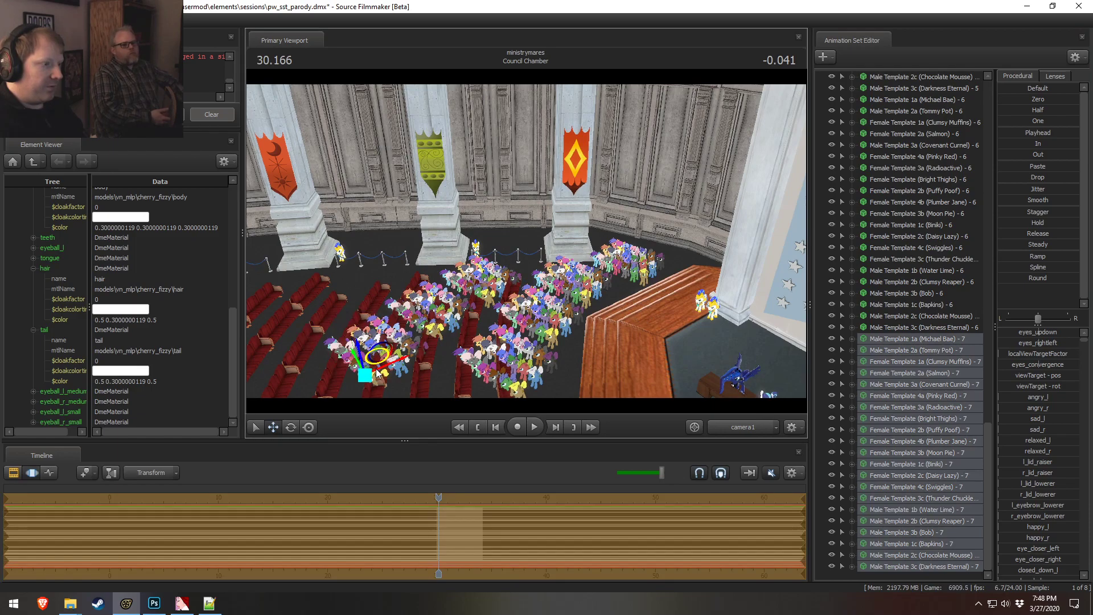
- Paste the -8 audience batch, select all its ponies, and move them down into the chair rows
{"action": "right_click", "coordinate": [892, 576]}
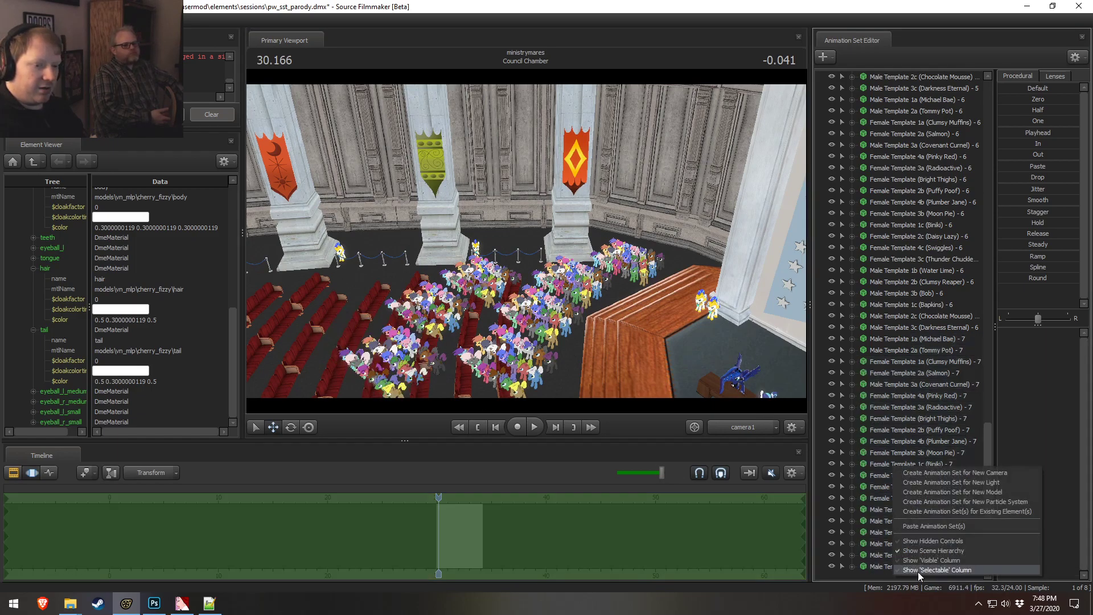
{"action": "left_click", "coordinate": [924, 521]}
{"action": "left_click", "coordinate": [917, 576]}
{"action": "scroll", "coordinate": [922, 565], "scroll_direction": "down", "scroll_amount": 7}
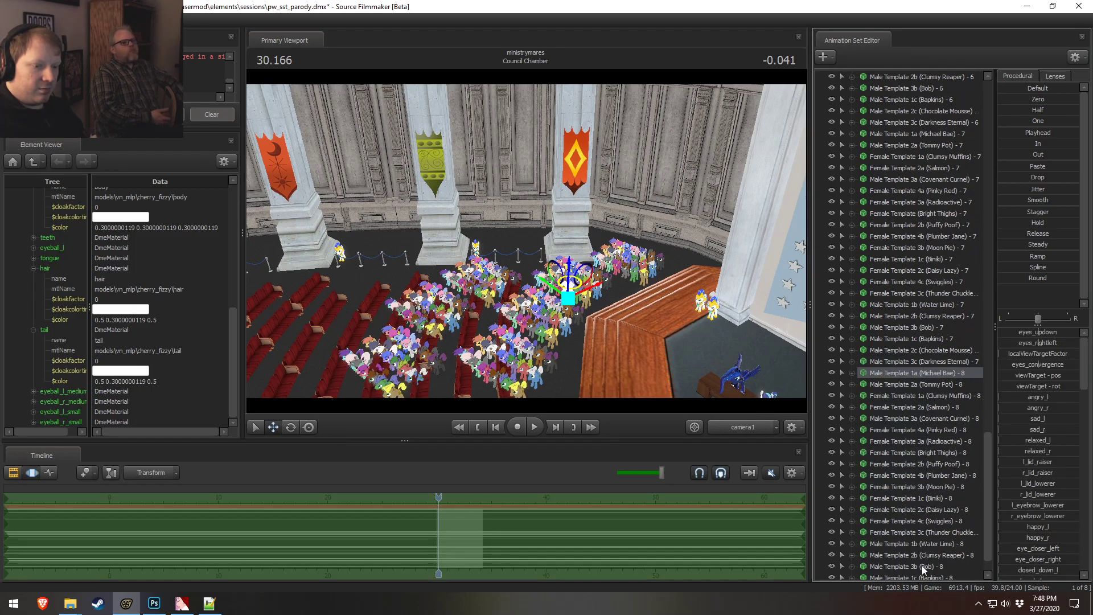
{"action": "left_click", "coordinate": [923, 566], "text": "shift"}
{"action": "left_click_drag", "start_coordinate": [546, 171], "coordinate": [552, 224]}
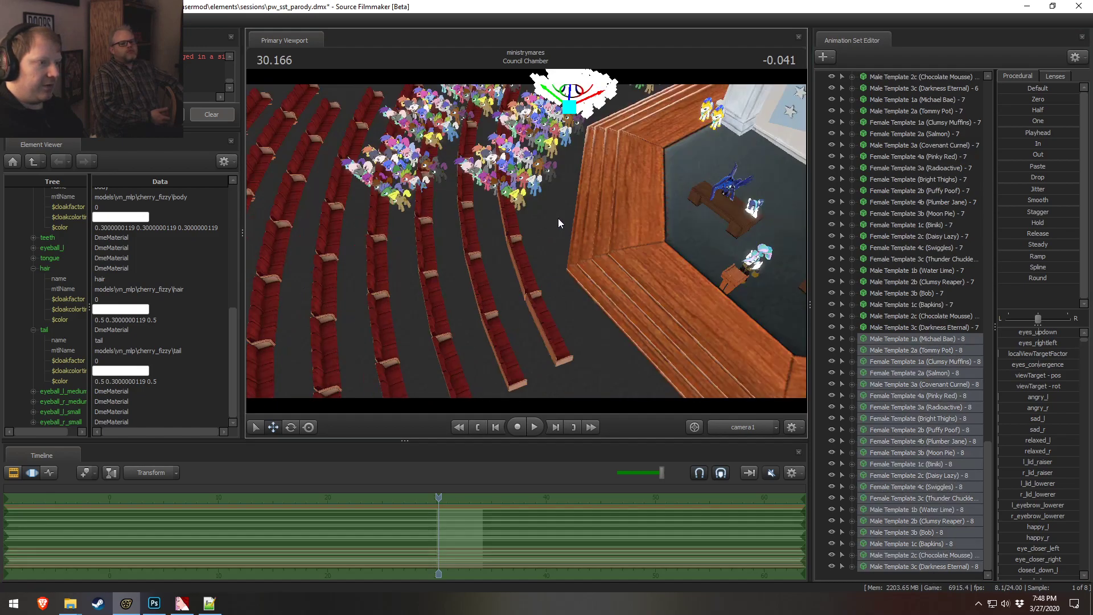
{"action": "left_click_drag", "start_coordinate": [569, 105], "coordinate": [451, 238]}
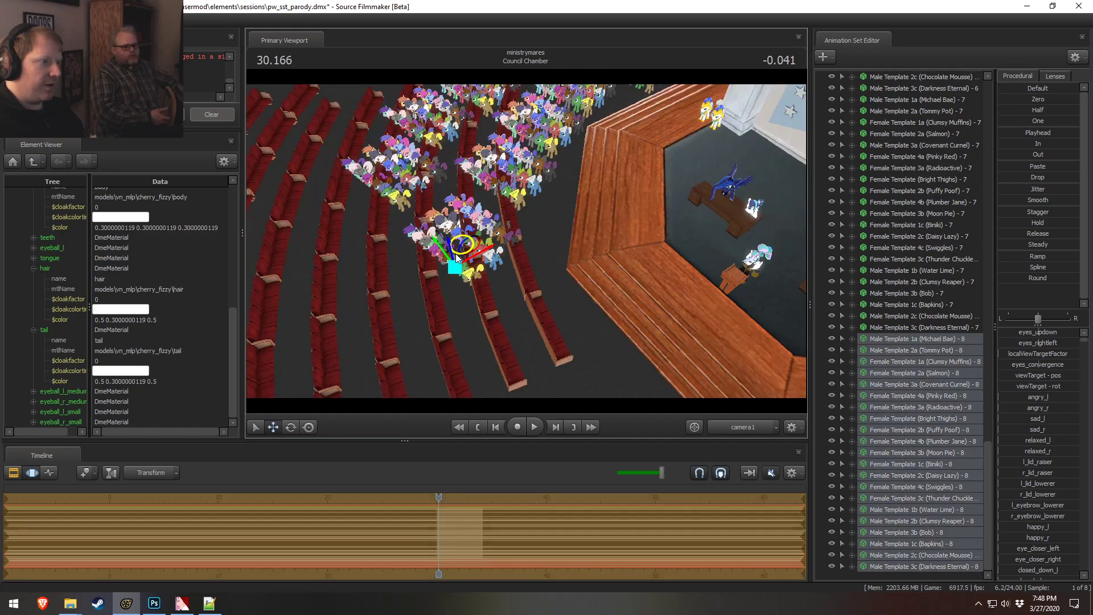
- Enable viewport lighting to render the shadowed Council Chamber with its light beam
{"action": "right_click", "coordinate": [610, 305]}
{"action": "left_click", "coordinate": [640, 337]}
{"action": "mouse_move", "coordinate": [527, 239]}
{"action": "left_mouse_down"}
{"action": "mouse_move", "coordinate": [526, 185]}
{"action": "mouse_move", "coordinate": [501, 185]}
{"action": "mouse_move", "coordinate": [512, 185]}
{"action": "mouse_move", "coordinate": [527, 256]}
{"action": "mouse_move", "coordinate": [529, 239]}
{"action": "mouse_move", "coordinate": [501, 236]}
{"action": "mouse_move", "coordinate": [543, 230]}
{"action": "left_mouse_up"}
{"action": "key", "text": "F2"}
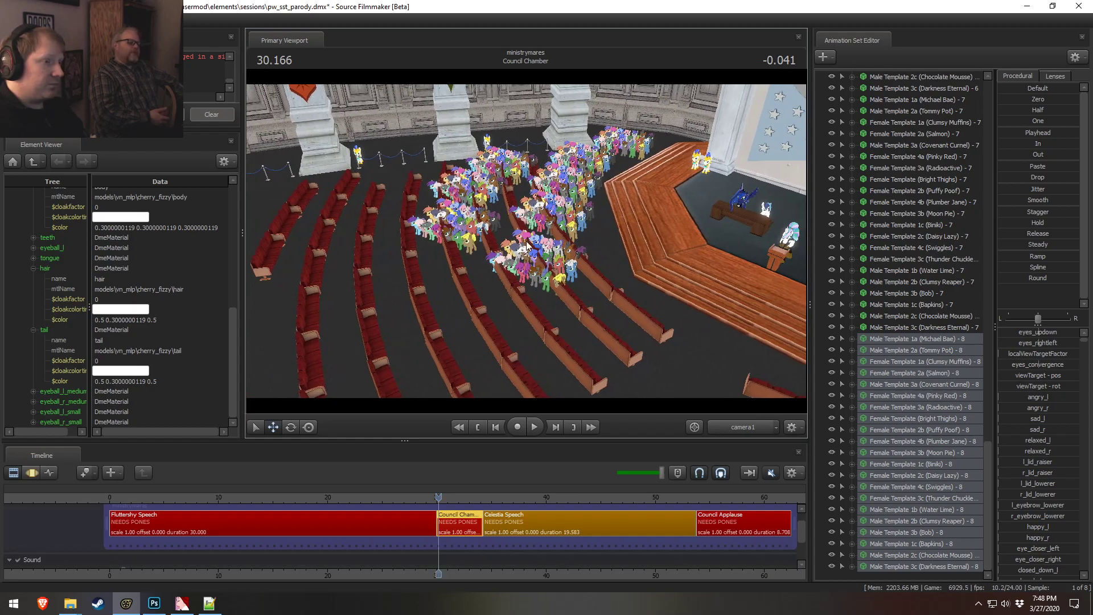
{"action": "right_click", "coordinate": [605, 236]}
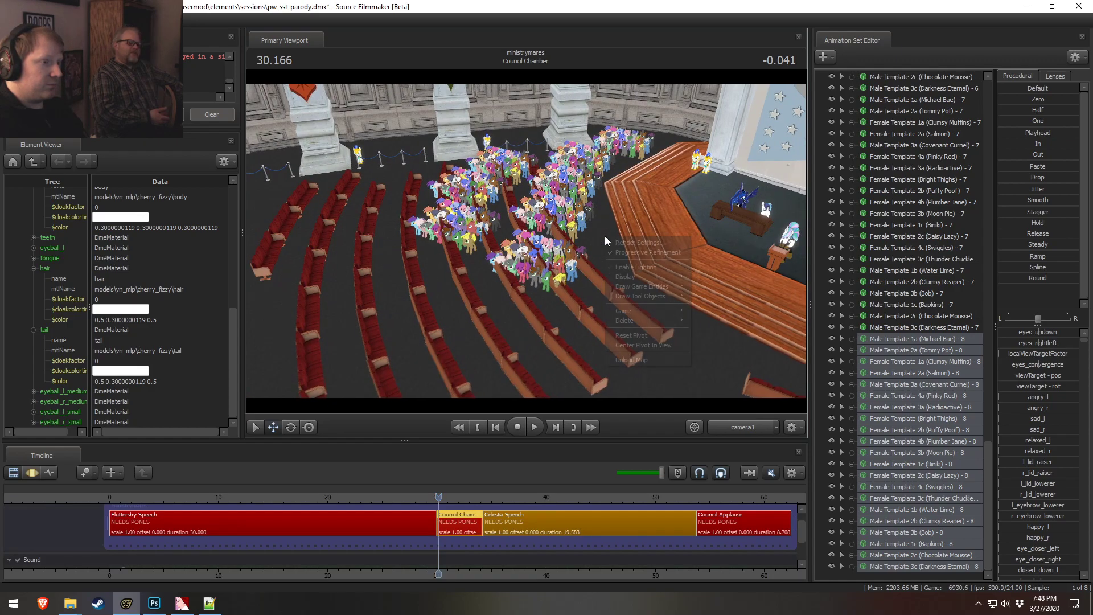
{"action": "left_click", "coordinate": [650, 268]}
{"action": "left_click_drag", "start_coordinate": [650, 268], "coordinate": [568, 275]}
- Turn viewport lighting off and select the Darkness Eternal - 8 template
{"action": "right_click", "coordinate": [585, 298]}
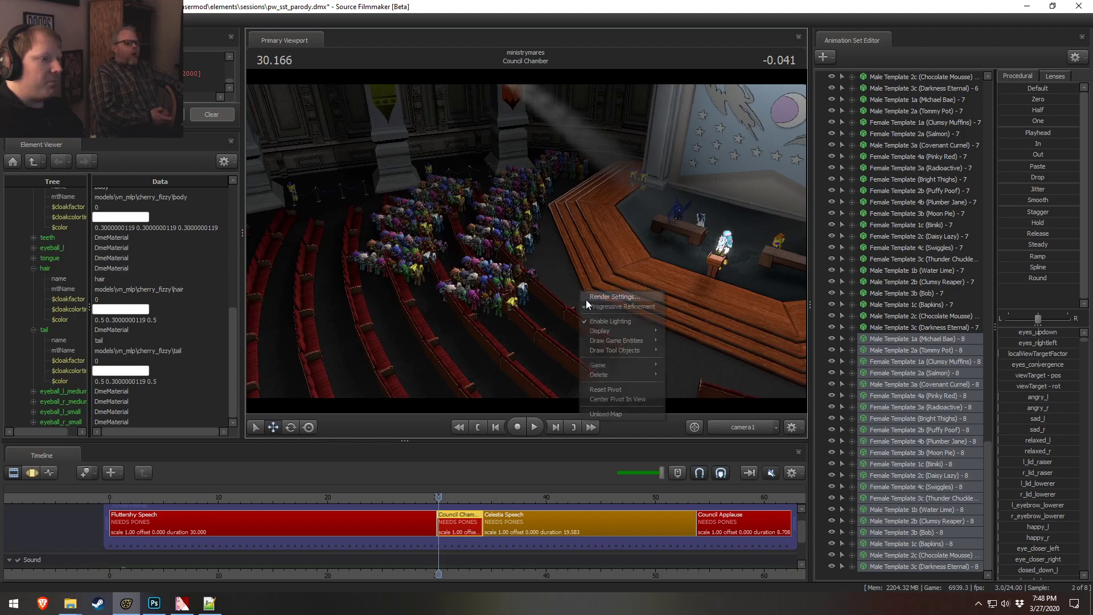
{"action": "left_click", "coordinate": [635, 321]}
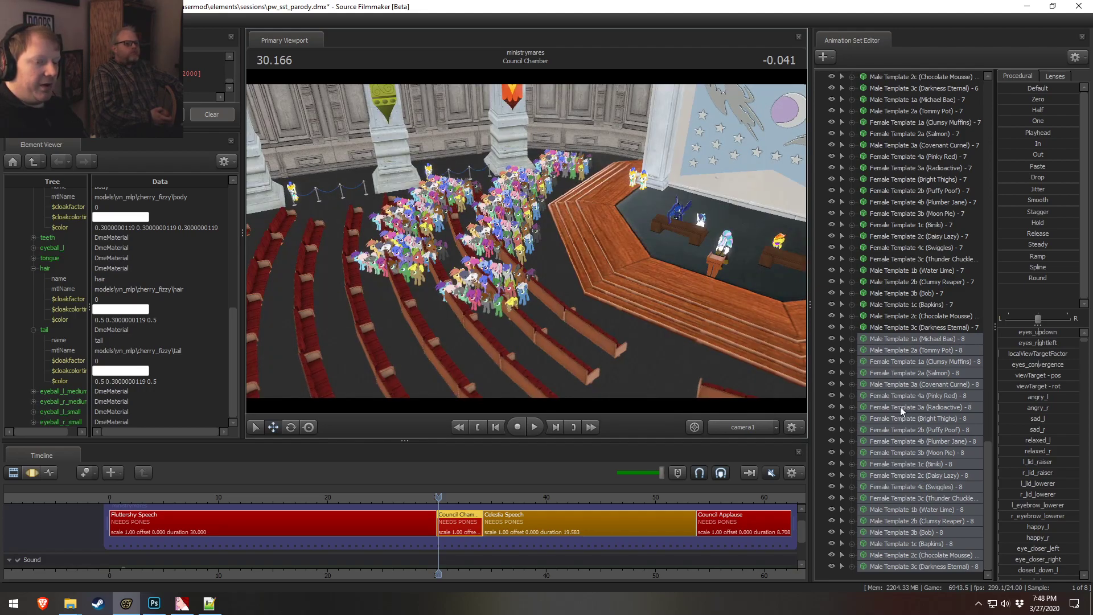
{"action": "left_click", "coordinate": [920, 565]}
- Fly in over the pony crowd, pull back wide, and undo the newest pasted batch
{"action": "left_click_drag", "start_coordinate": [725, 375], "coordinate": [524, 237]}
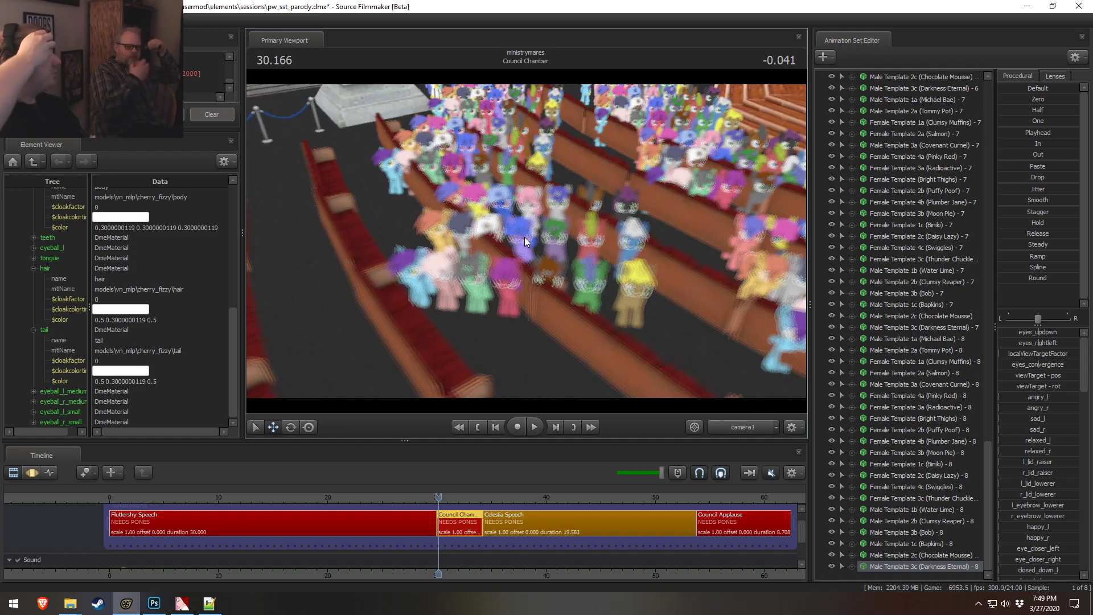
{"action": "left_click_drag", "start_coordinate": [525, 236], "coordinate": [578, 397]}
{"action": "key", "text": "F3"}
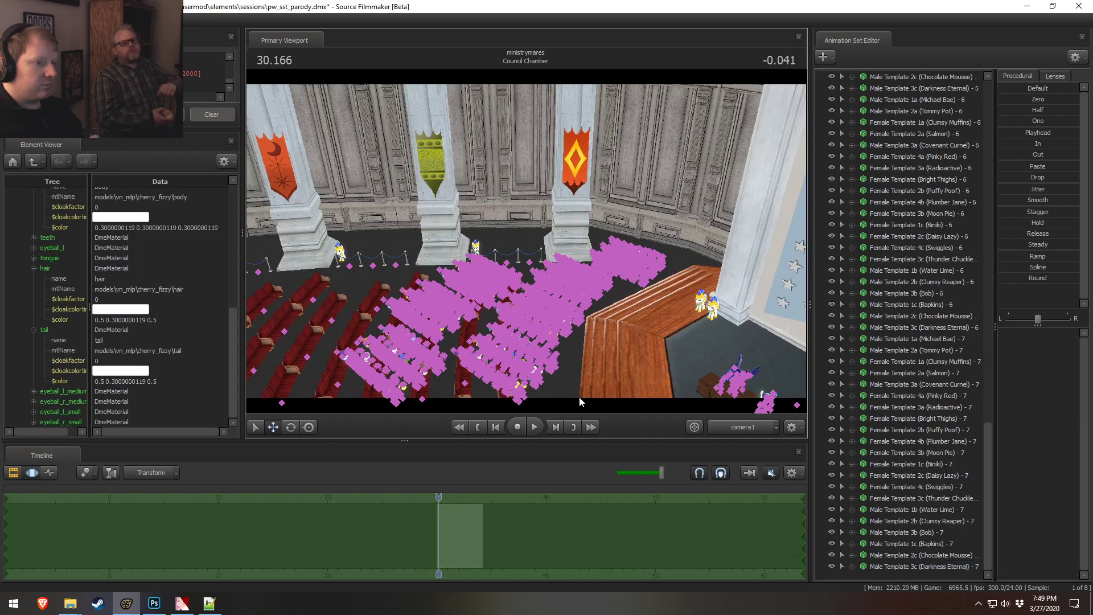
- Undo the batch 7 pony paste and clear the selection
{"action": "key", "text": "F2"}
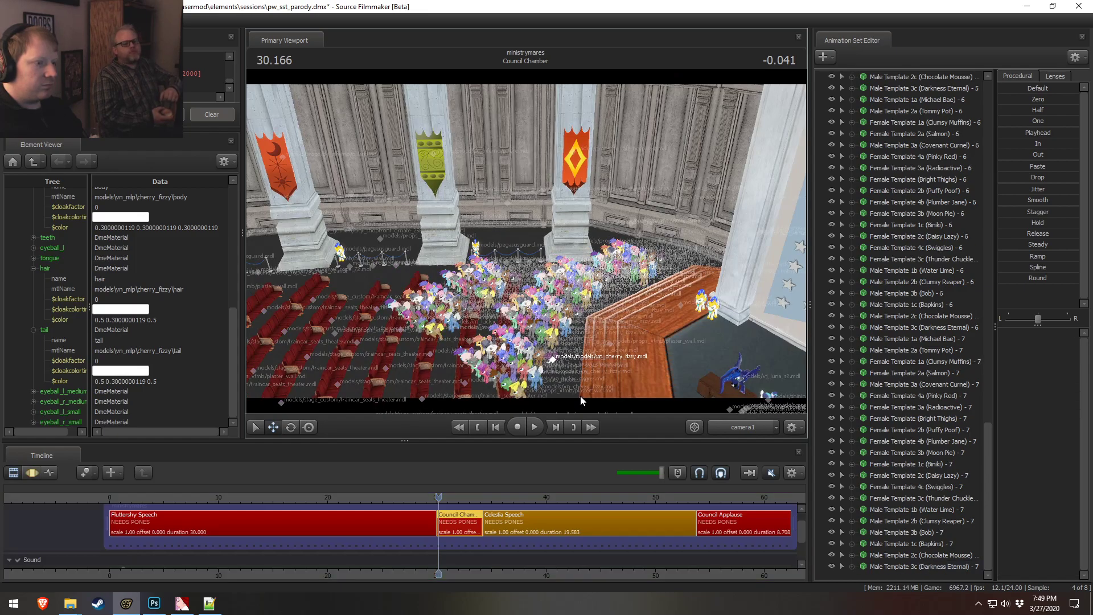
{"action": "key", "text": "F3"}
{"action": "left_click", "coordinate": [586, 397]}
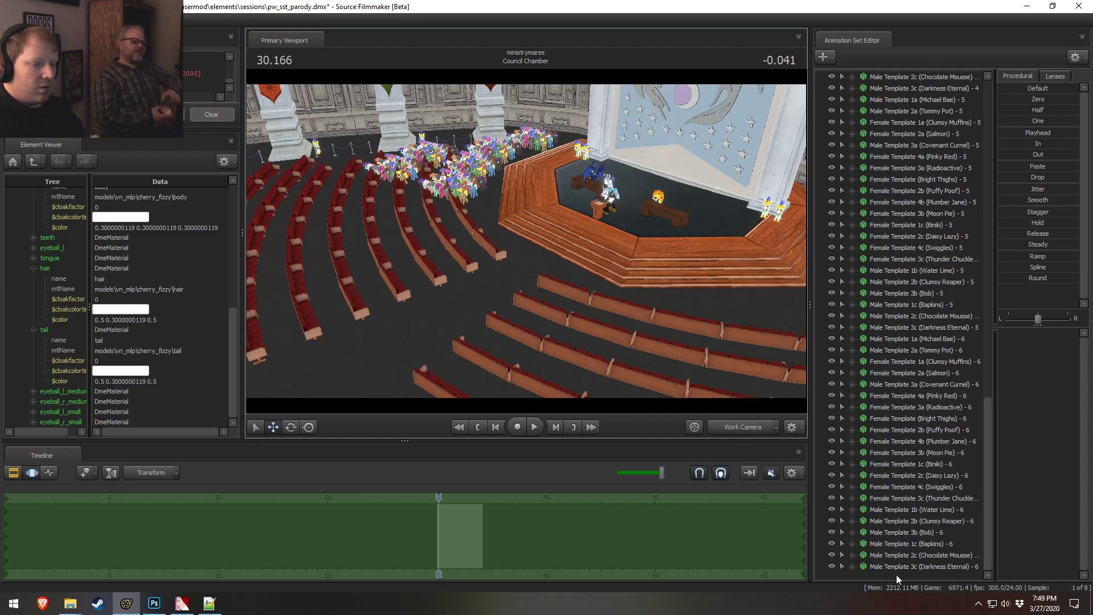
- Fly the work camera through the remaining crowd to check how it fills the seats
{"action": "key", "text": "w"}
{"action": "left_click_drag", "start_coordinate": [500, 280], "coordinate": [475, 288]}
{"action": "key", "text": "s"}
{"action": "key", "text": "w"}
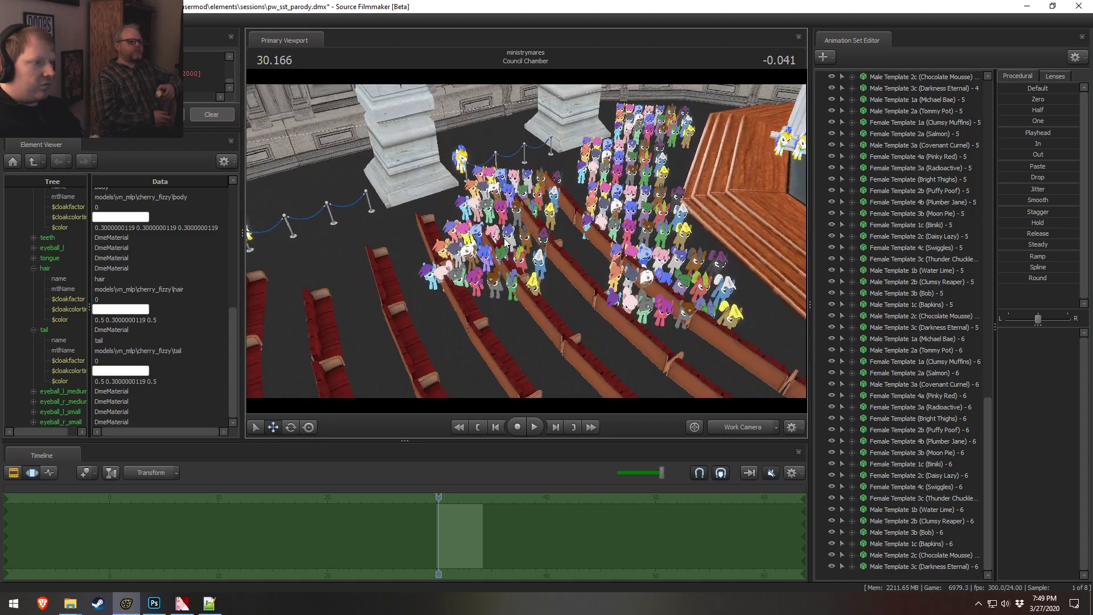
{"action": "key", "text": "w"}
{"action": "left_click_drag", "start_coordinate": [566, 286], "coordinate": [525, 243]}
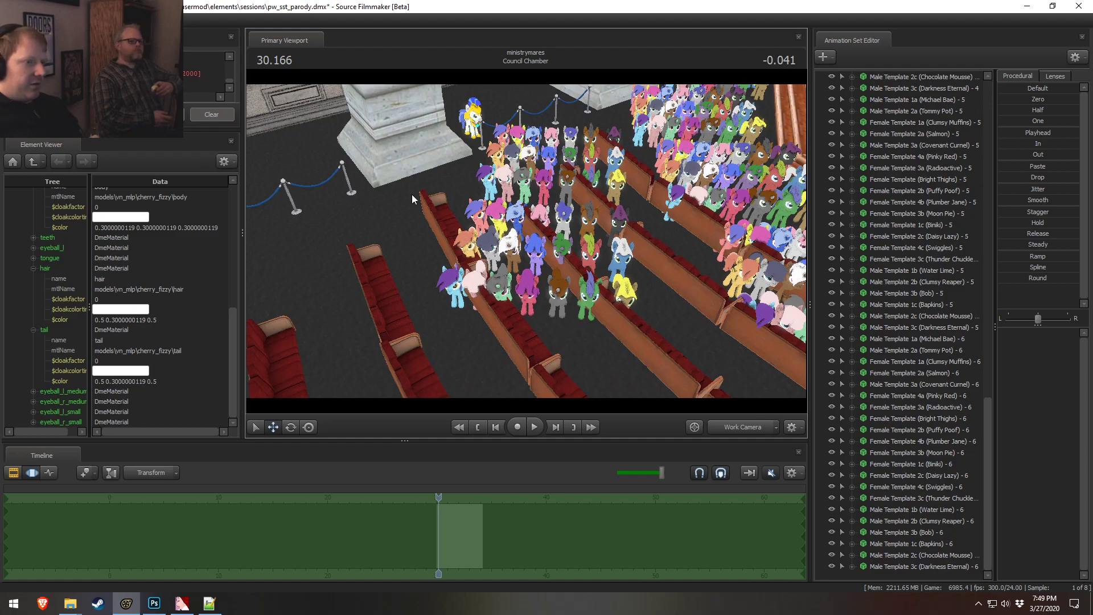
{"action": "left_click_drag", "start_coordinate": [502, 324], "coordinate": [540, 326]}
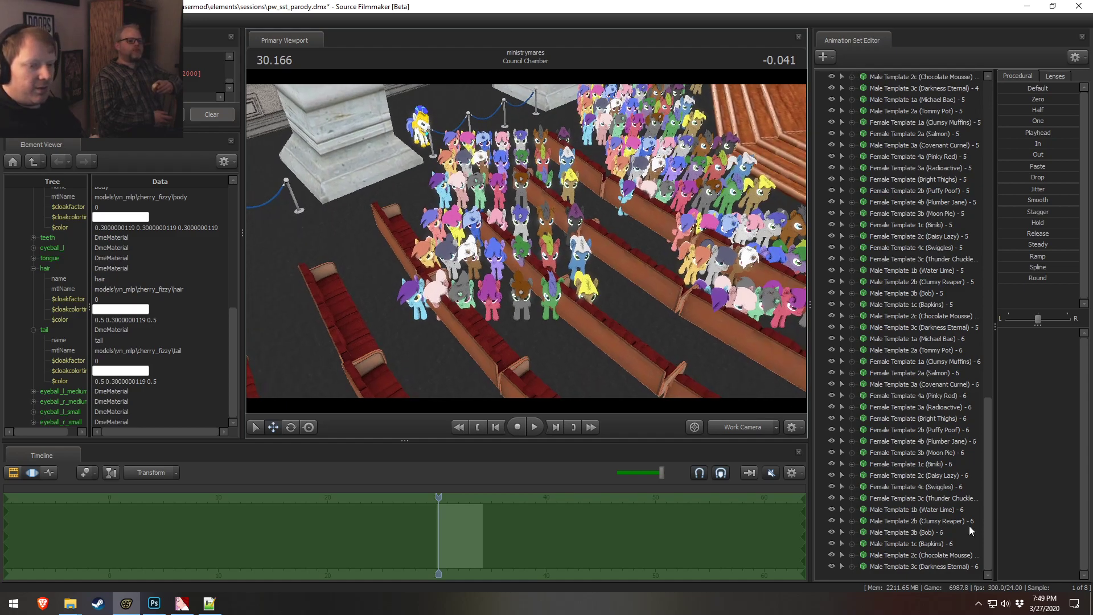
- Launch the Calendar app from the Start menu's app list, then close it
{"action": "left_click", "coordinate": [12, 605]}
{"action": "left_click", "coordinate": [12, 374]}
{"action": "scroll", "coordinate": [83, 501], "scroll_direction": "down", "scroll_amount": 5}
{"action": "left_click", "coordinate": [74, 412]}
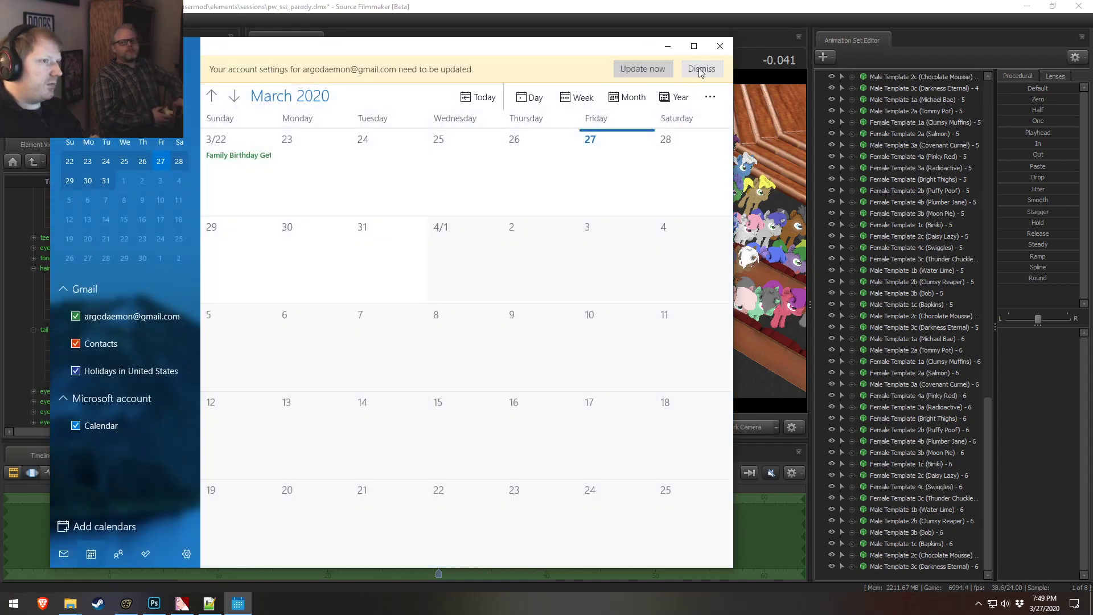
{"action": "left_click", "coordinate": [719, 46]}
- Launch Calculator, work out 21 × 8 = 168, and close it
{"action": "left_click", "coordinate": [13, 605]}
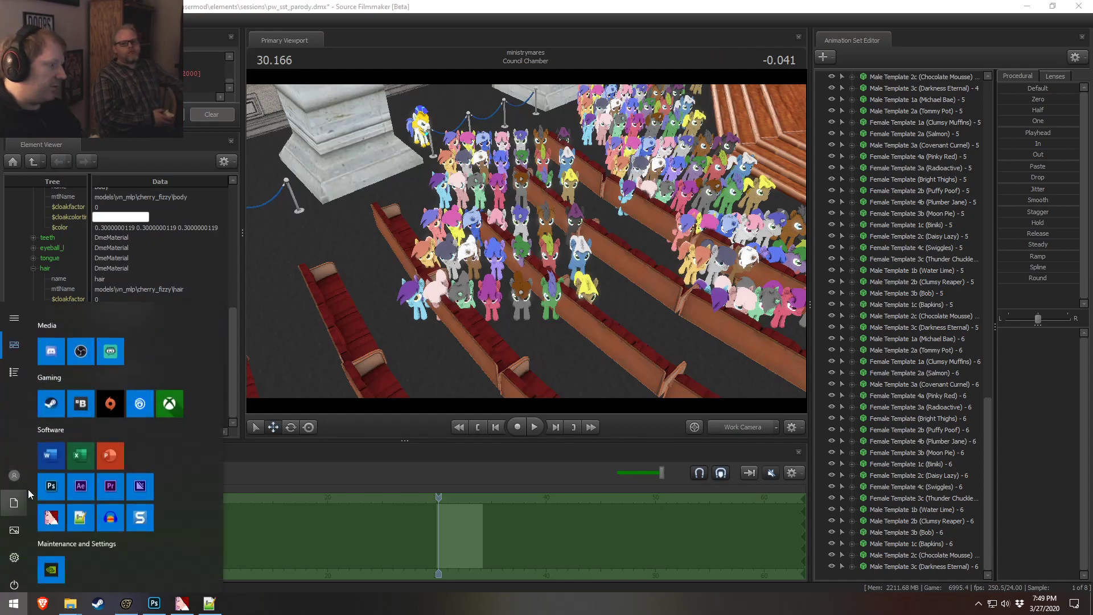
{"action": "left_click", "coordinate": [12, 373]}
{"action": "scroll", "coordinate": [83, 494], "scroll_direction": "down", "scroll_amount": 5}
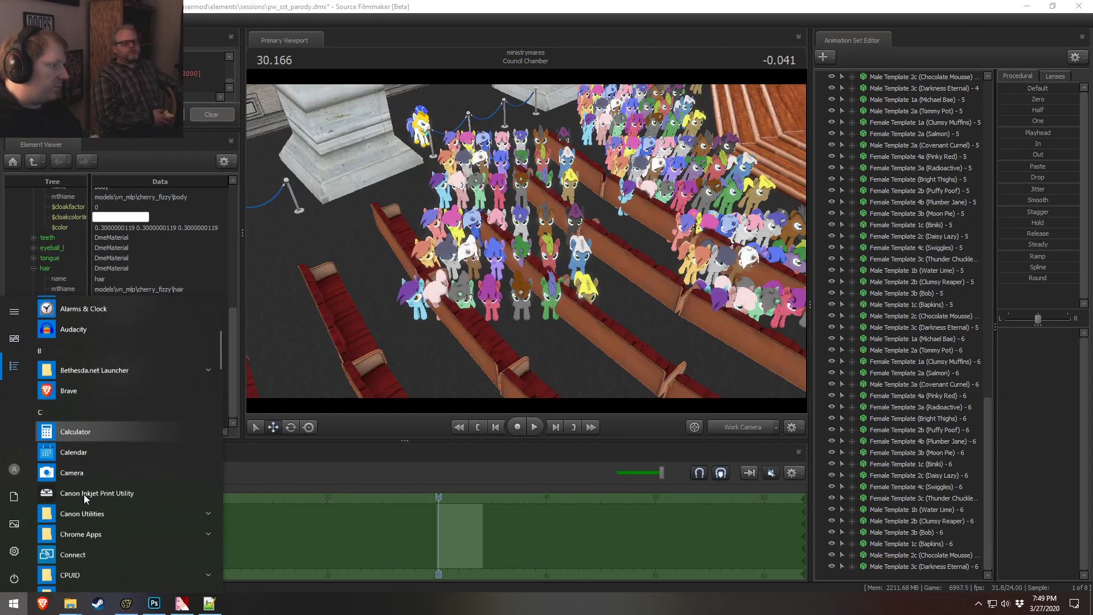
{"action": "left_click", "coordinate": [80, 392]}
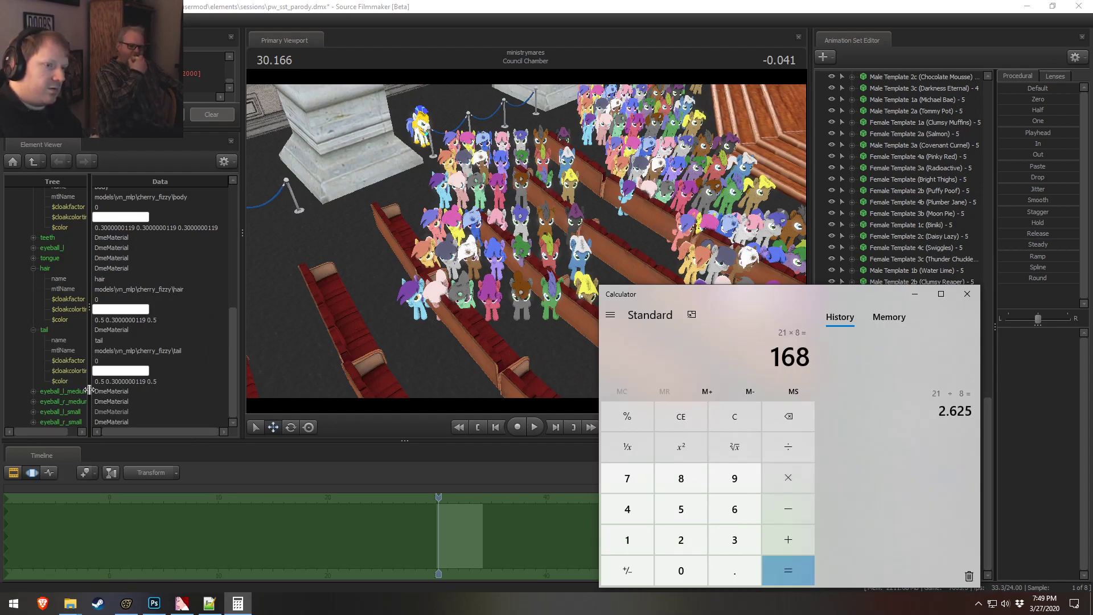
{"action": "left_click", "coordinate": [966, 294]}
- Undo the pasted audience template batches with repeated Ctrl+Z
{"action": "left_click_drag", "start_coordinate": [541, 244], "coordinate": [541, 245]}
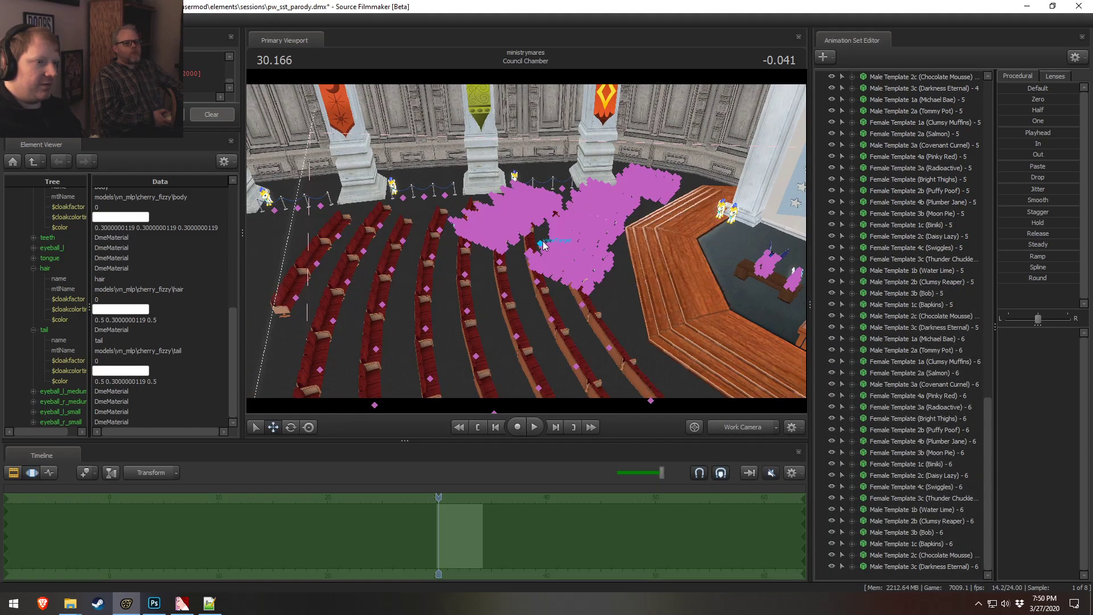
{"action": "key", "text": "ctrl+z"}
{"action": "key", "text": "ctrl+z"}
{"action": "key", "text": "ctrl+z"}
{"action": "key", "text": "ctrl+z"}
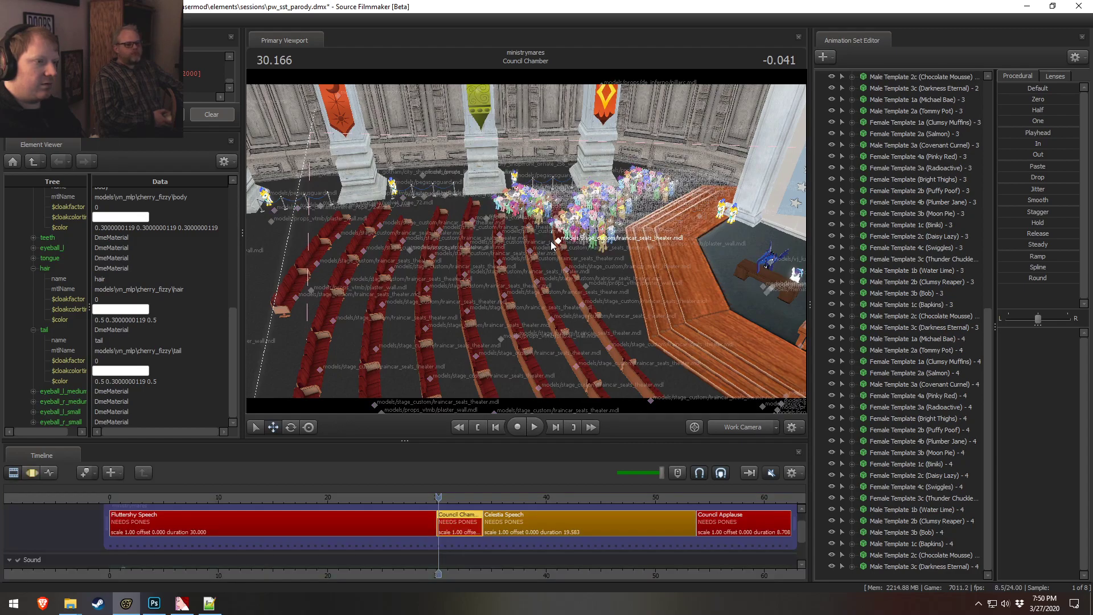
{"action": "key", "text": "ctrl+z"}
{"action": "key", "text": "ctrl+z"}
{"action": "key", "text": "ctrl+z"}
{"action": "key", "text": "ctrl+z"}
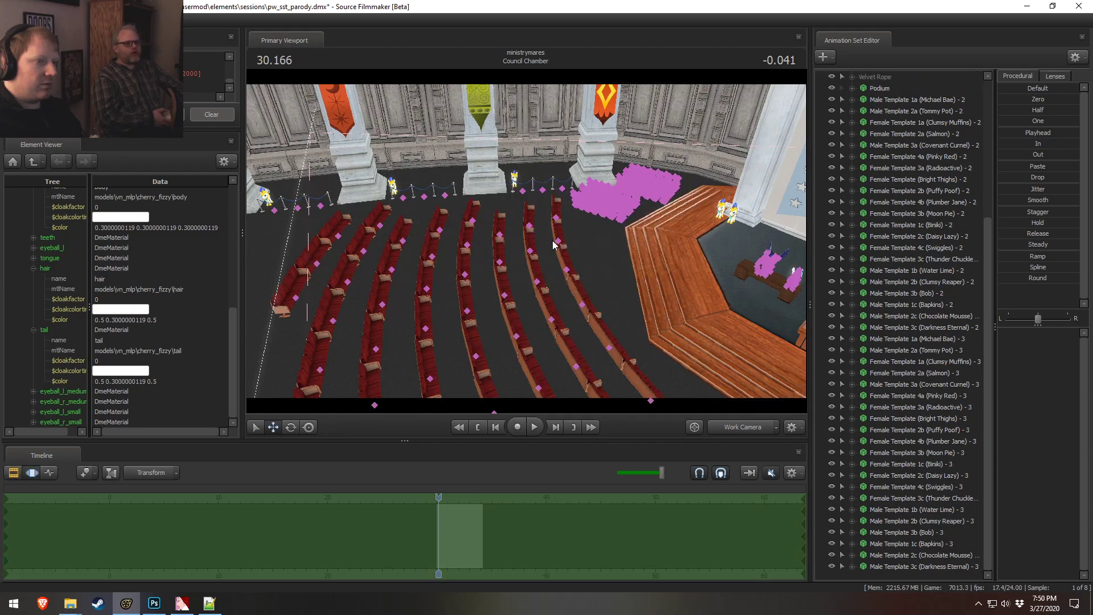
{"action": "key", "text": "ctrl+z"}
{"action": "key", "text": "ctrl+z"}
{"action": "key", "text": "ctrl+z"}
{"action": "key", "text": "ctrl+z"}
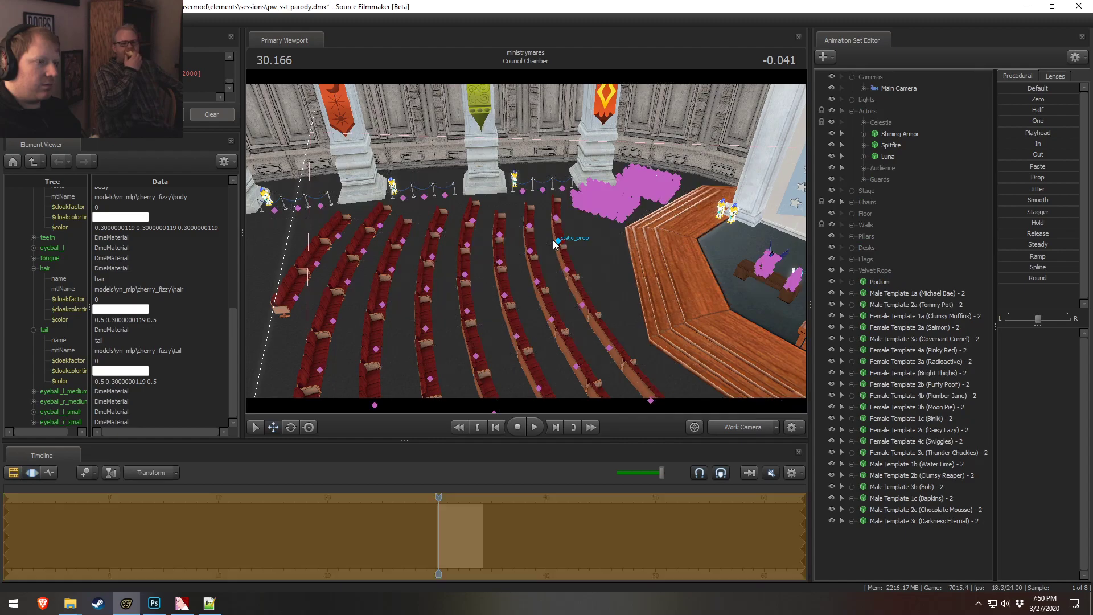
{"action": "key", "text": "ctrl+z"}
{"action": "key", "text": "ctrl+z"}
{"action": "key", "text": "ctrl+z"}
{"action": "key", "text": "ctrl+z"}
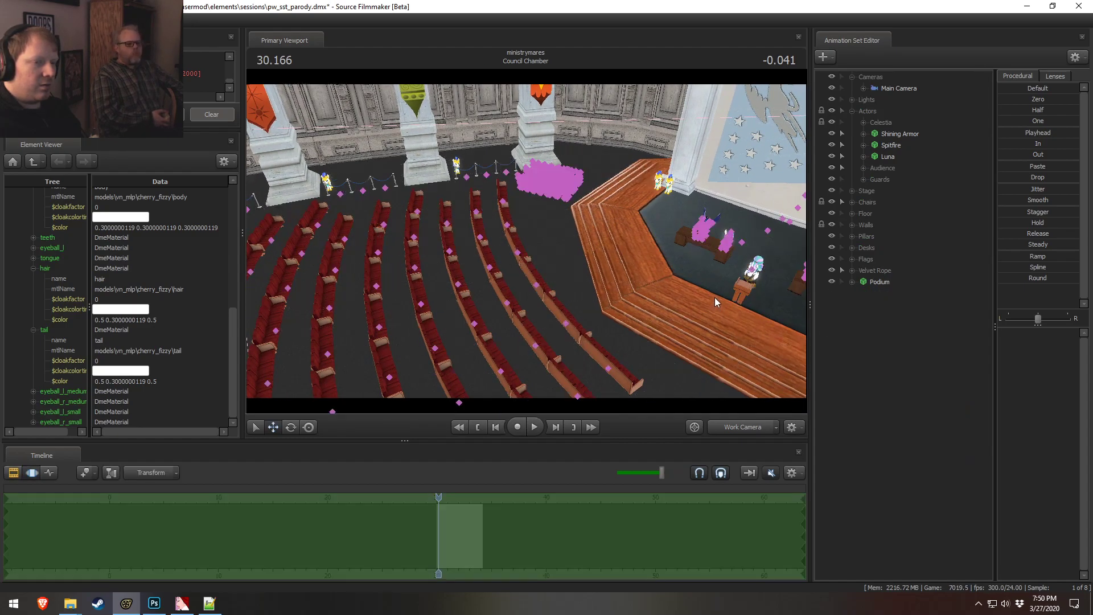
- Fly the work camera behind the stage to face the now-empty seat rows
{"action": "key", "text": "d"}
{"action": "mouse_move", "coordinate": [526, 241]}
{"action": "left_mouse_down"}
{"action": "mouse_move", "coordinate": [461, 262]}
{"action": "mouse_move", "coordinate": [398, 245]}
{"action": "mouse_move", "coordinate": [404, 267]}
{"action": "mouse_move", "coordinate": [363, 326]}
{"action": "mouse_move", "coordinate": [598, 200]}
{"action": "mouse_move", "coordinate": [592, 182]}
{"action": "mouse_move", "coordinate": [560, 194]}
{"action": "mouse_move", "coordinate": [526, 246]}
{"action": "left_mouse_up"}
{"action": "key", "text": "w"}
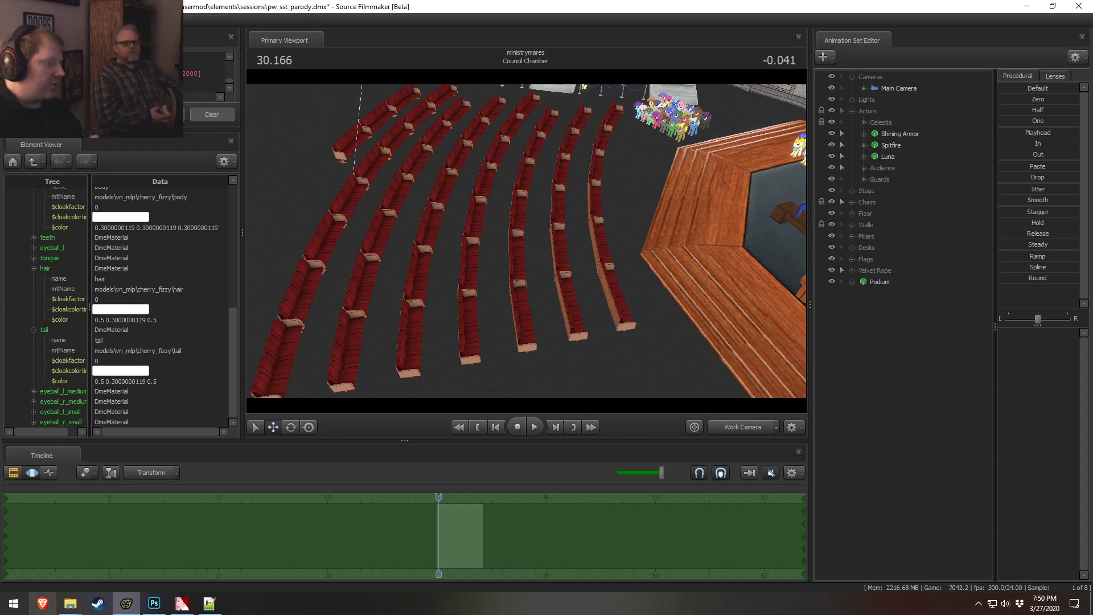
- Launch Calculator from the Start menu and move its window up and right
{"action": "left_click", "coordinate": [13, 602]}
{"action": "left_click", "coordinate": [14, 365]}
{"action": "scroll", "coordinate": [76, 436], "scroll_direction": "down", "scroll_amount": 8}
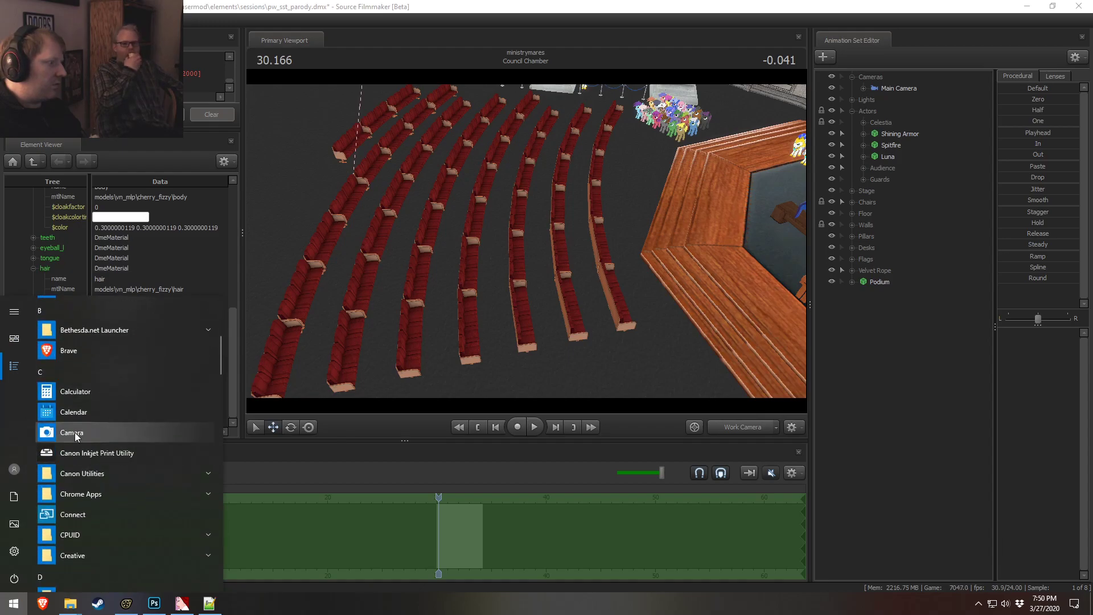
{"action": "left_click", "coordinate": [75, 391]}
{"action": "left_click_drag", "start_coordinate": [715, 293], "coordinate": [764, 175]}
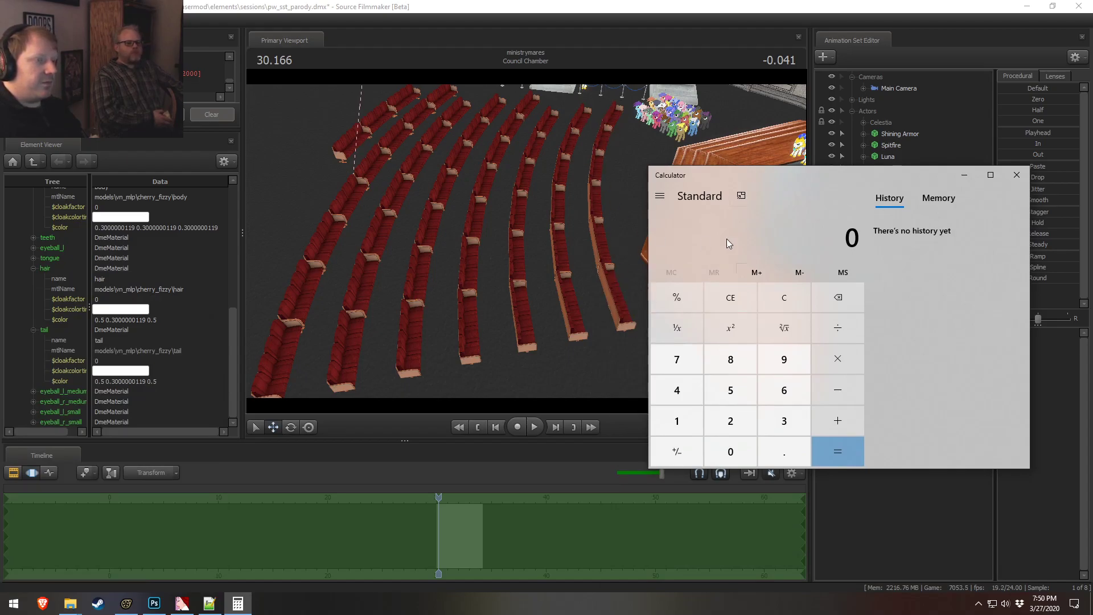
- Total 24+24+24+24+4+28+28+24+8+12 to get 200, then close Calculator
{"action": "type", "text": "24"}
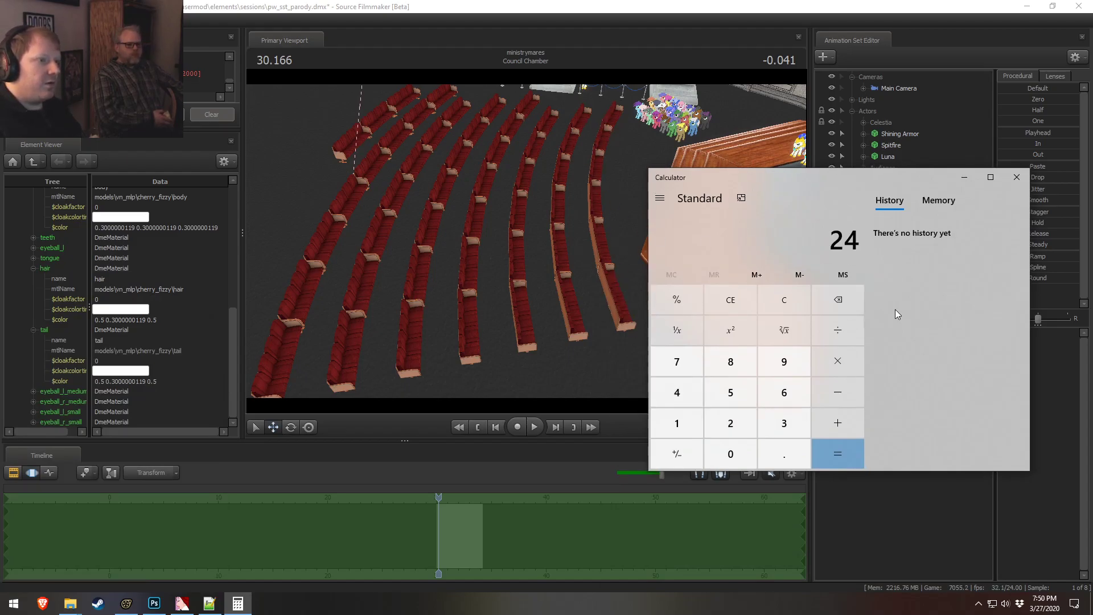
{"action": "type", "text": "+24+24+"}
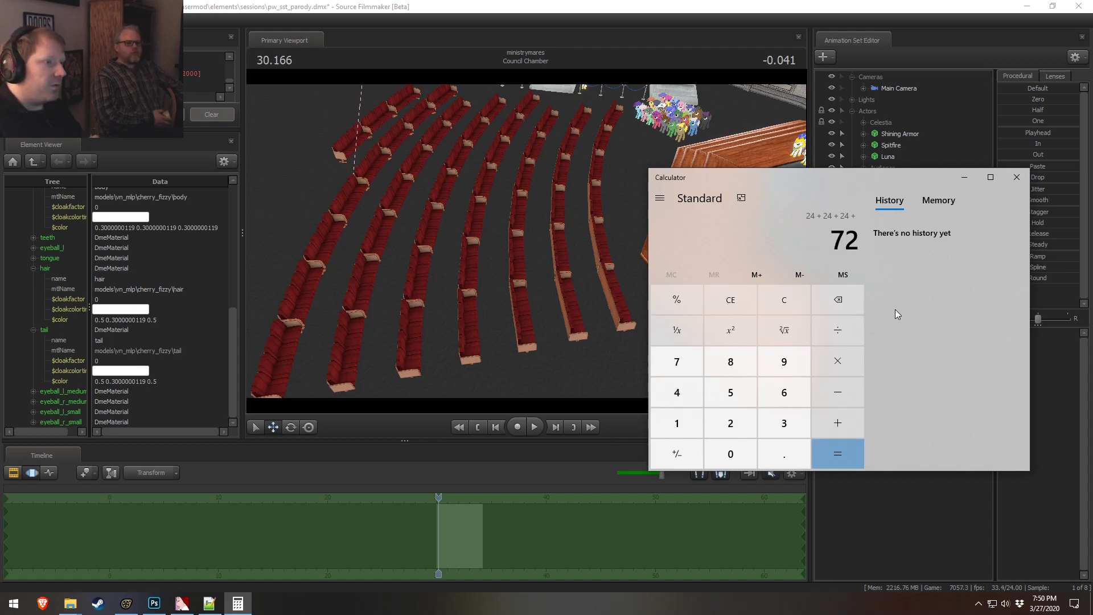
{"action": "type", "text": "24+4+"}
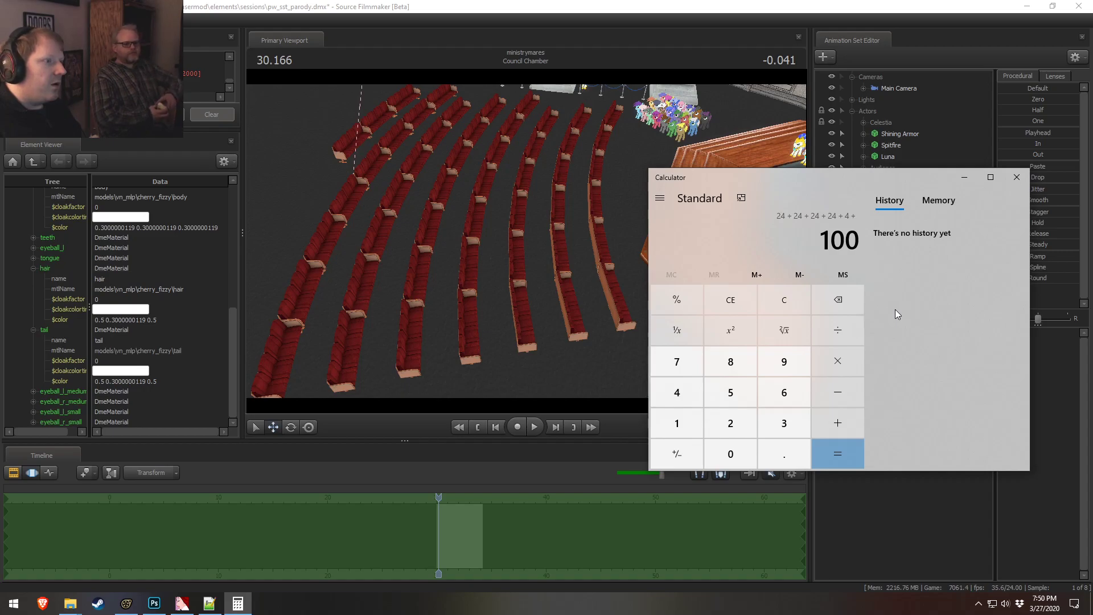
{"action": "type", "text": "28+28+"}
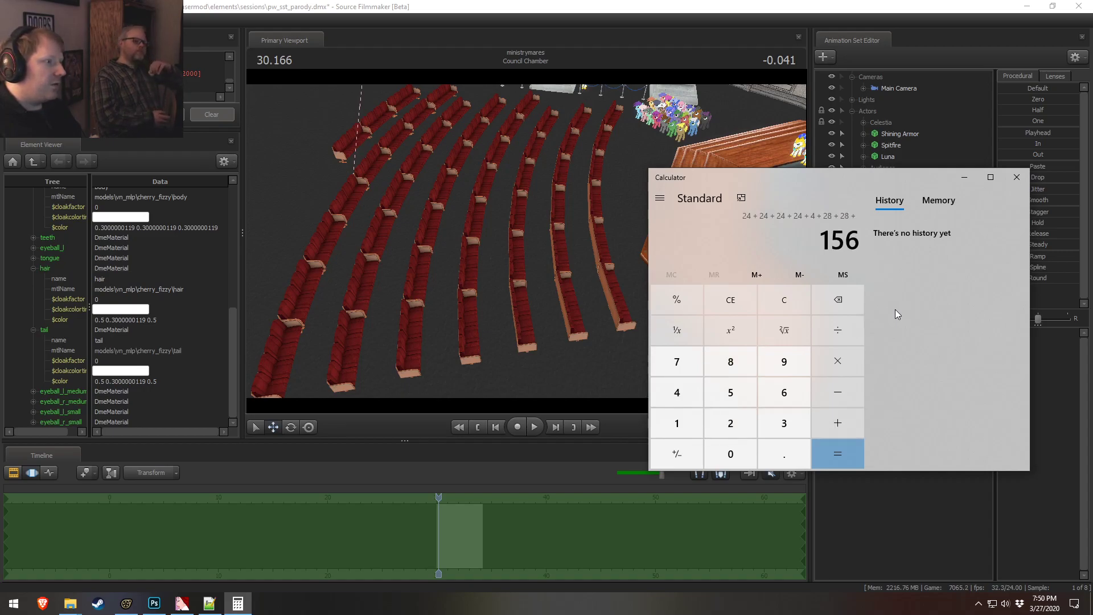
{"action": "type", "text": "24+"}
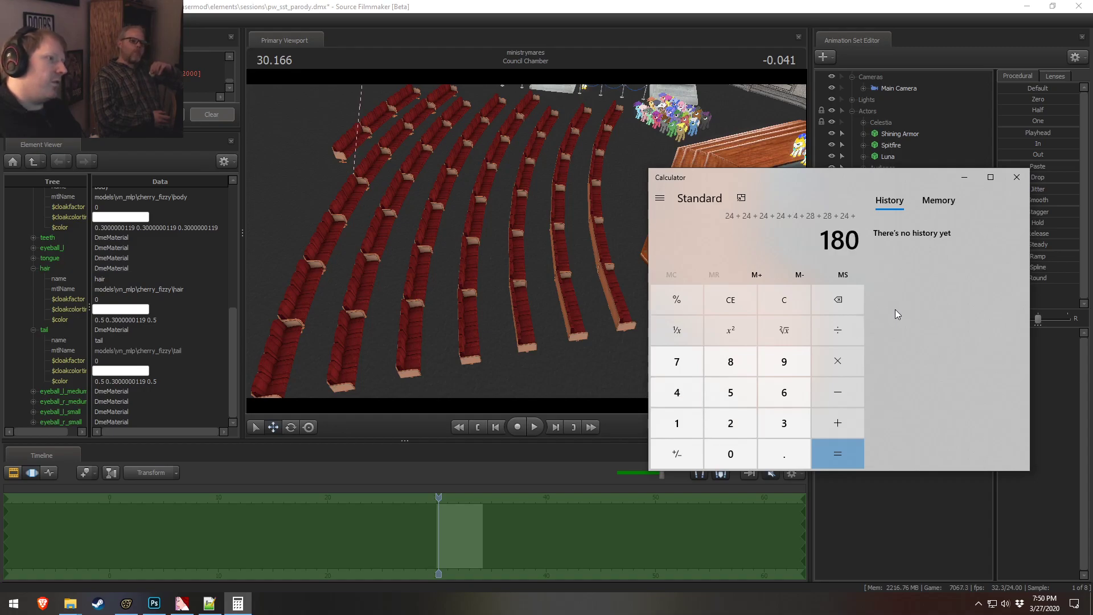
{"action": "type", "text": "8+12"}
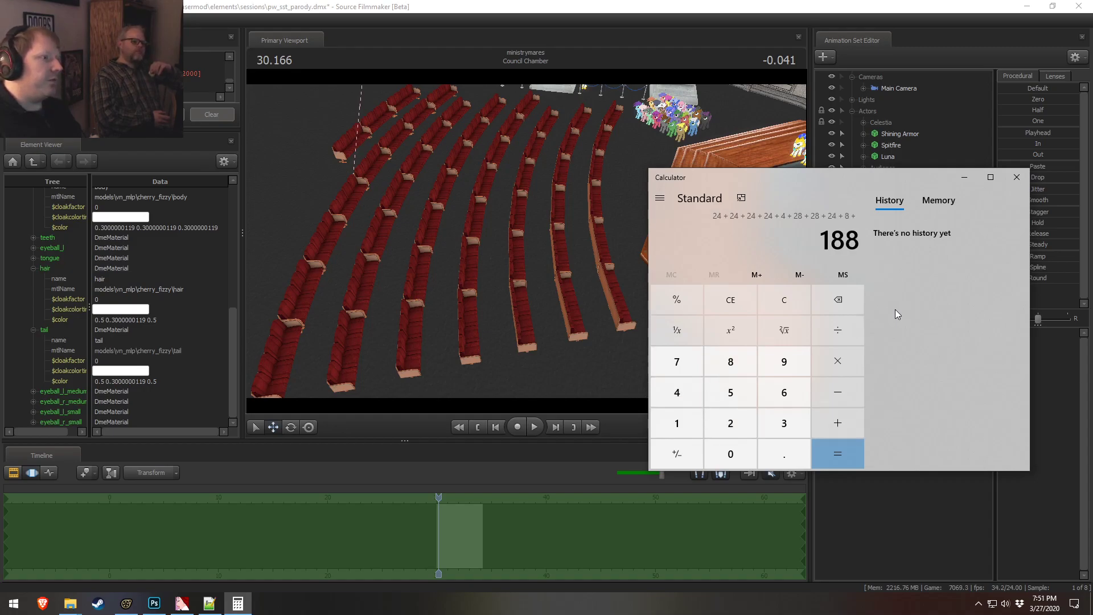
{"action": "key", "text": "Return"}
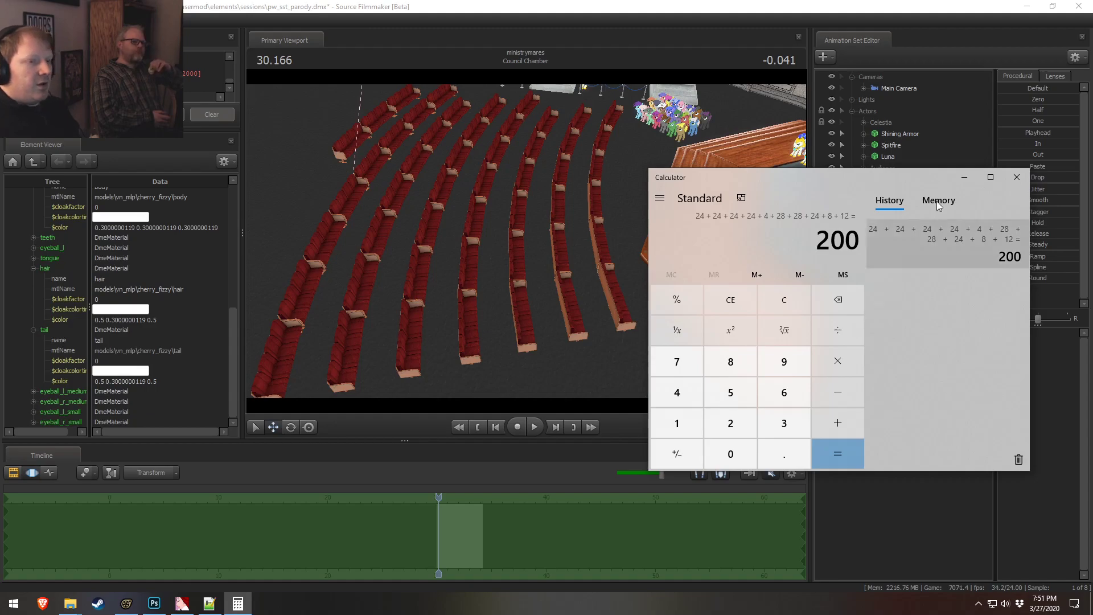
{"action": "left_click", "coordinate": [1017, 178]}
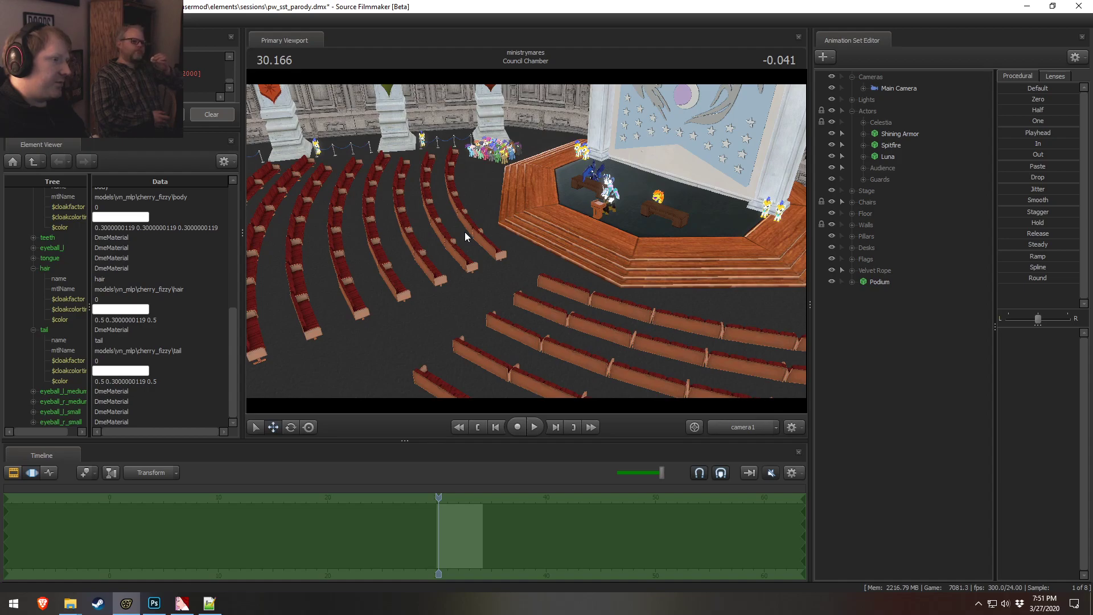
- Turn the work camera across the chamber to frame the curved chair rows and stage
{"action": "left_click_drag", "start_coordinate": [463, 259], "coordinate": [520, 244]}
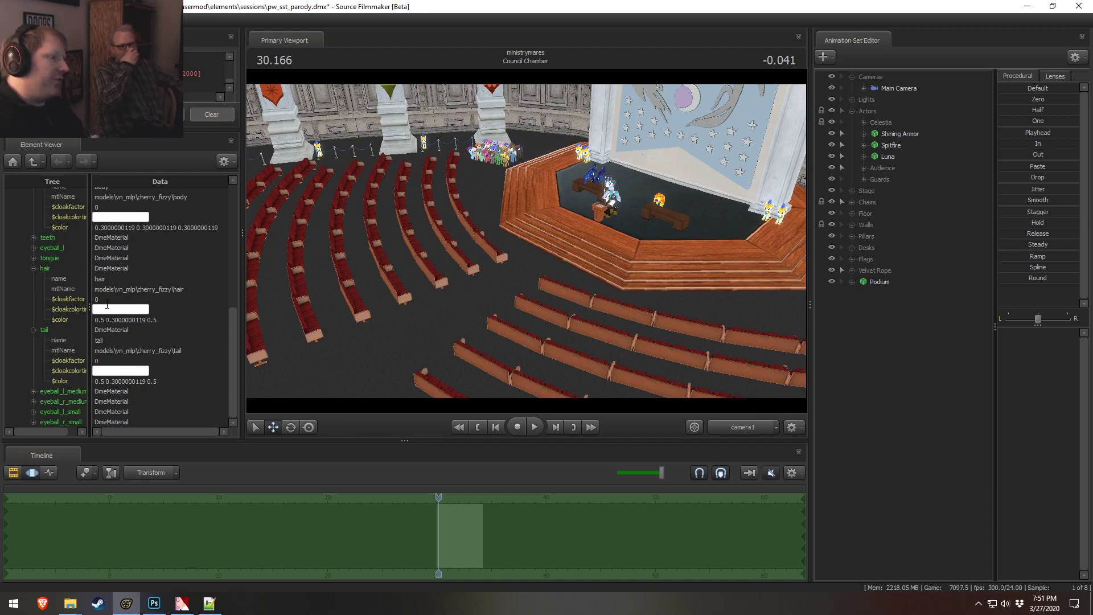
{"action": "left_click_drag", "start_coordinate": [493, 234], "coordinate": [525, 237]}
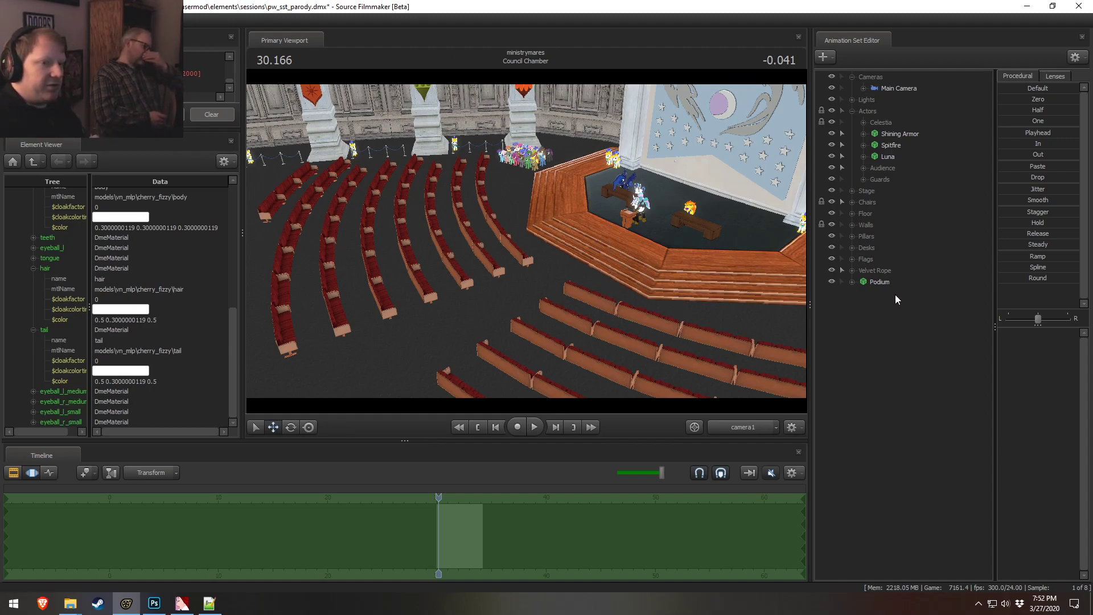
- Expand the Audience group, select every audience pony, and copy their animation sets
{"action": "left_click_drag", "start_coordinate": [633, 259], "coordinate": [526, 241]}
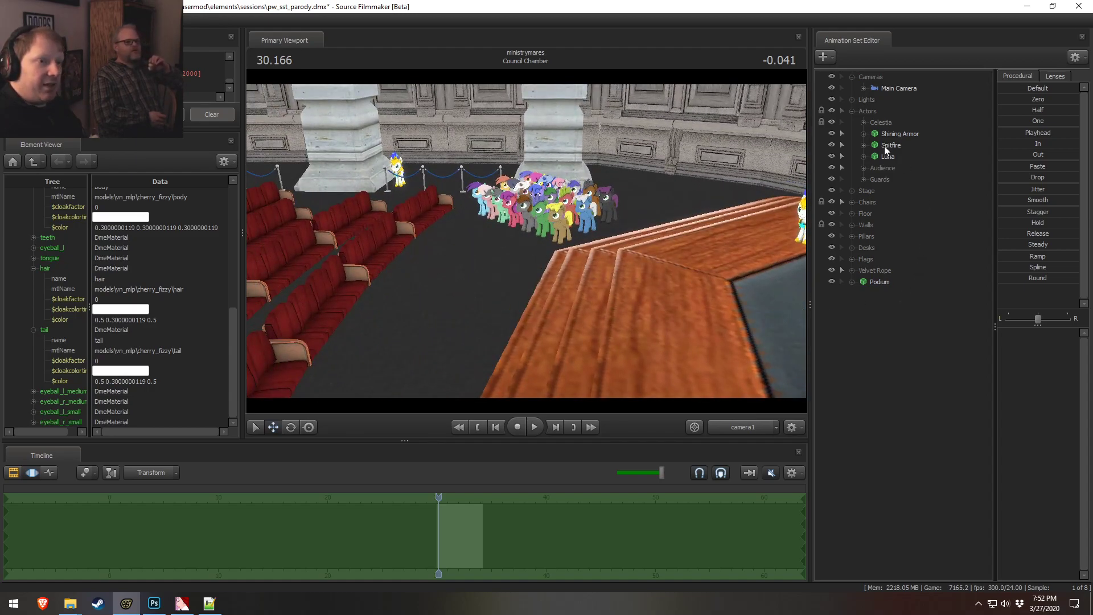
{"action": "left_click_drag", "start_coordinate": [671, 231], "coordinate": [525, 241]}
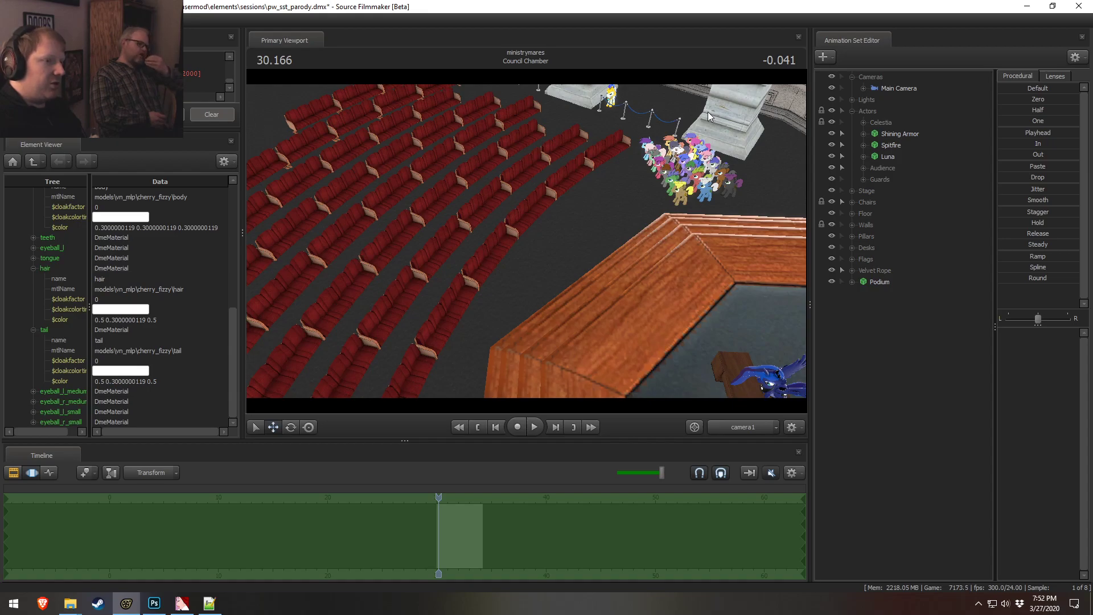
{"action": "left_click", "coordinate": [863, 168]}
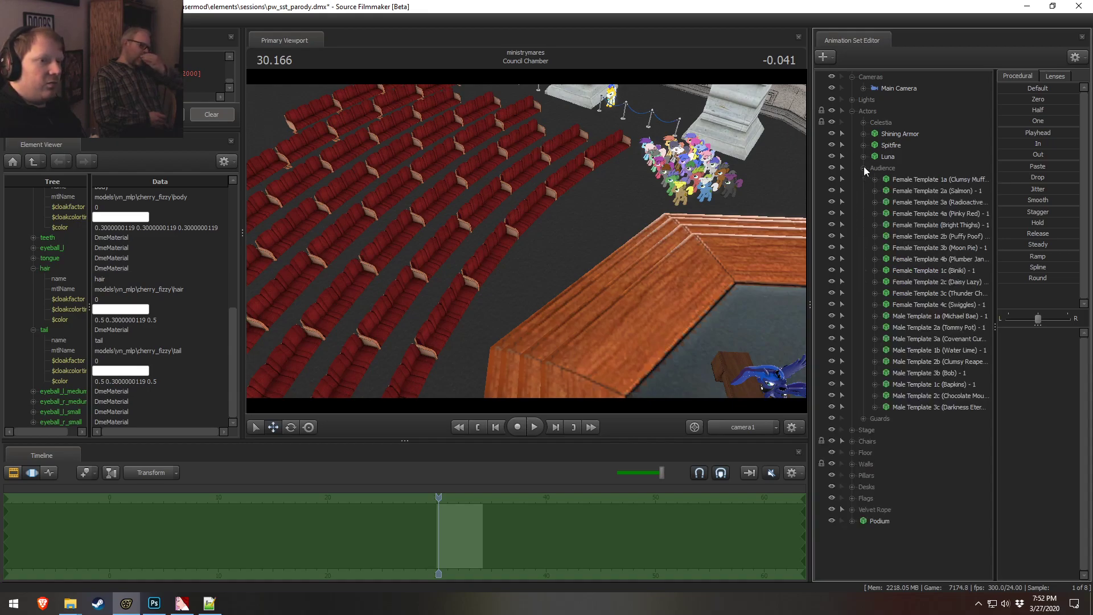
{"action": "left_click", "coordinate": [830, 168]}
{"action": "left_click_drag", "start_coordinate": [535, 250], "coordinate": [545, 238]}
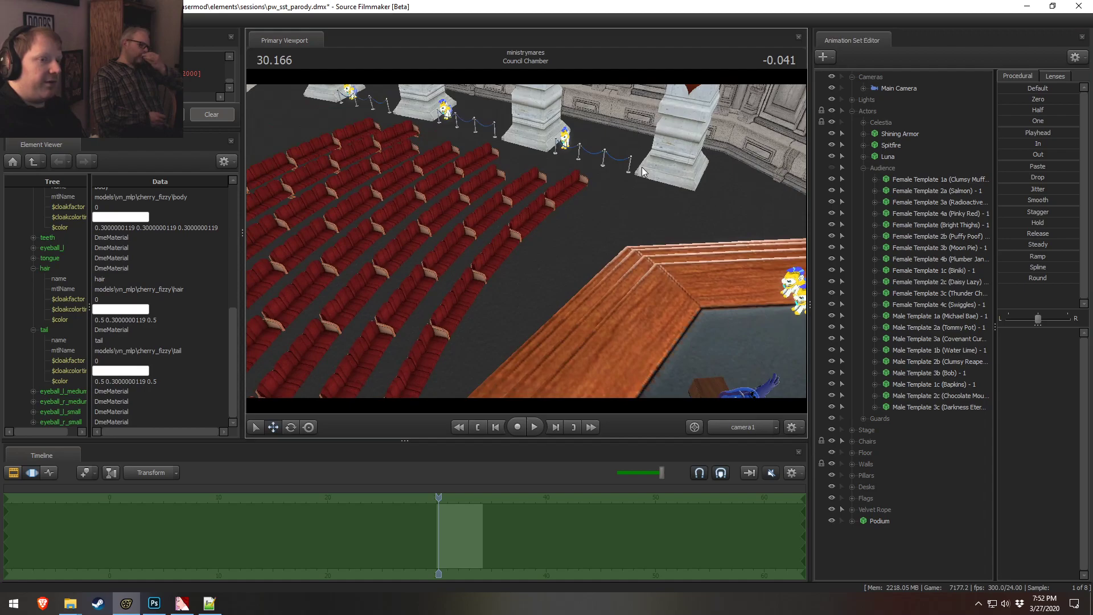
{"action": "left_click", "coordinate": [907, 178]}
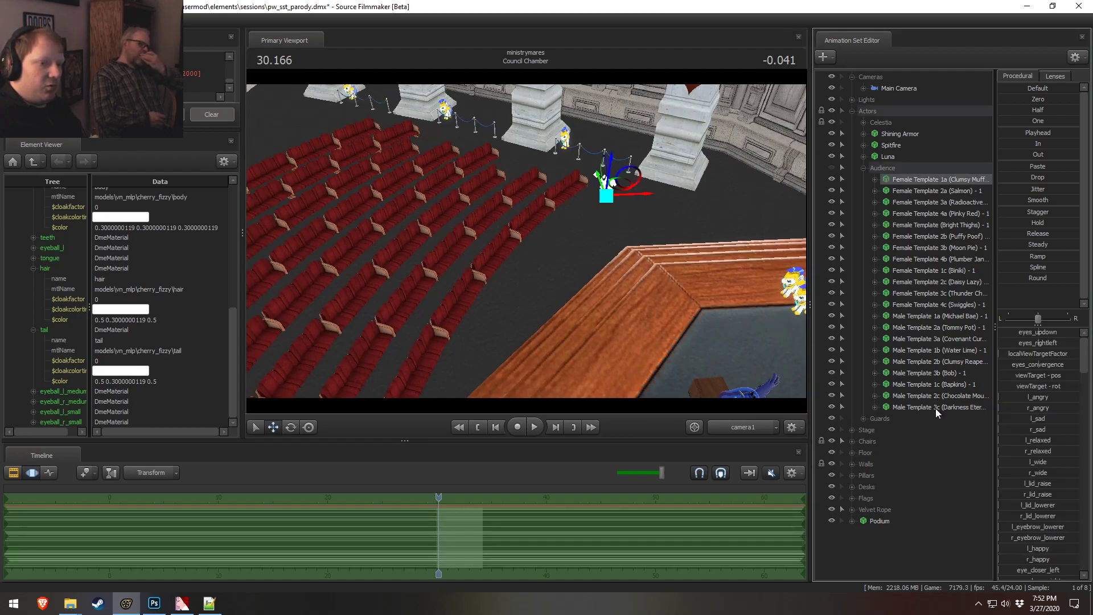
{"action": "left_click", "coordinate": [934, 408], "text": "shift"}
{"action": "right_click", "coordinate": [925, 290]}
{"action": "left_click", "coordinate": [947, 302]}
- Paste the copied ponies into the scene and select the whole pasted group
{"action": "left_click", "coordinate": [864, 168]}
{"action": "right_click", "coordinate": [873, 376]}
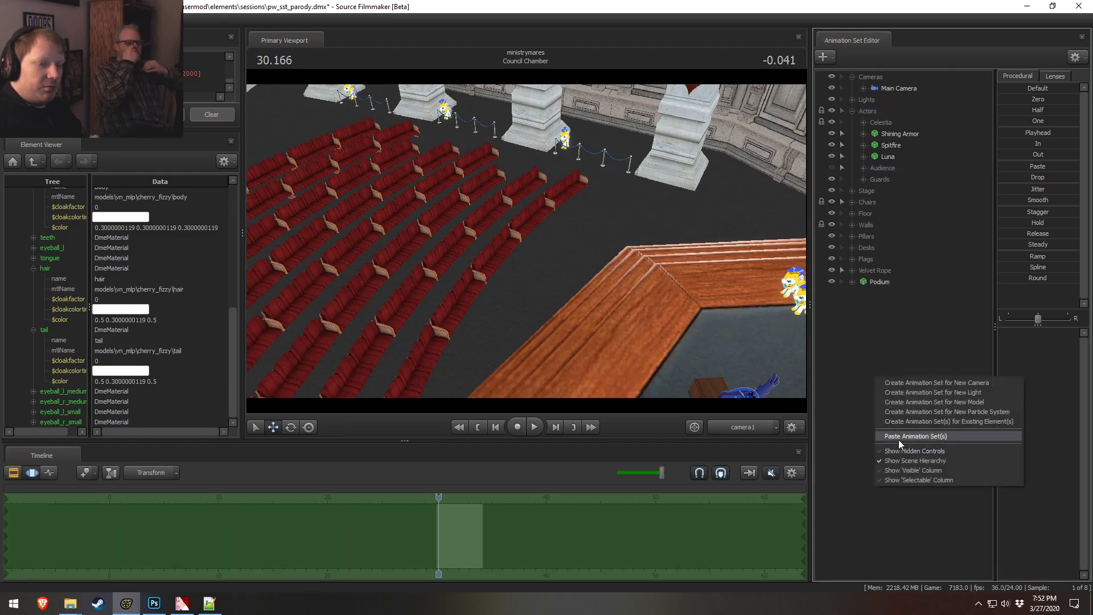
{"action": "left_click", "coordinate": [898, 439]}
{"action": "mouse_move", "coordinate": [525, 241]}
{"action": "left_mouse_down"}
{"action": "mouse_move", "coordinate": [433, 234]}
{"action": "mouse_move", "coordinate": [441, 237]}
{"action": "mouse_move", "coordinate": [413, 251]}
{"action": "mouse_move", "coordinate": [526, 241]}
{"action": "left_mouse_up"}
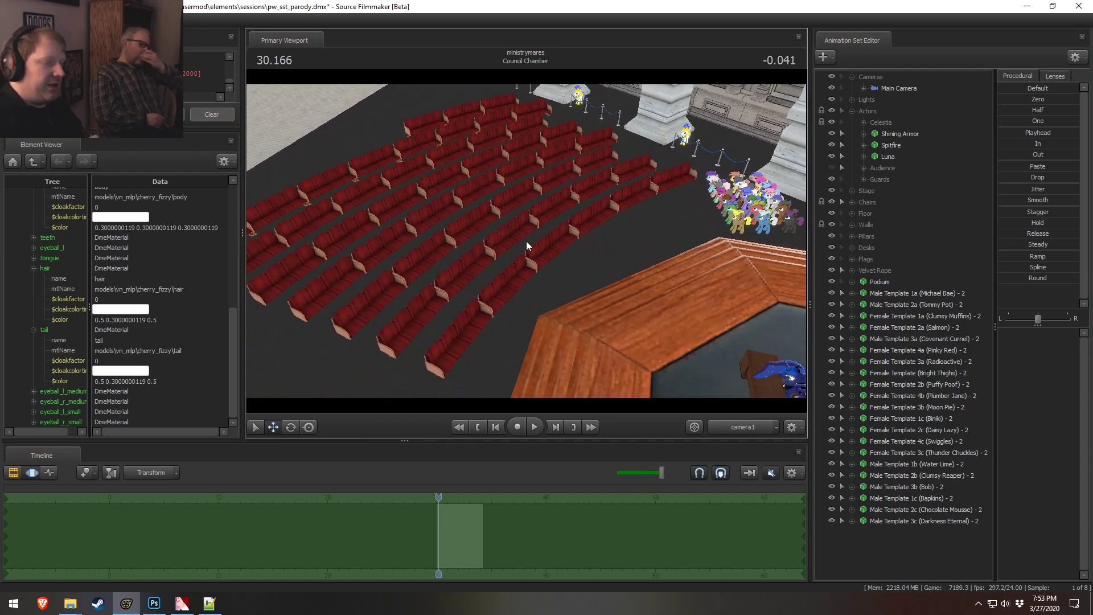
{"action": "left_click", "coordinate": [911, 294]}
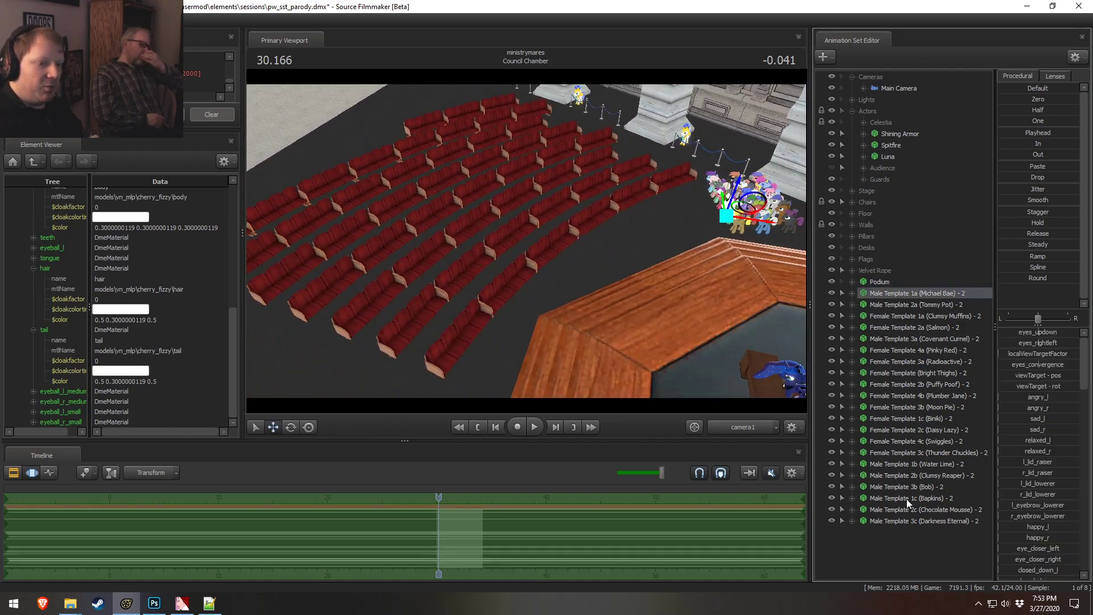
{"action": "left_click", "coordinate": [907, 516], "text": "shift"}
- Switch to global-axis transforms and move the pasted ponies toward the podium
{"action": "left_click_drag", "start_coordinate": [486, 300], "coordinate": [536, 261]}
{"action": "right_click", "coordinate": [536, 261]}
{"action": "left_click", "coordinate": [557, 265]}
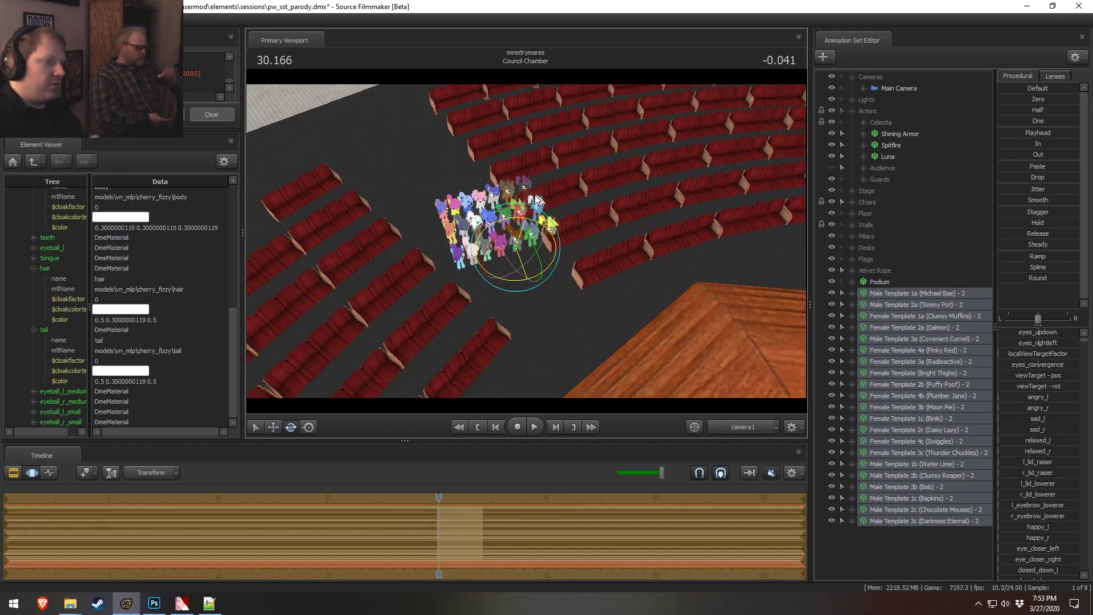
{"action": "key", "text": "w"}
{"action": "left_click_drag", "start_coordinate": [605, 296], "coordinate": [655, 345]}
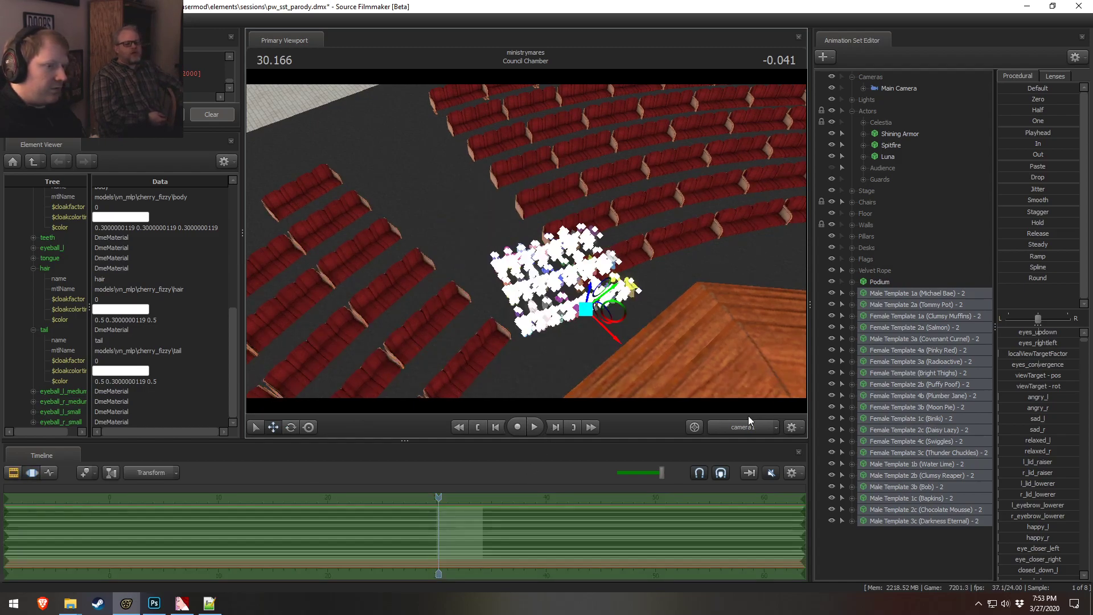
{"action": "left_click", "coordinate": [733, 428]}
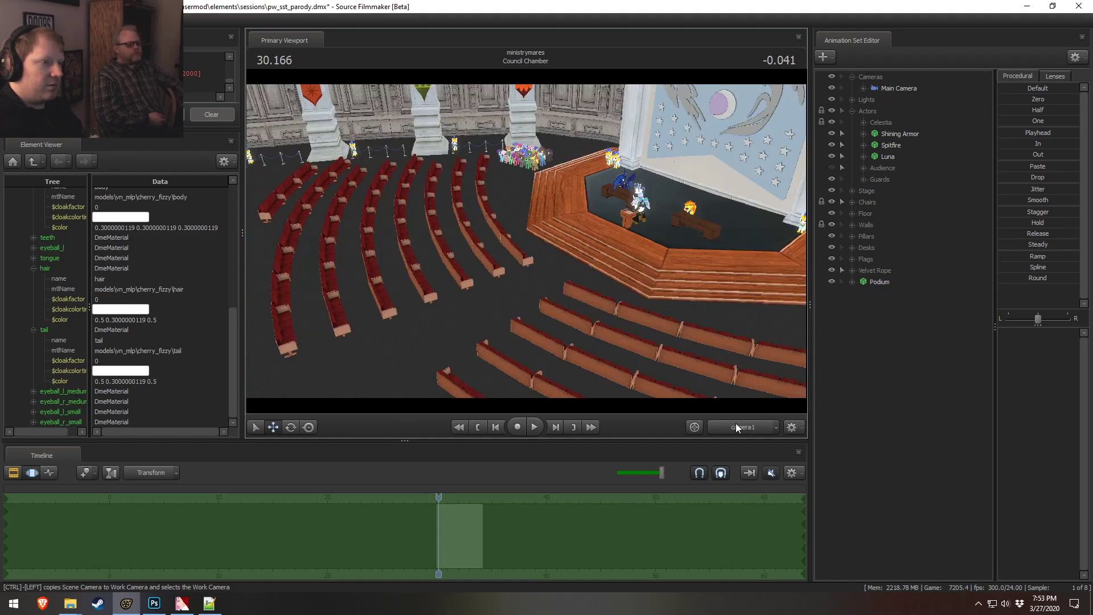
{"action": "left_click_drag", "start_coordinate": [708, 387], "coordinate": [708, 387], "text": "ctrl"}
{"action": "left_click_drag", "start_coordinate": [480, 293], "coordinate": [481, 293]}
{"action": "key", "text": "F2"}
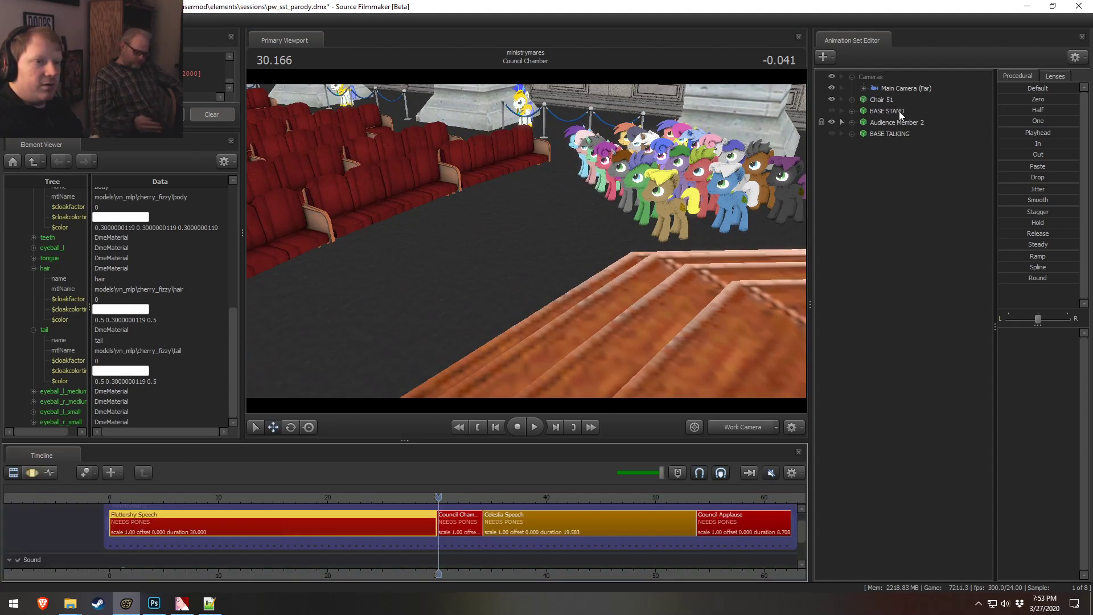
{"action": "left_click", "coordinate": [879, 122]}
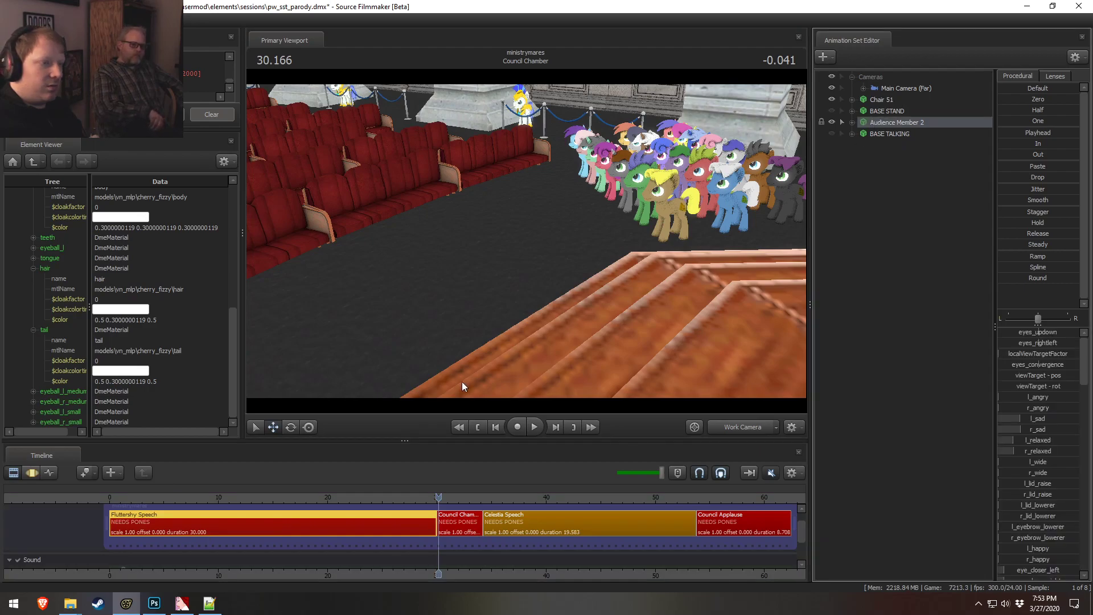
{"action": "key", "text": "F3"}
{"action": "scroll", "coordinate": [391, 515], "scroll_direction": "up", "scroll_amount": 2}
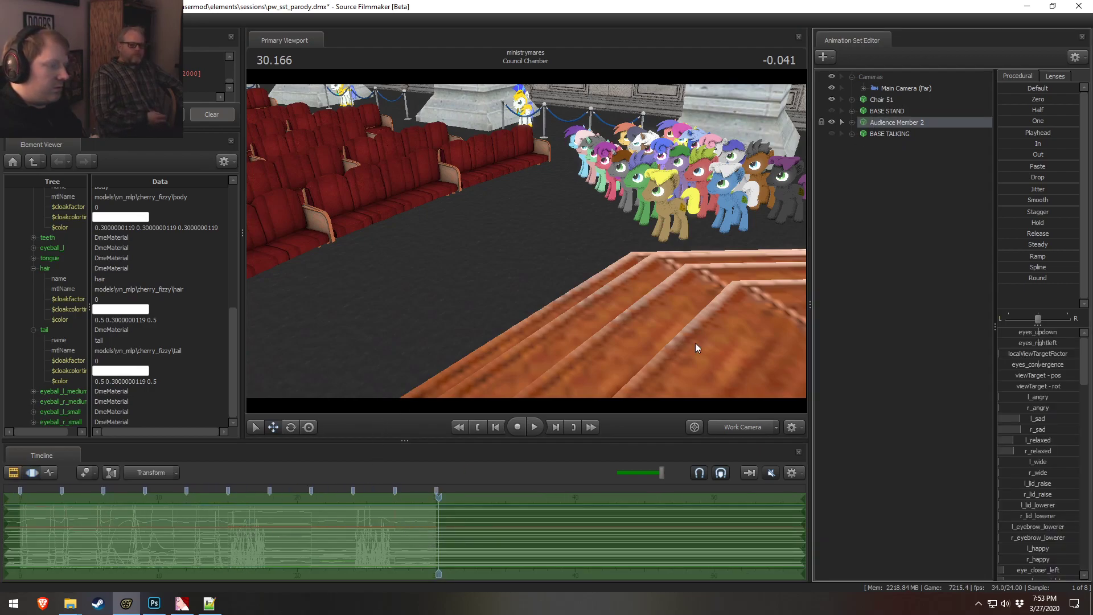
{"action": "right_click", "coordinate": [883, 121]}
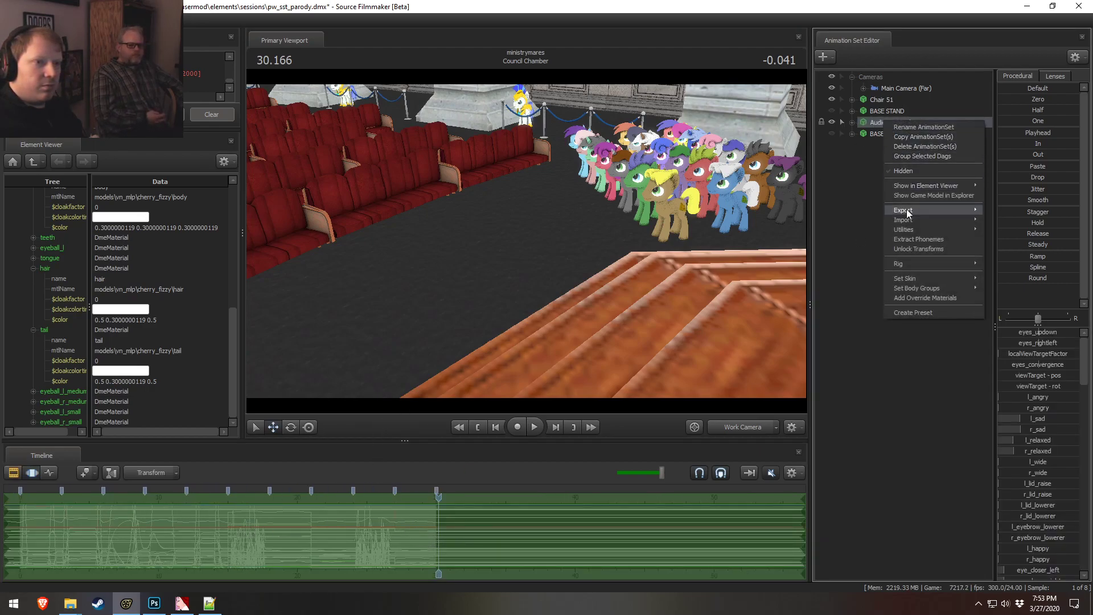
{"action": "key", "text": "F2"}
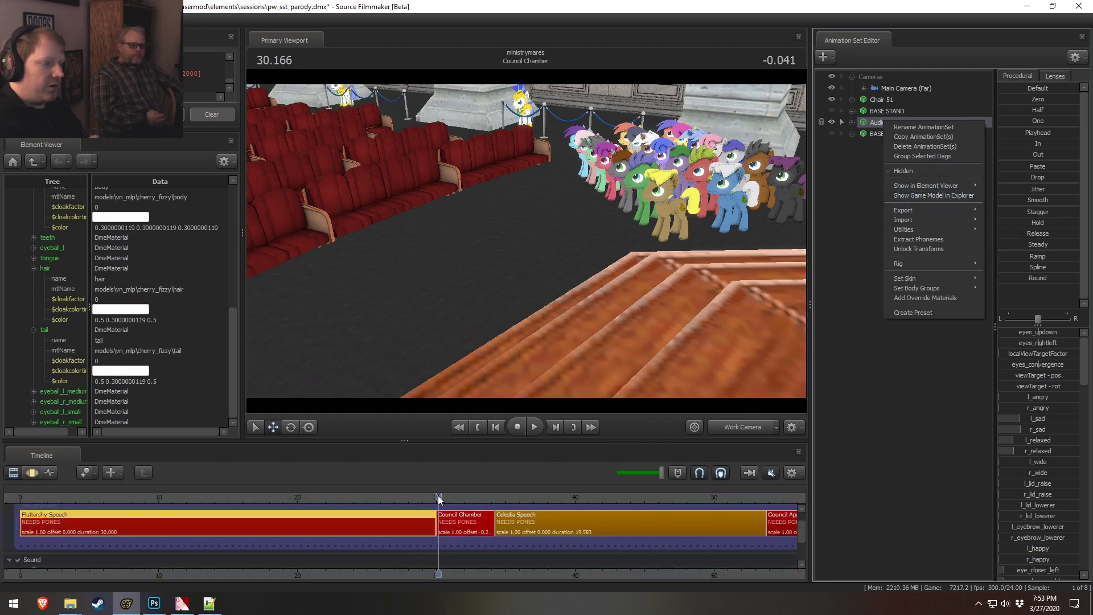
{"action": "left_click_drag", "start_coordinate": [439, 495], "coordinate": [428, 495]}
{"action": "left_click", "coordinate": [749, 427]}
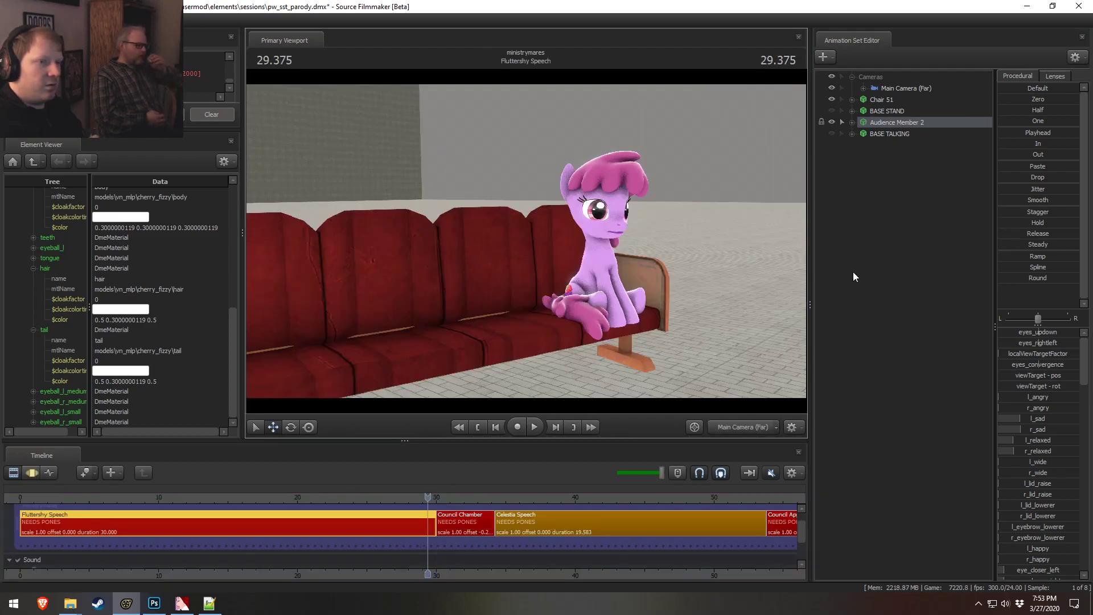
{"action": "key", "text": "F3"}
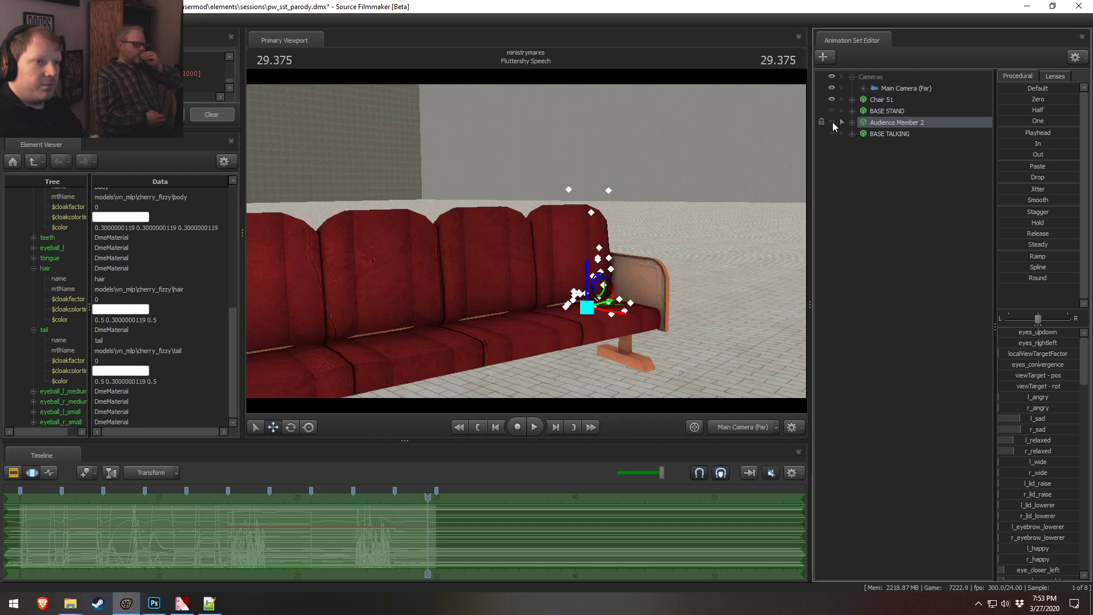
{"action": "right_click", "coordinate": [900, 122]}
{"action": "left_click", "coordinate": [933, 241]}
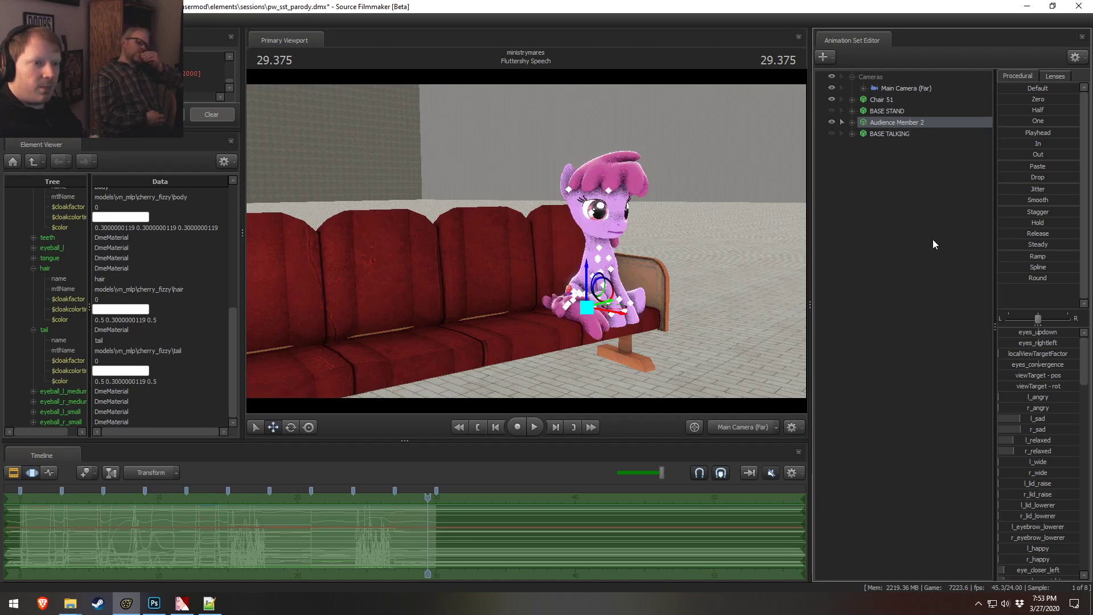
{"action": "key", "text": "F2"}
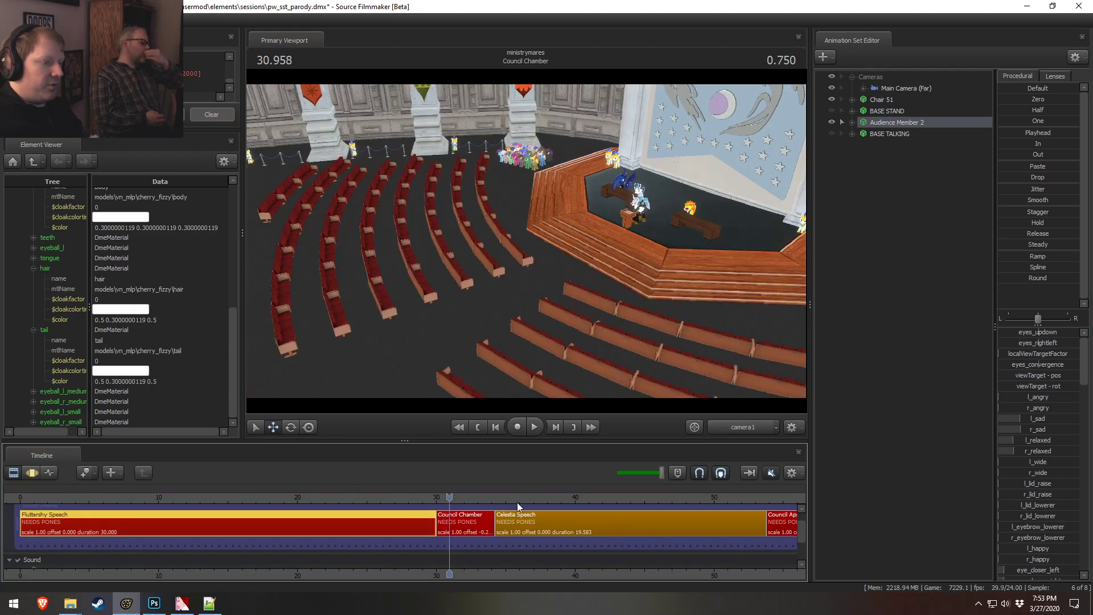
- Activate the Council Chamber shot, fly toward the crowd, and select the pony's chest control
{"action": "left_click", "coordinate": [748, 429]}
{"action": "key", "text": "w"}
{"action": "left_click_drag", "start_coordinate": [672, 341], "coordinate": [547, 246]}
{"action": "left_click", "coordinate": [552, 242]}
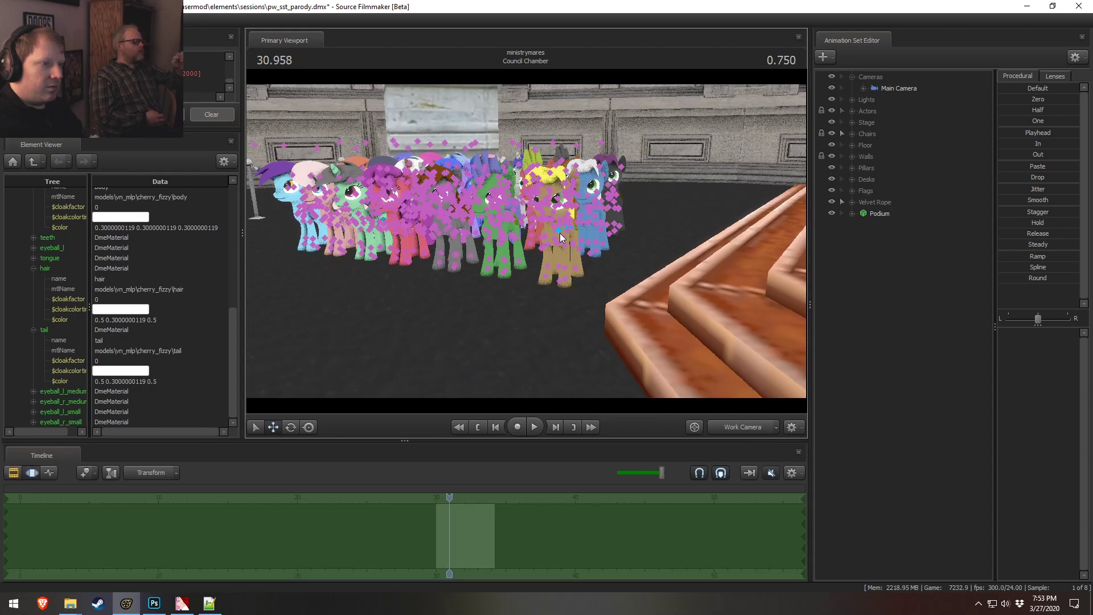
{"action": "left_click", "coordinate": [559, 230]}
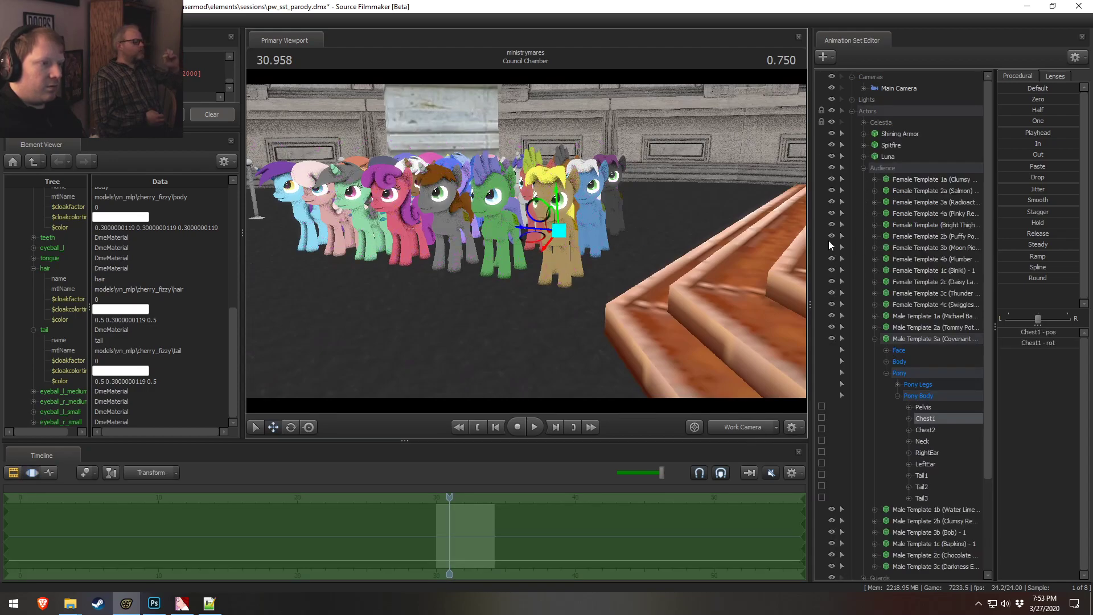
- Expand Male Template 3a's Body group to reach its Head control
{"action": "left_click", "coordinate": [876, 338]}
{"action": "left_click", "coordinate": [875, 340]}
{"action": "left_click", "coordinate": [886, 373]}
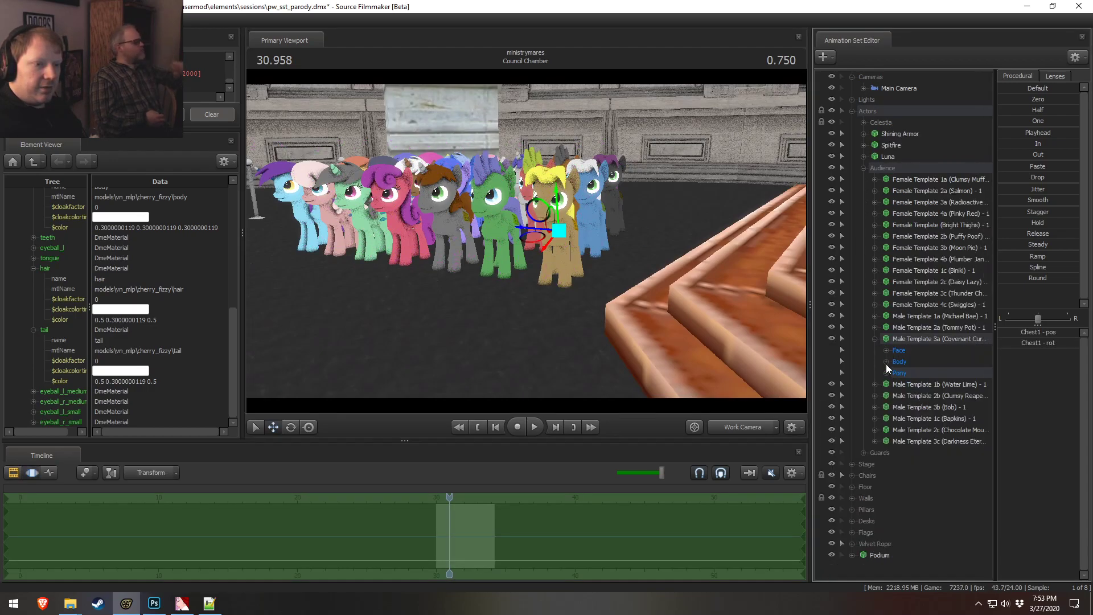
{"action": "left_click", "coordinate": [885, 362]}
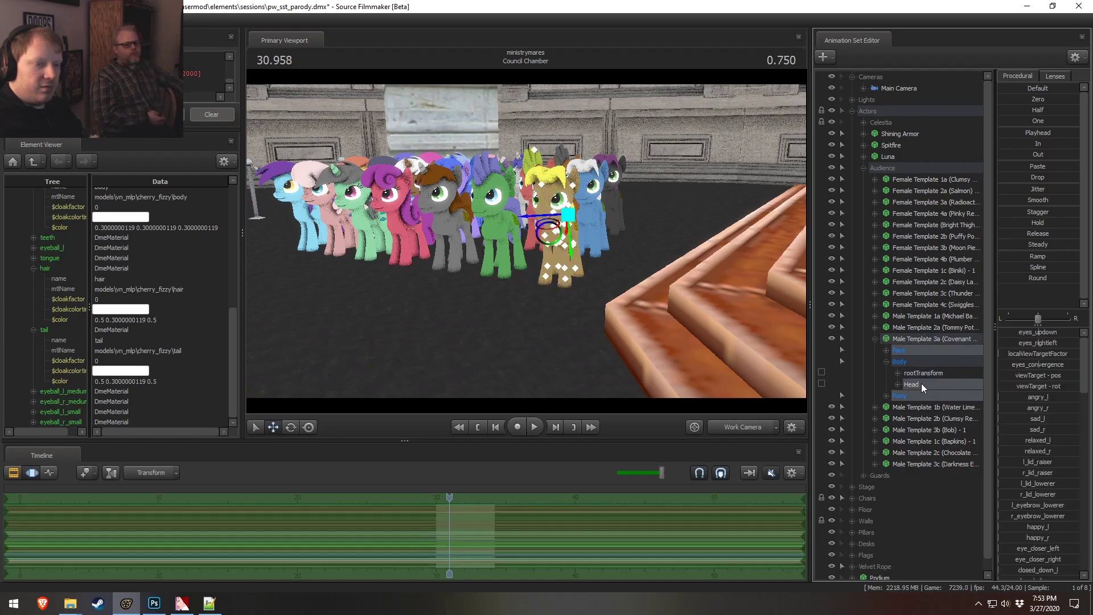
{"action": "right_click", "coordinate": [920, 383]}
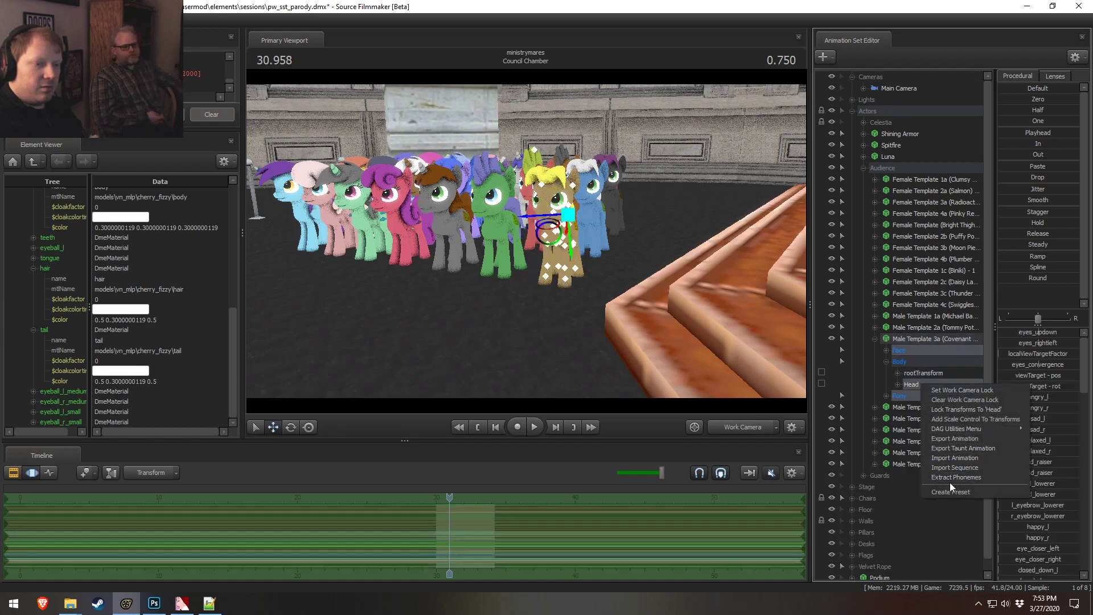
{"action": "right_click", "coordinate": [910, 395]}
{"action": "left_click", "coordinate": [660, 552]}
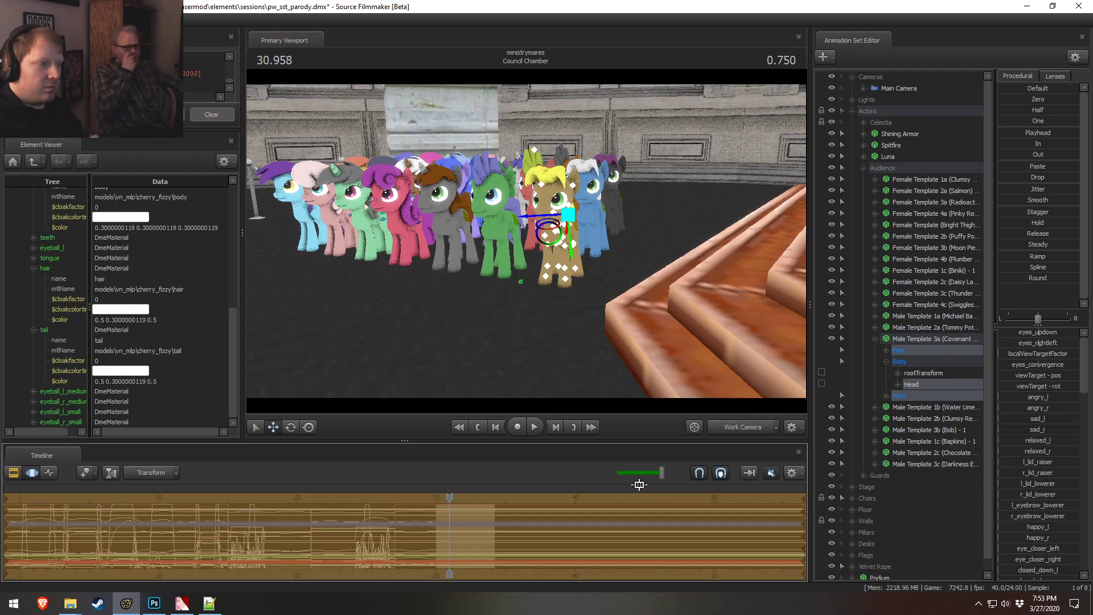
- Orbit close around the brown pony and advance the playhead to 31.458
{"action": "left_click_drag", "start_coordinate": [526, 241], "coordinate": [554, 327]}
{"action": "key", "text": "space"}
{"action": "key", "text": "F2"}
{"action": "scroll", "coordinate": [464, 519], "scroll_direction": "down", "scroll_amount": 2}
{"action": "key", "text": "F3"}
{"action": "middle_click_drag", "start_coordinate": [459, 528], "coordinate": [723, 550]}
- Toggle Enable Lighting off and back on, then pull back to overlook the whole pony crowd
{"action": "right_click", "coordinate": [611, 363]}
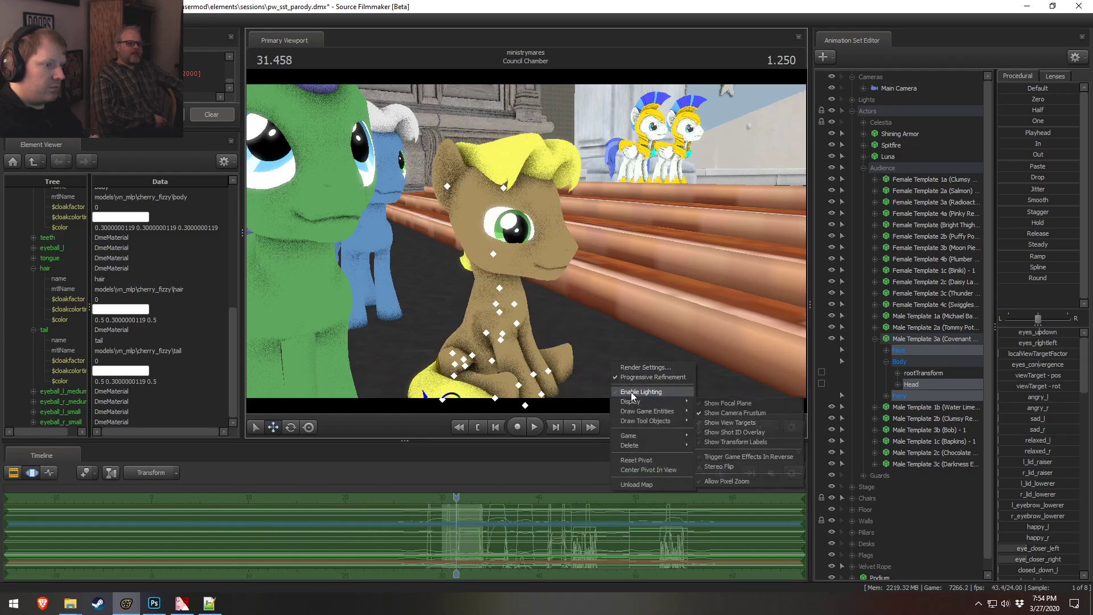
{"action": "left_click", "coordinate": [638, 395]}
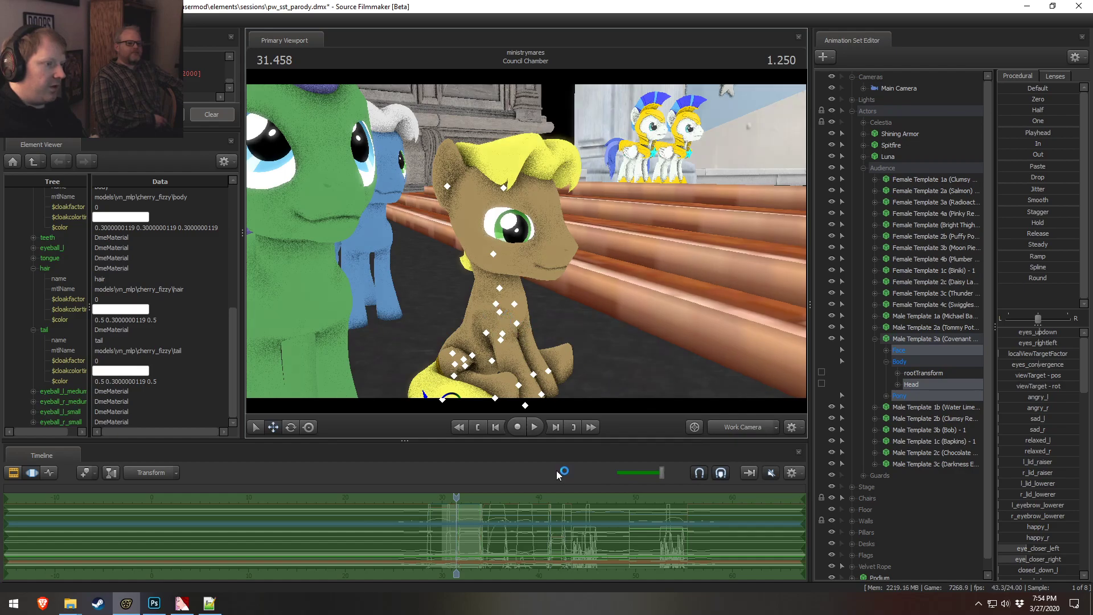
{"action": "left_click_drag", "start_coordinate": [526, 239], "coordinate": [620, 231]}
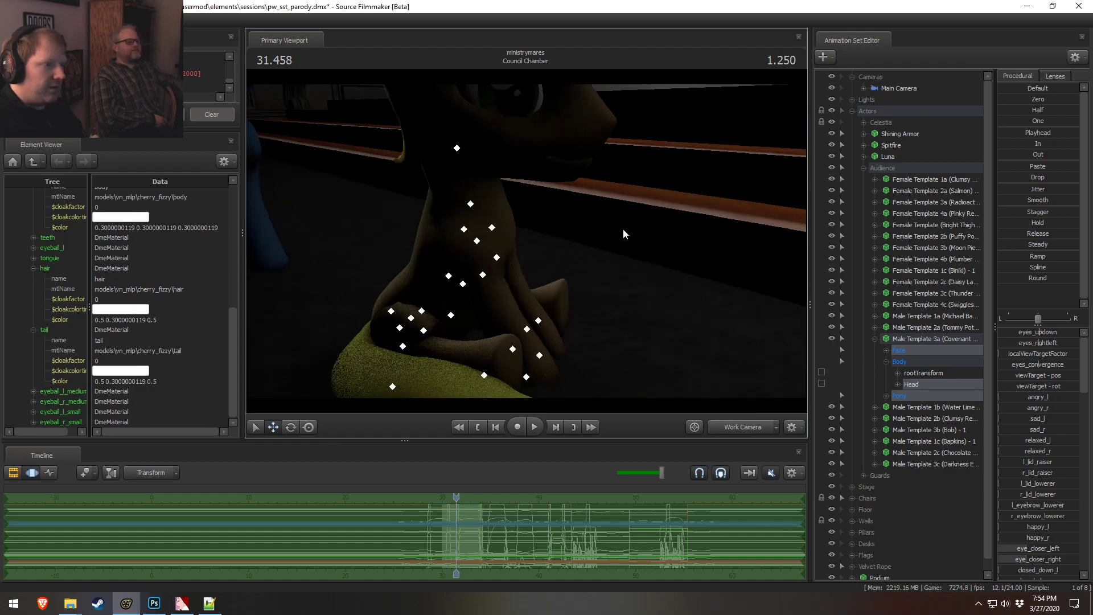
{"action": "right_click", "coordinate": [627, 260]}
{"action": "left_click", "coordinate": [641, 288]}
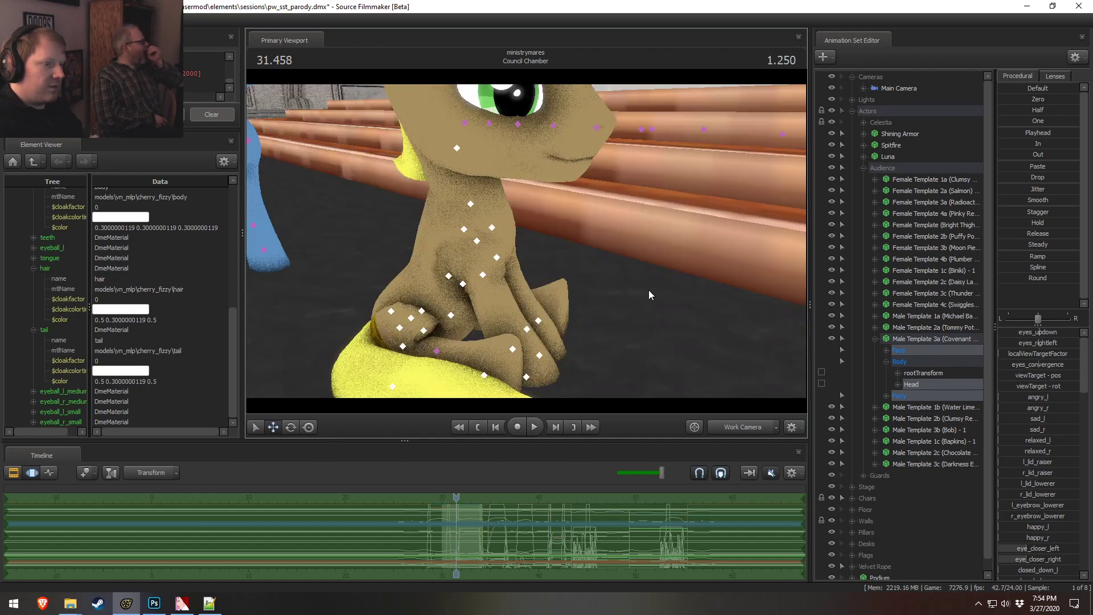
{"action": "key", "text": "F2"}
{"action": "key", "text": "F3"}
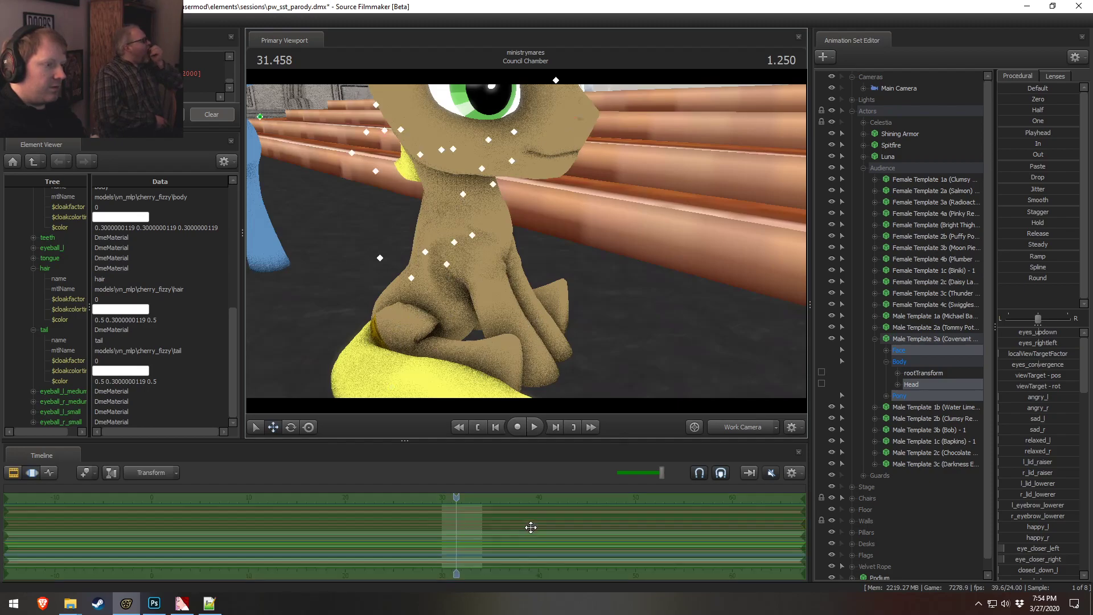
{"action": "left_click_drag", "start_coordinate": [520, 245], "coordinate": [663, 251]}
- Copy every Audience pony animation set and paste them as a duplicate crowd
{"action": "left_click", "coordinate": [895, 179]}
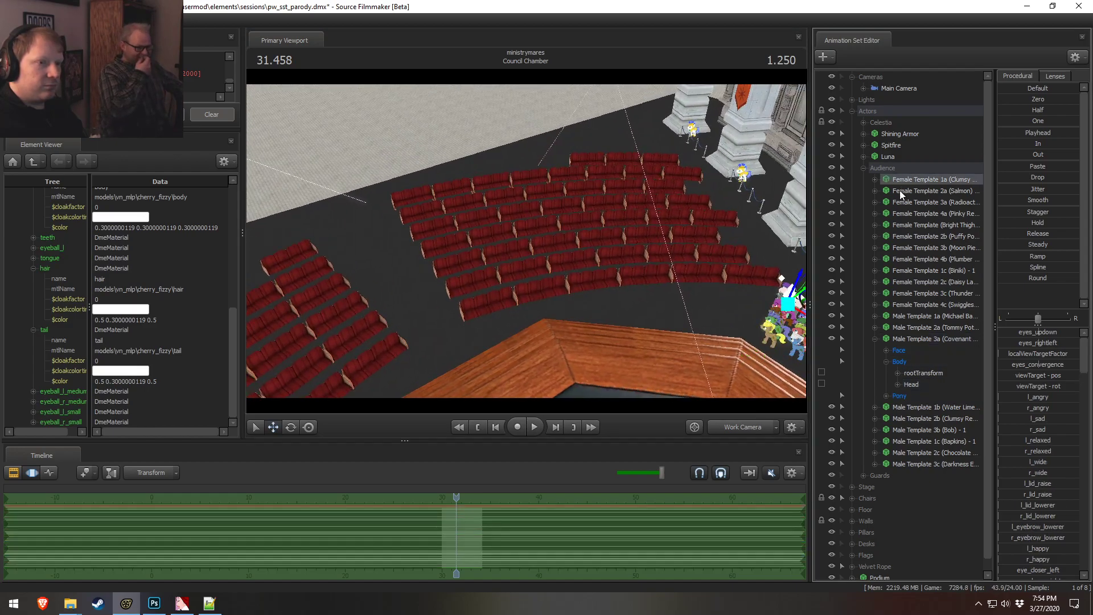
{"action": "left_click", "coordinate": [874, 339]}
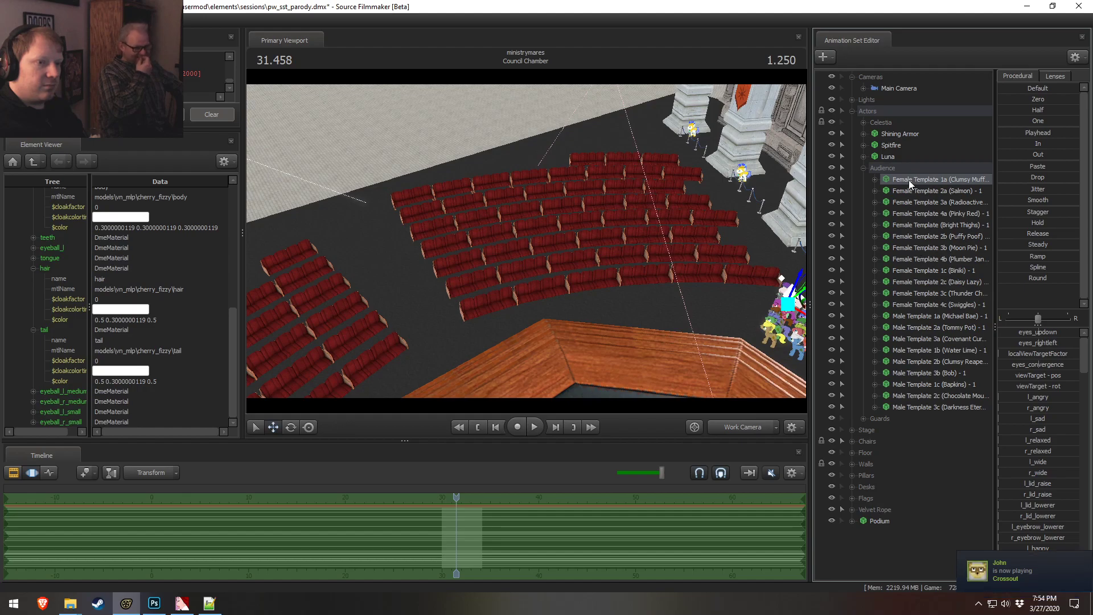
{"action": "left_click", "coordinate": [919, 405], "text": "shift"}
{"action": "right_click", "coordinate": [920, 405]}
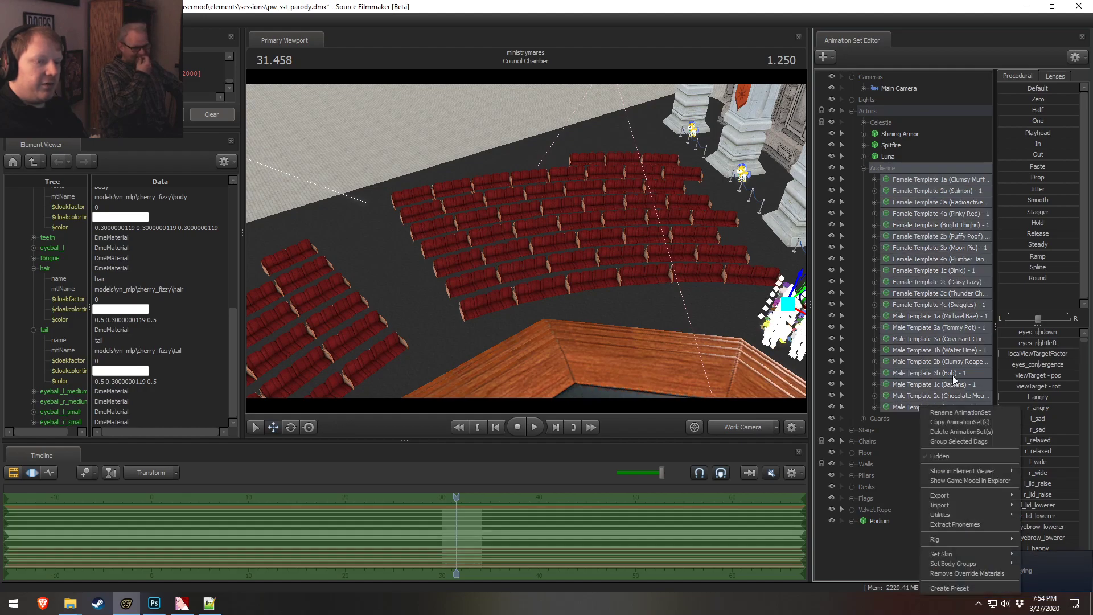
{"action": "left_click", "coordinate": [951, 421]}
{"action": "left_click", "coordinate": [863, 169]}
{"action": "right_click", "coordinate": [887, 385]}
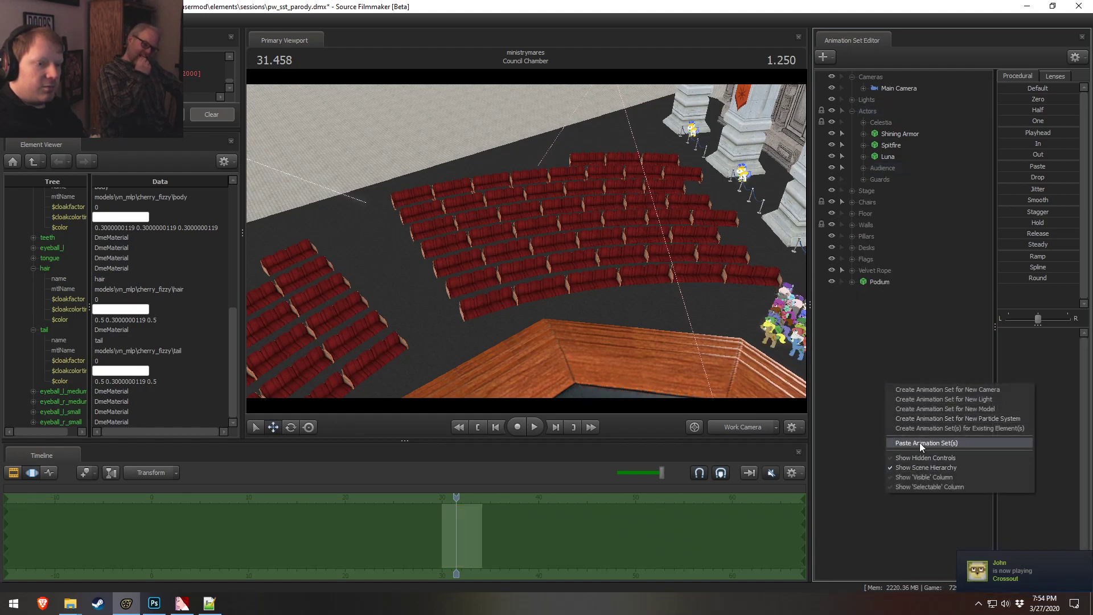
{"action": "left_click", "coordinate": [919, 442]}
- Rotate the duplicated pony crowd and move it up-left onto the seating
{"action": "left_click_drag", "start_coordinate": [612, 303], "coordinate": [383, 280]}
{"action": "key", "text": "w"}
{"action": "left_click_drag", "start_coordinate": [582, 224], "coordinate": [521, 244]}
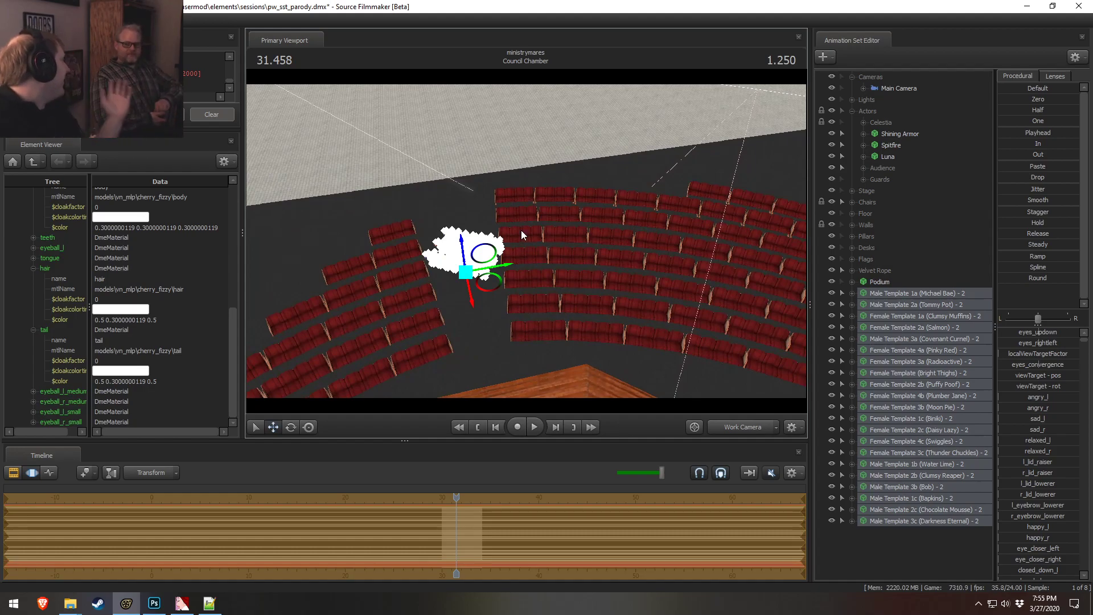
{"action": "left_click_drag", "start_coordinate": [527, 244], "coordinate": [527, 244]}
{"action": "key", "text": "e"}
{"action": "left_click_drag", "start_coordinate": [436, 261], "coordinate": [452, 263]}
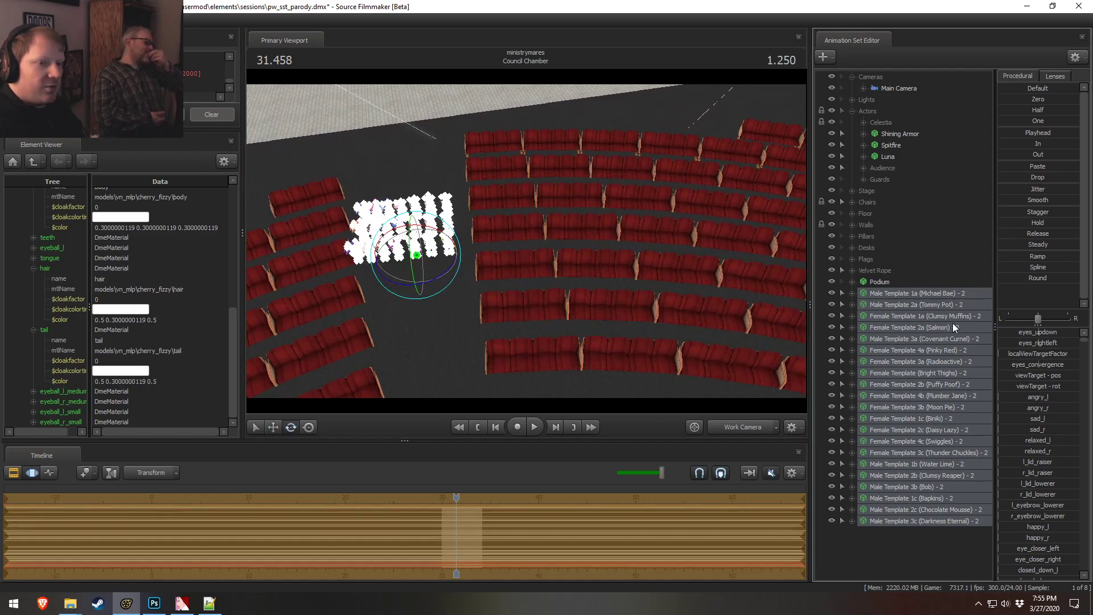
- Reorder the copied ponies, moving Bapkins, Chocolate Mousse, Bob, Clumsy Reaper and Darkness Eternal
{"action": "left_click", "coordinate": [943, 293]}
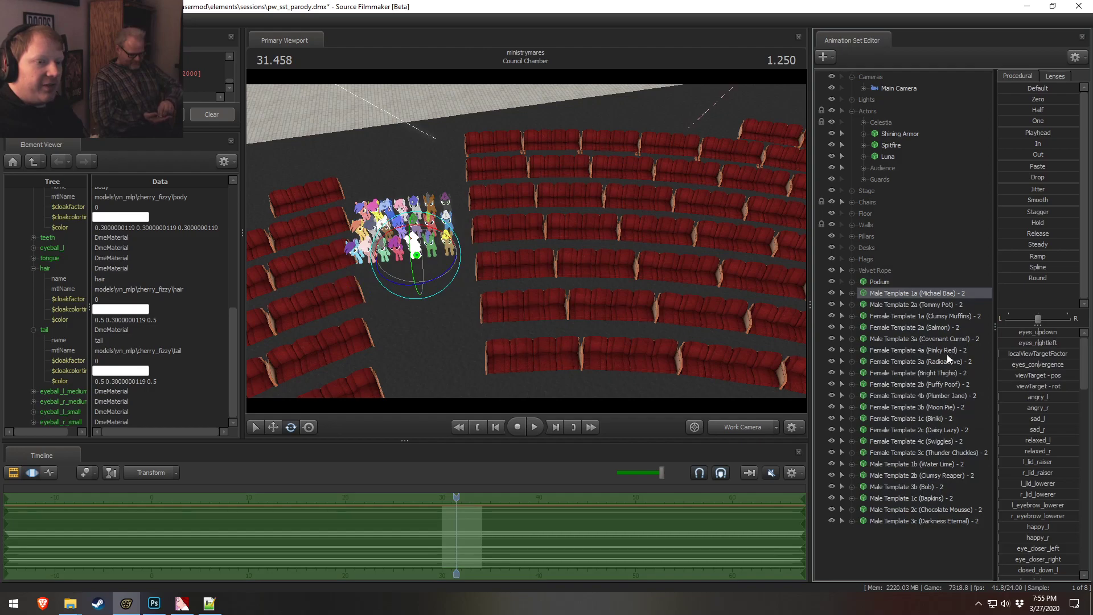
{"action": "left_click", "coordinate": [907, 521], "text": "ctrl"}
{"action": "left_click", "coordinate": [905, 384], "text": "ctrl"}
{"action": "left_click", "coordinate": [910, 545]}
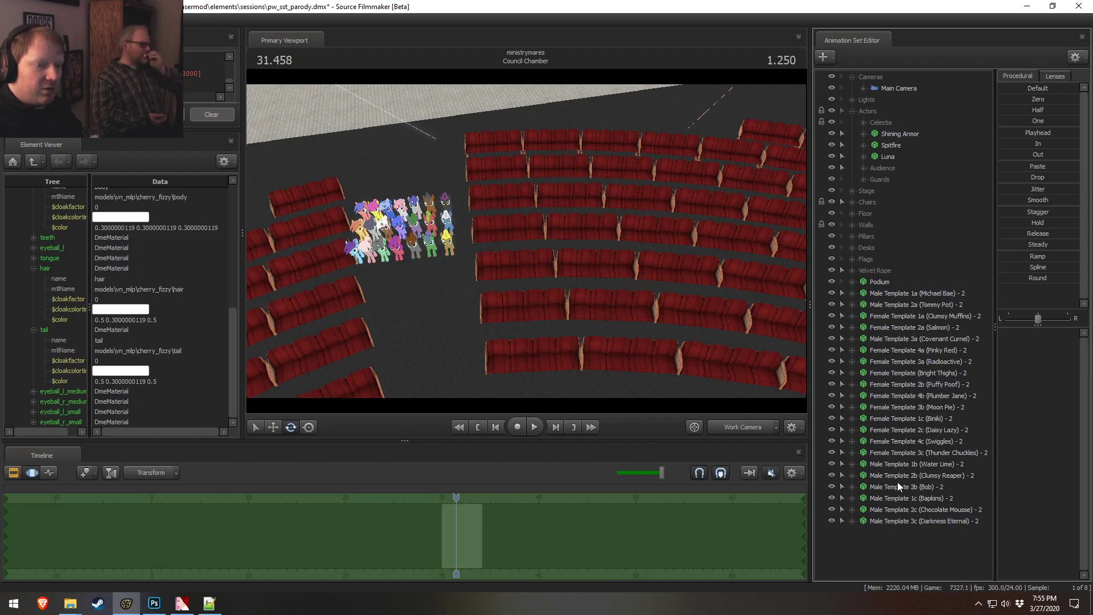
{"action": "left_click_drag", "start_coordinate": [899, 498], "coordinate": [910, 387]}
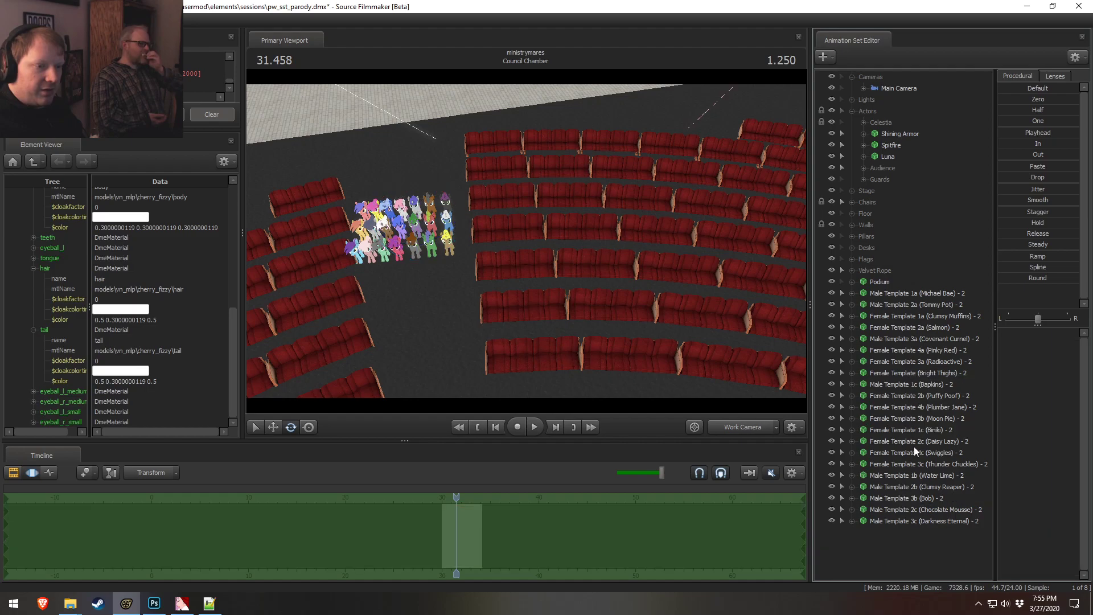
{"action": "left_click_drag", "start_coordinate": [906, 510], "coordinate": [911, 352]}
{"action": "left_click_drag", "start_coordinate": [929, 521], "coordinate": [926, 433]}
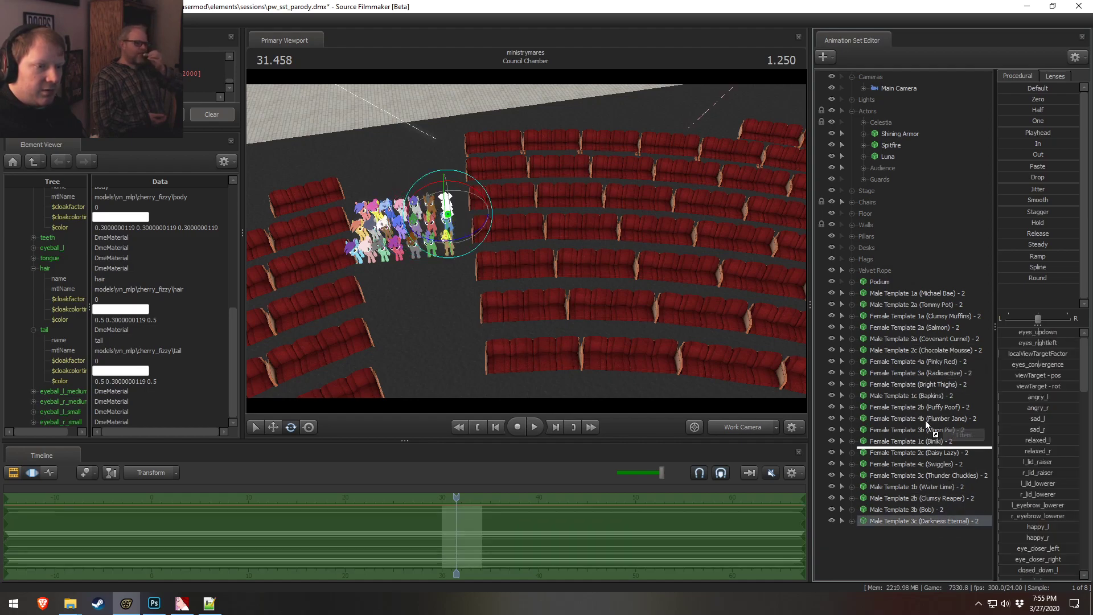
{"action": "left_click_drag", "start_coordinate": [905, 510], "coordinate": [907, 431]}
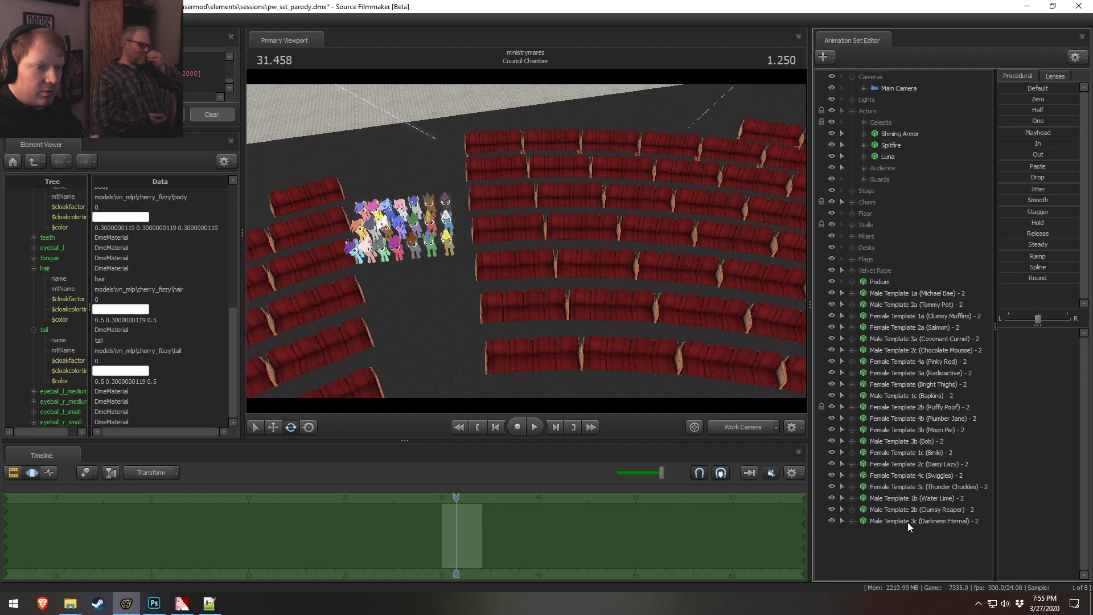
{"action": "left_click_drag", "start_coordinate": [902, 499], "coordinate": [897, 435]}
{"action": "left_click_drag", "start_coordinate": [910, 519], "coordinate": [914, 468]}
{"action": "left_click_drag", "start_coordinate": [889, 518], "coordinate": [910, 413]}
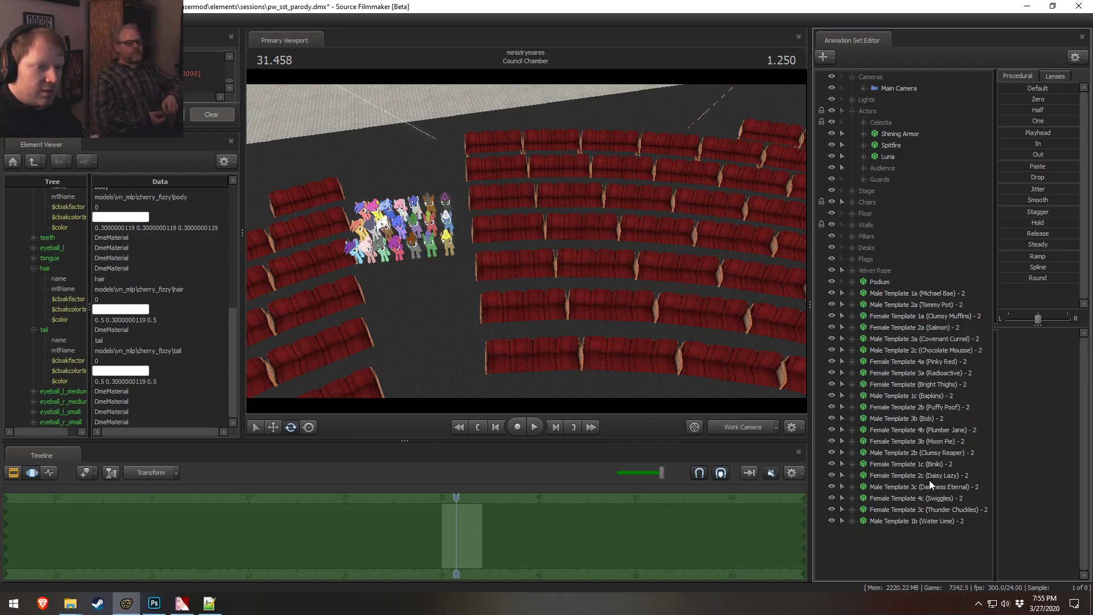
- Move the first four copied ponies down to the front row
{"action": "left_click", "coordinate": [920, 293]}
{"action": "left_click", "coordinate": [910, 327], "text": "shift"}
{"action": "left_click_drag", "start_coordinate": [439, 269], "coordinate": [568, 398]}
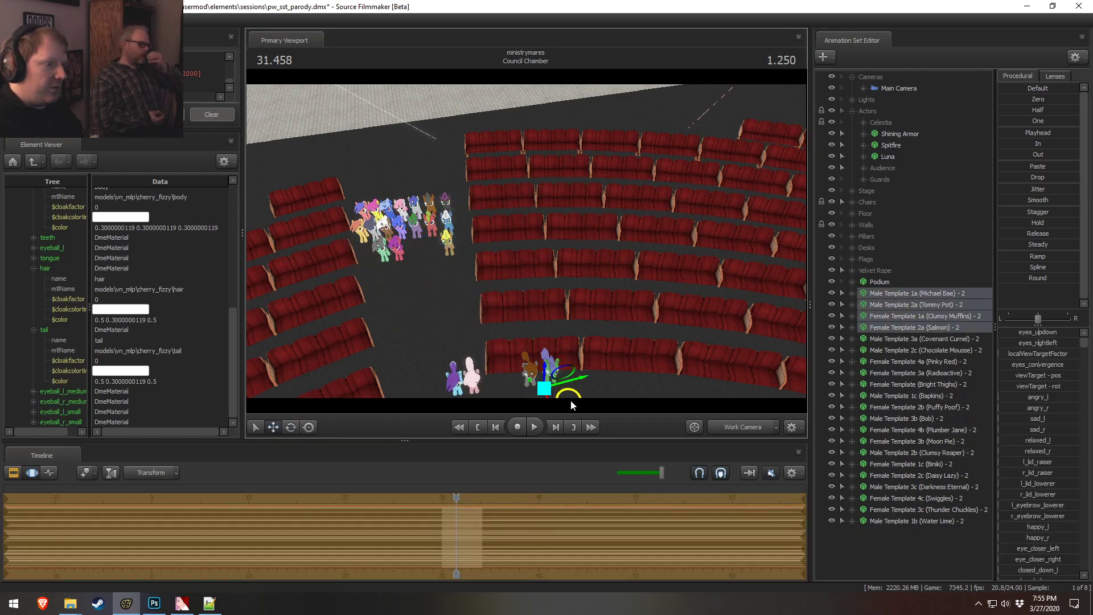
{"action": "left_click_drag", "start_coordinate": [408, 282], "coordinate": [408, 282]}
{"action": "left_click", "coordinate": [408, 282]}
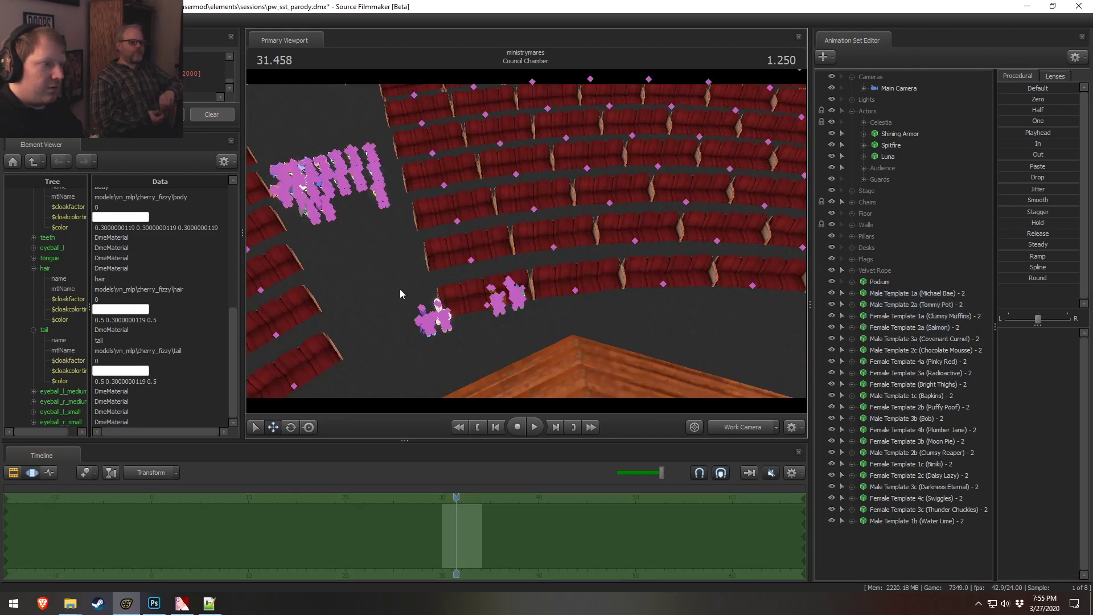
- Shift Clumsy Muffins and Salmon along the front row, and Covenant Curnel through Radioactive forward
{"action": "left_click", "coordinate": [930, 313]}
{"action": "left_click", "coordinate": [923, 325], "text": "shift"}
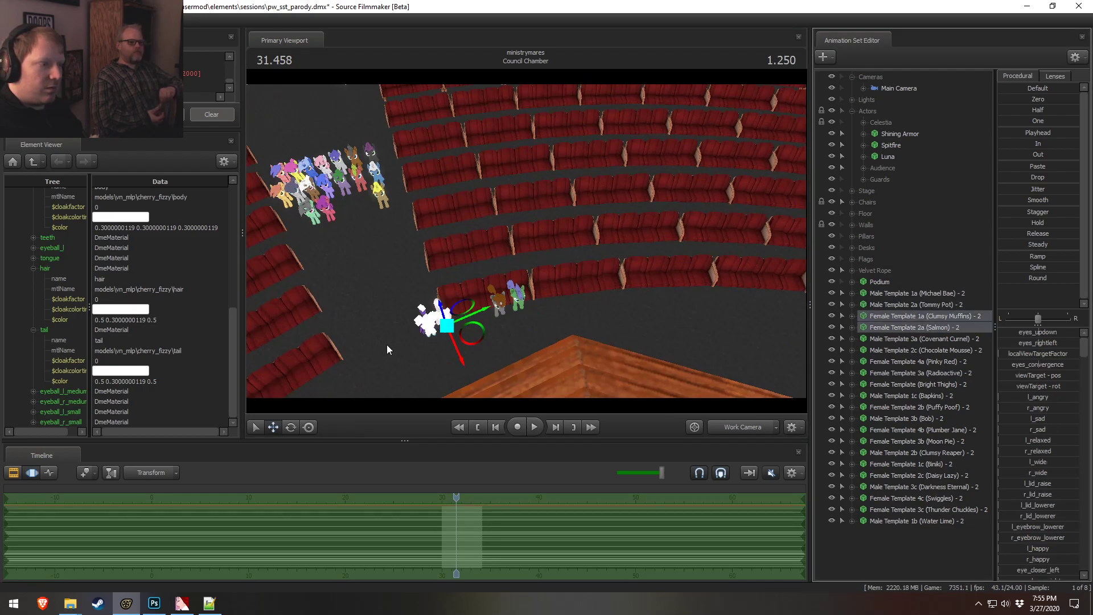
{"action": "left_click_drag", "start_coordinate": [488, 339], "coordinate": [511, 334]}
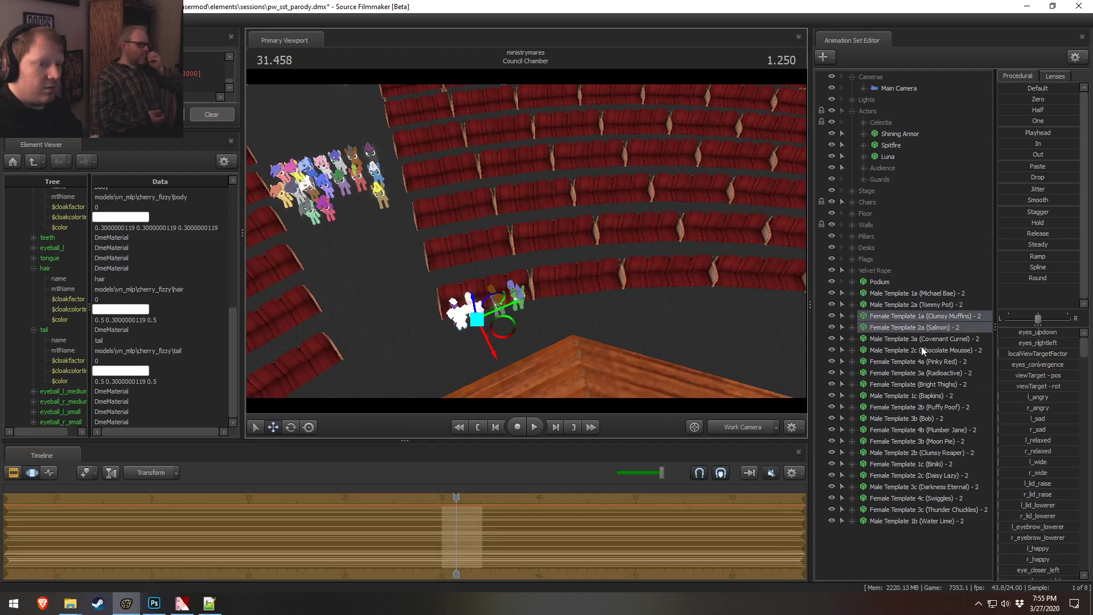
{"action": "left_click", "coordinate": [898, 340]}
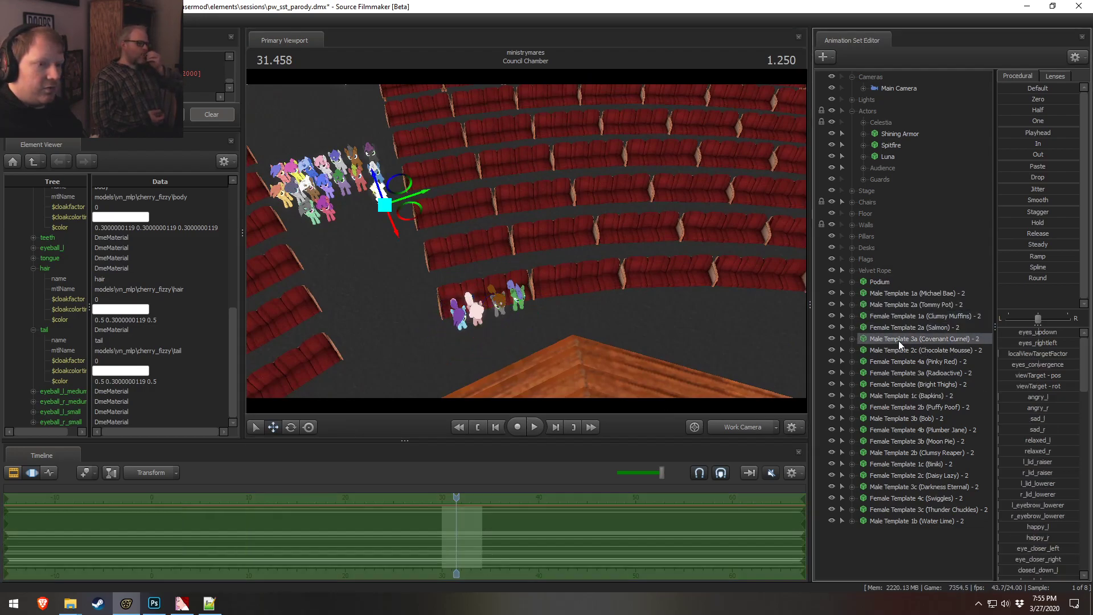
{"action": "left_click", "coordinate": [896, 372], "text": "shift"}
{"action": "left_click_drag", "start_coordinate": [408, 214], "coordinate": [626, 285]}
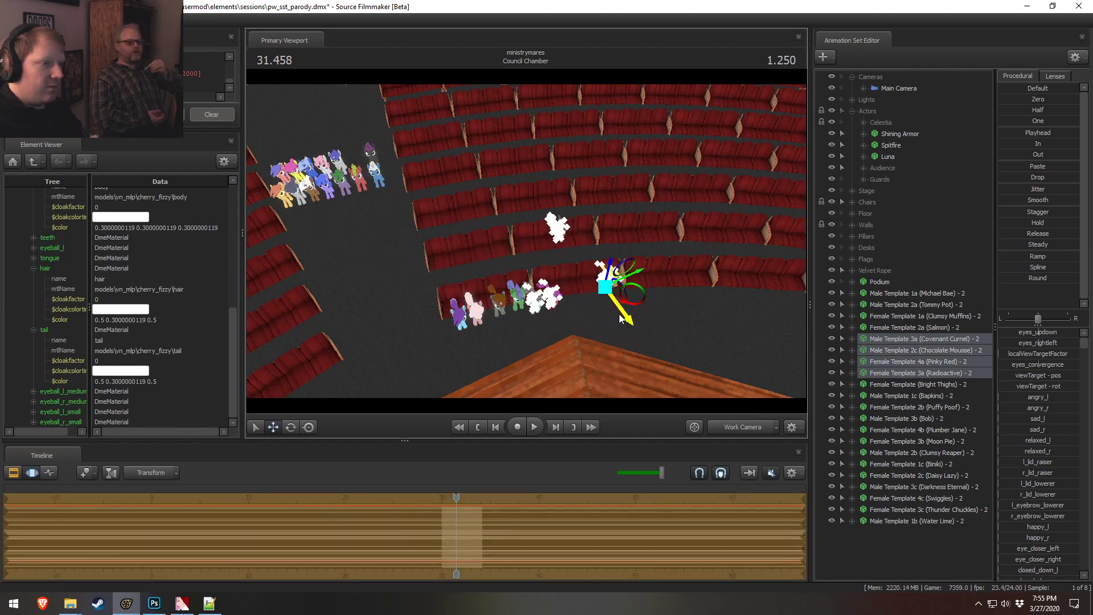
{"action": "left_click", "coordinate": [547, 280]}
- Move Chocolate Mousse down into the front row
{"action": "left_click", "coordinate": [898, 362]}
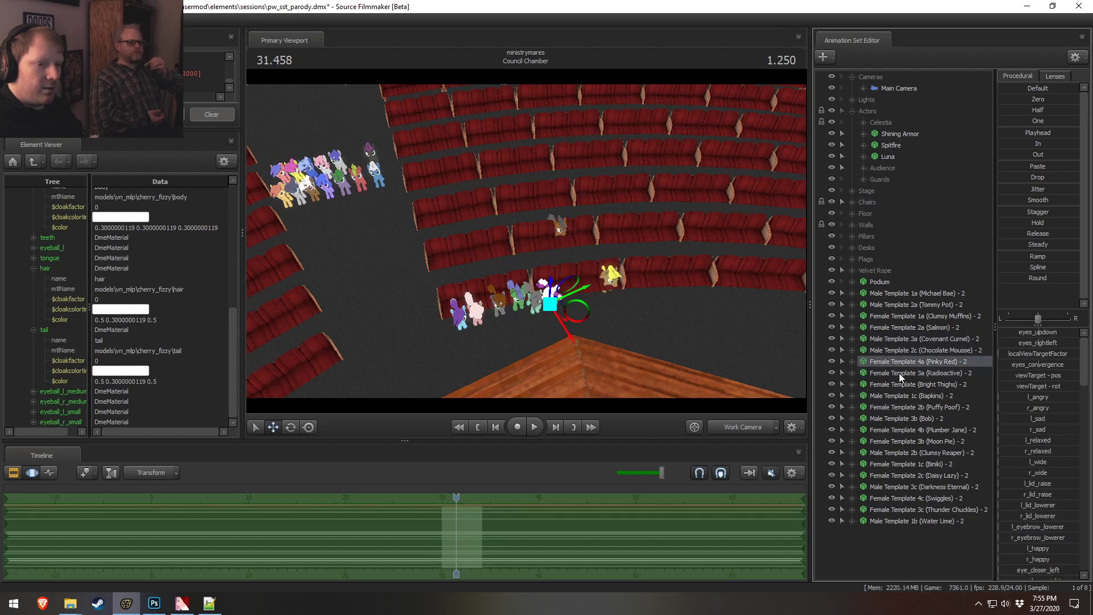
{"action": "left_click", "coordinate": [899, 374], "text": "shift"}
{"action": "left_click", "coordinate": [524, 251]}
{"action": "left_click", "coordinate": [557, 225]}
{"action": "left_click_drag", "start_coordinate": [585, 239], "coordinate": [573, 312]}
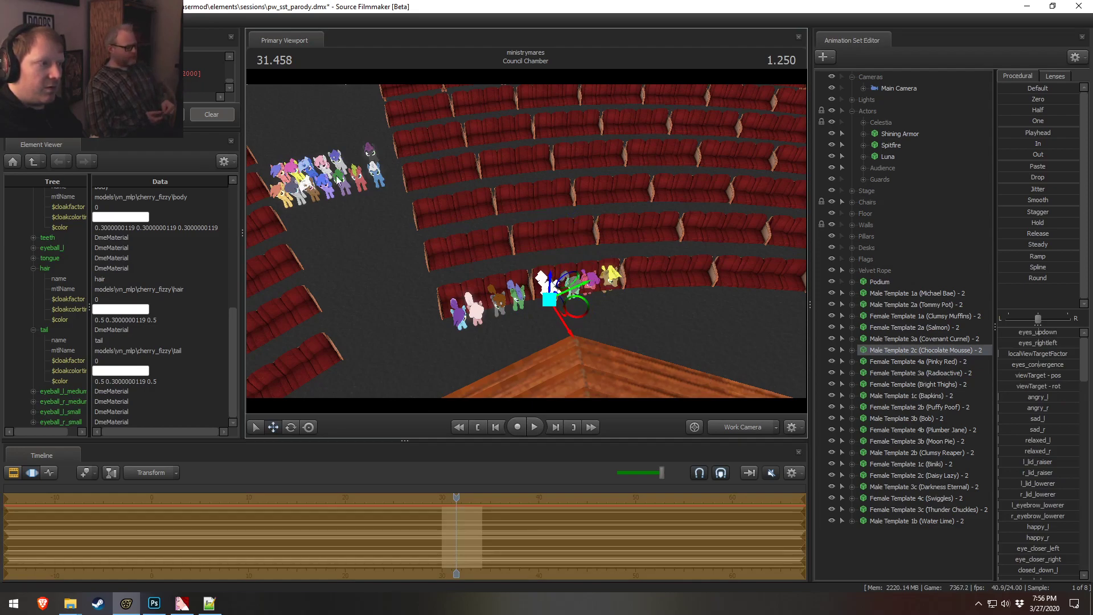
- Place Bright Thighs through Bob in the front-row seats, turned to face forward
{"action": "left_click", "coordinate": [928, 327]}
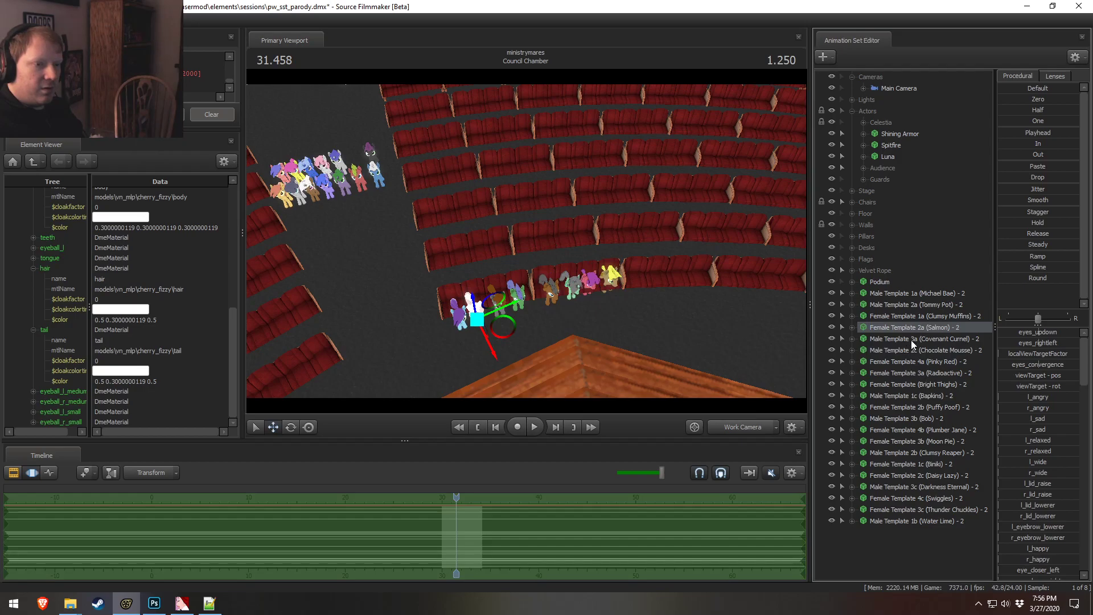
{"action": "left_click", "coordinate": [912, 376]}
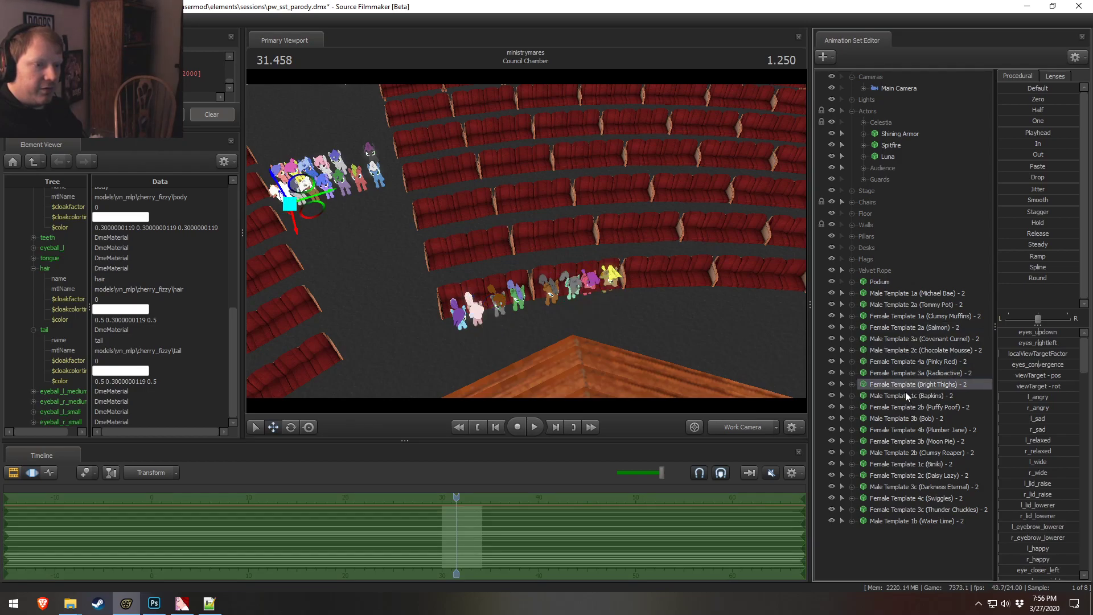
{"action": "left_click_drag", "start_coordinate": [906, 387], "coordinate": [903, 418]}
{"action": "left_click_drag", "start_coordinate": [312, 208], "coordinate": [654, 279]}
{"action": "key", "text": "e"}
{"action": "left_click_drag", "start_coordinate": [545, 300], "coordinate": [535, 298]}
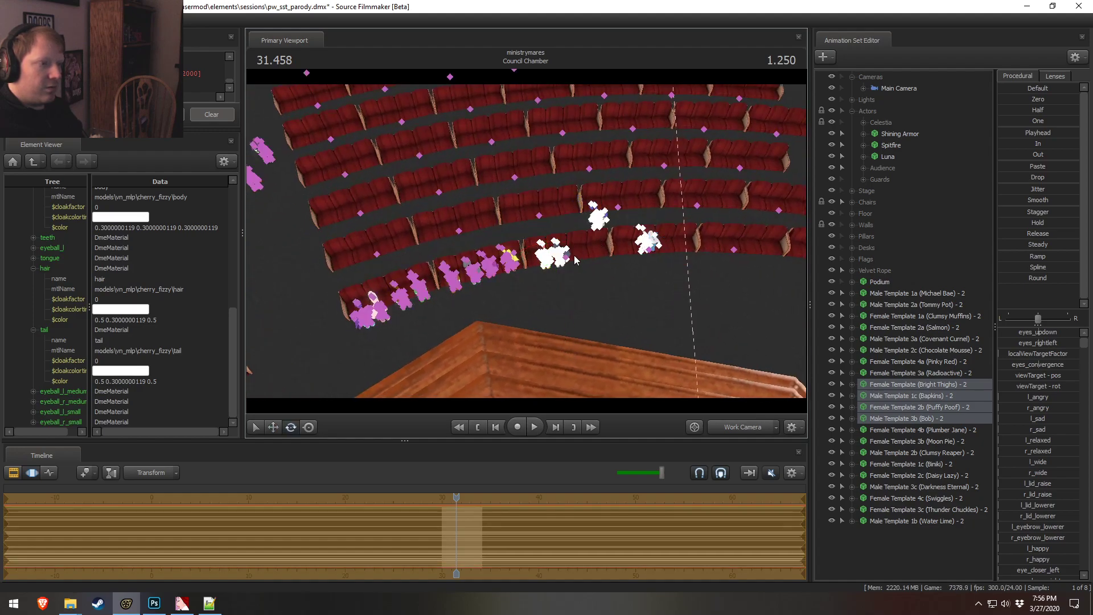
- Slide Bob left along the front-row chairs
{"action": "left_click", "coordinate": [623, 285]}
{"action": "key", "text": "ctrl"}
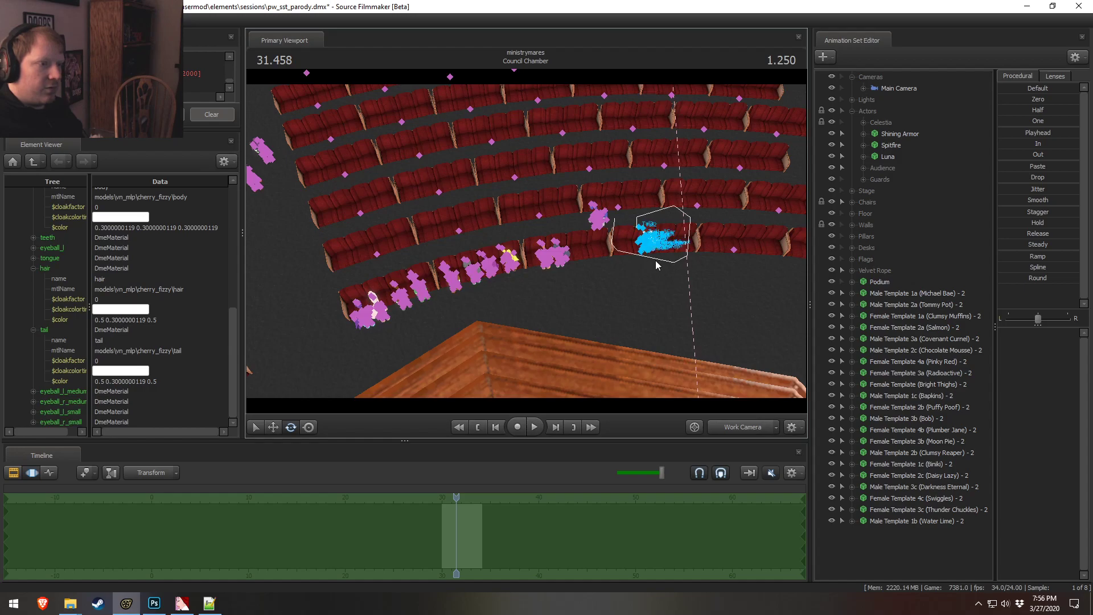
{"action": "left_click", "coordinate": [646, 256], "text": "ctrl"}
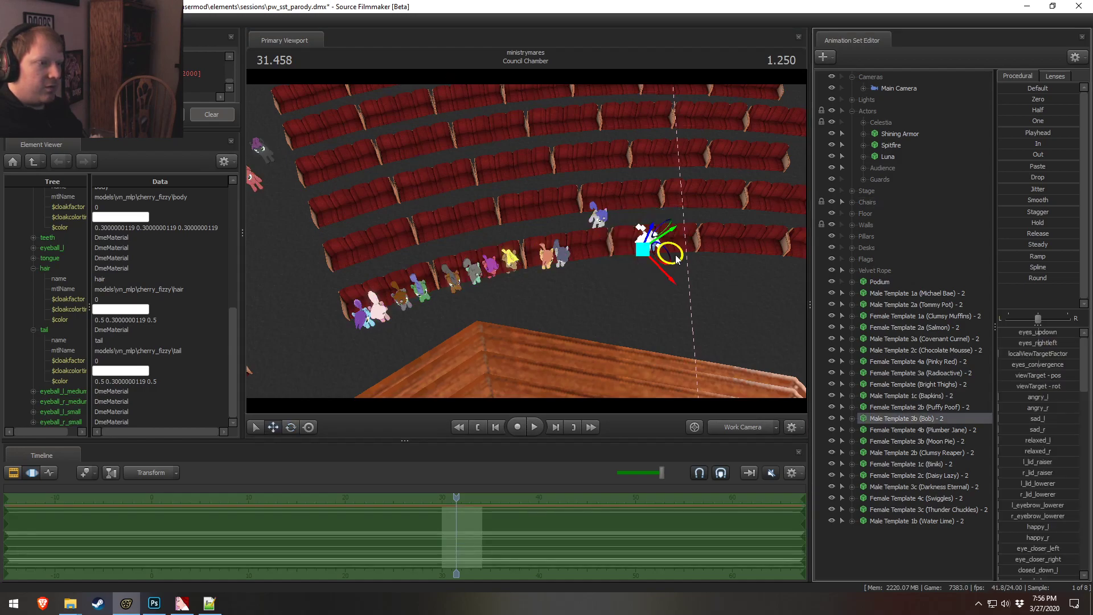
{"action": "left_click_drag", "start_coordinate": [676, 260], "coordinate": [599, 268]}
{"action": "key", "text": "ctrl"}
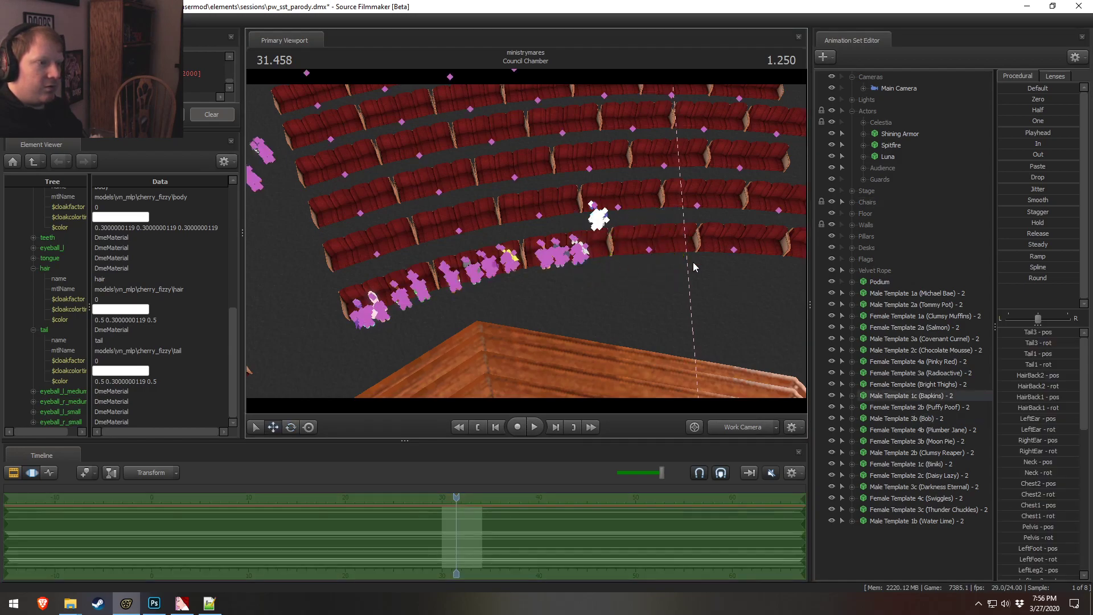
{"action": "left_click", "coordinate": [940, 385]}
{"action": "left_click", "coordinate": [630, 261], "text": "ctrl"}
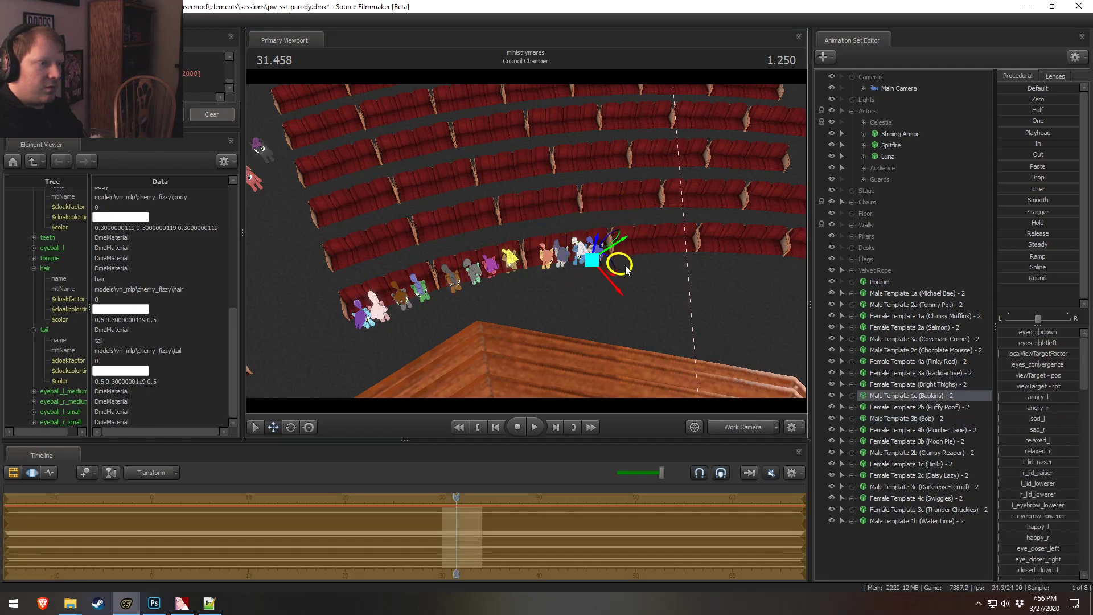
{"action": "left_click_drag", "start_coordinate": [663, 345], "coordinate": [811, 374]}
- Move Plumber Jane through Biniki into the seat rows, nudging Biniki into her seat
{"action": "left_click", "coordinate": [927, 428]}
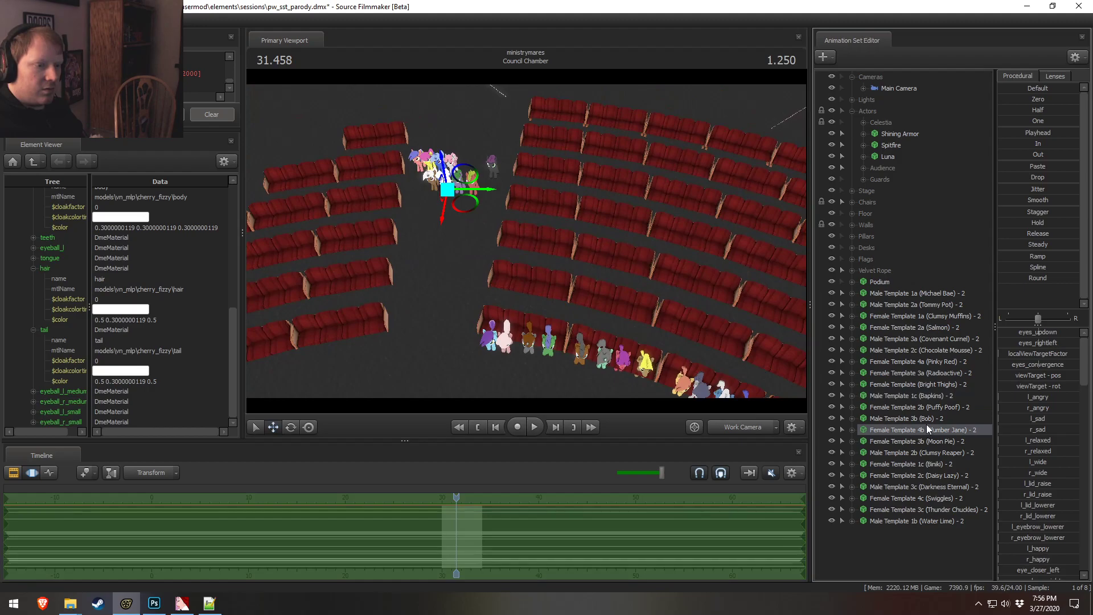
{"action": "left_click", "coordinate": [925, 464], "text": "shift"}
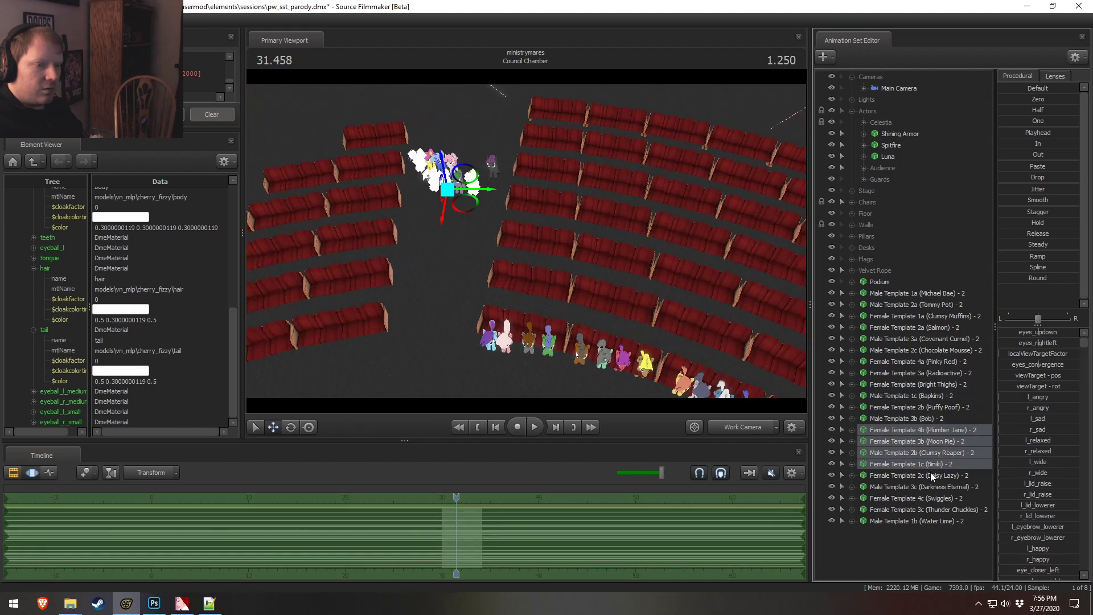
{"action": "left_click_drag", "start_coordinate": [464, 205], "coordinate": [559, 317]}
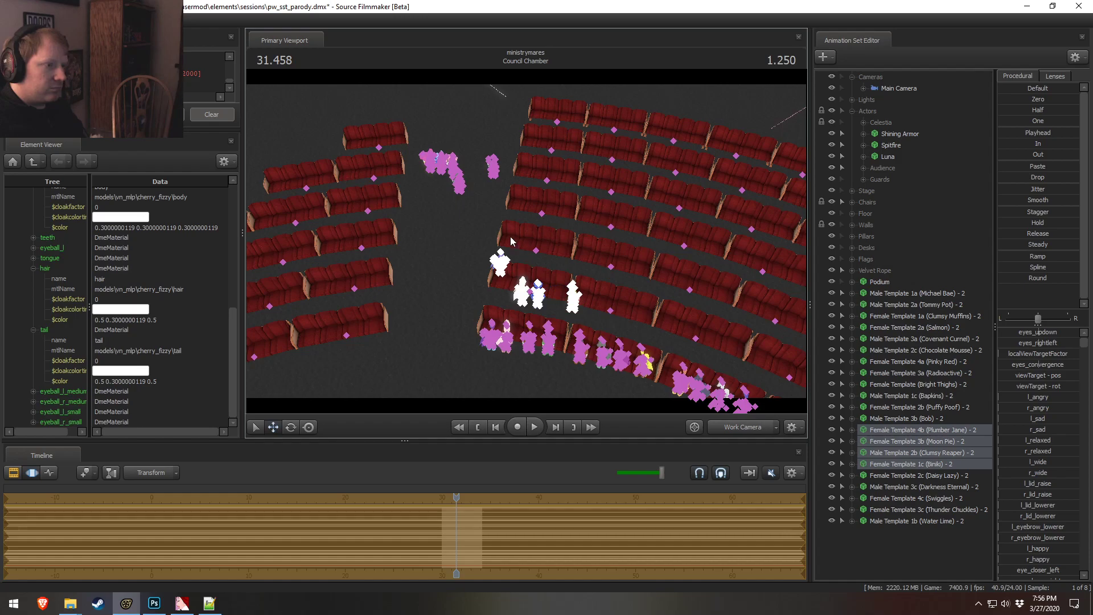
{"action": "left_click", "coordinate": [905, 464]}
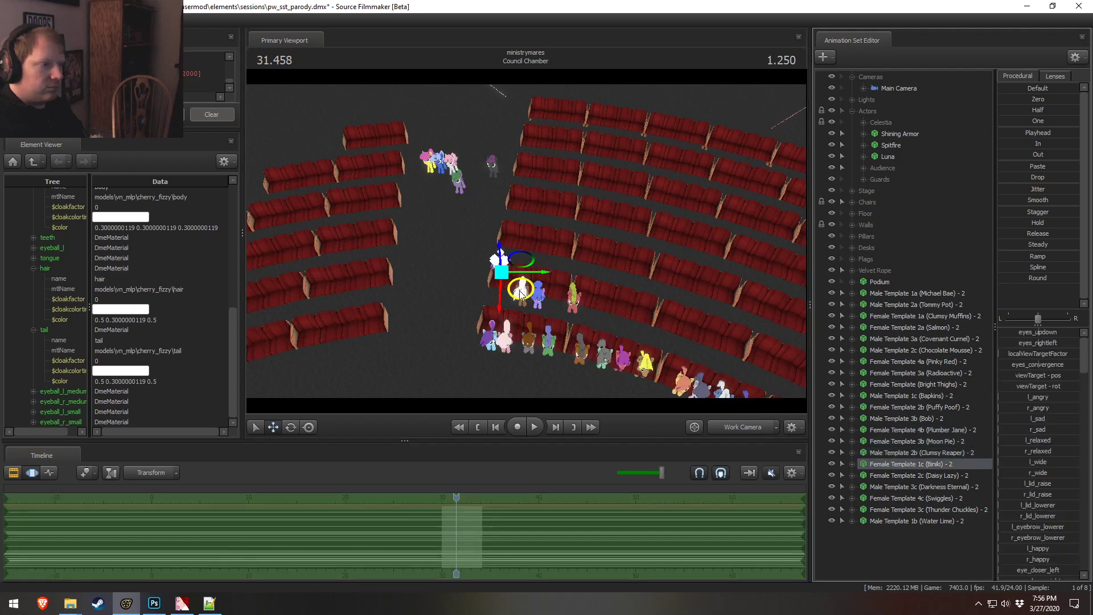
{"action": "left_click_drag", "start_coordinate": [520, 294], "coordinate": [524, 312]}
- Move Daisy Lazy through Water Lime into the lower-right seats and lift the aisle pony into its row
{"action": "left_click", "coordinate": [900, 454]}
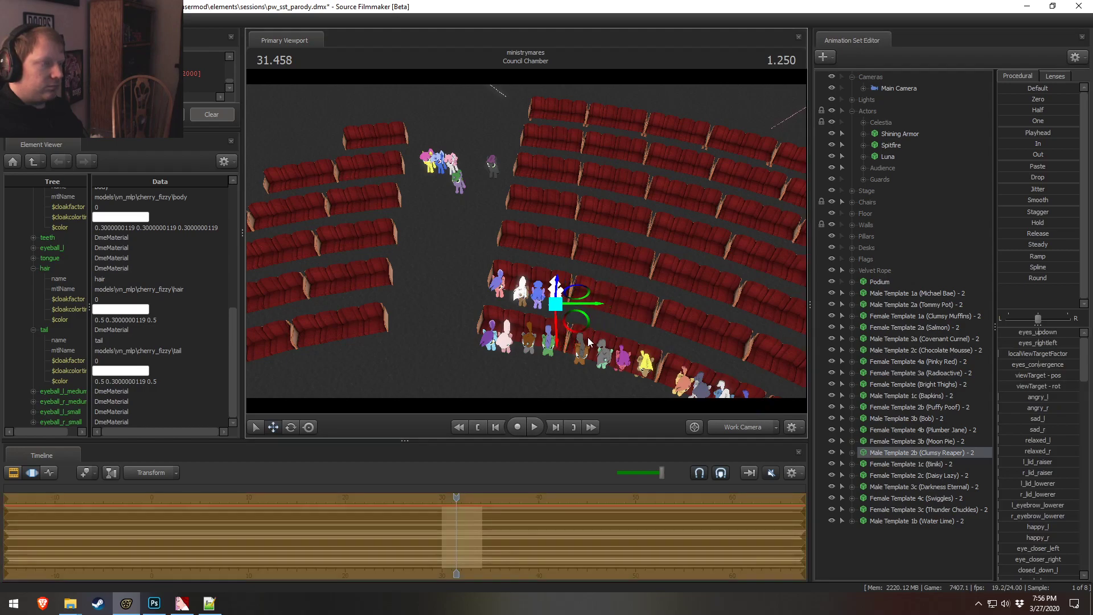
{"action": "left_click_drag", "start_coordinate": [924, 474], "coordinate": [927, 521]}
{"action": "left_click_drag", "start_coordinate": [460, 194], "coordinate": [530, 242]}
{"action": "key", "text": "w"}
{"action": "left_click", "coordinate": [574, 260]}
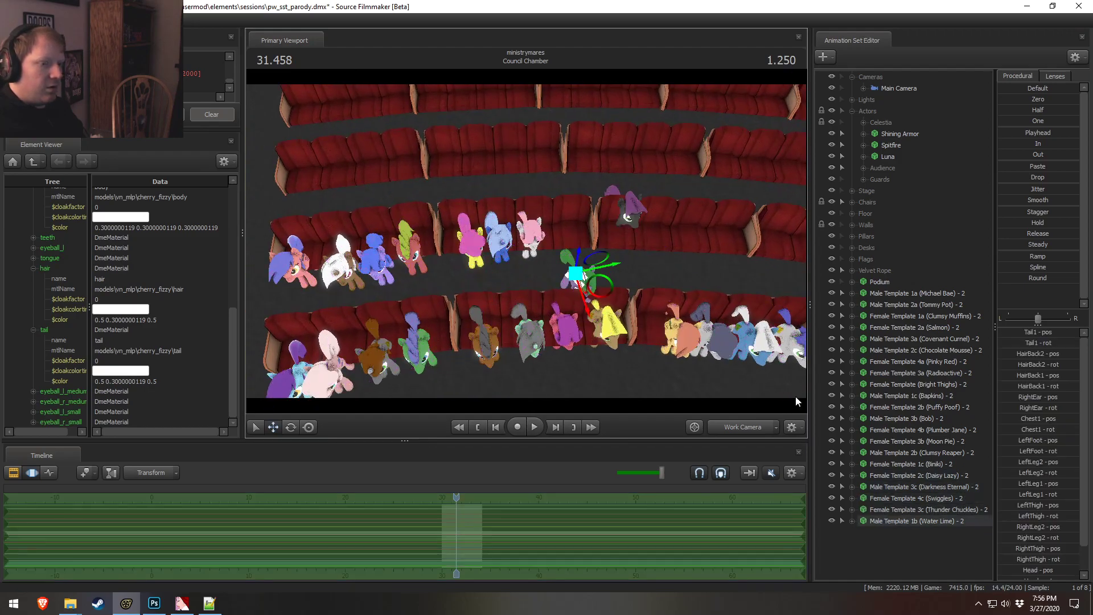
{"action": "left_click_drag", "start_coordinate": [576, 273], "coordinate": [585, 228]}
- Shift Darkness Eternal down-left into its seat at the end of the row
{"action": "left_click", "coordinate": [624, 195]}
{"action": "left_click", "coordinate": [624, 195]}
{"action": "left_click", "coordinate": [933, 487]}
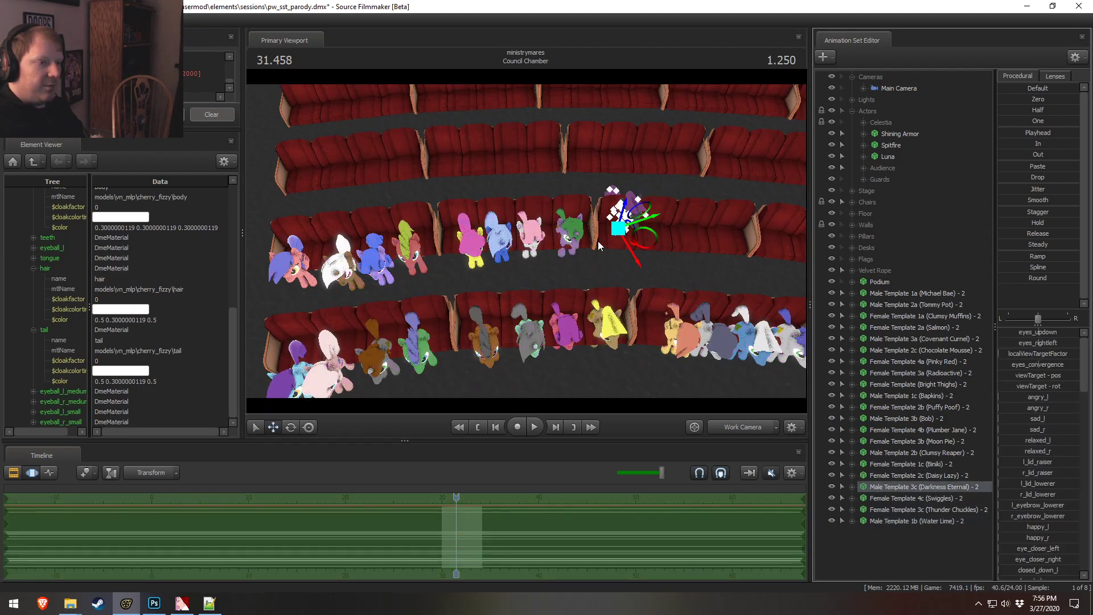
{"action": "left_click_drag", "start_coordinate": [648, 243], "coordinate": [640, 264]}
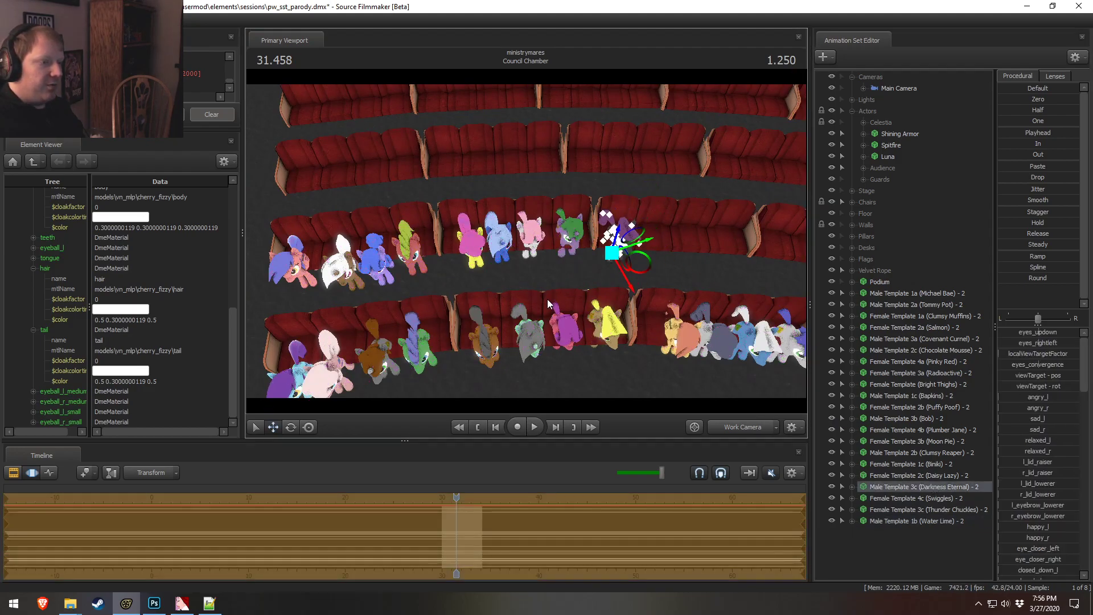
{"action": "left_click_drag", "start_coordinate": [514, 297], "coordinate": [613, 340]}
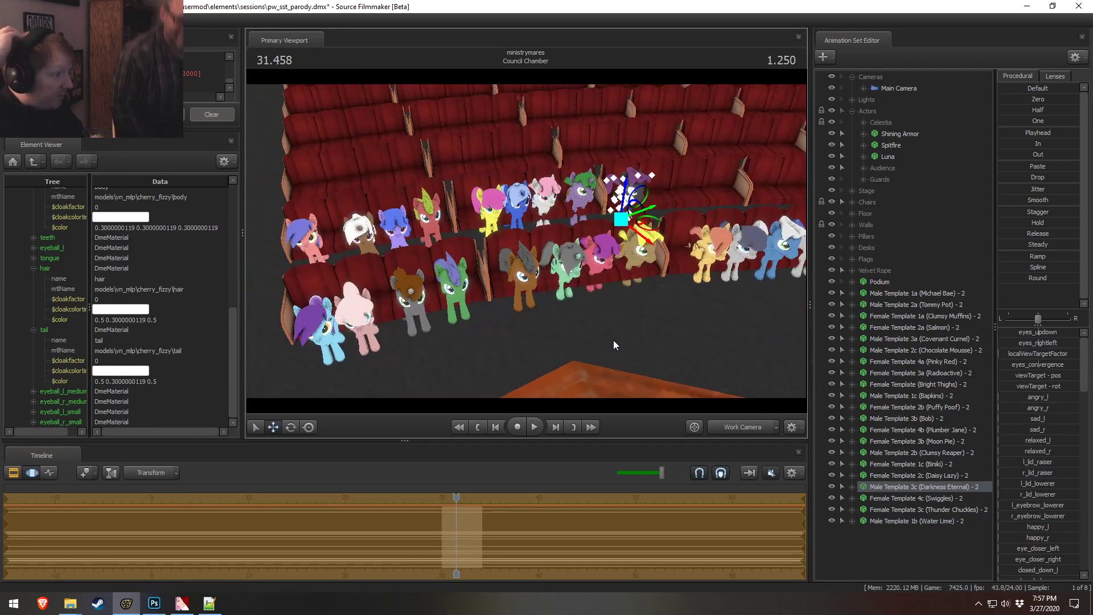
- Duplicate the Audience Member 2 set, pasting a copy as Audience Member 3
{"action": "key", "text": "F2"}
{"action": "left_click", "coordinate": [551, 501]}
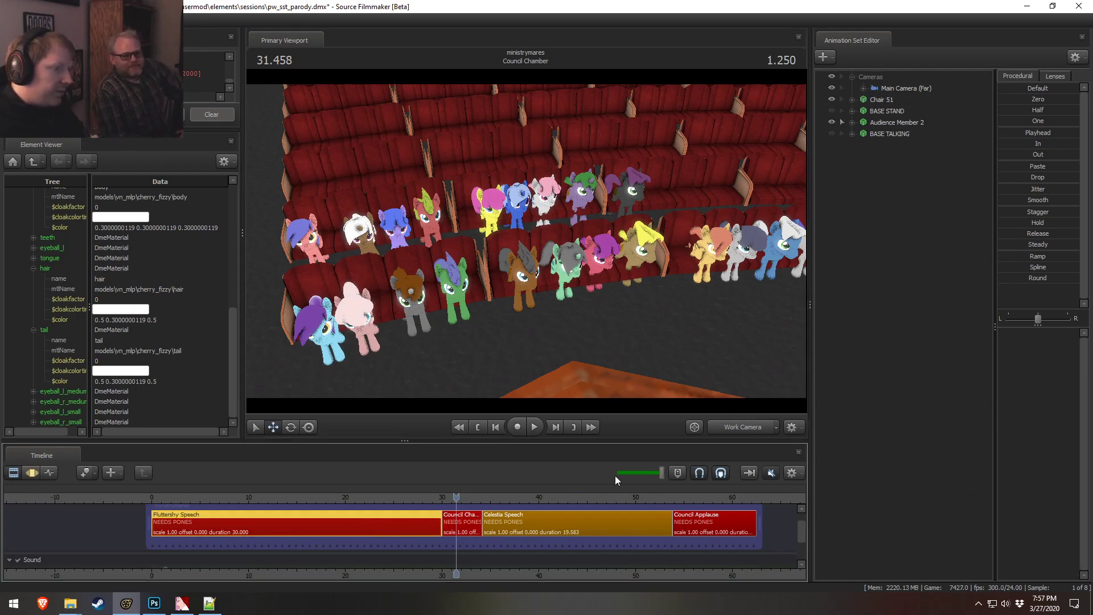
{"action": "left_click", "coordinate": [883, 123]}
{"action": "key", "text": "F3"}
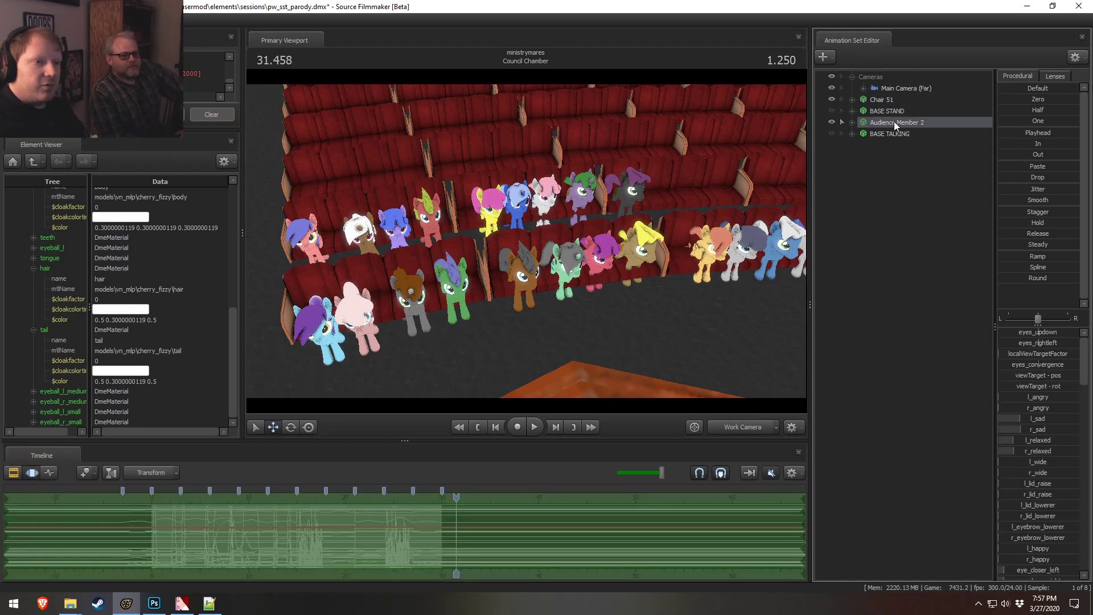
{"action": "right_click", "coordinate": [894, 121]}
{"action": "left_click", "coordinate": [906, 139]}
{"action": "right_click", "coordinate": [883, 166]}
{"action": "left_click", "coordinate": [922, 225]}
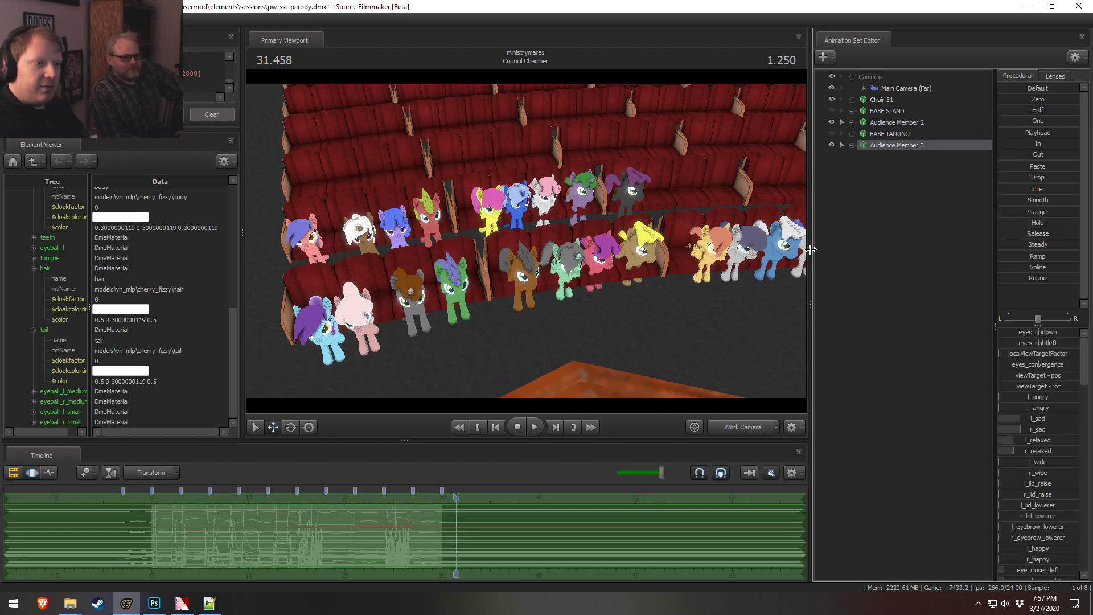
- Paste the flat pose over successive bookmark spans in the Fluttershy Speech shot
{"action": "left_click_drag", "start_coordinate": [439, 536], "coordinate": [430, 535]}
{"action": "left_click", "coordinate": [439, 531]}
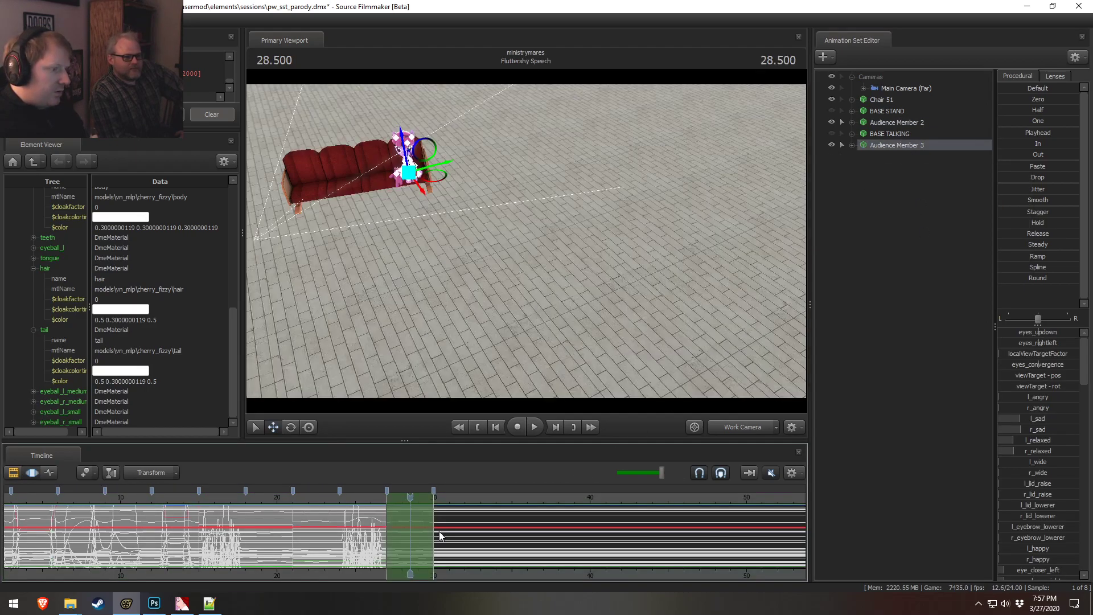
{"action": "key", "text": "Up"}
{"action": "key", "text": "ctrl+v"}
{"action": "key", "text": "Up"}
{"action": "key", "text": "ctrl+v"}
{"action": "key", "text": "Down"}
{"action": "key", "text": "Up"}
{"action": "key", "text": "Up"}
{"action": "key", "text": "ctrl+v"}
{"action": "key", "text": "Up"}
{"action": "key", "text": "ctrl+v"}
{"action": "key", "text": "Up"}
{"action": "key", "text": "ctrl+v"}
{"action": "key", "text": "Up"}
{"action": "key", "text": "ctrl+v"}
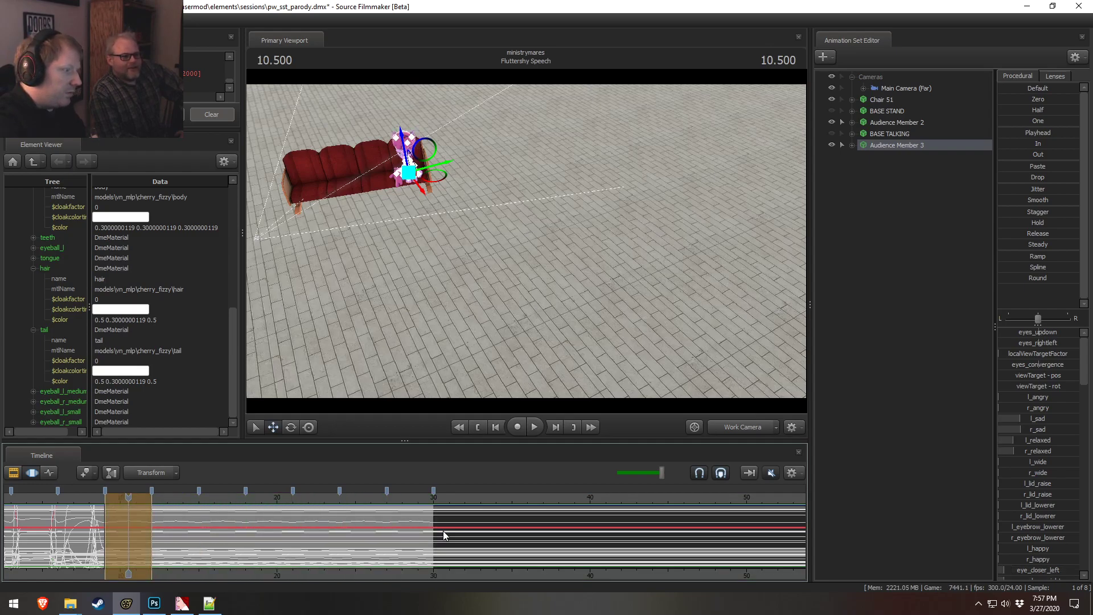
{"action": "key", "text": "Up"}
{"action": "key", "text": "ctrl+v"}
{"action": "key", "text": "Up"}
{"action": "key", "text": "ctrl+v"}
{"action": "key", "text": "Up"}
{"action": "key", "text": "Up"}
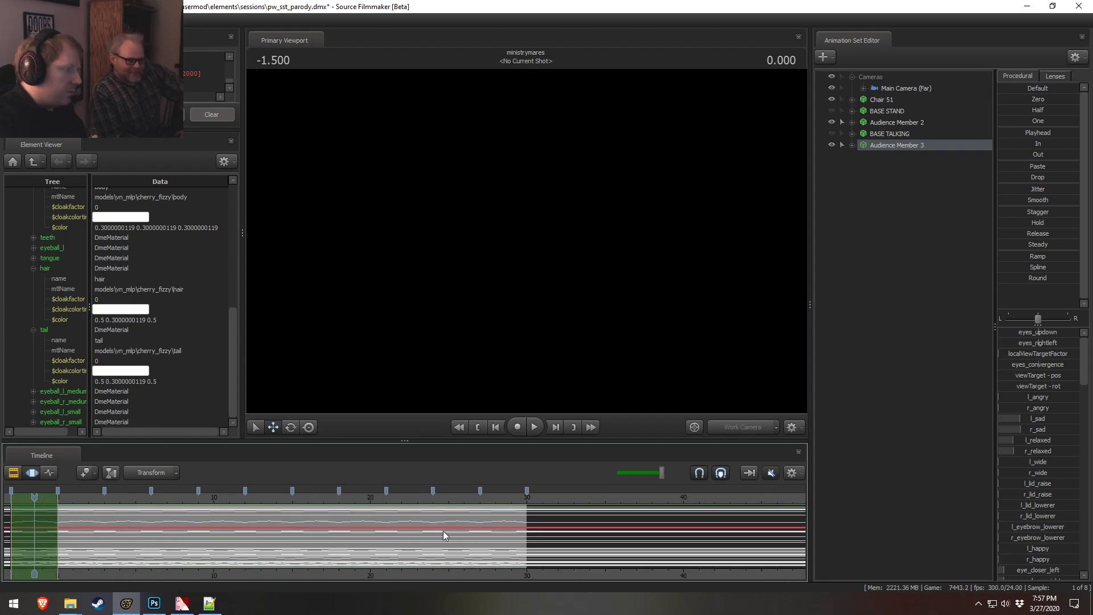
- Move the playhead around and select the time span from -2.9 to -0.8
{"action": "scroll", "coordinate": [282, 511], "scroll_direction": "down", "scroll_amount": 3}
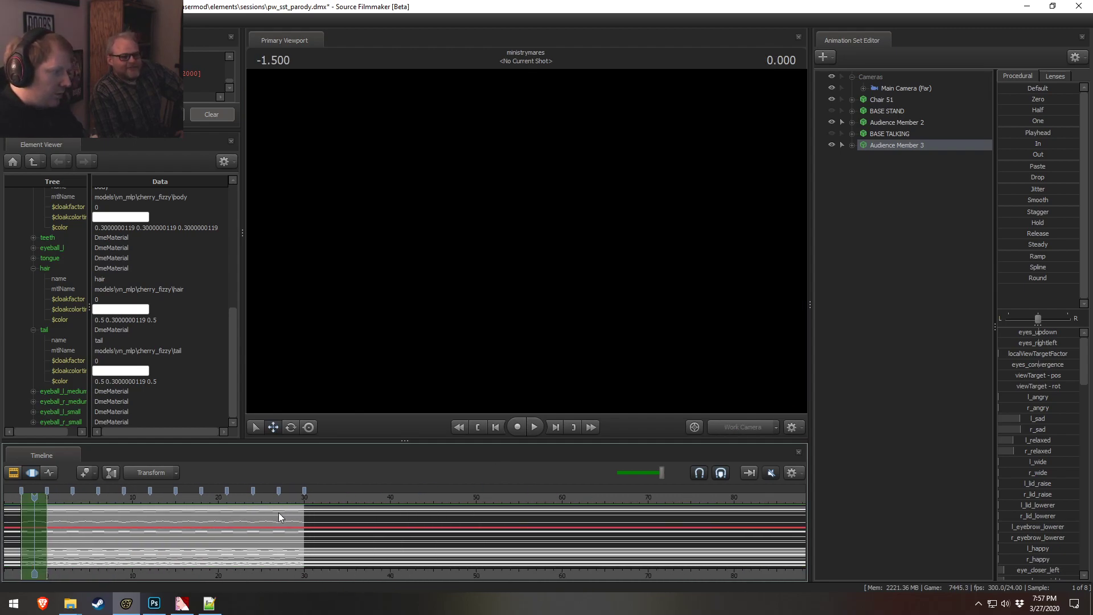
{"action": "left_click", "coordinate": [127, 531]}
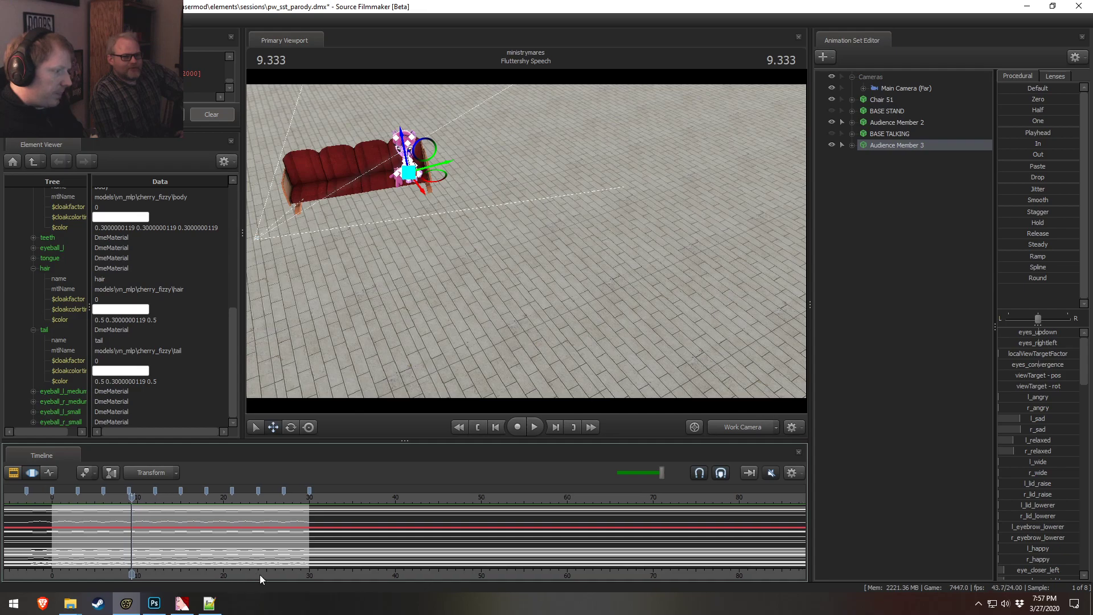
{"action": "scroll", "coordinate": [538, 540], "scroll_direction": "up", "scroll_amount": 3}
{"action": "left_click", "coordinate": [493, 528]}
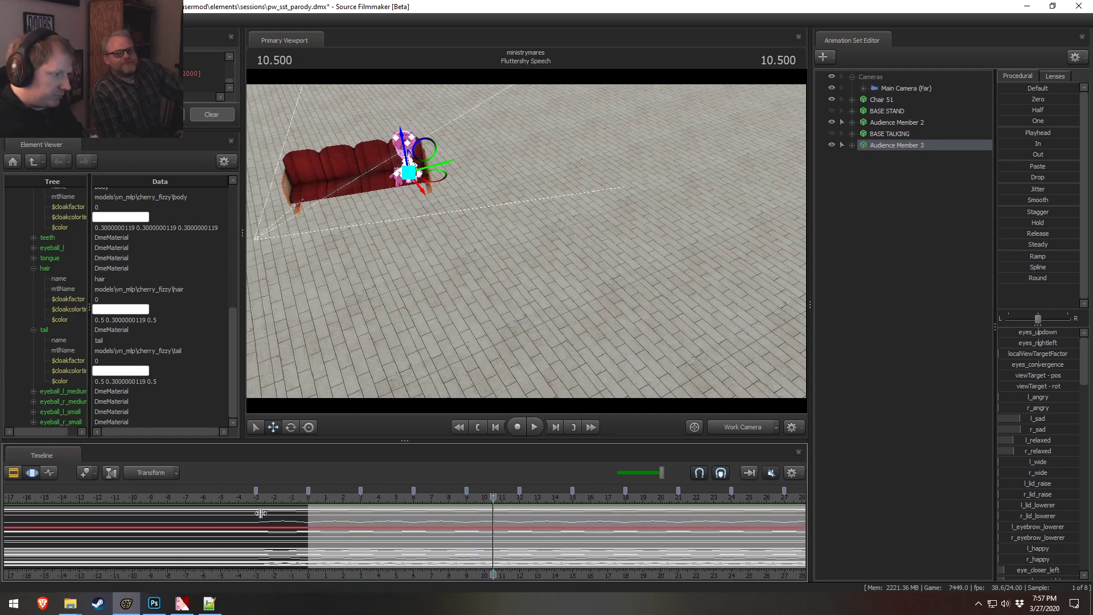
{"action": "left_click", "coordinate": [257, 515]}
{"action": "left_click_drag", "start_coordinate": [257, 517], "coordinate": [633, 568]}
{"action": "scroll", "coordinate": [283, 534], "scroll_direction": "up", "scroll_amount": 3}
- Open the Council Chamber shot's animation sets and show Male Template 1a's curves
{"action": "key", "text": "F3"}
{"action": "key", "text": "F4"}
{"action": "key", "text": "F3"}
{"action": "left_click", "coordinate": [645, 532]}
{"action": "left_click", "coordinate": [640, 498]}
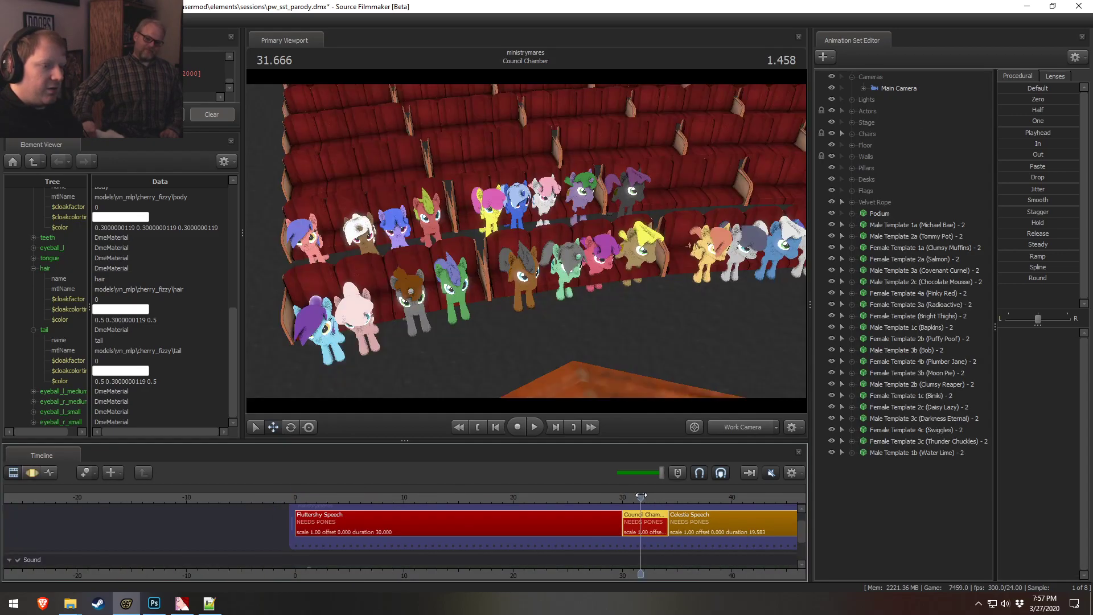
{"action": "left_click", "coordinate": [925, 225]}
{"action": "key", "text": "F3"}
- Move the time selection to about 27.6, try raising the front-row pony, then undo it
{"action": "middle_click_drag", "start_coordinate": [680, 574], "coordinate": [423, 545]}
{"action": "left_click_drag", "start_coordinate": [52, 521], "coordinate": [413, 574]}
{"action": "scroll", "coordinate": [415, 561], "scroll_direction": "up", "scroll_amount": 2}
{"action": "scroll", "coordinate": [415, 561], "scroll_direction": "up", "scroll_amount": 1}
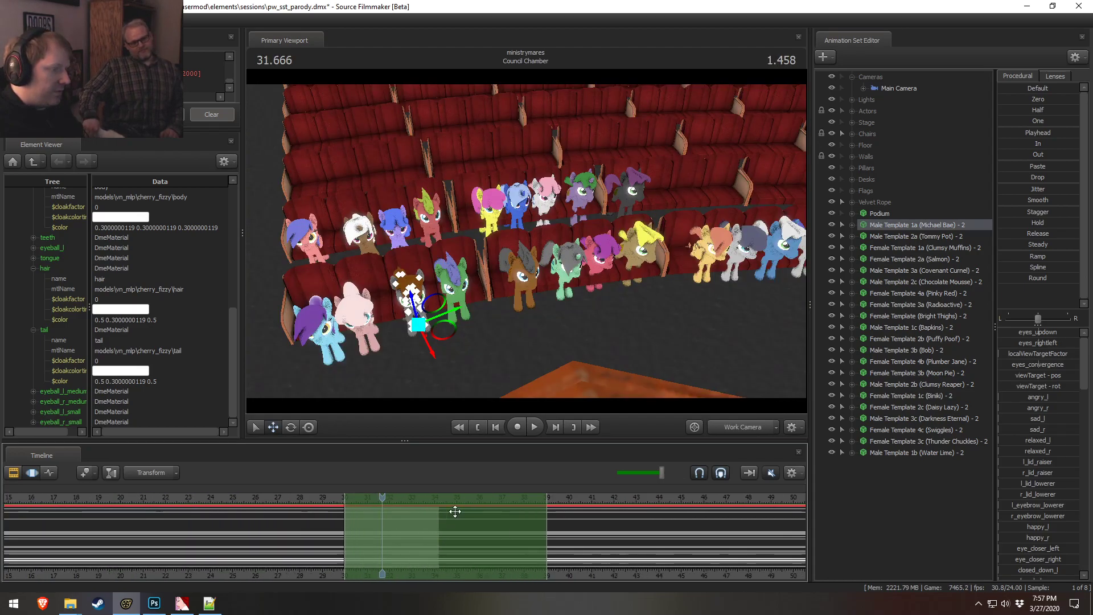
{"action": "left_click_drag", "start_coordinate": [454, 523], "coordinate": [409, 532]}
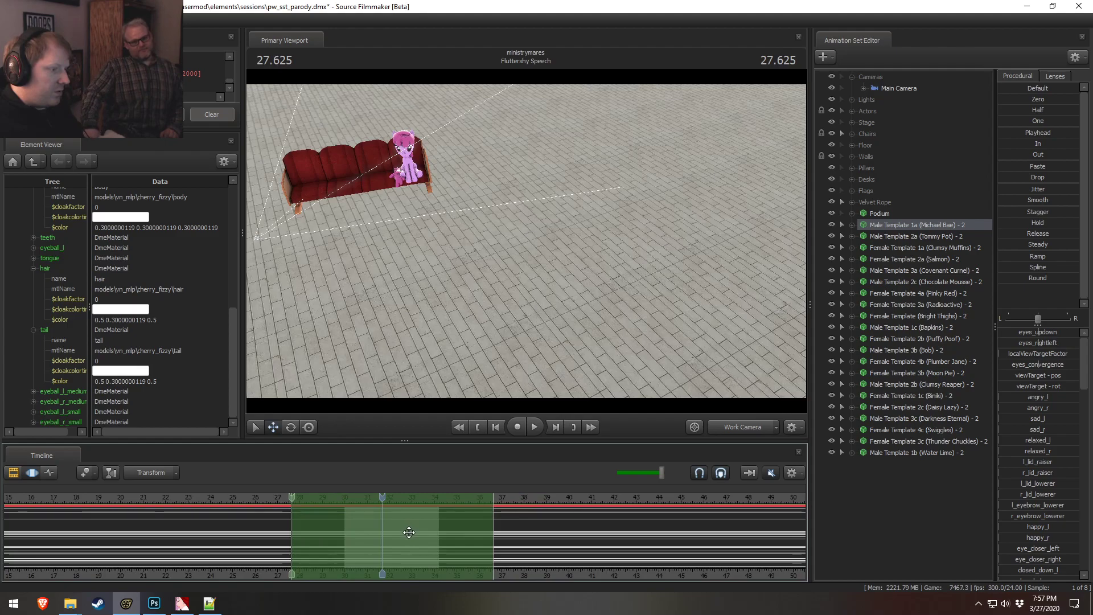
{"action": "scroll", "coordinate": [370, 534], "scroll_direction": "up", "scroll_amount": 3}
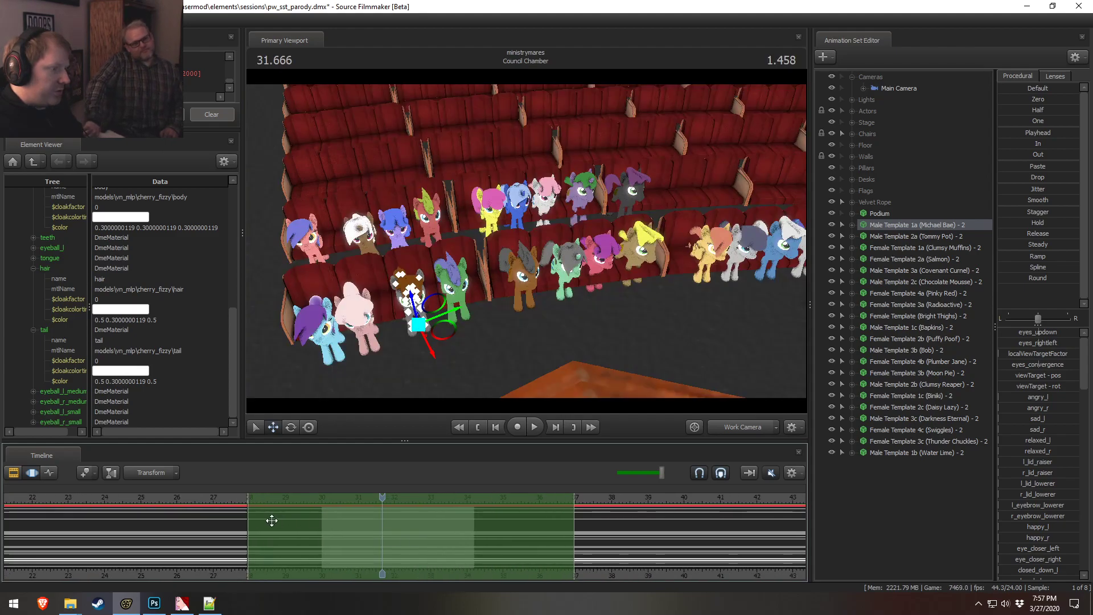
{"action": "left_click_drag", "start_coordinate": [285, 523], "coordinate": [359, 524]}
{"action": "key", "text": "Escape"}
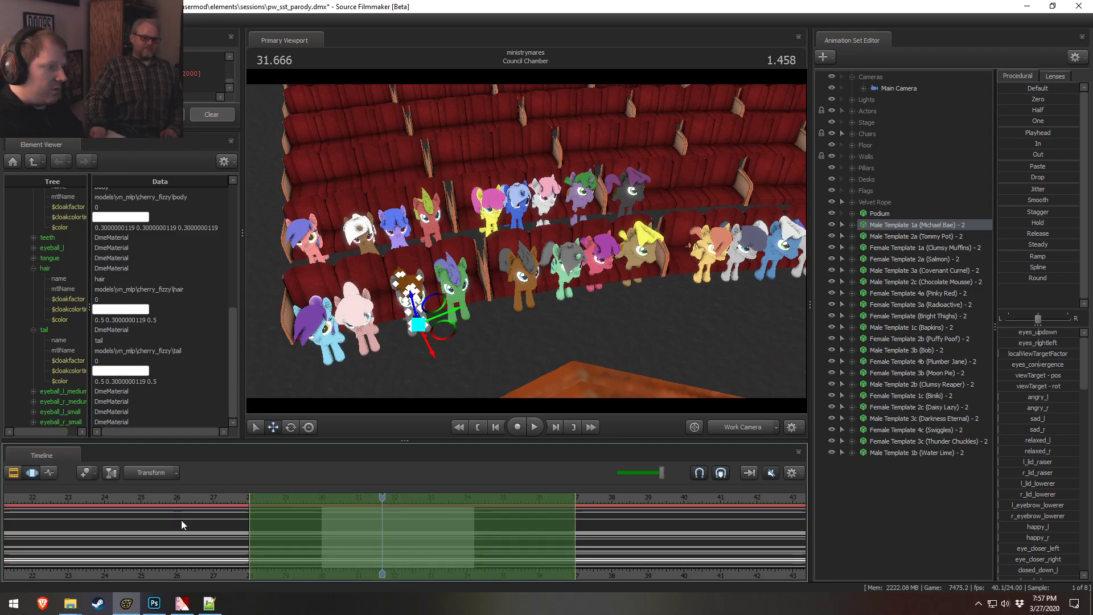
- Expand Audience Member 3's Body and reposition the time selection around frame 30.833
{"action": "key", "text": "F2"}
{"action": "left_click", "coordinate": [869, 147]}
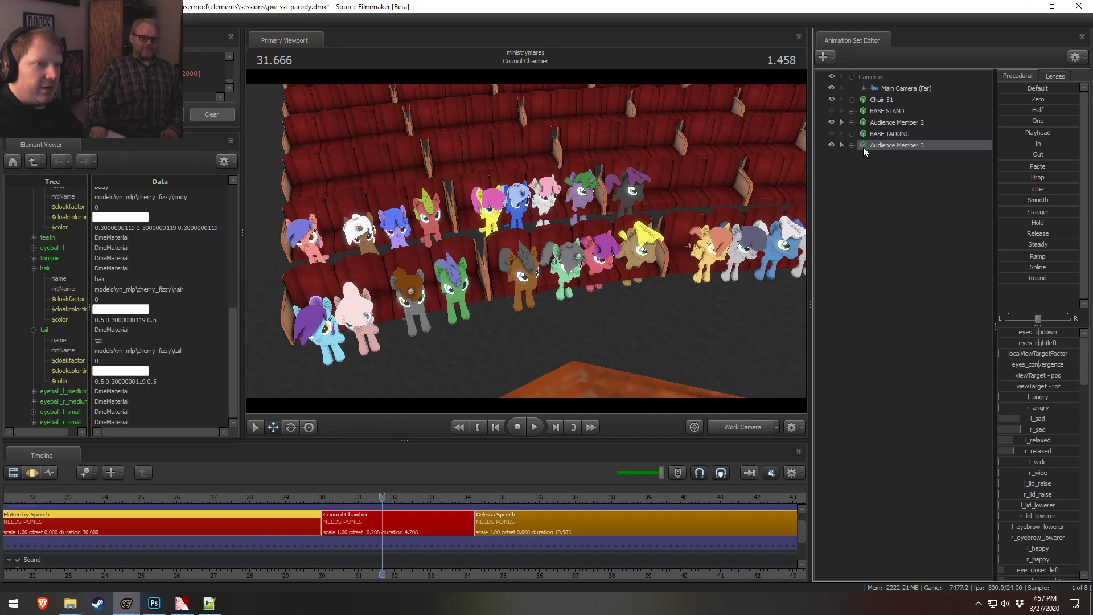
{"action": "left_click", "coordinate": [863, 167]}
{"action": "key", "text": "F3"}
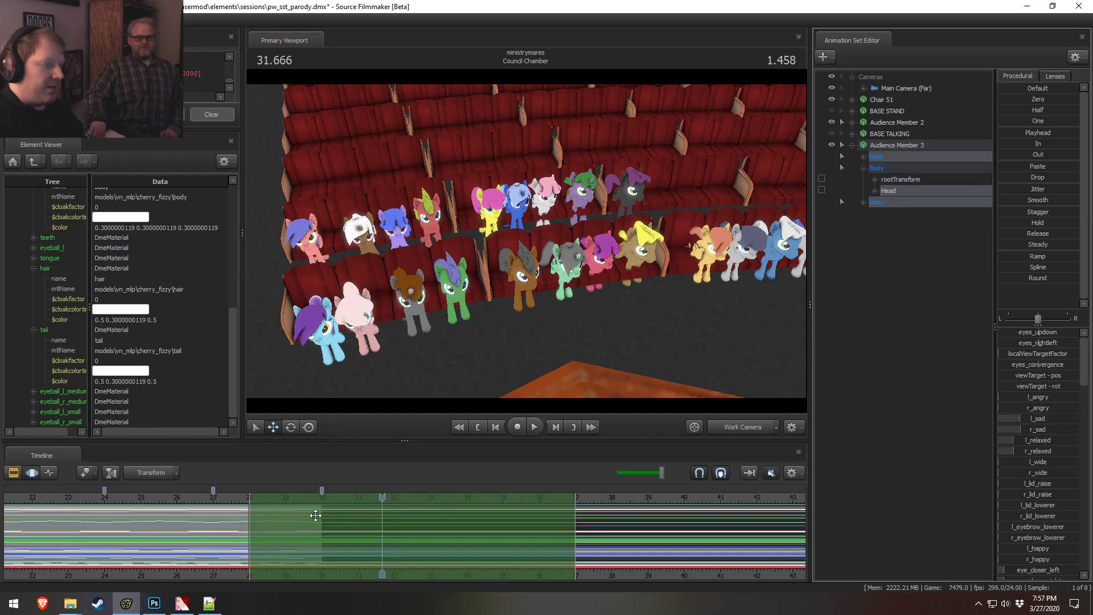
{"action": "left_click_drag", "start_coordinate": [374, 546], "coordinate": [201, 567]}
{"action": "key", "text": "F2"}
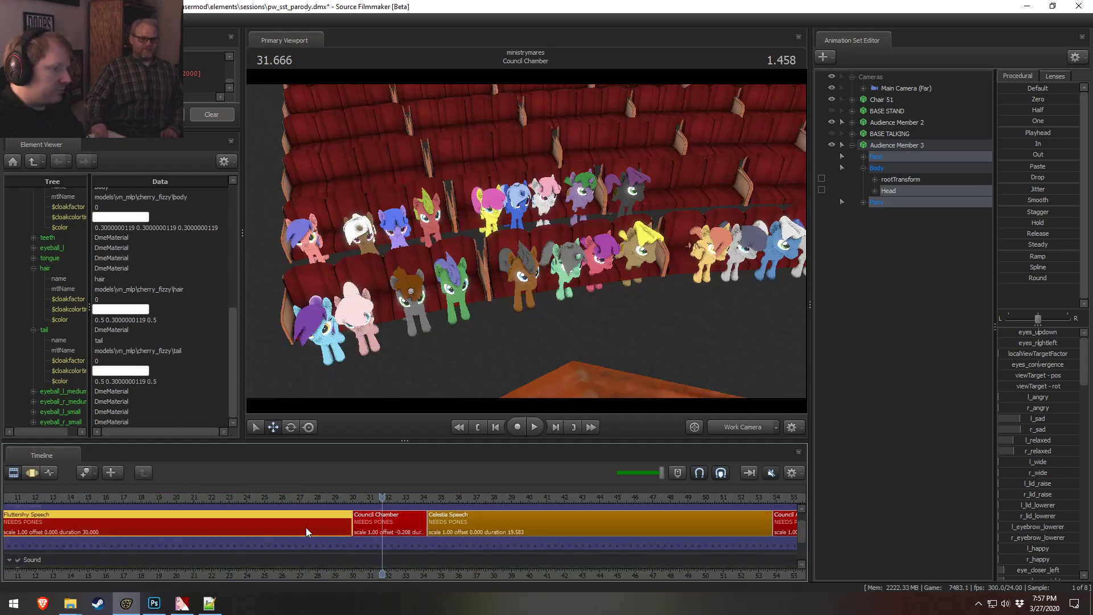
{"action": "key", "text": "F3"}
{"action": "left_click", "coordinate": [903, 224]}
{"action": "left_click_drag", "start_coordinate": [286, 549], "coordinate": [408, 534]}
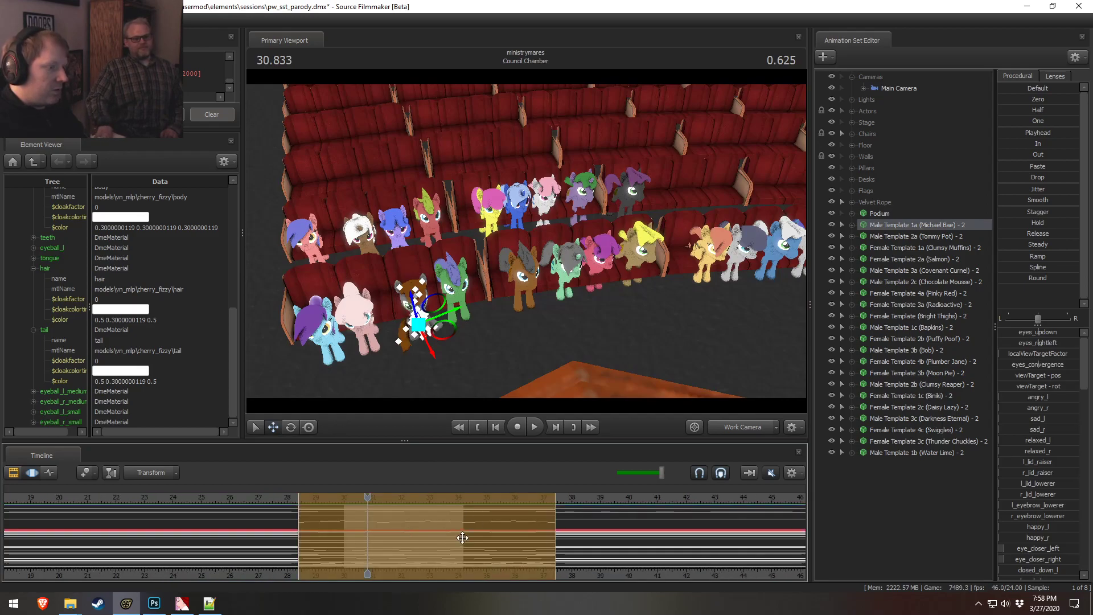
{"action": "left_click_drag", "start_coordinate": [417, 531], "coordinate": [416, 530]}
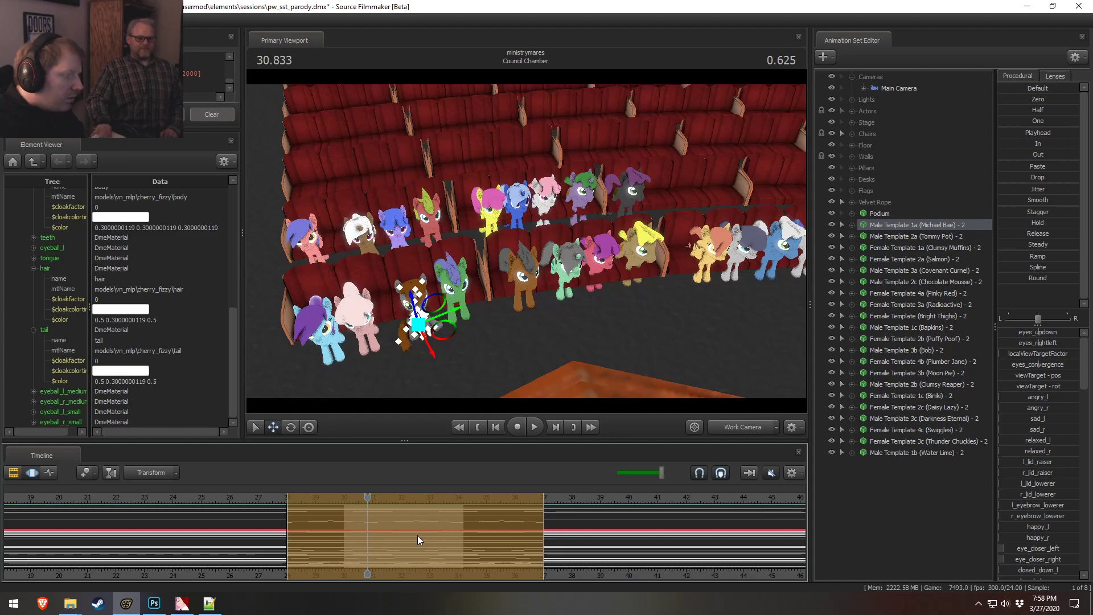
- Check Male 2a, Female 1a, Male 3a, Female 2c, 4a, 3a, Male 1c, Female 2b and Male 3b
{"action": "left_click", "coordinate": [928, 236]}
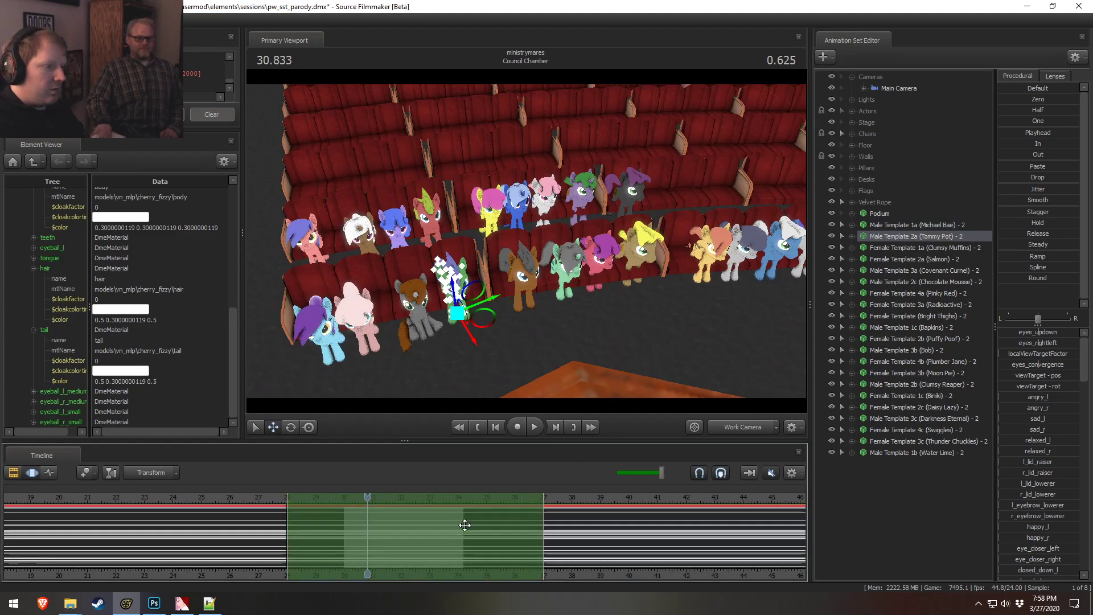
{"action": "left_click", "coordinate": [891, 248]}
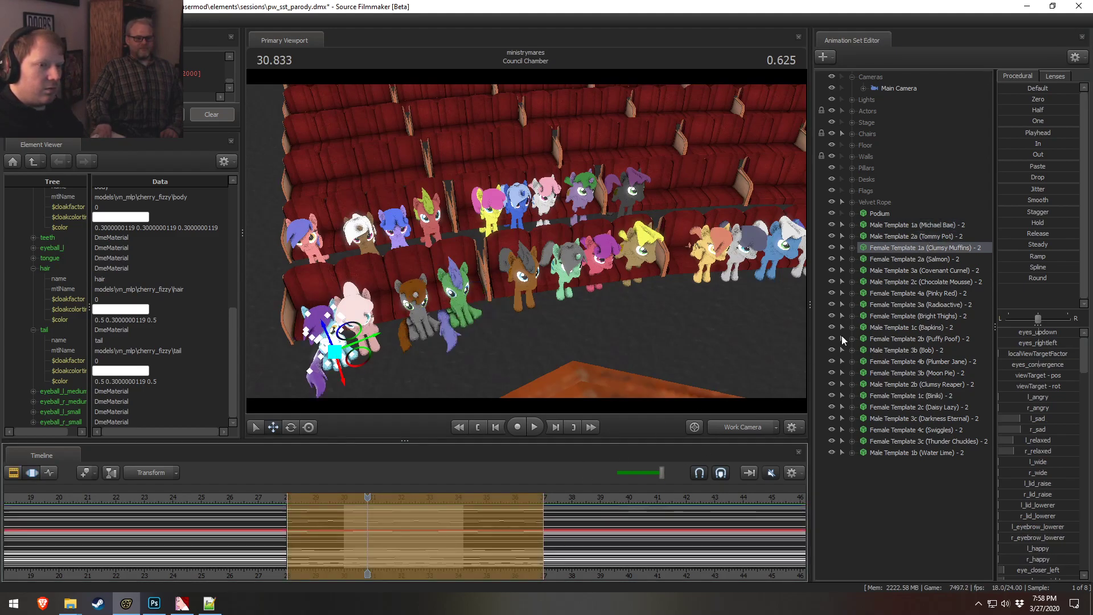
{"action": "left_click", "coordinate": [879, 269]}
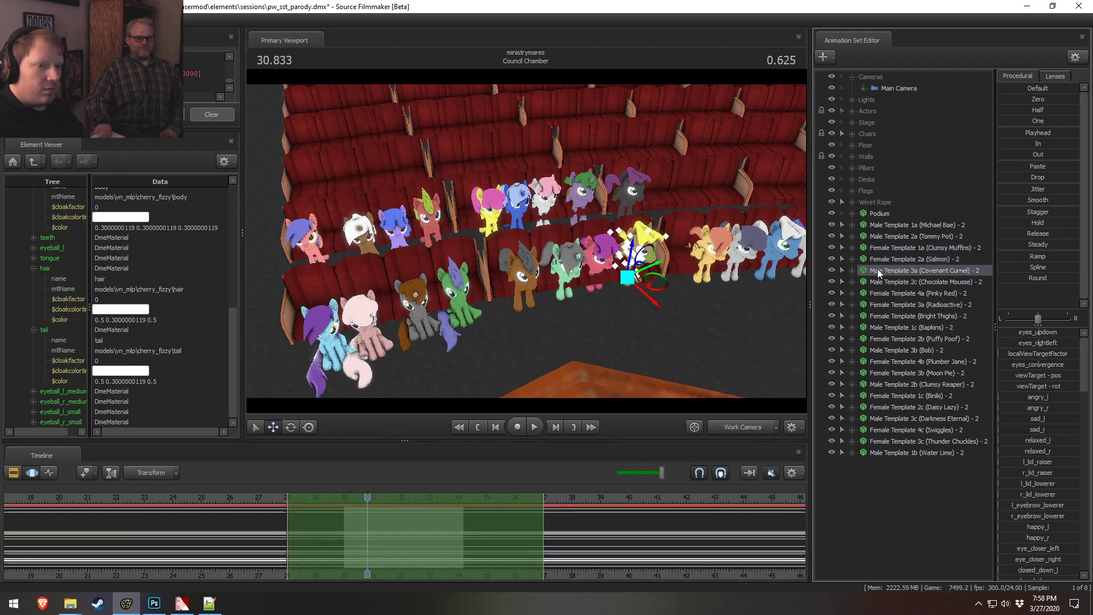
{"action": "left_click", "coordinate": [899, 282]}
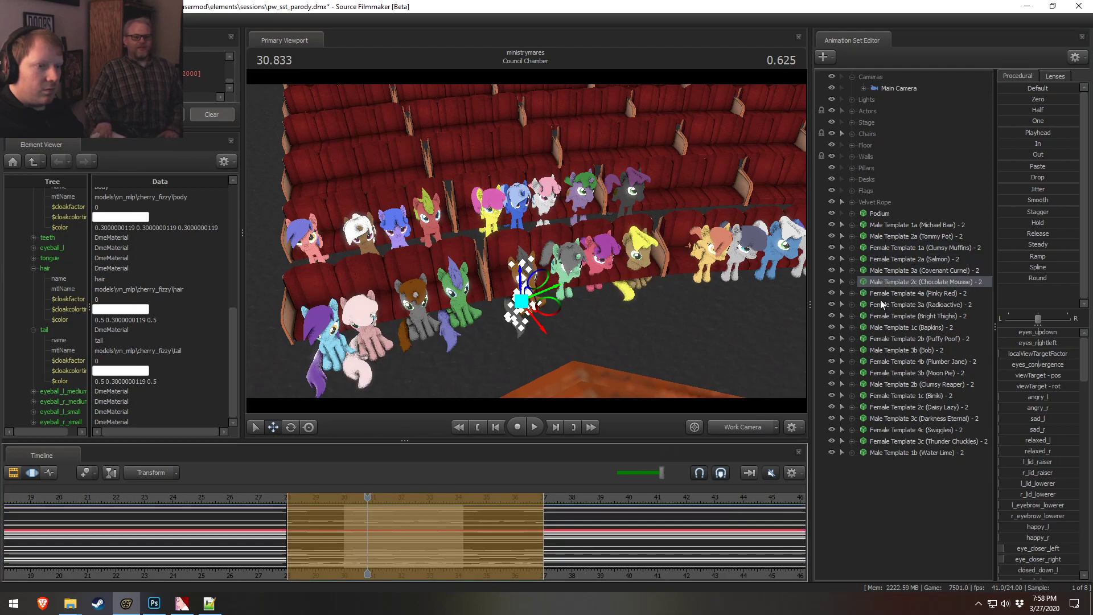
{"action": "left_click", "coordinate": [899, 293]}
{"action": "left_click", "coordinate": [924, 306]}
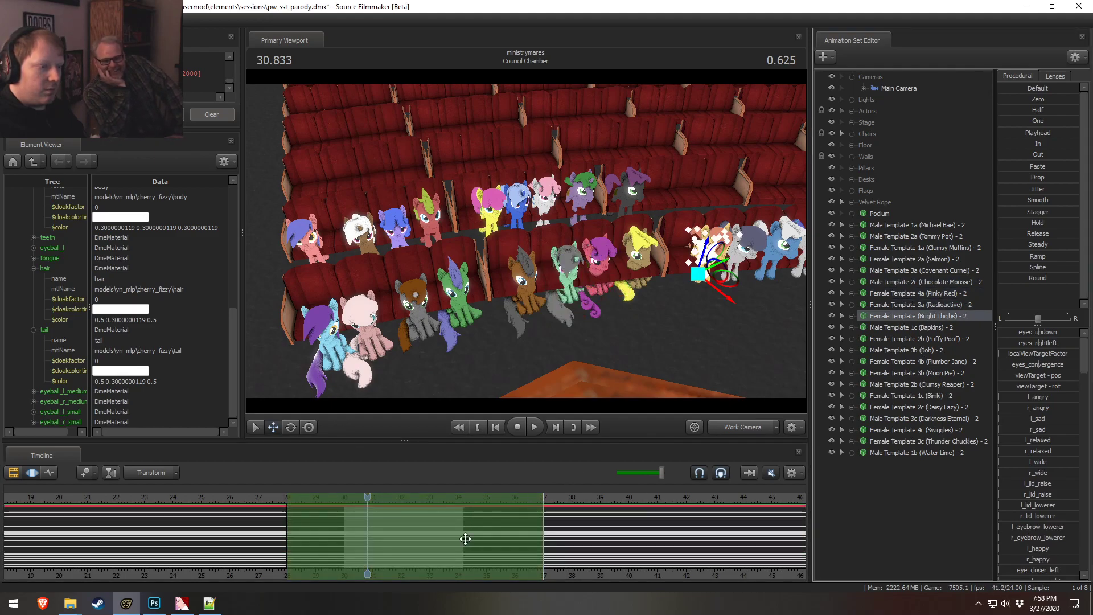
{"action": "left_click", "coordinate": [908, 326]}
{"action": "left_click", "coordinate": [913, 338]}
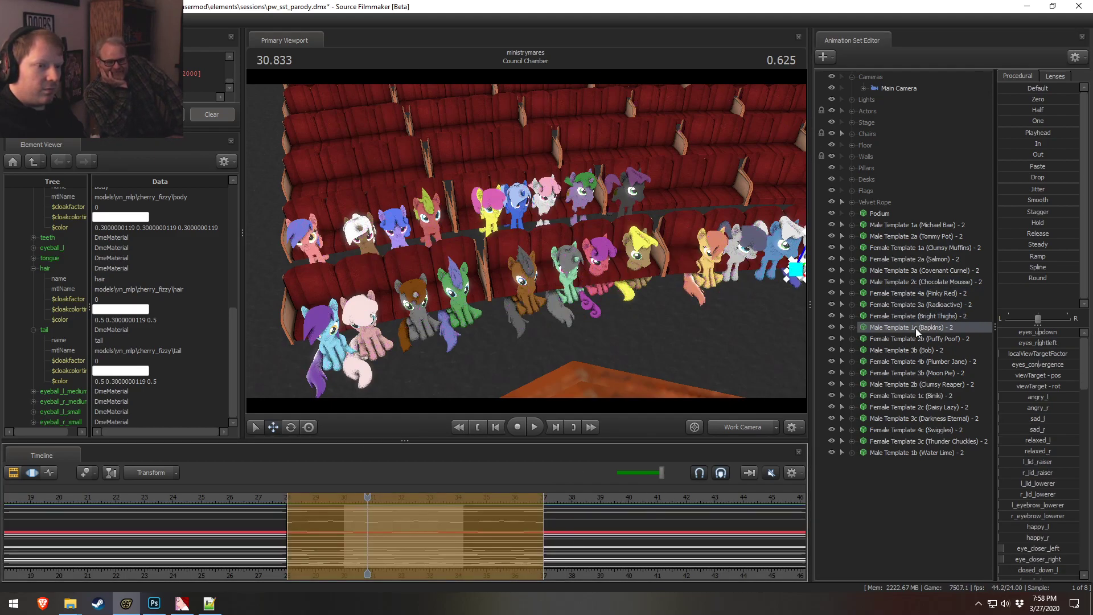
{"action": "left_click", "coordinate": [954, 351]}
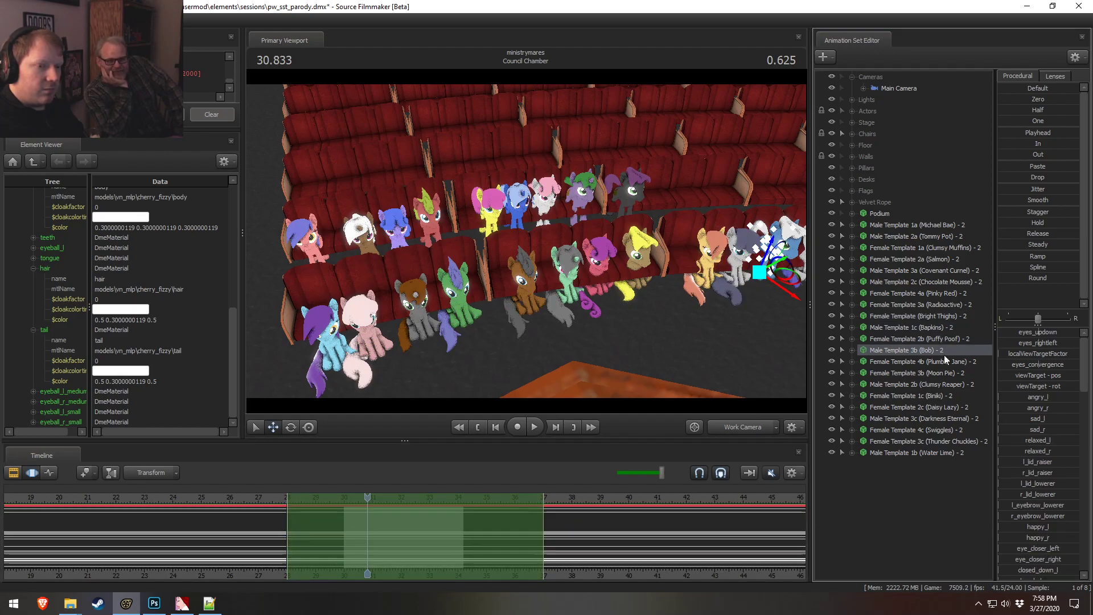
- Check Female 4b, 3b, Male 2b, Female 1c, Male 3c, Female 4c, 3c, Male 1b, then view down the aisle
{"action": "left_click", "coordinate": [888, 361]}
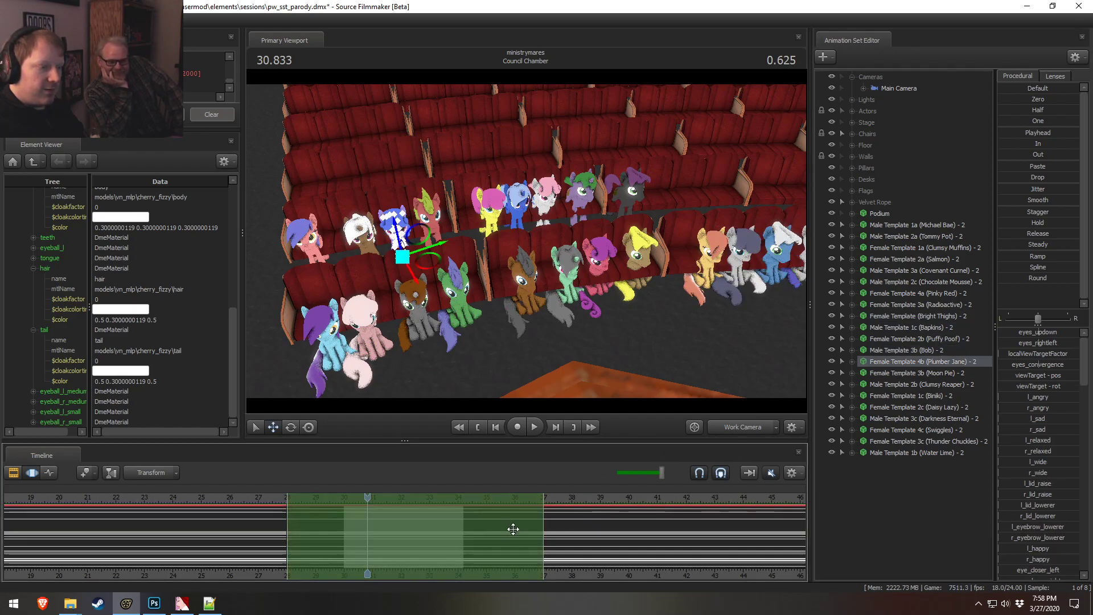
{"action": "left_click", "coordinate": [910, 373]}
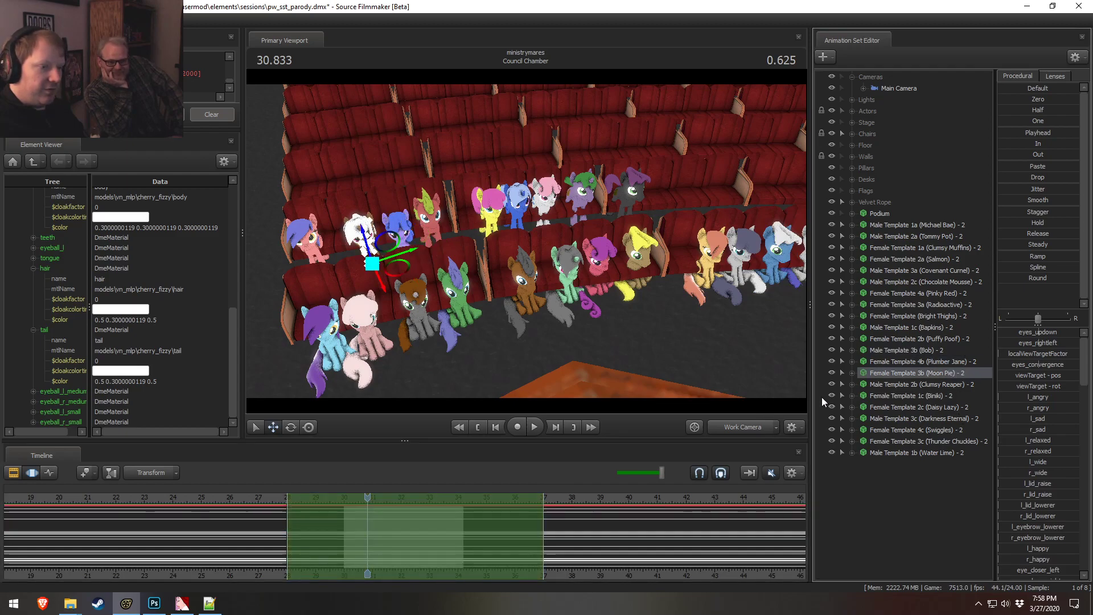
{"action": "key", "text": "Down"}
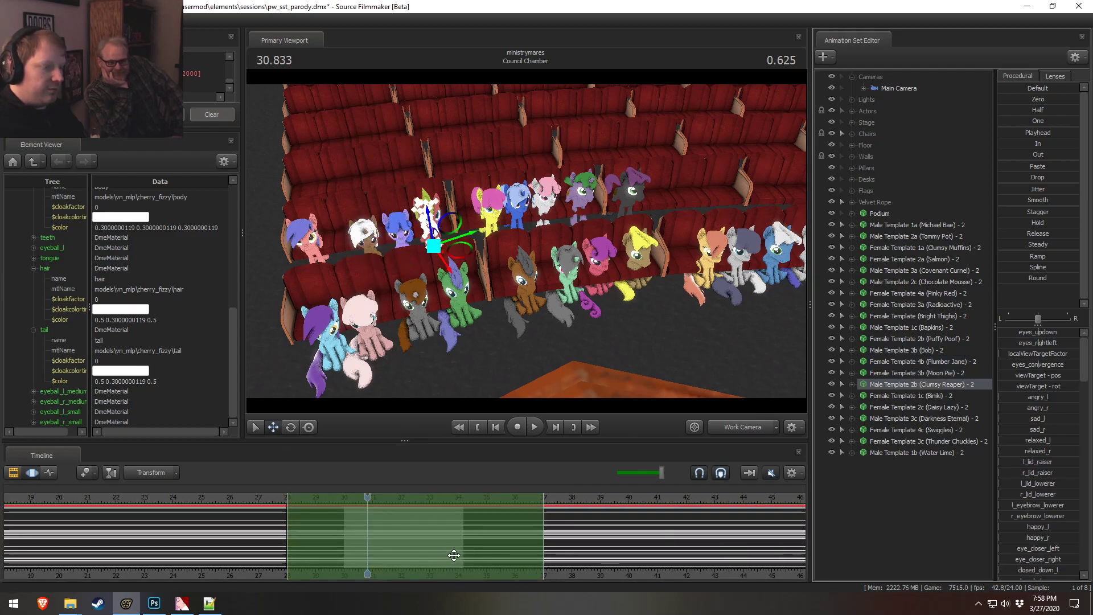
{"action": "left_click", "coordinate": [898, 396]}
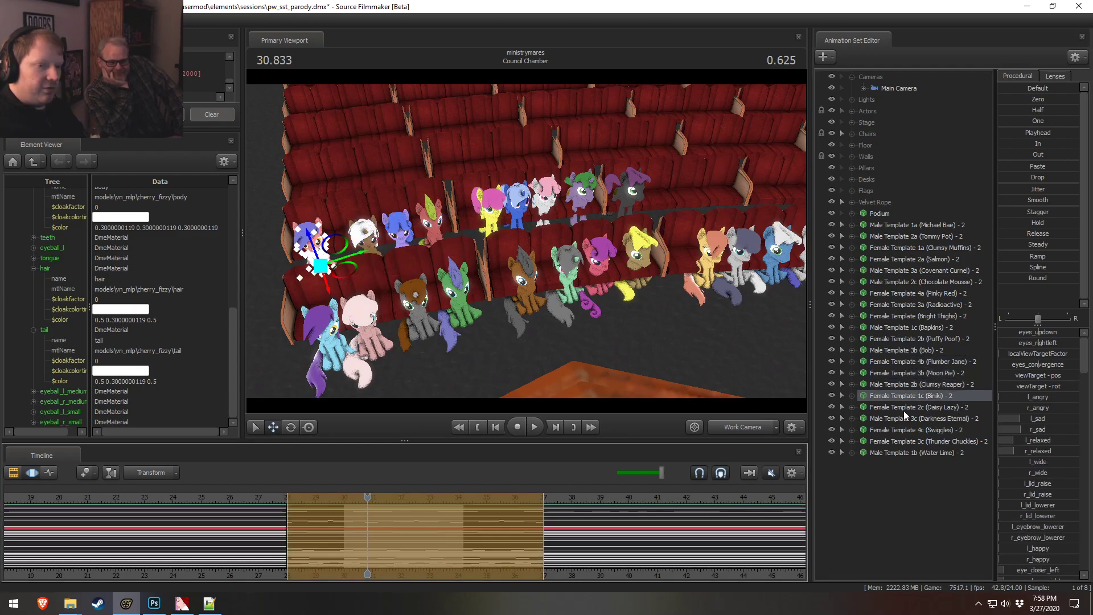
{"action": "left_click", "coordinate": [902, 418]}
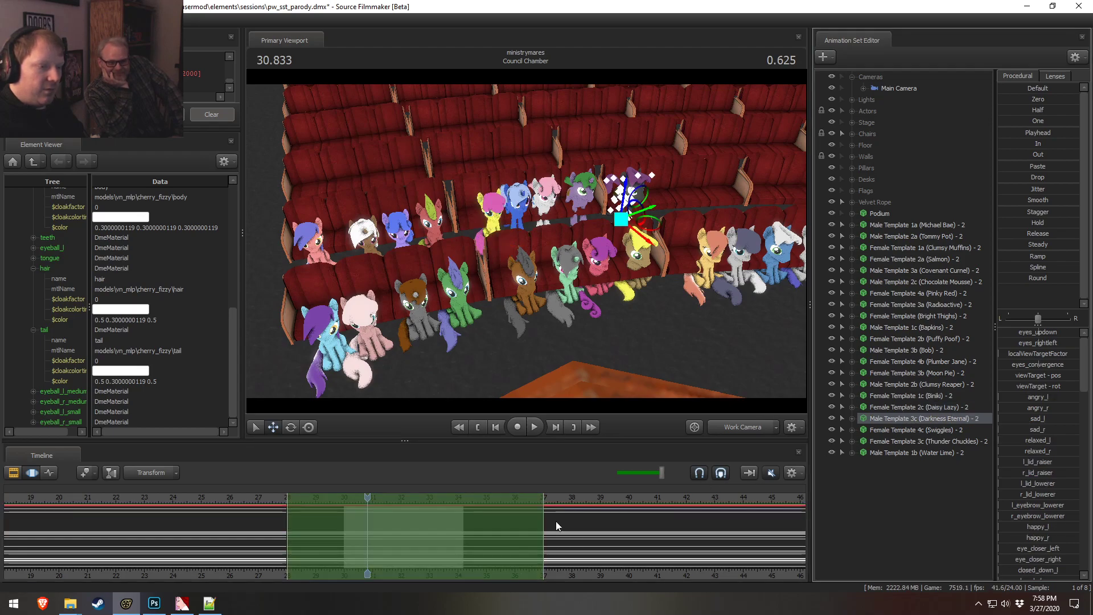
{"action": "left_click", "coordinate": [927, 431]}
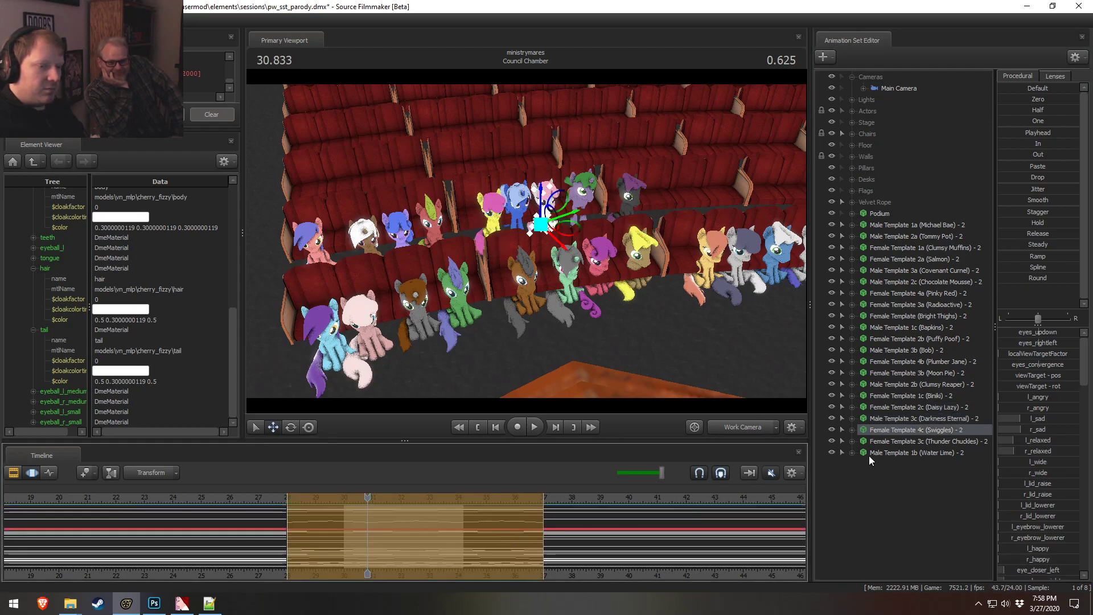
{"action": "left_click", "coordinate": [935, 442]}
{"action": "left_click", "coordinate": [903, 452]}
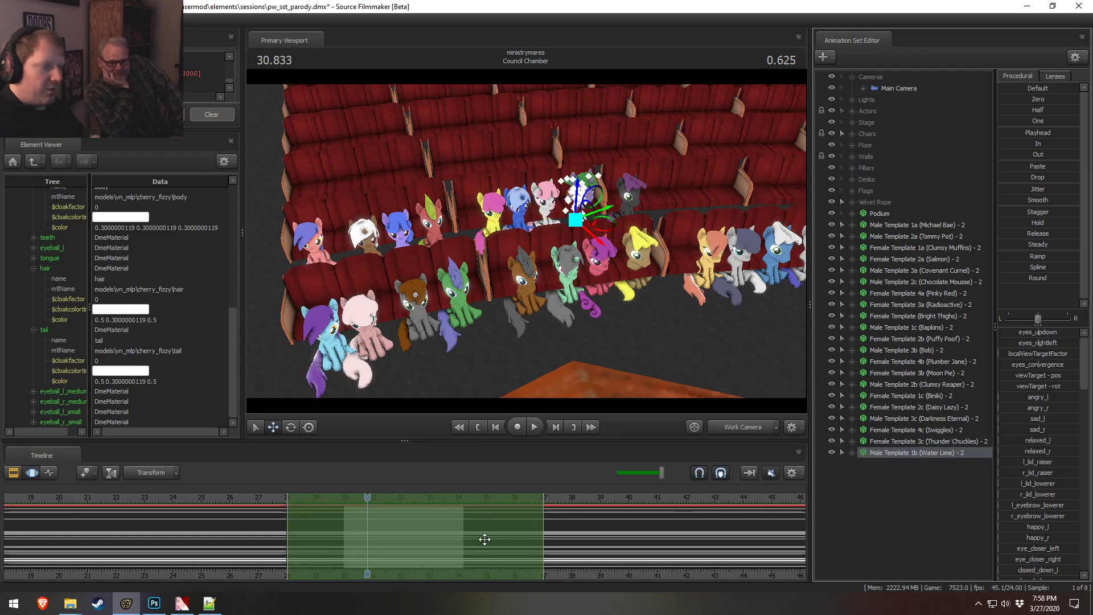
{"action": "left_click_drag", "start_coordinate": [640, 367], "coordinate": [525, 241]}
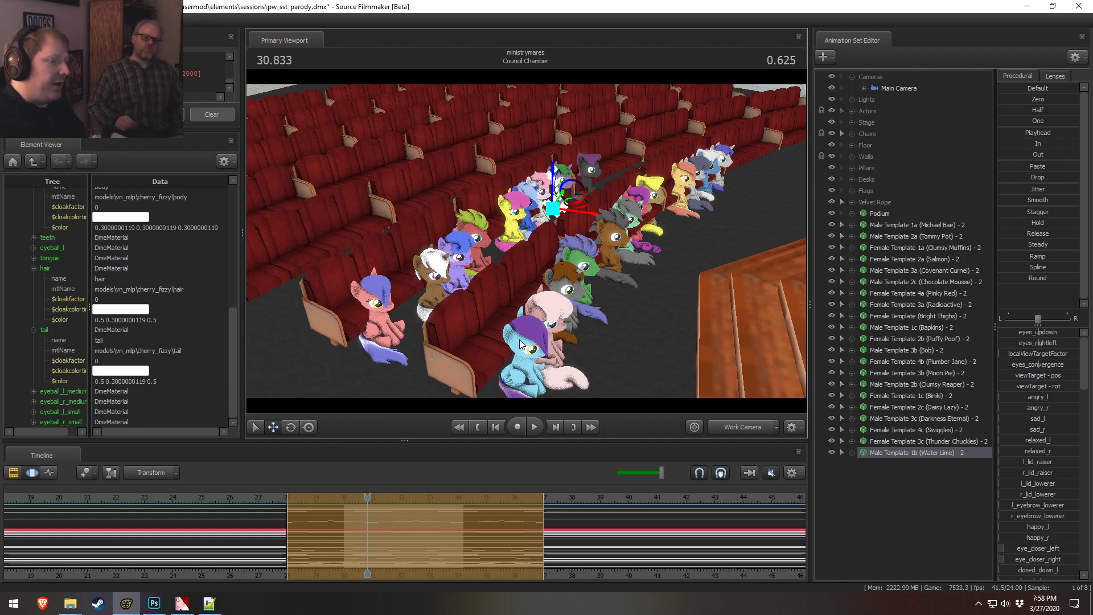
- Lower the grey Male Template 1a pony's body down into its seat
{"action": "left_click_drag", "start_coordinate": [480, 309], "coordinate": [514, 269]}
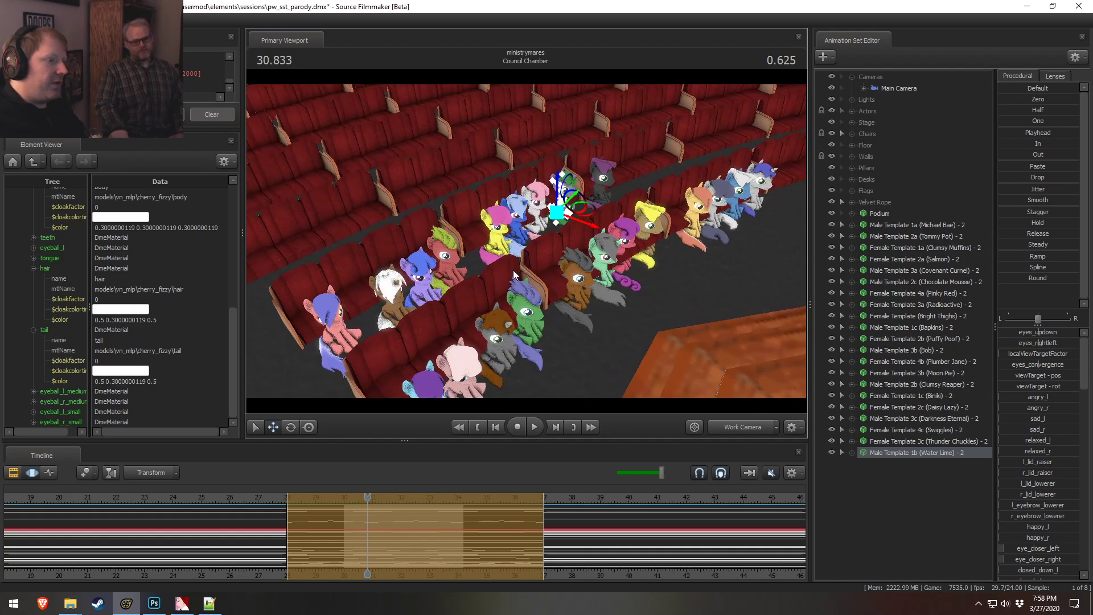
{"action": "left_click", "coordinate": [932, 228]}
{"action": "key", "text": "f"}
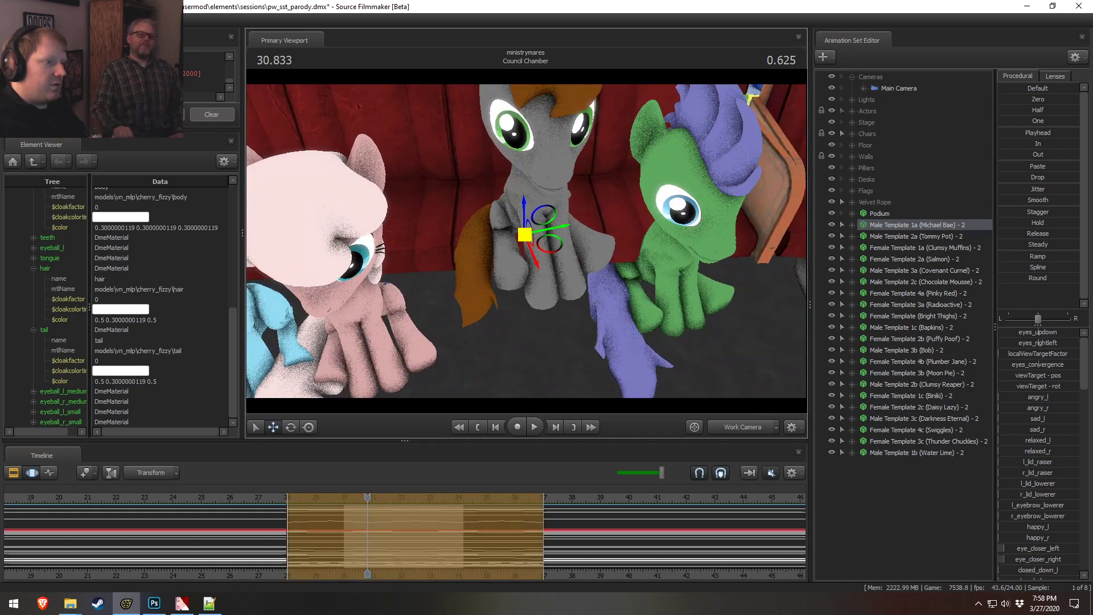
{"action": "key", "text": "f"}
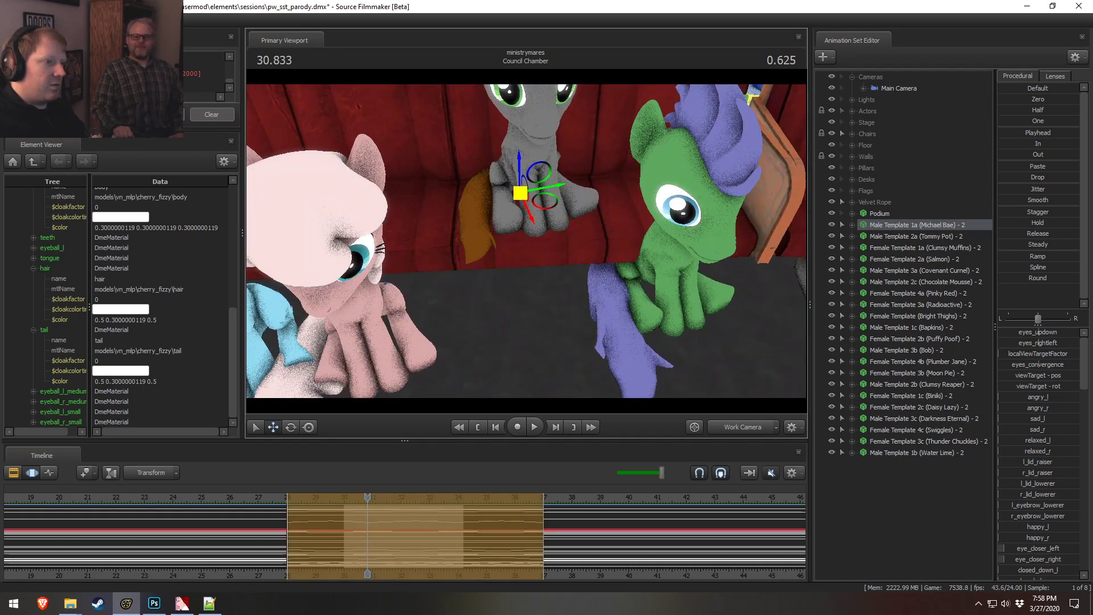
{"action": "key", "text": "Right"}
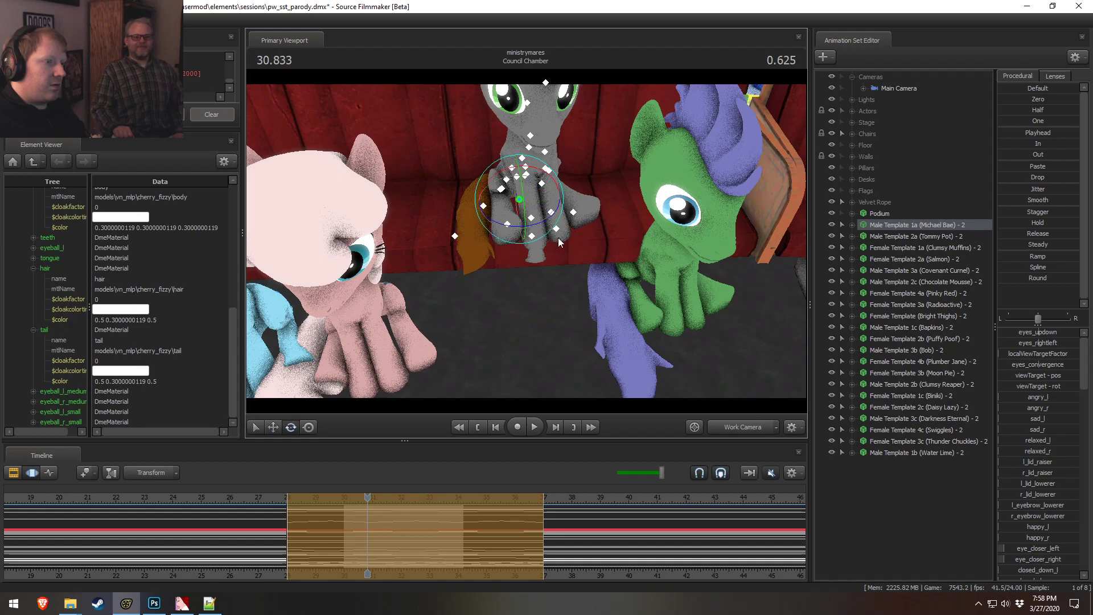
{"action": "key", "text": "w"}
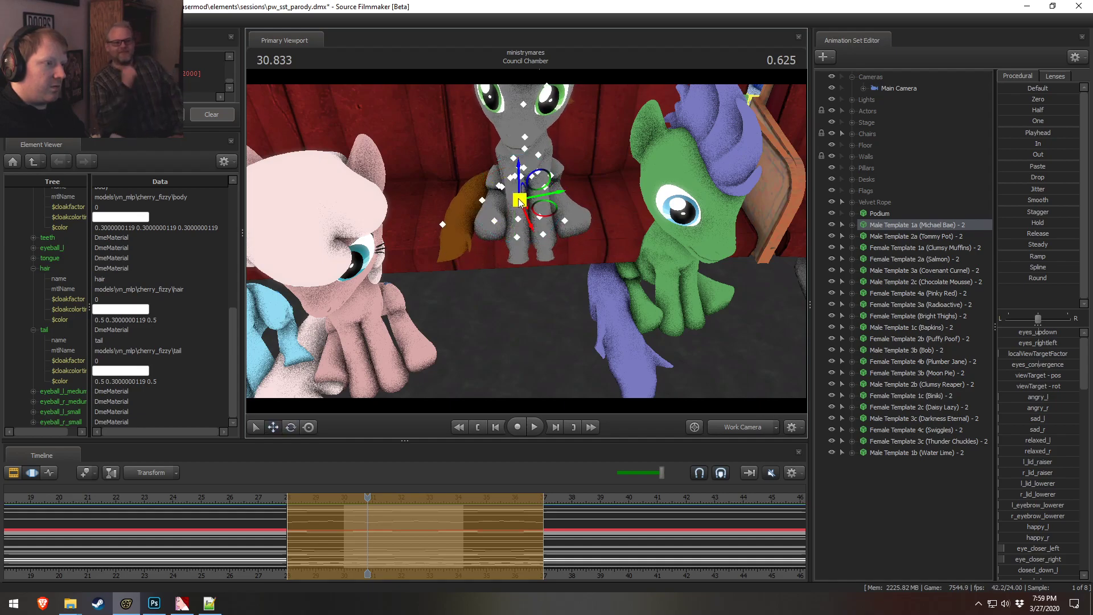
{"action": "right_click_drag", "start_coordinate": [566, 193], "coordinate": [547, 182]}
{"action": "key", "text": "e"}
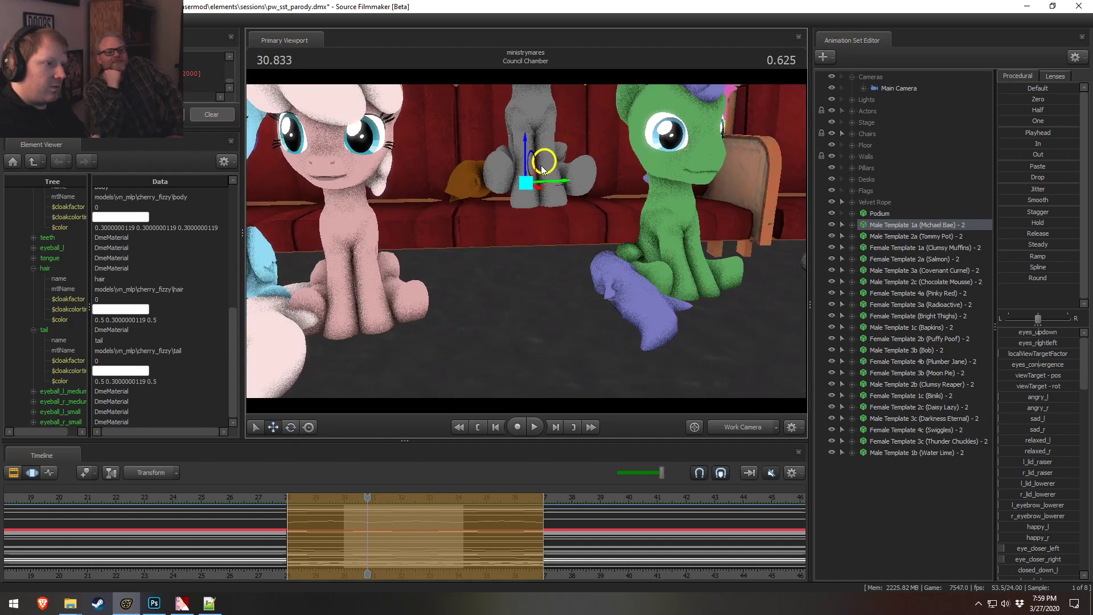
{"action": "left_click_drag", "start_coordinate": [541, 174], "coordinate": [501, 273]}
- Move the green Male Template 2a pony up and back so it sits on the seat
{"action": "left_click_drag", "start_coordinate": [381, 294], "coordinate": [456, 259]}
{"action": "left_click", "coordinate": [913, 236]}
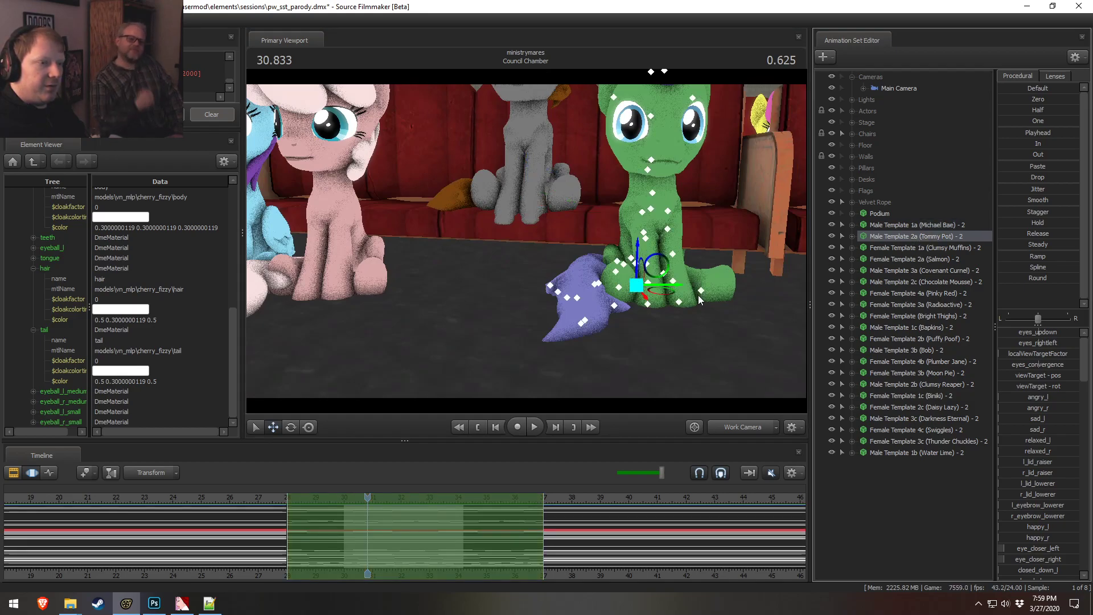
{"action": "left_click_drag", "start_coordinate": [512, 252], "coordinate": [793, 244]}
{"action": "key", "text": "ctrl+z"}
{"action": "scroll", "coordinate": [525, 240], "scroll_direction": "up", "scroll_amount": 5}
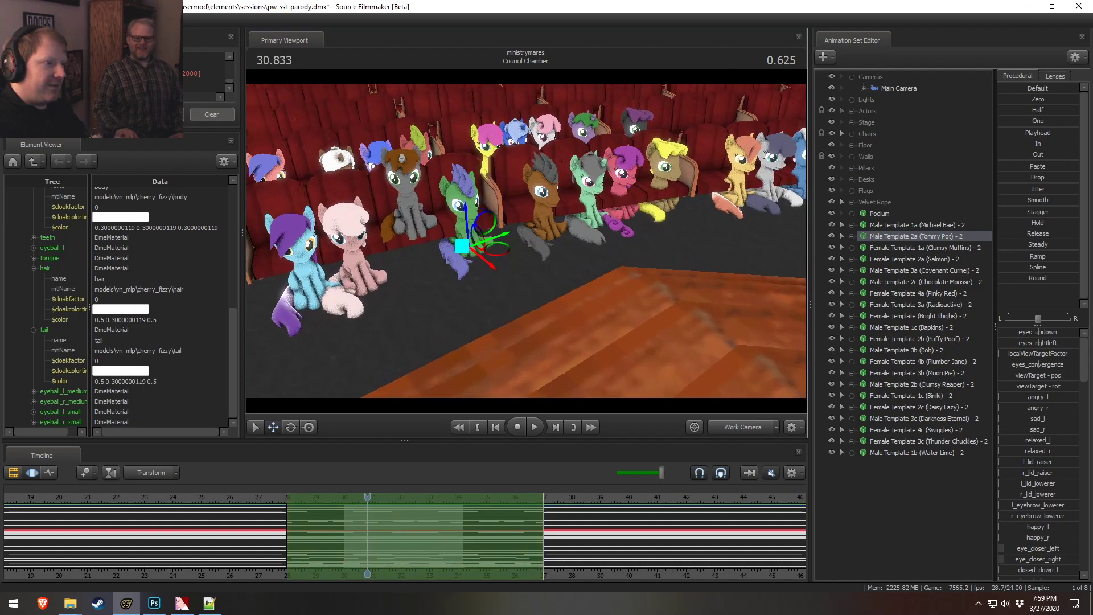
{"action": "left_click_drag", "start_coordinate": [472, 262], "coordinate": [521, 191]}
{"action": "key", "text": "e"}
{"action": "key", "text": "w"}
{"action": "left_click_drag", "start_coordinate": [482, 158], "coordinate": [482, 148]}
- Bend the green pony's jiggle_tail1 bone downward
{"action": "left_click_drag", "start_coordinate": [428, 187], "coordinate": [458, 194]}
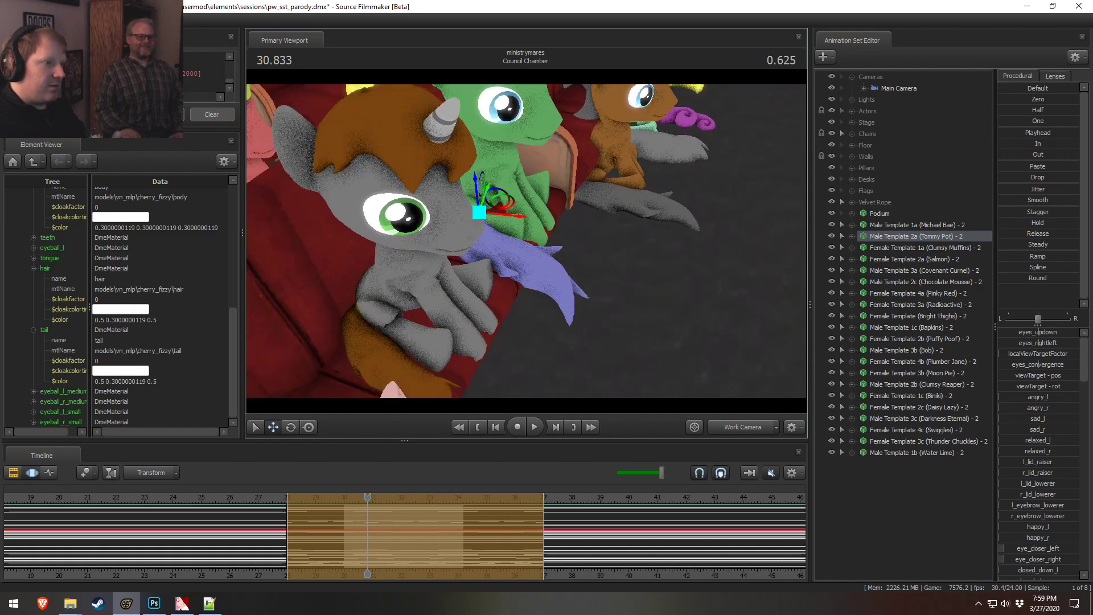
{"action": "left_click", "coordinate": [548, 271]}
{"action": "left_click", "coordinate": [507, 262]}
{"action": "mouse_move", "coordinate": [524, 244]}
{"action": "left_mouse_down"}
{"action": "mouse_move", "coordinate": [543, 271]}
{"action": "mouse_move", "coordinate": [522, 245]}
{"action": "mouse_move", "coordinate": [484, 241]}
{"action": "left_mouse_up"}
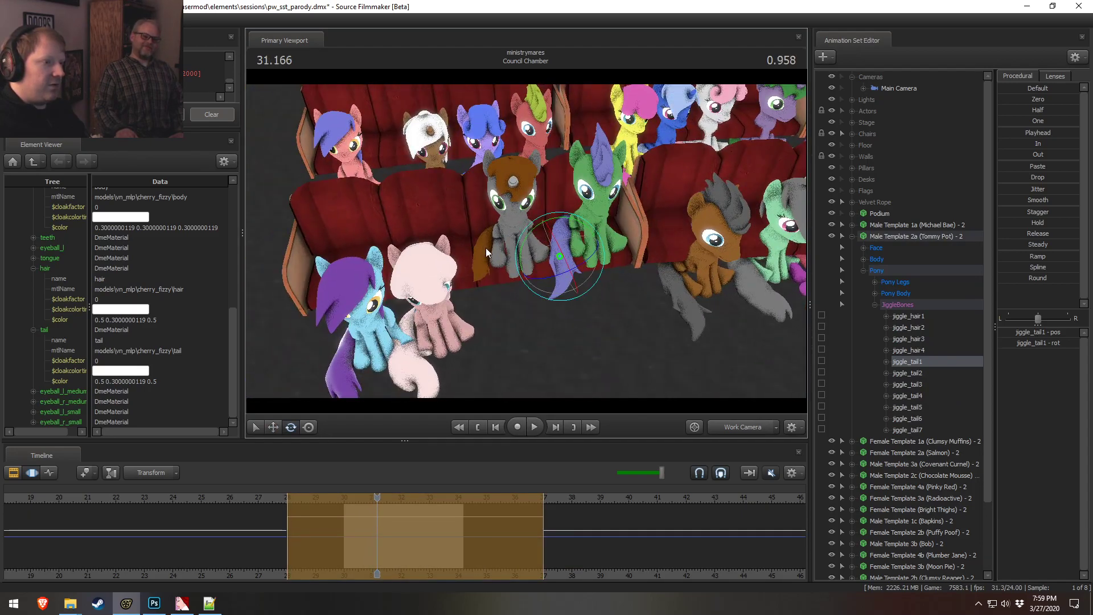
- Move the blue Clumsy Muffins pony (Female Template 1a) up onto the seat
{"action": "left_click", "coordinate": [877, 443]}
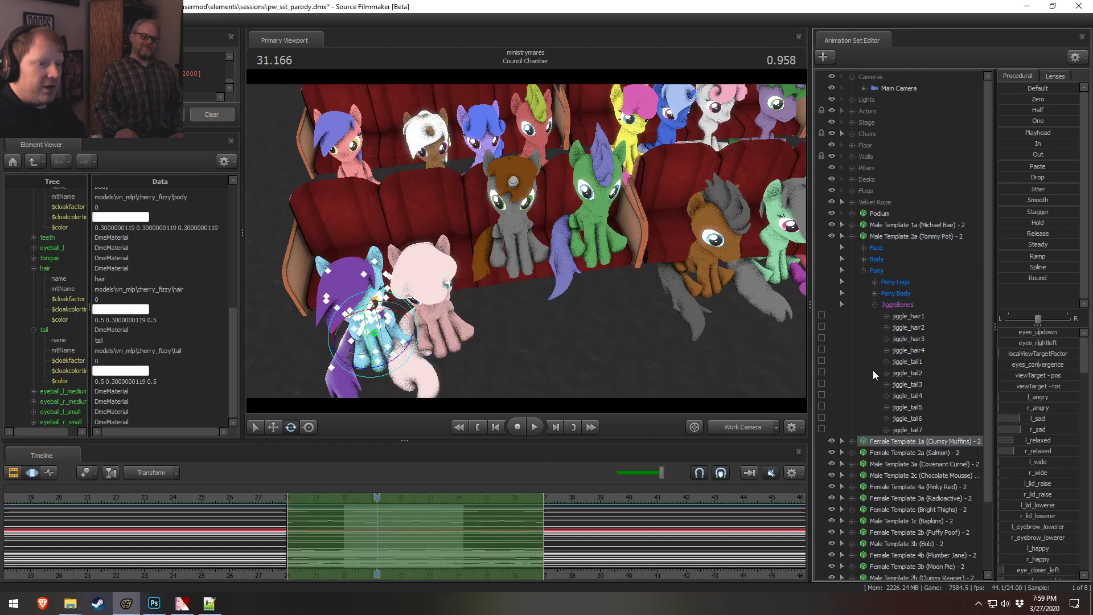
{"action": "left_click", "coordinate": [860, 270]}
{"action": "left_click", "coordinate": [851, 237]}
{"action": "key", "text": "f"}
{"action": "key", "text": "t"}
{"action": "left_click_drag", "start_coordinate": [420, 313], "coordinate": [404, 247]}
{"action": "left_click_drag", "start_coordinate": [403, 248], "coordinate": [554, 259], "text": "alt"}
{"action": "left_click_drag", "start_coordinate": [559, 326], "coordinate": [515, 319], "text": "alt"}
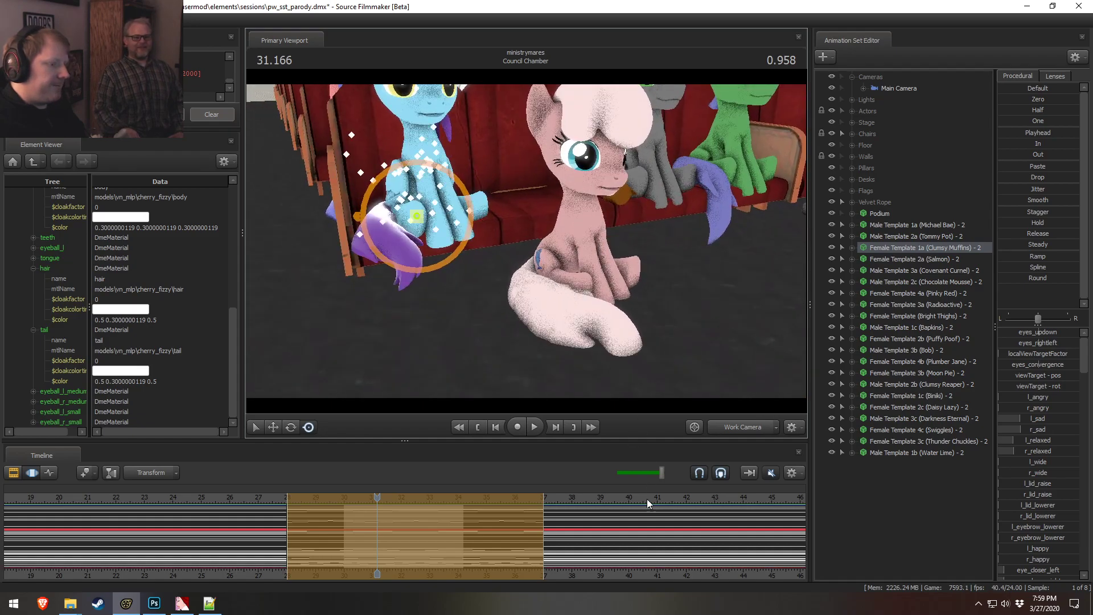
{"action": "scroll", "coordinate": [635, 546], "scroll_direction": "down", "scroll_amount": 5}
{"action": "scroll", "coordinate": [635, 546], "scroll_direction": "up", "scroll_amount": 5}
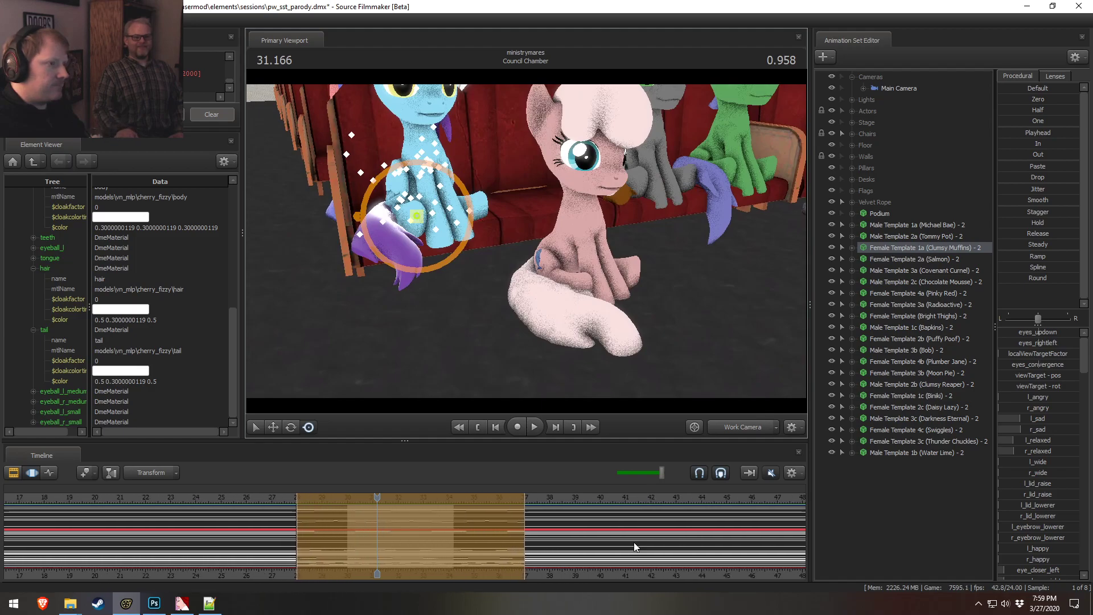
{"action": "left_click_drag", "start_coordinate": [712, 432], "coordinate": [527, 244], "text": "alt"}
- Apply the current-frame pose to the root transforms of Male Template 1a and 2a
{"action": "left_click", "coordinate": [852, 235]}
{"action": "left_click", "coordinate": [852, 224]}
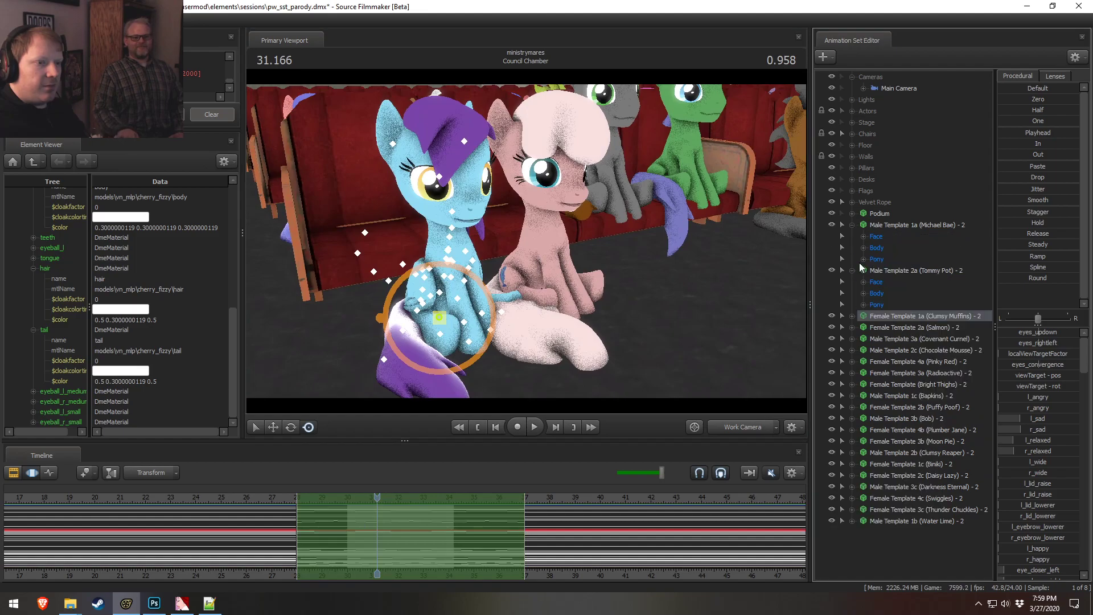
{"action": "left_click", "coordinate": [863, 248]}
{"action": "left_click", "coordinate": [866, 292]}
{"action": "left_click", "coordinate": [864, 316]}
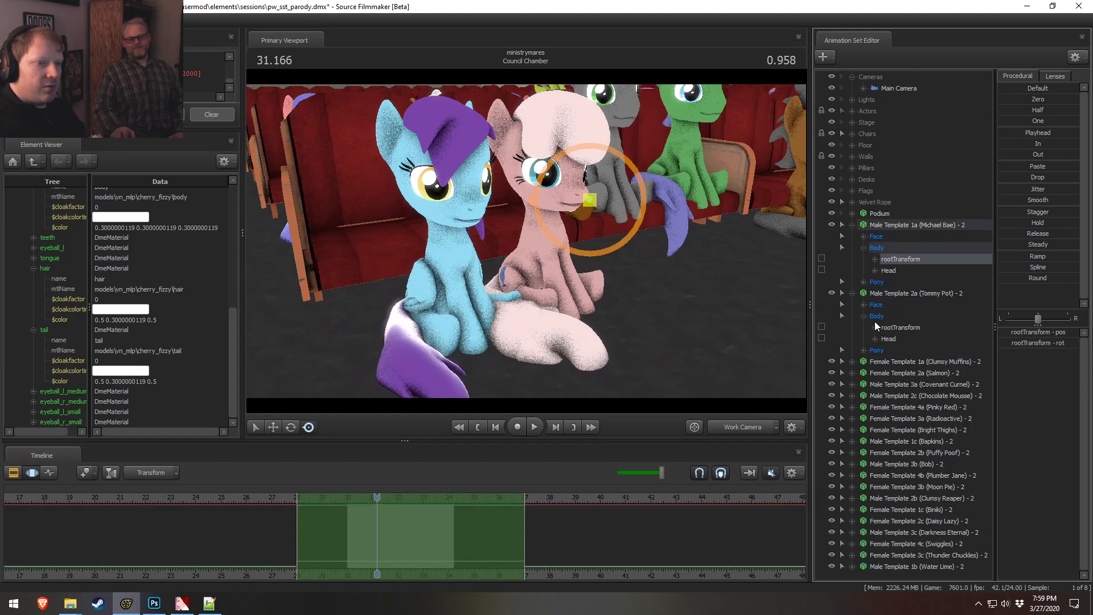
{"action": "left_click", "coordinate": [898, 328]}
{"action": "left_click", "coordinate": [907, 260], "text": "ctrl"}
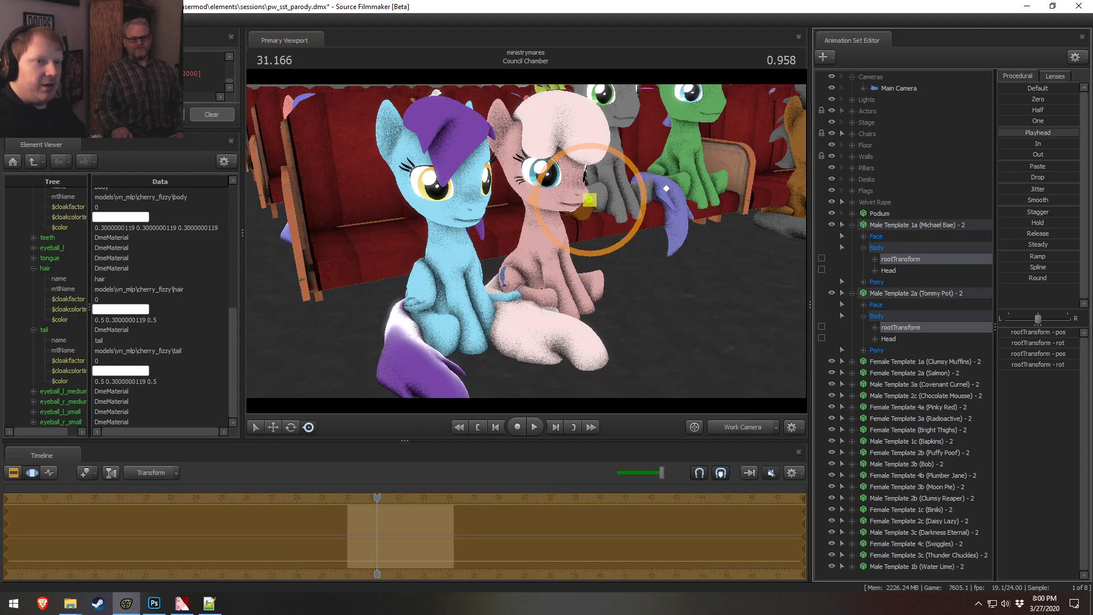
{"action": "left_click", "coordinate": [1036, 132]}
- Move the blue Clumsy Muffins pony back up onto the bench
{"action": "left_click", "coordinate": [891, 225]}
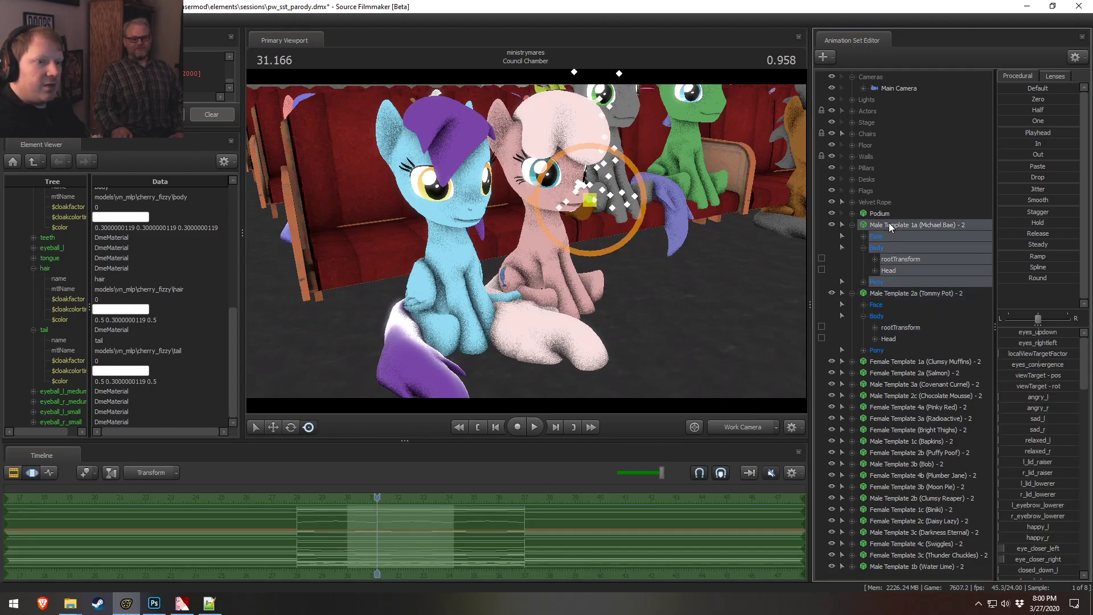
{"action": "scroll", "coordinate": [319, 550], "scroll_direction": "up", "scroll_amount": 2}
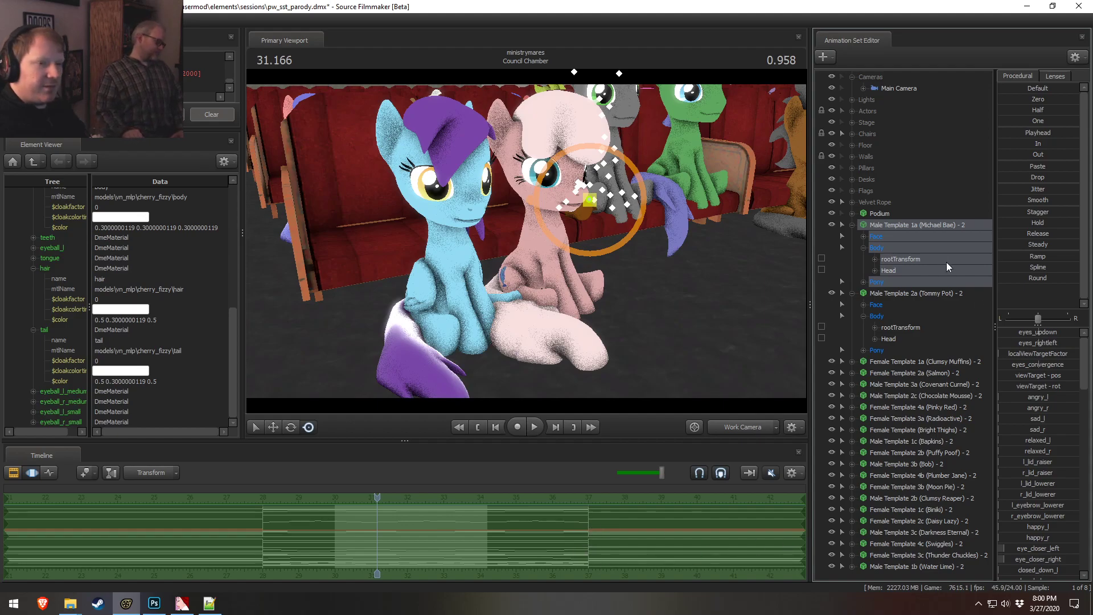
{"action": "left_click", "coordinate": [900, 294]}
{"action": "left_click", "coordinate": [852, 225]}
{"action": "left_click", "coordinate": [852, 236]}
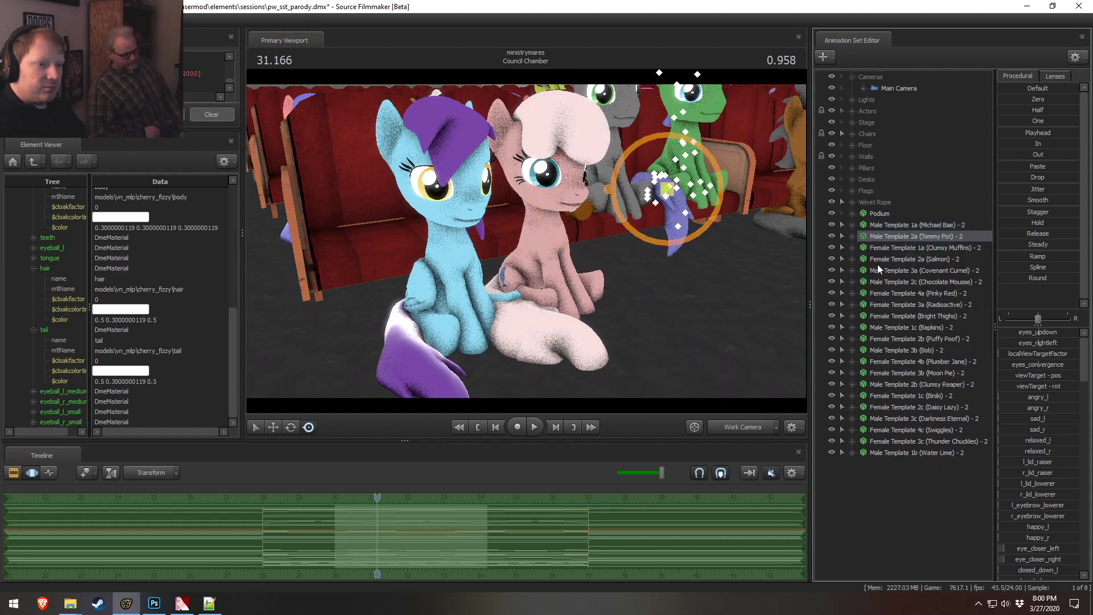
{"action": "left_click", "coordinate": [886, 248]}
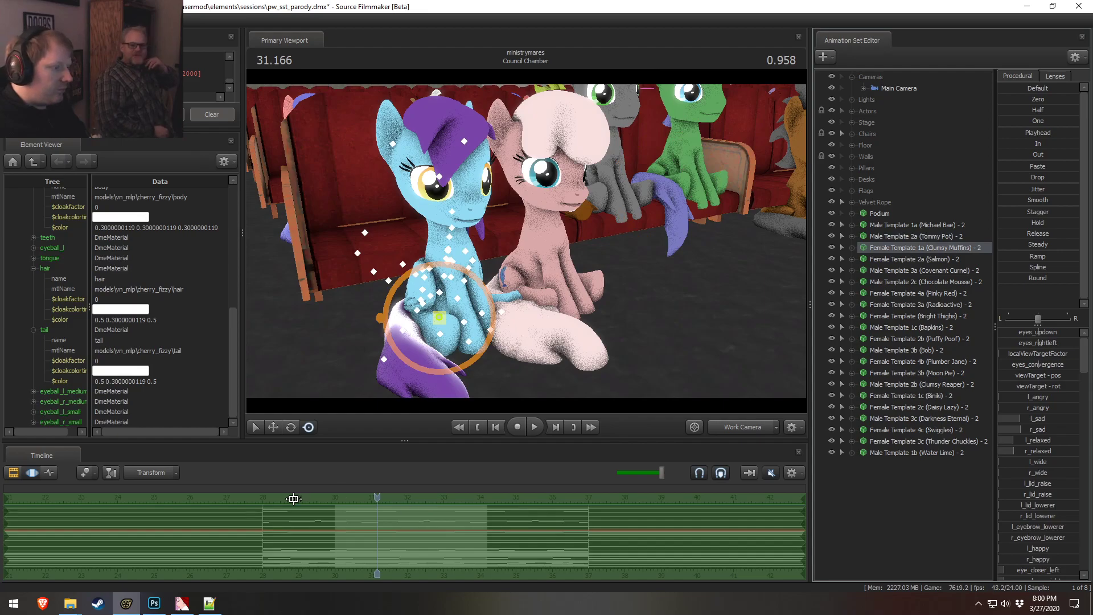
{"action": "left_click_drag", "start_coordinate": [666, 312], "coordinate": [626, 345]}
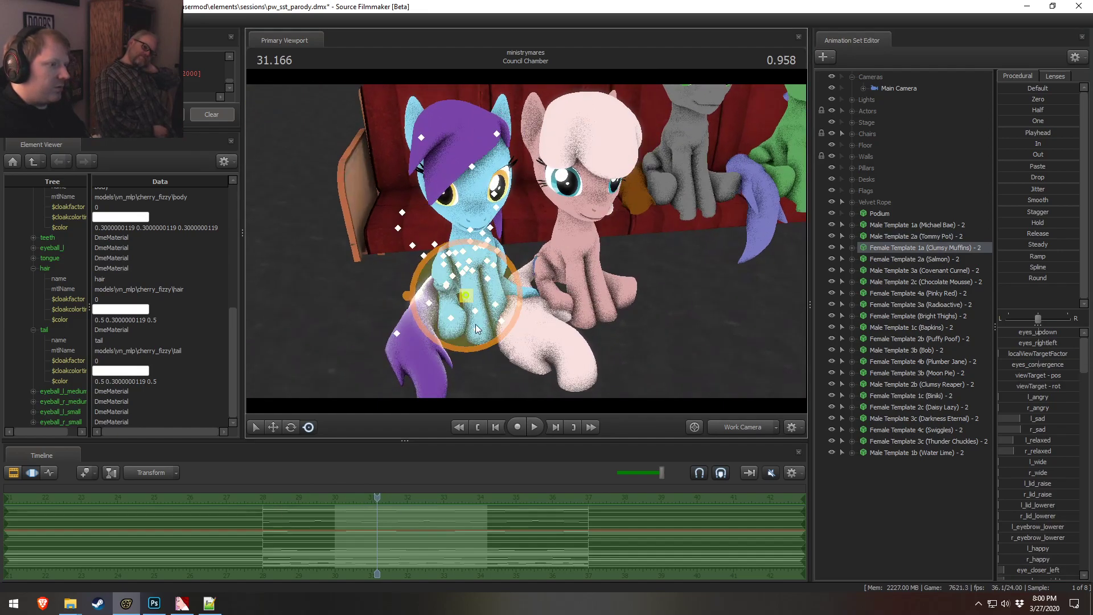
{"action": "left_click_drag", "start_coordinate": [466, 298], "coordinate": [441, 246]}
- In the Clip Editor, preview the Fluttershy Speech shot through its main camera
{"action": "key", "text": "F2"}
{"action": "left_click", "coordinate": [271, 508]}
{"action": "left_click", "coordinate": [273, 500]}
{"action": "left_click_drag", "start_coordinate": [620, 376], "coordinate": [613, 370]}
{"action": "key", "text": "w"}
{"action": "key", "text": "s"}
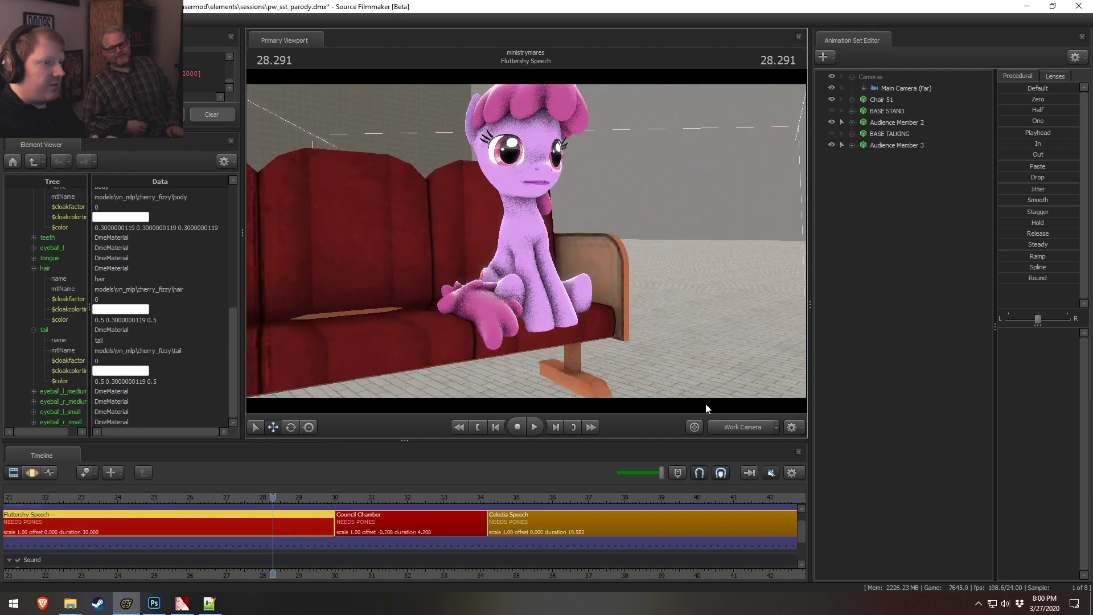
{"action": "left_click", "coordinate": [729, 428]}
- Return to the Council Chamber shot on the Work Camera and select the pink Salmon pony
{"action": "left_click", "coordinate": [367, 497]}
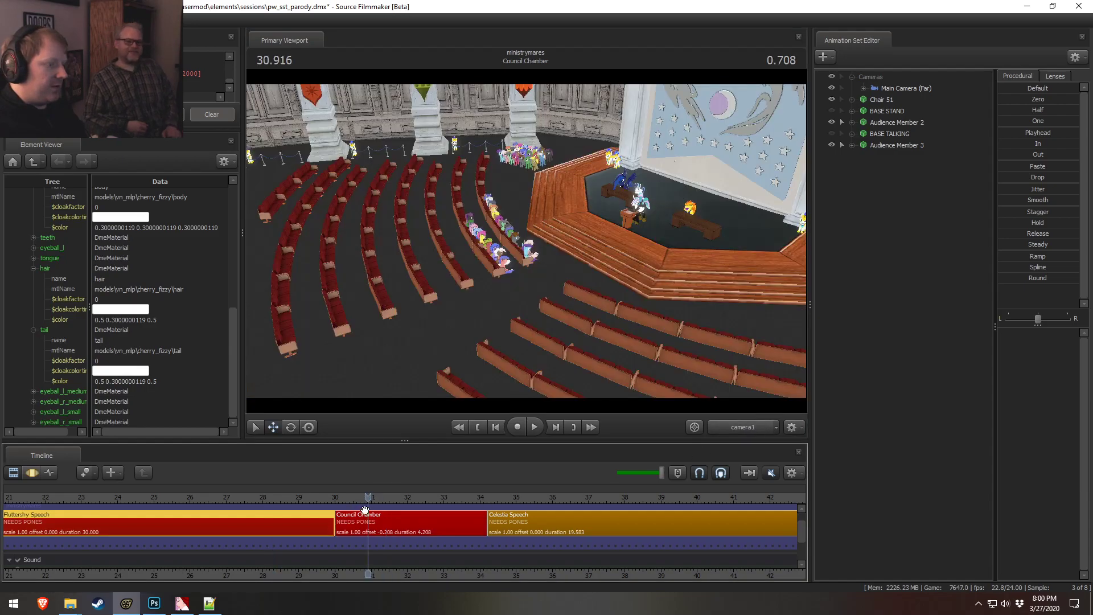
{"action": "left_click", "coordinate": [369, 521]}
{"action": "left_click", "coordinate": [740, 428]}
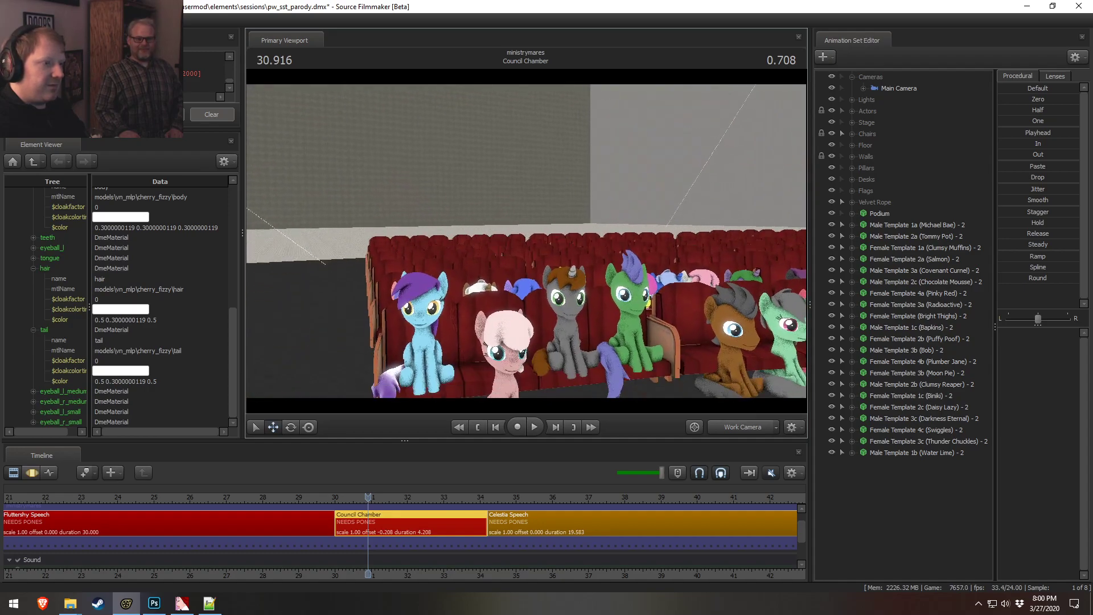
{"action": "left_click", "coordinate": [916, 259]}
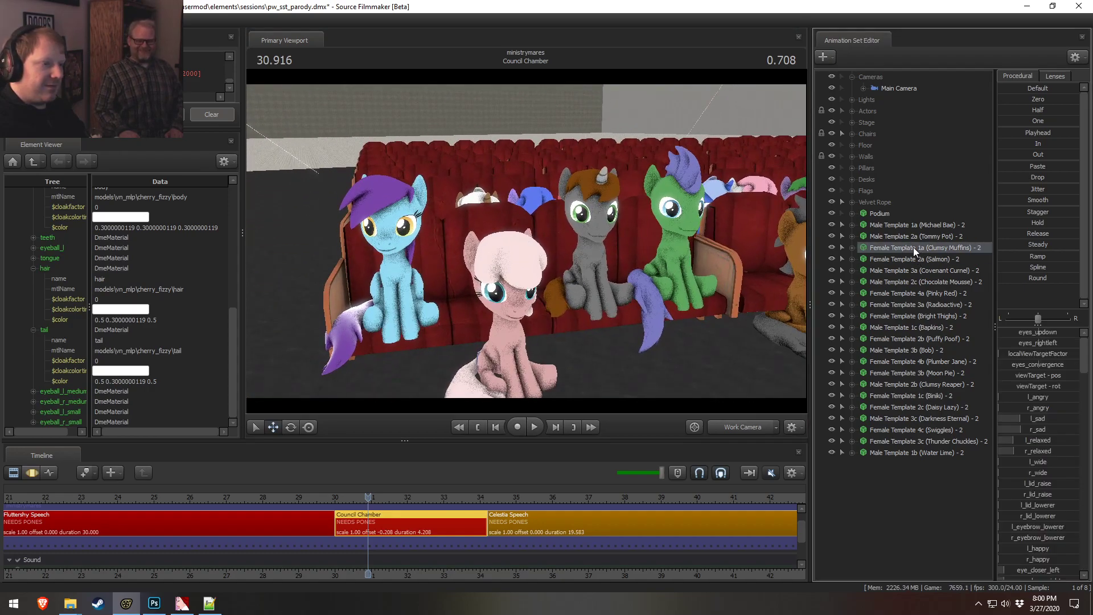
- Nudge the pink Salmon pony (Female Template 2a) down and right into its chair
{"action": "left_click", "coordinate": [914, 259]}
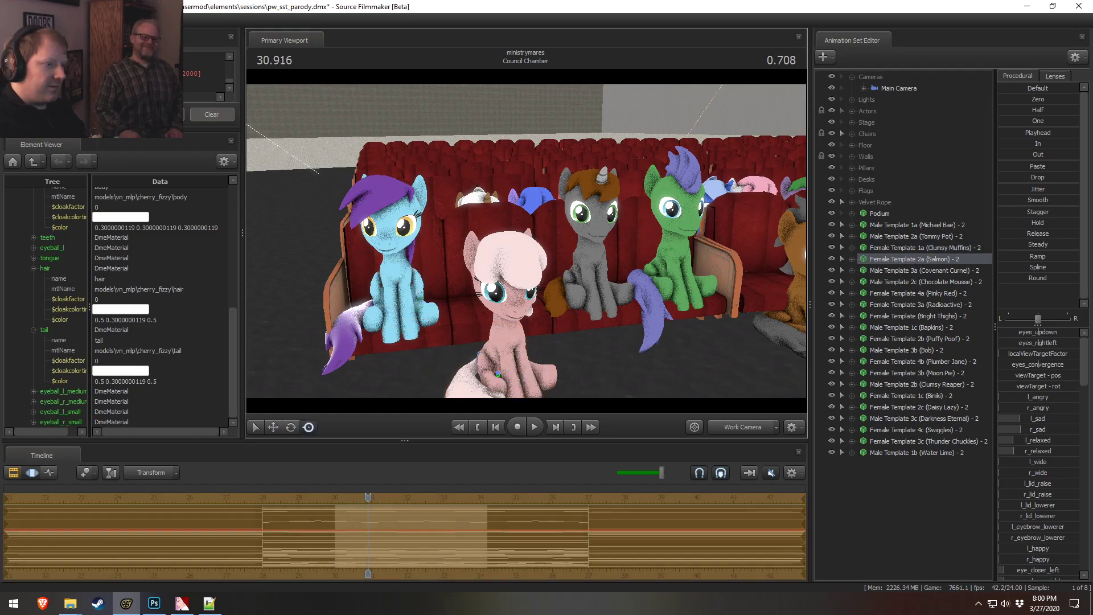
{"action": "key", "text": "e"}
{"action": "middle_click_drag", "start_coordinate": [512, 310], "coordinate": [510, 259]}
{"action": "key", "text": "w"}
{"action": "left_click_drag", "start_coordinate": [535, 262], "coordinate": [540, 268]}
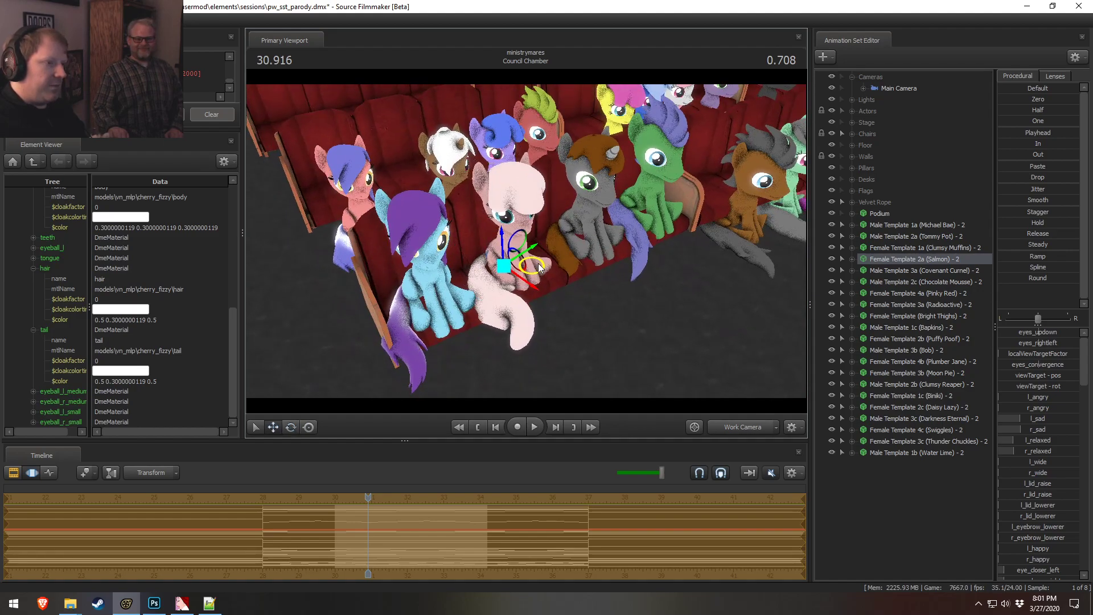
{"action": "mouse_move", "coordinate": [537, 262]}
{"action": "middle_mouse_down"}
{"action": "mouse_move", "coordinate": [540, 302]}
{"action": "mouse_move", "coordinate": [518, 261]}
{"action": "middle_mouse_up"}
{"action": "left_click_drag", "start_coordinate": [537, 262], "coordinate": [538, 265]}
{"action": "scroll", "coordinate": [625, 231], "scroll_direction": "down", "scroll_amount": 5}
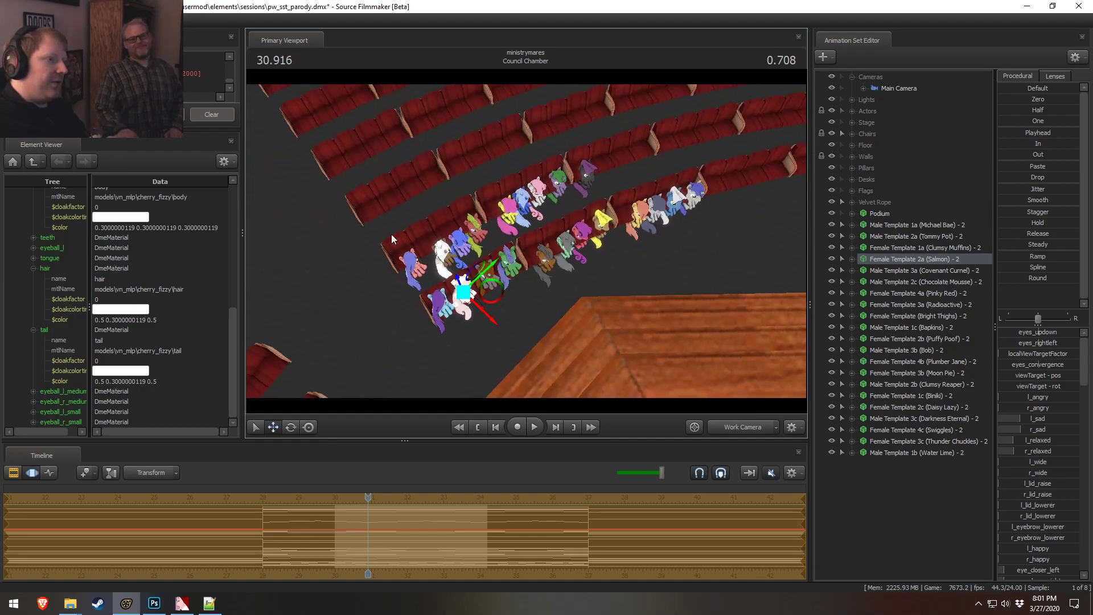
{"action": "middle_click_drag", "start_coordinate": [429, 240], "coordinate": [820, 339]}
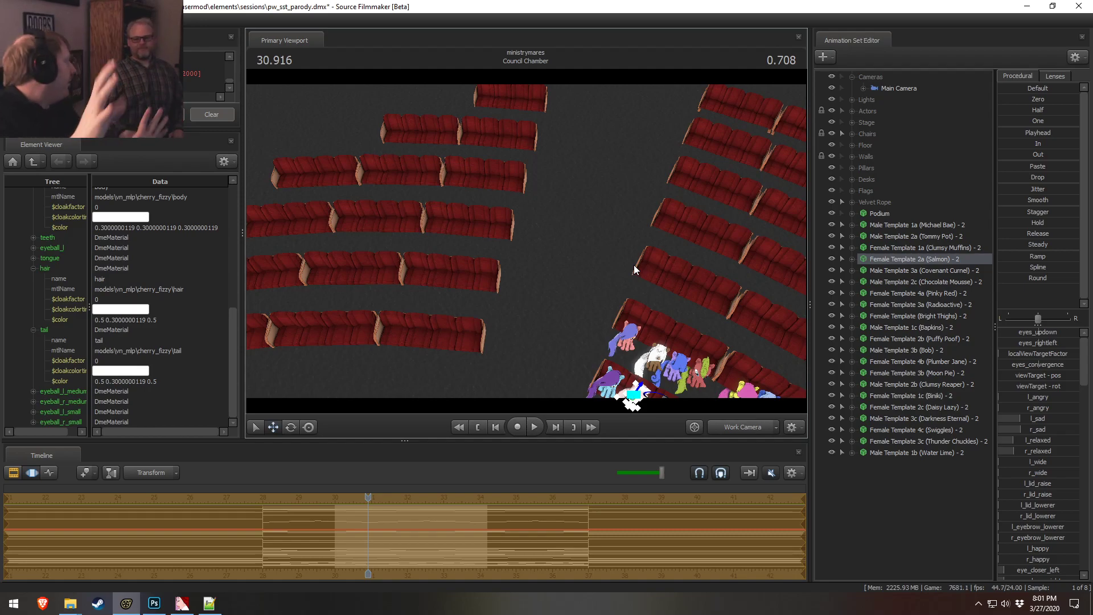
{"action": "middle_click_drag", "start_coordinate": [637, 118], "coordinate": [575, 131]}
- Move the brown Covenant Curnel pony (Male Template 3a) up and back into its seat
{"action": "left_click", "coordinate": [917, 271]}
{"action": "middle_click_drag", "start_coordinate": [575, 228], "coordinate": [492, 239]}
{"action": "left_click", "coordinate": [492, 265]}
{"action": "left_click_drag", "start_coordinate": [497, 242], "coordinate": [473, 239]}
{"action": "key", "text": "w"}
- Rotate the Tail2 bone of Female Template 1a (Clumsy Muffins) into a new curve
{"action": "left_click", "coordinate": [474, 239]}
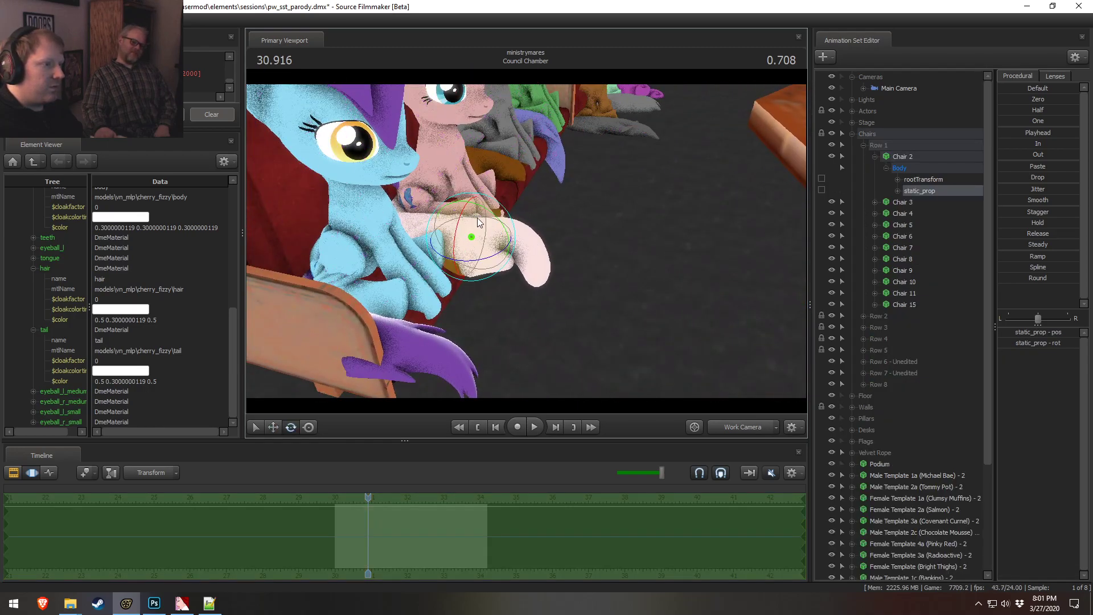
{"action": "left_click", "coordinate": [478, 221]}
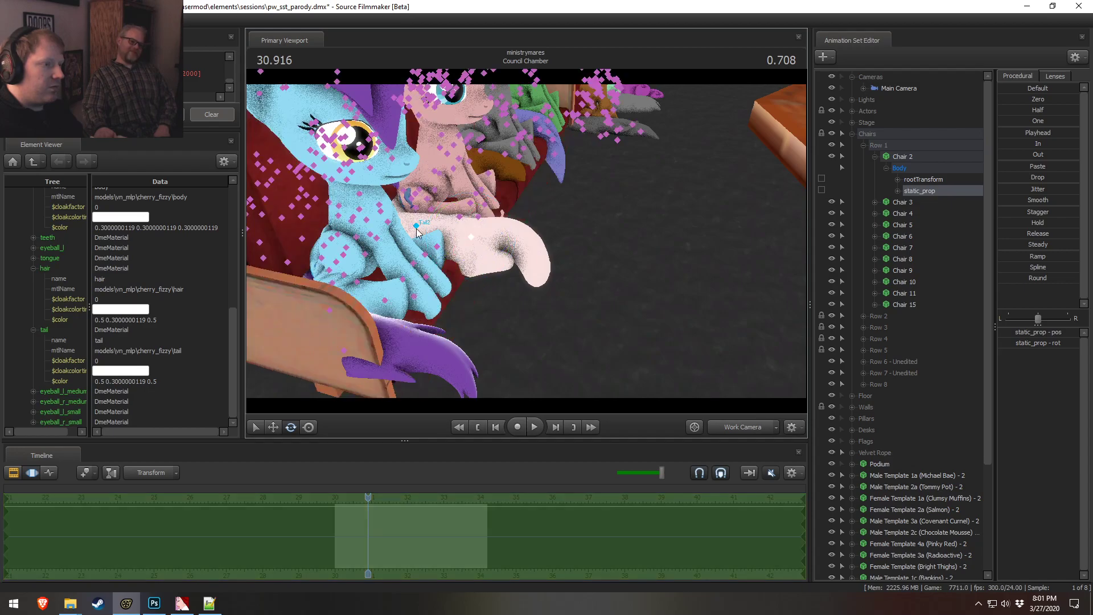
{"action": "left_click", "coordinate": [416, 226]}
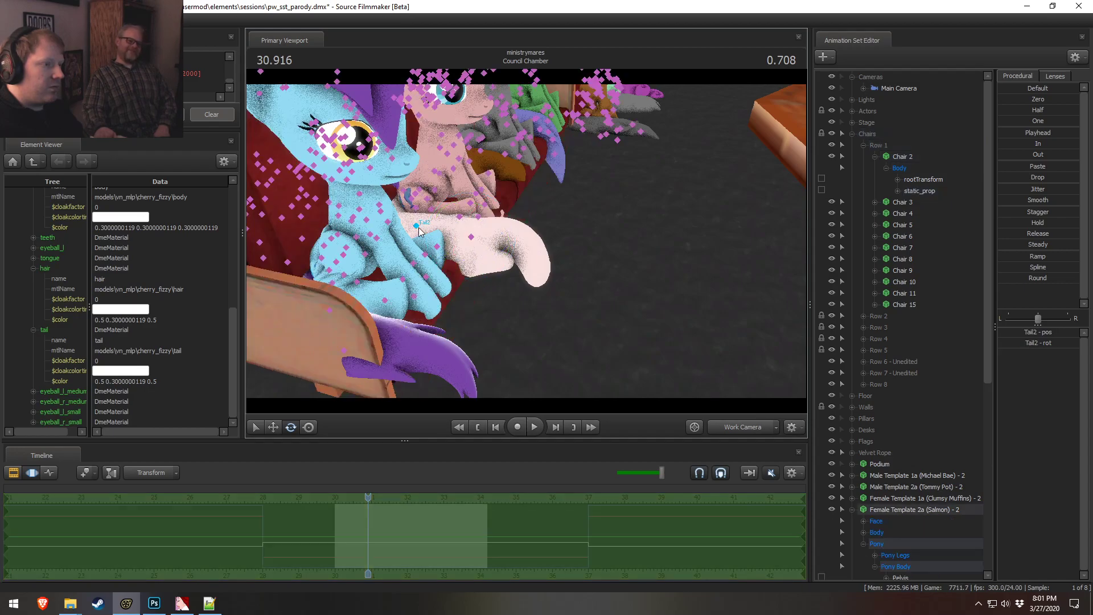
{"action": "left_click", "coordinate": [911, 513]}
{"action": "left_click_drag", "start_coordinate": [659, 382], "coordinate": [314, 353]}
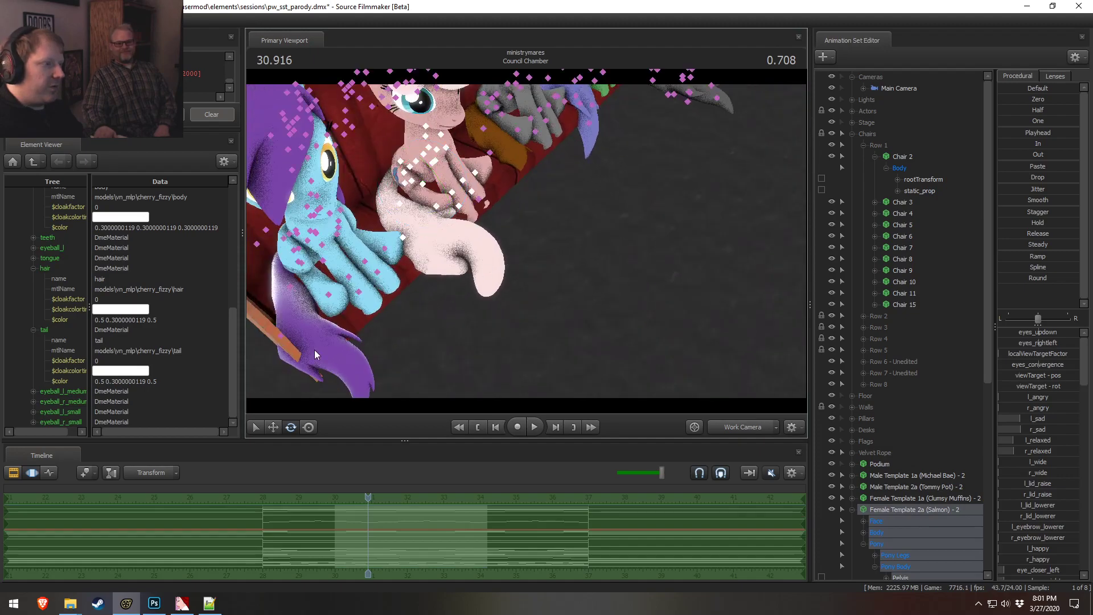
{"action": "left_click", "coordinate": [295, 308]}
{"action": "left_click_drag", "start_coordinate": [296, 308], "coordinate": [313, 301]}
{"action": "left_click_drag", "start_coordinate": [313, 353], "coordinate": [452, 337]}
{"action": "left_click_drag", "start_coordinate": [340, 353], "coordinate": [520, 230]}
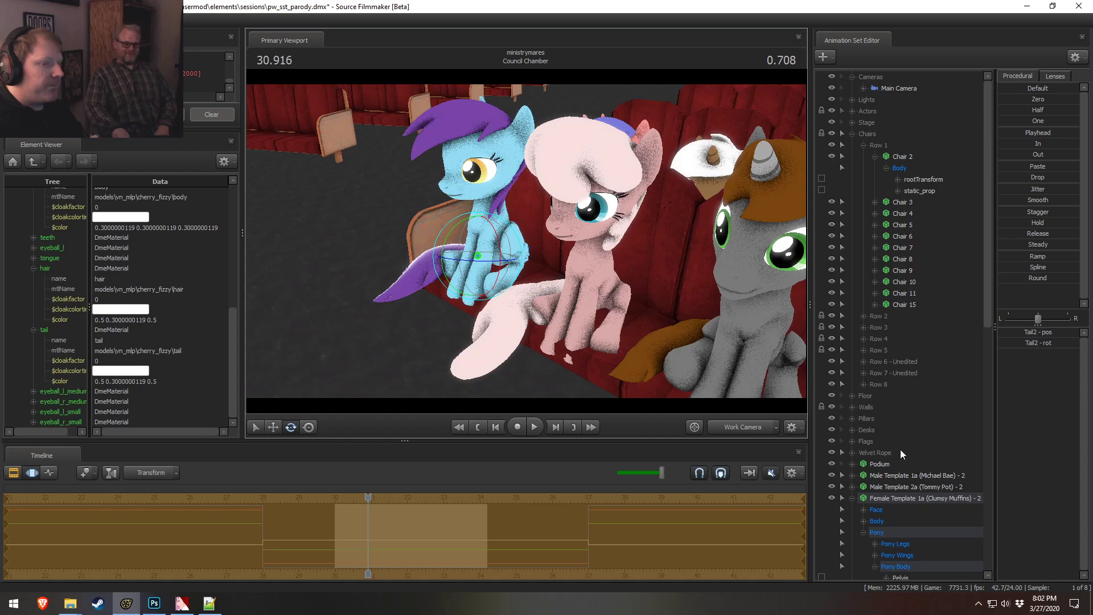
{"action": "scroll", "coordinate": [889, 499], "scroll_direction": "down", "scroll_amount": 4}
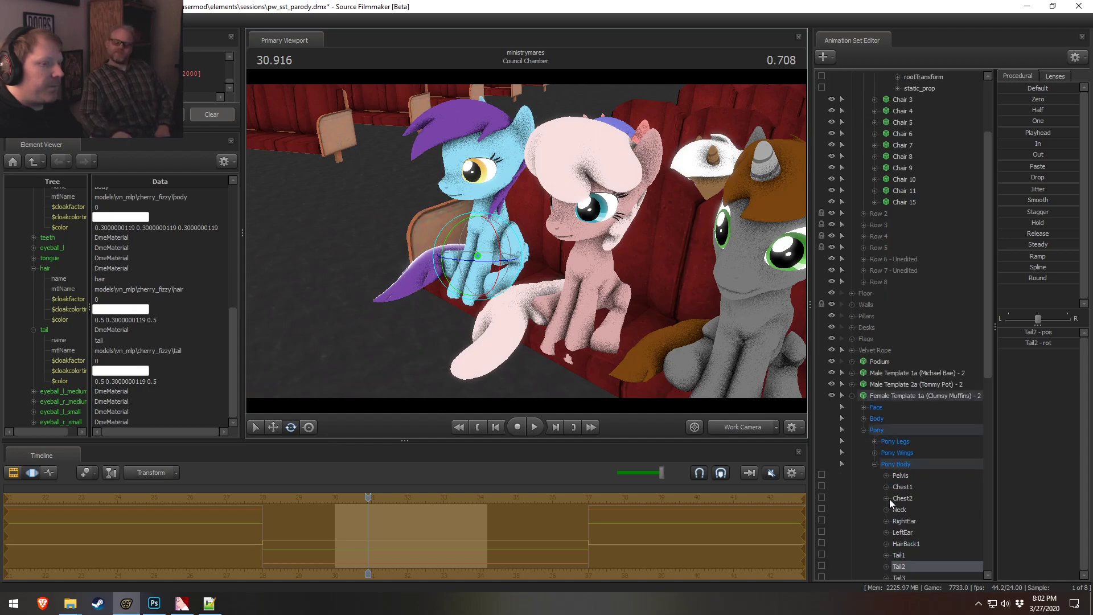
- Repair the rigs of Male Template 1a and Tommy Pot from the Utilities menu
{"action": "right_click", "coordinate": [894, 341]}
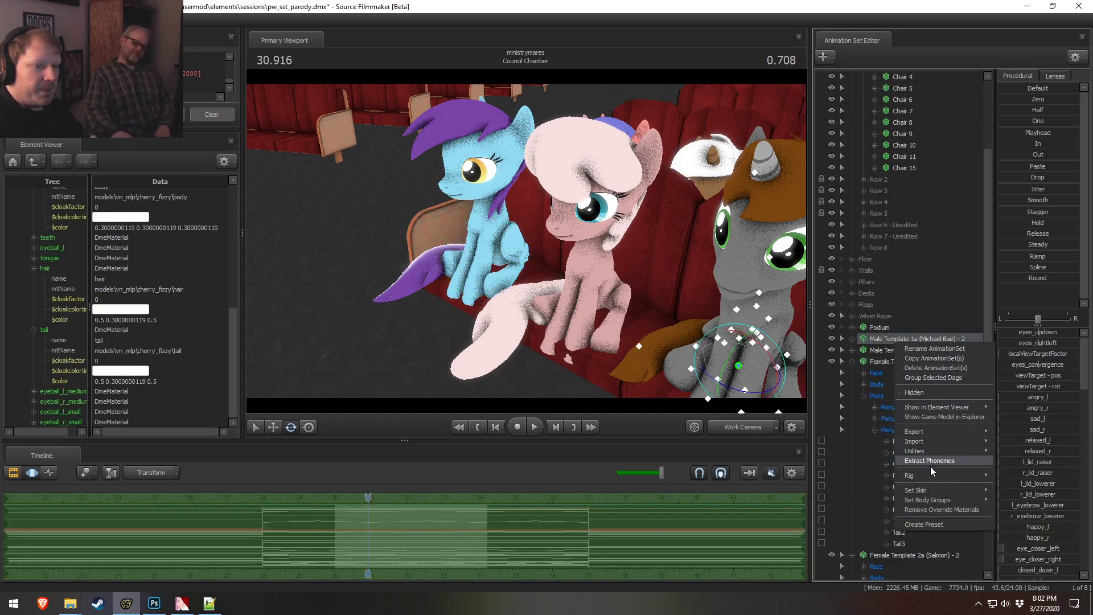
{"action": "mouse_move", "coordinate": [912, 452]}
{"action": "left_click", "coordinate": [1044, 462]}
{"action": "right_click", "coordinate": [887, 345]}
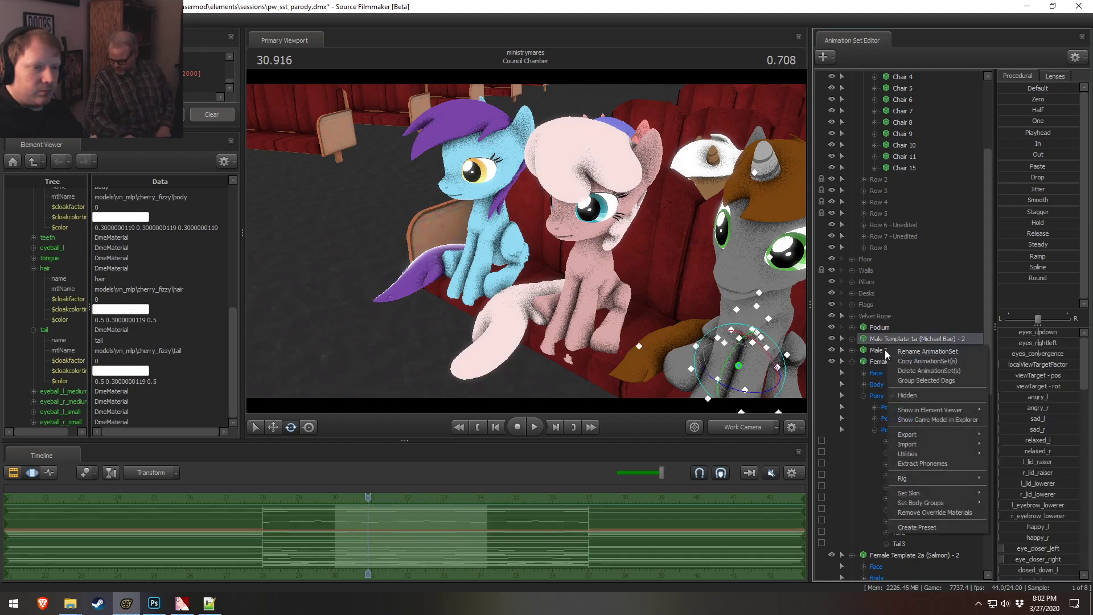
{"action": "right_click", "coordinate": [884, 349]}
{"action": "mouse_move", "coordinate": [914, 456]}
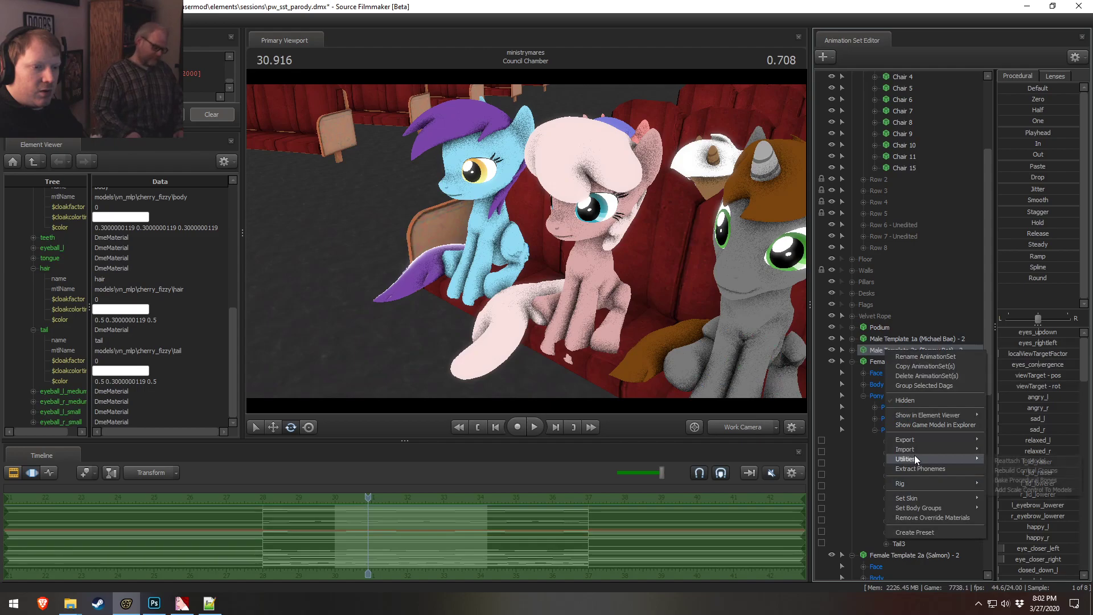
{"action": "left_click", "coordinate": [997, 472]}
- Repair Clumsy Muffins' rig and bake Salmon's procedural bones
{"action": "left_click", "coordinate": [879, 359]}
{"action": "right_click", "coordinate": [880, 361]}
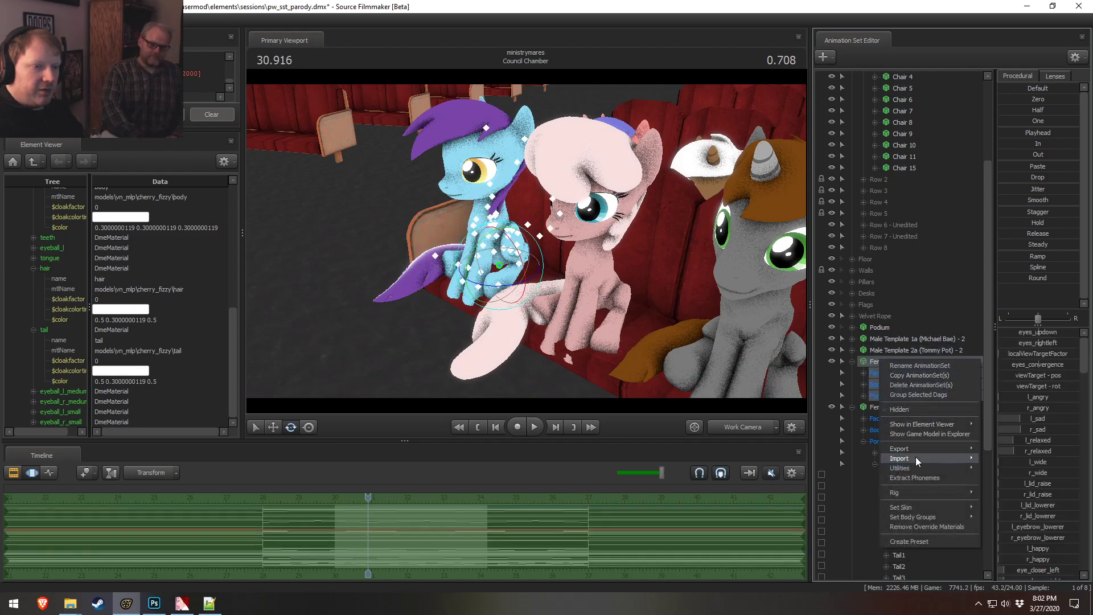
{"action": "mouse_move", "coordinate": [913, 467]}
{"action": "left_click", "coordinate": [993, 486]}
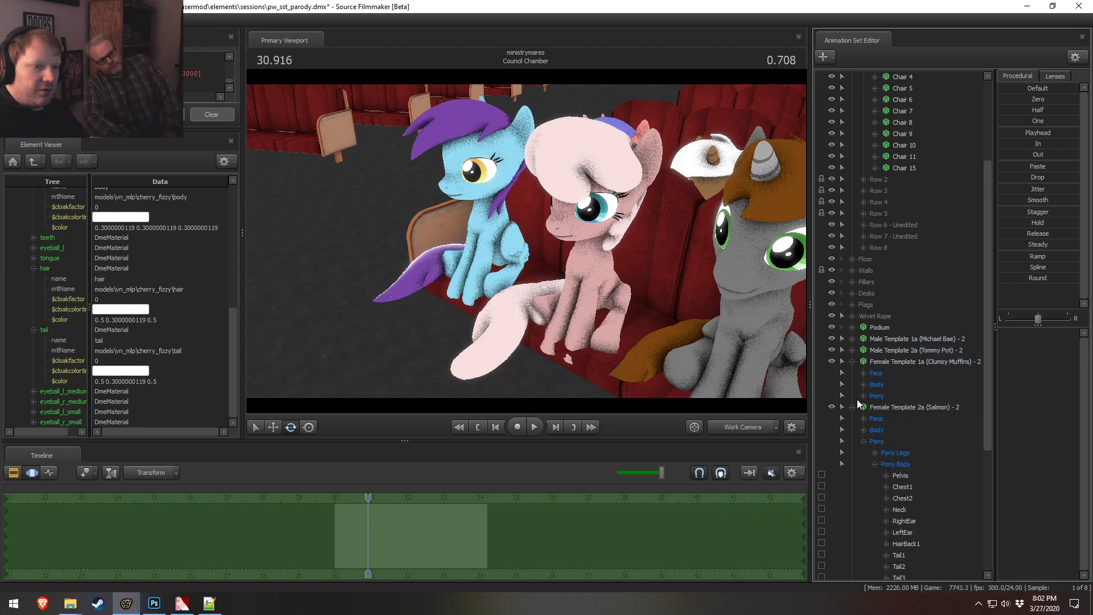
{"action": "left_click", "coordinate": [879, 409]}
{"action": "right_click", "coordinate": [879, 409]}
{"action": "mouse_move", "coordinate": [900, 518]}
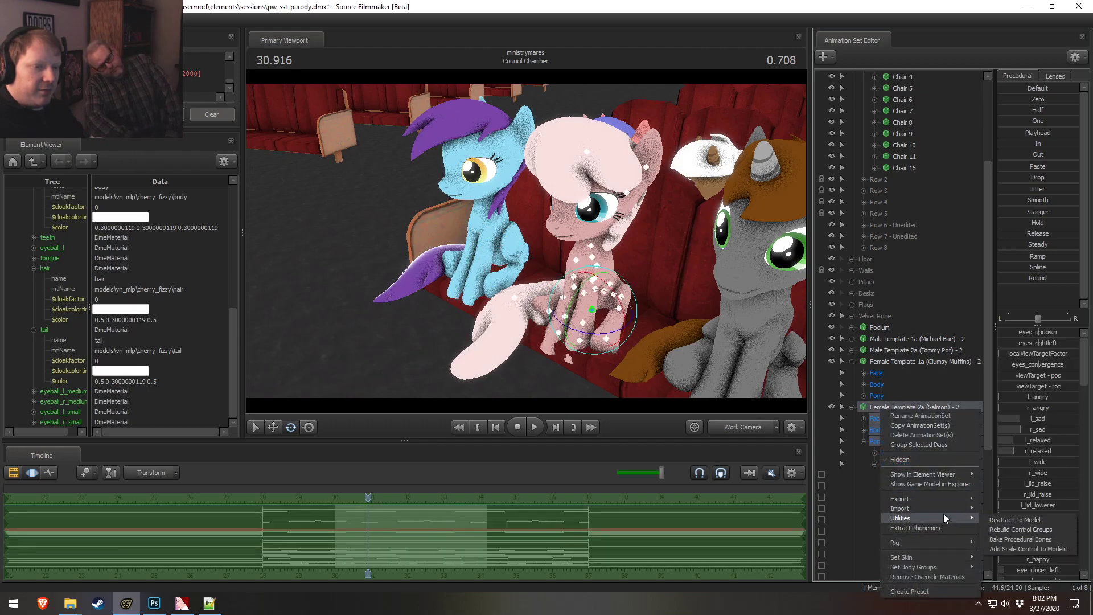
{"action": "left_click", "coordinate": [1013, 538]}
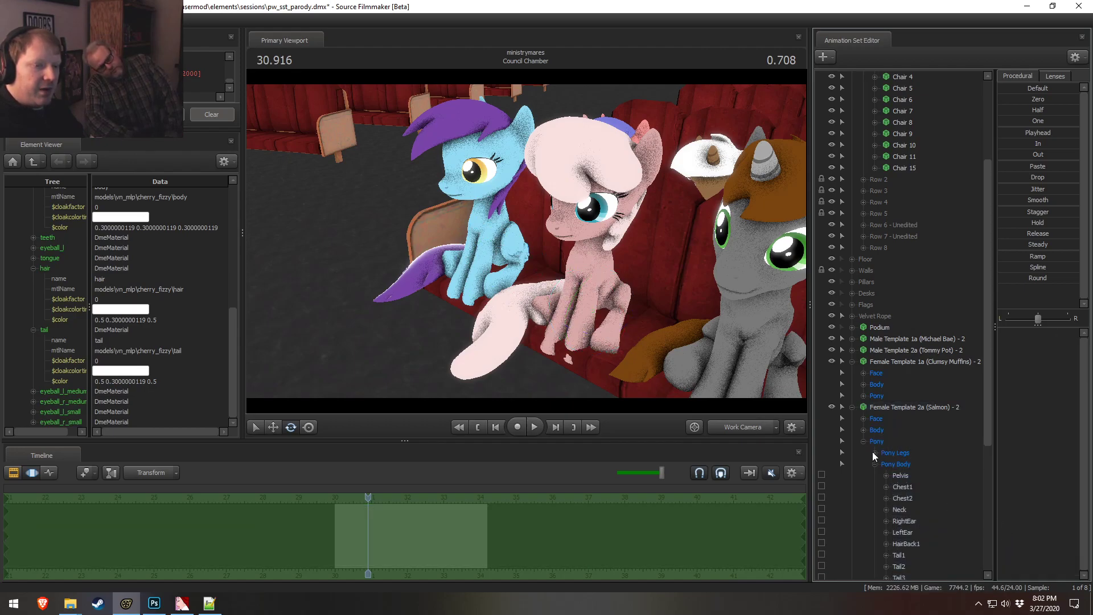
- Collapse the Salmon and Clumsy Muffins sets, then repair the next pony's and Chocolate Mousse's rigs
{"action": "left_click", "coordinate": [852, 406]}
{"action": "left_click", "coordinate": [852, 361]}
{"action": "left_click", "coordinate": [873, 371]}
{"action": "right_click", "coordinate": [891, 371]}
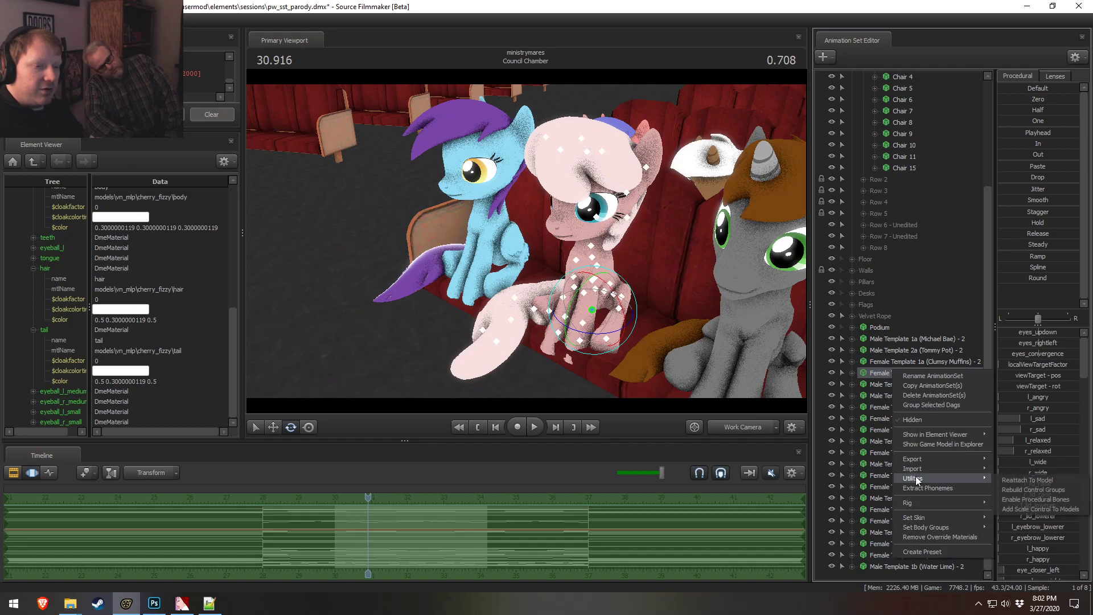
{"action": "right_click", "coordinate": [881, 384]}
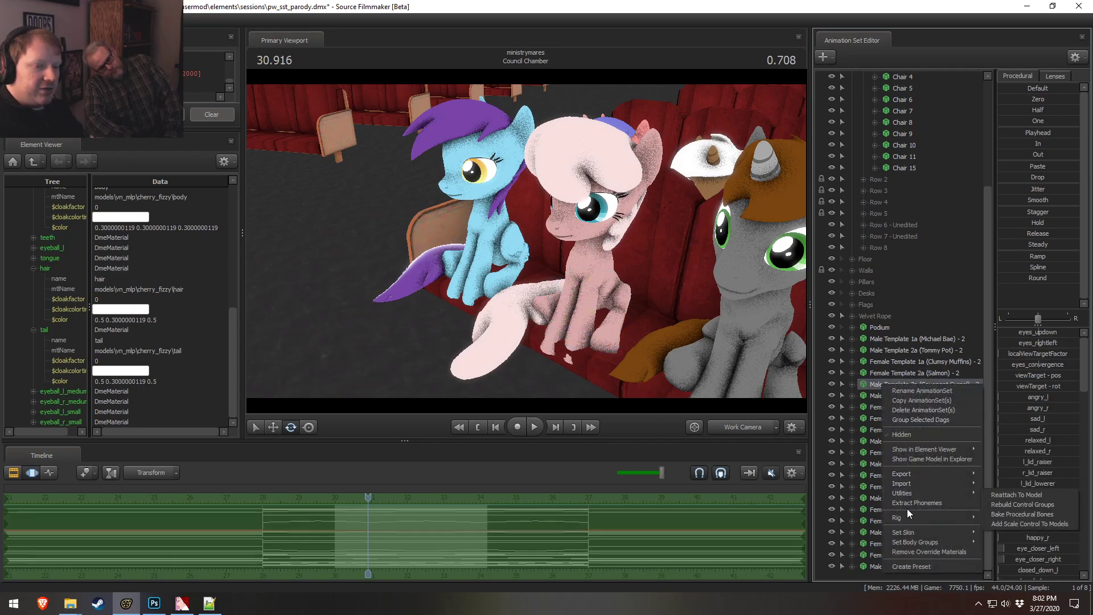
{"action": "left_click", "coordinate": [1005, 514]}
{"action": "right_click", "coordinate": [906, 395]}
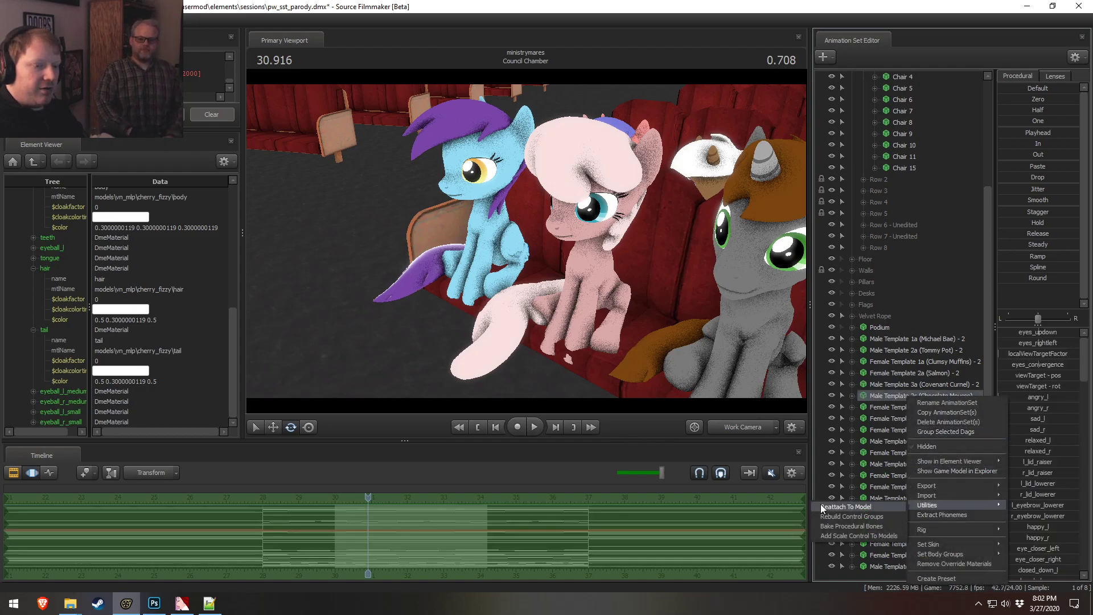
{"action": "left_click", "coordinate": [832, 520]}
- Repair the rigs of Pinky Red and Radioactive
{"action": "left_click", "coordinate": [881, 406]}
{"action": "right_click", "coordinate": [881, 407]}
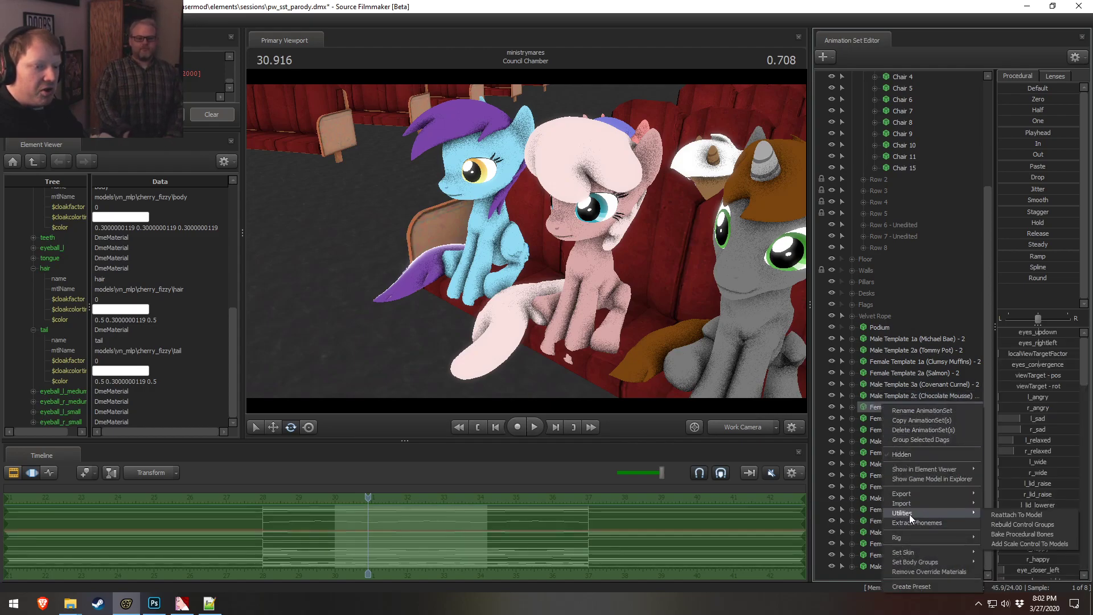
{"action": "left_click", "coordinate": [1010, 523]}
{"action": "left_click", "coordinate": [903, 418]}
{"action": "right_click", "coordinate": [903, 418]}
{"action": "mouse_move", "coordinate": [930, 528]}
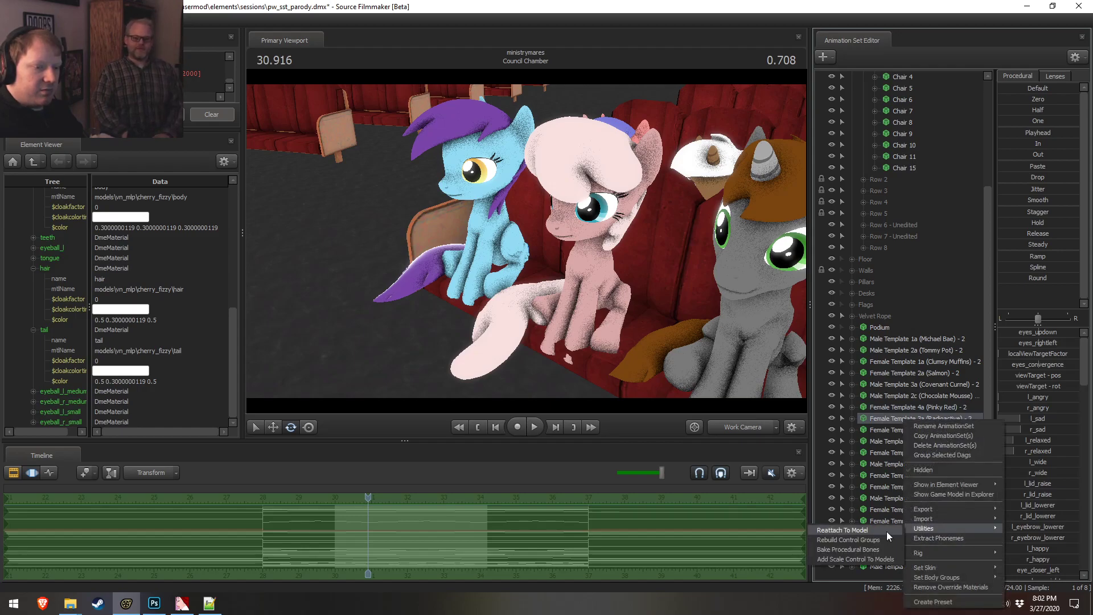
{"action": "left_click", "coordinate": [852, 546]}
- Bake Bapkins' procedural bones and repair Puffy Poof's rig
{"action": "right_click", "coordinate": [891, 430]}
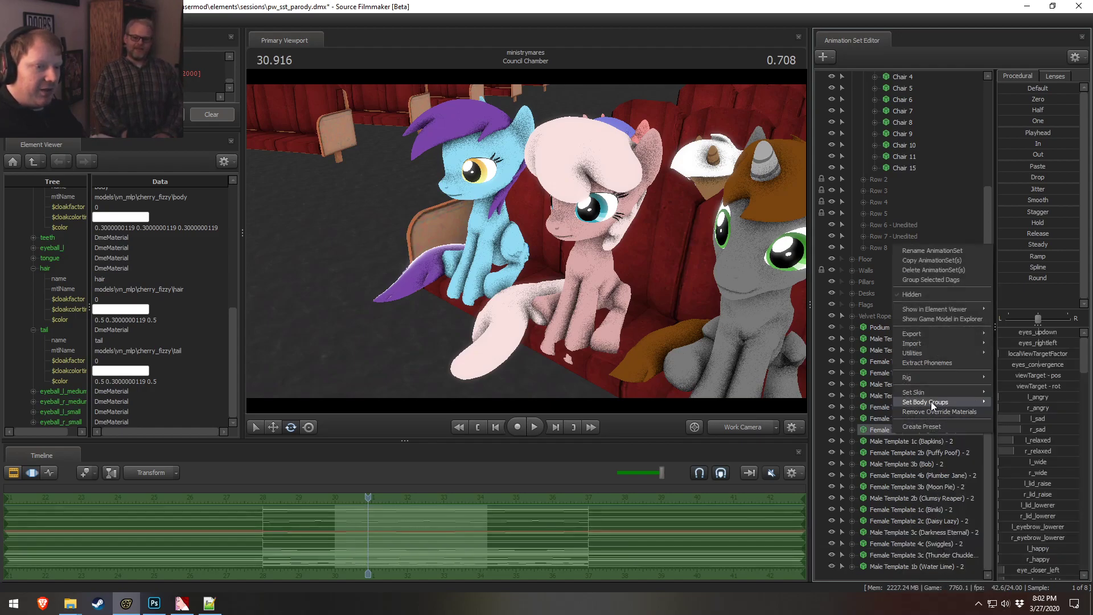
{"action": "mouse_move", "coordinate": [950, 401]}
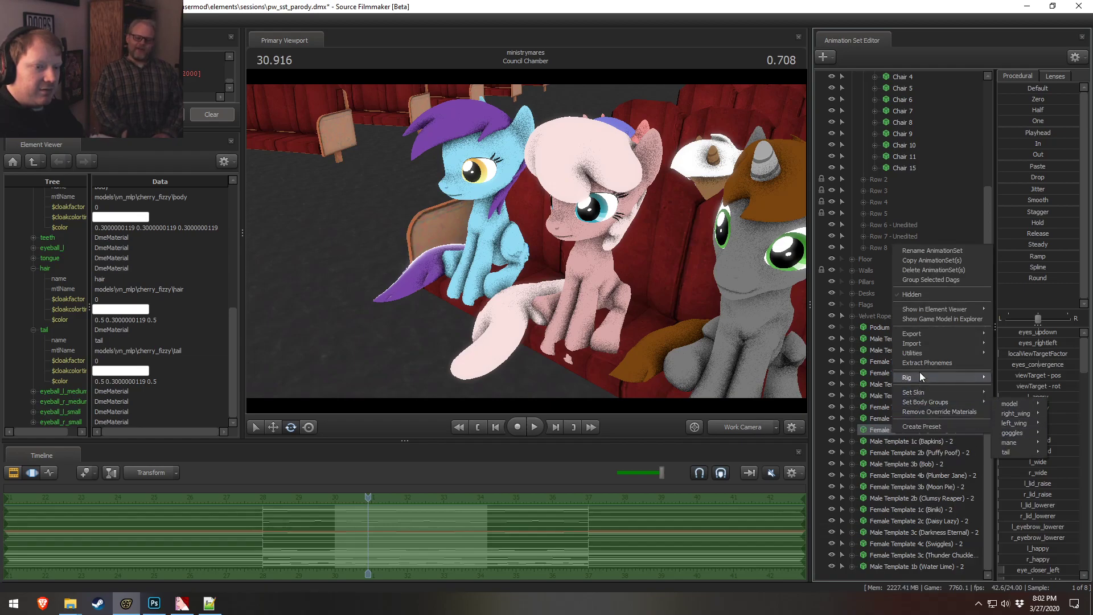
{"action": "left_click", "coordinate": [928, 443]}
{"action": "right_click", "coordinate": [927, 442]}
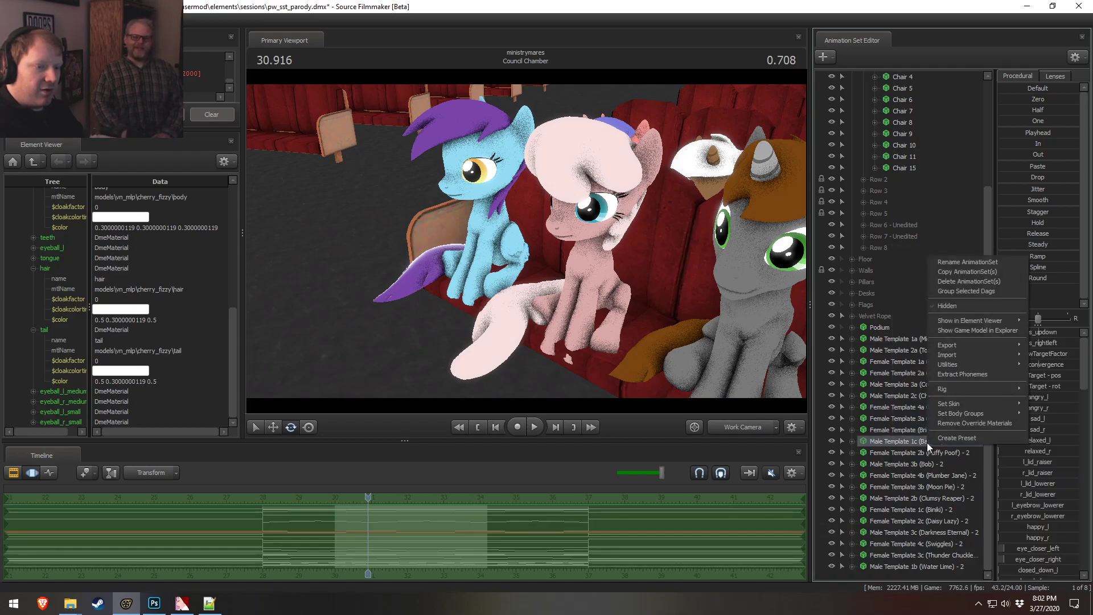
{"action": "mouse_move", "coordinate": [960, 364]}
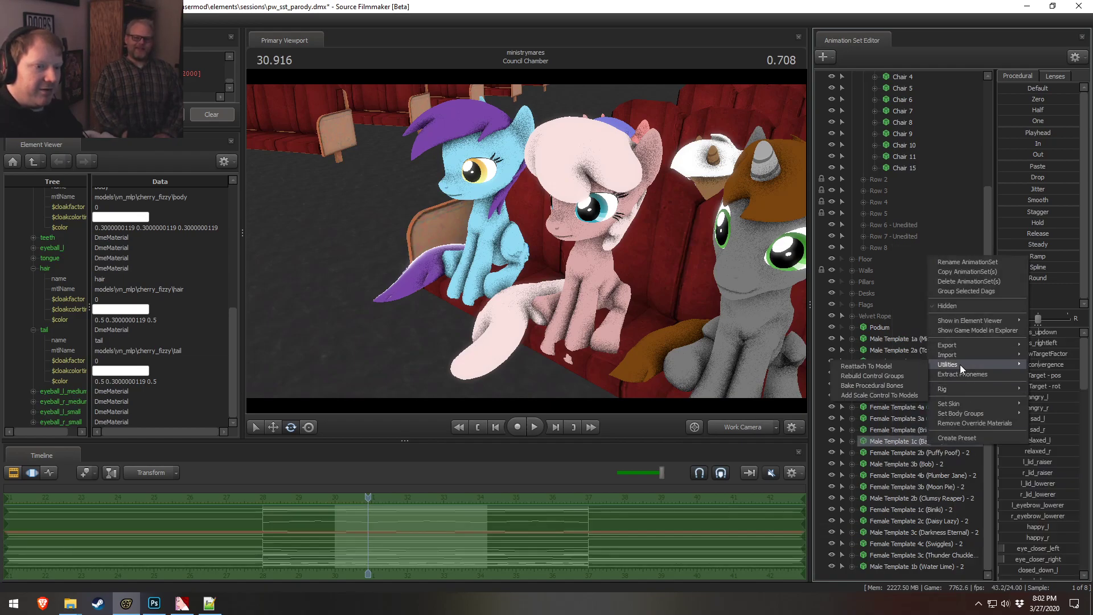
{"action": "left_click", "coordinate": [896, 385]}
{"action": "right_click", "coordinate": [893, 454]}
{"action": "mouse_move", "coordinate": [968, 374]}
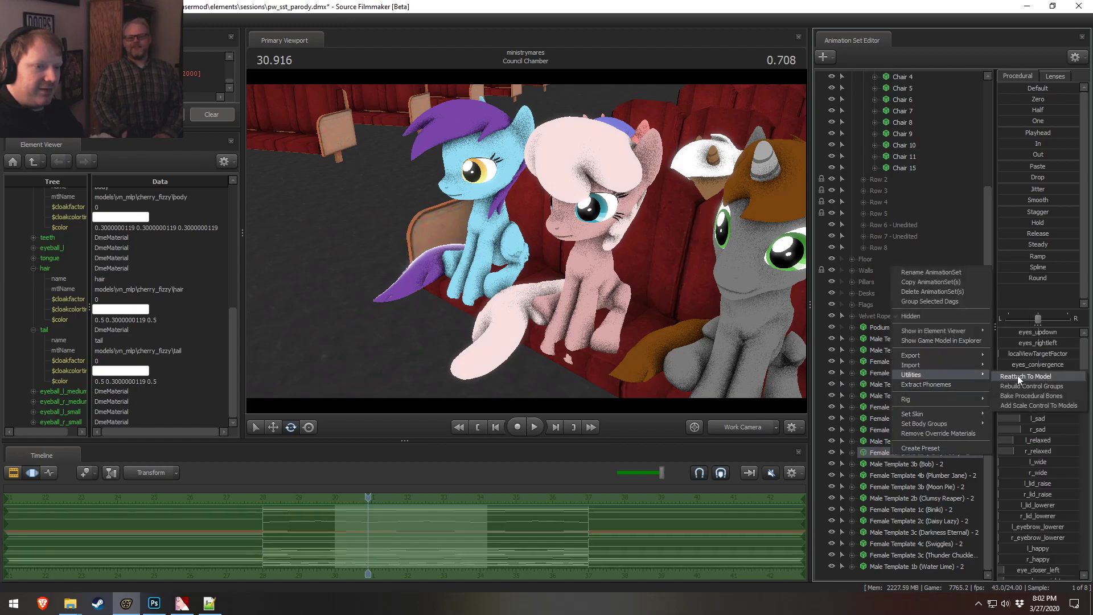
{"action": "left_click", "coordinate": [1030, 396]}
- Repair the rigs of Bob, Plumber Jane and Moon Pie
{"action": "right_click", "coordinate": [906, 464]}
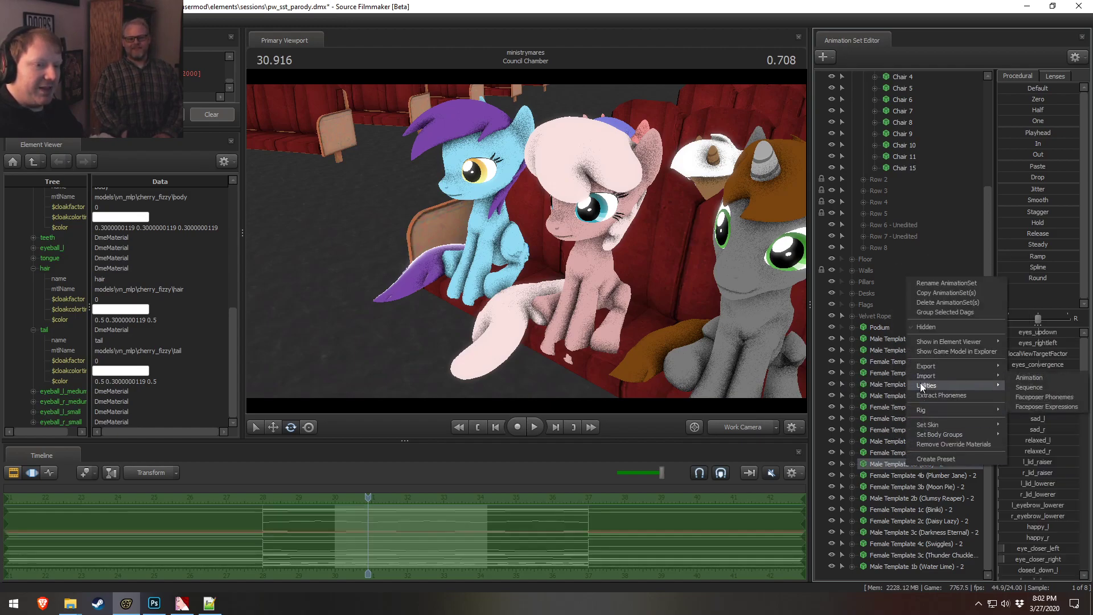
{"action": "mouse_move", "coordinate": [920, 385]}
{"action": "left_click", "coordinate": [871, 405]}
{"action": "right_click", "coordinate": [892, 473]}
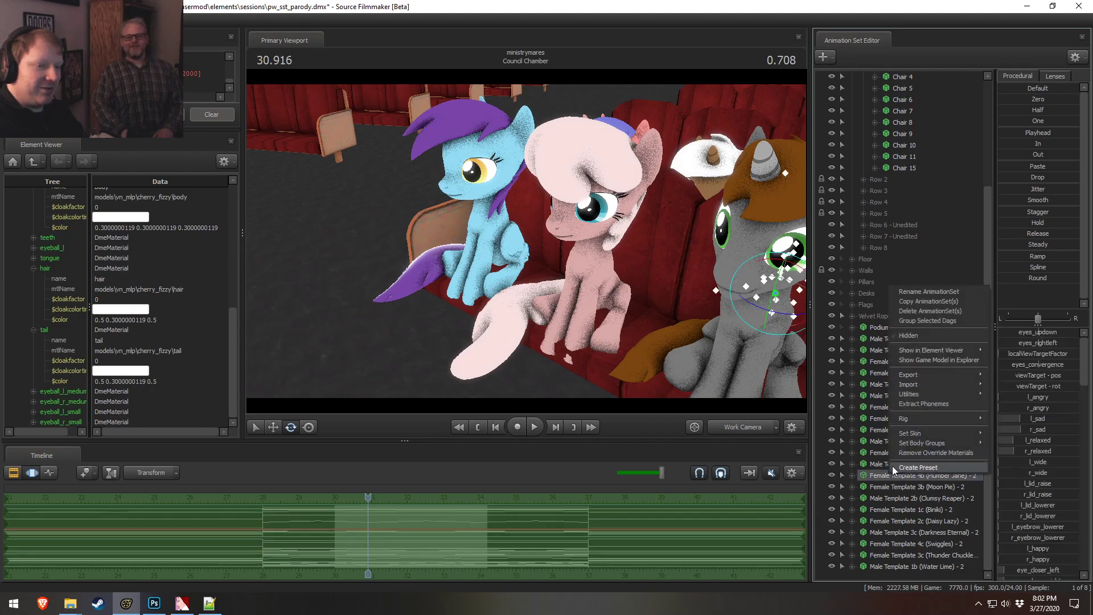
{"action": "mouse_move", "coordinate": [985, 395]}
{"action": "left_click", "coordinate": [1005, 414]}
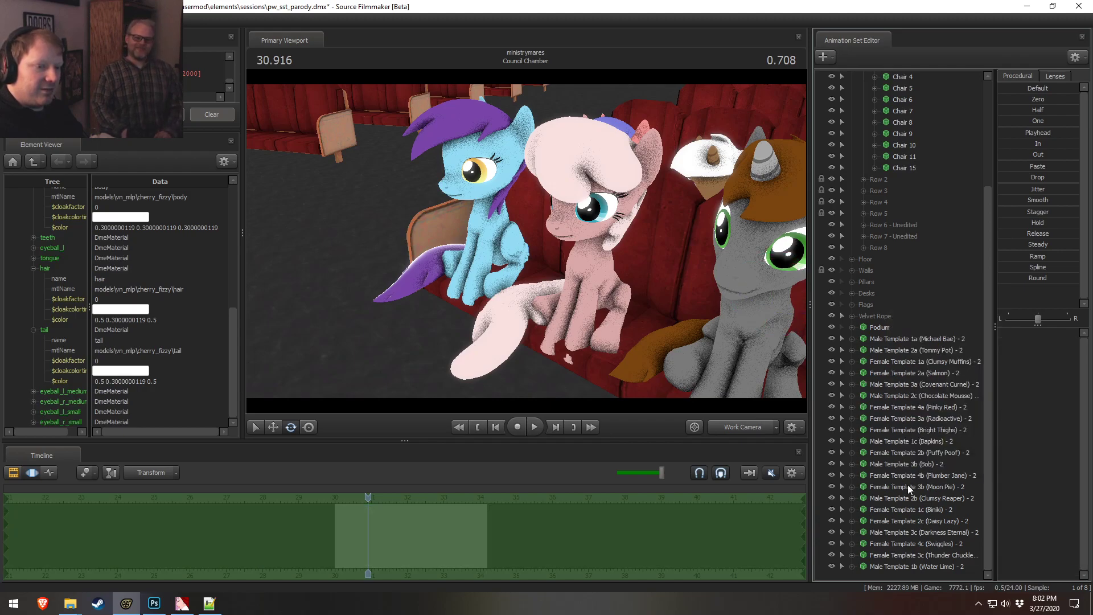
{"action": "right_click", "coordinate": [907, 485]}
{"action": "mouse_move", "coordinate": [938, 405]}
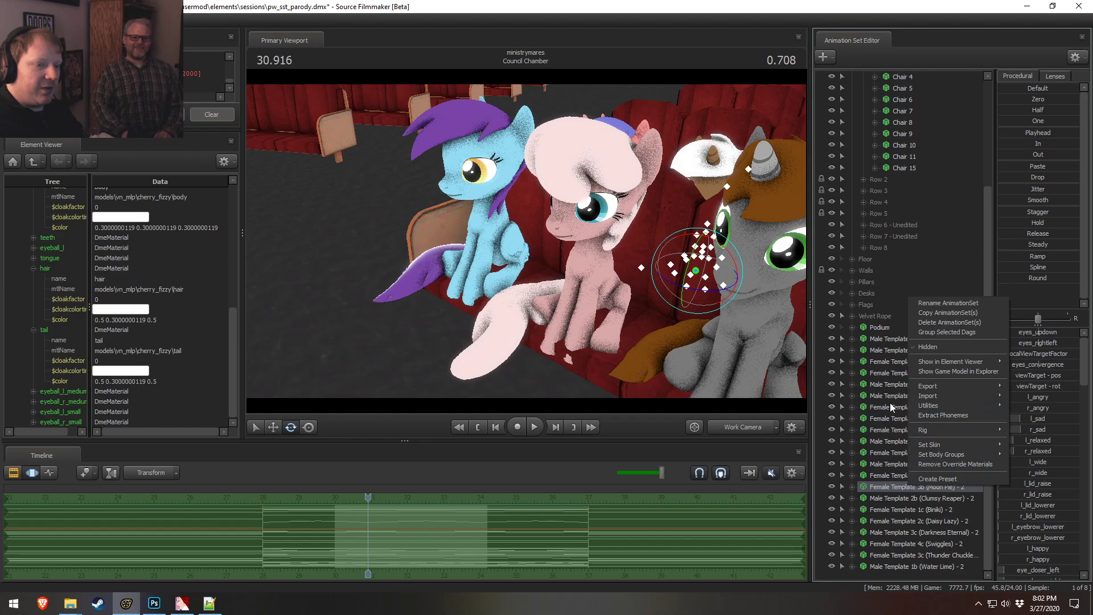
{"action": "left_click", "coordinate": [869, 426]}
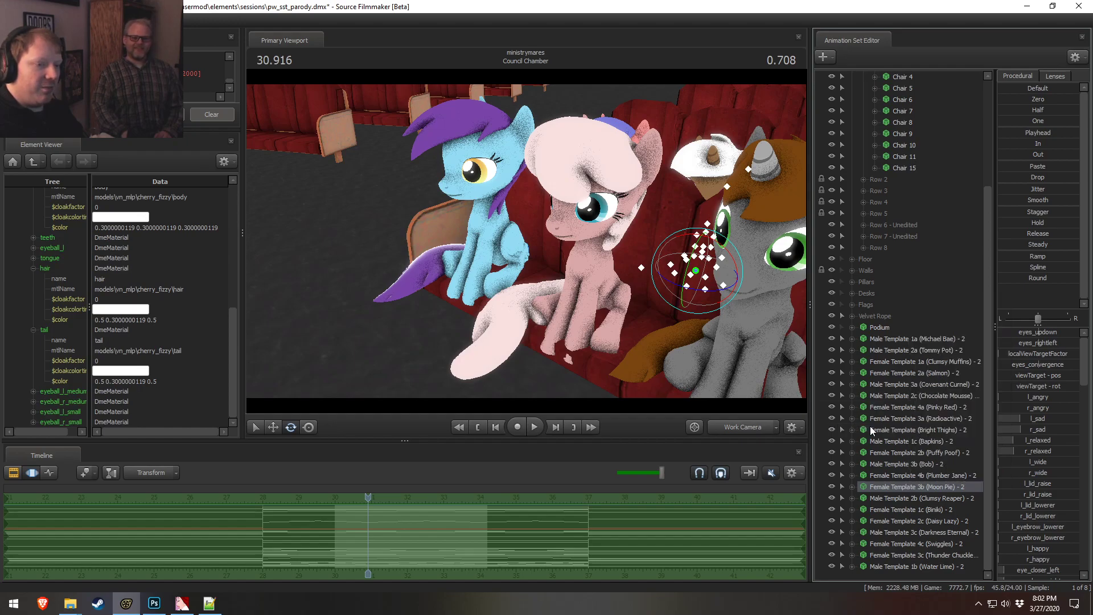
- Repair the rigs of Clumsy Reaper, Biniki and Daisy Lazy
{"action": "right_click", "coordinate": [893, 500]}
{"action": "mouse_move", "coordinate": [934, 421]}
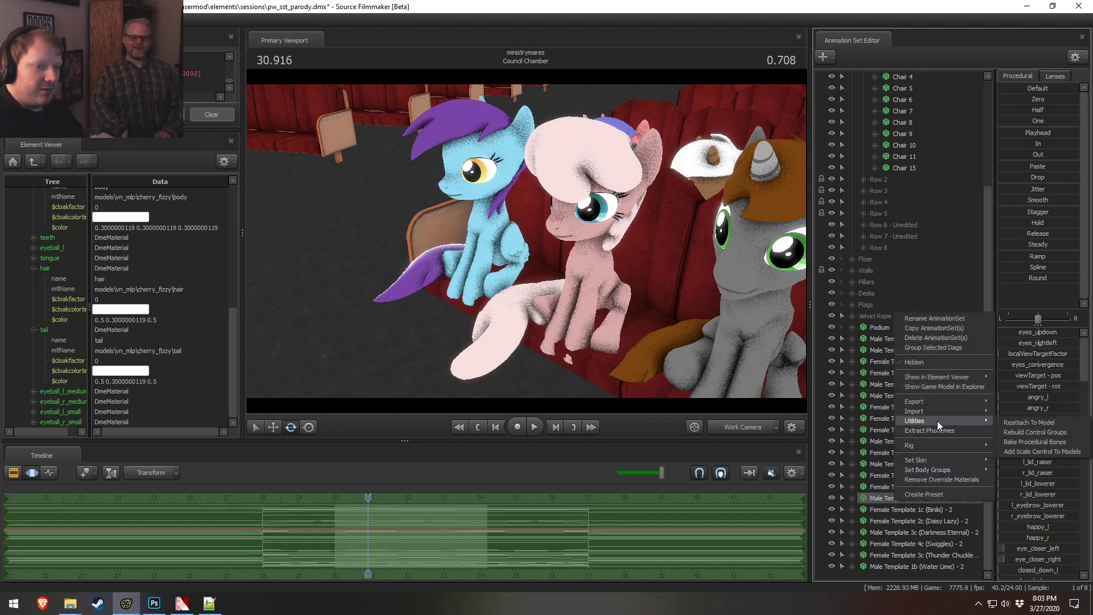
{"action": "left_click", "coordinate": [1020, 444]}
{"action": "right_click", "coordinate": [909, 510]}
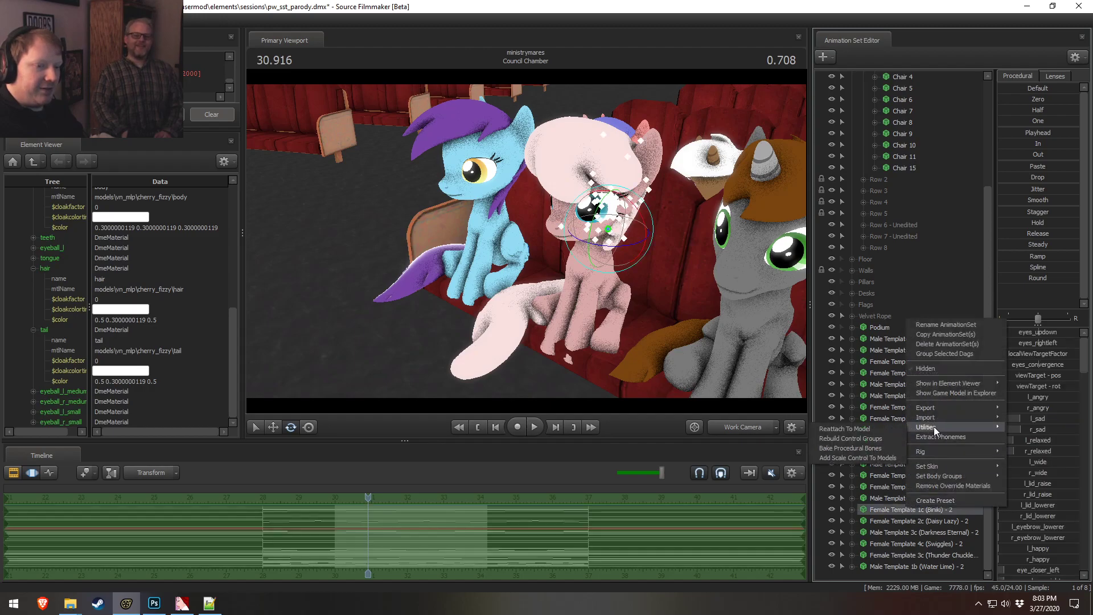
{"action": "left_click", "coordinate": [866, 448]}
{"action": "right_click", "coordinate": [879, 509]}
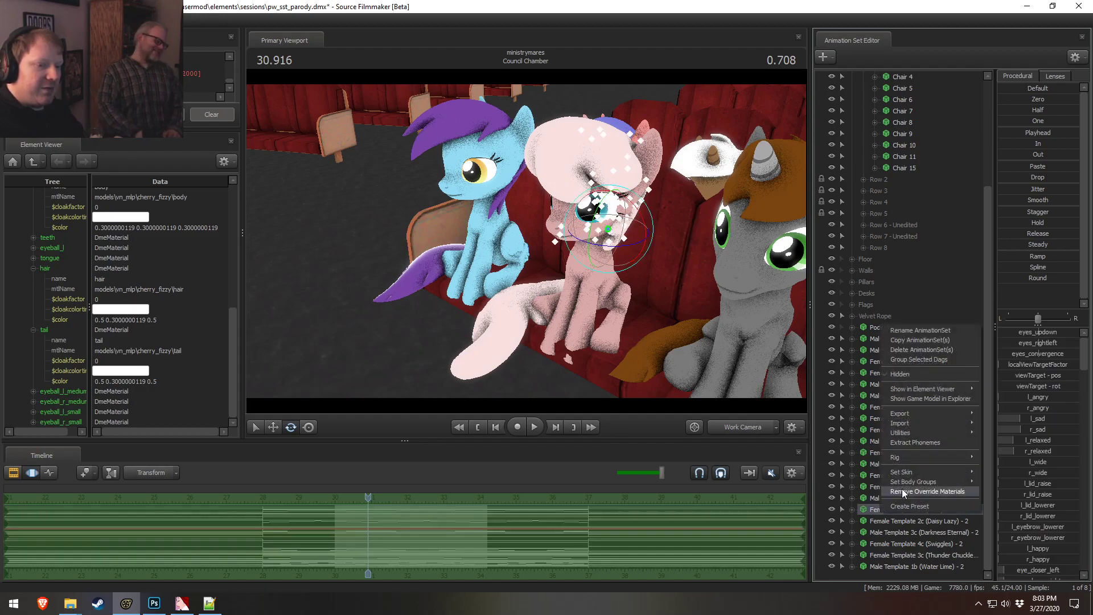
{"action": "mouse_move", "coordinate": [914, 433]}
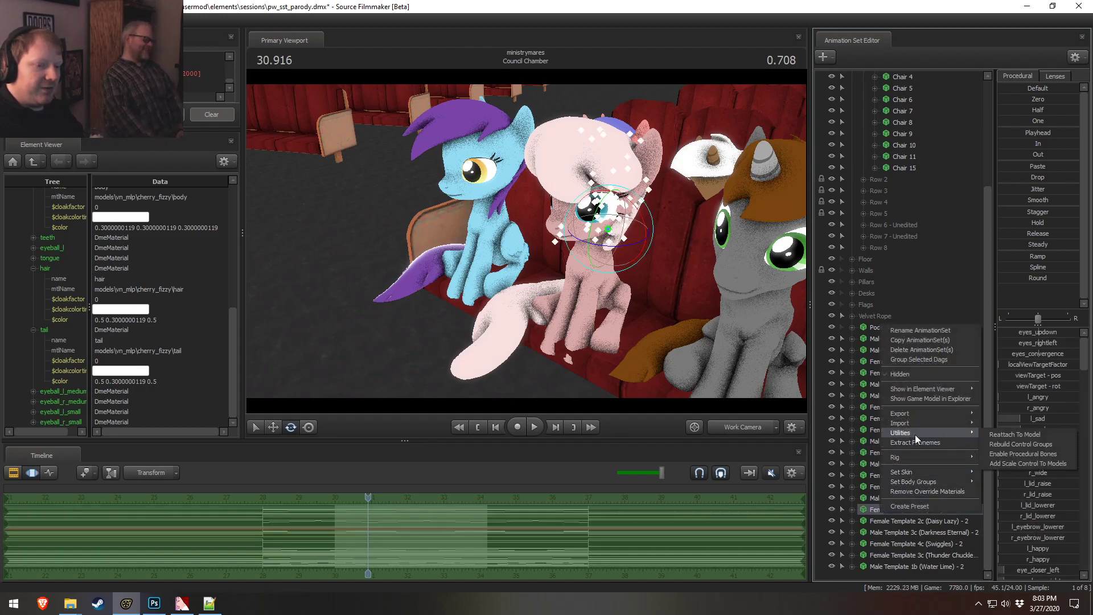
{"action": "right_click", "coordinate": [874, 521]}
{"action": "left_click", "coordinate": [995, 463]}
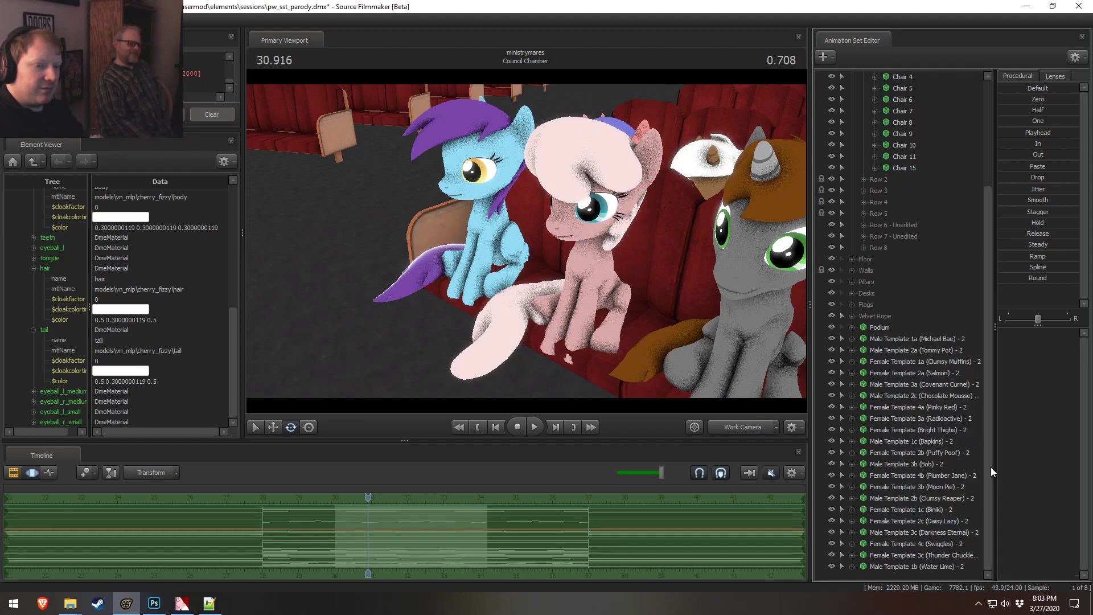
- Repair Darkness Eternal, Swiggles and Thunder Chuckle, then reattach Water Lime's rig to its model
{"action": "right_click", "coordinate": [897, 534]}
{"action": "mouse_move", "coordinate": [924, 450]}
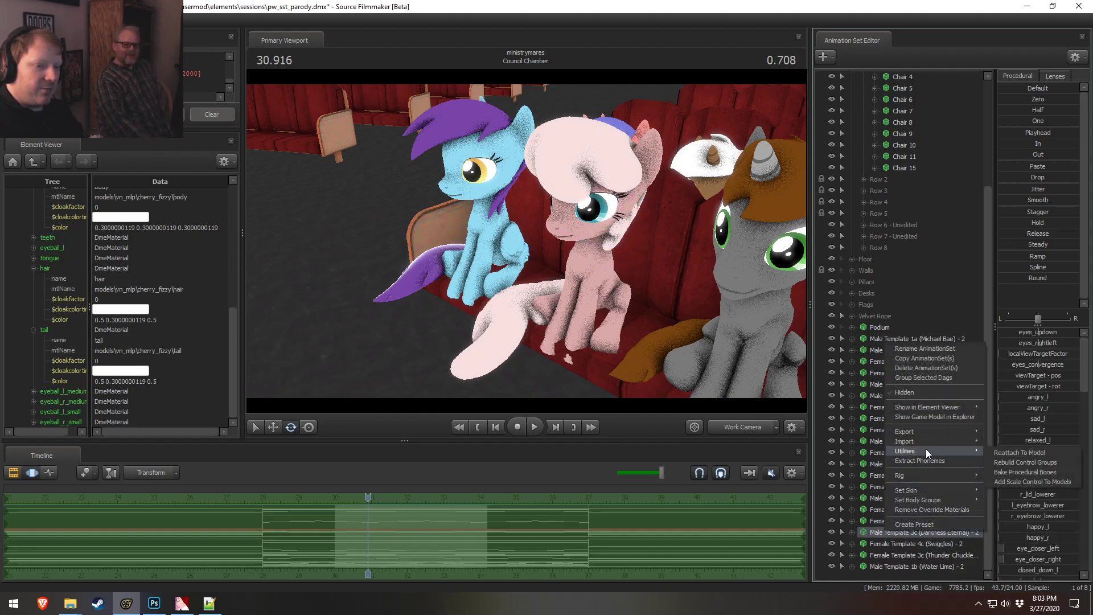
{"action": "left_click", "coordinate": [1013, 466]}
{"action": "right_click", "coordinate": [920, 543]}
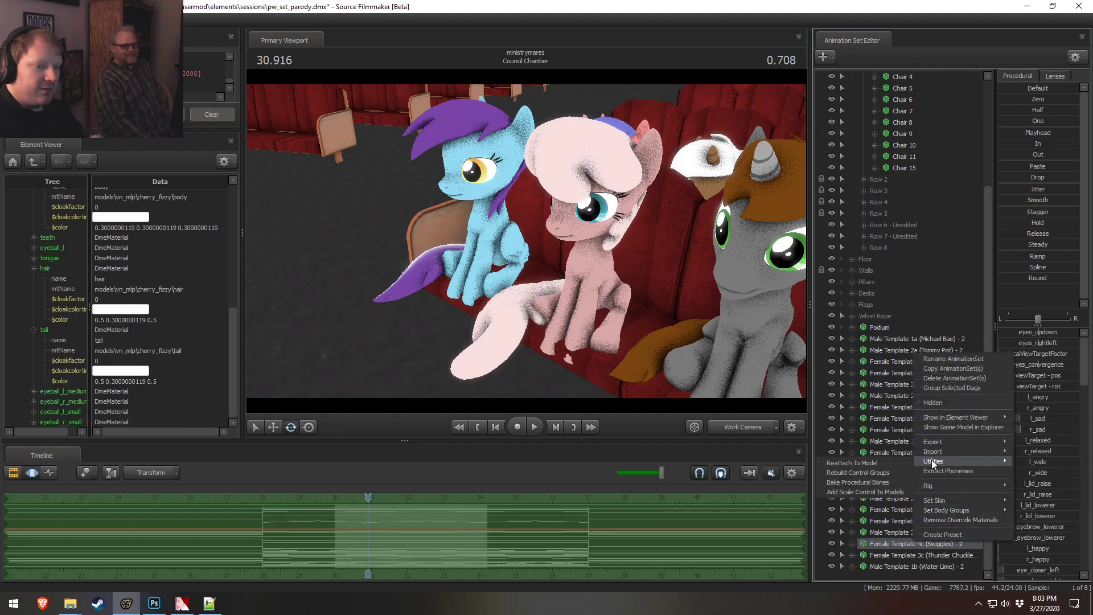
{"action": "left_click", "coordinate": [890, 478]}
{"action": "right_click", "coordinate": [894, 555]}
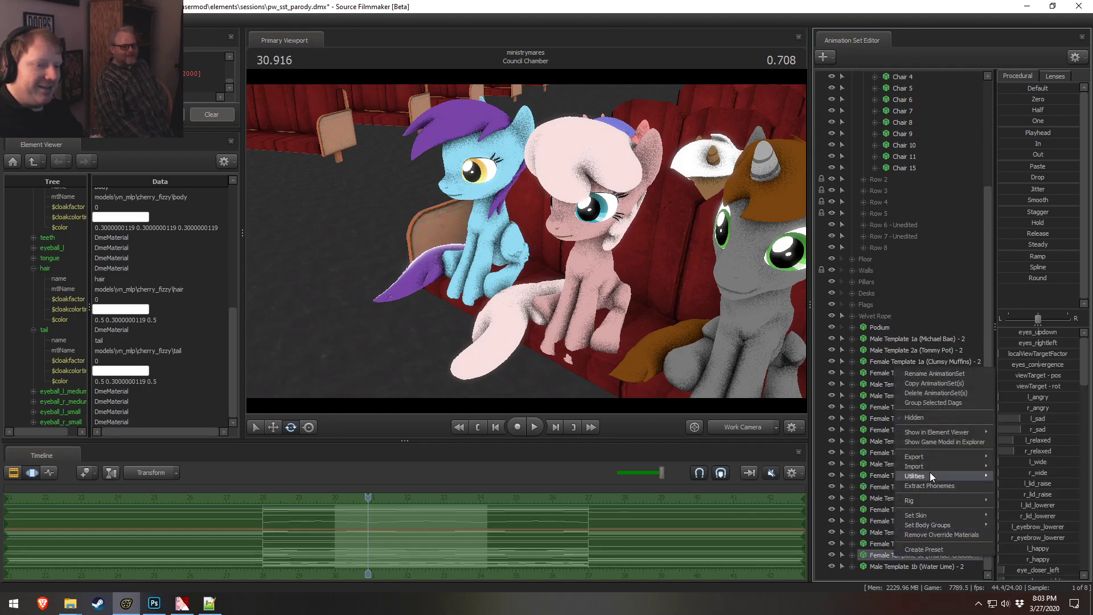
{"action": "mouse_move", "coordinate": [930, 476]}
{"action": "left_click", "coordinate": [1019, 494]}
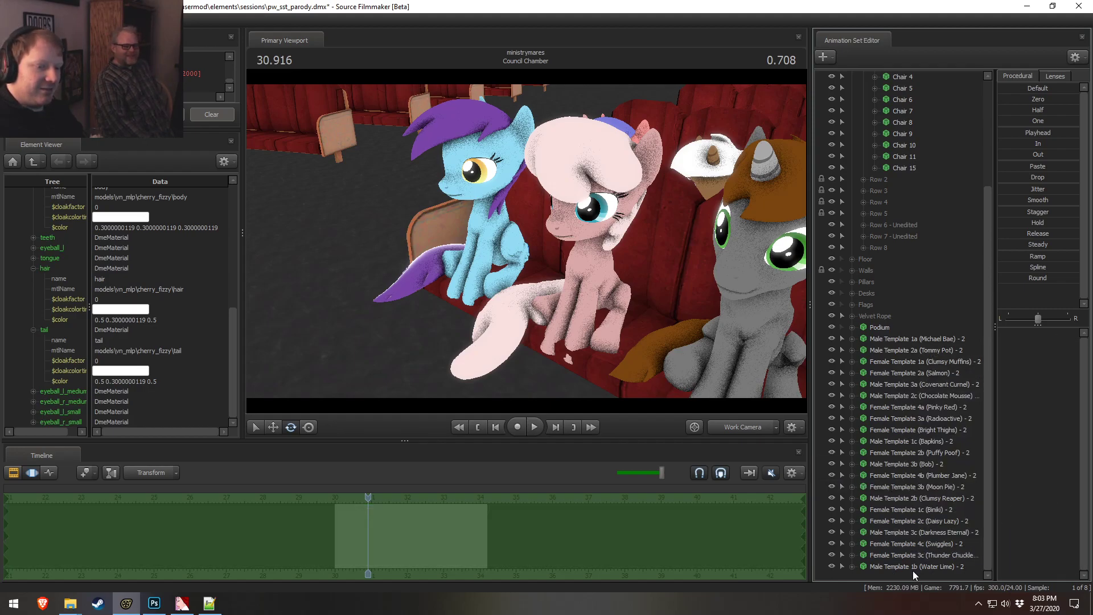
{"action": "right_click", "coordinate": [912, 571]}
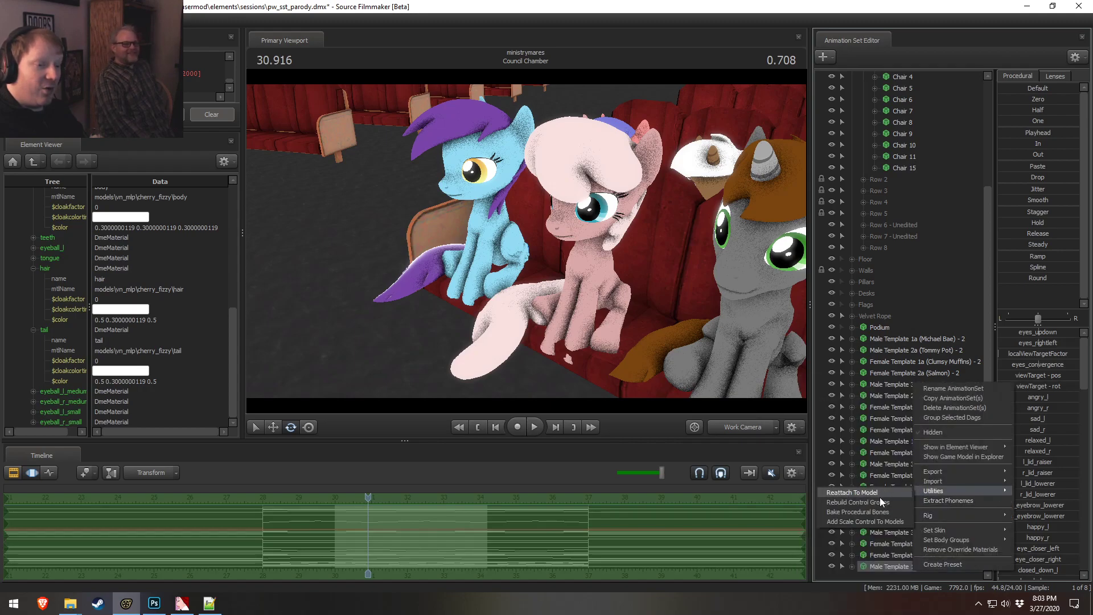
{"action": "left_click", "coordinate": [873, 509]}
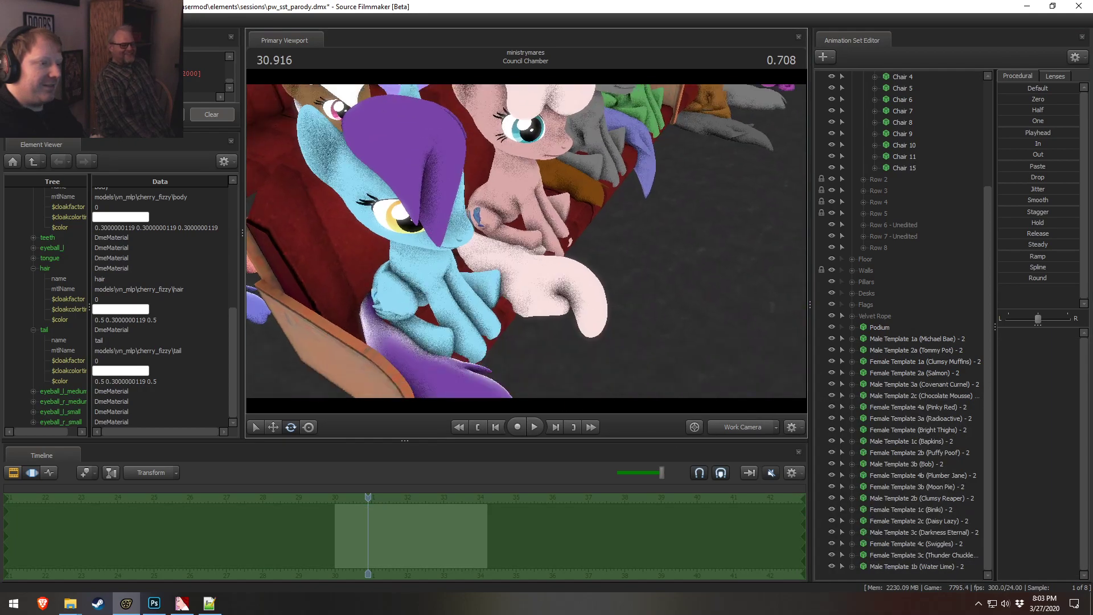
- Select Male Template 2c (Chocolate Mousse) and slide the brown pony back into its seat
{"action": "left_click", "coordinate": [551, 237]}
{"action": "left_click_drag", "start_coordinate": [562, 250], "coordinate": [470, 314]}
{"action": "left_click", "coordinate": [480, 340]}
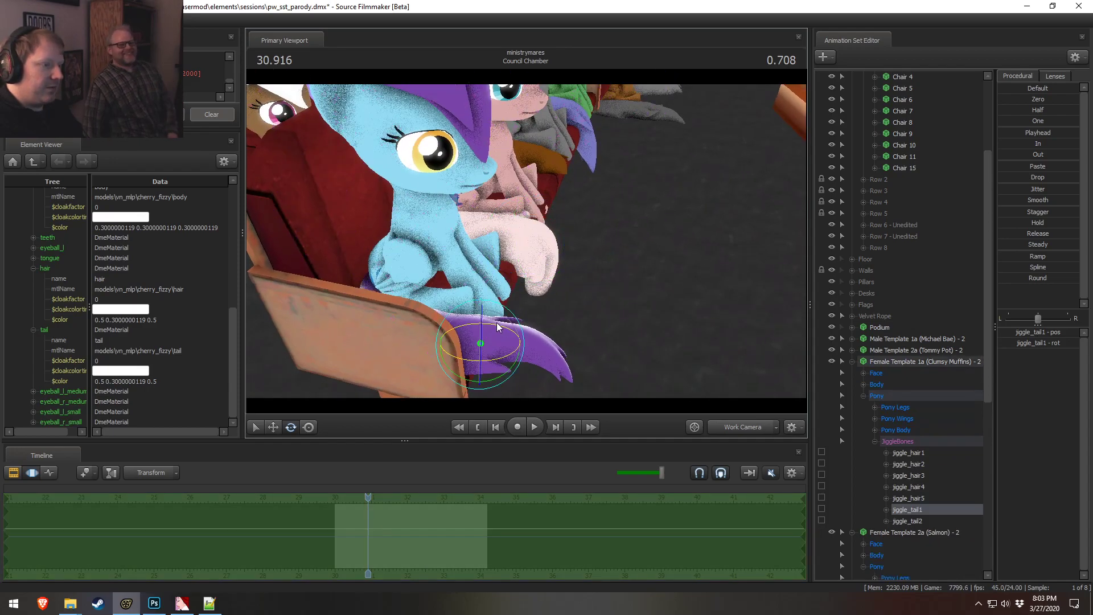
{"action": "left_click_drag", "start_coordinate": [538, 338], "coordinate": [490, 277]}
{"action": "left_click", "coordinate": [852, 363]}
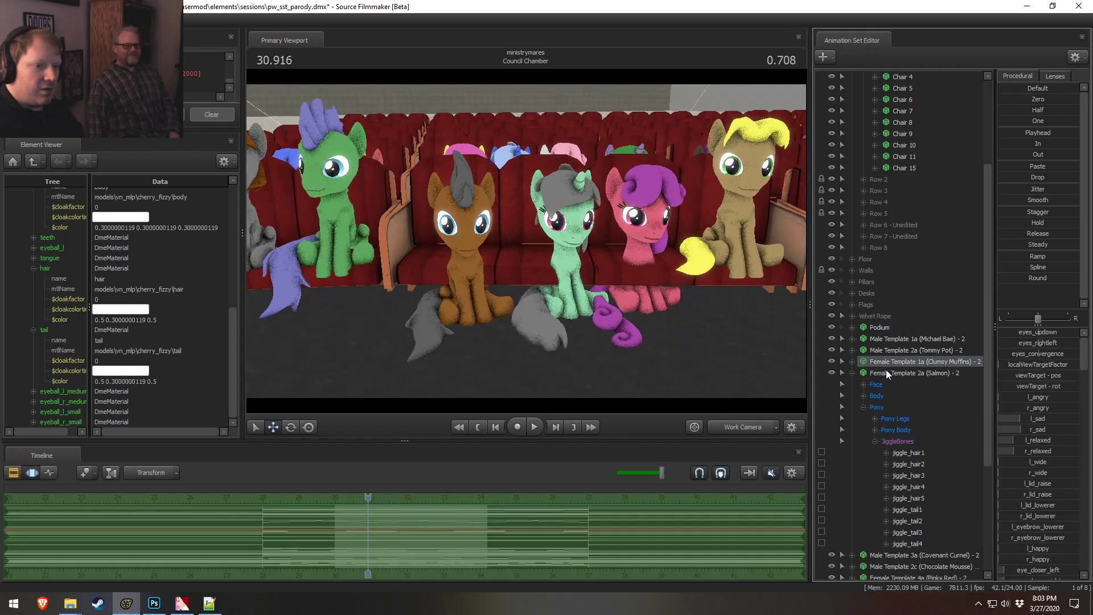
{"action": "left_click", "coordinate": [885, 371]}
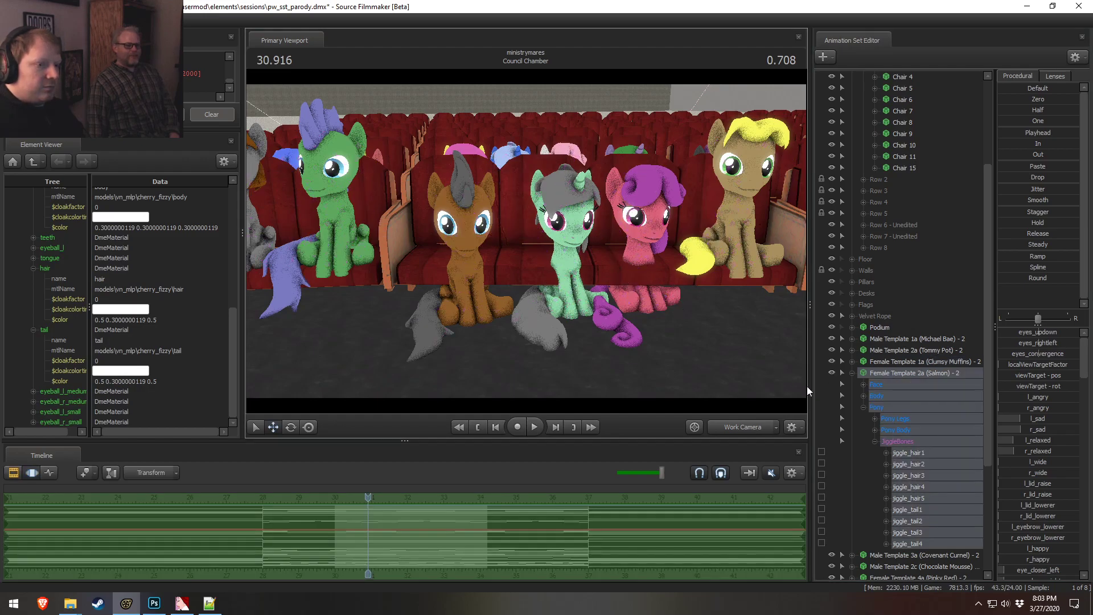
{"action": "left_click", "coordinate": [856, 375]}
{"action": "left_click", "coordinate": [878, 384]}
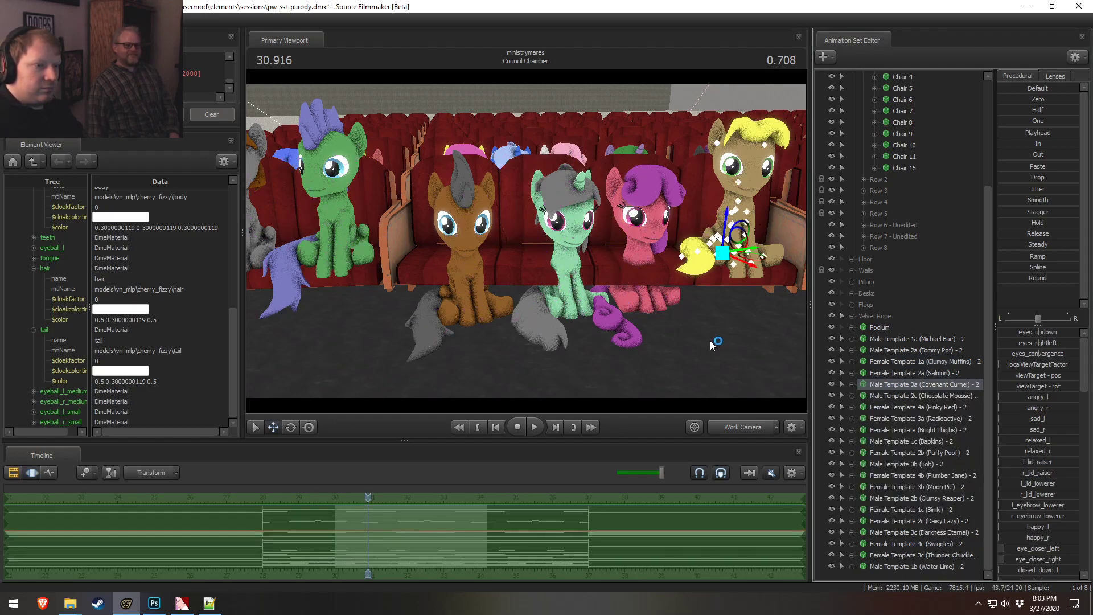
{"action": "left_click_drag", "start_coordinate": [715, 346], "coordinate": [794, 363]}
{"action": "left_click", "coordinate": [905, 397]}
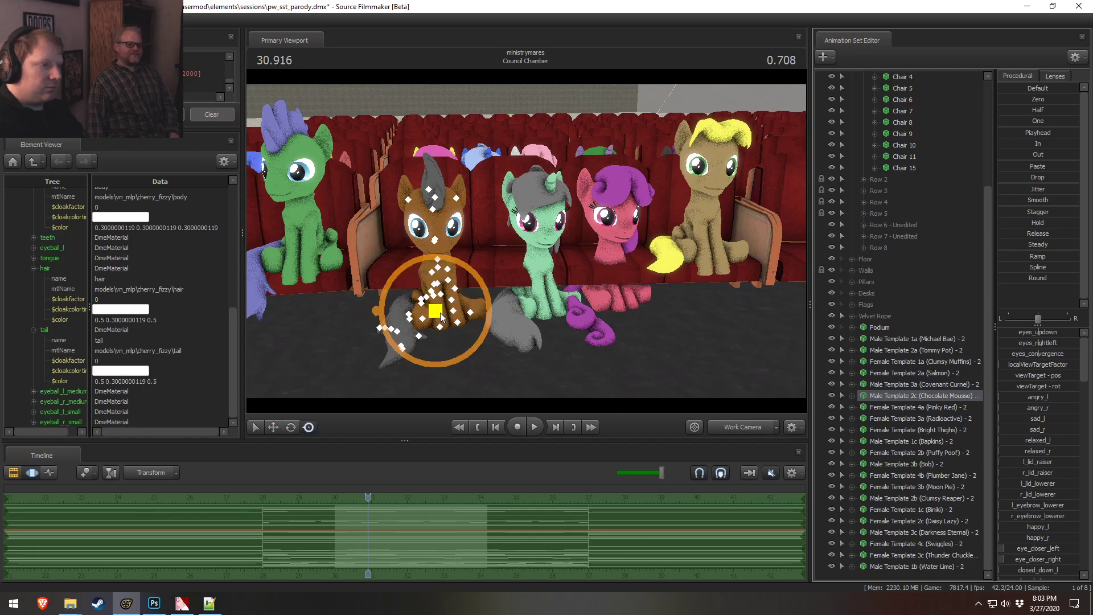
{"action": "left_click_drag", "start_coordinate": [422, 254], "coordinate": [498, 256]}
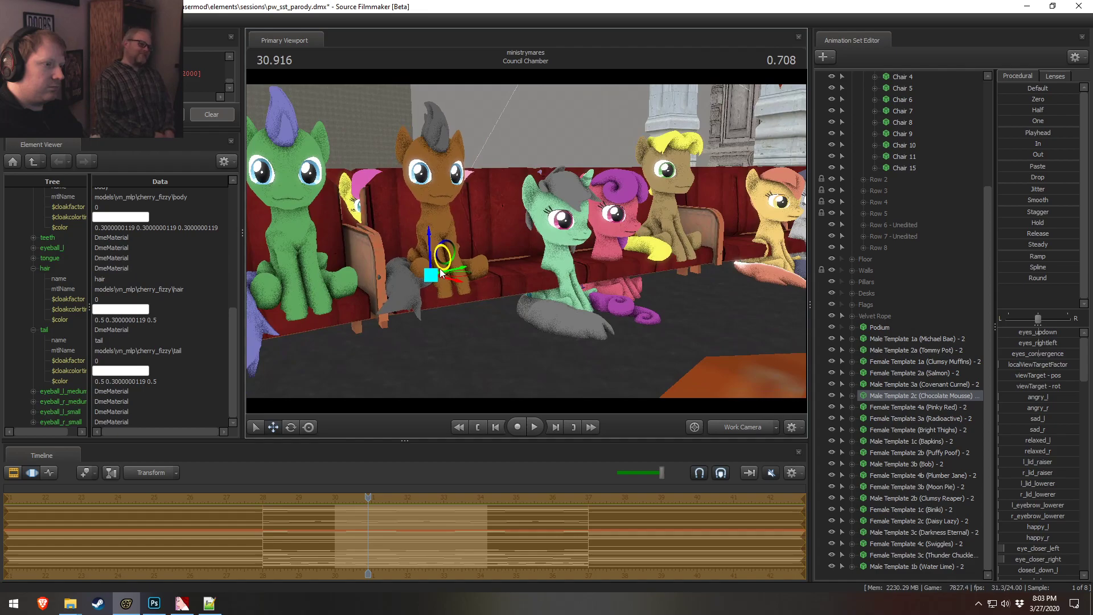
- Rotate the brown pony's Tail2 bone so the tail hangs down along the chair edge
{"action": "left_click_drag", "start_coordinate": [439, 268], "coordinate": [447, 359]}
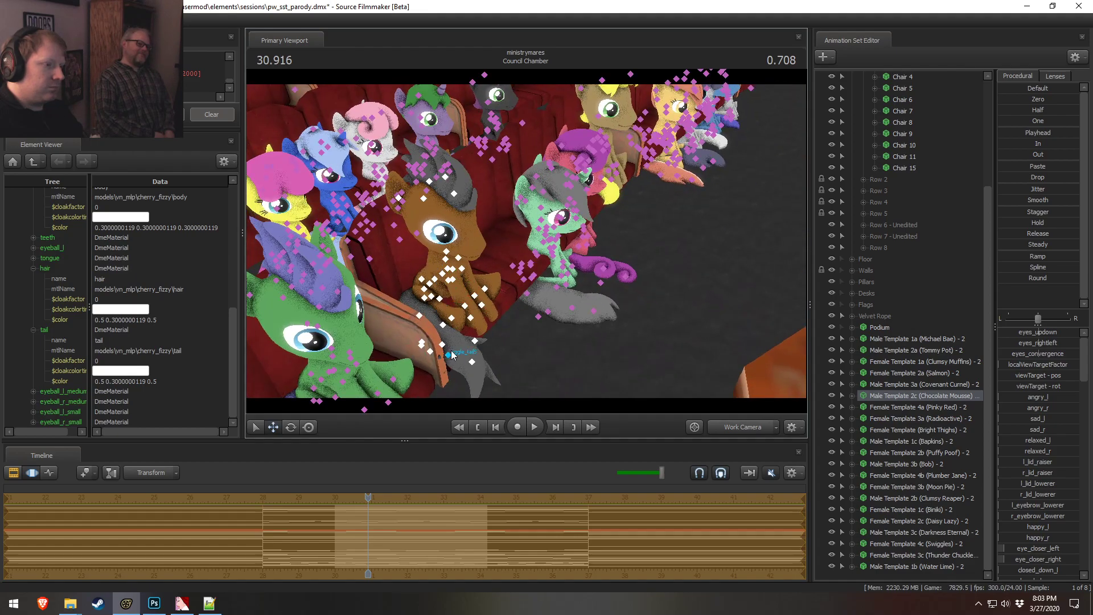
{"action": "left_click", "coordinate": [448, 358]}
{"action": "key", "text": "e"}
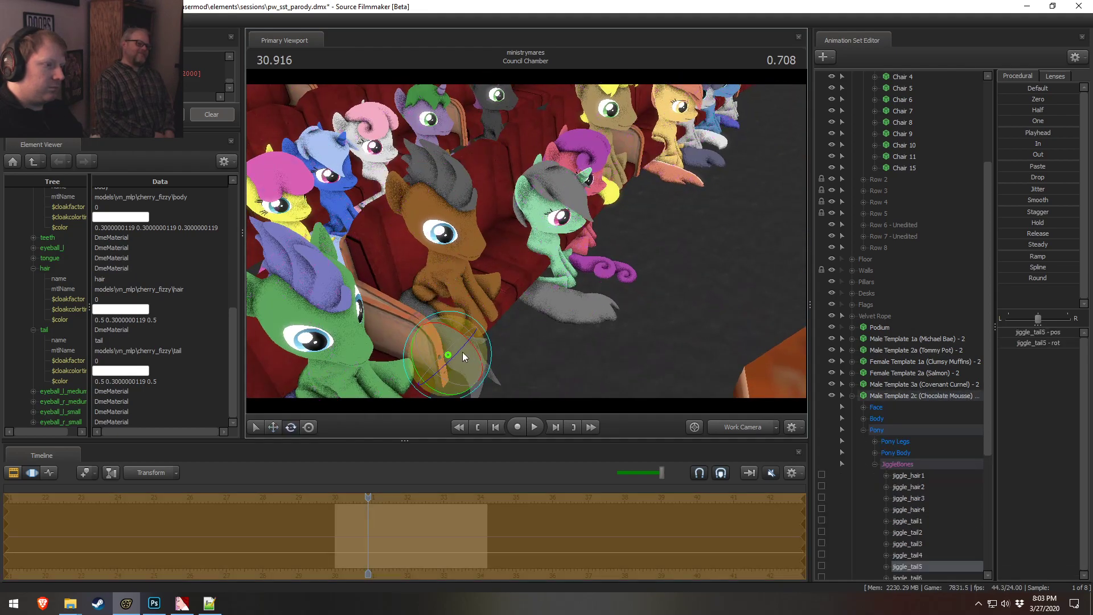
{"action": "left_click", "coordinate": [443, 344]}
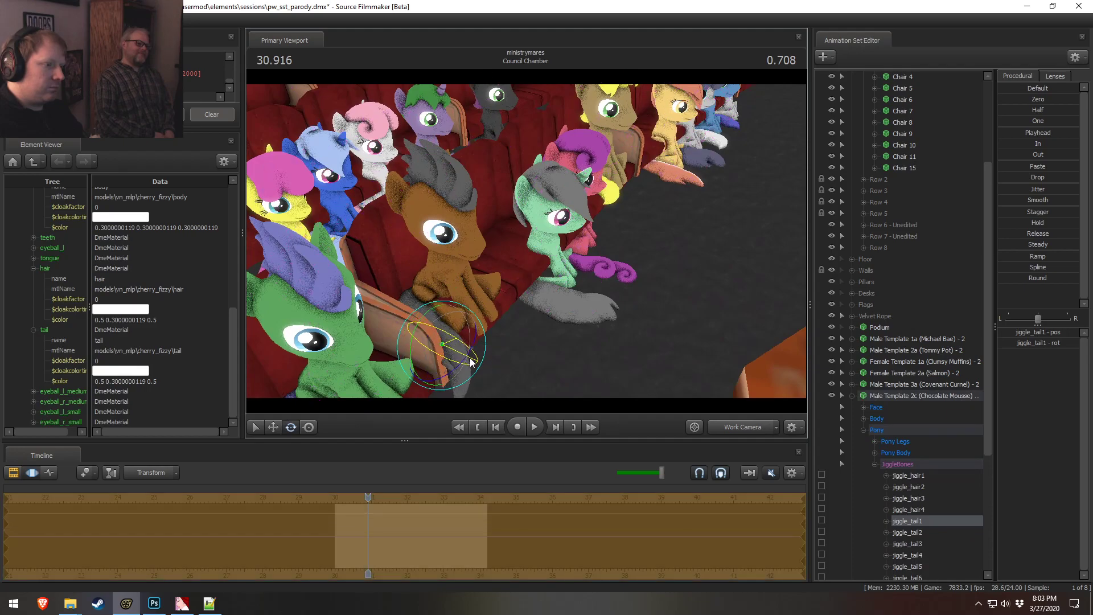
{"action": "left_click", "coordinate": [426, 331]}
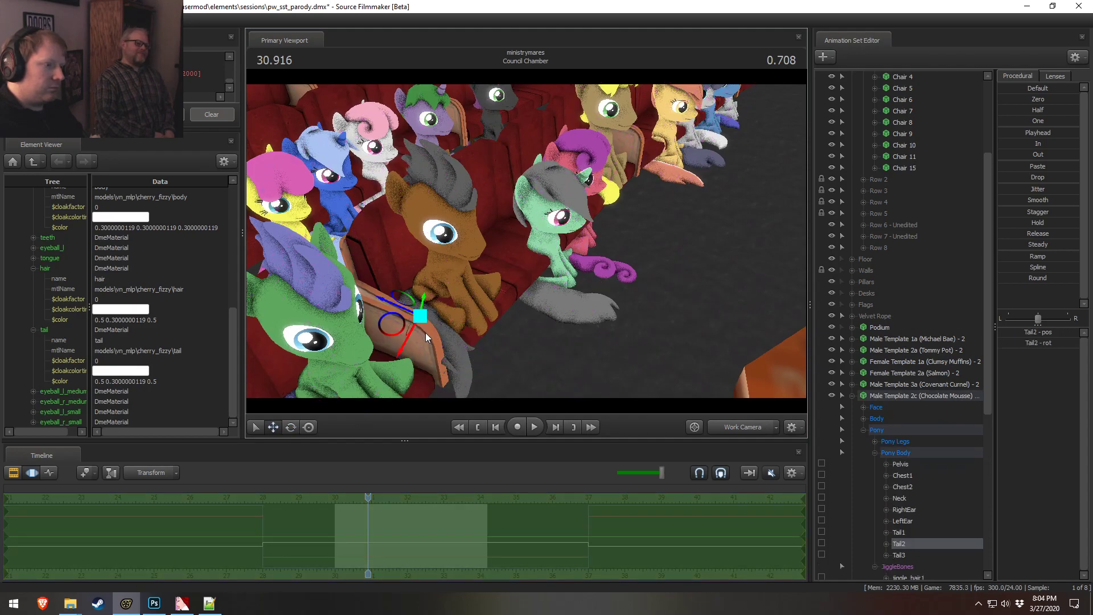
{"action": "key", "text": "e"}
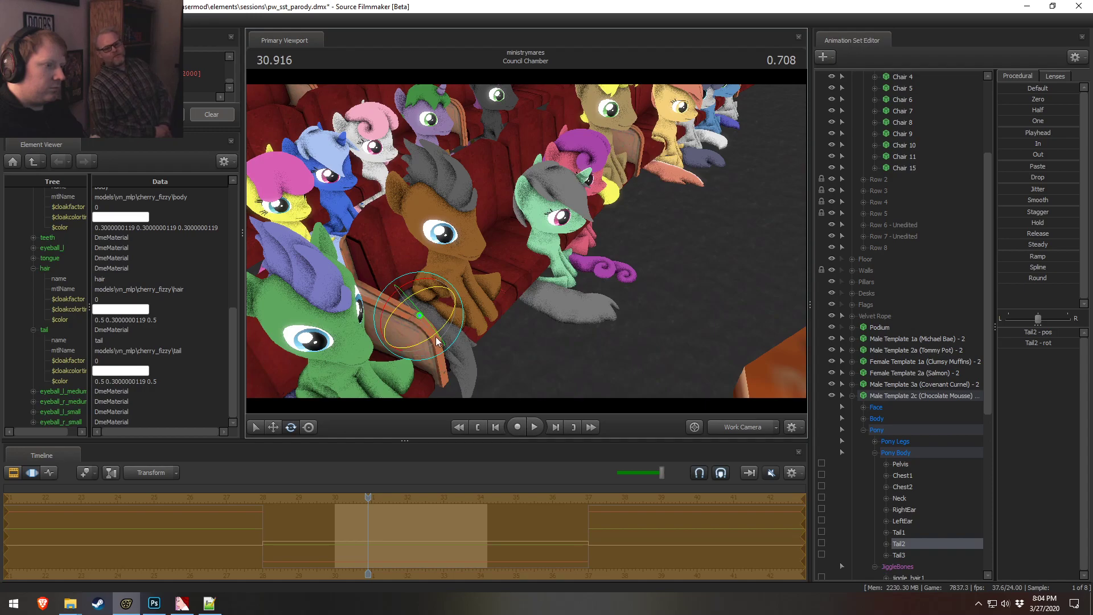
{"action": "middle_click_drag", "start_coordinate": [504, 323], "coordinate": [515, 239]}
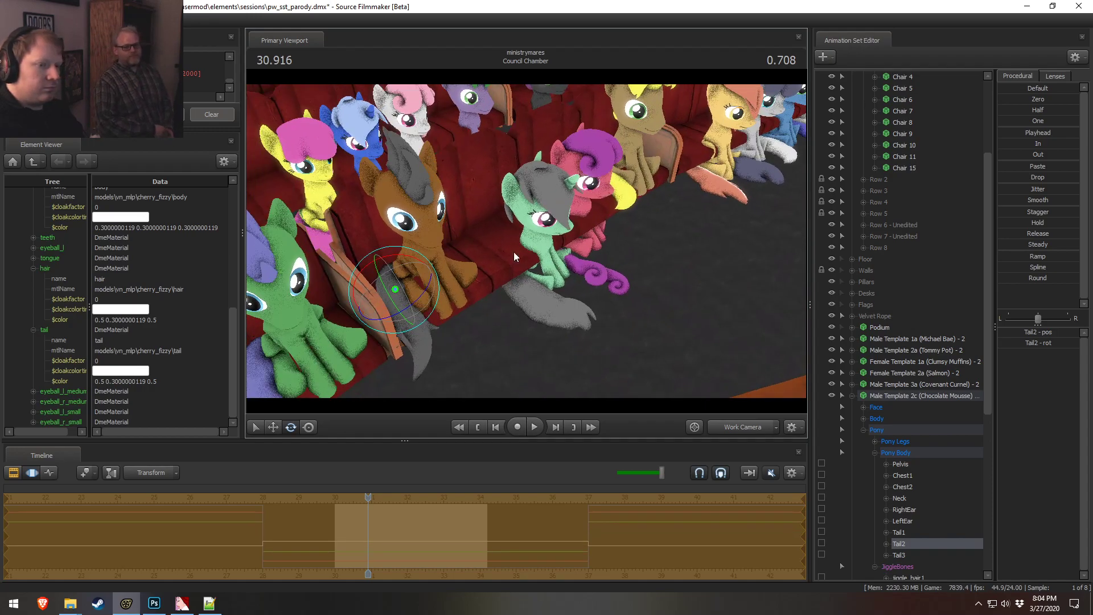
- Select Female Template 4a (Pinky Red) and rotate it to sit upright
{"action": "left_click", "coordinate": [852, 395]}
{"action": "left_click", "coordinate": [919, 407]}
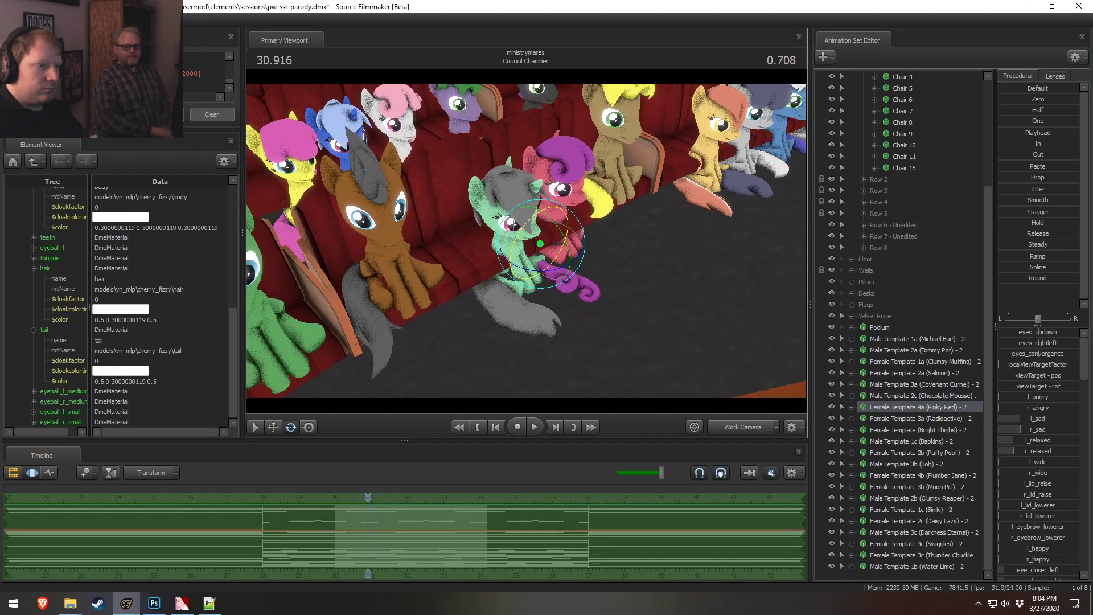
{"action": "right_click_drag", "start_coordinate": [579, 289], "coordinate": [579, 250]}
{"action": "key", "text": "r"}
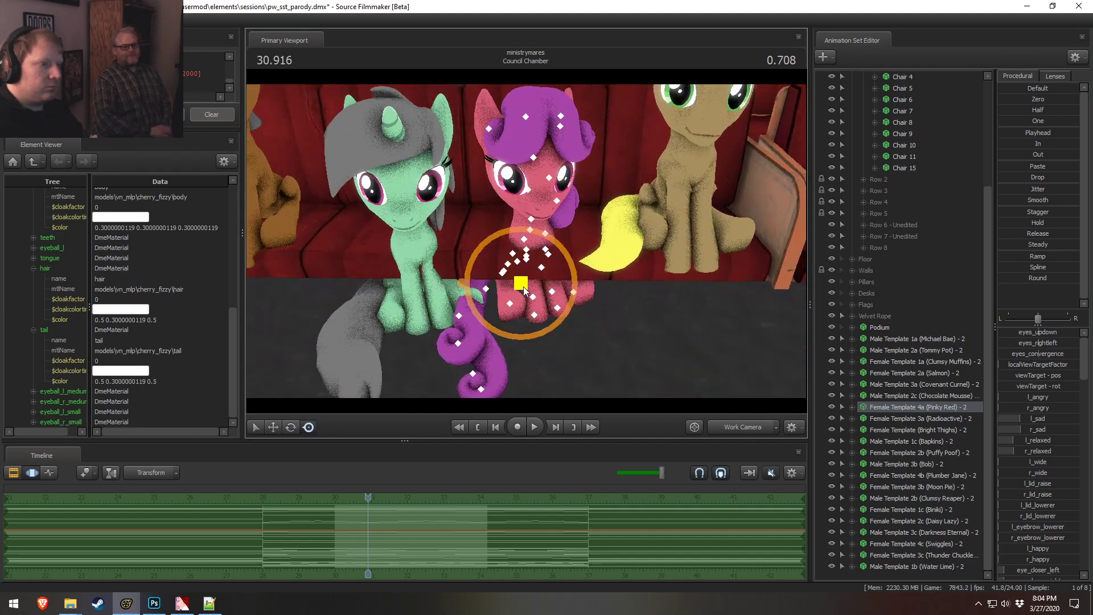
{"action": "mouse_move", "coordinate": [523, 260]}
{"action": "left_mouse_down"}
{"action": "mouse_move", "coordinate": [519, 218]}
{"action": "mouse_move", "coordinate": [529, 250]}
{"action": "mouse_move", "coordinate": [510, 254]}
{"action": "left_mouse_up"}
{"action": "key", "text": "e"}
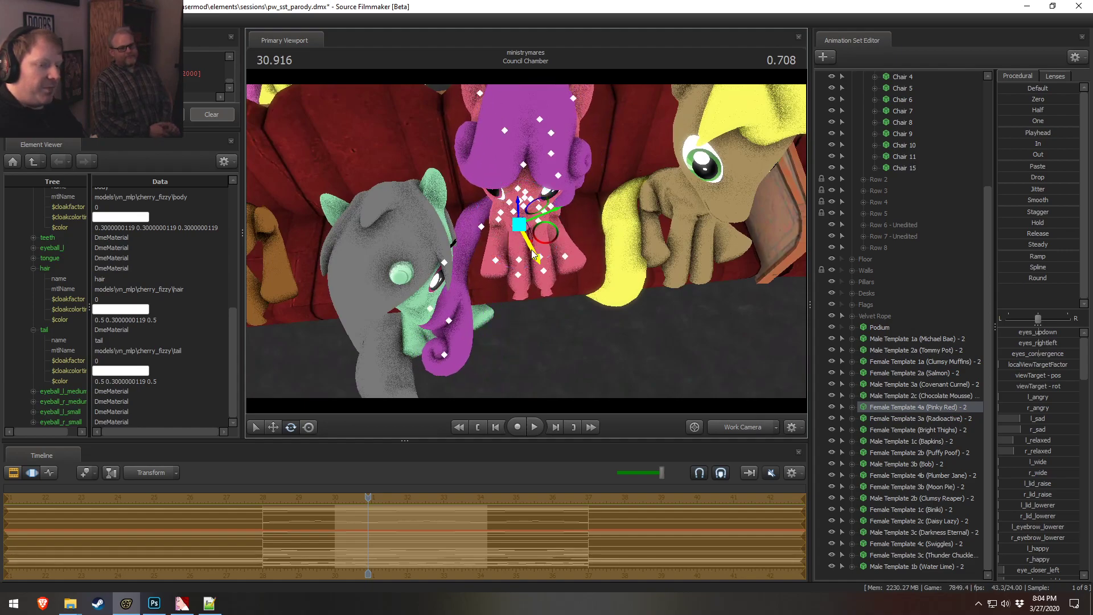
- Pick out Pinky Red's Tail2 and Tail3 bones for rotation from a front view
{"action": "left_click", "coordinate": [548, 236]}
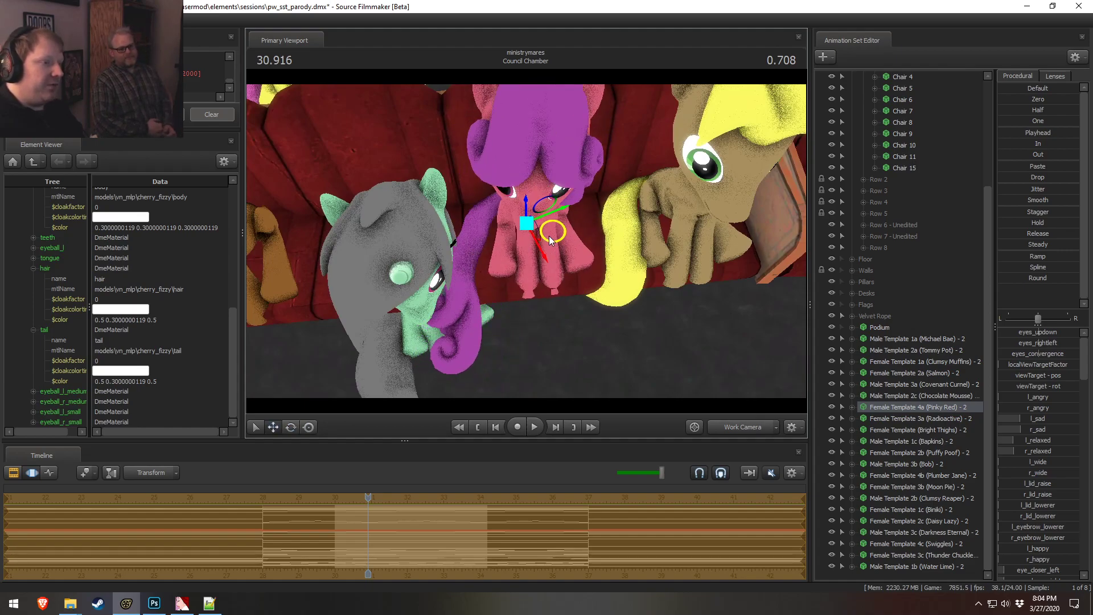
{"action": "left_click_drag", "start_coordinate": [550, 237], "coordinate": [534, 272], "text": "alt"}
{"action": "left_click", "coordinate": [494, 229]}
{"action": "key", "text": "e"}
{"action": "left_click", "coordinate": [473, 290], "text": "ctrl"}
{"action": "left_click", "coordinate": [480, 294], "text": "ctrl"}
{"action": "left_click", "coordinate": [465, 259], "text": "ctrl"}
{"action": "left_click", "coordinate": [490, 275]}
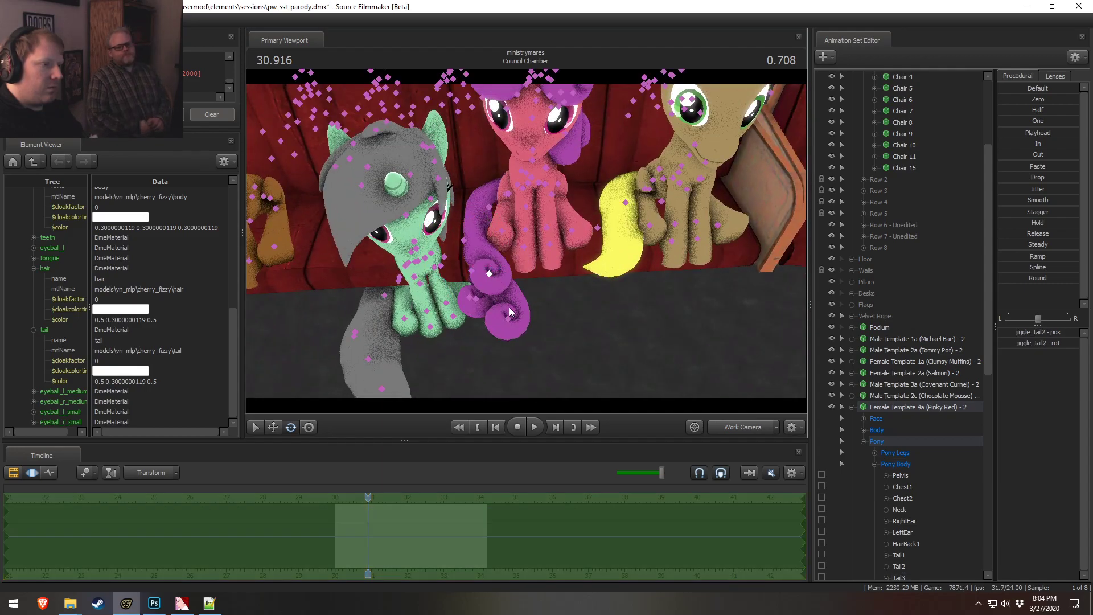
{"action": "left_click", "coordinate": [487, 219]}
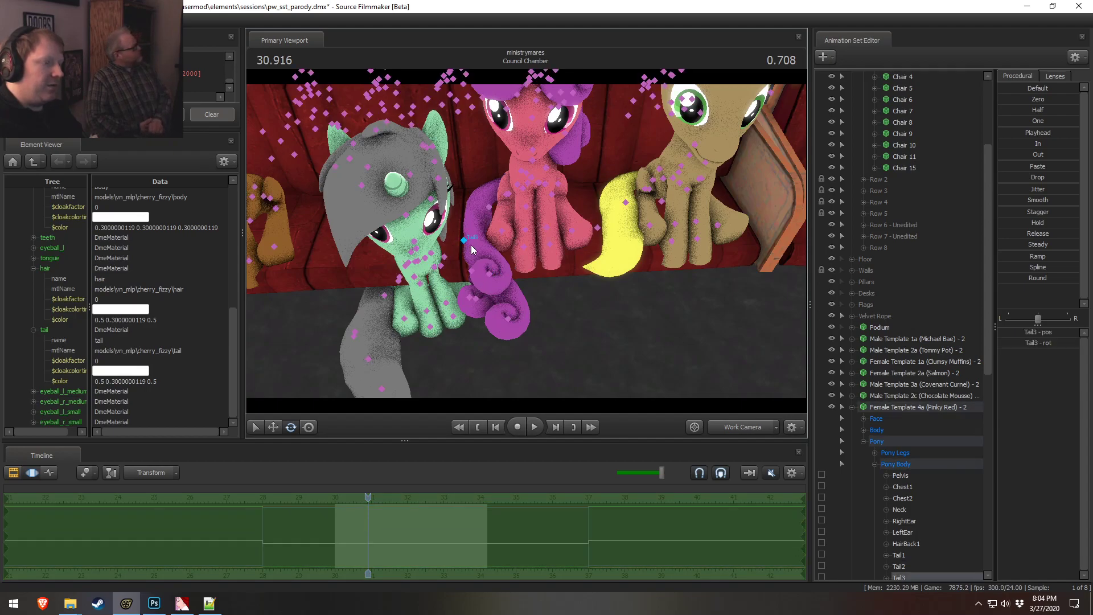
- Swing Pinky Red's Tail3 bone so the purple tail curls down over the seat edge
{"action": "left_click", "coordinate": [469, 242]}
{"action": "left_click", "coordinate": [490, 208]}
{"action": "left_click", "coordinate": [466, 239]}
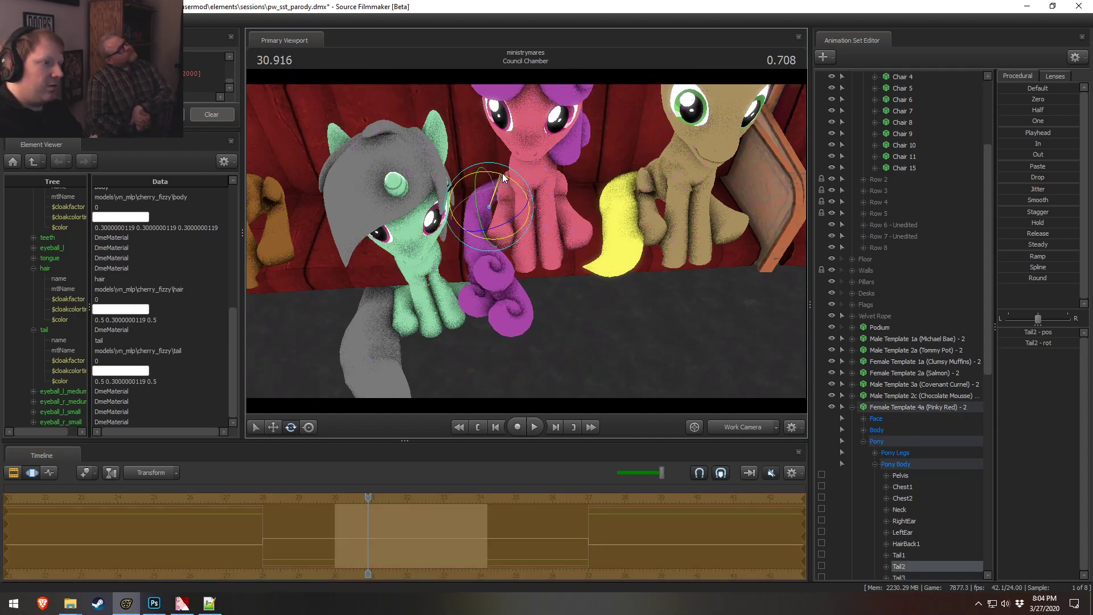
{"action": "left_click", "coordinate": [456, 243]}
{"action": "left_click", "coordinate": [465, 249]}
{"action": "left_click_drag", "start_coordinate": [464, 249], "coordinate": [517, 242]}
{"action": "key", "text": "w"}
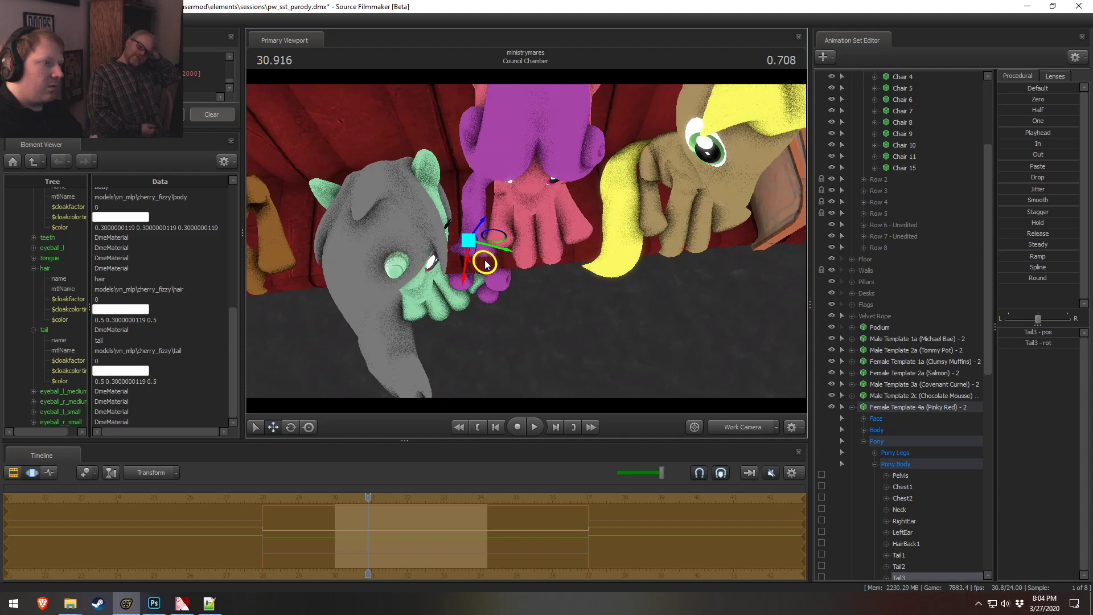
{"action": "left_click_drag", "start_coordinate": [487, 278], "coordinate": [647, 264]}
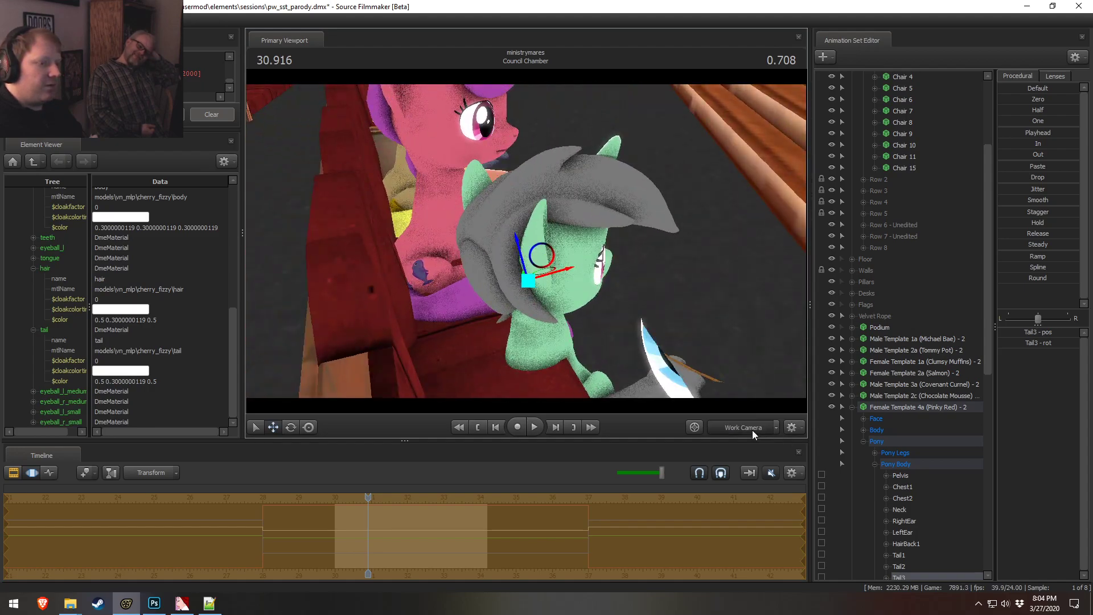
{"action": "left_click", "coordinate": [752, 429]}
{"action": "left_click", "coordinate": [750, 429]}
{"action": "mouse_move", "coordinate": [526, 241]}
{"action": "left_mouse_down"}
{"action": "mouse_move", "coordinate": [512, 244]}
{"action": "mouse_move", "coordinate": [526, 242]}
{"action": "left_mouse_up"}
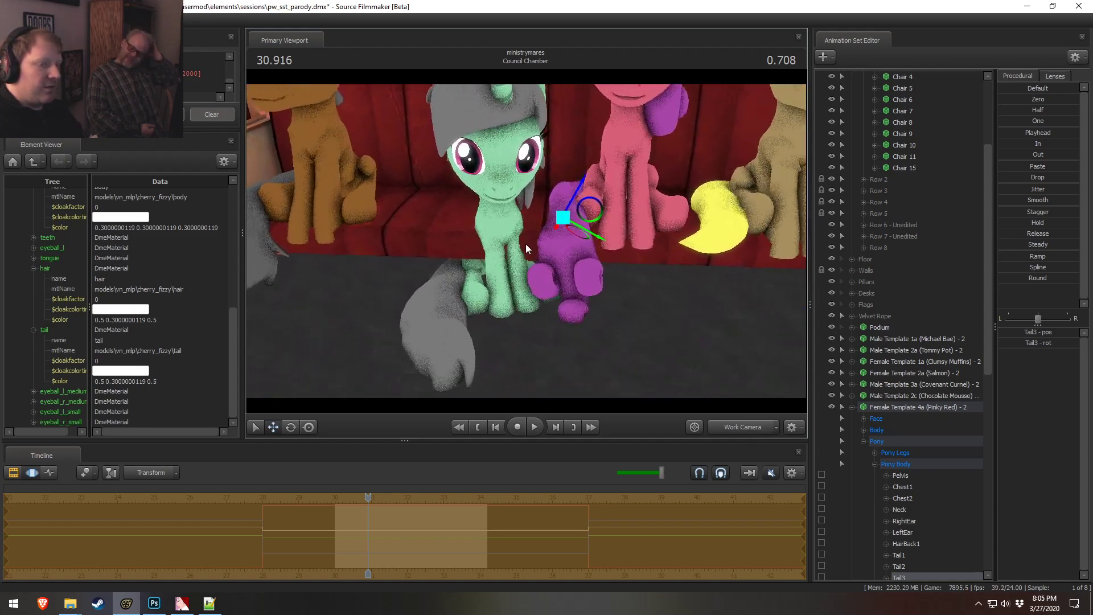
- Select Female Template 3a (Radioactive) and raise the green pony slightly in its seat
{"action": "left_click", "coordinate": [851, 408]}
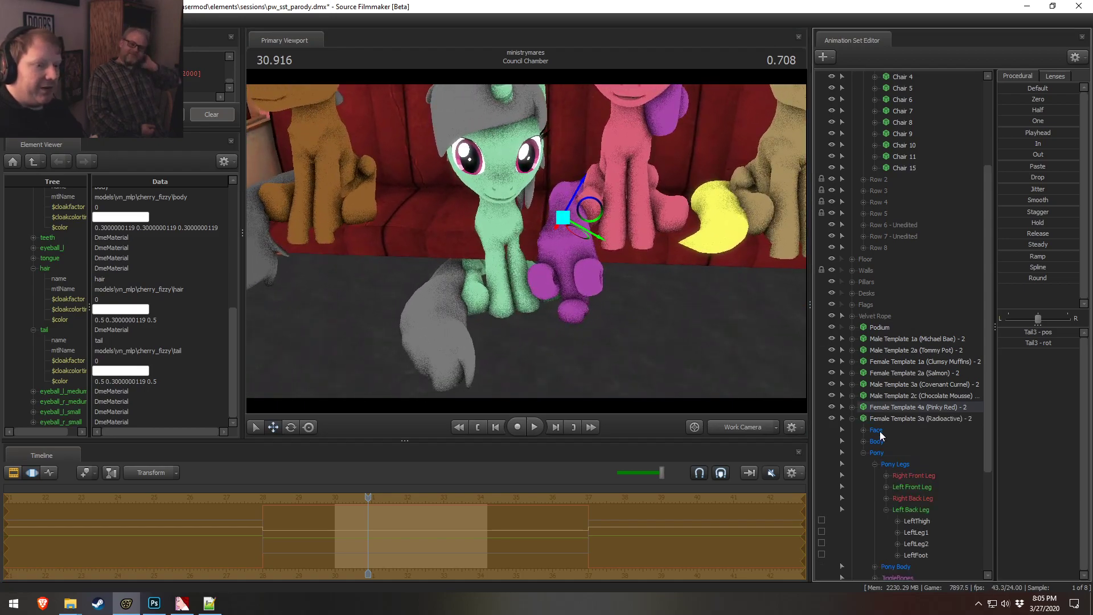
{"action": "left_click", "coordinate": [873, 419]}
{"action": "left_click_drag", "start_coordinate": [512, 276], "coordinate": [512, 275]}
{"action": "left_click_drag", "start_coordinate": [490, 212], "coordinate": [493, 268]}
{"action": "key", "text": "e"}
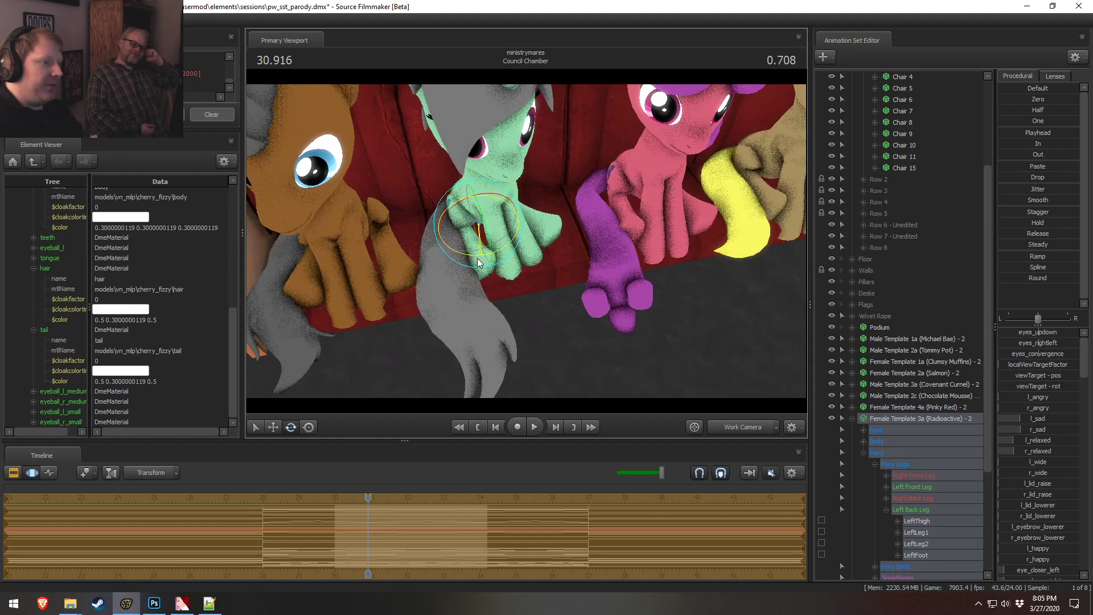
{"action": "key", "text": "ctrl+z"}
{"action": "key", "text": "ctrl+z"}
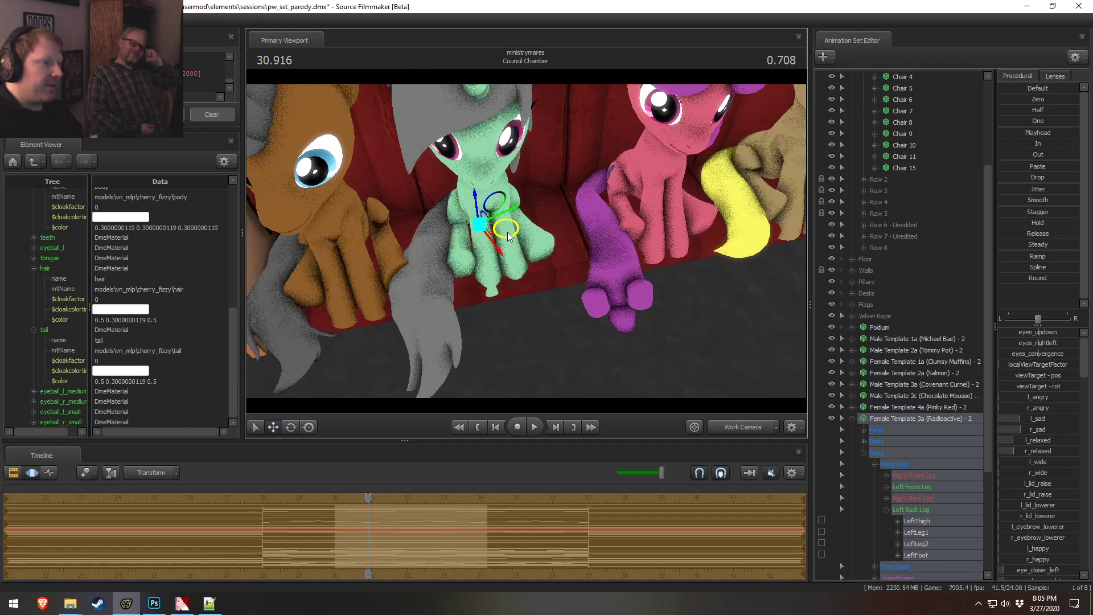
{"action": "left_click_drag", "start_coordinate": [508, 230], "coordinate": [526, 229]}
{"action": "left_click_drag", "start_coordinate": [483, 189], "coordinate": [482, 187]}
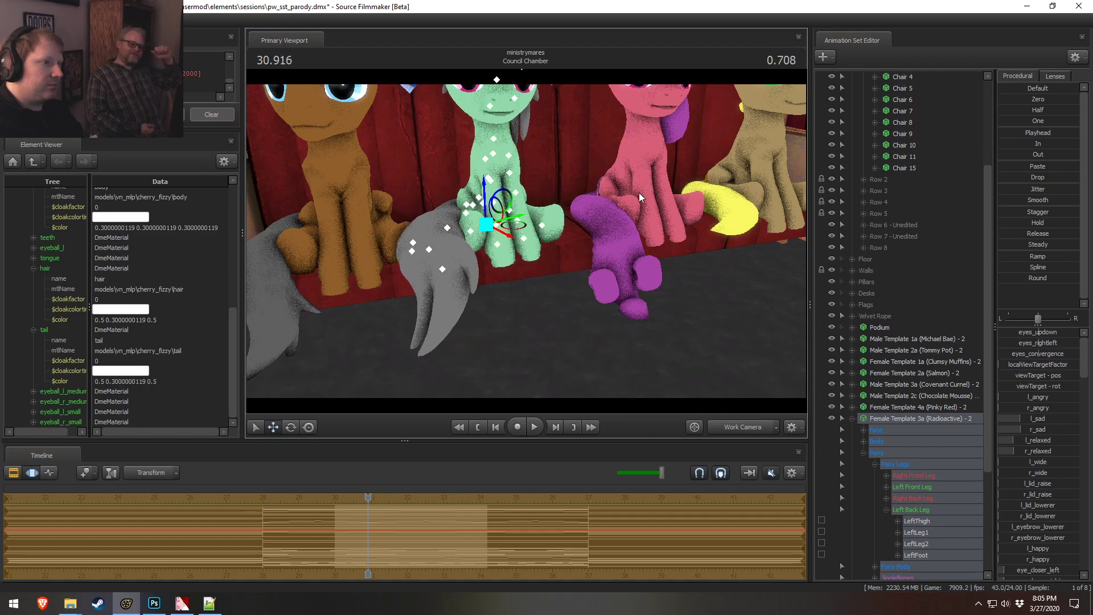
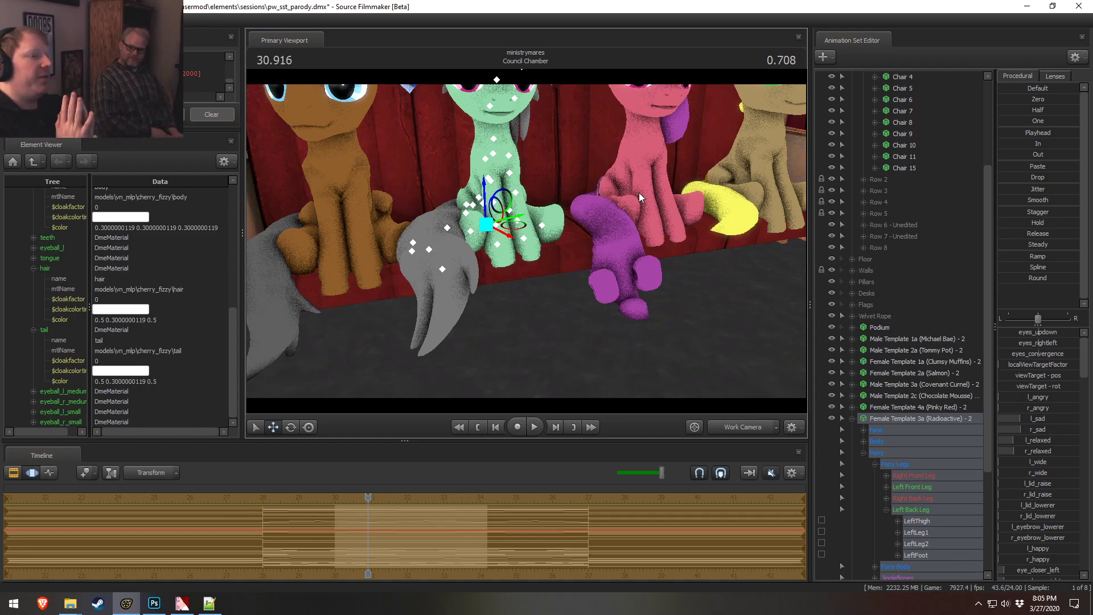
- Rotate Radioactive's jiggle_tail1 bone to curl the grey tail up off the floor
{"action": "right_click_drag", "start_coordinate": [640, 196], "coordinate": [524, 243]}
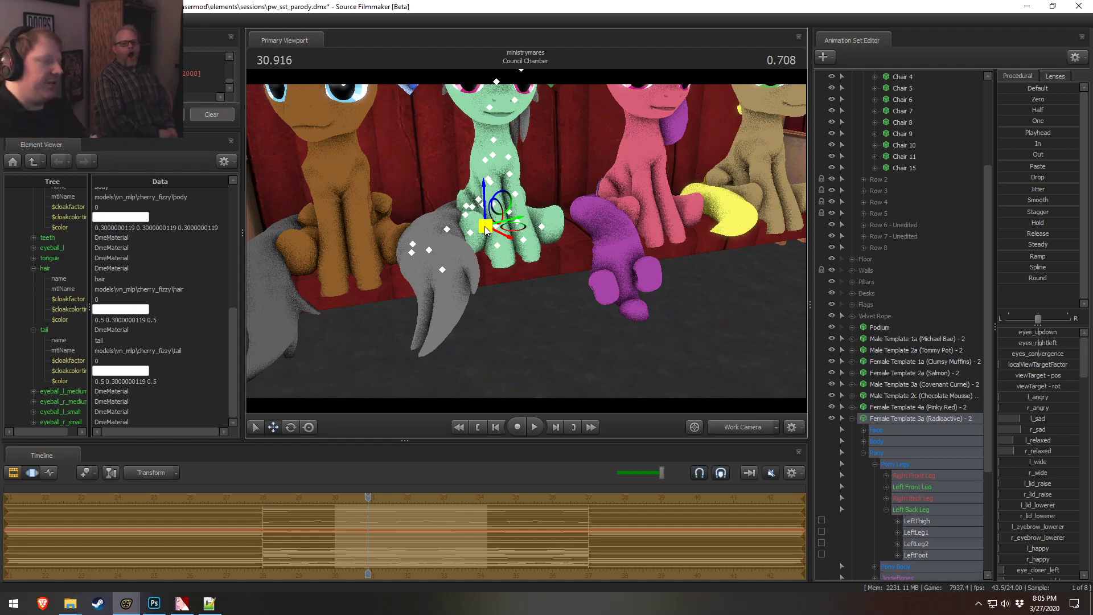
{"action": "right_click_drag", "start_coordinate": [524, 242], "coordinate": [456, 306]}
{"action": "left_click", "coordinate": [455, 306]}
{"action": "key", "text": "e"}
{"action": "left_click_drag", "start_coordinate": [455, 309], "coordinate": [481, 327]}
{"action": "right_click_drag", "start_coordinate": [481, 327], "coordinate": [470, 296]}
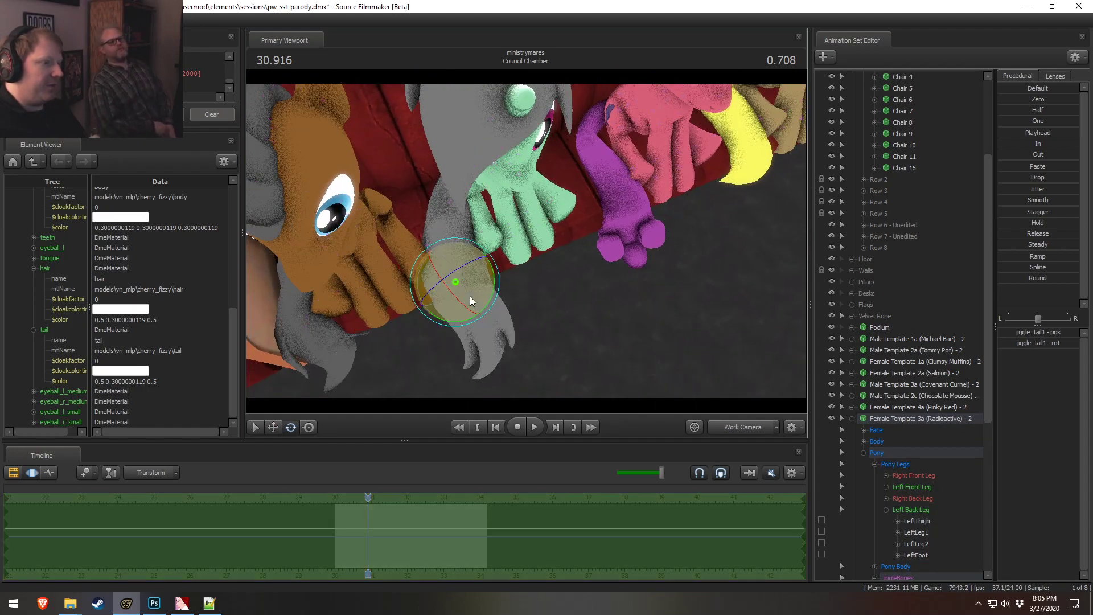
{"action": "left_click_drag", "start_coordinate": [441, 292], "coordinate": [442, 299]}
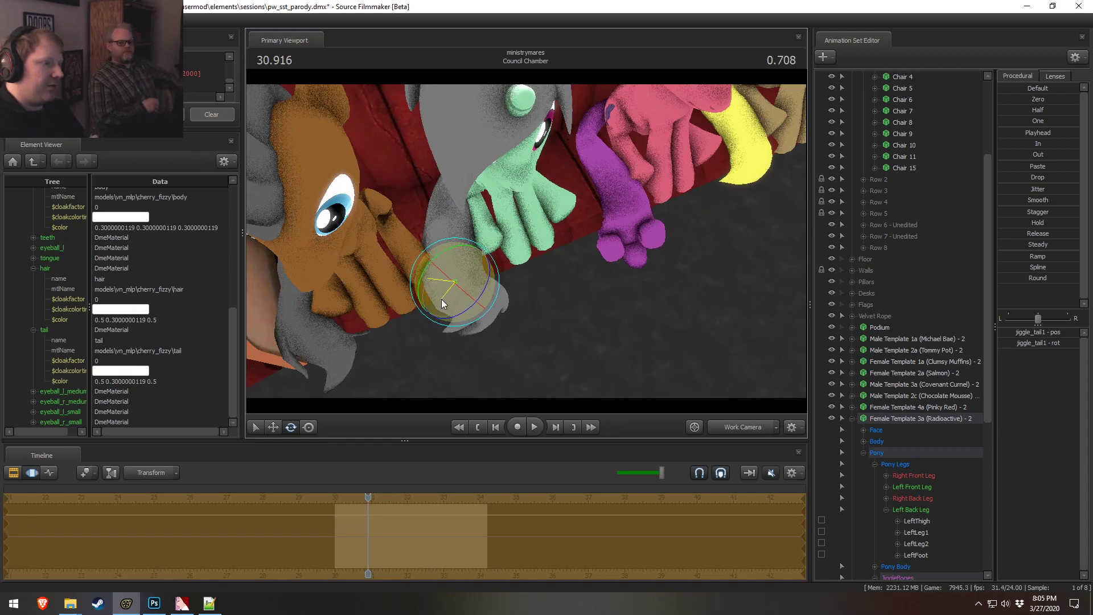
- Bend the tail's second segment (Tail2) so it wraps against the body
{"action": "left_click", "coordinate": [451, 203]}
{"action": "left_click_drag", "start_coordinate": [447, 204], "coordinate": [442, 206]}
{"action": "right_click_drag", "start_coordinate": [442, 206], "coordinate": [544, 225]}
- Select Bright Thighs and tilt the yellow pony's body, then undo the change
{"action": "left_click", "coordinate": [849, 418]}
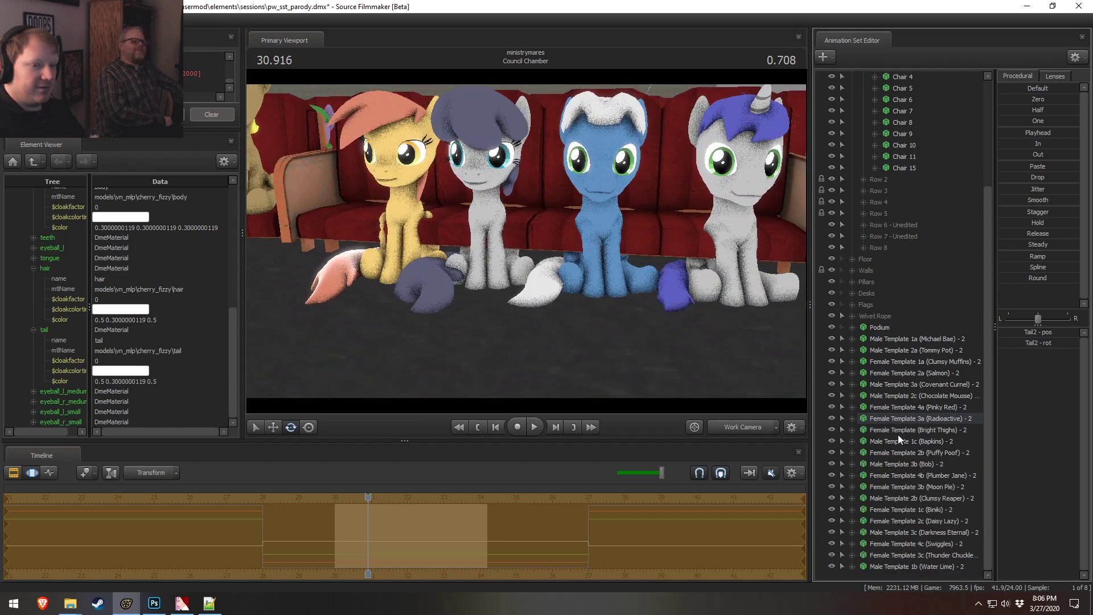
{"action": "left_click", "coordinate": [897, 431]}
{"action": "right_click_drag", "start_coordinate": [650, 353], "coordinate": [512, 262]}
{"action": "right_click_drag", "start_coordinate": [540, 195], "coordinate": [534, 256]}
{"action": "left_click_drag", "start_coordinate": [551, 361], "coordinate": [572, 342]}
{"action": "key", "text": "ctrl+z"}
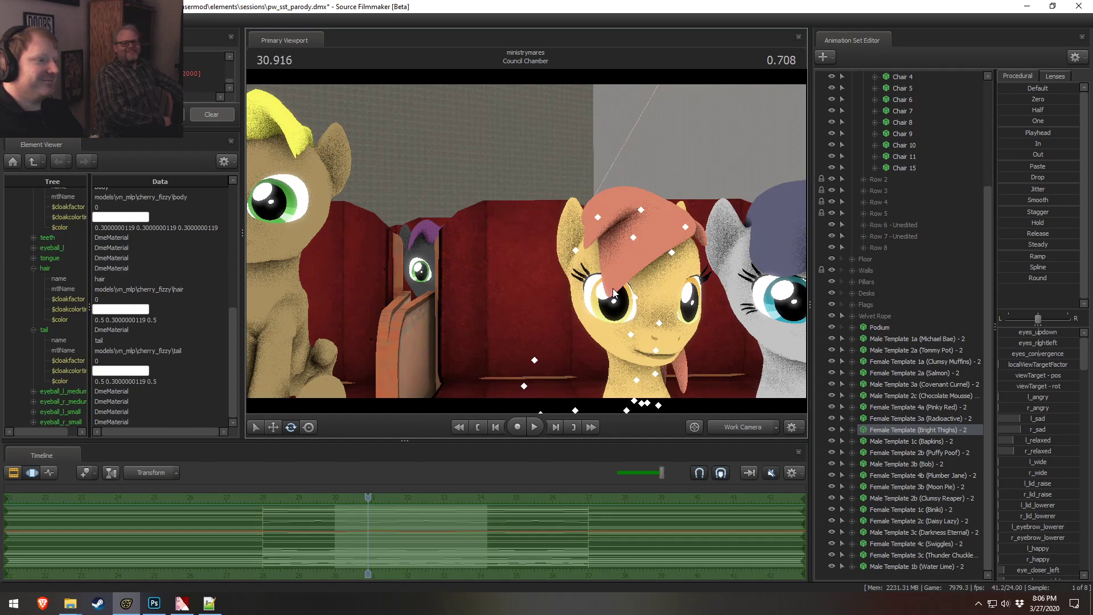
- Select Darkness Eternal and shift its eyes sideways with eyes_rightleft
{"action": "right_click_drag", "start_coordinate": [605, 321], "coordinate": [565, 327]}
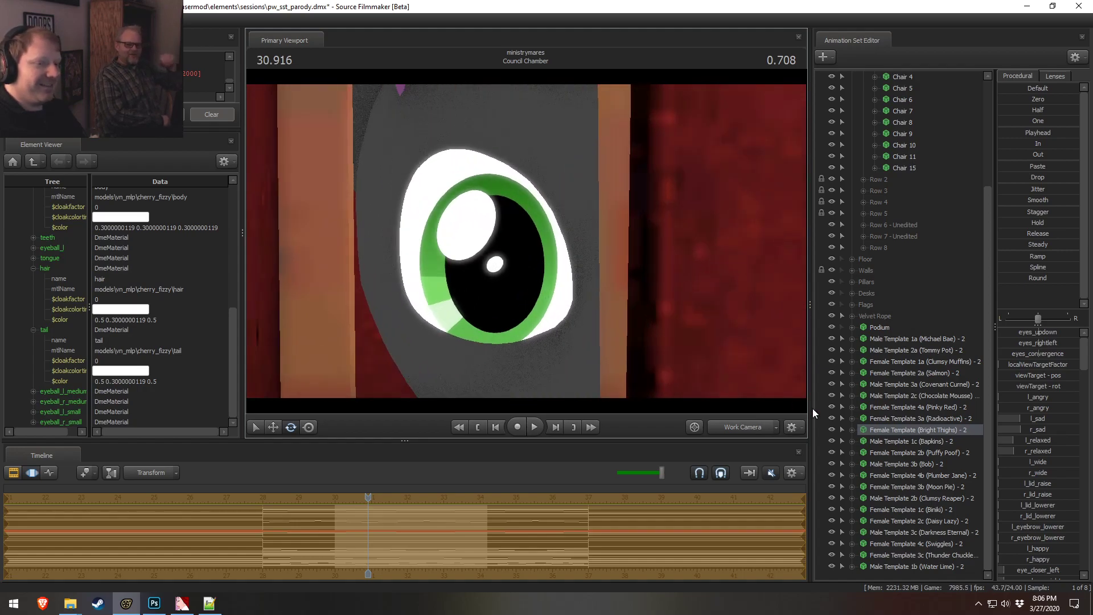
{"action": "left_click", "coordinate": [923, 567]}
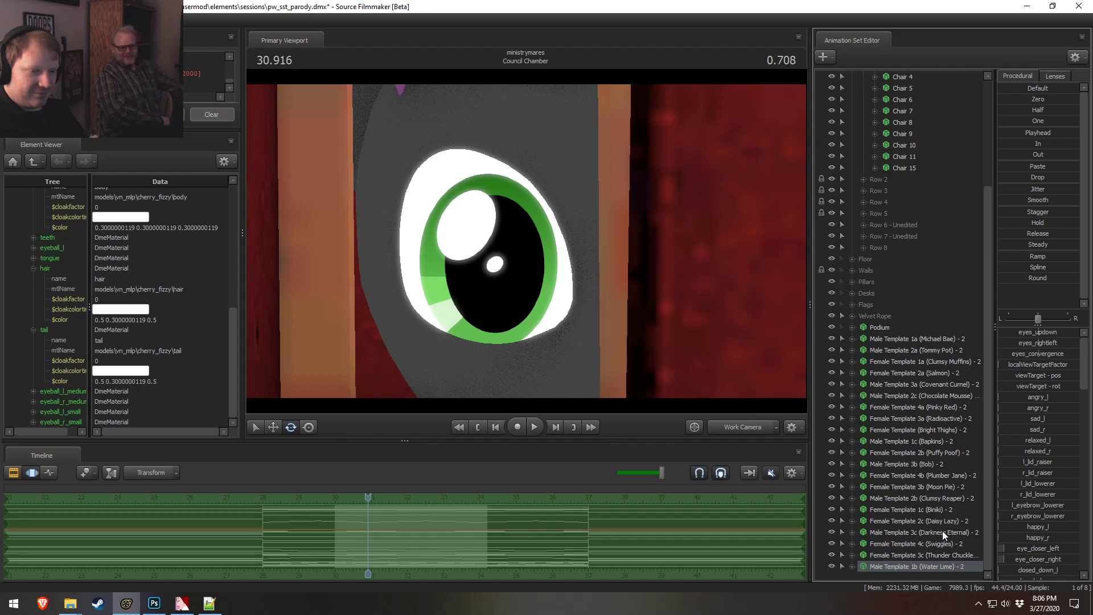
{"action": "left_click", "coordinate": [941, 531]}
{"action": "mouse_move", "coordinate": [1044, 343]}
{"action": "left_mouse_down"}
{"action": "mouse_move", "coordinate": [1059, 342]}
{"action": "mouse_move", "coordinate": [1042, 339]}
{"action": "left_mouse_up"}
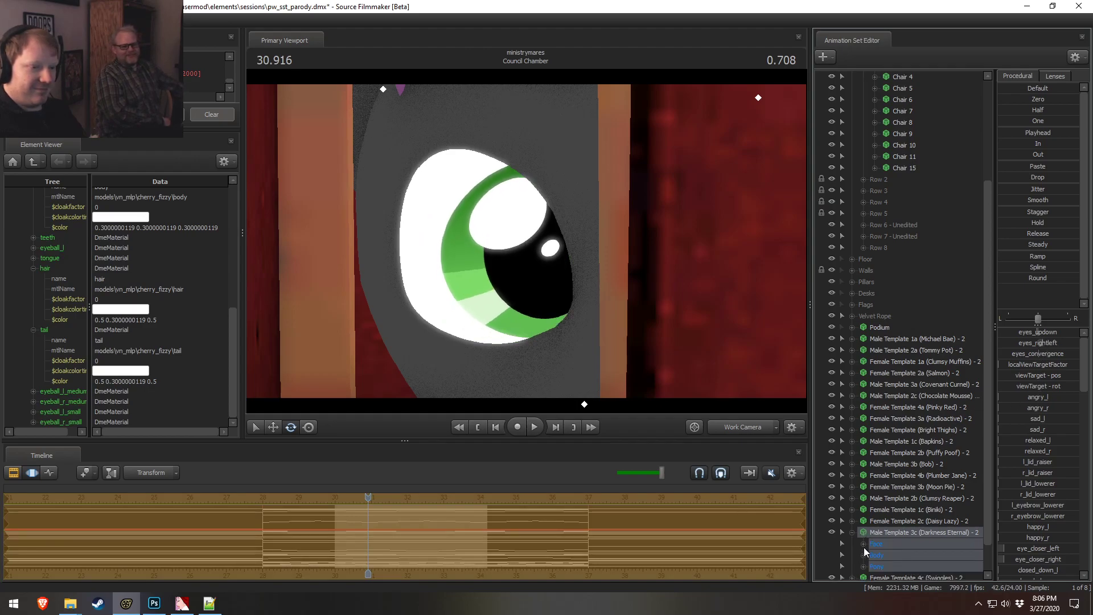
- Raise Darkness Eternal's big_grin slider under Face > Lower Face and frame the face
{"action": "left_click", "coordinate": [864, 544]}
{"action": "left_click", "coordinate": [907, 565]}
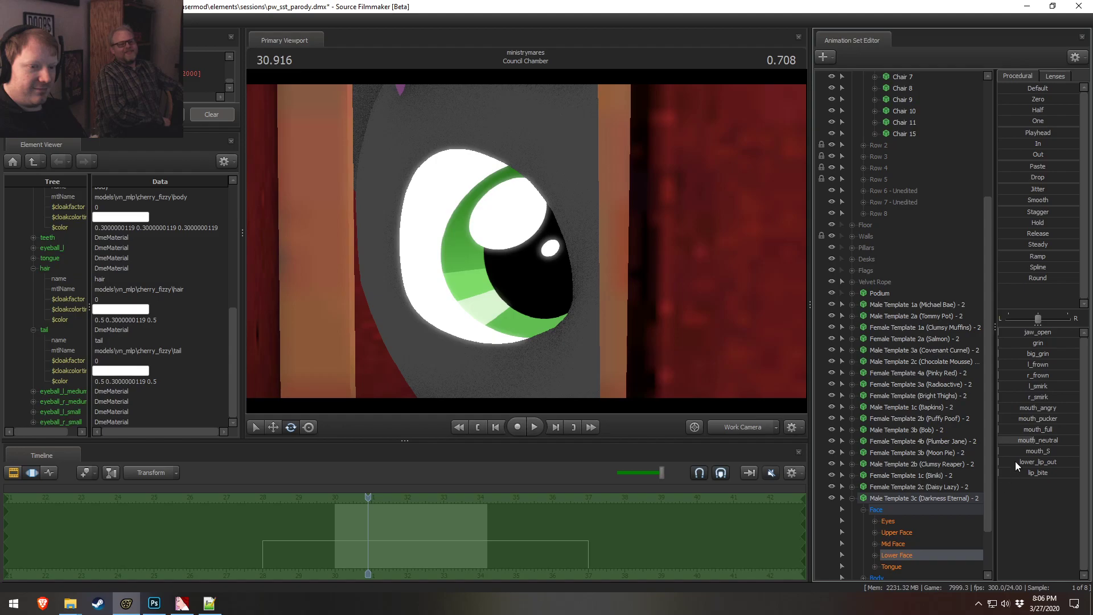
{"action": "left_click_drag", "start_coordinate": [1031, 353], "coordinate": [1059, 354]}
{"action": "mouse_move", "coordinate": [526, 242]}
{"action": "left_mouse_down"}
{"action": "mouse_move", "coordinate": [569, 301]}
{"action": "mouse_move", "coordinate": [615, 305]}
{"action": "mouse_move", "coordinate": [603, 327]}
{"action": "mouse_move", "coordinate": [626, 319]}
{"action": "mouse_move", "coordinate": [524, 239]}
{"action": "left_mouse_up"}
{"action": "key", "text": "a"}
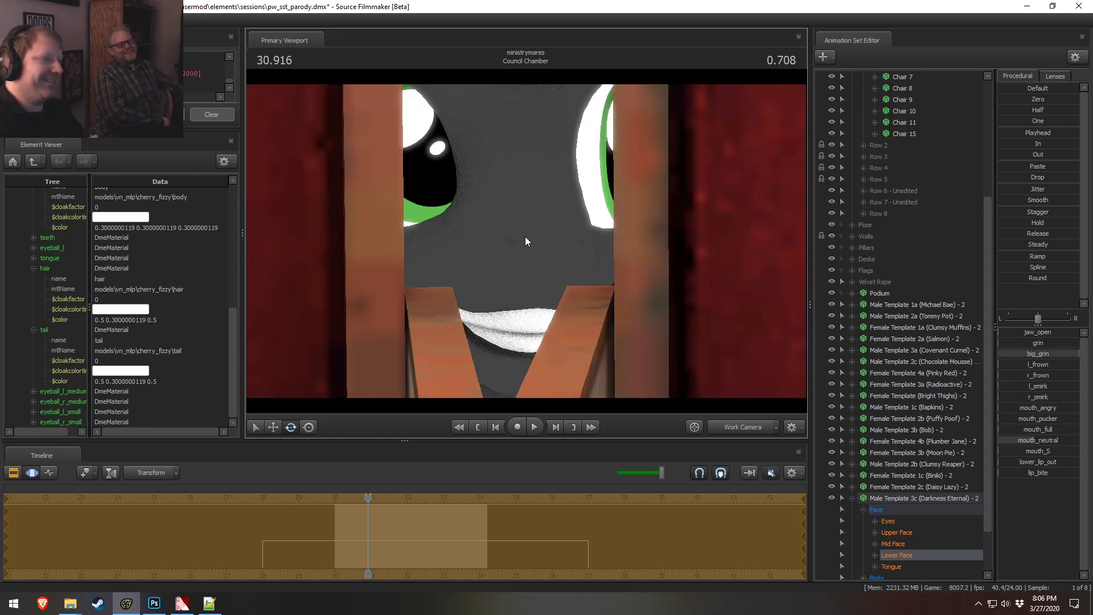
{"action": "left_click_drag", "start_coordinate": [678, 278], "coordinate": [599, 215]}
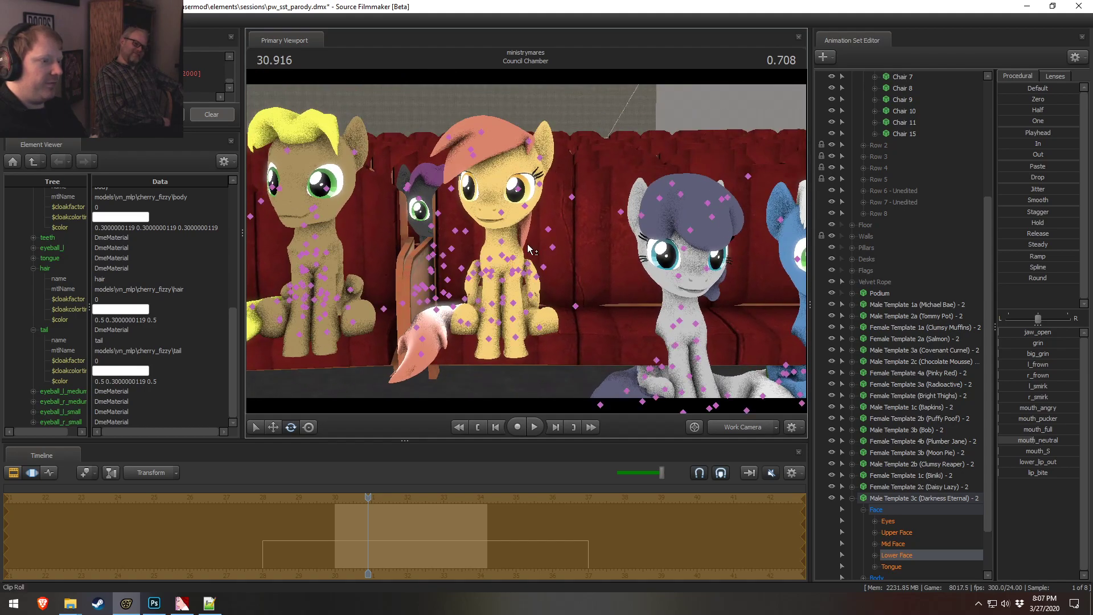
- Adjust Bright Thighs' seated pose and select its Tail2 and jiggle_tail1 bones
{"action": "left_click_drag", "start_coordinate": [529, 249], "coordinate": [560, 275]}
{"action": "left_click_drag", "start_coordinate": [587, 292], "coordinate": [423, 276]}
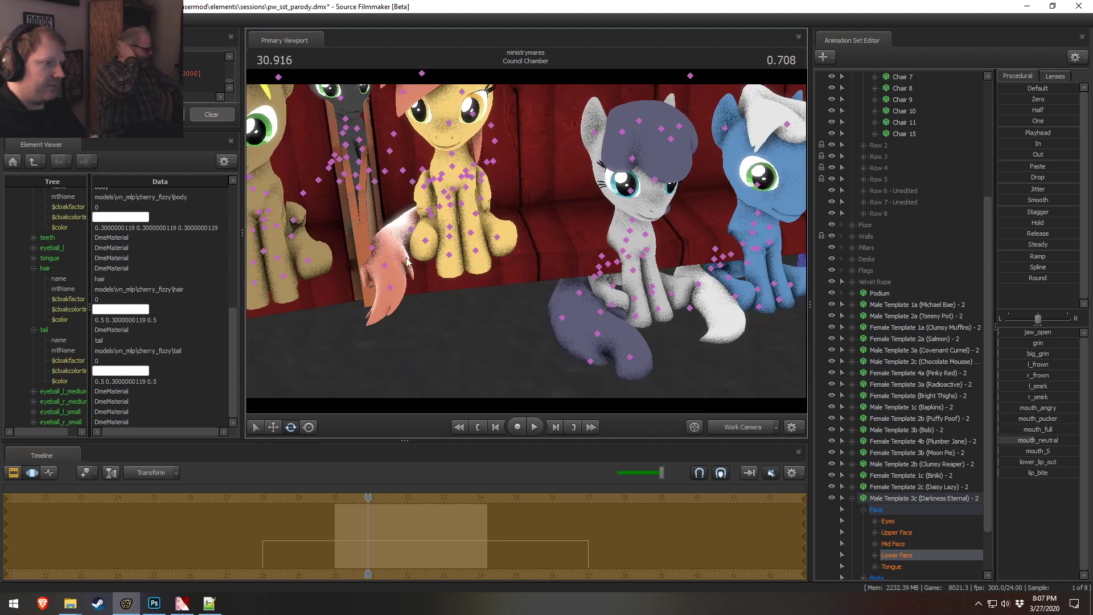
{"action": "left_click", "coordinate": [412, 231]}
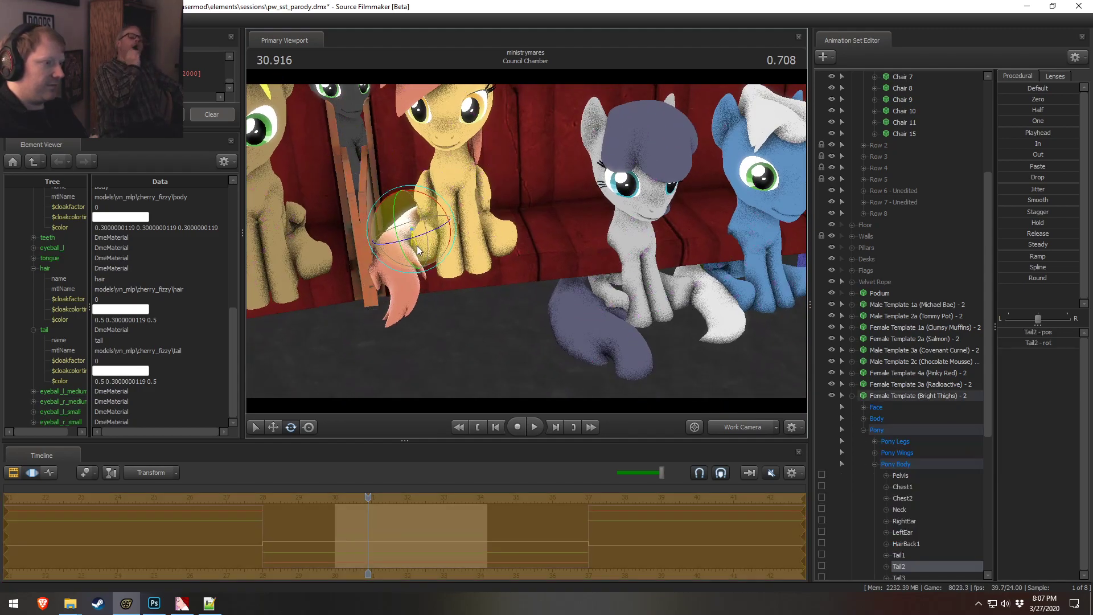
{"action": "left_click_drag", "start_coordinate": [417, 247], "coordinate": [767, 429]}
{"action": "left_click", "coordinate": [551, 304]}
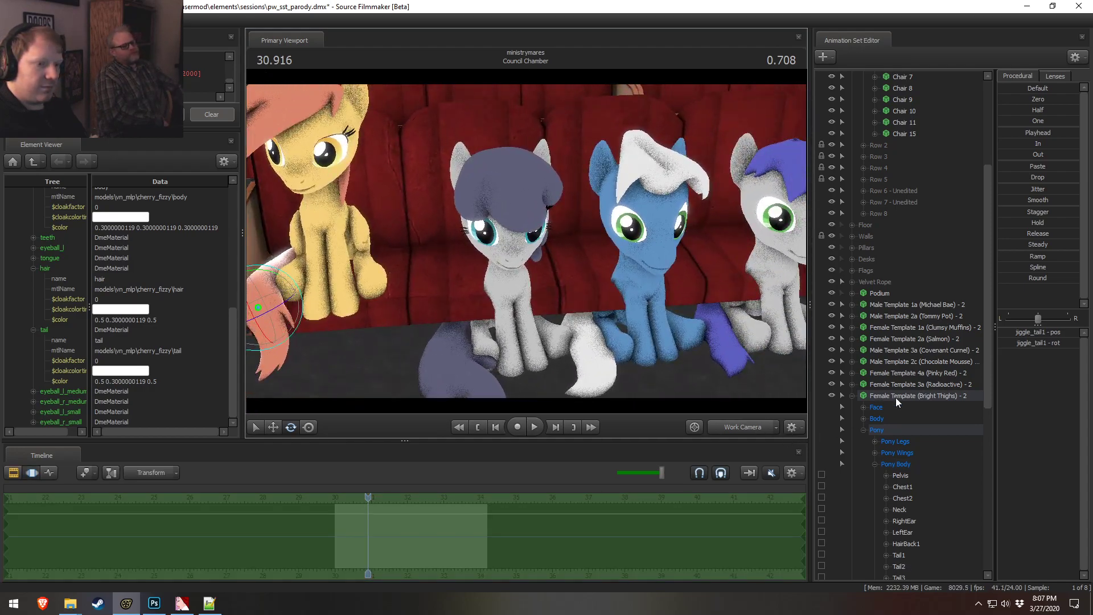
{"action": "left_click", "coordinate": [896, 397]}
- Select Bapkins and frame a level front view of the seated ponies
{"action": "left_click_drag", "start_coordinate": [714, 371], "coordinate": [501, 194]}
{"action": "left_click_drag", "start_coordinate": [581, 322], "coordinate": [651, 296]}
{"action": "left_click", "coordinate": [851, 395]}
{"action": "left_click", "coordinate": [887, 408]}
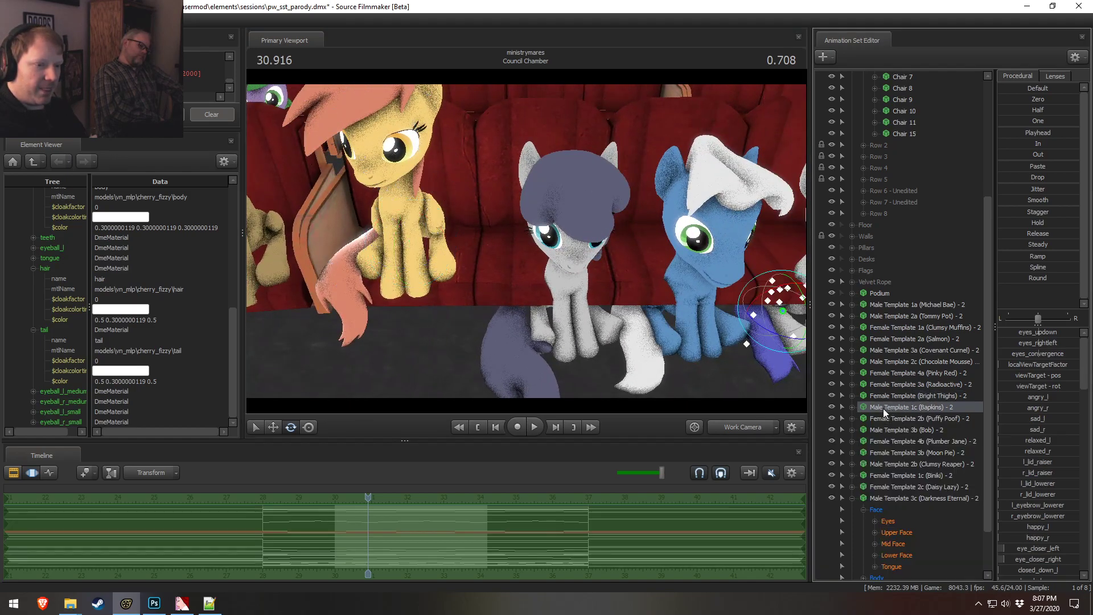
{"action": "key", "text": "f"}
{"action": "left_click_drag", "start_coordinate": [541, 273], "coordinate": [522, 258]}
{"action": "left_click_drag", "start_coordinate": [572, 225], "coordinate": [523, 240]}
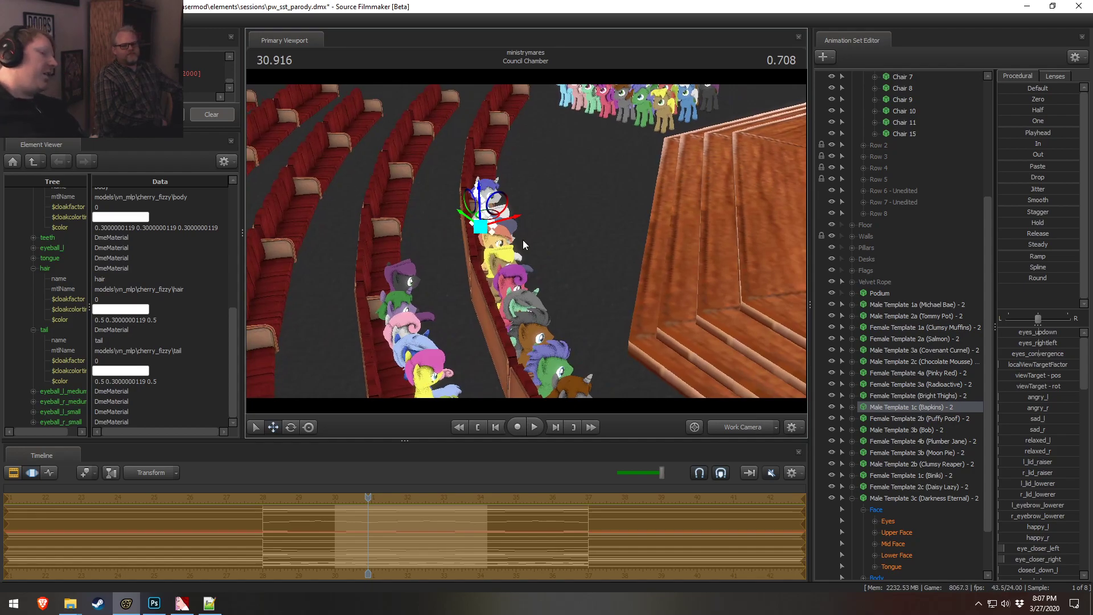
- Select Puffy Poof and shift it up and left on its seat
{"action": "left_click_drag", "start_coordinate": [527, 235], "coordinate": [438, 207]}
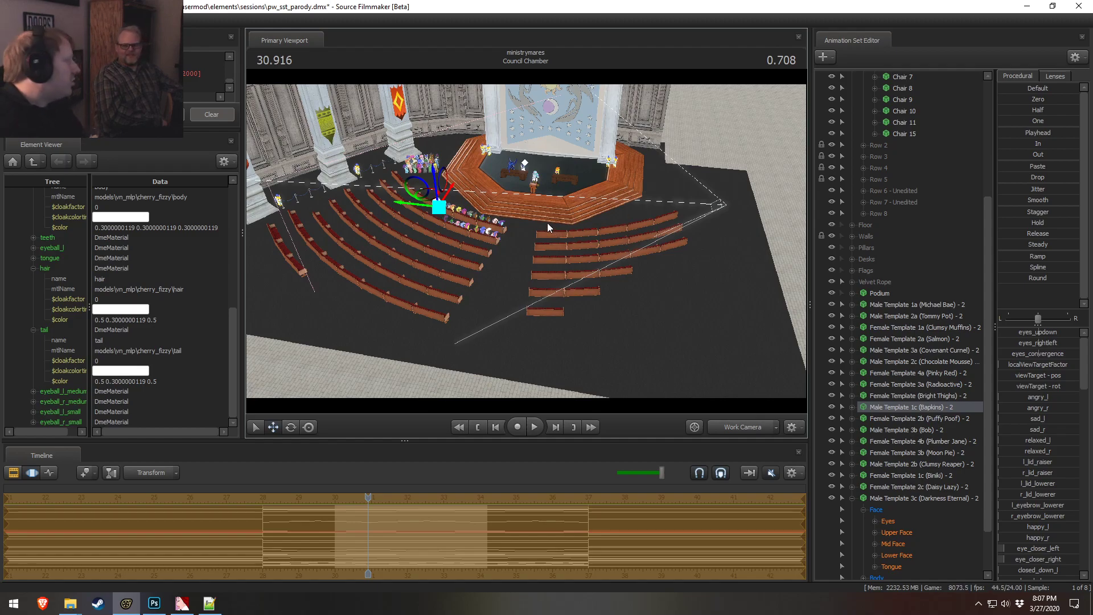
{"action": "left_click_drag", "start_coordinate": [599, 207], "coordinate": [599, 212]}
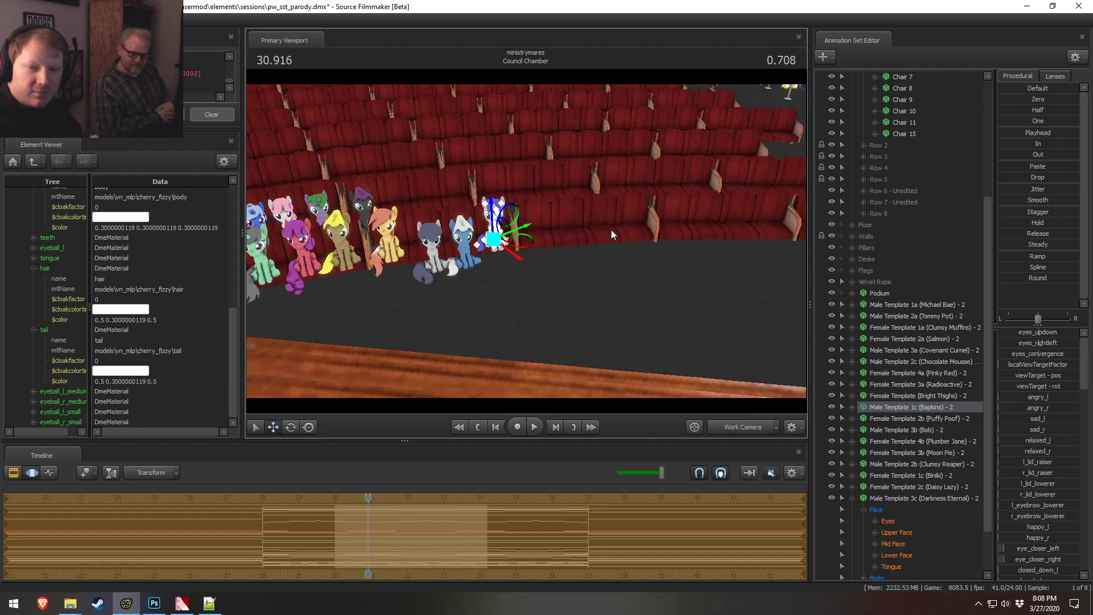
{"action": "left_click_drag", "start_coordinate": [599, 212], "coordinate": [598, 214]}
{"action": "left_click", "coordinate": [893, 418]}
{"action": "key", "text": "f"}
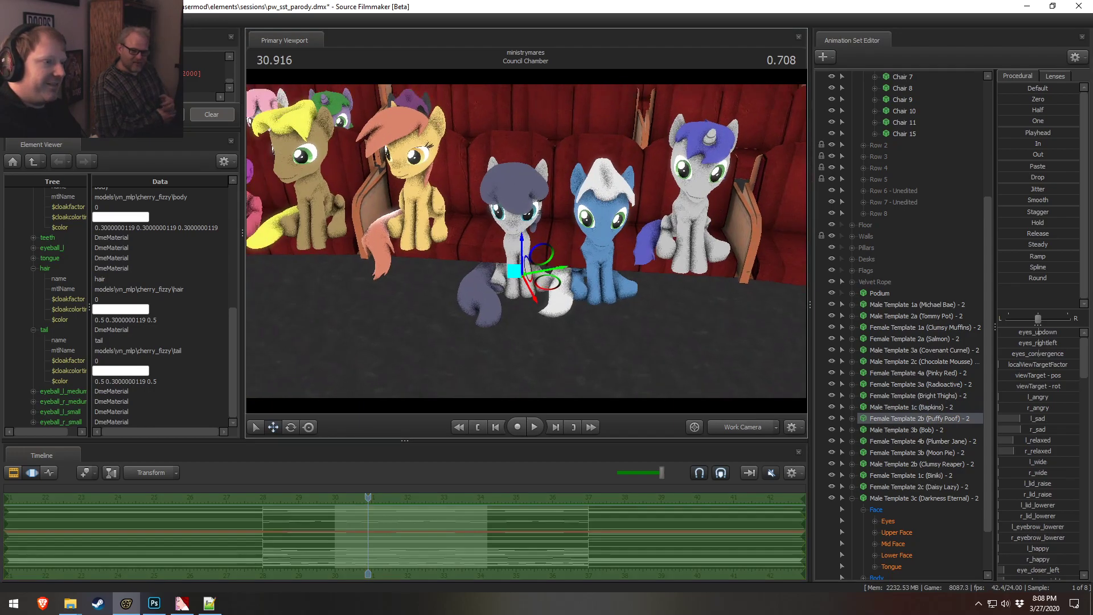
{"action": "left_click_drag", "start_coordinate": [526, 291], "coordinate": [508, 199]}
{"action": "key", "text": "e"}
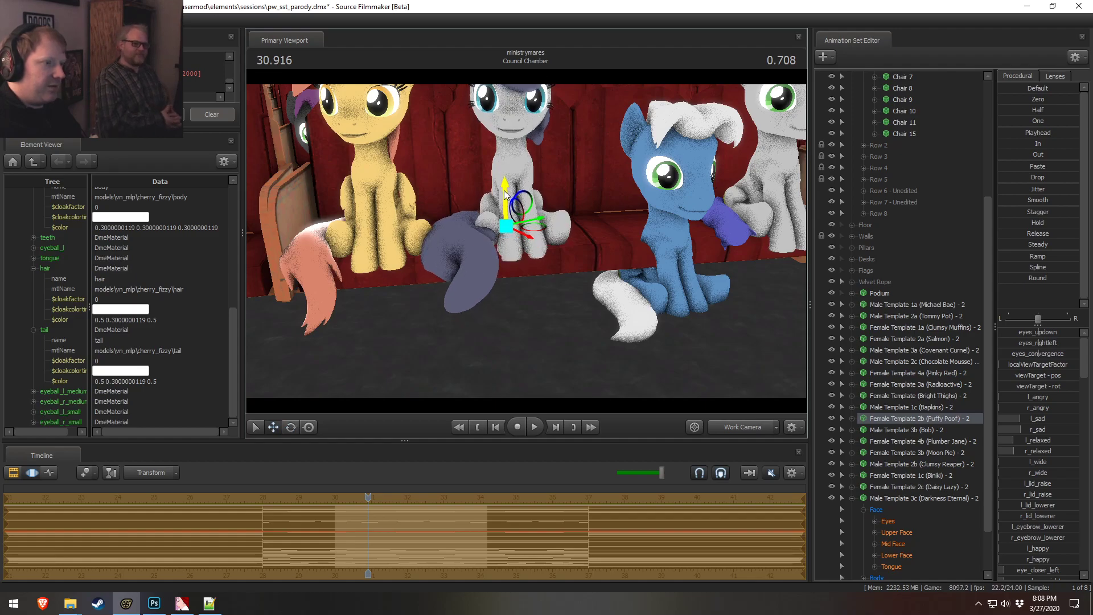
{"action": "left_click_drag", "start_coordinate": [504, 191], "coordinate": [555, 245], "text": "alt"}
{"action": "left_click", "coordinate": [565, 298]}
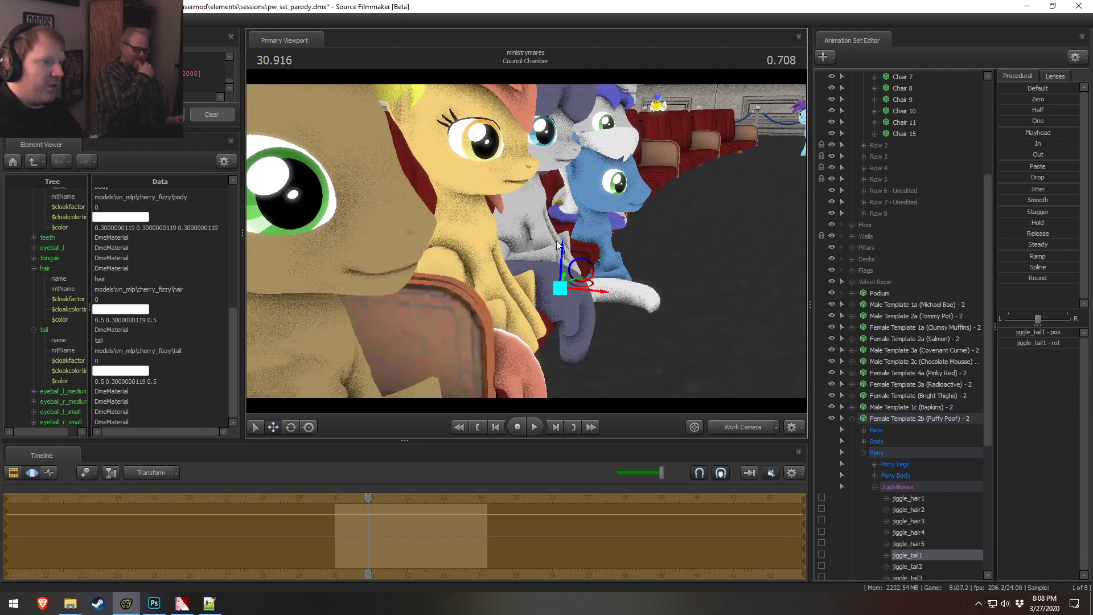
{"action": "left_click", "coordinate": [856, 418]}
- Select Bob and rotate its hindquarters and tail upward
{"action": "left_click", "coordinate": [872, 432]}
{"action": "left_click_drag", "start_coordinate": [668, 323], "coordinate": [626, 267], "text": "alt"}
{"action": "key", "text": "e"}
{"action": "left_click_drag", "start_coordinate": [501, 236], "coordinate": [512, 251]}
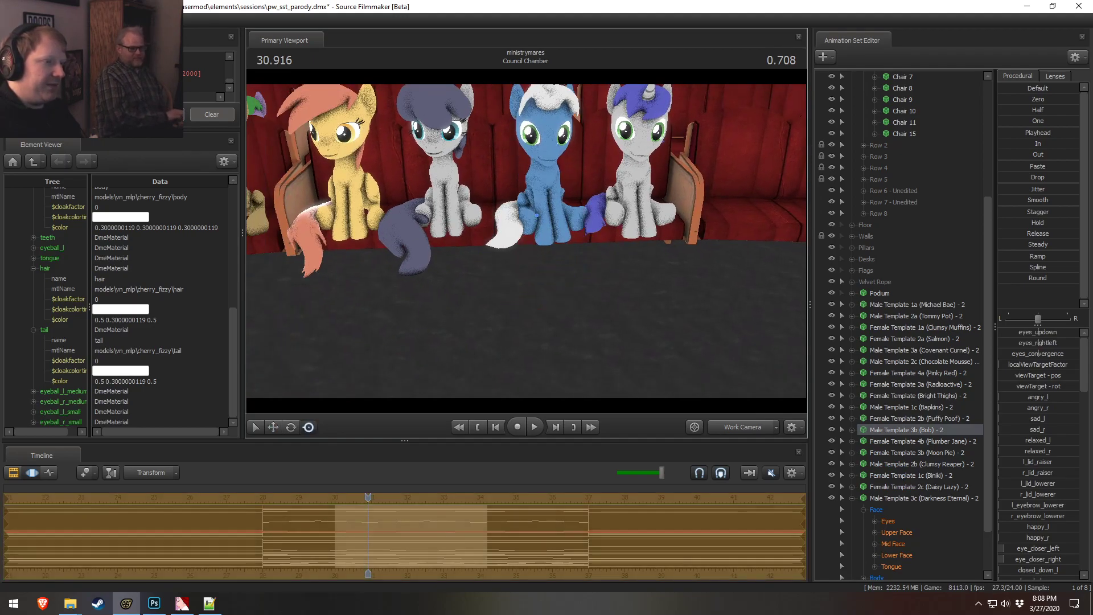
{"action": "scroll", "coordinate": [500, 251], "scroll_direction": "up", "scroll_amount": 6}
{"action": "left_click_drag", "start_coordinate": [499, 251], "coordinate": [490, 248]}
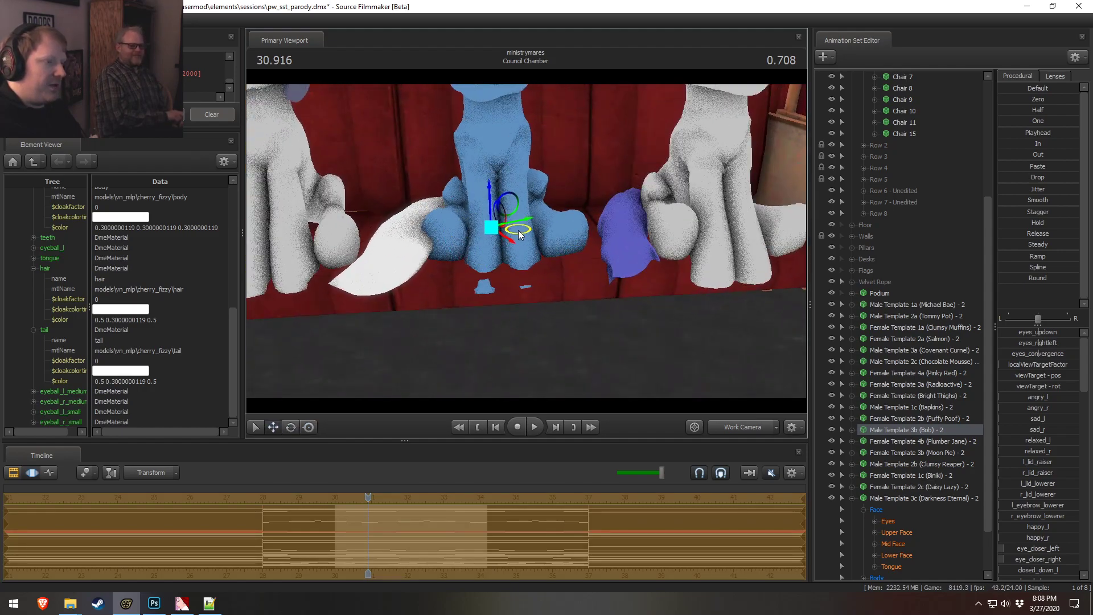
{"action": "left_click_drag", "start_coordinate": [499, 200], "coordinate": [582, 312]}
{"action": "left_click_drag", "start_coordinate": [599, 265], "coordinate": [526, 246]}
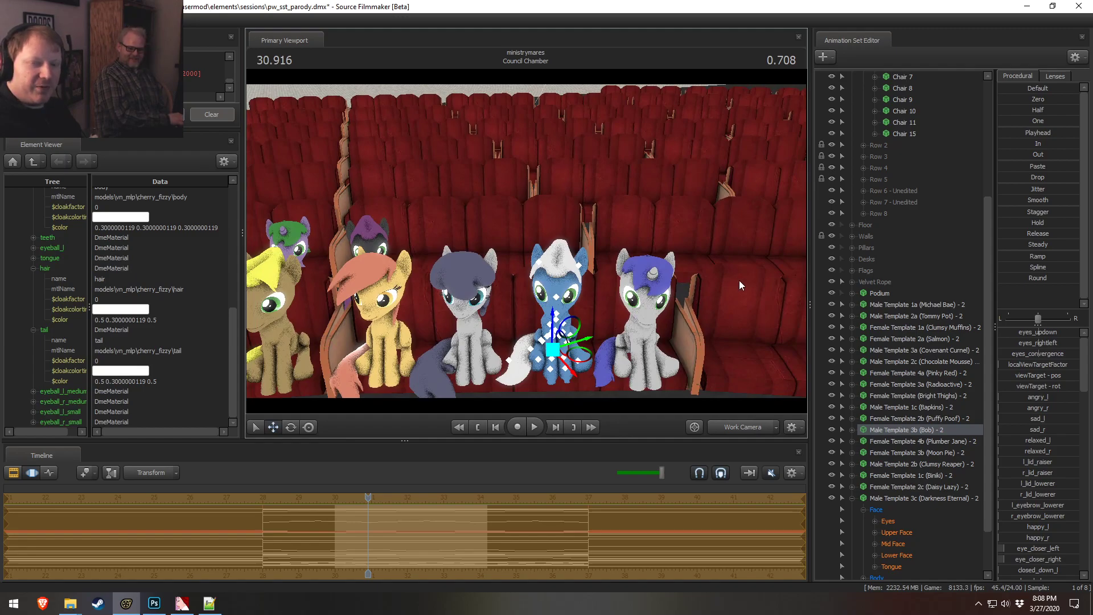
- Select and frame Plumber Jane, nudging the purple pony's hoof
{"action": "left_click_drag", "start_coordinate": [657, 288], "coordinate": [688, 337]}
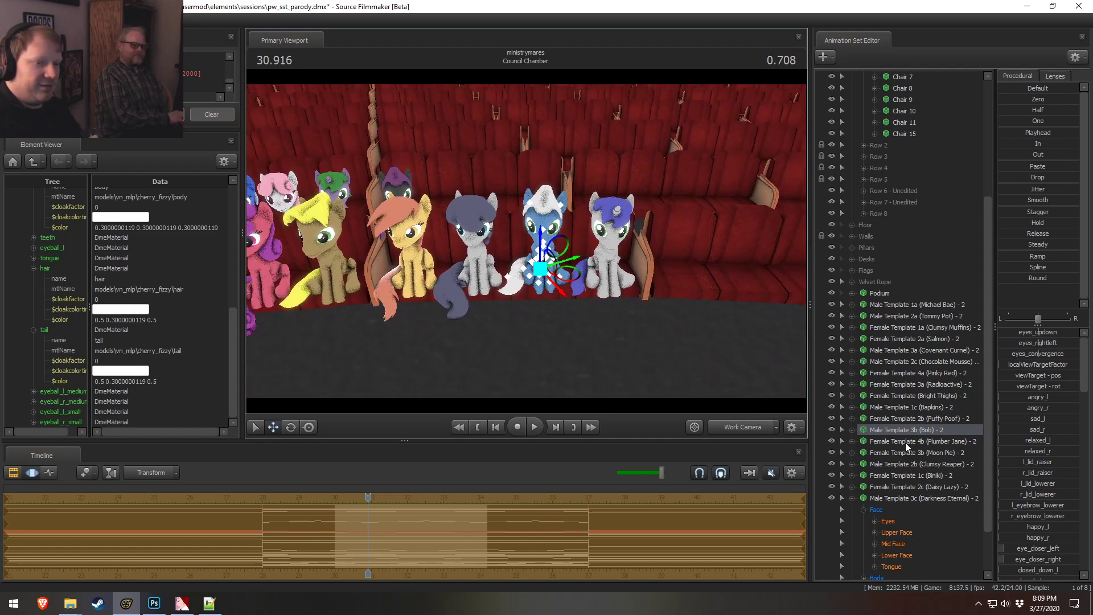
{"action": "left_click", "coordinate": [904, 442]}
{"action": "key", "text": "f"}
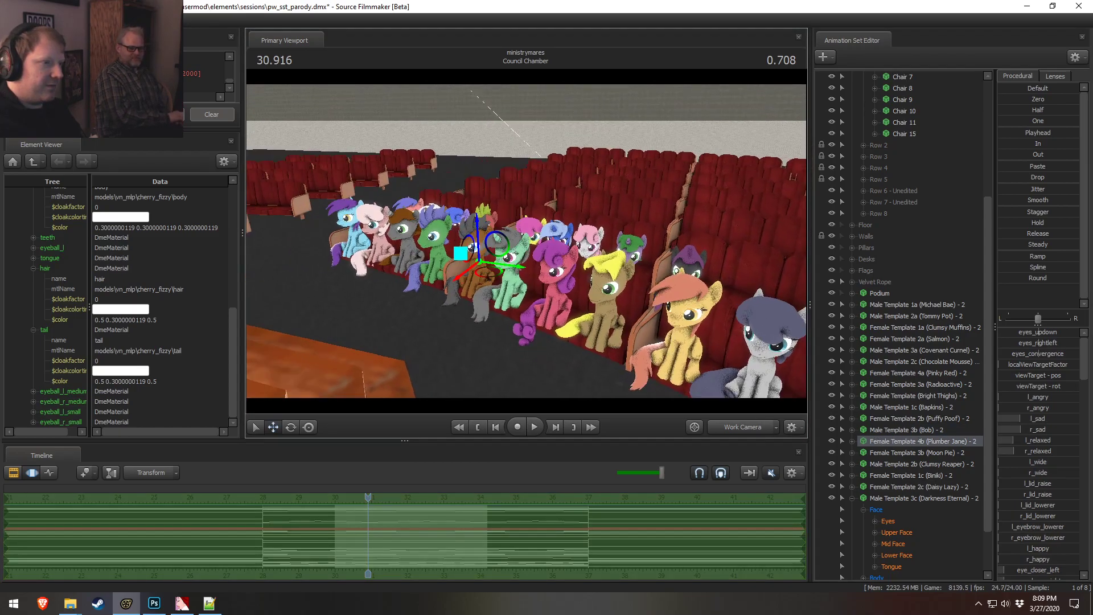
{"action": "left_click_drag", "start_coordinate": [527, 264], "coordinate": [532, 171]}
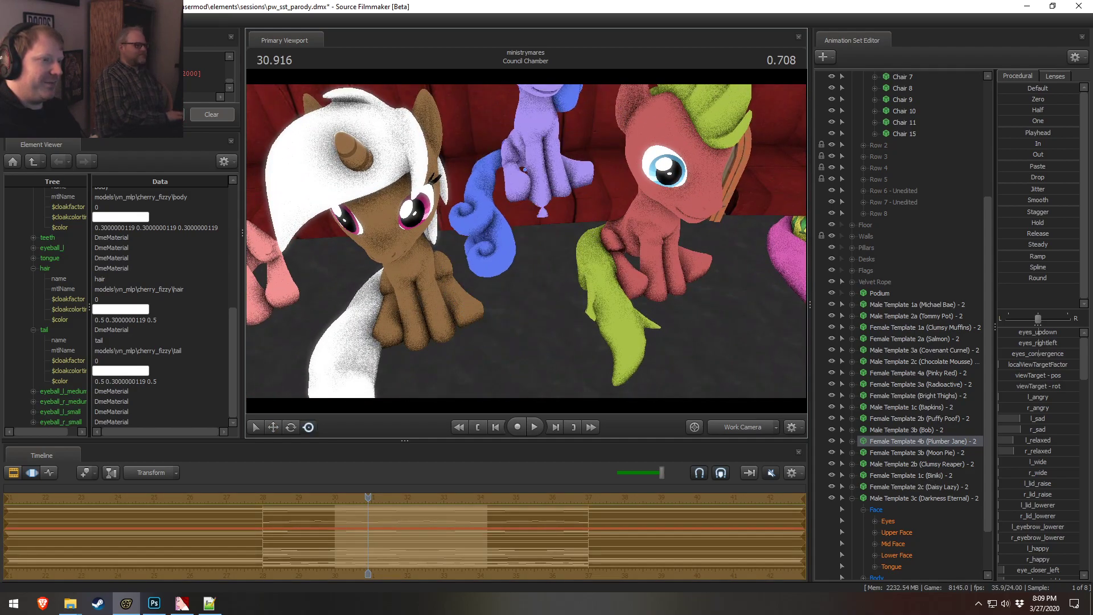
{"action": "right_click_drag", "start_coordinate": [581, 259], "coordinate": [515, 212]}
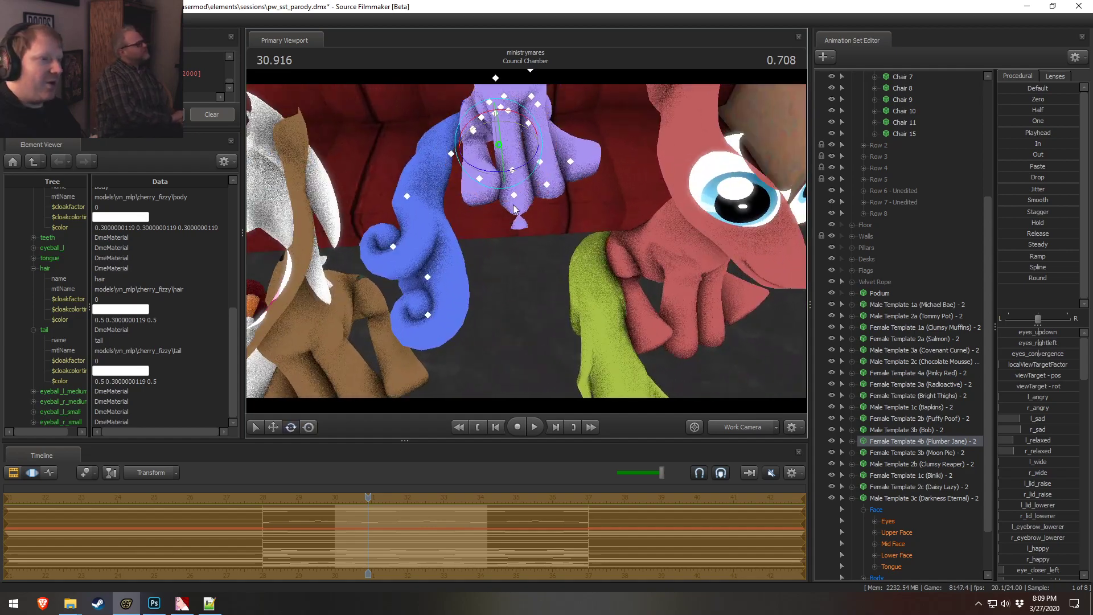
{"action": "left_click_drag", "start_coordinate": [504, 177], "coordinate": [496, 175]}
- Rotate Plumber Jane's Tail2 bone so the green tail sweeps left
{"action": "right_click_drag", "start_coordinate": [504, 197], "coordinate": [517, 221]}
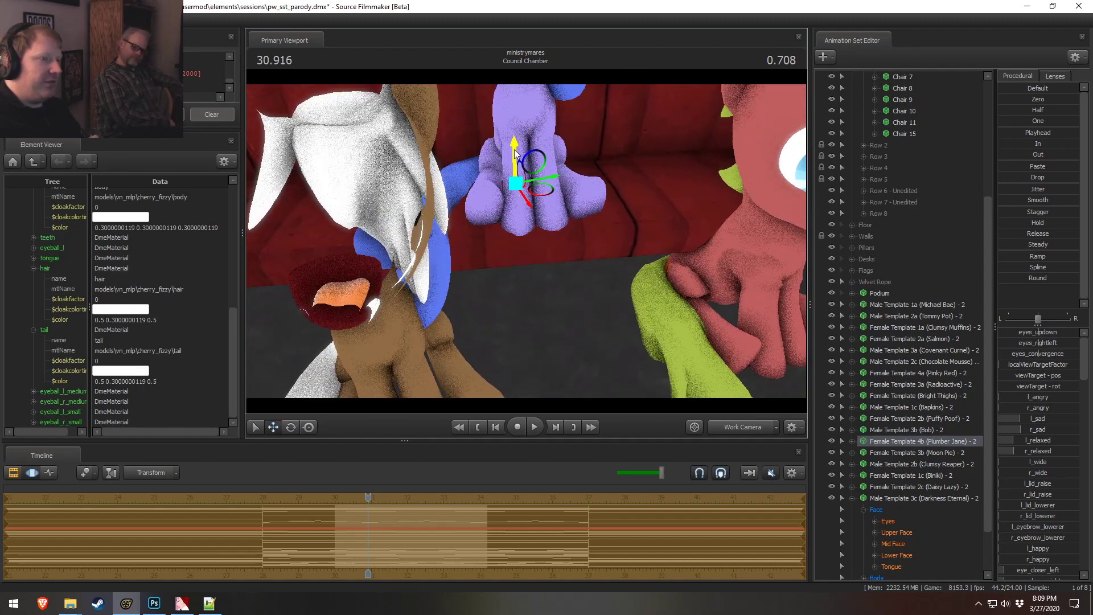
{"action": "right_click_drag", "start_coordinate": [514, 149], "coordinate": [532, 254]}
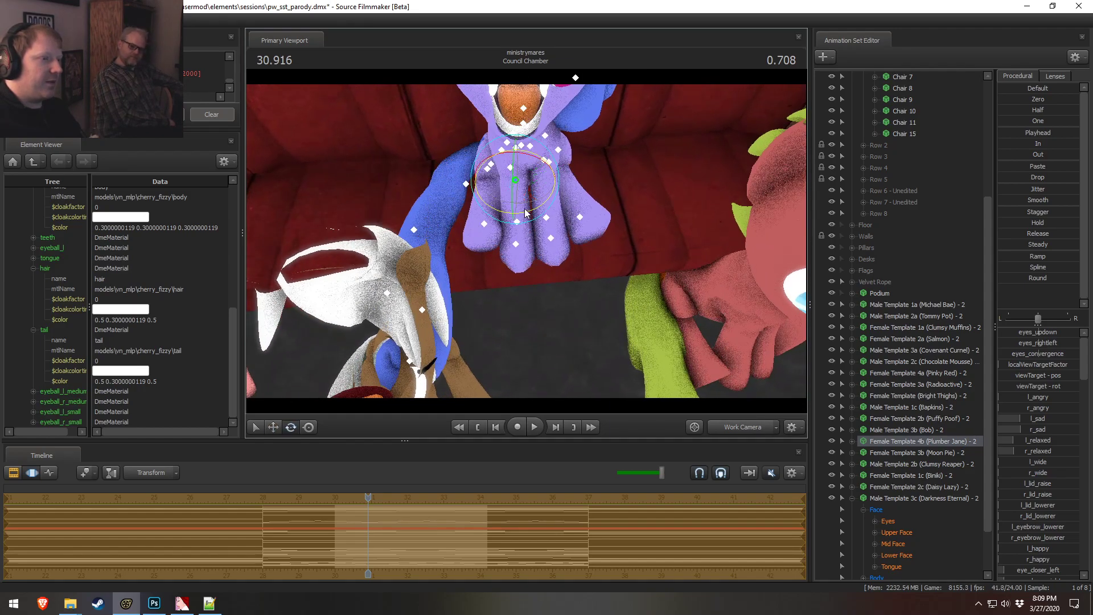
{"action": "left_click_drag", "start_coordinate": [526, 241], "coordinate": [525, 205]}
{"action": "right_click_drag", "start_coordinate": [524, 204], "coordinate": [664, 314]}
{"action": "left_click_drag", "start_coordinate": [665, 314], "coordinate": [527, 247]}
{"action": "key", "text": "e"}
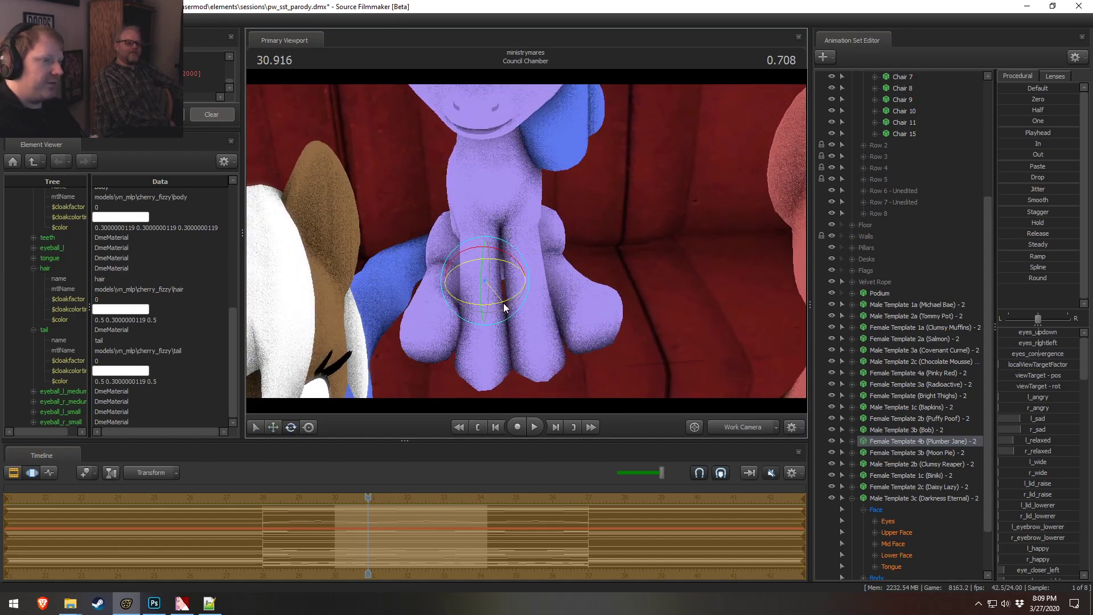
{"action": "left_click", "coordinate": [412, 283]}
{"action": "left_click_drag", "start_coordinate": [423, 302], "coordinate": [525, 240]}
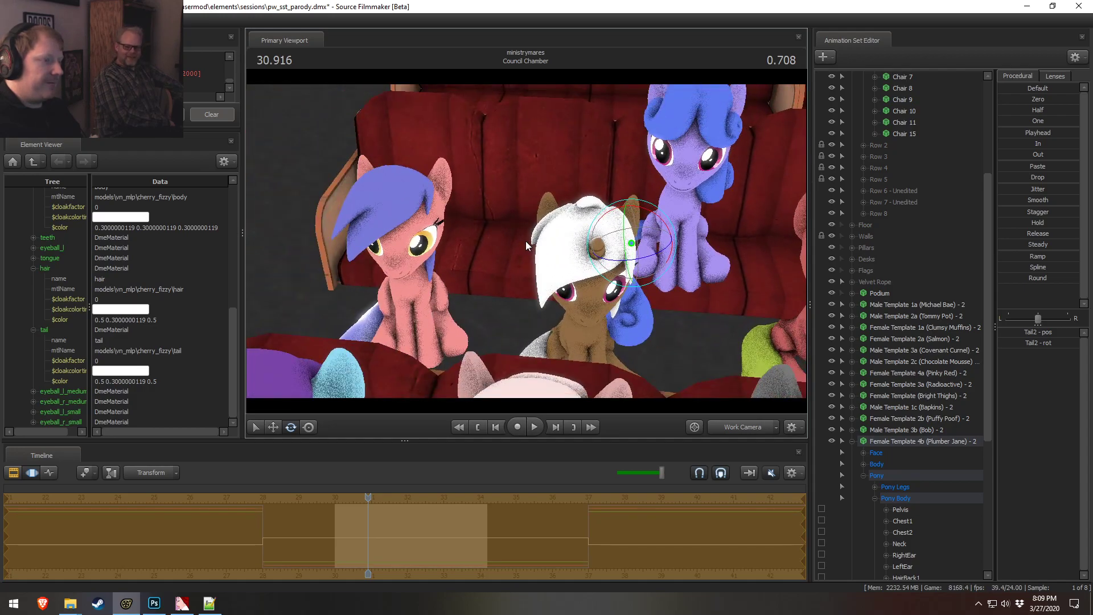
- Select Moon Pie and raise her in her seat with the move gizmo
{"action": "left_click", "coordinate": [852, 441]}
{"action": "left_click", "coordinate": [899, 453]}
{"action": "left_click_drag", "start_coordinate": [592, 373], "coordinate": [592, 336]}
{"action": "left_click_drag", "start_coordinate": [537, 229], "coordinate": [519, 213]}
{"action": "left_click_drag", "start_coordinate": [665, 220], "coordinate": [664, 223]}
{"action": "key", "text": "w"}
{"action": "left_click_drag", "start_coordinate": [547, 221], "coordinate": [509, 246]}
{"action": "left_click_drag", "start_coordinate": [506, 195], "coordinate": [501, 181]}
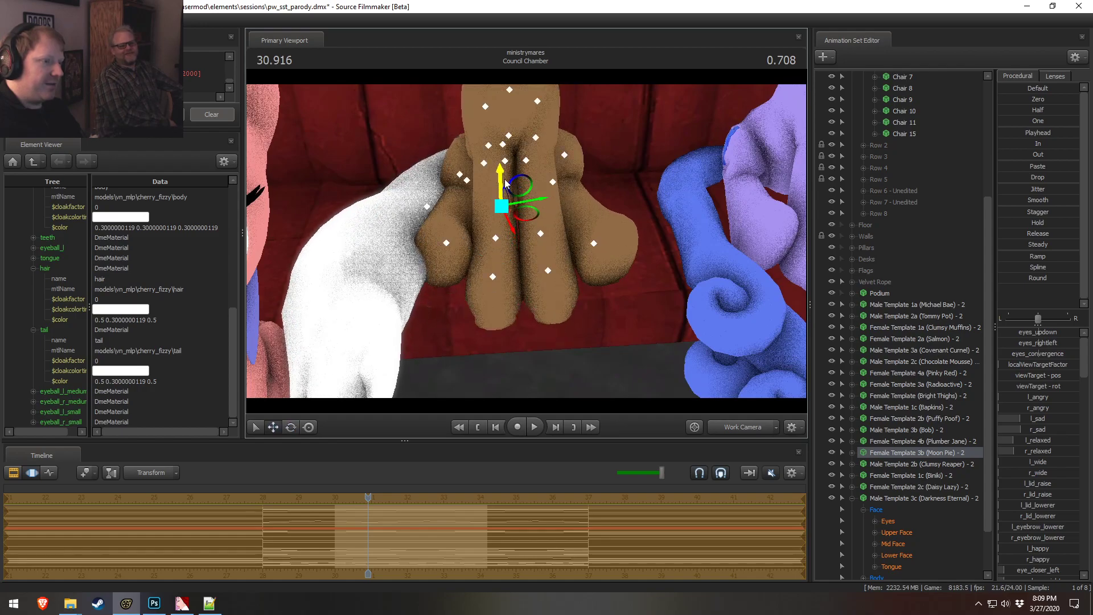
- Select Moon Pie's Tail2 and jiggle_tail1 bones, then view her face
{"action": "left_click", "coordinate": [428, 205]}
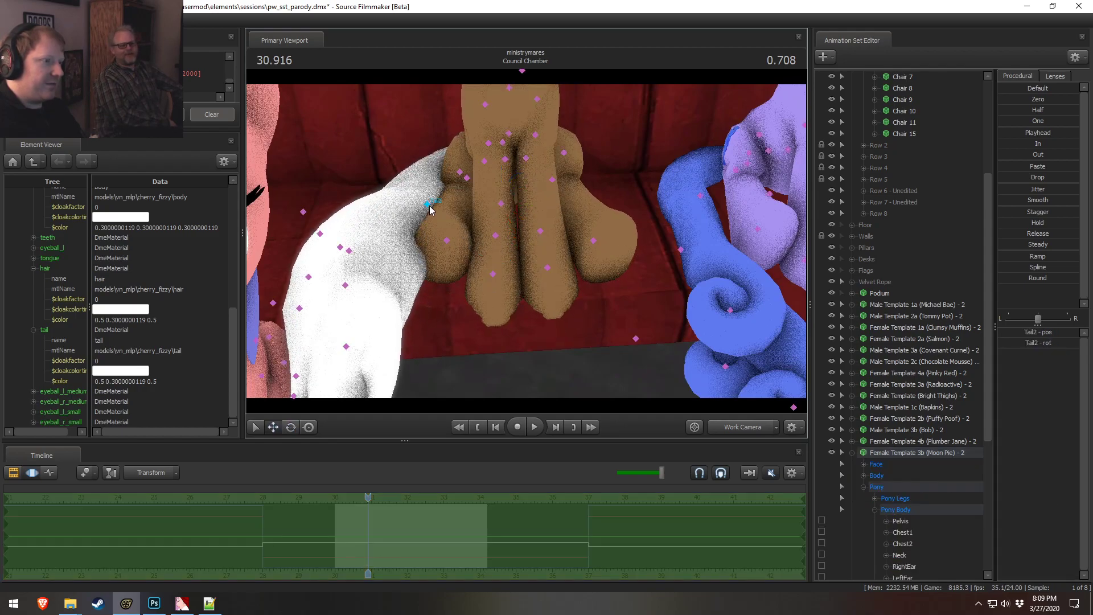
{"action": "left_click_drag", "start_coordinate": [427, 206], "coordinate": [611, 250]}
{"action": "left_click", "coordinate": [400, 265]}
{"action": "left_click_drag", "start_coordinate": [722, 262], "coordinate": [429, 243]}
- Select Clumsy Reaper (Male Template 2b) and shift the red body up and right
{"action": "left_click", "coordinate": [867, 463]}
{"action": "left_click_drag", "start_coordinate": [526, 240], "coordinate": [527, 242]}
{"action": "left_click_drag", "start_coordinate": [531, 312], "coordinate": [524, 175], "text": "ctrl"}
{"action": "key", "text": "e"}
{"action": "key", "text": "w"}
{"action": "left_click_drag", "start_coordinate": [546, 136], "coordinate": [555, 125]}
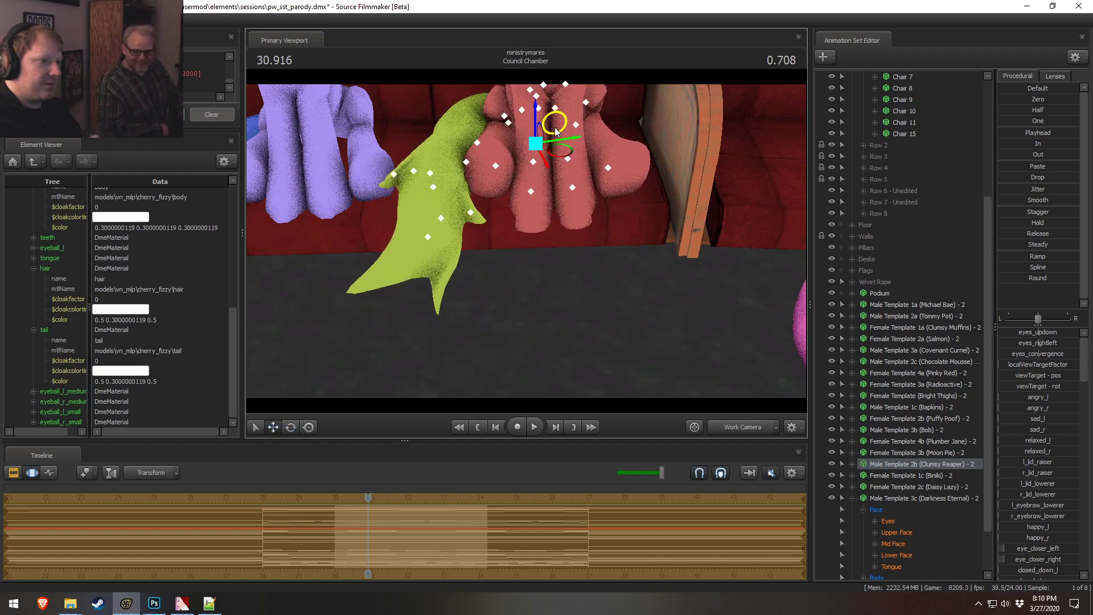
- Rotate Clumsy Reaper's RightBall bone to bend the right front hoof
{"action": "left_click", "coordinate": [439, 212]}
{"action": "left_click_drag", "start_coordinate": [439, 211], "coordinate": [506, 254]}
{"action": "left_click", "coordinate": [555, 166]}
{"action": "key", "text": "e"}
{"action": "left_click_drag", "start_coordinate": [584, 180], "coordinate": [580, 191]}
- Show all bone handles and rotate the tail jiggle bones to swing the green tail down
{"action": "key", "text": "q"}
{"action": "left_click", "coordinate": [599, 171]}
{"action": "left_click", "coordinate": [518, 167]}
{"action": "left_click", "coordinate": [519, 160]}
{"action": "left_click_drag", "start_coordinate": [520, 162], "coordinate": [510, 230]}
{"action": "left_click", "coordinate": [503, 193]}
{"action": "left_click_drag", "start_coordinate": [521, 172], "coordinate": [537, 176]}
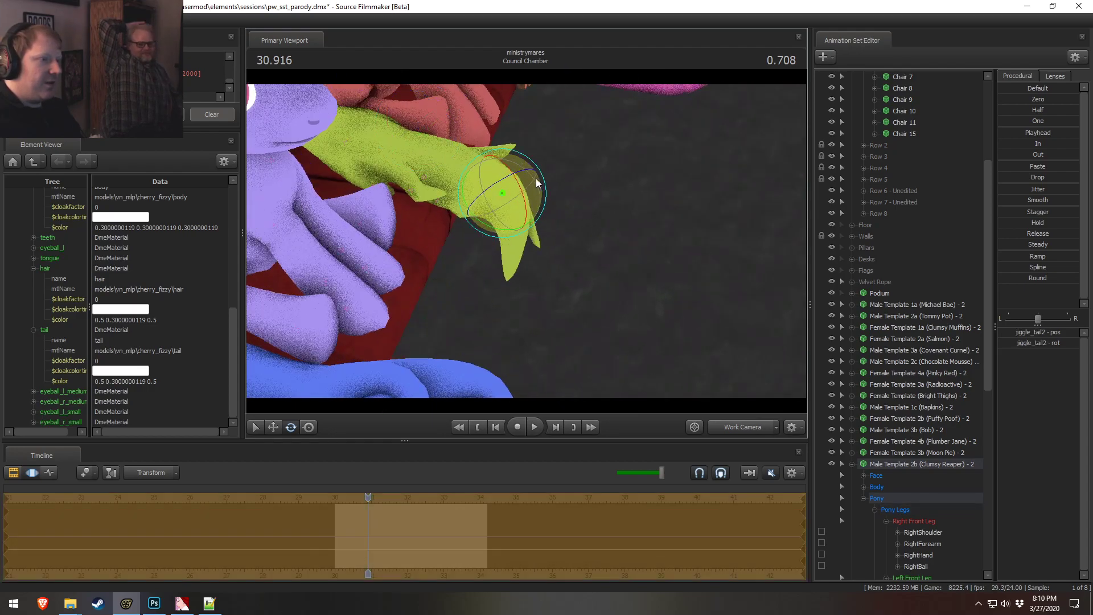
{"action": "left_click", "coordinate": [424, 177]}
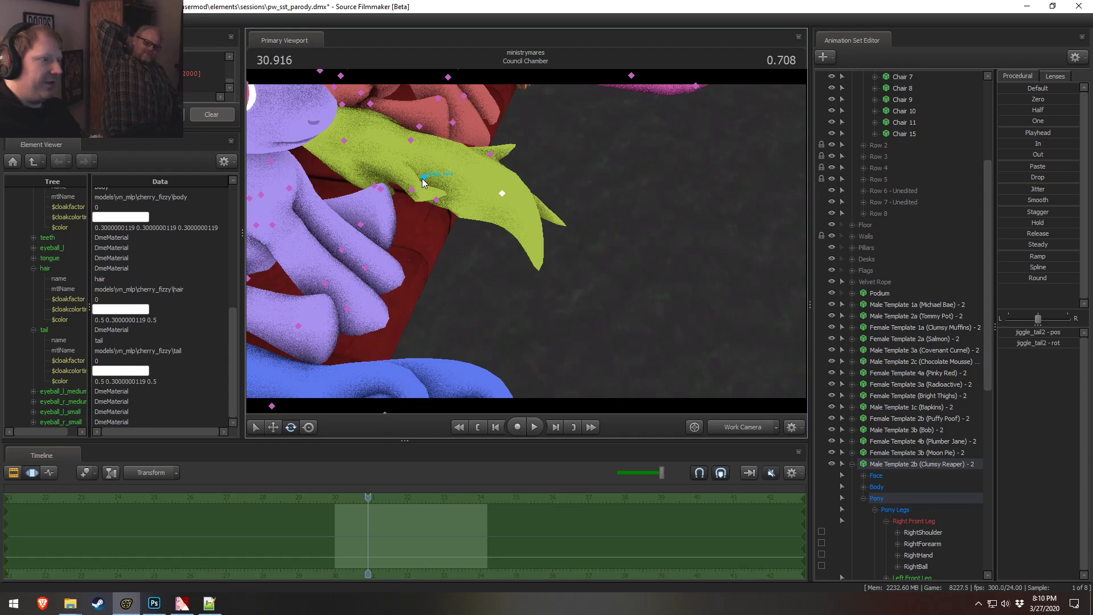
{"action": "left_click_drag", "start_coordinate": [459, 168], "coordinate": [398, 165]}
- Select Biniki and move the view in on the pink pony
{"action": "left_click_drag", "start_coordinate": [555, 347], "coordinate": [656, 287]}
{"action": "left_click", "coordinate": [852, 464]}
{"action": "left_click", "coordinate": [910, 475]}
{"action": "mouse_move", "coordinate": [523, 239]}
{"action": "left_mouse_down"}
{"action": "mouse_move", "coordinate": [501, 250]}
{"action": "mouse_move", "coordinate": [545, 274]}
{"action": "mouse_move", "coordinate": [548, 307]}
{"action": "mouse_move", "coordinate": [526, 245]}
{"action": "left_mouse_up"}
{"action": "left_click_drag", "start_coordinate": [542, 177], "coordinate": [588, 241]}
{"action": "key", "text": "w"}
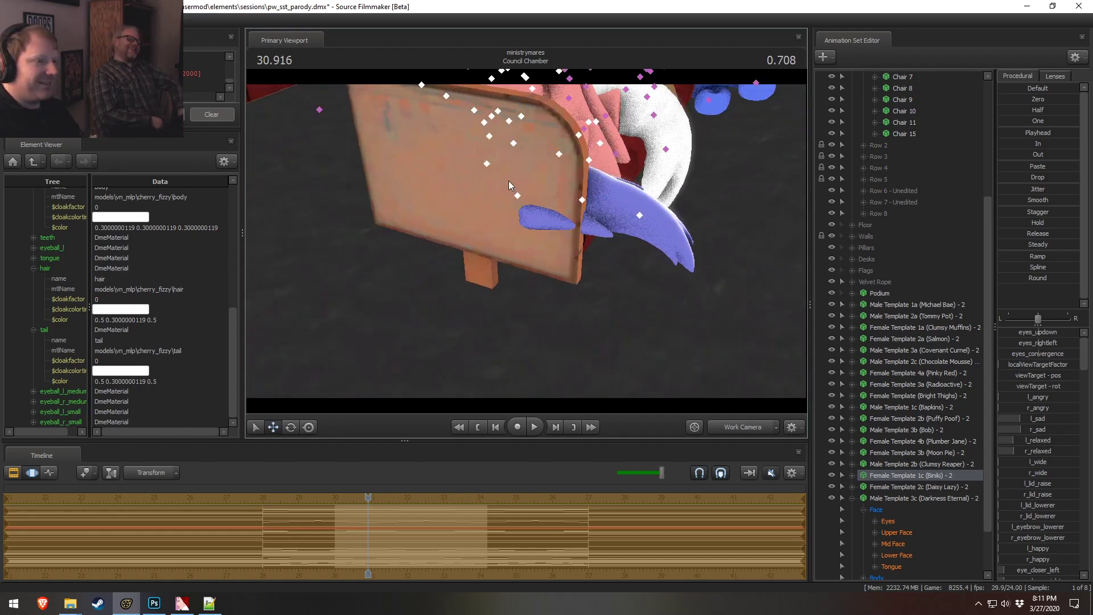
- Rotate Plumber Jane's Tail2 bone to bend the blue tail at its base
{"action": "left_click", "coordinate": [575, 190]}
{"action": "left_click_drag", "start_coordinate": [574, 190], "coordinate": [567, 232]}
{"action": "left_click", "coordinate": [623, 163]}
{"action": "left_click_drag", "start_coordinate": [634, 190], "coordinate": [528, 272]}
{"action": "left_click", "coordinate": [612, 192]}
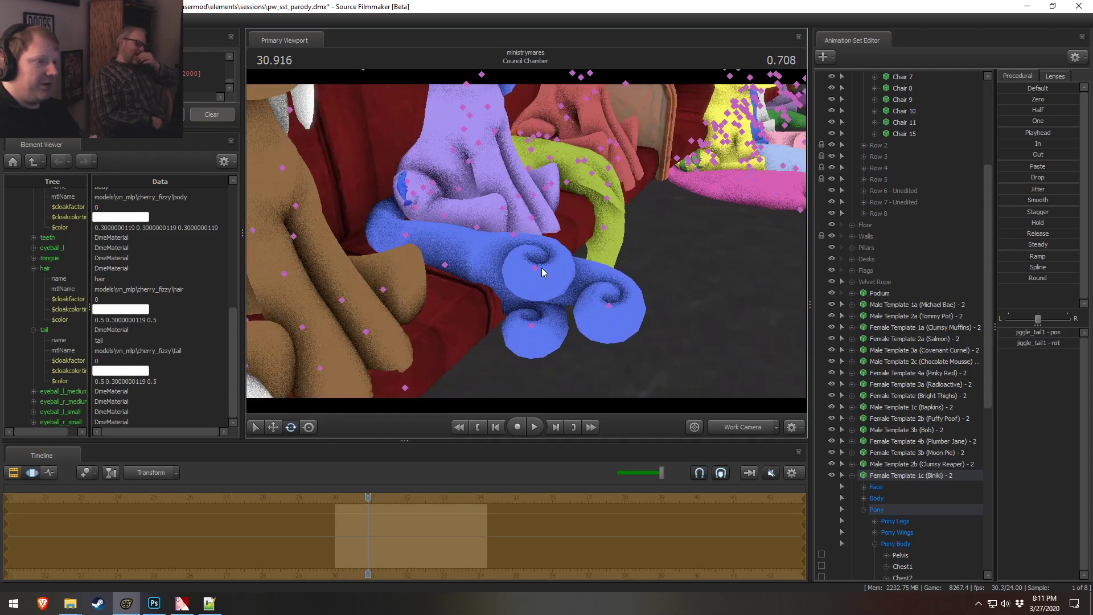
{"action": "left_click", "coordinate": [536, 268]}
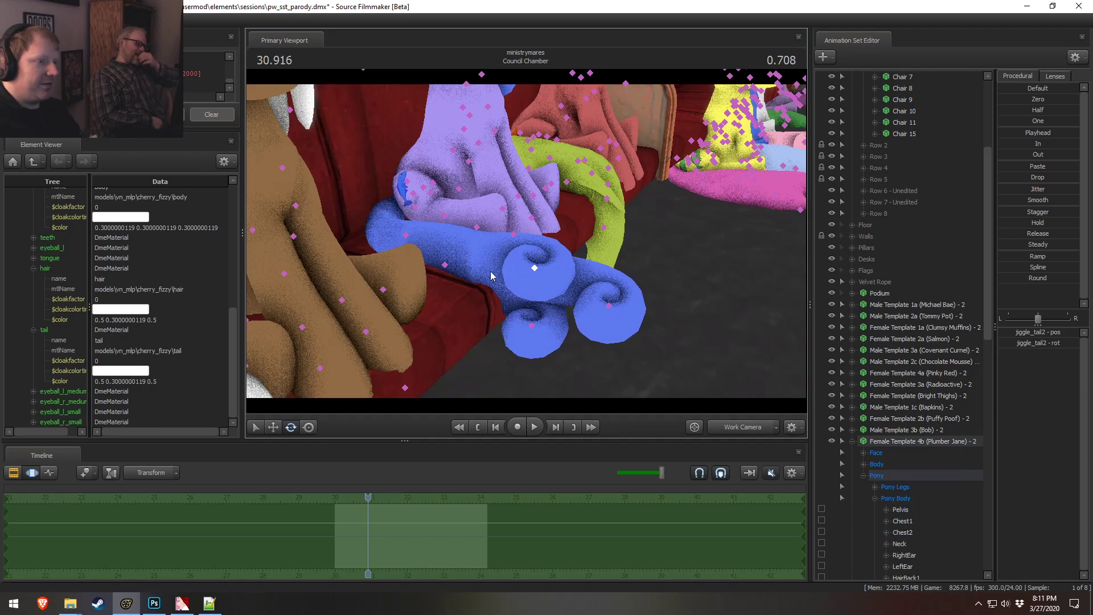
{"action": "left_click", "coordinate": [406, 234]}
{"action": "left_click_drag", "start_coordinate": [372, 222], "coordinate": [423, 224]}
- Rotate the Tail3 bone to swing the tail curls round and down to the left
{"action": "key", "text": "w"}
{"action": "left_click_drag", "start_coordinate": [472, 276], "coordinate": [446, 244]}
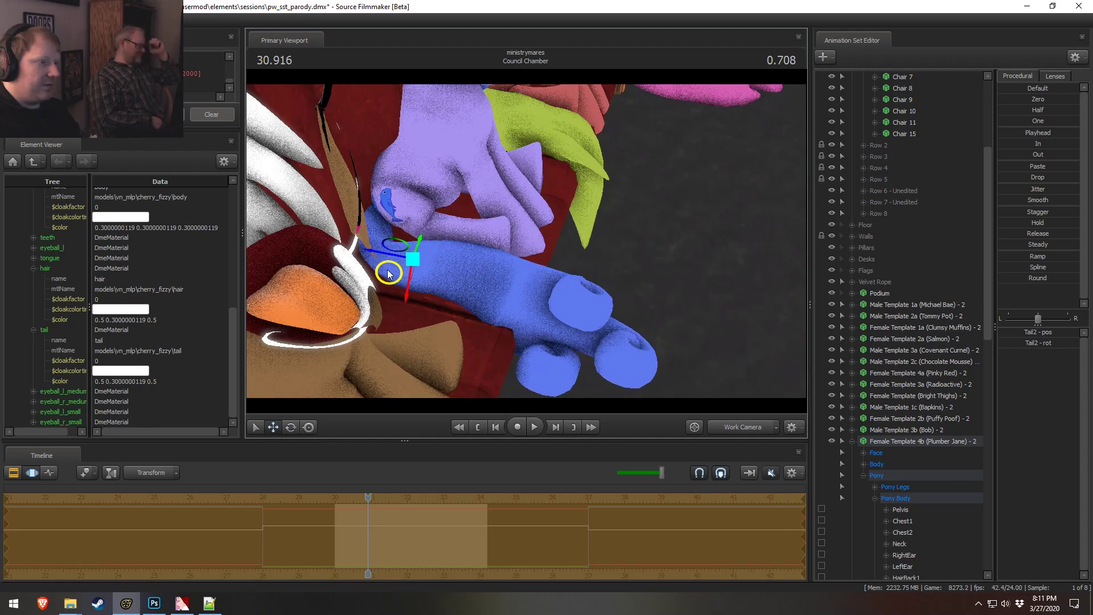
{"action": "right_click_drag", "start_coordinate": [391, 264], "coordinate": [398, 239]}
{"action": "left_click_drag", "start_coordinate": [472, 273], "coordinate": [475, 227]}
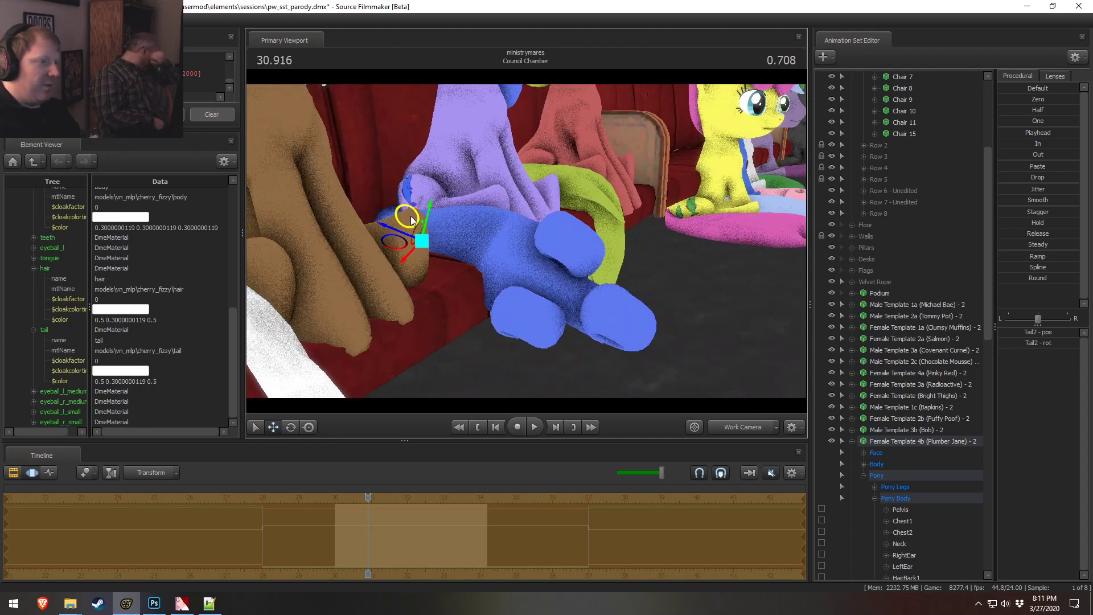
{"action": "left_click", "coordinate": [472, 230]}
{"action": "key", "text": "e"}
{"action": "left_click_drag", "start_coordinate": [463, 226], "coordinate": [518, 253]}
{"action": "left_click_drag", "start_coordinate": [523, 201], "coordinate": [527, 246]}
- Give the Tail3 bone a final rotation and check the blue tail from above
{"action": "key", "text": "w"}
{"action": "key", "text": "e"}
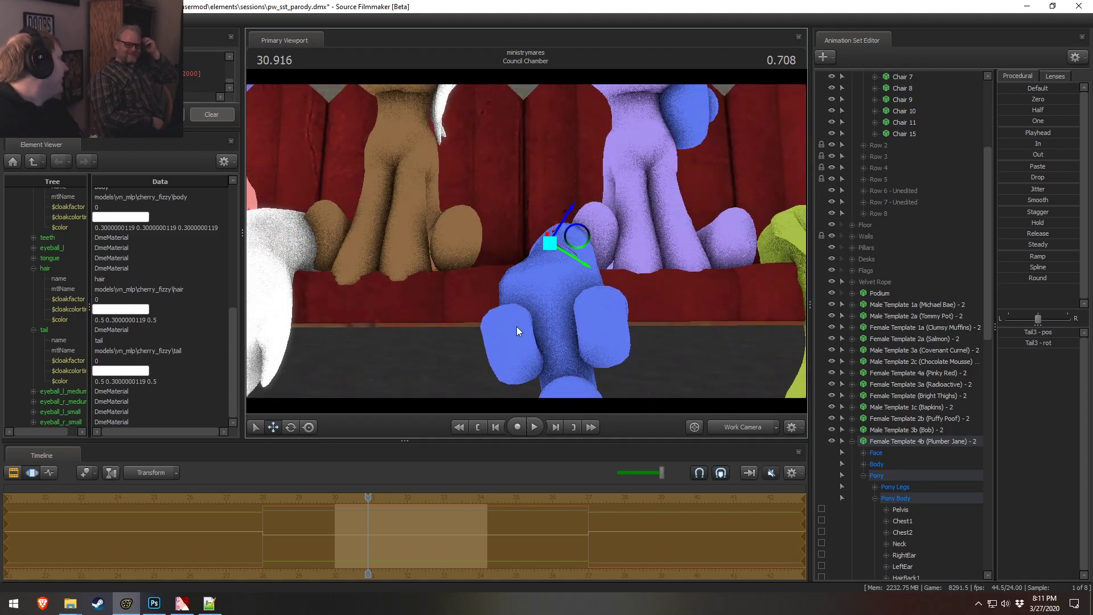
{"action": "left_click_drag", "start_coordinate": [545, 313], "coordinate": [520, 238], "text": "alt"}
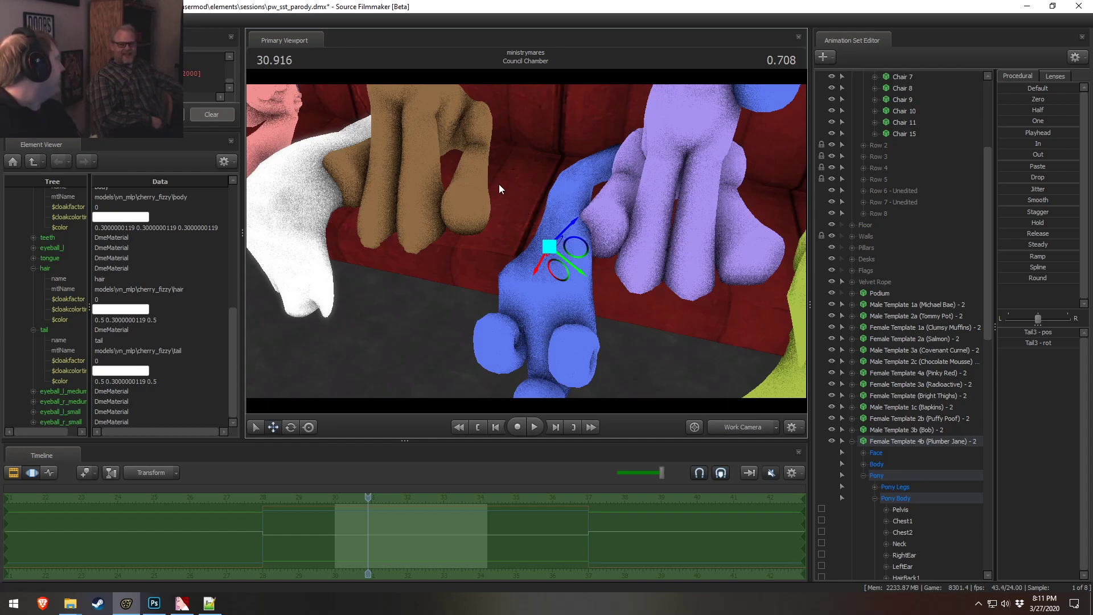
- Select Moon Pie, then Biniki's whole rig in the Animation Set Editor
{"action": "right_click_drag", "start_coordinate": [702, 193], "coordinate": [629, 196]}
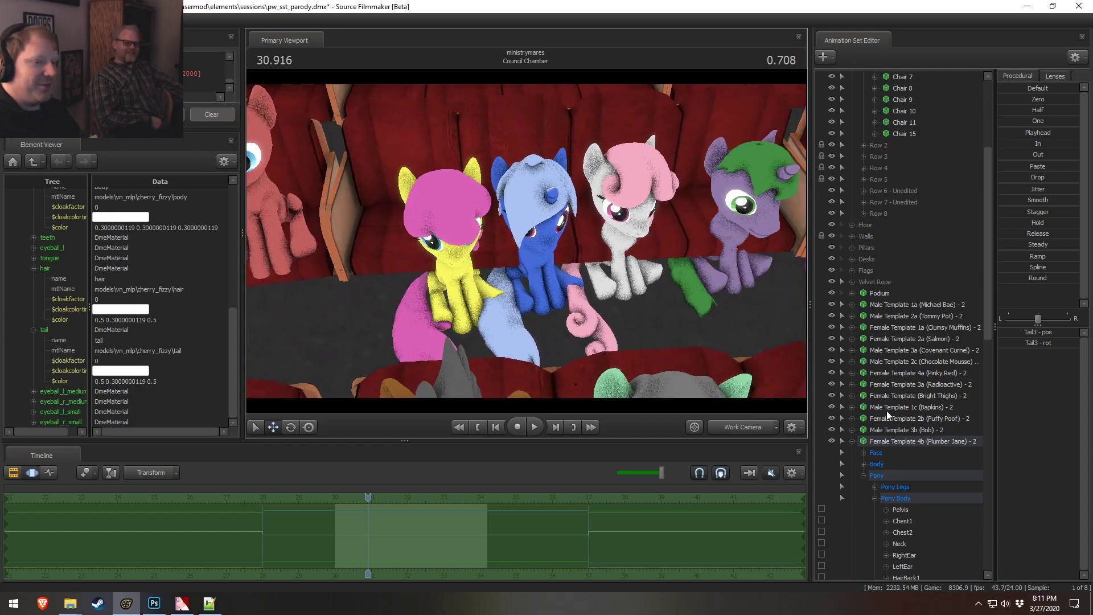
{"action": "left_click", "coordinate": [852, 441]}
{"action": "left_click", "coordinate": [886, 452]}
{"action": "right_click_drag", "start_coordinate": [528, 246], "coordinate": [528, 245]}
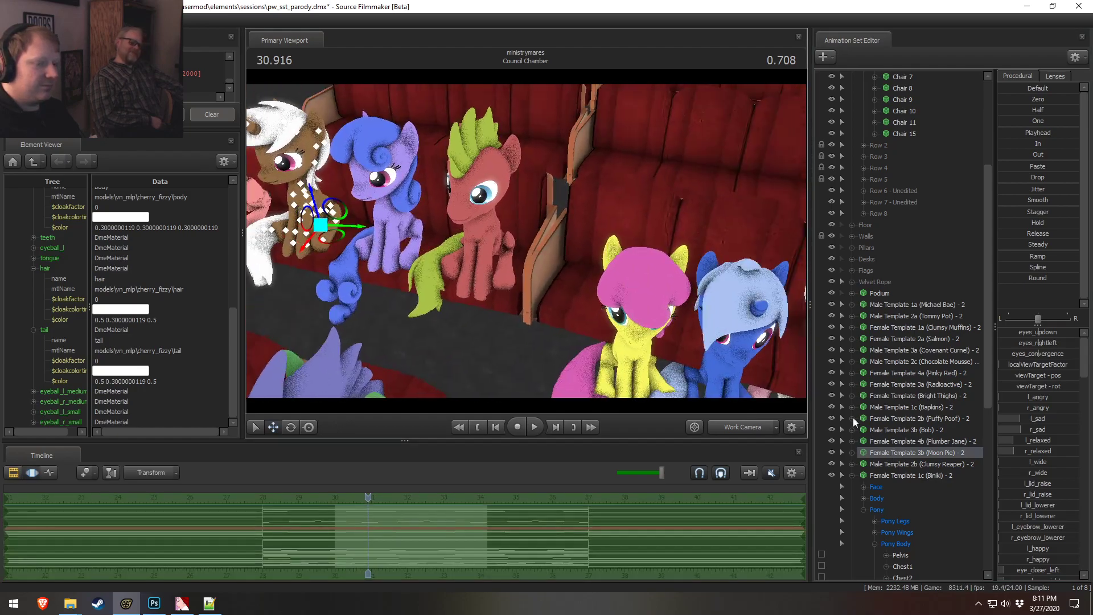
{"action": "left_click", "coordinate": [886, 474]}
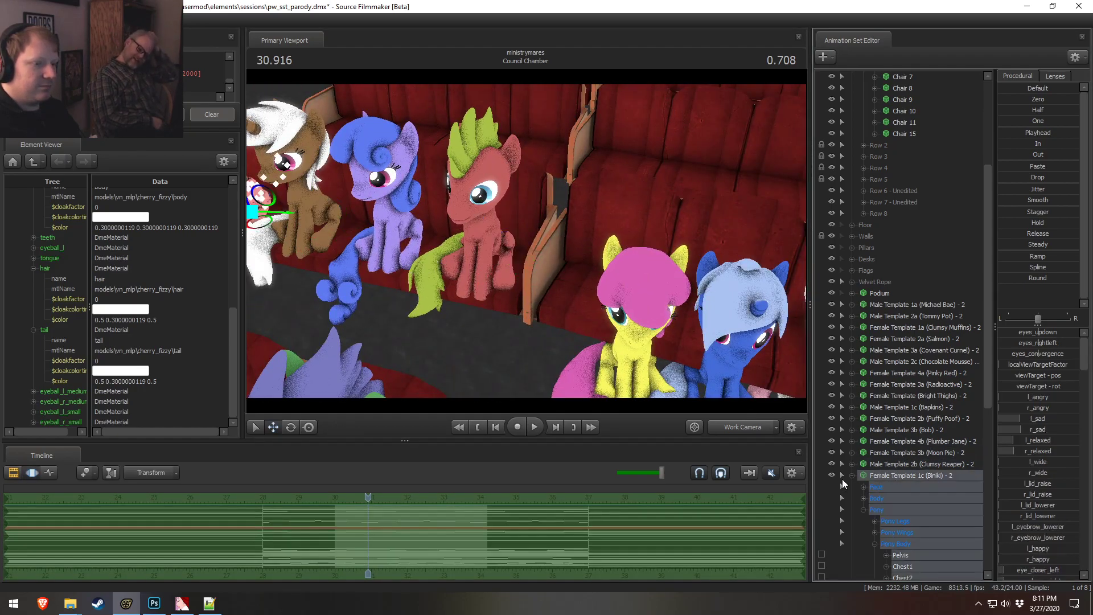
- Rotate Daisy Lazy, the yellow pony (Female Template 2c), upward in her seat
{"action": "left_click", "coordinate": [851, 474]}
{"action": "left_click", "coordinate": [884, 487]}
{"action": "right_click_drag", "start_coordinate": [484, 299], "coordinate": [484, 300]}
{"action": "right_click_drag", "start_coordinate": [550, 239], "coordinate": [550, 239]}
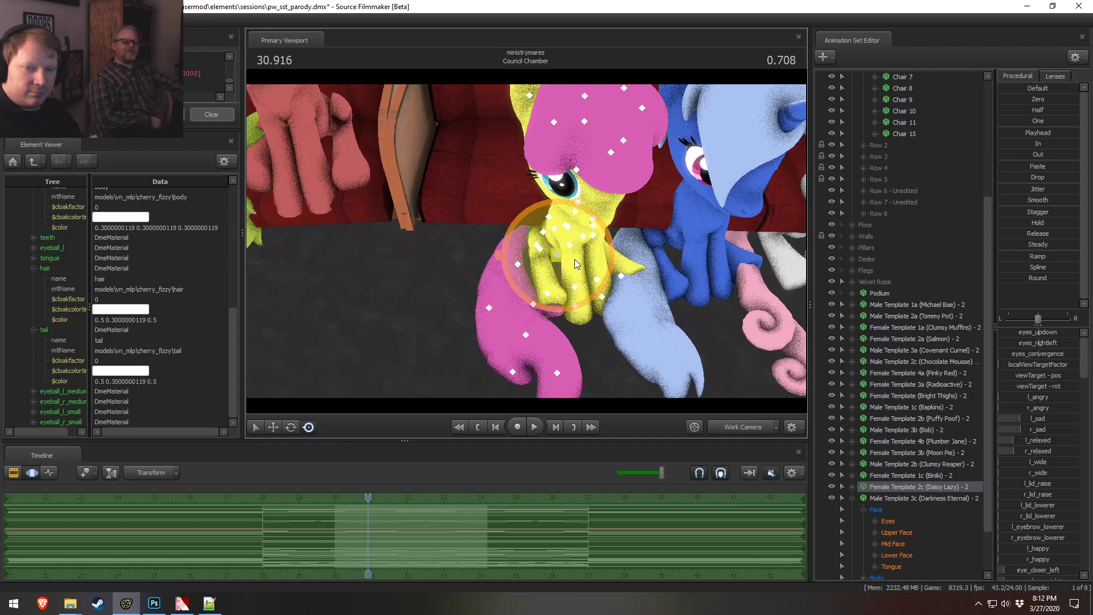
{"action": "left_click_drag", "start_coordinate": [561, 261], "coordinate": [562, 214]}
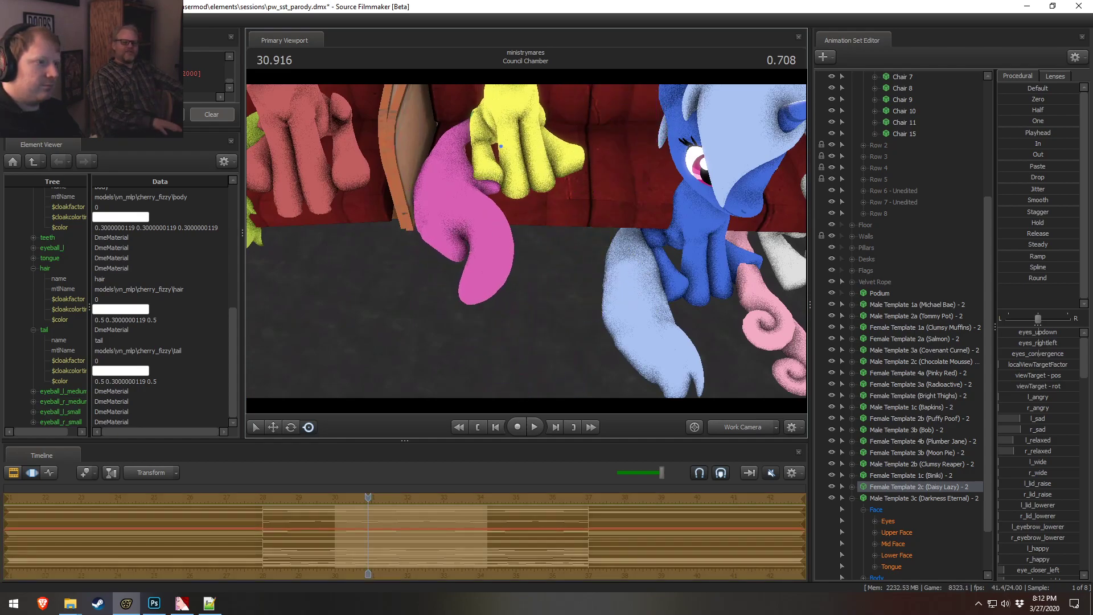
{"action": "left_click_drag", "start_coordinate": [518, 176], "coordinate": [521, 272]}
- Bend Daisy Lazy's pink tail at the Tail2 and Tail3 bones to curl against the bench
{"action": "left_click", "coordinate": [454, 153]}
{"action": "left_click", "coordinate": [410, 257]}
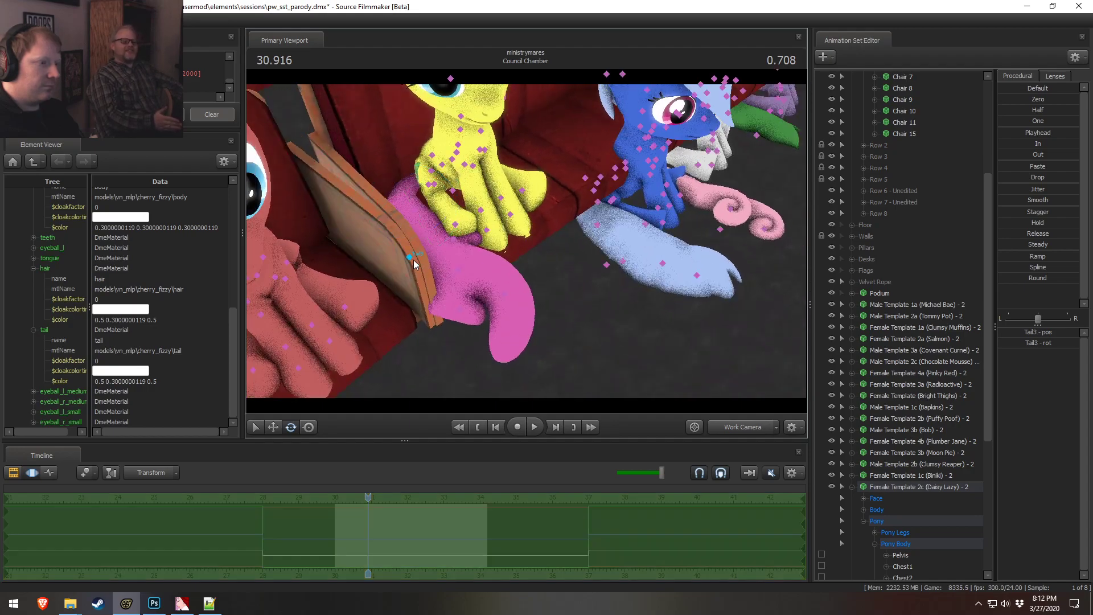
{"action": "left_click_drag", "start_coordinate": [426, 271], "coordinate": [821, 459]}
{"action": "left_click", "coordinate": [467, 266]}
- Select Darkness Eternal's face controls and swing the view toward the dark pony
{"action": "left_click", "coordinate": [852, 487]}
{"action": "left_click", "coordinate": [877, 509]}
{"action": "left_click_drag", "start_coordinate": [664, 379], "coordinate": [771, 387]}
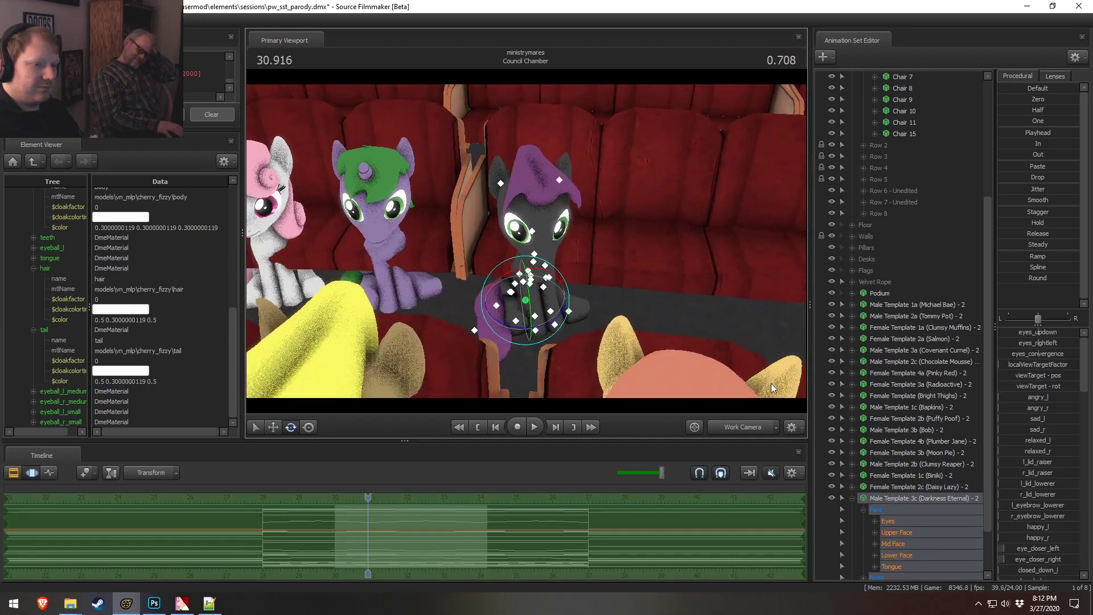
- Move Darkness Eternal (Male Template 3c) below Male Template 1b at the end of the list
{"action": "left_click", "coordinate": [924, 486]}
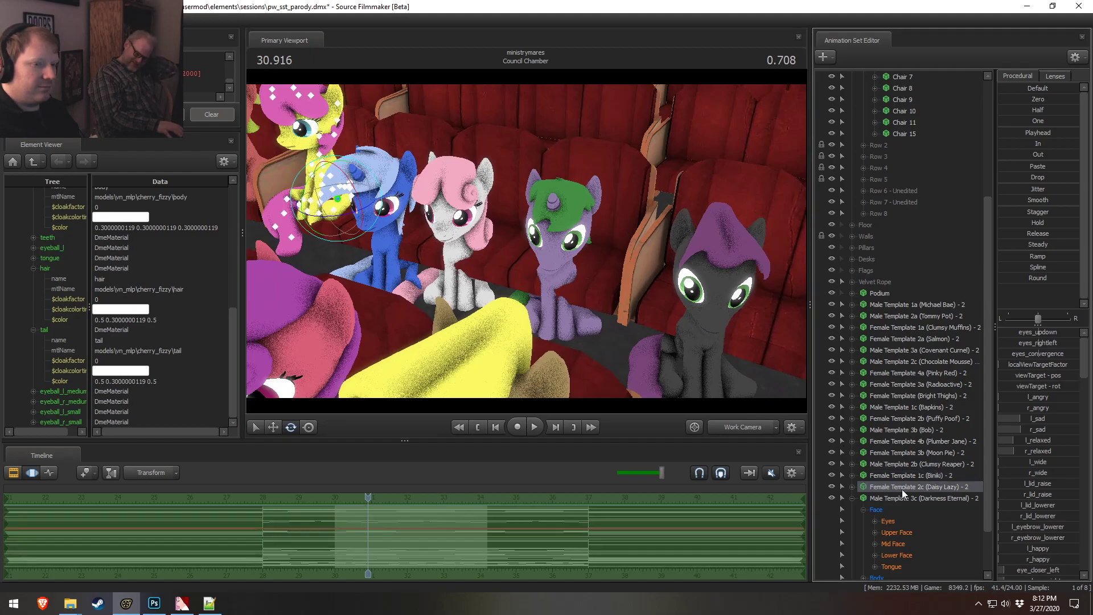
{"action": "left_click", "coordinate": [903, 476]}
{"action": "left_click", "coordinate": [900, 464]}
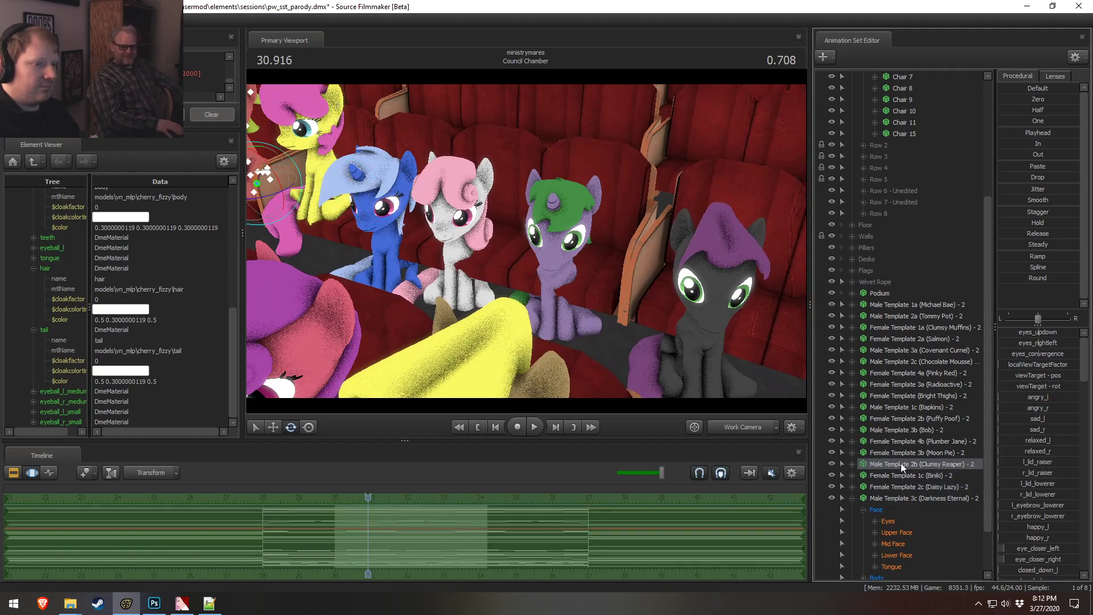
{"action": "left_click", "coordinate": [904, 496]}
{"action": "scroll", "coordinate": [862, 494], "scroll_direction": "down", "scroll_amount": 2}
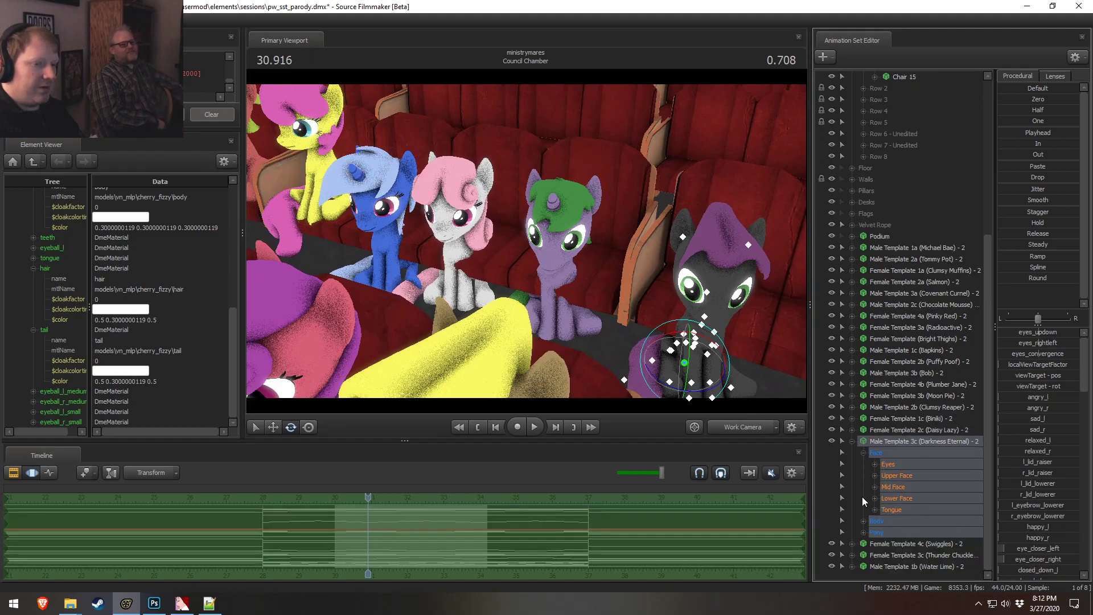
{"action": "left_click_drag", "start_coordinate": [898, 443], "coordinate": [882, 569]}
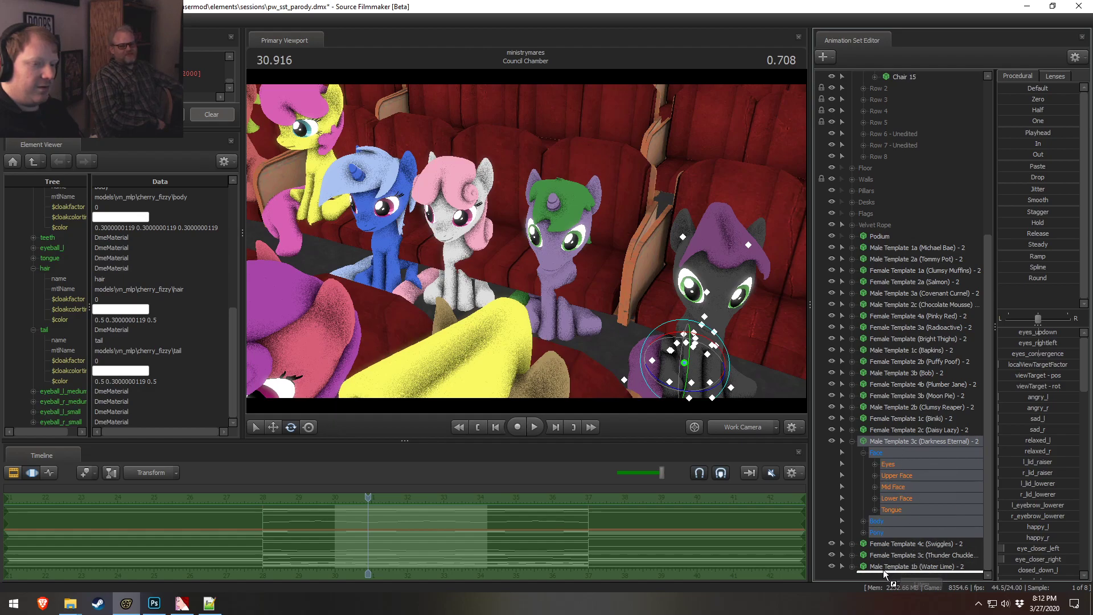
- Shift the blue pony Thunder Chuckle up and left, turn her in her seat, and lift her slightly
{"action": "left_click", "coordinate": [896, 453]}
{"action": "left_click_drag", "start_coordinate": [525, 294], "coordinate": [524, 294]}
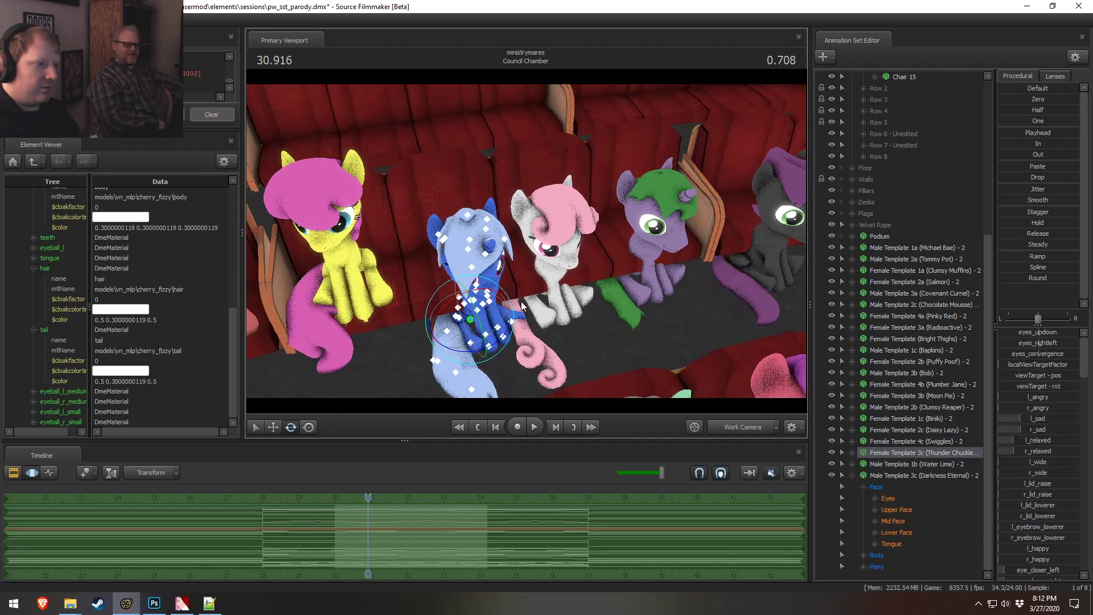
{"action": "left_click_drag", "start_coordinate": [469, 323], "coordinate": [567, 244]}
{"action": "scroll", "coordinate": [566, 245], "scroll_direction": "up", "scroll_amount": 10}
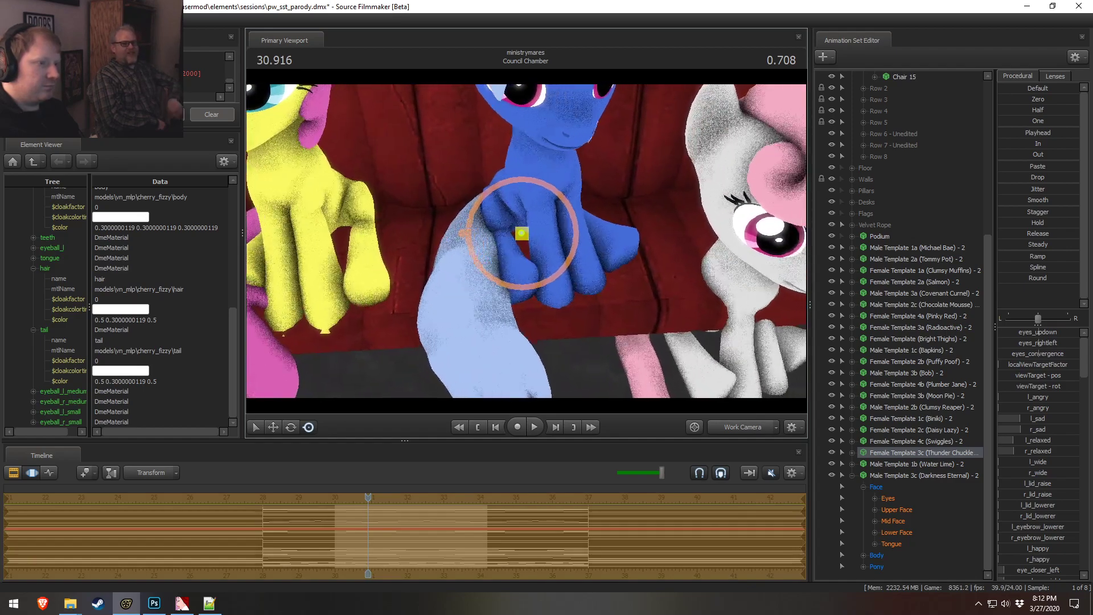
{"action": "key", "text": "e"}
{"action": "mouse_move", "coordinate": [511, 262]}
{"action": "left_mouse_down"}
{"action": "mouse_move", "coordinate": [480, 249]}
{"action": "mouse_move", "coordinate": [511, 258]}
{"action": "left_mouse_up"}
{"action": "key", "text": "w"}
{"action": "left_click_drag", "start_coordinate": [496, 203], "coordinate": [524, 288]}
- Bend Thunder Chuckle's light blue tail to drape over the bench edge
{"action": "left_click", "coordinate": [423, 339]}
{"action": "left_click", "coordinate": [411, 210]}
{"action": "key", "text": "e"}
{"action": "left_click", "coordinate": [492, 266], "text": "ctrl"}
{"action": "left_click_drag", "start_coordinate": [523, 250], "coordinate": [883, 314], "text": "alt"}
- Shift the purple pony Water Lime up, forward and slightly right
{"action": "left_click", "coordinate": [852, 453]}
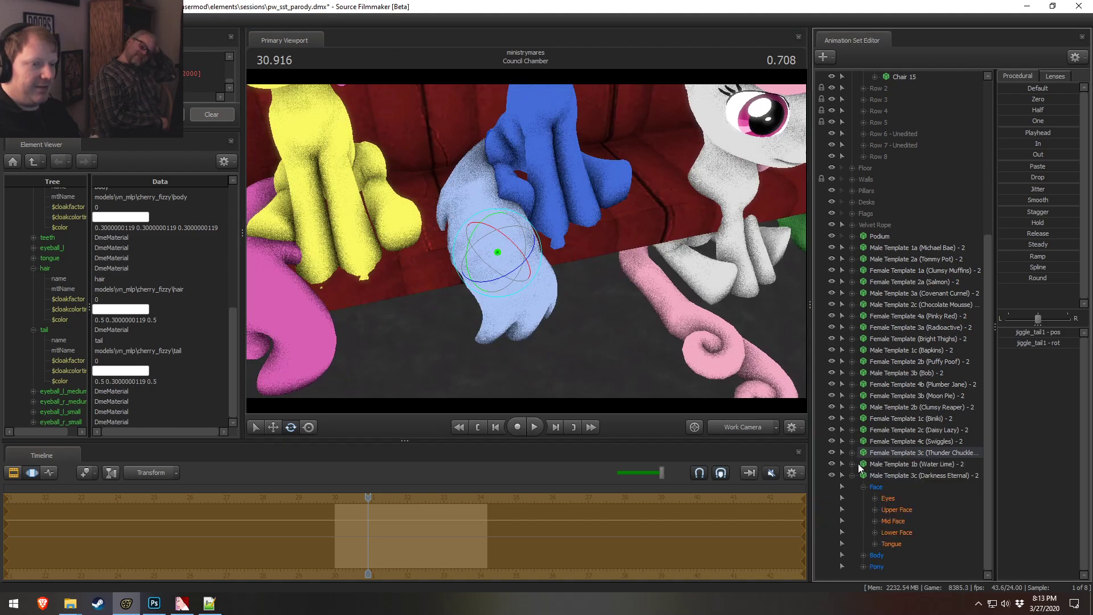
{"action": "left_click", "coordinate": [855, 462]}
{"action": "left_click_drag", "start_coordinate": [657, 332], "coordinate": [518, 283], "text": "alt"}
{"action": "left_click", "coordinate": [518, 283]}
{"action": "mouse_move", "coordinate": [517, 228]}
{"action": "left_mouse_down"}
{"action": "mouse_move", "coordinate": [523, 198]}
{"action": "mouse_move", "coordinate": [525, 214]}
{"action": "left_mouse_up"}
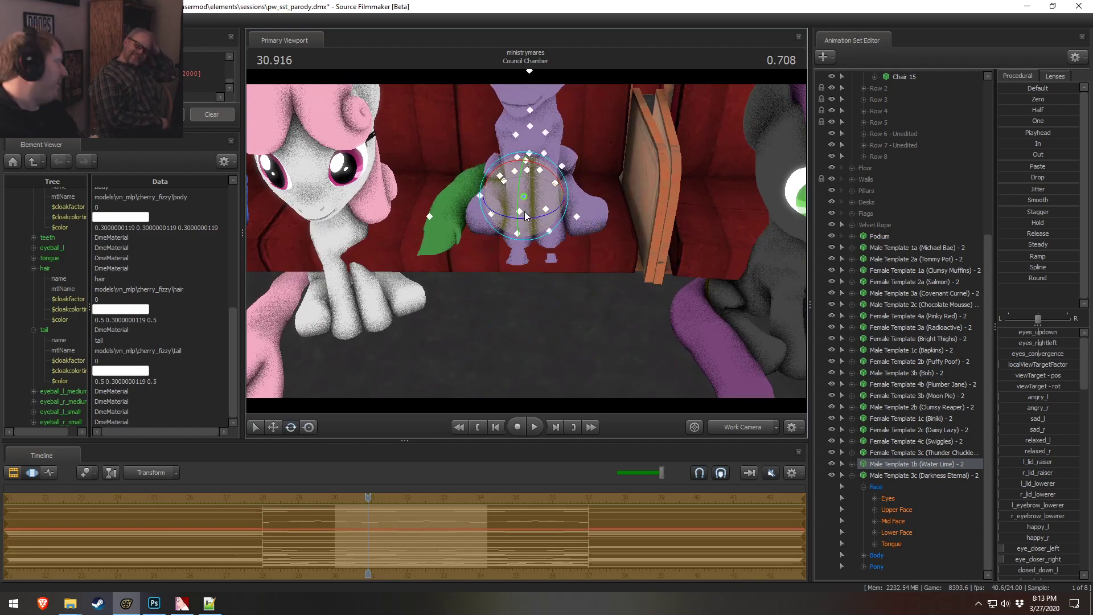
{"action": "key", "text": "w"}
{"action": "left_click_drag", "start_coordinate": [557, 207], "coordinate": [560, 208]}
{"action": "left_click_drag", "start_coordinate": [536, 165], "coordinate": [615, 324], "text": "alt"}
- Frame Darkness Eternal, then Thunder Chuckles, then Swiggles in the viewport with F
{"action": "left_click", "coordinate": [897, 490]}
{"action": "key", "text": "f"}
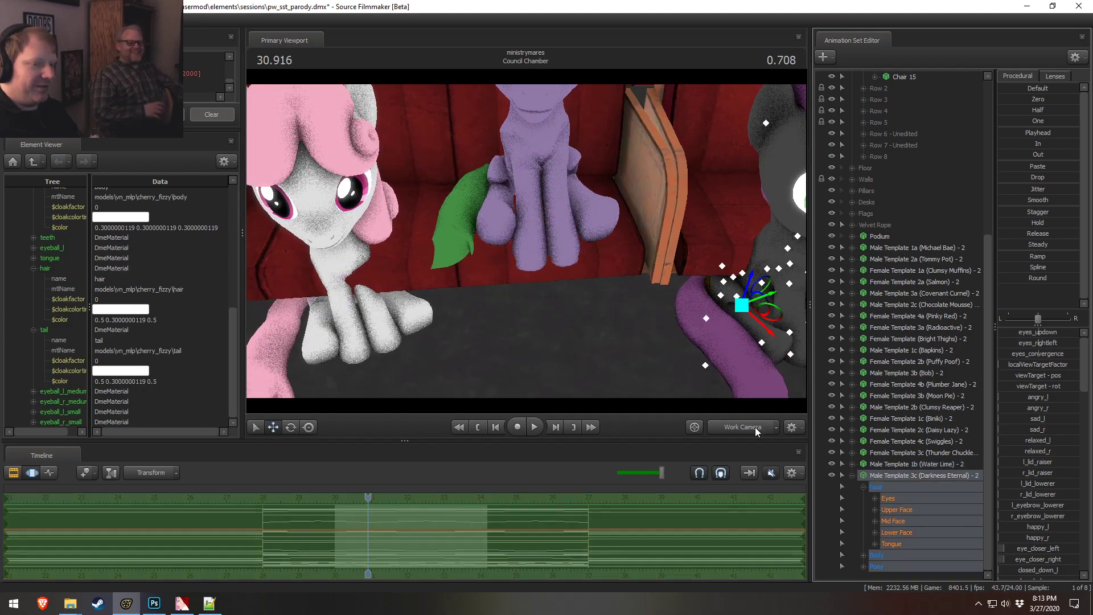
{"action": "left_click", "coordinate": [875, 452]}
{"action": "key", "text": "f"}
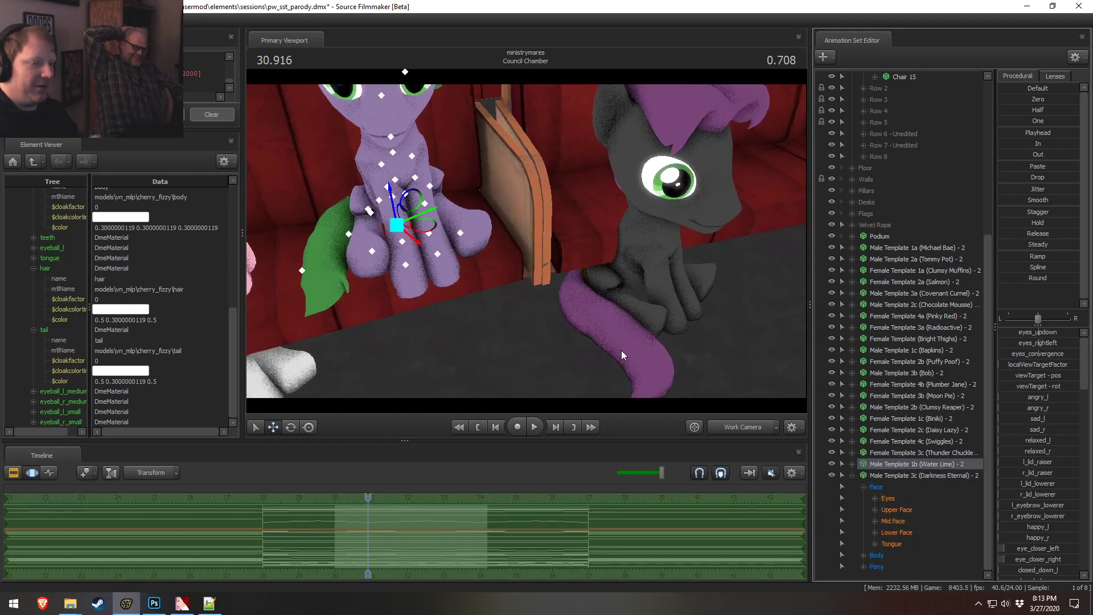
{"action": "left_click", "coordinate": [897, 444]}
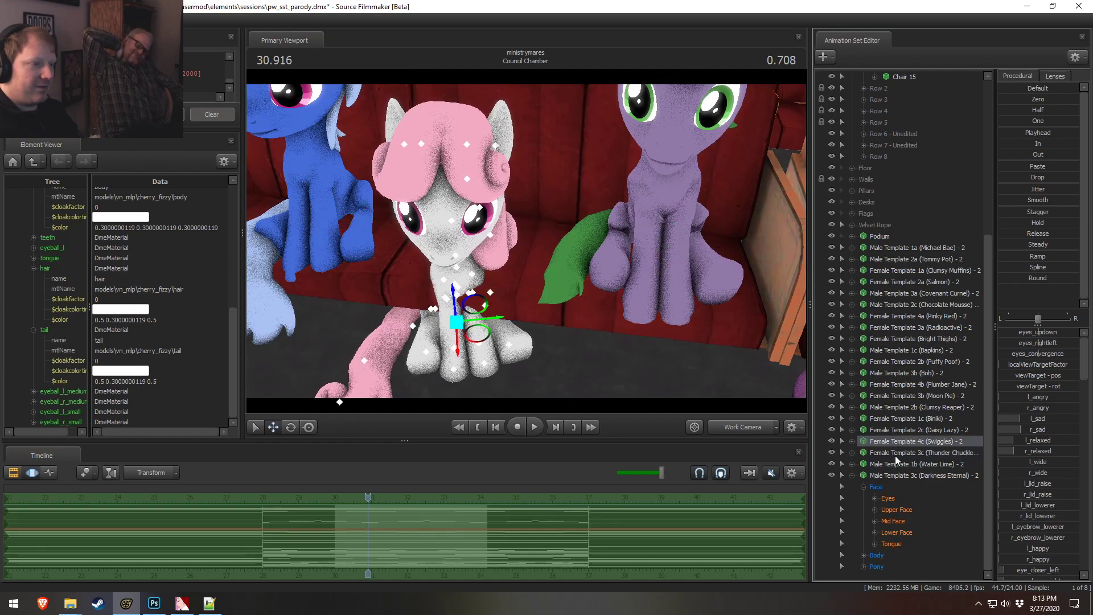
{"action": "key", "text": "f"}
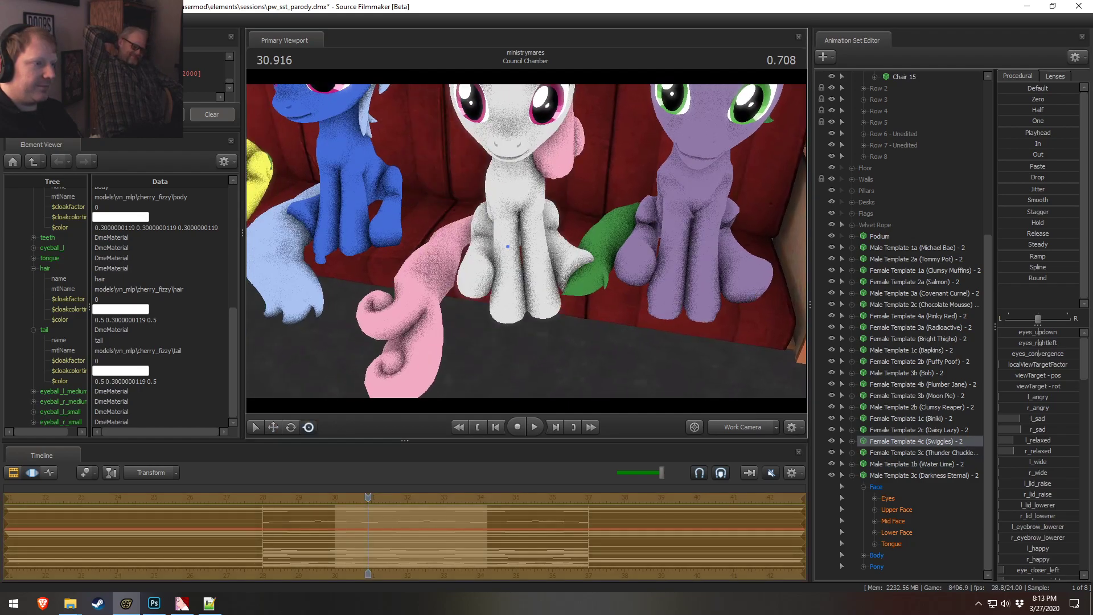
- Rotate Swiggles' mid-tail and next tail bones so the pink tail curls across the bench edge
{"action": "key", "text": "e"}
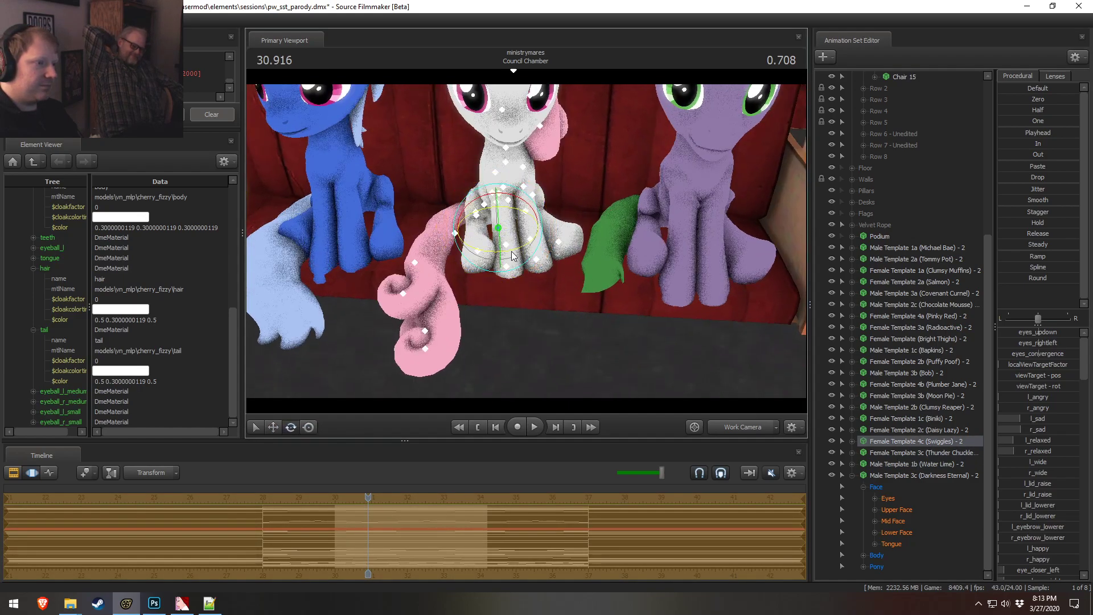
{"action": "left_click_drag", "start_coordinate": [501, 253], "coordinate": [603, 296], "text": "alt"}
{"action": "key", "text": "w"}
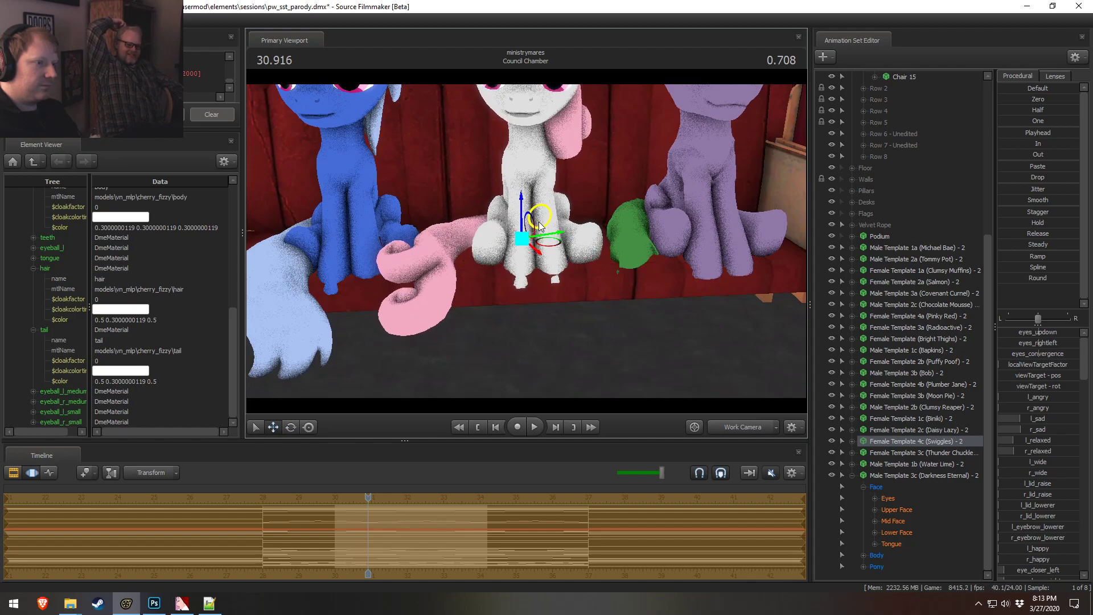
{"action": "left_click", "coordinate": [475, 246]}
{"action": "mouse_move", "coordinate": [475, 246]}
{"action": "left_mouse_down", "text": "alt"}
{"action": "mouse_move", "coordinate": [466, 239]}
{"action": "mouse_move", "coordinate": [480, 271]}
{"action": "mouse_move", "coordinate": [462, 250]}
{"action": "mouse_move", "coordinate": [485, 225]}
{"action": "mouse_move", "coordinate": [493, 241]}
{"action": "mouse_move", "coordinate": [466, 299]}
{"action": "mouse_move", "coordinate": [469, 277]}
{"action": "mouse_move", "coordinate": [477, 298]}
{"action": "mouse_move", "coordinate": [483, 292]}
{"action": "mouse_move", "coordinate": [484, 319]}
{"action": "mouse_move", "coordinate": [486, 293]}
{"action": "mouse_move", "coordinate": [499, 310]}
{"action": "mouse_move", "coordinate": [506, 299]}
{"action": "mouse_move", "coordinate": [466, 291]}
{"action": "mouse_move", "coordinate": [550, 294]}
{"action": "mouse_move", "coordinate": [488, 262]}
{"action": "left_mouse_up", "text": "alt"}
{"action": "key", "text": "e"}
{"action": "left_click", "coordinate": [469, 287]}
{"action": "key", "text": "w"}
{"action": "key", "text": "e"}
- Reposition more of the white pony's tail bones so the pink tail bends near the seat
{"action": "key", "text": "w"}
{"action": "left_click", "coordinate": [487, 262], "text": "ctrl"}
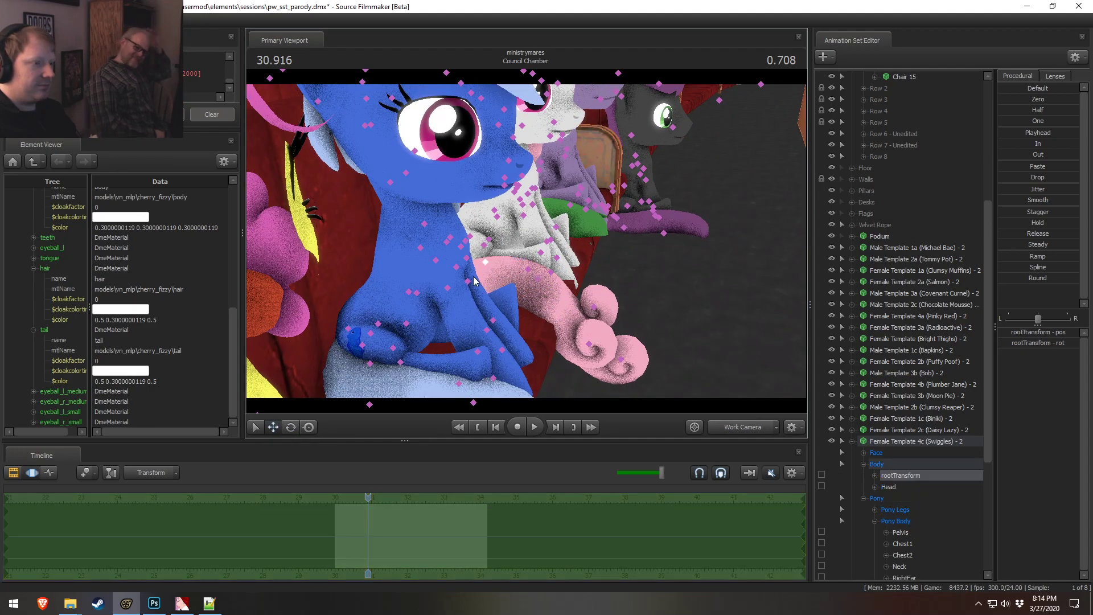
{"action": "left_click", "coordinate": [467, 282], "text": "ctrl"}
{"action": "mouse_move", "coordinate": [453, 271]}
{"action": "left_mouse_down"}
{"action": "mouse_move", "coordinate": [452, 284]}
{"action": "mouse_move", "coordinate": [562, 224]}
{"action": "mouse_move", "coordinate": [563, 273]}
{"action": "mouse_move", "coordinate": [529, 239]}
{"action": "mouse_move", "coordinate": [575, 285]}
{"action": "mouse_move", "coordinate": [586, 245]}
{"action": "mouse_move", "coordinate": [559, 270]}
{"action": "mouse_move", "coordinate": [569, 256]}
{"action": "mouse_move", "coordinate": [512, 268]}
{"action": "mouse_move", "coordinate": [480, 233]}
{"action": "mouse_move", "coordinate": [458, 230]}
{"action": "mouse_move", "coordinate": [527, 240]}
{"action": "left_mouse_up"}
{"action": "left_click", "coordinate": [571, 250]}
- Lift Darkness Eternal from the floor onto its seat and turn it to face forward
{"action": "left_click", "coordinate": [851, 441]}
{"action": "left_click", "coordinate": [876, 486]}
{"action": "left_click_drag", "start_coordinate": [496, 304], "coordinate": [501, 230]}
{"action": "left_click_drag", "start_coordinate": [627, 280], "coordinate": [598, 299]}
{"action": "key", "text": "e"}
{"action": "left_click_drag", "start_coordinate": [548, 231], "coordinate": [529, 240]}
- Undo the unwanted rotation, nudge the dark pony up on its seat, and deselect it
{"action": "key", "text": "w"}
{"action": "key", "text": "ctrl+z"}
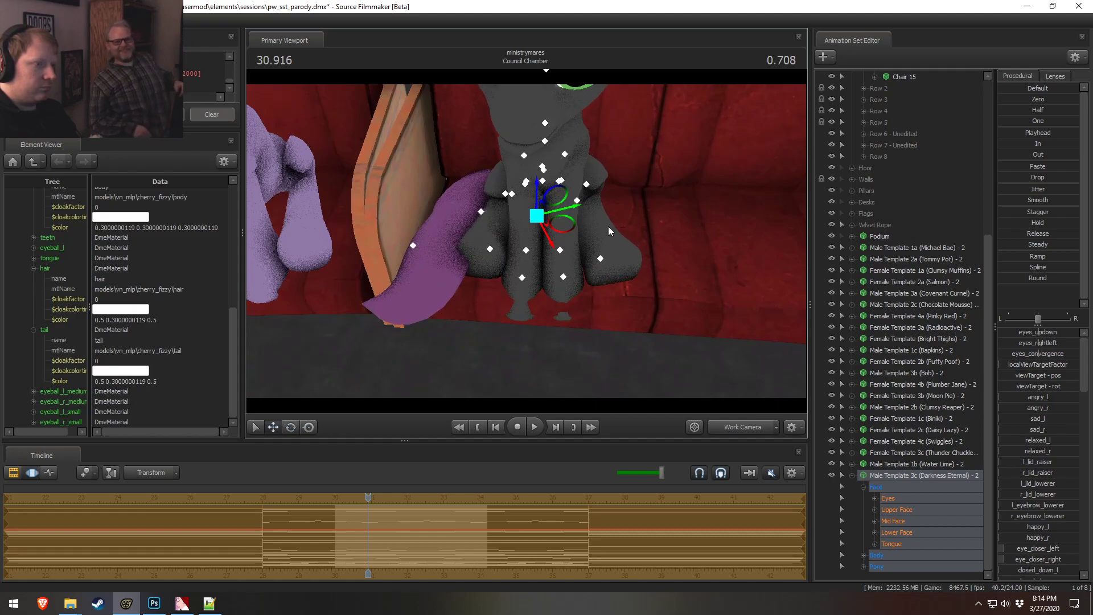
{"action": "left_click_drag", "start_coordinate": [604, 227], "coordinate": [522, 212]}
{"action": "mouse_move", "coordinate": [535, 174]}
{"action": "left_mouse_down"}
{"action": "mouse_move", "coordinate": [527, 250]}
{"action": "mouse_move", "coordinate": [557, 188]}
{"action": "mouse_move", "coordinate": [552, 177]}
{"action": "left_mouse_up"}
{"action": "left_click", "coordinate": [917, 154]}
- Play the Council Chamber shot a few times, flying close to the pony rows
{"action": "key", "text": "F2"}
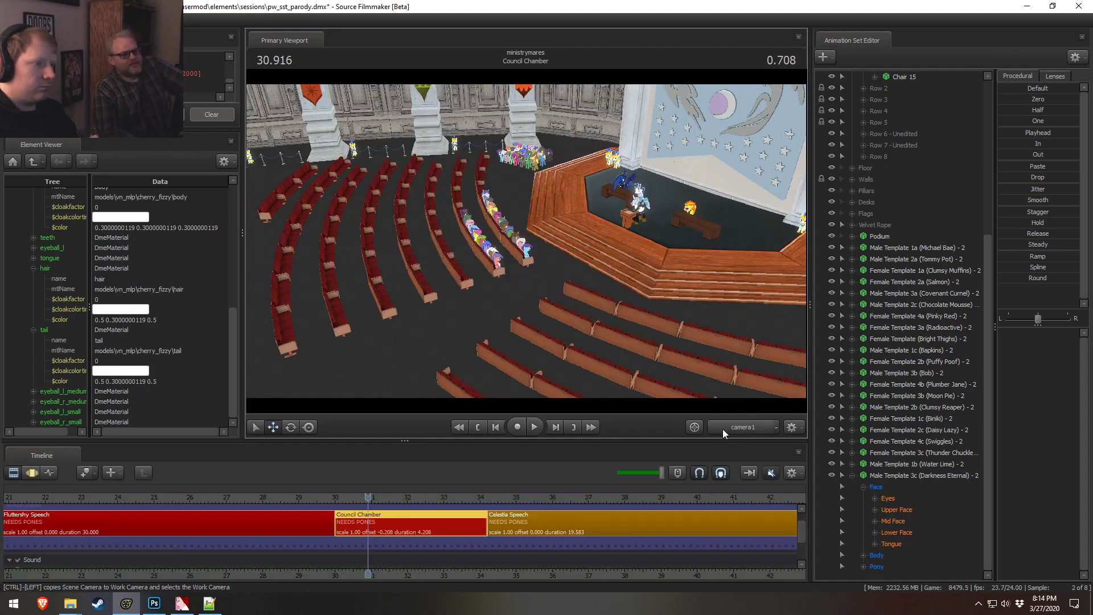
{"action": "left_click_drag", "start_coordinate": [655, 370], "coordinate": [606, 316]}
{"action": "key", "text": "space"}
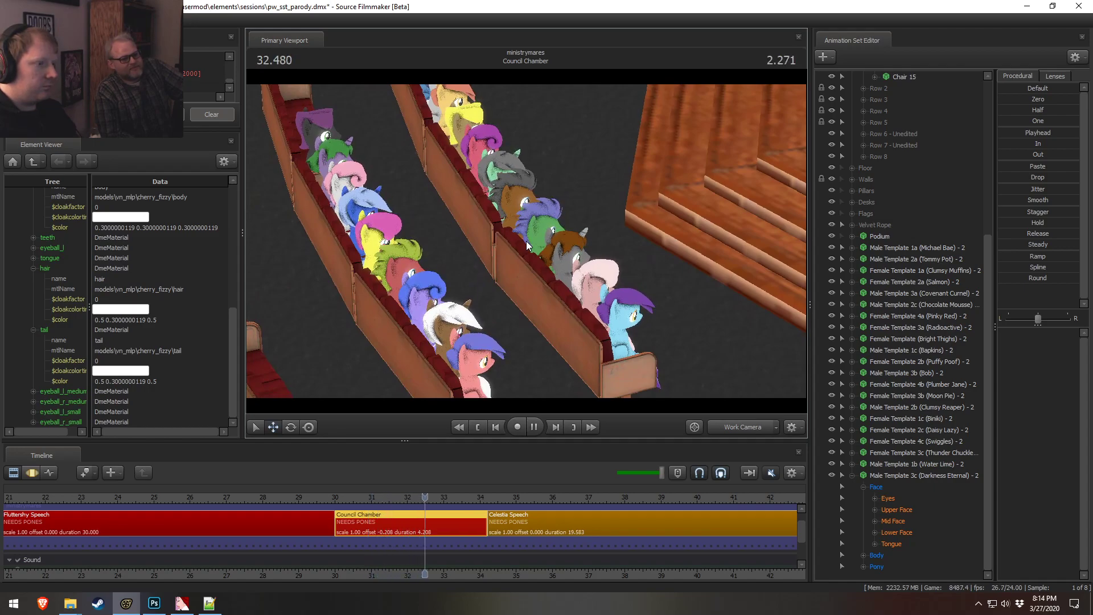
{"action": "key", "text": "space"}
{"action": "left_click", "coordinate": [343, 496]}
{"action": "key", "text": "space"}
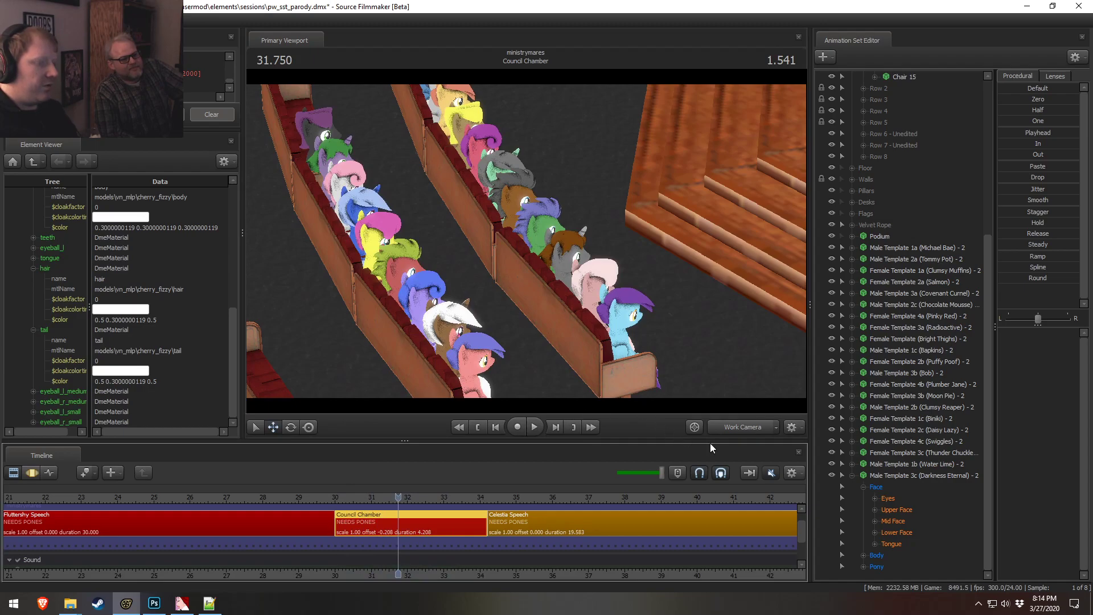
{"action": "scroll", "coordinate": [526, 245], "scroll_direction": "down", "scroll_amount": 6}
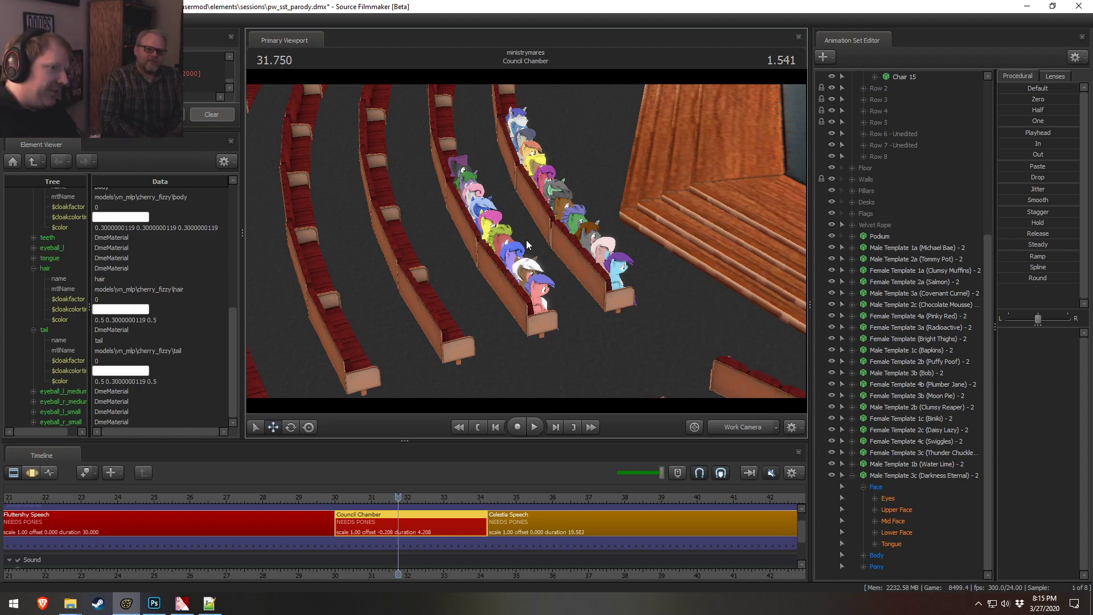
{"action": "mouse_move", "coordinate": [525, 240]}
{"action": "left_mouse_down"}
{"action": "mouse_move", "coordinate": [455, 219]}
{"action": "mouse_move", "coordinate": [572, 259]}
{"action": "mouse_move", "coordinate": [643, 249]}
{"action": "mouse_move", "coordinate": [527, 245]}
{"action": "left_mouse_up"}
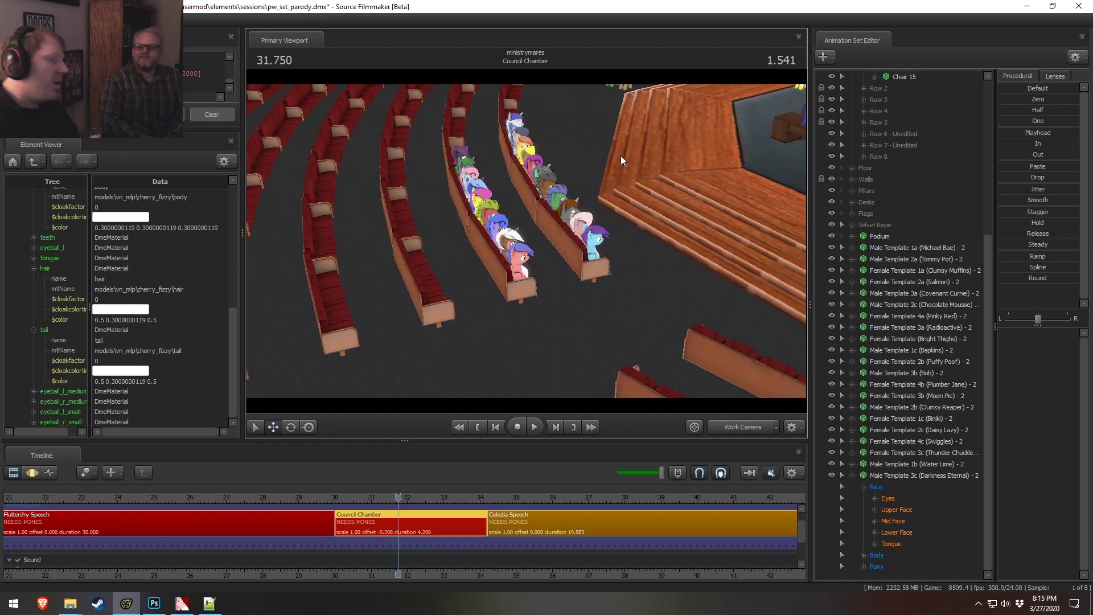
{"action": "key", "text": "Down"}
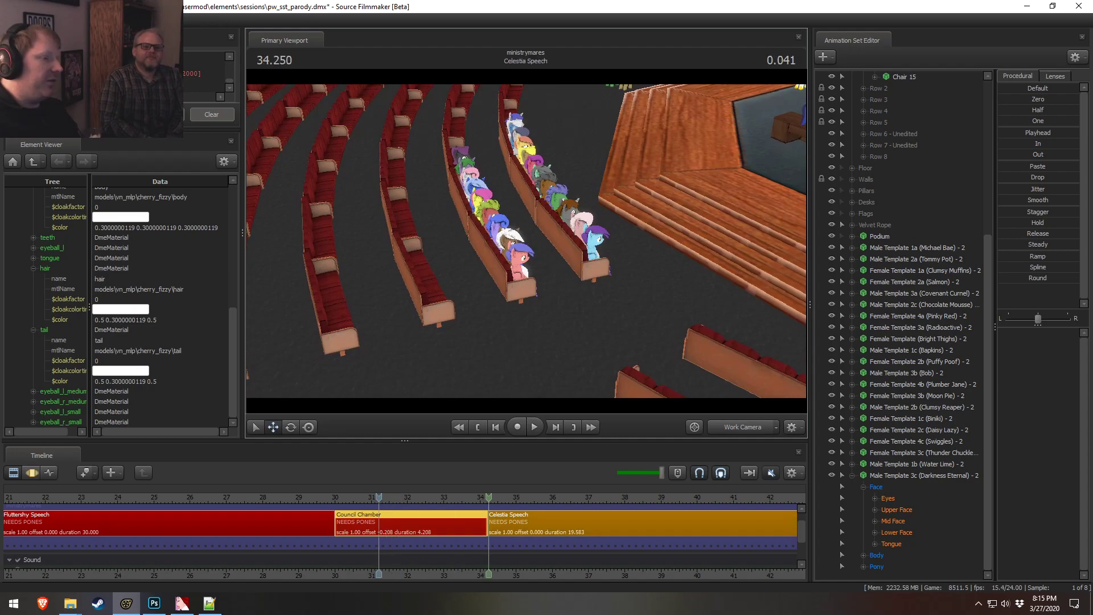
- Fly the Work Camera down onto the stage facing the audience, then select the Fluttershy Speech shot
{"action": "left_click", "coordinate": [742, 427]}
{"action": "key", "text": "F3"}
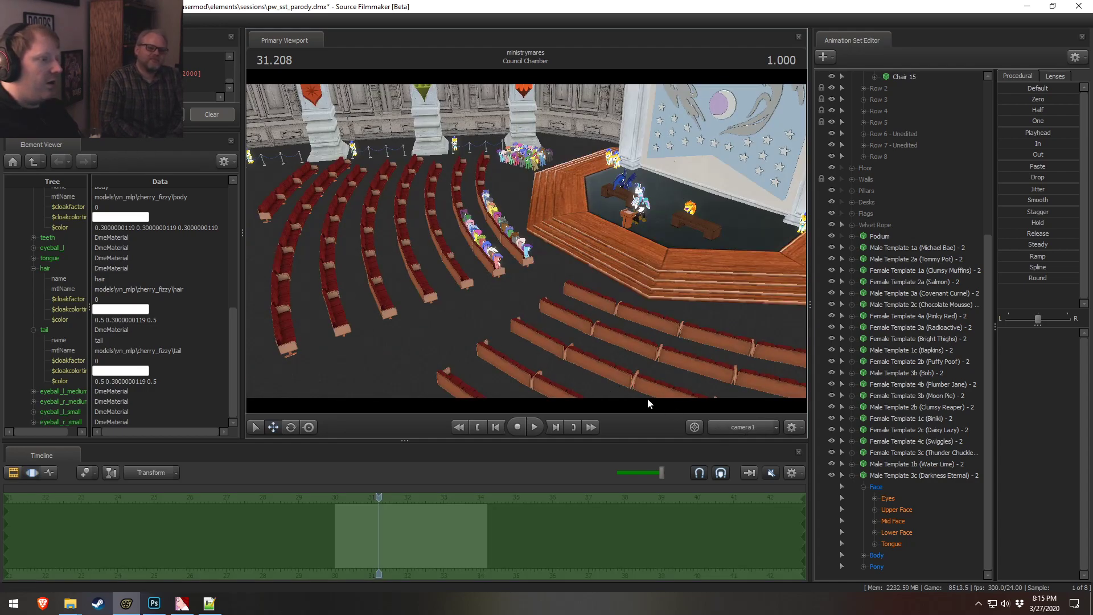
{"action": "key", "text": "a"}
{"action": "left_click_drag", "start_coordinate": [525, 240], "coordinate": [745, 276]}
{"action": "key", "text": "w"}
{"action": "key", "text": "F2"}
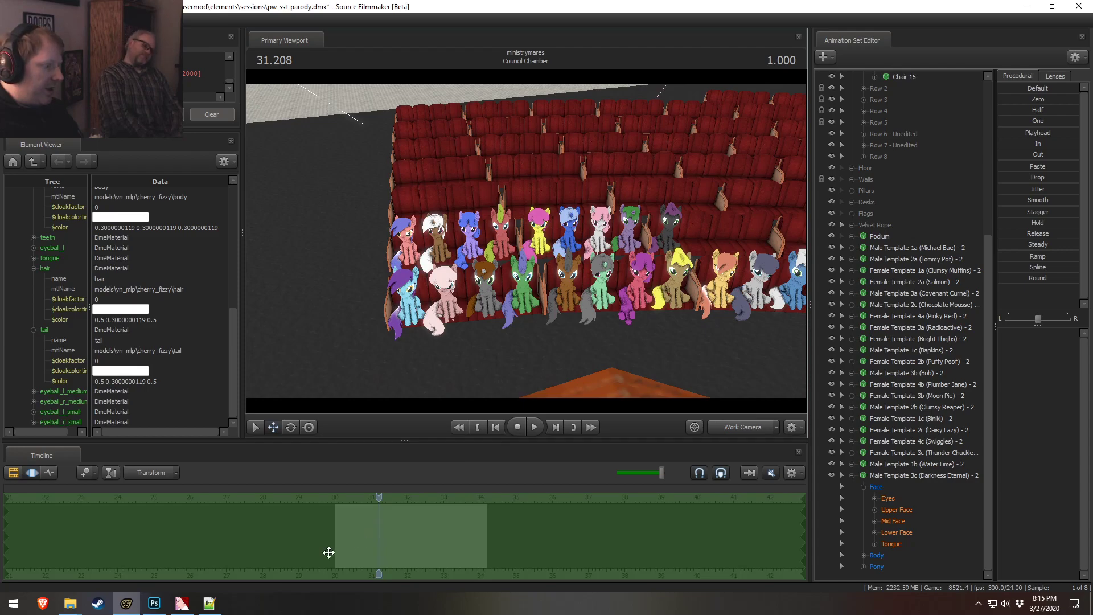
{"action": "left_click", "coordinate": [93, 515]}
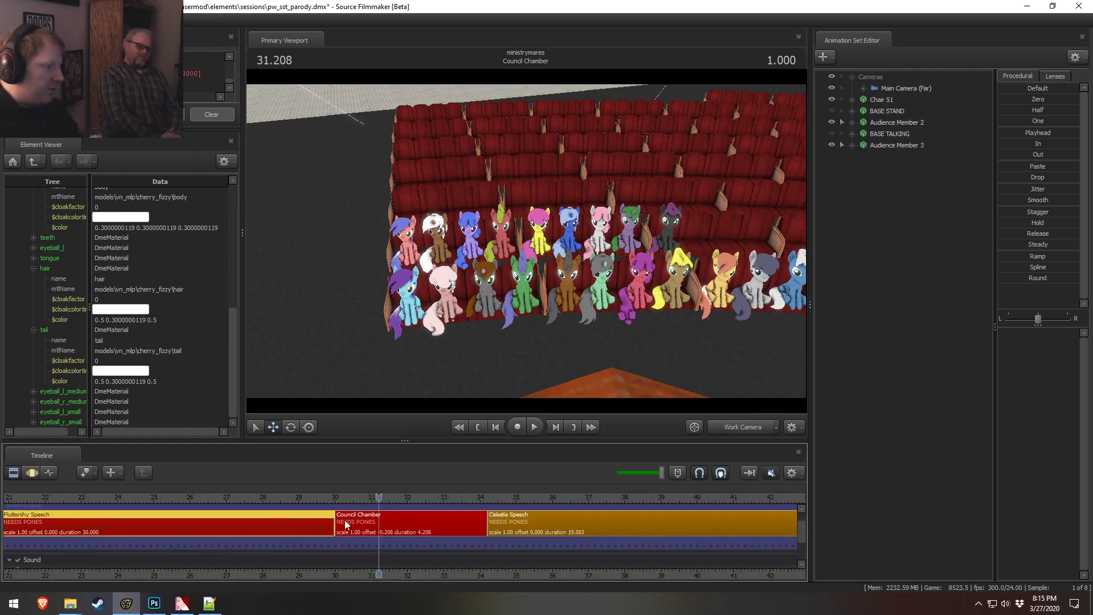
- Open the Fluttershy Speech shot, select Audience Member 2, and jump to 16.041 seconds
{"action": "double_click", "coordinate": [309, 525]}
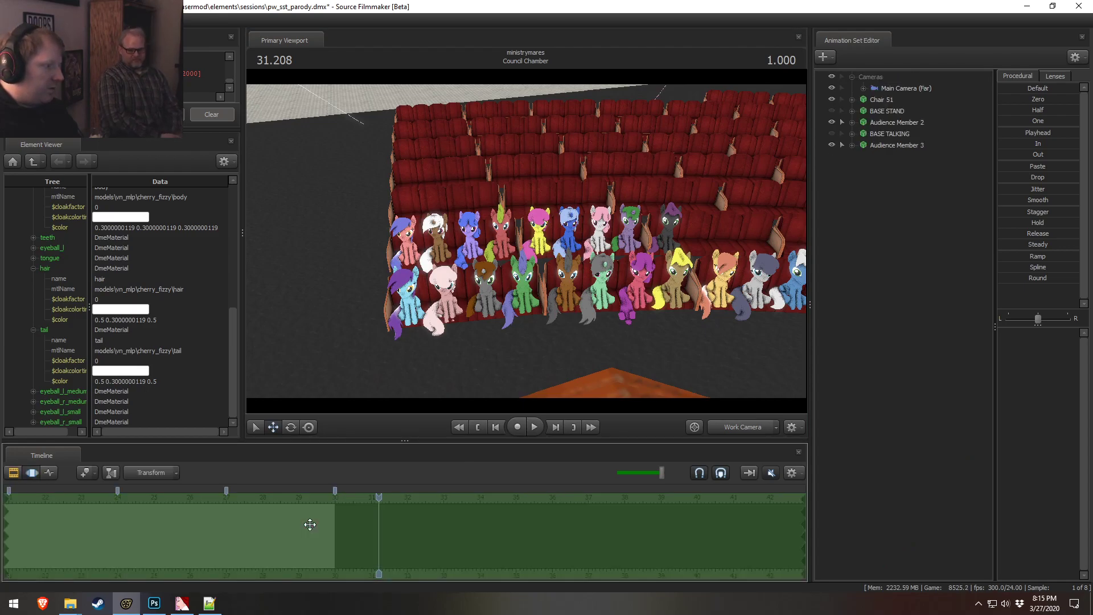
{"action": "left_click", "coordinate": [855, 125]}
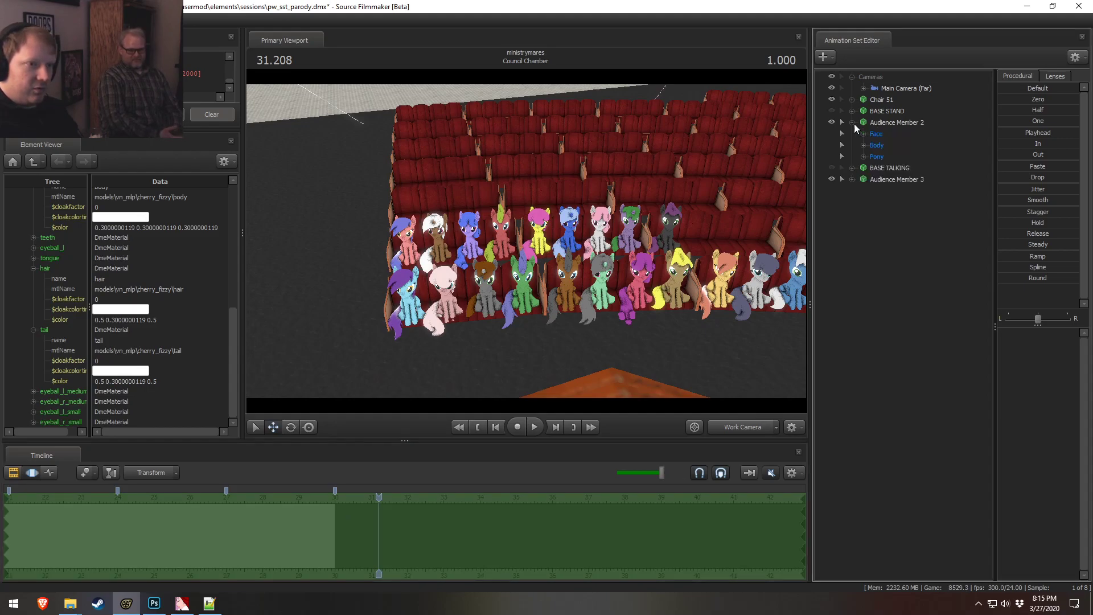
{"action": "left_click", "coordinate": [249, 551]}
{"action": "middle_click_drag", "start_coordinate": [339, 572], "coordinate": [723, 563]}
{"action": "scroll", "coordinate": [723, 560], "scroll_direction": "down", "scroll_amount": 3}
{"action": "left_click", "coordinate": [444, 495]}
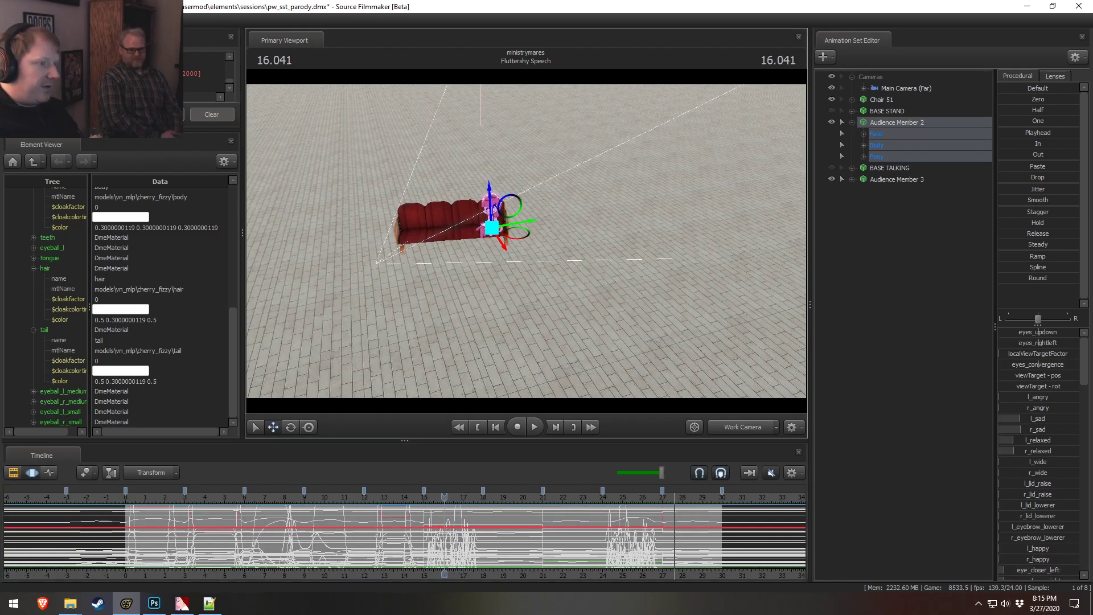
{"action": "key", "text": "w"}
{"action": "mouse_move", "coordinate": [627, 228]}
{"action": "left_mouse_down"}
{"action": "mouse_move", "coordinate": [626, 239]}
{"action": "mouse_move", "coordinate": [626, 227]}
{"action": "left_mouse_up"}
- Hide Audience Member 3 and step through the bookmarks around 24.625 seconds
{"action": "left_click", "coordinate": [833, 180]}
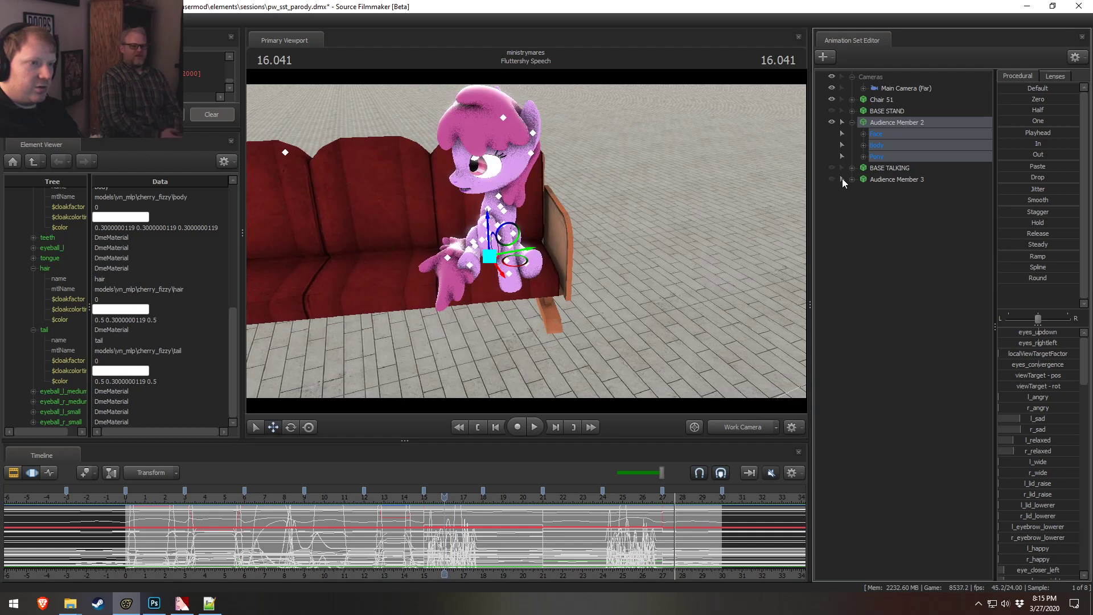
{"action": "scroll", "coordinate": [551, 548], "scroll_direction": "up", "scroll_amount": 2}
{"action": "left_click", "coordinate": [661, 538]}
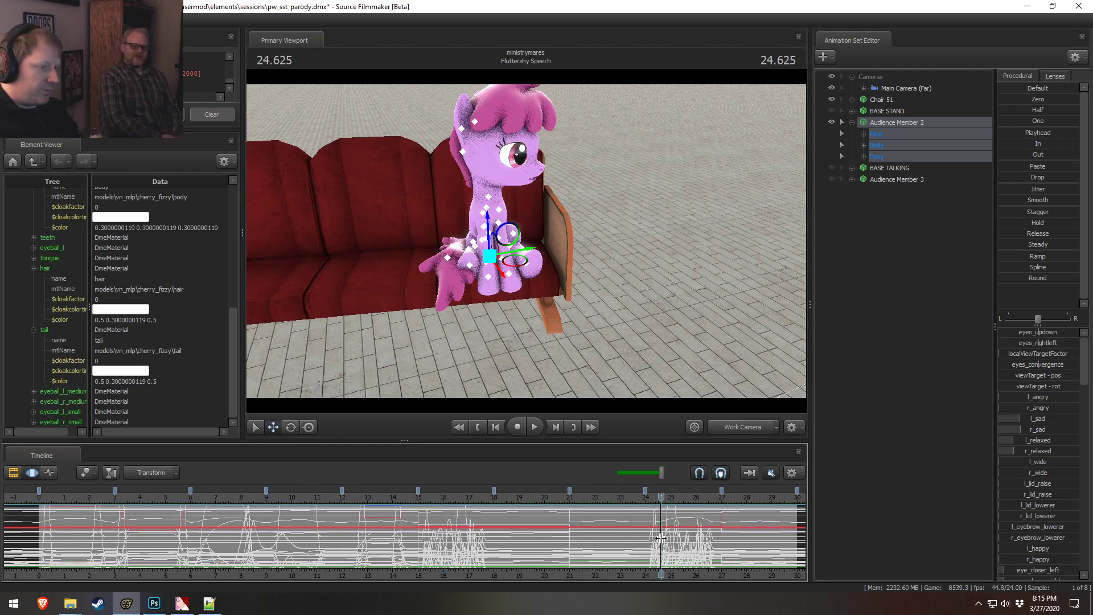
{"action": "key", "text": "Up"}
{"action": "key", "text": "Down"}
{"action": "key", "text": "Down"}
{"action": "key", "text": "Down"}
{"action": "key", "text": "Down"}
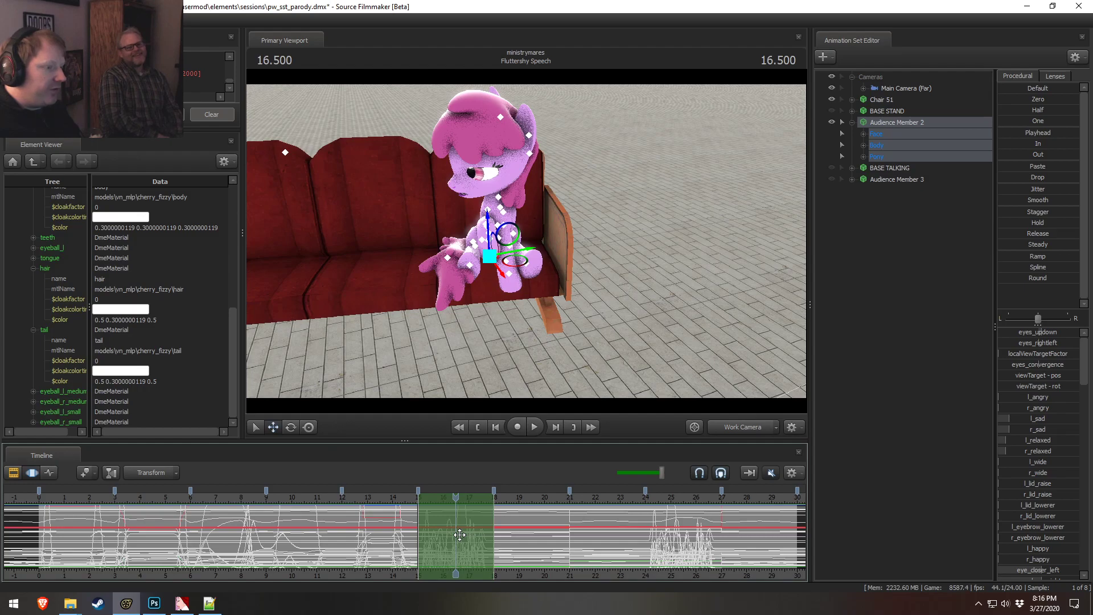
- Preview the shot through its main camera, then return to the work view and shot list
{"action": "key", "text": "F2"}
{"action": "left_click", "coordinate": [715, 426]}
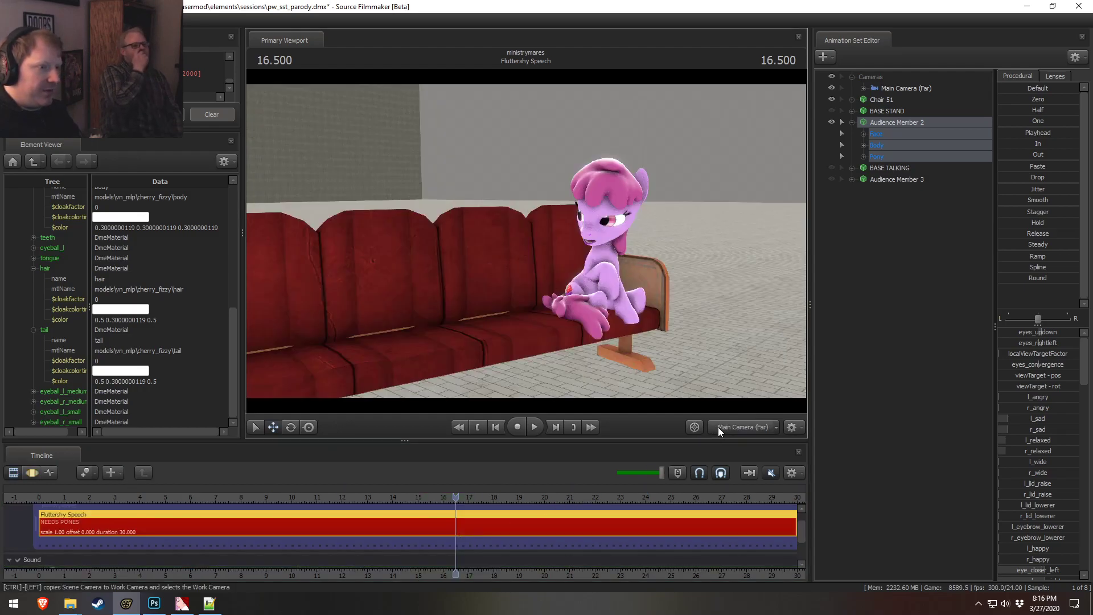
{"action": "left_click", "coordinate": [719, 427]}
{"action": "key", "text": "F3"}
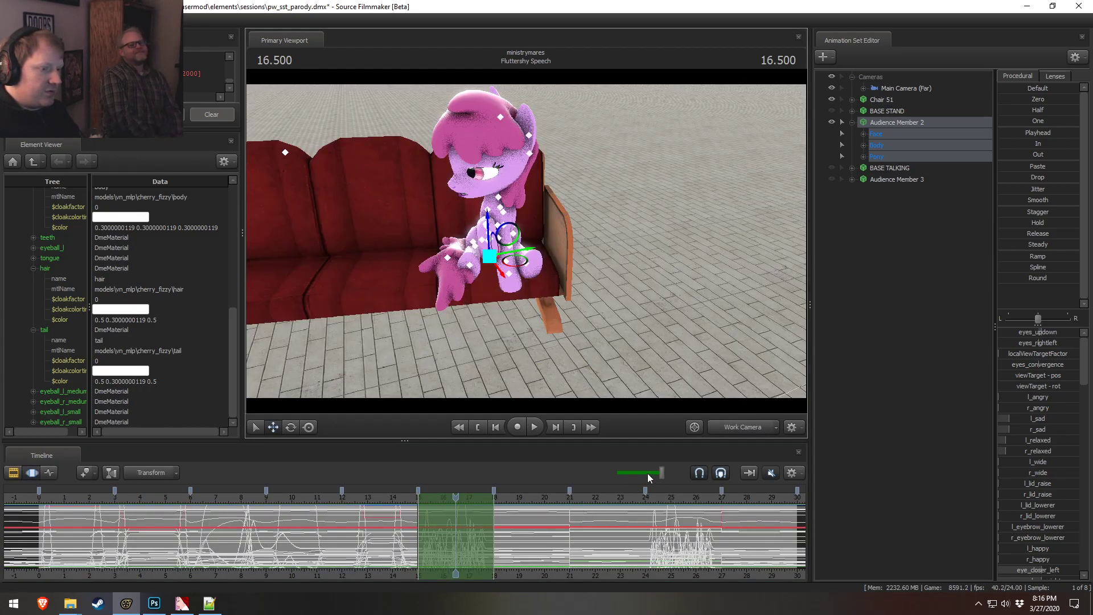
{"action": "key", "text": "F2"}
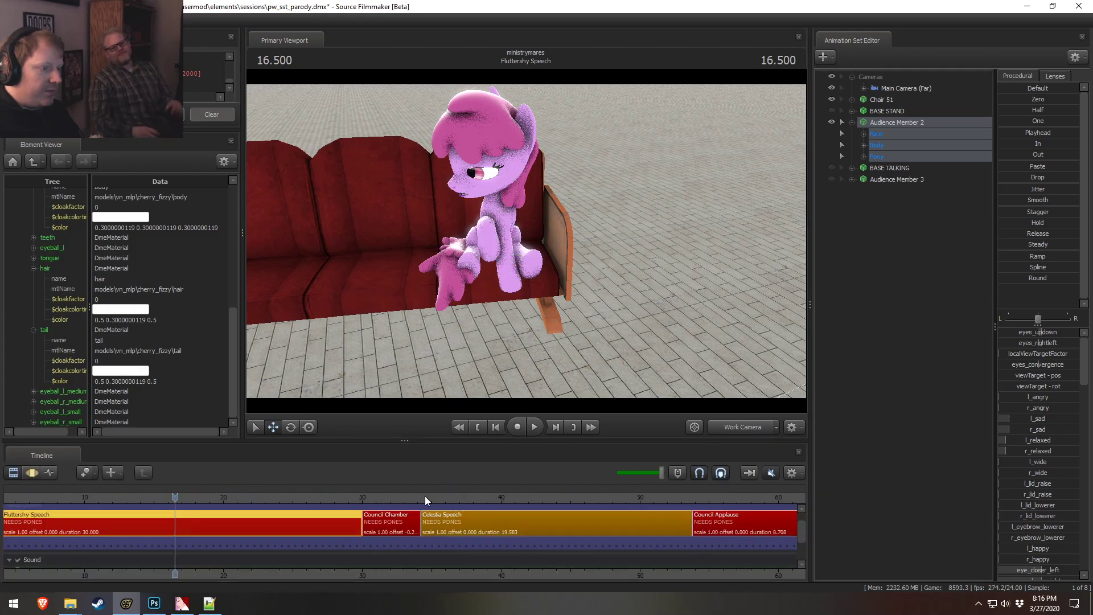
- Open the Council Chamber shot facing the audience and set the time back to 31.750
{"action": "left_click", "coordinate": [390, 520]}
{"action": "left_click_drag", "start_coordinate": [629, 360], "coordinate": [630, 360]}
{"action": "key", "text": "d"}
{"action": "mouse_move", "coordinate": [526, 234]}
{"action": "left_mouse_down"}
{"action": "mouse_move", "coordinate": [510, 236]}
{"action": "mouse_move", "coordinate": [526, 233]}
{"action": "left_mouse_up"}
{"action": "key", "text": "F3"}
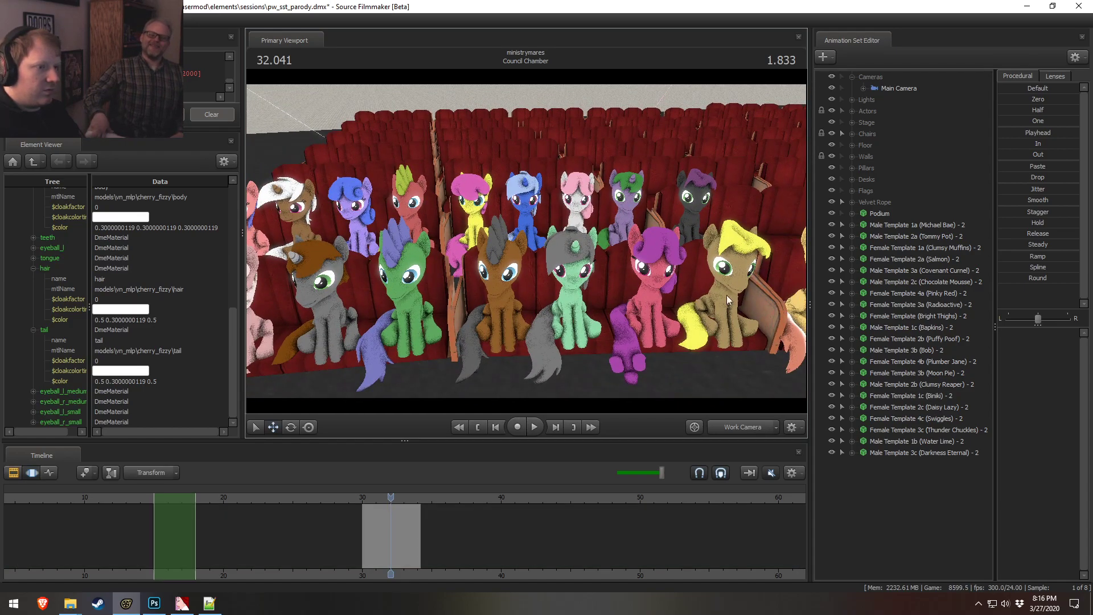
{"action": "left_click_drag", "start_coordinate": [391, 497], "coordinate": [387, 497]}
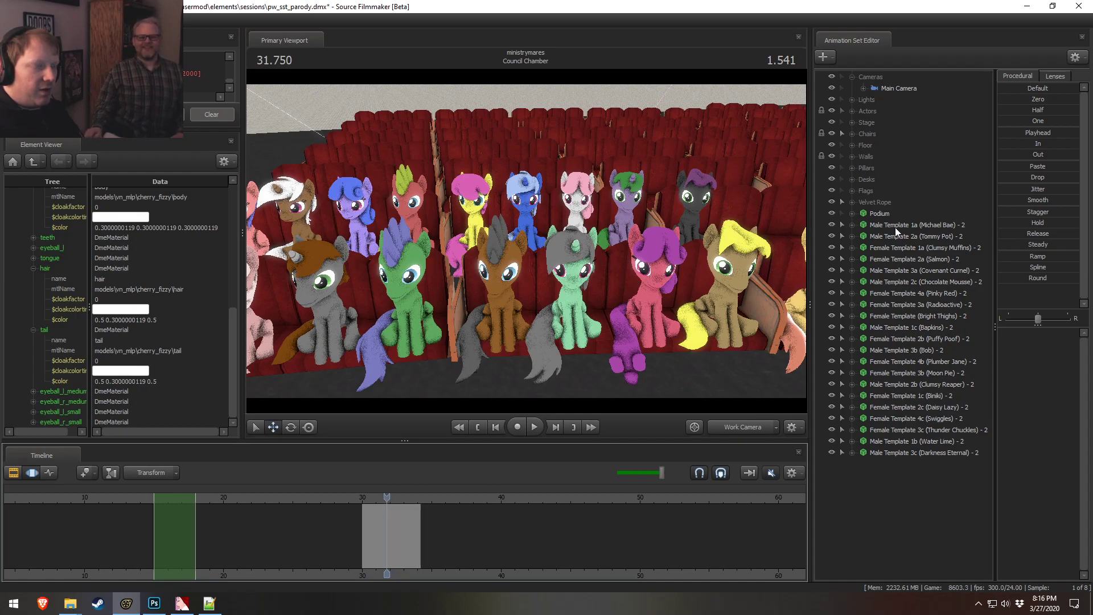
{"action": "scroll", "coordinate": [410, 541], "scroll_direction": "up", "scroll_amount": 3}
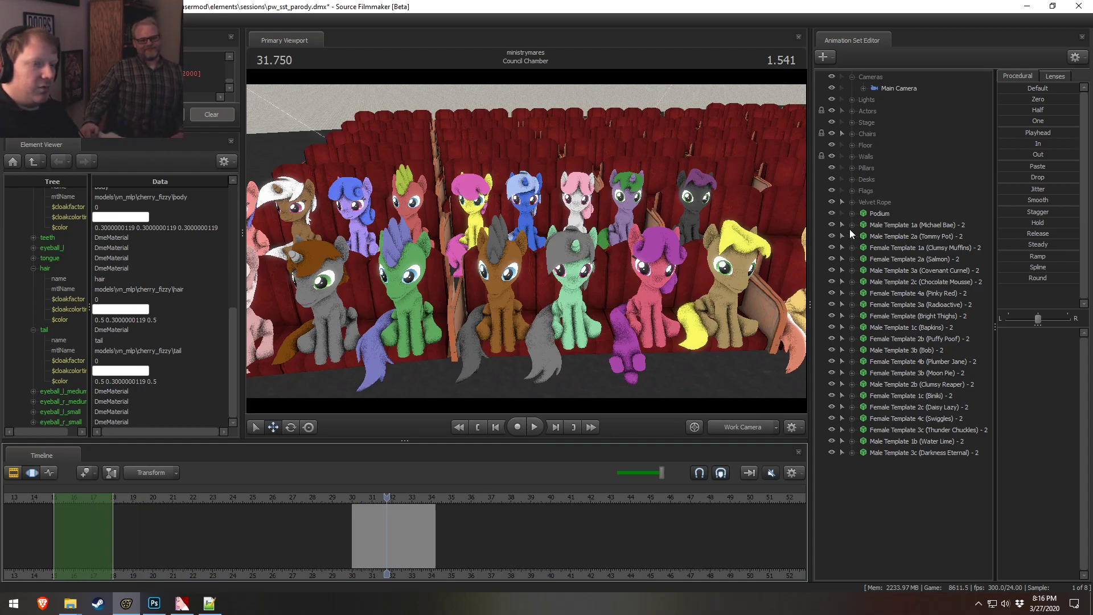
- Select all of the blue pony Thunder Chuckles' controls, undoing an accidental pose shift
{"action": "left_click", "coordinate": [897, 241]}
{"action": "left_click", "coordinate": [911, 269]}
{"action": "left_click_drag", "start_coordinate": [540, 267], "coordinate": [573, 355]}
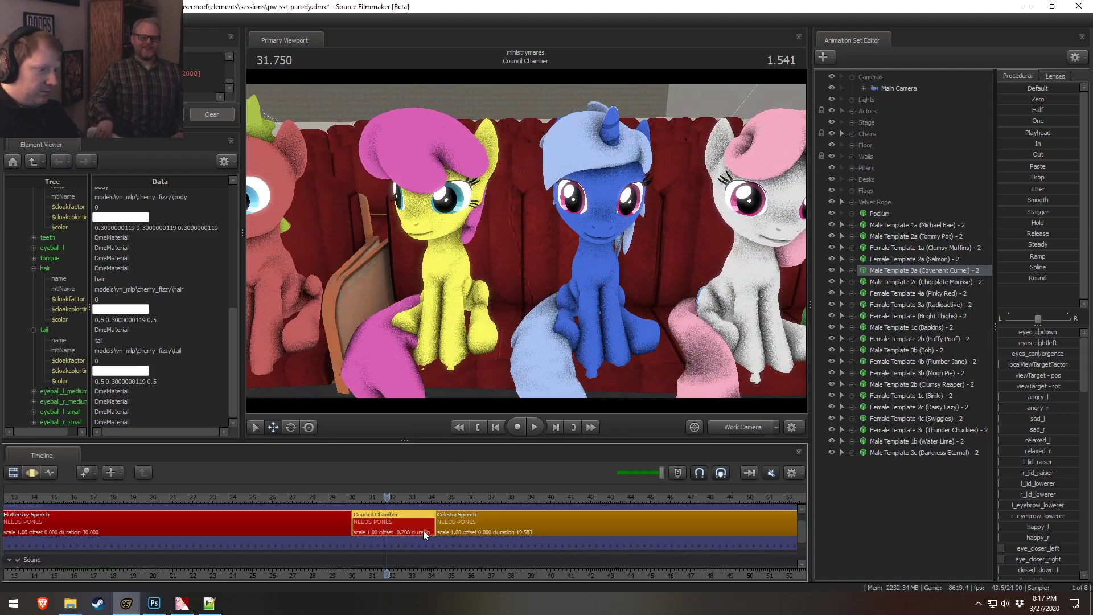
{"action": "left_click", "coordinate": [591, 262]}
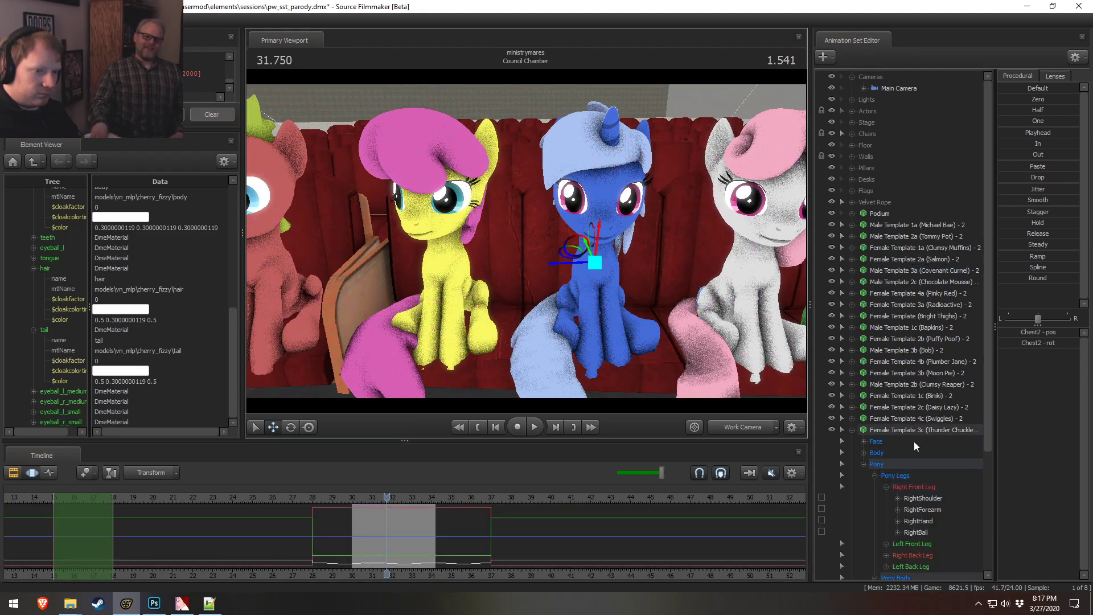
{"action": "left_click", "coordinate": [868, 428]}
{"action": "left_click_drag", "start_coordinate": [389, 528], "coordinate": [389, 522]}
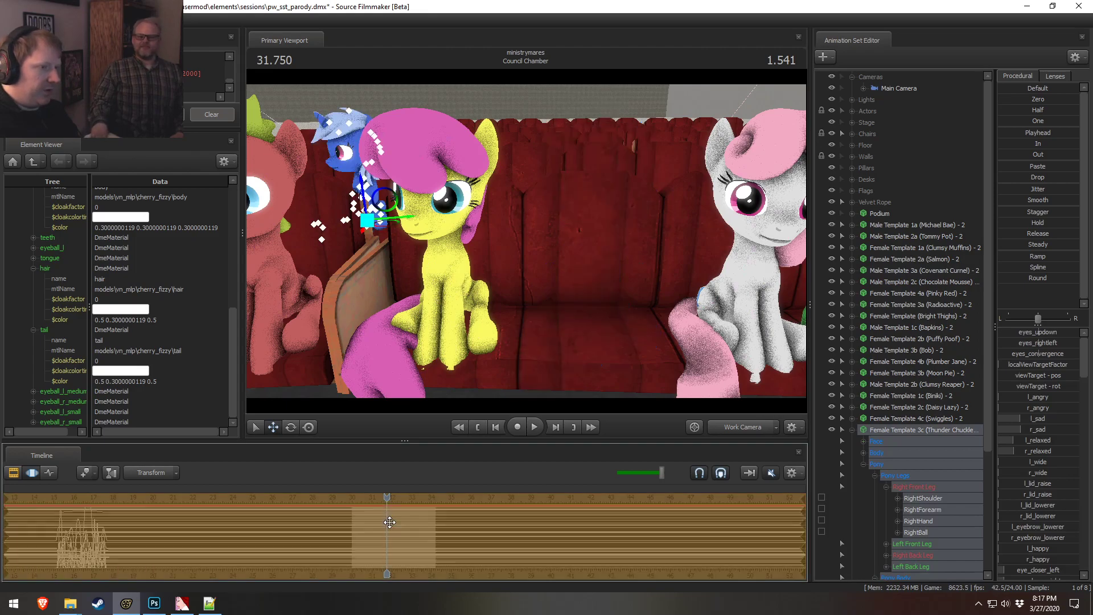
{"action": "key", "text": "ctrl+z"}
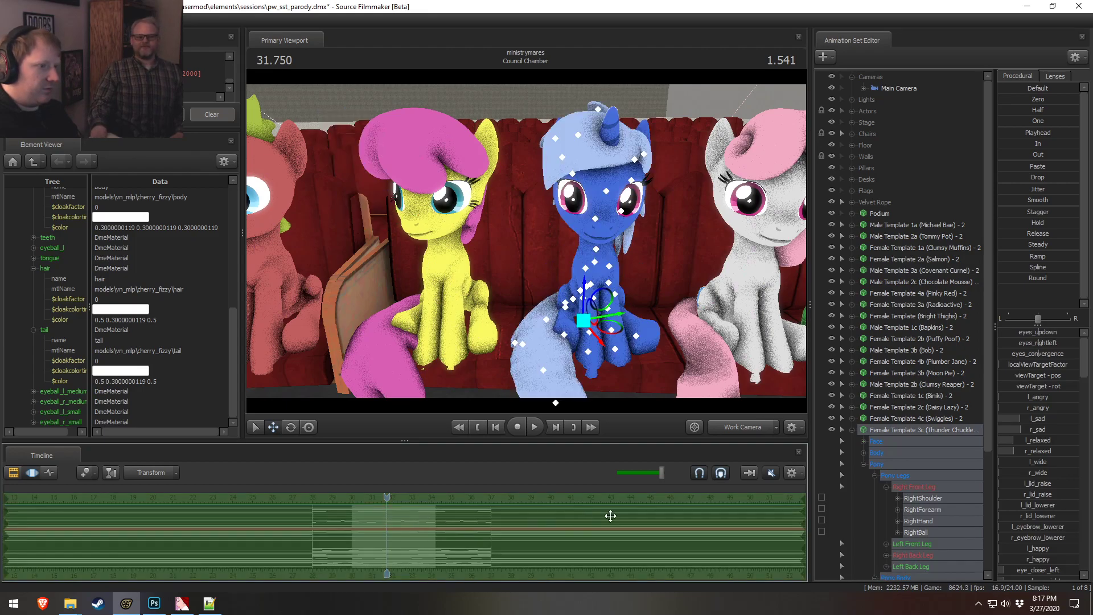
- Paste the copied animation onto the blue pony's controls, undo it, and move the time earlier
{"action": "left_click", "coordinate": [863, 453]}
{"action": "left_click", "coordinate": [896, 464], "text": "ctrl"}
{"action": "left_click", "coordinate": [470, 542]}
{"action": "key", "text": "ctrl+v"}
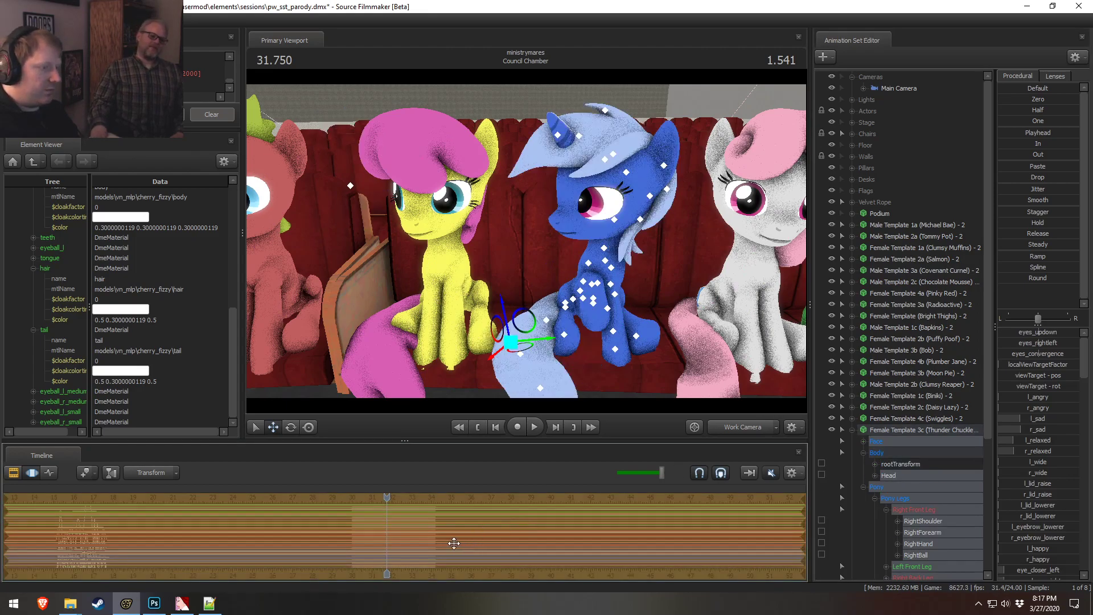
{"action": "key", "text": "ctrl+z"}
{"action": "left_click_drag", "start_coordinate": [385, 504], "coordinate": [379, 504]}
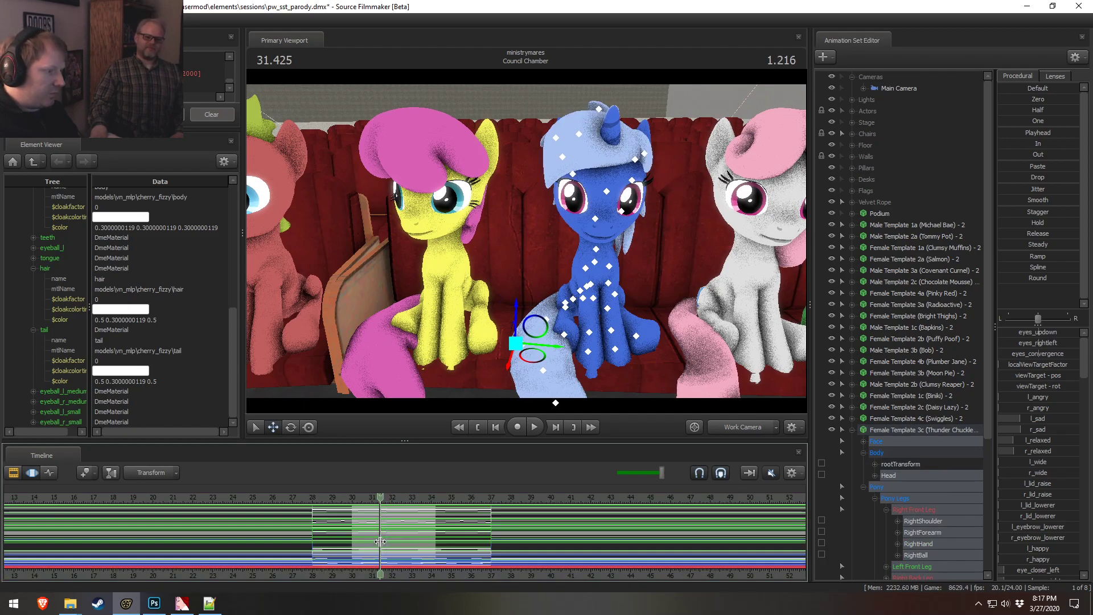
{"action": "scroll", "coordinate": [389, 535], "scroll_direction": "up", "scroll_amount": 2}
- Scrub across Fluttershy Speech, Celestia Speech and Council Chamber, and select the 31–34 time span
{"action": "left_click", "coordinate": [273, 497]}
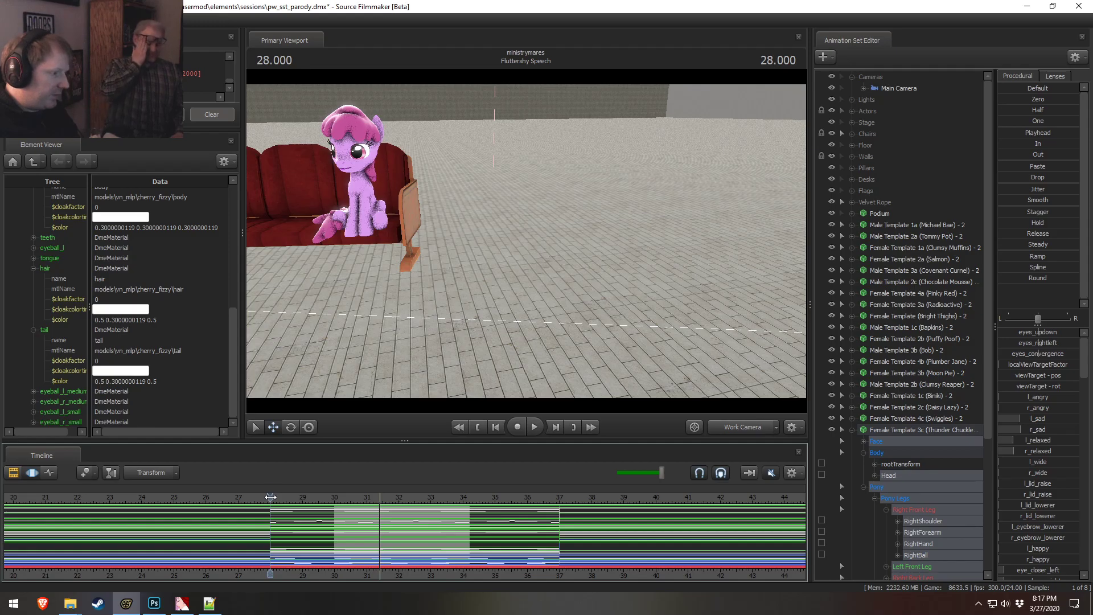
{"action": "left_click_drag", "start_coordinate": [270, 497], "coordinate": [512, 497]}
{"action": "left_click_drag", "start_coordinate": [559, 545], "coordinate": [368, 540]}
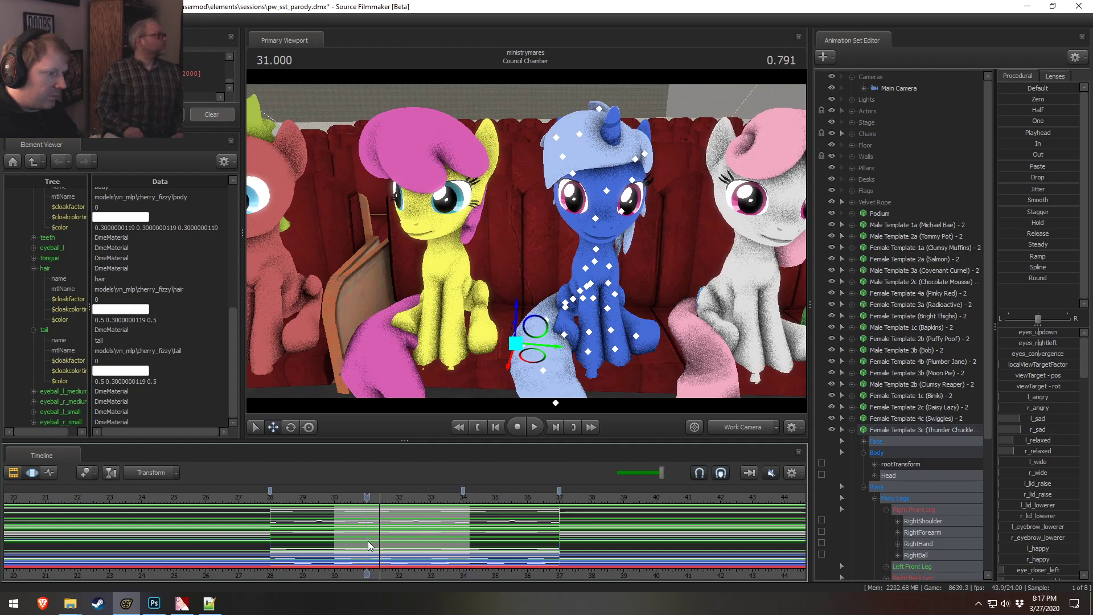
{"action": "scroll", "coordinate": [365, 495], "scroll_direction": "up", "scroll_amount": 3}
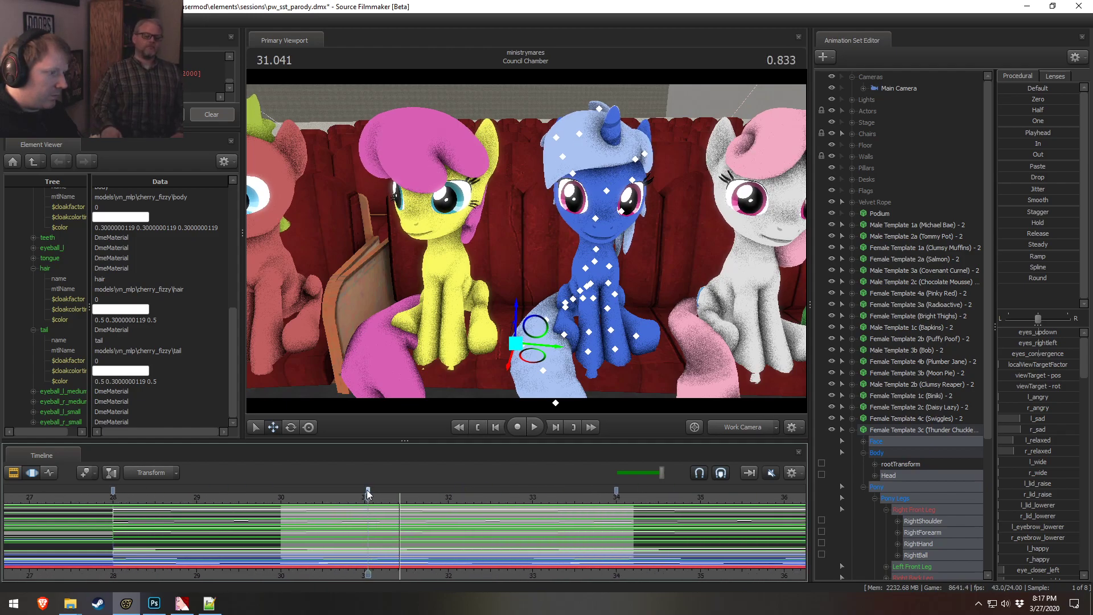
{"action": "key", "text": "space"}
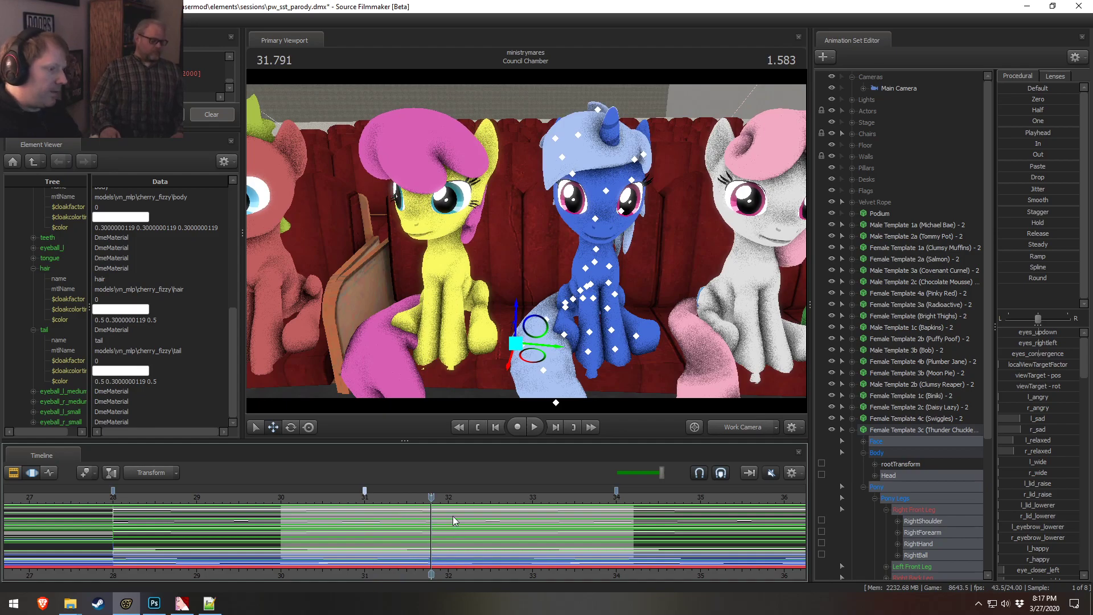
{"action": "left_click", "coordinate": [452, 515]}
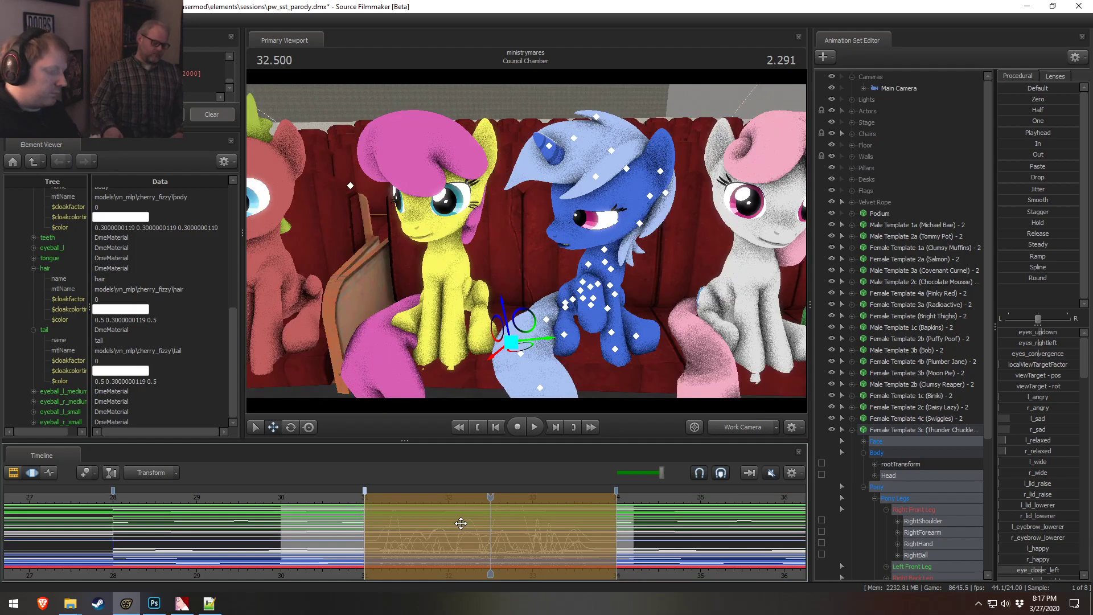
{"action": "key", "text": "Up"}
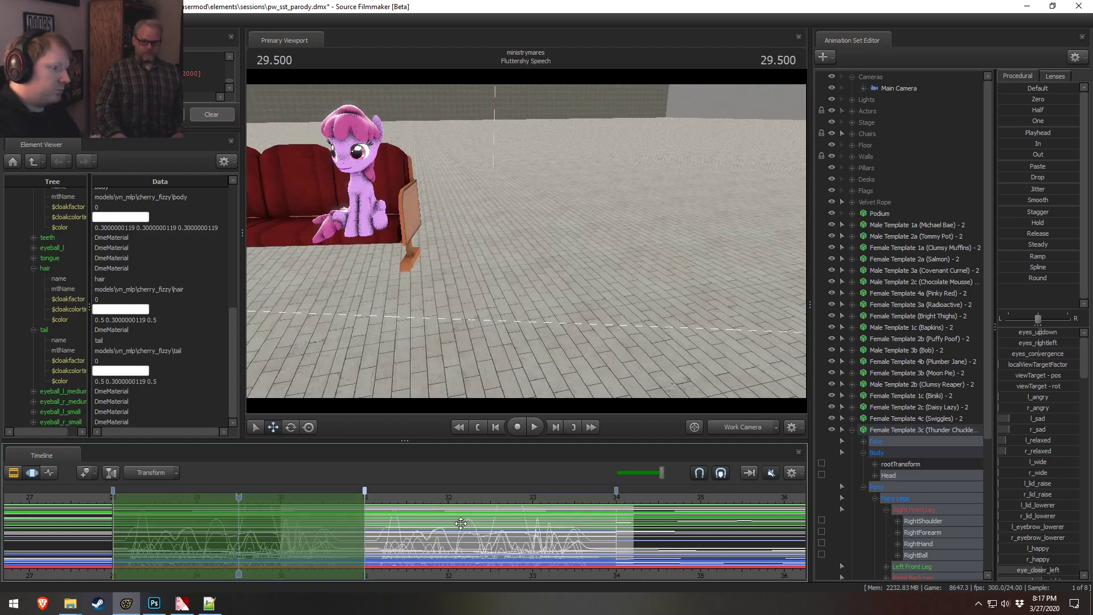
{"action": "key", "text": "Down"}
{"action": "key", "text": "Down"}
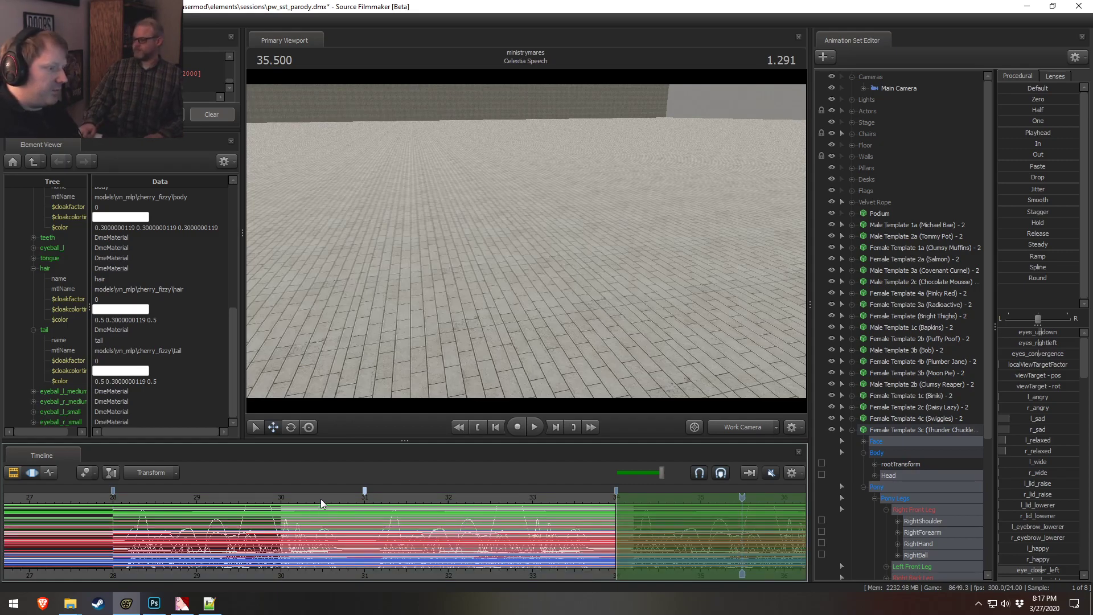
- Replay the Council Chamber shot from 30.5, stop at 30.750, and view the next seating row
{"action": "left_click", "coordinate": [319, 498]}
{"action": "key", "text": "space"}
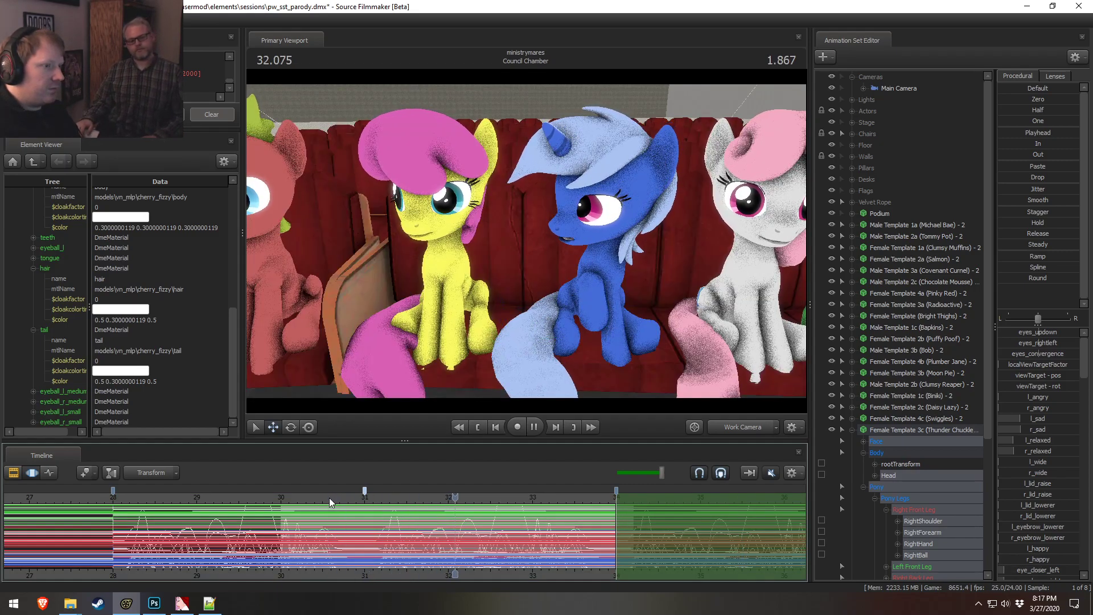
{"action": "left_click", "coordinate": [320, 498]}
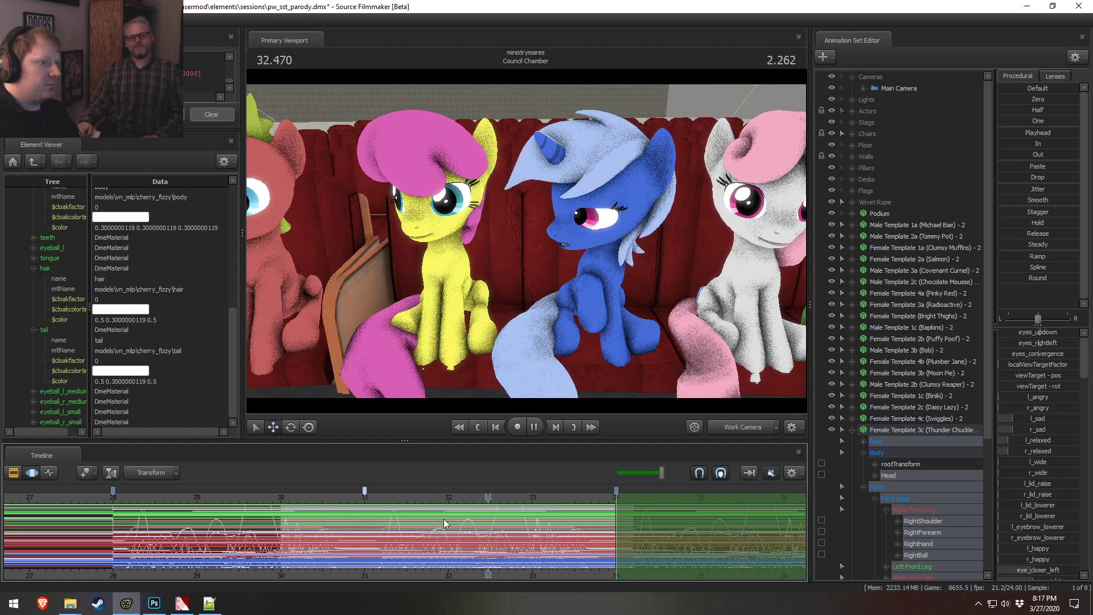
{"action": "key", "text": "space"}
{"action": "left_click", "coordinate": [342, 497]}
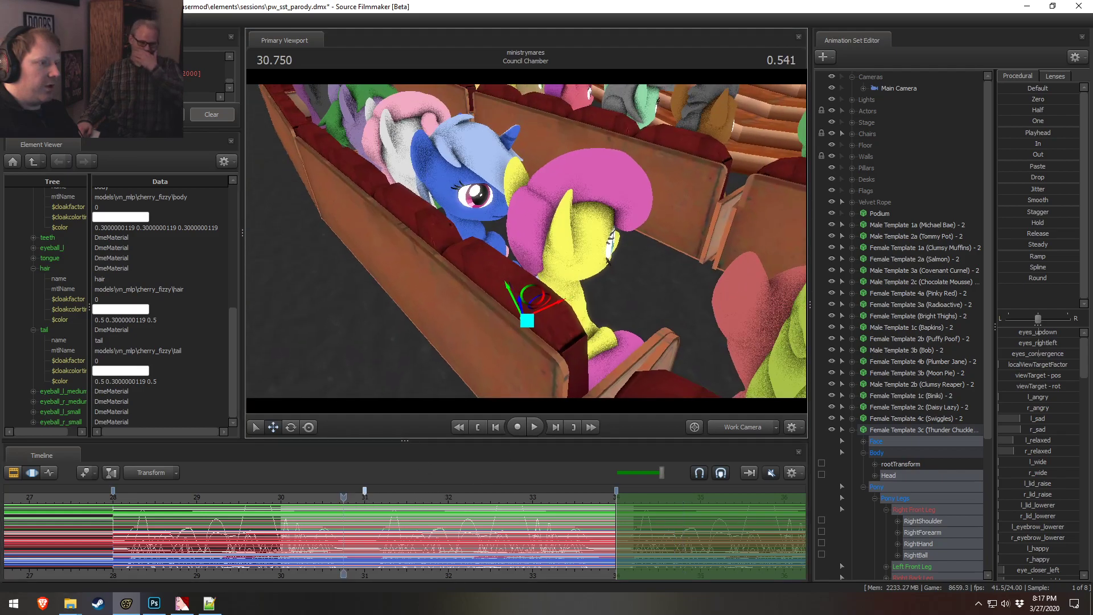
{"action": "left_click_drag", "start_coordinate": [559, 281], "coordinate": [532, 253]}
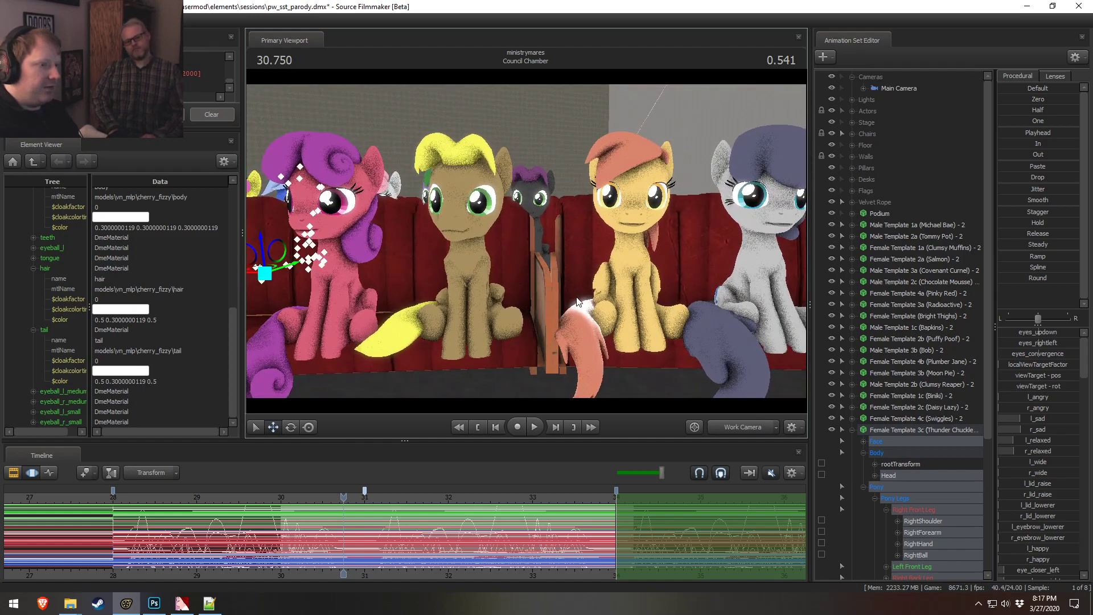
- Select all of Bright Thighs' controls and paste the head-turn animation into the Council Chamber time selection
{"action": "left_click", "coordinate": [661, 251]}
{"action": "left_click", "coordinate": [921, 429]}
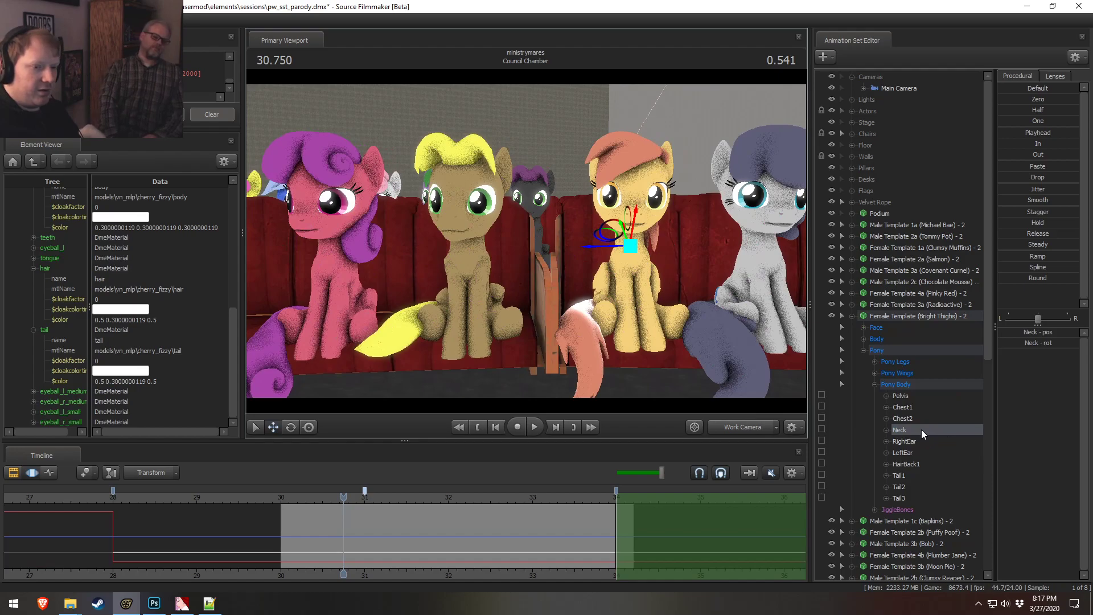
{"action": "left_click", "coordinate": [910, 316]}
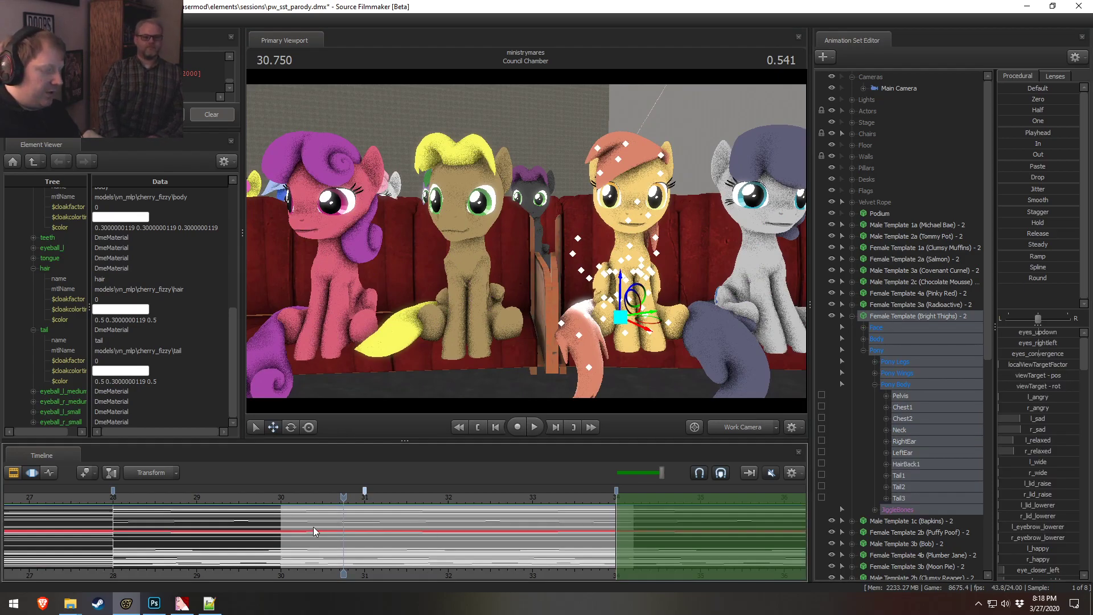
{"action": "key", "text": "Up"}
{"action": "key", "text": "Down"}
{"action": "key", "text": "ctrl+v"}
{"action": "key", "text": "Up"}
{"action": "key", "text": "Down"}
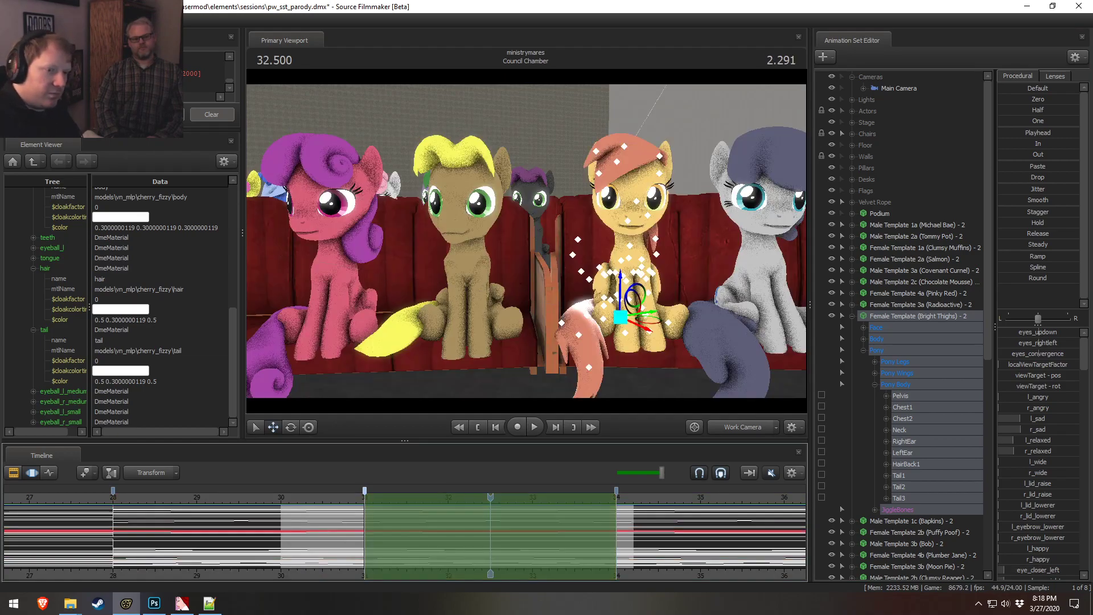
{"action": "left_click", "coordinate": [863, 338]}
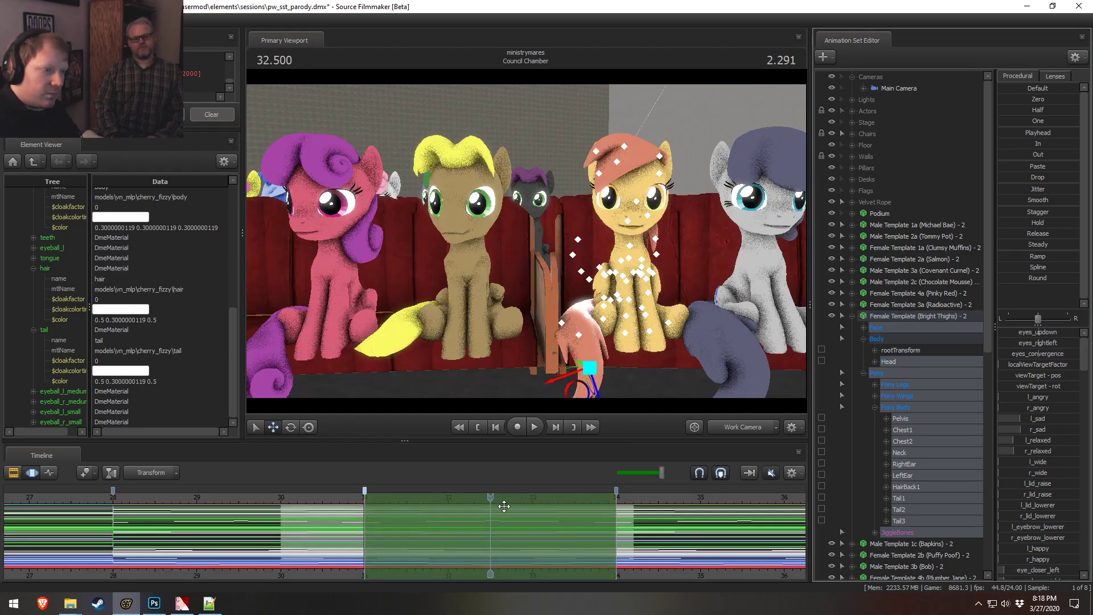
{"action": "key", "text": "ctrl+v"}
- Play back from about 30.1 to 32.166 to check the yellow pony's sideways glance
{"action": "key", "text": "Up"}
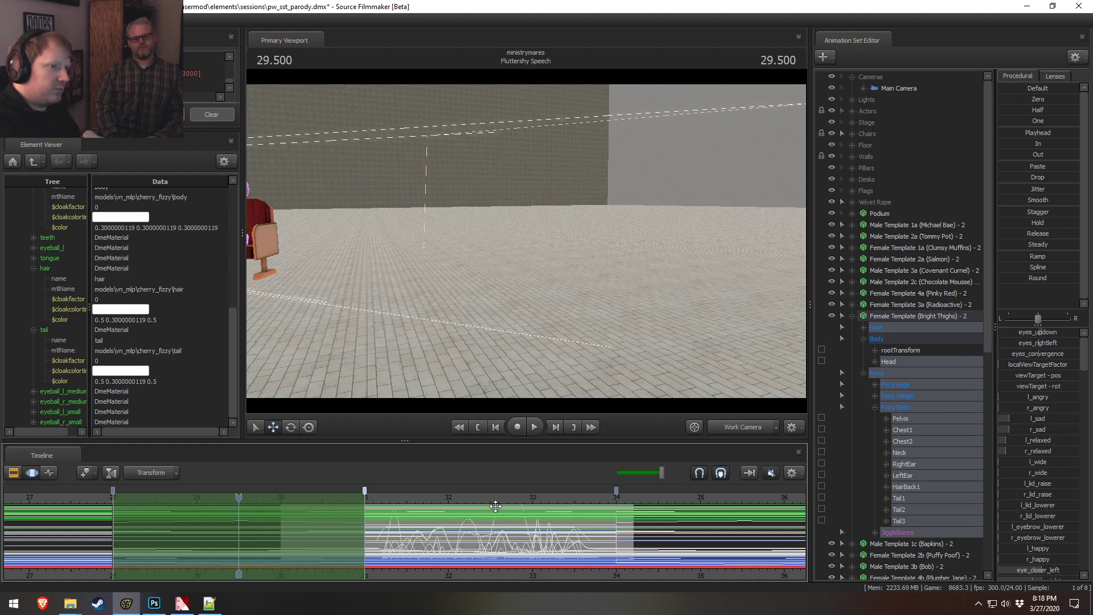
{"action": "key", "text": "Down"}
{"action": "key", "text": "Down"}
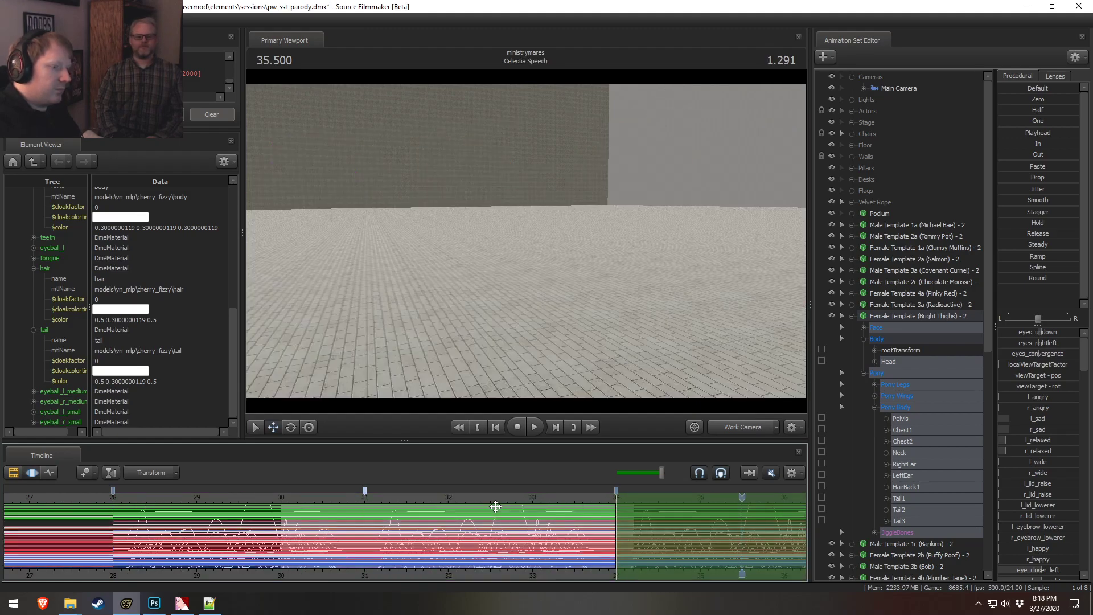
{"action": "left_click", "coordinate": [292, 498]}
{"action": "key", "text": "space"}
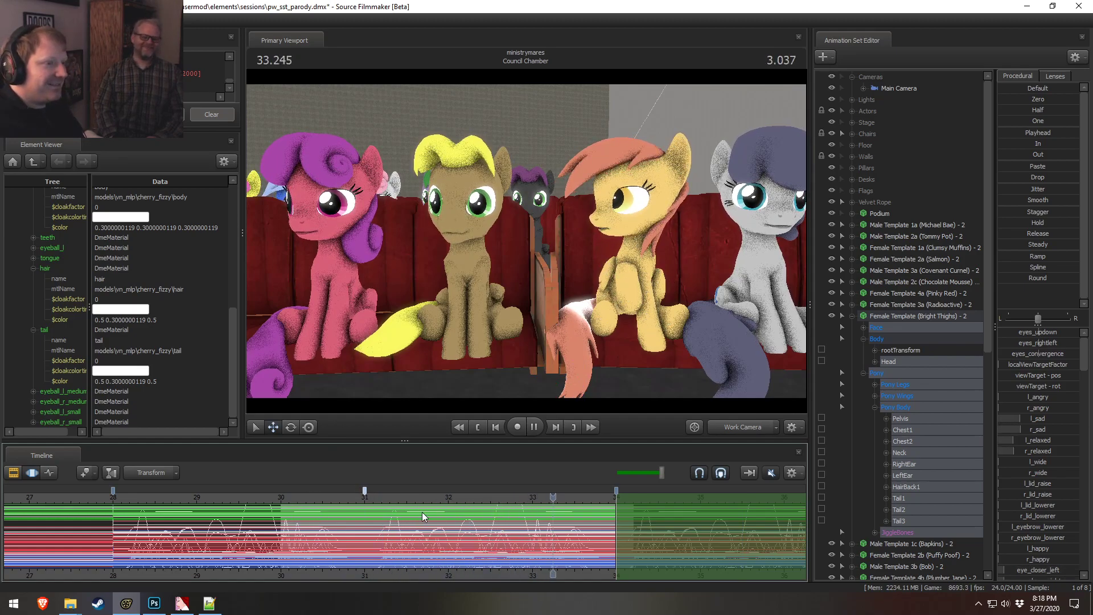
{"action": "key", "text": "space"}
{"action": "left_click", "coordinate": [448, 498]}
{"action": "key", "text": "space"}
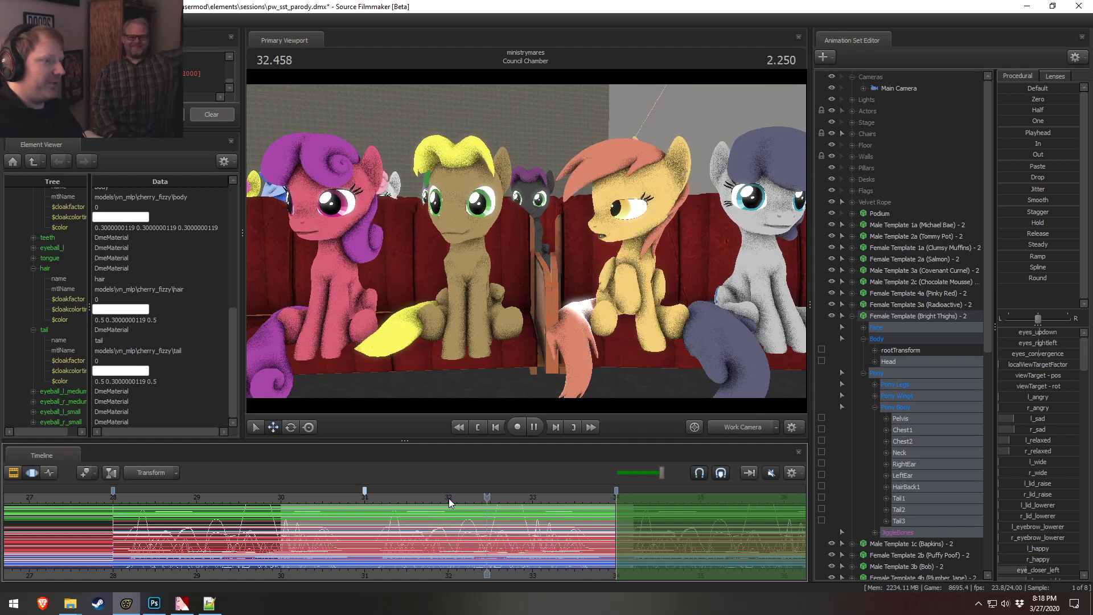
{"action": "key", "text": "space"}
{"action": "left_click", "coordinate": [432, 499]}
{"action": "key", "text": "space"}
{"action": "key", "text": "space"}
- Orbit the work camera around the chamber toward another couch of ponies
{"action": "key", "text": "F3"}
{"action": "left_click_drag", "start_coordinate": [436, 396], "coordinate": [436, 396]}
{"action": "left_click_drag", "start_coordinate": [532, 245], "coordinate": [531, 244]}
{"action": "key", "text": "F3"}
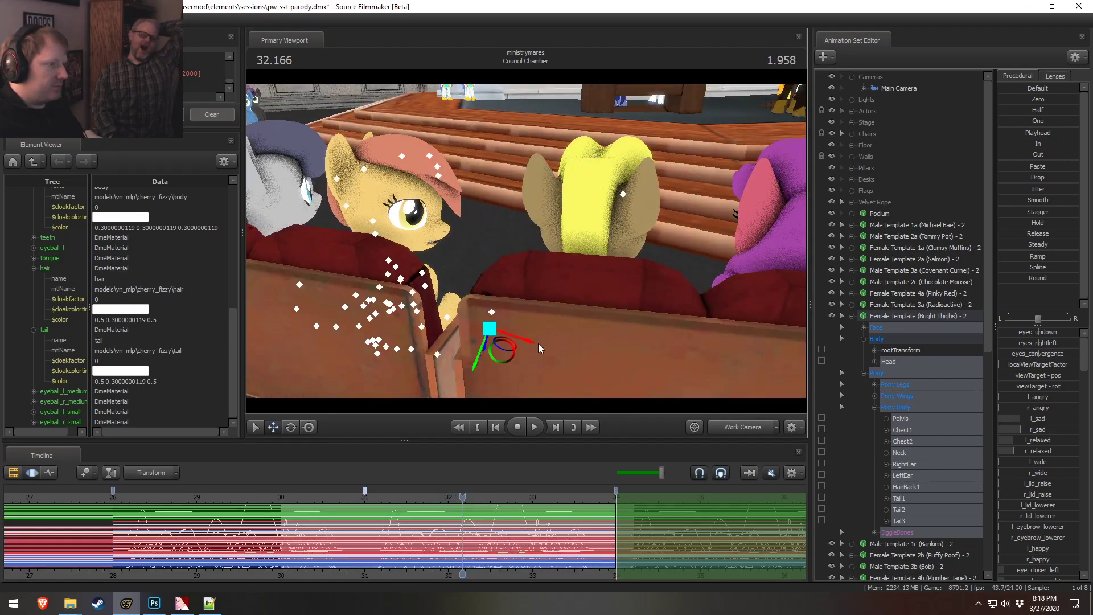
{"action": "key", "text": "F3"}
{"action": "left_click_drag", "start_coordinate": [416, 341], "coordinate": [605, 258]}
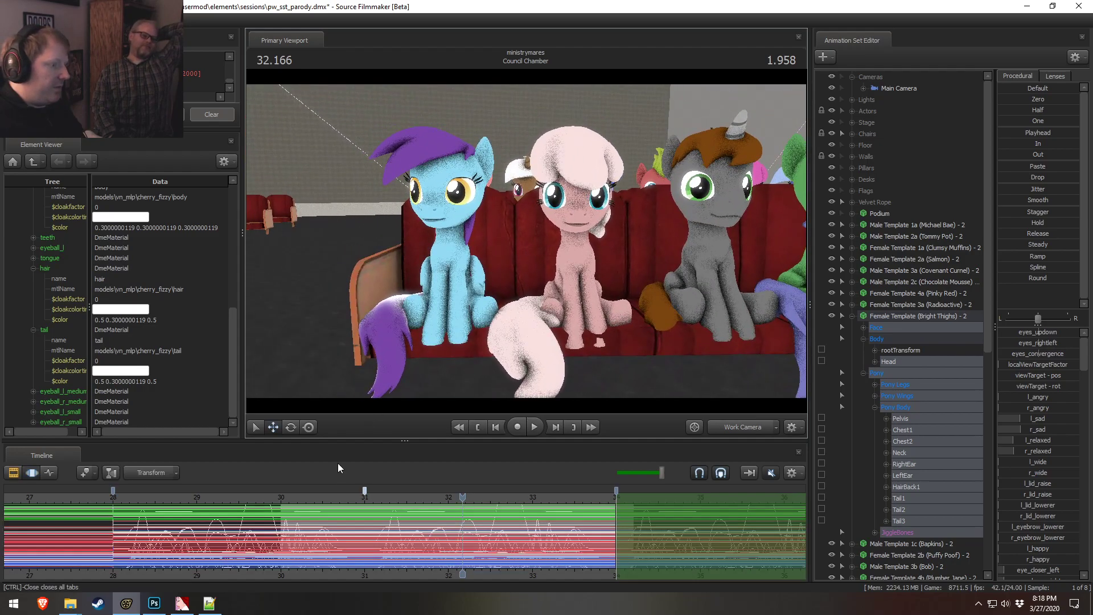
- Enter the Fluttershy Speech shot, frame four seated ponies and show Audience Member 2's curves
{"action": "double_click", "coordinate": [205, 524]}
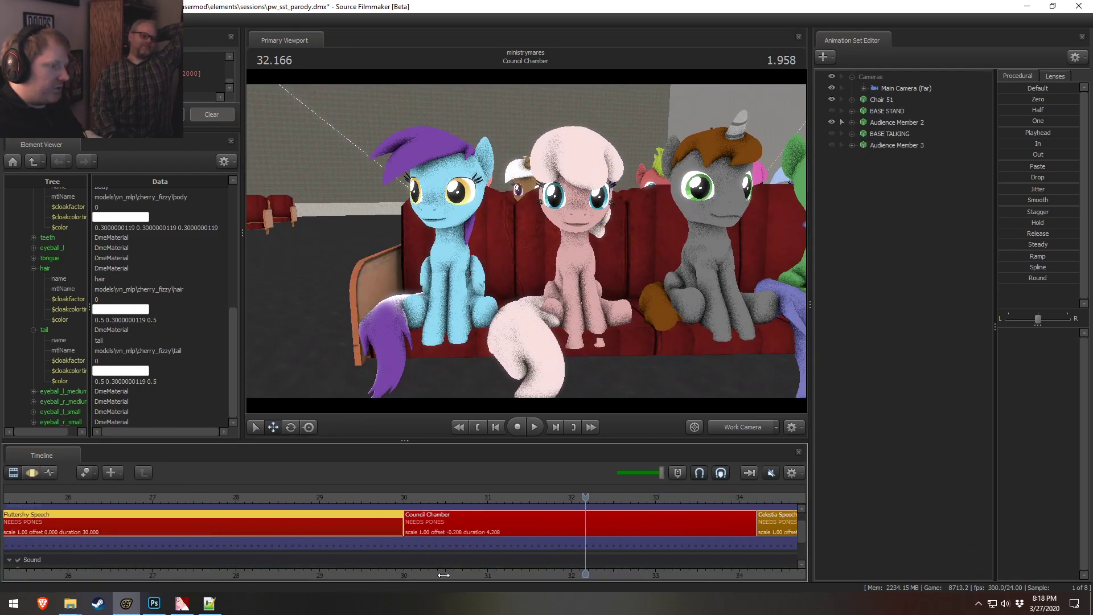
{"action": "left_click_drag", "start_coordinate": [512, 341], "coordinate": [512, 341]}
{"action": "key", "text": "F2"}
{"action": "scroll", "coordinate": [256, 525], "scroll_direction": "down", "scroll_amount": 5}
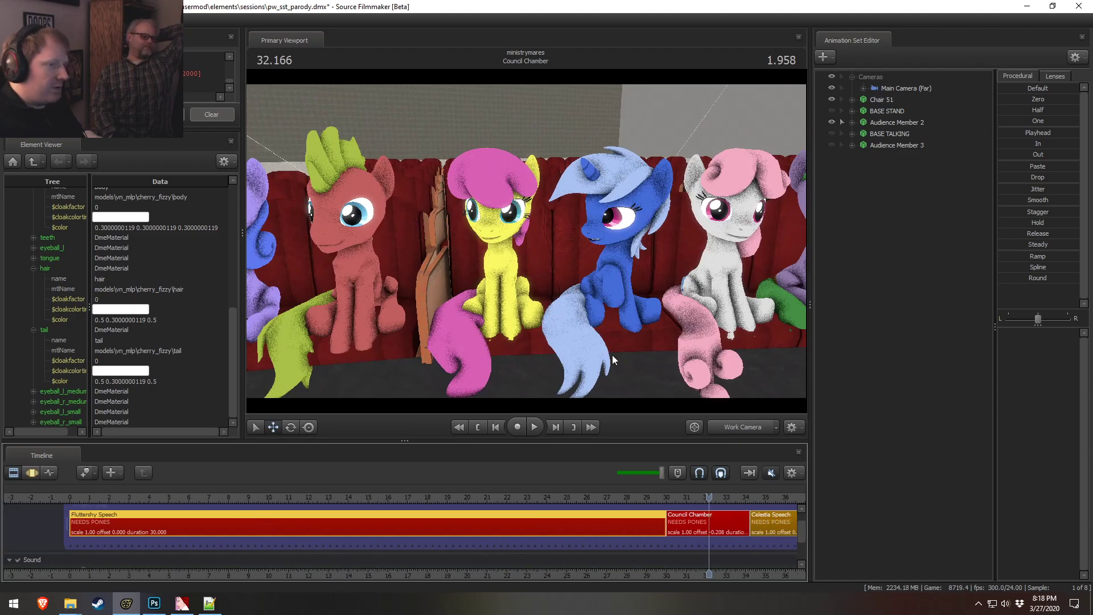
{"action": "left_click", "coordinate": [894, 122]}
{"action": "key", "text": "F4"}
- Scrub Audience Member 2 from 17.666 to 22.916, mark frames 21–24, then enter Council Chamber
{"action": "left_click", "coordinate": [418, 499]}
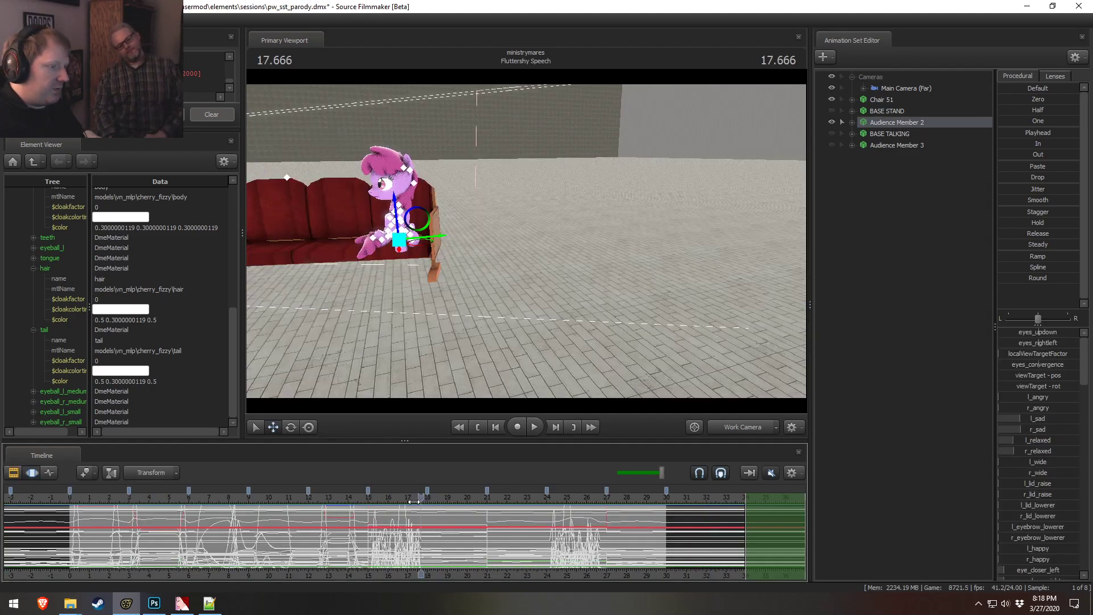
{"action": "left_click_drag", "start_coordinate": [452, 508], "coordinate": [525, 520]}
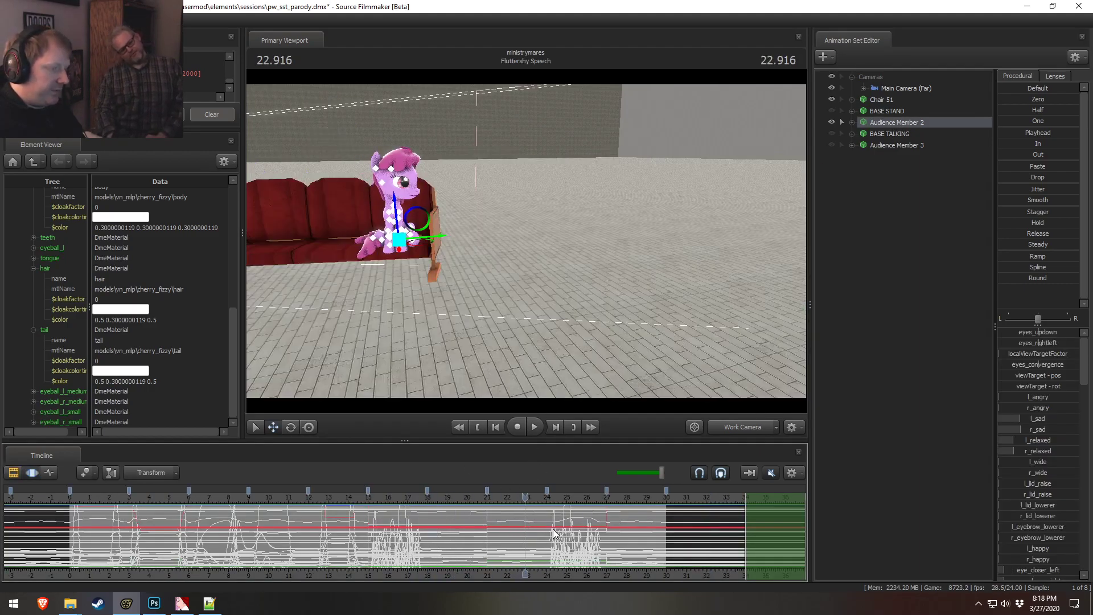
{"action": "left_click", "coordinate": [539, 534]}
{"action": "key", "text": "F2"}
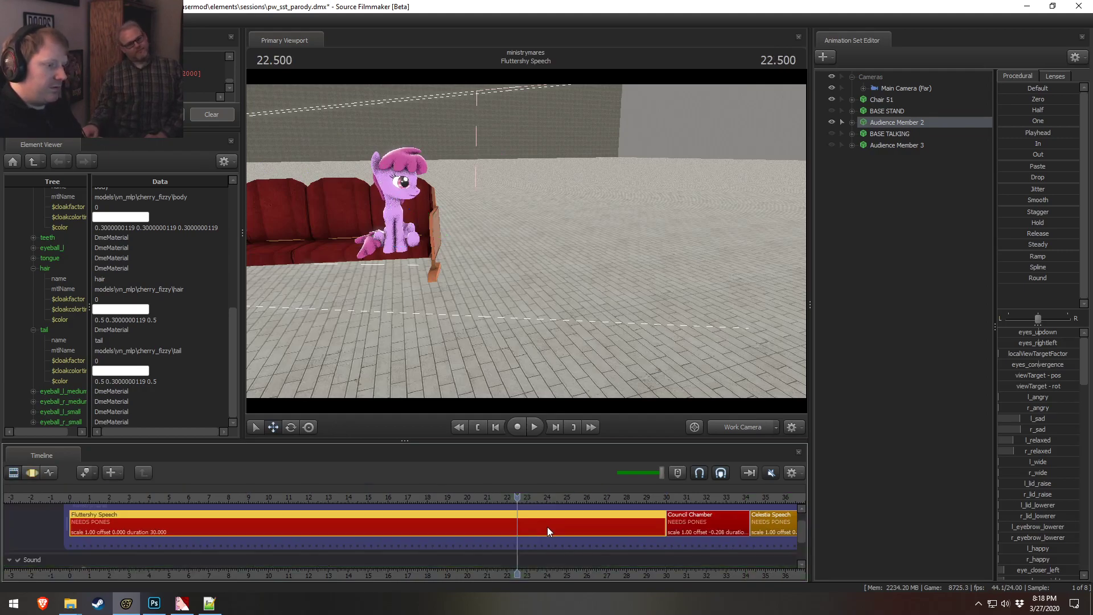
{"action": "left_click", "coordinate": [694, 526]}
{"action": "left_click", "coordinate": [683, 497]}
- Select all of Daisy Lazy's controls except rootTransform and move the time selection to frames 30–33
{"action": "left_click", "coordinate": [504, 270]}
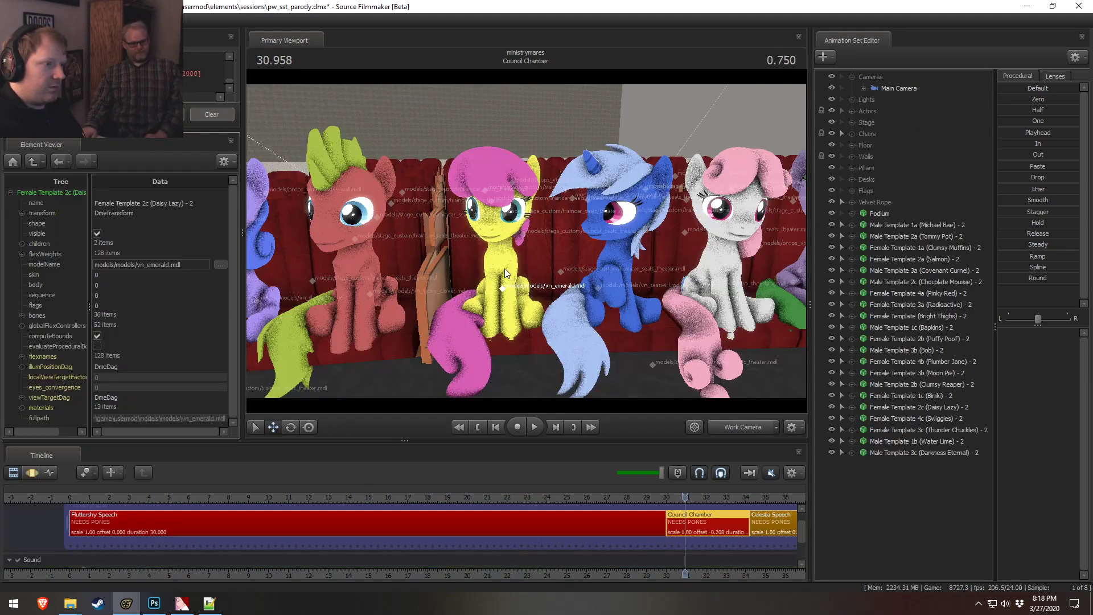
{"action": "key", "text": "F3"}
{"action": "left_click", "coordinate": [499, 264]}
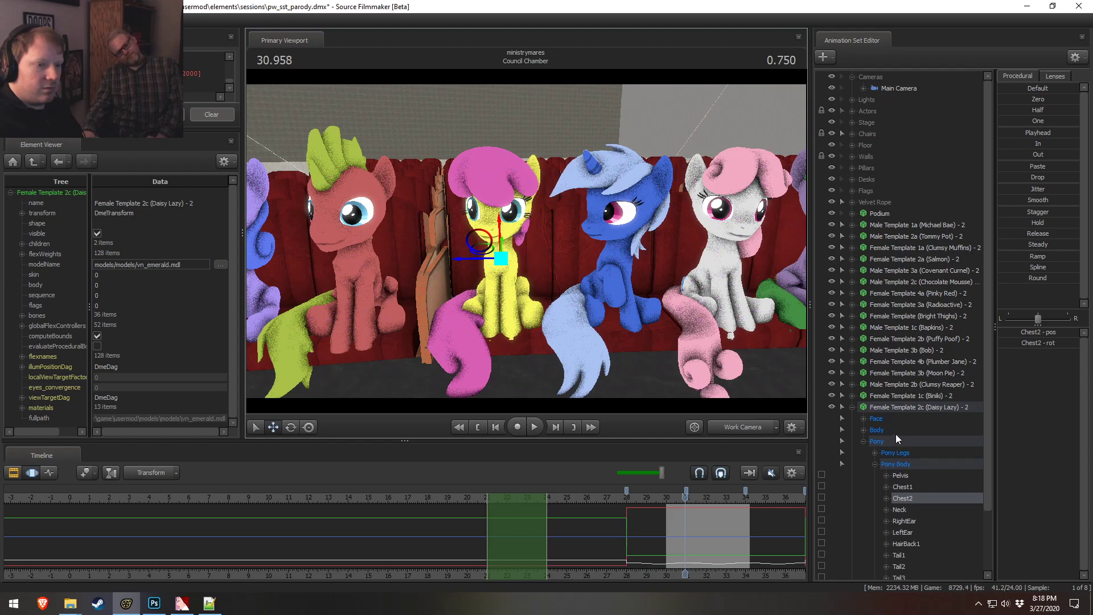
{"action": "key", "text": "ctrl+a"}
{"action": "left_click", "coordinate": [881, 443], "text": "ctrl"}
{"action": "left_click_drag", "start_coordinate": [492, 525], "coordinate": [556, 571]}
{"action": "scroll", "coordinate": [488, 521], "scroll_direction": "up", "scroll_amount": 3}
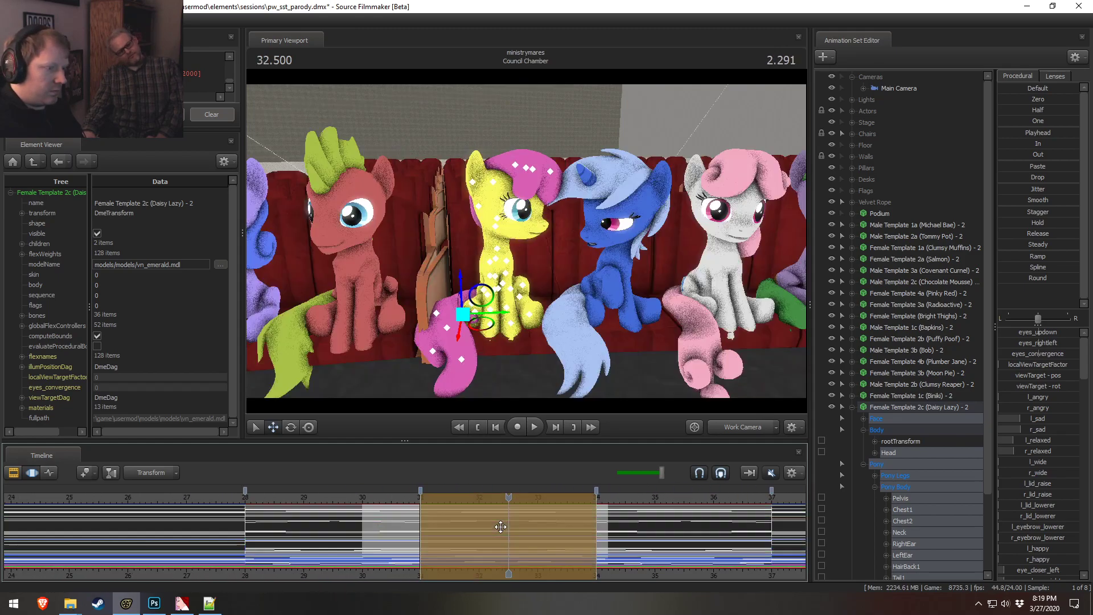
- Step through the shot ranges and play back Daisy Lazy's movement in Council Chamber
{"action": "key", "text": "Up"}
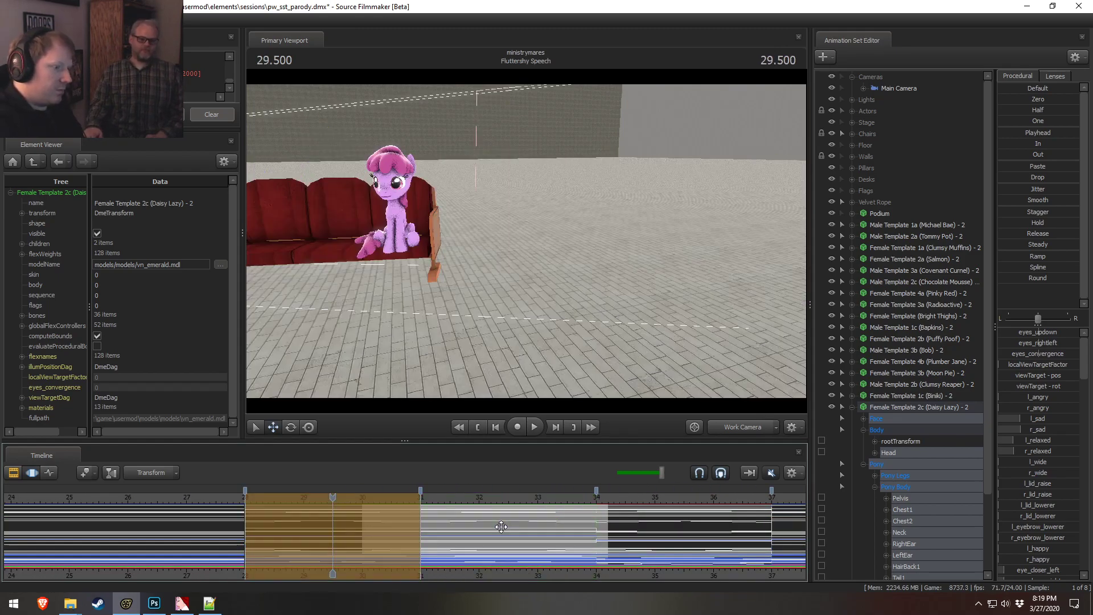
{"action": "key", "text": "Down"}
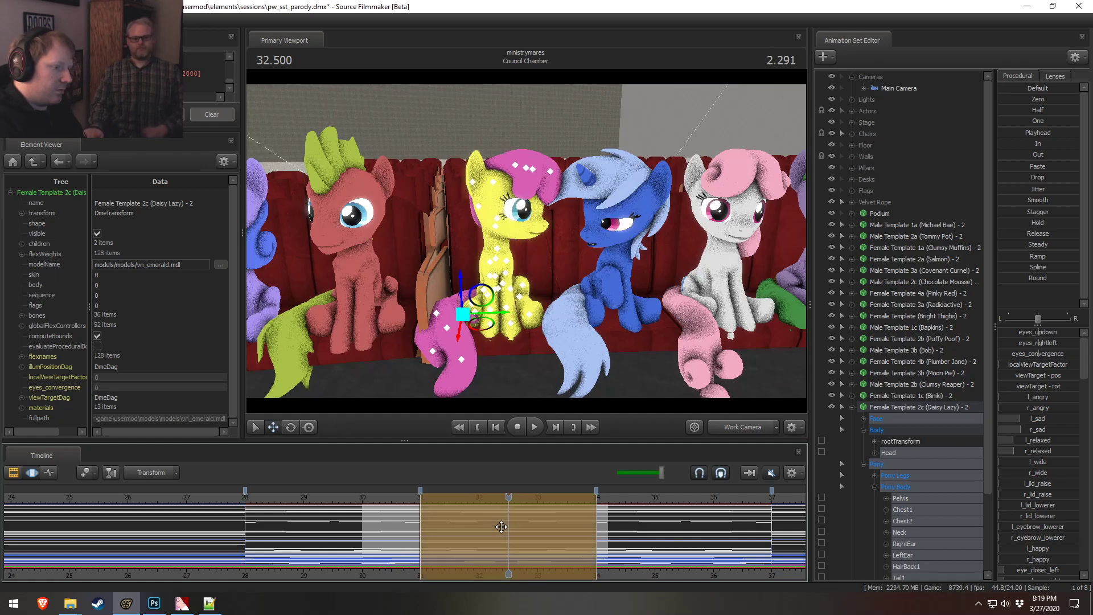
{"action": "key", "text": "Up"}
{"action": "key", "text": "Up"}
{"action": "key", "text": "Down"}
{"action": "key", "text": "Down"}
{"action": "key", "text": "Down"}
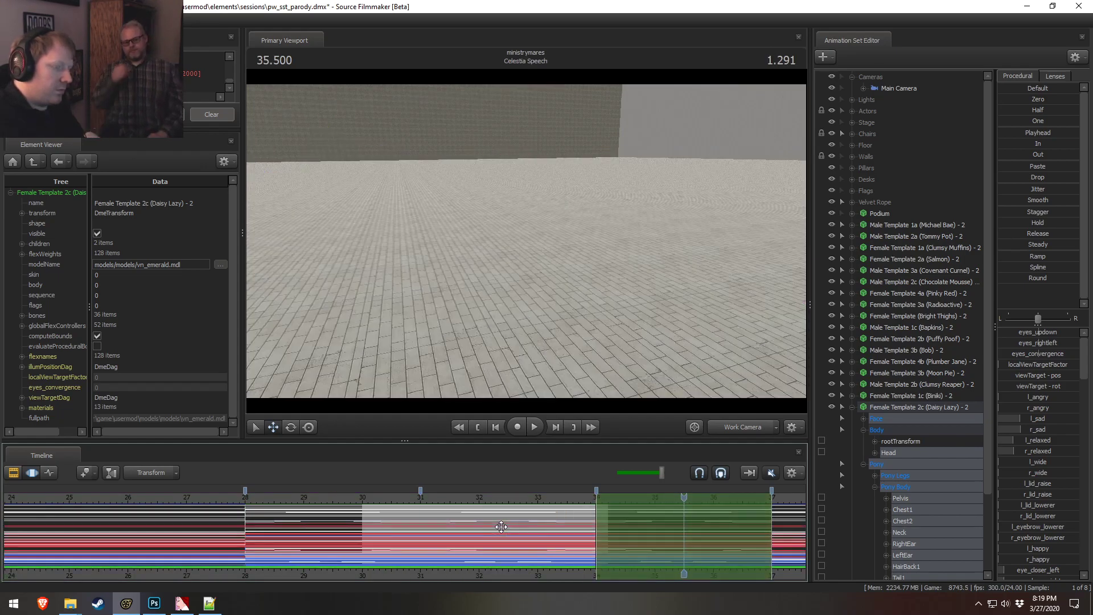
{"action": "left_click", "coordinate": [373, 502]}
{"action": "key", "text": "space"}
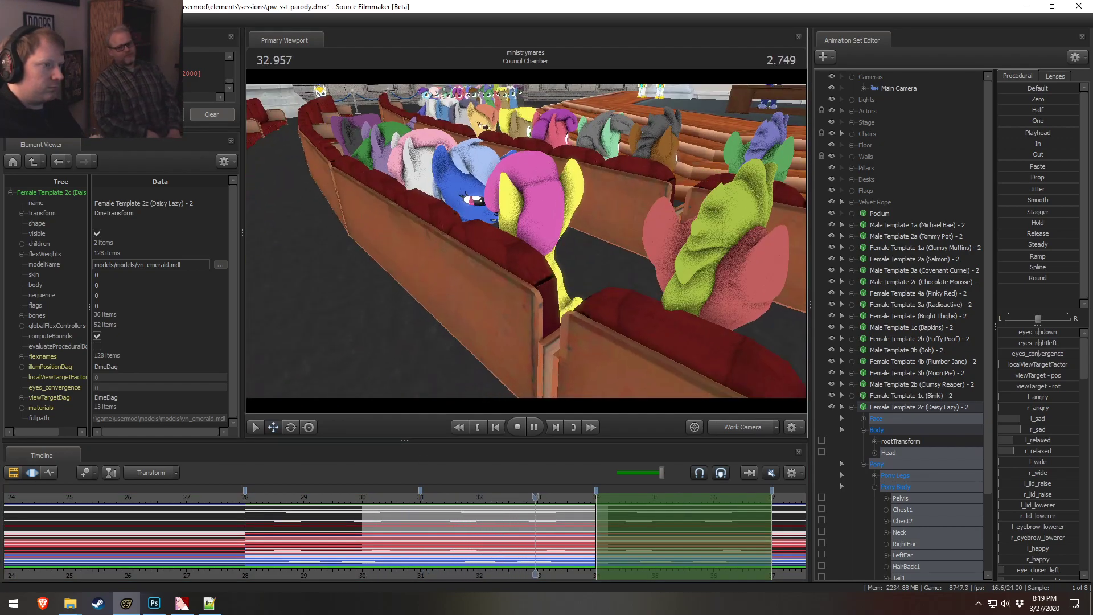
{"action": "key", "text": "space"}
- Copy the scene camera into the work camera and fly close to the tan pony while replaying
{"action": "left_click", "coordinate": [720, 427]}
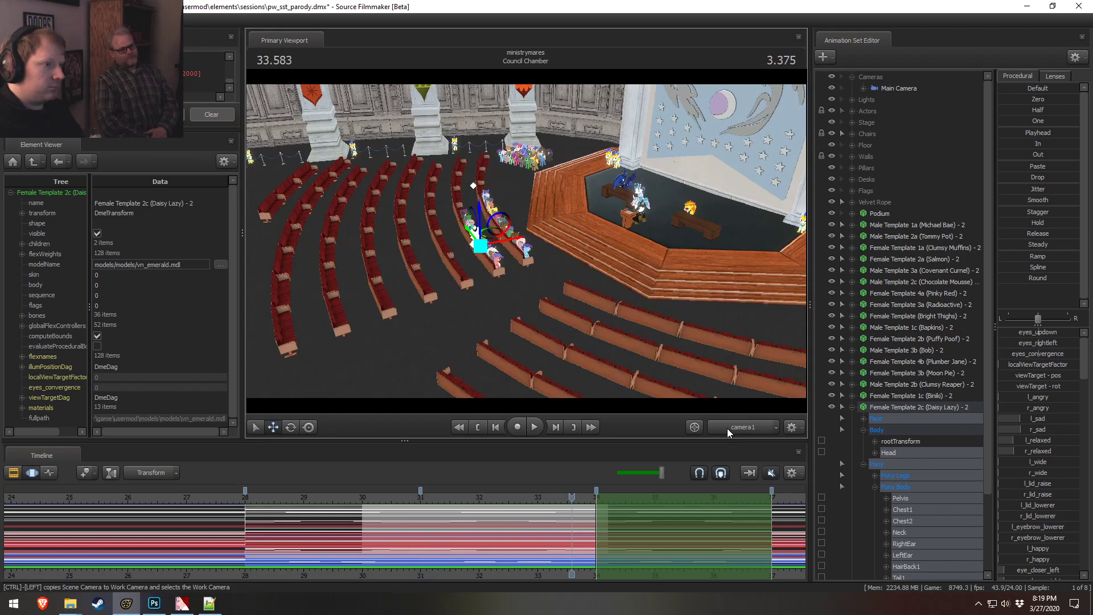
{"action": "key", "text": "F3"}
{"action": "left_click_drag", "start_coordinate": [593, 332], "coordinate": [517, 240]}
{"action": "key", "text": "space"}
{"action": "left_click", "coordinate": [390, 497]}
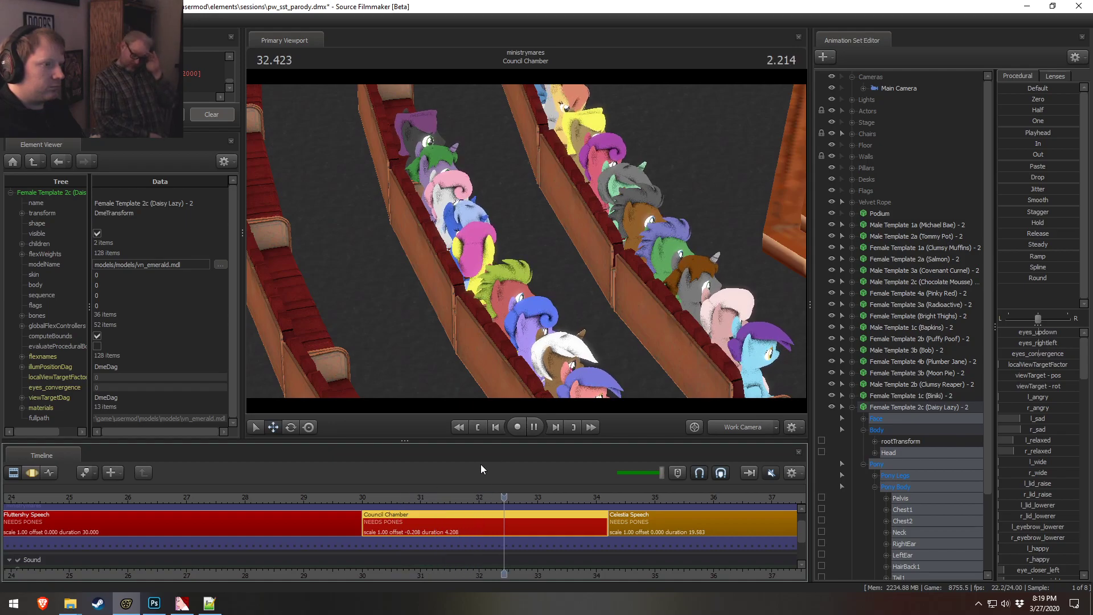
{"action": "key", "text": "space"}
{"action": "key", "text": "s"}
{"action": "left_click_drag", "start_coordinate": [526, 241], "coordinate": [613, 257]}
{"action": "key", "text": "ctrl+2"}
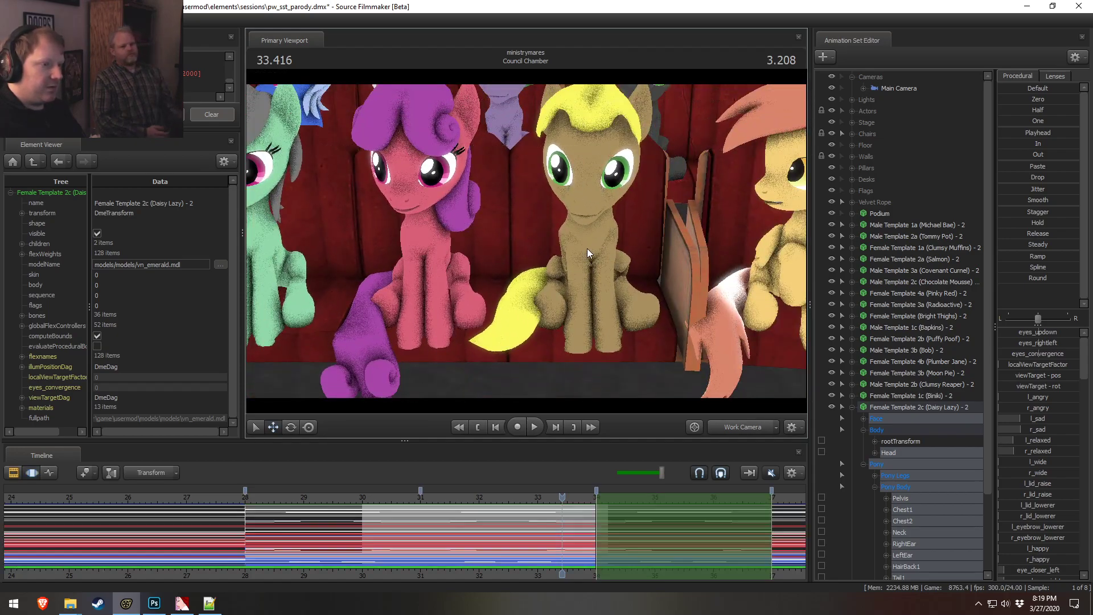
- Select all Male Template 3a controls minus rootTransform and paste the pose across the 28–34 time selections
{"action": "left_click", "coordinate": [592, 231]}
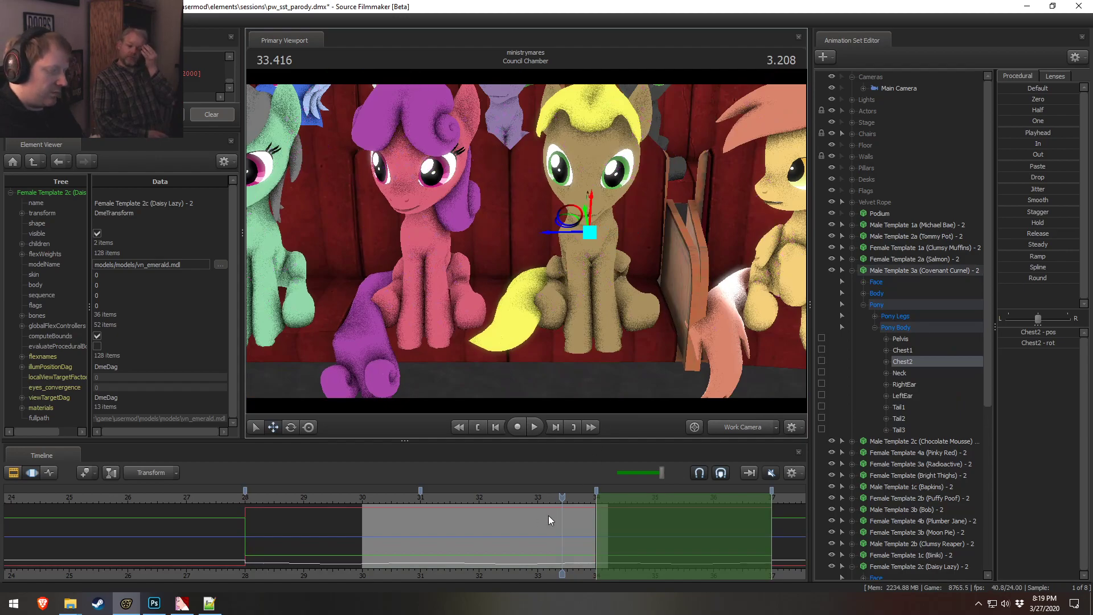
{"action": "key", "text": "Up"}
{"action": "left_click", "coordinate": [907, 267]}
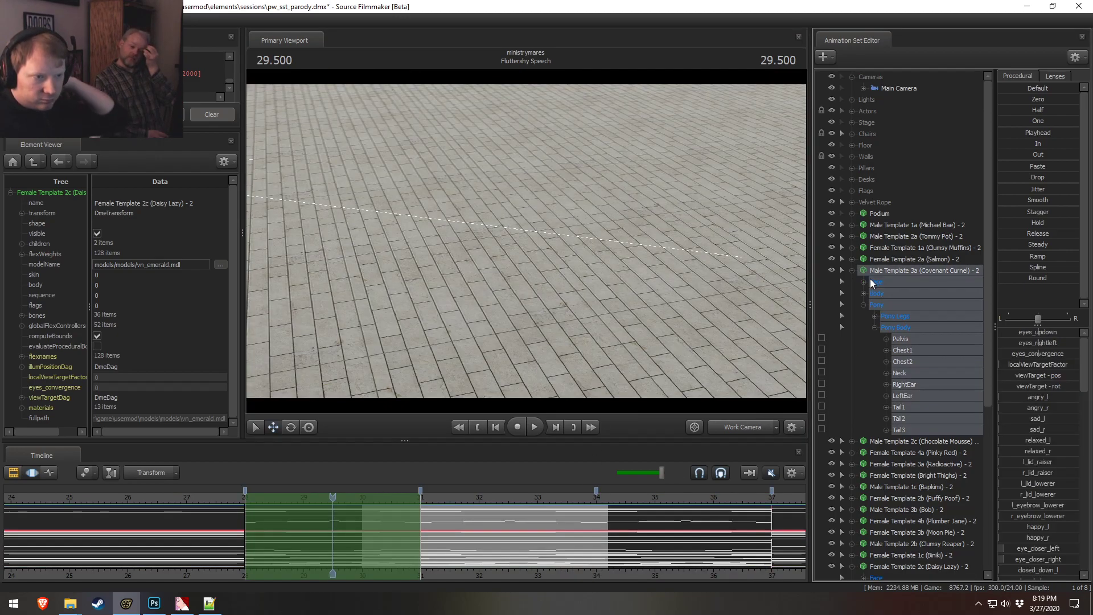
{"action": "left_click", "coordinate": [864, 293]}
{"action": "left_click", "coordinate": [897, 305], "text": "ctrl"}
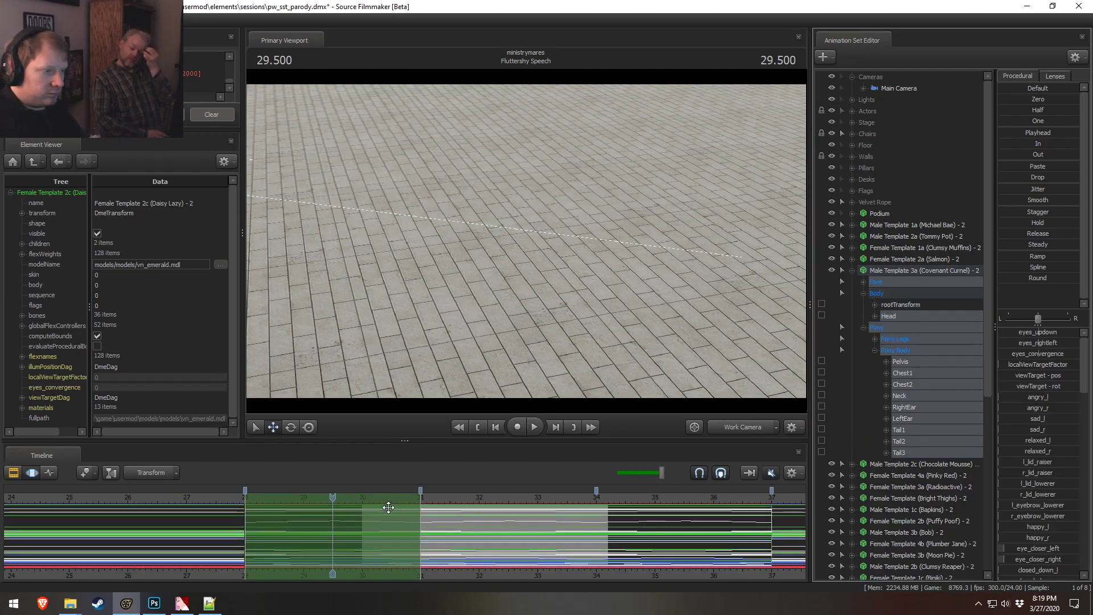
{"action": "left_click", "coordinate": [472, 529]}
{"action": "key", "text": "Up"}
{"action": "key", "text": "Down"}
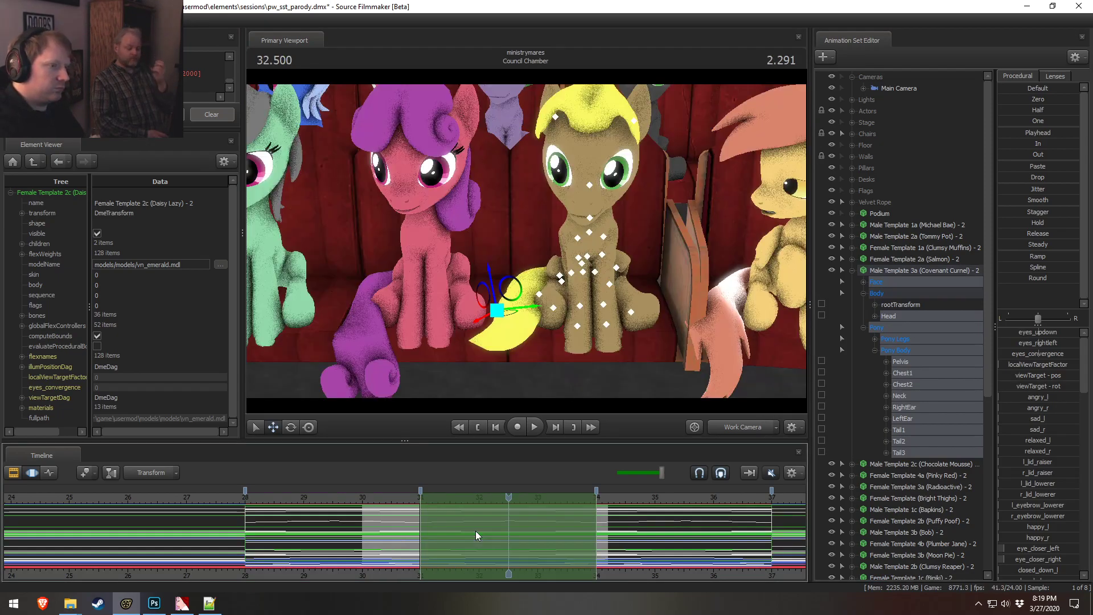
{"action": "key", "text": "ctrl+v"}
{"action": "key", "text": "Up"}
{"action": "key", "text": "Up"}
{"action": "key", "text": "Down"}
{"action": "key", "text": "Down"}
{"action": "key", "text": "Down"}
- Set the time to about 31.0 and fly the work camera along the seated pony rows
{"action": "left_click", "coordinate": [422, 529]}
{"action": "left_click", "coordinate": [442, 529]}
{"action": "key", "text": "s"}
{"action": "mouse_move", "coordinate": [526, 241]}
{"action": "left_mouse_down"}
{"action": "mouse_move", "coordinate": [575, 267]}
{"action": "mouse_move", "coordinate": [586, 261]}
{"action": "mouse_move", "coordinate": [512, 257]}
{"action": "mouse_move", "coordinate": [574, 270]}
{"action": "mouse_move", "coordinate": [477, 221]}
{"action": "mouse_move", "coordinate": [526, 246]}
{"action": "left_mouse_up"}
{"action": "key", "text": "w"}
{"action": "key", "text": "s"}
{"action": "left_click_drag", "start_coordinate": [526, 242], "coordinate": [604, 208]}
{"action": "key", "text": "d"}
{"action": "key", "text": "s"}
- Check Bright Thighs' Tail2 bone and the yellow pony's tail bone, clearing the time selection
{"action": "left_click", "coordinate": [538, 183]}
{"action": "left_click", "coordinate": [644, 512]}
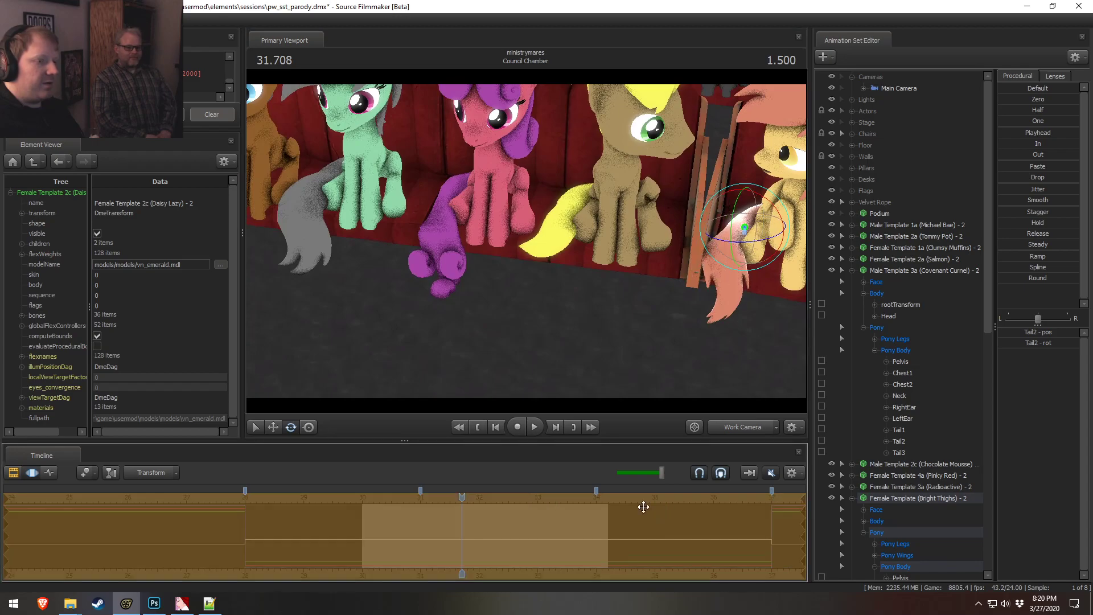
{"action": "left_click_drag", "start_coordinate": [514, 366], "coordinate": [475, 393]}
{"action": "left_click", "coordinate": [472, 198], "text": "ctrl"}
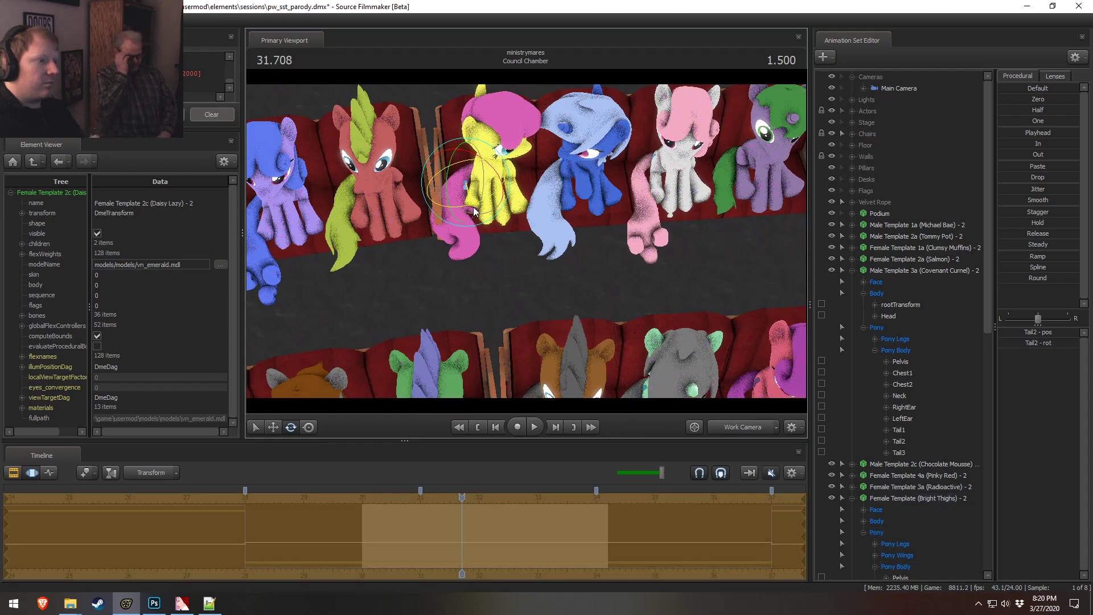
{"action": "left_click_drag", "start_coordinate": [472, 215], "coordinate": [501, 269]}
{"action": "left_click_drag", "start_coordinate": [586, 261], "coordinate": [528, 251]}
{"action": "key", "text": "ctrl+z"}
{"action": "left_click_drag", "start_coordinate": [457, 310], "coordinate": [527, 250]}
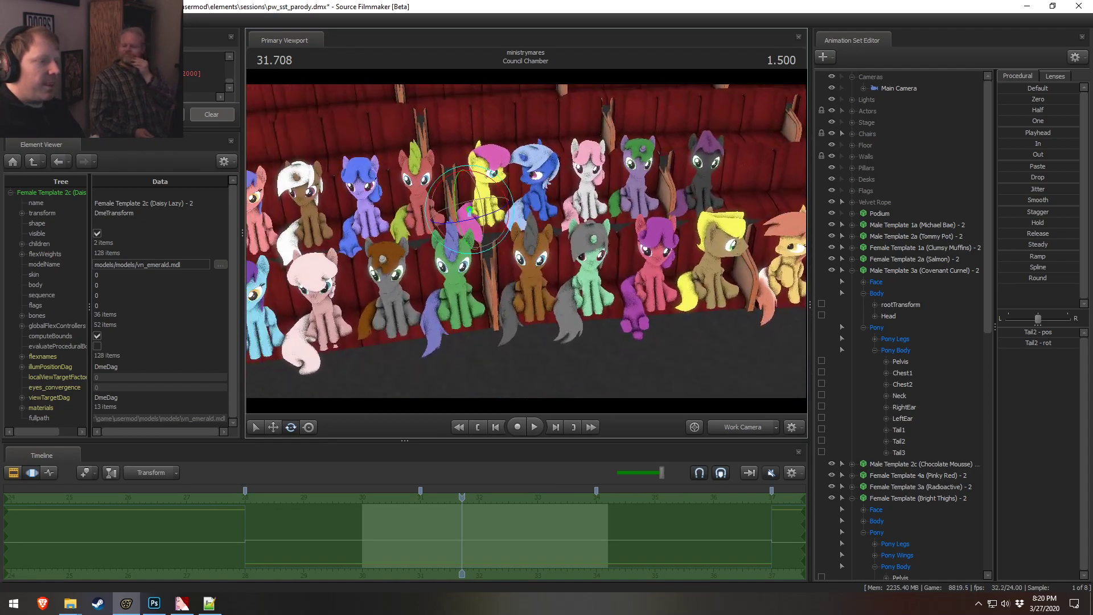
- Preview through the main camera, then select the Fluttershy Speech shot in the shot list
{"action": "left_click", "coordinate": [755, 429]}
{"action": "left_click", "coordinate": [754, 429]}
{"action": "key", "text": "F2"}
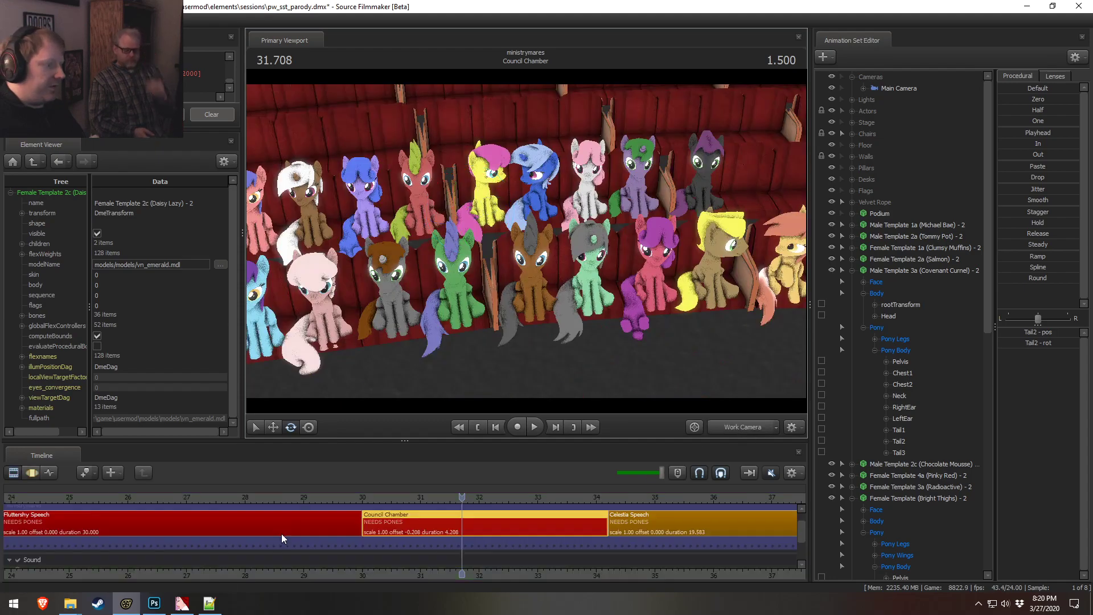
{"action": "left_click", "coordinate": [250, 526]}
{"action": "key", "text": "F3"}
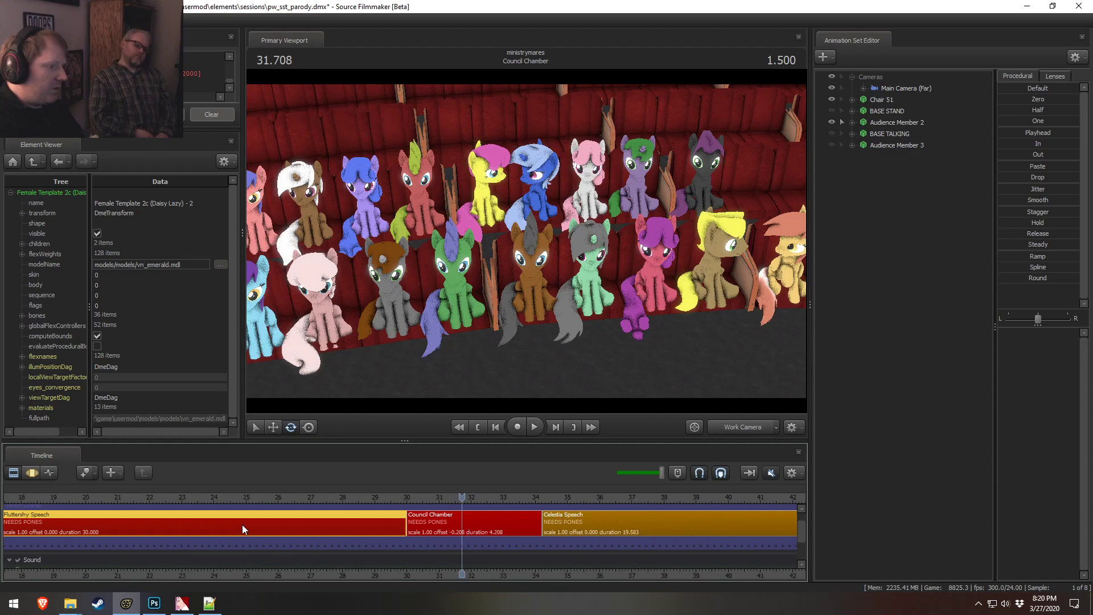
{"action": "key", "text": "F2"}
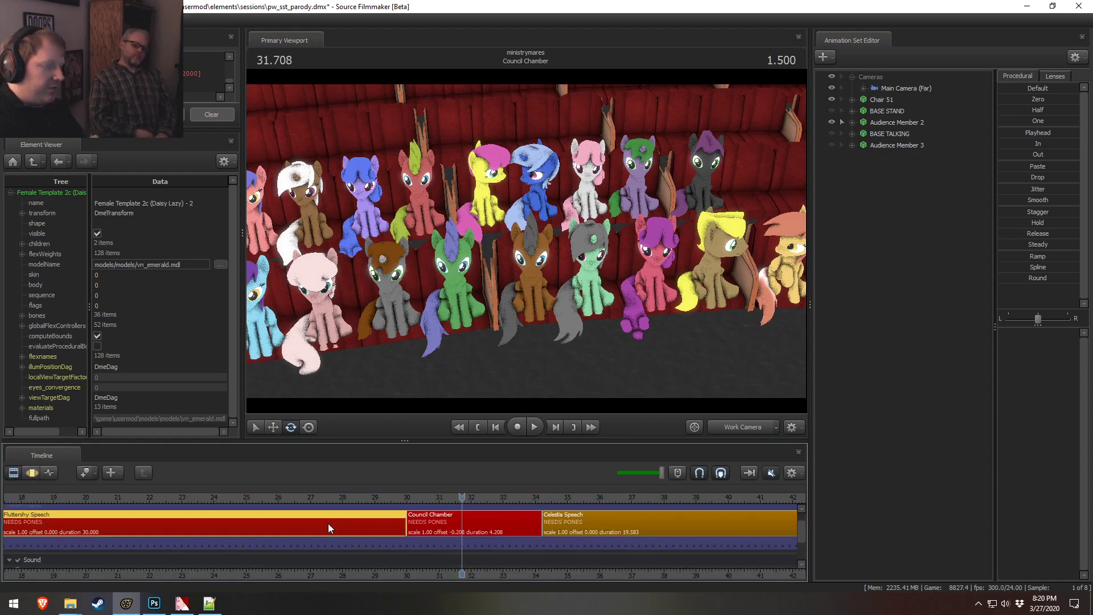
- Play and scrub Audience Member 2's animation in the Motion Editor, checking the pose at 7.791
{"action": "left_click", "coordinate": [882, 122]}
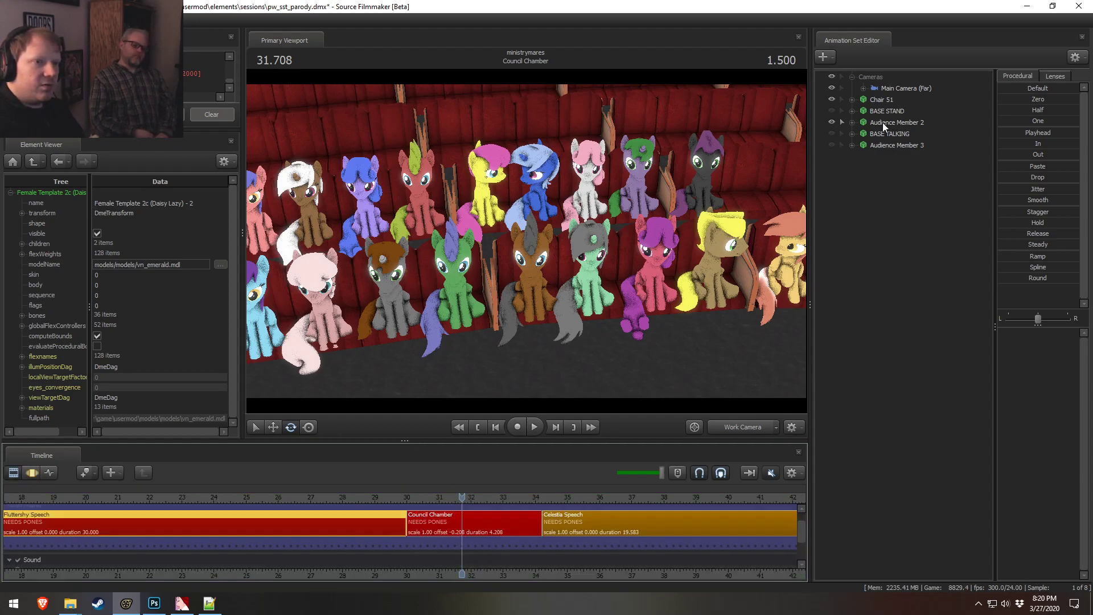
{"action": "key", "text": "F3"}
{"action": "key", "text": "space"}
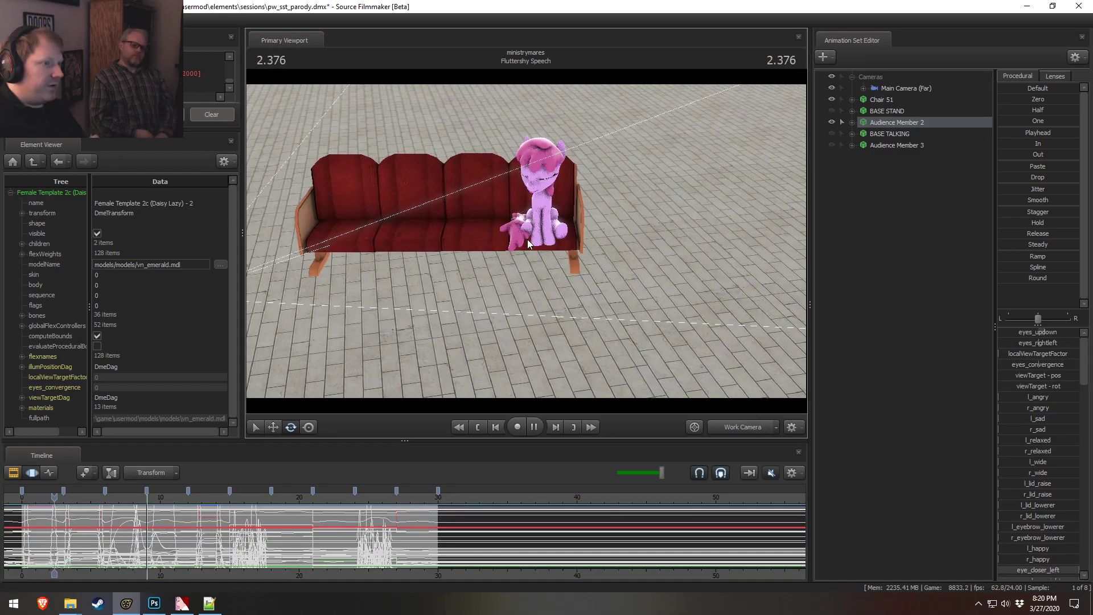
{"action": "key", "text": "space"}
{"action": "left_click", "coordinate": [131, 523]}
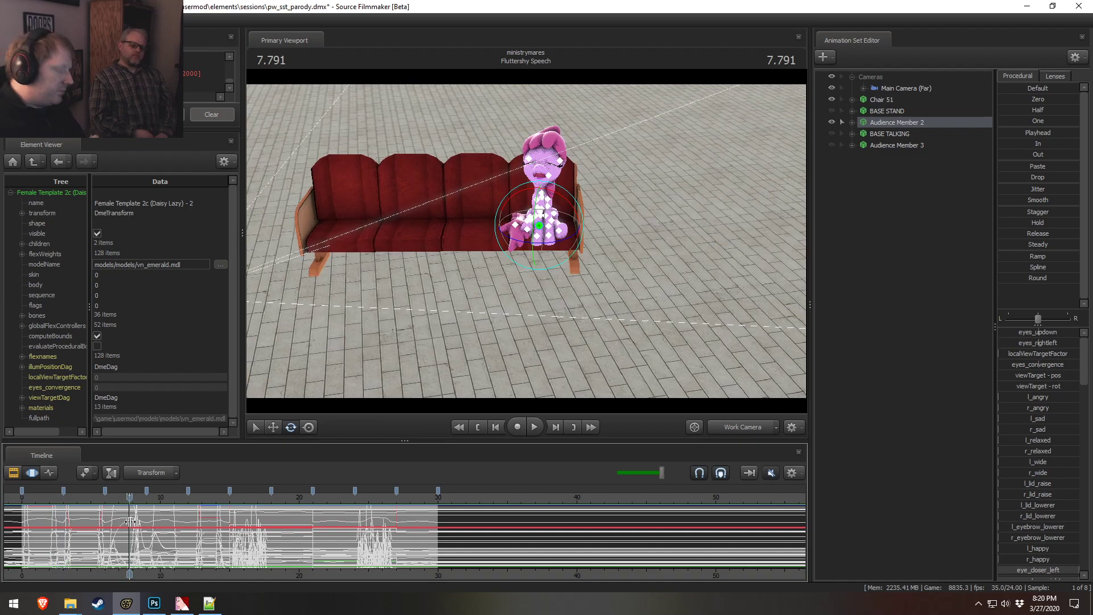
{"action": "key", "text": "space"}
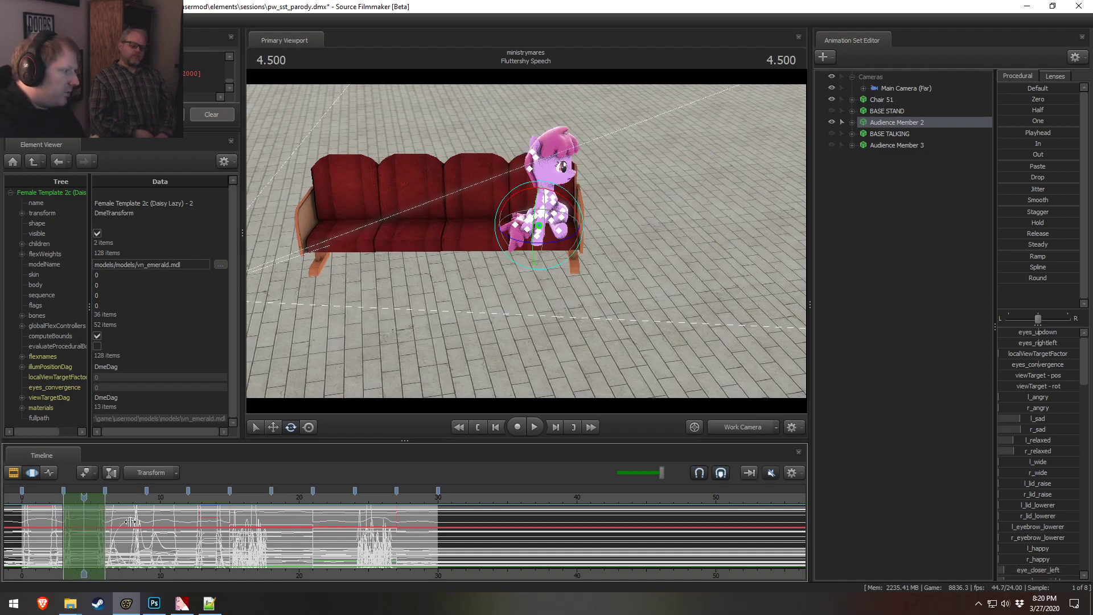
{"action": "key", "text": "space"}
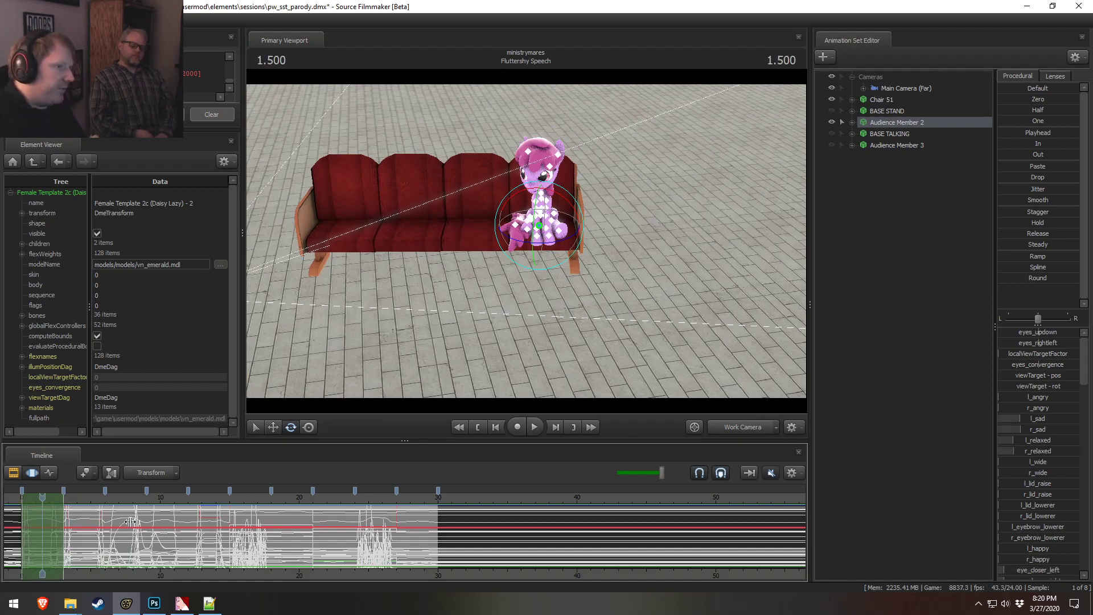
- Enter the Council Chamber shot and select Tommy Pot's RightShoulder bone
{"action": "key", "text": "F2"}
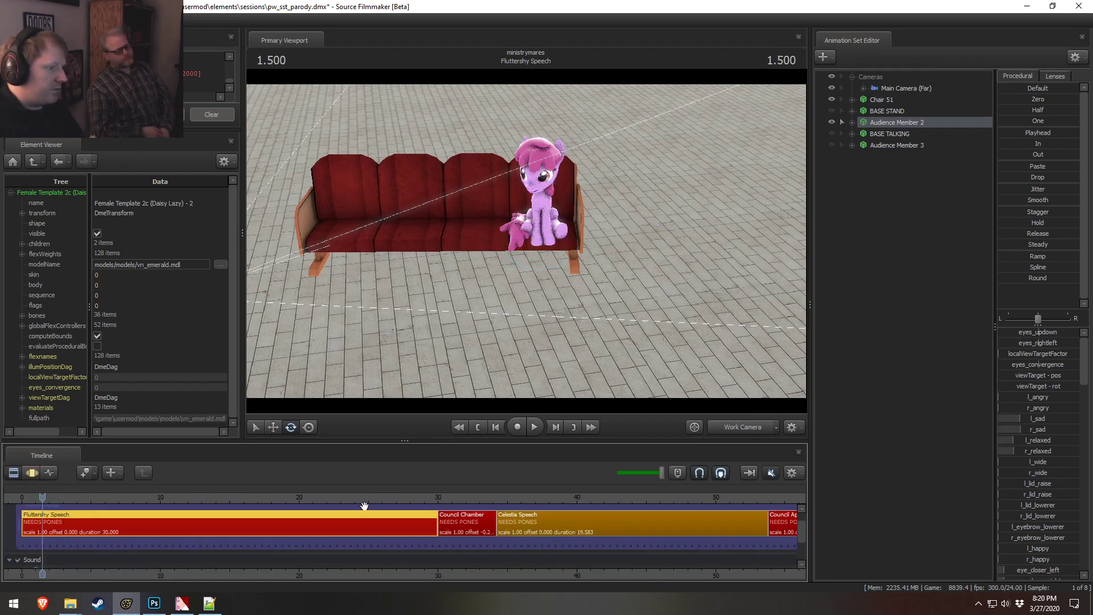
{"action": "left_click", "coordinate": [454, 497]}
{"action": "left_click", "coordinate": [924, 237]}
{"action": "mouse_move", "coordinate": [487, 256]}
{"action": "left_mouse_down"}
{"action": "mouse_move", "coordinate": [488, 271]}
{"action": "mouse_move", "coordinate": [487, 255]}
{"action": "left_mouse_up"}
{"action": "key", "text": "s"}
{"action": "key", "text": "F3"}
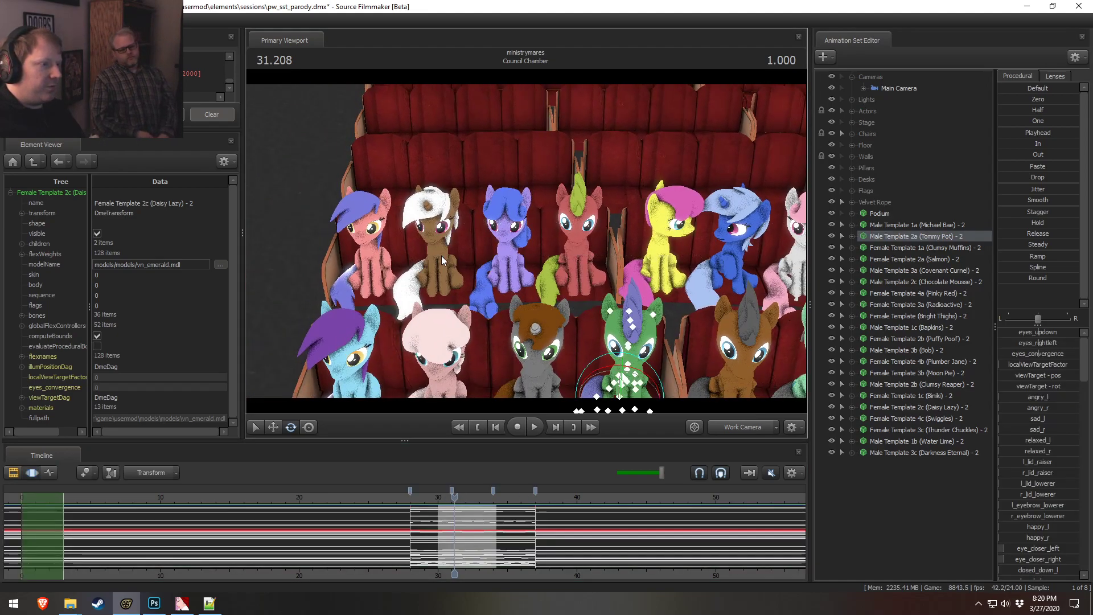
{"action": "left_click", "coordinate": [442, 255]}
- Select Moon Pie, set keys across the 28–31 time selection and preview frames 30–30.5
{"action": "left_click", "coordinate": [914, 370]}
{"action": "scroll", "coordinate": [476, 522], "scroll_direction": "up", "scroll_amount": 3}
{"action": "left_click", "coordinate": [476, 523]}
{"action": "key", "text": "ctrl+Up"}
{"action": "key", "text": "ctrl+v"}
{"action": "middle_click_drag", "start_coordinate": [460, 501], "coordinate": [429, 503]}
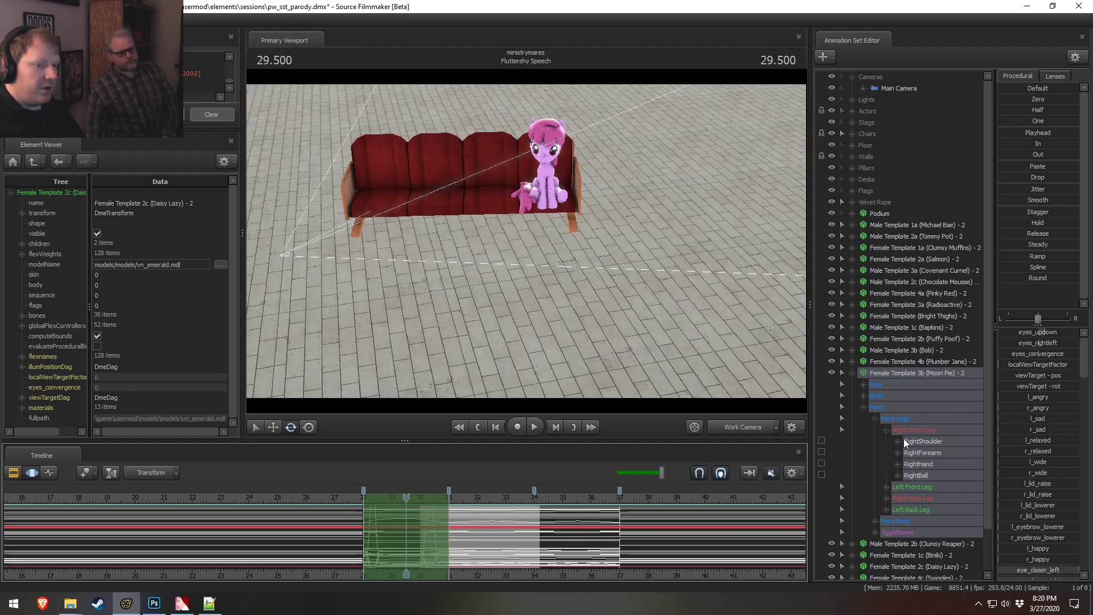
- Select Audience Member 2, expand its Body group and move the playhead to 1.5 seconds
{"action": "key", "text": "F2"}
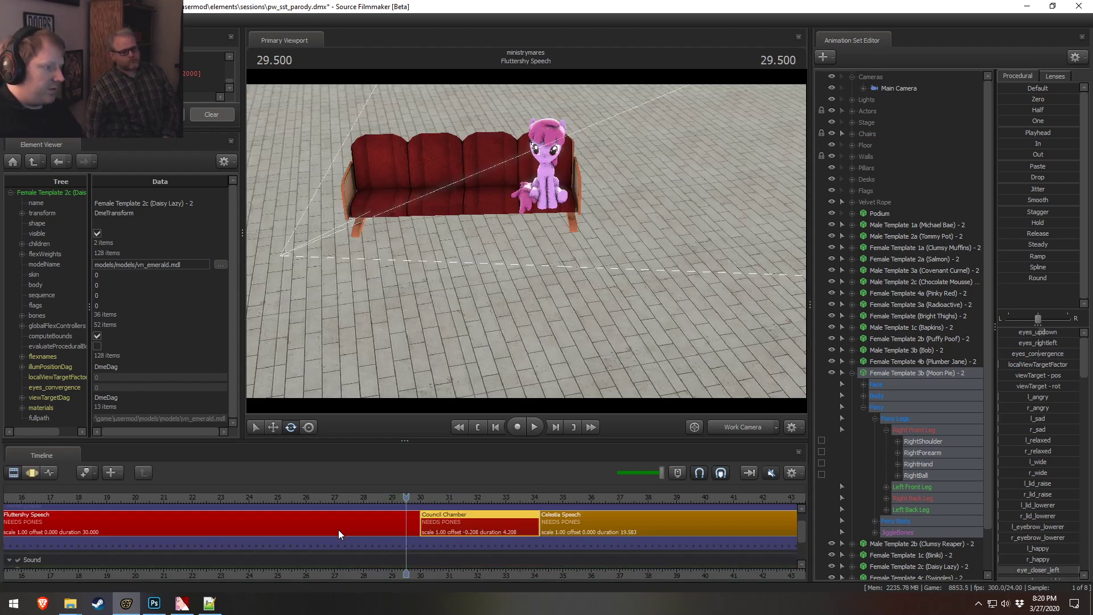
{"action": "left_click", "coordinate": [869, 125]}
{"action": "left_click", "coordinate": [852, 123]}
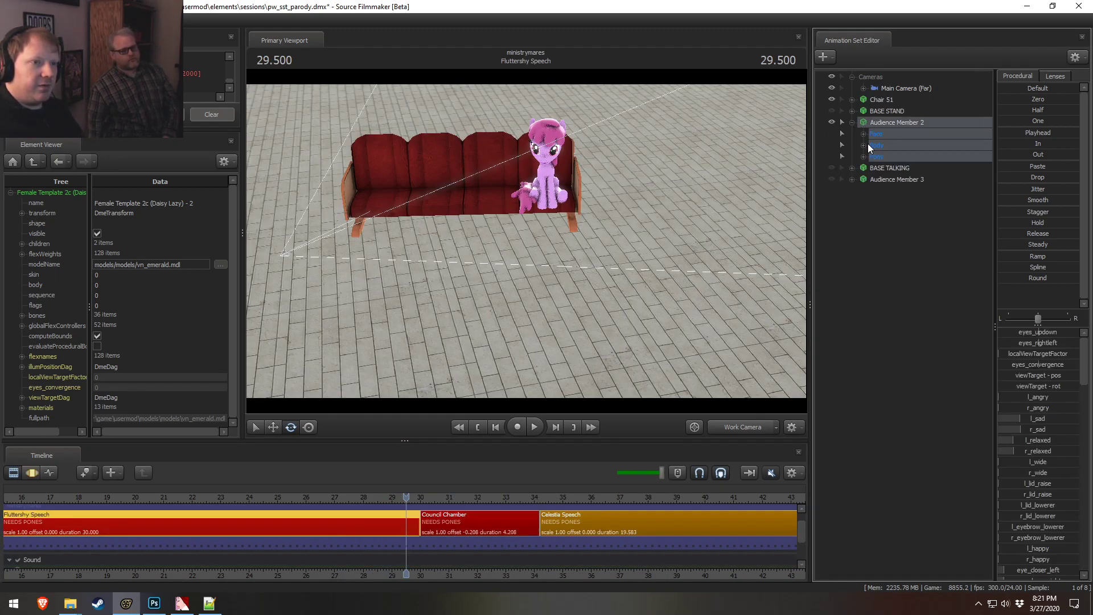
{"action": "left_click", "coordinate": [864, 145]}
{"action": "key", "text": "F3"}
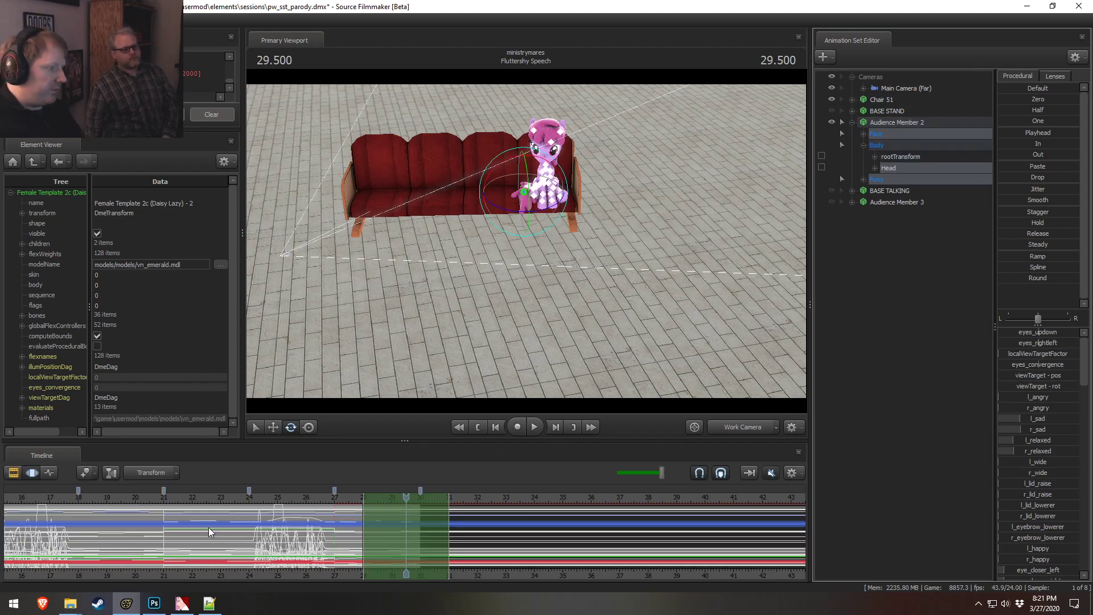
{"action": "left_click", "coordinate": [248, 527]}
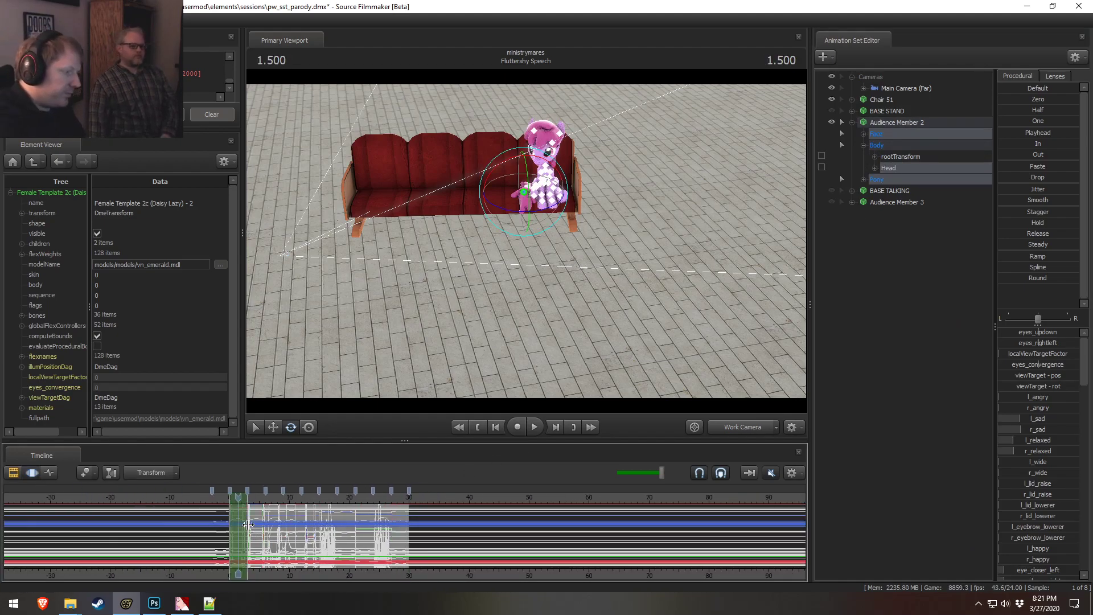
{"action": "key", "text": "F2"}
- Enter the Council Chamber shot and select all of Moon Pie's controls
{"action": "left_click", "coordinate": [423, 496]}
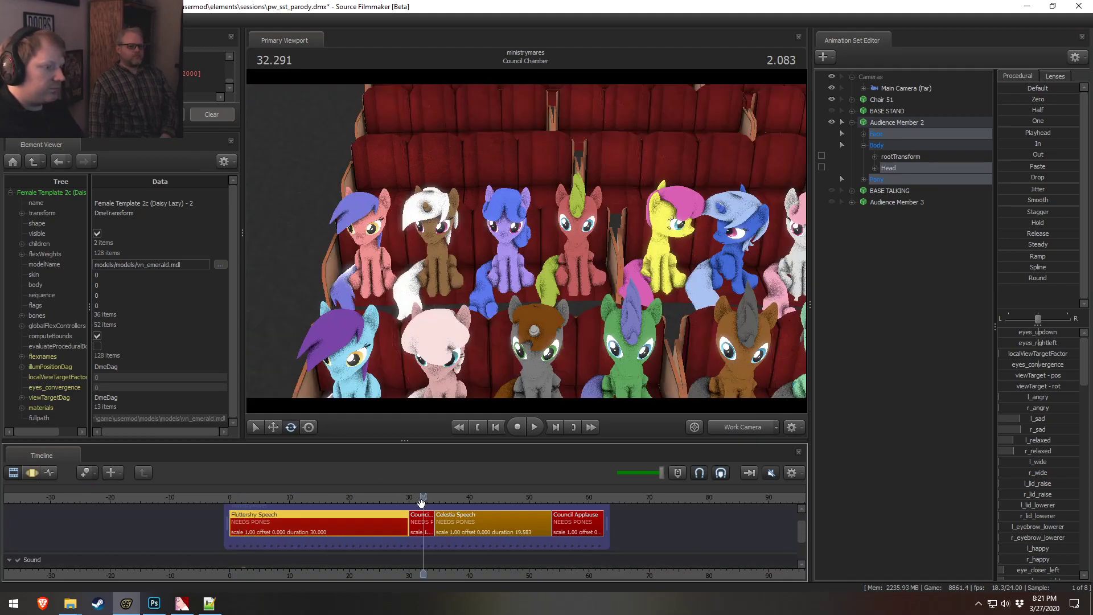
{"action": "left_click", "coordinate": [421, 528]}
{"action": "left_click", "coordinate": [437, 255]}
{"action": "key", "text": "F3"}
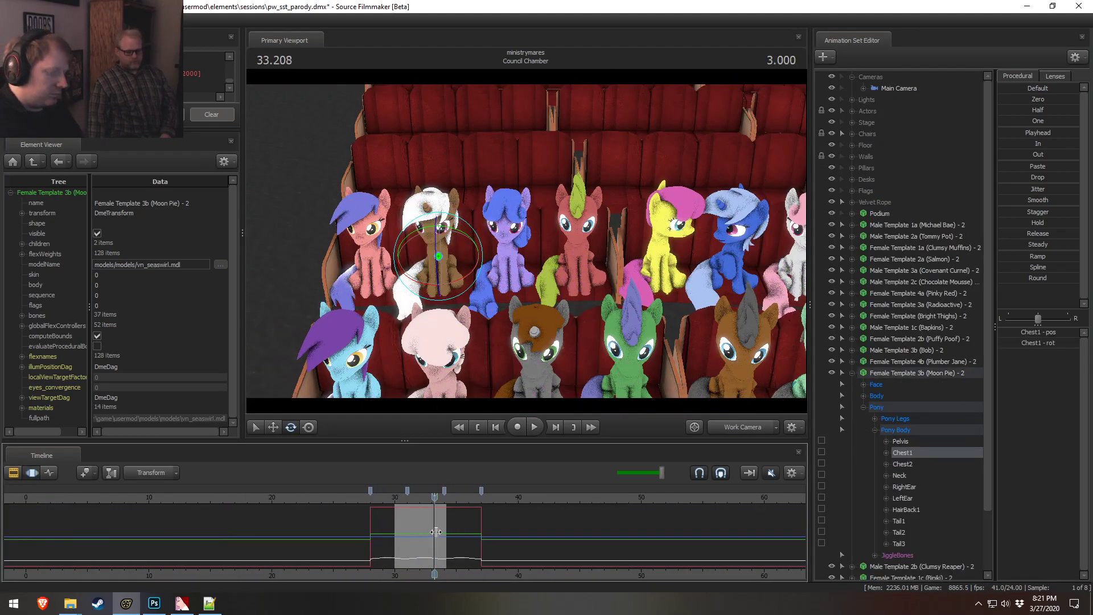
{"action": "key", "text": "Up"}
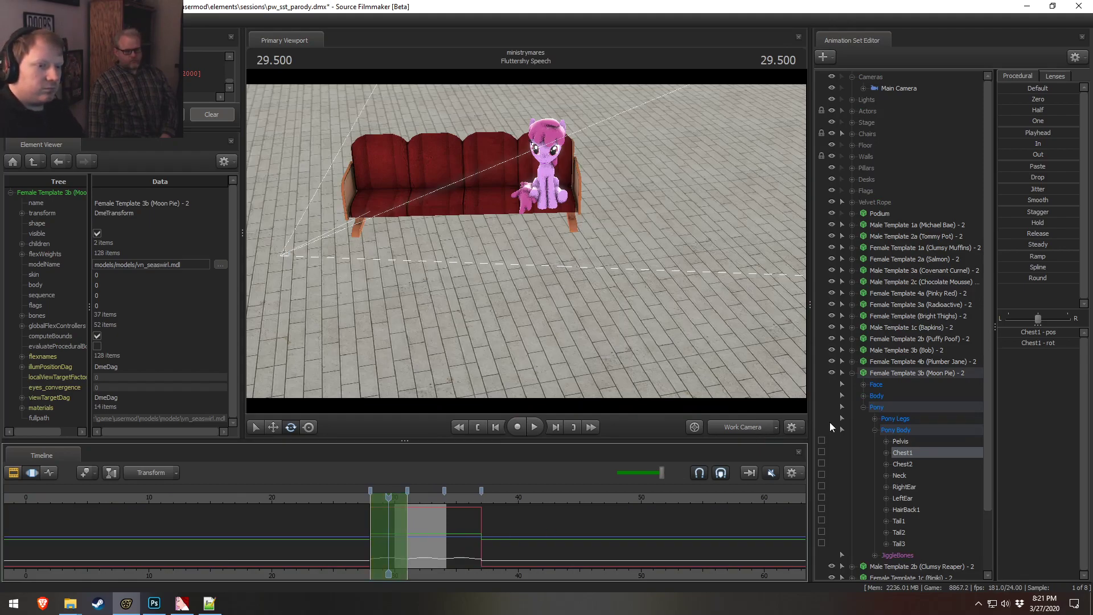
{"action": "left_click", "coordinate": [926, 372]}
- Scrub to 30.625 and pan across the audience to the white-maned blue Bob pony
{"action": "scroll", "coordinate": [435, 503], "scroll_direction": "up", "scroll_amount": 3}
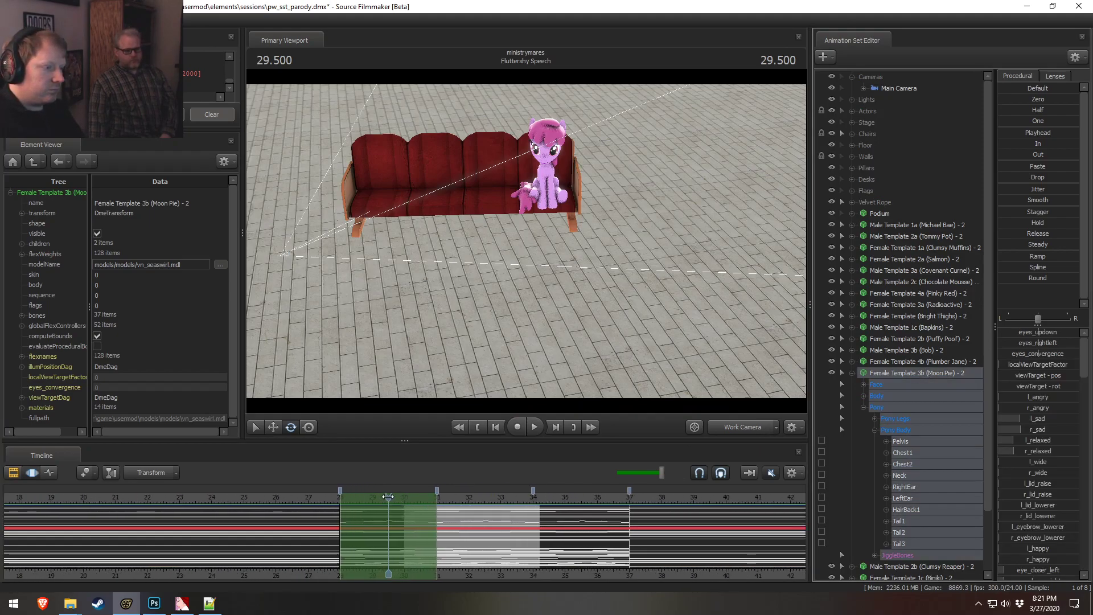
{"action": "left_click_drag", "start_coordinate": [387, 496], "coordinate": [424, 496]}
{"action": "left_click_drag", "start_coordinate": [546, 370], "coordinate": [535, 246]}
{"action": "left_click", "coordinate": [720, 276]}
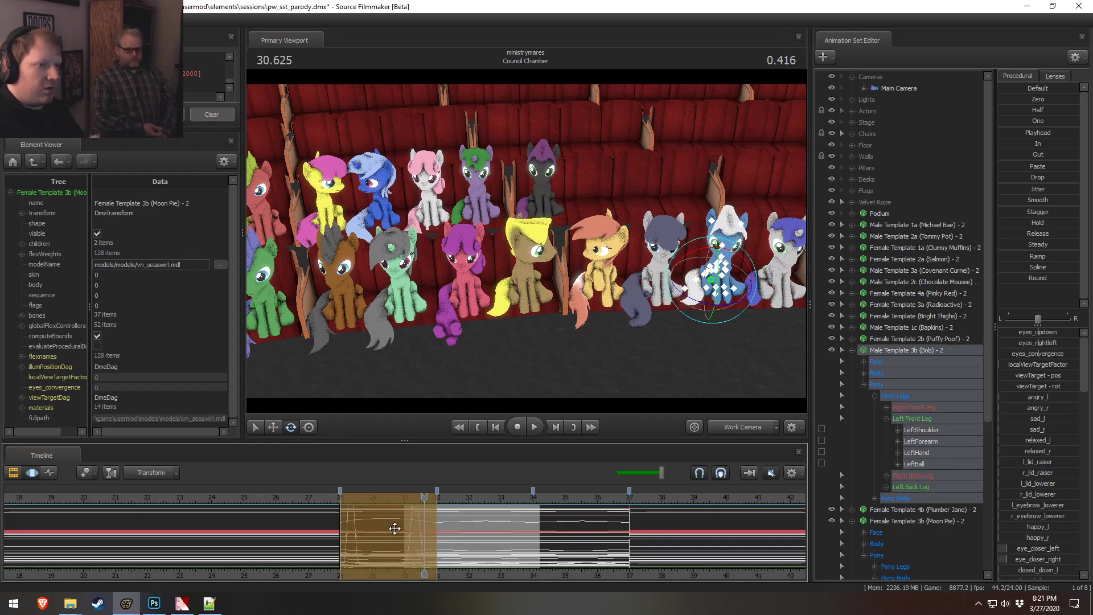
- Select the Salmon pony's rig with a 31–34 time selection and play it back
{"action": "mouse_move", "coordinate": [527, 246]}
{"action": "left_mouse_down"}
{"action": "mouse_move", "coordinate": [541, 242]}
{"action": "mouse_move", "coordinate": [527, 245]}
{"action": "left_mouse_up"}
{"action": "key", "text": "ctrl"}
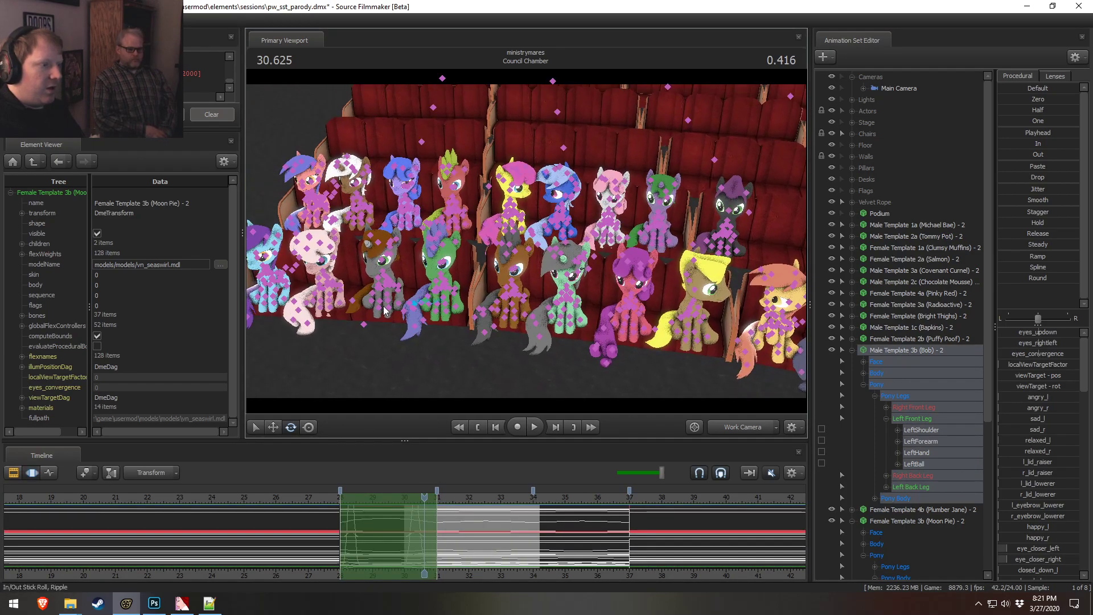
{"action": "left_click", "coordinate": [320, 289], "text": "ctrl"}
{"action": "left_click_drag", "start_coordinate": [402, 538], "coordinate": [494, 553]}
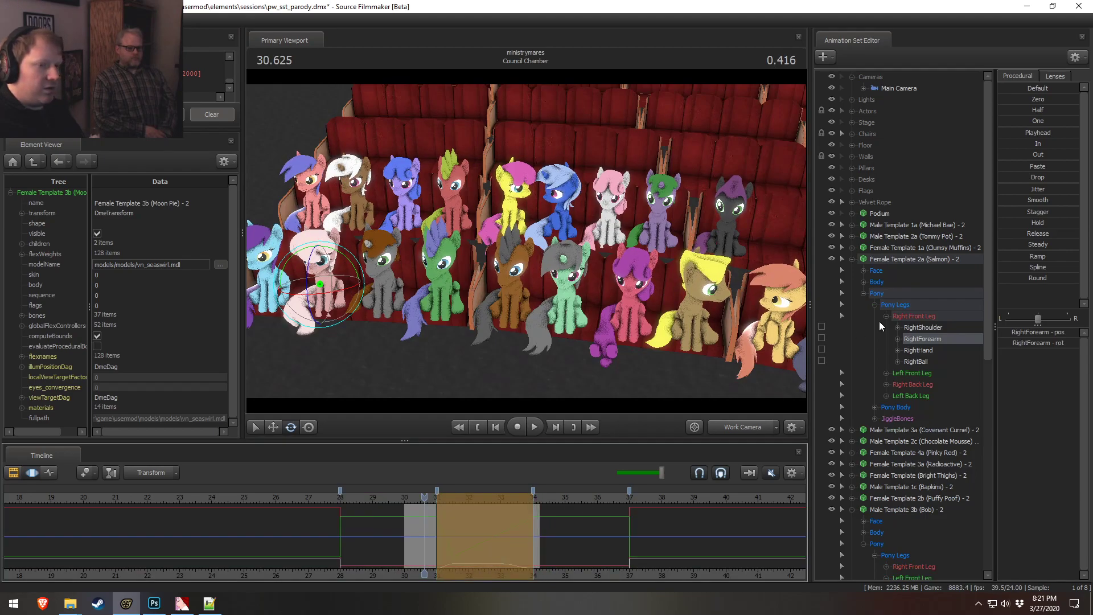
{"action": "left_click", "coordinate": [914, 259]}
{"action": "key", "text": "space"}
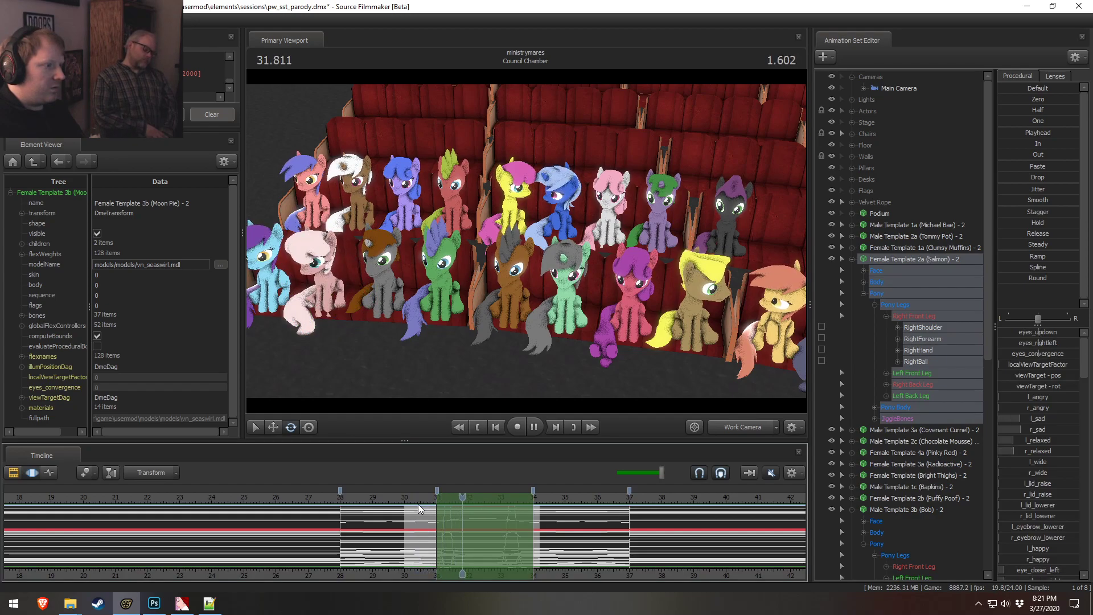
{"action": "key", "text": "space"}
- Paste motion keys onto Darkness Eternal's controls over 34–37, then pick the Fluttershy Speech shot
{"action": "left_click", "coordinate": [726, 233]}
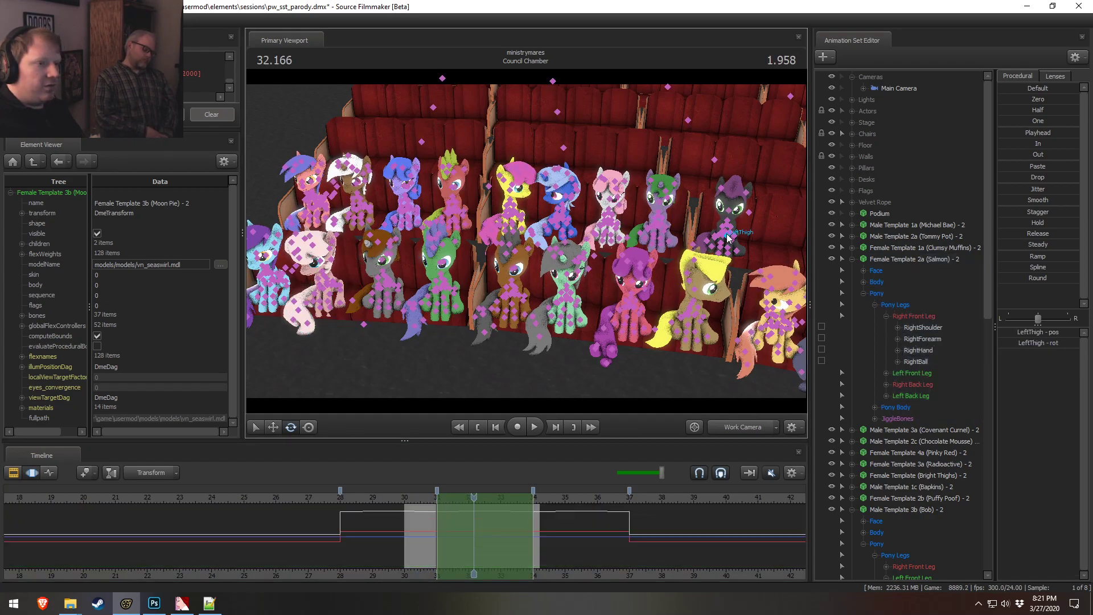
{"action": "left_click_drag", "start_coordinate": [500, 515], "coordinate": [577, 532]}
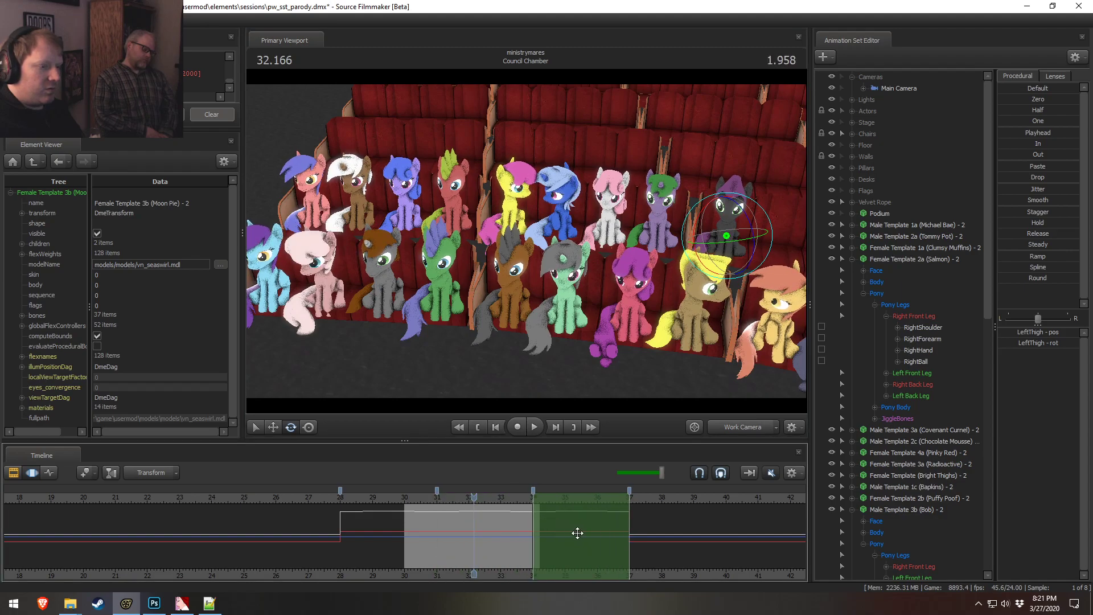
{"action": "left_click", "coordinate": [909, 259]}
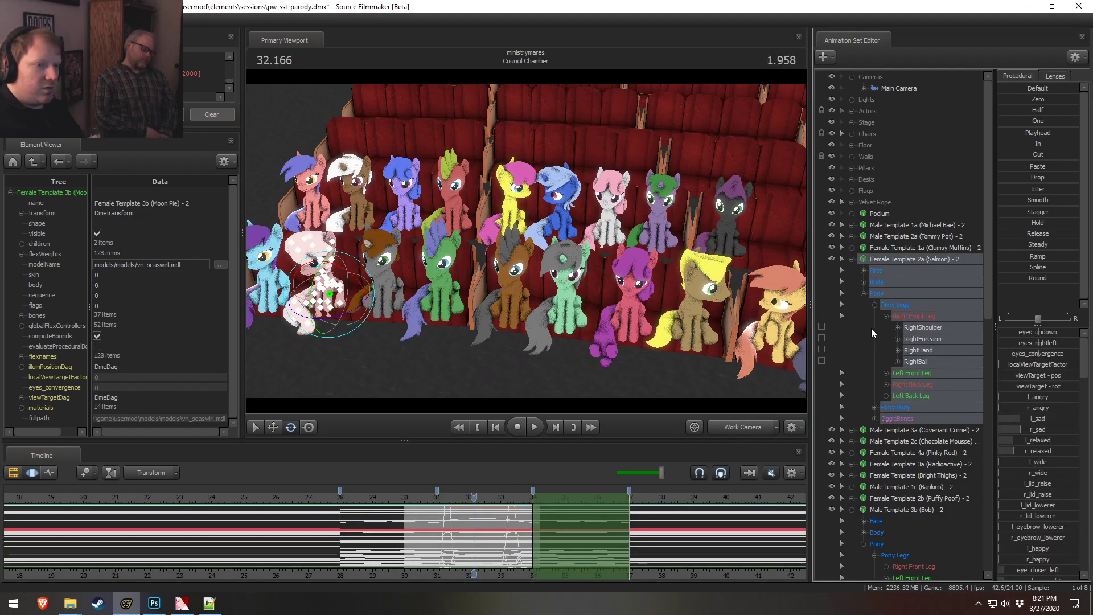
{"action": "left_click", "coordinate": [852, 259]}
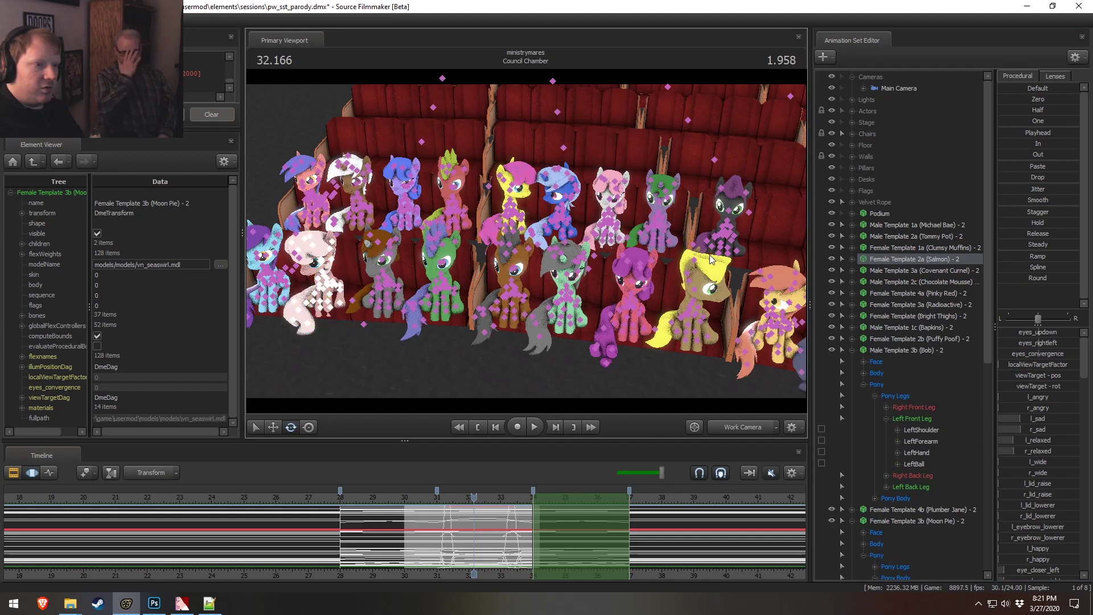
{"action": "scroll", "coordinate": [896, 493], "scroll_direction": "down", "scroll_amount": 12}
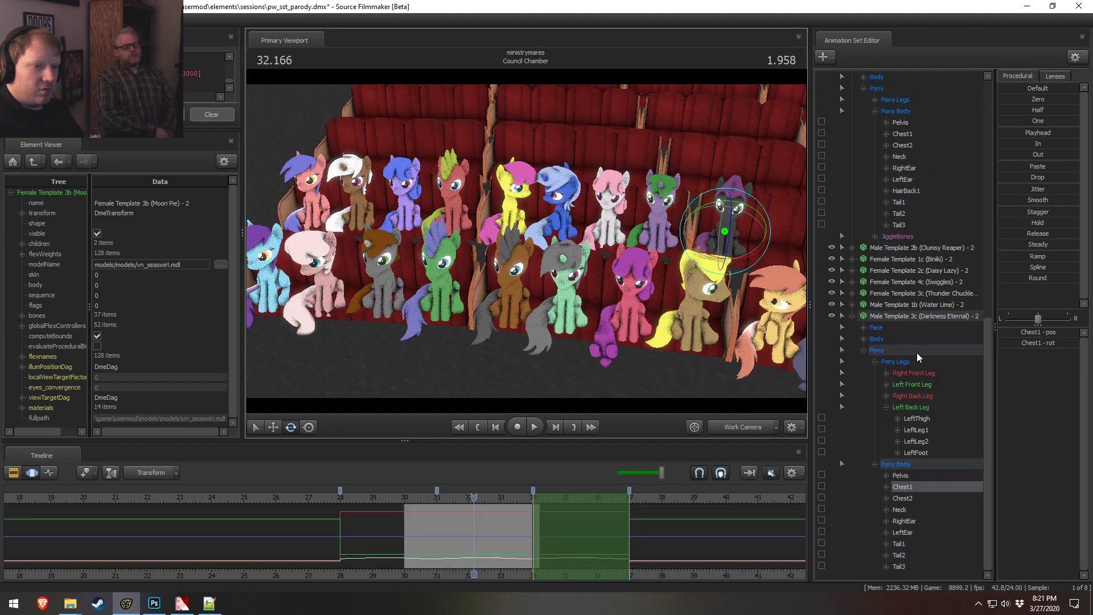
{"action": "left_click", "coordinate": [904, 316]}
{"action": "left_click", "coordinate": [590, 511]}
{"action": "key", "text": "ctrl+v"}
{"action": "key", "text": "Return"}
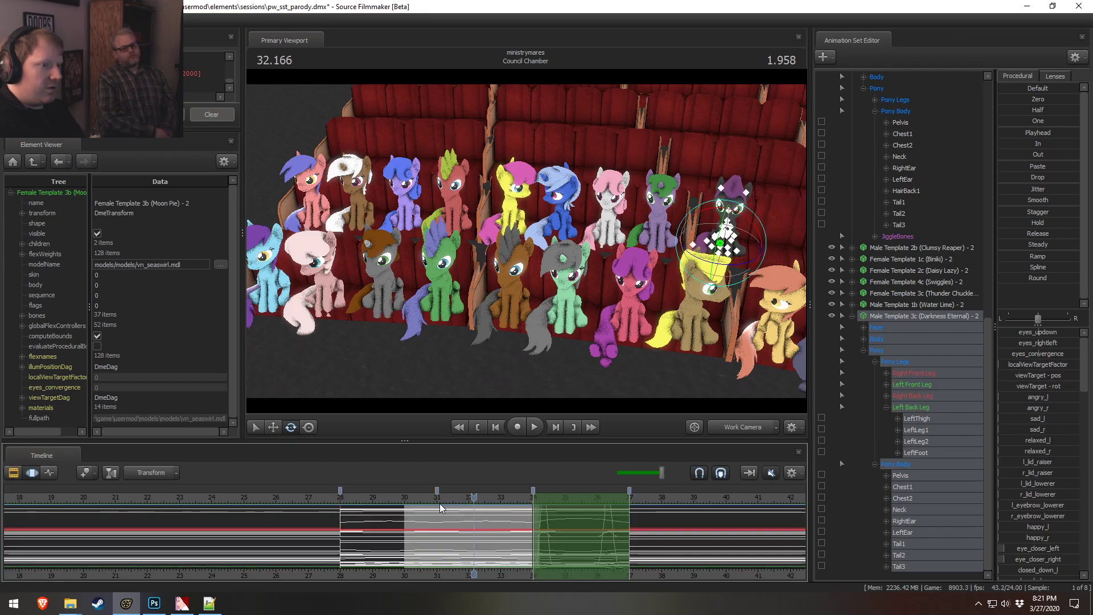
{"action": "key", "text": "F2"}
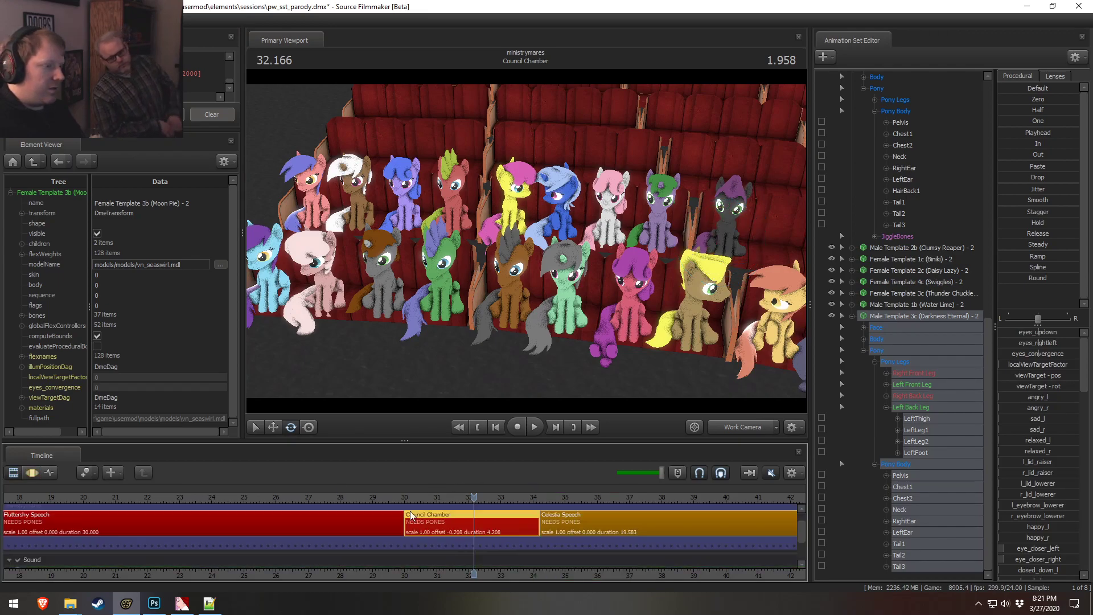
{"action": "left_click", "coordinate": [98, 521]}
- In Fluttershy Speech, select all of Audience Member 2's control groups around 4.208–4.744
{"action": "double_click", "coordinate": [280, 518]}
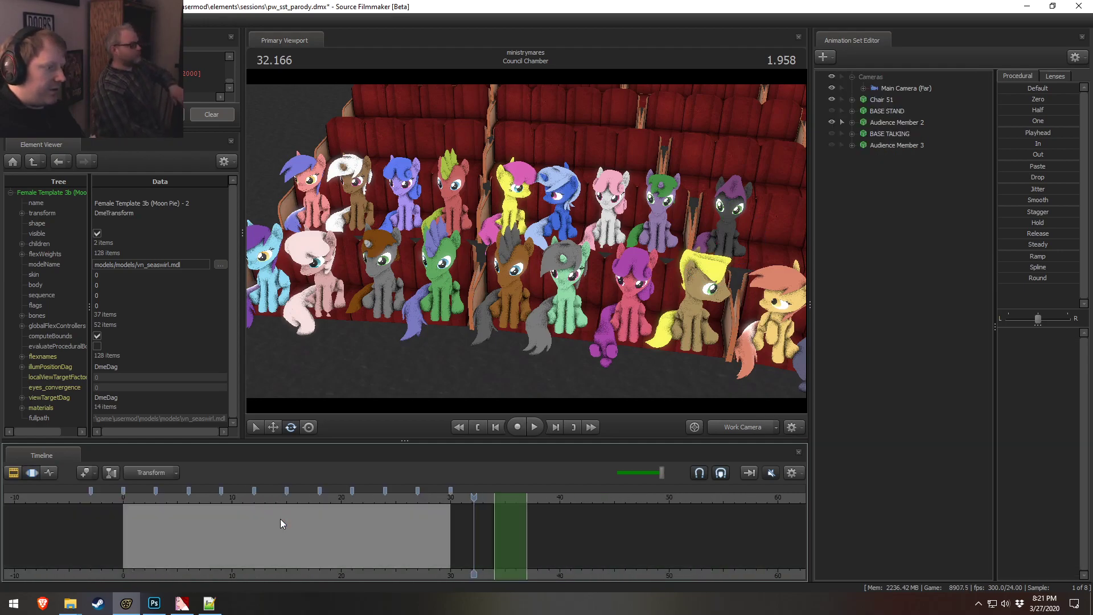
{"action": "left_click", "coordinate": [168, 513]}
{"action": "left_click", "coordinate": [862, 125]}
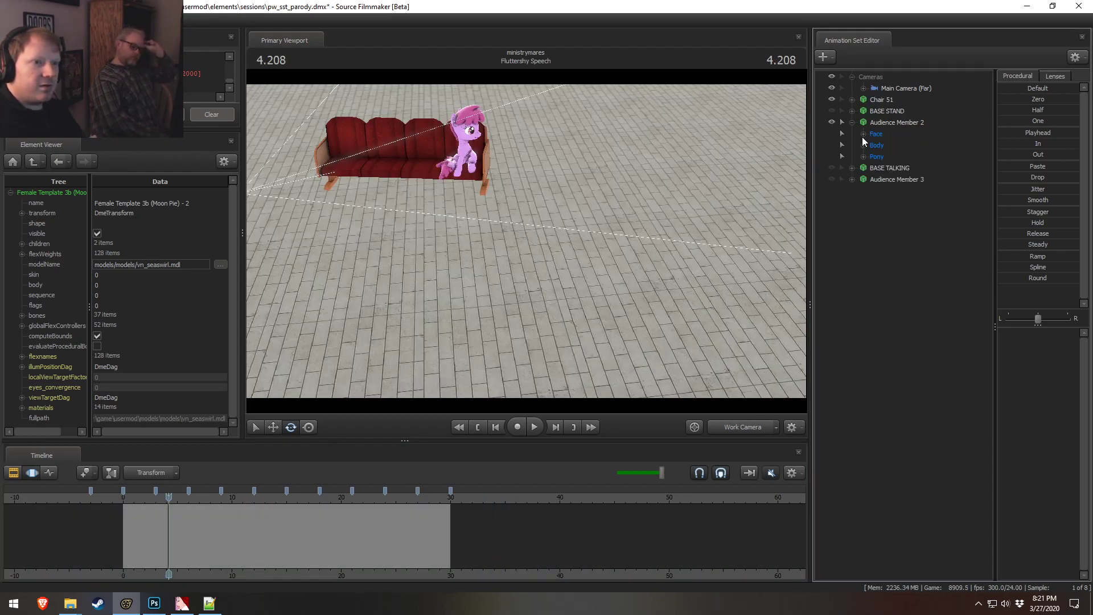
{"action": "left_click", "coordinate": [907, 122]}
{"action": "left_click_drag", "start_coordinate": [162, 532], "coordinate": [175, 523]}
{"action": "key", "text": "F2"}
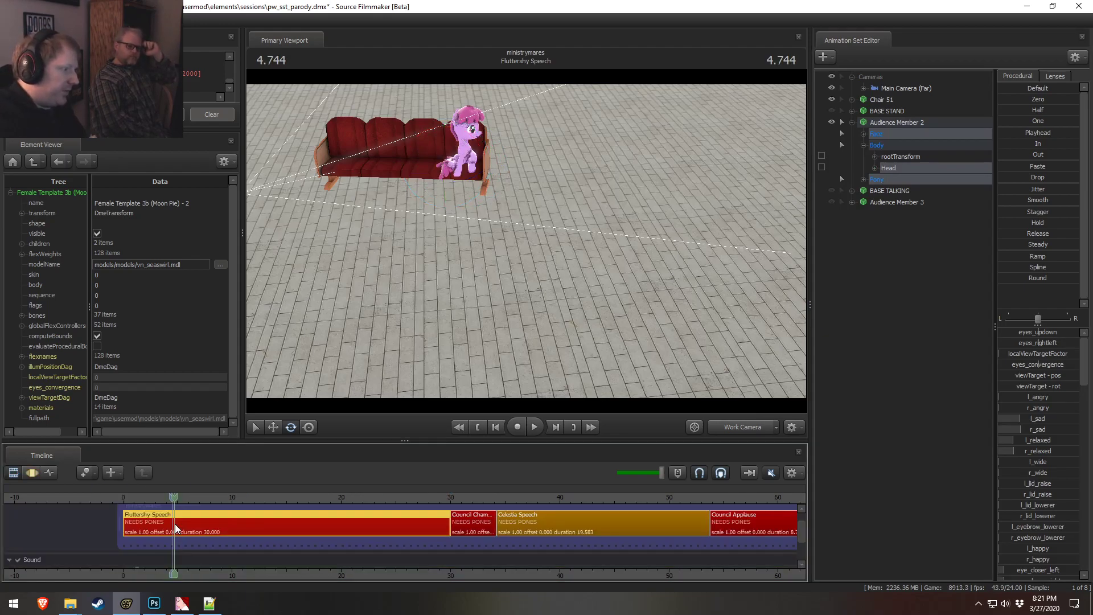
- In Council Chamber, select Biniki's and then Clumsy Reaper's full controls around 32.208
{"action": "left_click", "coordinate": [474, 524]}
{"action": "scroll", "coordinate": [471, 516], "scroll_direction": "up", "scroll_amount": 4}
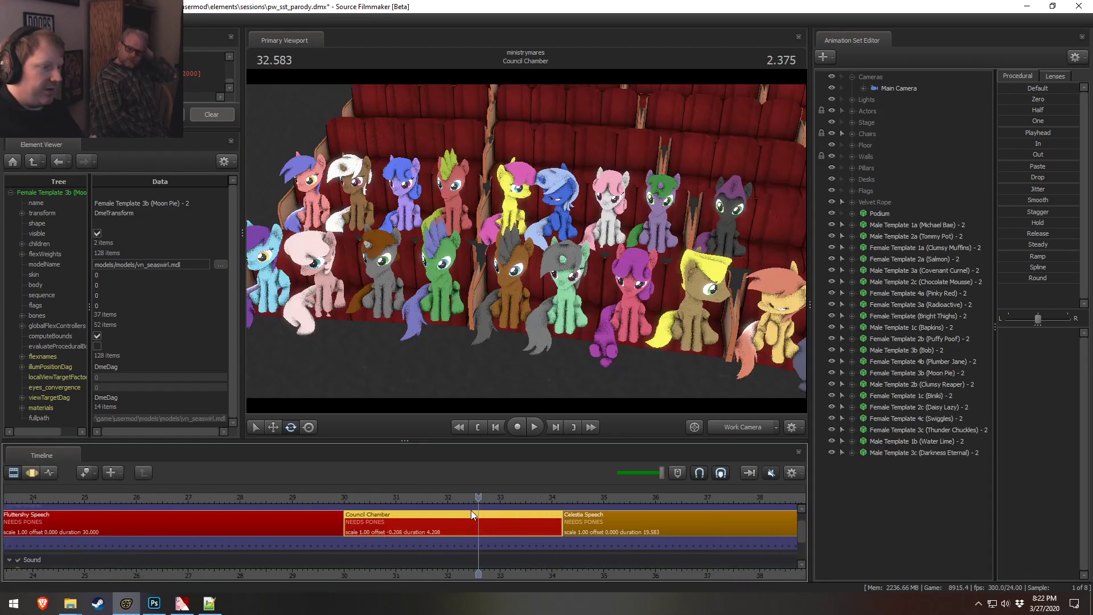
{"action": "left_click", "coordinate": [336, 215]}
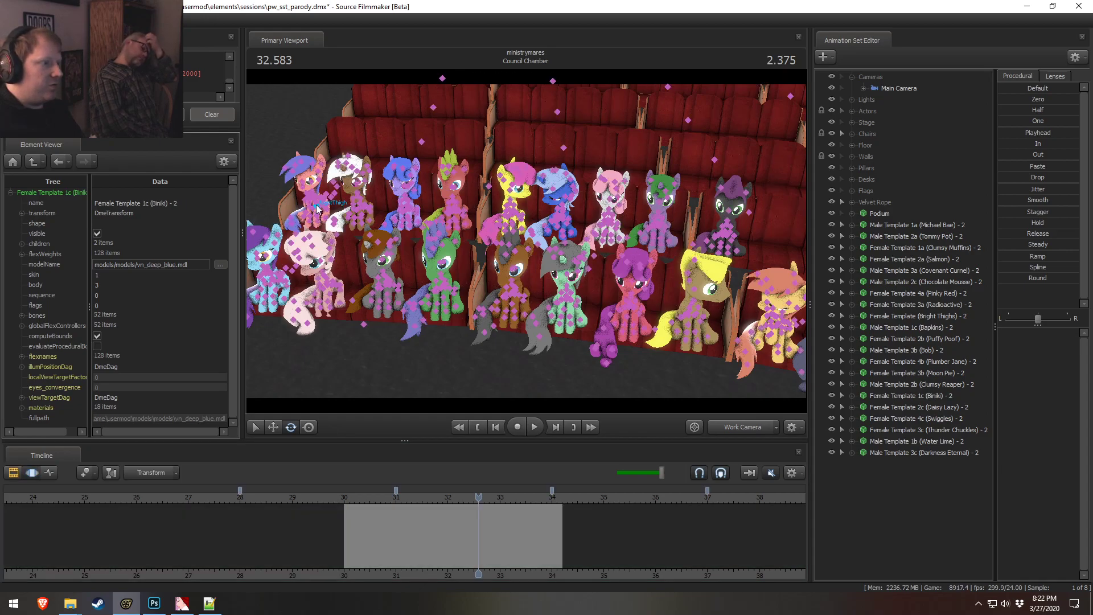
{"action": "left_click", "coordinate": [903, 396]}
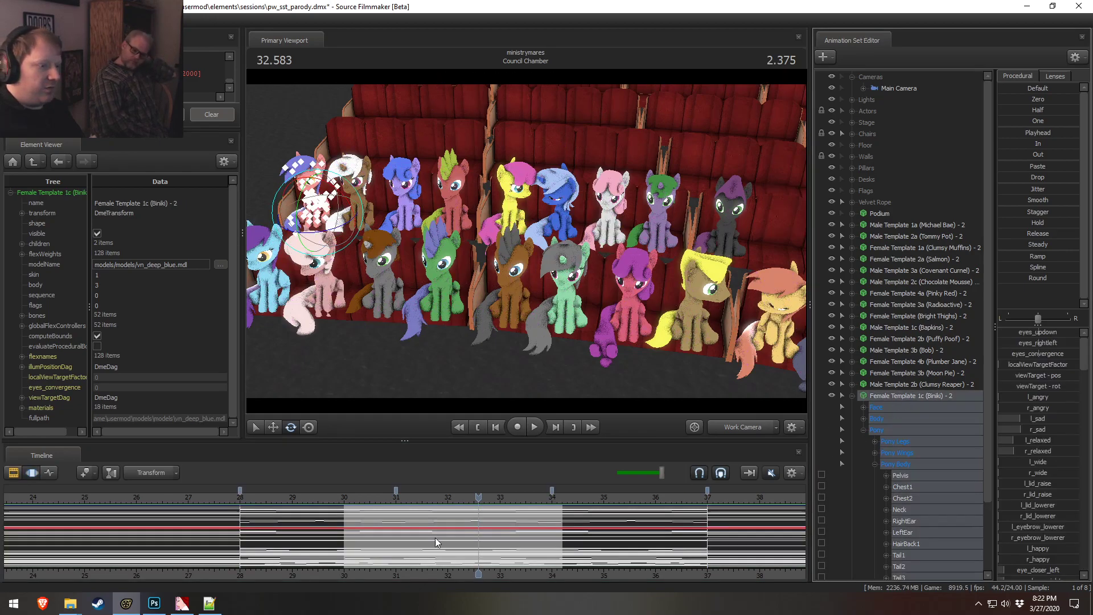
{"action": "key", "text": "Up"}
{"action": "key", "text": "Down"}
{"action": "key", "text": "Down"}
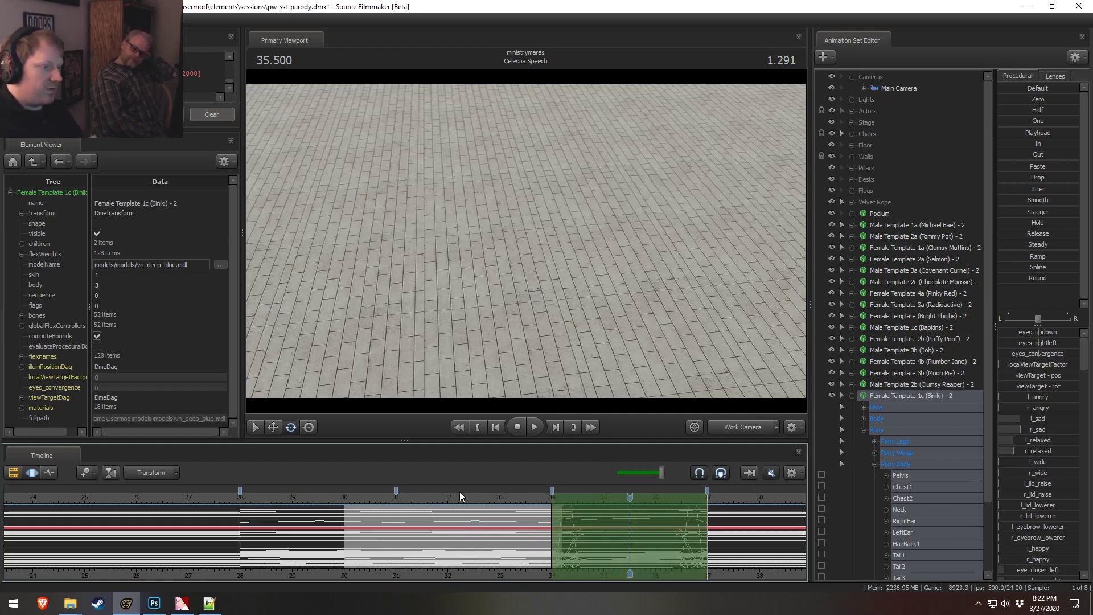
{"action": "left_click", "coordinate": [458, 495]}
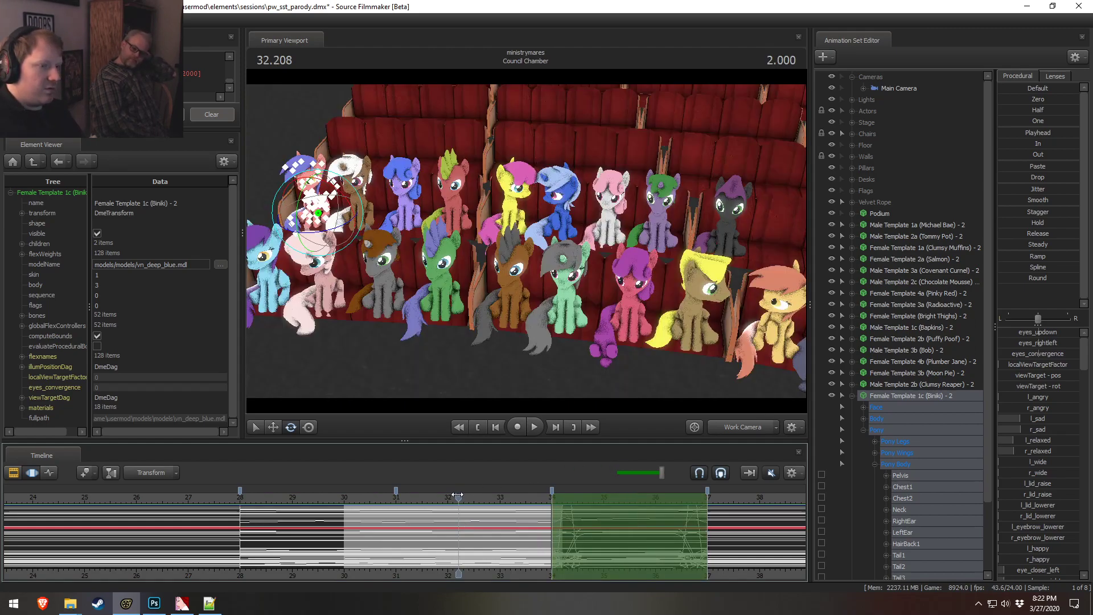
{"action": "left_click", "coordinate": [457, 208]}
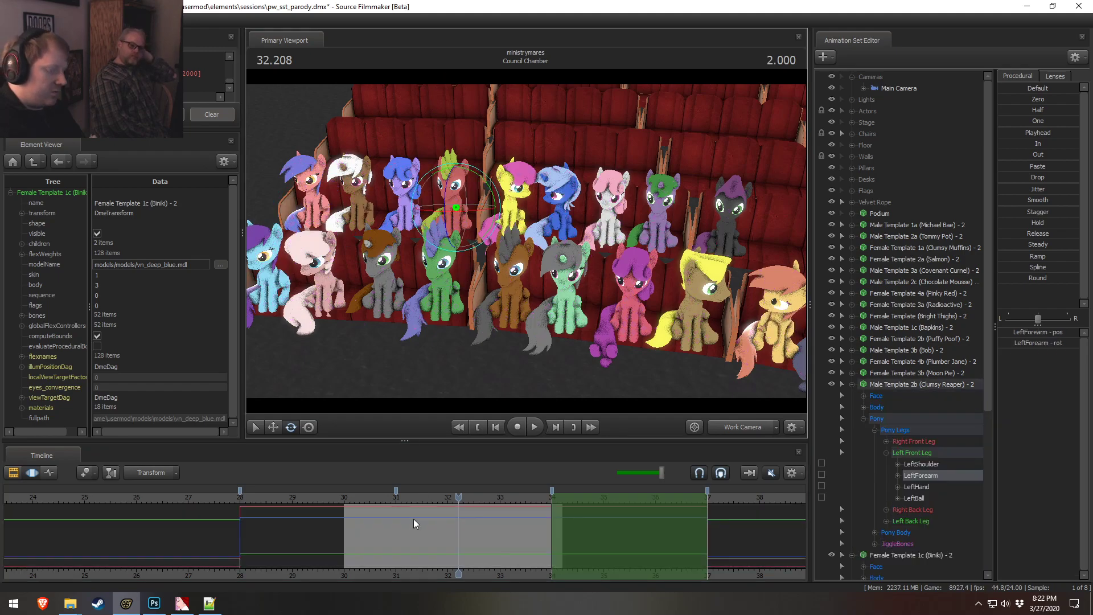
{"action": "key", "text": "Up"}
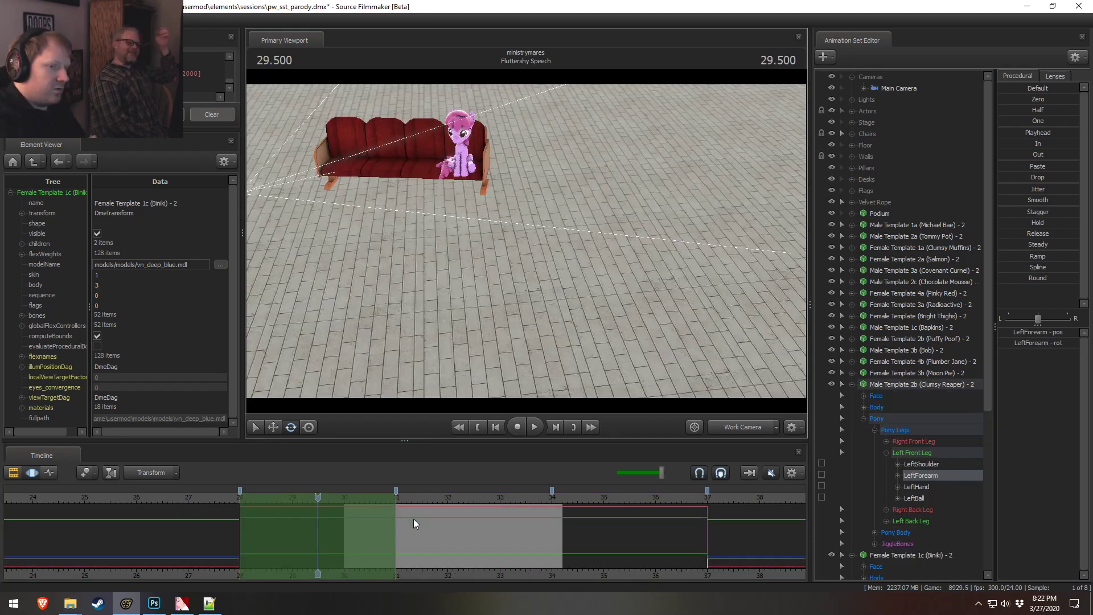
{"action": "left_click", "coordinate": [913, 384]}
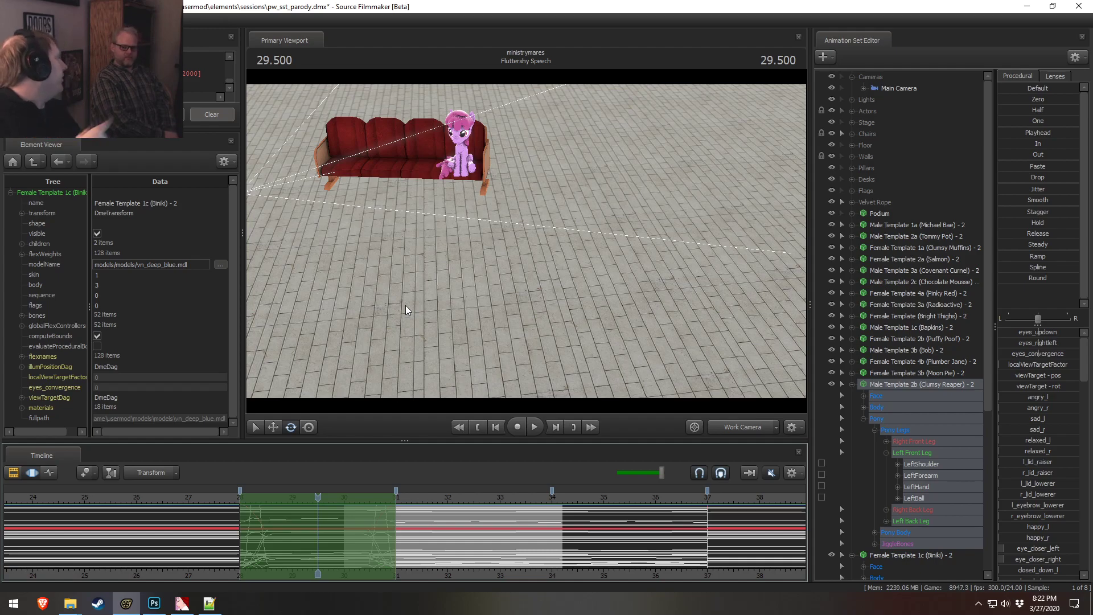
{"action": "key", "text": "F2"}
- At 31.166 set a 31–34 time selection and select the Pinky Red and Puffy Poof rigs
{"action": "left_click", "coordinate": [405, 503]}
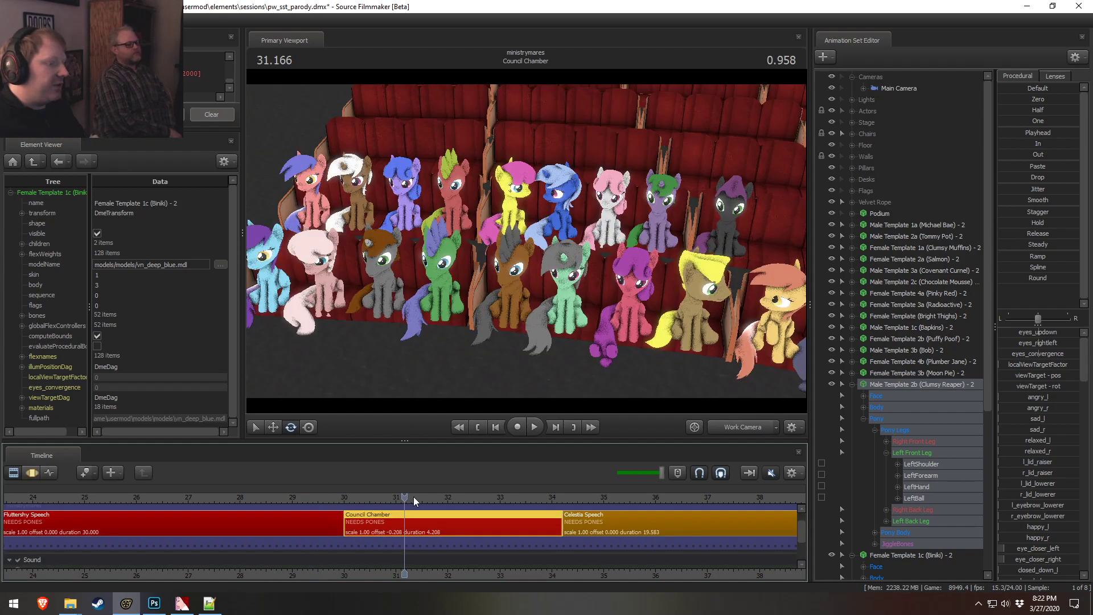
{"action": "key", "text": "F3"}
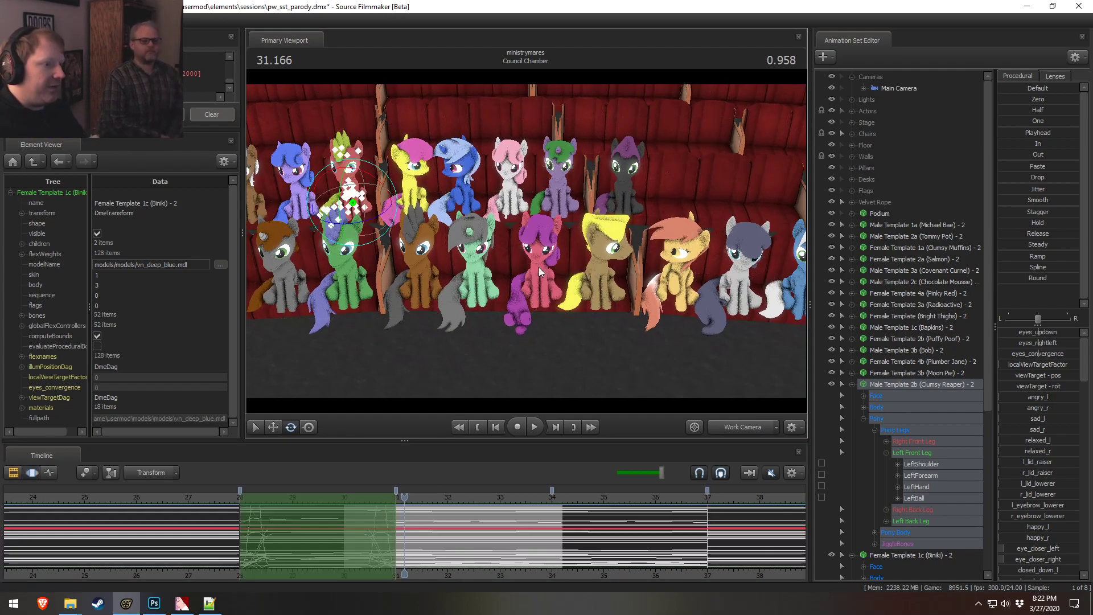
{"action": "left_click", "coordinate": [539, 273]}
{"action": "left_click_drag", "start_coordinate": [354, 549], "coordinate": [489, 561]}
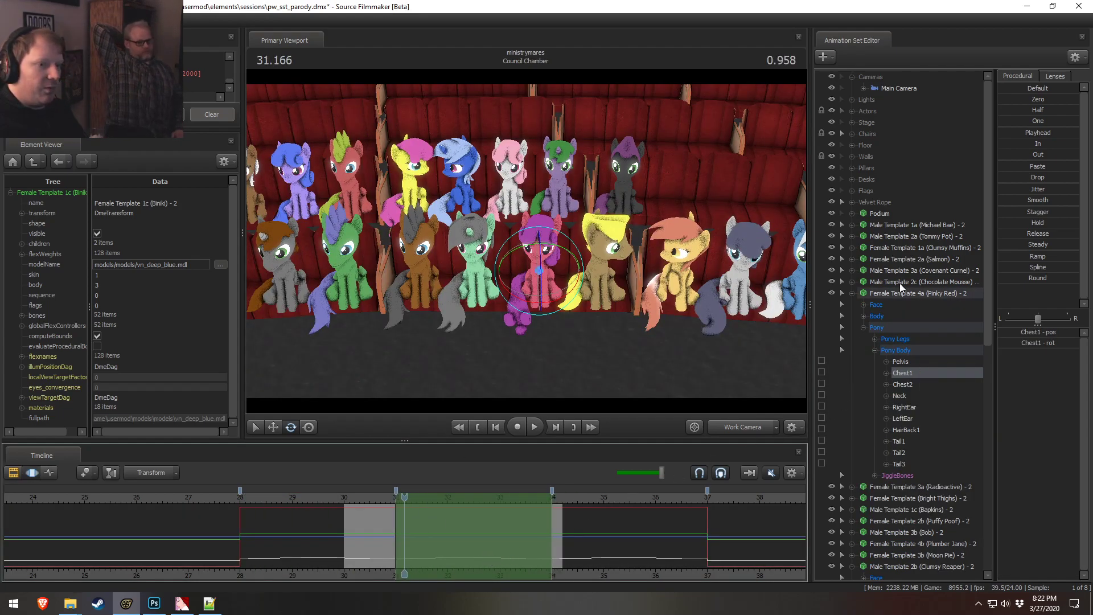
{"action": "left_click", "coordinate": [887, 293]}
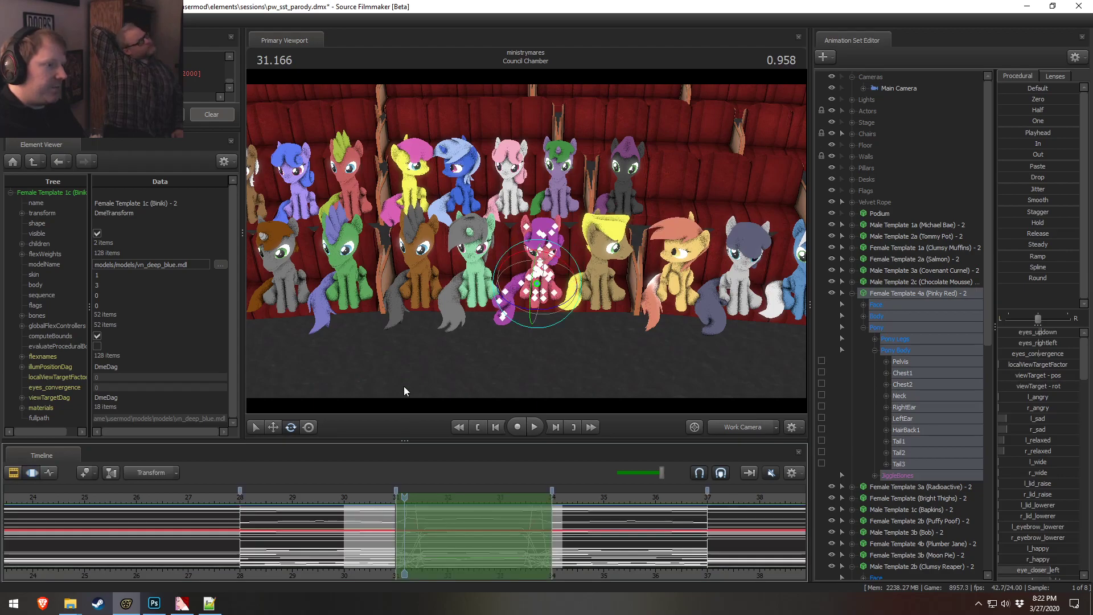
{"action": "key", "text": "ctrl"}
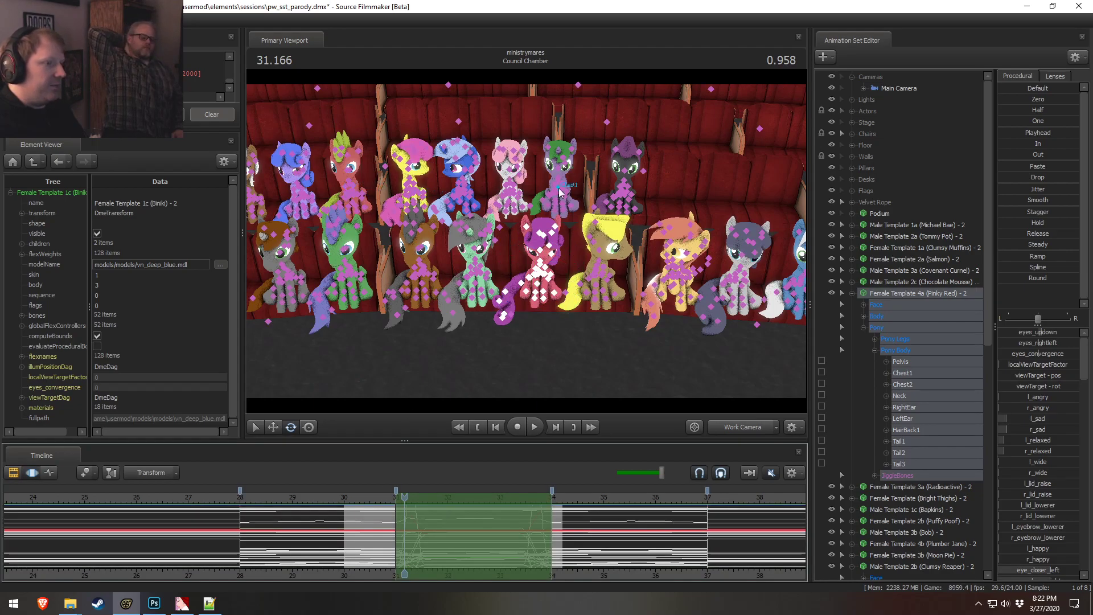
{"action": "left_click", "coordinate": [749, 297], "text": "ctrl"}
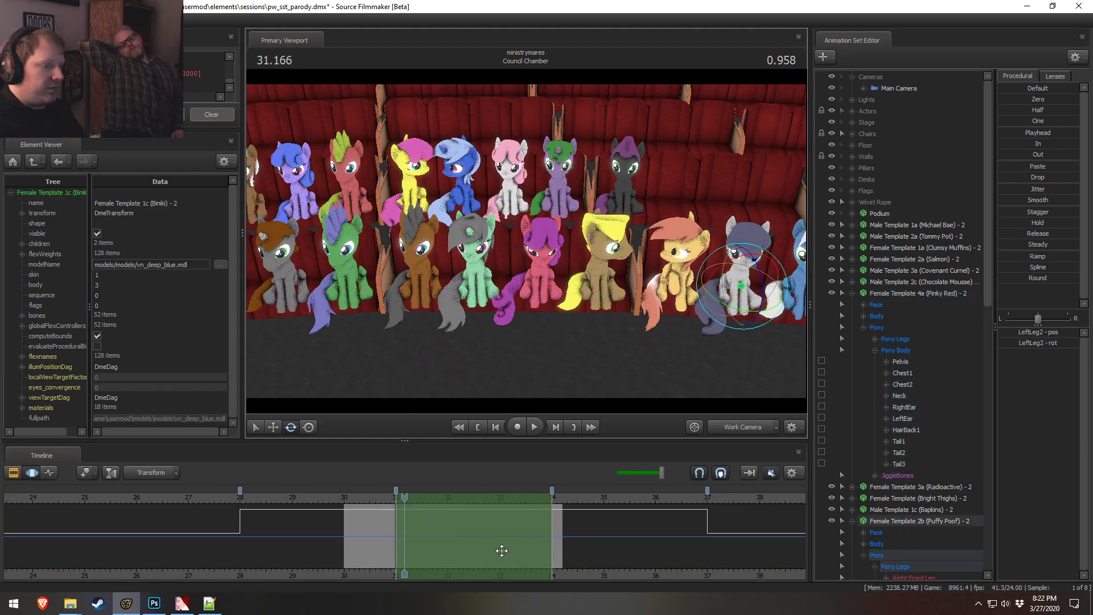
{"action": "left_click", "coordinate": [901, 292]}
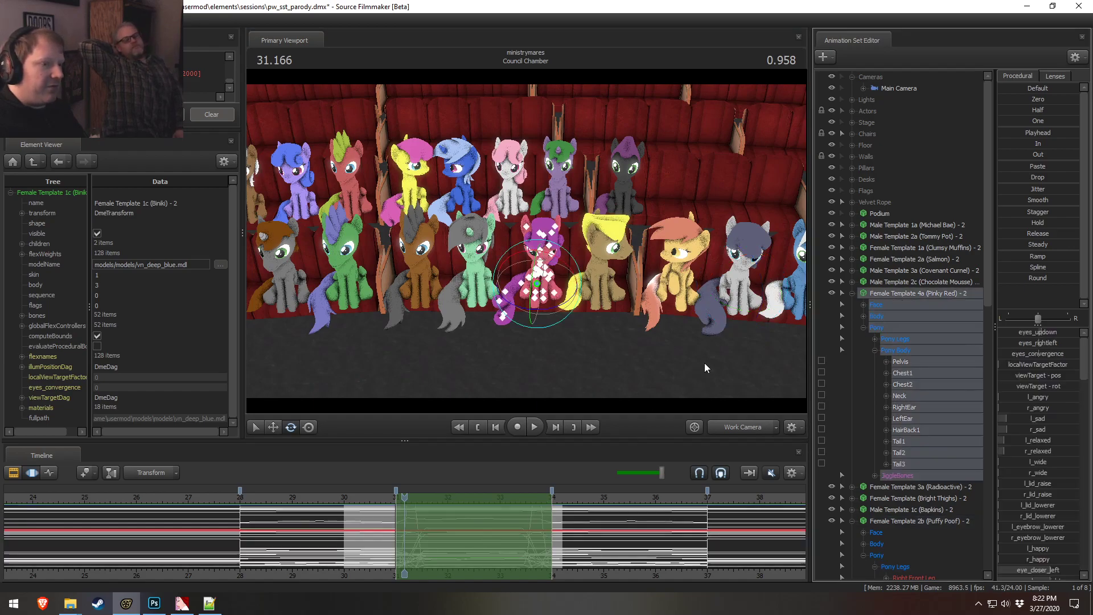
{"action": "left_click", "coordinate": [895, 521]}
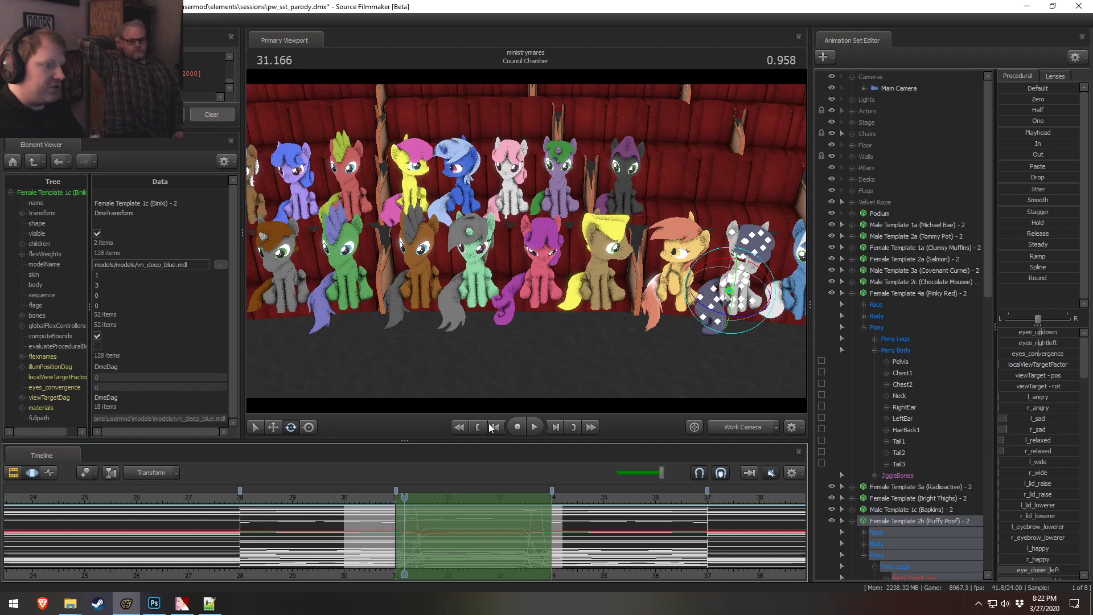
- Select Audience Member 2 in the Fluttershy Speech shot and show its animation curves
{"action": "left_click_drag", "start_coordinate": [592, 391], "coordinate": [651, 385]}
{"action": "key", "text": "F2"}
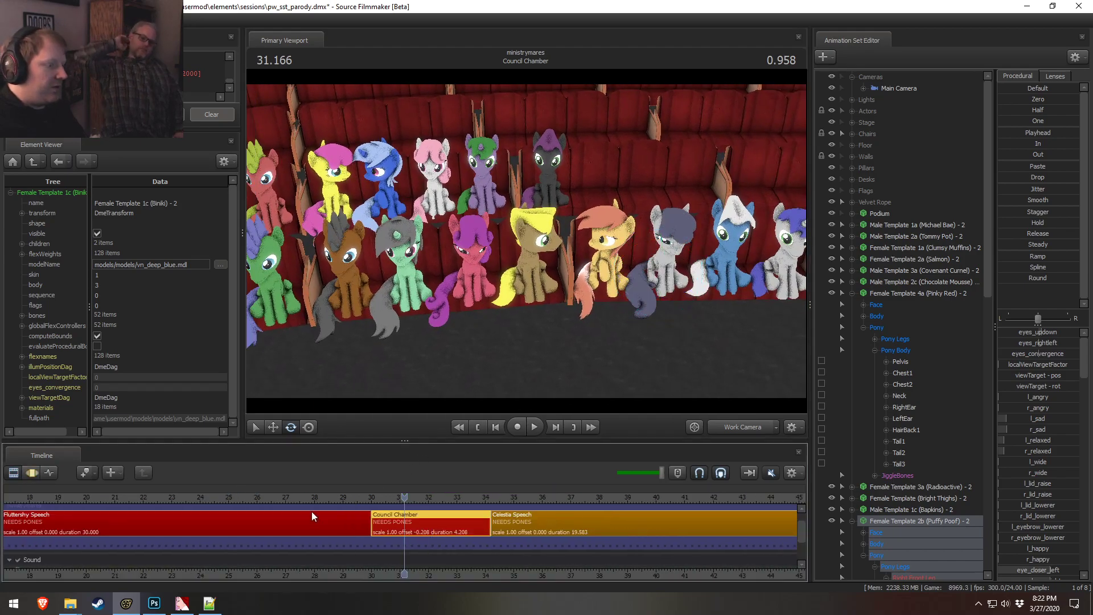
{"action": "left_click", "coordinate": [235, 520]}
{"action": "left_click", "coordinate": [911, 123]}
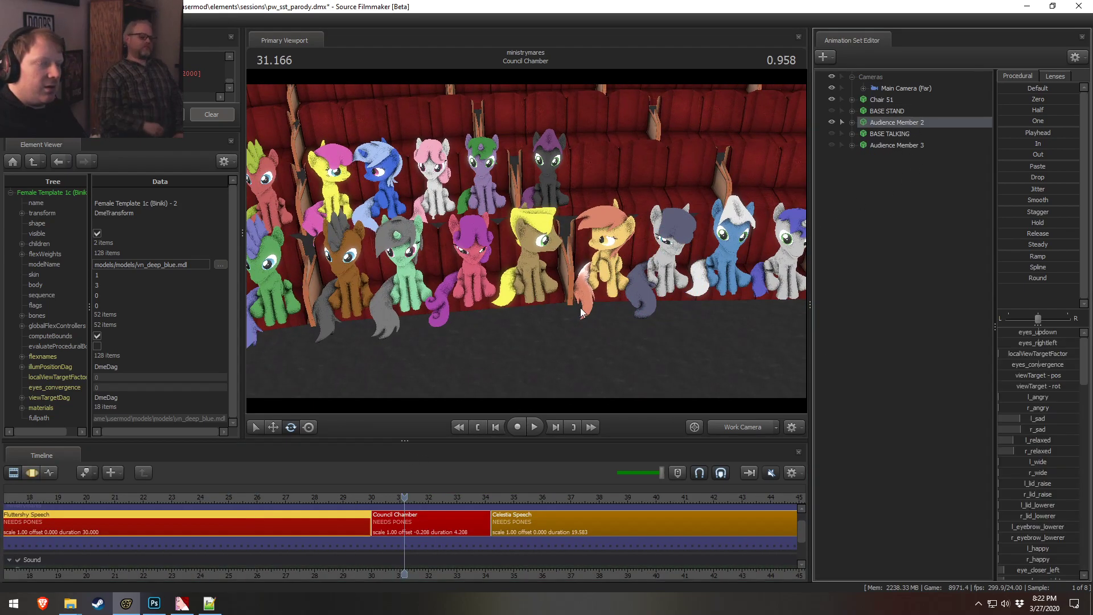
{"action": "key", "text": "F3"}
- At about 3.9 s in Fluttershy Speech, select Audience Member 2's Head control
{"action": "left_click", "coordinate": [68, 515]}
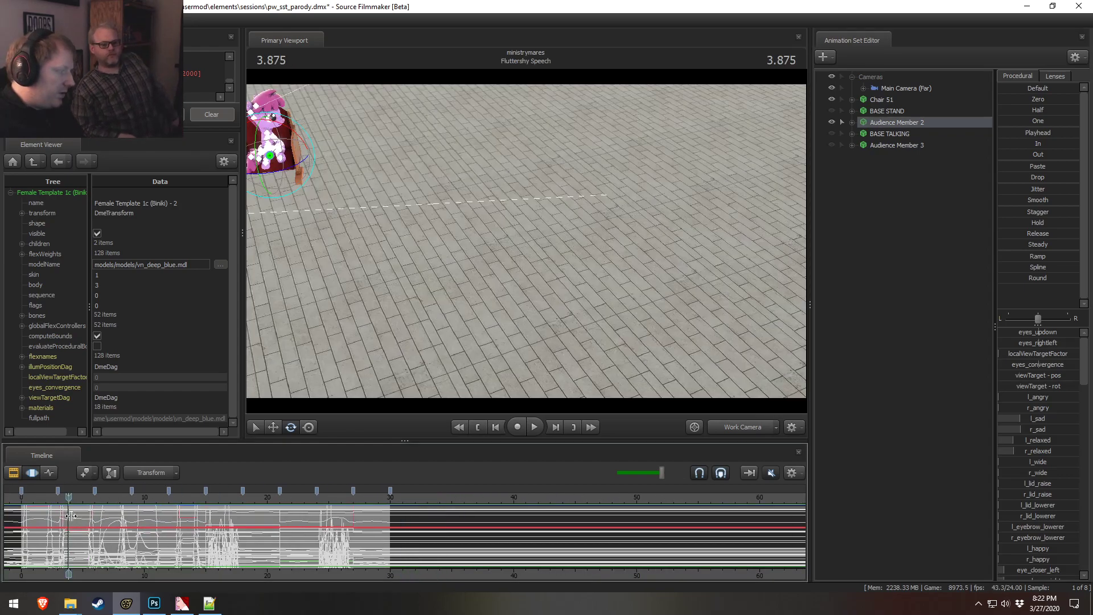
{"action": "key", "text": "ctrl+Right"}
{"action": "key", "text": "ctrl+Right"}
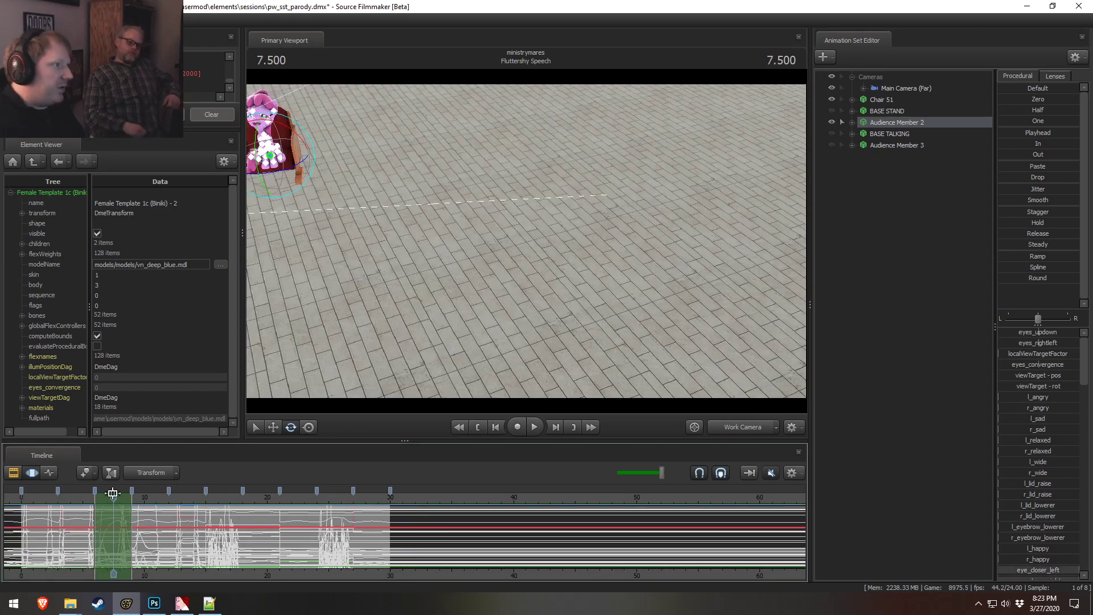
{"action": "left_click", "coordinate": [851, 122]}
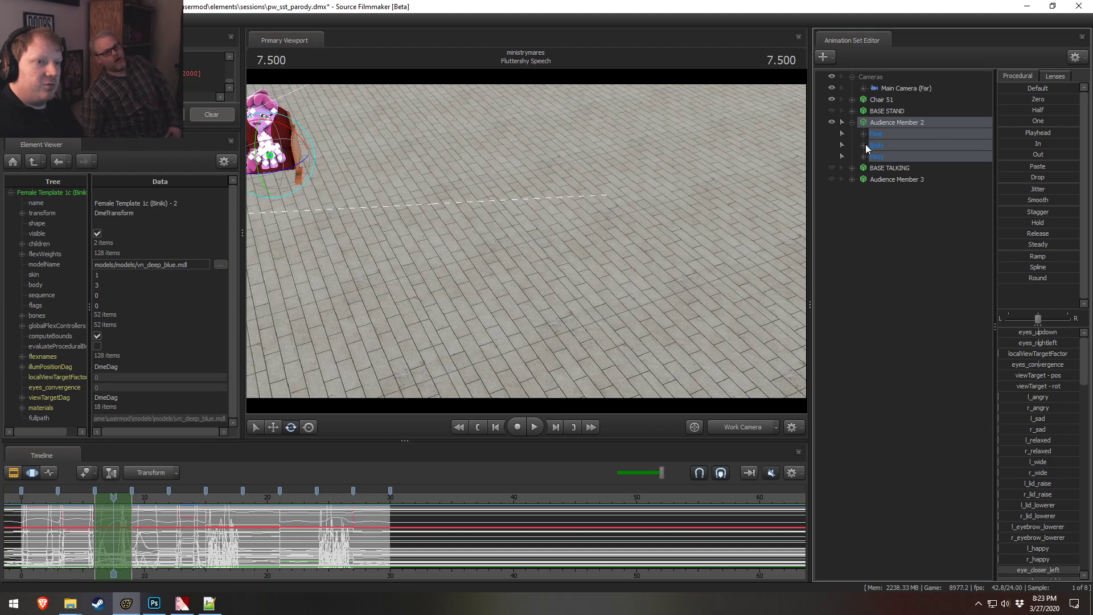
{"action": "left_click", "coordinate": [898, 168]}
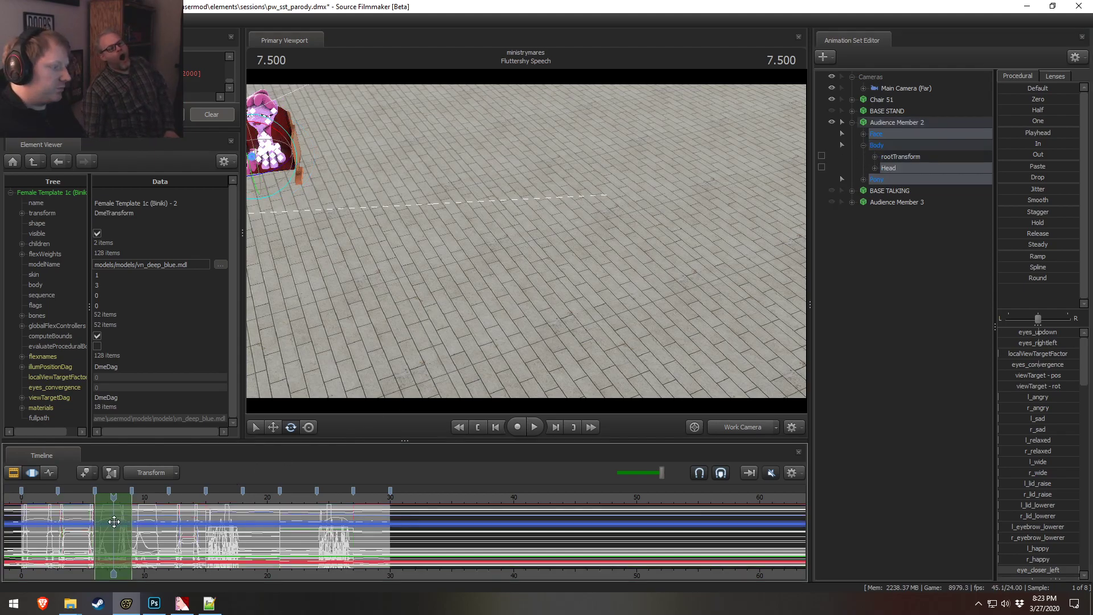
- In Council Chamber, select the Water Lime rig over 31–34 s and play back its motion
{"action": "key", "text": "F2"}
{"action": "left_click", "coordinate": [427, 535]}
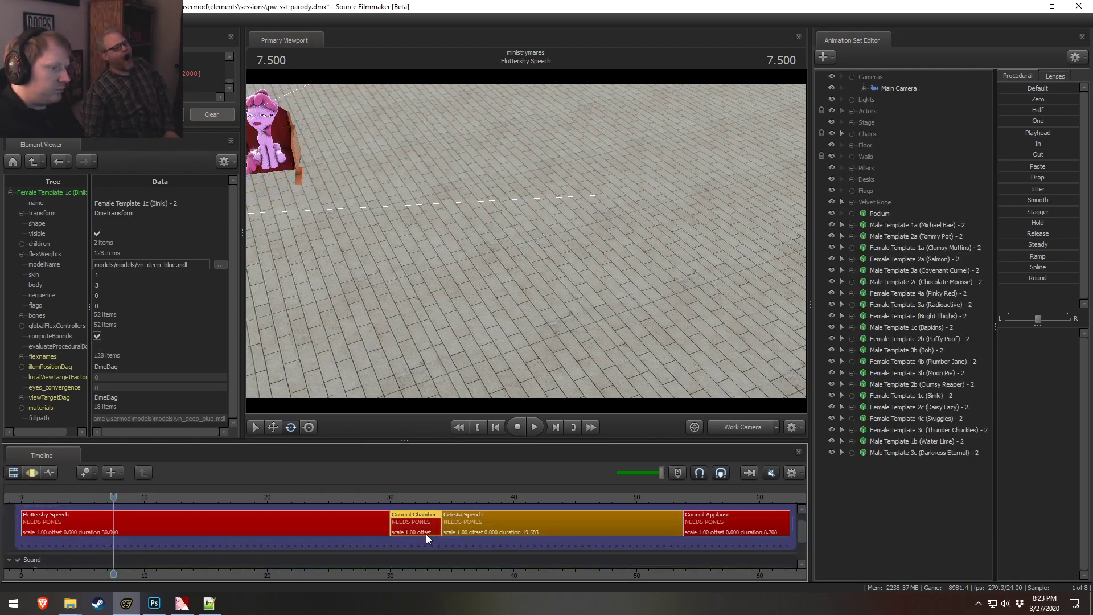
{"action": "left_click", "coordinate": [406, 501]}
{"action": "scroll", "coordinate": [439, 554], "scroll_direction": "up", "scroll_amount": 3}
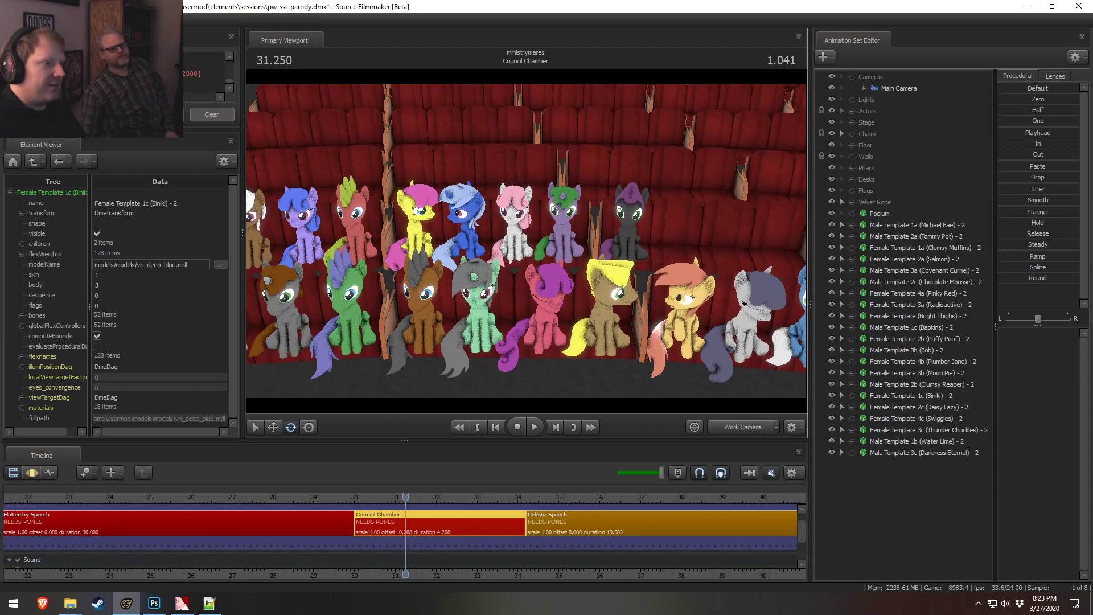
{"action": "left_click", "coordinate": [565, 239]}
{"action": "key", "text": "F3"}
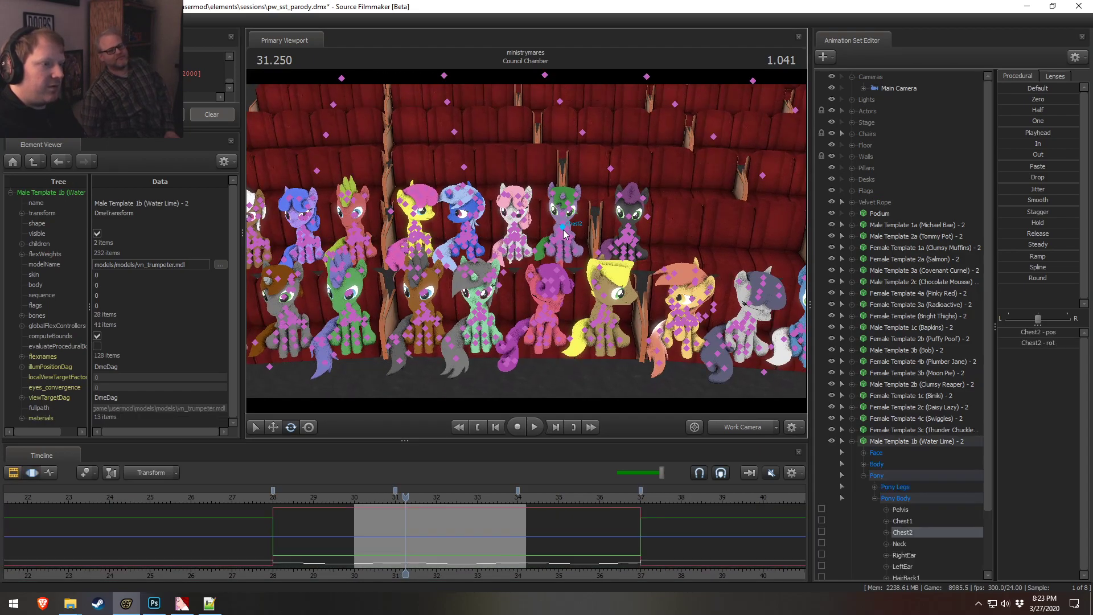
{"action": "left_click", "coordinate": [518, 511]}
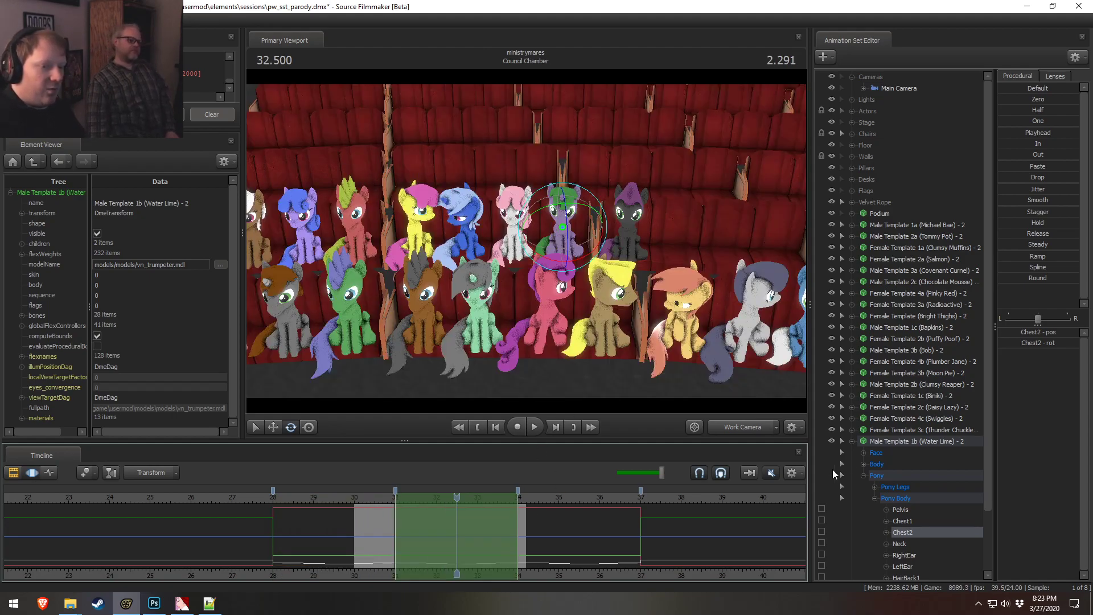
{"action": "left_click", "coordinate": [876, 443]}
{"action": "right_click_drag", "start_coordinate": [609, 396], "coordinate": [609, 350]}
{"action": "key", "text": "space"}
{"action": "left_click", "coordinate": [376, 500]}
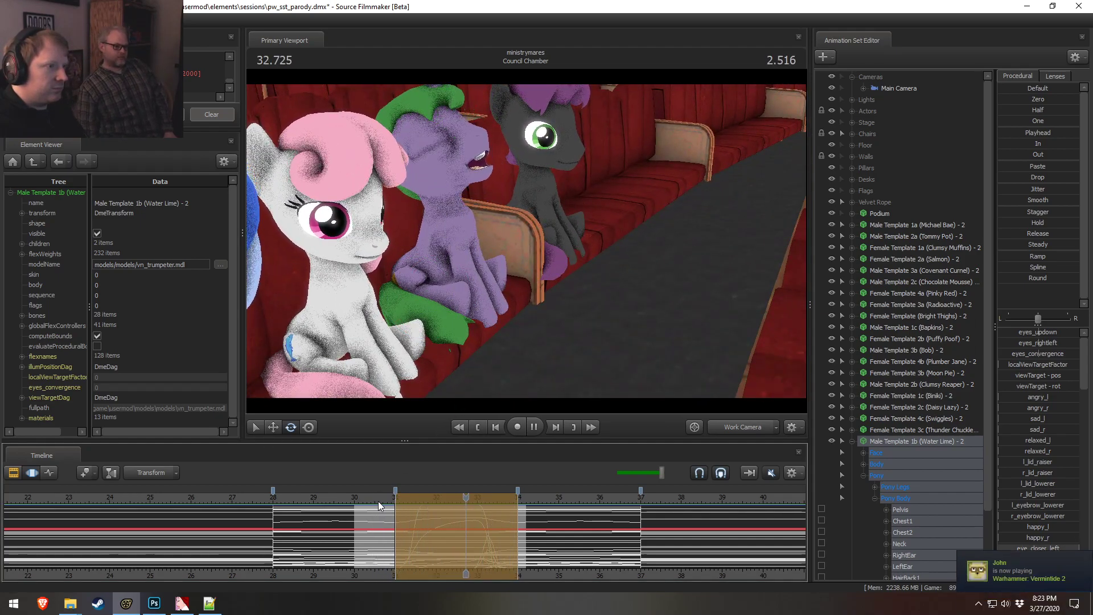
{"action": "key", "text": "space"}
- Select the whole Salmon rig near 31.4 s and replay the motion from about 30 s
{"action": "key", "text": "s"}
{"action": "left_click_drag", "start_coordinate": [439, 384], "coordinate": [526, 241]}
{"action": "key", "text": "F2"}
{"action": "key", "text": "F3"}
{"action": "right_click_drag", "start_coordinate": [526, 240], "coordinate": [511, 285]}
{"action": "left_click_drag", "start_coordinate": [360, 547], "coordinate": [559, 489]}
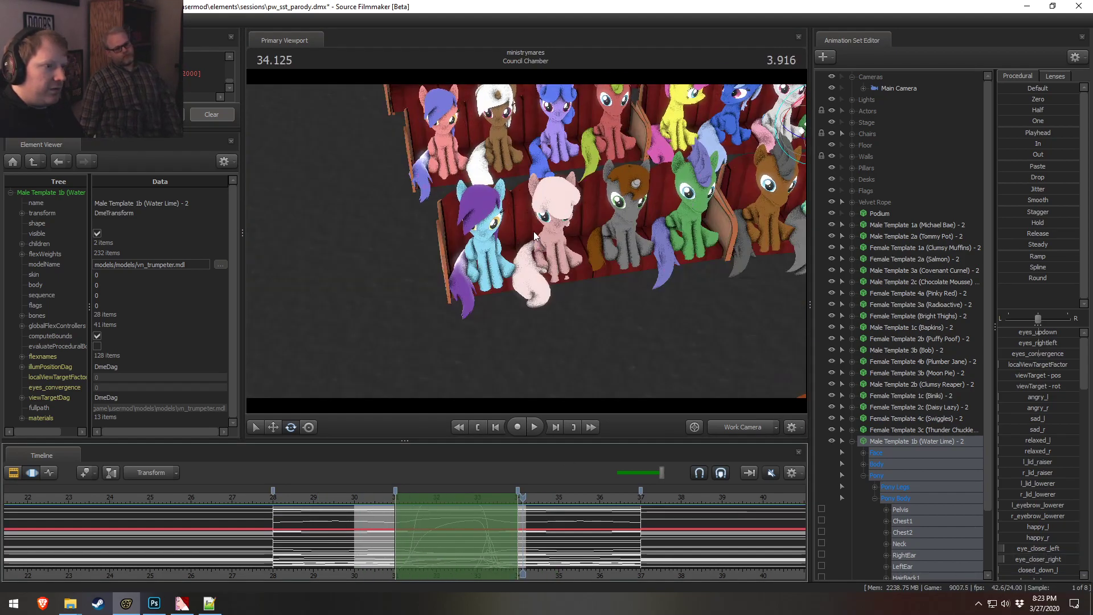
{"action": "left_click", "coordinate": [552, 240]}
{"action": "left_click", "coordinate": [916, 260]}
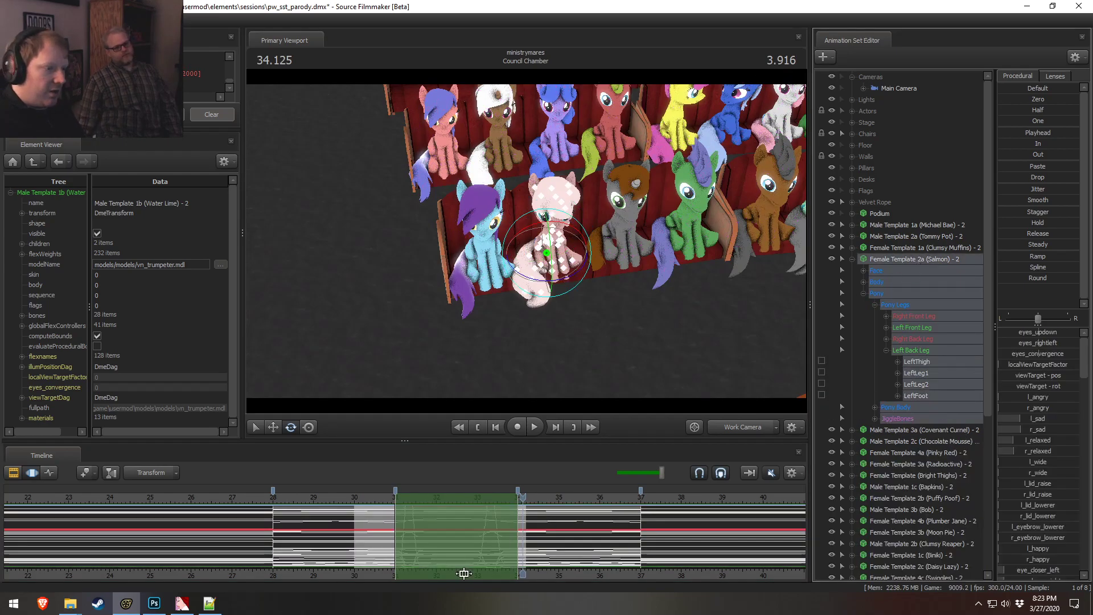
{"action": "left_click_drag", "start_coordinate": [456, 566], "coordinate": [458, 567]}
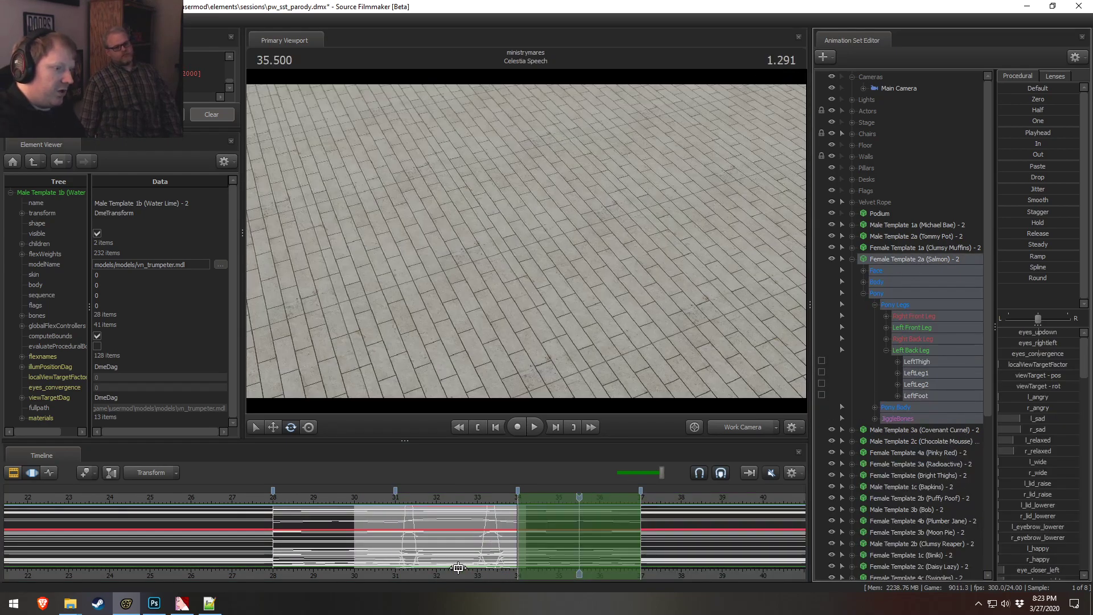
{"action": "left_click", "coordinate": [576, 532]}
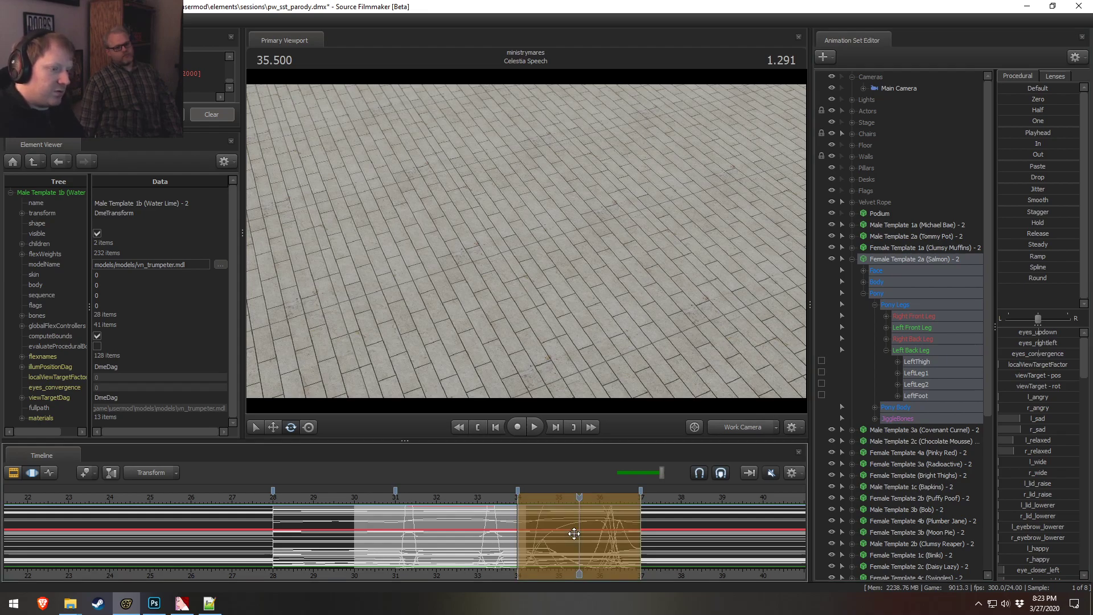
{"action": "left_click_drag", "start_coordinate": [515, 529], "coordinate": [470, 500]}
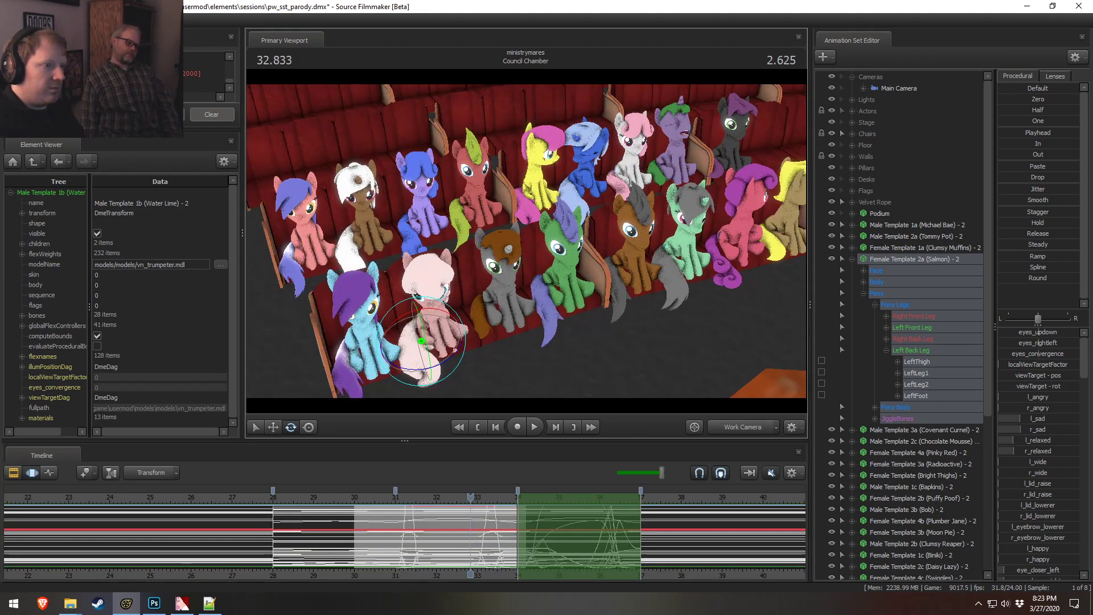
{"action": "key", "text": "space"}
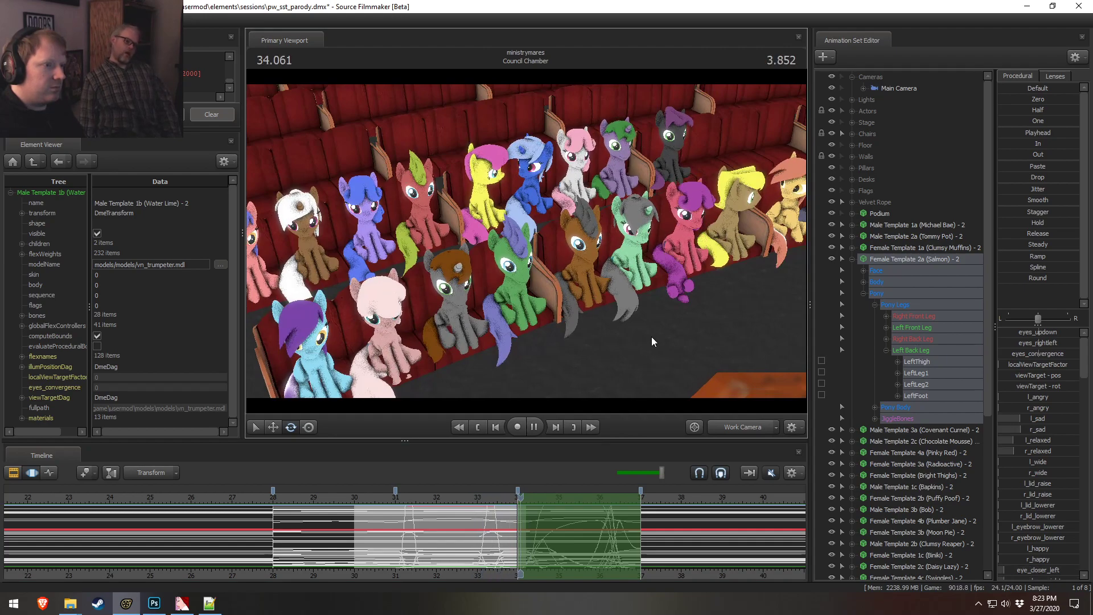
{"action": "key", "text": "space"}
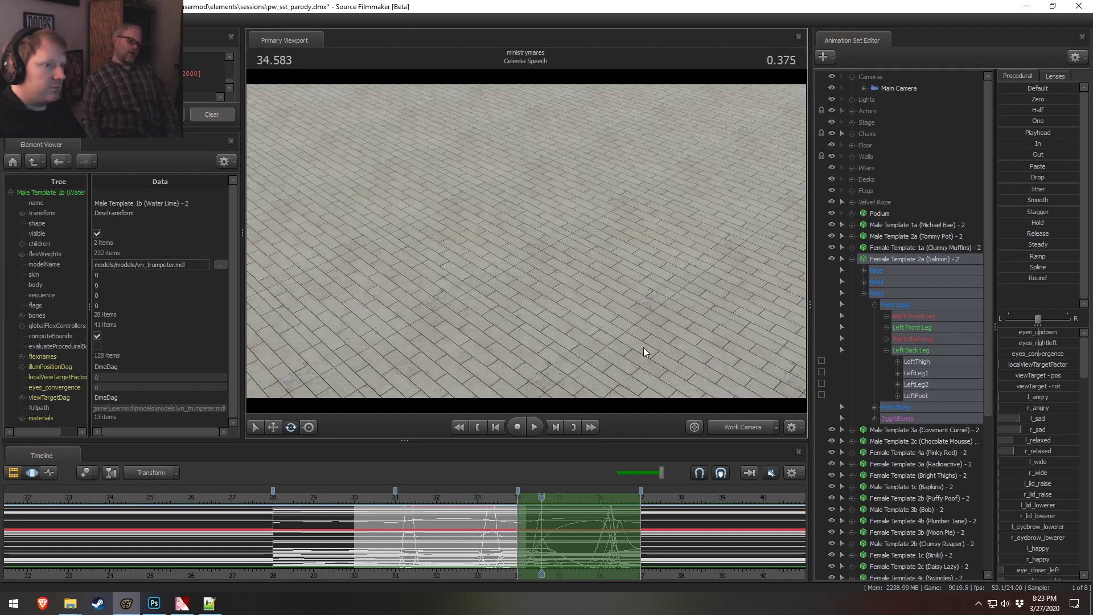
{"action": "left_click", "coordinate": [352, 497]}
{"action": "key", "text": "space"}
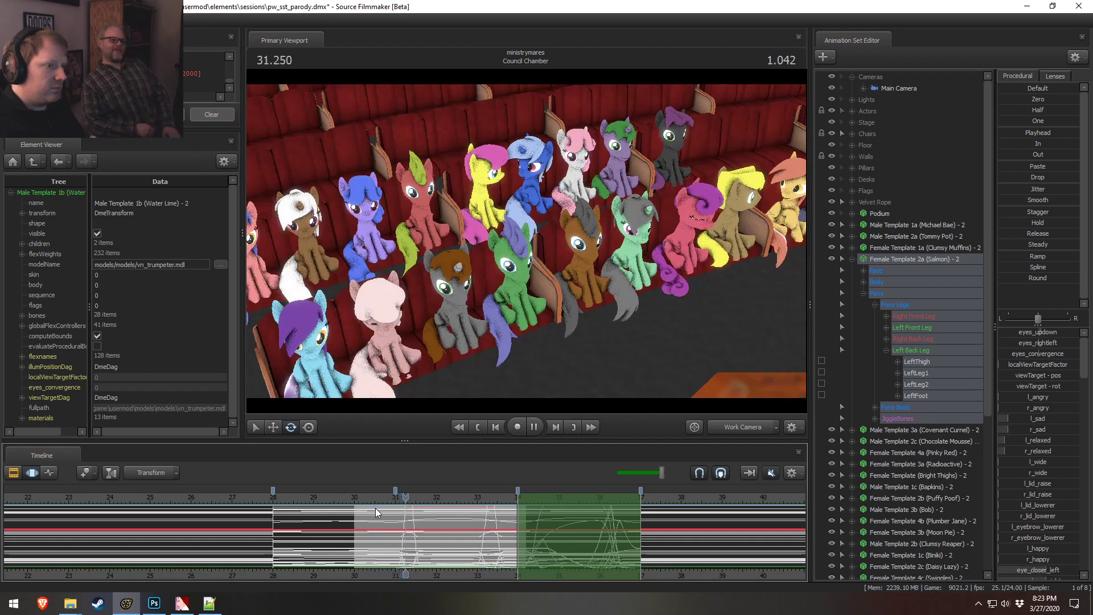
- Check Tommy Pot and the white unicorn, then select the Bapkins rig over 28–31 s
{"action": "left_click", "coordinate": [514, 289]}
{"action": "left_click_drag", "start_coordinate": [514, 289], "coordinate": [530, 248]}
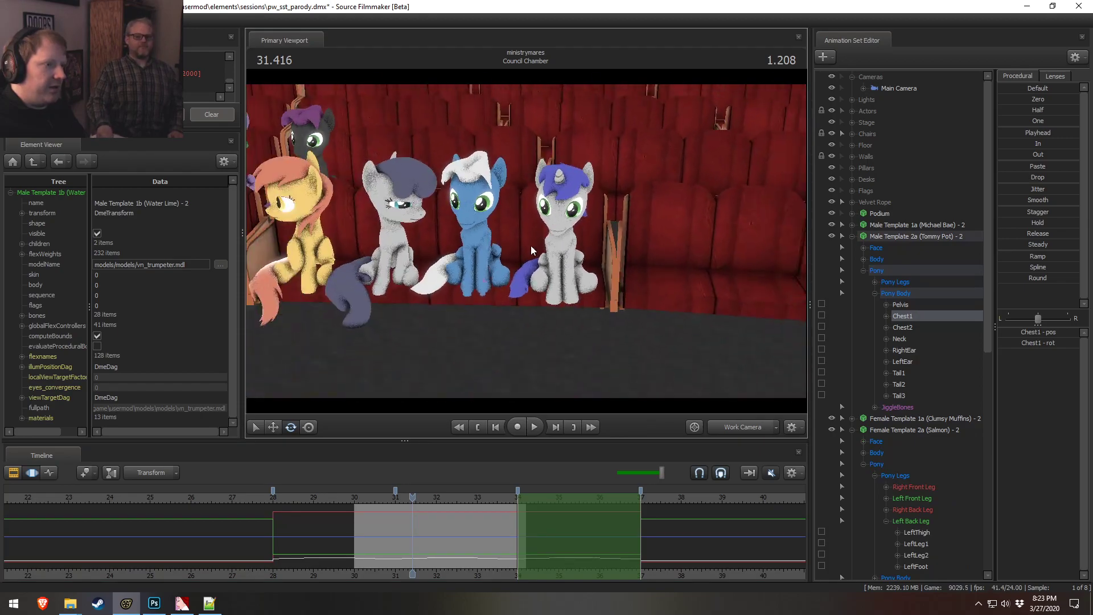
{"action": "left_click", "coordinate": [560, 239]}
{"action": "left_click_drag", "start_coordinate": [574, 537], "coordinate": [325, 552]}
{"action": "scroll", "coordinate": [930, 378], "scroll_direction": "down", "scroll_amount": 9}
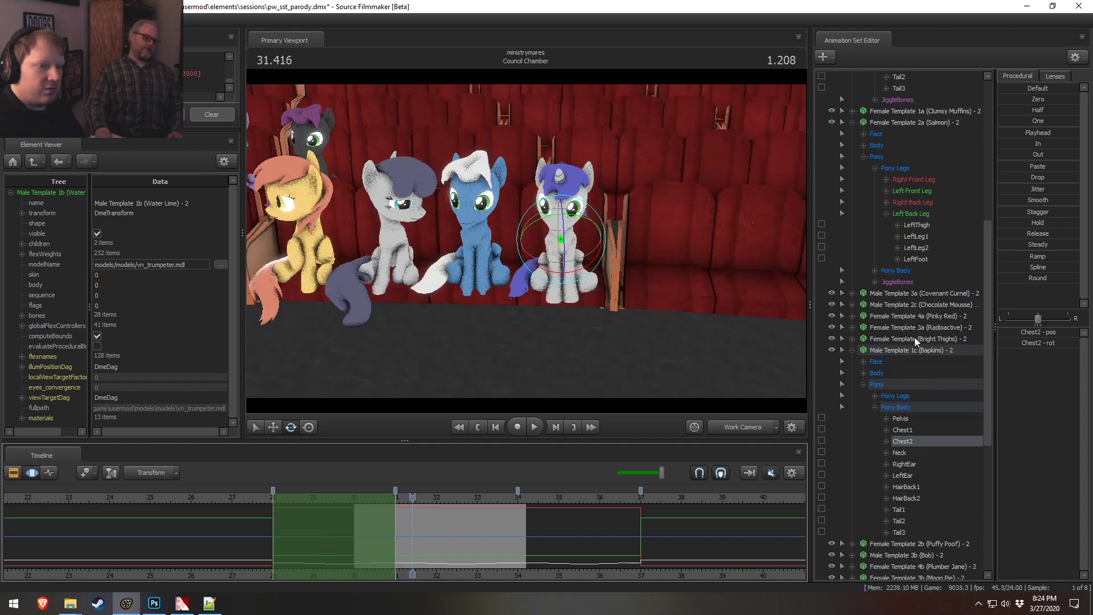
{"action": "left_click", "coordinate": [913, 349]}
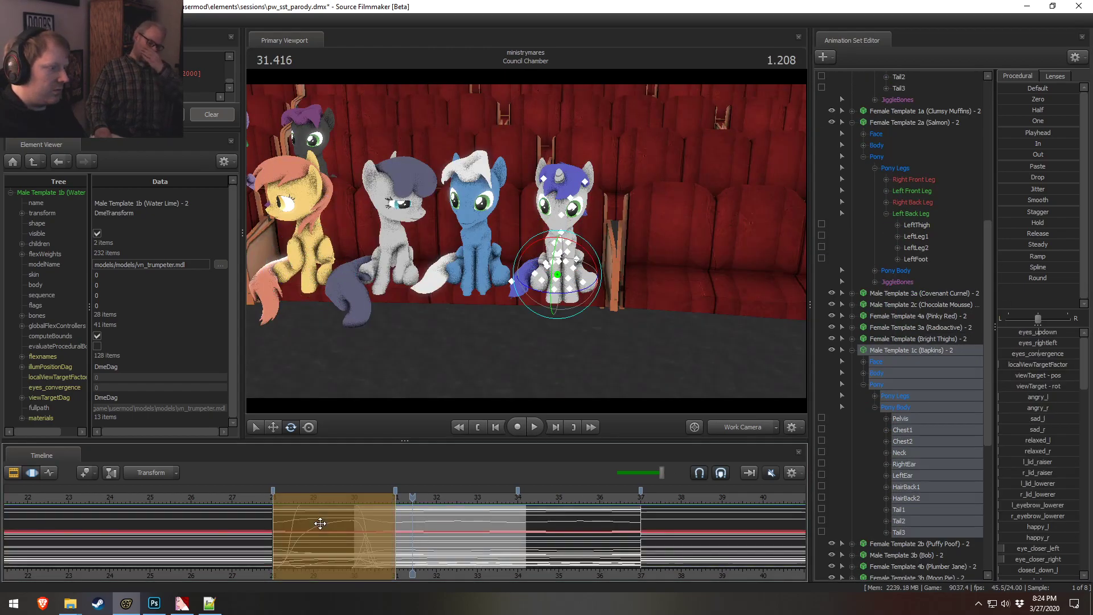
{"action": "key", "text": "F2"}
{"action": "scroll", "coordinate": [322, 531], "scroll_direction": "down", "scroll_amount": 2}
- In Fluttershy Speech, select the Audience Member 2 rig with a 9–12 s time range
{"action": "left_click", "coordinate": [350, 525]}
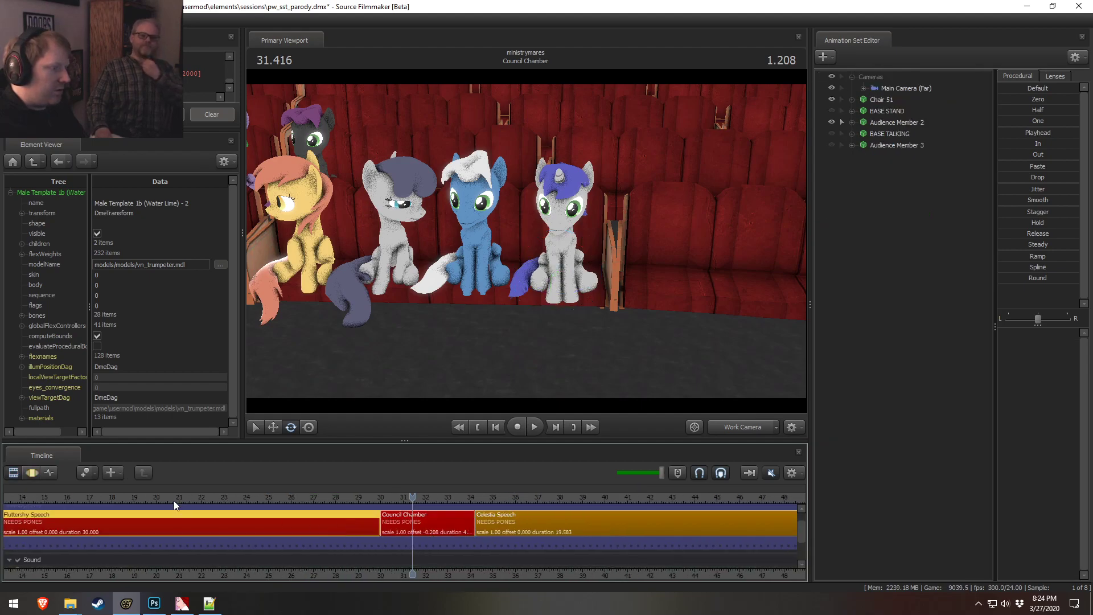
{"action": "left_click_drag", "start_coordinate": [176, 502], "coordinate": [60, 506]}
{"action": "middle_click_drag", "start_coordinate": [143, 571], "coordinate": [505, 571]}
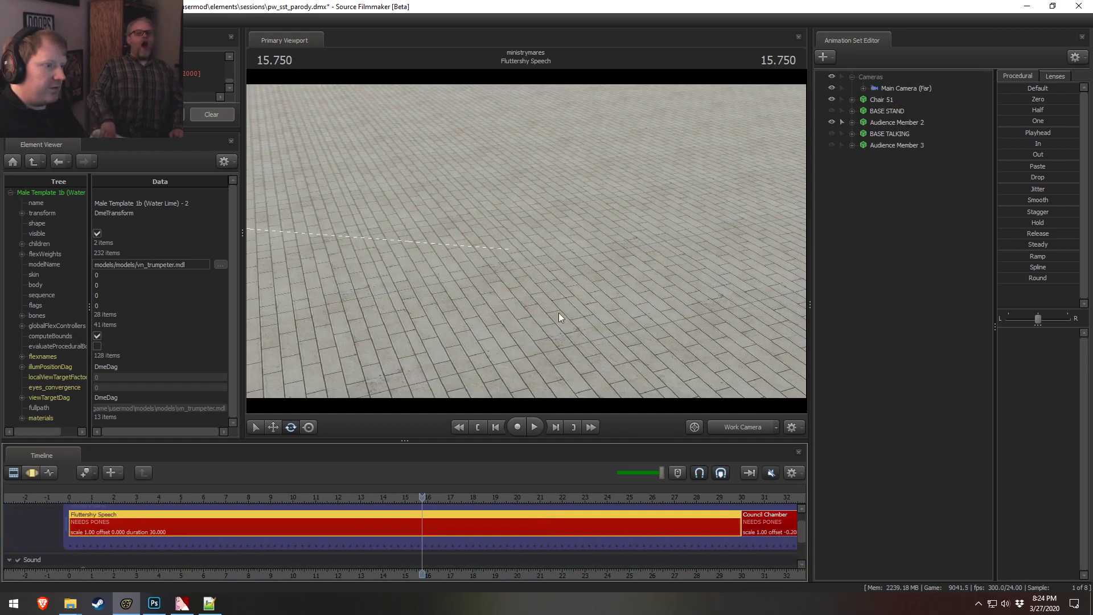
{"action": "left_click_drag", "start_coordinate": [526, 242], "coordinate": [535, 267]}
{"action": "key", "text": "F3"}
{"action": "left_click_drag", "start_coordinate": [262, 490], "coordinate": [322, 517]}
{"action": "left_click", "coordinate": [893, 122]}
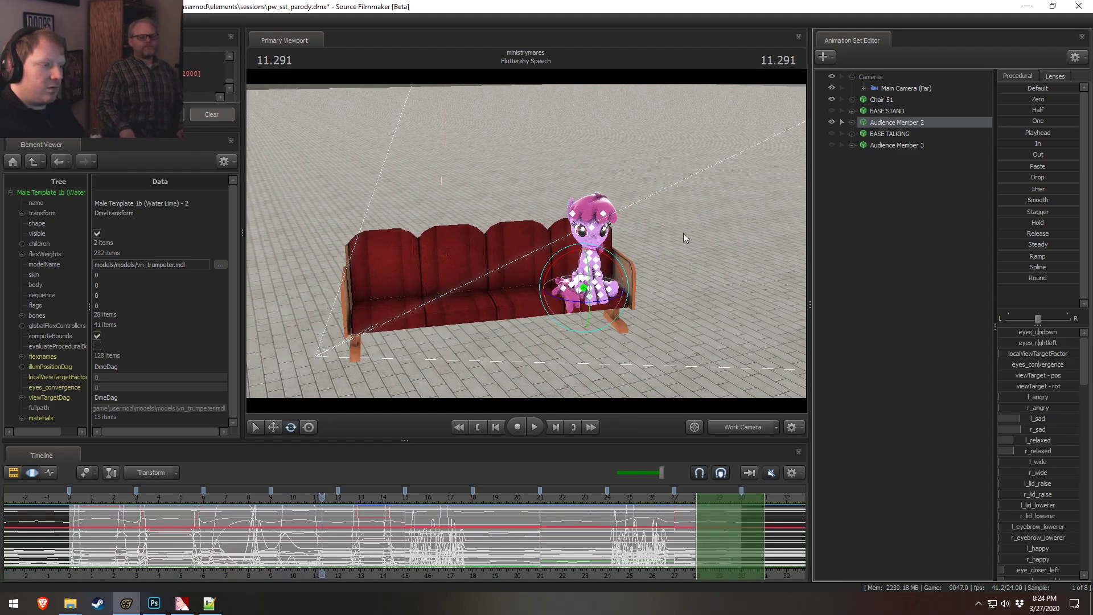
{"action": "left_click", "coordinate": [327, 533]}
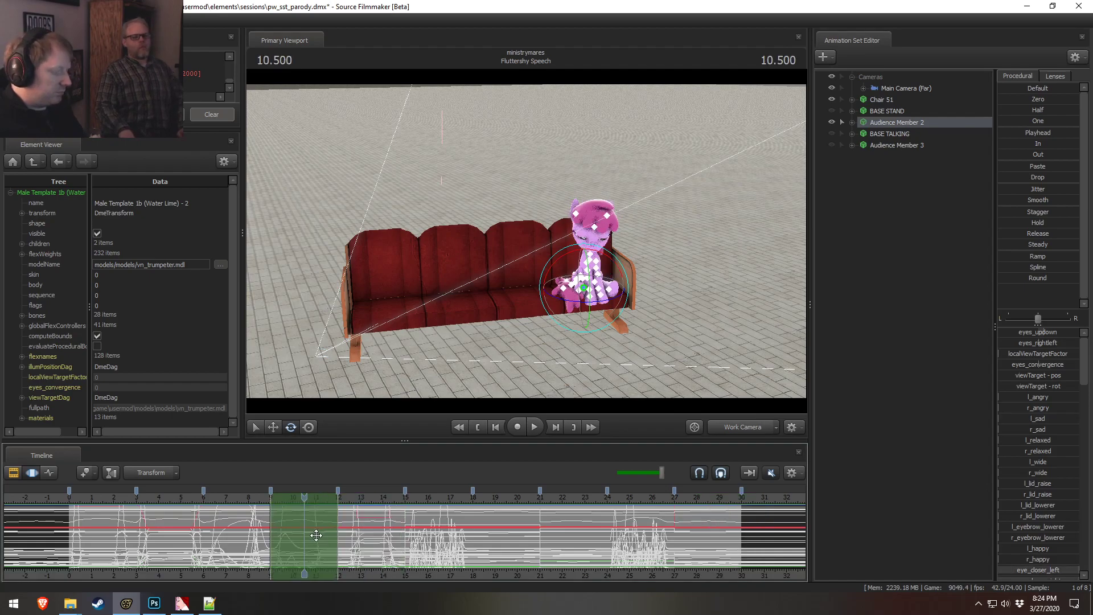
- Play the Council Chamber shot viewed from above and select Chocolate Mousse in the seated rows
{"action": "key", "text": "F2"}
{"action": "left_click", "coordinate": [767, 519]}
{"action": "left_click", "coordinate": [752, 572]}
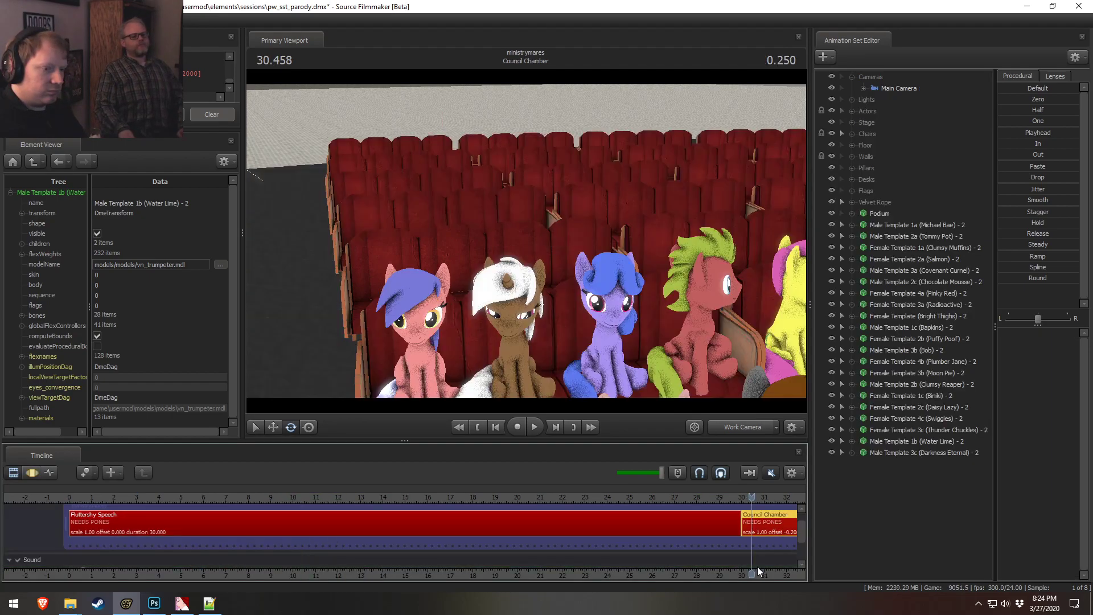
{"action": "middle_click_drag", "start_coordinate": [761, 573], "coordinate": [415, 491]}
{"action": "left_click_drag", "start_coordinate": [416, 285], "coordinate": [433, 262]}
{"action": "mouse_move", "coordinate": [527, 253]}
{"action": "left_mouse_down"}
{"action": "mouse_move", "coordinate": [521, 259]}
{"action": "mouse_move", "coordinate": [527, 253]}
{"action": "left_mouse_up"}
{"action": "key", "text": "space"}
{"action": "key", "text": "space"}
{"action": "key", "text": "F3"}
{"action": "left_click", "coordinate": [495, 316]}
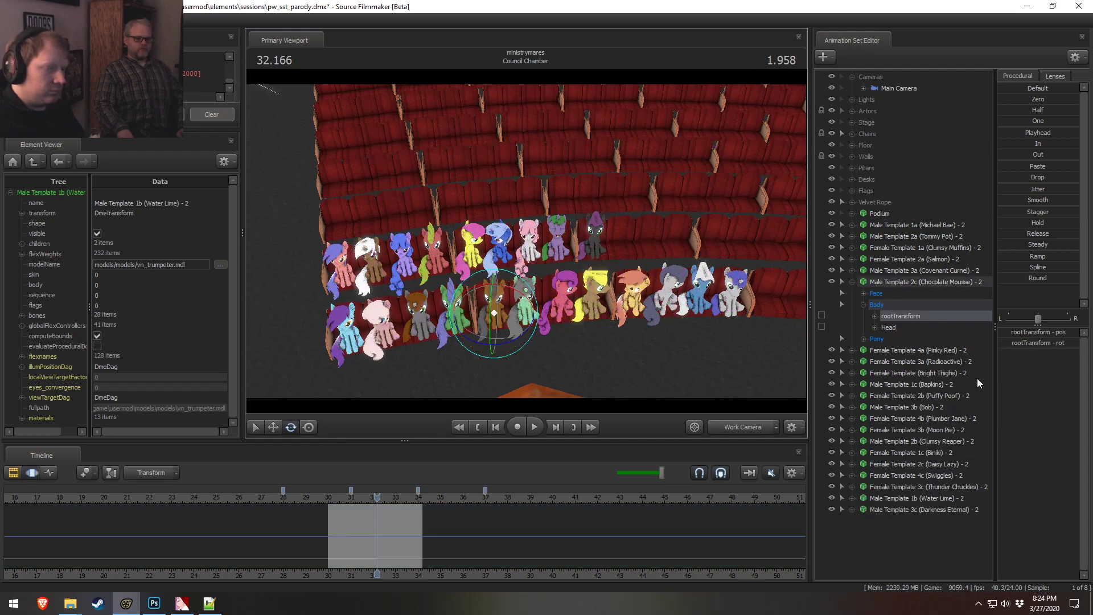
{"action": "key", "text": "F4"}
{"action": "key", "text": "F2"}
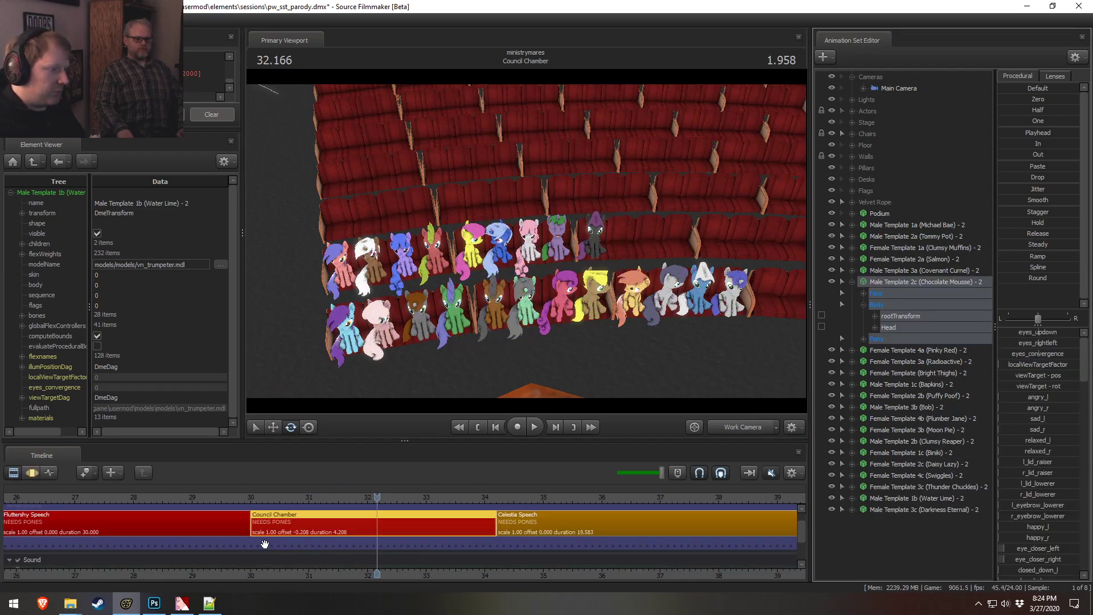
- Scrub Fluttershy Speech around 18–21 s and 10.5 s, then select all Audience Member 2 controls
{"action": "scroll", "coordinate": [239, 535], "scroll_direction": "up", "scroll_amount": 7}
{"action": "key", "text": "F3"}
{"action": "left_click", "coordinate": [136, 499]}
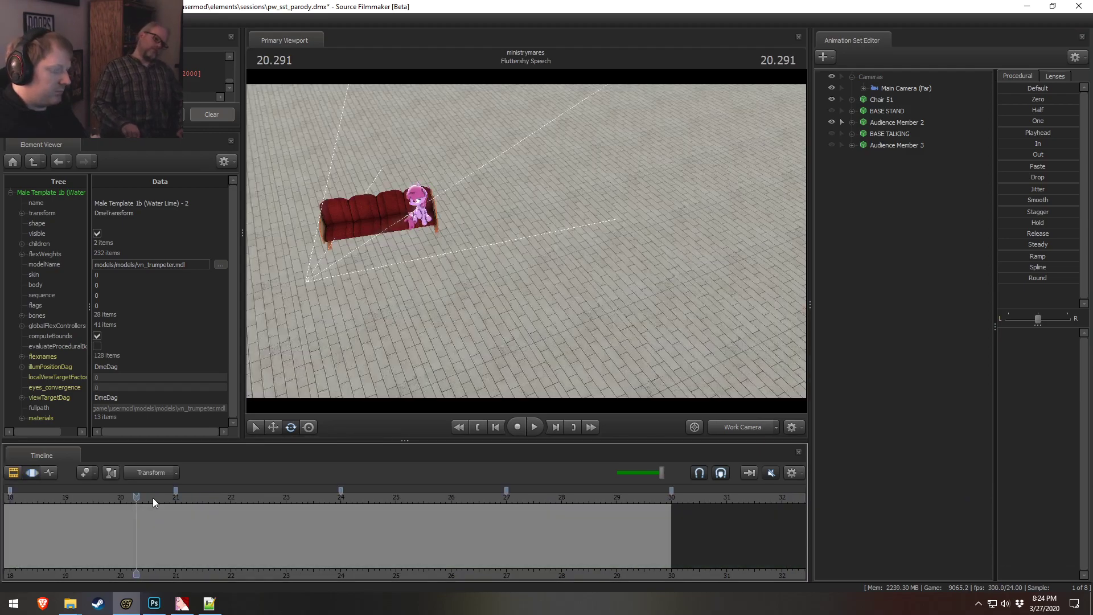
{"action": "left_click", "coordinate": [154, 495]}
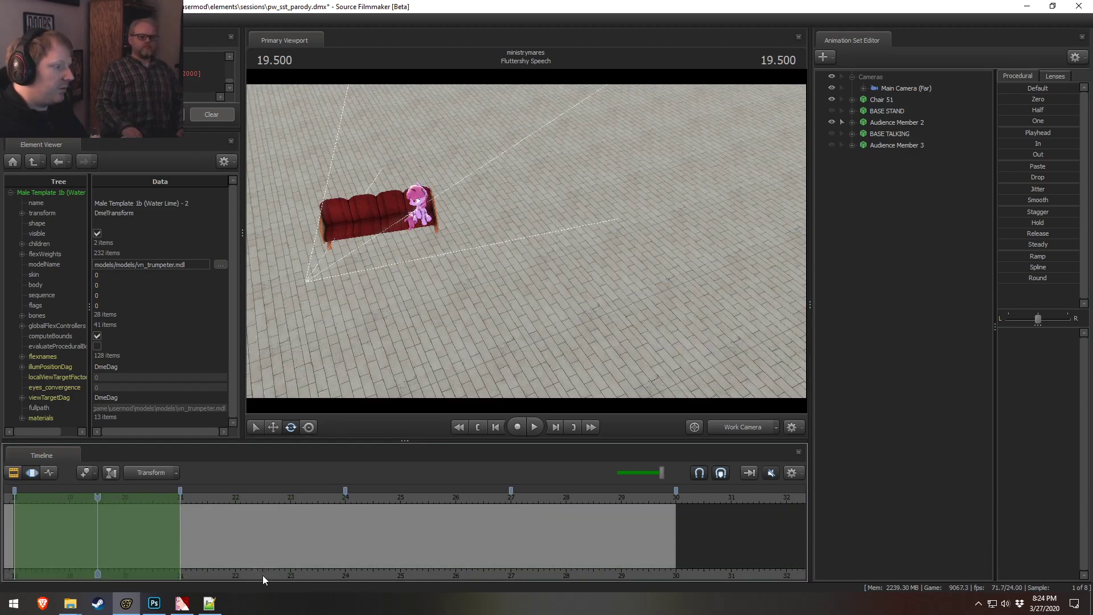
{"action": "middle_click_drag", "start_coordinate": [247, 576], "coordinate": [396, 526]}
{"action": "scroll", "coordinate": [396, 526], "scroll_direction": "down", "scroll_amount": 3}
{"action": "key", "text": "Up"}
{"action": "key", "text": "Up"}
{"action": "key", "text": "Up"}
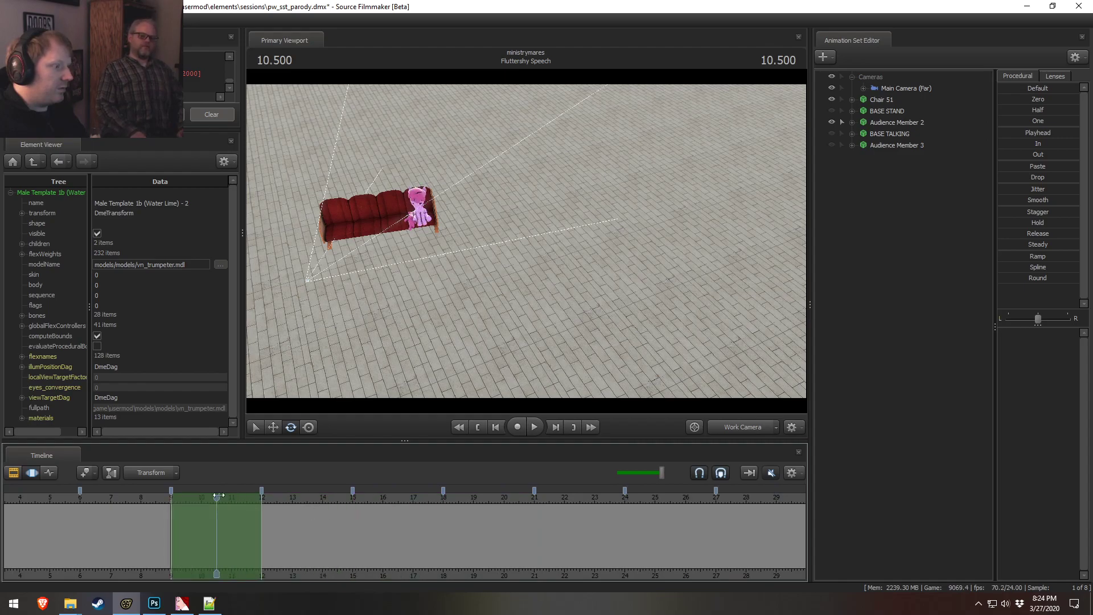
{"action": "left_click_drag", "start_coordinate": [188, 506], "coordinate": [242, 513]}
{"action": "left_click_drag", "start_coordinate": [168, 521], "coordinate": [212, 526]}
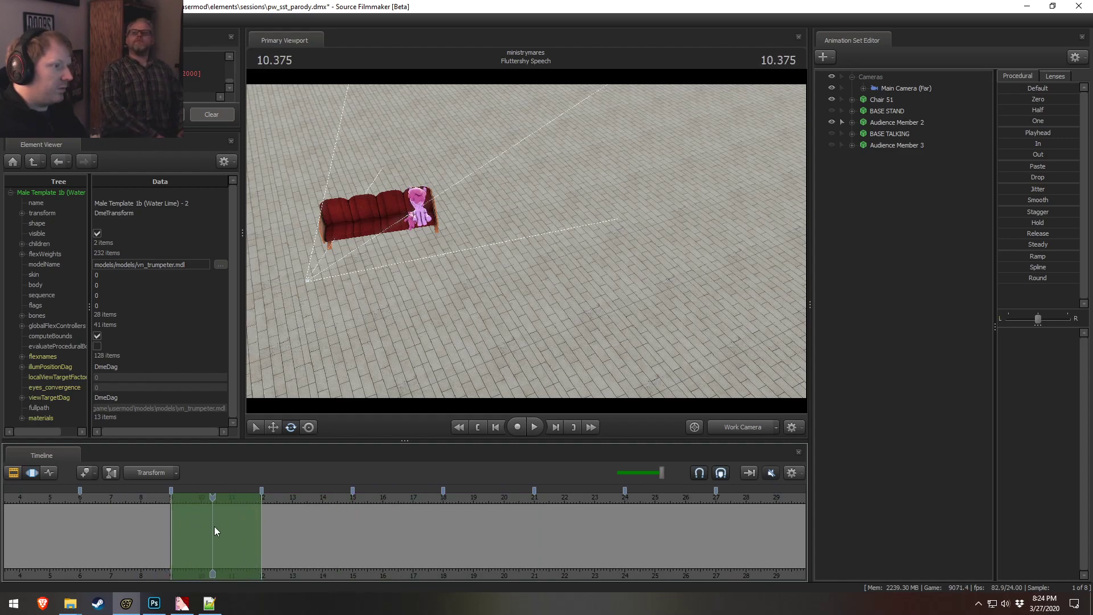
{"action": "left_click", "coordinate": [852, 122]}
{"action": "left_click", "coordinate": [863, 145]}
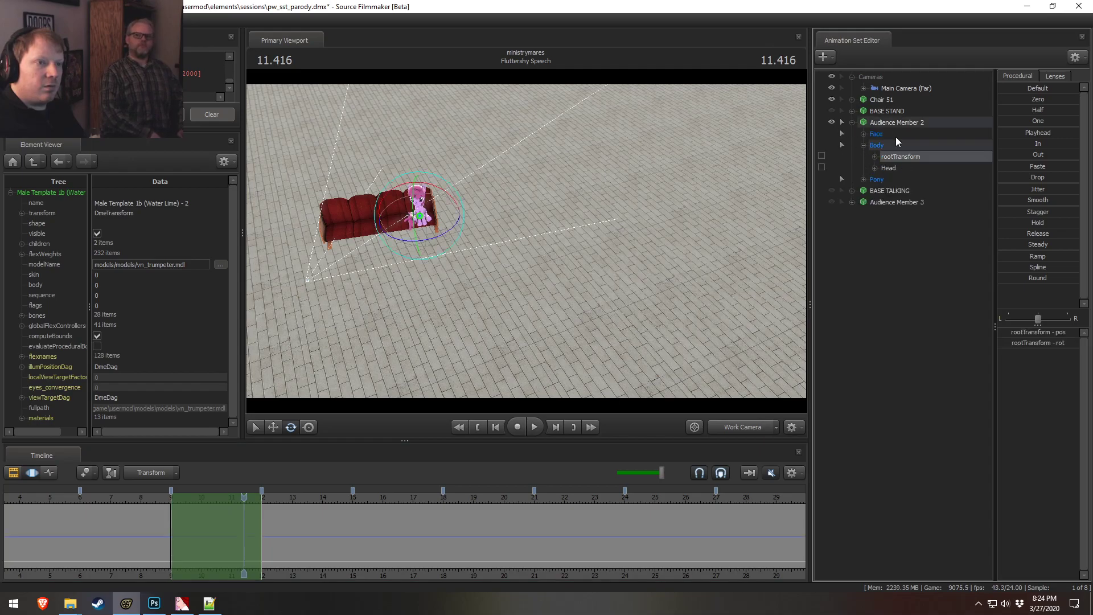
{"action": "left_click", "coordinate": [895, 145]}
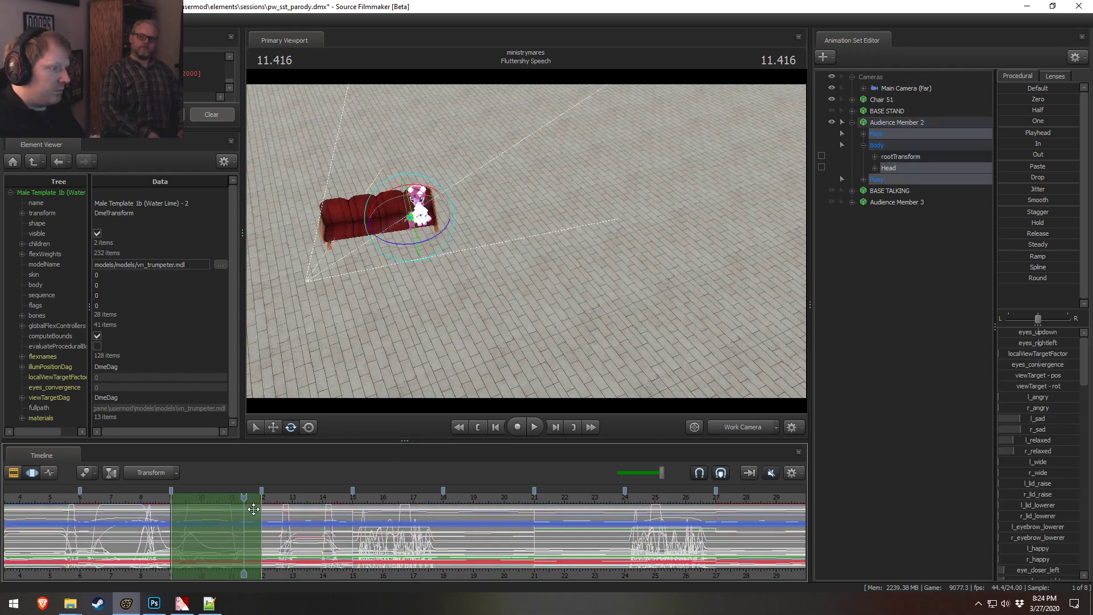
{"action": "key", "text": "F2"}
{"action": "scroll", "coordinate": [545, 534], "scroll_direction": "down", "scroll_amount": 4}
- Select Chocolate Mousse at 30.708 and shift the visible time range between about 28 and 37 seconds
{"action": "left_click", "coordinate": [565, 500]}
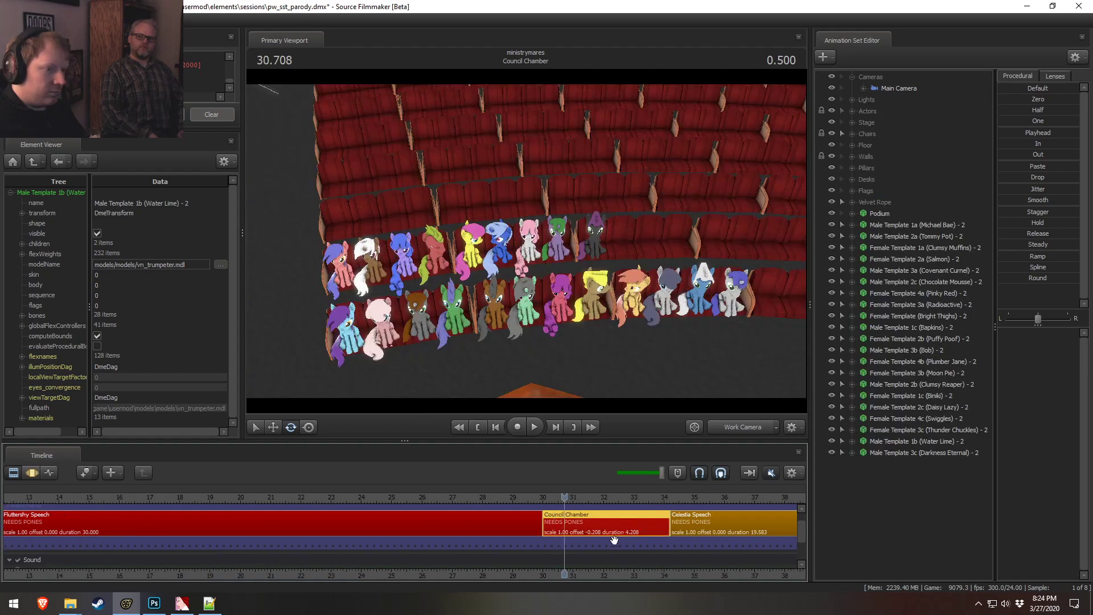
{"action": "scroll", "coordinate": [615, 555], "scroll_direction": "up", "scroll_amount": 6}
{"action": "scroll", "coordinate": [421, 542], "scroll_direction": "down", "scroll_amount": 2}
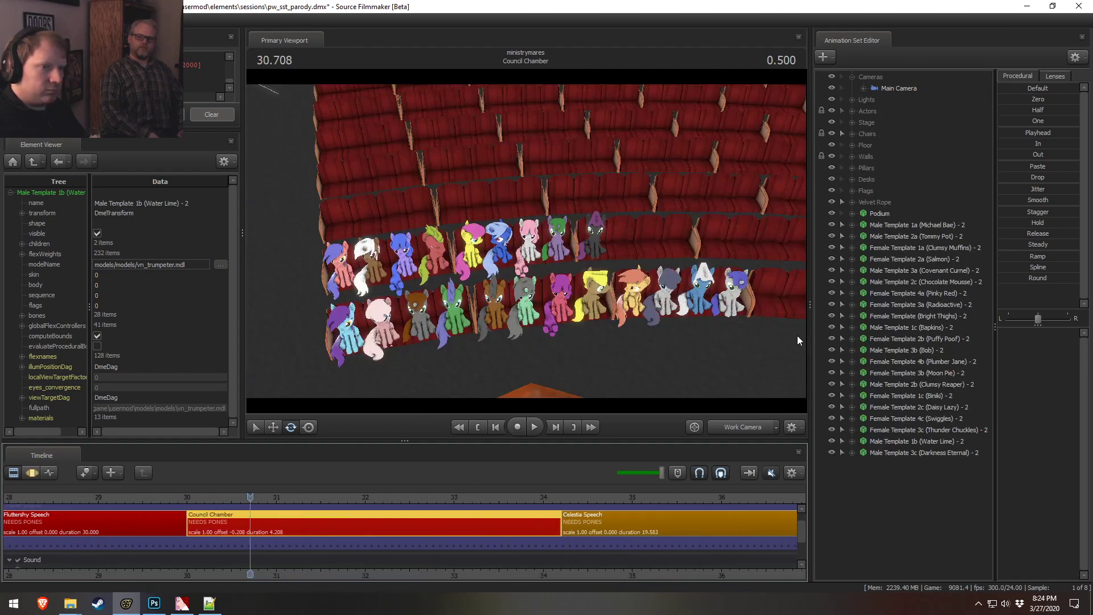
{"action": "left_click", "coordinate": [495, 310]}
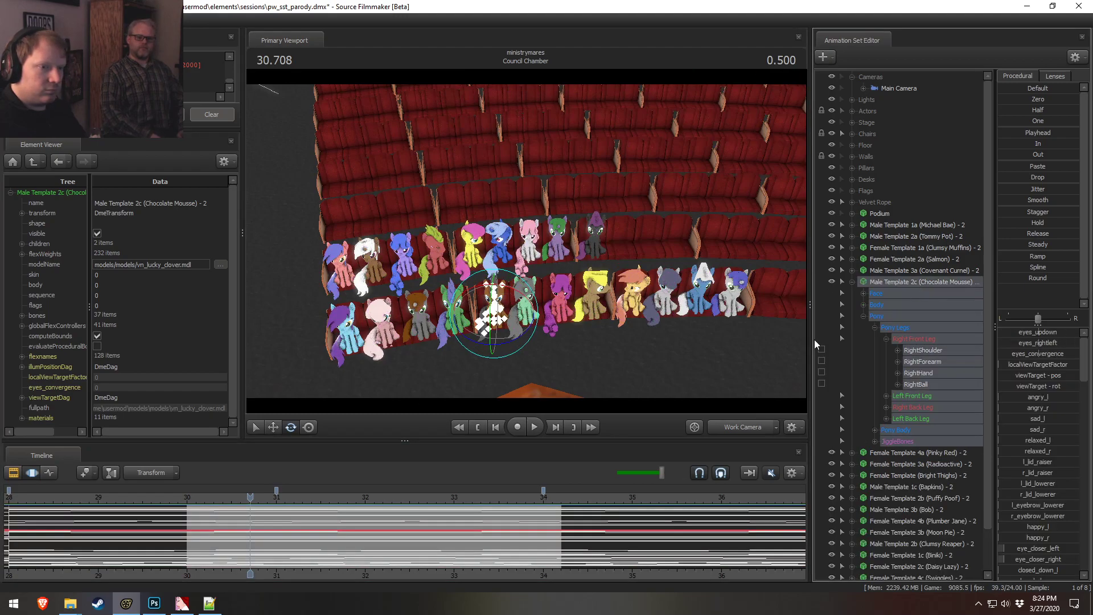
{"action": "scroll", "coordinate": [312, 524], "scroll_direction": "down", "scroll_amount": 3}
{"action": "key", "text": "Up"}
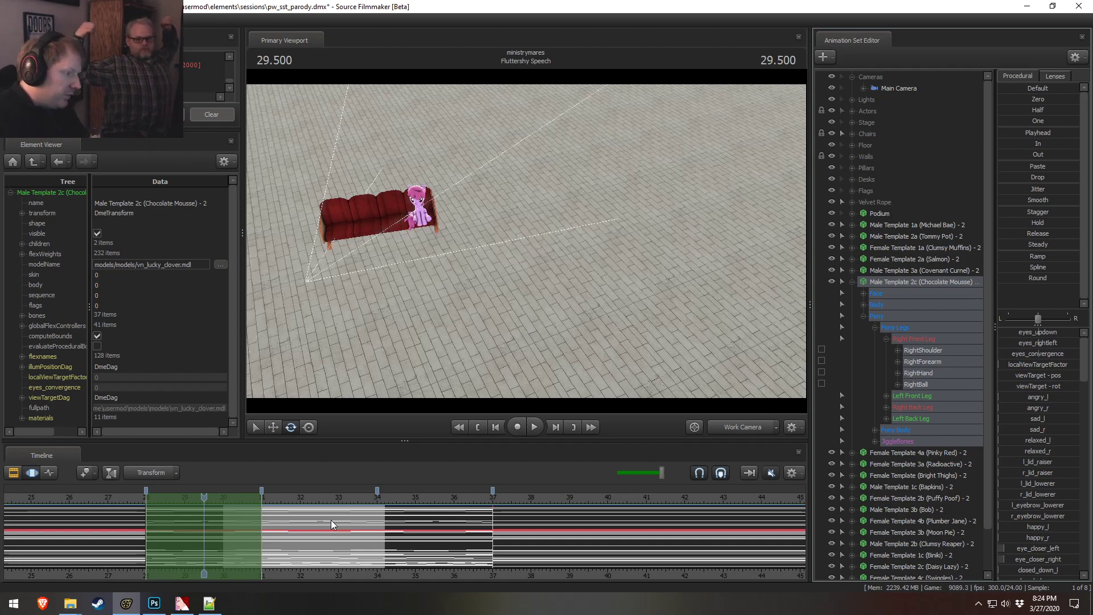
{"action": "left_click", "coordinate": [231, 522]}
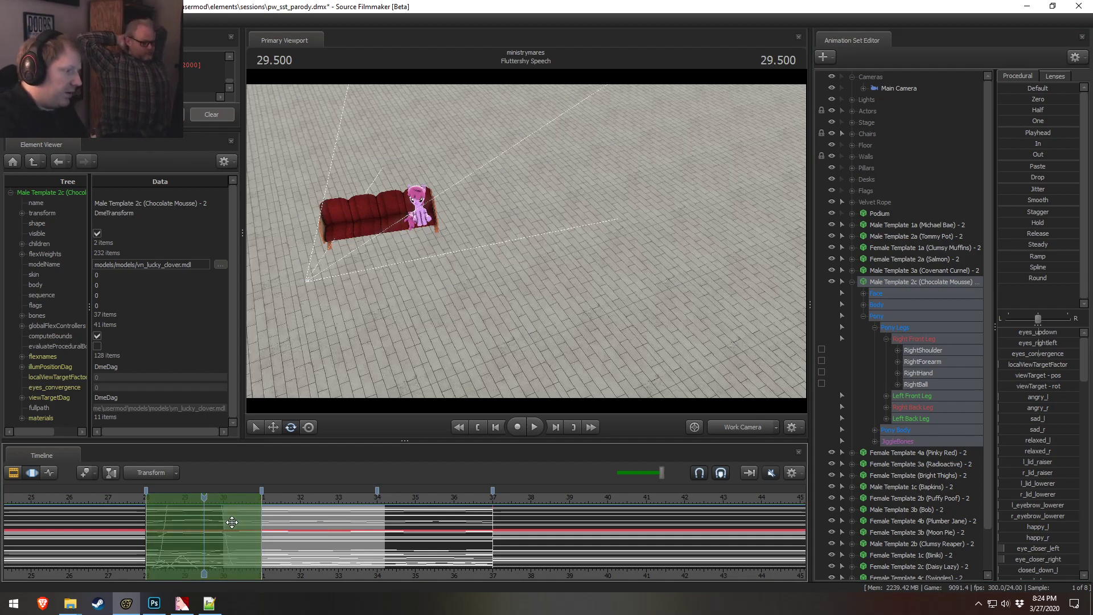
{"action": "key", "text": "Down"}
{"action": "key", "text": "Down"}
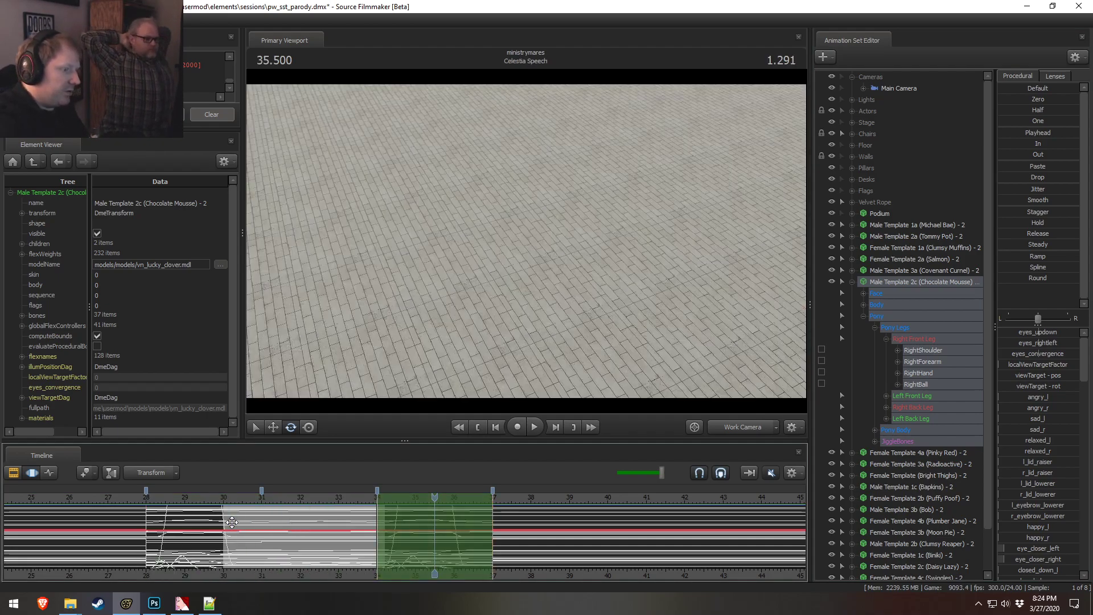
{"action": "left_click_drag", "start_coordinate": [229, 496], "coordinate": [321, 531]}
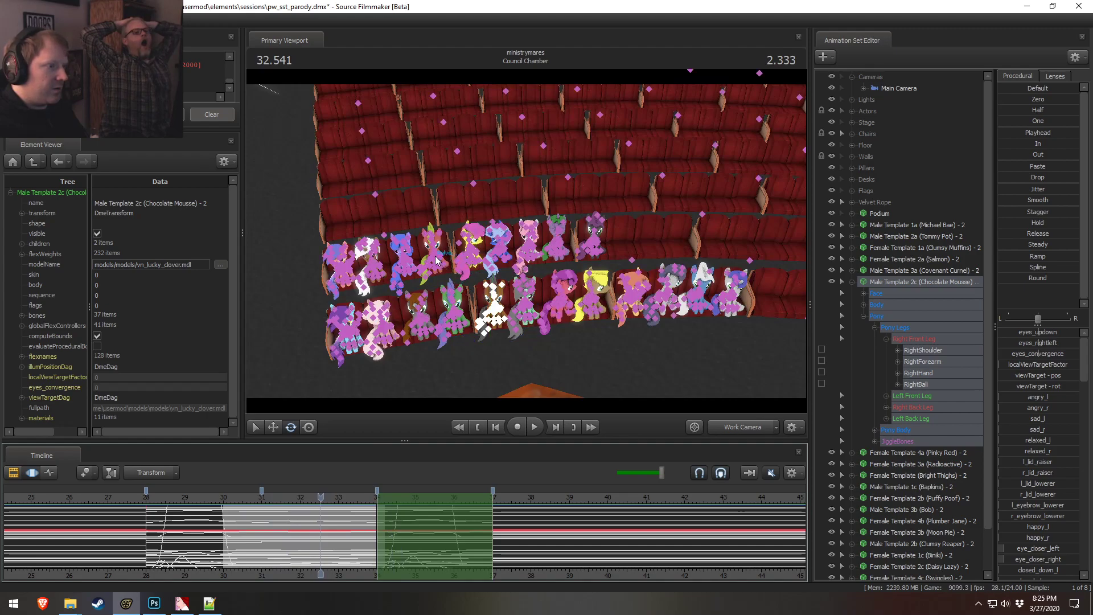
- Select Clumsy Reaper with all his controls and play the Council Chamber shot
{"action": "left_click", "coordinate": [435, 259]}
{"action": "key", "text": "space"}
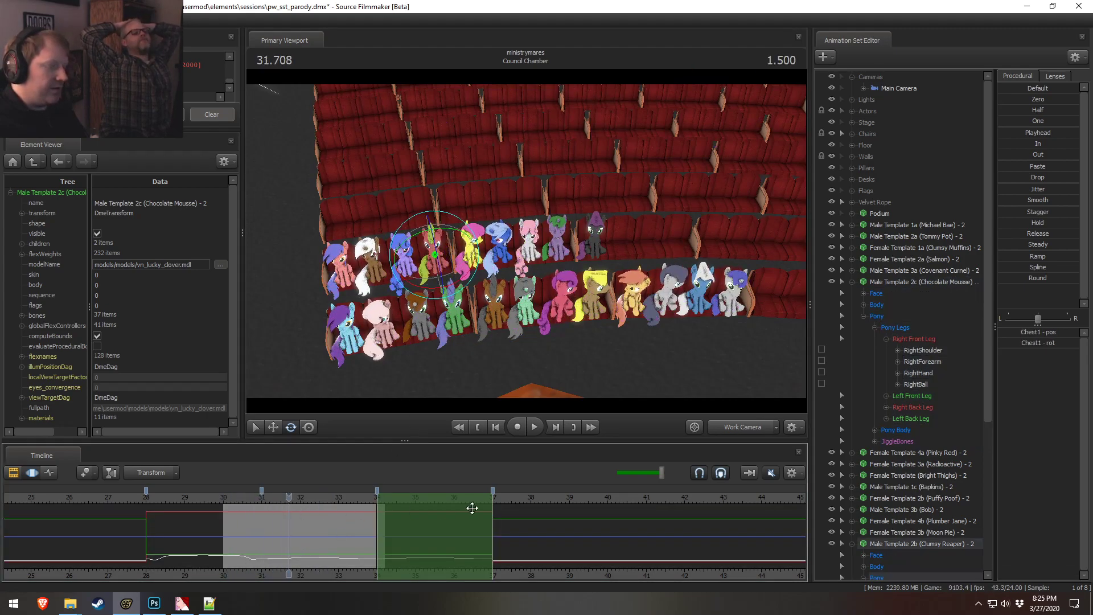
{"action": "scroll", "coordinate": [867, 367], "scroll_direction": "down", "scroll_amount": 4}
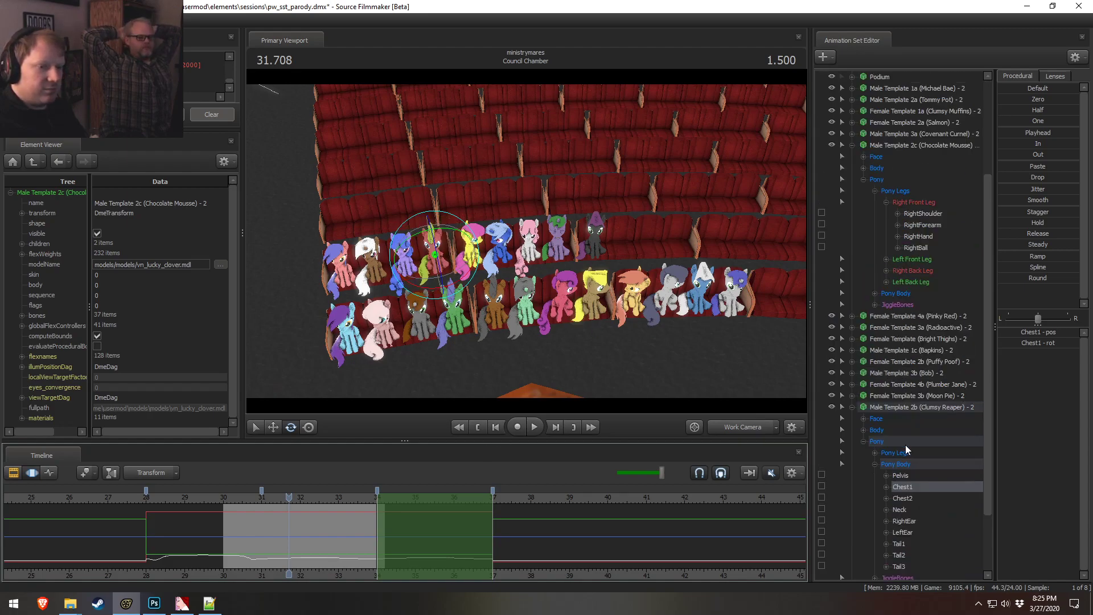
{"action": "left_click", "coordinate": [909, 407]}
{"action": "key", "text": "space"}
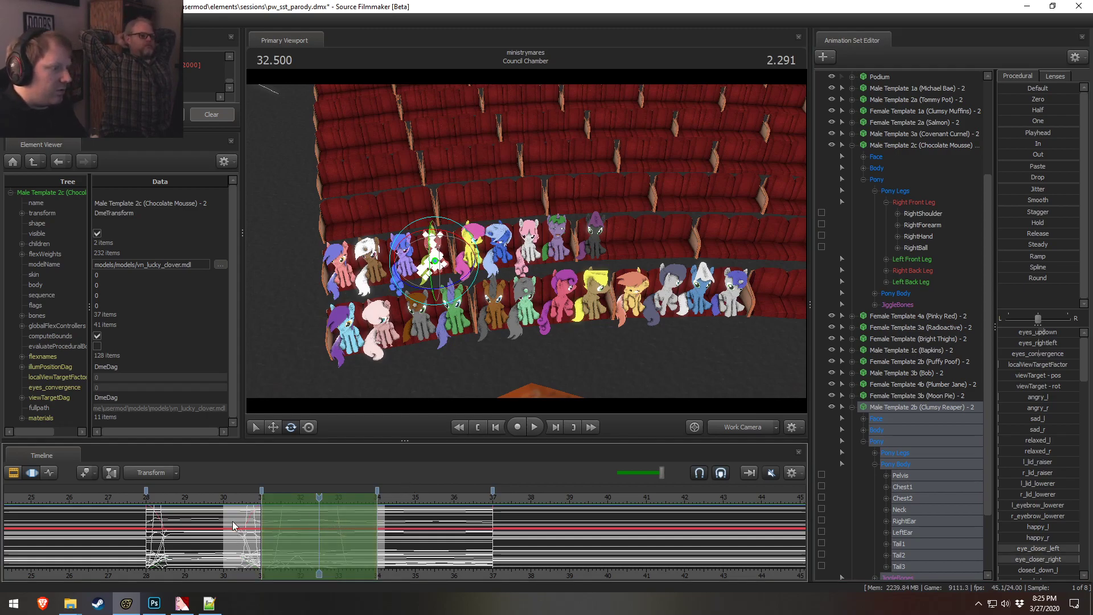
- Replay the shot in a loop, then stop at 32.041 and scrub back to about 30.916
{"action": "left_click", "coordinate": [234, 499]}
{"action": "key", "text": "space"}
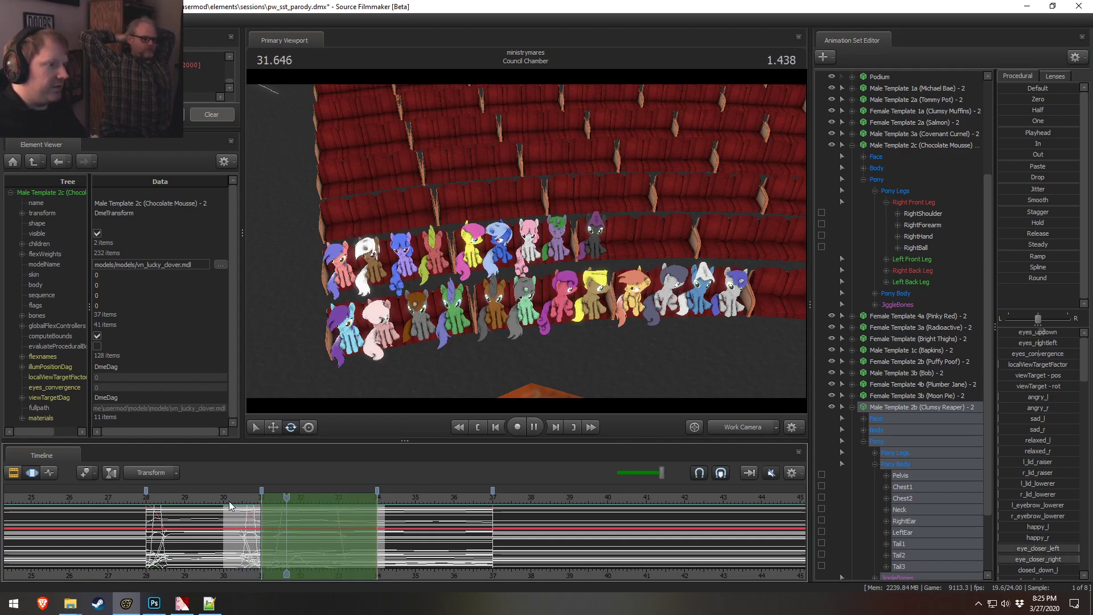
{"action": "key", "text": "space"}
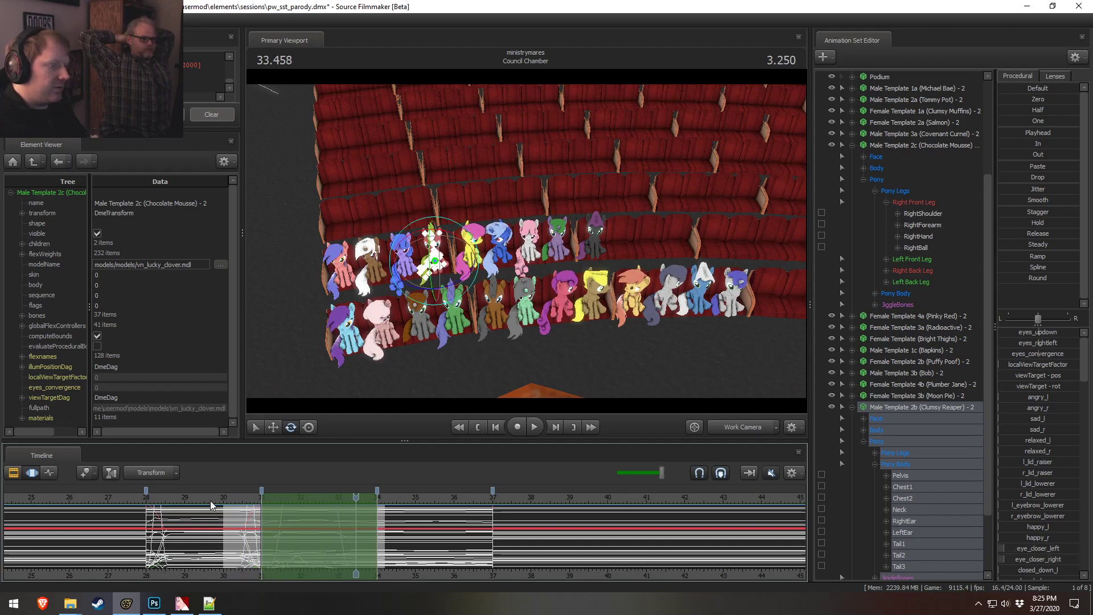
{"action": "key", "text": "space"}
{"action": "key", "text": "space"}
{"action": "key", "text": "space"}
{"action": "left_click", "coordinate": [303, 548]}
{"action": "left_click_drag", "start_coordinate": [303, 548], "coordinate": [261, 611]}
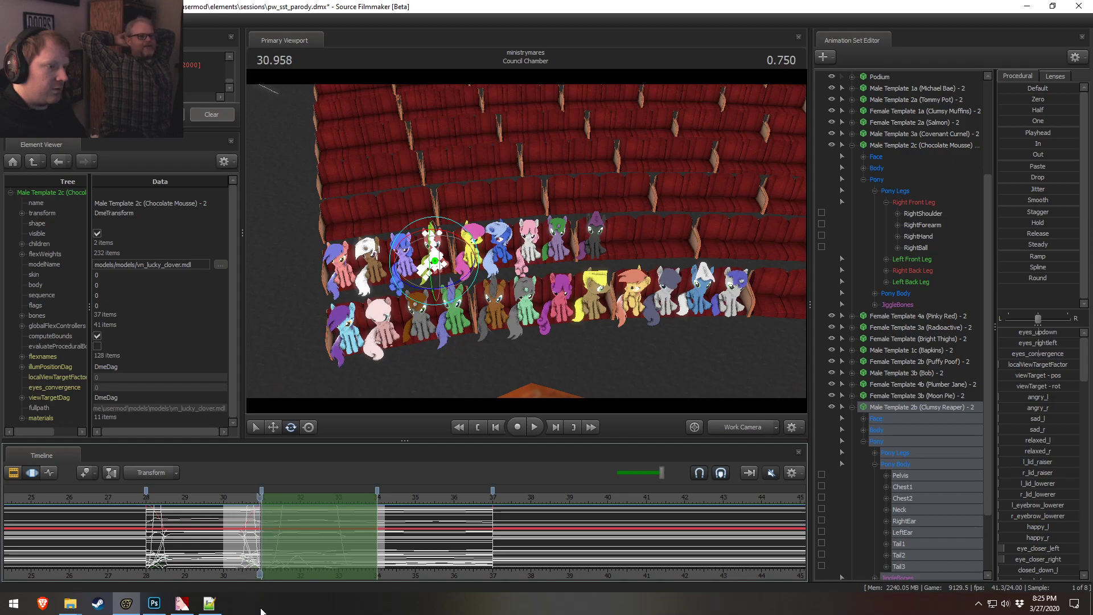
{"action": "left_click_drag", "start_coordinate": [264, 612], "coordinate": [261, 611]}
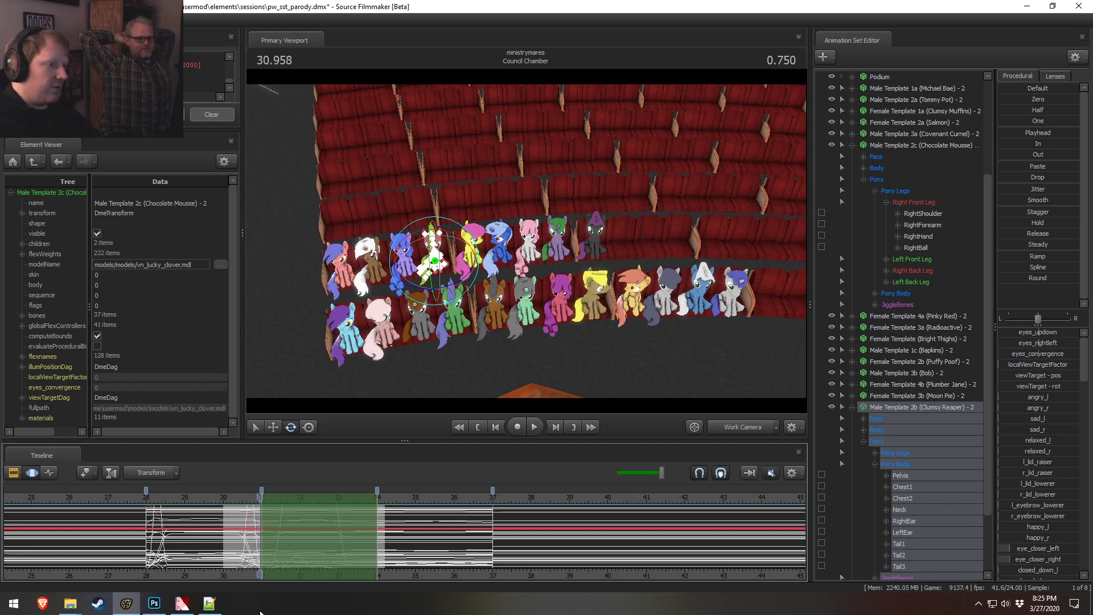
{"action": "left_click_drag", "start_coordinate": [263, 611], "coordinate": [259, 609]}
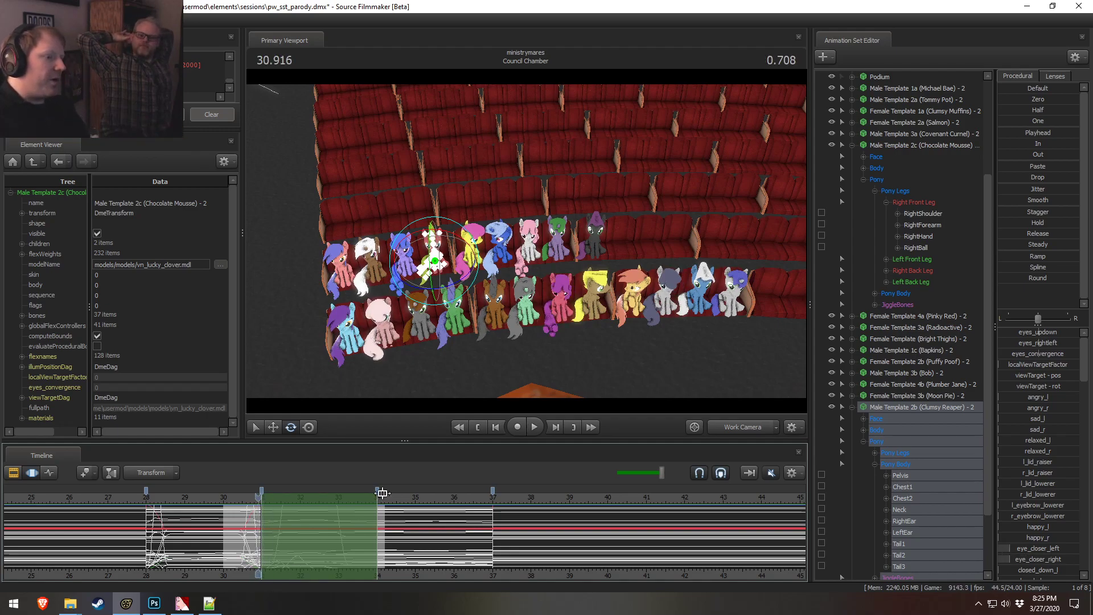
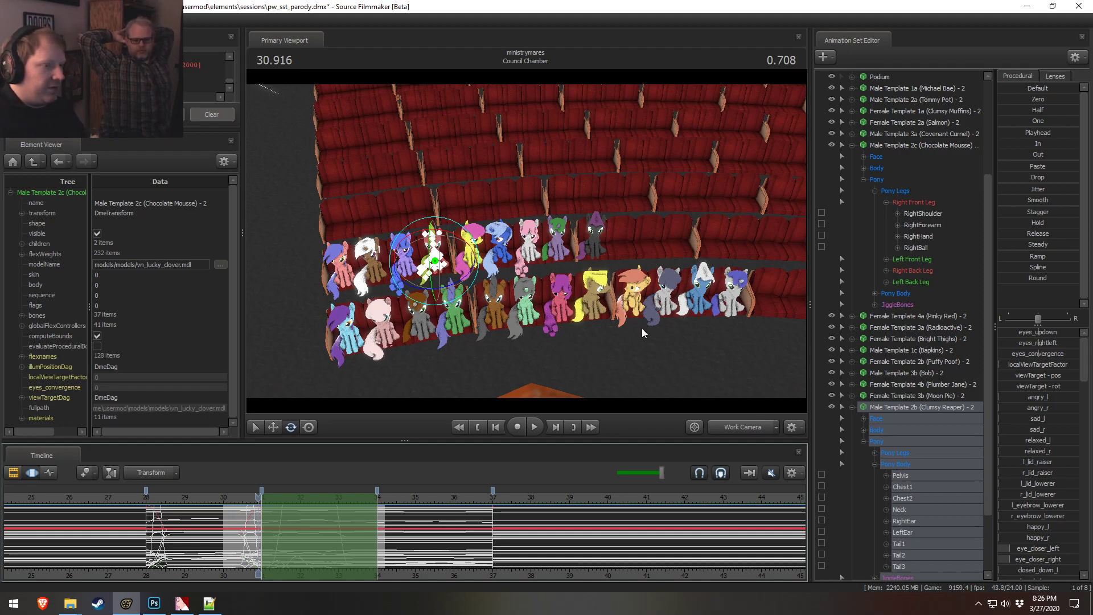
- Scrub back, shift the time selection to 34–37 and select all of Male Template 1a's controls
{"action": "left_click_drag", "start_coordinate": [265, 524], "coordinate": [259, 551]}
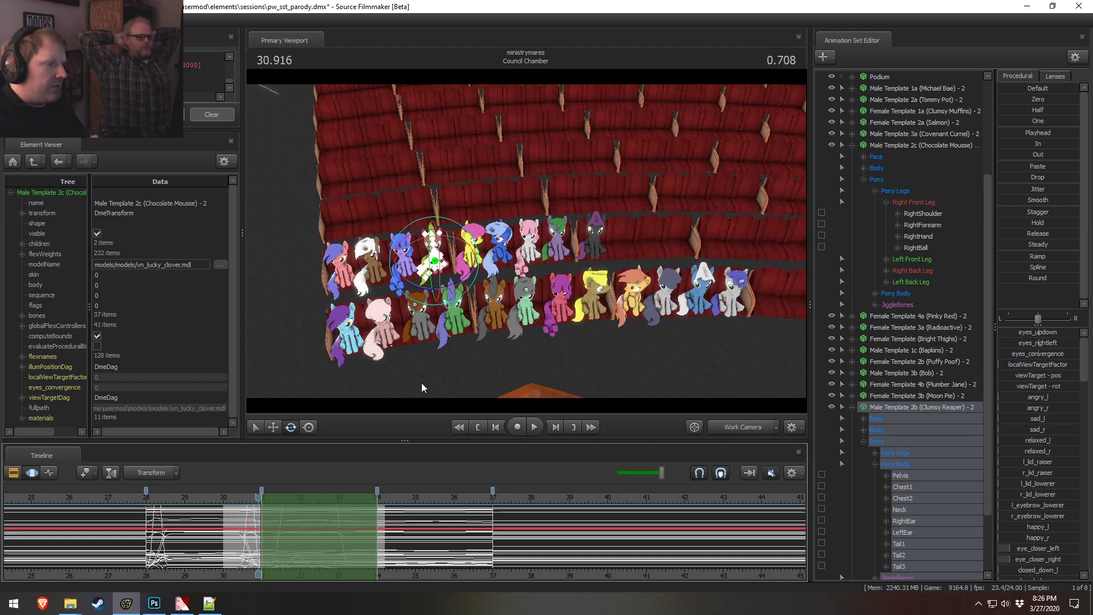
{"action": "left_click", "coordinate": [423, 319]}
{"action": "left_click_drag", "start_coordinate": [335, 533], "coordinate": [449, 556]}
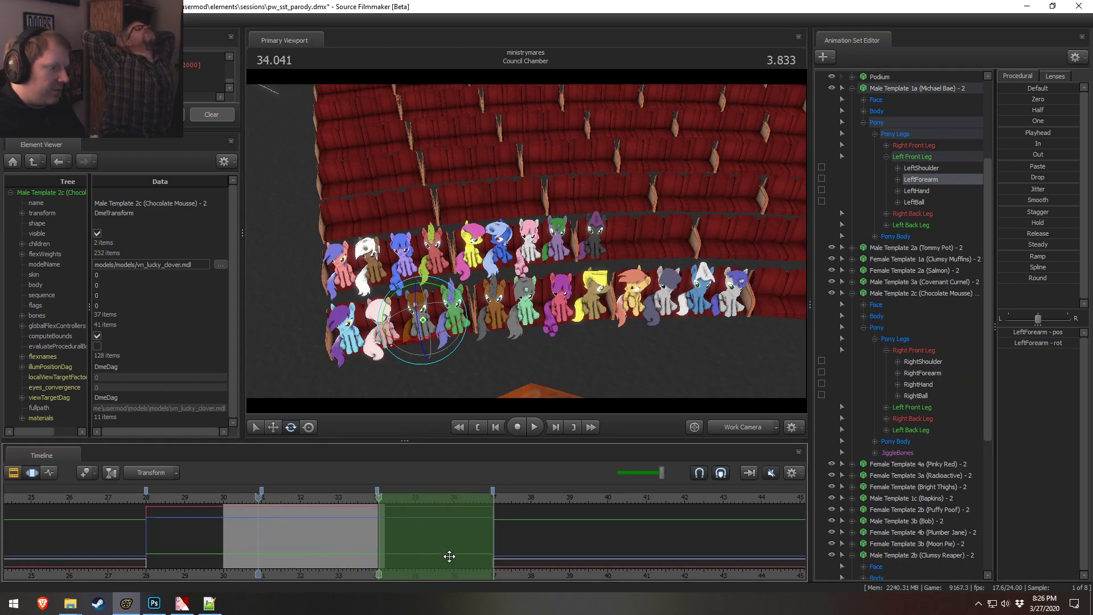
{"action": "left_click", "coordinate": [910, 91]}
- Switch to the shot sequence and enter the Fluttershy Speech shot, scrubbing through it
{"action": "scroll", "coordinate": [448, 553], "scroll_direction": "down", "scroll_amount": 2}
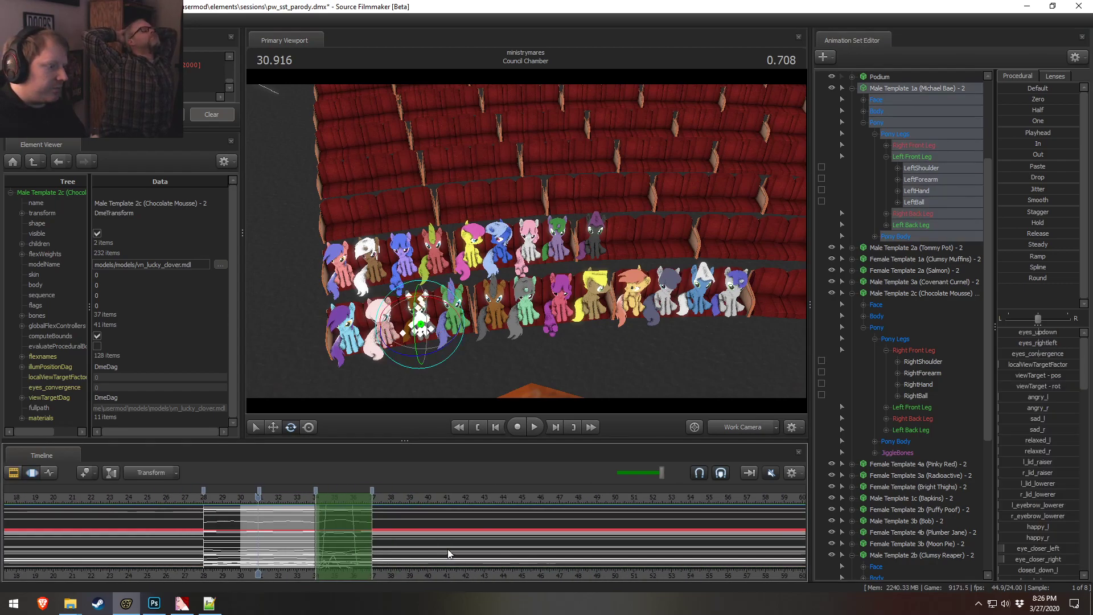
{"action": "scroll", "coordinate": [448, 553], "scroll_direction": "down", "scroll_amount": 3}
{"action": "key", "text": "F2"}
{"action": "scroll", "coordinate": [81, 543], "scroll_direction": "down", "scroll_amount": 2}
{"action": "middle_click_drag", "start_coordinate": [87, 542], "coordinate": [285, 525]}
{"action": "left_click", "coordinate": [286, 520]}
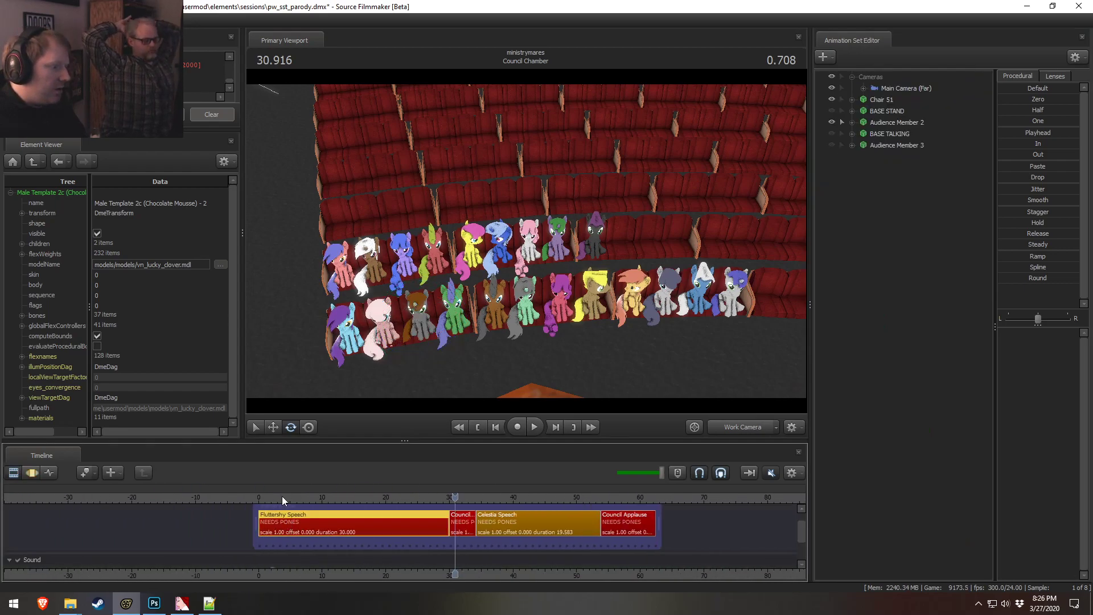
{"action": "left_click", "coordinate": [473, 513]}
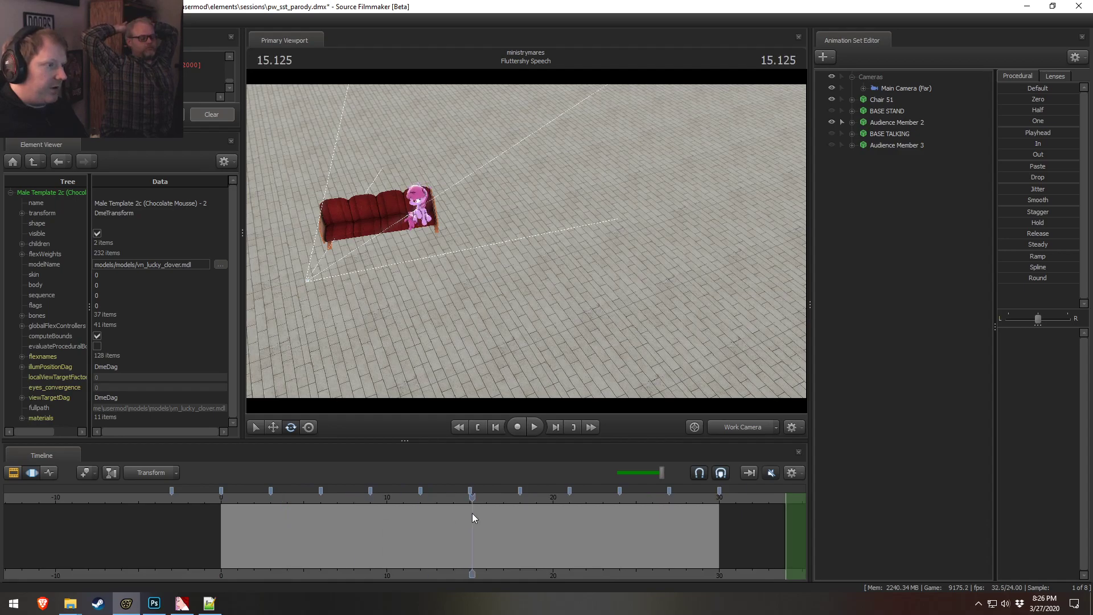
{"action": "mouse_move", "coordinate": [444, 533]}
{"action": "left_mouse_down"}
{"action": "mouse_move", "coordinate": [459, 531]}
{"action": "mouse_move", "coordinate": [445, 537]}
{"action": "left_mouse_up"}
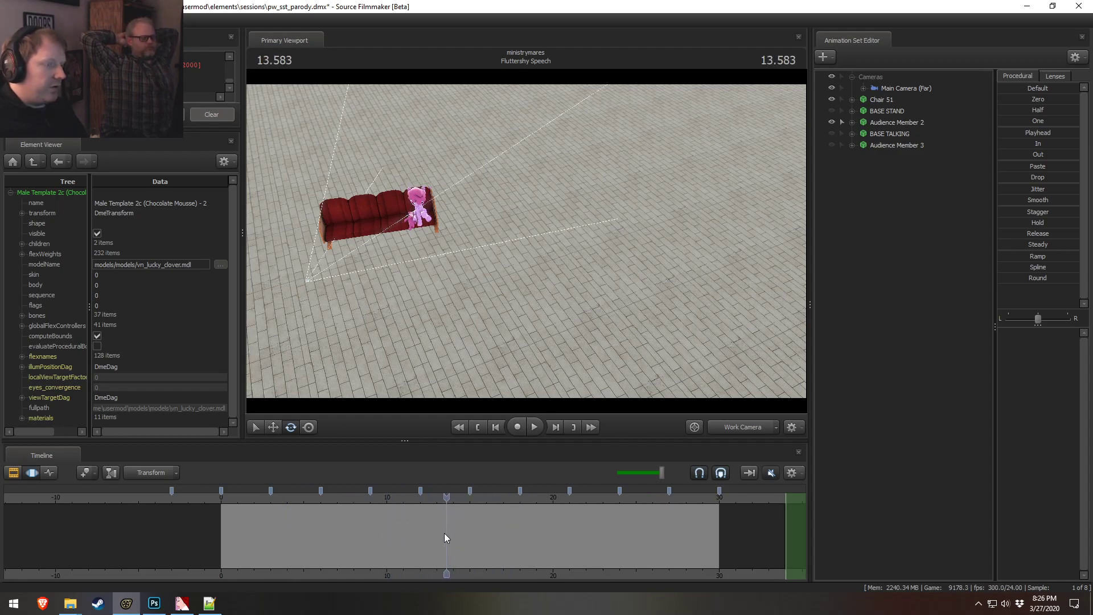
- Expand Audience Member 2's Body group, then go back to the sequence and select Council Chamber
{"action": "left_click", "coordinate": [879, 124]}
{"action": "left_click", "coordinate": [852, 122]}
{"action": "left_click", "coordinate": [862, 145]}
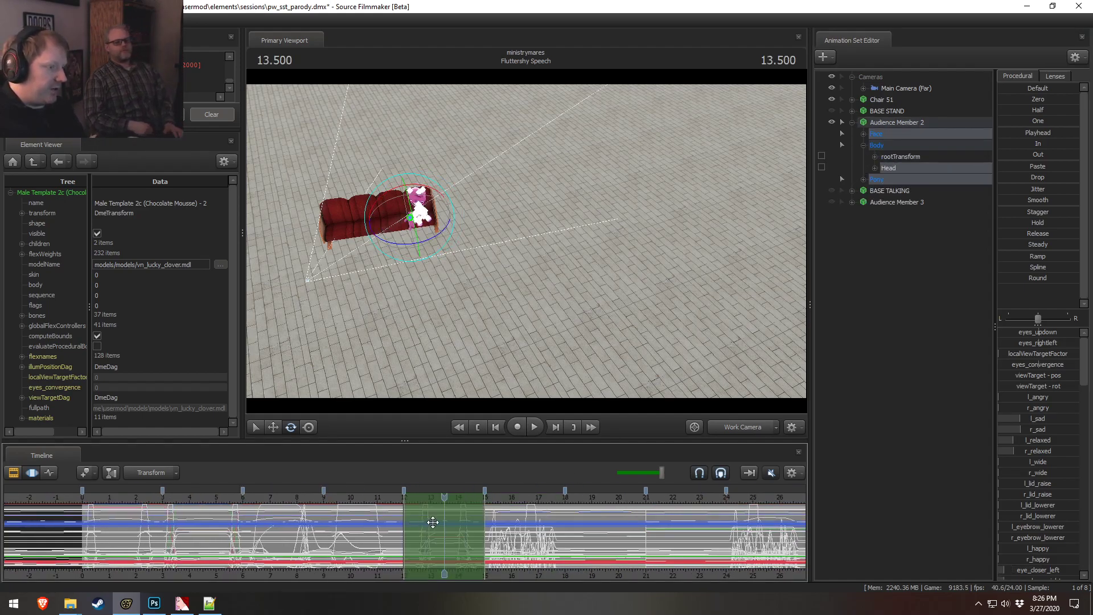
{"action": "key", "text": "F2"}
{"action": "left_click", "coordinate": [592, 519]}
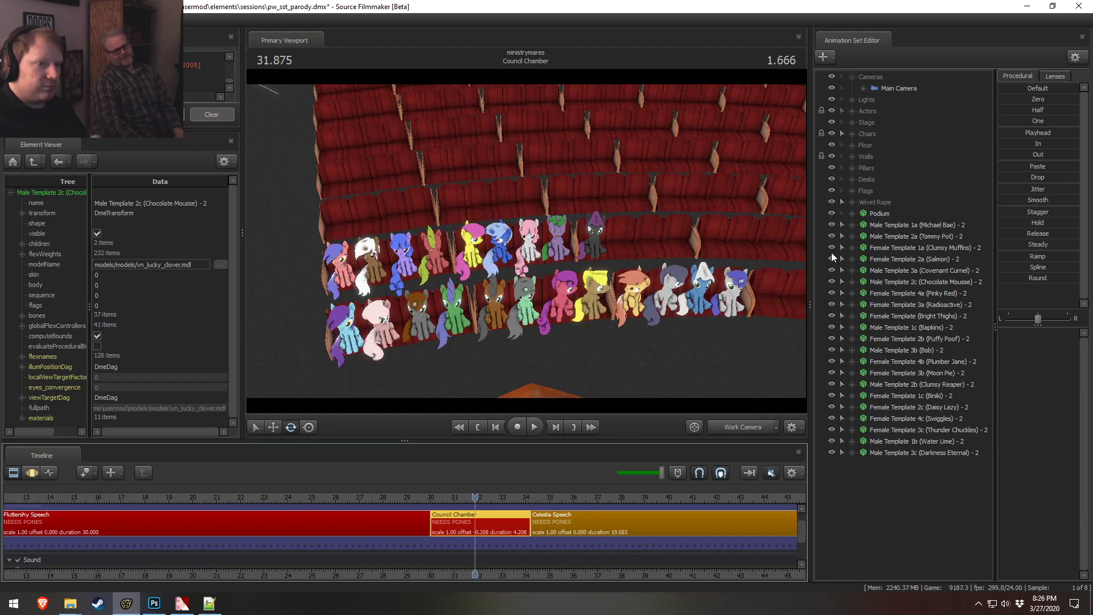
- At about 30.3 in the Motion Editor, scrub the blend and select all of Swiggles' controls
{"action": "left_click", "coordinate": [442, 527]}
{"action": "key", "text": "F3"}
{"action": "left_click_drag", "start_coordinate": [437, 497], "coordinate": [490, 521]}
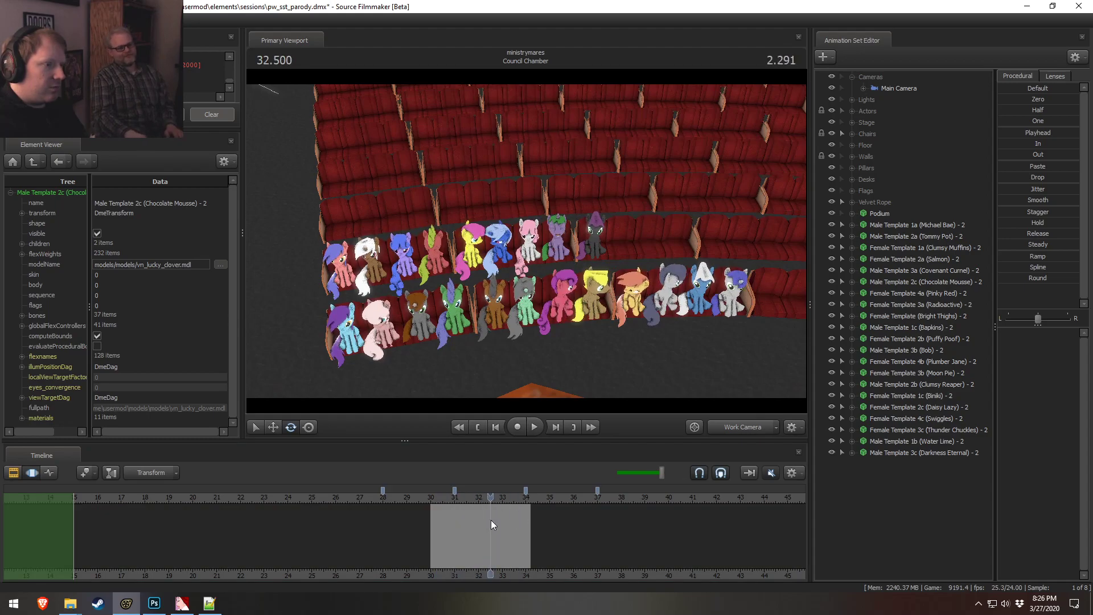
{"action": "left_click", "coordinate": [531, 259]}
{"action": "left_click", "coordinate": [906, 418]}
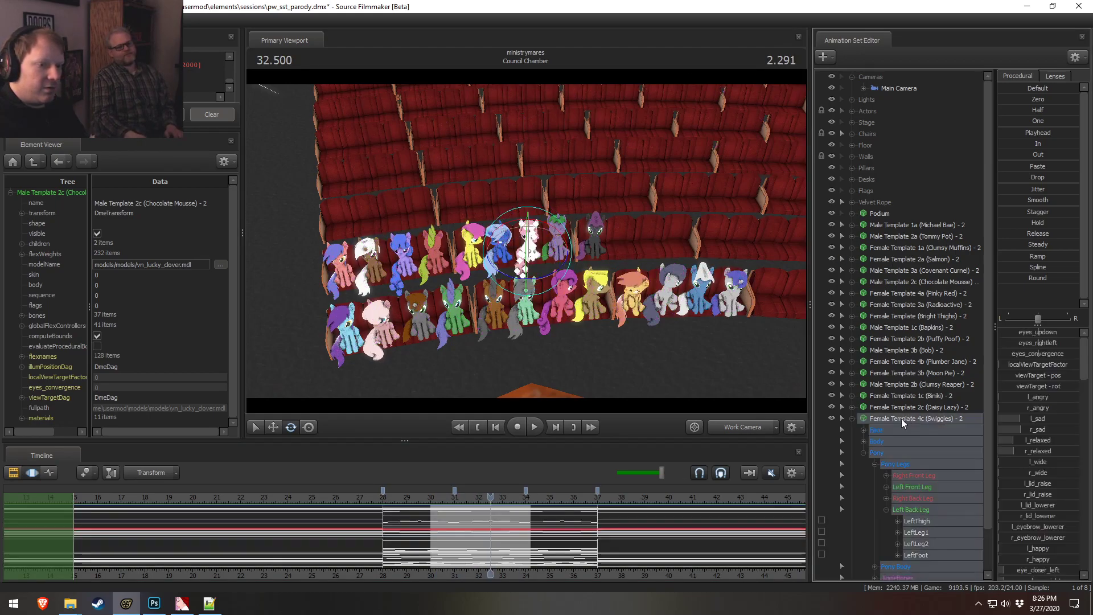
- Reactivate the 28–31 time selection, then scrub and replay the blend twice
{"action": "key", "text": "Up"}
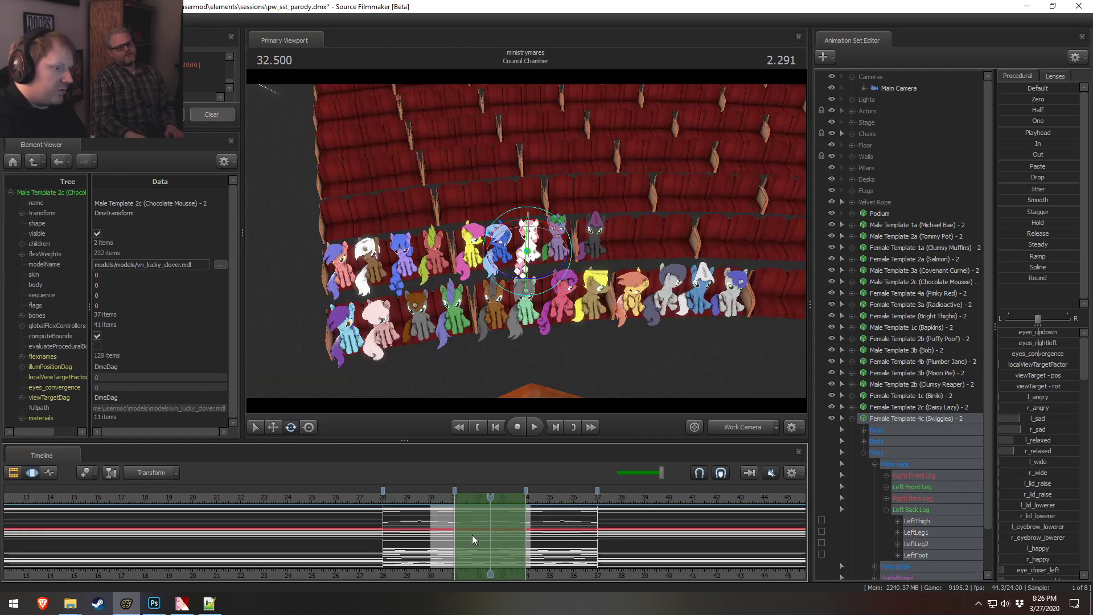
{"action": "key", "text": "Return"}
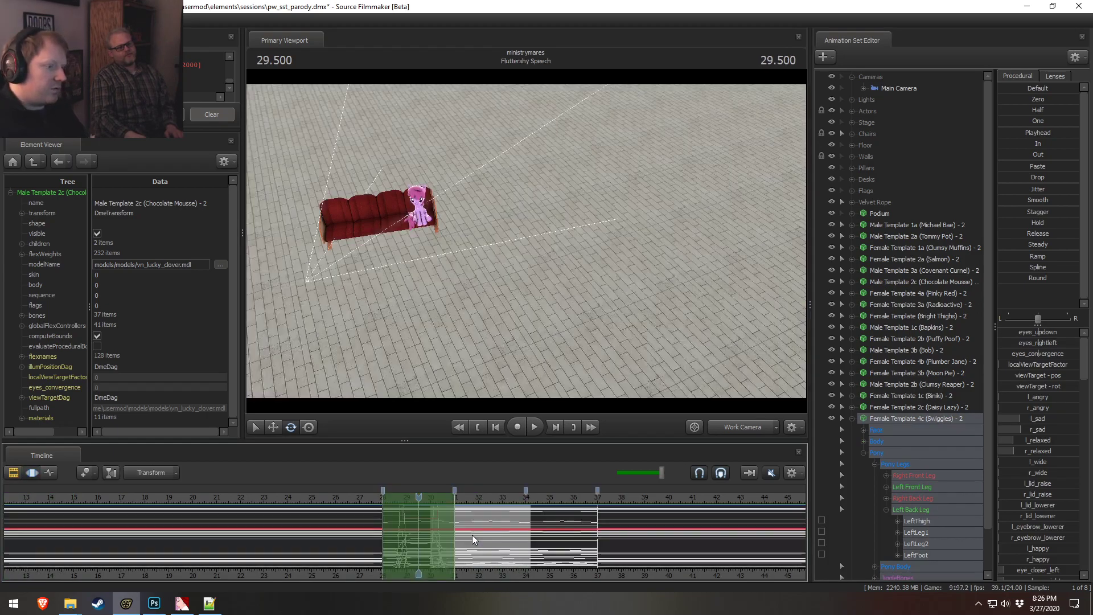
{"action": "mouse_move", "coordinate": [462, 500]}
{"action": "left_mouse_down"}
{"action": "mouse_move", "coordinate": [428, 501]}
{"action": "mouse_move", "coordinate": [469, 514]}
{"action": "left_mouse_up"}
{"action": "key", "text": "space"}
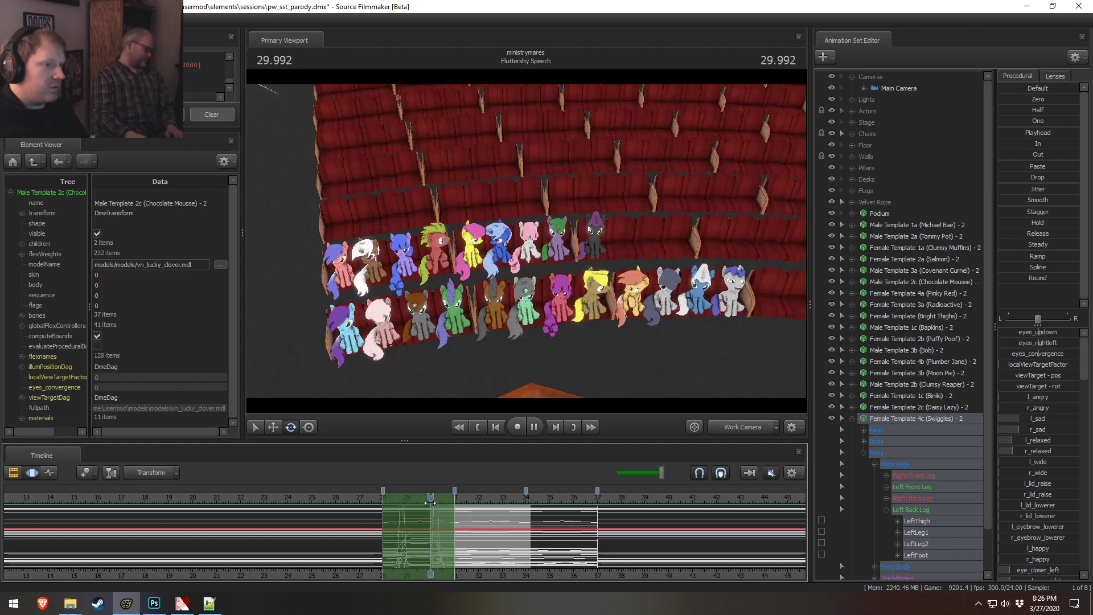
{"action": "key", "text": "space"}
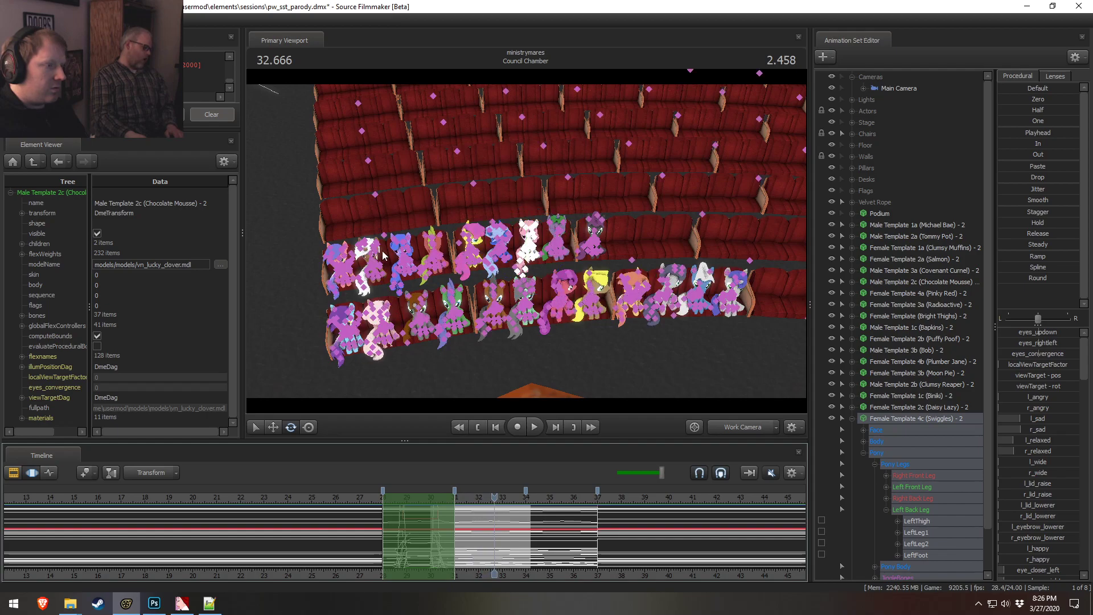
- Review Plumber Jane over 31–34, then select all of Radioactive's controls over 34–37
{"action": "left_click", "coordinate": [402, 264]}
{"action": "left_click_drag", "start_coordinate": [412, 551], "coordinate": [484, 550]}
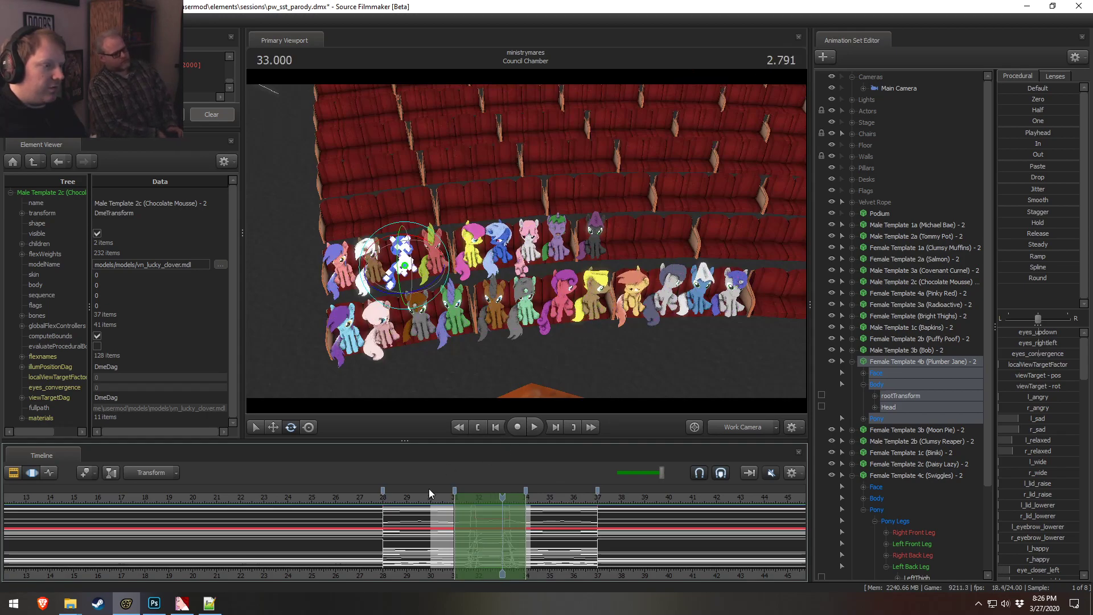
{"action": "key", "text": "space"}
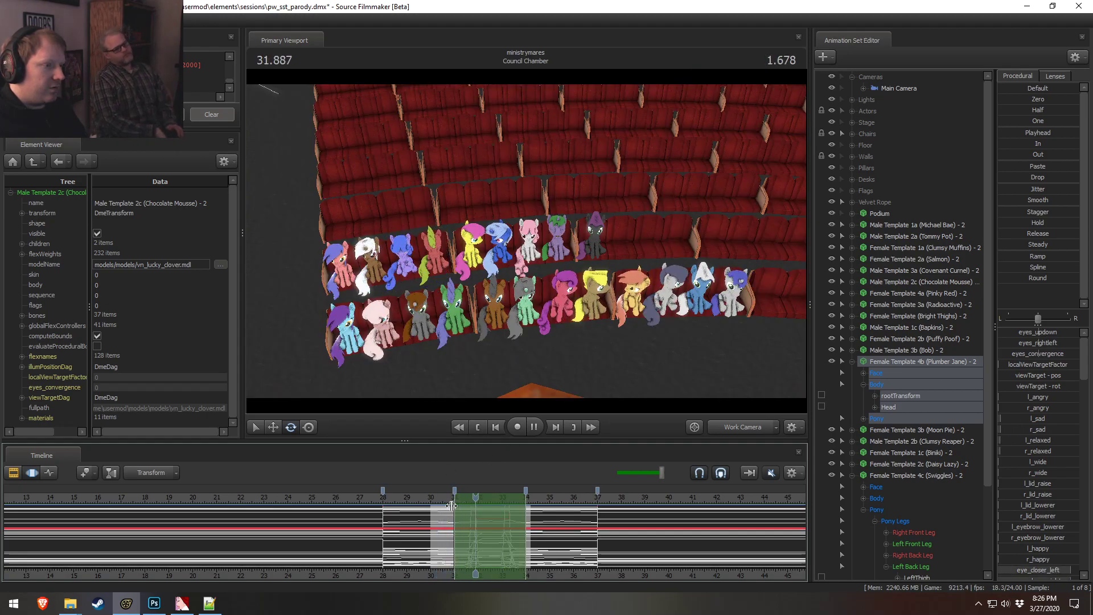
{"action": "left_click", "coordinate": [526, 304]}
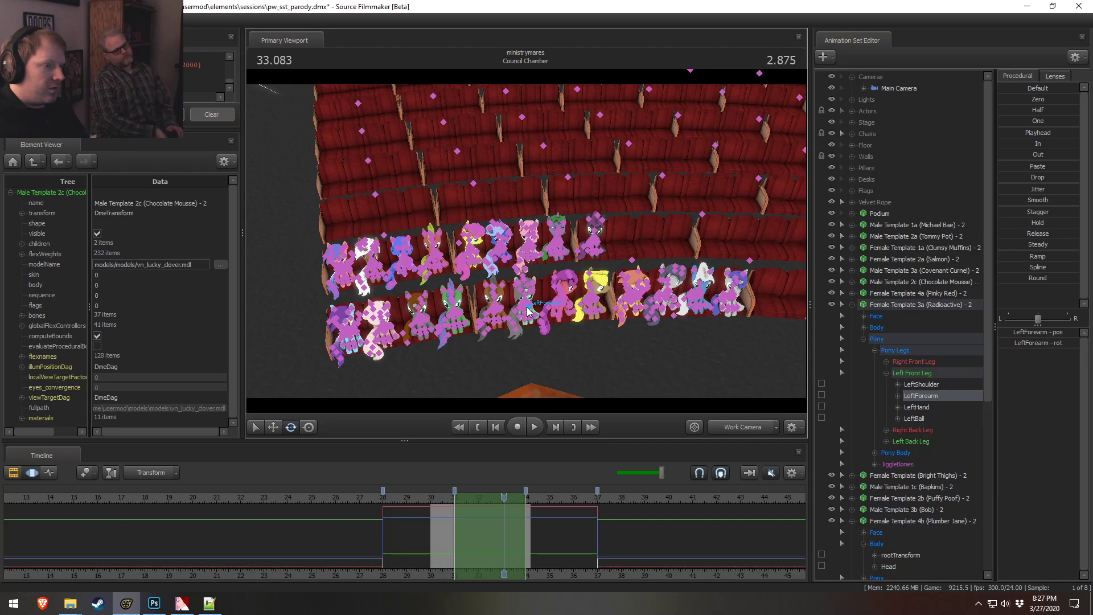
{"action": "left_click_drag", "start_coordinate": [481, 536], "coordinate": [556, 547]}
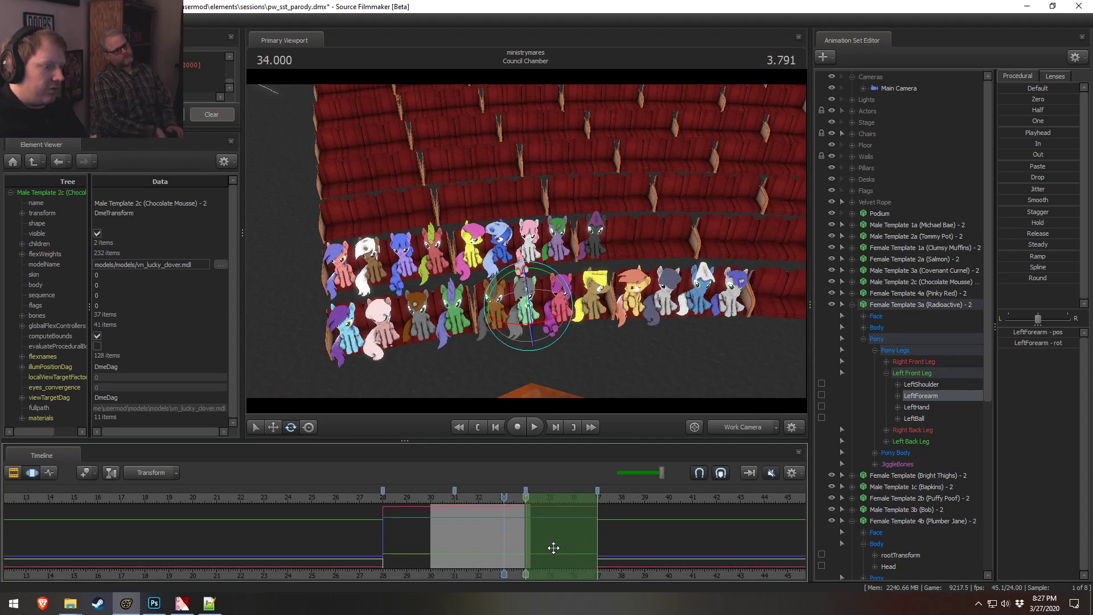
{"action": "scroll", "coordinate": [555, 547], "scroll_direction": "up", "scroll_amount": 3}
{"action": "left_click", "coordinate": [897, 306]}
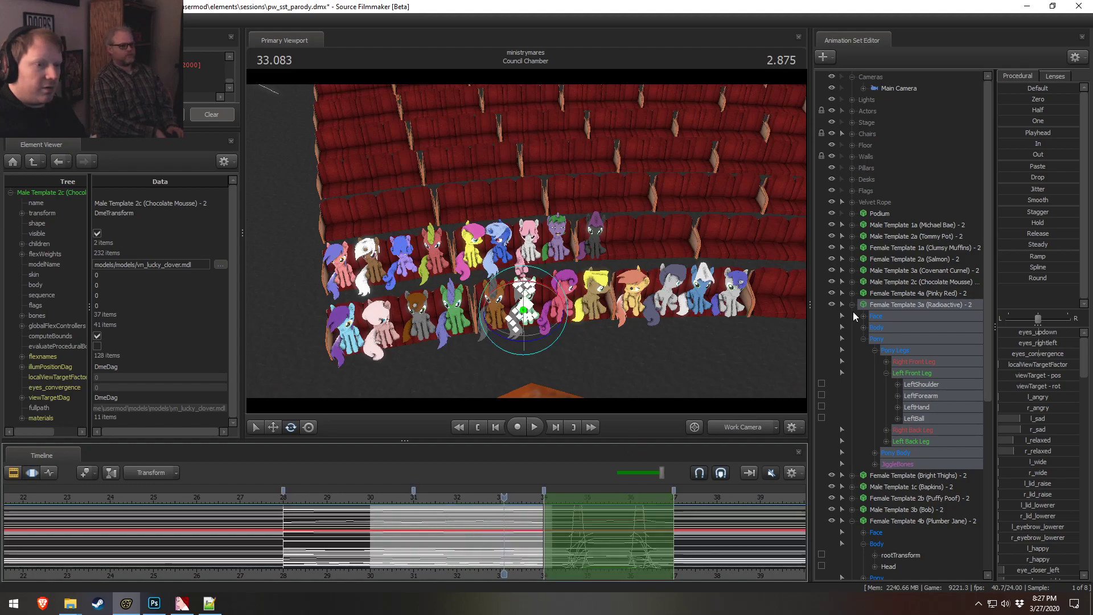
- Collapse the Radioactive, Plumber Jane and Swiggles control lists
{"action": "left_click", "coordinate": [852, 304]}
{"action": "left_click", "coordinate": [852, 361]}
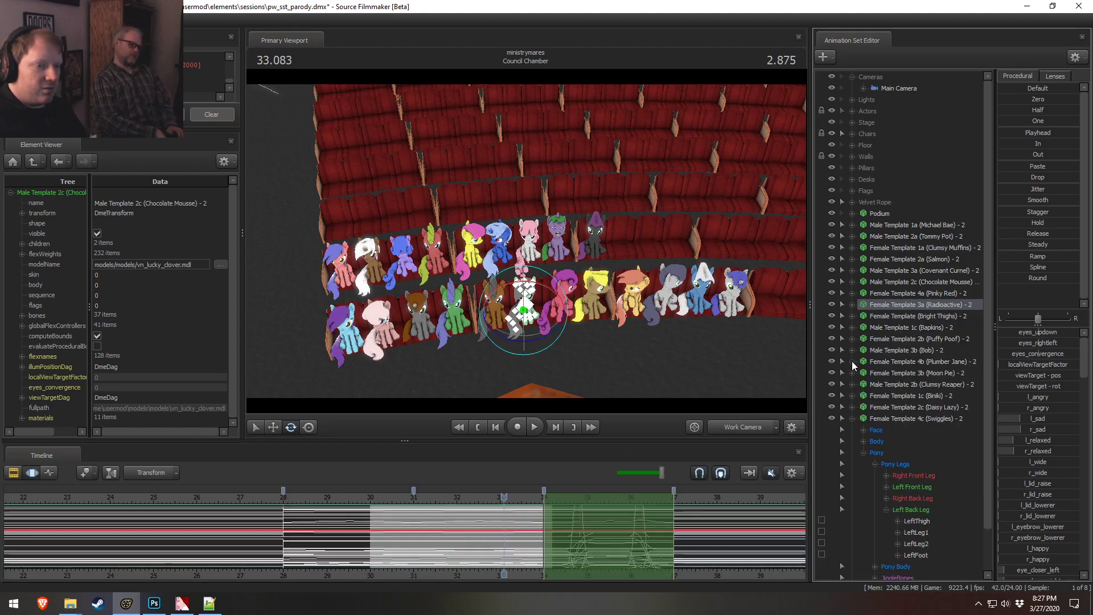
{"action": "left_click", "coordinate": [852, 418]}
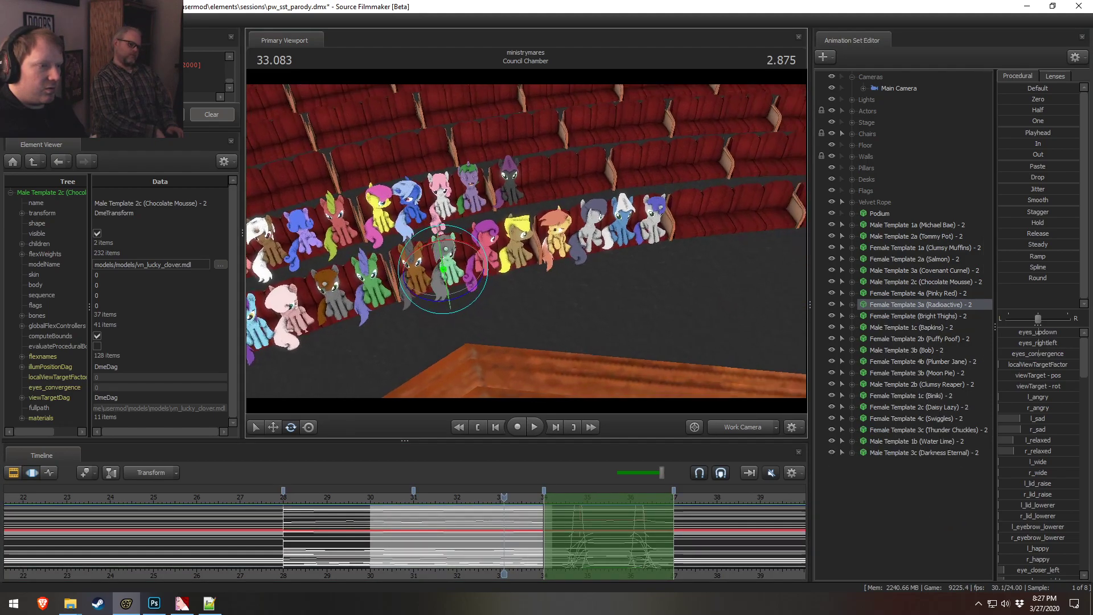
- Move the camera closer to the seated ponies and select the pink pony's Tail1–Tail3 bones
{"action": "mouse_move", "coordinate": [526, 240]}
{"action": "left_mouse_down"}
{"action": "mouse_move", "coordinate": [511, 240]}
{"action": "mouse_move", "coordinate": [524, 241]}
{"action": "left_mouse_up"}
{"action": "key", "text": "space"}
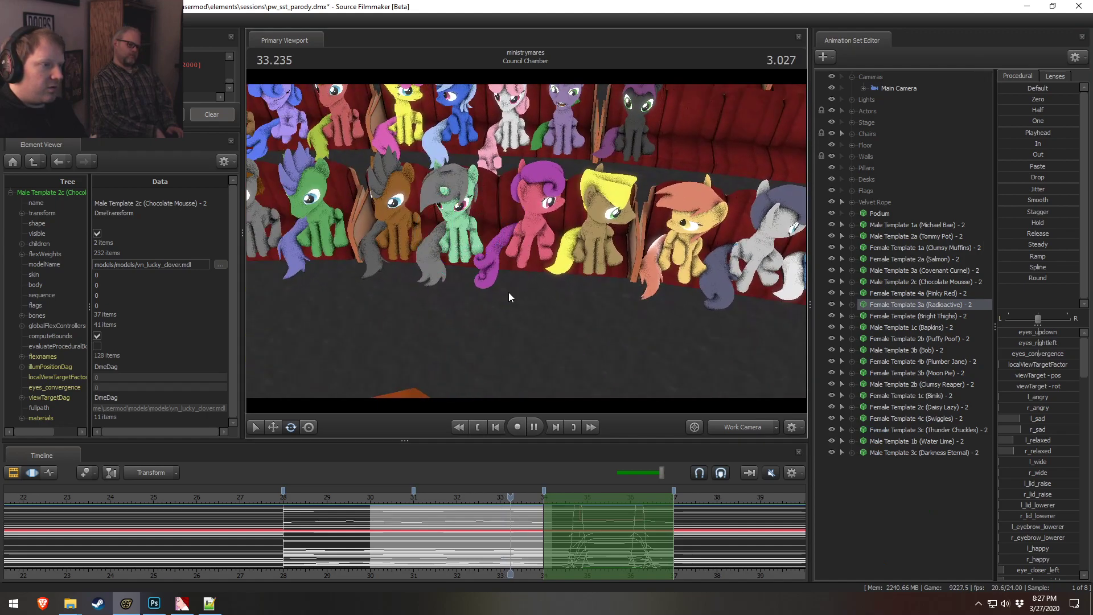
{"action": "key", "text": "space"}
{"action": "left_click", "coordinate": [494, 238]}
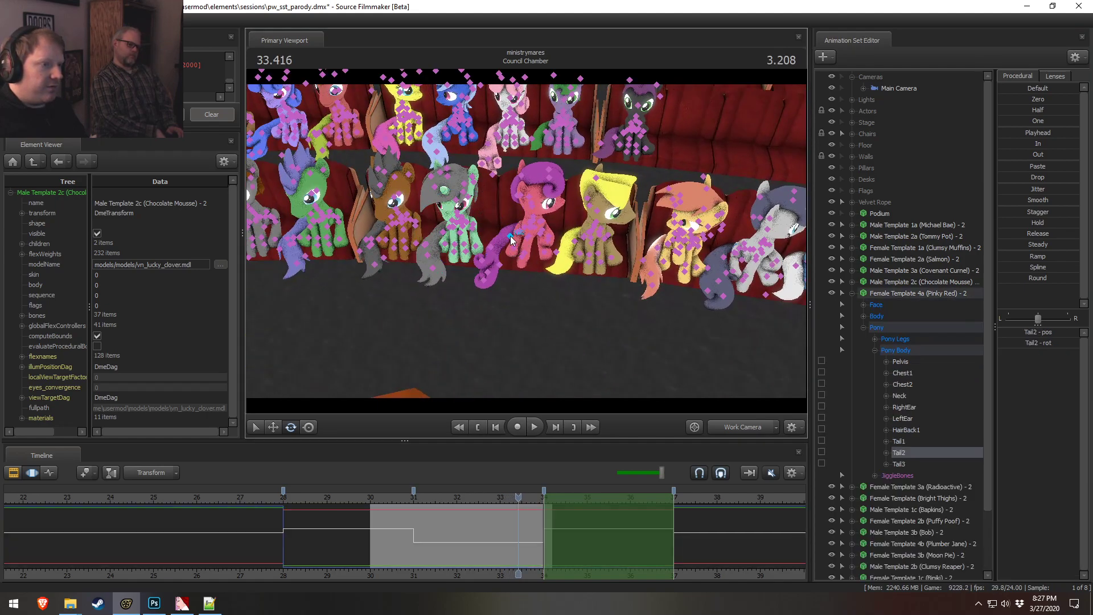
{"action": "left_click", "coordinate": [899, 441], "text": "ctrl"}
{"action": "left_click", "coordinate": [899, 463], "text": "ctrl"}
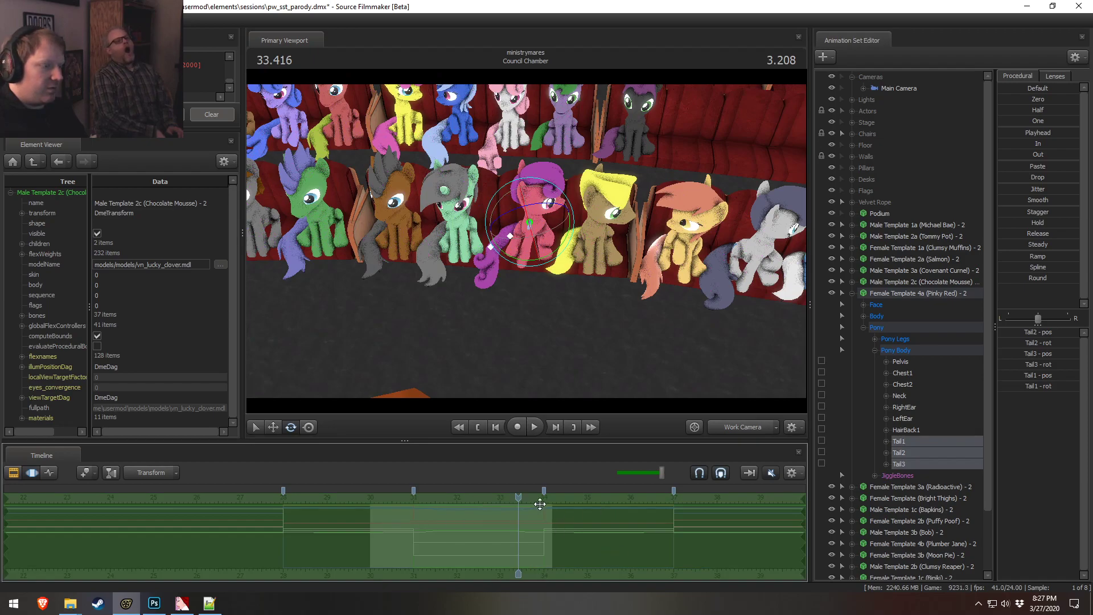
- Clear the time selection and step it across shots to settle on the Council Chamber shot
{"action": "left_click_drag", "start_coordinate": [522, 500], "coordinate": [434, 524]}
{"action": "key", "text": "Escape"}
{"action": "key", "text": "ctrl+Right"}
{"action": "key", "text": "ctrl+Left"}
{"action": "key", "text": "ctrl+Left"}
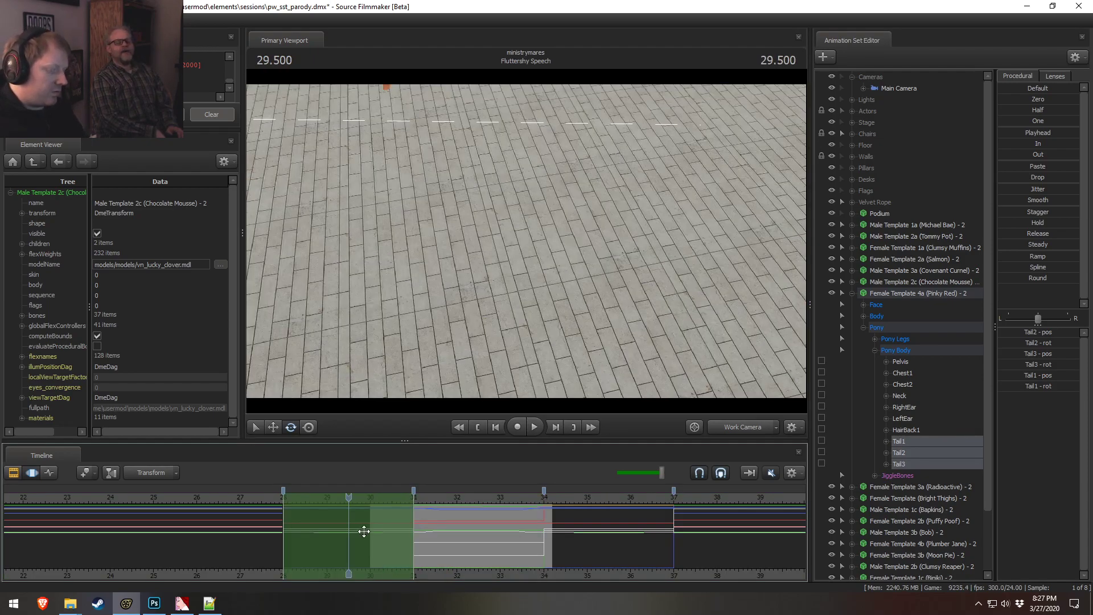
{"action": "key", "text": "ctrl+Right"}
{"action": "left_click_drag", "start_coordinate": [374, 503], "coordinate": [393, 535]}
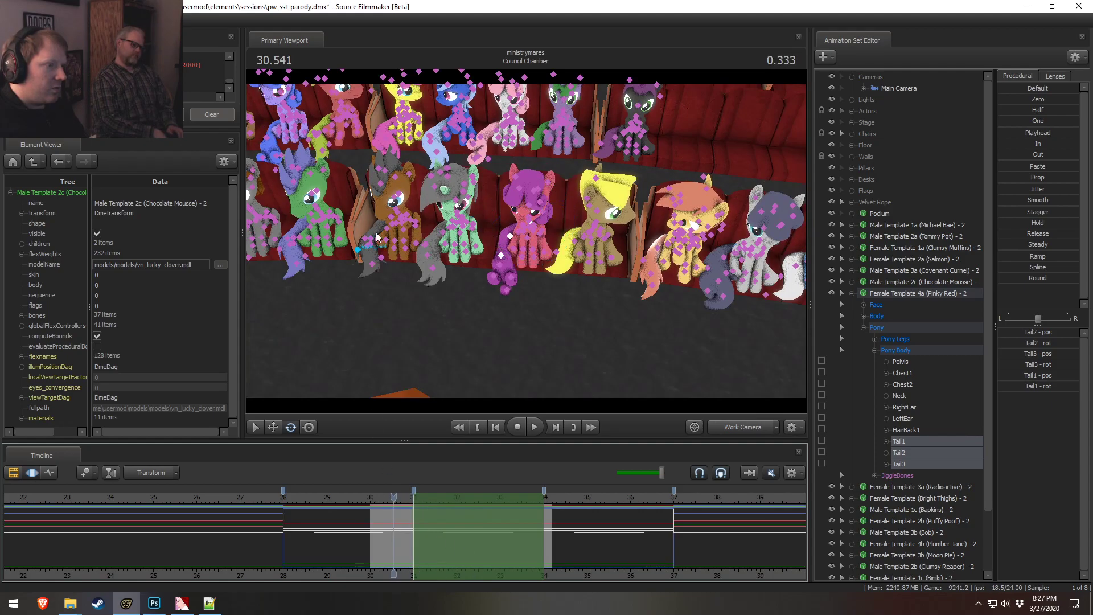
- Select Chocolate Mousse's jiggle_tail3 bone and play from 33.08 into the next shot
{"action": "left_click", "coordinate": [371, 240]}
{"action": "left_click", "coordinate": [504, 524]}
{"action": "key", "text": "space"}
{"action": "mouse_move", "coordinate": [508, 521]}
{"action": "left_mouse_down"}
{"action": "mouse_move", "coordinate": [495, 520]}
{"action": "mouse_move", "coordinate": [546, 529]}
{"action": "mouse_move", "coordinate": [490, 528]}
{"action": "left_mouse_up"}
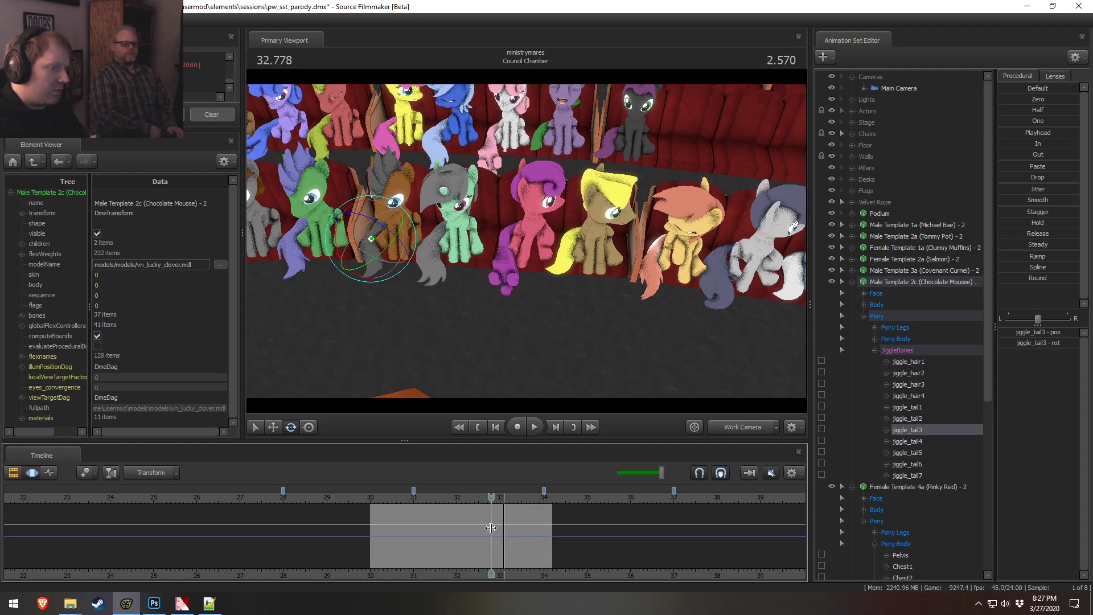
- Play the Council Chamber shot from its start and pause around 31.4 to inspect the tail
{"action": "key", "text": "Up"}
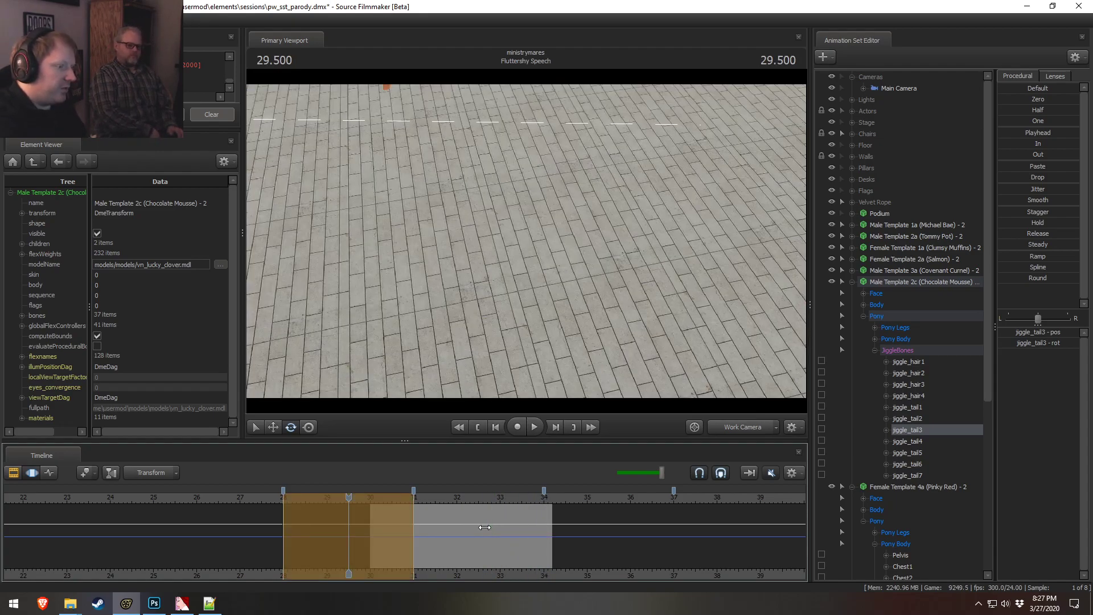
{"action": "key", "text": "Down"}
{"action": "key", "text": "Down"}
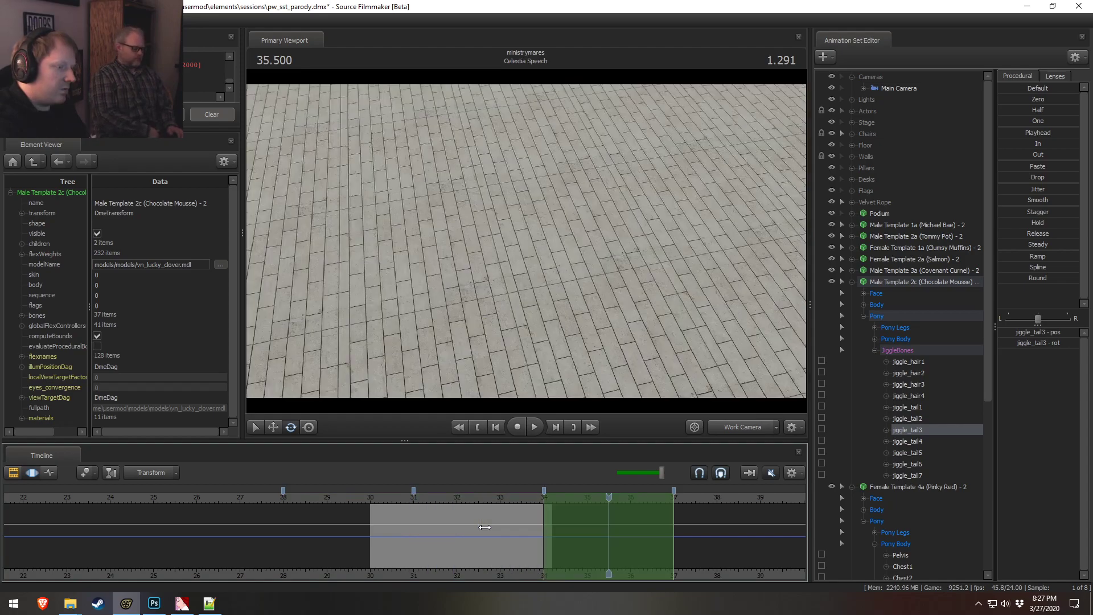
{"action": "left_click_drag", "start_coordinate": [394, 497], "coordinate": [446, 500]}
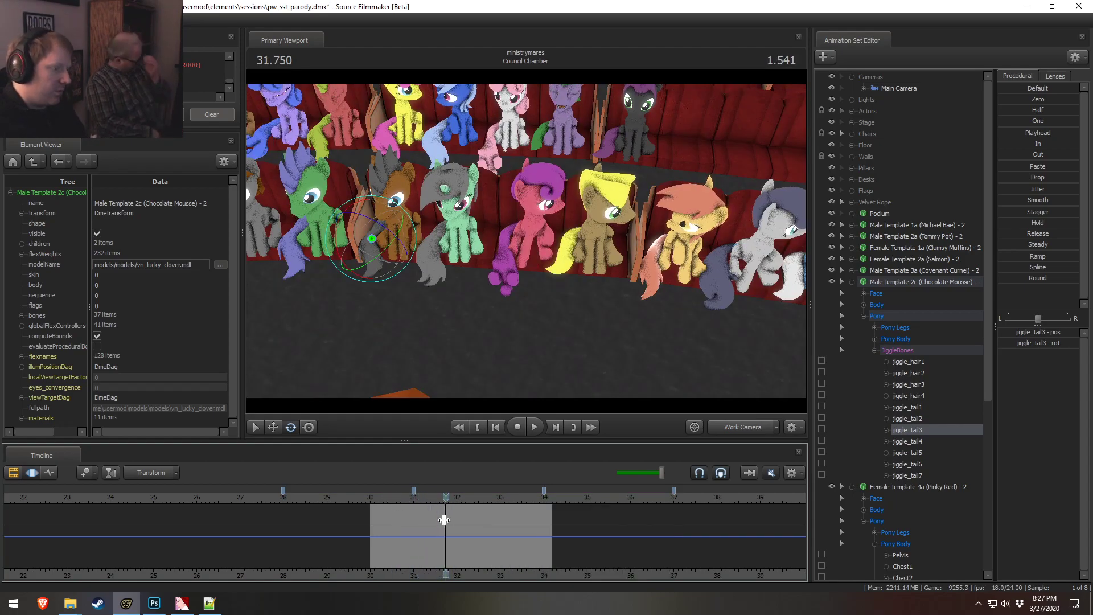
{"action": "key", "text": "Up"}
{"action": "key", "text": "Down"}
{"action": "key", "text": "Down"}
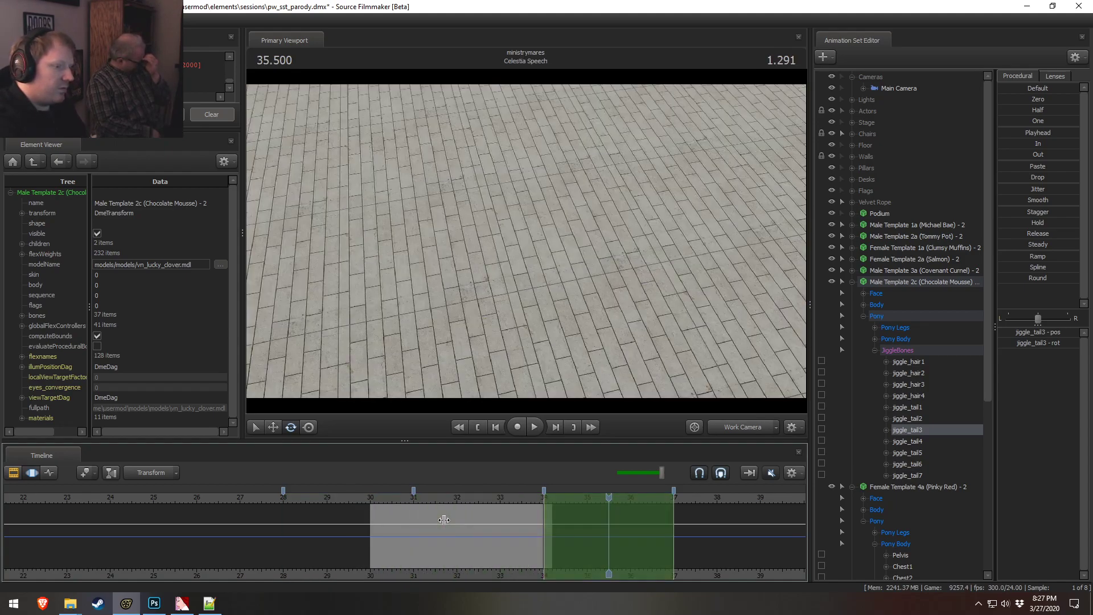
{"action": "left_click", "coordinate": [375, 497]}
{"action": "key", "text": "space"}
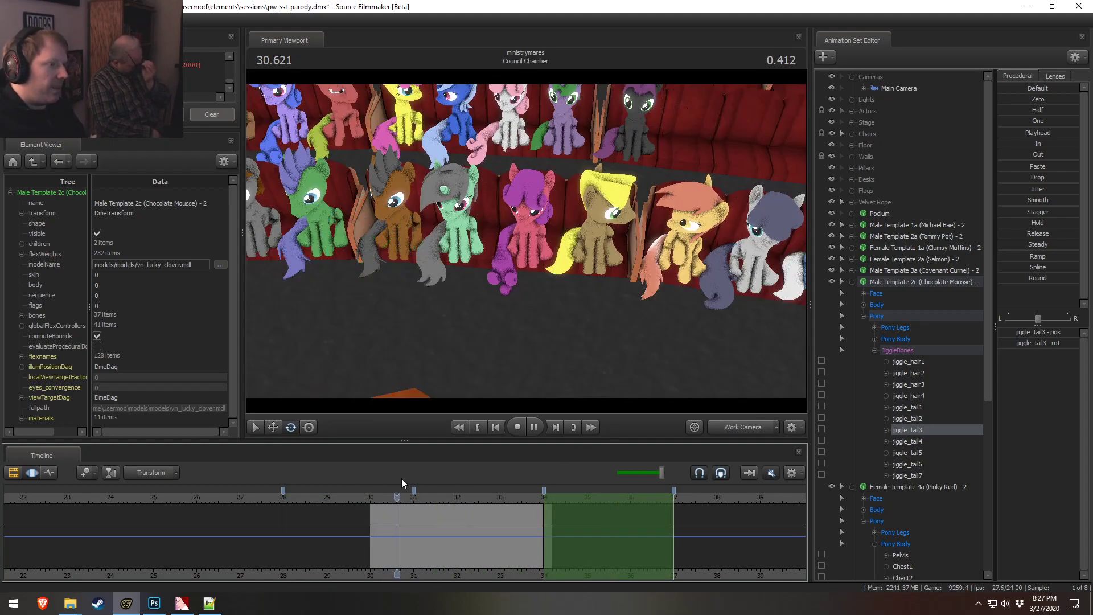
{"action": "key", "text": "space"}
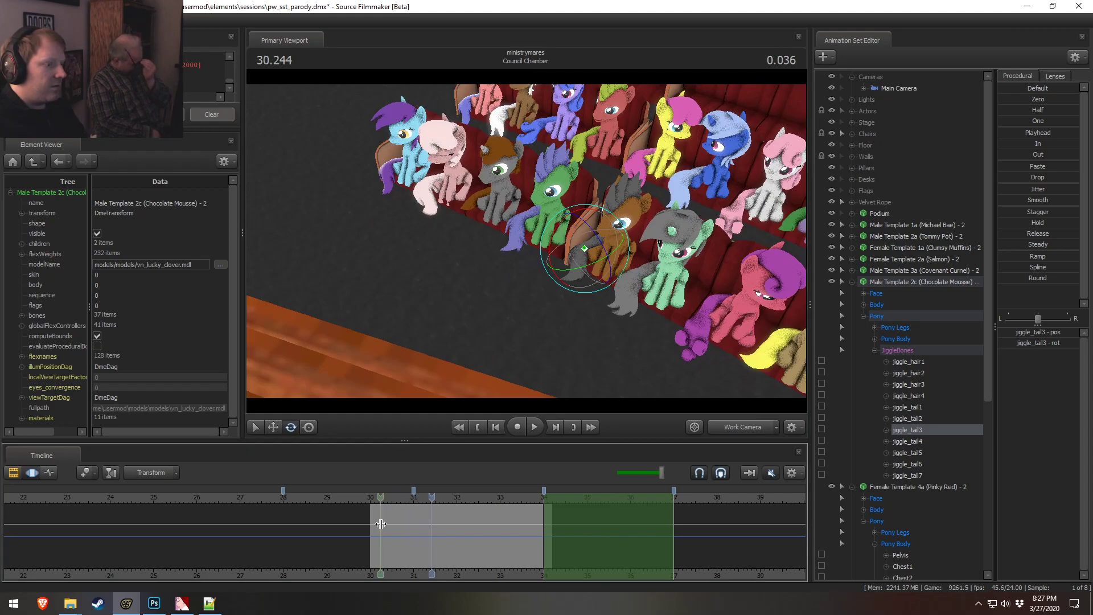
- Select all of the brown pony's jiggle bones and replay the shot from near its start
{"action": "key", "text": "space"}
{"action": "left_click_drag", "start_coordinate": [558, 555], "coordinate": [524, 558]}
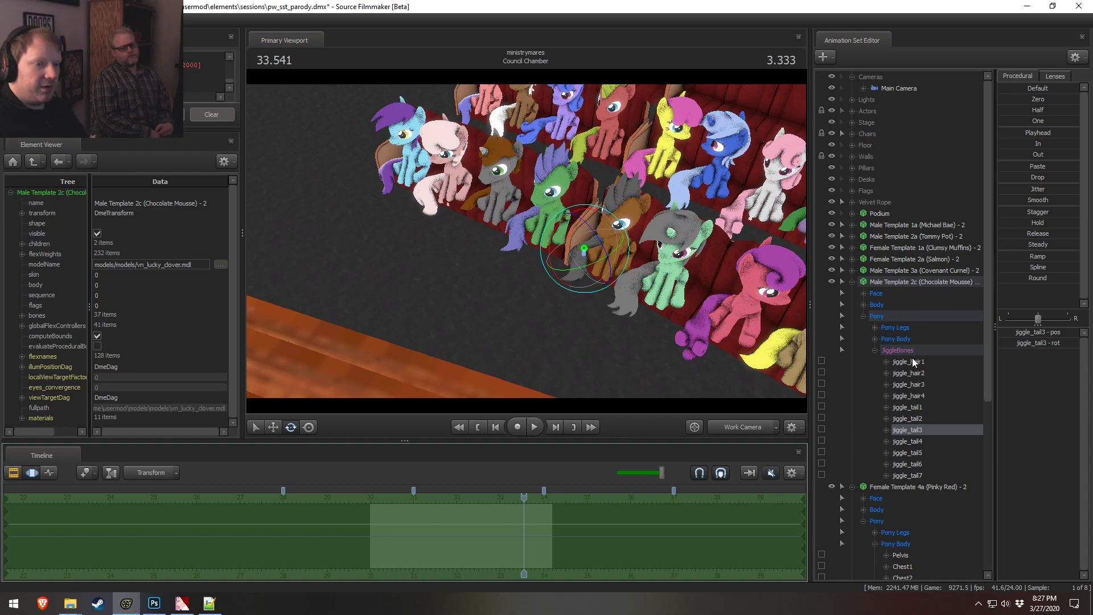
{"action": "left_click", "coordinate": [899, 349]}
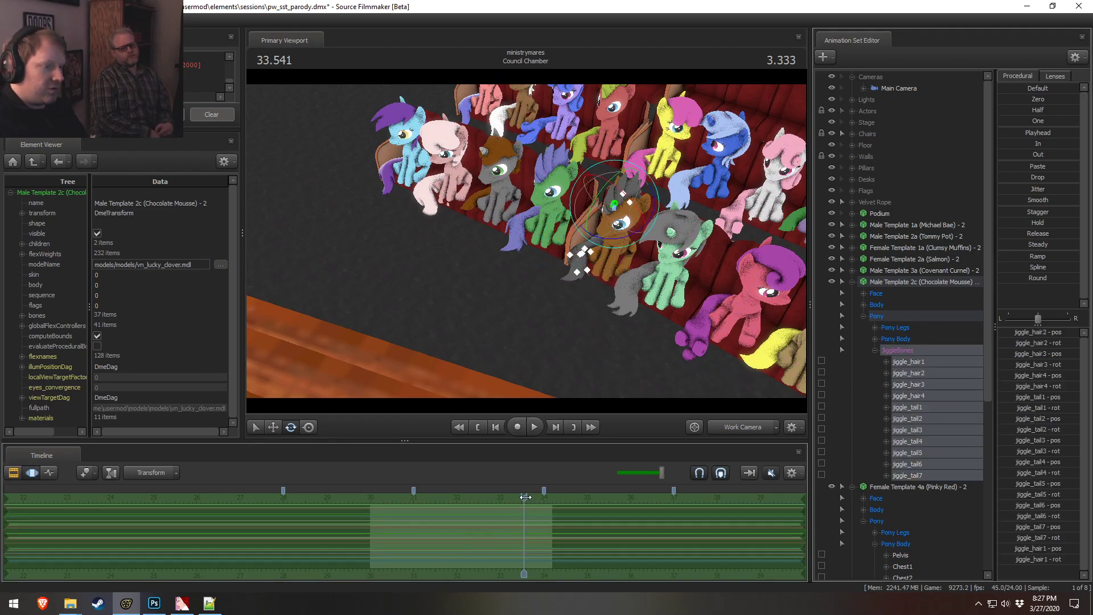
{"action": "left_click_drag", "start_coordinate": [525, 497], "coordinate": [487, 497]}
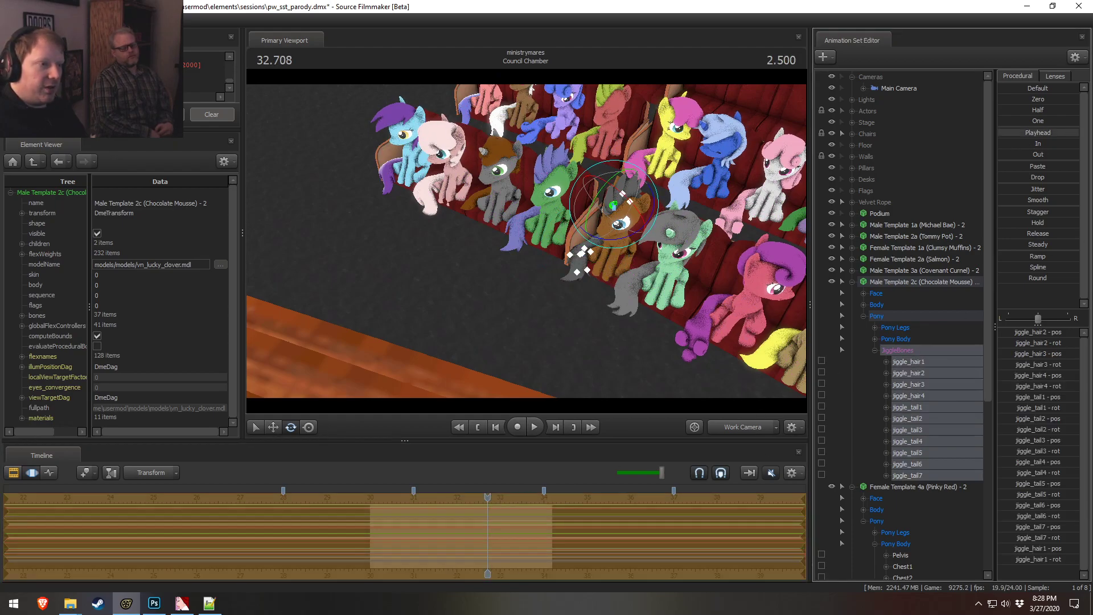
{"action": "key", "text": "F2"}
{"action": "left_click_drag", "start_coordinate": [489, 497], "coordinate": [389, 497]}
{"action": "key", "text": "space"}
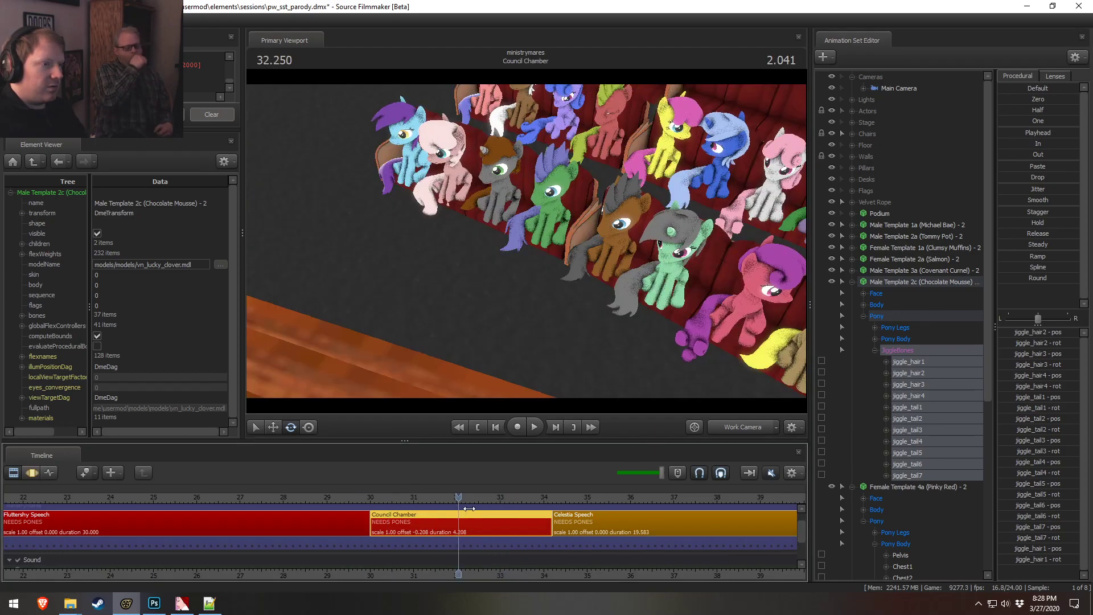
{"action": "key", "text": "F3"}
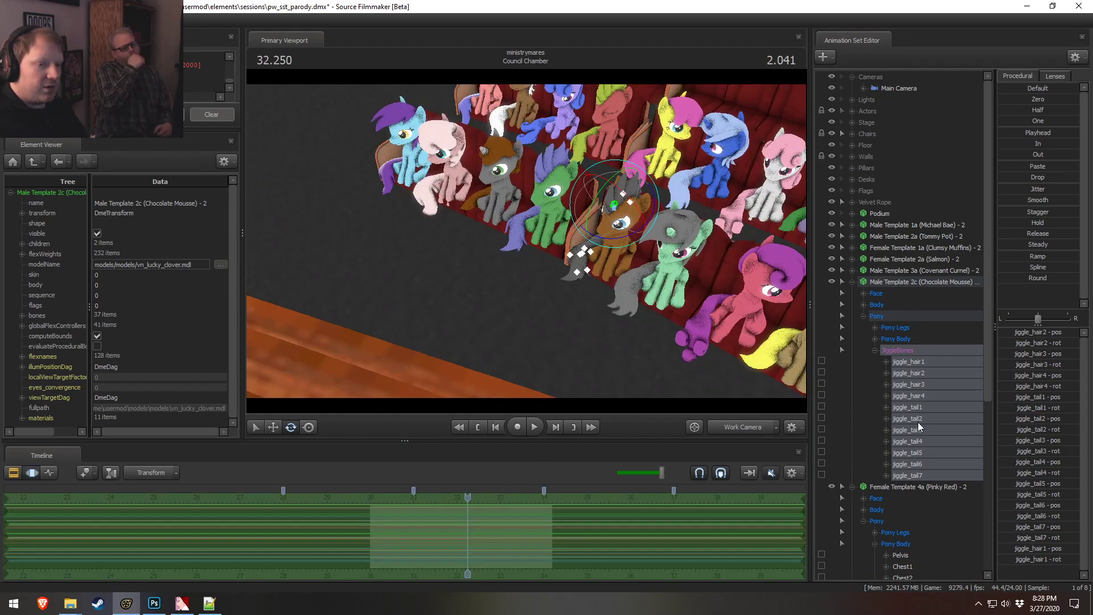
- Add the brown pony's Tail1–Tail3 bones and play the tail animation over the 31–34 span
{"action": "left_click", "coordinate": [875, 338]}
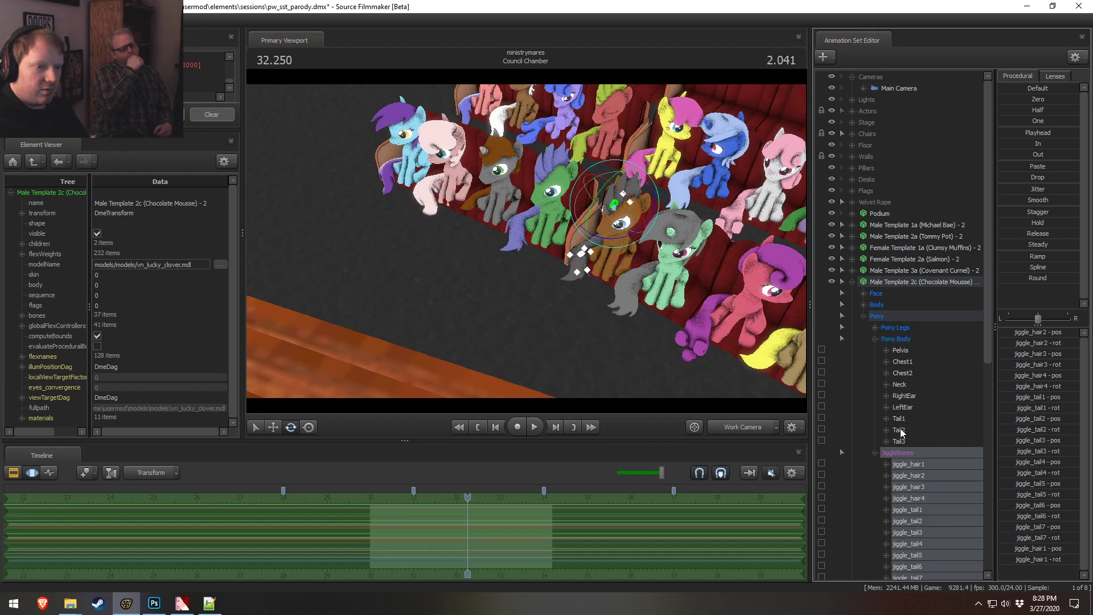
{"action": "left_click_drag", "start_coordinate": [898, 418], "coordinate": [904, 436]}
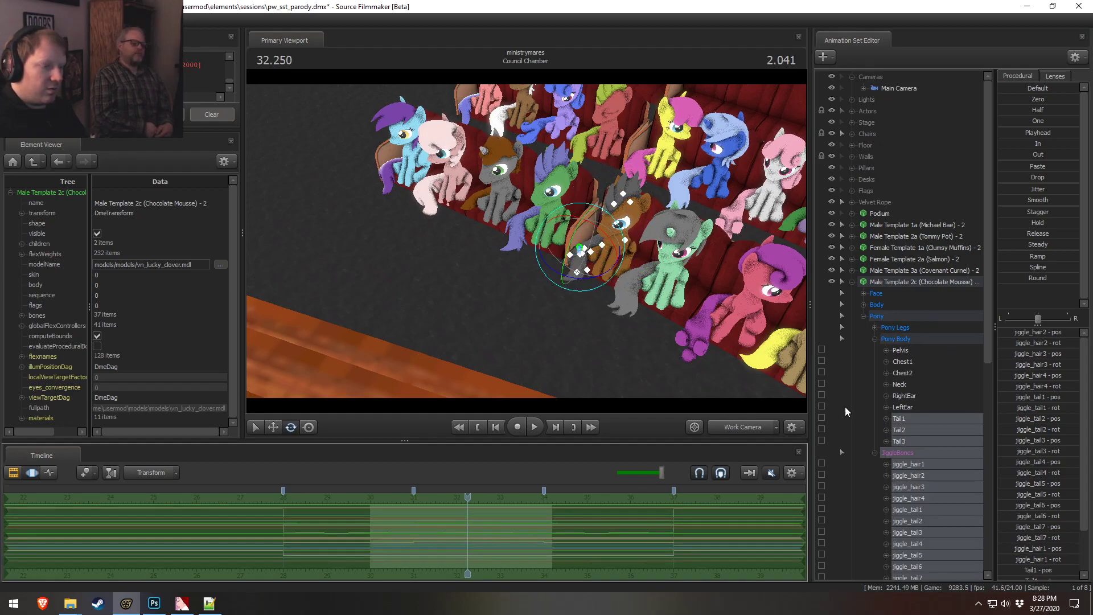
{"action": "key", "text": "ctrl+Left"}
{"action": "key", "text": "ctrl+Right"}
{"action": "key", "text": "ctrl+Left"}
{"action": "key", "text": "ctrl+Right"}
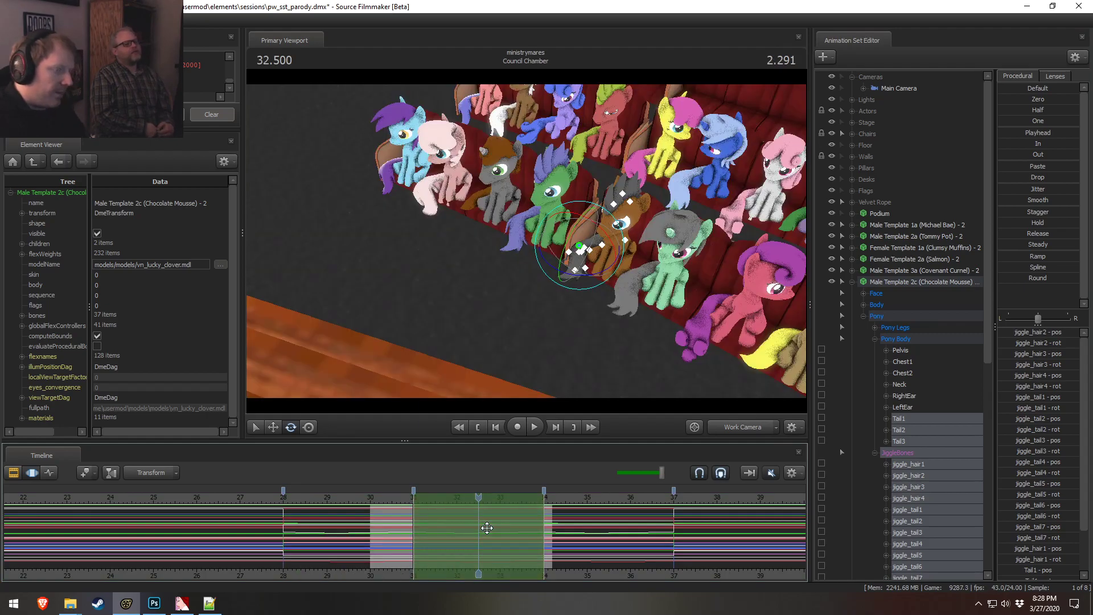
{"action": "key", "text": "space"}
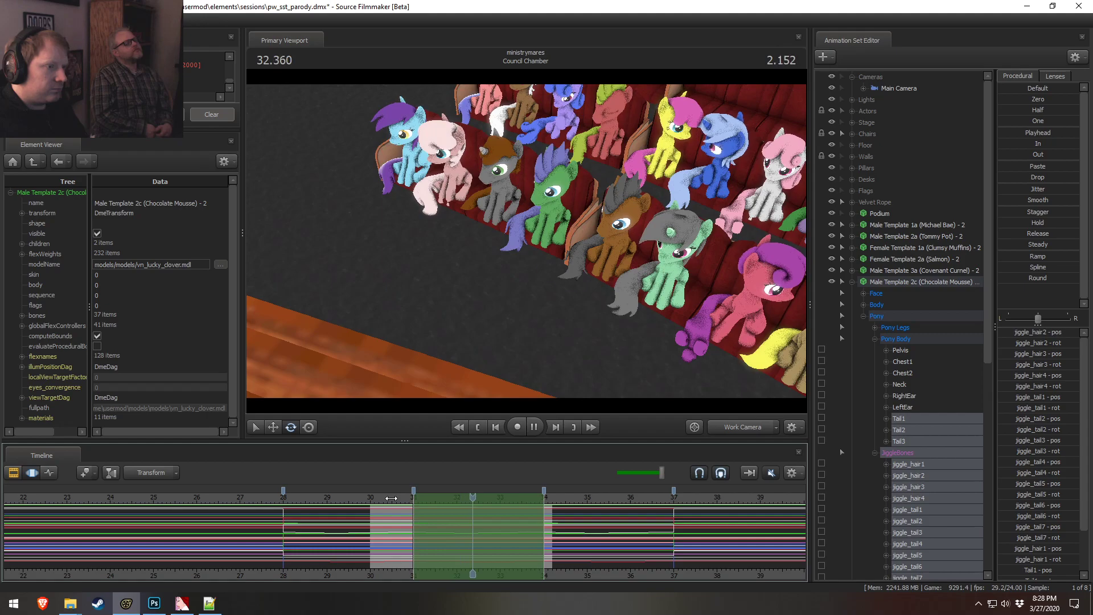
{"action": "mouse_move", "coordinate": [404, 522]}
{"action": "left_mouse_down"}
{"action": "mouse_move", "coordinate": [394, 518]}
{"action": "mouse_move", "coordinate": [561, 512]}
{"action": "mouse_move", "coordinate": [449, 495]}
{"action": "mouse_move", "coordinate": [458, 504]}
{"action": "mouse_move", "coordinate": [411, 508]}
{"action": "mouse_move", "coordinate": [455, 511]}
{"action": "mouse_move", "coordinate": [382, 507]}
{"action": "mouse_move", "coordinate": [517, 518]}
{"action": "mouse_move", "coordinate": [382, 508]}
{"action": "mouse_move", "coordinate": [466, 507]}
{"action": "mouse_move", "coordinate": [401, 540]}
{"action": "left_mouse_up"}
- Collapse Chocolate Mousse's list and check Plumber Jane's Tail1–Tail3 and jiggle bones in playback
{"action": "left_click", "coordinate": [1018, 492]}
{"action": "left_click", "coordinate": [852, 281]}
{"action": "scroll", "coordinate": [899, 415], "scroll_direction": "down", "scroll_amount": 6}
{"action": "left_click", "coordinate": [901, 521], "text": "ctrl"}
{"action": "left_click", "coordinate": [440, 535]}
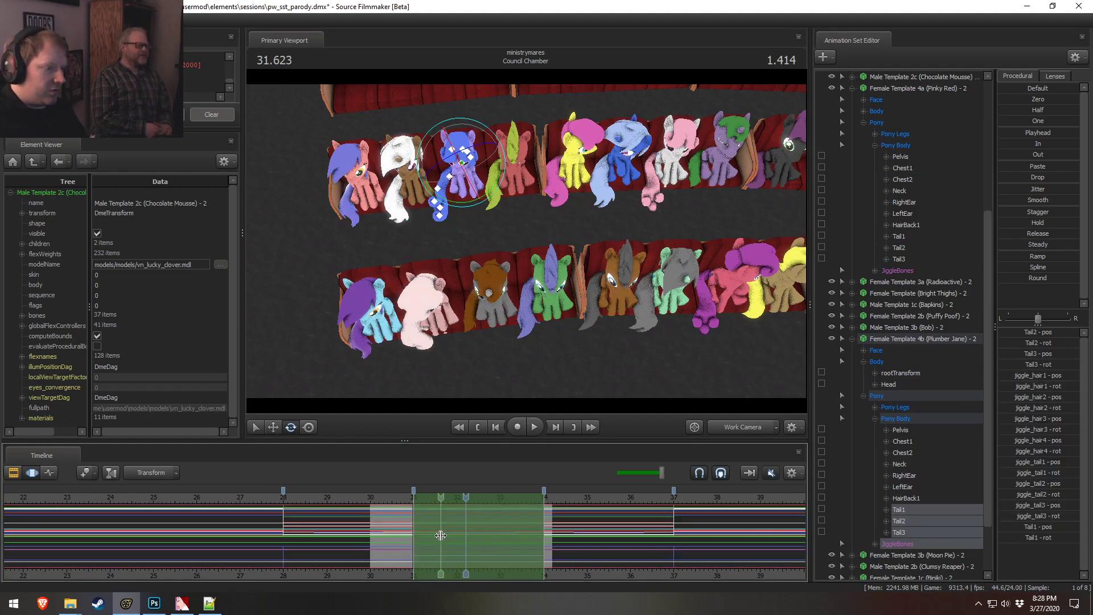
{"action": "key", "text": "space"}
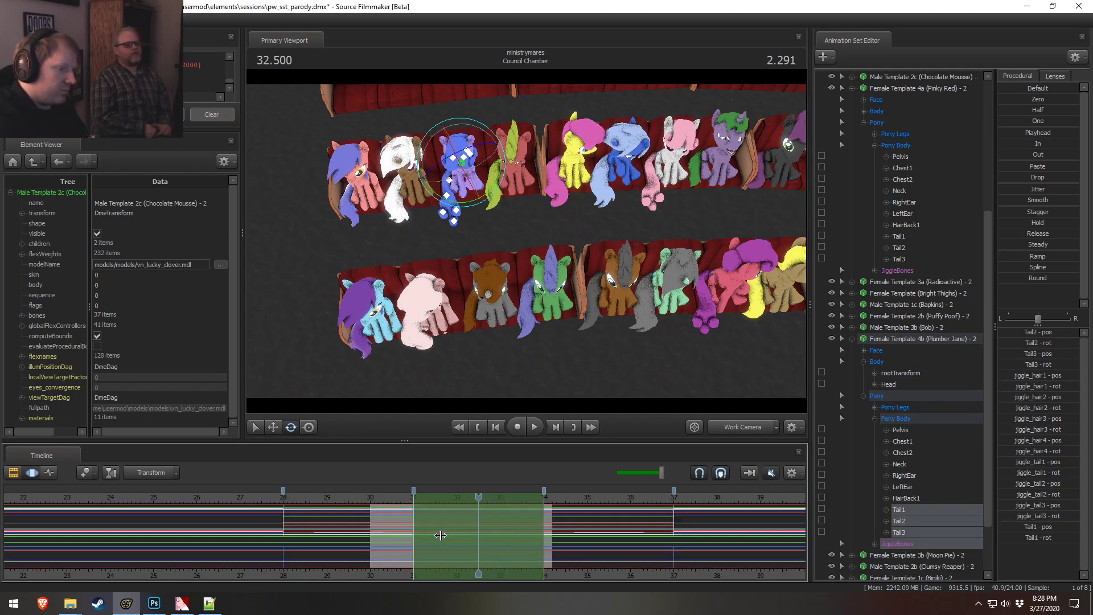
{"action": "key", "text": "space"}
- Select Moon Pie's jiggle and Tail1–Tail3 bones and play the 31–34 span
{"action": "left_click", "coordinate": [399, 204]}
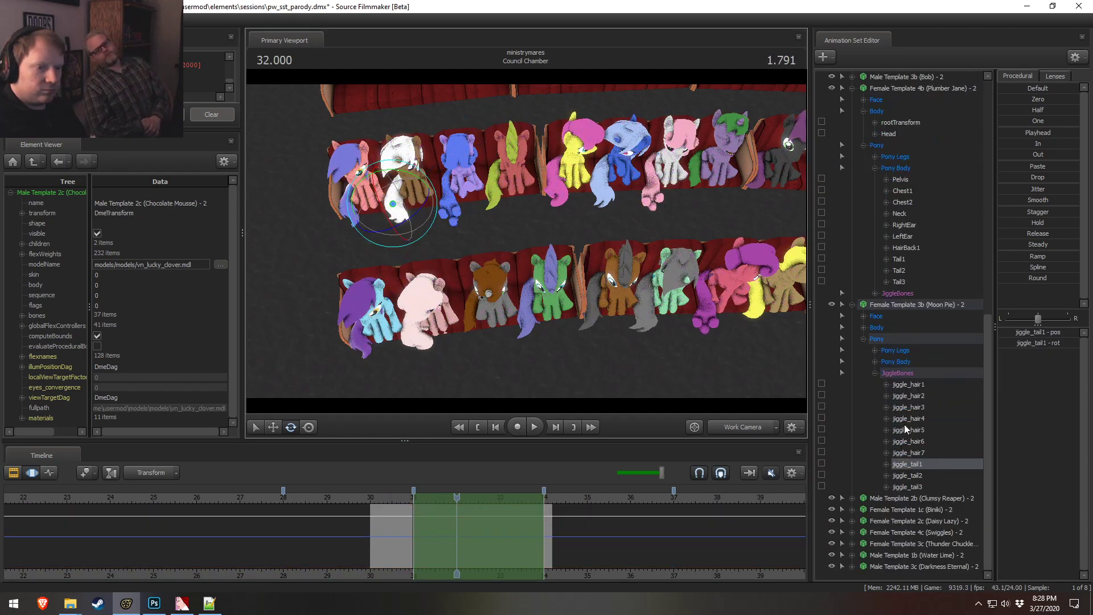
{"action": "left_click", "coordinate": [901, 371]}
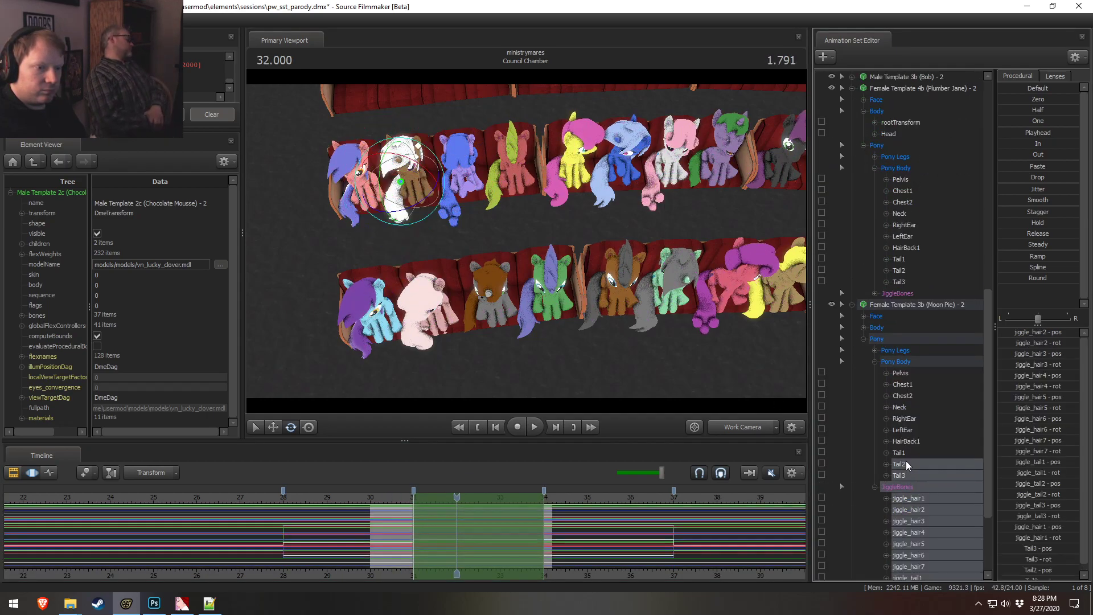
{"action": "left_click", "coordinate": [899, 452], "text": "shift"}
{"action": "left_click", "coordinate": [441, 518]}
{"action": "key", "text": "space"}
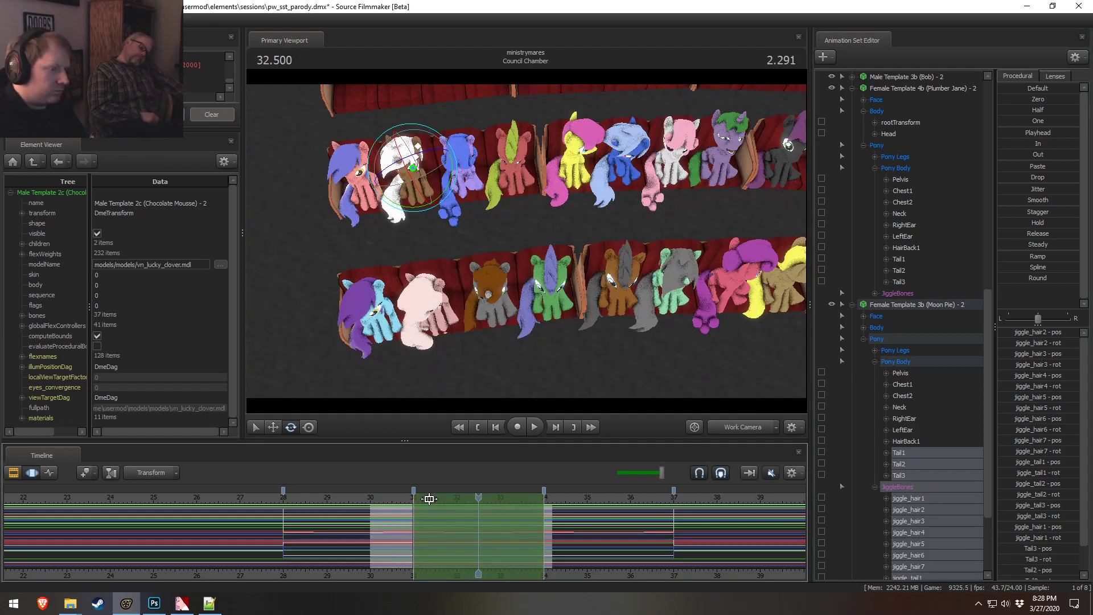
{"action": "key", "text": "space"}
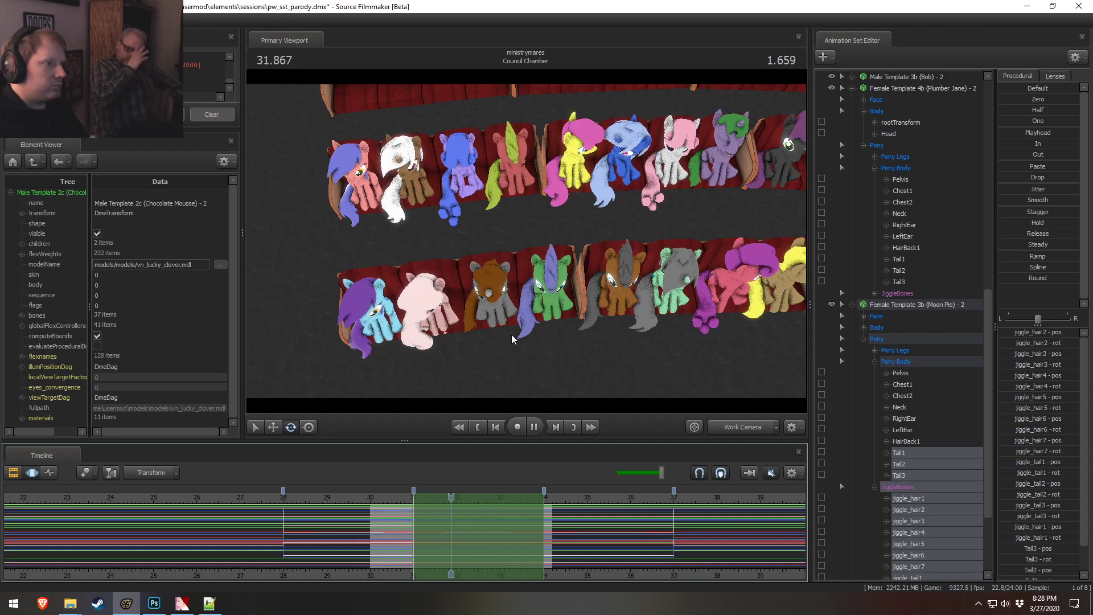
{"action": "key", "text": "space"}
- Select Swiggles' Tail1–Tail3 bones together with his jiggle bones
{"action": "left_click", "coordinate": [555, 221]}
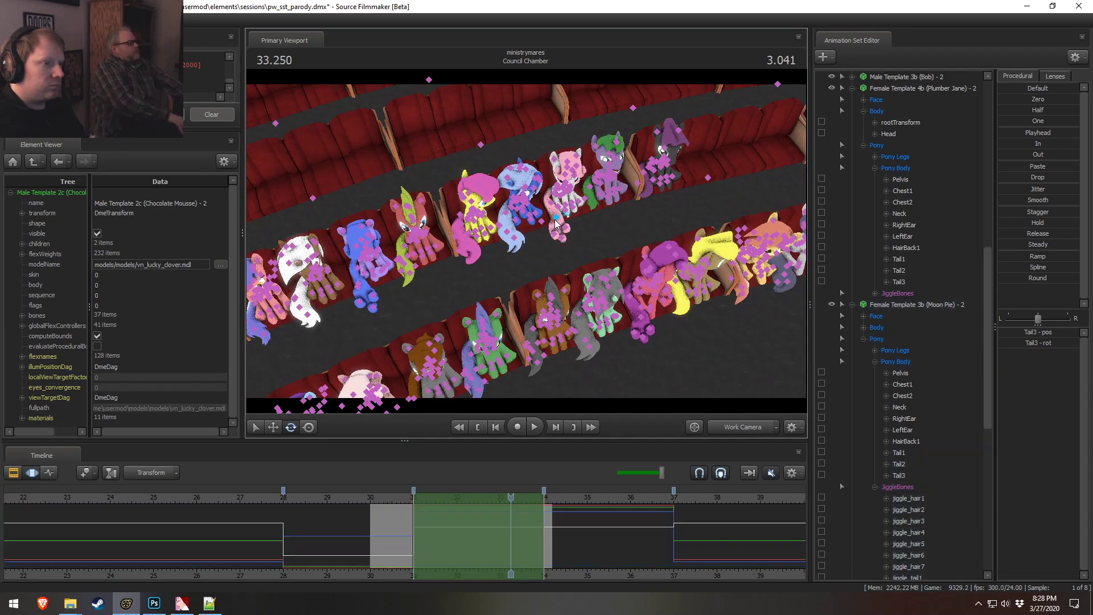
{"action": "scroll", "coordinate": [907, 411], "scroll_direction": "down", "scroll_amount": 10}
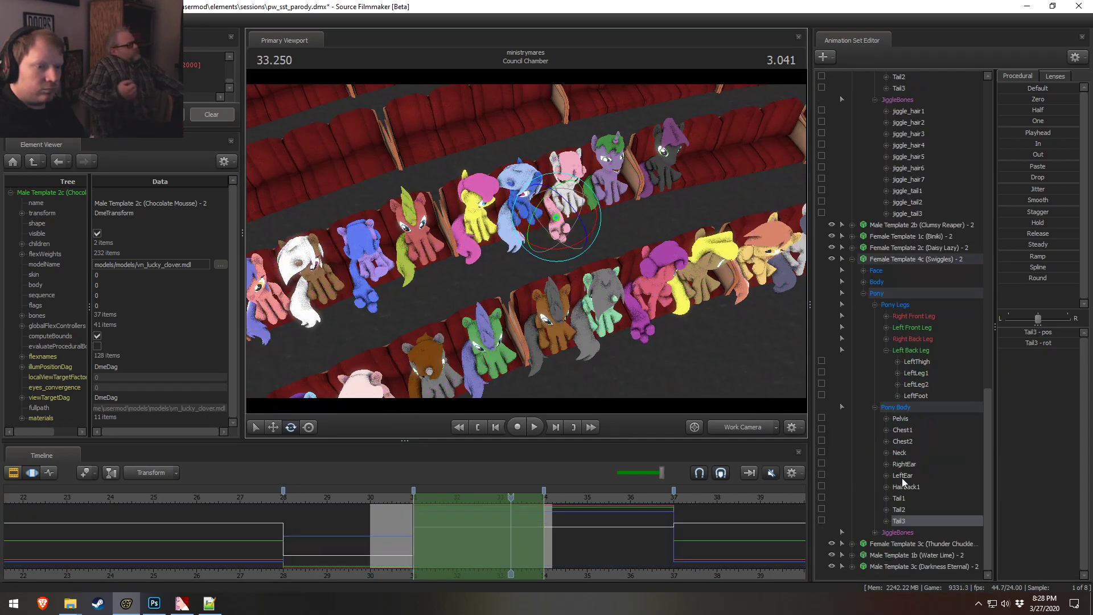
{"action": "left_click", "coordinate": [899, 498]}
{"action": "left_click", "coordinate": [893, 532], "text": "shift"}
{"action": "left_click", "coordinate": [382, 521]}
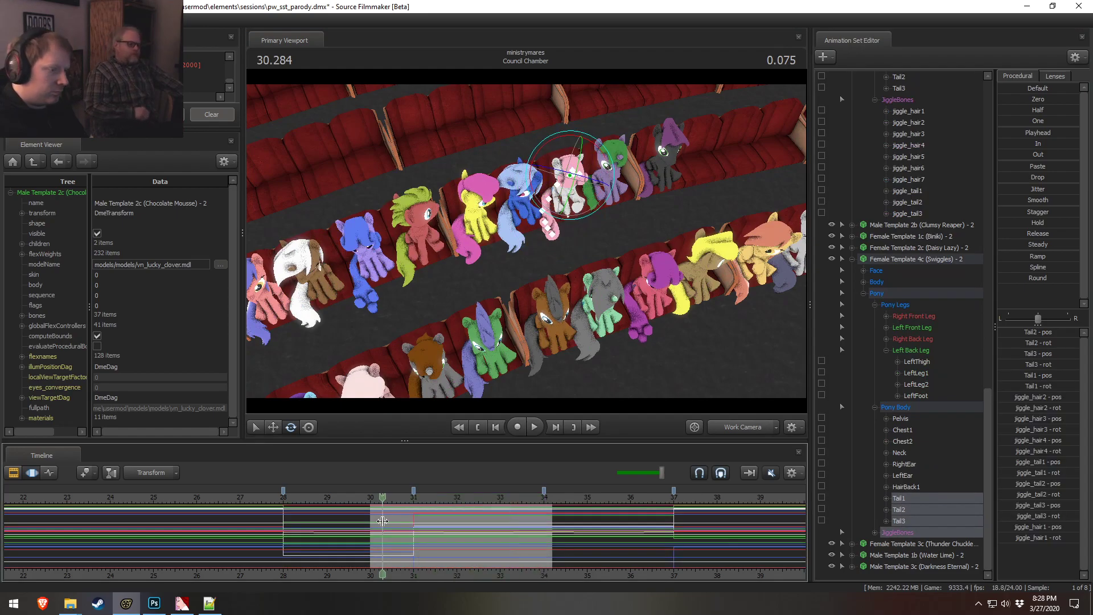
- Play from 29.500 in Fluttershy Speech into the Council Chamber shot, then scrub its final frames near 34.000
{"action": "key", "text": "Left"}
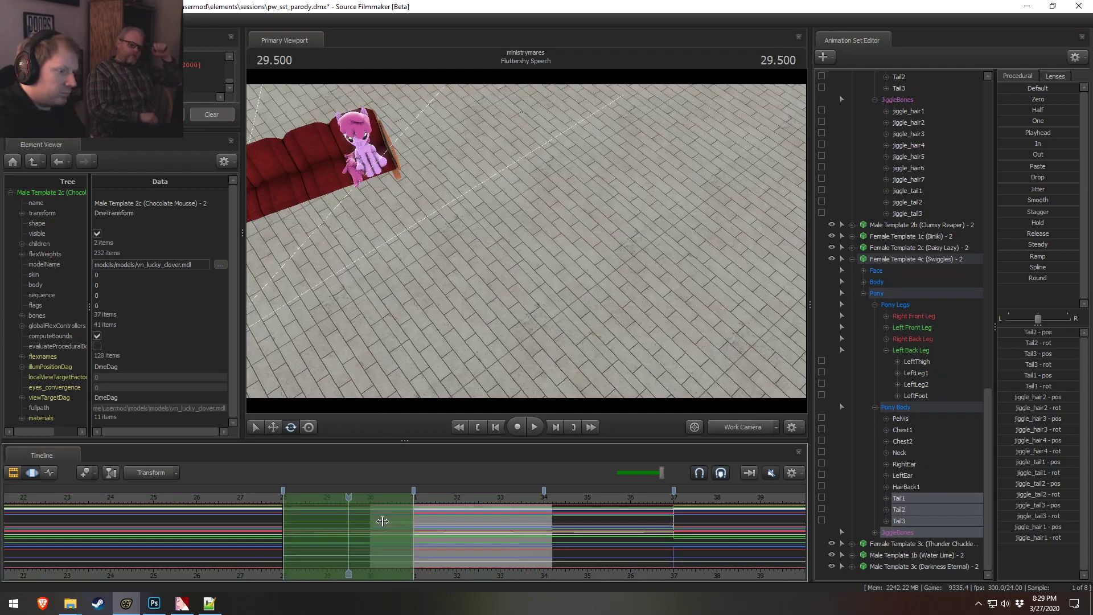
{"action": "key", "text": "Right"}
{"action": "key", "text": "Left"}
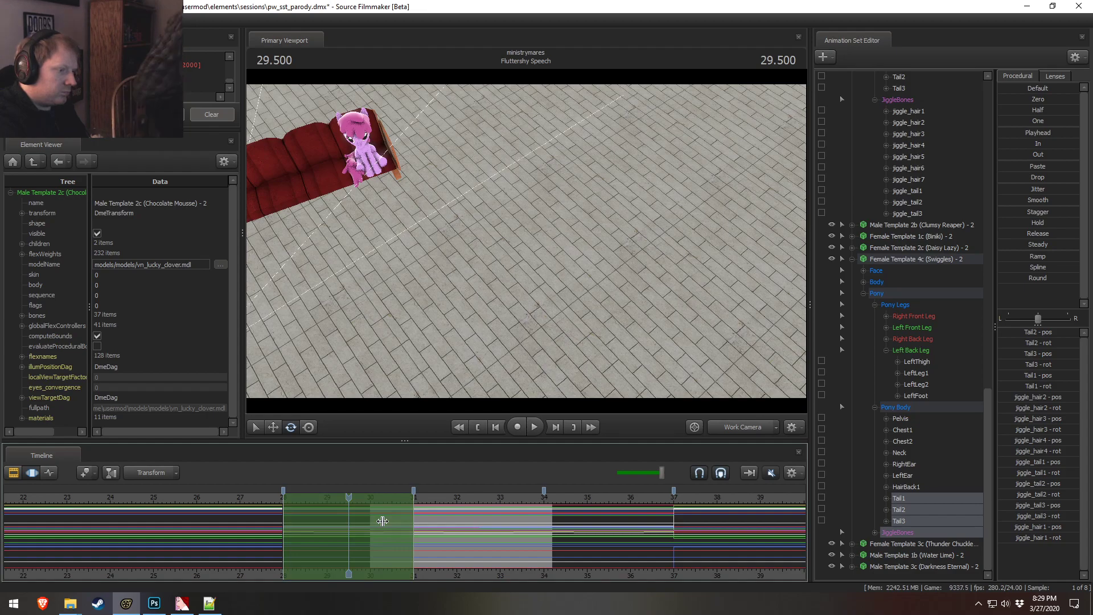
{"action": "key", "text": "space"}
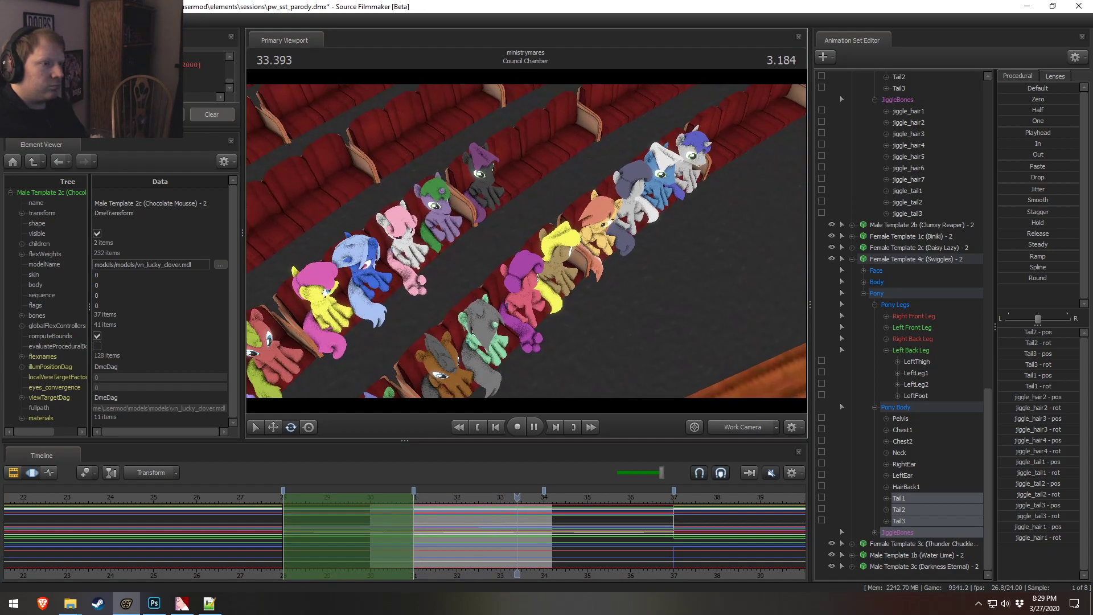
{"action": "left_click", "coordinate": [558, 490]}
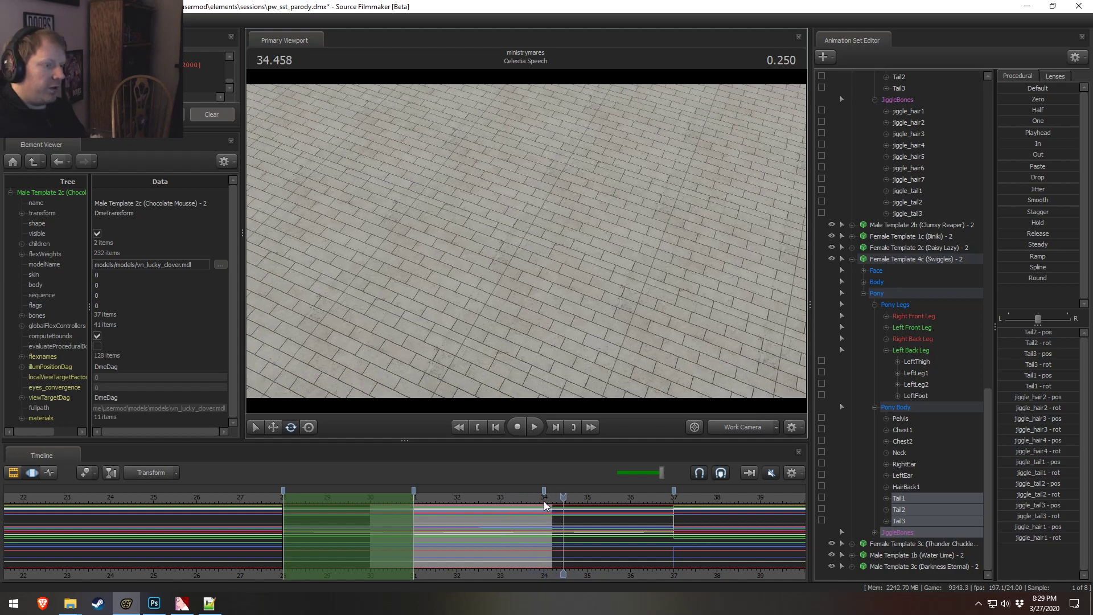
{"action": "left_click", "coordinate": [544, 500]}
{"action": "left_click_drag", "start_coordinate": [551, 501], "coordinate": [537, 502]}
- Select Radioactive's jiggle bones plus Tail1–Tail3 from her expanded Pony Body group
{"action": "left_click", "coordinate": [494, 362]}
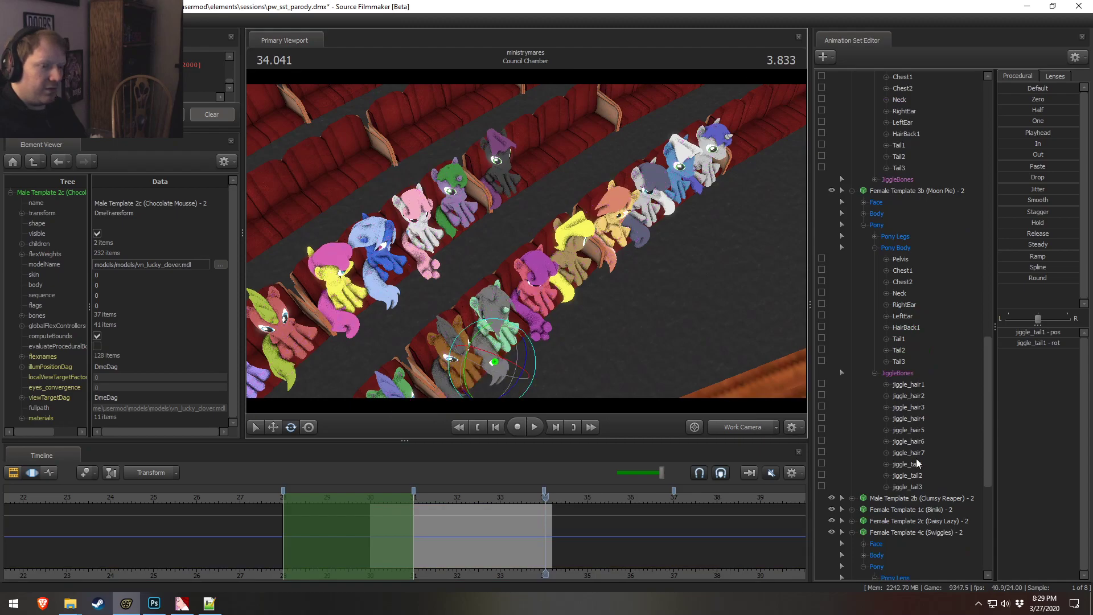
{"action": "scroll", "coordinate": [933, 344], "scroll_direction": "up", "scroll_amount": 20}
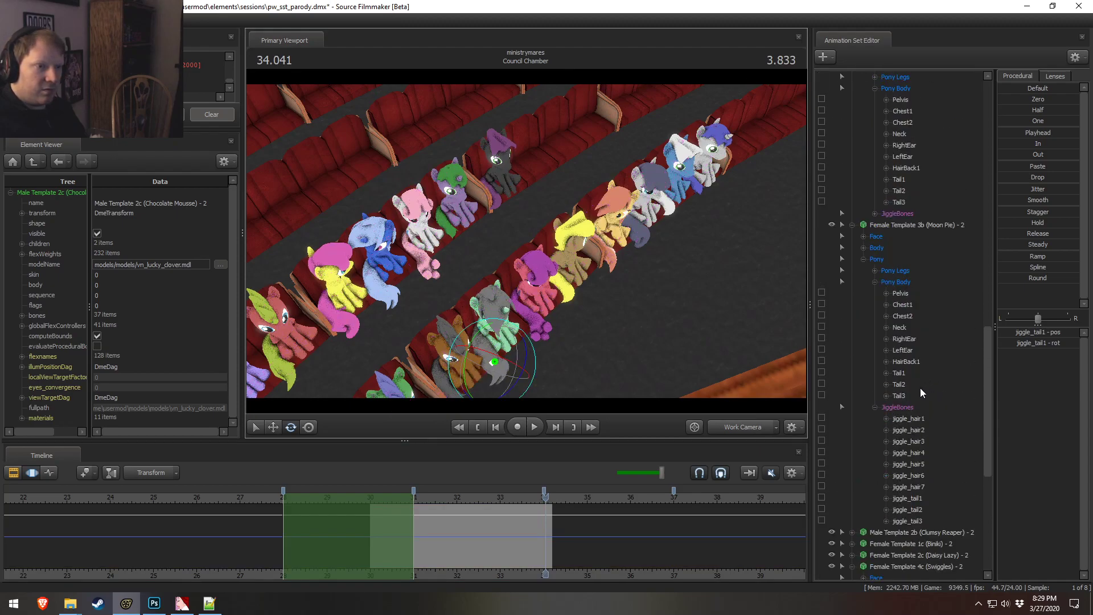
{"action": "left_click", "coordinate": [894, 247]}
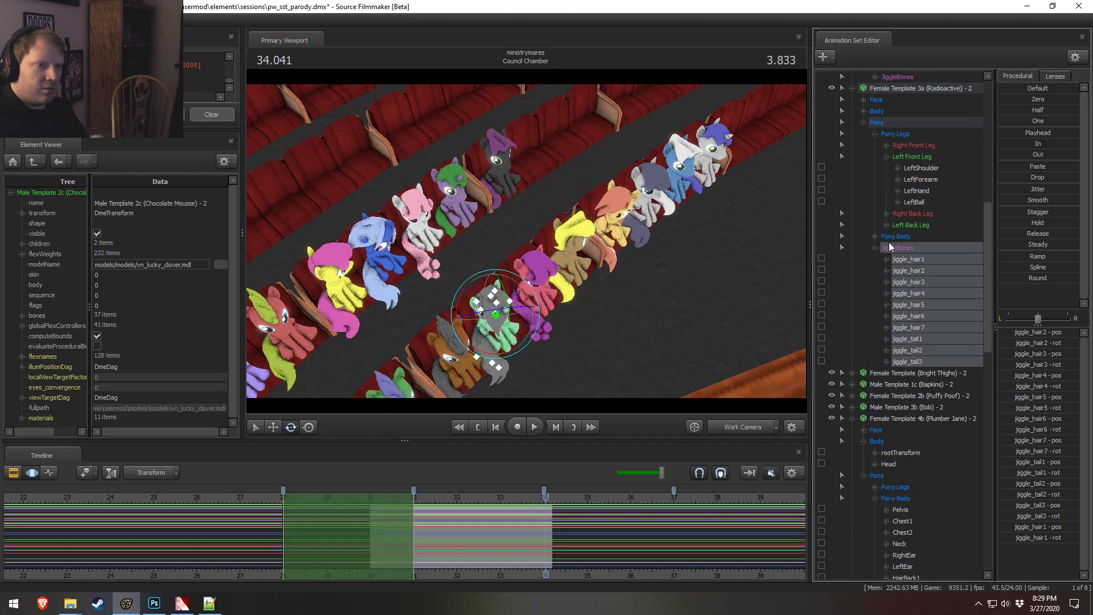
{"action": "left_click", "coordinate": [875, 236]}
{"action": "left_click_drag", "start_coordinate": [899, 328], "coordinate": [899, 350], "text": "ctrl"}
- Scrub back to 32.529 and play through into the Celestia Speech shot
{"action": "left_click_drag", "start_coordinate": [545, 494], "coordinate": [480, 494]}
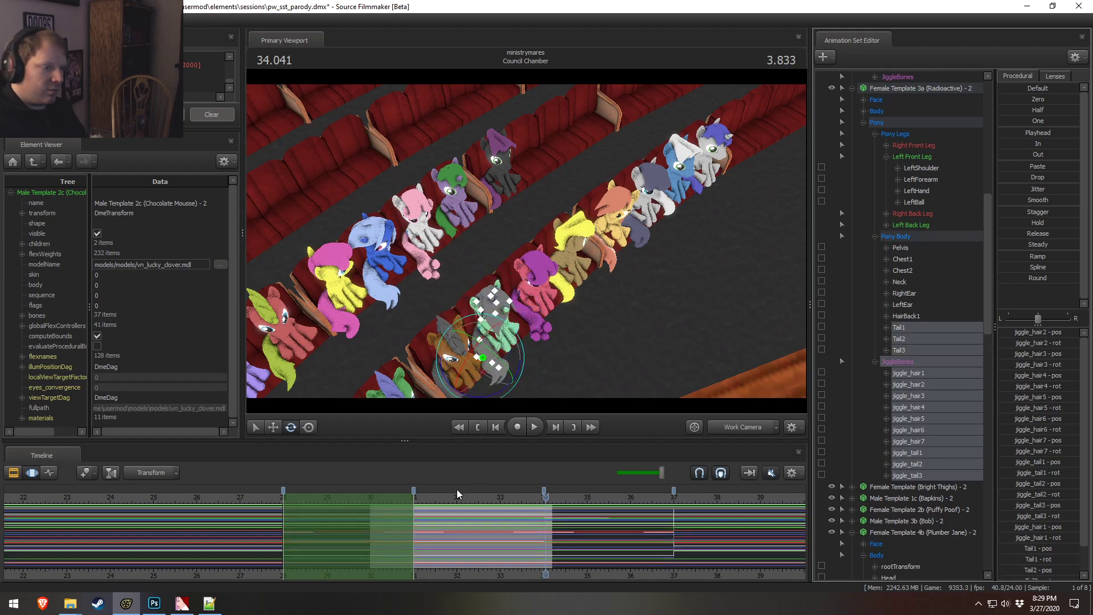
{"action": "mouse_move", "coordinate": [519, 533]}
{"action": "left_mouse_down"}
{"action": "mouse_move", "coordinate": [597, 532]}
{"action": "mouse_move", "coordinate": [540, 542]}
{"action": "mouse_move", "coordinate": [514, 533]}
{"action": "left_mouse_up"}
{"action": "key", "text": "space"}
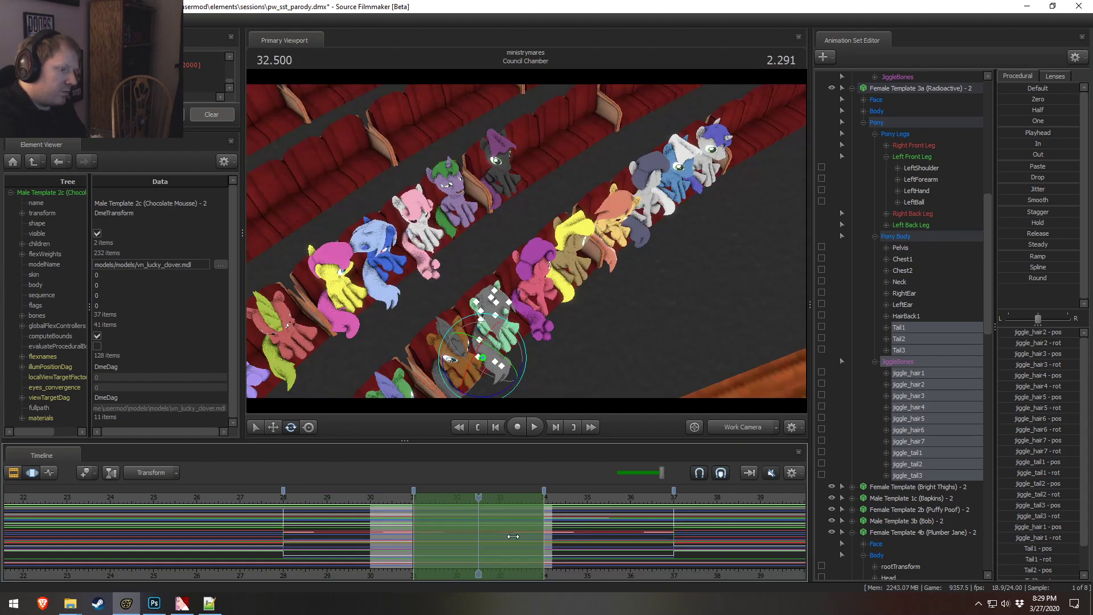
{"action": "left_click", "coordinate": [395, 498]}
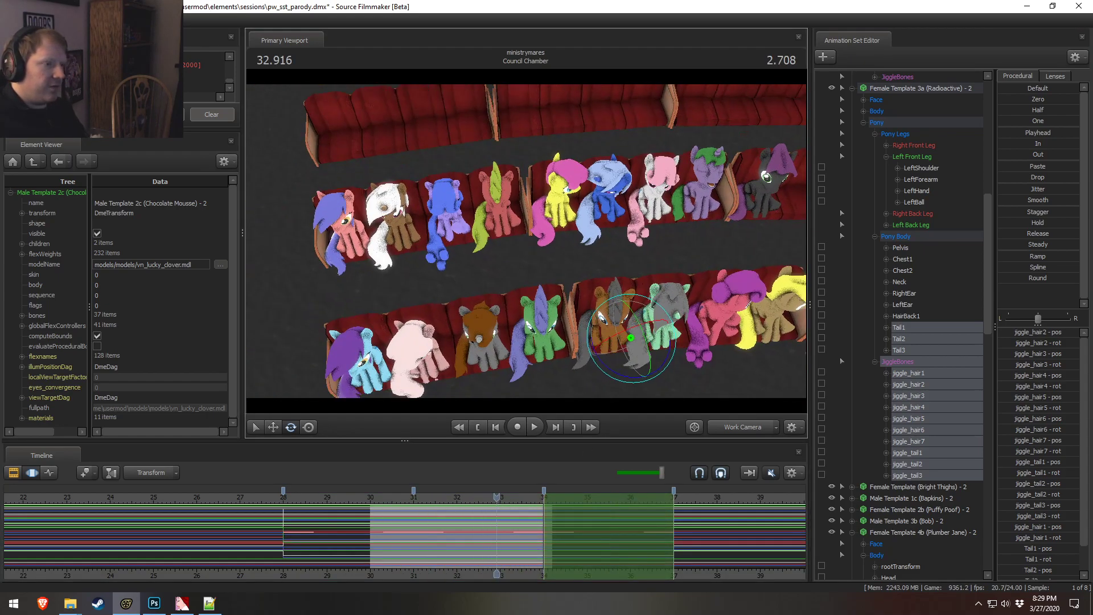
- Collapse Radioactive's and Plumber Jane's bone lists in the Animation Set Editor
{"action": "scroll", "coordinate": [541, 246], "scroll_direction": "down", "scroll_amount": 3}
{"action": "scroll", "coordinate": [907, 244], "scroll_direction": "up", "scroll_amount": 2}
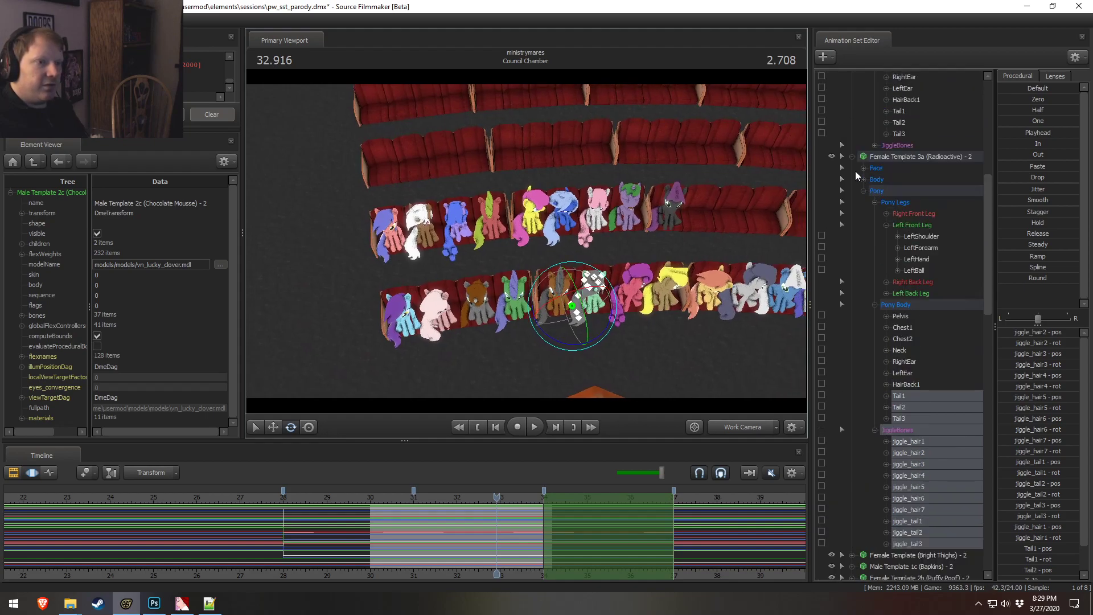
{"action": "left_click", "coordinate": [850, 157]}
{"action": "left_click", "coordinate": [851, 213]}
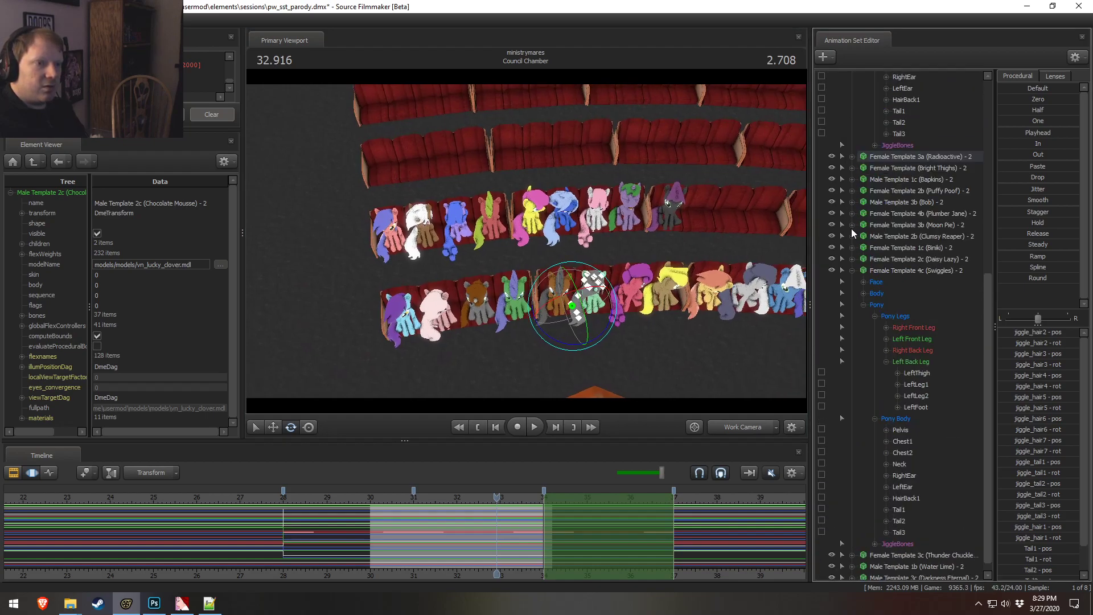
{"action": "scroll", "coordinate": [868, 281], "scroll_direction": "up", "scroll_amount": 3}
{"action": "scroll", "coordinate": [850, 380], "scroll_direction": "up", "scroll_amount": 7}
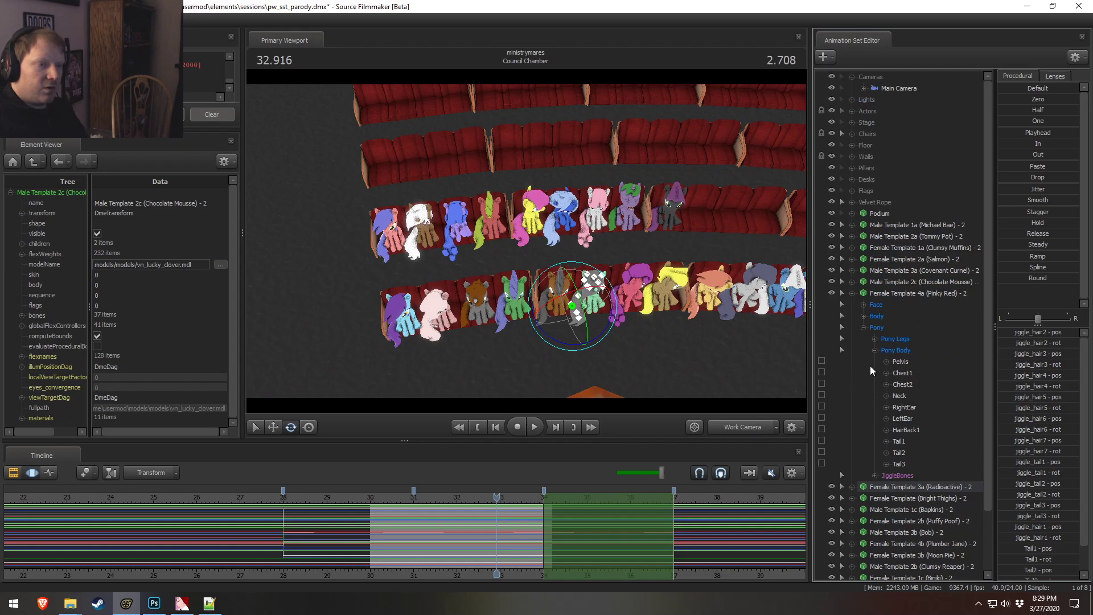
- Select the audience ponies, drop five of them, and shift the rest's animation slightly earlier
{"action": "left_click", "coordinate": [852, 294]}
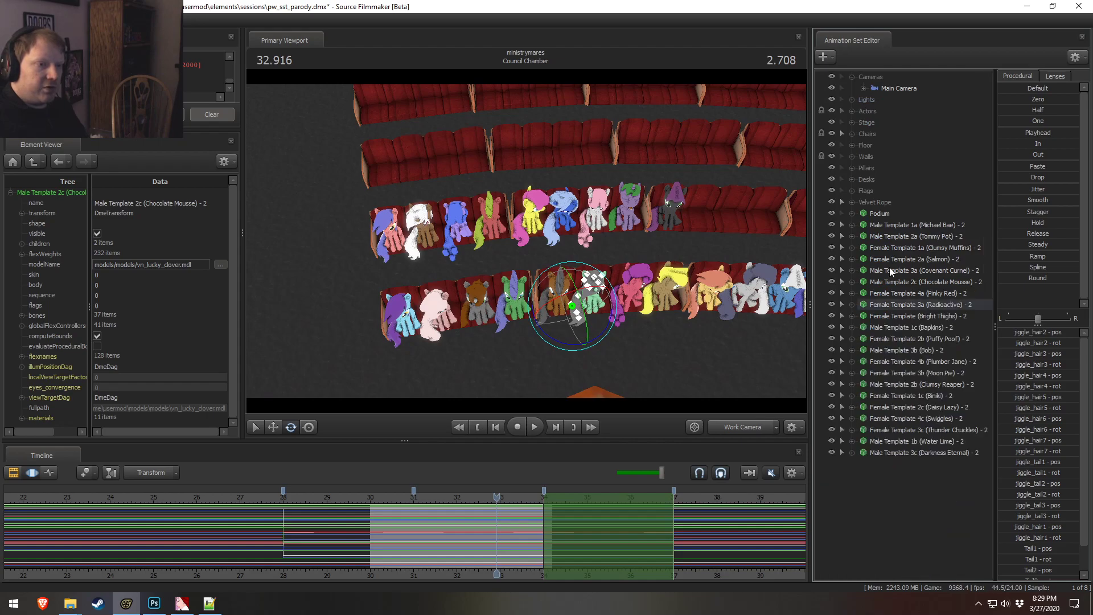
{"action": "left_click", "coordinate": [903, 452], "text": "shift"}
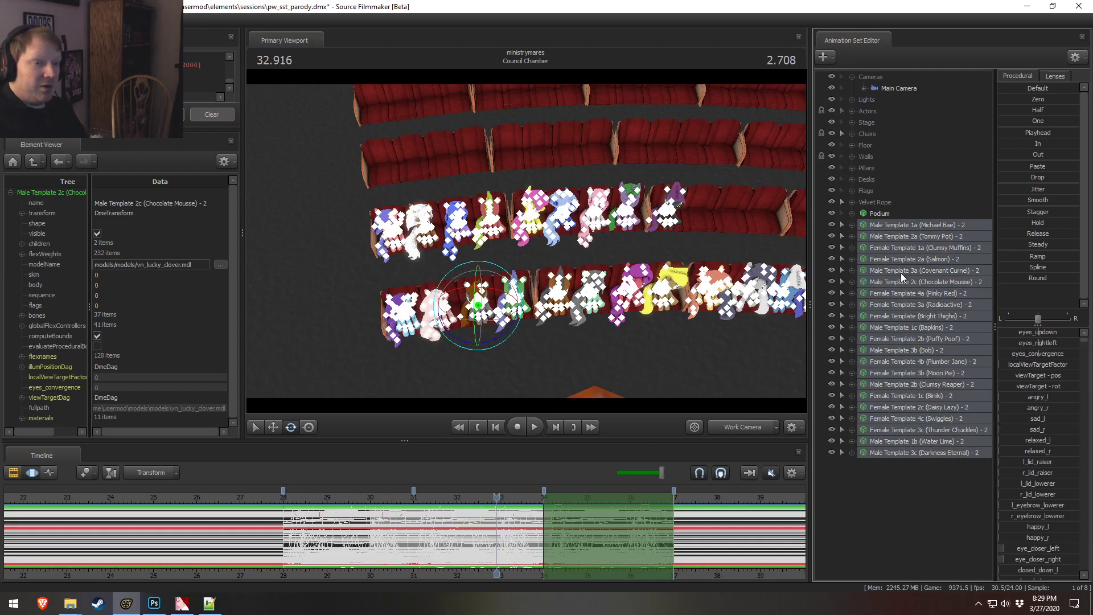
{"action": "left_click", "coordinate": [902, 270], "text": "ctrl"}
{"action": "left_click", "coordinate": [919, 395], "text": "ctrl"}
{"action": "left_click", "coordinate": [906, 441], "text": "ctrl"}
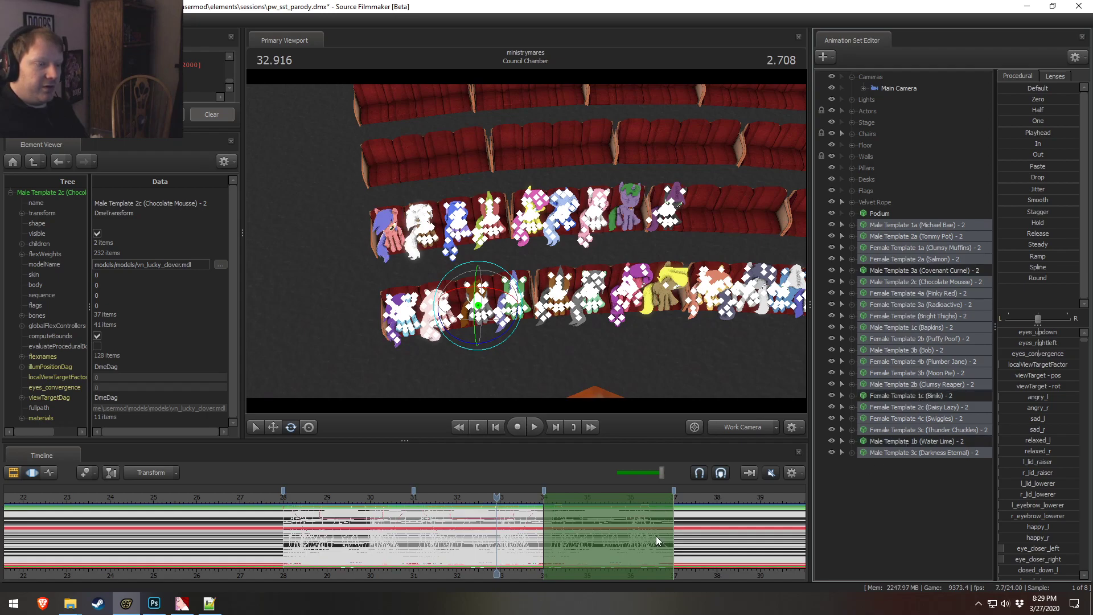
{"action": "left_click", "coordinate": [547, 531]}
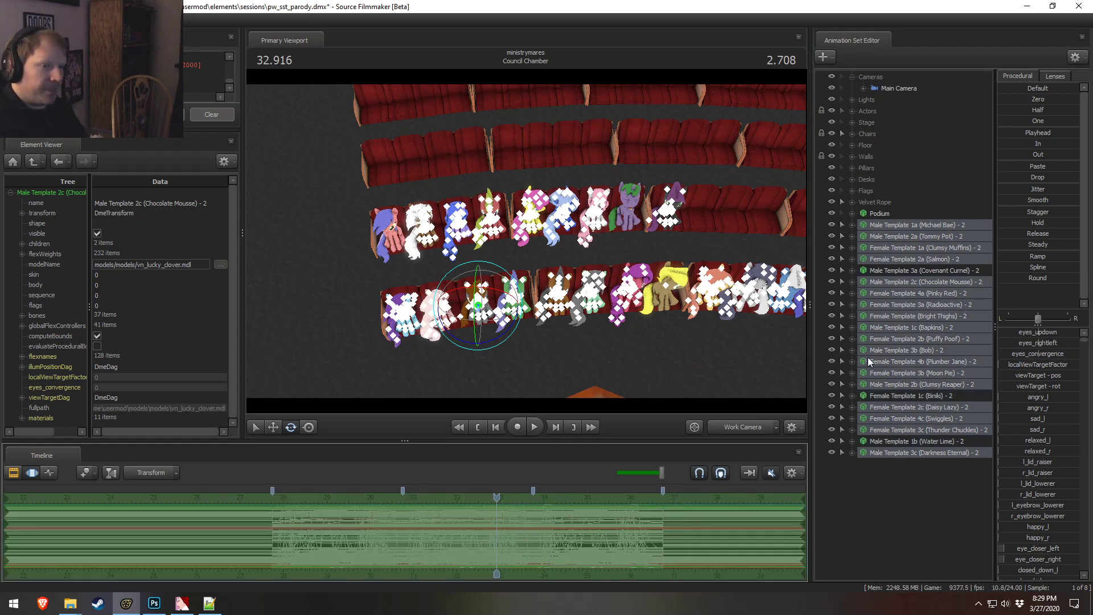
{"action": "left_click", "coordinate": [911, 247], "text": "ctrl"}
{"action": "left_click", "coordinate": [919, 293], "text": "ctrl"}
{"action": "mouse_move", "coordinate": [576, 533]}
{"action": "left_mouse_down"}
{"action": "mouse_move", "coordinate": [562, 533]}
{"action": "mouse_move", "coordinate": [593, 525]}
{"action": "left_mouse_up"}
- Drop five more ponies and shift the remaining group's animation further earlier
{"action": "left_click", "coordinate": [902, 305], "text": "ctrl"}
{"action": "left_click", "coordinate": [910, 224], "text": "ctrl"}
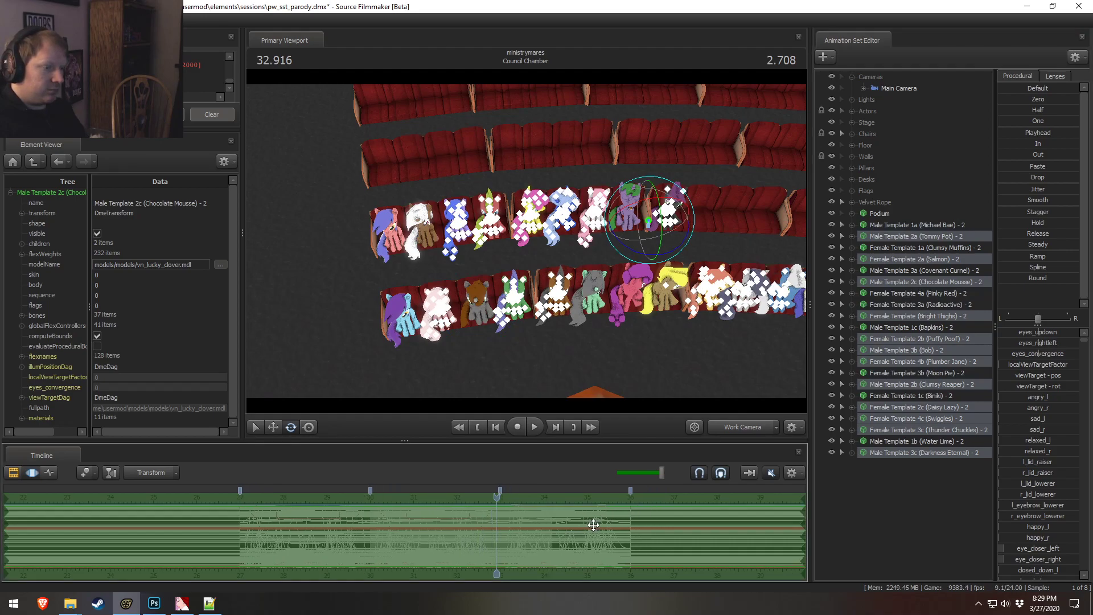
{"action": "left_click", "coordinate": [918, 359], "text": "ctrl"}
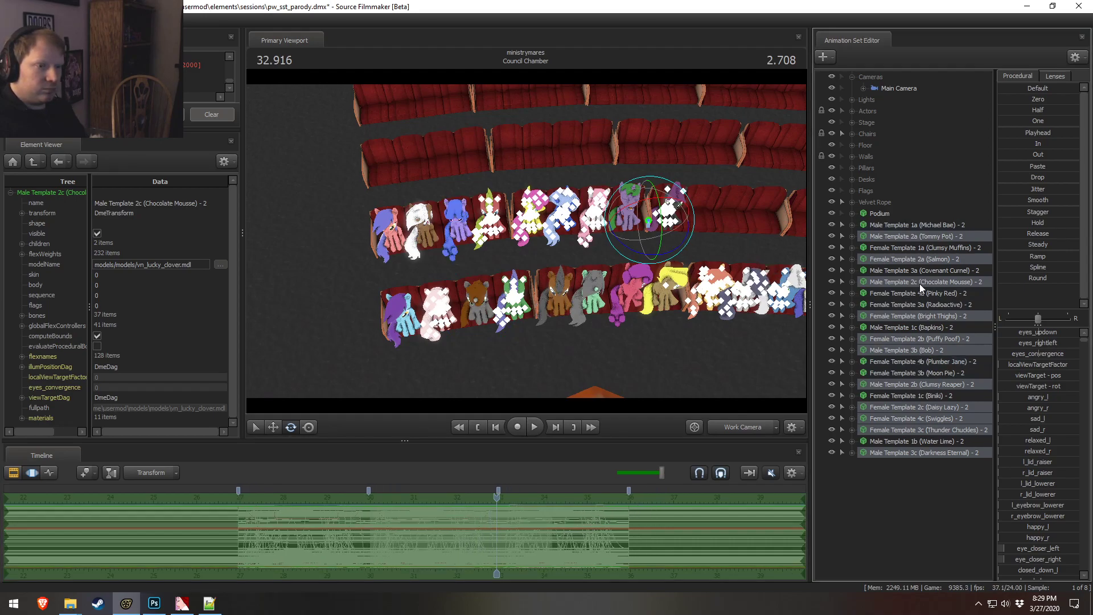
{"action": "left_click", "coordinate": [920, 283], "text": "ctrl"}
{"action": "left_click", "coordinate": [926, 238], "text": "ctrl"}
{"action": "left_click_drag", "start_coordinate": [504, 542], "coordinate": [484, 543]}
- Drop Thunder Chuckles, Daisy Lazy and Bob, then shift the remaining ponies earlier again
{"action": "left_click", "coordinate": [933, 429], "text": "ctrl"}
{"action": "left_click", "coordinate": [930, 407], "text": "ctrl"}
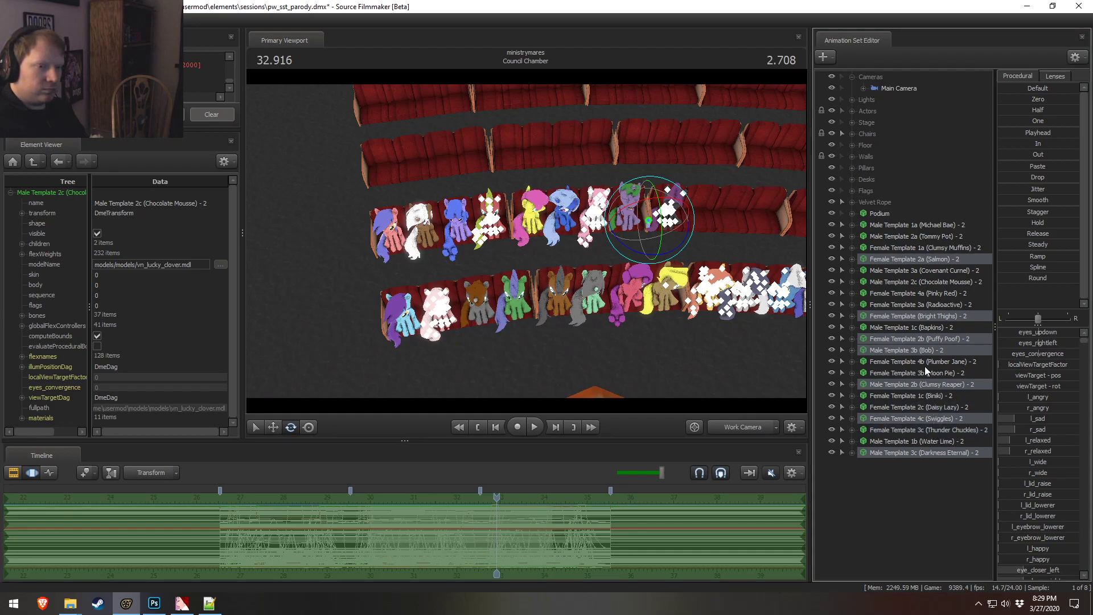
{"action": "left_click", "coordinate": [925, 350], "text": "ctrl"}
{"action": "left_click_drag", "start_coordinate": [514, 544], "coordinate": [505, 543]}
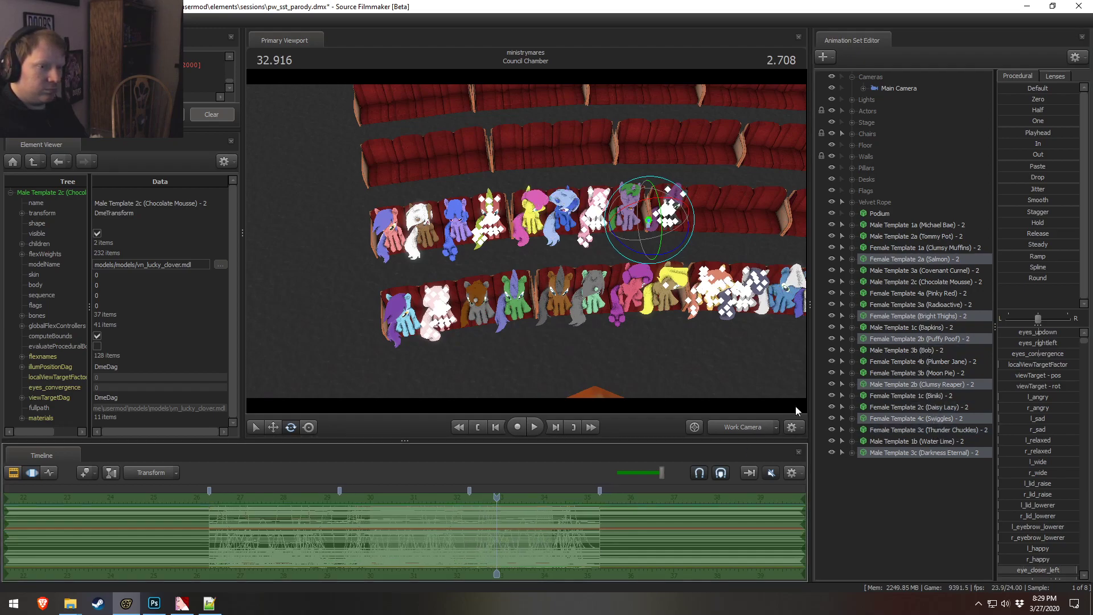
- Narrow the selection to Swiggles alone and shift its animation later in time
{"action": "left_click", "coordinate": [896, 340], "text": "ctrl"}
{"action": "left_click", "coordinate": [906, 314], "text": "ctrl"}
{"action": "left_click", "coordinate": [886, 452], "text": "ctrl"}
{"action": "left_click", "coordinate": [930, 259], "text": "ctrl"}
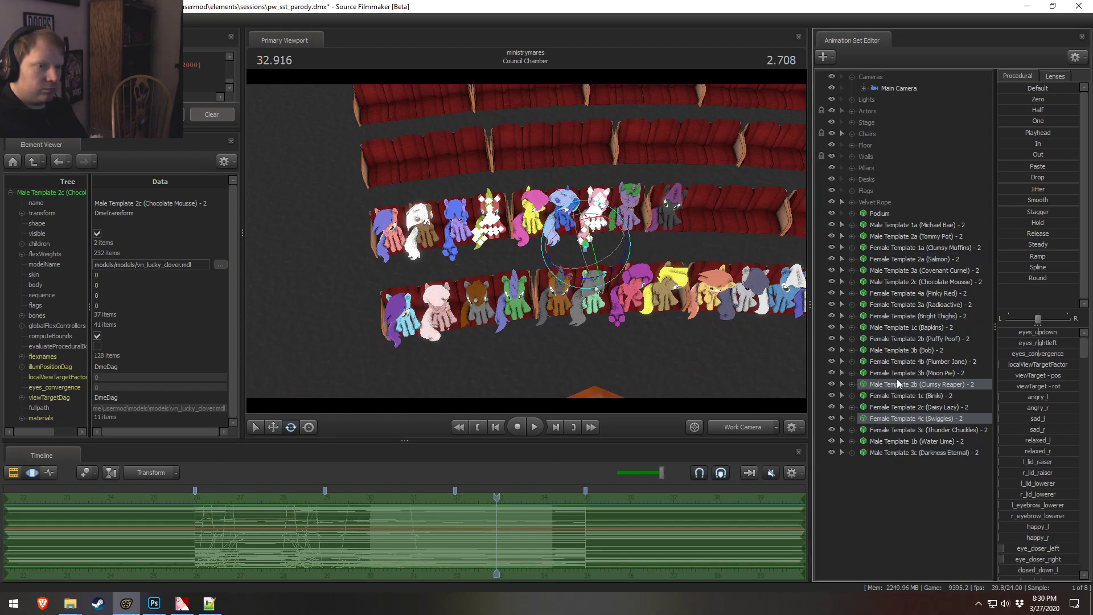
{"action": "left_click", "coordinate": [895, 384], "text": "ctrl"}
{"action": "left_click_drag", "start_coordinate": [439, 550], "coordinate": [515, 549]}
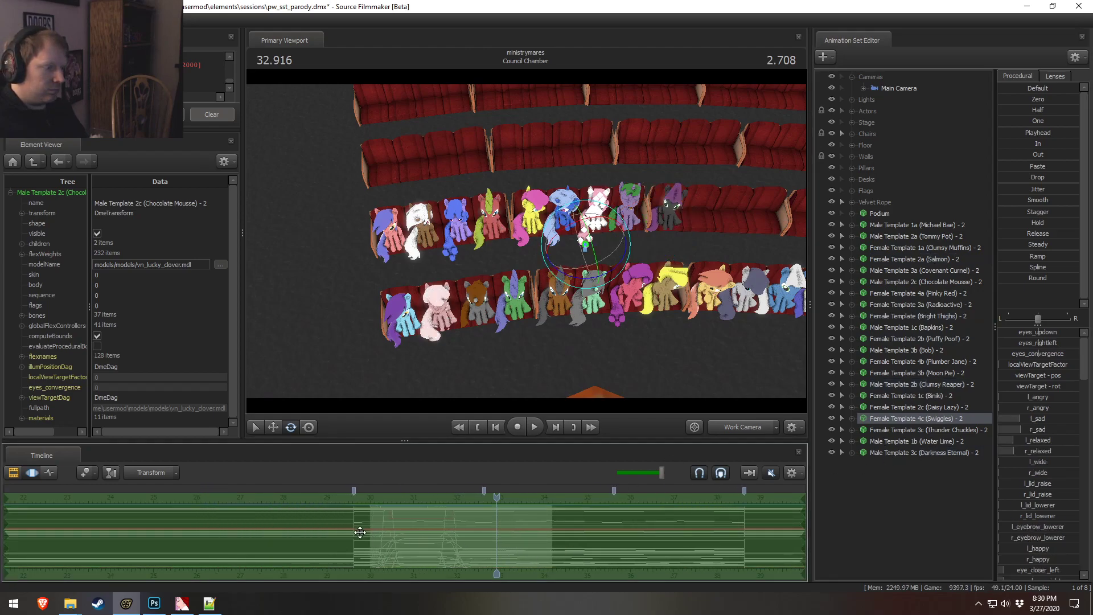
- Show the shot sequence and replay the Council Chamber shot several times from its start
{"action": "key", "text": "F2"}
{"action": "key", "text": "space"}
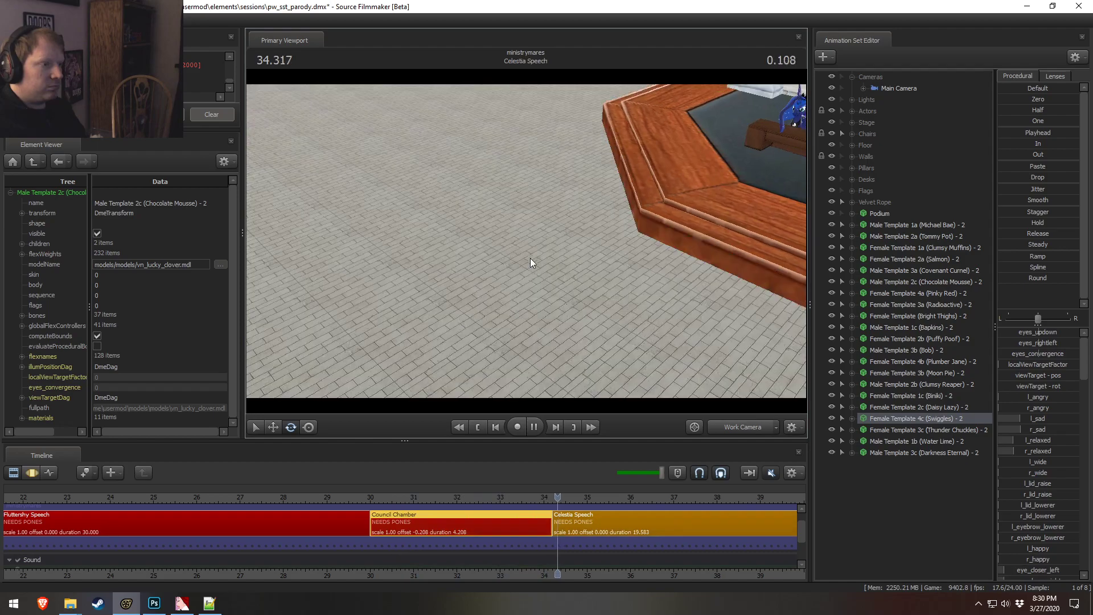
{"action": "key", "text": "space"}
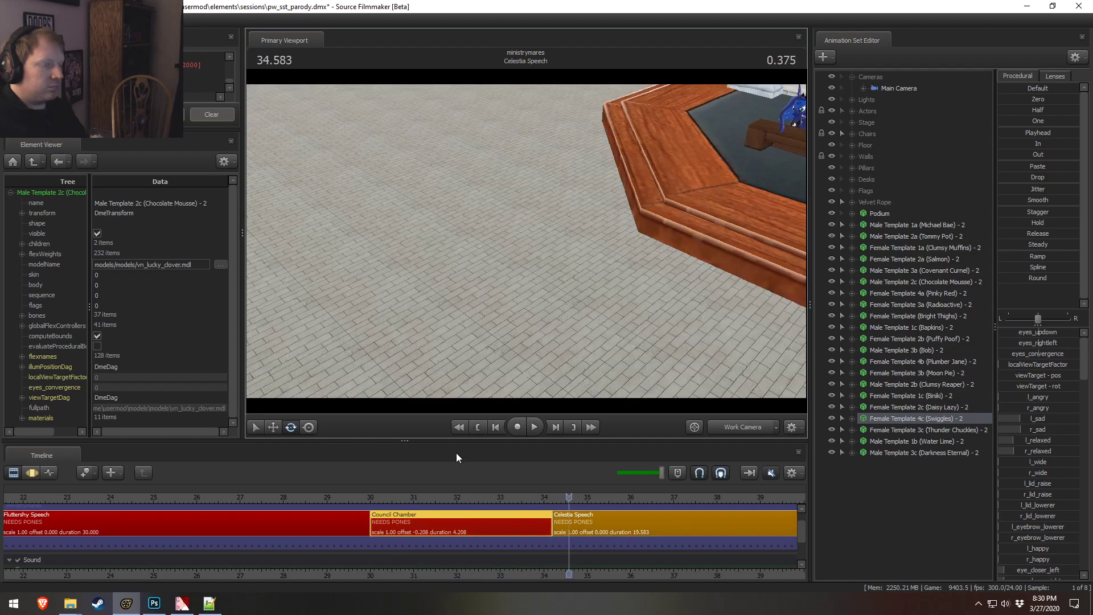
{"action": "left_click", "coordinate": [375, 499]}
{"action": "key", "text": "space"}
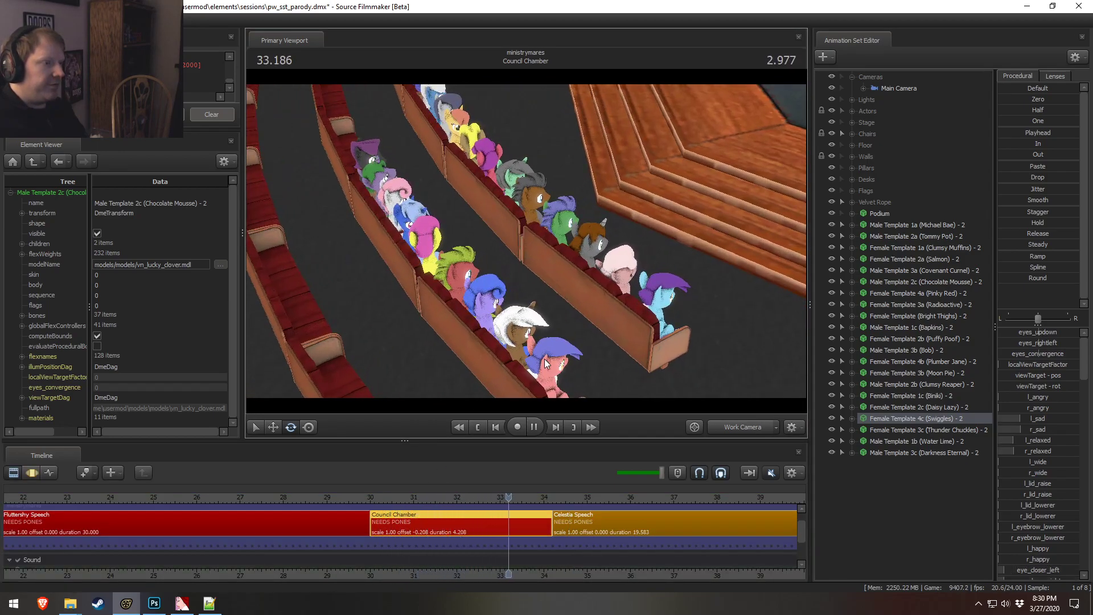
{"action": "key", "text": "space"}
{"action": "left_click", "coordinate": [372, 508]}
{"action": "key", "text": "space"}
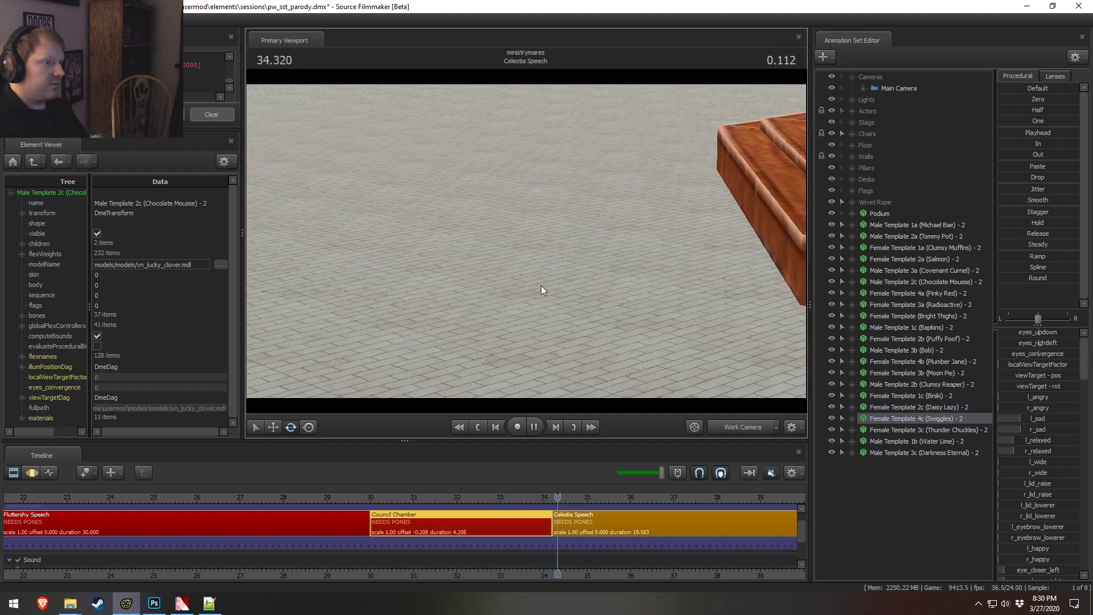
{"action": "left_click", "coordinate": [373, 504]}
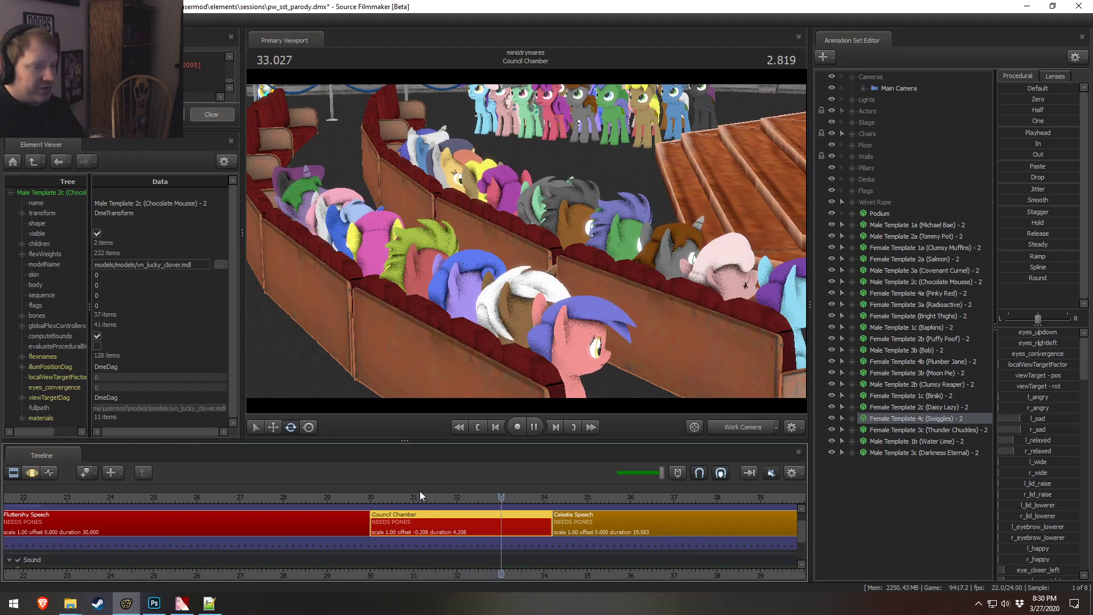
{"action": "left_click", "coordinate": [381, 494]}
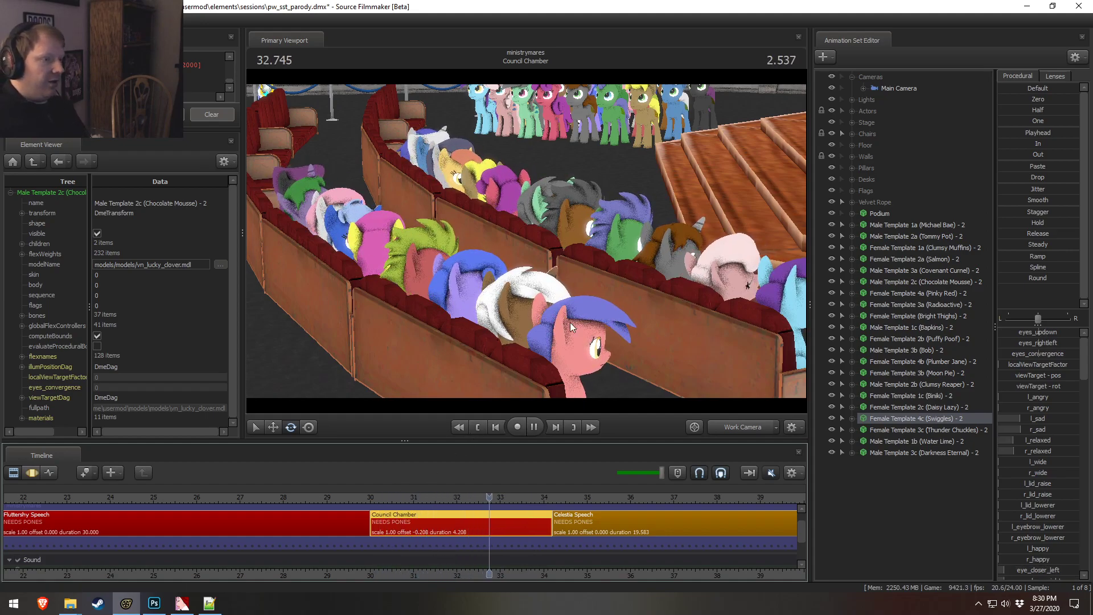
{"action": "left_click", "coordinate": [388, 495]}
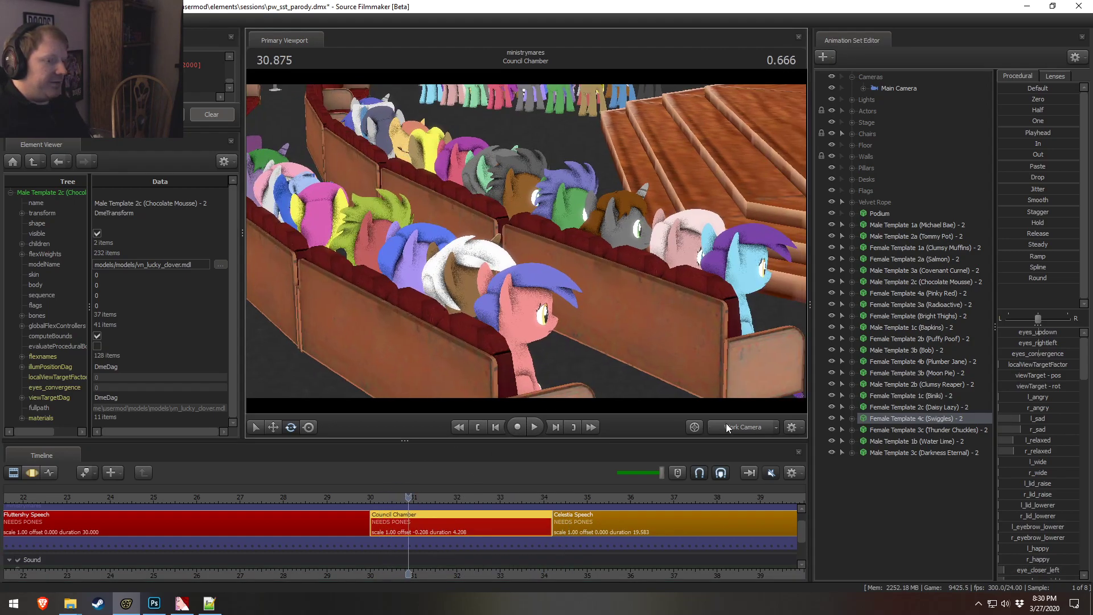
- Compare camera1 with the work camera, then replay from the shot start and from about 32.4 seconds
{"action": "left_click", "coordinate": [741, 427]}
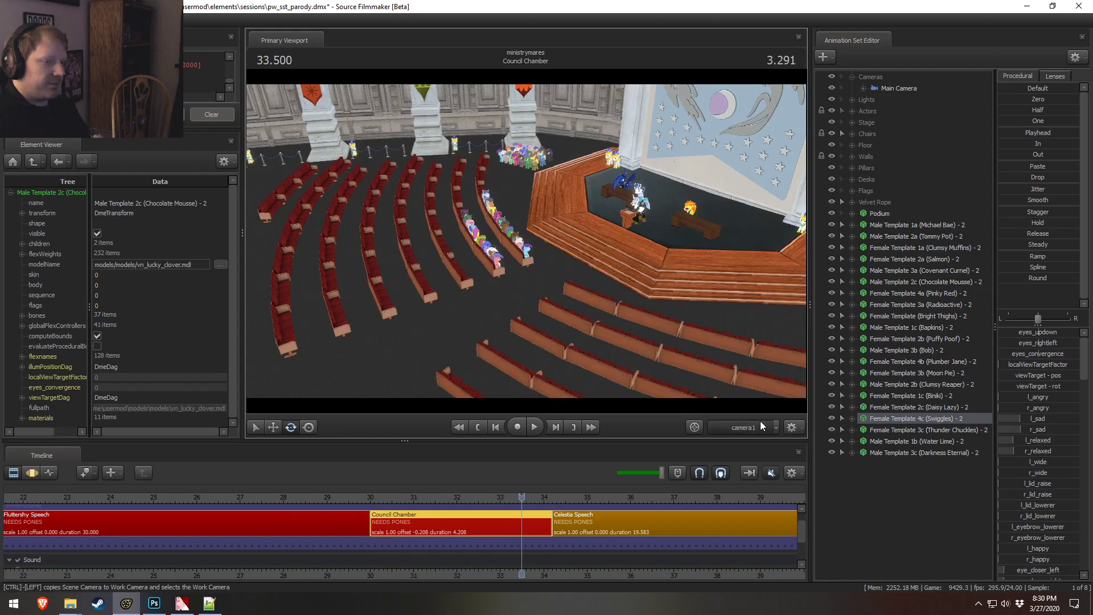
{"action": "left_click", "coordinate": [760, 426], "text": "ctrl"}
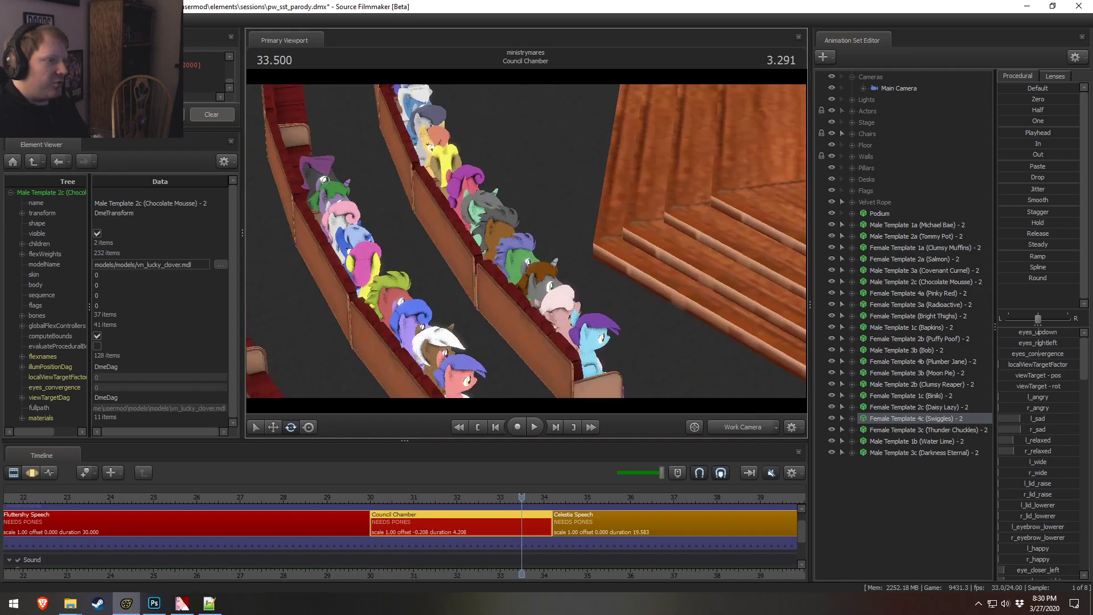
{"action": "left_click", "coordinate": [378, 497]}
{"action": "key", "text": "space"}
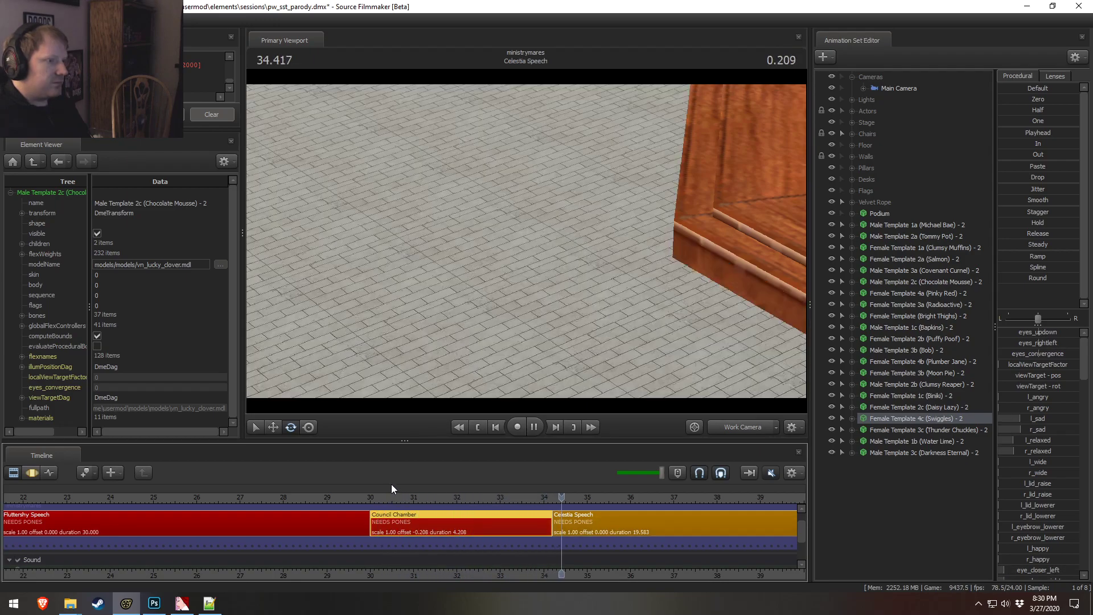
{"action": "left_click", "coordinate": [486, 498]}
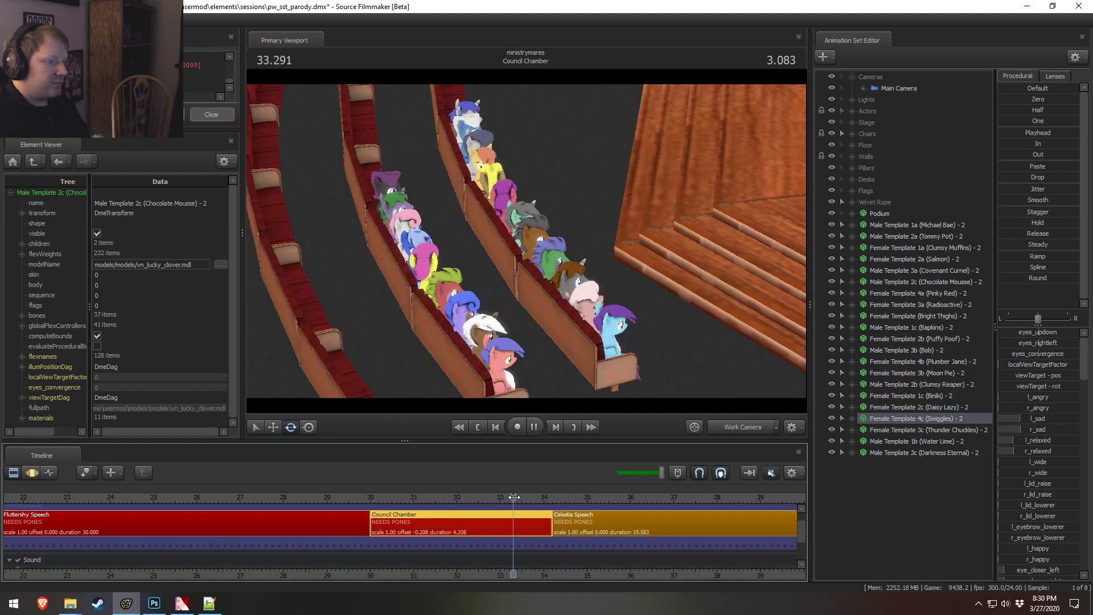
{"action": "left_click", "coordinate": [475, 497]}
{"action": "key", "text": "space"}
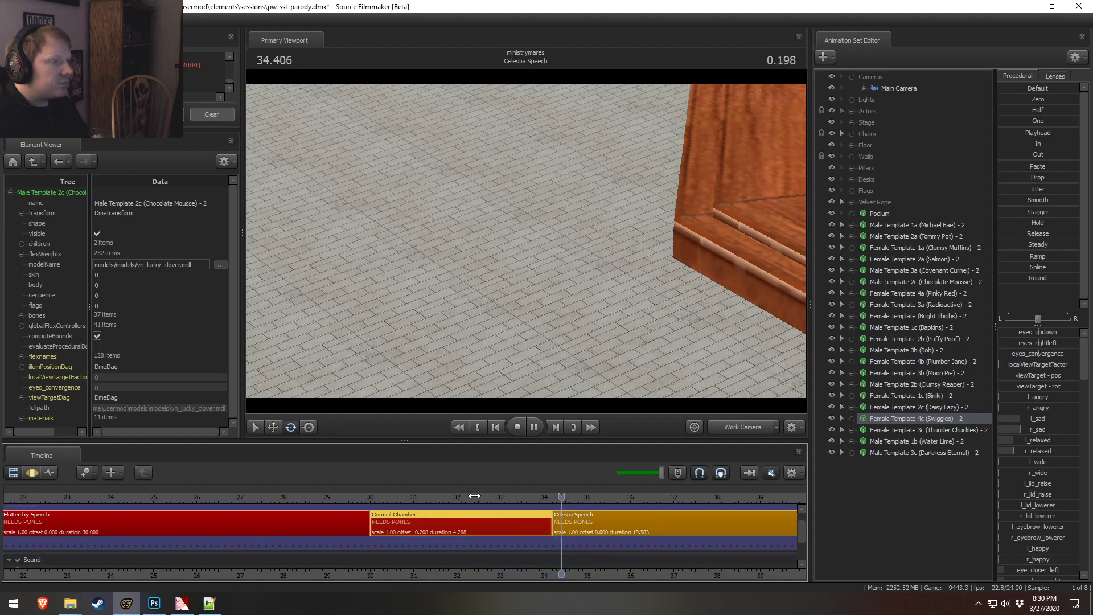
{"action": "left_click", "coordinate": [383, 497]}
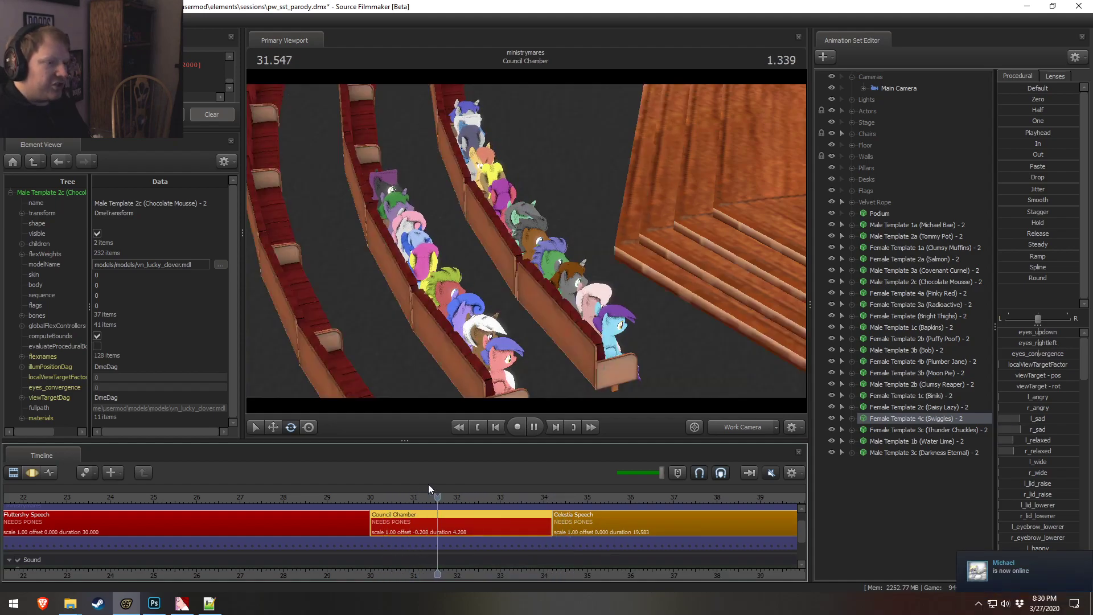
{"action": "key", "text": "space"}
- Play back to the shot start, rest at 30.166, and fly the view toward the front row
{"action": "key", "text": "Left"}
{"action": "key", "text": "space"}
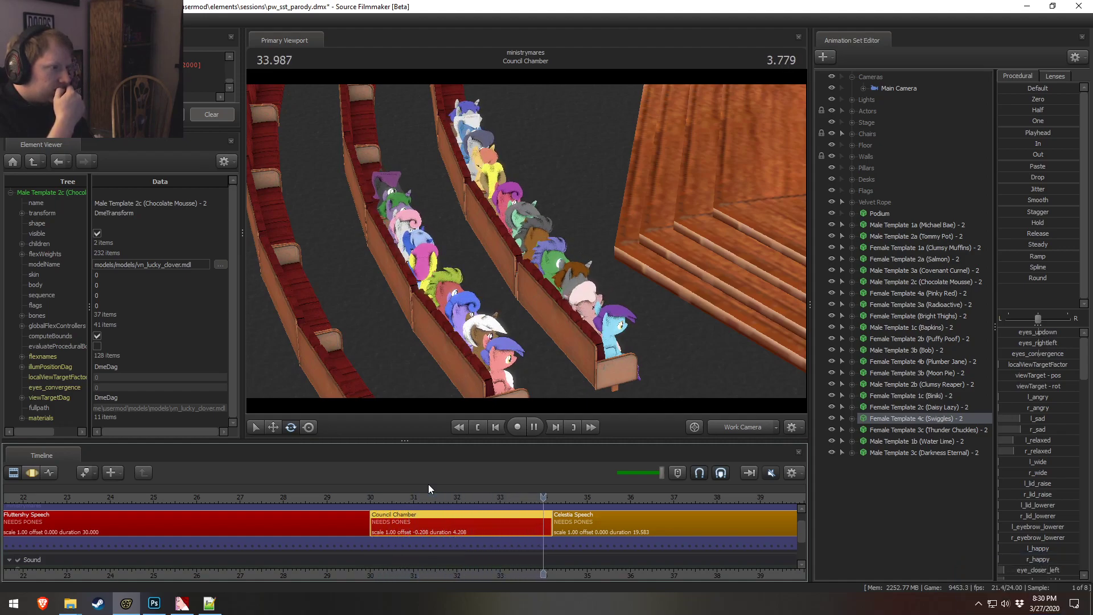
{"action": "key", "text": "space"}
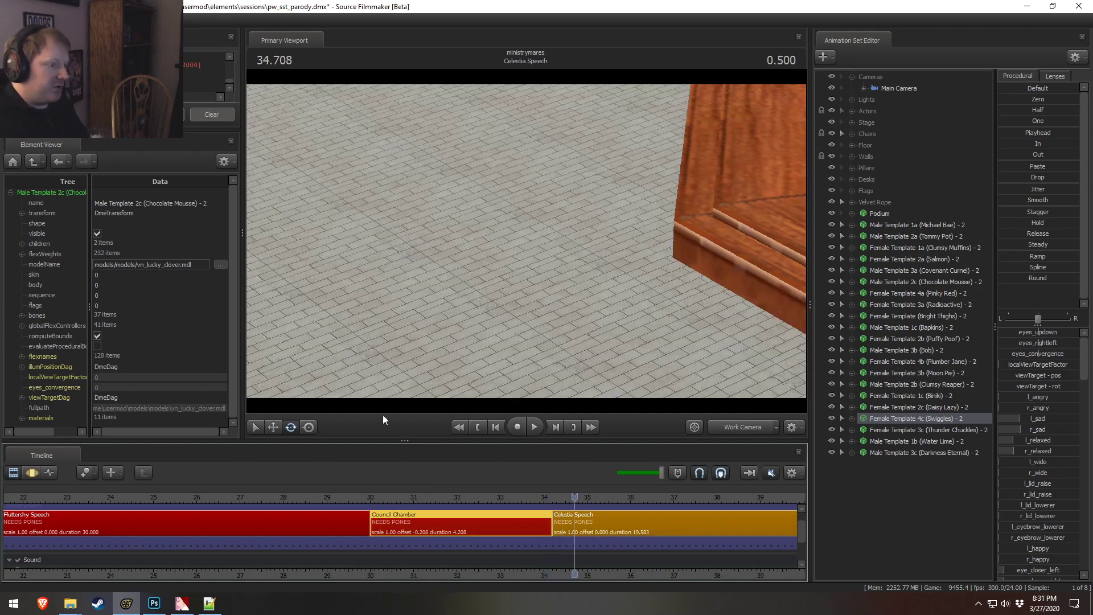
{"action": "left_click", "coordinate": [377, 497]}
{"action": "mouse_move", "coordinate": [526, 242]}
{"action": "left_mouse_down"}
{"action": "mouse_move", "coordinate": [537, 235]}
{"action": "mouse_move", "coordinate": [501, 241]}
{"action": "mouse_move", "coordinate": [512, 255]}
{"action": "mouse_move", "coordinate": [531, 246]}
{"action": "left_mouse_up"}
{"action": "key", "text": "w"}
{"action": "key", "text": "s"}
{"action": "key", "text": "w"}
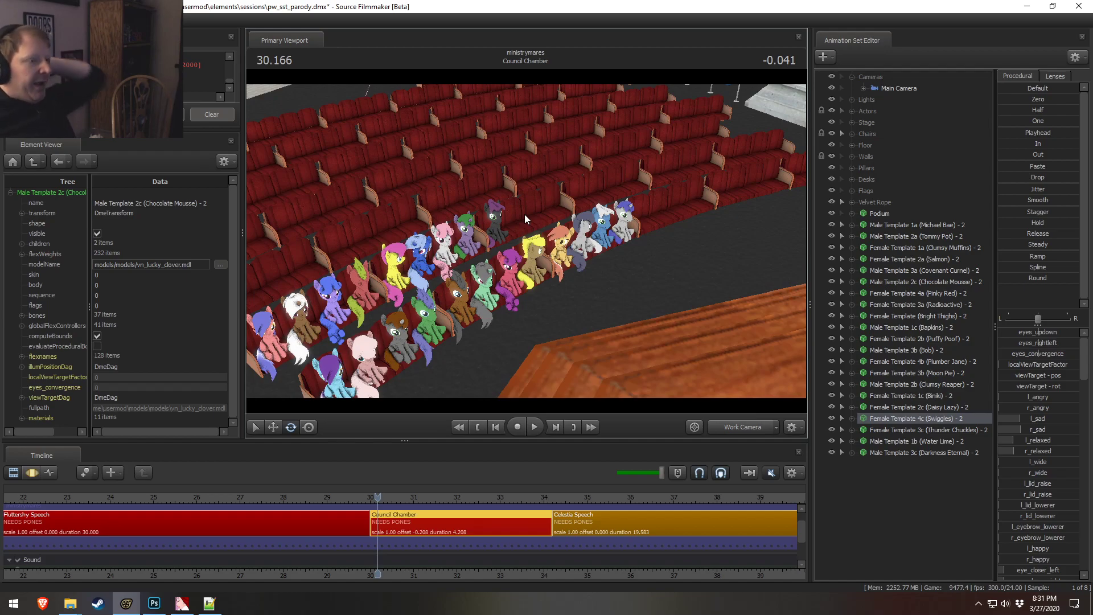
- Fly the work camera over the seated ponies while playing in the Motion Editor, then return to the Clip Editor
{"action": "left_click_drag", "start_coordinate": [530, 206], "coordinate": [504, 233]}
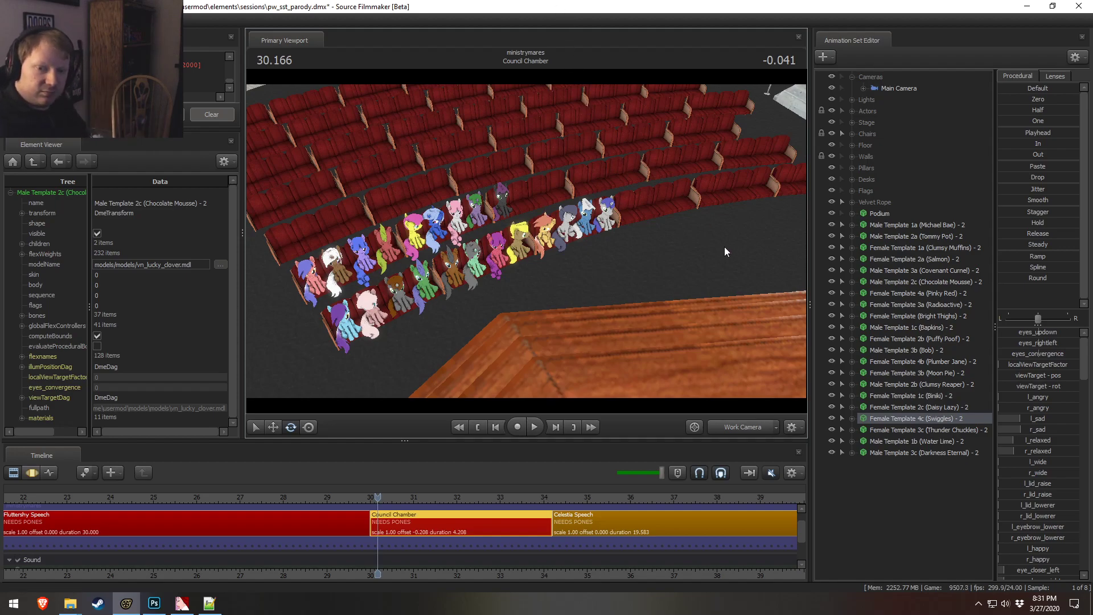
{"action": "left_click_drag", "start_coordinate": [664, 268], "coordinate": [735, 261]}
{"action": "key", "text": "F3"}
{"action": "key", "text": "space"}
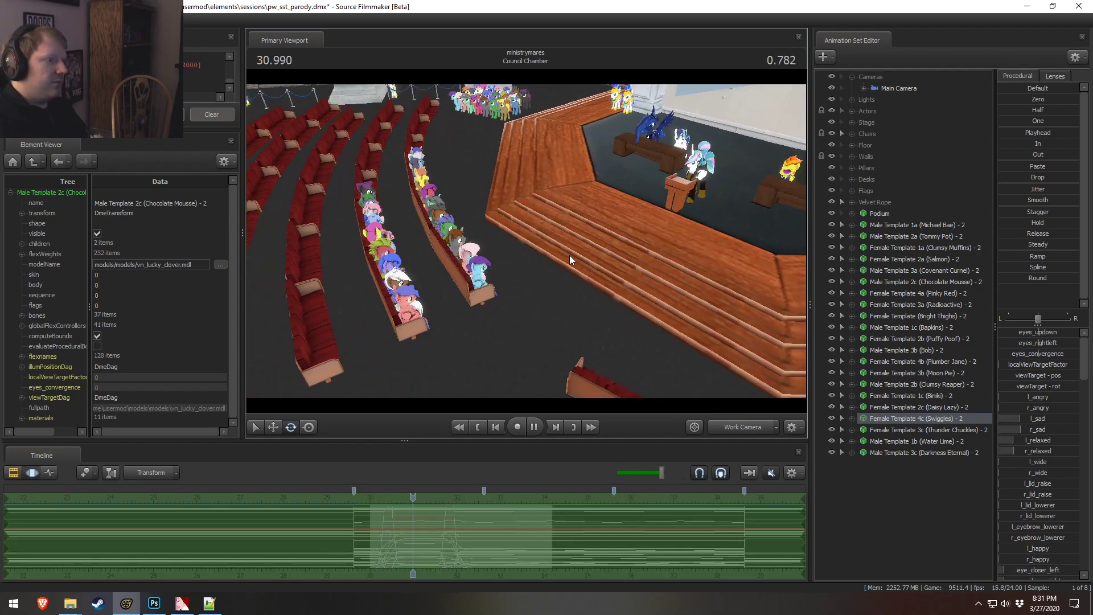
{"action": "left_click_drag", "start_coordinate": [582, 262], "coordinate": [526, 241]}
{"action": "key", "text": "space"}
{"action": "left_click_drag", "start_coordinate": [507, 307], "coordinate": [620, 272]}
{"action": "key", "text": "space"}
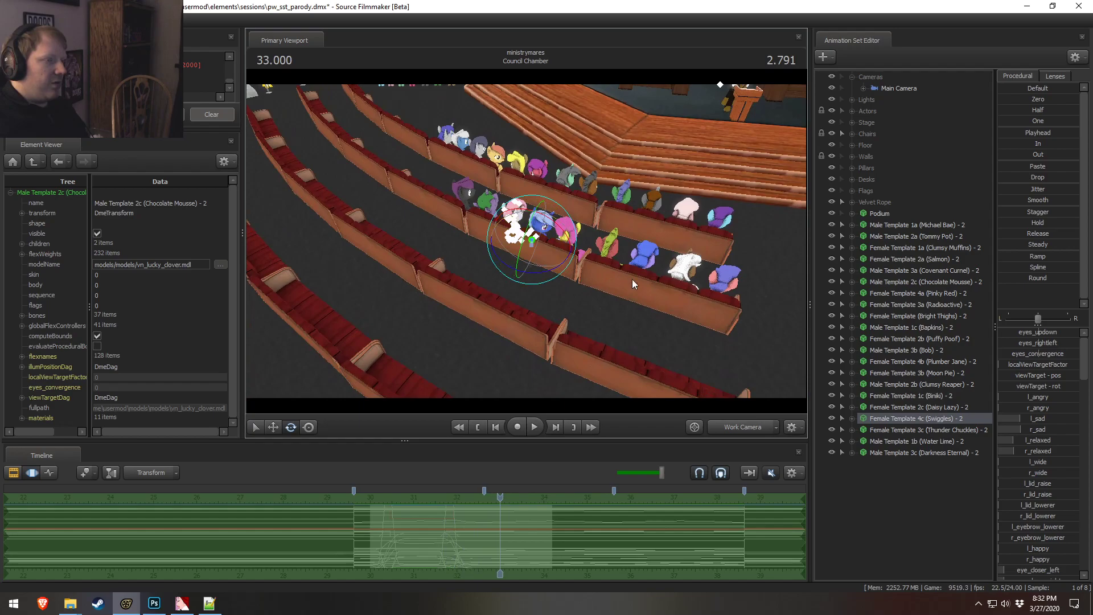
{"action": "key", "text": "F2"}
{"action": "key", "text": "space"}
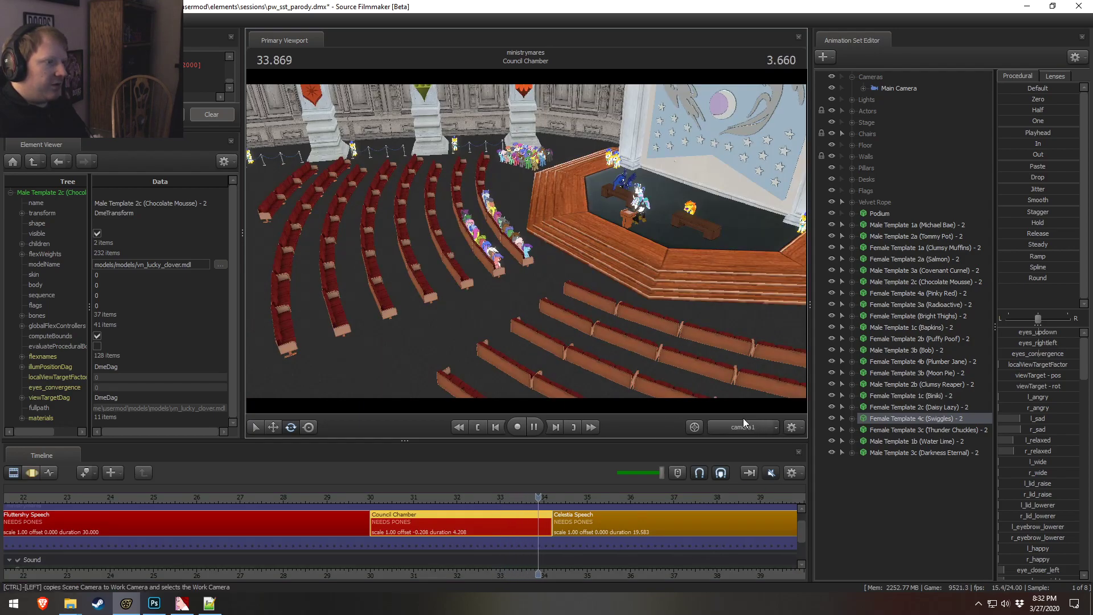
- Fly the work camera toward the seats and replay the Council Chamber shot from its start
{"action": "left_click", "coordinate": [741, 428]}
{"action": "left_click_drag", "start_coordinate": [637, 318], "coordinate": [526, 241]}
{"action": "key", "text": "w"}
{"action": "key", "text": "space"}
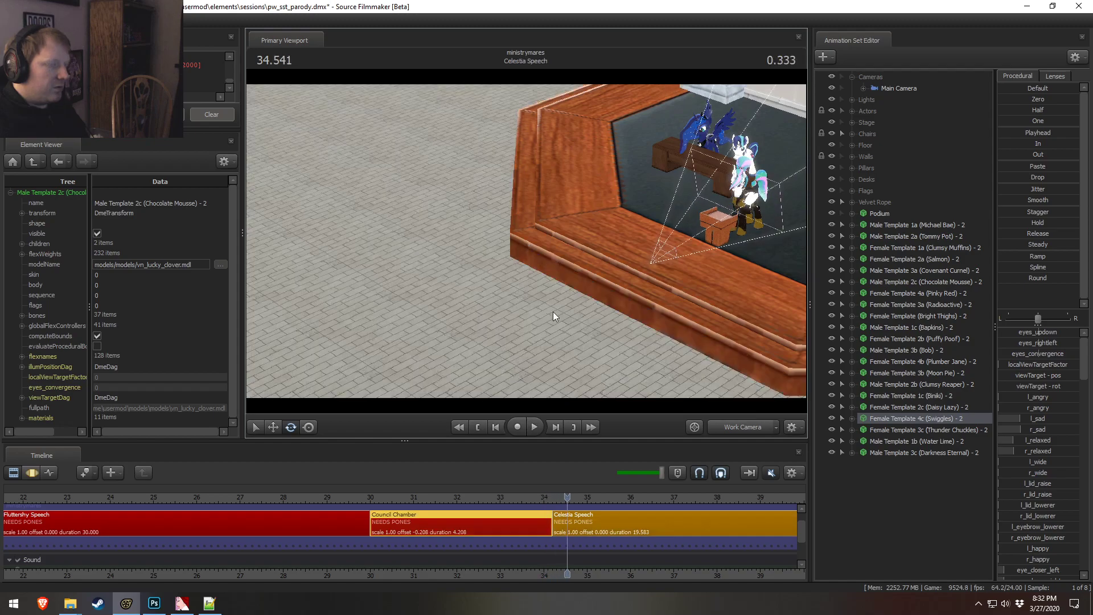
{"action": "left_click", "coordinate": [398, 495]}
{"action": "key", "text": "space"}
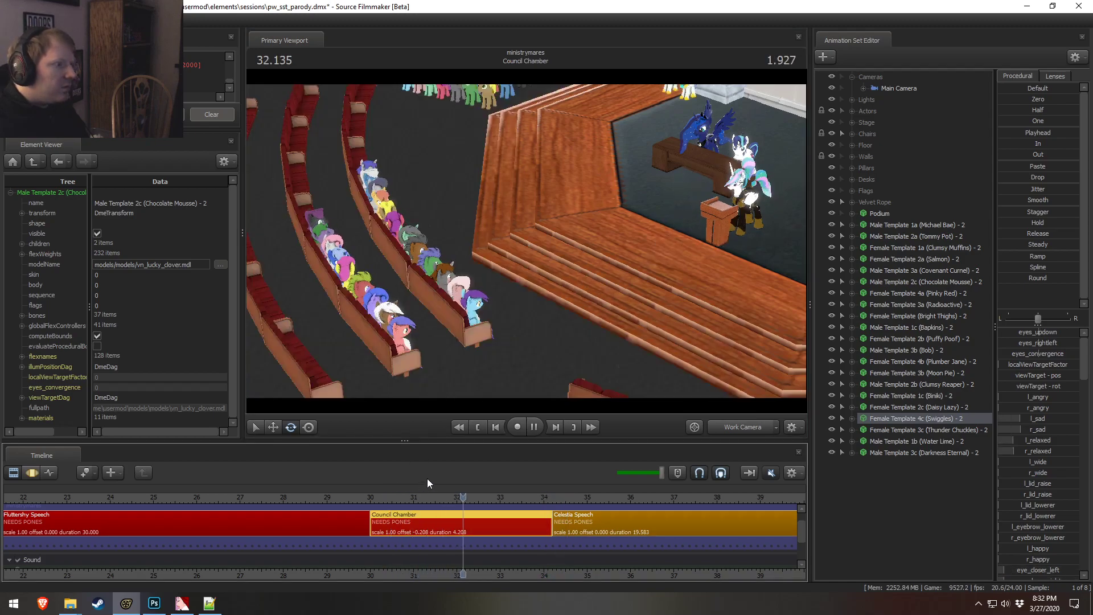
{"action": "key", "text": "space"}
{"action": "left_click", "coordinate": [373, 498]}
{"action": "key", "text": "space"}
{"action": "key", "text": "space"}
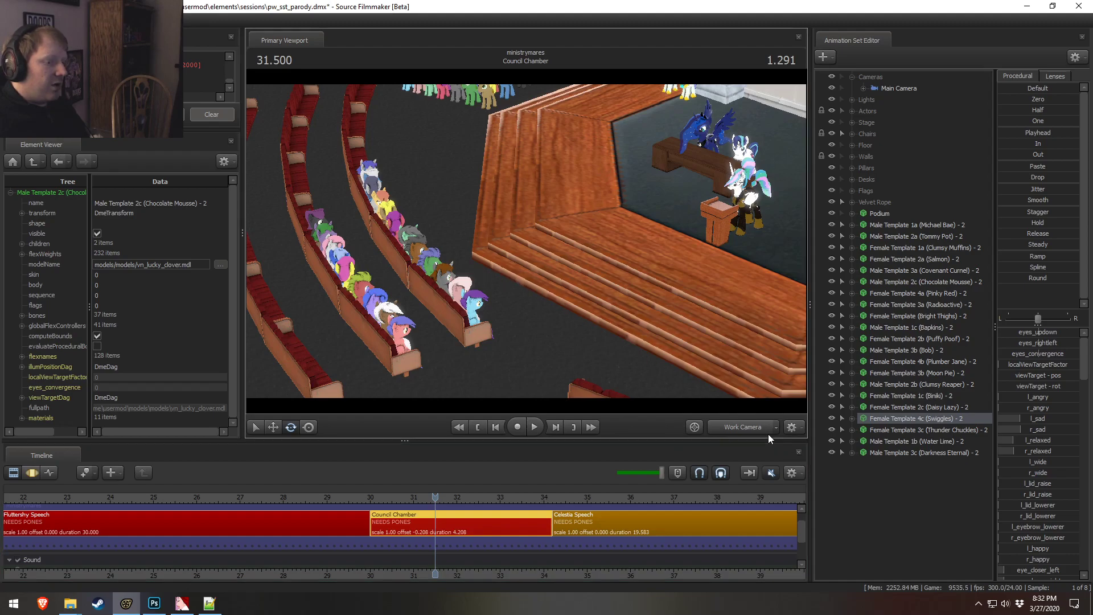
- Fly the work camera close to the stairs, across the seated audience, toward the chamber front
{"action": "left_click", "coordinate": [749, 426], "text": "ctrl"}
{"action": "key", "text": "w"}
{"action": "left_click_drag", "start_coordinate": [614, 273], "coordinate": [568, 243]}
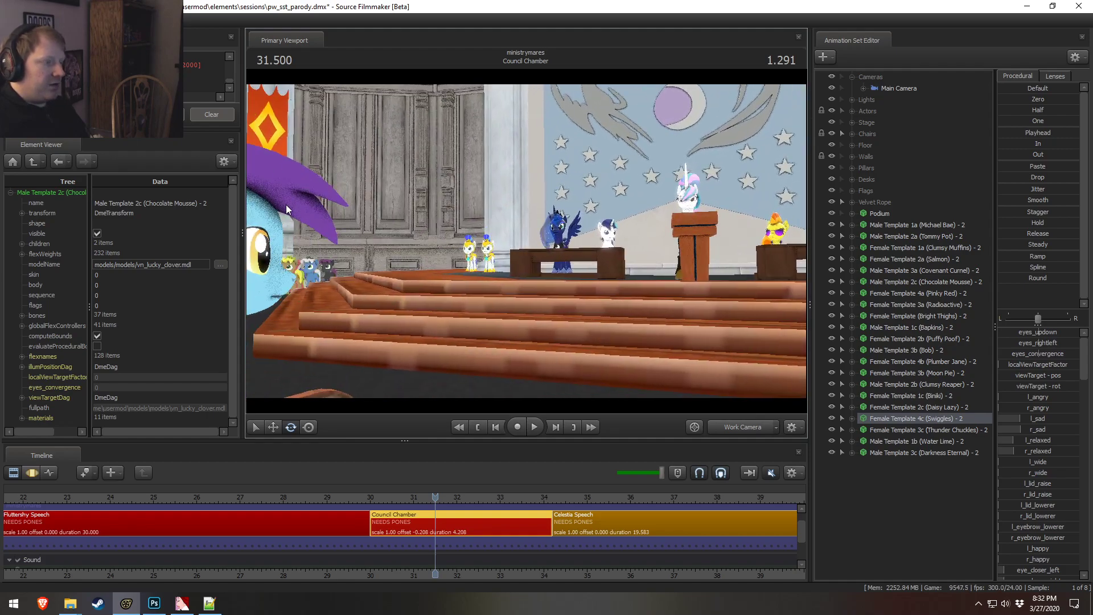
{"action": "left_click_drag", "start_coordinate": [513, 244], "coordinate": [526, 241]}
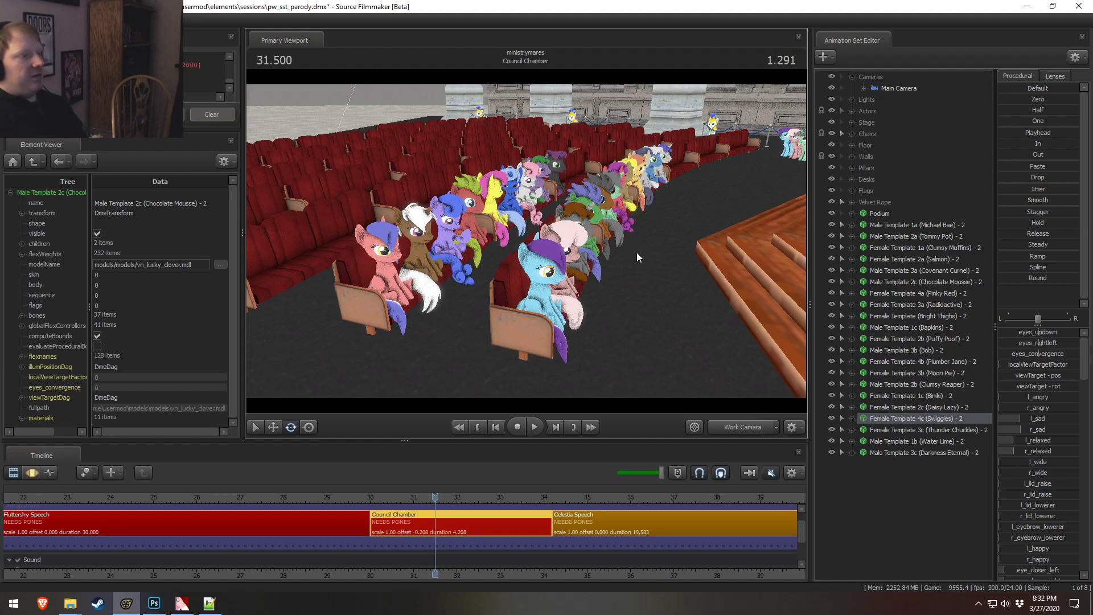
{"action": "left_click_drag", "start_coordinate": [636, 251], "coordinate": [637, 252]}
{"action": "left_click_drag", "start_coordinate": [525, 241], "coordinate": [526, 241]}
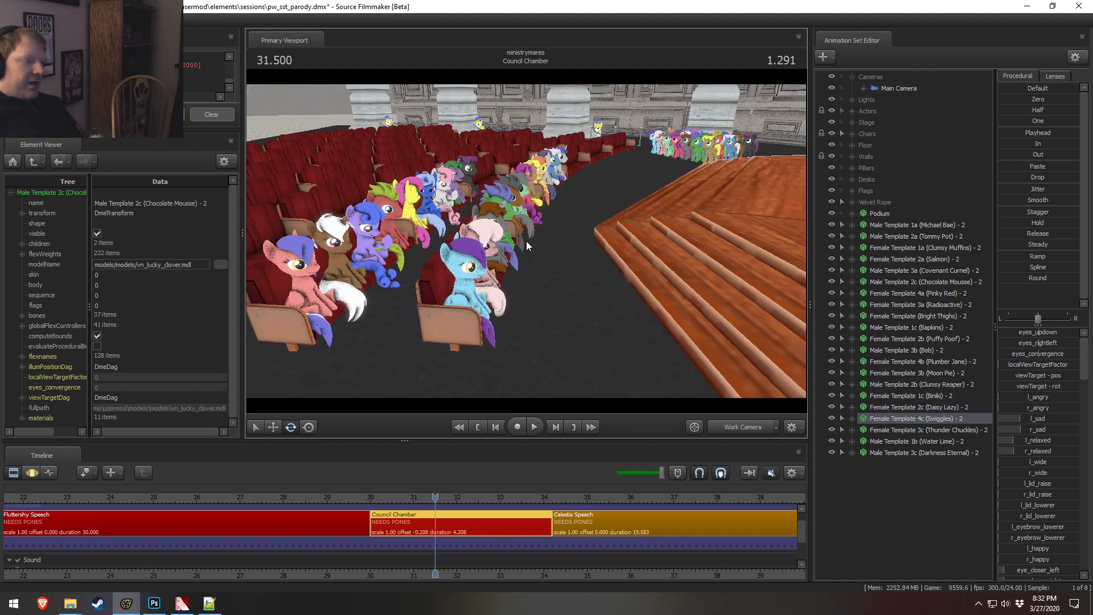
{"action": "left_click_drag", "start_coordinate": [526, 240], "coordinate": [471, 281]}
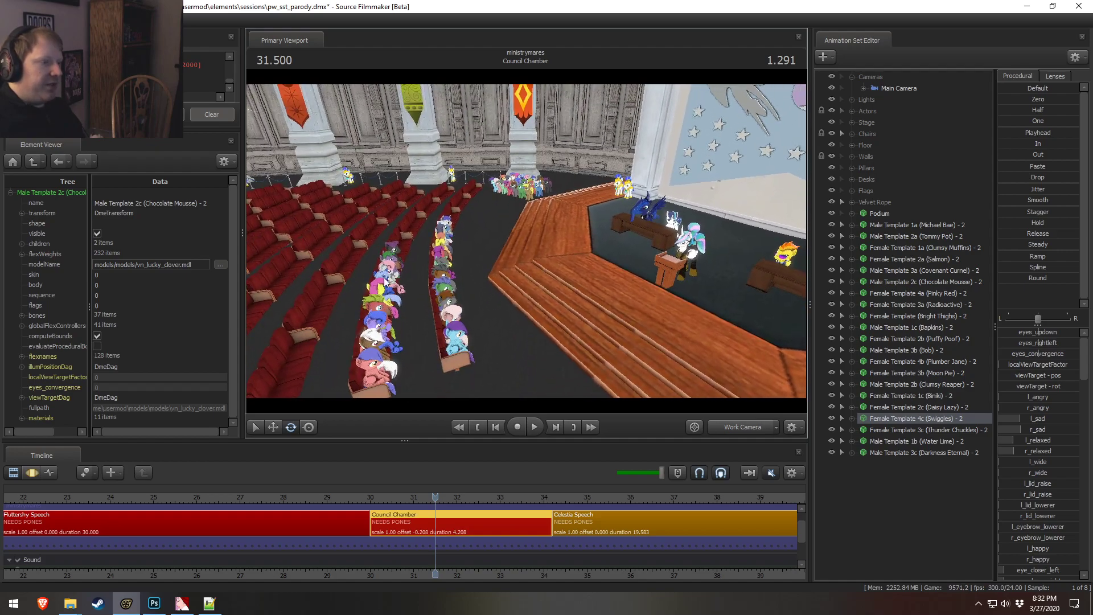
- Replay the shot through camera1, then fly the work camera in on Celestia at the podium
{"action": "left_click", "coordinate": [747, 431]}
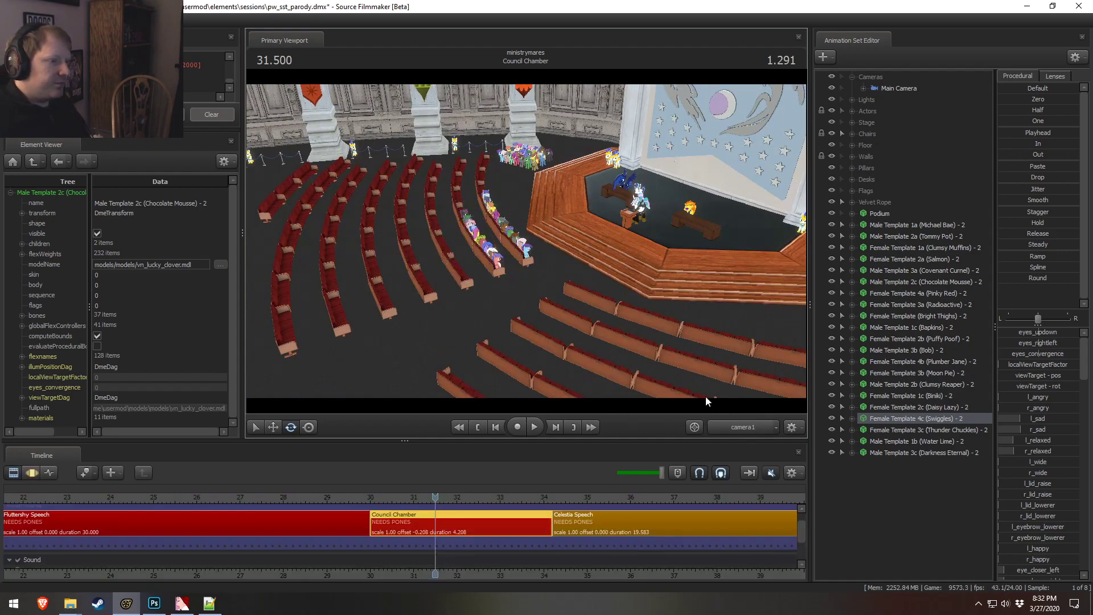
{"action": "key", "text": "space"}
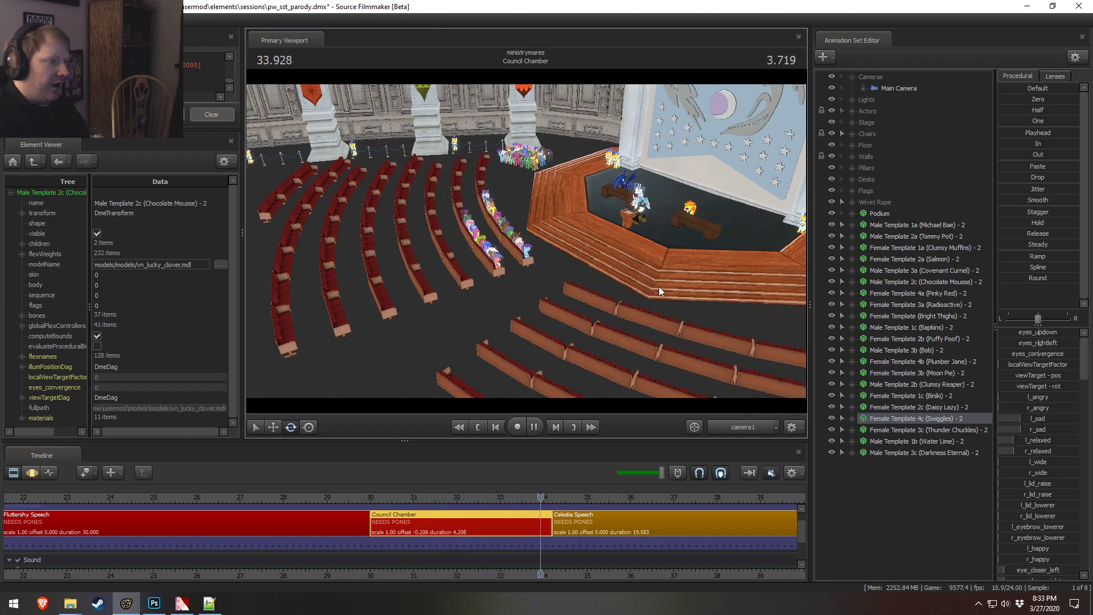
{"action": "key", "text": "space"}
{"action": "left_click", "coordinate": [389, 496]}
{"action": "key", "text": "space"}
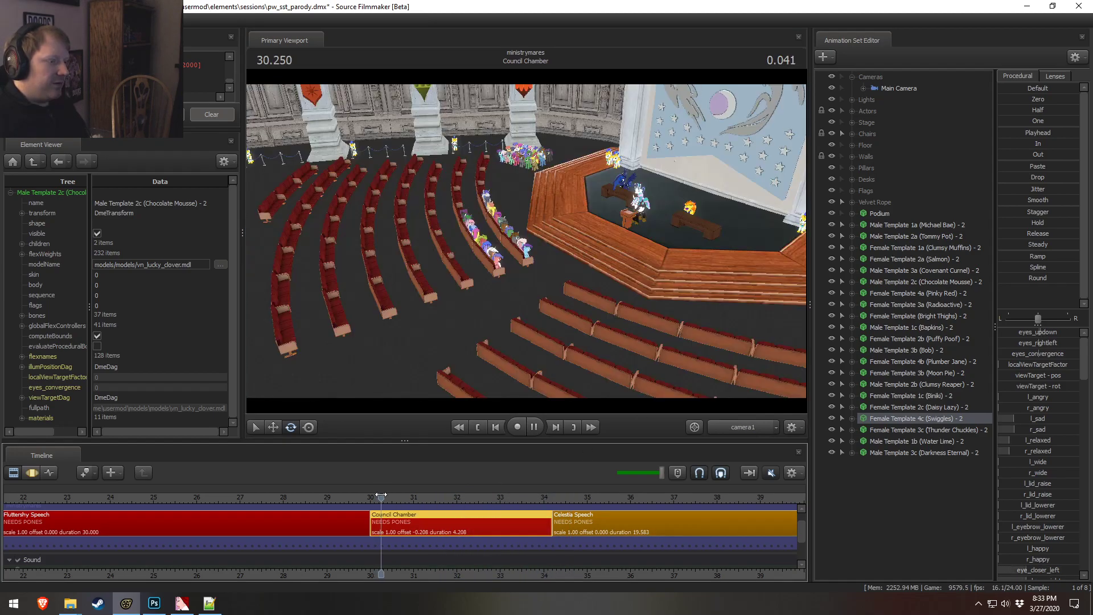
{"action": "left_click", "coordinate": [741, 427]}
{"action": "key", "text": "w"}
{"action": "left_click_drag", "start_coordinate": [521, 234], "coordinate": [522, 234]}
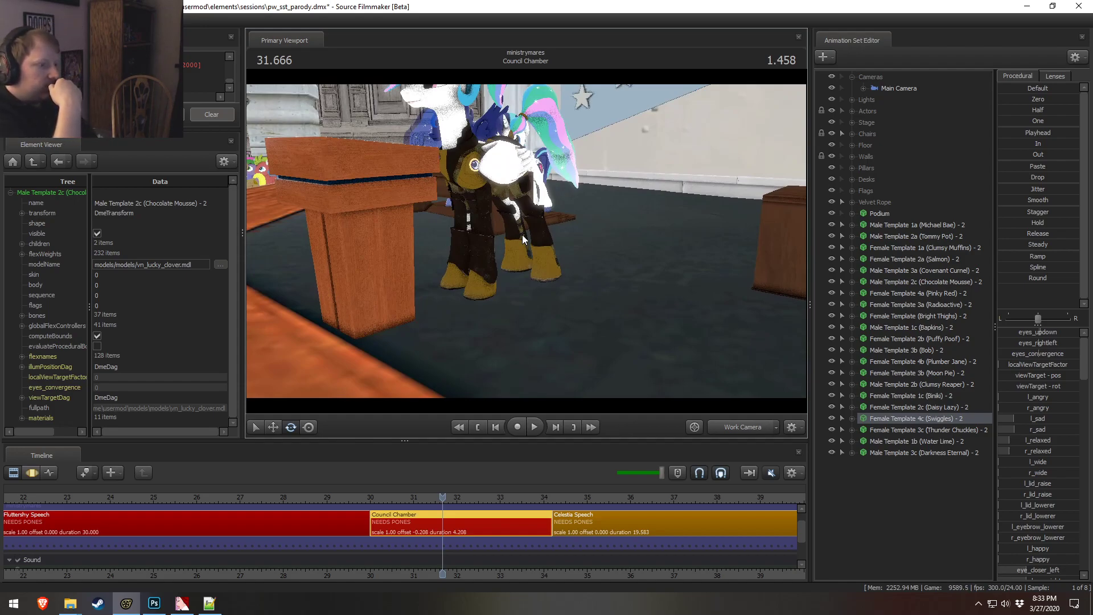
- Replay from 30.166 through camera1 with the playback volume turned down
{"action": "left_click", "coordinate": [377, 498]}
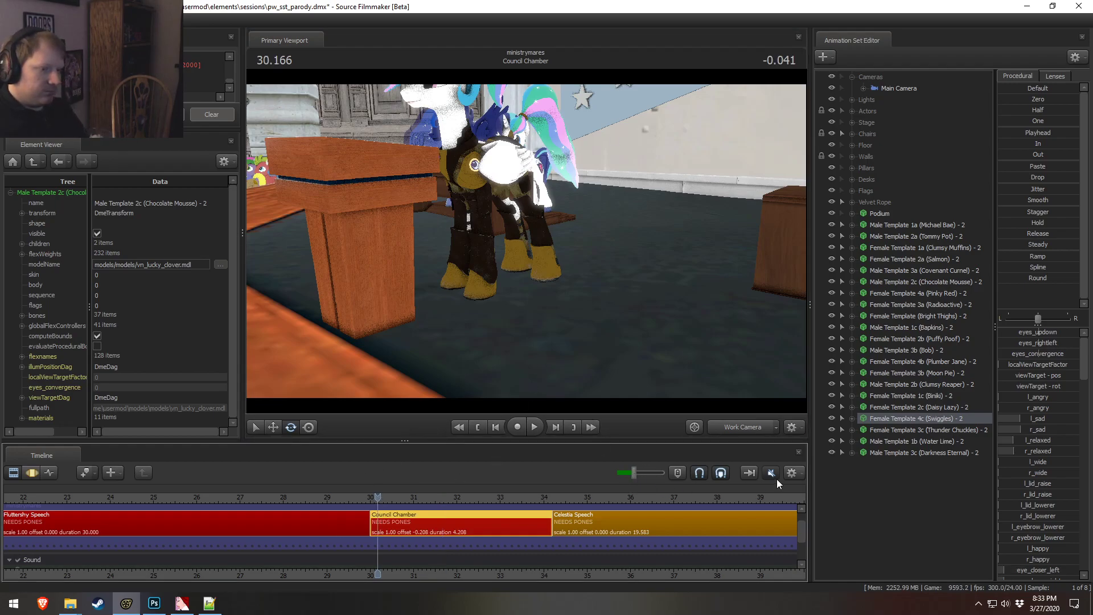
{"action": "key", "text": "space"}
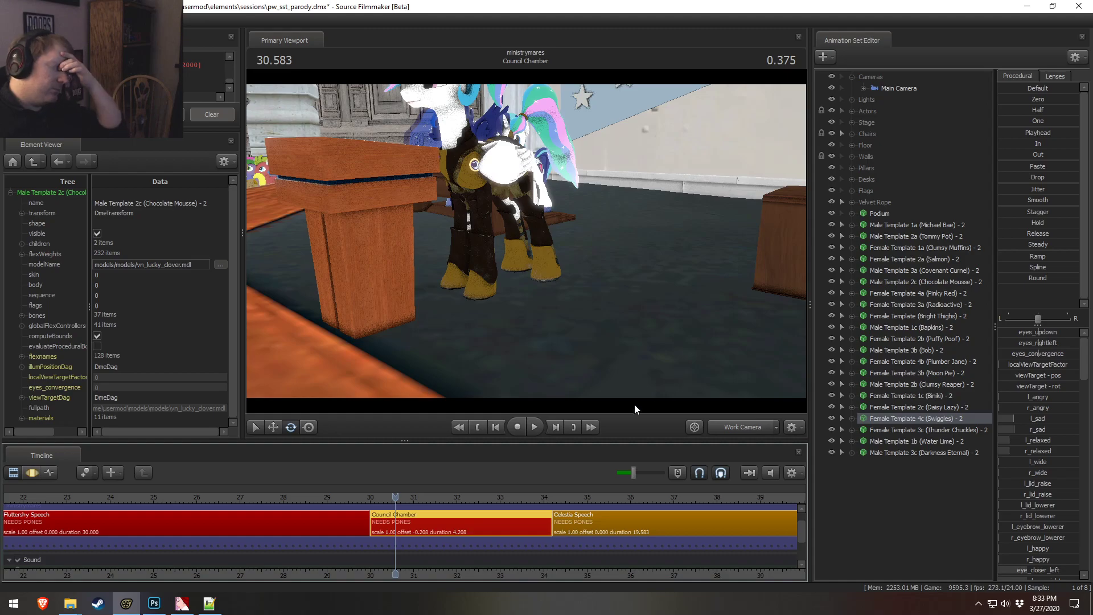
{"action": "left_click_drag", "start_coordinate": [626, 476], "coordinate": [624, 475]}
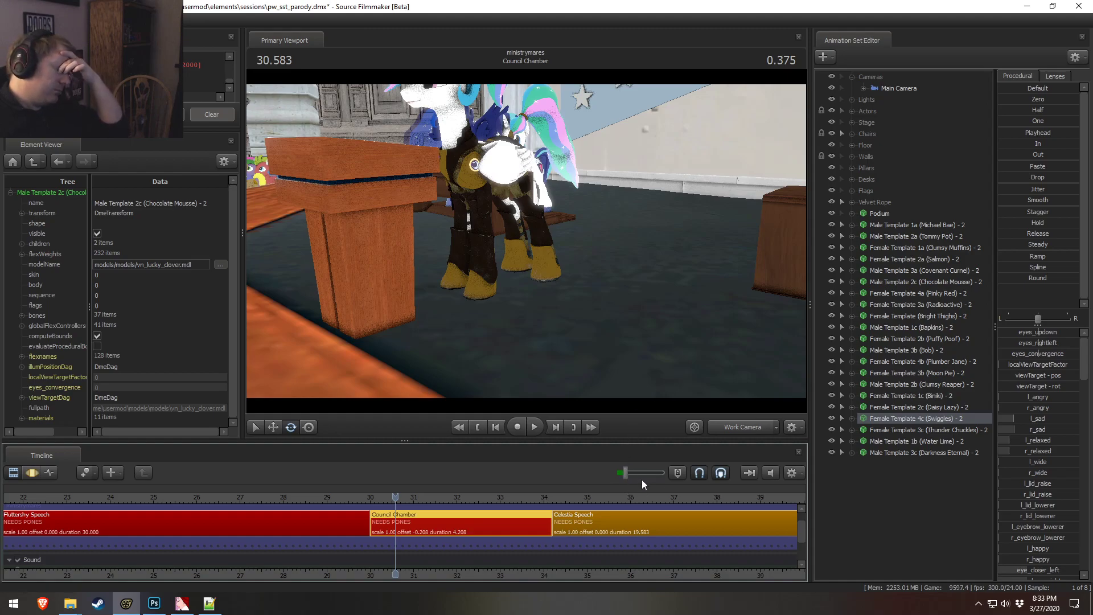
{"action": "left_click", "coordinate": [752, 430]}
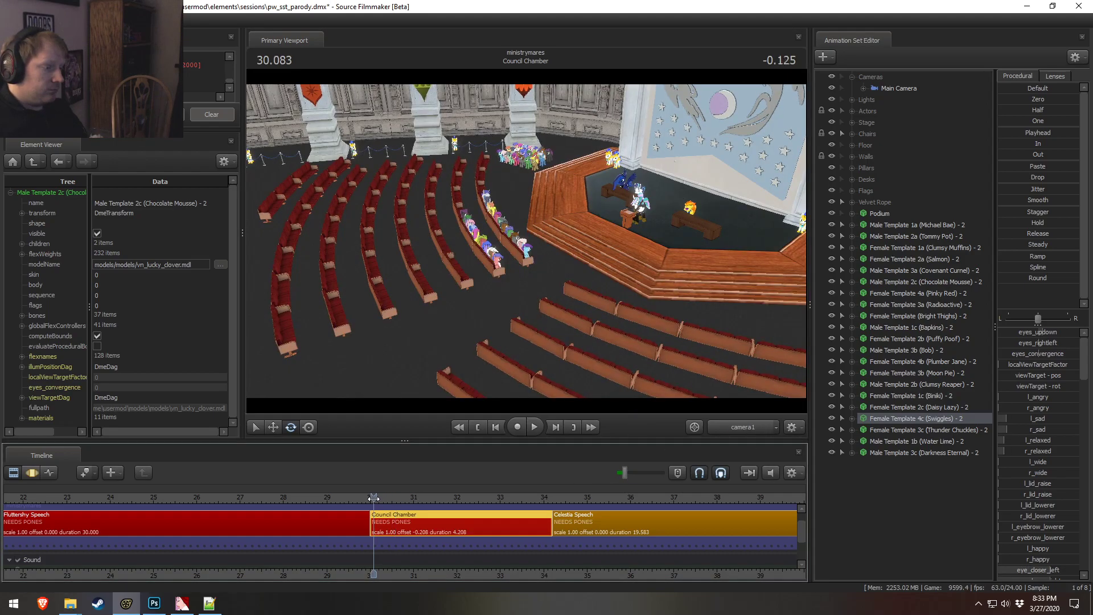
{"action": "key", "text": "space"}
{"action": "left_click_drag", "start_coordinate": [622, 475], "coordinate": [620, 474]}
{"action": "key", "text": "space"}
{"action": "key", "text": "space"}
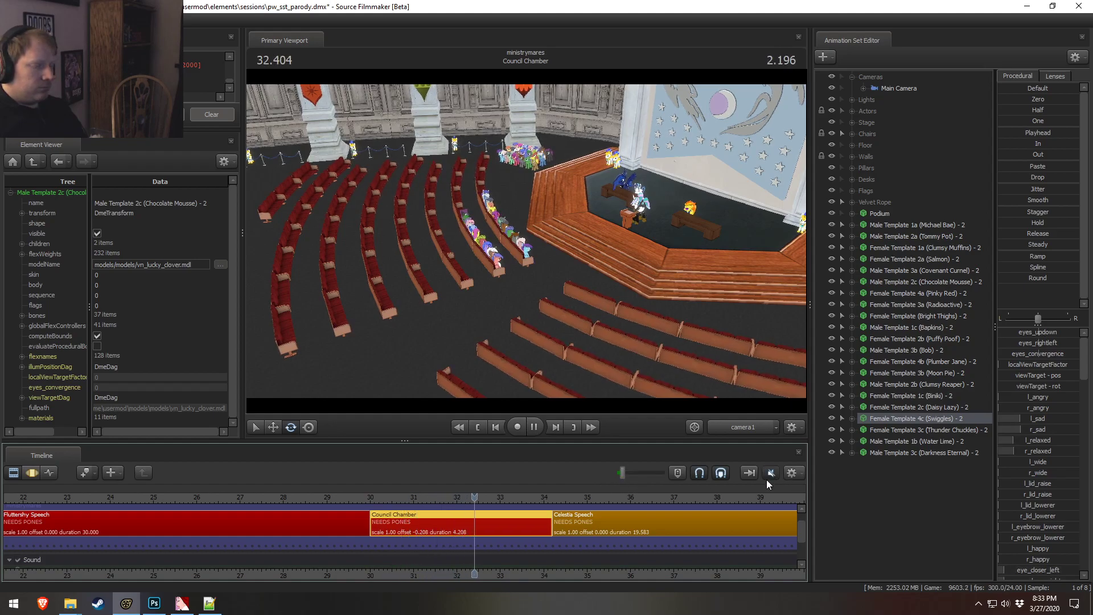
- Replay the Council Chamber shot from its start a few more times, ending at 30.250
{"action": "key", "text": "space"}
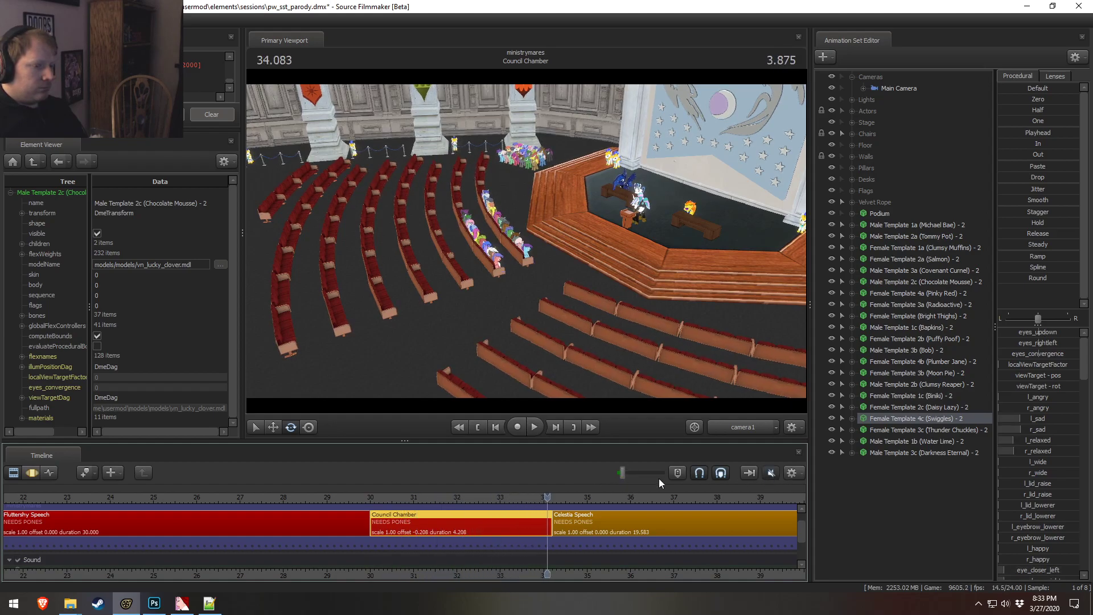
{"action": "left_click", "coordinate": [381, 501]}
{"action": "key", "text": "space"}
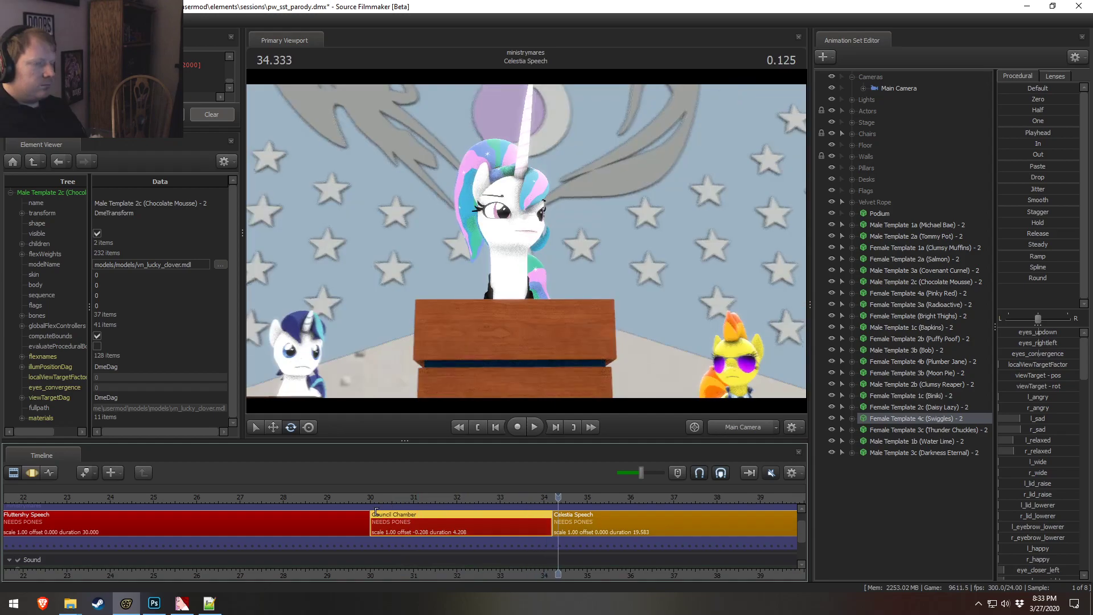
{"action": "left_click", "coordinate": [366, 500]}
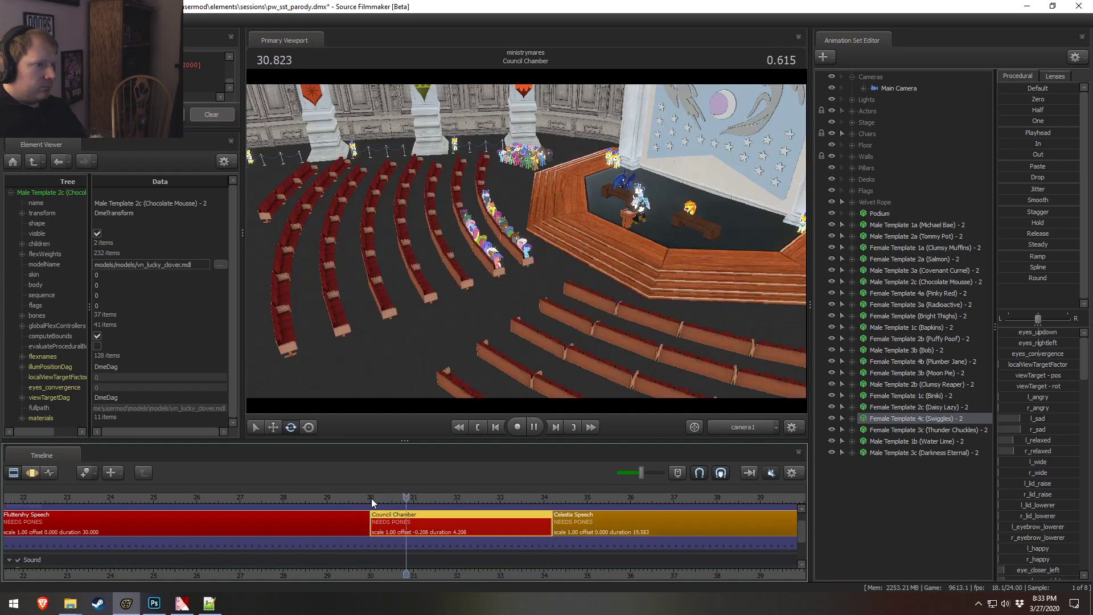
{"action": "key", "text": "space"}
{"action": "left_click", "coordinate": [376, 500]}
{"action": "key", "text": "space"}
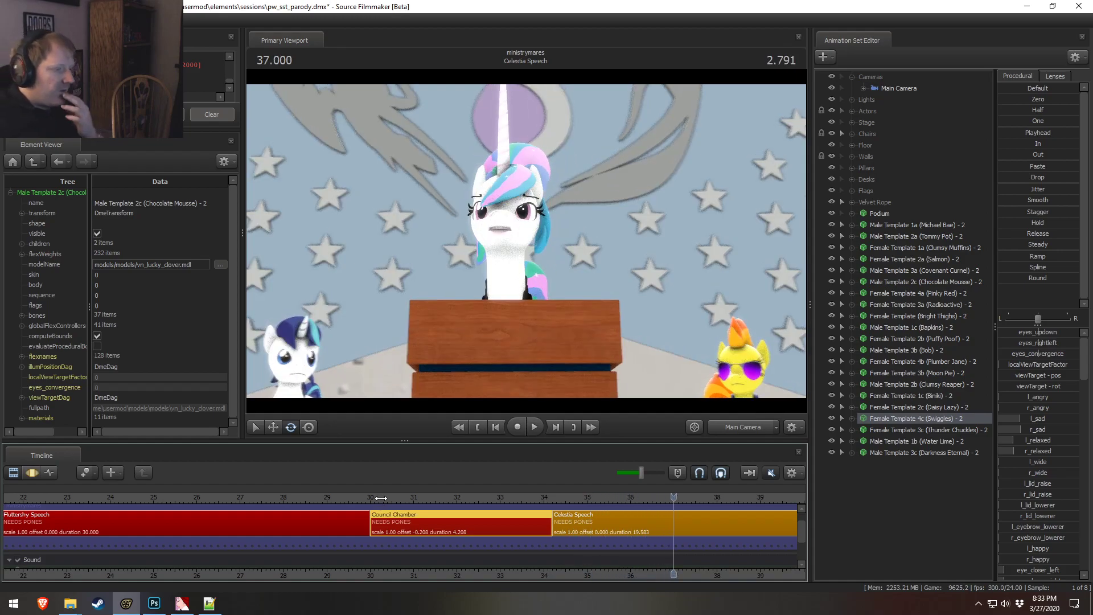
{"action": "left_click", "coordinate": [381, 498]}
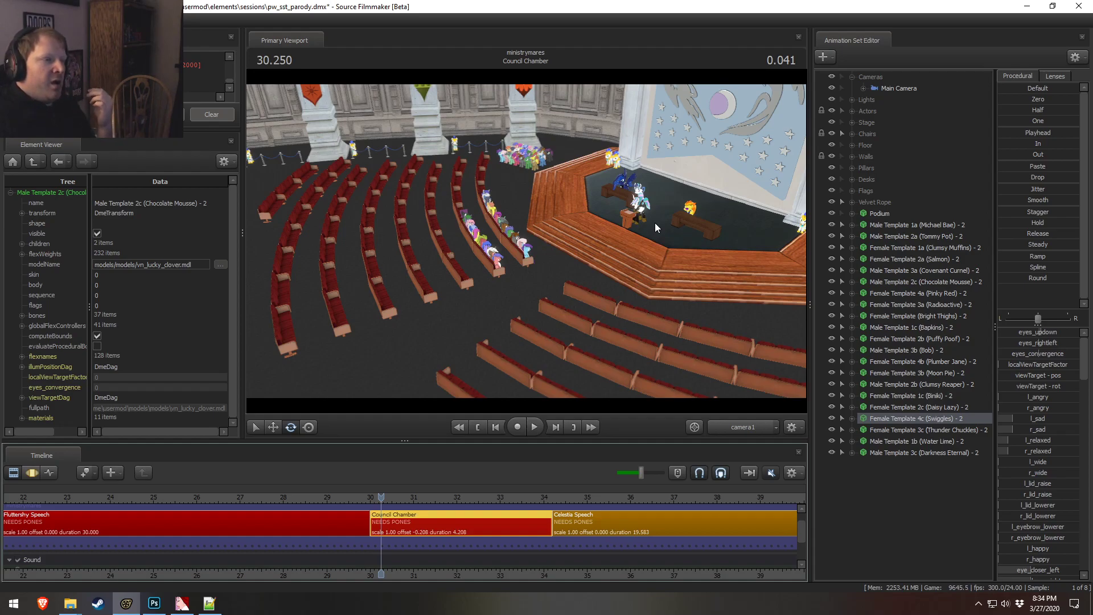
- Preview the chamber with viewport lighting enabled during playback, then switch lighting off
{"action": "right_click", "coordinate": [596, 234]}
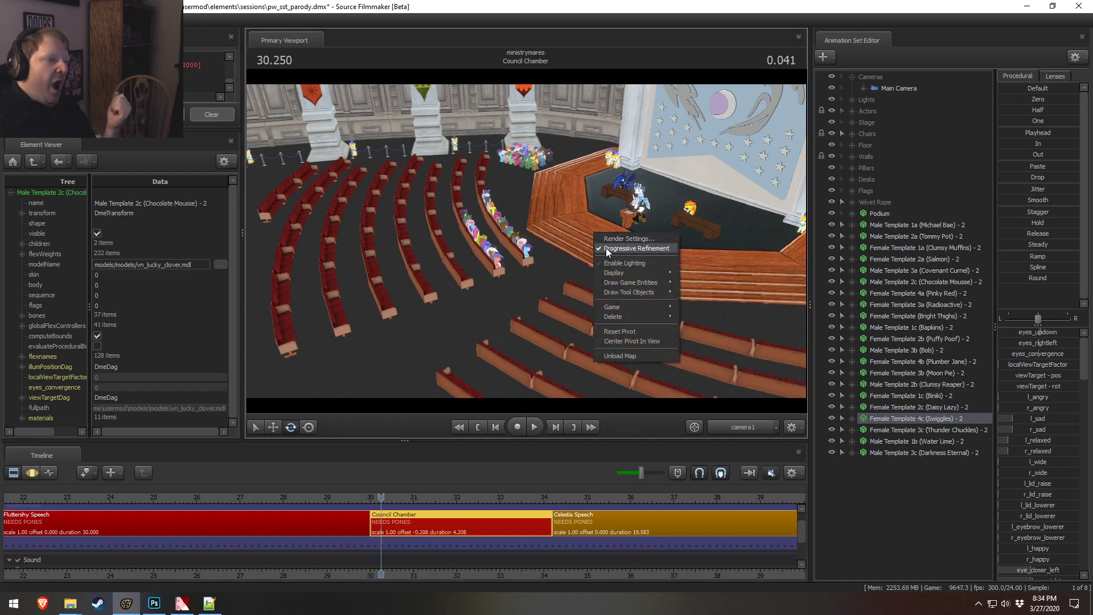
{"action": "left_click", "coordinate": [603, 261]}
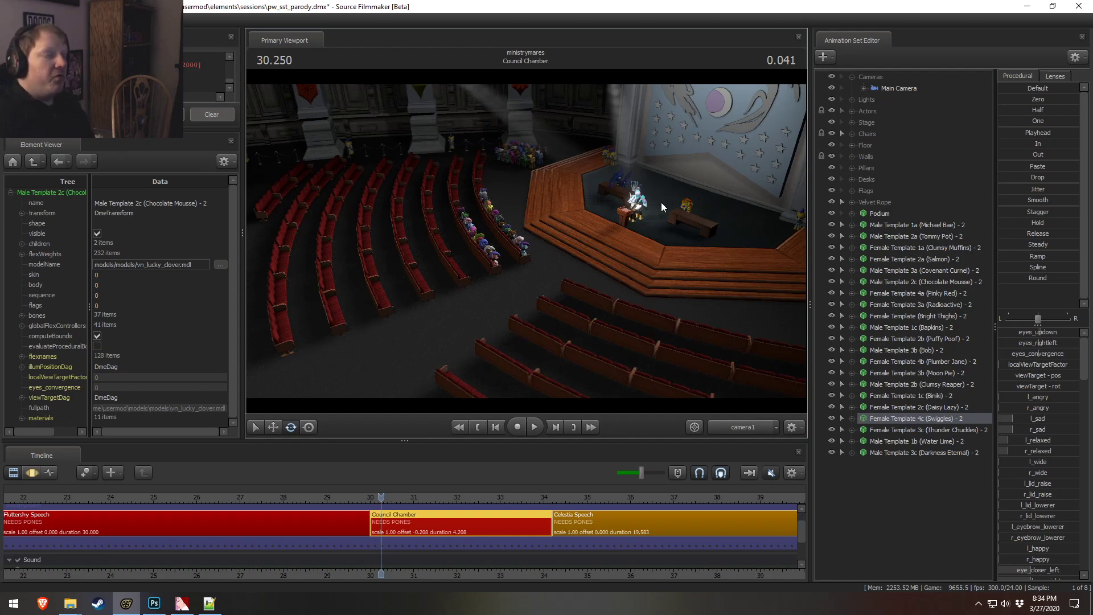
{"action": "right_click", "coordinate": [574, 252]}
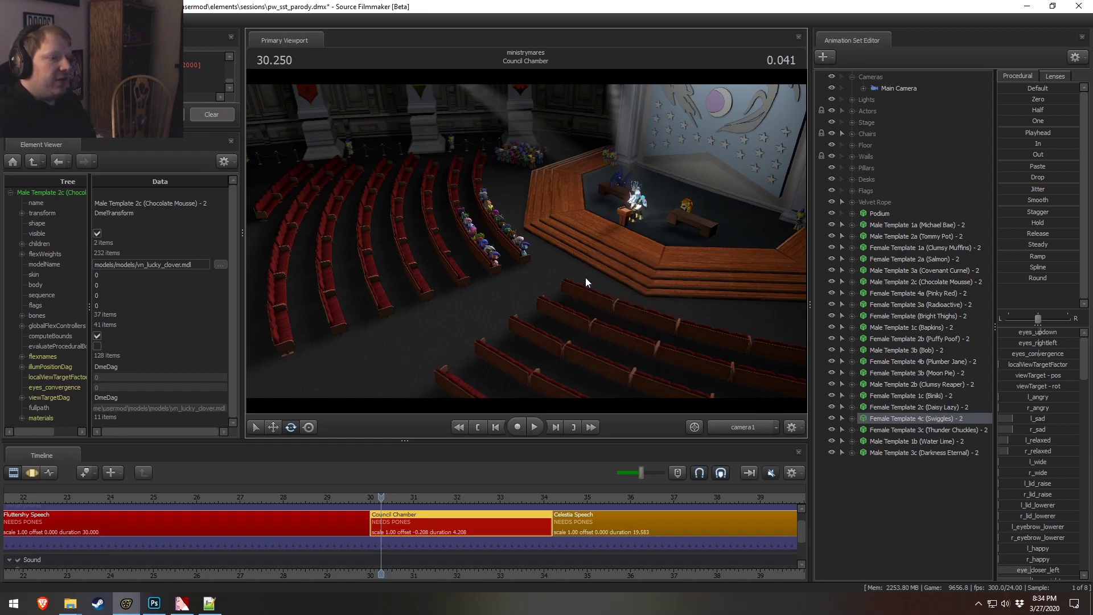
{"action": "left_click", "coordinate": [586, 282]}
{"action": "right_click", "coordinate": [601, 265]}
{"action": "left_click", "coordinate": [615, 295]}
{"action": "key", "text": "space"}
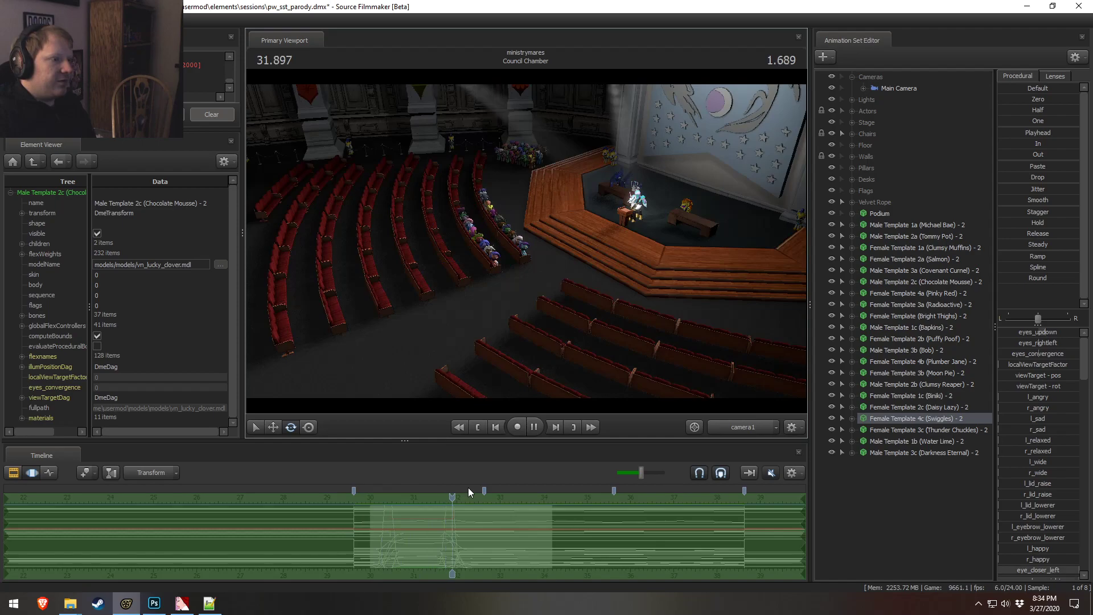
{"action": "key", "text": "space"}
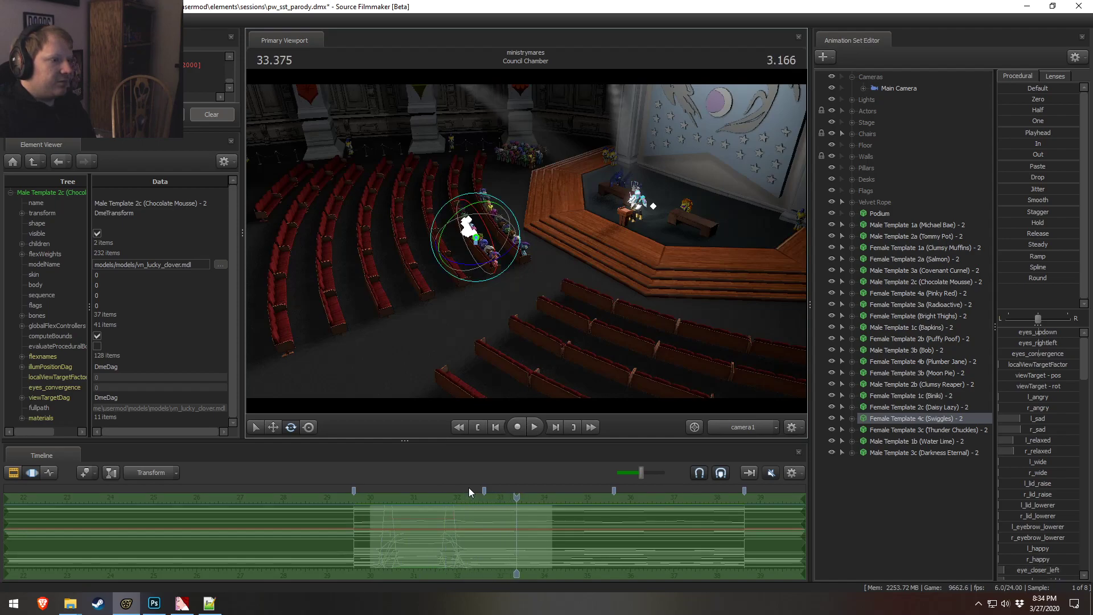
{"action": "right_click", "coordinate": [535, 352]}
{"action": "left_click", "coordinate": [559, 353]}
- Fly the camera to Celestia's podium and select her rig under Actors > Celestia
{"action": "left_click_drag", "start_coordinate": [586, 330], "coordinate": [538, 344]}
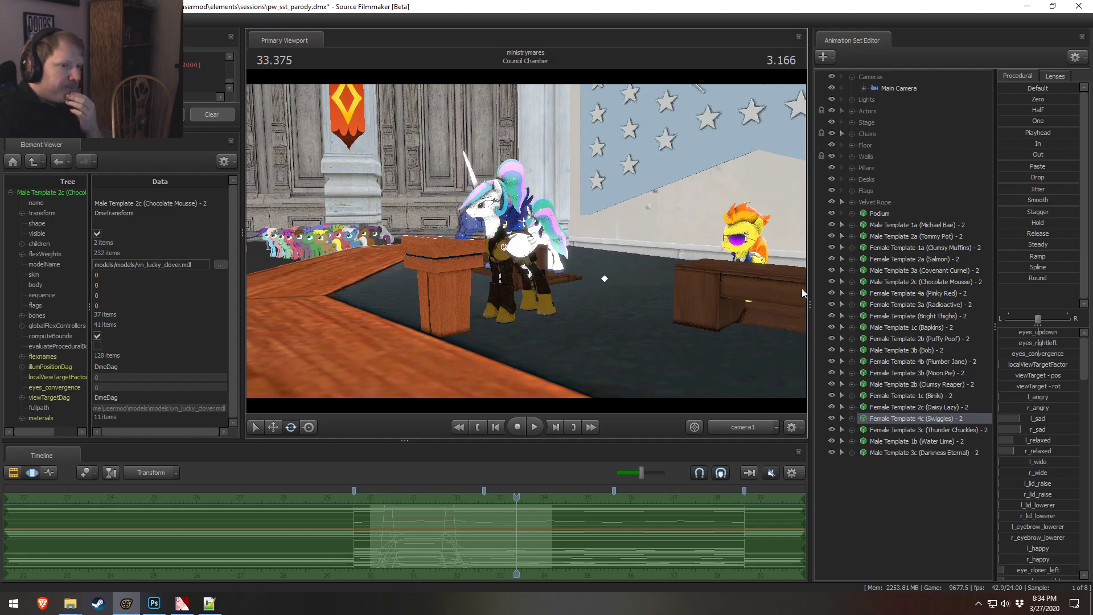
{"action": "left_click", "coordinate": [852, 111]}
{"action": "left_click", "coordinate": [864, 122]}
{"action": "left_click", "coordinate": [906, 138]}
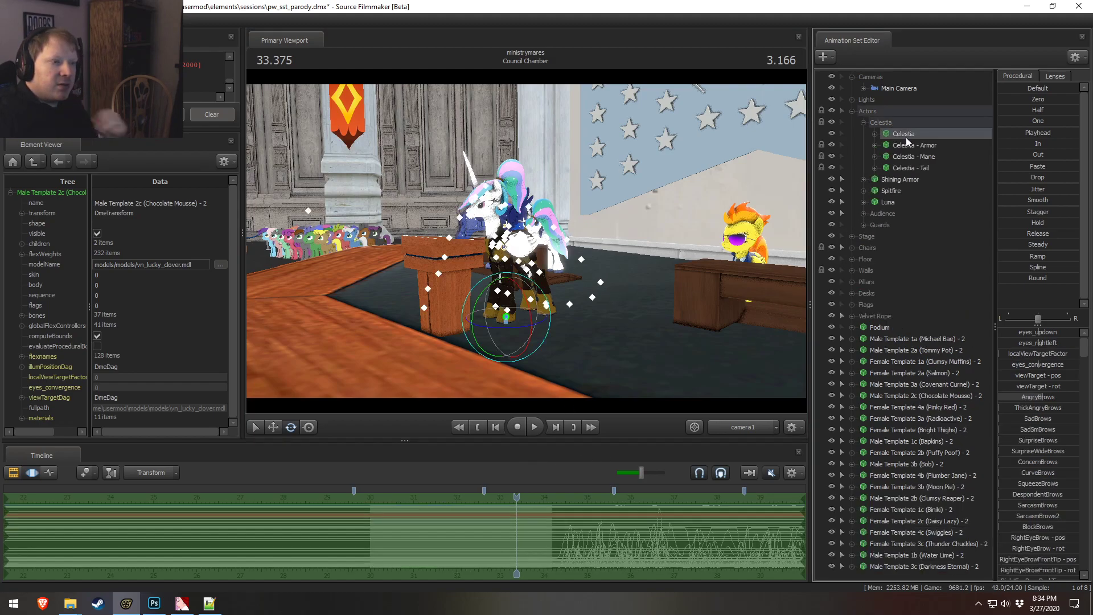
{"action": "right_click", "coordinate": [899, 135]}
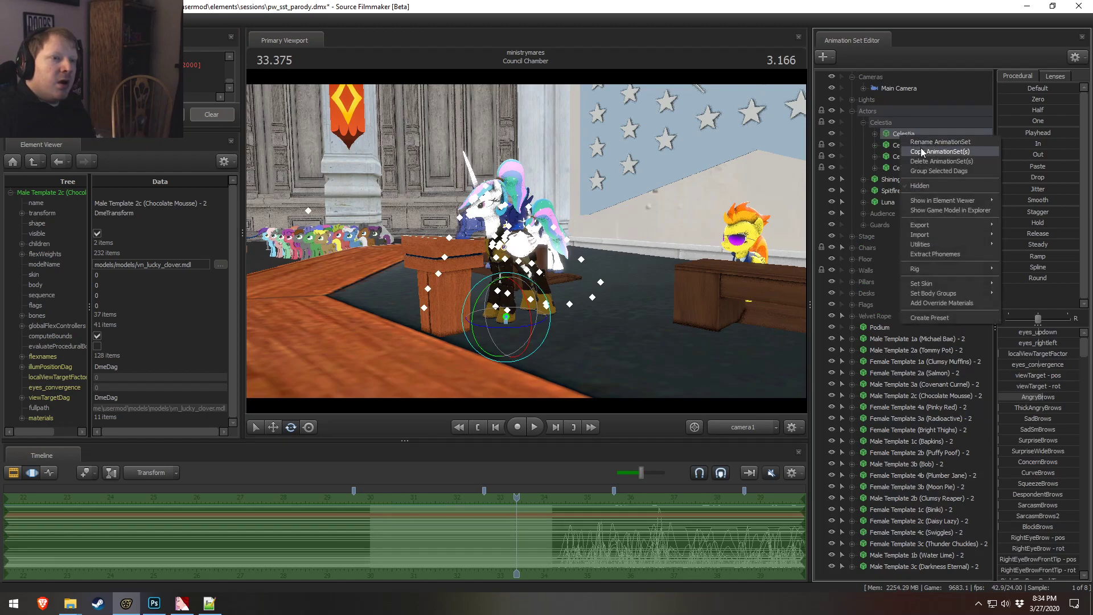
- Select all the audience pony models from the first to the last in the list
{"action": "left_click", "coordinate": [852, 111]}
{"action": "left_click", "coordinate": [894, 224]}
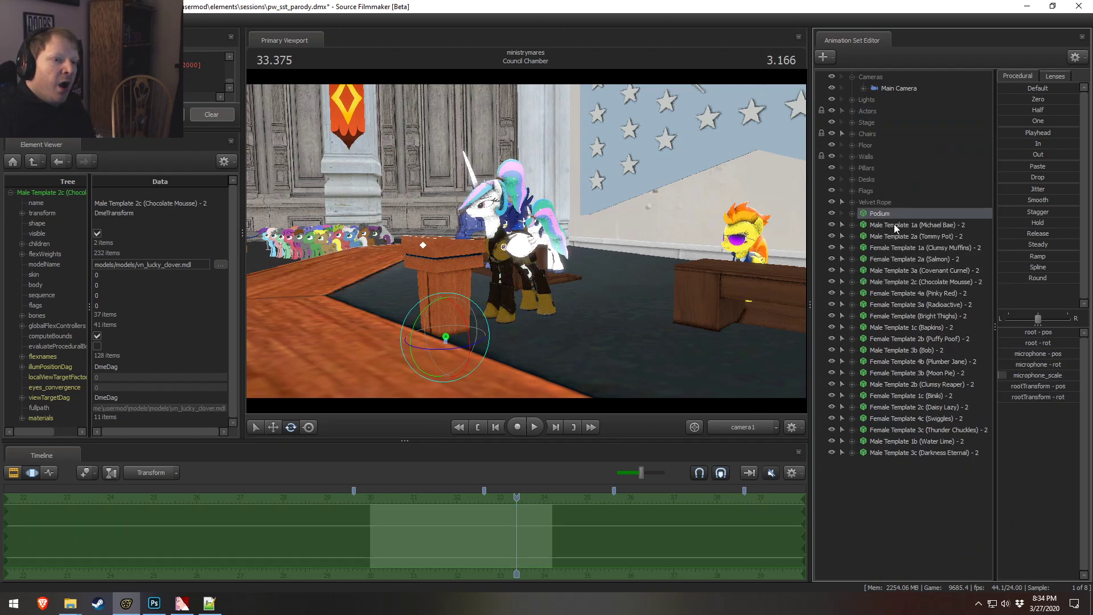
{"action": "left_click", "coordinate": [899, 447], "text": "shift"}
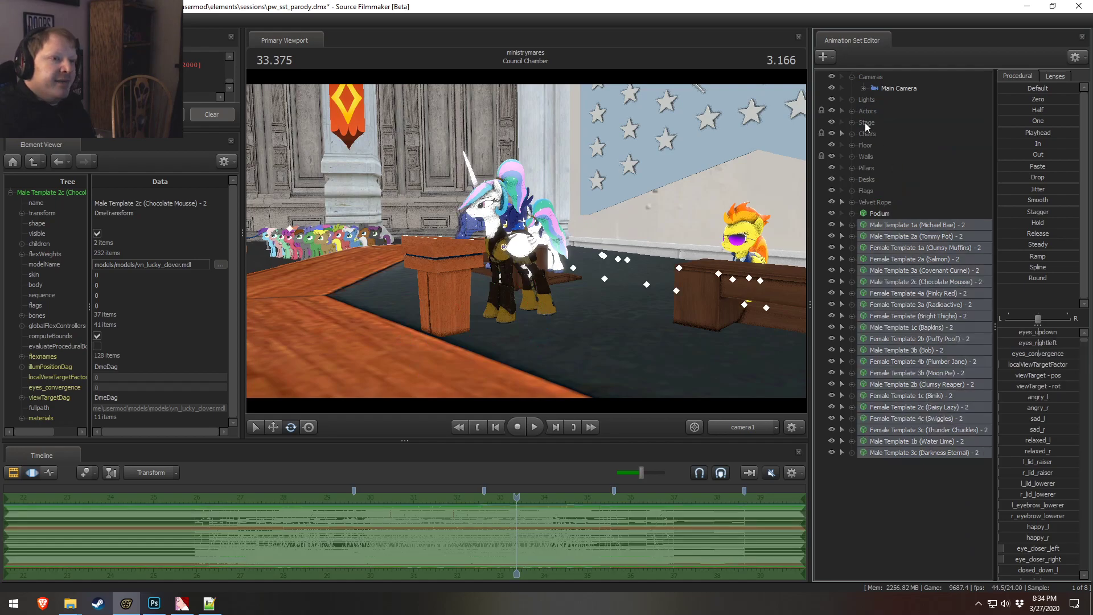
{"action": "left_click", "coordinate": [852, 111]}
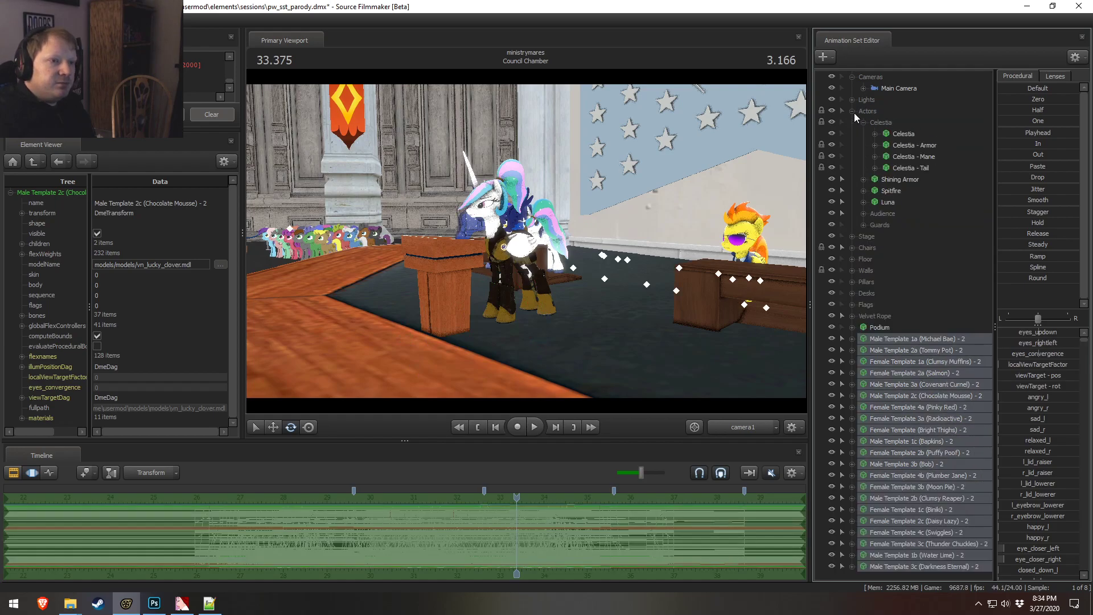
- Rename the original Audience group to 'Audience BASE'
{"action": "right_click", "coordinate": [882, 215]}
{"action": "left_click", "coordinate": [900, 224]}
{"action": "left_click", "coordinate": [530, 293]}
{"action": "type", "text": "base"}
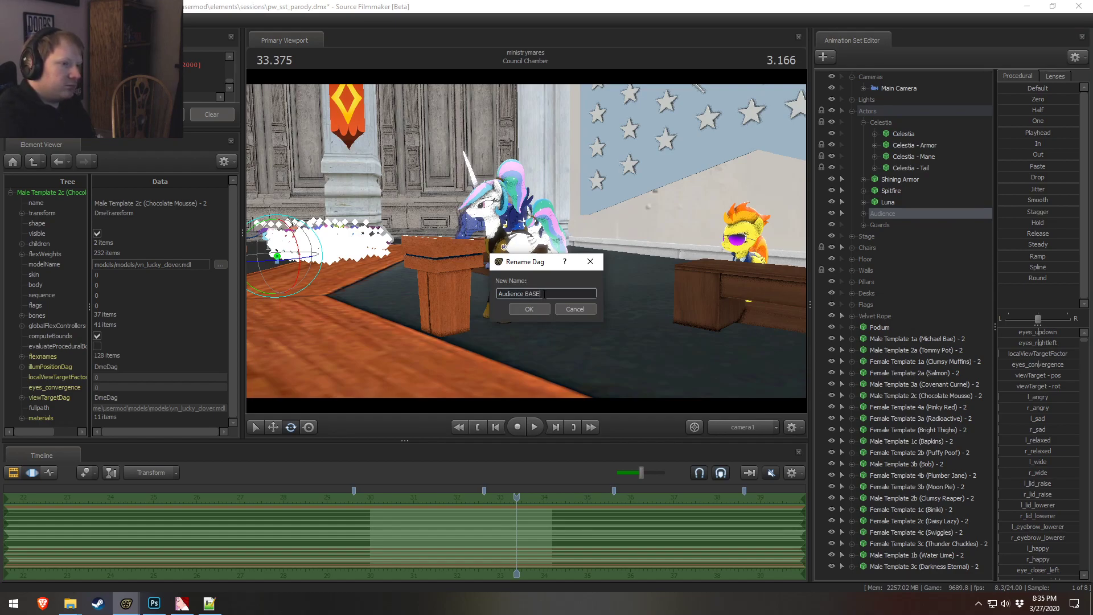
{"action": "key", "text": "Return"}
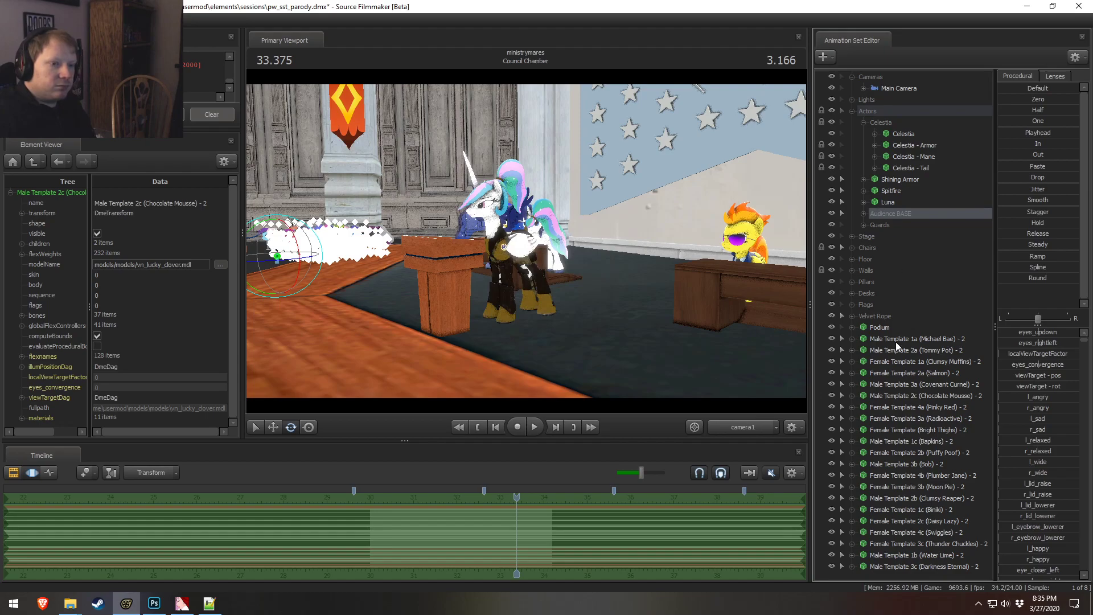
- Group the run of audience template actors, name the group 'Audience', and drag it toward Actors
{"action": "left_click", "coordinate": [895, 340]}
{"action": "left_click", "coordinate": [880, 565], "text": "shift"}
{"action": "right_click", "coordinate": [930, 397]}
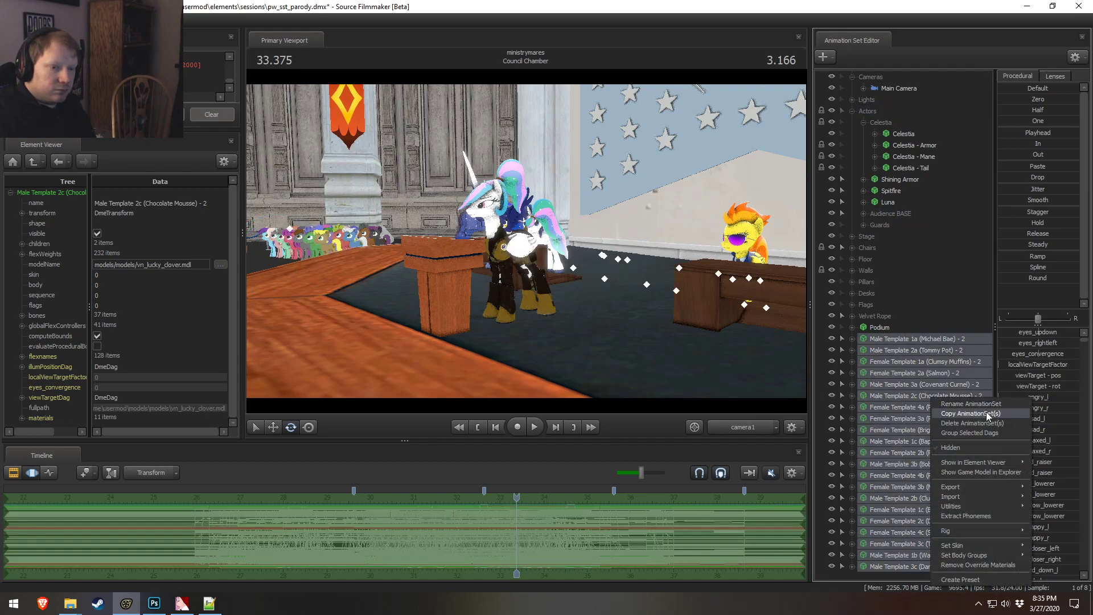
{"action": "left_click", "coordinate": [984, 429]}
{"action": "right_click", "coordinate": [889, 341]}
{"action": "left_click", "coordinate": [927, 347]}
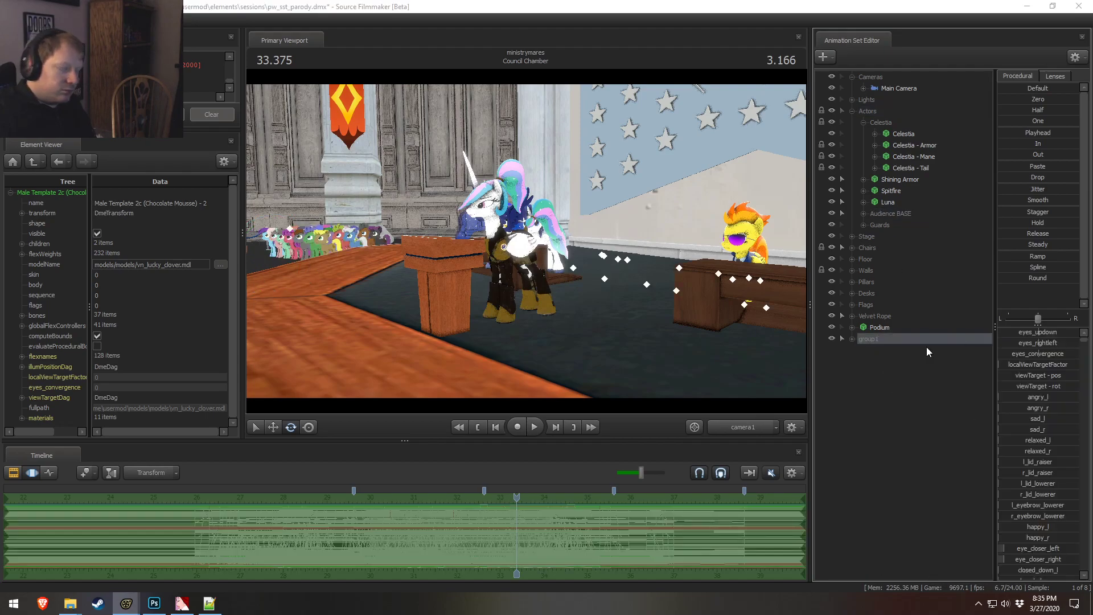
{"action": "type", "text": "Audience"}
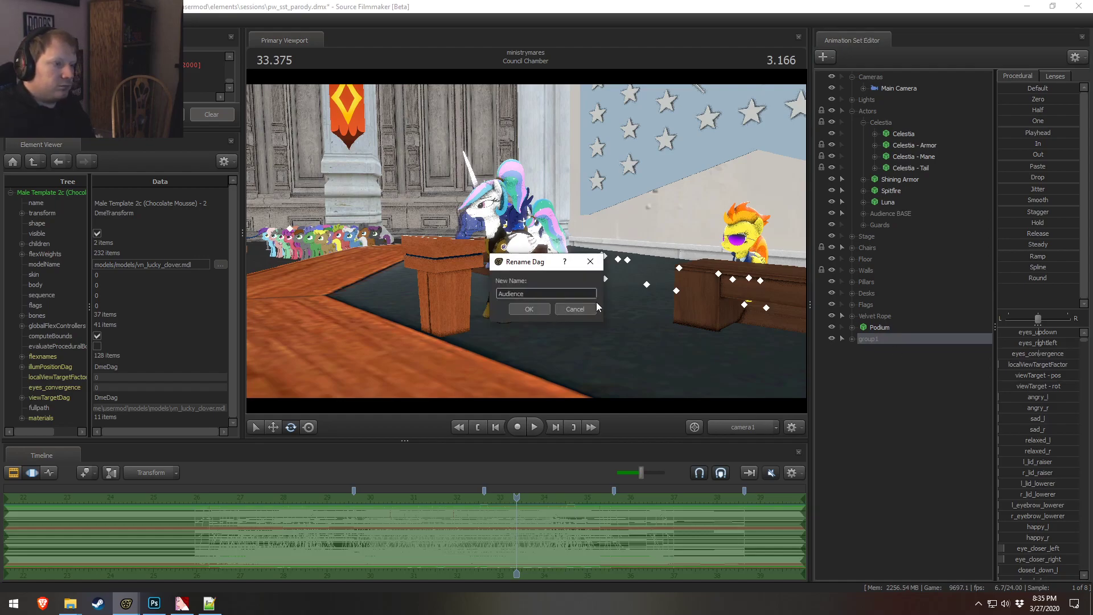
{"action": "left_click", "coordinate": [530, 308]}
{"action": "left_click_drag", "start_coordinate": [870, 338], "coordinate": [888, 208]}
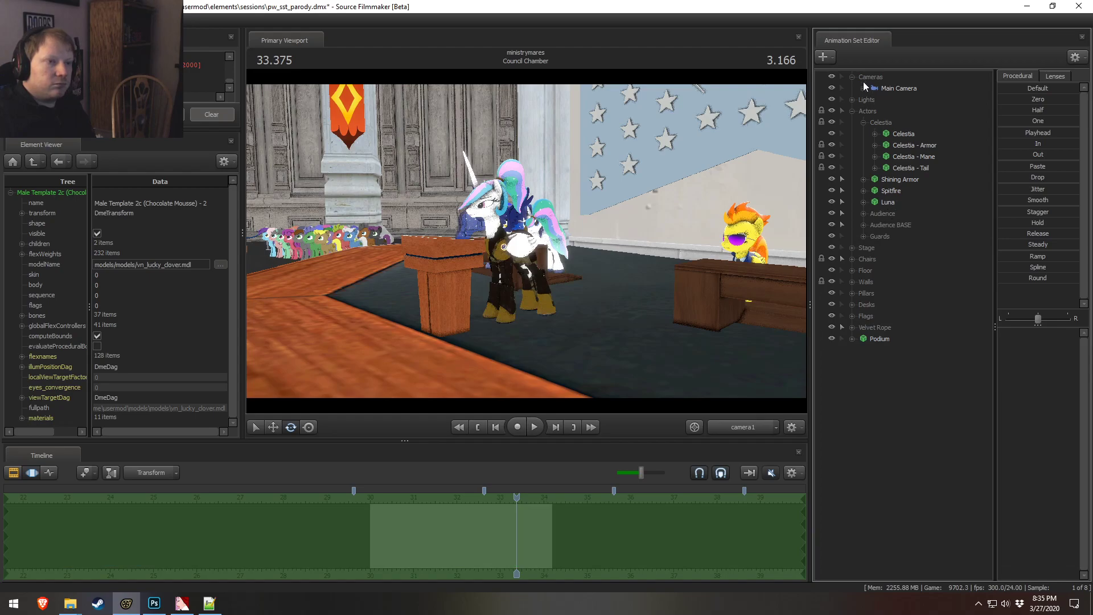
- Collapse Actors and switch the viewport to a wider camera view of the council chamber
{"action": "left_click", "coordinate": [830, 224]}
{"action": "left_click", "coordinate": [852, 110]}
{"action": "left_click", "coordinate": [735, 428]}
{"action": "left_click", "coordinate": [735, 428]}
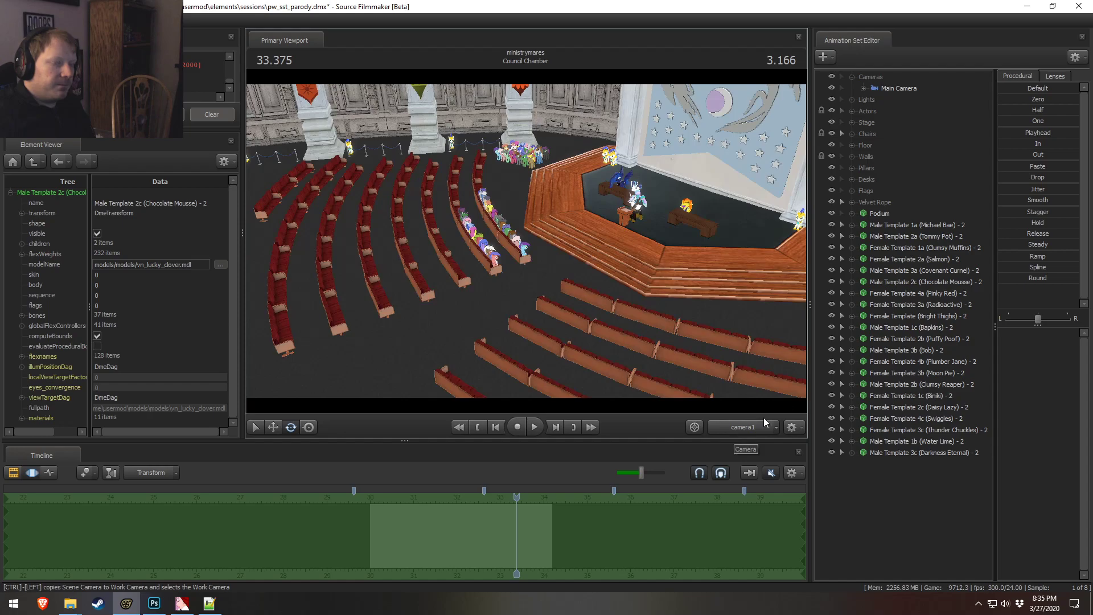
- Expand Actors and re-confirm the Audience group's name
{"action": "left_click", "coordinate": [852, 110]}
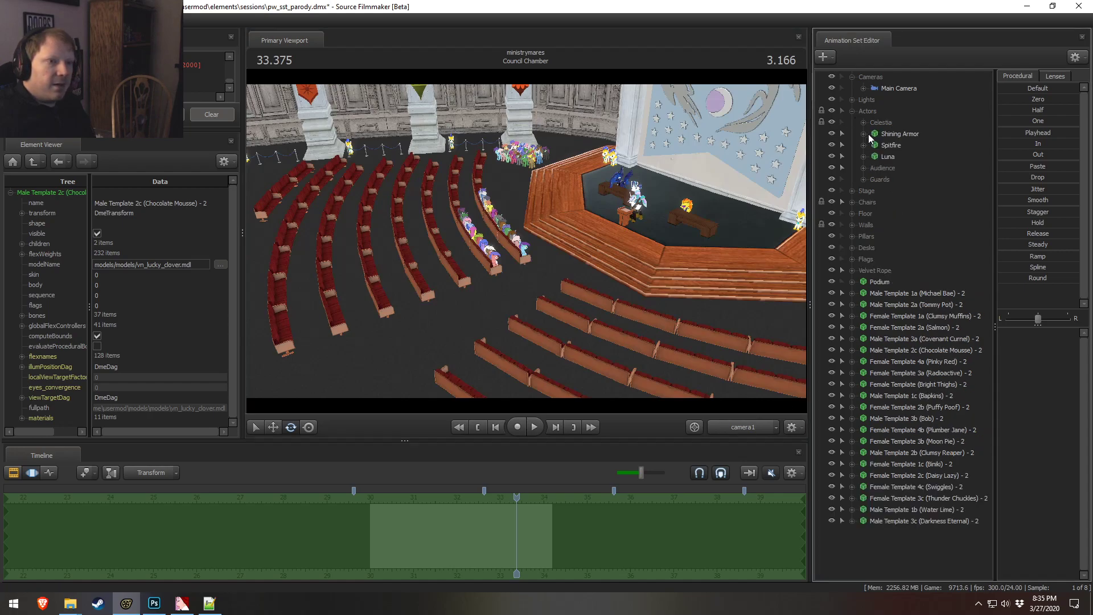
{"action": "right_click", "coordinate": [903, 169]}
{"action": "left_click", "coordinate": [920, 175]}
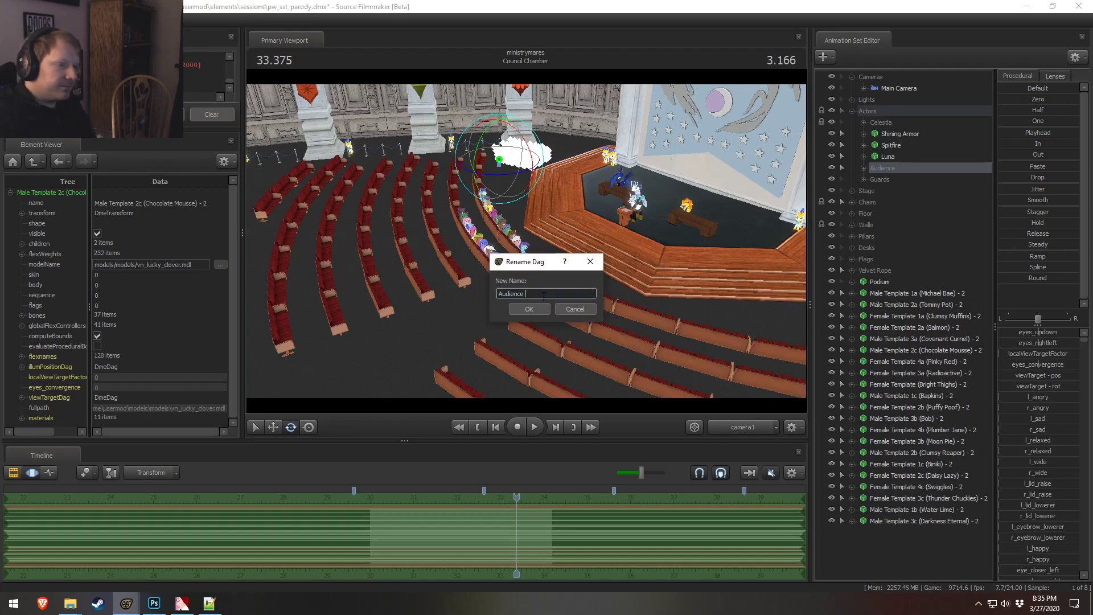
{"action": "left_click", "coordinate": [531, 310]}
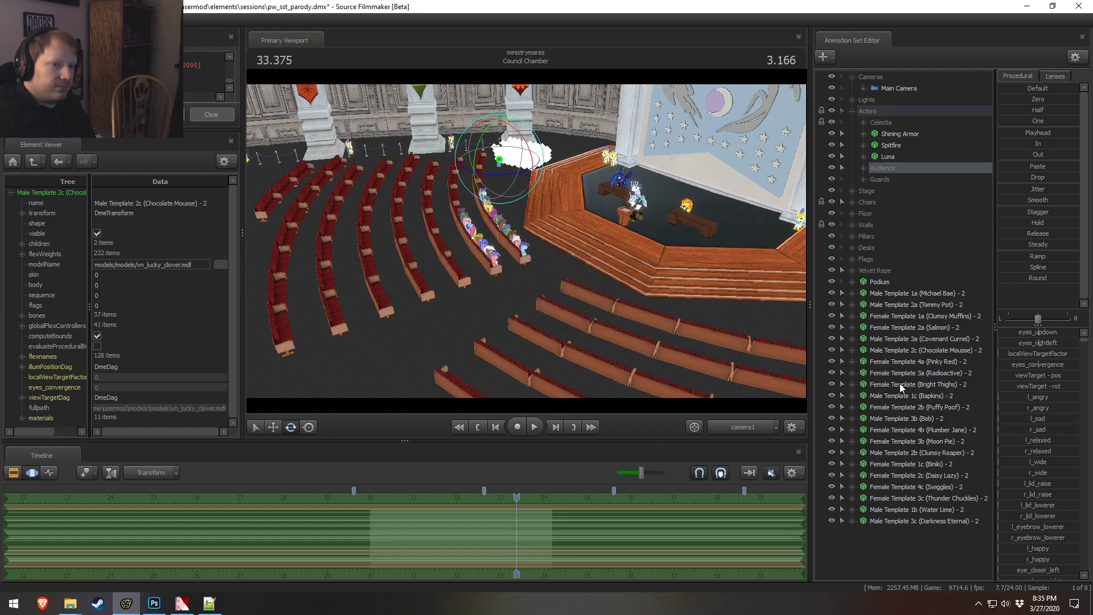
- Regroup the audience template actors as 'Audience' and move that group into Actors
{"action": "left_click", "coordinate": [897, 521], "text": "shift"}
{"action": "right_click", "coordinate": [917, 512]}
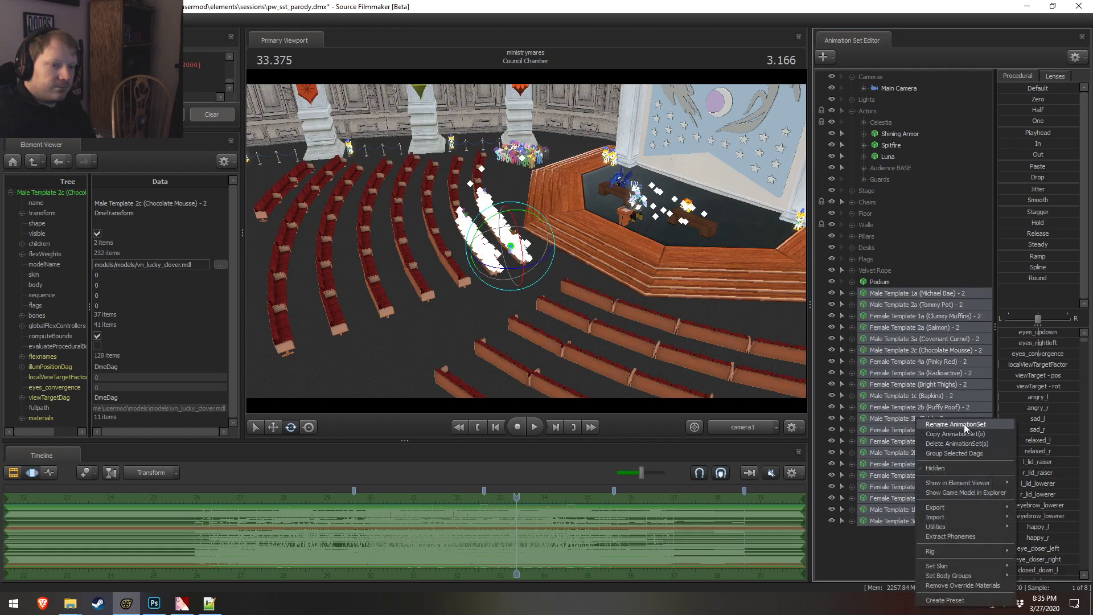
{"action": "left_click", "coordinate": [954, 453]}
{"action": "right_click", "coordinate": [899, 293]}
{"action": "left_click", "coordinate": [922, 302]}
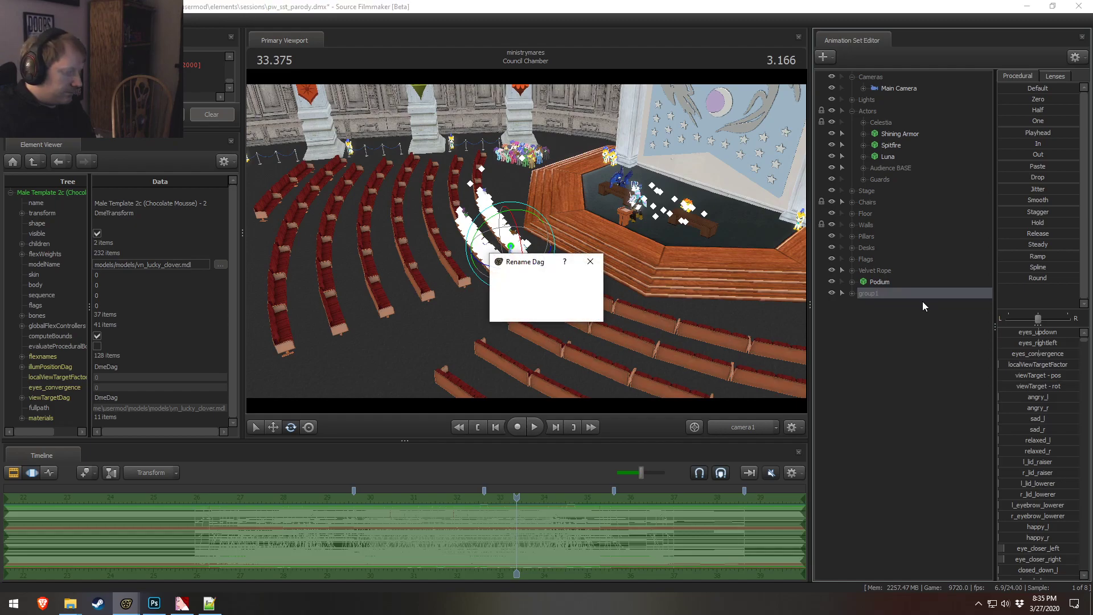
{"action": "type", "text": "Audience"}
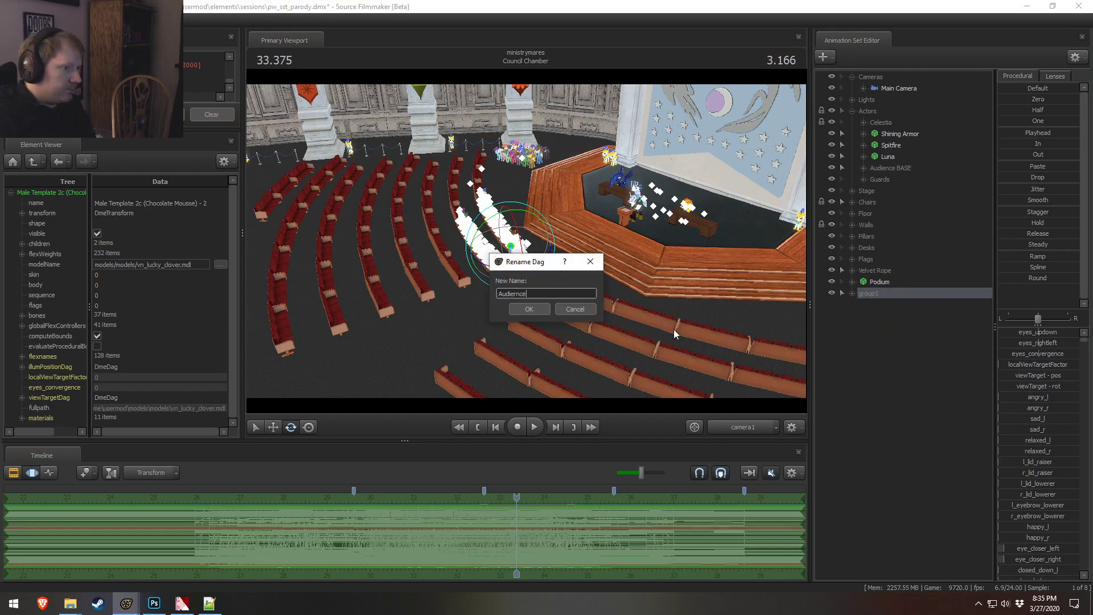
{"action": "left_click", "coordinate": [523, 310]}
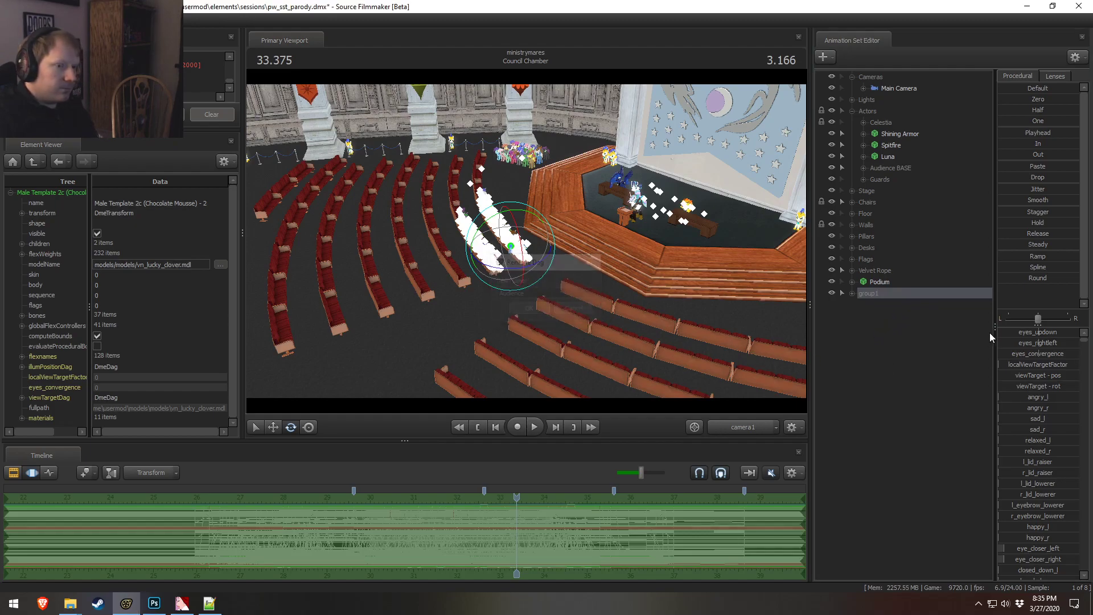
{"action": "left_click_drag", "start_coordinate": [887, 291], "coordinate": [874, 165]}
{"action": "left_click", "coordinate": [852, 111]}
- Paste the copied Celestia animation set as Celestia2 and fly the view toward the podium
{"action": "right_click", "coordinate": [879, 275]}
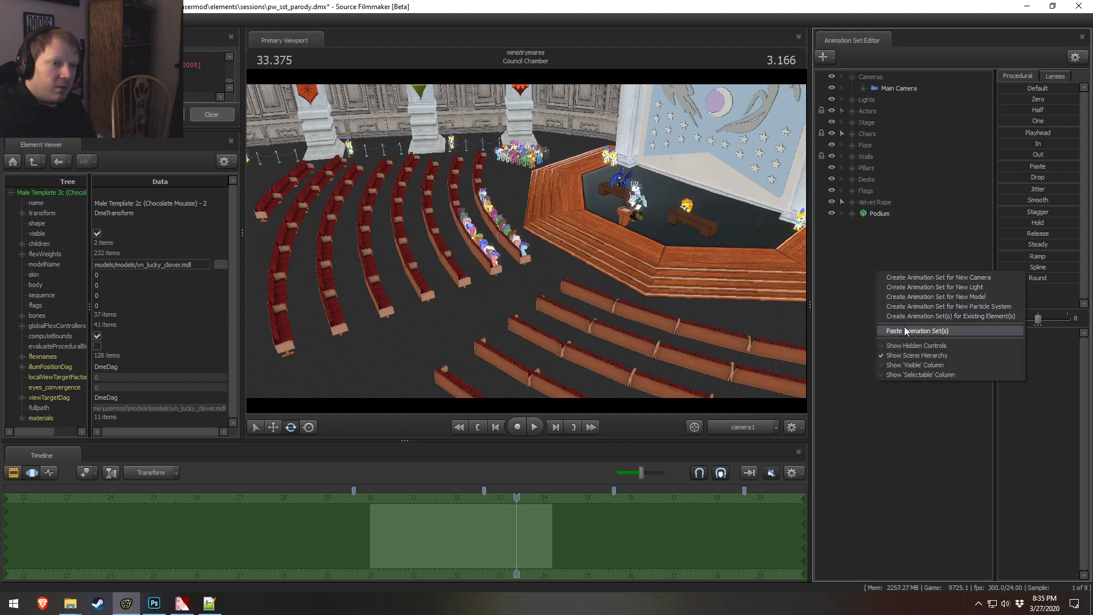
{"action": "left_click", "coordinate": [885, 331]}
{"action": "left_click", "coordinate": [874, 226]}
{"action": "left_click_drag", "start_coordinate": [651, 343], "coordinate": [698, 309]}
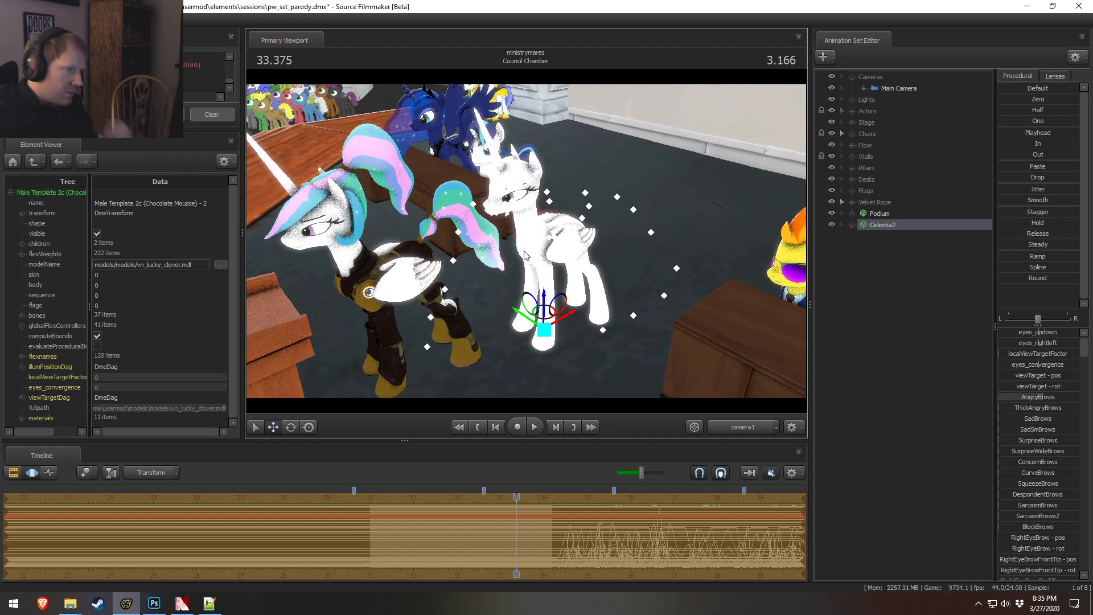
- Expand Celestia2's Body controls and start an animation import, then cancel it
{"action": "left_click", "coordinate": [851, 225]}
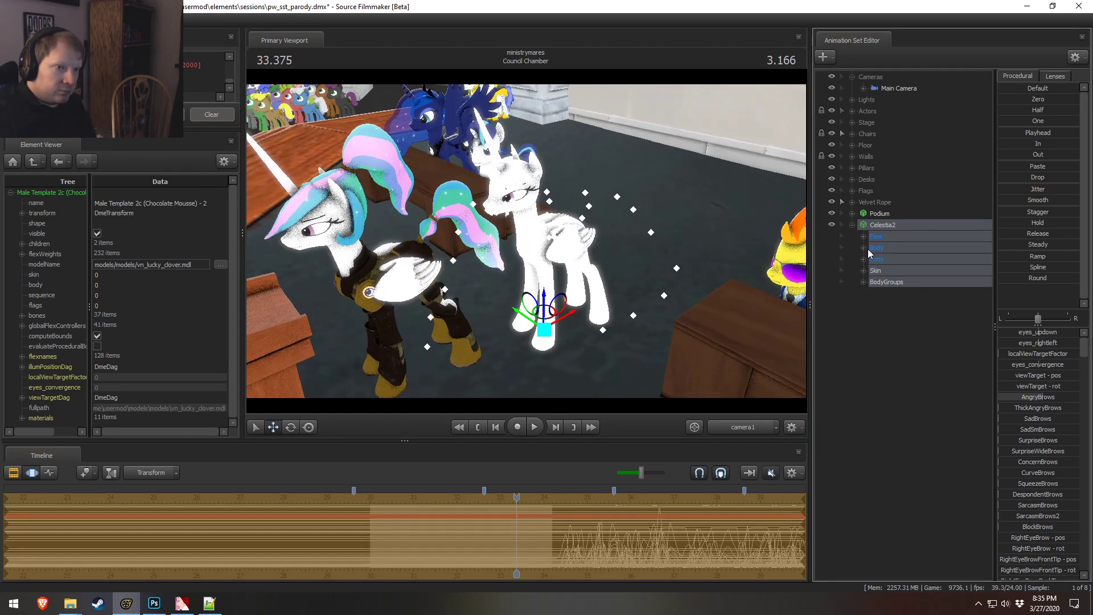
{"action": "left_click", "coordinate": [864, 248]}
{"action": "left_click", "coordinate": [891, 269]}
{"action": "right_click", "coordinate": [896, 275]}
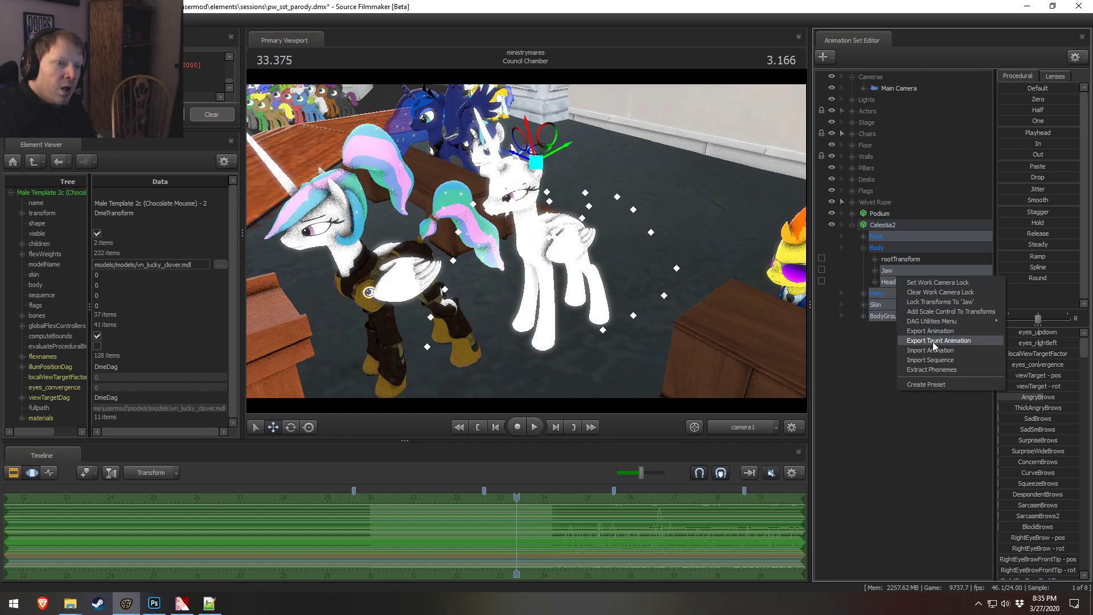
{"action": "left_click", "coordinate": [933, 349]}
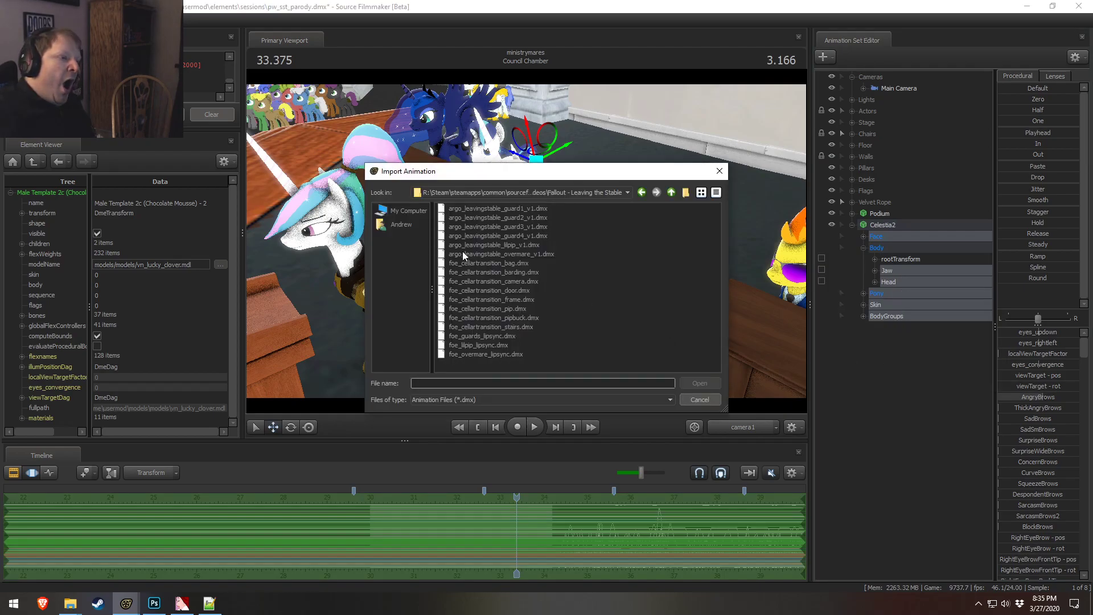
{"action": "key", "text": "Escape"}
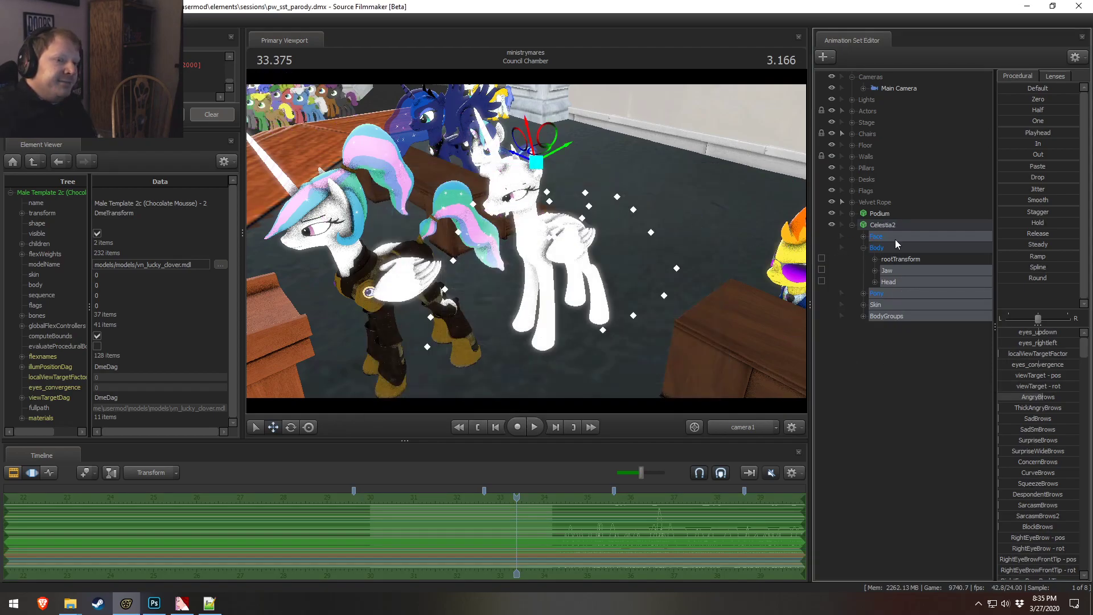
- Import walk_celestia.dmx onto Celestia2's controls, confirm the channel mapping, and play the shot
{"action": "right_click", "coordinate": [894, 239]}
{"action": "left_click", "coordinate": [933, 280]}
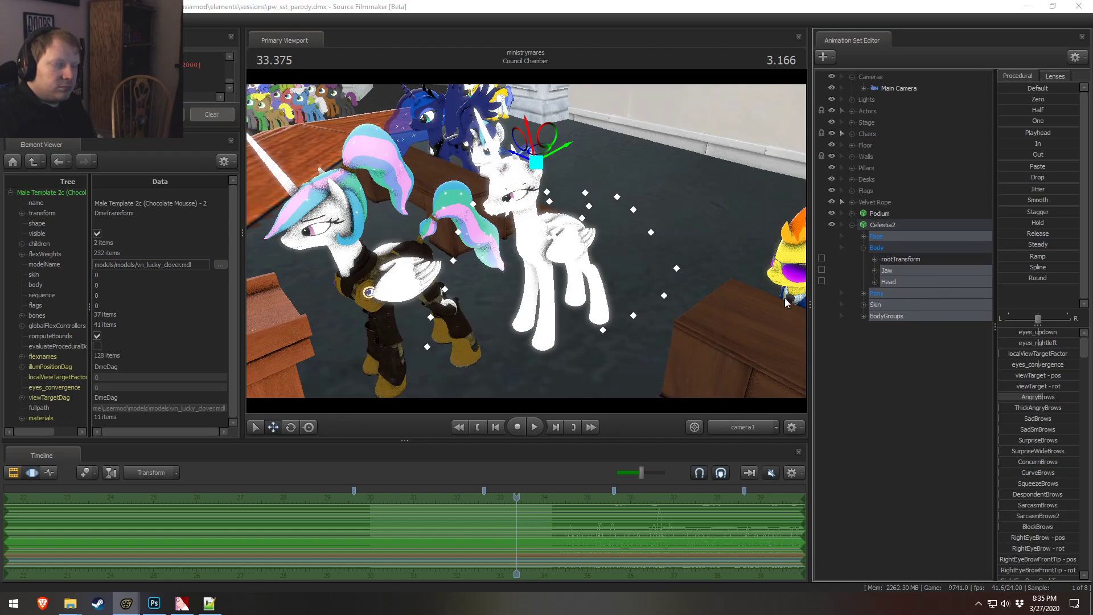
{"action": "left_click", "coordinate": [672, 193]}
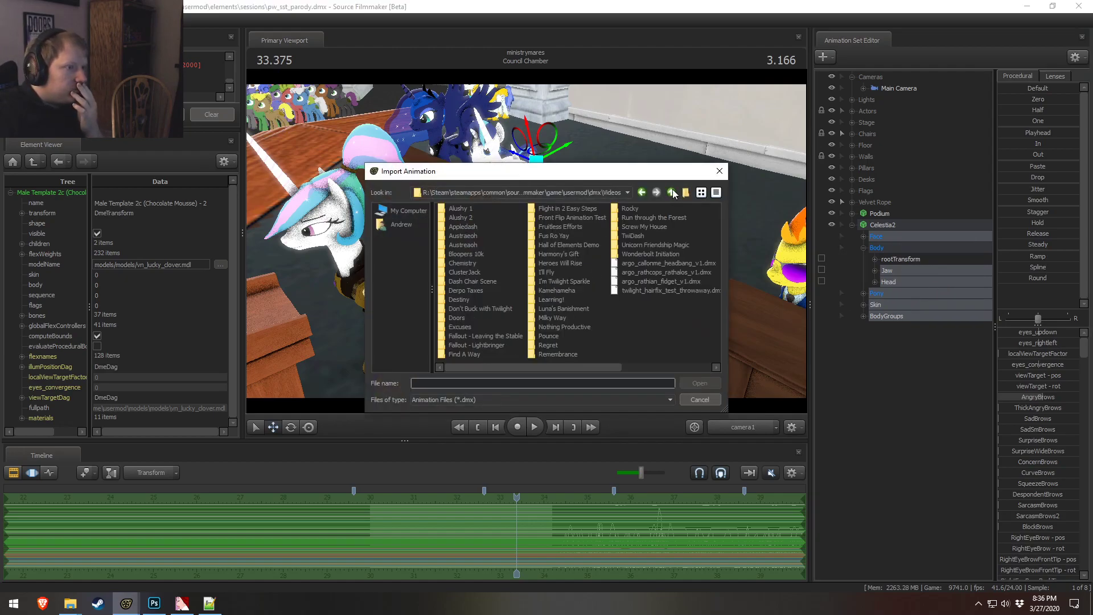
{"action": "left_click", "coordinate": [671, 192]}
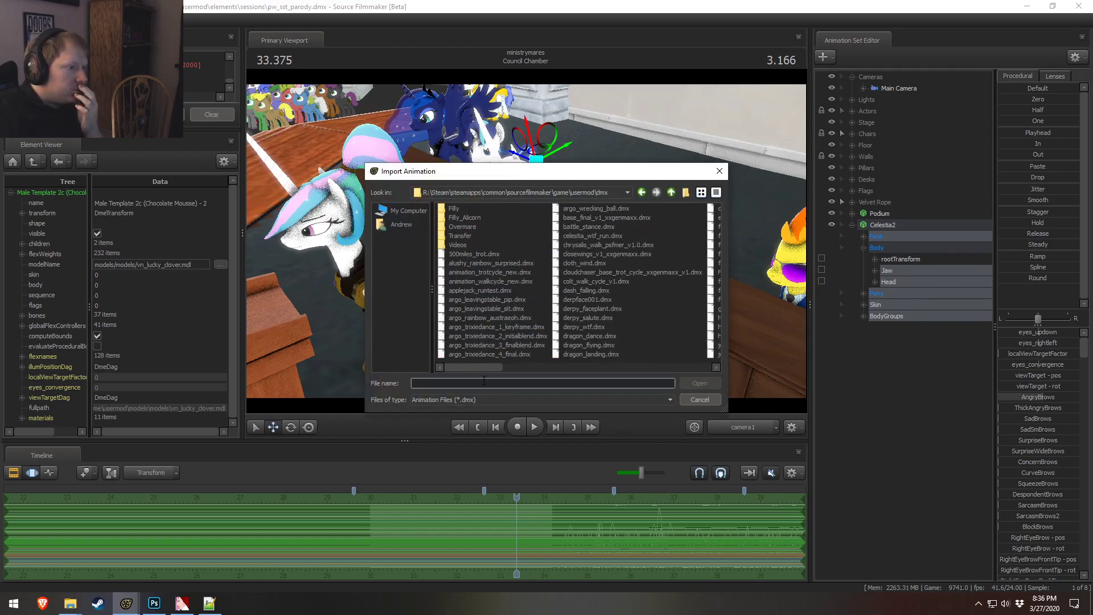
{"action": "left_click_drag", "start_coordinate": [476, 373], "coordinate": [517, 371]}
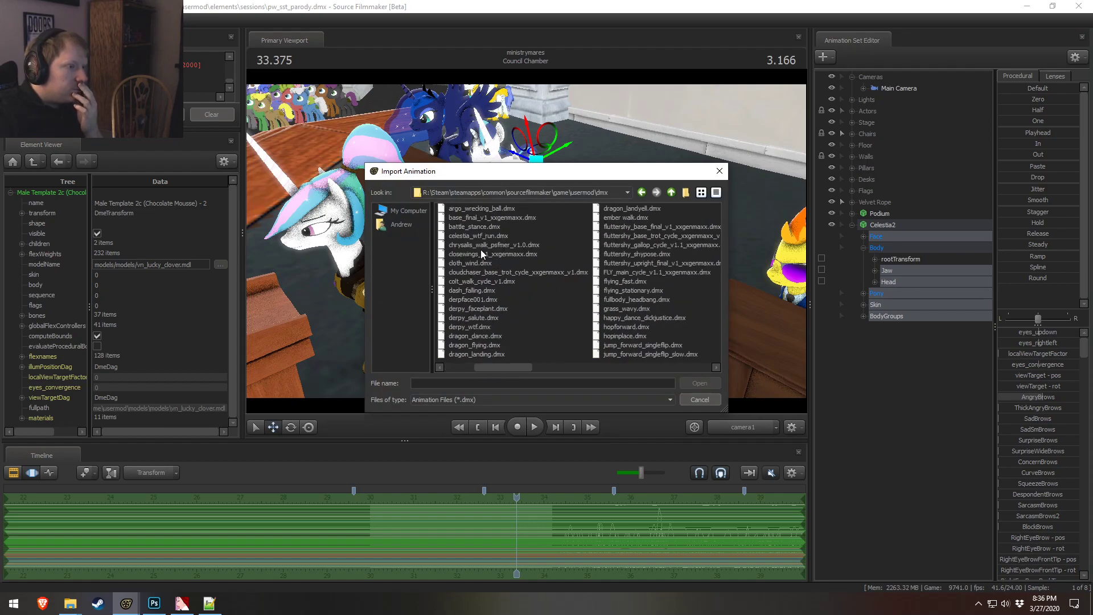
{"action": "left_click_drag", "start_coordinate": [485, 370], "coordinate": [683, 370]}
{"action": "double_click", "coordinate": [477, 298]}
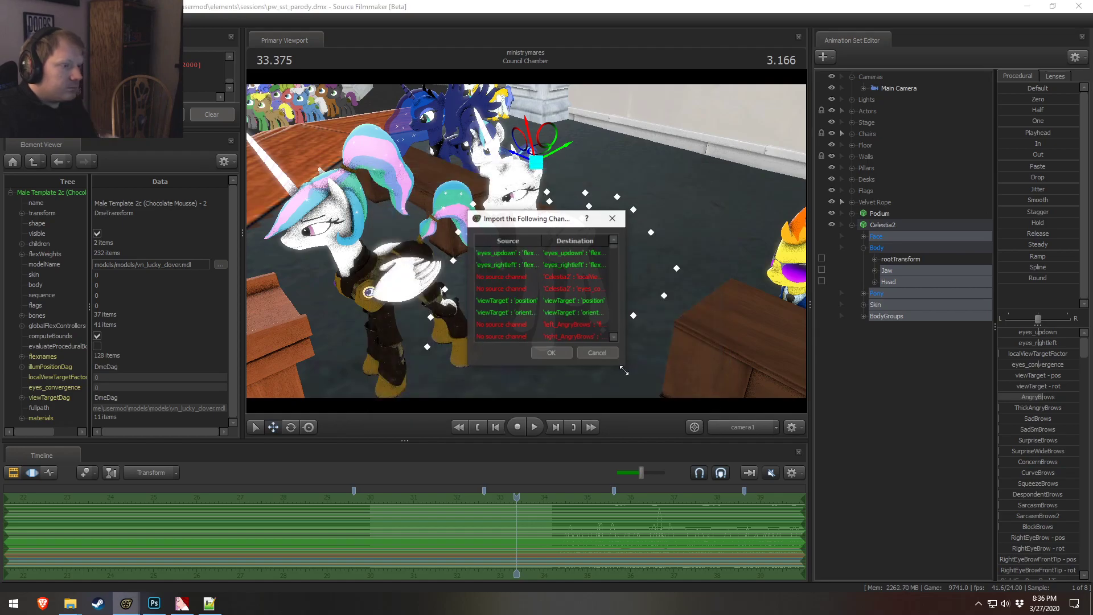
{"action": "left_click", "coordinate": [562, 351]}
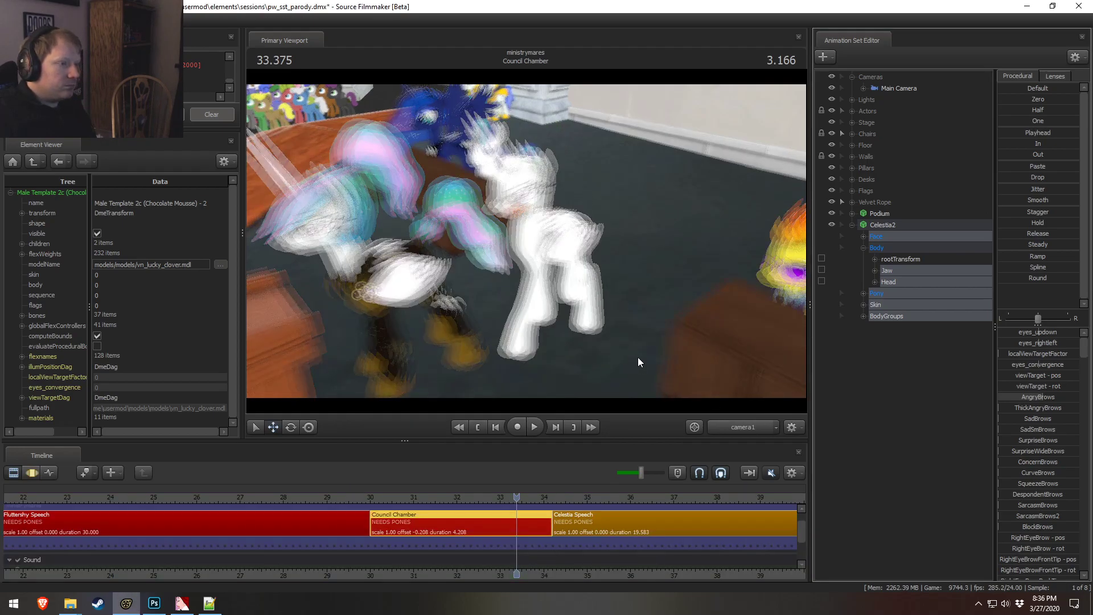
{"action": "key", "text": "space"}
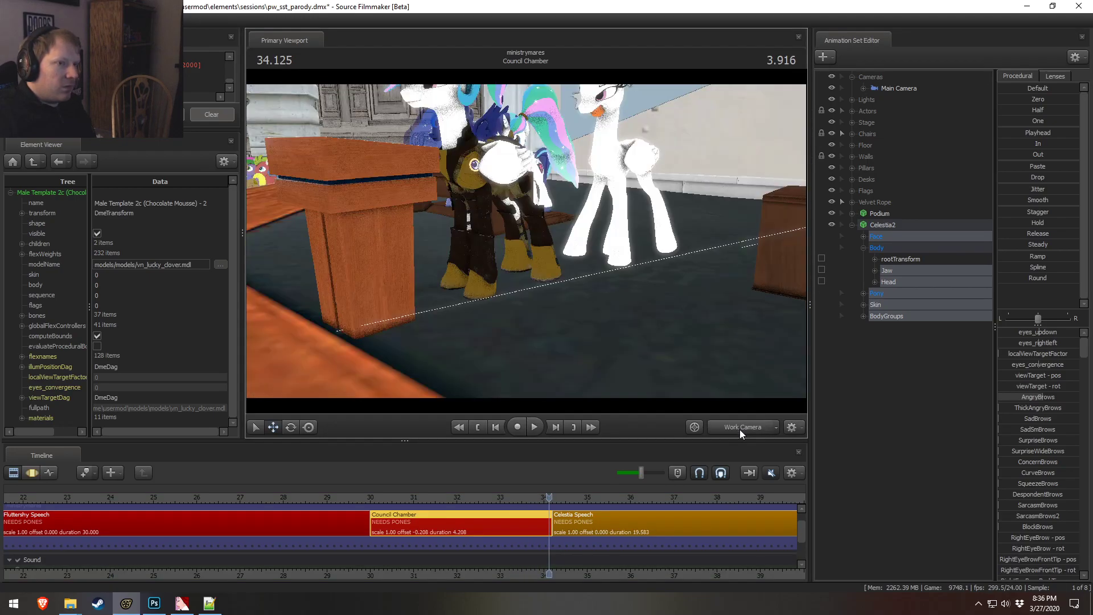
{"action": "key", "text": "F3"}
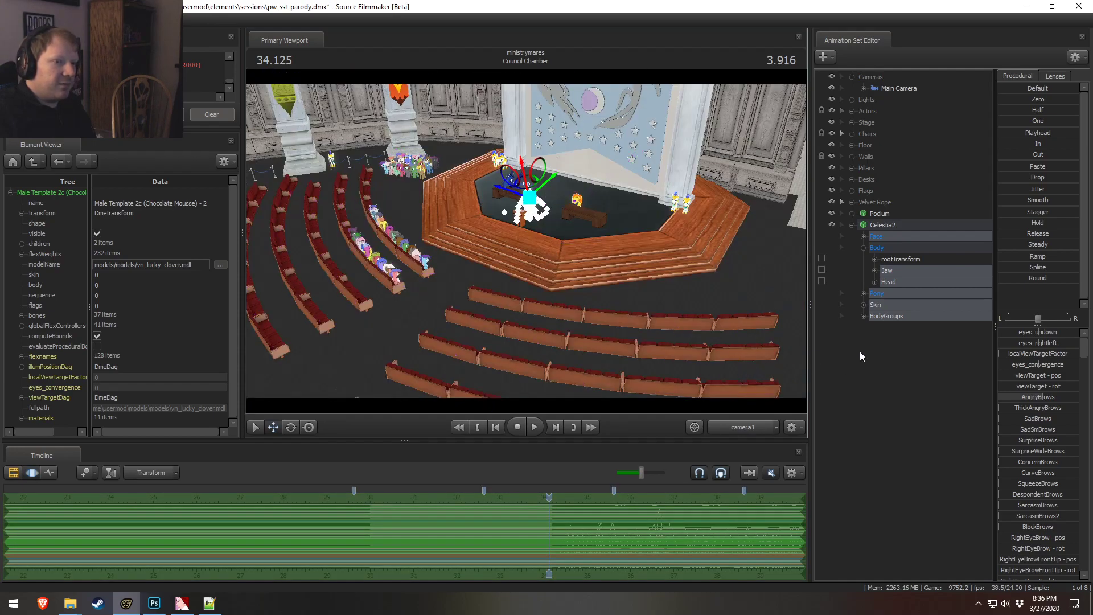
- View the scene through camera1 and move the Audience group into Actors
{"action": "left_click", "coordinate": [745, 427]}
{"action": "left_click", "coordinate": [737, 415]}
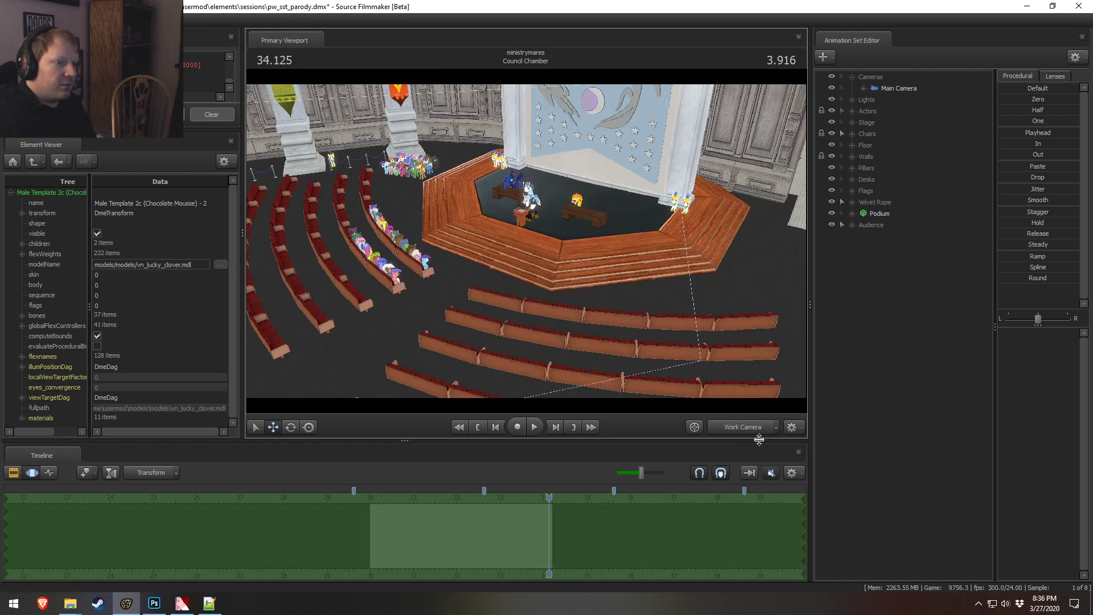
{"action": "left_click", "coordinate": [750, 429]}
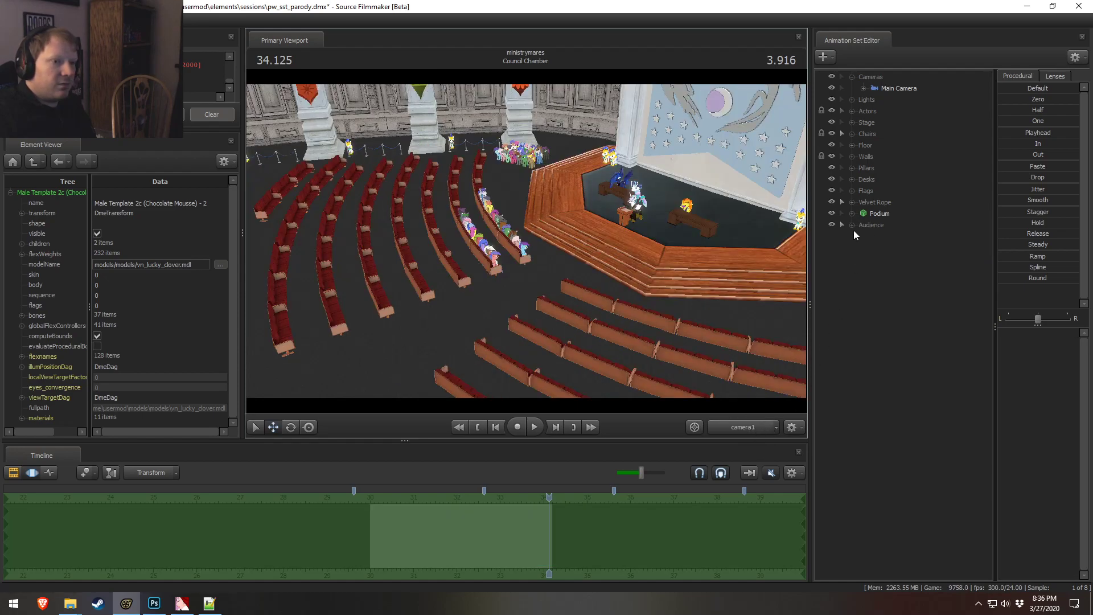
{"action": "left_click", "coordinate": [852, 111]}
{"action": "left_click_drag", "start_coordinate": [871, 293], "coordinate": [892, 165]}
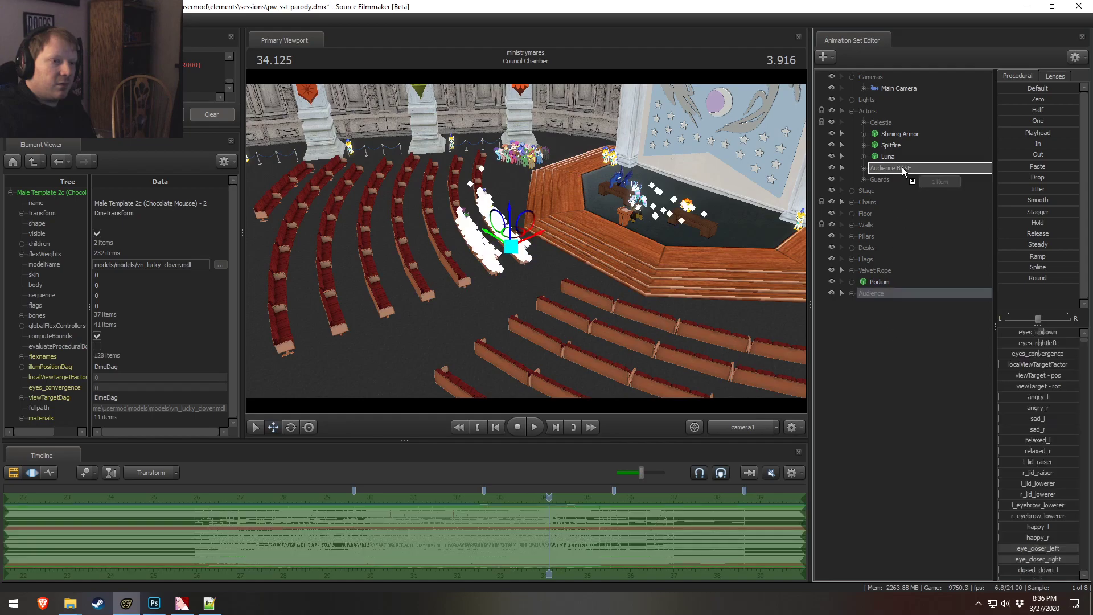
{"action": "left_click", "coordinate": [856, 112]}
{"action": "left_click", "coordinate": [852, 111]}
- Paste a new Celestia2 near the stage and move her out of the armoured pony
{"action": "left_click", "coordinate": [742, 427]}
{"action": "left_click_drag", "start_coordinate": [526, 239], "coordinate": [526, 239]}
{"action": "left_click_drag", "start_coordinate": [620, 273], "coordinate": [619, 273]}
{"action": "right_click", "coordinate": [879, 275]}
{"action": "left_click", "coordinate": [921, 336]}
{"action": "left_click", "coordinate": [871, 224]}
{"action": "left_click_drag", "start_coordinate": [411, 301], "coordinate": [542, 298]}
- Import walk_celestia.dmx onto Celestia2's Pony group and confirm the animation channels
{"action": "right_click", "coordinate": [877, 225]}
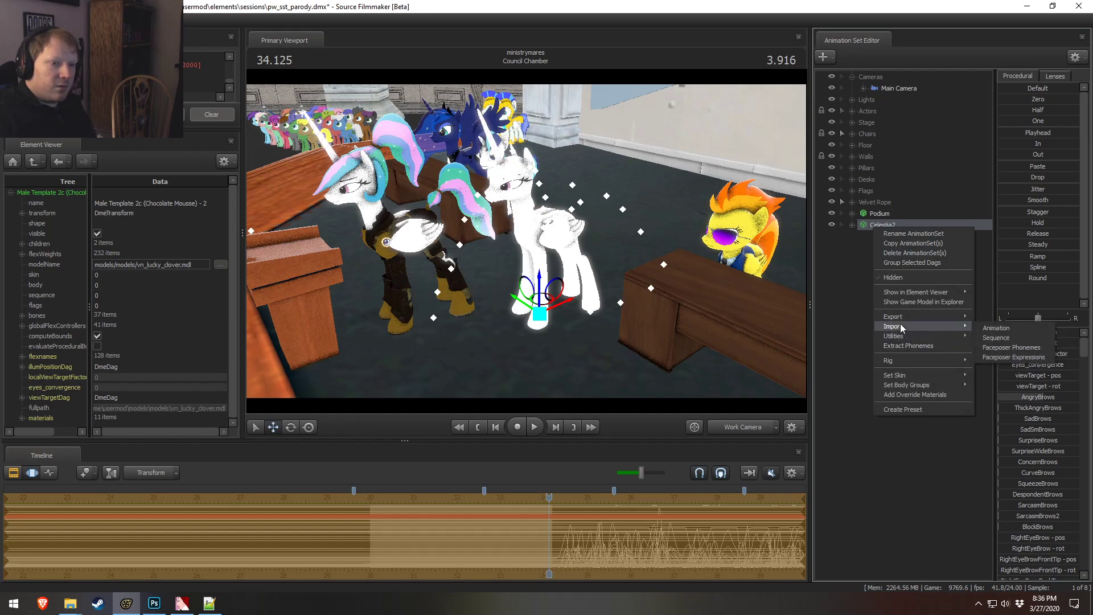
{"action": "left_click", "coordinate": [852, 225]}
{"action": "left_click", "coordinate": [864, 248]}
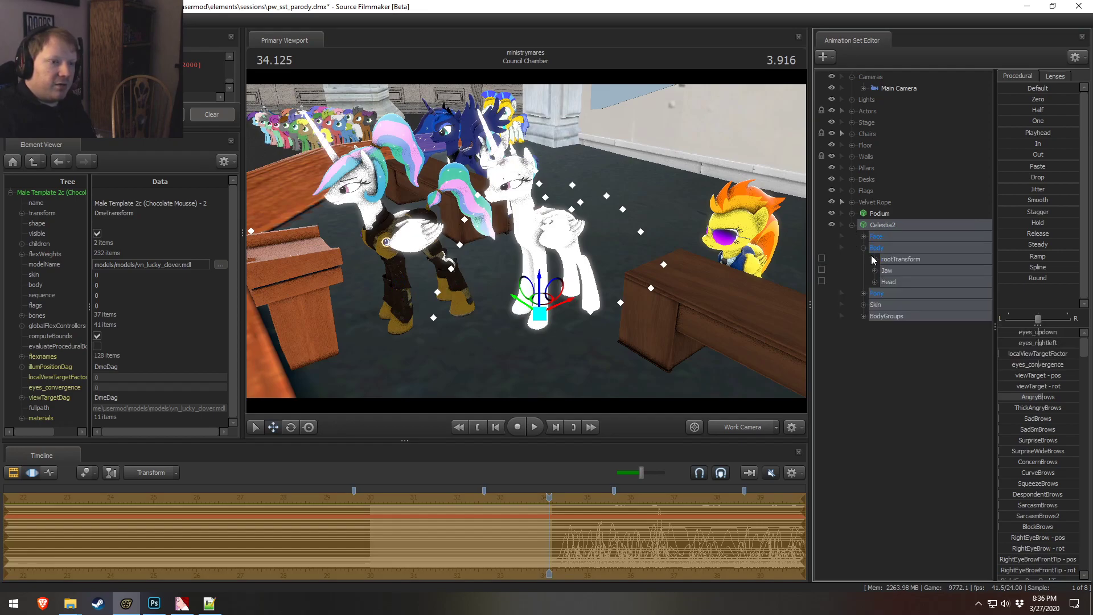
{"action": "right_click", "coordinate": [895, 292]}
{"action": "left_click", "coordinate": [914, 335]}
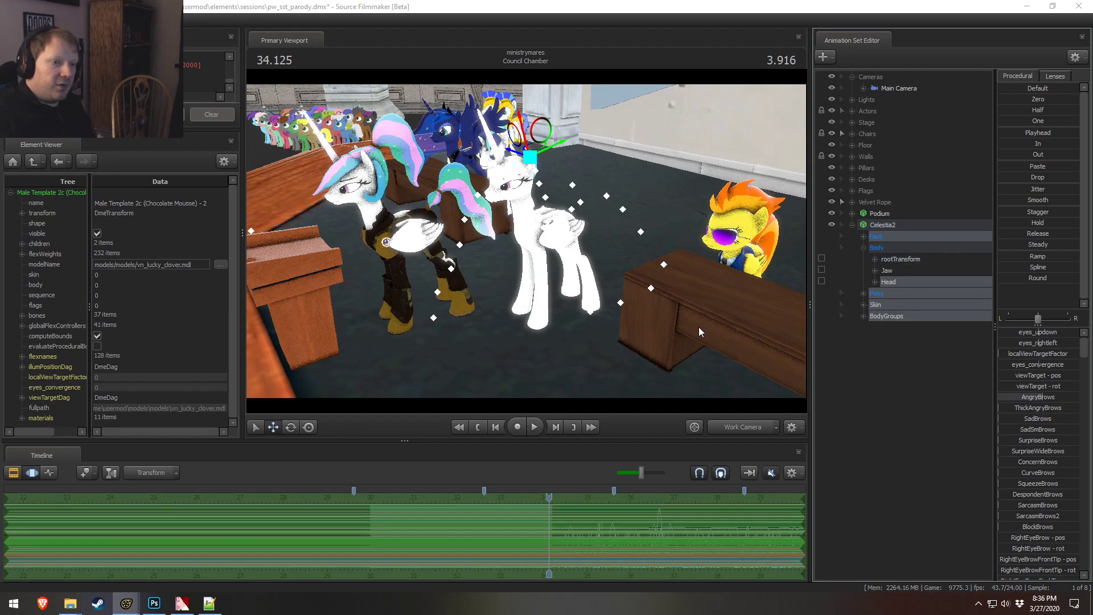
{"action": "scroll", "coordinate": [476, 366], "scroll_direction": "down", "scroll_amount": 10}
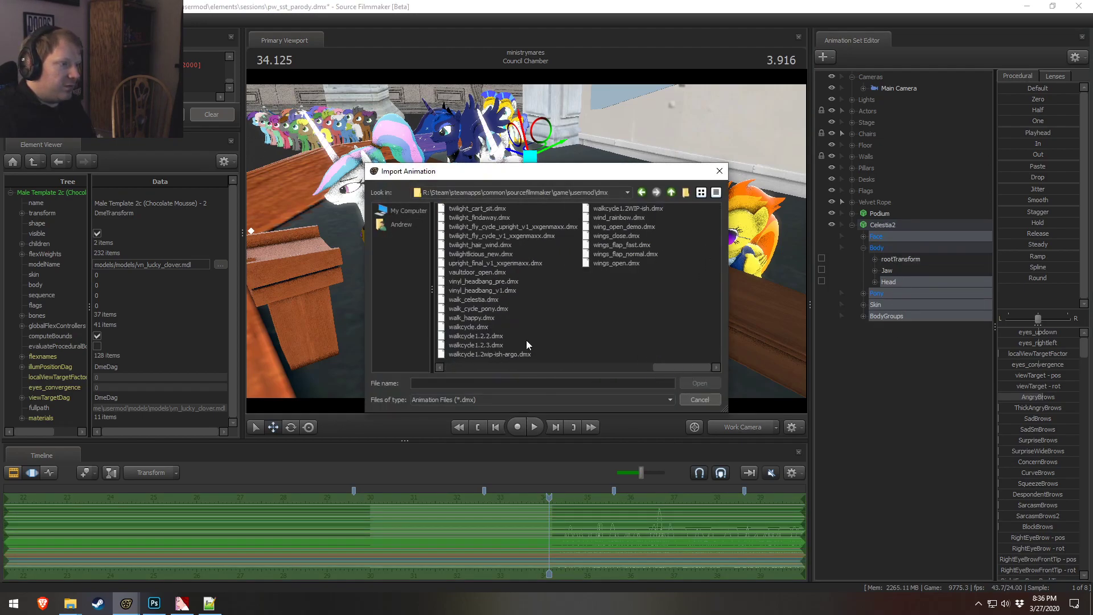
{"action": "double_click", "coordinate": [480, 296]}
{"action": "left_click", "coordinate": [565, 351]}
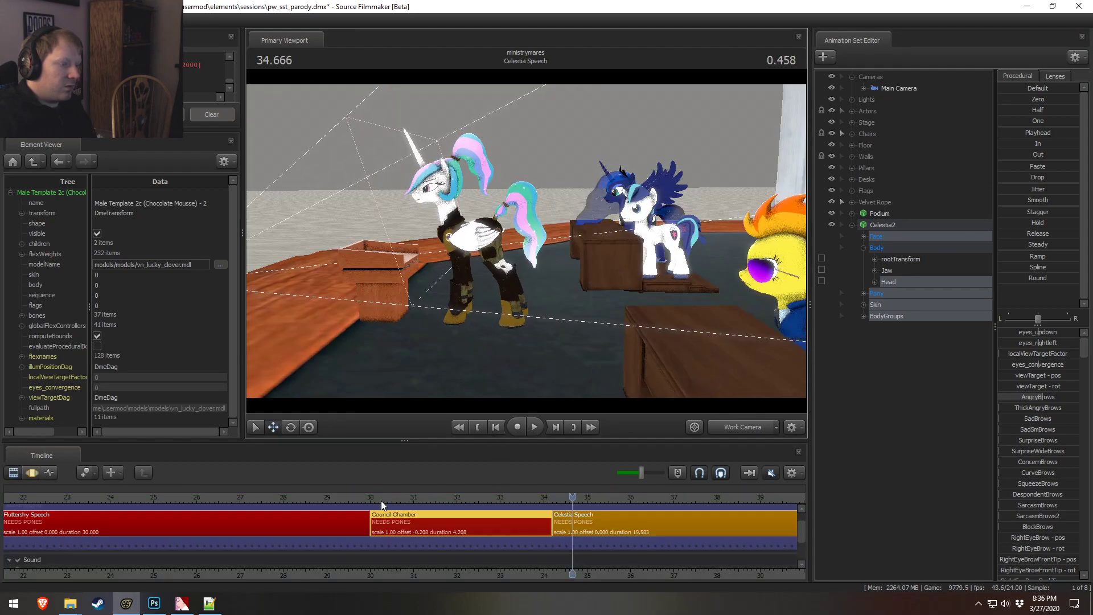
- Play Celestia2's walk from the start of the Council Chamber shot and step through frames
{"action": "left_click", "coordinate": [381, 500]}
{"action": "key", "text": "F3"}
{"action": "key", "text": "space"}
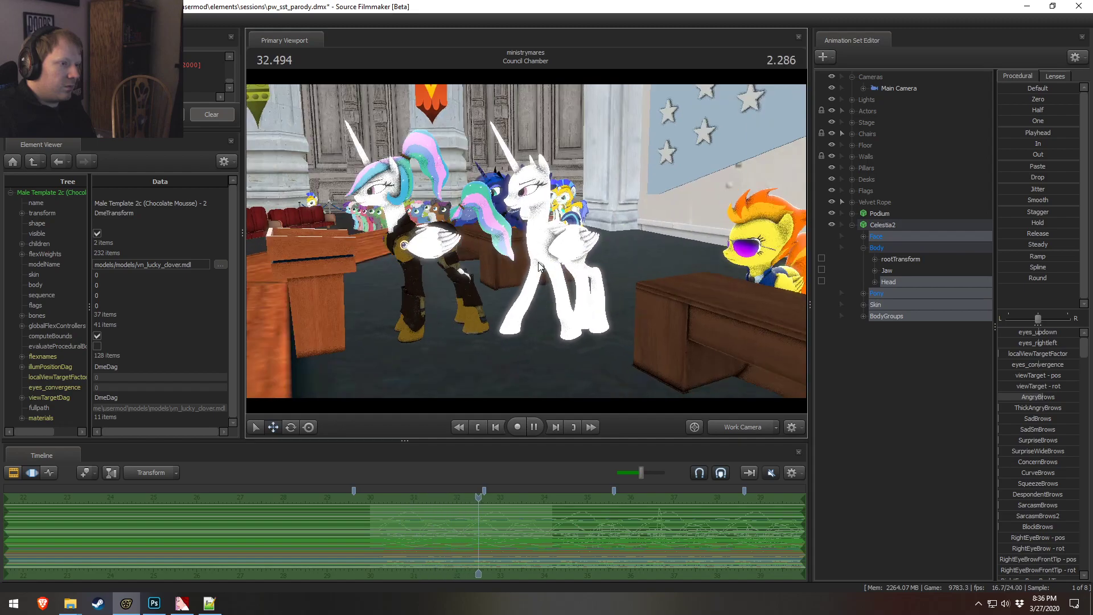
{"action": "key", "text": "space"}
{"action": "key", "text": "Right"}
{"action": "key", "text": "Right"}
{"action": "key", "text": "Right"}
{"action": "key", "text": "Right"}
{"action": "key", "text": "Right"}
{"action": "key", "text": "Right"}
{"action": "key", "text": "Right"}
{"action": "key", "text": "Right"}
{"action": "key", "text": "Right"}
{"action": "key", "text": "Right"}
{"action": "key", "text": "Right"}
{"action": "key", "text": "Right"}
{"action": "key", "text": "Right"}
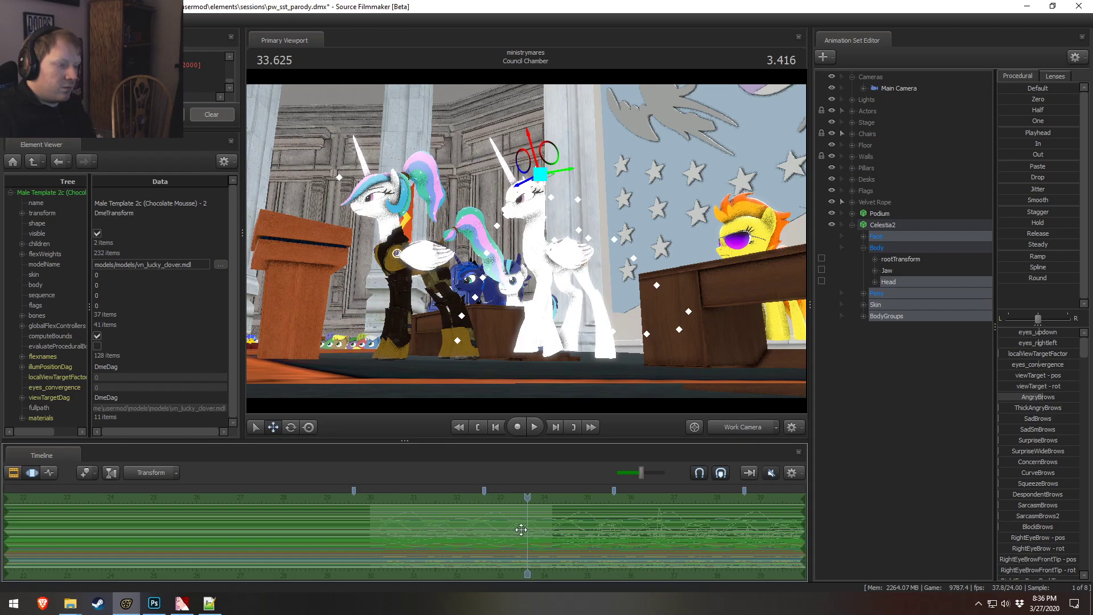
{"action": "key", "text": "F2"}
{"action": "key", "text": "F3"}
{"action": "key", "text": "F2"}
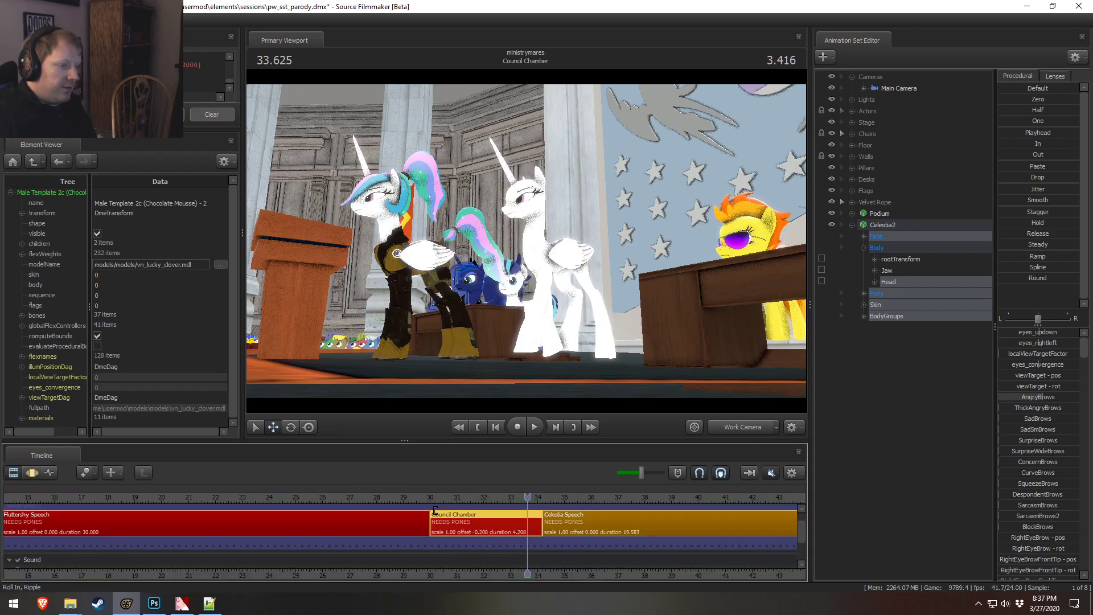
{"action": "key", "text": "F3"}
{"action": "key", "text": "F2"}
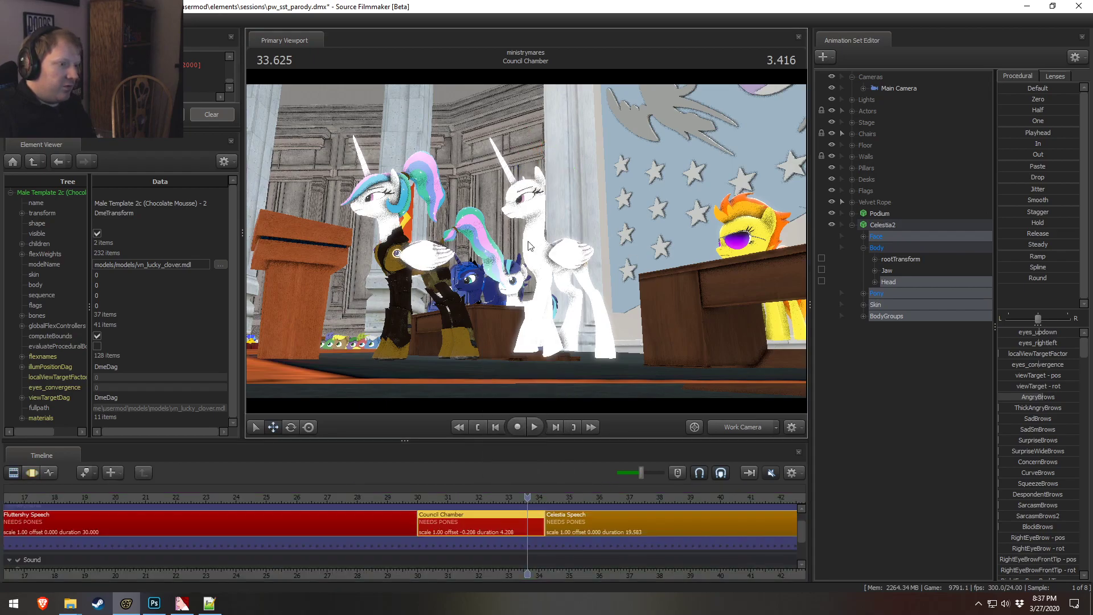
- Change the camera angle and replay the Council Chamber shot from its start
{"action": "left_click_drag", "start_coordinate": [486, 351], "coordinate": [527, 250]}
{"action": "key", "text": "space"}
{"action": "key", "text": "space"}
{"action": "key", "text": "F3"}
{"action": "key", "text": "F2"}
{"action": "left_click", "coordinate": [422, 500]}
{"action": "key", "text": "space"}
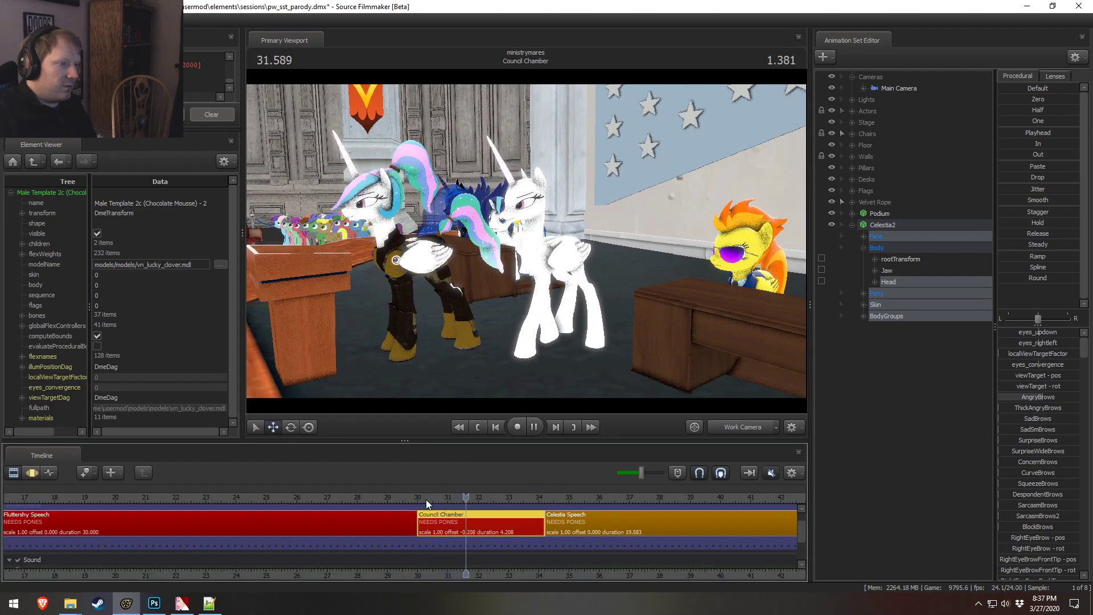
{"action": "key", "text": "space"}
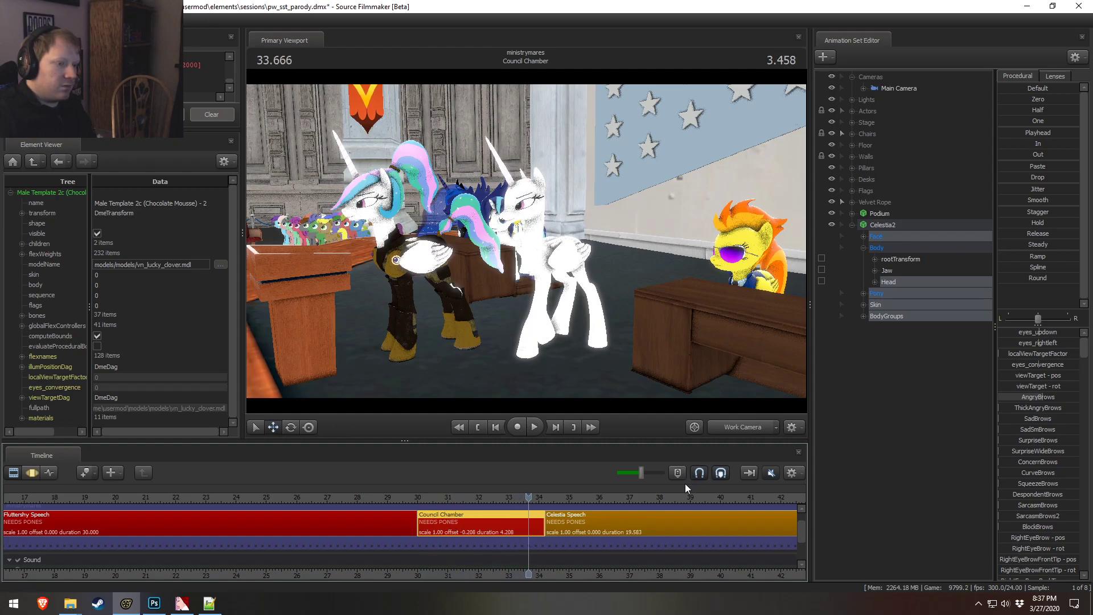
- Zoom the timeline to the Council Chamber shot and extend the time selection to about 42
{"action": "key", "text": "F3"}
{"action": "key", "text": "F2"}
{"action": "left_click", "coordinate": [422, 500]}
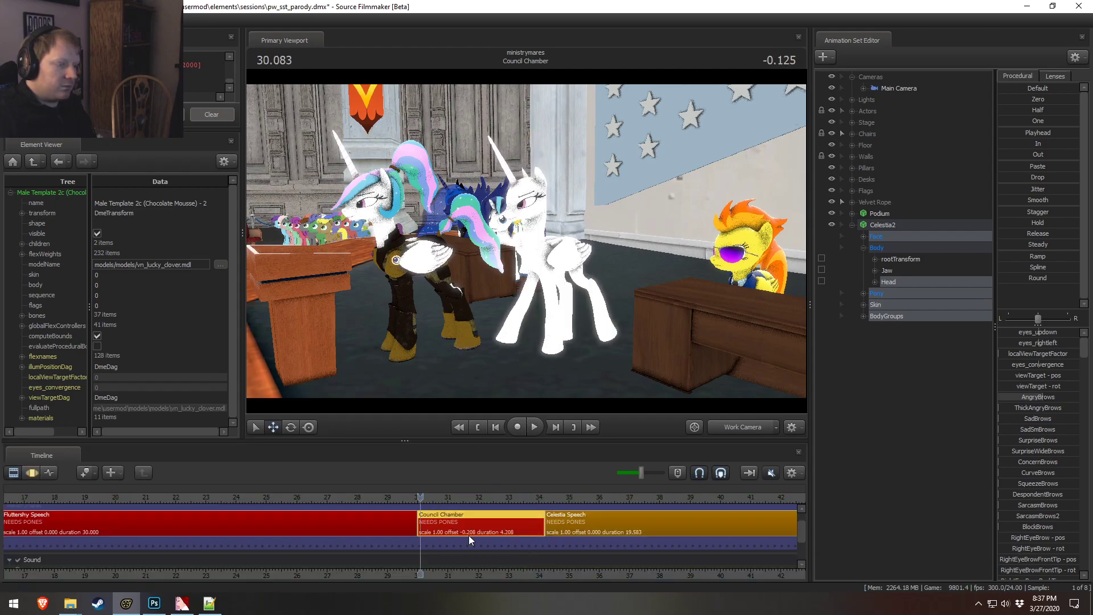
{"action": "left_click_drag", "start_coordinate": [491, 577], "coordinate": [671, 577]}
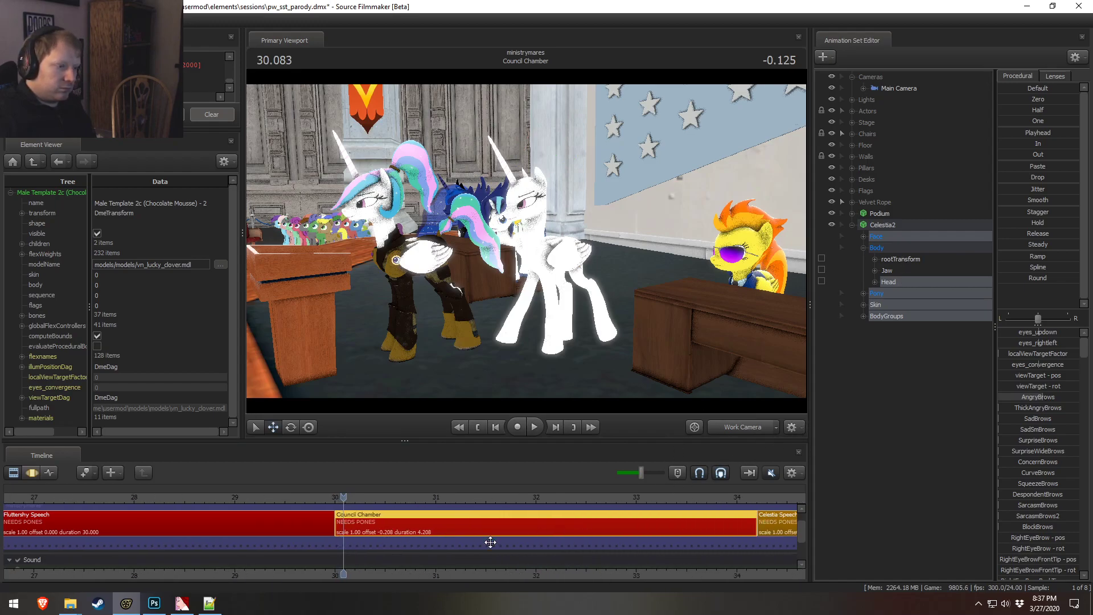
{"action": "key", "text": "F3"}
{"action": "scroll", "coordinate": [393, 531], "scroll_direction": "down", "scroll_amount": 5}
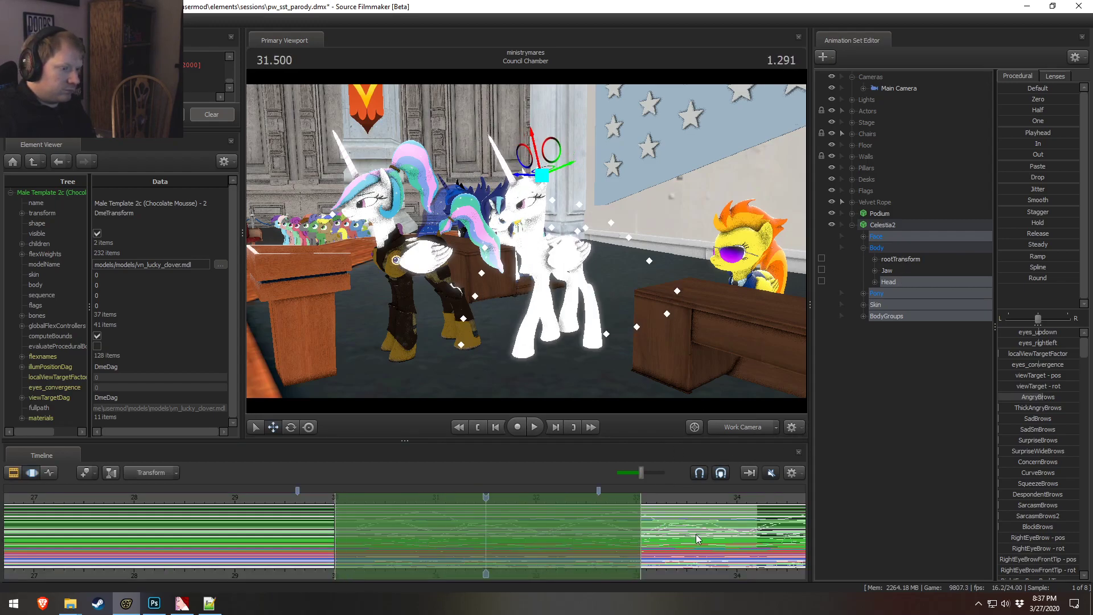
{"action": "left_click_drag", "start_coordinate": [522, 527], "coordinate": [740, 548]}
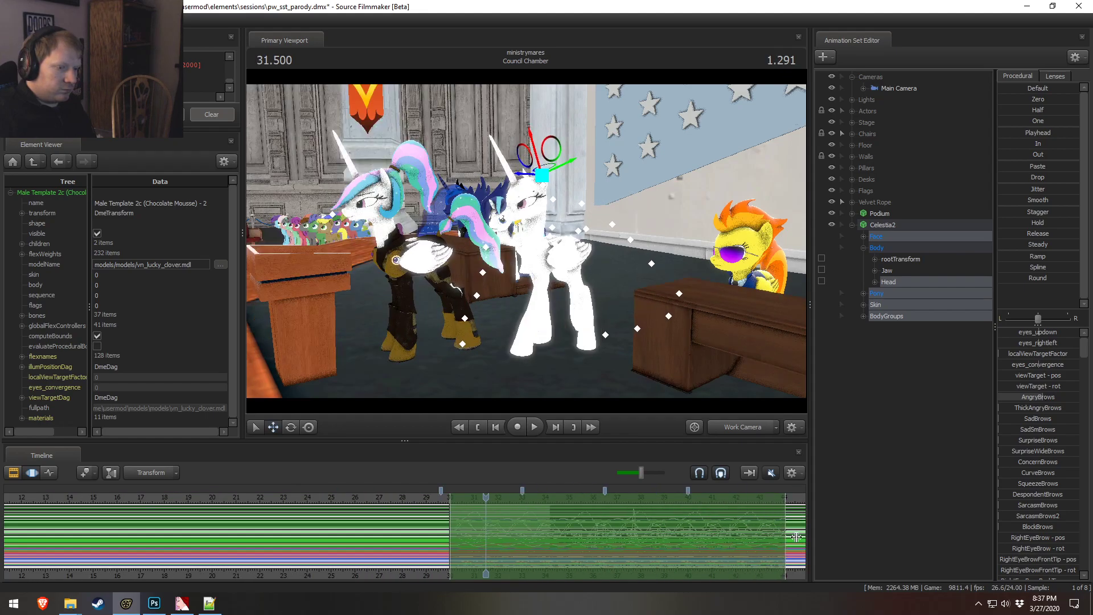
- Select all of Celestia2's controls and extend the time selection to about 47
{"action": "left_click", "coordinate": [815, 542]}
{"action": "middle_click_drag", "start_coordinate": [773, 564], "coordinate": [424, 549]}
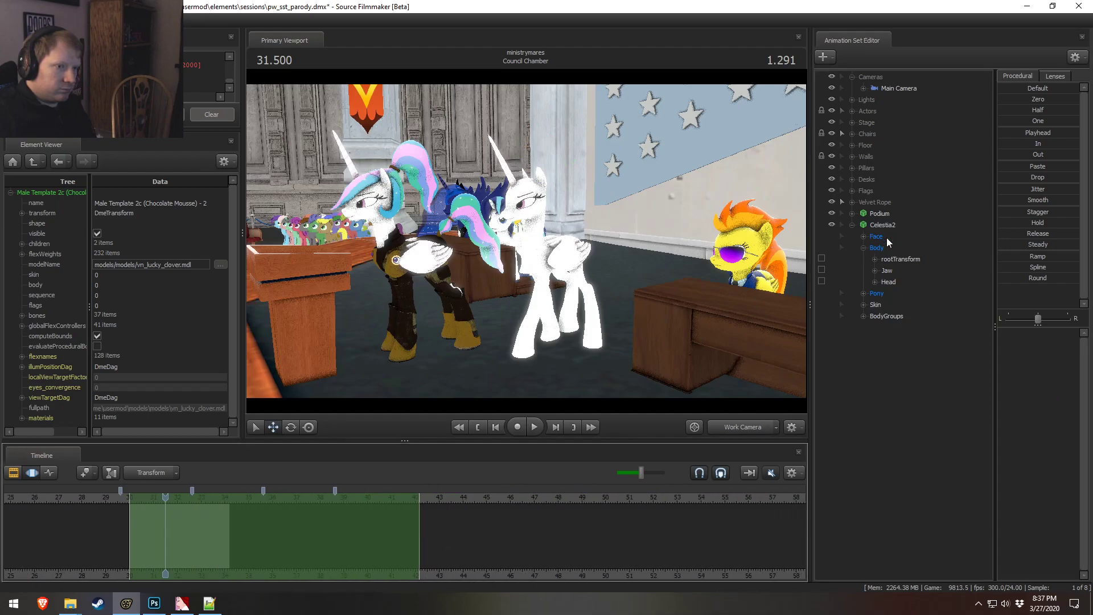
{"action": "left_click", "coordinate": [882, 225]}
{"action": "left_click_drag", "start_coordinate": [413, 518], "coordinate": [531, 529]}
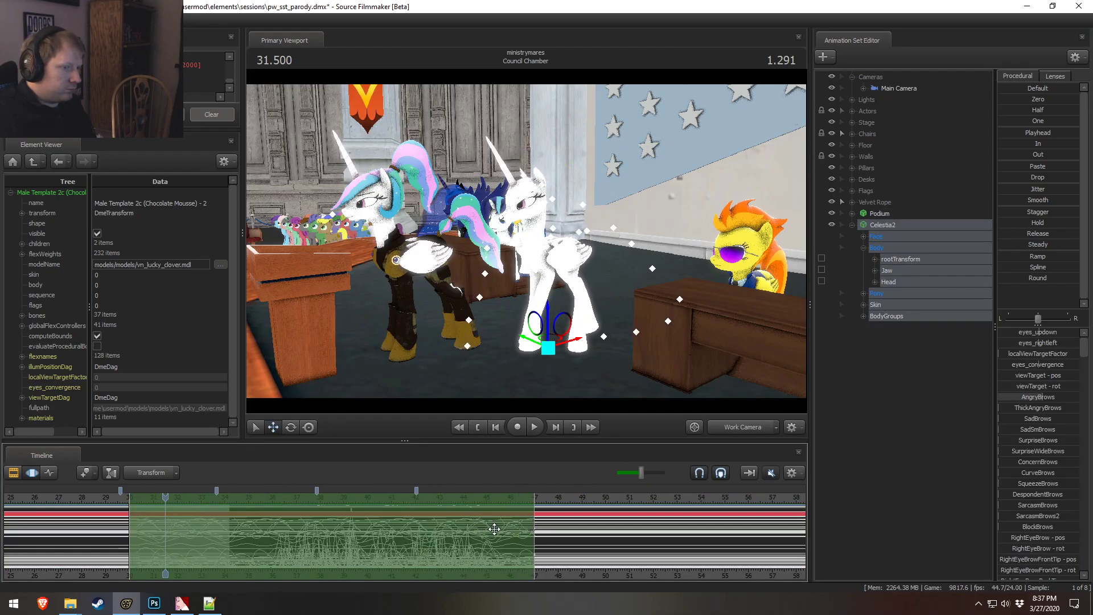
- Set the current time to 30.125 and make the time selection cover the whole timeline
{"action": "key", "text": "F2"}
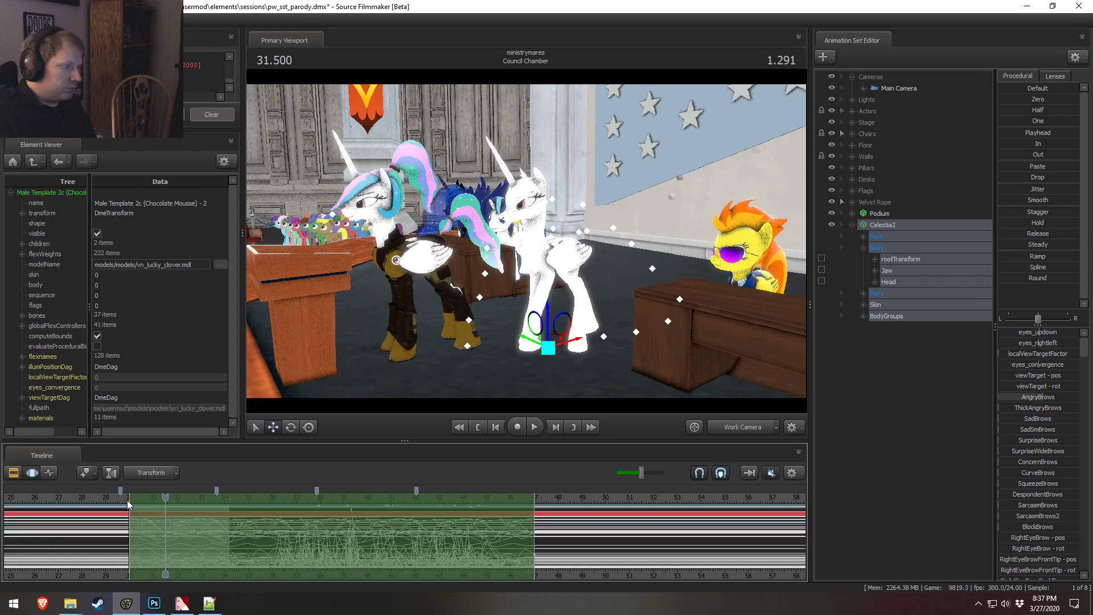
{"action": "left_click", "coordinate": [132, 498]}
{"action": "key", "text": "F3"}
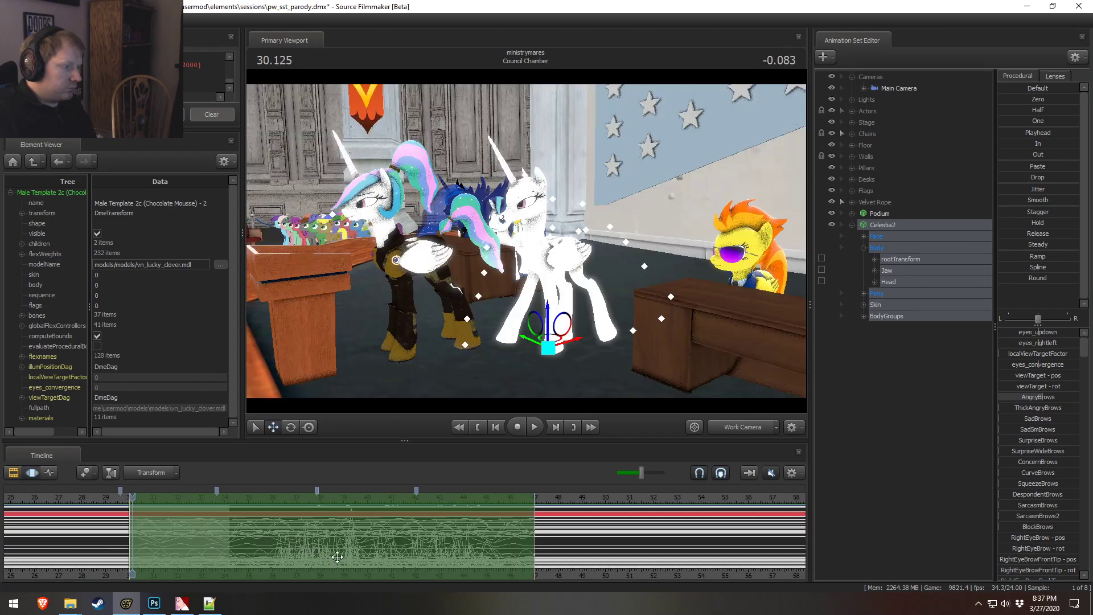
{"action": "key", "text": "F2"}
{"action": "key", "text": "F3"}
{"action": "left_click", "coordinate": [421, 545]}
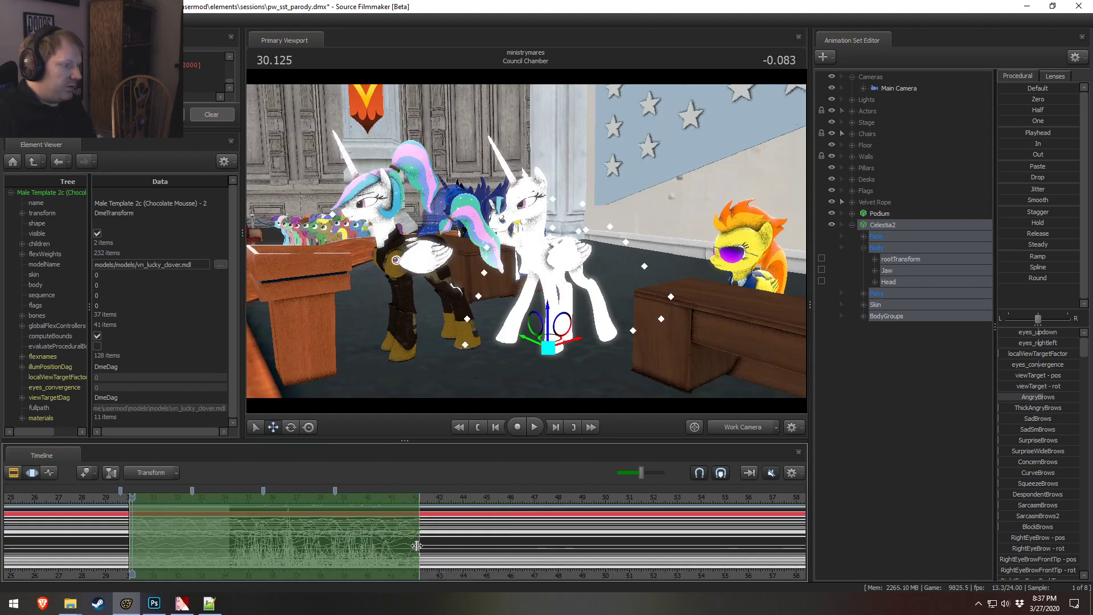
{"action": "left_click", "coordinate": [417, 546]}
- Switch between shot clips and animation curves to check the selection, then bring up Celestia2's options
{"action": "key", "text": "F2"}
{"action": "key", "text": "F3"}
{"action": "key", "text": "F2"}
{"action": "key", "text": "F3"}
{"action": "key", "text": "F2"}
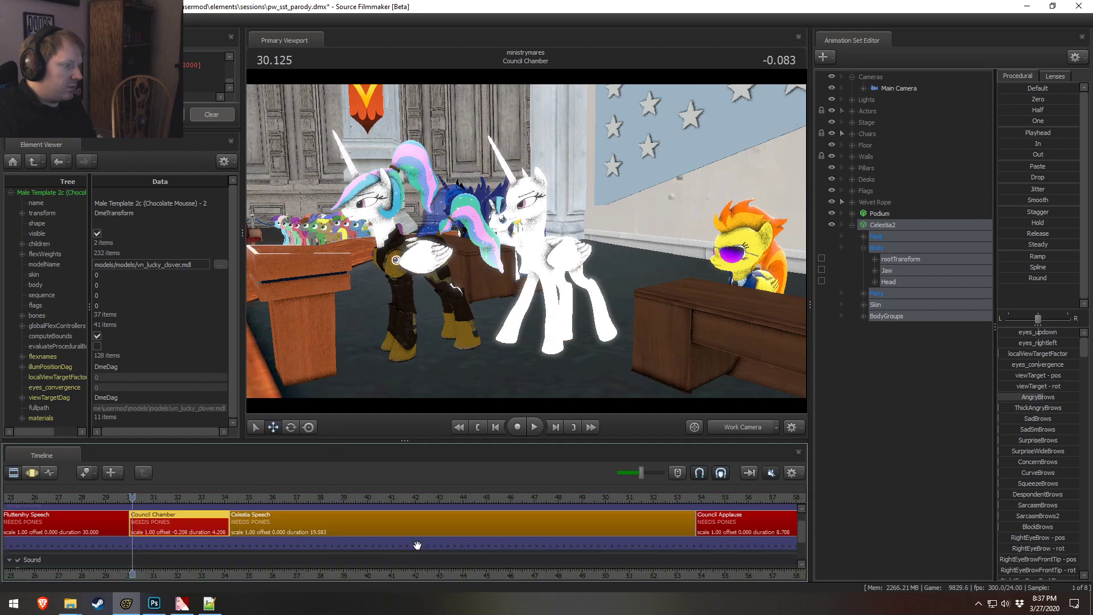
{"action": "key", "text": "F3"}
{"action": "key", "text": "F2"}
{"action": "key", "text": "F3"}
{"action": "key", "text": "F2"}
{"action": "key", "text": "F3"}
{"action": "key", "text": "F2"}
{"action": "key", "text": "F3"}
{"action": "key", "text": "F2"}
{"action": "key", "text": "F3"}
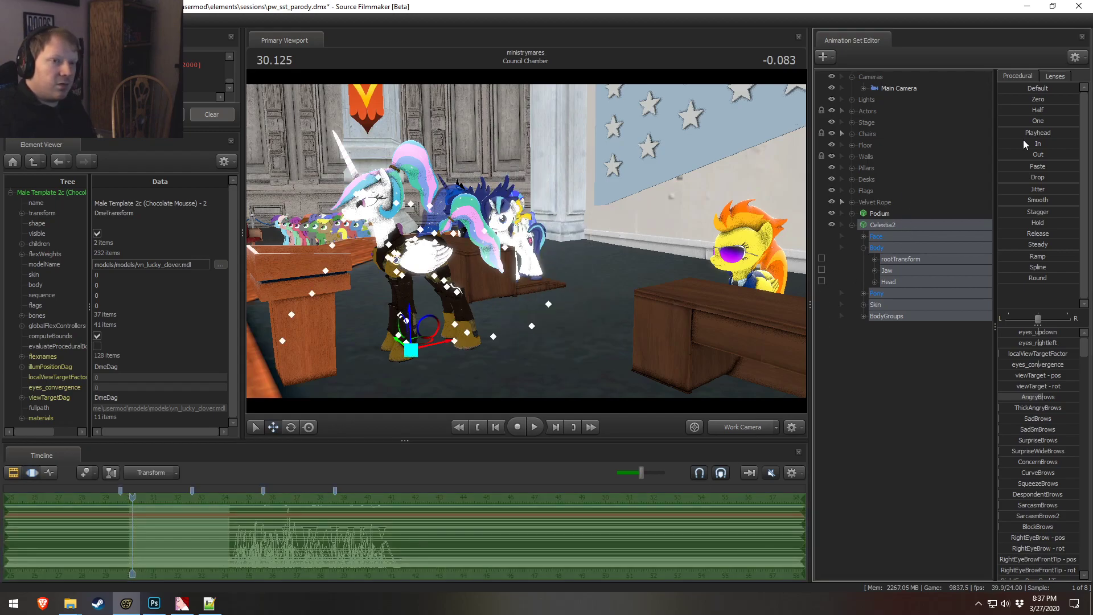
{"action": "key", "text": "F2"}
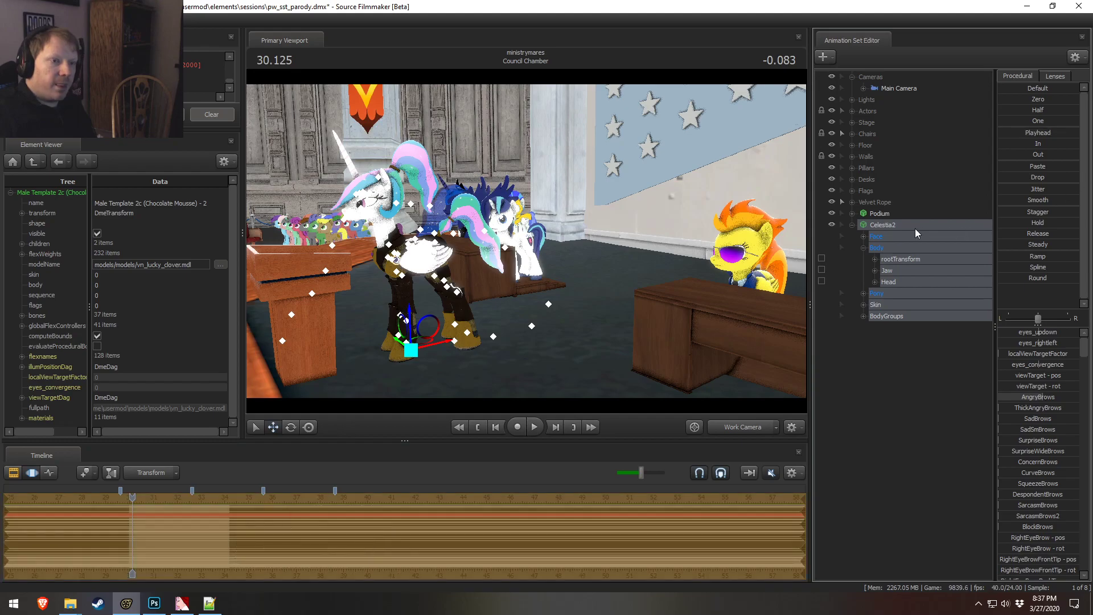
{"action": "key", "text": "F3"}
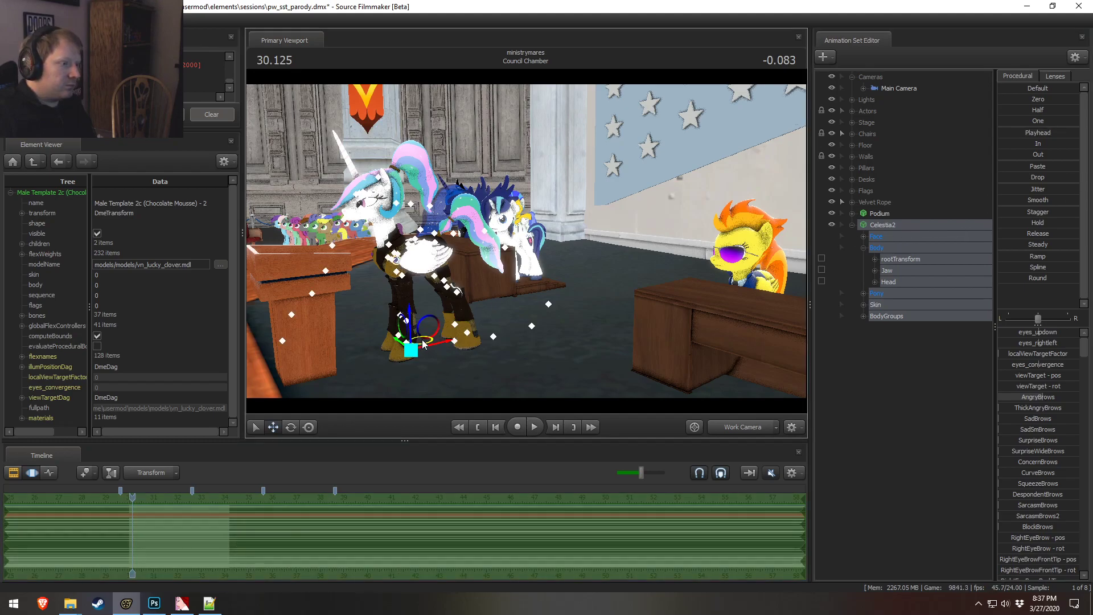
{"action": "key", "text": "F2"}
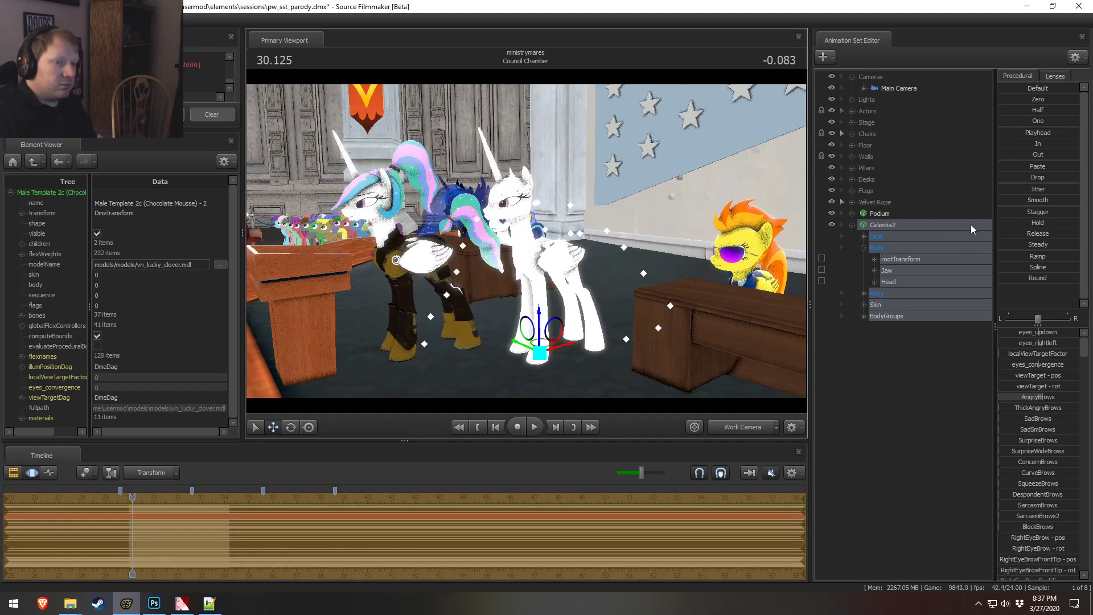
{"action": "right_click", "coordinate": [906, 225]}
{"action": "mouse_move", "coordinate": [933, 321]}
{"action": "left_click", "coordinate": [1027, 324]}
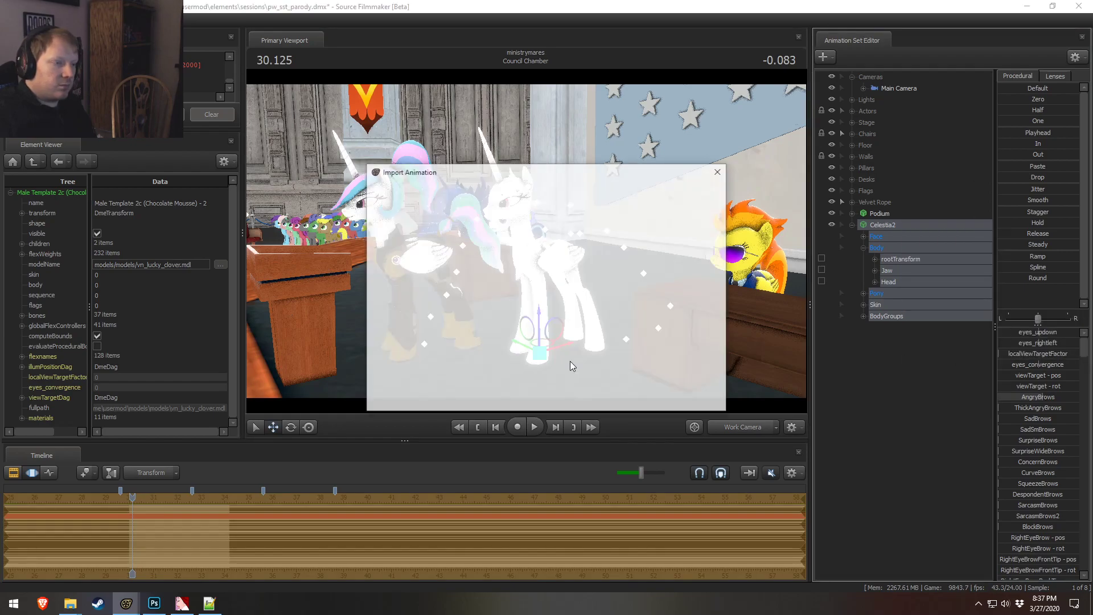
{"action": "scroll", "coordinate": [561, 368], "scroll_direction": "down", "scroll_amount": 3}
{"action": "double_click", "coordinate": [477, 297]}
{"action": "left_click", "coordinate": [546, 354]}
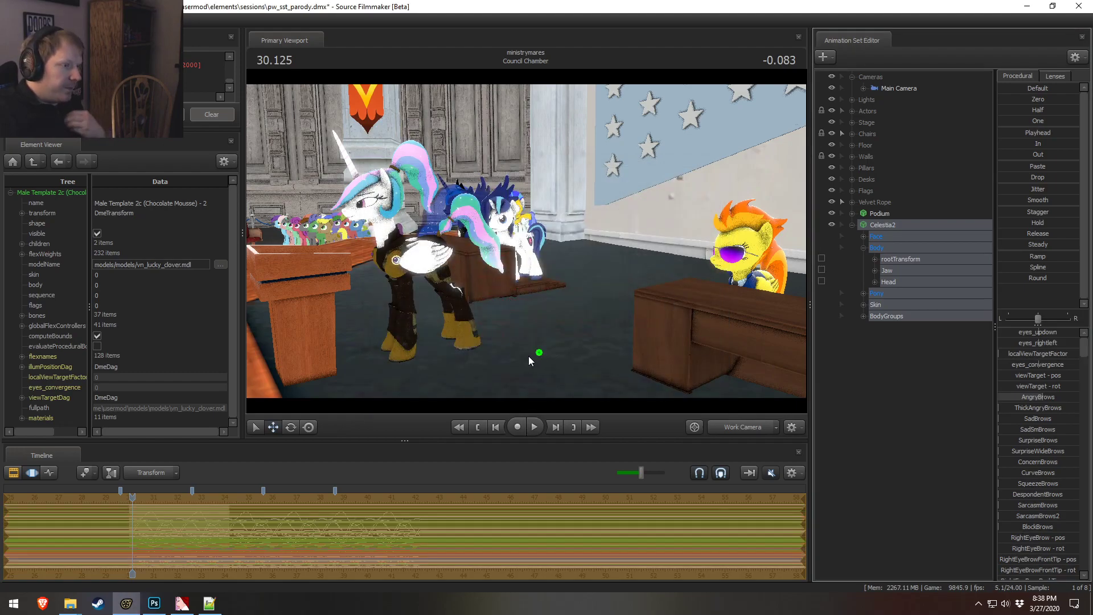
{"action": "left_click", "coordinate": [900, 259], "text": "ctrl"}
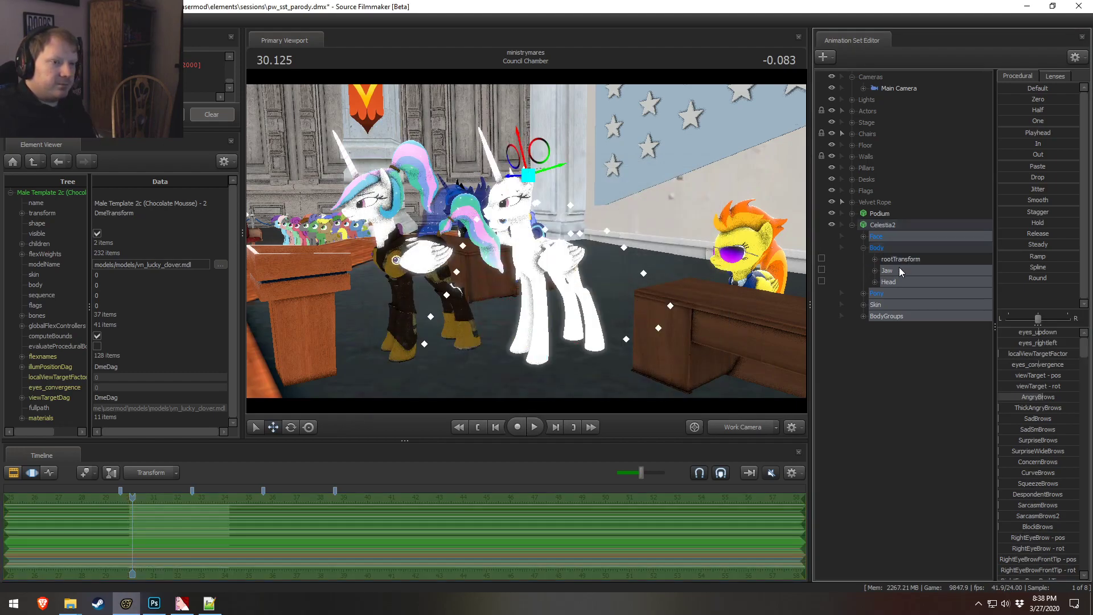
{"action": "left_click", "coordinate": [899, 271], "text": "ctrl"}
{"action": "right_click", "coordinate": [897, 301]}
{"action": "left_click", "coordinate": [924, 341]}
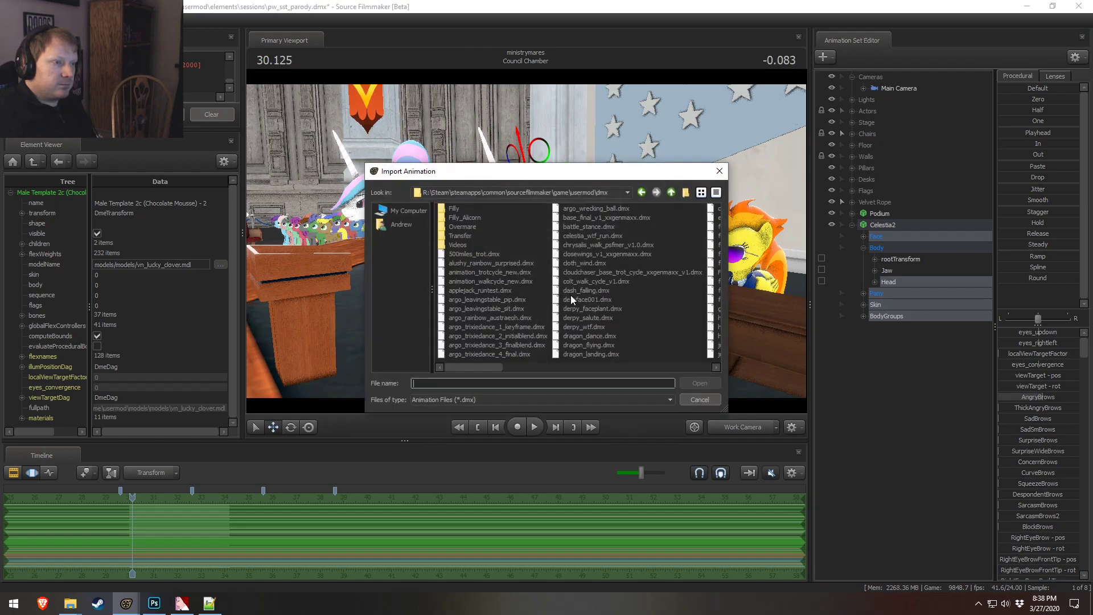
{"action": "left_click_drag", "start_coordinate": [466, 367], "coordinate": [756, 352]}
{"action": "double_click", "coordinate": [477, 298]}
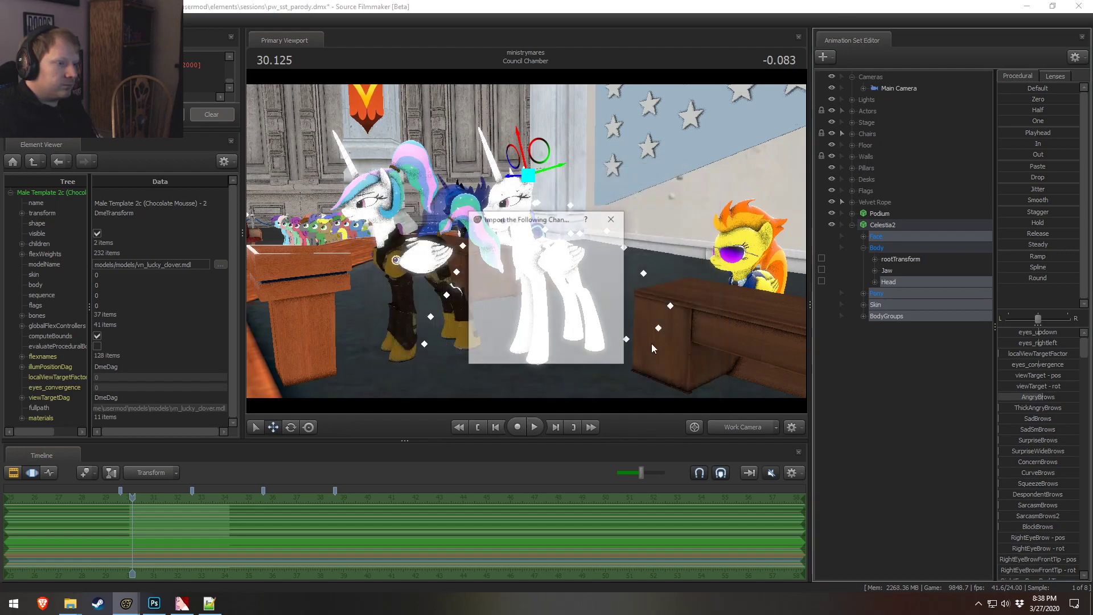
{"action": "left_click", "coordinate": [562, 354]}
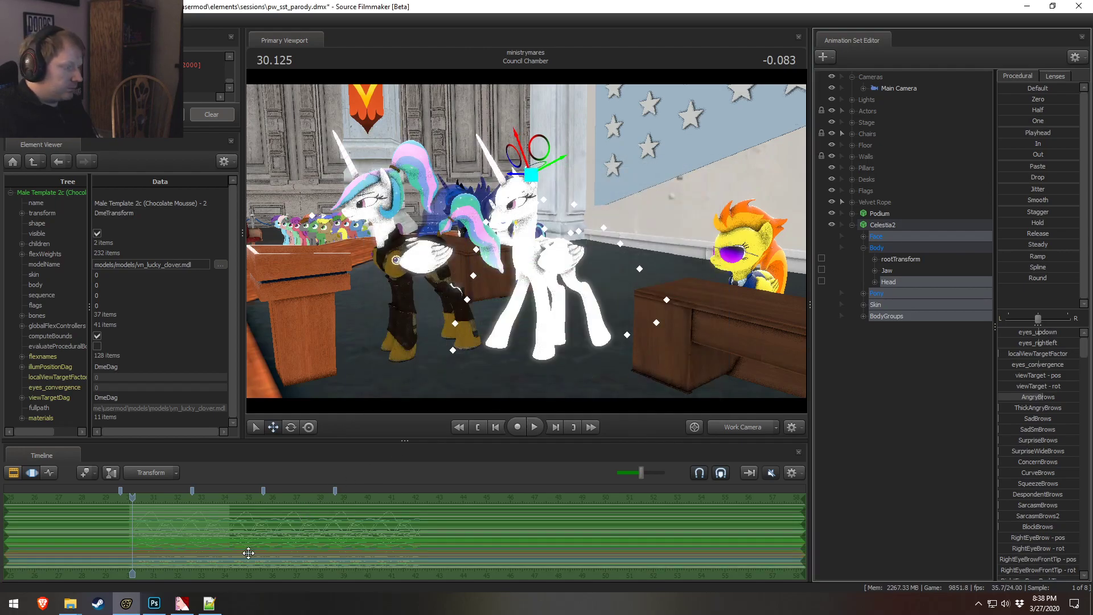
{"action": "scroll", "coordinate": [190, 531], "scroll_direction": "up", "scroll_amount": 2}
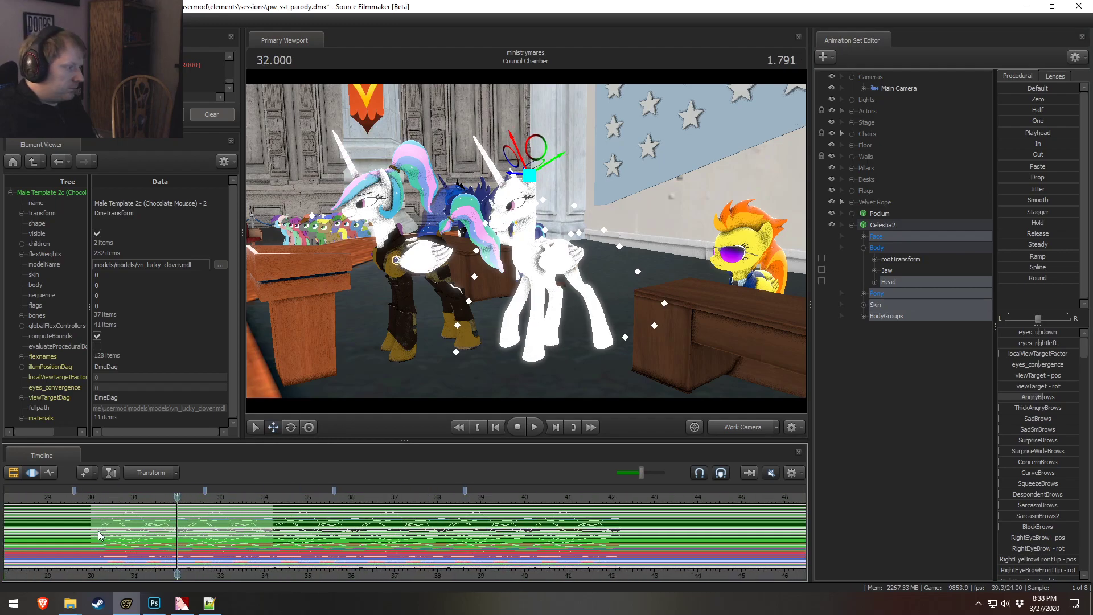
{"action": "left_click", "coordinate": [114, 545]}
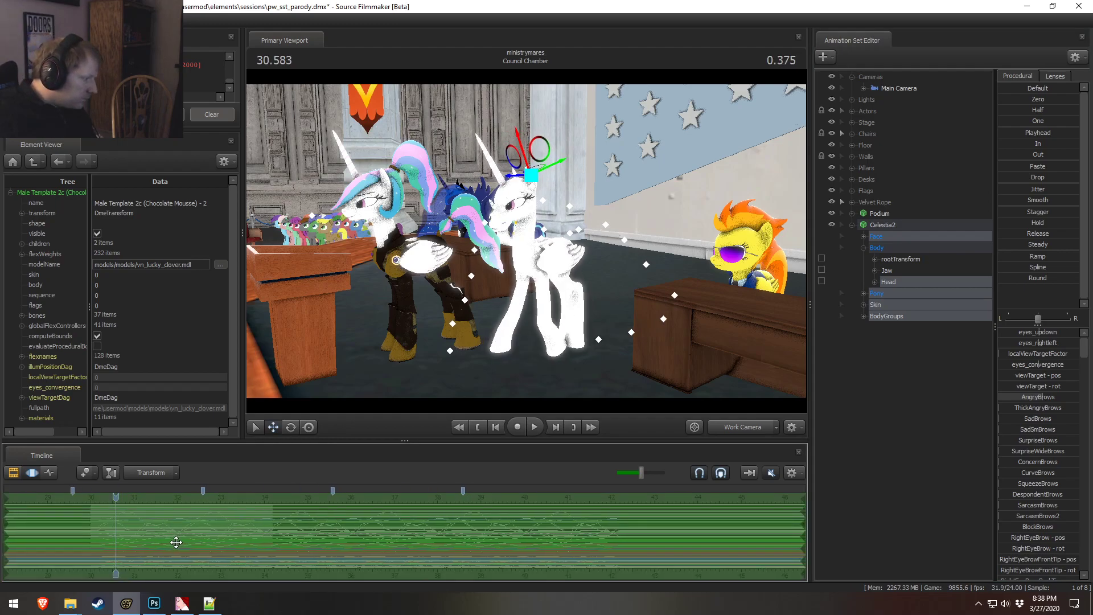
{"action": "middle_click_drag", "start_coordinate": [172, 542], "coordinate": [178, 540]}
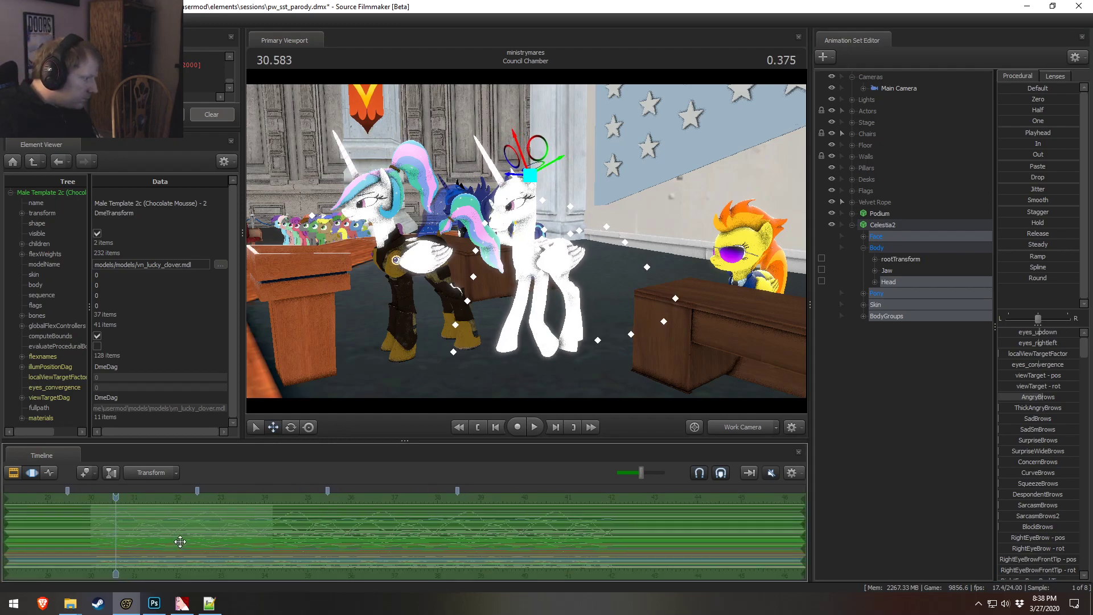
{"action": "left_click", "coordinate": [790, 477]}
{"action": "left_click", "coordinate": [820, 518]}
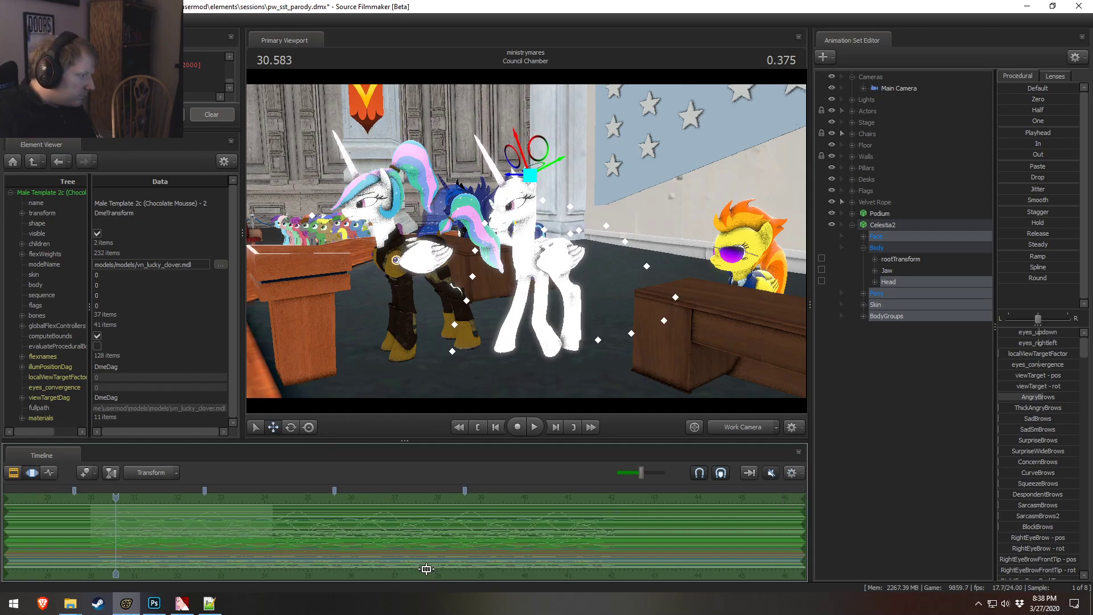
{"action": "left_click_drag", "start_coordinate": [141, 528], "coordinate": [209, 535]}
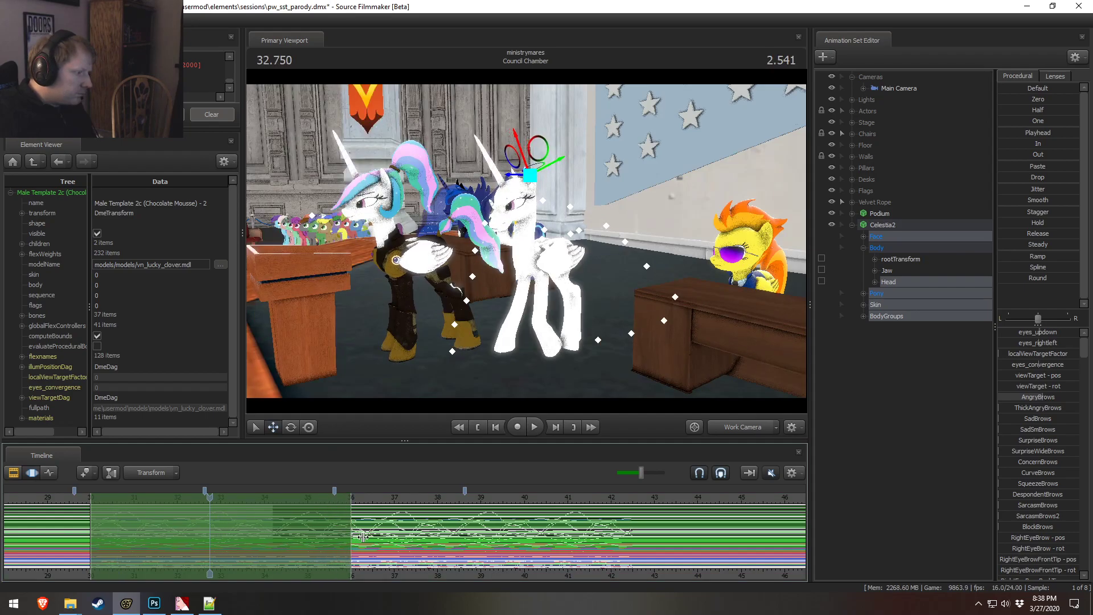
{"action": "left_click", "coordinate": [80, 496]}
{"action": "key", "text": "space"}
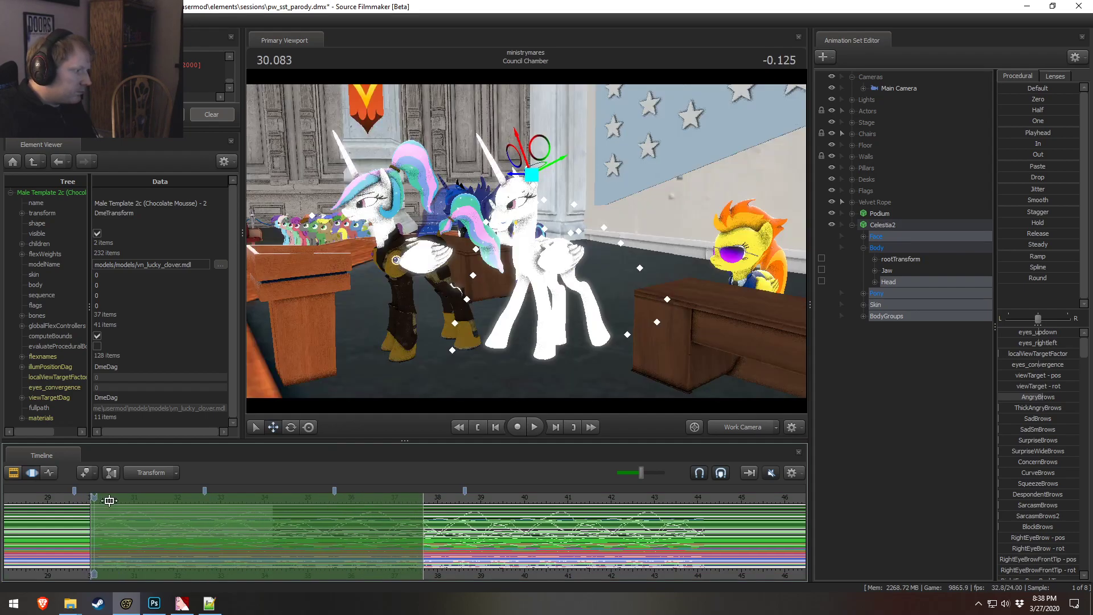
{"action": "key", "text": "F2"}
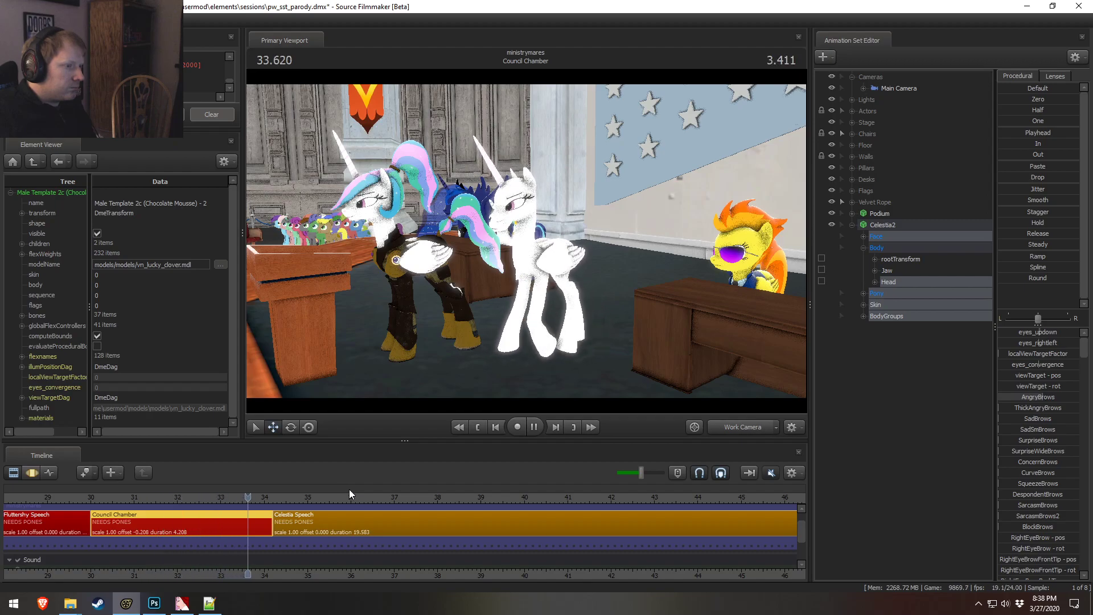
{"action": "key", "text": "space"}
{"action": "key", "text": "F3"}
- Return to the 30-second mark and hide the white Celestia2 duplicate
{"action": "left_click_drag", "start_coordinate": [94, 526], "coordinate": [311, 546]}
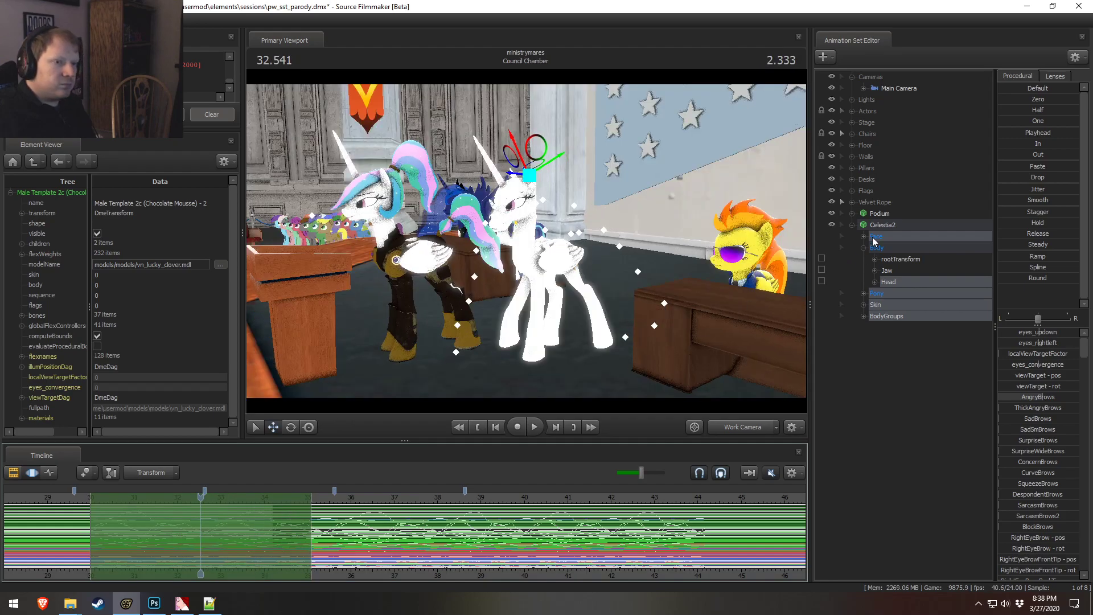
{"action": "left_click", "coordinate": [849, 224]}
{"action": "left_click", "coordinate": [832, 224]}
- Select all Body controls of the original Celestia model in the Actors list
{"action": "left_click", "coordinate": [852, 110]}
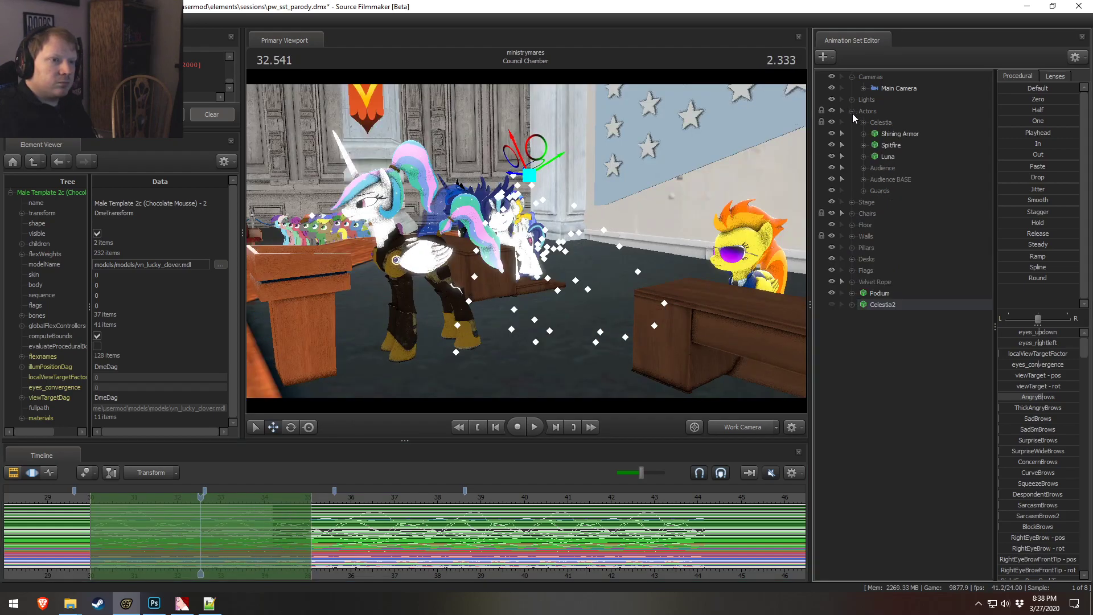
{"action": "left_click", "coordinate": [863, 122]}
{"action": "left_click", "coordinate": [878, 134]}
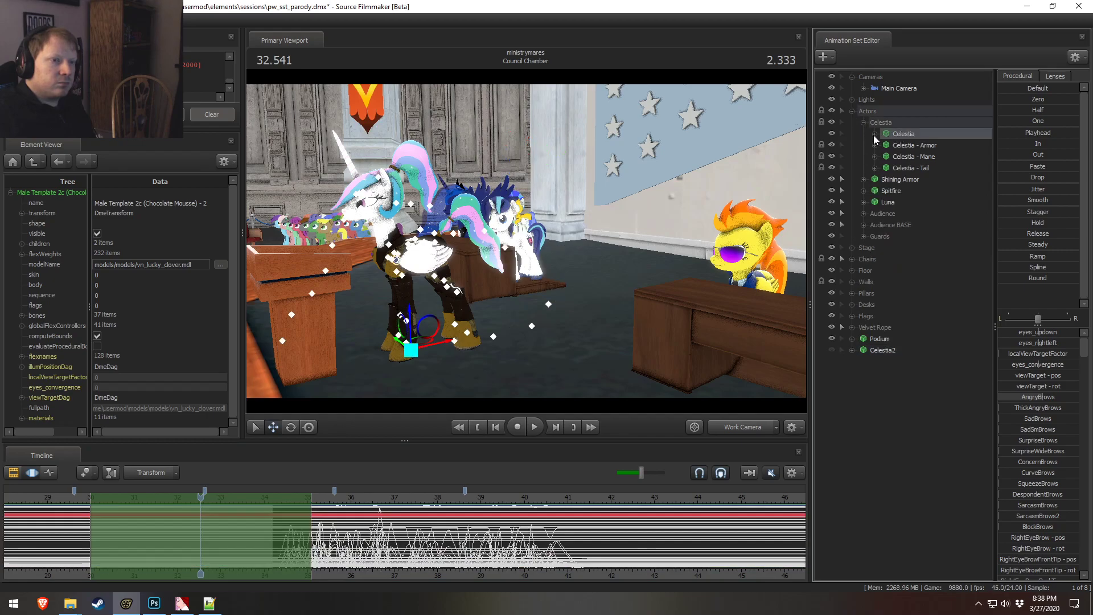
{"action": "left_click", "coordinate": [875, 134]}
{"action": "left_click", "coordinate": [886, 156]}
{"action": "left_click", "coordinate": [910, 191]}
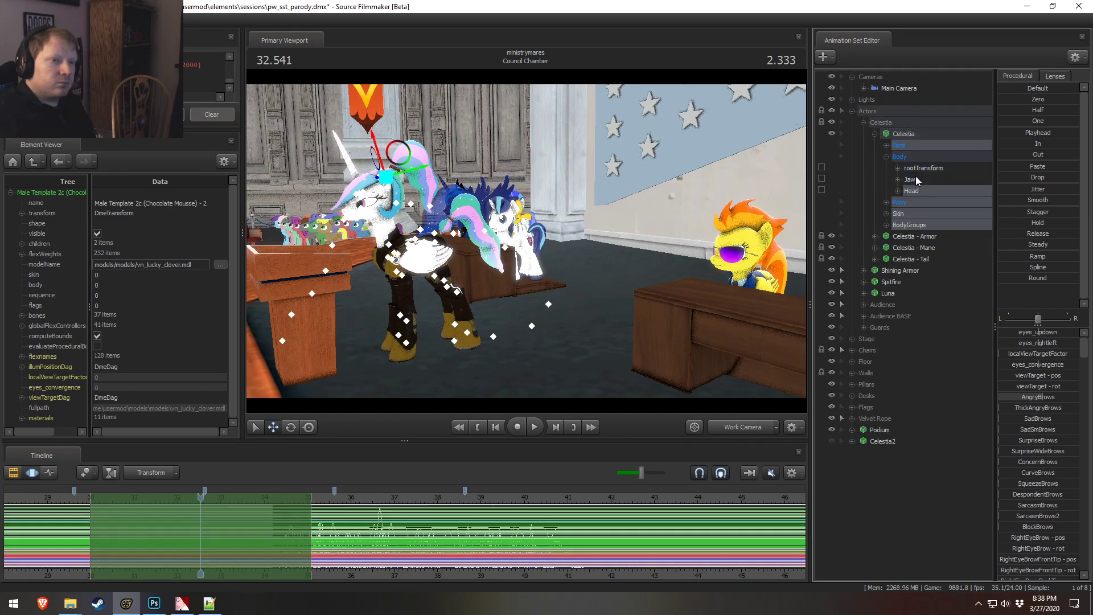
{"action": "left_click", "coordinate": [888, 147]}
- Mark a time range with a faded right edge ending near 32.9 s, then preview the blend
{"action": "mouse_move", "coordinate": [244, 536]}
{"action": "left_mouse_down"}
{"action": "mouse_move", "coordinate": [251, 515]}
{"action": "mouse_move", "coordinate": [241, 531]}
{"action": "mouse_move", "coordinate": [196, 533]}
{"action": "mouse_move", "coordinate": [252, 534]}
{"action": "left_mouse_up"}
{"action": "middle_click_drag", "start_coordinate": [242, 539], "coordinate": [353, 539]}
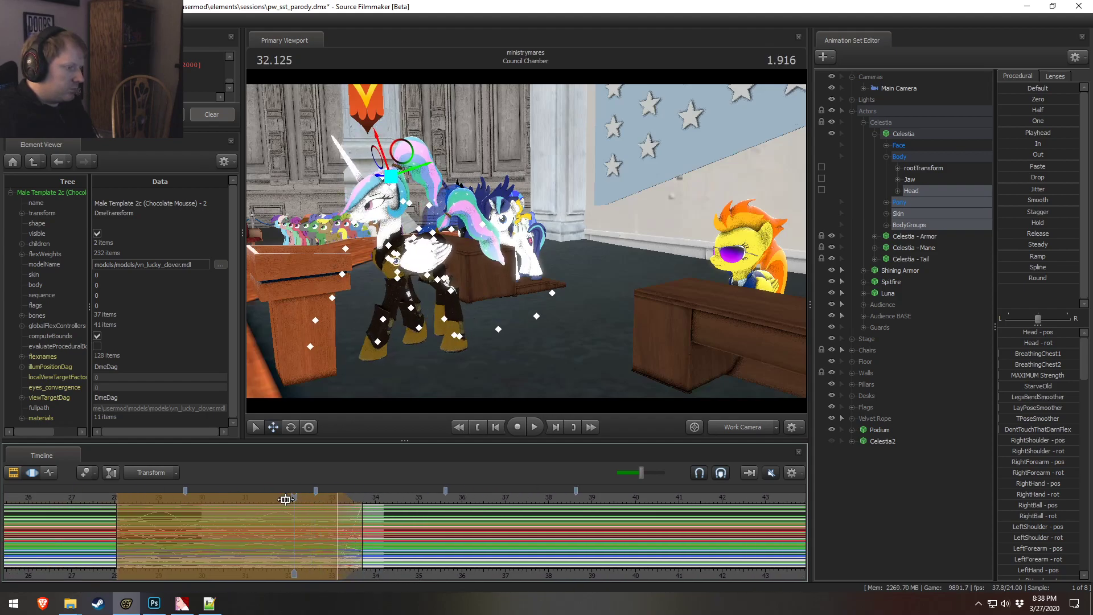
{"action": "key", "text": "space"}
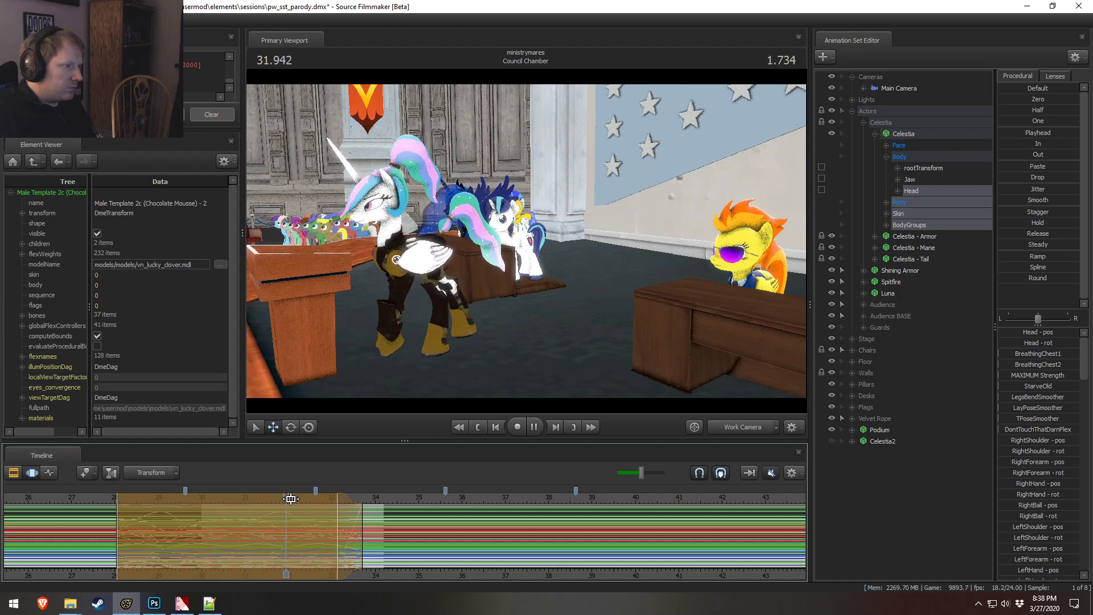
{"action": "key", "text": "space"}
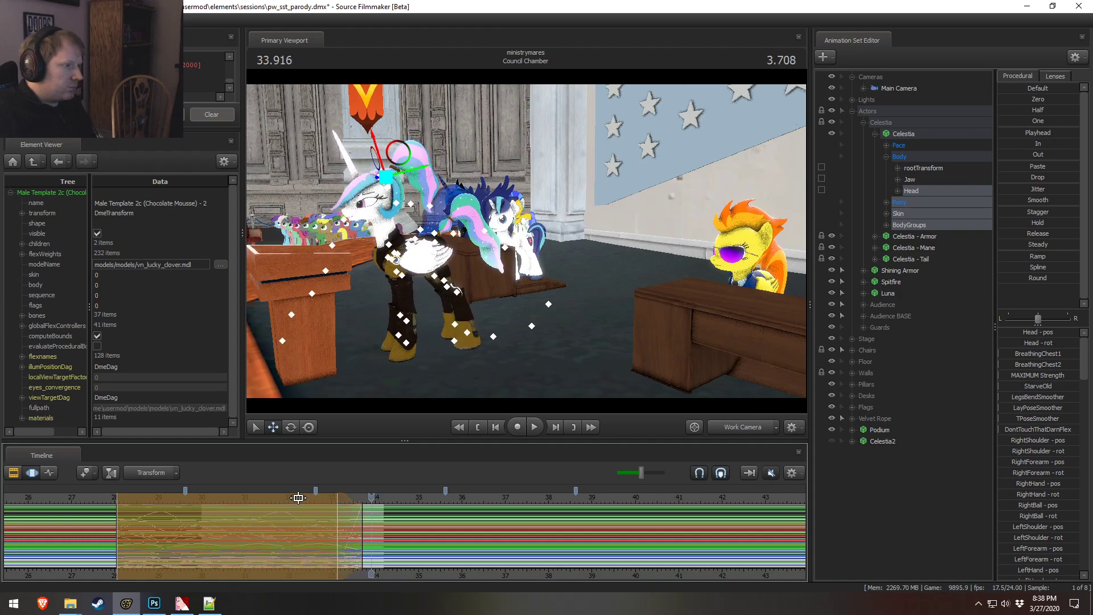
{"action": "left_click_drag", "start_coordinate": [339, 525], "coordinate": [322, 500]}
{"action": "key", "text": "space"}
{"action": "key", "text": "space"}
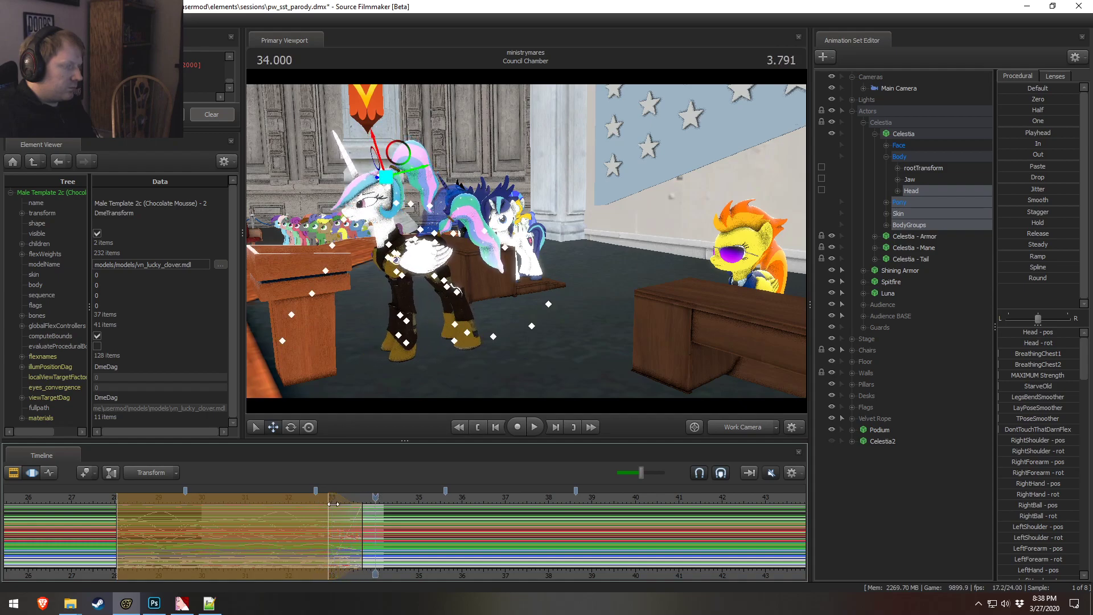
{"action": "key", "text": "space"}
{"action": "mouse_move", "coordinate": [344, 521]}
{"action": "left_mouse_down"}
{"action": "mouse_move", "coordinate": [282, 524]}
{"action": "mouse_move", "coordinate": [332, 524]}
{"action": "mouse_move", "coordinate": [292, 509]}
{"action": "mouse_move", "coordinate": [344, 518]}
{"action": "left_mouse_up"}
- Slide the time range earlier, shorten its right falloff, and replay around 32.3 s
{"action": "left_click_drag", "start_coordinate": [281, 499], "coordinate": [264, 499]}
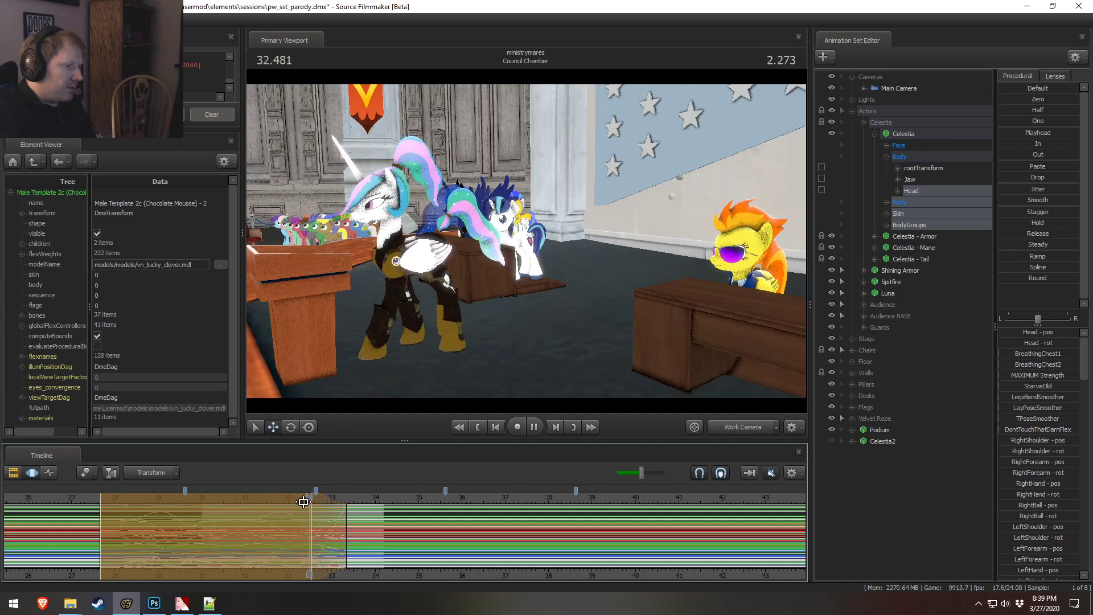
{"action": "key", "text": "space"}
{"action": "left_click_drag", "start_coordinate": [296, 499], "coordinate": [285, 498]}
{"action": "key", "text": "space"}
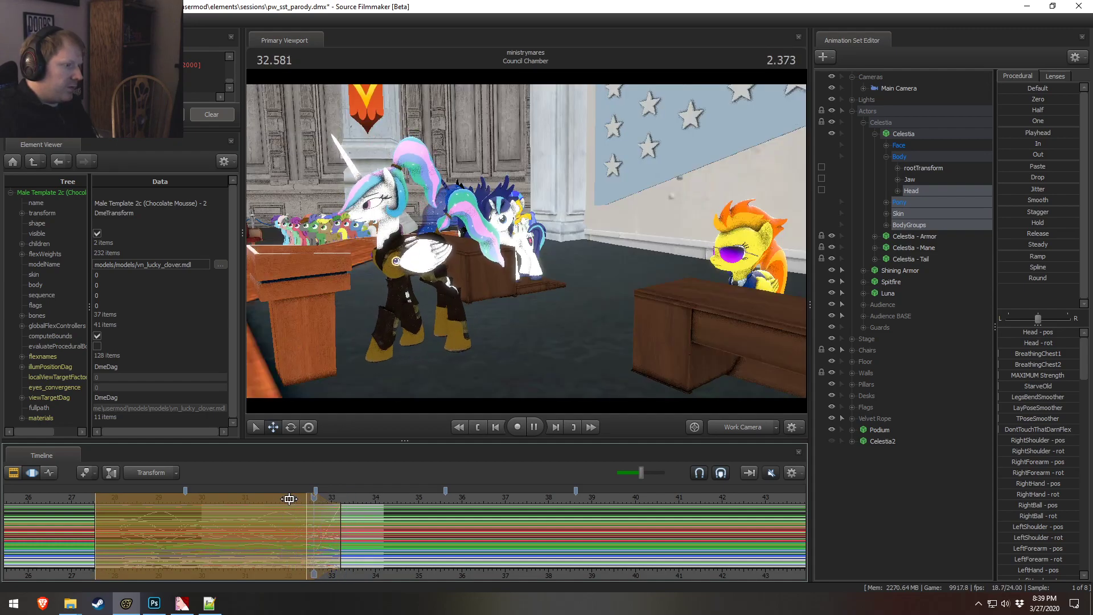
{"action": "left_click_drag", "start_coordinate": [284, 496], "coordinate": [289, 495]}
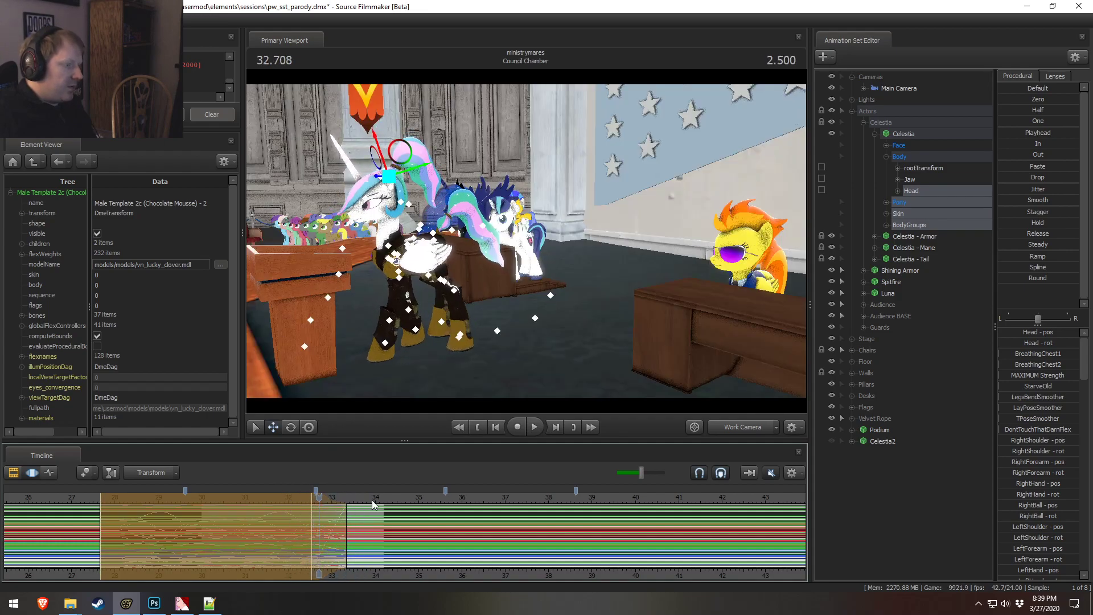
{"action": "mouse_move", "coordinate": [319, 512]}
{"action": "left_mouse_down"}
{"action": "mouse_move", "coordinate": [347, 514]}
{"action": "mouse_move", "coordinate": [306, 512]}
{"action": "left_mouse_up"}
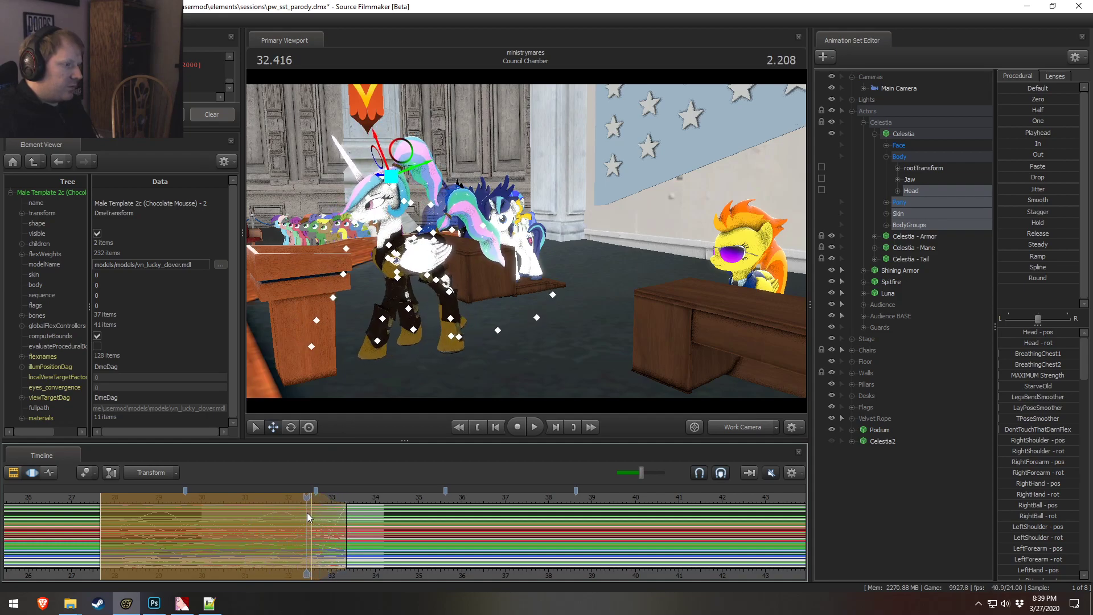
{"action": "left_click_drag", "start_coordinate": [330, 516], "coordinate": [325, 516]}
{"action": "key", "text": "space"}
{"action": "key", "text": "space"}
{"action": "left_click_drag", "start_coordinate": [352, 498], "coordinate": [302, 500], "text": "ctrl"}
{"action": "key", "text": "space"}
{"action": "key", "text": "space"}
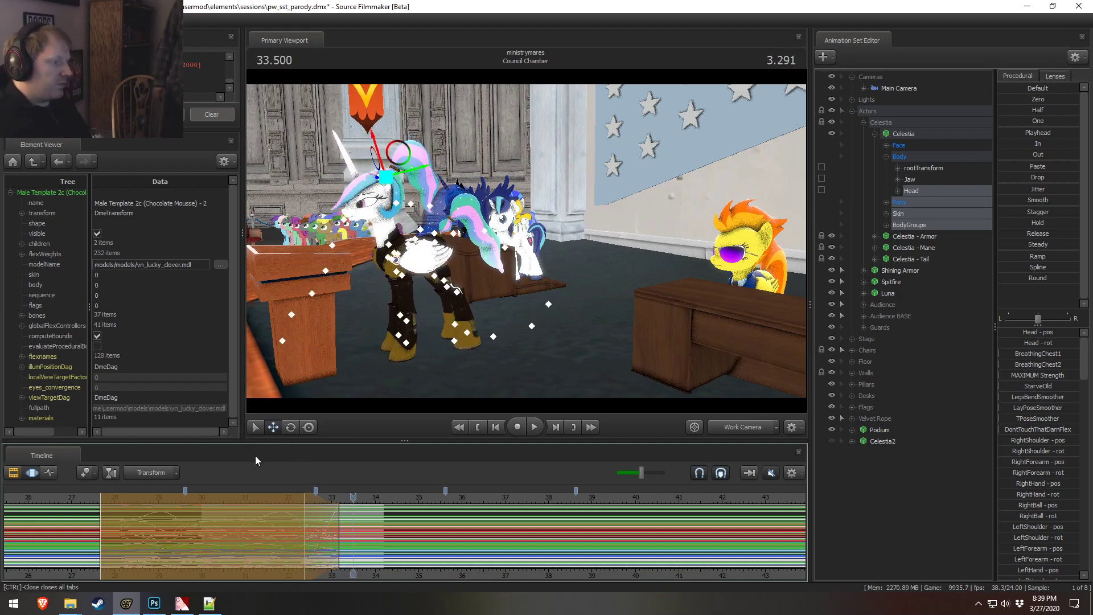
- Shift the range slightly earlier and play it back from about 32 s and 31 s
{"action": "left_click_drag", "start_coordinate": [317, 501], "coordinate": [292, 494]}
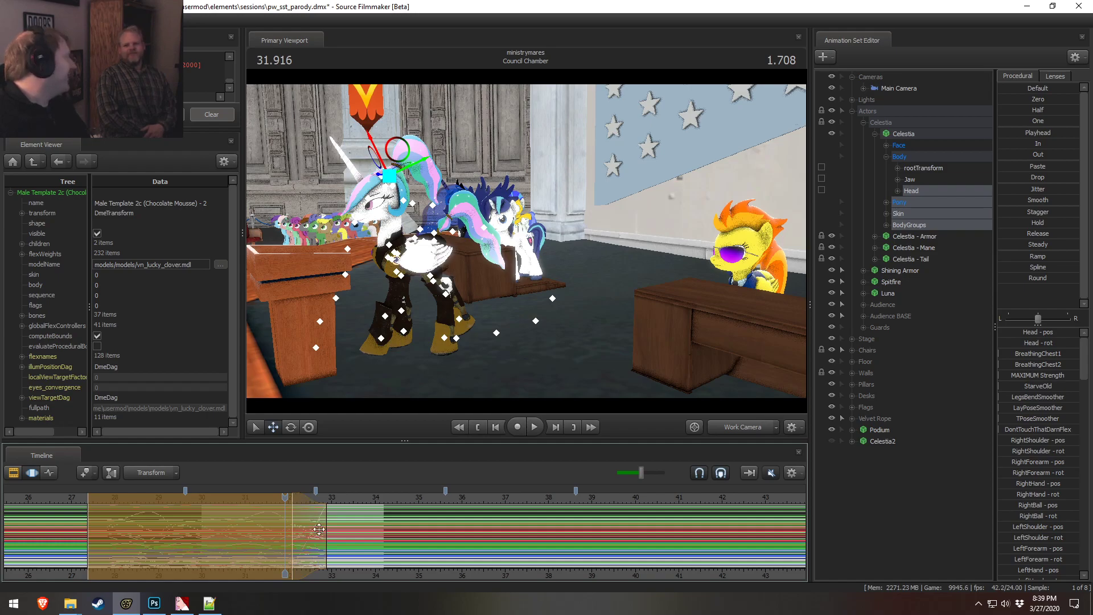
{"action": "left_click_drag", "start_coordinate": [337, 511], "coordinate": [272, 495]}
{"action": "left_click", "coordinate": [288, 494]}
{"action": "key", "text": "space"}
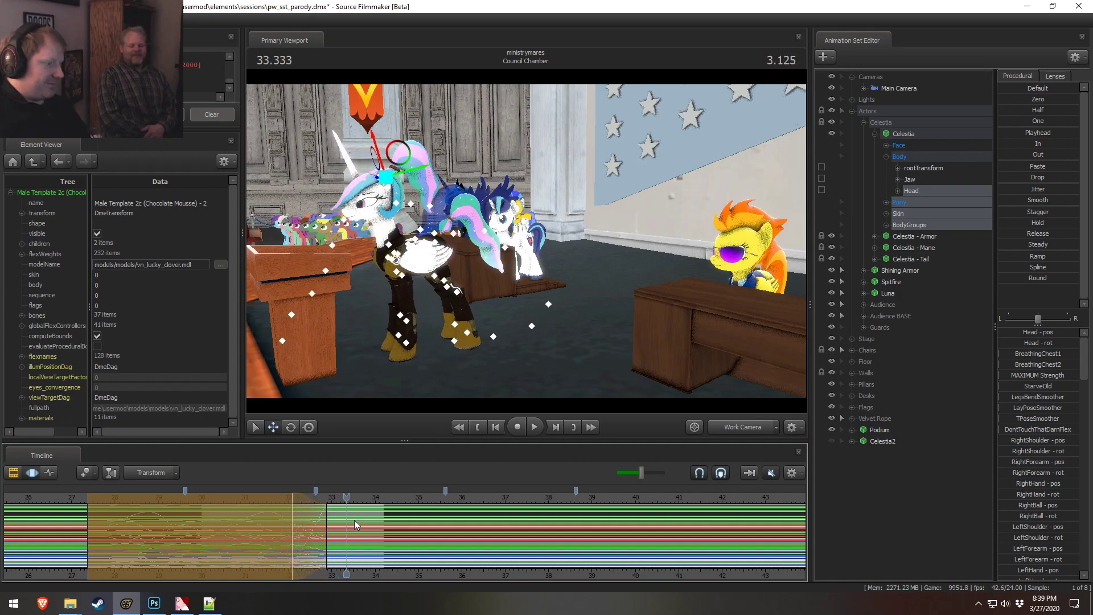
{"action": "left_click", "coordinate": [247, 496]}
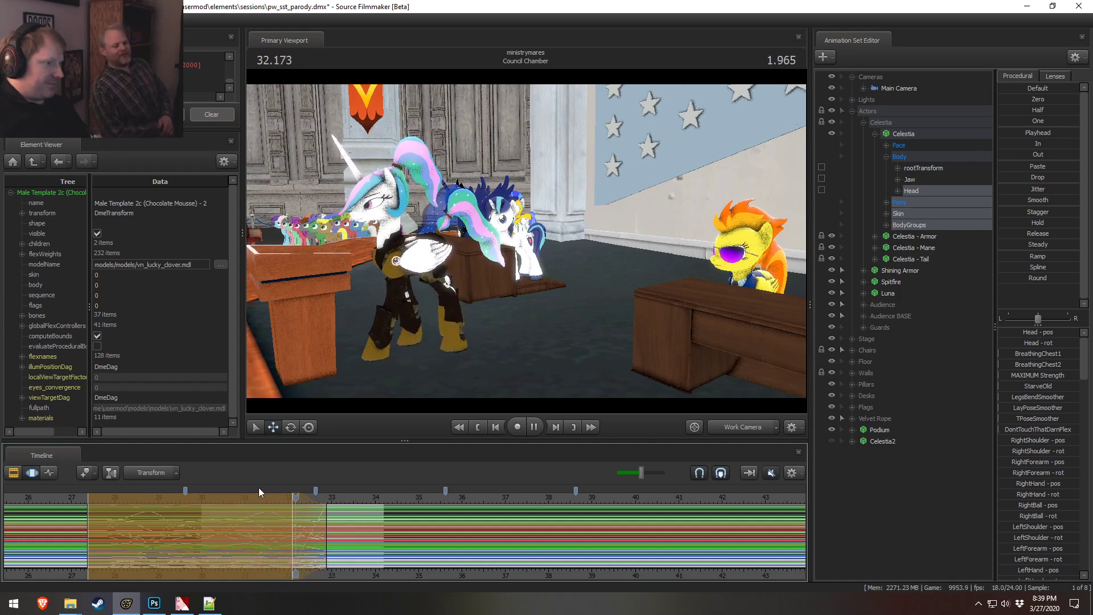
{"action": "key", "text": "space"}
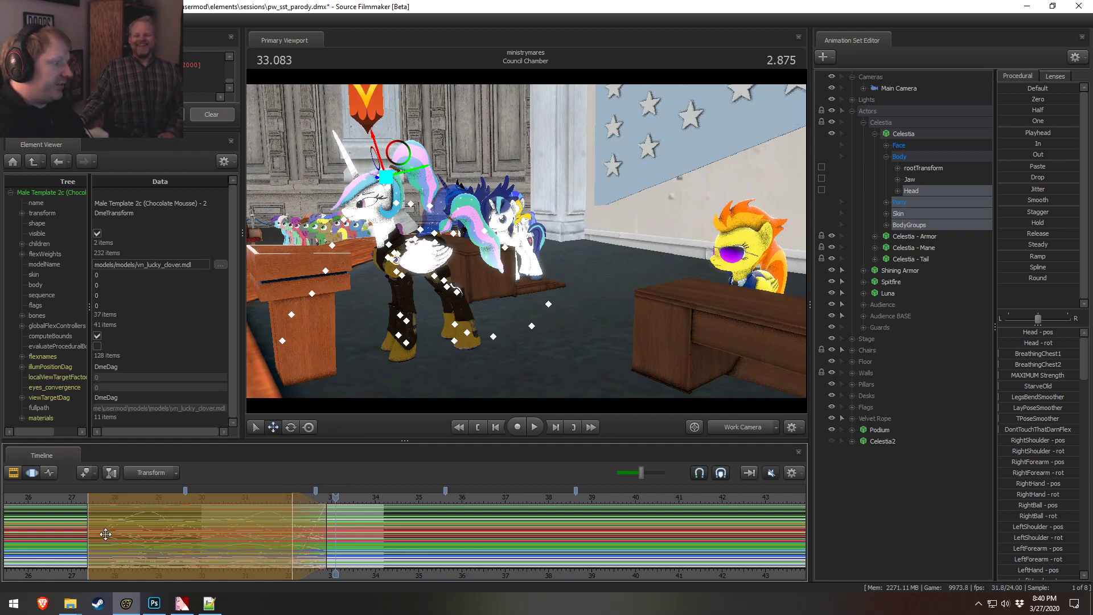
- Extend the time range start earlier to about 30.1 s and adjust its edges
{"action": "left_click_drag", "start_coordinate": [106, 499], "coordinate": [254, 520]}
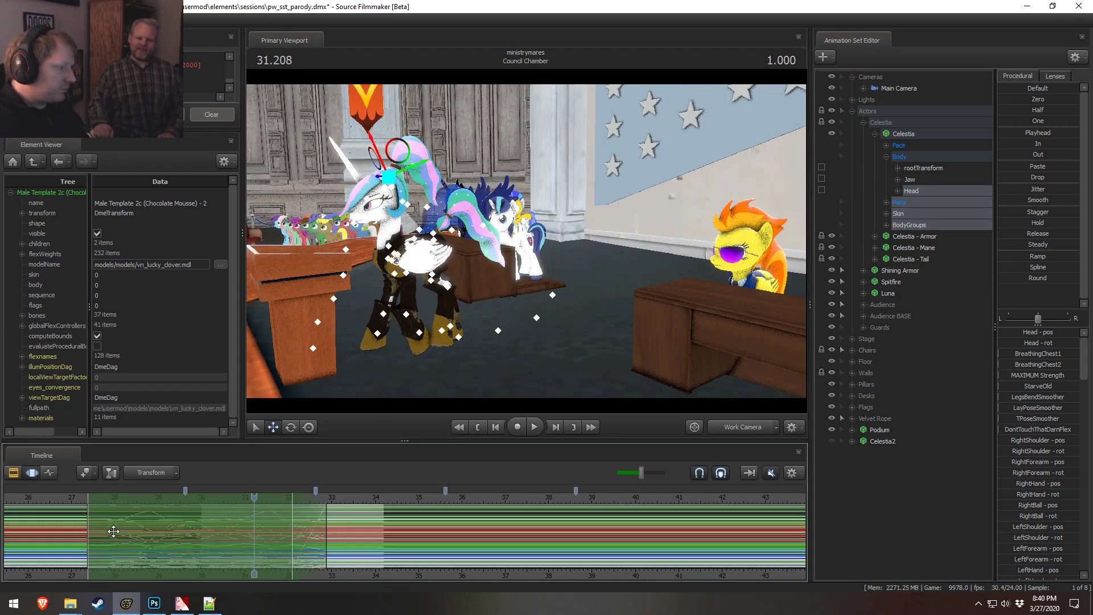
{"action": "left_click_drag", "start_coordinate": [91, 531], "coordinate": [195, 532]}
{"action": "left_click_drag", "start_coordinate": [91, 530], "coordinate": [203, 522]}
{"action": "left_click_drag", "start_coordinate": [295, 525], "coordinate": [206, 525]}
{"action": "scroll", "coordinate": [212, 528], "scroll_direction": "up", "scroll_amount": 2}
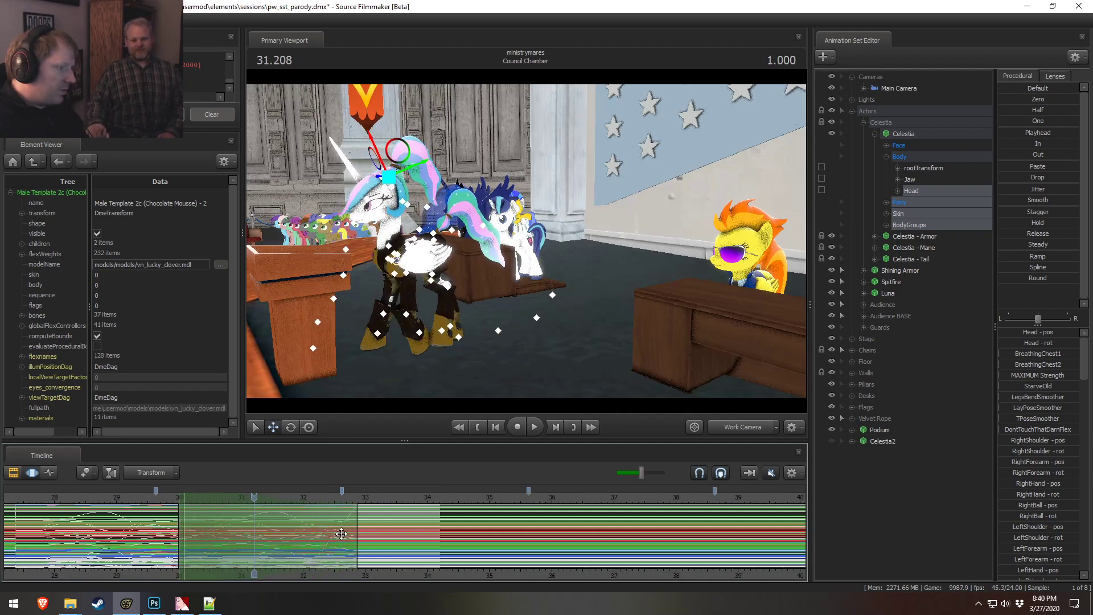
{"action": "left_click_drag", "start_coordinate": [357, 524], "coordinate": [329, 525]}
{"action": "left_click", "coordinate": [912, 166]}
- Tilt the view onto Celestia and the desk and play her root motion from 30 s
{"action": "left_click_drag", "start_coordinate": [583, 306], "coordinate": [528, 241]}
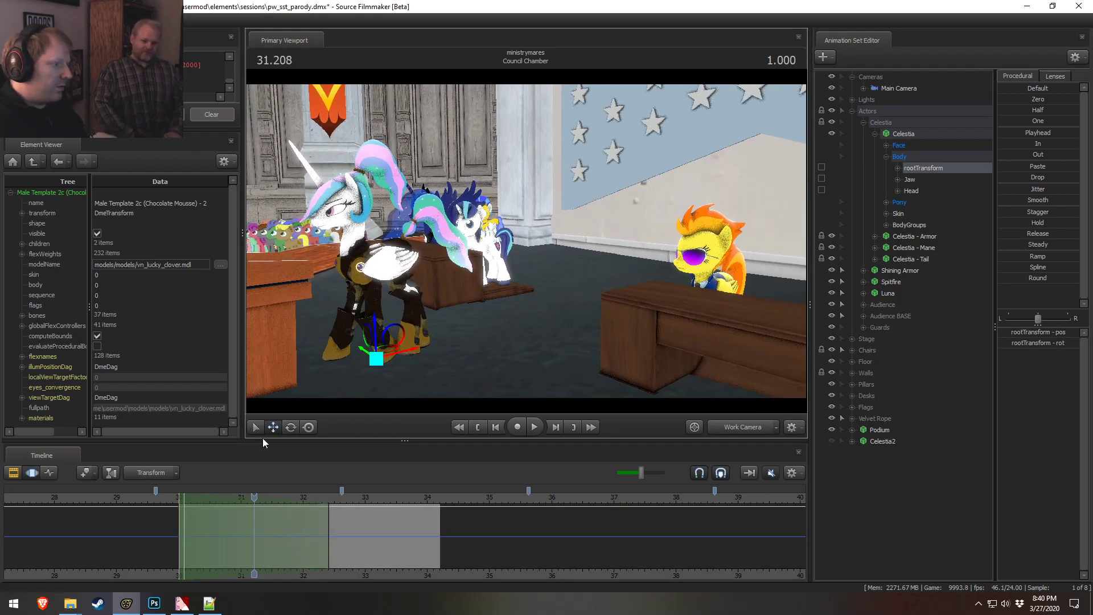
{"action": "left_click_drag", "start_coordinate": [253, 499], "coordinate": [185, 507]}
{"action": "left_click_drag", "start_coordinate": [398, 342], "coordinate": [365, 370]}
{"action": "left_click_drag", "start_coordinate": [485, 281], "coordinate": [485, 282]}
{"action": "key", "text": "space"}
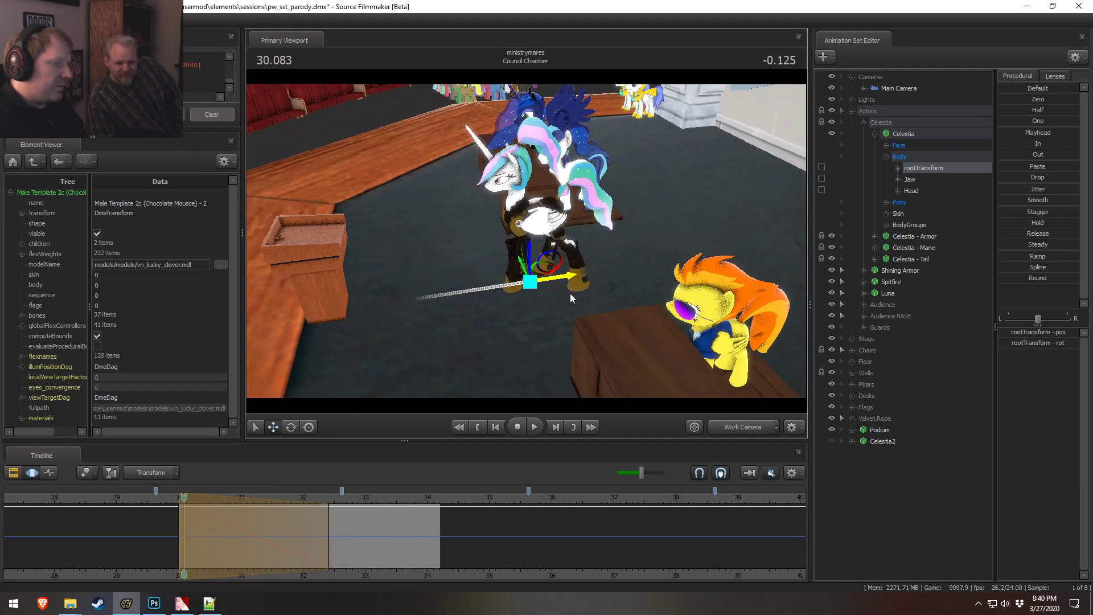
{"action": "left_click_drag", "start_coordinate": [246, 499], "coordinate": [182, 508]}
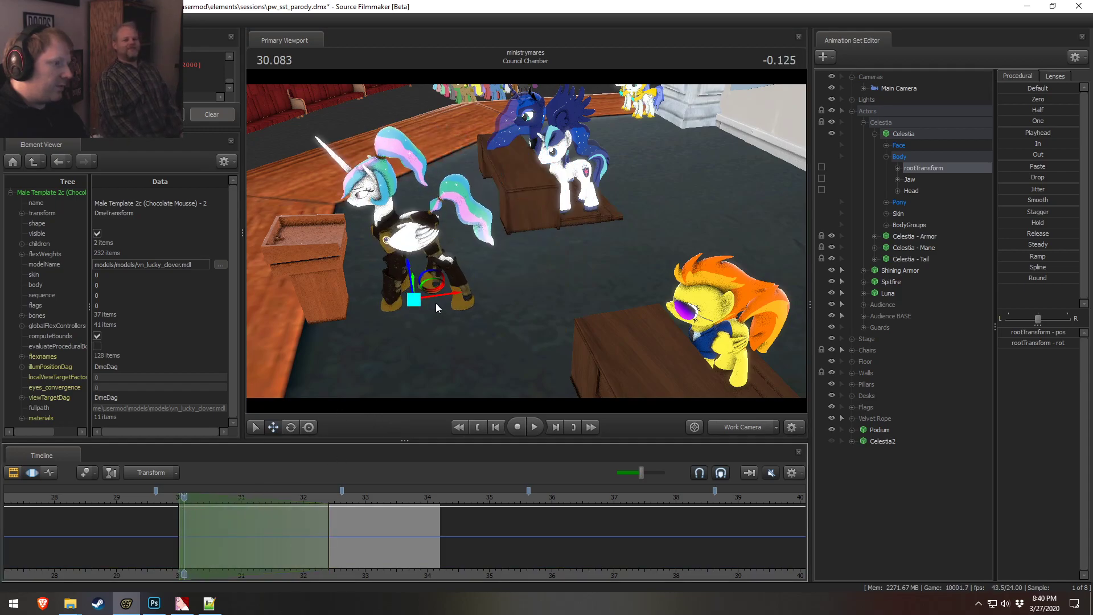
{"action": "key", "text": "space"}
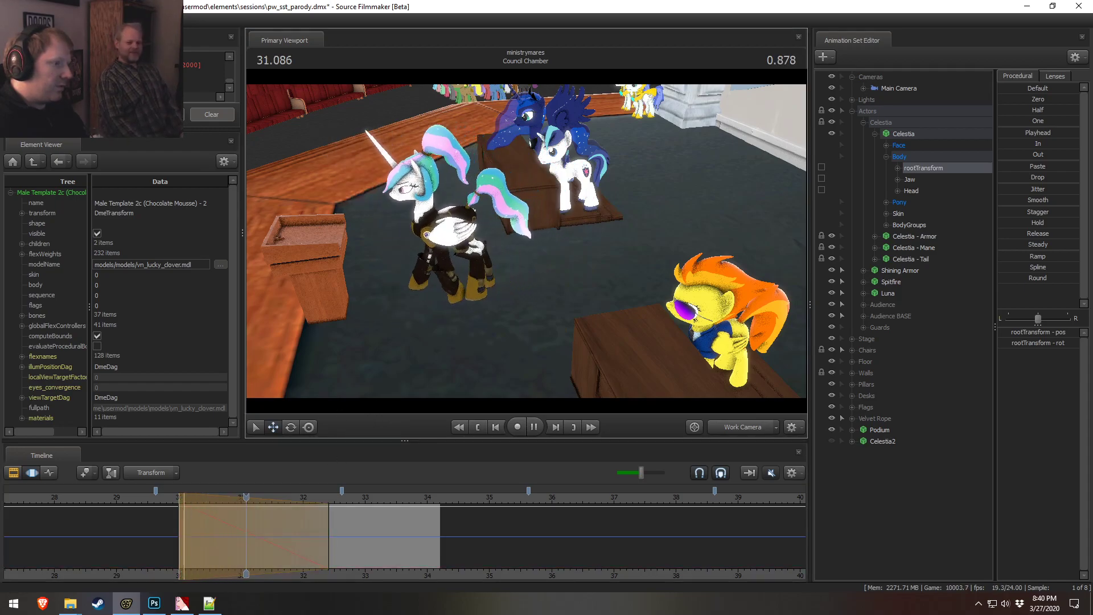
{"action": "key", "text": "space"}
- Widen the falloff around 32.6 s and smooth the root motion across the time range
{"action": "mouse_move", "coordinate": [329, 522]}
{"action": "left_mouse_down"}
{"action": "mouse_move", "coordinate": [354, 509]}
{"action": "mouse_move", "coordinate": [341, 509]}
{"action": "mouse_move", "coordinate": [360, 515]}
{"action": "mouse_move", "coordinate": [310, 501]}
{"action": "mouse_move", "coordinate": [353, 517]}
{"action": "mouse_move", "coordinate": [263, 515]}
{"action": "mouse_move", "coordinate": [273, 515]}
{"action": "left_mouse_up"}
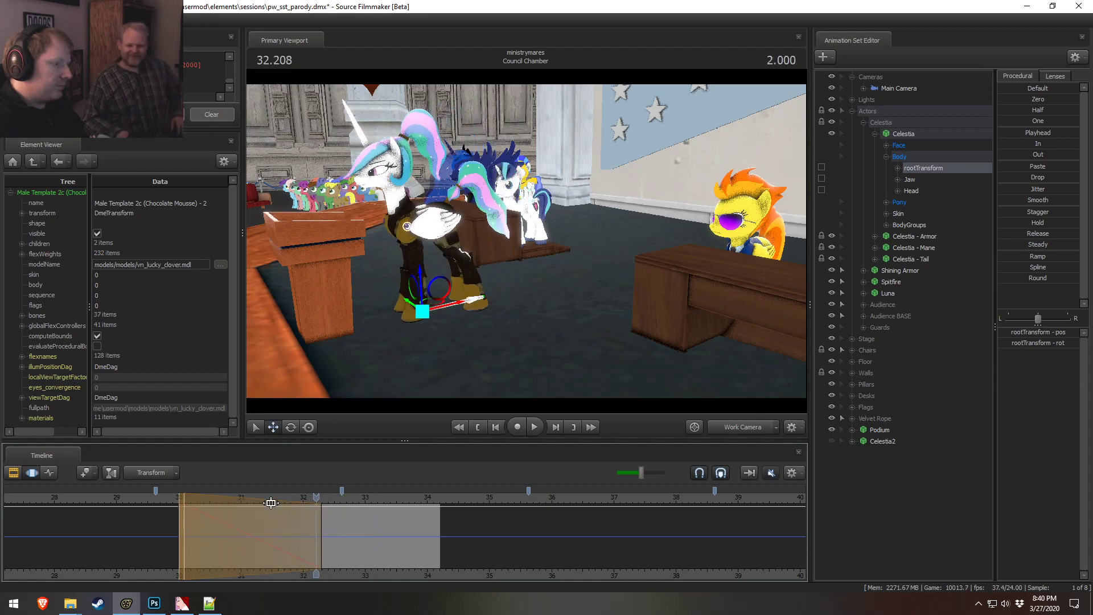
{"action": "key", "text": "space"}
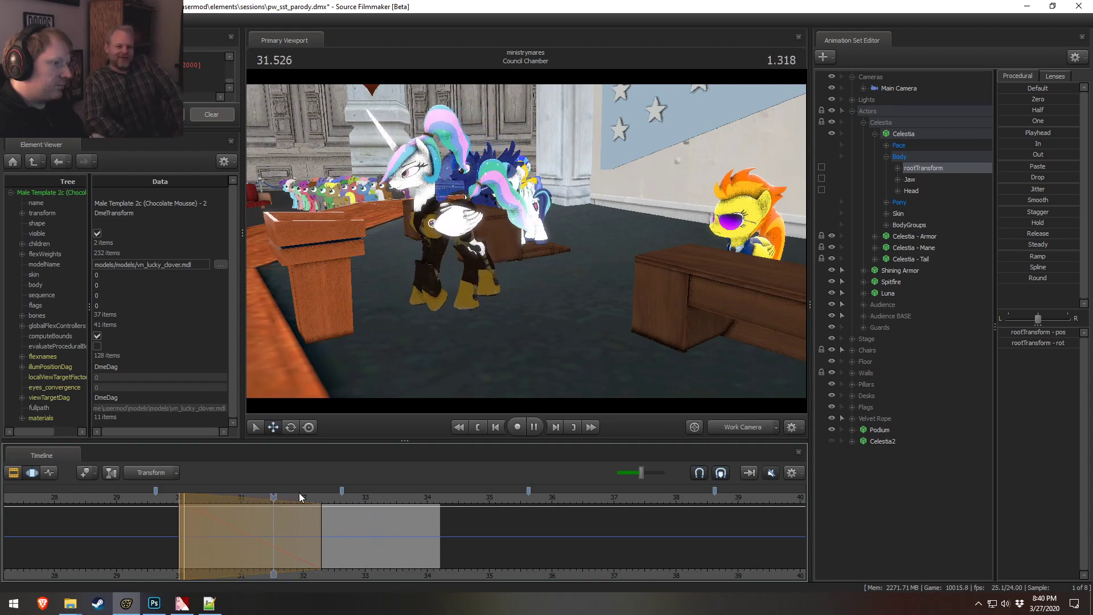
{"action": "key", "text": "space"}
{"action": "mouse_move", "coordinate": [318, 536]}
{"action": "middle_mouse_down"}
{"action": "mouse_move", "coordinate": [305, 535]}
{"action": "mouse_move", "coordinate": [344, 545]}
{"action": "mouse_move", "coordinate": [304, 547]}
{"action": "mouse_move", "coordinate": [320, 550]}
{"action": "middle_mouse_up"}
{"action": "left_click_drag", "start_coordinate": [320, 549], "coordinate": [366, 535]}
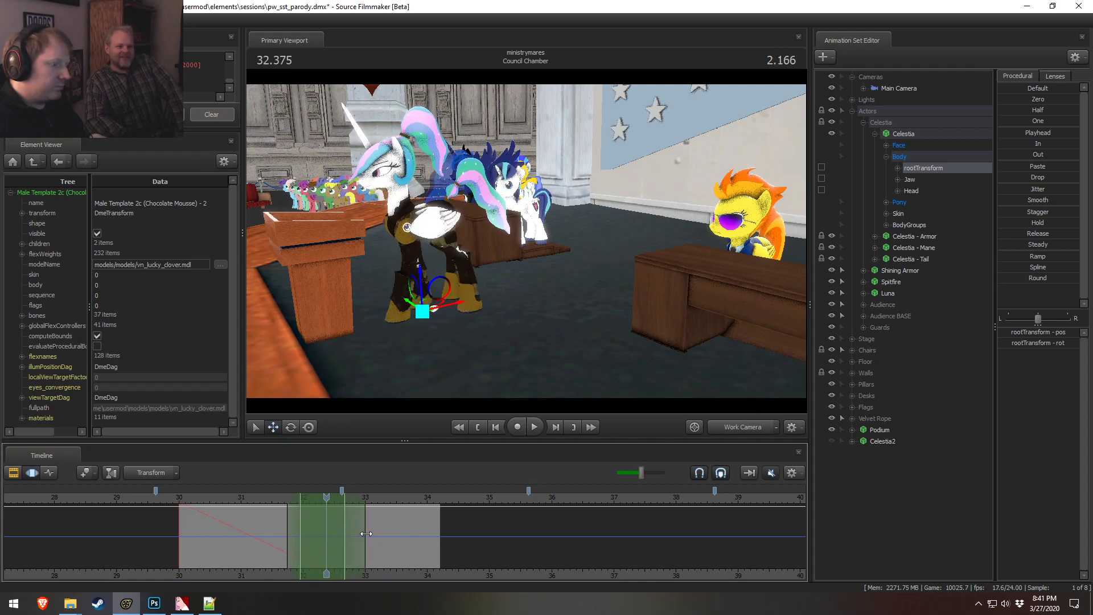
{"action": "left_click", "coordinate": [1043, 267]}
{"action": "left_click", "coordinate": [1005, 277]}
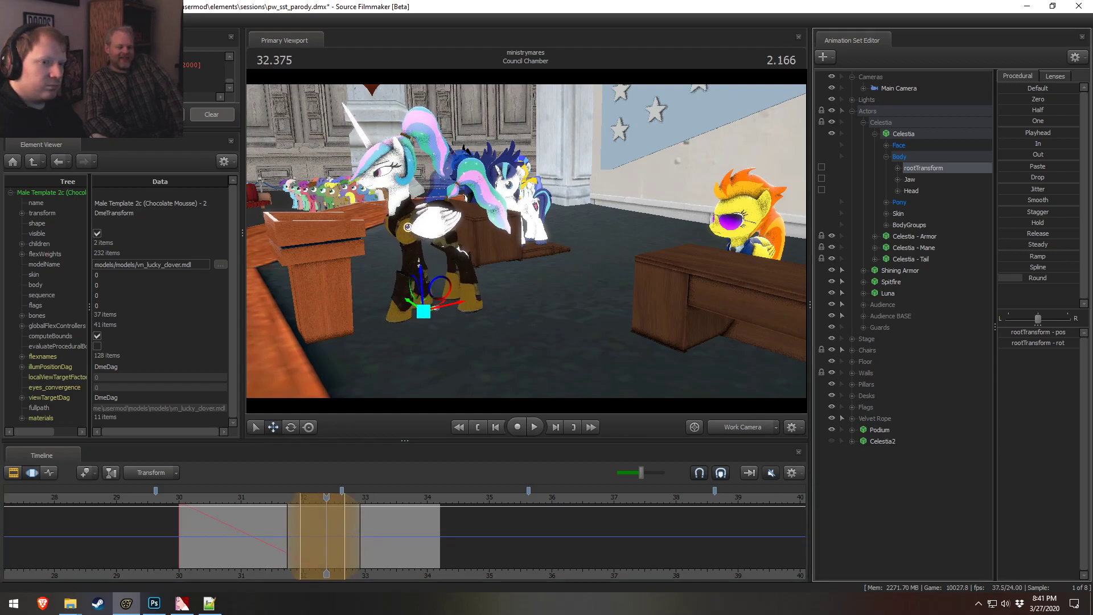
- Replay the blend from 31.4, 31.25 and 31.08 s, ending at 30.166 s on camera1
{"action": "left_click", "coordinate": [264, 499]}
{"action": "key", "text": "space"}
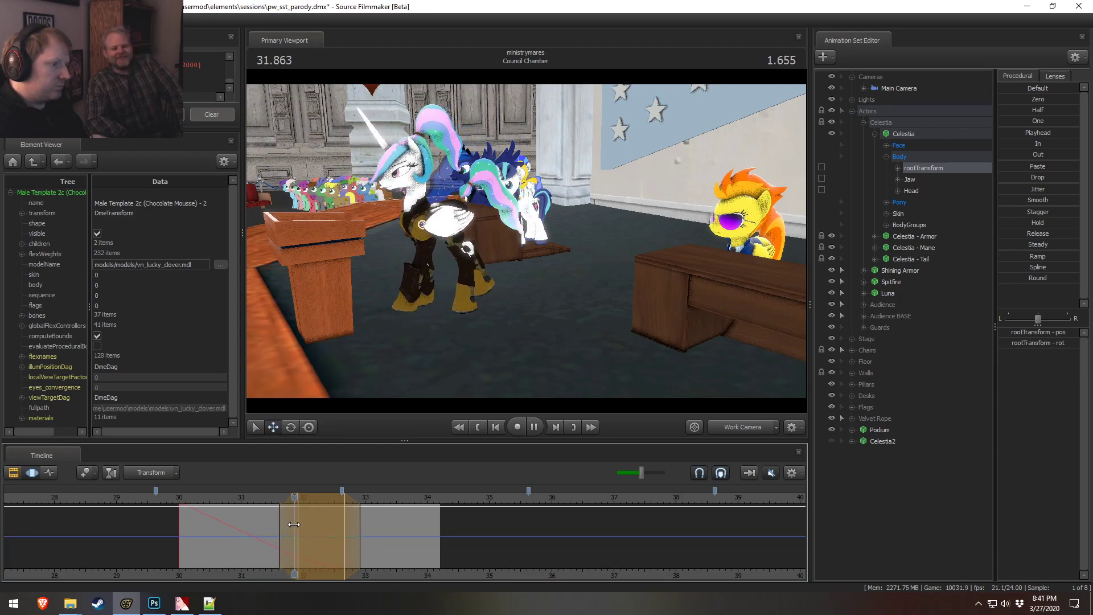
{"action": "key", "text": "space"}
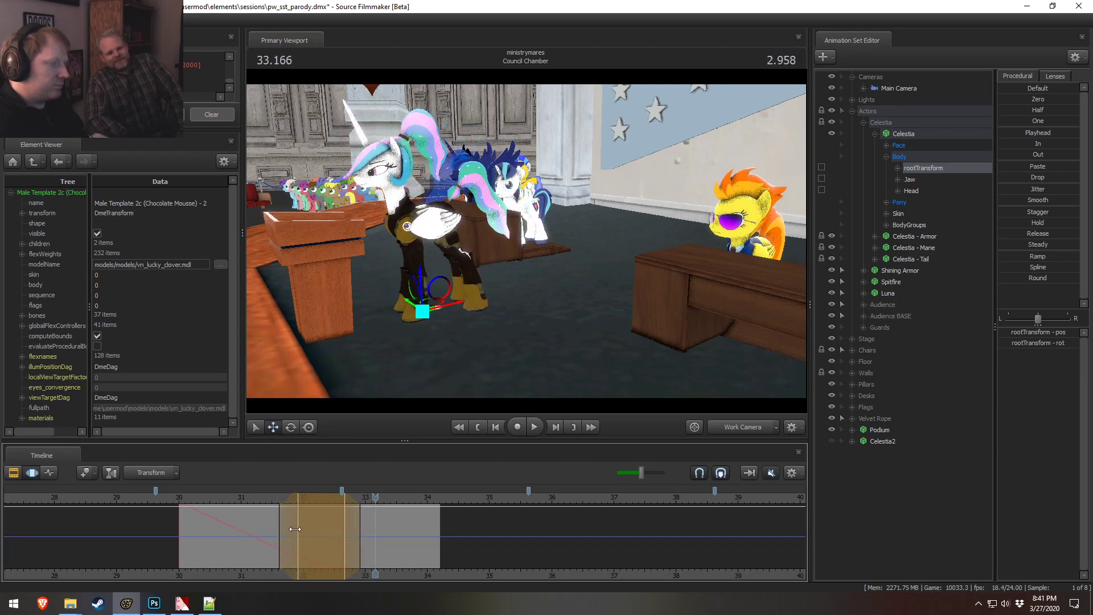
{"action": "left_click", "coordinate": [271, 500]}
{"action": "key", "text": "space"}
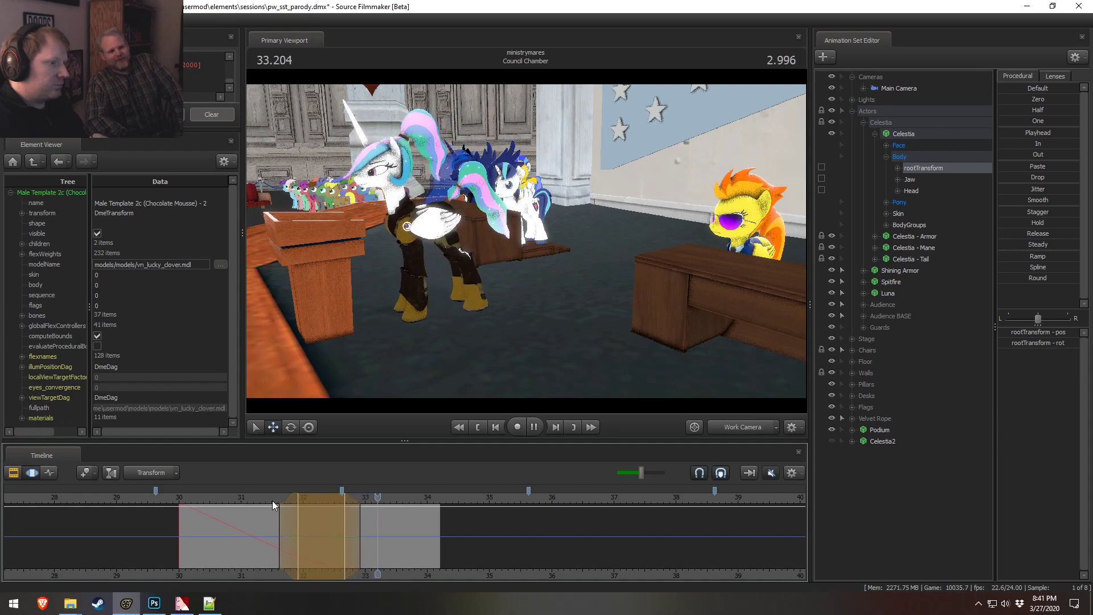
{"action": "left_click_drag", "start_coordinate": [272, 500], "coordinate": [257, 501]}
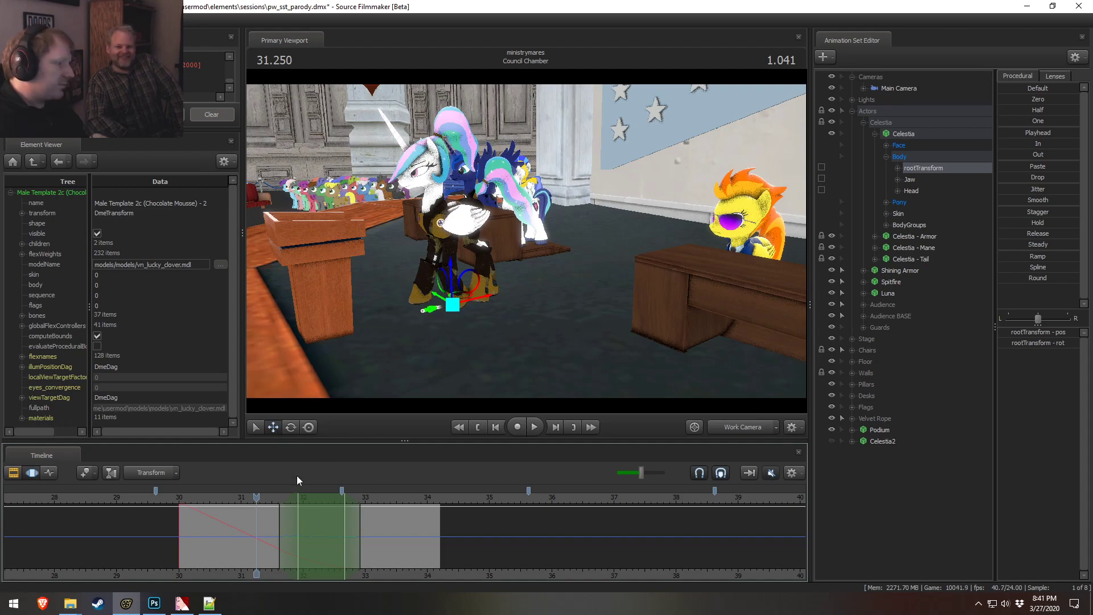
{"action": "key", "text": "space"}
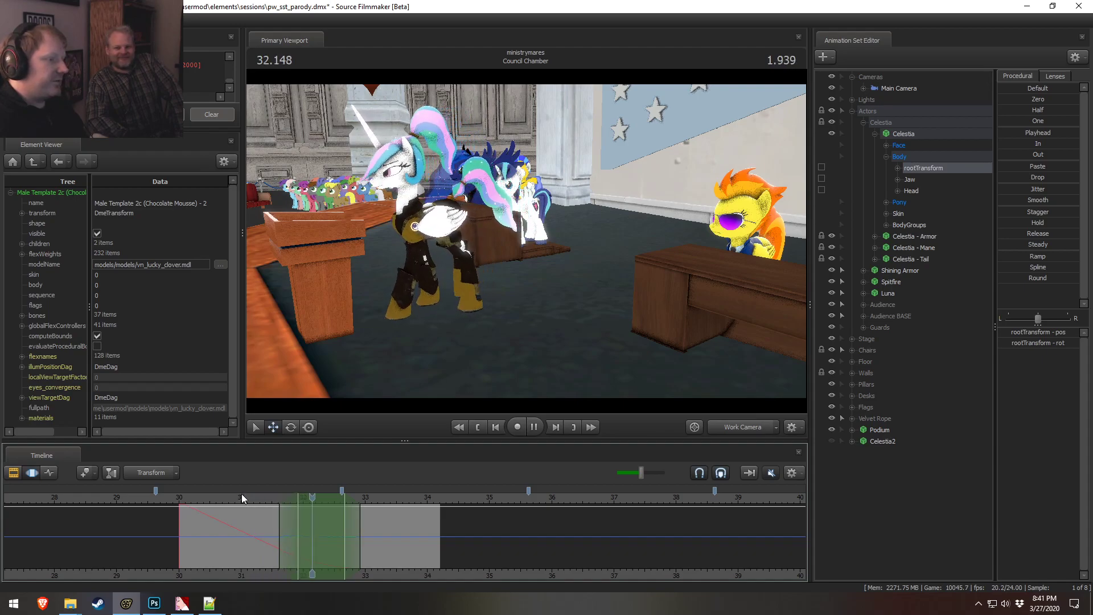
{"action": "left_click", "coordinate": [245, 495]}
{"action": "key", "text": "space"}
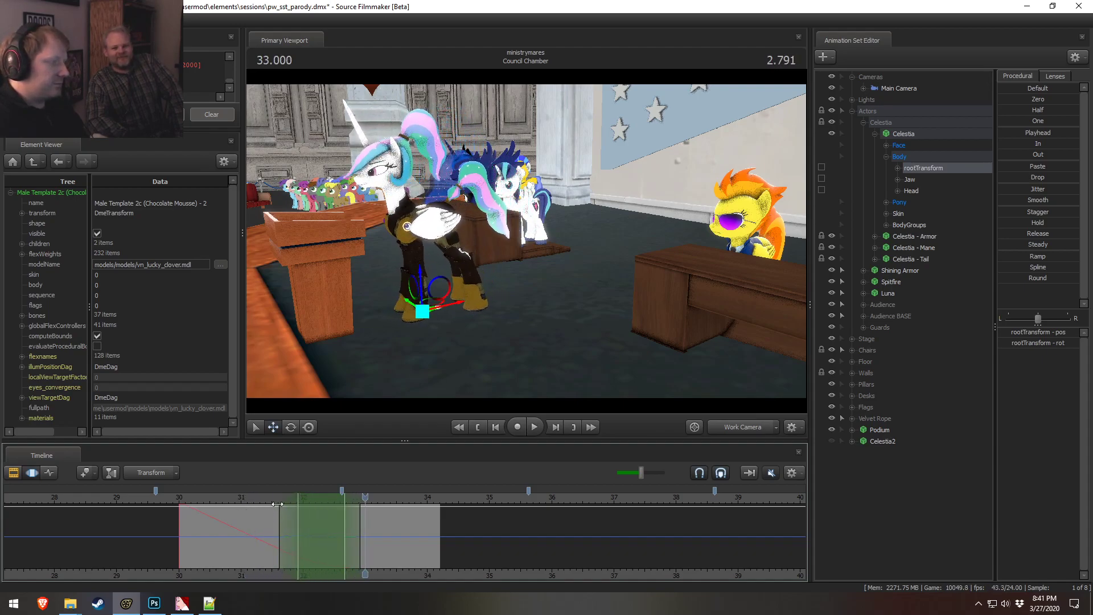
{"action": "left_click", "coordinate": [188, 498]}
- Switch to the Work Camera and fly in close to Celestia at the podium
{"action": "key", "text": "space"}
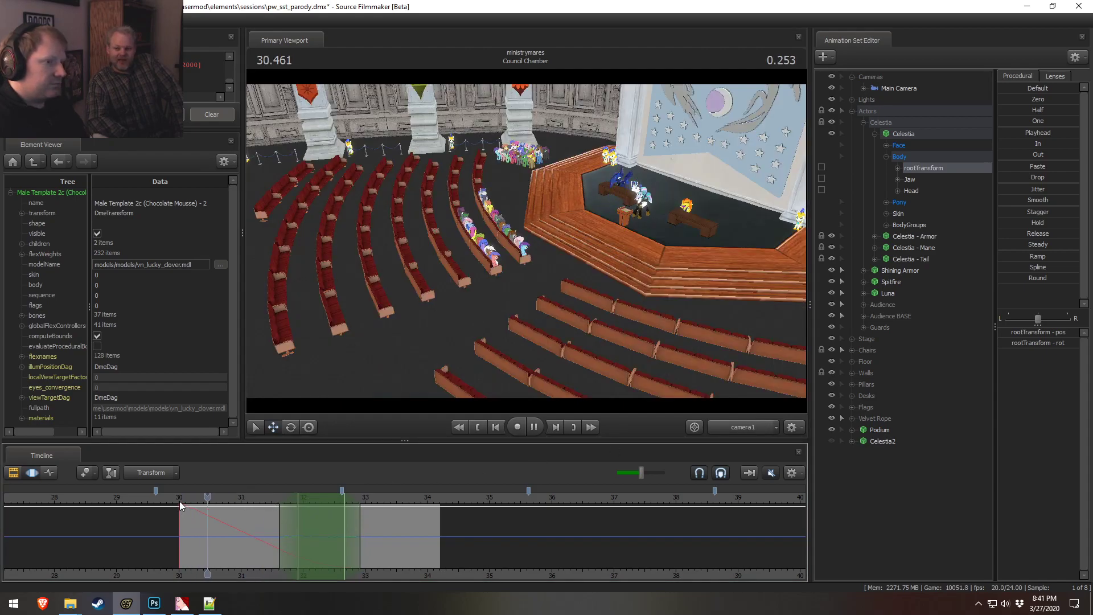
{"action": "left_click", "coordinate": [720, 422]}
{"action": "left_click_drag", "start_coordinate": [691, 356], "coordinate": [759, 358]}
{"action": "key", "text": "w"}
{"action": "left_click_drag", "start_coordinate": [306, 371], "coordinate": [306, 371]}
- Replay the step from 30.125 s, stopping at 33.0 and 32.875 s, then pull back over the chamber
{"action": "left_click", "coordinate": [186, 497]}
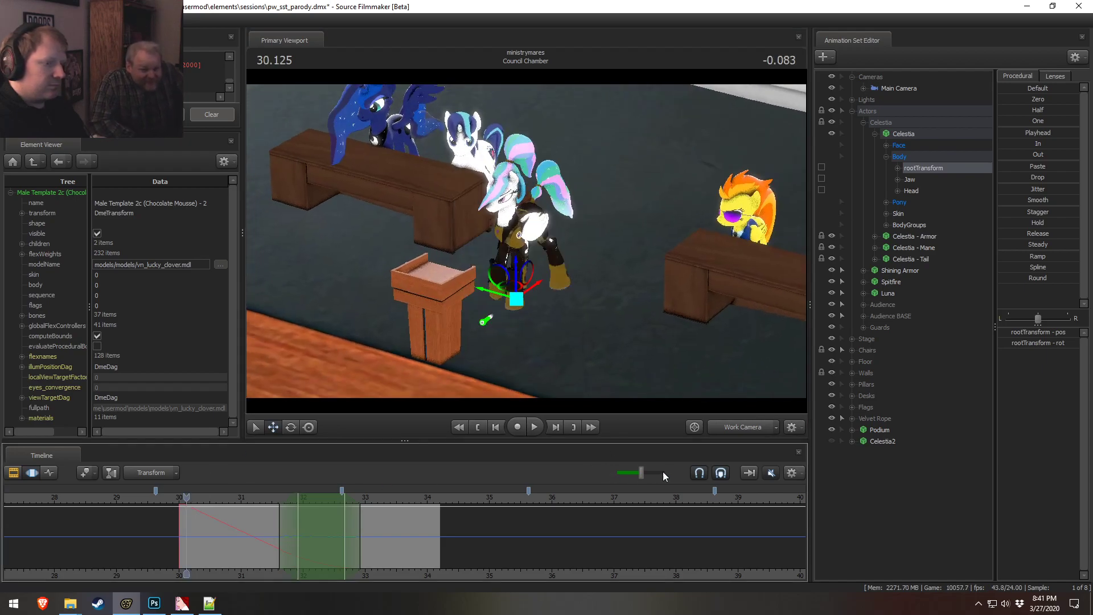
{"action": "key", "text": "space"}
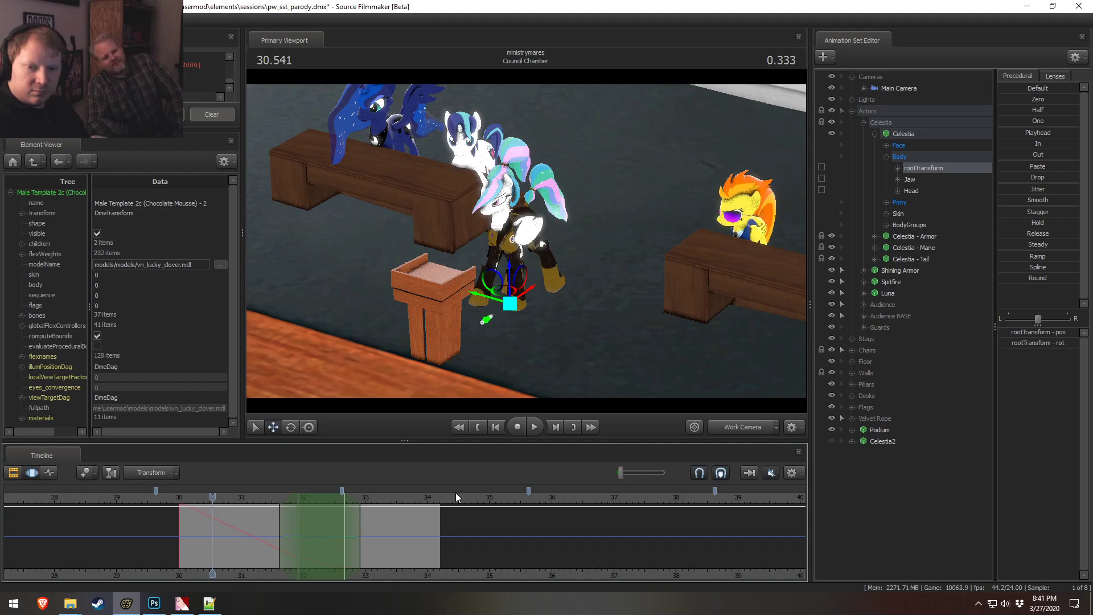
{"action": "key", "text": "space"}
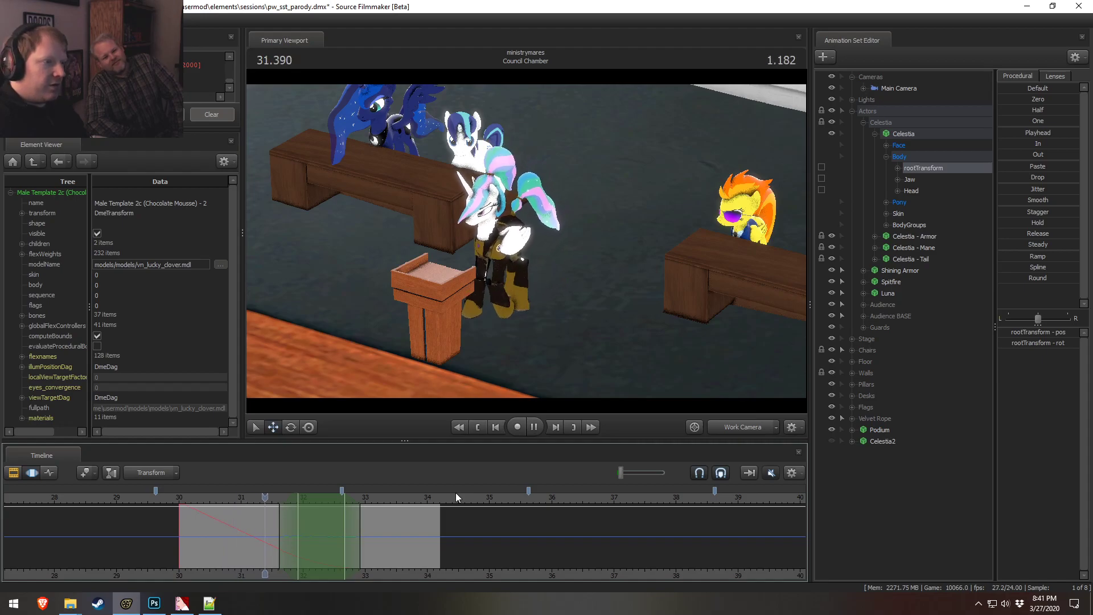
{"action": "key", "text": "space"}
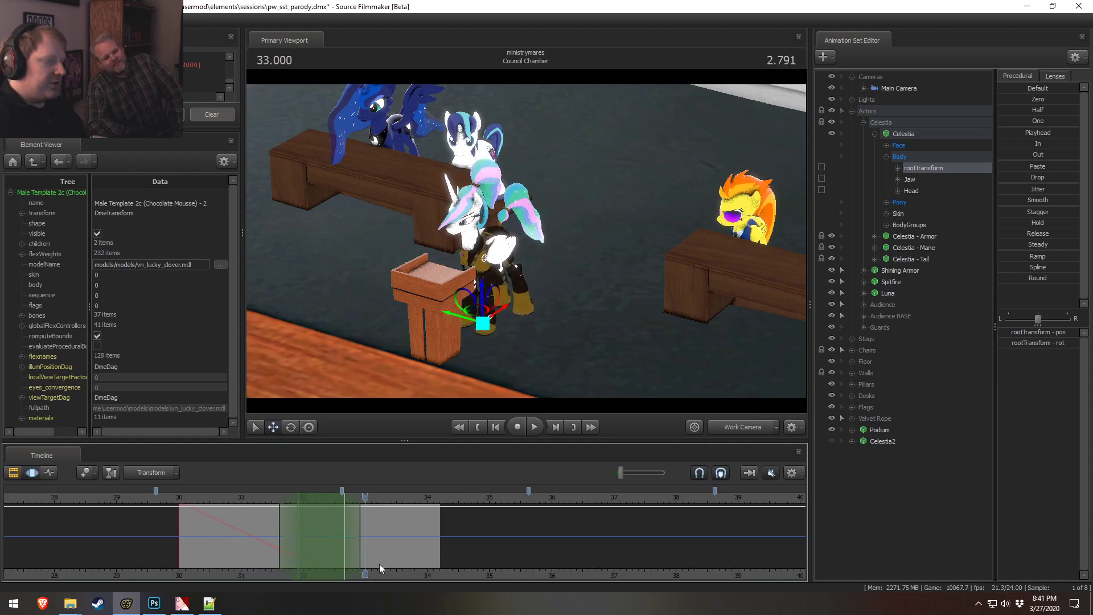
{"action": "key", "text": "space"}
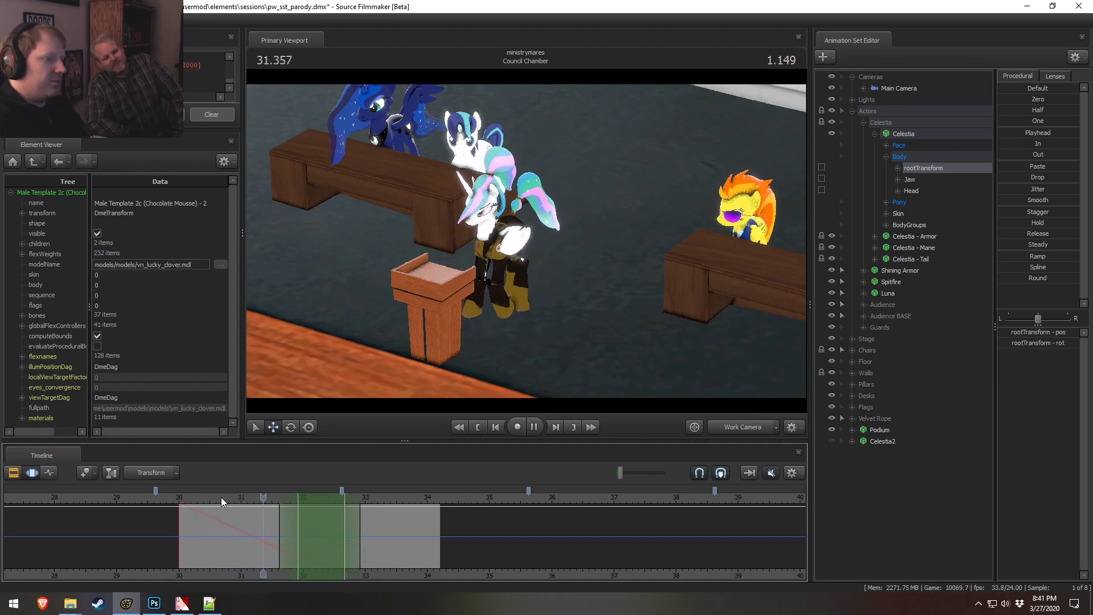
{"action": "key", "text": "space"}
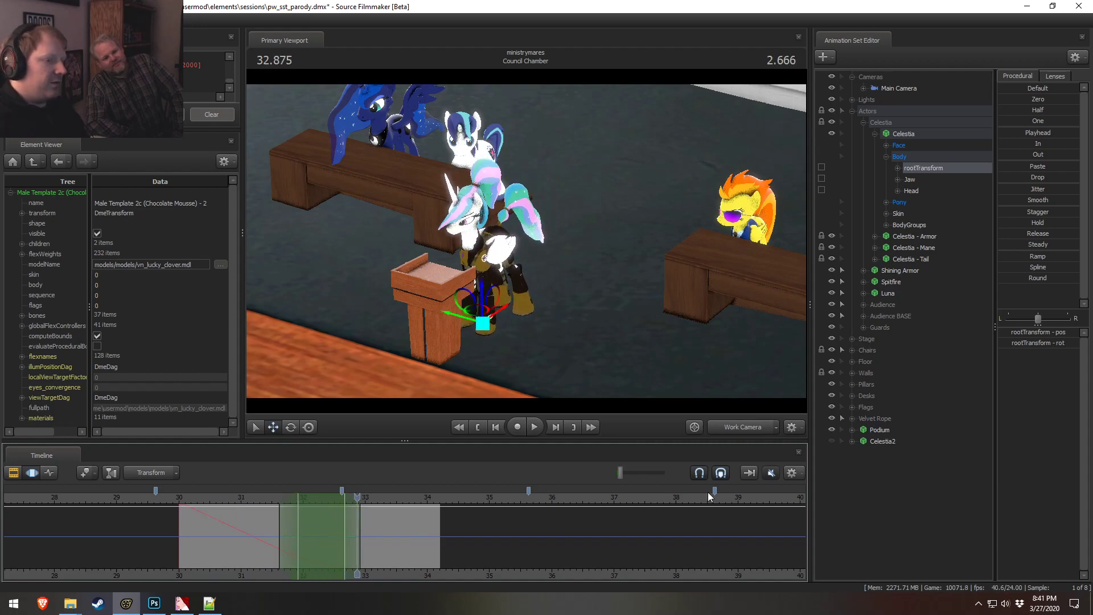
{"action": "left_click_drag", "start_coordinate": [668, 393], "coordinate": [669, 393]}
- Frame Celestia's hooves up close, review 31.25–33 s, and move the left falloff edge later
{"action": "left_click_drag", "start_coordinate": [526, 241], "coordinate": [526, 241]}
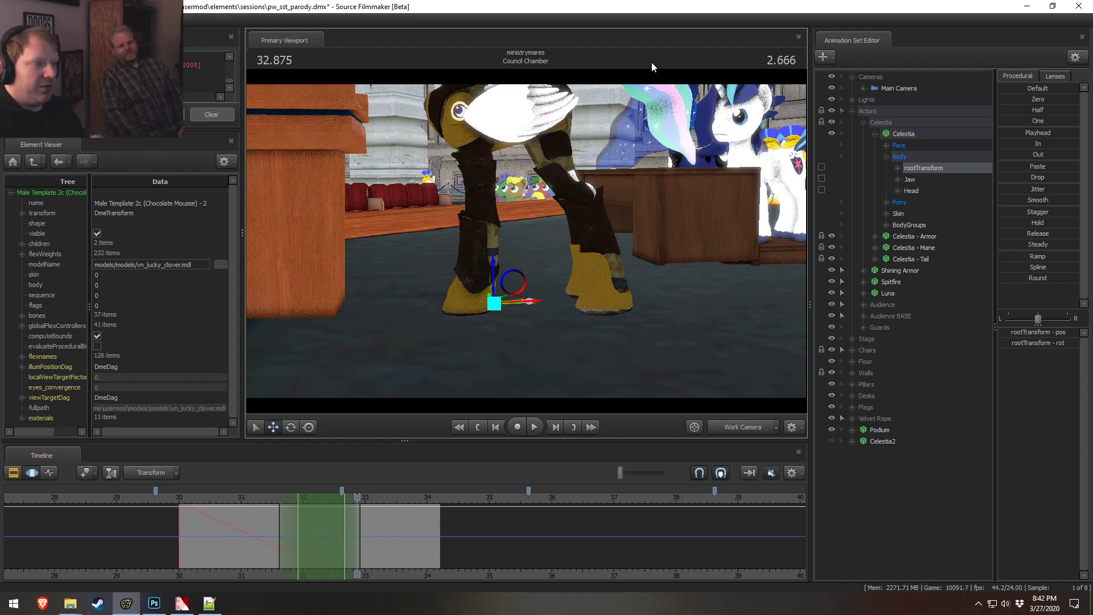
{"action": "left_click_drag", "start_coordinate": [705, 386], "coordinate": [526, 241]}
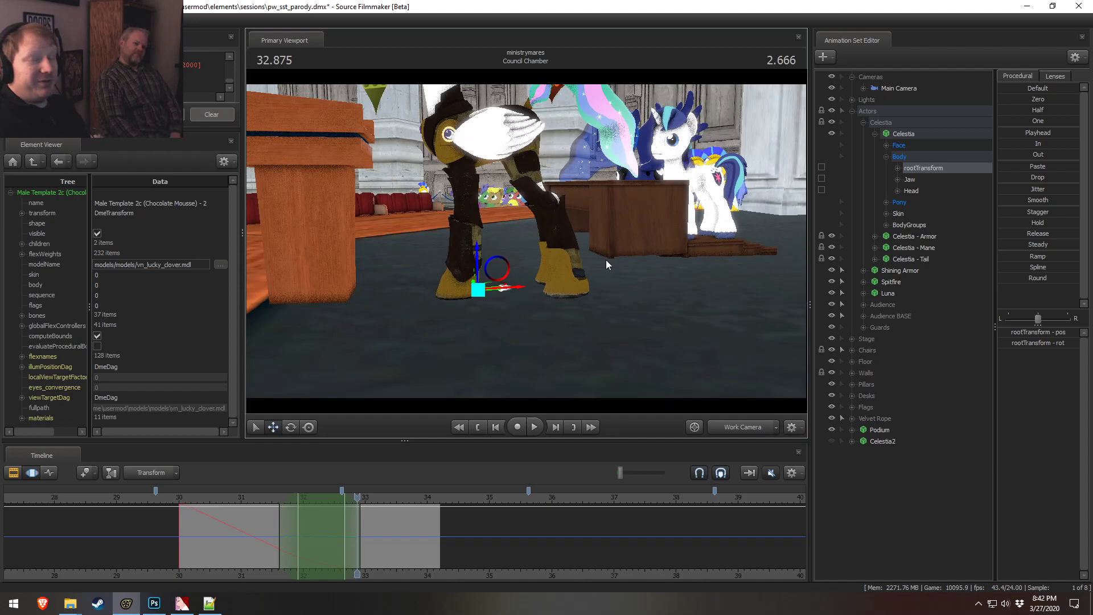
{"action": "left_click_drag", "start_coordinate": [255, 505], "coordinate": [322, 556]}
{"action": "key", "text": "space"}
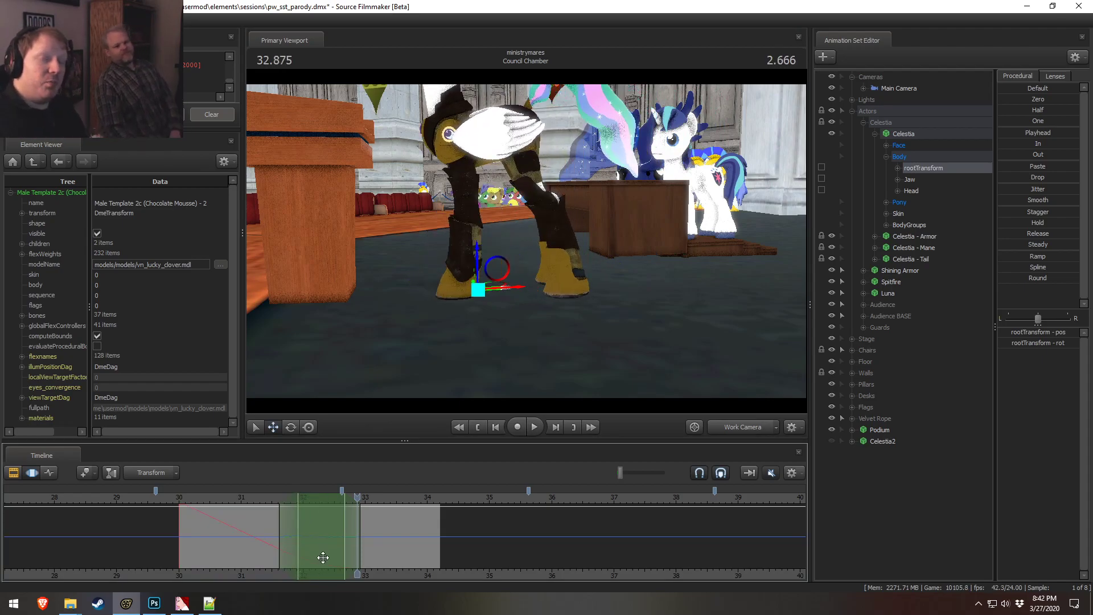
{"action": "mouse_move", "coordinate": [295, 547]}
{"action": "left_mouse_down"}
{"action": "mouse_move", "coordinate": [313, 549]}
{"action": "mouse_move", "coordinate": [297, 543]}
{"action": "left_mouse_up"}
{"action": "key", "text": "Right"}
{"action": "key", "text": "Right"}
{"action": "key", "text": "Right"}
{"action": "key", "text": "Down"}
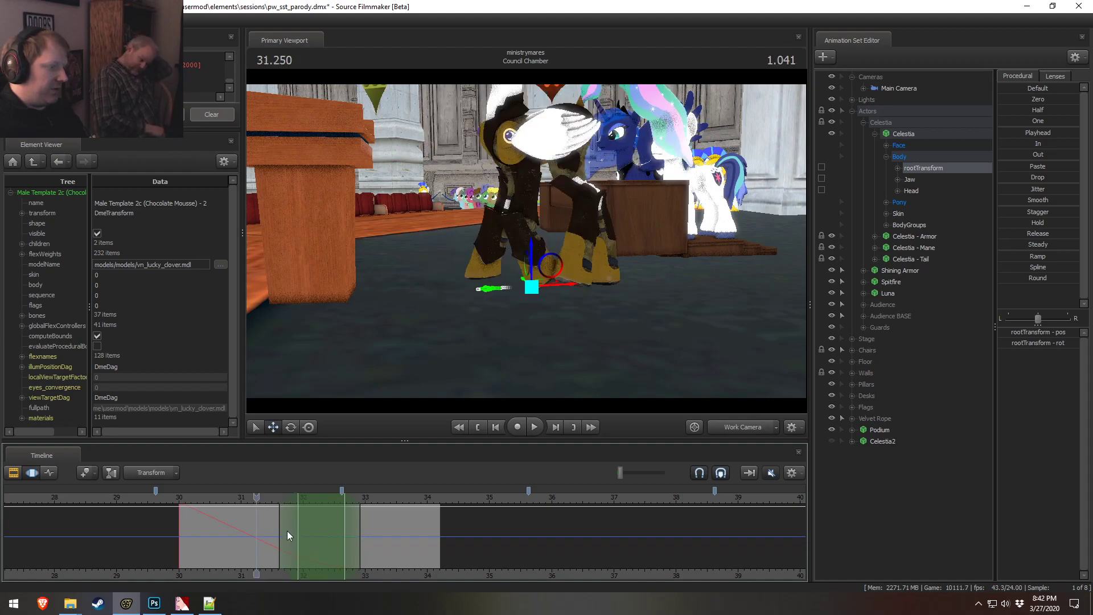
{"action": "mouse_move", "coordinate": [287, 529]}
{"action": "left_mouse_down"}
{"action": "mouse_move", "coordinate": [306, 535]}
{"action": "mouse_move", "coordinate": [257, 530]}
{"action": "mouse_move", "coordinate": [361, 521]}
{"action": "mouse_move", "coordinate": [291, 514]}
{"action": "left_mouse_up"}
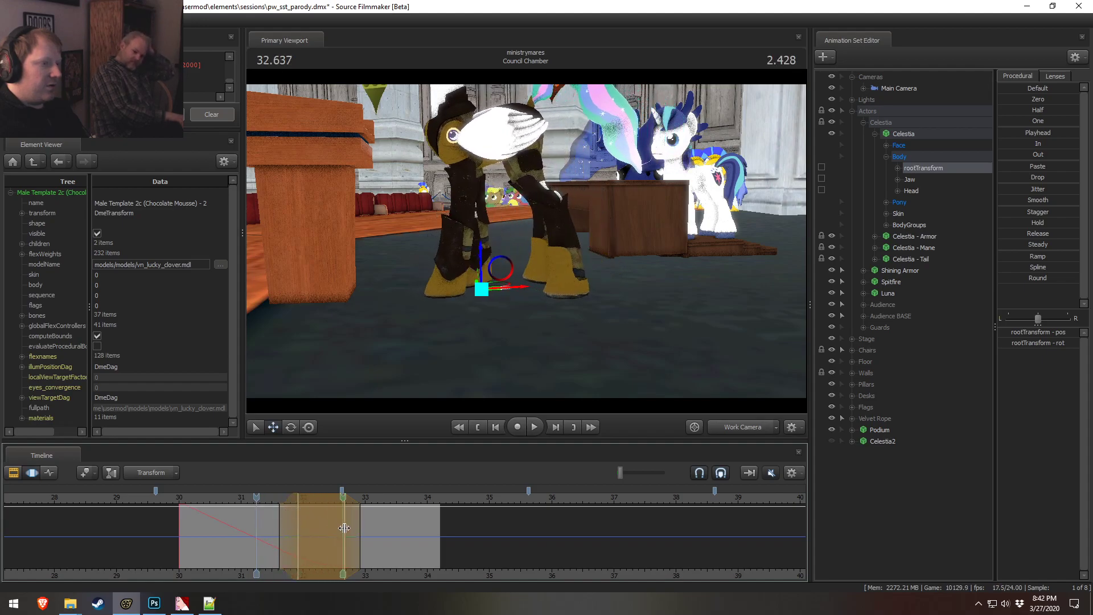
- Widen the selection's falloff leftward and reselect the timeline, scrubbing to 32.774 s
{"action": "mouse_move", "coordinate": [325, 528]}
{"action": "left_mouse_down", "text": "shift"}
{"action": "mouse_move", "coordinate": [349, 528]}
{"action": "mouse_move", "coordinate": [287, 524]}
{"action": "left_mouse_up", "text": "shift"}
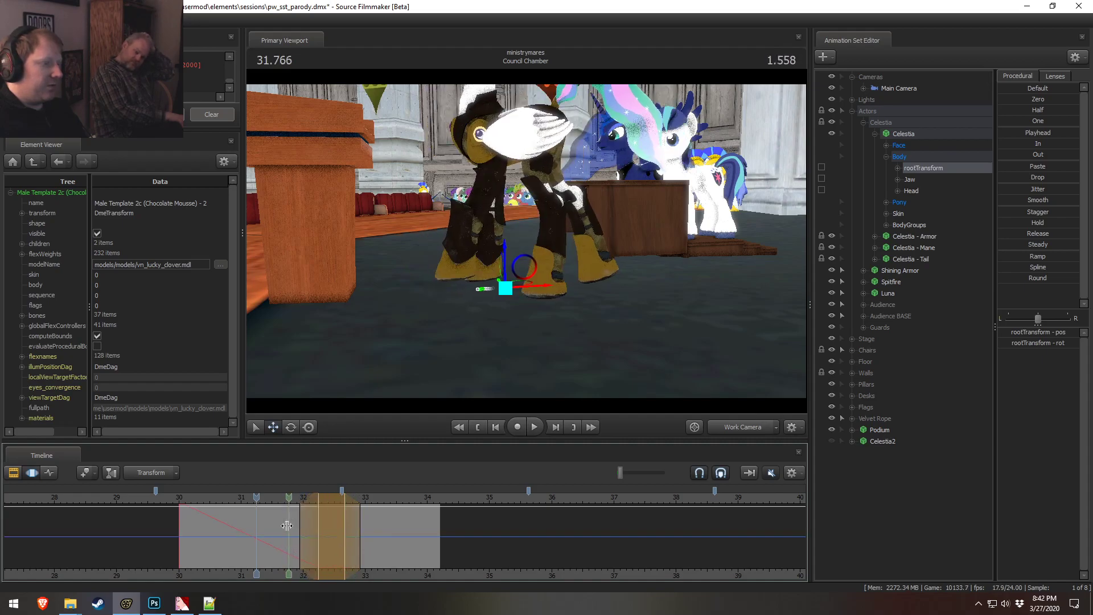
{"action": "left_click_drag", "start_coordinate": [349, 536], "coordinate": [275, 530], "text": "shift"}
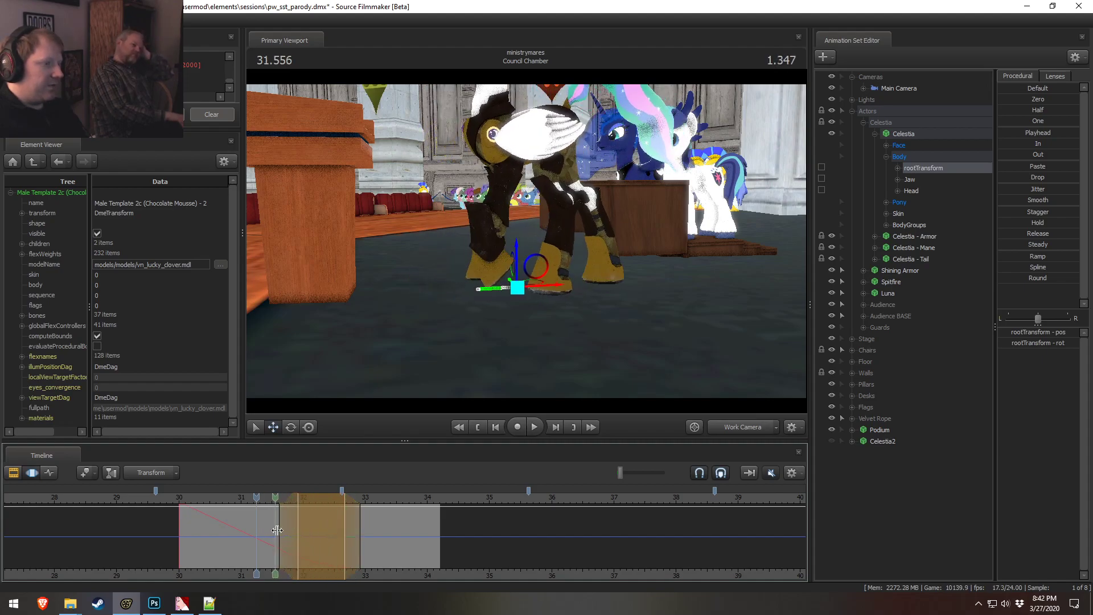
{"action": "left_click", "coordinate": [341, 541]}
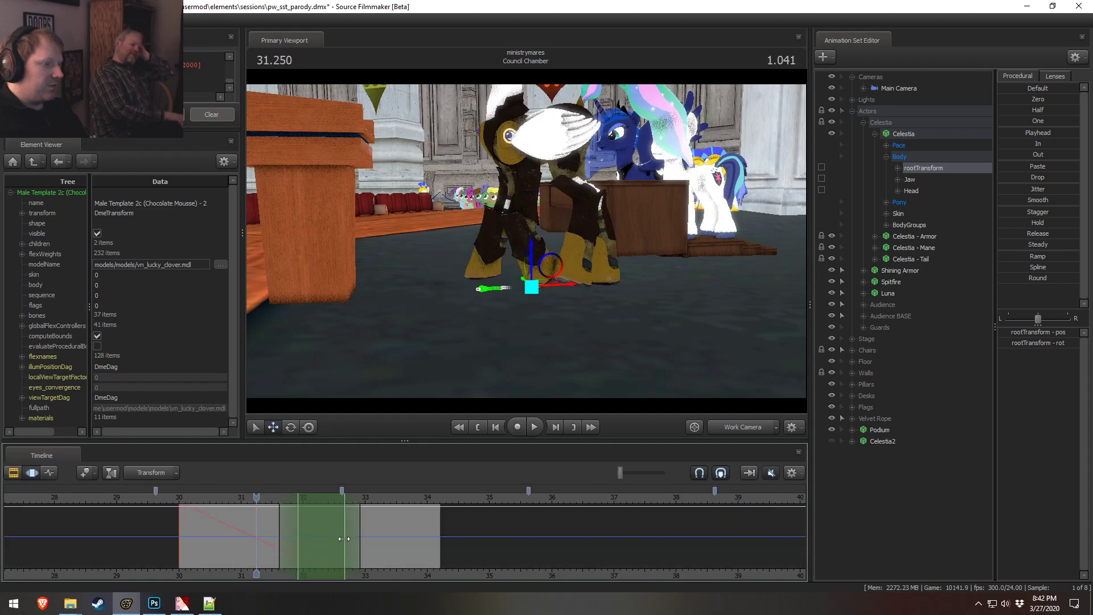
{"action": "left_click", "coordinate": [814, 234]}
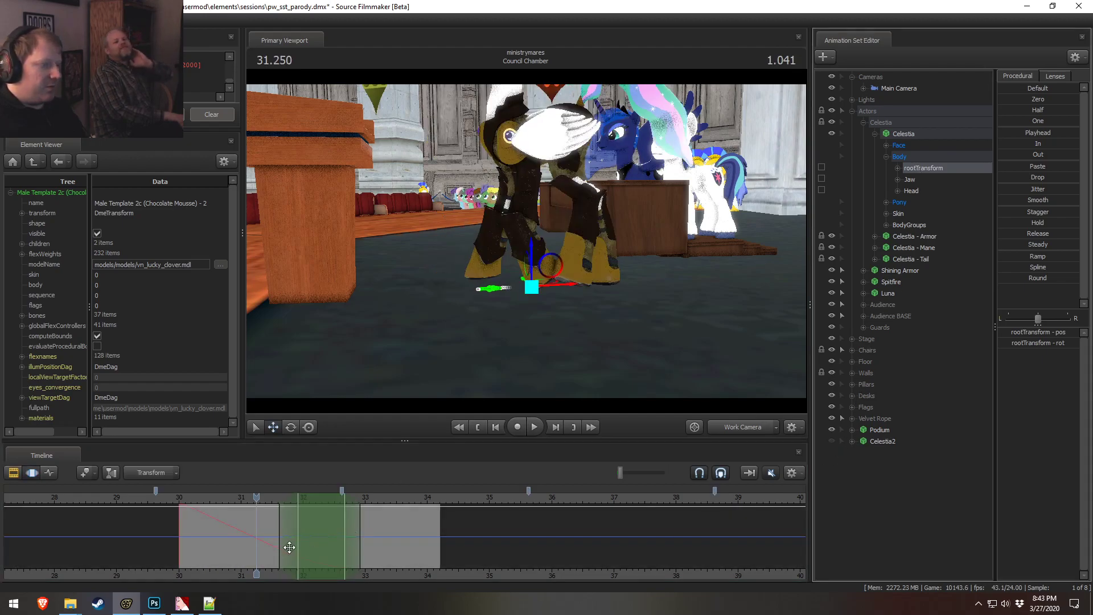
{"action": "left_click", "coordinate": [267, 546]}
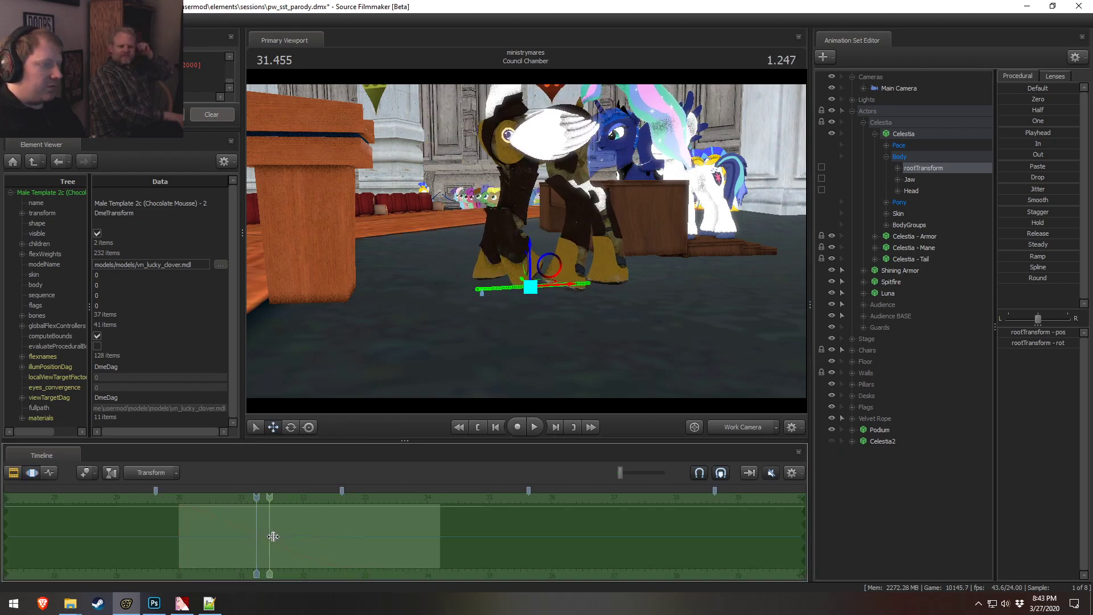
{"action": "mouse_move", "coordinate": [331, 548]}
{"action": "left_mouse_down", "text": "shift"}
{"action": "mouse_move", "coordinate": [353, 550]}
{"action": "mouse_move", "coordinate": [285, 541]}
{"action": "mouse_move", "coordinate": [353, 555]}
{"action": "mouse_move", "coordinate": [188, 523]}
{"action": "left_mouse_up", "text": "shift"}
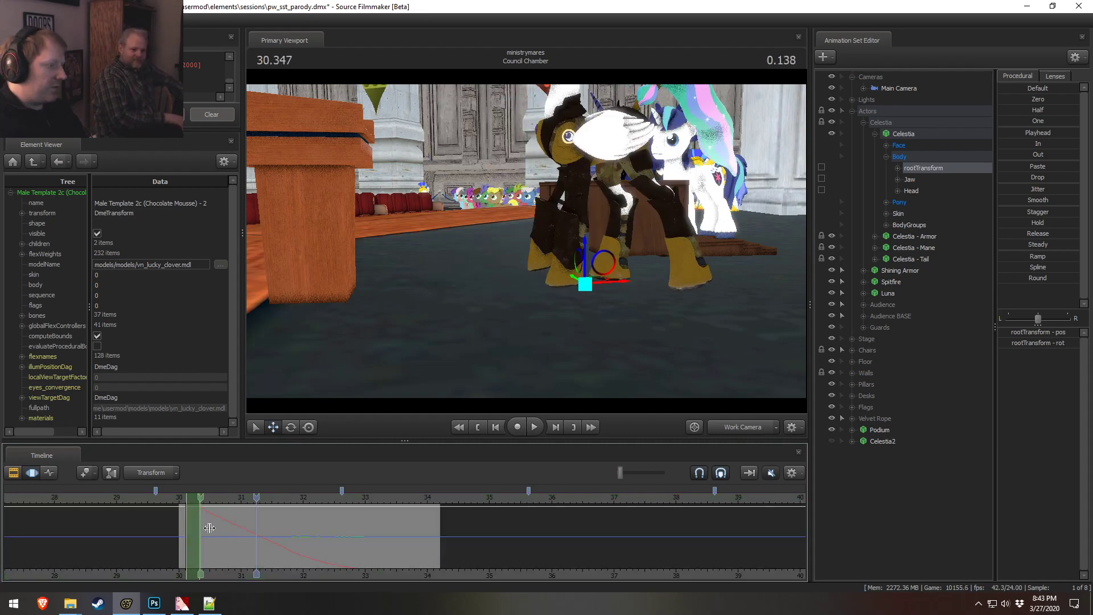
- Adjust the selection near the blend's end and replay from 31.85 and 31 s, viewing the hooves closer
{"action": "key", "text": "space"}
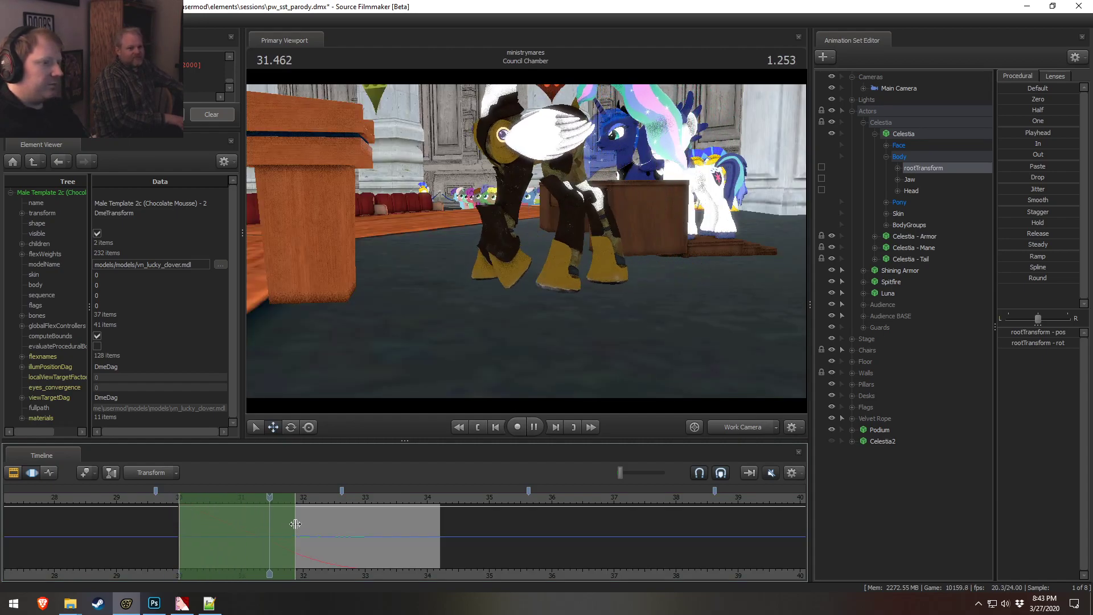
{"action": "key", "text": "space"}
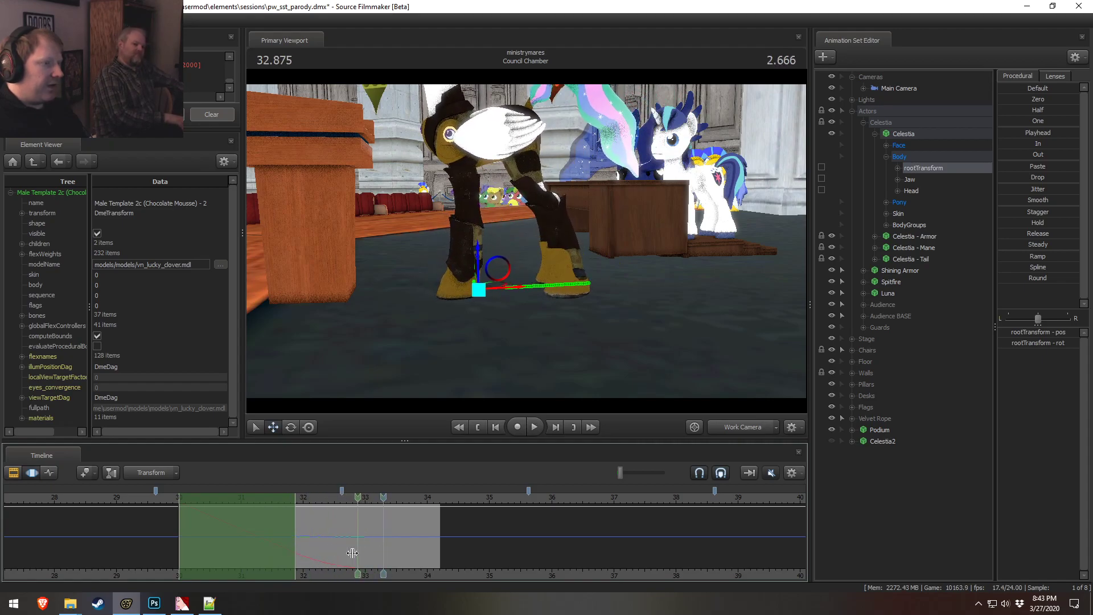
{"action": "mouse_move", "coordinate": [356, 556]}
{"action": "left_mouse_down"}
{"action": "mouse_move", "coordinate": [325, 551]}
{"action": "mouse_move", "coordinate": [366, 548]}
{"action": "mouse_move", "coordinate": [317, 540]}
{"action": "mouse_move", "coordinate": [367, 547]}
{"action": "left_mouse_up"}
{"action": "left_click", "coordinate": [292, 498]}
{"action": "key", "text": "space"}
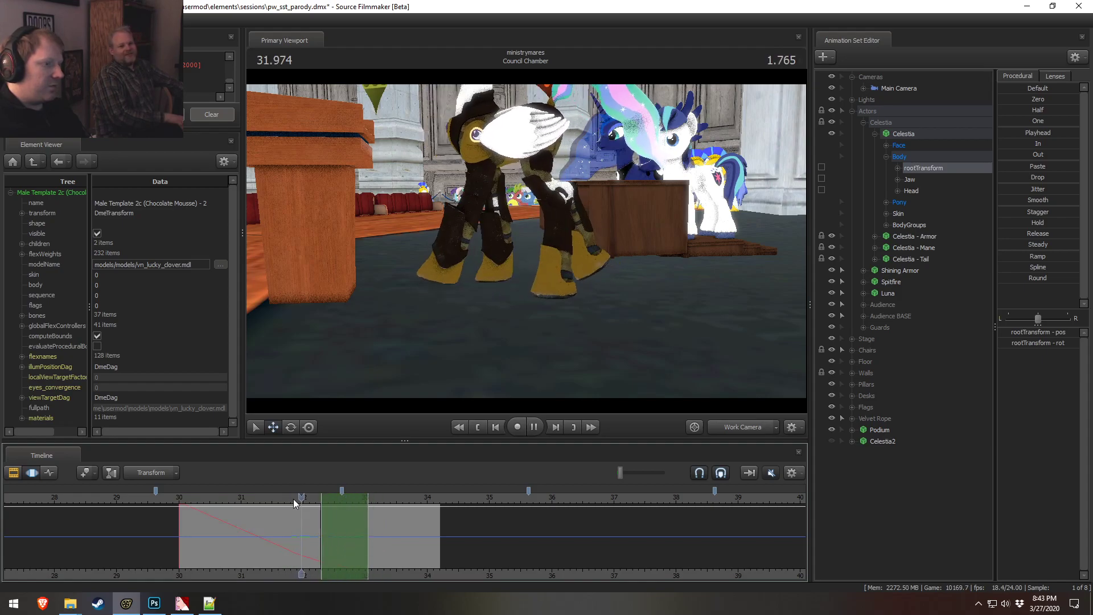
{"action": "key", "text": "space"}
{"action": "left_click", "coordinate": [242, 499]}
{"action": "key", "text": "space"}
{"action": "key", "text": "space"}
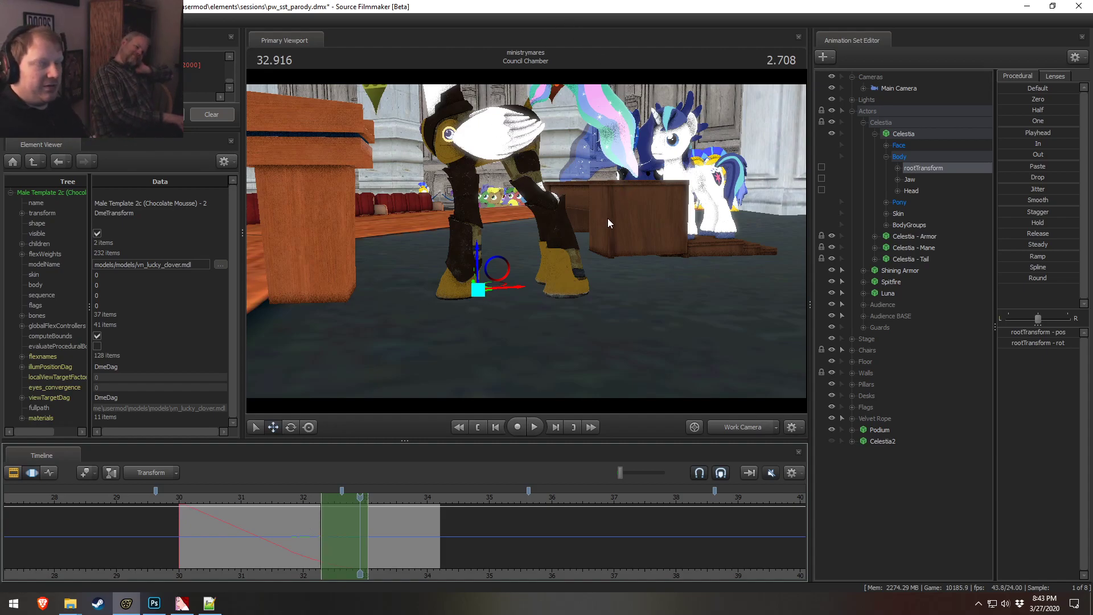
{"action": "left_click_drag", "start_coordinate": [630, 245], "coordinate": [629, 245]}
{"action": "left_click_drag", "start_coordinate": [526, 245], "coordinate": [526, 245]}
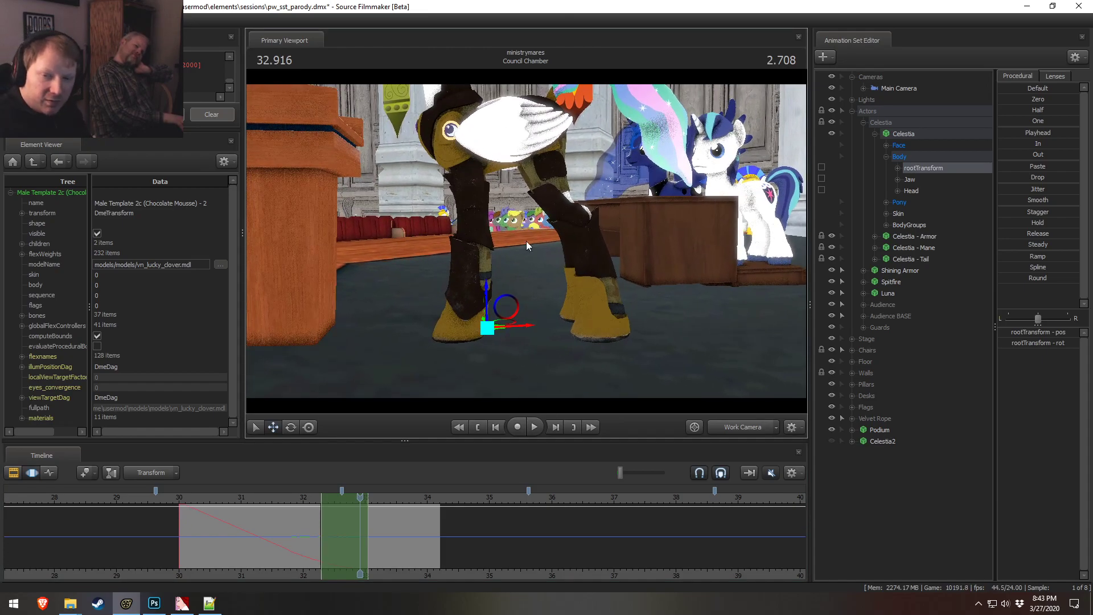
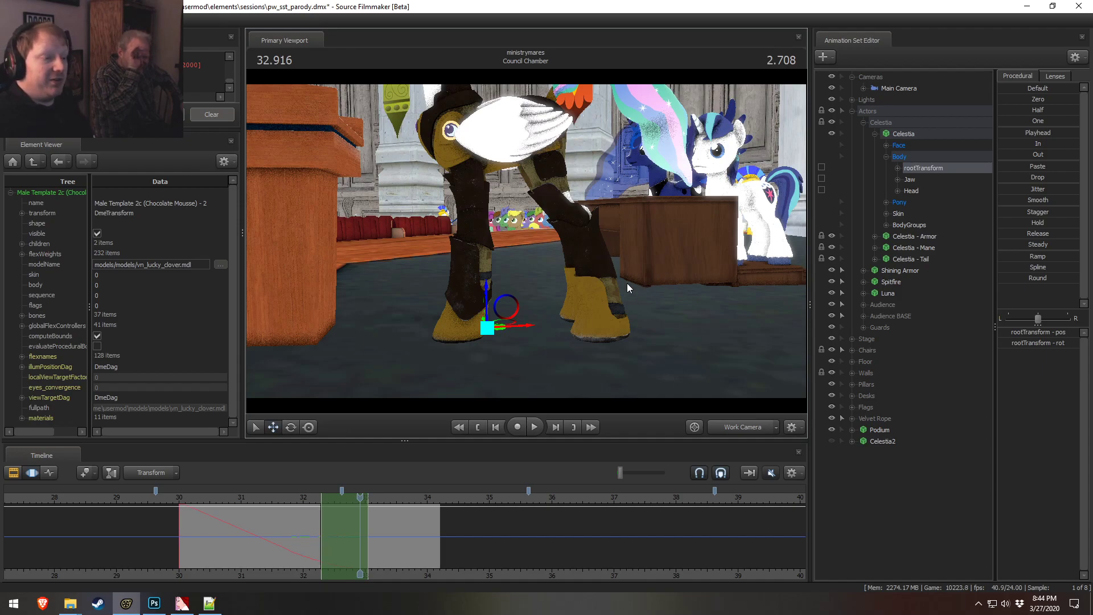
- Expand Celestia's Pony Legs controls and select the left front leg's LeftBall hoof bone
{"action": "mouse_move", "coordinate": [531, 244]}
{"action": "right_mouse_down"}
{"action": "mouse_move", "coordinate": [530, 222]}
{"action": "mouse_move", "coordinate": [521, 260]}
{"action": "right_mouse_up"}
{"action": "key", "text": "F2"}
{"action": "key", "text": "F3"}
{"action": "left_click", "coordinate": [886, 202]}
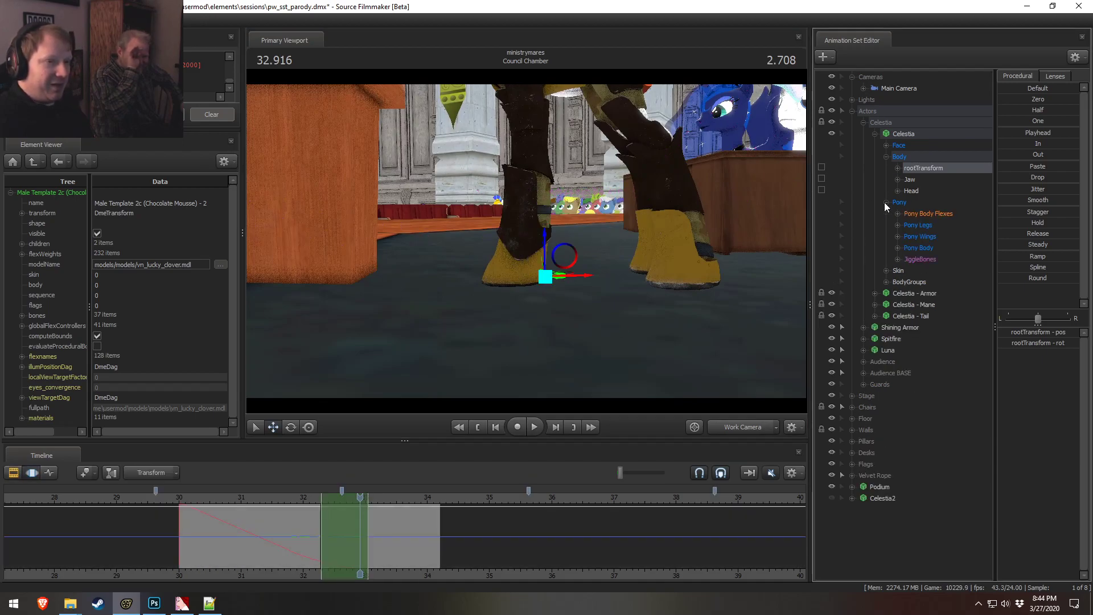
{"action": "left_click", "coordinate": [898, 225]}
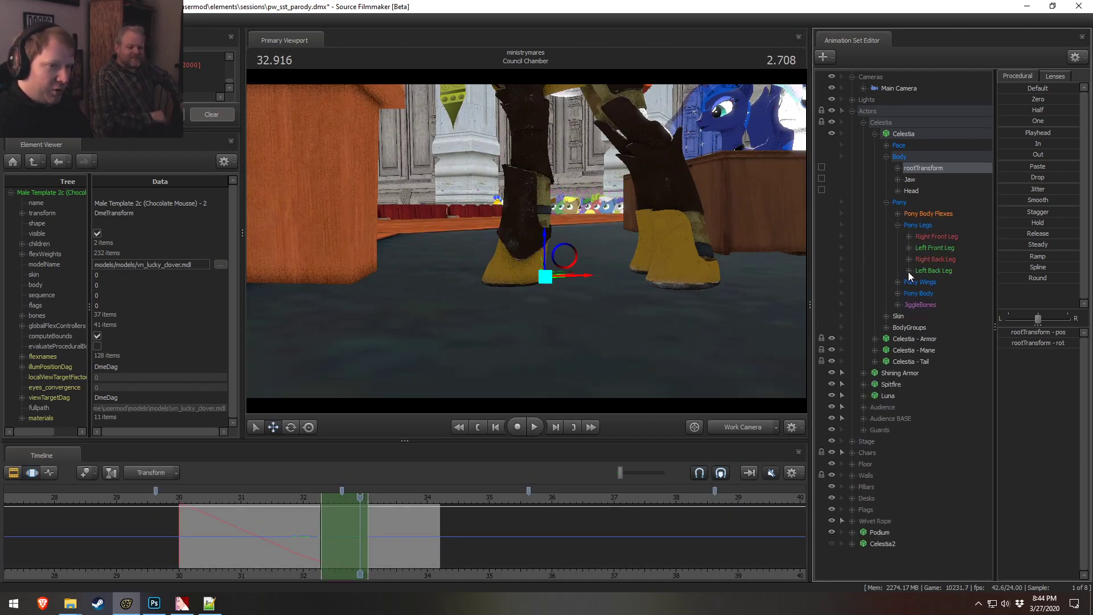
{"action": "left_click", "coordinate": [909, 270]}
{"action": "left_click", "coordinate": [938, 282]}
{"action": "left_click", "coordinate": [908, 248]}
{"action": "left_click", "coordinate": [937, 293]}
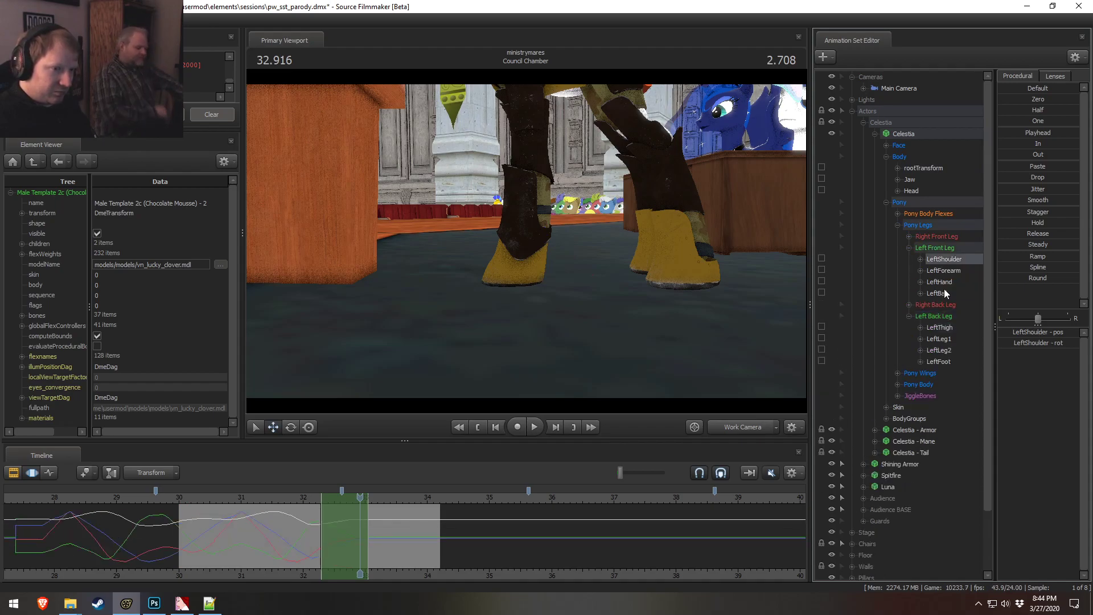
- Scrub from about 30.5 s to 32.333 s while viewing the left front hoof
{"action": "scroll", "coordinate": [171, 535], "scroll_direction": "up", "scroll_amount": 3}
{"action": "left_click", "coordinate": [121, 534]}
{"action": "mouse_move", "coordinate": [122, 533]}
{"action": "left_mouse_down"}
{"action": "mouse_move", "coordinate": [359, 551]}
{"action": "mouse_move", "coordinate": [284, 554]}
{"action": "mouse_move", "coordinate": [364, 540]}
{"action": "left_mouse_up"}
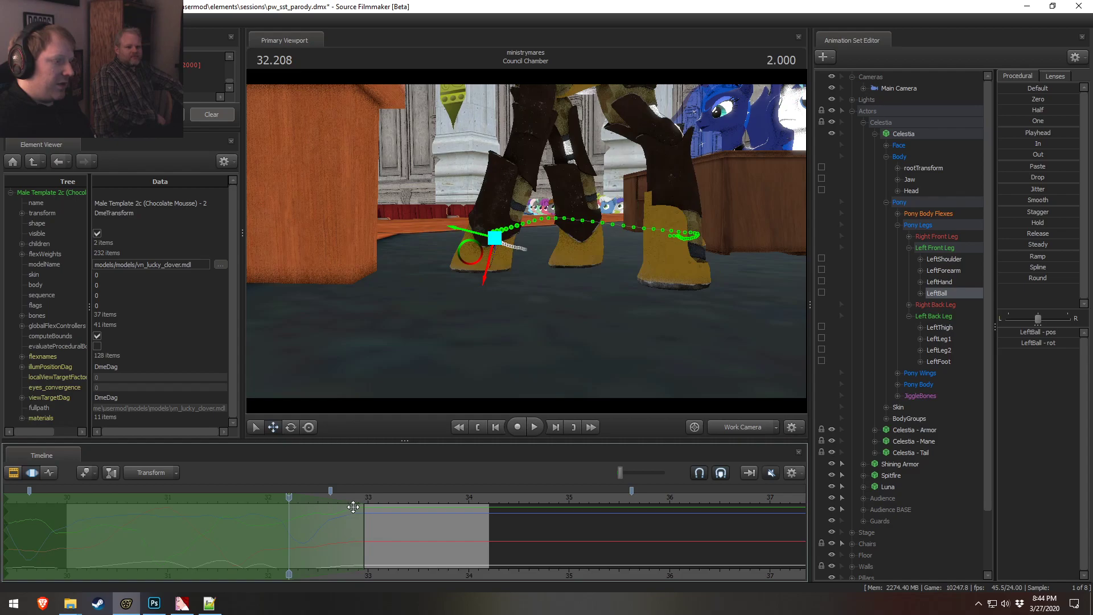
{"action": "mouse_move", "coordinate": [526, 243]}
{"action": "left_mouse_down", "text": "alt"}
{"action": "mouse_move", "coordinate": [532, 219]}
{"action": "mouse_move", "coordinate": [526, 243]}
{"action": "left_mouse_up", "text": "alt"}
{"action": "mouse_move", "coordinate": [290, 508]}
{"action": "left_mouse_down"}
{"action": "mouse_move", "coordinate": [368, 505]}
{"action": "mouse_move", "coordinate": [302, 500]}
{"action": "left_mouse_up"}
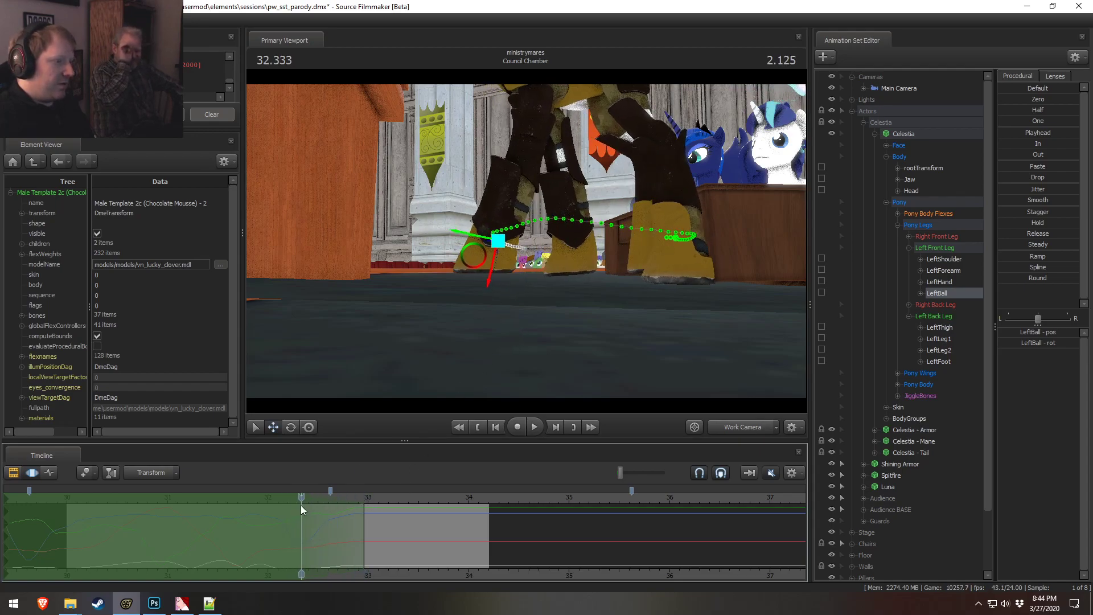
- Select Celestia's rootTransform and replay her step between about 31.8 and 33.2 seconds
{"action": "left_click", "coordinate": [922, 169]}
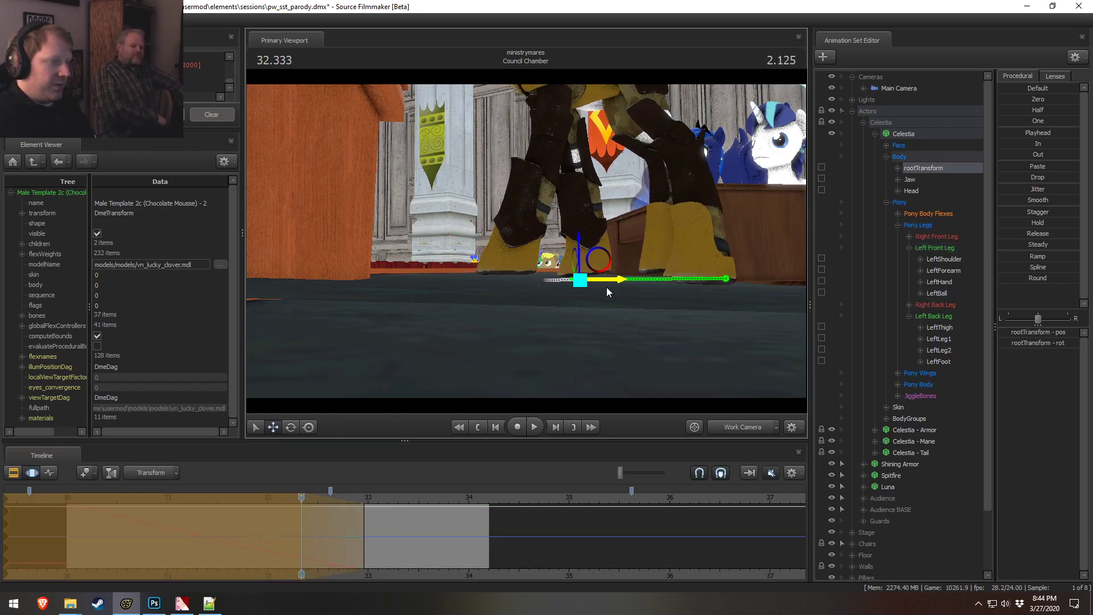
{"action": "key", "text": "space"}
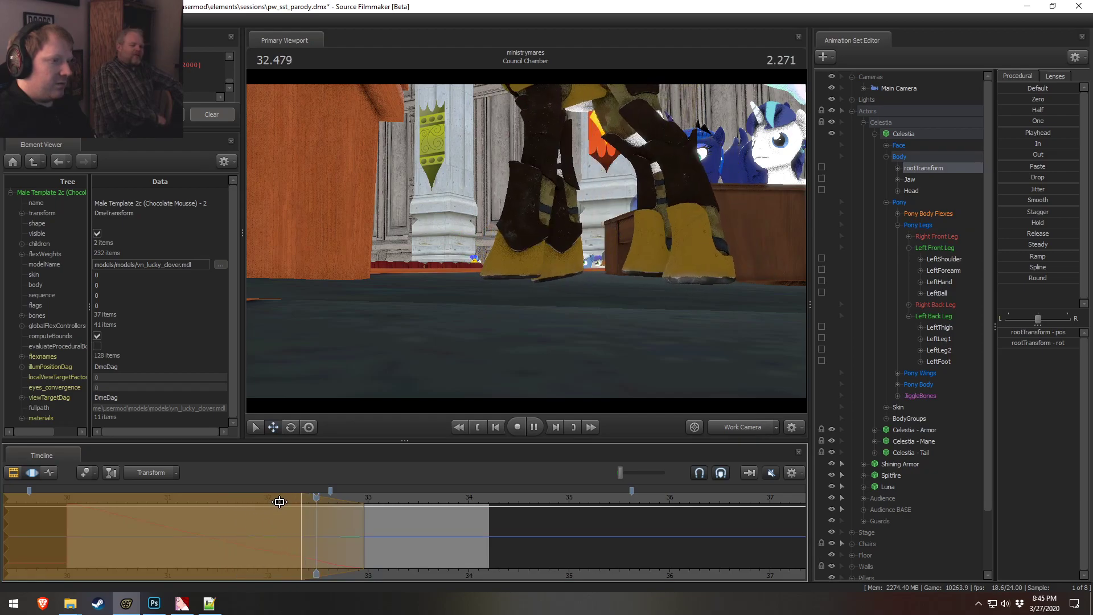
{"action": "key", "text": "space"}
{"action": "left_click_drag", "start_coordinate": [362, 510], "coordinate": [382, 499]}
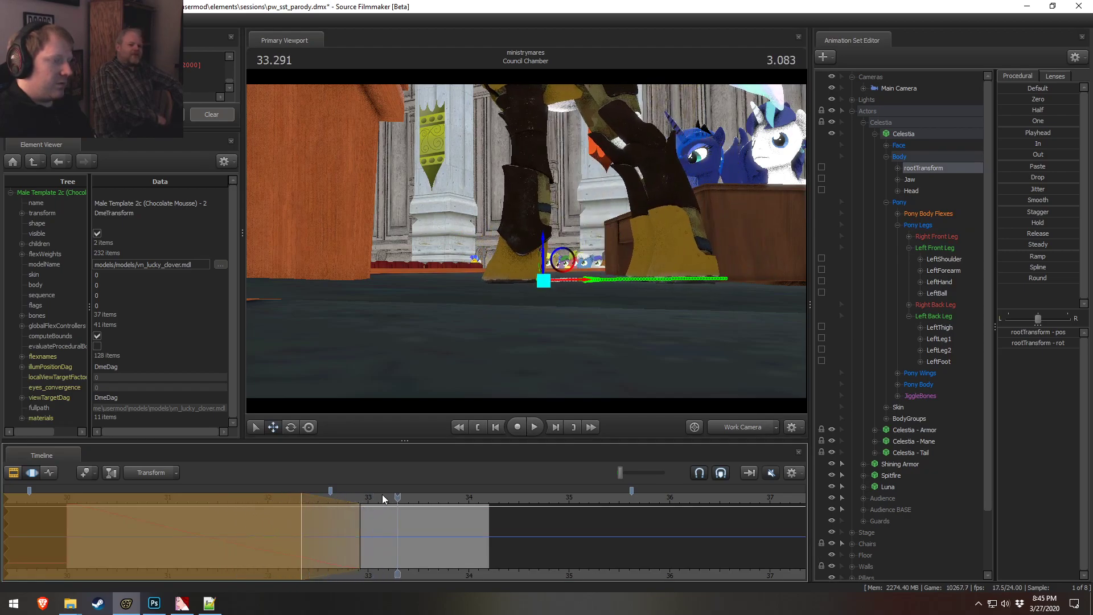
{"action": "key", "text": "space"}
{"action": "key", "text": "space"}
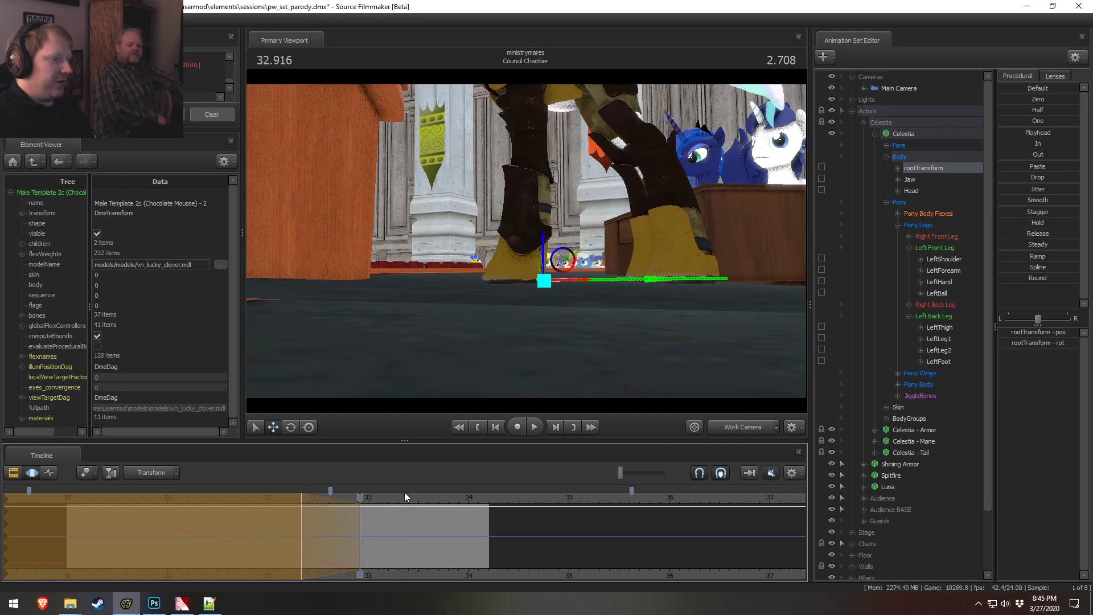
{"action": "key", "text": "space"}
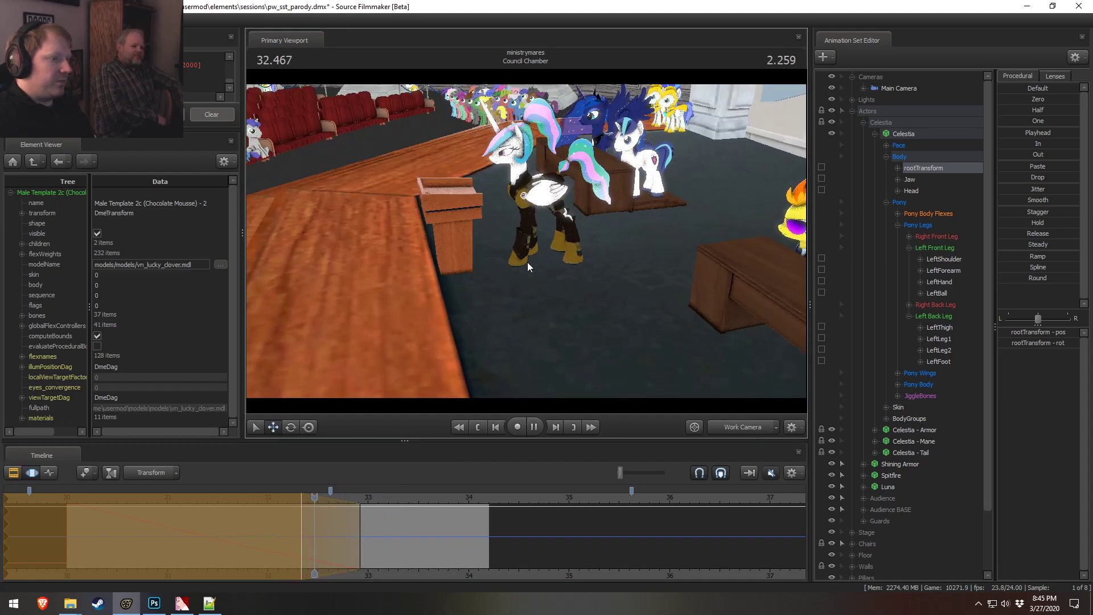
{"action": "key", "text": "space"}
{"action": "key", "text": "space"}
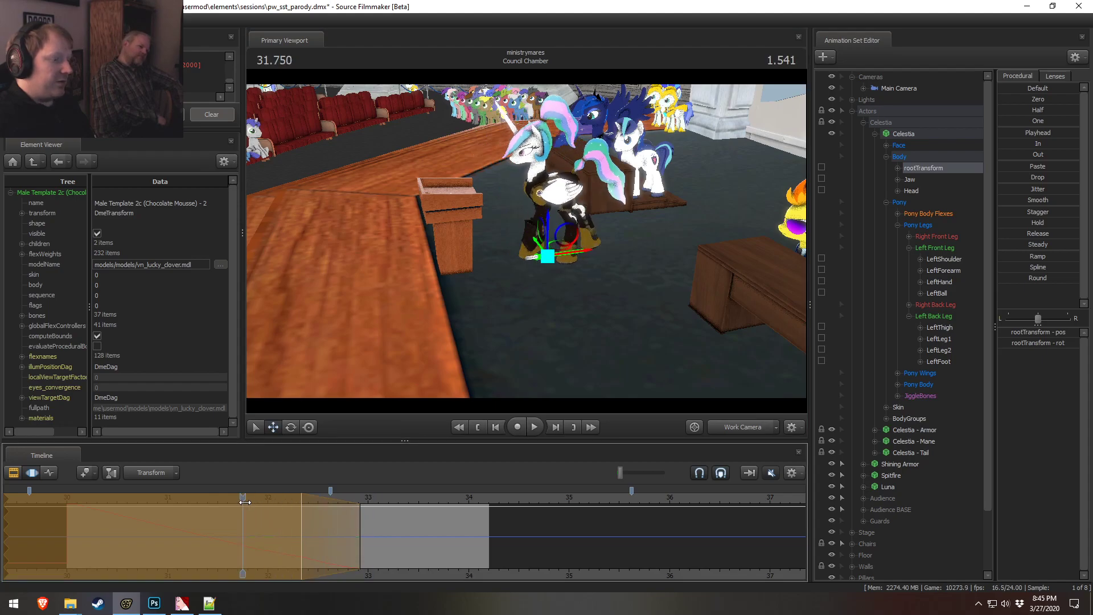
{"action": "key", "text": "space"}
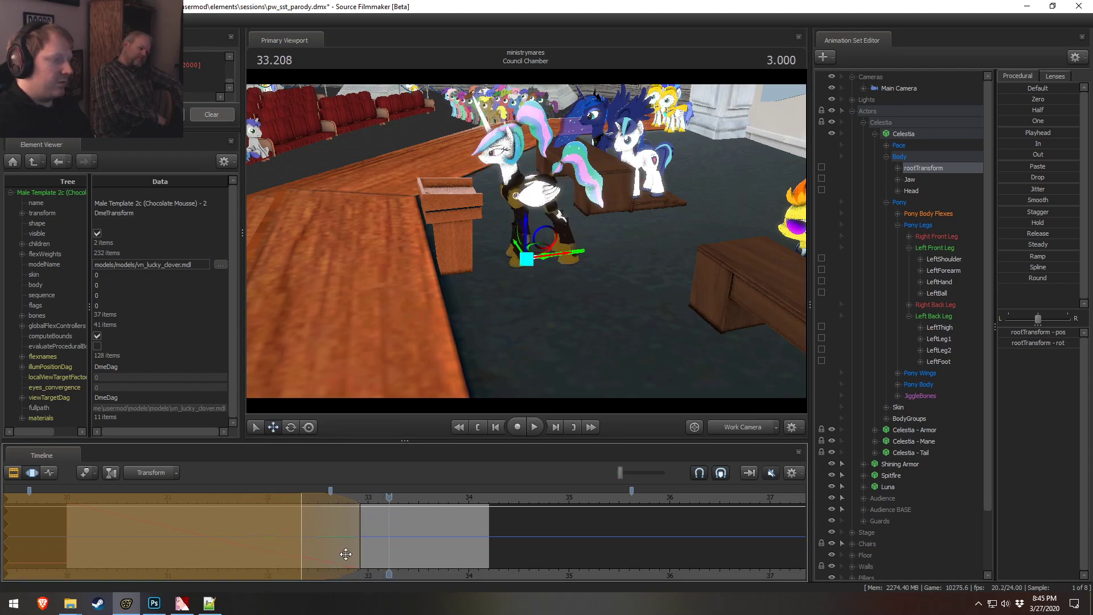
{"action": "key", "text": "space"}
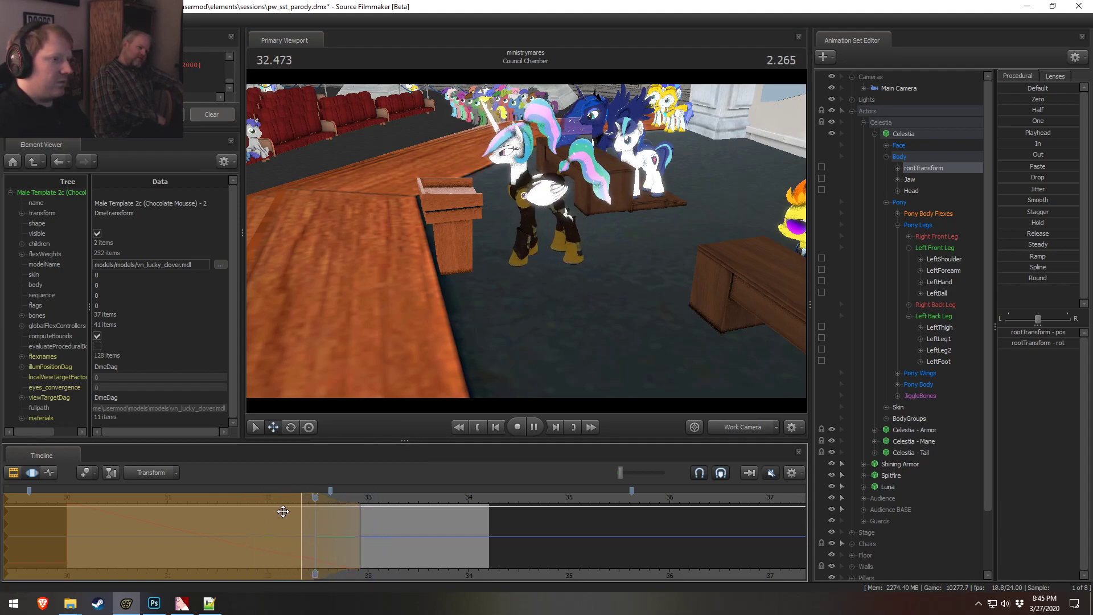
{"action": "key", "text": "space"}
{"action": "key", "text": "Right"}
{"action": "key", "text": "Right"}
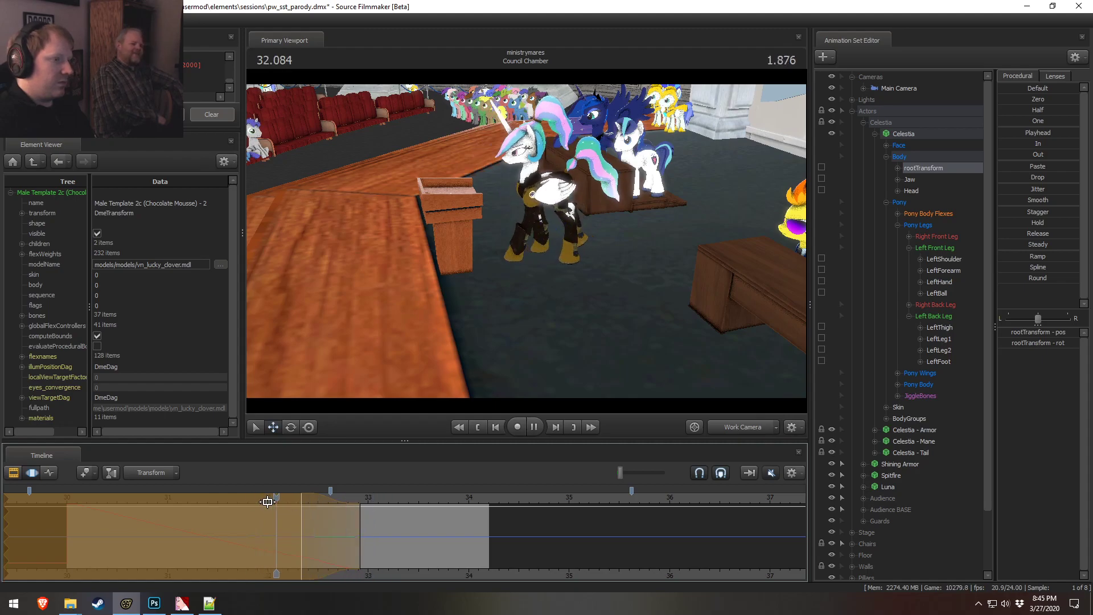
- Frame the root control by the hooves and scrub to about 32.9 seconds
{"action": "left_click_drag", "start_coordinate": [385, 505], "coordinate": [301, 509]}
{"action": "key", "text": "ctrl+1"}
{"action": "key", "text": "ctrl+2"}
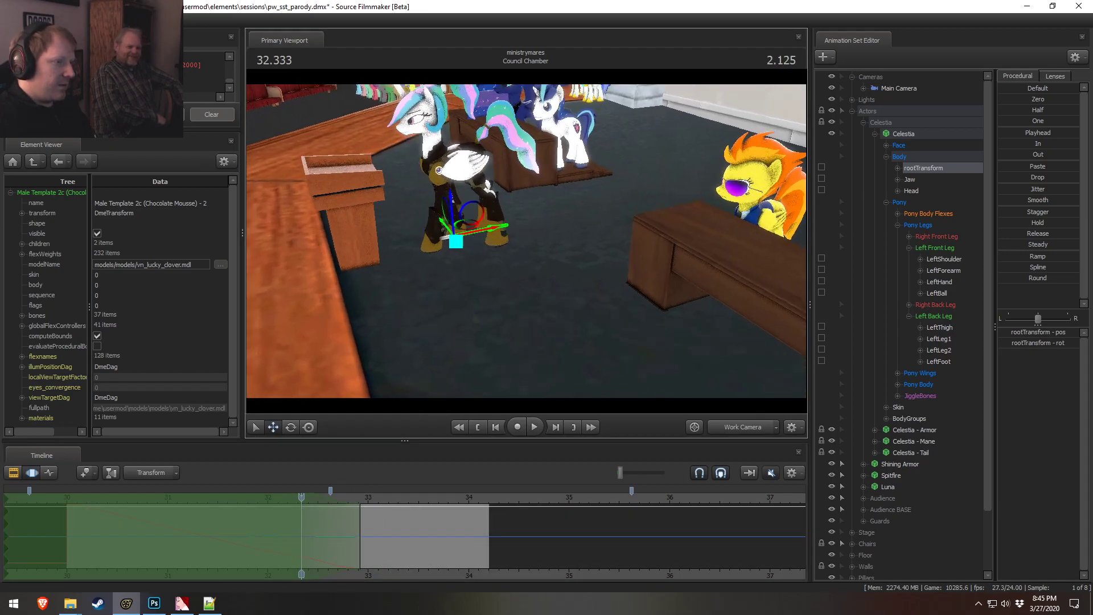
{"action": "key", "text": "f"}
{"action": "left_click_drag", "start_coordinate": [301, 512], "coordinate": [330, 522]}
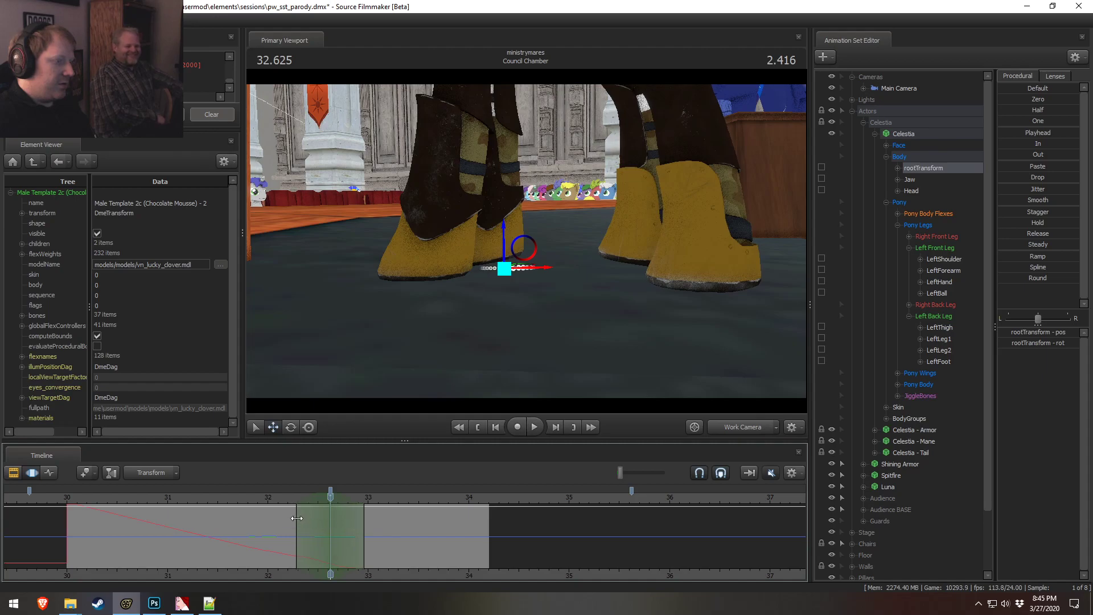
- Rotate the right front hoof's RightHand bone and replay the step from 31.4 to 32.5 s
{"action": "left_click_drag", "start_coordinate": [523, 149], "coordinate": [555, 166]}
{"action": "left_click", "coordinate": [488, 111]}
{"action": "left_click", "coordinate": [549, 144]}
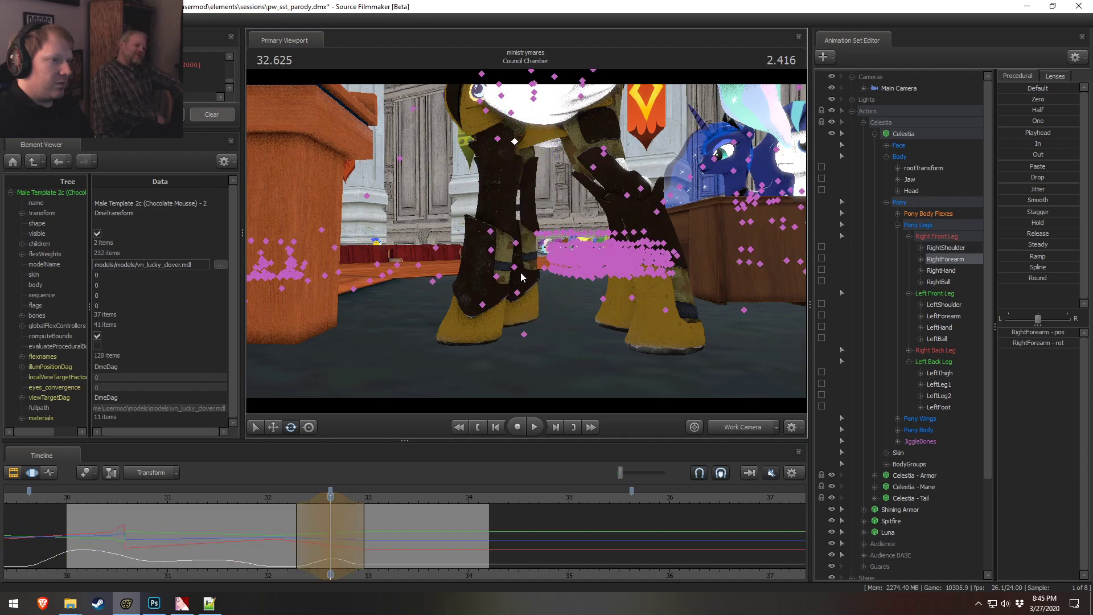
{"action": "left_click", "coordinate": [517, 270]}
{"action": "left_click_drag", "start_coordinate": [555, 238], "coordinate": [556, 245]}
{"action": "key", "text": "space"}
{"action": "key", "text": "space"}
{"action": "key", "text": "space"}
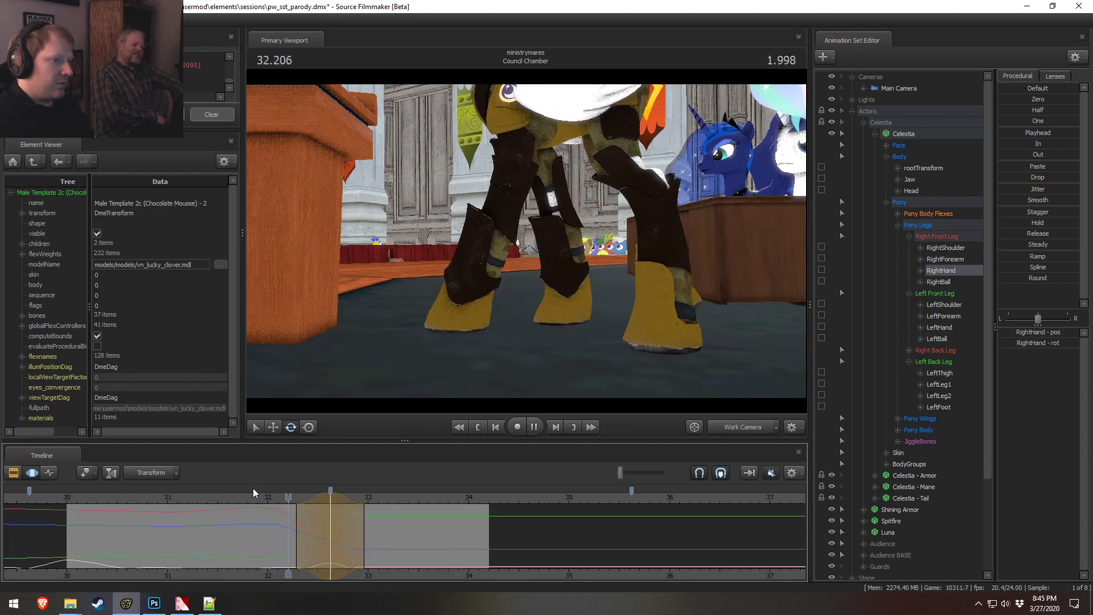
{"action": "key", "text": "space"}
{"action": "key", "text": "space"}
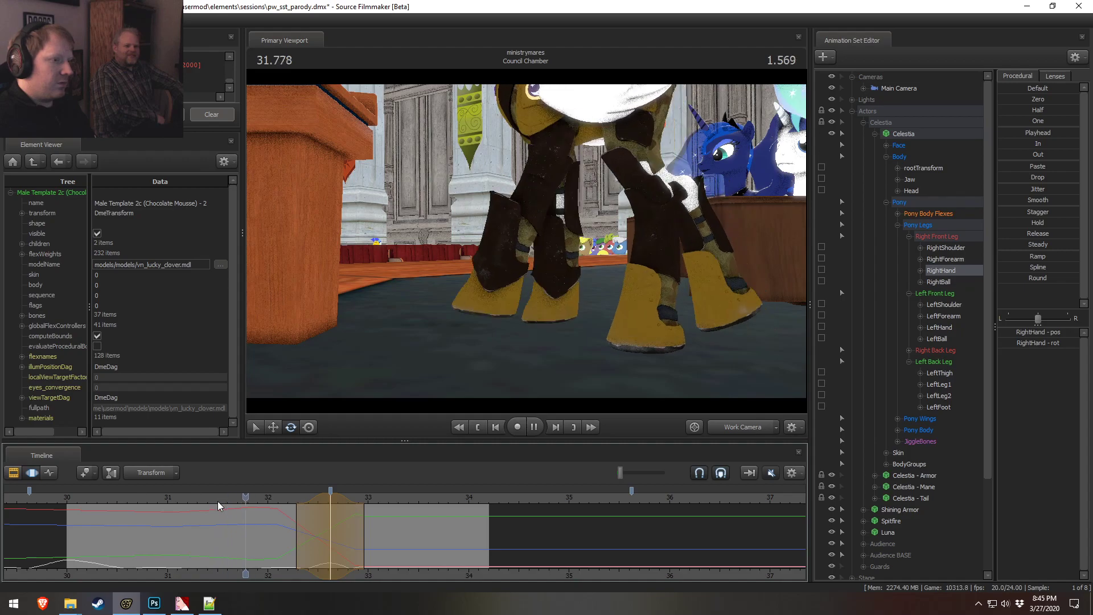
{"action": "key", "text": "space"}
{"action": "mouse_move", "coordinate": [235, 547]}
{"action": "middle_mouse_down"}
{"action": "mouse_move", "coordinate": [315, 552]}
{"action": "mouse_move", "coordinate": [257, 545]}
{"action": "mouse_move", "coordinate": [294, 545]}
{"action": "mouse_move", "coordinate": [271, 545]}
{"action": "middle_mouse_up"}
- Round off the whole Right Front Leg's motion from 31.78 s and widen the affected range
{"action": "left_click", "coordinate": [247, 552], "text": "shift"}
{"action": "scroll", "coordinate": [280, 539], "scroll_direction": "up", "scroll_amount": 3}
{"action": "left_click", "coordinate": [939, 237]}
{"action": "left_click_drag", "start_coordinate": [1022, 282], "coordinate": [1031, 282]}
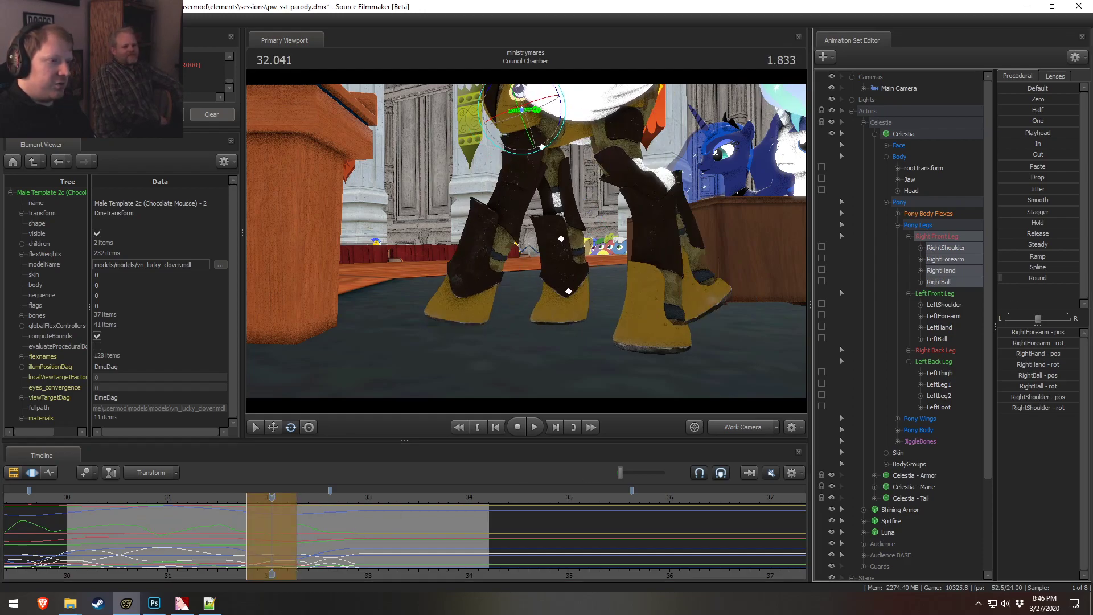
{"action": "key", "text": "space"}
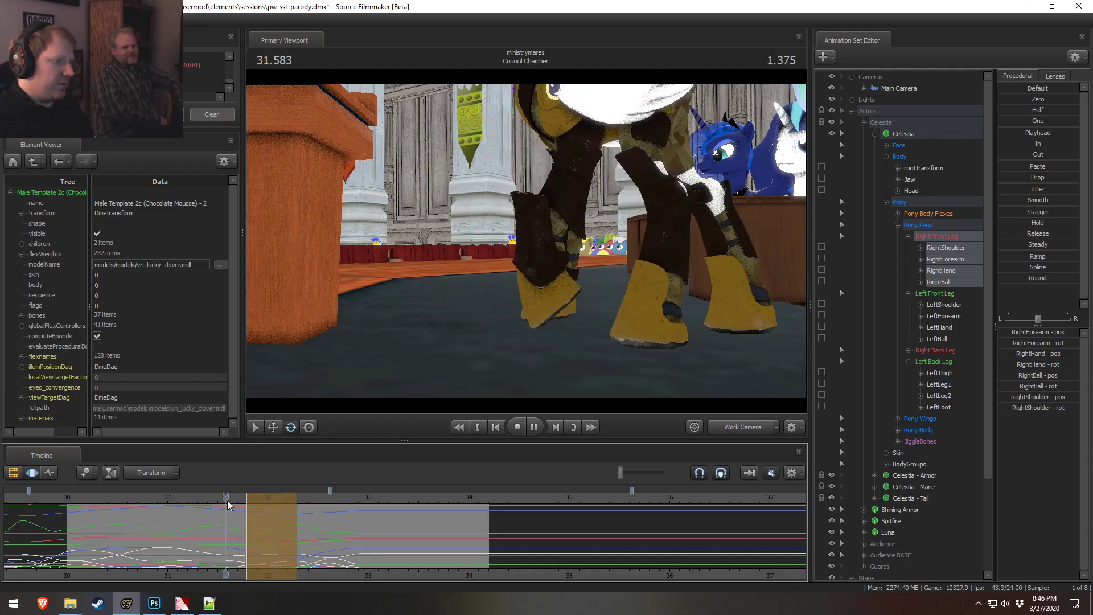
{"action": "middle_click_drag", "start_coordinate": [237, 515], "coordinate": [271, 531]}
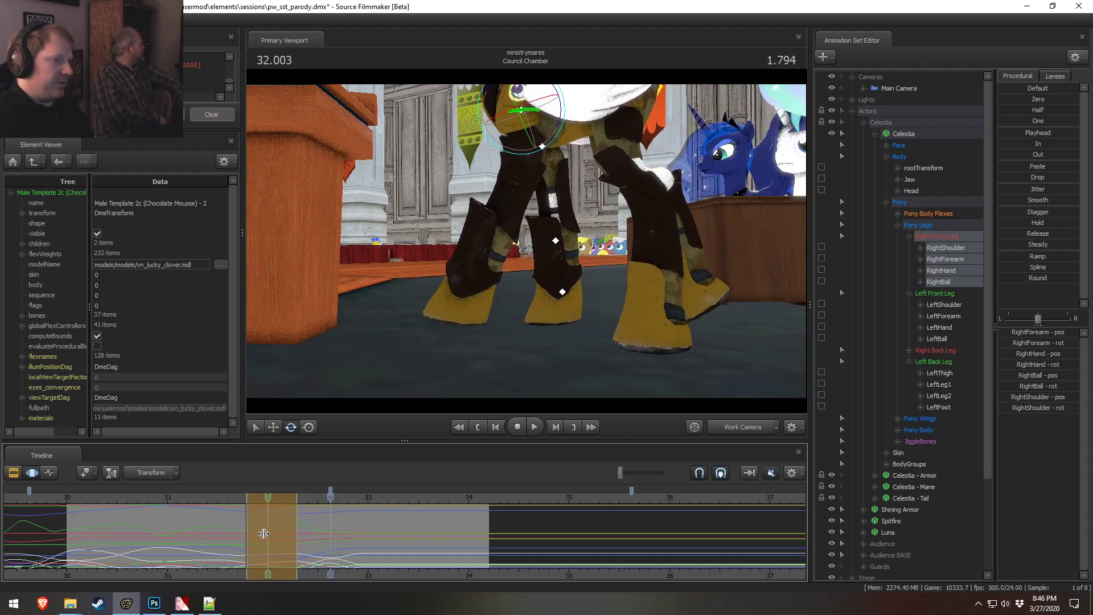
{"action": "mouse_move", "coordinate": [290, 536]}
{"action": "middle_mouse_down"}
{"action": "mouse_move", "coordinate": [250, 537]}
{"action": "mouse_move", "coordinate": [293, 530]}
{"action": "middle_mouse_up"}
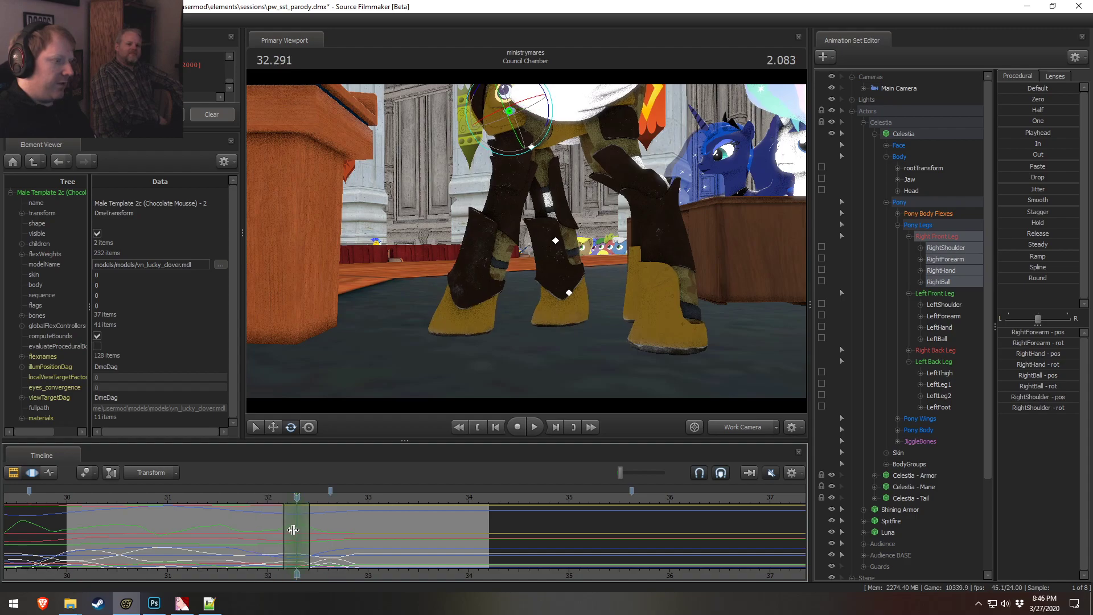
{"action": "left_click_drag", "start_coordinate": [308, 524], "coordinate": [255, 534]}
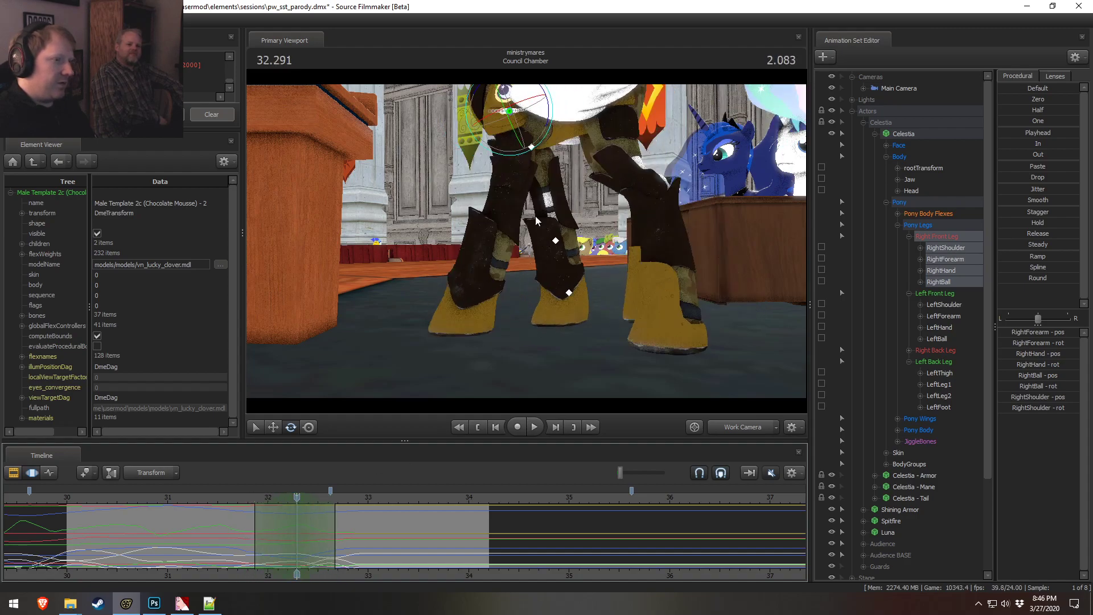
- Rotate the RightShoulder bone slightly and replay the leg from about 31.75 s
{"action": "left_click", "coordinate": [509, 113]}
{"action": "left_click_drag", "start_coordinate": [549, 127], "coordinate": [553, 132]}
{"action": "left_click", "coordinate": [234, 498]}
{"action": "key", "text": "space"}
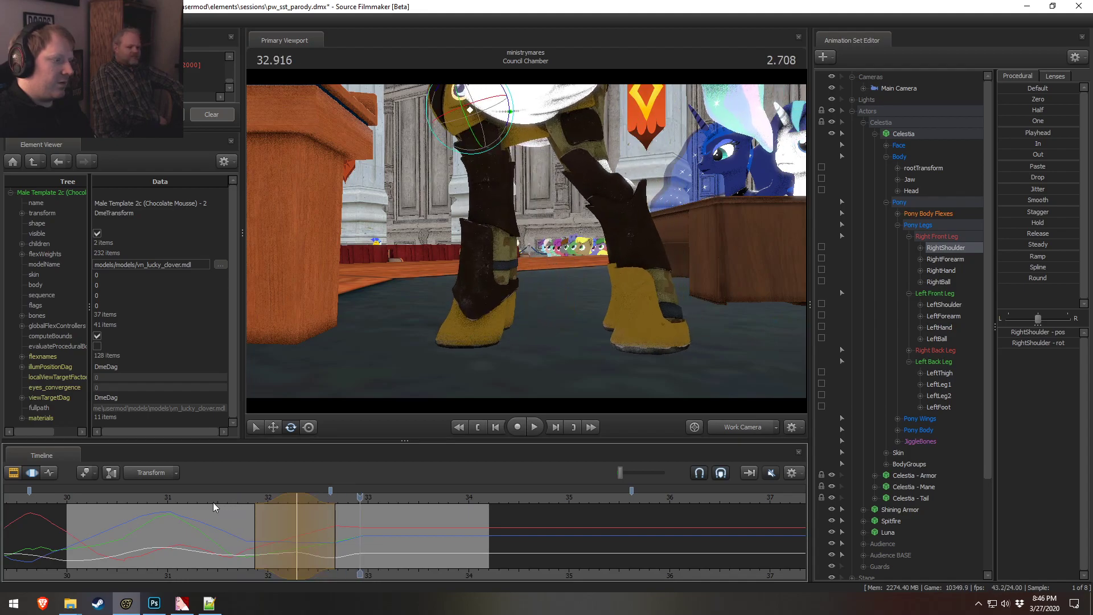
- Replay the step from 31.45 s, orbiting to view Luna, Shining Armor and the armored legs
{"action": "key", "text": "space"}
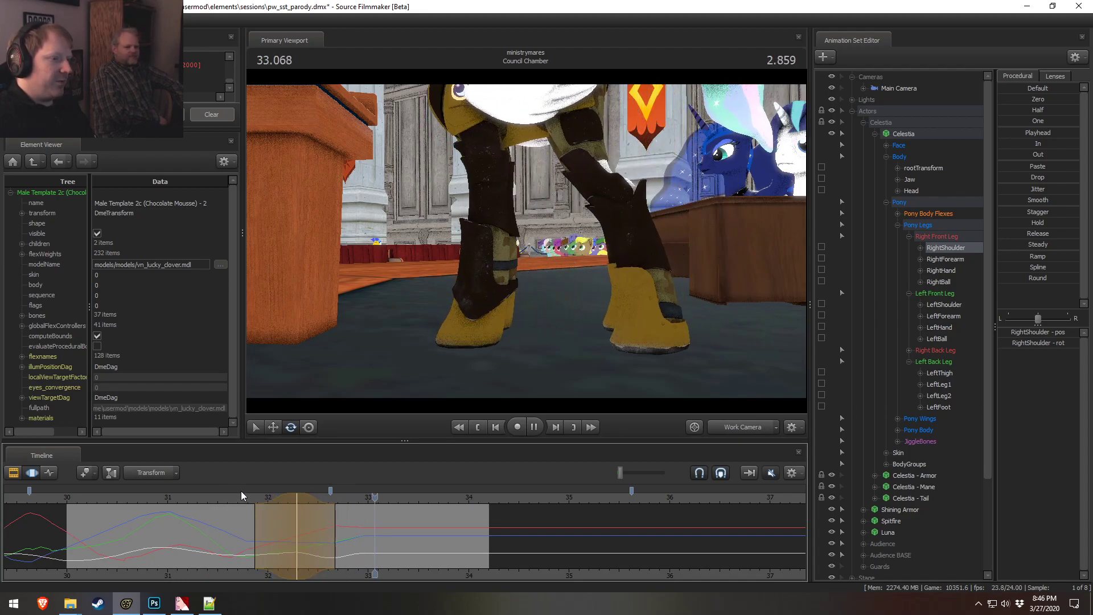
{"action": "left_click", "coordinate": [213, 497]}
{"action": "mouse_move", "coordinate": [597, 303]}
{"action": "left_mouse_down"}
{"action": "mouse_move", "coordinate": [597, 267]}
{"action": "mouse_move", "coordinate": [597, 303]}
{"action": "left_mouse_up"}
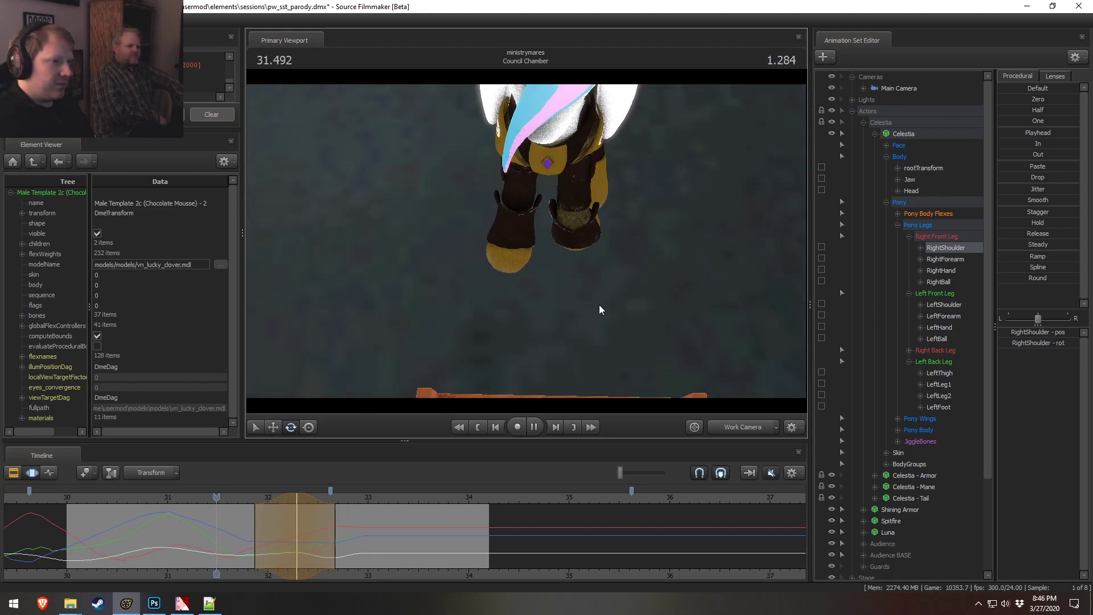
{"action": "key", "text": "space"}
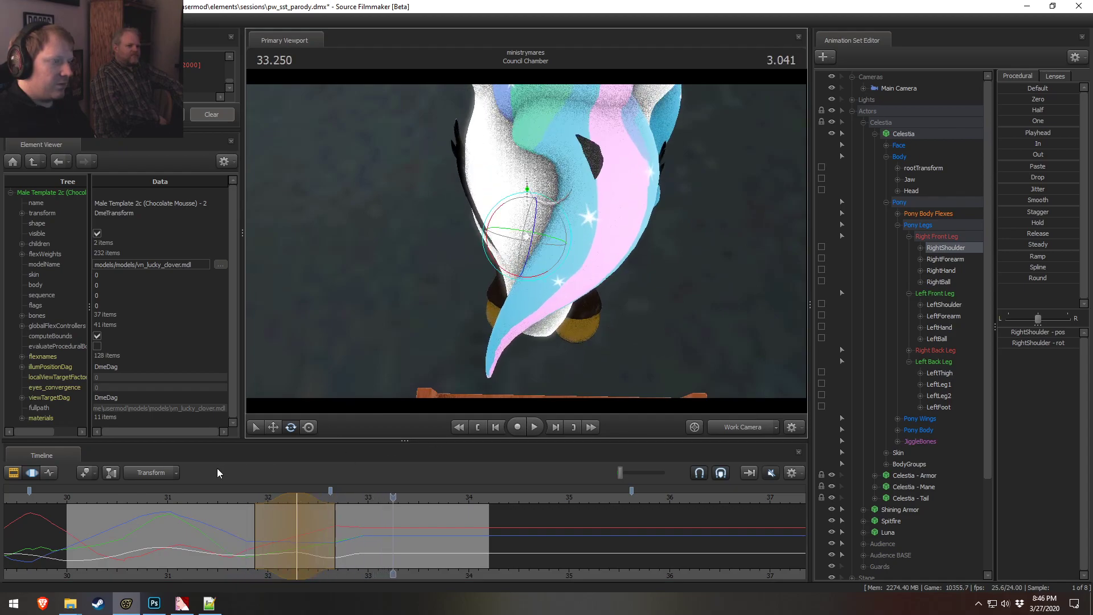
{"action": "key", "text": "space"}
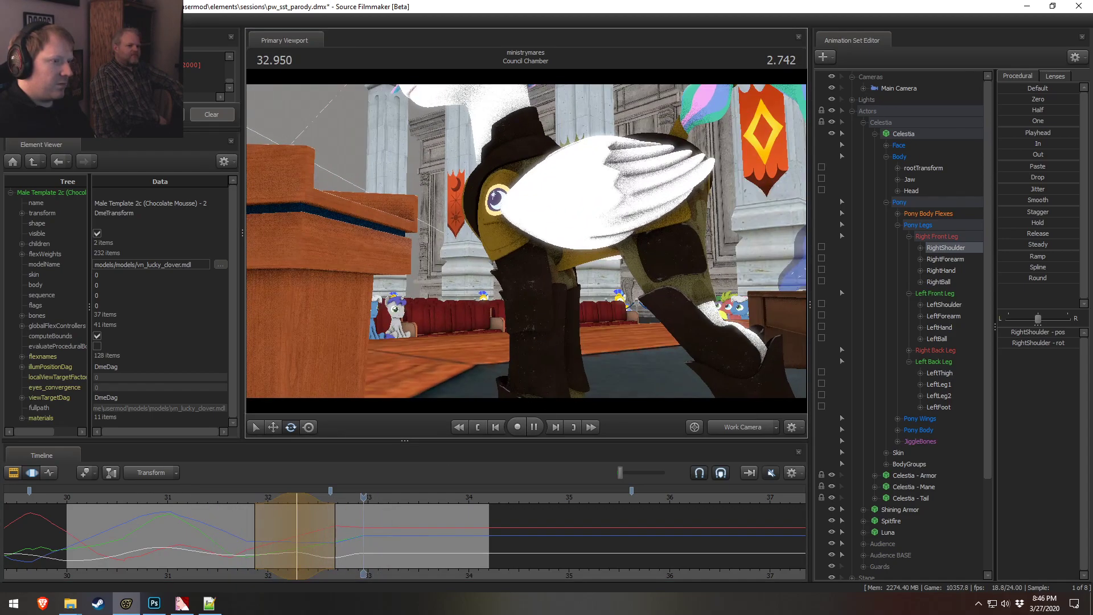
{"action": "left_click_drag", "start_coordinate": [544, 323], "coordinate": [581, 310]}
{"action": "left_click_drag", "start_coordinate": [526, 242], "coordinate": [660, 241]}
- Rewind to 30 s and stretch the time selection from 30 to about 32.8 seconds
{"action": "left_click_drag", "start_coordinate": [245, 500], "coordinate": [75, 496]}
{"action": "left_click_drag", "start_coordinate": [501, 242], "coordinate": [545, 225]}
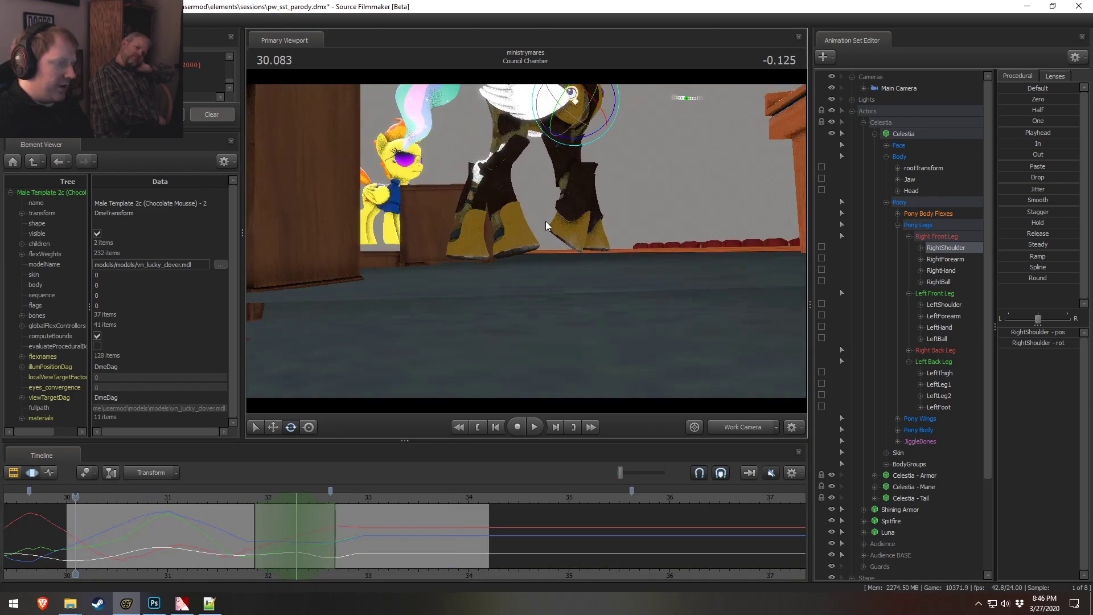
{"action": "left_click", "coordinate": [69, 528]}
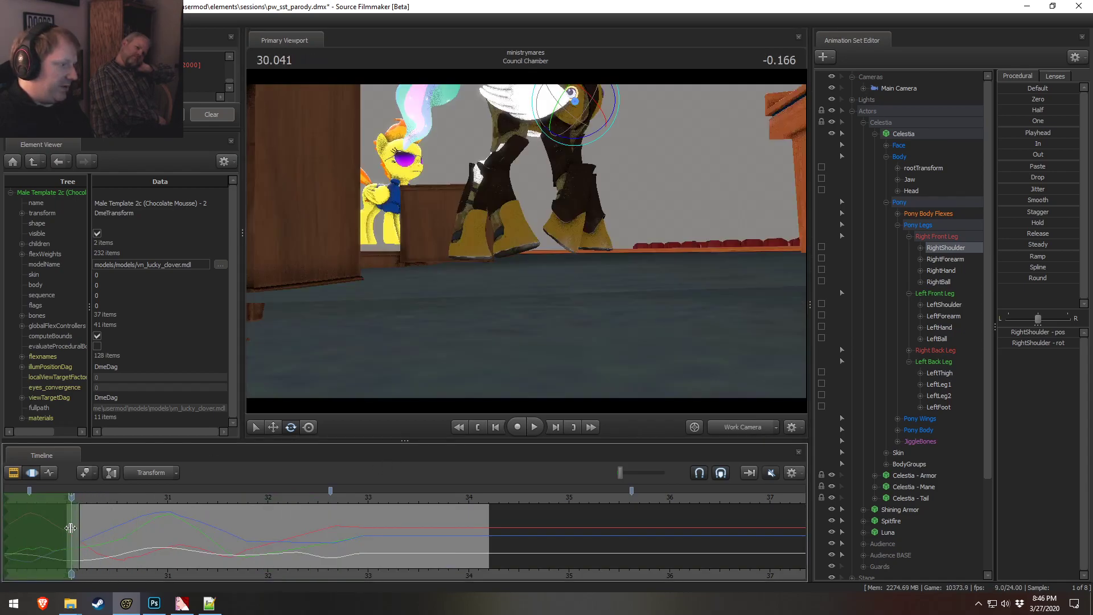
{"action": "left_click_drag", "start_coordinate": [84, 530], "coordinate": [312, 560]}
{"action": "left_click_drag", "start_coordinate": [527, 250], "coordinate": [538, 235]}
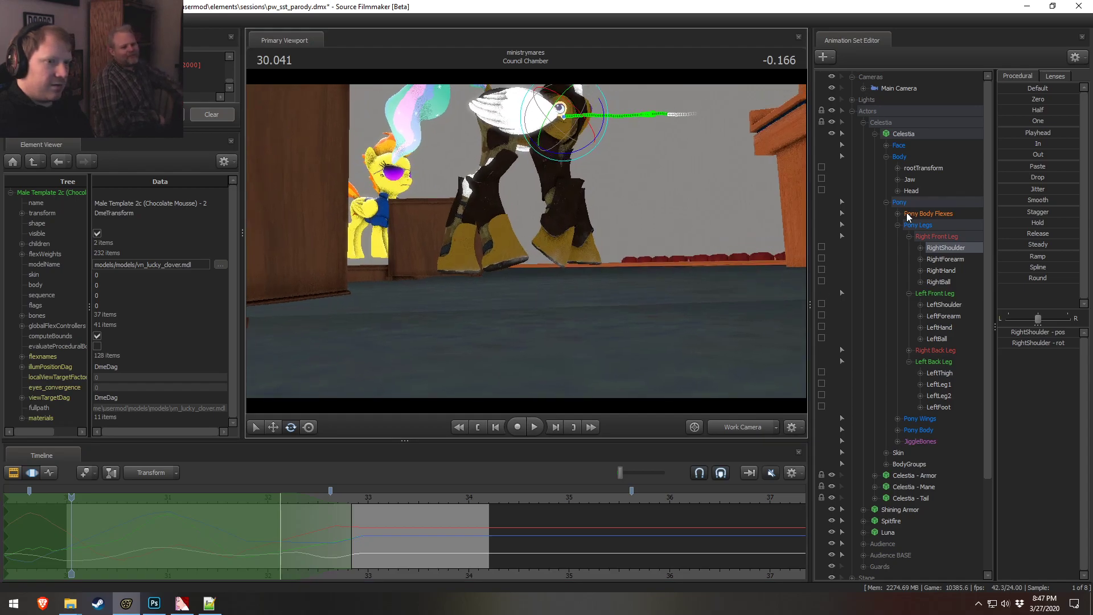
- Select the pony's rootTransform and lower its whole body at 30.0 seconds
{"action": "left_click", "coordinate": [918, 167]}
{"action": "left_click_drag", "start_coordinate": [607, 219], "coordinate": [603, 235]}
{"action": "left_click_drag", "start_coordinate": [495, 250], "coordinate": [524, 243]}
{"action": "key", "text": "w"}
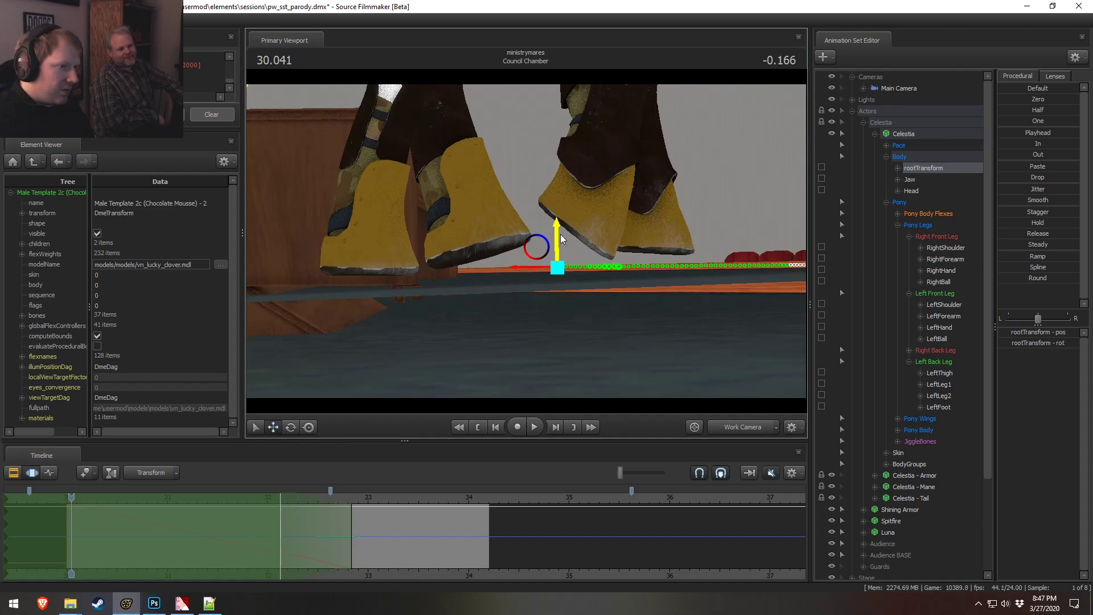
{"action": "left_click_drag", "start_coordinate": [75, 508], "coordinate": [68, 498]}
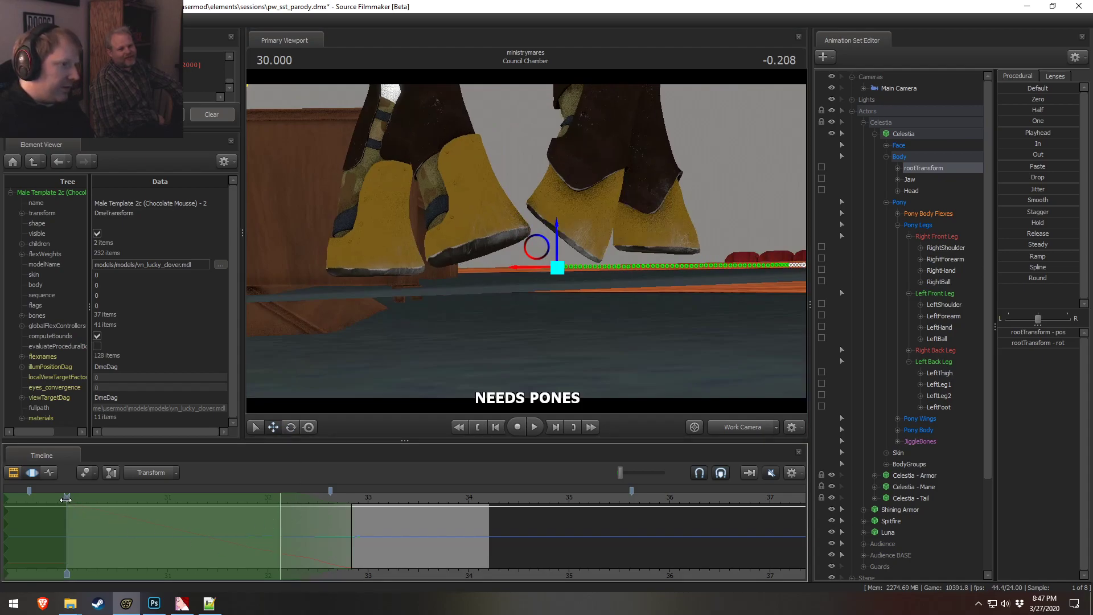
{"action": "left_click_drag", "start_coordinate": [555, 227], "coordinate": [559, 246]}
- Switch timeline edits to Offset mode and rotate the root slightly
{"action": "key", "text": "e"}
{"action": "left_click", "coordinate": [142, 472]}
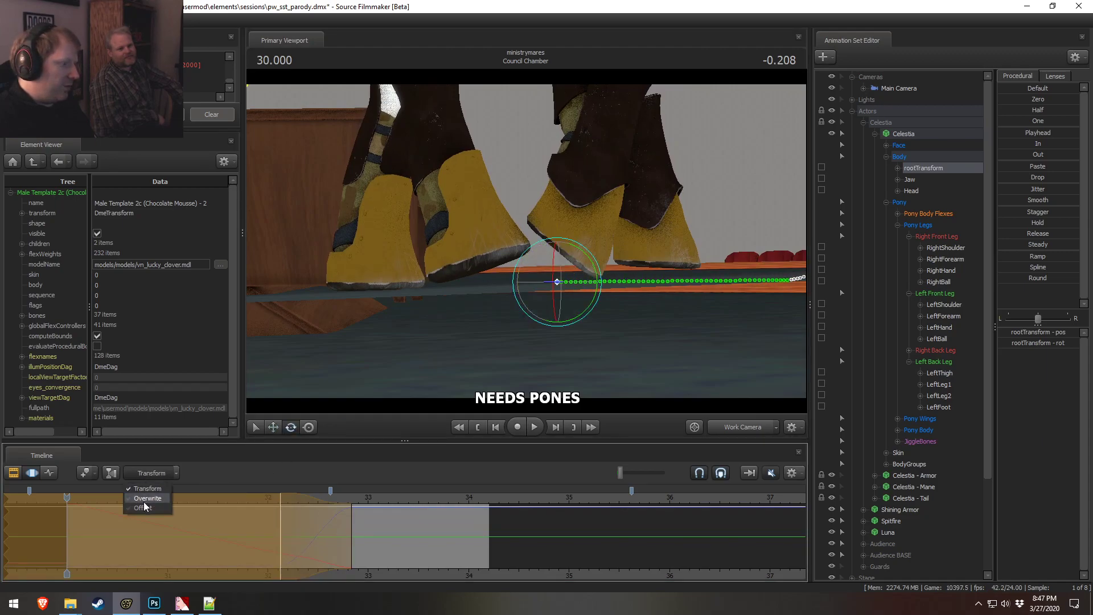
{"action": "left_click", "coordinate": [146, 500]}
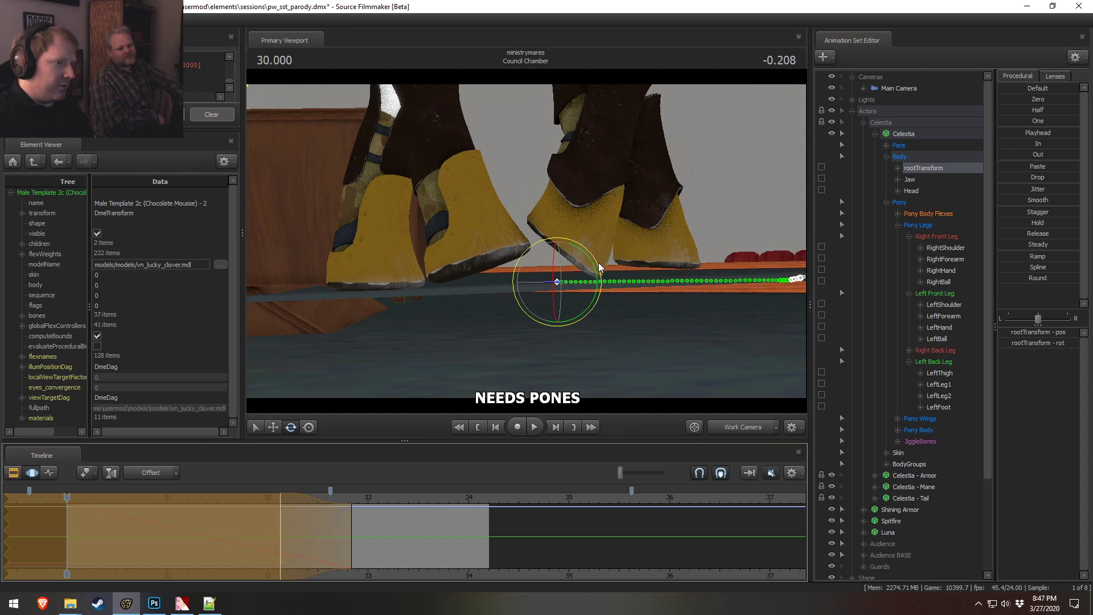
{"action": "left_click_drag", "start_coordinate": [595, 273], "coordinate": [581, 272]}
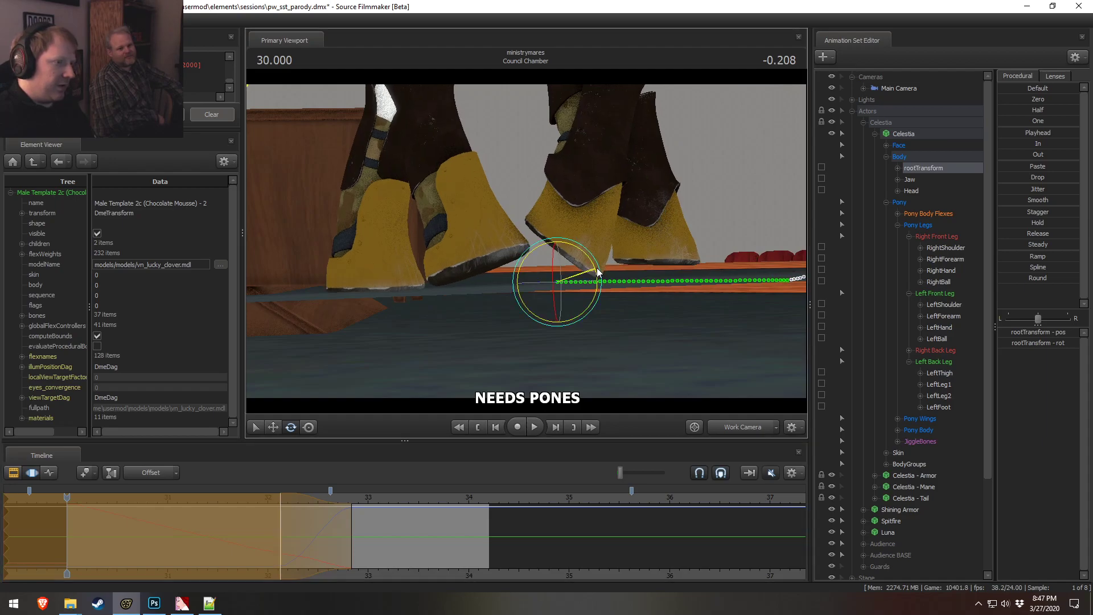
- Play back the lowered body from a wide room shot, then review the hooves near 31.7 s
{"action": "key", "text": "w"}
{"action": "key", "text": "space"}
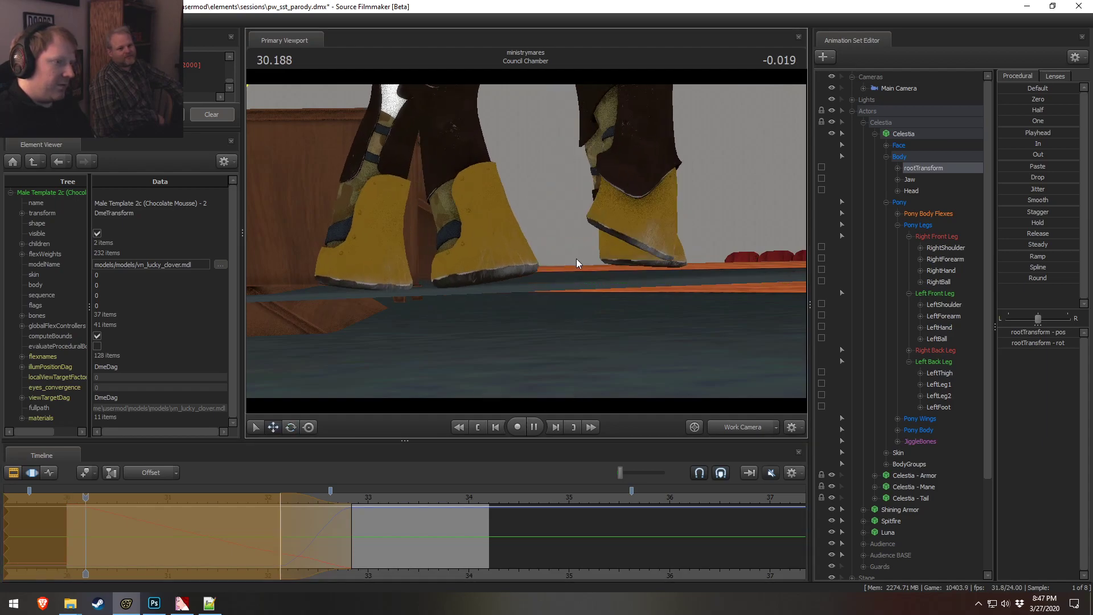
{"action": "key", "text": "space"}
{"action": "mouse_move", "coordinate": [518, 230]}
{"action": "left_mouse_down", "text": "alt"}
{"action": "mouse_move", "coordinate": [495, 262]}
{"action": "mouse_move", "coordinate": [493, 234]}
{"action": "mouse_move", "coordinate": [551, 185]}
{"action": "mouse_move", "coordinate": [526, 239]}
{"action": "left_mouse_up", "text": "alt"}
{"action": "key", "text": "space"}
{"action": "key", "text": "space"}
{"action": "key", "text": "space"}
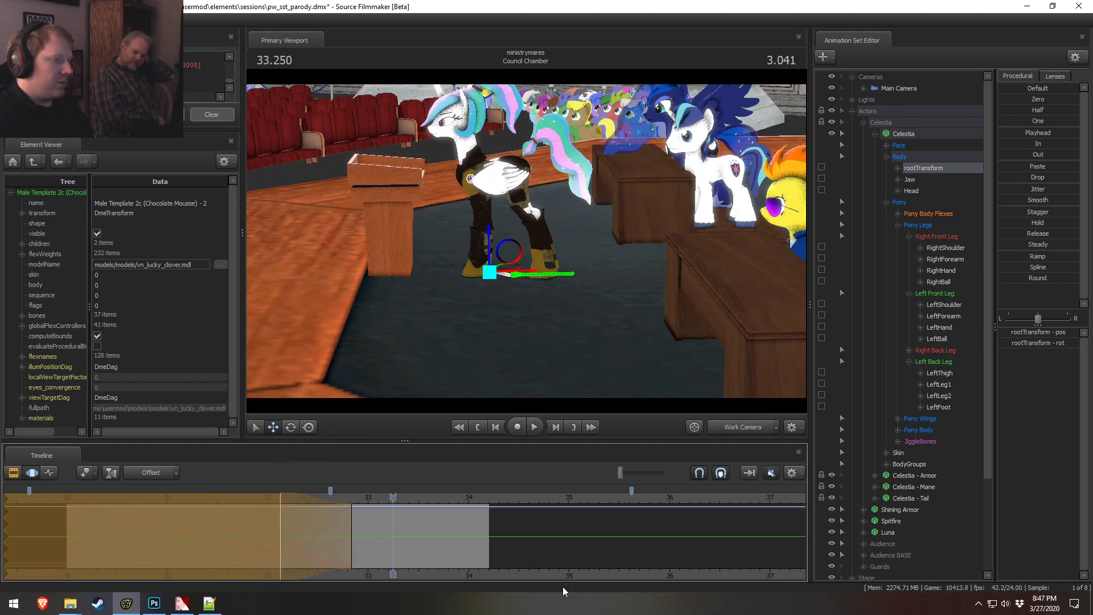
{"action": "right_click_drag", "start_coordinate": [635, 378], "coordinate": [526, 246], "text": "alt"}
{"action": "middle_click_drag", "start_coordinate": [384, 498], "coordinate": [349, 563]}
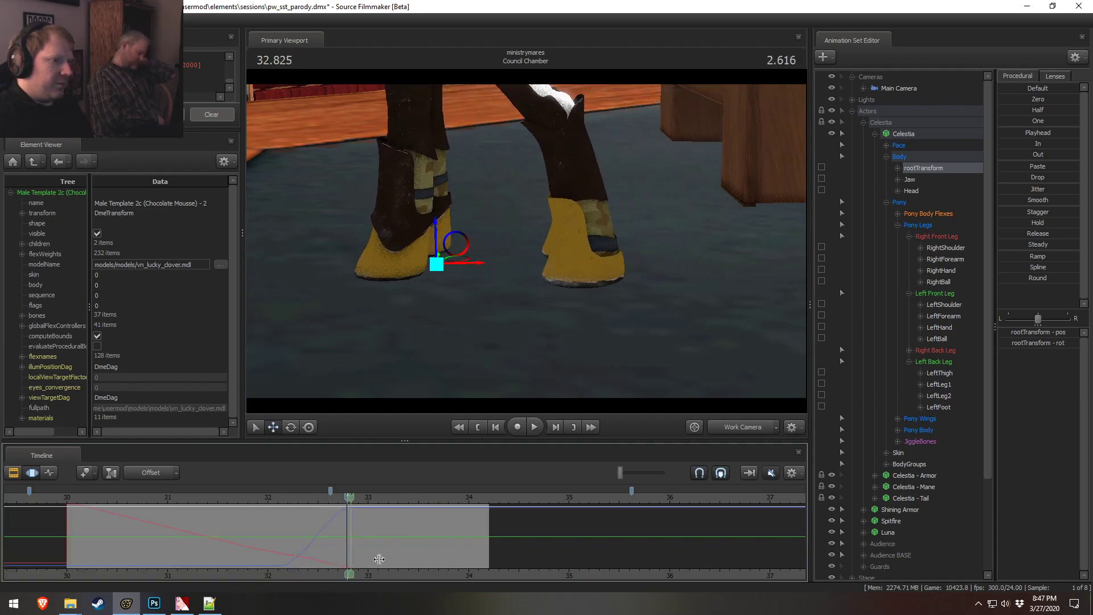
- Clear the old time selection and set a new one around 32.5–32.8 seconds
{"action": "mouse_move", "coordinate": [478, 477]}
{"action": "middle_mouse_down"}
{"action": "mouse_move", "coordinate": [336, 506]}
{"action": "mouse_move", "coordinate": [287, 530]}
{"action": "mouse_move", "coordinate": [228, 519]}
{"action": "mouse_move", "coordinate": [361, 532]}
{"action": "mouse_move", "coordinate": [289, 522]}
{"action": "mouse_move", "coordinate": [353, 504]}
{"action": "middle_mouse_up"}
{"action": "middle_click", "coordinate": [231, 516]}
{"action": "middle_click_drag", "start_coordinate": [230, 516], "coordinate": [320, 536]}
{"action": "left_click", "coordinate": [314, 536]}
{"action": "left_click_drag", "start_coordinate": [325, 530], "coordinate": [239, 531]}
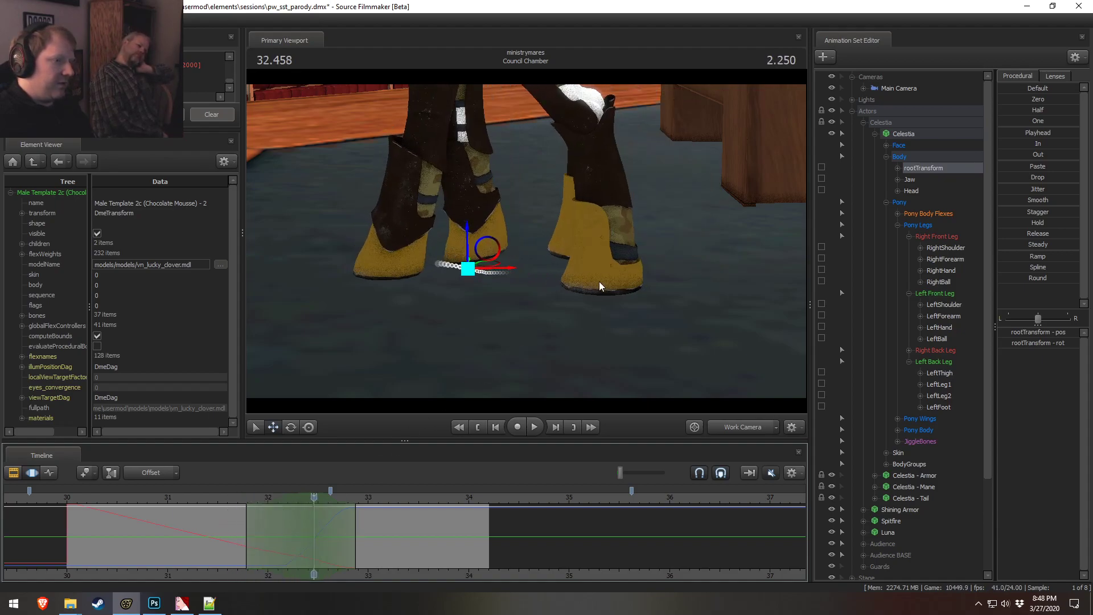
- Select the left back hoof, lock LeftFoot, and shift the hoof to the left
{"action": "left_click_drag", "start_coordinate": [592, 292], "coordinate": [528, 251]}
{"action": "left_click", "coordinate": [572, 292]}
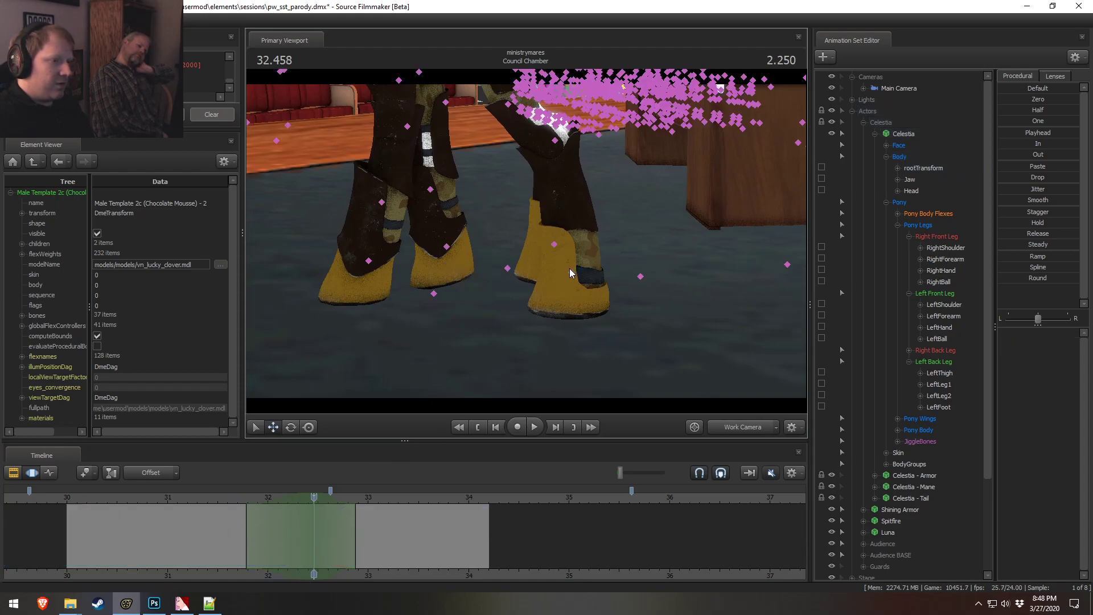
{"action": "left_click", "coordinate": [821, 406]}
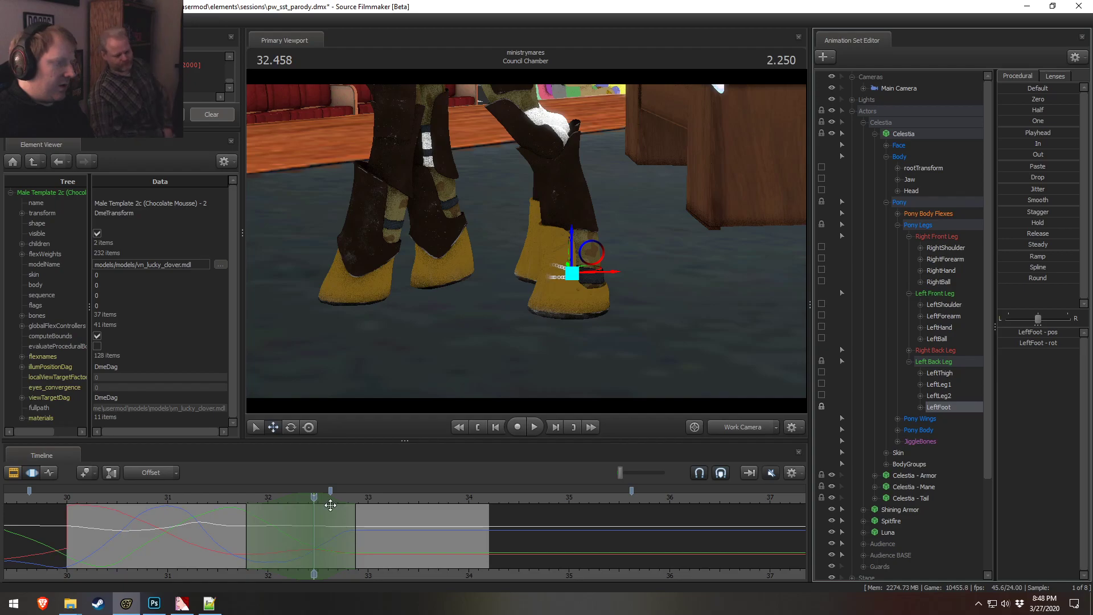
{"action": "left_click_drag", "start_coordinate": [605, 276], "coordinate": [596, 274]}
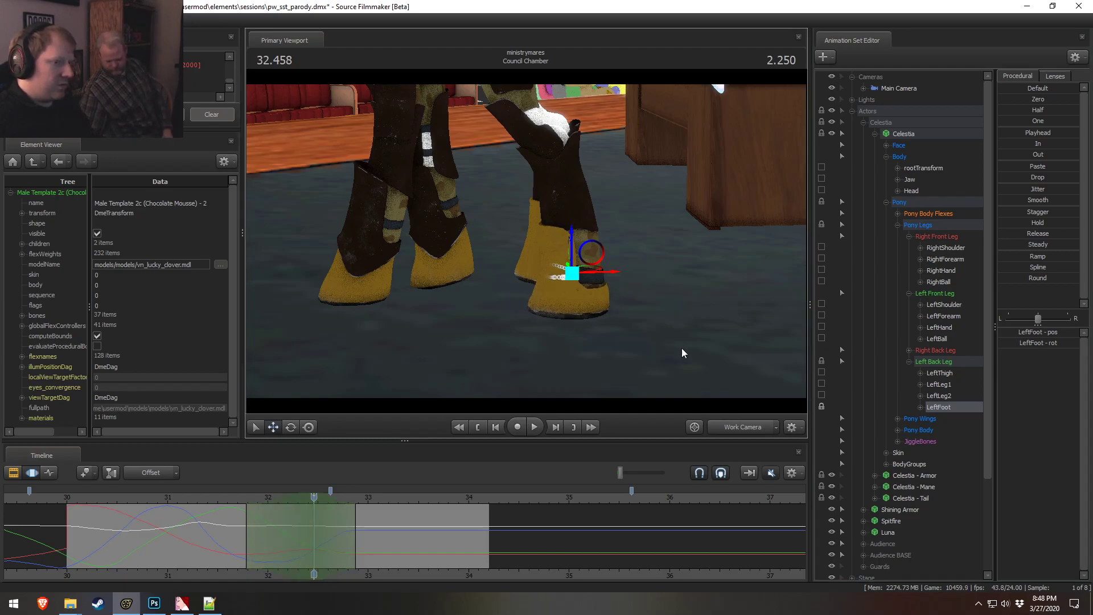
{"action": "left_click_drag", "start_coordinate": [558, 194], "coordinate": [440, 435]}
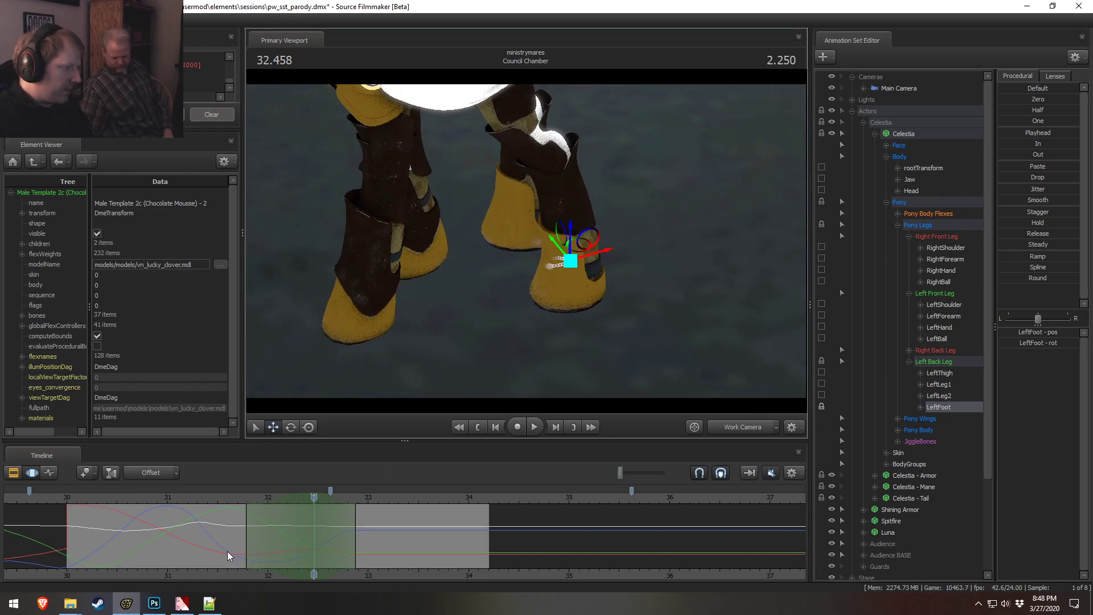
- Widen the selection to 31.8–32.8 s, apply the Out preset, and extend the ease-in to 31.5 s
{"action": "mouse_move", "coordinate": [221, 536]}
{"action": "left_mouse_down"}
{"action": "mouse_move", "coordinate": [245, 536]}
{"action": "mouse_move", "coordinate": [231, 501]}
{"action": "mouse_move", "coordinate": [330, 515]}
{"action": "mouse_move", "coordinate": [358, 531]}
{"action": "left_mouse_up"}
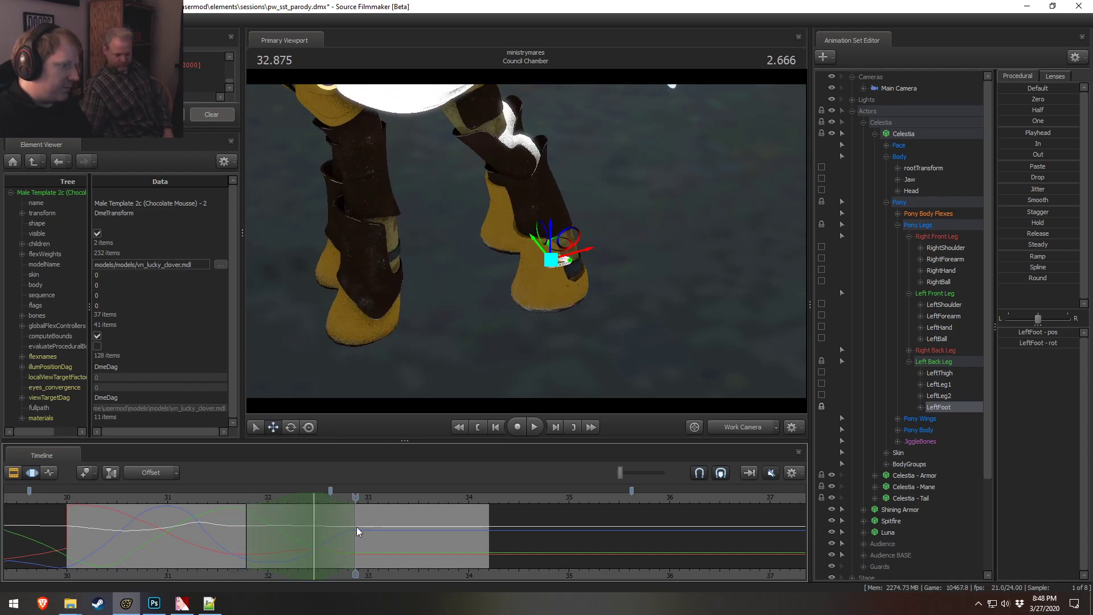
{"action": "left_click", "coordinate": [245, 512]}
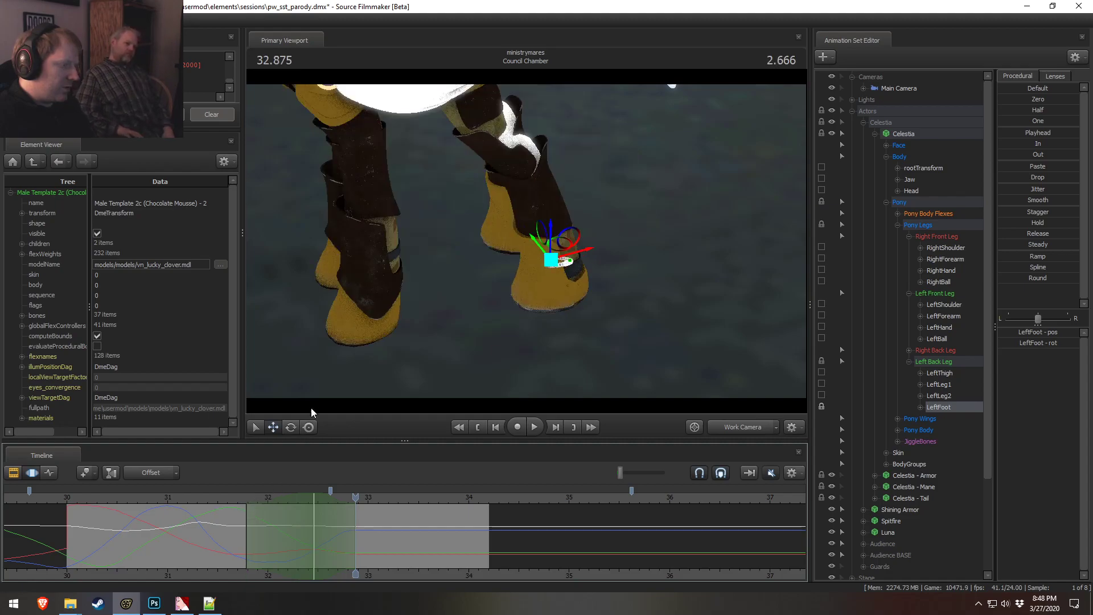
{"action": "left_click_drag", "start_coordinate": [249, 524], "coordinate": [346, 541]}
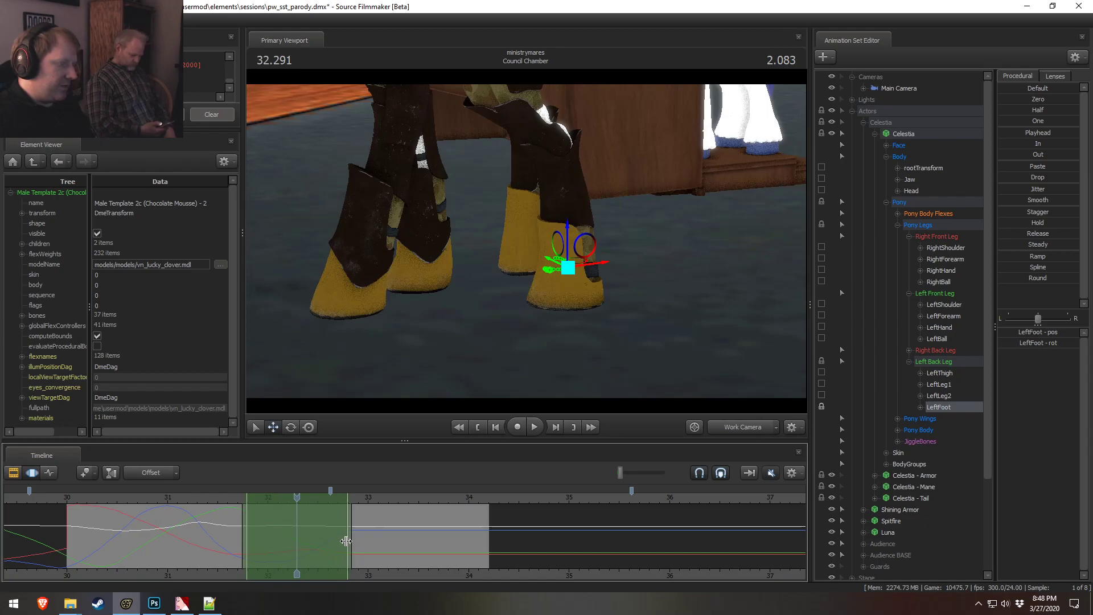
{"action": "left_click", "coordinate": [1038, 153]}
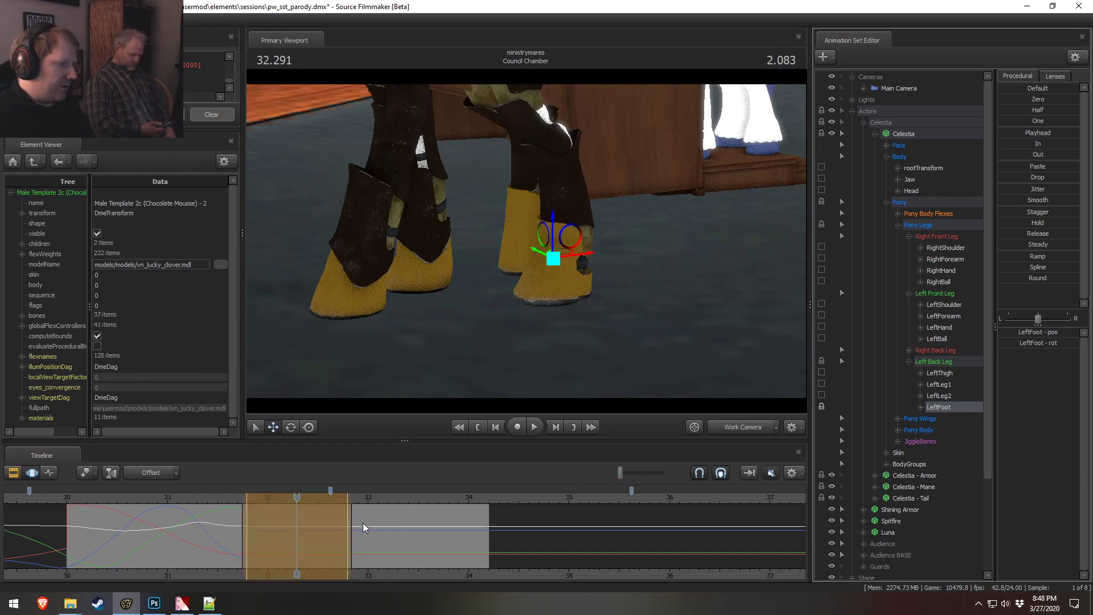
{"action": "left_click_drag", "start_coordinate": [231, 531], "coordinate": [251, 550]}
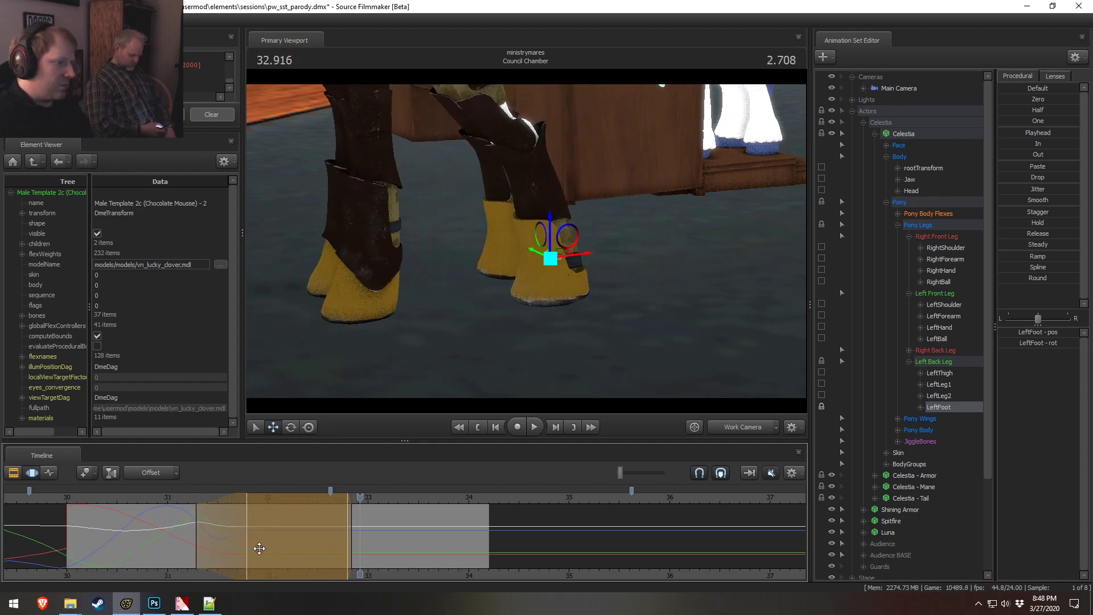
{"action": "mouse_move", "coordinate": [251, 550]}
{"action": "left_mouse_down"}
{"action": "mouse_move", "coordinate": [363, 554]}
{"action": "mouse_move", "coordinate": [263, 551]}
{"action": "mouse_move", "coordinate": [301, 537]}
{"action": "mouse_move", "coordinate": [320, 547]}
{"action": "mouse_move", "coordinate": [322, 537]}
{"action": "mouse_move", "coordinate": [301, 535]}
{"action": "left_mouse_up"}
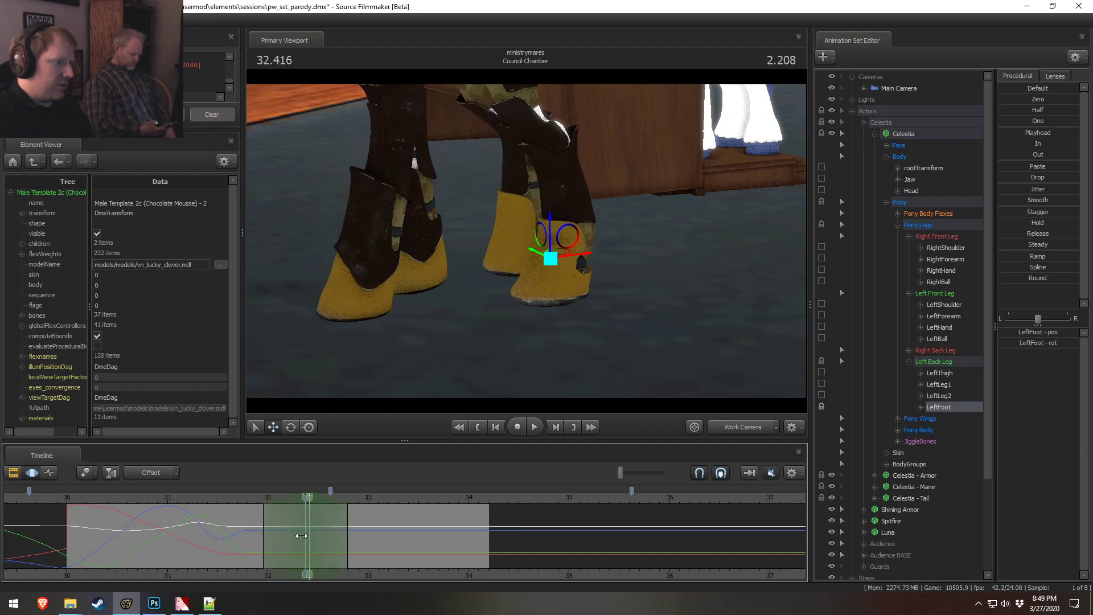
{"action": "mouse_move", "coordinate": [503, 181]}
{"action": "left_mouse_down"}
{"action": "mouse_move", "coordinate": [490, 181]}
{"action": "mouse_move", "coordinate": [552, 207]}
{"action": "left_mouse_up"}
{"action": "key", "text": "ctrl"}
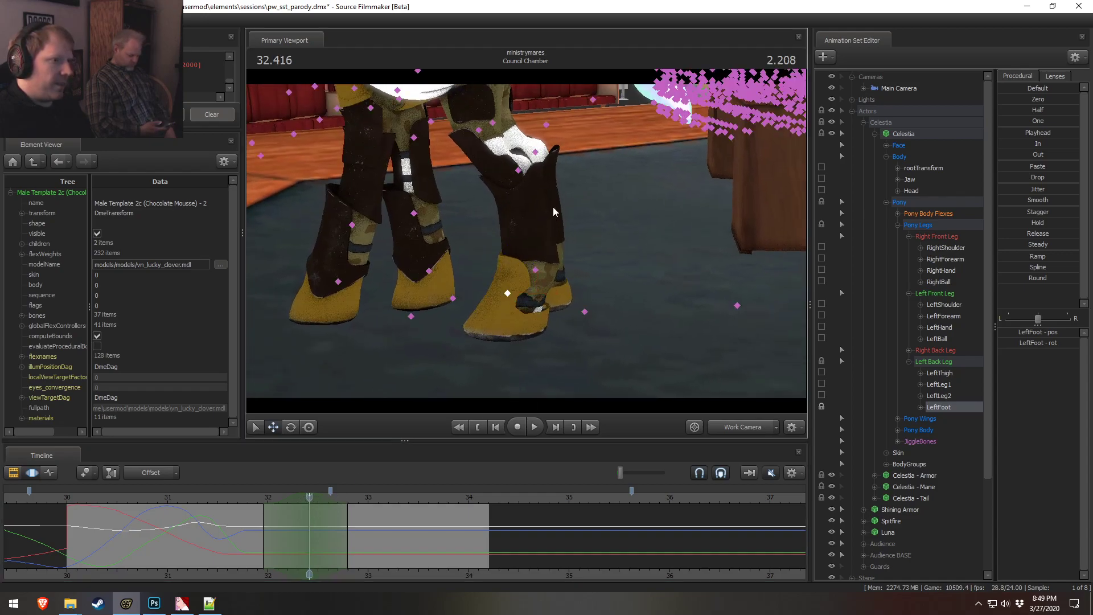
{"action": "left_click", "coordinate": [523, 172]}
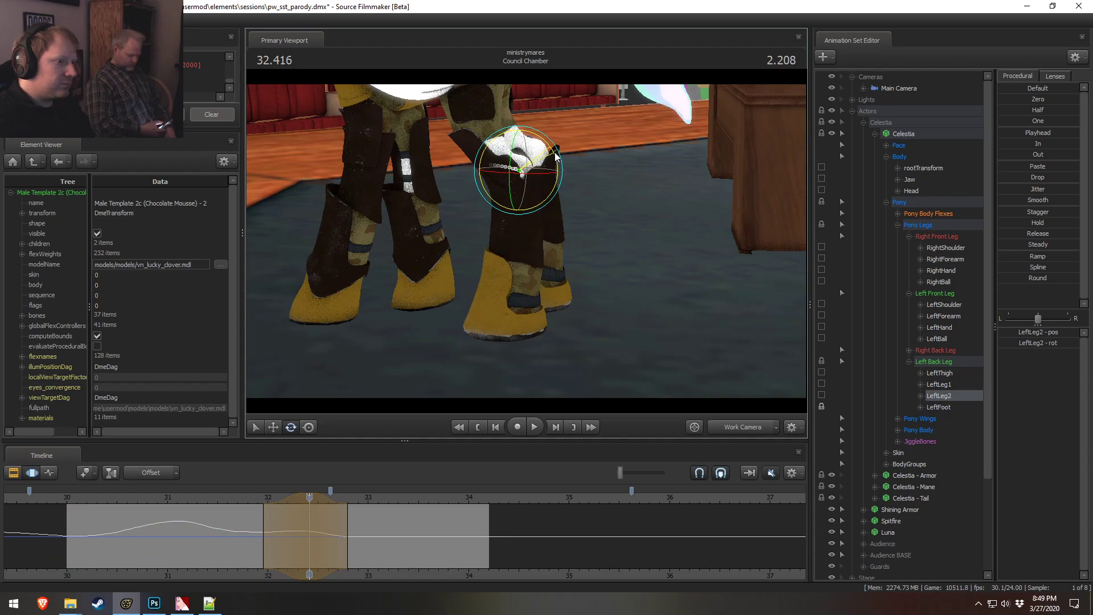
{"action": "left_click", "coordinate": [184, 499]}
{"action": "key", "text": "space"}
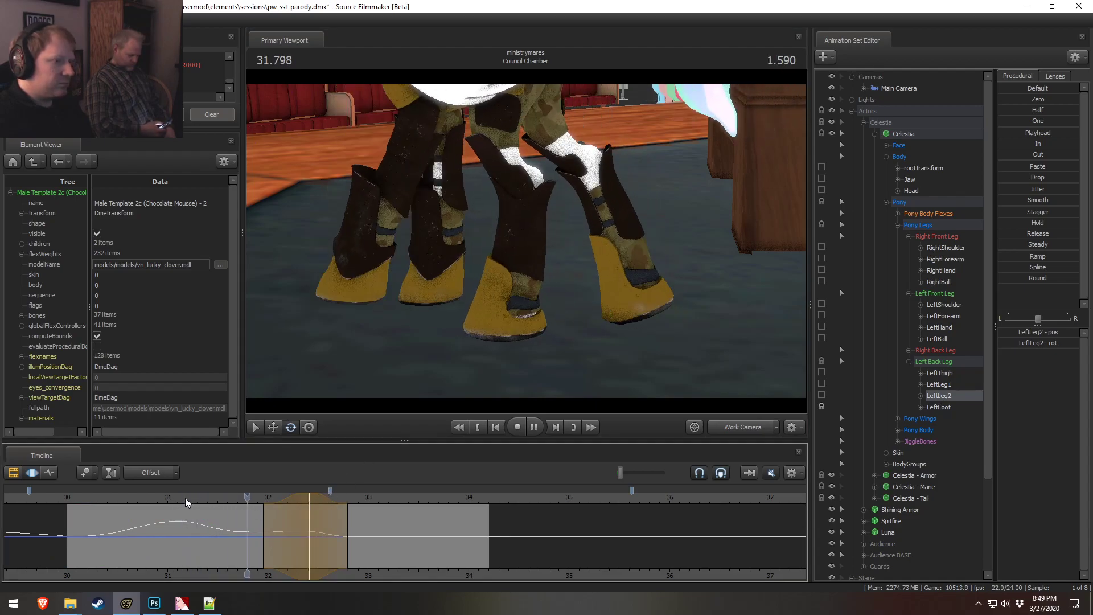
{"action": "key", "text": "space"}
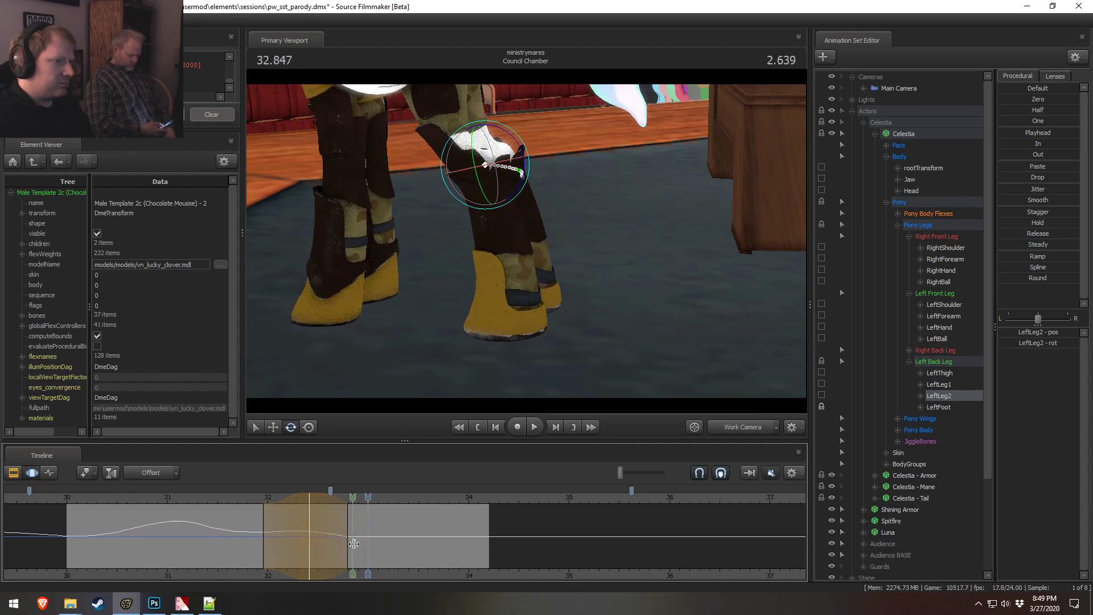
{"action": "key", "text": "space"}
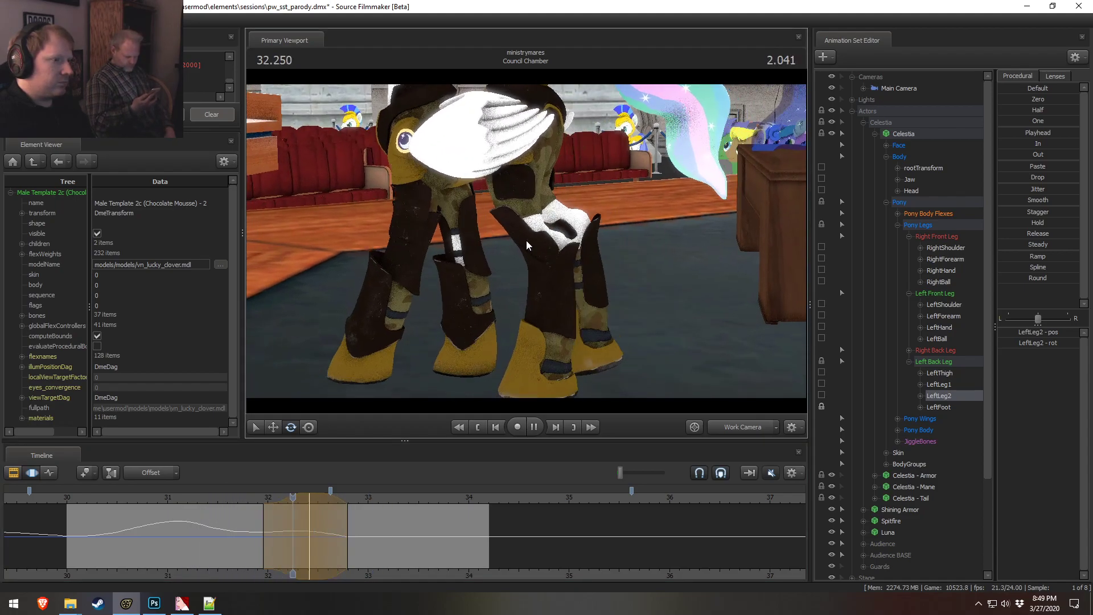
{"action": "key", "text": "space"}
{"action": "left_click_drag", "start_coordinate": [243, 504], "coordinate": [309, 520]}
{"action": "key", "text": "ctrl"}
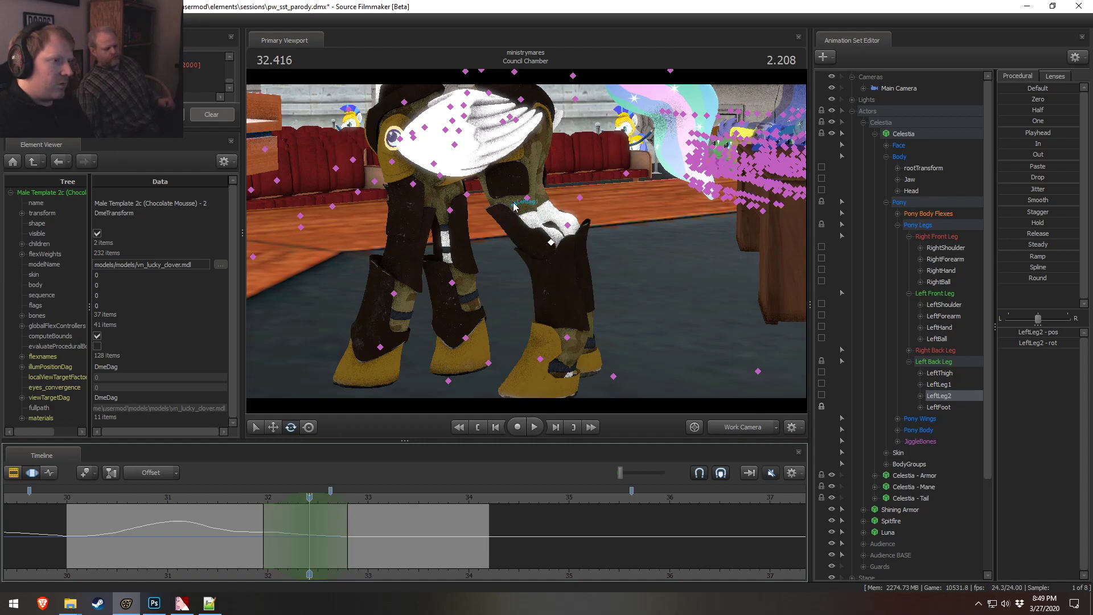
{"action": "left_click", "coordinate": [509, 120], "text": "ctrl"}
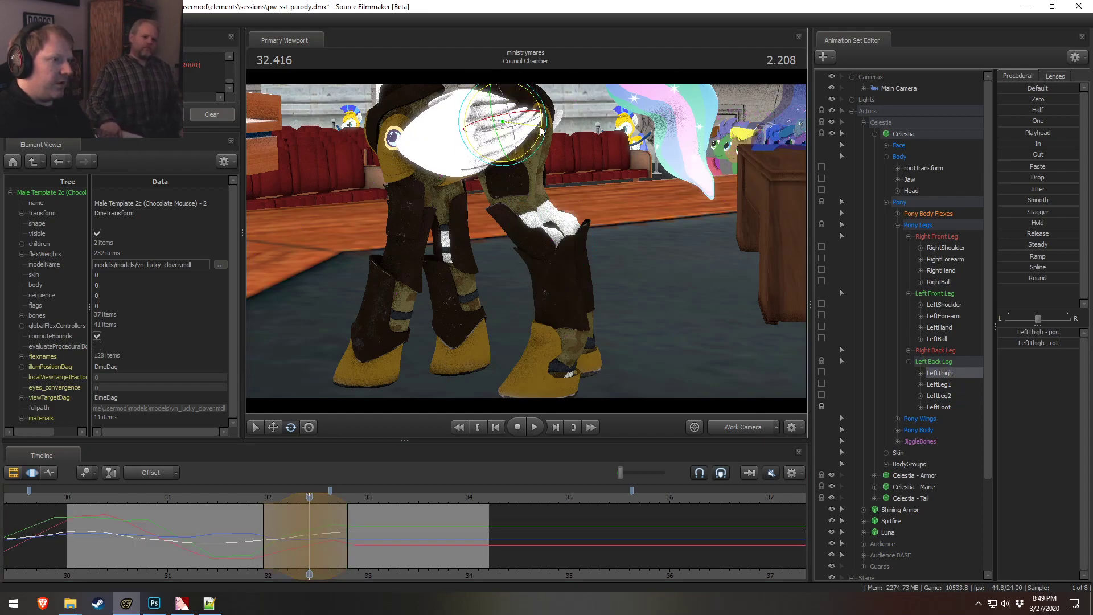
{"action": "left_click", "coordinate": [510, 205], "text": "ctrl"}
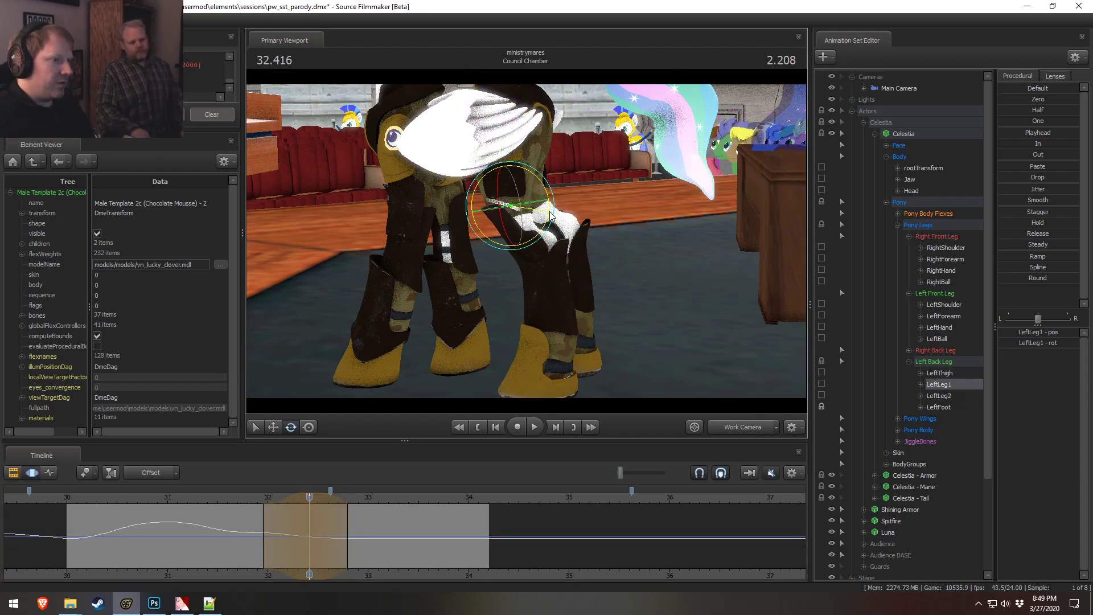
{"action": "key", "text": "ctrl"}
{"action": "left_click", "coordinate": [549, 243], "text": "ctrl"}
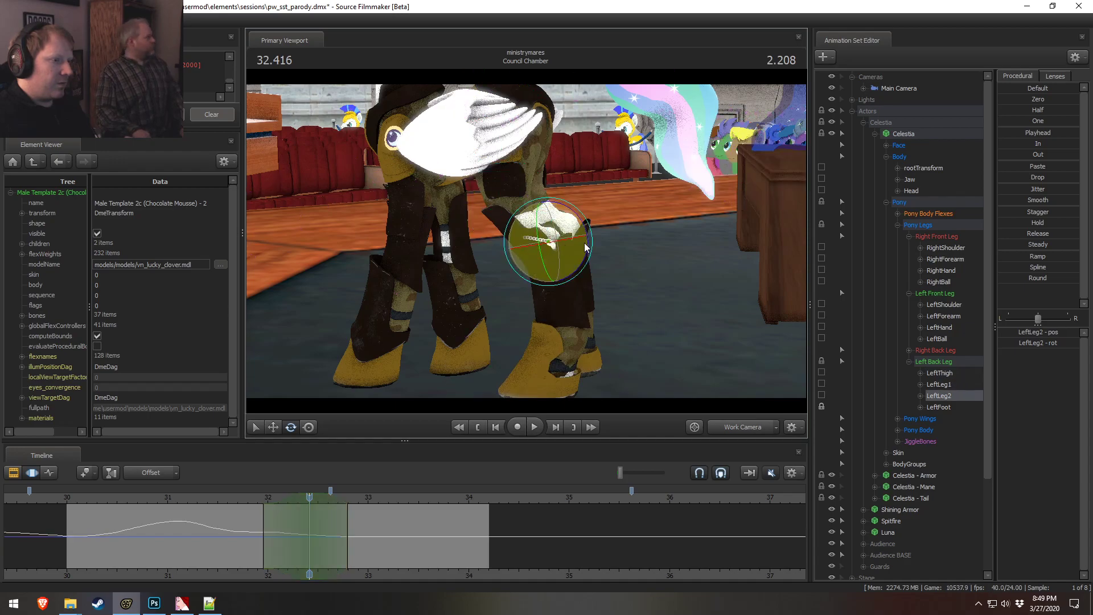
{"action": "left_click", "coordinate": [245, 495]}
{"action": "key", "text": "space"}
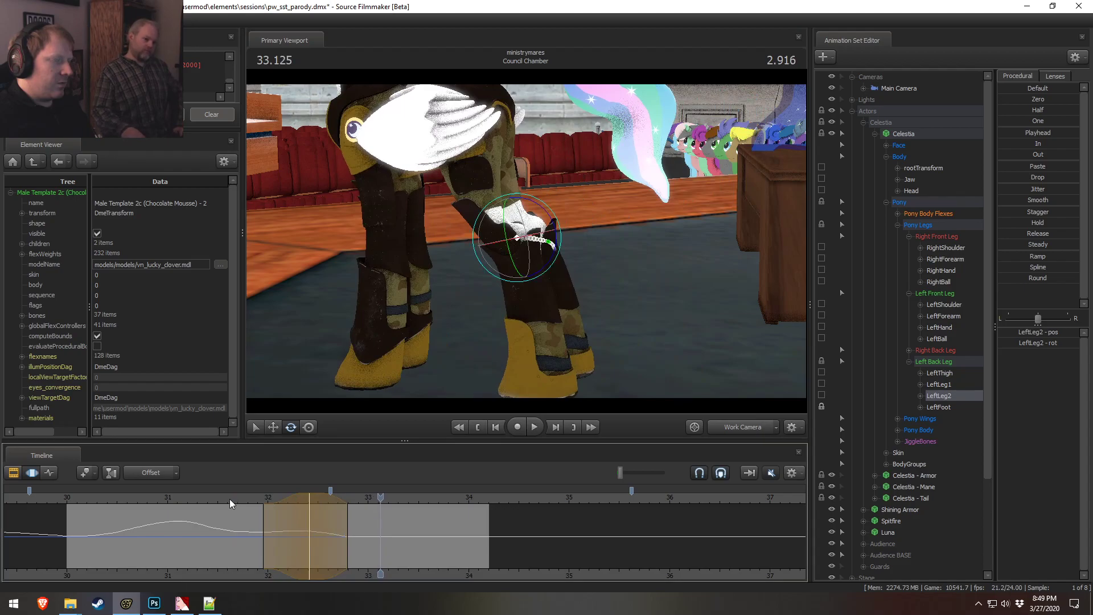
{"action": "left_click_drag", "start_coordinate": [358, 511], "coordinate": [359, 555]}
{"action": "left_click_drag", "start_coordinate": [441, 239], "coordinate": [526, 249]}
{"action": "key", "text": "F2"}
{"action": "key", "text": "F3"}
{"action": "left_click_drag", "start_coordinate": [364, 538], "coordinate": [330, 541]}
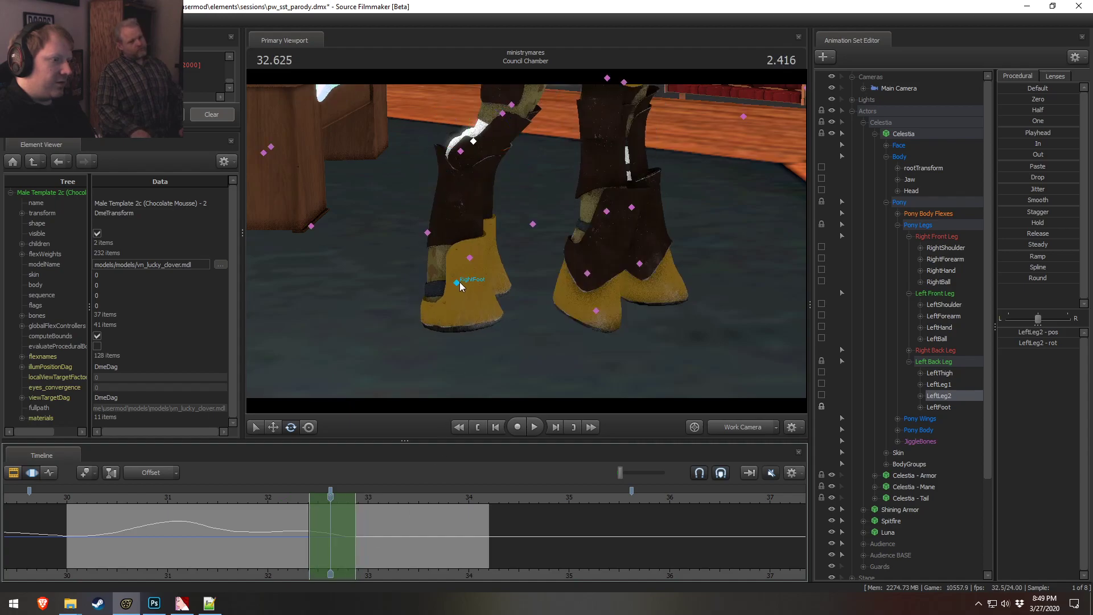
- Select the RightFoot control, lock the right back foot and leg, and unlock the left back leg
{"action": "left_click", "coordinate": [458, 282]}
{"action": "scroll", "coordinate": [339, 545], "scroll_direction": "up", "scroll_amount": 1}
{"action": "left_click_drag", "start_coordinate": [845, 438], "coordinate": [822, 451]}
{"action": "left_click", "coordinate": [821, 395]}
{"action": "left_click", "coordinate": [821, 451]}
{"action": "scroll", "coordinate": [303, 555], "scroll_direction": "up", "scroll_amount": 1}
- Start the edit range at 32.208 s, widen its falloff, apply the Out preset, and play it back
{"action": "left_click_drag", "start_coordinate": [305, 547], "coordinate": [276, 550]}
{"action": "mouse_move", "coordinate": [274, 550]}
{"action": "left_mouse_down"}
{"action": "mouse_move", "coordinate": [310, 550]}
{"action": "mouse_move", "coordinate": [260, 556]}
{"action": "left_mouse_up"}
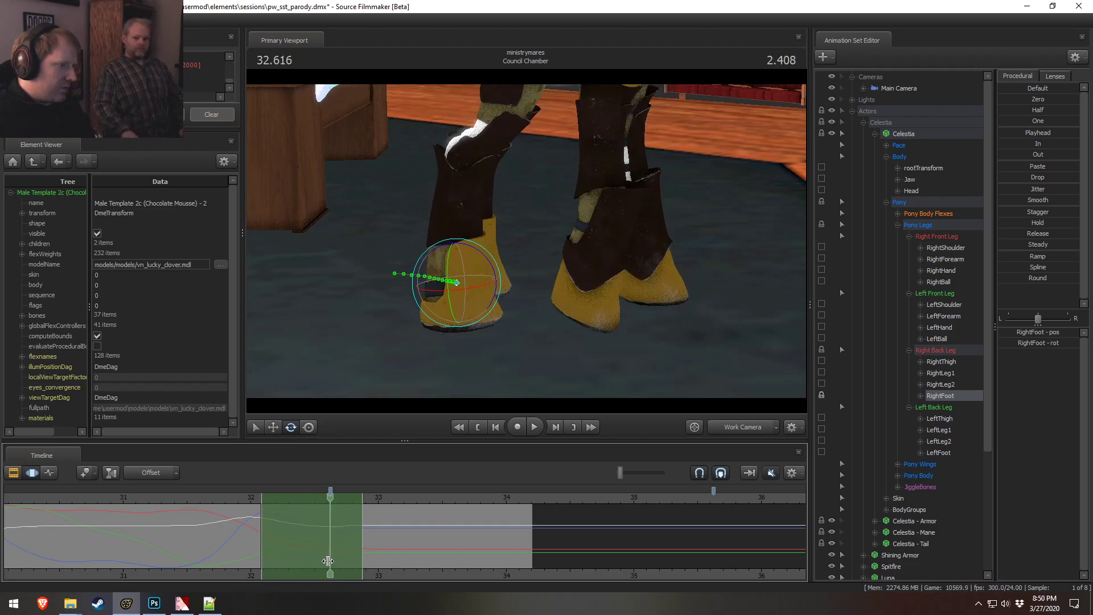
{"action": "left_click_drag", "start_coordinate": [259, 554], "coordinate": [331, 553]}
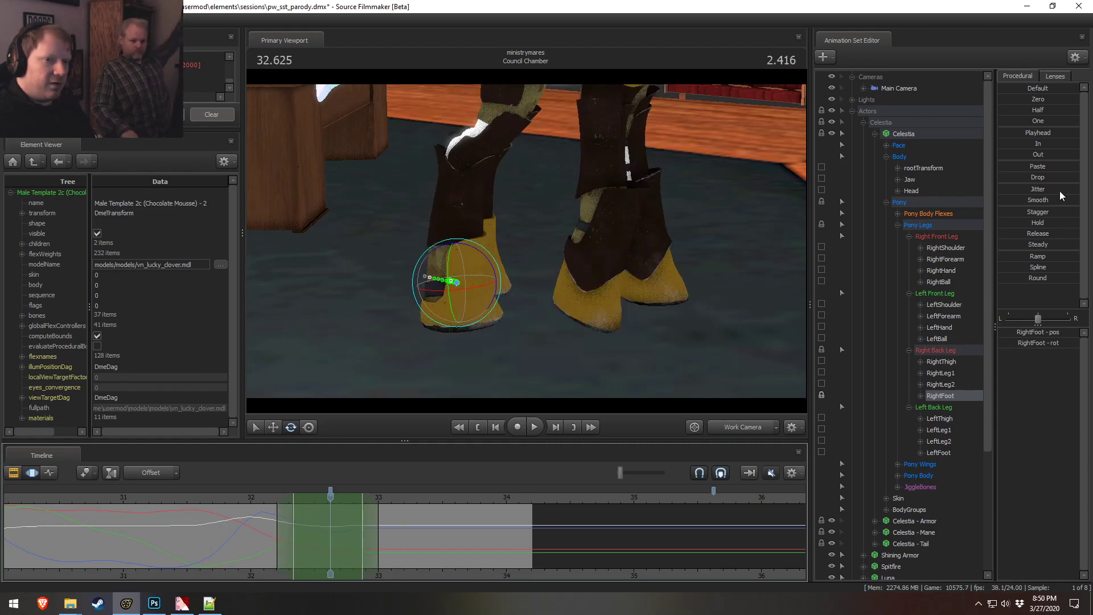
{"action": "left_click", "coordinate": [1033, 150]}
{"action": "left_click_drag", "start_coordinate": [272, 521], "coordinate": [309, 520]}
{"action": "key", "text": "space"}
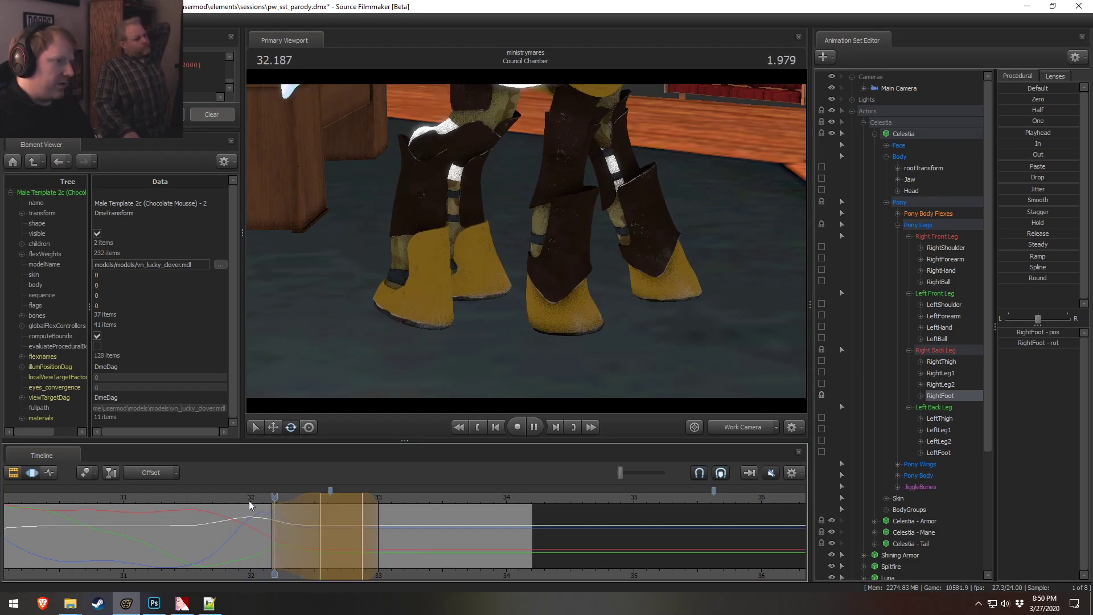
{"action": "left_click_drag", "start_coordinate": [269, 522], "coordinate": [337, 531]}
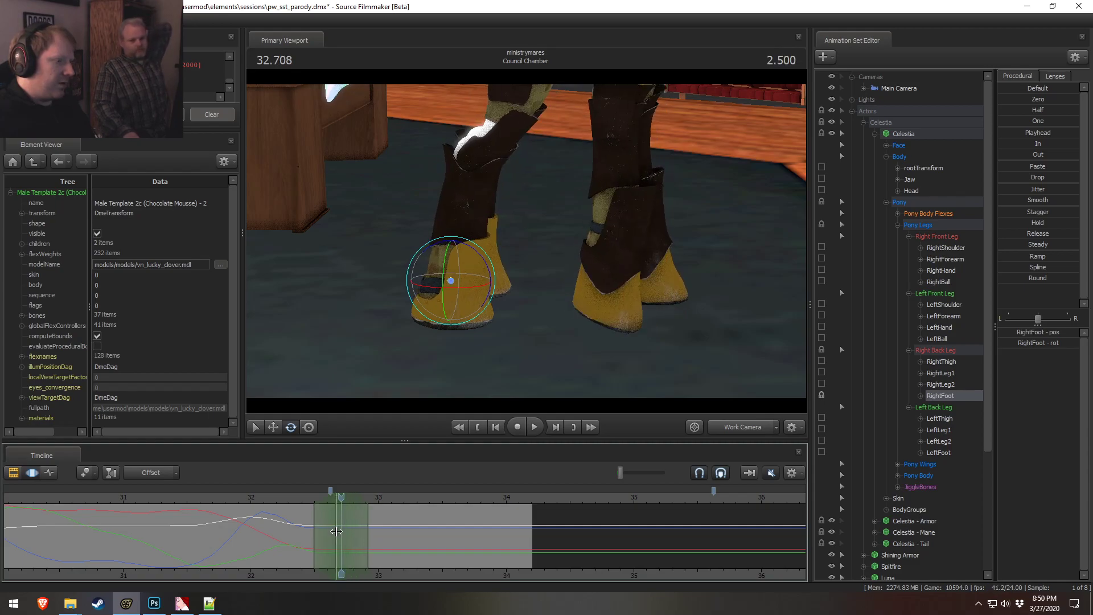
{"action": "left_click_drag", "start_coordinate": [471, 376], "coordinate": [441, 378]}
{"action": "left_click_drag", "start_coordinate": [537, 148], "coordinate": [548, 219]}
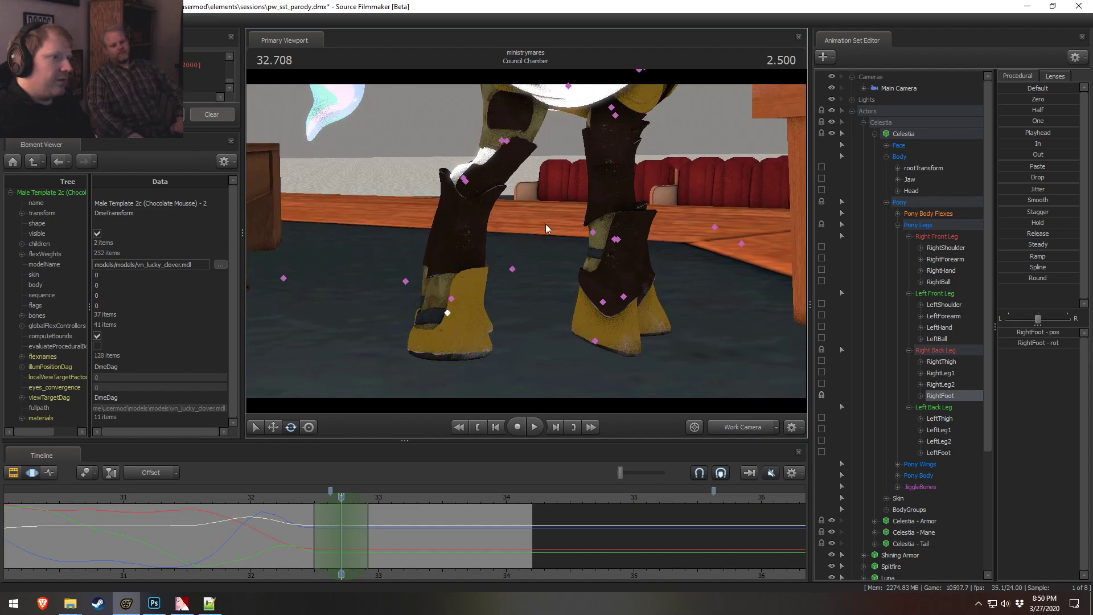
- Rotate RightLeg1 to bend the upper back leg, then return to 32.708 s
{"action": "left_click", "coordinate": [503, 144]}
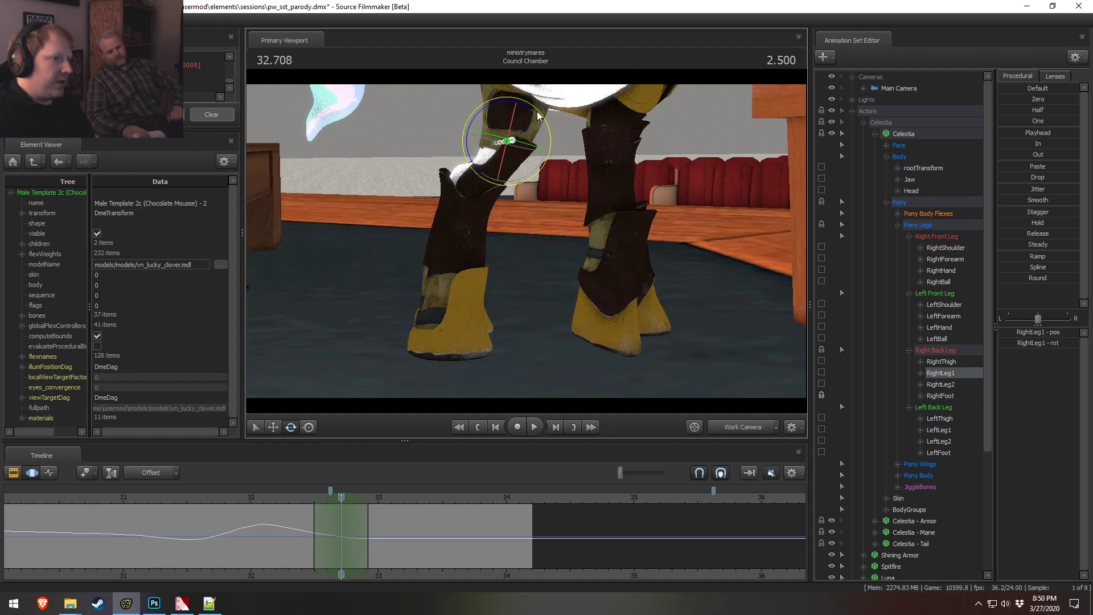
{"action": "left_click_drag", "start_coordinate": [528, 110], "coordinate": [531, 111]}
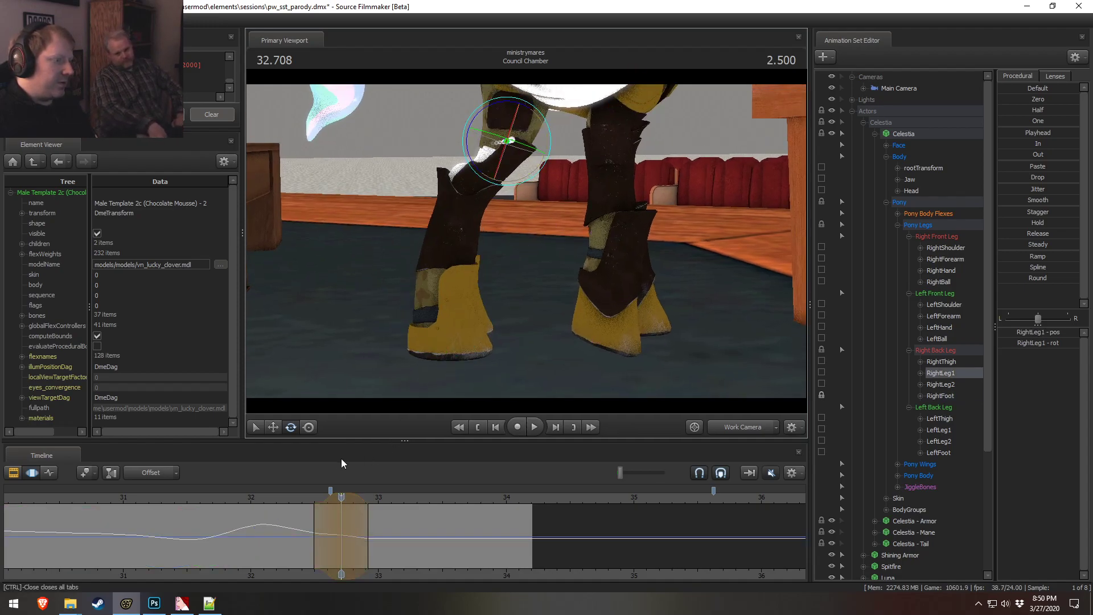
{"action": "key", "text": "Right"}
{"action": "key", "text": "Right"}
{"action": "key", "text": "Right"}
{"action": "key", "text": "Right"}
{"action": "key", "text": "Right"}
{"action": "key", "text": "Right"}
{"action": "key", "text": "Right"}
{"action": "key", "text": "Right"}
{"action": "key", "text": "Right"}
{"action": "key", "text": "Right"}
{"action": "left_click_drag", "start_coordinate": [279, 503], "coordinate": [341, 503]}
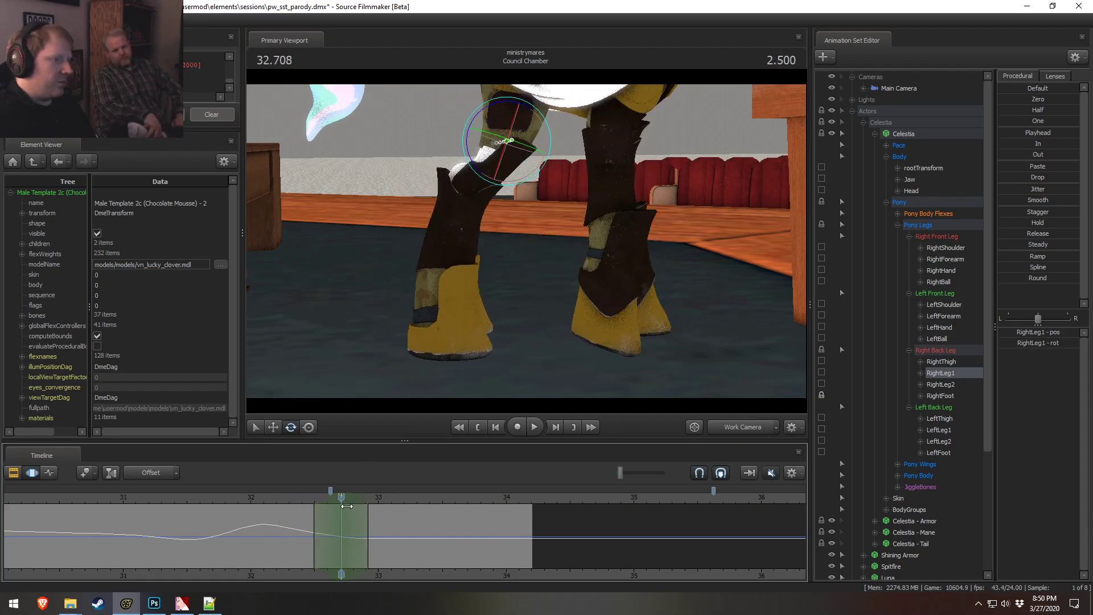
- Rotate RightLeg2 to adjust the lower leg, tighten the trailing falloff, and replay from 32.4 s
{"action": "left_click", "coordinate": [465, 181]}
{"action": "left_click_drag", "start_coordinate": [500, 163], "coordinate": [493, 154]}
{"action": "key", "text": "space"}
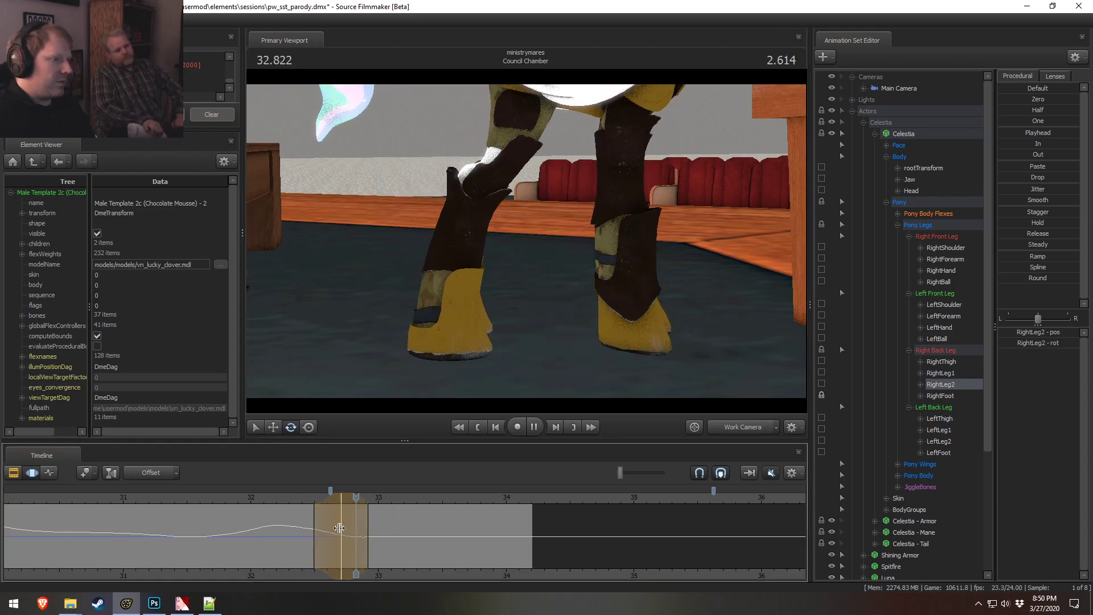
{"action": "key", "text": "space"}
{"action": "left_click_drag", "start_coordinate": [367, 524], "coordinate": [362, 524]}
{"action": "left_click", "coordinate": [301, 500]}
{"action": "key", "text": "space"}
{"action": "key", "text": "space"}
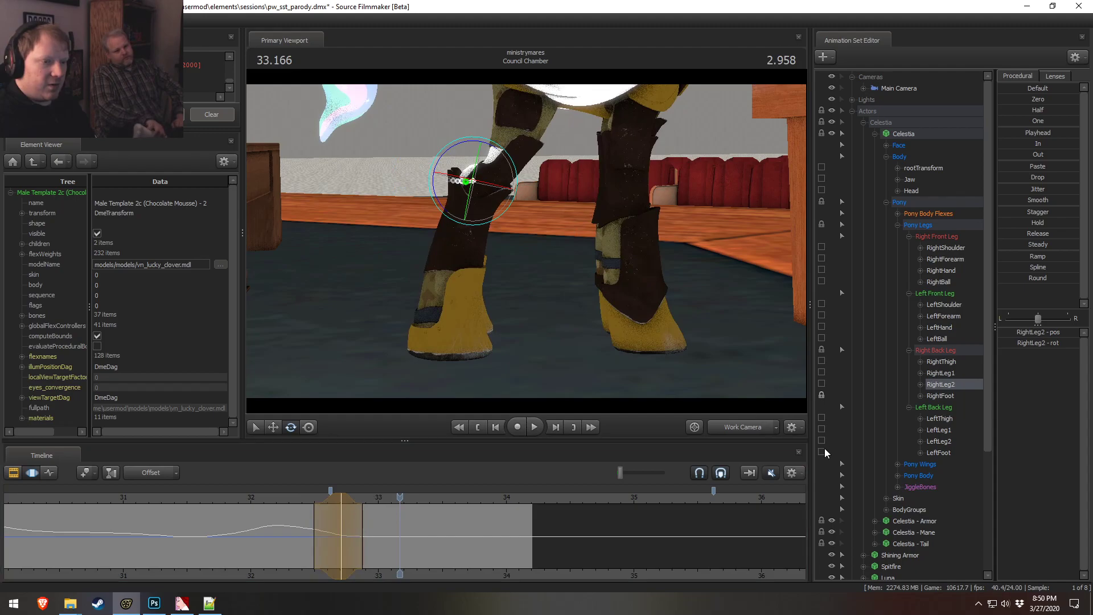
- Select both back legs and then Celestia's whole rig, shifting the edit range slightly later
{"action": "left_click", "coordinate": [944, 451]}
{"action": "left_click", "coordinate": [944, 407]}
{"action": "left_click", "coordinate": [940, 351], "text": "ctrl"}
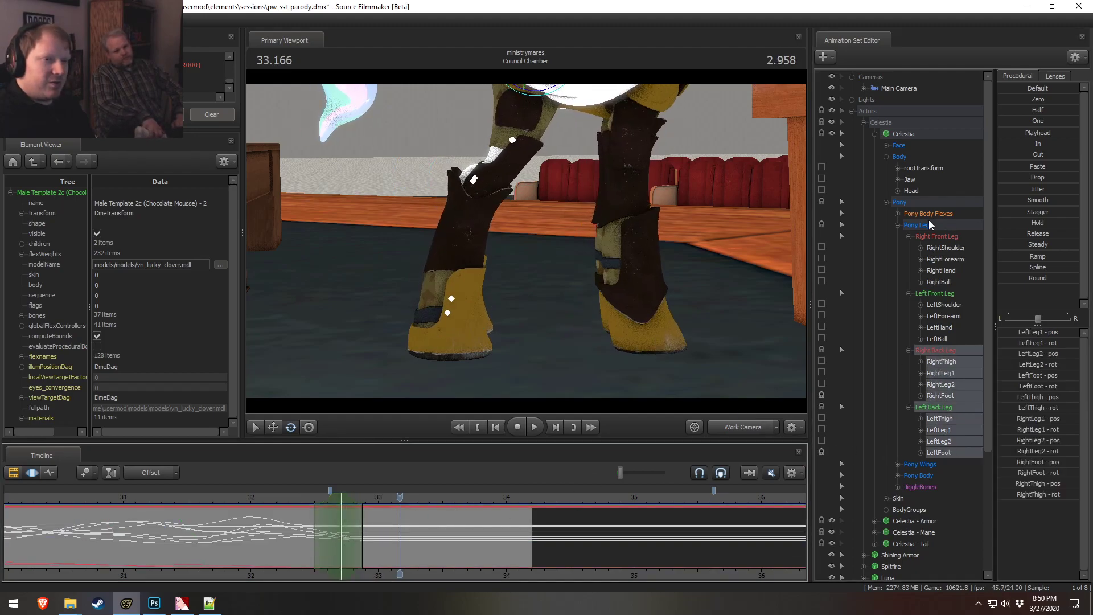
{"action": "left_click", "coordinate": [925, 135]}
{"action": "left_click", "coordinate": [356, 529]}
{"action": "left_click_drag", "start_coordinate": [356, 529], "coordinate": [375, 535]}
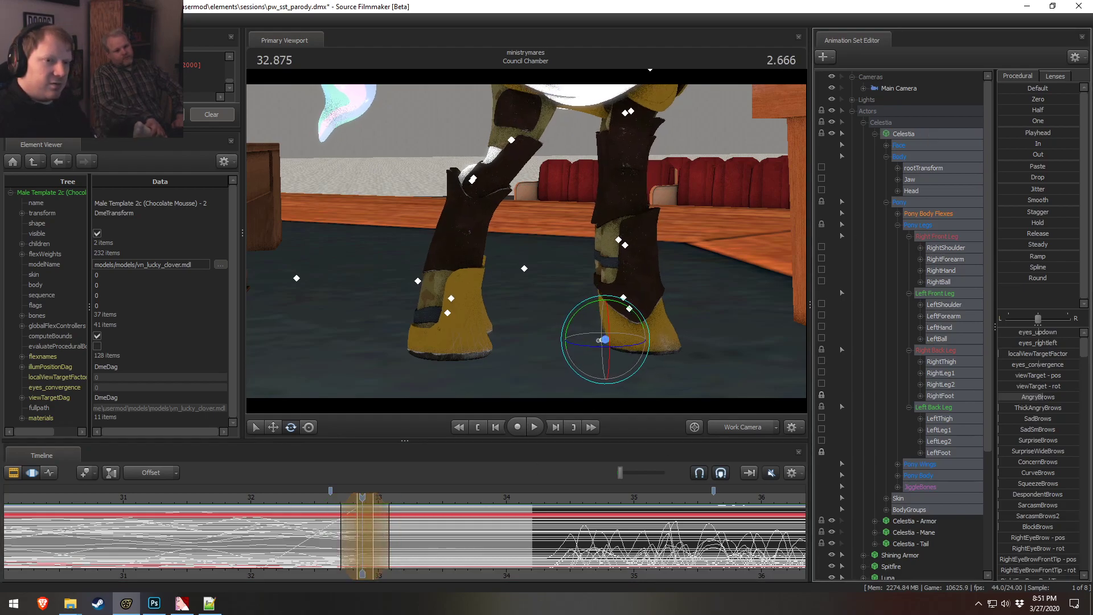
- Scrub back to about 32.1 s and play Celestia's leg motion from a wider view behind her
{"action": "scroll", "coordinate": [351, 518], "scroll_direction": "up", "scroll_amount": 1}
{"action": "left_click", "coordinate": [352, 519]}
{"action": "left_click_drag", "start_coordinate": [351, 519], "coordinate": [247, 501]}
{"action": "key", "text": "space"}
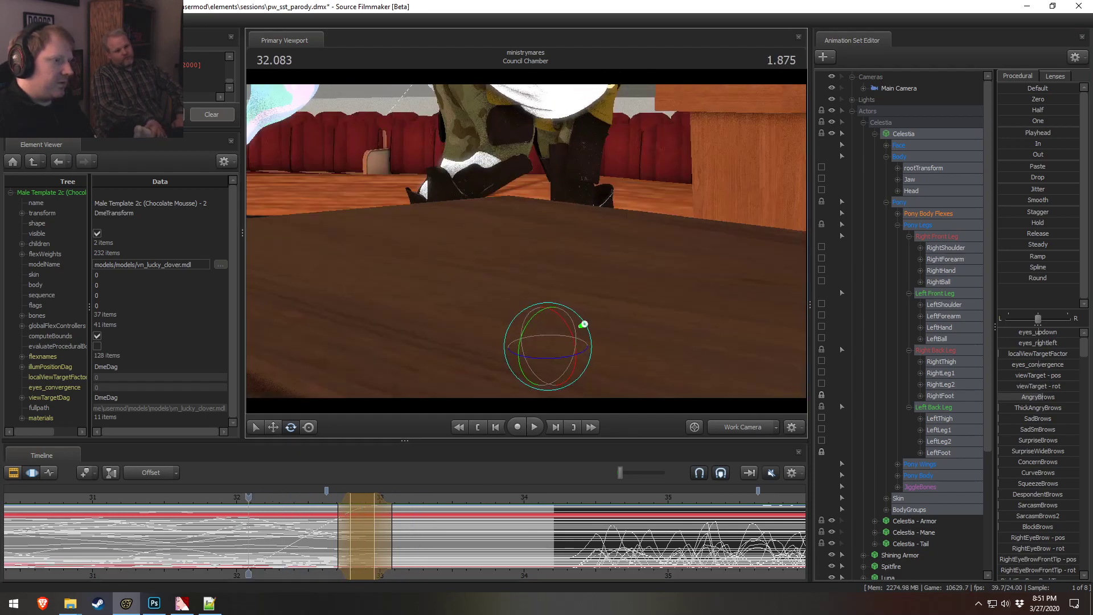
{"action": "key", "text": "space"}
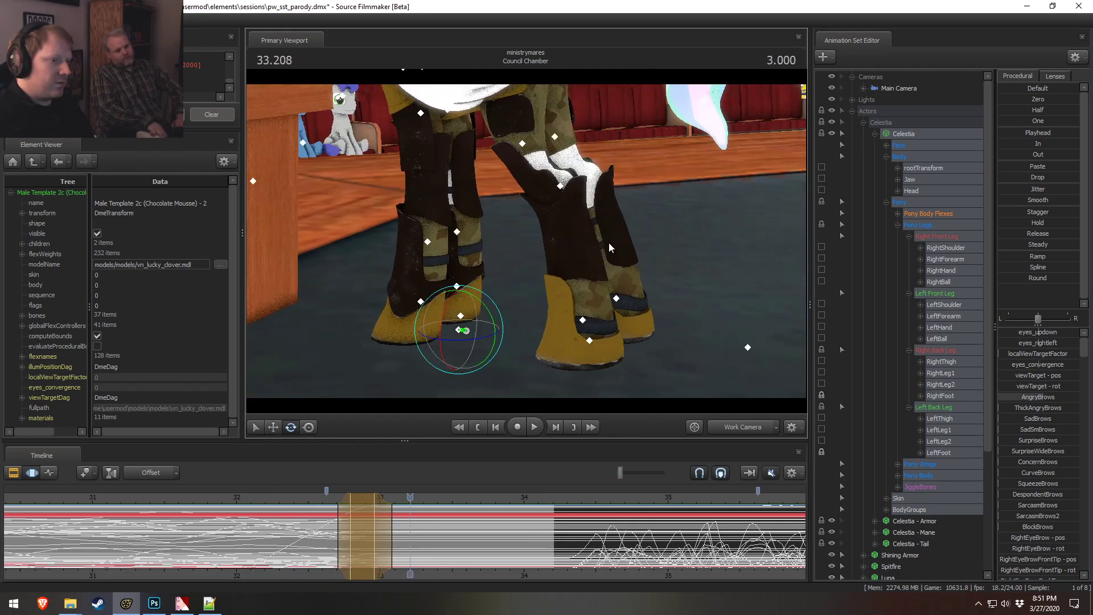
{"action": "left_click_drag", "start_coordinate": [336, 493], "coordinate": [248, 497]}
{"action": "left_click_drag", "start_coordinate": [582, 235], "coordinate": [565, 268]}
{"action": "key", "text": "space"}
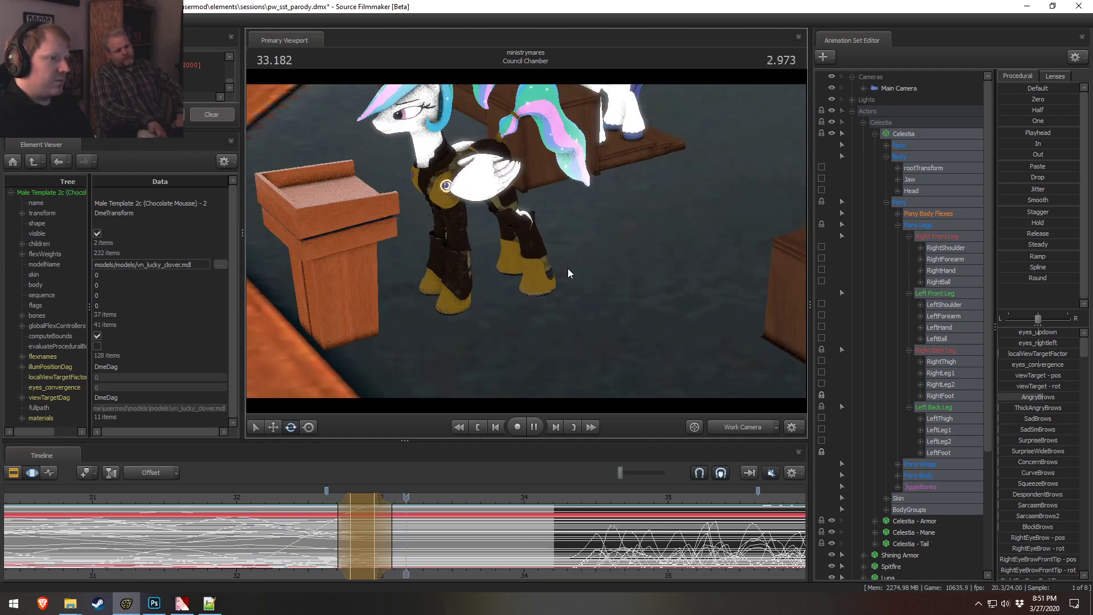
{"action": "key", "text": "space"}
- Widen the edit range to the right and replay the motion from 32.208 s
{"action": "left_click_drag", "start_coordinate": [386, 535], "coordinate": [429, 538]}
{"action": "key", "text": "space"}
{"action": "key", "text": "space"}
{"action": "key", "text": "space"}
{"action": "key", "text": "space"}
{"action": "key", "text": "space"}
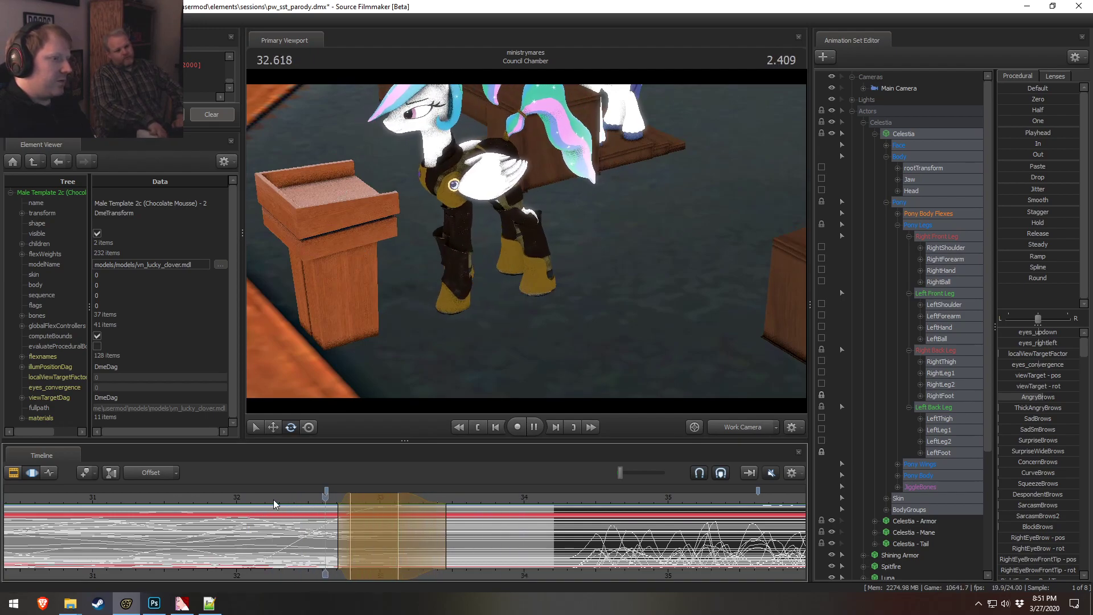
{"action": "key", "text": "space"}
{"action": "left_click", "coordinate": [266, 497]}
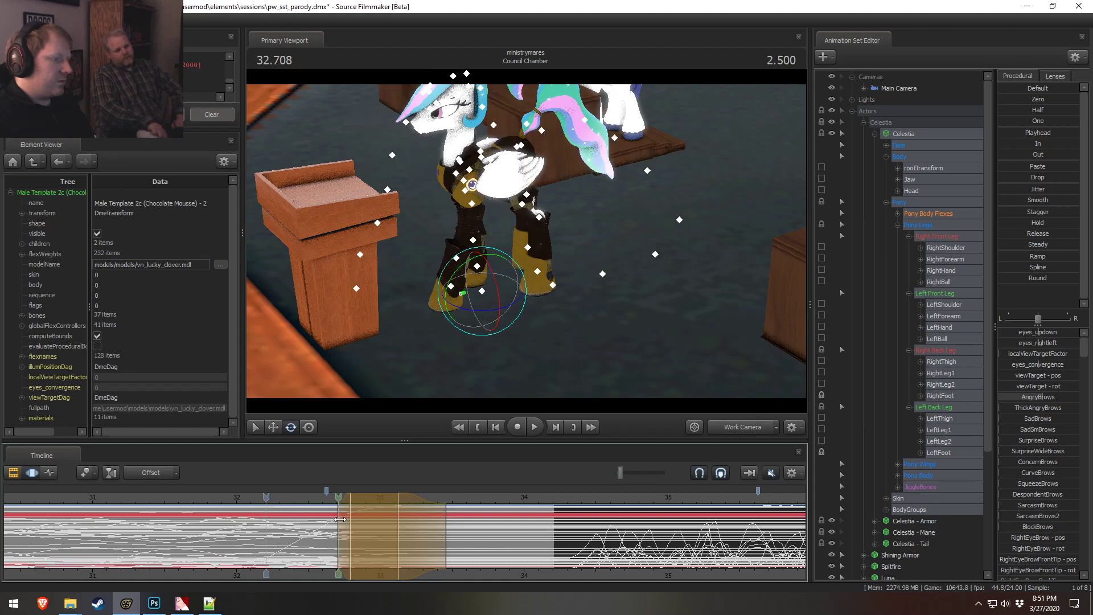
{"action": "key", "text": "space"}
- Replay from about 31.67 s, then show the shot clips and play from about 30.2 s
{"action": "key", "text": "space"}
{"action": "key", "text": "space"}
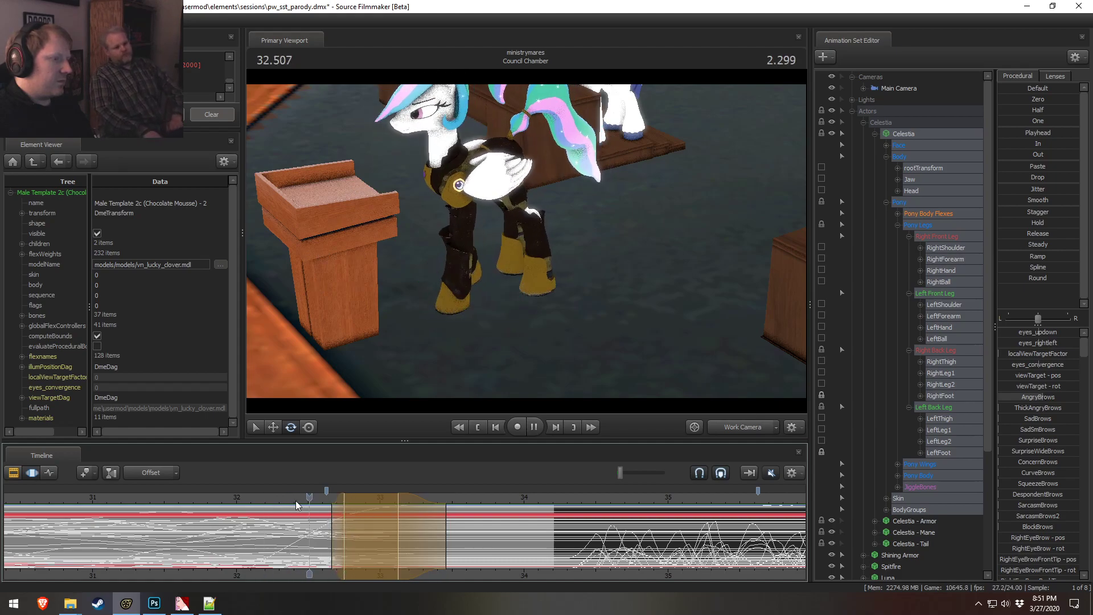
{"action": "left_click", "coordinate": [189, 498]}
{"action": "key", "text": "space"}
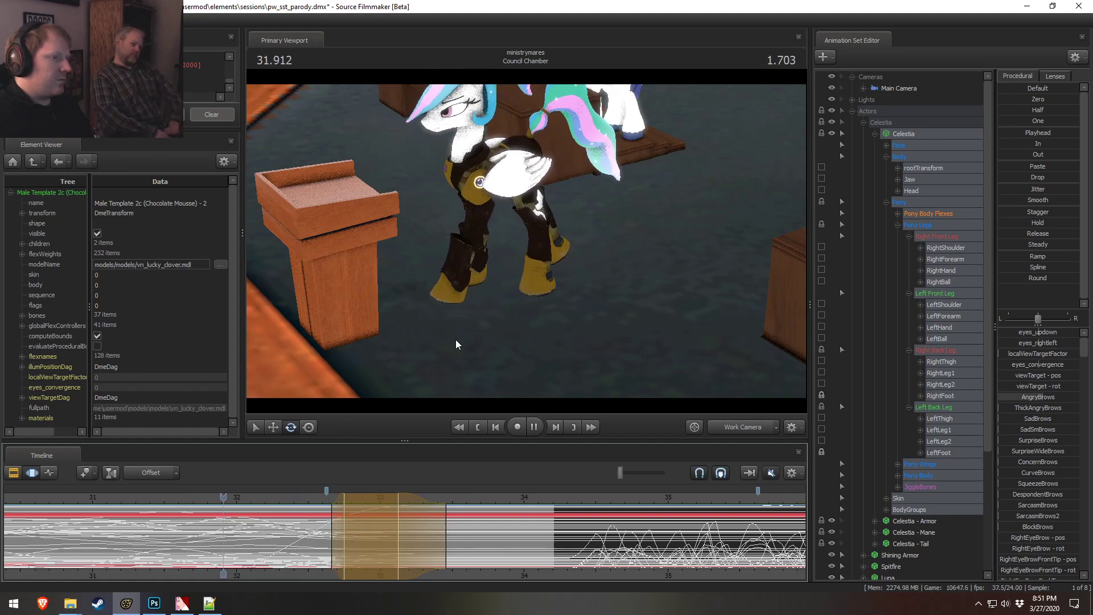
{"action": "key", "text": "space"}
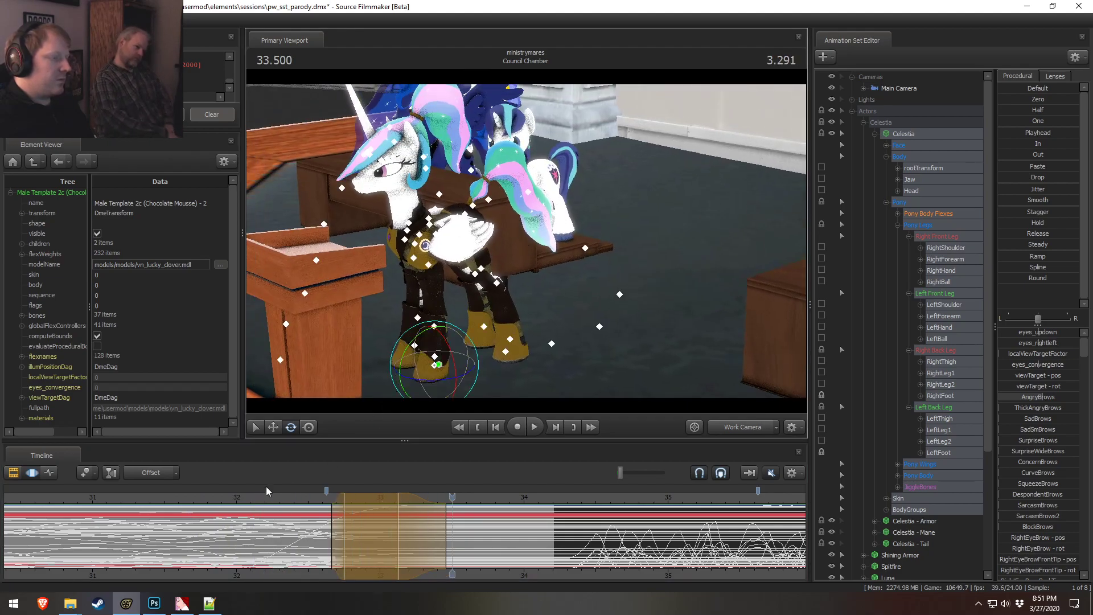
{"action": "left_click", "coordinate": [168, 498]}
{"action": "key", "text": "space"}
{"action": "key", "text": "F2"}
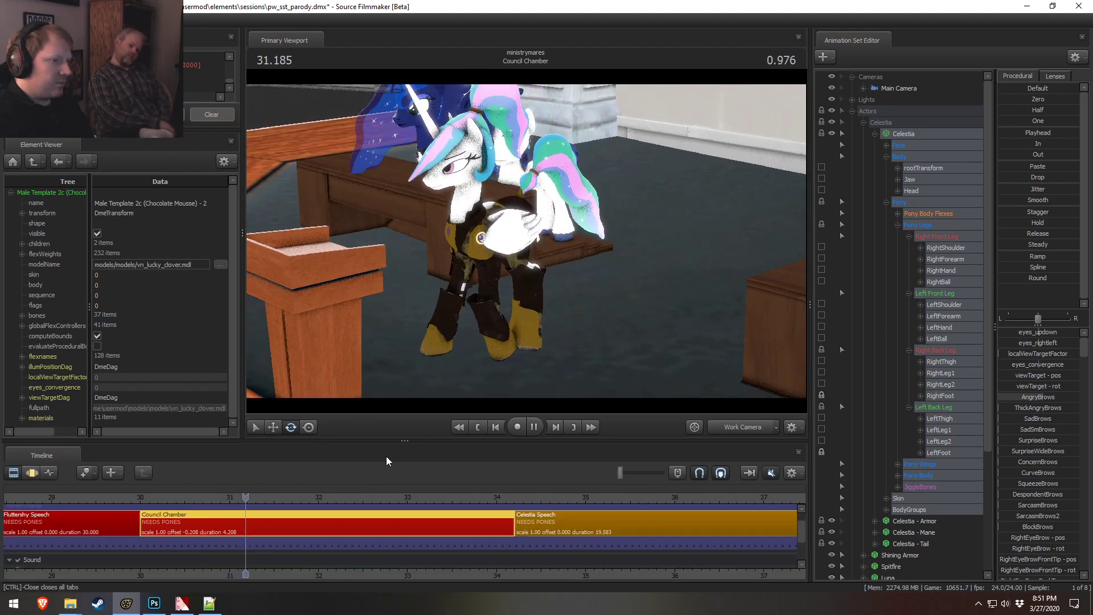
- Preview the shot through camera1 from 30.25 s, then replay it in the Work Camera view
{"action": "key", "text": "space"}
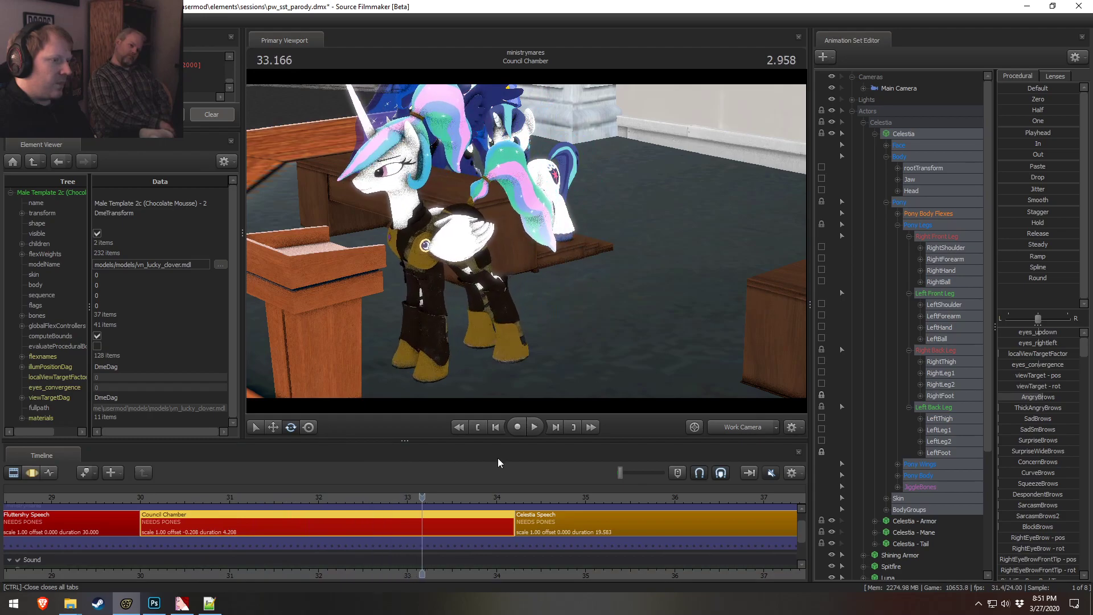
{"action": "left_click", "coordinate": [735, 427]}
{"action": "left_click", "coordinate": [163, 498]}
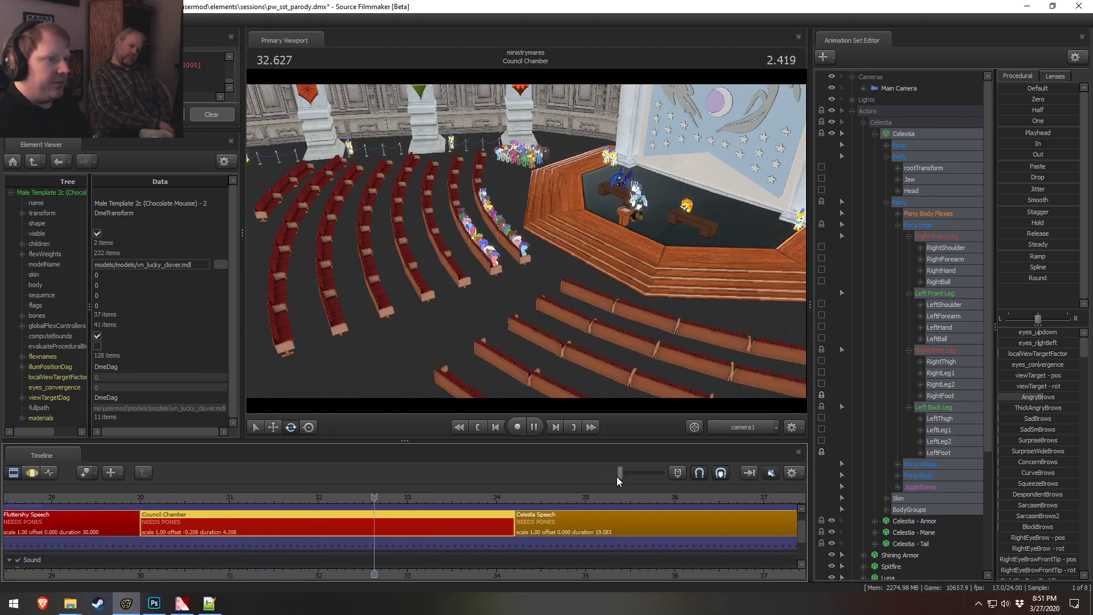
{"action": "key", "text": "space"}
{"action": "left_click", "coordinate": [724, 428]}
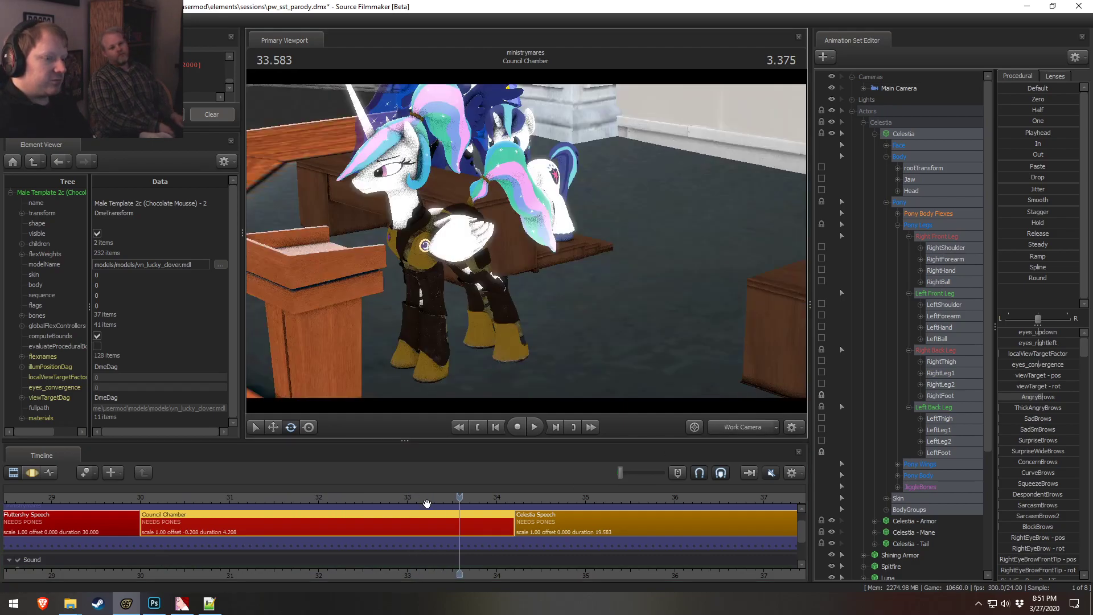
{"action": "left_click", "coordinate": [144, 497]}
{"action": "key", "text": "space"}
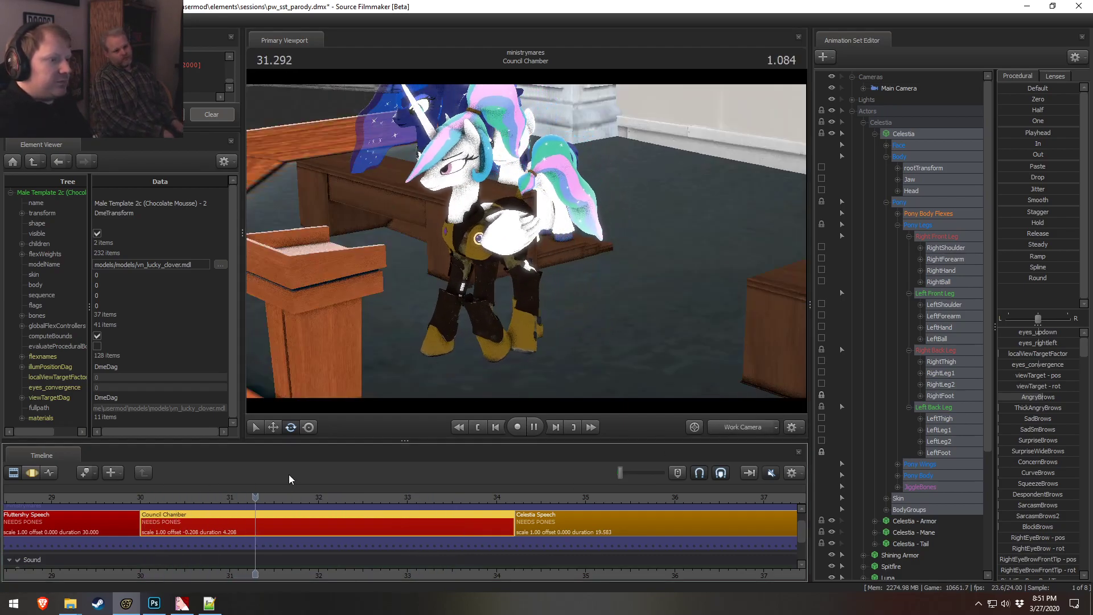
{"action": "key", "text": "space"}
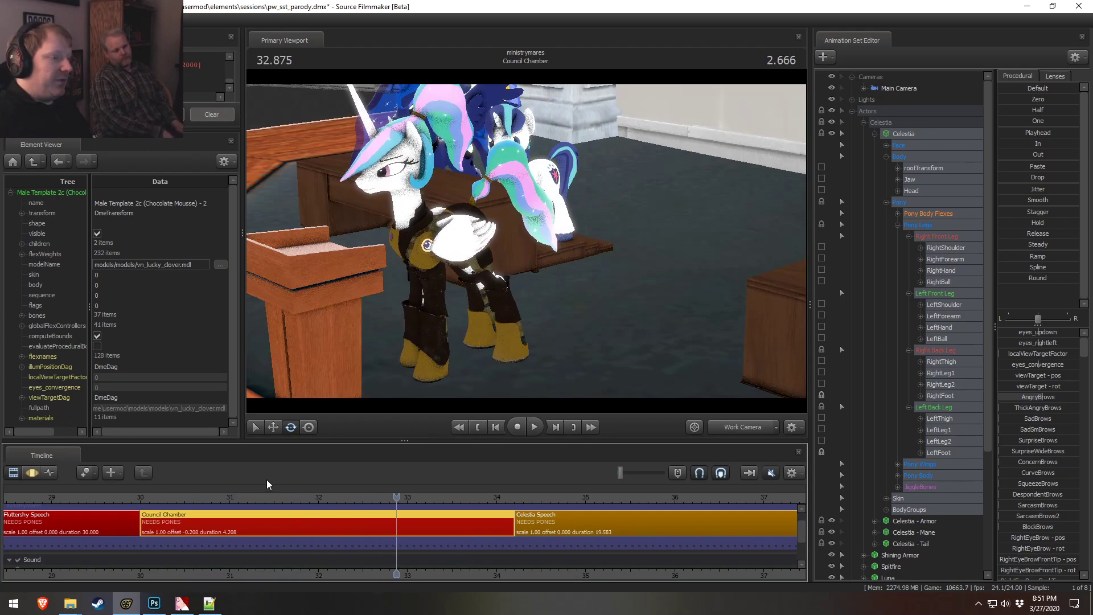
- Bring back Celestia's animation curves at 31.208 s and play on to the podium front view
{"action": "left_click", "coordinate": [249, 496]}
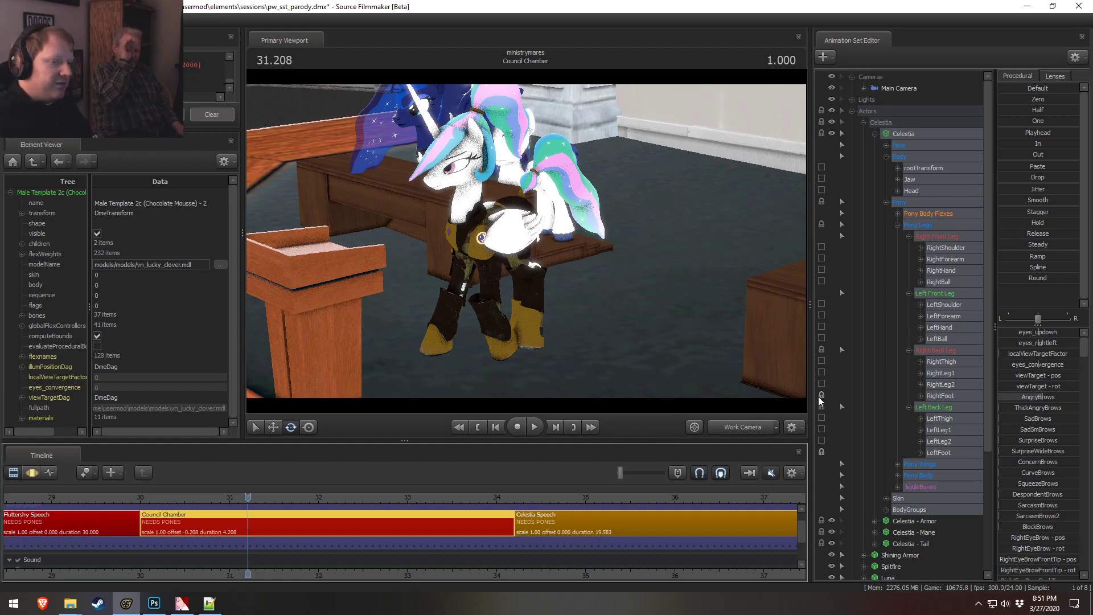
{"action": "key", "text": "F3"}
{"action": "key", "text": "space"}
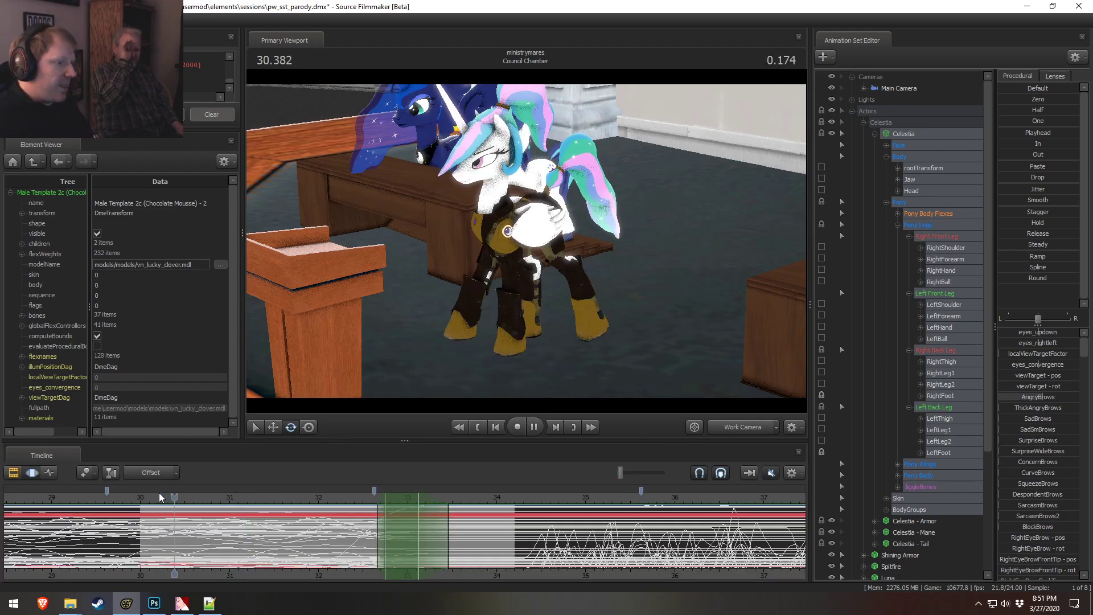
{"action": "key", "text": "space"}
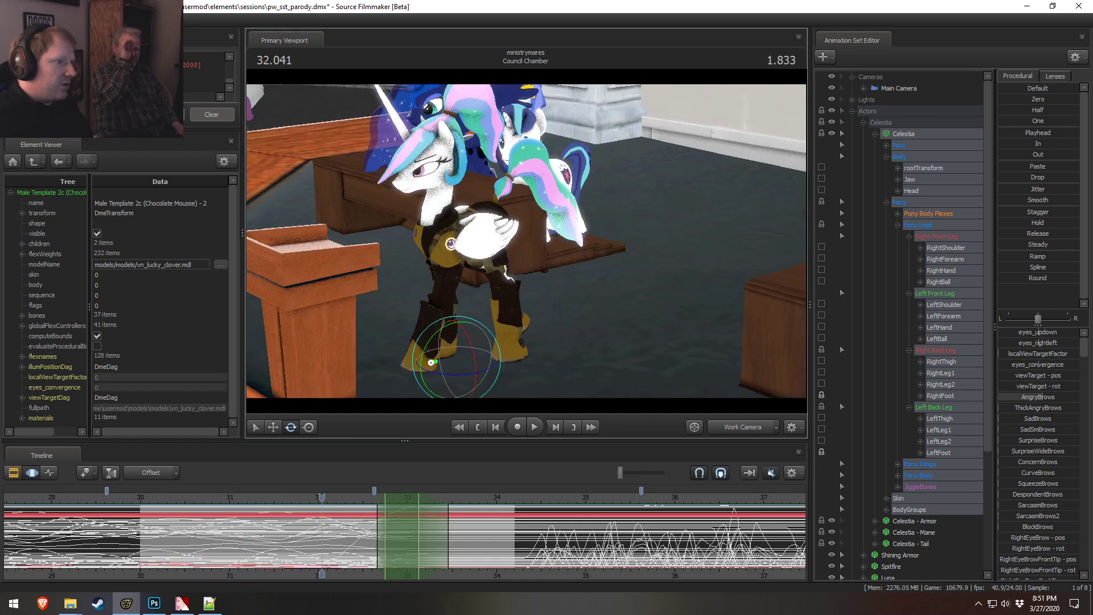
{"action": "key", "text": "space"}
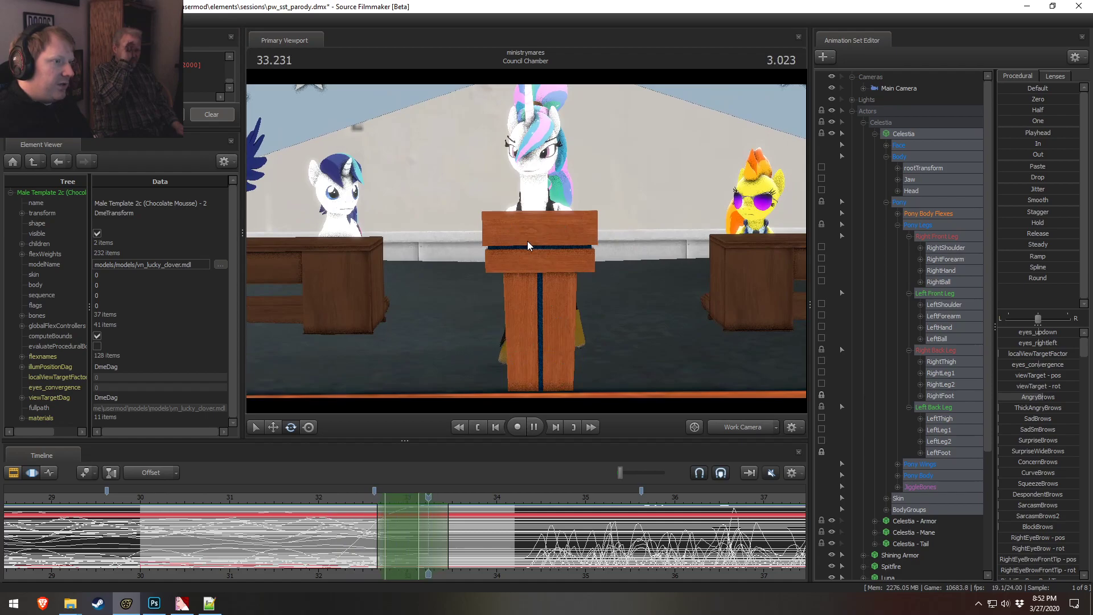
- Scrub the head motion to about 32.4 s and end the time selection at that frame
{"action": "key", "text": "space"}
{"action": "left_click", "coordinate": [145, 500]}
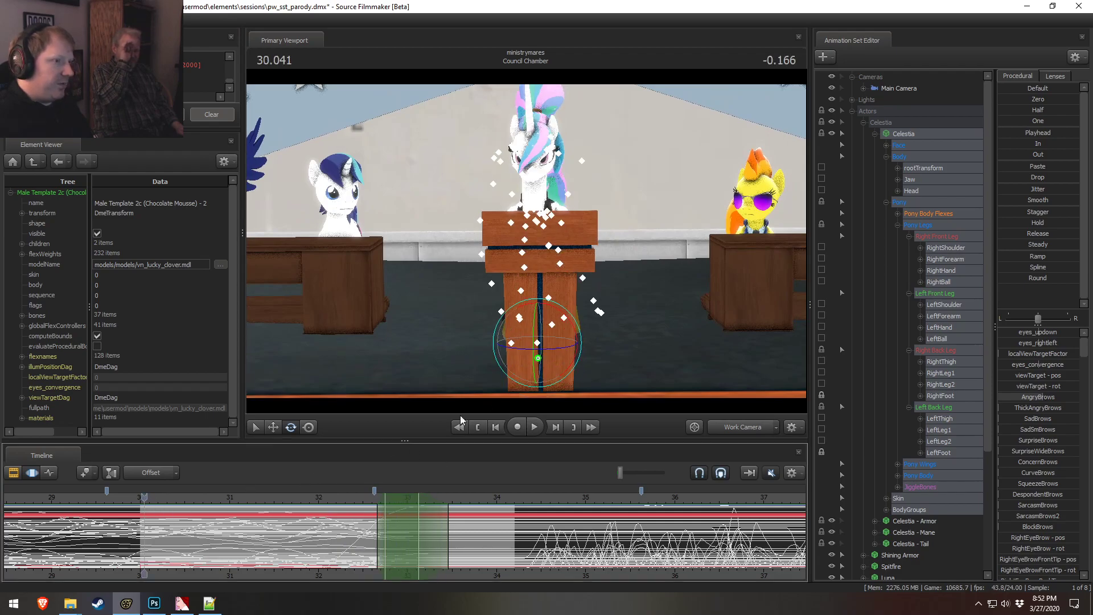
{"action": "left_click_drag", "start_coordinate": [362, 514], "coordinate": [330, 530]}
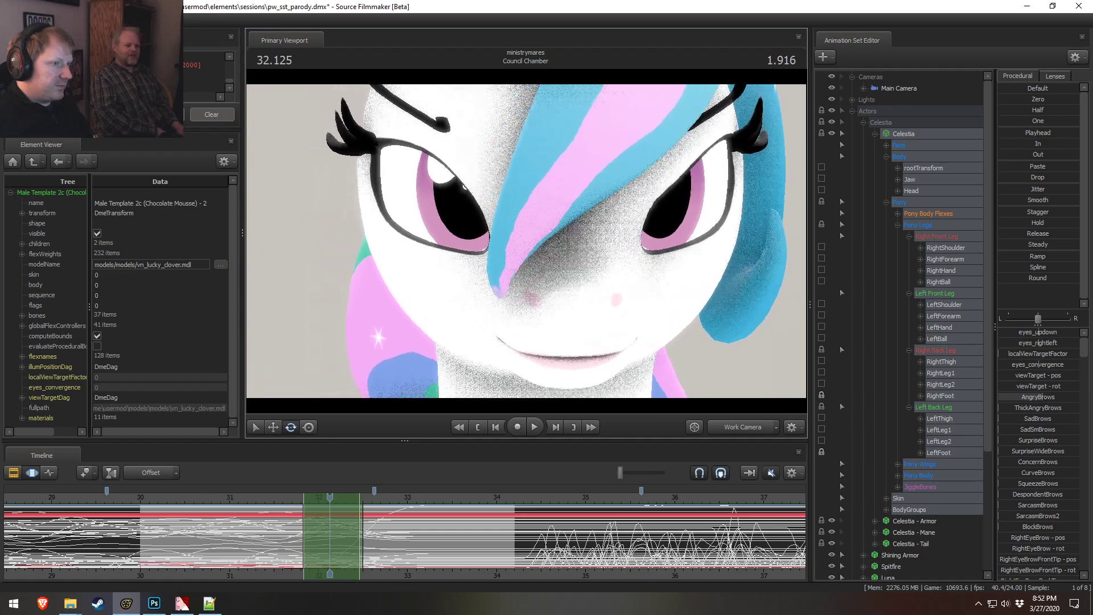
{"action": "left_click_drag", "start_coordinate": [188, 531], "coordinate": [359, 538]}
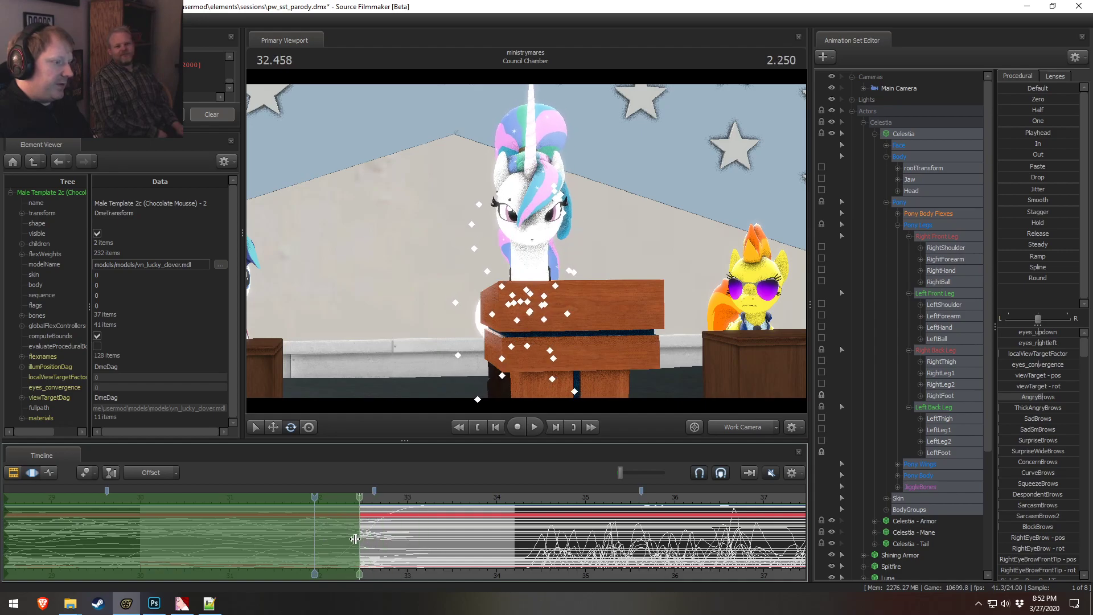
{"action": "key", "text": "space"}
{"action": "key", "text": "F2"}
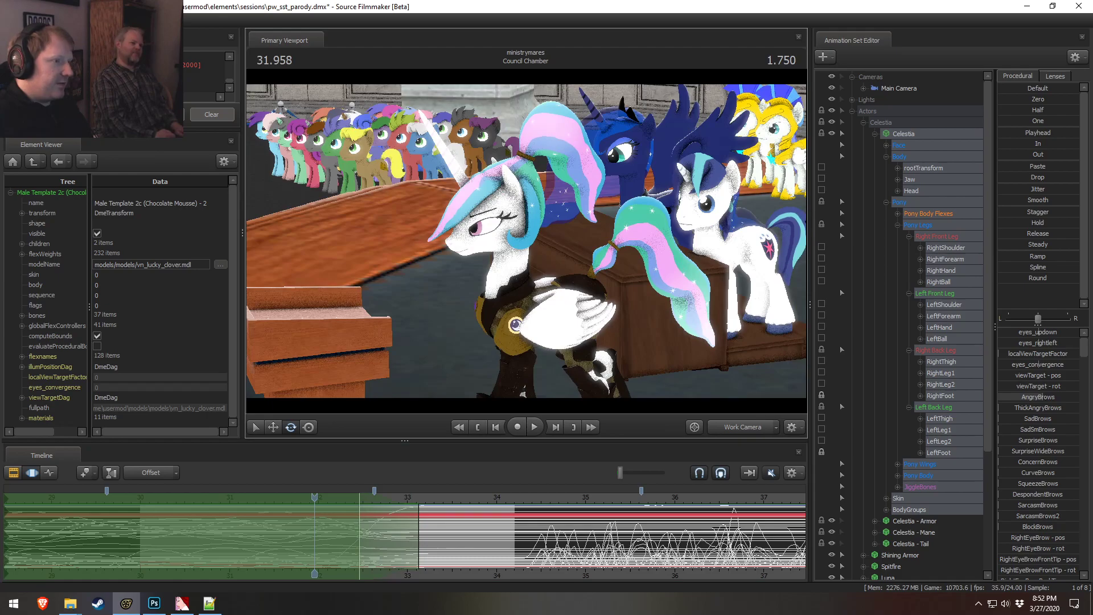
{"action": "key", "text": "F3"}
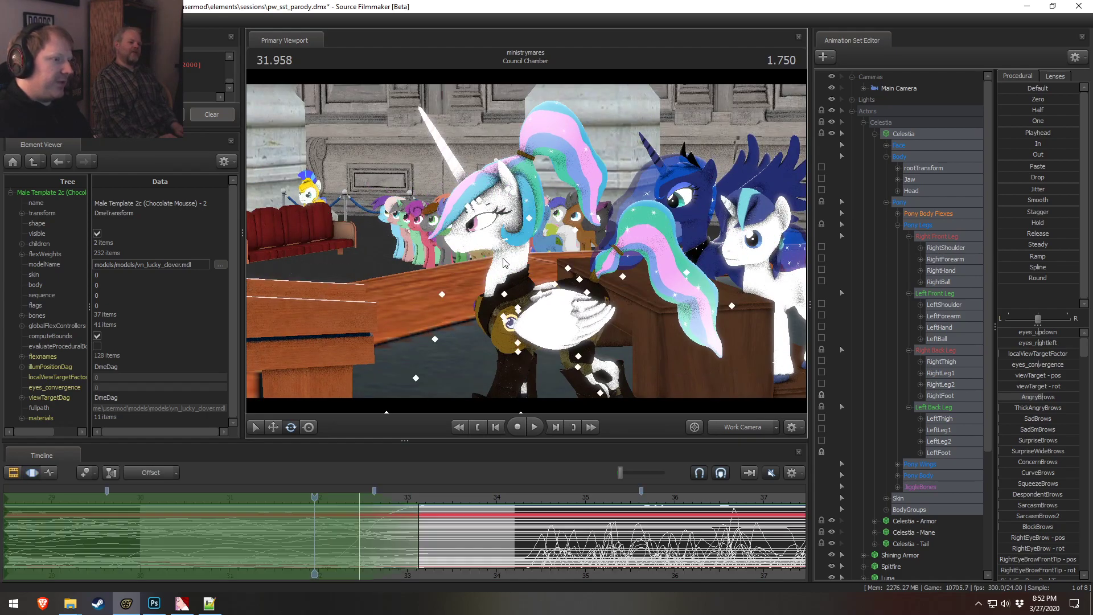
- Tilt Celestia's Head bone slightly and play it back from 30.8 s to 33.375 s
{"action": "left_click", "coordinate": [506, 244]}
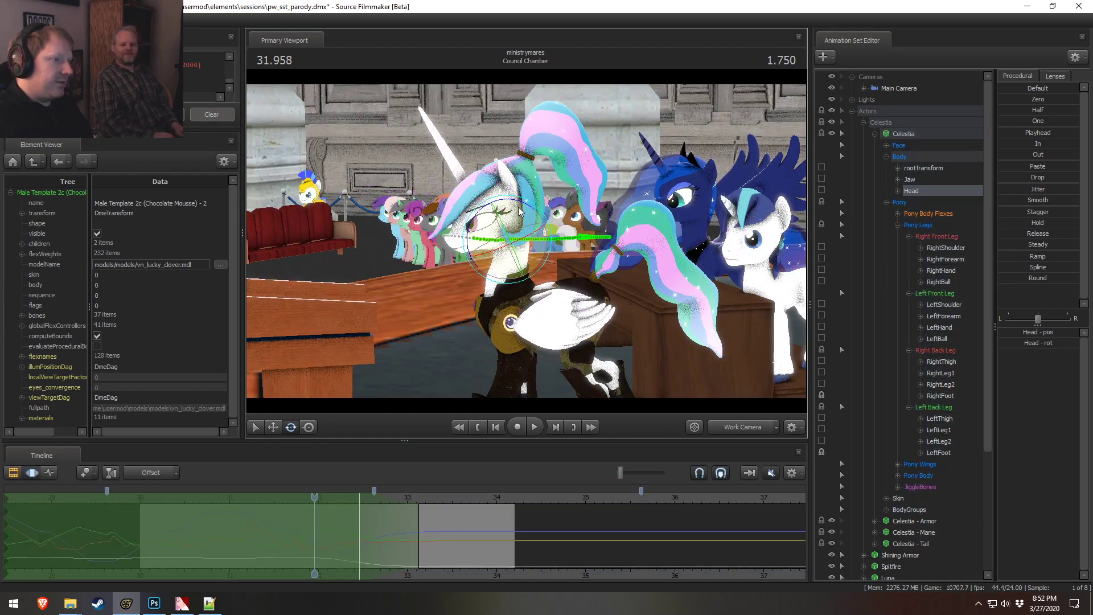
{"action": "left_click_drag", "start_coordinate": [522, 208], "coordinate": [523, 208]}
{"action": "key", "text": "space"}
{"action": "key", "text": "space"}
{"action": "left_click_drag", "start_coordinate": [436, 494], "coordinate": [215, 489]}
{"action": "key", "text": "space"}
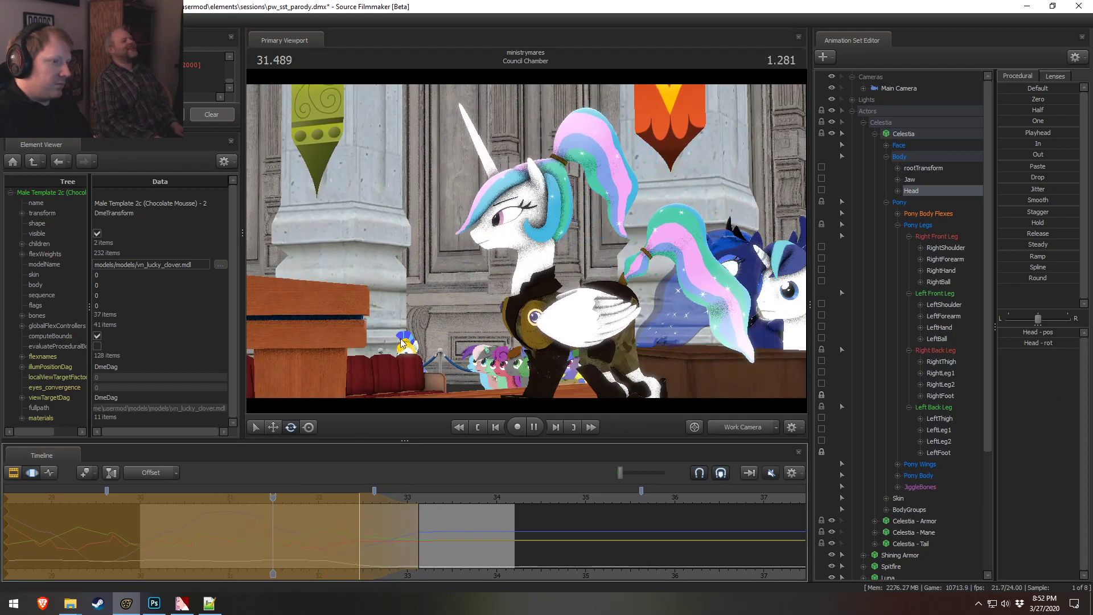
{"action": "key", "text": "space"}
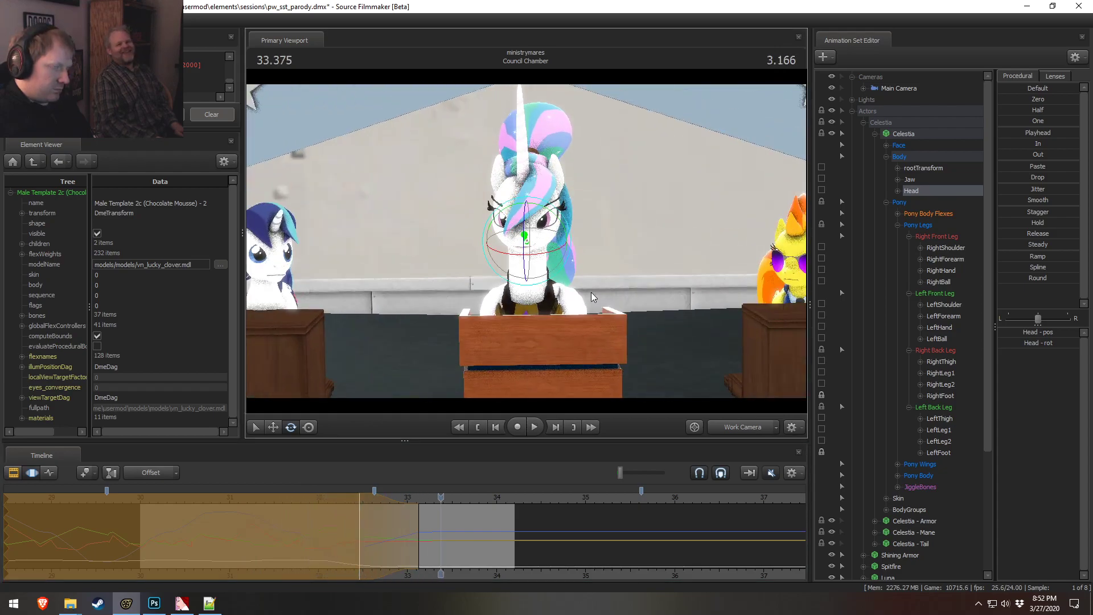
{"action": "left_click", "coordinate": [759, 425]}
{"action": "key", "text": "F2"}
{"action": "key", "text": "space"}
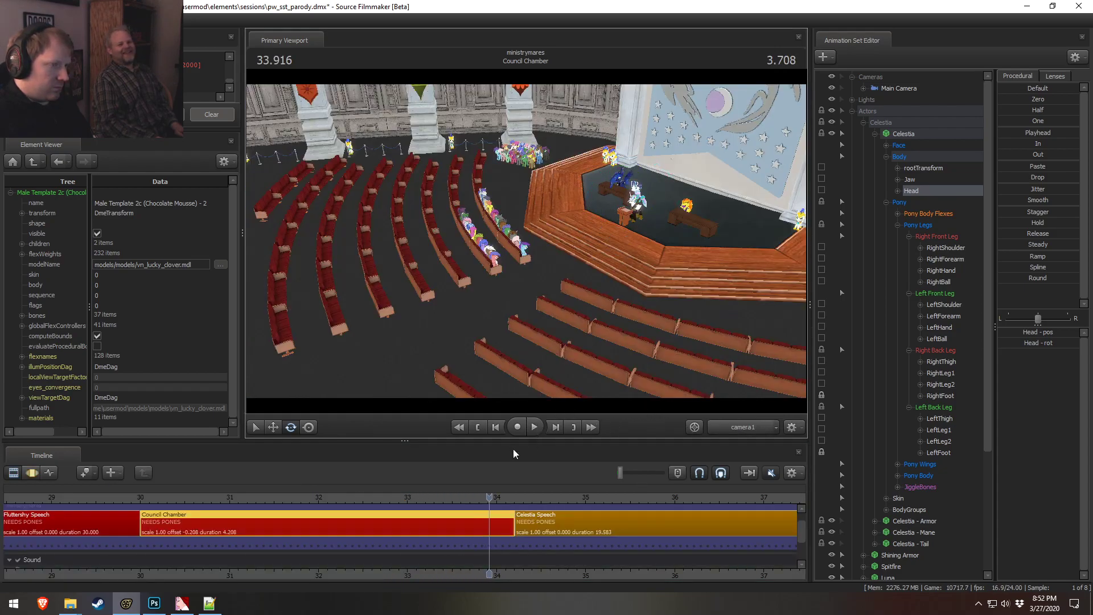
{"action": "key", "text": "space"}
{"action": "left_click", "coordinate": [756, 427]}
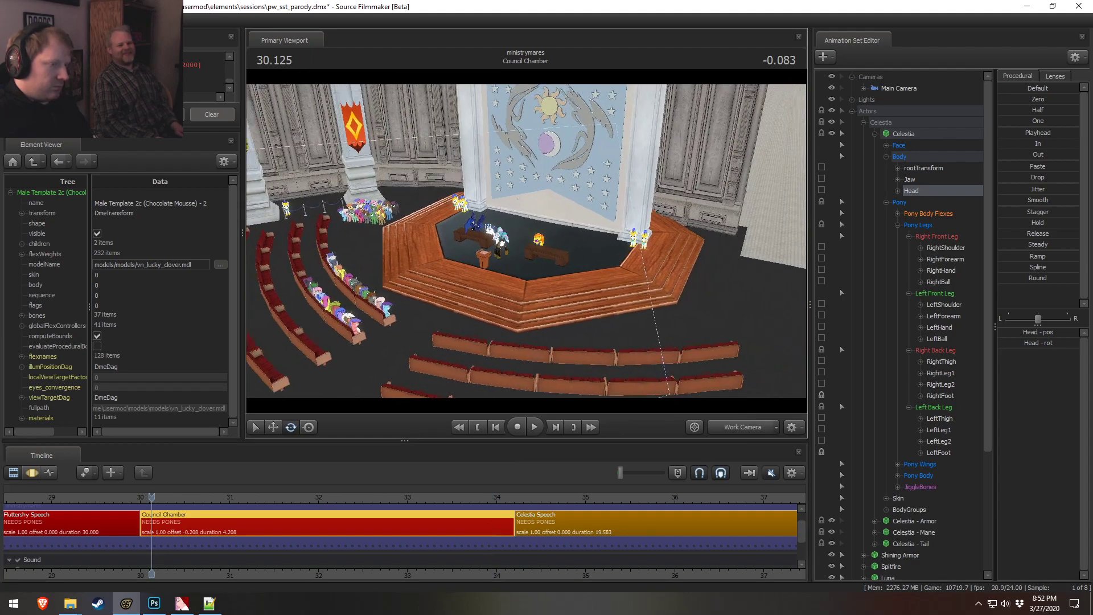
{"action": "key", "text": "w"}
{"action": "left_click_drag", "start_coordinate": [526, 240], "coordinate": [526, 241]}
{"action": "key", "text": "space"}
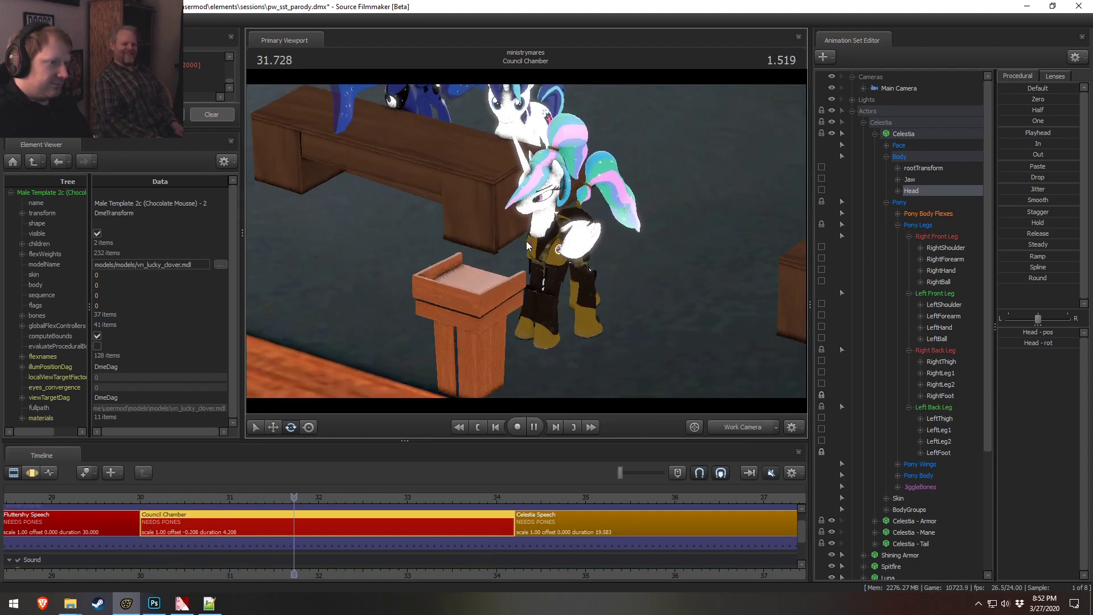
{"action": "key", "text": "space"}
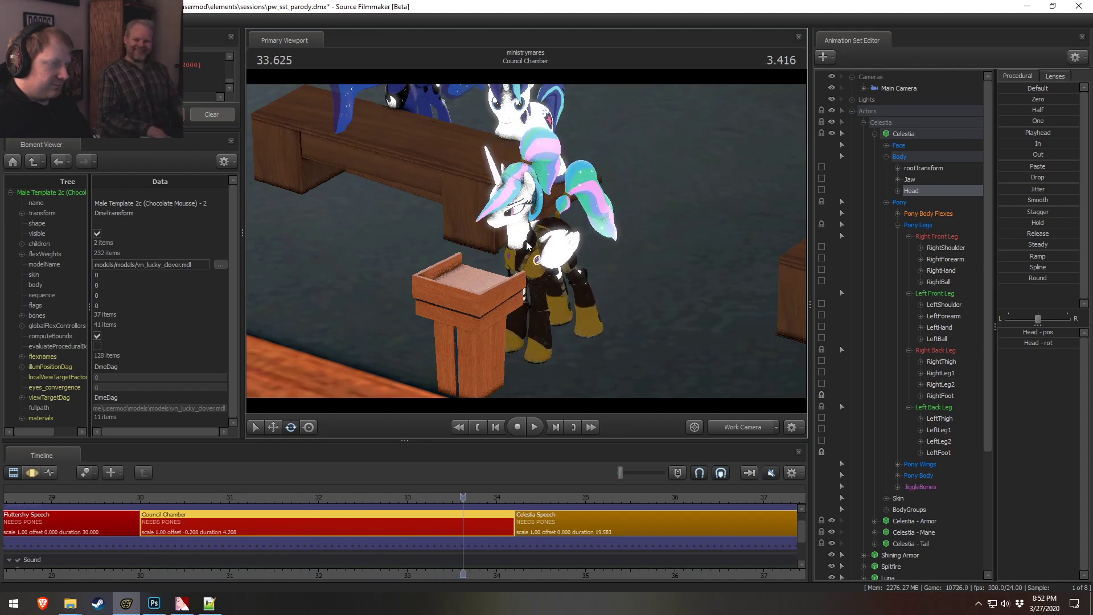
{"action": "key", "text": "F4"}
{"action": "left_click", "coordinate": [183, 497]}
{"action": "key", "text": "space"}
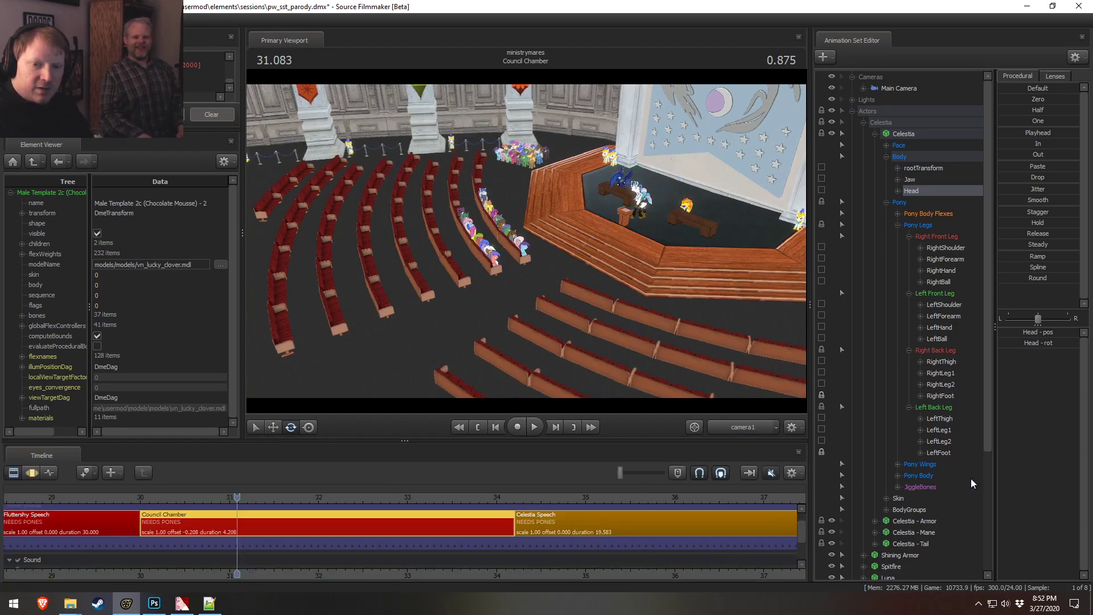
{"action": "key", "text": "F4"}
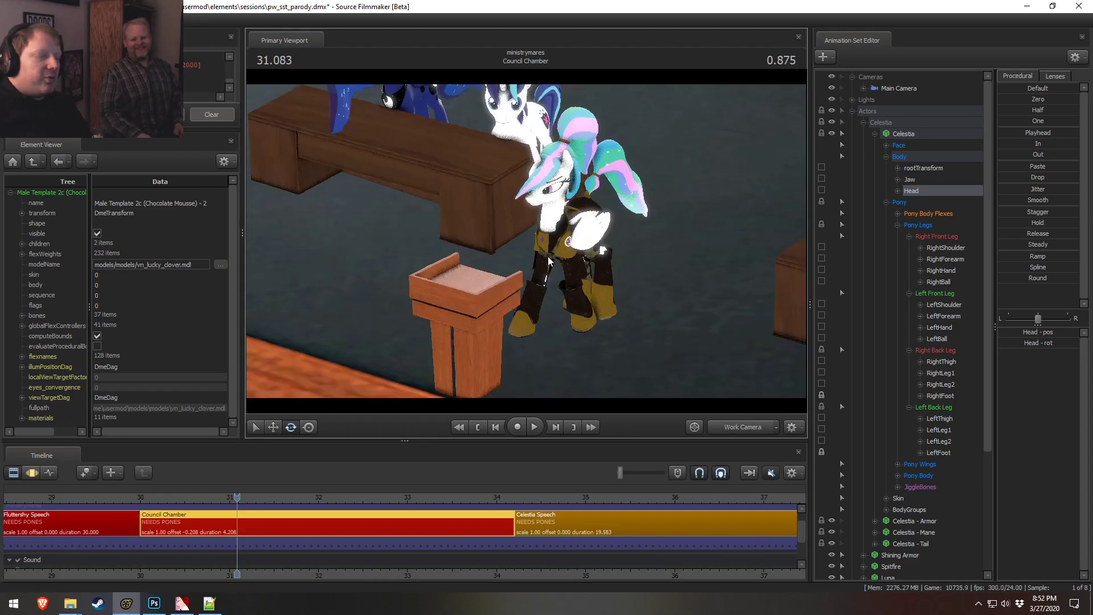
{"action": "key", "text": "s"}
{"action": "mouse_move", "coordinate": [526, 242]}
{"action": "left_mouse_down"}
{"action": "mouse_move", "coordinate": [472, 244]}
{"action": "mouse_move", "coordinate": [522, 242]}
{"action": "left_mouse_up"}
{"action": "key", "text": "w"}
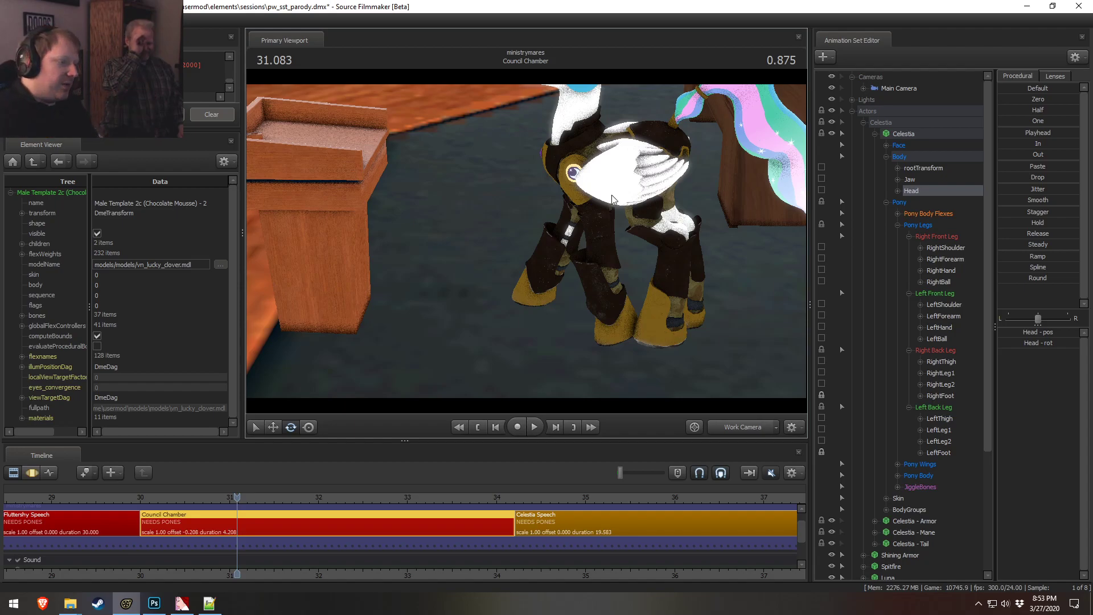
{"action": "key", "text": "ctrl+2"}
- On Celestia2, stretch the time selection falloffs from 30 s out to about 35 s
{"action": "left_click", "coordinate": [863, 123]}
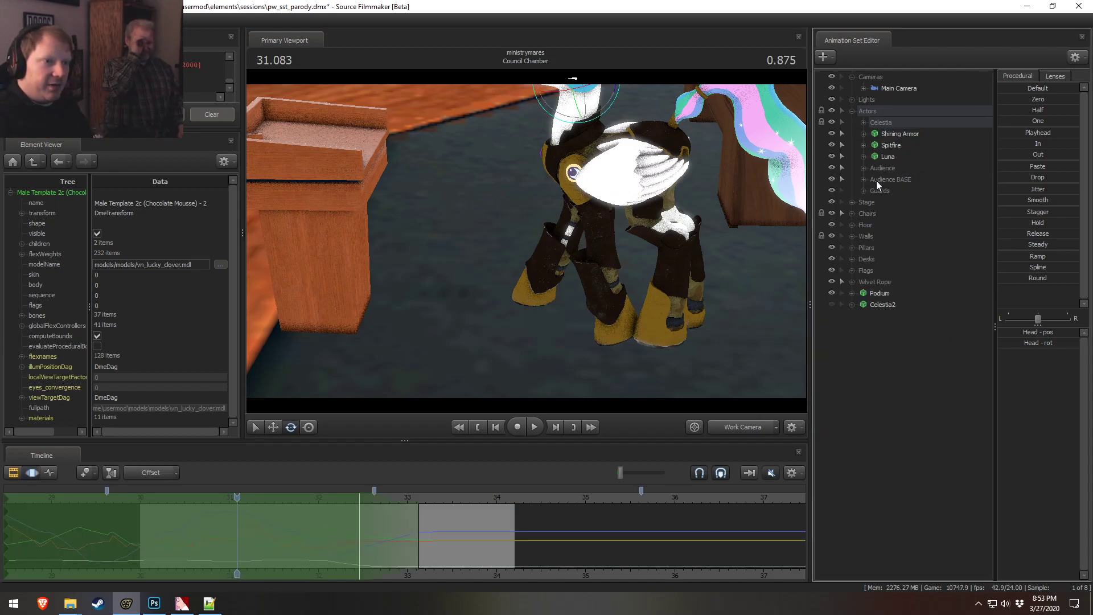
{"action": "left_click", "coordinate": [879, 305]}
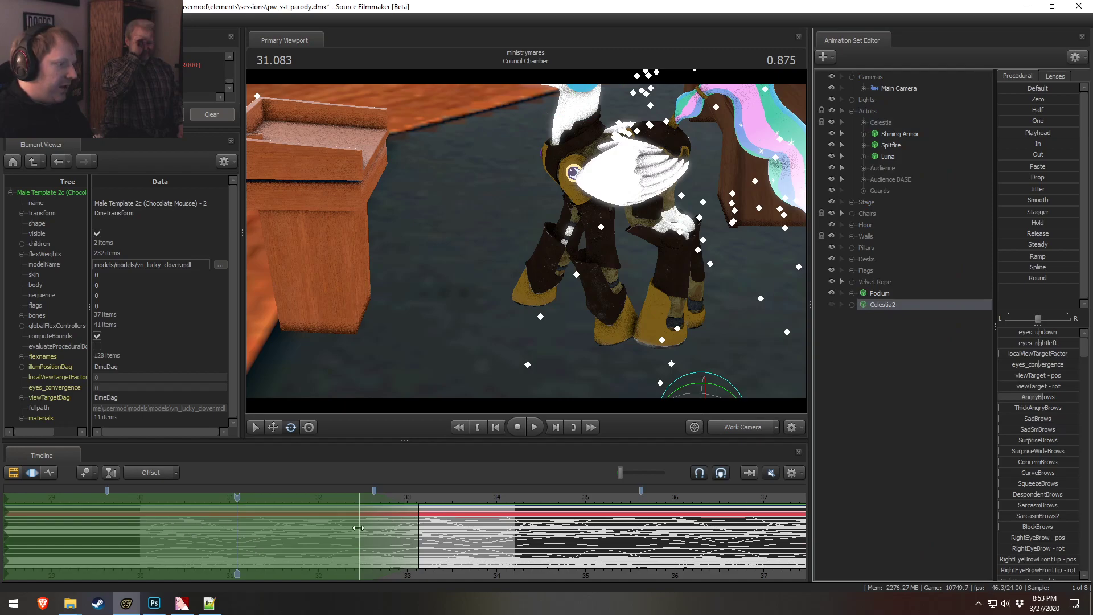
{"action": "left_click_drag", "start_coordinate": [16, 526], "coordinate": [140, 529]}
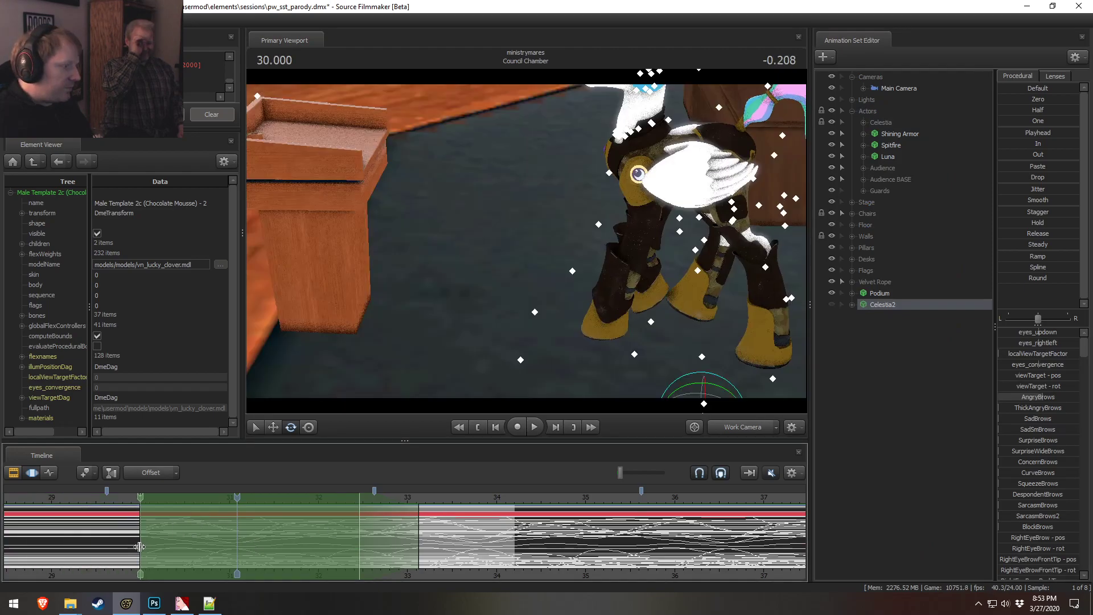
{"action": "left_click_drag", "start_coordinate": [374, 549], "coordinate": [609, 530]}
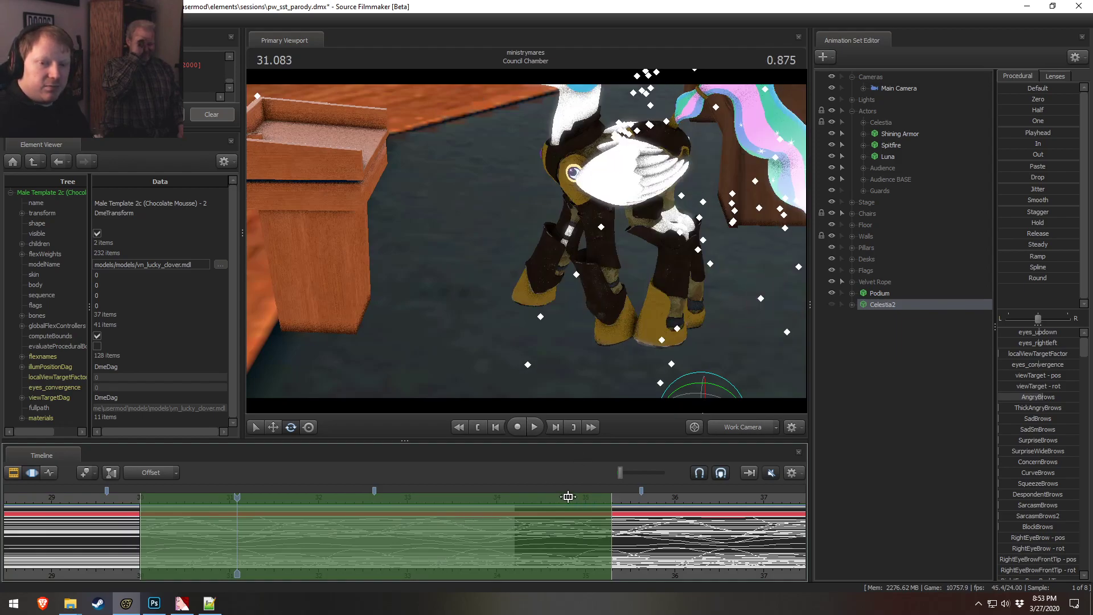
- Select the Celestia model, expand its bone list, and switch the time selection to Offset mode
{"action": "left_click", "coordinate": [864, 123]}
{"action": "left_click", "coordinate": [878, 137]}
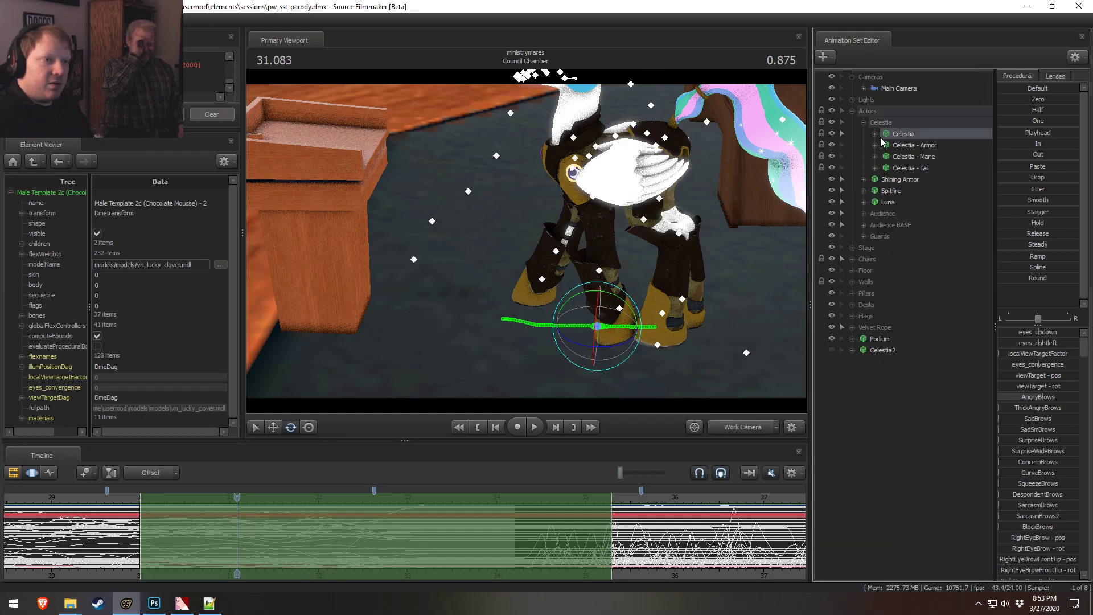
{"action": "left_click", "coordinate": [875, 134]}
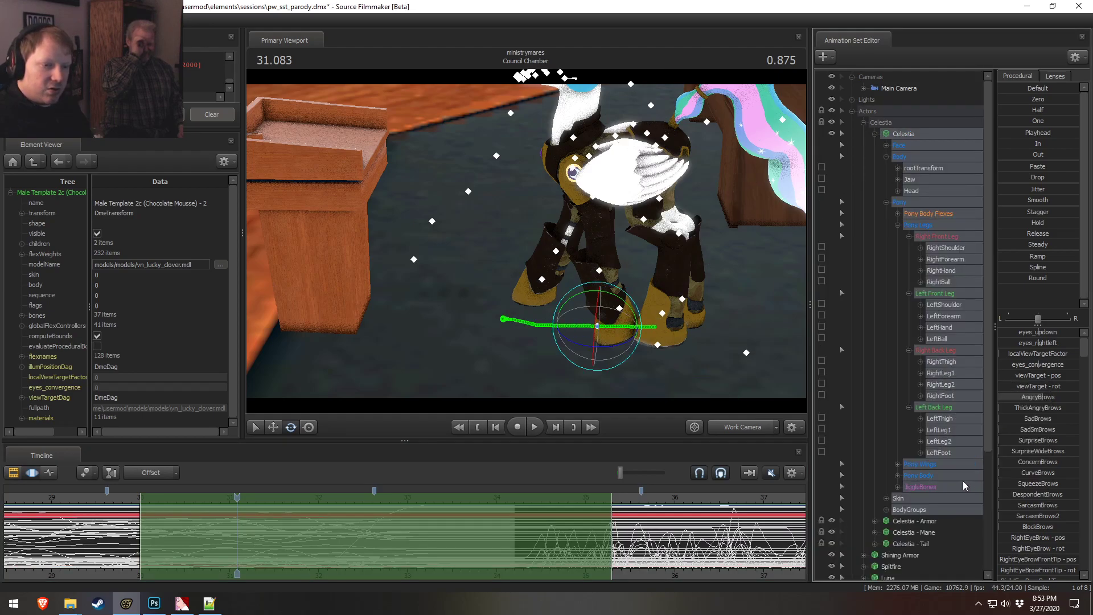
{"action": "scroll", "coordinate": [457, 535], "scroll_direction": "down", "scroll_amount": 3}
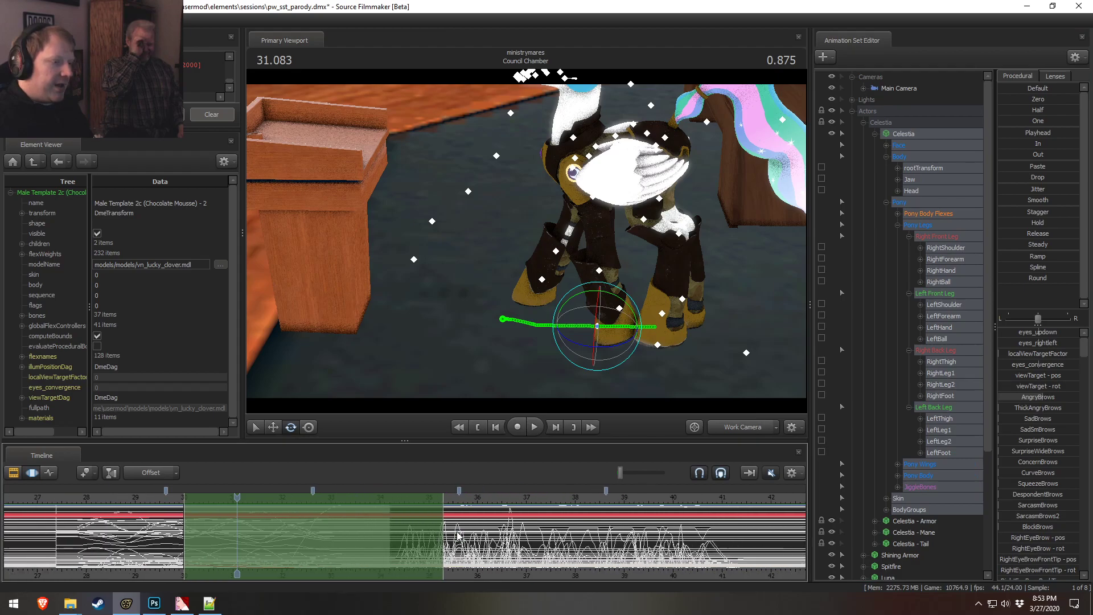
{"action": "left_click", "coordinate": [254, 546]}
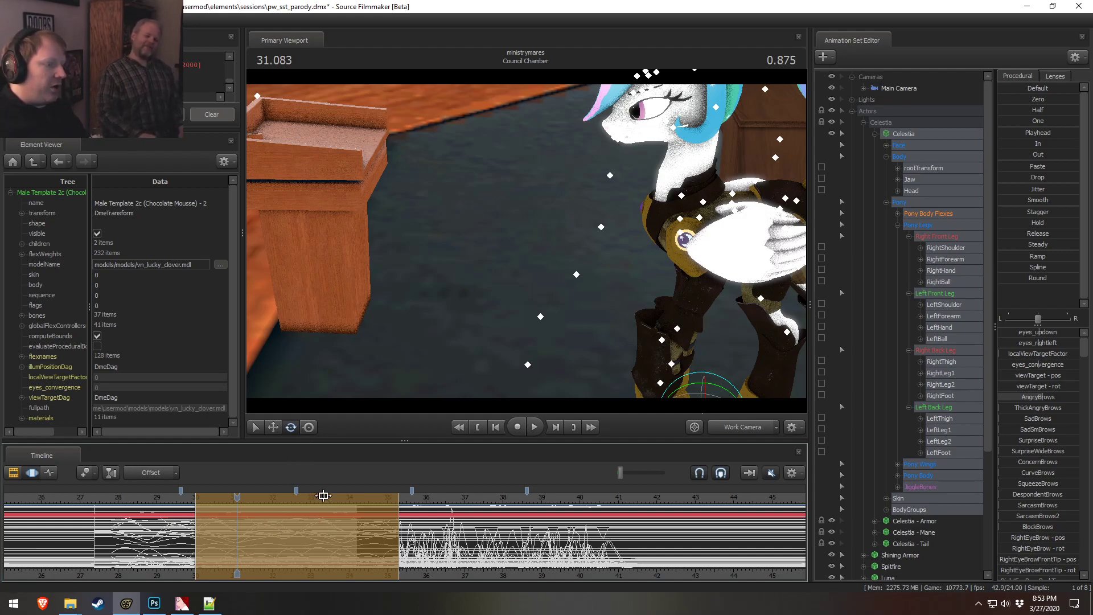
{"action": "mouse_move", "coordinate": [325, 497]}
{"action": "left_mouse_down"}
{"action": "mouse_move", "coordinate": [284, 497]}
{"action": "mouse_move", "coordinate": [326, 506]}
{"action": "left_mouse_up"}
- Pull the selection end back toward 32.75 s and slide the selected motion later to about 31.25 s
{"action": "left_click_drag", "start_coordinate": [397, 528], "coordinate": [296, 526]}
{"action": "scroll", "coordinate": [245, 519], "scroll_direction": "up", "scroll_amount": 3}
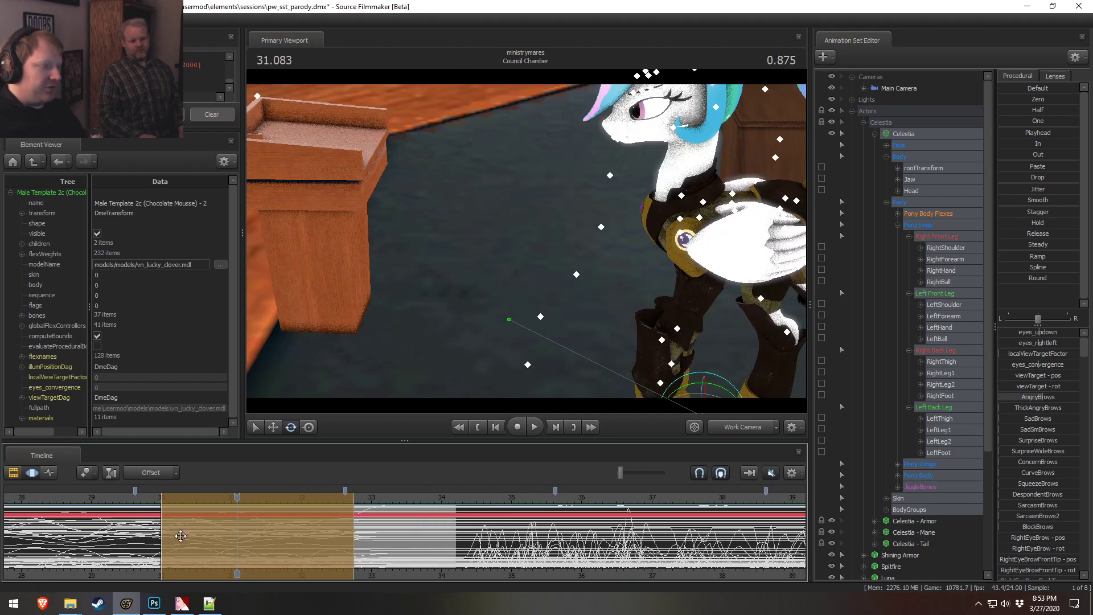
{"action": "left_click_drag", "start_coordinate": [280, 498], "coordinate": [335, 498]}
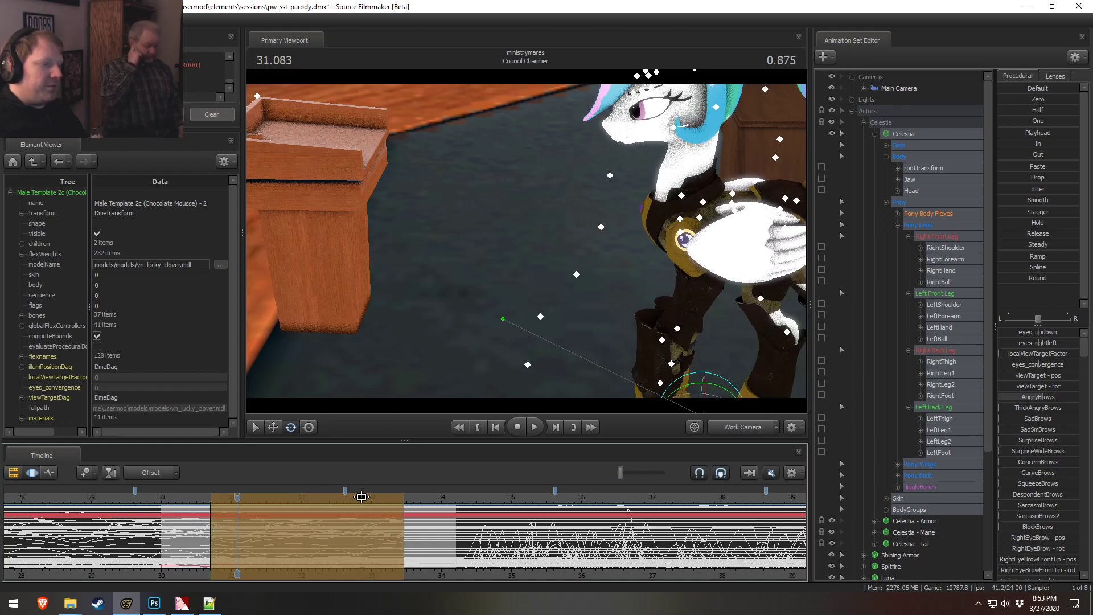
{"action": "left_click_drag", "start_coordinate": [420, 497], "coordinate": [329, 507]}
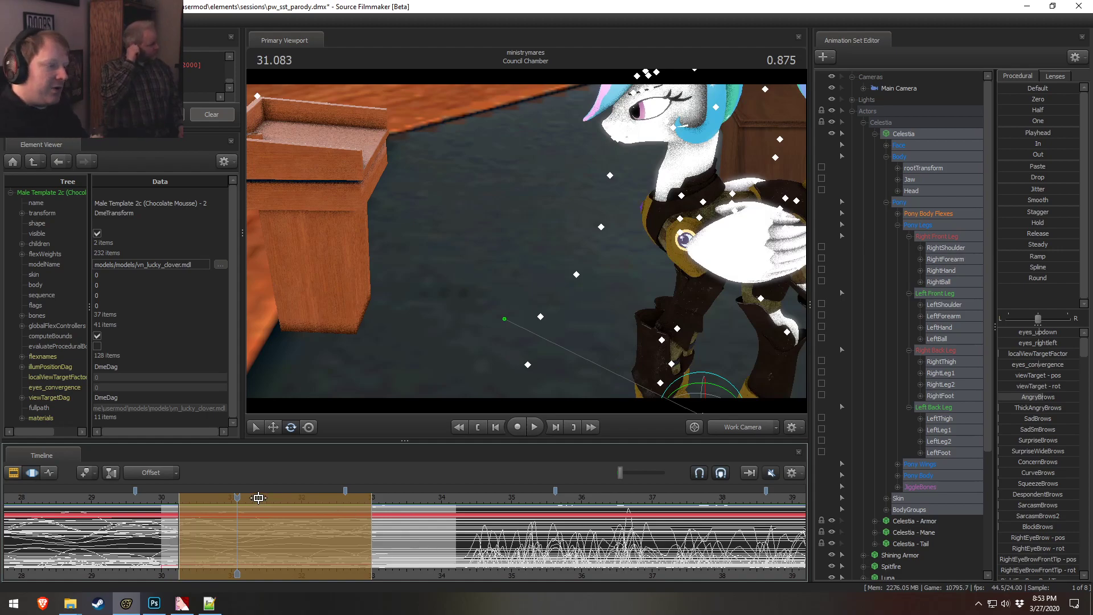
{"action": "left_click_drag", "start_coordinate": [258, 497], "coordinate": [380, 496]}
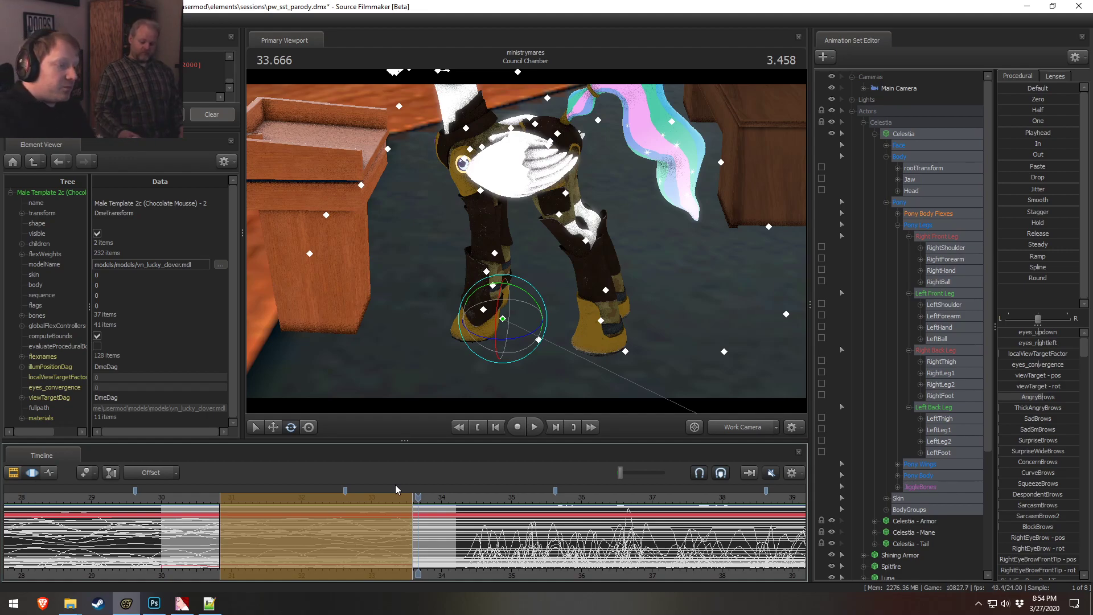
- Select Celestia's Head bone and review the pose around 33.7–33.9 s from a wider chamber view
{"action": "left_click_drag", "start_coordinate": [421, 493], "coordinate": [400, 498]}
{"action": "left_click", "coordinate": [922, 168]}
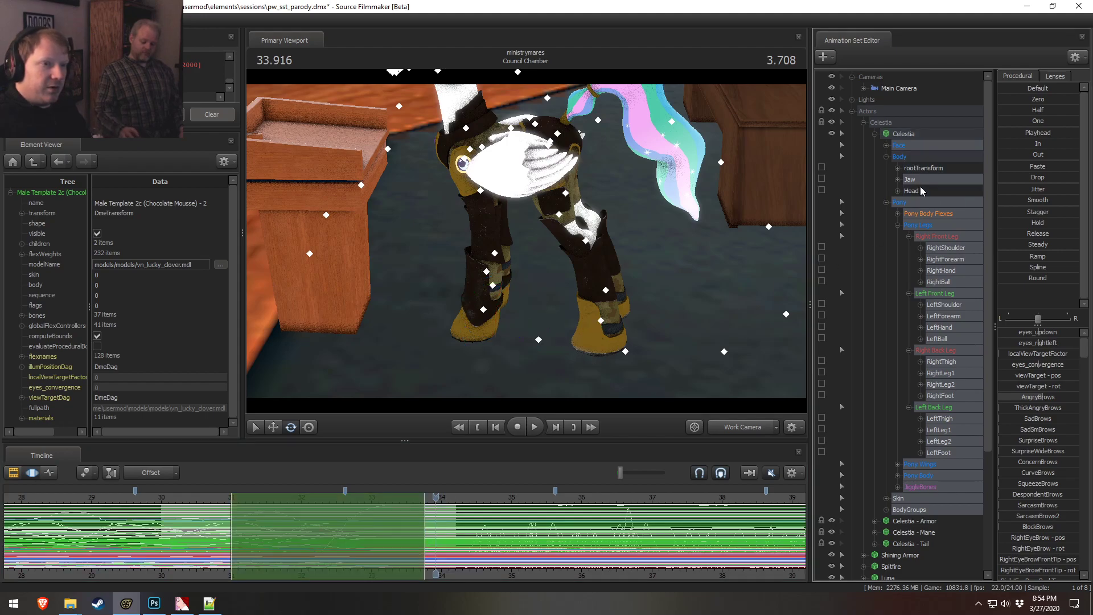
{"action": "left_click", "coordinate": [917, 189]}
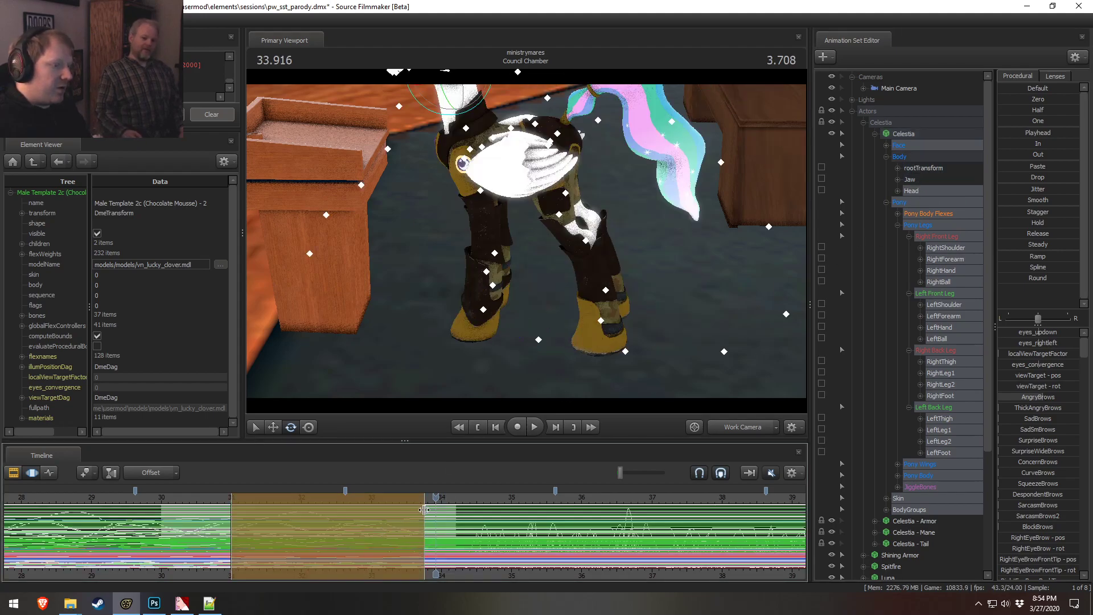
{"action": "left_click_drag", "start_coordinate": [433, 495], "coordinate": [426, 496]}
{"action": "scroll", "coordinate": [432, 524], "scroll_direction": "up", "scroll_amount": 2}
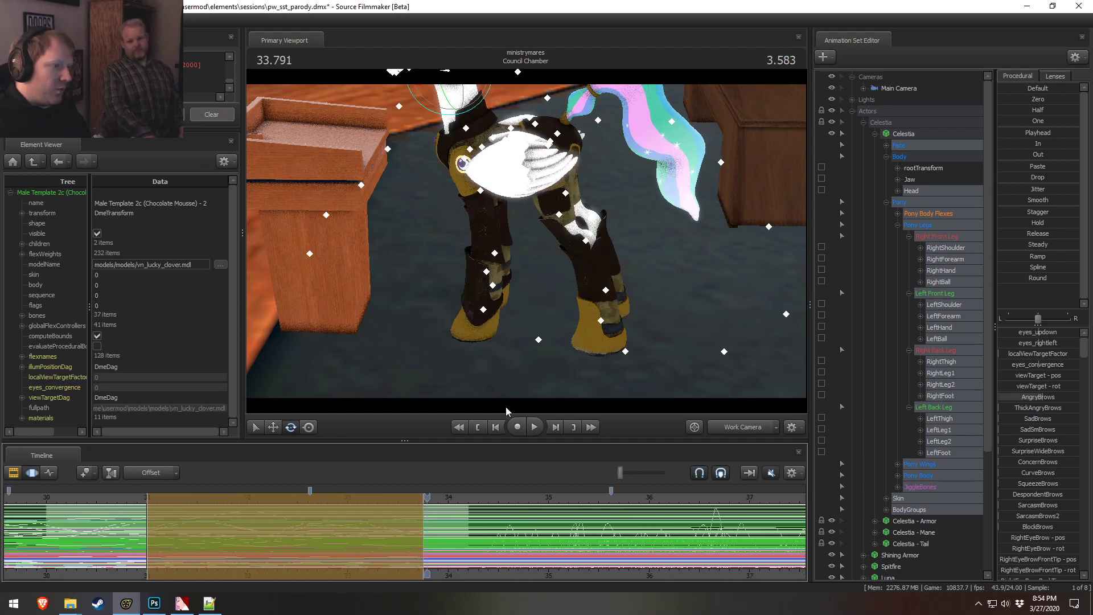
{"action": "left_click_drag", "start_coordinate": [462, 334], "coordinate": [541, 294]}
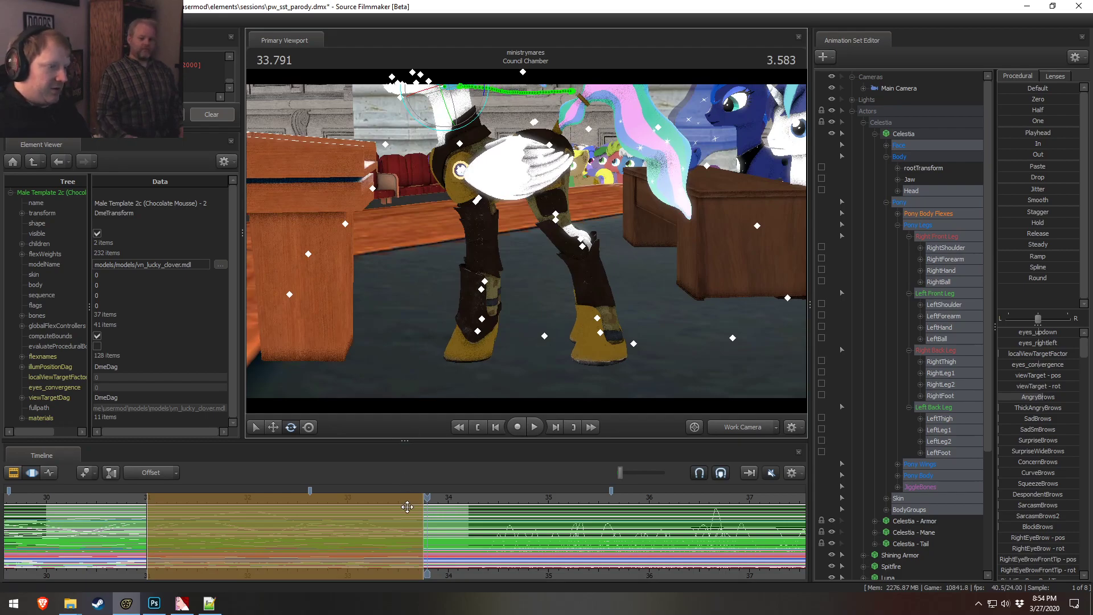
{"action": "left_click_drag", "start_coordinate": [427, 504], "coordinate": [420, 497]}
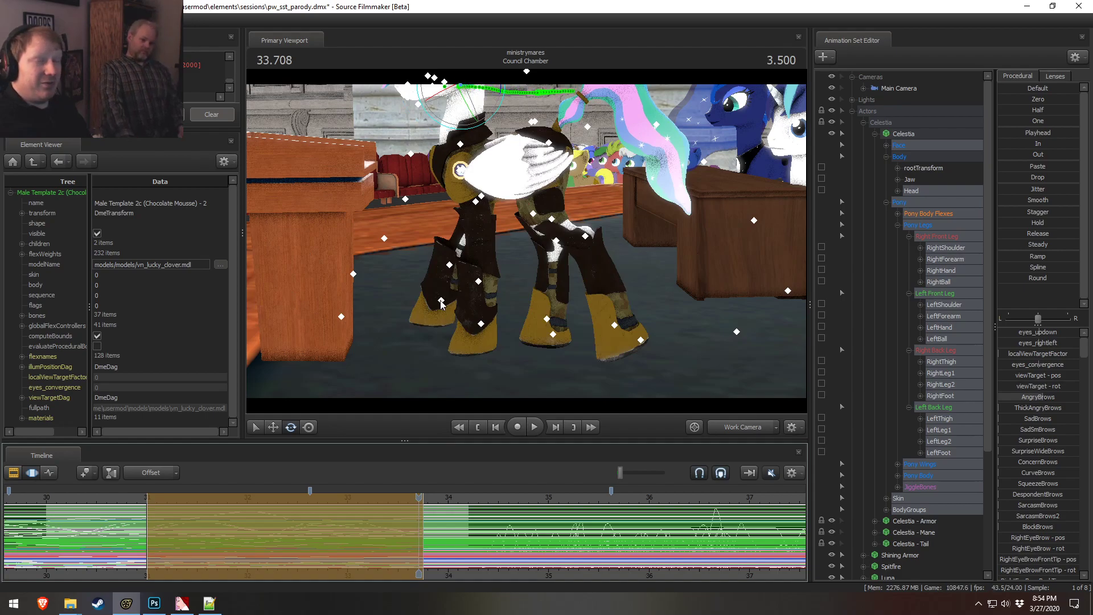
{"action": "mouse_move", "coordinate": [417, 499]}
{"action": "left_mouse_down"}
{"action": "mouse_move", "coordinate": [334, 497]}
{"action": "mouse_move", "coordinate": [344, 495]}
{"action": "mouse_move", "coordinate": [355, 525]}
{"action": "mouse_move", "coordinate": [379, 531]}
{"action": "mouse_move", "coordinate": [491, 519]}
{"action": "mouse_move", "coordinate": [412, 510]}
{"action": "mouse_move", "coordinate": [436, 511]}
{"action": "mouse_move", "coordinate": [425, 513]}
{"action": "left_mouse_up"}
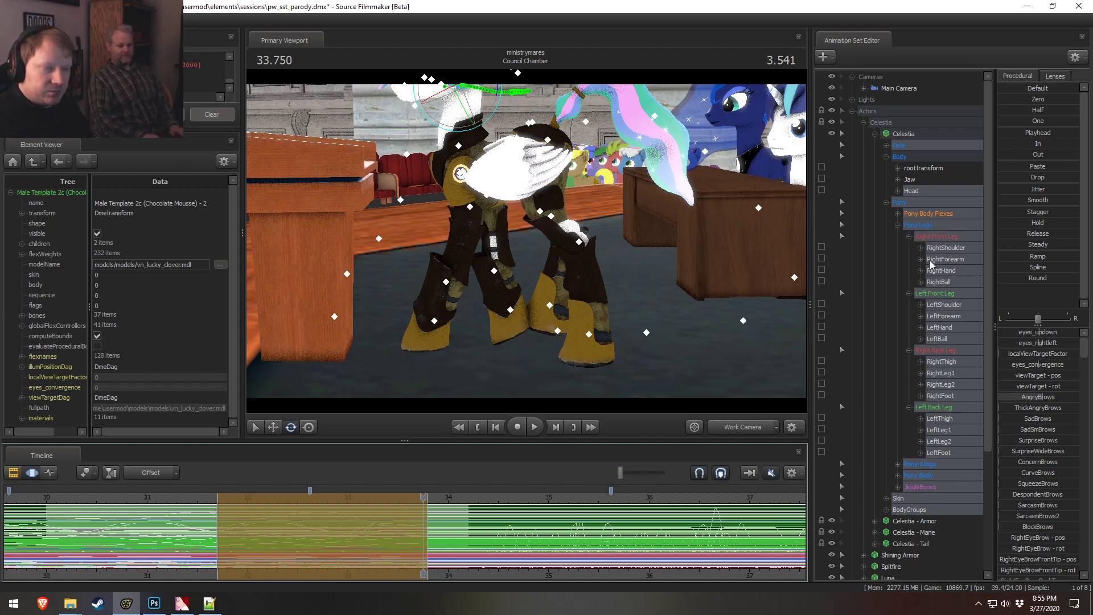
- Move Celestia's Pelvis slightly right along X with the Move tool, in two nudges
{"action": "double_click", "coordinate": [918, 475]}
{"action": "left_click", "coordinate": [923, 487]}
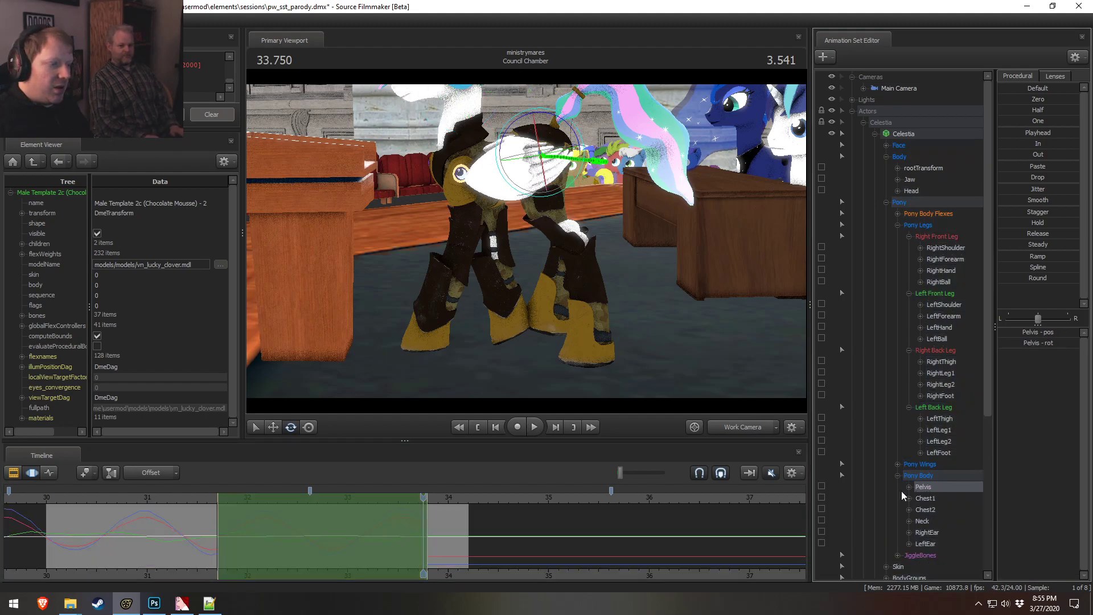
{"action": "key", "text": "w"}
{"action": "left_click_drag", "start_coordinate": [533, 174], "coordinate": [514, 159], "text": "alt"}
{"action": "left_click_drag", "start_coordinate": [423, 516], "coordinate": [423, 529]}
{"action": "left_click_drag", "start_coordinate": [534, 161], "coordinate": [538, 161]}
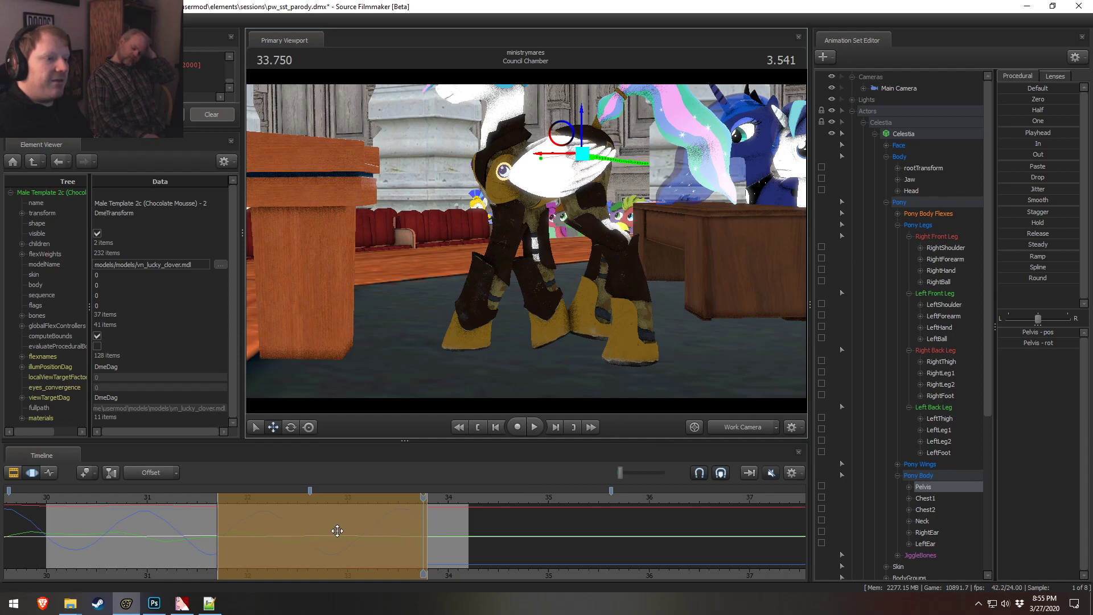
- Scrub back to 31.75 s and play the selection to preview the pelvis shift
{"action": "left_click", "coordinate": [423, 525]}
{"action": "left_click_drag", "start_coordinate": [422, 523], "coordinate": [222, 508]}
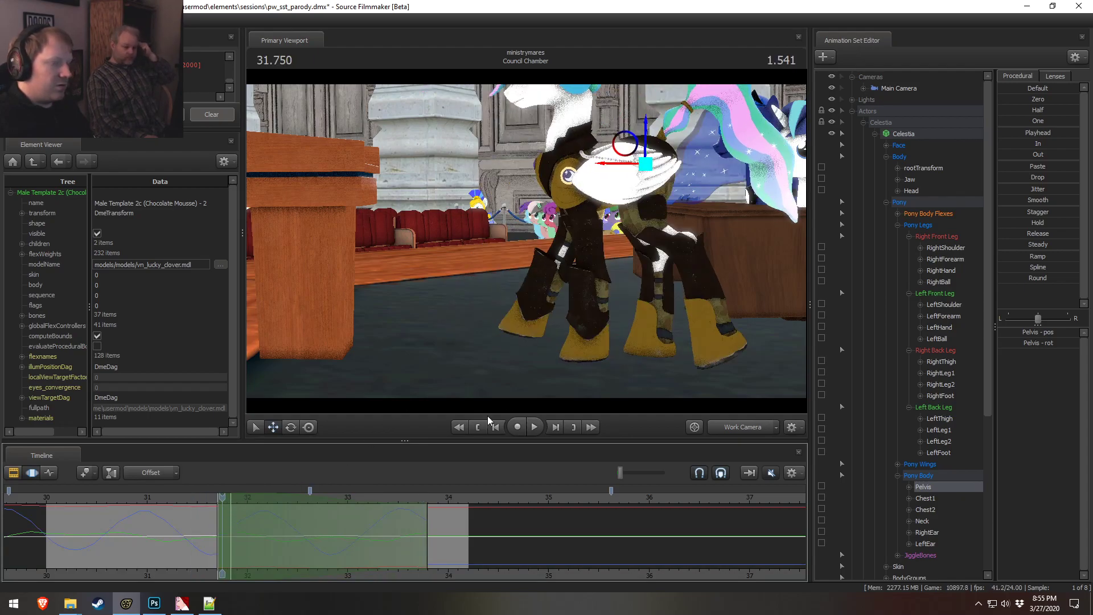
{"action": "left_click_drag", "start_coordinate": [245, 516], "coordinate": [371, 547]}
{"action": "key", "text": "space"}
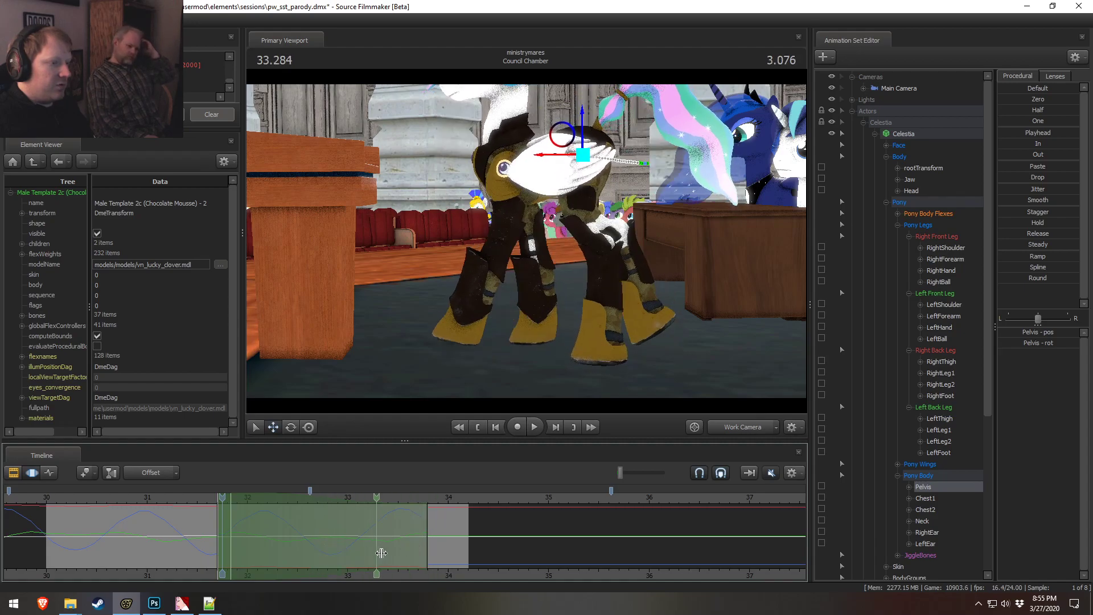
{"action": "left_click_drag", "start_coordinate": [414, 542], "coordinate": [393, 534]}
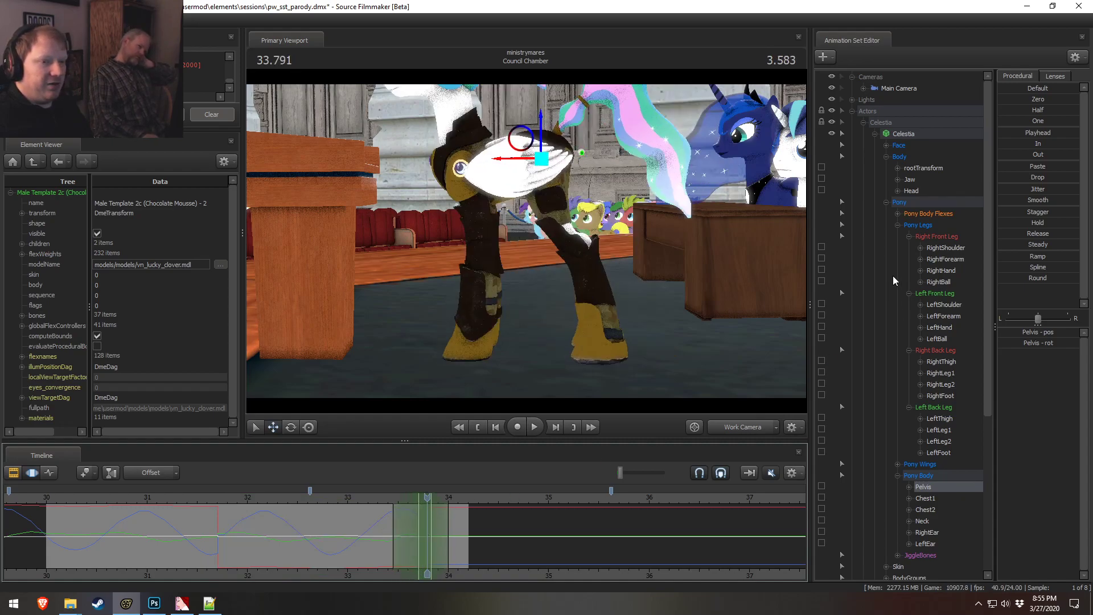
- Apply the Round preset to all of Celestia's controls and extend the falloff left
{"action": "left_click", "coordinate": [911, 137]}
{"action": "left_click", "coordinate": [1003, 277]}
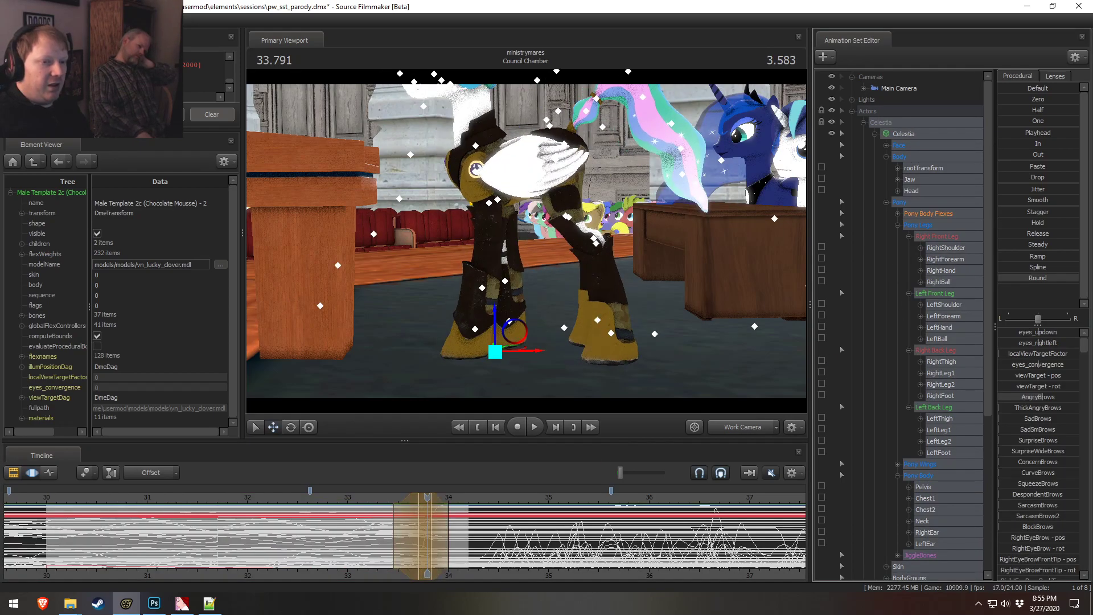
{"action": "left_click", "coordinate": [391, 495]}
{"action": "key", "text": "space"}
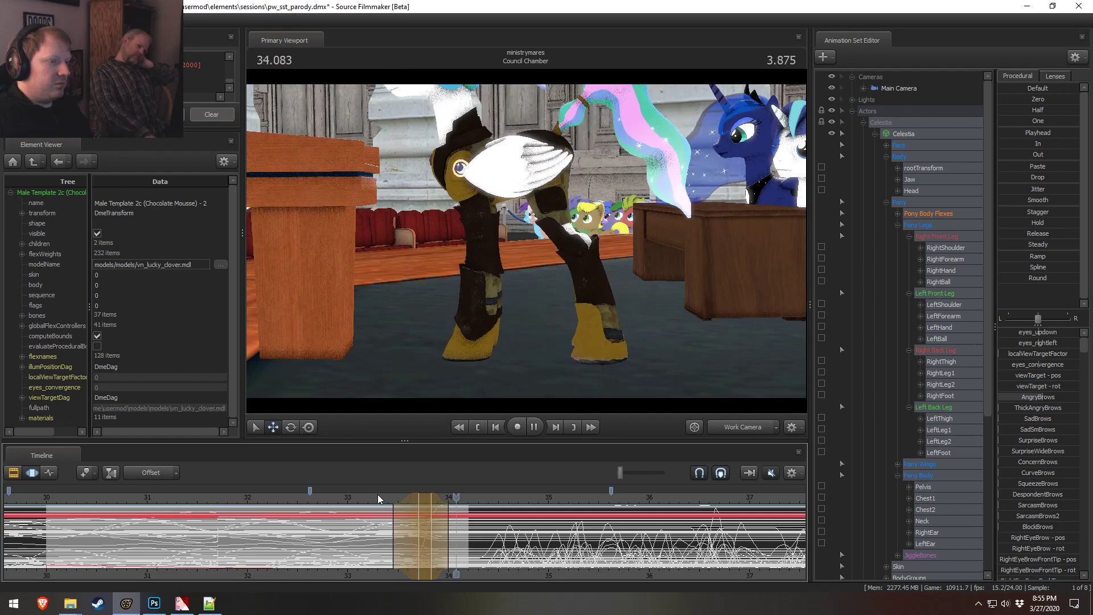
{"action": "key", "text": "space"}
{"action": "left_click_drag", "start_coordinate": [393, 512], "coordinate": [386, 512]}
{"action": "left_click", "coordinate": [378, 492]}
{"action": "key", "text": "space"}
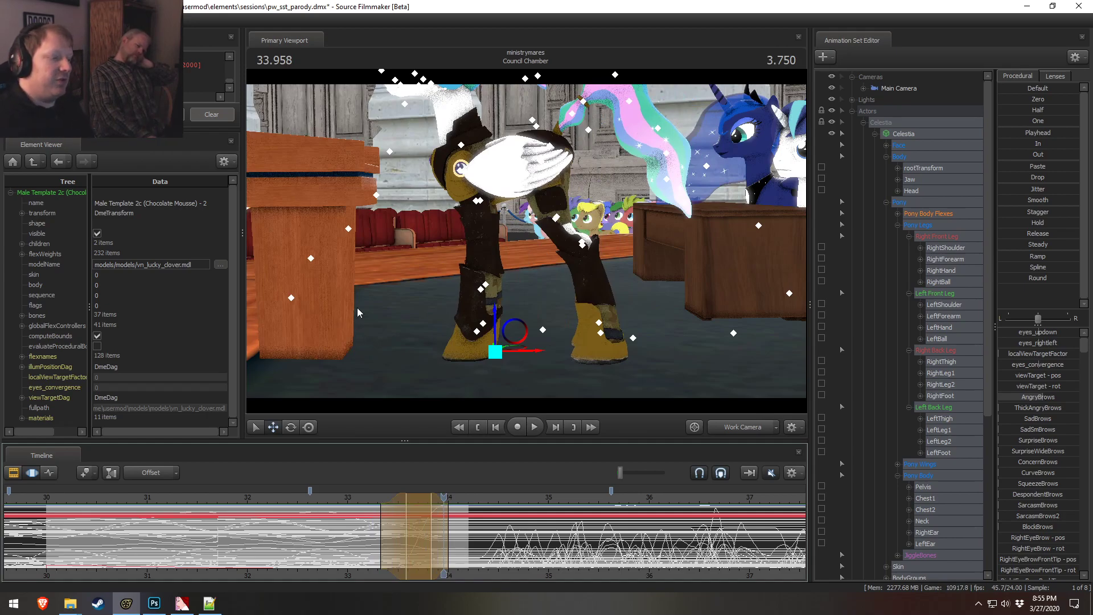
- Preview the rounded blend through the shot change from around 33.1–33.3 s
{"action": "left_click", "coordinate": [415, 549]}
{"action": "left_click_drag", "start_coordinate": [416, 549], "coordinate": [417, 549]}
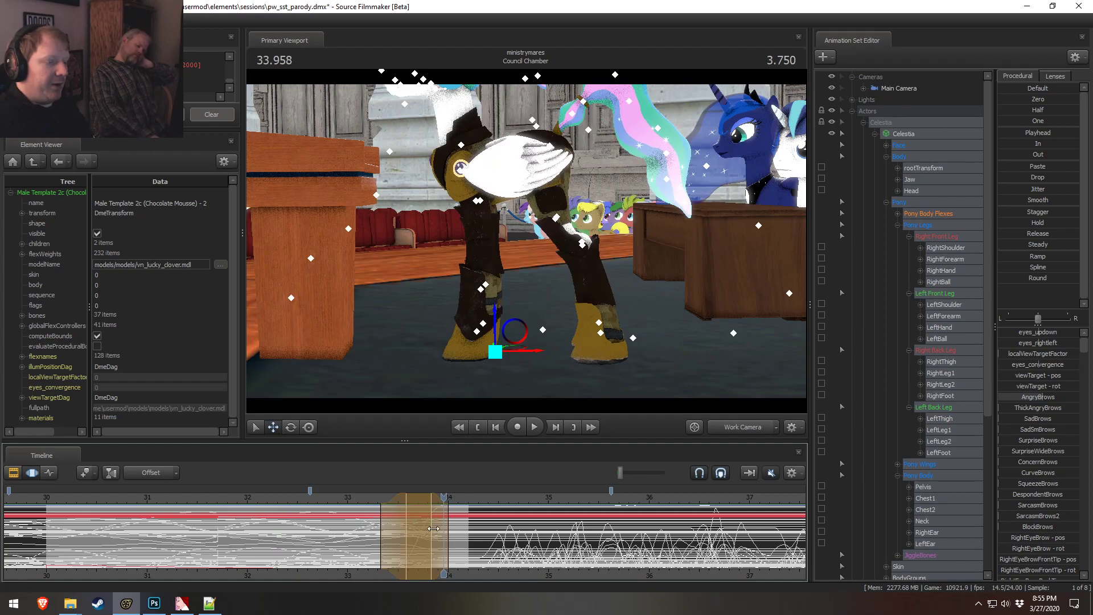
{"action": "left_click", "coordinate": [369, 502]}
{"action": "key", "text": "space"}
{"action": "key", "text": "space"}
{"action": "left_click", "coordinate": [378, 499]}
{"action": "key", "text": "space"}
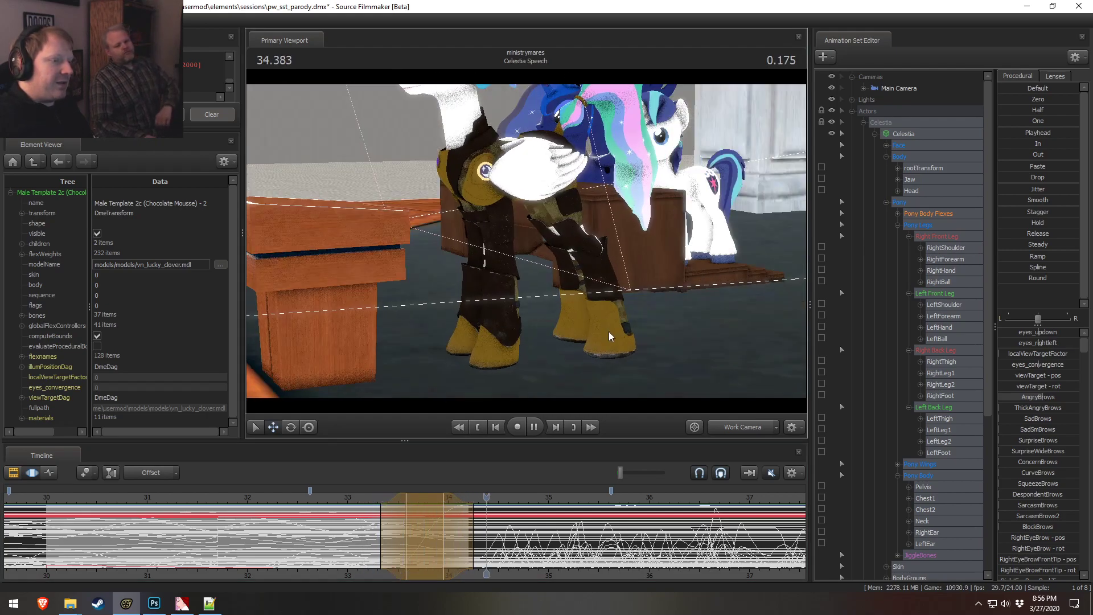
{"action": "left_click", "coordinate": [358, 497]}
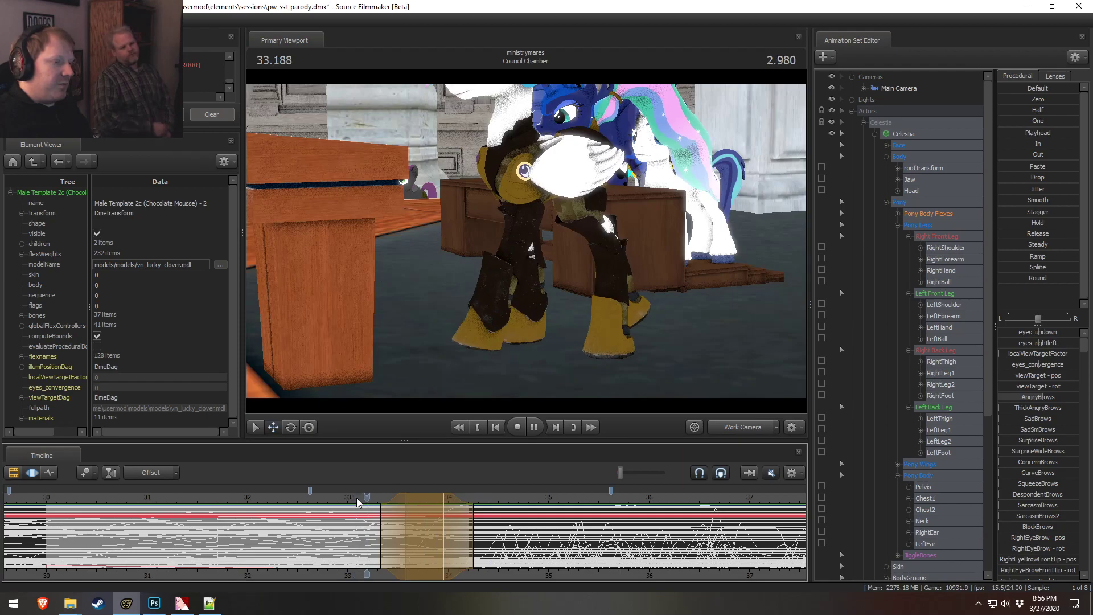
{"action": "key", "text": "space"}
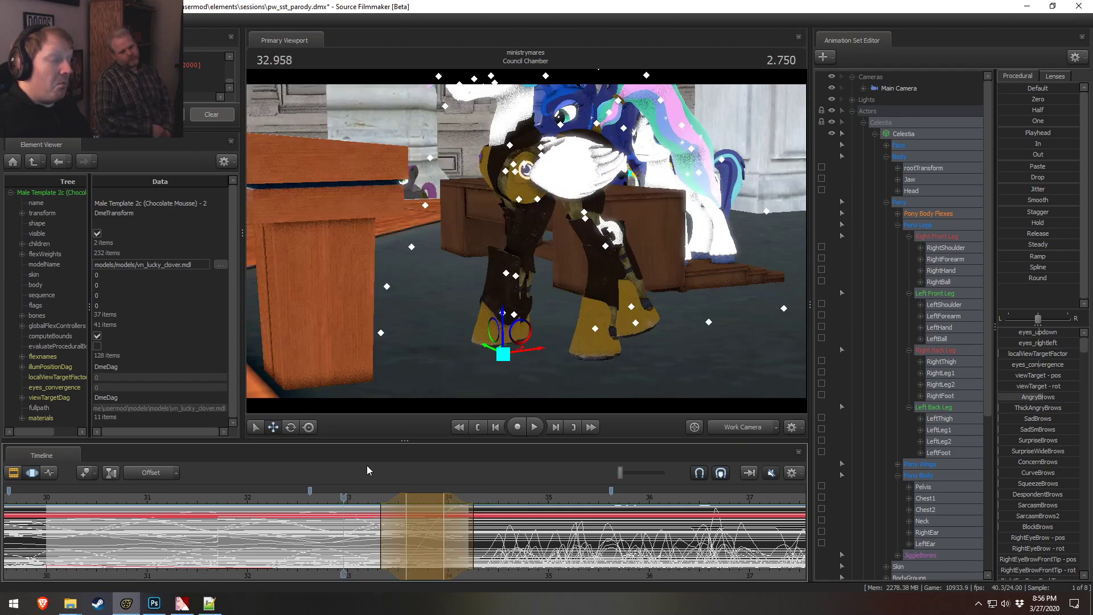
{"action": "key", "text": "space"}
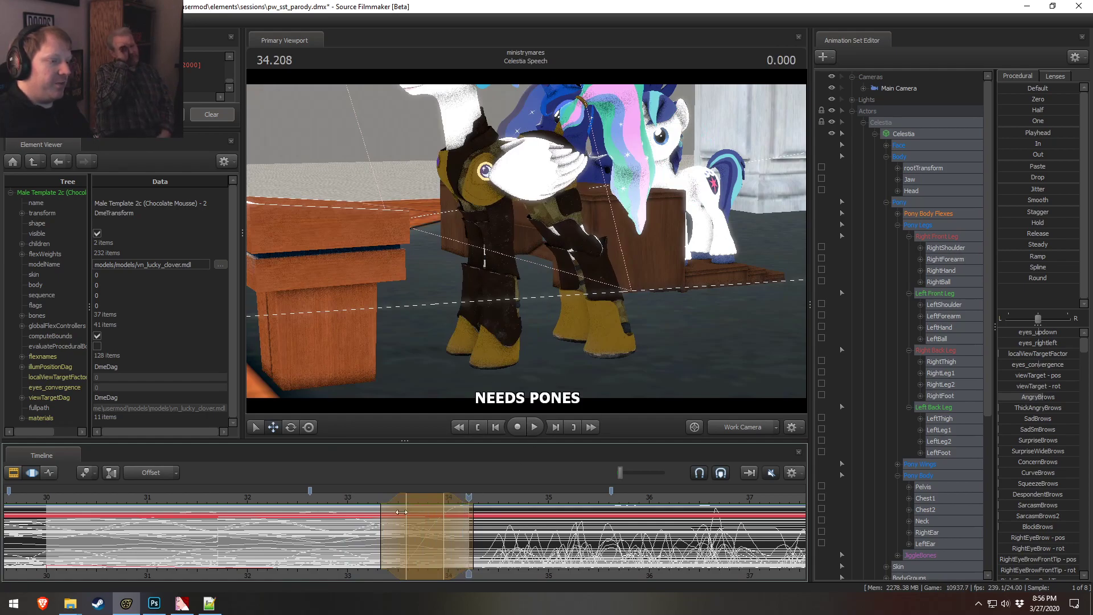
{"action": "key", "text": "space"}
- Replay from 32.8 s and 33 s through the cut into Celestia Speech
{"action": "left_click", "coordinate": [328, 498]}
{"action": "key", "text": "space"}
{"action": "key", "text": "space"}
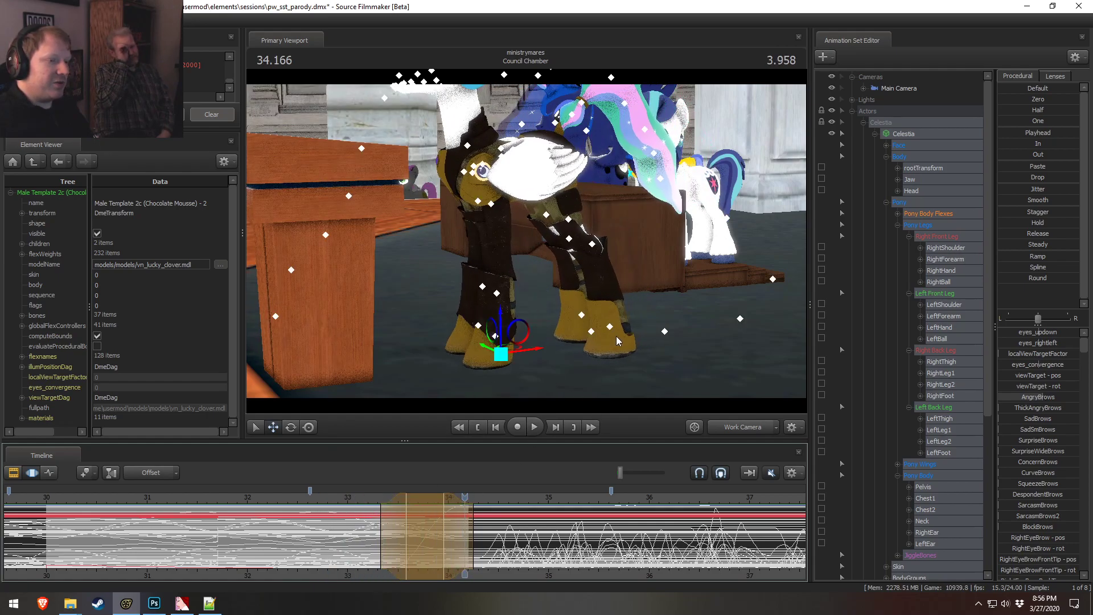
{"action": "left_click", "coordinate": [349, 496]}
{"action": "key", "text": "space"}
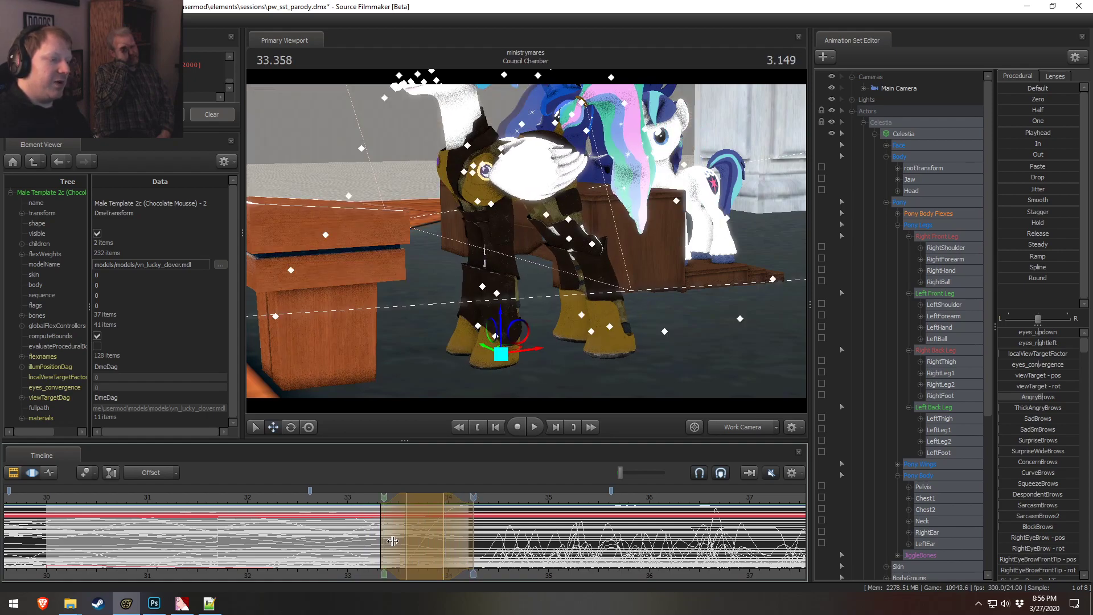
{"action": "left_click", "coordinate": [346, 497]}
{"action": "key", "text": "space"}
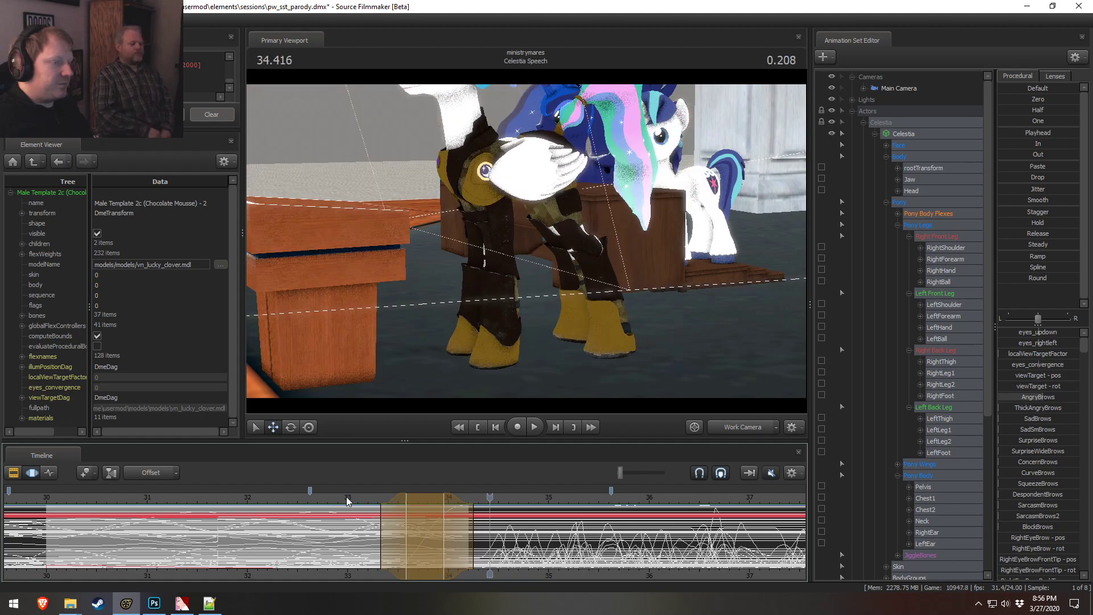
{"action": "key", "text": "space"}
{"action": "key", "text": "space"}
{"action": "key", "text": "space"}
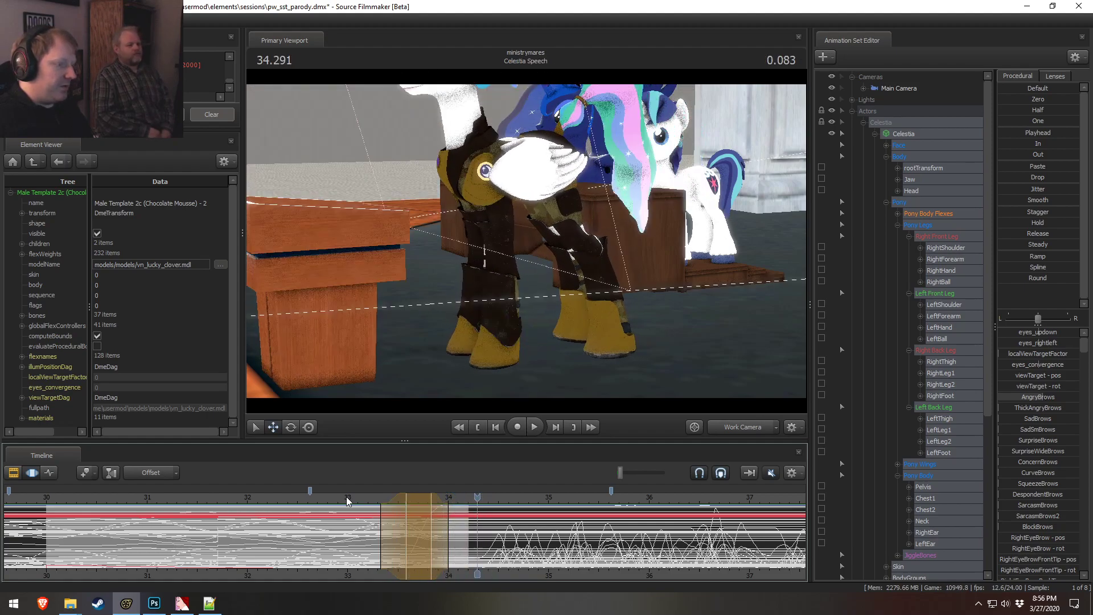
- Widen the time selection earlier over the leg motion and check the pose at 31.25 s and 30.9 s
{"action": "left_click_drag", "start_coordinate": [348, 500], "coordinate": [306, 504]}
{"action": "left_click_drag", "start_coordinate": [227, 494], "coordinate": [476, 524]}
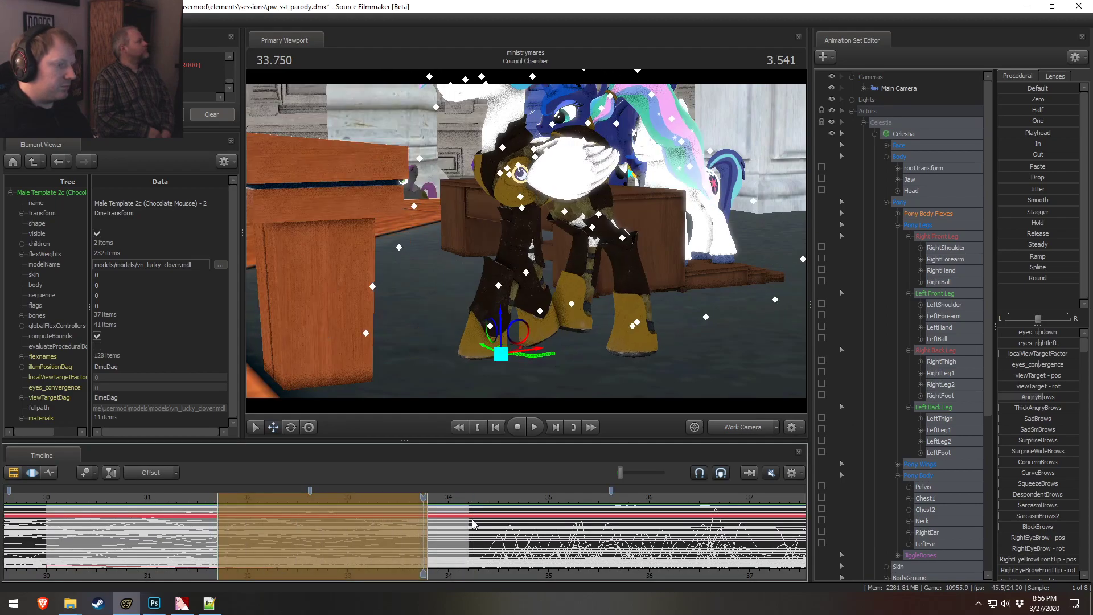
{"action": "left_click_drag", "start_coordinate": [406, 522], "coordinate": [438, 542]}
{"action": "left_click", "coordinate": [438, 542]}
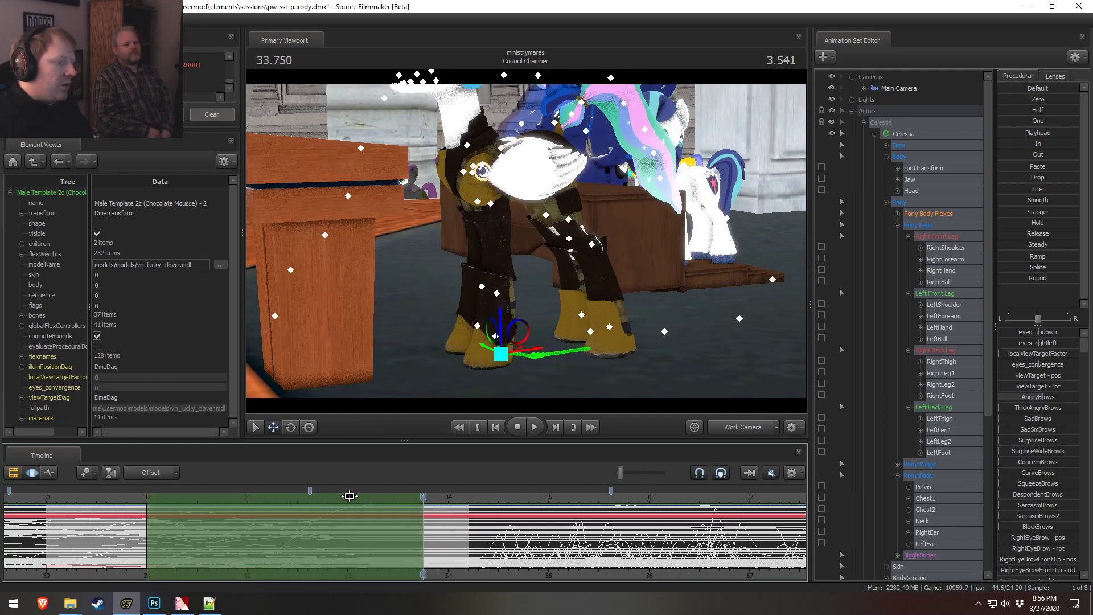
{"action": "left_click", "coordinate": [171, 497]}
{"action": "left_click", "coordinate": [139, 497]}
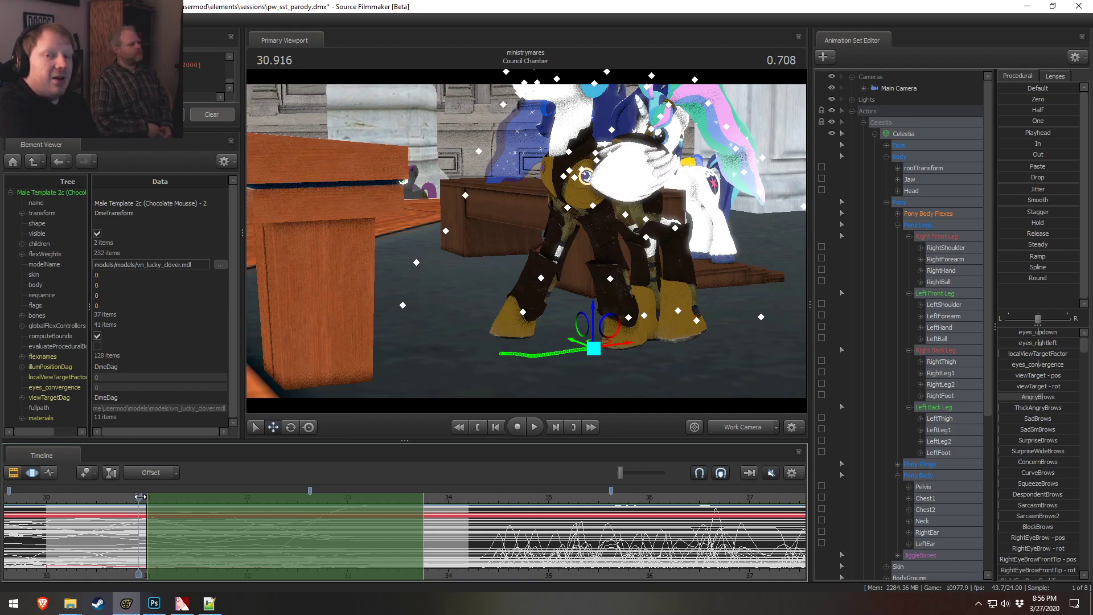
{"action": "scroll", "coordinate": [114, 508], "scroll_direction": "down", "scroll_amount": 5}
- Return to about 30.1 s and compare camera1 with the work camera's wide view of the audience
{"action": "left_click", "coordinate": [114, 507]}
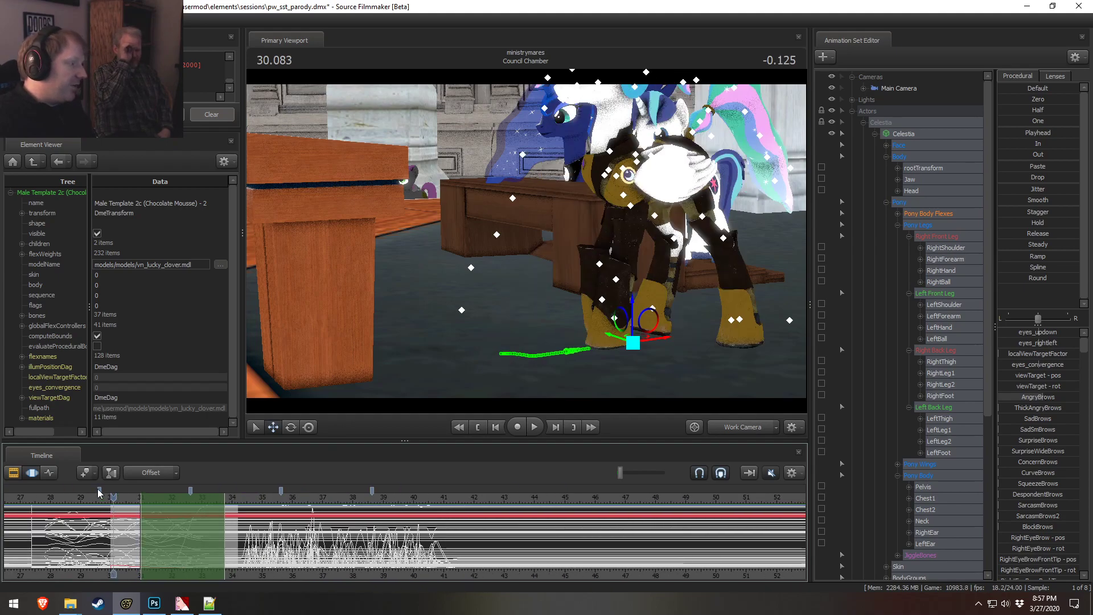
{"action": "scroll", "coordinate": [114, 507], "scroll_direction": "up", "scroll_amount": 1}
{"action": "left_click", "coordinate": [740, 427]}
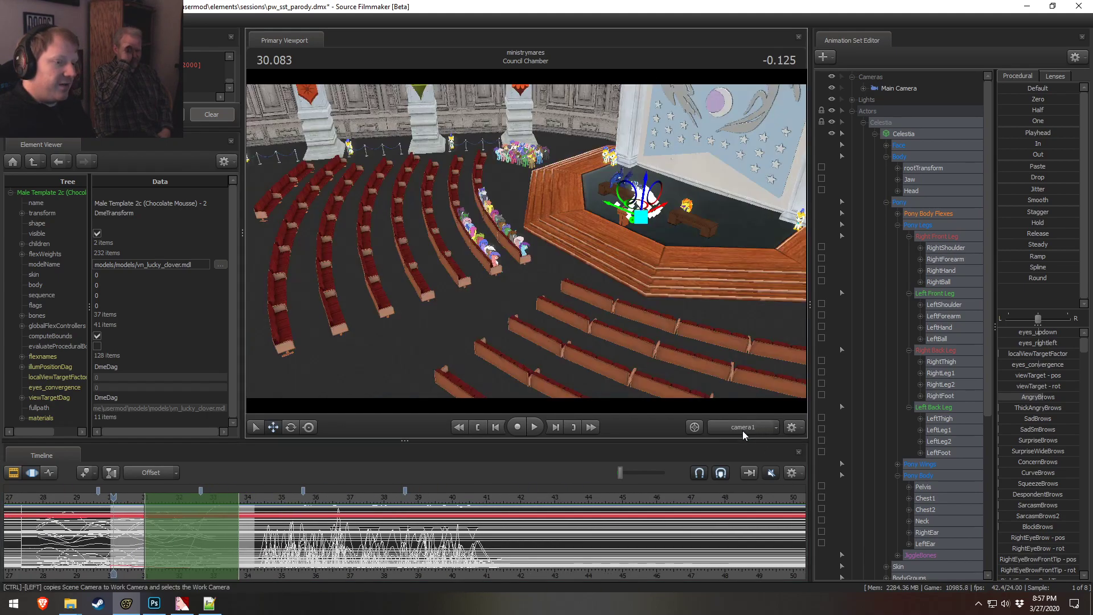
{"action": "key", "text": "F2"}
{"action": "left_click", "coordinate": [730, 428]}
{"action": "left_click_drag", "start_coordinate": [637, 319], "coordinate": [519, 268]}
{"action": "key", "text": "w"}
{"action": "key", "text": "F4"}
- Replay the Council Chamber shot several times from around 30.25–30.4 seconds
{"action": "key", "text": "space"}
{"action": "key", "text": "F2"}
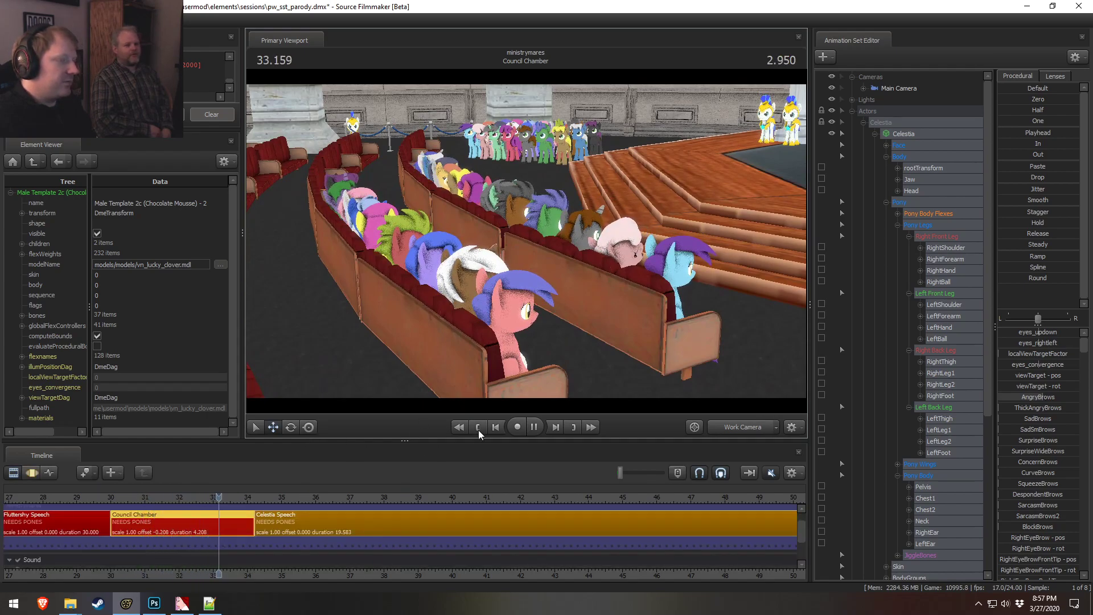
{"action": "key", "text": "space"}
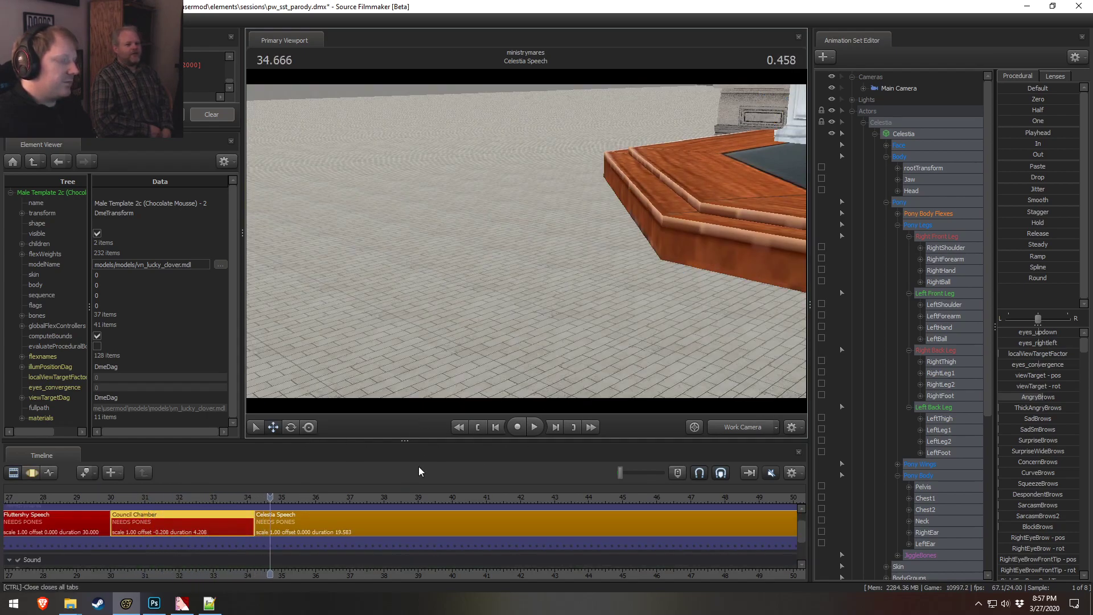
{"action": "left_click", "coordinate": [124, 495]}
{"action": "key", "text": "space"}
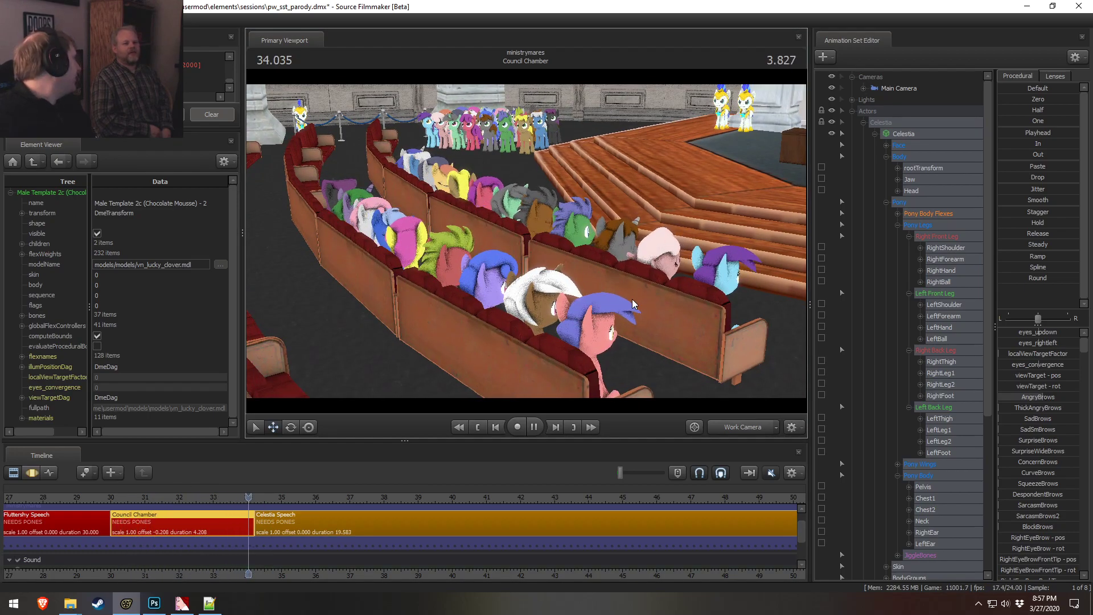
{"action": "key", "text": "space"}
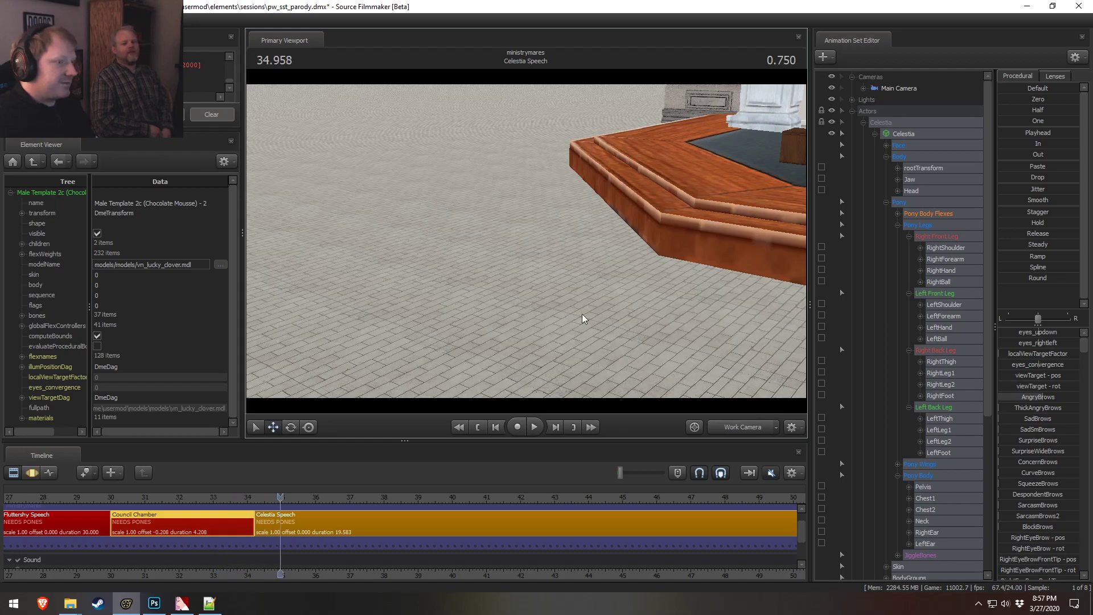
{"action": "left_click", "coordinate": [125, 503]}
{"action": "key", "text": "space"}
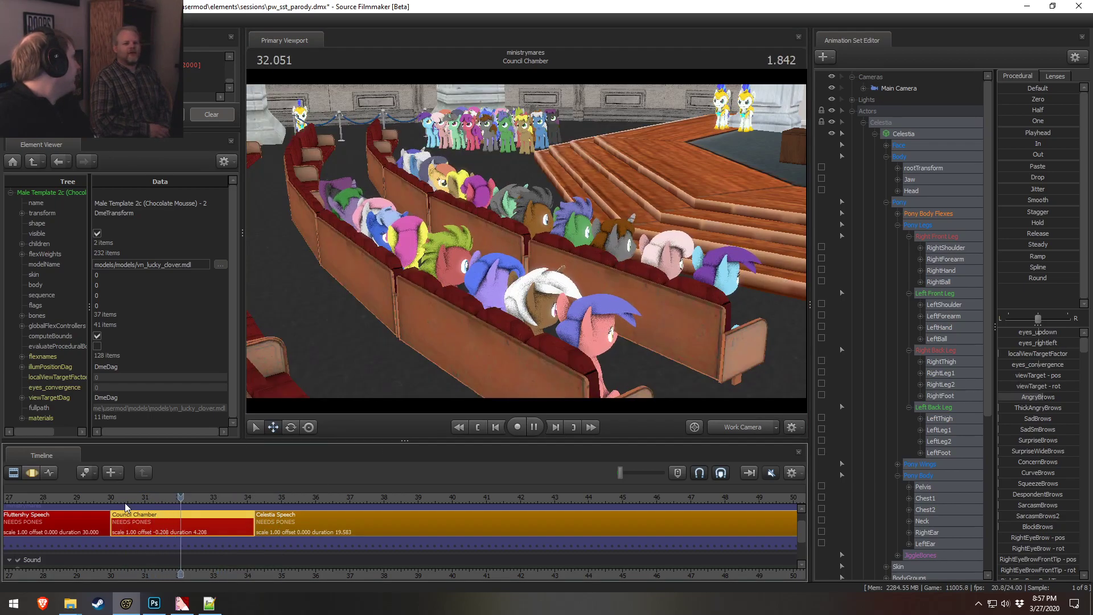
{"action": "left_click", "coordinate": [119, 501]}
{"action": "key", "text": "space"}
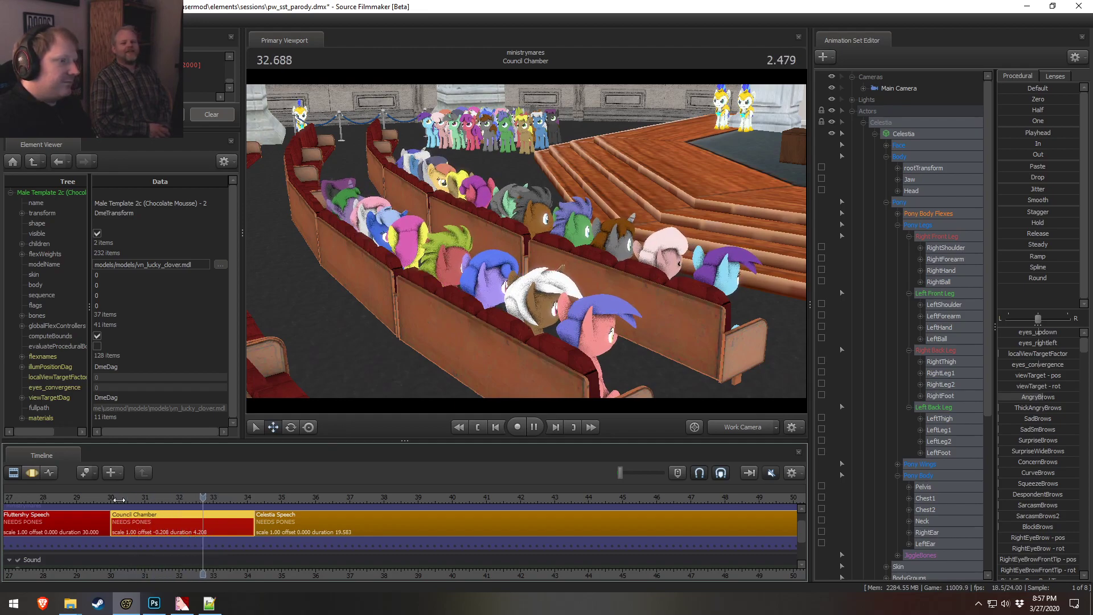
- Return to the Council Chamber start at 30.166 s and fly close to Luna behind the desk
{"action": "left_click", "coordinate": [344, 538]}
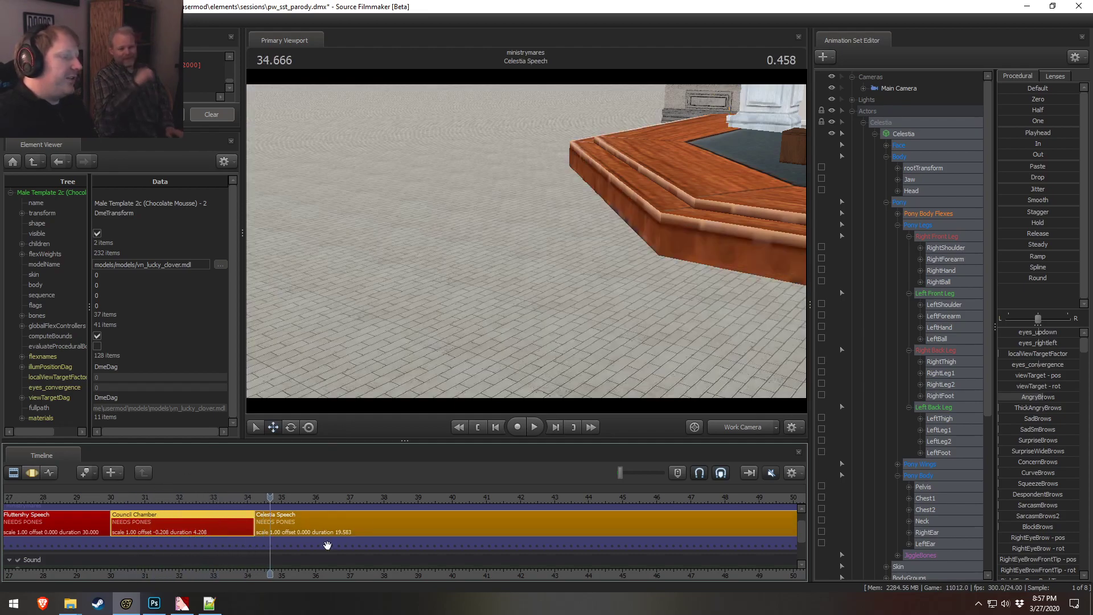
{"action": "left_click", "coordinate": [122, 495]}
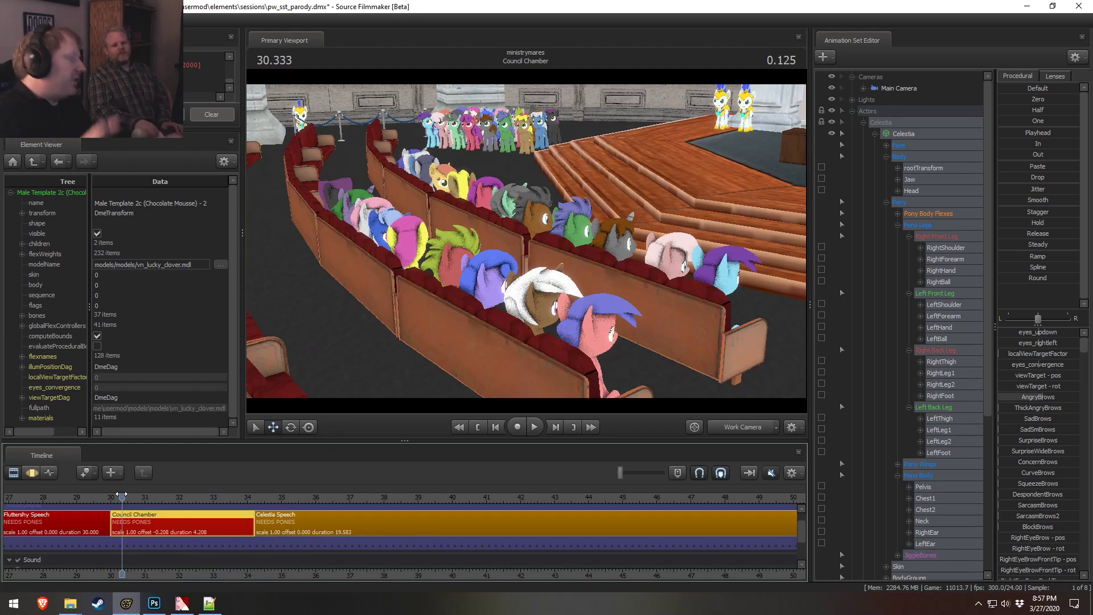
{"action": "key", "text": "space"}
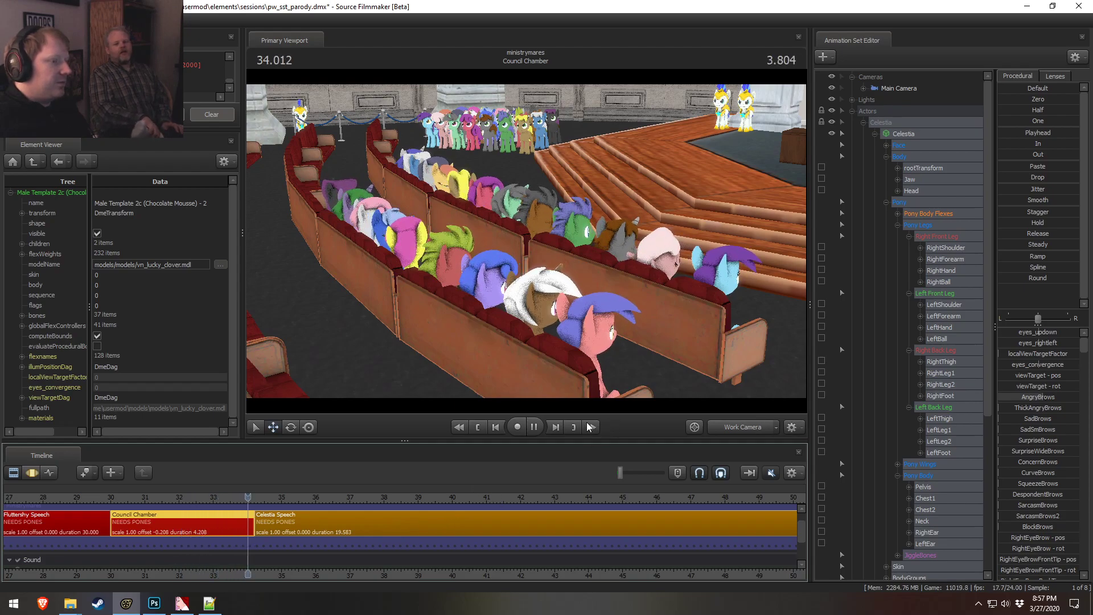
{"action": "left_click", "coordinate": [117, 496]}
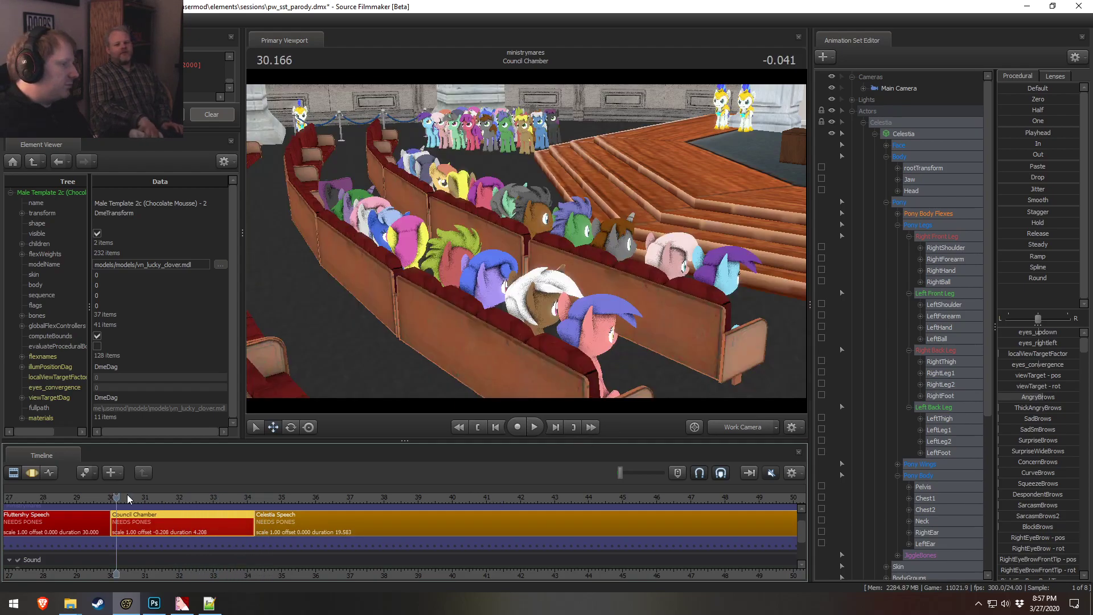
{"action": "left_click_drag", "start_coordinate": [525, 241], "coordinate": [526, 241]}
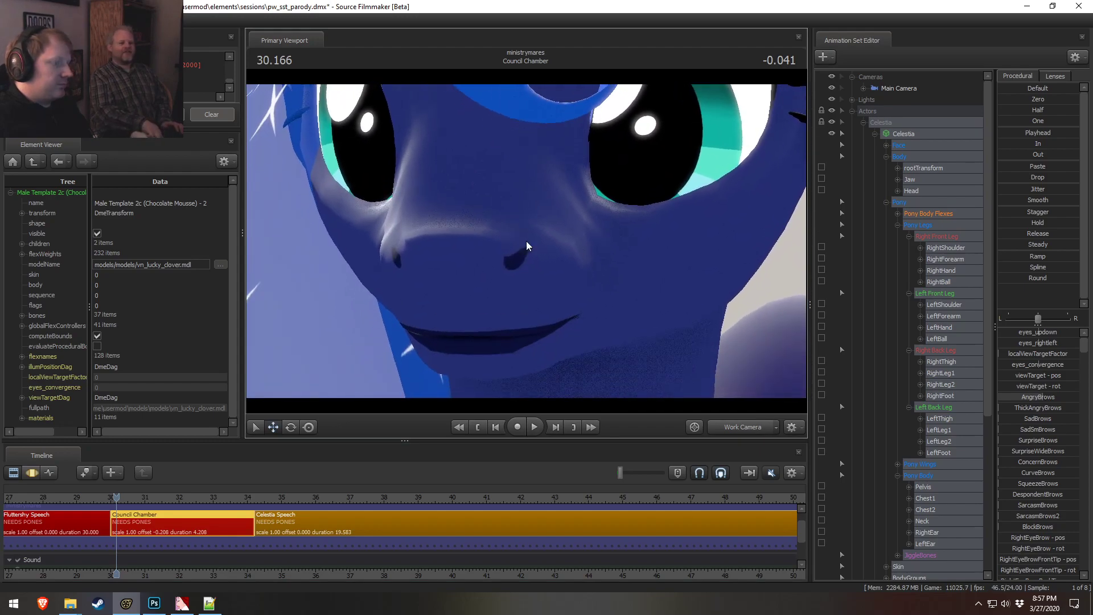
{"action": "right_click_drag", "start_coordinate": [537, 233], "coordinate": [531, 289]}
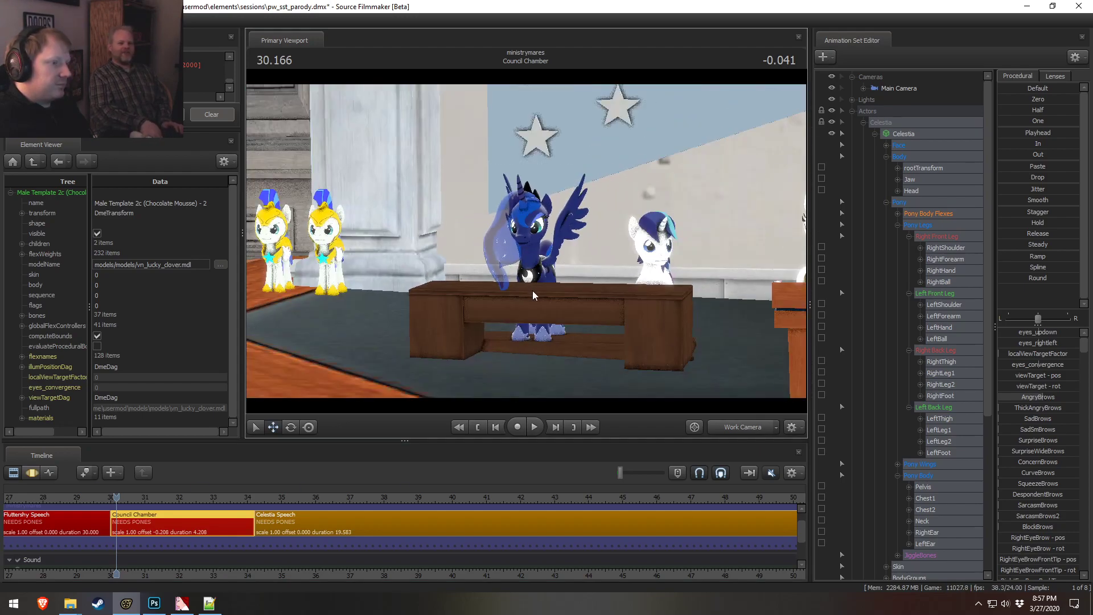
- In the Motion Editor, rotate Luna's Pelvis so she lies flat behind the desk
{"action": "key", "text": "F3"}
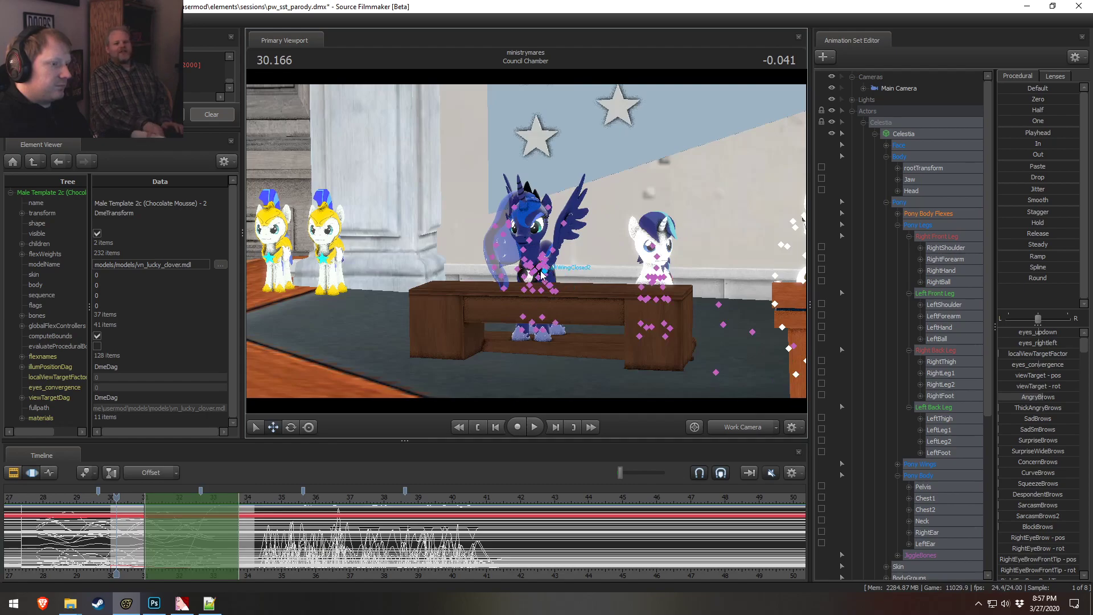
{"action": "left_click", "coordinate": [541, 275]}
{"action": "key", "text": "e"}
{"action": "left_click_drag", "start_coordinate": [578, 254], "coordinate": [559, 340]}
{"action": "key", "text": "w"}
{"action": "key", "text": "e"}
{"action": "key", "text": "w"}
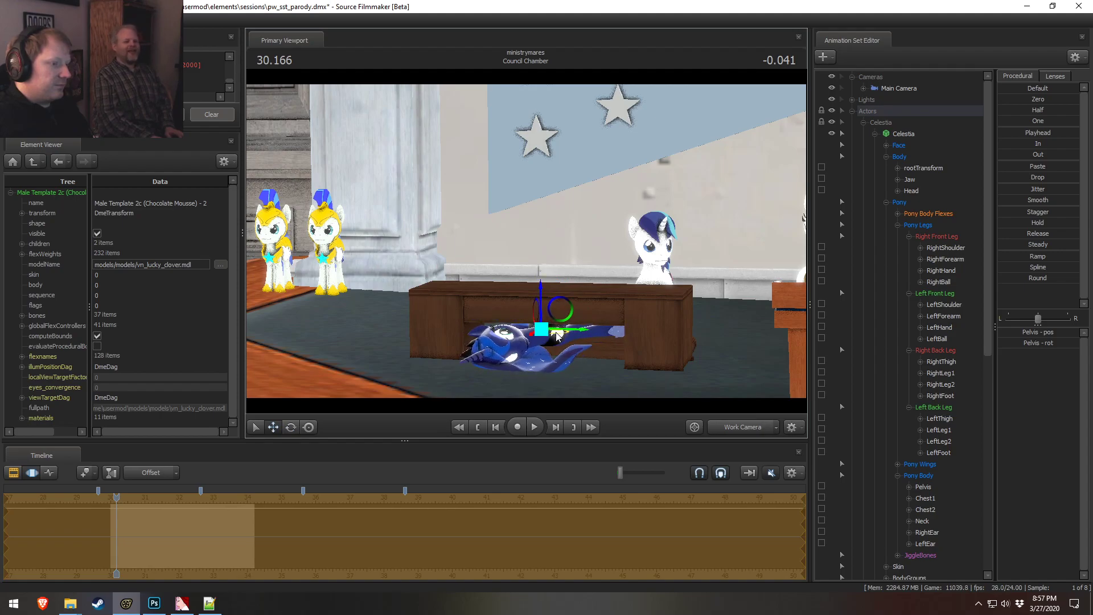
{"action": "key", "text": "w"}
{"action": "left_click_drag", "start_coordinate": [694, 381], "coordinate": [740, 378]}
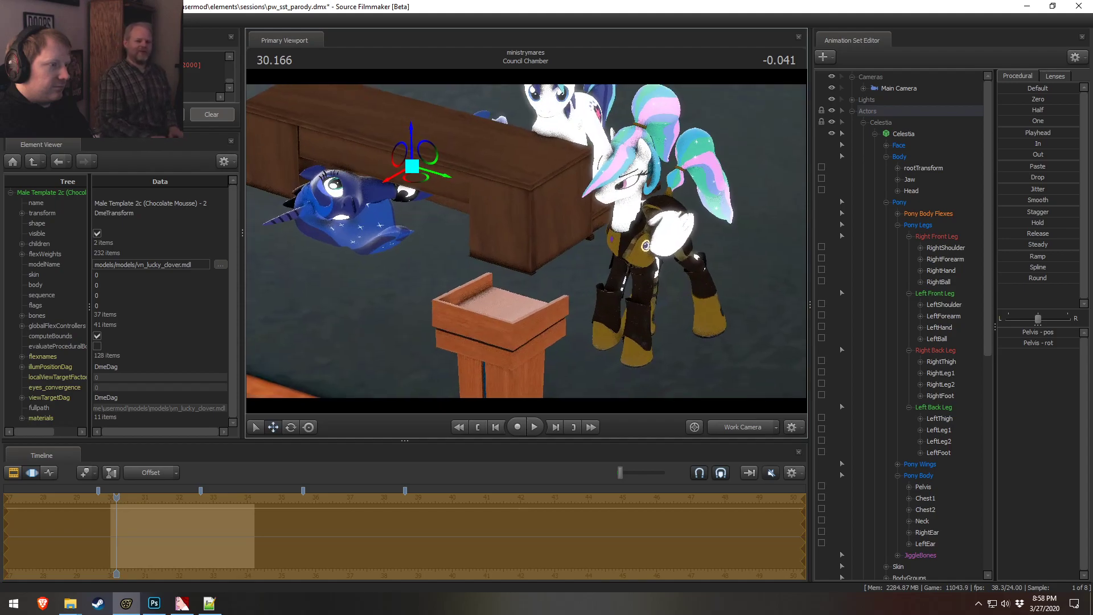
- Select Luna's Head, then her Face > Upper Face and Lower Face controls
{"action": "left_click", "coordinate": [358, 198]}
{"action": "key", "text": "e"}
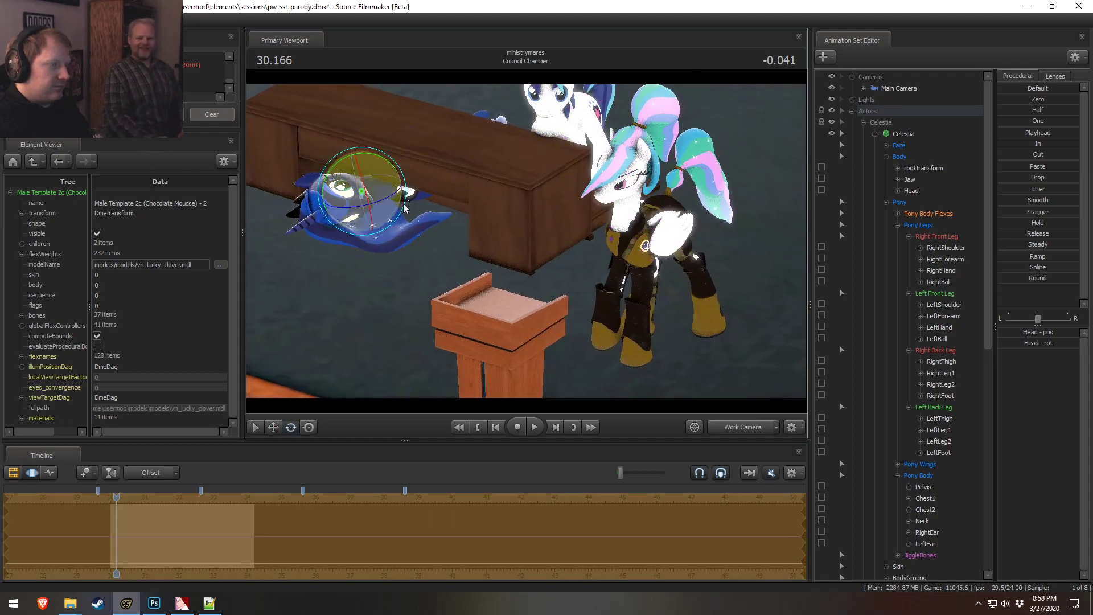
{"action": "scroll", "coordinate": [909, 290], "scroll_direction": "down", "scroll_amount": 7}
{"action": "scroll", "coordinate": [908, 293], "scroll_direction": "down", "scroll_amount": 3}
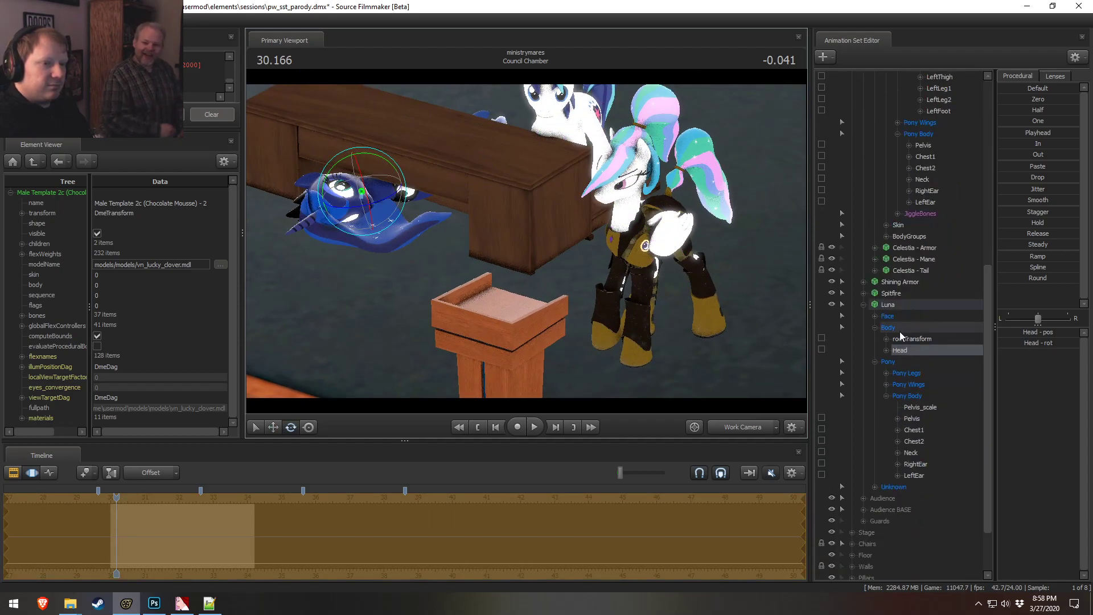
{"action": "left_click", "coordinate": [896, 316]}
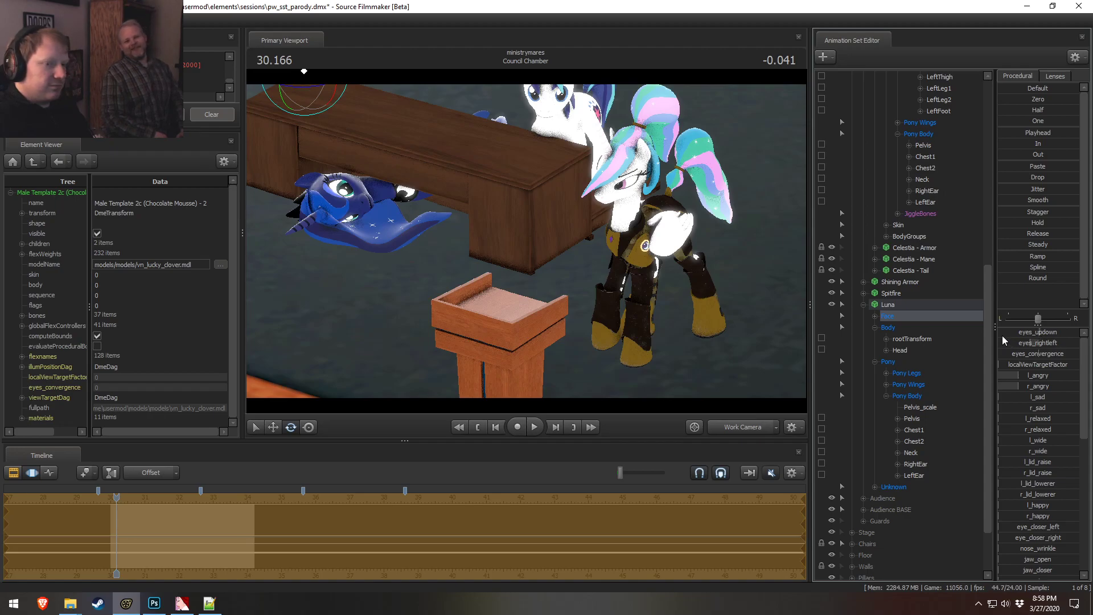
{"action": "left_click", "coordinate": [874, 316]}
{"action": "left_click", "coordinate": [911, 340]}
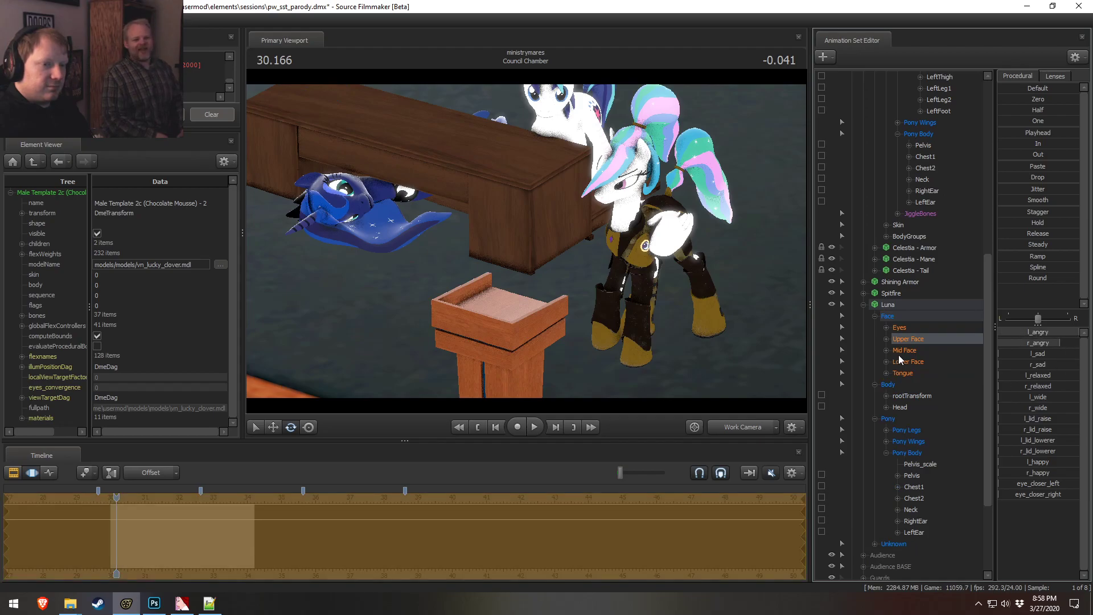
{"action": "left_click", "coordinate": [908, 361]}
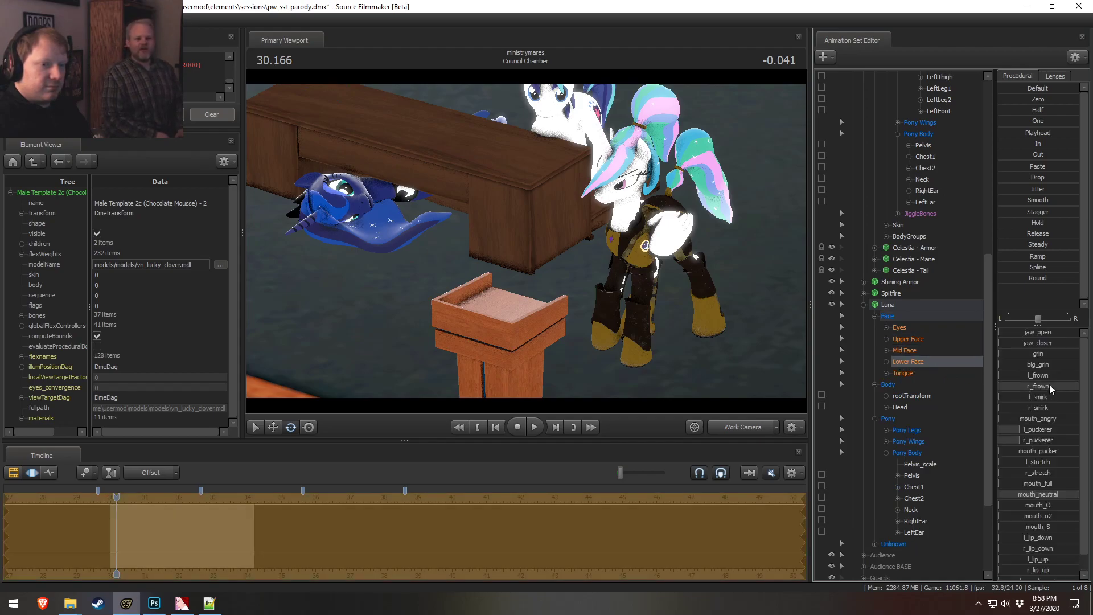
- Preview the motion, then view the chamber through camera1
{"action": "key", "text": "space"}
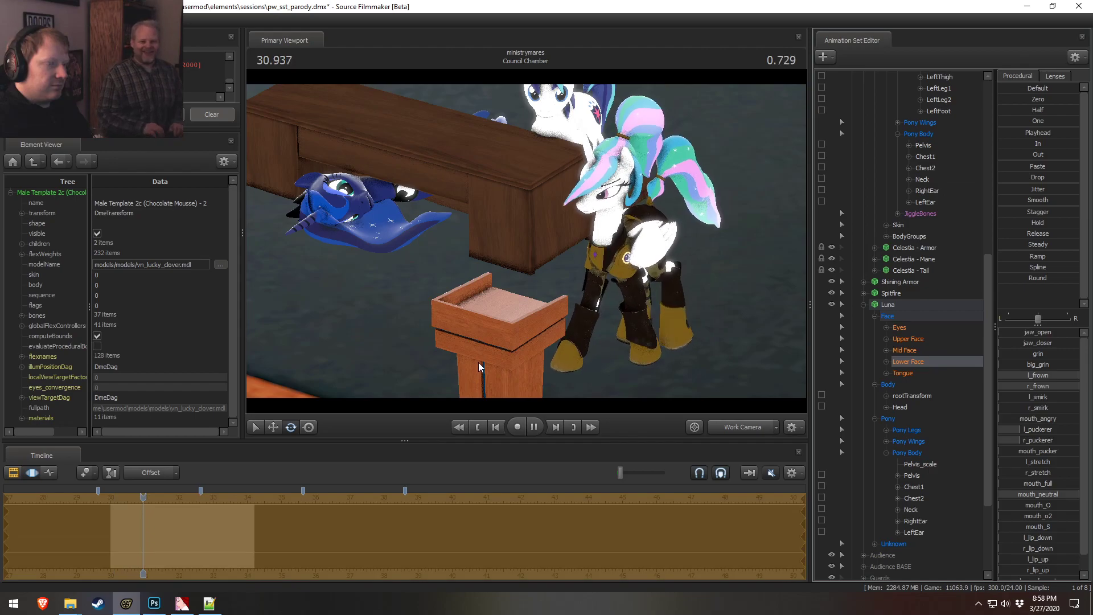
{"action": "key", "text": "space"}
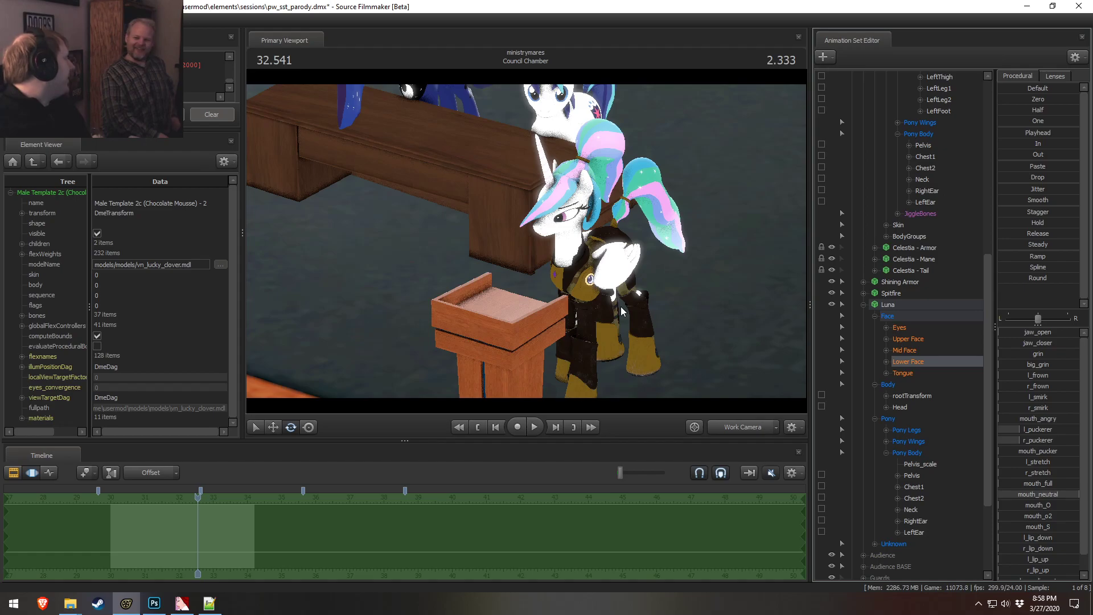
{"action": "left_click", "coordinate": [742, 426]}
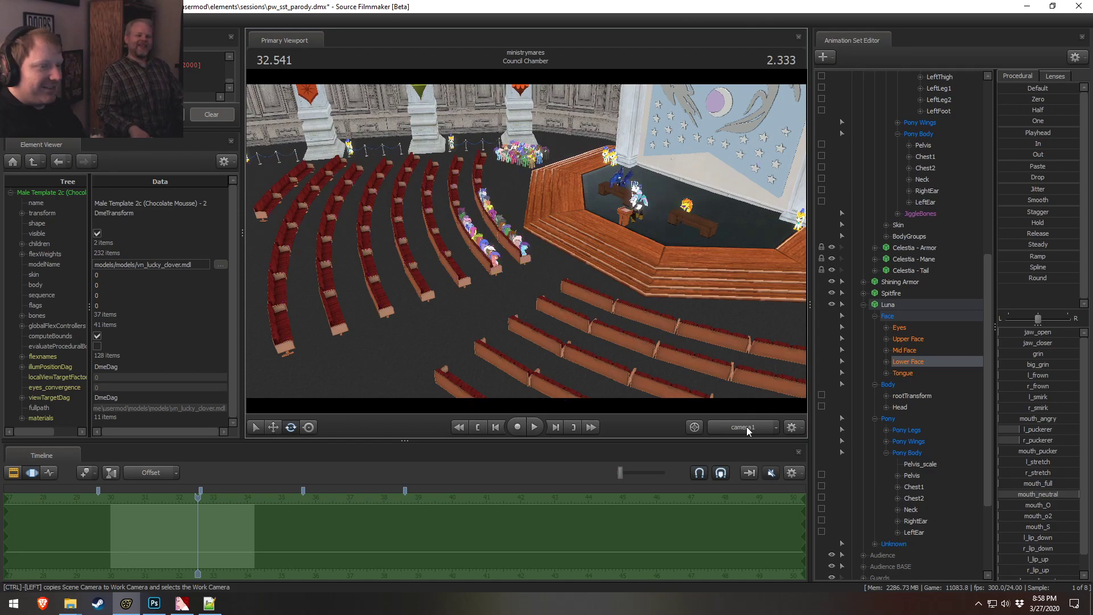
- Show the shot clips through camera1 and set the playback volume to 28%
{"action": "key", "text": "w"}
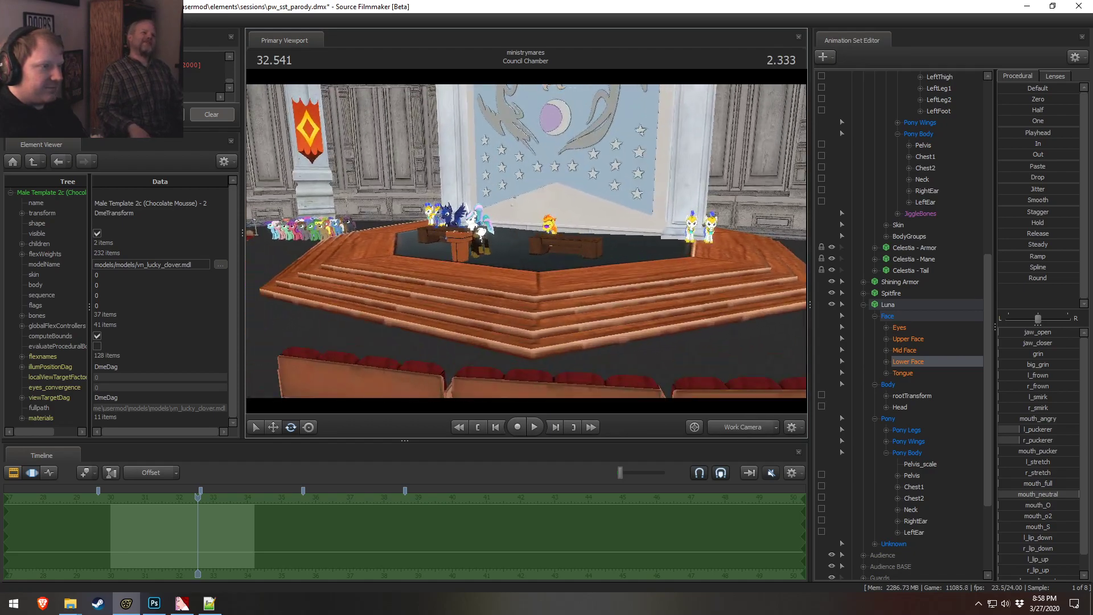
{"action": "key", "text": "F2"}
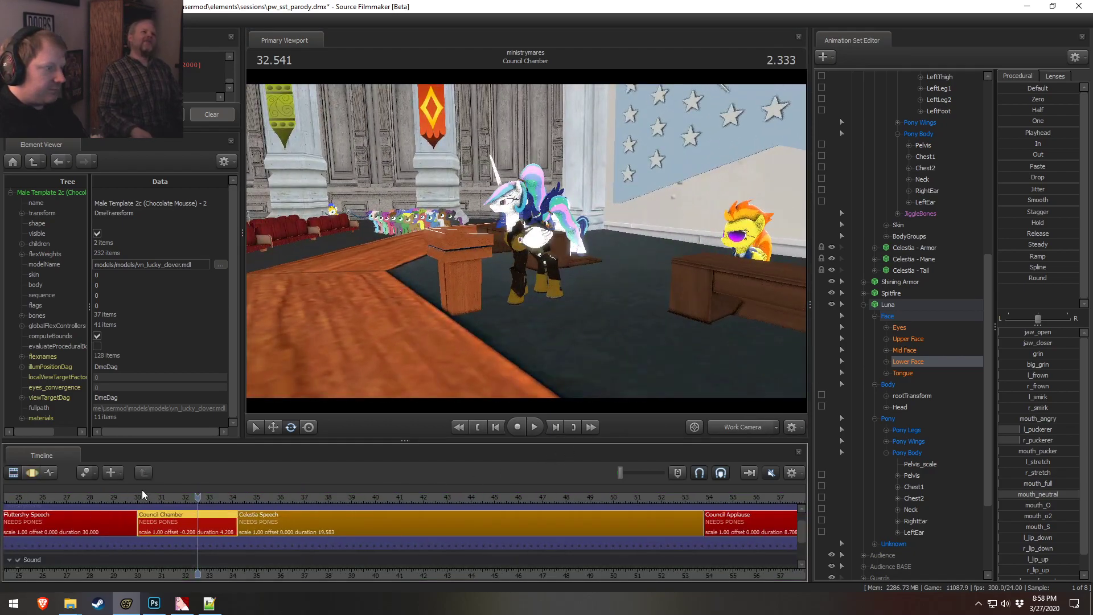
{"action": "left_click", "coordinate": [735, 428]}
{"action": "key", "text": "space"}
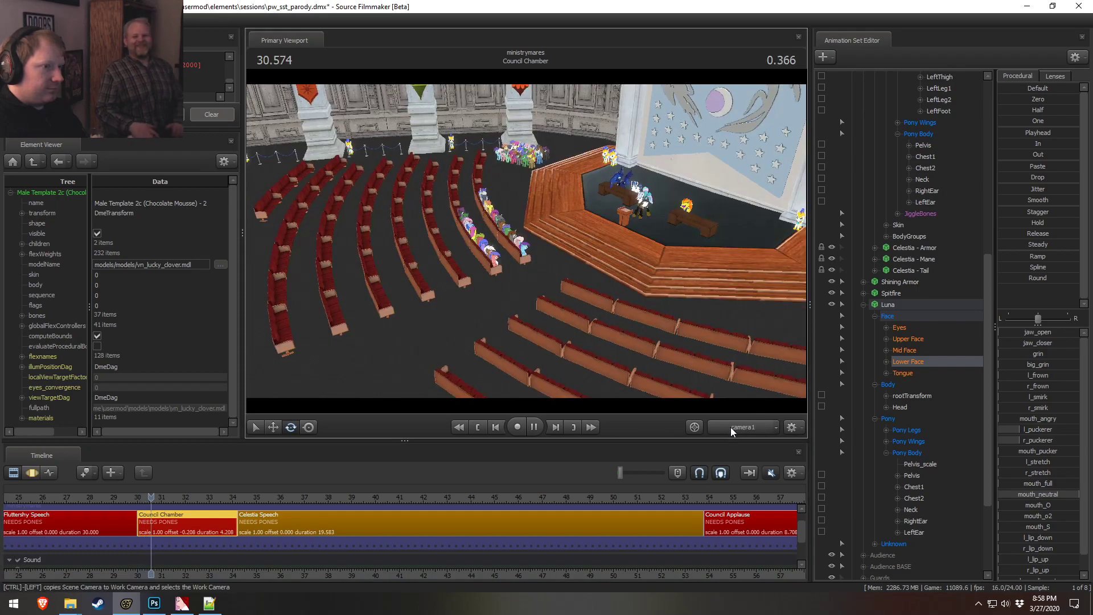
{"action": "key", "text": "space"}
{"action": "left_click", "coordinate": [630, 473]}
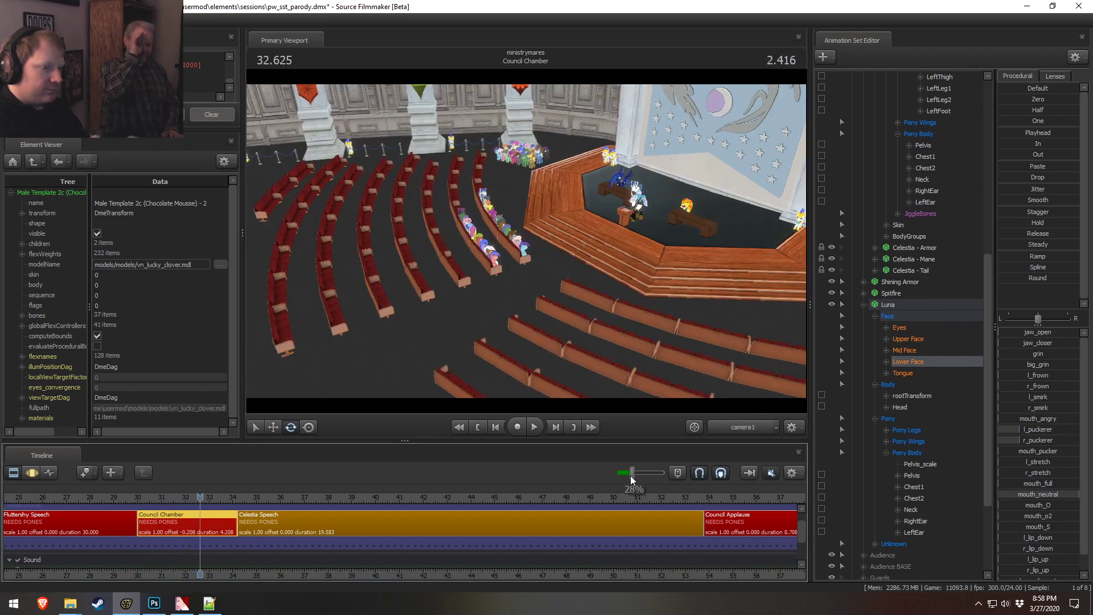
- Replay from the shot start past the cut, then select Celestia Speech at 33.500 s
{"action": "key", "text": "Home"}
{"action": "key", "text": "space"}
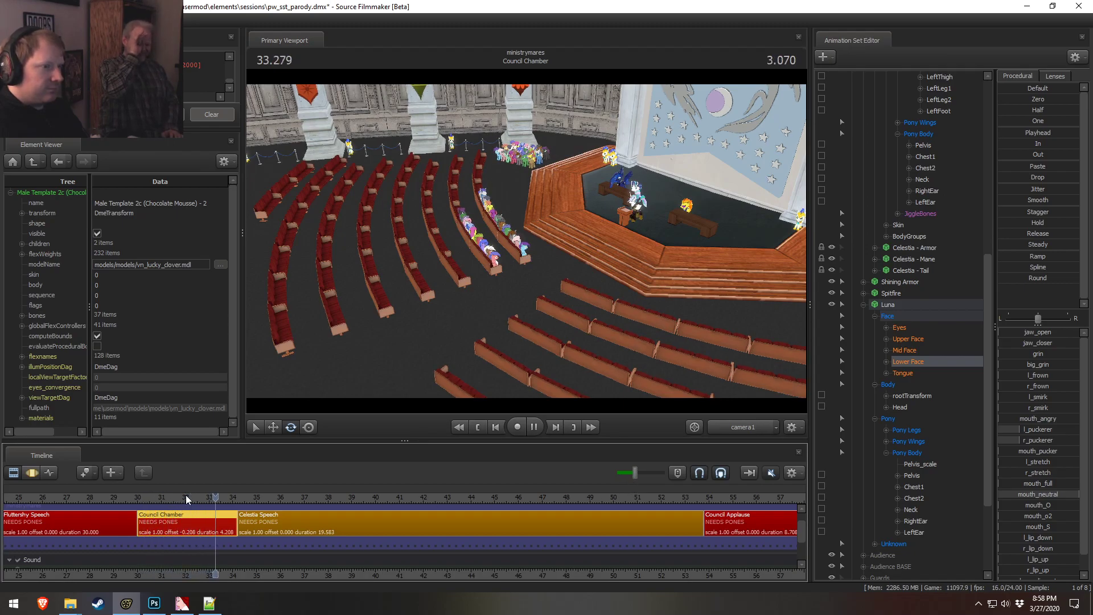
{"action": "key", "text": "space"}
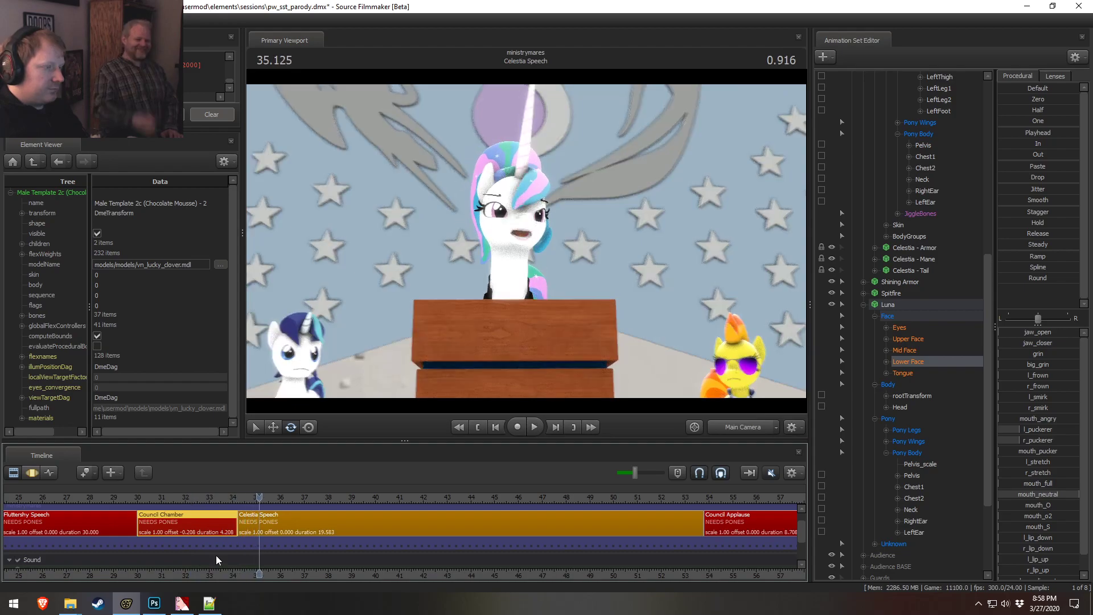
{"action": "left_click", "coordinate": [221, 497]}
{"action": "scroll", "coordinate": [224, 520], "scroll_direction": "up", "scroll_amount": 5}
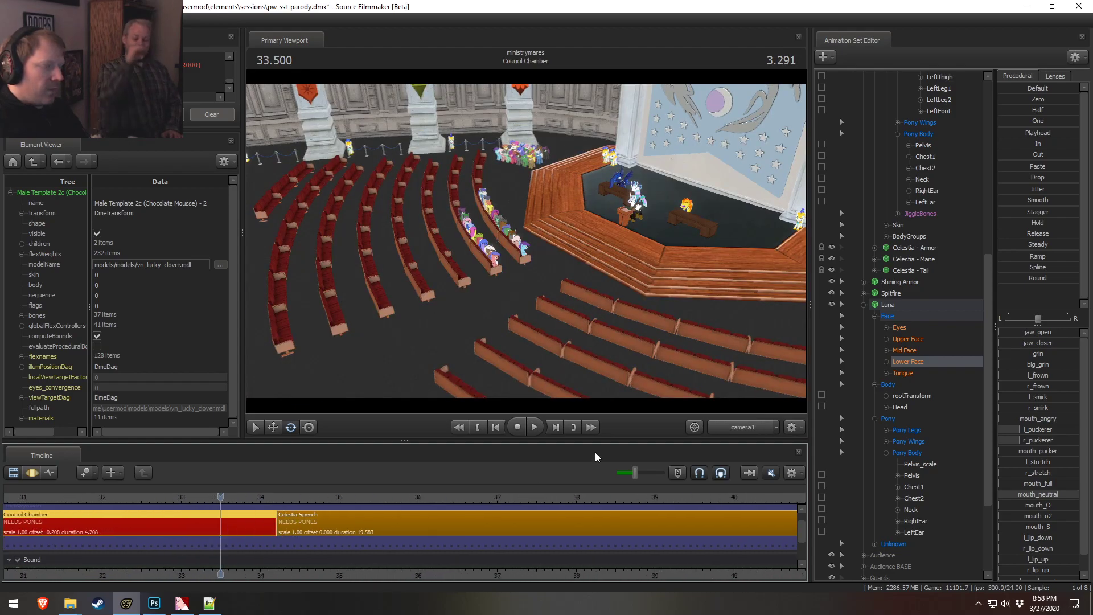
{"action": "left_click", "coordinate": [391, 522]}
- Select the Celestia animation set with all its controls
{"action": "scroll", "coordinate": [893, 280], "scroll_direction": "up", "scroll_amount": 10}
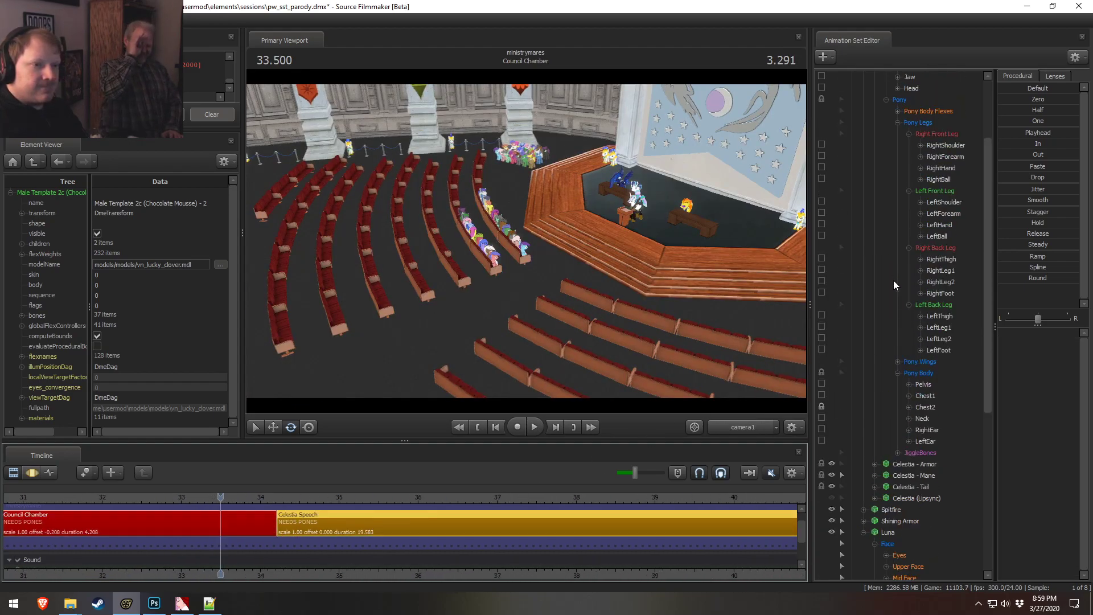
{"action": "left_click", "coordinate": [900, 133]}
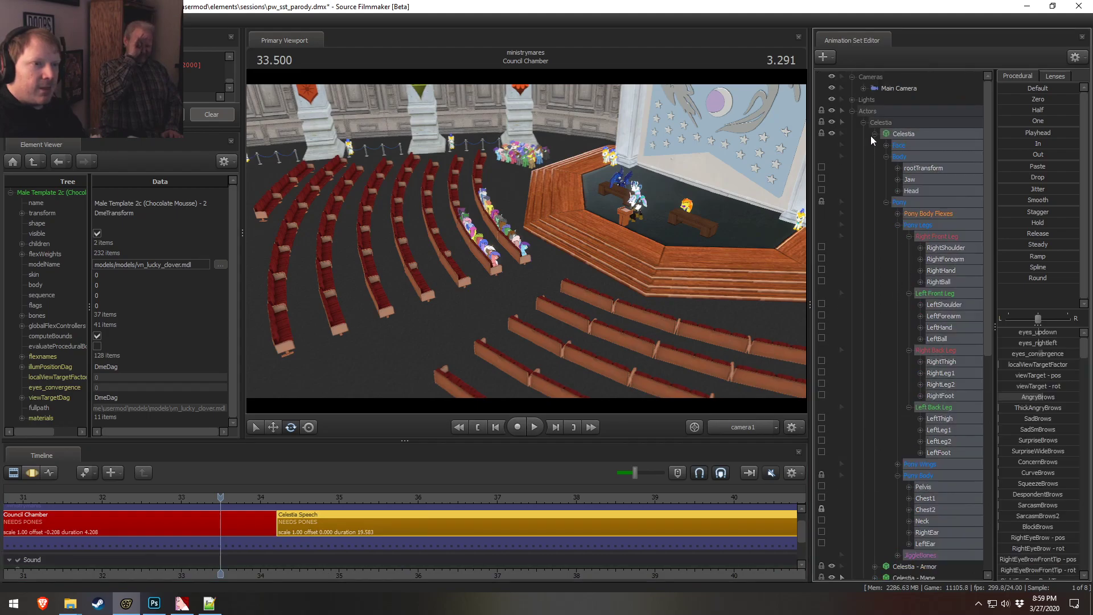
{"action": "left_click", "coordinate": [875, 133]}
{"action": "left_click", "coordinate": [874, 134]}
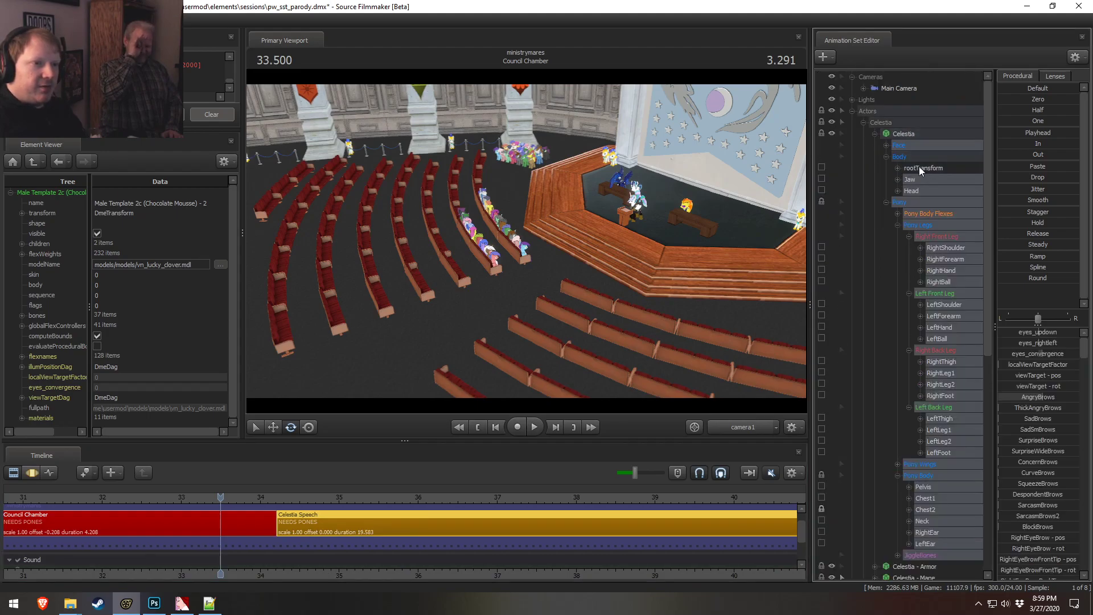
{"action": "left_click", "coordinate": [947, 271]}
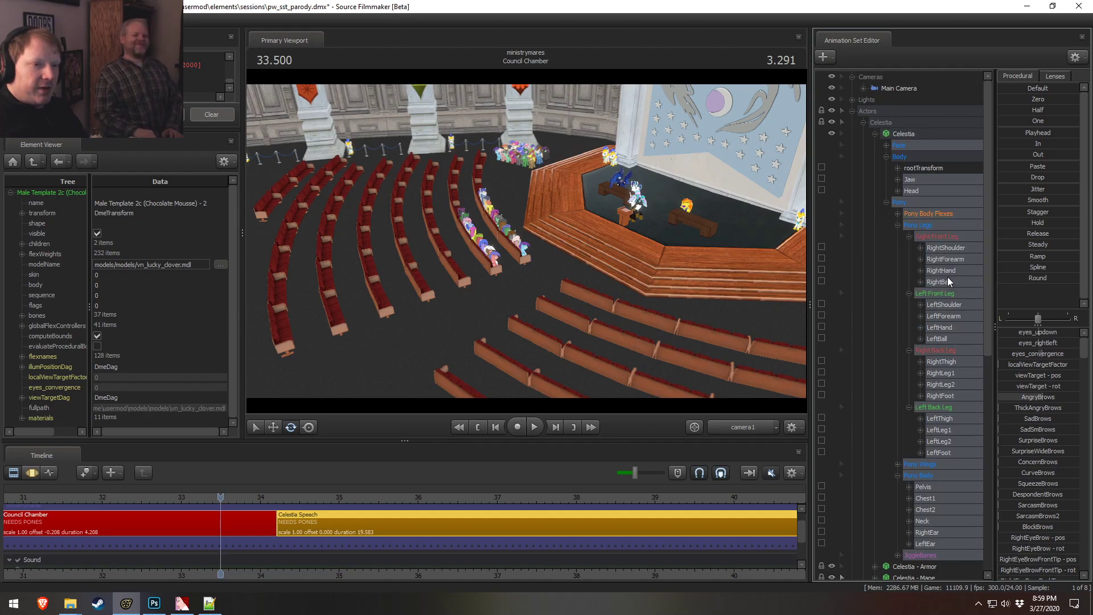
{"action": "left_click", "coordinate": [903, 134]}
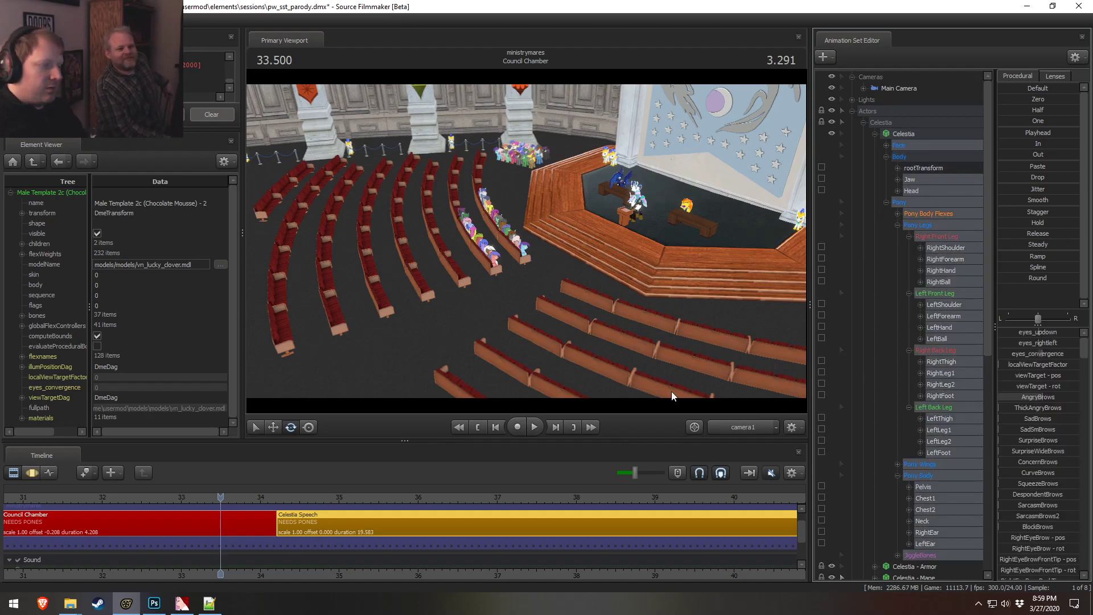
{"action": "left_click", "coordinate": [241, 525]}
{"action": "left_click", "coordinate": [903, 134]}
- Fly the view close to Celestia at the podium and show her animation curves
{"action": "mouse_move", "coordinate": [501, 268]}
{"action": "left_mouse_down"}
{"action": "mouse_move", "coordinate": [529, 282]}
{"action": "mouse_move", "coordinate": [504, 251]}
{"action": "left_mouse_up"}
{"action": "key", "text": "w"}
{"action": "key", "text": "F3"}
{"action": "key", "text": "F2"}
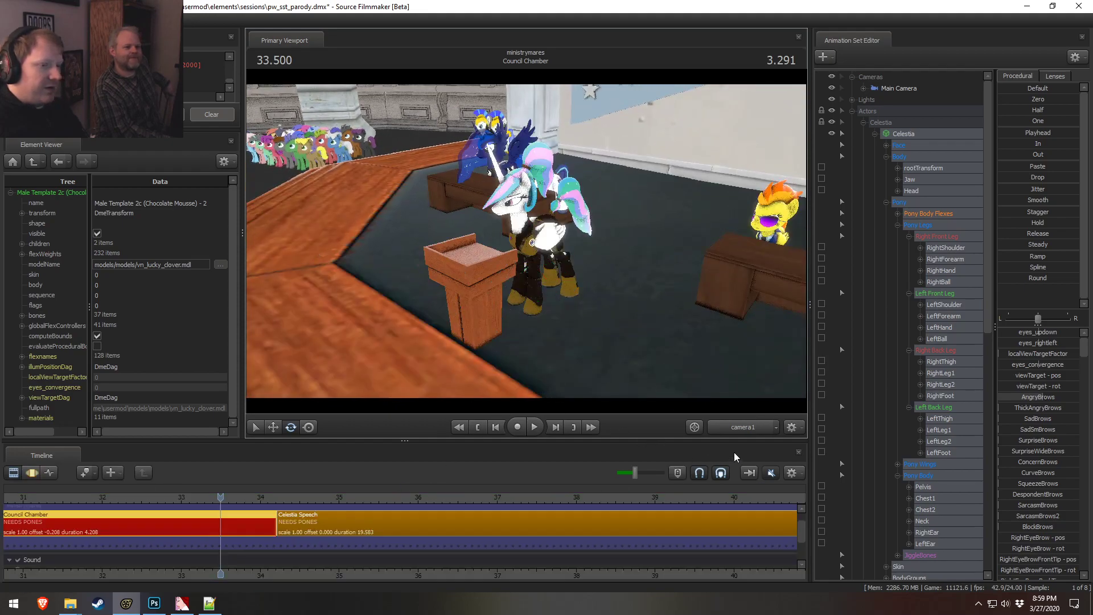
{"action": "key", "text": "w"}
{"action": "mouse_move", "coordinate": [503, 317]}
{"action": "left_mouse_down"}
{"action": "mouse_move", "coordinate": [523, 321]}
{"action": "mouse_move", "coordinate": [503, 317]}
{"action": "left_mouse_up"}
{"action": "key", "text": "F3"}
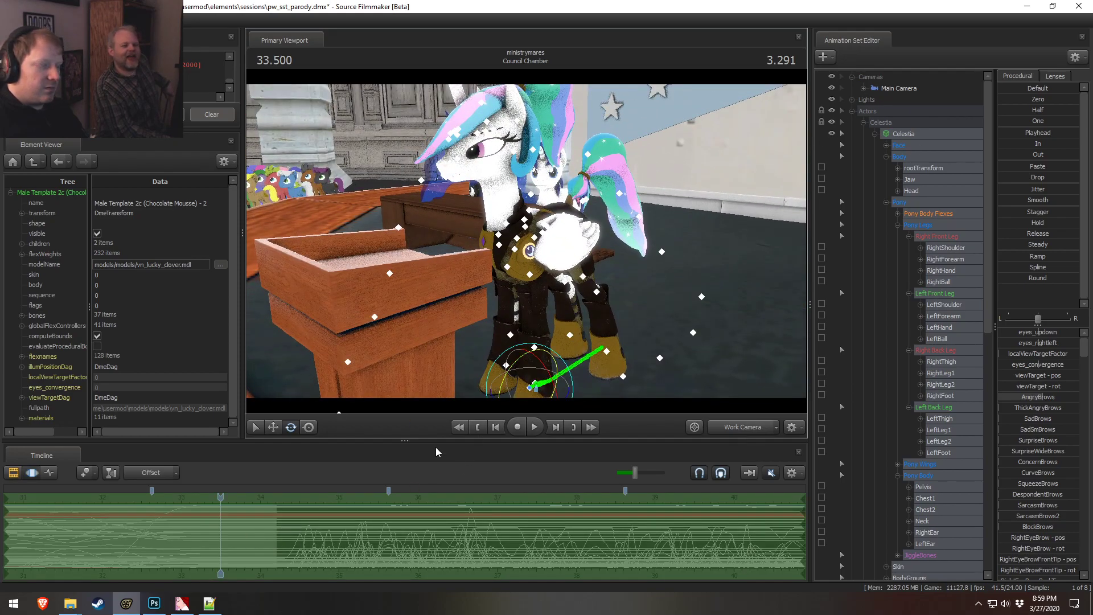
- Scrub the playhead around 34.000 s and clear the foot selection
{"action": "left_click", "coordinate": [250, 528]}
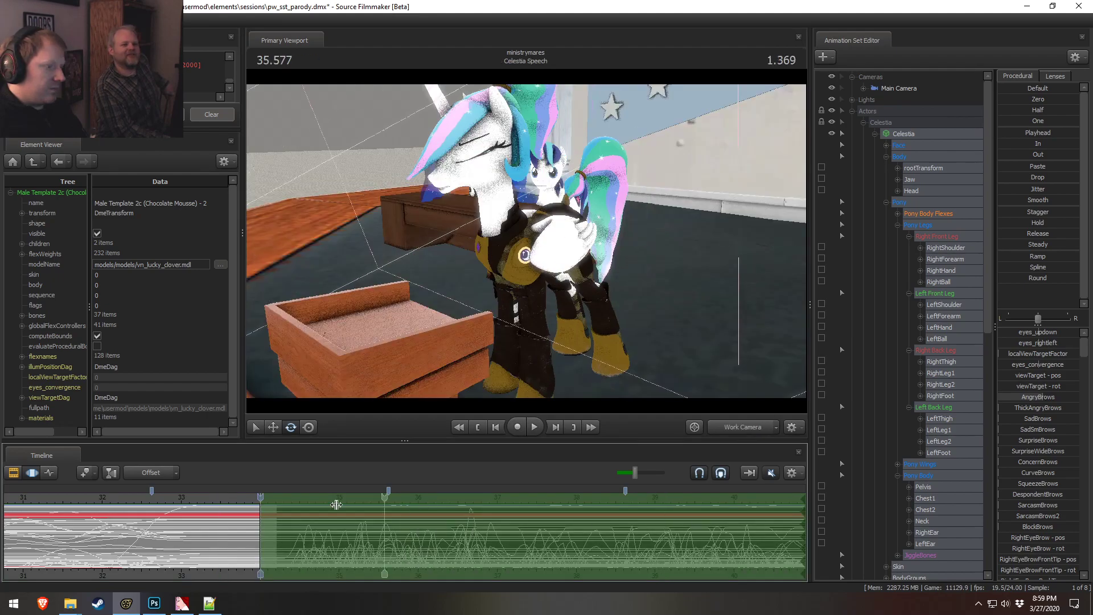
{"action": "left_click", "coordinate": [260, 531]}
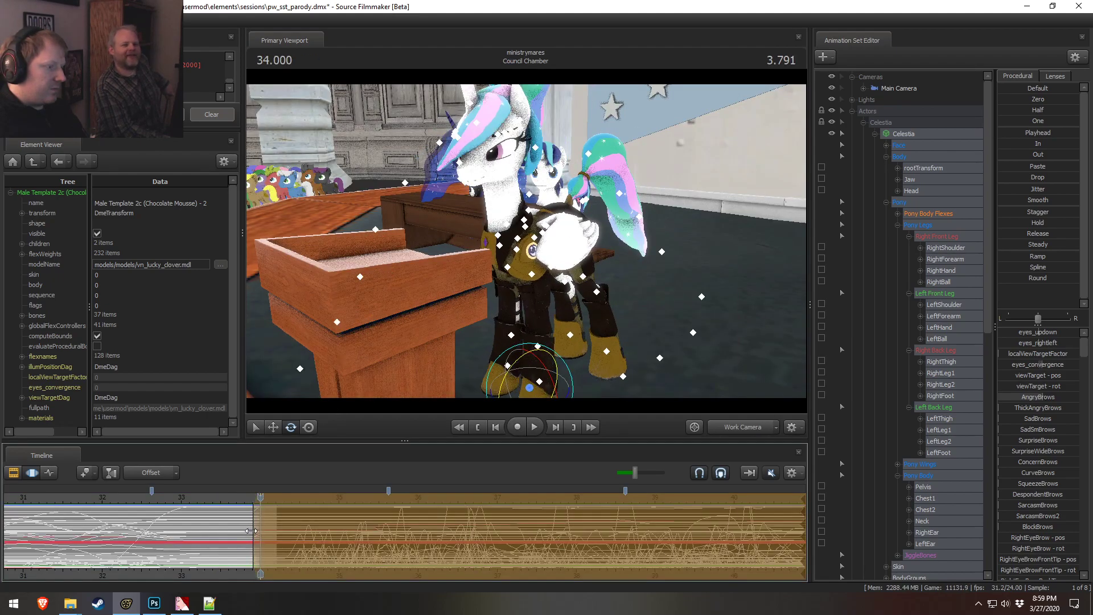
{"action": "left_click_drag", "start_coordinate": [243, 533], "coordinate": [275, 521]}
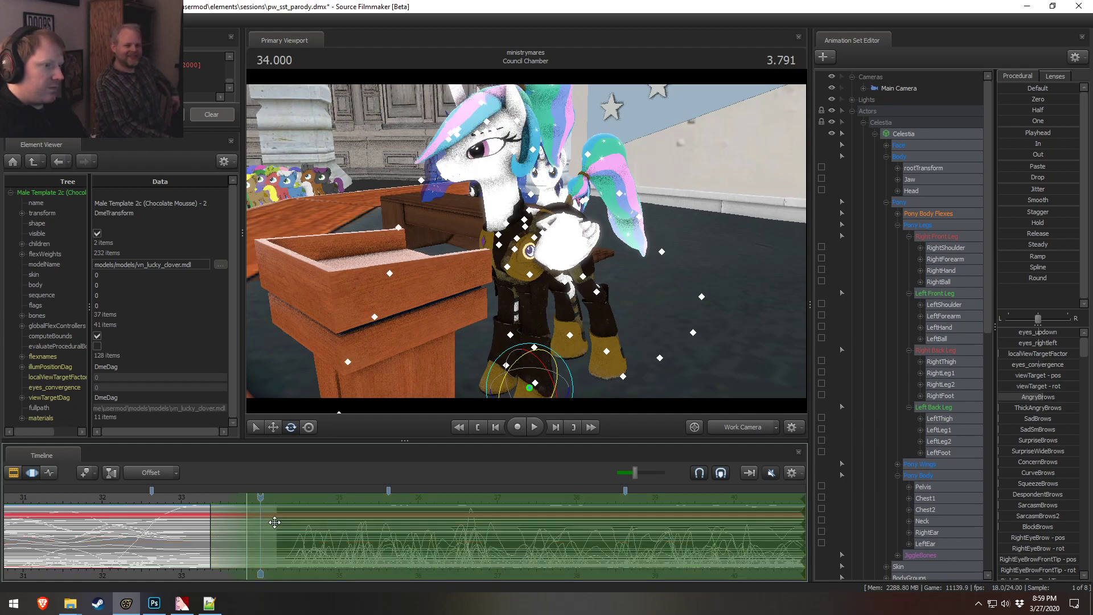
{"action": "left_click", "coordinate": [522, 249]}
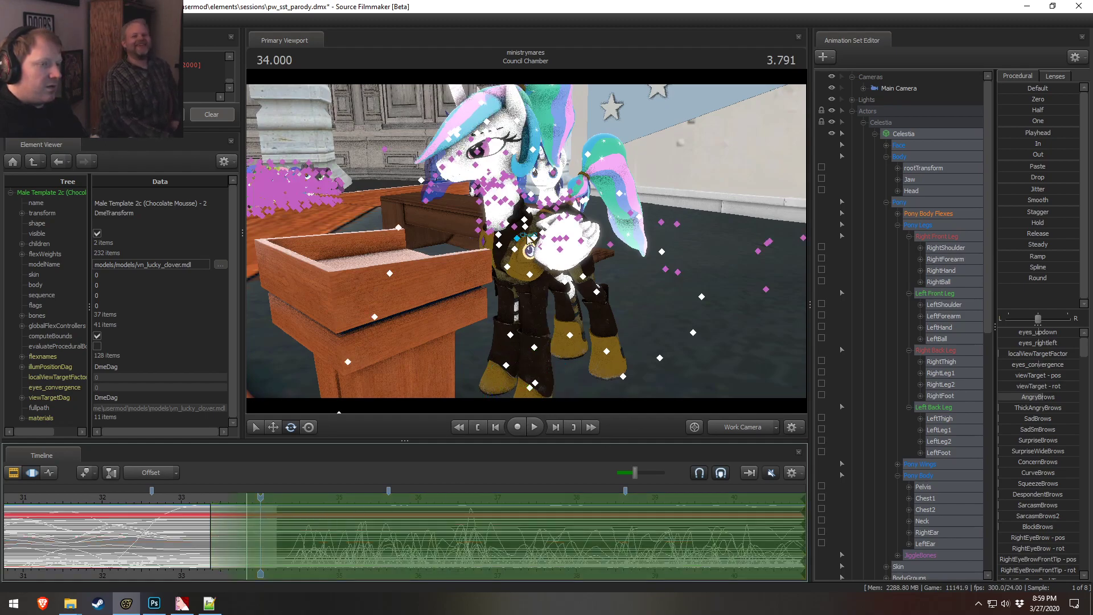
- Select Celestia's Neck, Head, Face and Jaw controls and preview from about 33.25 s
{"action": "left_click", "coordinate": [508, 226]}
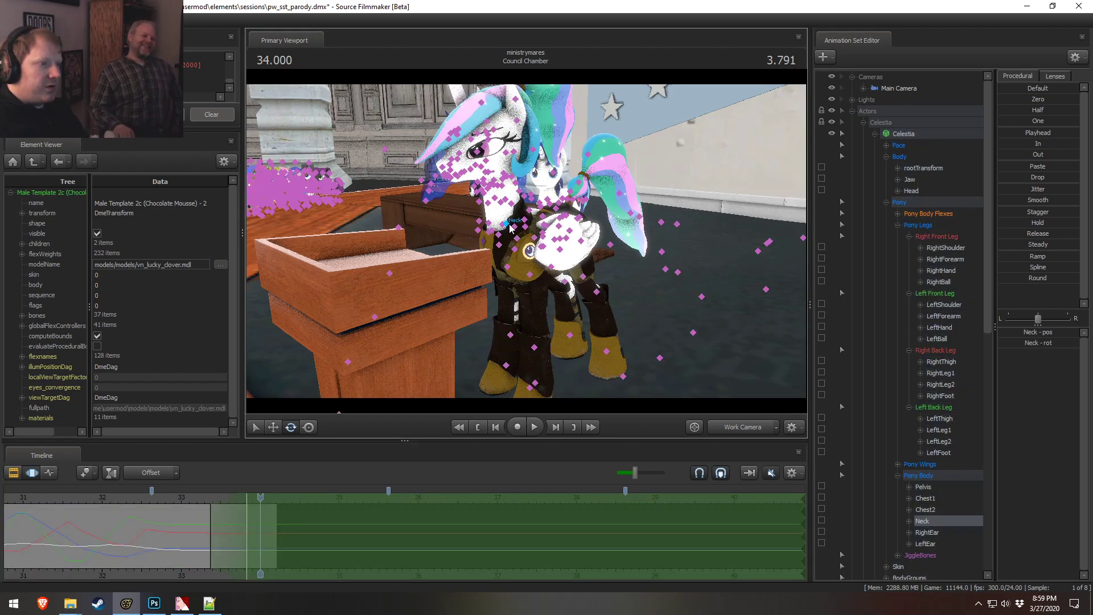
{"action": "left_click", "coordinate": [494, 177]}
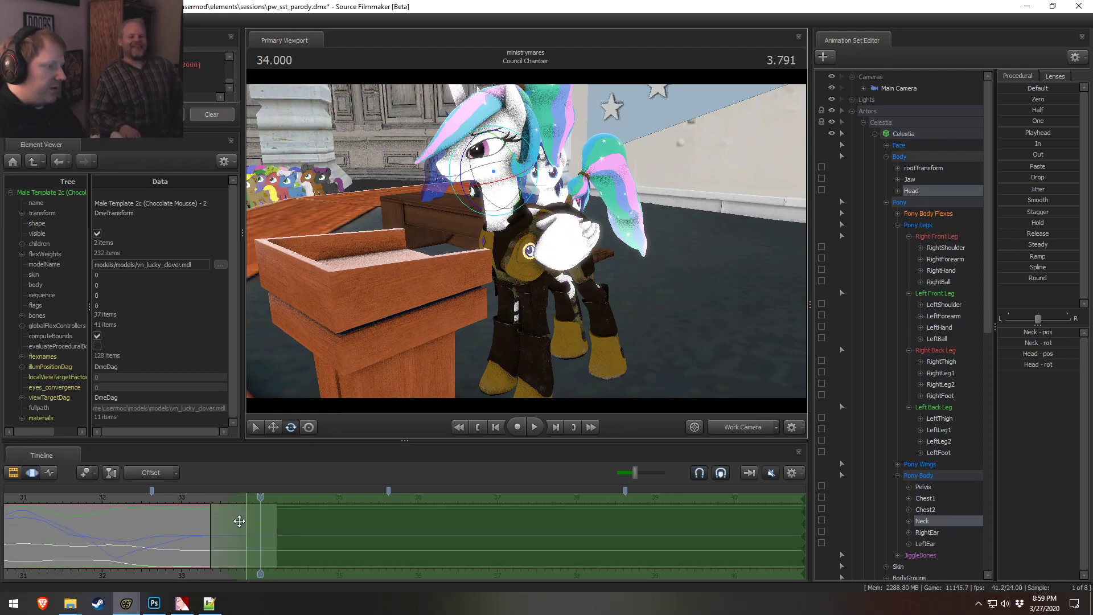
{"action": "left_click", "coordinate": [202, 541]}
{"action": "key", "text": "space"}
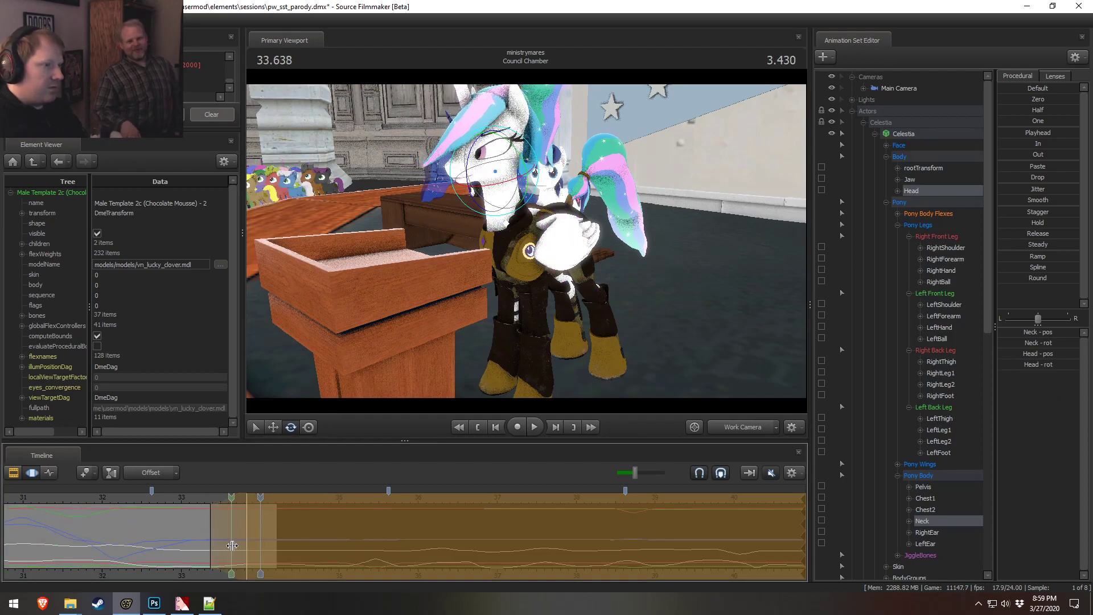
{"action": "left_click", "coordinate": [899, 146], "text": "ctrl"}
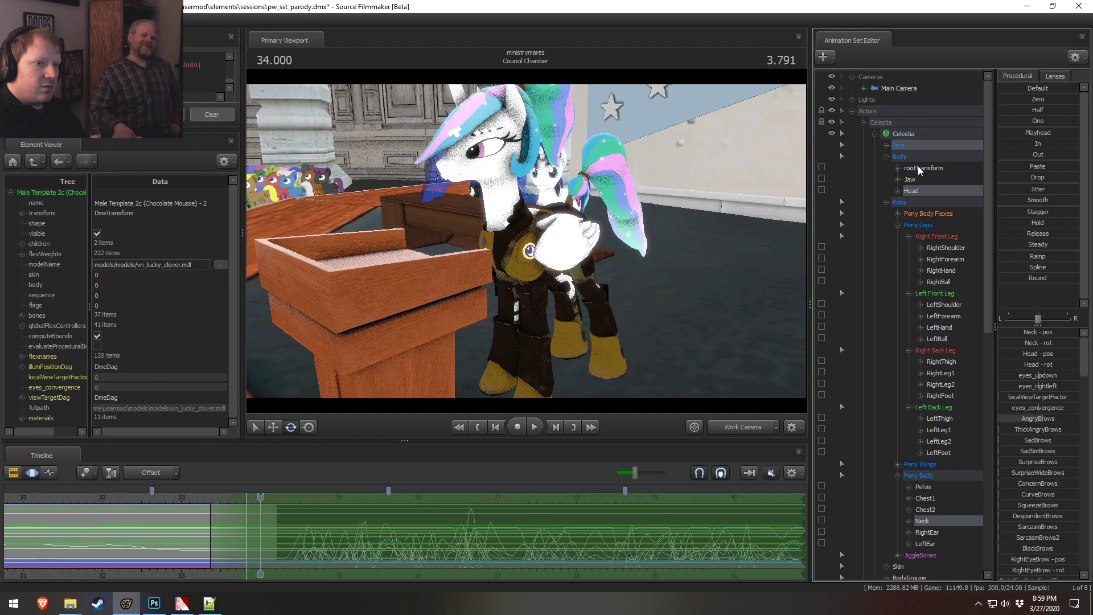
{"action": "left_click", "coordinate": [909, 179], "text": "ctrl"}
- Set a time selection whose blend starts around 32.9 seconds and preview it
{"action": "left_click", "coordinate": [223, 541]}
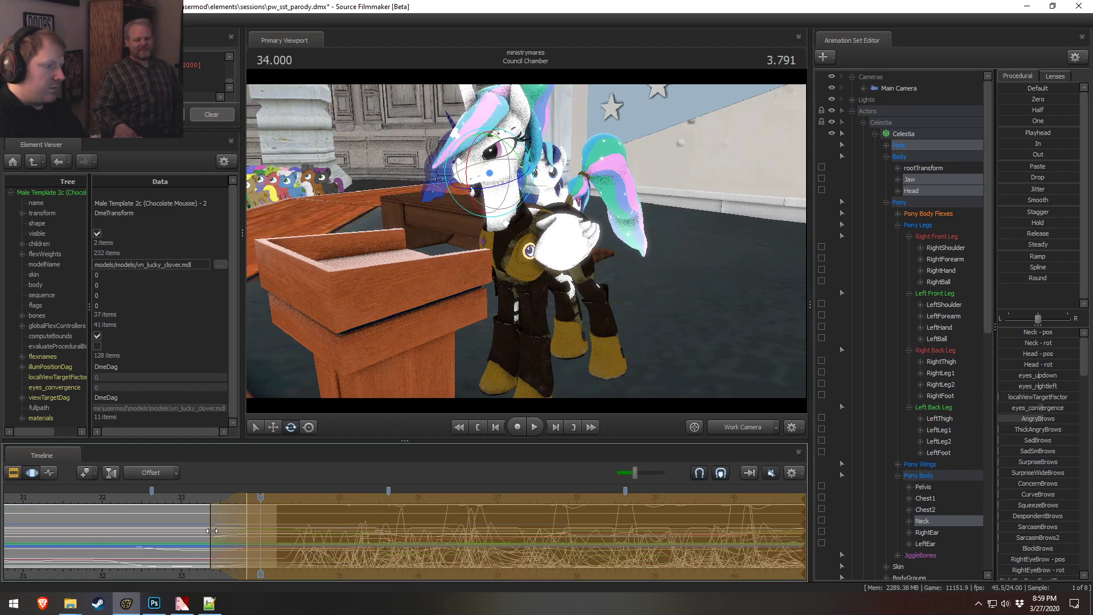
{"action": "left_click_drag", "start_coordinate": [273, 536], "coordinate": [265, 537]}
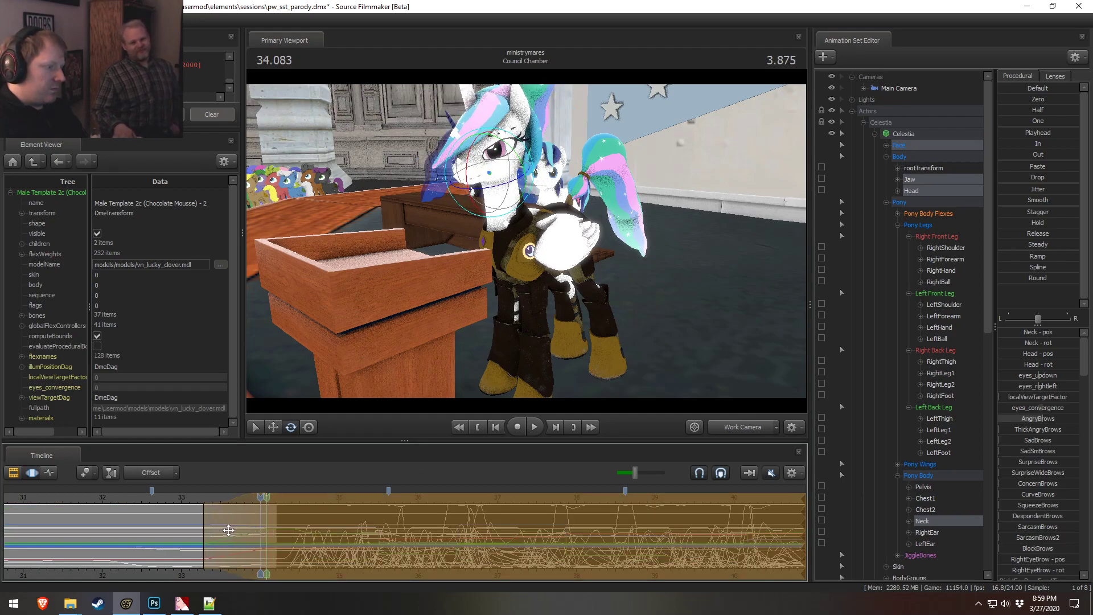
{"action": "left_click", "coordinate": [167, 502]}
{"action": "key", "text": "space"}
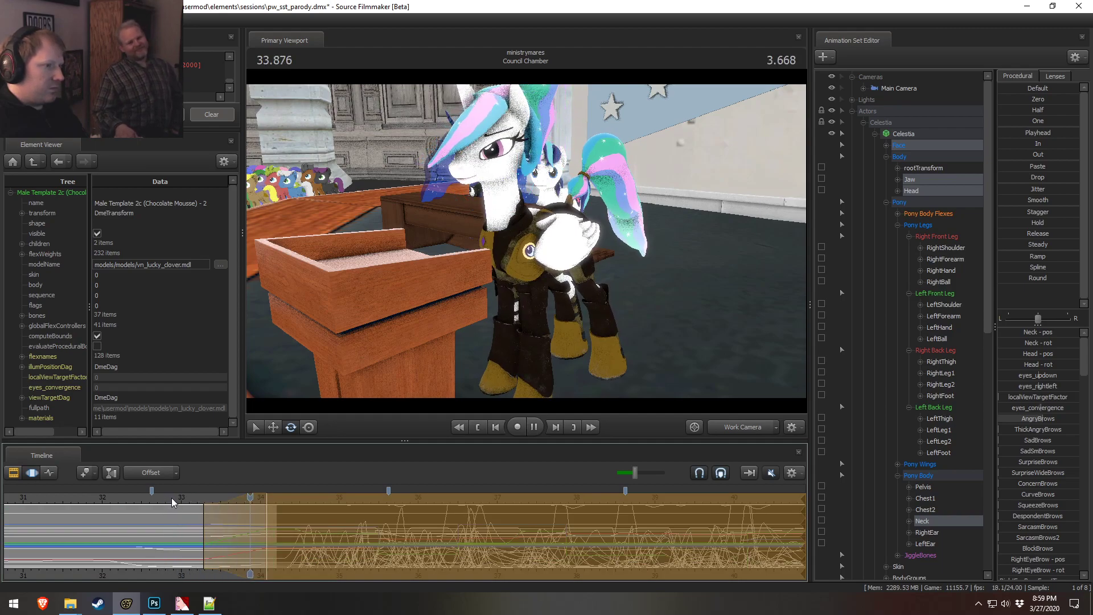
{"action": "key", "text": "space"}
{"action": "left_click", "coordinate": [246, 532]}
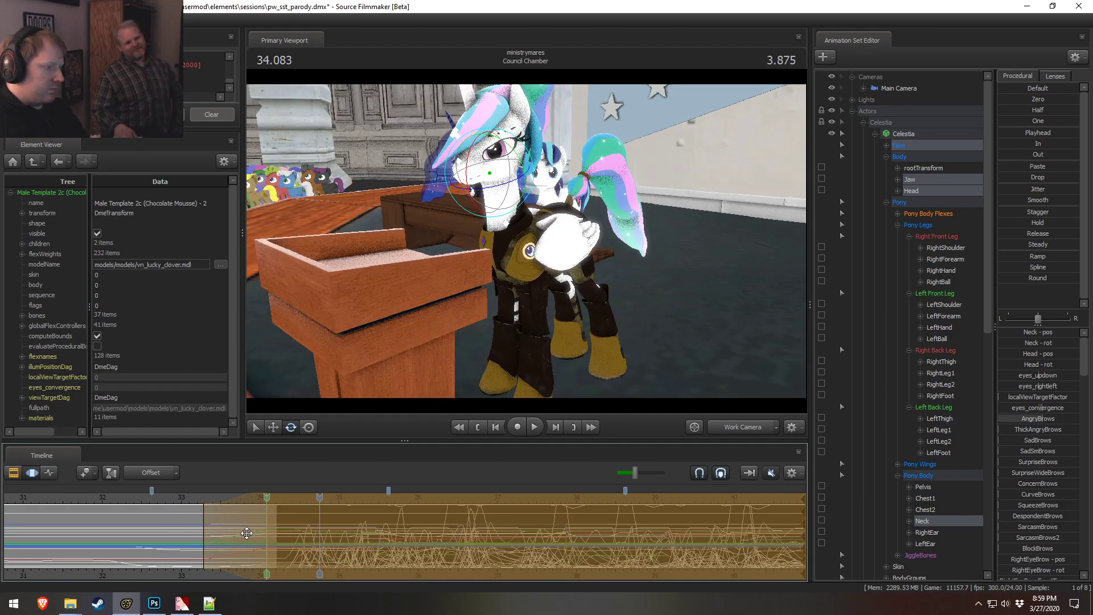
{"action": "left_click", "coordinate": [182, 501]}
{"action": "key", "text": "space"}
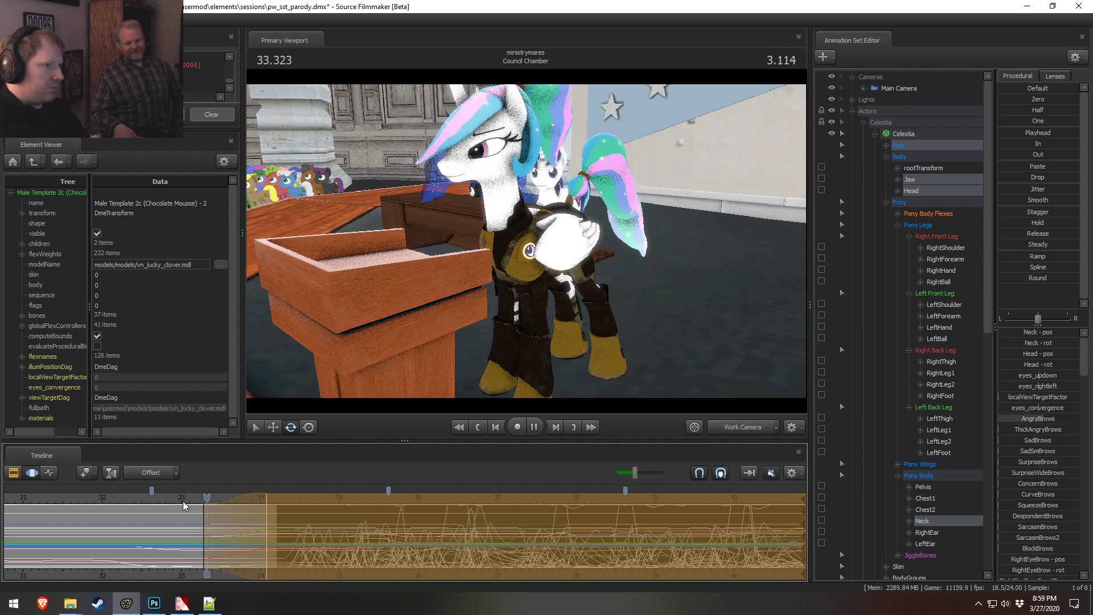
{"action": "key", "text": "space"}
- Pull the full-strength edge back to about 33.87 s and apply the In easing preset
{"action": "left_click_drag", "start_coordinate": [203, 539], "coordinate": [216, 537]}
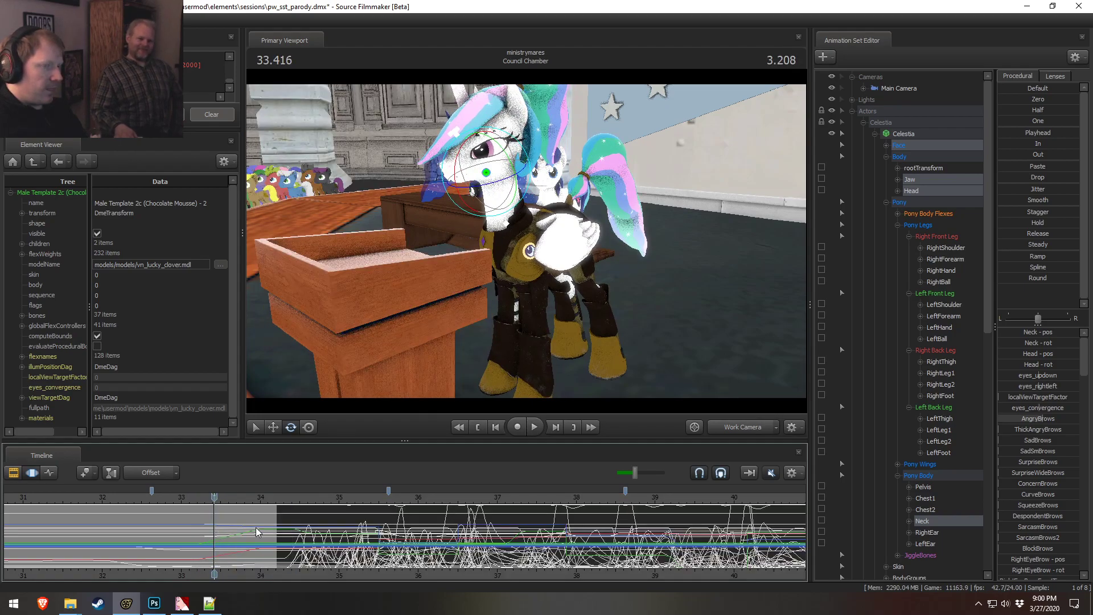
{"action": "left_click_drag", "start_coordinate": [260, 544], "coordinate": [250, 551]}
{"action": "scroll", "coordinate": [191, 557], "scroll_direction": "up", "scroll_amount": 2}
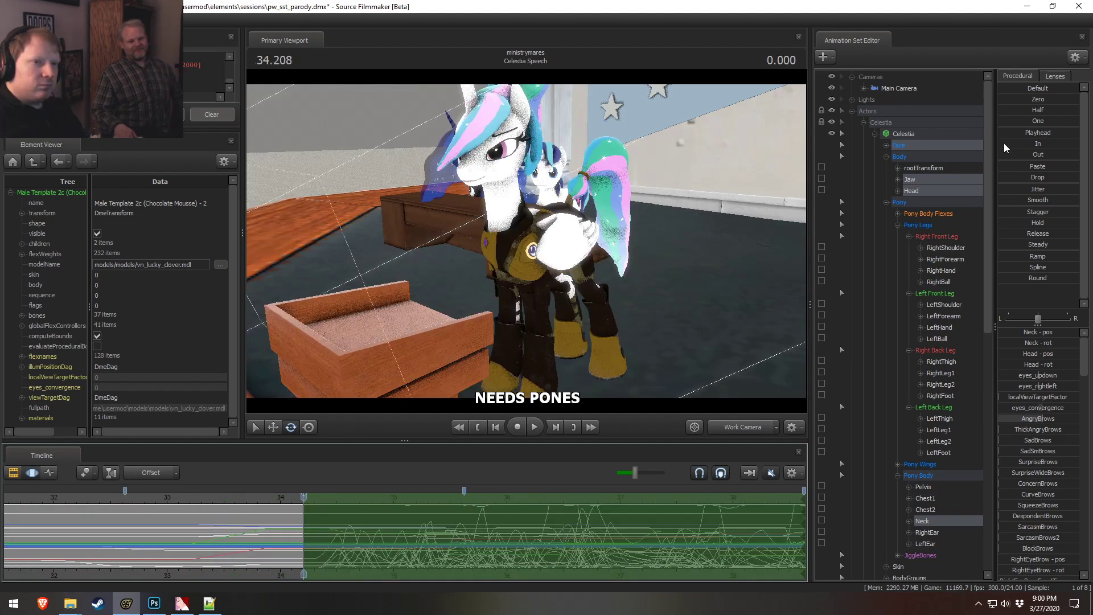
{"action": "left_click", "coordinate": [1013, 144]}
{"action": "left_click", "coordinate": [228, 535]}
{"action": "scroll", "coordinate": [228, 535], "scroll_direction": "up", "scroll_amount": 3}
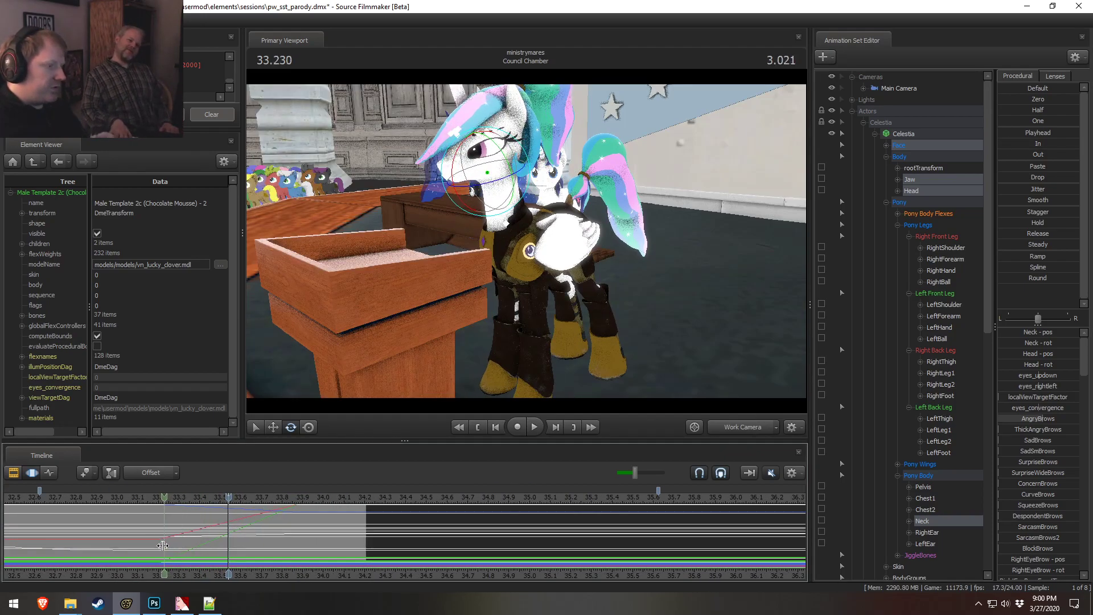
- Mark a 33.15–33.45 s time range and load Celestia's Eyes controls
{"action": "left_click_drag", "start_coordinate": [160, 535], "coordinate": [221, 535]}
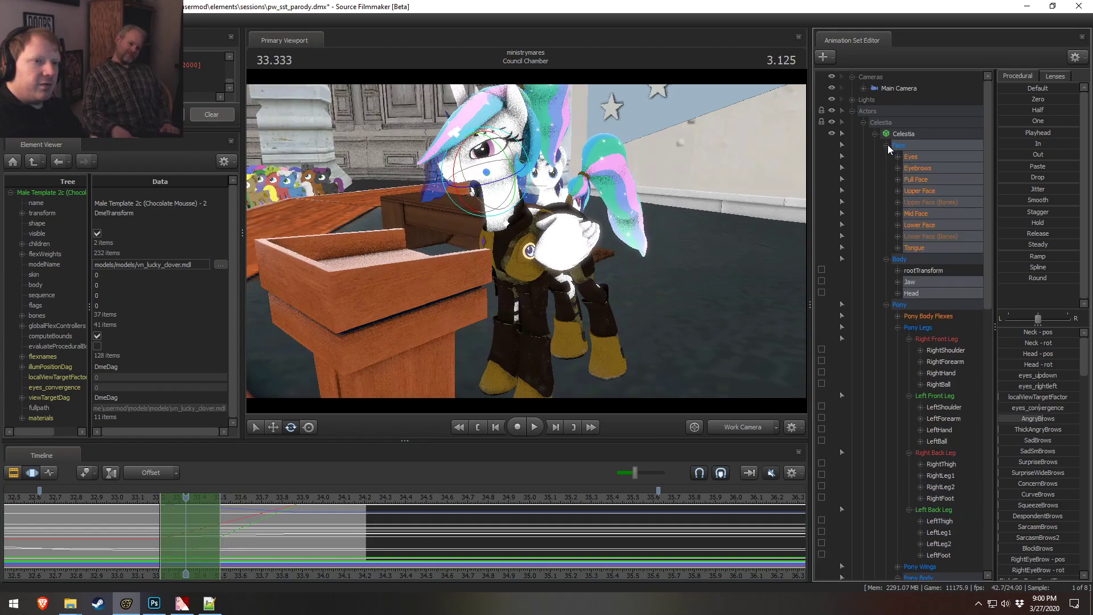
{"action": "left_click", "coordinate": [885, 145]}
{"action": "left_click", "coordinate": [913, 157]}
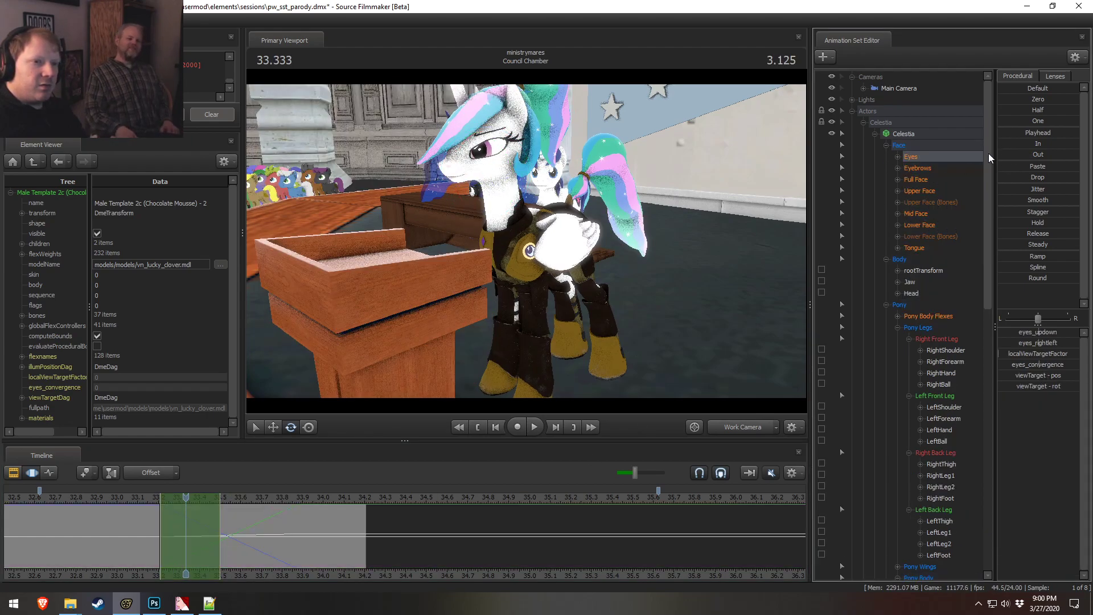
{"action": "key", "text": "space"}
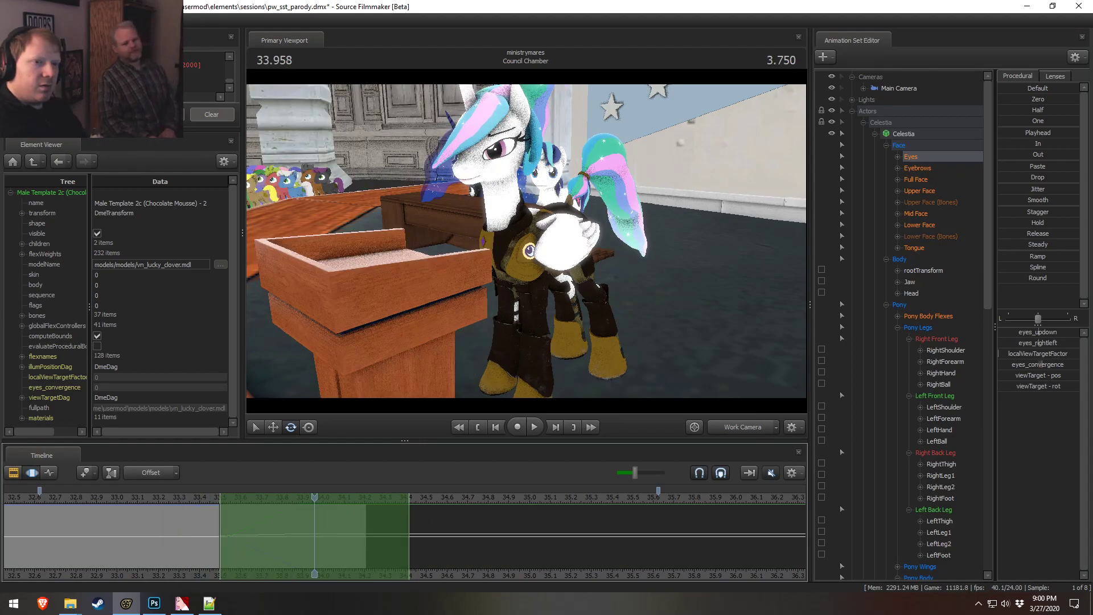
{"action": "left_click", "coordinate": [243, 539]}
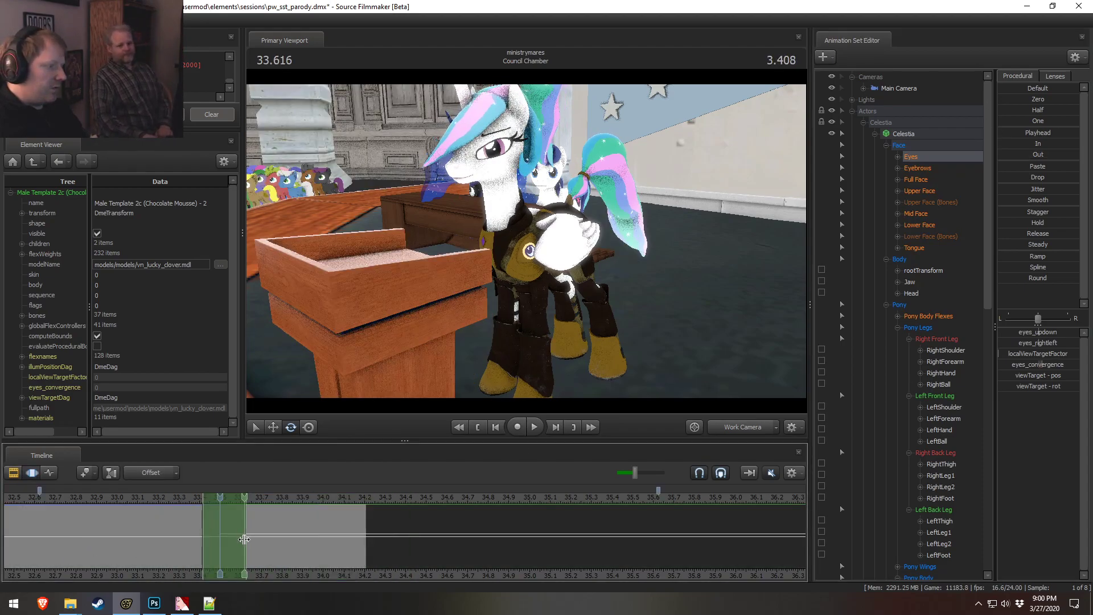
{"action": "scroll", "coordinate": [244, 541], "scroll_direction": "up", "scroll_amount": 5}
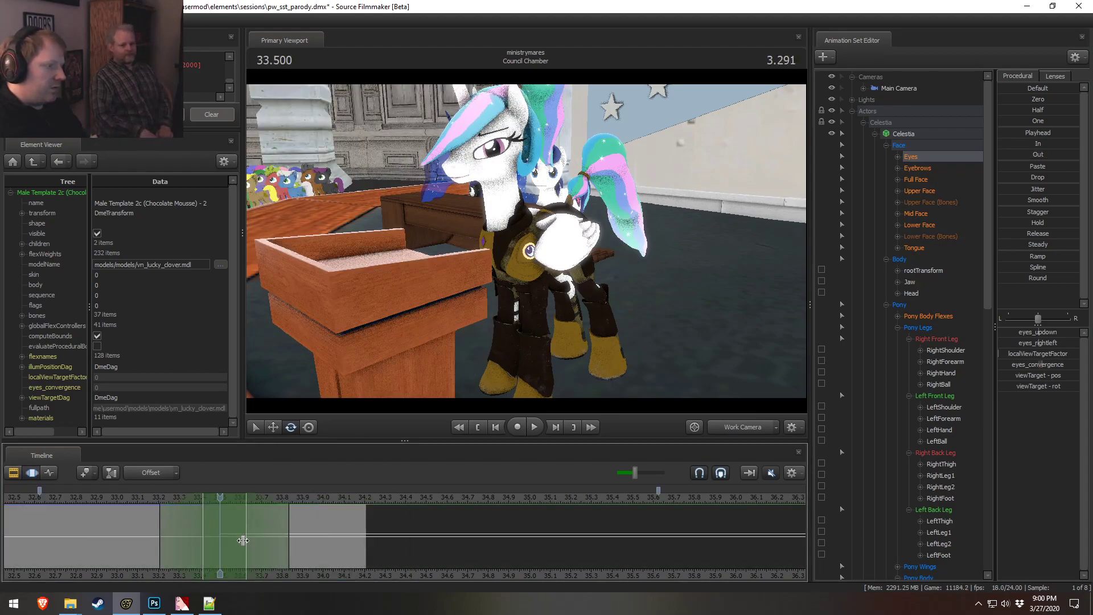
- Close Celestia's eyes fully via Upper Face CloseEyes and play back the blink
{"action": "left_click", "coordinate": [909, 190]}
{"action": "left_click", "coordinate": [1011, 99]}
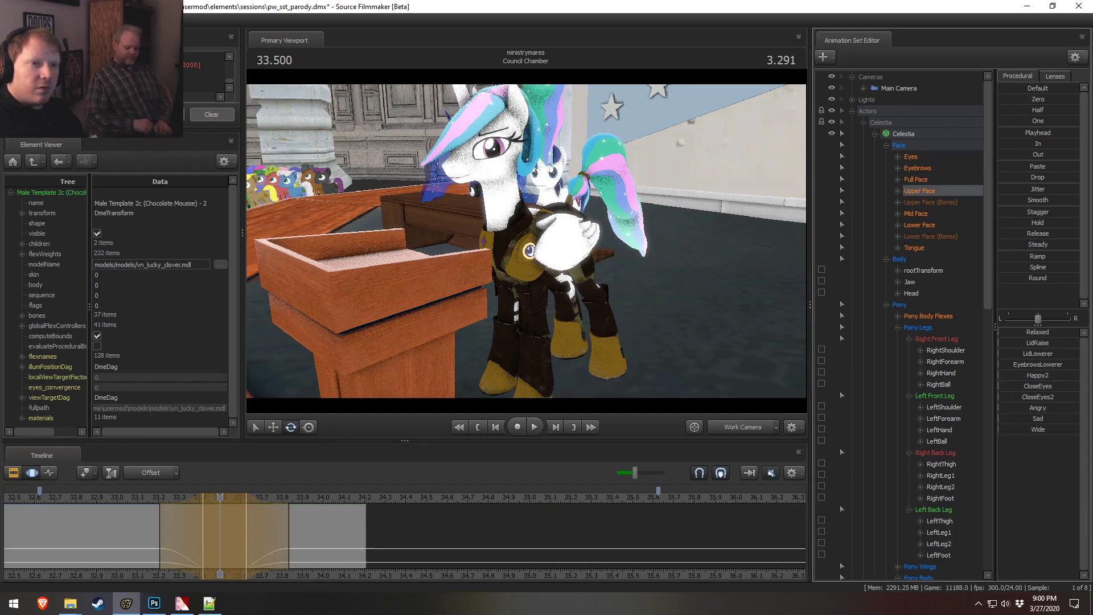
{"action": "left_click_drag", "start_coordinate": [1022, 392], "coordinate": [1076, 387]}
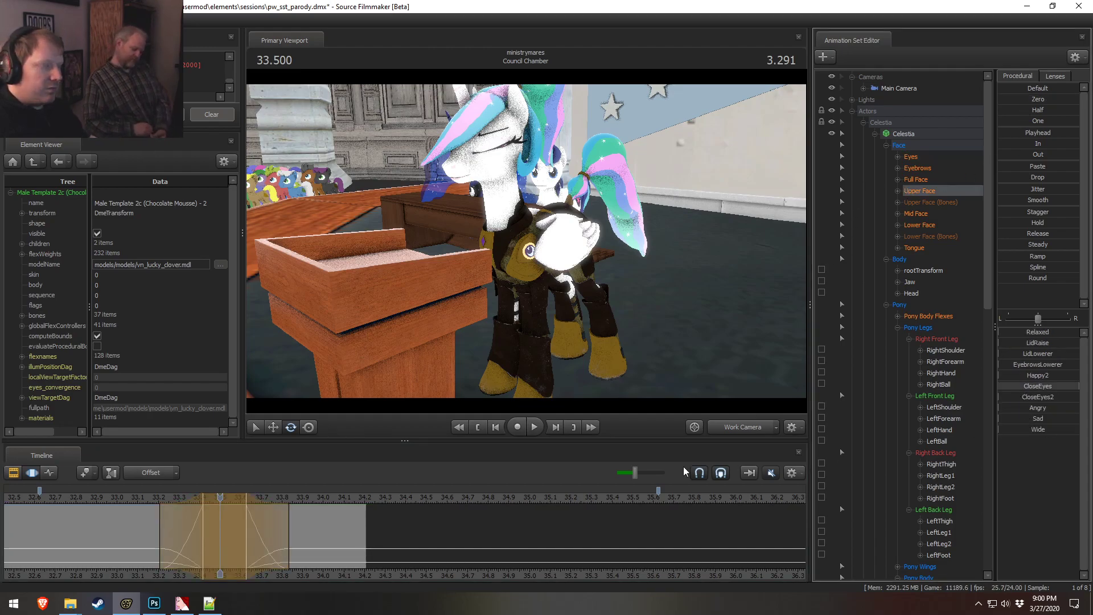
{"action": "left_click", "coordinate": [143, 497]}
{"action": "key", "text": "space"}
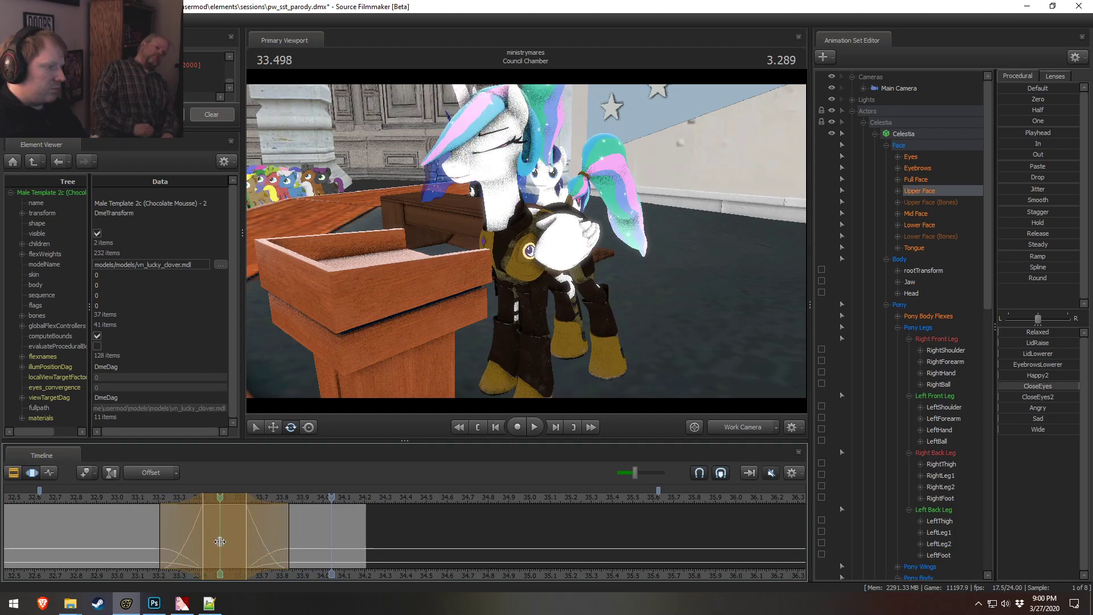
{"action": "key", "text": "space"}
- Replay from about 33.1 s, scrubbing forward until the eyes reopen
{"action": "left_click", "coordinate": [920, 160]}
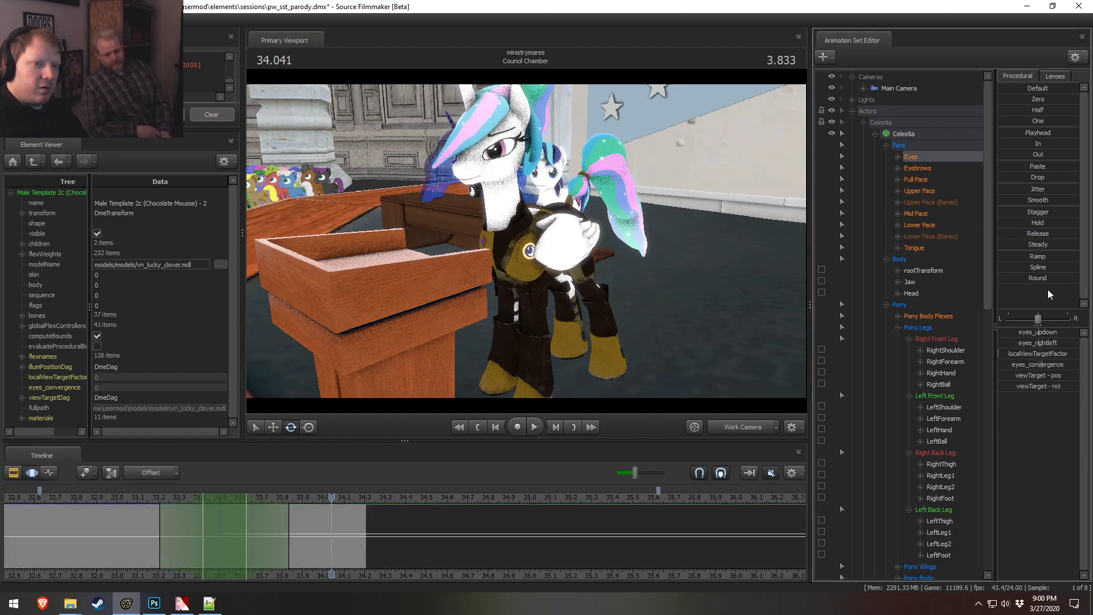
{"action": "key", "text": "space"}
{"action": "key", "text": "space"}
{"action": "left_click", "coordinate": [140, 503]}
{"action": "key", "text": "space"}
{"action": "key", "text": "space"}
{"action": "left_click_drag", "start_coordinate": [212, 537], "coordinate": [279, 544]}
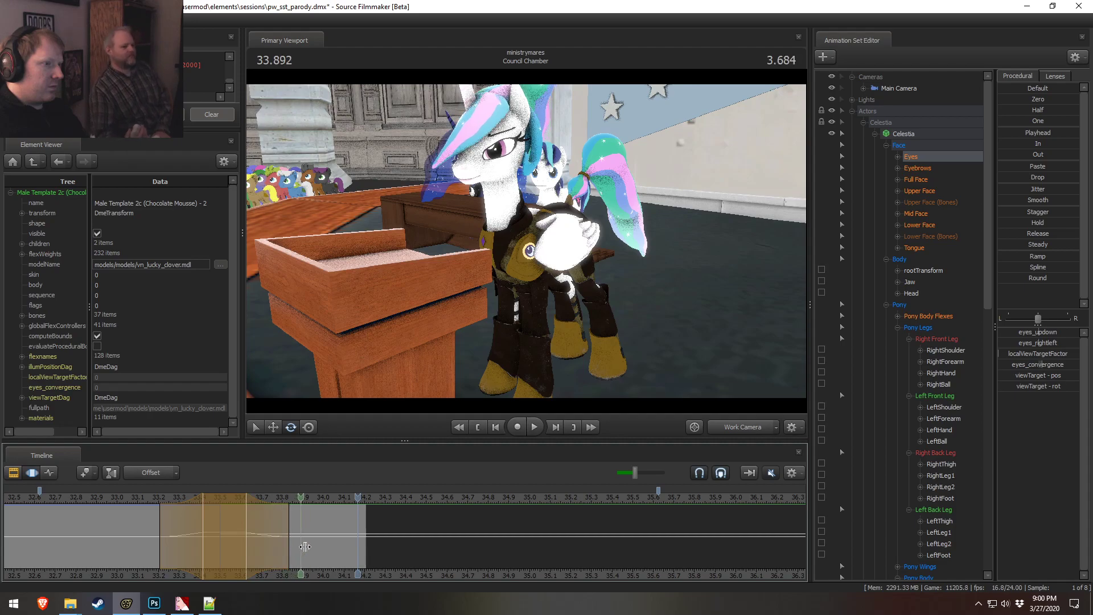
{"action": "key", "text": "space"}
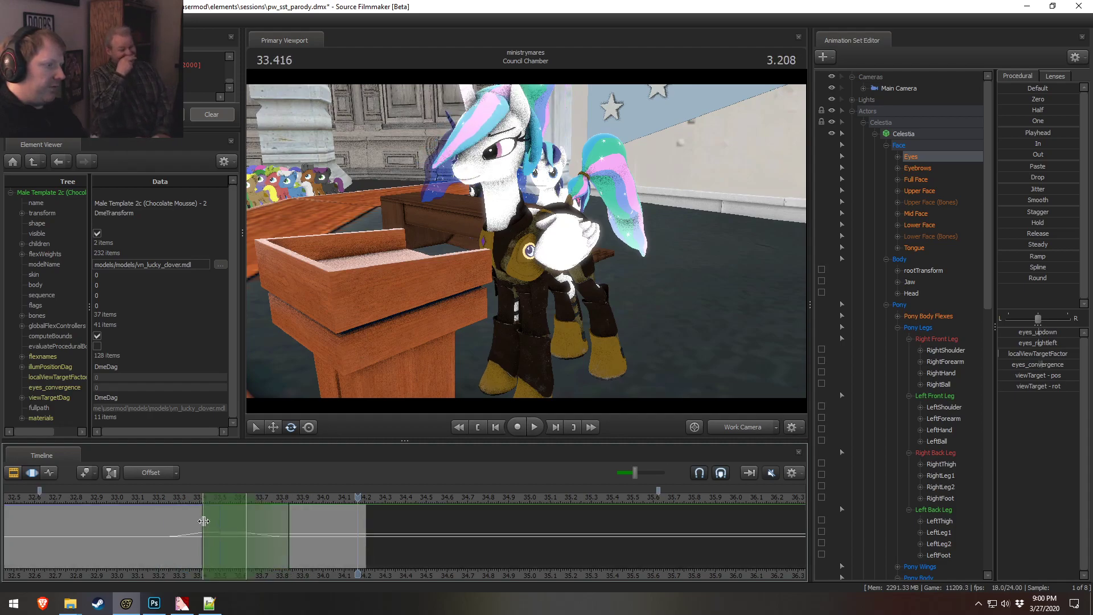
- Shift the time range start later, adjust eyes_rightleft, and extend the blink's ease-in
{"action": "left_click_drag", "start_coordinate": [204, 521], "coordinate": [219, 499]}
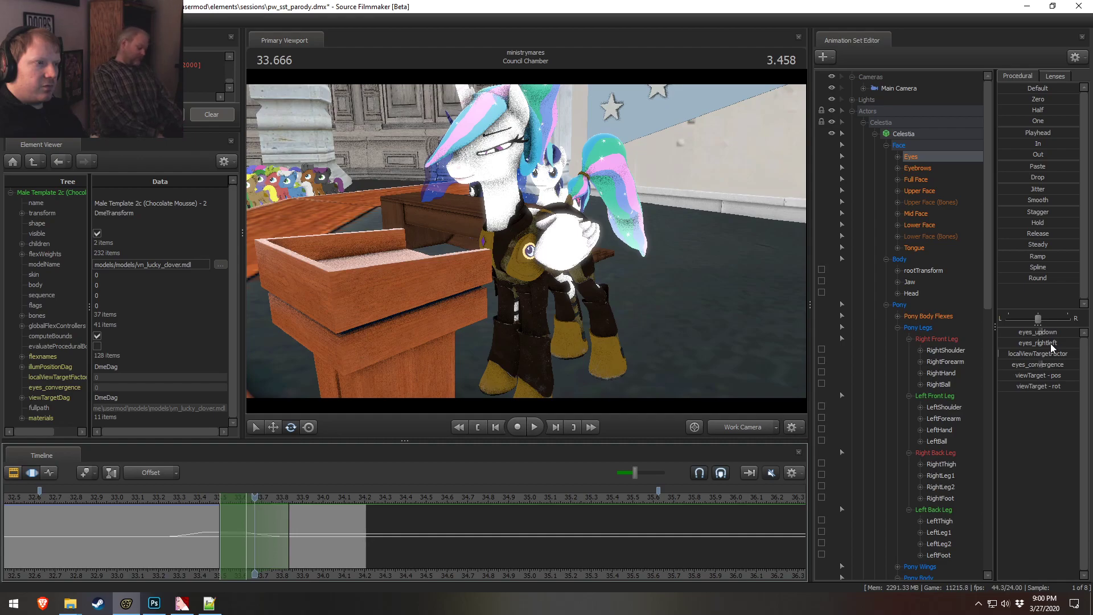
{"action": "left_click_drag", "start_coordinate": [1050, 343], "coordinate": [1047, 343]}
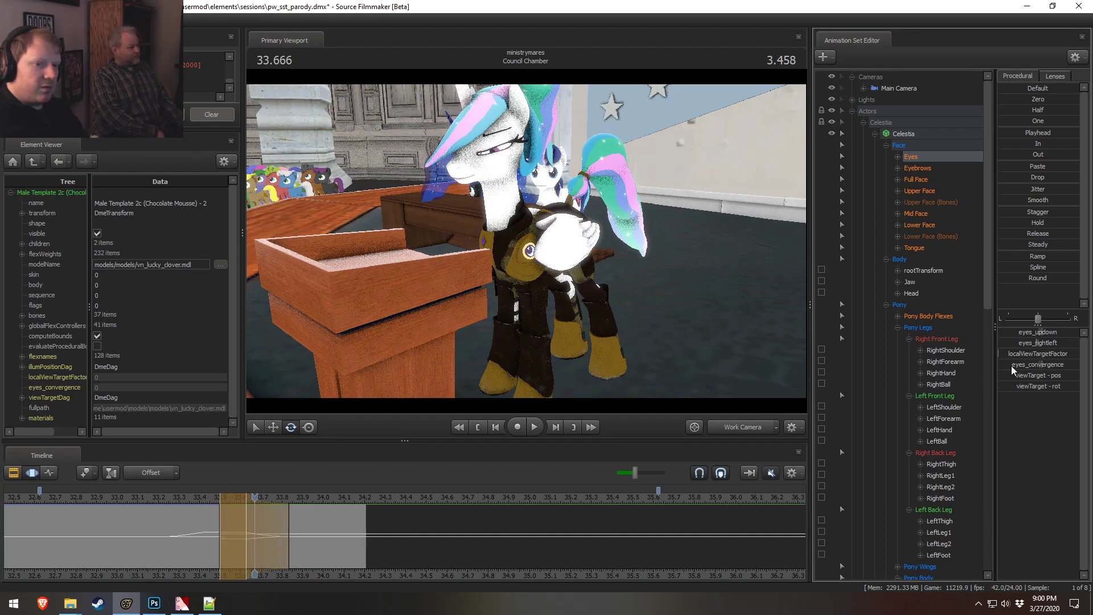
{"action": "left_click_drag", "start_coordinate": [255, 515], "coordinate": [302, 531]}
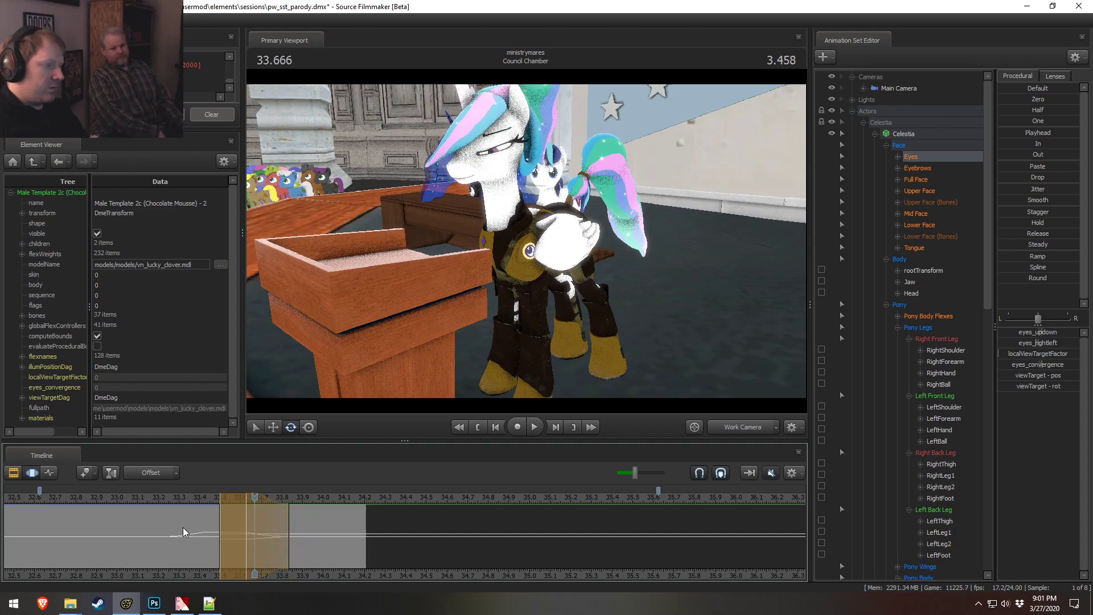
{"action": "left_click_drag", "start_coordinate": [222, 539], "coordinate": [221, 539]}
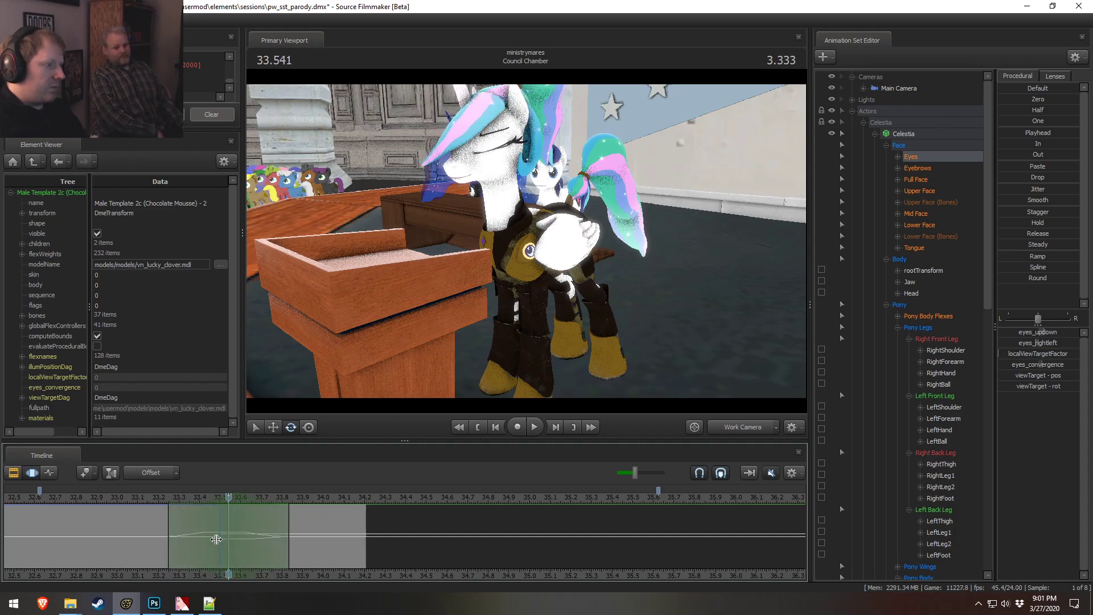
- Turn Celestia's head slightly and widen the head selection's falloff, previewing from about 33.2 s
{"action": "left_click", "coordinate": [495, 174]}
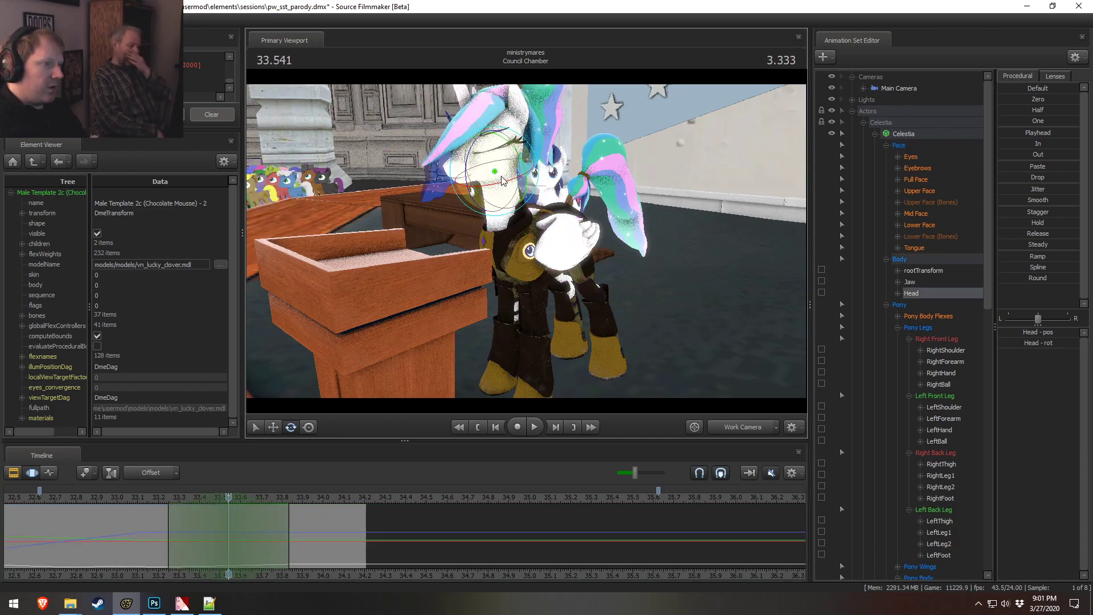
{"action": "left_click_drag", "start_coordinate": [470, 168], "coordinate": [466, 171]}
{"action": "left_click", "coordinate": [162, 497]}
{"action": "key", "text": "space"}
{"action": "left_click_drag", "start_coordinate": [183, 507], "coordinate": [149, 506]}
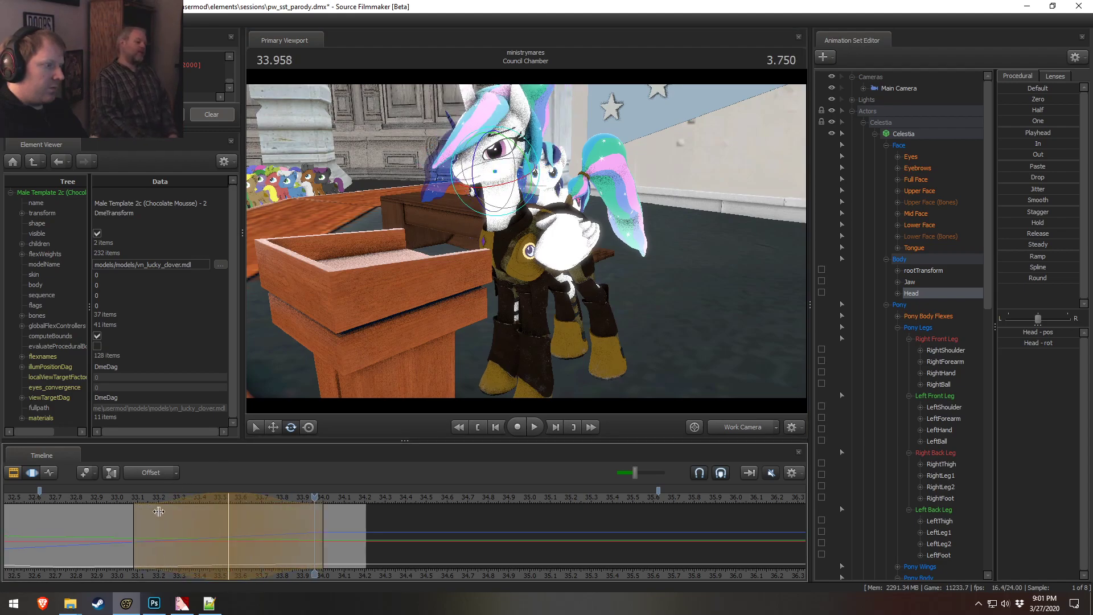
{"action": "key", "text": "space"}
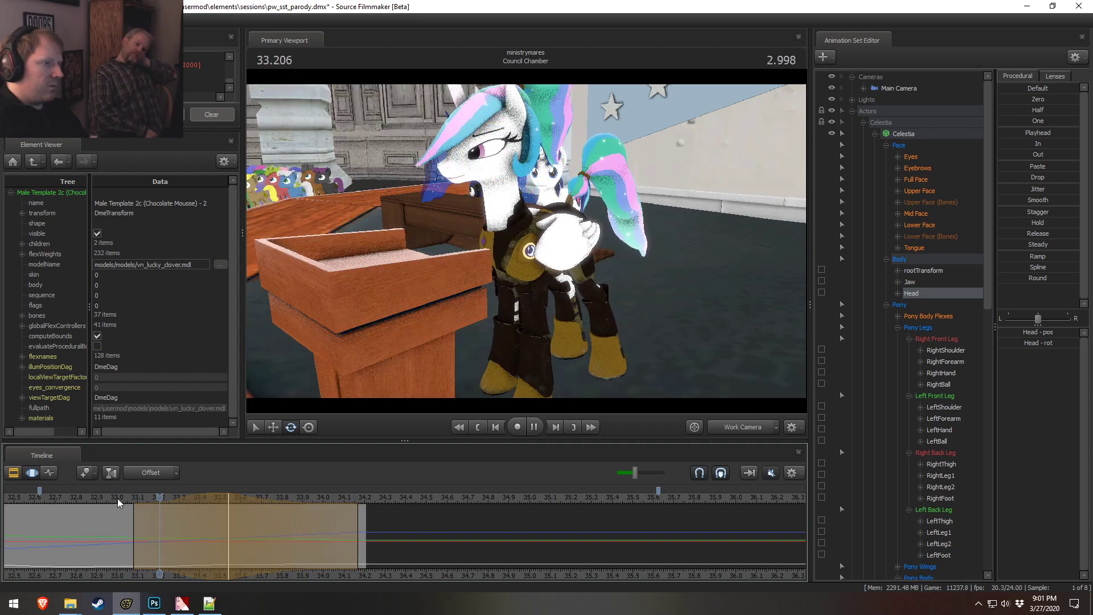
{"action": "key", "text": "space"}
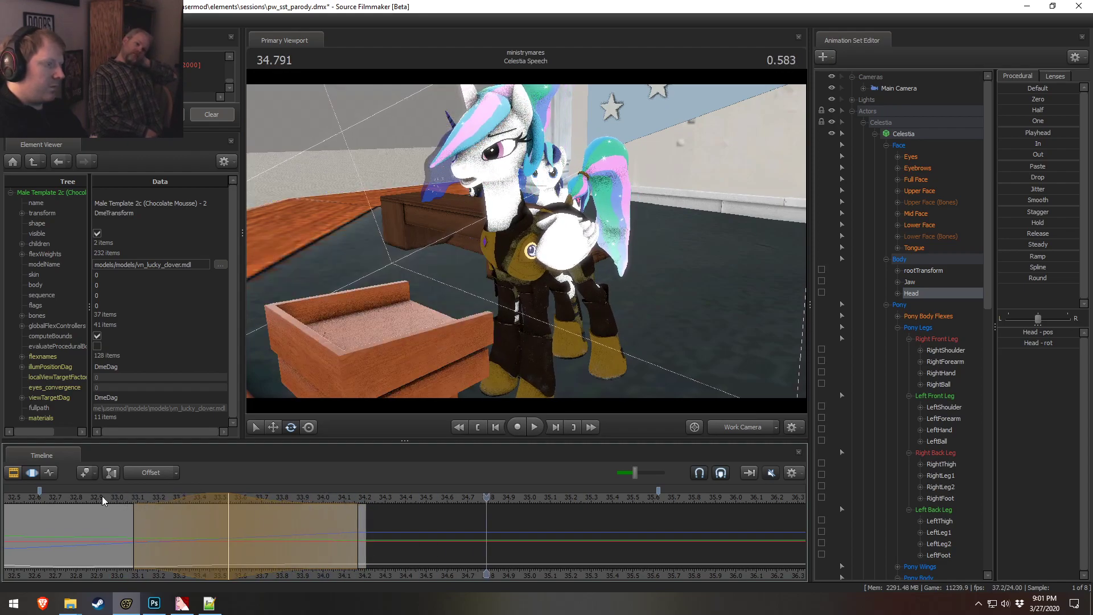
- Replay the cut from about 32.8 s through camera1, with the timeline showing shots
{"action": "left_click", "coordinate": [82, 497]}
{"action": "scroll", "coordinate": [525, 244], "scroll_direction": "up", "scroll_amount": 10}
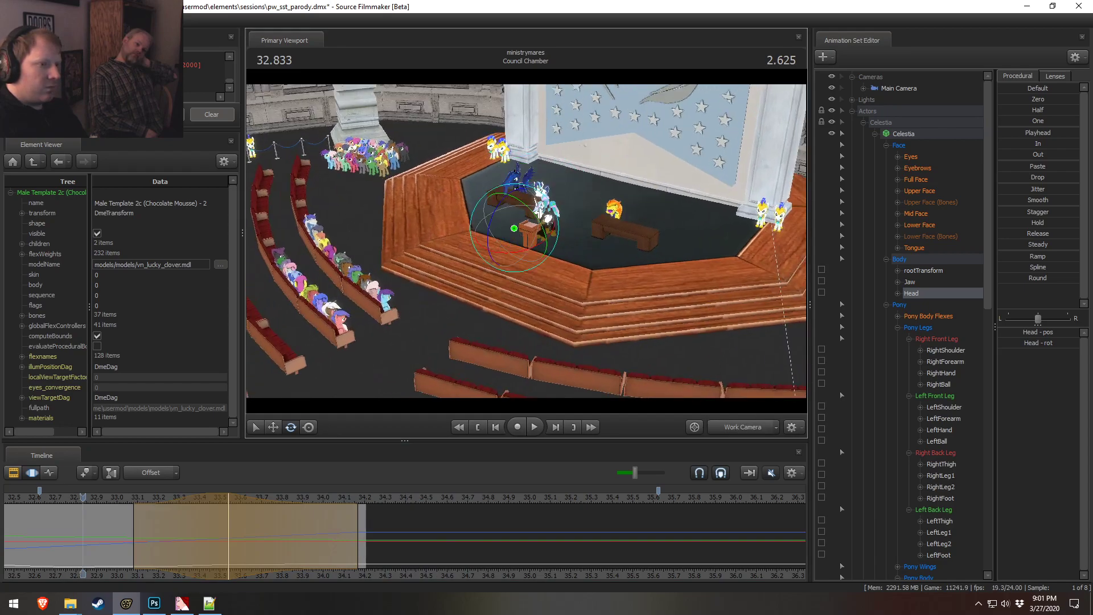
{"action": "key", "text": "space"}
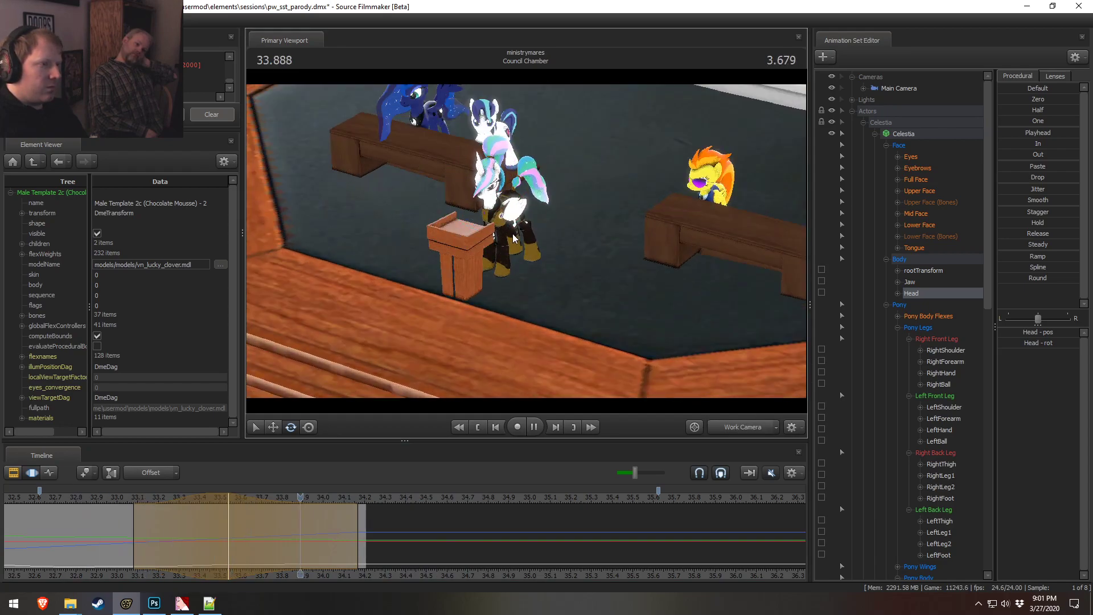
{"action": "left_click", "coordinate": [739, 426]}
{"action": "key", "text": "space"}
{"action": "left_click", "coordinate": [74, 497]}
{"action": "key", "text": "F2"}
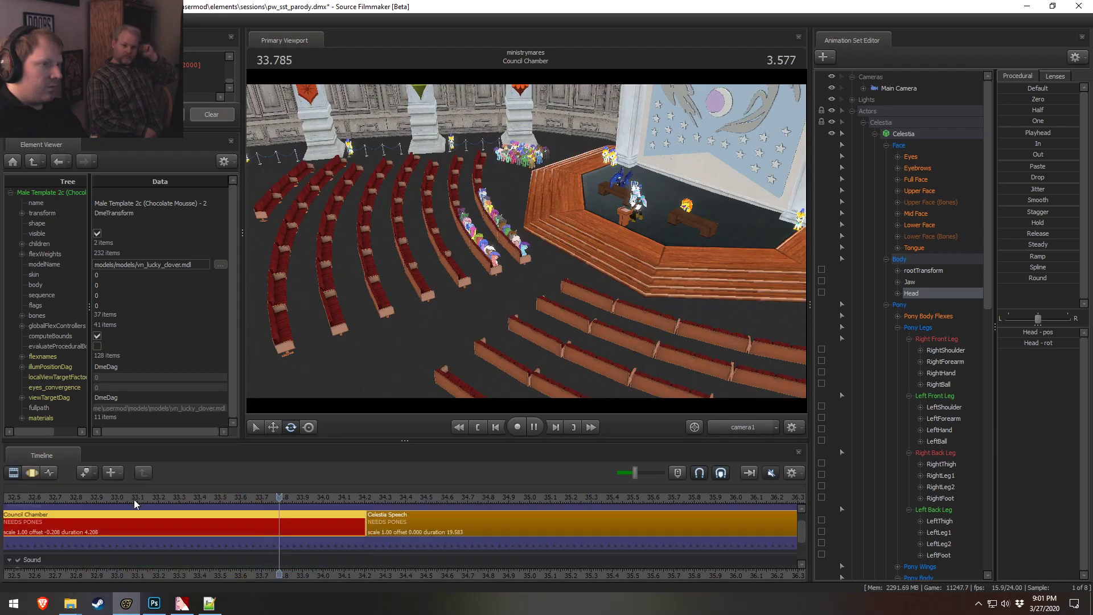
{"action": "key", "text": "space"}
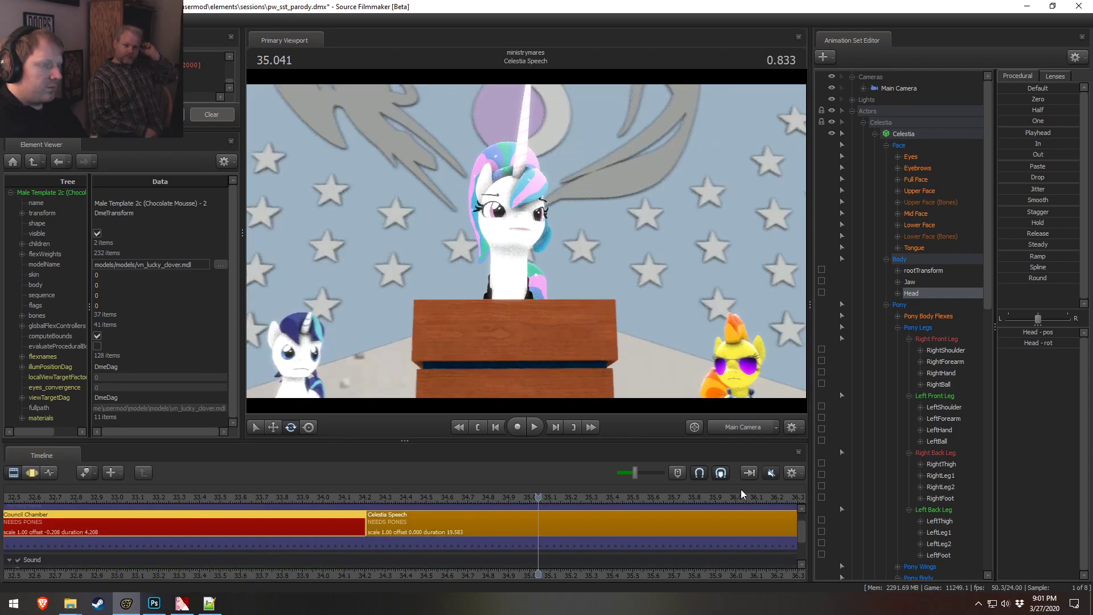
- Return to the work camera and scrub 33.833–34.166 s in the motion editing view with handles shown
{"action": "left_click", "coordinate": [288, 501]}
{"action": "left_click", "coordinate": [743, 427]}
{"action": "scroll", "coordinate": [524, 251], "scroll_direction": "up", "scroll_amount": 2}
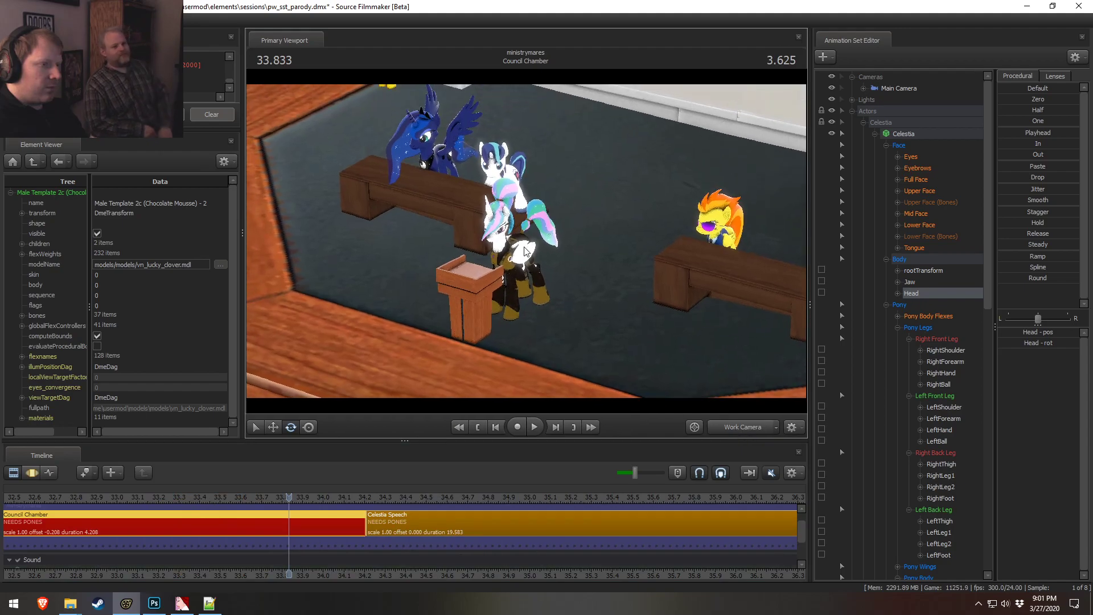
{"action": "scroll", "coordinate": [525, 251], "scroll_direction": "up", "scroll_amount": 5}
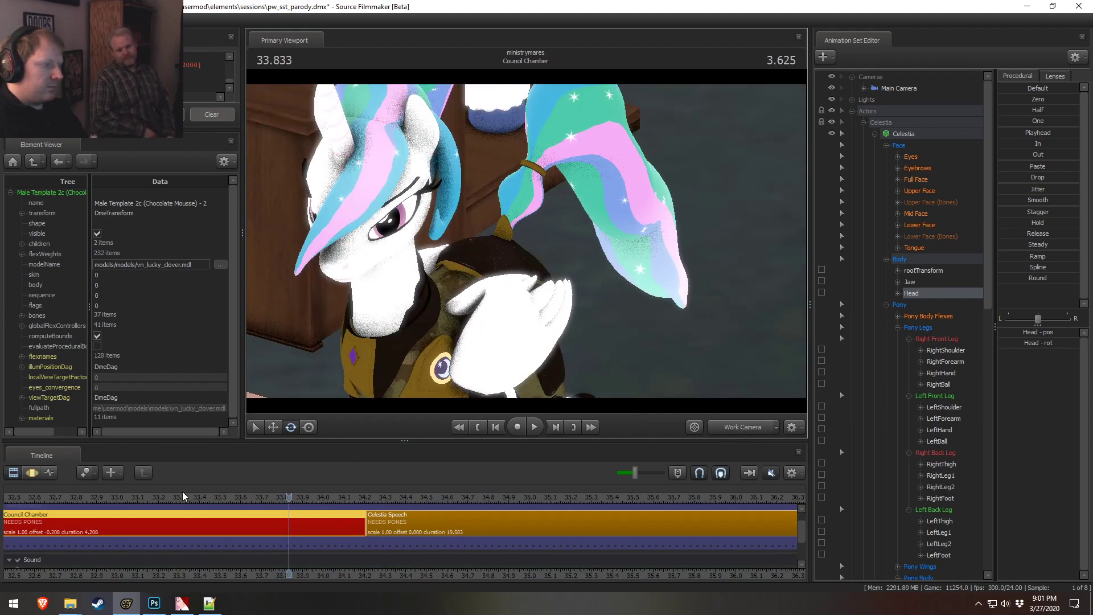
{"action": "left_click_drag", "start_coordinate": [182, 495], "coordinate": [357, 495]}
{"action": "key", "text": "F3"}
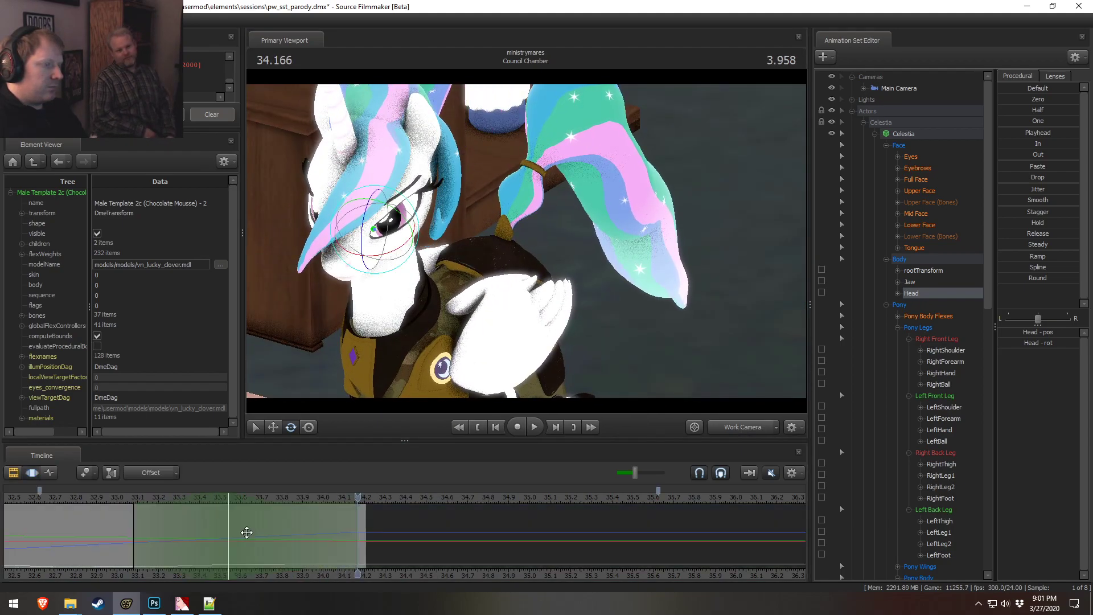
{"action": "key", "text": "ctrl"}
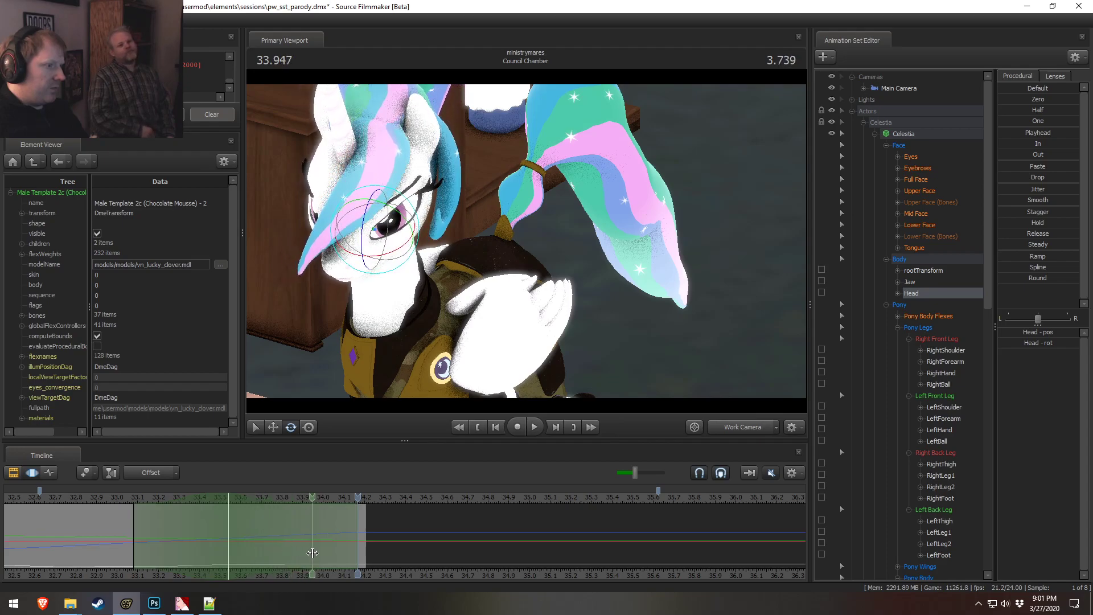
- Redraw the head time selection around 33.83 s with falloff extended back to 33.2 s
{"action": "left_click", "coordinate": [289, 553]}
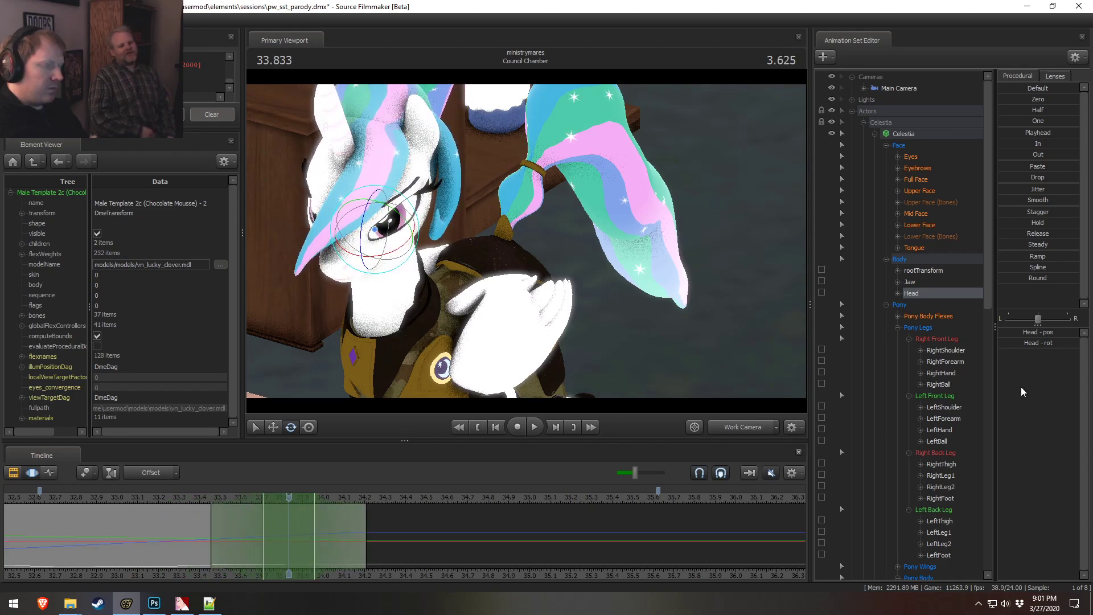
{"action": "left_click", "coordinate": [1037, 277]}
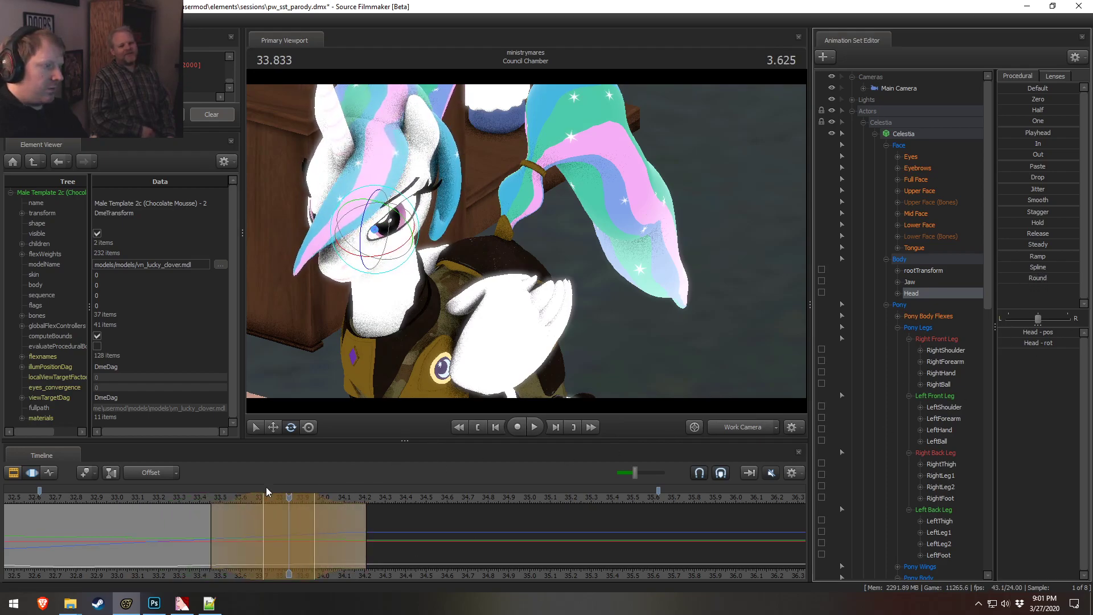
{"action": "left_click_drag", "start_coordinate": [176, 509], "coordinate": [131, 500]}
{"action": "key", "text": "space"}
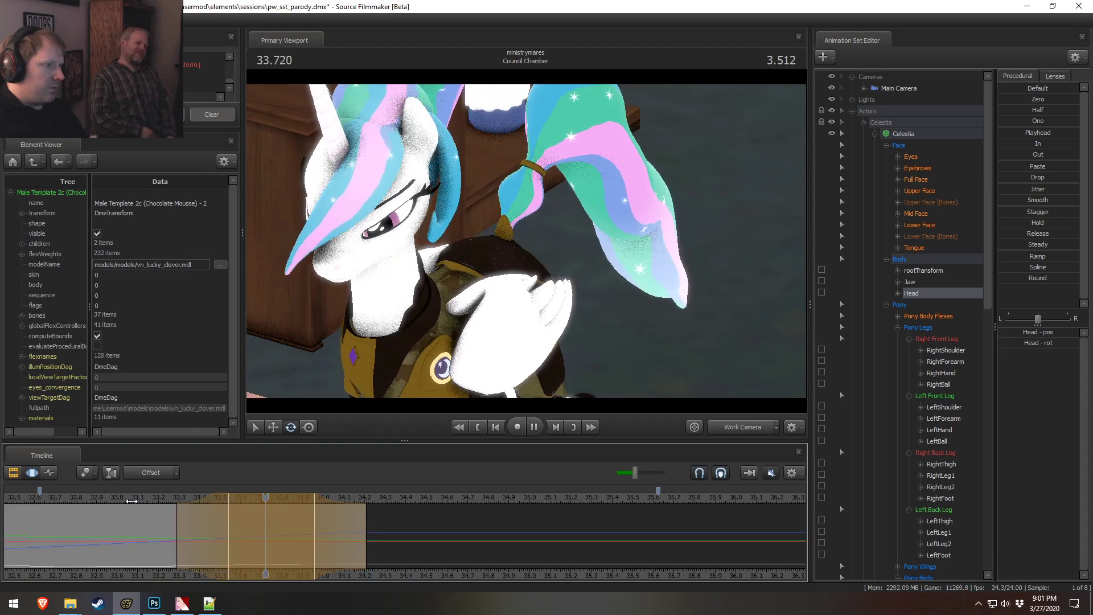
{"action": "key", "text": "space"}
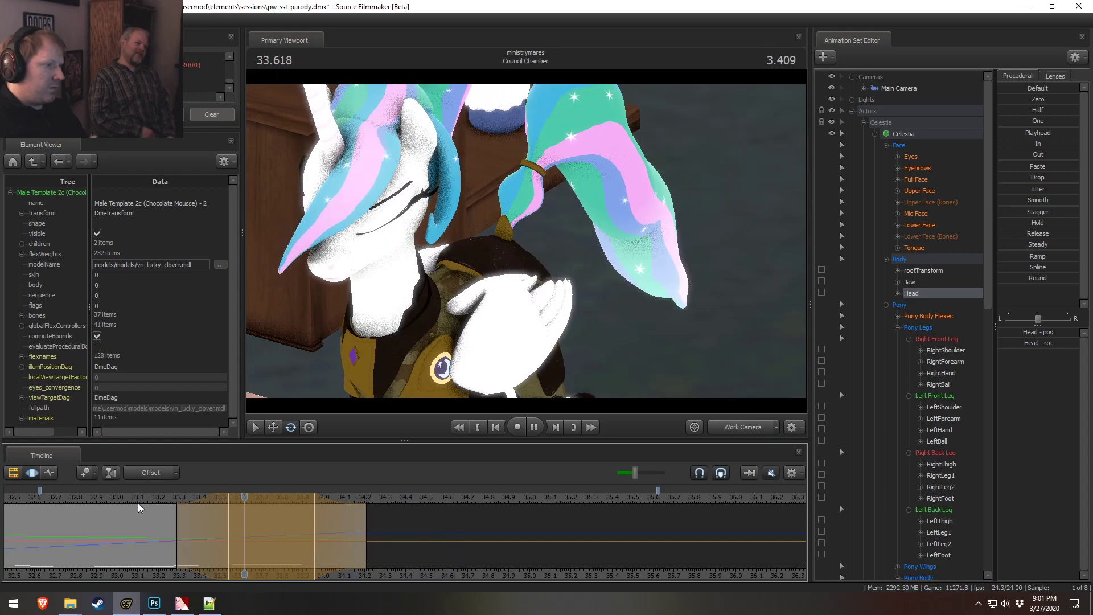
- Select Celestia's eye controls and review the blink around 33.63 s
{"action": "left_click", "coordinate": [911, 156]}
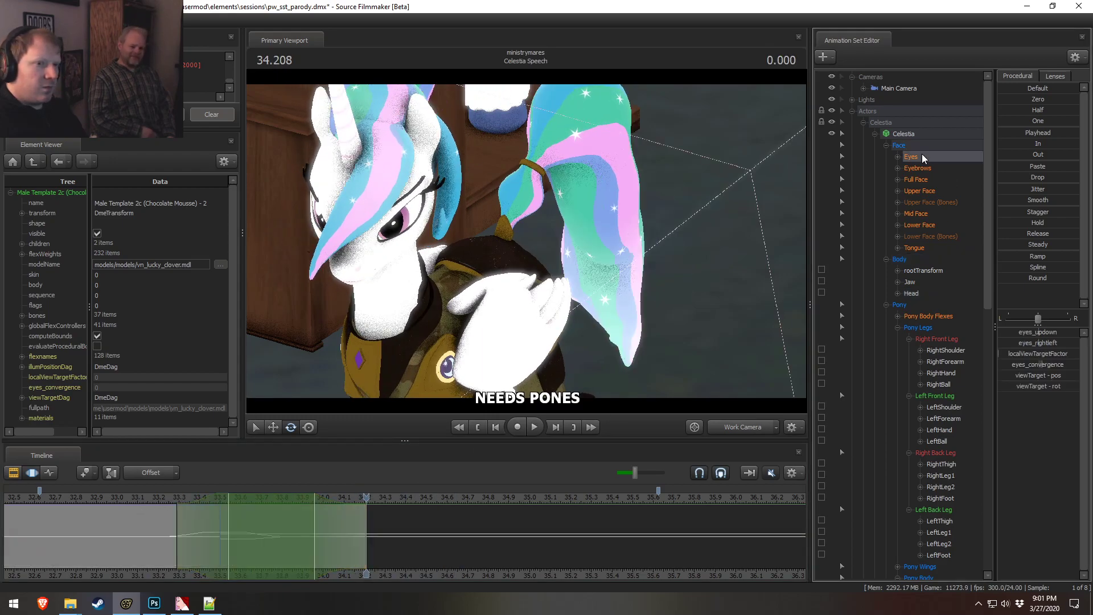
{"action": "left_click_drag", "start_coordinate": [182, 541], "coordinate": [311, 556]}
{"action": "key", "text": "space"}
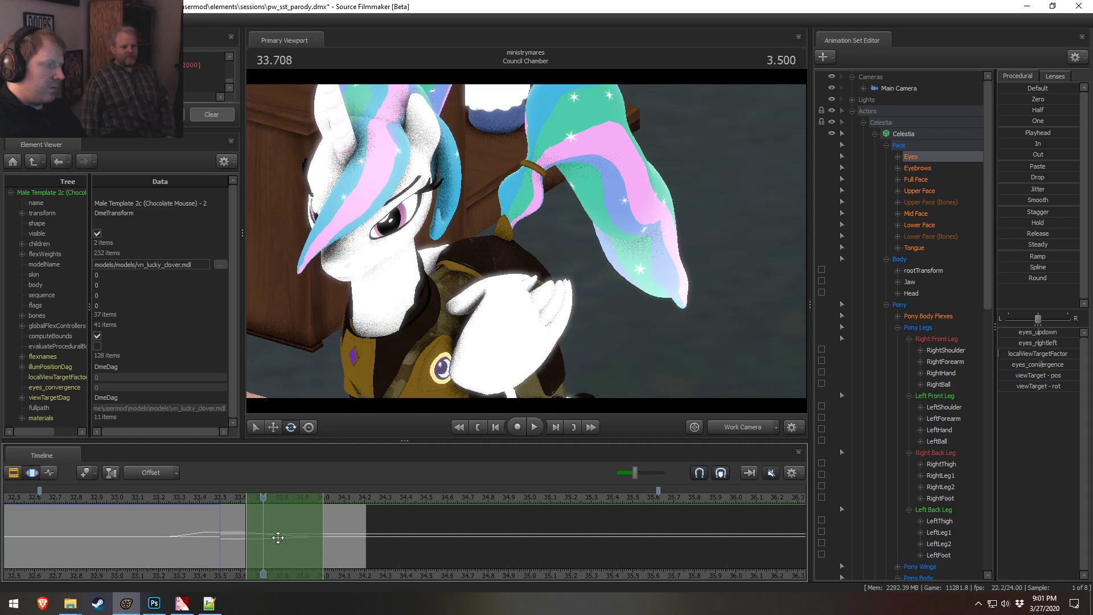
{"action": "key", "text": "space"}
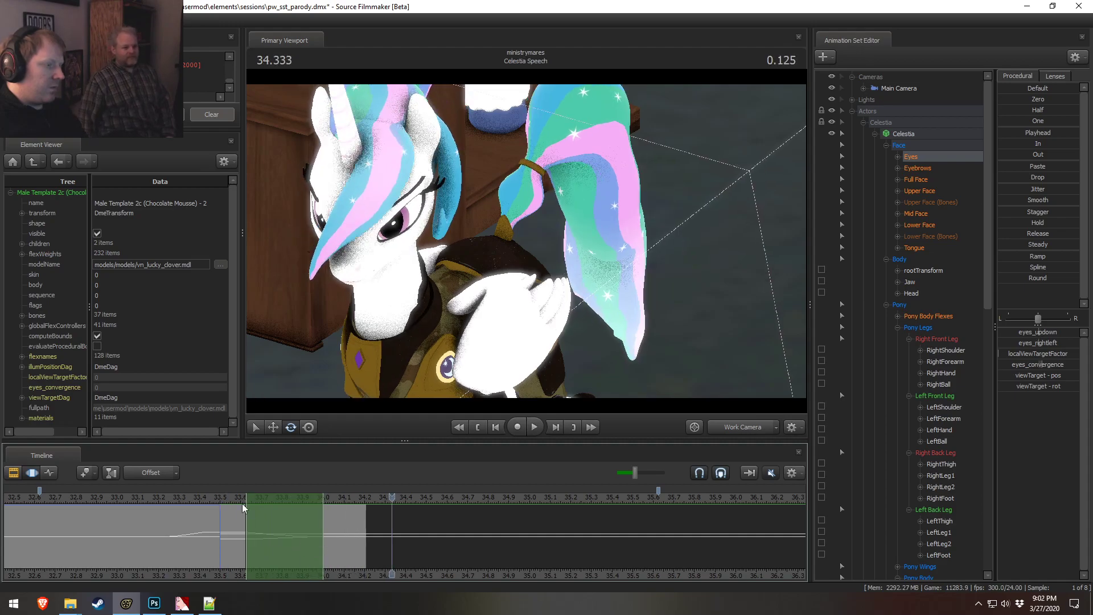
{"action": "left_click_drag", "start_coordinate": [292, 539], "coordinate": [285, 538]}
{"action": "left_click", "coordinate": [244, 526]}
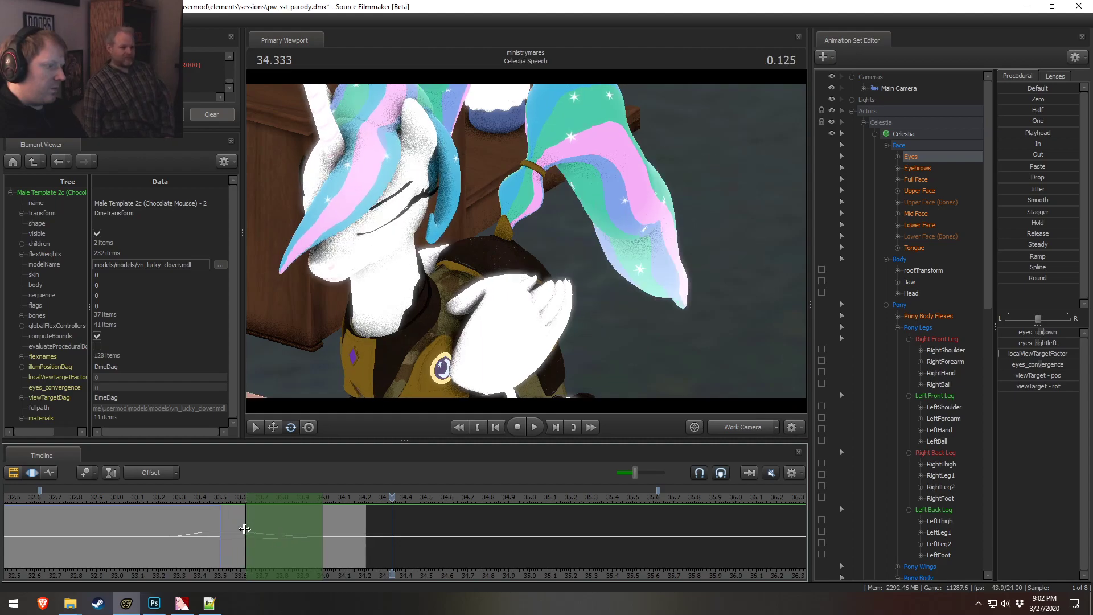
{"action": "key", "text": "space"}
- Shift the blink's time selection slightly earlier and replay from 33.1 s through camera1
{"action": "mouse_move", "coordinate": [283, 528]}
{"action": "left_mouse_down"}
{"action": "mouse_move", "coordinate": [240, 532]}
{"action": "mouse_move", "coordinate": [281, 537]}
{"action": "left_mouse_up"}
{"action": "key", "text": "space"}
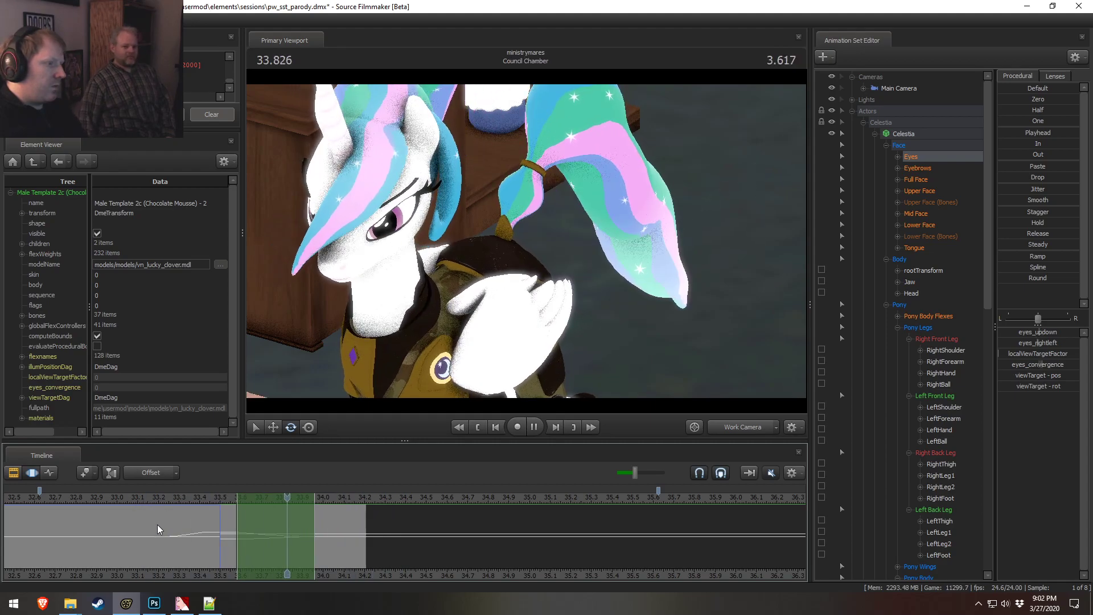
{"action": "key", "text": "space"}
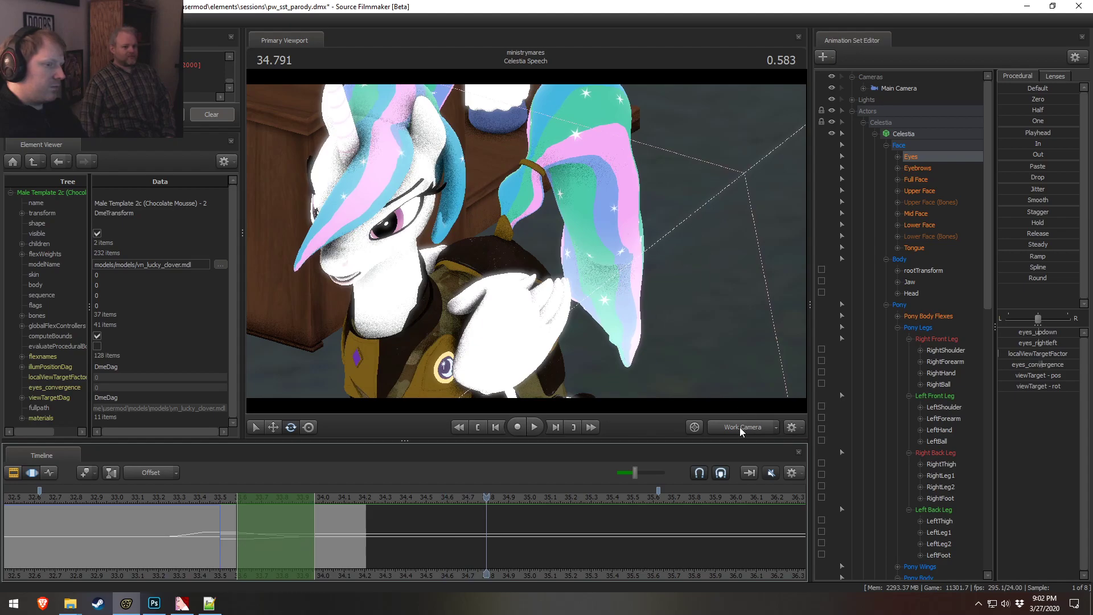
{"action": "left_click", "coordinate": [244, 490]}
{"action": "left_click", "coordinate": [139, 499]}
{"action": "key", "text": "space"}
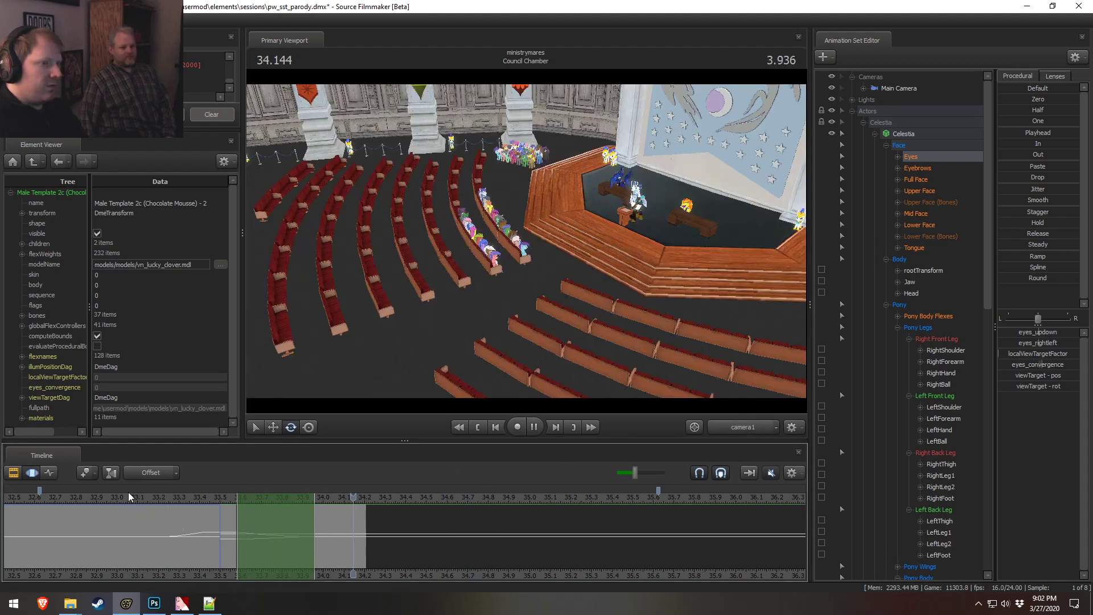
- Stop playback, place the playhead at 30.125 s, select Main Camera and collapse Actors
{"action": "scroll", "coordinate": [312, 495], "scroll_direction": "down", "scroll_amount": 3}
{"action": "middle_click_drag", "start_coordinate": [312, 495], "coordinate": [408, 576]}
{"action": "key", "text": "space"}
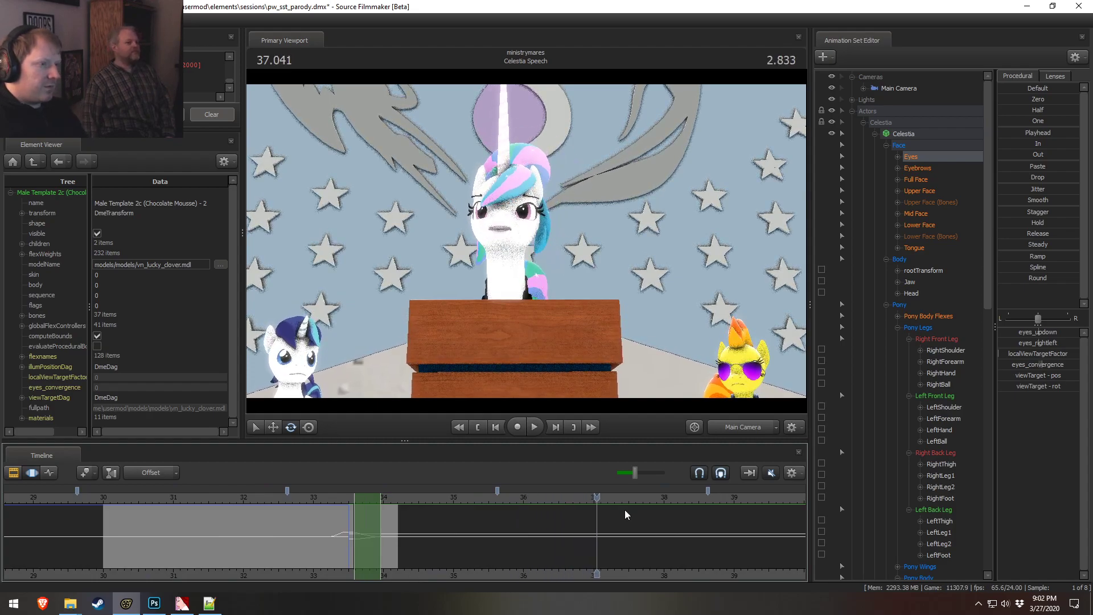
{"action": "scroll", "coordinate": [626, 539], "scroll_direction": "down", "scroll_amount": 5}
{"action": "key", "text": "ctrl+1"}
{"action": "left_click", "coordinate": [418, 494]}
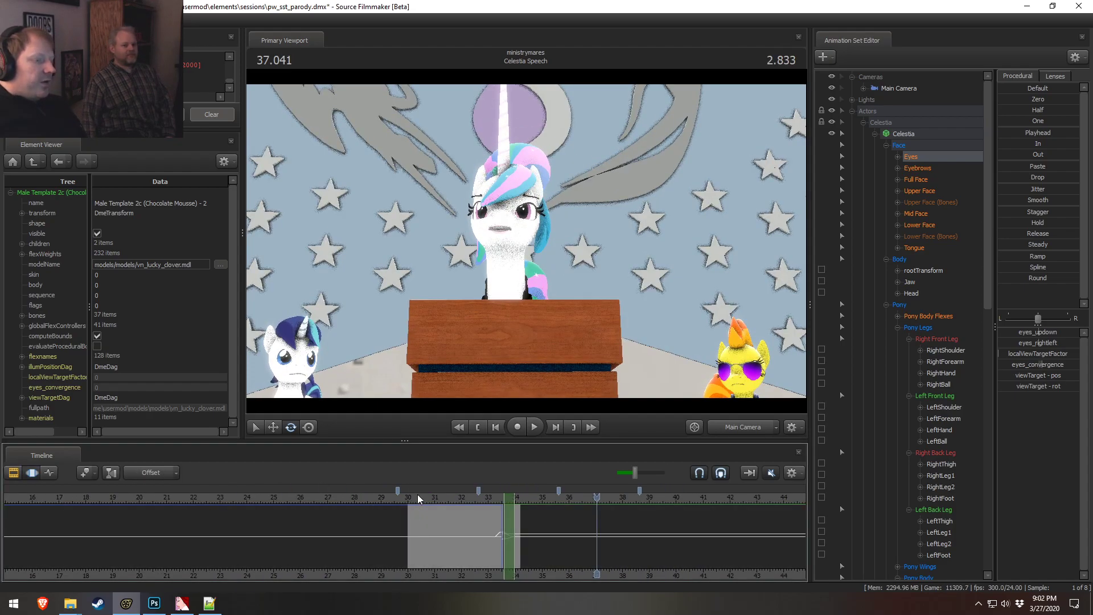
{"action": "scroll", "coordinate": [496, 515], "scroll_direction": "down", "scroll_amount": 3}
{"action": "key", "text": "Left"}
{"action": "key", "text": "Left"}
{"action": "key", "text": "Left"}
{"action": "key", "text": "Left"}
{"action": "key", "text": "Left"}
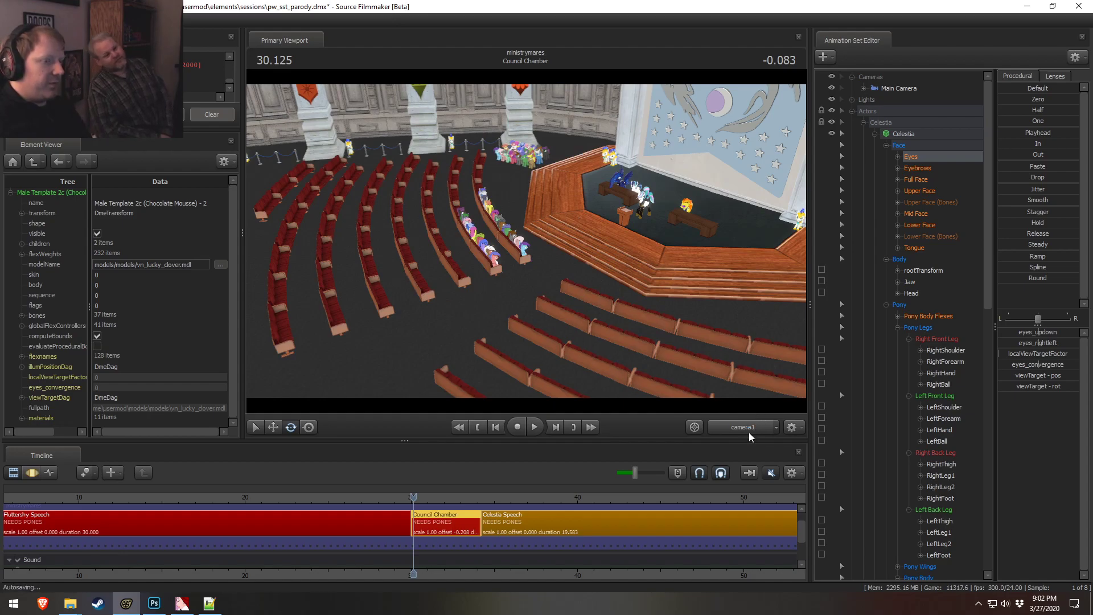
{"action": "left_click", "coordinate": [898, 89]}
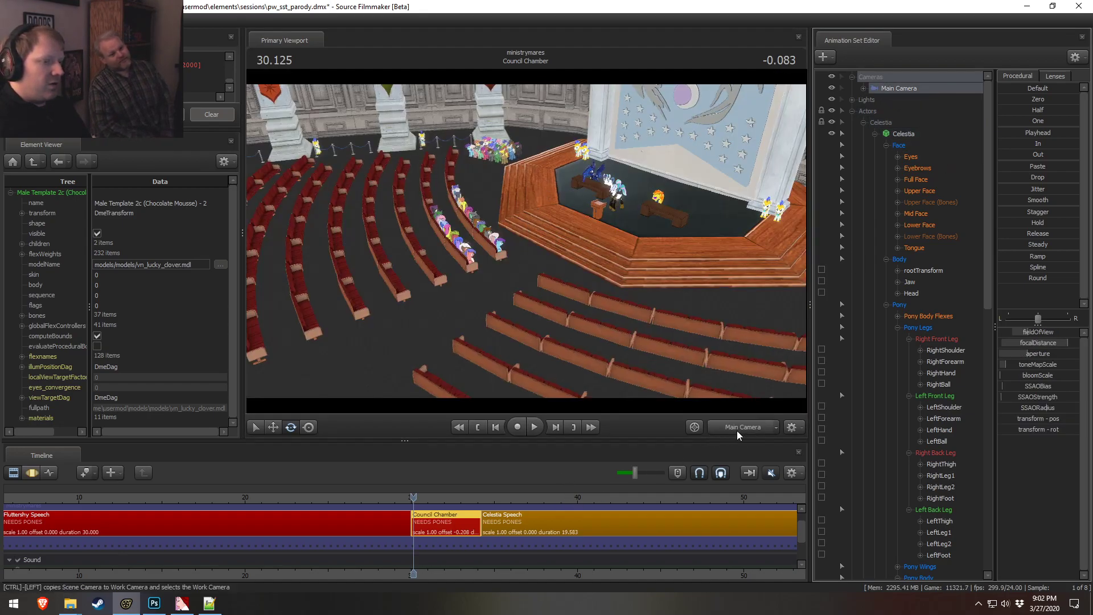
{"action": "left_click", "coordinate": [853, 111]}
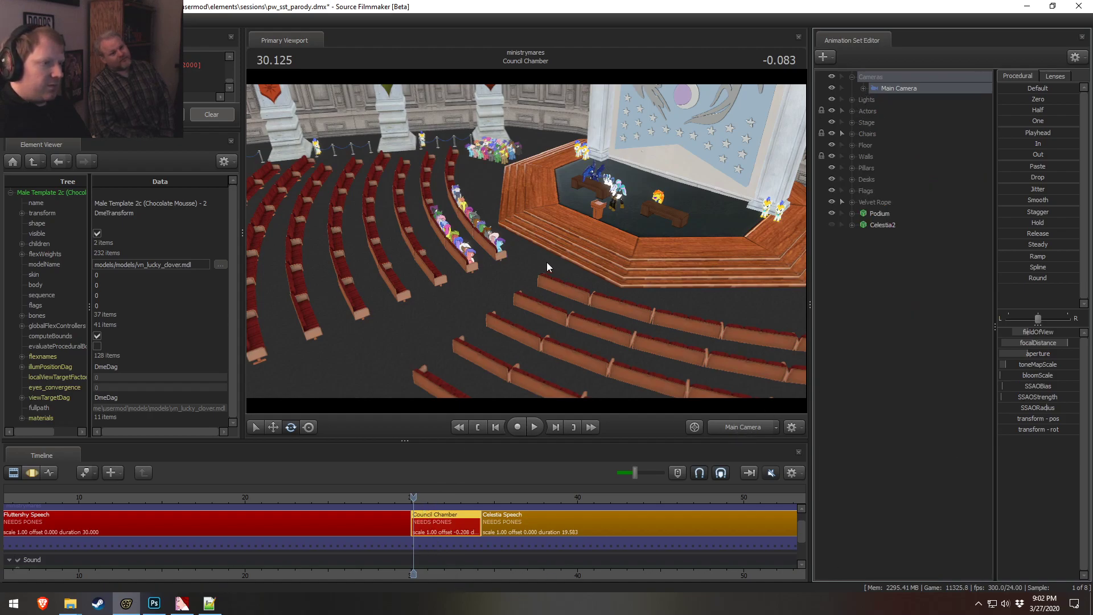
- Add a new camera1 to the scene, after cancelling an accidental particle system
{"action": "right_click", "coordinate": [867, 329]}
{"action": "left_click", "coordinate": [929, 365]}
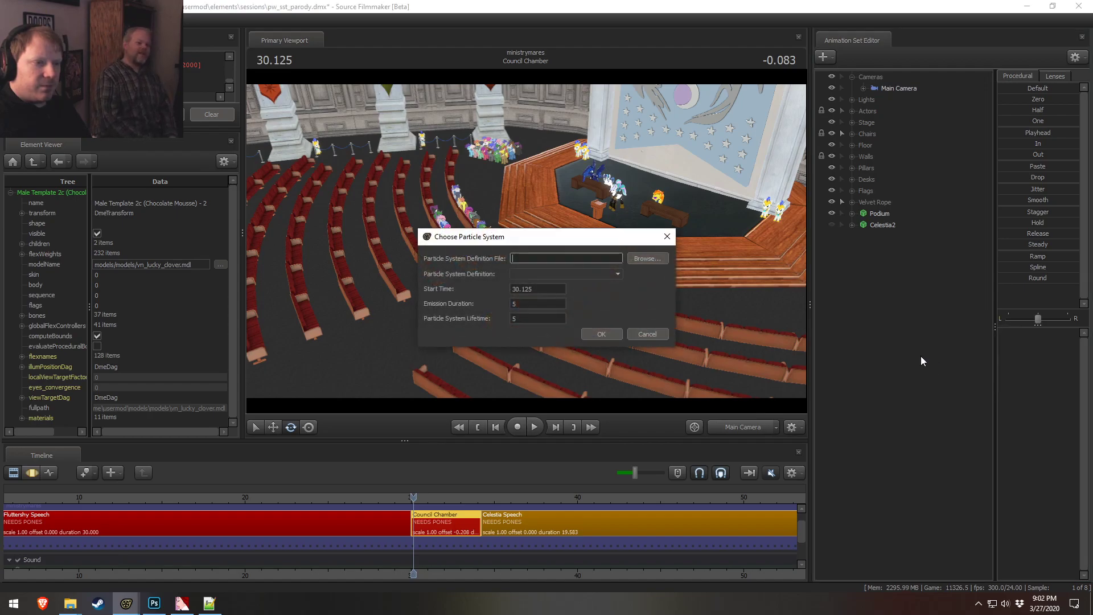
{"action": "left_click", "coordinate": [645, 336]}
{"action": "right_click", "coordinate": [917, 328]}
{"action": "left_click", "coordinate": [954, 373]}
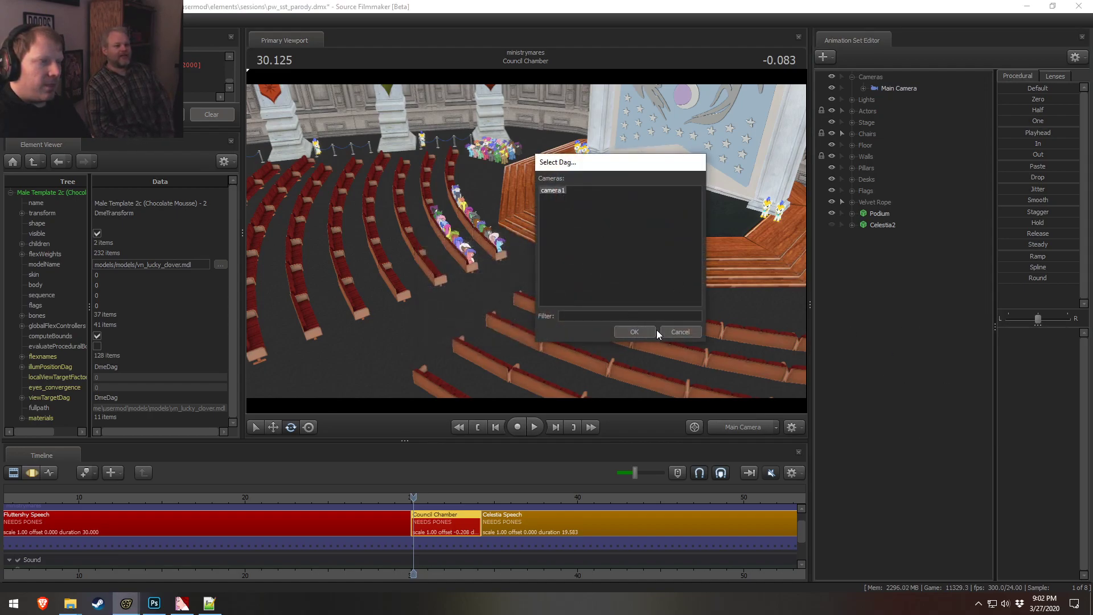
{"action": "left_click", "coordinate": [634, 331]}
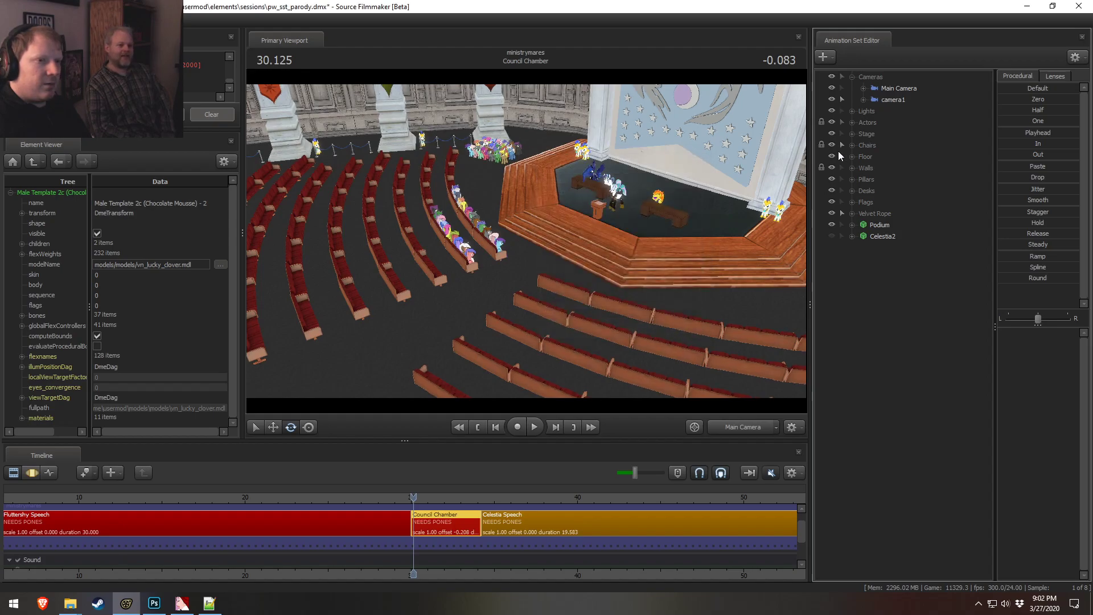
- Remove camera1 from the animation set list and reselect Main Camera
{"action": "right_click", "coordinate": [891, 100]}
{"action": "left_click_drag", "start_coordinate": [890, 86], "coordinate": [596, 200]}
{"action": "right_click", "coordinate": [892, 99]}
{"action": "left_click", "coordinate": [921, 141]}
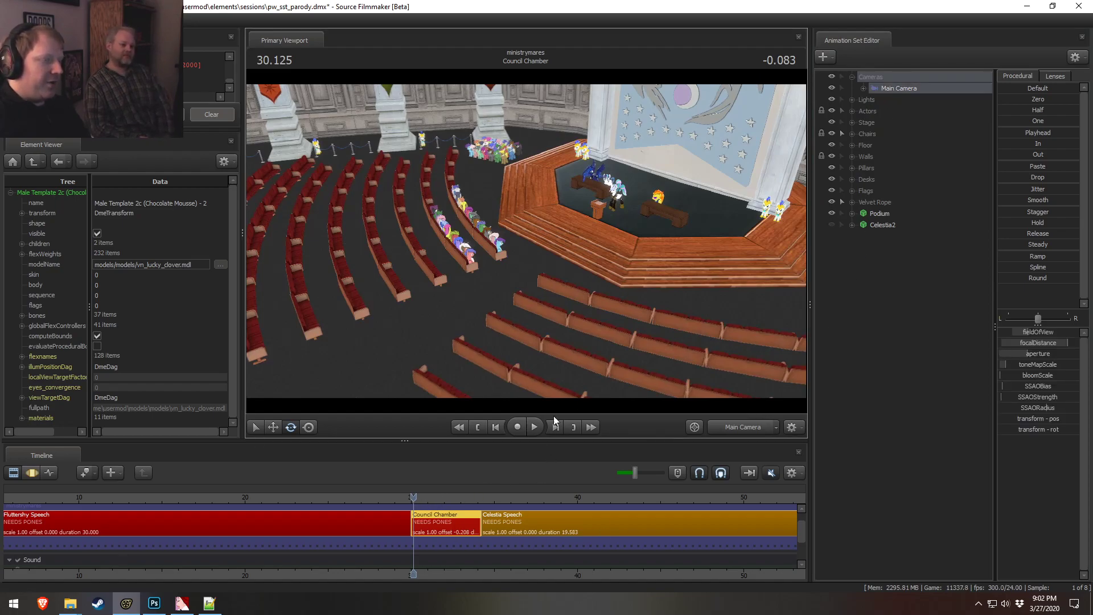
{"action": "left_click", "coordinate": [545, 262]}
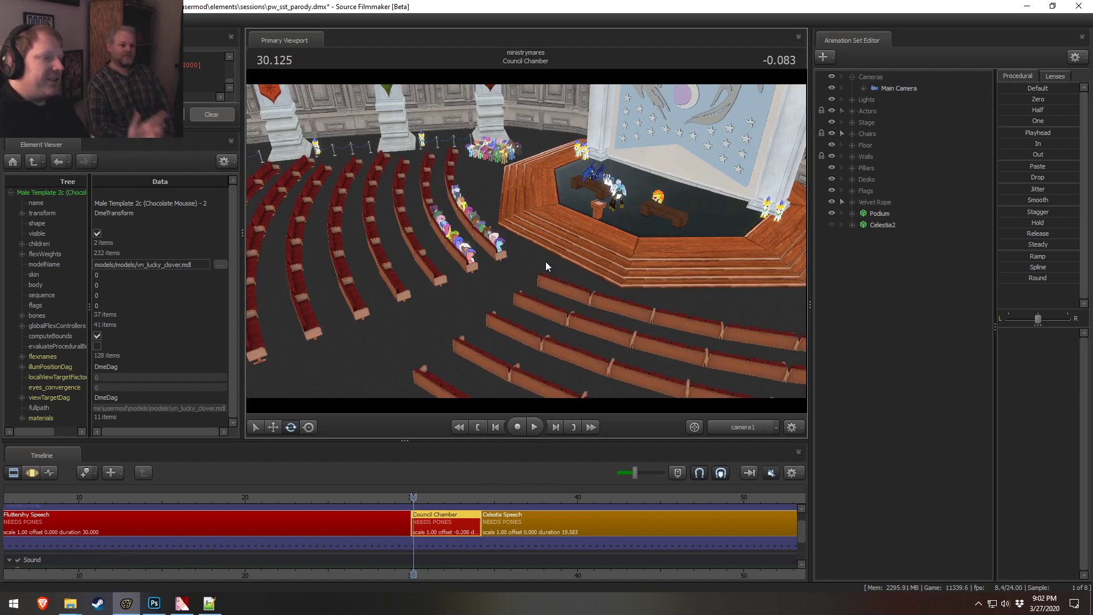
{"action": "left_click", "coordinate": [880, 89]}
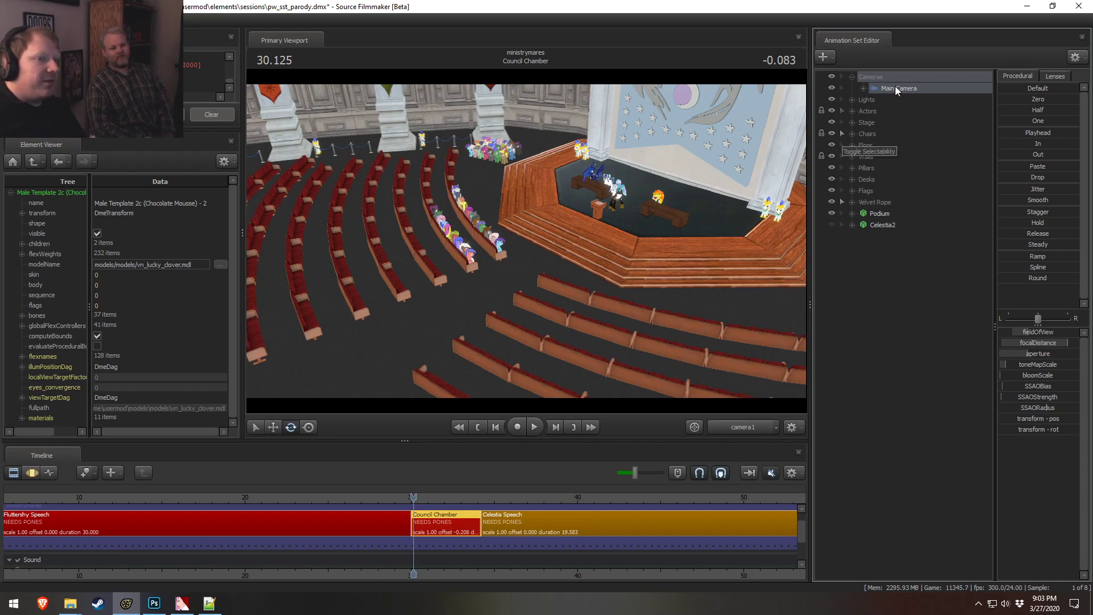
- Create an animation set for the existing camera1, select Main Camera, then remove camera1
{"action": "right_click", "coordinate": [893, 236]}
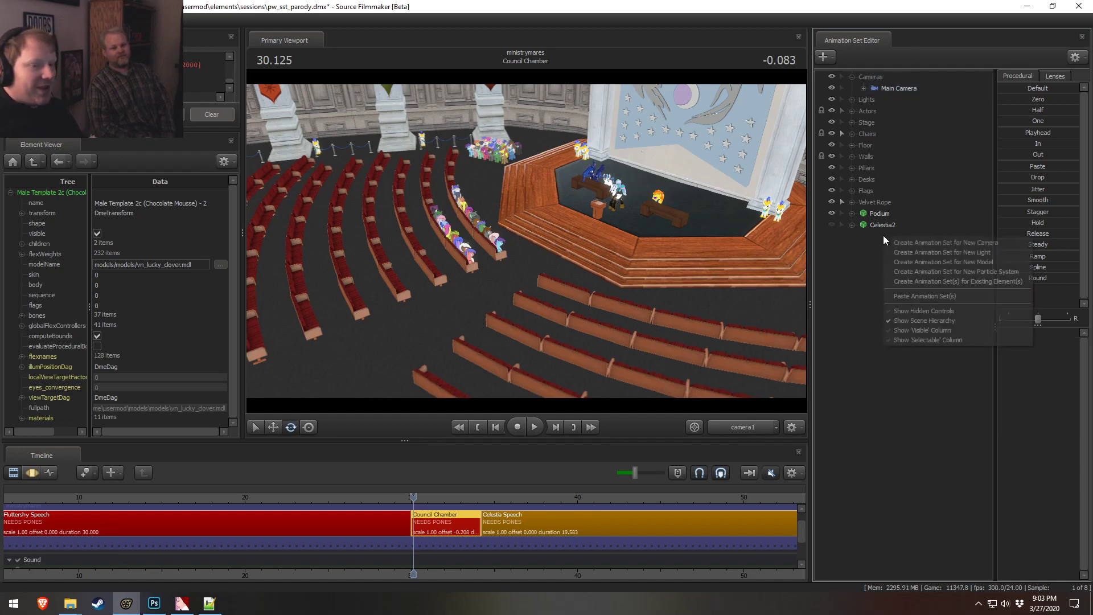
{"action": "right_click", "coordinate": [847, 288]}
{"action": "left_click", "coordinate": [891, 337]}
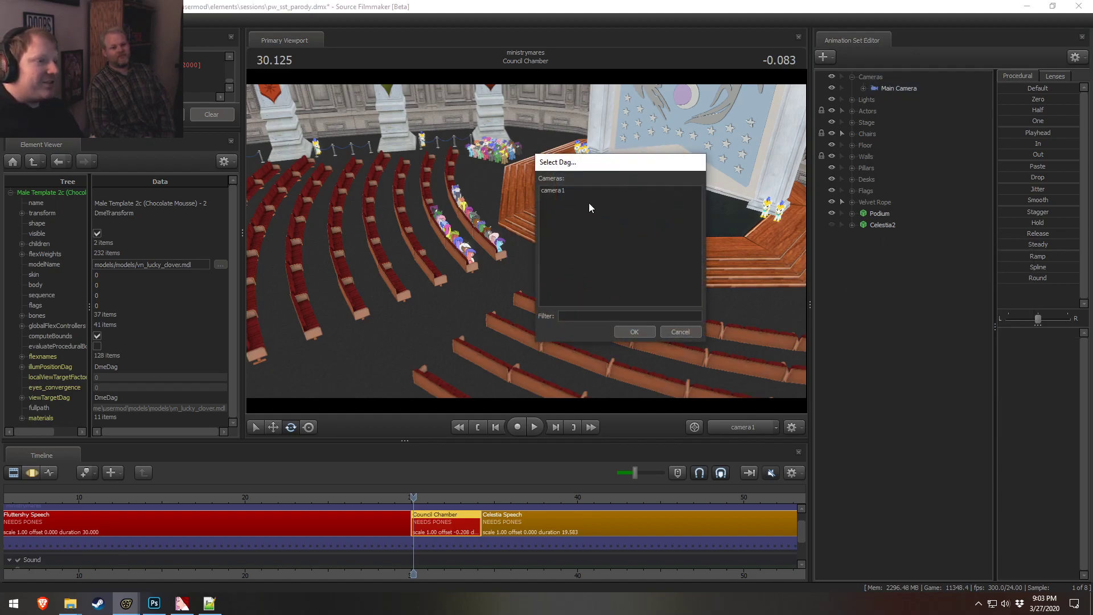
{"action": "left_click", "coordinate": [635, 335]}
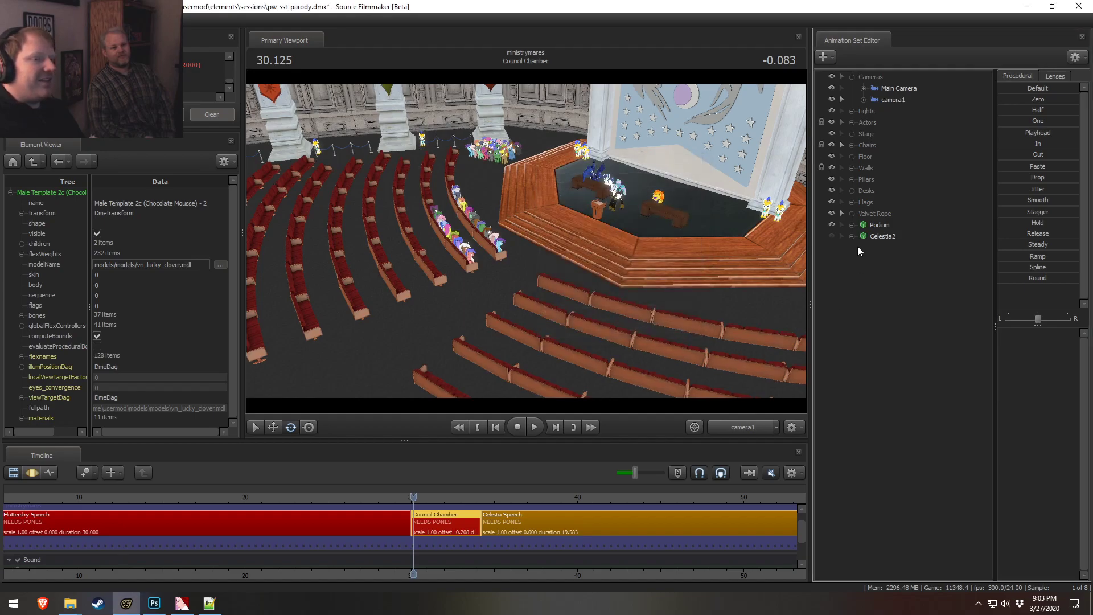
{"action": "left_click", "coordinate": [896, 89]}
{"action": "right_click", "coordinate": [899, 101]}
{"action": "left_click", "coordinate": [921, 129]}
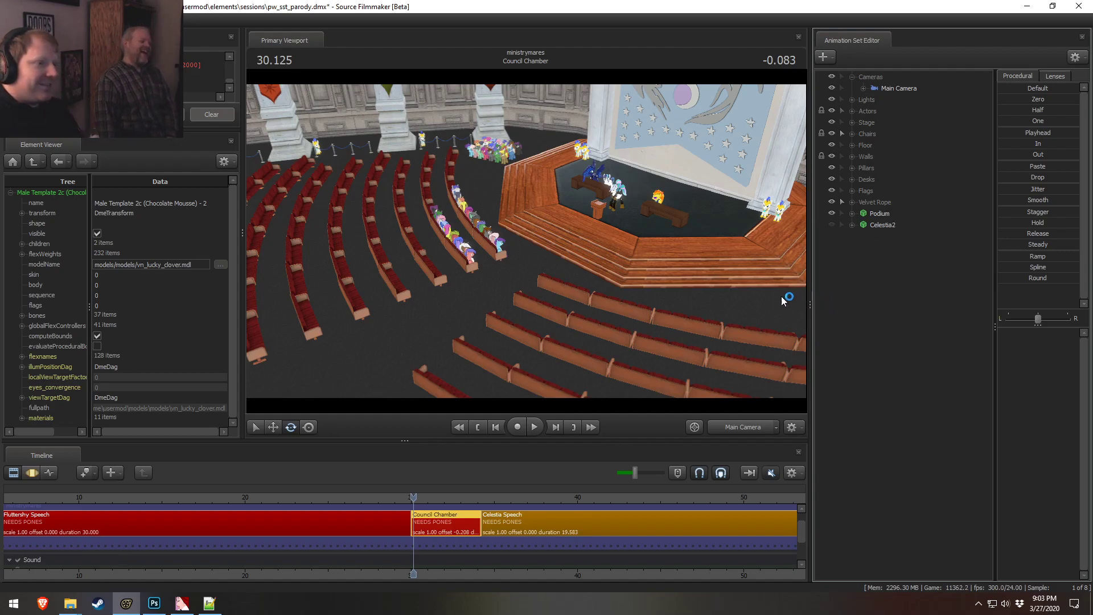
- Switch the viewport to the work camera and orbit around the chamber to frame the podium
{"action": "left_click", "coordinate": [740, 426]}
{"action": "left_click_drag", "start_coordinate": [607, 324], "coordinate": [569, 324]}
{"action": "mouse_move", "coordinate": [526, 239]}
{"action": "left_mouse_down"}
{"action": "mouse_move", "coordinate": [501, 236]}
{"action": "mouse_move", "coordinate": [526, 237]}
{"action": "left_mouse_up"}
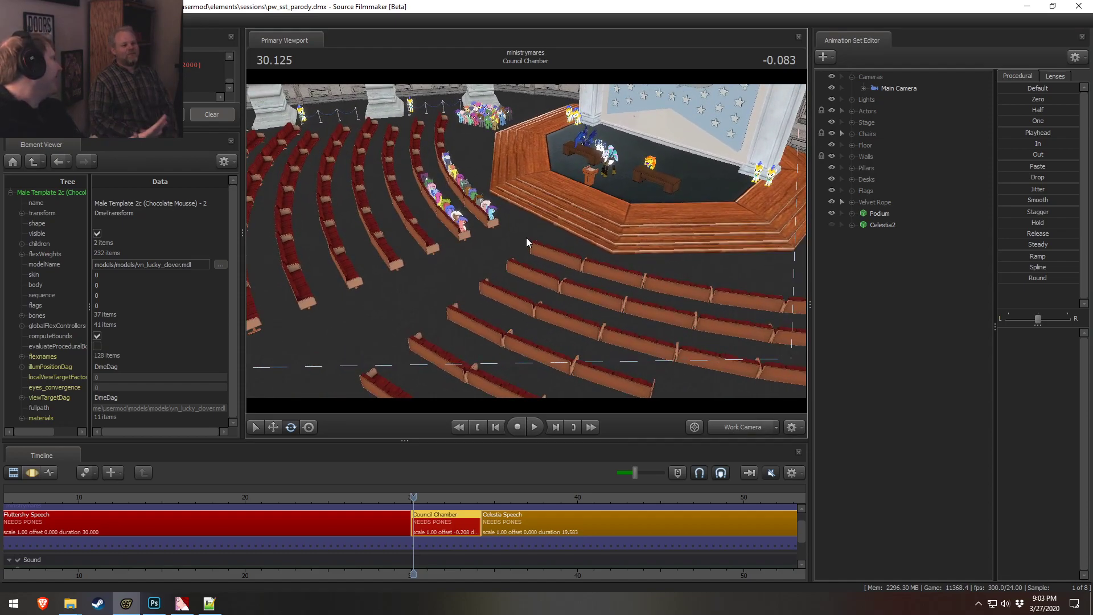
{"action": "left_click_drag", "start_coordinate": [633, 264], "coordinate": [592, 239]}
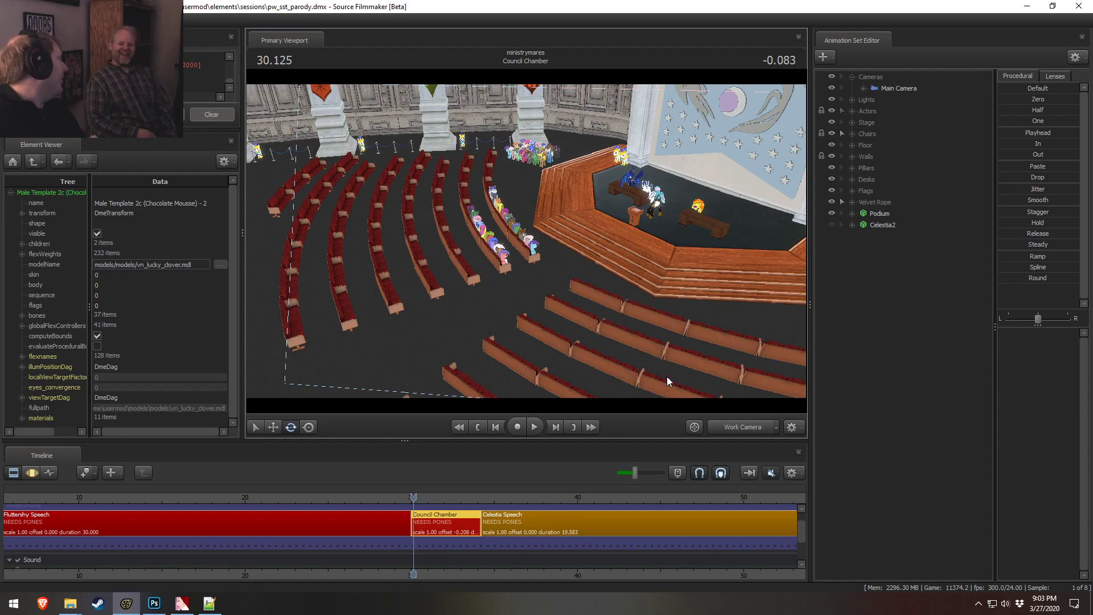
{"action": "left_click_drag", "start_coordinate": [705, 383], "coordinate": [683, 387]}
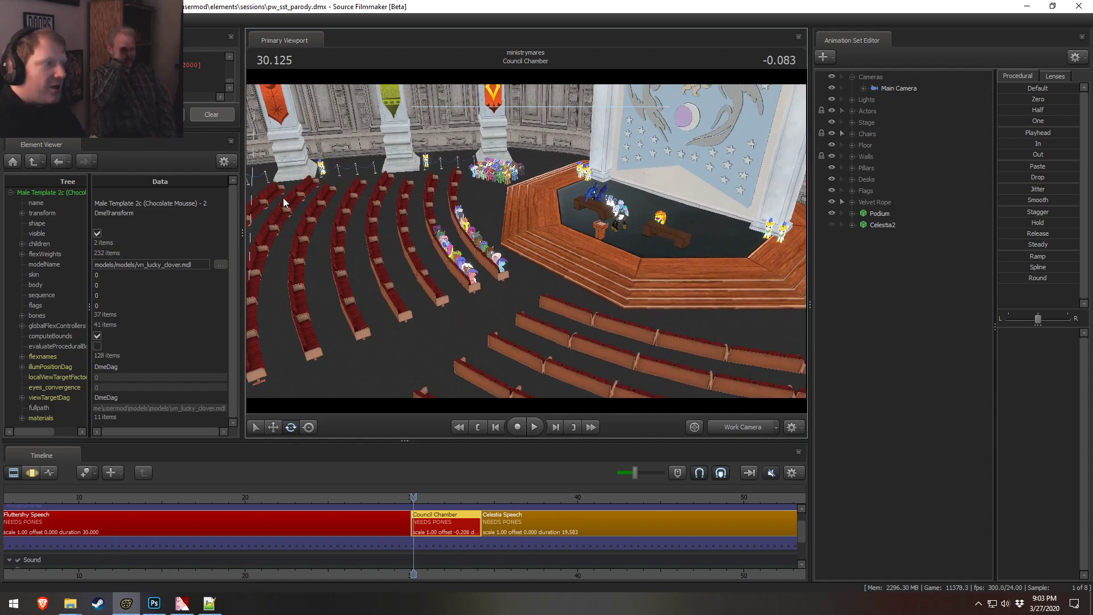
{"action": "left_click", "coordinate": [147, 20]}
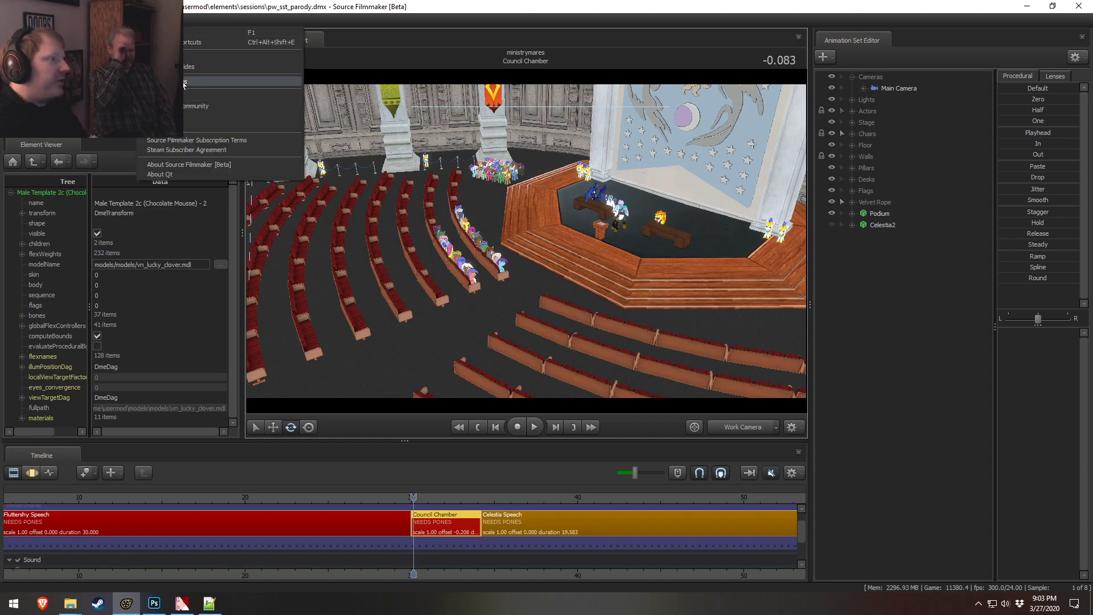
- Delete the C shortcut from Create Camera At Head in Keyboard Shortcuts
{"action": "left_click", "coordinate": [183, 42]}
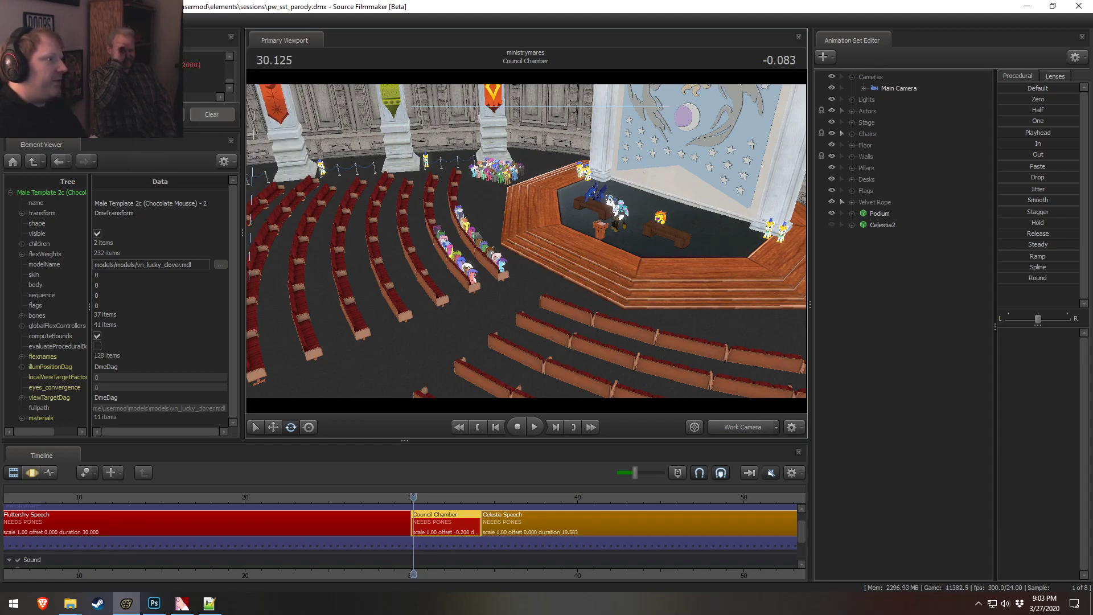
{"action": "scroll", "coordinate": [461, 316], "scroll_direction": "down", "scroll_amount": 5}
{"action": "scroll", "coordinate": [501, 318], "scroll_direction": "up", "scroll_amount": 5}
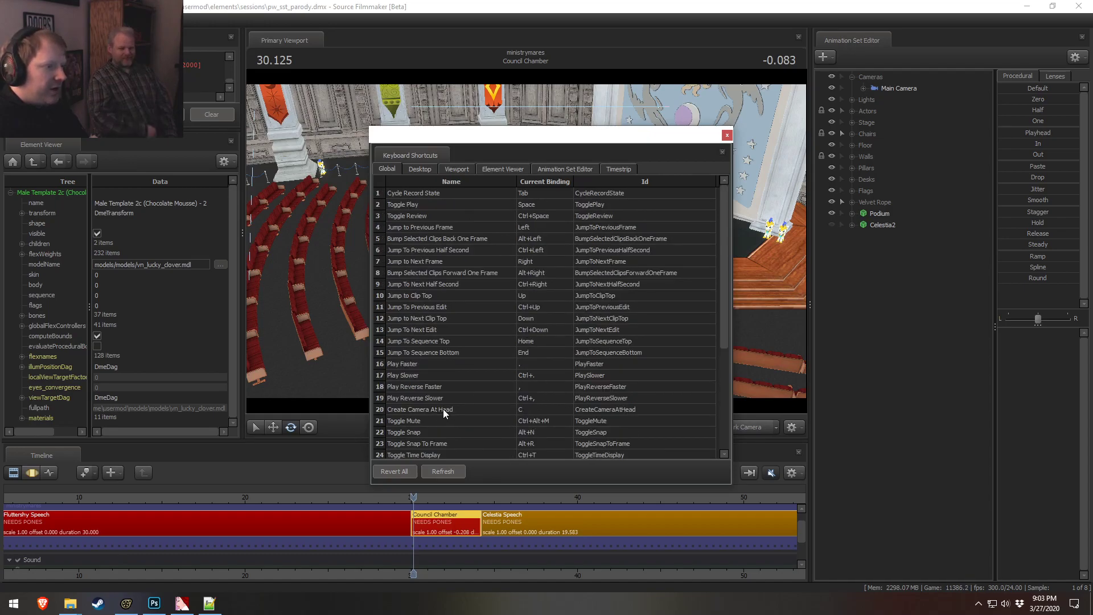
{"action": "left_click", "coordinate": [533, 412]}
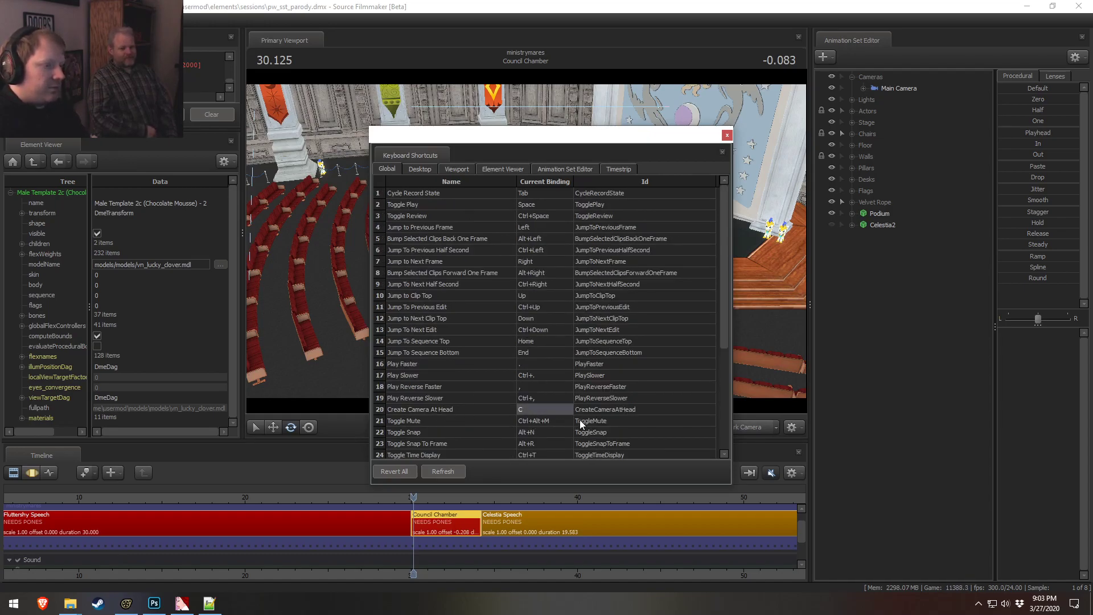
{"action": "key", "text": "Delete"}
{"action": "left_click", "coordinate": [654, 398]}
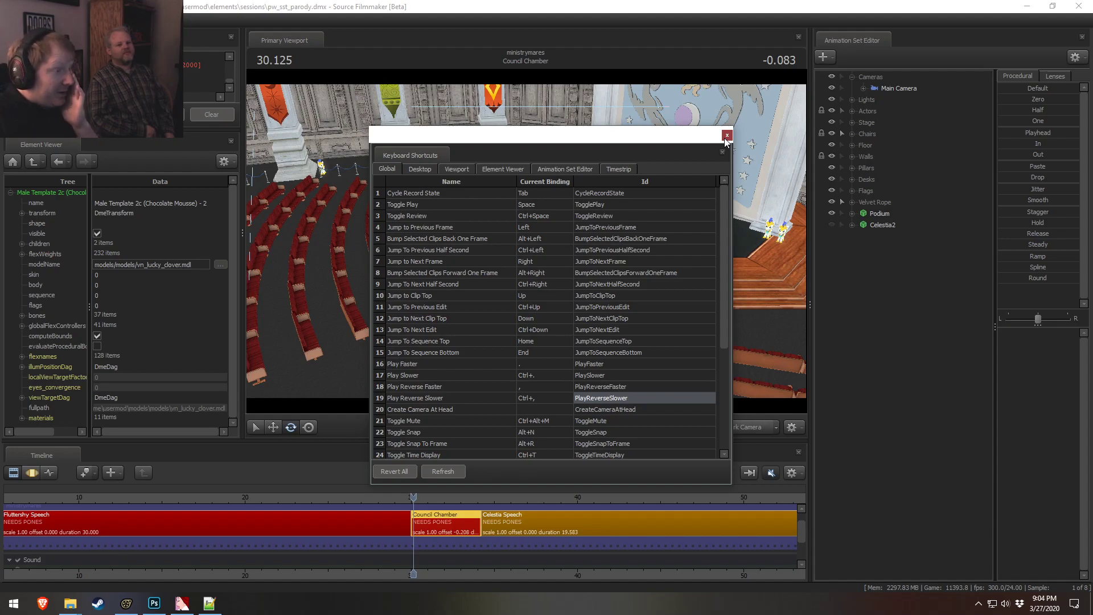
- Browse the Animation Set Editor, Element Viewer, Viewport and Desktop shortcut sets, then close the dialog
{"action": "left_click", "coordinate": [566, 170]}
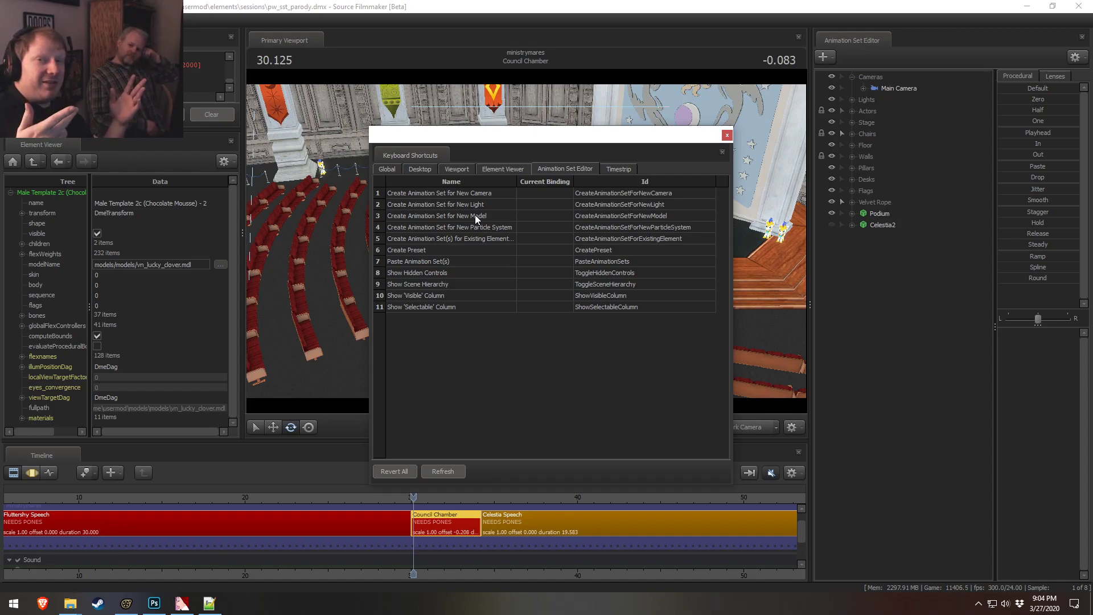
{"action": "left_click", "coordinate": [479, 168]}
{"action": "left_click", "coordinate": [454, 169]}
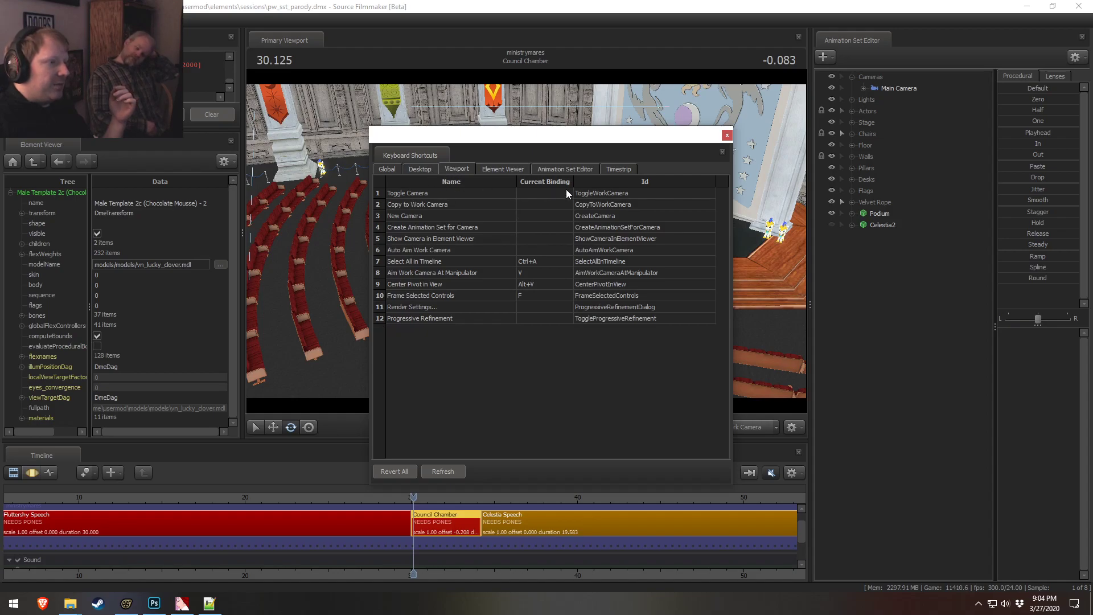
{"action": "left_click", "coordinate": [417, 168]}
{"action": "scroll", "coordinate": [495, 263], "scroll_direction": "down", "scroll_amount": 4}
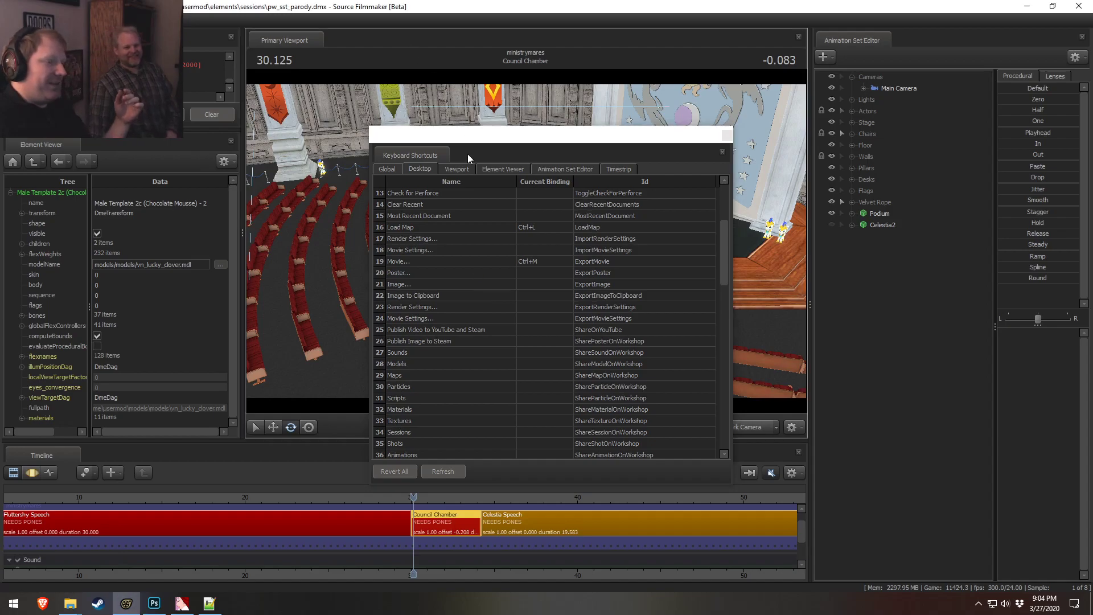
{"action": "left_click", "coordinate": [728, 135]}
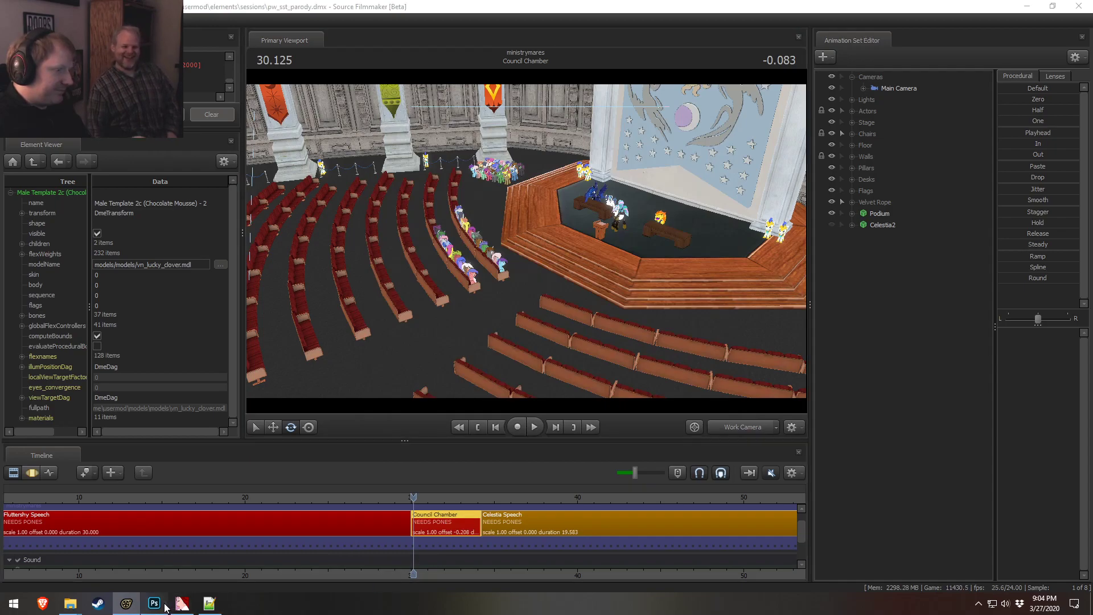
- Quit Photoshop without saving horn.tga or body.tga, then close Source Filmmaker
{"action": "key", "text": "alt+Tab"}
{"action": "left_click", "coordinate": [1077, 6]}
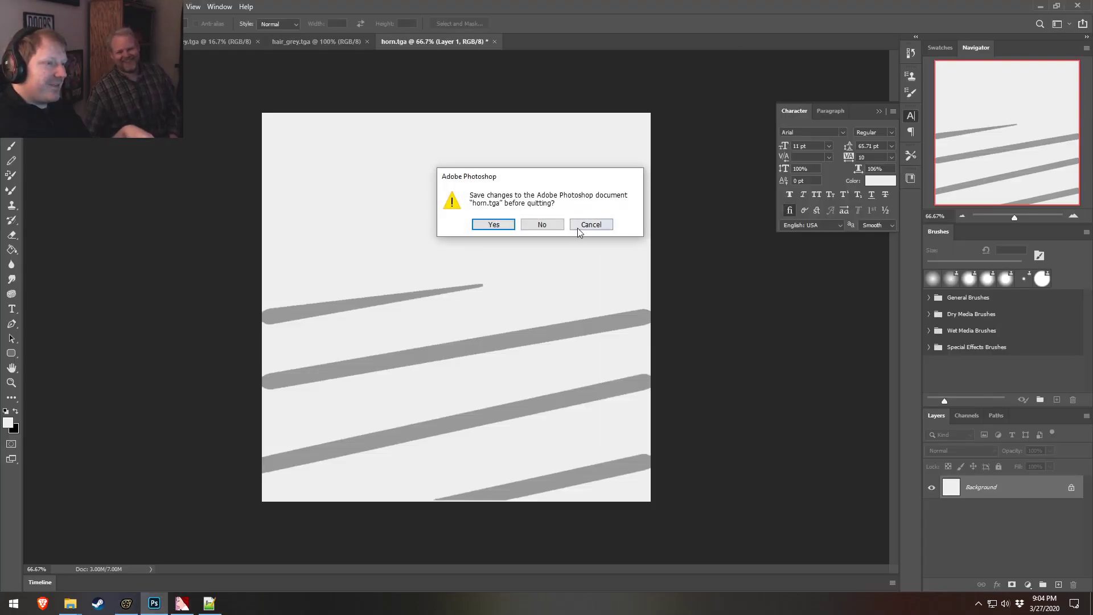
{"action": "left_click", "coordinate": [560, 226]}
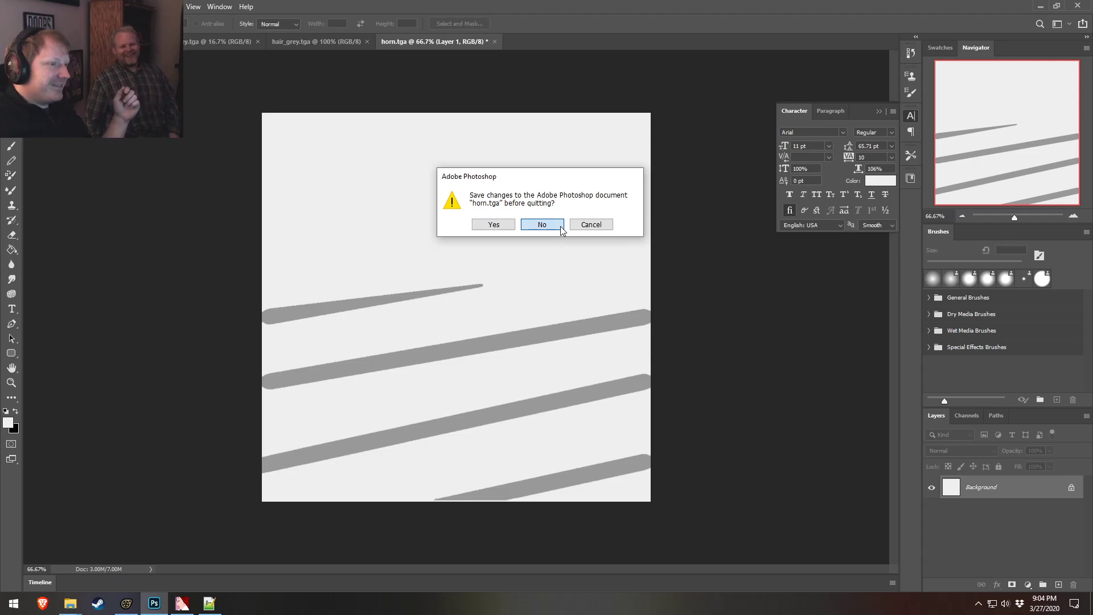
{"action": "left_click", "coordinate": [557, 230]}
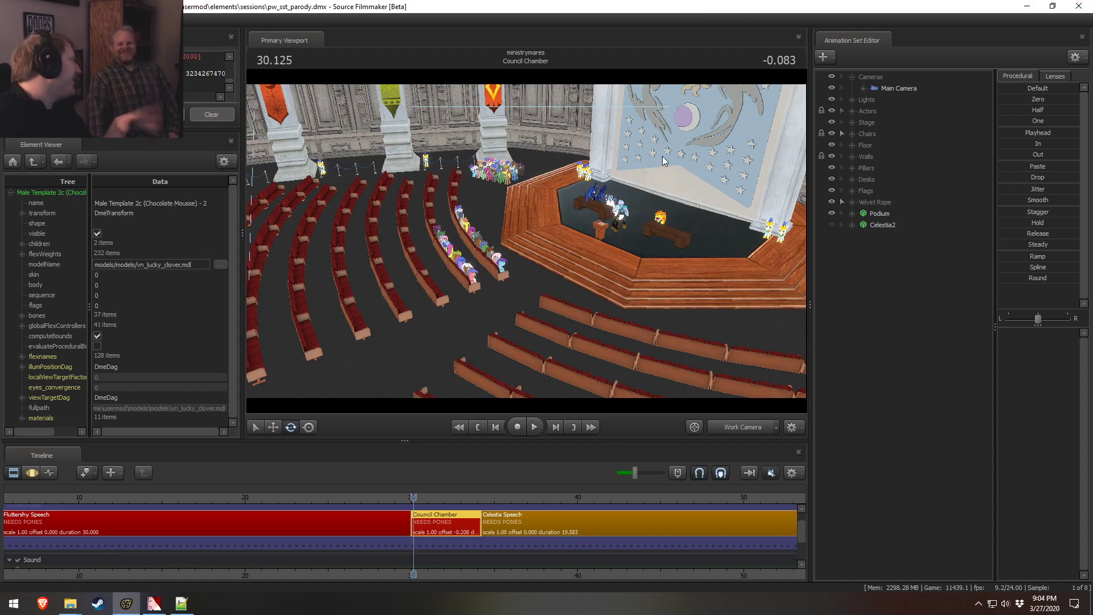
{"action": "key", "text": "alt+F4"}
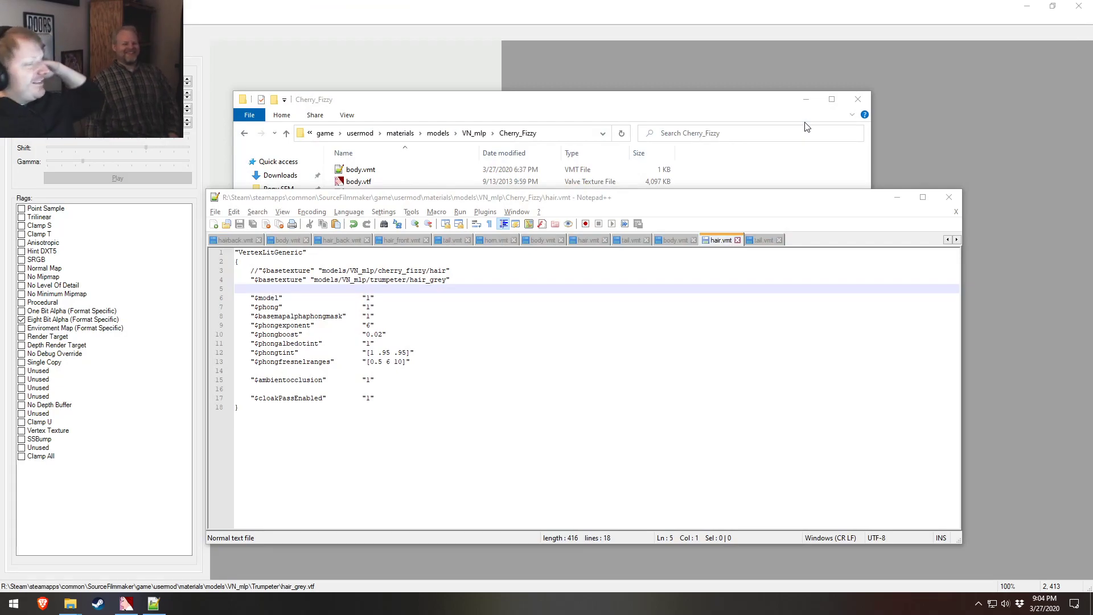
- Close Notepad++, VTFEdit and the Cherry_Fizzy and Pony SFM Explorer windows
{"action": "left_click", "coordinate": [948, 197]}
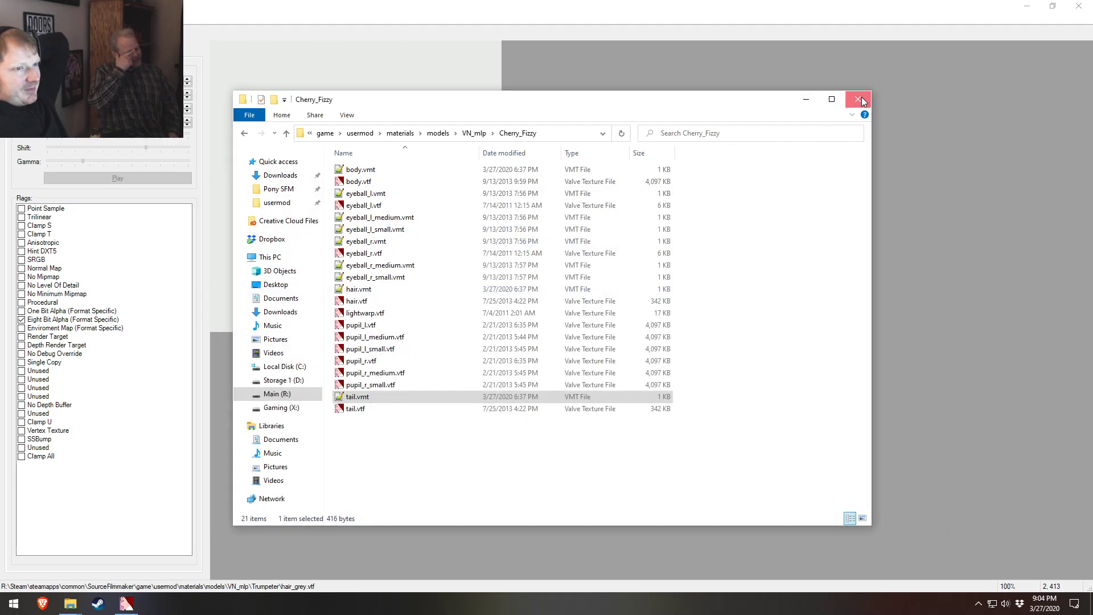
{"action": "left_click", "coordinate": [858, 99]}
{"action": "left_click", "coordinate": [1077, 6]}
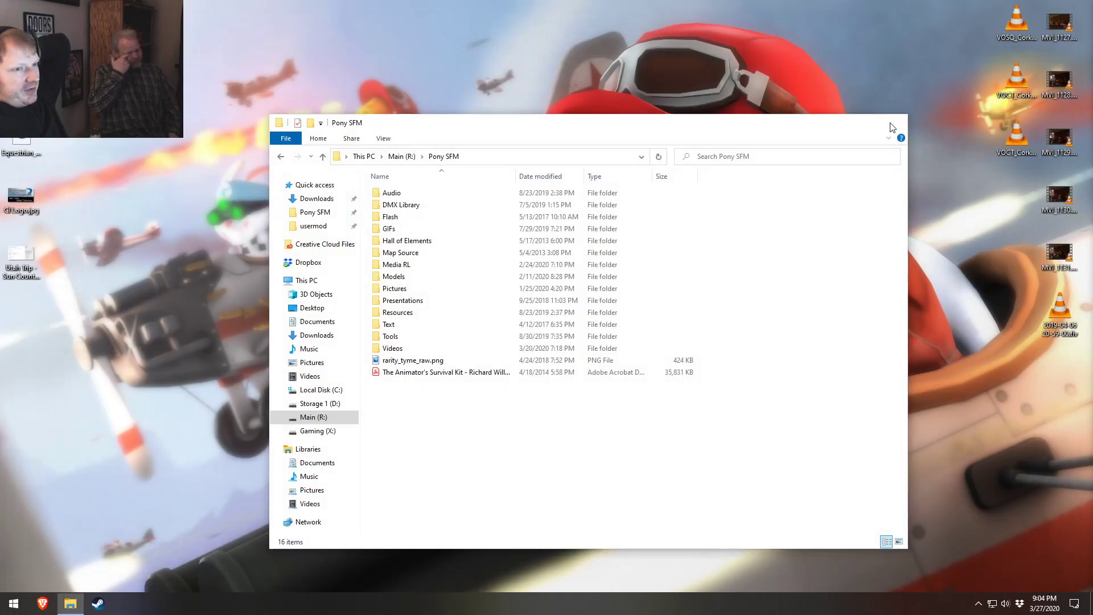
{"action": "left_click", "coordinate": [892, 118]}
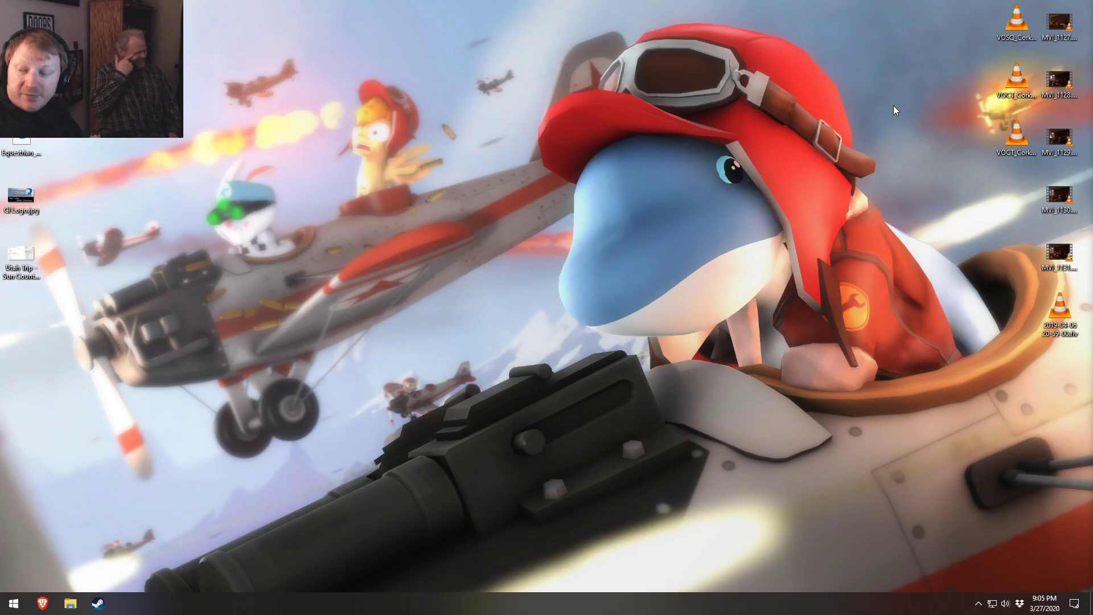